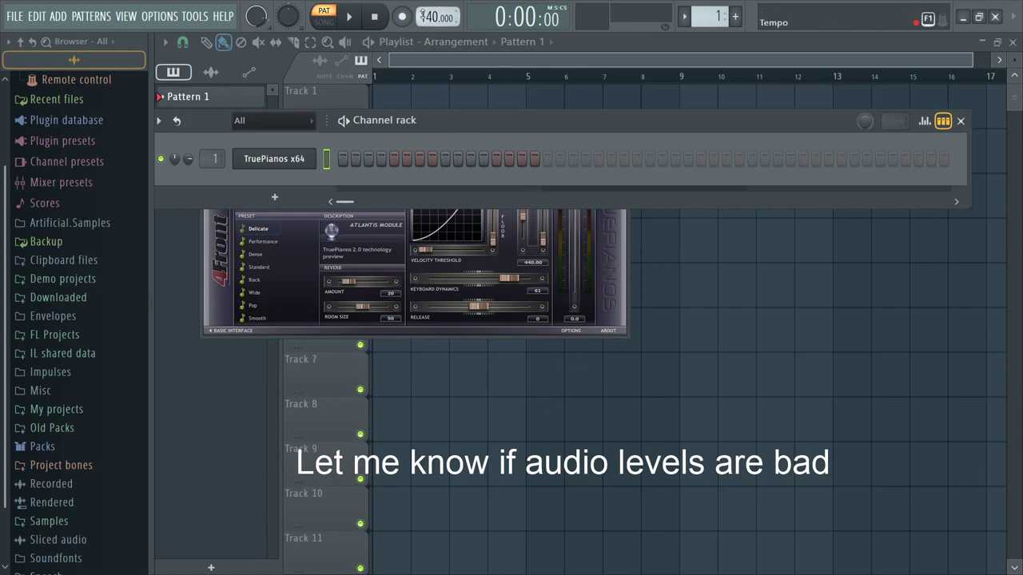
Step: Set the tempo to 85 BPM, arm recording, and record a short trial take of the TruePianos part
click(605, 30)
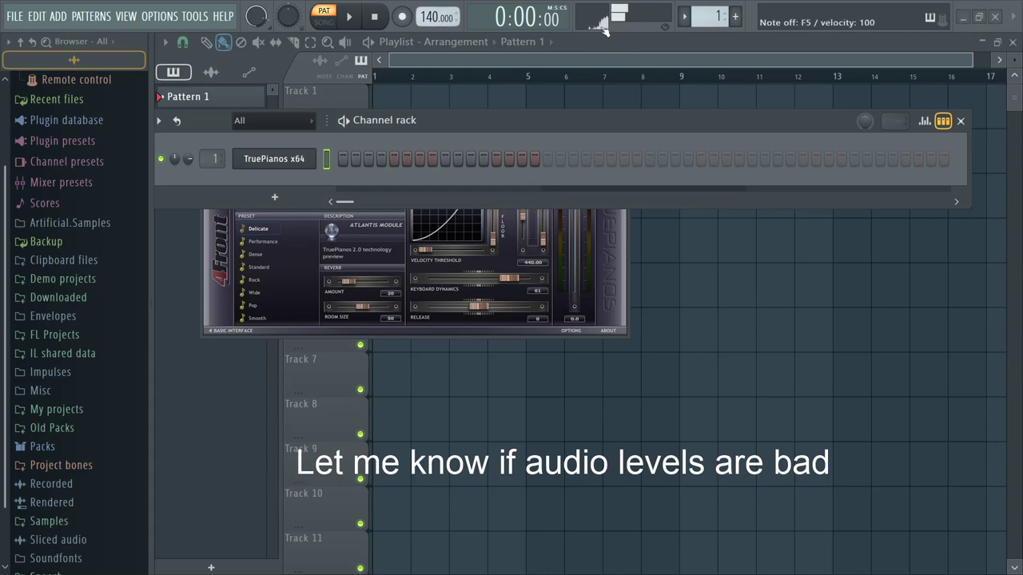
click(605, 31)
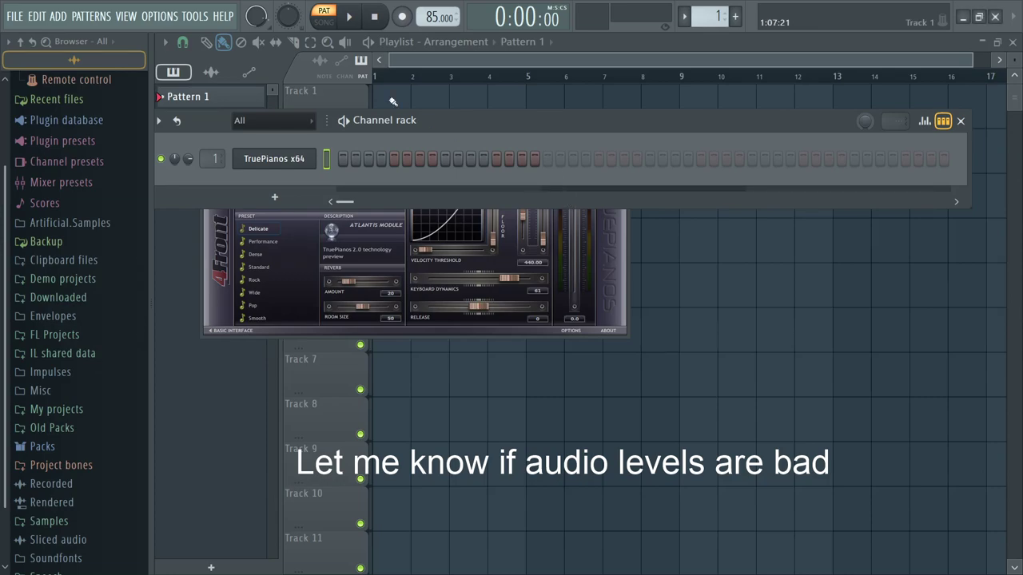
click(402, 16)
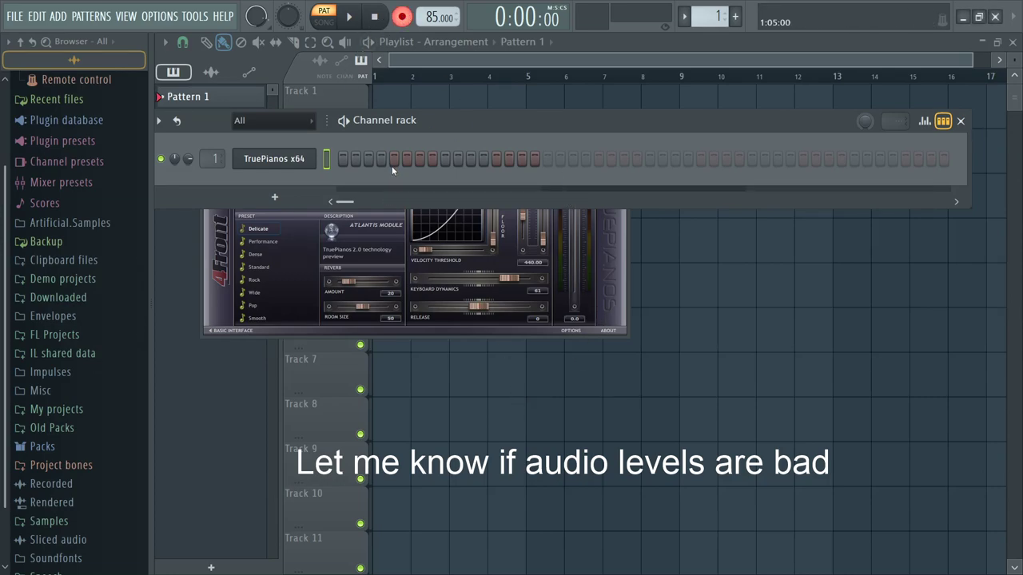
key(space)
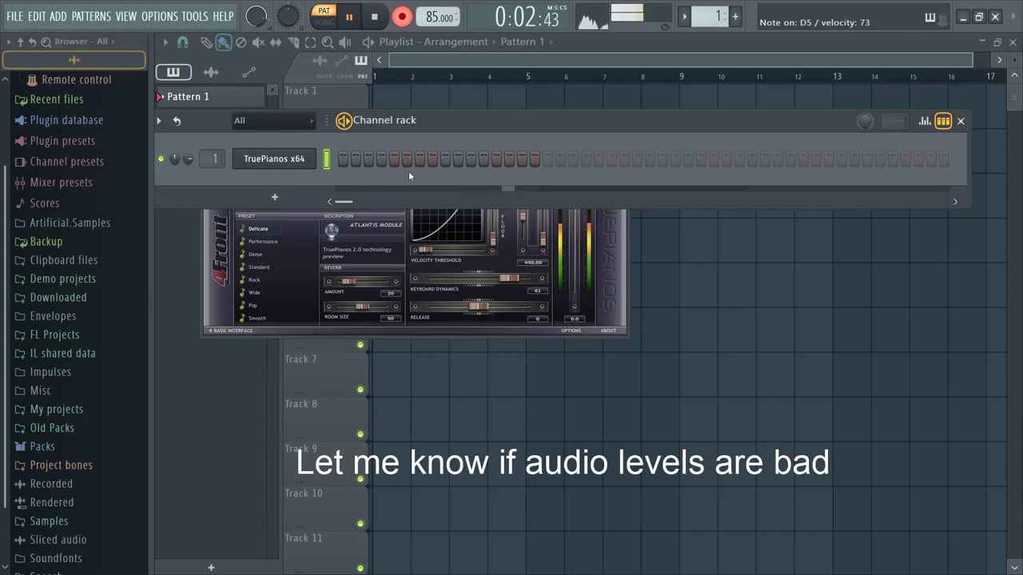
key(space)
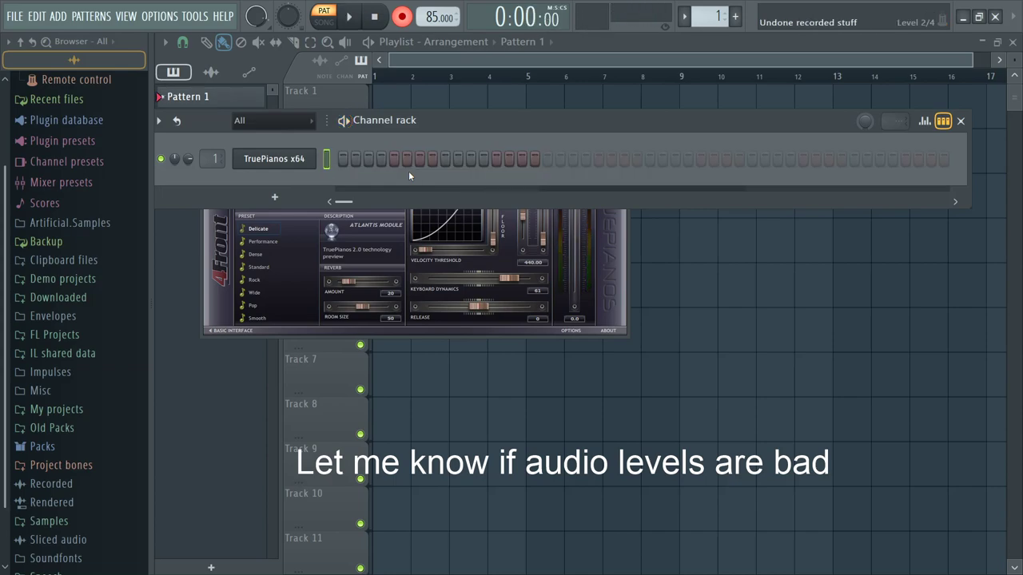
Step: Set the tempo to 79 BPM and record the TruePianos chords into Pattern 1
drag(432, 17, 439, 27)
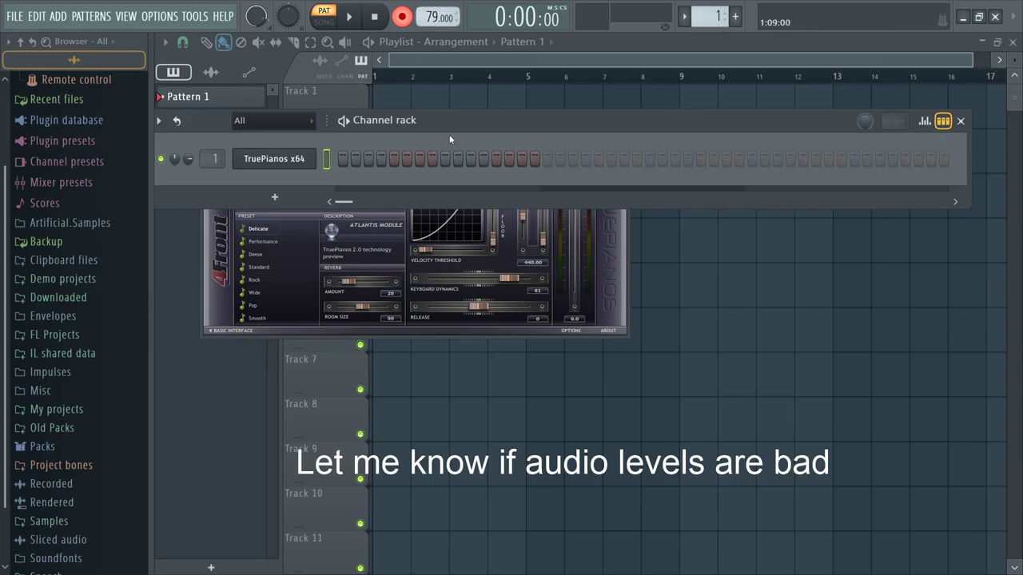
key(space)
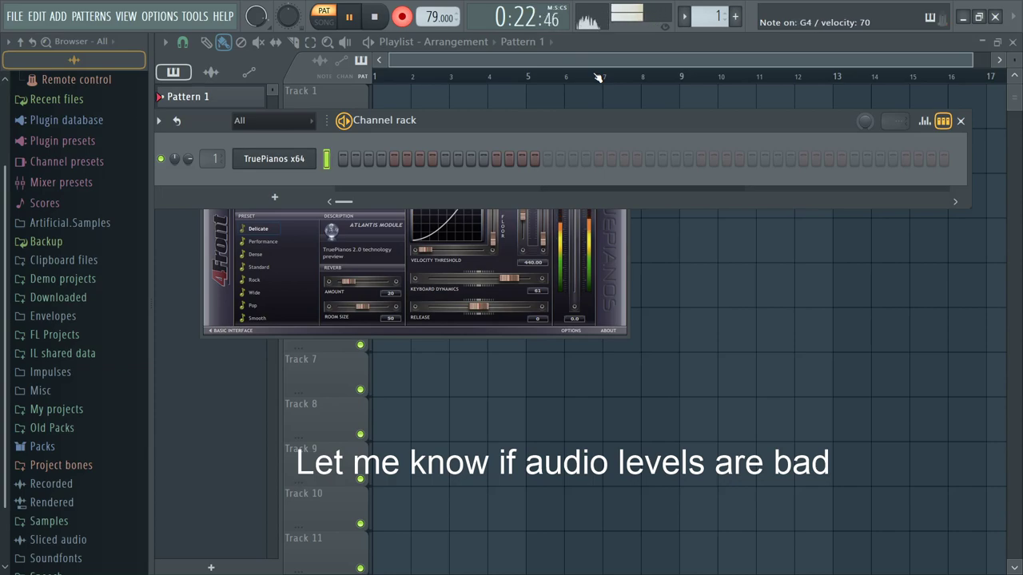
key(space)
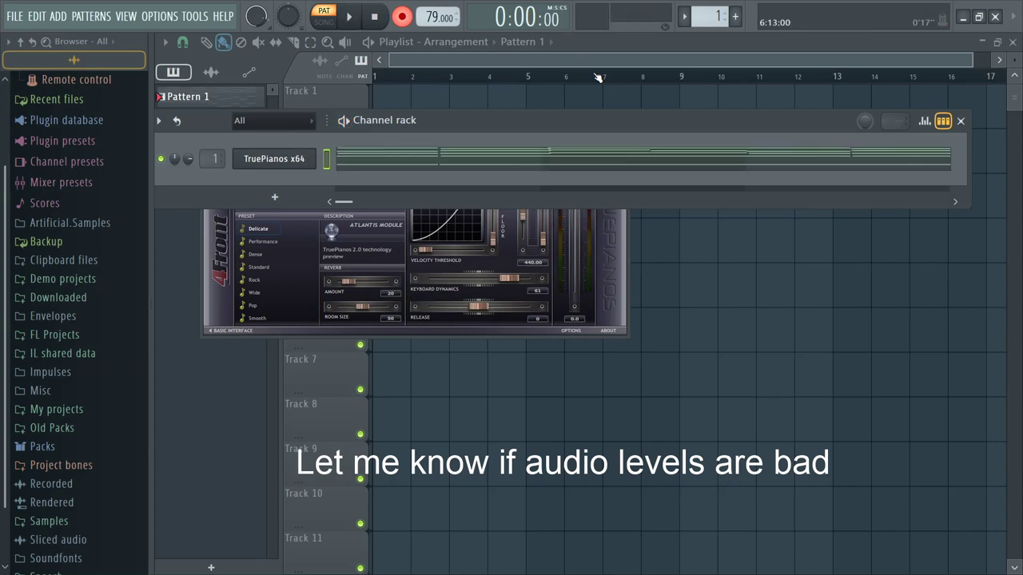
Step: Close all open windows and open the recorded TruePianos notes in the piano roll
key(F12)
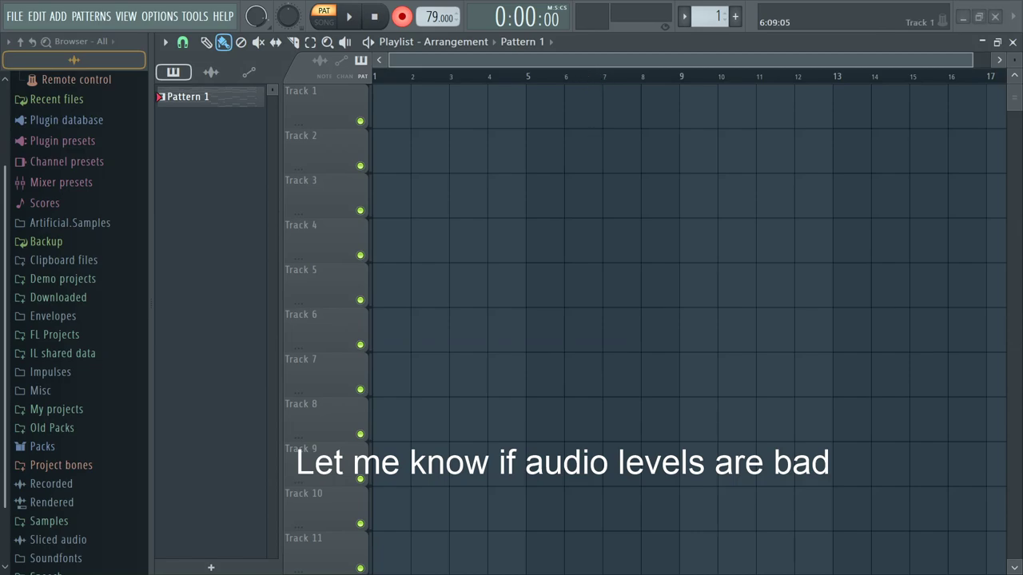
key(F6)
click(437, 157)
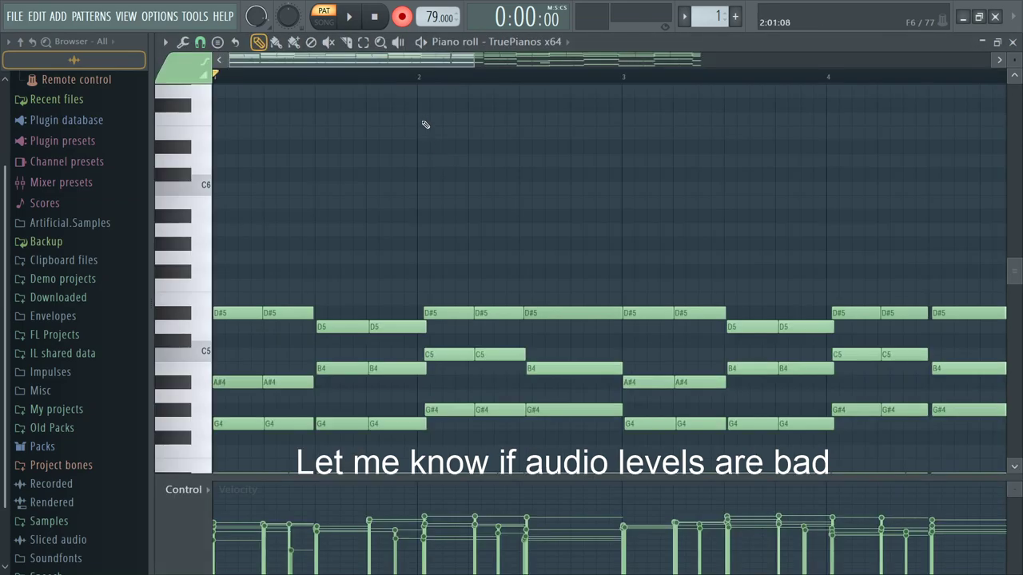
Step: Examine the recorded notes along the full length of the pattern, from the upper chords down to the bass
scroll(393, 244, down, 4)
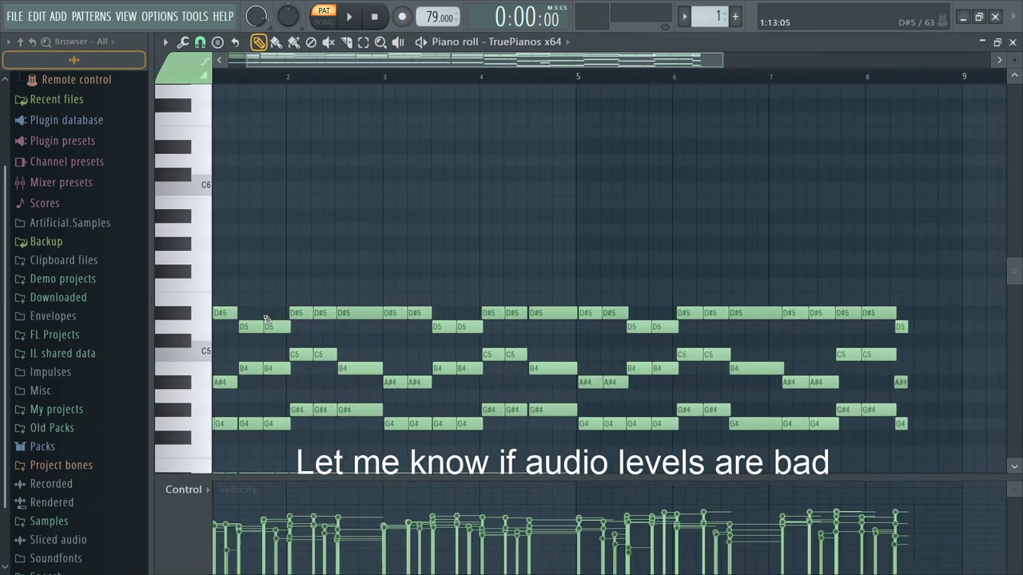
scroll(266, 320, up, 1)
drag(396, 67, 363, 66)
scroll(252, 236, down, 2)
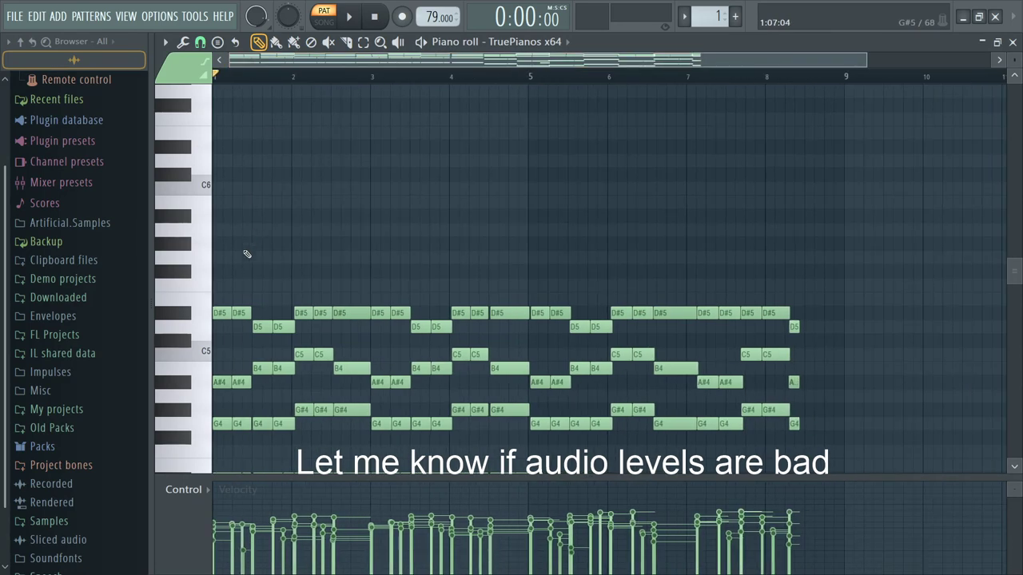
scroll(326, 326, down, 6)
scroll(148, 320, up, 2)
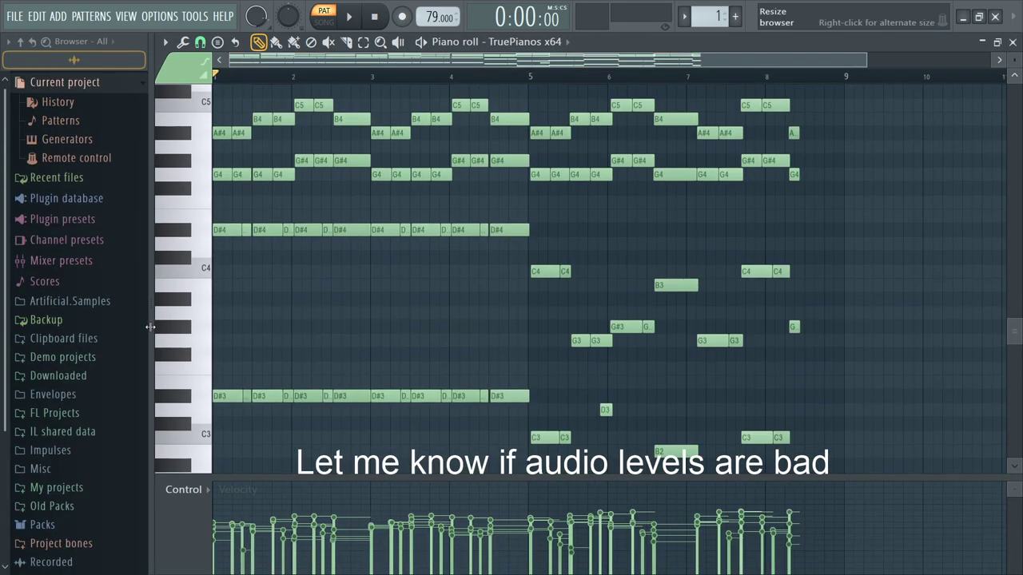
scroll(210, 320, up, 2)
scroll(209, 319, up, 1)
Step: Try quantizing the recorded piano notes, adjusting the quantize strength and listening to the pattern
click(182, 42)
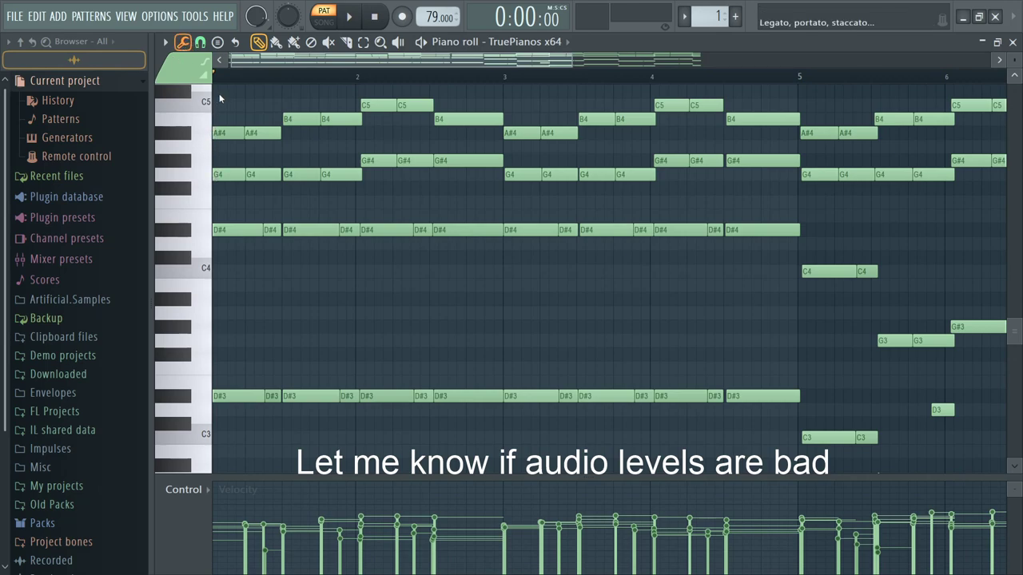
click(213, 137)
key(space)
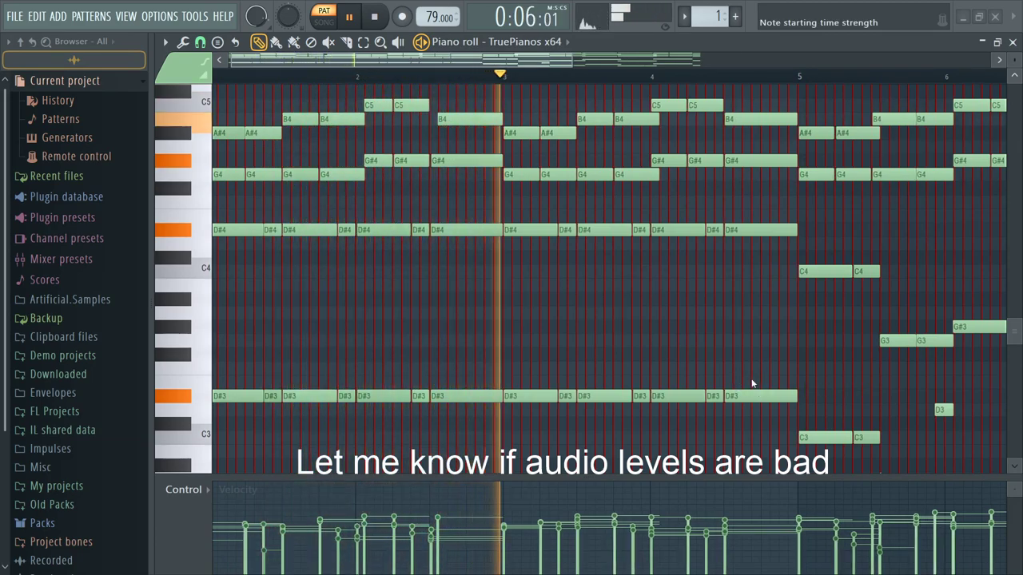
key(space)
key(space)
drag(752, 411, 751, 420)
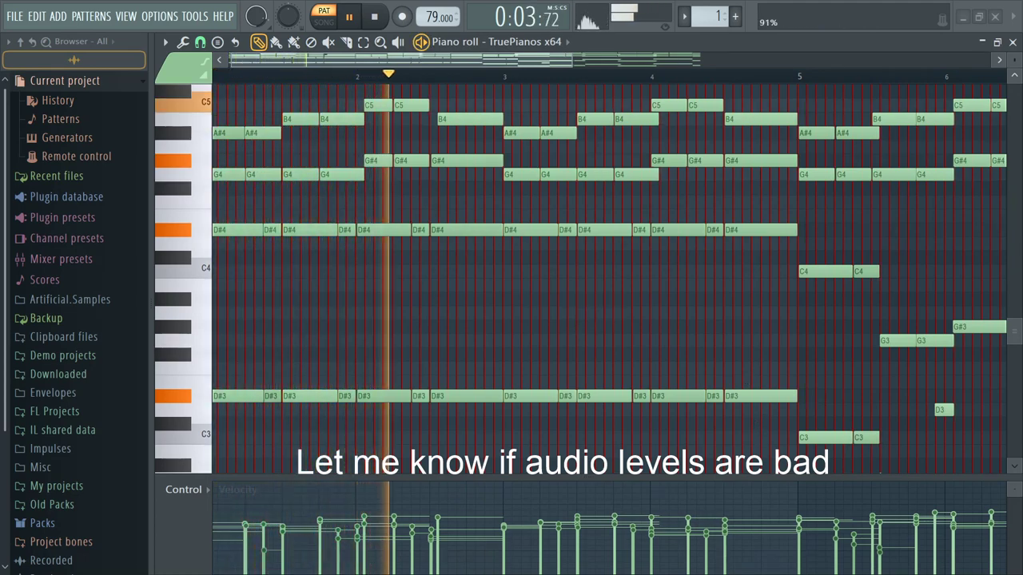
key(space)
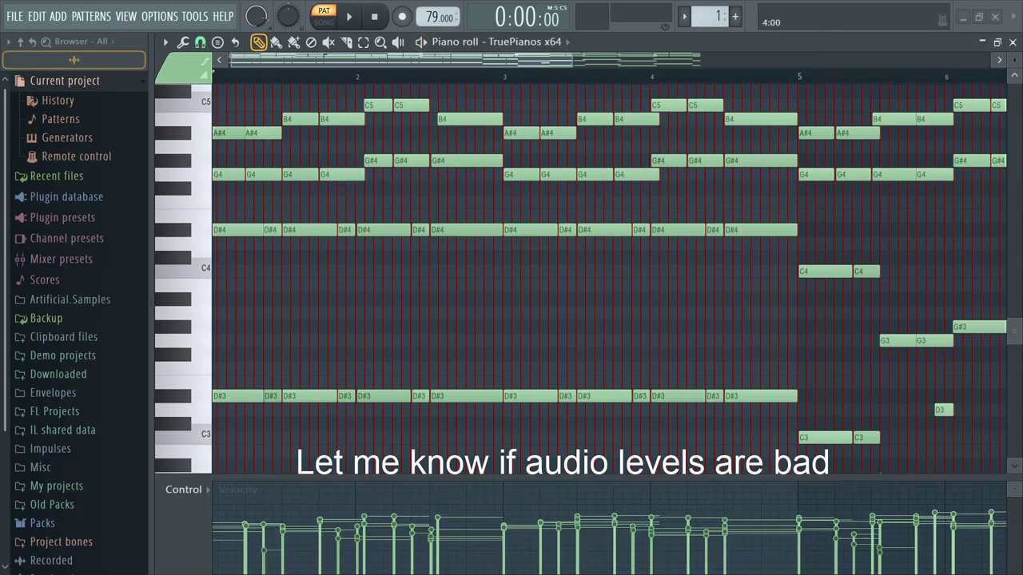
Step: Try further quantize settings on the piano notes and compare them by playing the pattern's opening
drag(822, 371, 821, 415)
key(space)
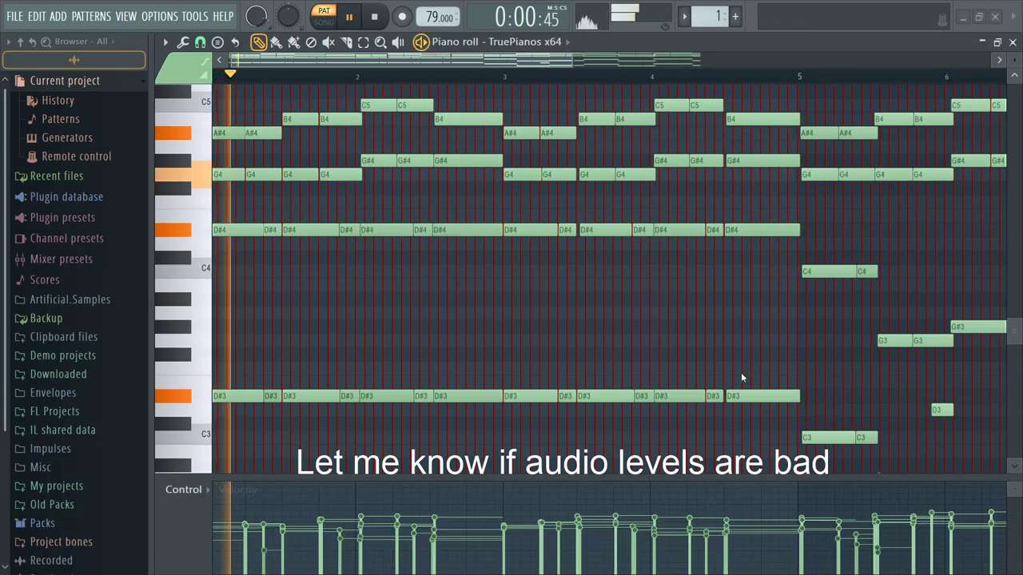
key(space)
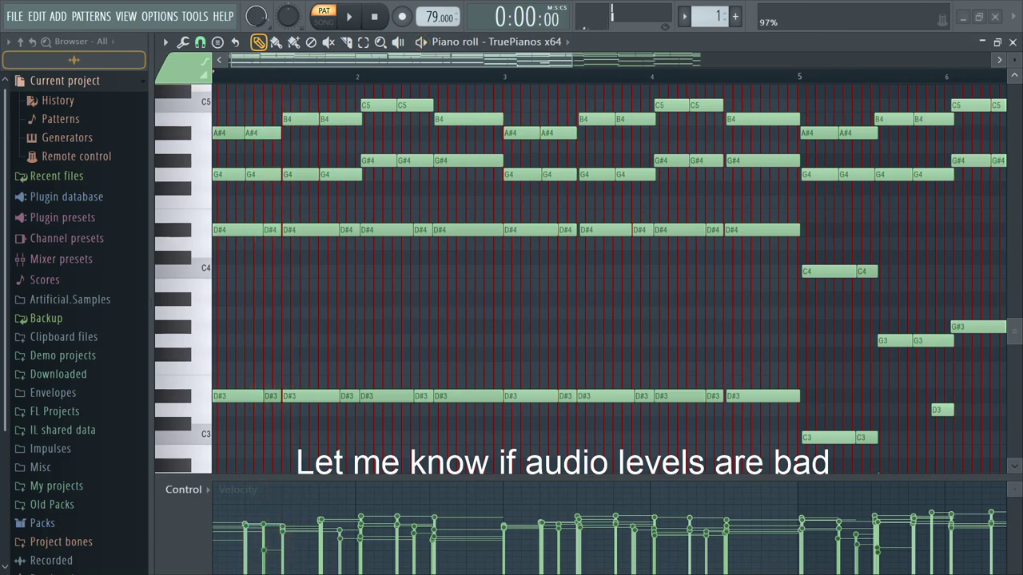
drag(821, 371, 821, 326)
drag(741, 369, 742, 416)
key(space)
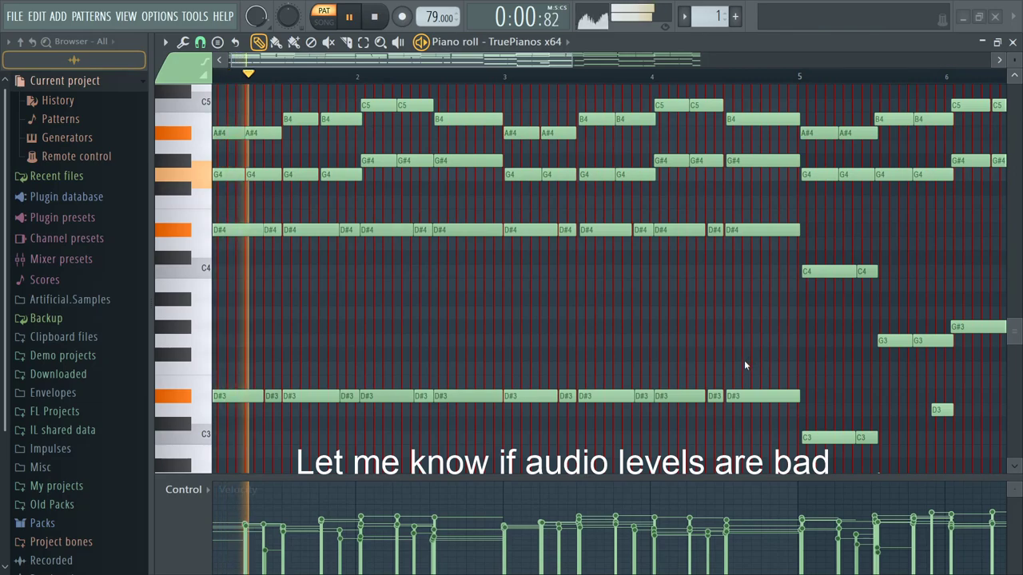
key(space)
Step: Play the pattern from the start and follow the upper and bass notes through bar 7
key(space)
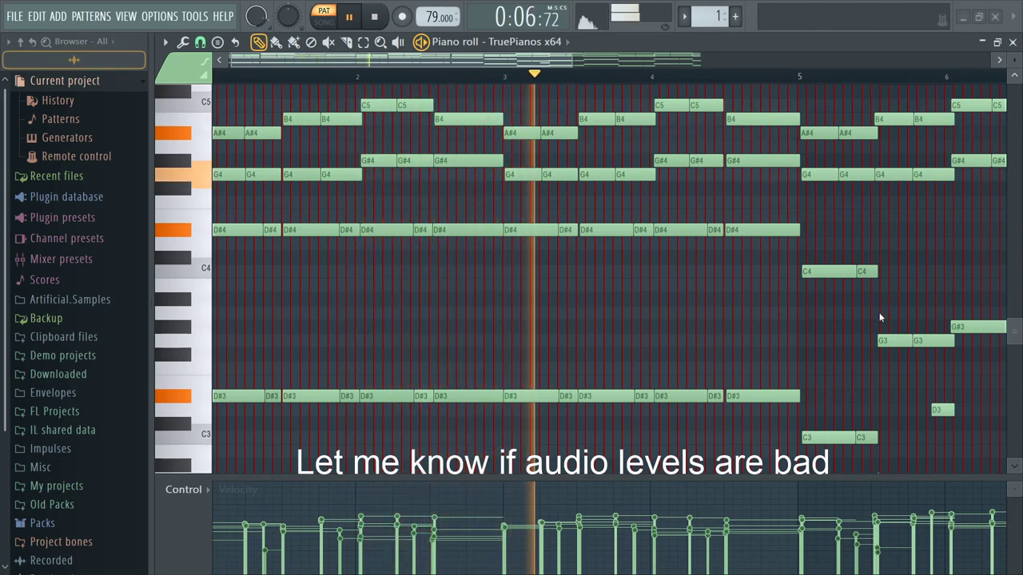
scroll(605, 445, down, 3)
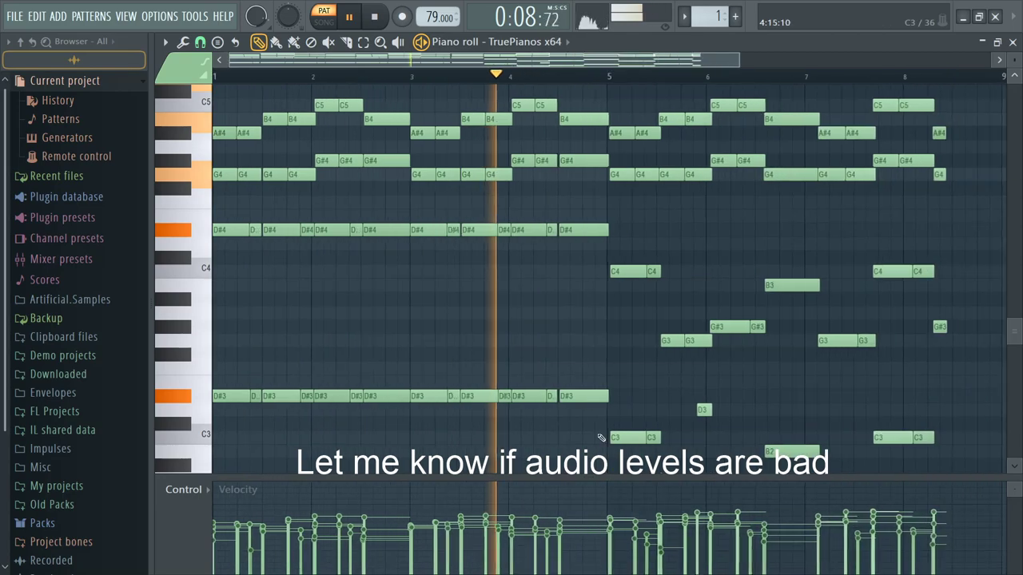
scroll(463, 434, up, 3)
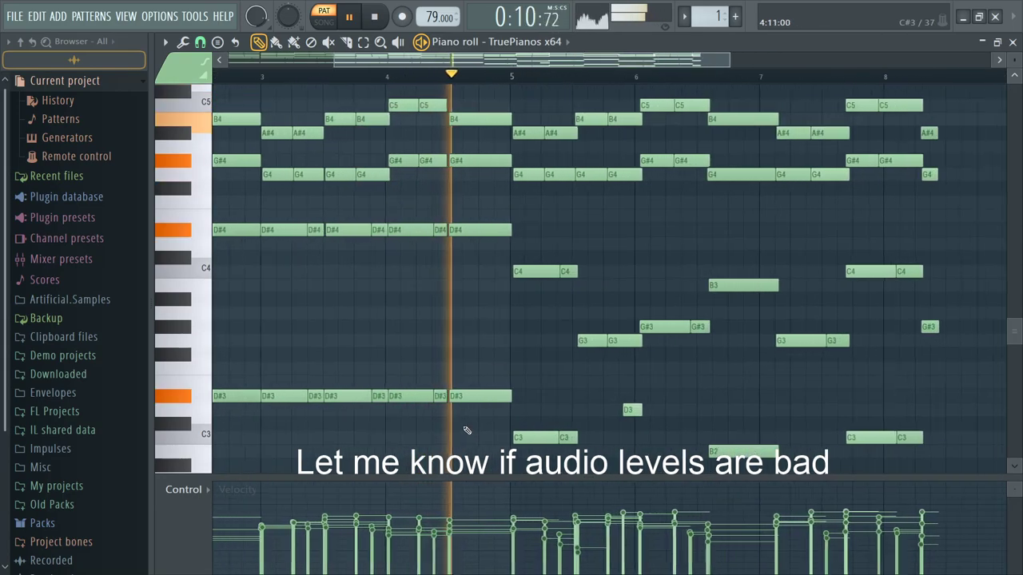
scroll(478, 429, down, 1)
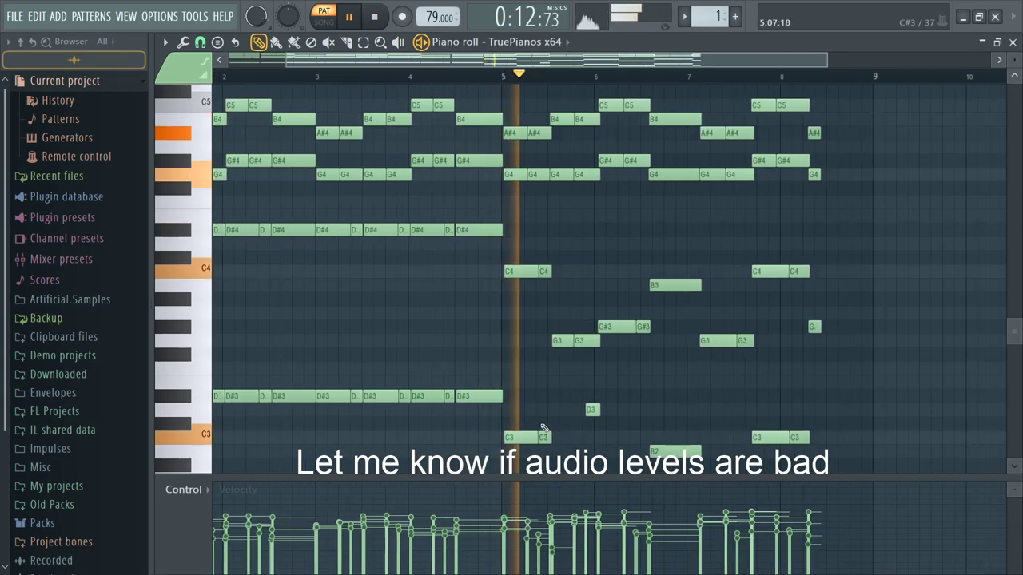
scroll(544, 427, down, 2)
scroll(1015, 242, down, 3)
scroll(1019, 242, up, 5)
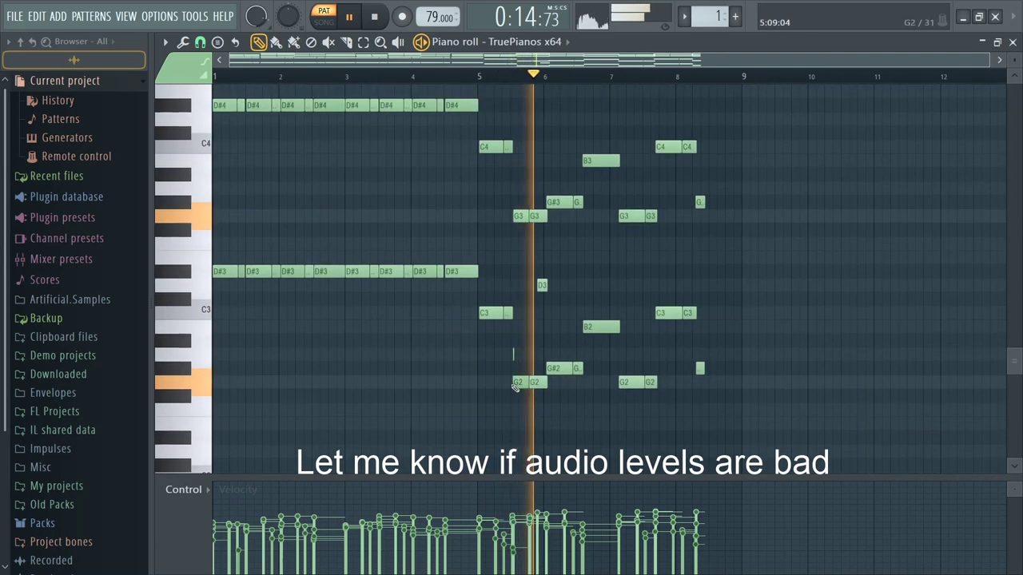
scroll(544, 364, up, 4)
scroll(541, 358, down, 4)
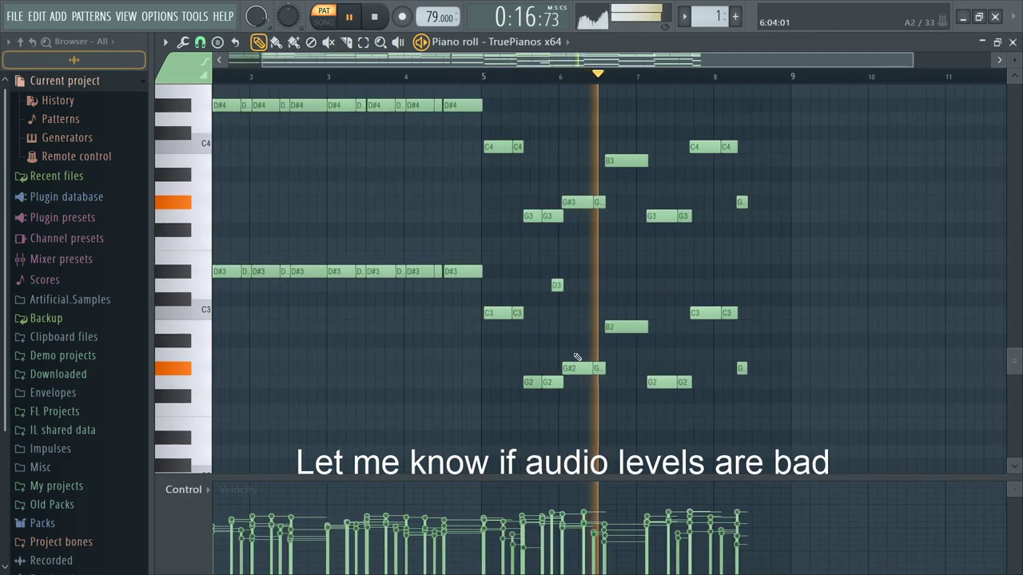
scroll(660, 345, down, 1)
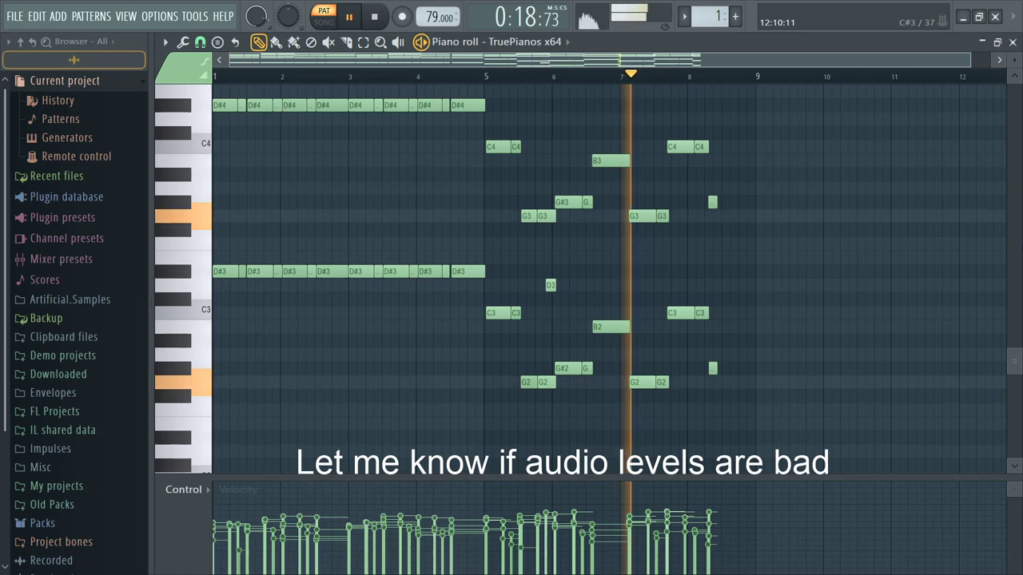
scroll(1013, 297, up, 3)
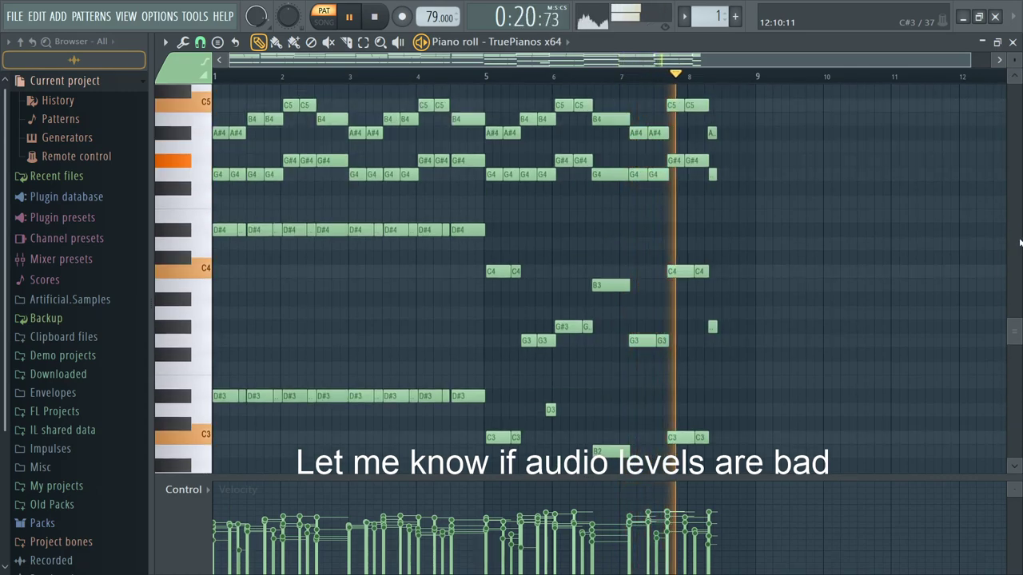
key(space)
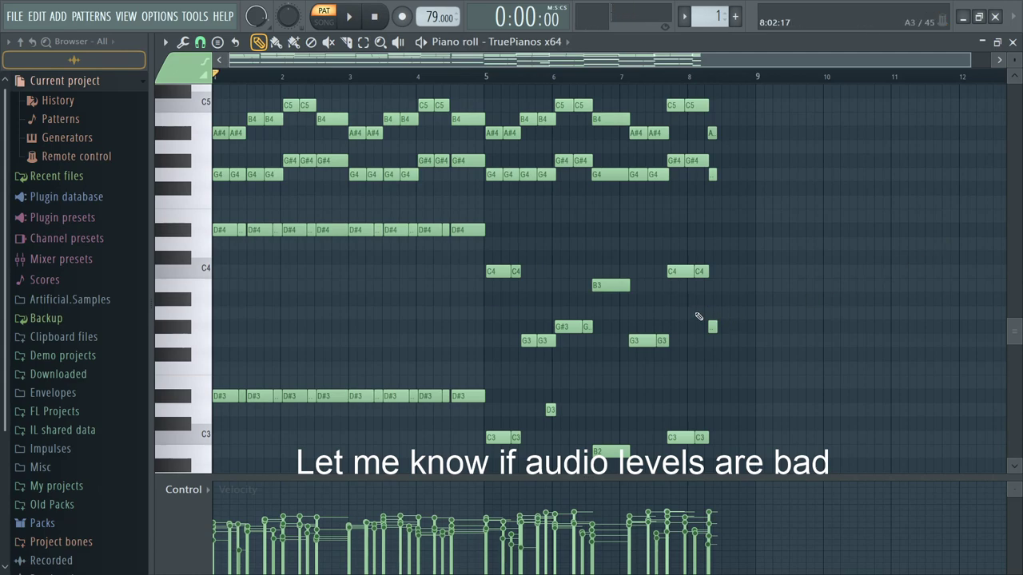
Step: Delete the upper chord notes from D#5 down to G4 between bar 7 and the end of the recording
scroll(663, 318, down, 1)
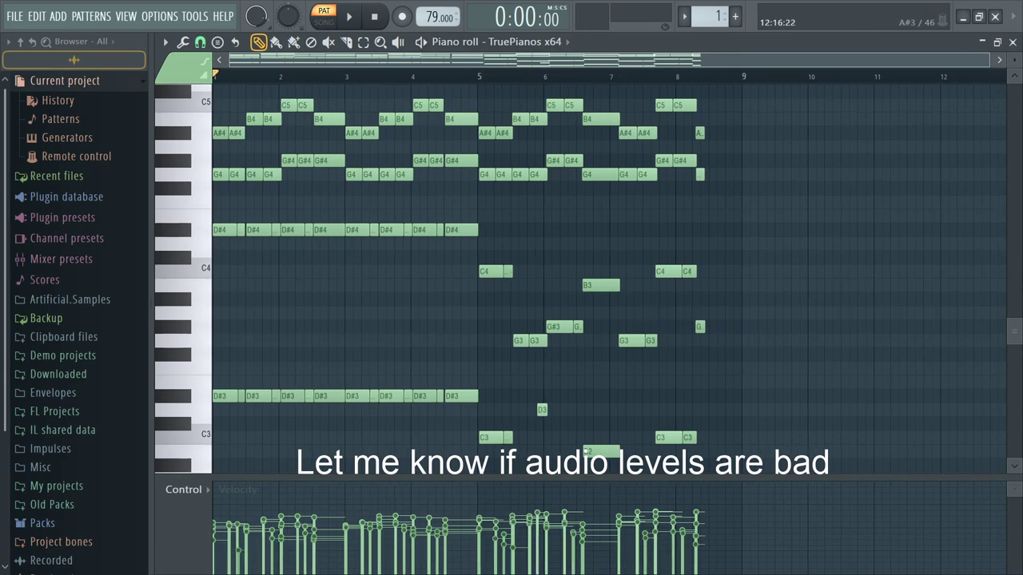
scroll(876, 224, down, 3)
scroll(669, 174, up, 3)
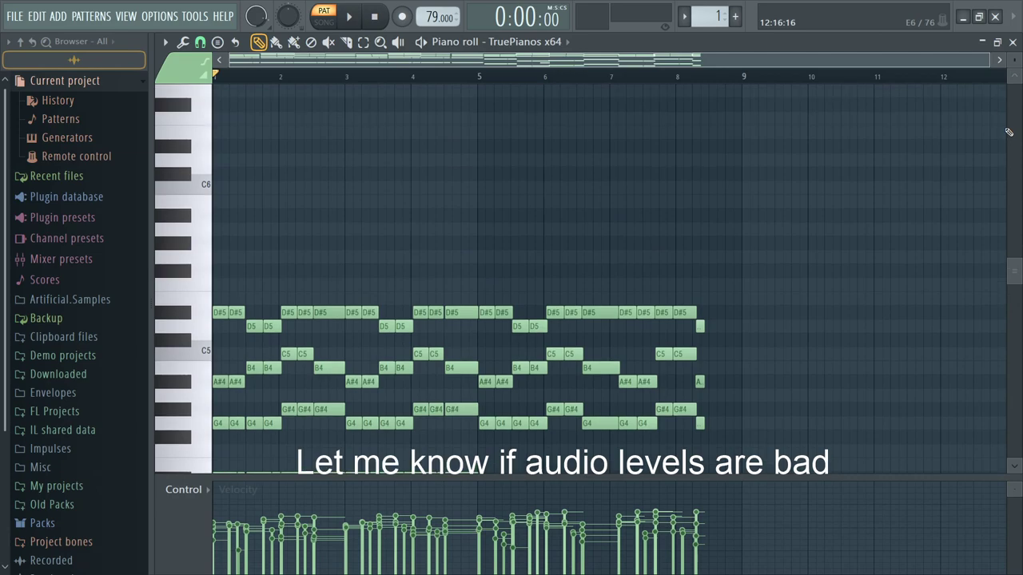
scroll(923, 173, up, 3)
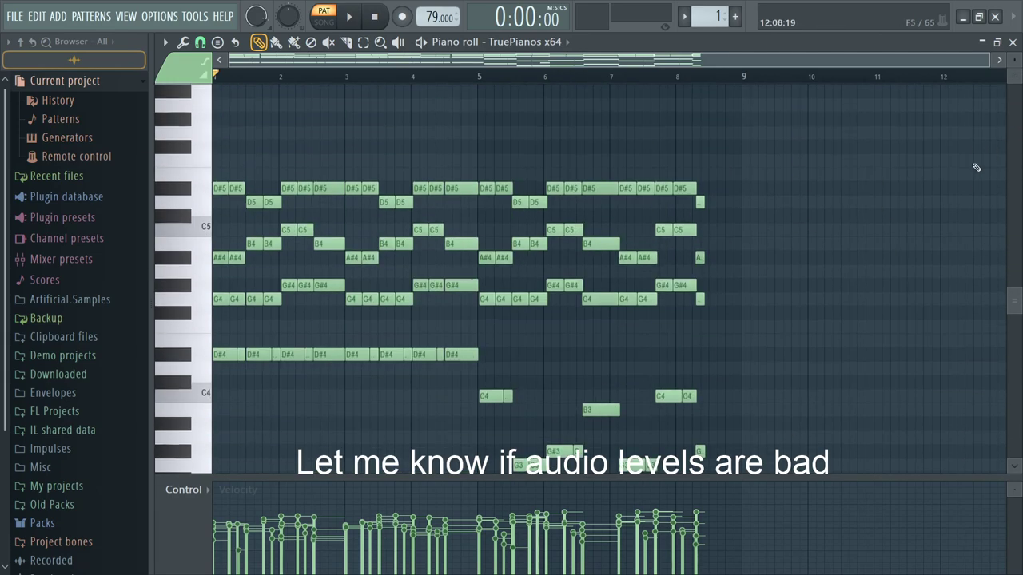
drag(793, 348, 627, 181)
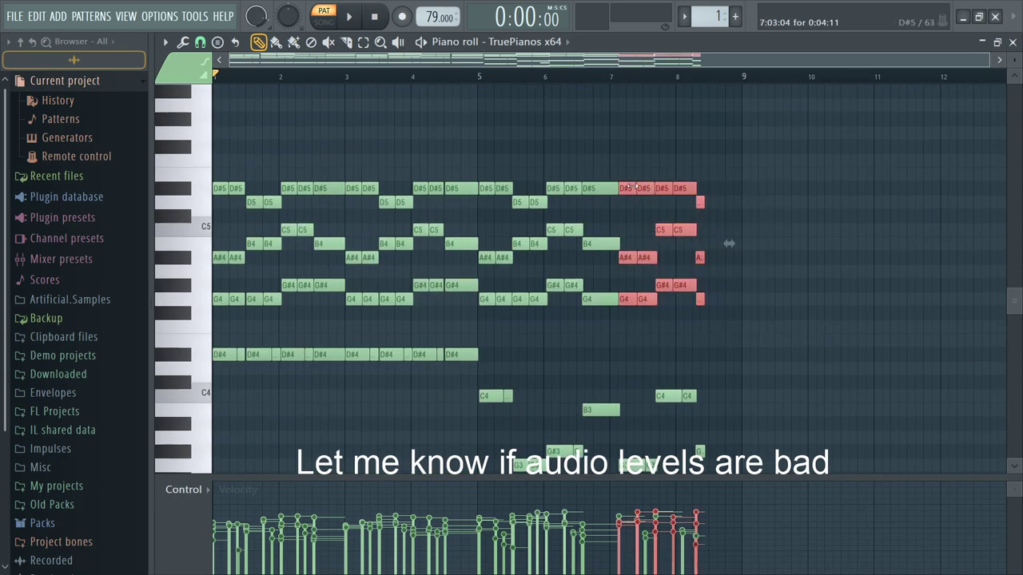
key(Delete)
Step: Duplicate the upper chord notes, D#5 down to G4, of bars 5 and 6 so the copy follows directly around bar 7
click(479, 74)
drag(658, 331, 486, 147)
key(ctrl+b)
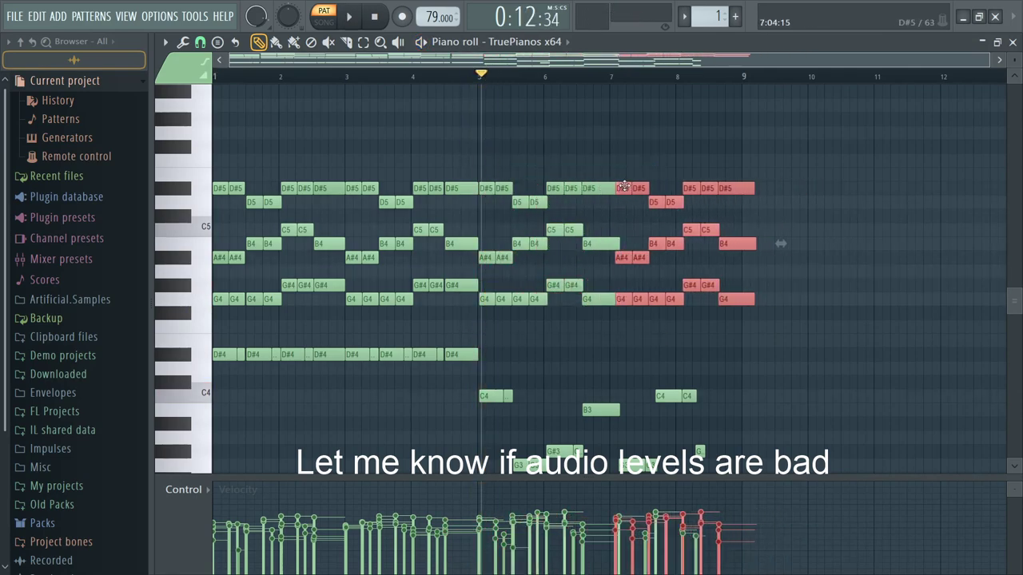
Step: Shift the duplicated upper chord notes so they start together with the low G3 note just after bar 7
scroll(628, 208, up, 3)
drag(624, 187, 632, 187)
scroll(633, 221, up, 3)
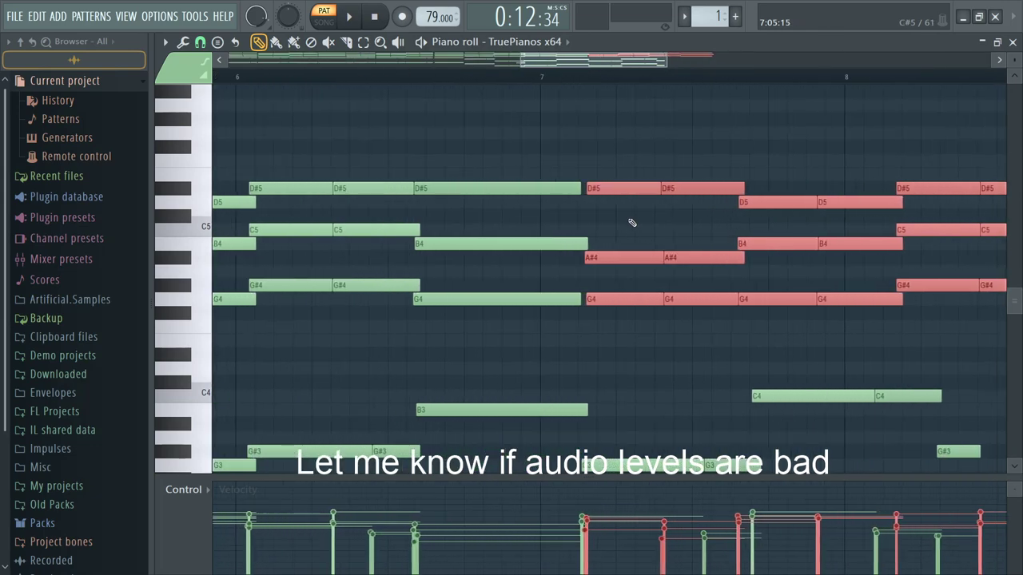
ctrl+scroll(631, 222, up, 3)
click(569, 299)
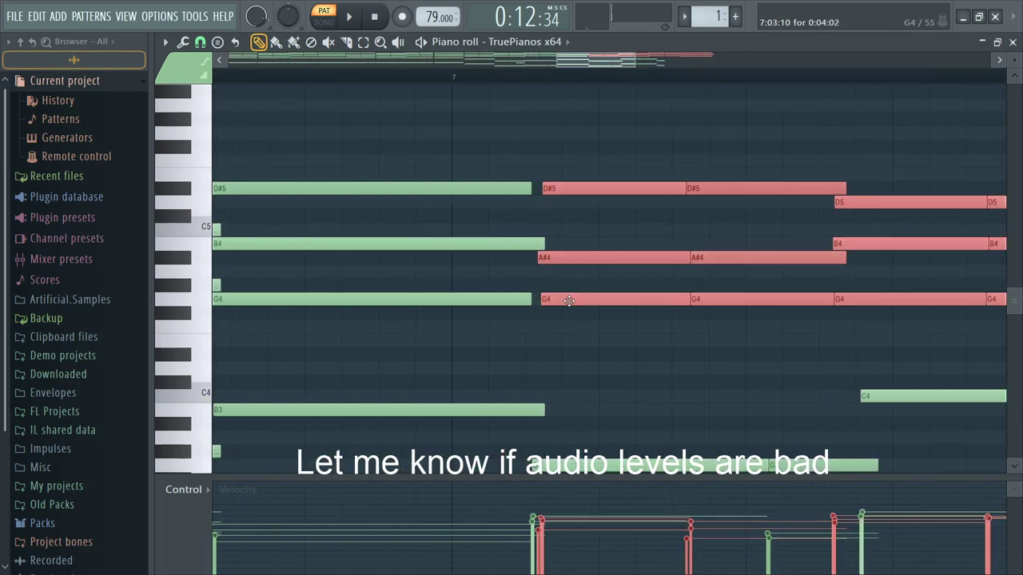
drag(569, 300, 562, 299)
ctrl+scroll(562, 299, down, 4)
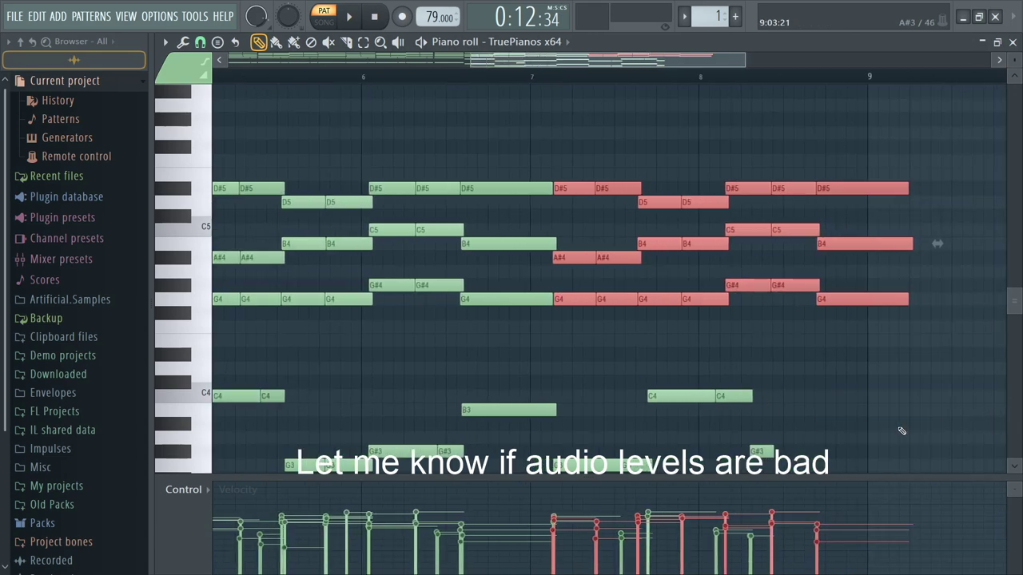
Step: Play the pattern from just after bar 7 and check the bass notes under the duplicated chords
scroll(760, 365, down, 5)
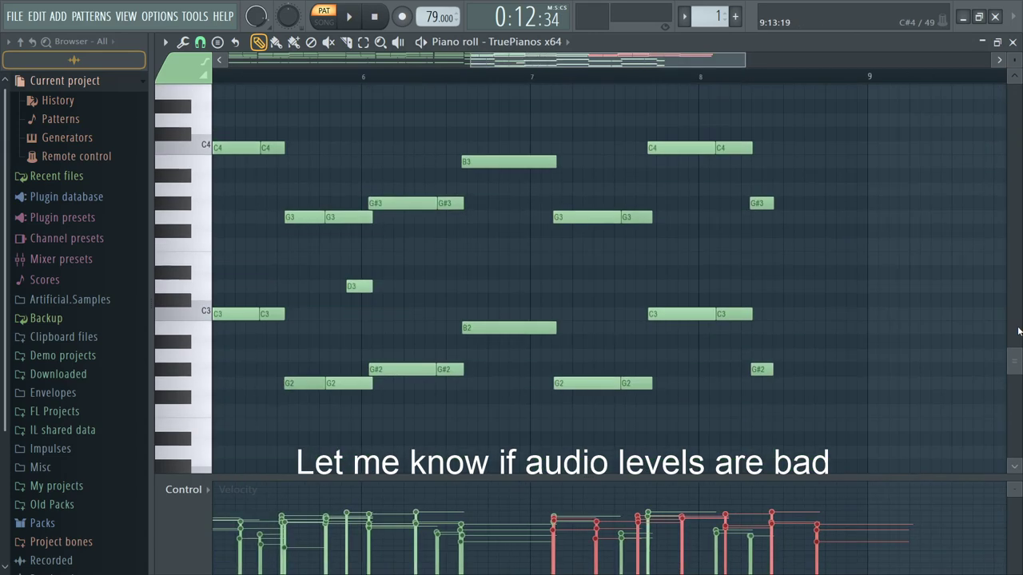
click(562, 75)
key(space)
scroll(797, 280, up, 1)
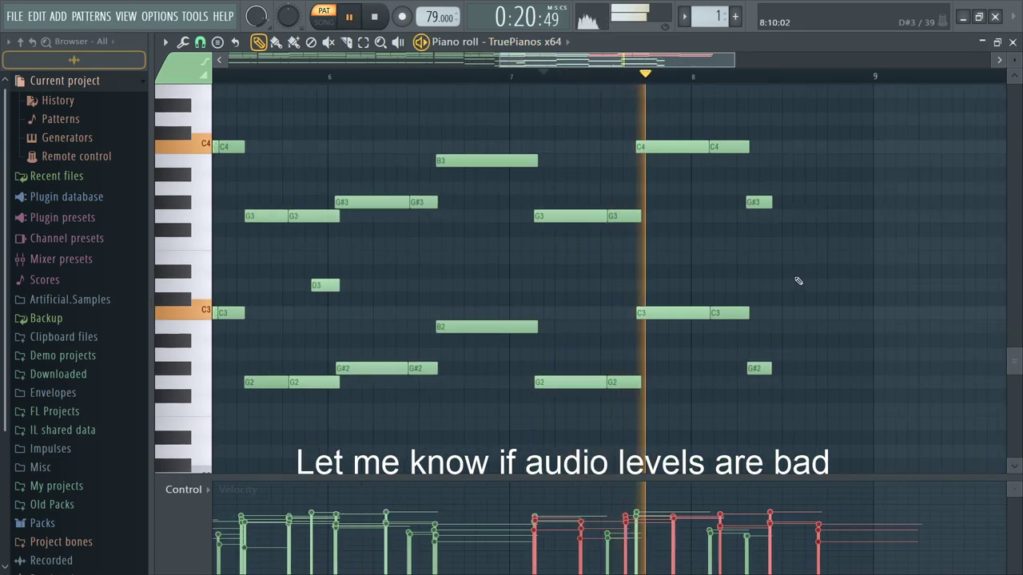
key(space)
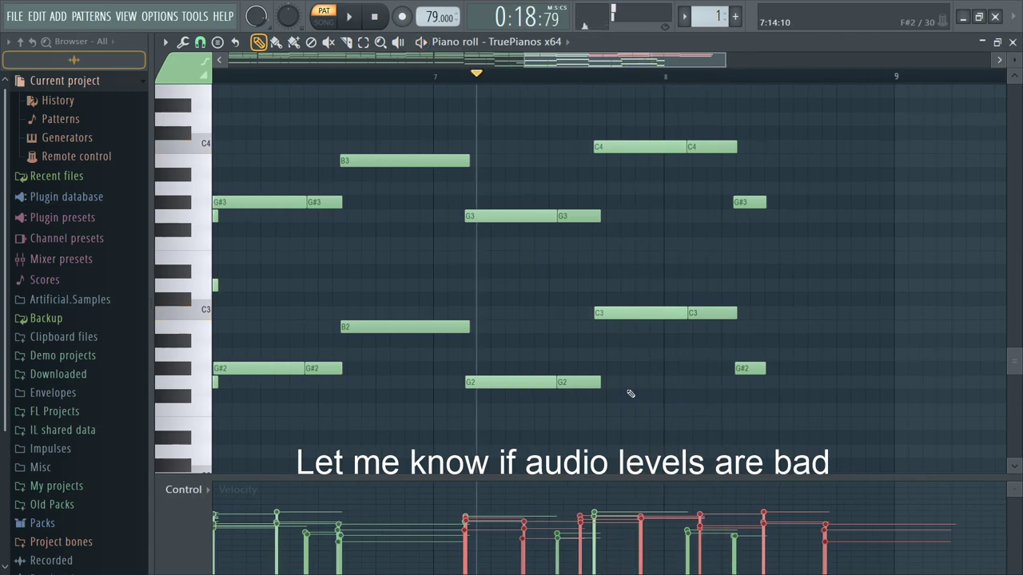
Step: Look over the bass and chord notes of the whole pattern, and play it from the start into bar 2
scroll(978, 216, up, 4)
scroll(957, 265, down, 6)
scroll(370, 274, down, 4)
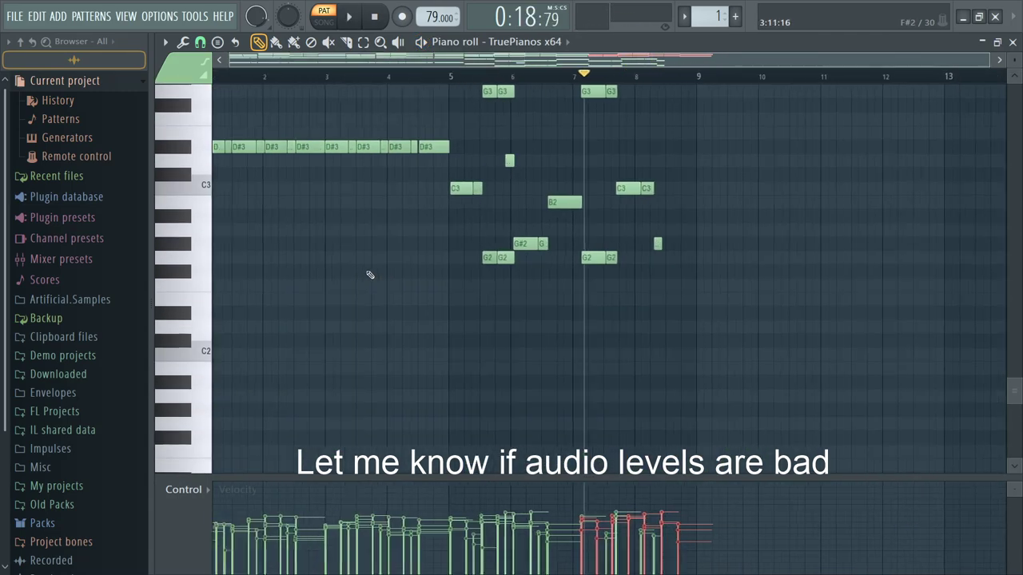
scroll(904, 247, up, 4)
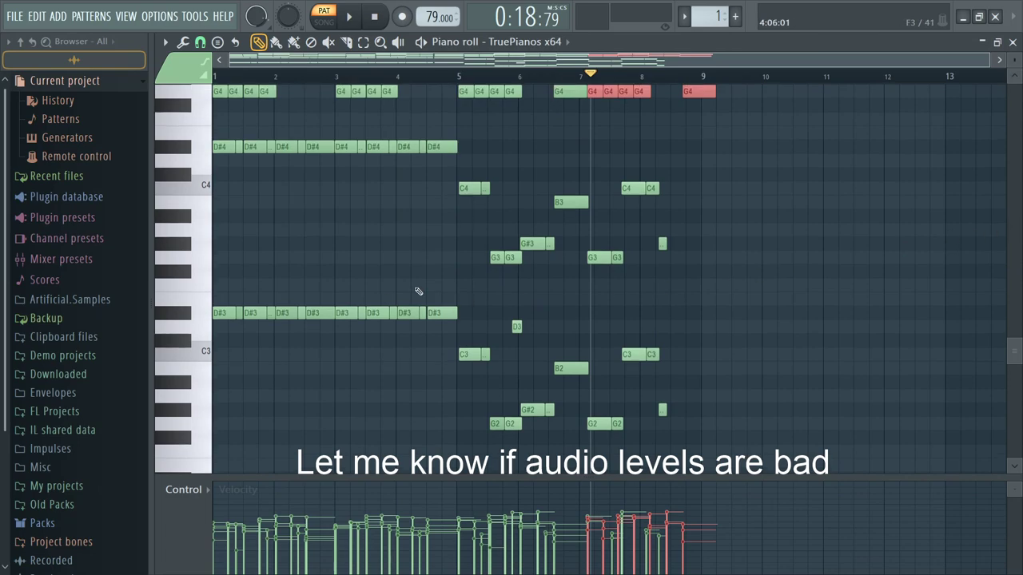
scroll(494, 209, up, 3)
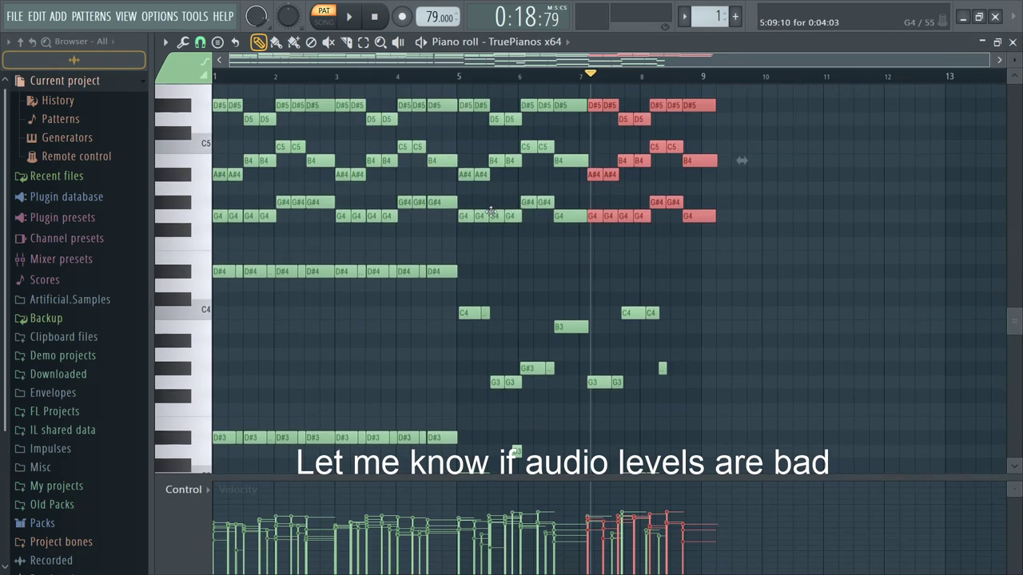
scroll(250, 104, up, 3)
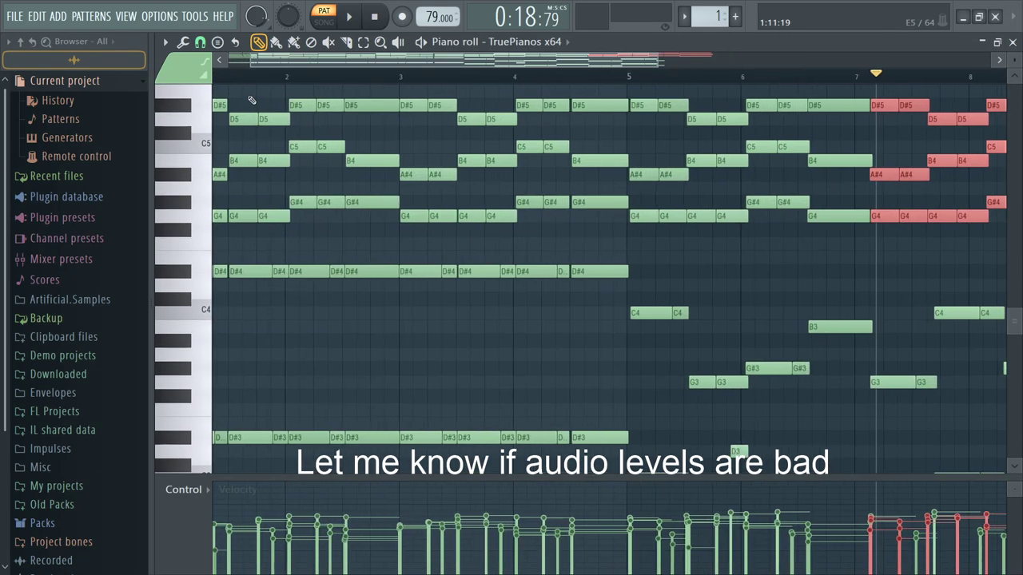
click(215, 76)
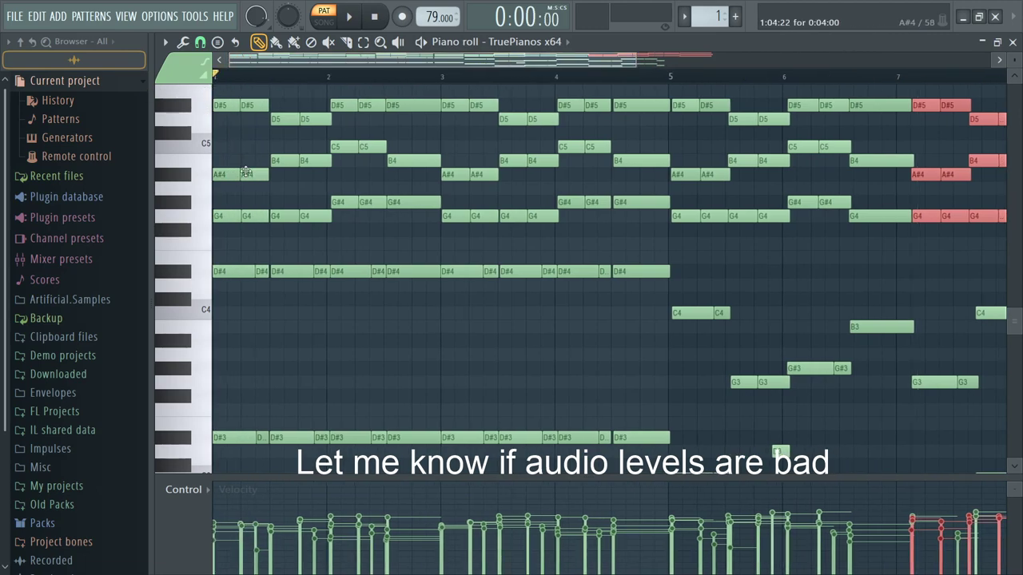
key(space)
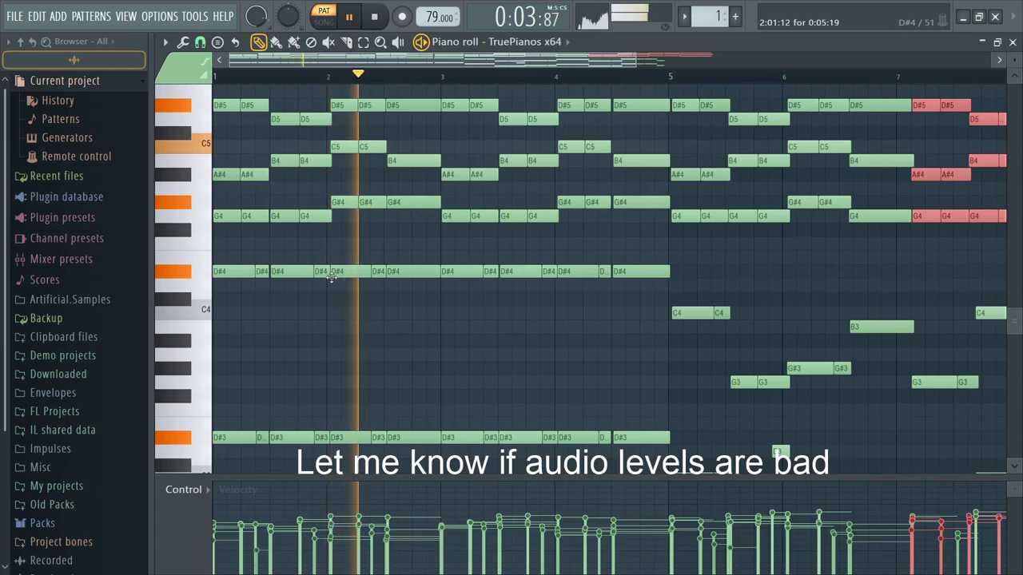
key(space)
Step: Shorten the last chord and D# bass notes of bar 1 so they end at the bar 2 line
drag(317, 113, 321, 229)
drag(320, 266, 318, 390)
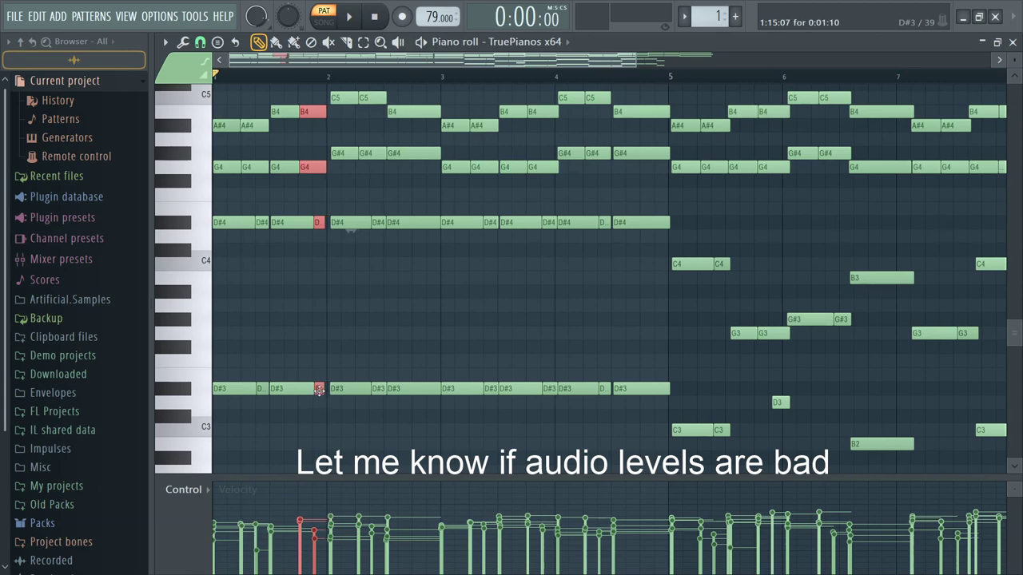
scroll(318, 390, up, 5)
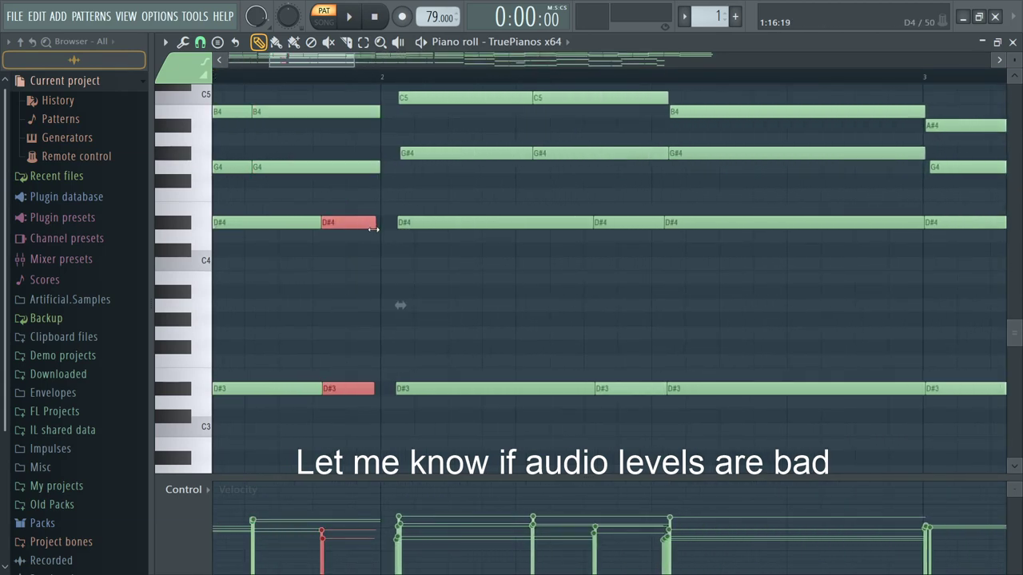
scroll(418, 364, down, 5)
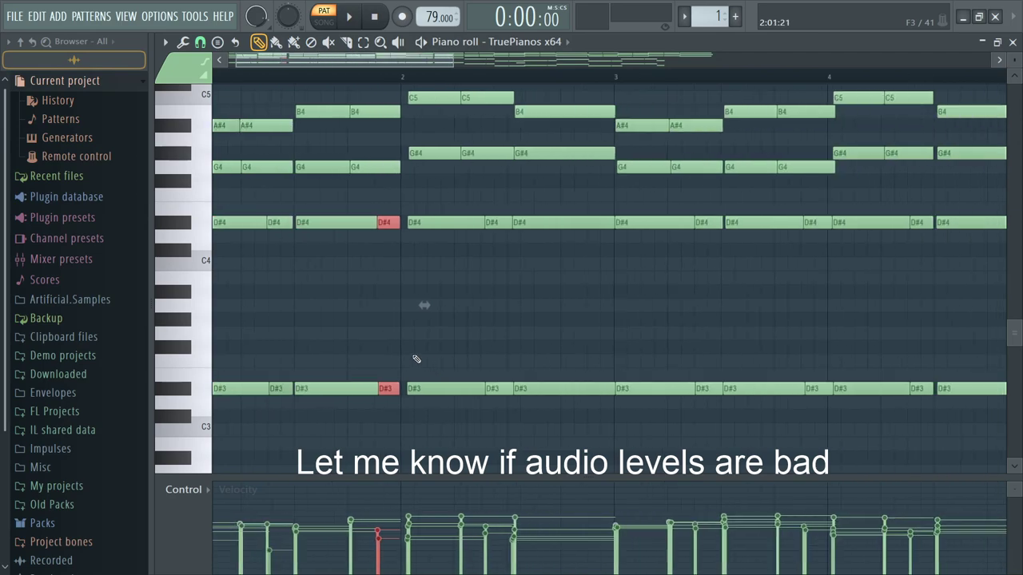
Step: Move all the notes of bar 2 slightly earlier so the chord starts on the bar 2 line
drag(368, 417, 491, 200)
scroll(343, 275, up, 2)
drag(390, 200, 484, 389)
scroll(434, 359, down, 3)
drag(411, 300, 406, 298)
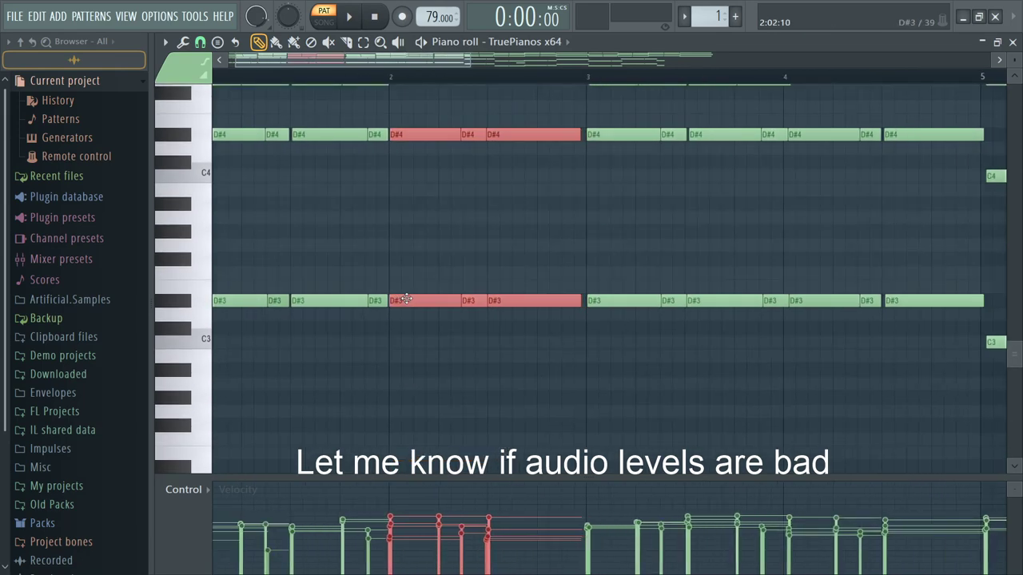
scroll(406, 298, up, 2)
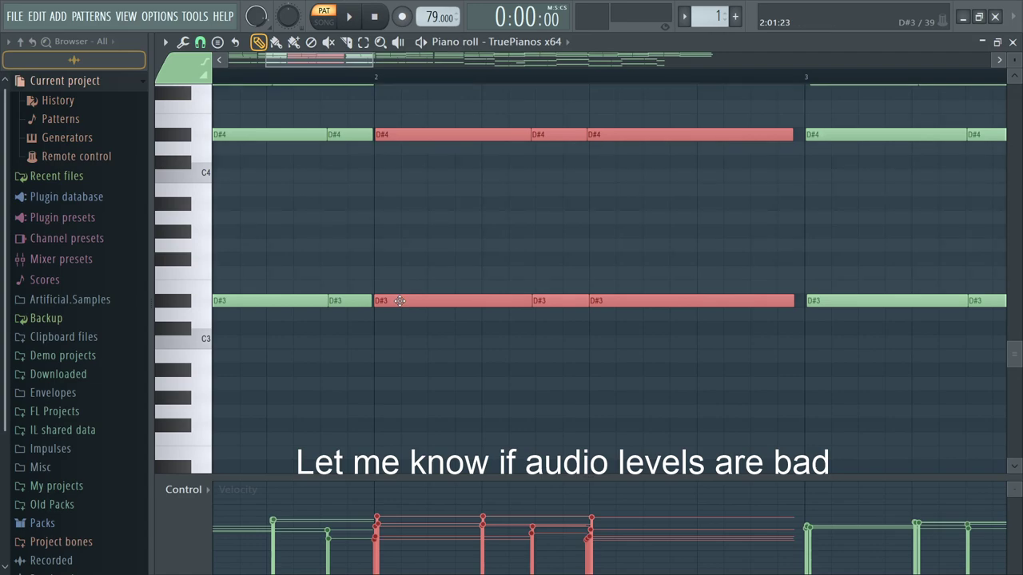
scroll(569, 305, down, 2)
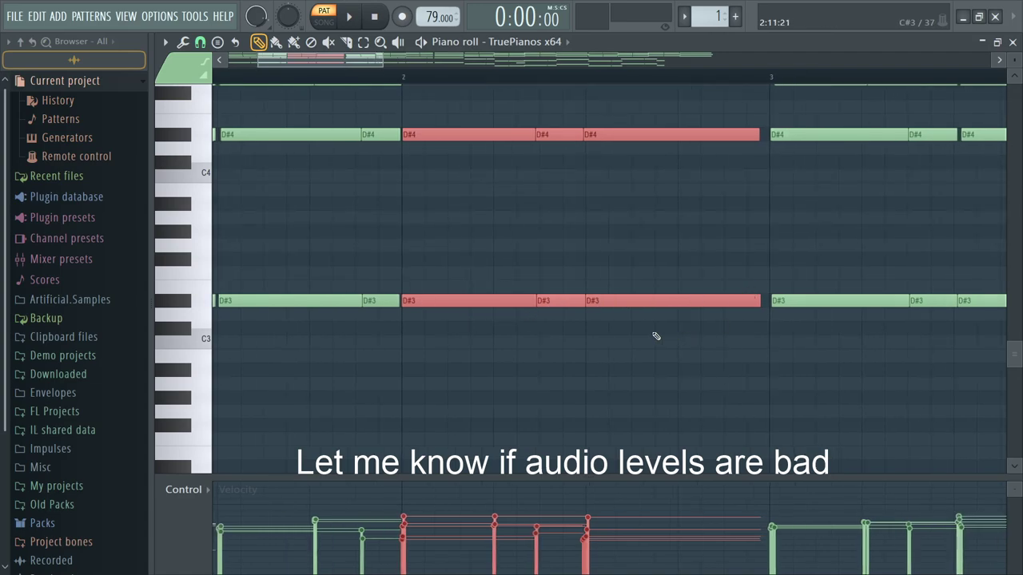
Step: Nudge the last D#5 and the last two D#4 and D#3 notes of bar 2 slightly later, in line with the B4 chord note
scroll(695, 116, up, 4)
ctrl+drag(554, 301, 668, 471)
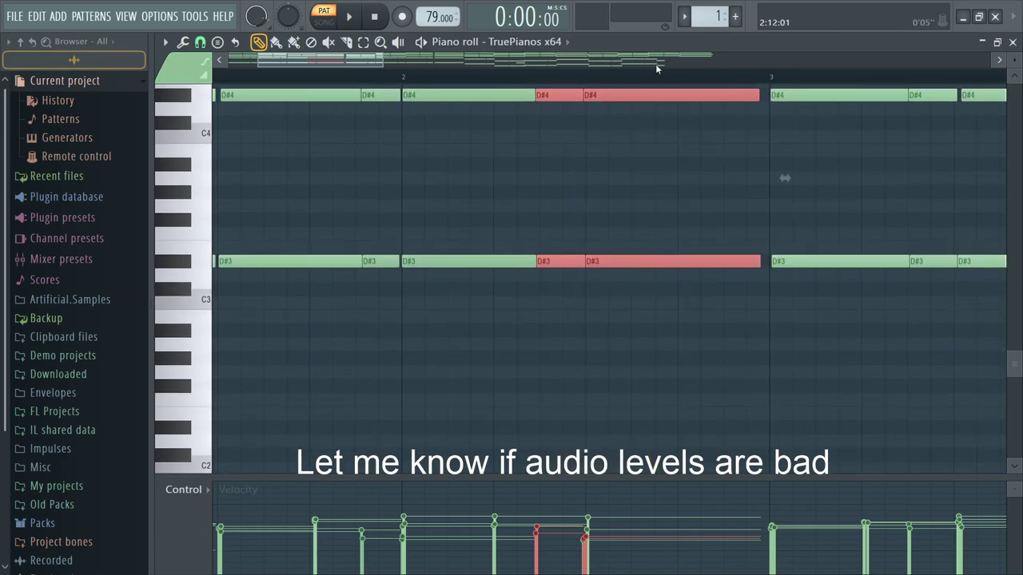
scroll(728, 264, up, 5)
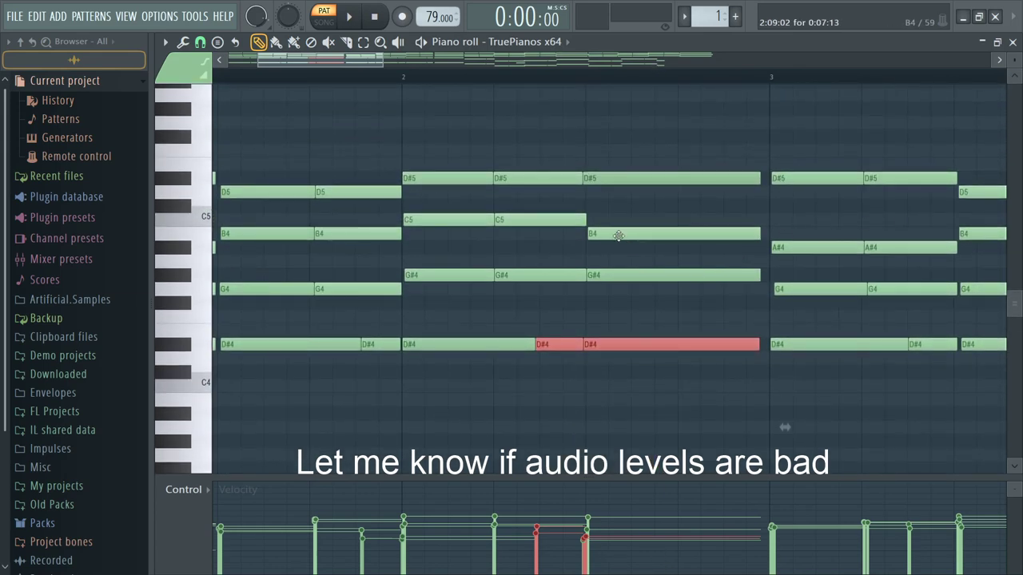
ctrl+shift+click(613, 178)
alt+drag(613, 178, 617, 178)
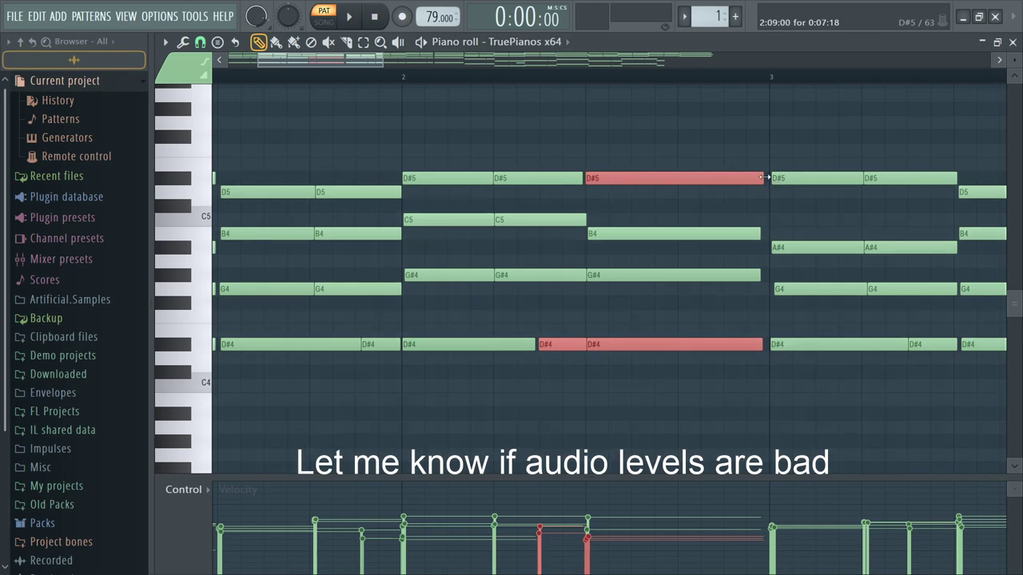
Step: Adjust the ends of the first and short D#4 and D#3 notes in bar 2 so each meets the following note
ctrl+drag(569, 319, 605, 289)
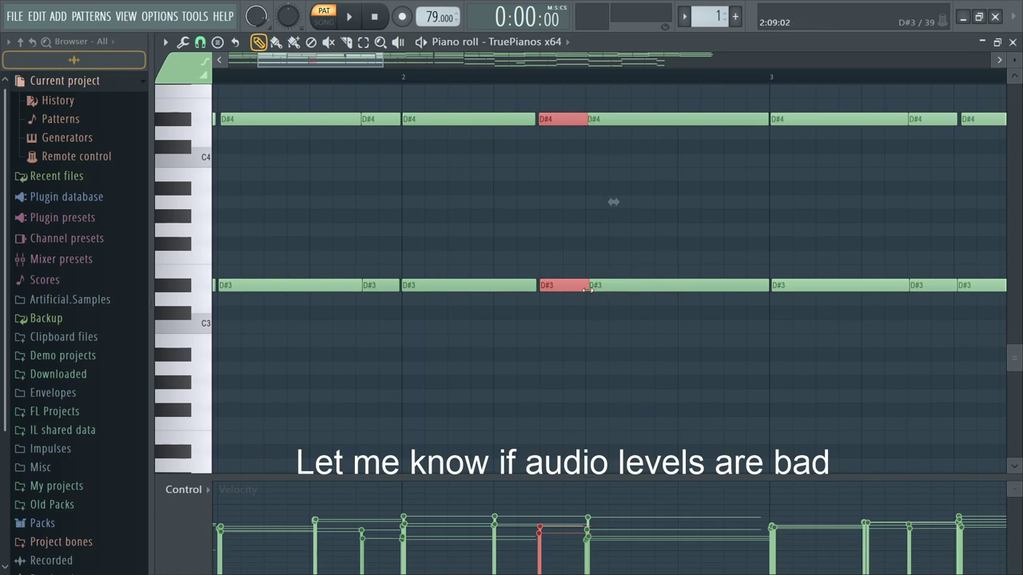
ctrl+drag(527, 303, 509, 80)
ctrl+drag(523, 157, 530, 320)
ctrl+drag(523, 369, 563, 168)
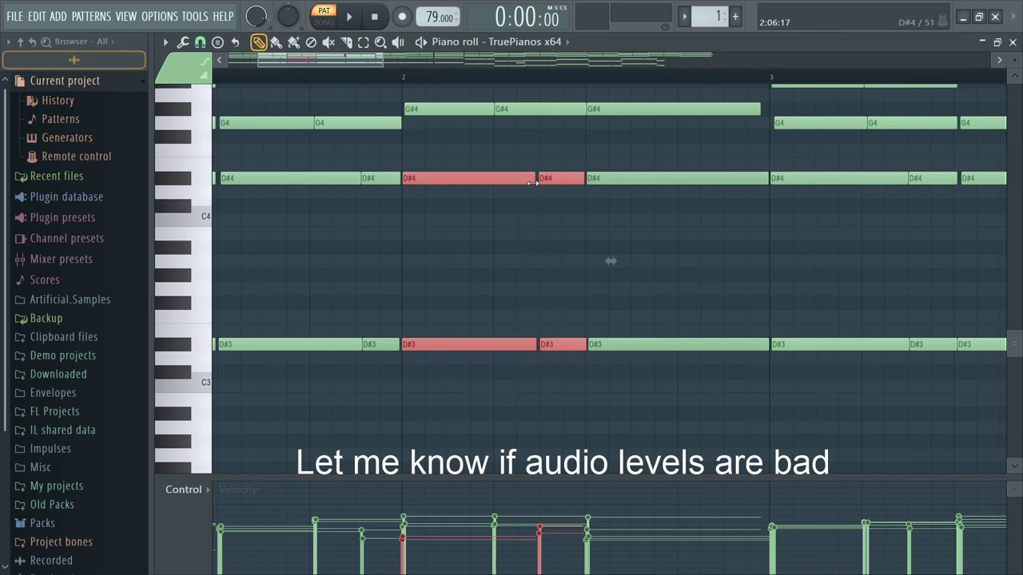
ctrl+drag(525, 171, 530, 350)
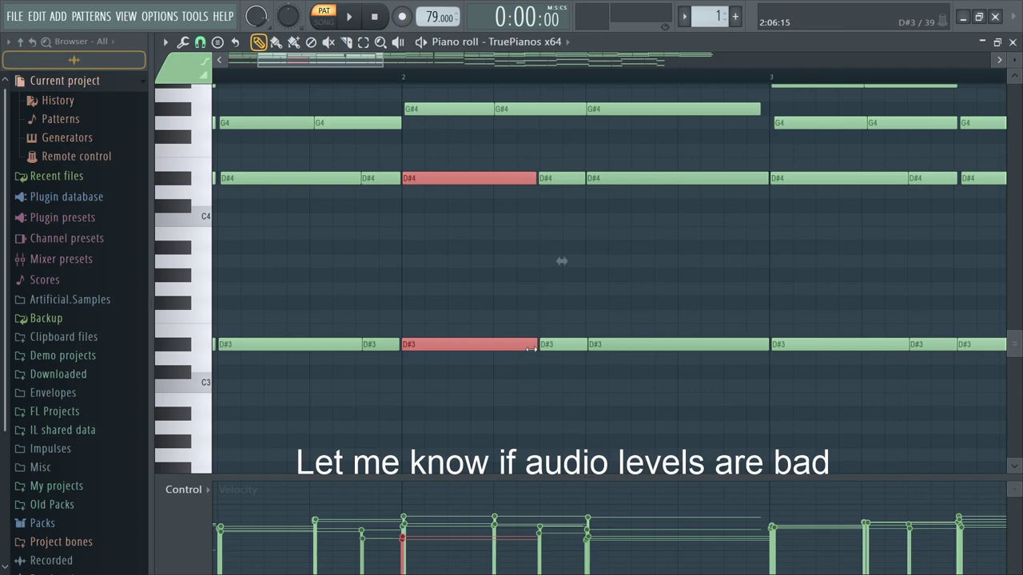
Step: Play the pattern from the start and follow the edited notes through bar 4
key(space)
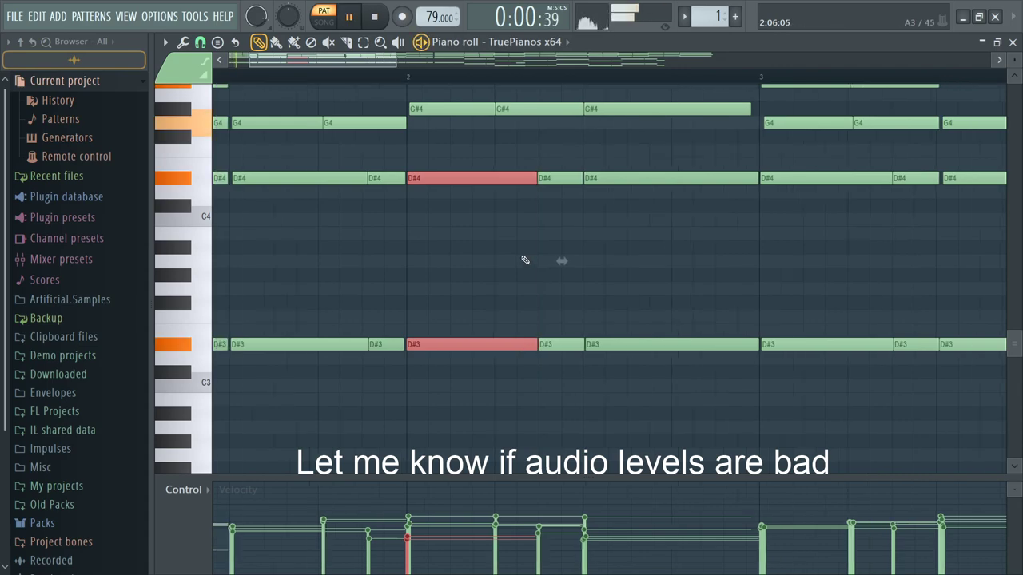
ctrl+scroll(525, 258, down, 3)
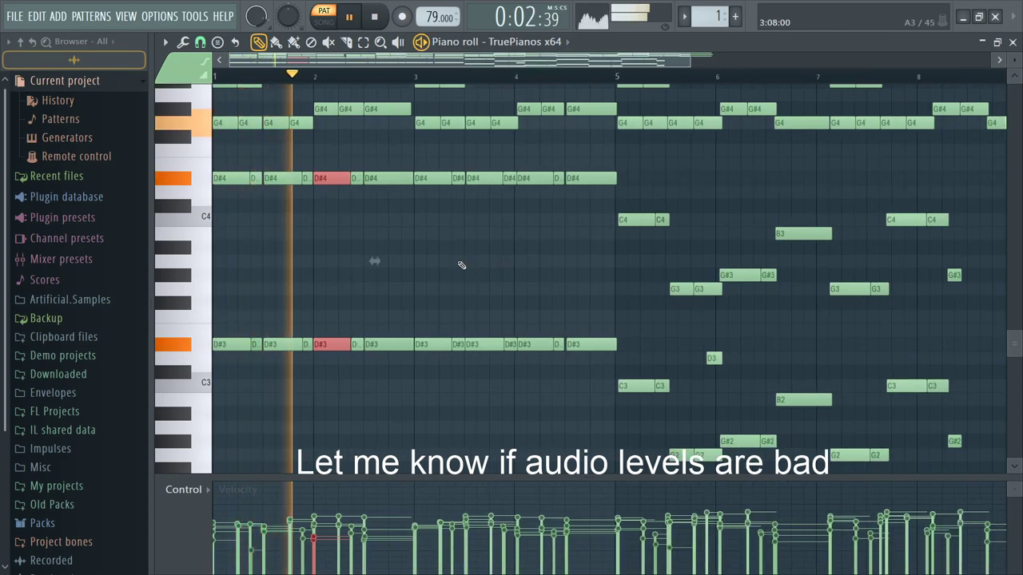
scroll(495, 269, up, 3)
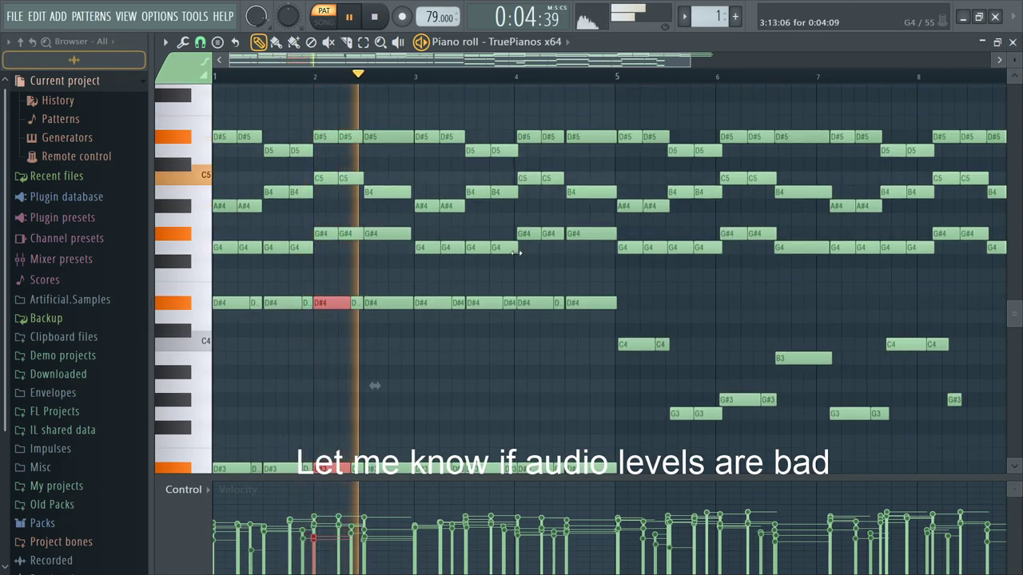
ctrl+scroll(420, 278, up, 3)
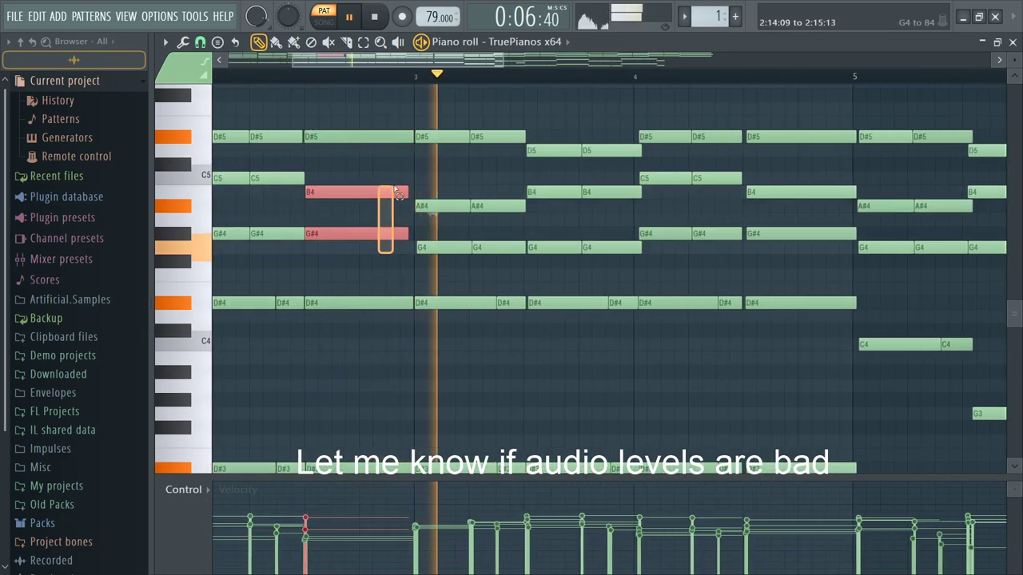
ctrl+scroll(549, 275, down, 2)
ctrl+scroll(559, 276, down, 1)
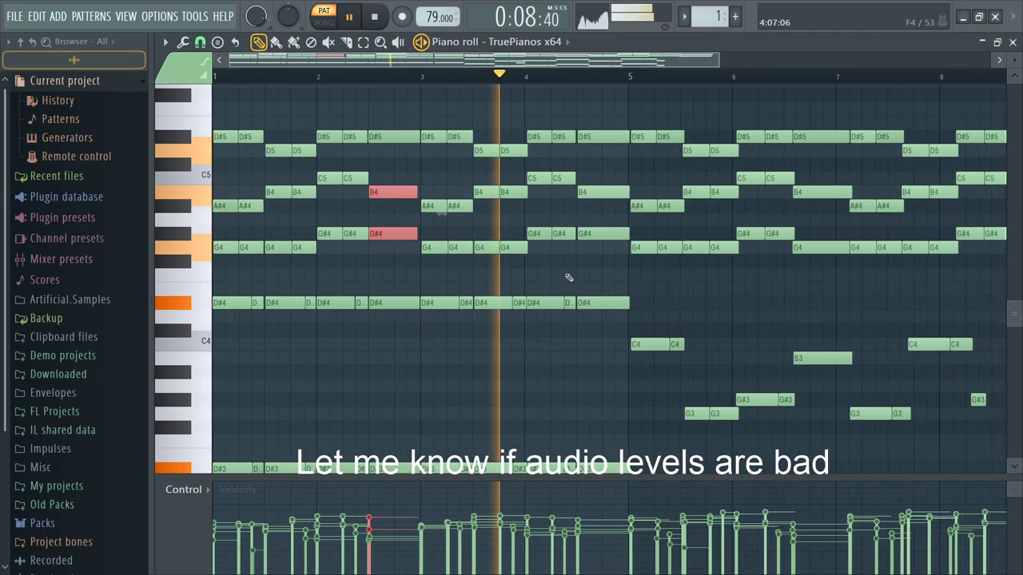
ctrl+scroll(469, 285, up, 3)
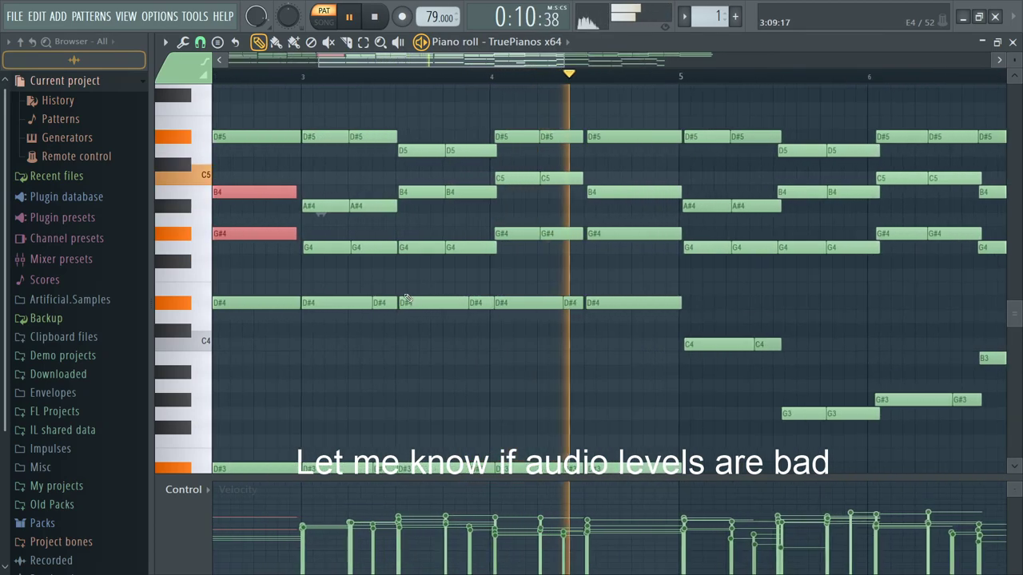
Step: Shorten the chord and D# notes ending the first half of bar 3 so they clear the mid-bar chord change
drag(417, 132, 471, 382)
scroll(453, 411, down, 2)
ctrl+scroll(447, 356, up, 3)
ctrl+scroll(456, 328, up, 1)
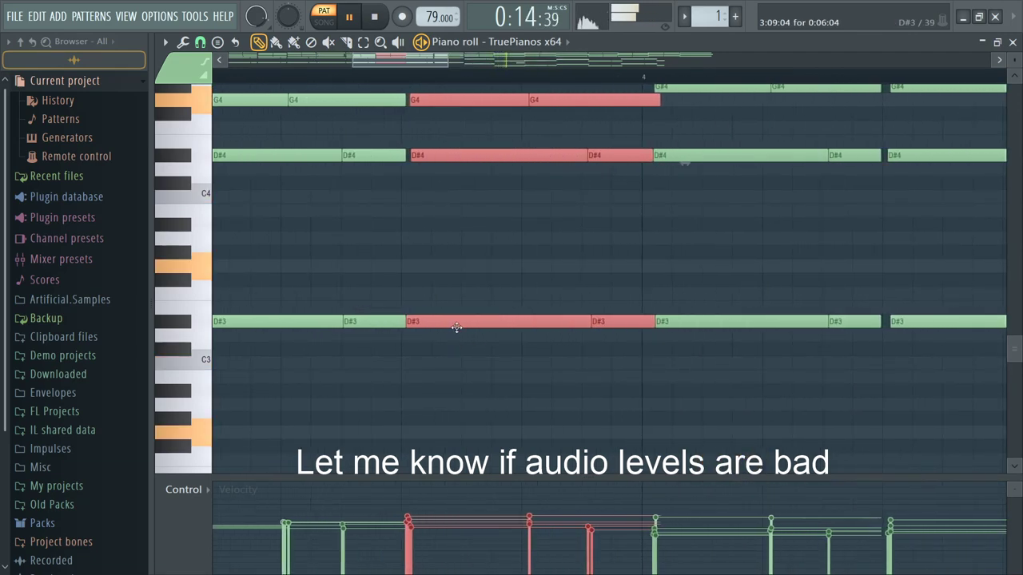
click(395, 326)
ctrl+click(374, 157)
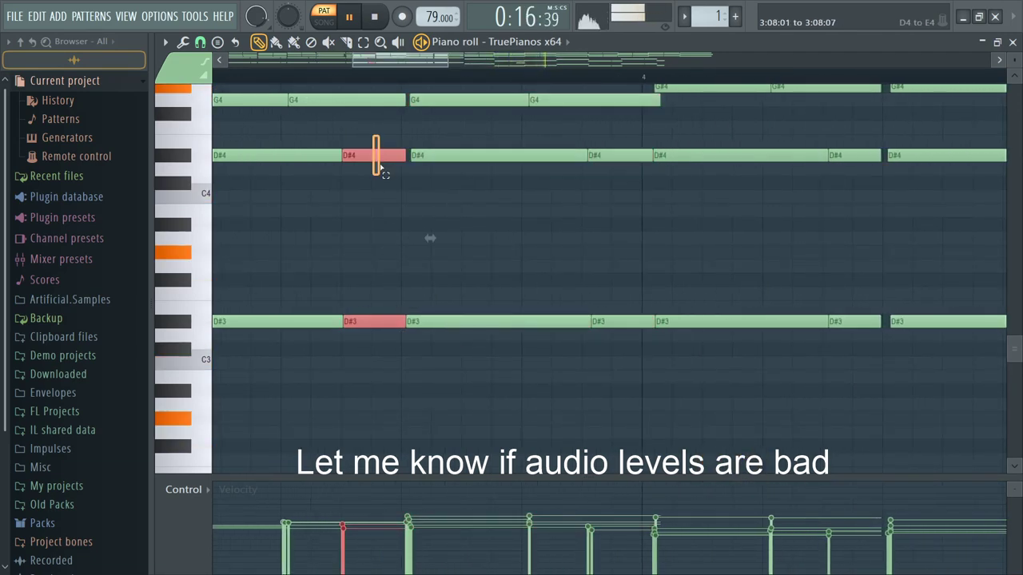
scroll(430, 238, up, 3)
drag(331, 256, 359, 100)
Step: Move the chord notes in the second half of bar 3 slightly earlier to mid-bar, and fit the short D#4 and D#3 notes before them
drag(448, 151, 640, 456)
drag(1013, 372, 1013, 311)
drag(436, 153, 429, 151)
scroll(422, 220, down, 2)
drag(390, 277, 401, 428)
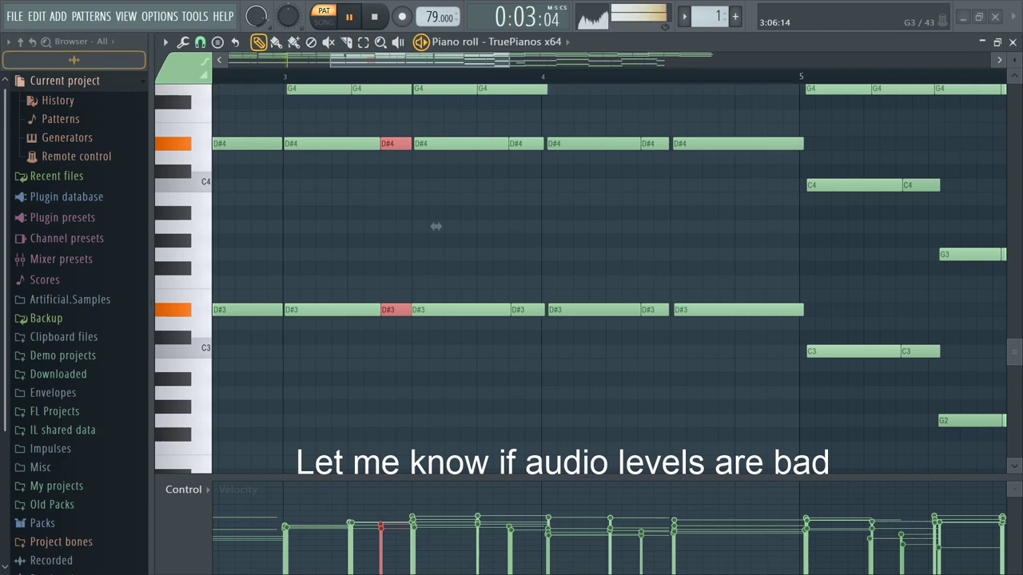
scroll(1010, 235, up, 3)
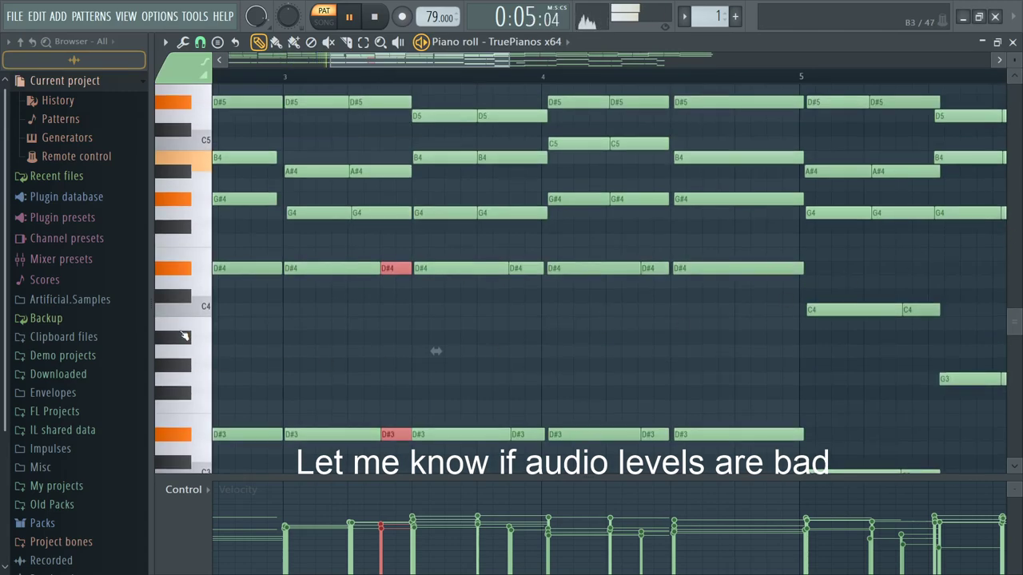
Step: Add a Kontakt 5 instrument to the channel rack and load the EXHALE instrument in it
scroll(330, 312, up, 3)
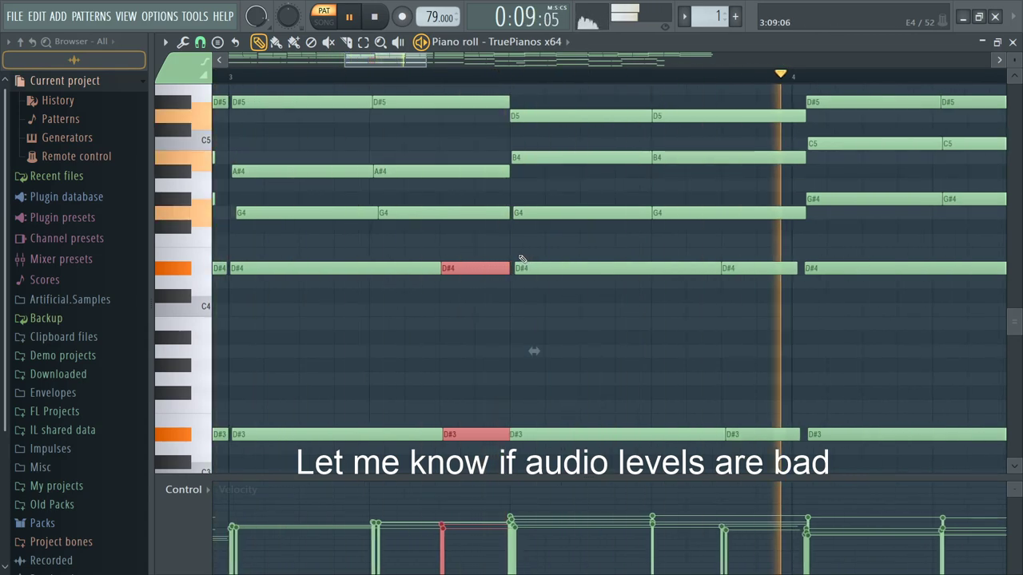
key(F6)
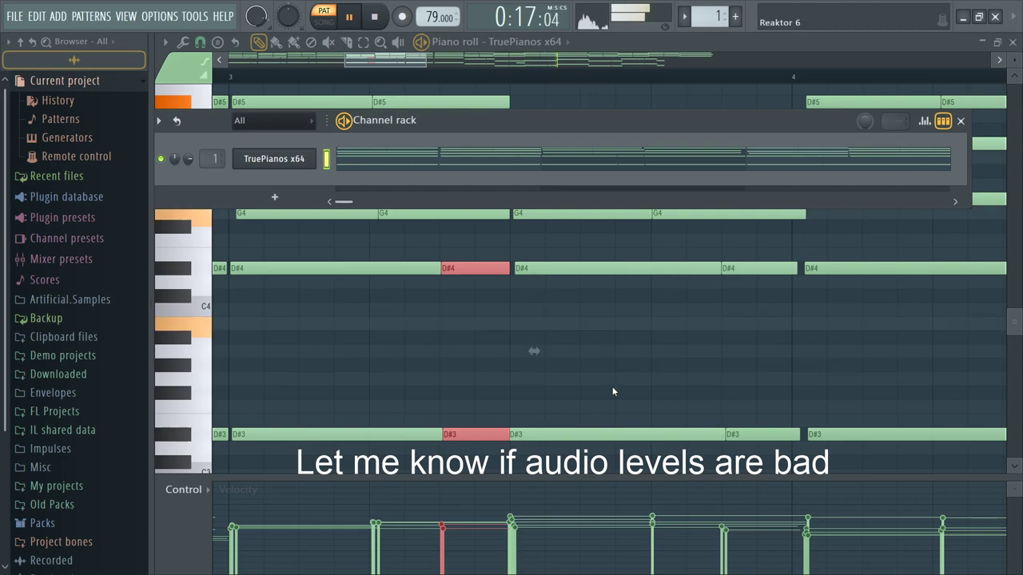
click(617, 327)
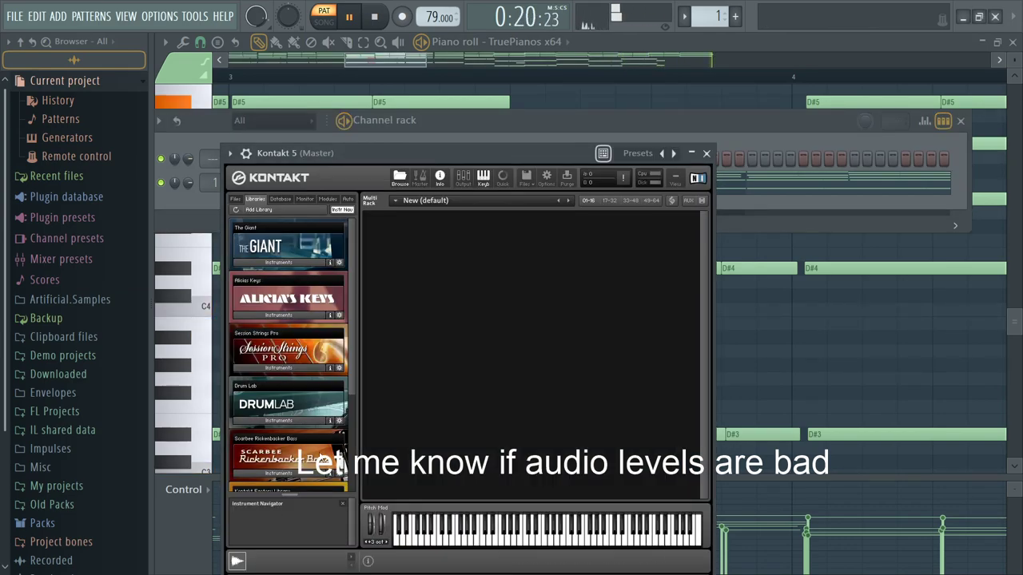
scroll(344, 366, down, 3)
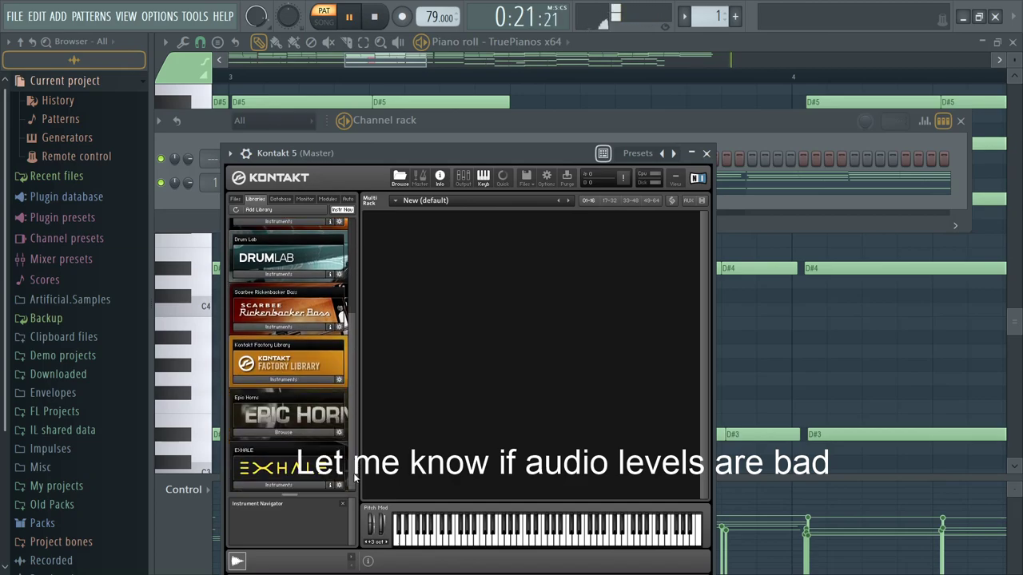
click(296, 485)
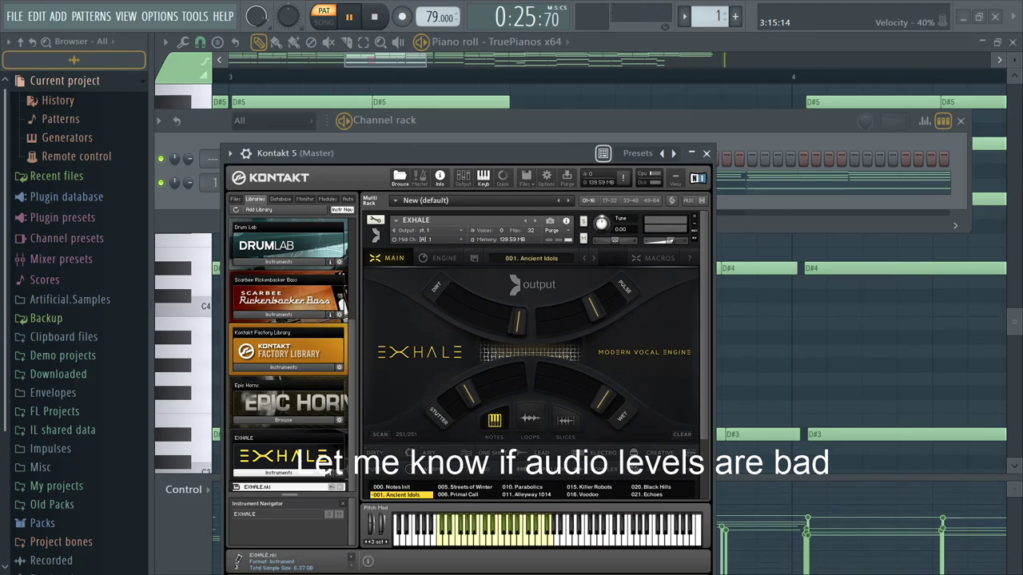
Step: Open the empty piano roll of the Kontakt 5 channel and stop playback
key(F6)
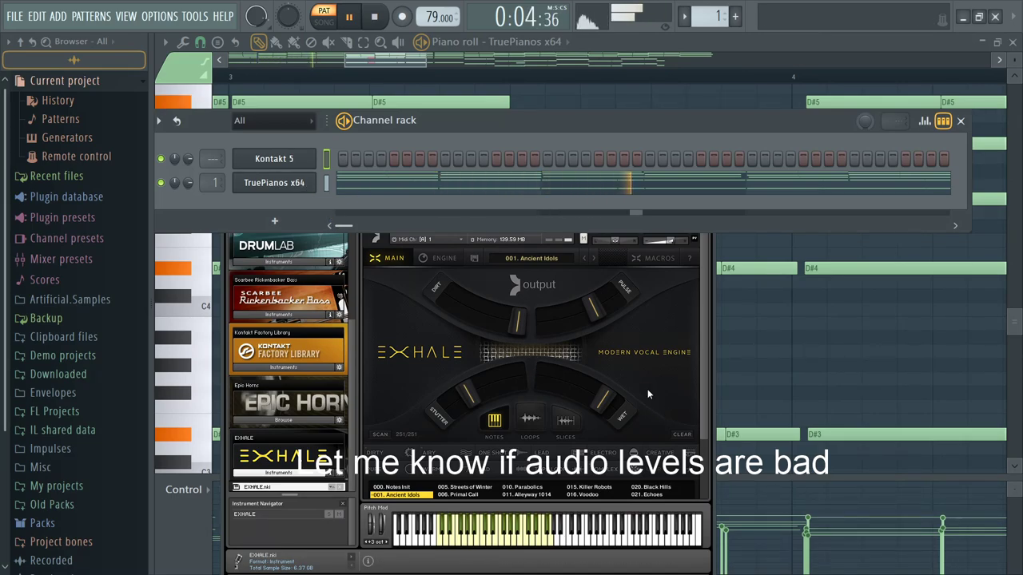
key(F7)
scroll(251, 260, down, 3)
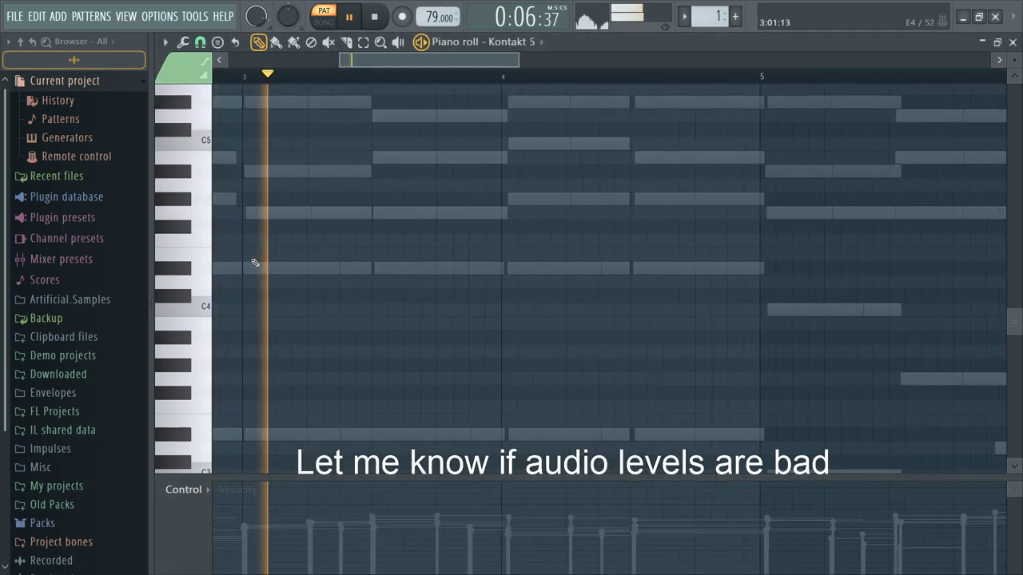
scroll(259, 262, up, 3)
key(space)
click(170, 228)
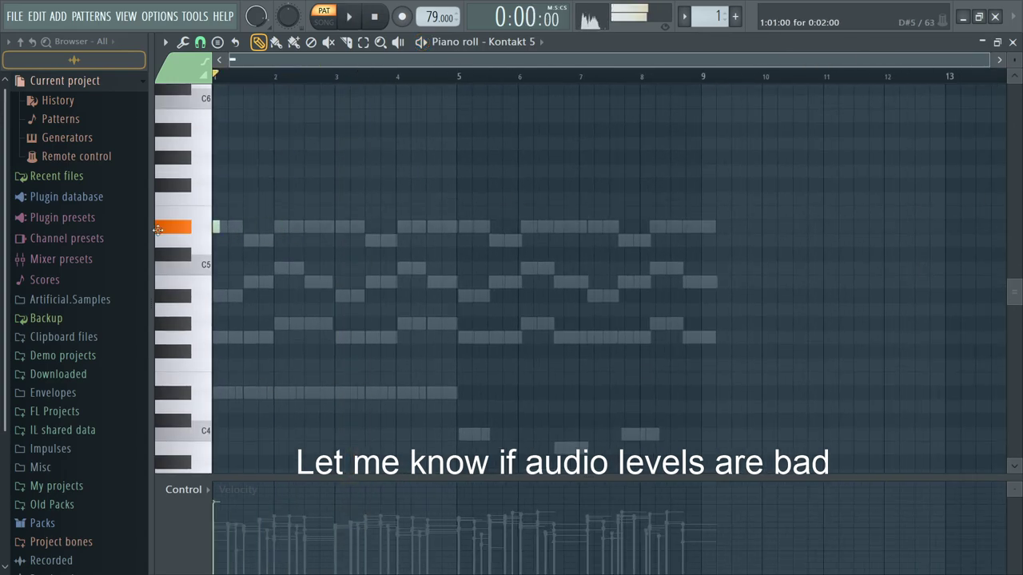
scroll(211, 240, up, 5)
key(space)
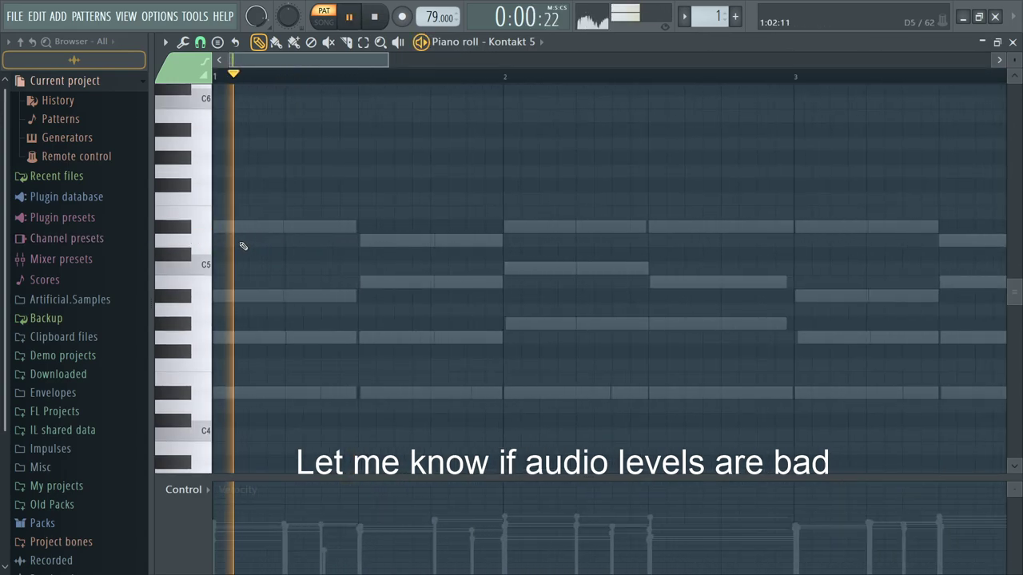
key(space)
Step: Add a four-step D#5 note on beat 2 of bar 1, followed by a six-step D5 note from mid-bar
click(289, 227)
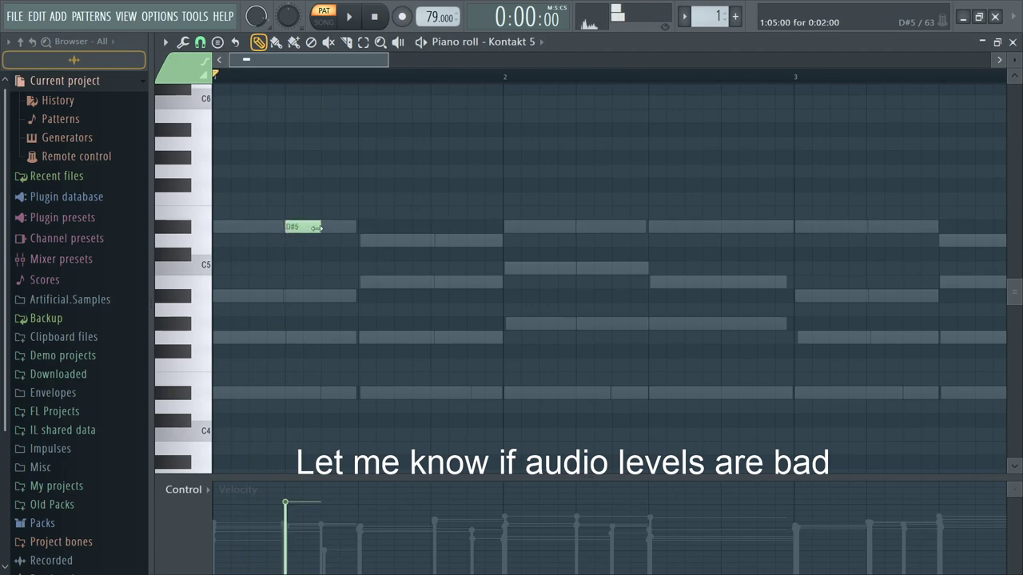
drag(320, 230, 355, 235)
key(space)
click(361, 241)
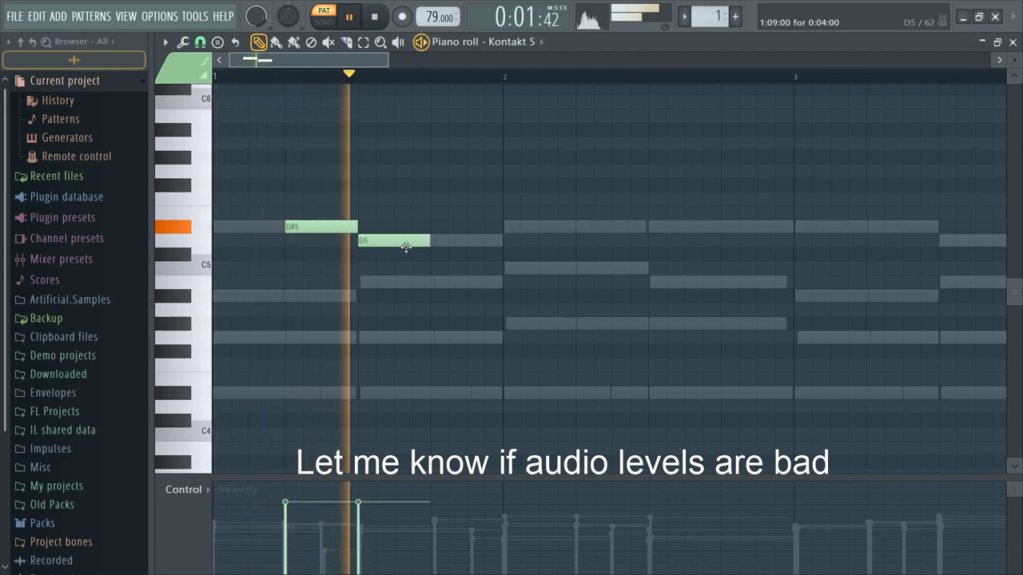
key(space)
drag(428, 241, 466, 242)
Step: Add a two-step B4 note at the end of bar 1 and play the melody
drag(470, 287, 490, 324)
key(space)
drag(574, 324, 473, 281)
key(space)
Step: Load the EXHALE preset 008. That's Just Swell in Kontakt 5 and audition the melody with it
key(F6)
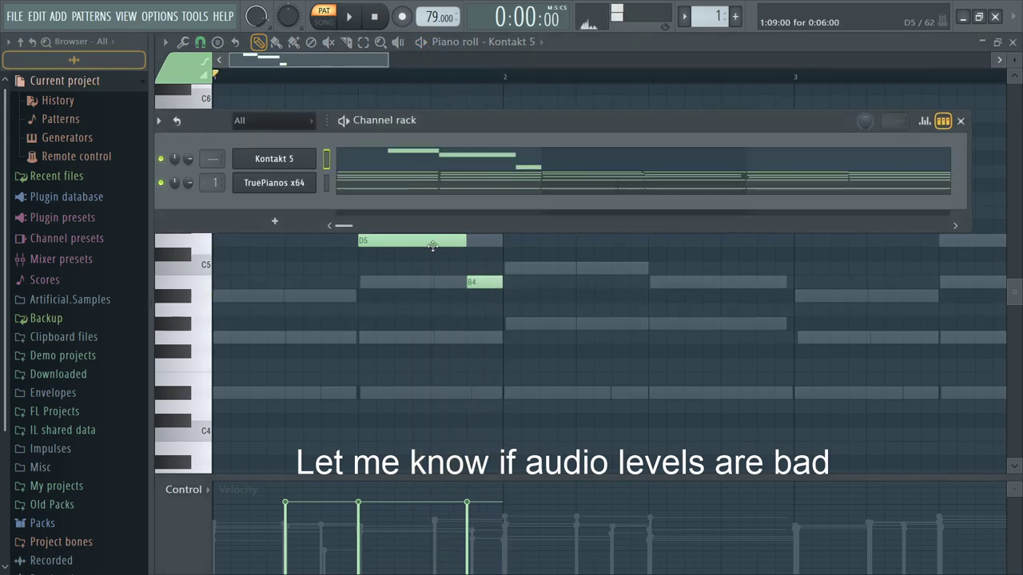
click(272, 159)
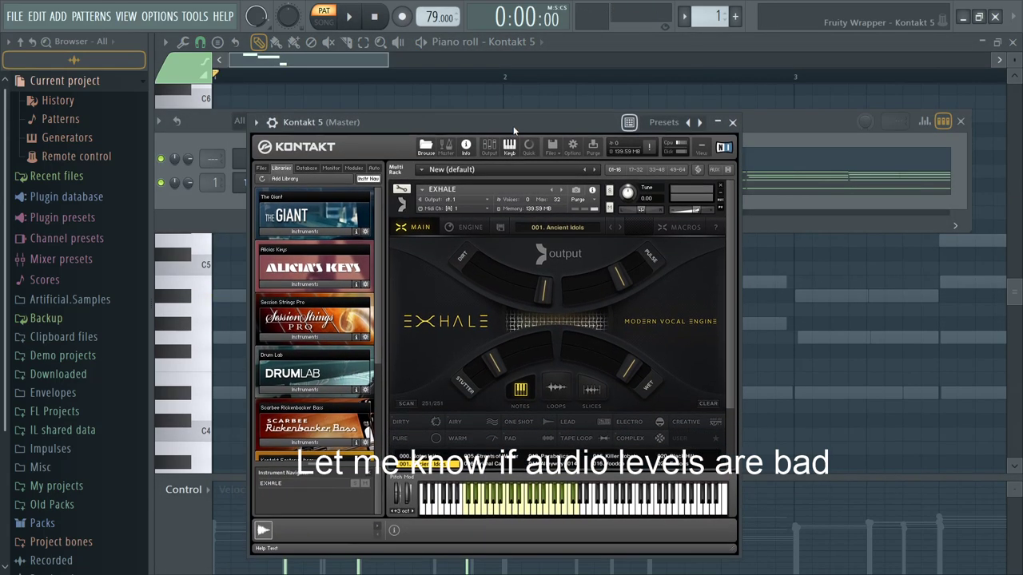
scroll(729, 350, down, 3)
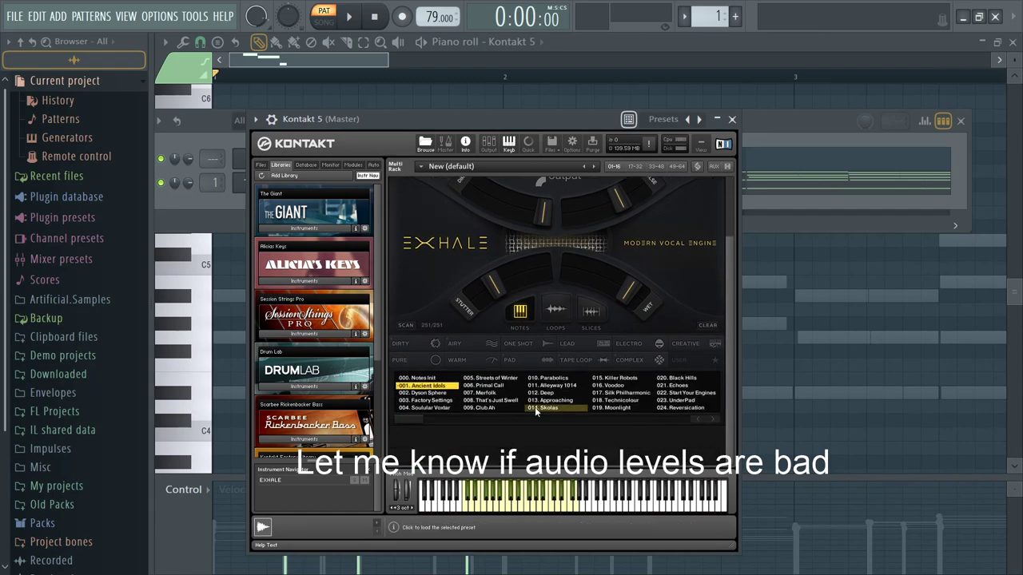
click(488, 402)
key(space)
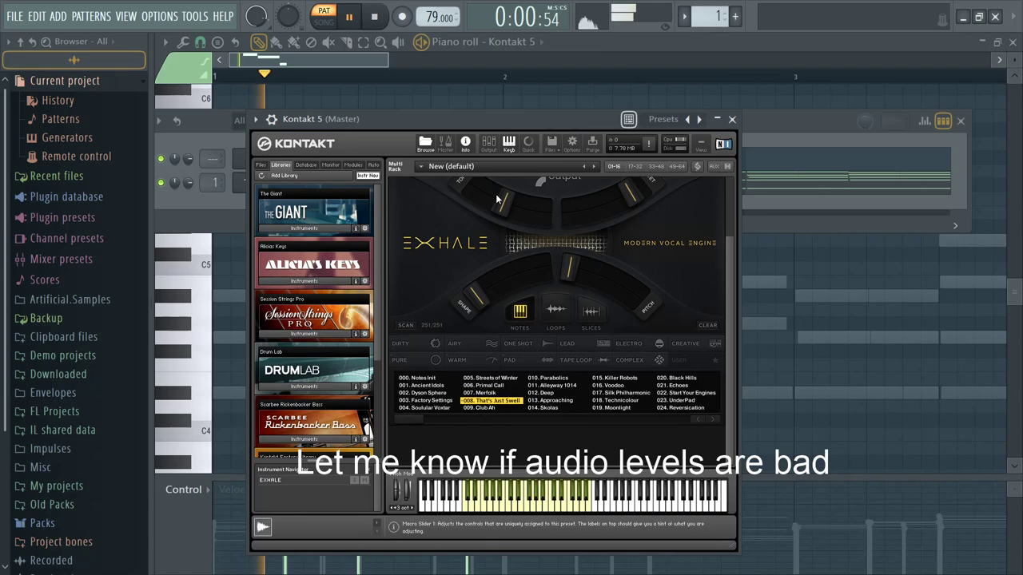
key(space)
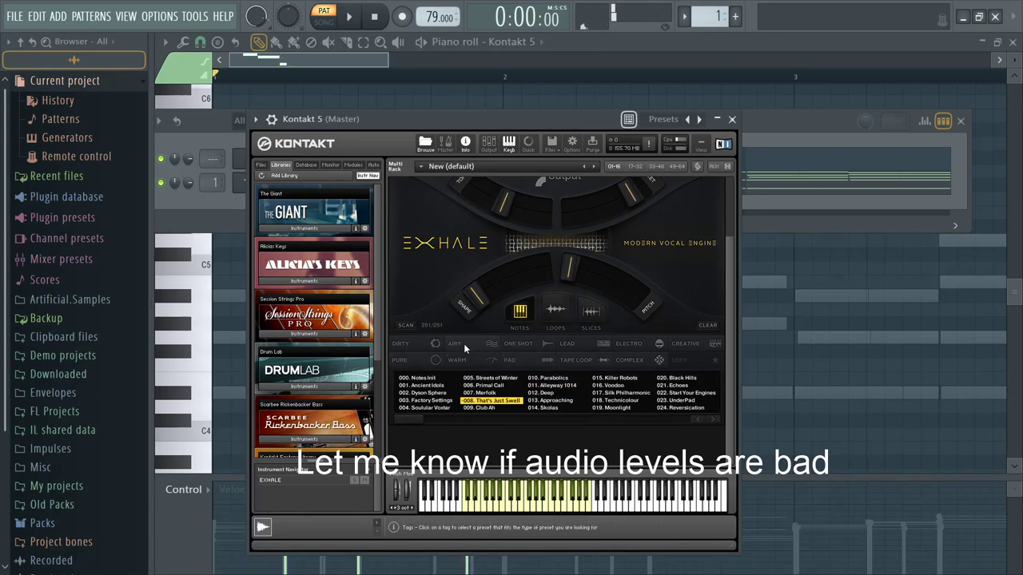
Step: Filter the EXHALE presets by One Shot and audition 013. Approaching and 053. Owls Who
click(538, 344)
click(435, 387)
key(space)
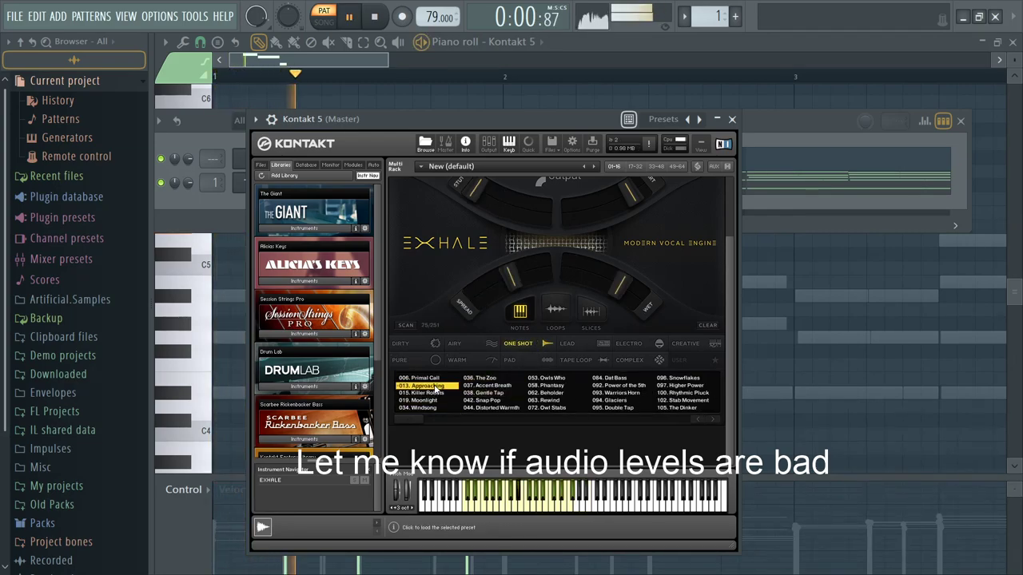
key(space)
click(541, 380)
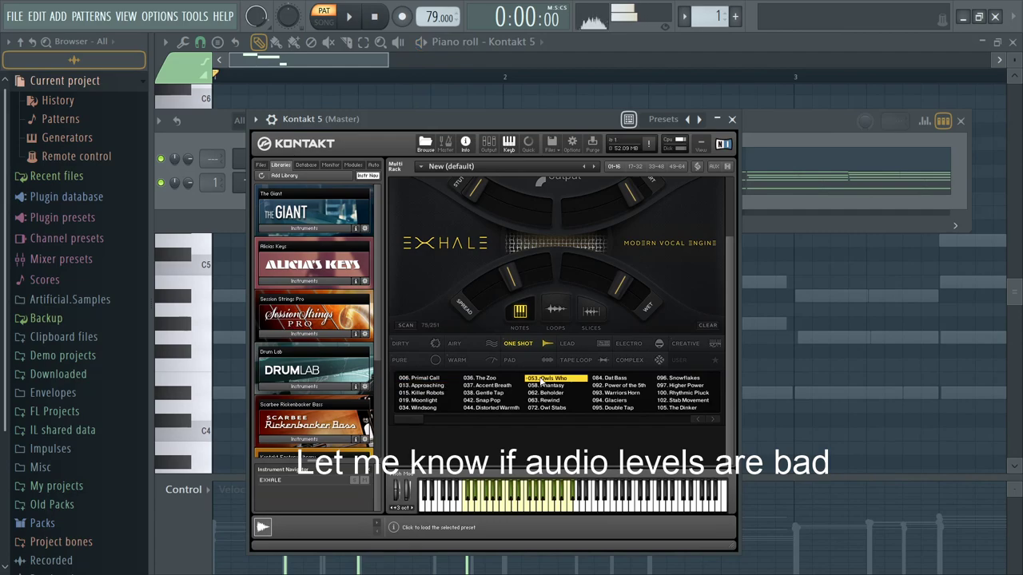
key(space)
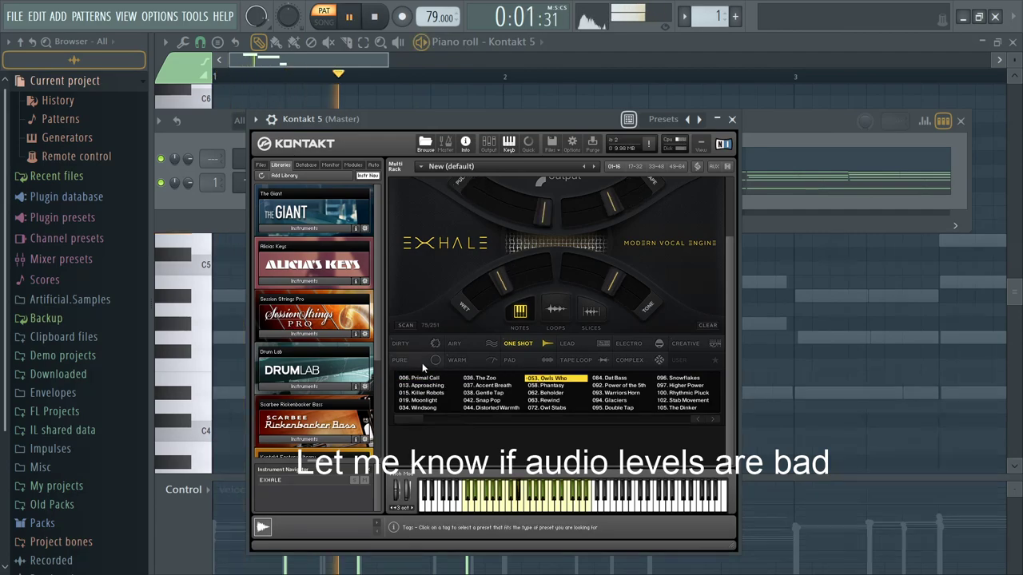
key(space)
Step: Replace Kontakt 5 with Harmor and audition its presets Old vox and Art of voice on the melody
click(797, 132)
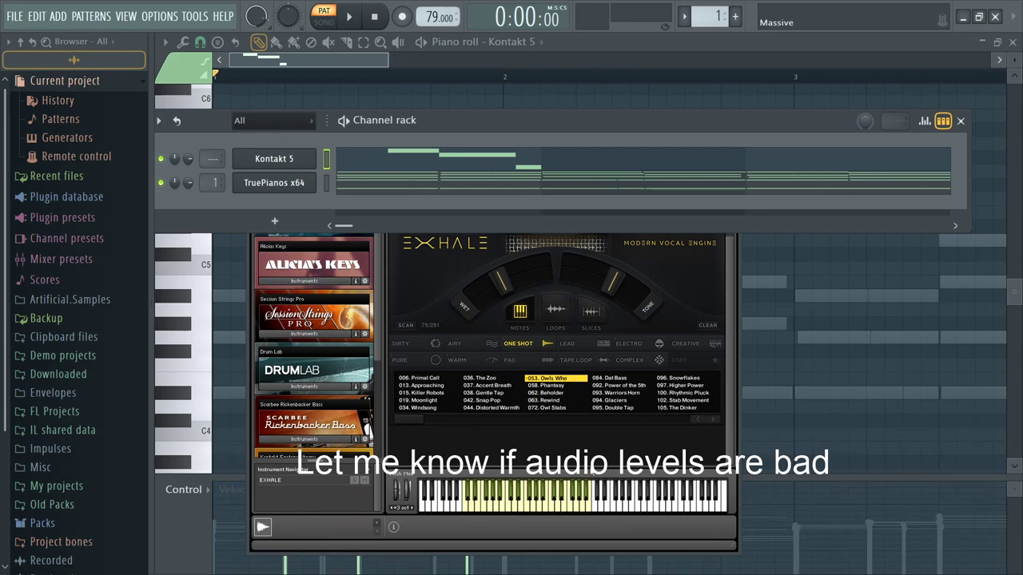
click(603, 455)
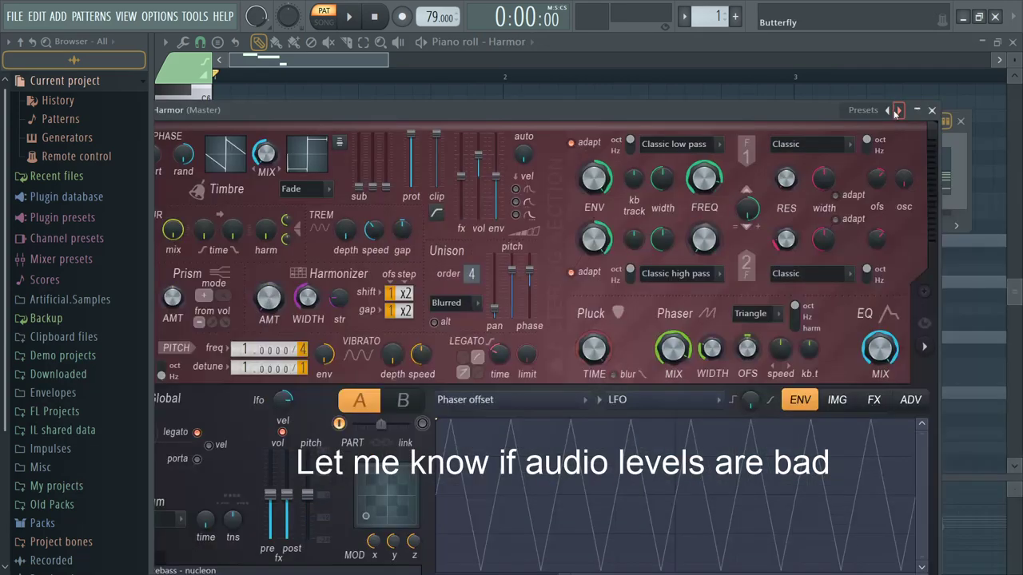
click(897, 111)
key(space)
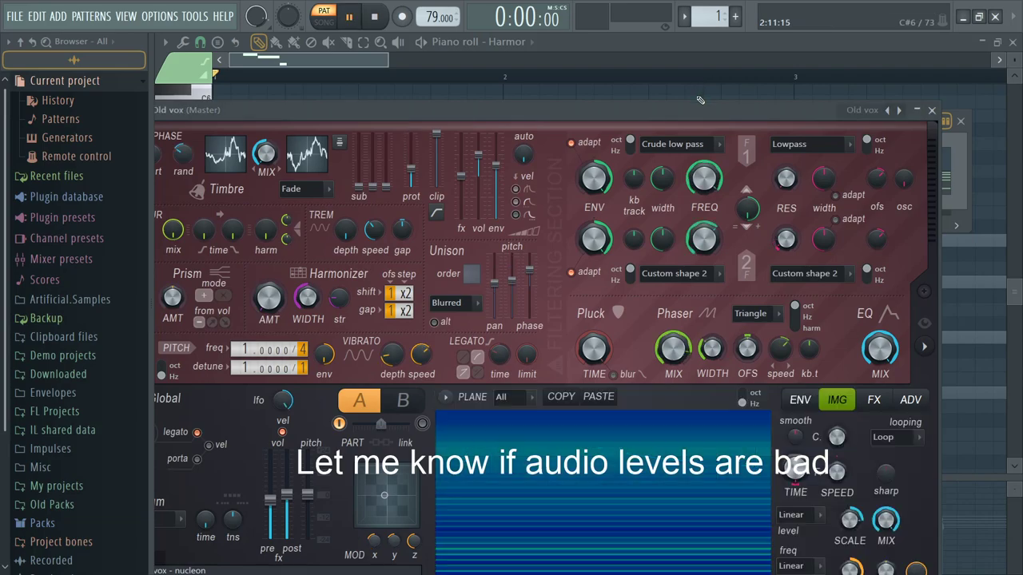
key(space)
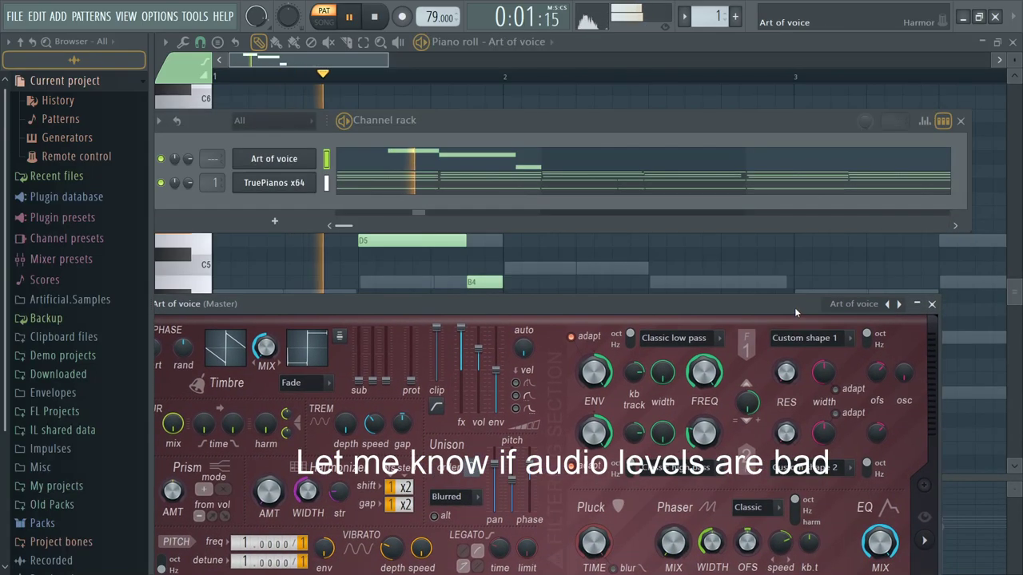
Step: Raise Harmor's Modulation X to 100% on the XY pad while listening to the melody
drag(781, 249, 806, 244)
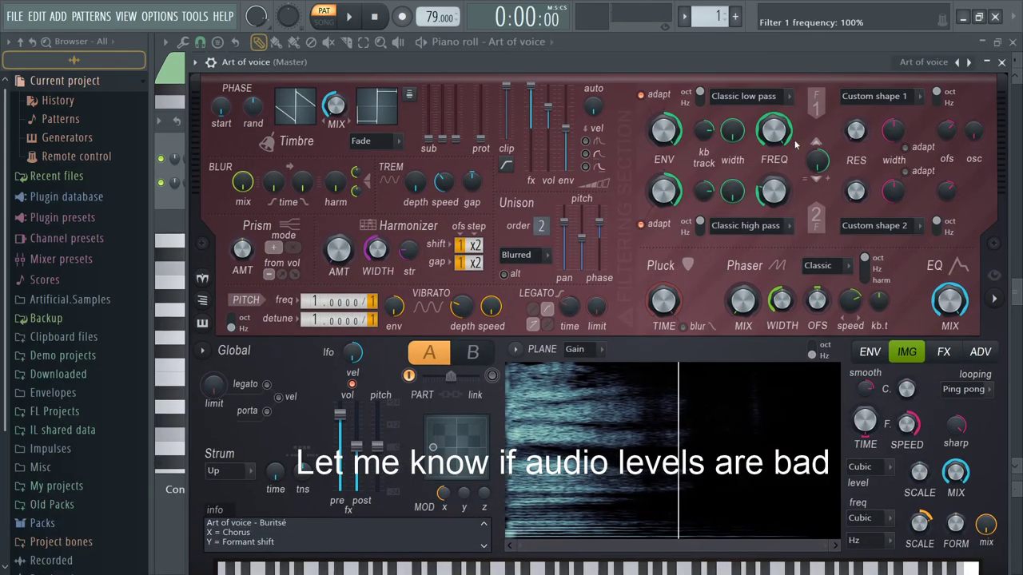
key(space)
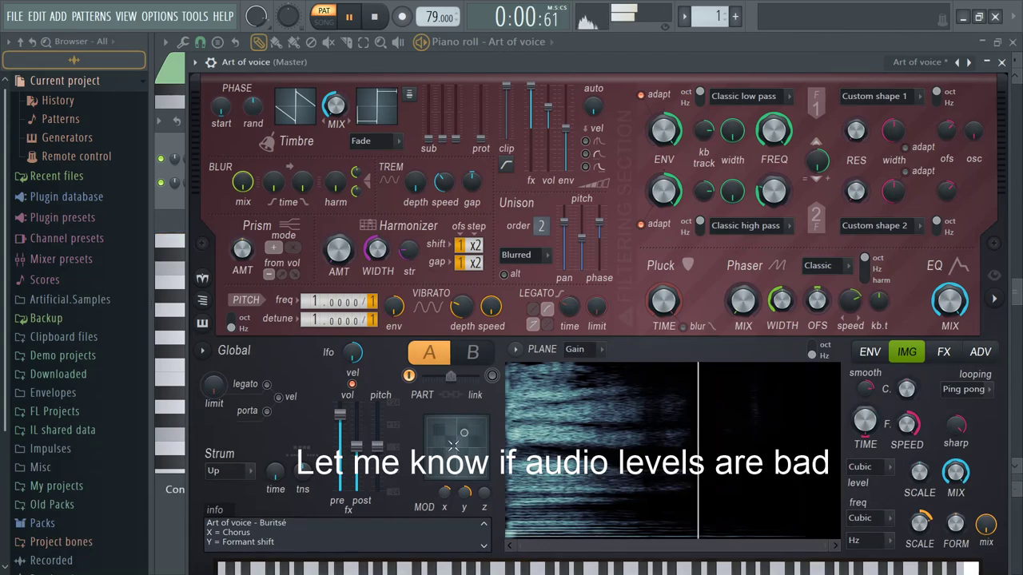
drag(462, 441, 479, 424)
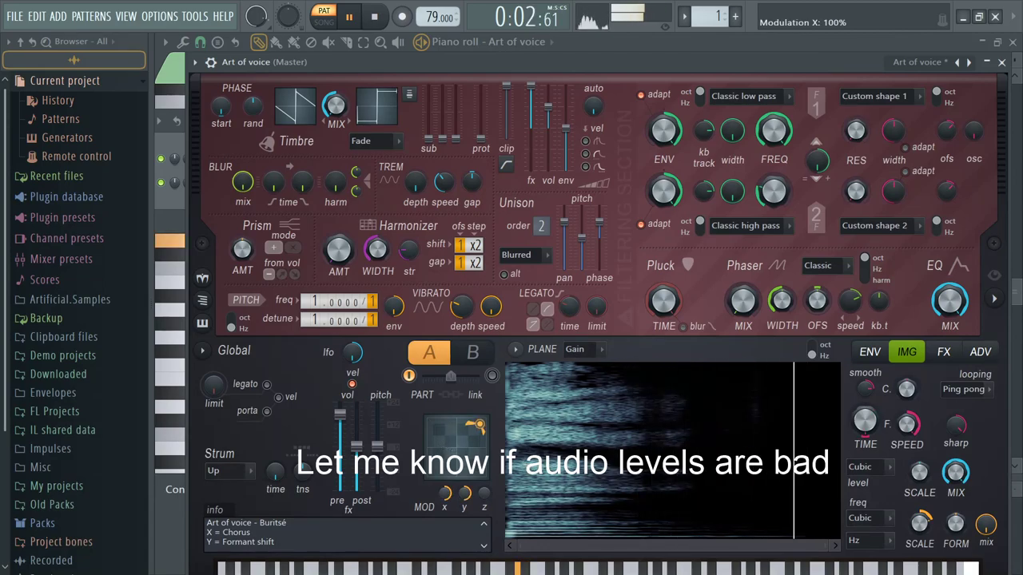
drag(829, 62, 799, 341)
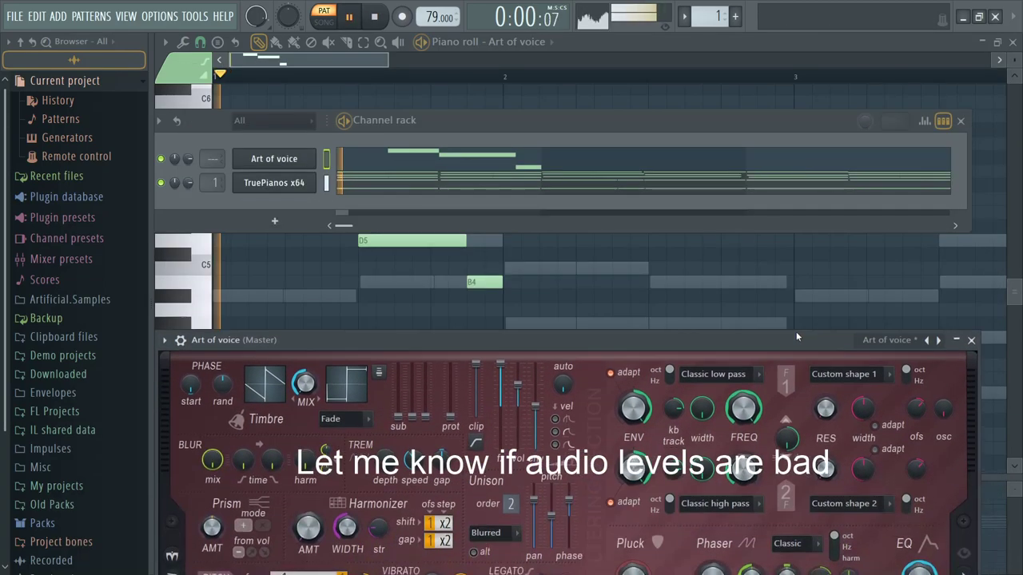
key(space)
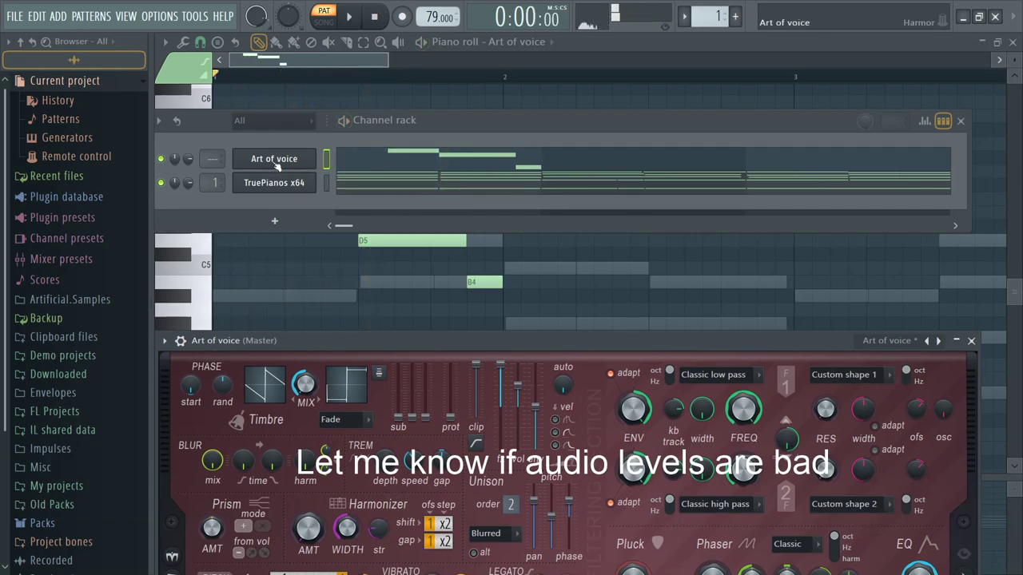
Step: Replace the Art of voice instrument with DSK Music Box, audition it, and open its piano roll
right_click(274, 164)
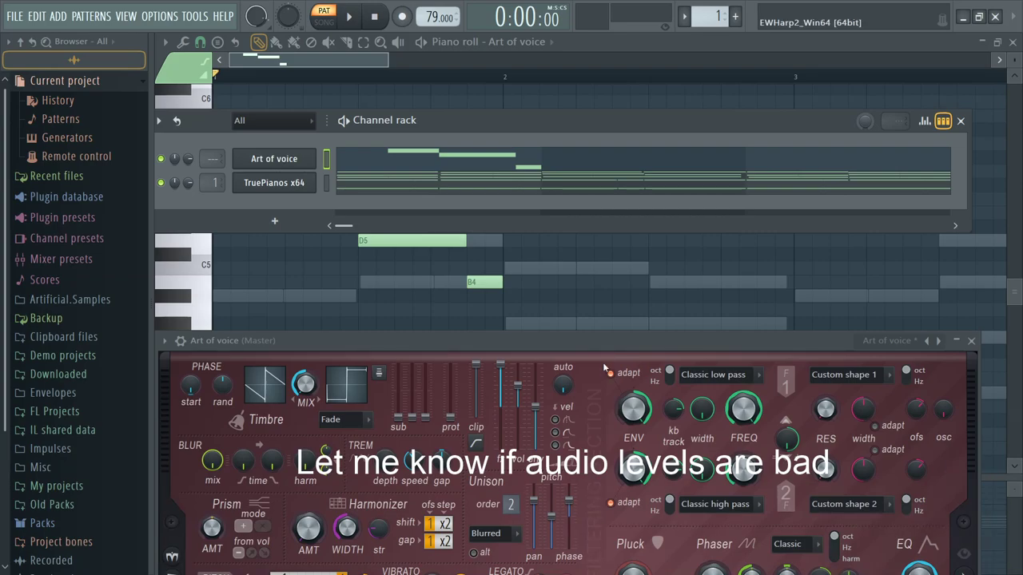
click(628, 331)
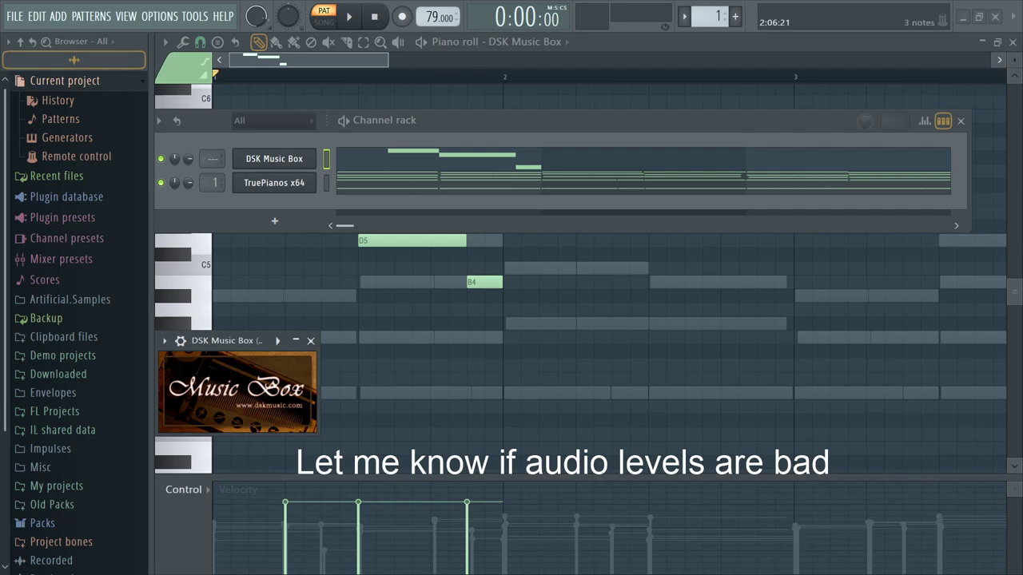
key(space)
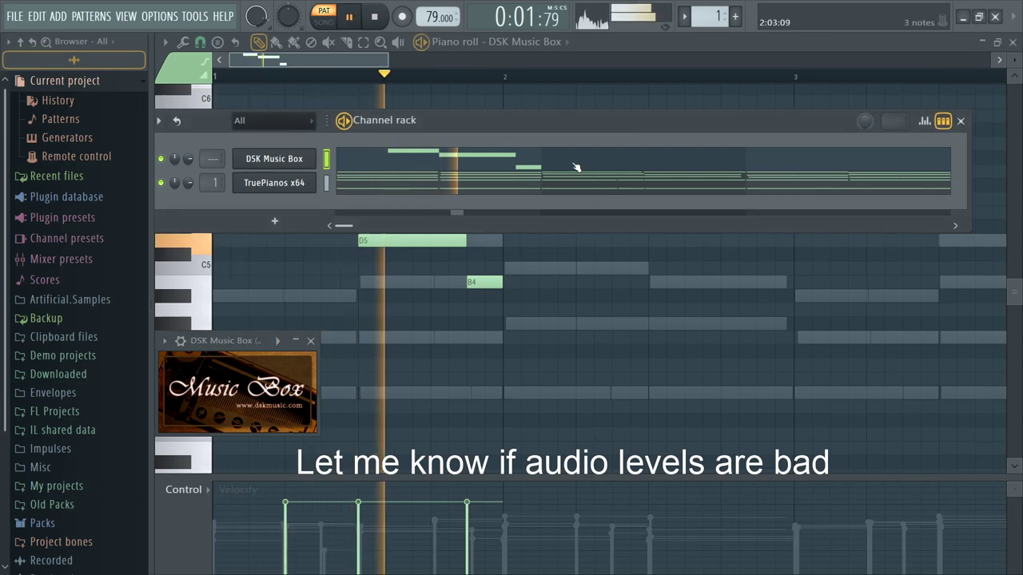
click(575, 166)
click(557, 166)
scroll(496, 256, down, 2)
key(space)
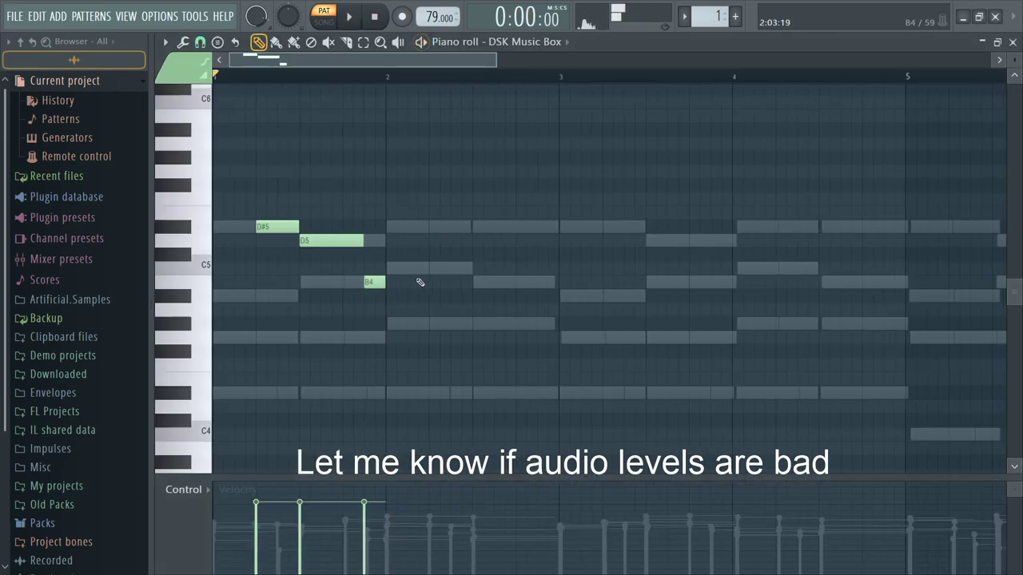
Step: Move the B4 note at the end of bar 1 up an octave to B5 and play the melody
drag(372, 284, 373, 115)
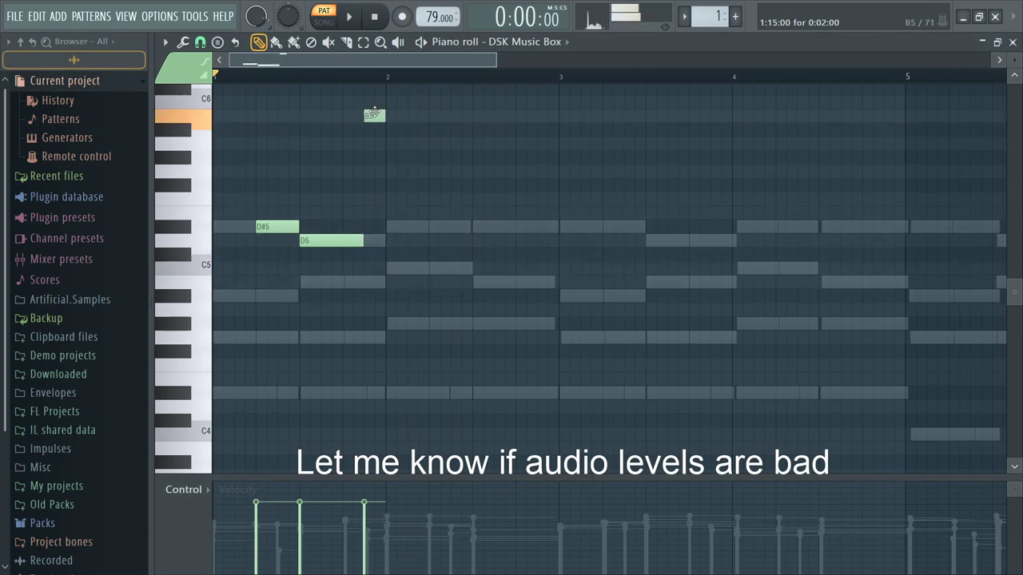
key(space)
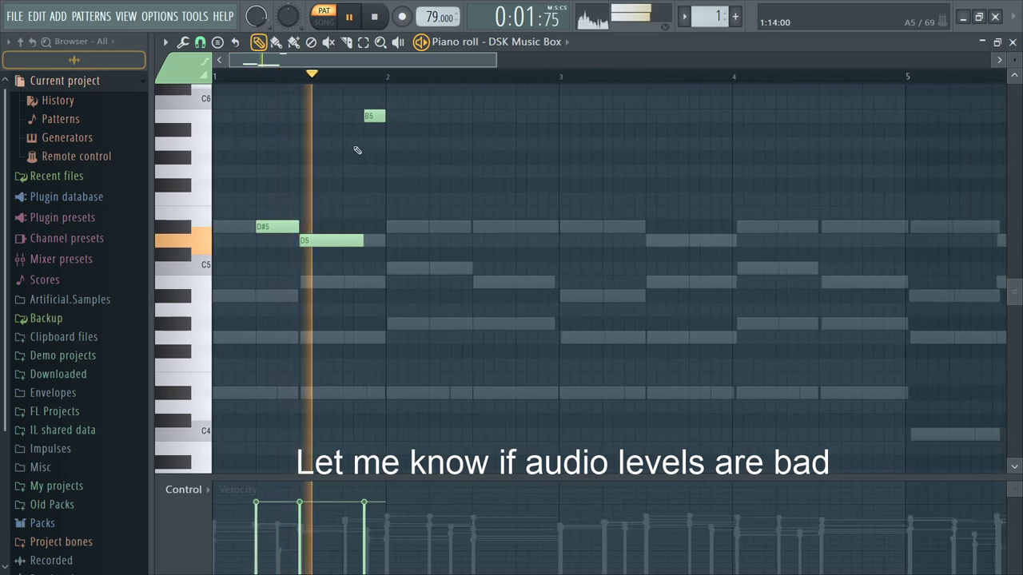
scroll(386, 155, up, 2)
key(space)
Step: Add a two-step G#5 note at the start of bar 2 and play the melody from the start
click(392, 129)
drag(390, 138, 400, 160)
key(space)
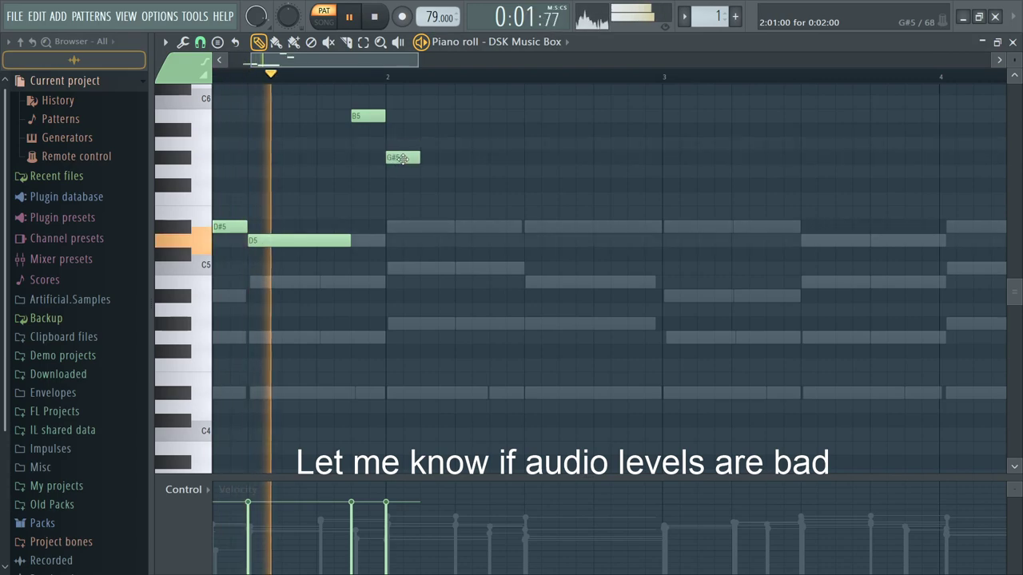
Step: Delete the G#5 note at the start of bar 2 and play the melody from the start
key(space)
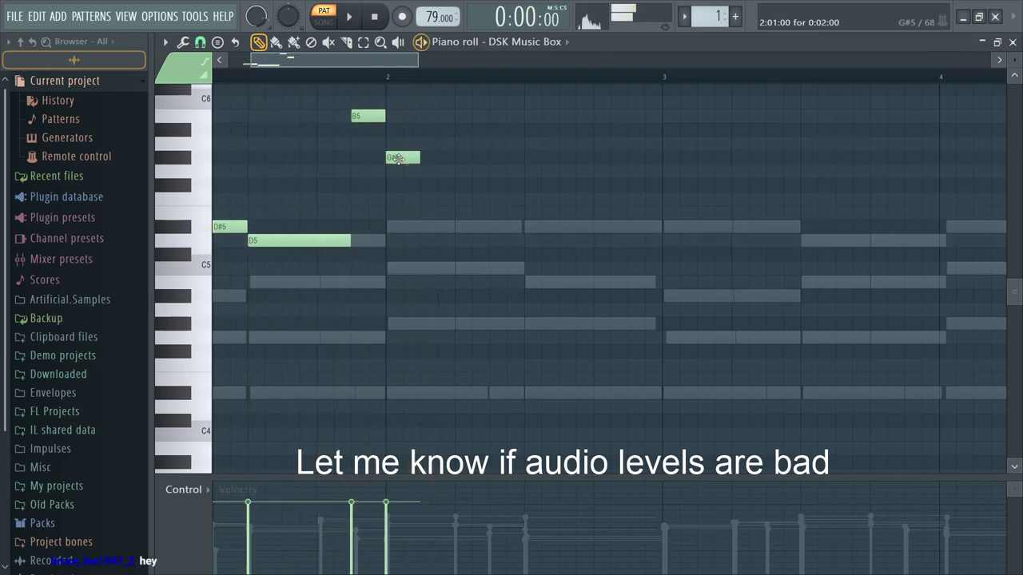
right_click(404, 157)
scroll(349, 183, down, 3)
key(space)
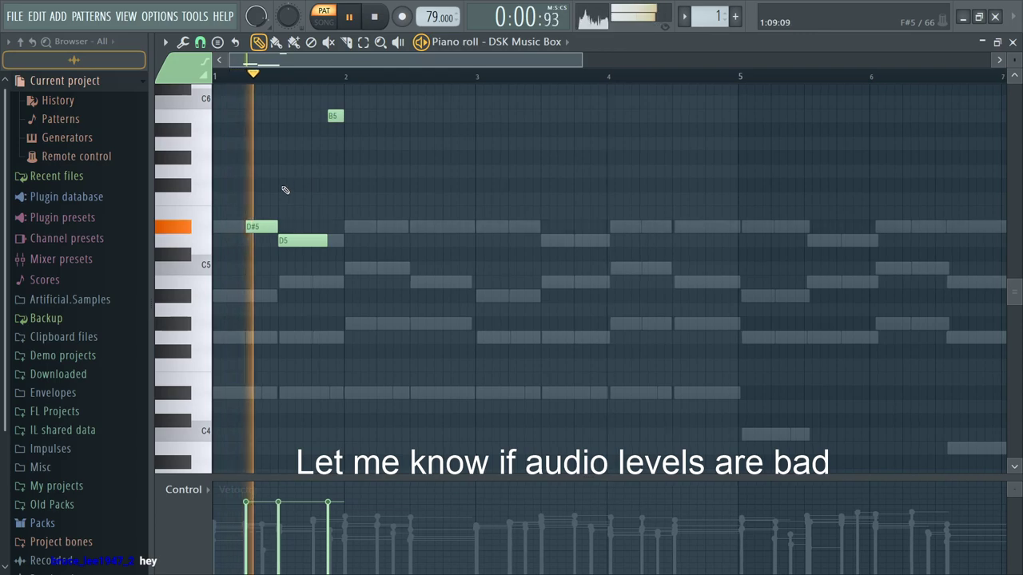
scroll(301, 187, up, 3)
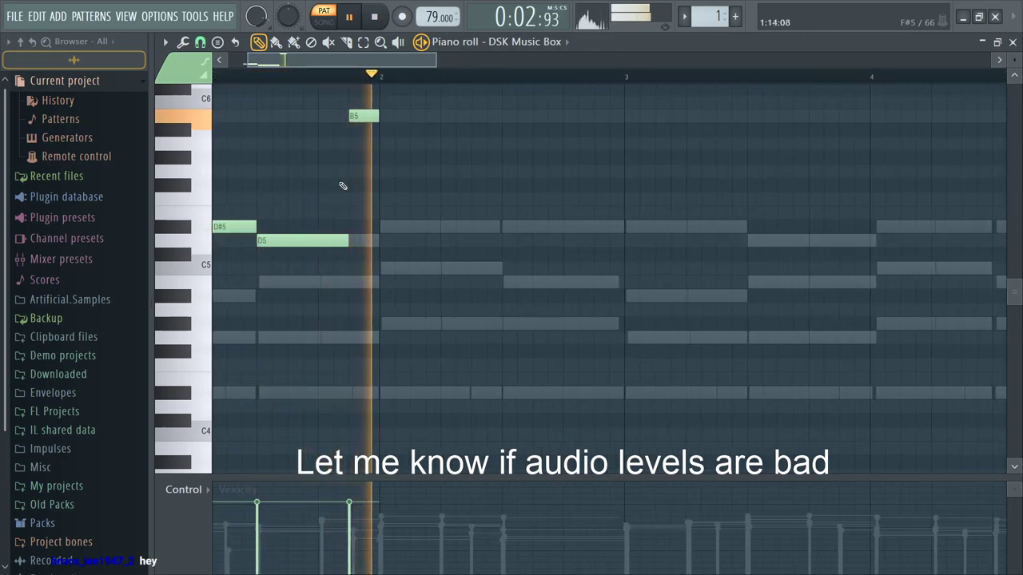
key(space)
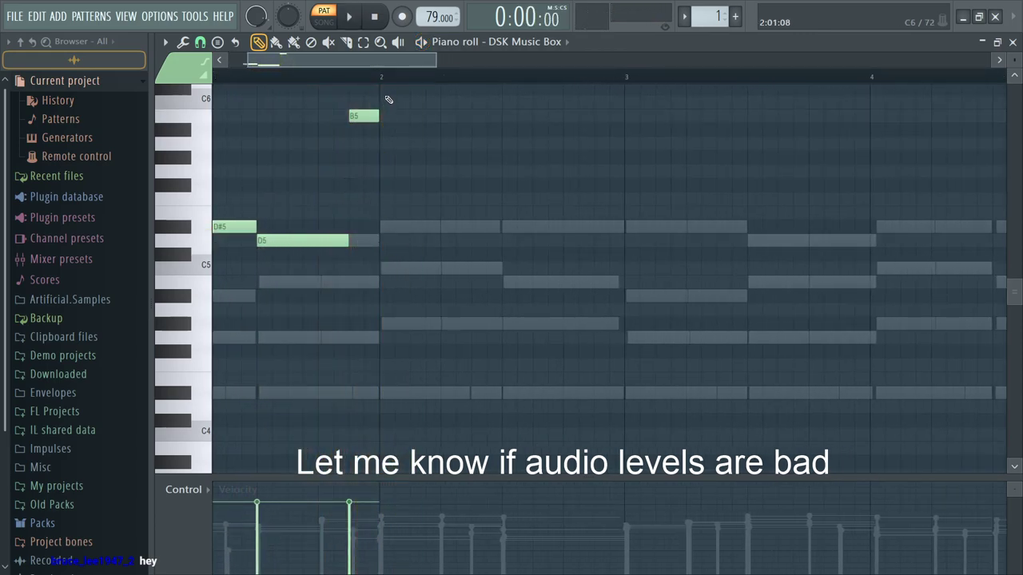
Step: Add a two-step C6 note at the start of bar 2 and play the melody
click(385, 271)
right_click(388, 272)
click(384, 89)
drag(381, 104, 392, 112)
key(space)
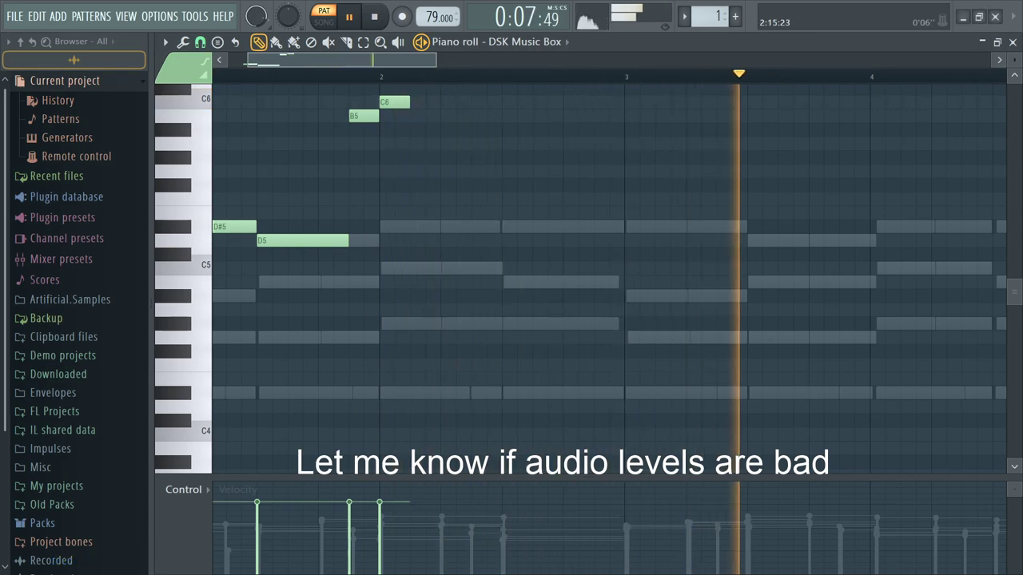
scroll(330, 211, down, 3)
key(space)
Step: Raise the D#5 and D5 notes in bar 1 by one octave, listen to the melody, and clear the selection
scroll(329, 211, up, 6)
scroll(245, 312, down, 2)
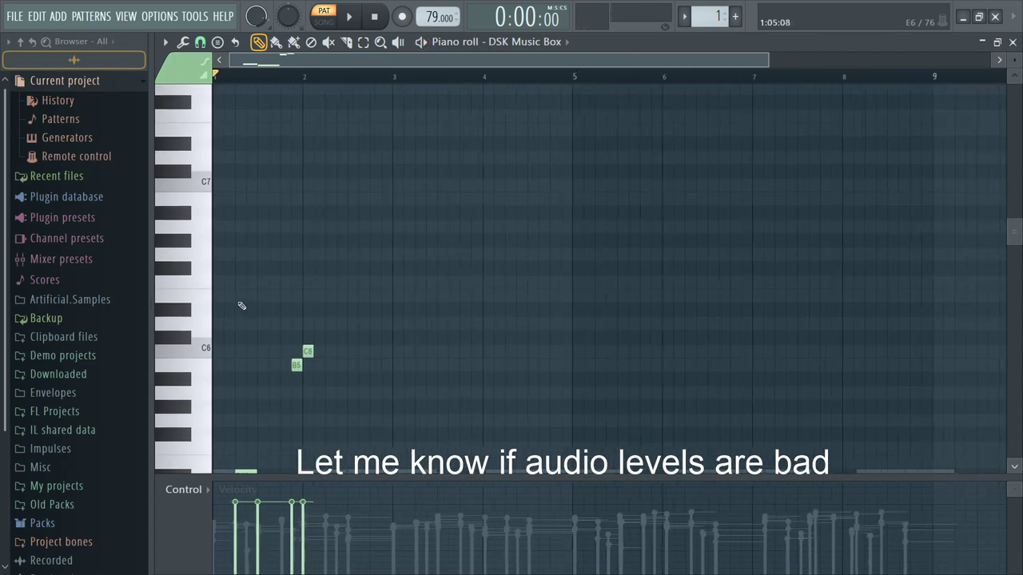
scroll(842, 243, down, 4)
drag(251, 274, 269, 171)
key(space)
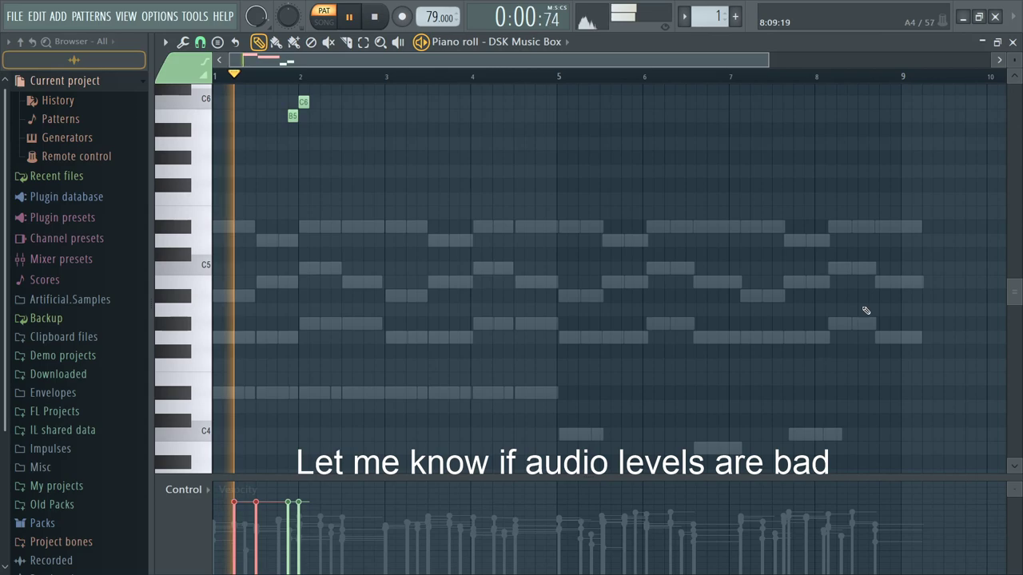
key(ctrl+Up)
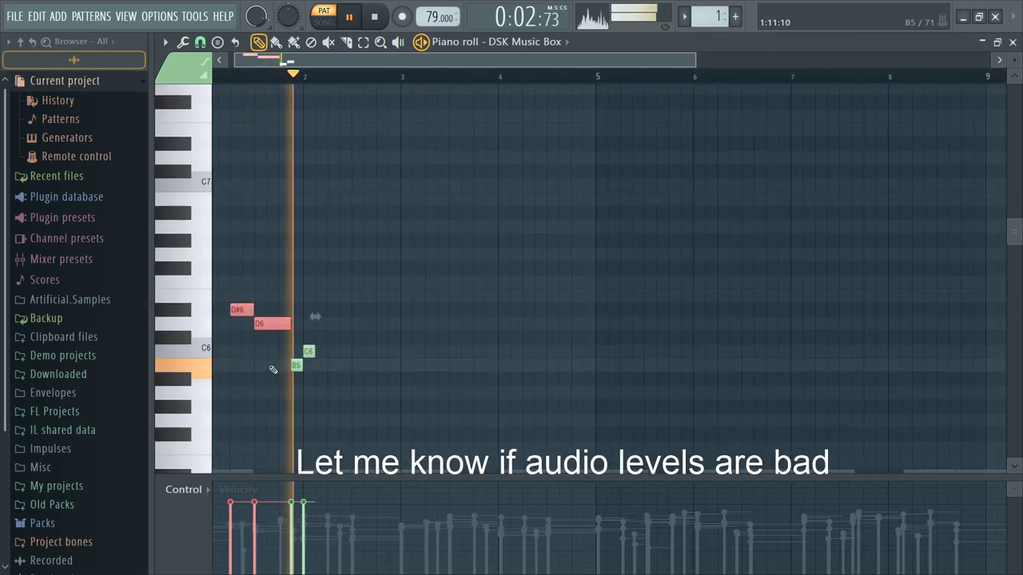
scroll(276, 368, up, 3)
key(space)
key(ctrl+d)
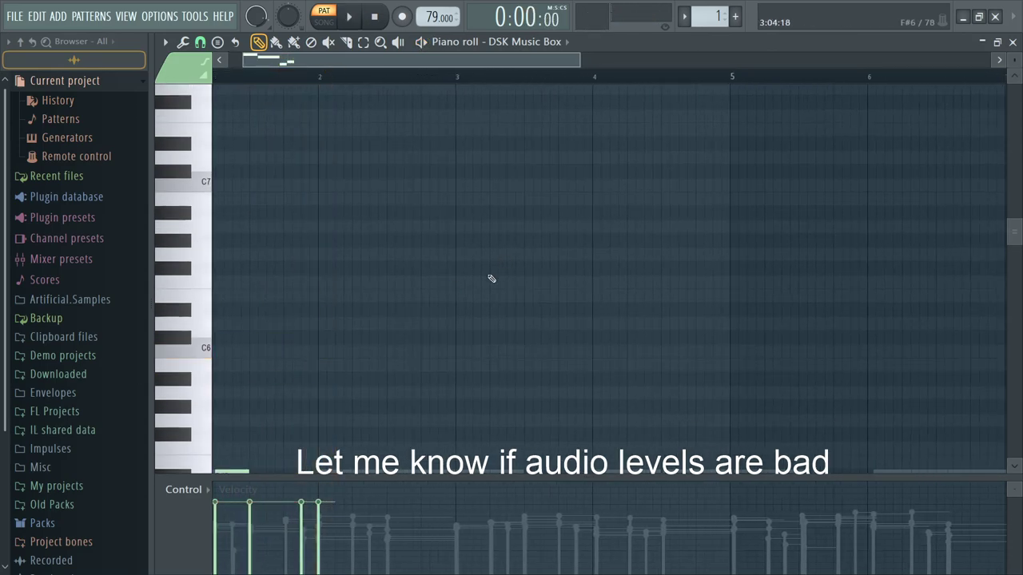
Step: Open DSK Music Box's miscellaneous channel settings and audition the pattern
key(Escape)
click(267, 160)
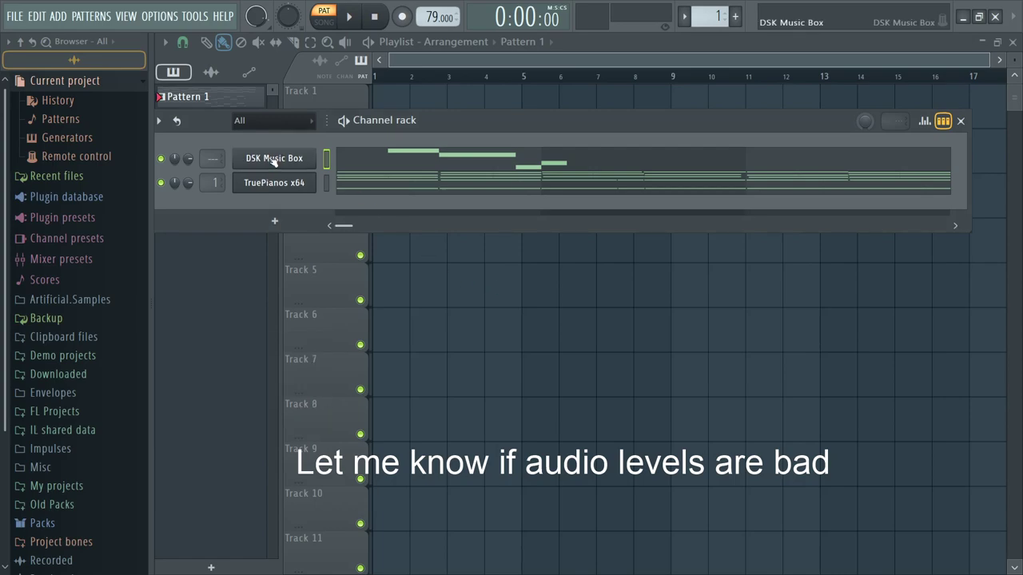
click(267, 160)
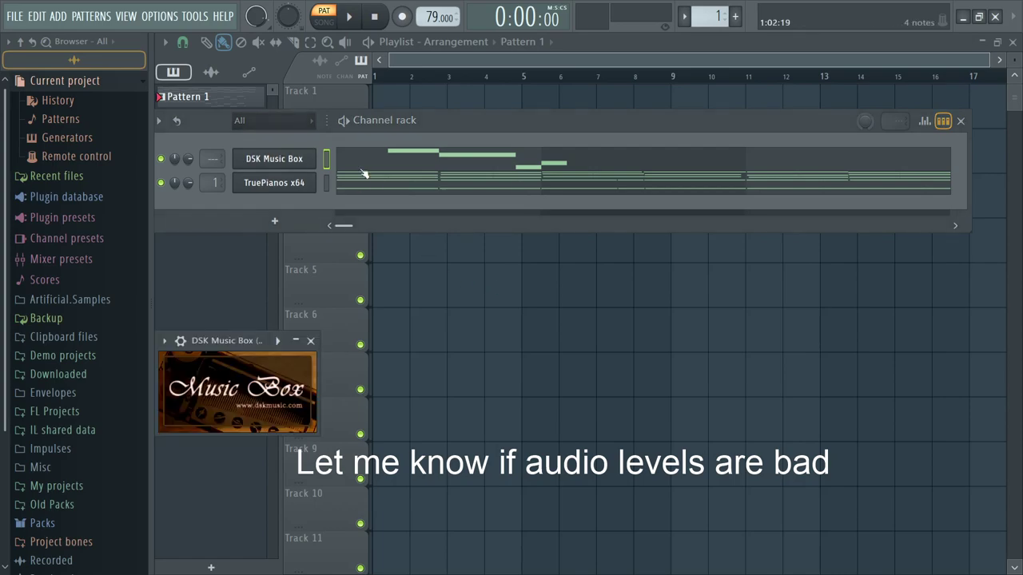
click(180, 342)
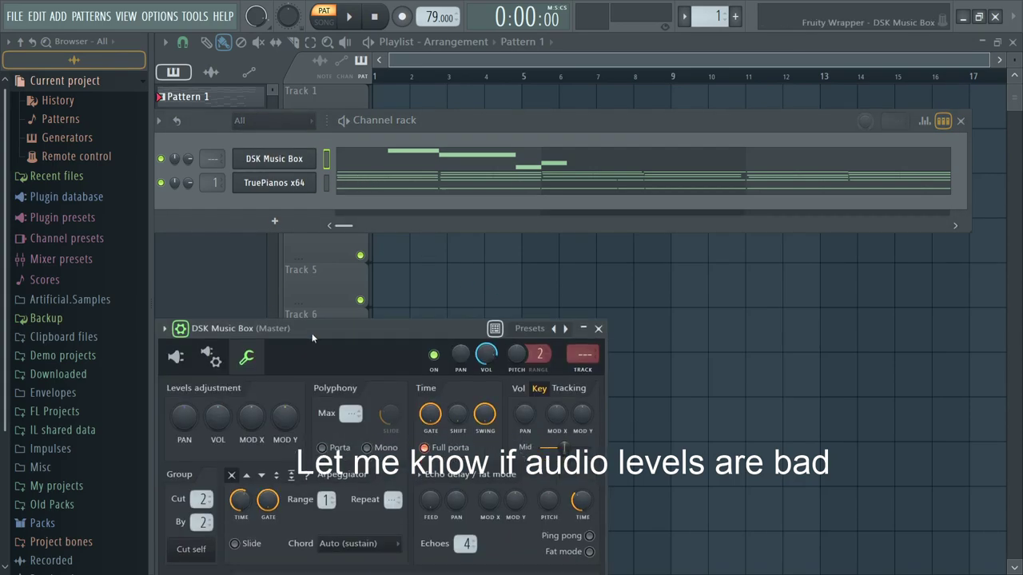
right_click(361, 420)
right_click(501, 422)
key(space)
key(space)
right_click(361, 422)
key(space)
Step: Open the TruePianos piano roll and play the chords to check their timing
click(719, 182)
scroll(971, 218, down, 3)
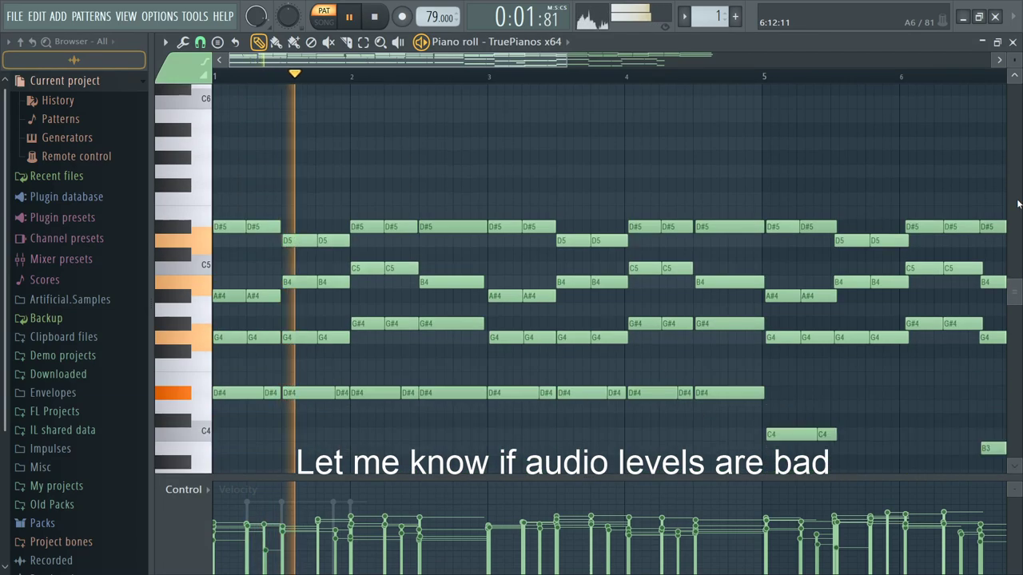
scroll(507, 304, down, 3)
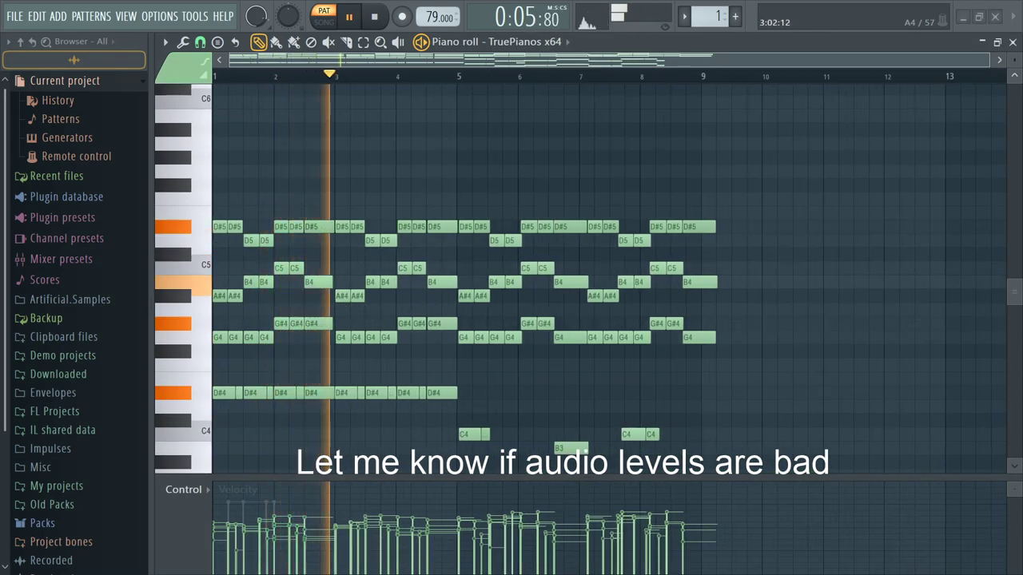
scroll(362, 389, up, 1)
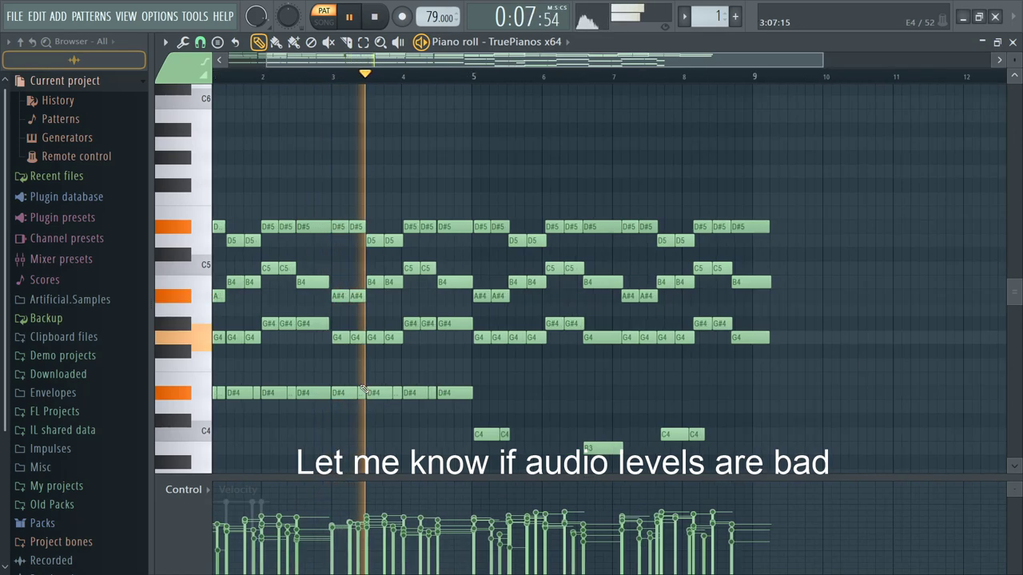
scroll(364, 389, up, 4)
key(space)
Step: Adjust the ending of the repeated D5, B4 and G4 chord at the end of bar 3
drag(362, 426, 472, 217)
drag(304, 222, 319, 466)
drag(333, 339, 325, 344)
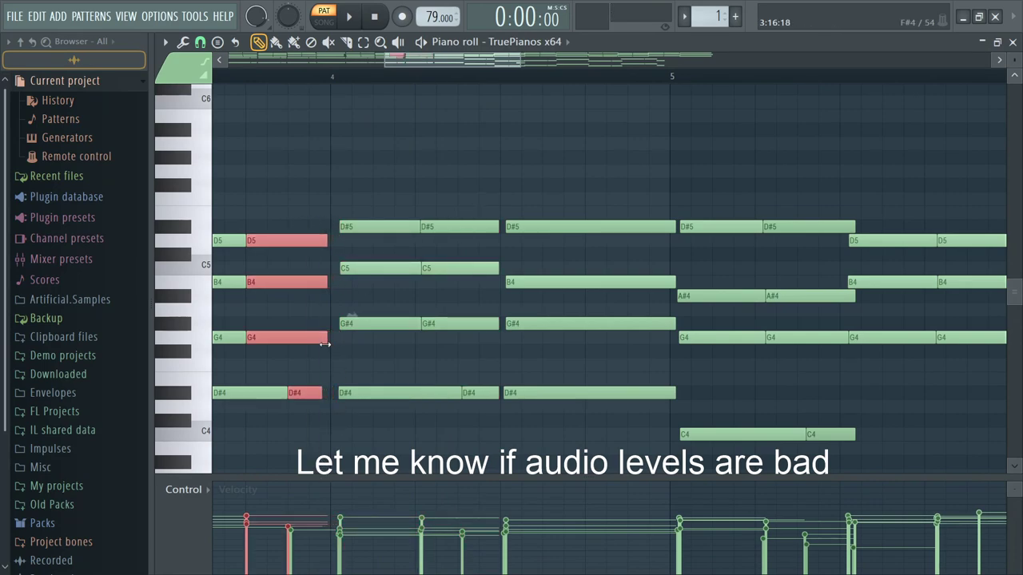
Step: Move the bar 4 chords earlier so the first starts on the bar line and the last ends at bar 5
drag(347, 399, 456, 222)
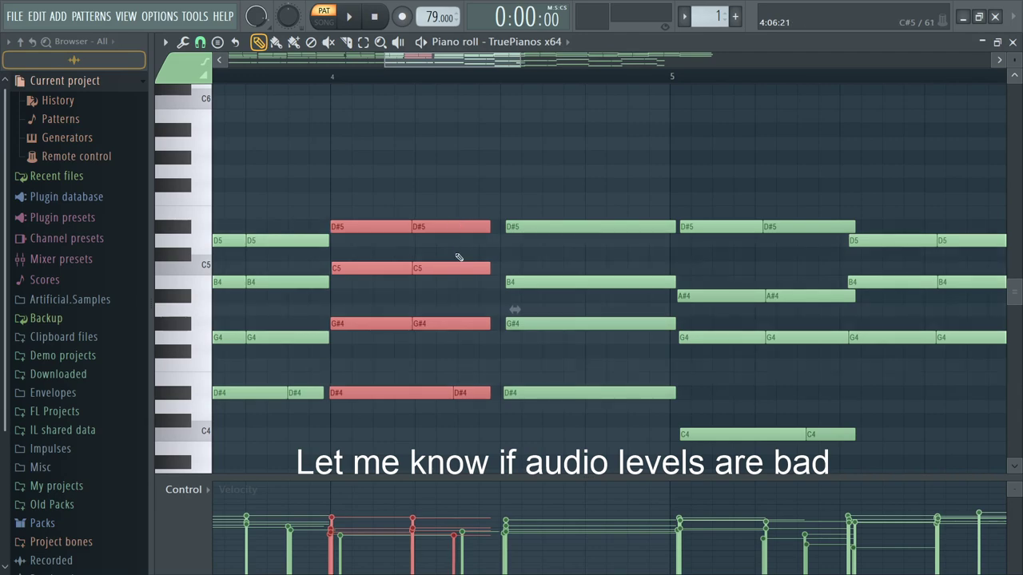
drag(529, 454, 615, 196)
drag(592, 230, 580, 229)
Step: Extend the short D#4 note closing bar 3 to the bar 4 line and play the chords
scroll(327, 444, down, 5)
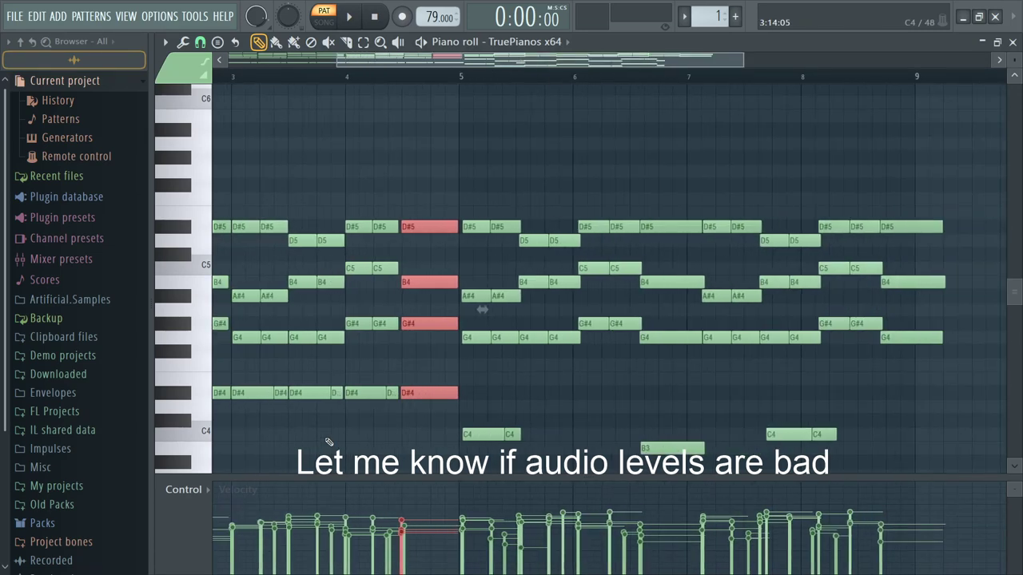
scroll(304, 336, up, 3)
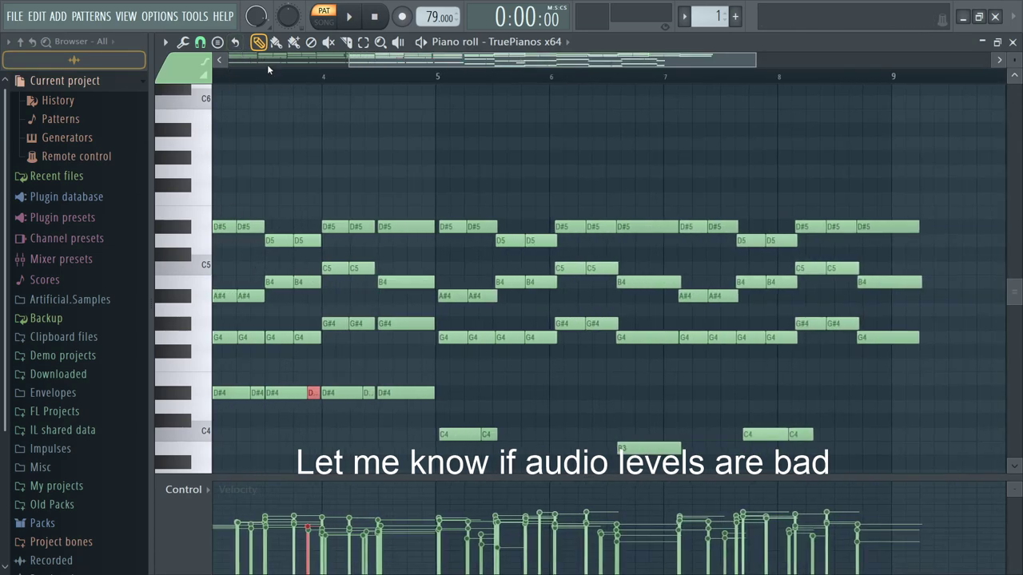
key(space)
scroll(352, 347, down, 2)
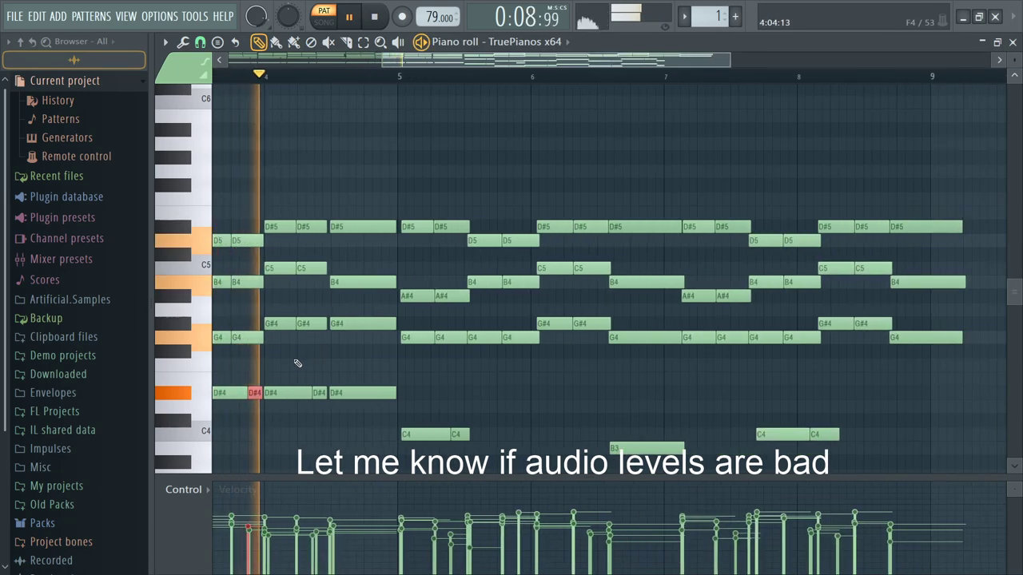
scroll(297, 363, up, 2)
key(space)
Step: Lengthen the second chord hit in bar 4, including its D#4, to meet the bar's last chord
ctrl+drag(339, 425, 407, 165)
drag(374, 226, 381, 228)
scroll(298, 364, up, 2)
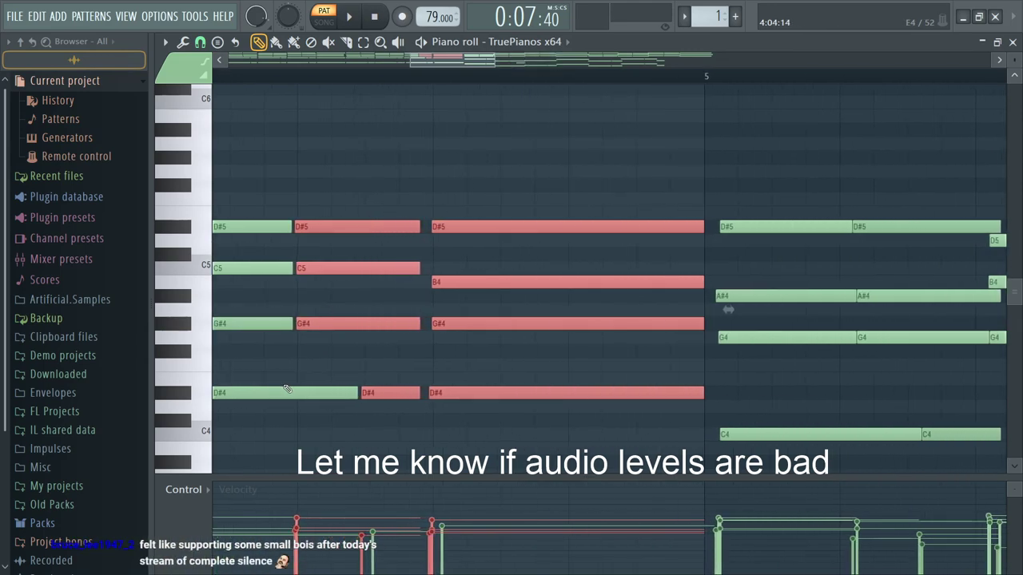
ctrl+drag(394, 396, 419, 178)
drag(440, 227, 451, 231)
Step: Nudge the last chord of bar 4 off the preceding notes and fit its D#4 between them and bar 5
drag(503, 212, 571, 450)
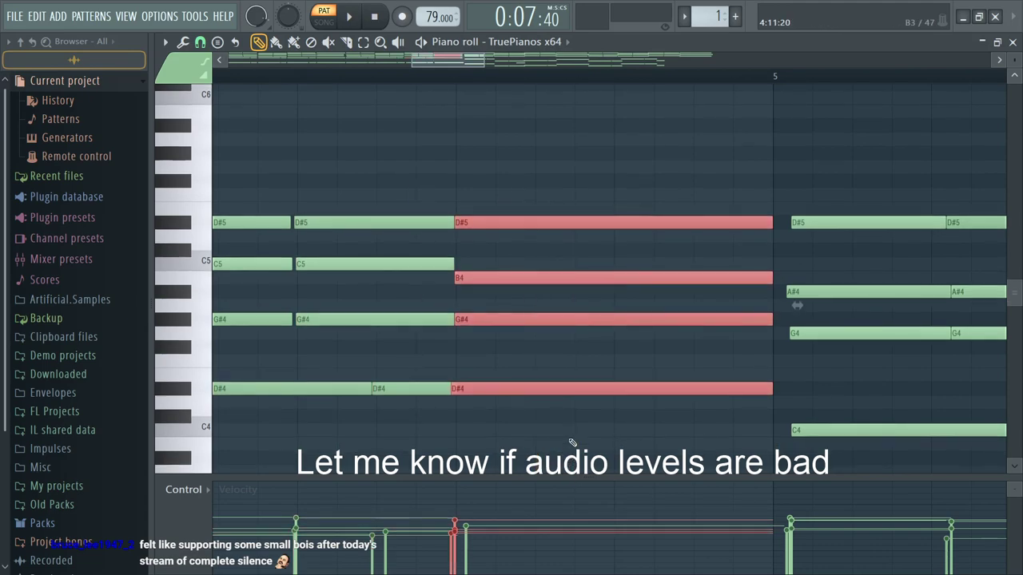
drag(627, 393, 628, 393)
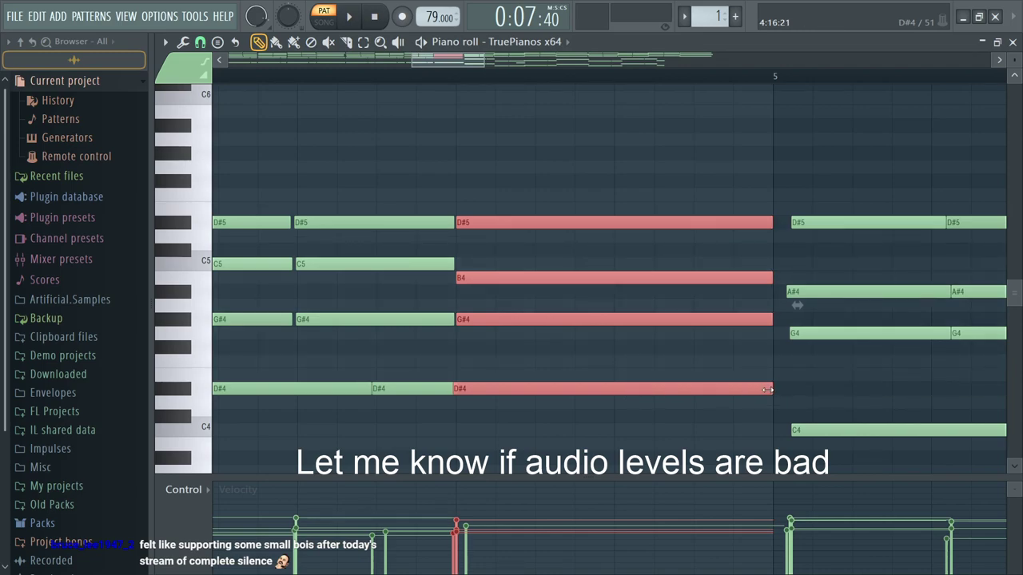
click(455, 390)
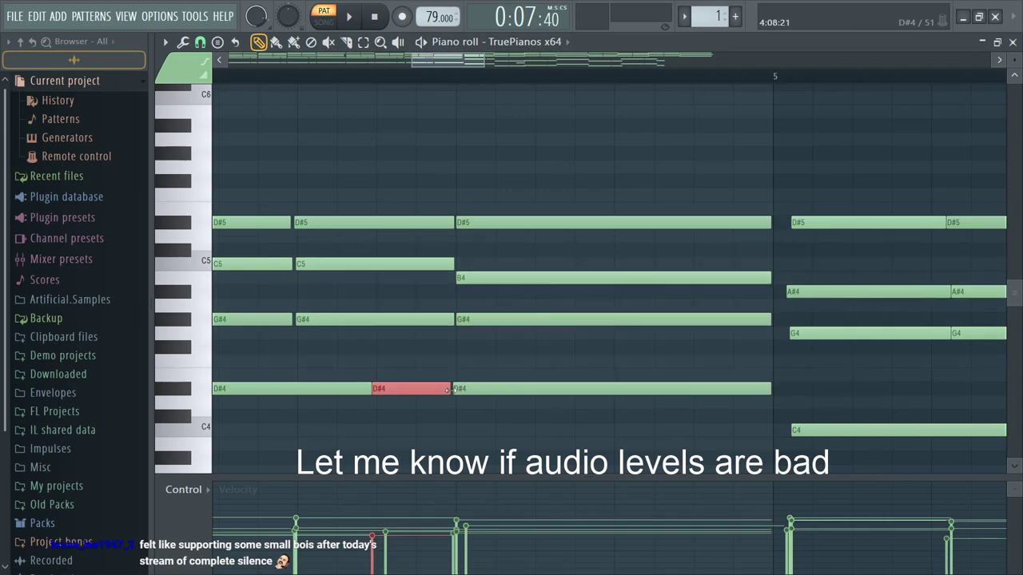
drag(465, 390, 472, 391)
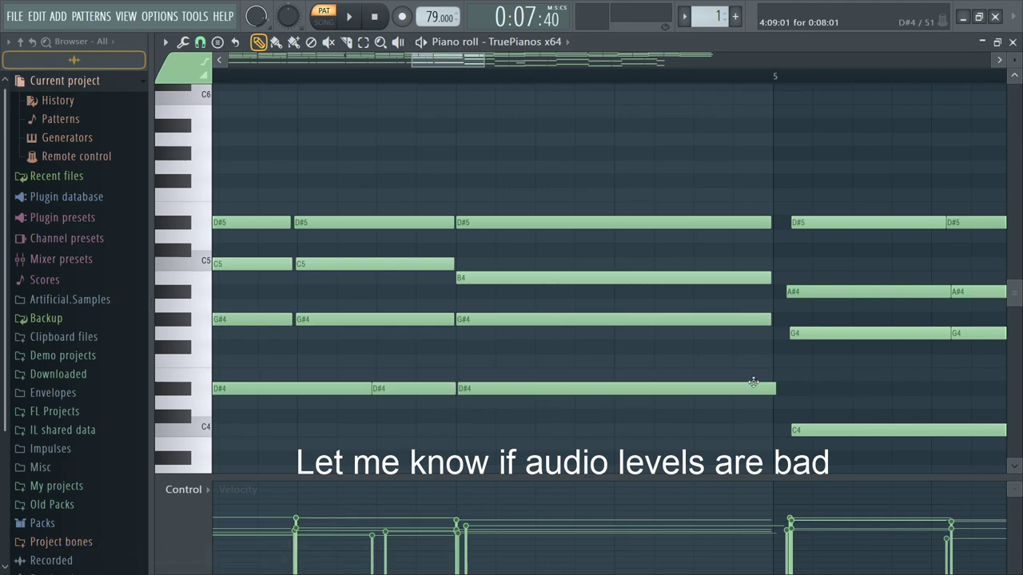
scroll(753, 382, down, 5)
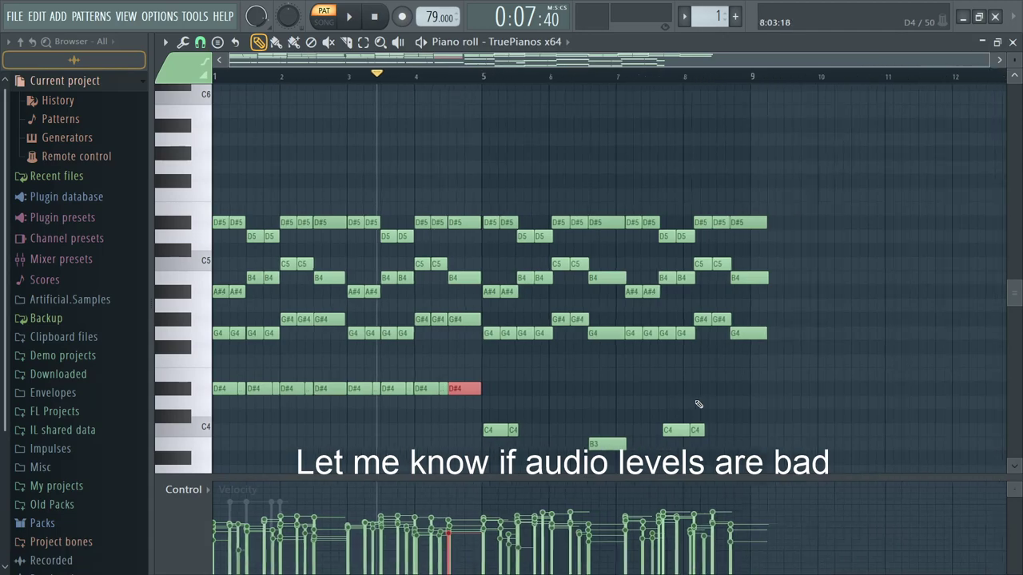
Step: Select all chord and bass notes from bar 5 onward and shift them earlier onto the bar 5 line
scroll(964, 356, down, 5)
drag(903, 411, 467, 28)
scroll(1008, 128, down, 3)
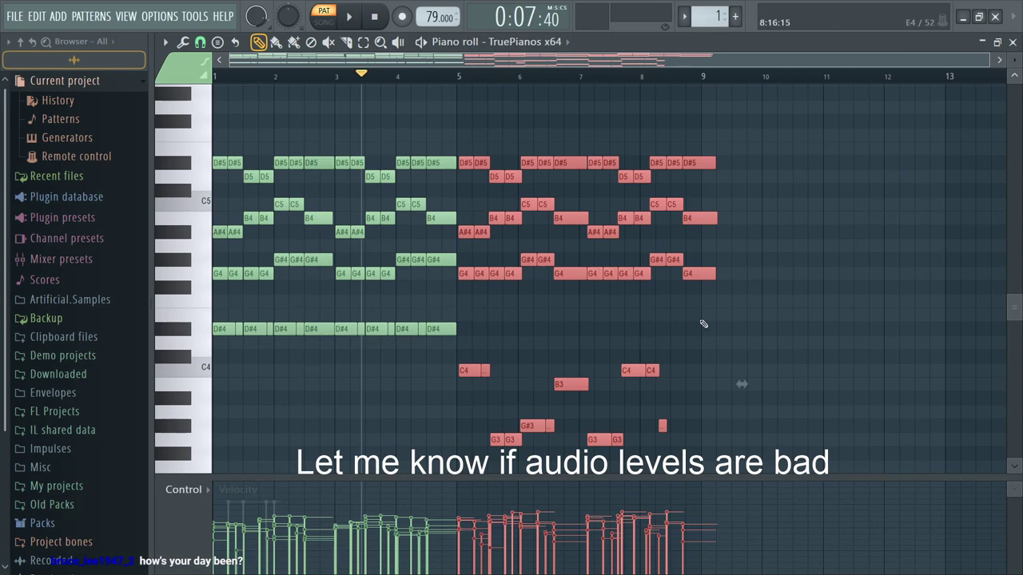
scroll(462, 303, up, 5)
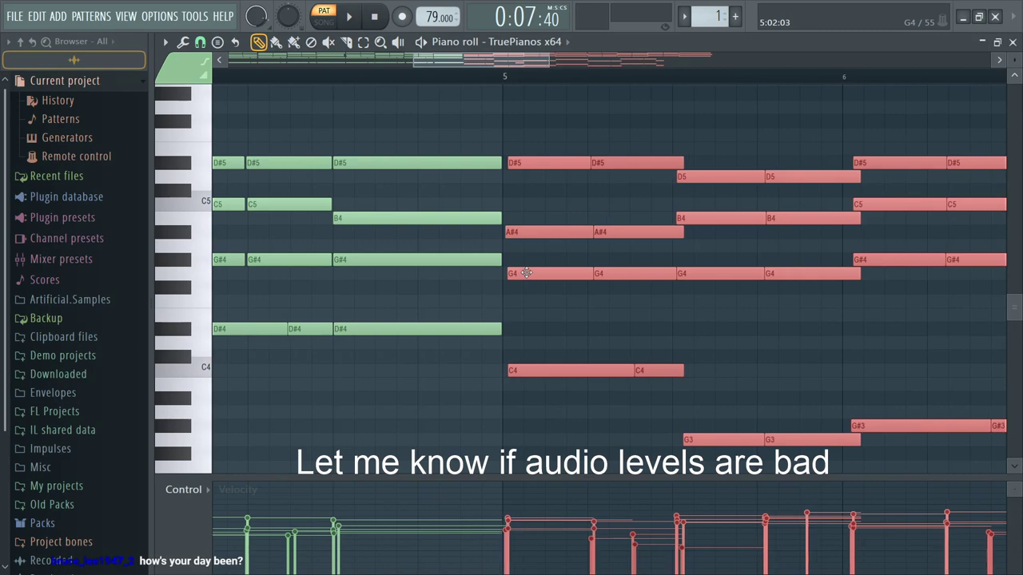
scroll(522, 274, down, 4)
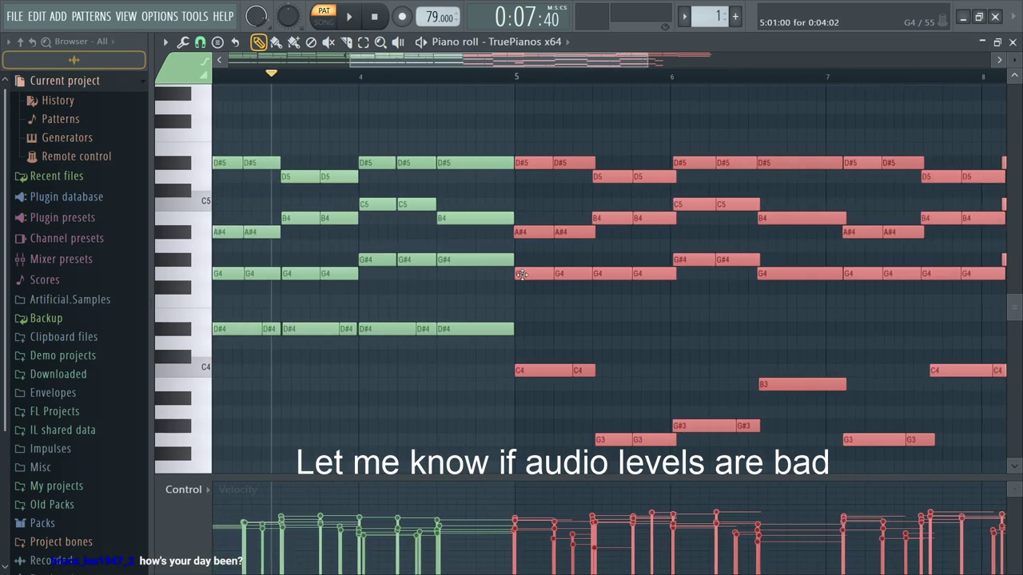
Step: Trim the second D#5, A#4 and C4 notes in bar 5 to end where the D5 chord starts
scroll(527, 391, up, 6)
drag(525, 404, 543, 369)
drag(518, 240, 542, 161)
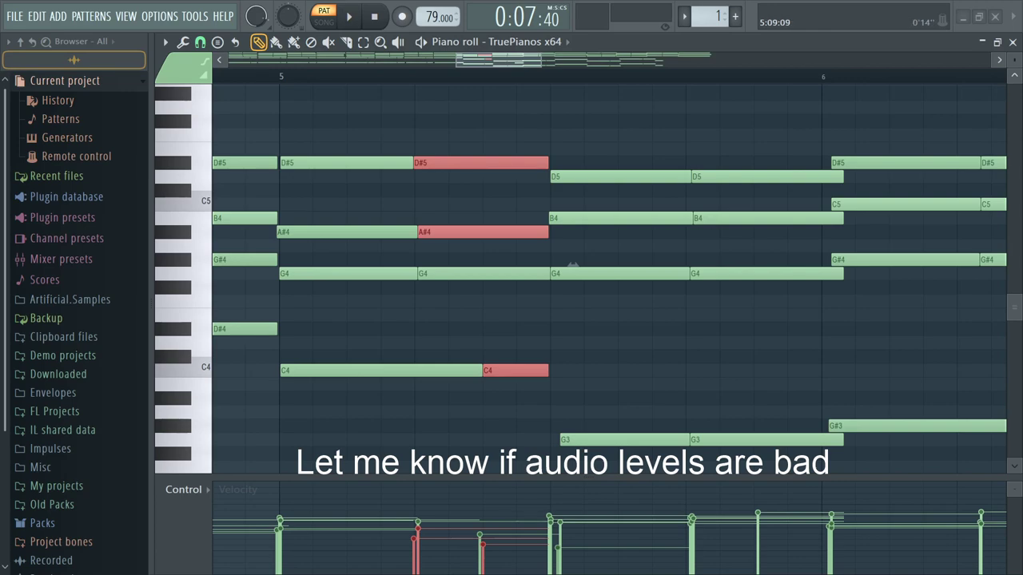
Step: Examine the timing of the lower bass notes under the chords from bar 5 onward
ctrl+scroll(572, 266, down, 4)
scroll(572, 266, down, 5)
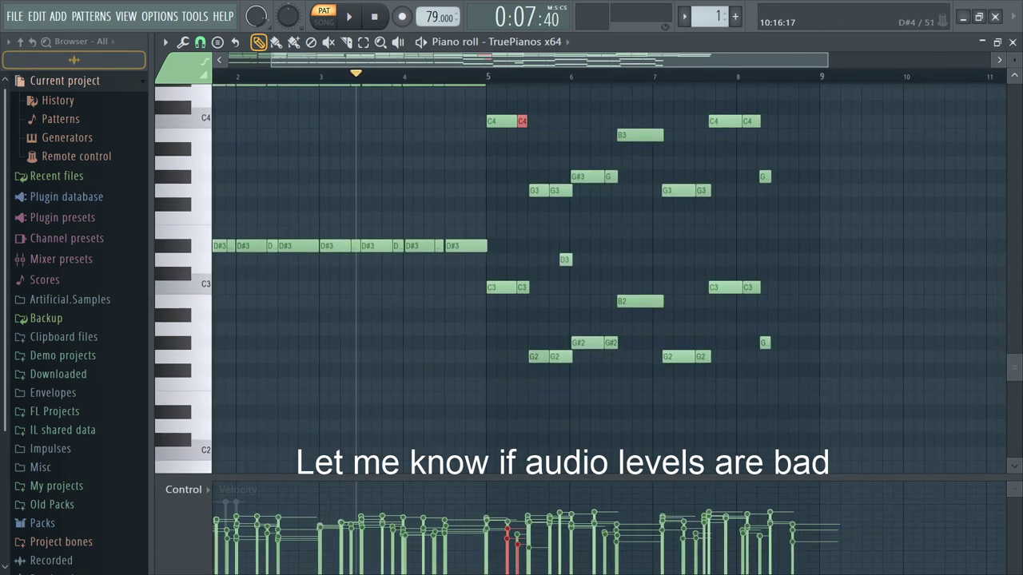
scroll(566, 365, up, 3)
ctrl+scroll(566, 365, down, 2)
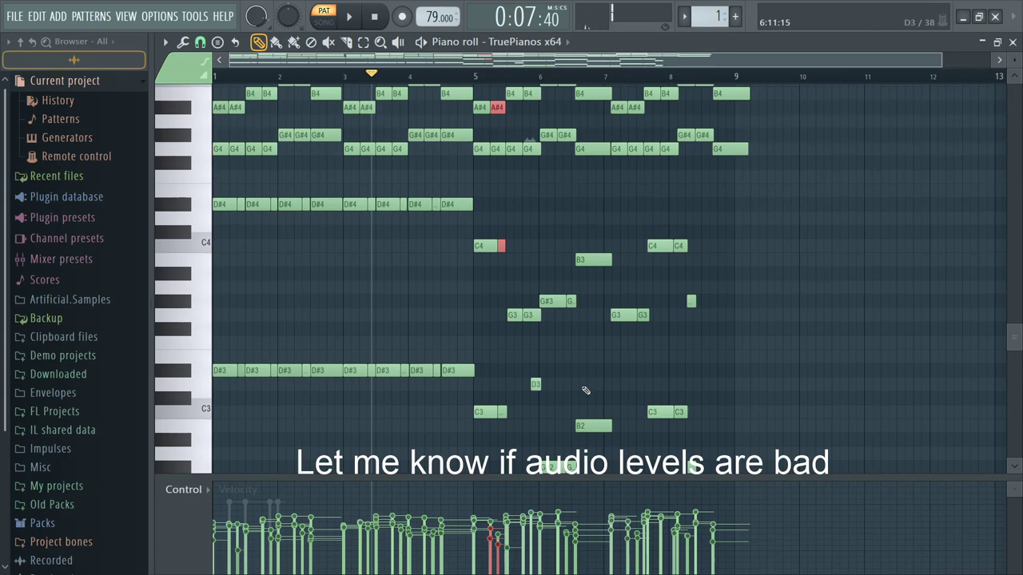
scroll(475, 294, up, 4)
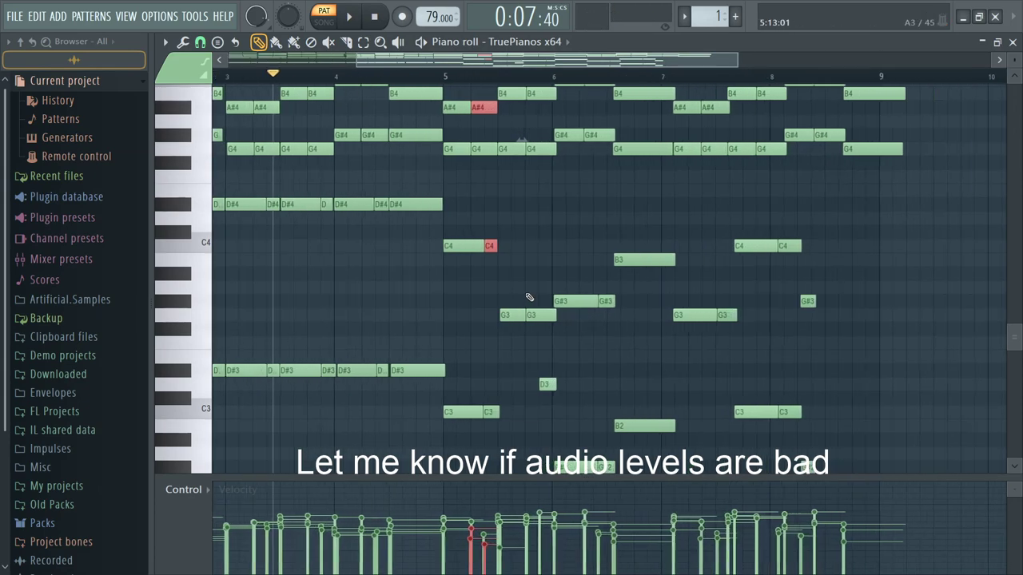
scroll(476, 294, up, 3)
scroll(923, 328, down, 5)
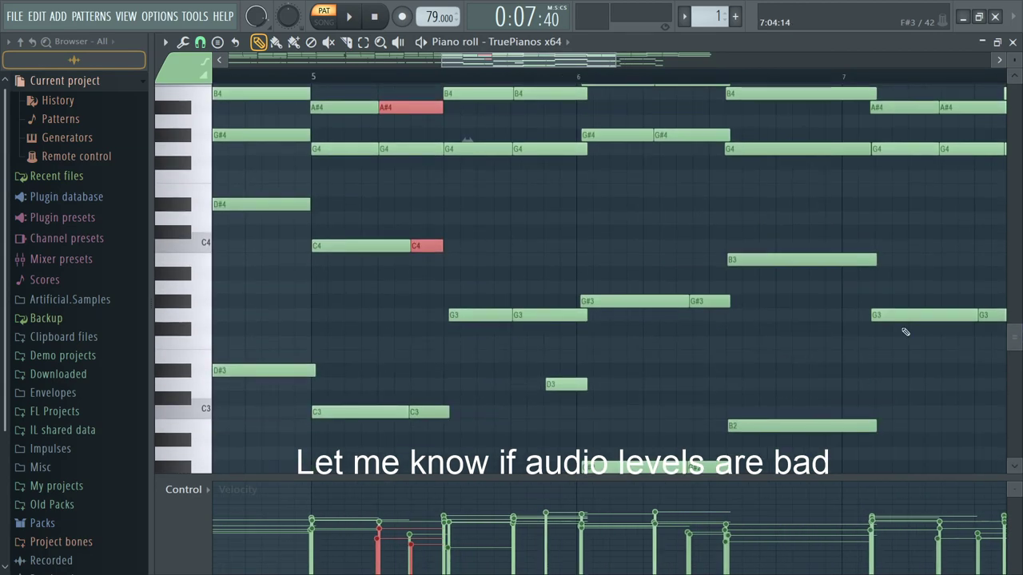
scroll(1018, 315, down, 10)
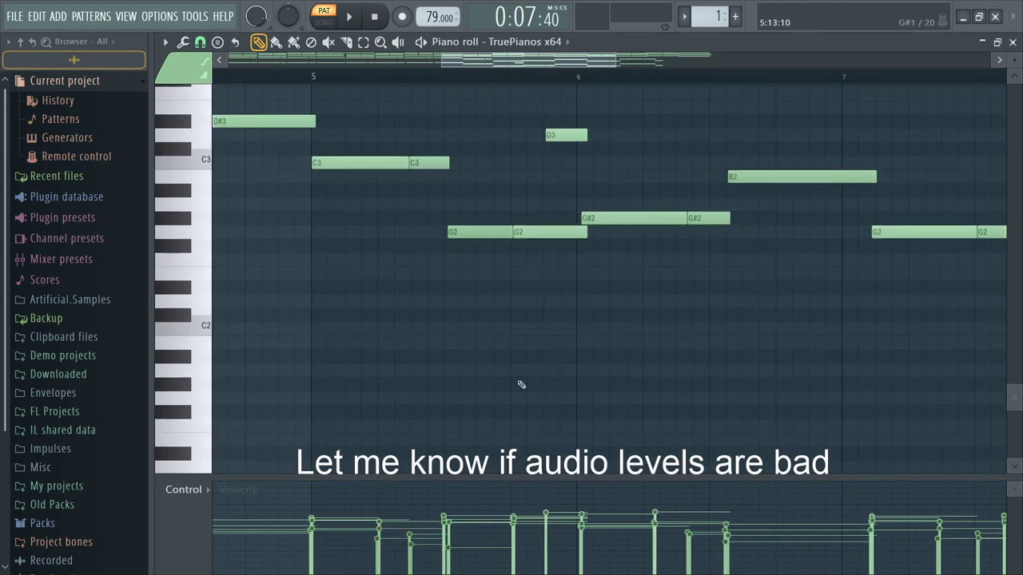
Step: Select the last chord of bar 5 with its G3, D3 and G2 notes and trim it to end before bar 6
drag(541, 270, 559, 57)
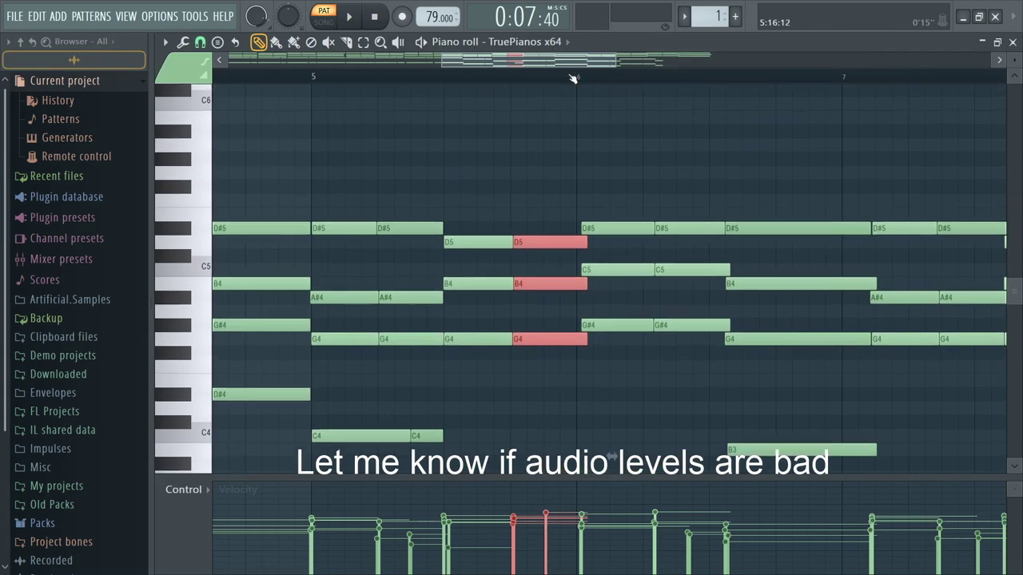
scroll(1012, 311, down, 5)
scroll(589, 400, up, 2)
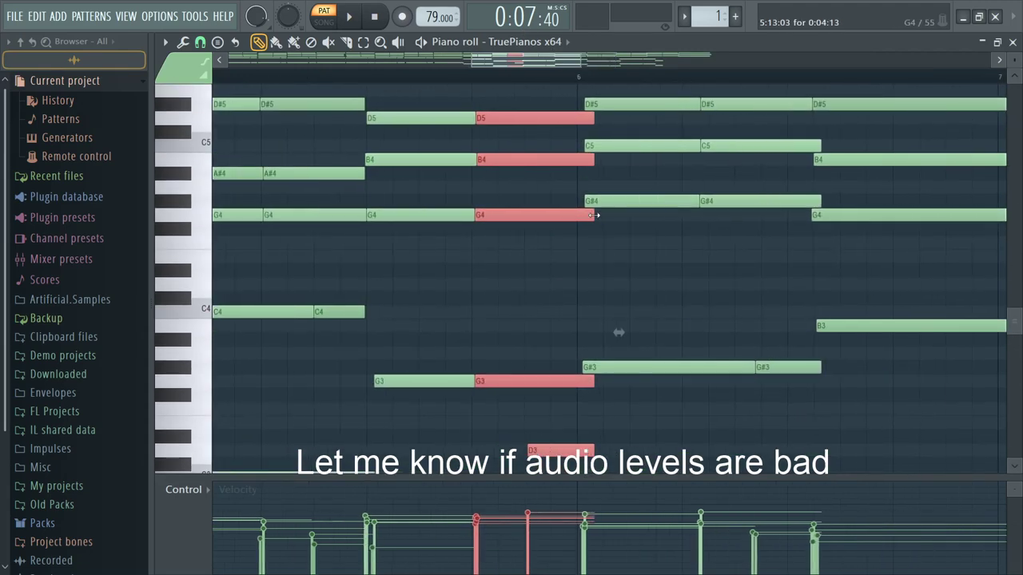
scroll(599, 333, down, 5)
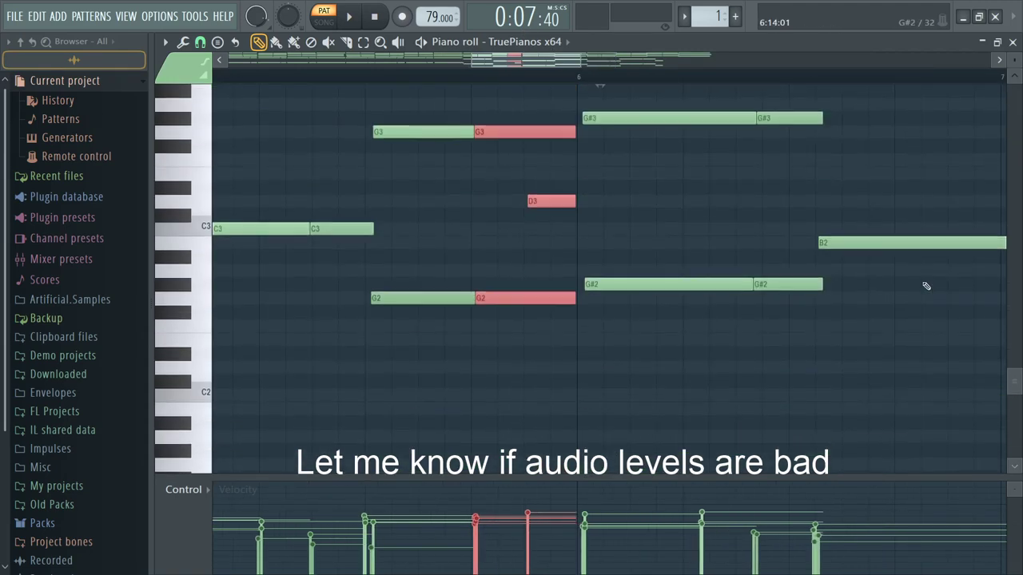
click(552, 202)
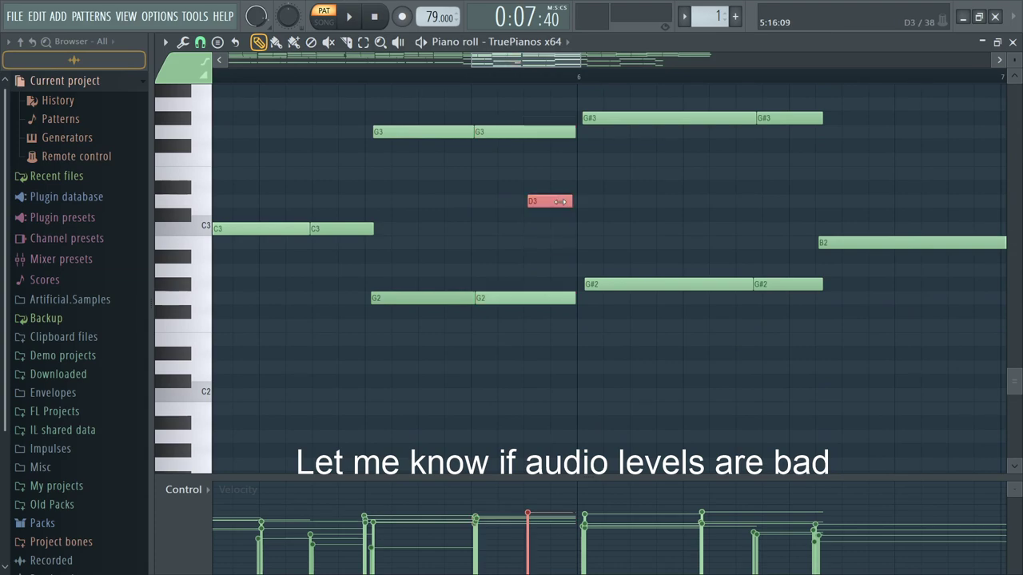
Step: Adjust the first G3 and G2 pair in bar 5 and trim the second C3 to end before that pair
scroll(524, 216, down, 1)
drag(431, 338, 429, 83)
scroll(331, 250, down, 5)
drag(398, 249, 440, 462)
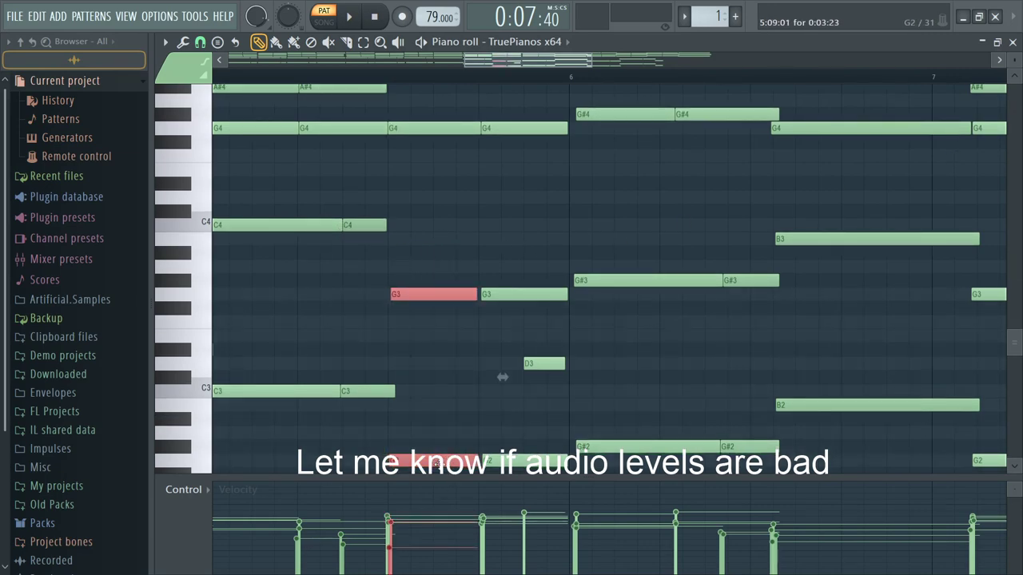
click(391, 392)
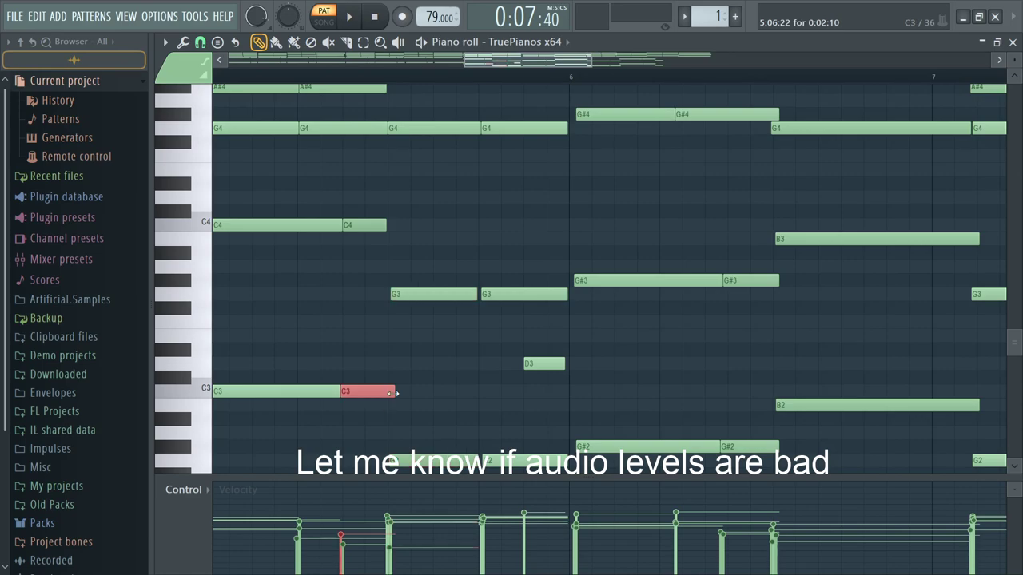
Step: Fit the second G3 and G2 pair of bar 5 between the first pair and the bar 6 line
drag(509, 467, 501, 294)
scroll(519, 330, up, 1)
scroll(543, 329, up, 2)
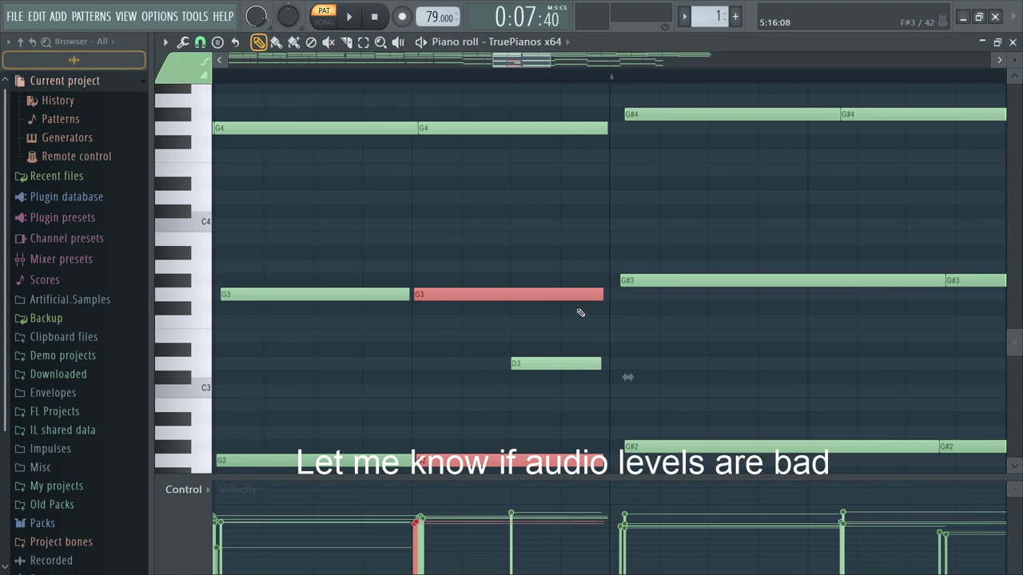
drag(595, 294, 608, 295)
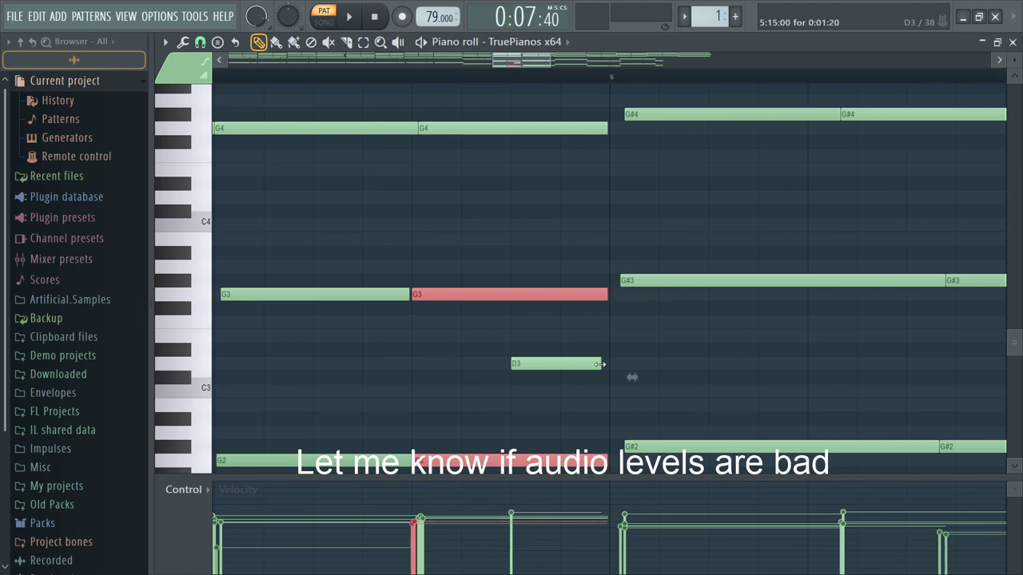
Step: Select all chord and bass notes from bar 6 onward and shift them earlier onto the bar 6 line
scroll(600, 364, down, 5)
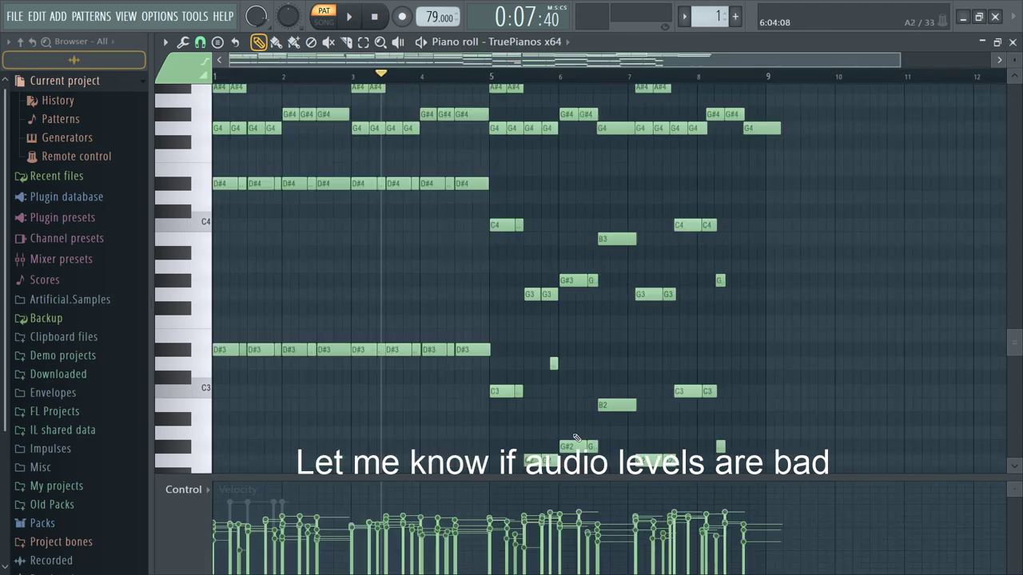
scroll(576, 437, down, 6)
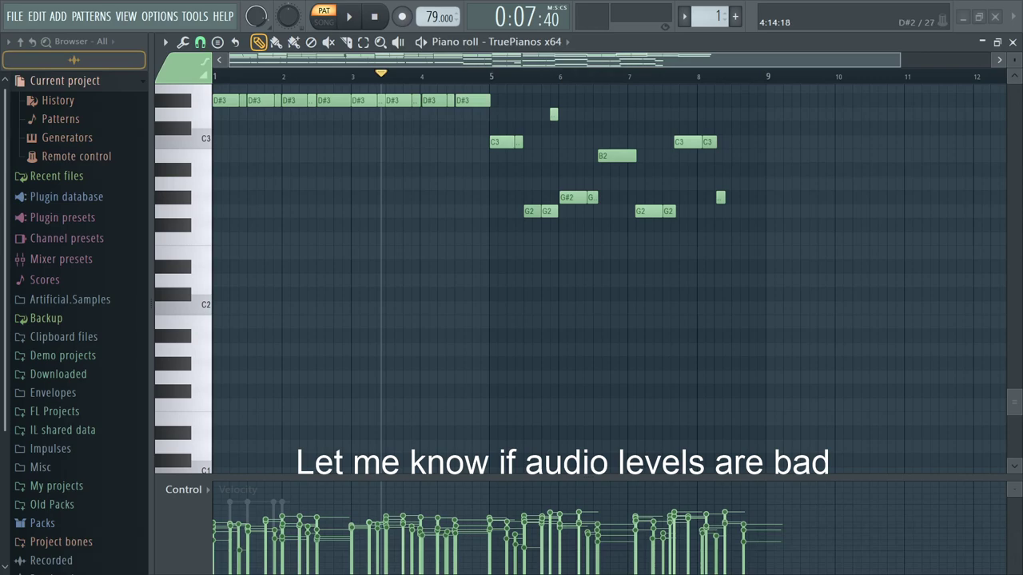
scroll(790, 413, up, 10)
drag(810, 76, 527, 75)
scroll(959, 178, down, 5)
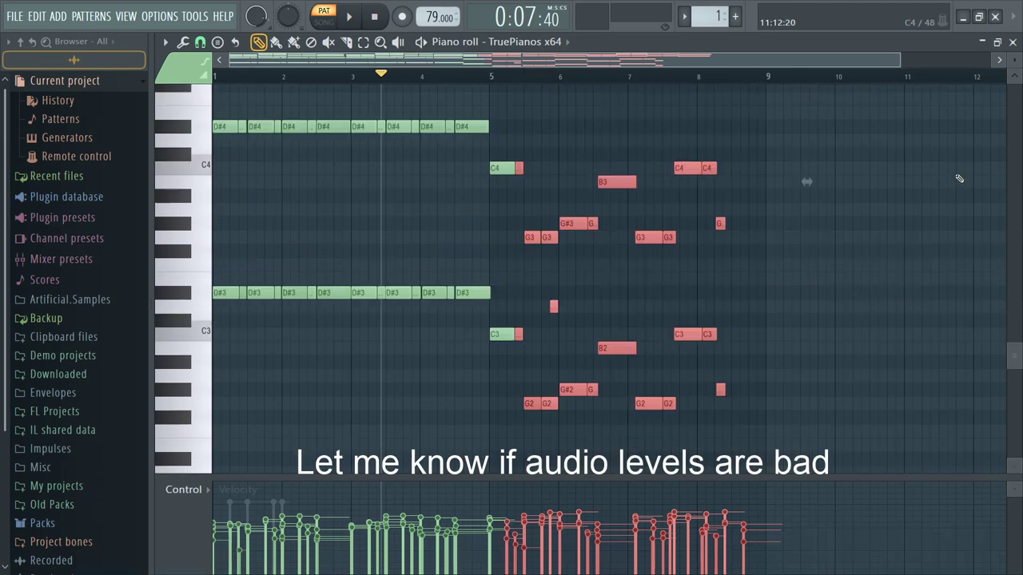
scroll(726, 352, up, 3)
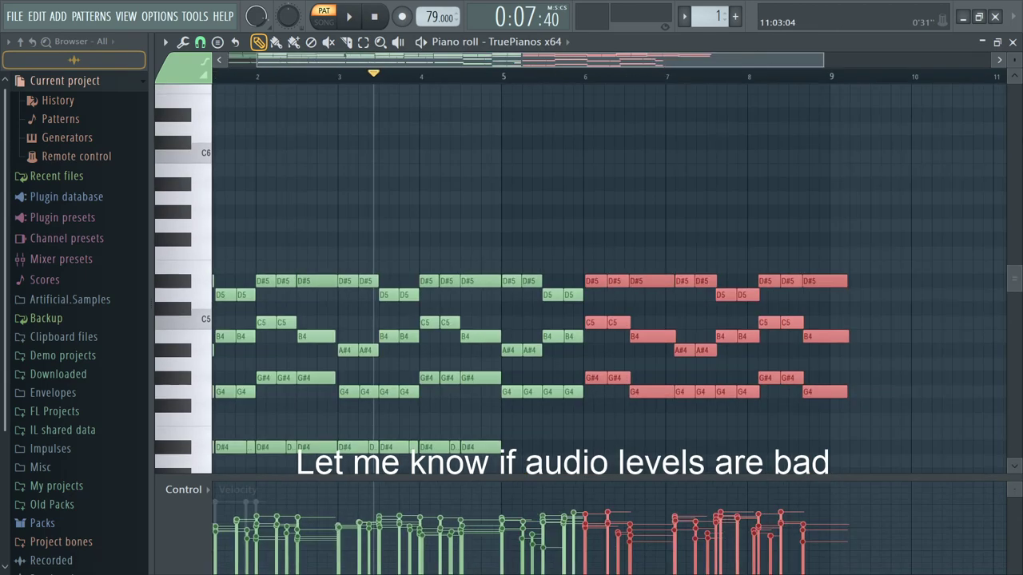
scroll(1021, 199, down, 2)
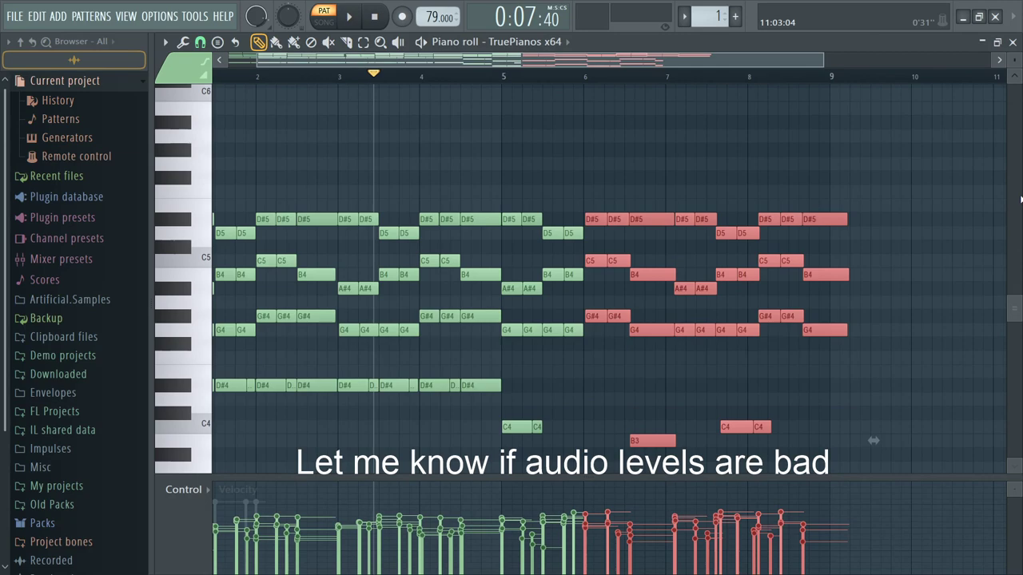
scroll(609, 293, down, 4)
scroll(609, 293, up, 5)
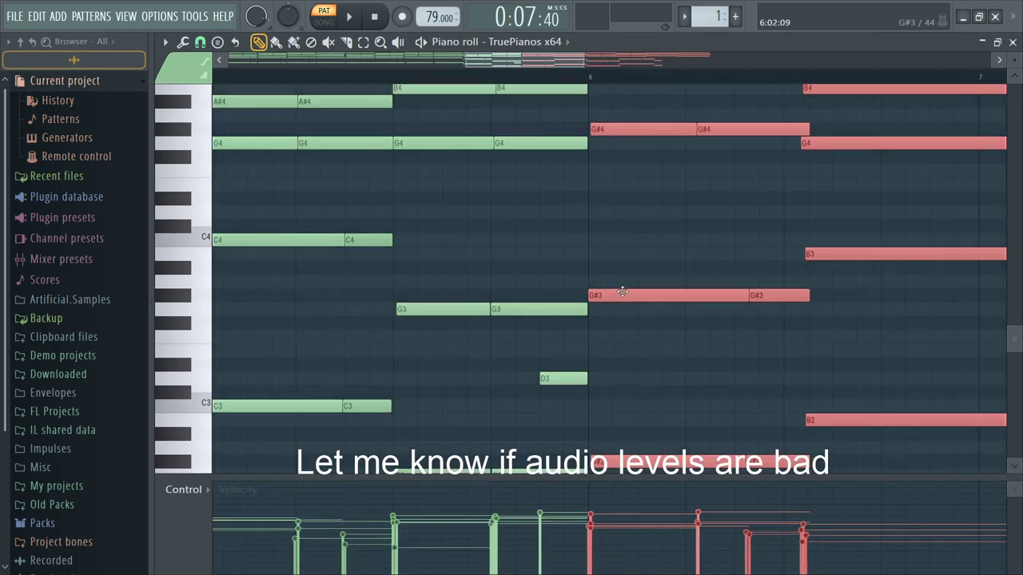
scroll(623, 292, up, 3)
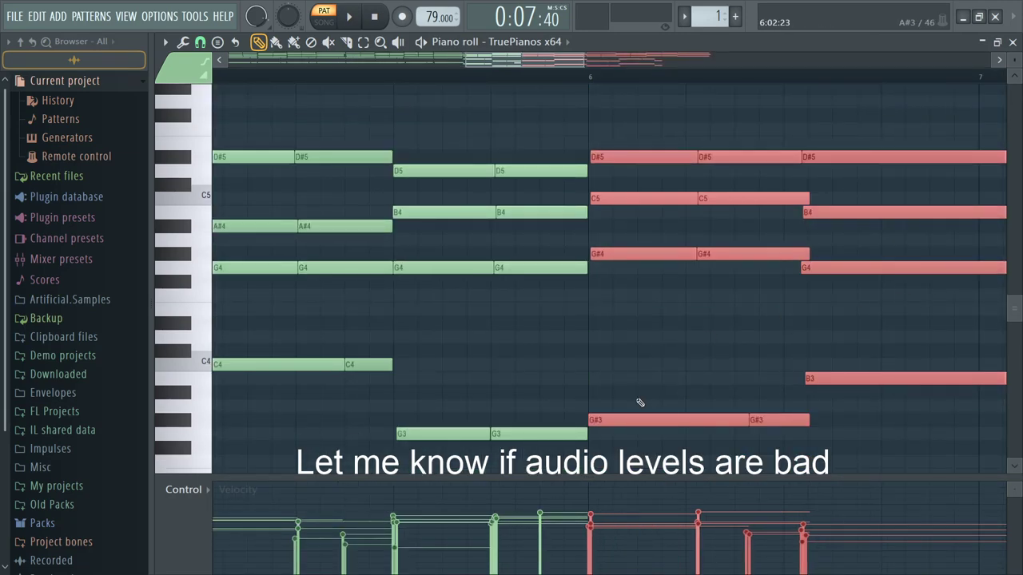
scroll(923, 273, down, 9)
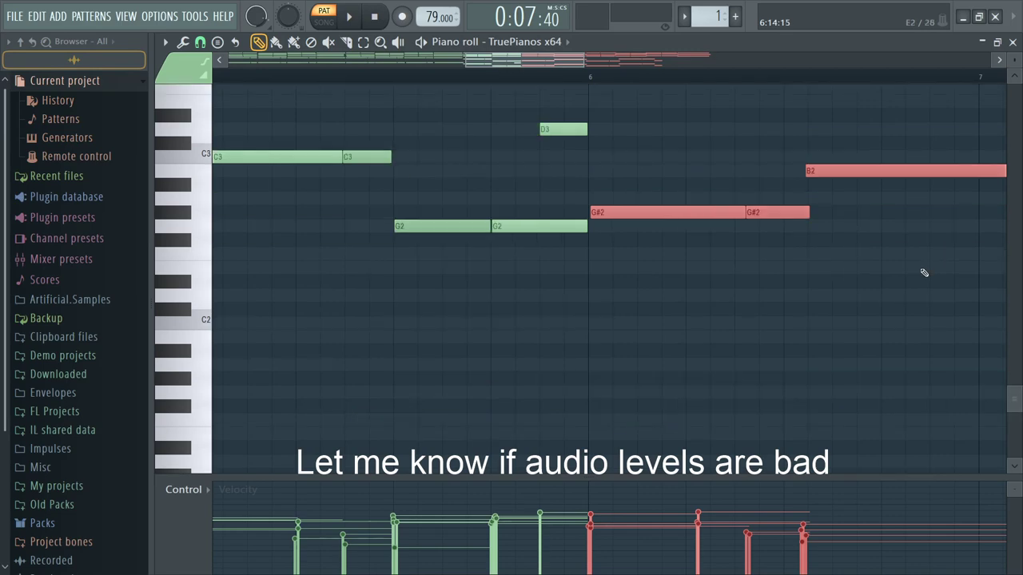
key(shift+Left)
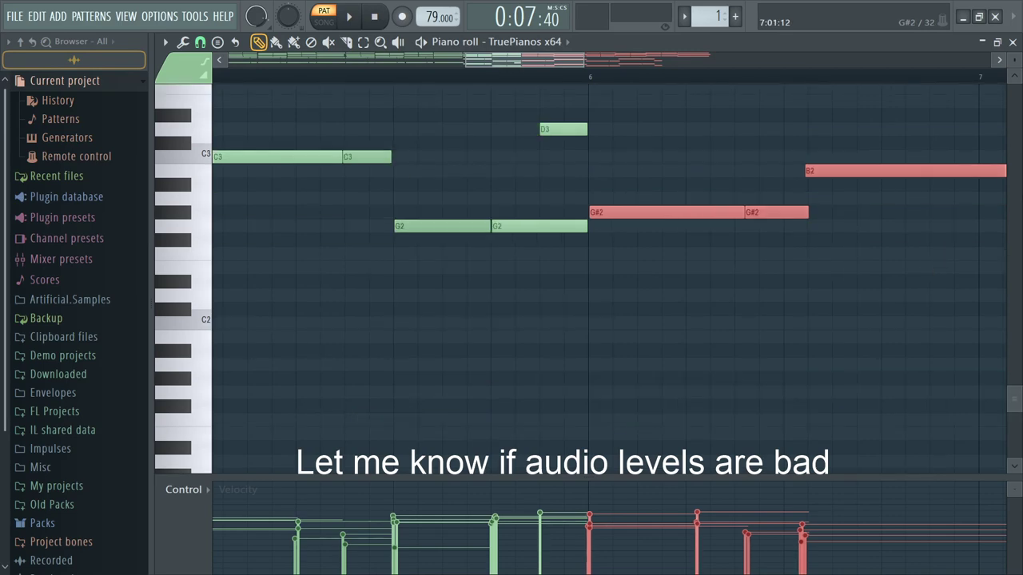
Step: Play the pattern from bar 3 into bar 6 to check the realigned chord timing
ctrl+right_click(594, 315)
key(space)
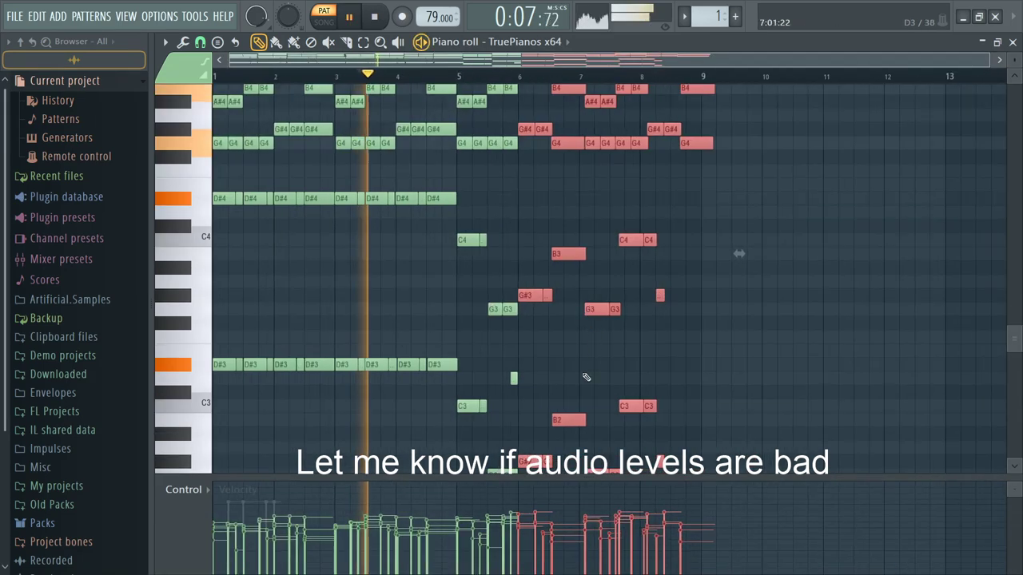
scroll(569, 362, up, 2)
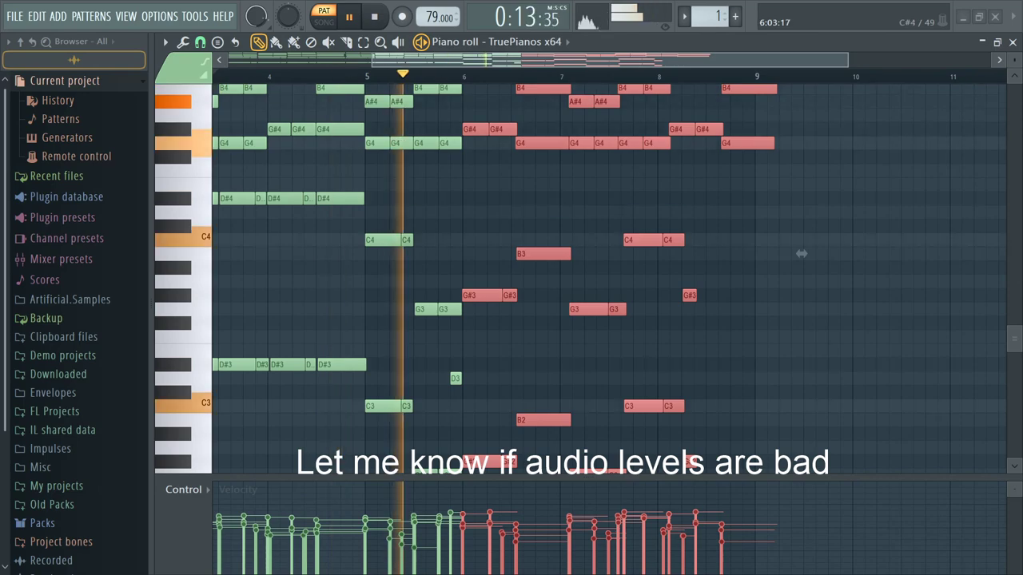
scroll(603, 245, up, 2)
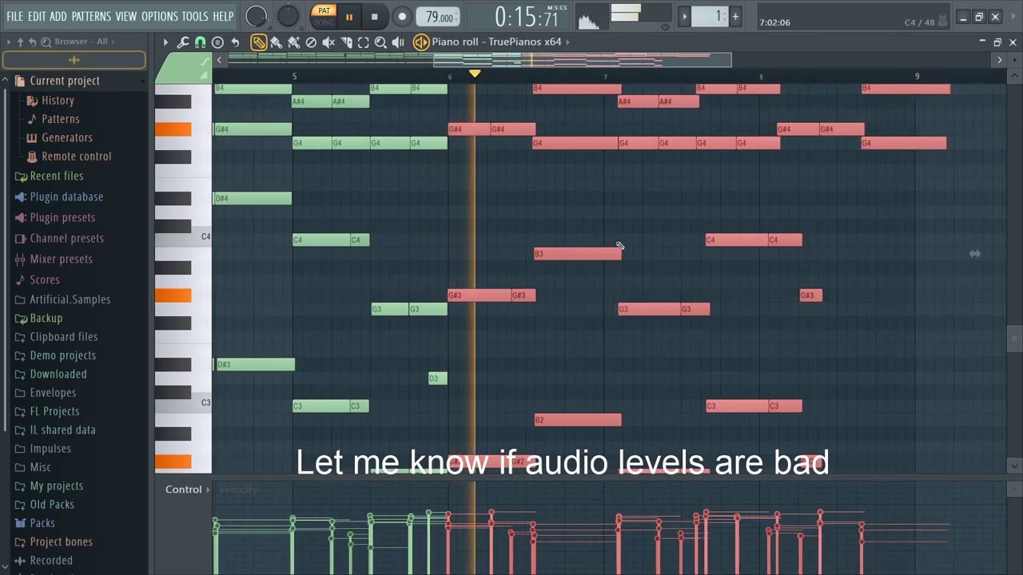
key(space)
scroll(639, 245, up, 3)
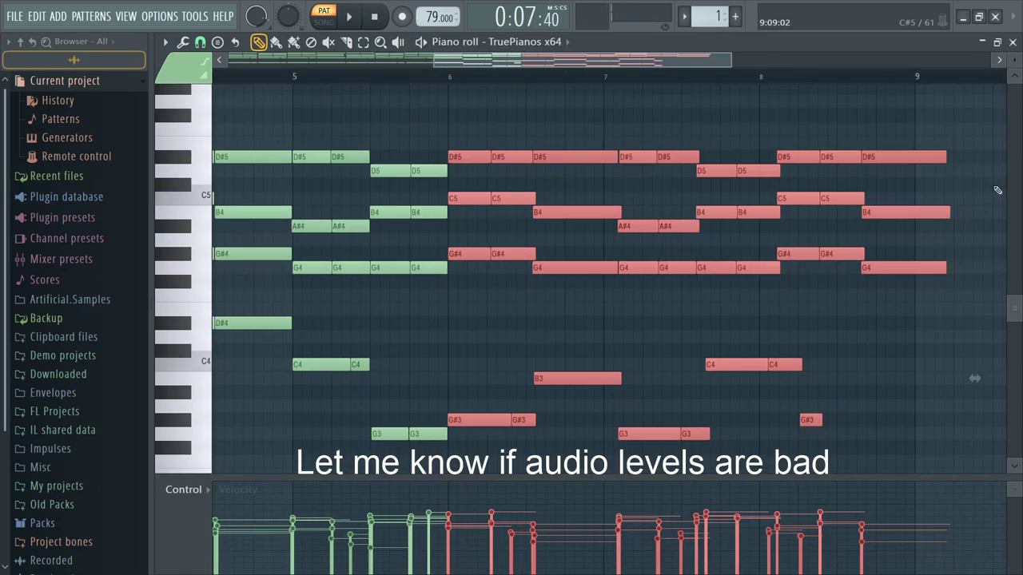
Step: View the TruePianos channel's miscellaneous settings, including arpeggiator and echo delay, and return to its piano roll
key(F6)
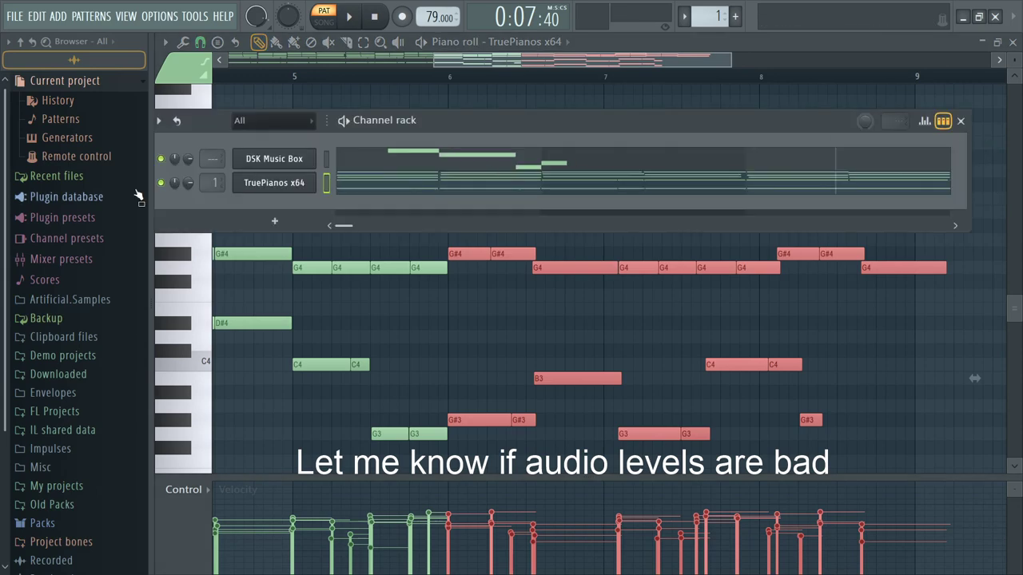
click(272, 184)
click(226, 133)
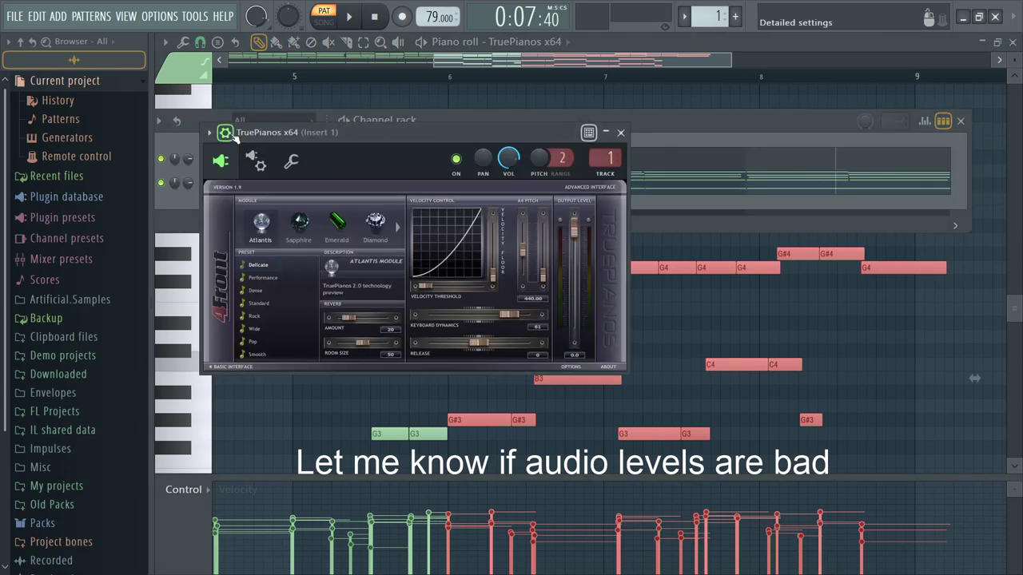
click(291, 161)
drag(314, 132, 460, 92)
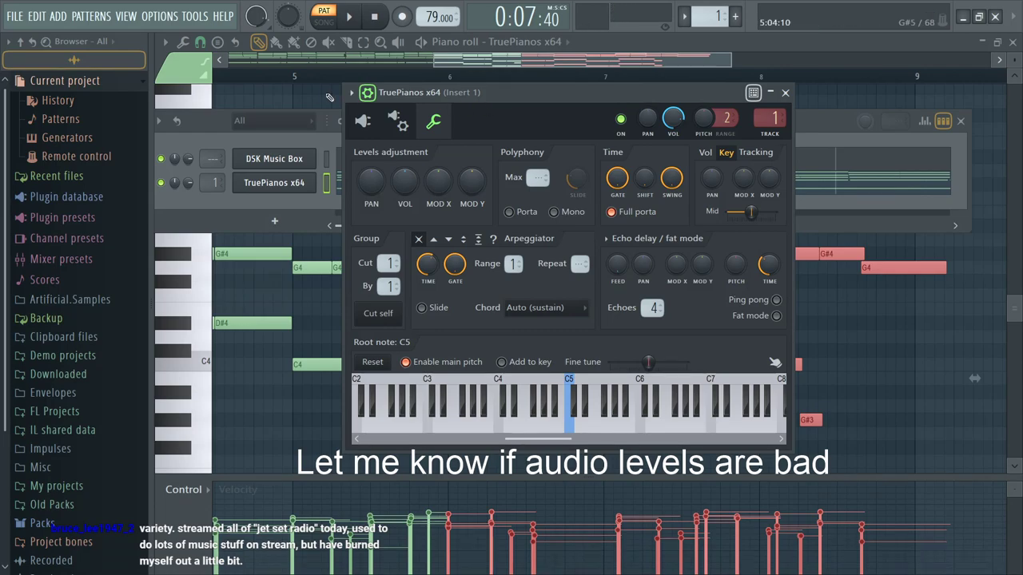
click(890, 187)
key(F7)
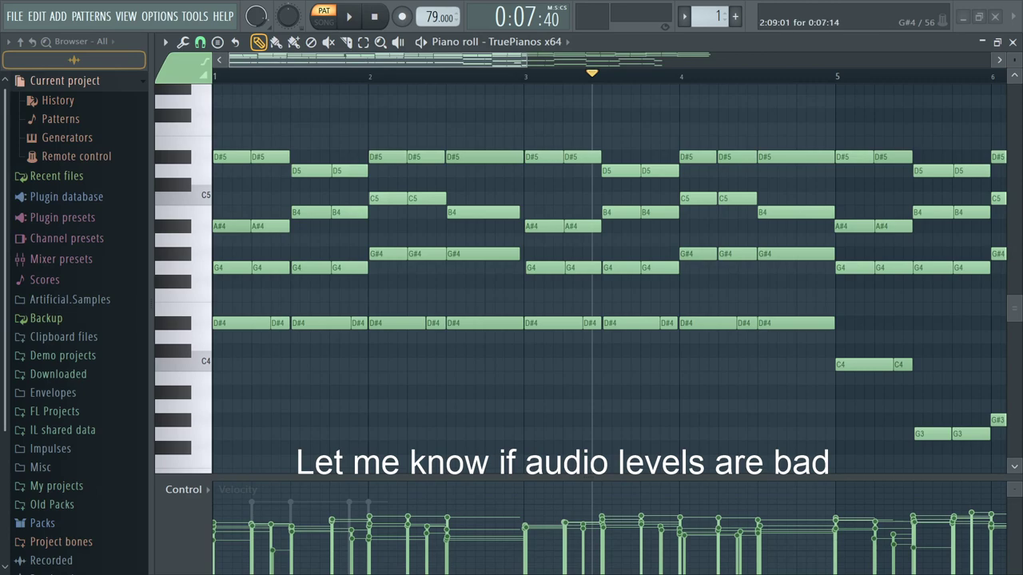
Step: Deselect the notes and play from bar 3 to the end of bar 6, listening to the last chord before bar 7
scroll(514, 249, down, 2)
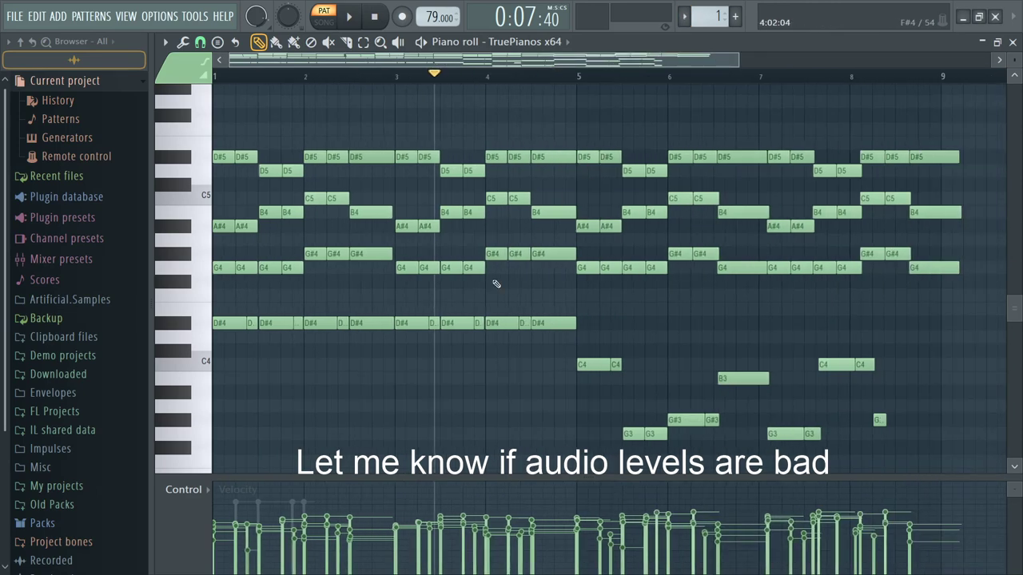
scroll(557, 354, down, 1)
key(space)
scroll(535, 354, down, 1)
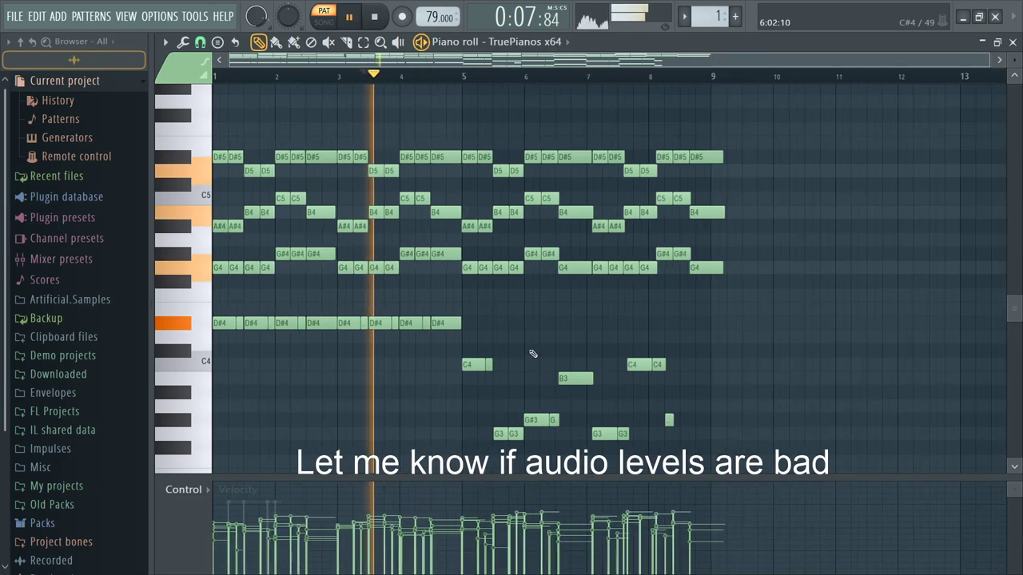
scroll(474, 414, up, 3)
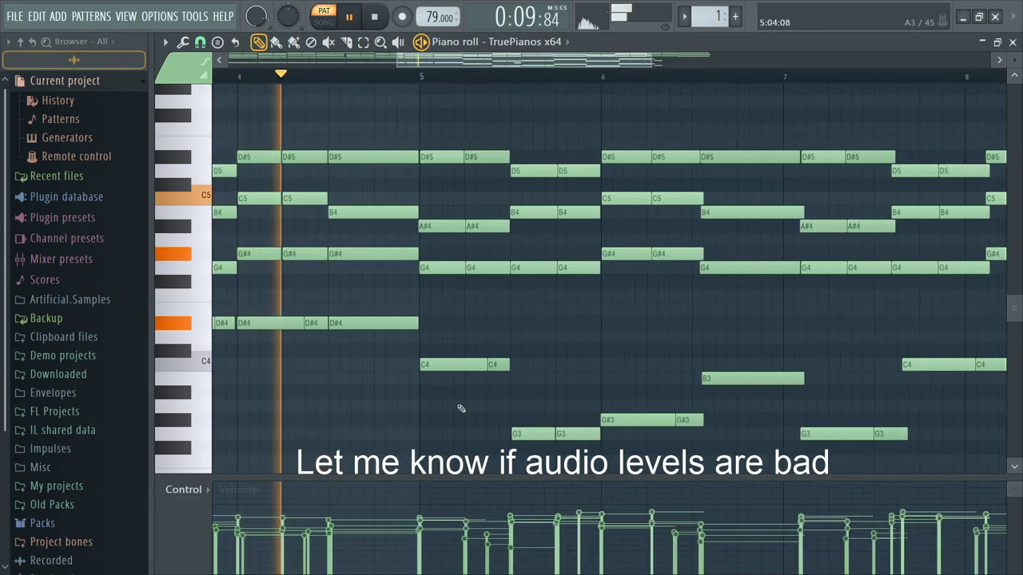
scroll(461, 408, down, 2)
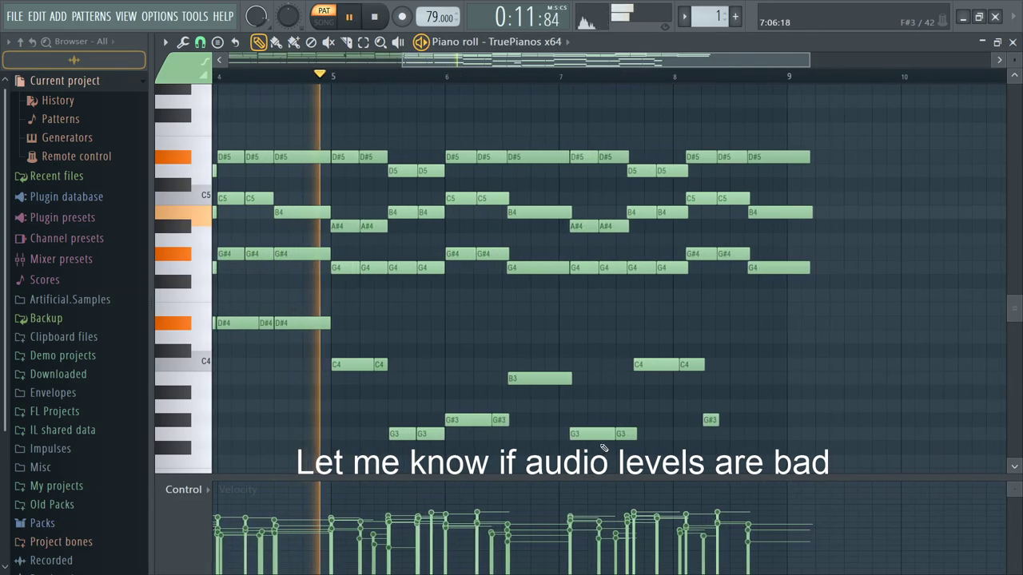
scroll(601, 449, up, 2)
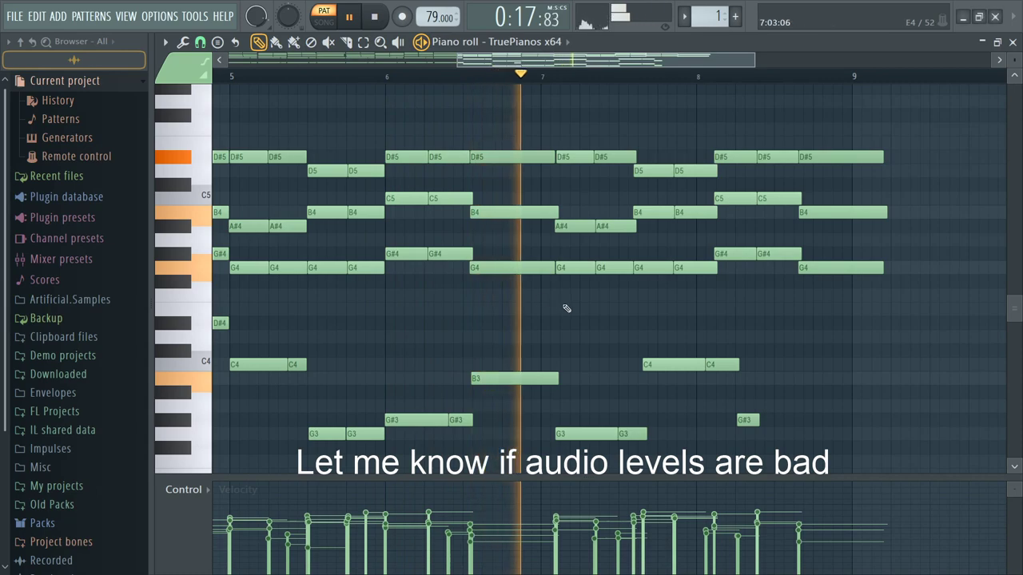
scroll(544, 328, up, 2)
key(space)
Step: Select the last chord of bar 6 (D#5, B4, G4) with its bass notes and make it end at the bar 7 line
drag(492, 409, 520, 116)
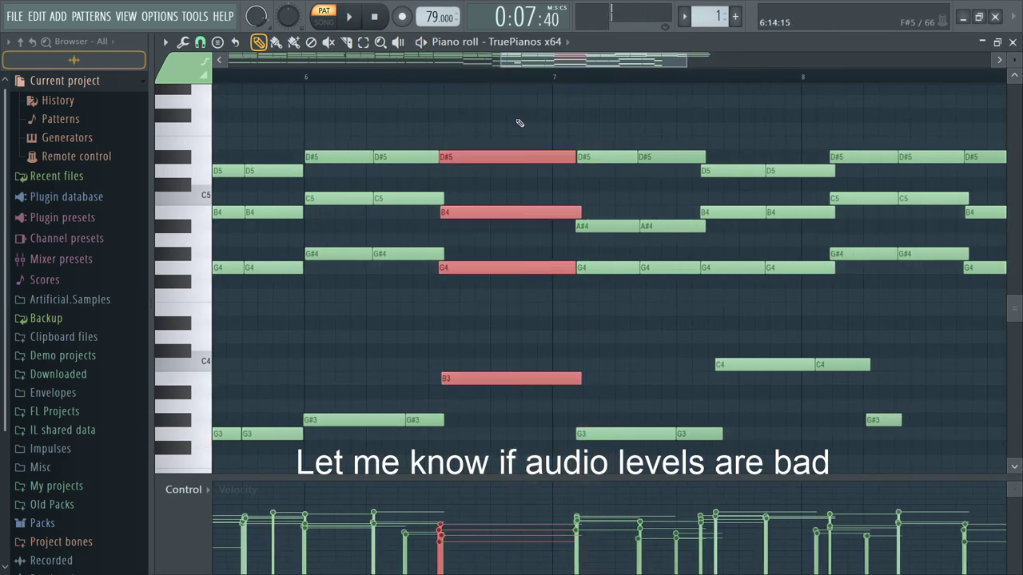
scroll(473, 253, up, 3)
drag(559, 272, 499, 274)
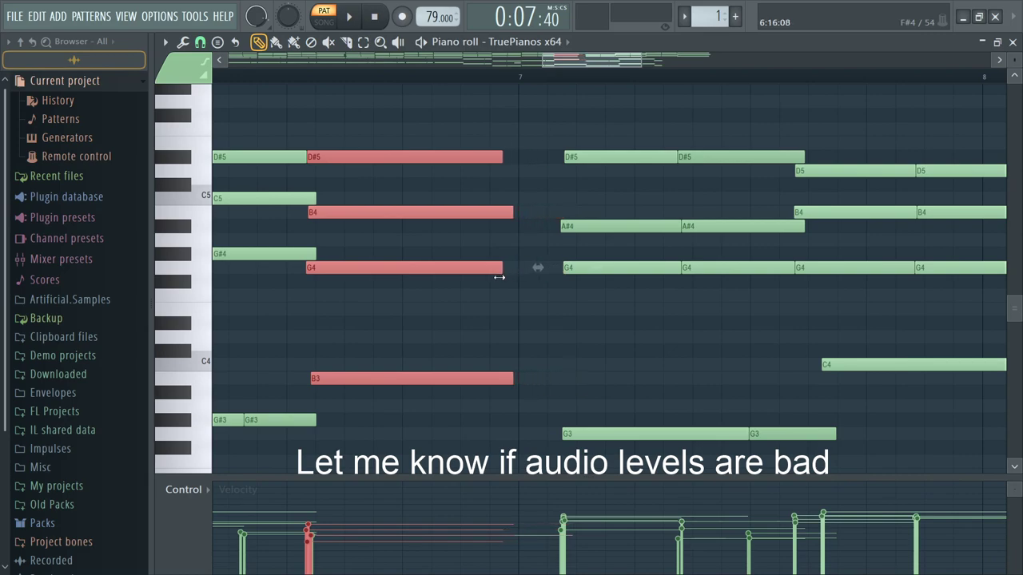
ctrl+click(493, 267)
ctrl+shift+click(467, 156)
drag(500, 159, 517, 479)
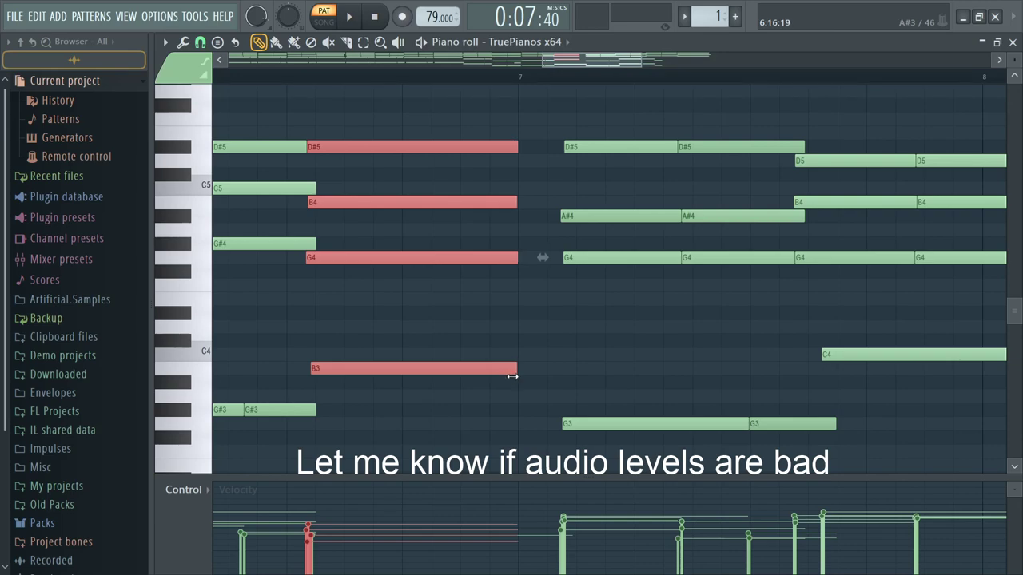
Step: Select all chord and bass notes from bar 7 onward and shift them earlier onto the bar 7 line
scroll(542, 416, down, 5)
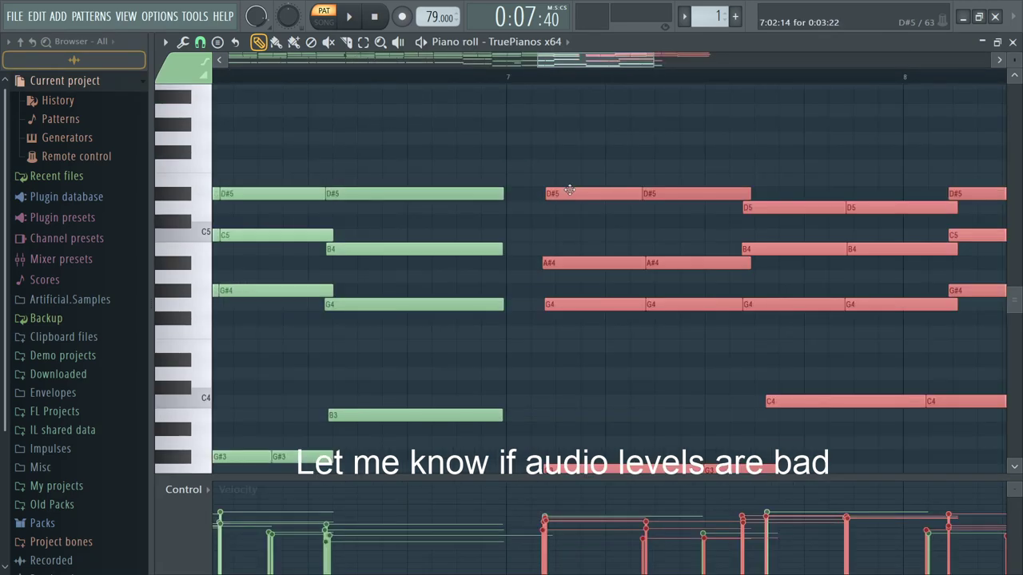
drag(570, 246, 543, 245)
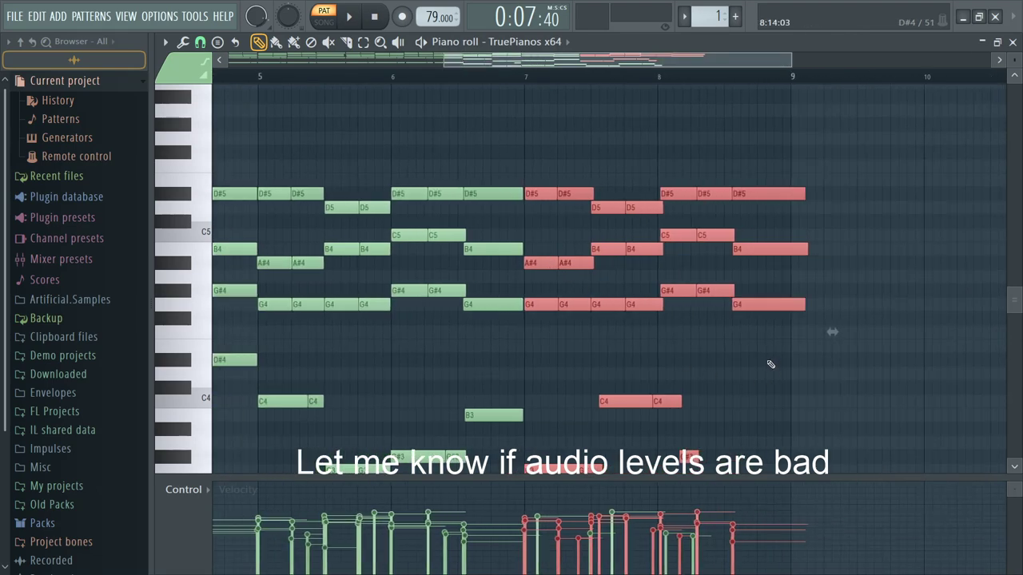
Step: Play the passage from bar 6 up to bar 7, listening to the bass notes below the chords
scroll(804, 331, down, 3)
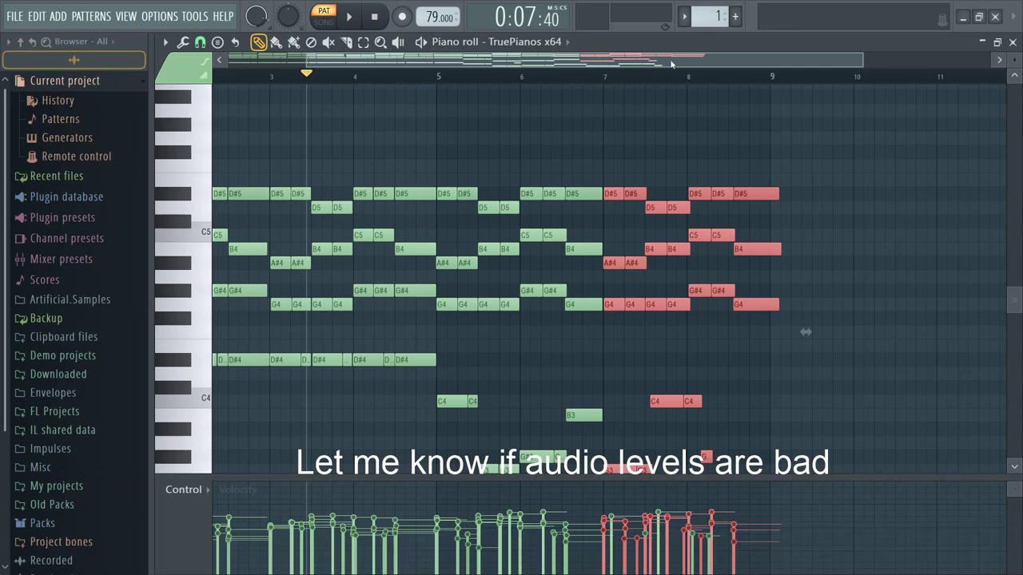
scroll(671, 64, up, 3)
scroll(647, 74, down, 5)
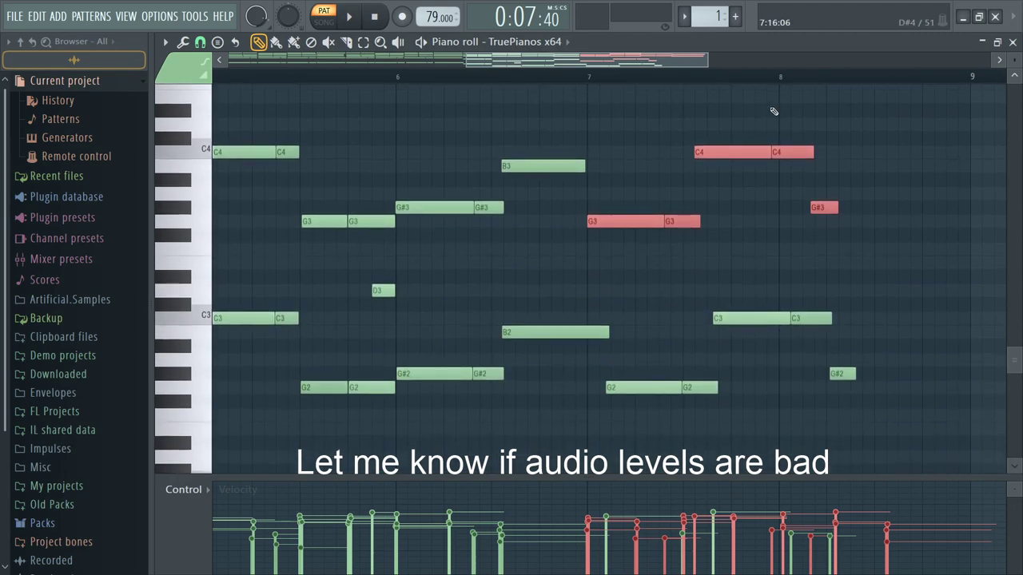
click(398, 76)
key(space)
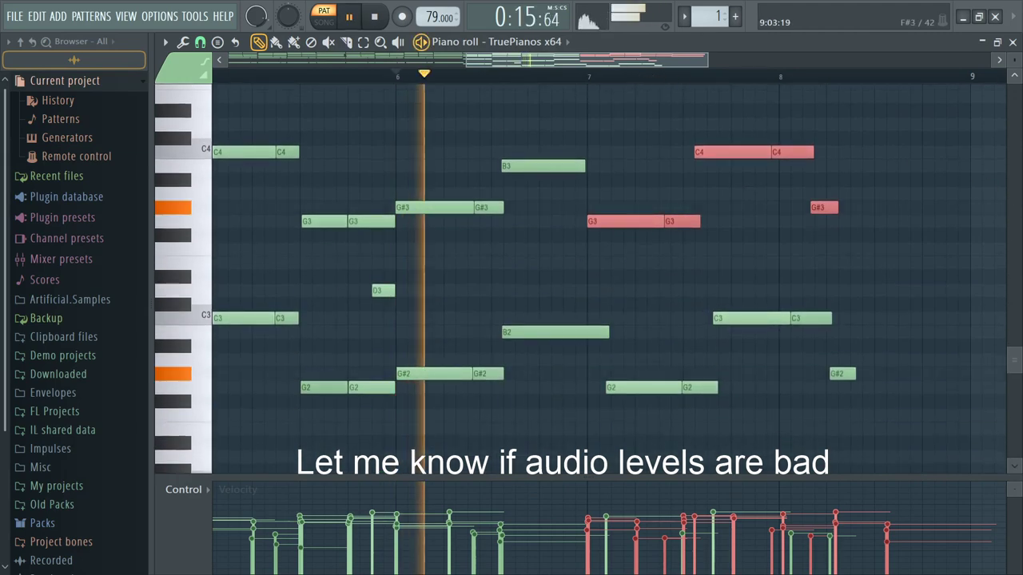
scroll(768, 388, down, 1)
scroll(626, 373, up, 1)
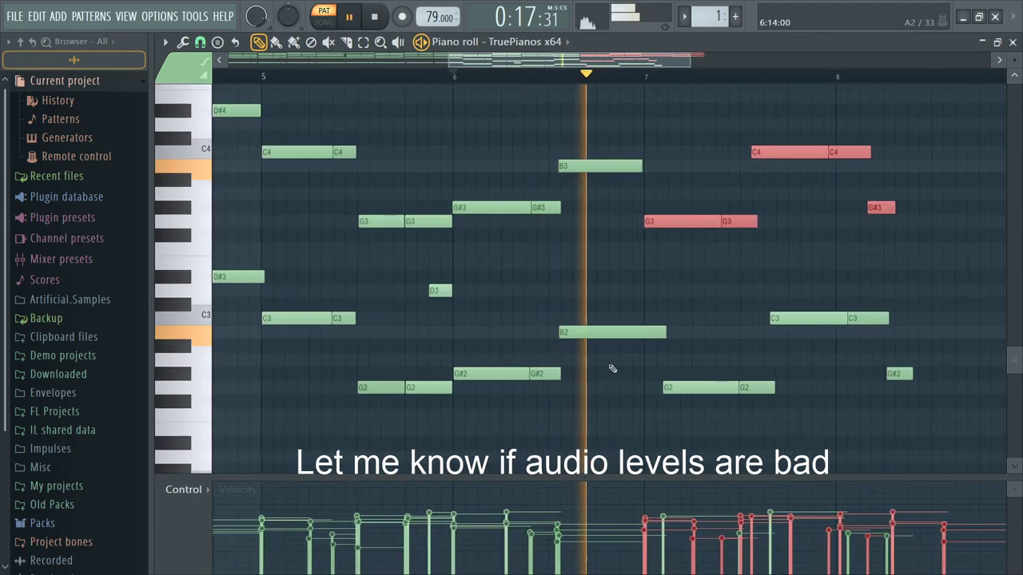
key(space)
Step: Trim the B2 bass note to the bar 7 line and move the two G2 notes earlier to start there
scroll(612, 368, up, 2)
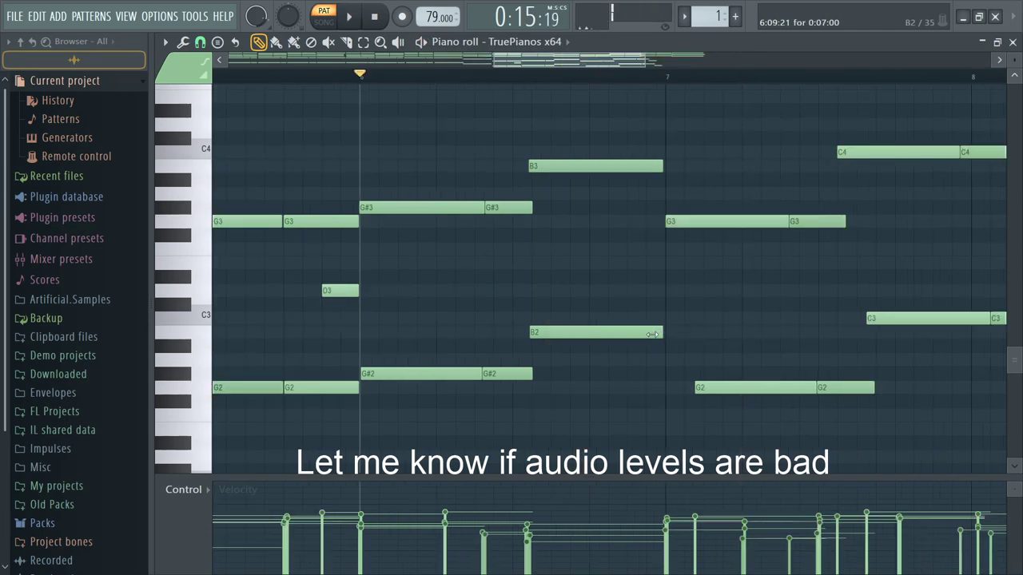
drag(872, 388, 829, 385)
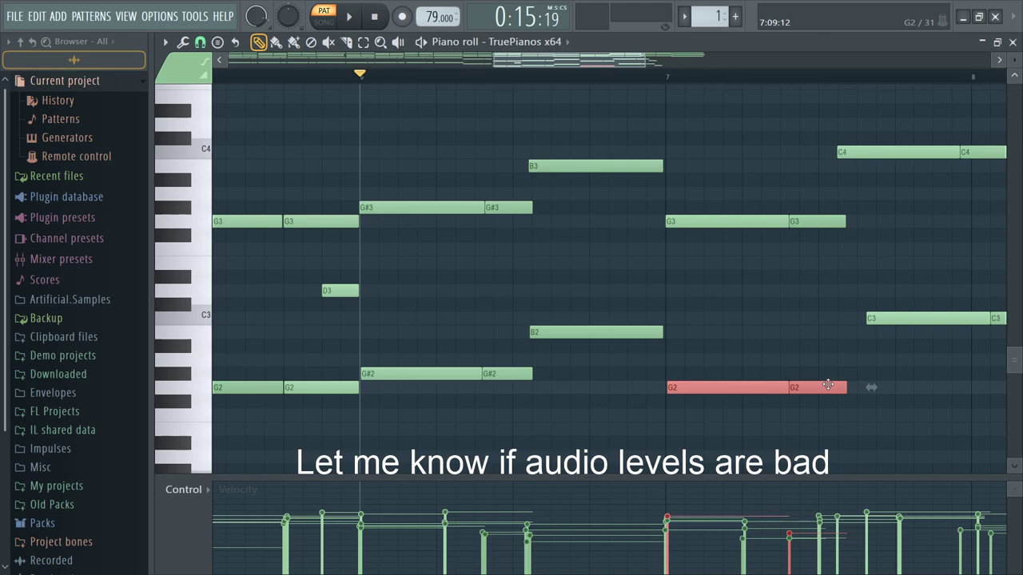
key(space)
scroll(828, 385, down, 2)
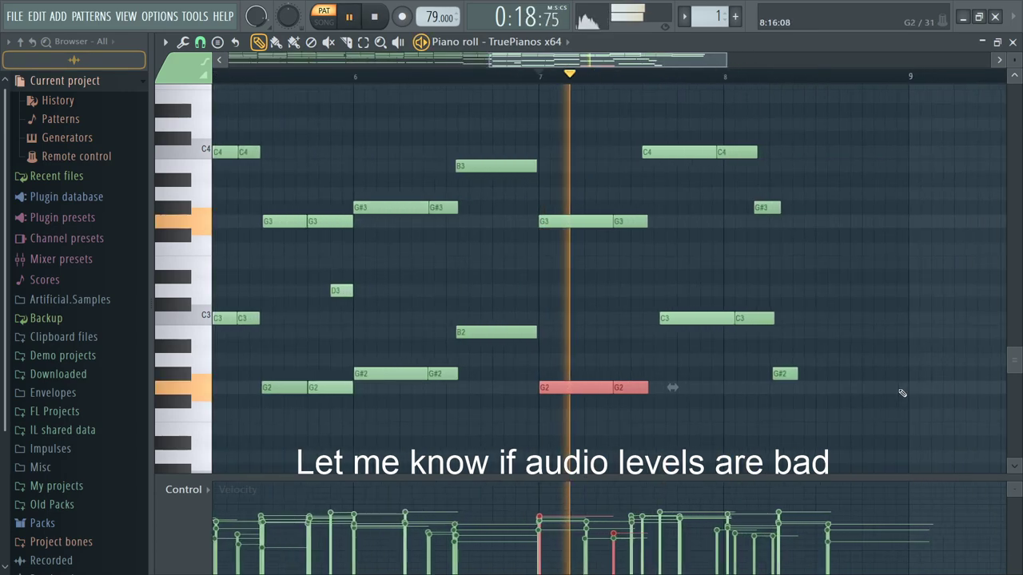
key(space)
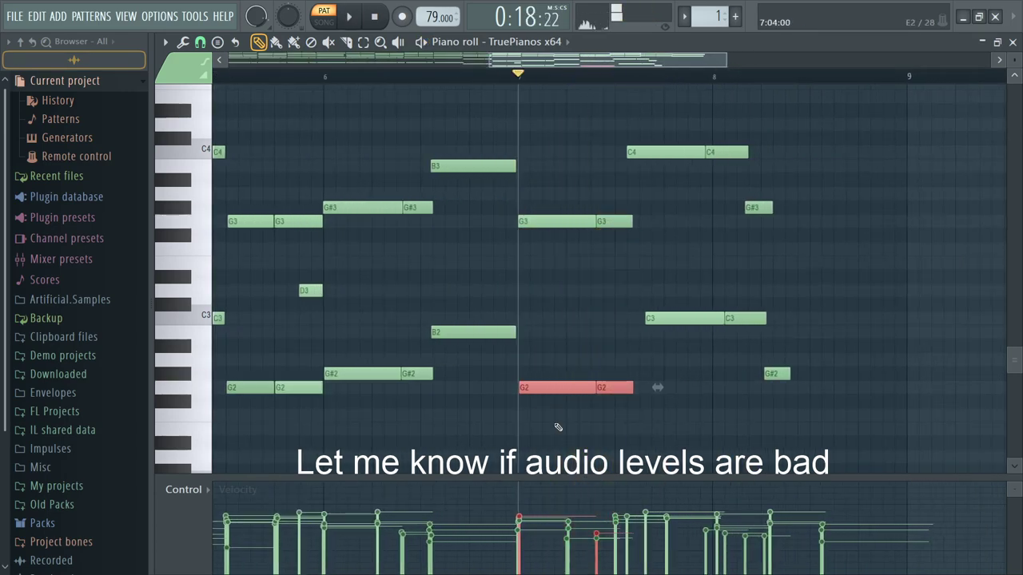
Step: Try shortening the first G2 note of bar 7 and moving the second one earlier to meet it, and play the result
drag(644, 406, 557, 373)
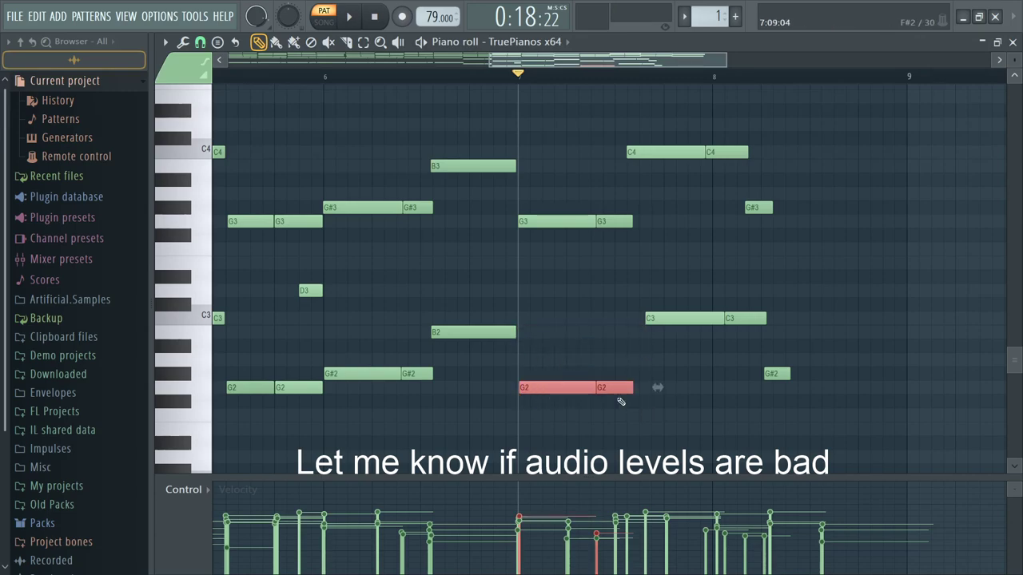
scroll(620, 401, down, 2)
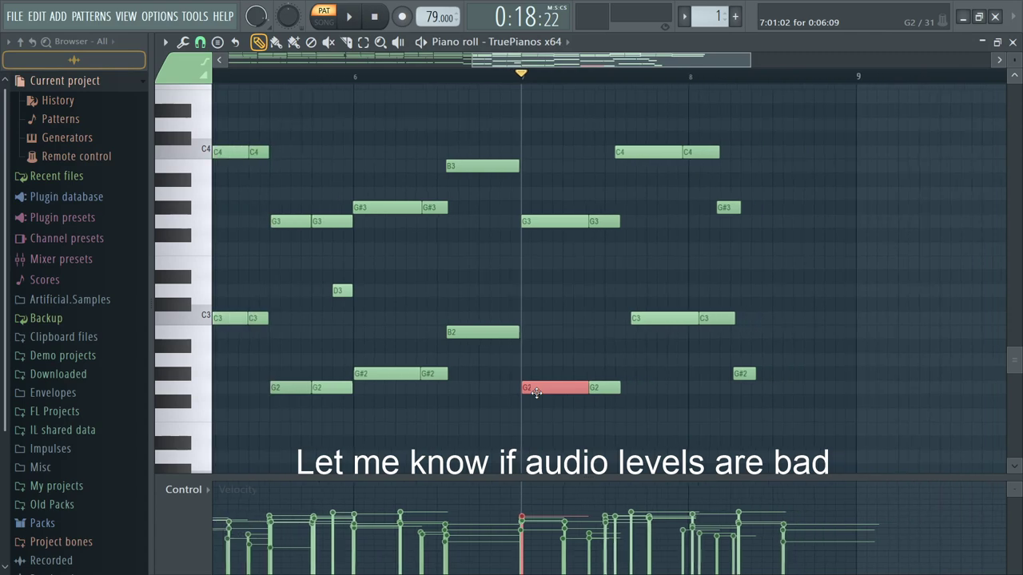
mouse_move(587, 394)
mouse_down()
mouse_move(562, 391)
mouse_move(594, 391)
mouse_move(572, 392)
mouse_up()
key(space)
key(space)
click(577, 390)
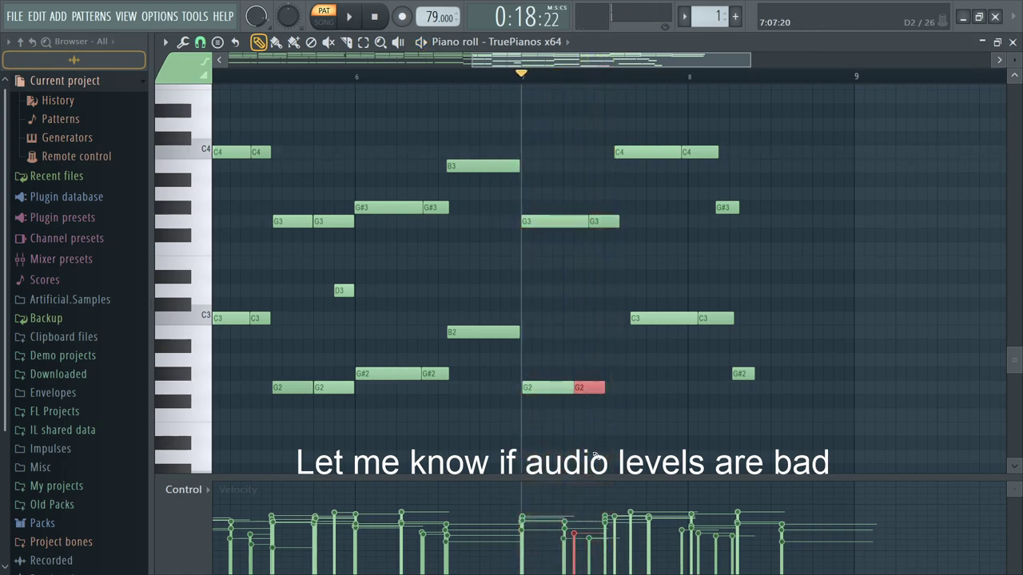
key(space)
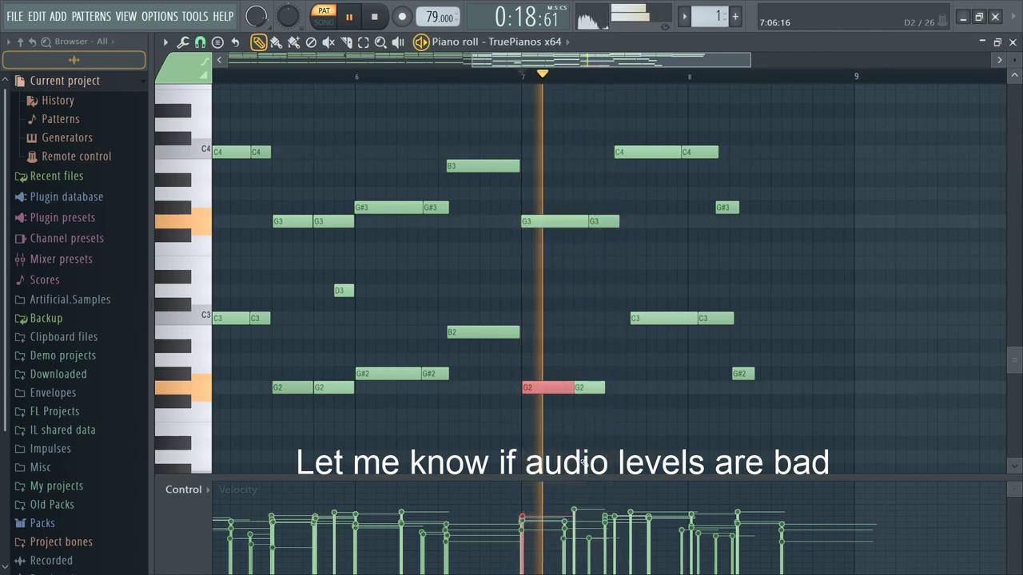
key(space)
Step: Move the second G2 note of bar 7 later, end it at mid-bar, and extend the first G2 to meet it
scroll(556, 407, up, 3)
scroll(559, 405, up, 2)
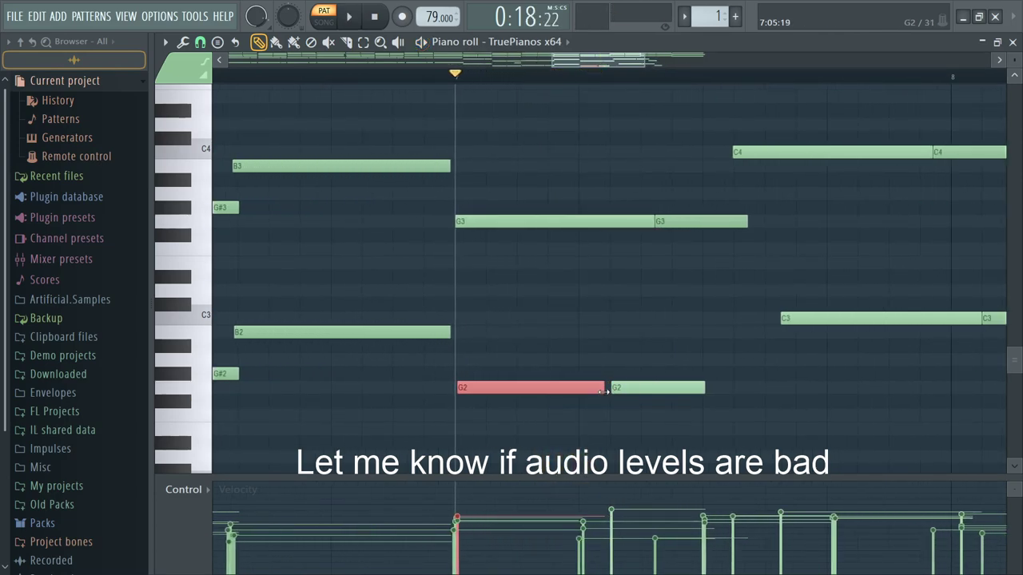
drag(612, 390, 647, 390)
key(space)
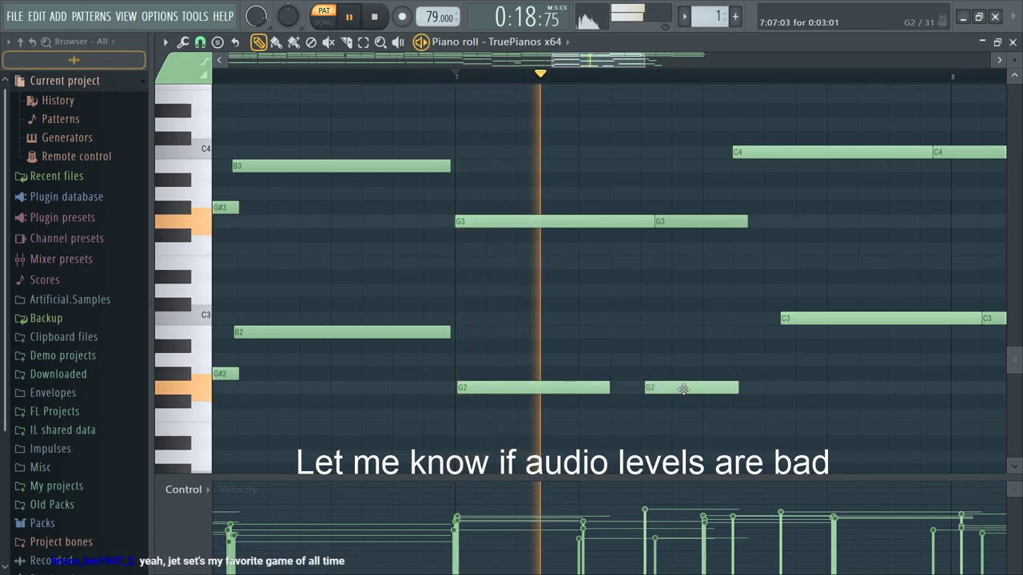
key(space)
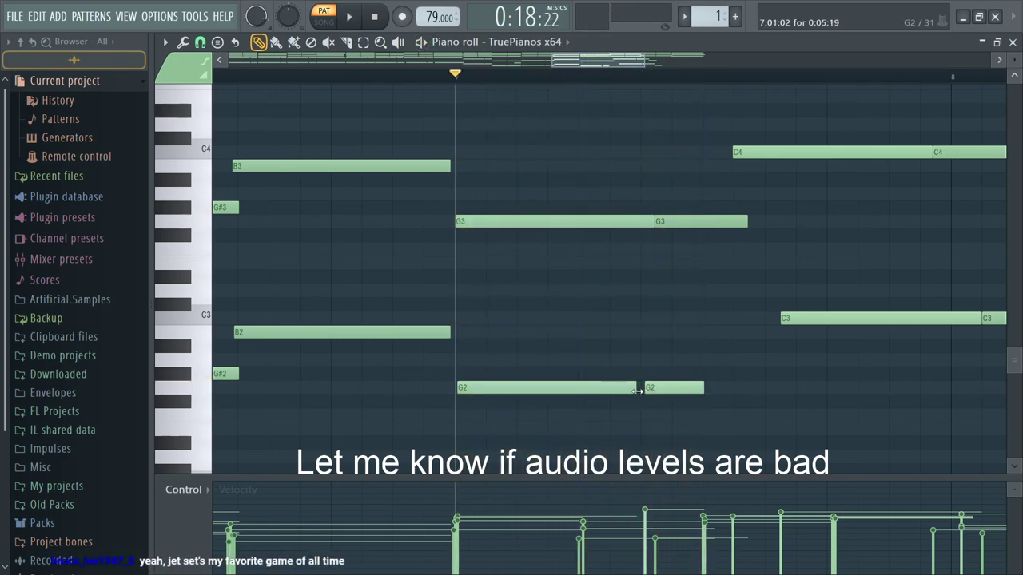
Step: Scale the two G3 notes of bar 7 together so they end at mid-bar, and play from bar 7
drag(652, 217, 694, 227)
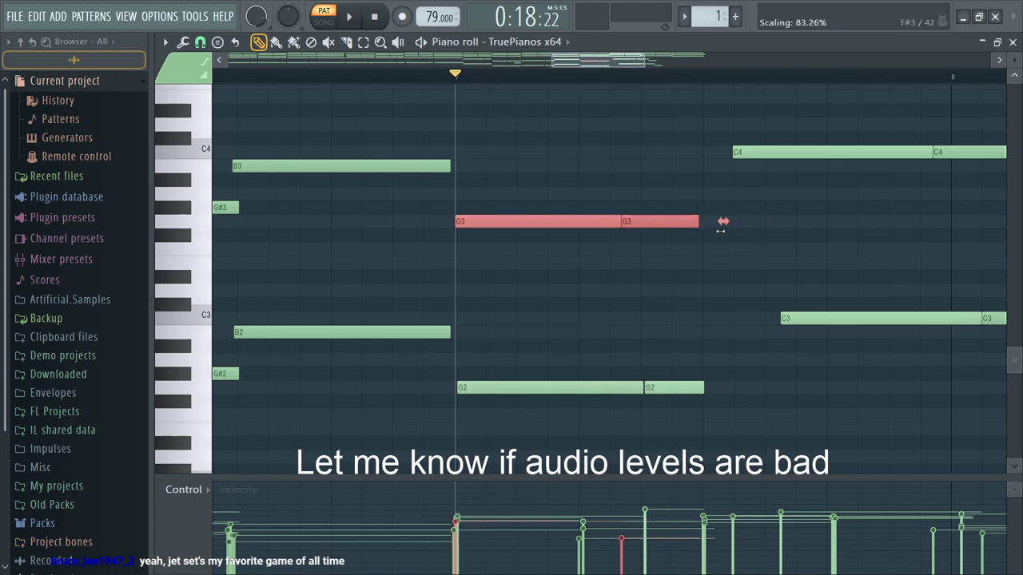
key(space)
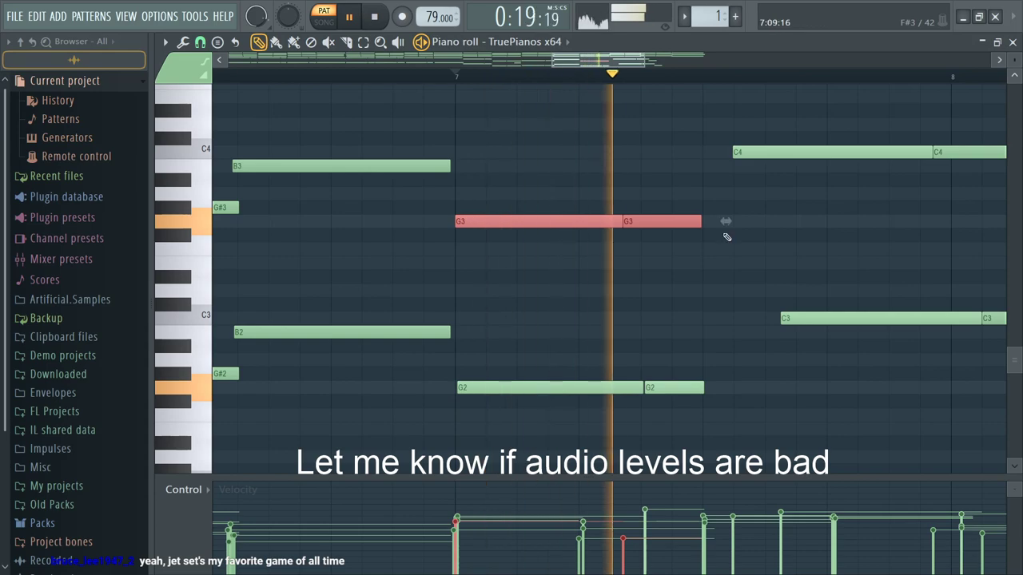
key(space)
Step: Shift all bass notes after the G3 pair back to mid-bar 7 and line up the C3 pair with the C4 pair
scroll(708, 244, down, 4)
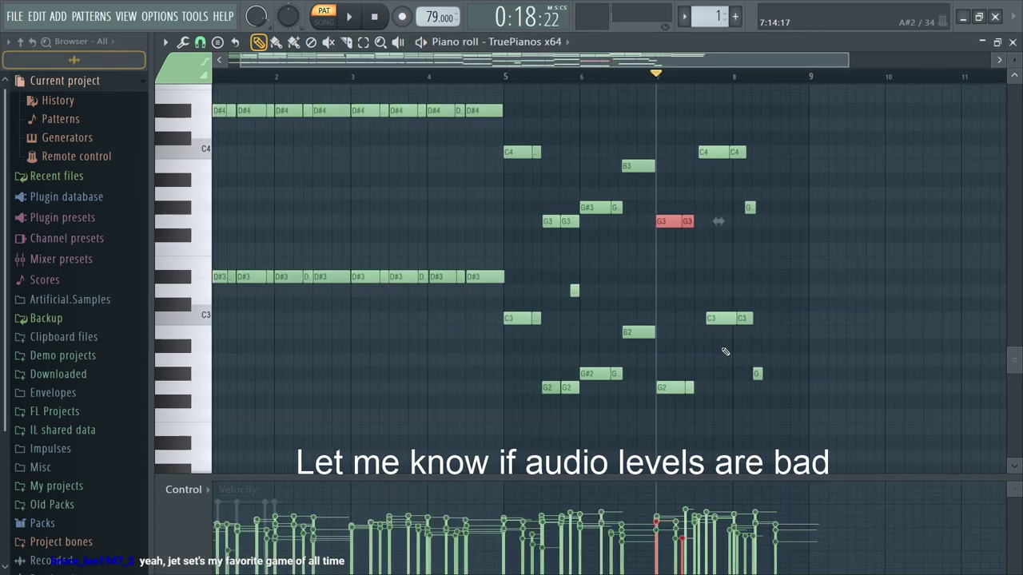
scroll(726, 290, up, 2)
drag(710, 379, 839, 118)
scroll(735, 318, up, 2)
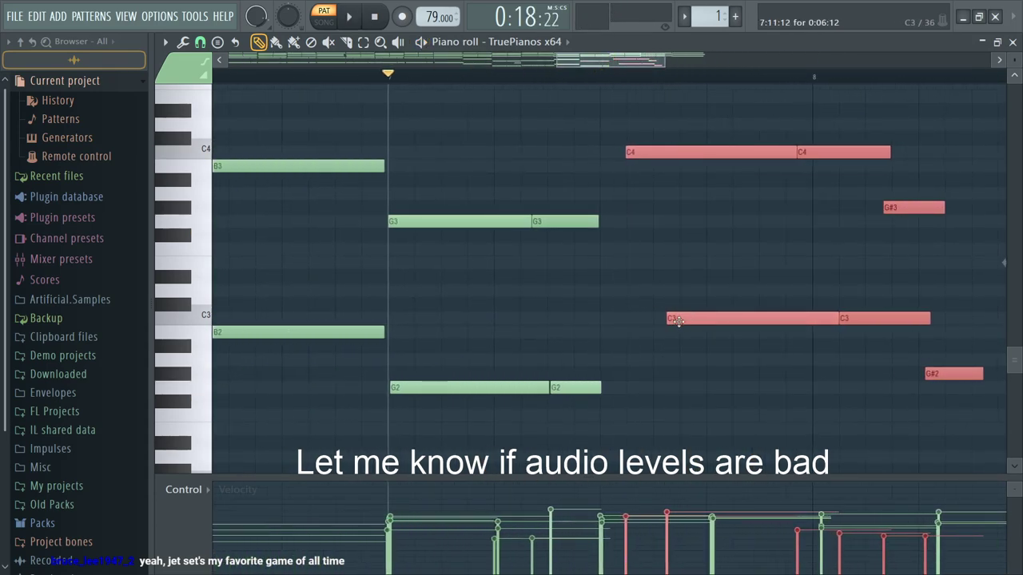
drag(692, 323, 821, 318)
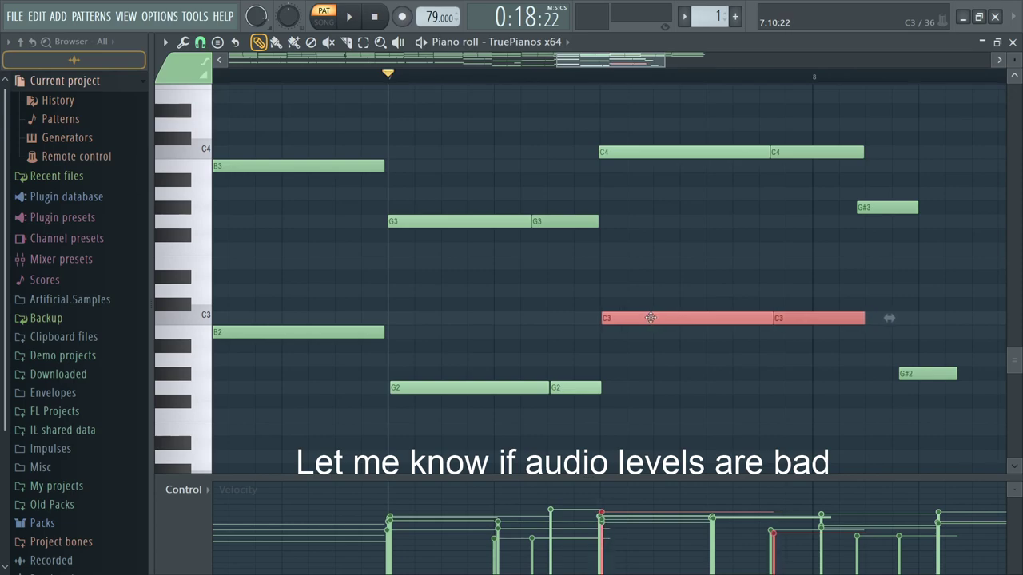
Step: Select the C4 and C3 pairs in bar 7 and scale them to end at the bar 8 line
drag(695, 382, 829, 104)
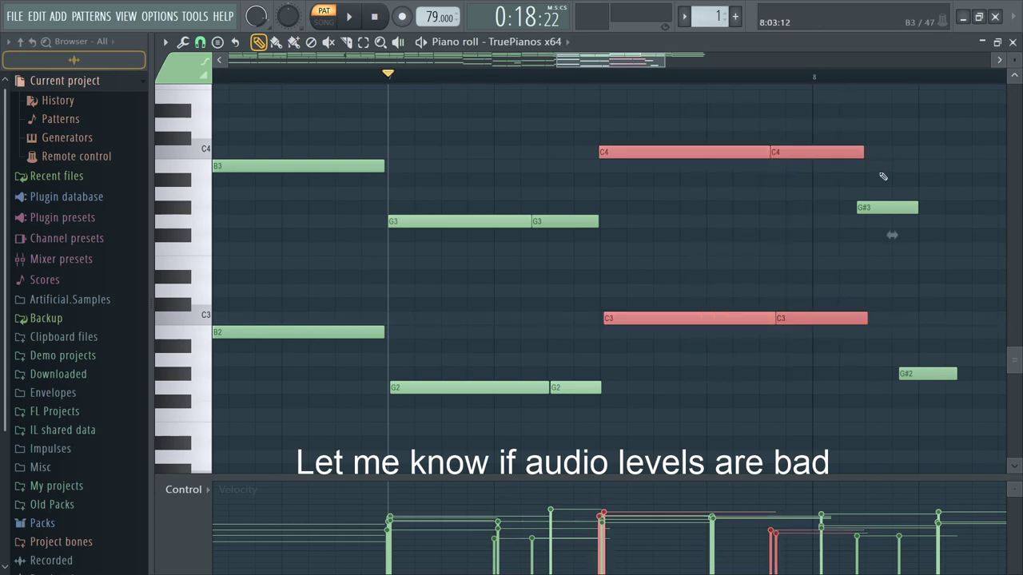
drag(889, 239, 835, 249)
scroll(756, 368, down, 3)
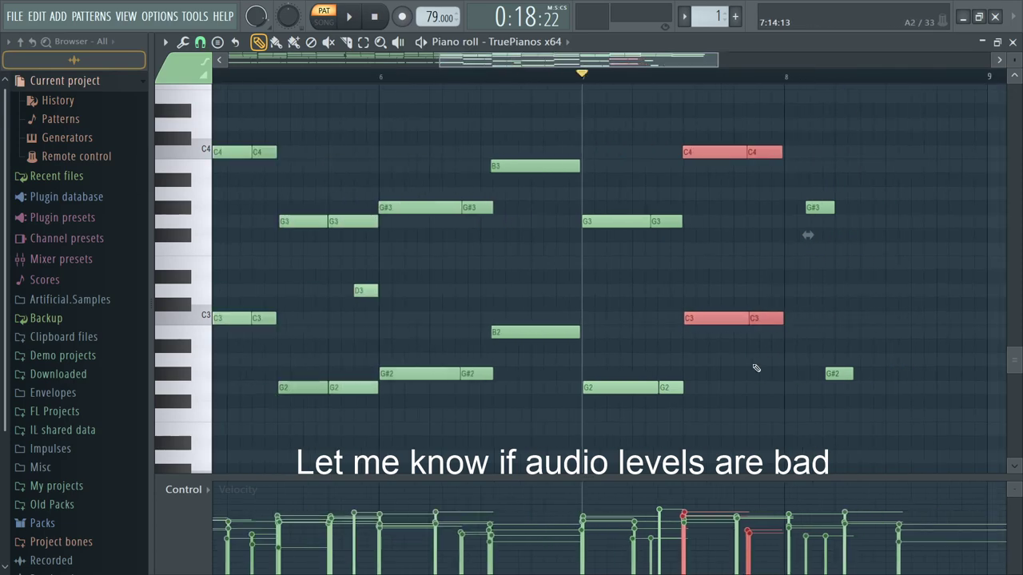
Step: Try placing an F2 note at the bar 8 line and an A#2 note halfway through bar 8
scroll(755, 370, up, 2)
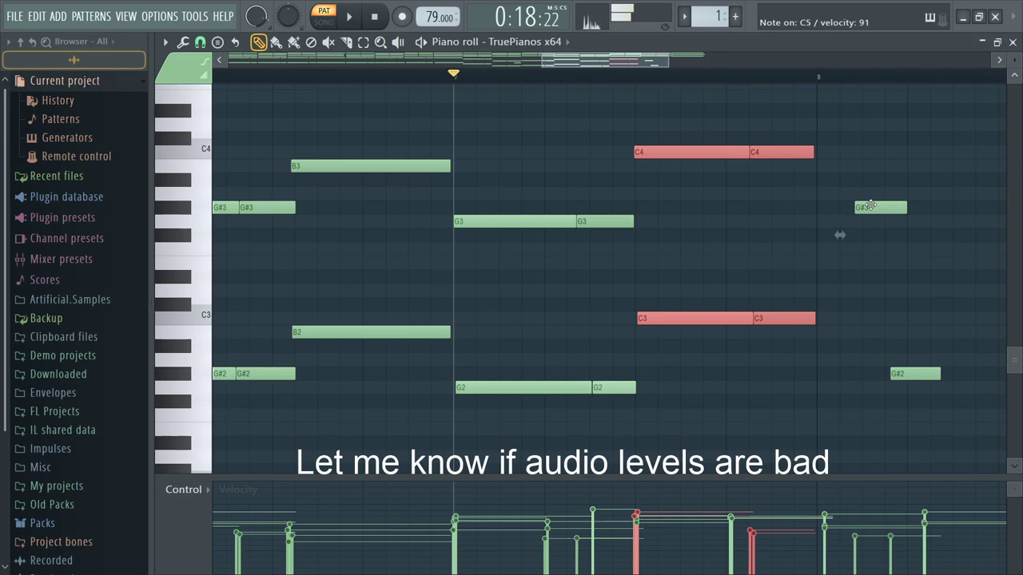
click(835, 415)
click(961, 276)
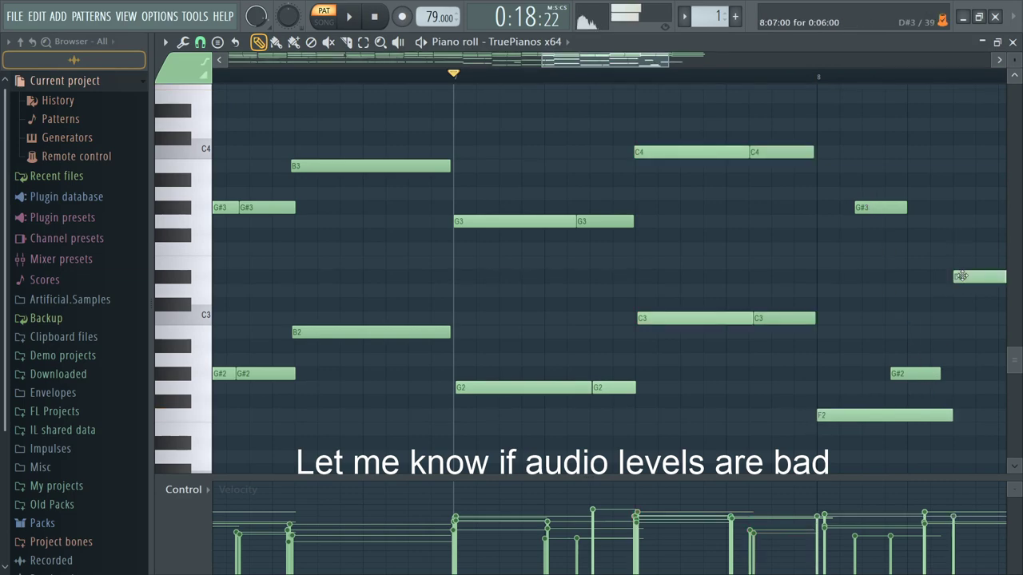
scroll(946, 305, down, 4)
scroll(979, 309, up, 2)
drag(898, 276, 943, 345)
scroll(901, 347, up, 2)
scroll(862, 339, down, 3)
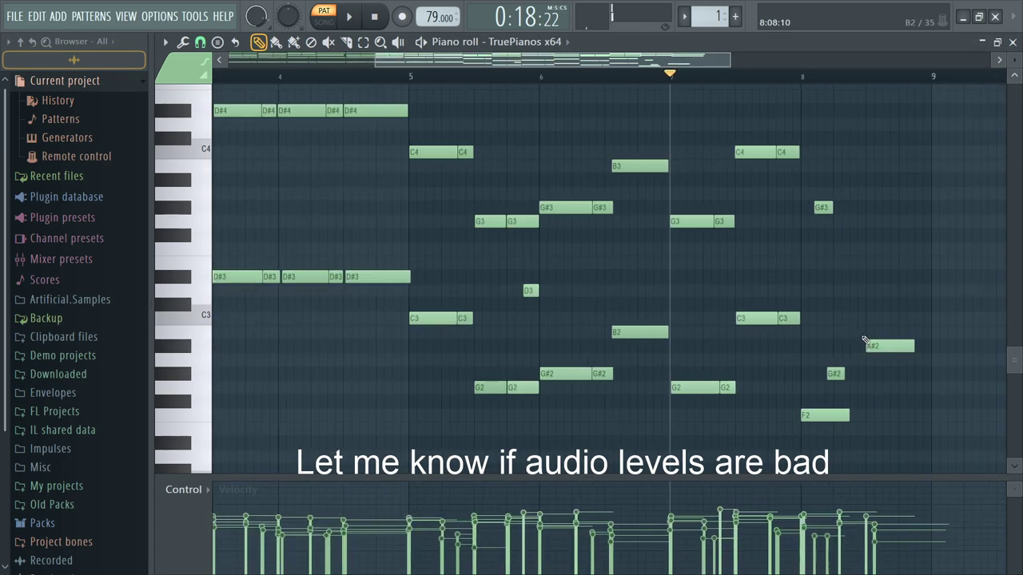
Step: Delete all bass notes in bar 8: F2, A#2, G#2 and G#3
scroll(861, 339, up, 2)
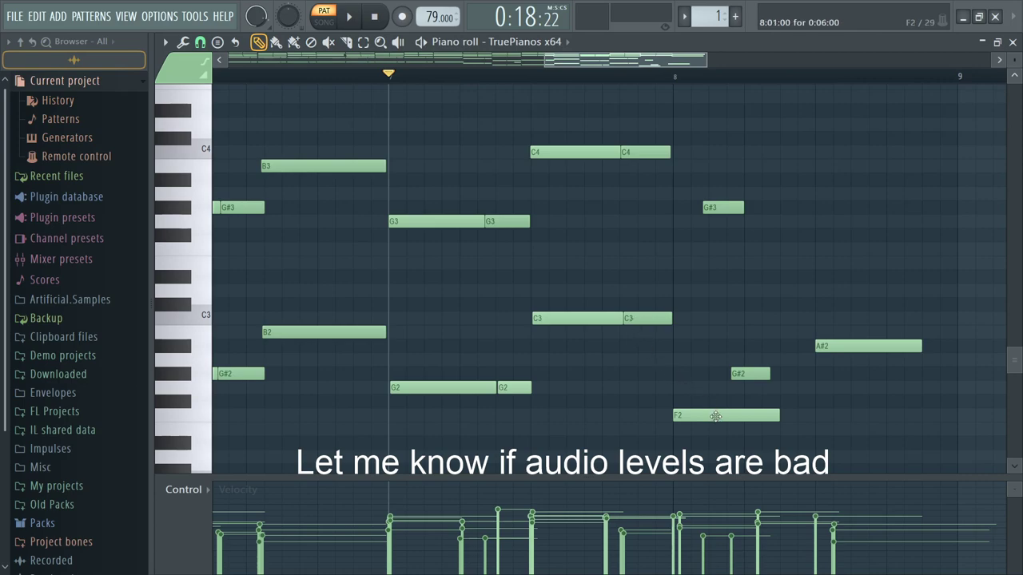
drag(727, 453, 891, 125)
key(Delete)
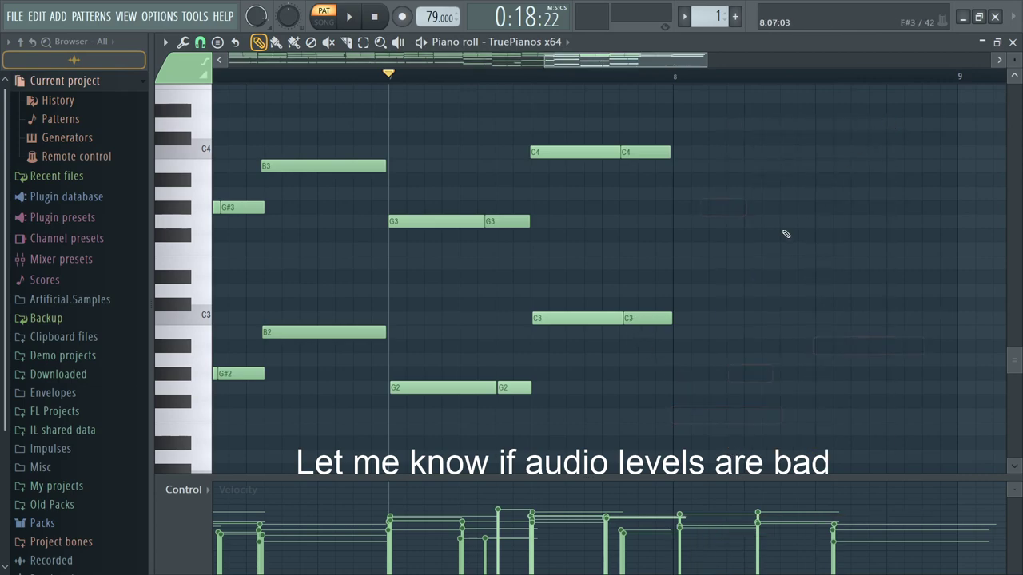
Step: Copy the bass notes of bar 6 to the bar 8 line and transpose them down so the first pairs are F2 and F3
scroll(719, 315, down, 4)
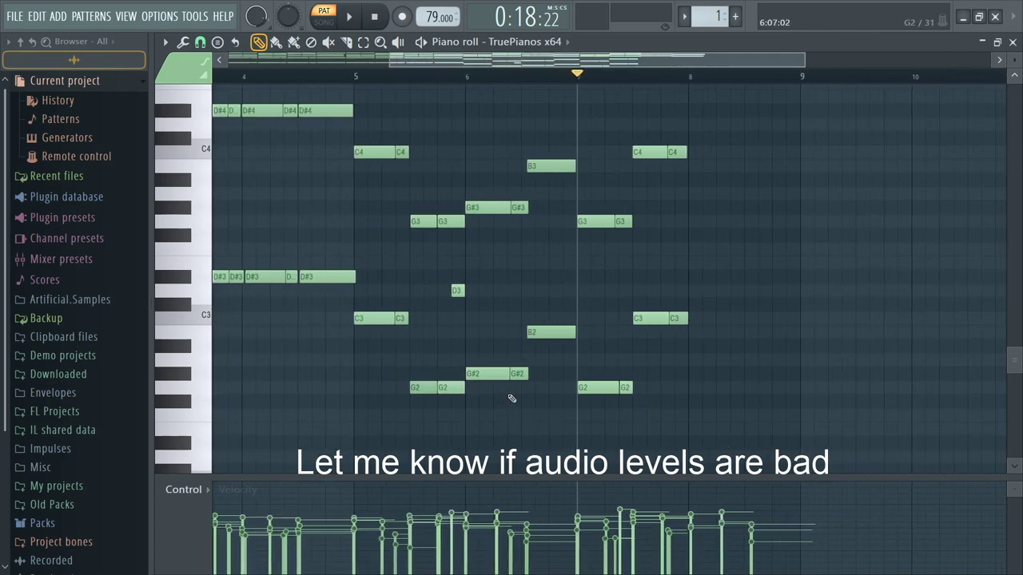
drag(489, 394, 771, 164)
scroll(771, 164, up, 3)
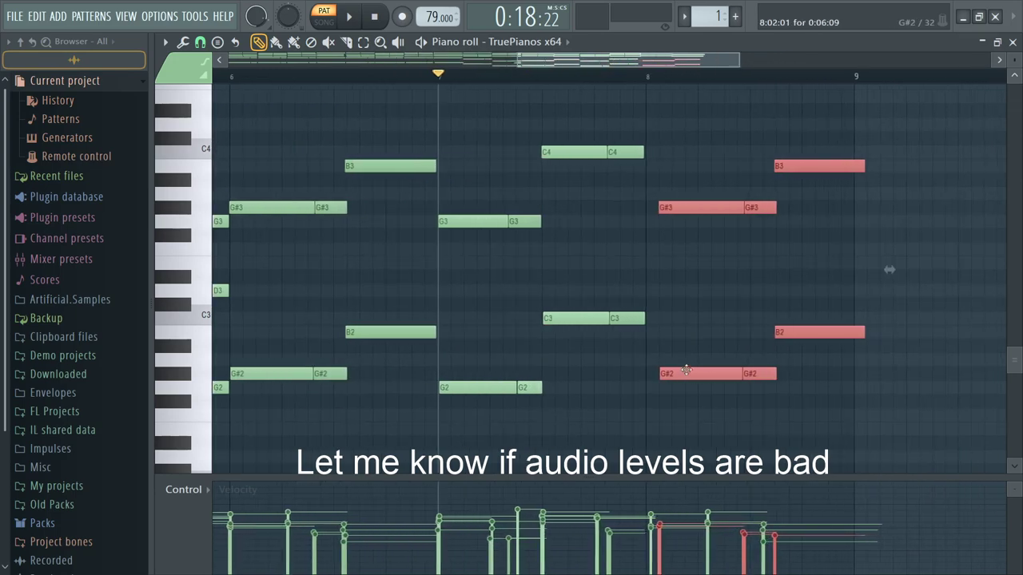
drag(679, 376, 665, 416)
Step: Raise the last two bass notes of bar 8 to A#2 and A#3, and play from bar 7
drag(795, 414, 839, 132)
drag(815, 208, 815, 179)
key(space)
scroll(868, 235, down, 2)
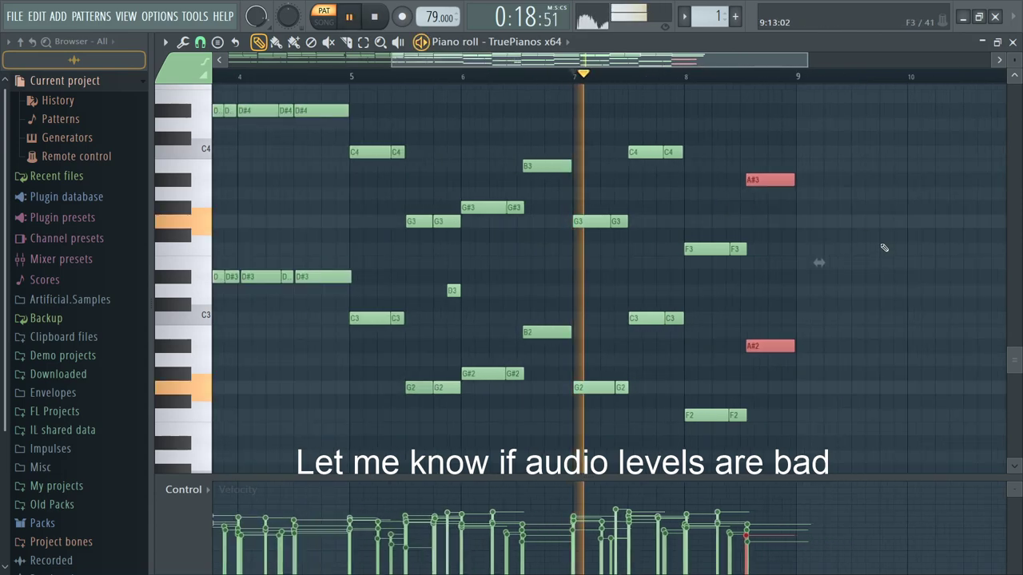
scroll(721, 338, up, 3)
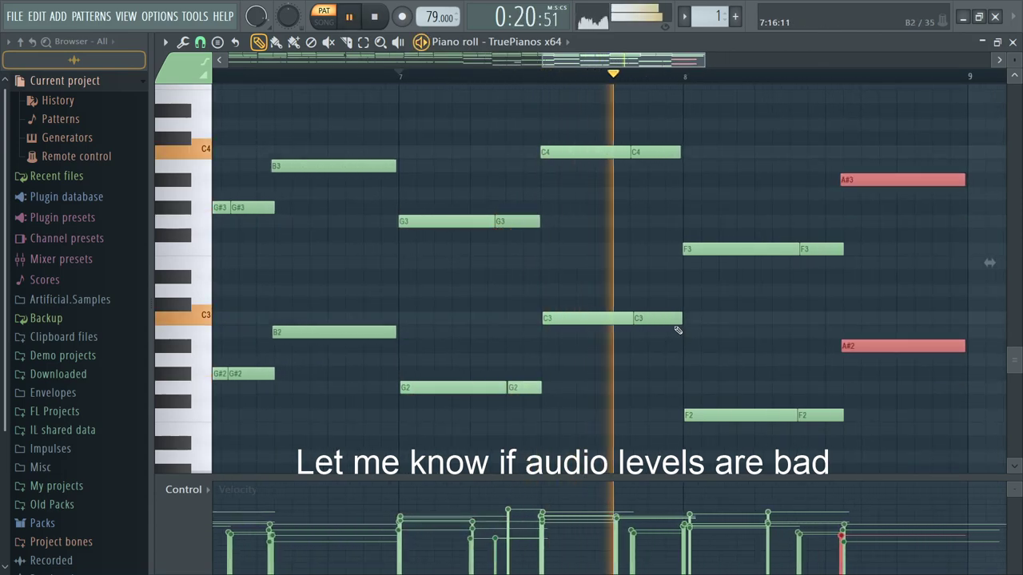
key(space)
Step: Start the second C4 and C3 notes of bar 7 earlier, shorten the first ones to meet them, and play from bar 7
drag(599, 338, 625, 157)
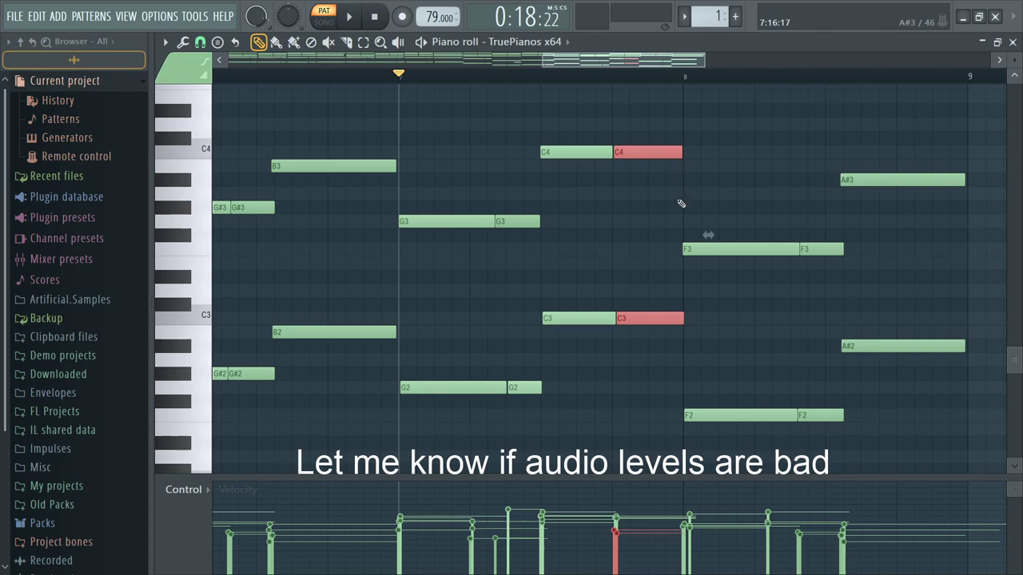
key(space)
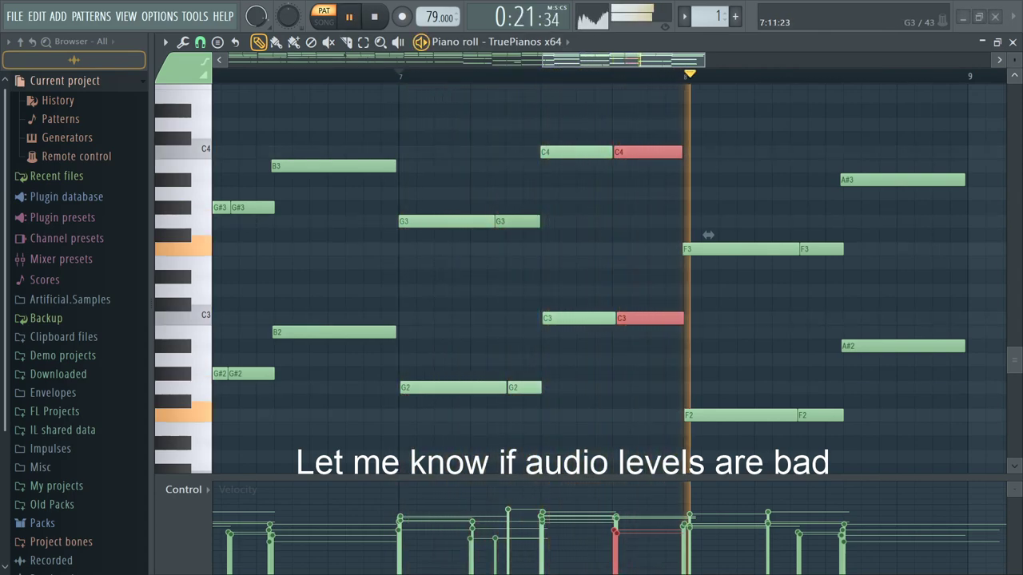
mouse_move(539, 382)
mouse_down()
mouse_move(603, 133)
mouse_move(610, 169)
mouse_up()
drag(557, 352, 597, 121)
drag(590, 183, 559, 453)
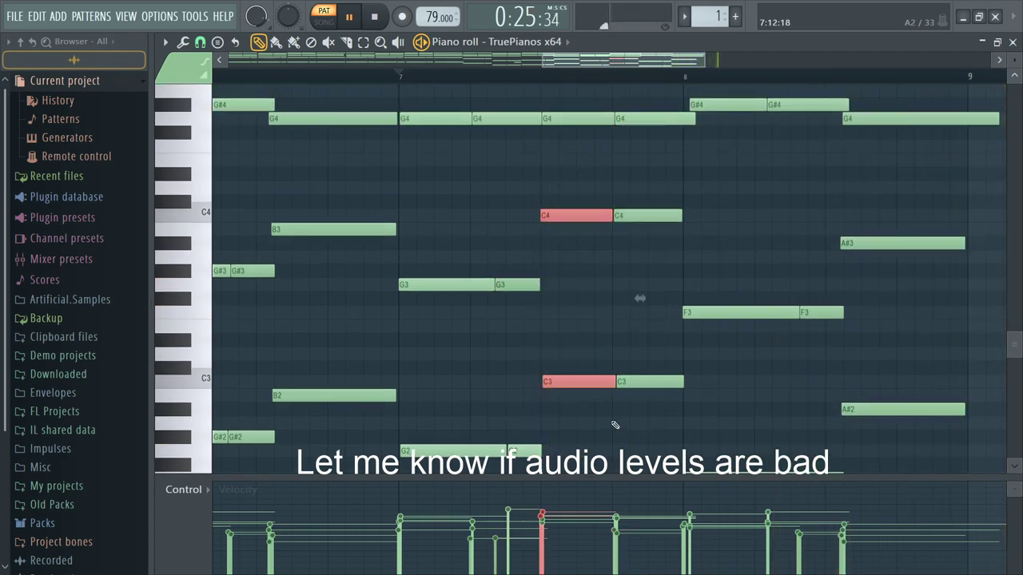
Step: Adjust the ends of the last D#5, B4 and G4 chord notes of bar 8 to the bar 9 line
scroll(704, 304, down, 4)
scroll(712, 306, down, 1)
scroll(662, 361, up, 6)
drag(705, 413, 708, 182)
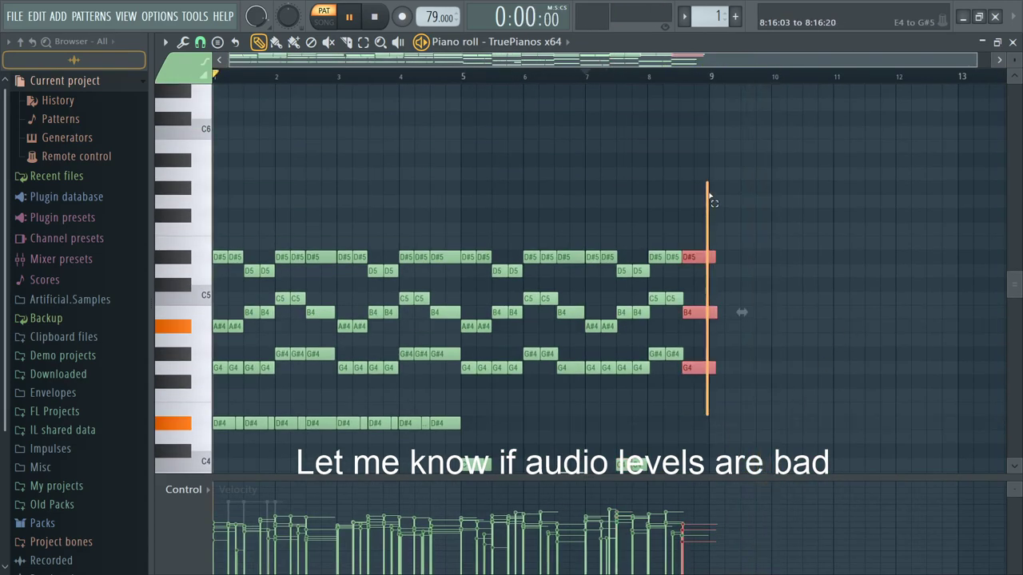
scroll(710, 264, up, 4)
scroll(727, 283, up, 2)
drag(725, 260, 702, 263)
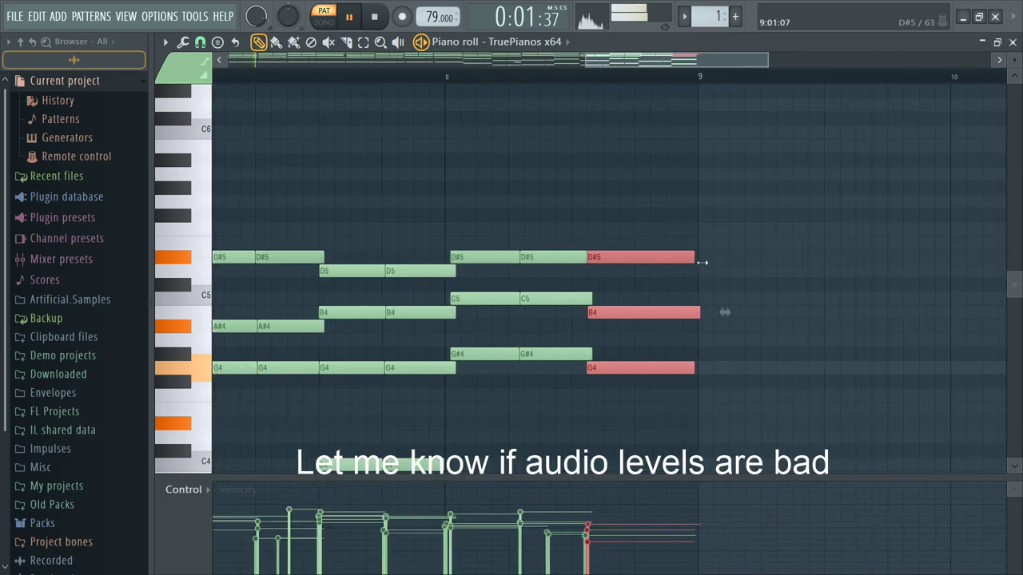
scroll(701, 262, up, 3)
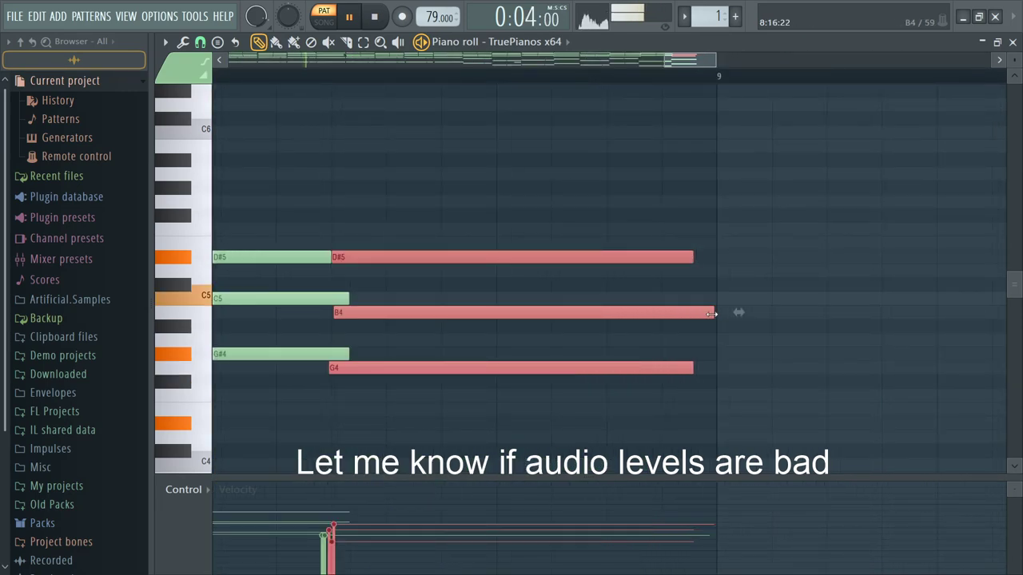
drag(691, 389, 677, 364)
ctrl+shift+click(677, 256)
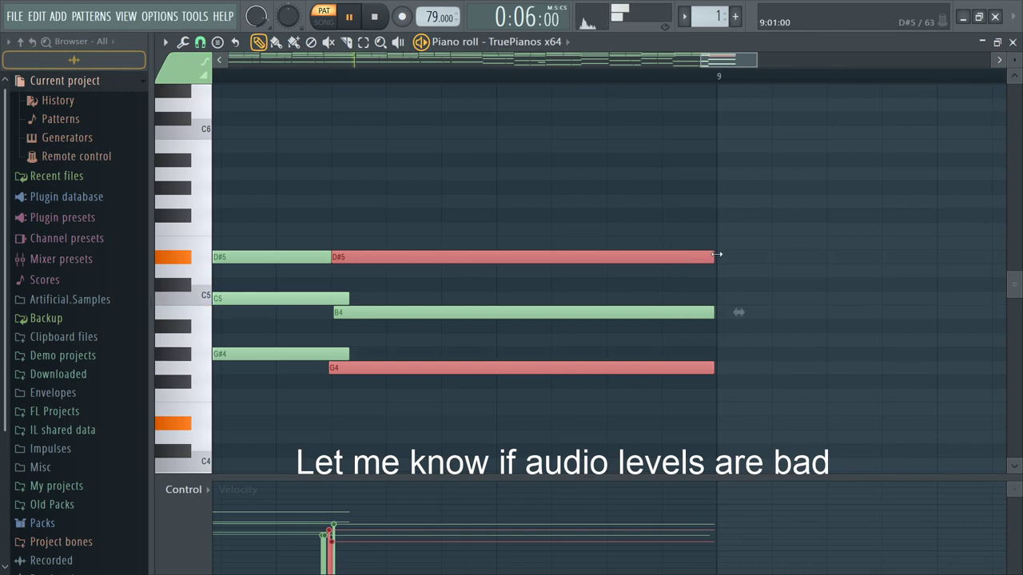
scroll(716, 254, down, 4)
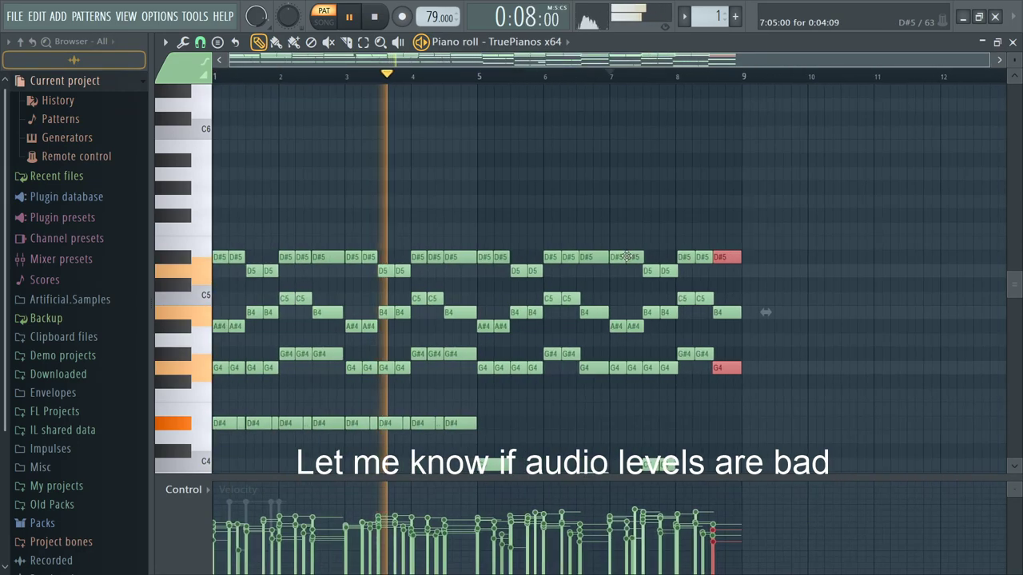
Step: Listen to the piano pattern and open the DSK Music Box piano roll to compare its melody with the chords
scroll(827, 264, down, 5)
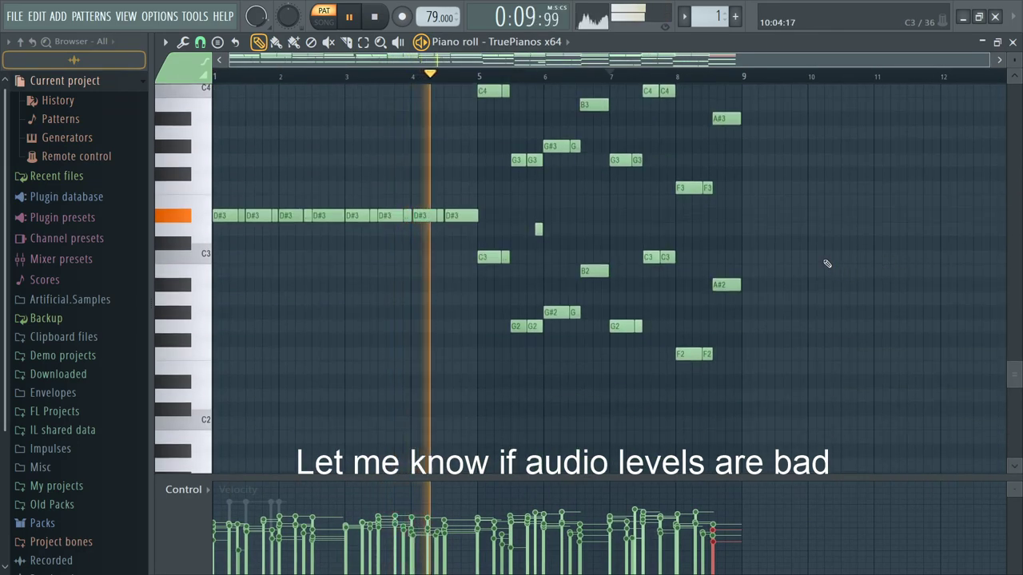
key(F6)
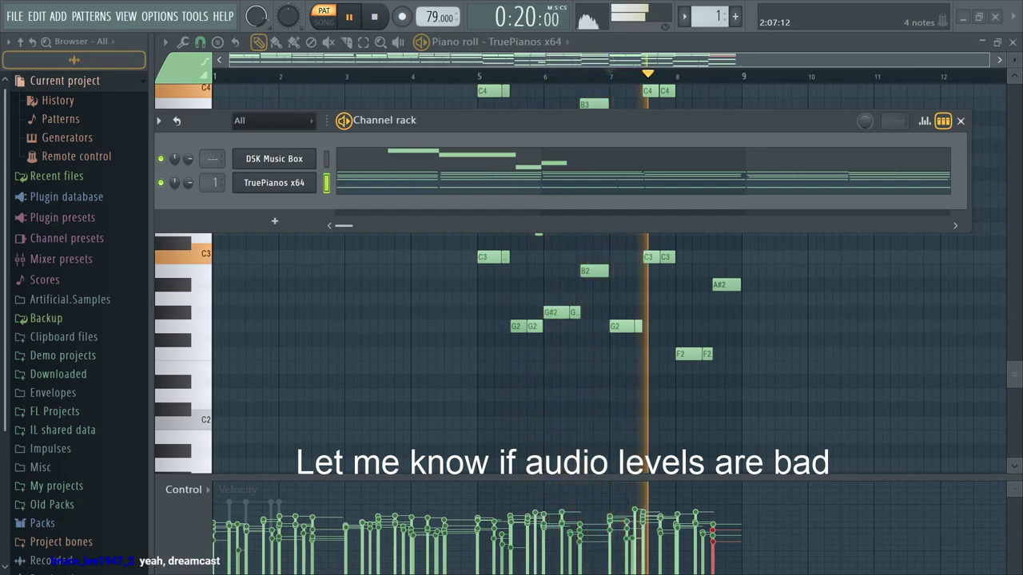
click(602, 159)
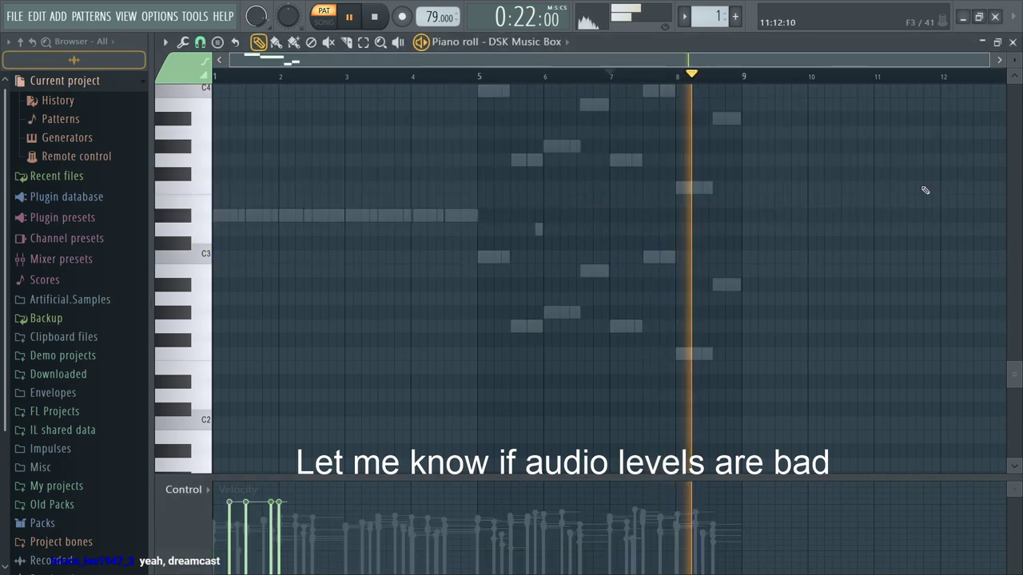
scroll(861, 190, up, 9)
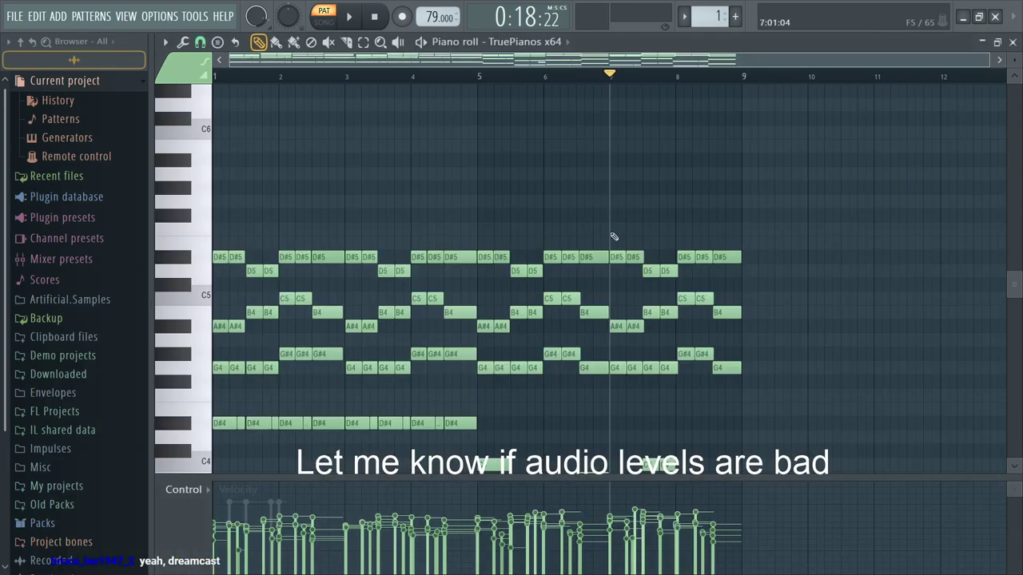
Step: Shorten the second C5 and G#4 notes of bar 8 in the TruePianos roll so they end where the last chord starts
scroll(726, 273, up, 5)
drag(1012, 275, 1010, 334)
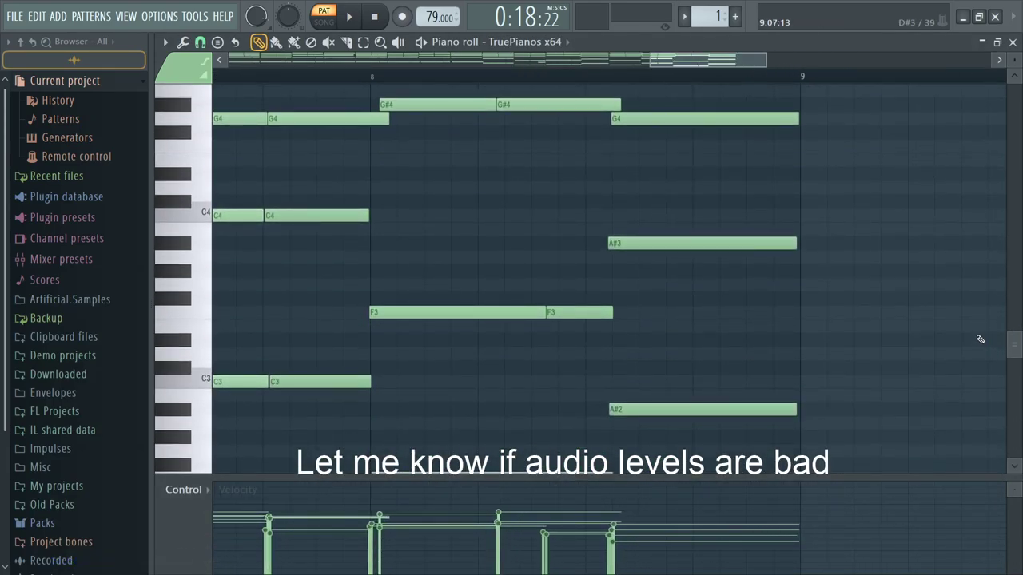
scroll(979, 339, up, 8)
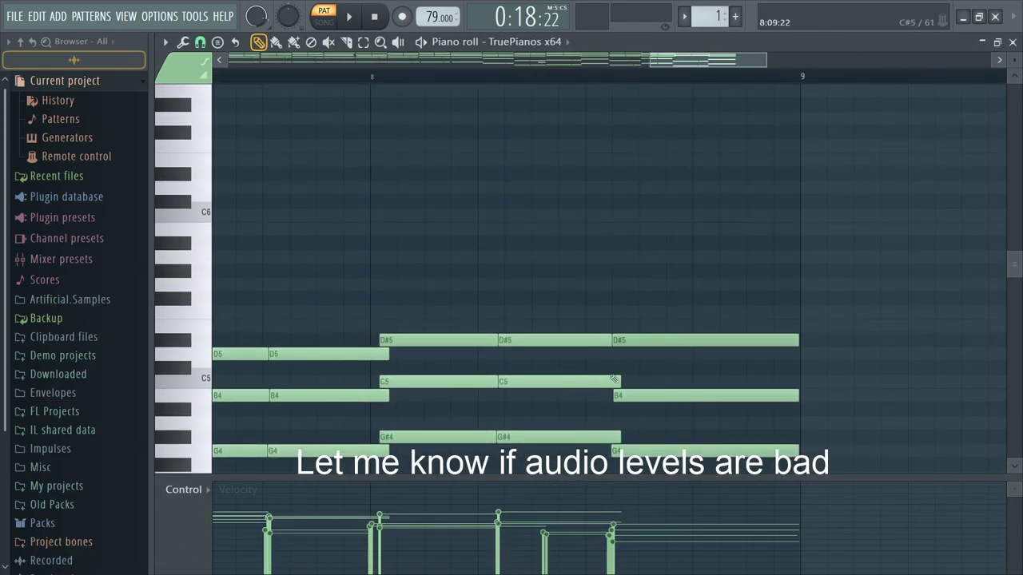
click(603, 378)
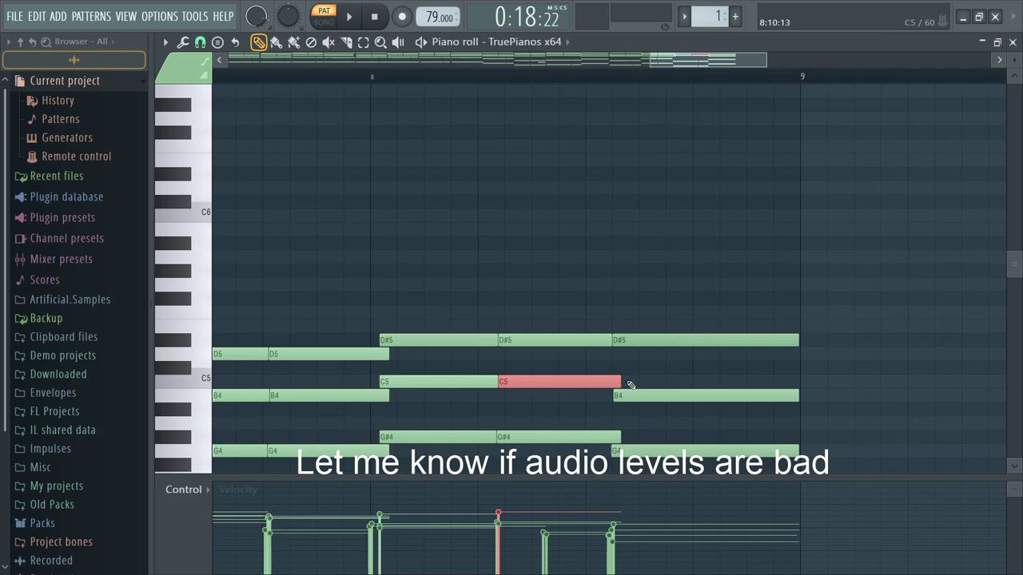
click(610, 441)
Step: Lower the B4 of bar 8's last chord to A#4 and play from early in bar 8
drag(632, 395, 634, 416)
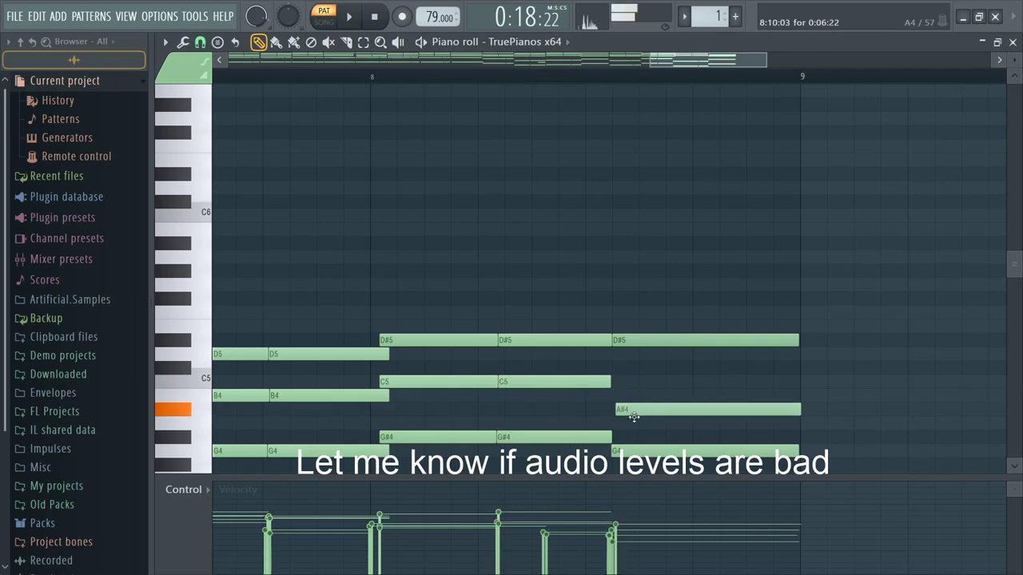
click(414, 78)
key(space)
scroll(800, 248, down, 3)
scroll(1016, 223, down, 4)
key(space)
Step: Replay bar 8 and try an added F4 note at the start of the bar
scroll(1012, 224, up, 4)
scroll(1008, 229, down, 4)
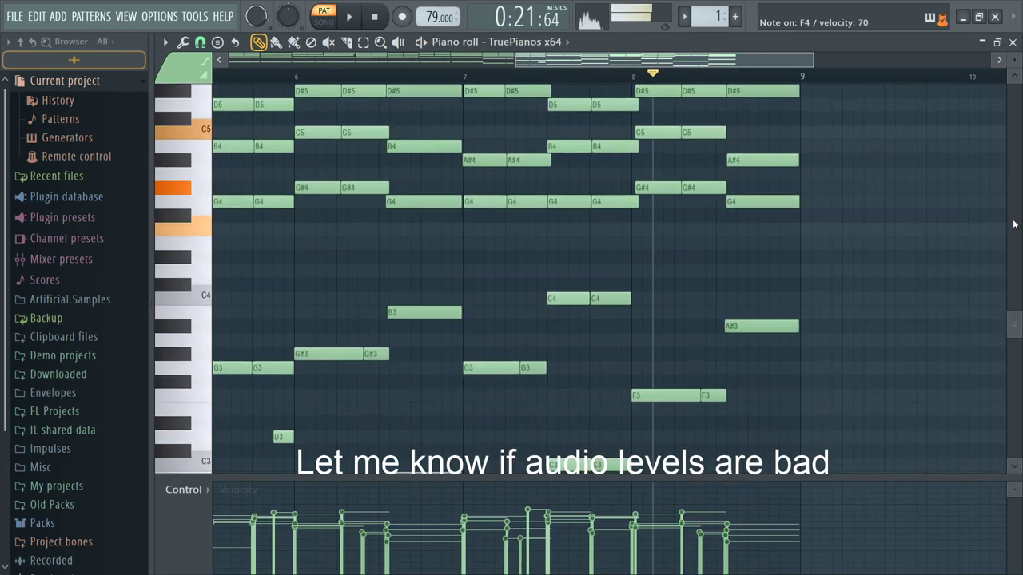
scroll(1016, 224, up, 3)
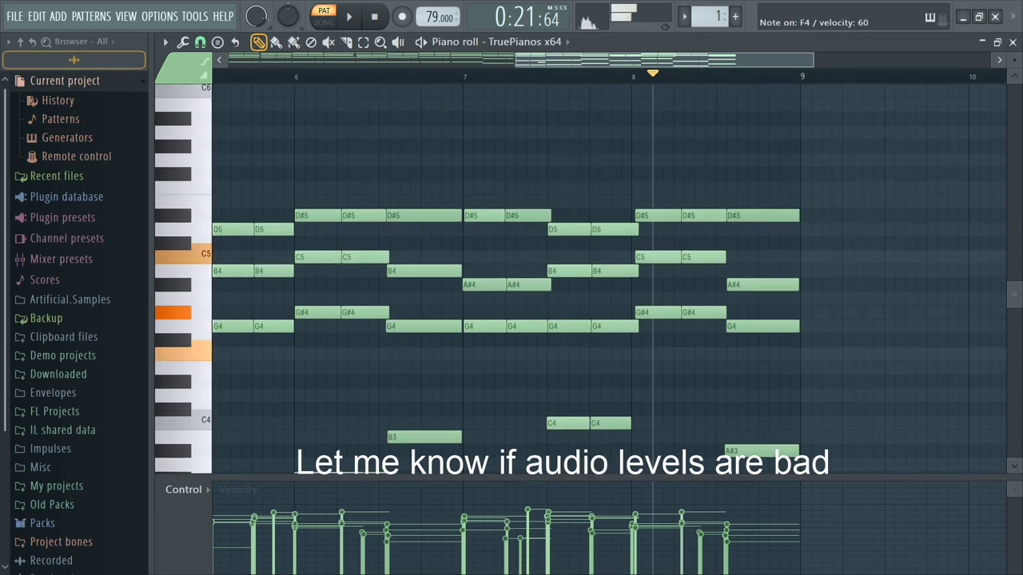
scroll(695, 77, up, 4)
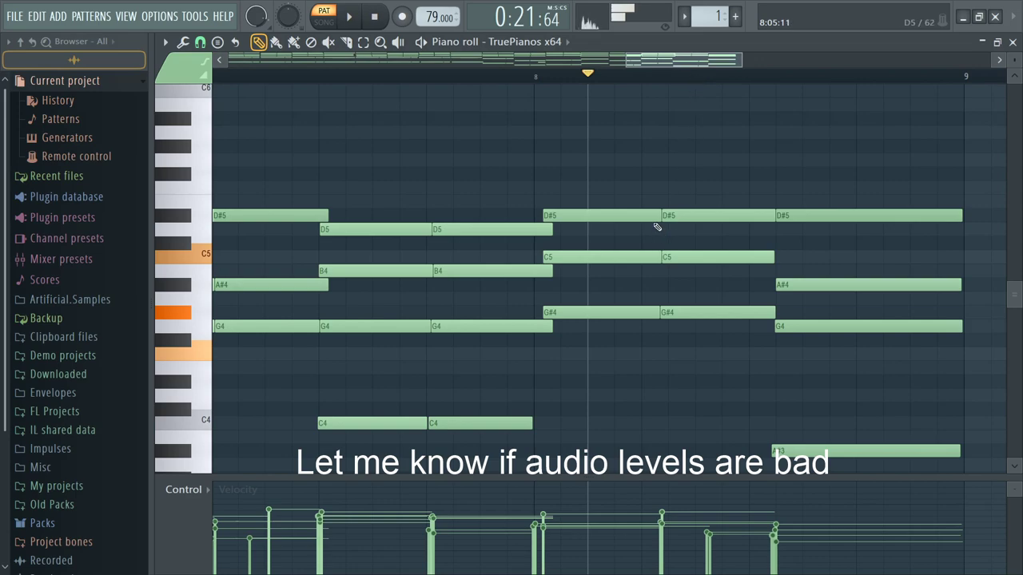
key(space)
key(space)
key(space)
key(space)
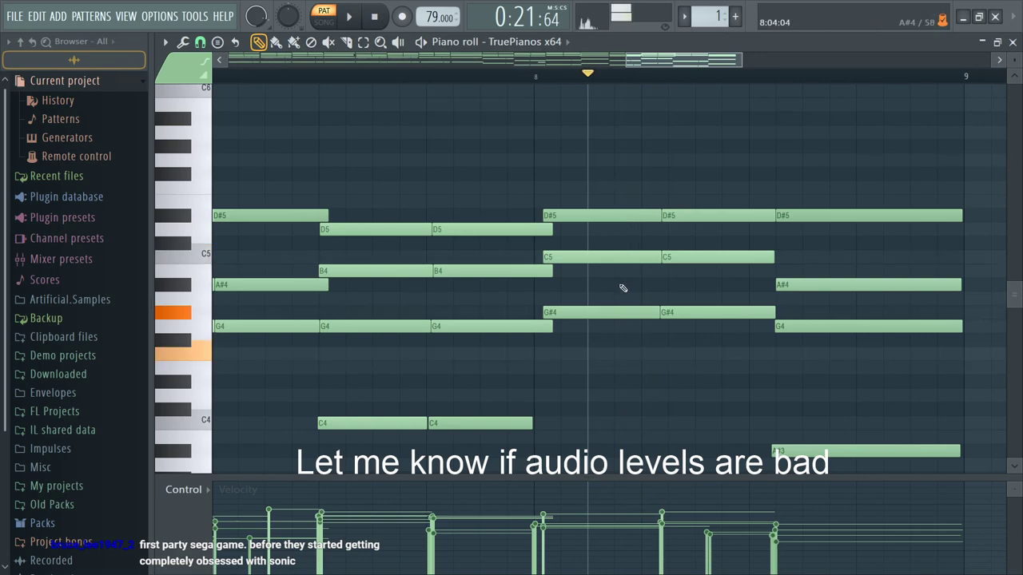
click(549, 356)
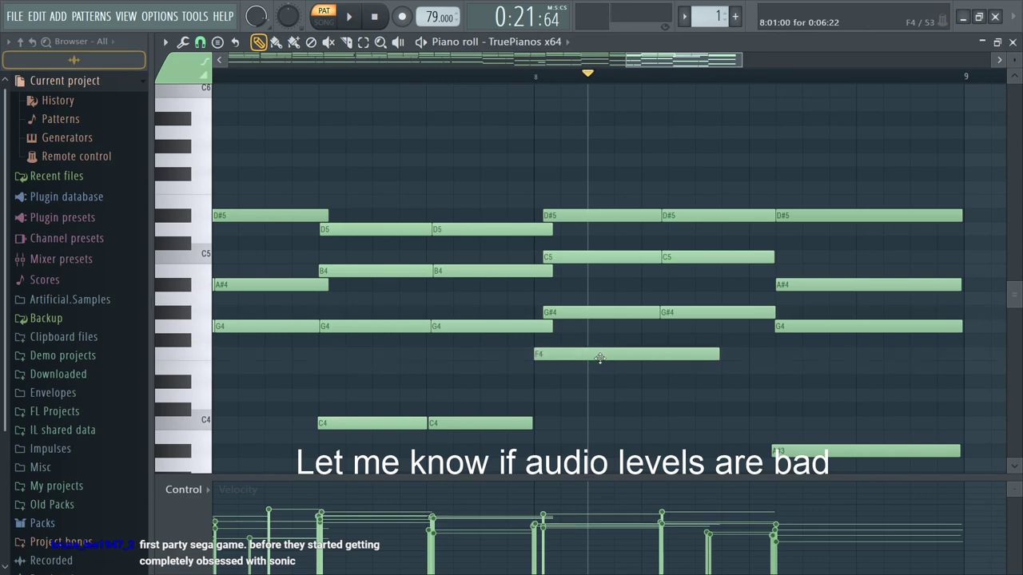
right_click(600, 358)
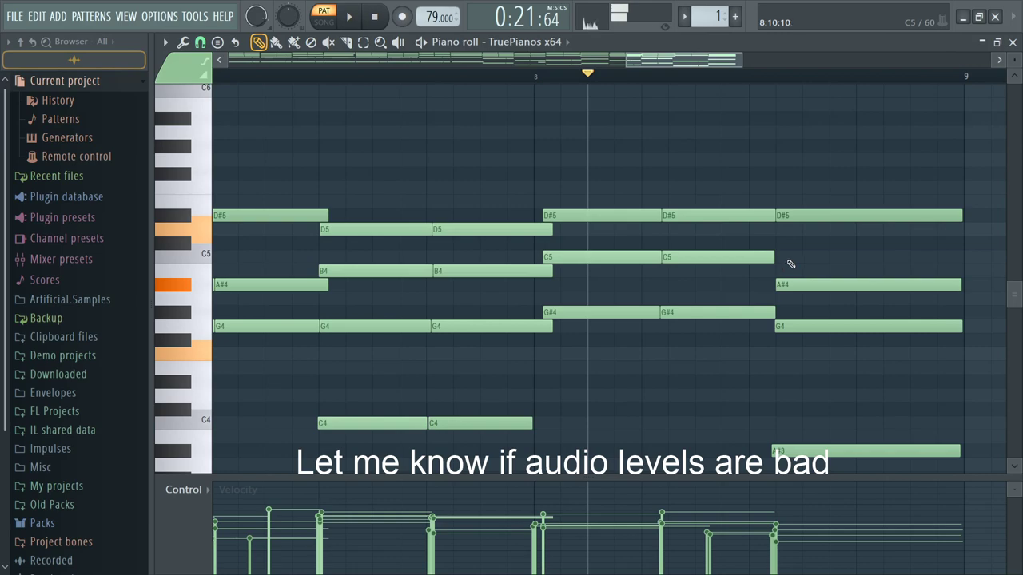
Step: Lower the D#5 of bar 8's last chord to D5 and its G4 to F#4, and play the bar
mouse_move(791, 215)
mouse_down()
mouse_move(796, 240)
mouse_move(797, 221)
mouse_up()
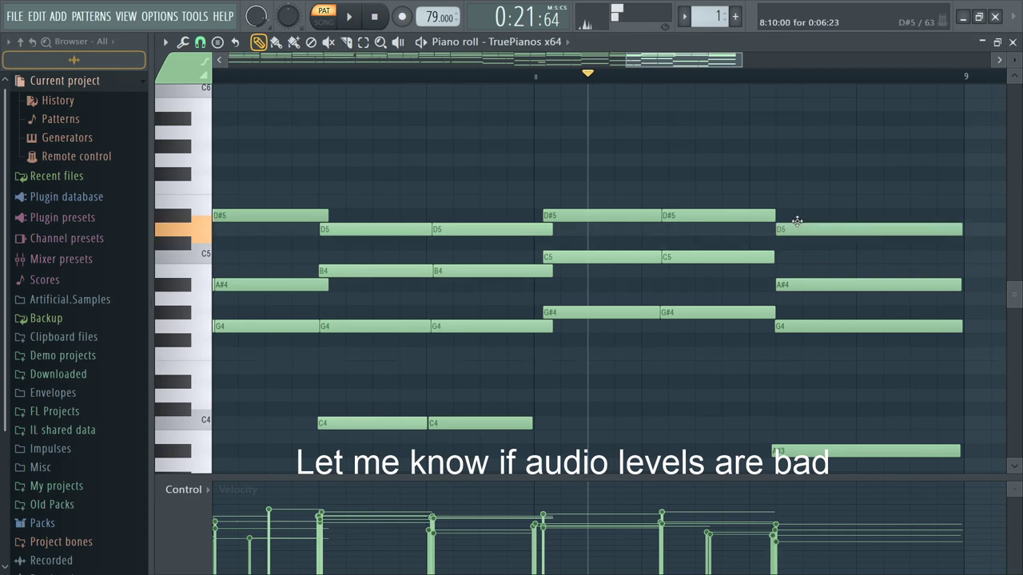
click(798, 344)
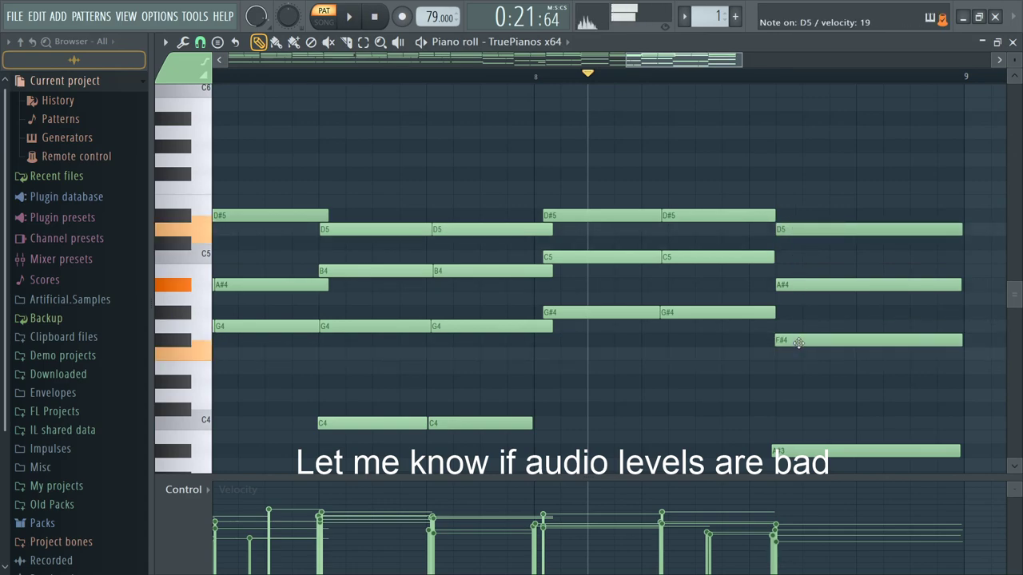
key(space)
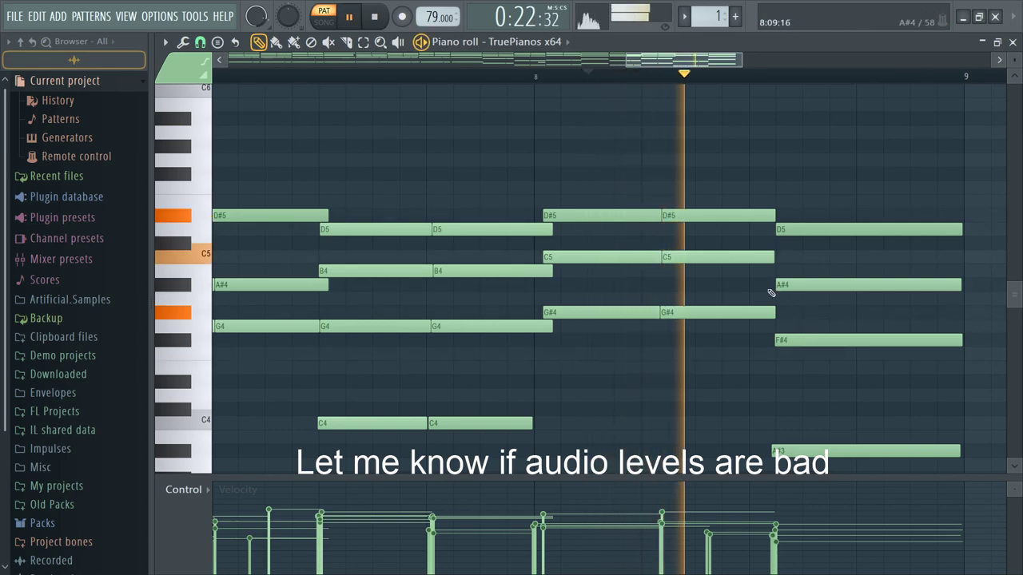
scroll(766, 290, down, 2)
key(space)
scroll(817, 293, up, 2)
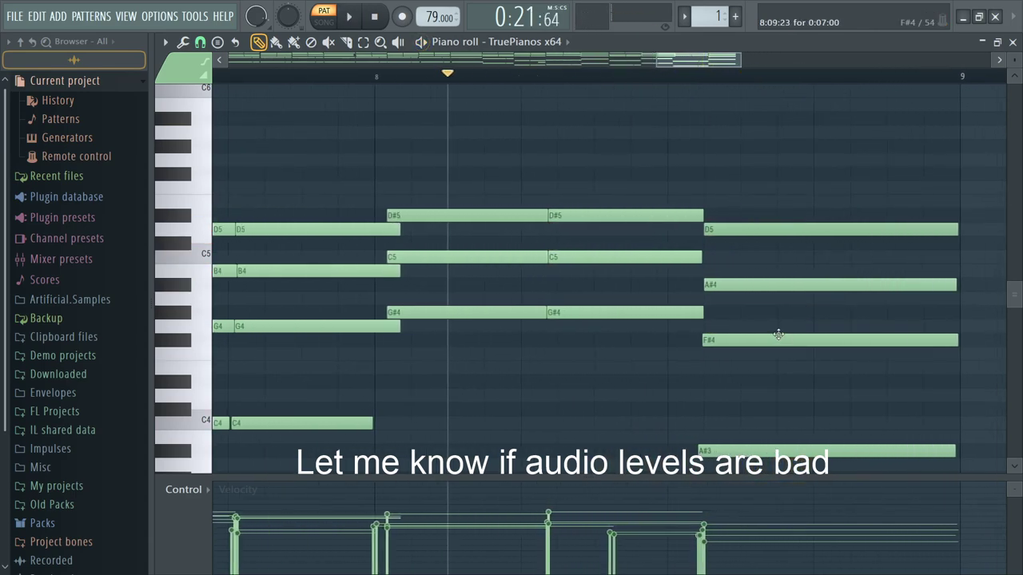
Step: Lower the F#4 of bar 8's last chord to F4 and play the transition into bar 1
drag(769, 346, 769, 360)
key(space)
scroll(779, 342, down, 2)
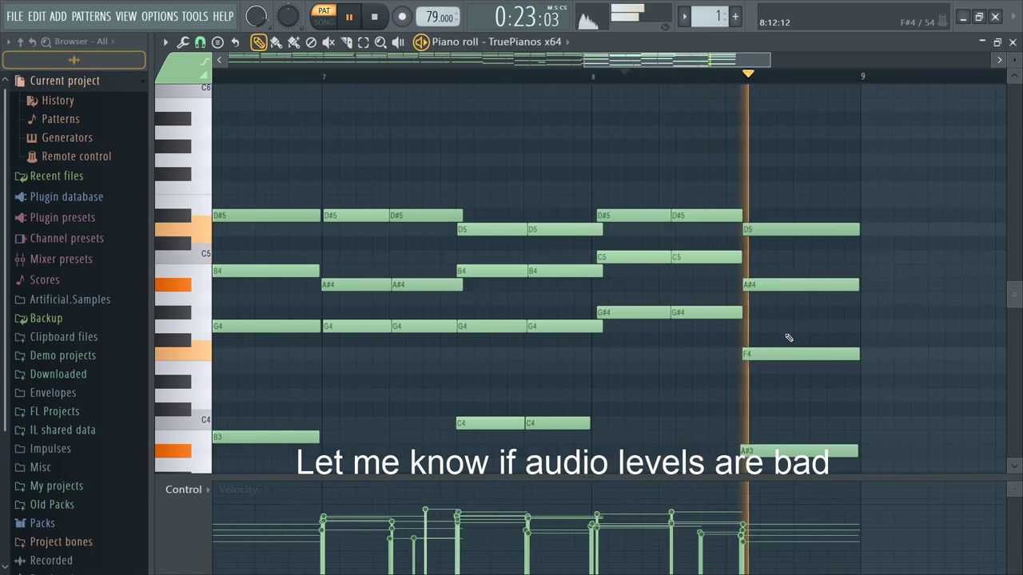
scroll(788, 343, down, 3)
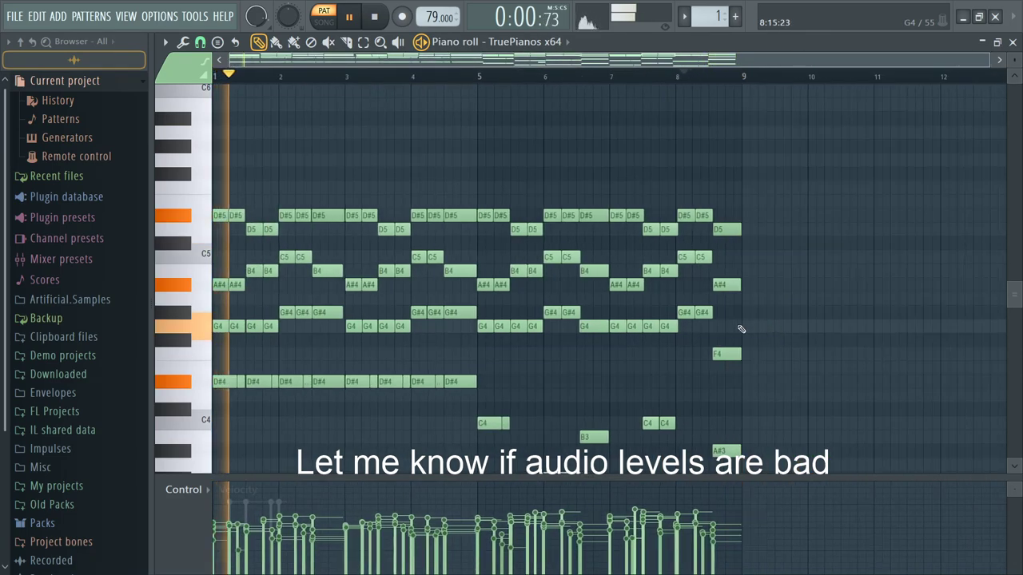
Step: Lengthen the C5 melody note at the start of bar 2 in the DSK Music Box roll to half a bar, and play
key(F6)
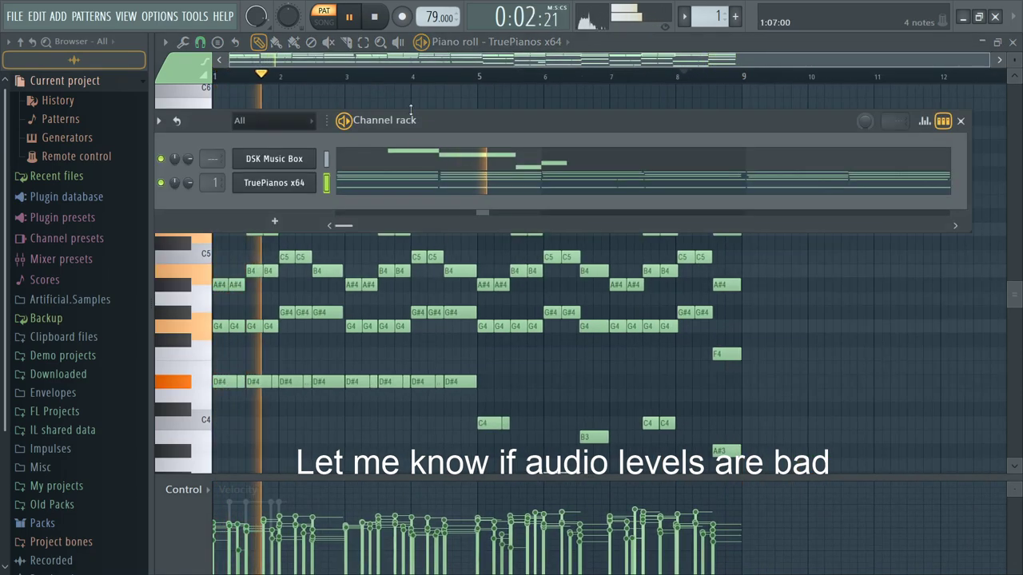
click(445, 162)
scroll(279, 260, up, 3)
key(space)
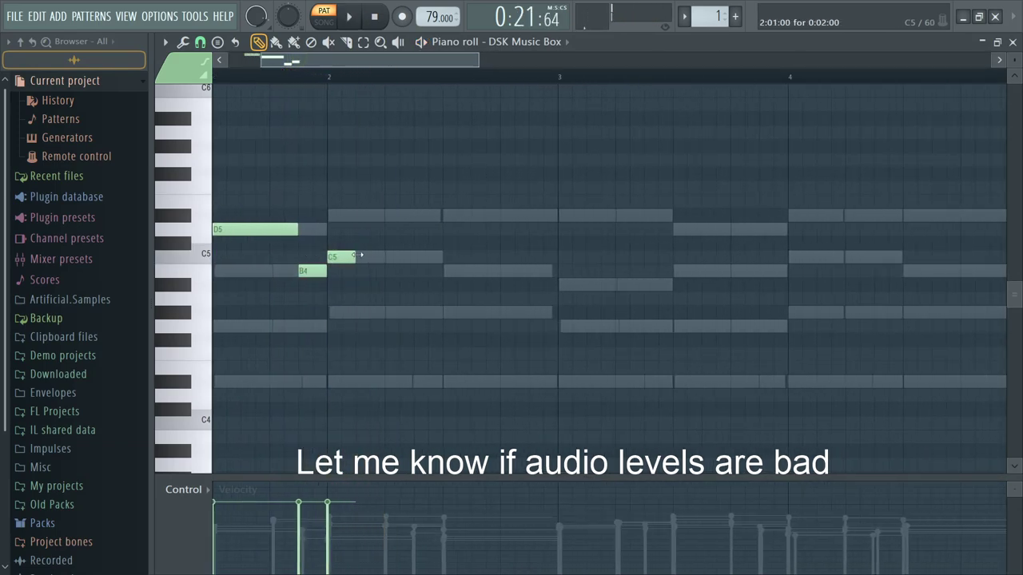
key(F6)
key(F6)
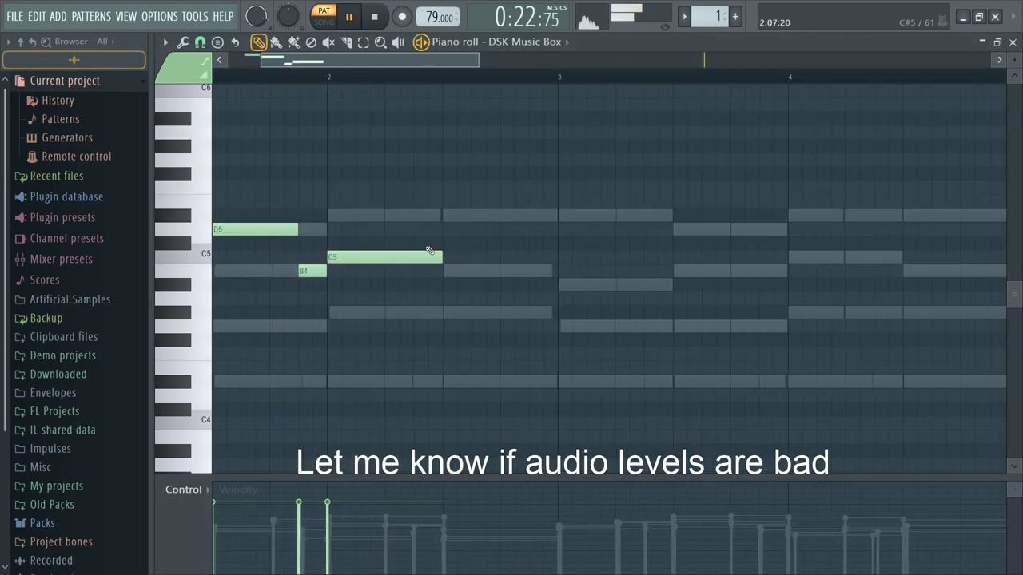
scroll(394, 243, down, 3)
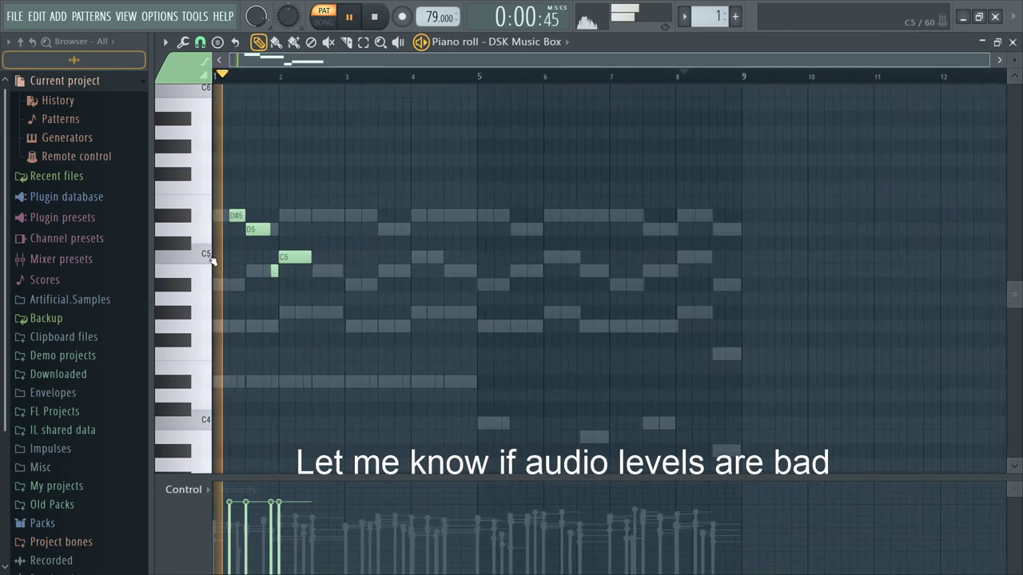
Step: Try a very short C#5 grace note just before the D#5 in bar 1 of the music box melody
scroll(214, 257, up, 4)
key(space)
click(283, 241)
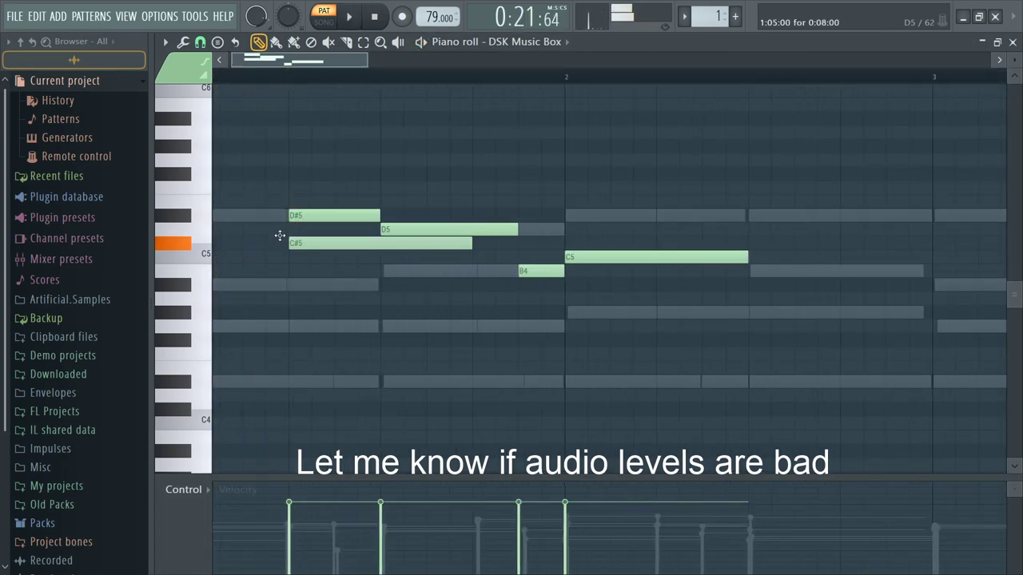
drag(446, 252, 298, 256)
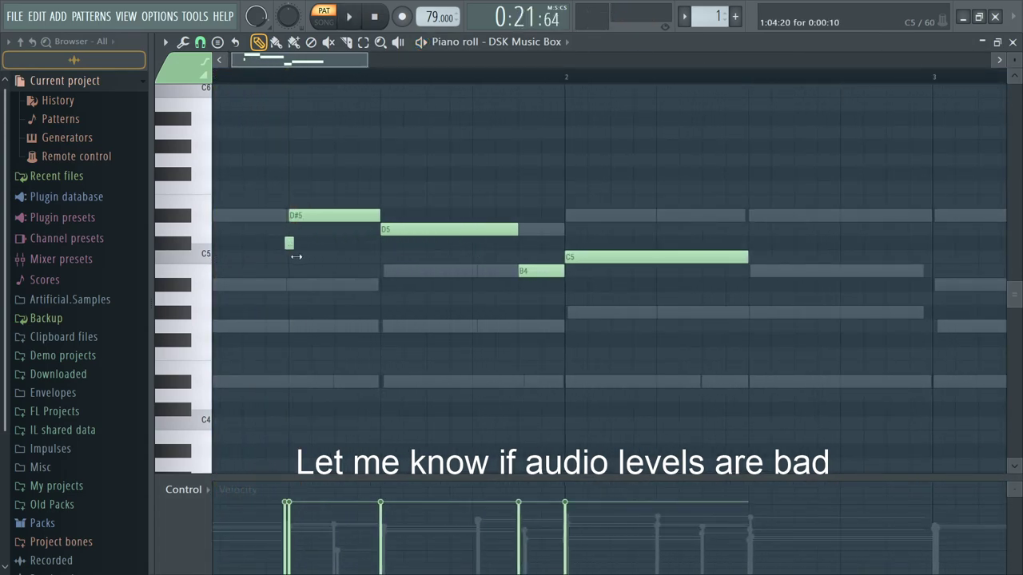
key(space)
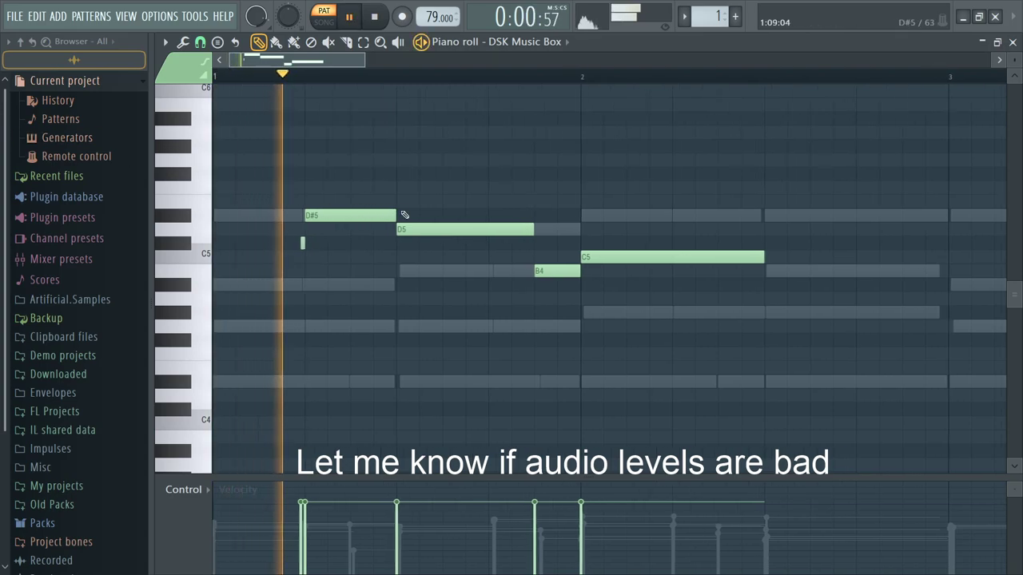
key(space)
scroll(299, 242, up, 2)
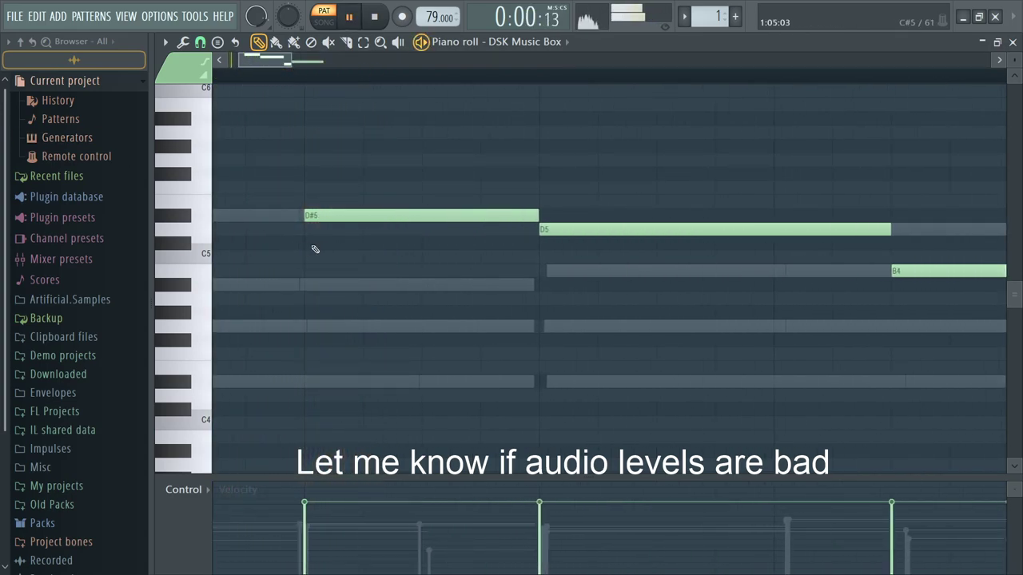
scroll(315, 249, down, 3)
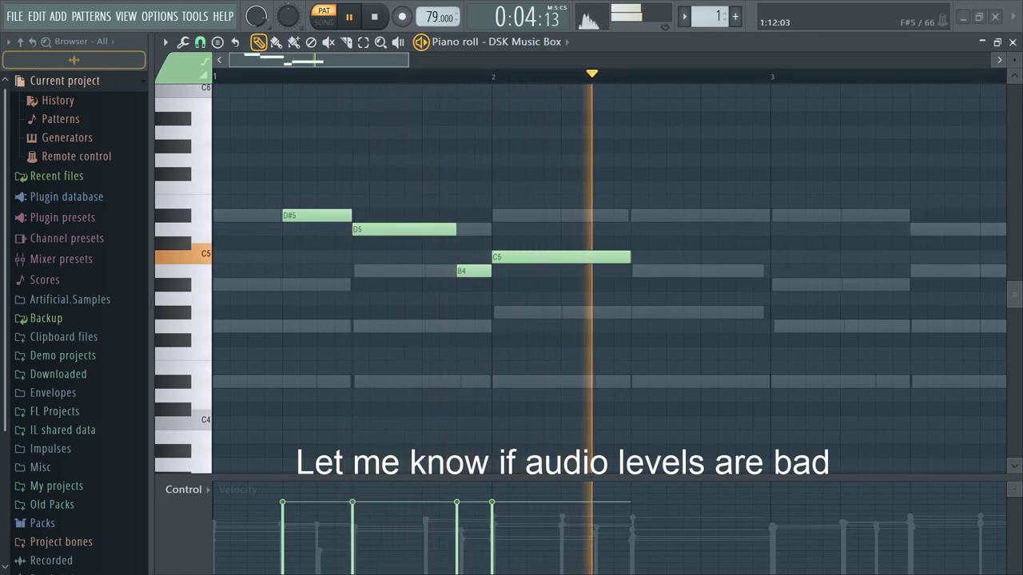
key(space)
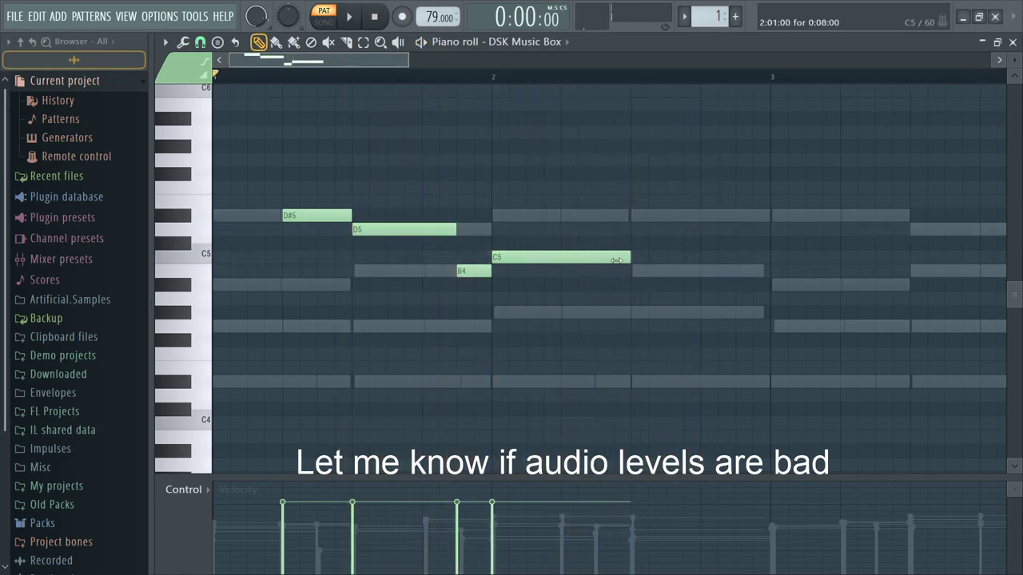
Step: Add a D5 of one and a half beats on beat 3 of bar 2, followed by half-beat B4 and G#4 notes, and play
drag(648, 247, 637, 221)
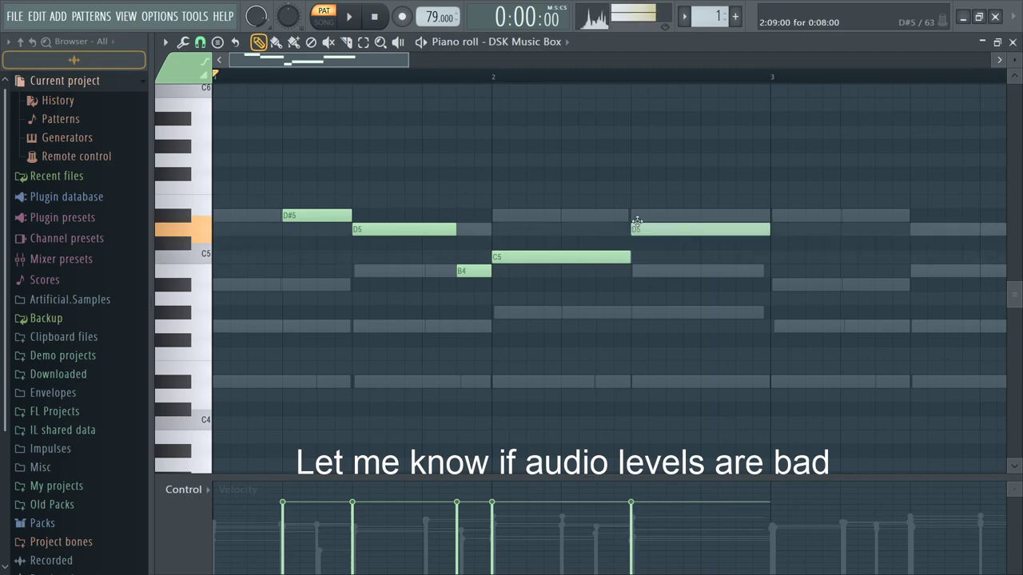
drag(765, 231, 686, 239)
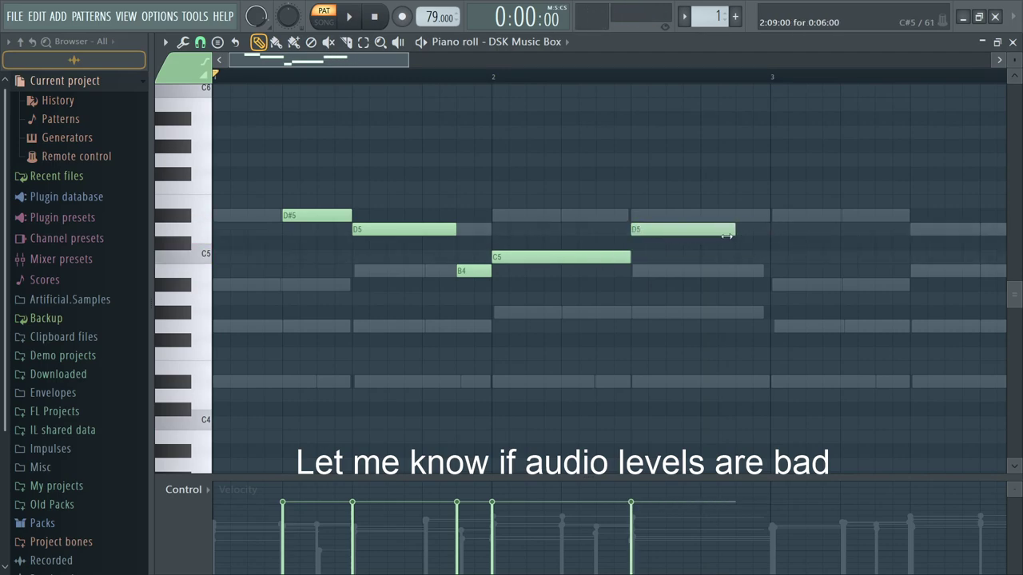
drag(741, 277, 723, 275)
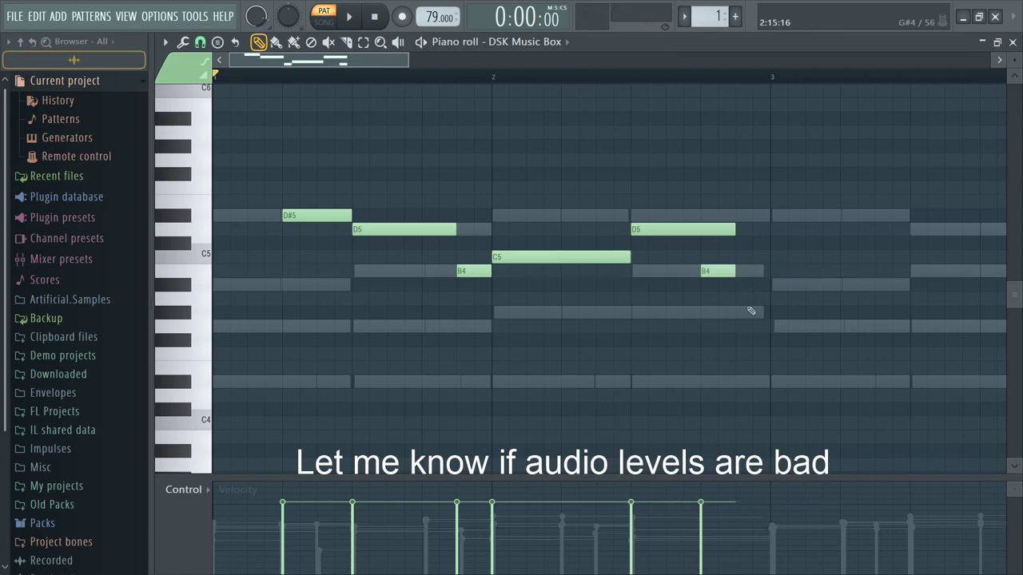
click(736, 313)
key(space)
Step: Rework bar 2's ending to a half-beat D5 before beat 3, a one-beat B4 on beat 3 and a one-beat G#4 on beat 4, and play
drag(638, 229, 618, 233)
key(space)
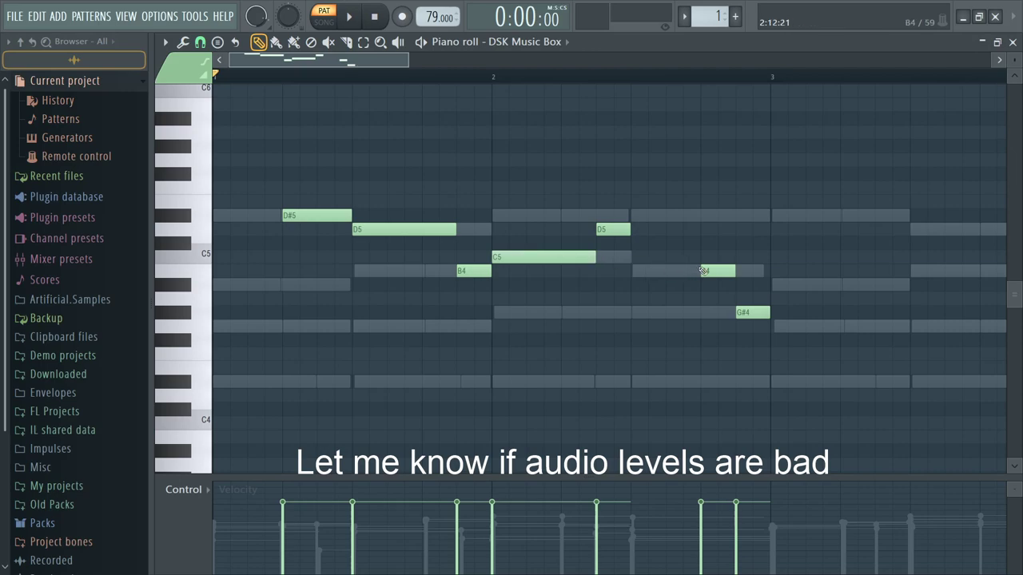
drag(697, 271, 650, 273)
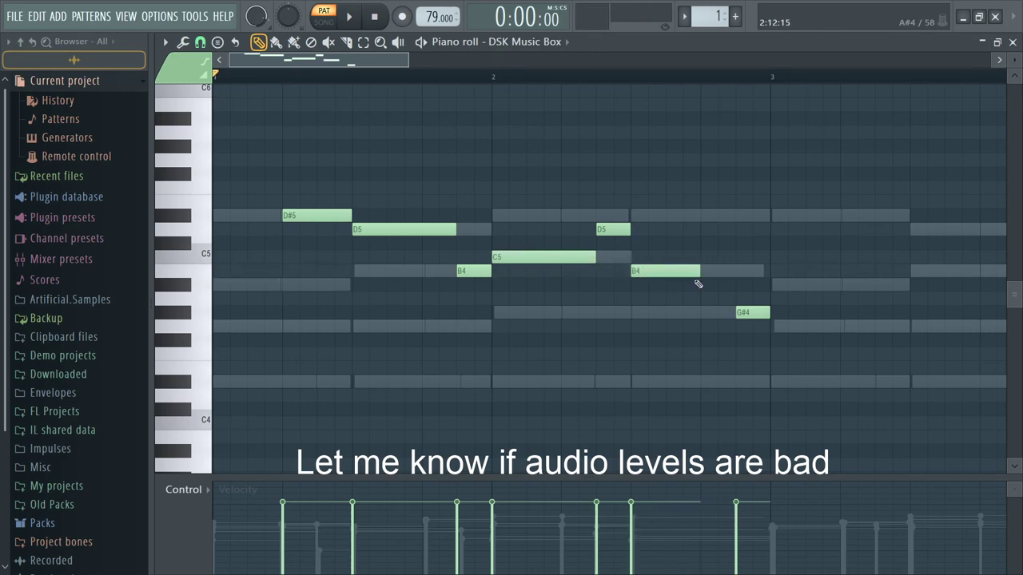
click(700, 310)
right_click(733, 311)
key(space)
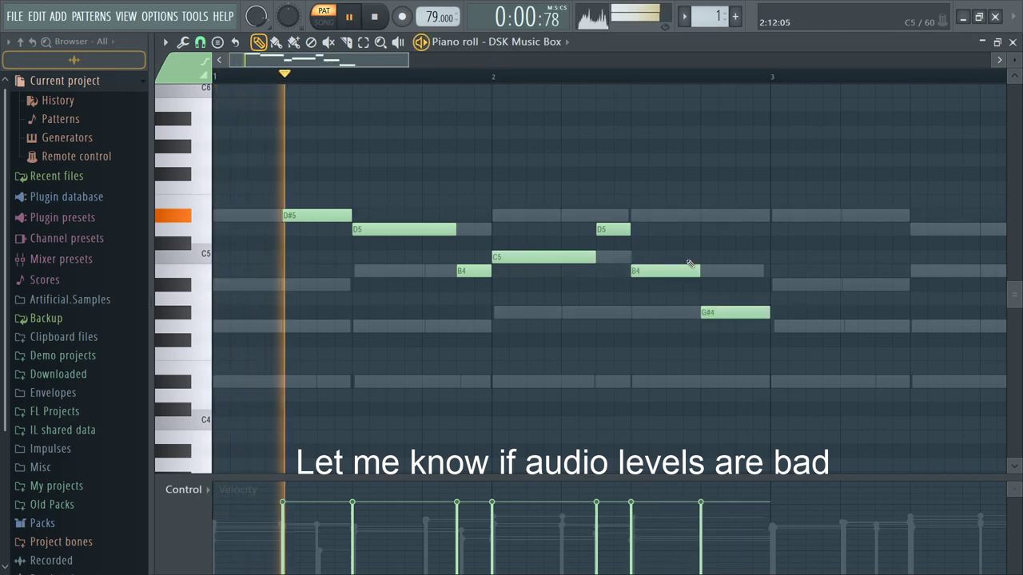
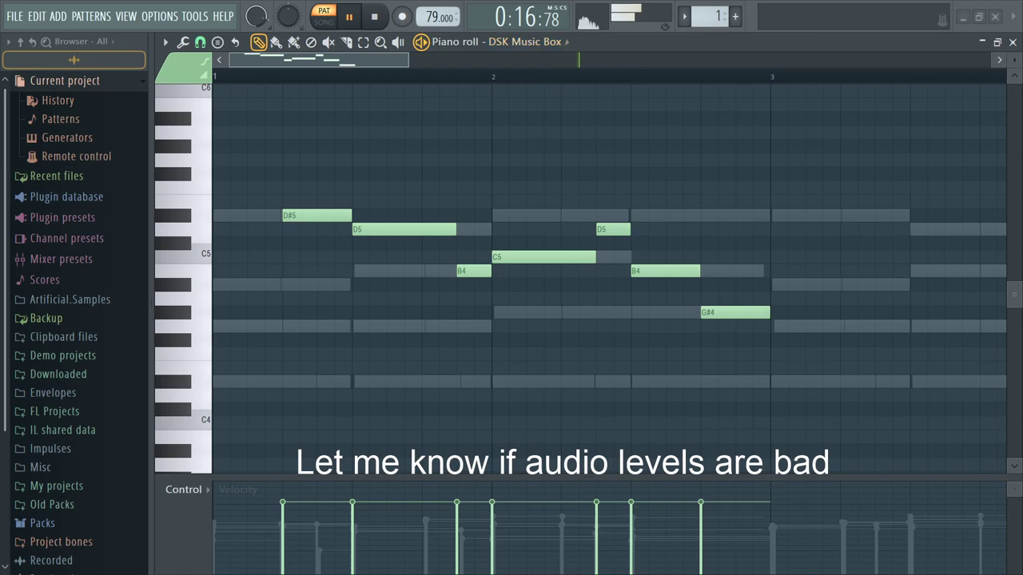
Step: Duplicate the two-bar music box melody into bars 3 and 4
scroll(539, 262, down, 3)
drag(676, 319, 274, 192)
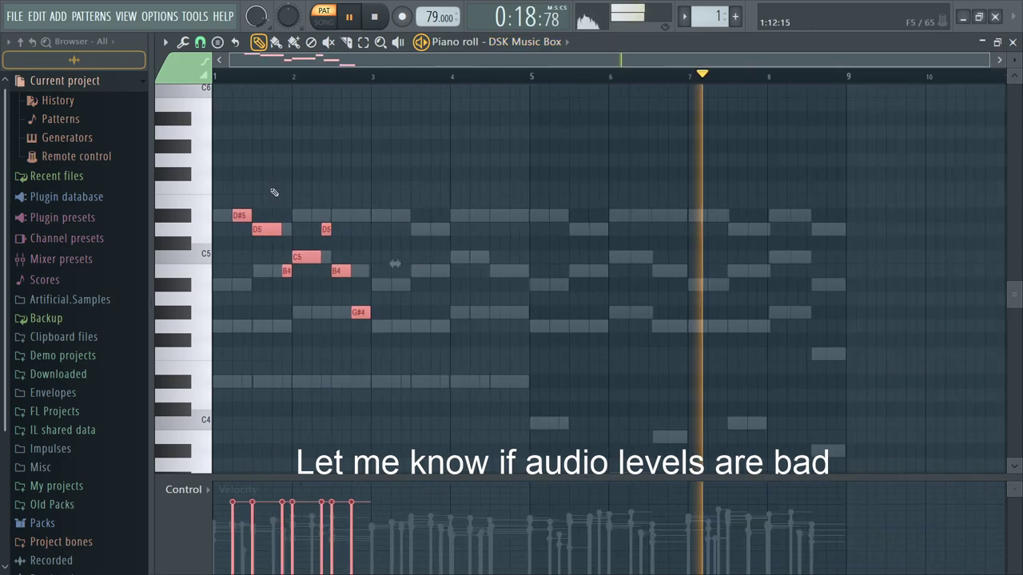
scroll(471, 217, up, 2)
key(ctrl+b)
drag(471, 217, 719, 219)
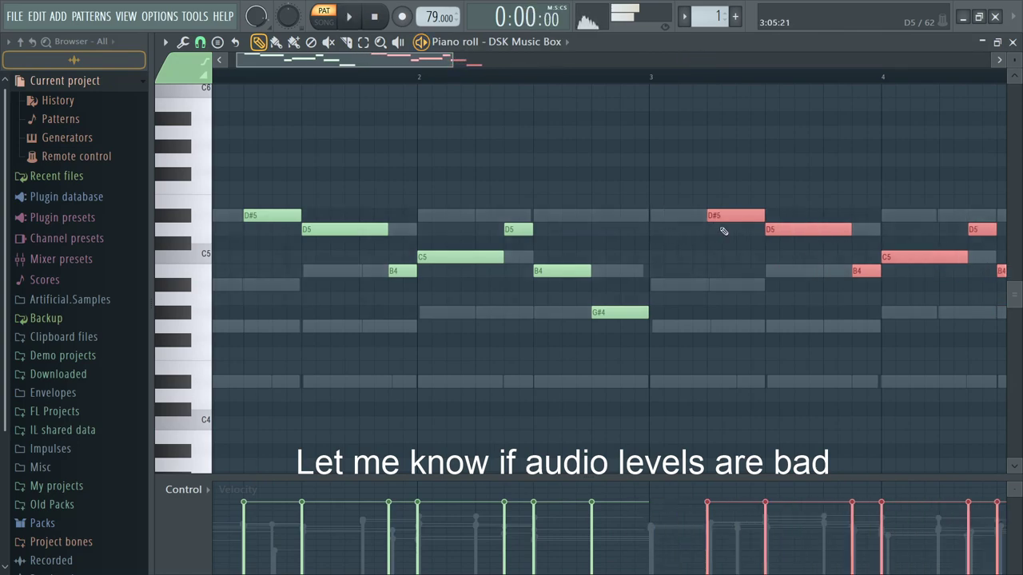
scroll(649, 226, down, 2)
scroll(647, 225, down, 1)
scroll(392, 240, up, 2)
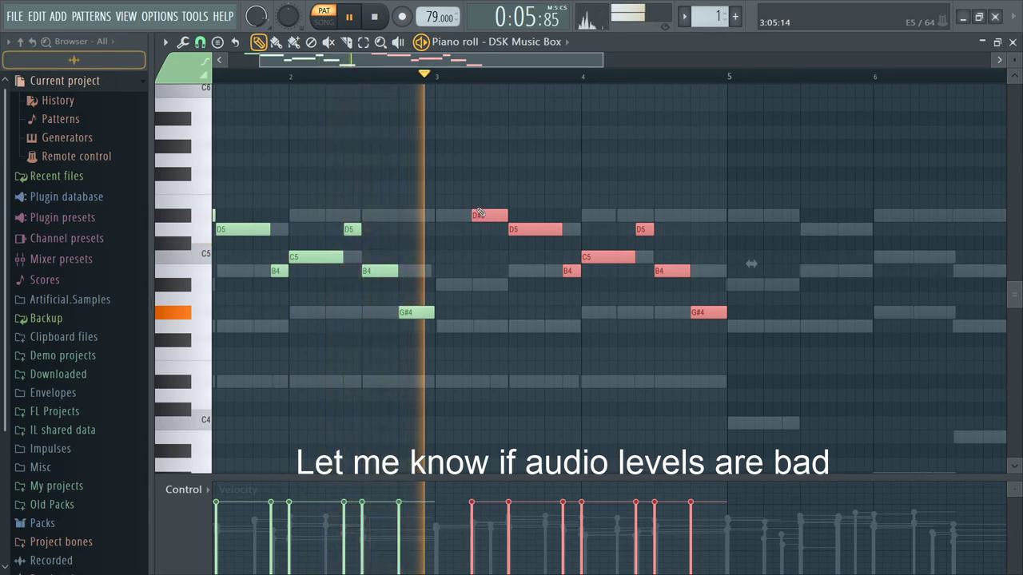
scroll(422, 305, up, 2)
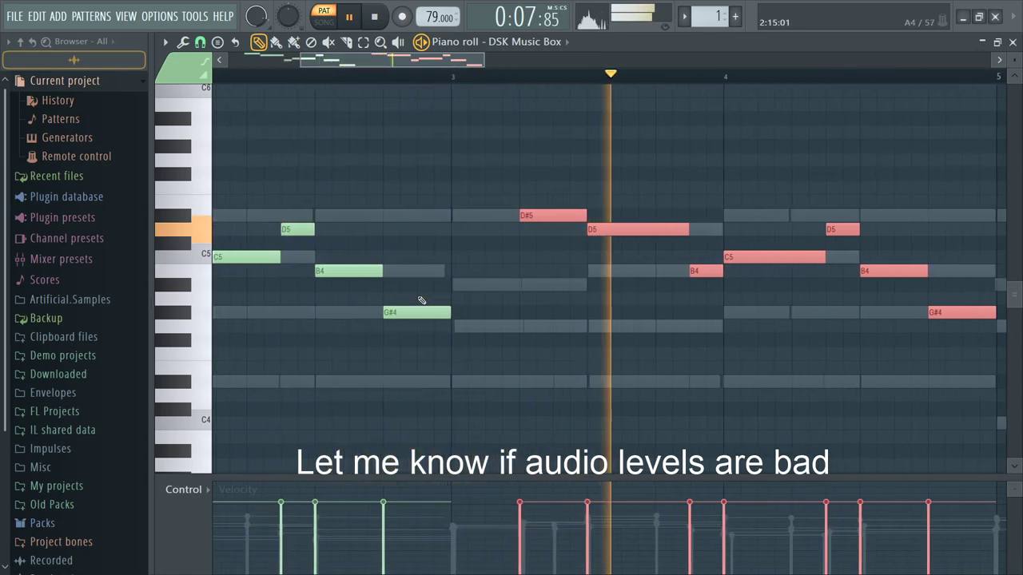
Step: Raise bar 3's D5 melody note to F5 and its closing B4 to G#5, and play the melody
key(space)
mouse_move(746, 256)
mouse_down()
mouse_move(758, 212)
mouse_move(753, 256)
mouse_up()
click(570, 230)
drag(599, 229, 605, 188)
drag(696, 271, 696, 143)
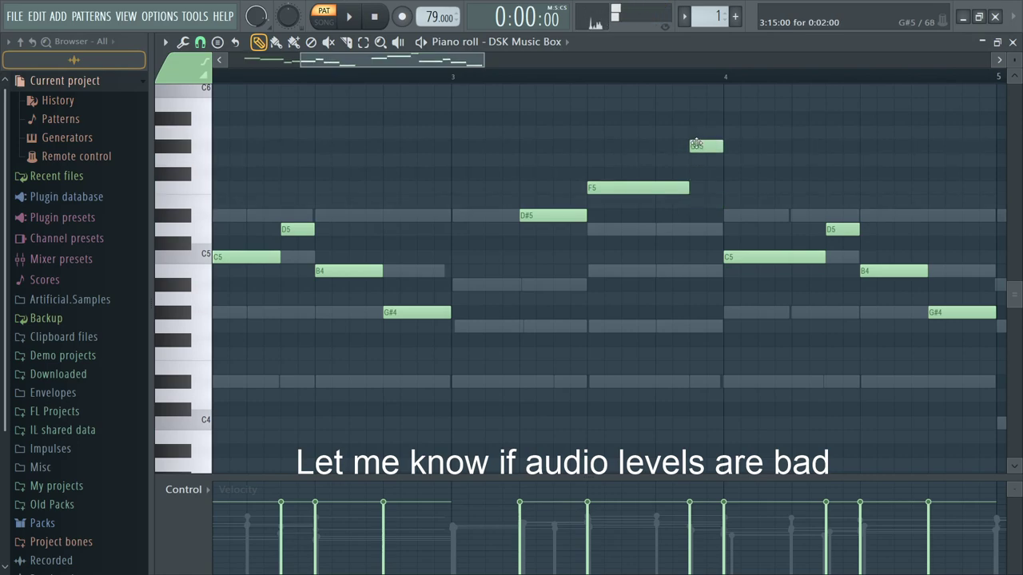
scroll(603, 278, down, 2)
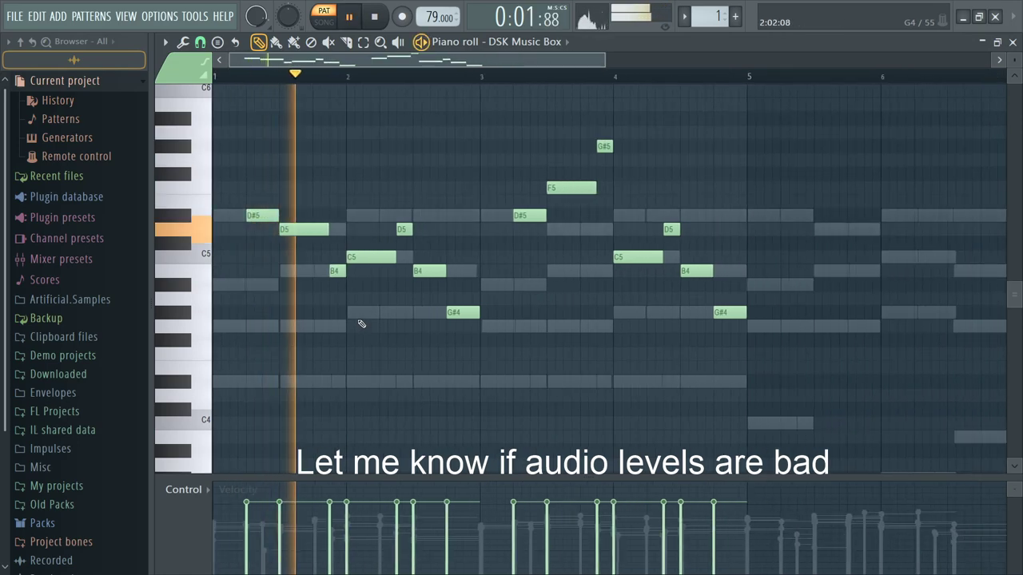
key(F6)
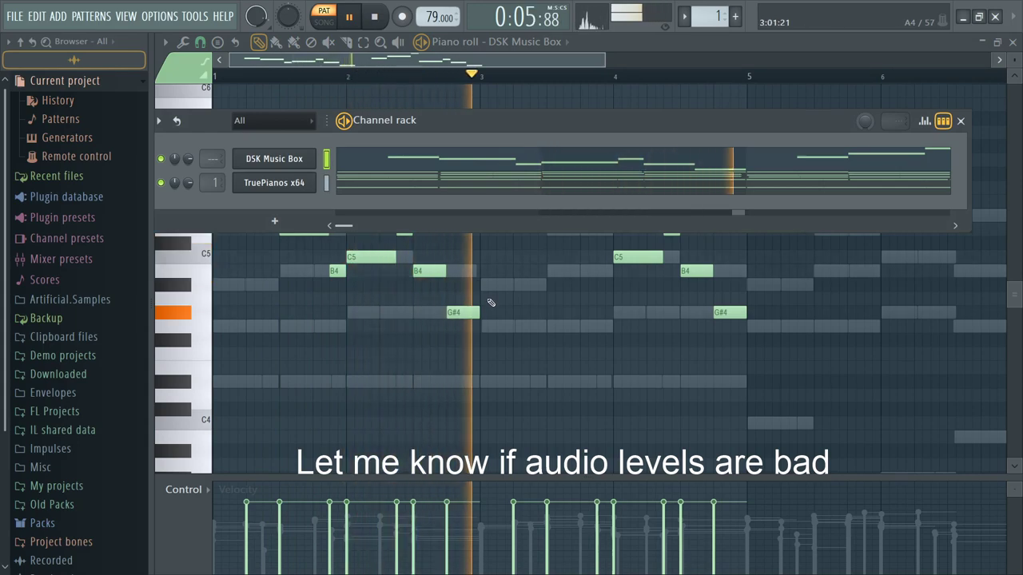
click(760, 164)
key(F7)
key(space)
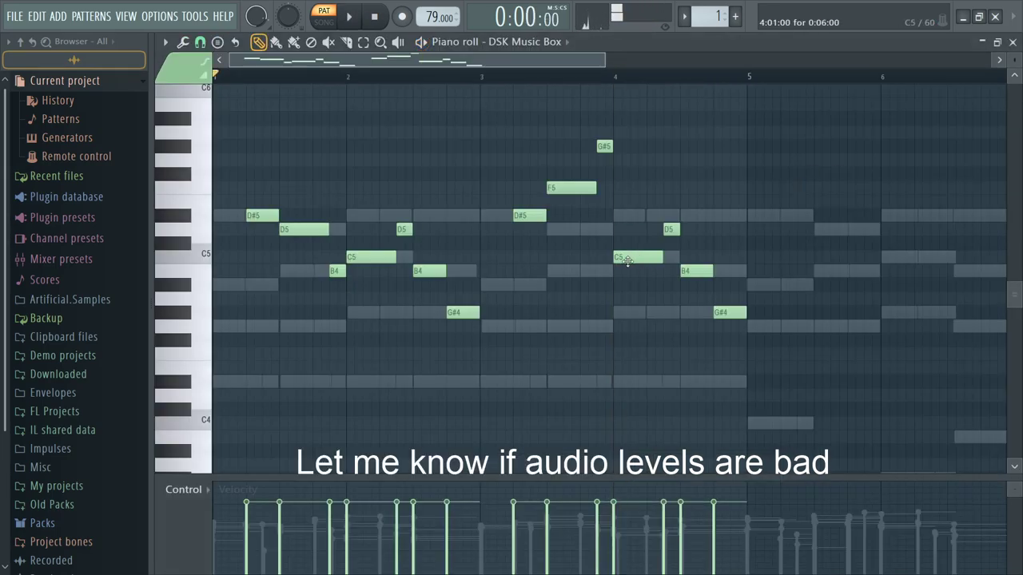
Step: Change bar 4's melody notes to G5, D#5, F5 and F5
drag(634, 144, 626, 157)
scroll(656, 191, up, 3)
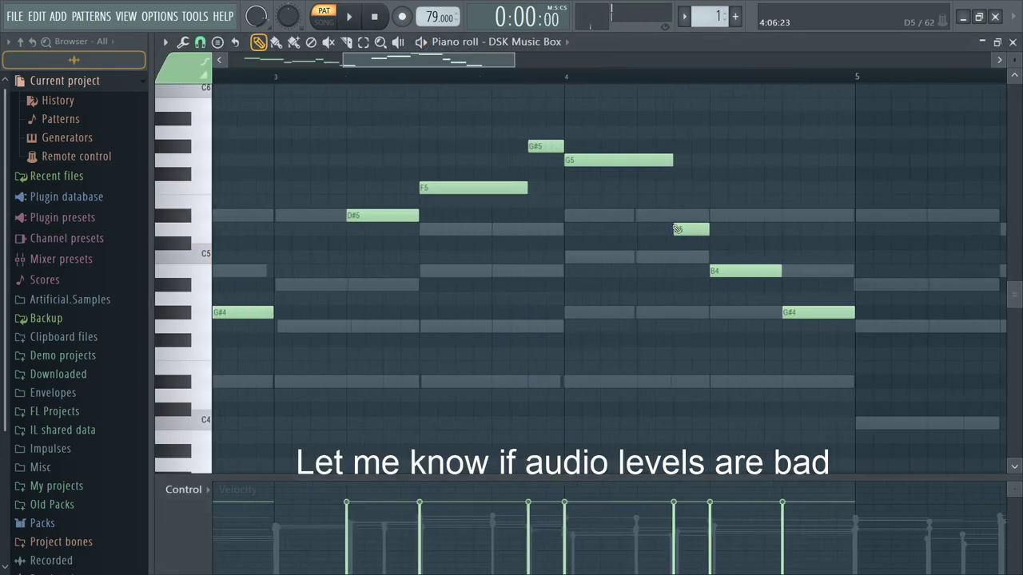
drag(692, 228, 693, 214)
drag(737, 272, 723, 187)
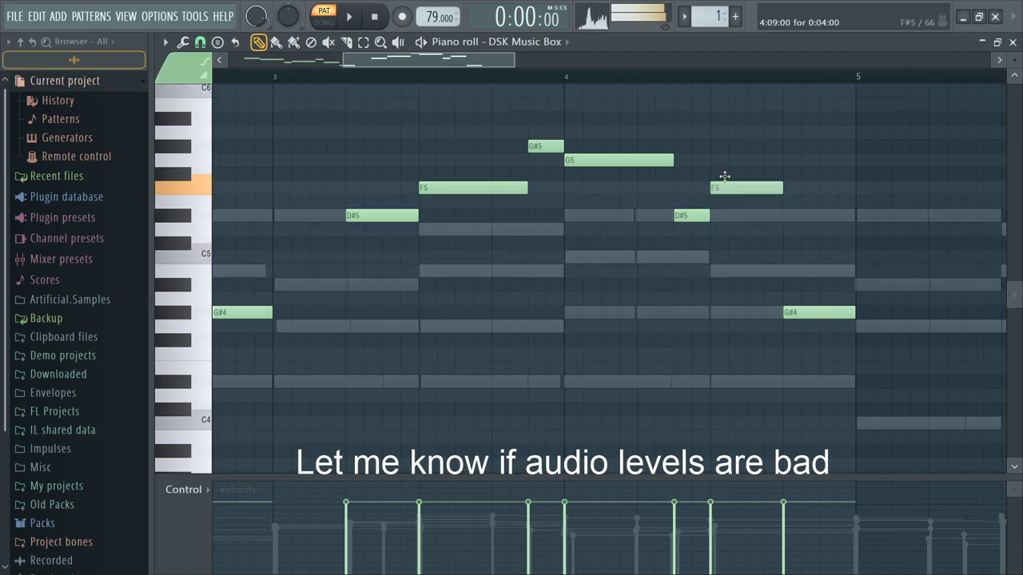
drag(814, 307, 815, 188)
scroll(819, 187, down, 5)
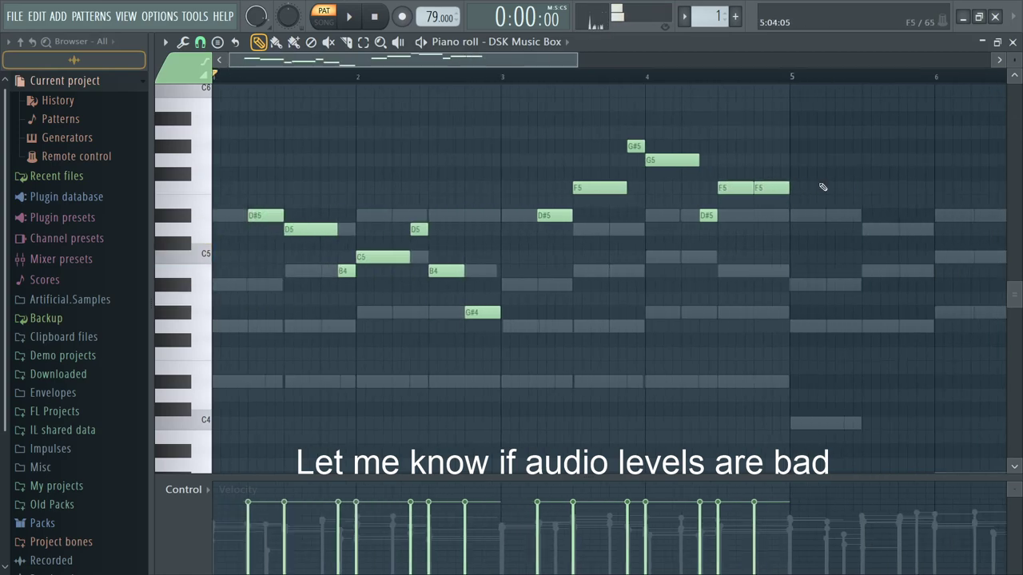
key(F6)
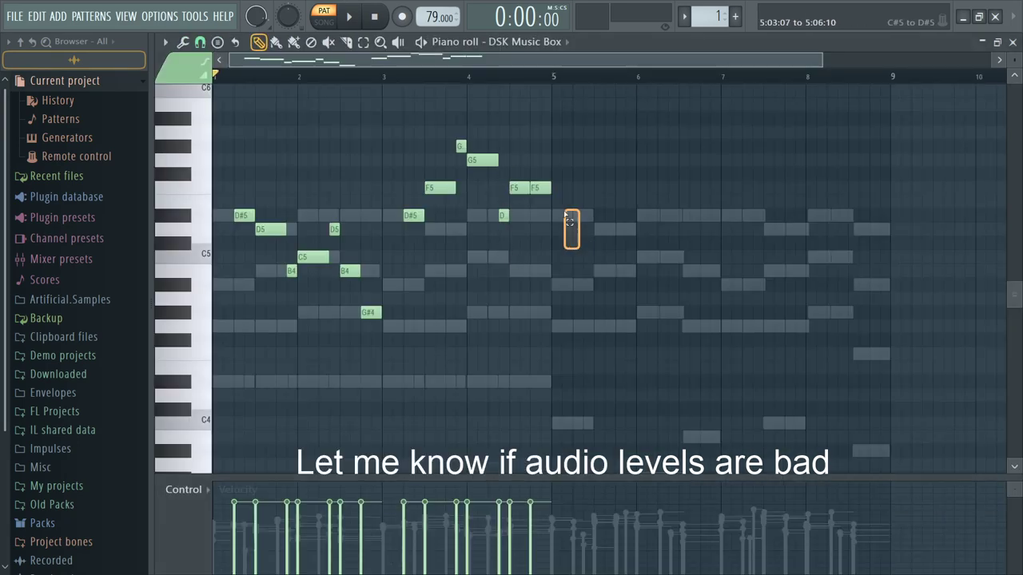
Step: Try the melody from bar 3's last note through bar 4 an octave lower, and play it
drag(569, 222, 461, 140)
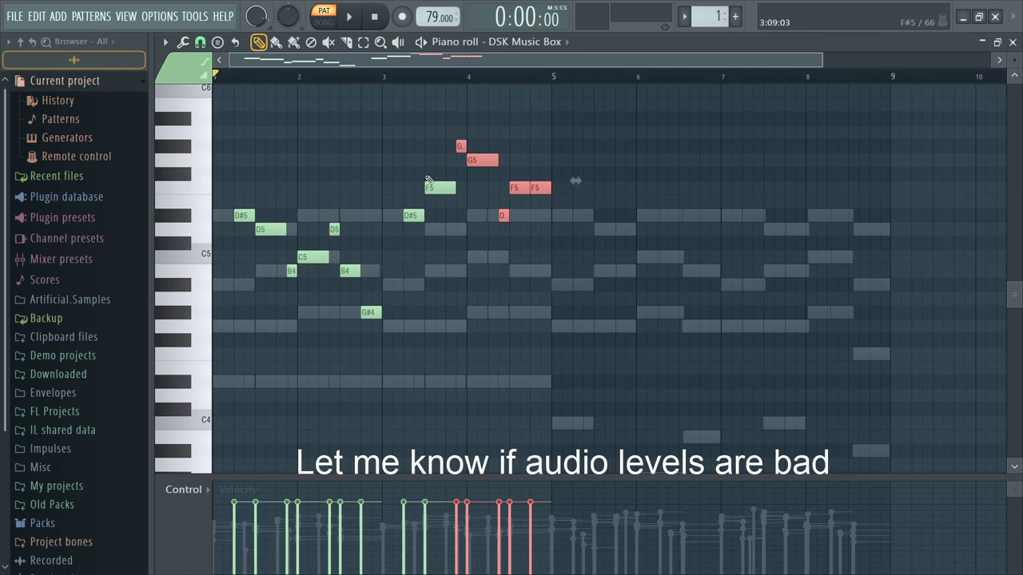
key(ctrl+Down)
key(space)
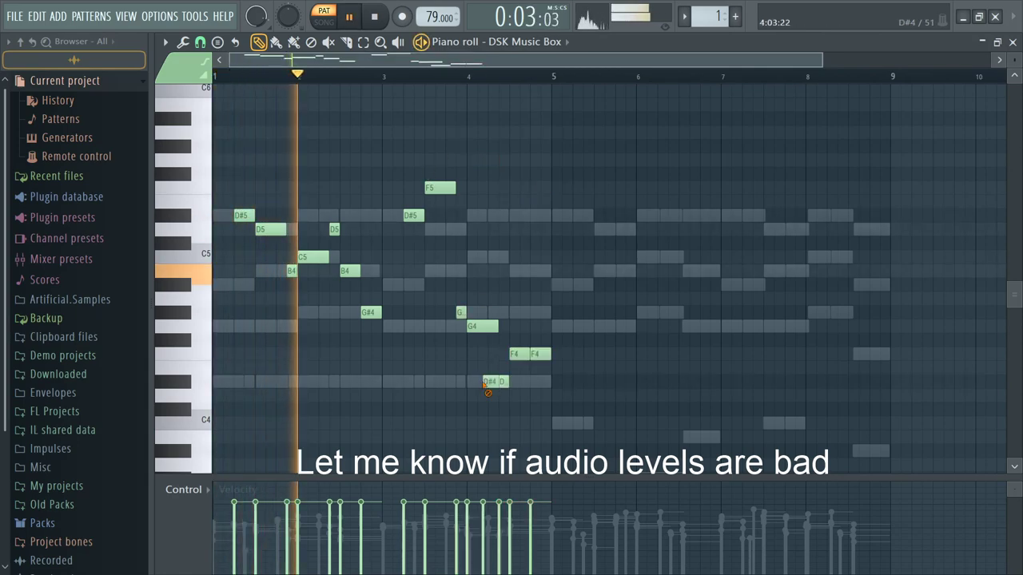
Step: Delete the stray D#4 note in bar 4 of the music box melody, then stop playback
double_click(482, 382)
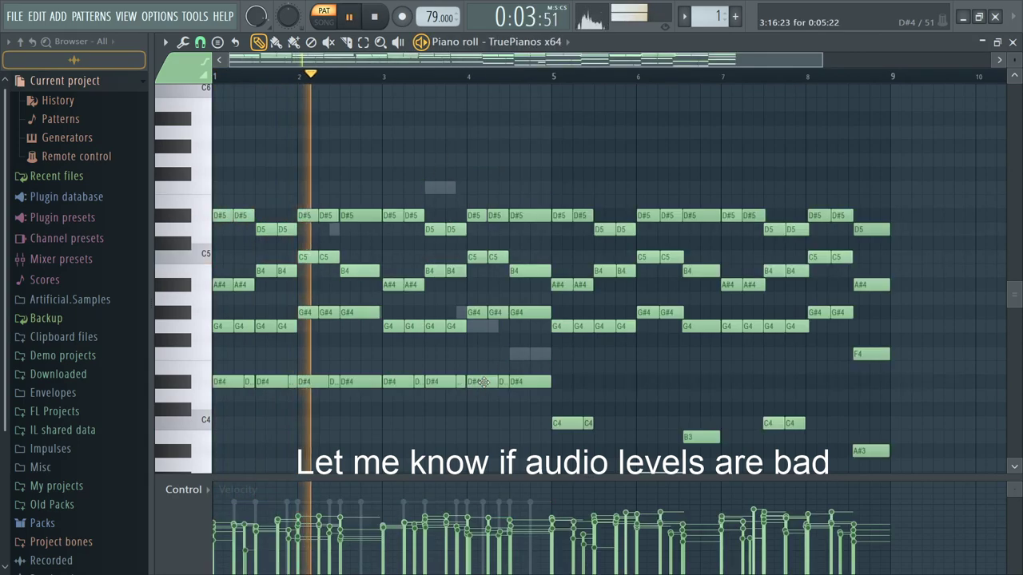
double_click(434, 189)
right_click(489, 382)
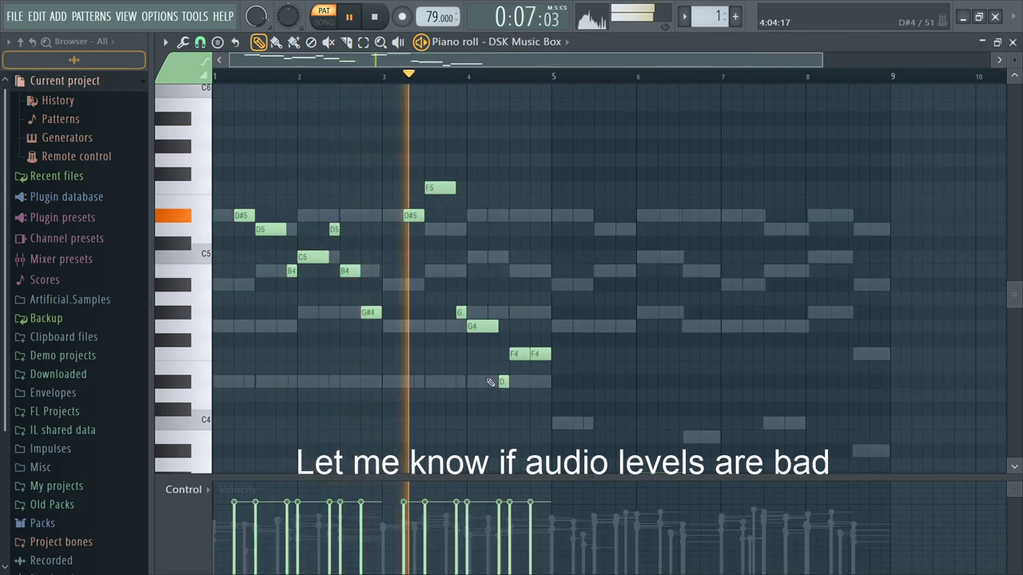
scroll(497, 347, up, 3)
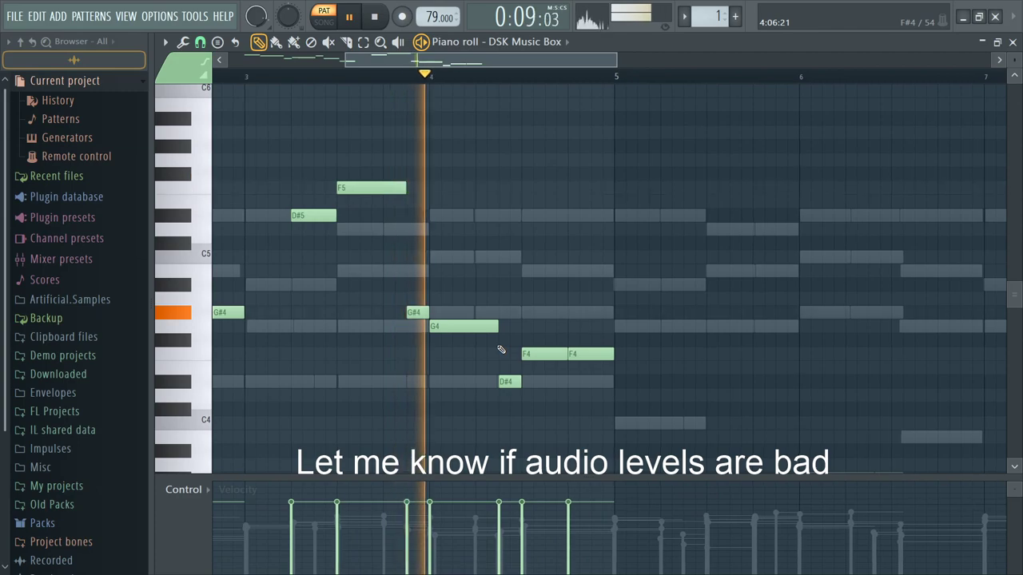
key(space)
Step: Transpose the melody notes from the end of bar 3 through bar 4 back up an octave
drag(449, 345, 408, 291)
drag(647, 412, 369, 282)
key(ctrl+Up)
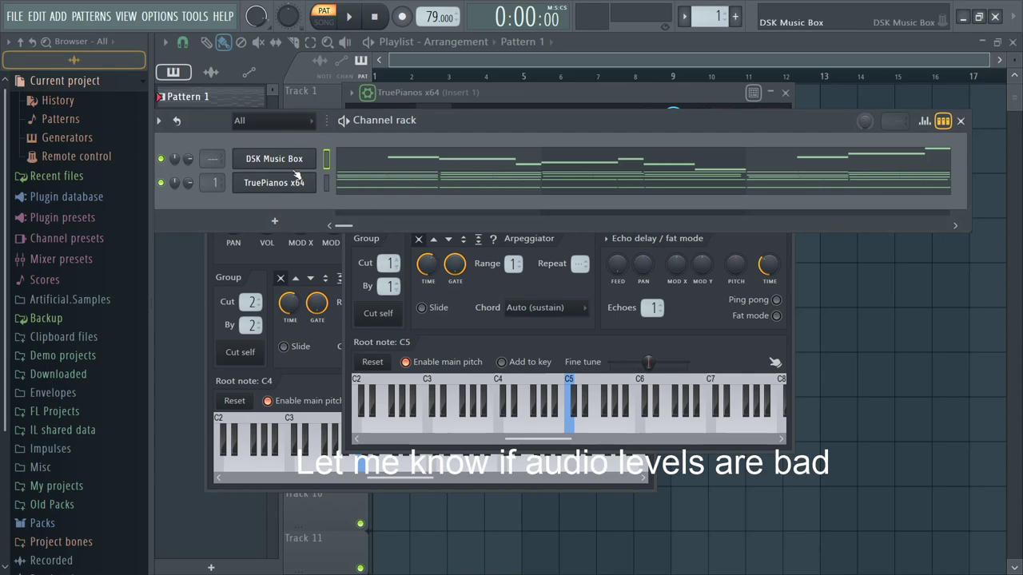
Step: Route the DSK Music Box channel to mixer track 2 and add a Kontakt 5 instrument channel
key(ctrl+l)
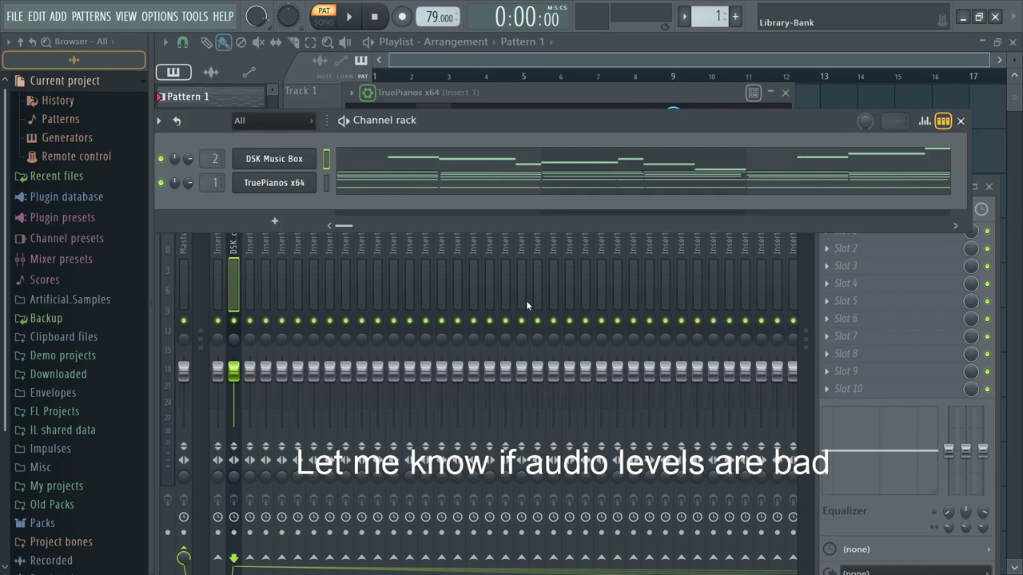
click(611, 335)
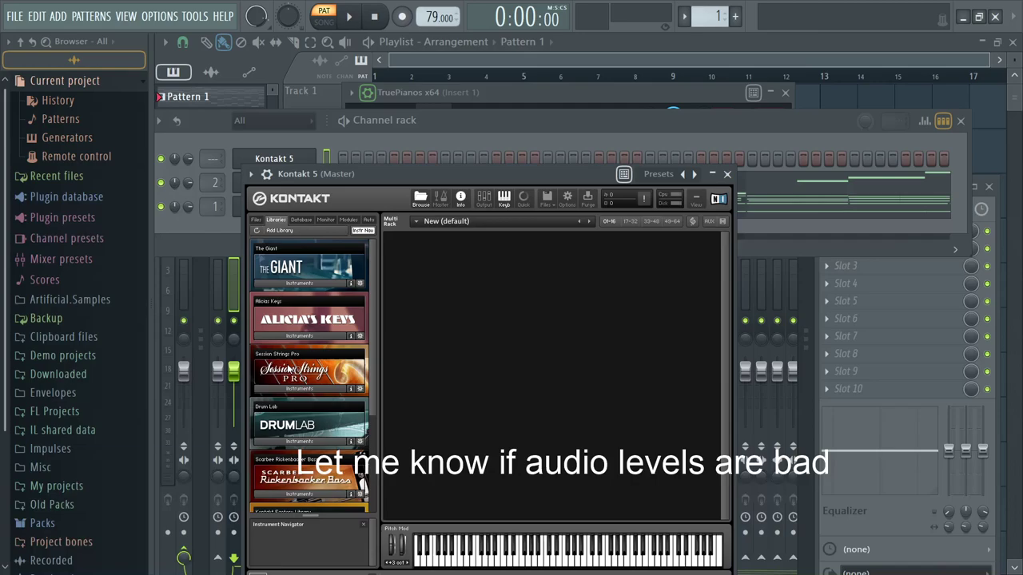
Step: Load the EXHALE instrument from the Kontakt libraries and move the Kontakt window so it shows fully
scroll(305, 447, down, 5)
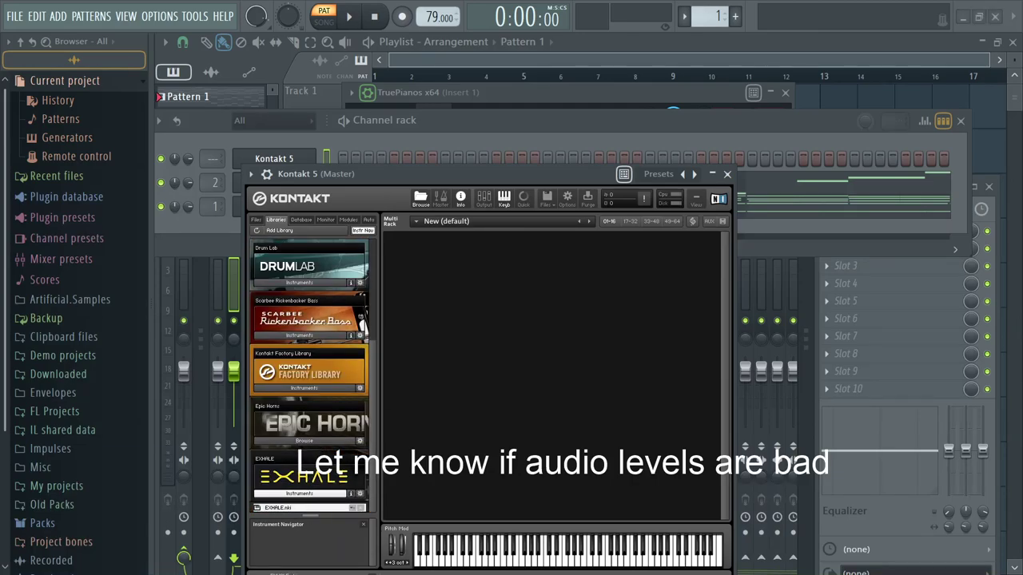
click(184, 287)
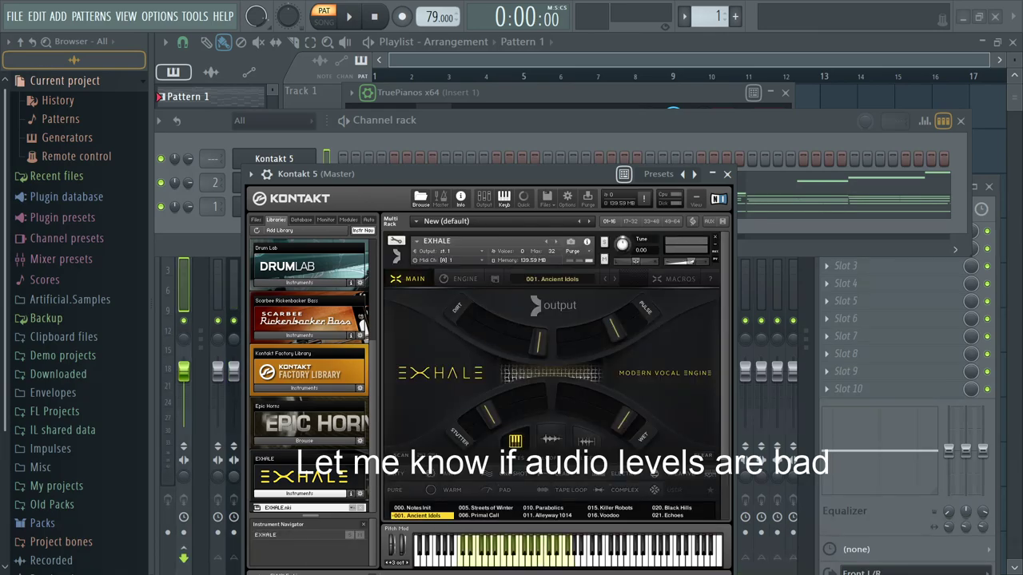
drag(471, 178, 525, 112)
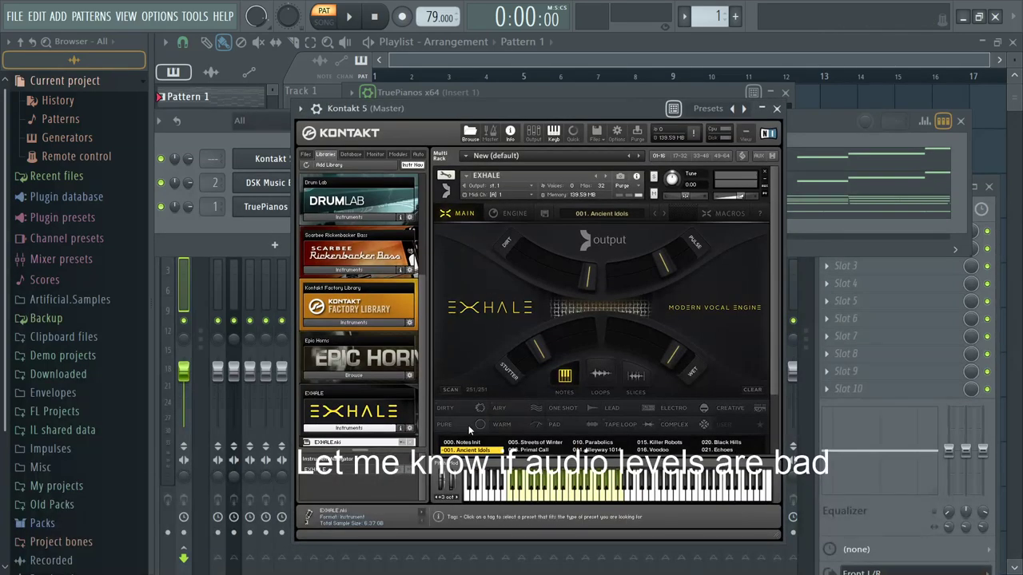
Step: Filter the EXHALE presets by the Pure tag, load Accent Breath and play it with the beat
scroll(772, 392, down, 2)
scroll(781, 411, down, 1)
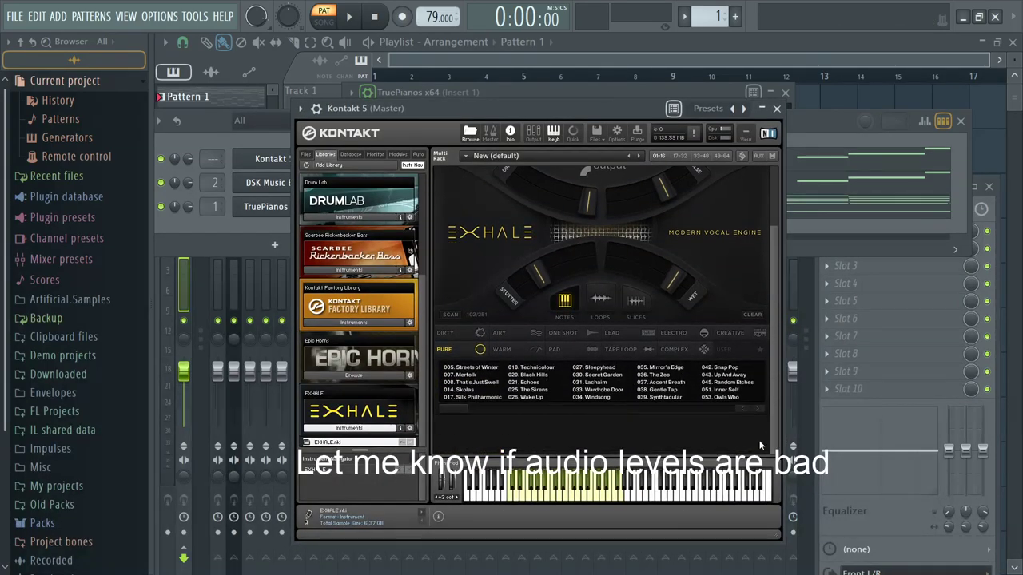
click(663, 382)
key(space)
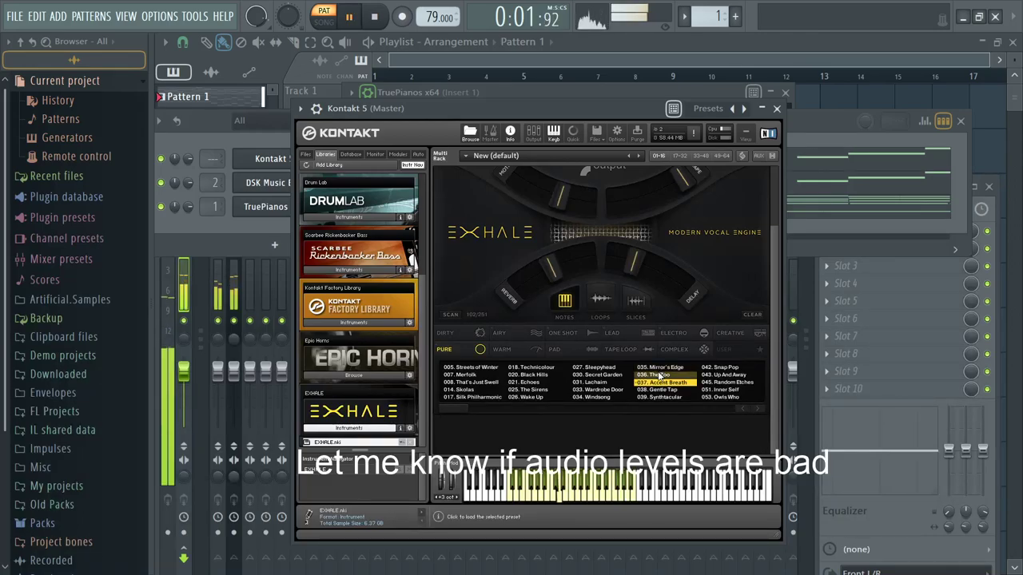
Step: Audition the EXHALE presets The Zoo, Mirror's Edge and Echoes against the playing beat
click(658, 374)
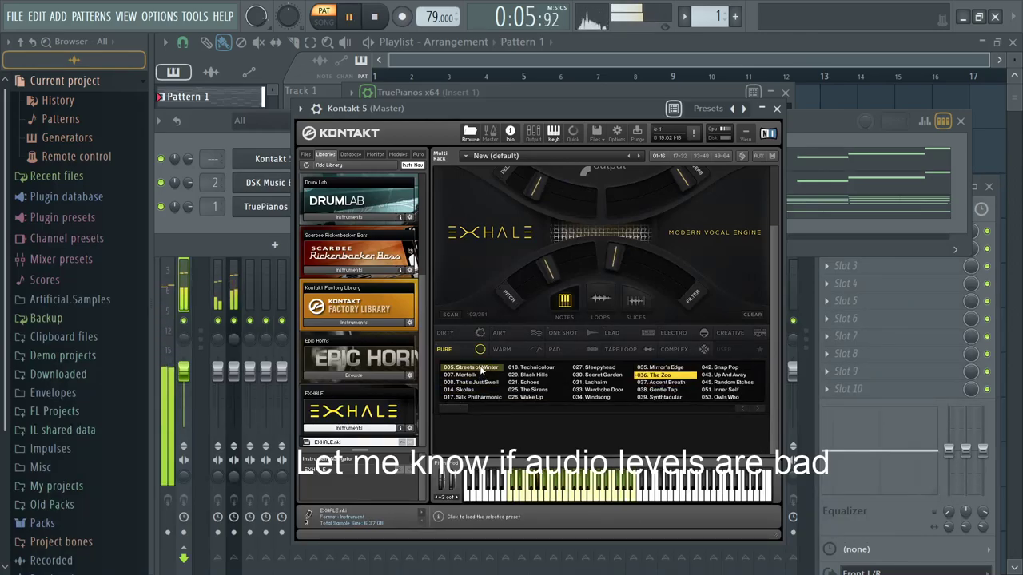
click(678, 369)
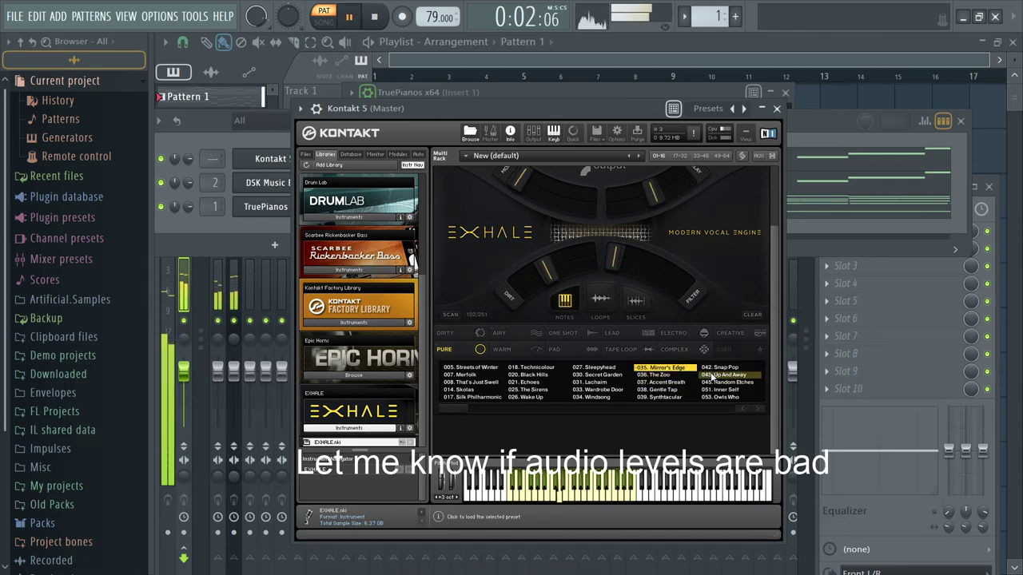
click(529, 381)
key(space)
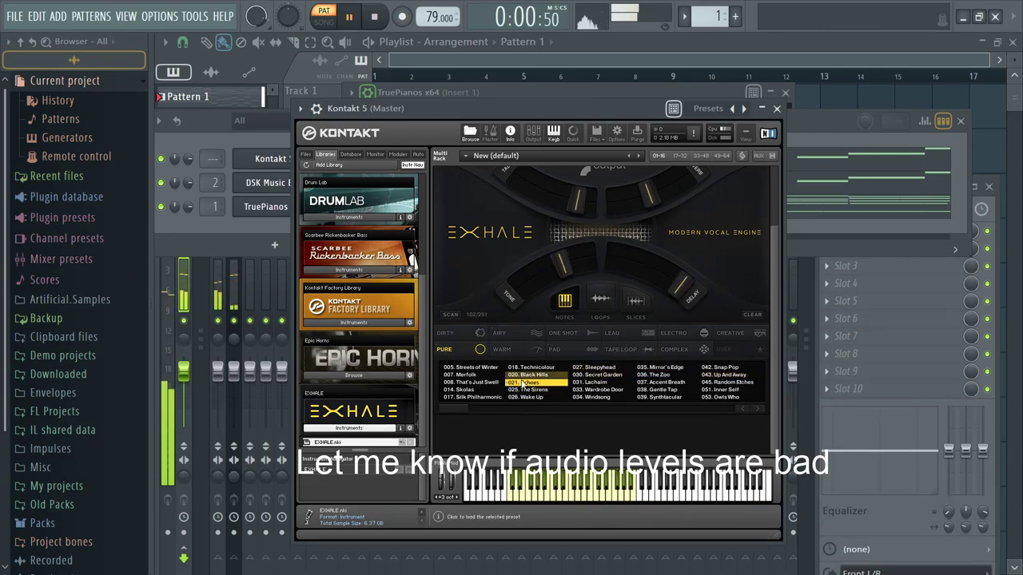
Step: Audition the EXHALE presets Technicolour, Wake Up, Silk Philharmonic and Up And Away with the beat, and load The Zoo
click(527, 368)
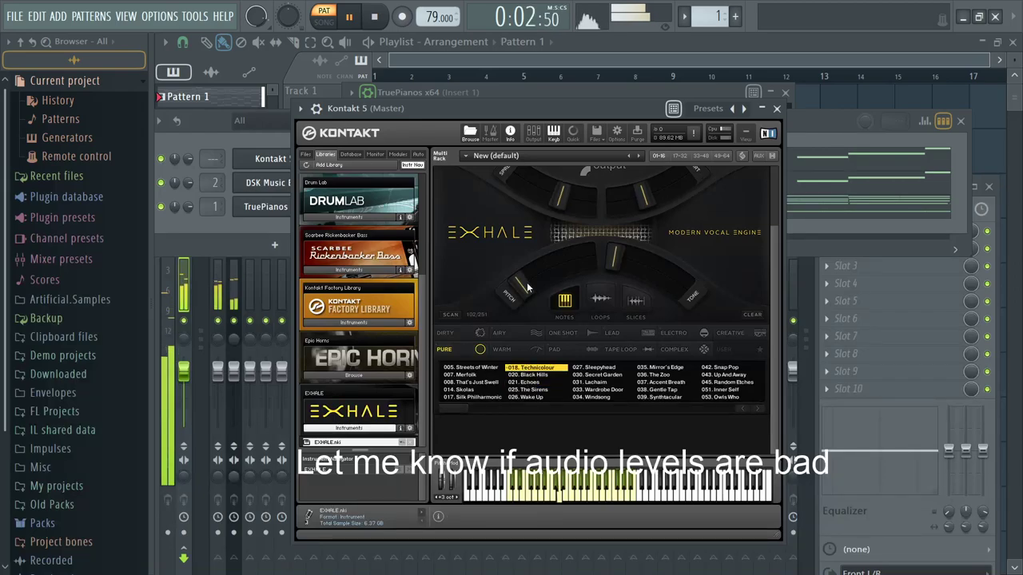
click(535, 399)
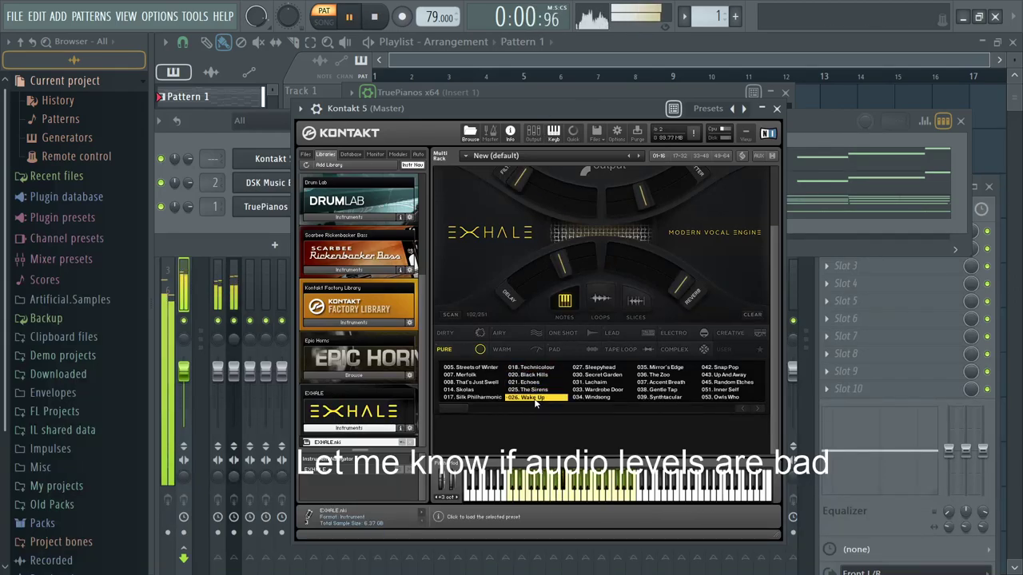
click(478, 398)
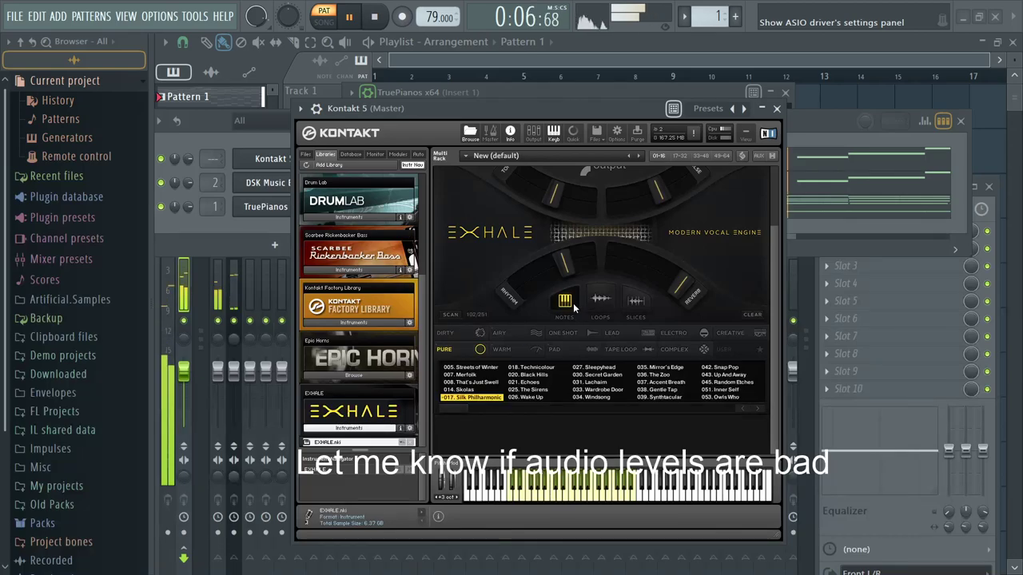
click(661, 374)
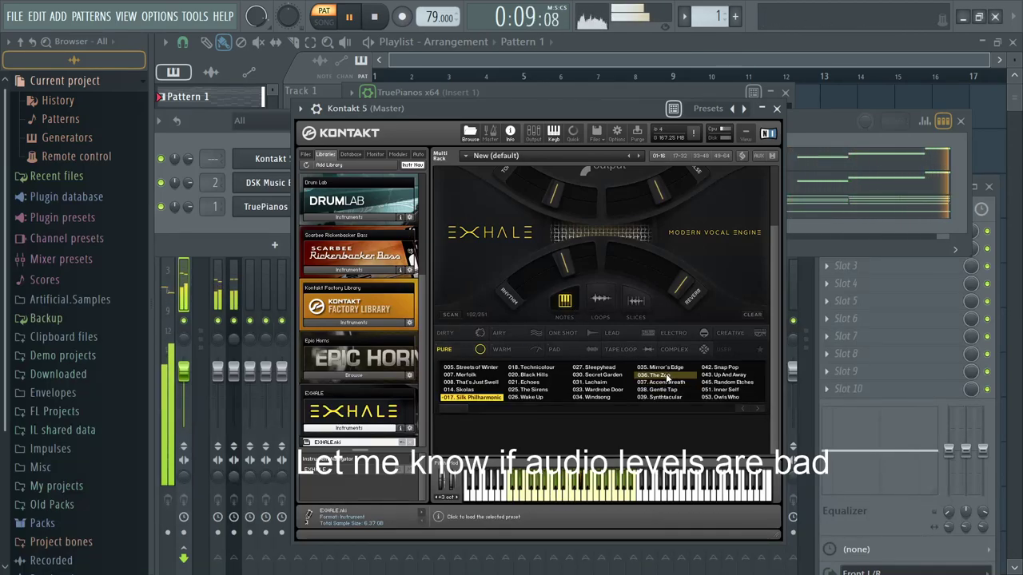
click(725, 382)
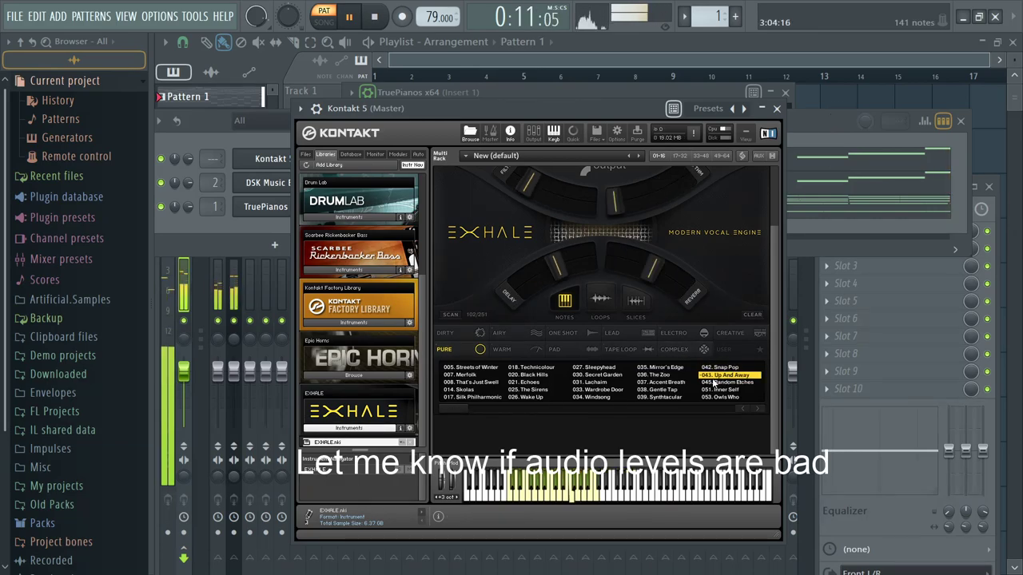
click(660, 375)
Step: Route the Kontakt 5 channel to mixer track 3 and lower the volume faders of mixer tracks 1, 2 and 3
key(F6)
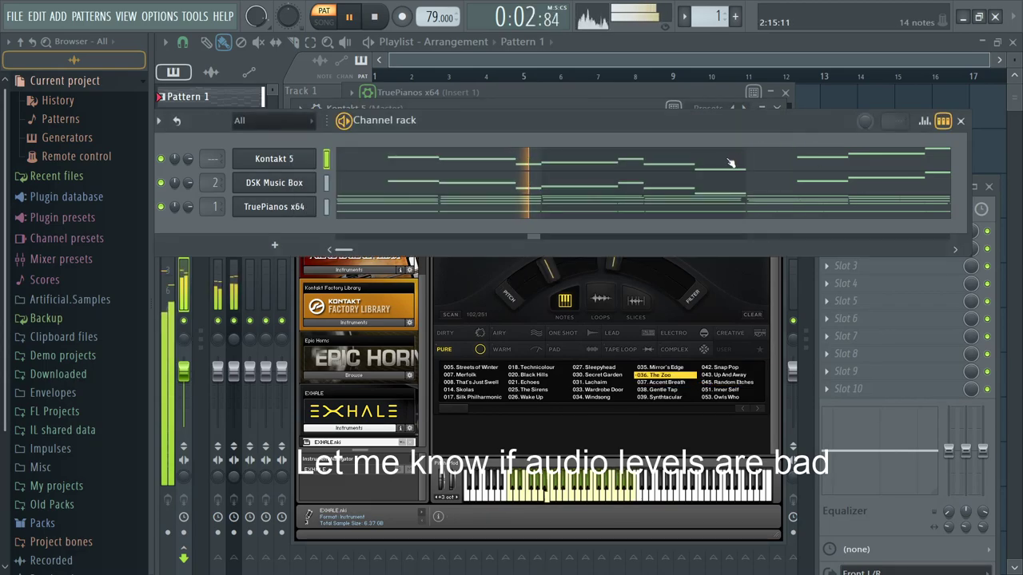
key(ctrl+l)
drag(367, 182, 392, 119)
ctrl+shift+click(256, 231)
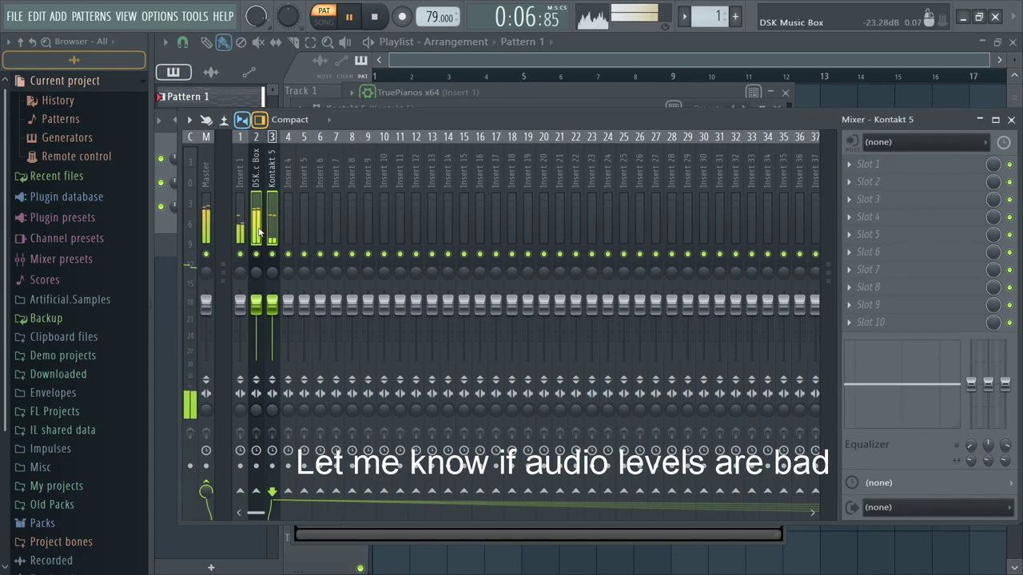
drag(270, 309, 239, 310)
click(303, 221)
click(256, 222)
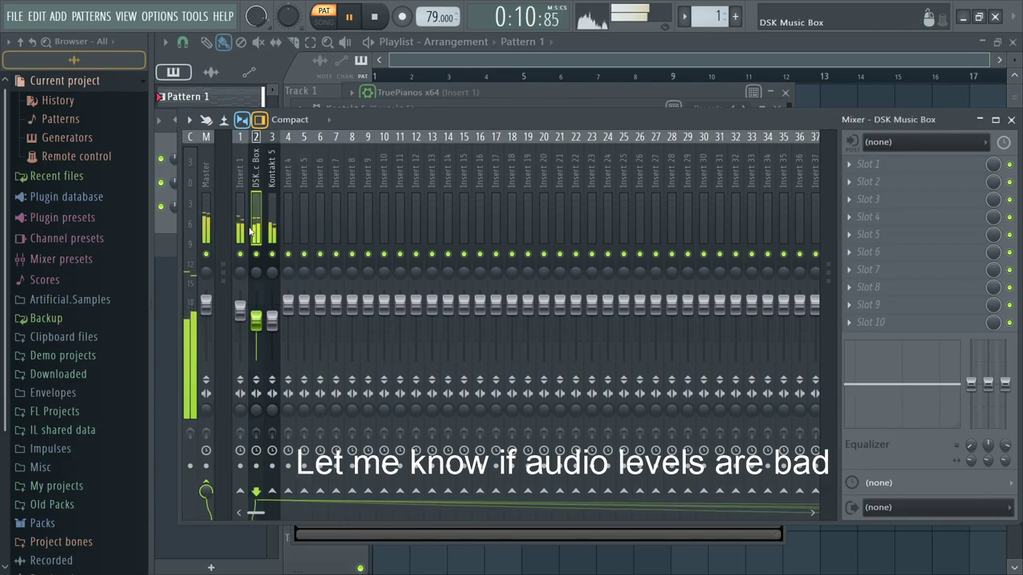
Step: Try the G#5 and G5 notes near bar 4 of the Kontakt 5 melody an octave lower and return them to their original octave
click(542, 102)
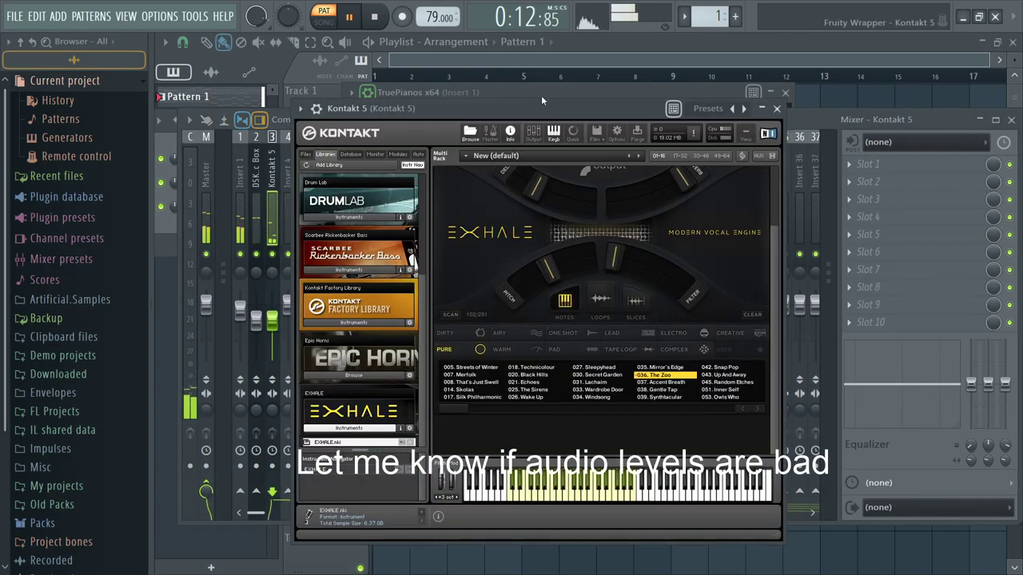
click(569, 92)
key(F6)
click(571, 156)
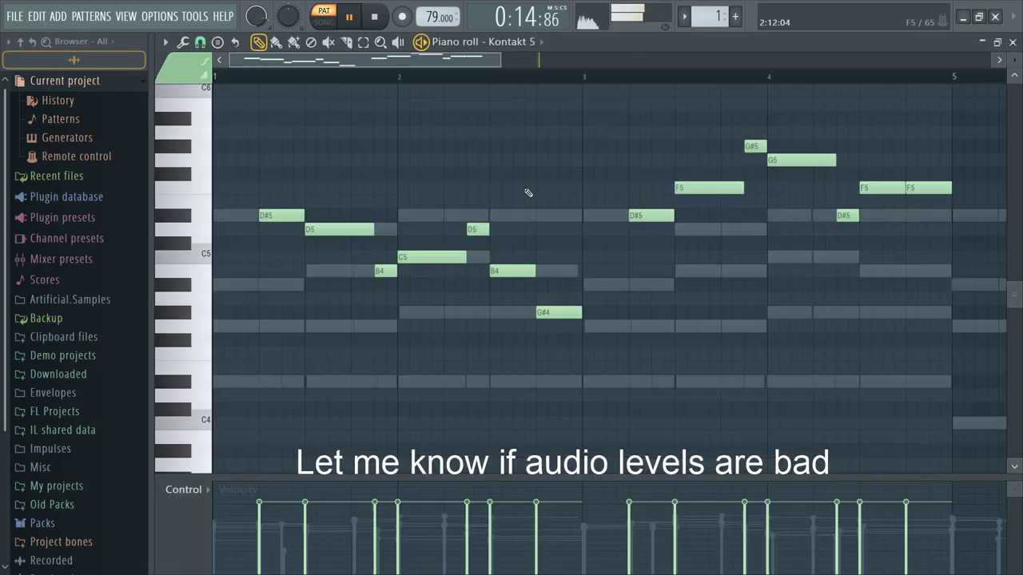
scroll(523, 188, down, 2)
key(space)
drag(497, 126, 560, 162)
key(ctrl+Down)
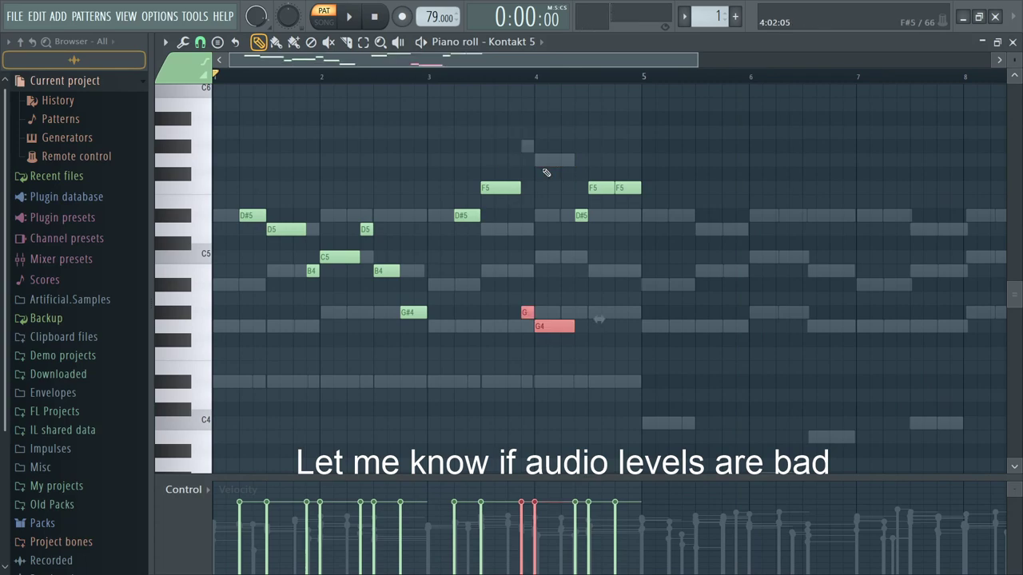
key(F6)
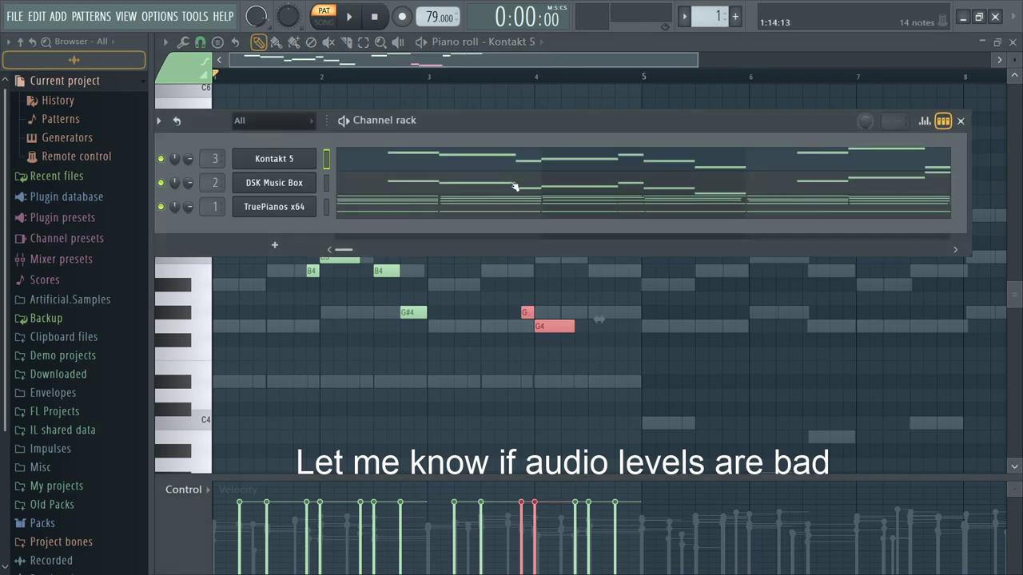
key(ctrl+Up)
Step: Move the G#5 and G5 notes near bar 4 of the DSK Music Box melody down an octave
click(514, 190)
scroll(484, 205, down, 2)
drag(480, 198, 393, 139)
key(ctrl+Down)
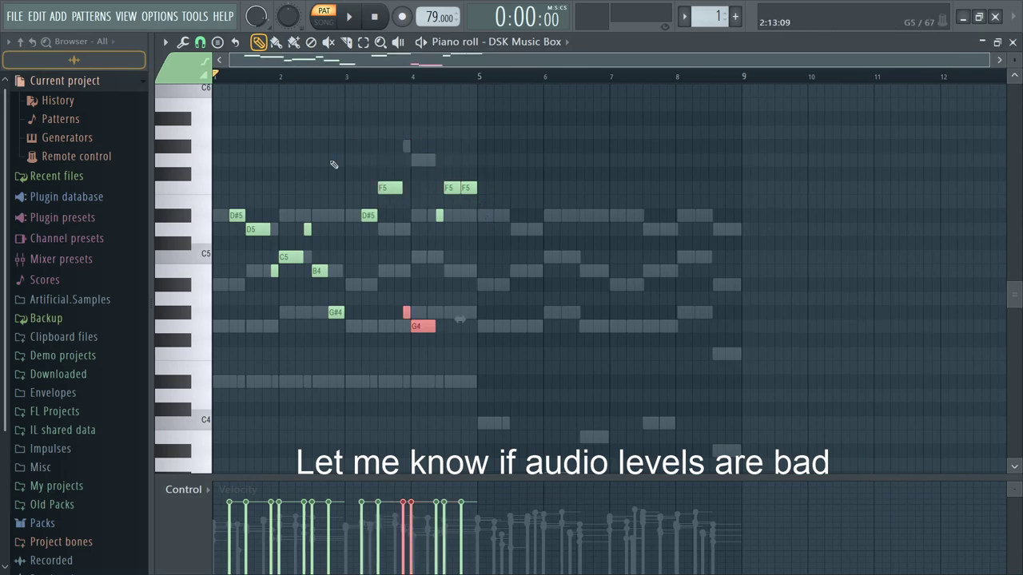
Step: Send the DSK Music Box and Kontakt 5 mixer tracks to Insert 4
key(F6)
click(287, 181)
key(F9)
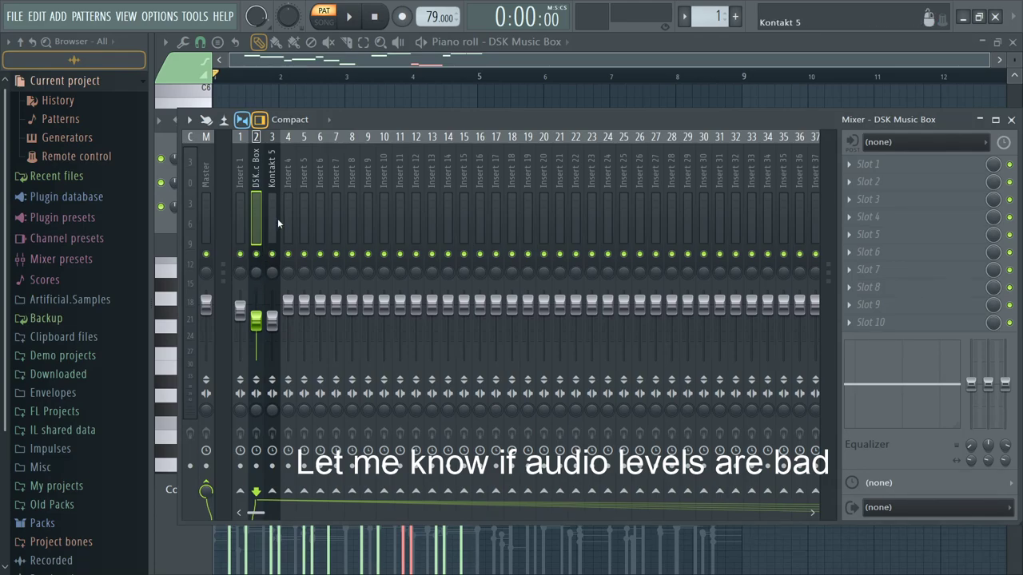
click(288, 493)
click(272, 440)
click(288, 493)
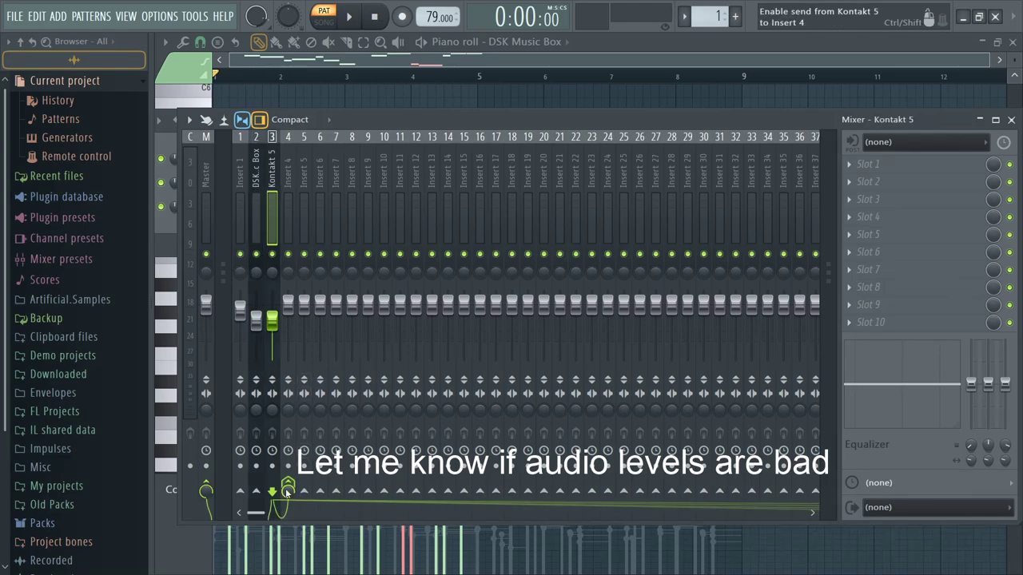
Step: Add Fruity Delay 3 in ping pong mode and Fruity Reeverb 2 with a raised wet level and 14% stereo separation to Insert 4
click(289, 352)
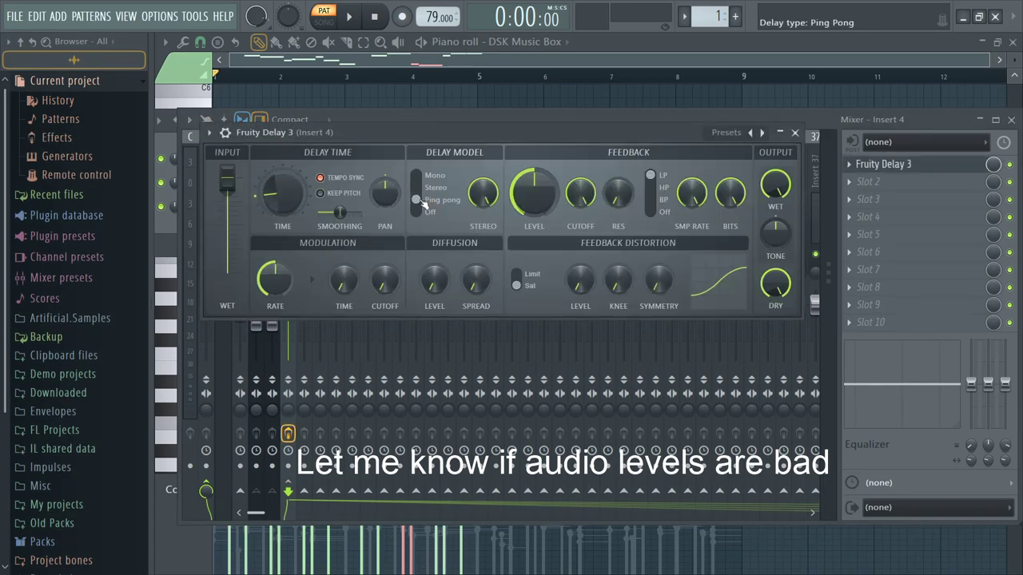
key(space)
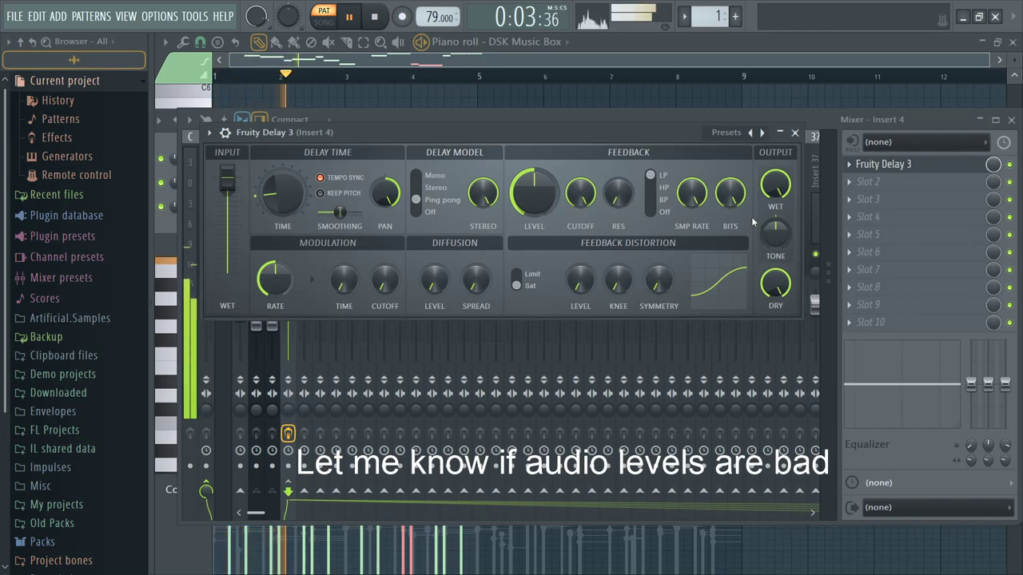
click(860, 185)
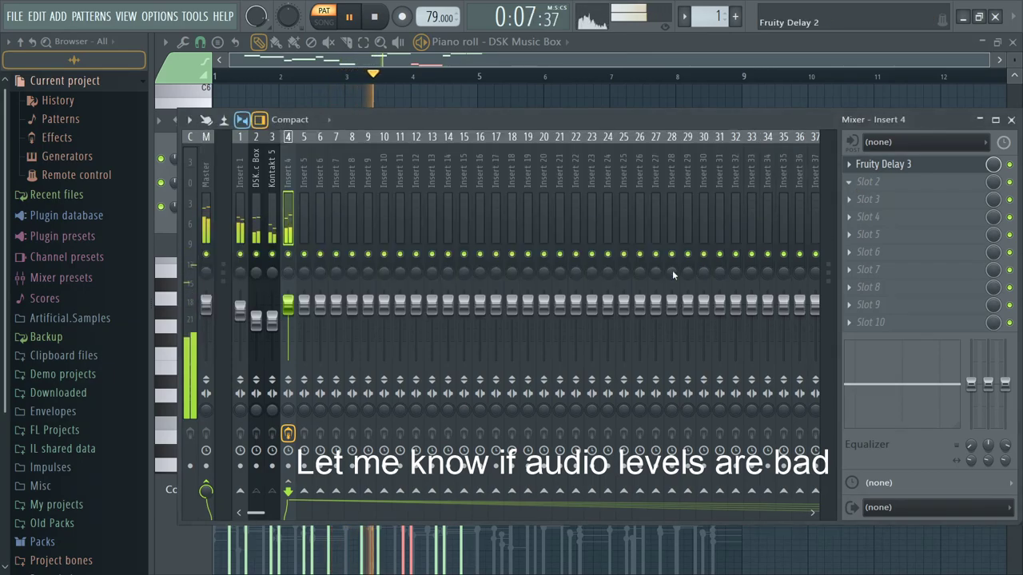
click(669, 310)
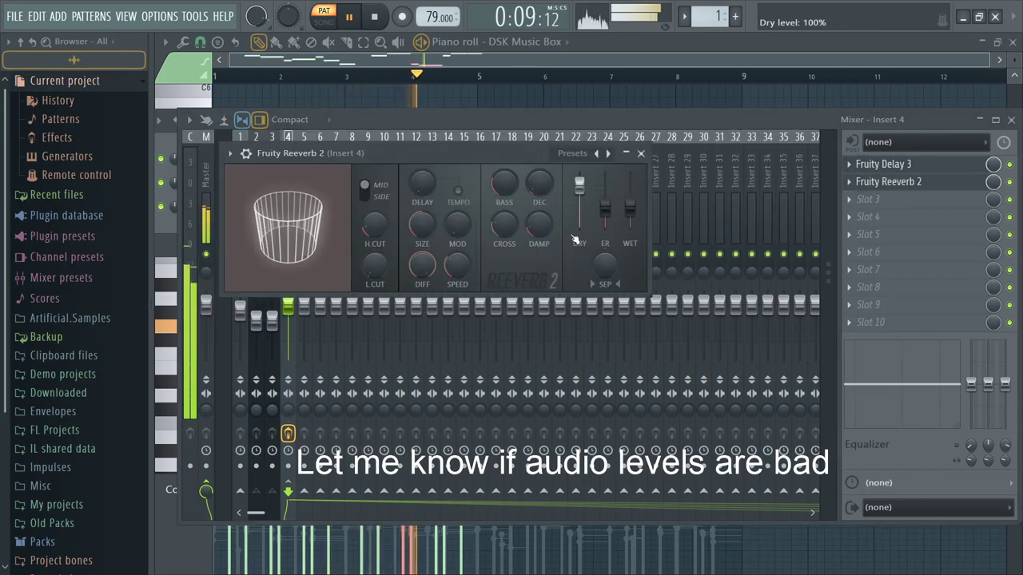
drag(630, 211, 630, 201)
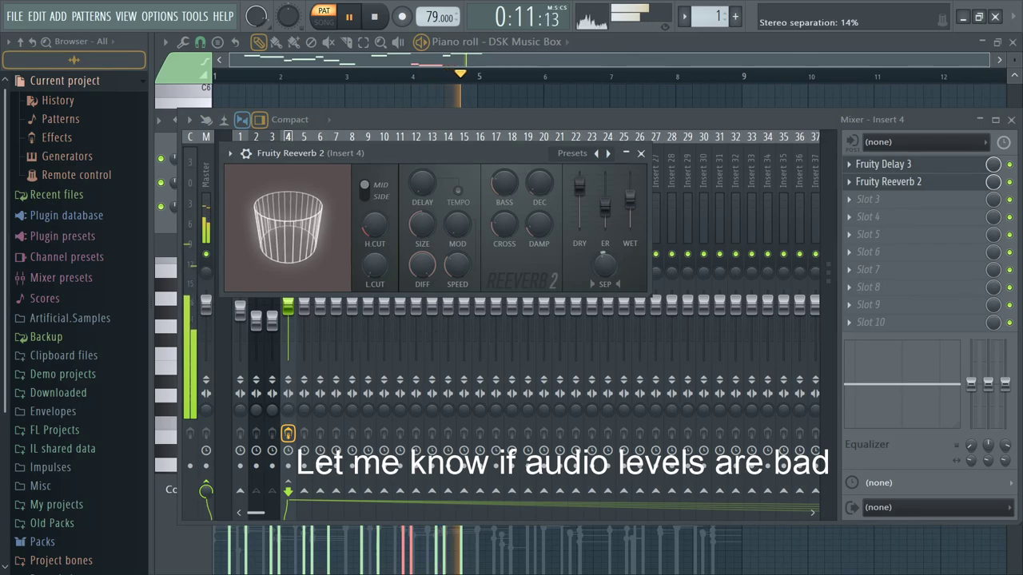
click(638, 57)
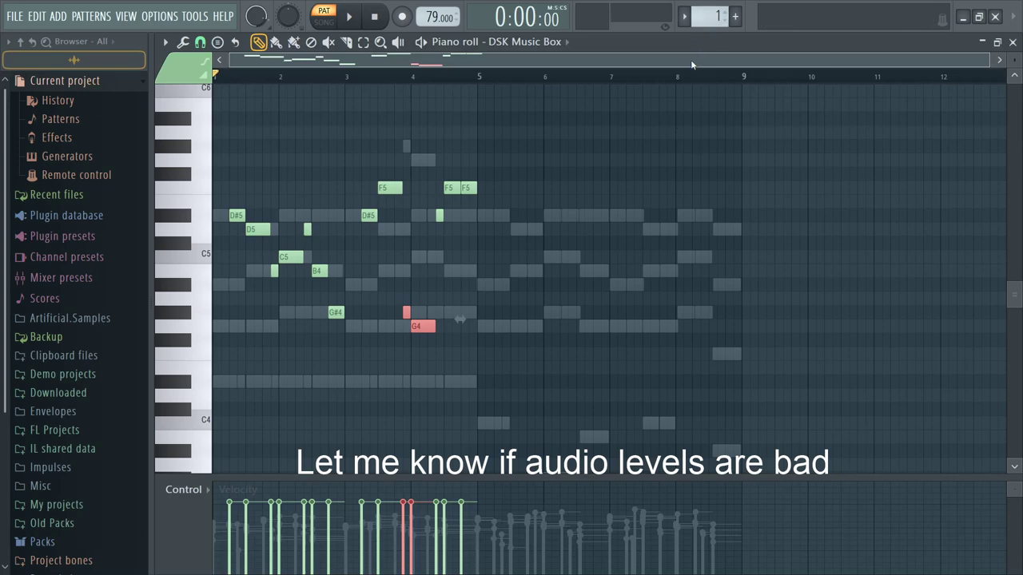
Step: Add a RealGuitar instrument channel and audition its Steel Fingered acoustic sound with the playing beat
key(F6)
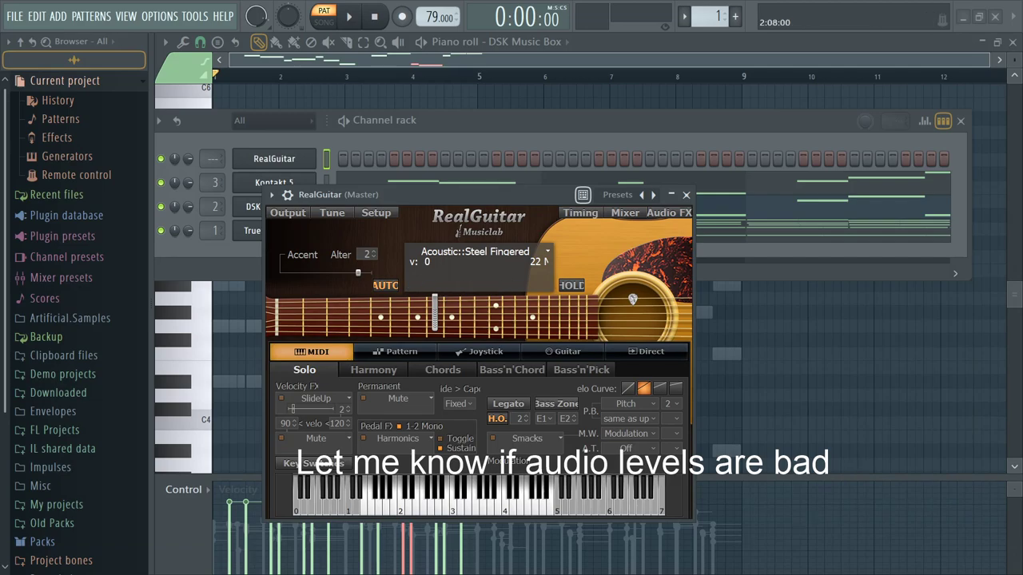
click(658, 144)
key(space)
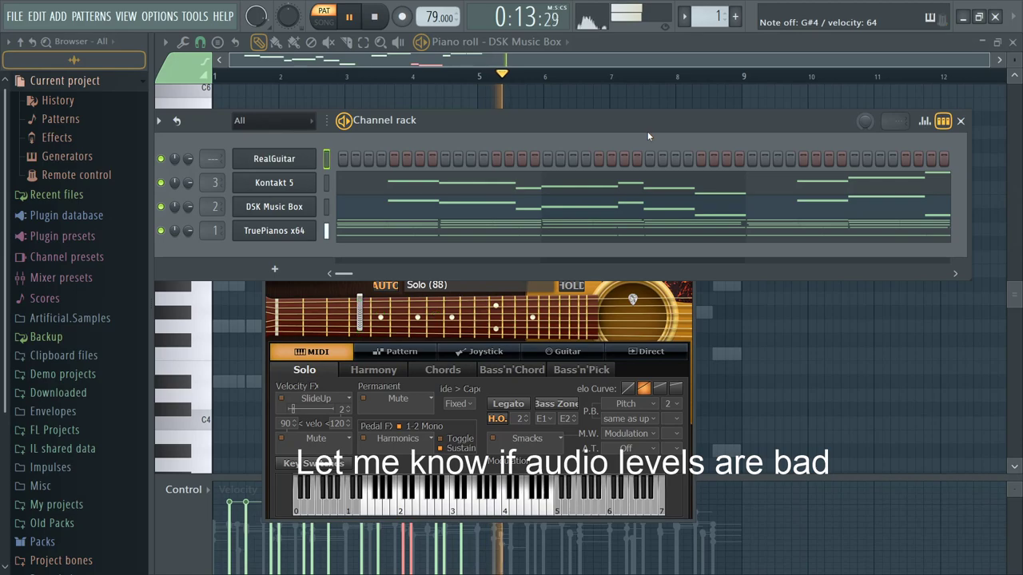
key(space)
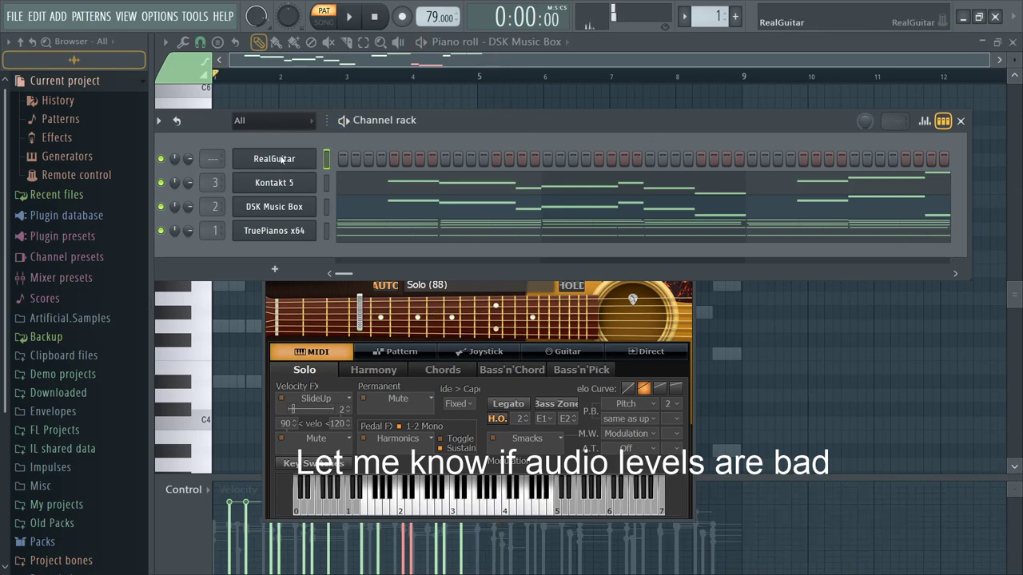
Step: Open the piano roll of the RealGuitar channel and play the pattern from bar 5 to try guitar ideas over the chords
key(F7)
ctrl+scroll(373, 198, up, 3)
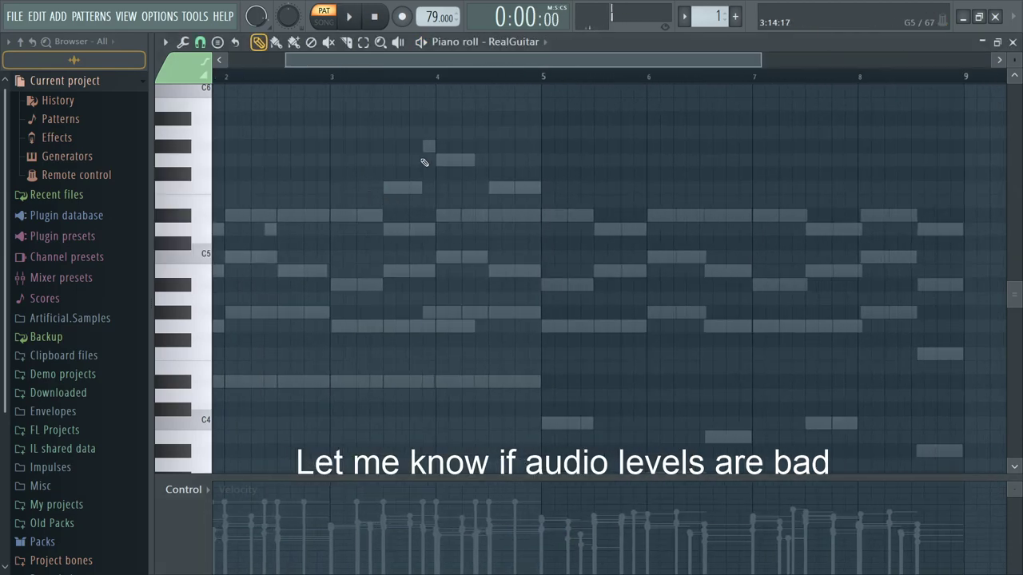
click(548, 77)
drag(546, 76, 543, 80)
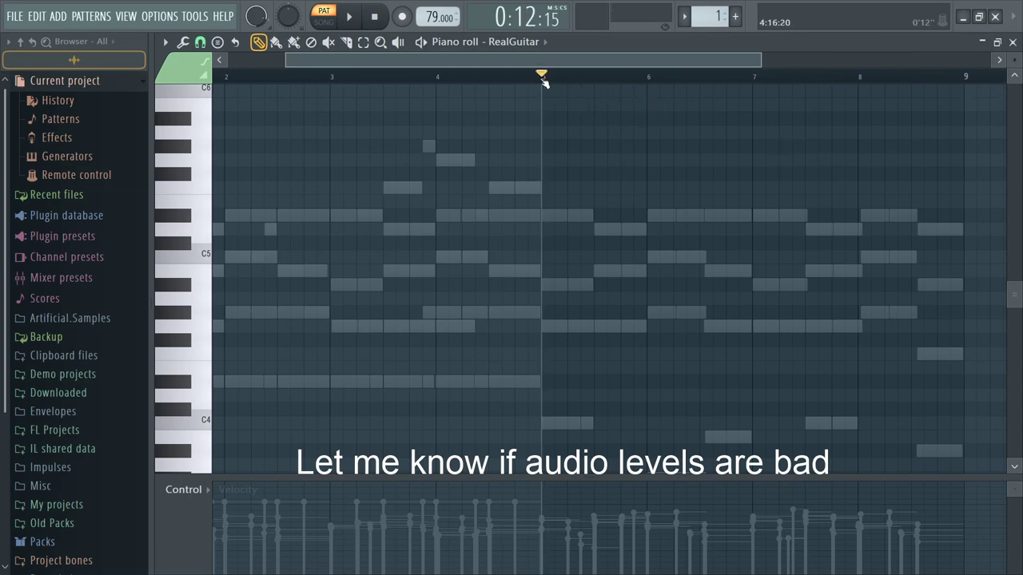
key(space)
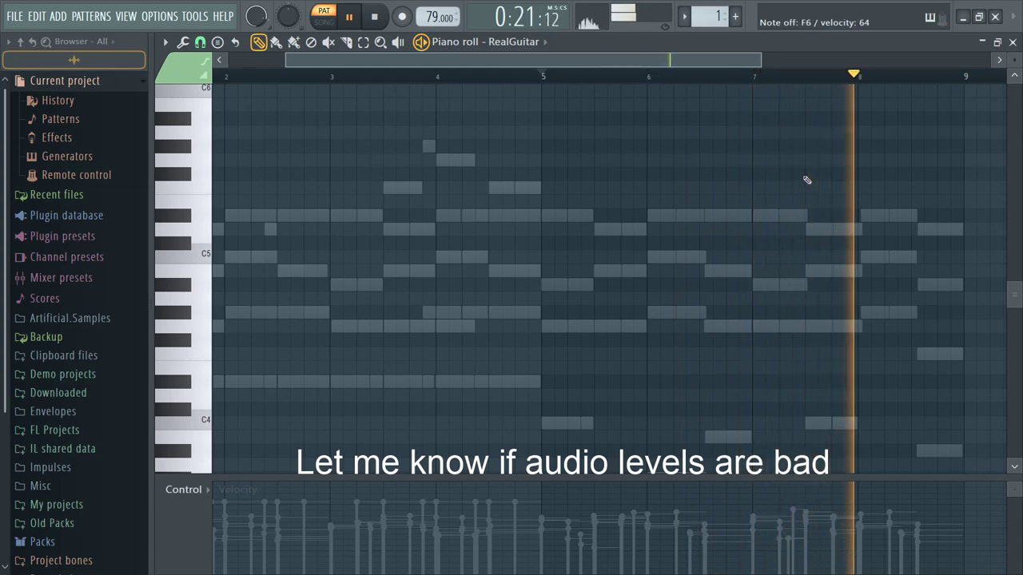
key(space)
Step: Replace the RealGuitar channel with DSK Asian DreamZ, choose the Erhu instrument and play it with the beat
key(F6)
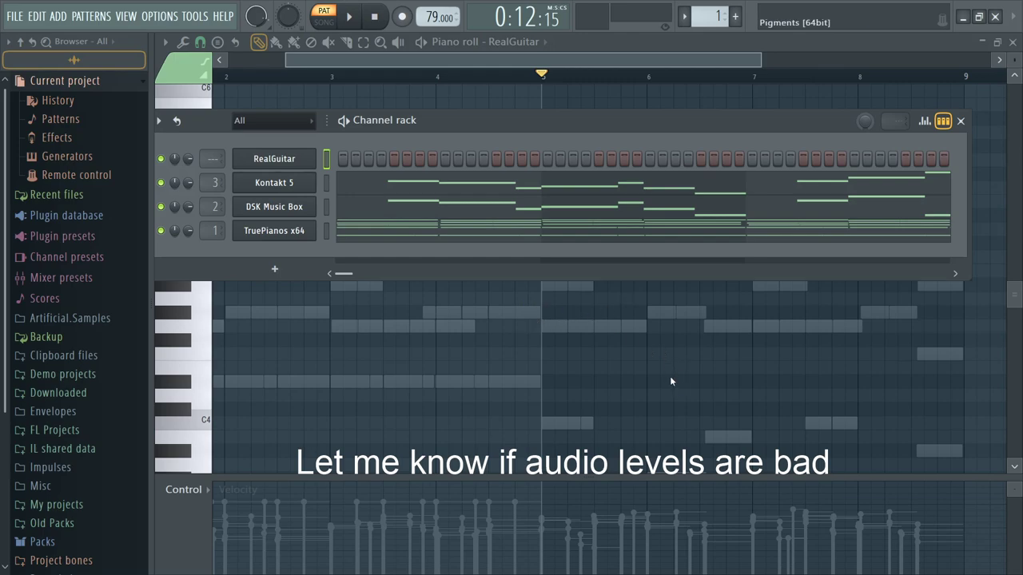
click(657, 303)
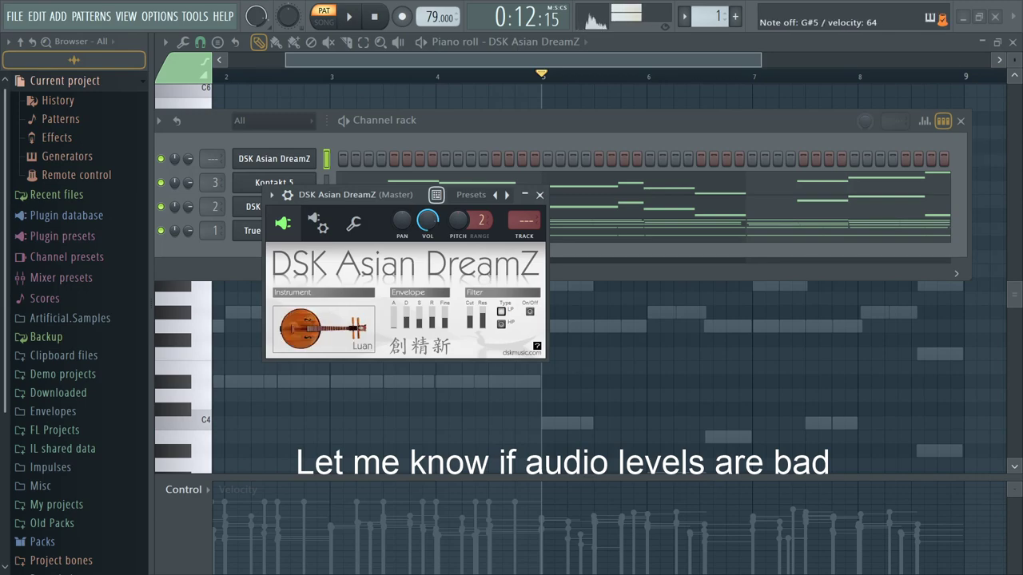
key(space)
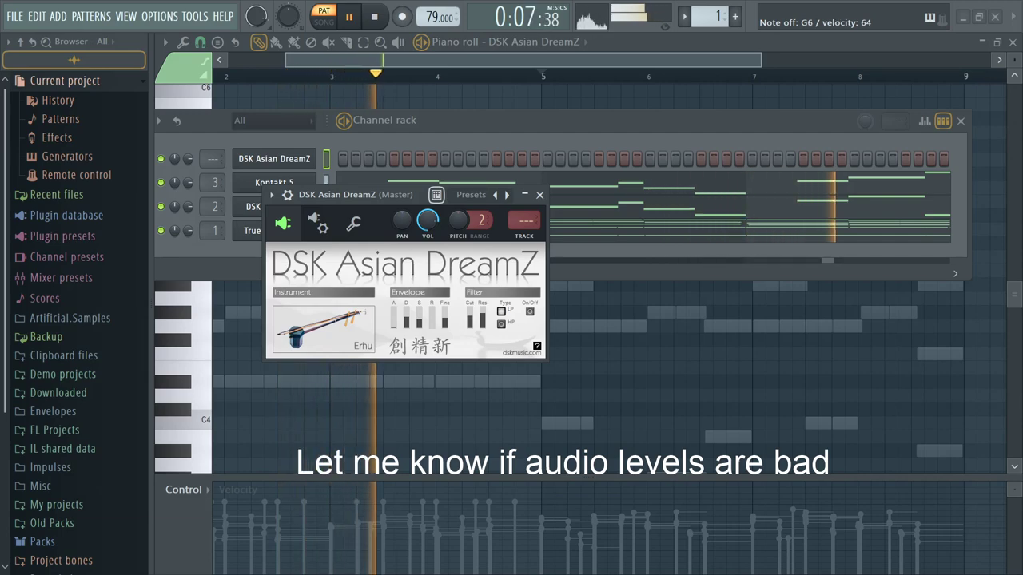
Step: Return to the playlist and open the breakbeat folder among the browser's sample kits to look for drum loops
click(646, 120)
click(1011, 42)
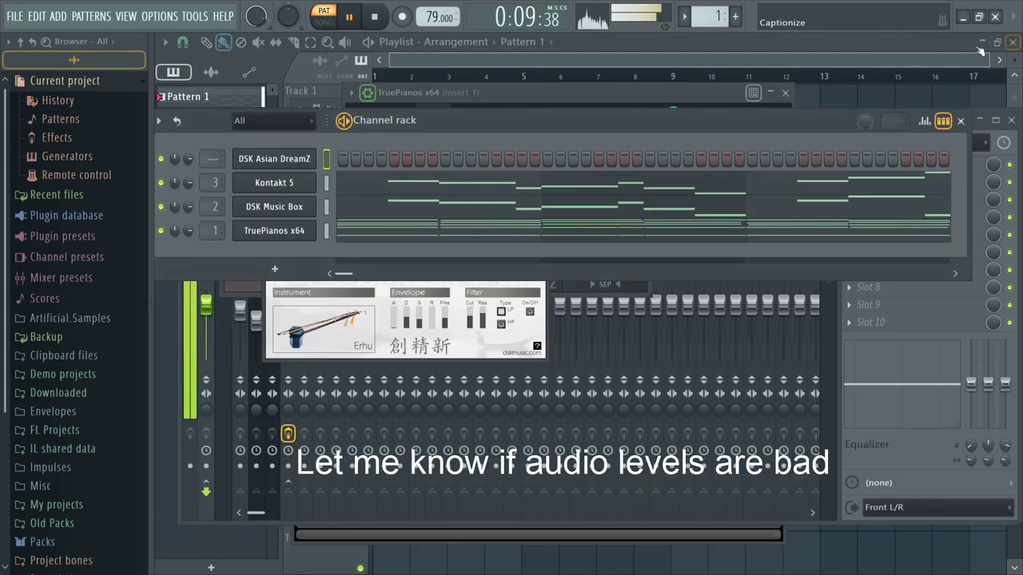
click(652, 59)
drag(592, 107, 340, 119)
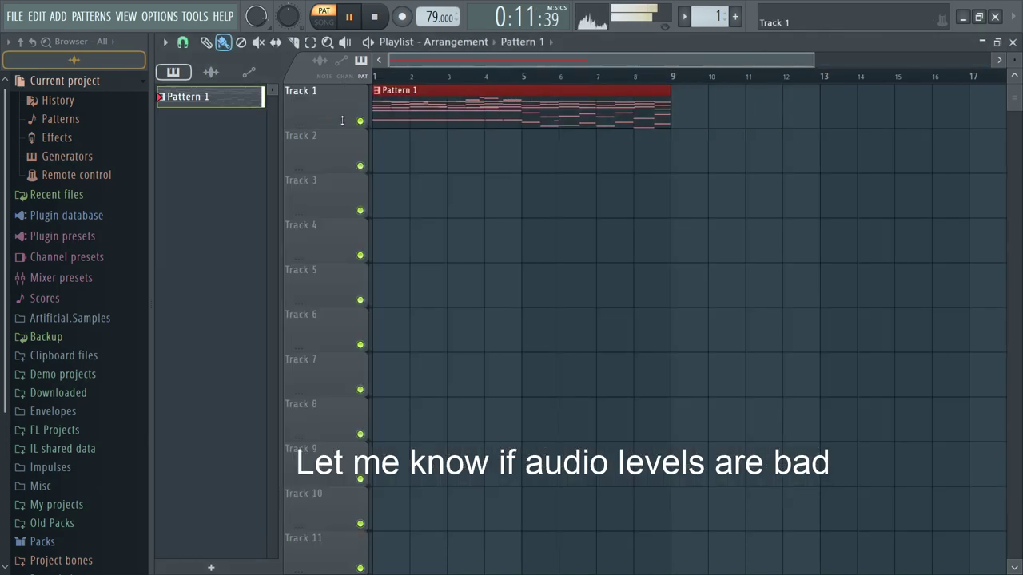
scroll(344, 140, up, 3)
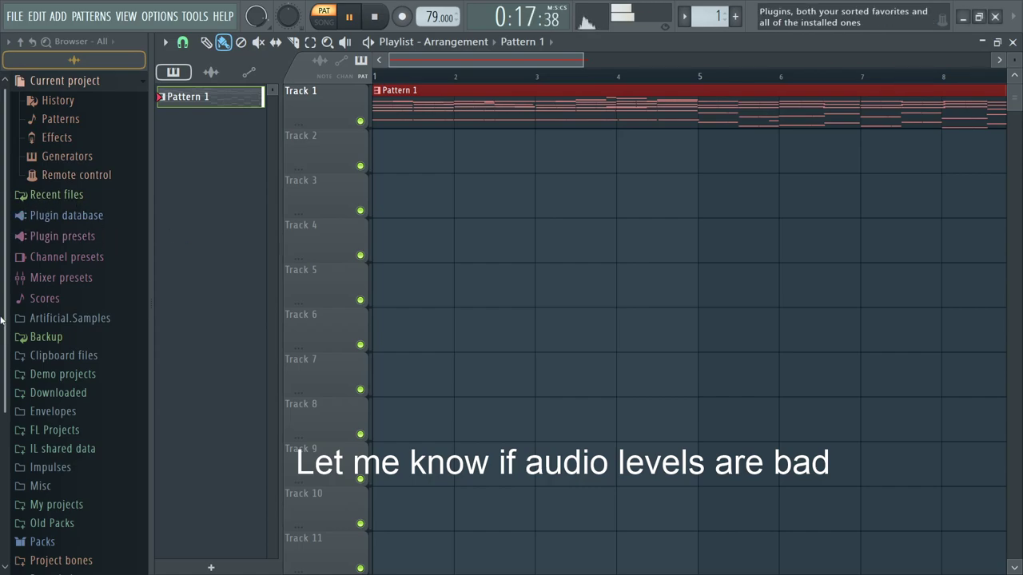
click(64, 394)
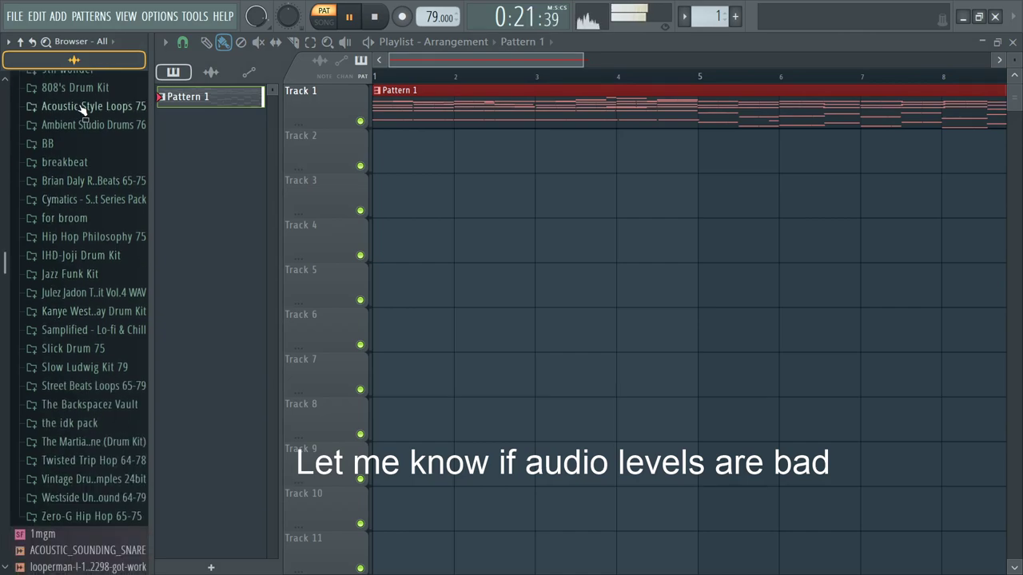
click(101, 163)
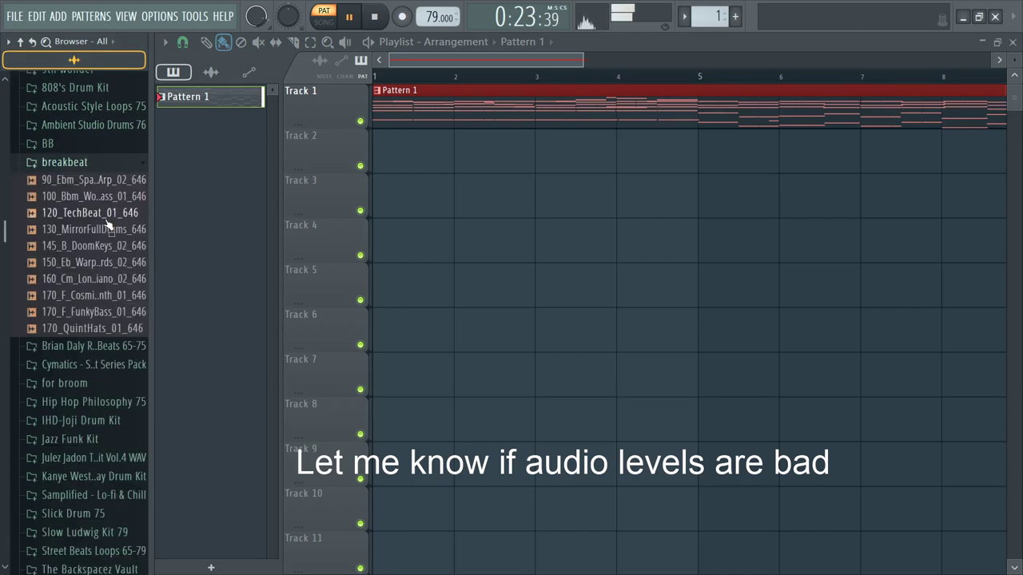
Step: Audition samples in the breakbeat folder, including 130_MirrorFullDrums and 170_F_FunkyBass, against the playing pattern
click(79, 149)
click(60, 85)
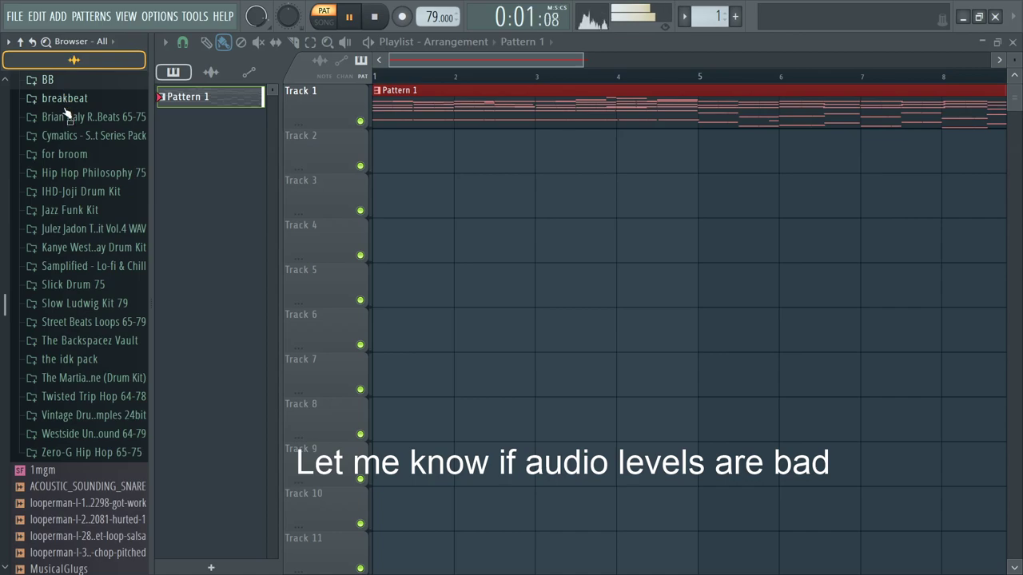
click(66, 102)
click(72, 165)
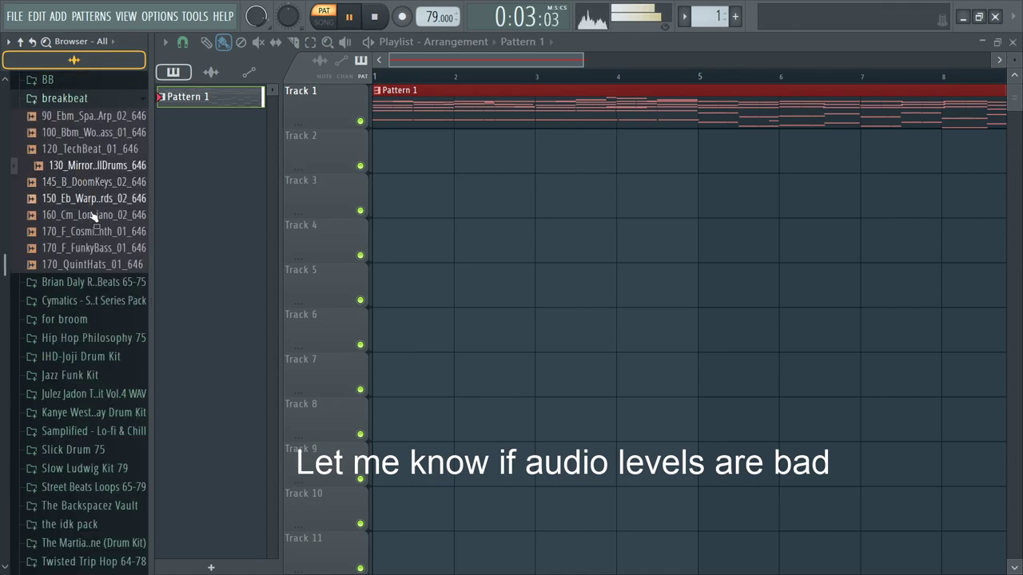
click(92, 247)
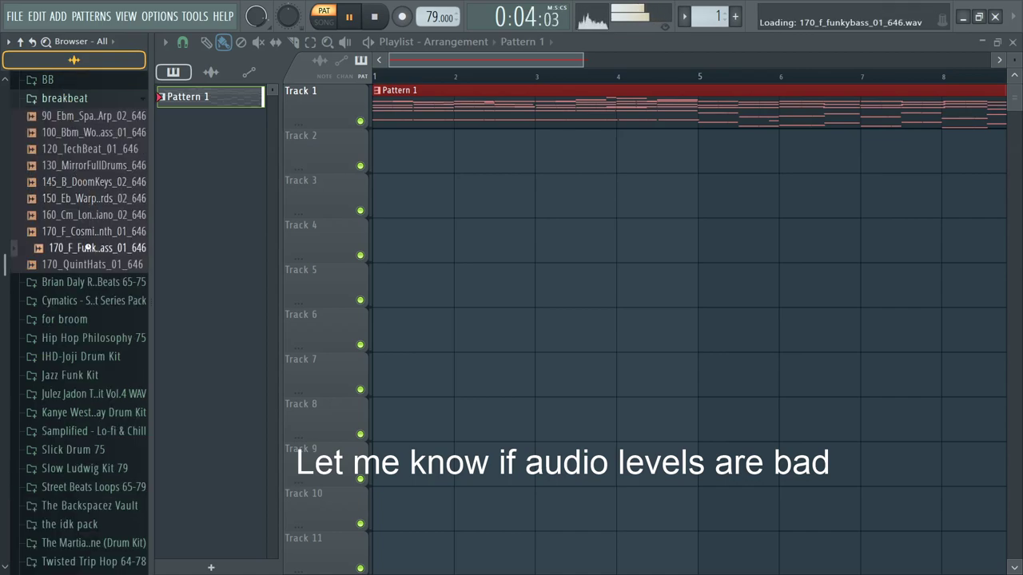
click(64, 132)
Step: Open the BB kit's bb_80sbreaks folder, audition a few breaks including number 07, and collapse the folder
click(74, 99)
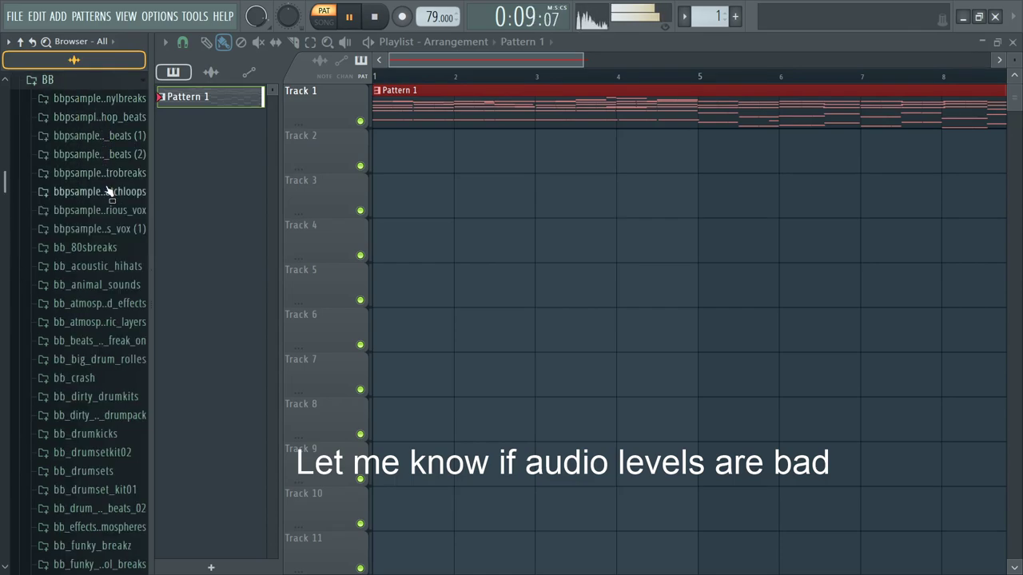
click(87, 248)
click(104, 286)
click(104, 335)
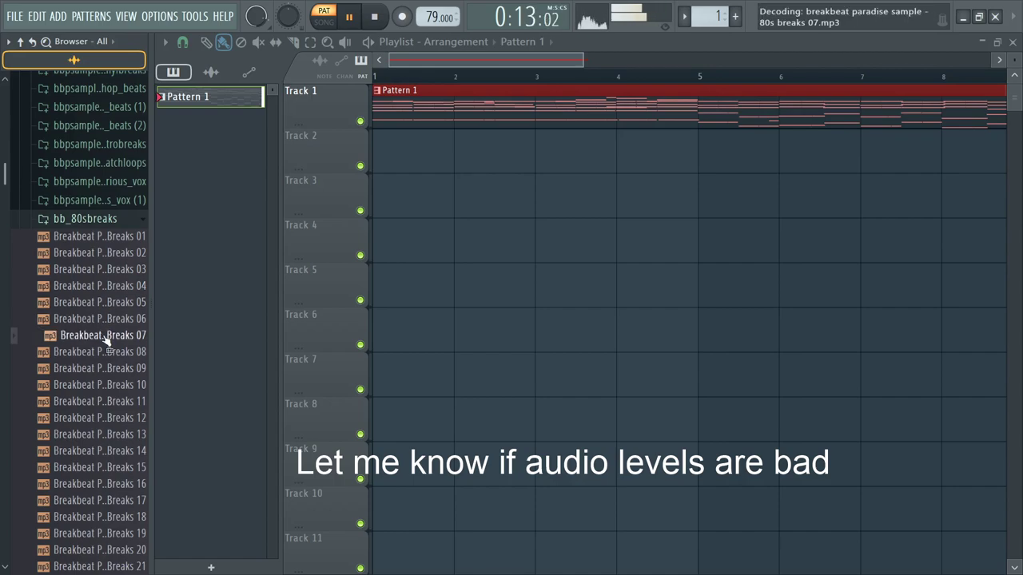
click(77, 219)
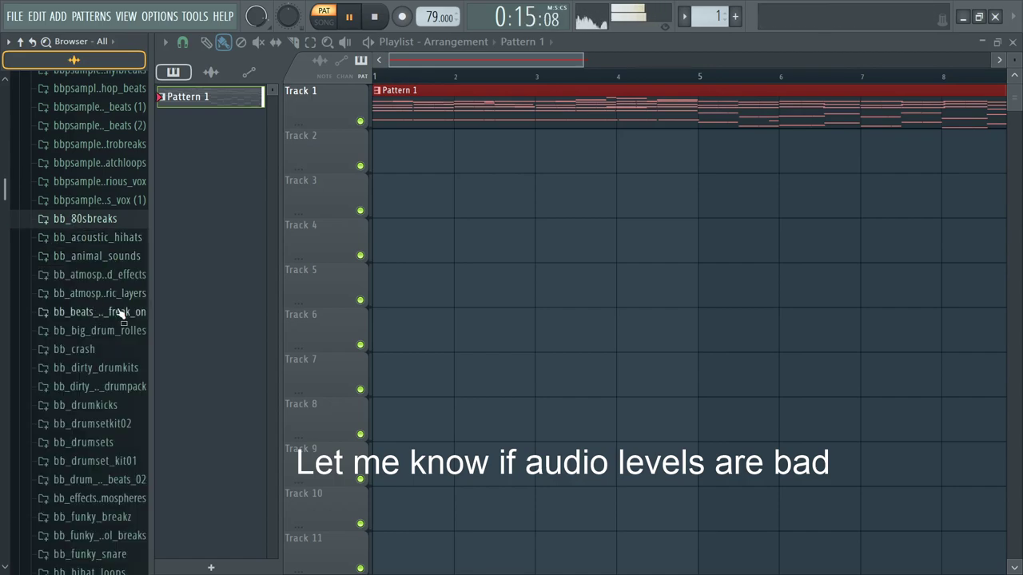
Step: Audition loops from the bb_beats freak_on folder, including ON 04, and collapse the folder
scroll(87, 328, down, 3)
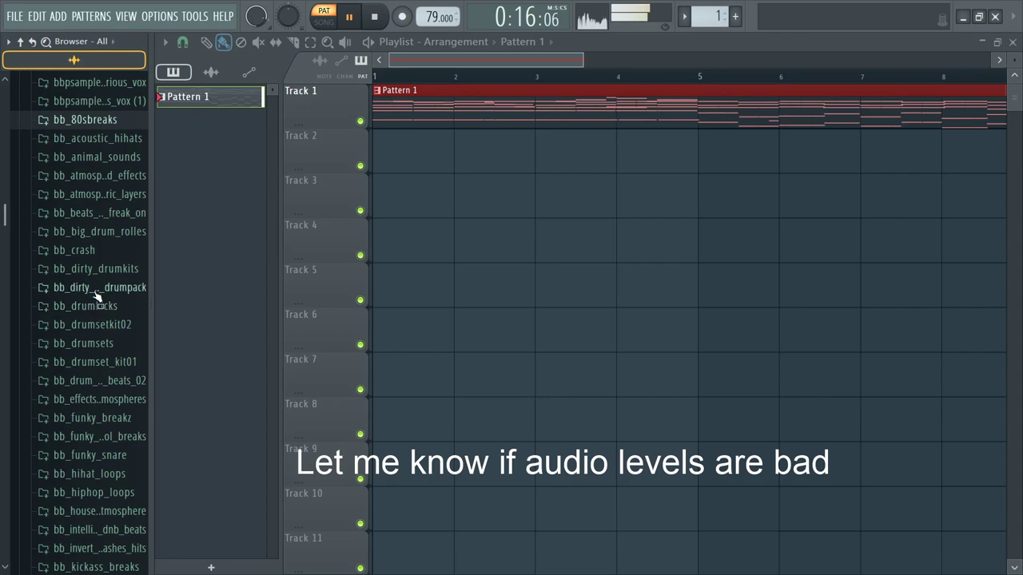
click(104, 215)
click(97, 247)
scroll(98, 247, up, 3)
click(95, 246)
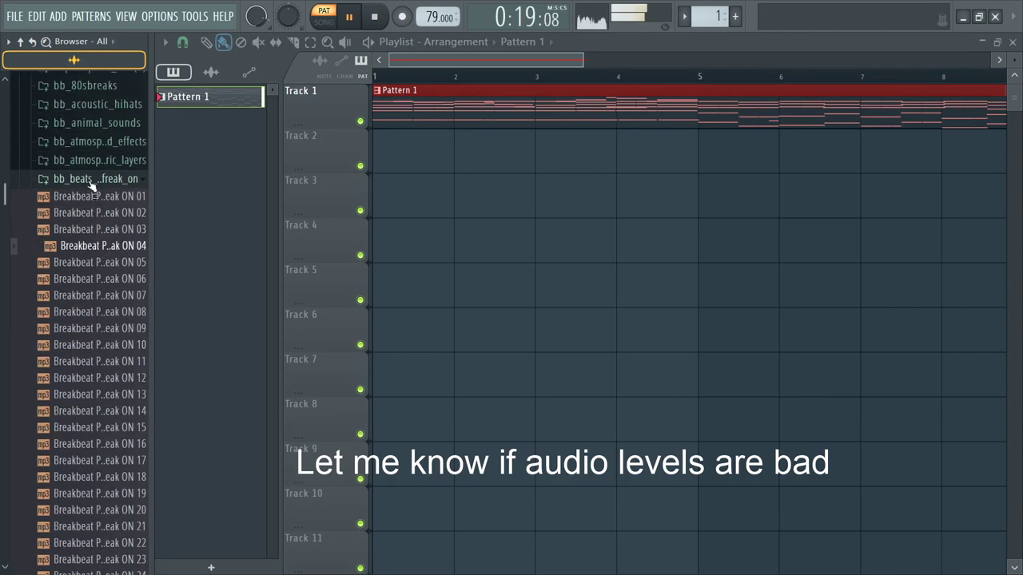
click(97, 179)
Step: Find the bb_hiphop_loops folder and audition several of its loops, including the str-92D#m one, over the pattern
scroll(101, 200, down, 3)
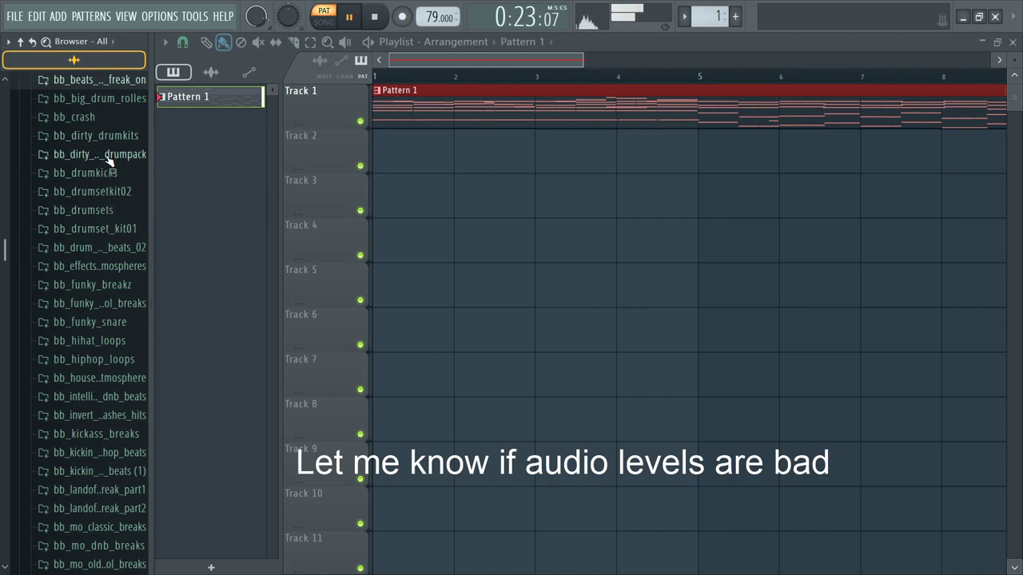
scroll(113, 280, down, 5)
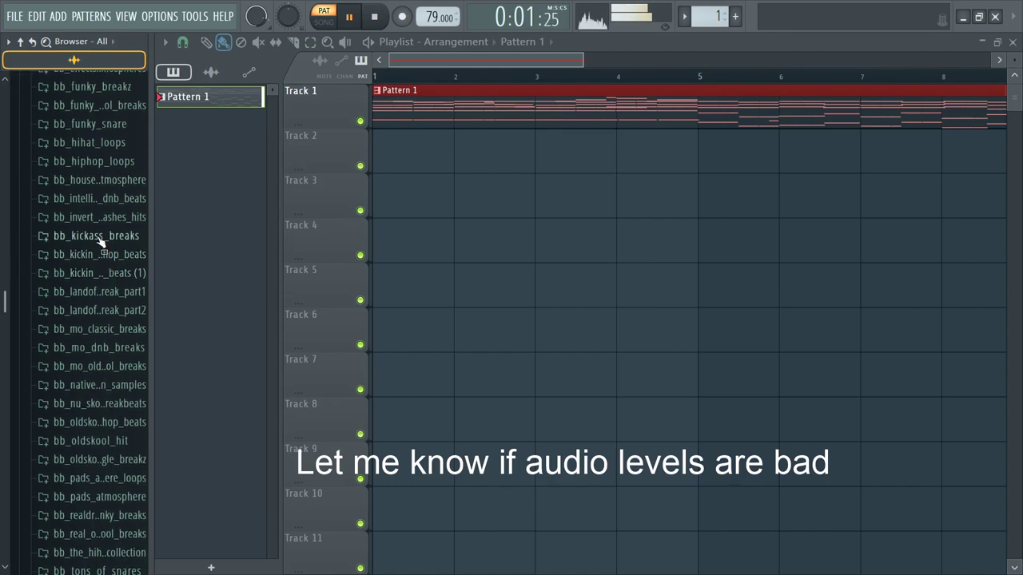
click(111, 163)
click(108, 196)
click(109, 295)
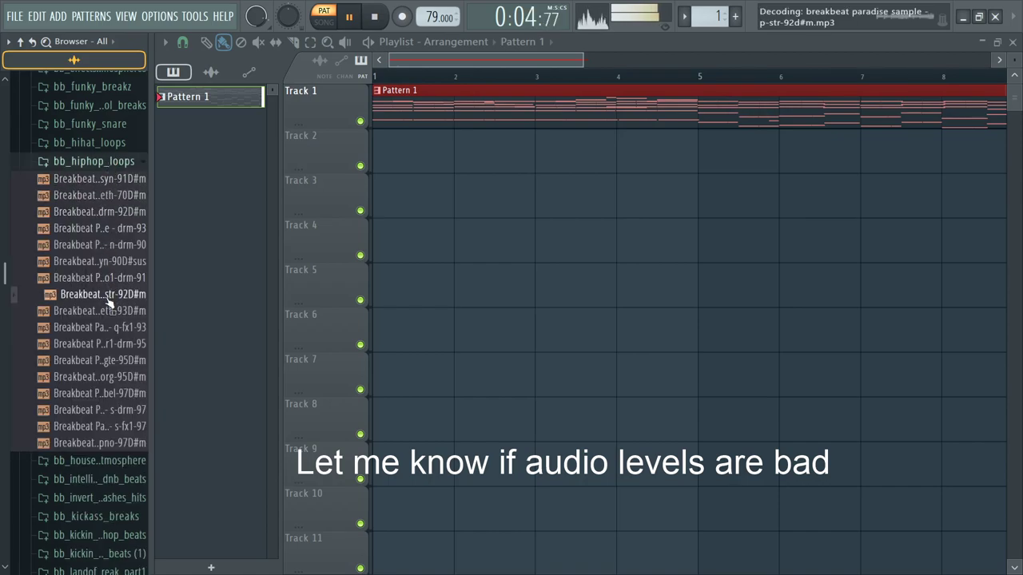
scroll(100, 308, down, 5)
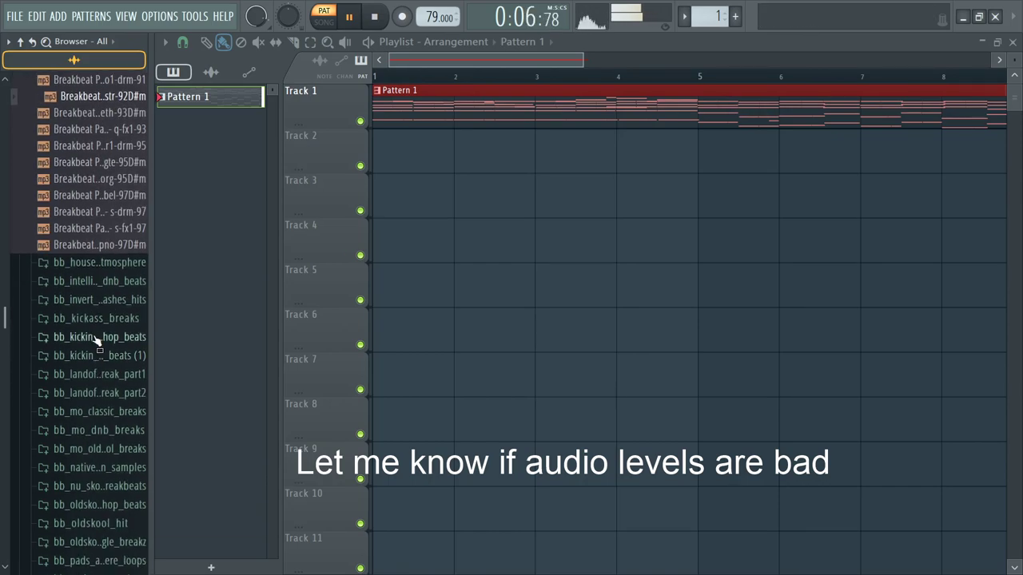
Step: Look through the first bb_kickin hop_beats folder for a drum loop, collapse it and check the remaining BB folders
click(94, 342)
drag(93, 361, 98, 142)
click(100, 120)
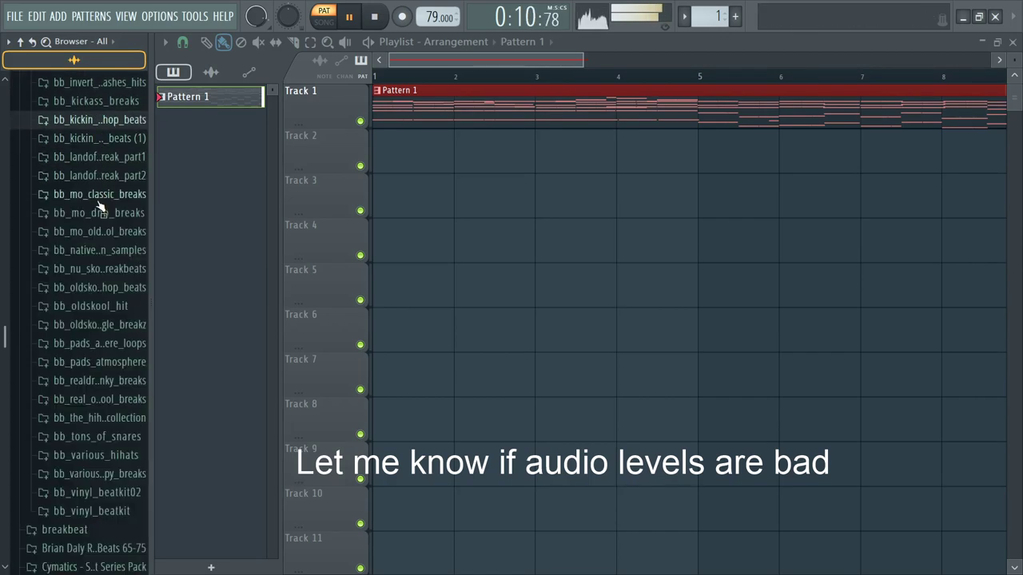
scroll(98, 306, down, 3)
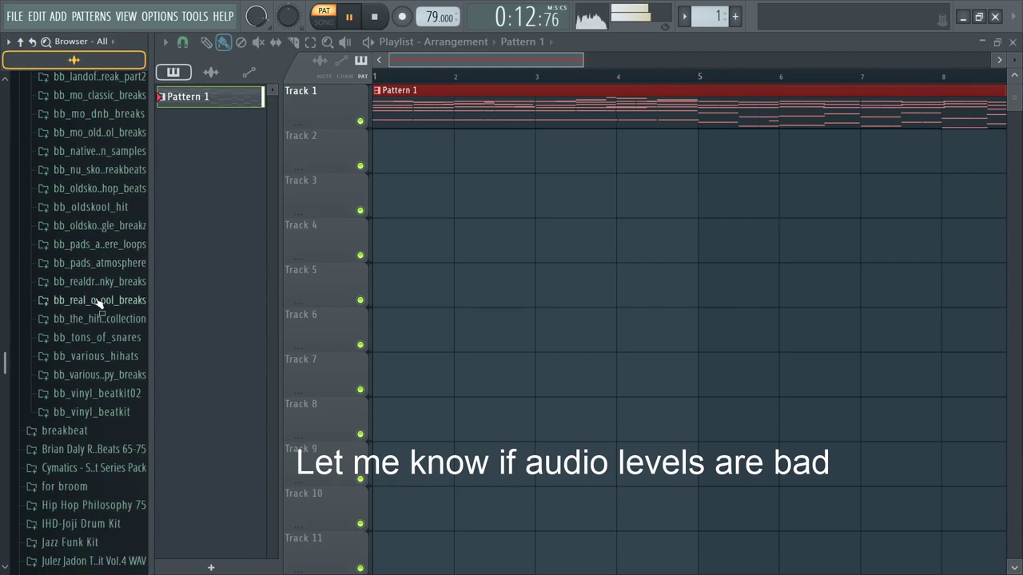
Step: Switch playback to song mode and play the Pattern 1 clip from the start of the playlist
key(space)
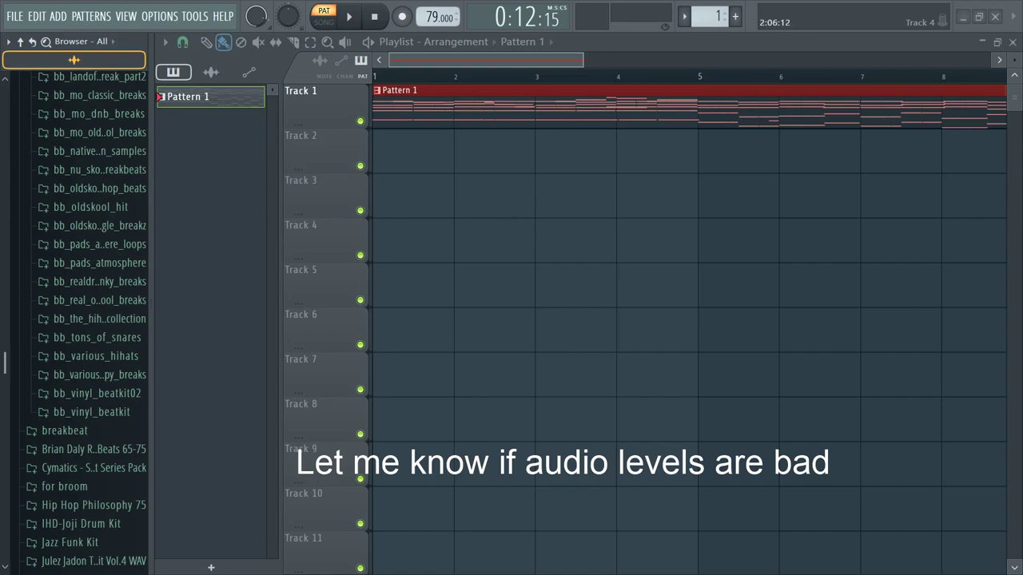
key(l)
key(space)
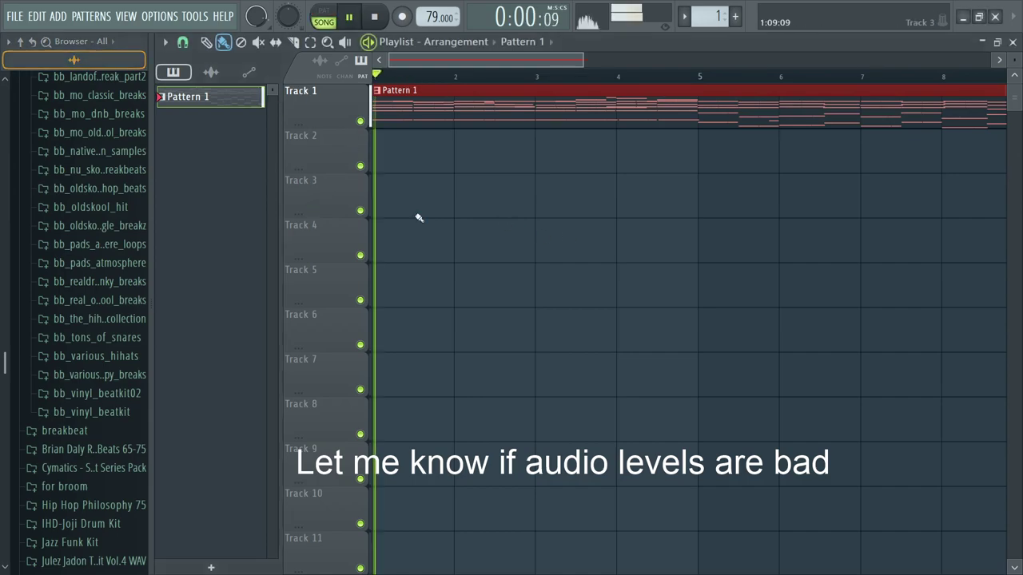
scroll(411, 211, down, 4)
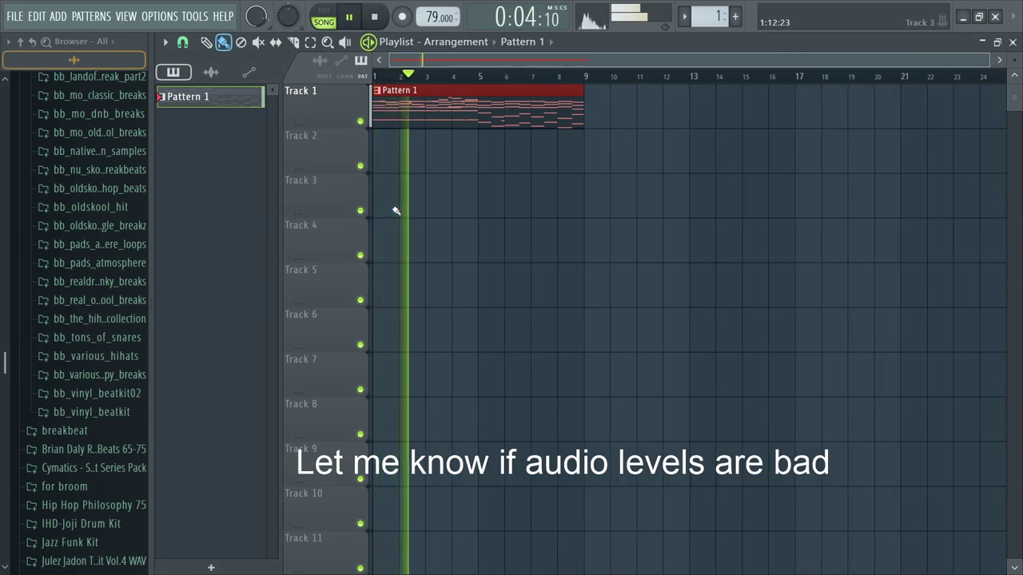
scroll(375, 213, up, 3)
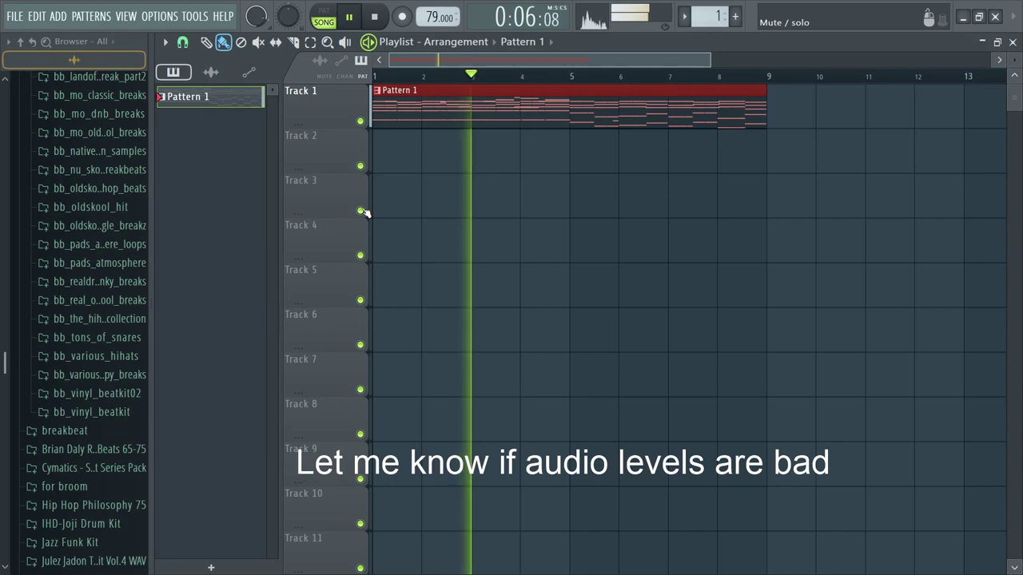
scroll(402, 200, up, 2)
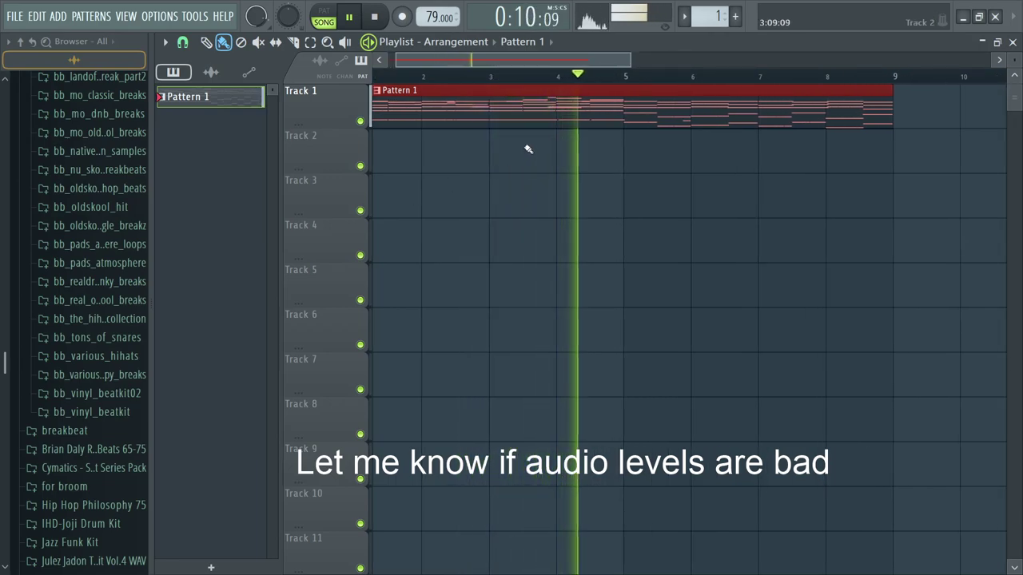
key(space)
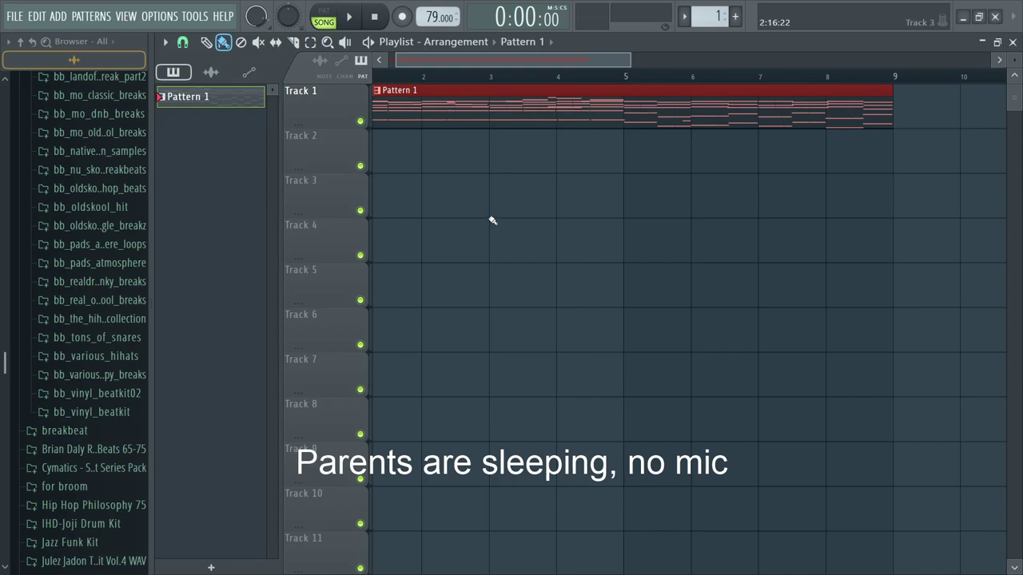
key(space)
scroll(407, 166, down, 3)
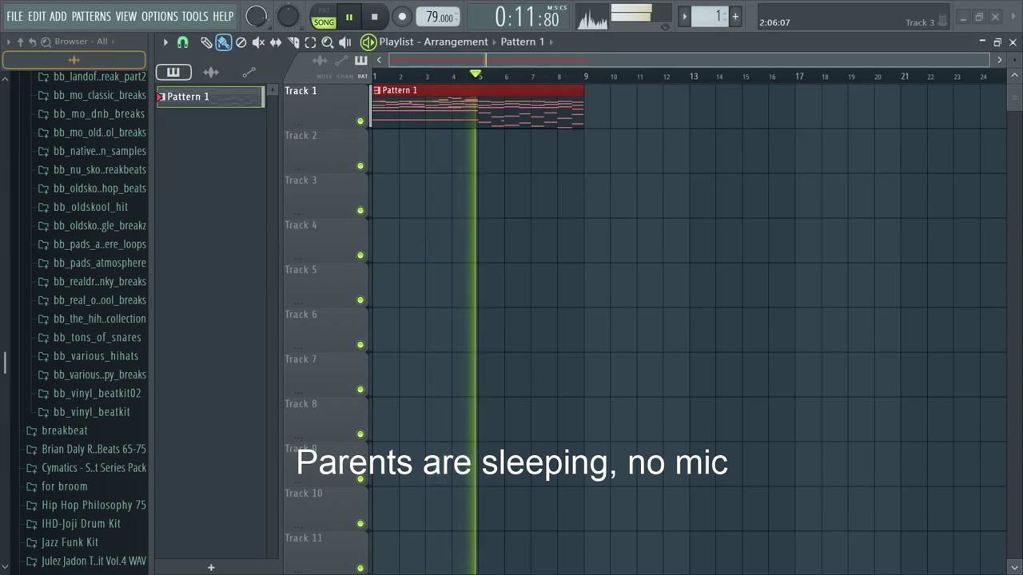
Step: Replace the DSK Asian DreamZ channel with Kontakt 5 and load Session Strings Pro's Sections 1 and 2 Ensemble Perf
key(F6)
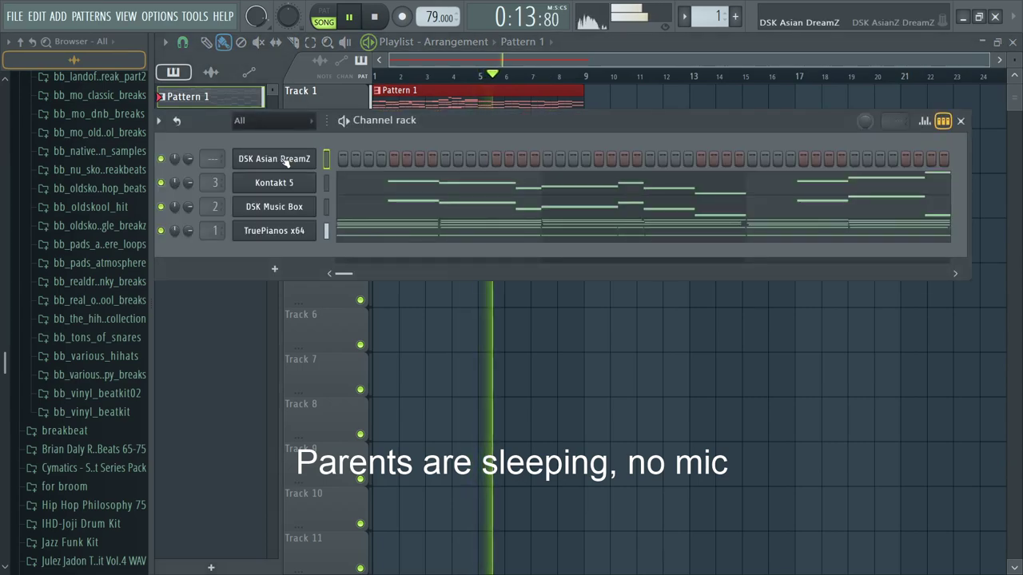
key(space)
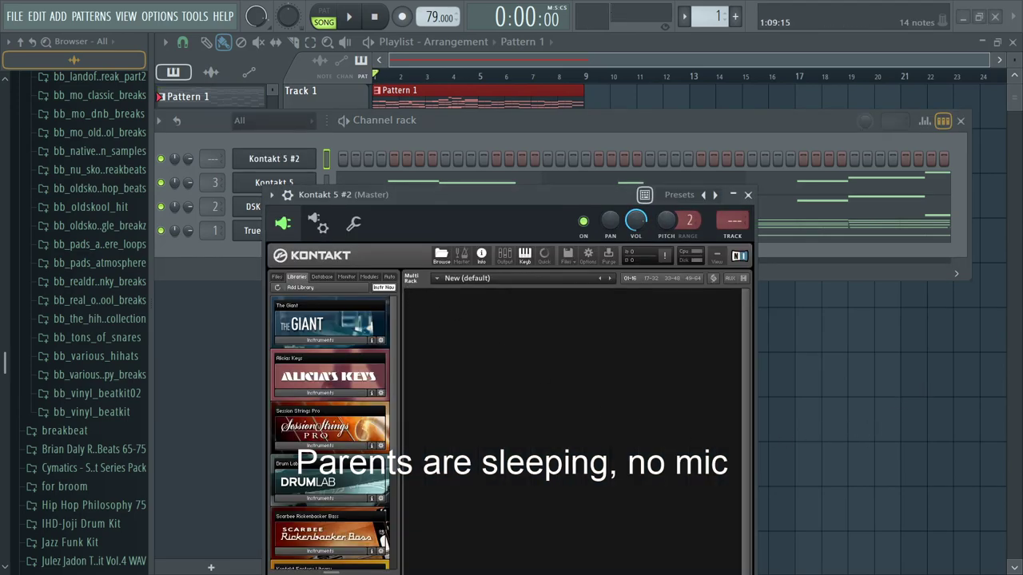
click(322, 444)
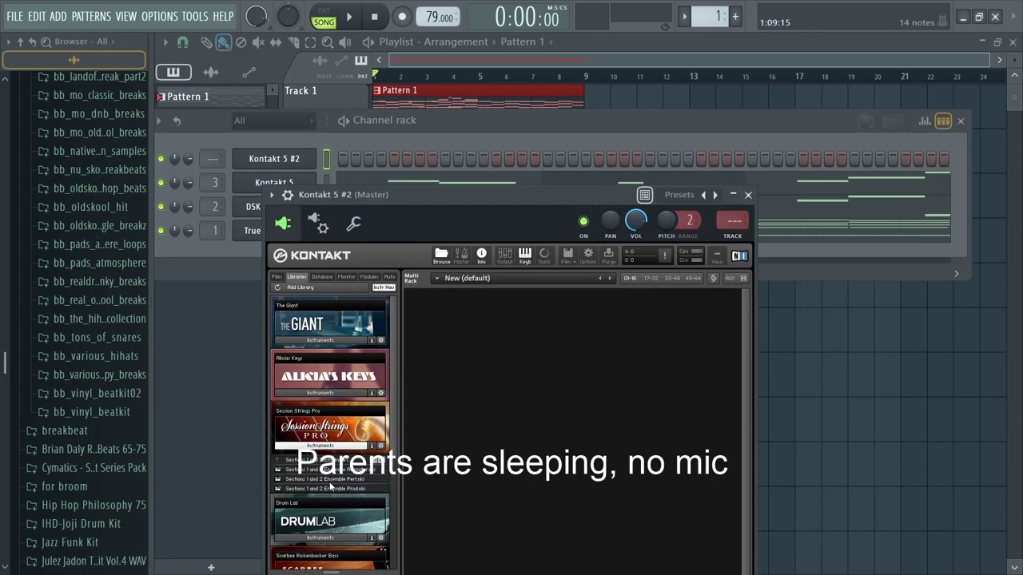
click(330, 481)
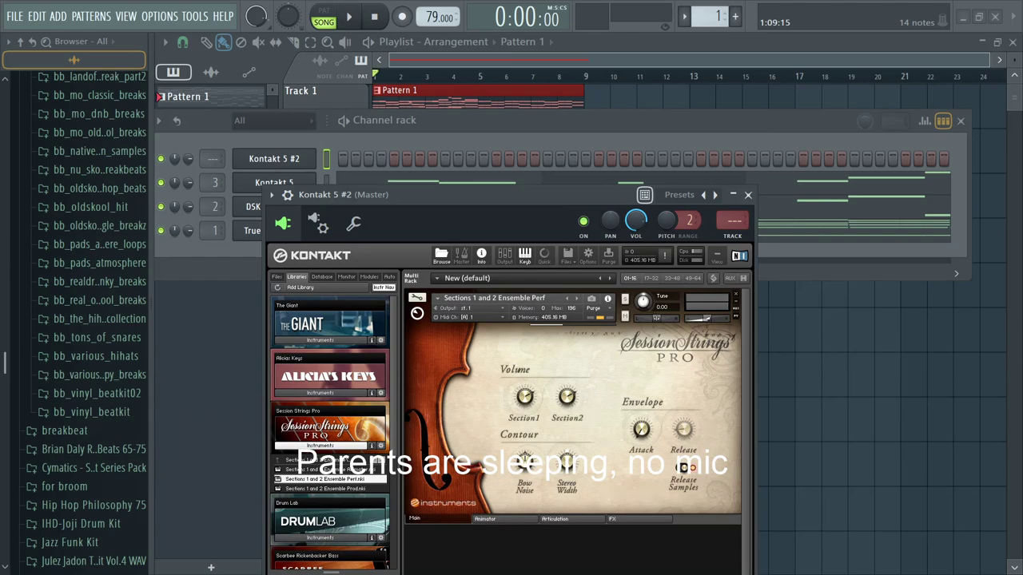
Step: Collapse the BB folder in the browser and look through the remaining downloaded drum kits
drag(5, 363, 11, 101)
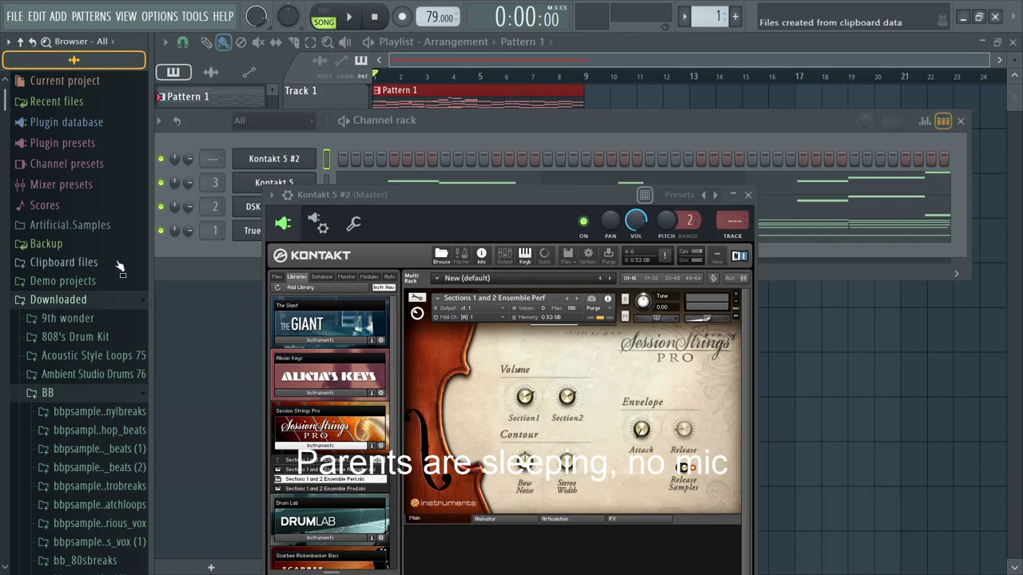
scroll(61, 352, down, 4)
click(85, 199)
scroll(90, 288, down, 7)
scroll(90, 288, up, 2)
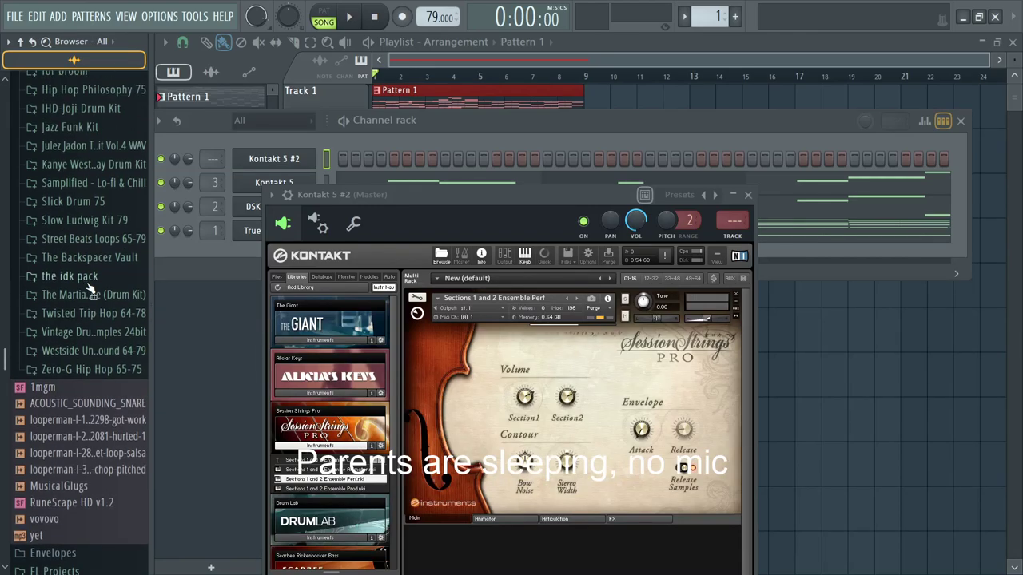
scroll(87, 293, up, 2)
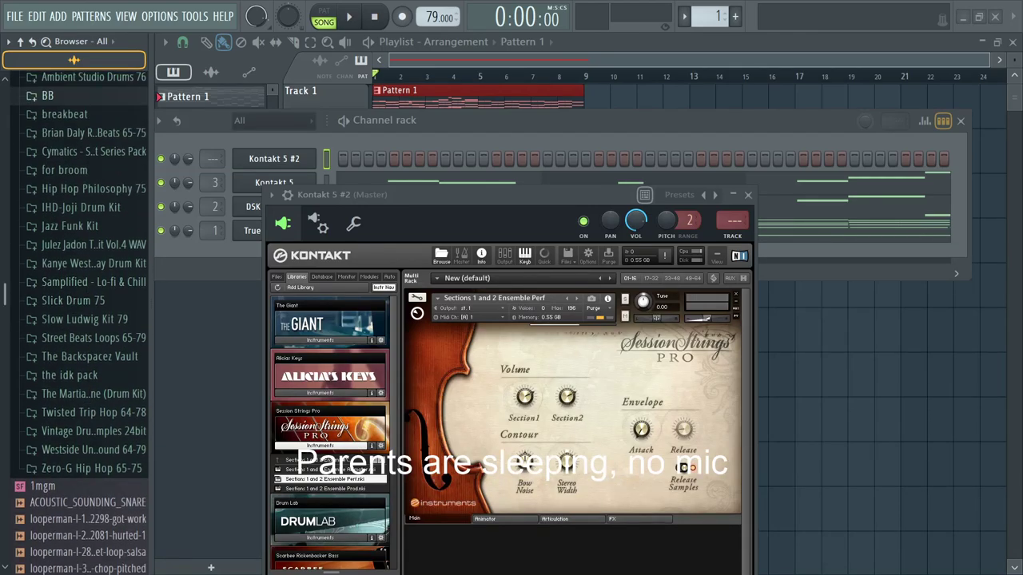
Step: Check the contents of the Slick Drum 75 folder and collapse it again
click(41, 301)
scroll(44, 300, up, 4)
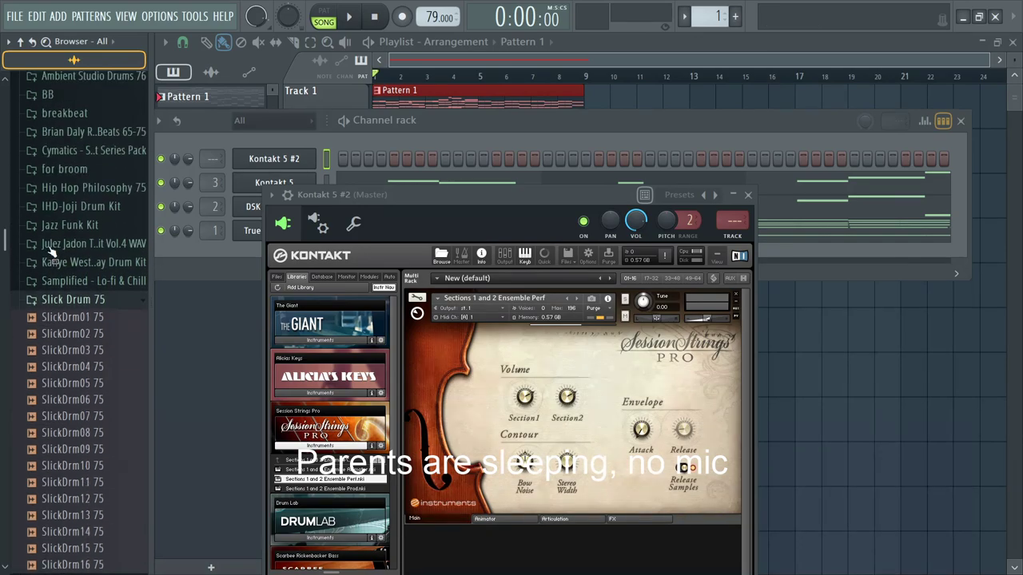
click(49, 296)
scroll(50, 296, down, 2)
scroll(52, 295, up, 4)
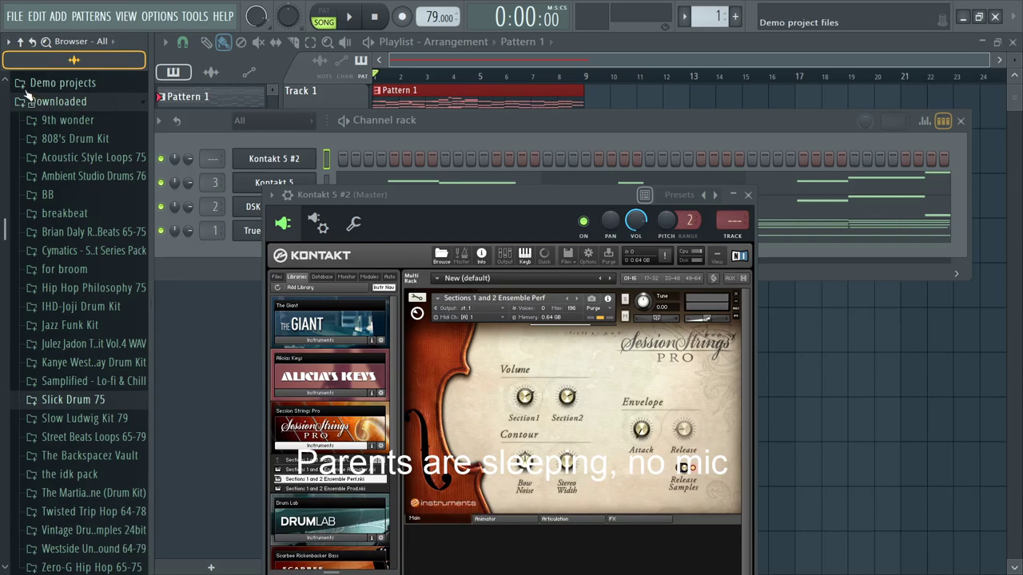
Step: Refresh the browser, open the rhythm-lab amen_vol.1 kit and audition cw_amen05_158 and cw_amen01_175 from its REX2 folder
click(30, 41)
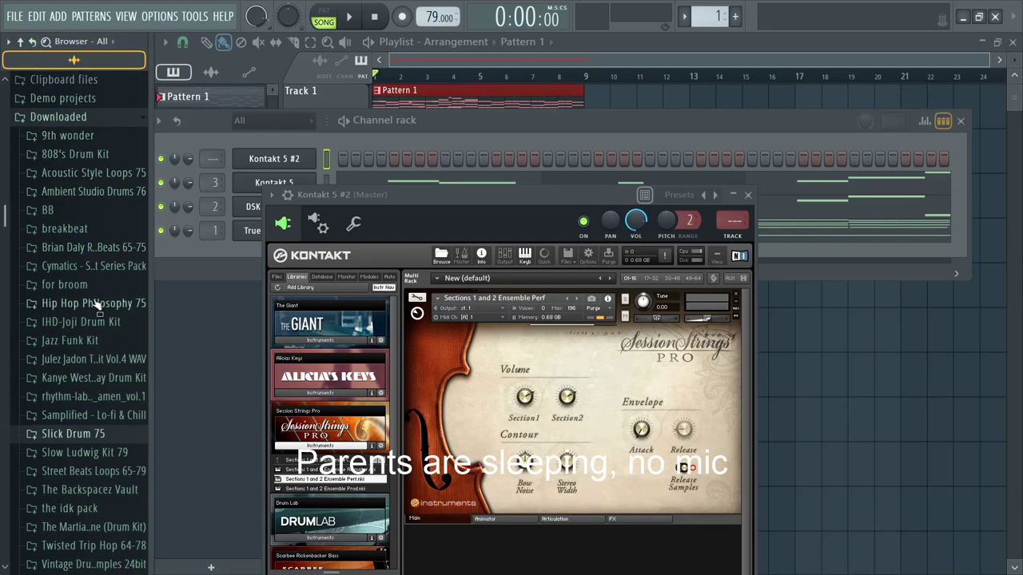
click(69, 397)
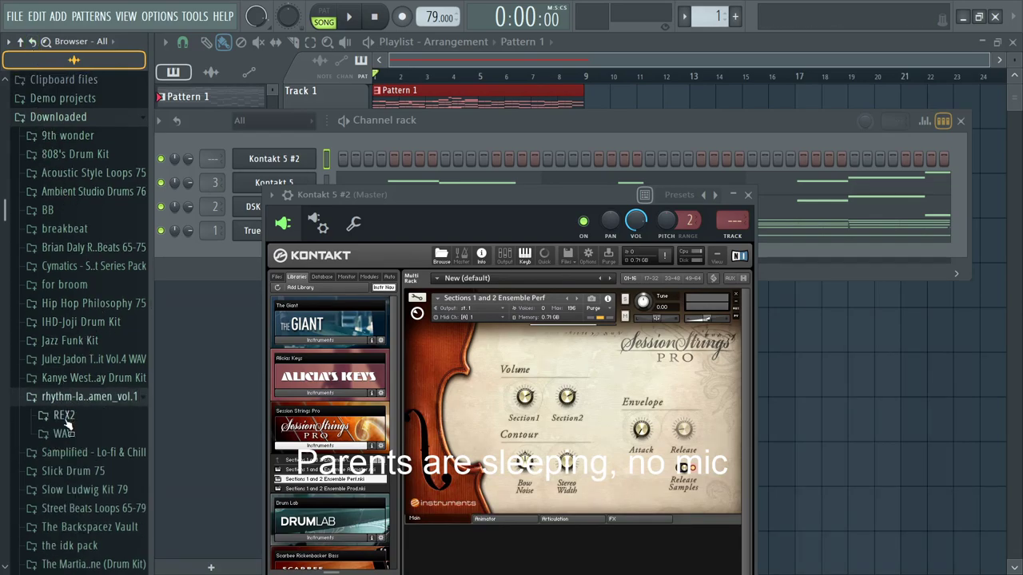
click(63, 434)
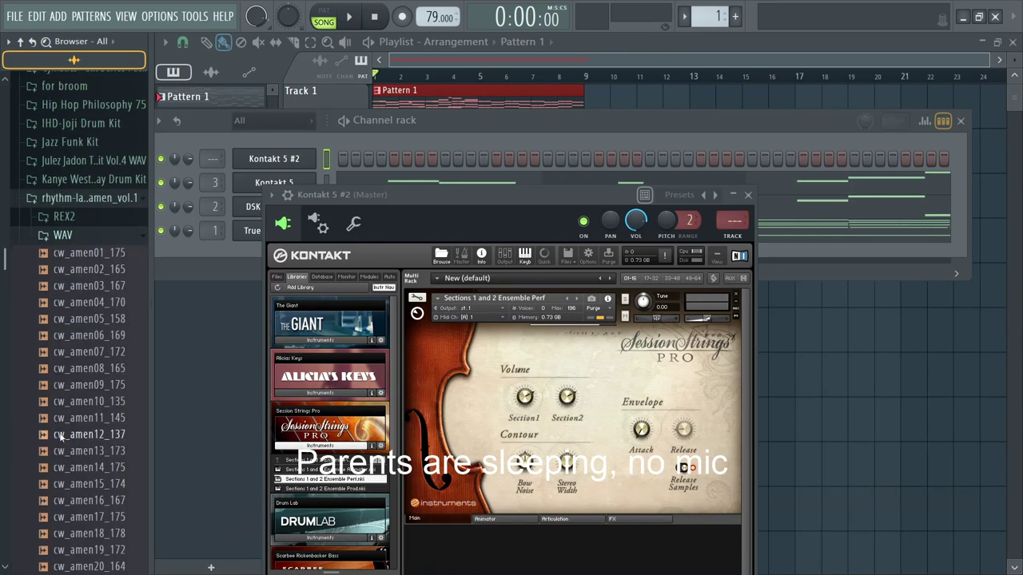
click(61, 217)
click(71, 297)
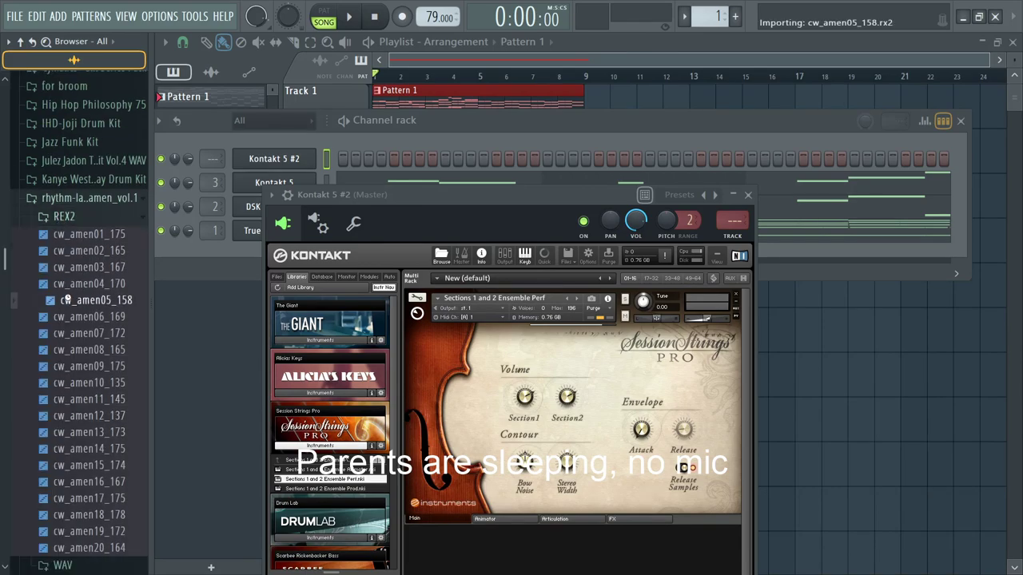
click(101, 235)
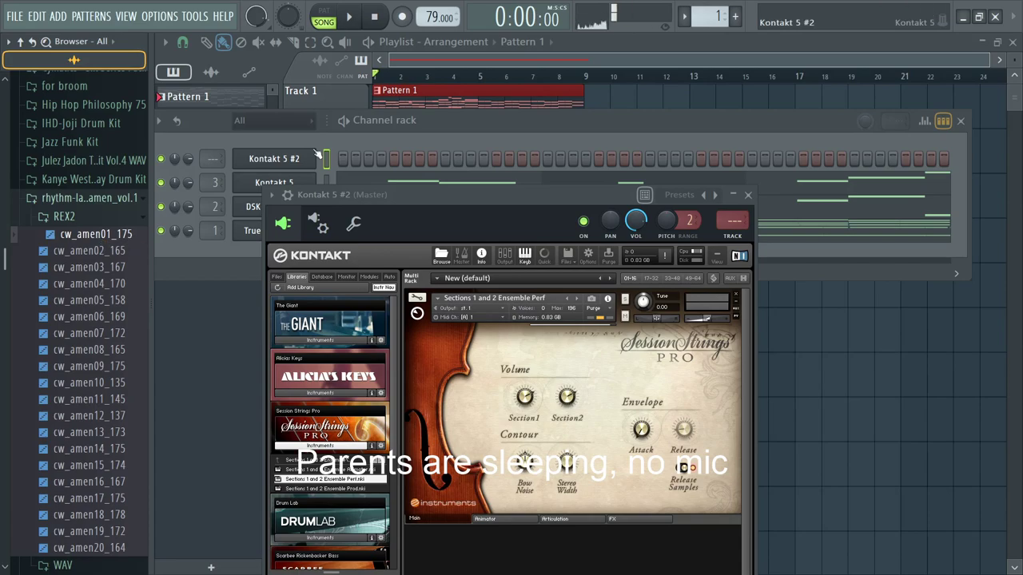
Step: Audition further amen breaks in the REX2 folder, from cw_amen02_165 down to cw_amen20_164, then cw_amen18_178
click(120, 251)
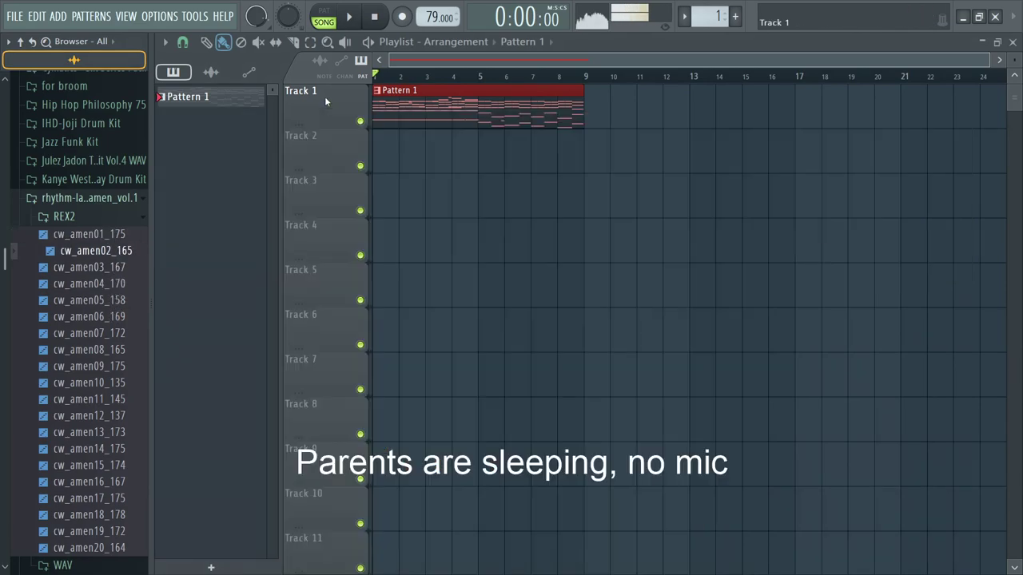
click(325, 96)
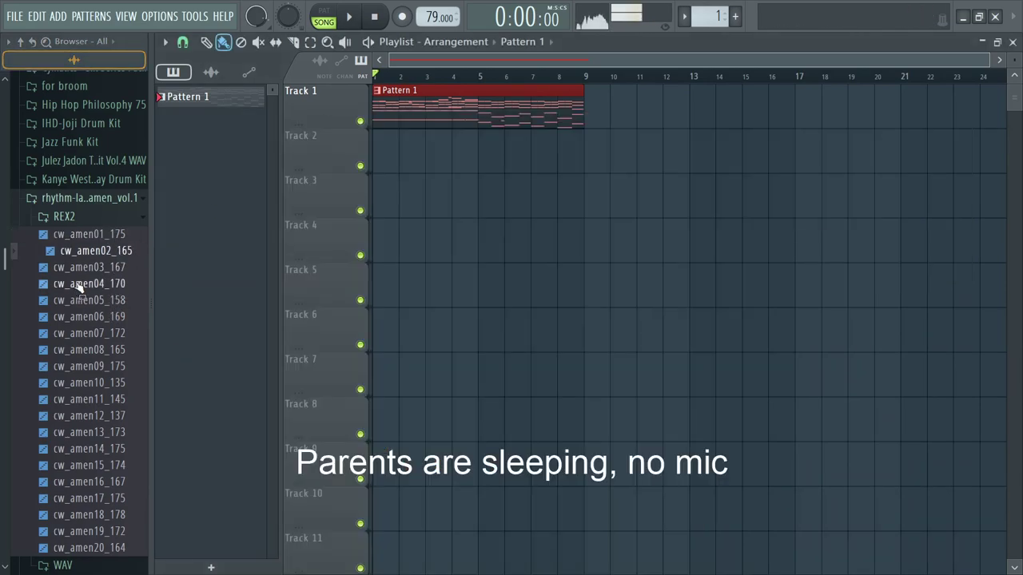
click(90, 267)
click(90, 316)
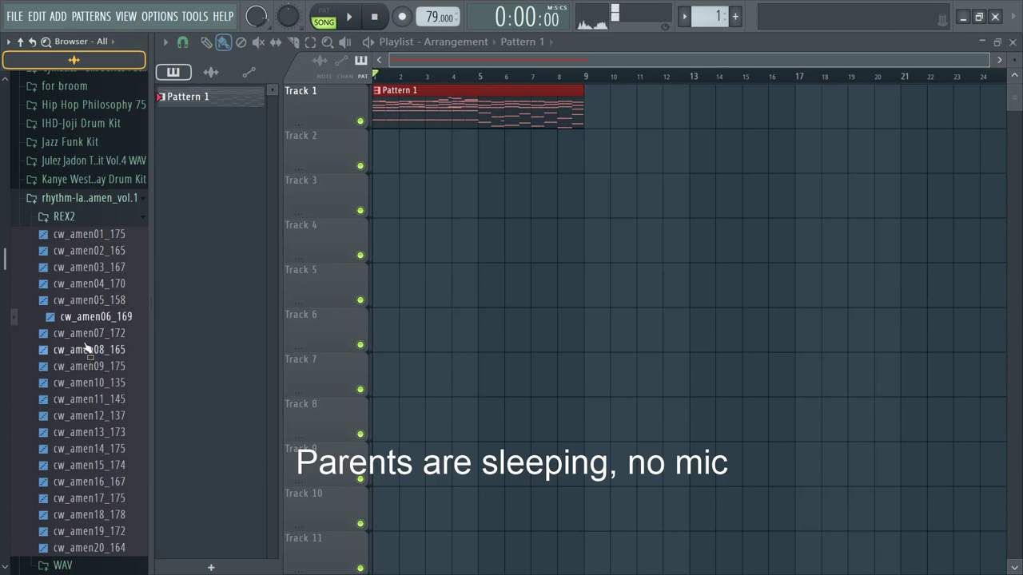
click(79, 399)
click(75, 416)
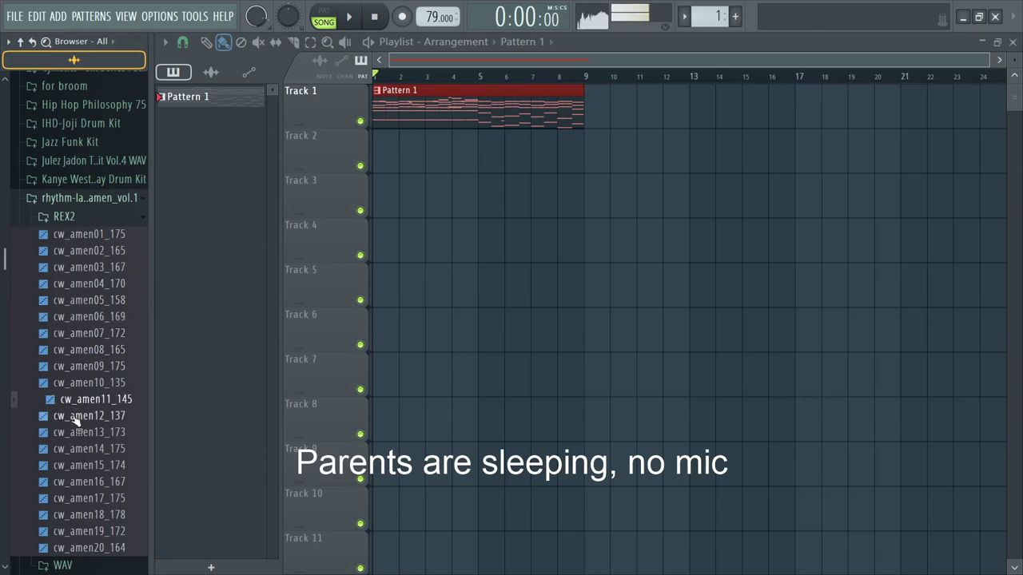
click(72, 467)
click(84, 533)
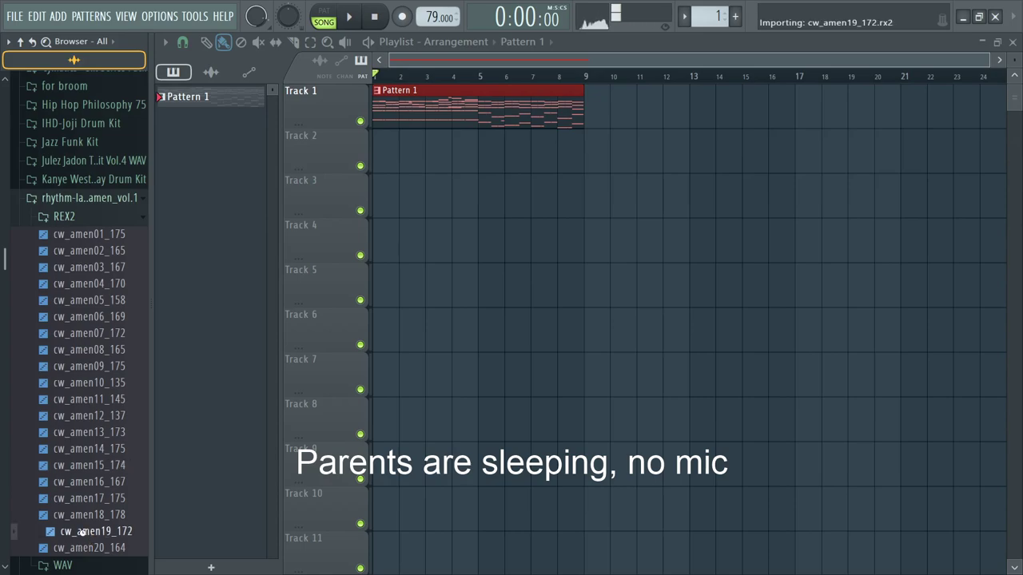
click(84, 549)
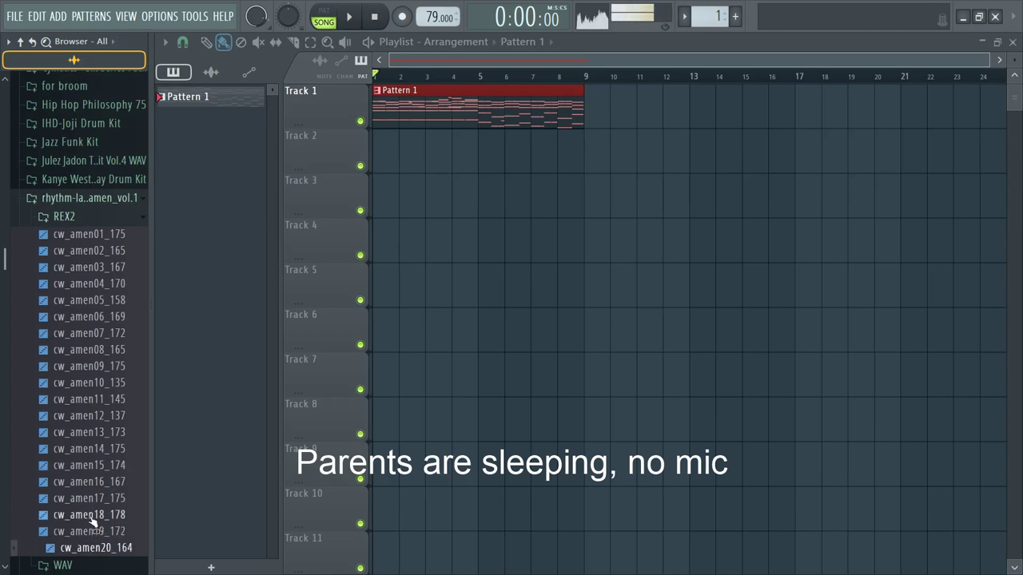
click(91, 516)
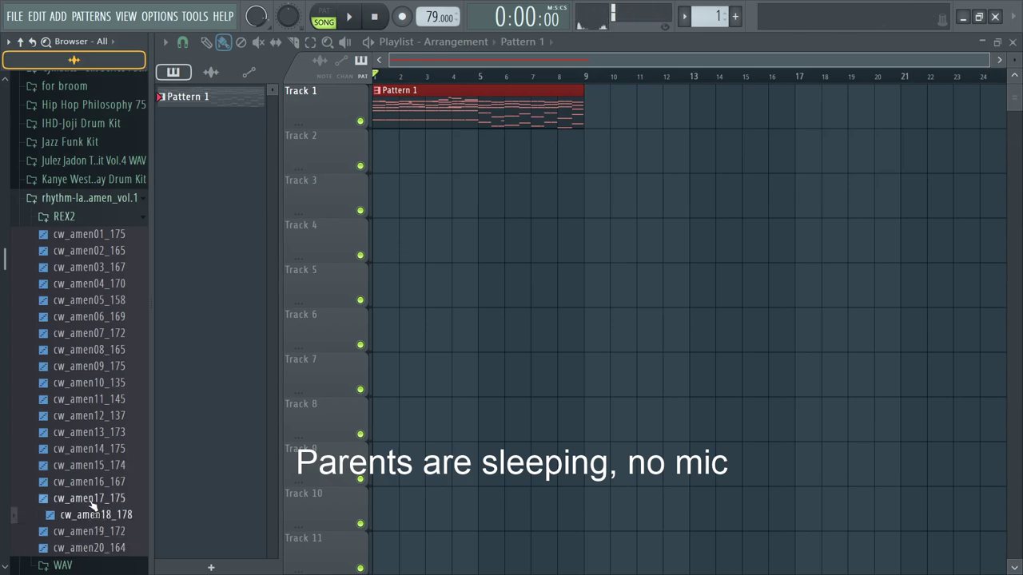
Step: Audition the REX2 loops cw_amen17_175, cw_amen04_170, cw_amen03_167 and cw_amen02_165
click(91, 498)
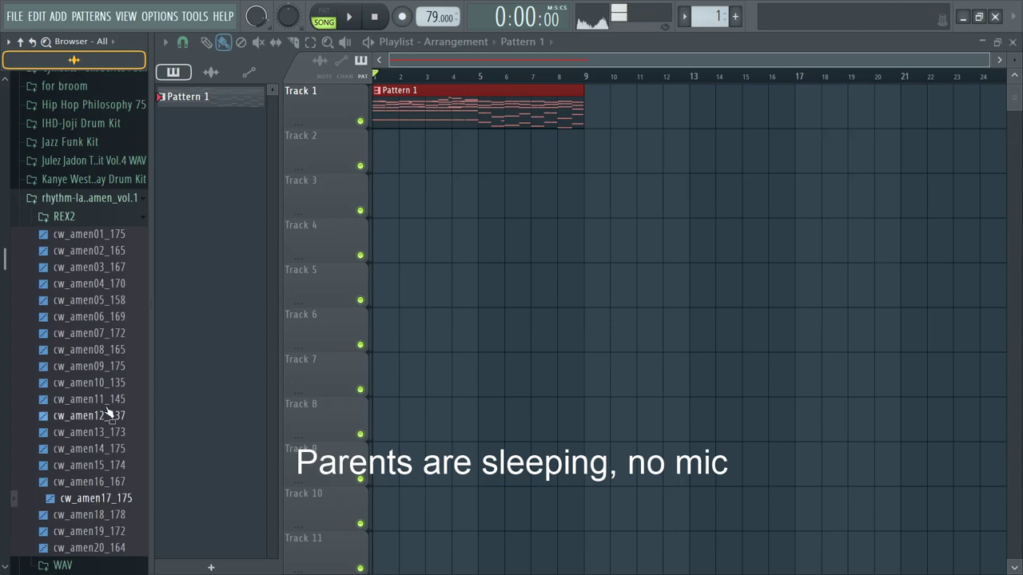
click(89, 284)
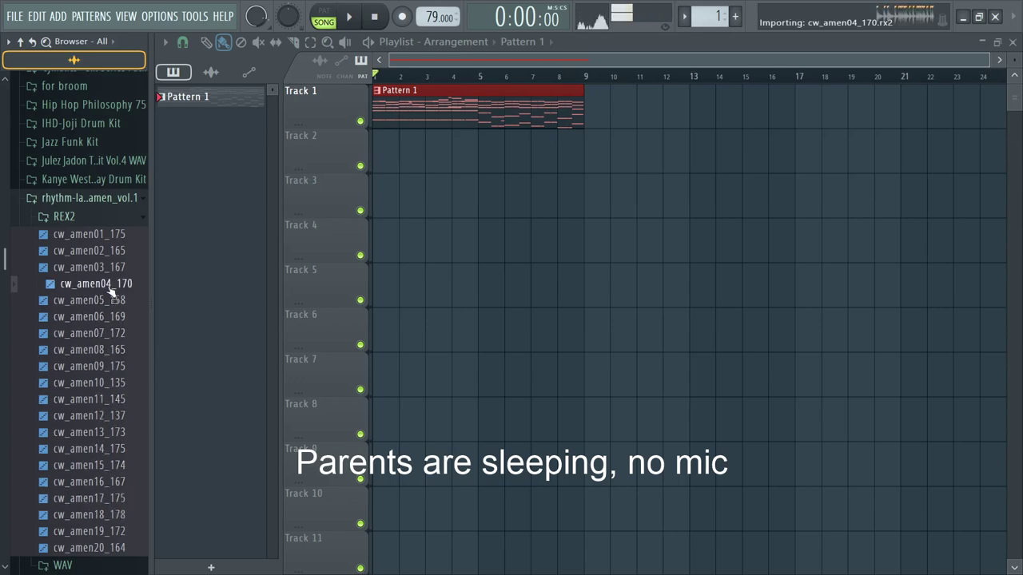
click(106, 268)
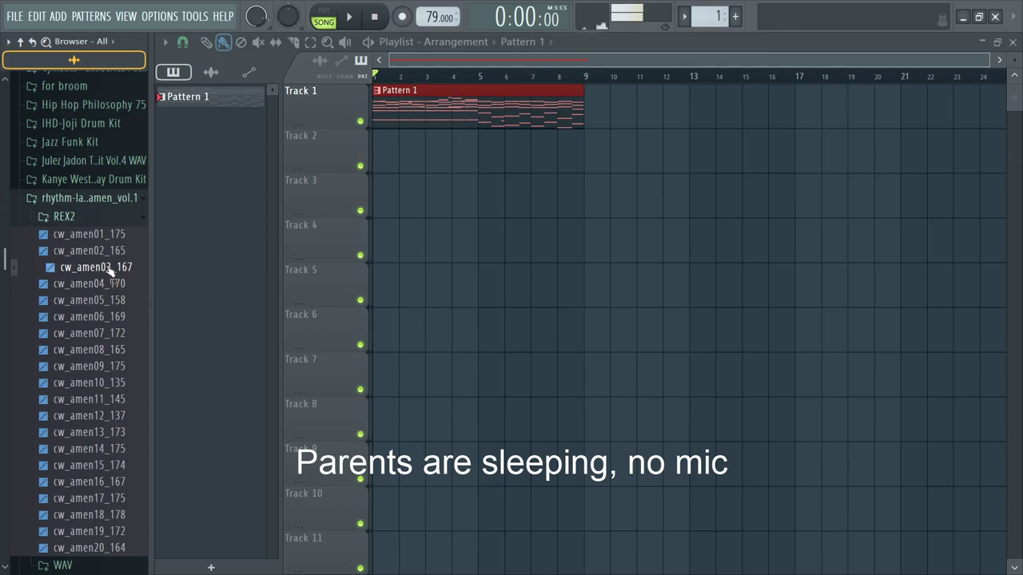
click(102, 253)
Step: Try the REX2 loop cw_amen02_165 at the start of Track 2, play it with Pattern 1, and undo the placement
drag(100, 257, 385, 158)
key(space)
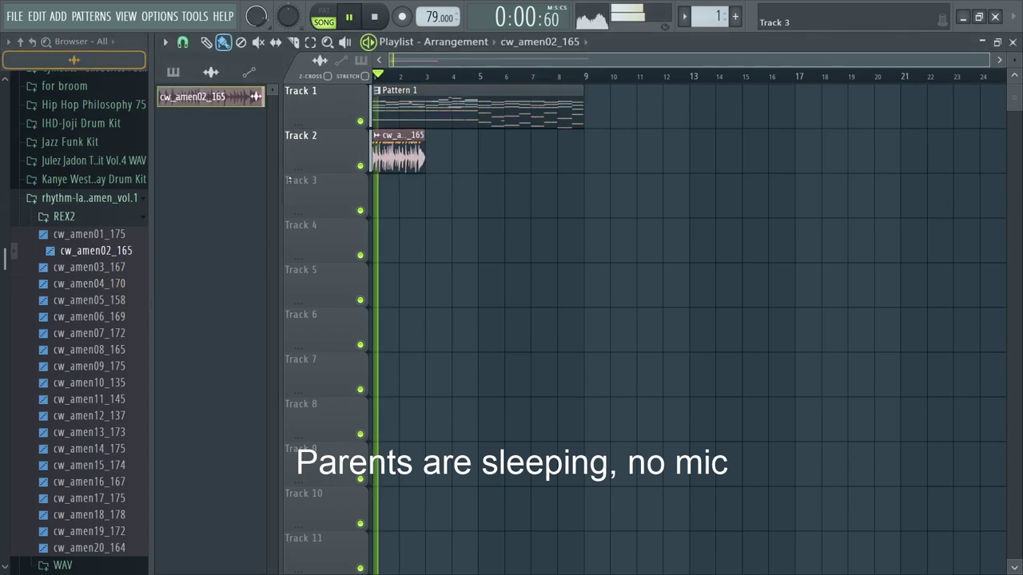
scroll(339, 182, up, 5)
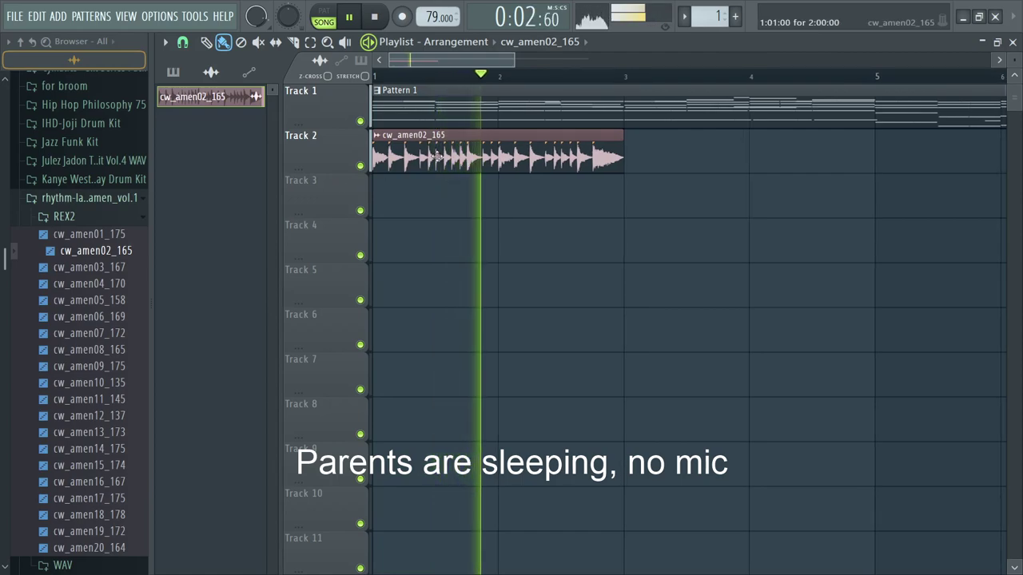
key(space)
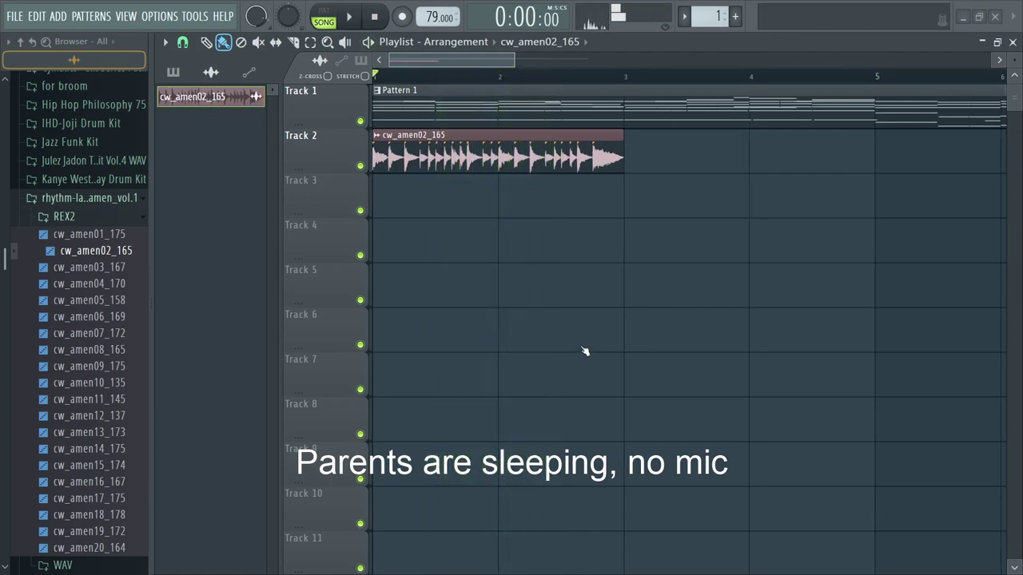
key(ctrl+z)
Step: Audition the amen break loops in the WAV folder, including cw_amen04_170, cw_amen03_167, cw_amen02_165 and cw_amen10_135
click(88, 218)
click(63, 235)
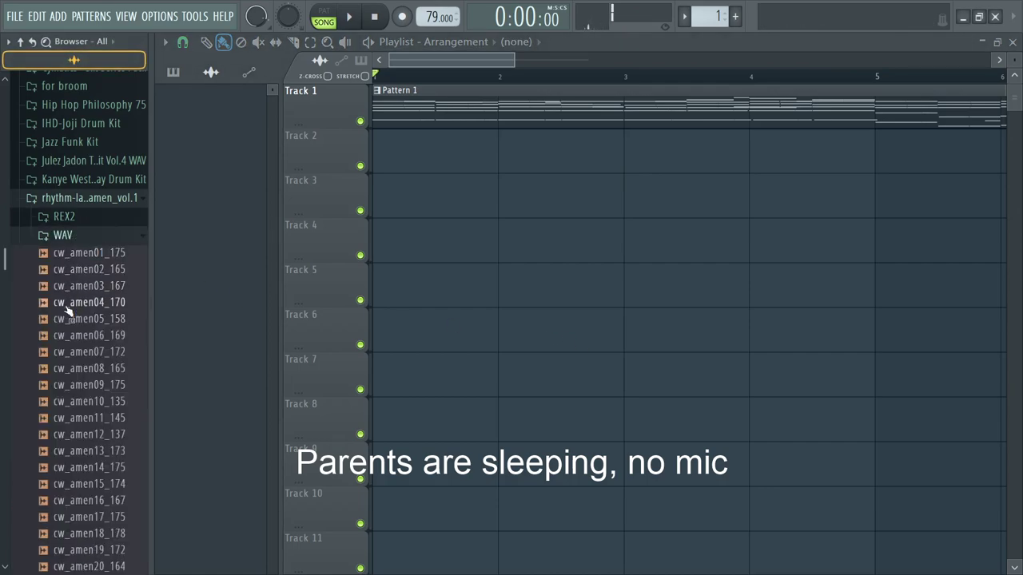
click(66, 307)
click(84, 288)
drag(94, 271, 103, 274)
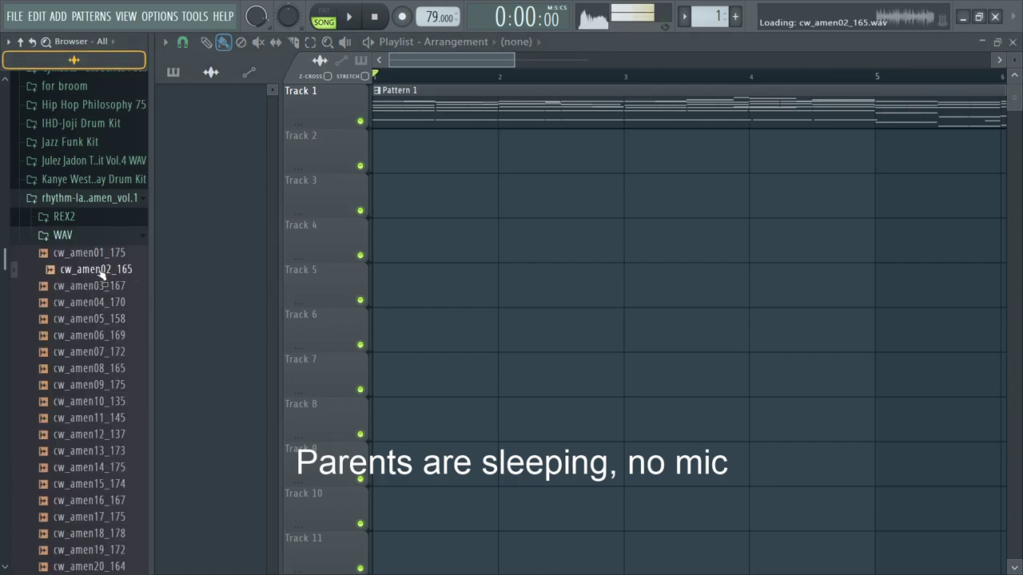
click(95, 405)
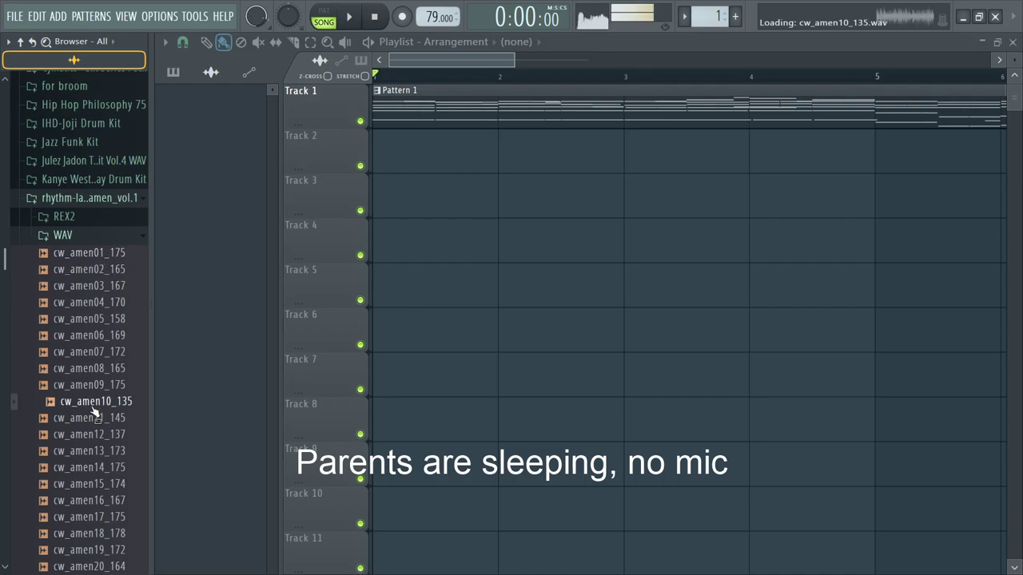
scroll(94, 409, down, 2)
click(90, 369)
drag(85, 357, 85, 357)
drag(86, 356, 86, 351)
Step: Place the WAV loop cw_amen12_137 at the start of Track 2 and time-stretch it to exactly two bars
drag(90, 336, 409, 174)
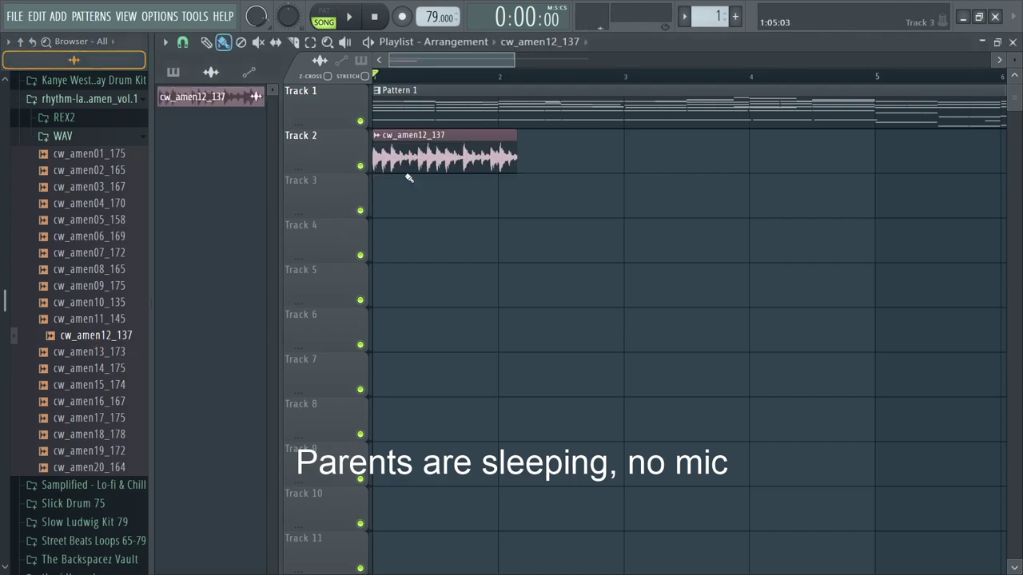
scroll(480, 168, up, 3)
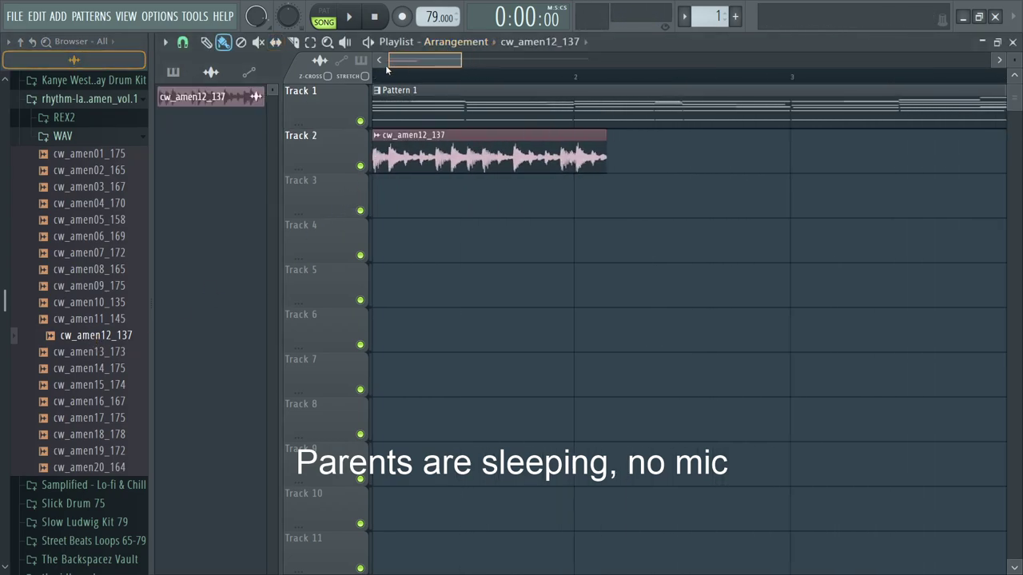
drag(615, 168, 580, 169)
key(space)
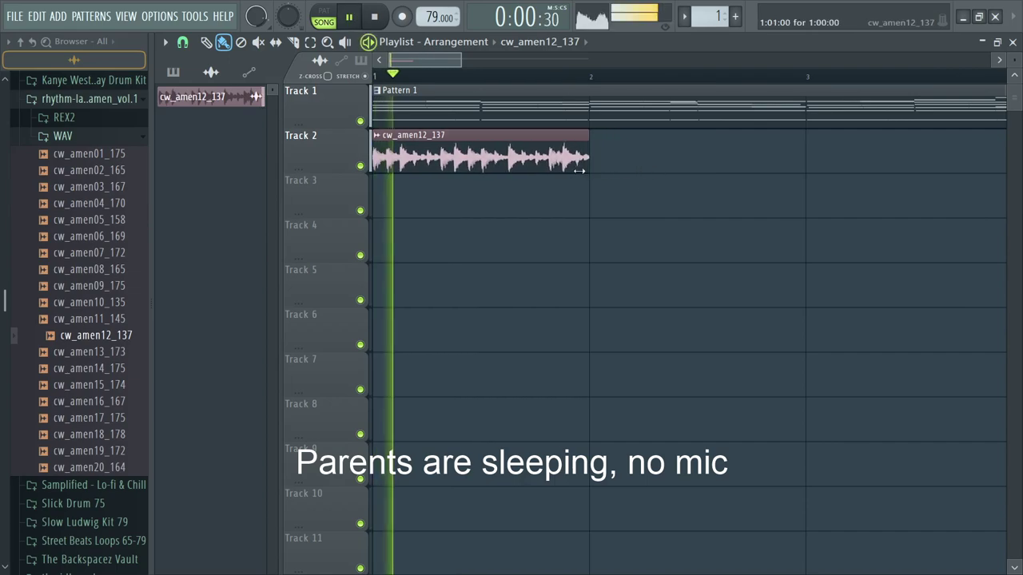
key(space)
drag(589, 169, 804, 187)
key(space)
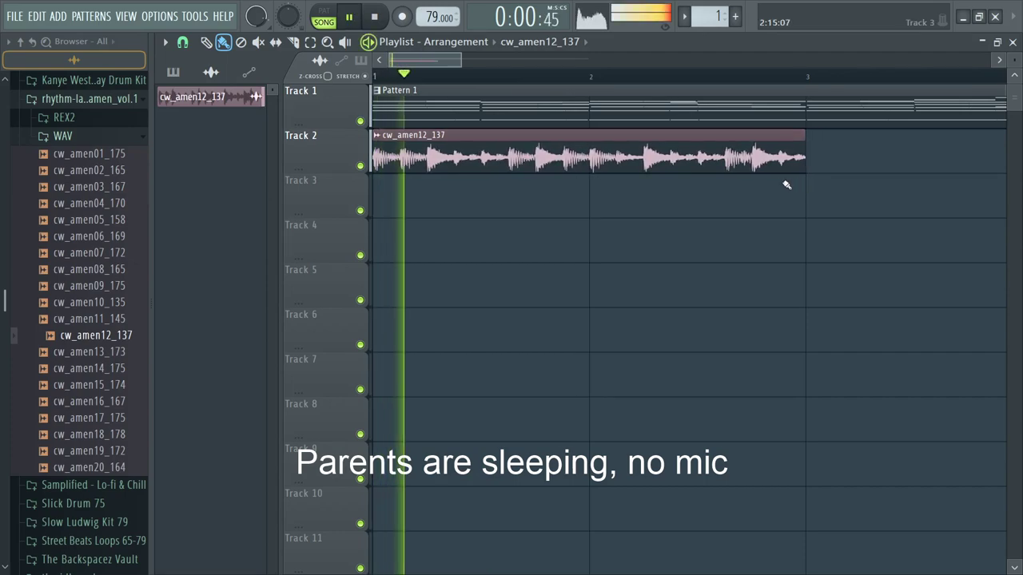
scroll(682, 187, down, 3)
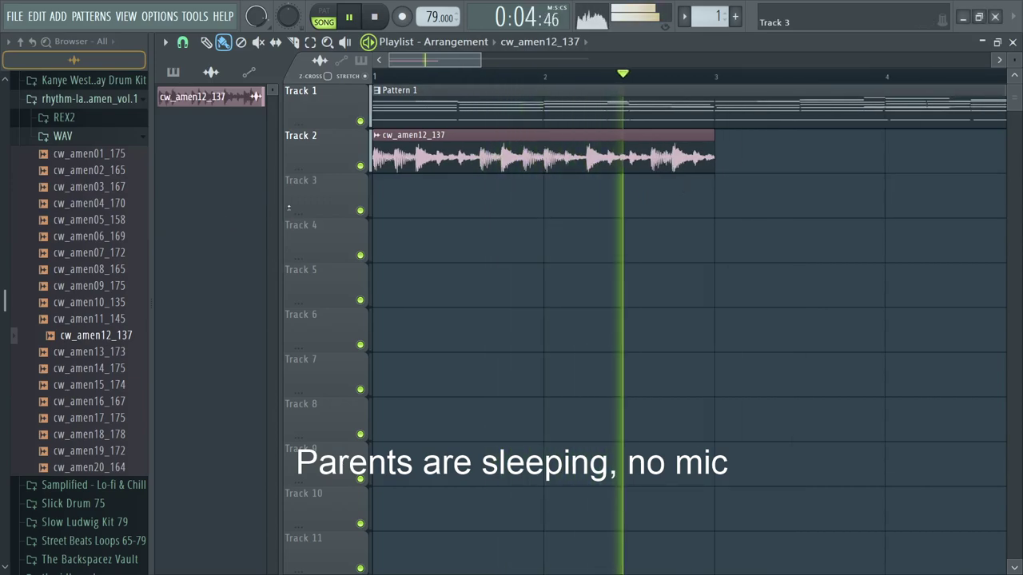
Step: Set the time-stretching mode of the cw_amen12_137 clip to Auto, comparing other modes during playback
double_click(502, 164)
click(703, 322)
click(687, 358)
key(space)
key(space)
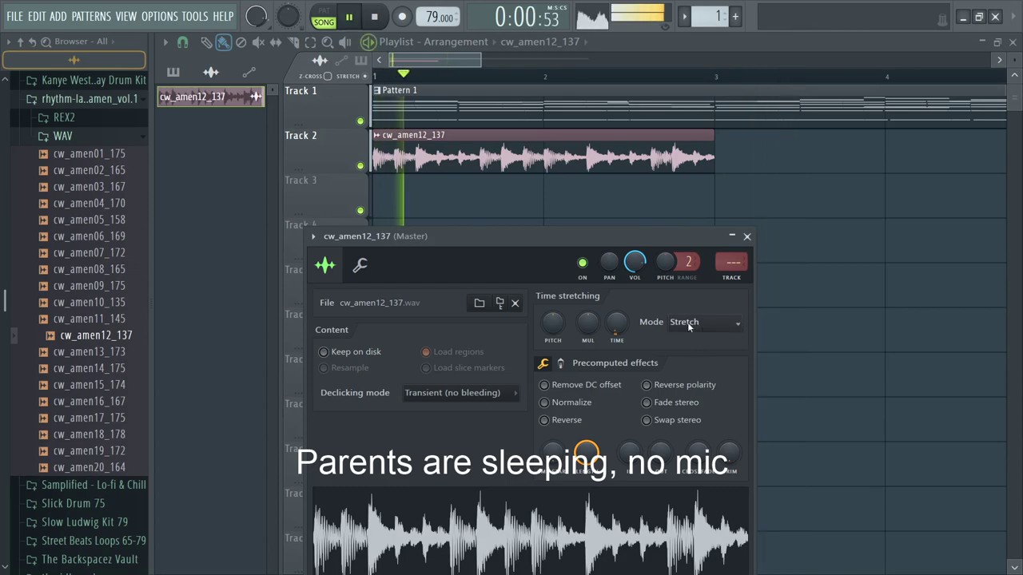
click(685, 399)
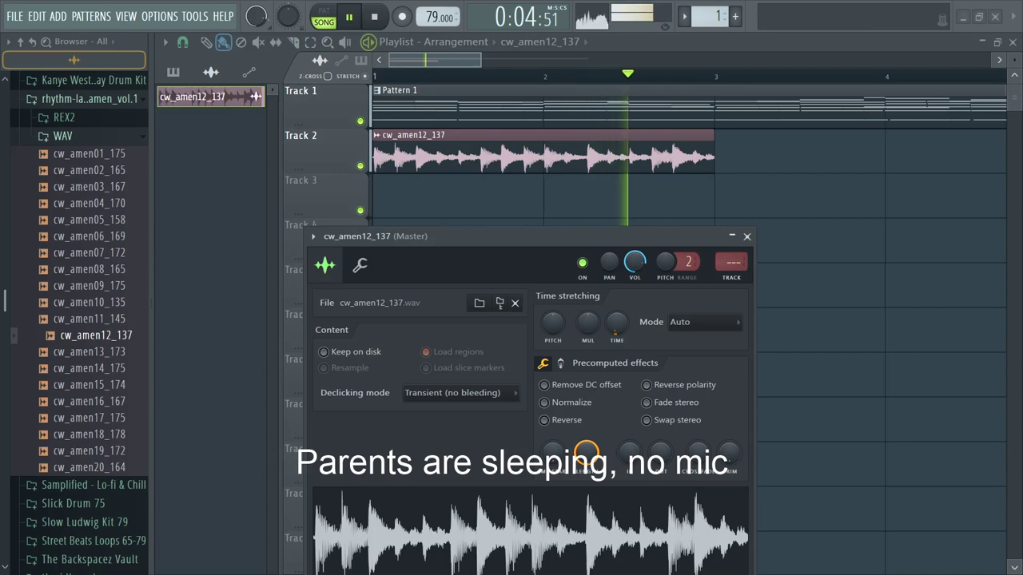
Step: Close the sample settings, mute Track 2 and restart playback of the arrangement
click(412, 61)
click(360, 165)
key(space)
key(space)
scroll(692, 206, down, 1)
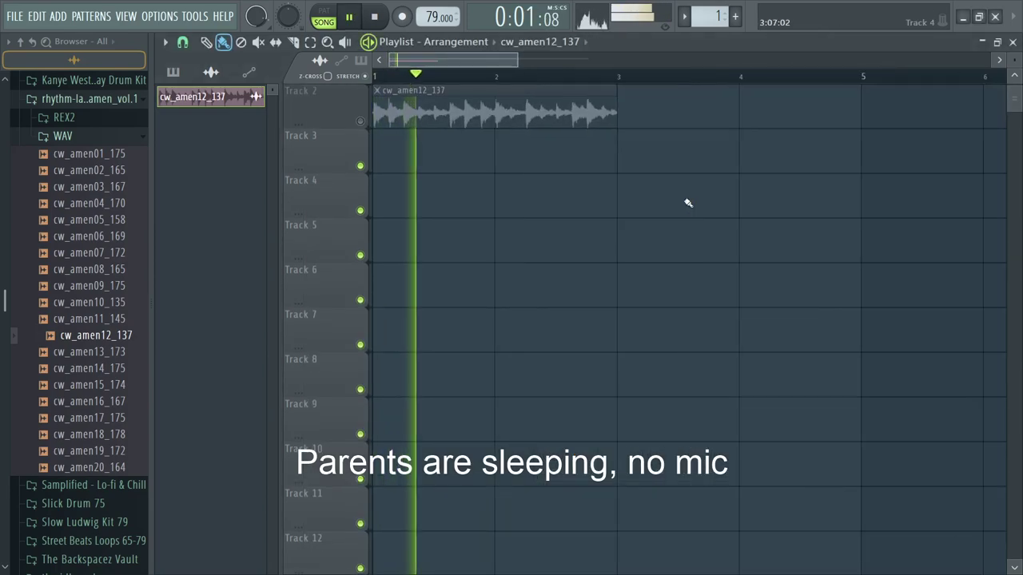
scroll(1016, 257, up, 1)
Step: Paste the TruePianos x64 notes into the Kontakt 5 #2 channel and open its piano roll
key(F6)
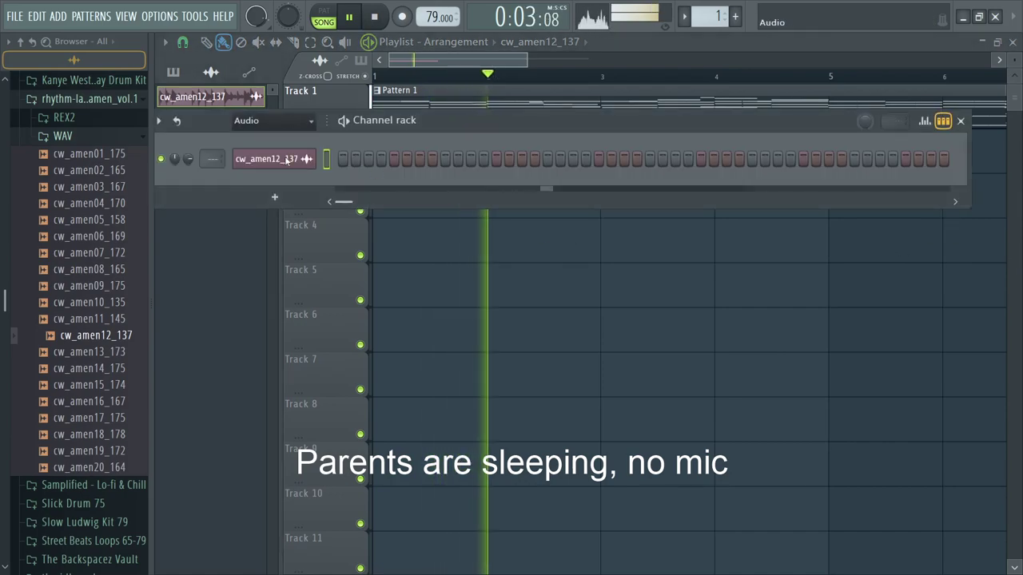
key(Page_Down)
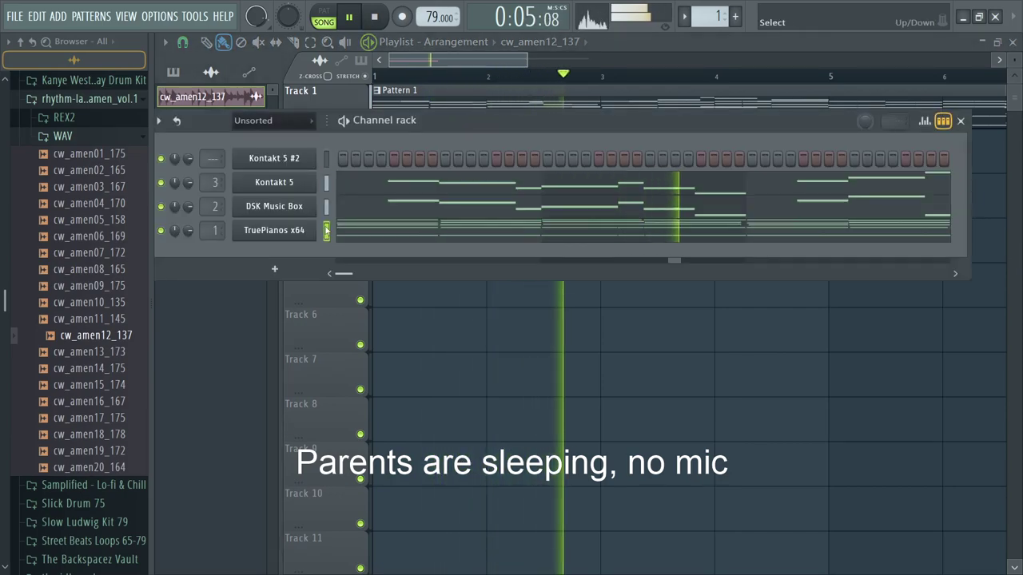
key(ctrl+v)
click(423, 167)
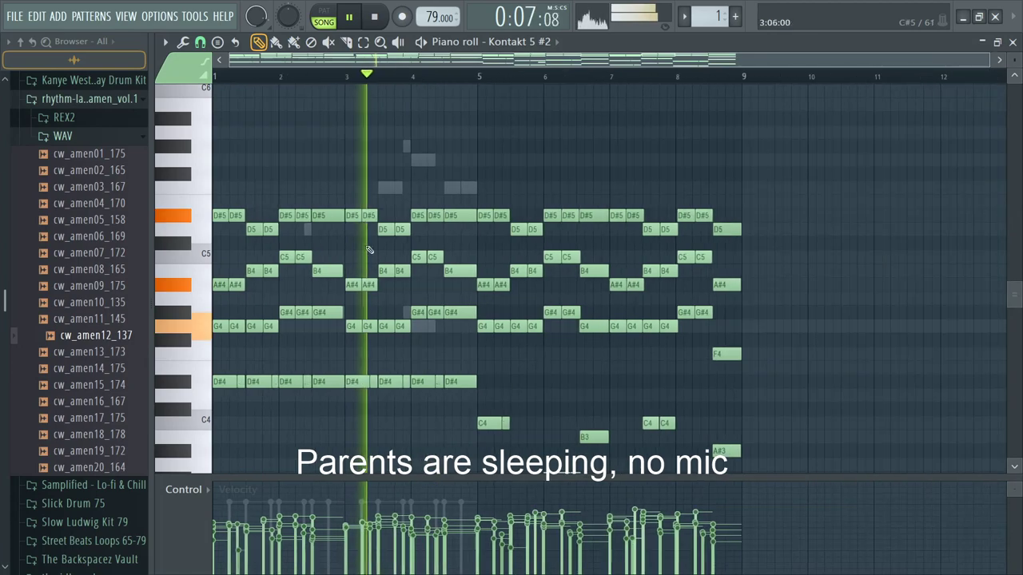
Step: Delete all pasted notes in bars 1 to 4 and transpose the remaining chords up one octave
ctrl+drag(468, 407, 58, 37)
key(Delete)
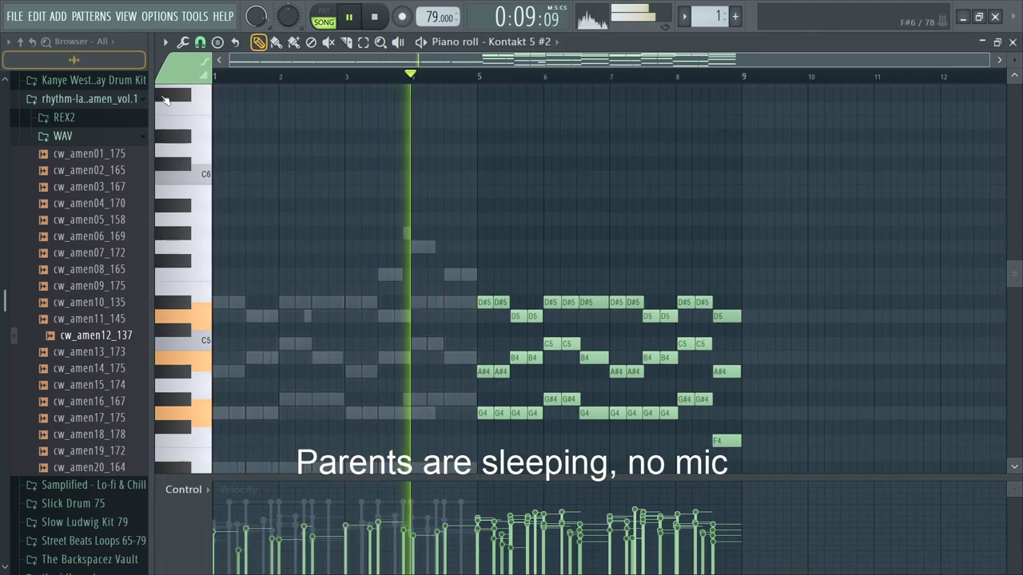
scroll(895, 336, down, 4)
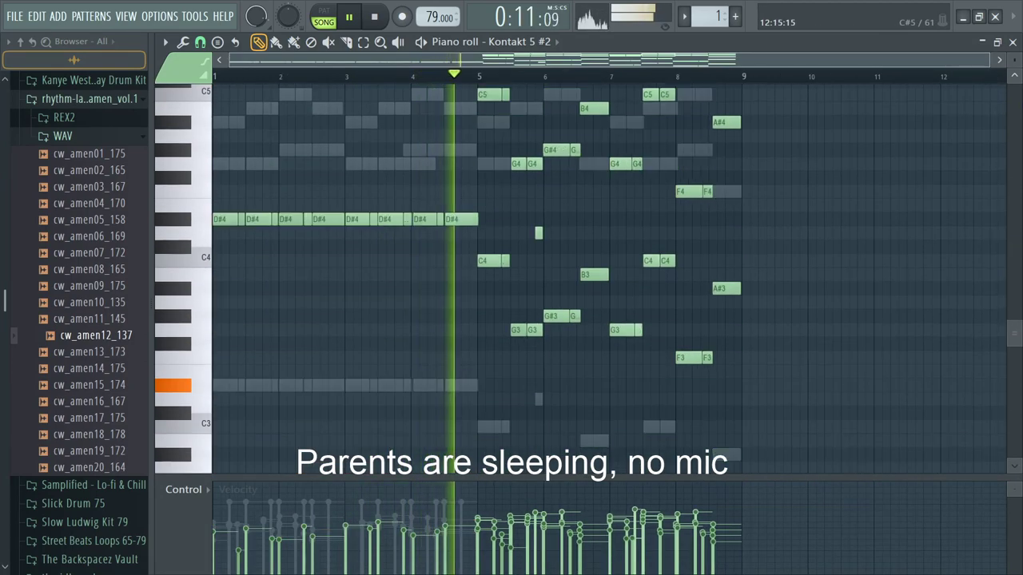
drag(476, 235, 213, 210)
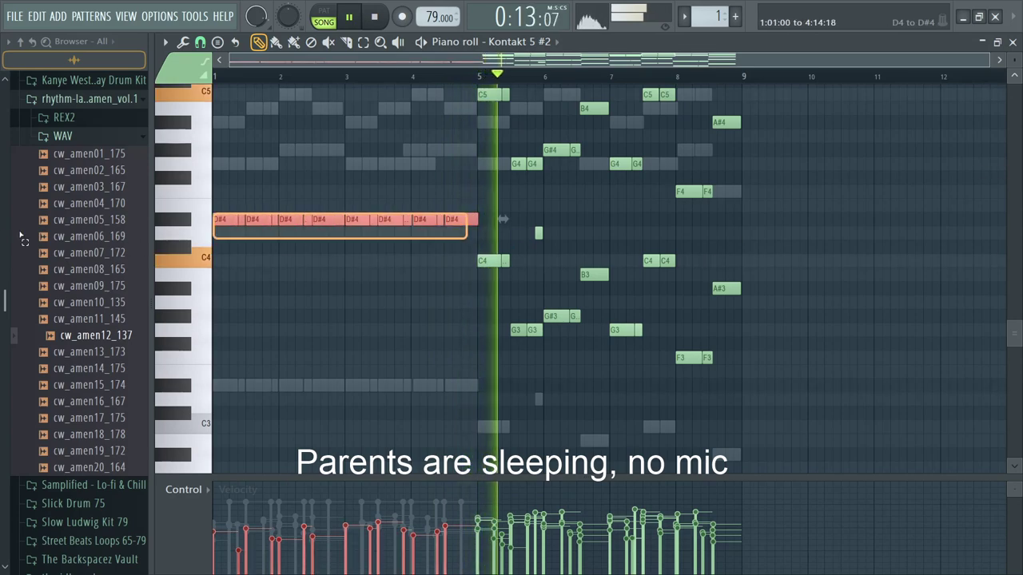
key(Delete)
Step: Select all remaining Kontakt 5 #2 notes and glue the adjoining repeated notes into sustained ones
scroll(1013, 238, up, 2)
scroll(1013, 238, down, 3)
scroll(1014, 238, up, 1)
drag(887, 432, 421, 8)
key(ctrl+g)
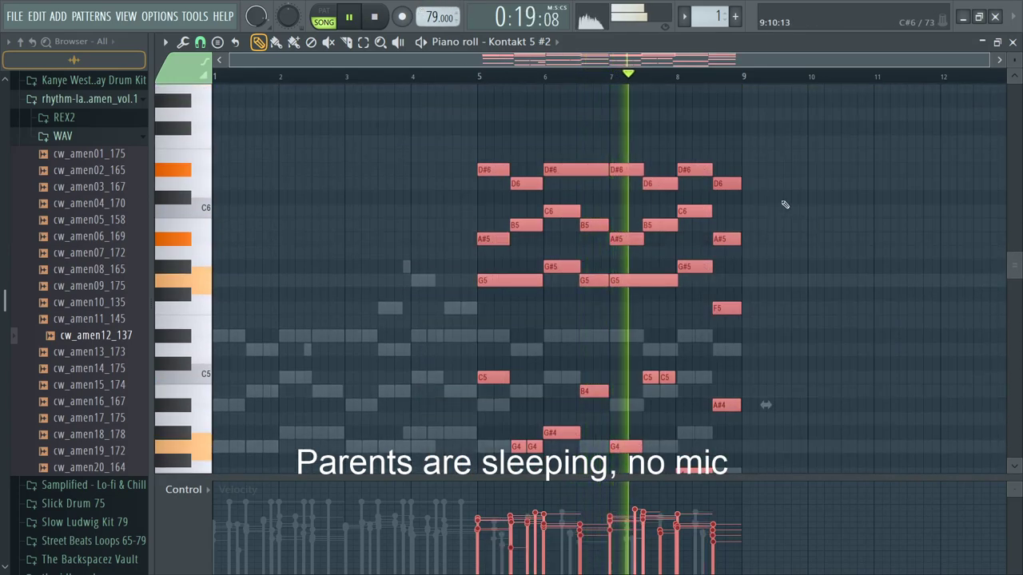
drag(1014, 265, 1014, 296)
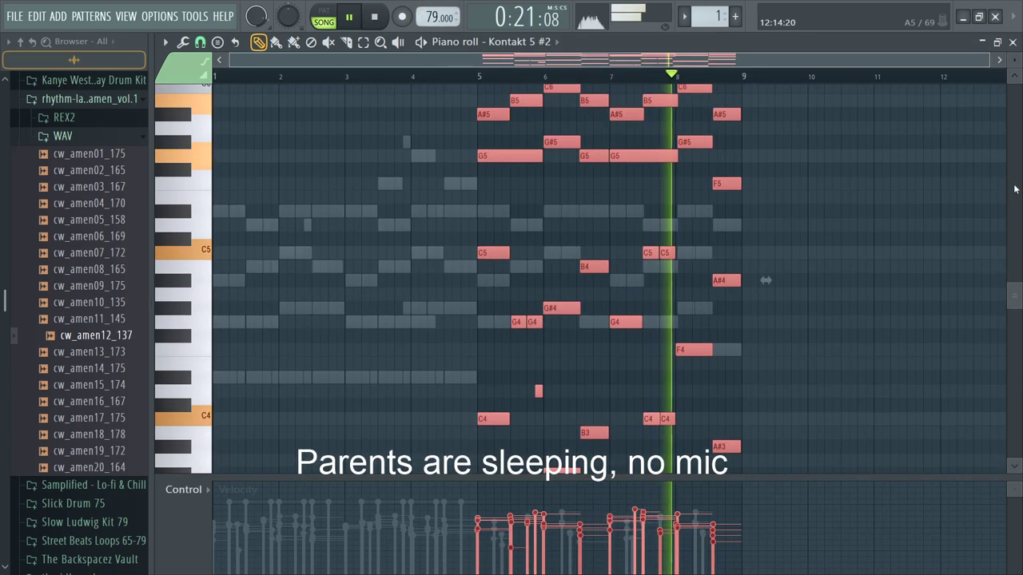
key(ctrl+l)
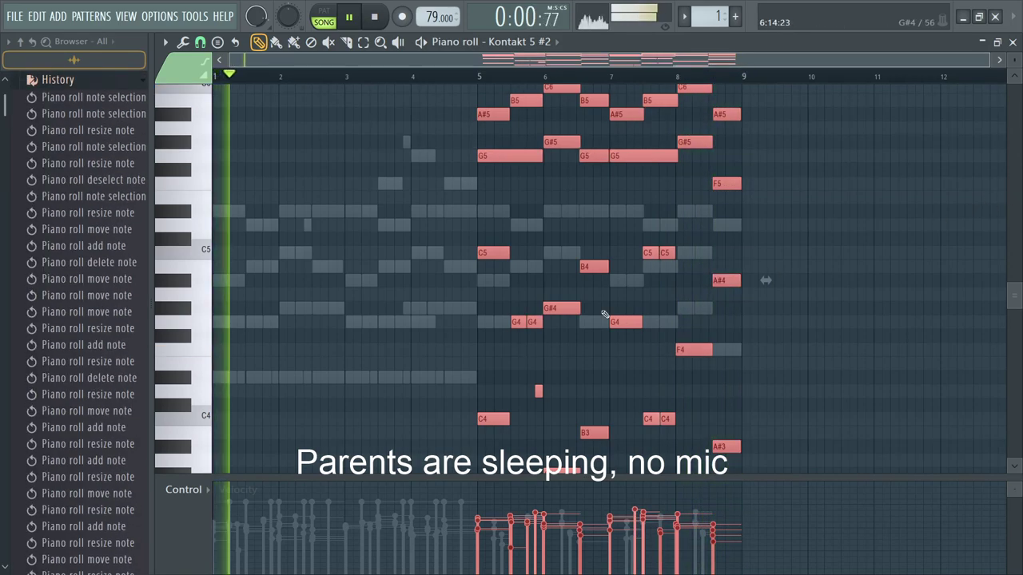
Step: Join the repeated G4 notes in bar 5 and the repeated C5 notes in bar 7 into single long notes
scroll(580, 325, up, 2)
drag(478, 327, 511, 326)
drag(749, 252, 753, 254)
scroll(1014, 163, down, 6)
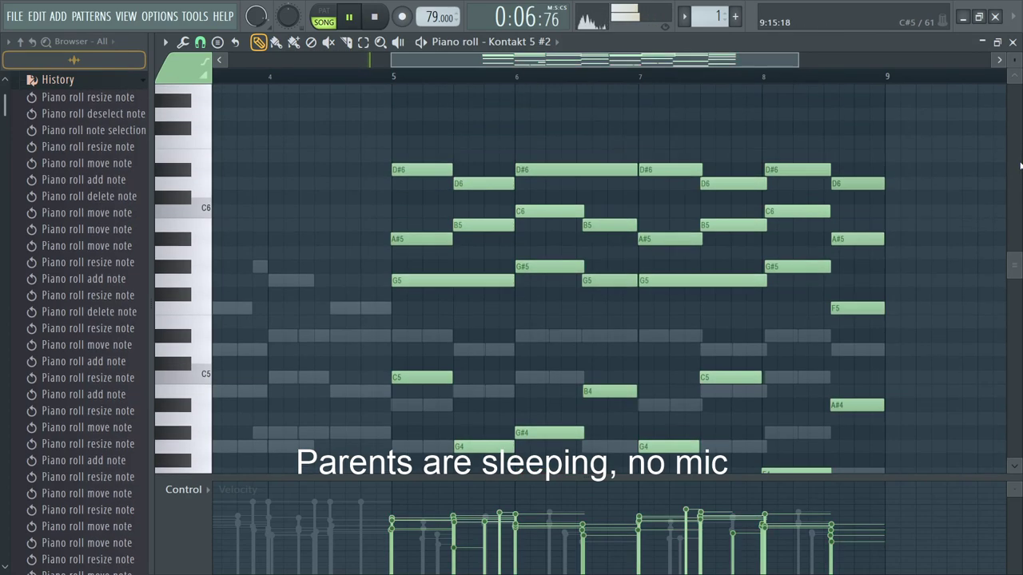
scroll(1014, 163, up, 5)
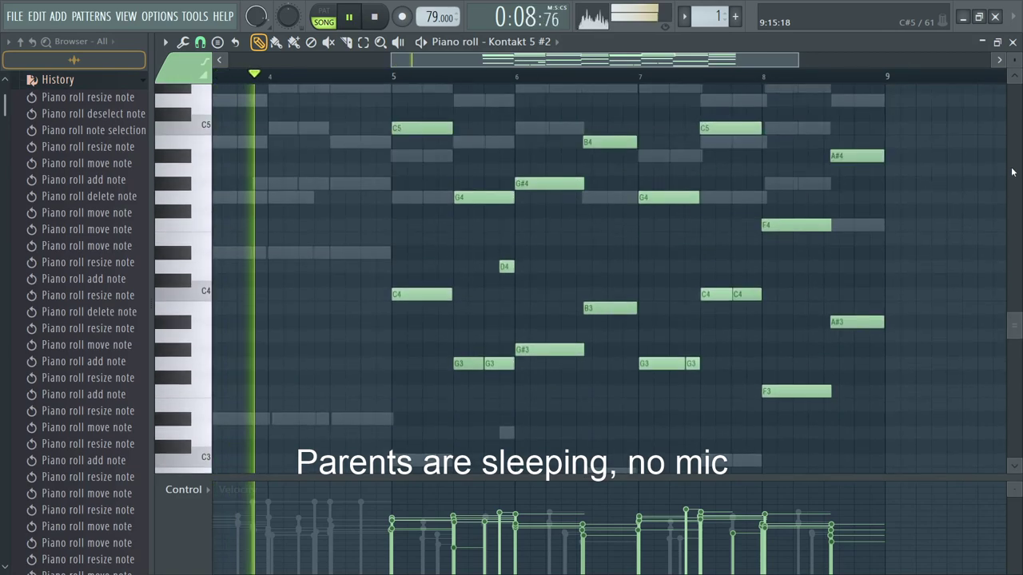
Step: Replace the repeated G3 notes in bars 5 and 7 and the C4 pair in bar 7 with single long notes
drag(507, 370, 514, 369)
right_click(694, 366)
drag(682, 365, 698, 365)
right_click(741, 295)
drag(731, 294, 761, 294)
scroll(1013, 282, up, 1)
scroll(1009, 247, up, 3)
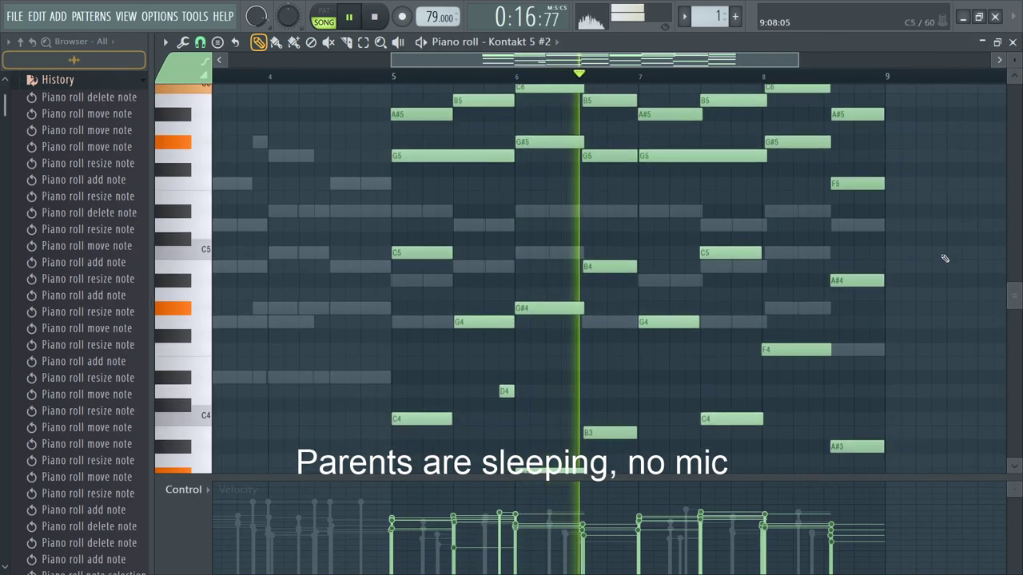
Step: Shorten the long D#6 note in bar 6 and fill the gap before bar 7 with a short D6 note
scroll(1012, 199, up, 3)
key(space)
scroll(639, 159, up, 3)
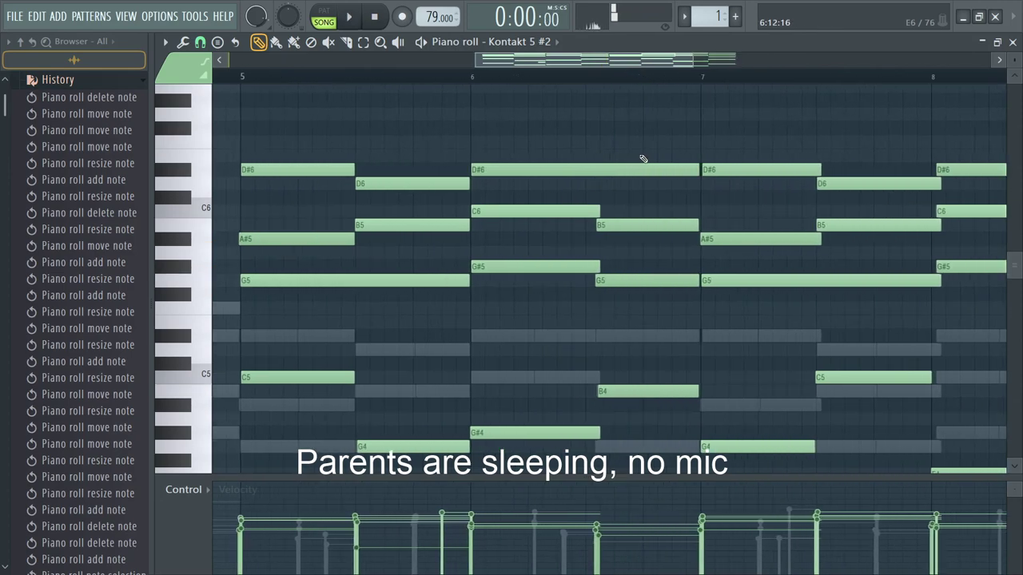
drag(660, 174, 675, 197)
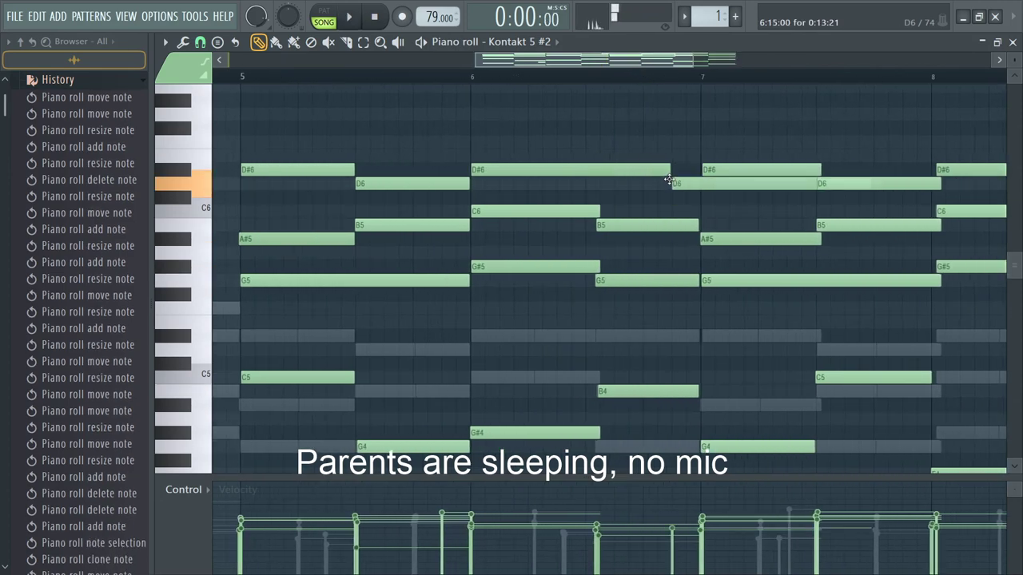
drag(871, 184, 699, 196)
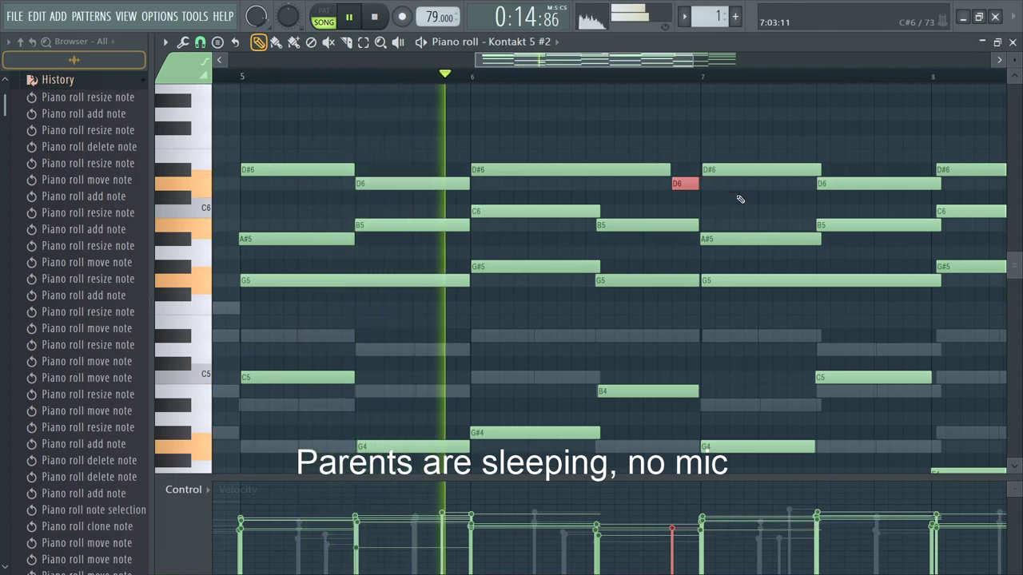
Step: Add an F6 note at 6:07:00 and lengthen it to end together with the D#6 note below
click(563, 143)
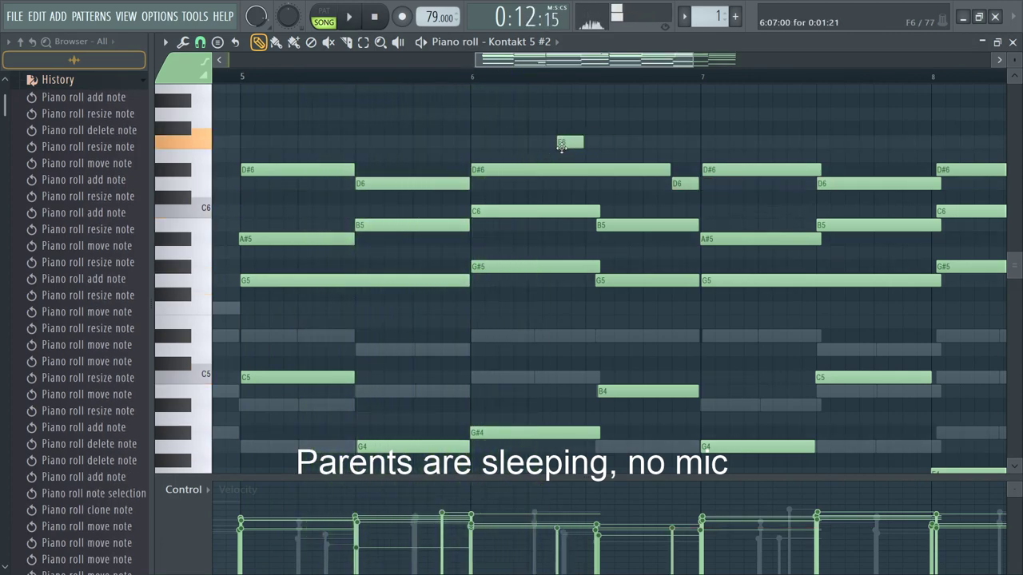
key(space)
mouse_move(581, 142)
mouse_down()
mouse_move(673, 146)
mouse_move(630, 145)
mouse_up()
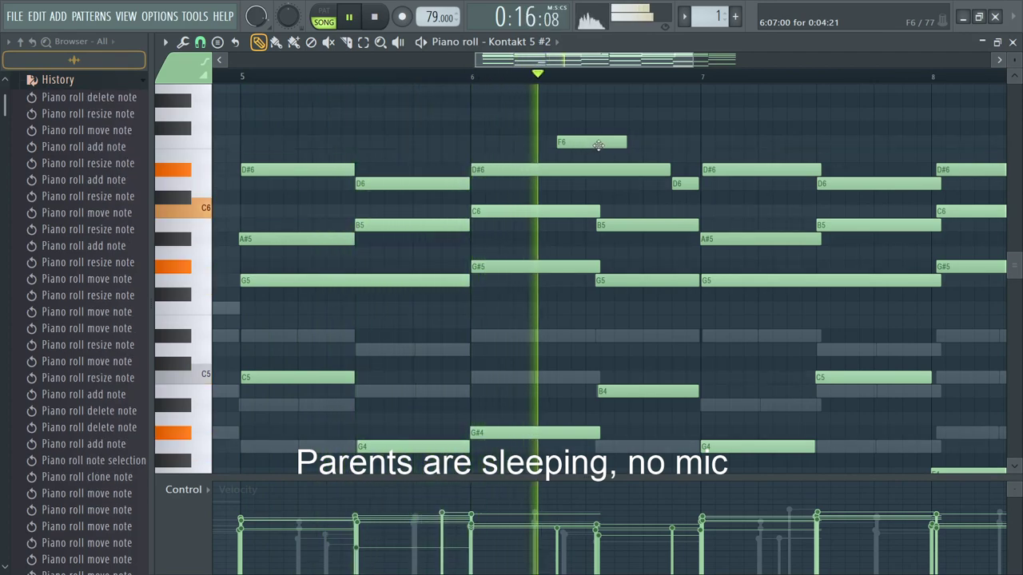
drag(626, 144, 668, 144)
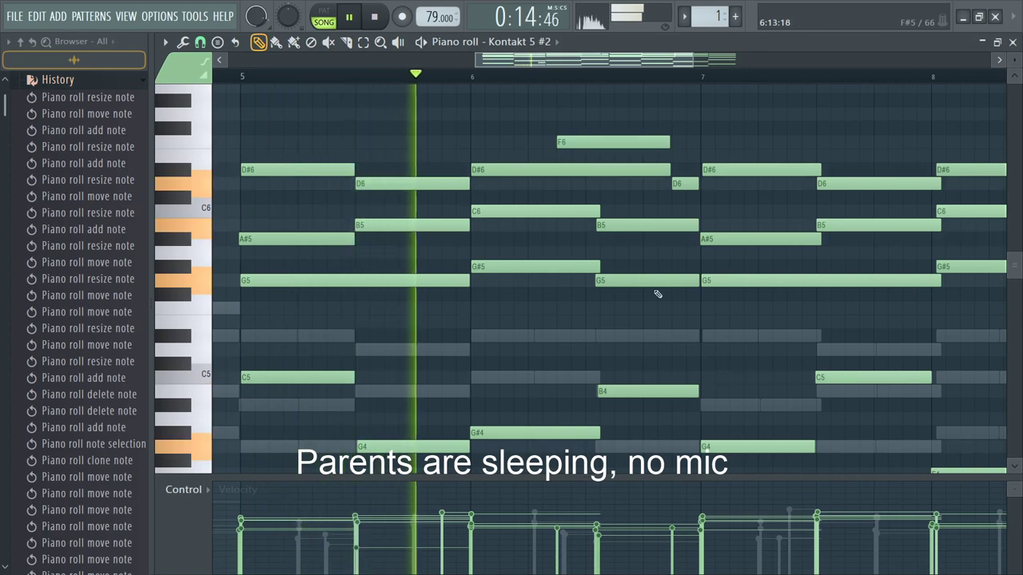
Step: Add a D#5 note at the start of bar 6 and lengthen it to match the G#4 note below
scroll(567, 306, down, 3)
click(476, 211)
mouse_move(582, 211)
mouse_down()
mouse_move(608, 211)
mouse_move(597, 212)
mouse_up()
key(space)
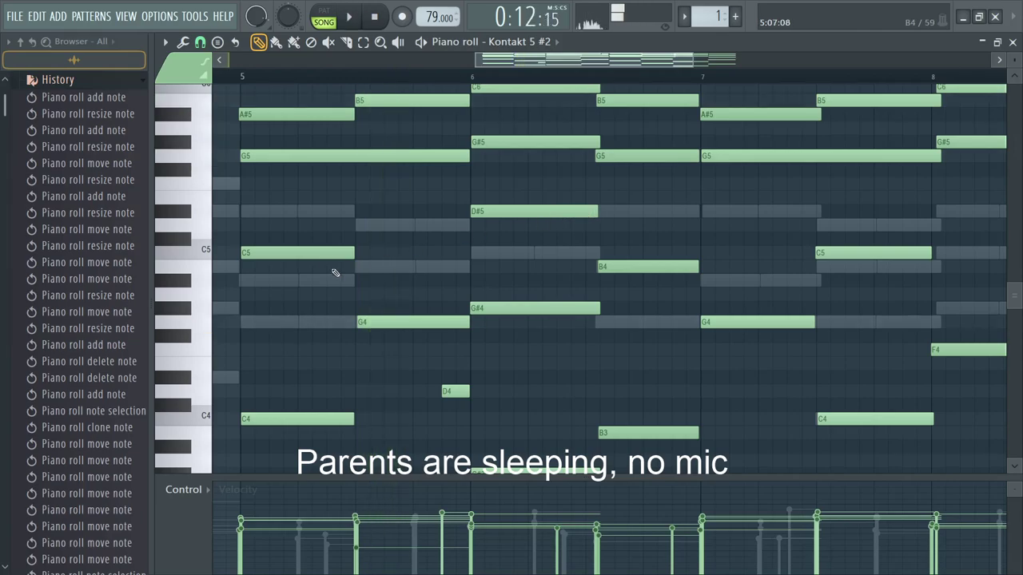
key(Escape)
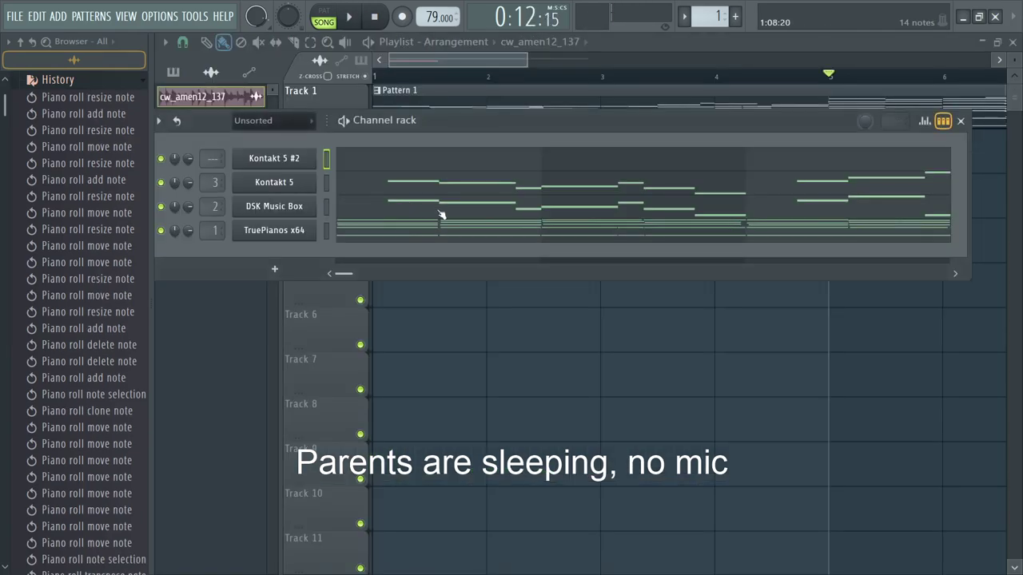
click(406, 238)
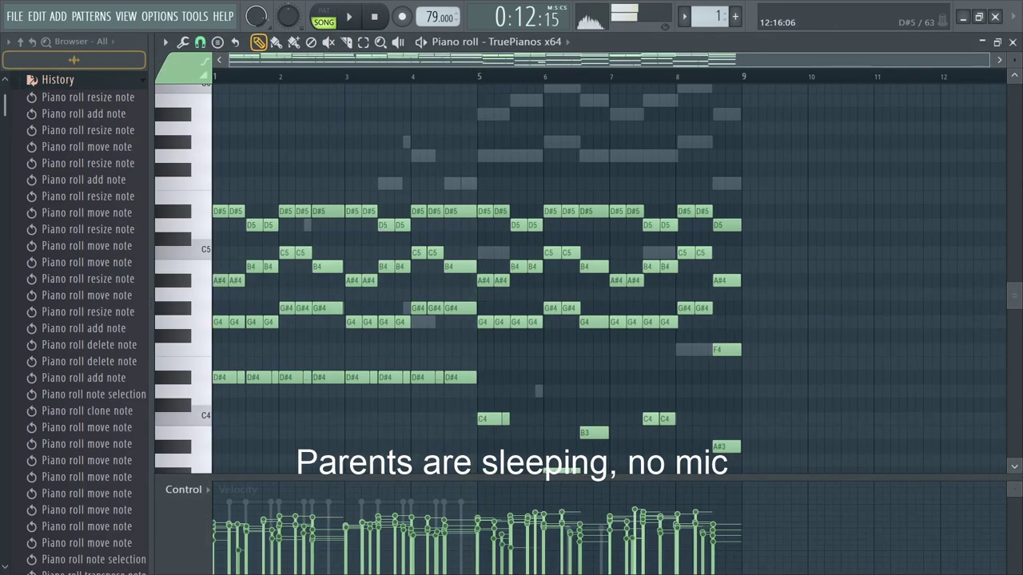
scroll(682, 303, up, 6)
drag(471, 406, 498, 409)
scroll(489, 407, up, 3)
right_click(496, 409)
key(F7)
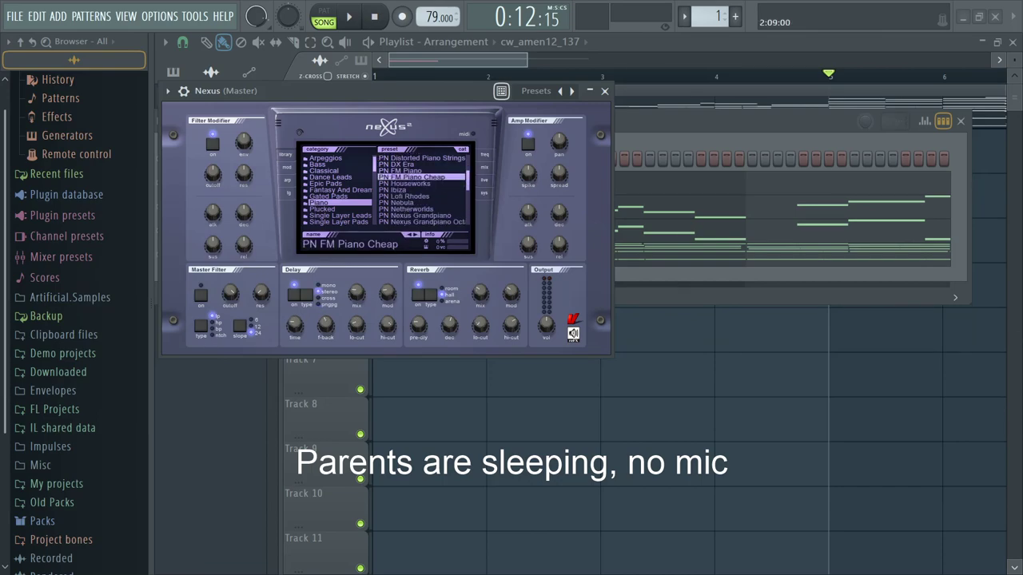
Step: Open the Nexus channel's notes and start a melody in bar 5 with a D#5 note followed by an A#5 note
click(650, 159)
key(F7)
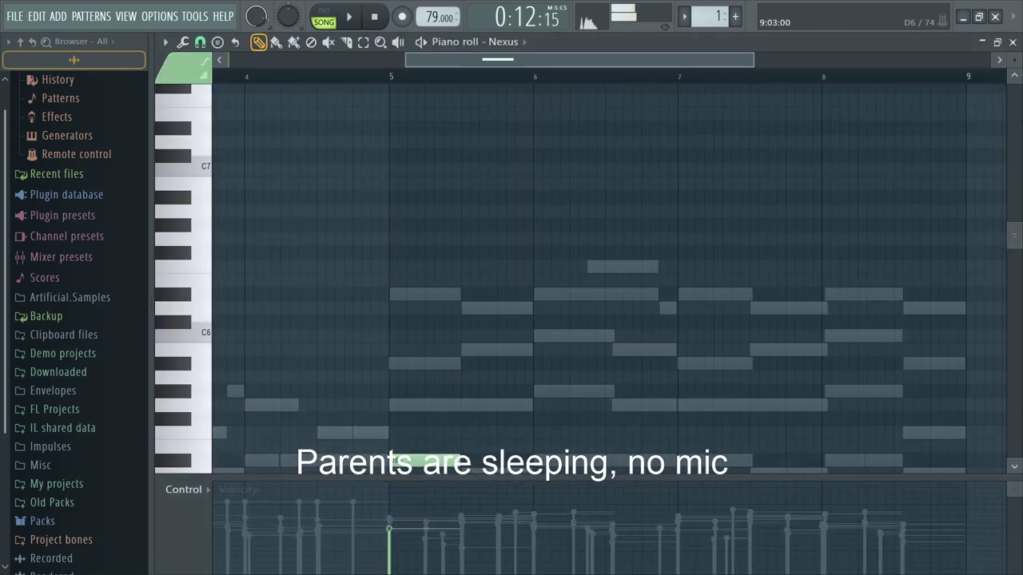
key(space)
scroll(780, 150, down, 5)
key(space)
scroll(392, 183, up, 4)
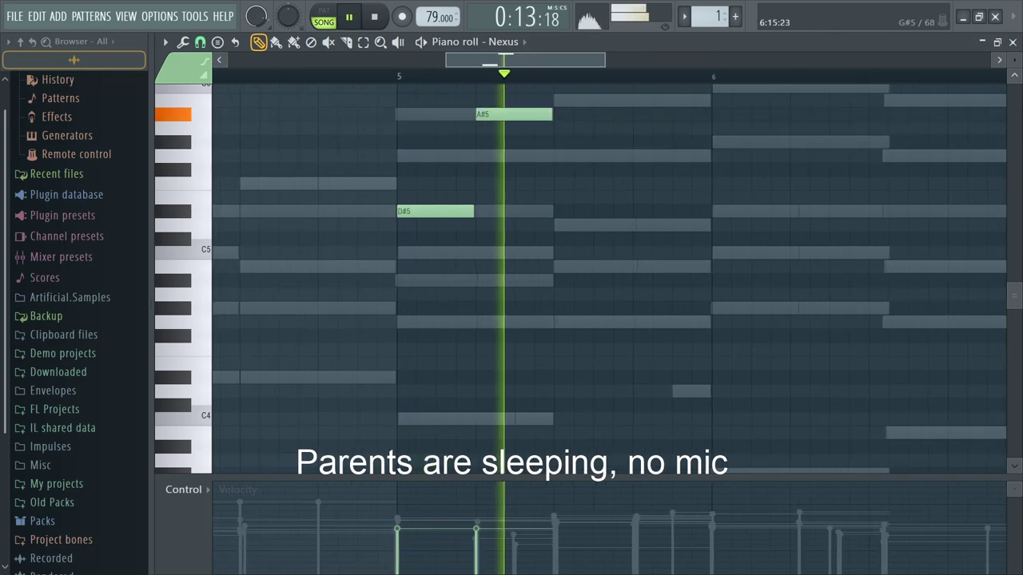
Step: Add a B5 note at 5:09:00 after the A#5 note and lengthen it to about six steps
scroll(607, 239, up, 3)
click(557, 224)
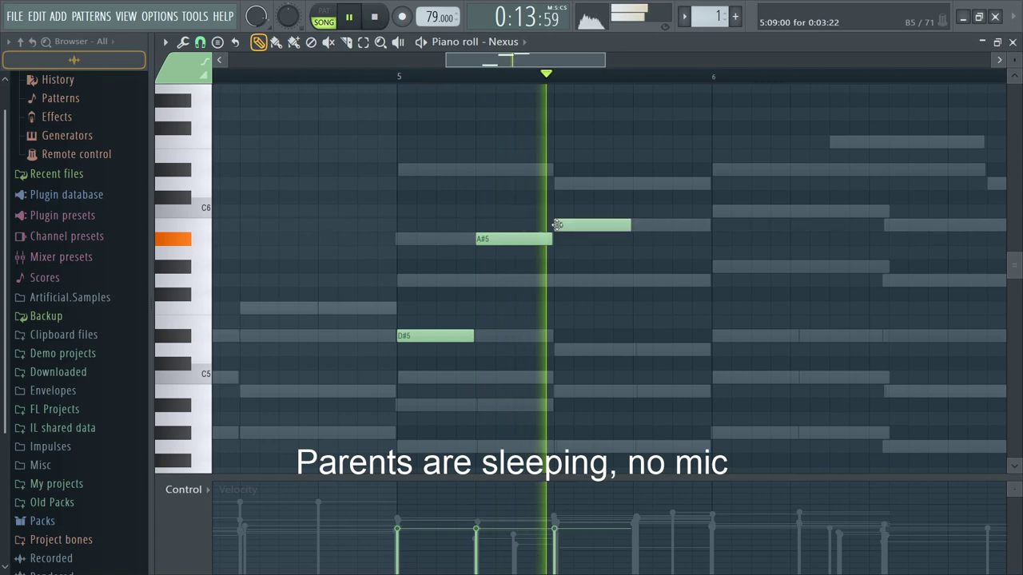
key(space)
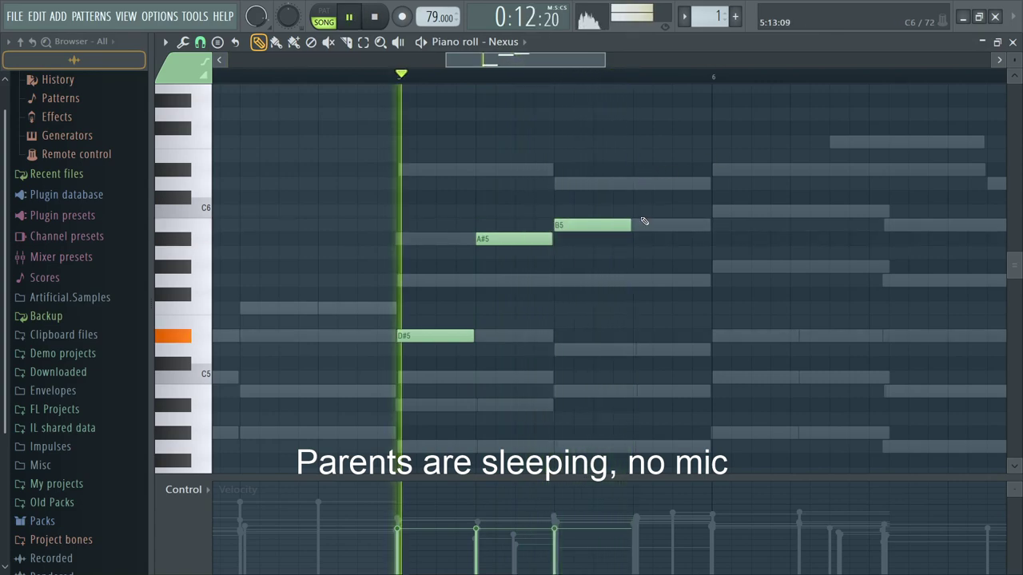
drag(630, 224, 671, 225)
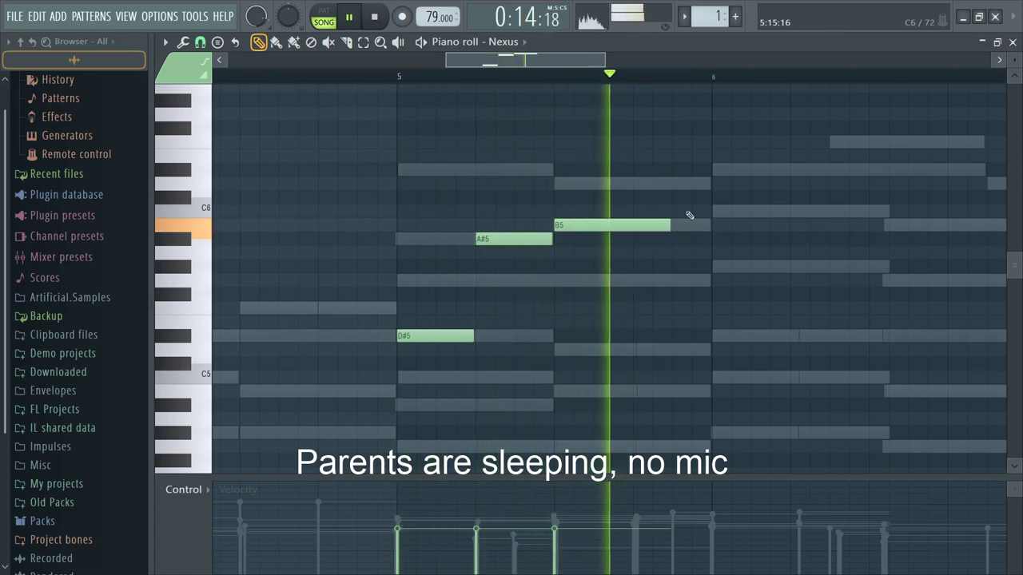
key(space)
Step: Add a short F6 note at the end of bar 5, a D#6 note at the start of bar 6 and a G#5 note at 6:05:00
key(space)
drag(682, 170, 682, 142)
drag(787, 143, 797, 173)
click(719, 169)
key(space)
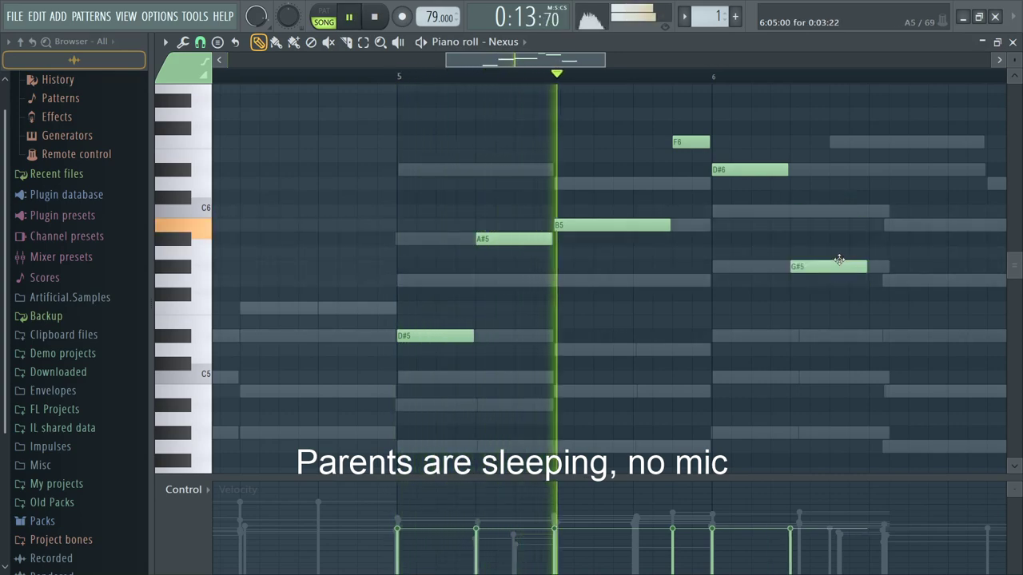
Step: Raise the G#5 note at 6:05:00 to C6
drag(837, 240, 833, 232)
scroll(828, 223, down, 3)
scroll(874, 227, up, 3)
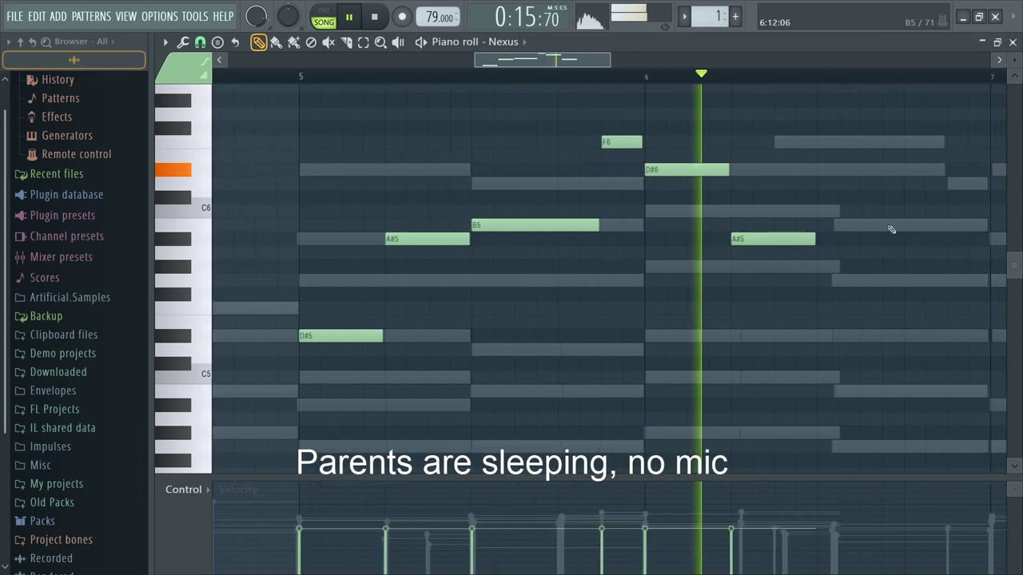
key(space)
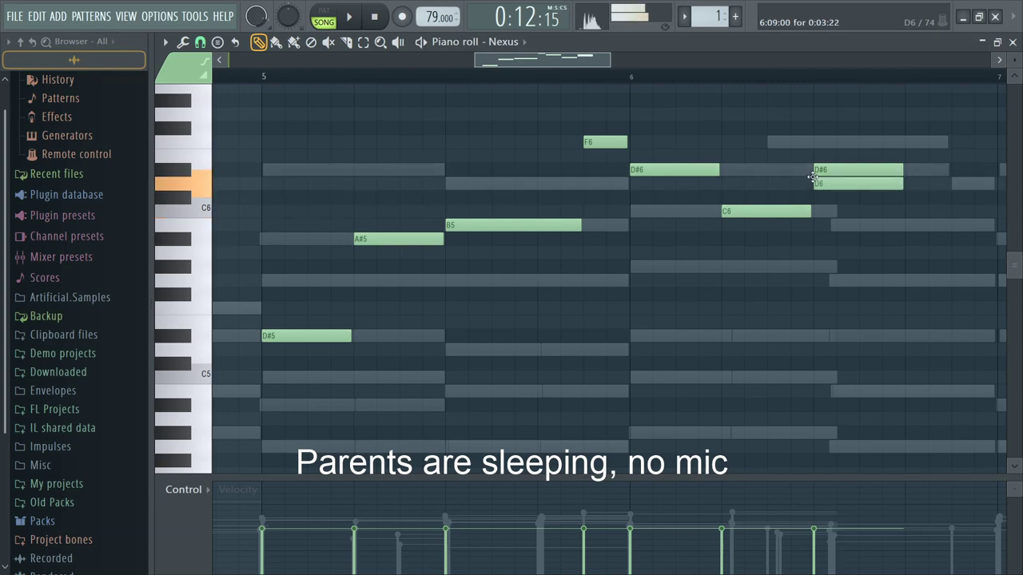
Step: Try a D6 note at 6:09:00 instead of the D#6 note there, and delete it
drag(827, 182, 831, 184)
key(space)
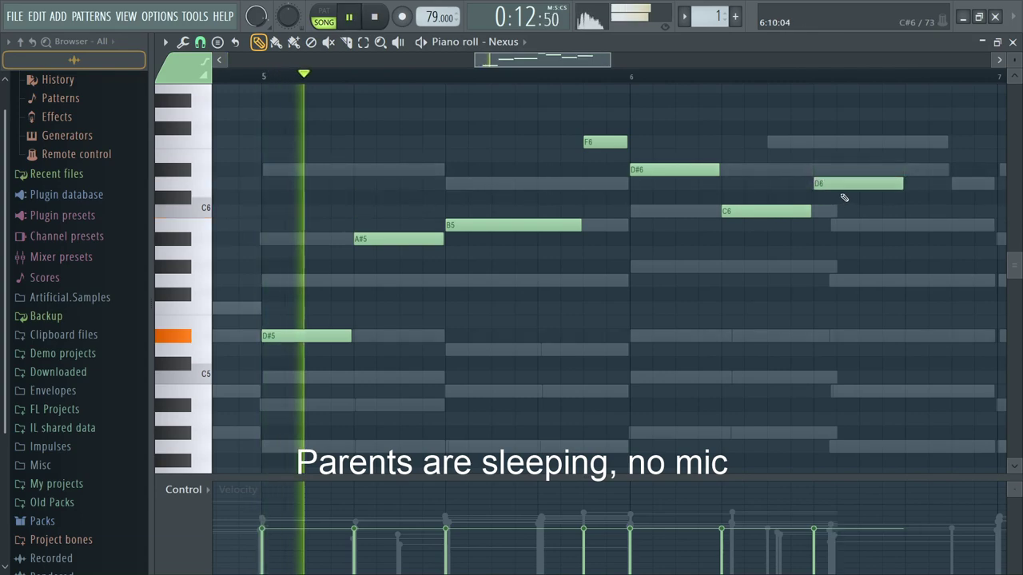
right_click(895, 185)
scroll(788, 200, down, 4)
key(space)
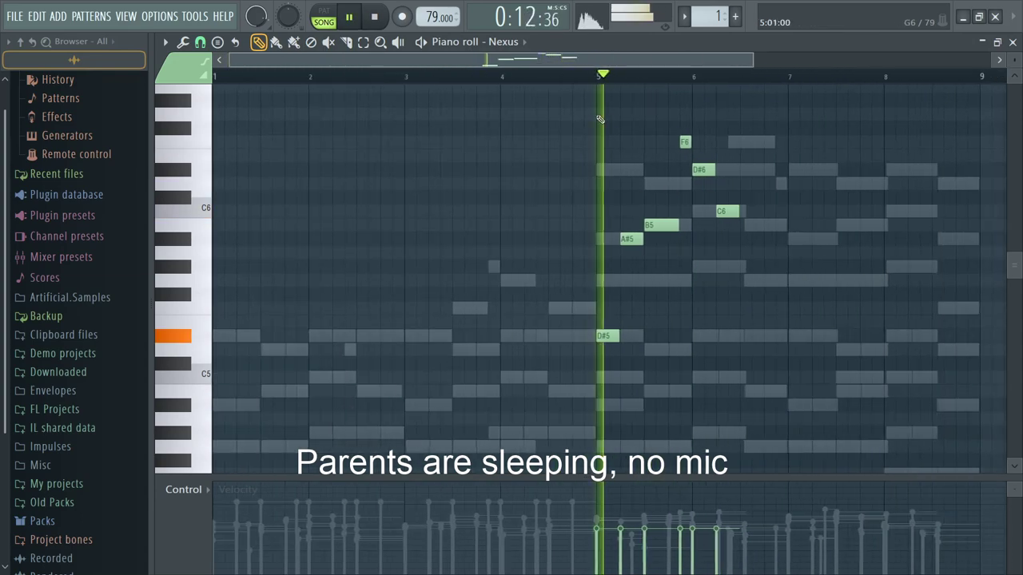
Step: Shorten the B5 note to four steps and replace the short F6 note with one running from 5:13:00 to bar 6
scroll(767, 214, up, 2)
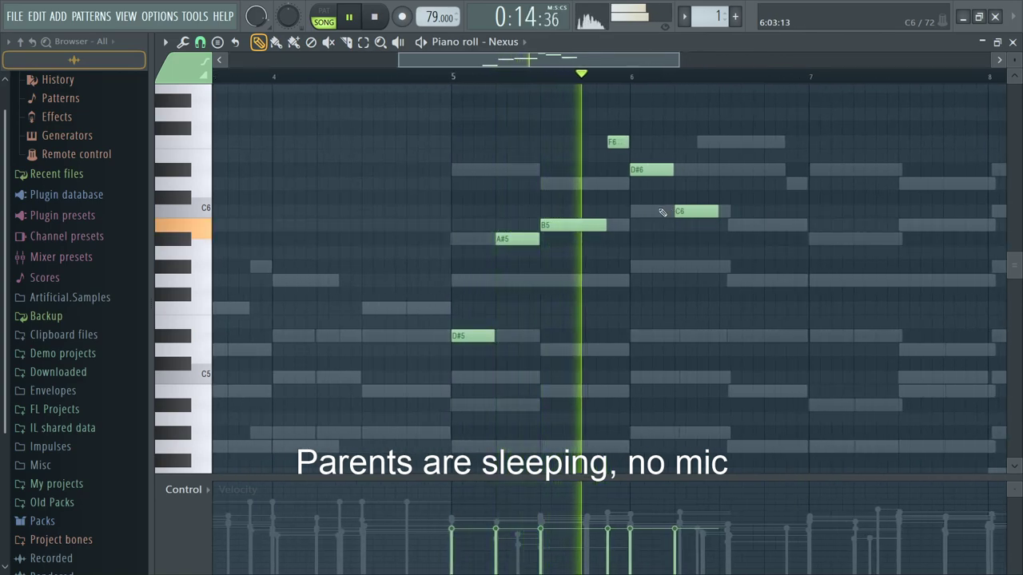
key(space)
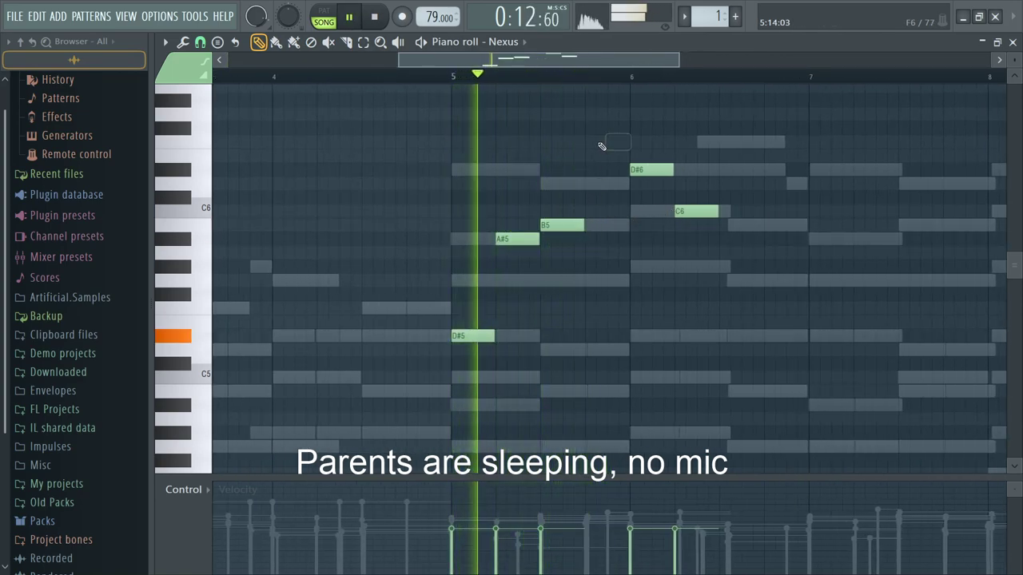
scroll(661, 166, up, 2)
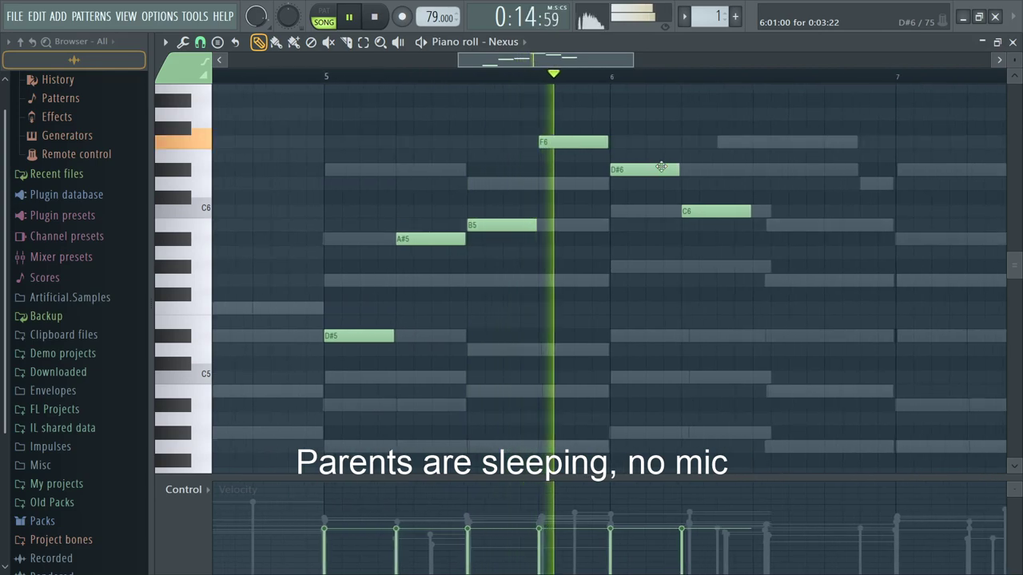
Step: Try replacing the C6 note at 6:05:00 with a D#6 note at 6:09:00 and a D6 note at 6:13:00
click(757, 170)
key(space)
key(space)
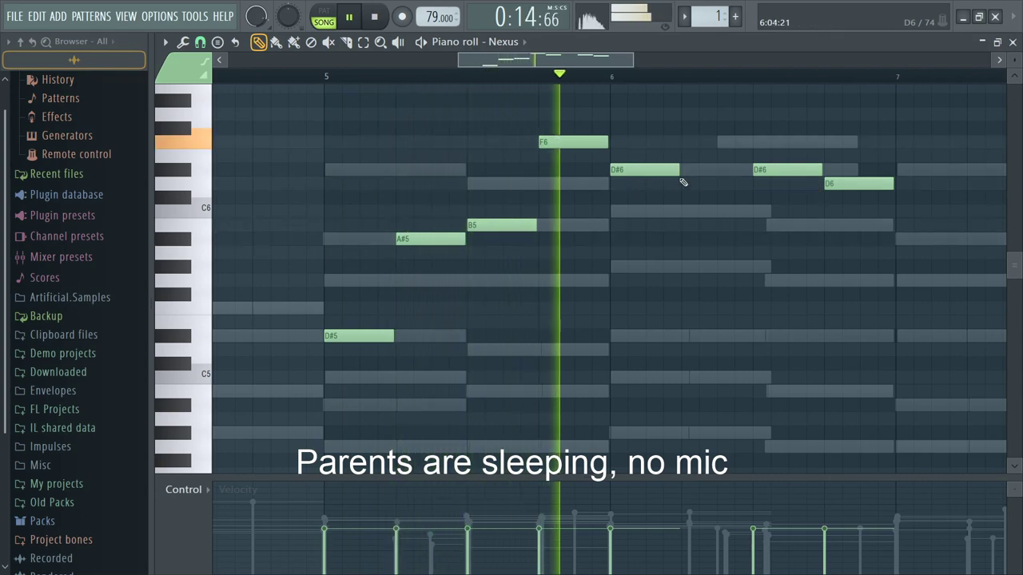
Step: Delete the trial C6 note at 6:05:00 and the D#6 and D6 notes in the second half of bar 6
click(685, 212)
right_click(689, 212)
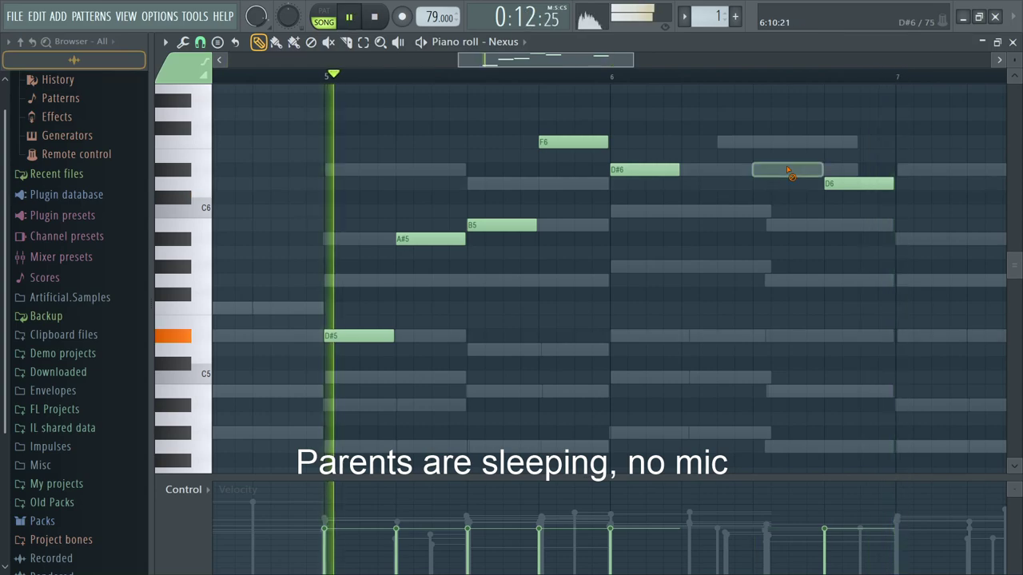
scroll(751, 223, down, 3)
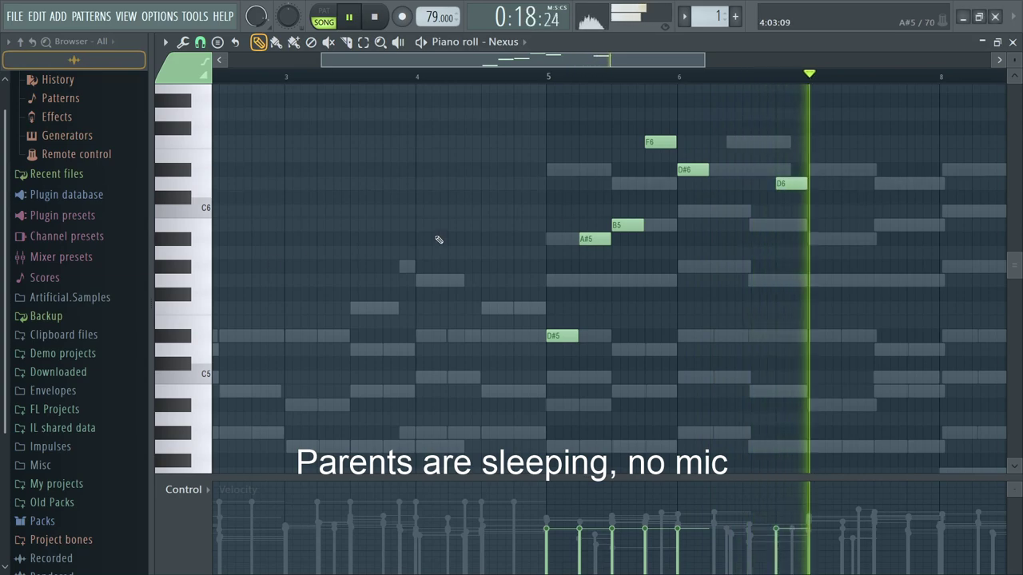
scroll(708, 171, up, 1)
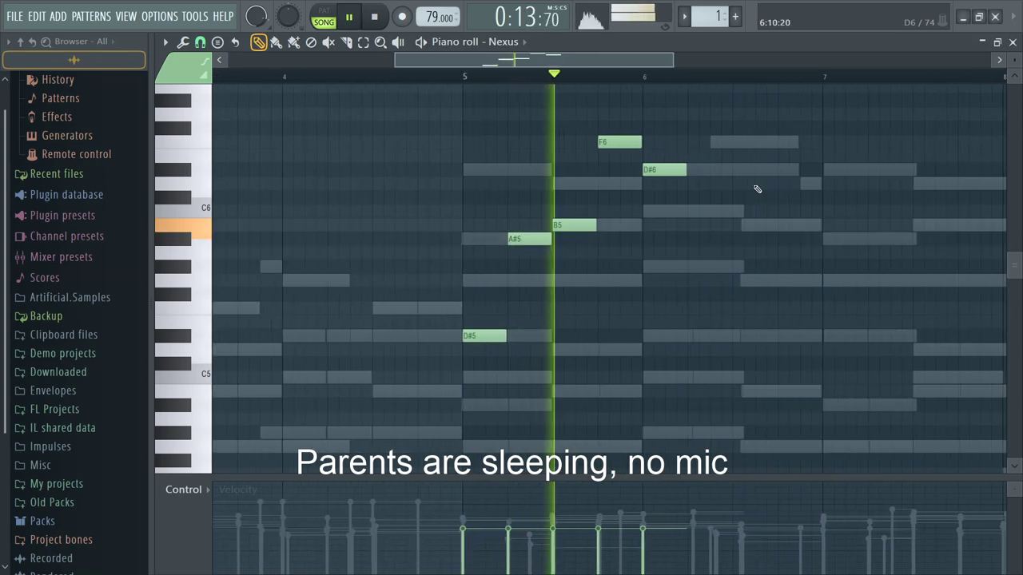
Step: Route Nexus to mixer track 5 and Kontakt 5 #2 to track 6, and set Nexus's amp modifier spread to 0
key(F6)
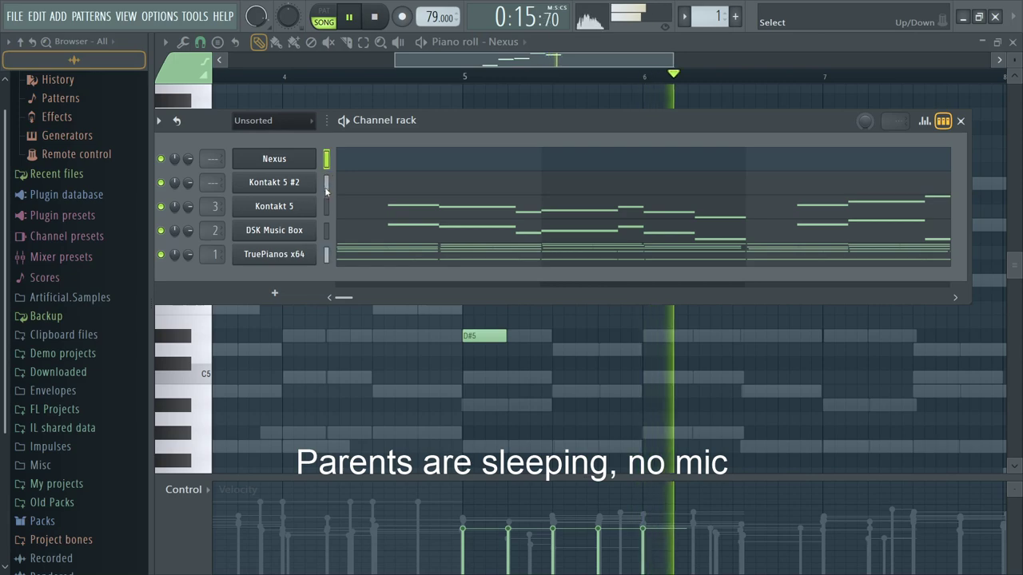
key(ctrl+l)
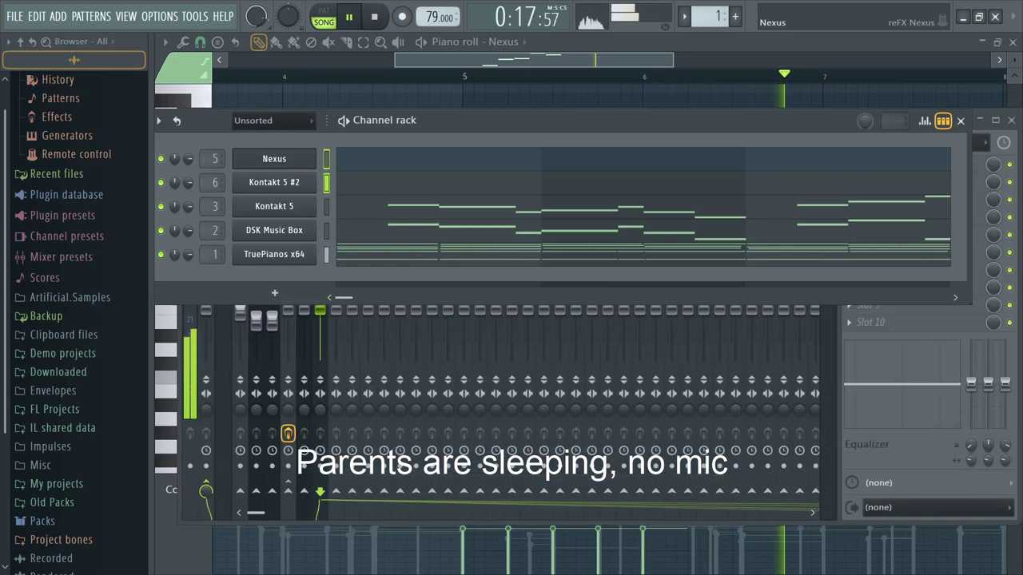
click(274, 158)
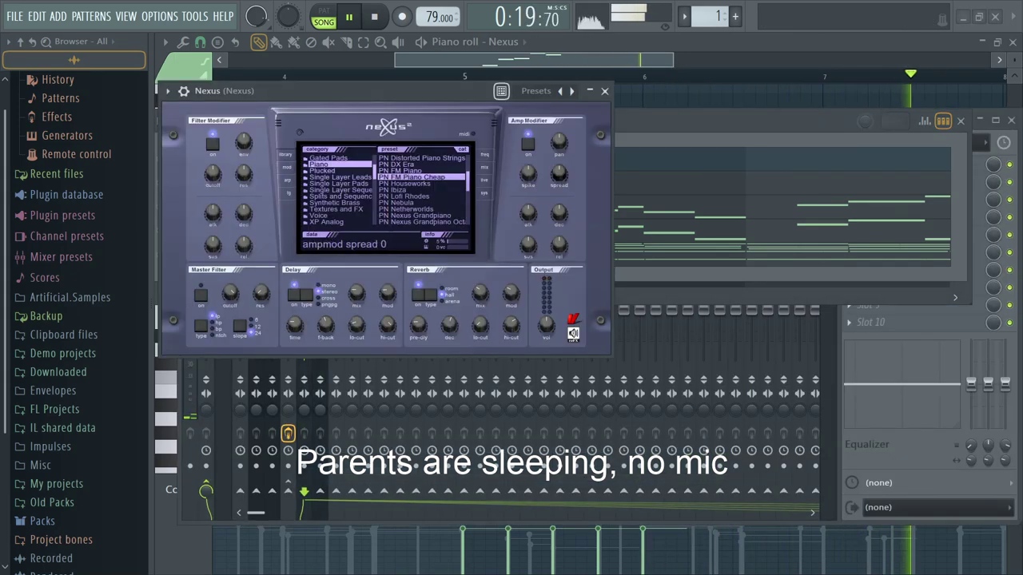
click(690, 176)
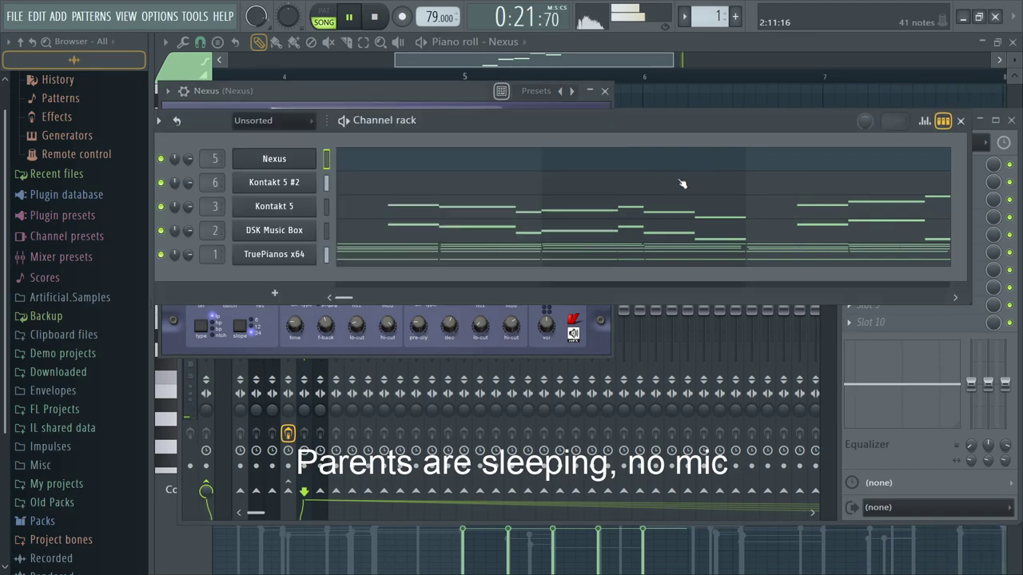
Step: In Kontakt 5 #2, trim the overlapping upper chord notes in bar 7 to end at the next chord and at bar 8
click(651, 186)
scroll(596, 222, down, 3)
scroll(768, 264, up, 3)
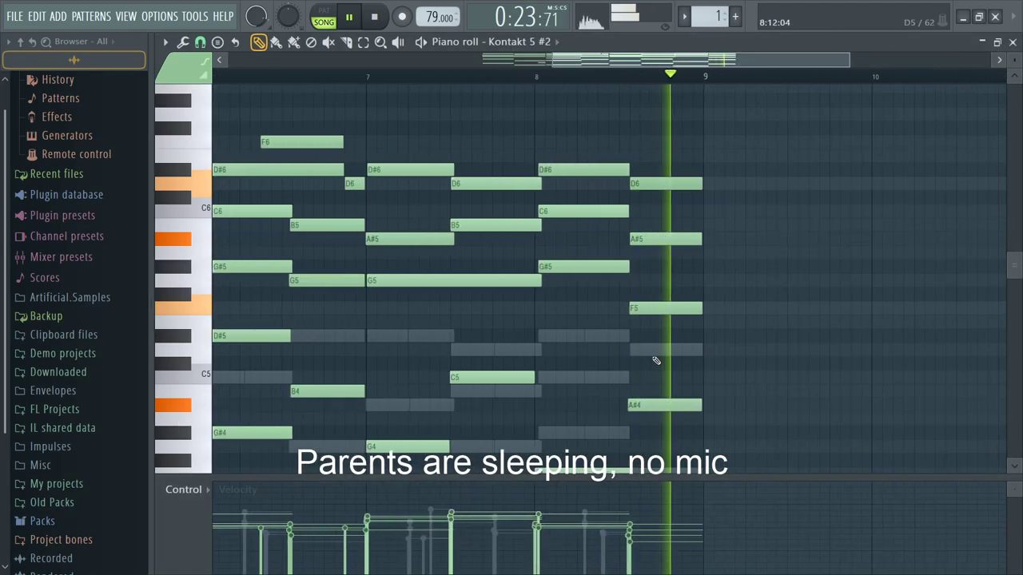
scroll(1006, 314, up, 4)
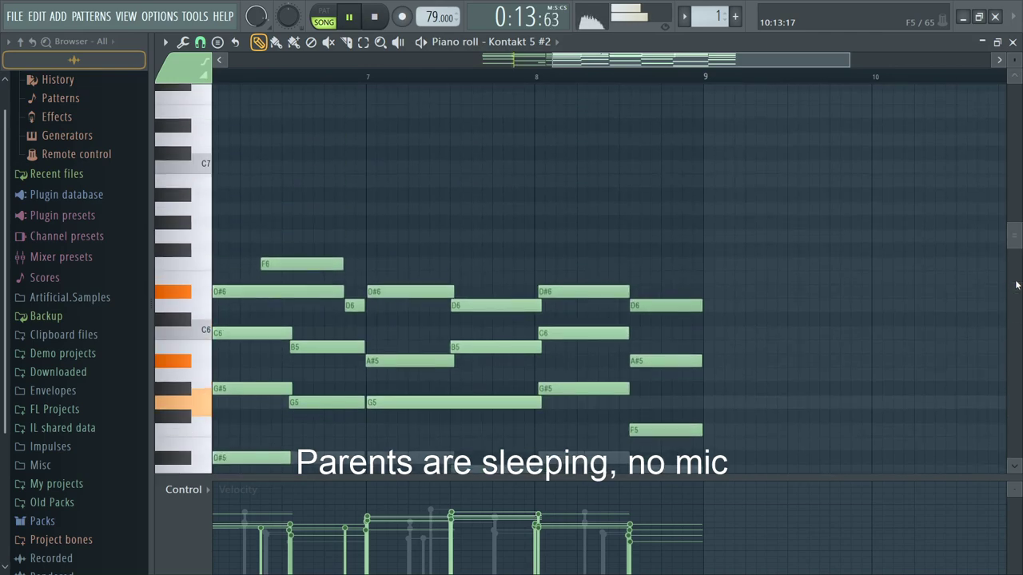
scroll(474, 348, down, 4)
scroll(480, 338, up, 2)
drag(509, 328, 446, 162)
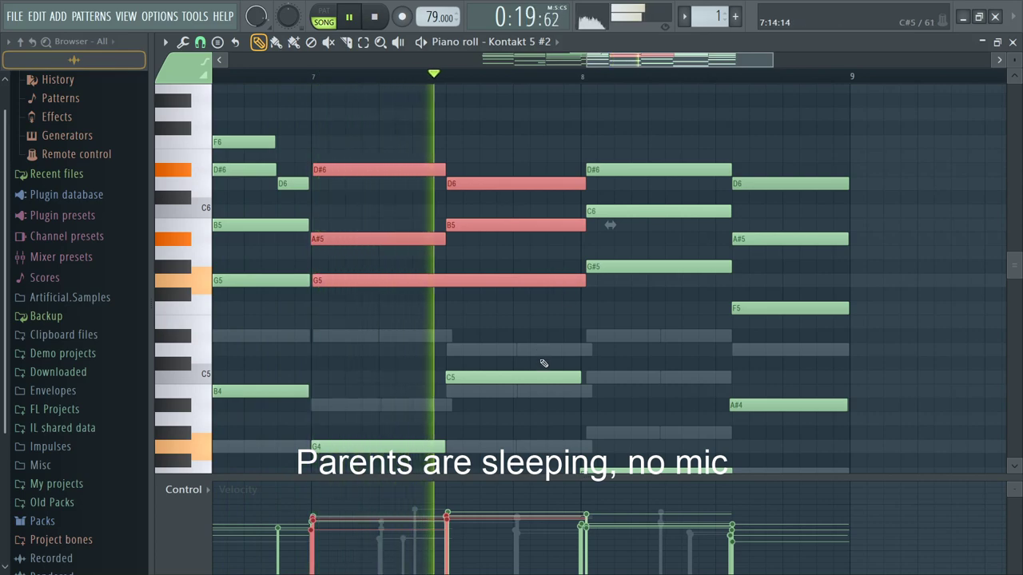
drag(528, 381, 521, 184)
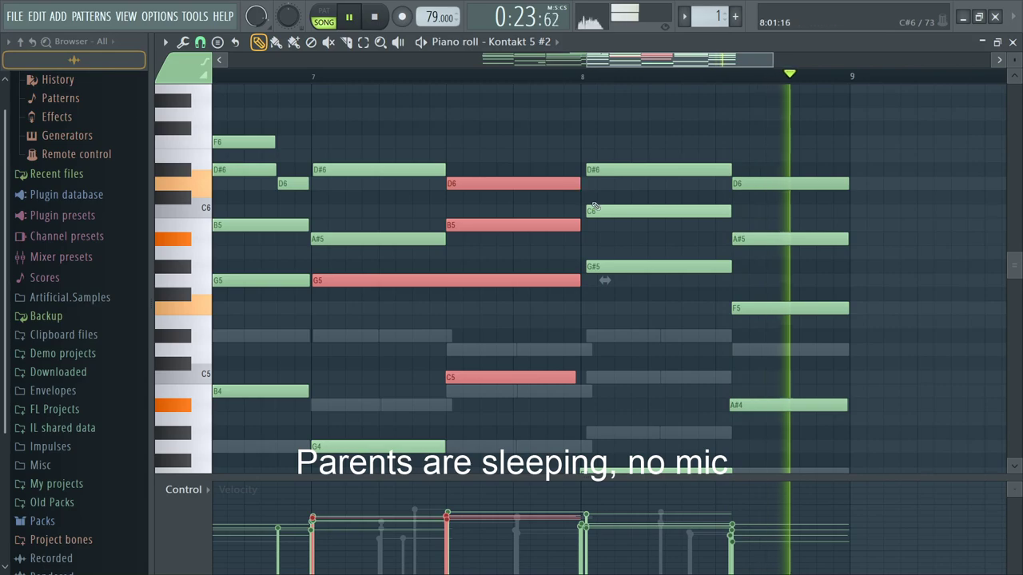
Step: Examine the Kontakt 5 #2 chords in bars 5 to 8 across their full pitch range during playback
scroll(680, 232, down, 6)
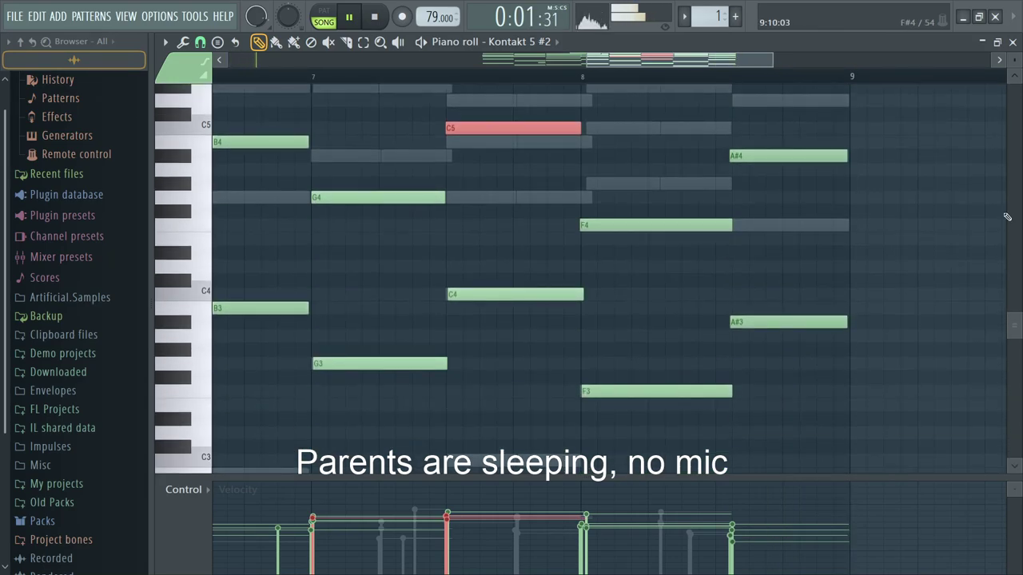
ctrl+scroll(635, 275, down, 4)
scroll(974, 280, up, 7)
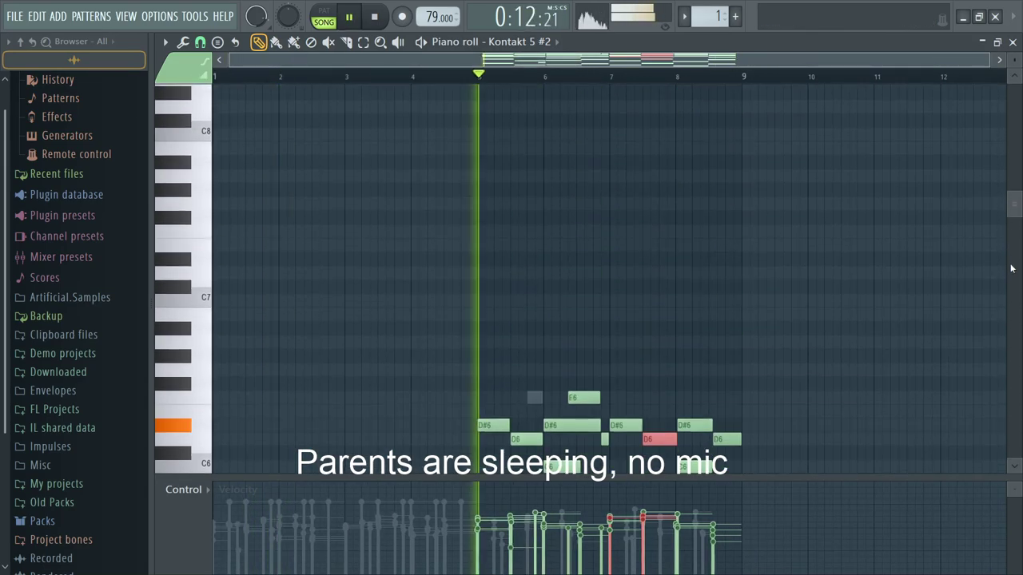
scroll(1010, 266, down, 13)
ctrl+scroll(972, 264, up, 2)
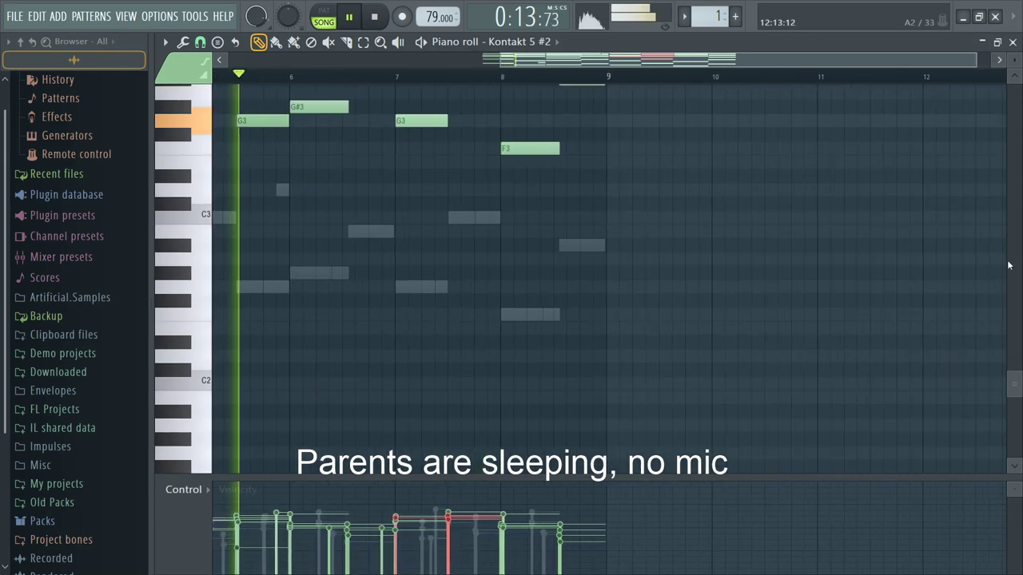
scroll(1007, 265, down, 6)
scroll(1005, 264, up, 15)
ctrl+scroll(526, 163, down, 3)
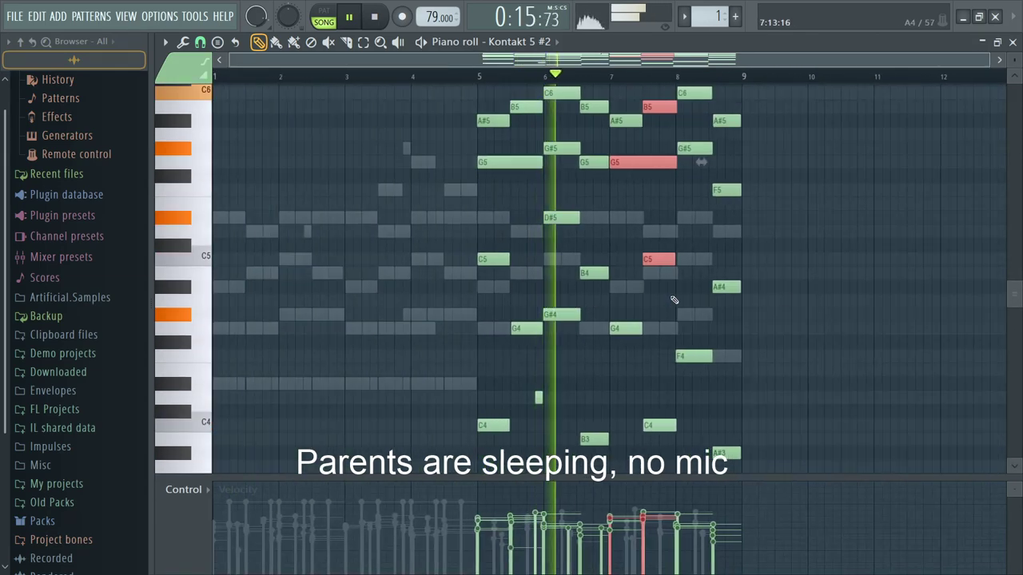
scroll(701, 246, up, 2)
scroll(701, 246, up, 6)
scroll(701, 246, down, 6)
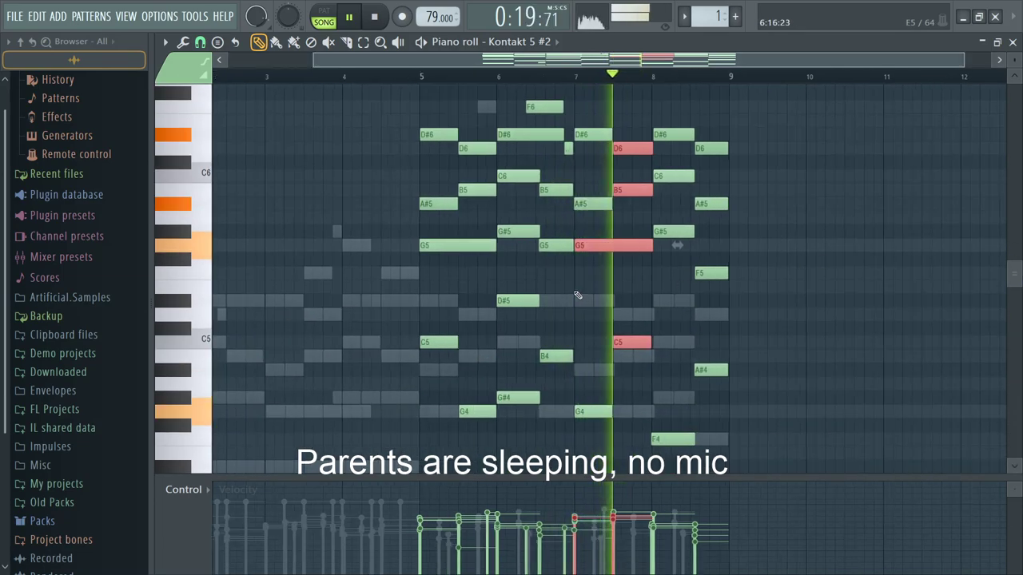
ctrl+scroll(582, 291, up, 2)
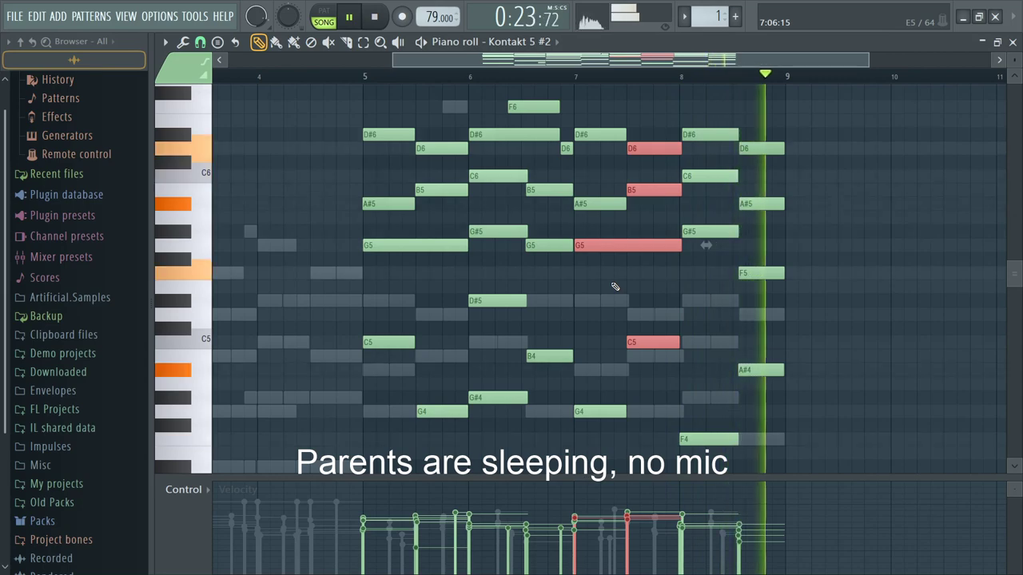
ctrl+scroll(615, 286, down, 2)
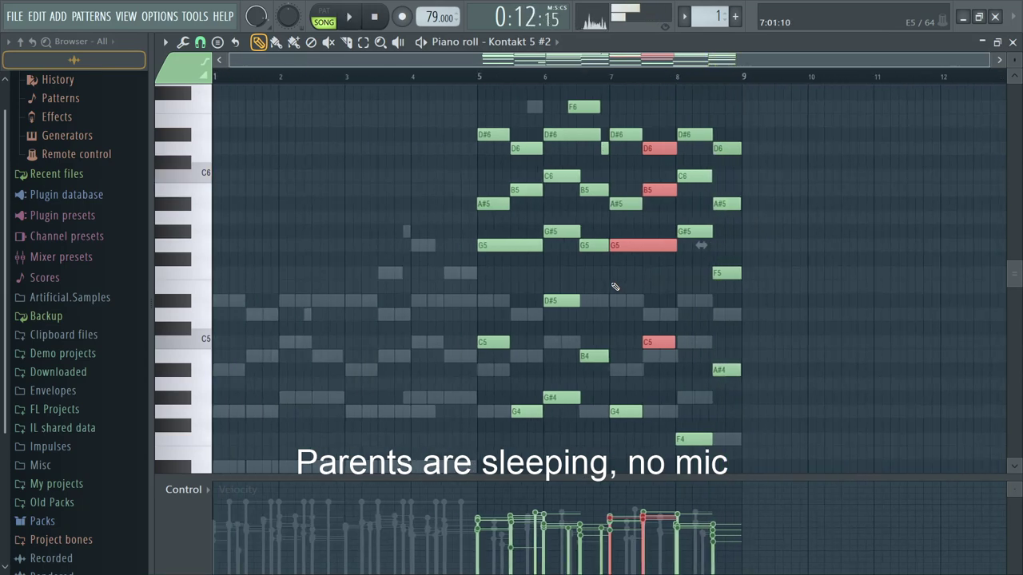
ctrl+scroll(648, 266, up, 3)
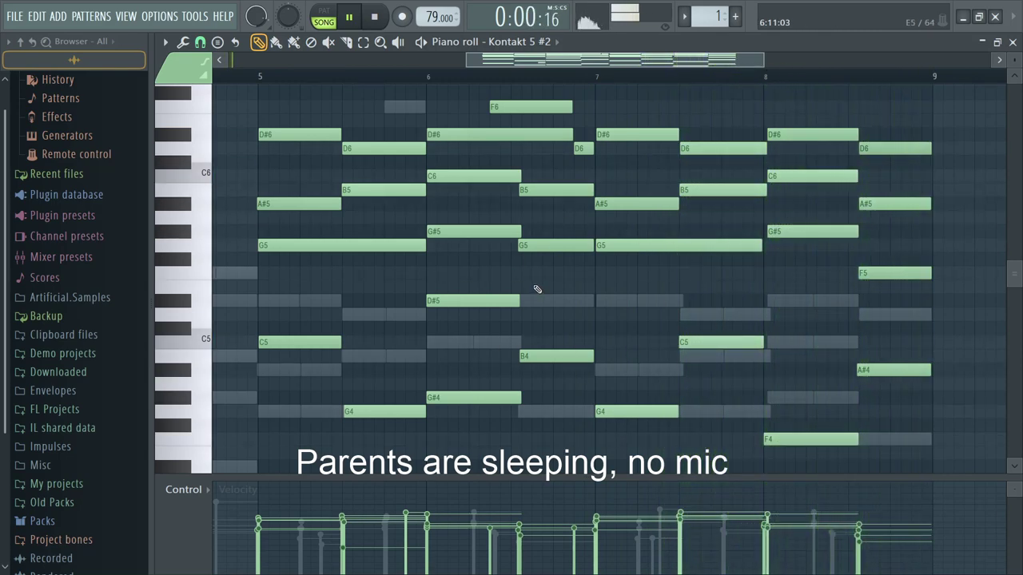
scroll(532, 288, down, 3)
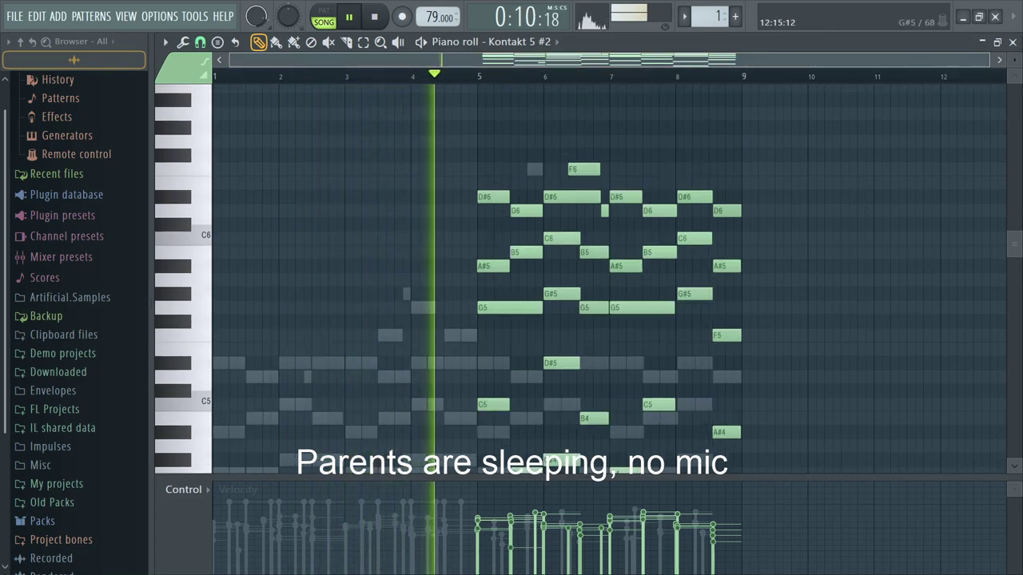
Step: Transpose the existing Nexus melody notes up one octave and play the melody back from bar 5
key(F7)
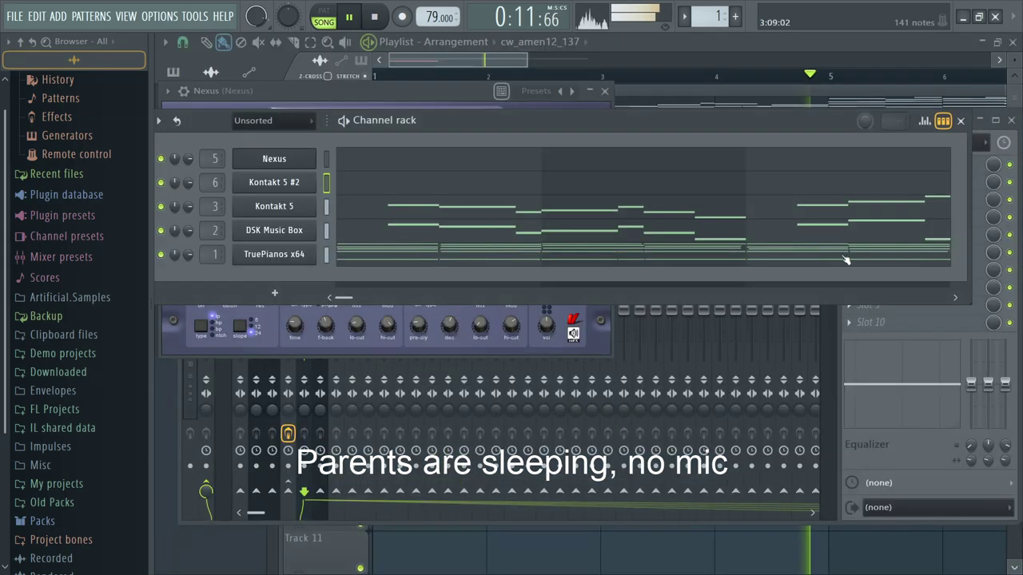
click(409, 160)
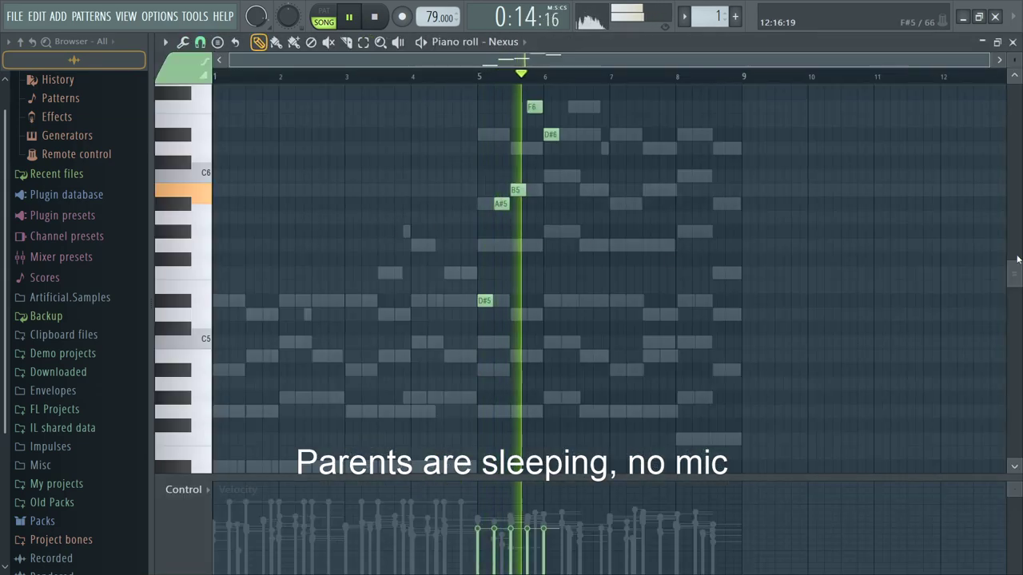
scroll(672, 264, up, 3)
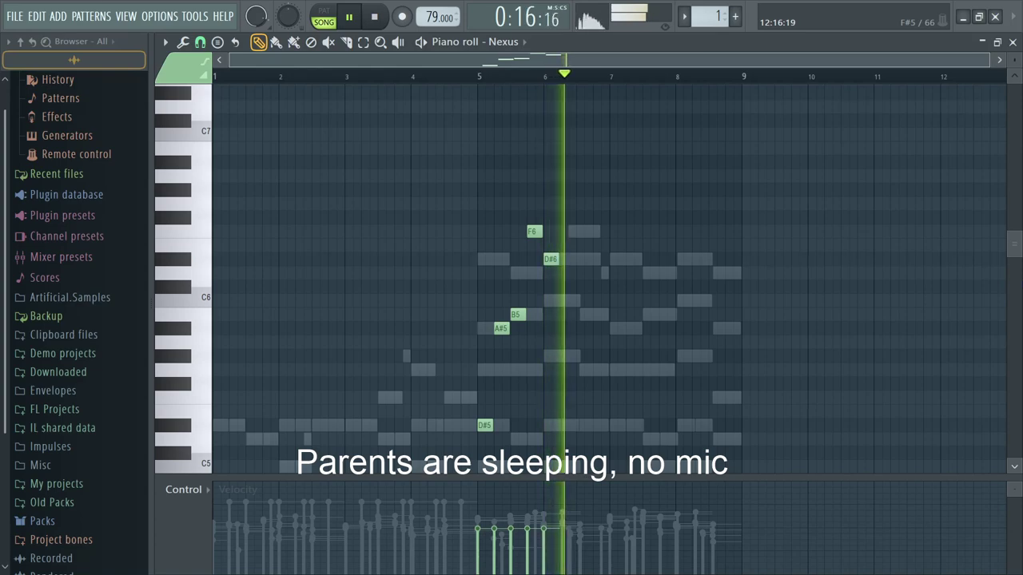
key(ctrl+Up)
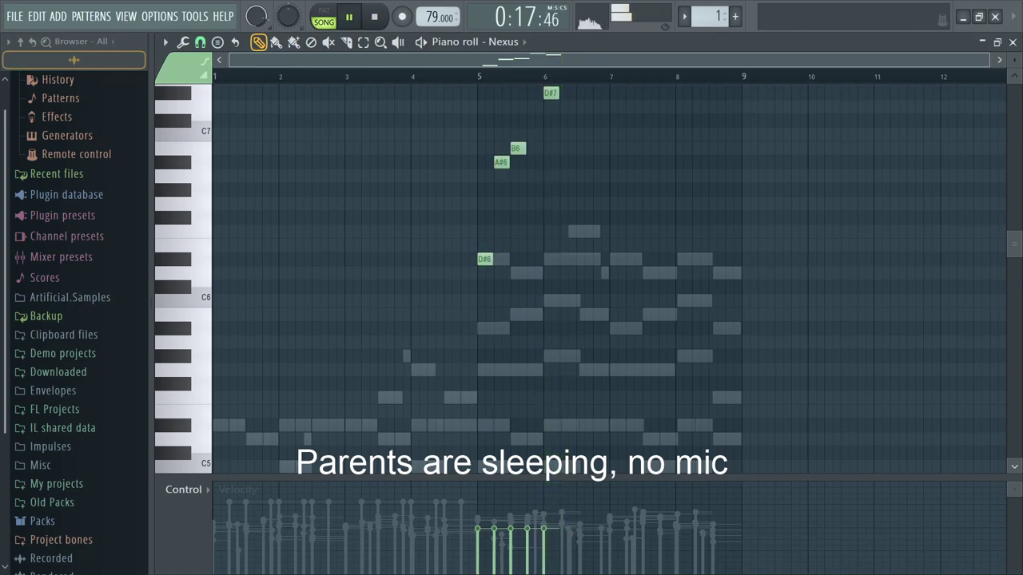
click(478, 77)
scroll(528, 269, up, 2)
scroll(1007, 129, up, 3)
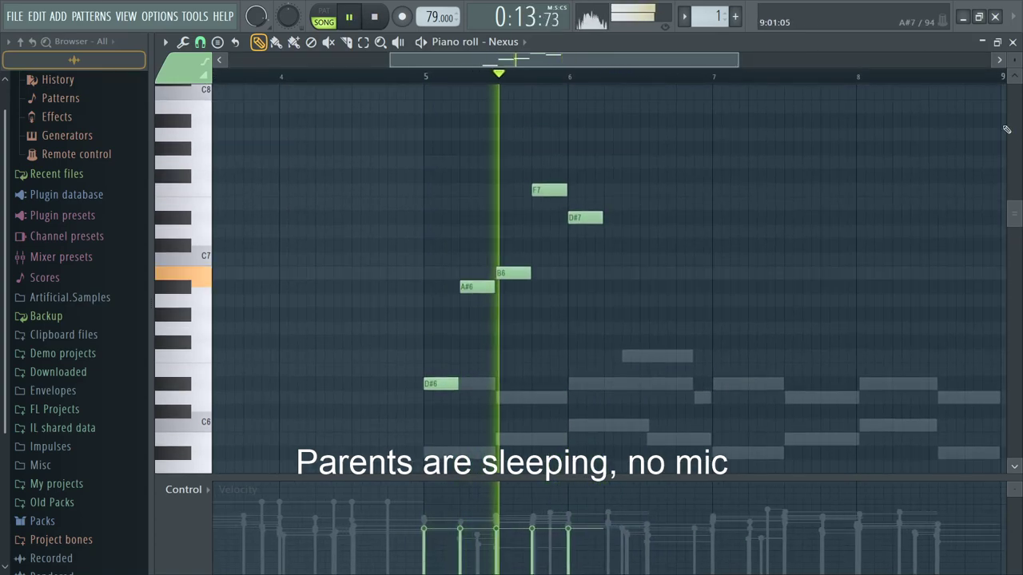
scroll(616, 288, up, 1)
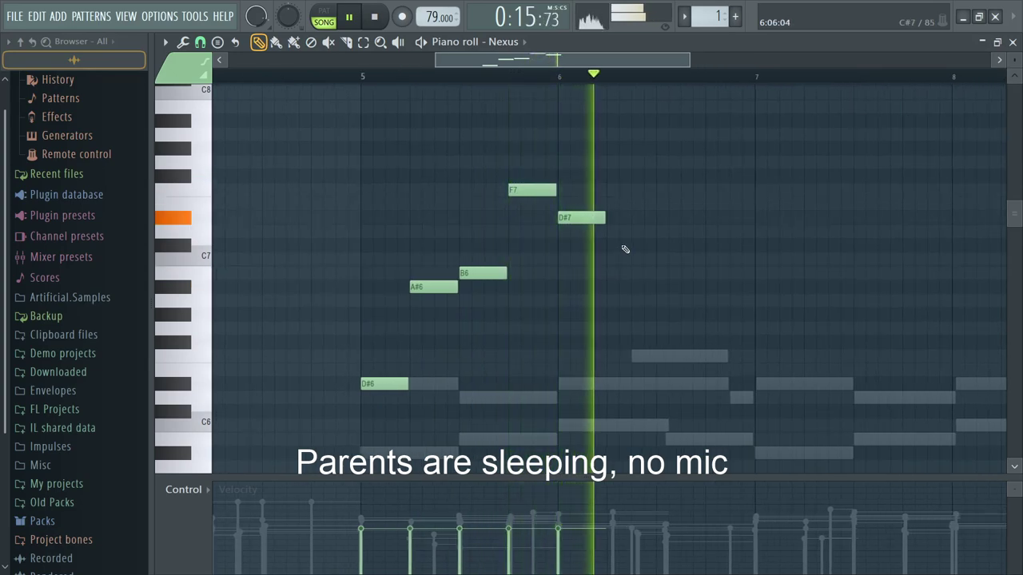
Step: Extend the Nexus melody with a short D7 at the end of bar 6 and a longer C7 starting at 7:01:00
click(734, 246)
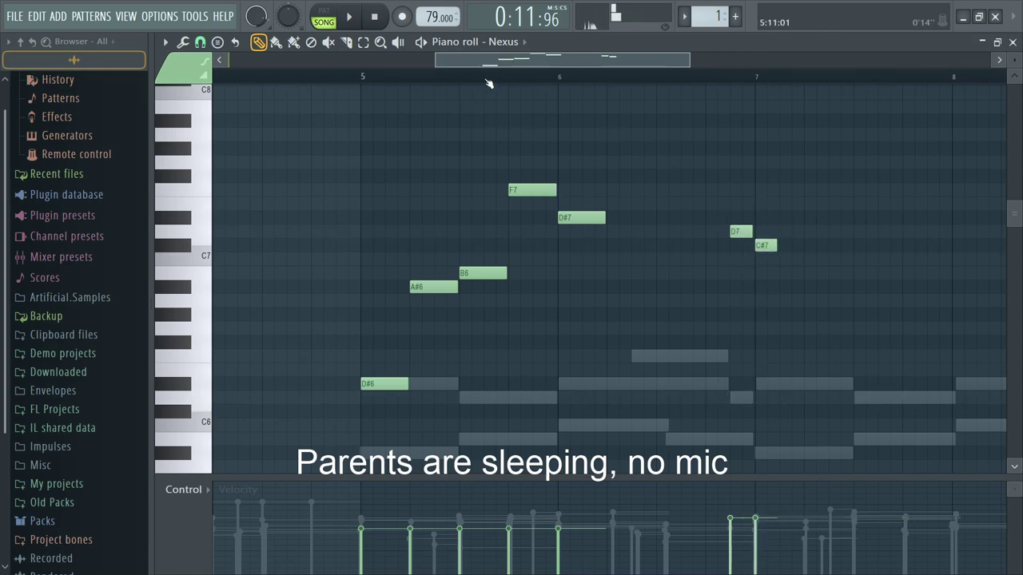
click(576, 78)
drag(778, 249, 806, 251)
key(space)
ctrl+shift+click(773, 260)
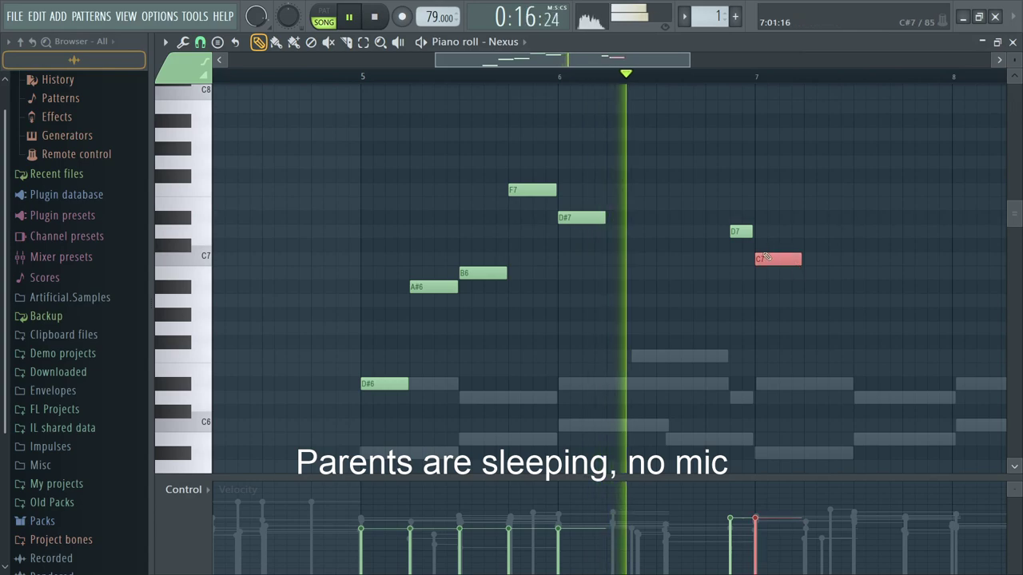
ctrl+shift+click(734, 236)
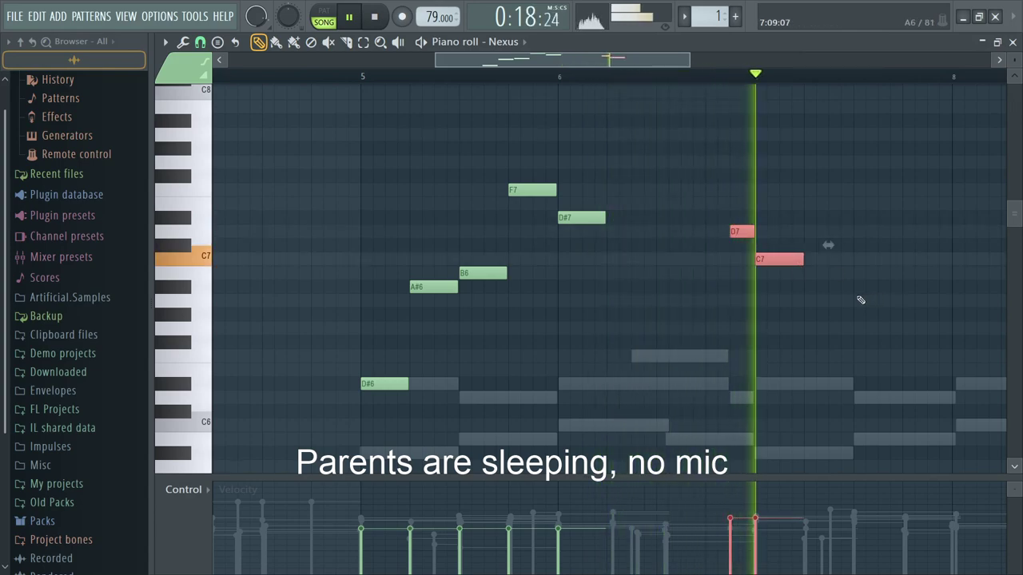
Step: Try continuing the Nexus melody in bar 7 with D#6 at 7:05:00 and B6 at 7:09:00
key(space)
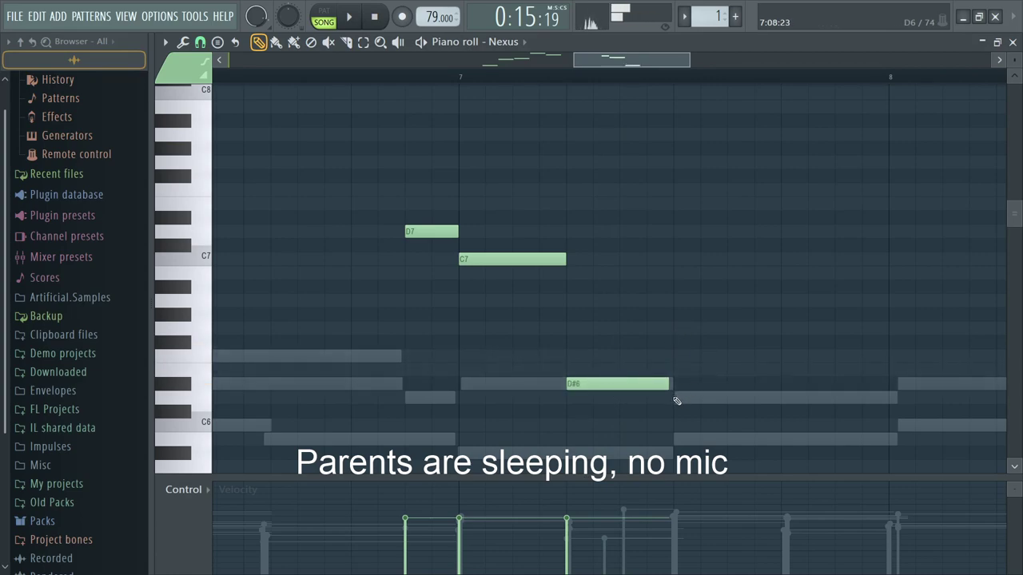
key(space)
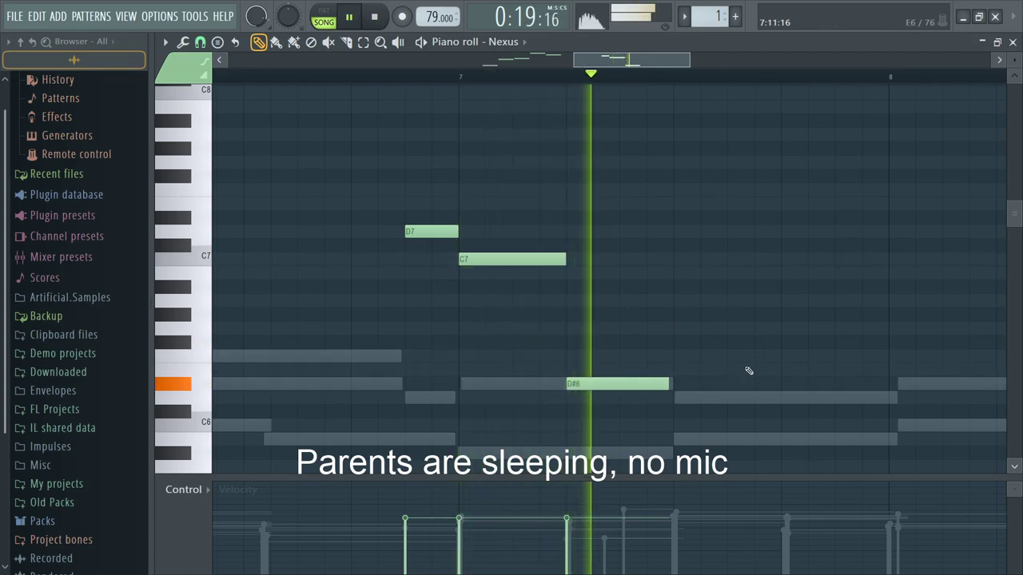
click(705, 398)
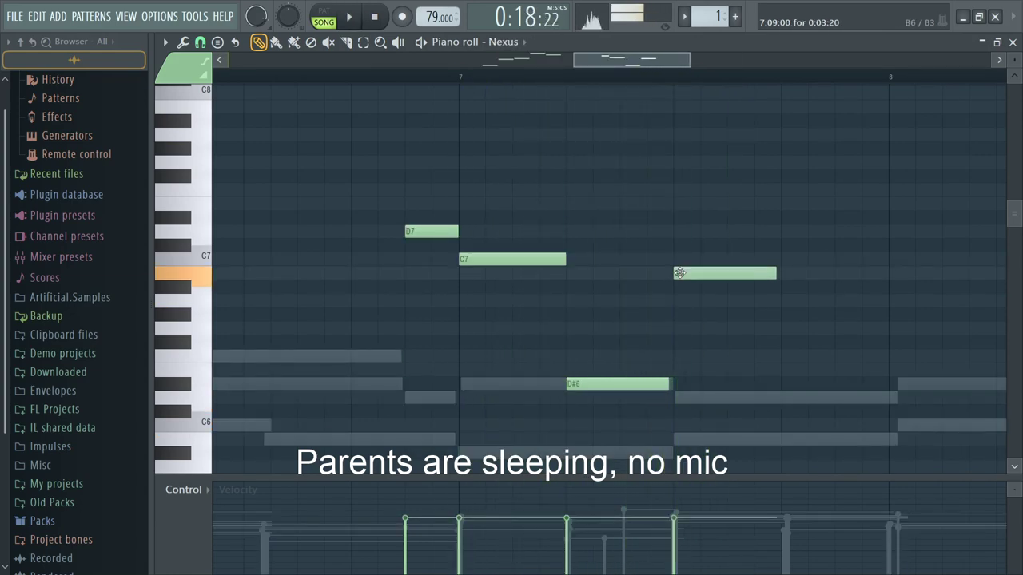
key(space)
scroll(673, 295, down, 4)
drag(1013, 217, 1014, 248)
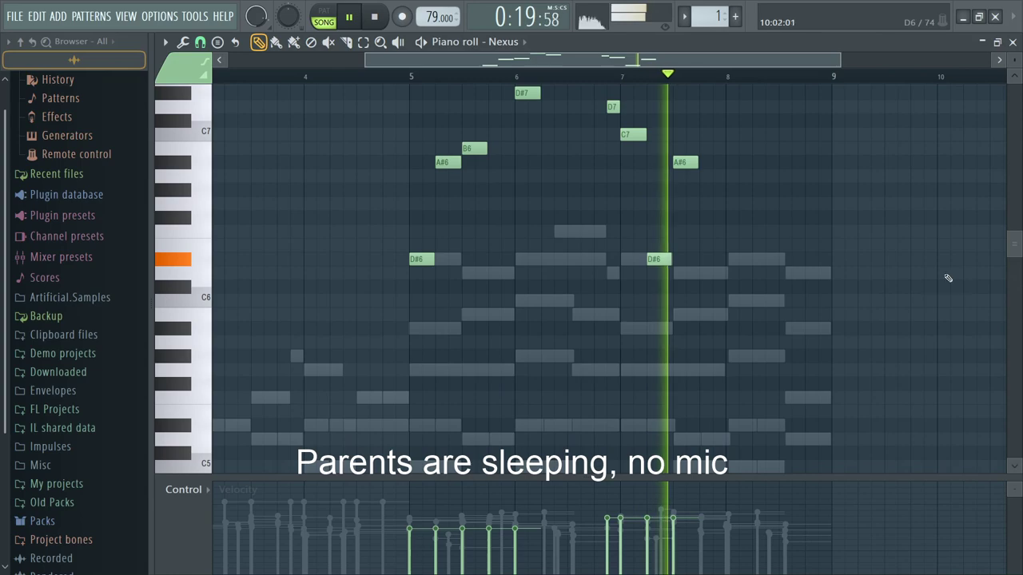
scroll(697, 270, up, 1)
key(space)
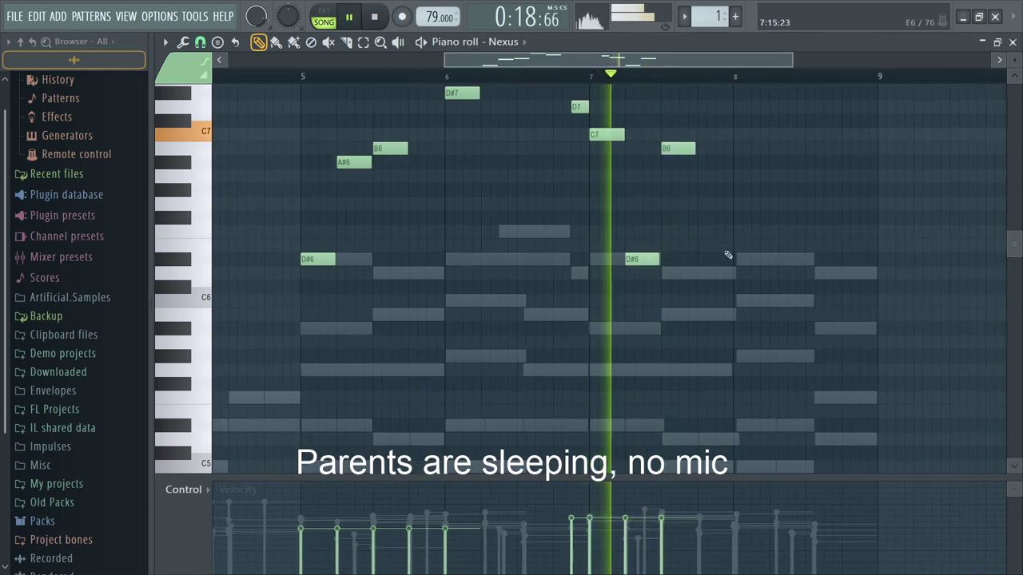
Step: Try raising the Nexus note at 7:05:00 to G6, followed by B6 at 7:09:00
scroll(642, 331, up, 3)
key(space)
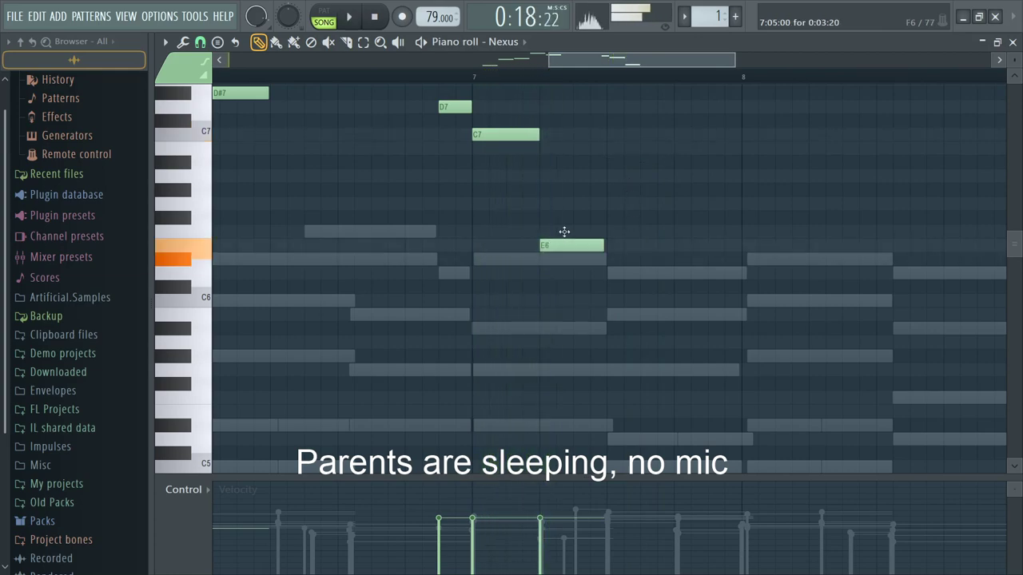
key(space)
click(611, 149)
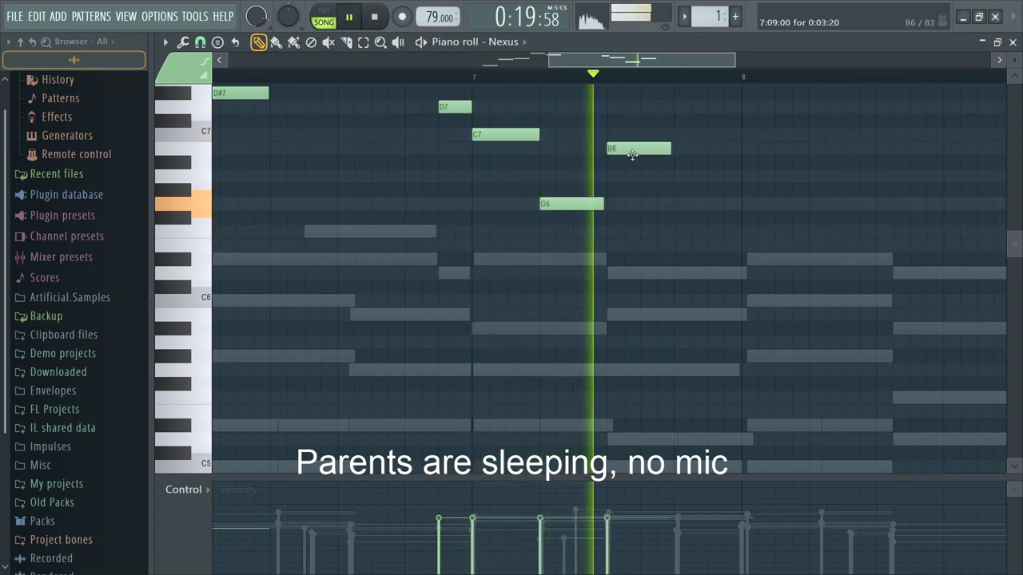
key(space)
Step: Try G#6, B5 and F6 as alternative pitches for the Nexus note at 7:09:00, auditioning them with playback
click(611, 190)
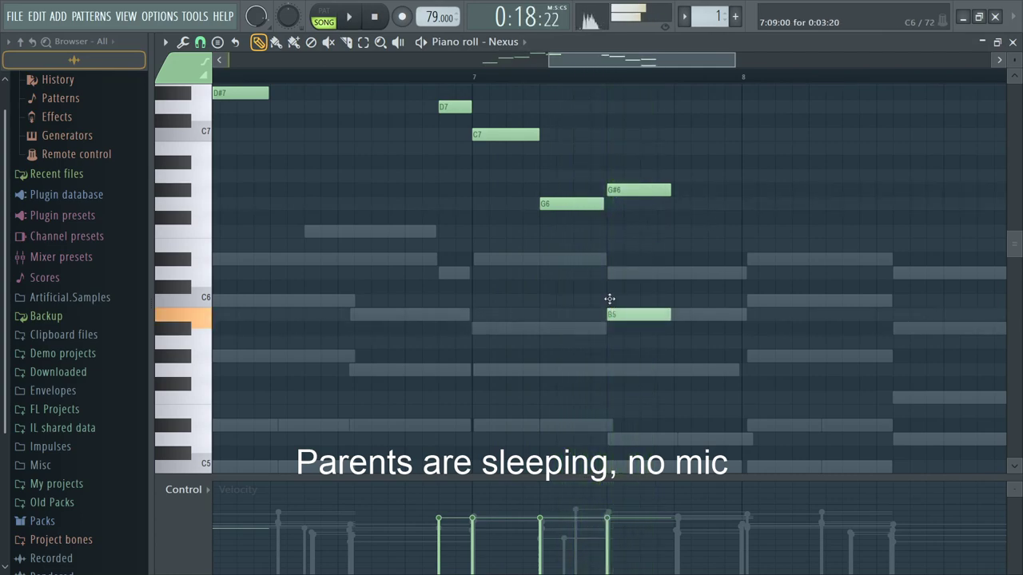
key(space)
right_click(624, 370)
key(space)
drag(616, 190, 616, 204)
key(space)
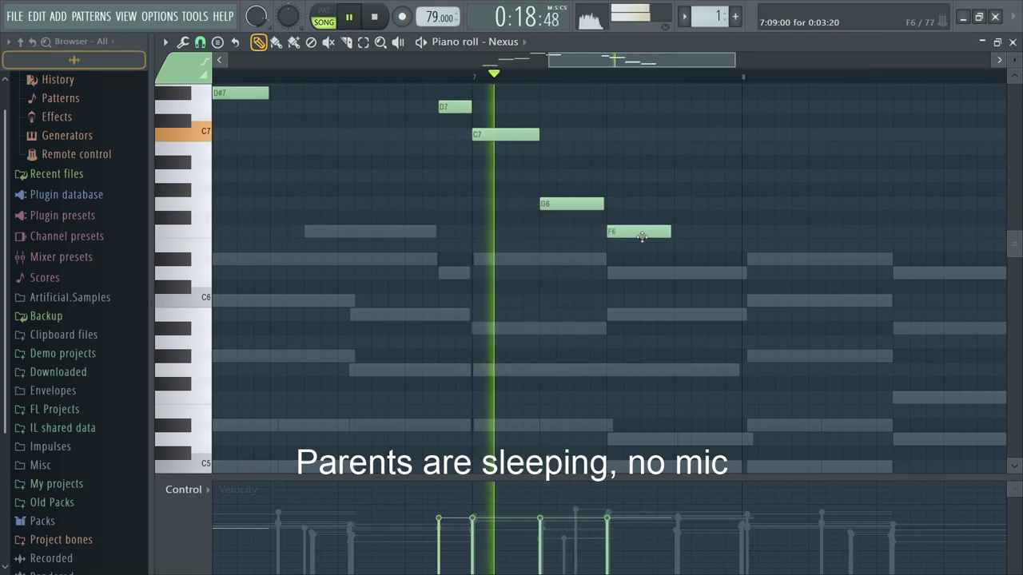
scroll(644, 242, down, 2)
key(space)
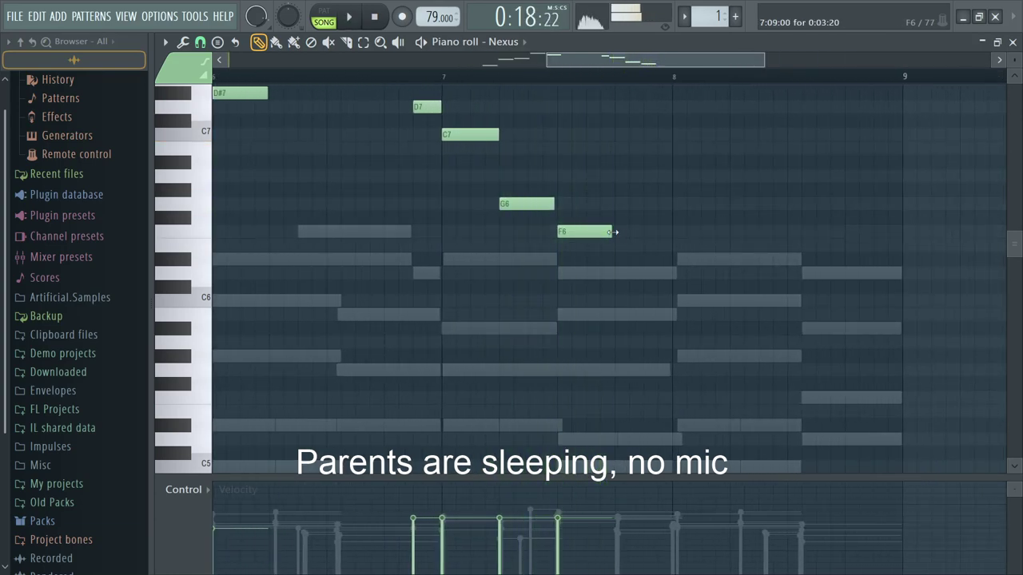
Step: Delete the trial G6 and F6 notes from bar 7, re-enter C7 at 7:01:00 and replay the Nexus melody
drag(541, 206, 541, 233)
click(577, 205)
key(space)
scroll(524, 215, down, 3)
key(space)
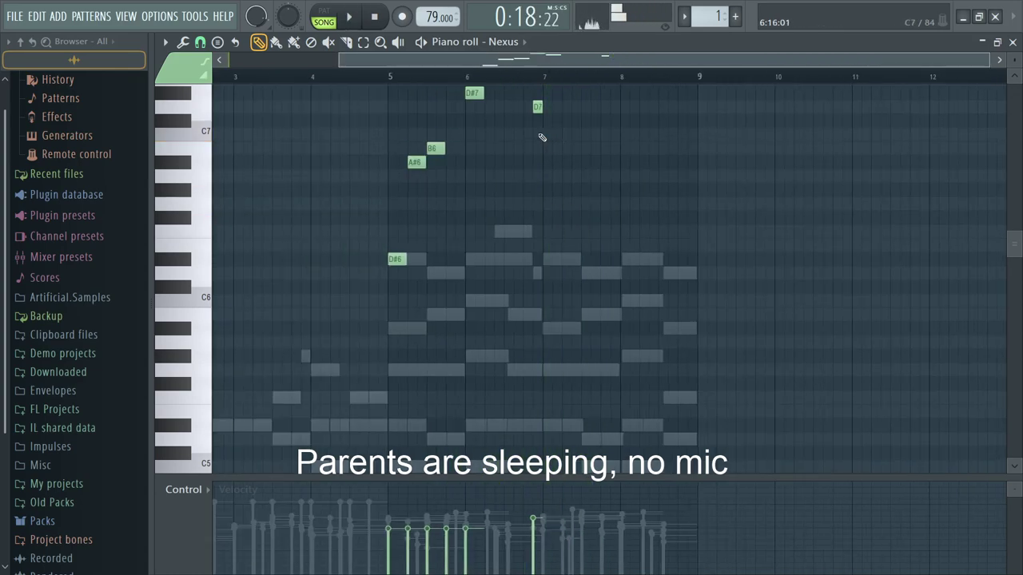
scroll(493, 120, up, 2)
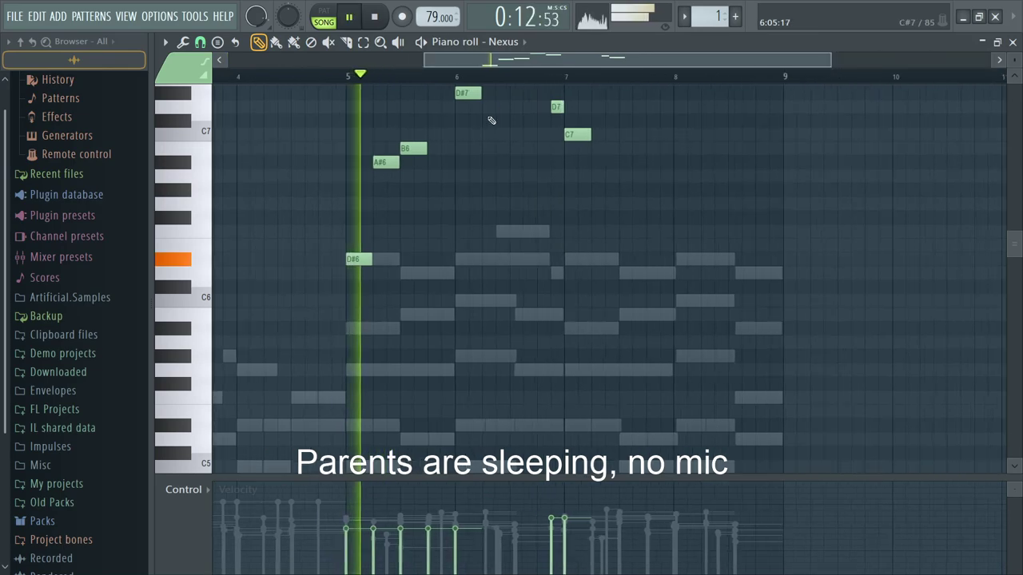
scroll(1015, 147, up, 2)
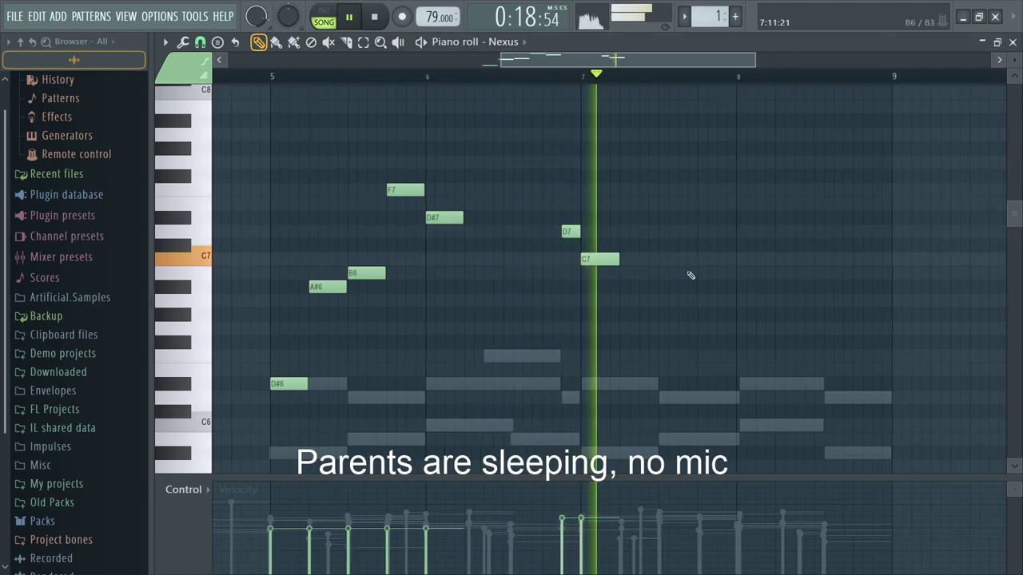
Step: Replace the C7 at the start of bar 7 with a D#7 at 7:01:00, lasting 0:04:00
scroll(689, 277, up, 2)
key(space)
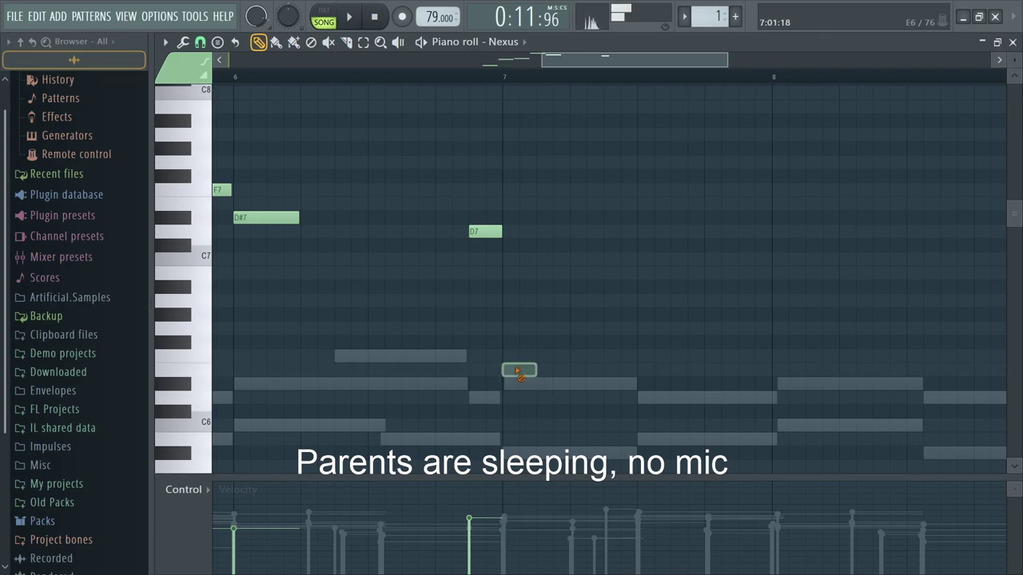
scroll(882, 341, down, 3)
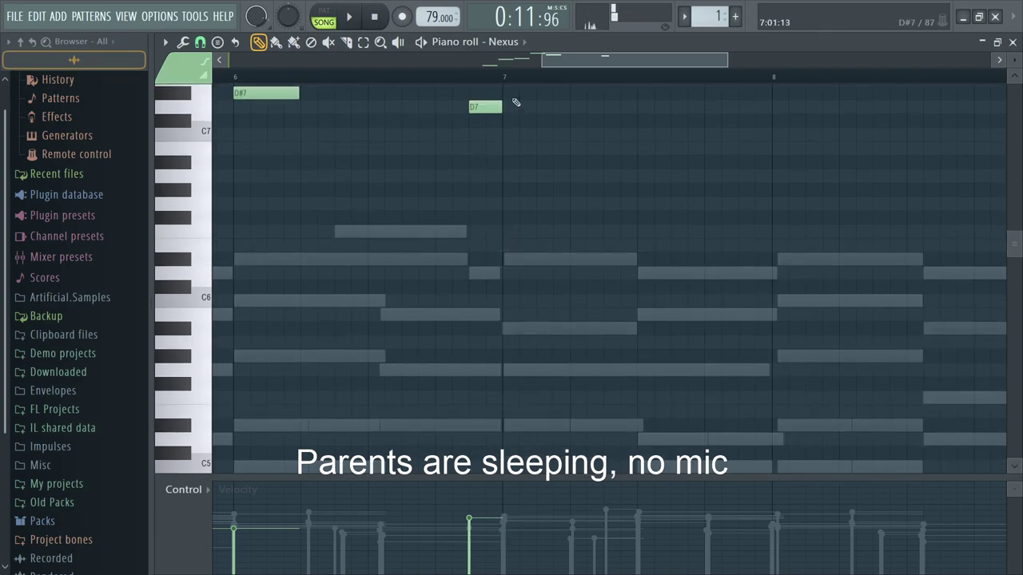
drag(535, 94, 562, 95)
key(space)
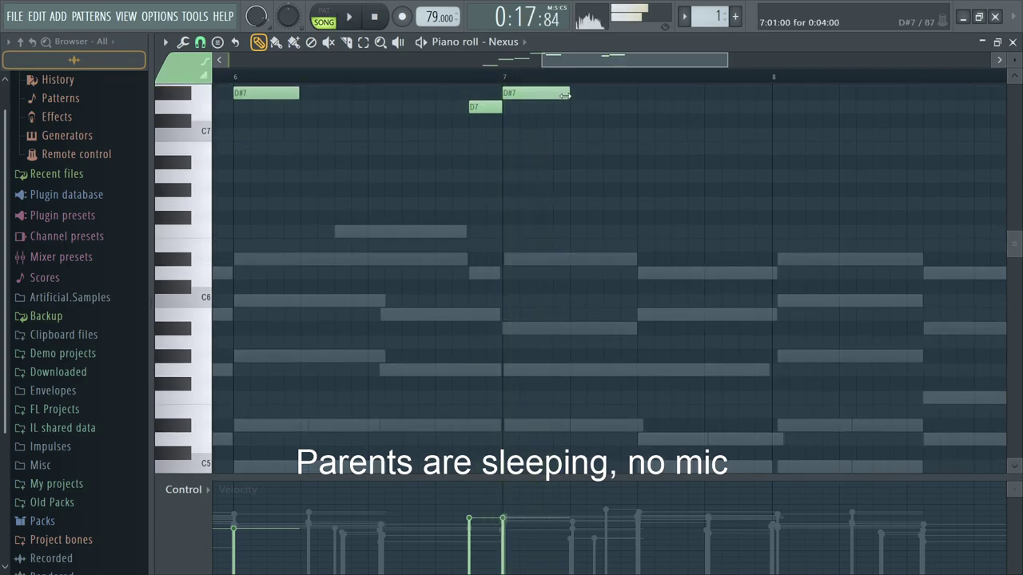
Step: Fill the rest of bar 7 in Nexus with A#7 at 7:05:00, G#7 at 7:09:00 and G7 at 7:13:00
scroll(828, 242, up, 3)
key(space)
key(space)
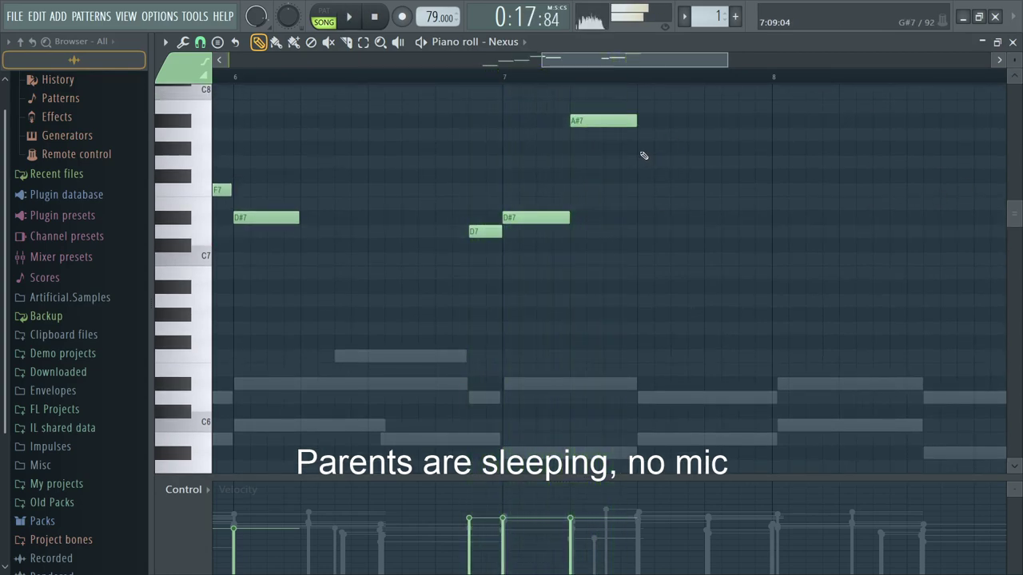
key(space)
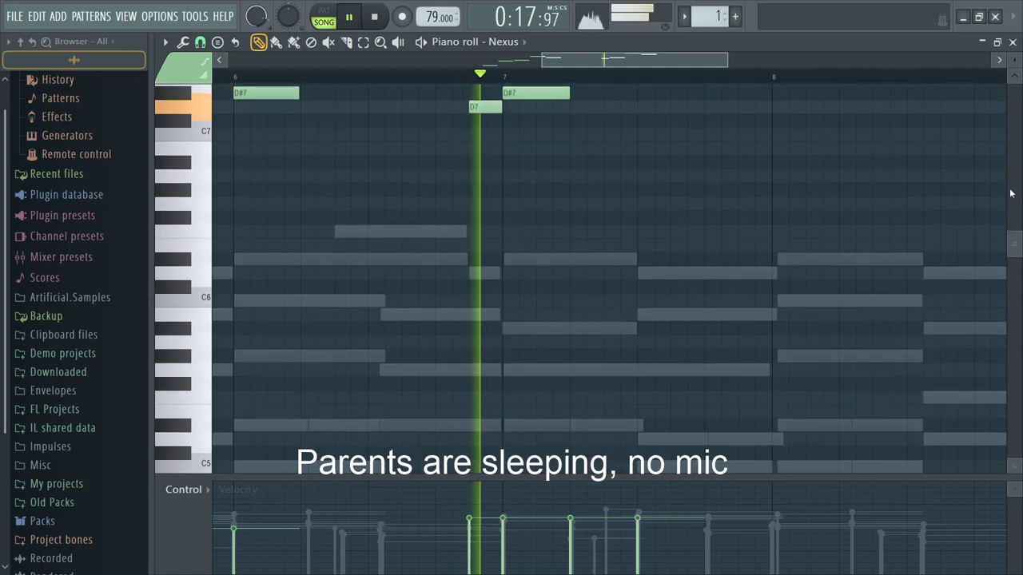
key(space)
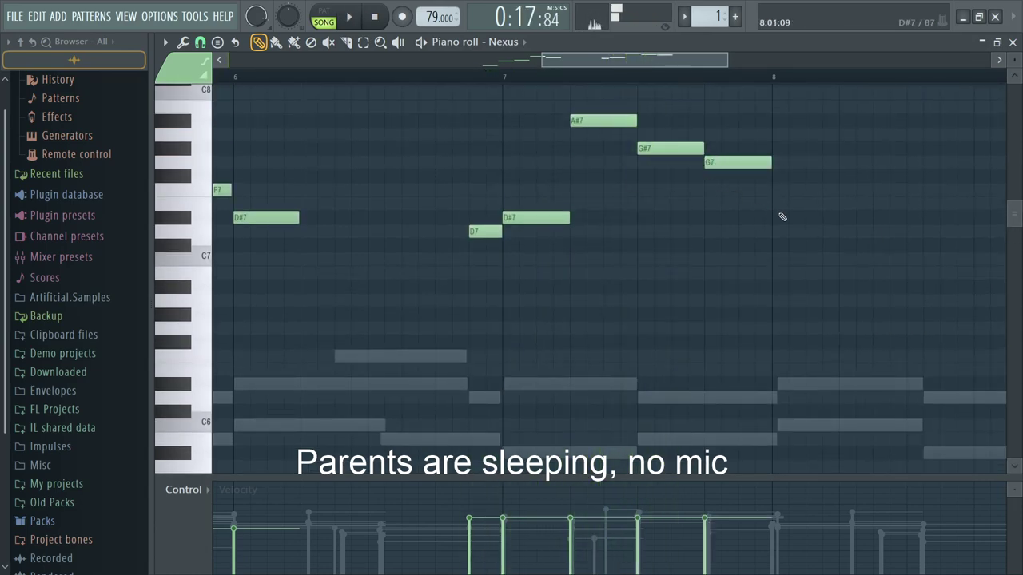
Step: Add 0:04:00-long Nexus notes in bar 8: C7 at 8:01:00, G#6 at 8:05:00 and D7 at 8:09:00
click(776, 192)
scroll(779, 190, down, 3)
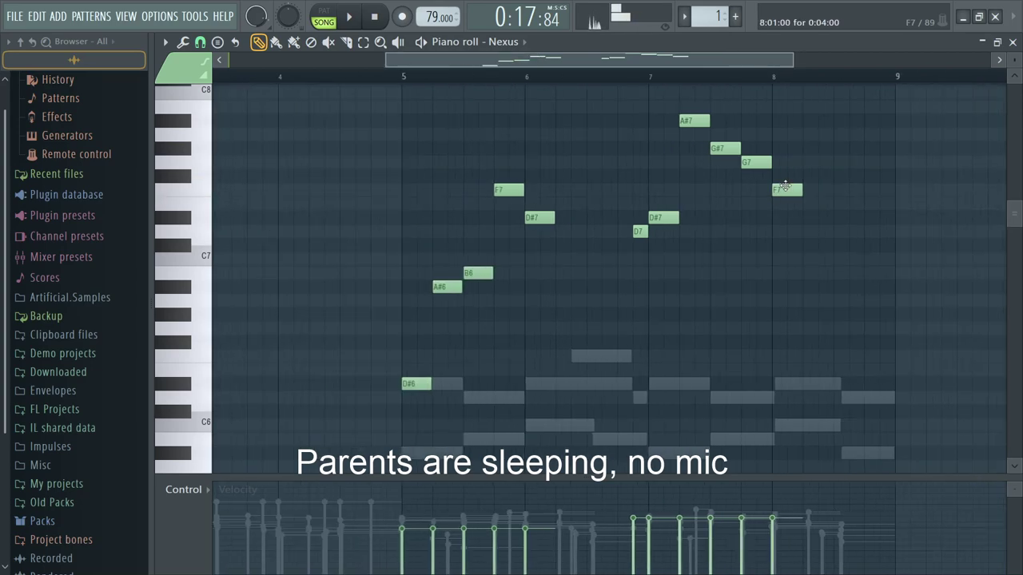
key(space)
scroll(767, 252, up, 2)
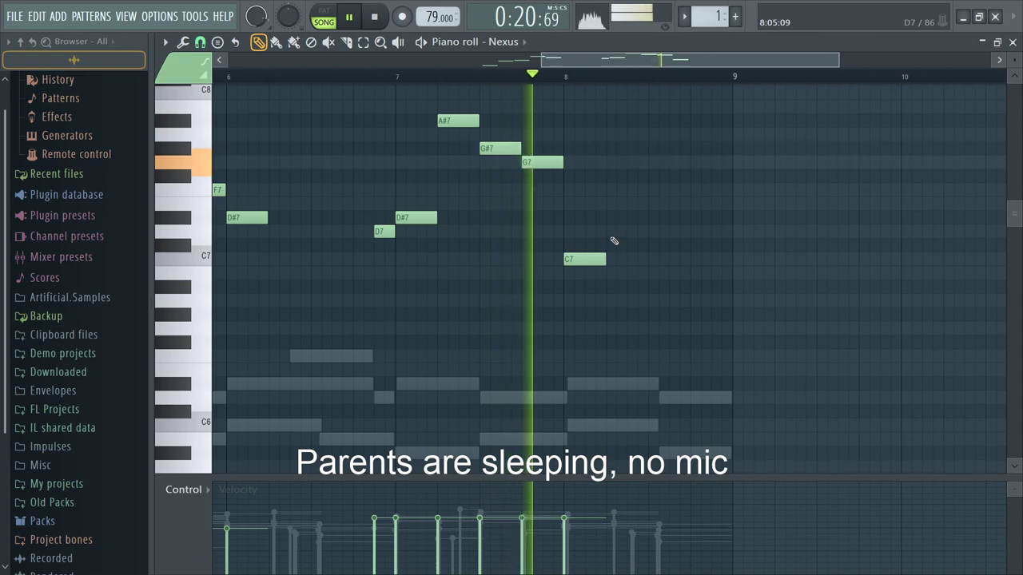
click(614, 315)
key(space)
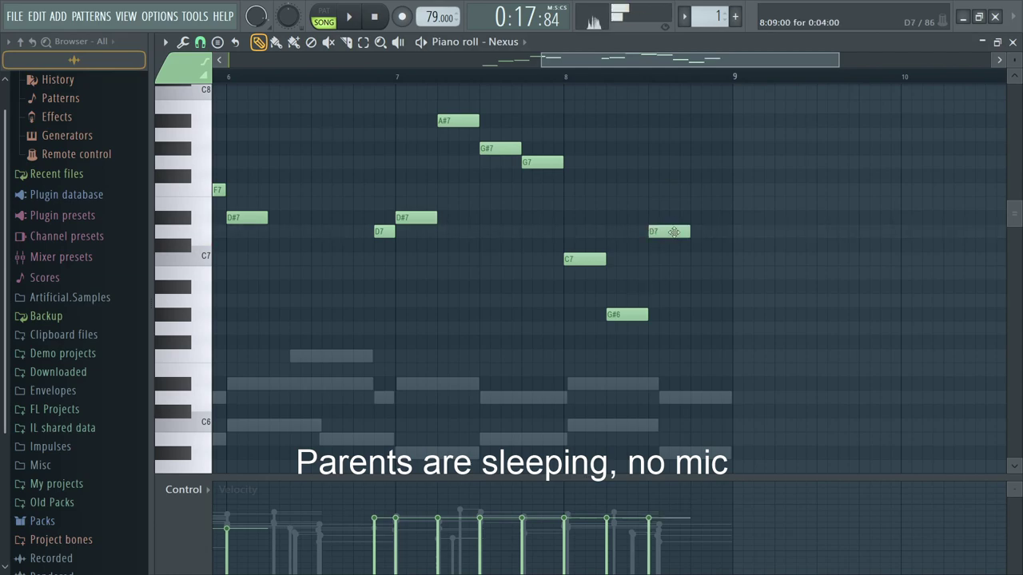
scroll(699, 257, up, 2)
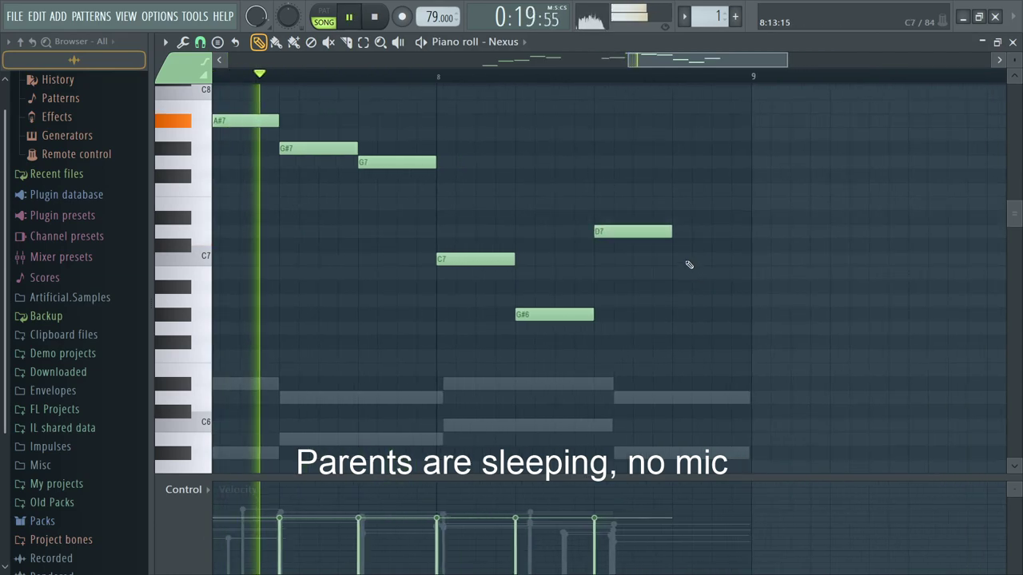
Step: Complete bar 8 of the Nexus melody with an F7 at 8:13:00, lasting 0:04:00
scroll(703, 267, down, 2)
scroll(719, 271, up, 2)
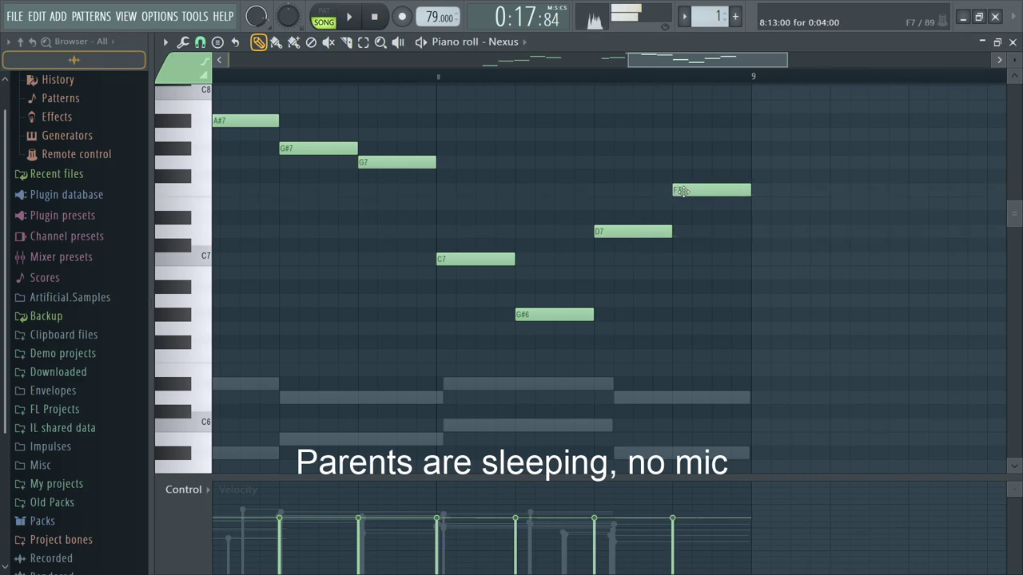
scroll(927, 308, down, 4)
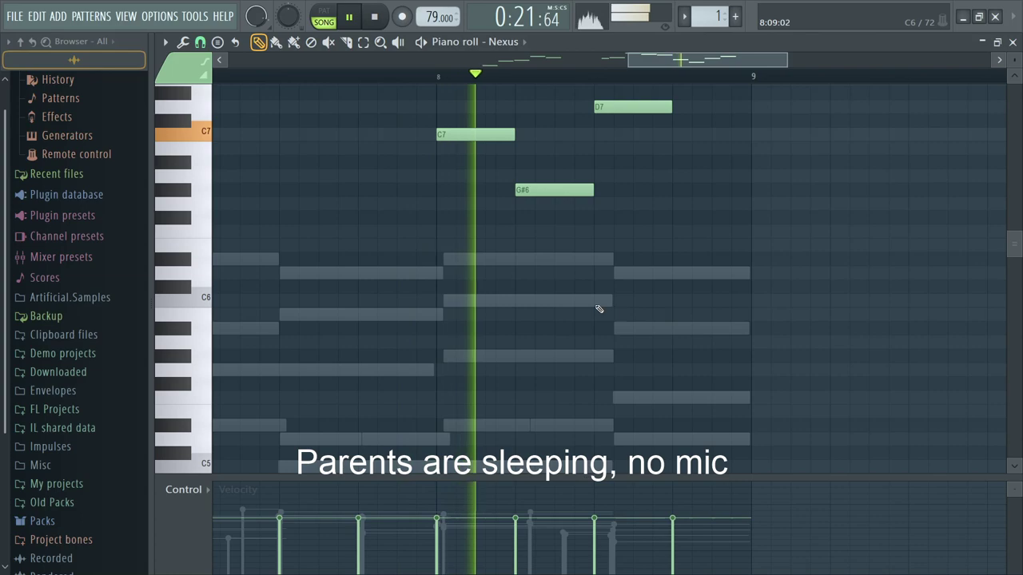
Step: Lengthen bar 8's C7 by one step, shift G#6, D7 and F7 one step later, with F7 ending at bar 9
ctrl+scroll(599, 306, down, 2)
ctrl+scroll(596, 307, down, 1)
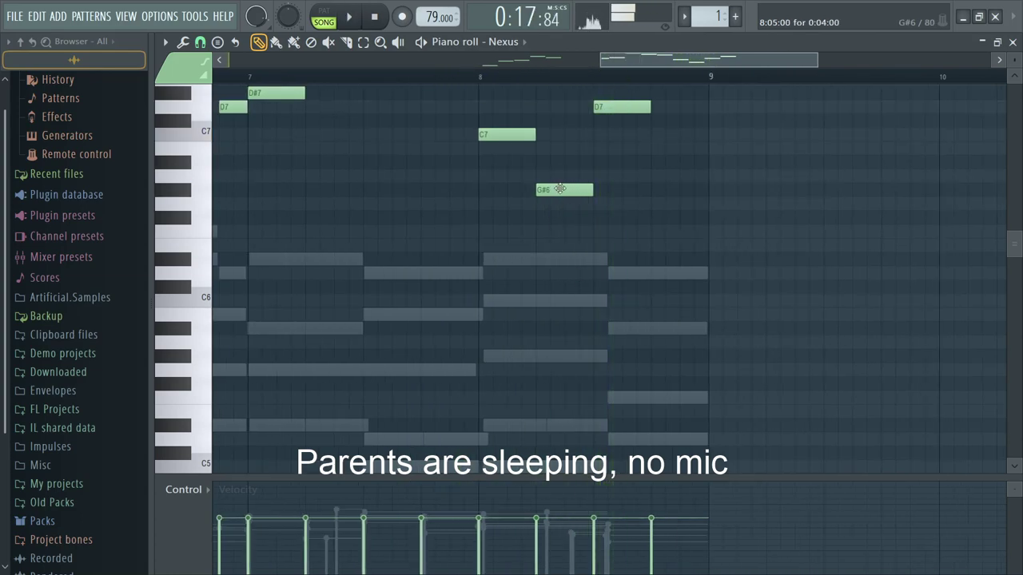
drag(533, 135, 548, 135)
scroll(871, 216, up, 3)
mouse_move(623, 231)
mouse_down()
mouse_move(652, 231)
mouse_move(637, 231)
mouse_up()
click(655, 190)
drag(684, 190, 710, 191)
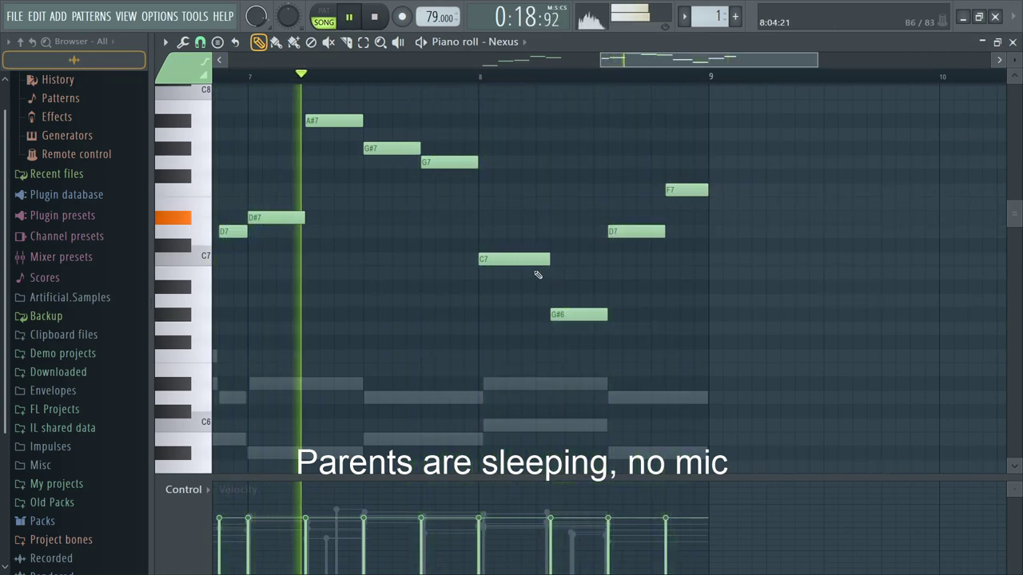
Step: Try extending bar 8's C7 to 0:07:00 and re-entering G#6 at 8:08:00, lasting 0:02:00
drag(550, 259, 564, 259)
right_click(577, 316)
click(577, 316)
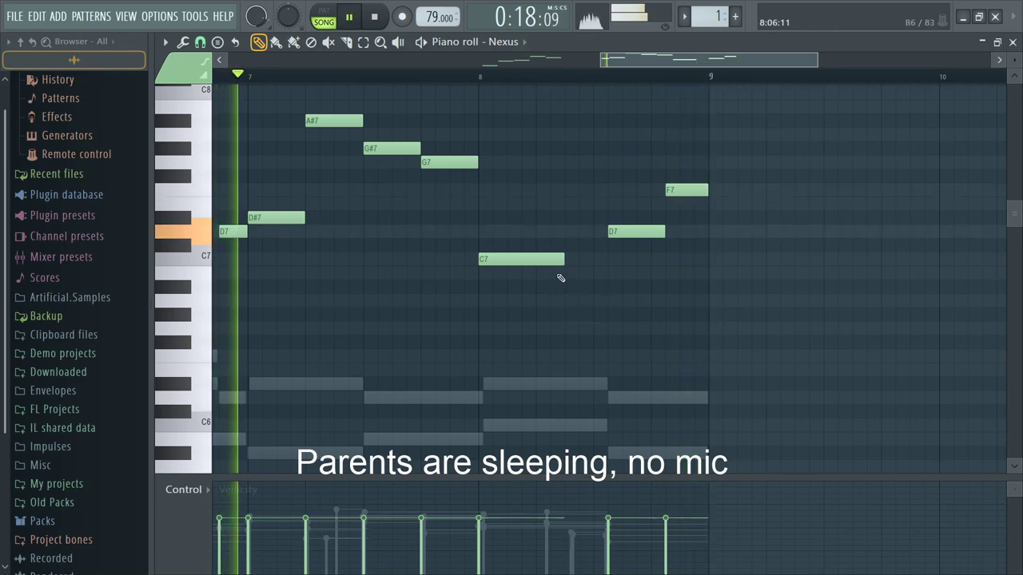
drag(565, 259, 578, 260)
click(587, 315)
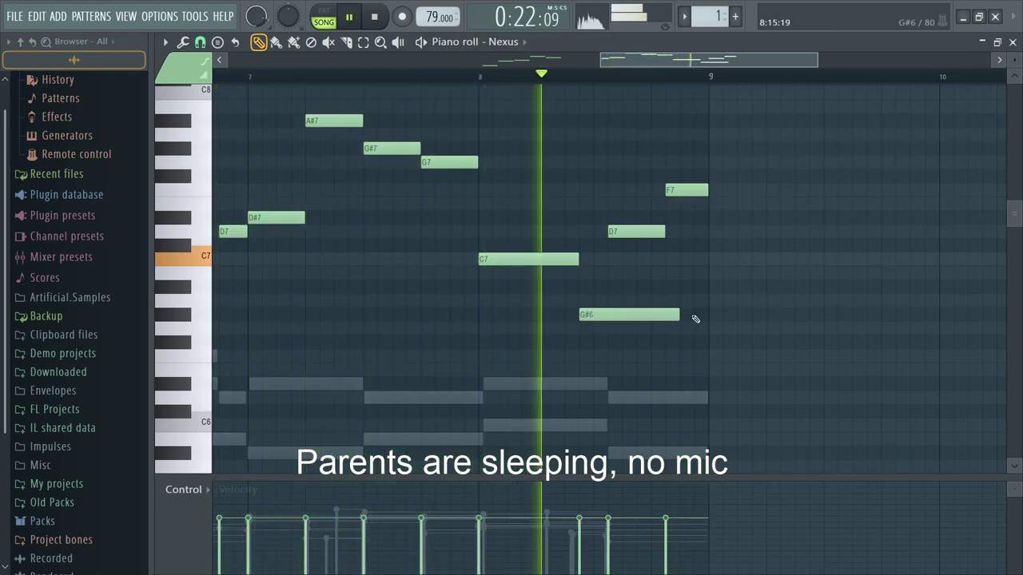
drag(677, 315, 608, 315)
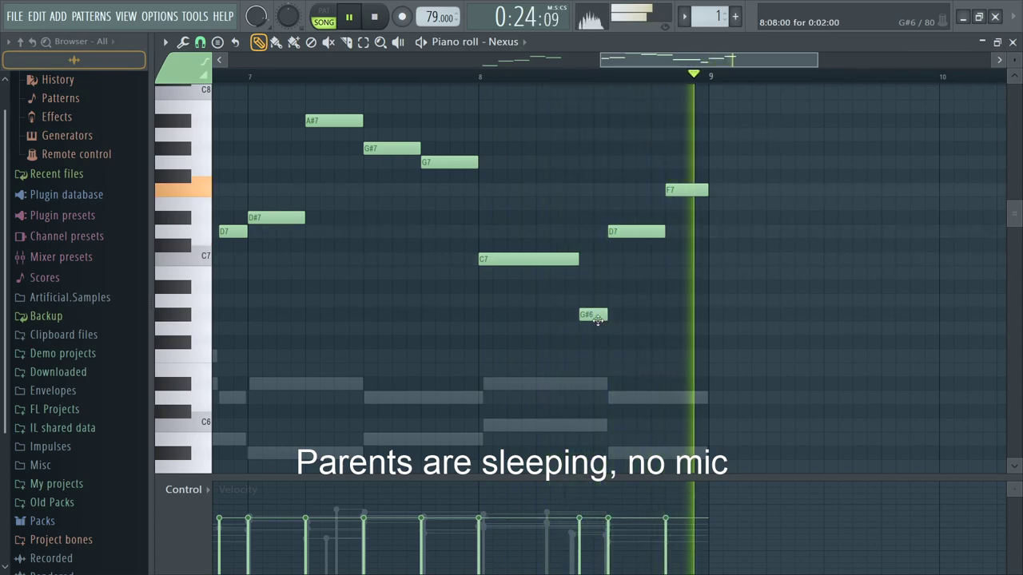
Step: Delete the short G#6 in bar 8 and extend C7 up to the start of D7
right_click(593, 315)
drag(578, 260, 605, 263)
scroll(605, 269, down, 2)
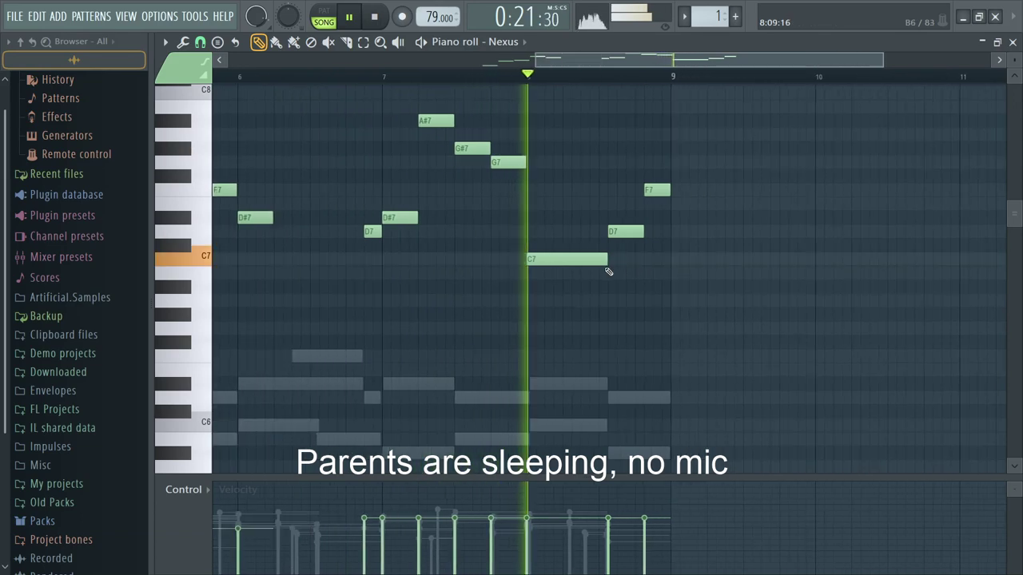
scroll(660, 297, up, 2)
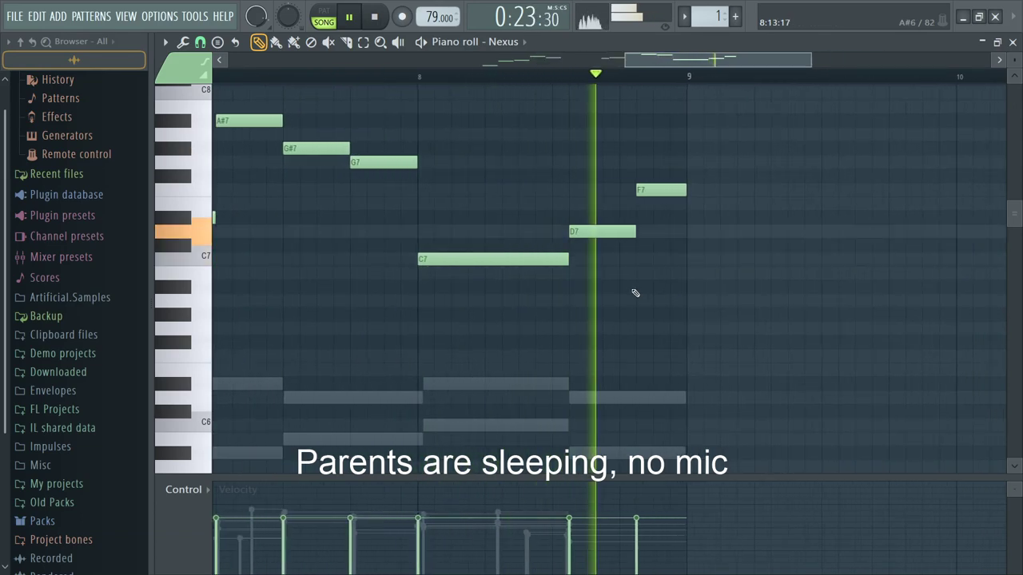
scroll(1019, 236, down, 4)
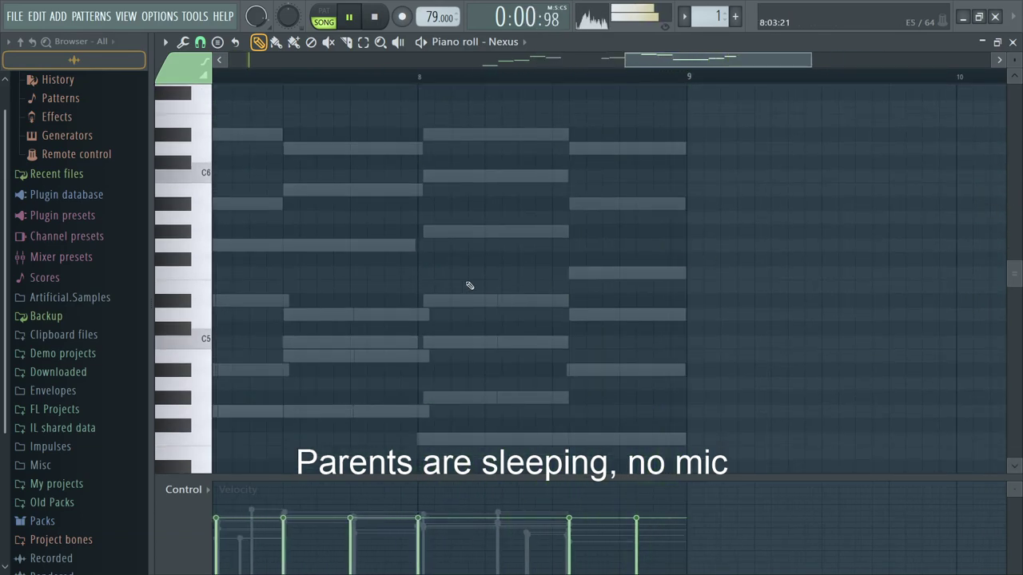
scroll(468, 284, down, 2)
scroll(464, 318, up, 3)
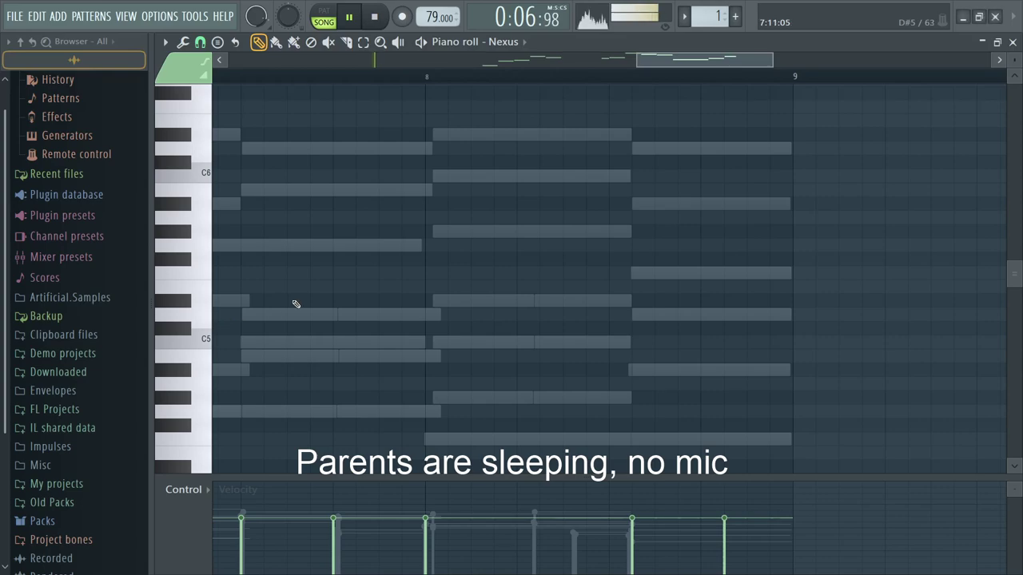
Step: Unmute Track 2 in the playlist and replay the arrangement with the amen loop from the start
key(F6)
key(F9)
key(F5)
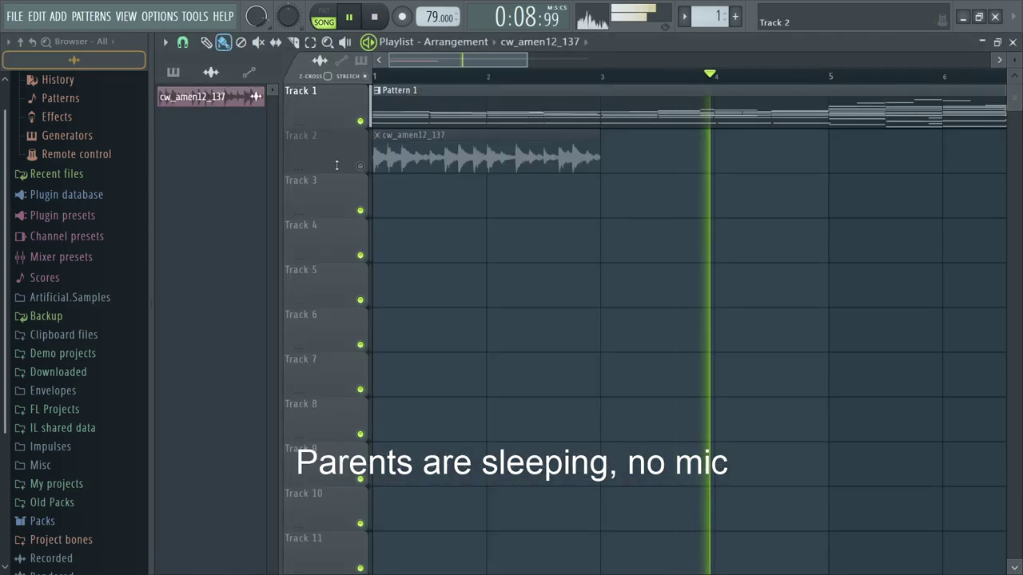
click(360, 166)
scroll(392, 160, down, 4)
key(space)
key(space)
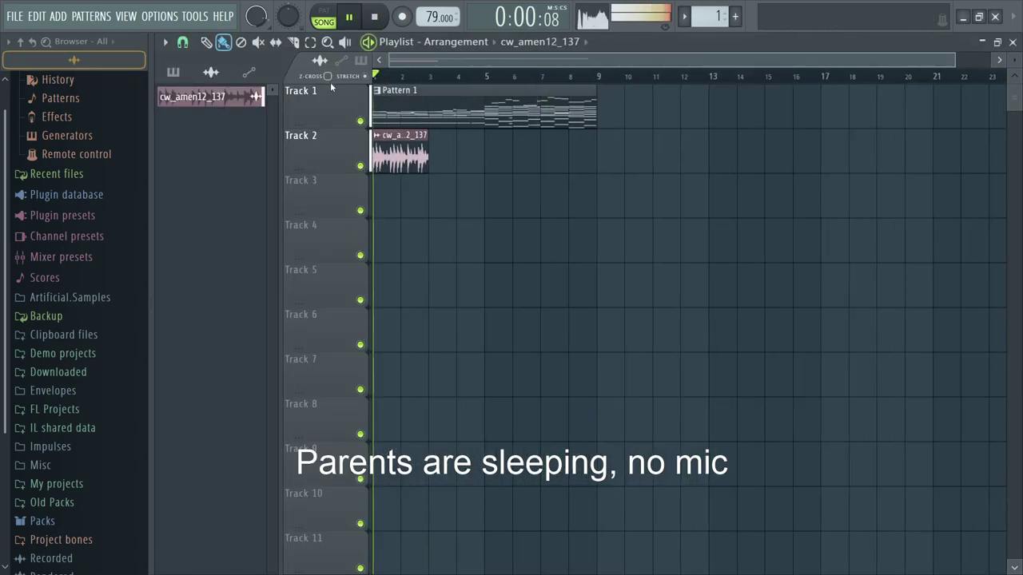
scroll(346, 236, up, 2)
scroll(376, 224, up, 3)
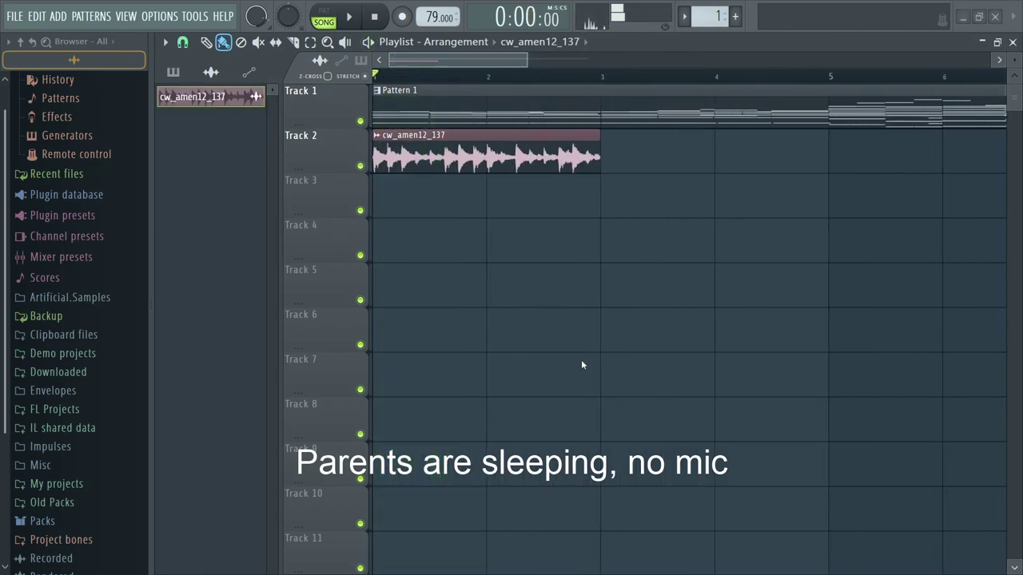
Step: Remove the cw_amen12_137 loop from Track 2 and bring up Pattern 1's channel rack
key(ctrl+z)
scroll(403, 162, down, 3)
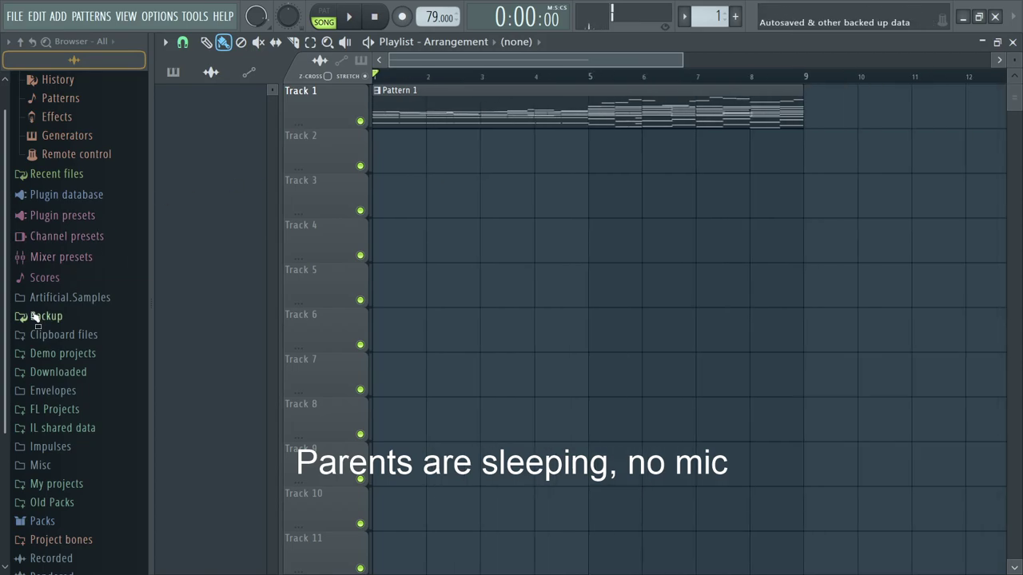
double_click(458, 106)
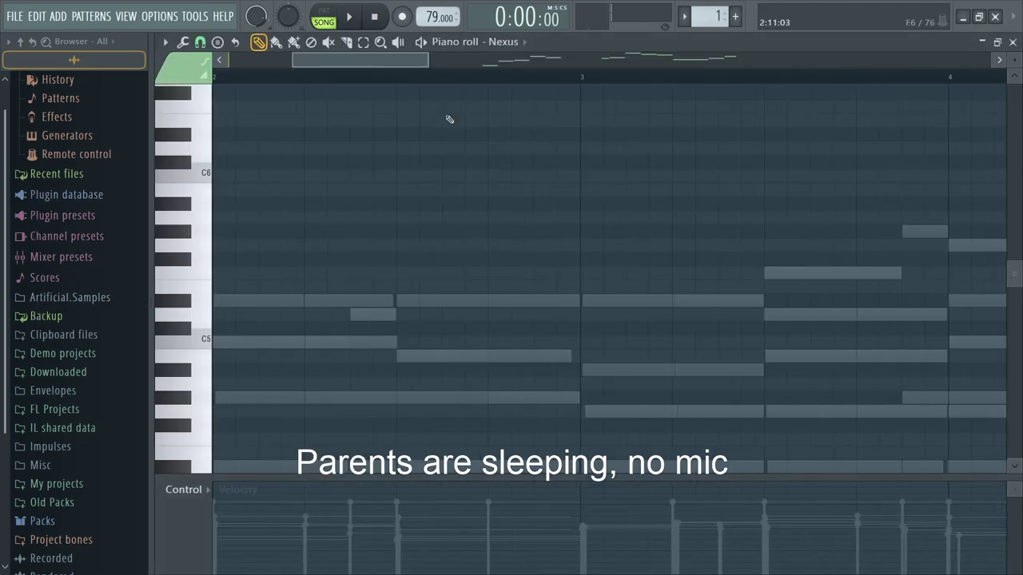
scroll(347, 203, down, 3)
key(Escape)
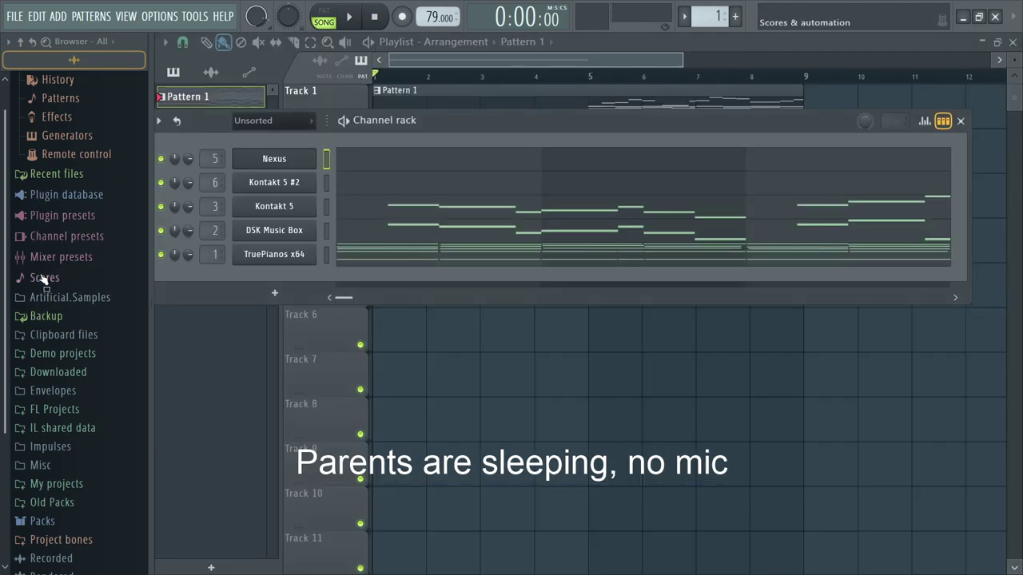
Step: Load flat ride - 2 from the Jazz Funk Kit samples as a new channel and place it on every fourth step
click(56, 372)
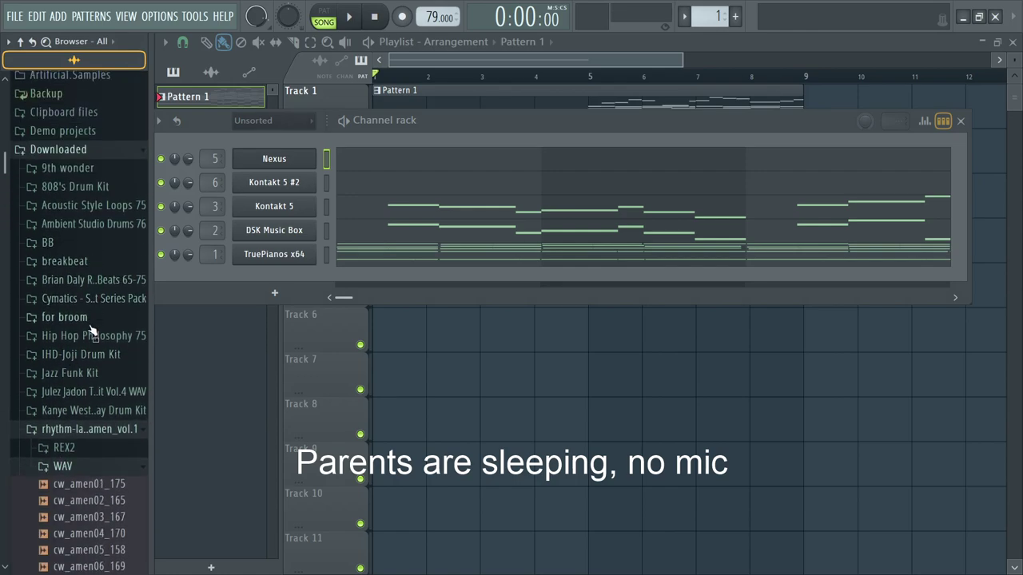
click(78, 430)
click(70, 372)
click(69, 392)
click(73, 418)
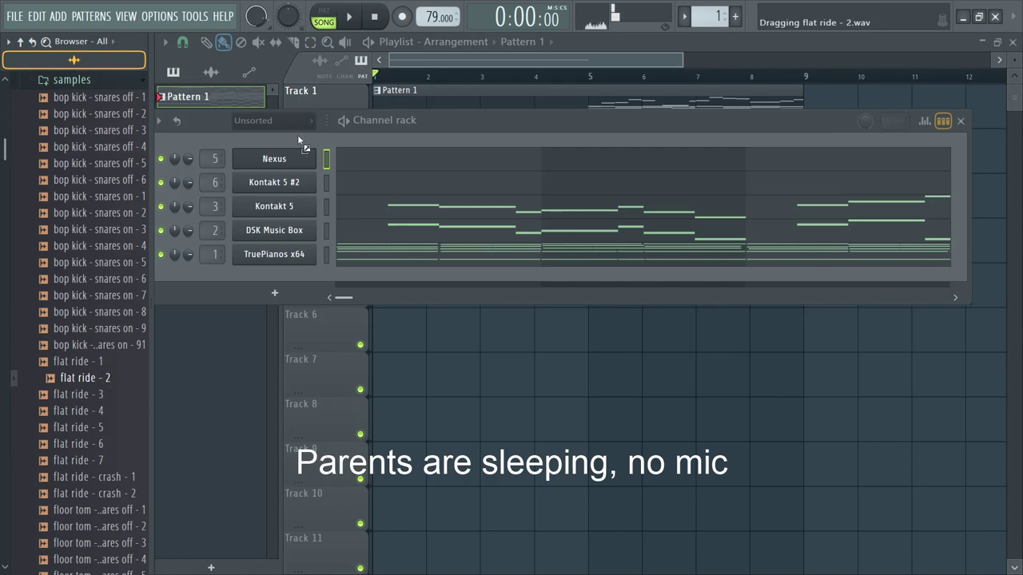
drag(298, 136, 298, 146)
click(305, 155)
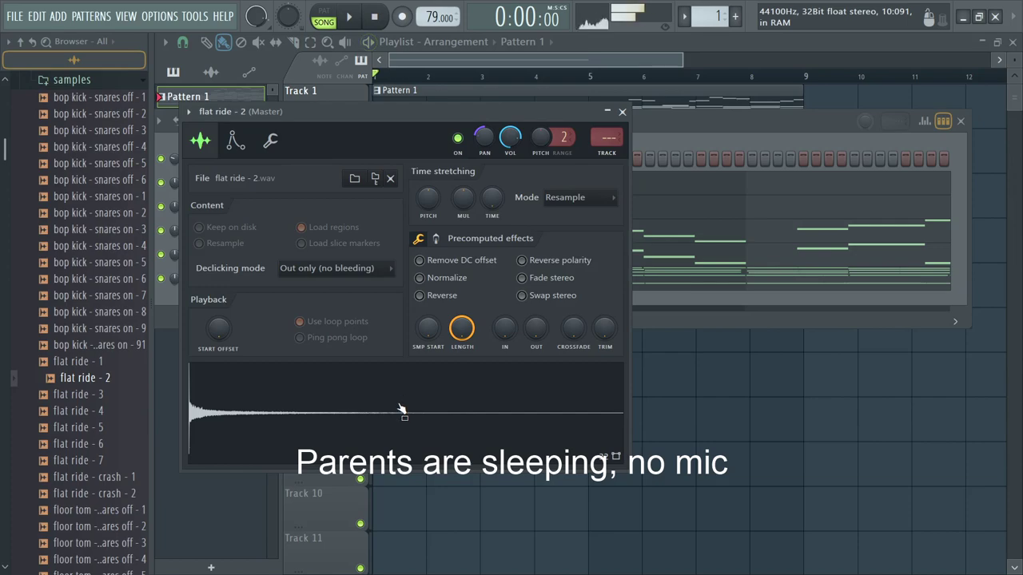
click(659, 135)
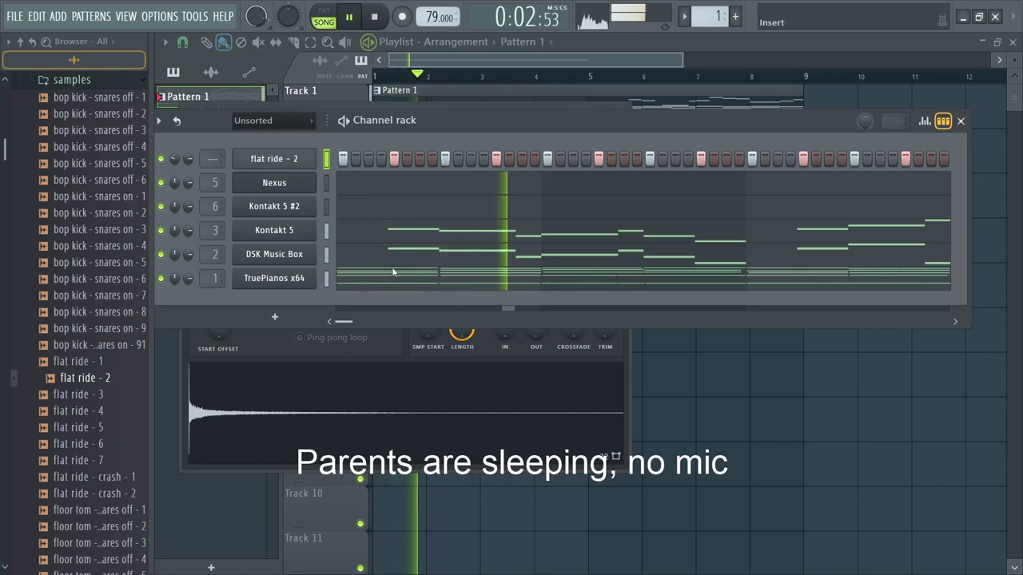
Step: Enable Normalize for the flat ride - 2 sample and raise its crossfade
click(311, 160)
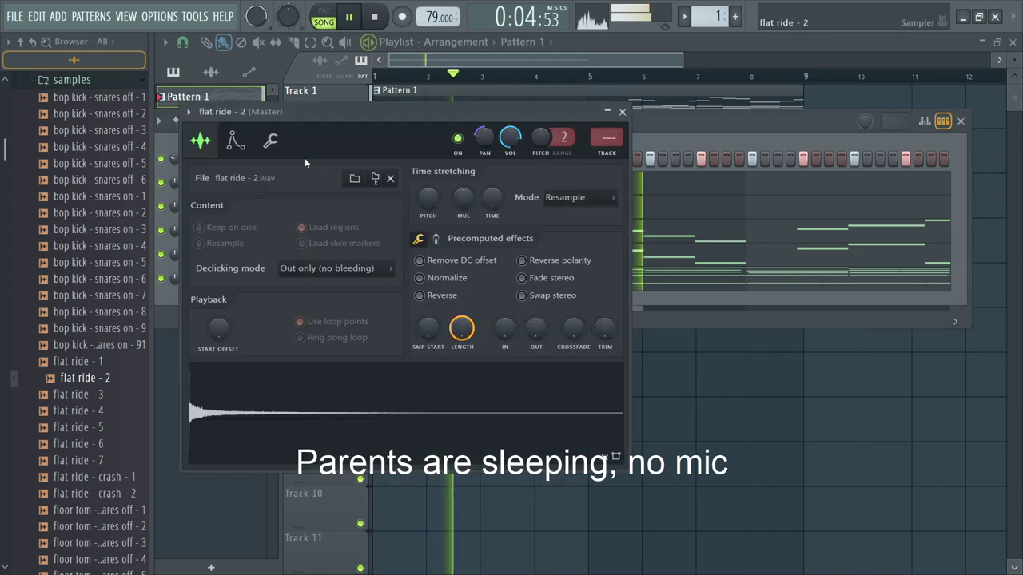
click(444, 278)
drag(573, 328, 572, 307)
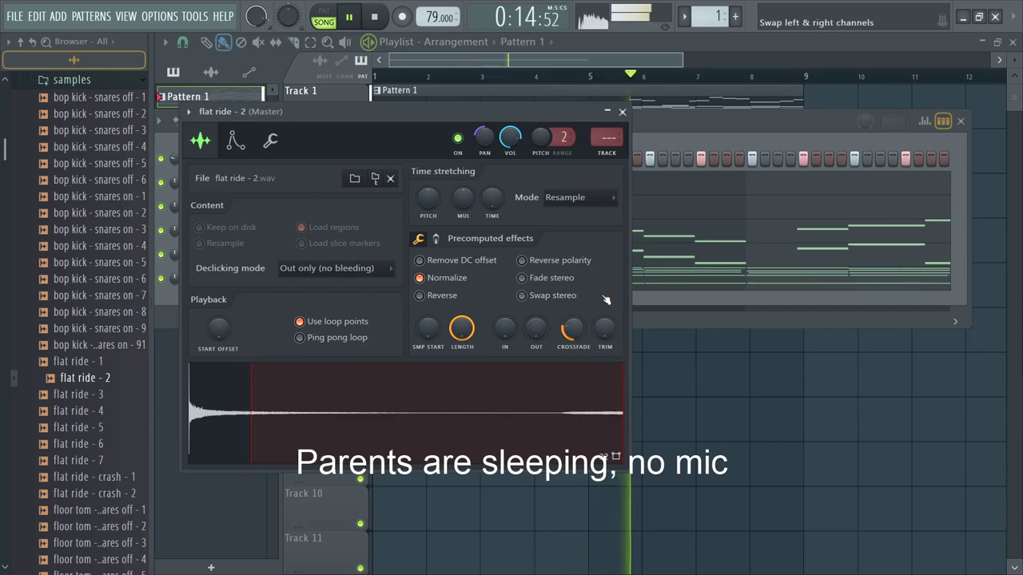
click(698, 120)
Step: Audition bop kick and floor tom samples and check the TruePianos x64 notes in the piano roll
click(100, 264)
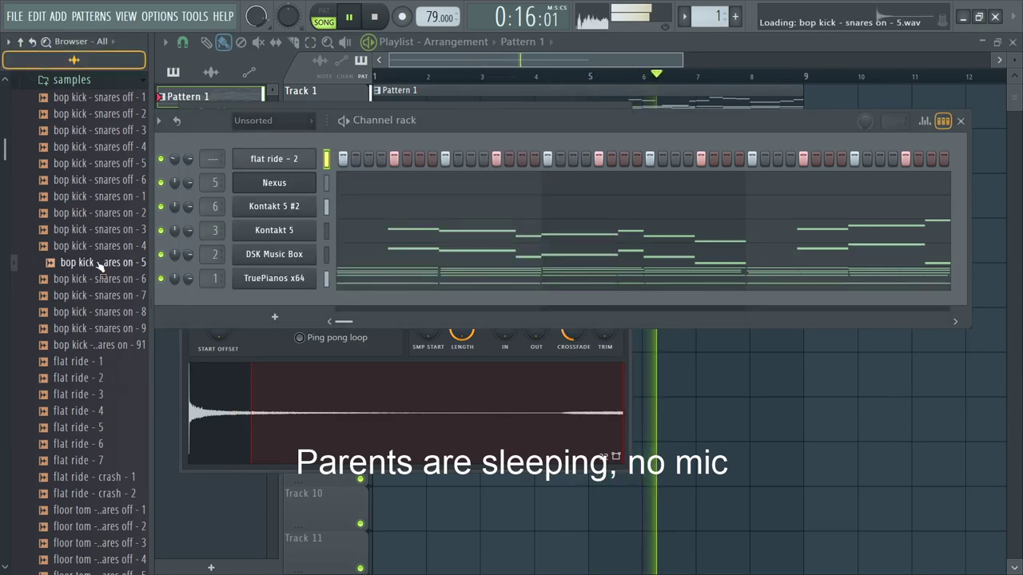
scroll(102, 334, down, 6)
click(92, 345)
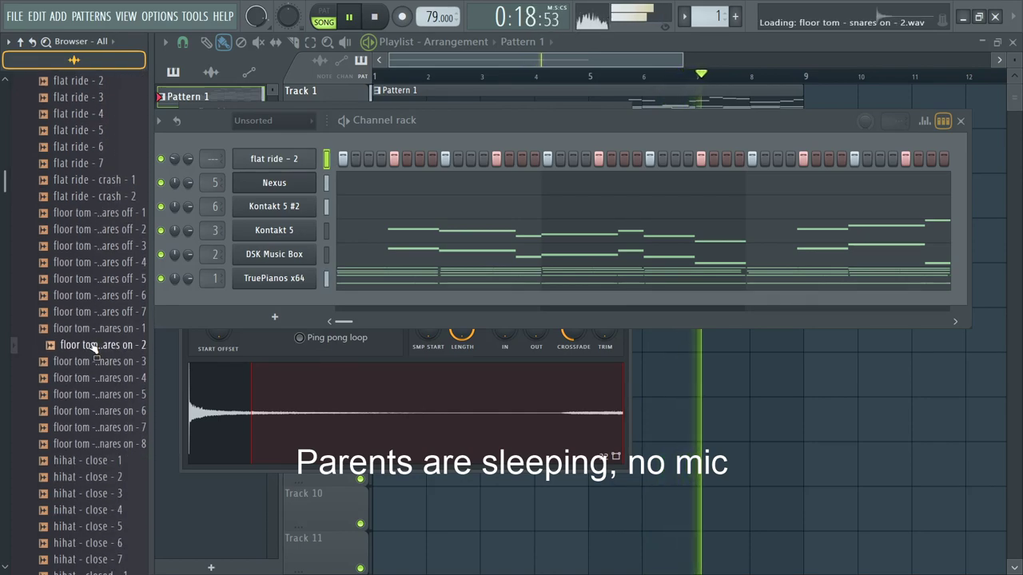
click(94, 428)
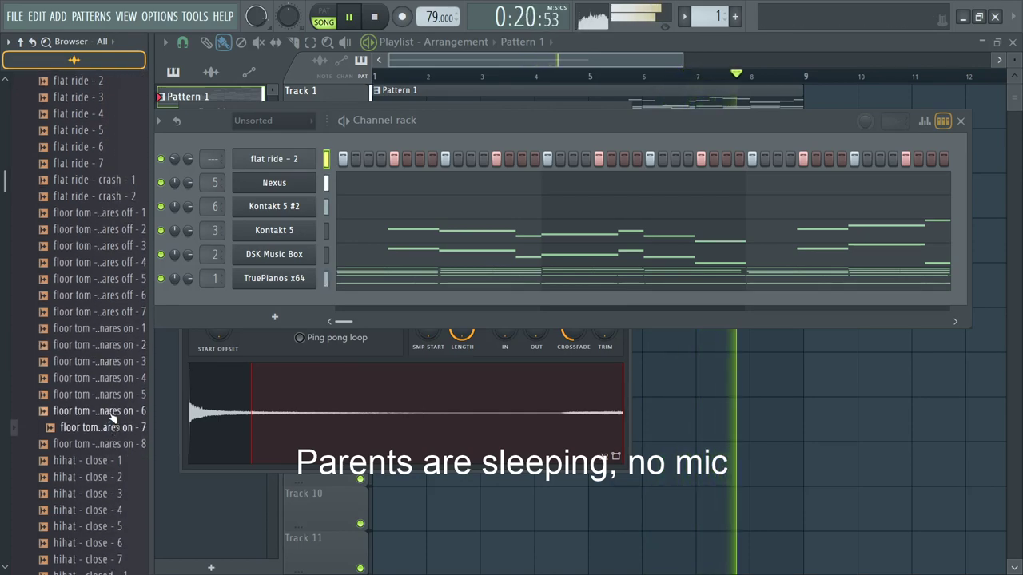
click(443, 276)
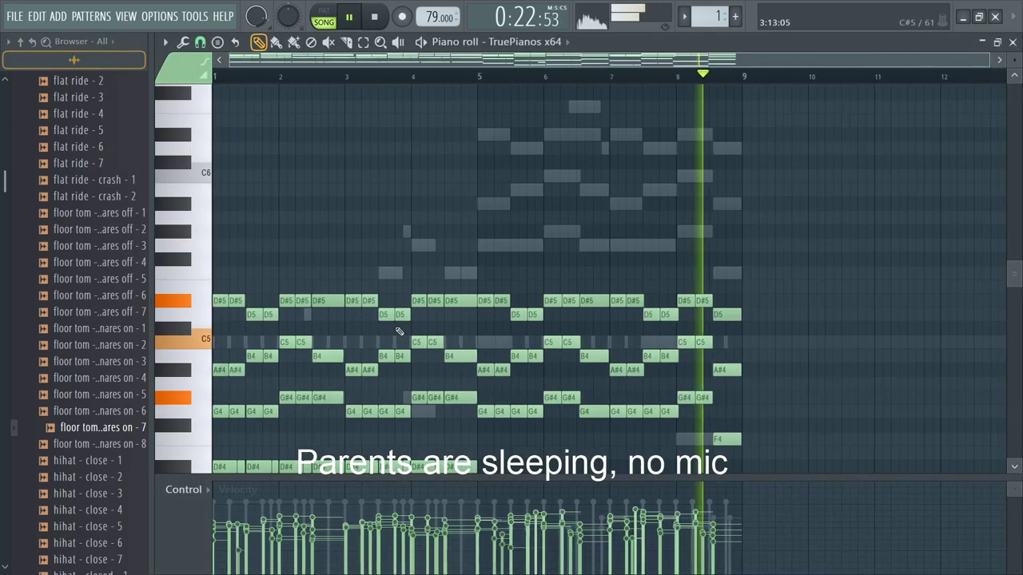
scroll(399, 331, down, 5)
drag(1013, 304, 1012, 246)
key(F7)
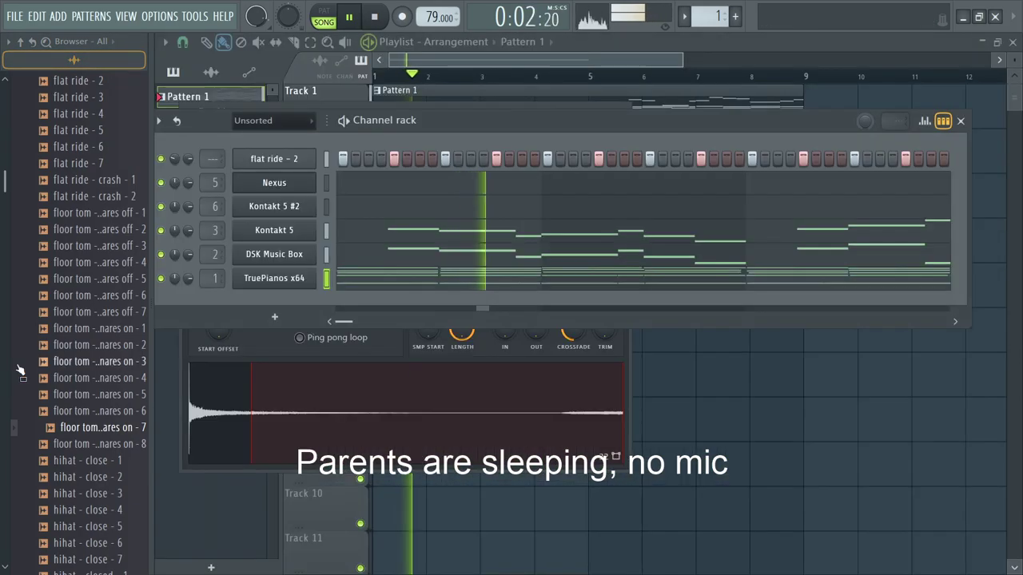
Step: Add hihat - closed - 2 and hihat - close - 6 as new channels above flat ride - 2
scroll(73, 359, down, 4)
drag(88, 394, 277, 142)
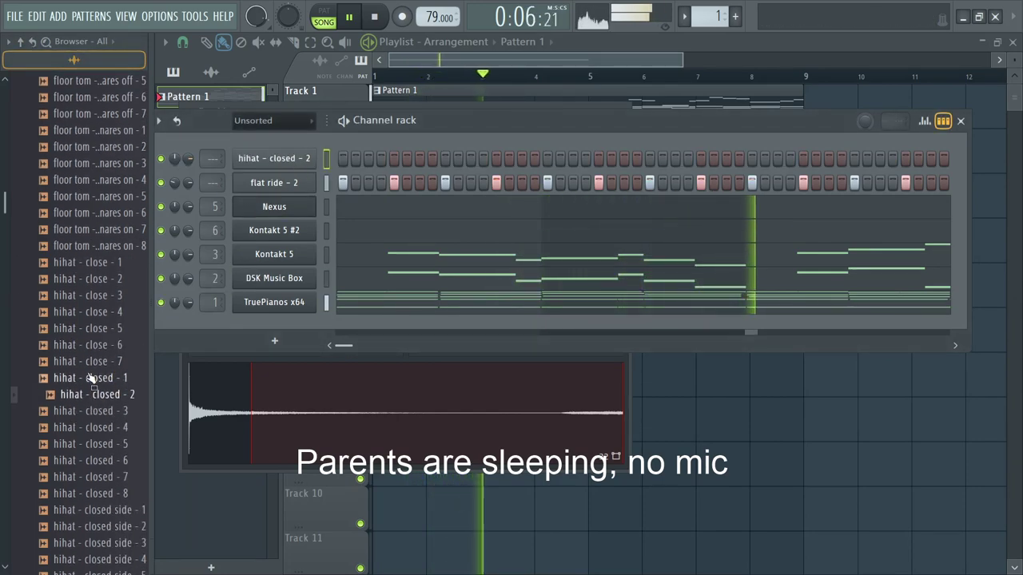
drag(86, 345, 307, 153)
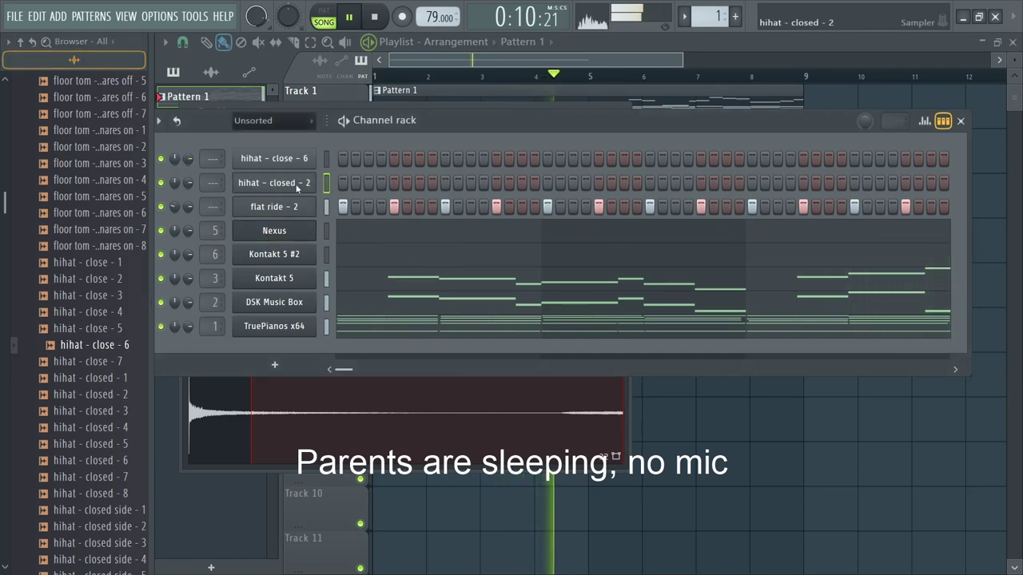
Step: Place hihat - closed - 2 on every fourth step and hihat - close - 6 on steps 7, 15, 23, 31 and 39
click(534, 250)
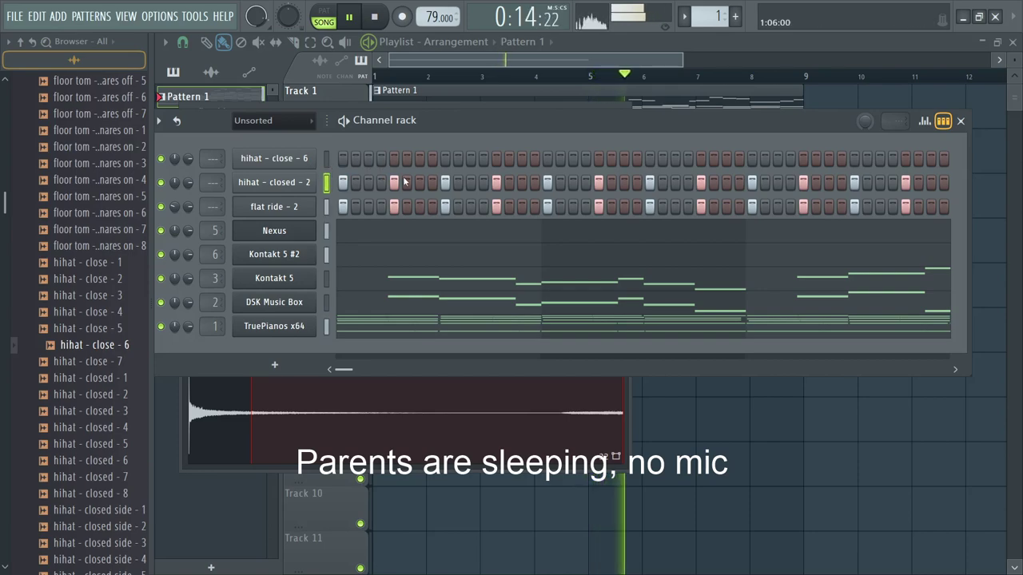
click(419, 159)
click(522, 159)
click(624, 159)
click(727, 159)
click(829, 159)
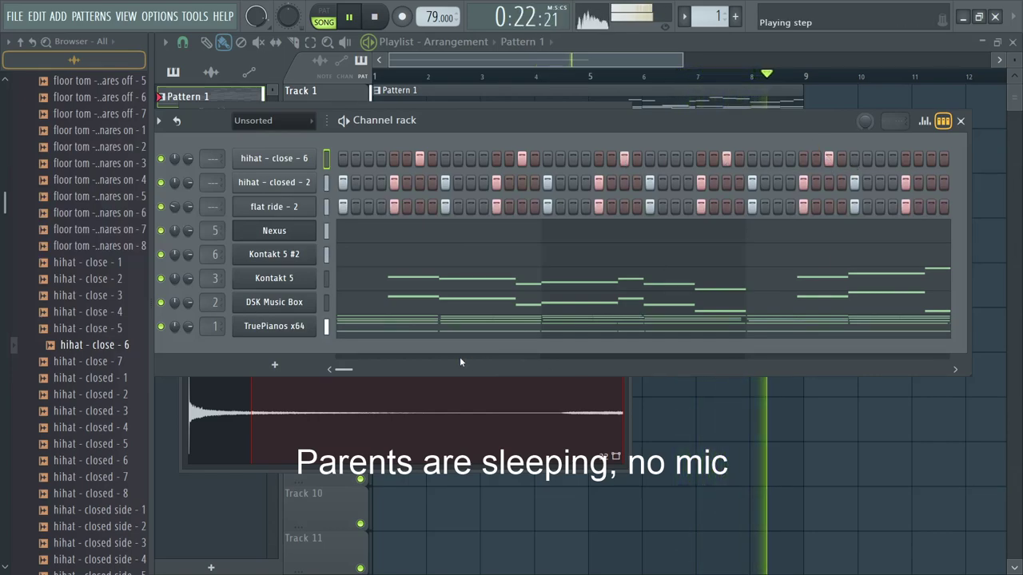
Step: Clear the three drum channels' steps from Pattern 1 and place flat ride - 2 on every fourth step of Pattern 2
drag(344, 369, 370, 373)
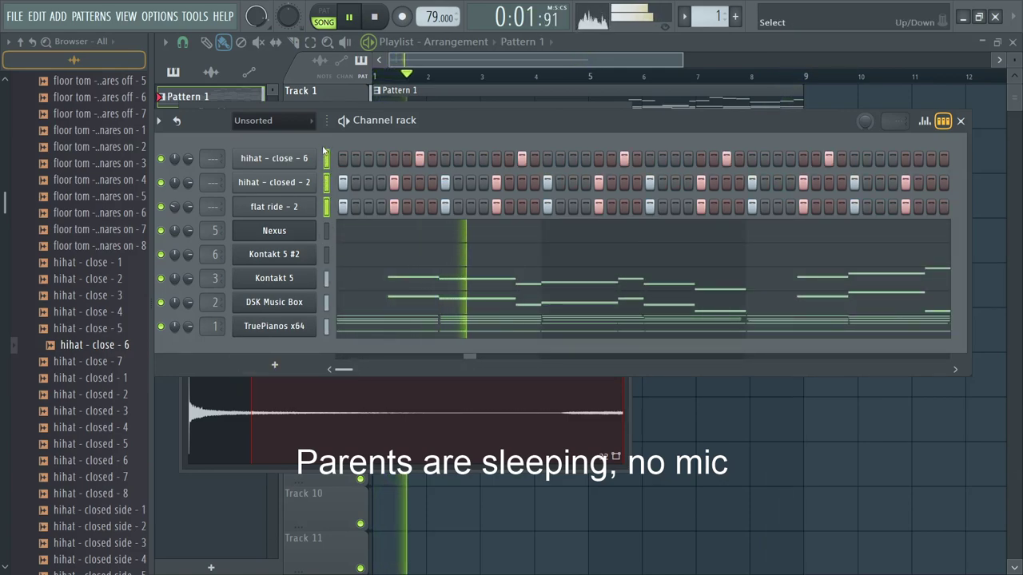
key(space)
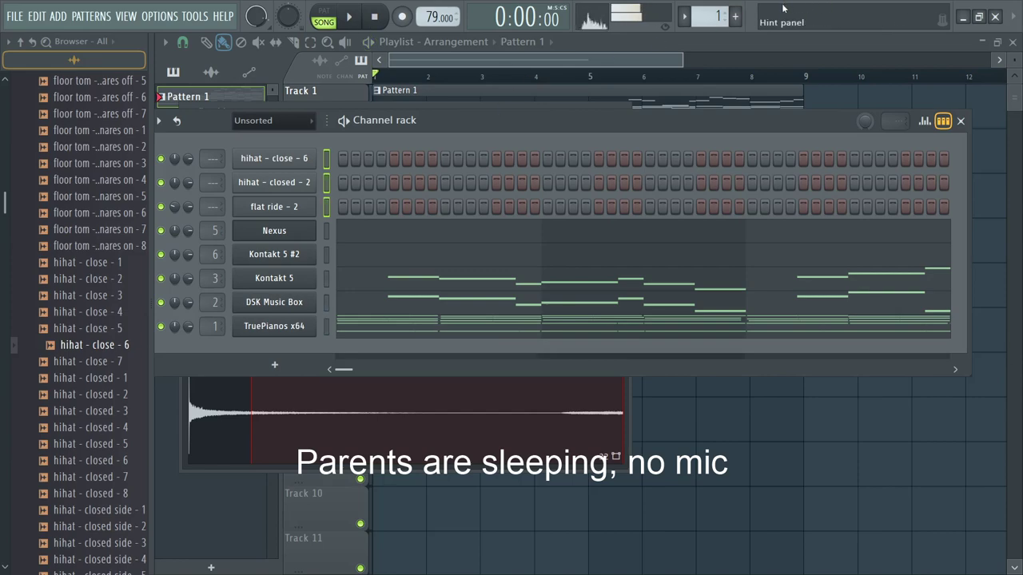
click(735, 19)
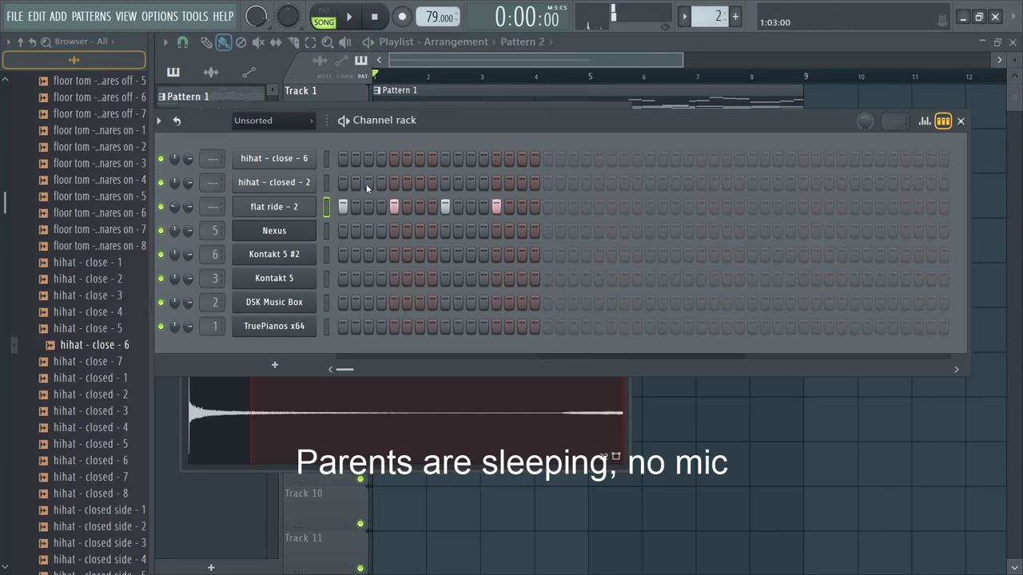
Step: Put hihat - closed - 2 on steps 1 and 5 and place Pattern 2 clips on Track 2 across bars 1 to 4
click(342, 182)
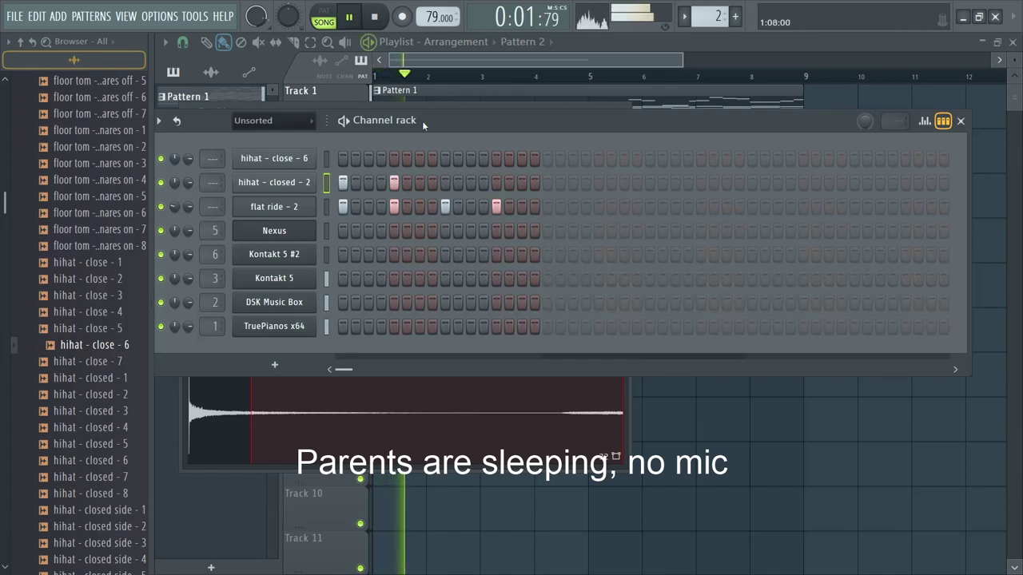
click(477, 57)
key(space)
click(388, 151)
click(523, 145)
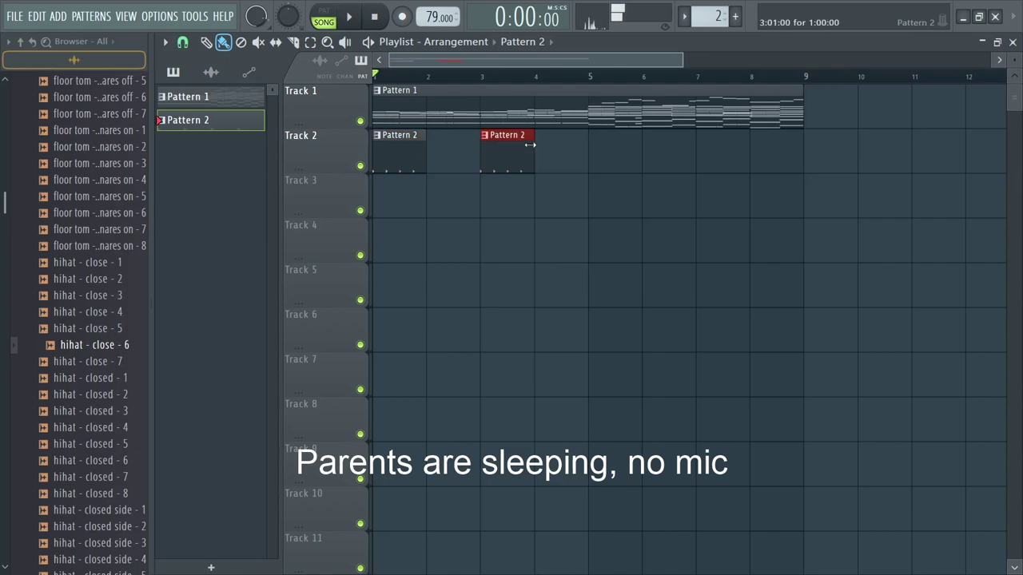
click(450, 159)
click(593, 153)
drag(604, 155, 594, 156)
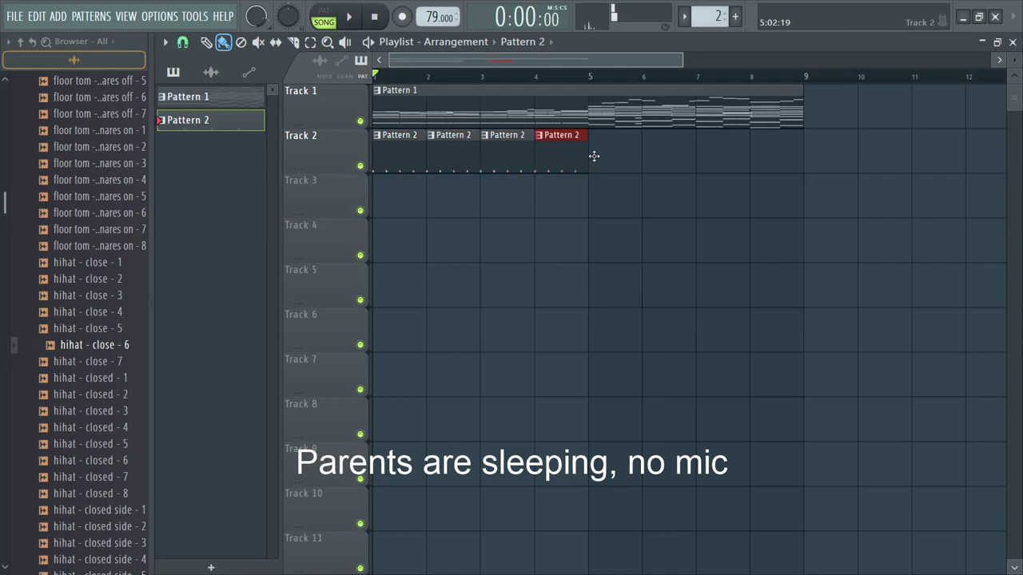
Step: Add hihat - close - 6 on step 7 and hihat - closed - 2 on steps 11 and 12 of Pattern 2, checking during playback
double_click(421, 166)
key(space)
key(F6)
key(space)
click(394, 183)
click(420, 158)
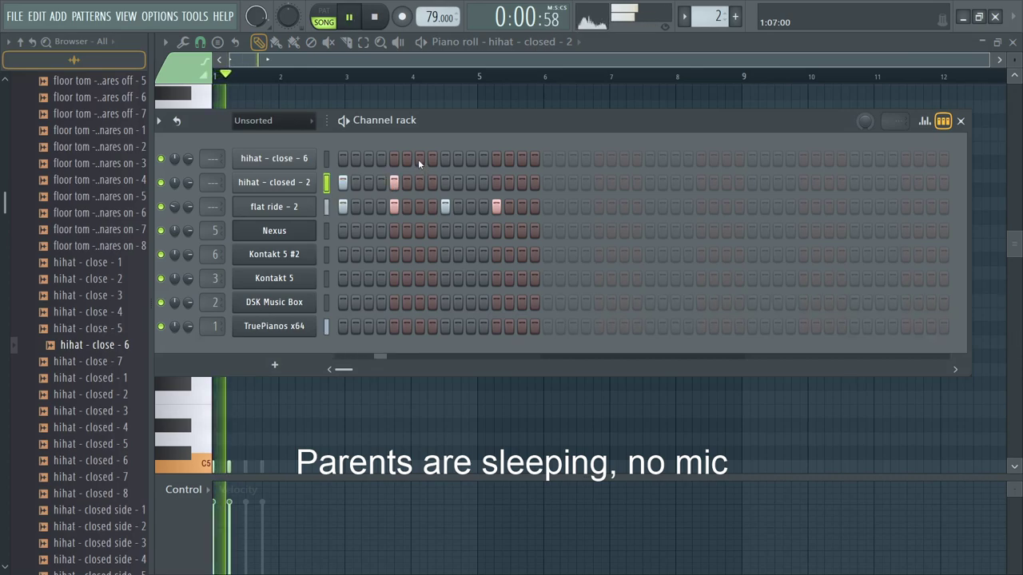
click(470, 182)
drag(864, 121, 864, 91)
click(484, 182)
key(space)
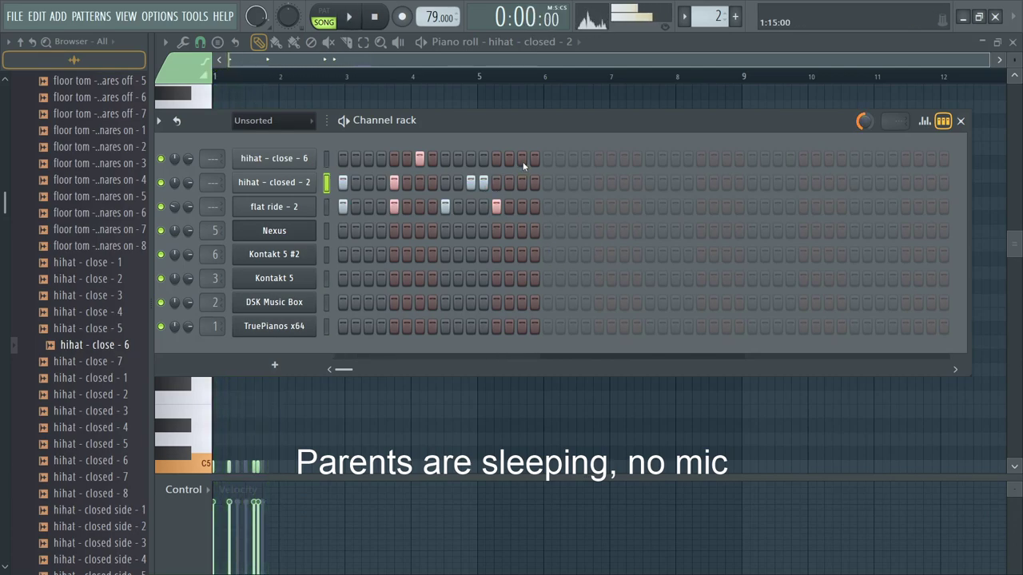
Step: Remove hihat - closed - 2 from step 12, add it on step 15, and put hihat - close - 6 on step 16
key(space)
right_click(484, 183)
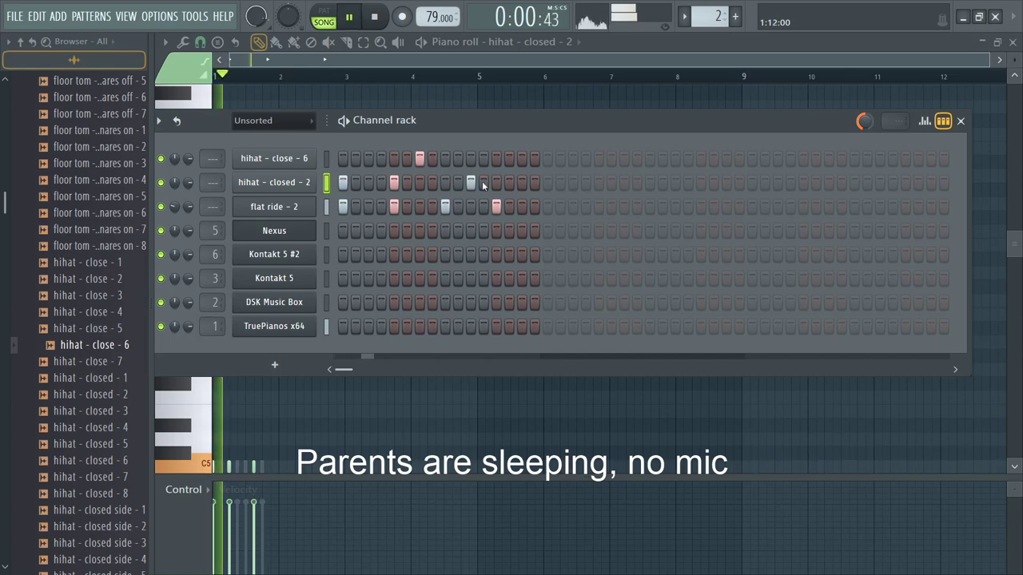
click(521, 183)
click(534, 159)
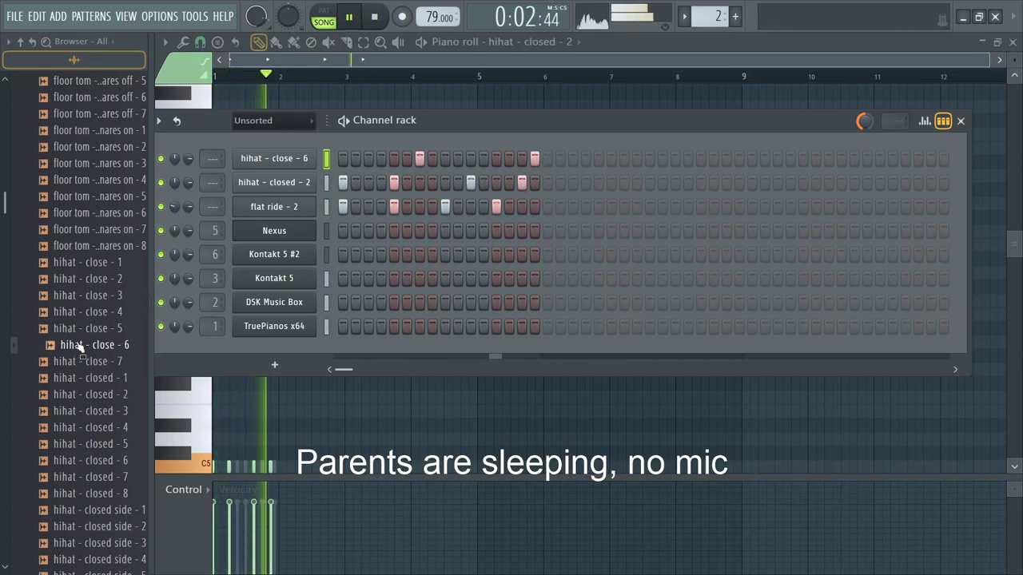
key(space)
Step: Audition the closed side and opened hihat samples and kick - snares off - 1 in the Jazz Funk Kit
click(110, 511)
click(109, 541)
click(89, 481)
scroll(89, 483, down, 2)
click(88, 481)
scroll(88, 481, down, 3)
click(89, 479)
scroll(89, 478, down, 1)
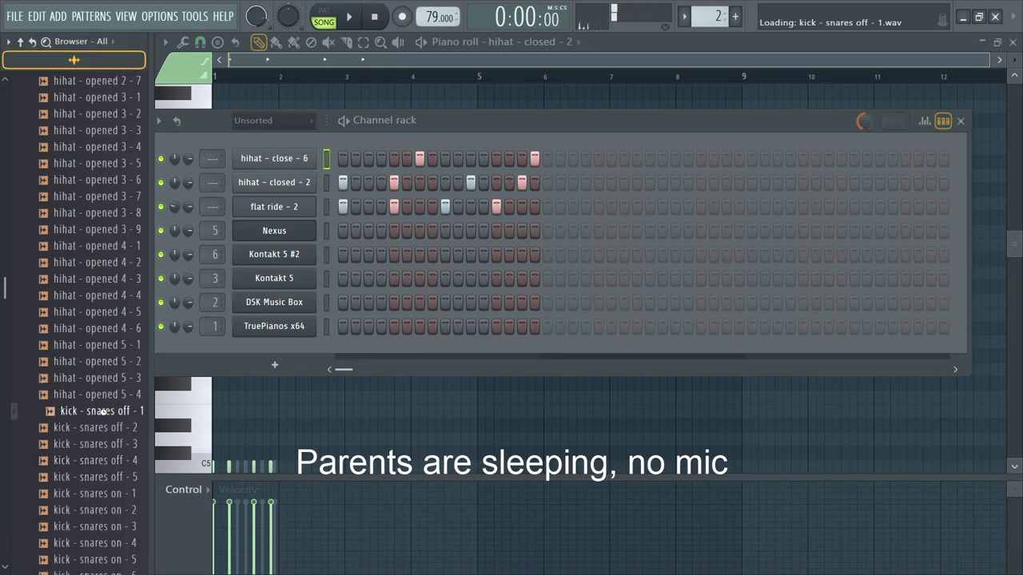
Step: Pan the hihat - close - 6 channel toward the left while the song plays
key(space)
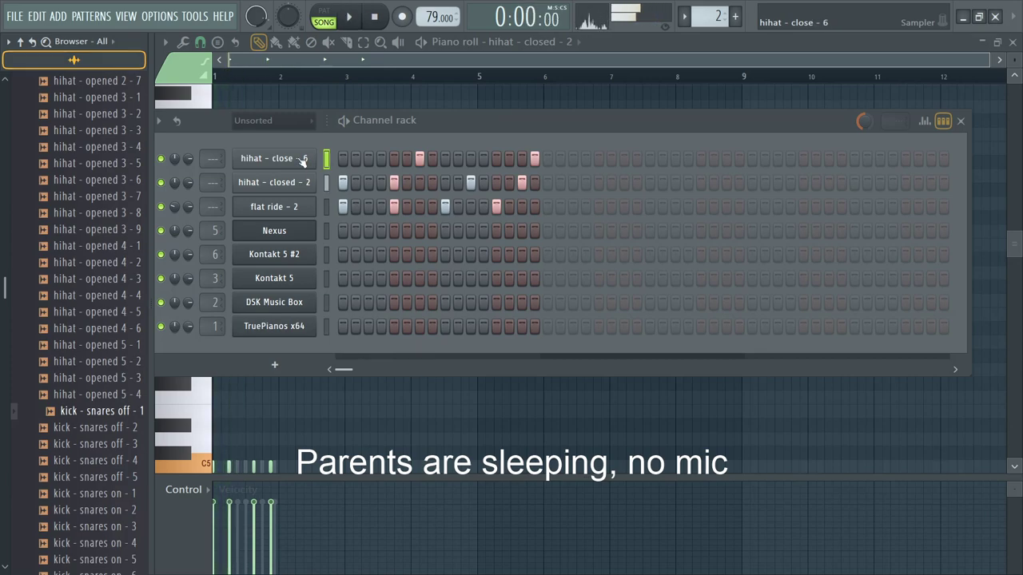
click(302, 160)
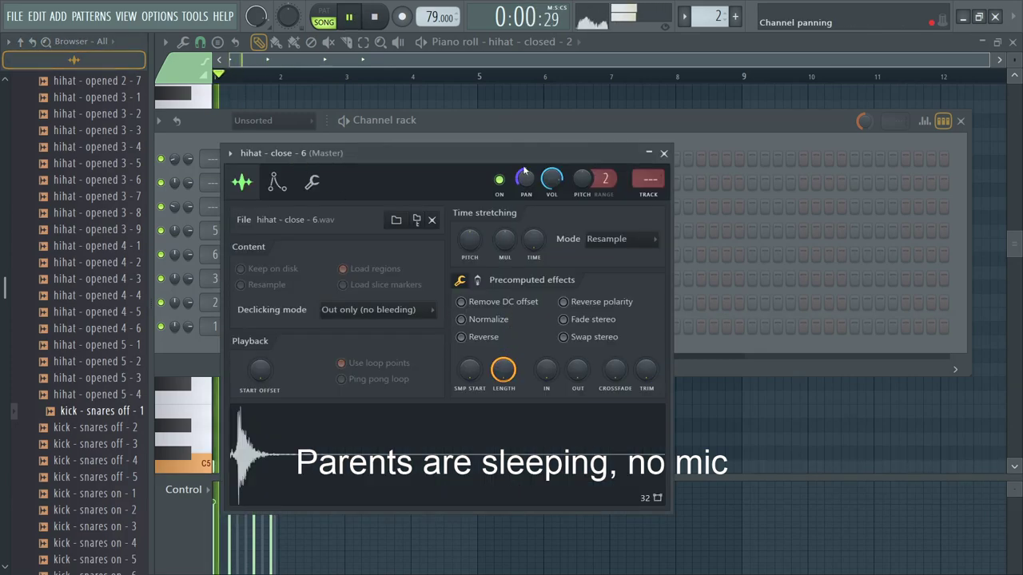
click(530, 119)
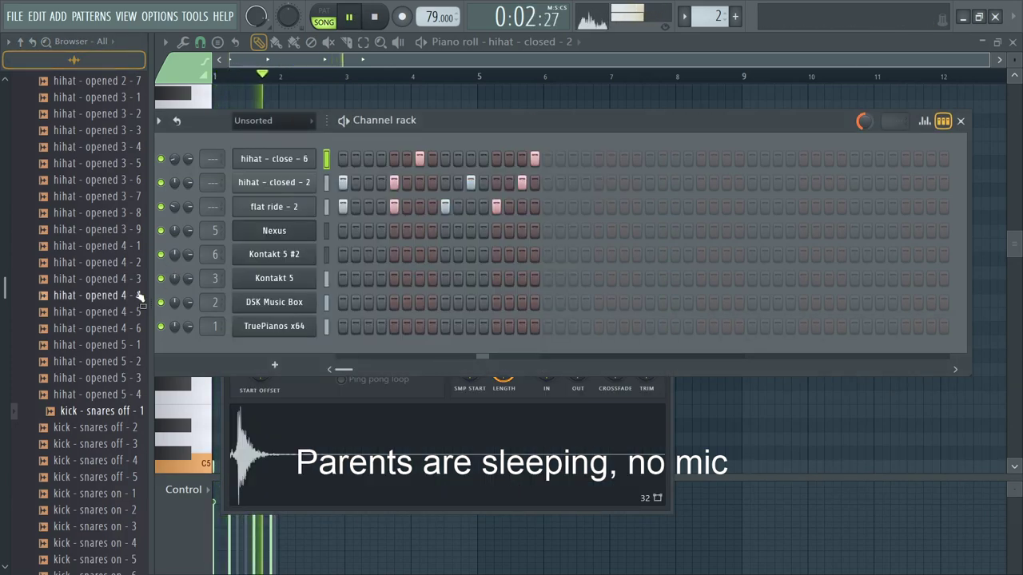
Step: Audition kick - snares on - 1 and further samples through the rest of the Jazz Funk Kit
click(66, 344)
scroll(66, 342, down, 8)
key(space)
click(104, 100)
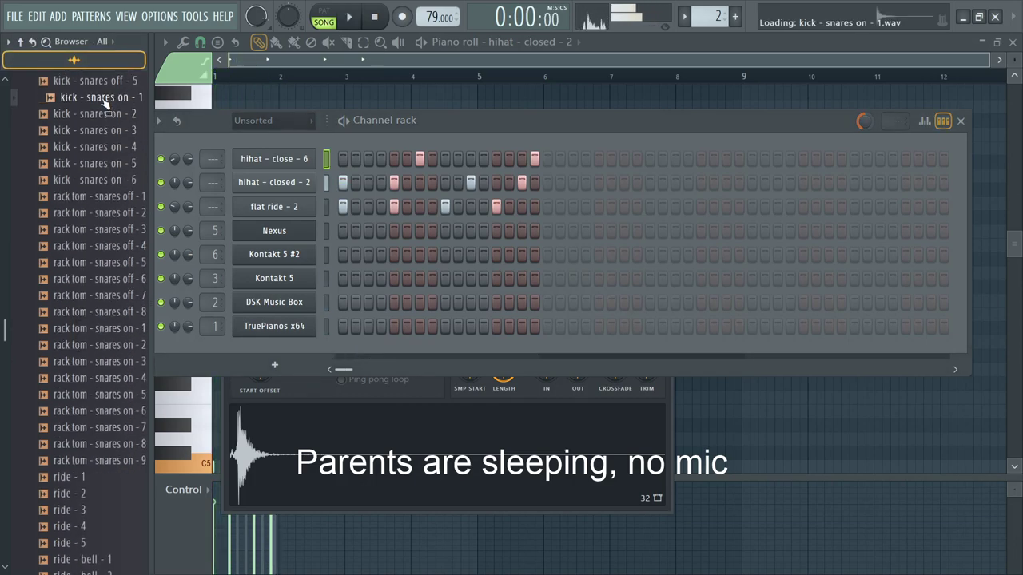
scroll(76, 208, down, 8)
scroll(79, 232, down, 4)
scroll(78, 232, up, 4)
click(90, 263)
scroll(86, 250, down, 4)
click(86, 250)
scroll(89, 254, down, 6)
click(87, 249)
scroll(87, 248, up, 4)
click(88, 246)
click(91, 294)
scroll(88, 287, down, 4)
click(83, 280)
scroll(81, 278, down, 16)
scroll(72, 280, up, 5)
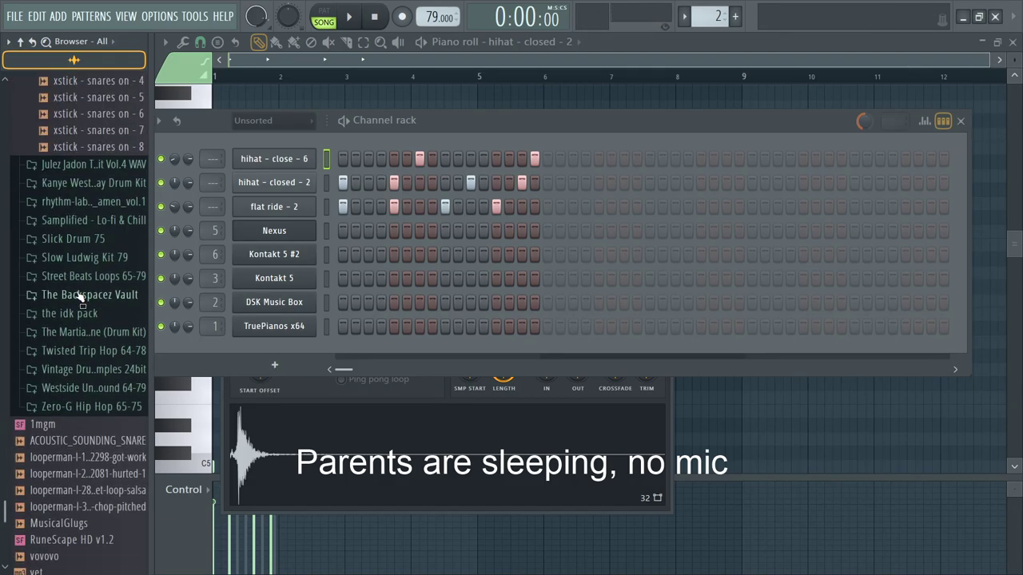
Step: Collapse the Jazz Funk Kit folder and expand 01 - Drums & Percs inside the Samplified - Lo-fi & Chill pack
scroll(84, 273, up, 20)
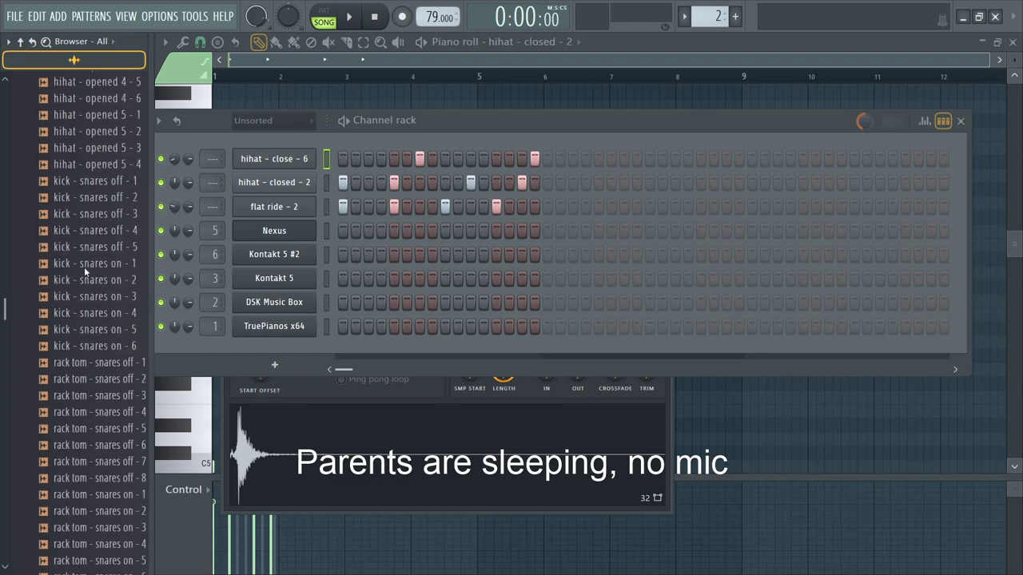
scroll(76, 269, up, 20)
scroll(73, 263, down, 3)
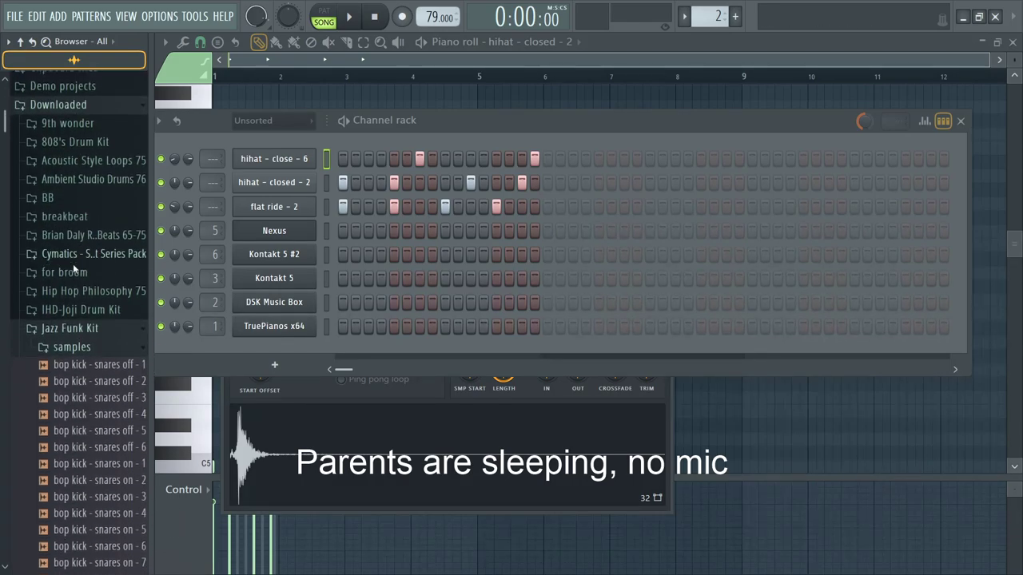
click(70, 323)
scroll(76, 319, down, 5)
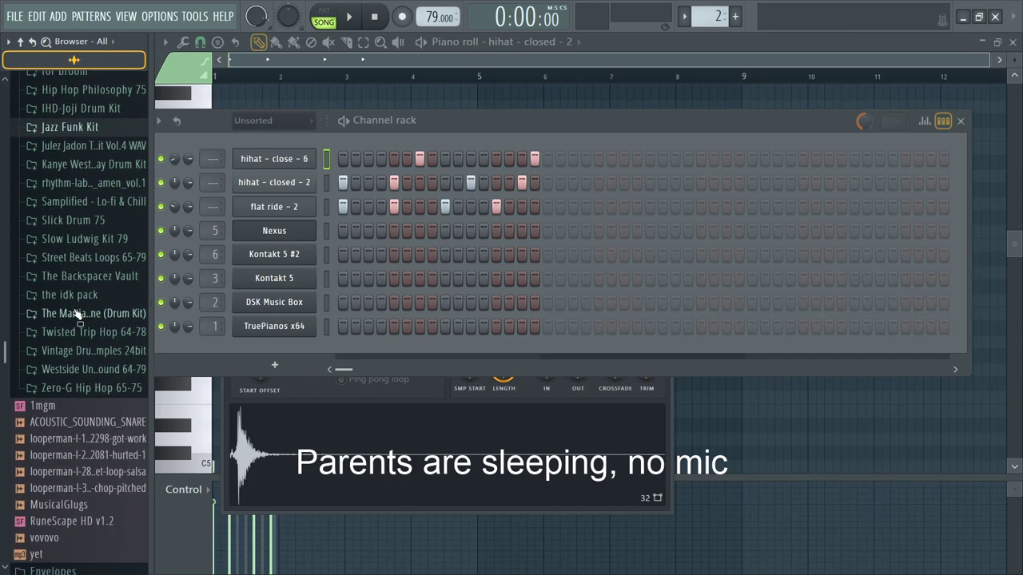
scroll(79, 238, up, 20)
scroll(61, 276, down, 15)
scroll(61, 276, up, 2)
scroll(78, 271, down, 3)
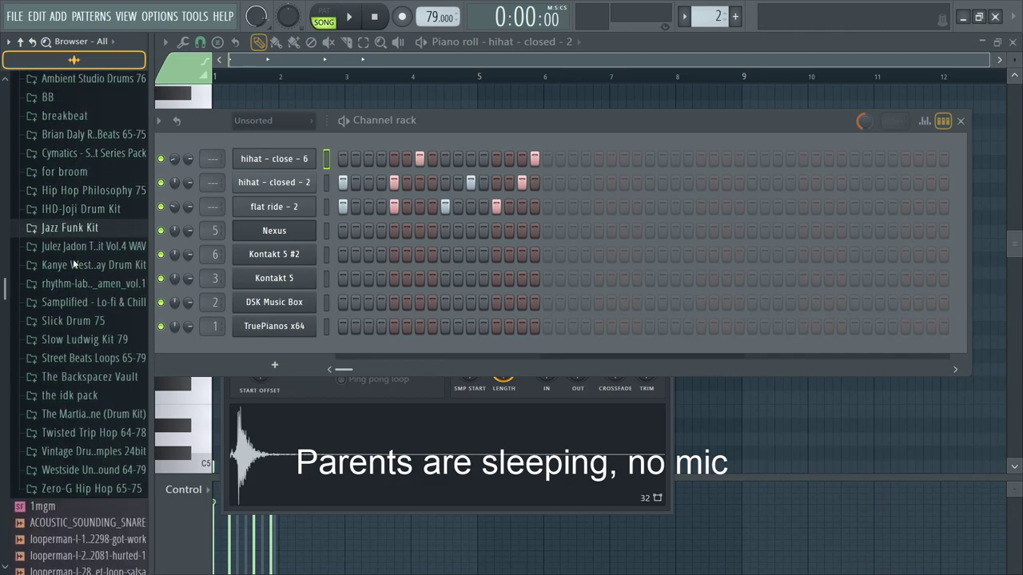
click(80, 301)
scroll(72, 289, down, 3)
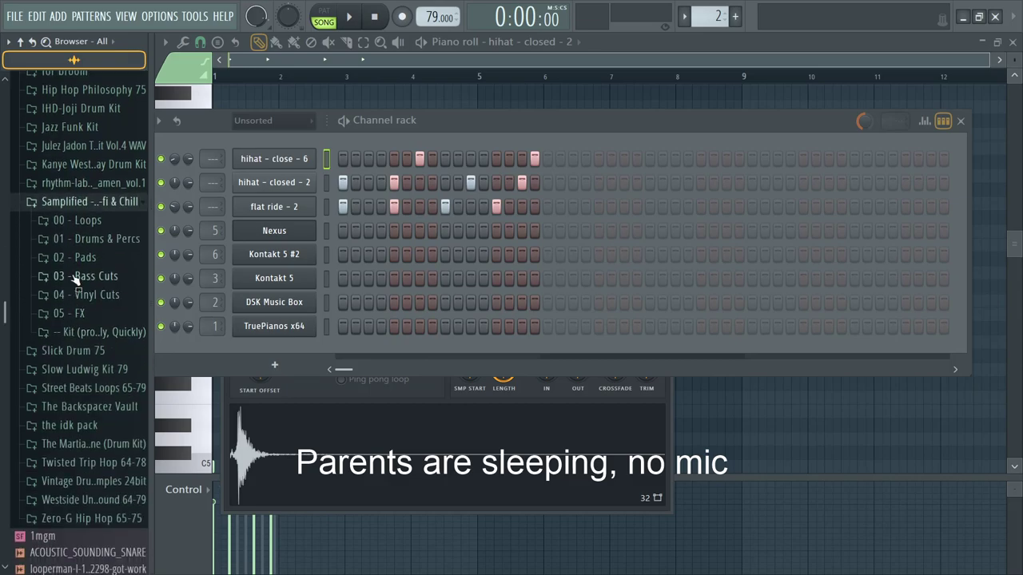
click(98, 239)
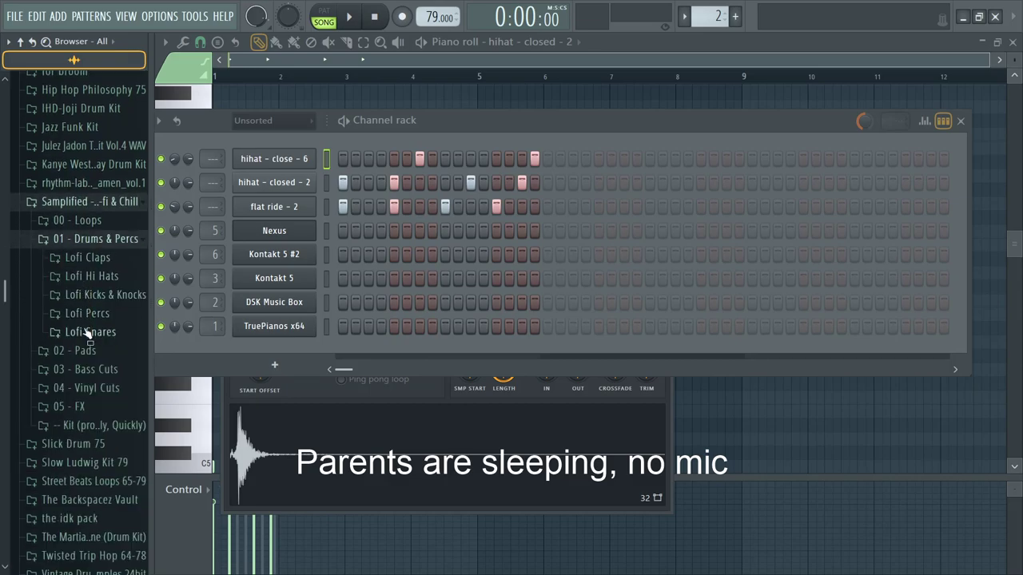
Step: Audition samples from the Lofi Snares and Lofi Claps folders, including LOFI - Clap 11
click(88, 331)
click(95, 294)
click(91, 179)
click(120, 113)
scroll(108, 128, up, 2)
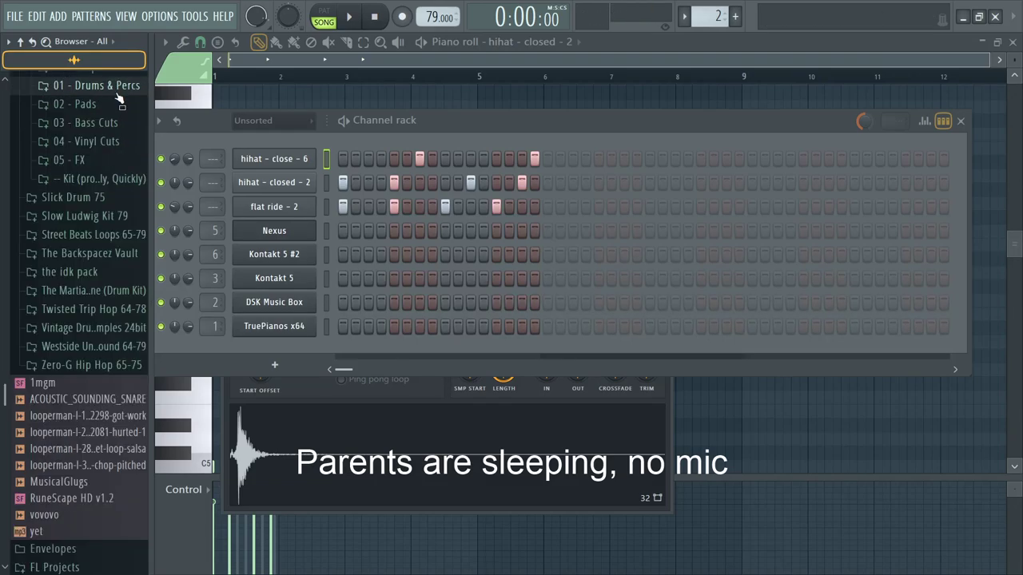
click(88, 102)
click(102, 183)
click(95, 149)
click(98, 198)
click(105, 263)
click(105, 297)
click(106, 314)
click(105, 281)
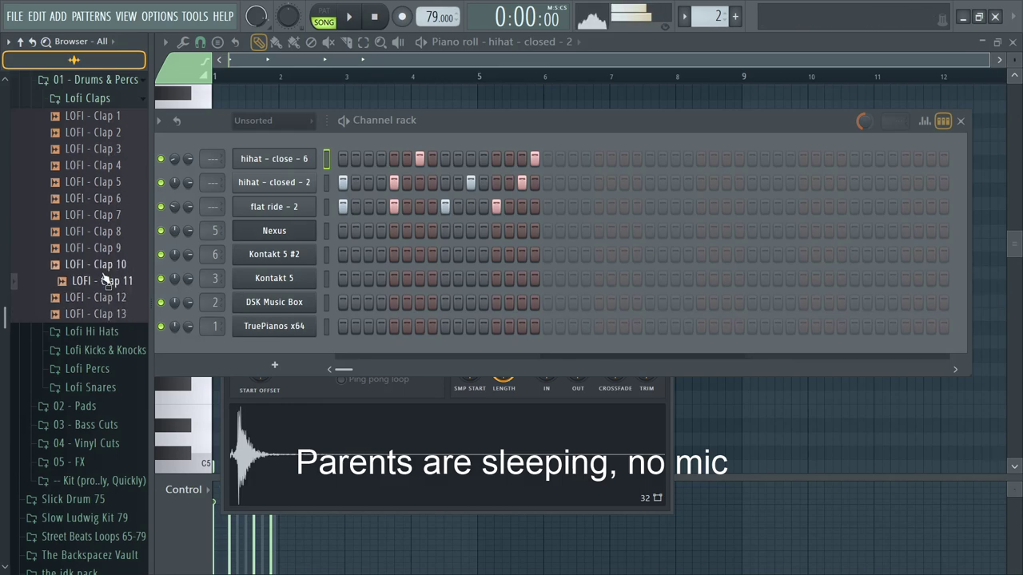
Step: Add LOFI - Snare 7 as a new channel above hihat - close - 6 and place it on steps 5, 8, 11 and 13
click(101, 98)
click(94, 172)
click(87, 196)
drag(298, 135, 387, 160)
key(space)
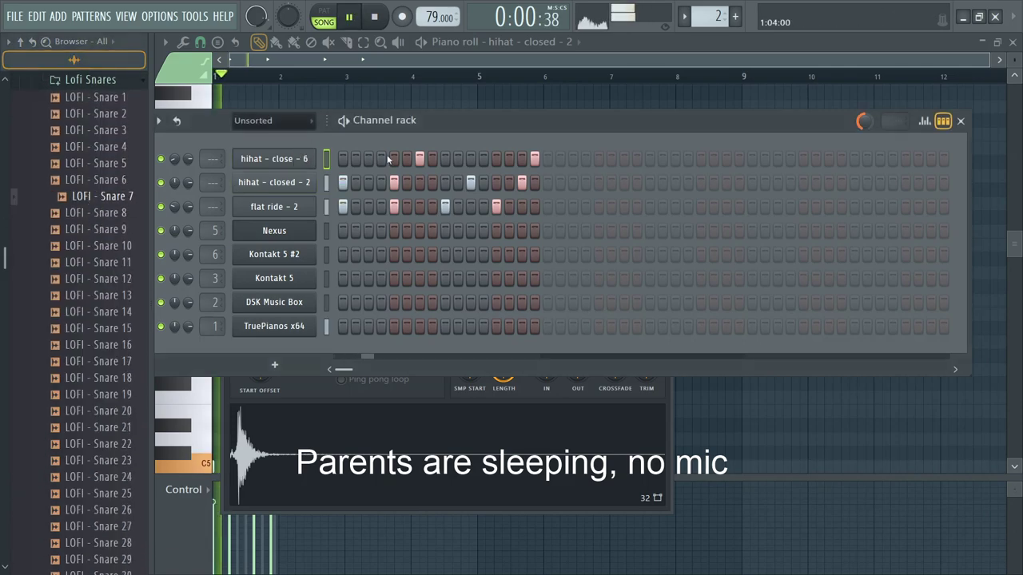
key(space)
drag(102, 195, 206, 166)
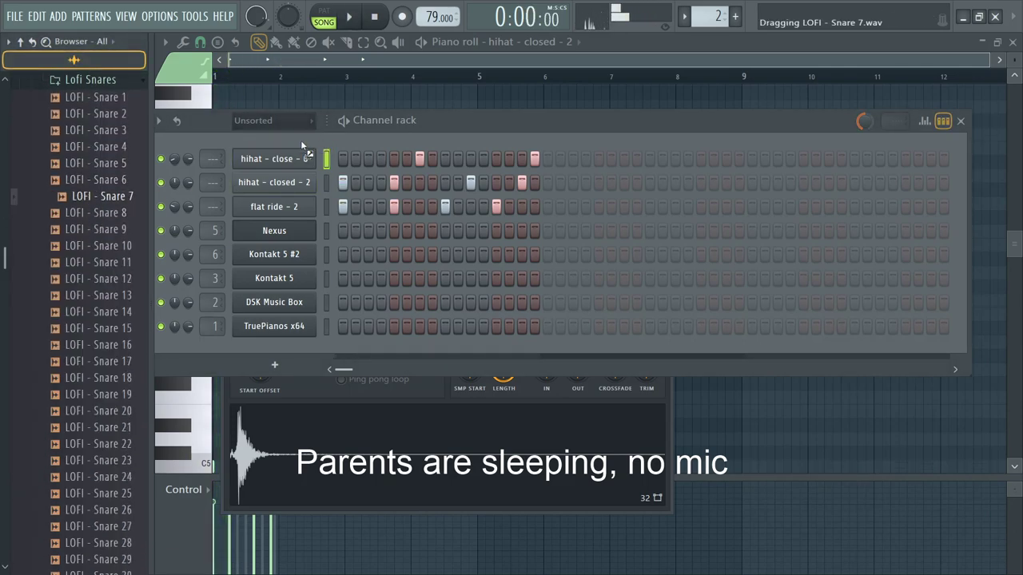
drag(301, 140, 301, 140)
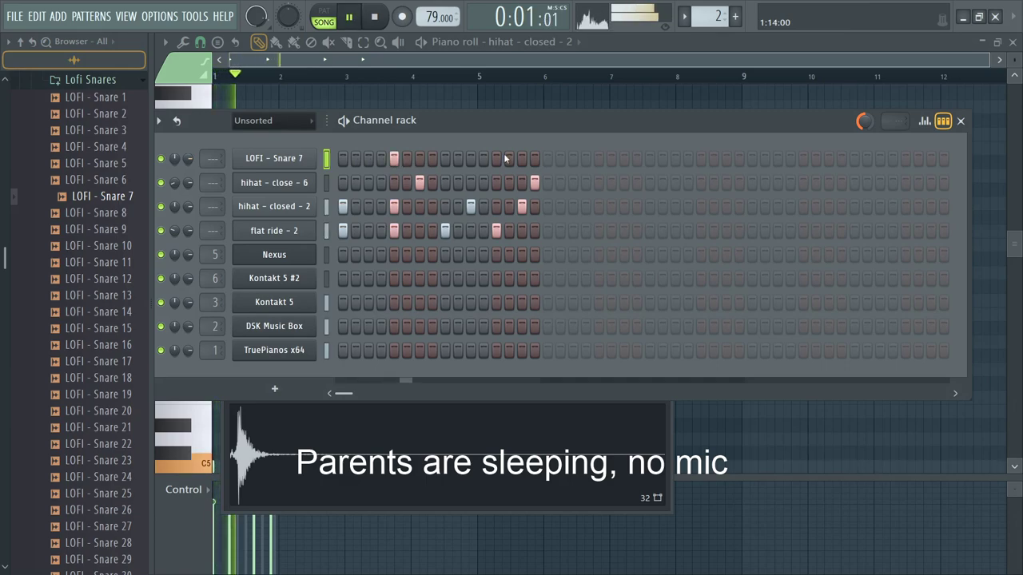
click(432, 159)
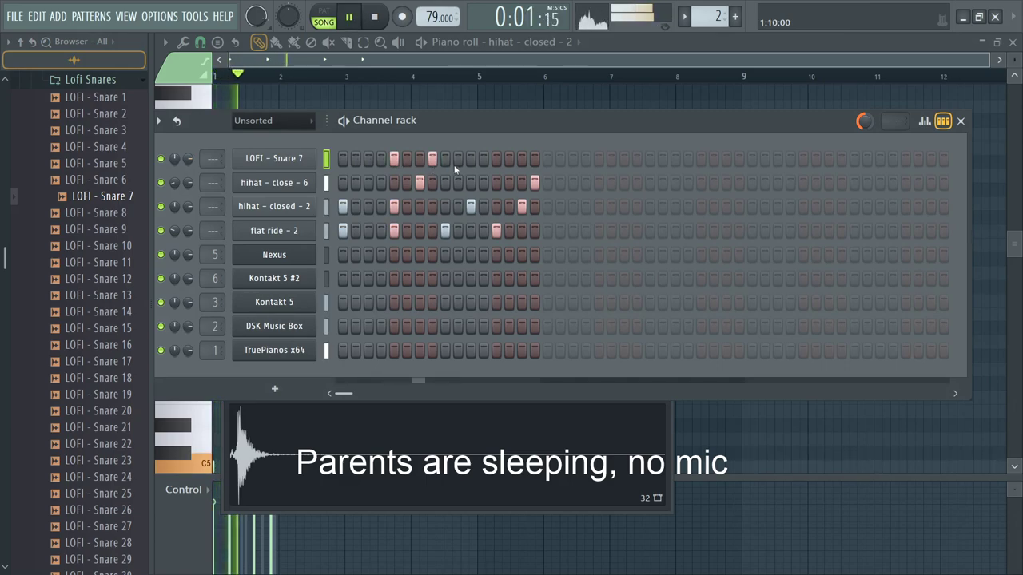
click(470, 159)
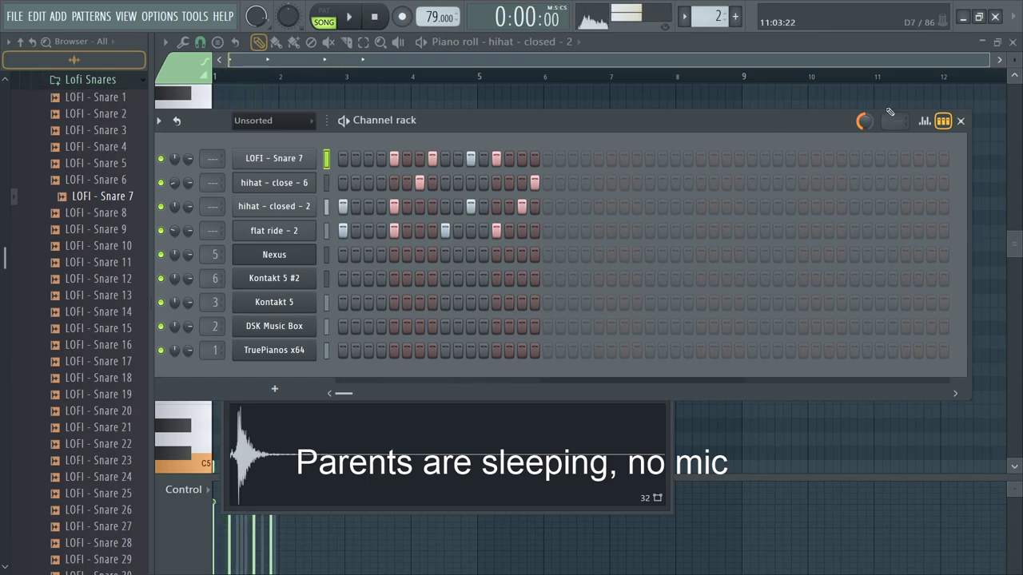
Step: Lower the velocity of LOFI - Snare 7 to 61% on step 8 and reduce it on step 11 as well
click(927, 124)
click(469, 292)
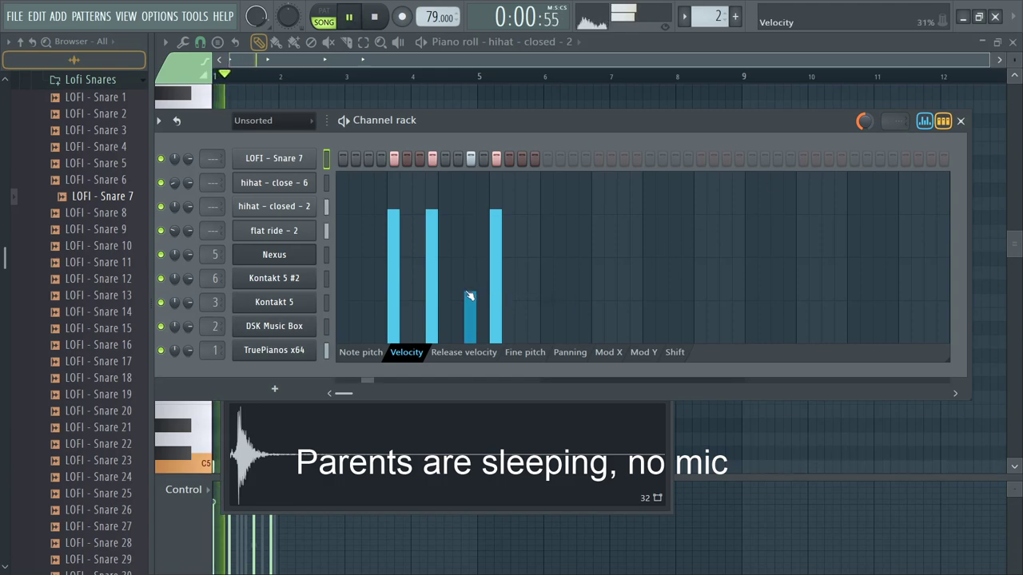
click(431, 266)
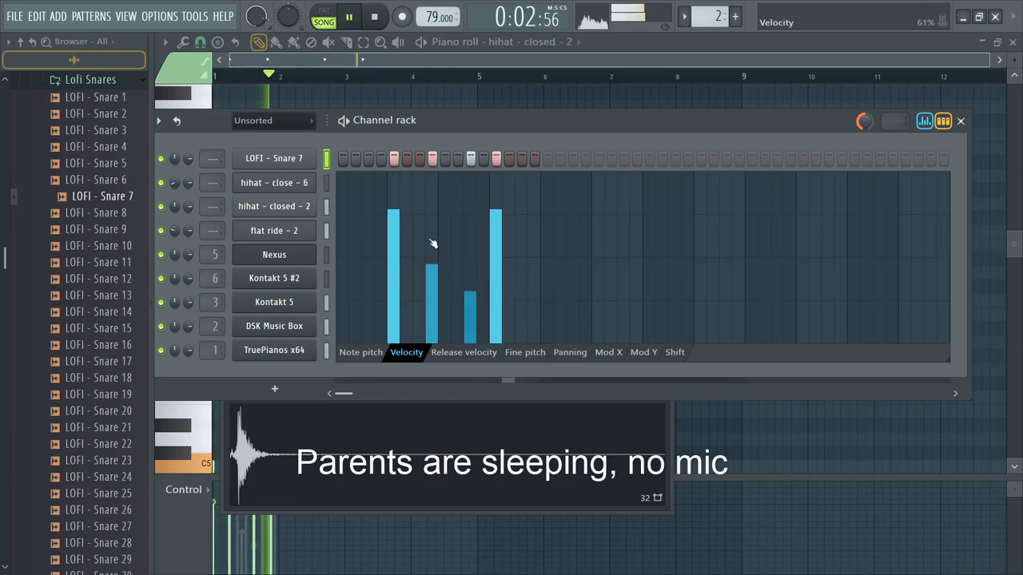
click(432, 238)
click(469, 270)
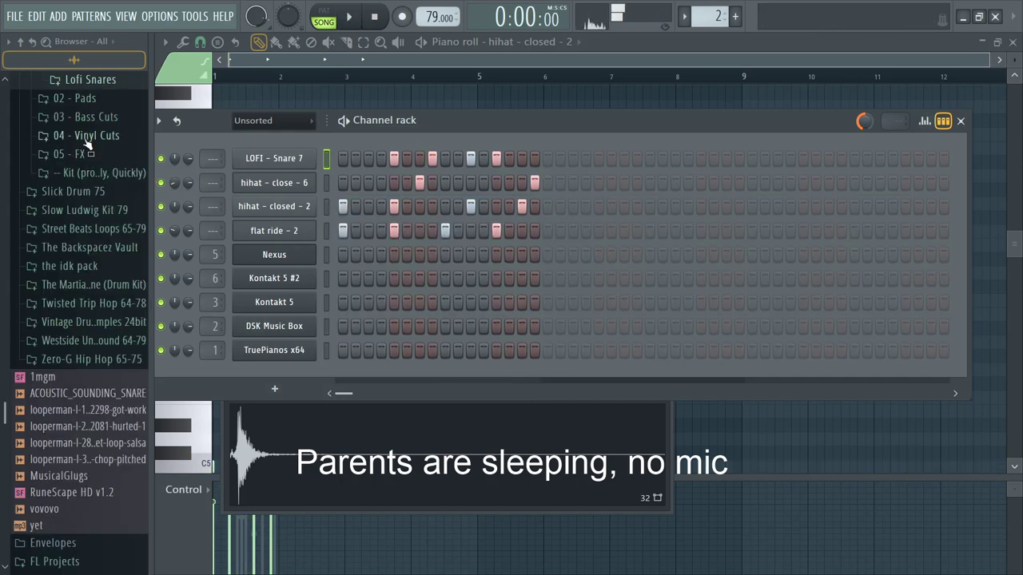
Step: Add LOFI - Kick 6 as a new channel above LOFI - Snare 7 and place it on steps 1, 3 and 11
scroll(88, 144, up, 3)
click(95, 143)
click(90, 181)
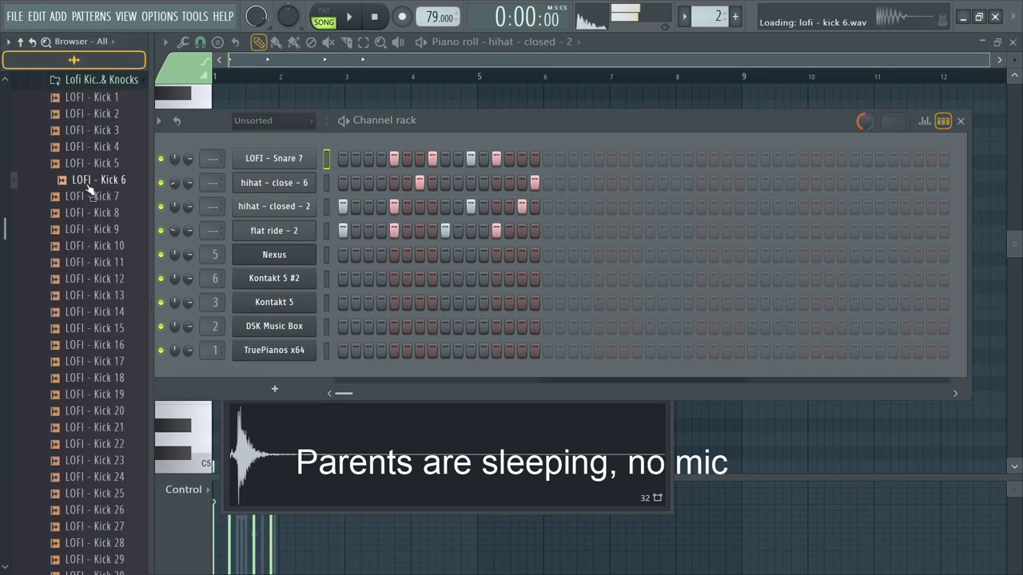
drag(318, 162, 334, 154)
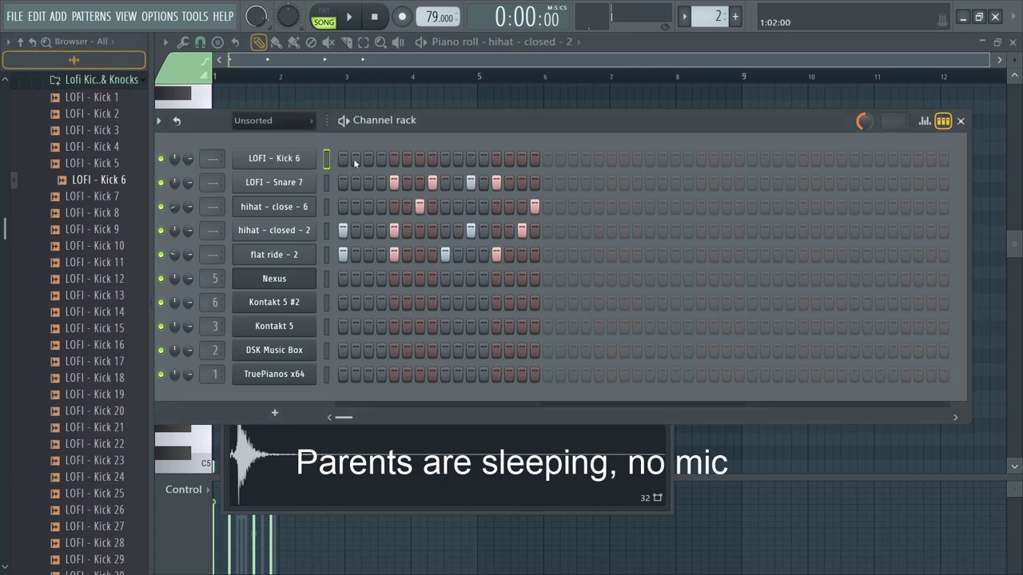
click(367, 159)
key(space)
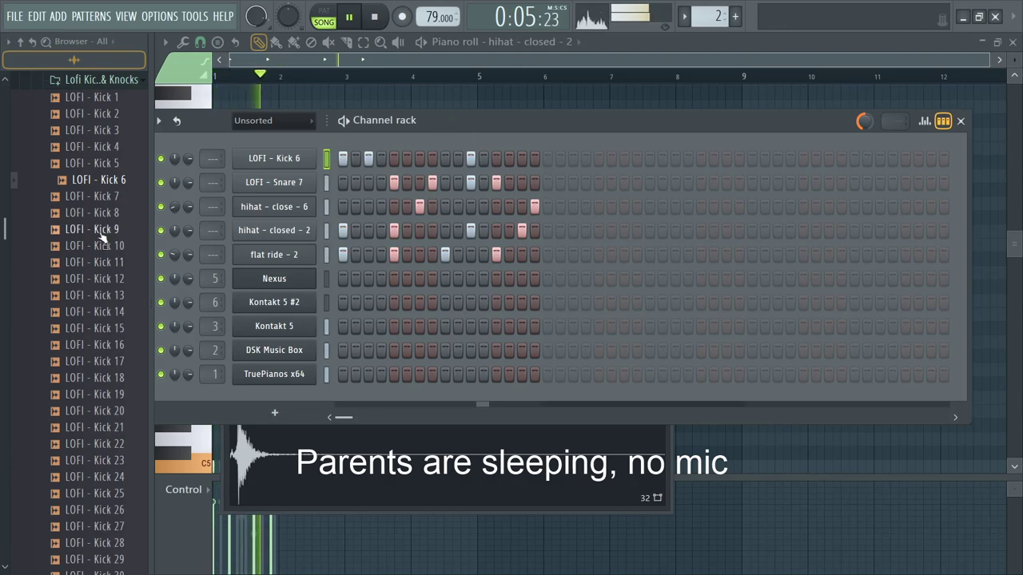
Step: Add LOFI - Clap 3 from the Lofi Claps folder as a new channel above LOFI - Kick 6
click(92, 81)
scroll(96, 160, up, 5)
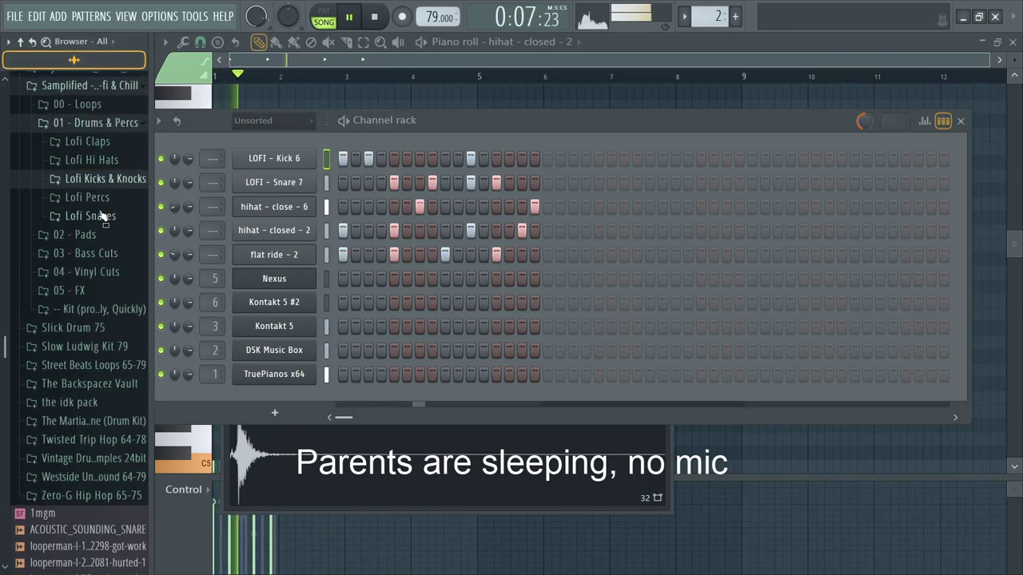
click(88, 142)
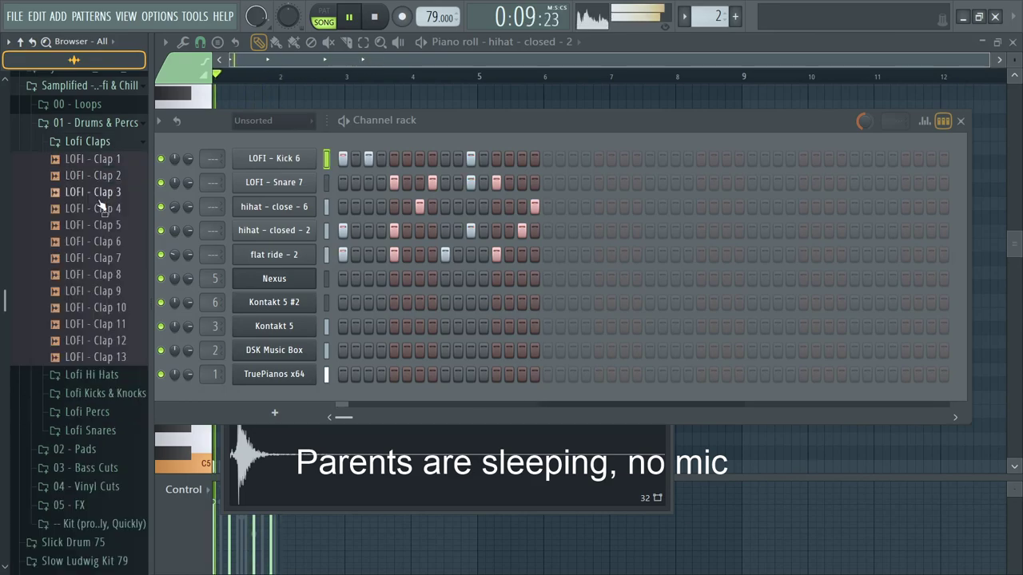
drag(96, 193, 292, 145)
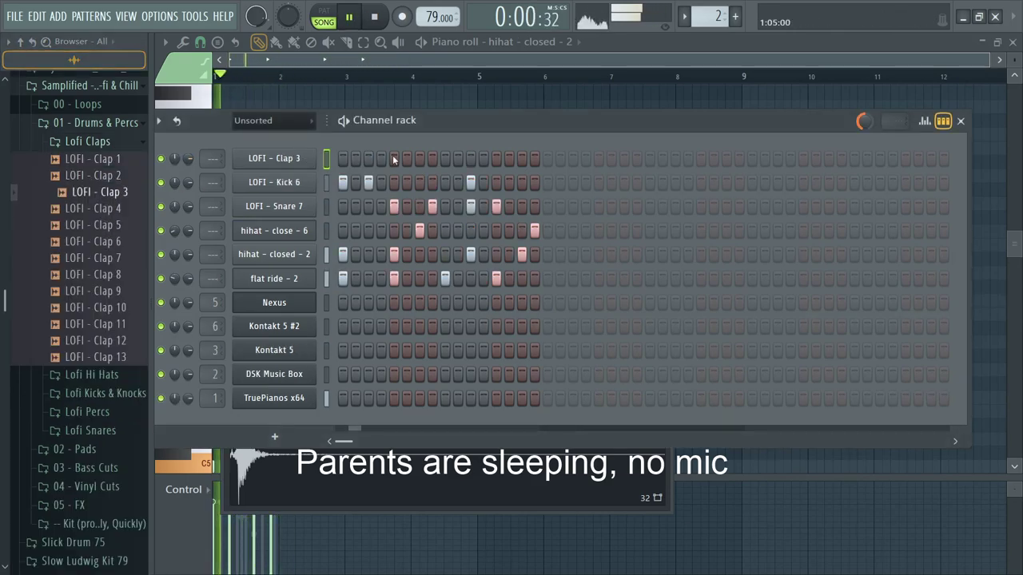
Step: Place LOFI - Clap 3 on steps 5 and 13 and nudge both hits slightly earlier off the grid
click(495, 157)
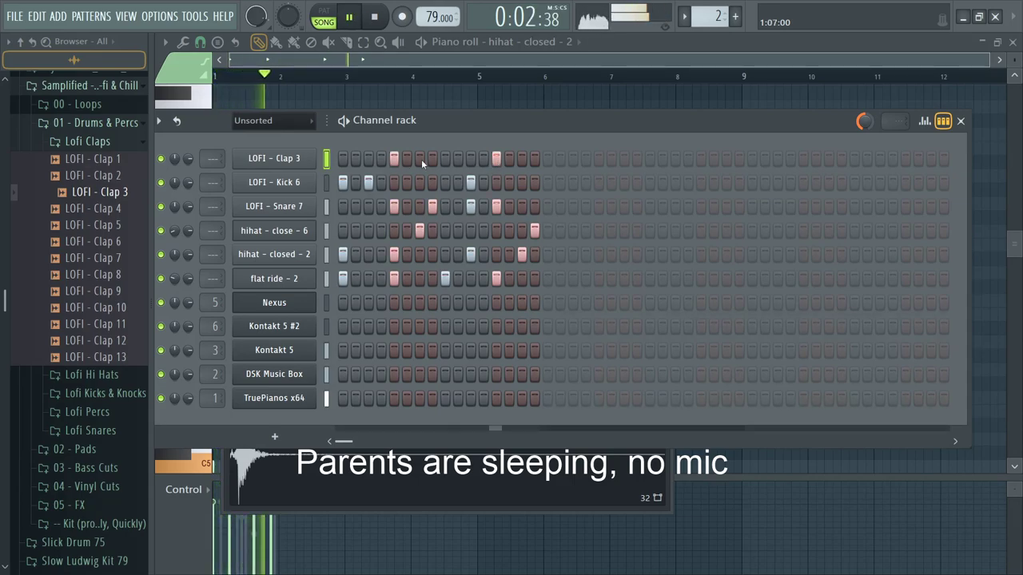
key(F7)
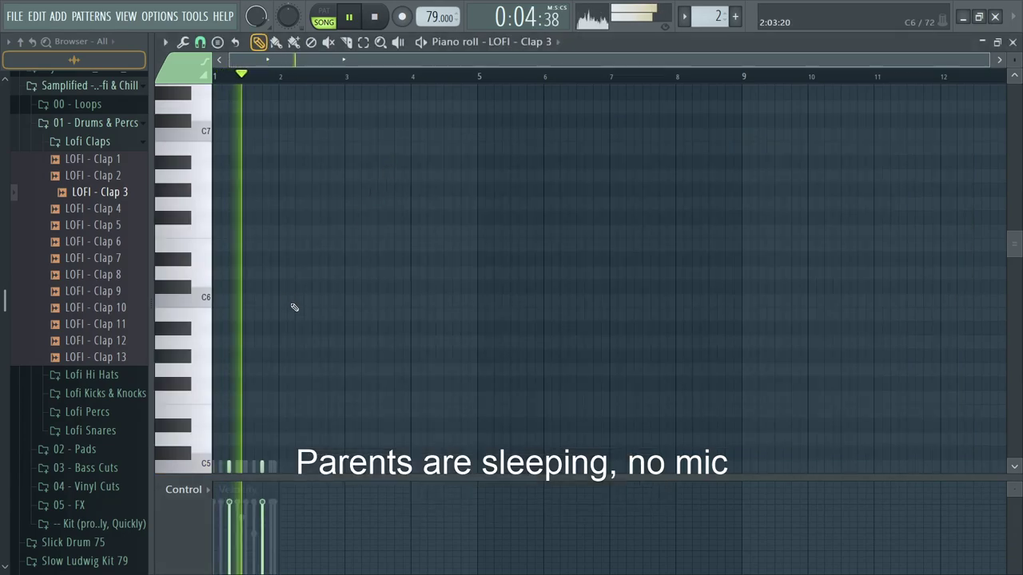
scroll(213, 419, up, 6)
key(ctrl+a)
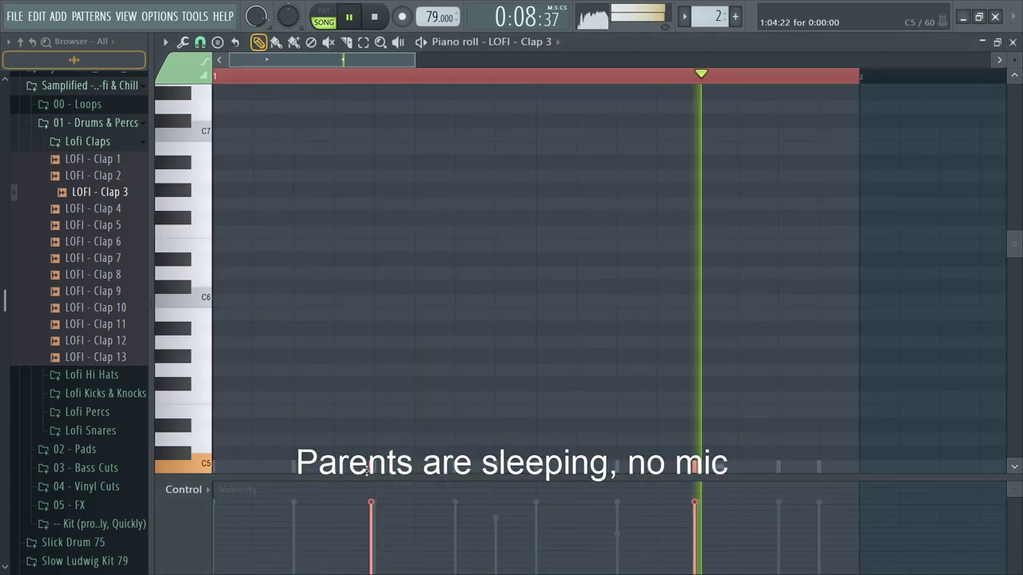
drag(370, 470, 368, 470)
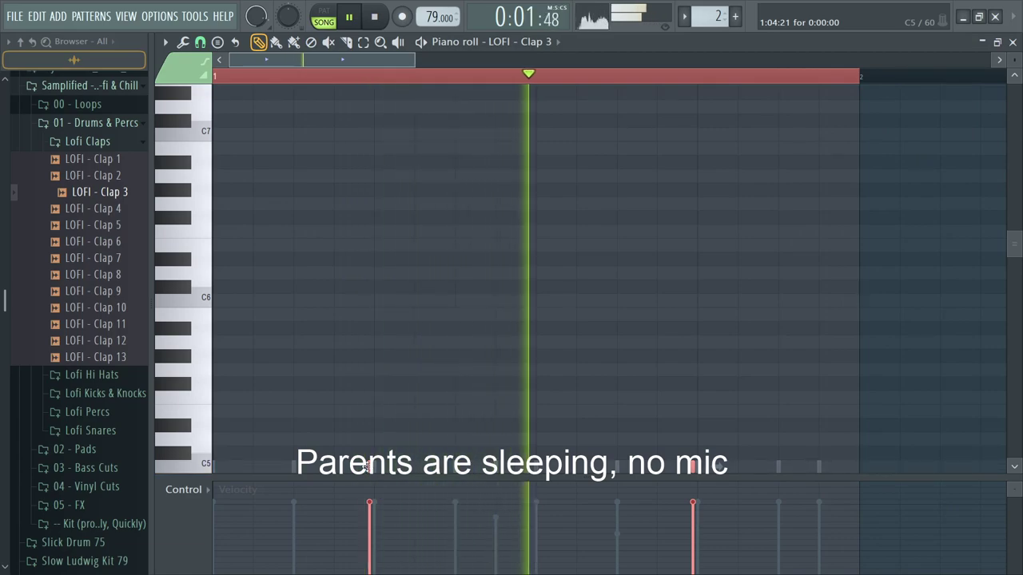
key(space)
Step: Audition alternative samples in the Lofi Claps folder, including LOFI - Clap 7 and LOFI - Clap 11
click(100, 260)
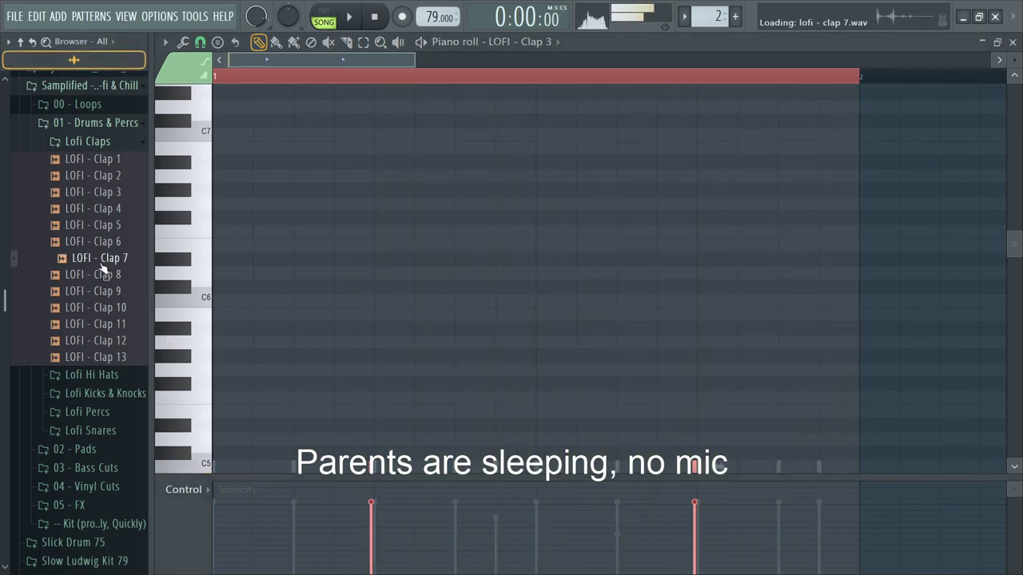
click(104, 309)
click(104, 358)
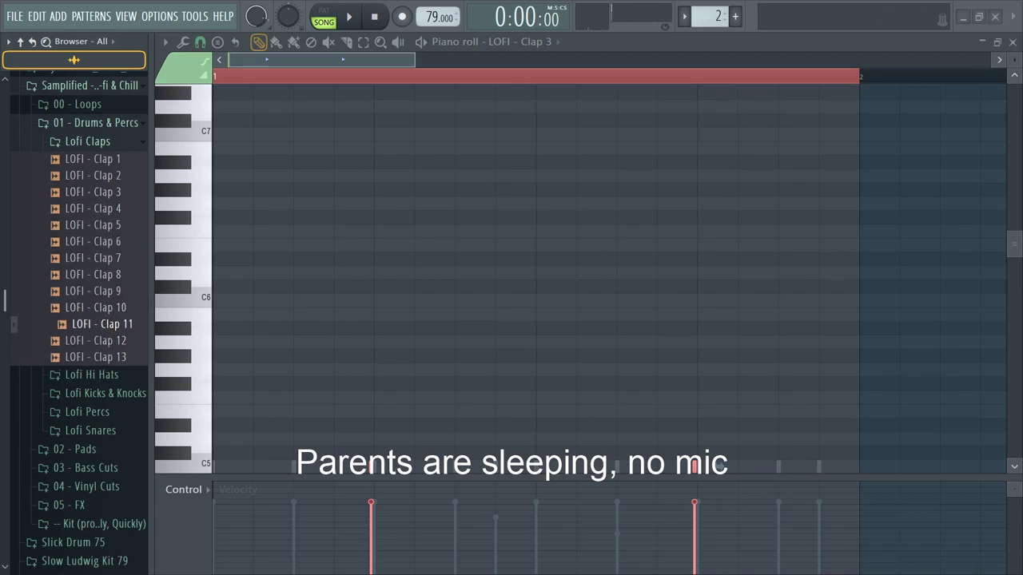
key(Escape)
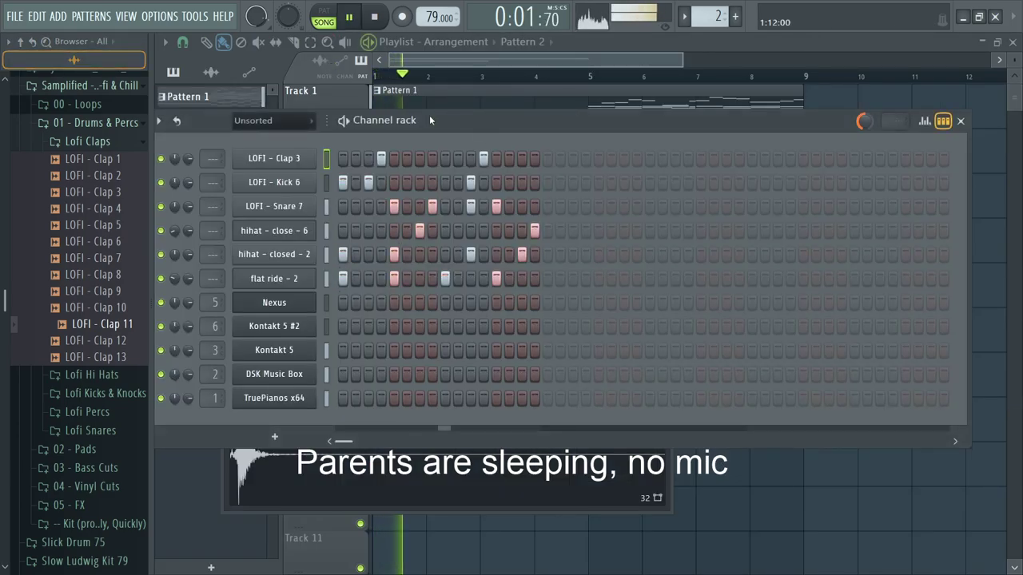
Step: Duplicate the four Pattern 2 drum clips on Track 2 across bars 5 to 8 and play back from bar 5
key(F6)
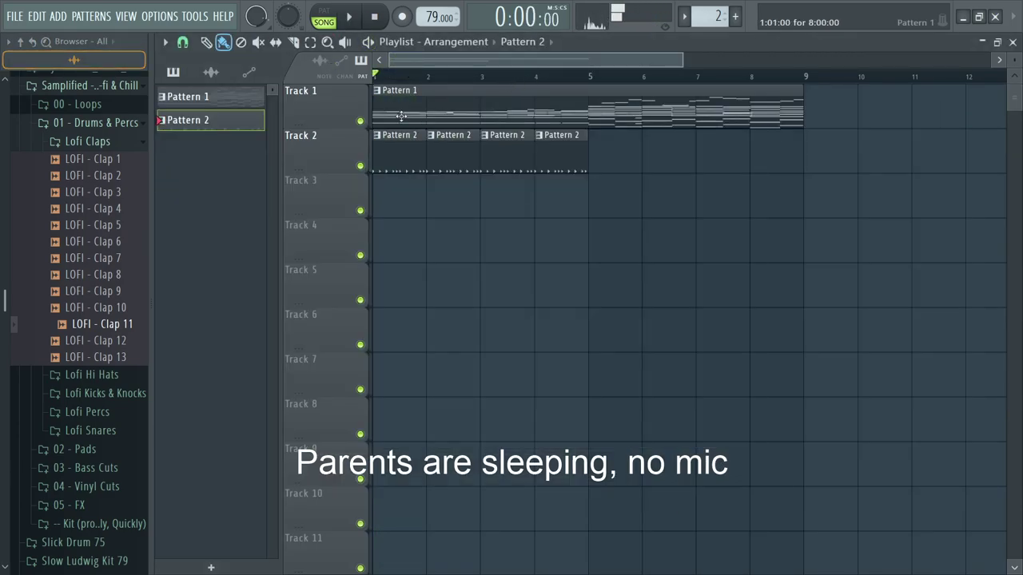
drag(559, 154, 387, 162)
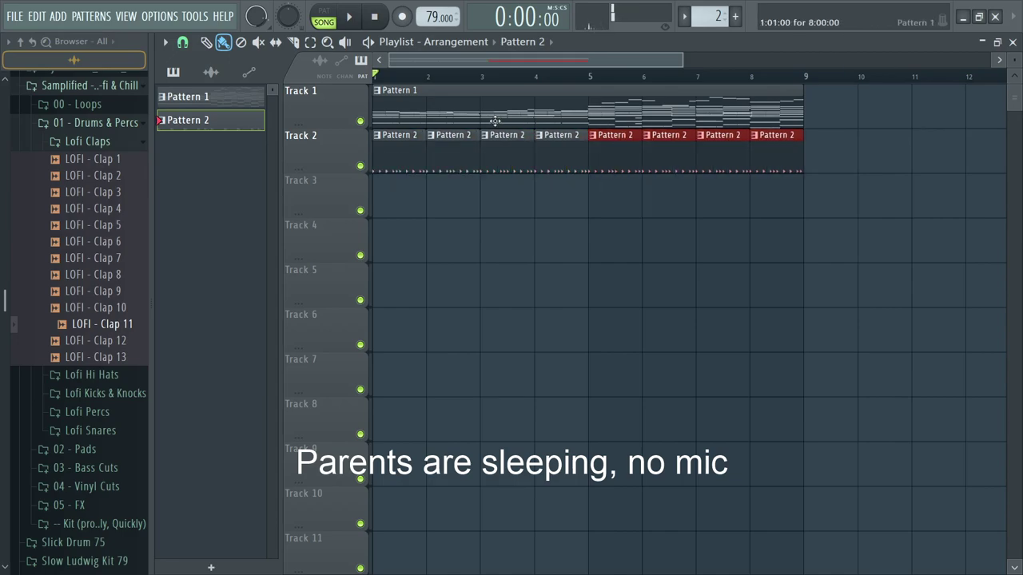
click(611, 83)
key(space)
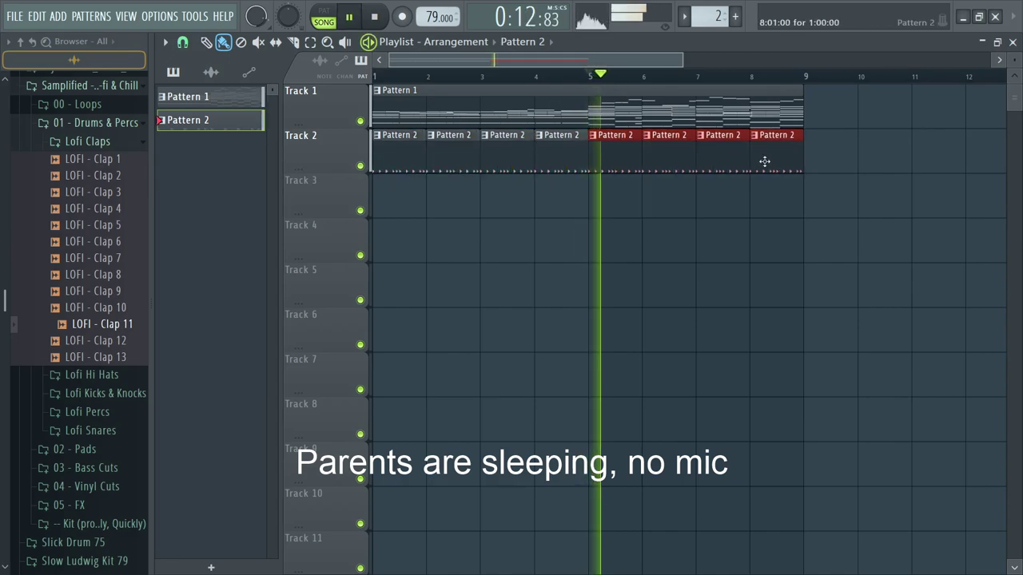
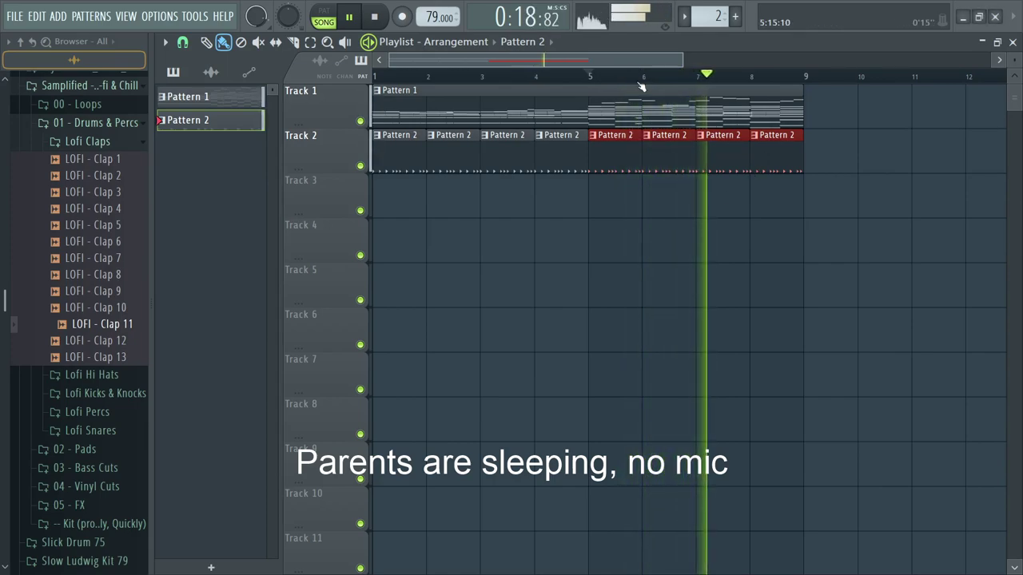
scroll(690, 186, up, 2)
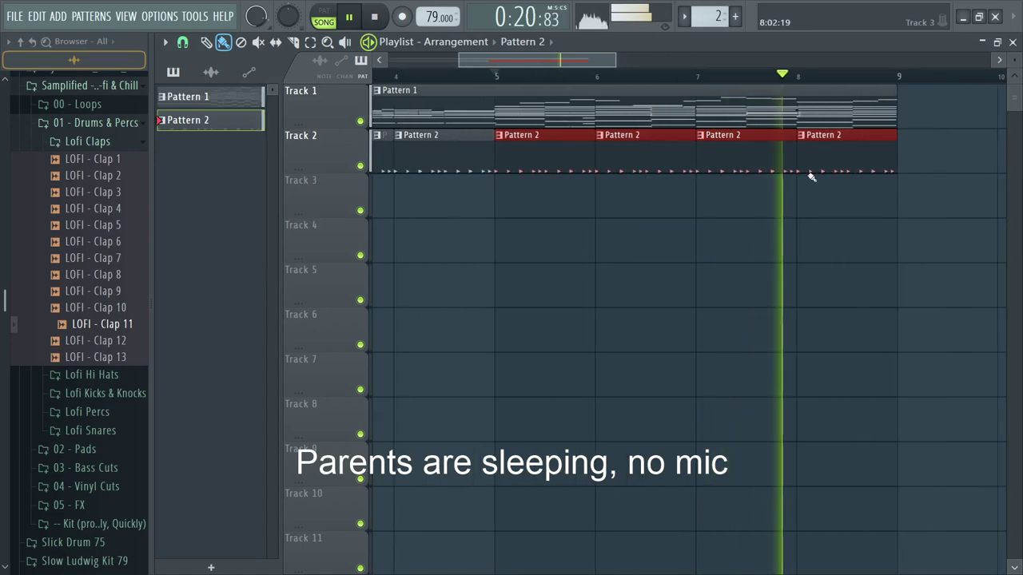
scroll(785, 172, down, 2)
key(space)
scroll(703, 174, up, 2)
key(space)
scroll(539, 137, down, 1)
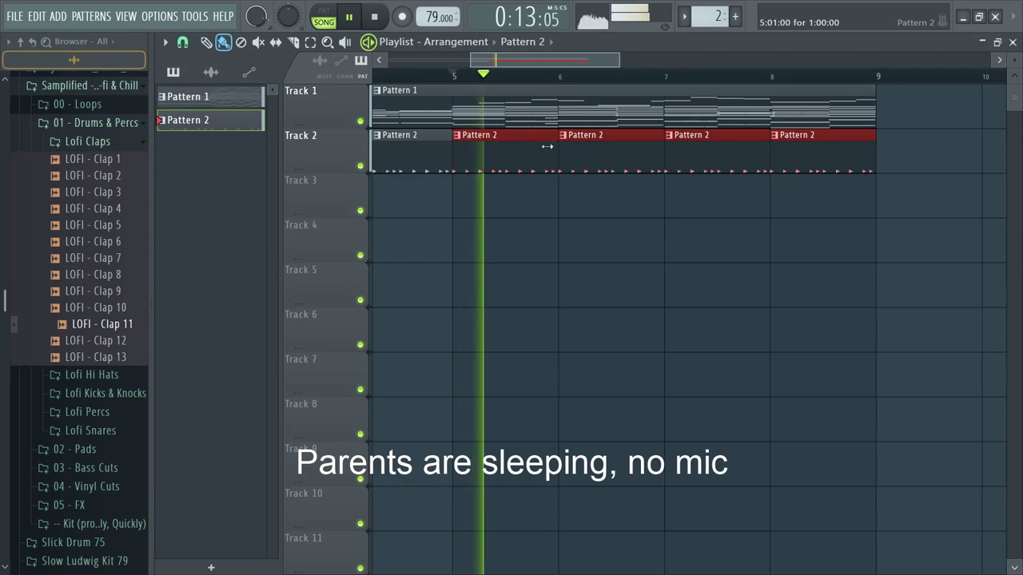
Step: Duplicate the Pattern 1 clip to bar 9 as a separate unique pattern and move the eight drum clips beneath it
key(space)
scroll(445, 103, down, 3)
shift+drag(445, 104, 666, 117)
ctrl+drag(639, 199, 618, 159)
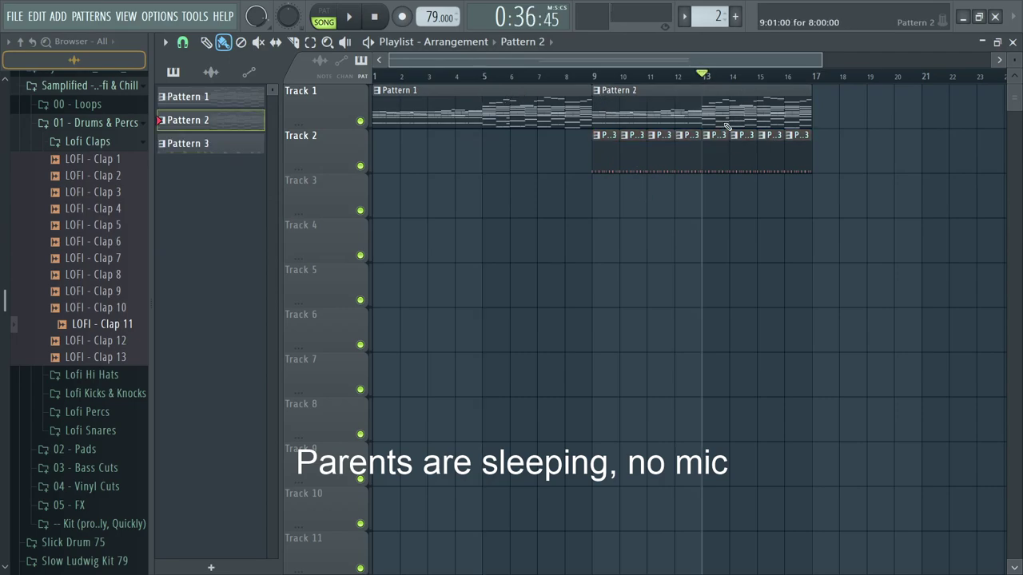
Step: In the duplicated melodic pattern, shorten the Kontakt 5 #2 chord at the start of bar 6 to end mid-bar
double_click(727, 126)
key(space)
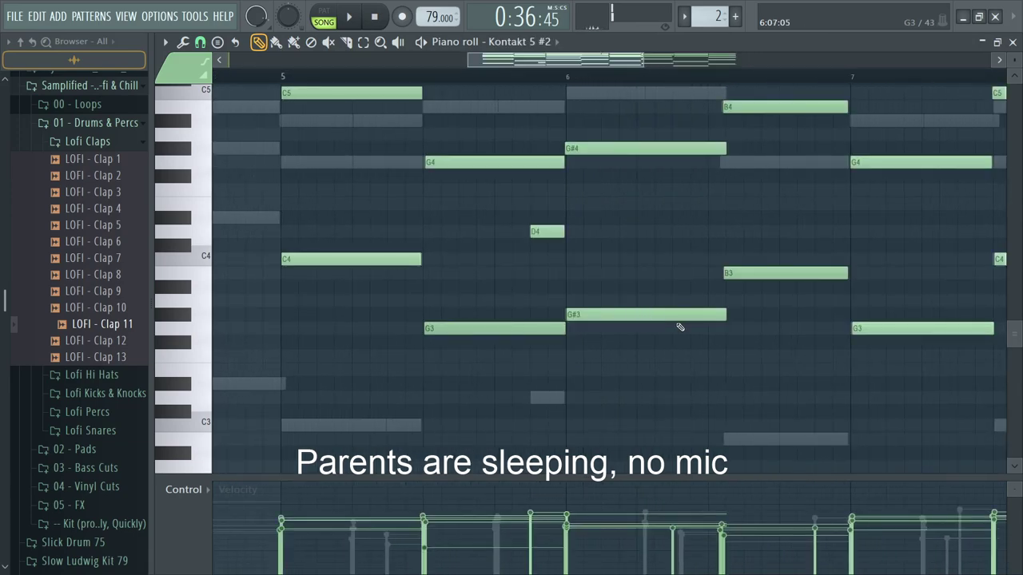
scroll(767, 340, up, 6)
scroll(629, 237, down, 4)
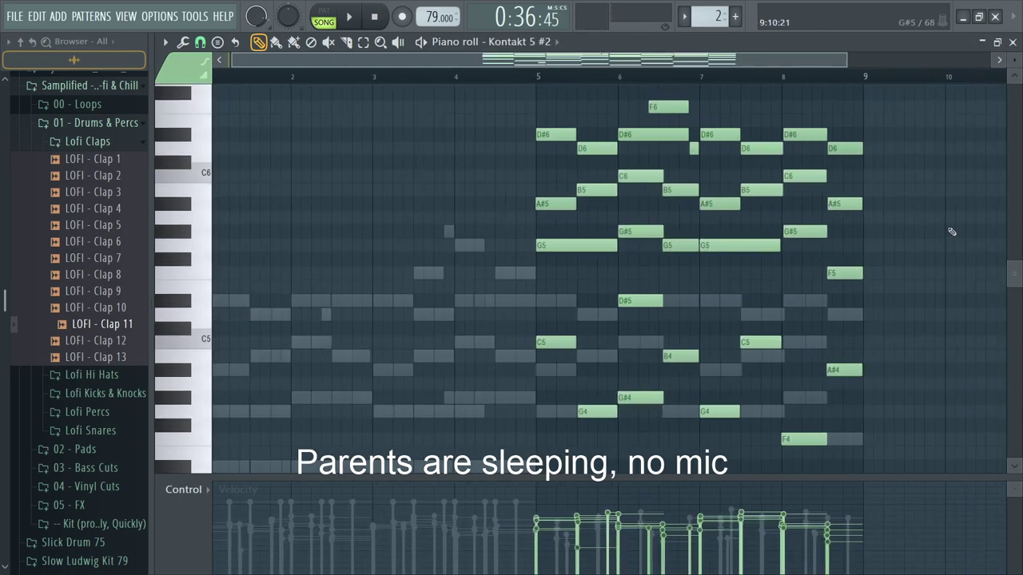
scroll(881, 232, down, 3)
scroll(1018, 54, down, 5)
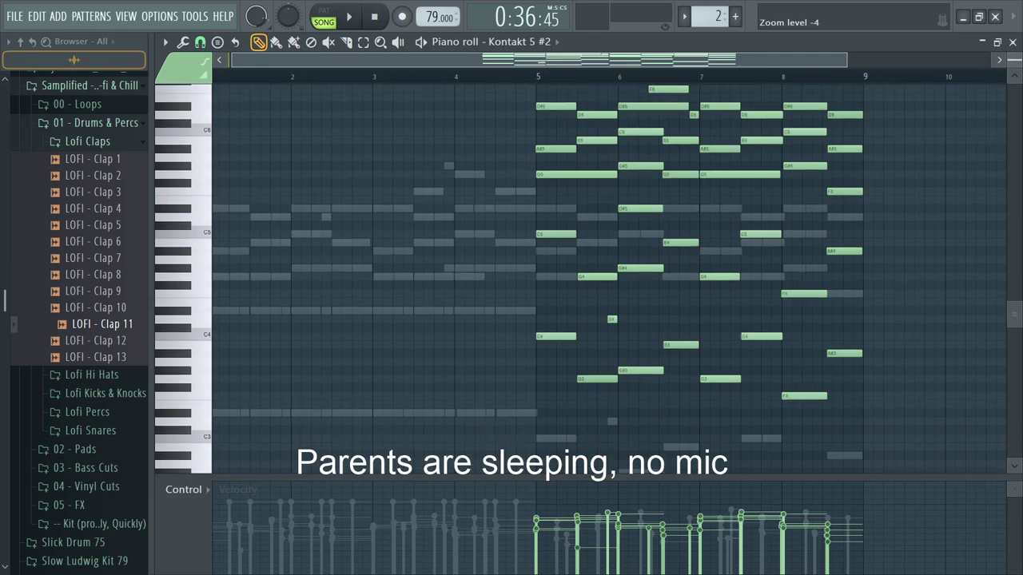
ctrl+scroll(688, 285, up, 3)
drag(639, 359, 636, 135)
ctrl+scroll(694, 152, up, 3)
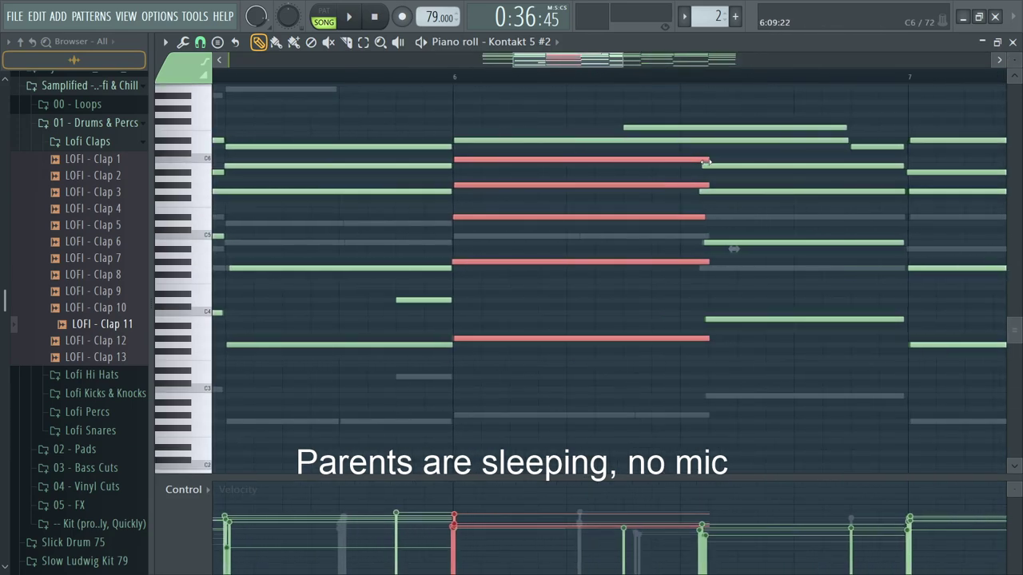
Step: Move bar 6's second Kontakt 5 #2 chord to mid-bar and extend it toward bar 7, lengthening the preceding D#5 note to meet it
drag(760, 360, 720, 163)
key(ctrl+z)
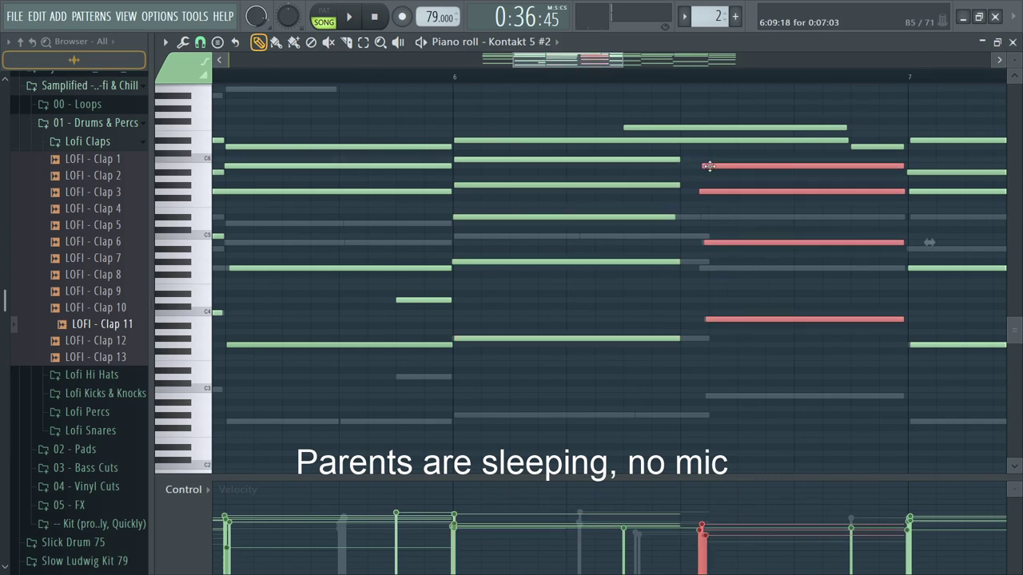
drag(766, 230, 752, 328)
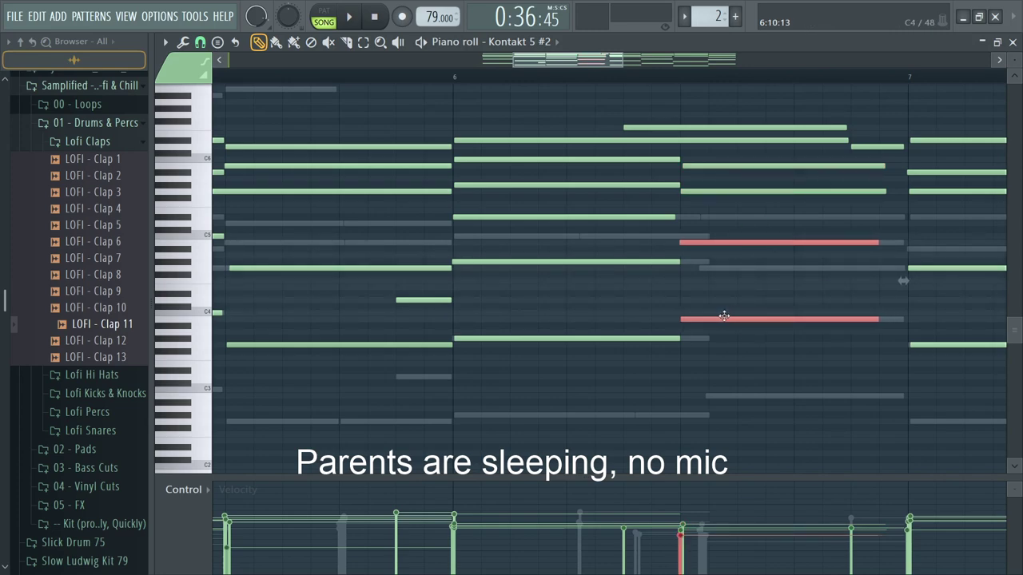
drag(811, 270, 793, 161)
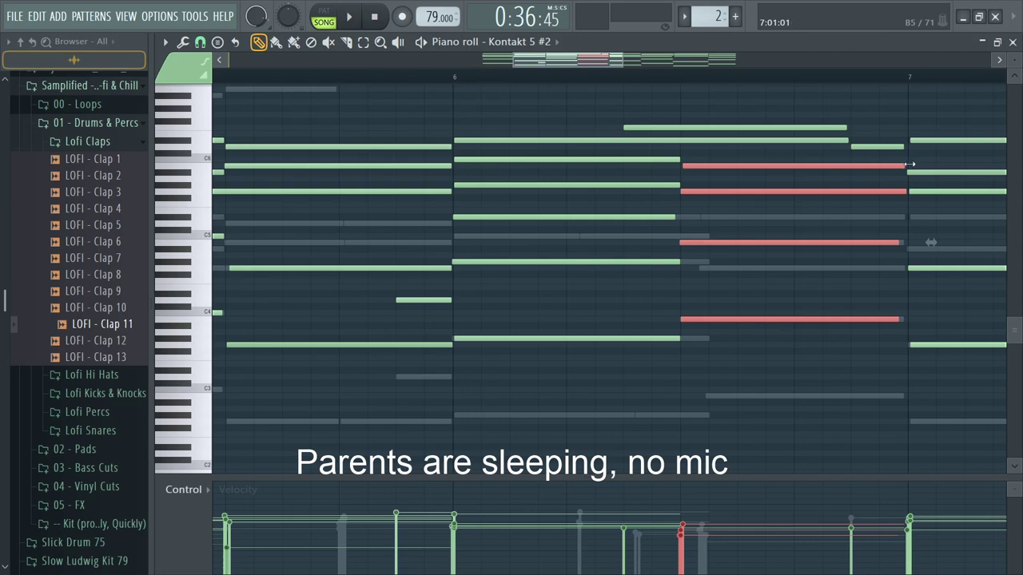
click(673, 216)
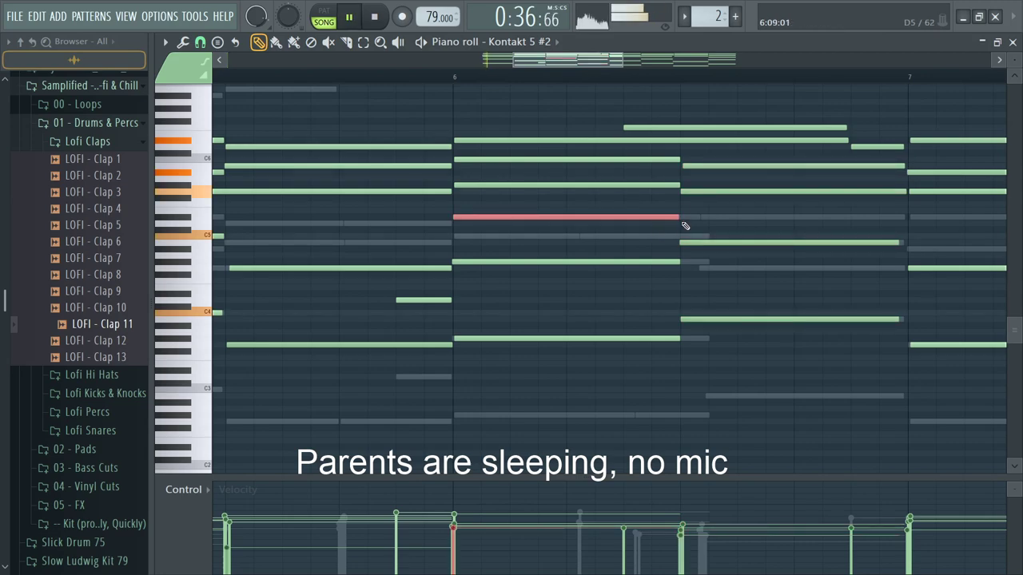
Step: Play back the Kontakt 5 #2 chords from bar 5 to check the retimed changes in bar 6
ctrl+scroll(685, 226, down, 4)
key(space)
key(space)
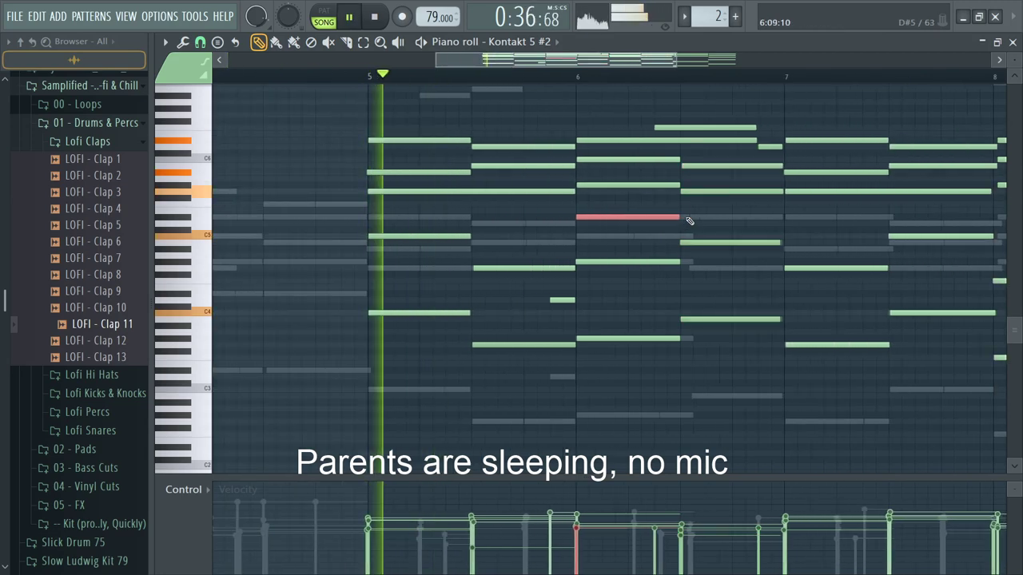
ctrl+scroll(695, 221, down, 2)
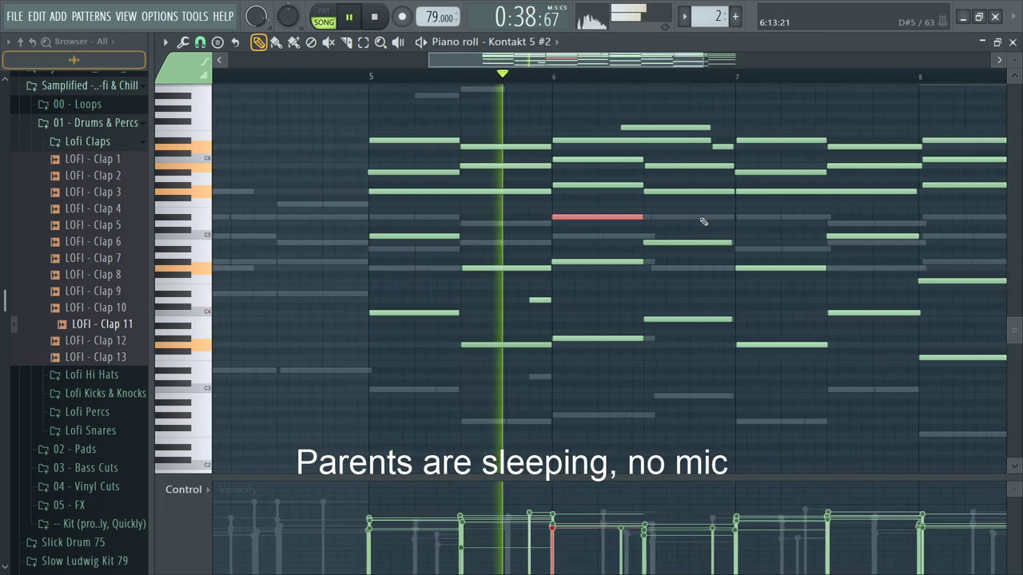
ctrl+scroll(707, 220, up, 2)
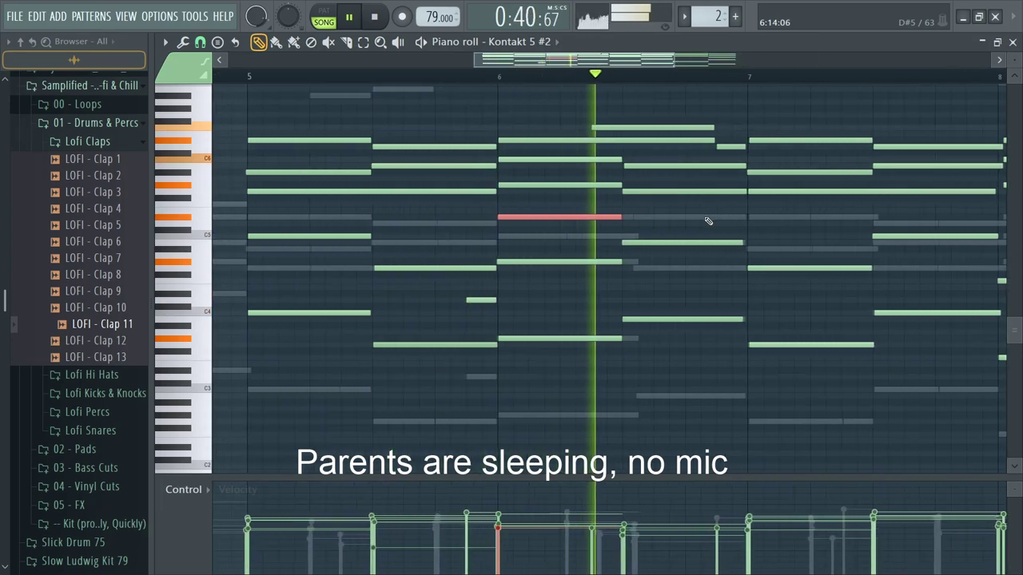
ctrl+scroll(705, 223, down, 3)
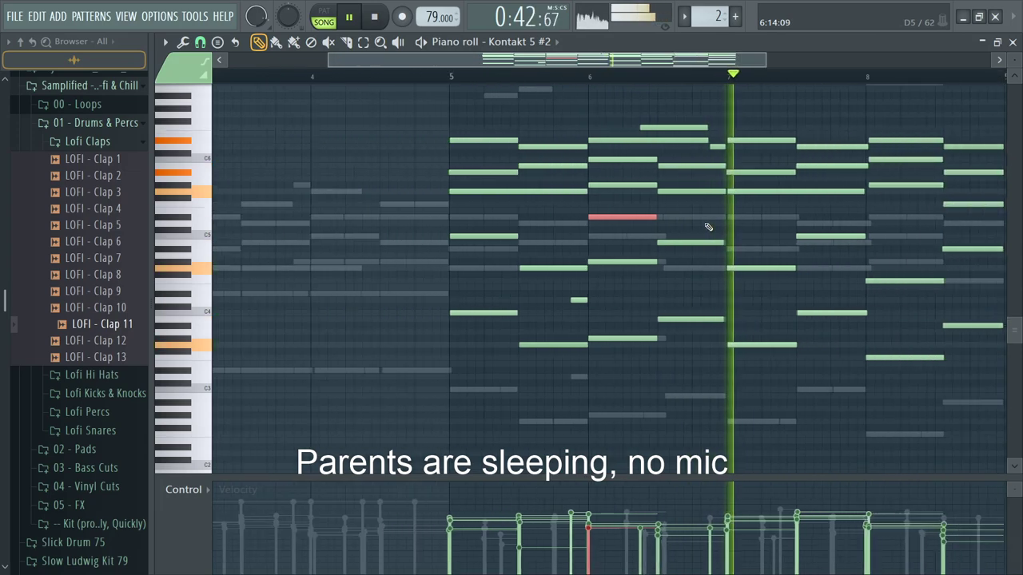
ctrl+scroll(849, 293, up, 2)
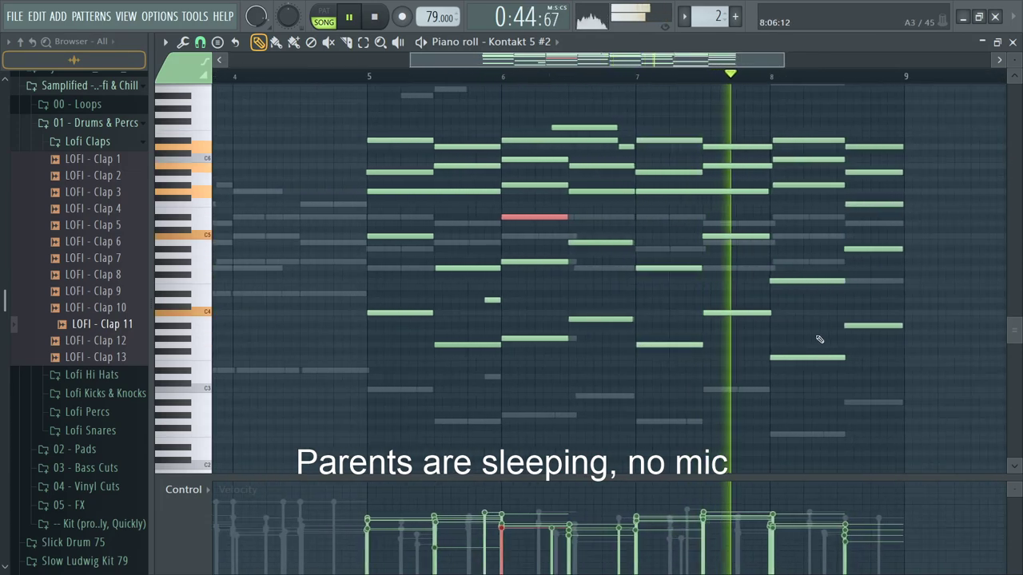
Step: Shorten the first Kontakt 5 #2 chord of bar 8 to end mid-bar and move the final chord earlier to follow it directly
scroll(817, 344, up, 2)
ctrl+scroll(849, 404, up, 4)
ctrl+drag(776, 443, 779, 131)
drag(817, 179, 780, 179)
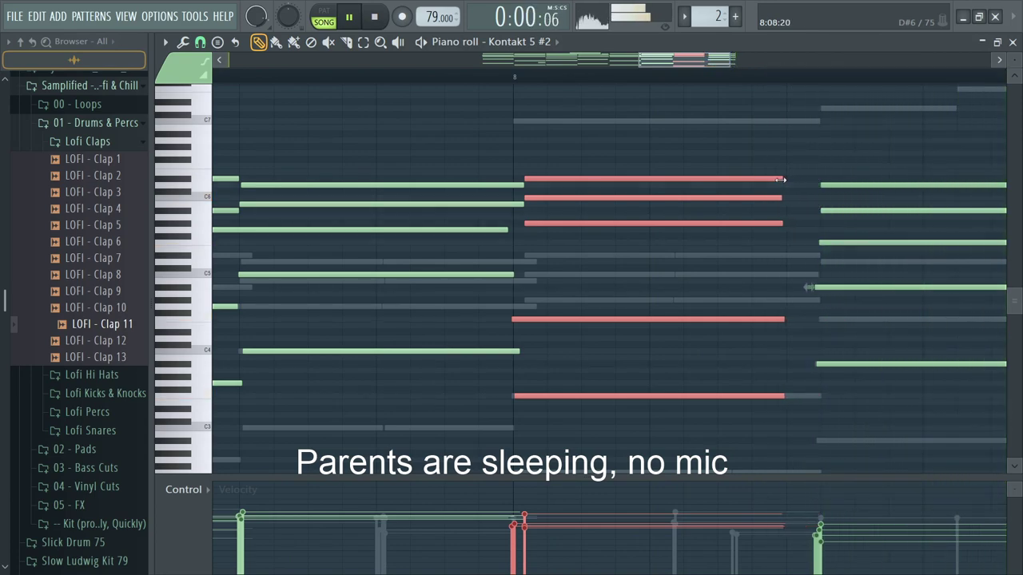
drag(859, 171, 880, 422)
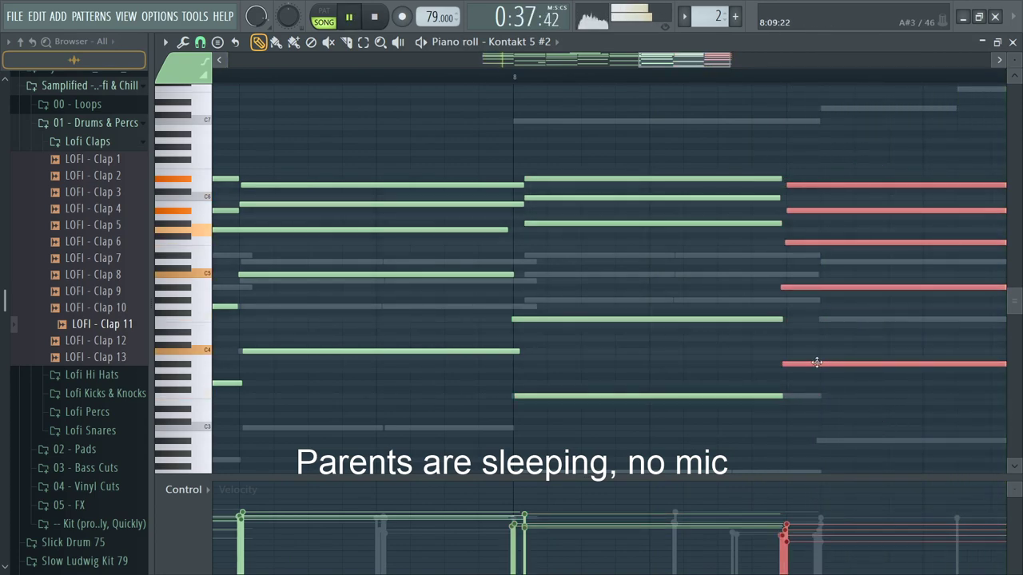
ctrl+drag(737, 434, 742, 158)
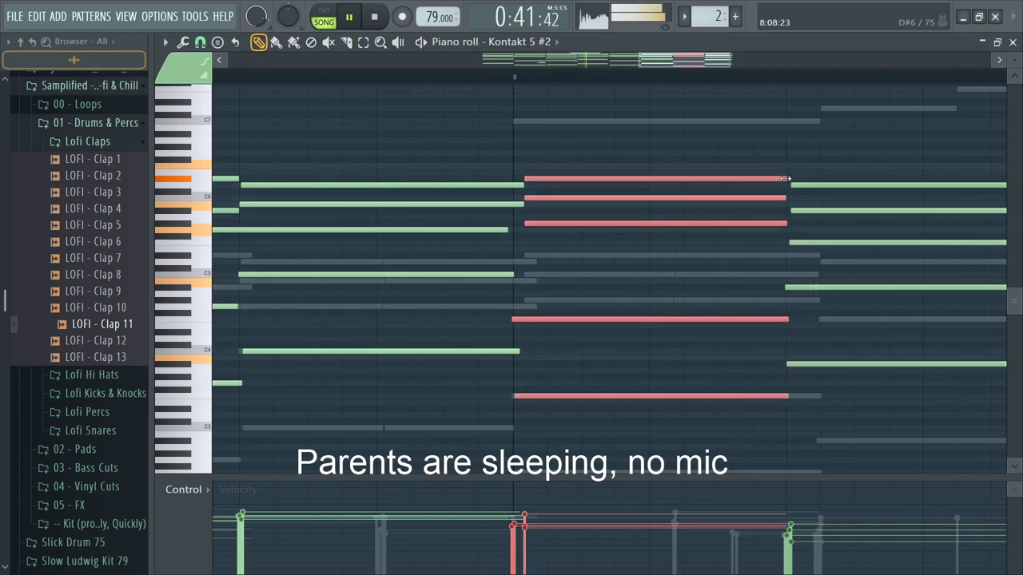
ctrl+scroll(760, 242, down, 4)
key(space)
Step: Open the TruePianos x64 notes and scale the first chord group of bar 6 to about 90% so it ends mid-bar
scroll(649, 290, down, 3)
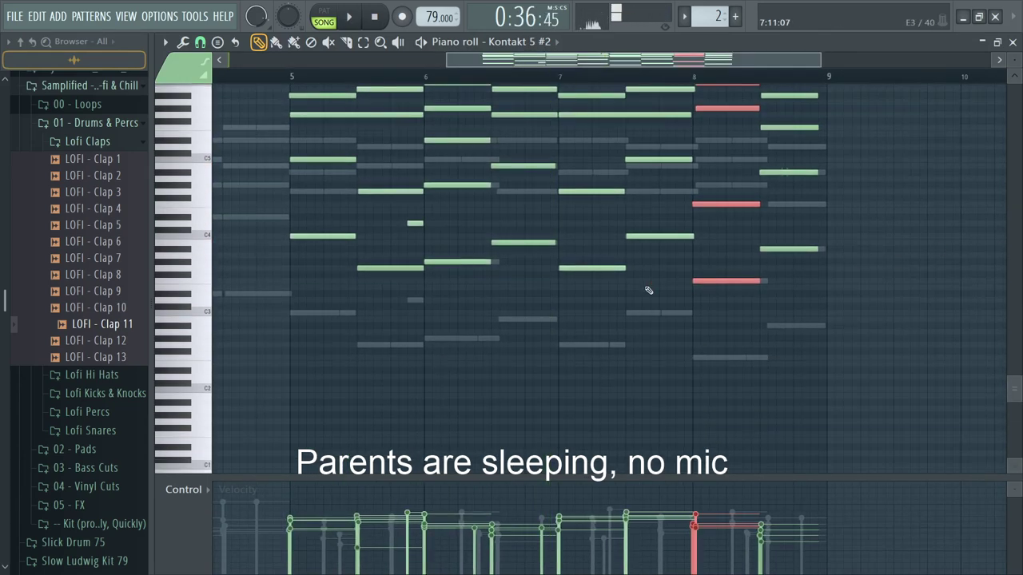
double_click(572, 345)
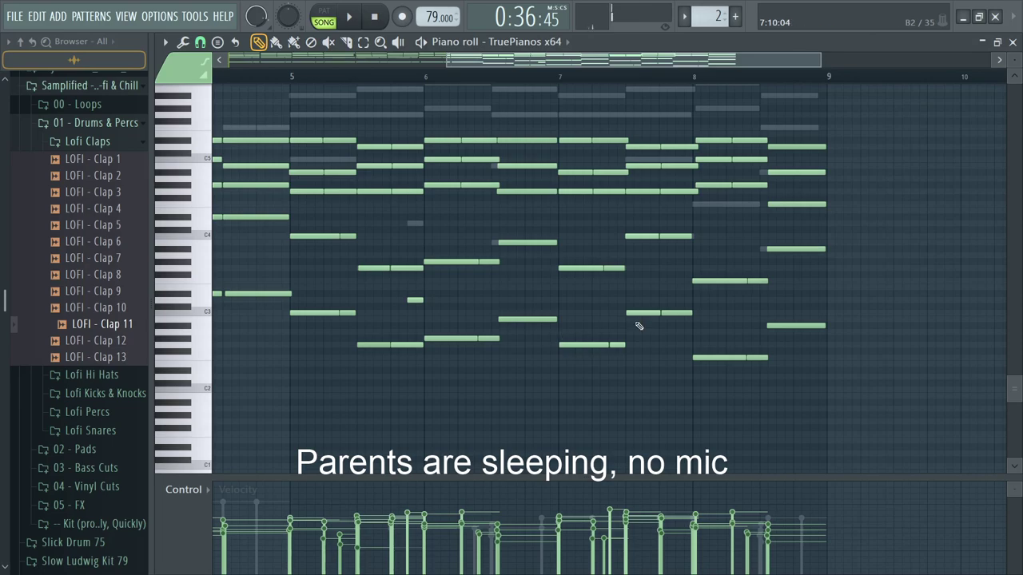
scroll(612, 332, down, 2)
scroll(1011, 220, up, 3)
scroll(393, 395, up, 3)
key(space)
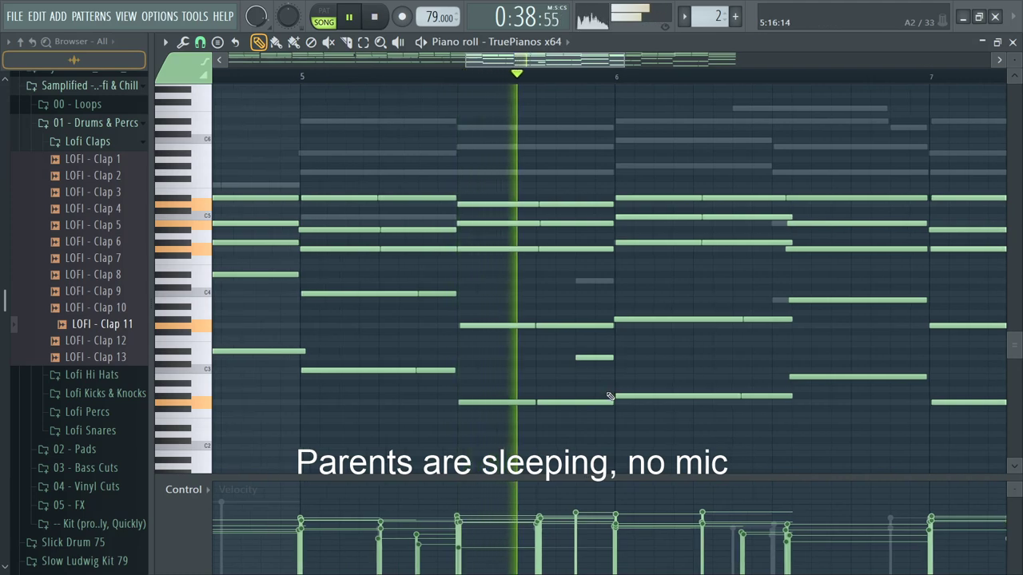
key(space)
drag(655, 432, 755, 144)
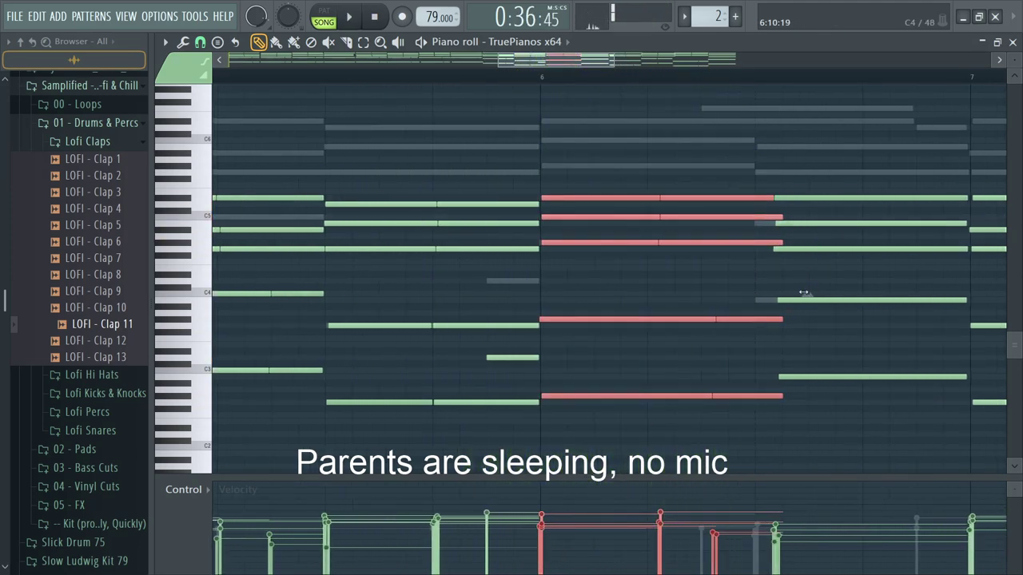
drag(799, 294, 766, 296)
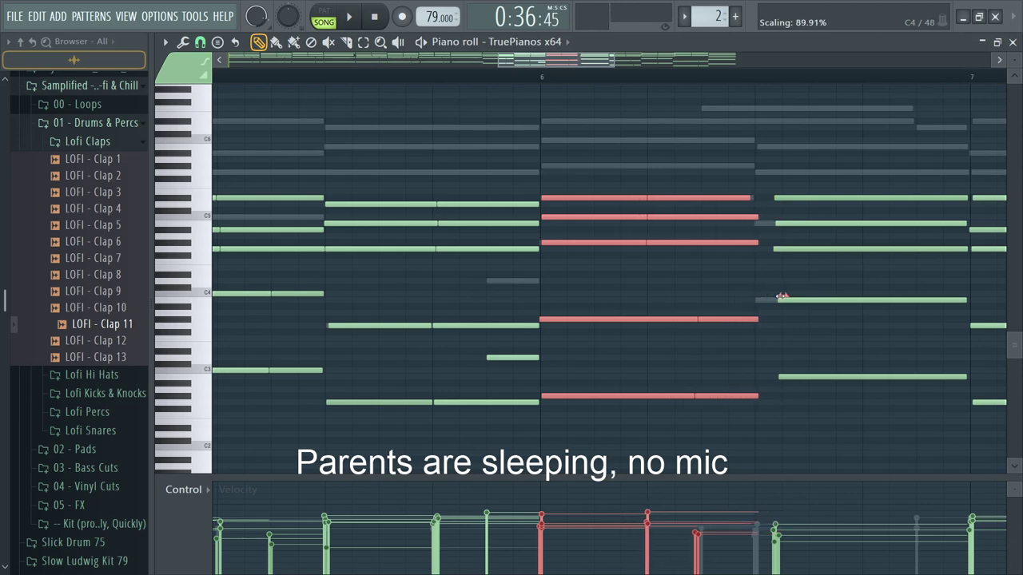
Step: Trim the overhanging notes of bar 6's first TruePianos chord to end mid-bar and play back from bar 6
drag(755, 457, 648, 182)
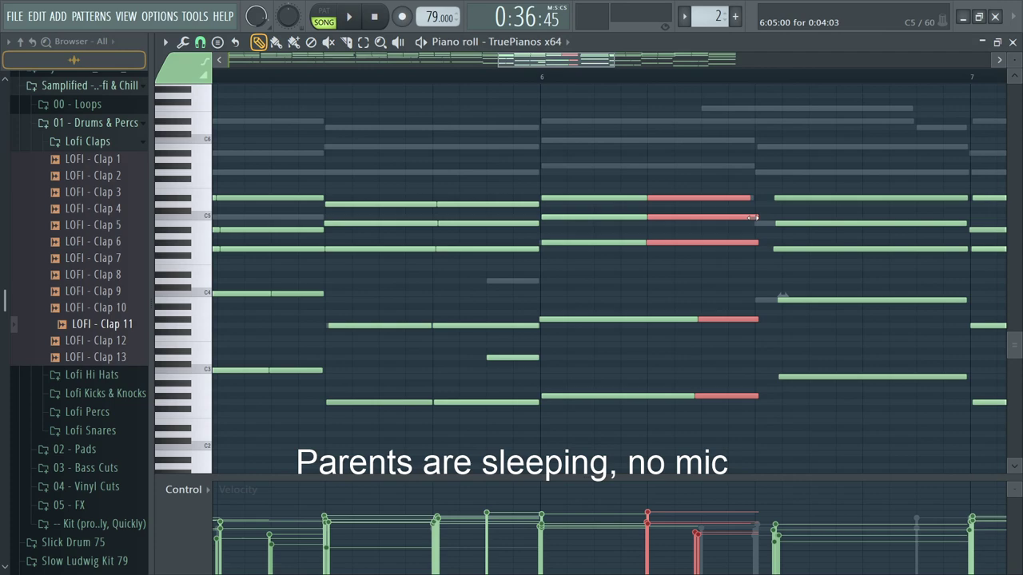
drag(748, 214, 760, 366)
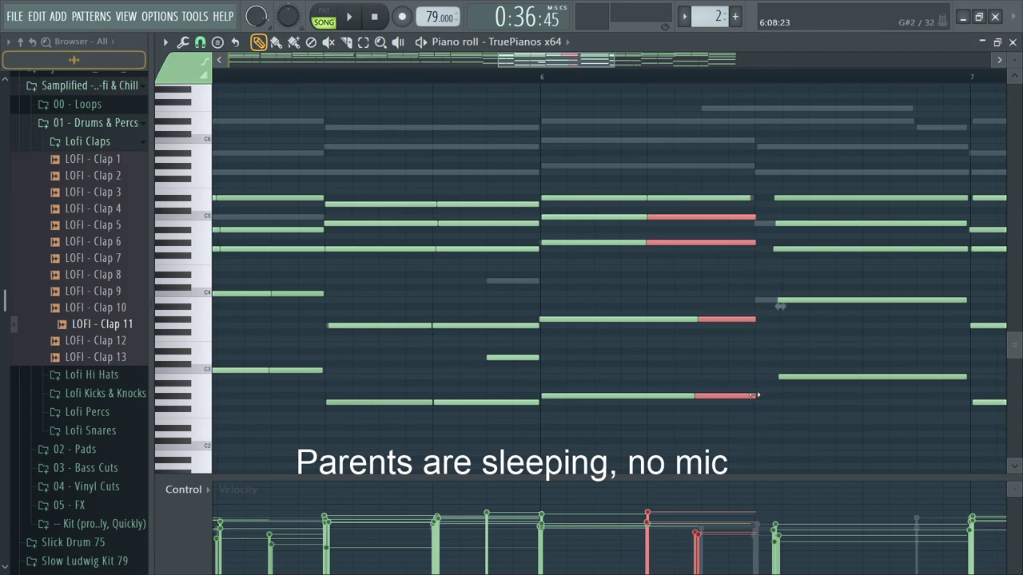
click(539, 81)
key(space)
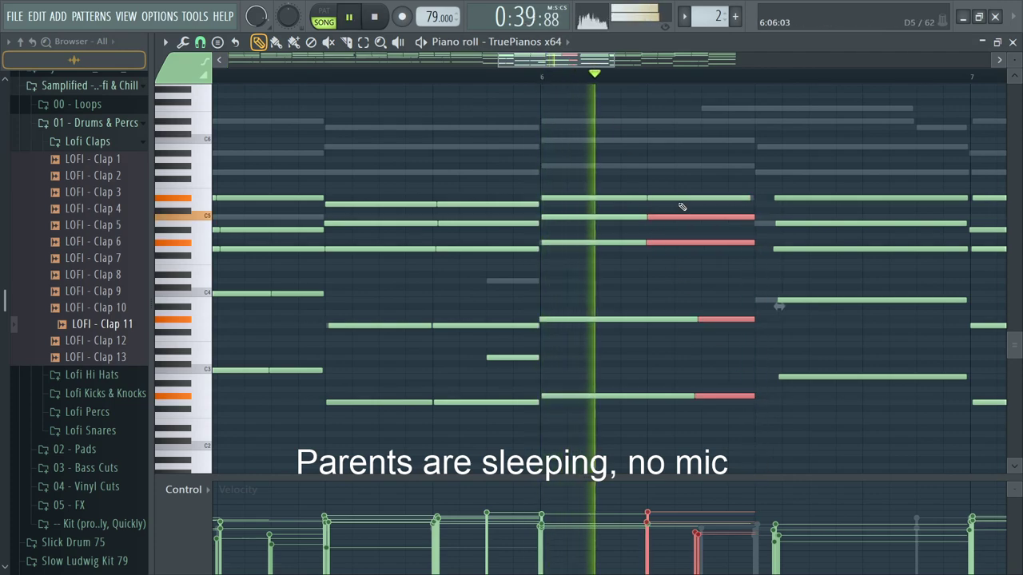
scroll(782, 297, down, 2)
key(space)
Step: Move bar 6's second TruePianos chord earlier to mid-bar and extend its notes to bar 7 while playing back
drag(807, 429, 797, 195)
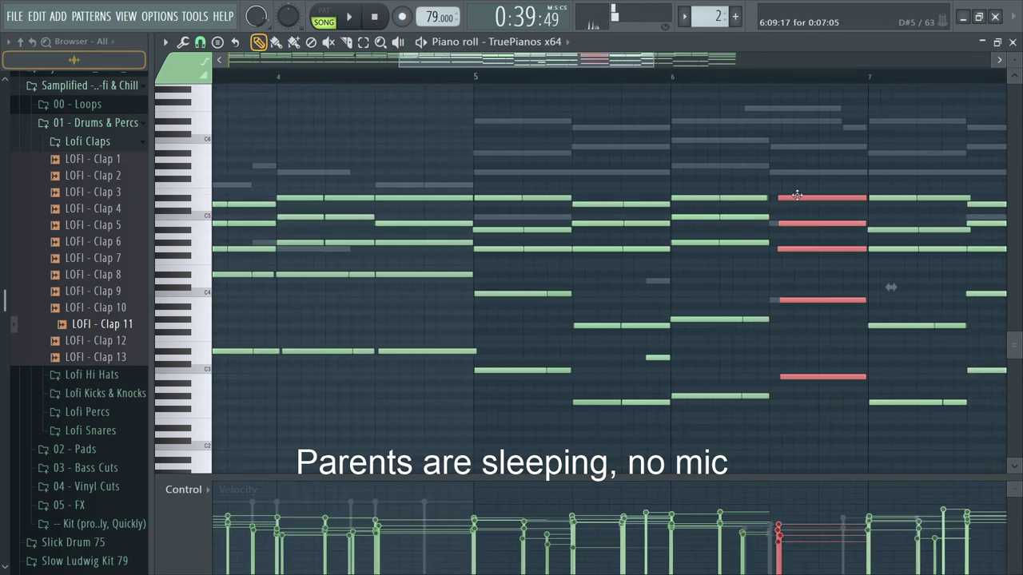
key(space)
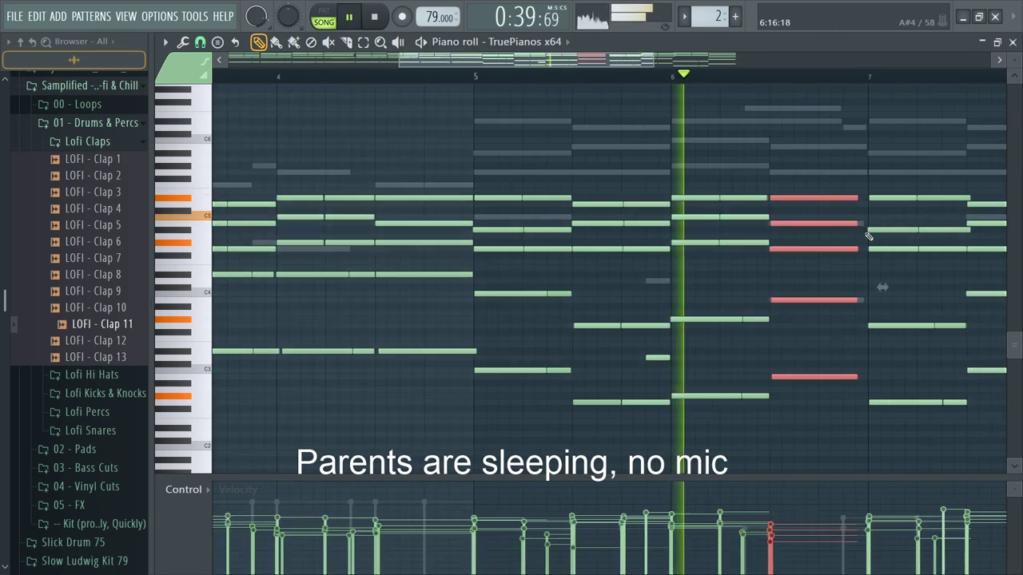
scroll(867, 228, up, 4)
drag(834, 229, 870, 234)
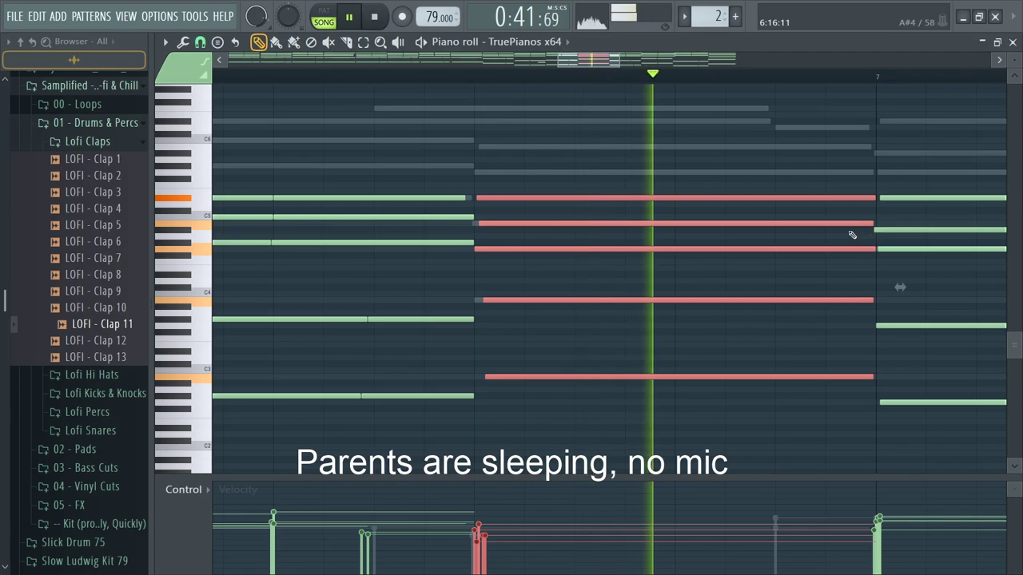
Step: Tighten the upper notes of bar 7's second TruePianos chord so both halves sit mid-bar to bar 8 without overhang
scroll(836, 228, down, 4)
scroll(815, 351, up, 1)
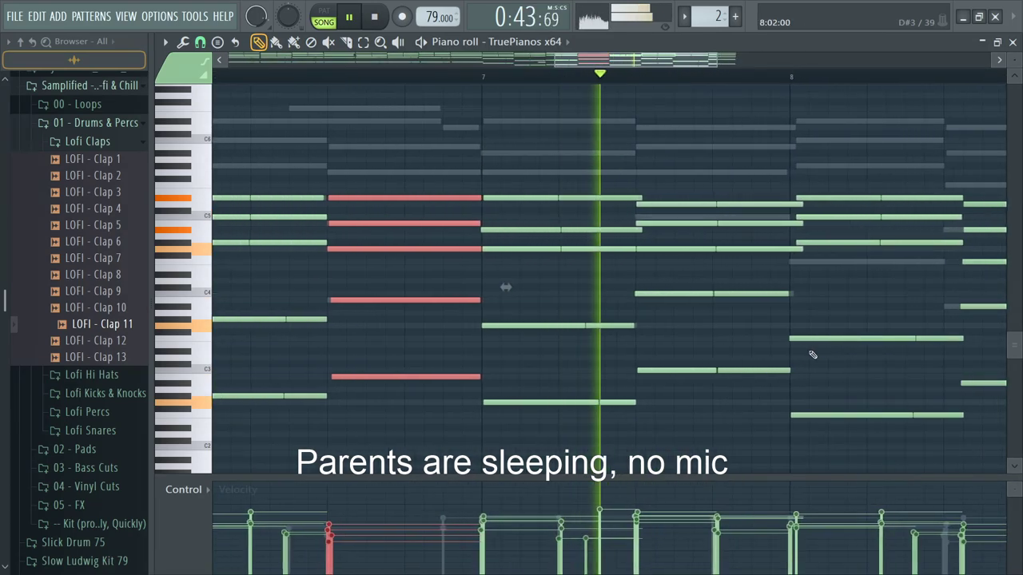
mouse_move(673, 397)
mouse_down()
mouse_move(696, 324)
mouse_move(769, 178)
mouse_up()
drag(772, 271, 703, 176)
drag(802, 204, 718, 274)
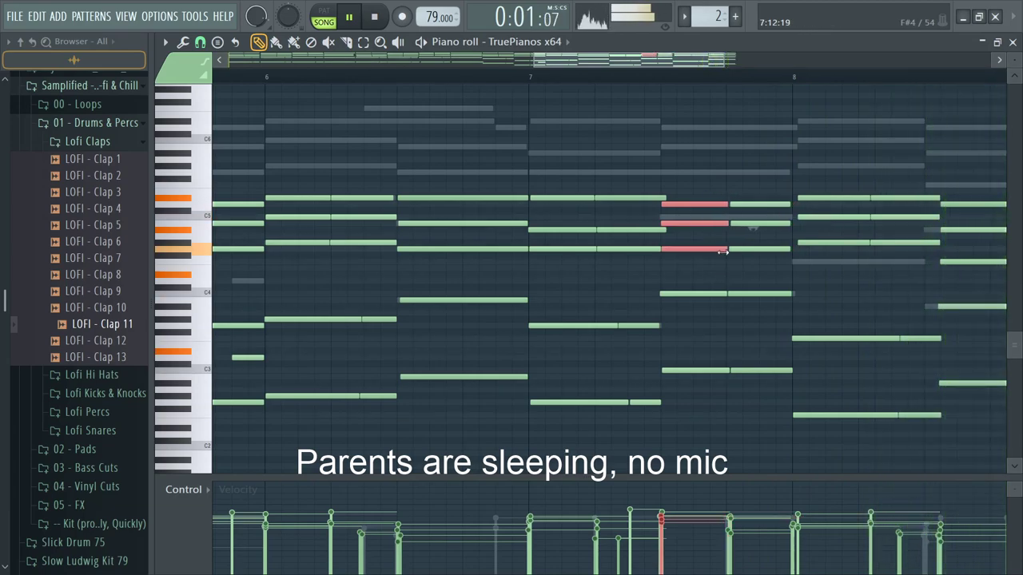
Step: Shift the upper notes of bar 8's first TruePianos chord slightly earlier and shorten the whole chord to end mid-bar
drag(794, 269, 932, 398)
drag(913, 445, 873, 338)
drag(962, 374, 947, 376)
drag(913, 279, 859, 177)
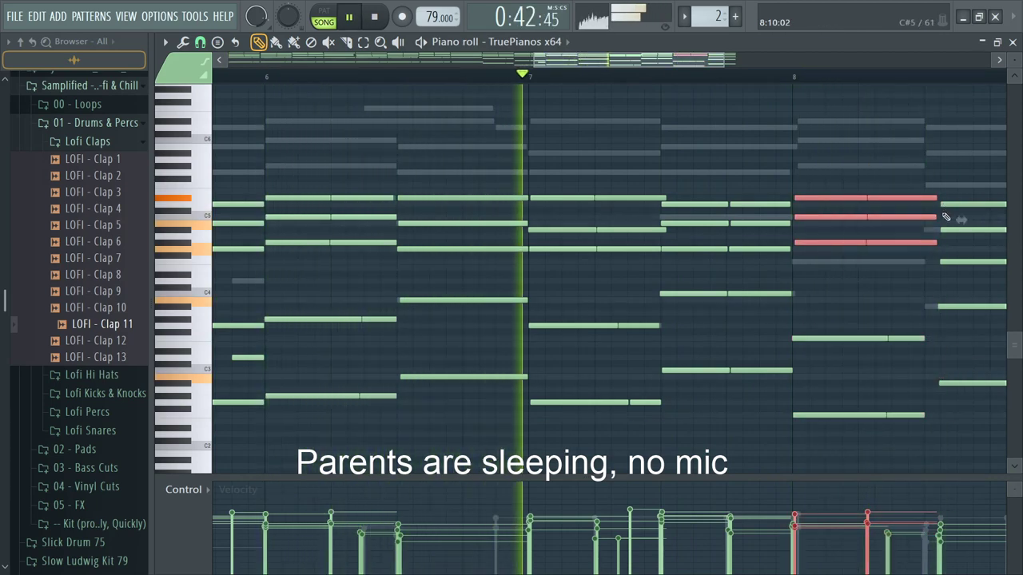
drag(961, 220, 949, 225)
Step: Move the final TruePianos chord to the middle of bar 8, lengthen it to bar 9 and play it back
scroll(955, 264, down, 3)
scroll(958, 262, up, 4)
scroll(958, 263, down, 2)
key(space)
scroll(958, 263, down, 2)
drag(951, 430, 952, 163)
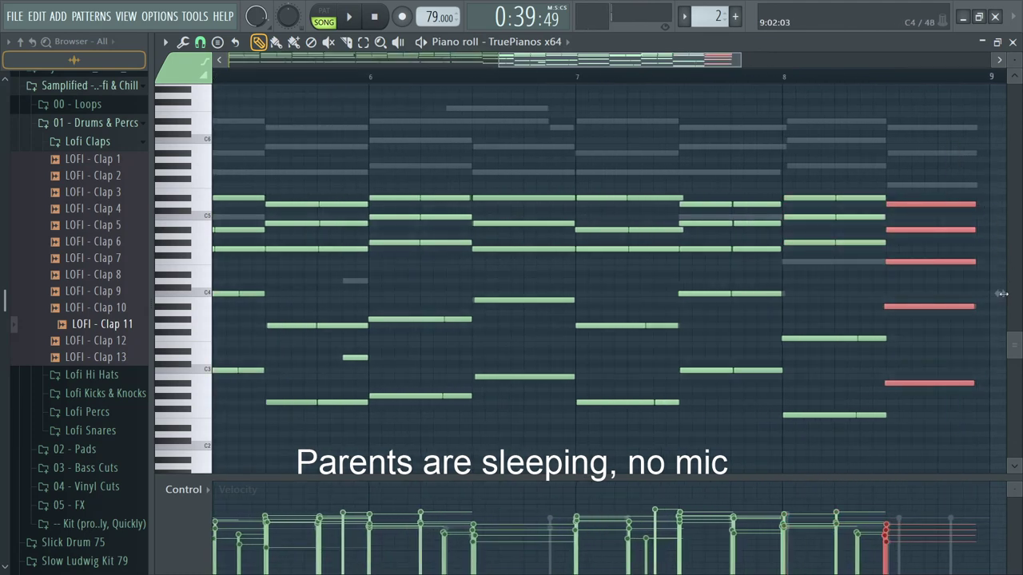
key(space)
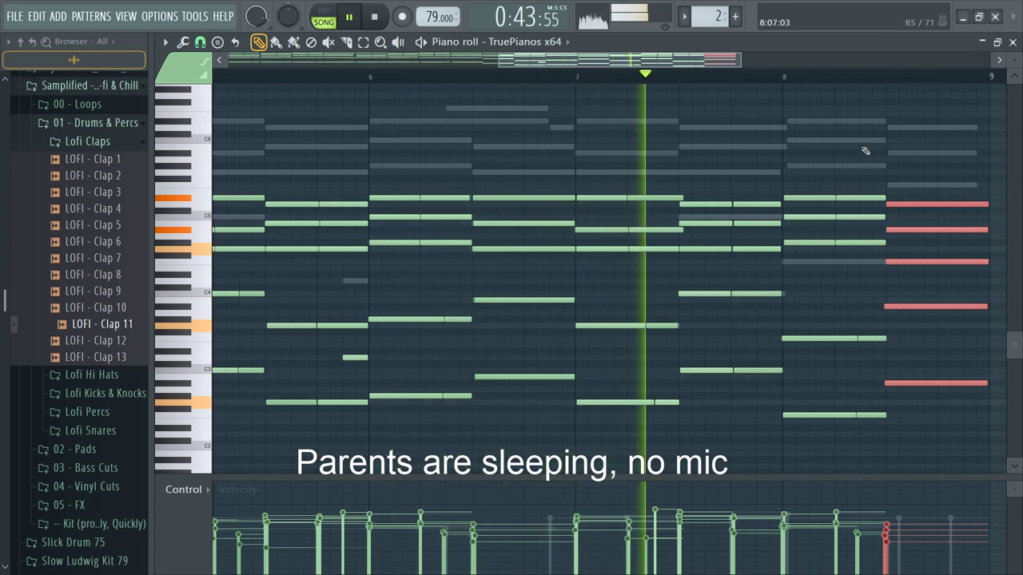
Step: Return to the channel rack and route the clap, kick, snare, hi-hat and flat ride channels to mixer tracks 7 to 12
scroll(714, 145, down, 2)
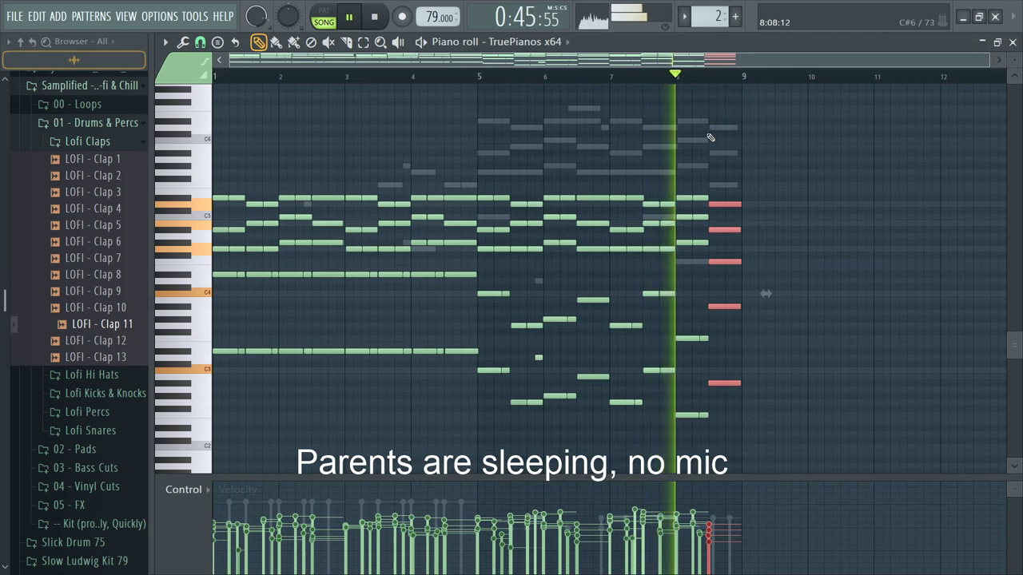
key(Escape)
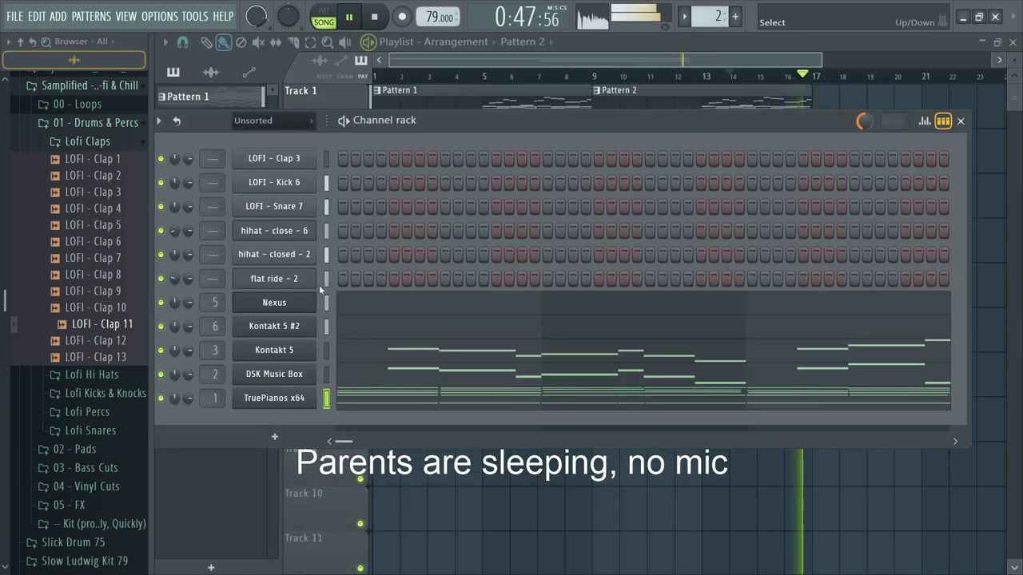
key(ctrl+l)
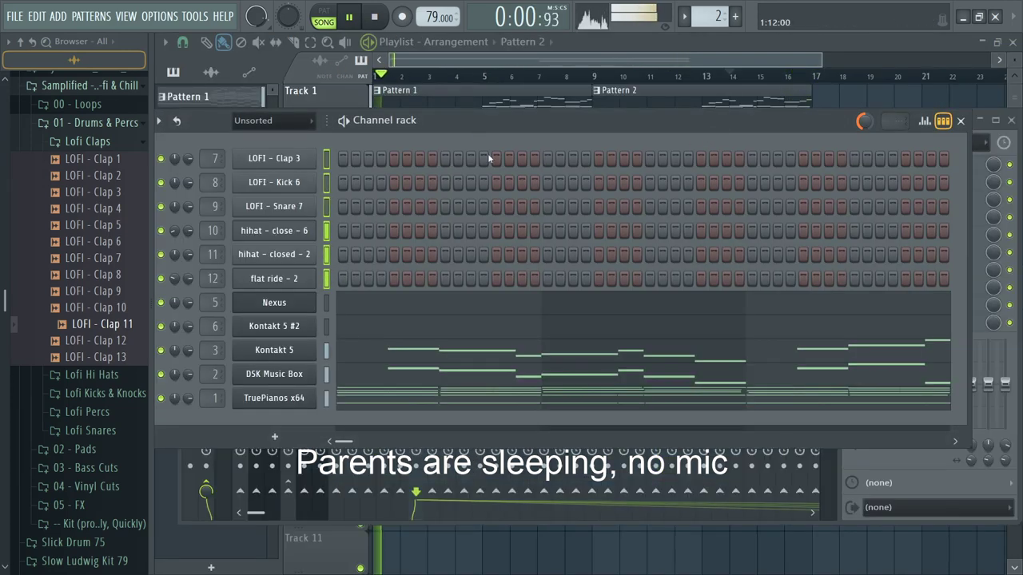
Step: In Pattern 2's Nexus melody, shorten bar 8's C7 to four steps and add a four-step G#6 right after it
click(428, 313)
scroll(495, 212, up, 4)
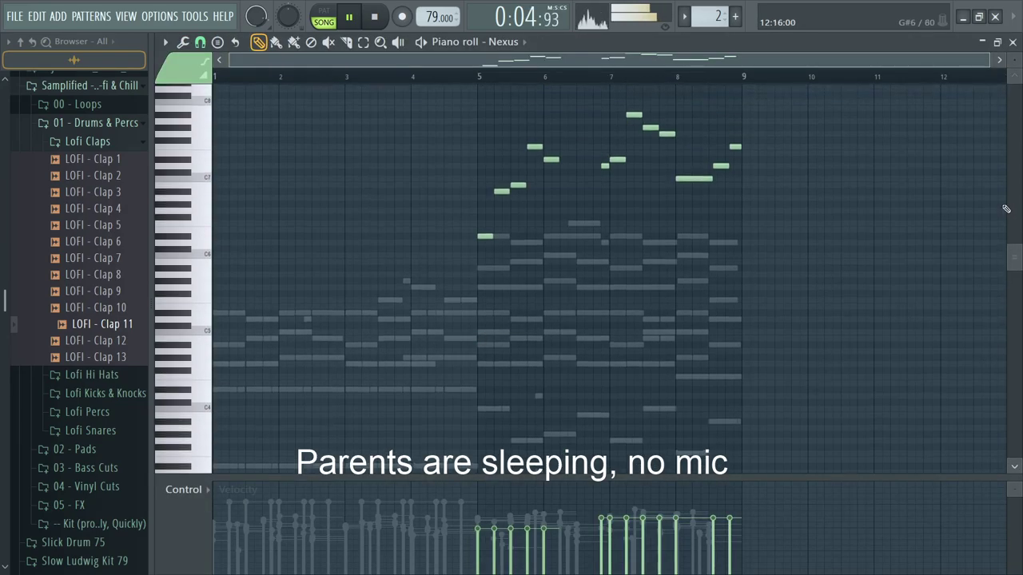
scroll(668, 176, up, 5)
click(772, 159)
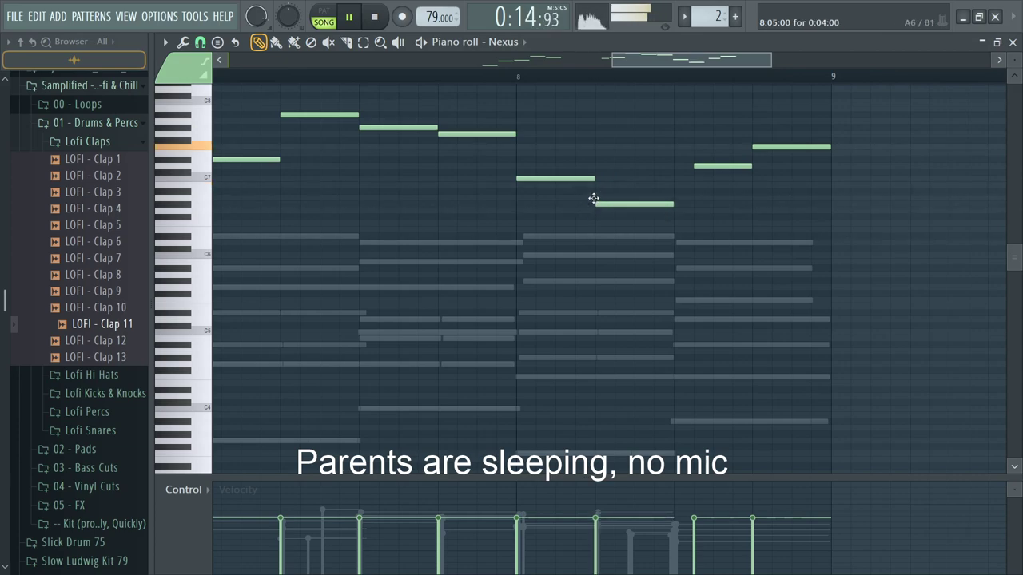
Step: Move bar 8's D7 Nexus note earlier to directly follow the G#6 and lengthen it to meet the final F7
ctrl+scroll(536, 213, up, 2)
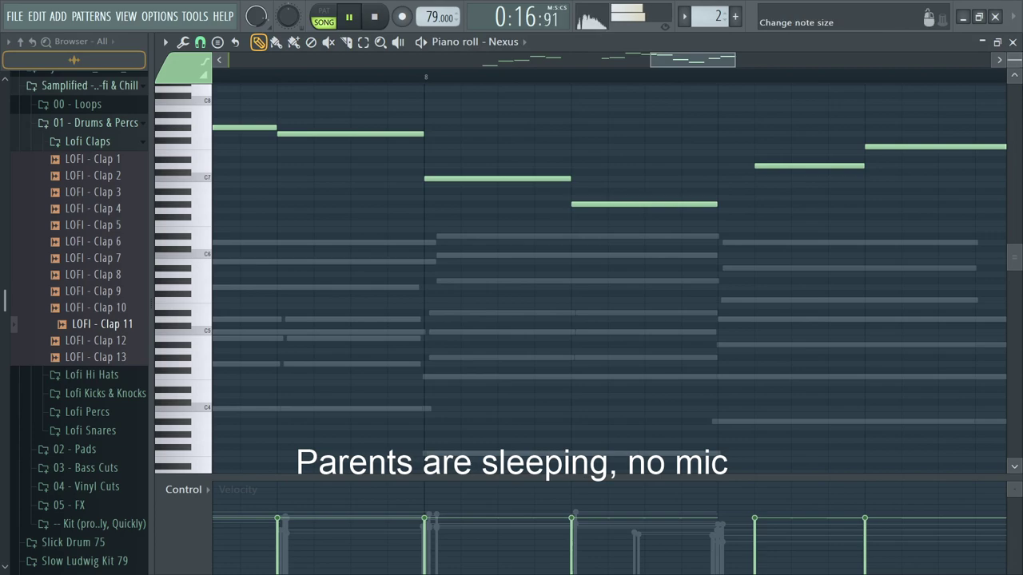
drag(1014, 60, 1014, 84)
ctrl+scroll(788, 258, down, 4)
scroll(953, 245, up, 3)
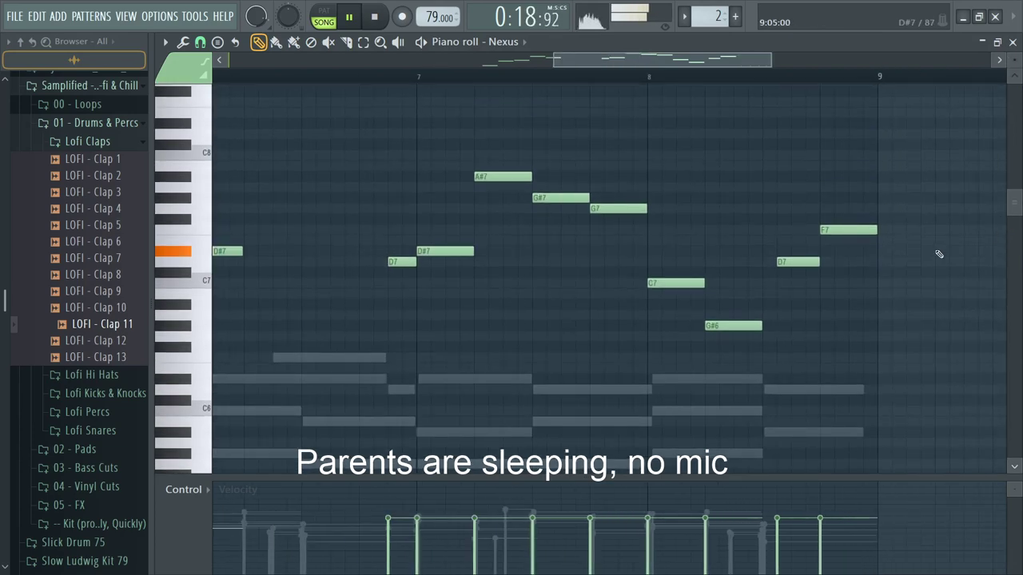
ctrl+scroll(815, 315, down, 2)
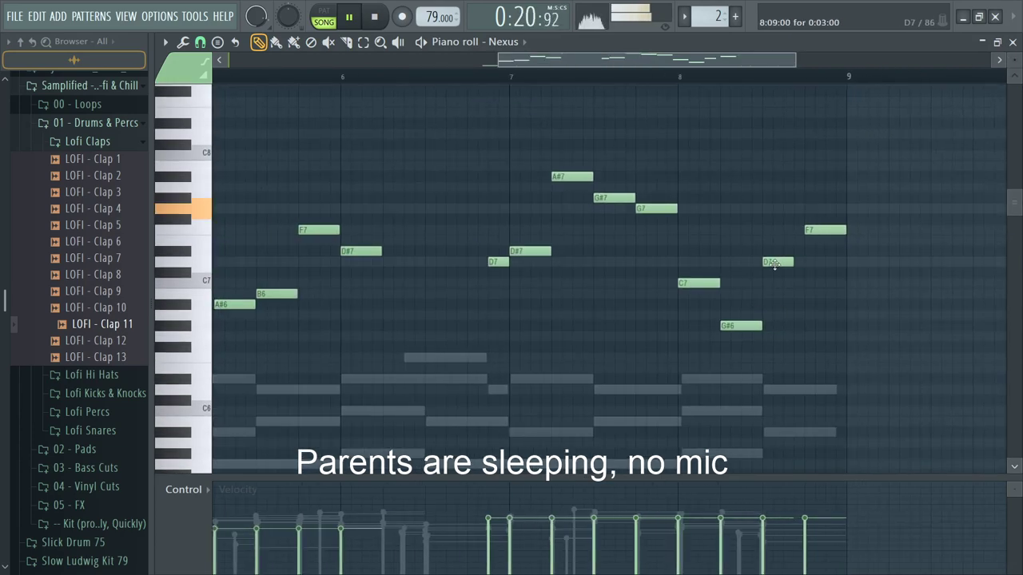
ctrl+scroll(733, 310, down, 3)
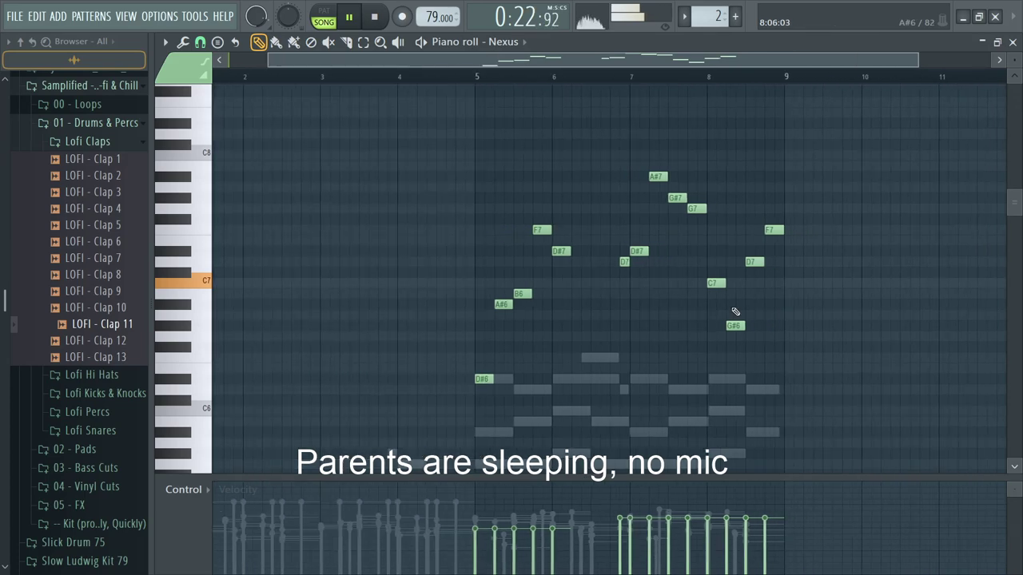
key(Escape)
Step: Play back the arrangement in the playlist and review Pattern 1's Nexus melody and the Pattern 2 and drum clips
key(F6)
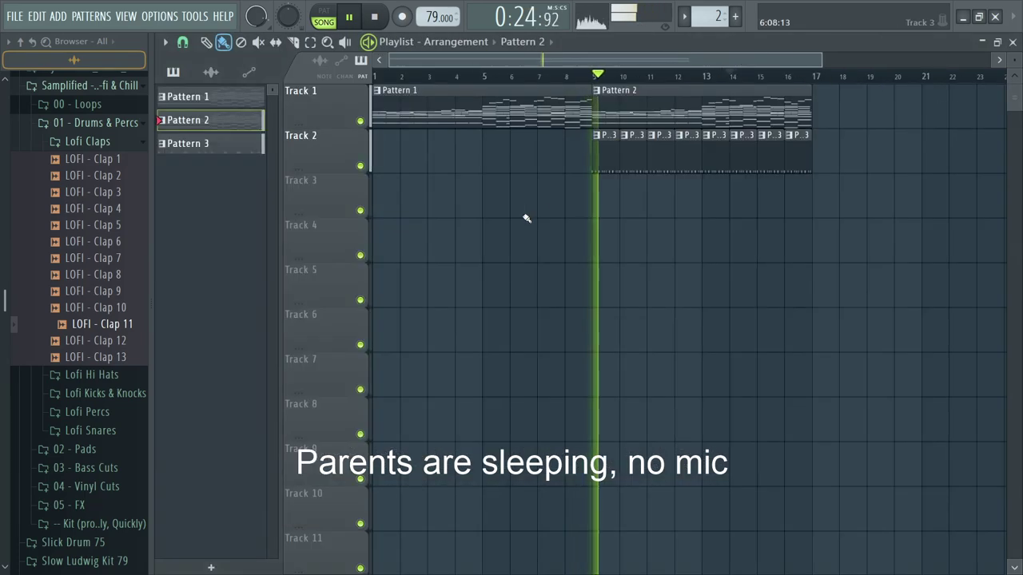
ctrl+scroll(573, 197, down, 2)
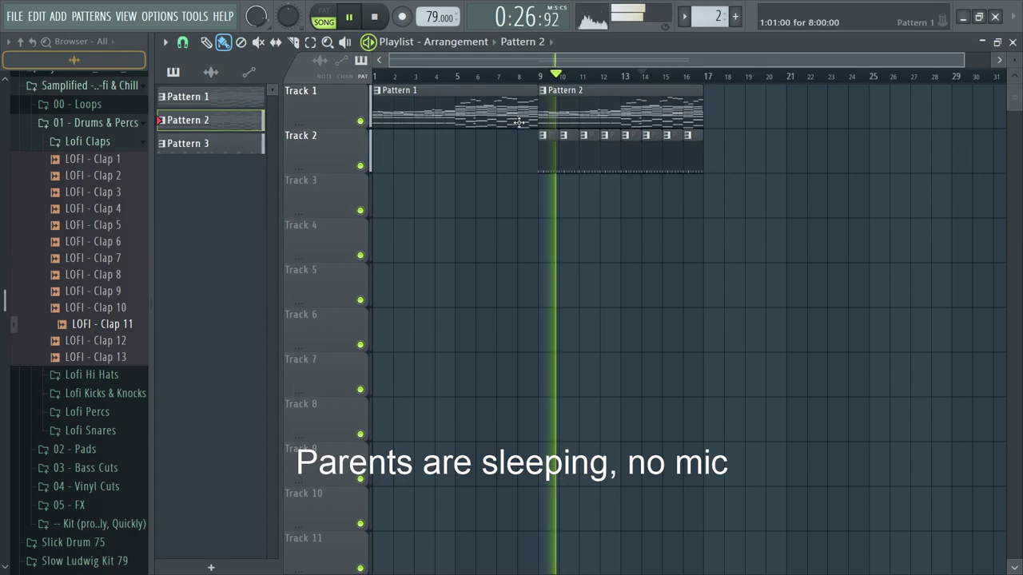
key(F7)
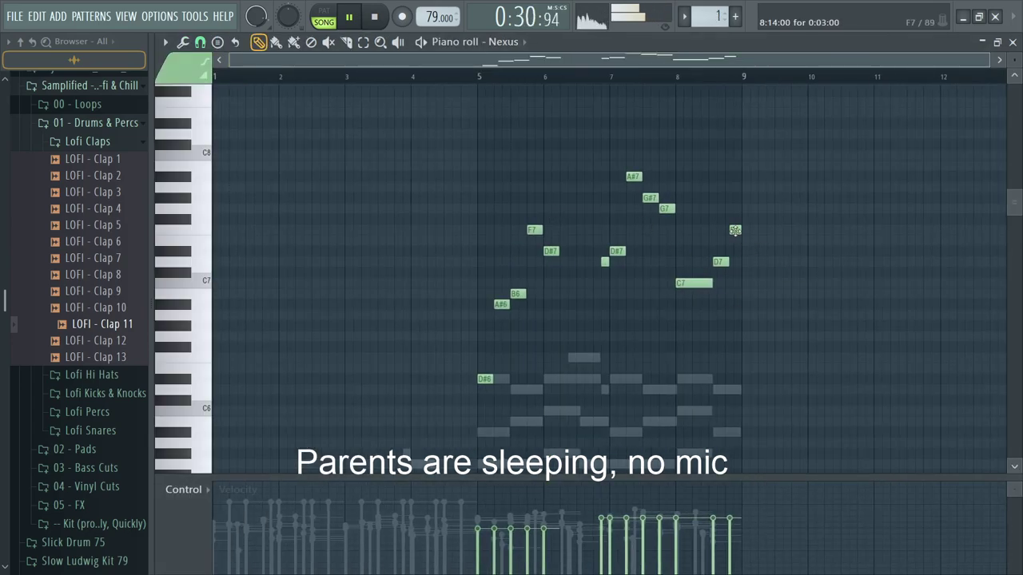
key(F7)
key(F6)
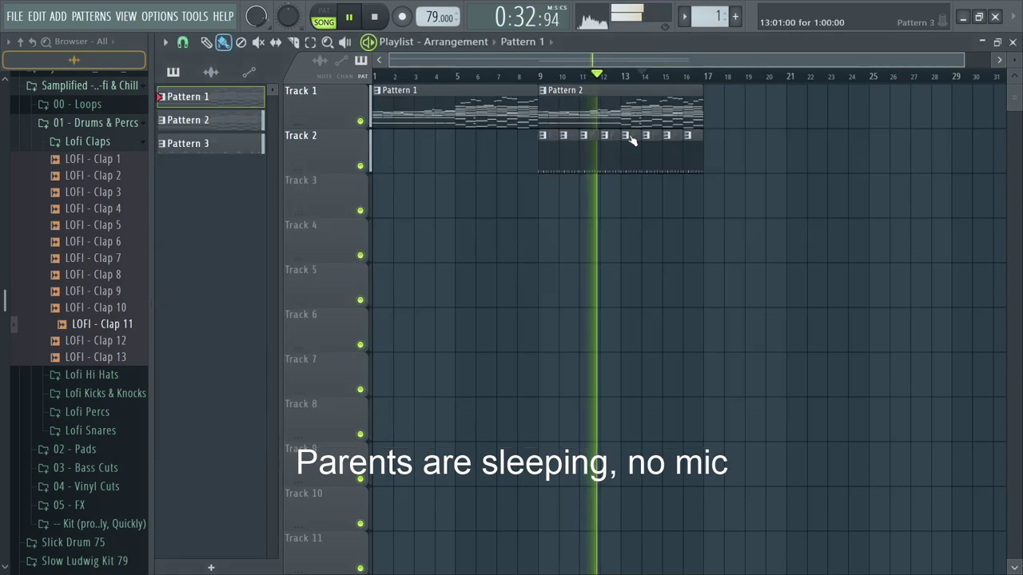
scroll(680, 196, up, 2)
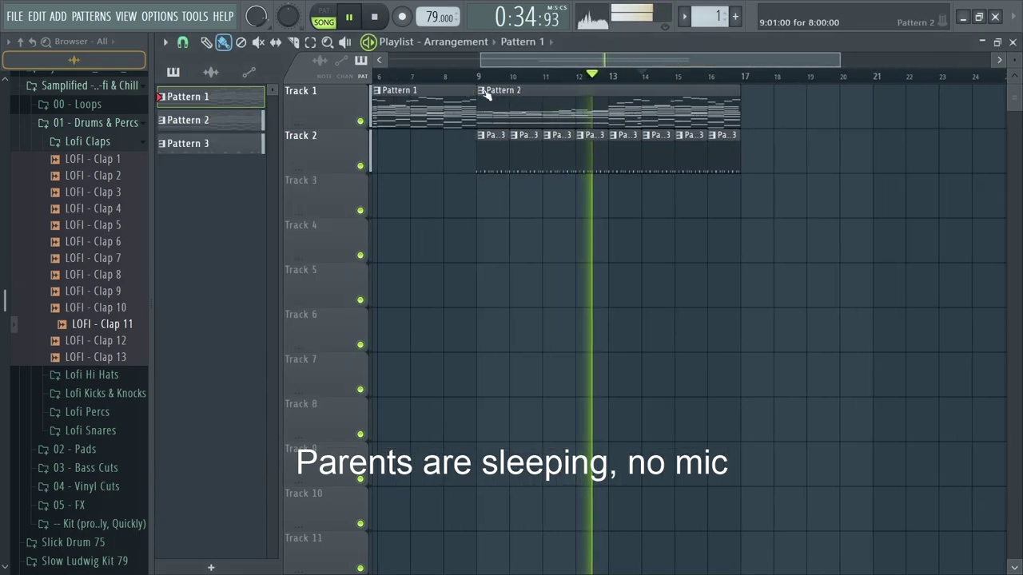
key(F6)
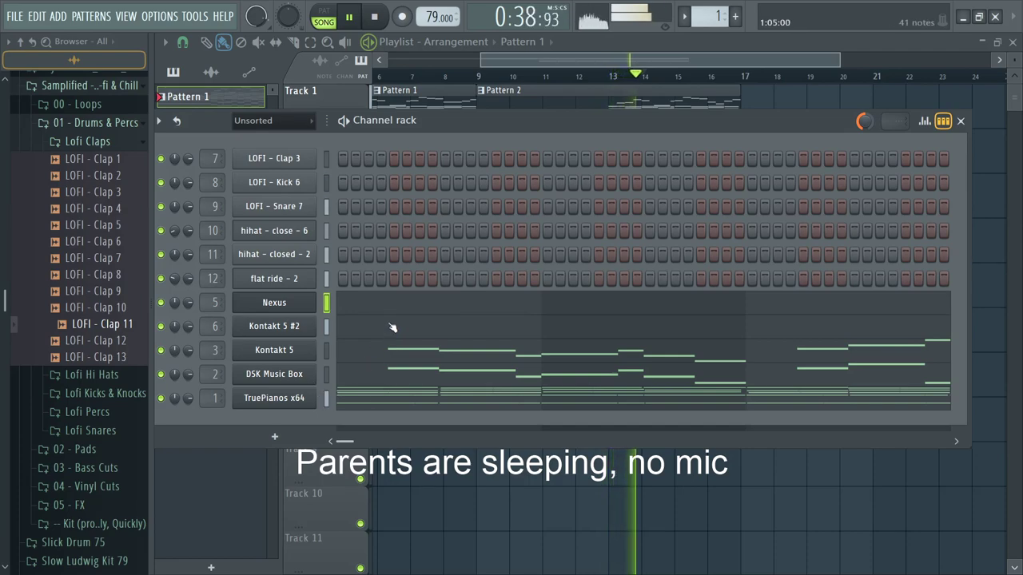
key(F6)
scroll(536, 199, down, 2)
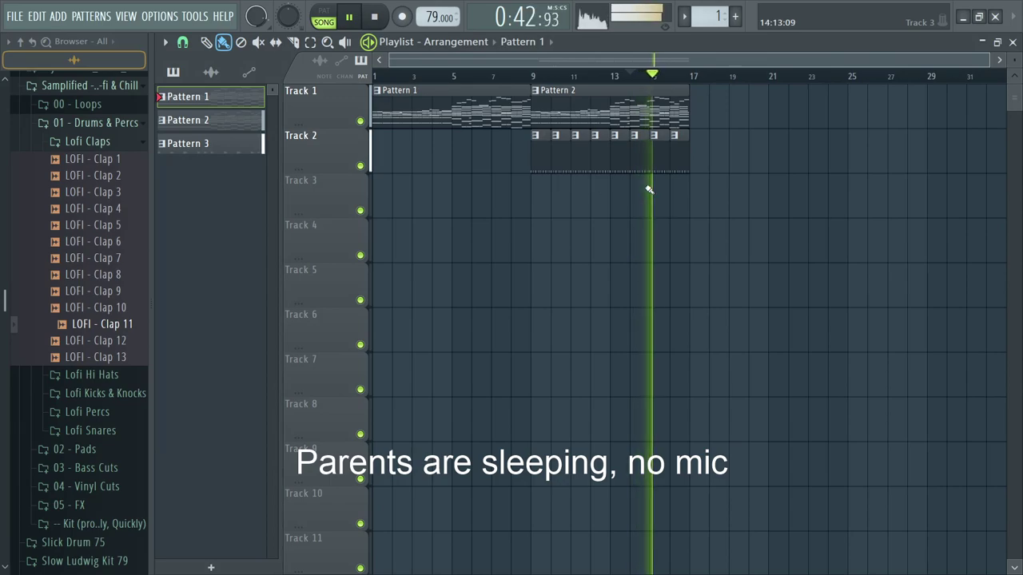
scroll(712, 156, up, 2)
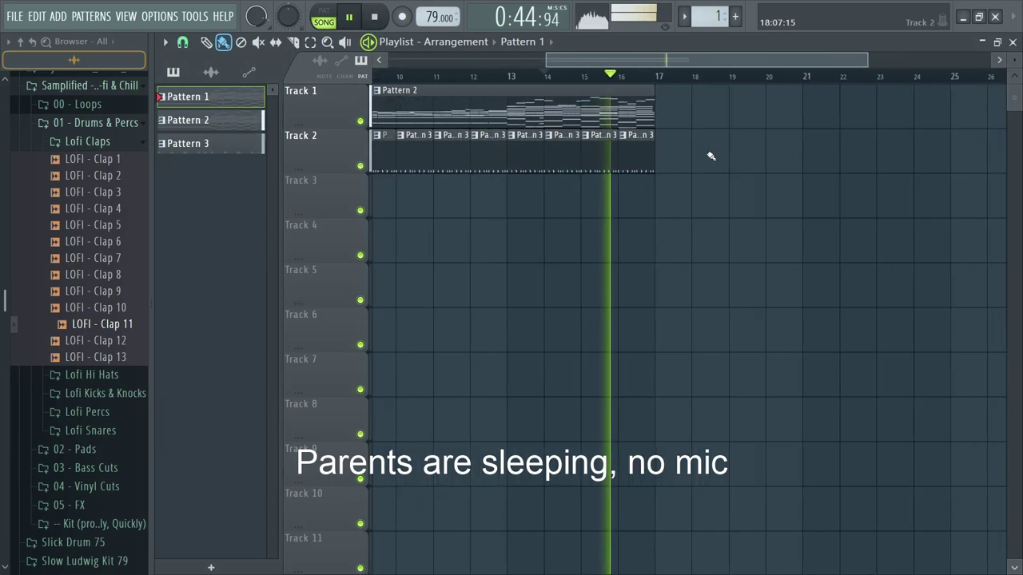
scroll(655, 151, down, 2)
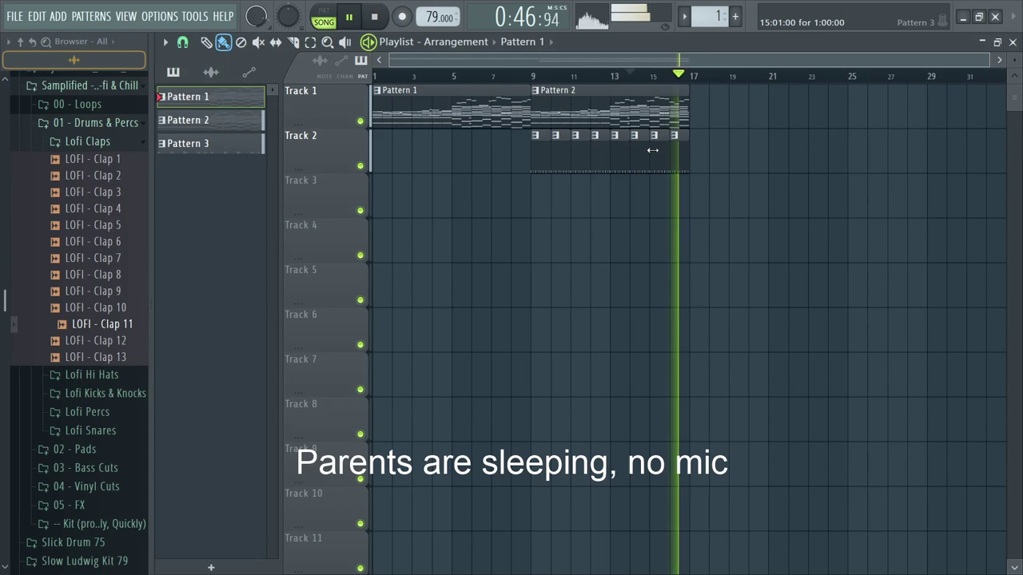
key(space)
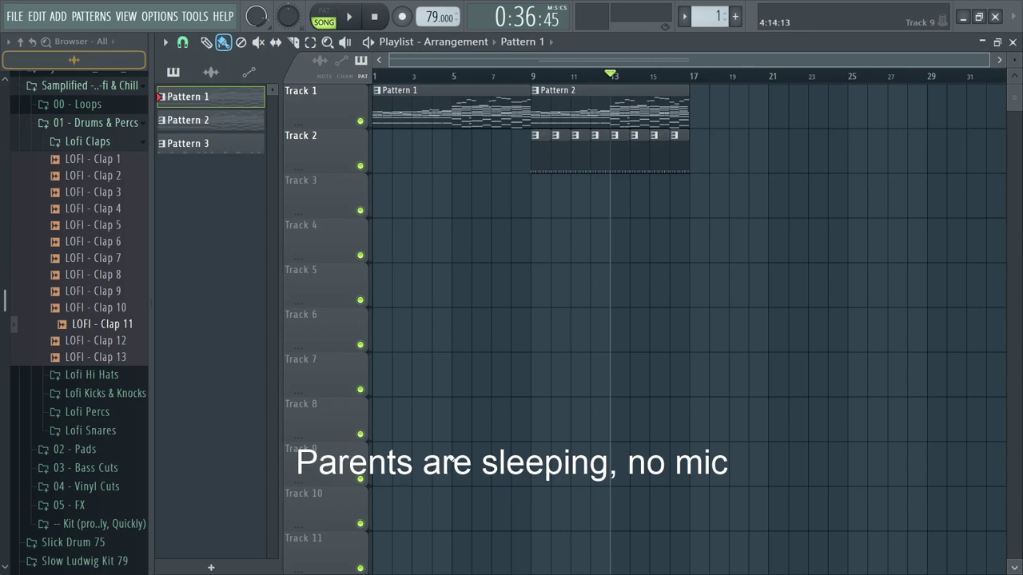
Step: Open the mixer and play the song from bar 13 to check the levels of the newly routed drum tracks
key(F6)
key(F9)
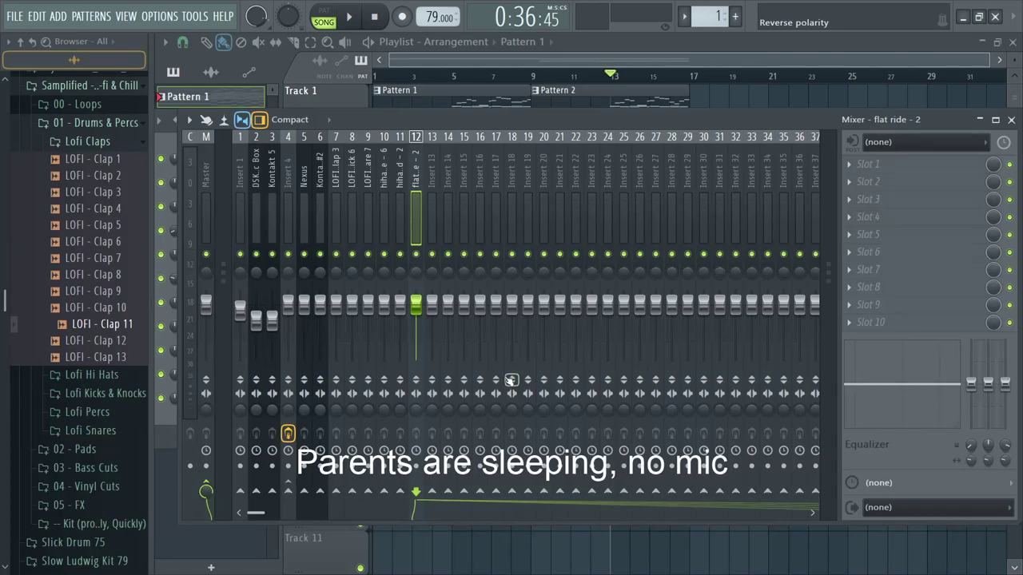
key(space)
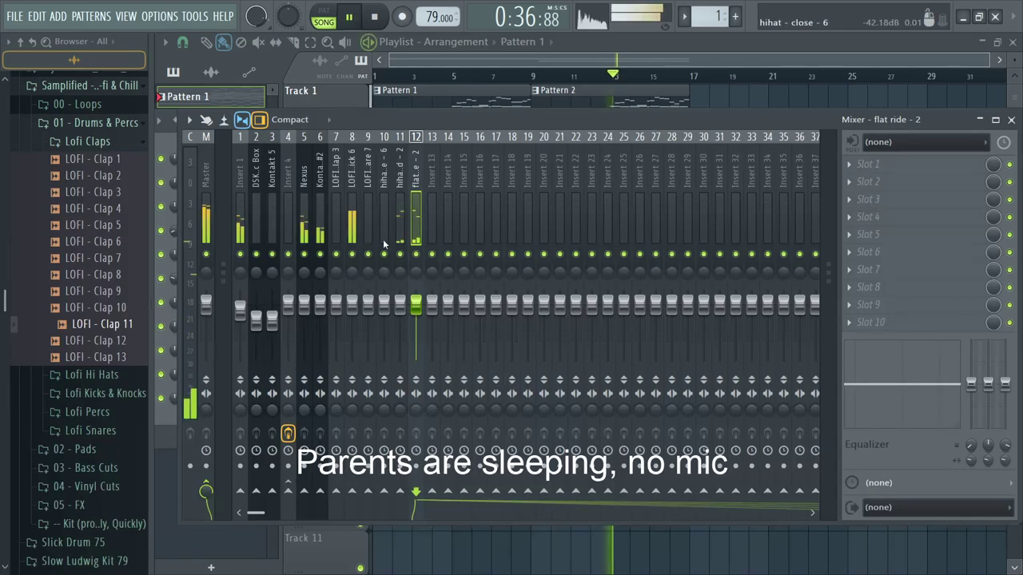
key(F6)
key(F9)
key(space)
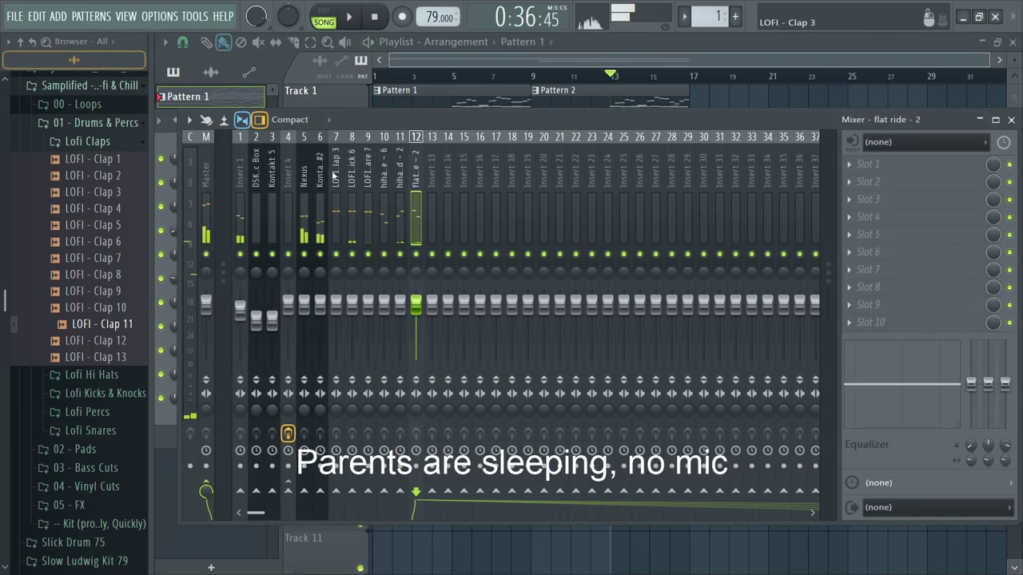
Step: Return to the channel rack and browse the sample pack folders down to the loose samples and back to the LOFI drums
key(F6)
scroll(32, 339, down, 8)
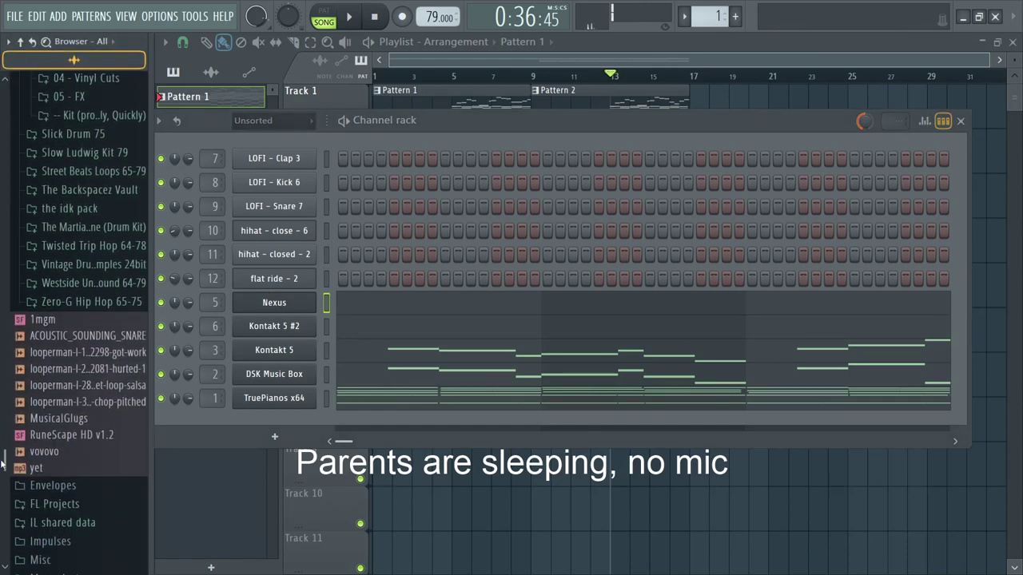
scroll(32, 339, up, 6)
scroll(32, 339, up, 4)
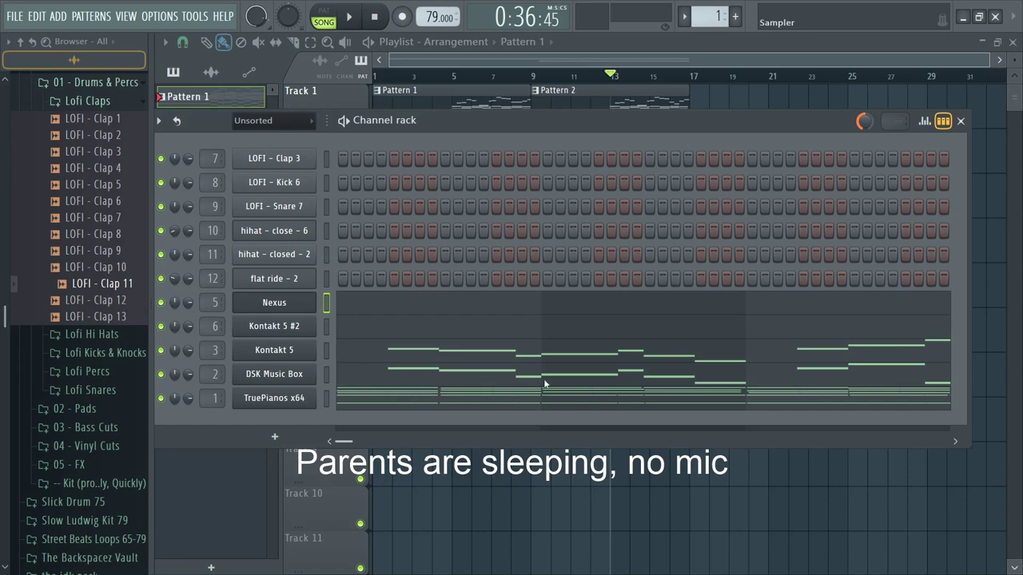
Step: Add another Kontakt 5 channel and expand the instruments of the Kontakt Factory Library
click(600, 326)
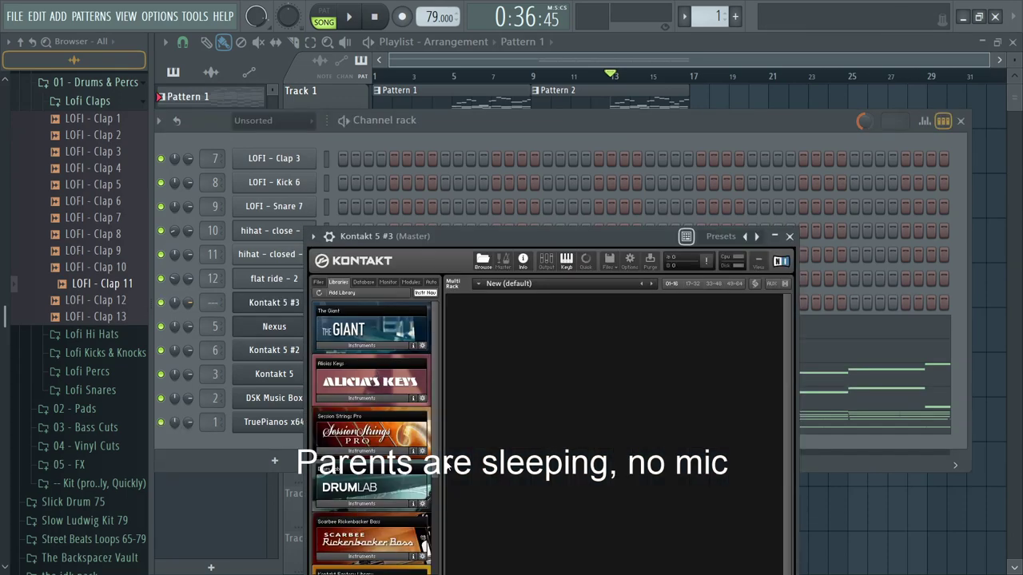
scroll(437, 522, down, 2)
click(339, 523)
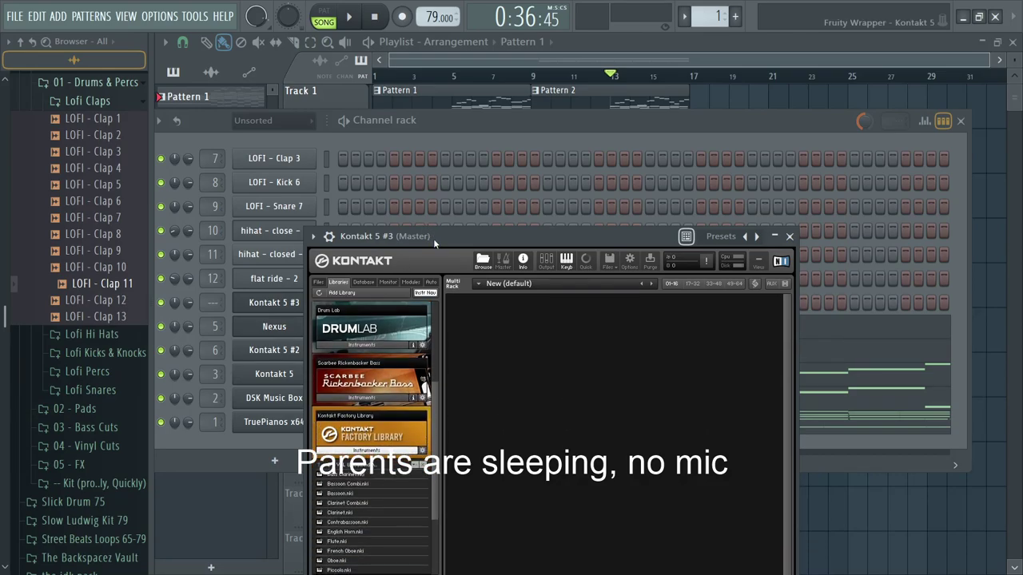
drag(433, 238, 428, 155)
Step: Browse the Kontakt Factory Library to Band, 6 - Bass and load the Upright Bass instrument
click(344, 358)
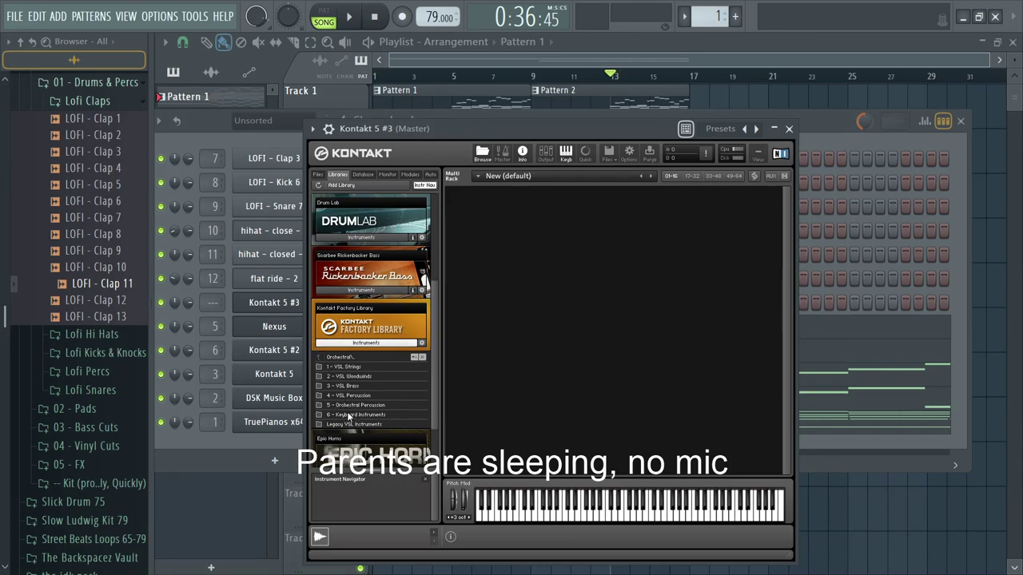
scroll(352, 380, down, 1)
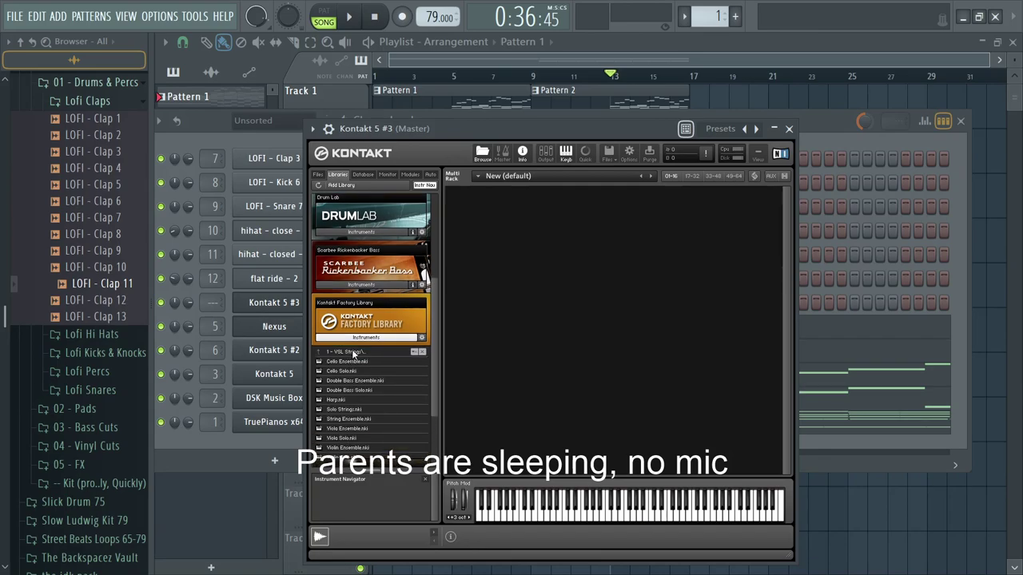
click(349, 353)
click(348, 351)
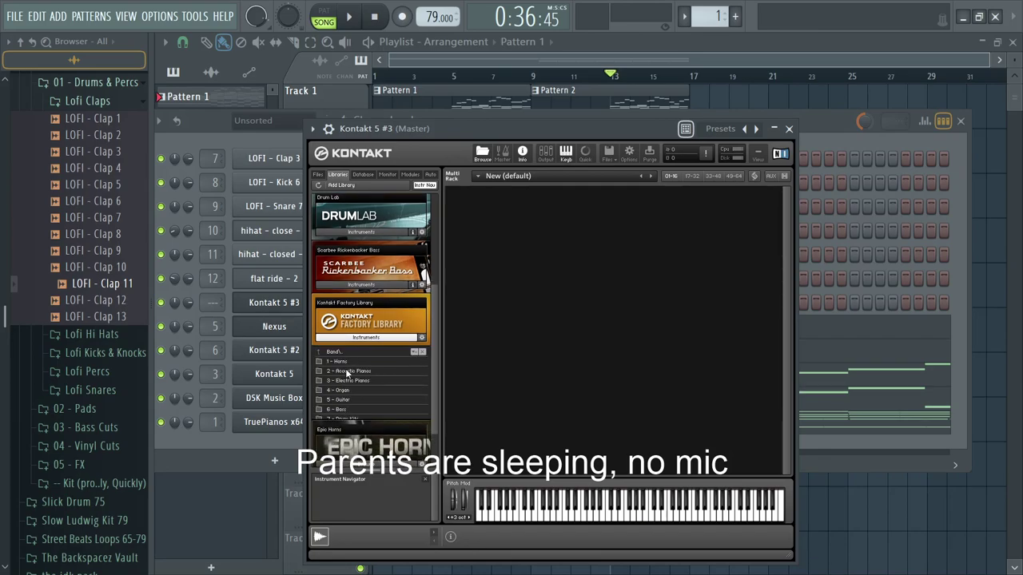
click(342, 409)
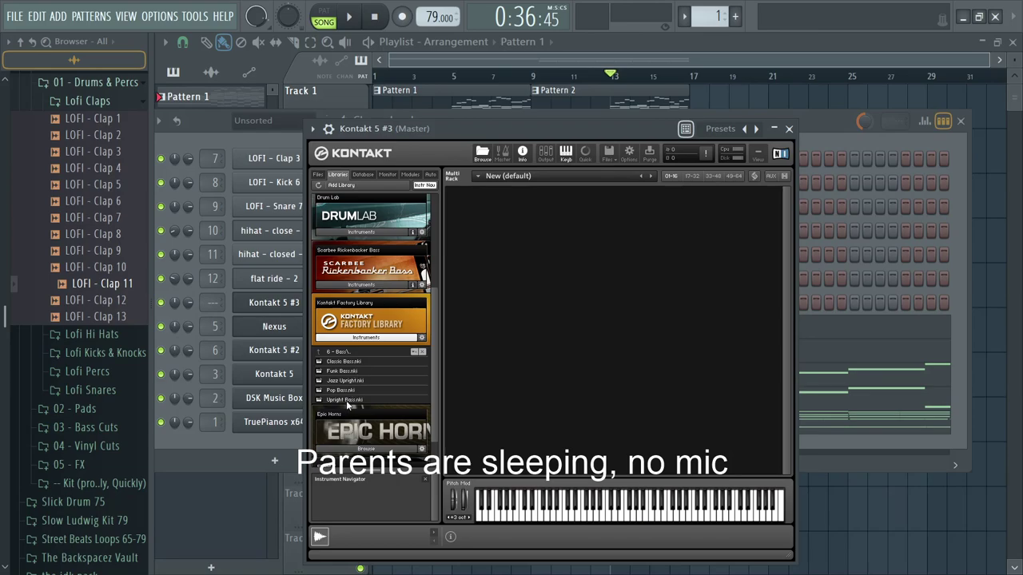
double_click(346, 400)
click(831, 121)
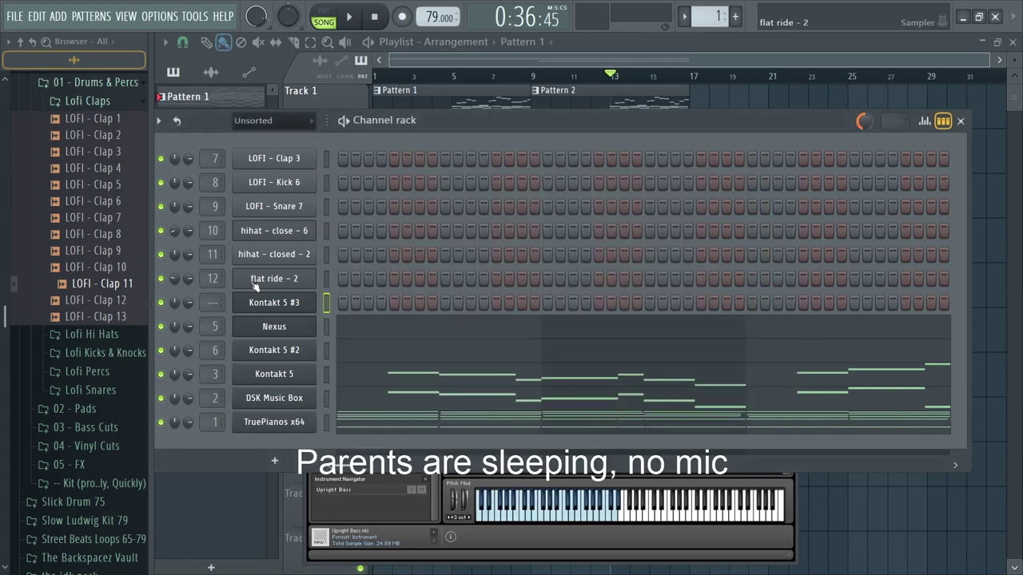
click(376, 303)
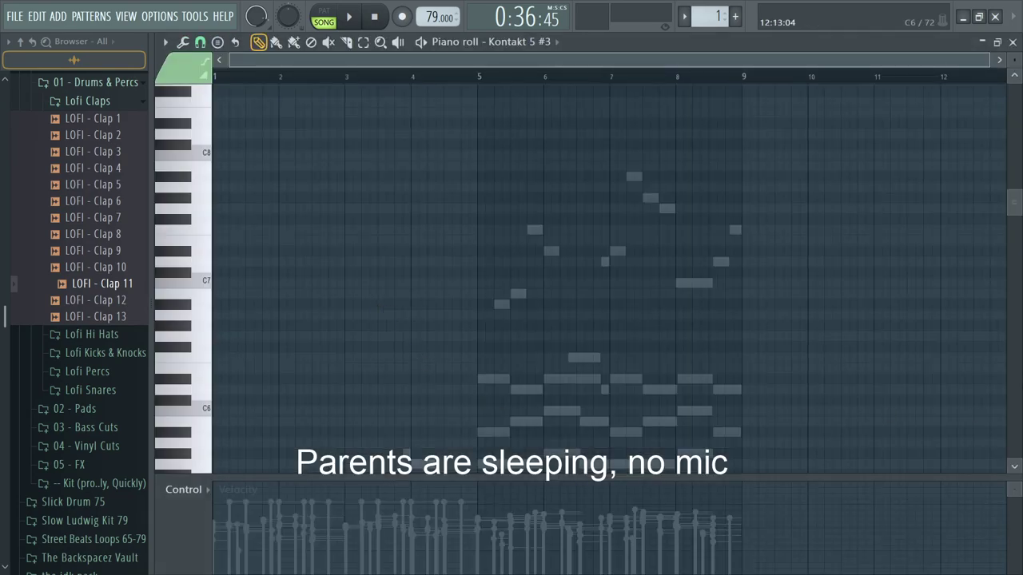
scroll(1007, 347, down, 6)
scroll(461, 354, up, 3)
click(509, 380)
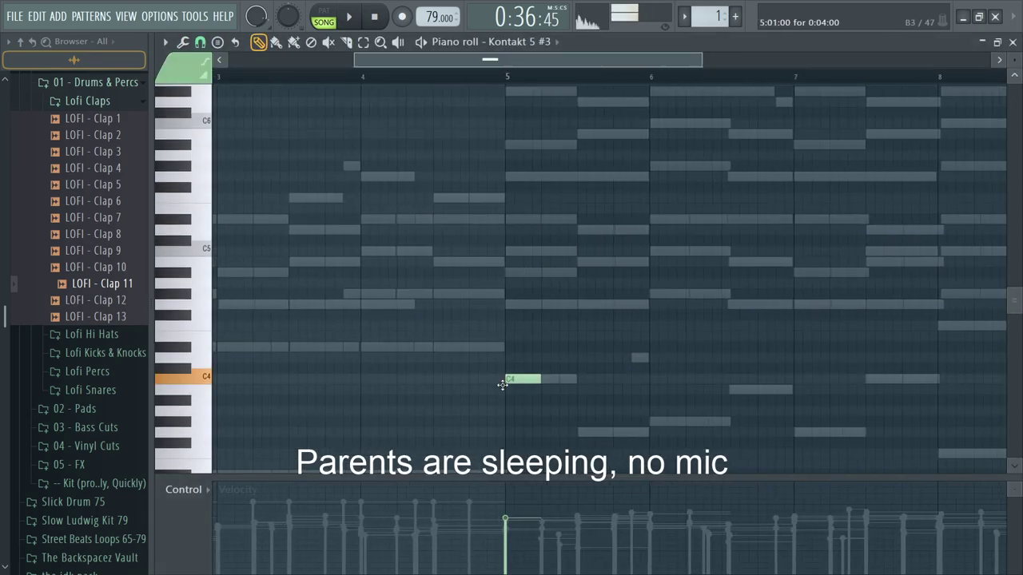
scroll(548, 347, down, 3)
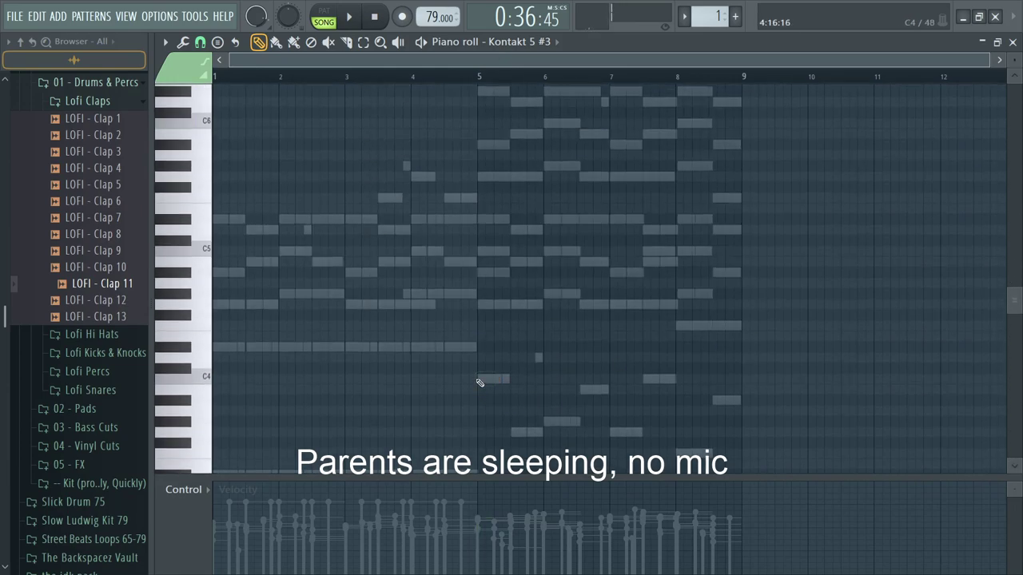
key(F7)
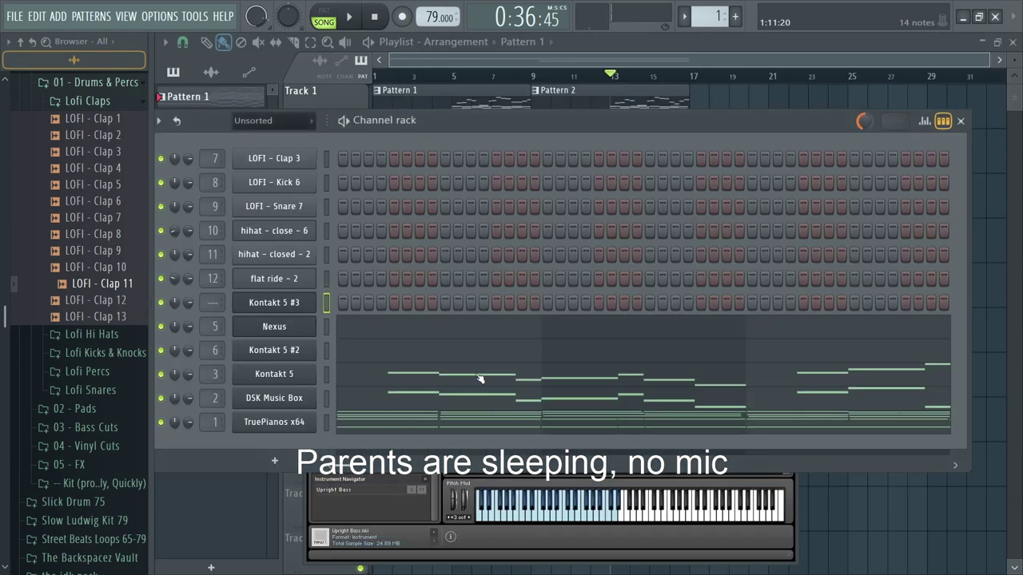
Step: Switch to Pattern 2 and add a four-step C4 note at the start of bar 5 for the new Kontakt 5 bass
double_click(607, 100)
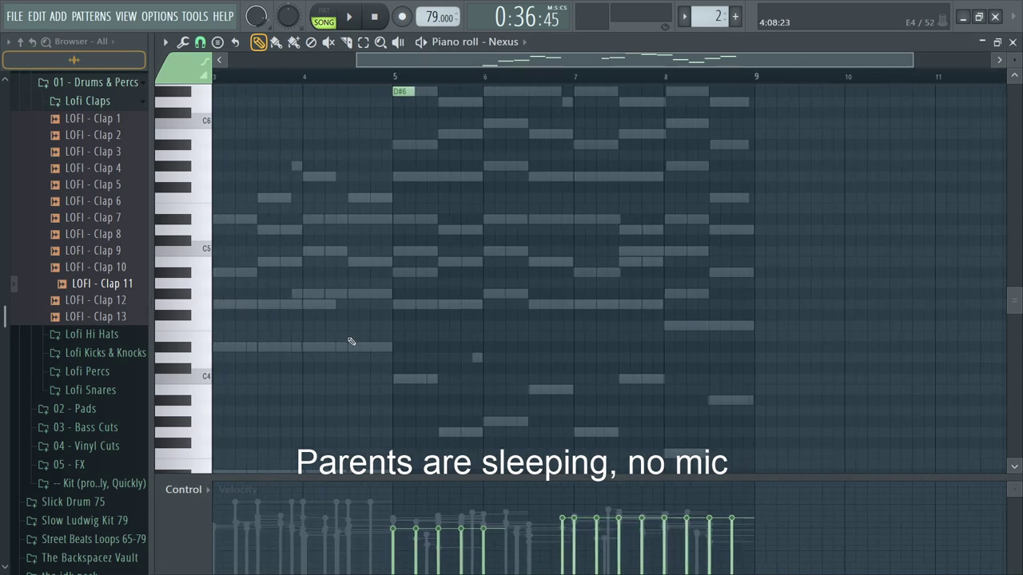
key(F7)
key(F7)
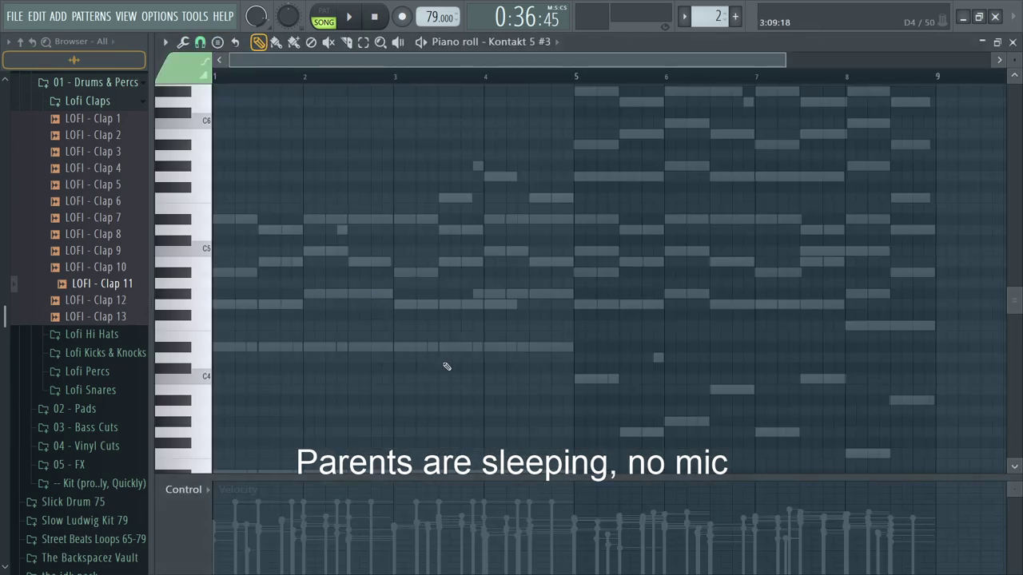
click(548, 379)
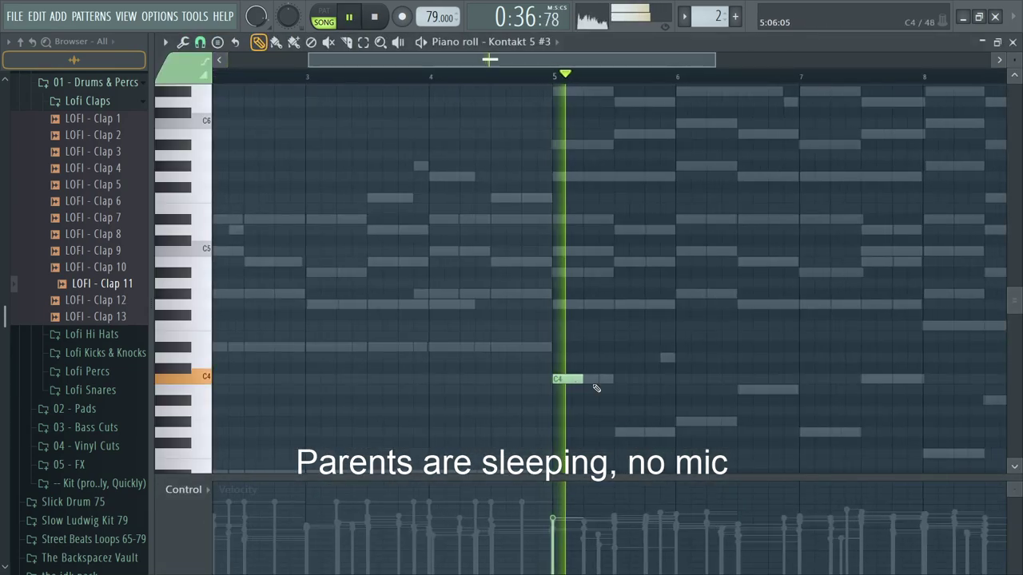
scroll(580, 391, up, 4)
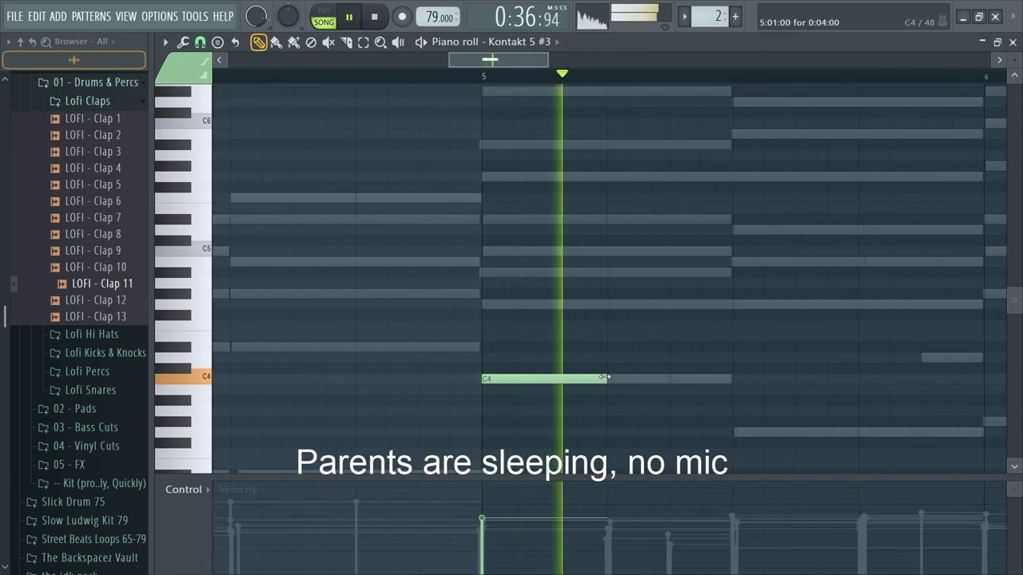
scroll(657, 359, down, 2)
scroll(658, 358, down, 3)
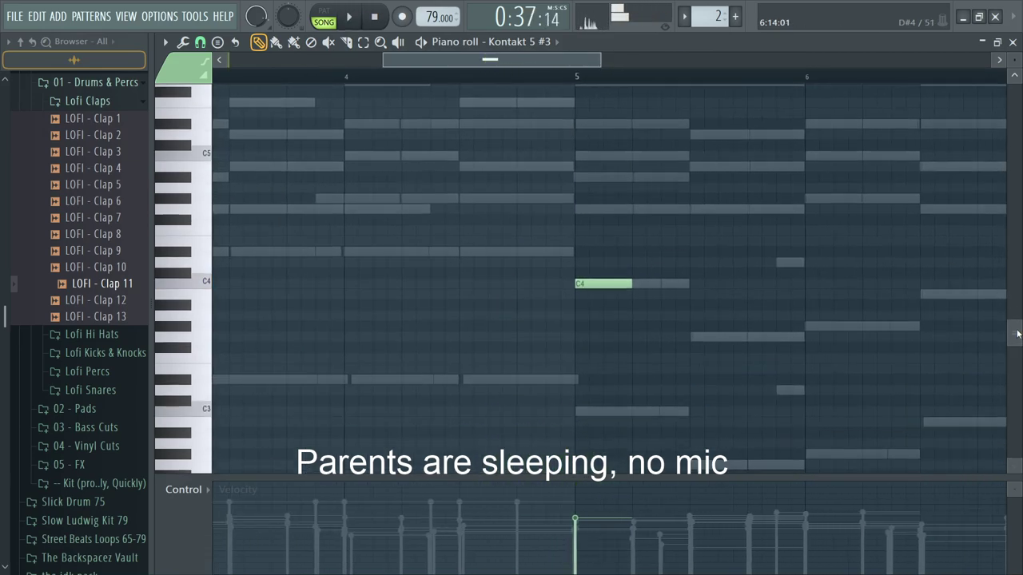
Step: Add a four-step C3 bass note directly after the C4 in bar 5 and raise it to G3
scroll(680, 425, up, 2)
click(616, 411)
key(space)
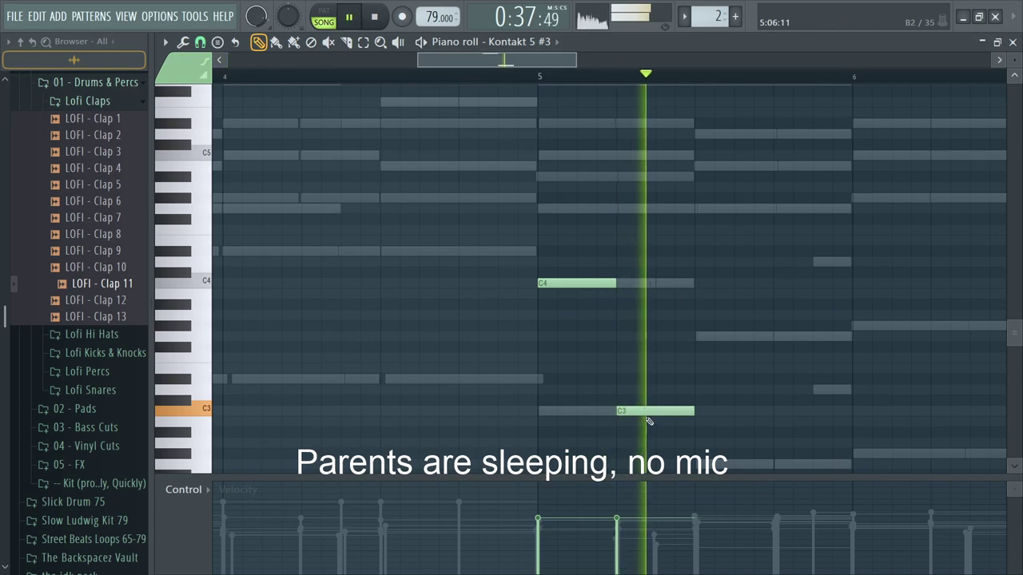
scroll(657, 407, up, 2)
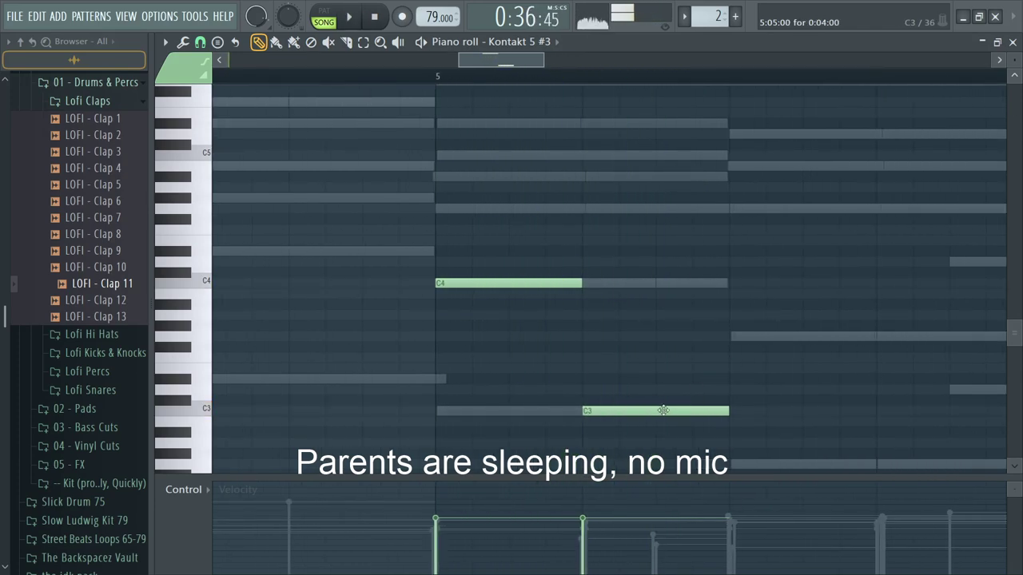
drag(678, 408, 655, 340)
key(space)
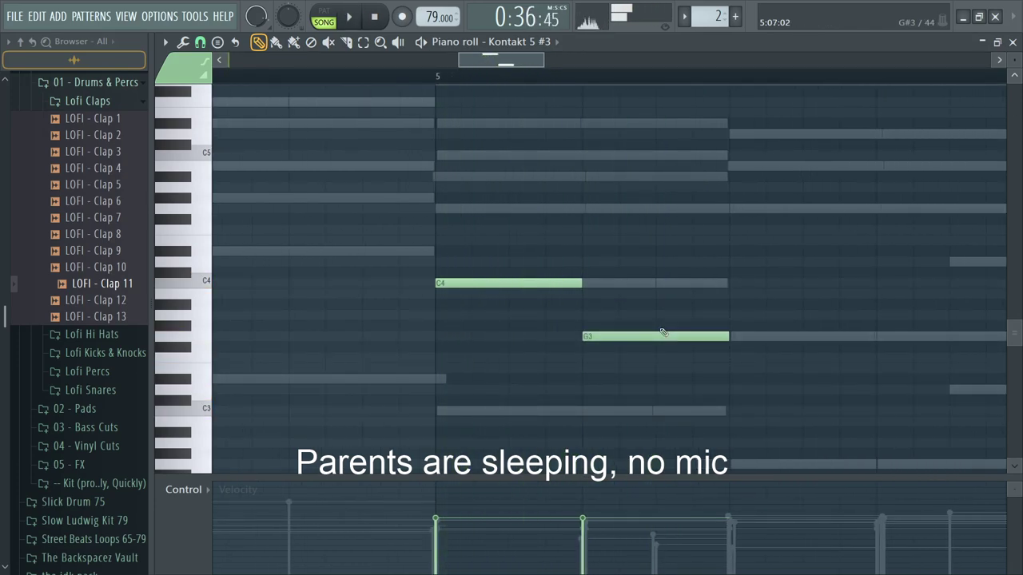
Step: Route the new Kontakt 5 bass to mixer track 13 and add a Fruity Compressor with the Brickwall preset
key(F6)
key(F9)
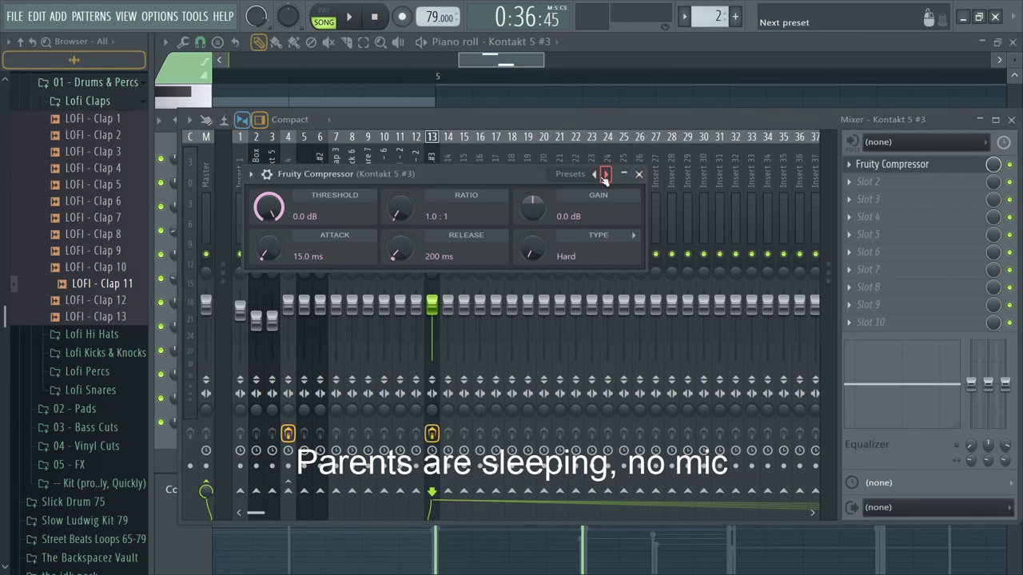
key(space)
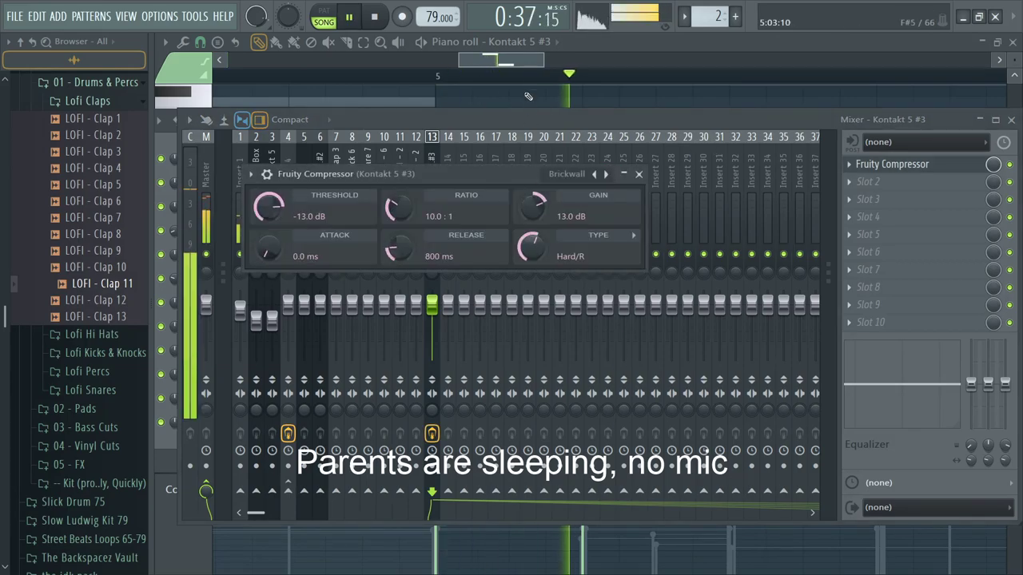
key(F7)
Step: Raise the second bass note of bar 5 to G#3 and add a four-step G3 directly after it
key(space)
key(space)
key(space)
mouse_move(653, 337)
mouse_down()
mouse_move(653, 314)
mouse_move(651, 324)
mouse_up()
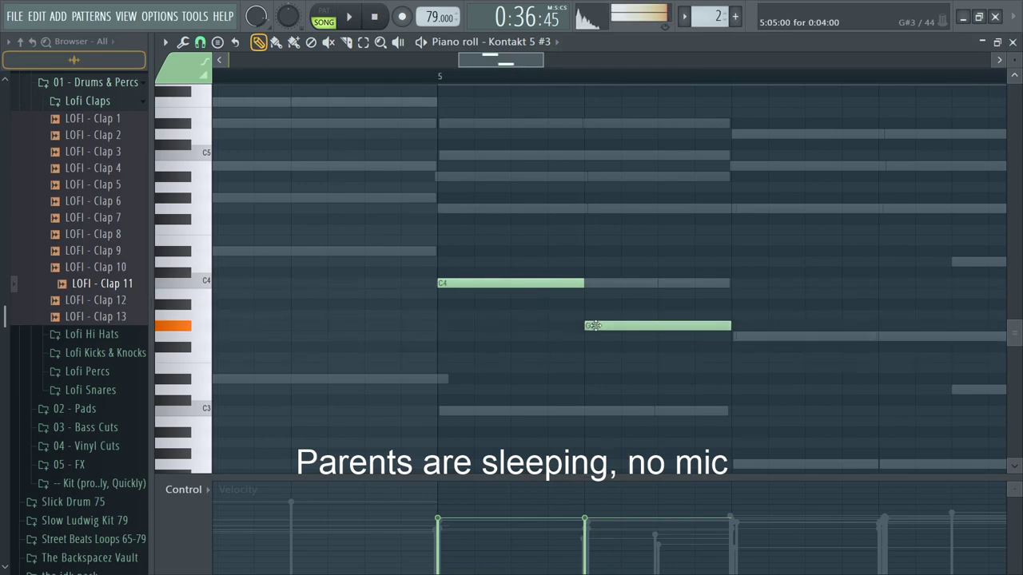
click(728, 342)
key(space)
scroll(712, 339, down, 3)
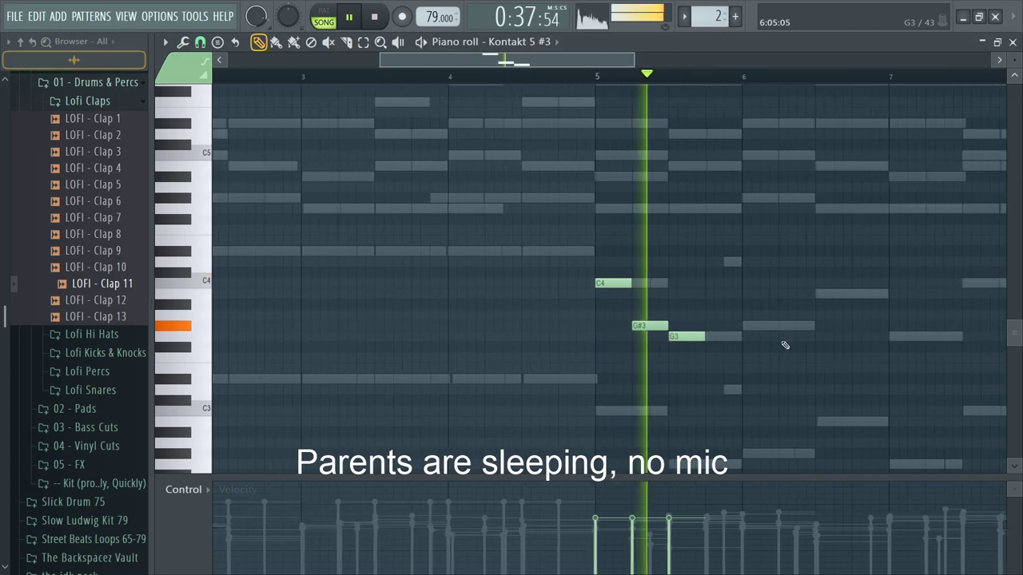
Step: Add a D3 bass note in the last quarter of bar 5 and a G#3 at the start of bar 6
key(space)
click(649, 389)
key(space)
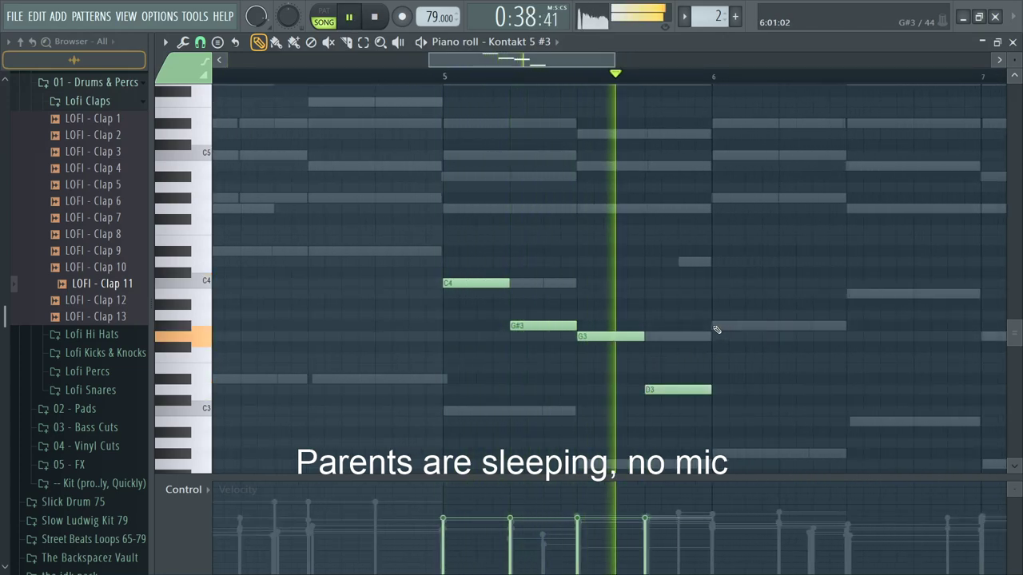
click(713, 326)
key(space)
key(space)
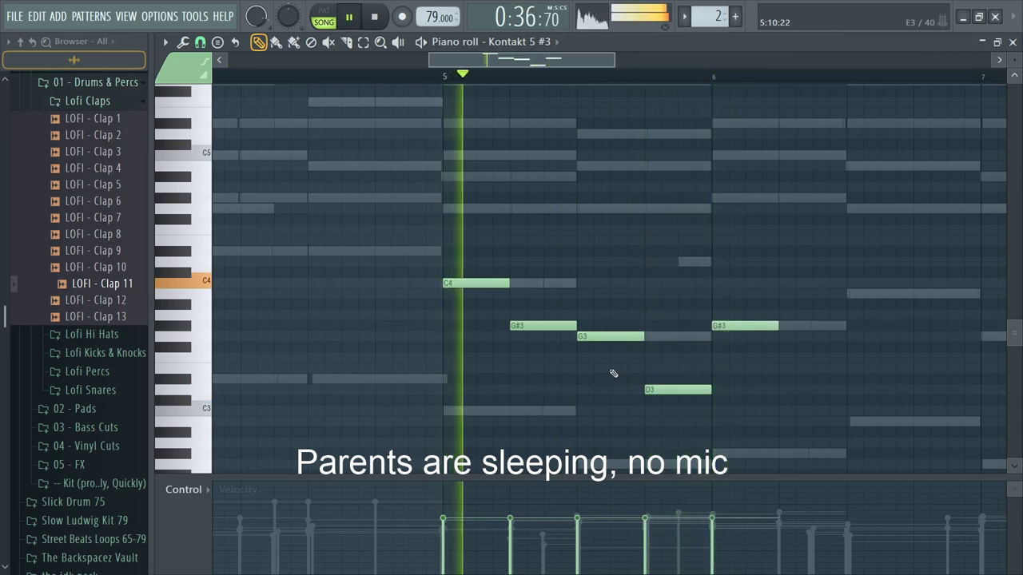
Step: Play back the bass line and delete the G#3 that follows the C4 in bar 5
scroll(593, 357, up, 3)
key(space)
key(space)
right_click(481, 327)
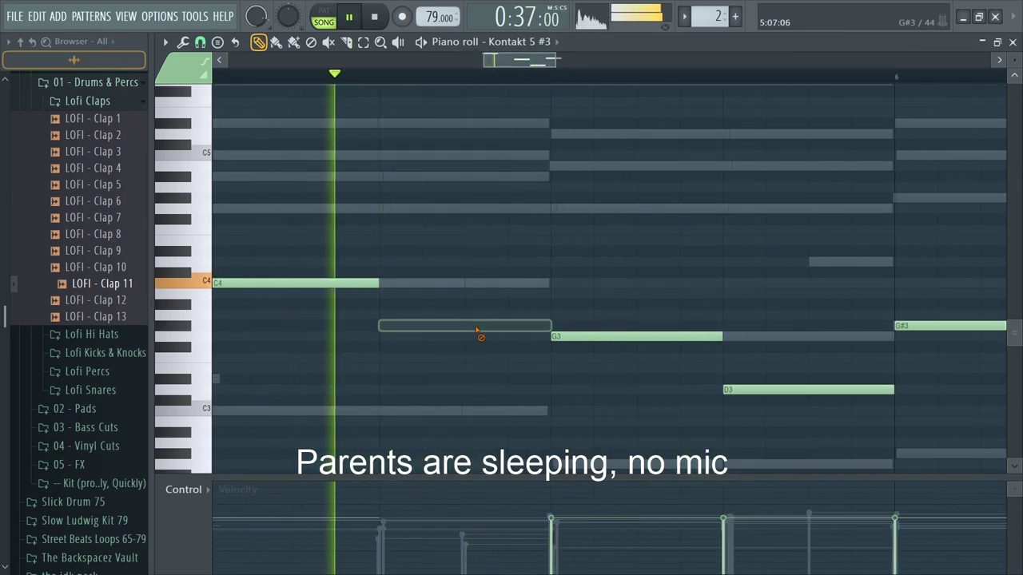
key(space)
click(395, 411)
key(space)
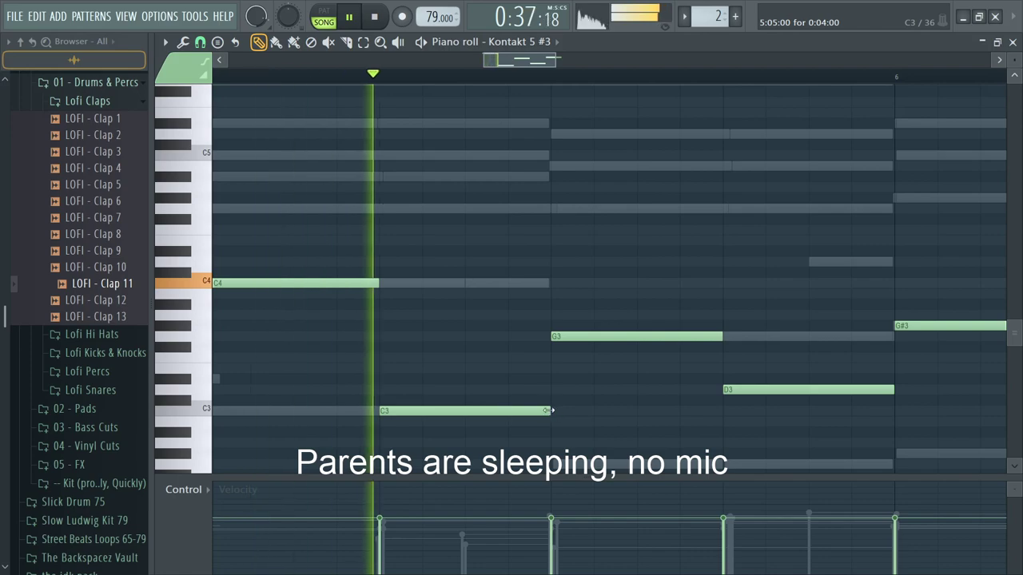
key(space)
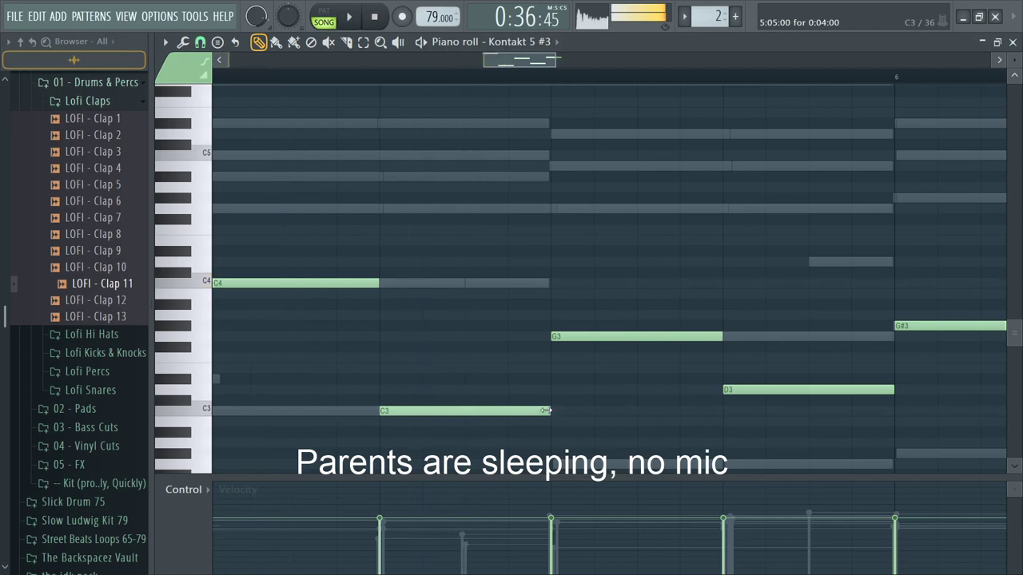
right_click(482, 412)
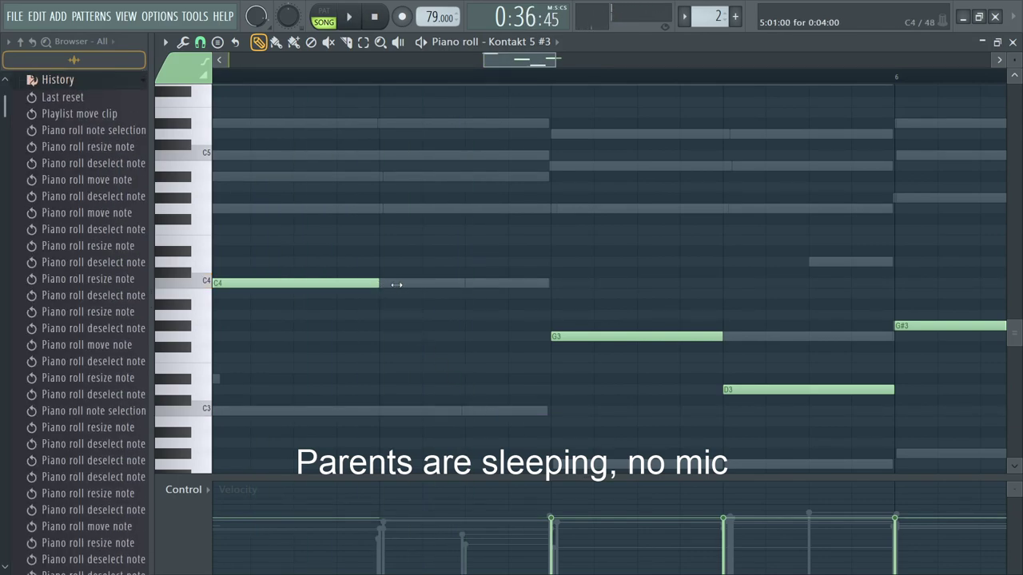
Step: Lengthen bar 5's C4 bass note to six steps and add a G#3 directly after it
drag(390, 284, 466, 286)
key(space)
key(space)
click(474, 325)
key(space)
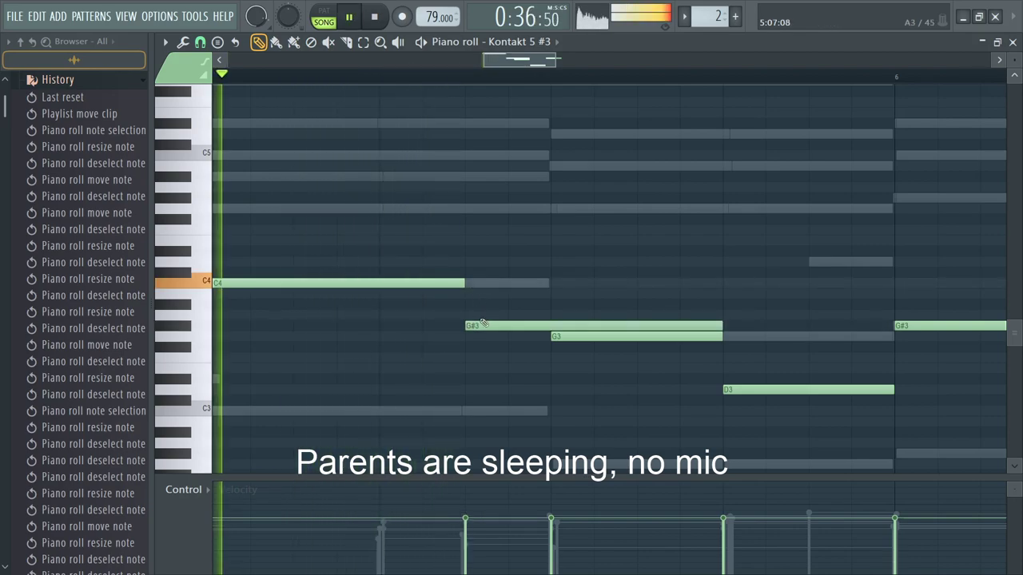
Step: Shorten bar 5's G#3 to one step just before the G3 and lengthen the C4 to seven steps to meet it
drag(715, 325, 527, 326)
key(space)
key(space)
drag(464, 283, 506, 285)
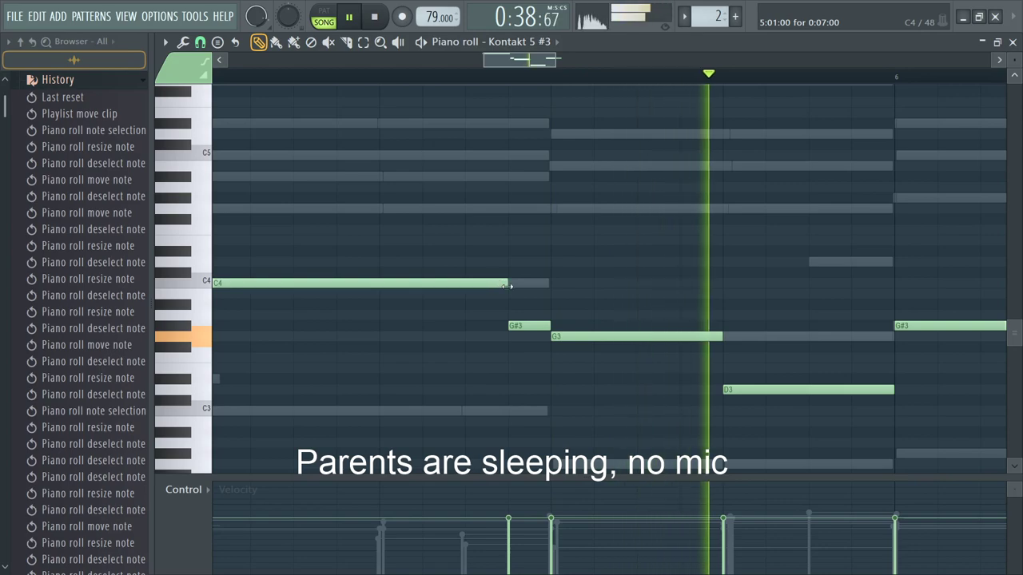
key(space)
key(space)
Step: Lengthen bar 6's G#3 to seven steps, followed by a one-step A#3 and a seven-step B3 from mid-bar
scroll(707, 383, down, 4)
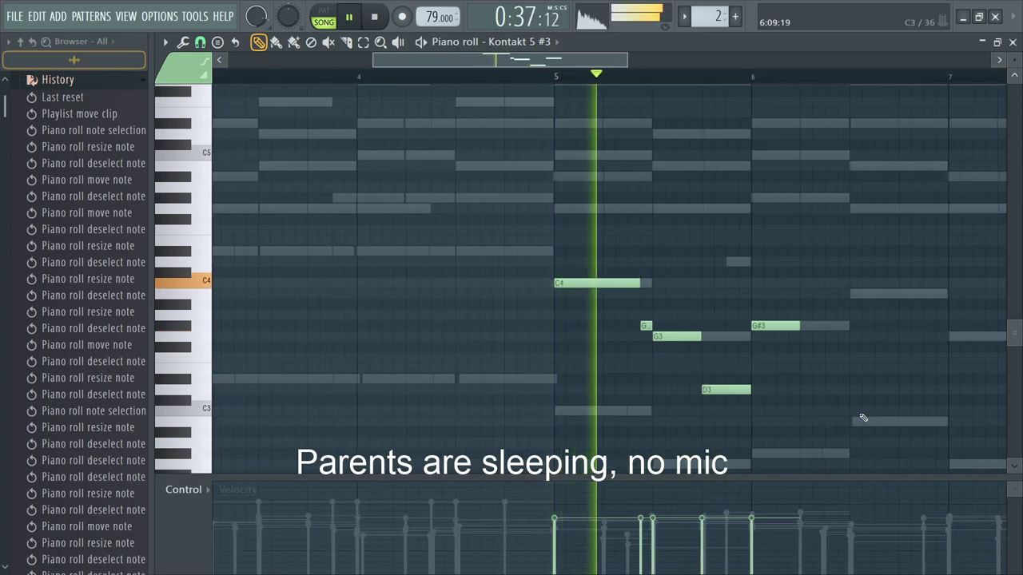
scroll(853, 416, up, 4)
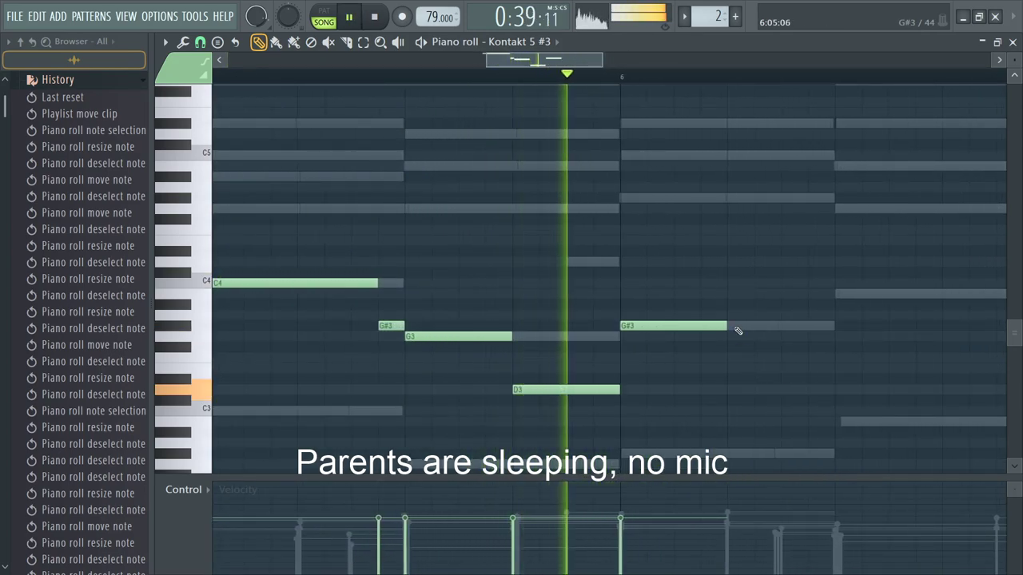
drag(738, 335, 818, 335)
key(space)
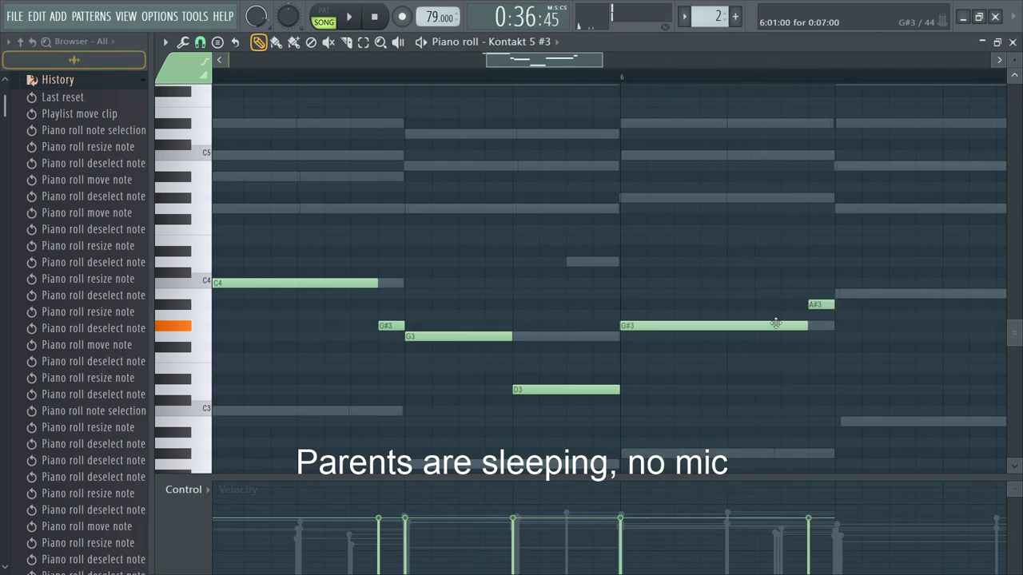
click(843, 294)
scroll(863, 295, down, 4)
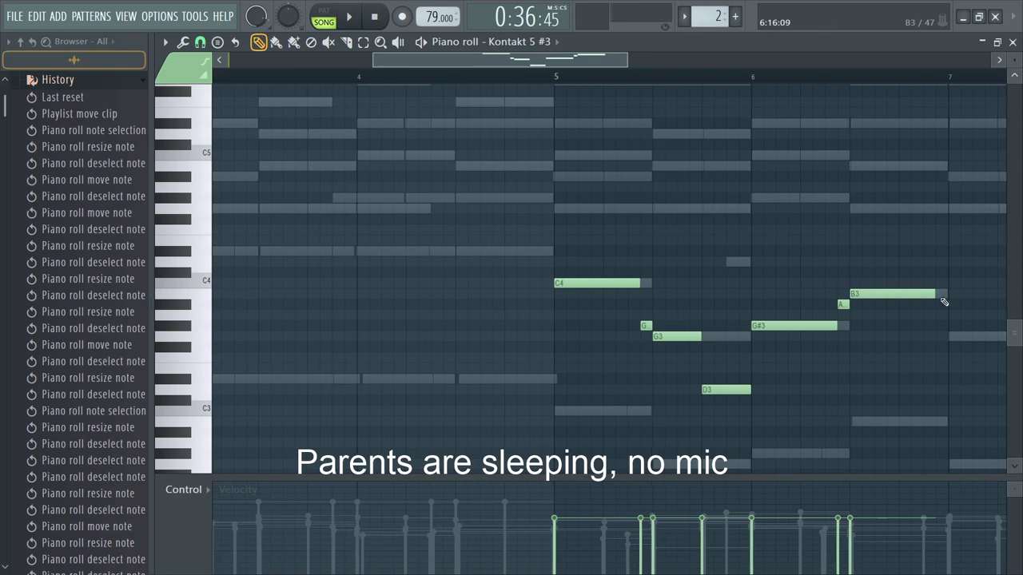
Step: Shorten bar 6's B3 bass note to four steps, add a four-step D4 directly after it, and play the line back
scroll(935, 295, up, 4)
click(859, 261)
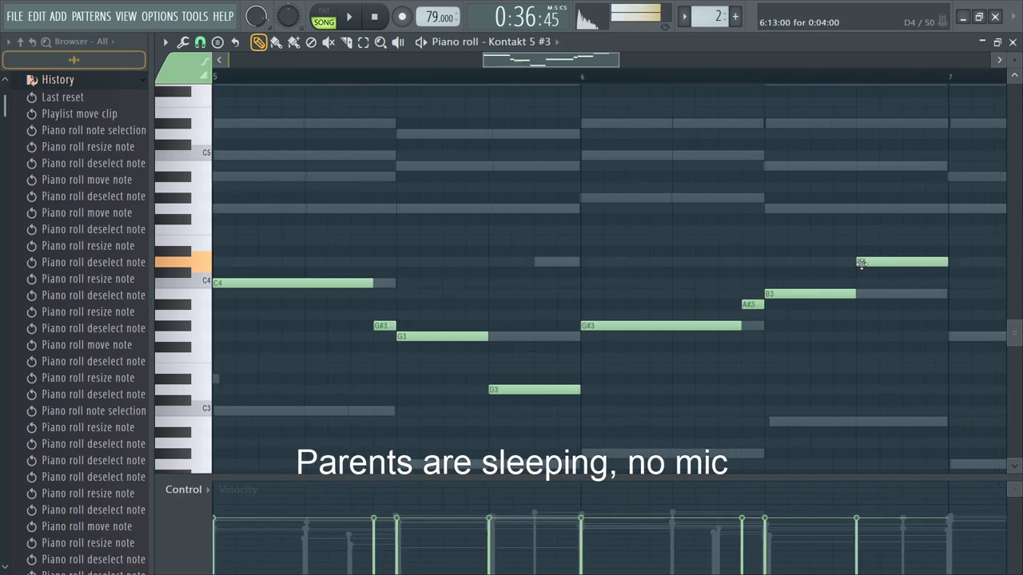
key(space)
scroll(847, 315, down, 5)
scroll(847, 316, down, 2)
scroll(859, 316, up, 4)
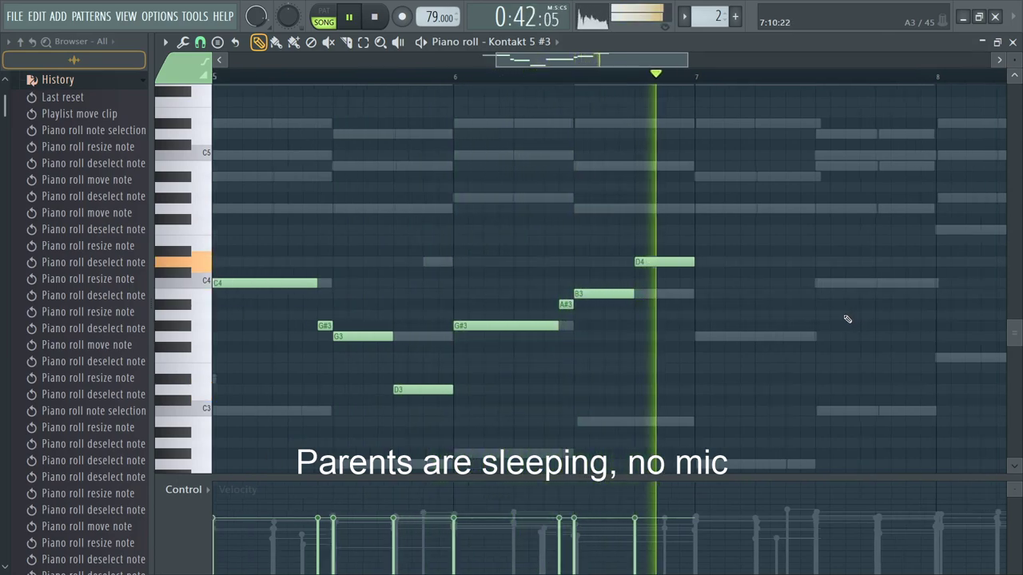
key(space)
Step: Fill bar 7 of the bass line with consecutive four-step notes D#4, G3, C4 and G4
scroll(847, 316, up, 3)
click(589, 251)
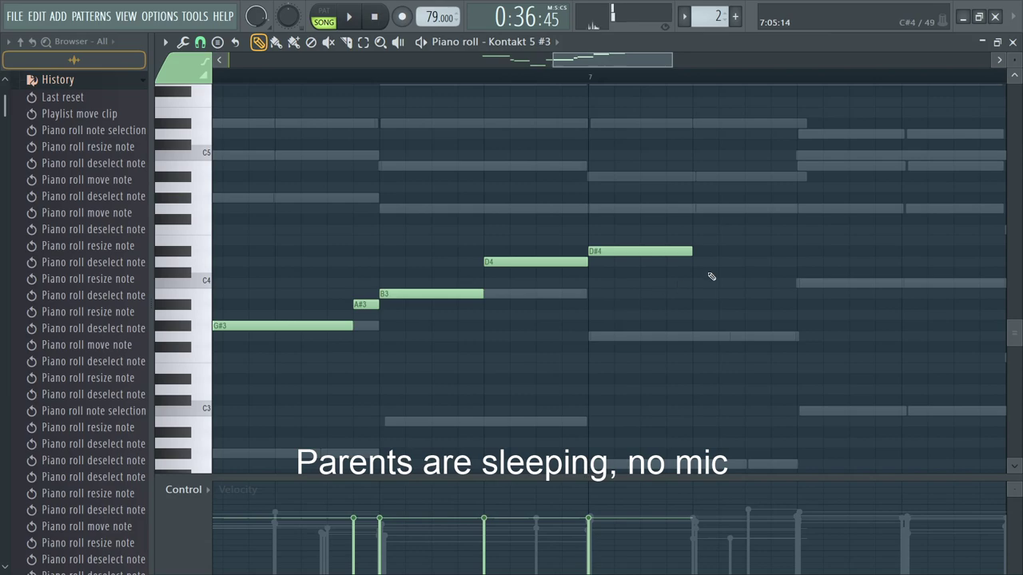
click(694, 338)
click(793, 282)
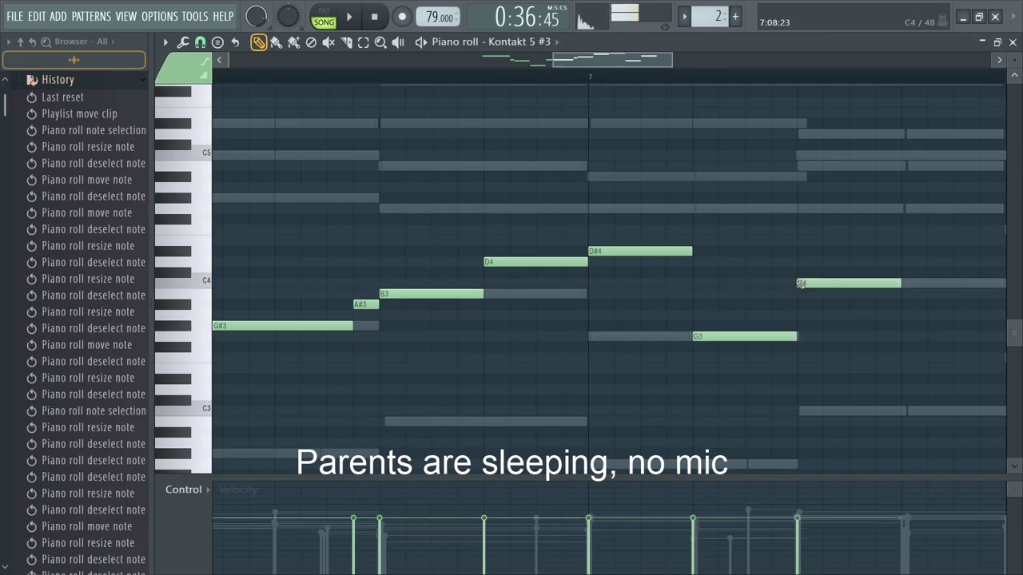
scroll(797, 283, down, 3)
mouse_move(862, 210)
mouse_down()
mouse_move(839, 210)
mouse_move(879, 209)
mouse_up()
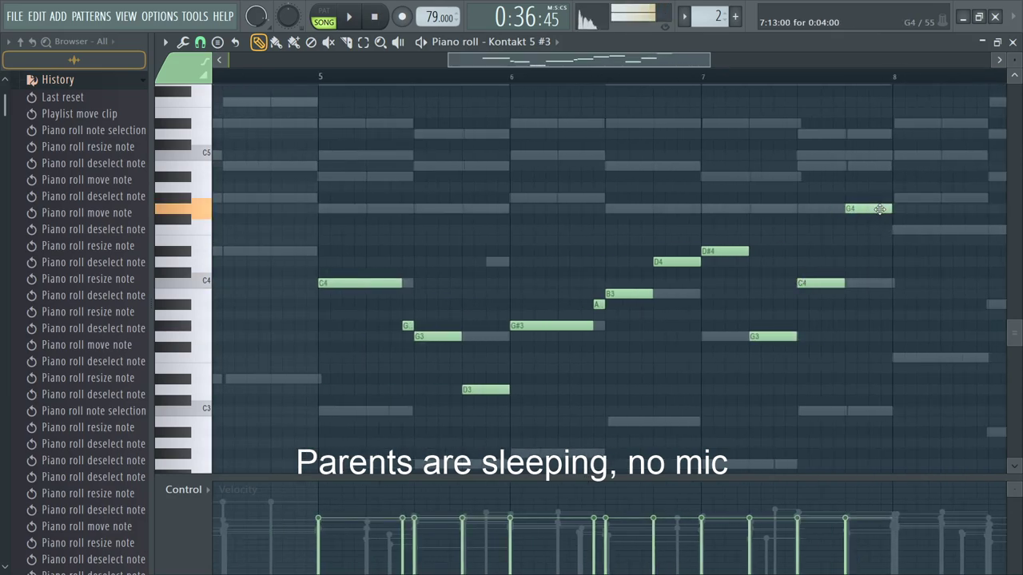
Step: Fill bar 8 with consecutive four-step bass notes F4, D4, A#3 and F4, and play the line back
scroll(894, 231, up, 3)
click(855, 261)
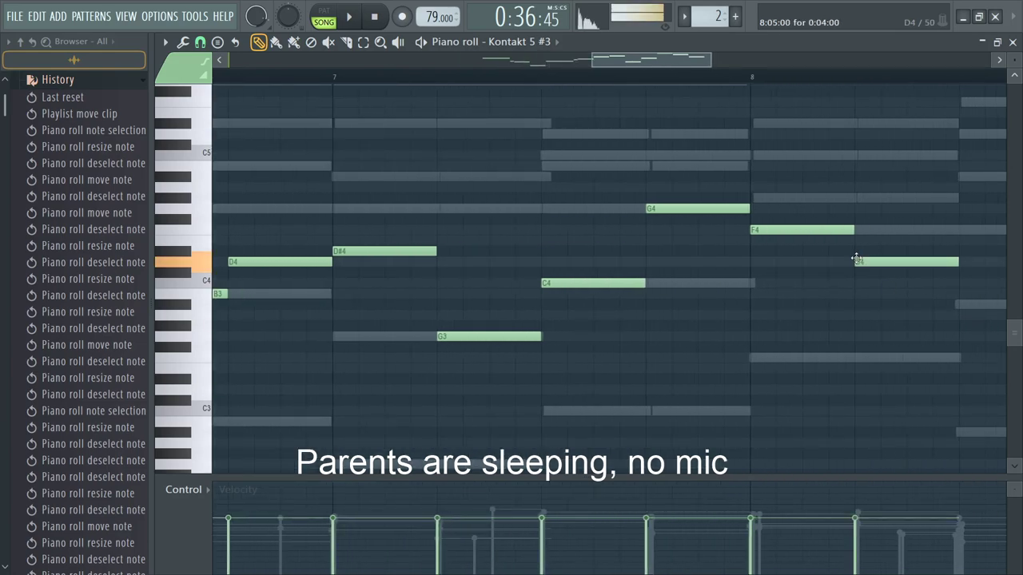
click(952, 309)
scroll(919, 296, down, 4)
scroll(906, 290, up, 2)
click(873, 231)
key(space)
scroll(881, 298, down, 4)
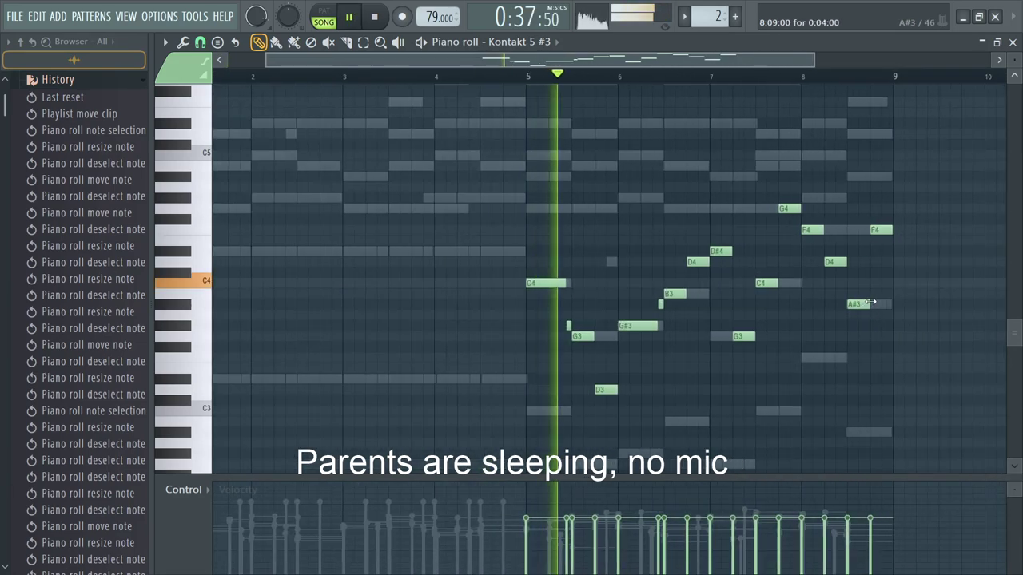
Step: Close the piano roll and compressor, and sidechain the LOFI - Kick 6 insert to the Kontakt 5 #3 bass insert
key(Escape)
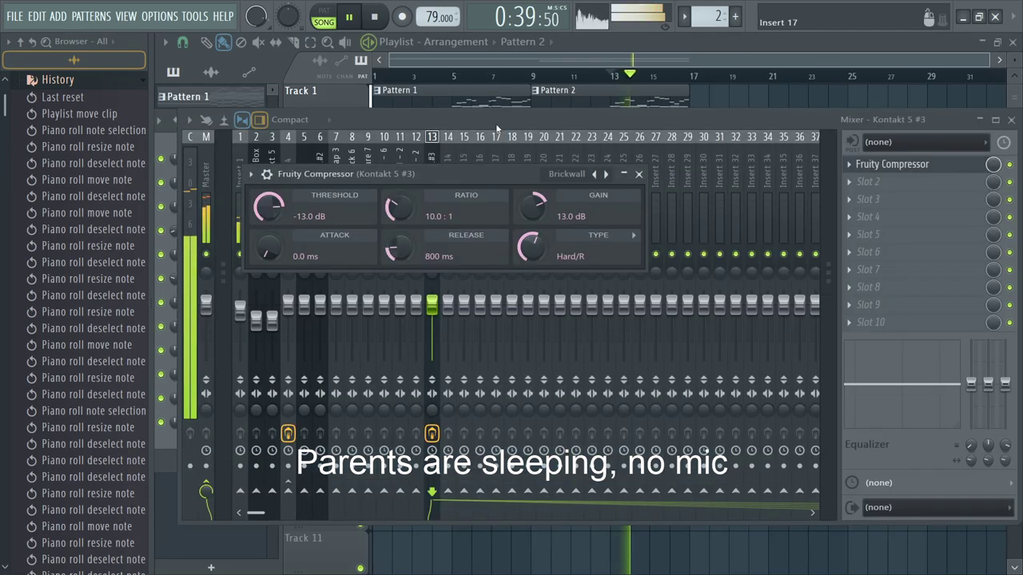
key(Escape)
click(351, 176)
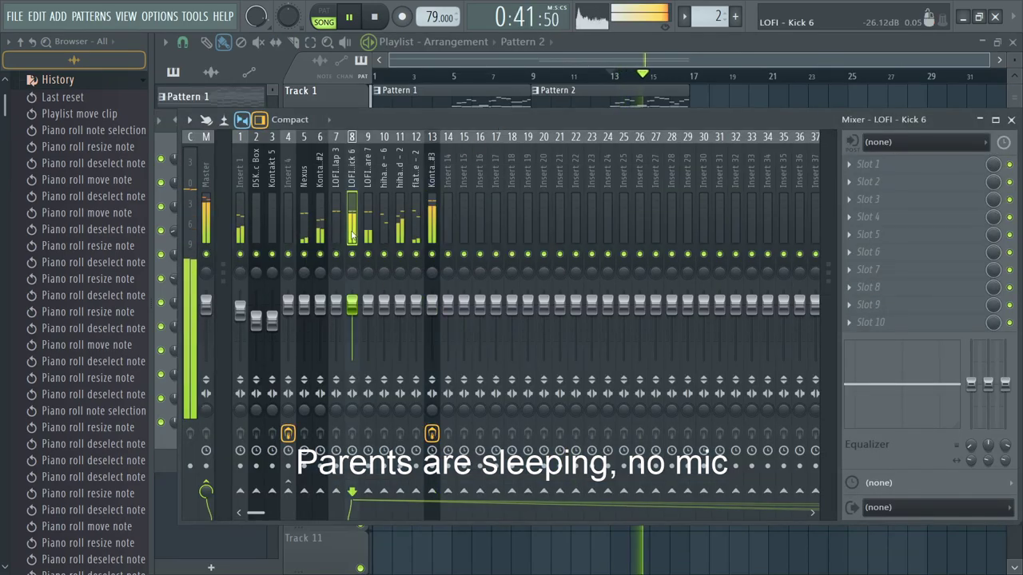
click(430, 491)
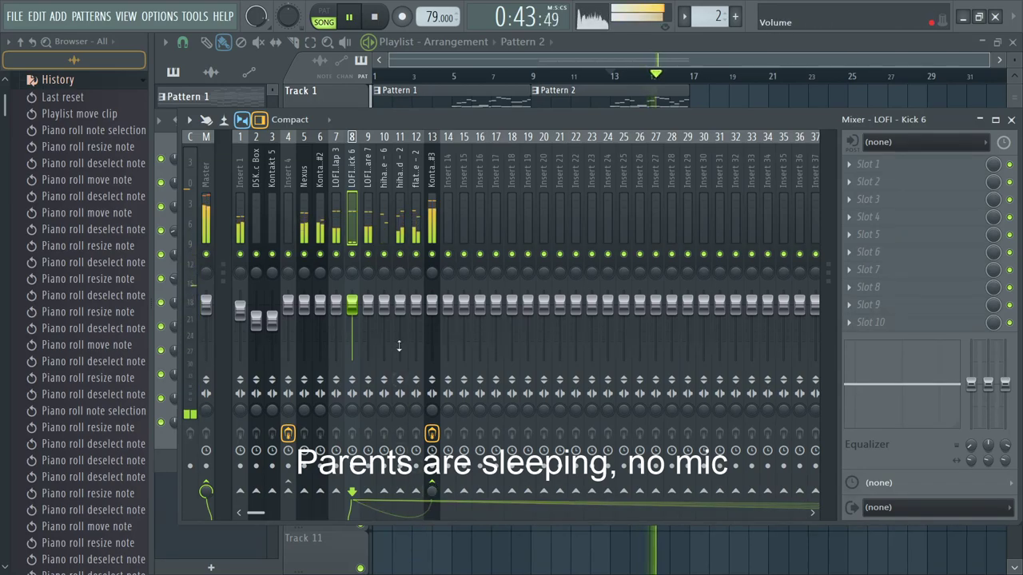
Step: Load Fruity Limiter into slot 7 of the Kontakt 5 #3 insert with the Dancish Sidechain preset
click(431, 232)
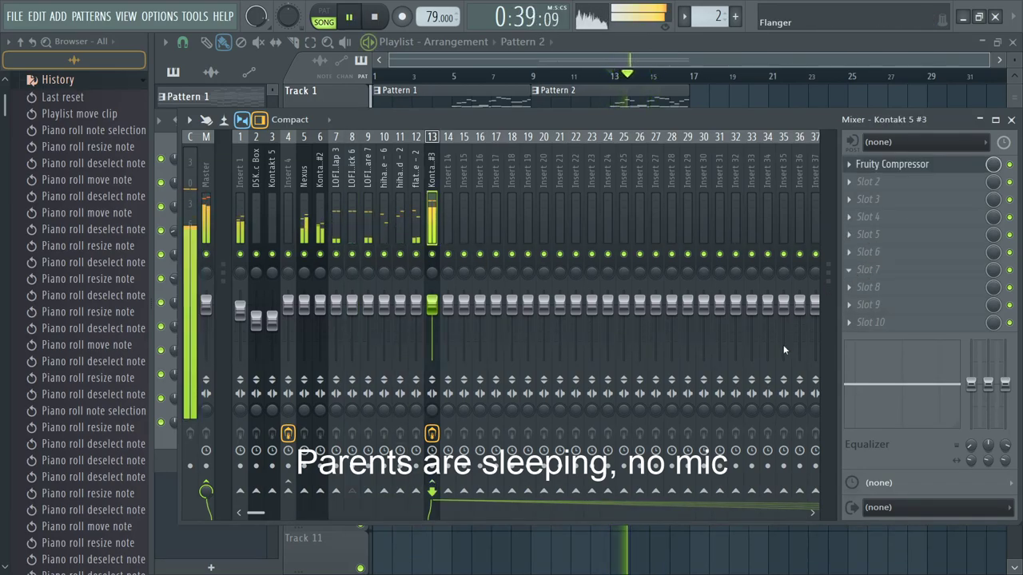
click(656, 365)
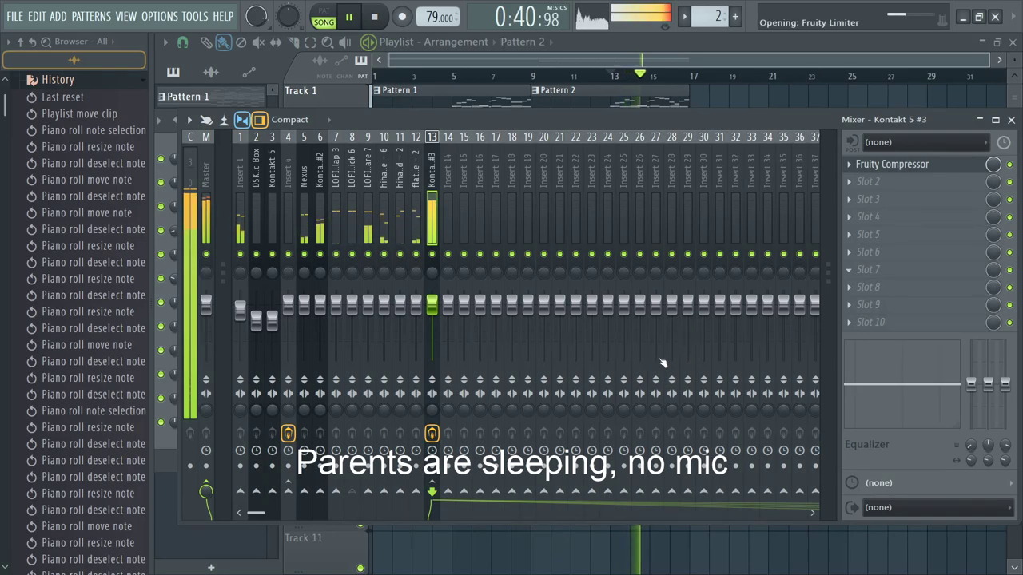
right_click(643, 134)
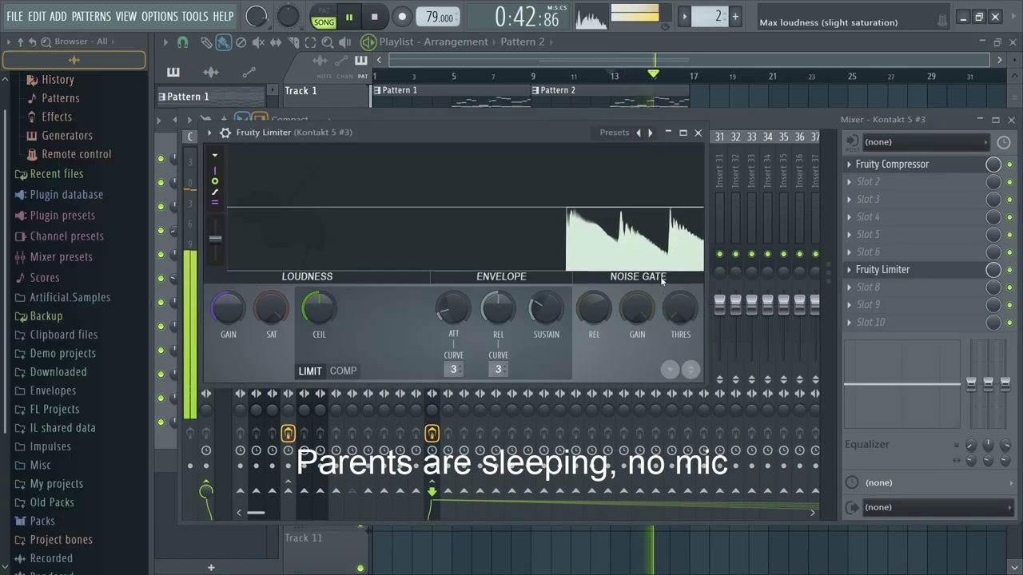
click(664, 142)
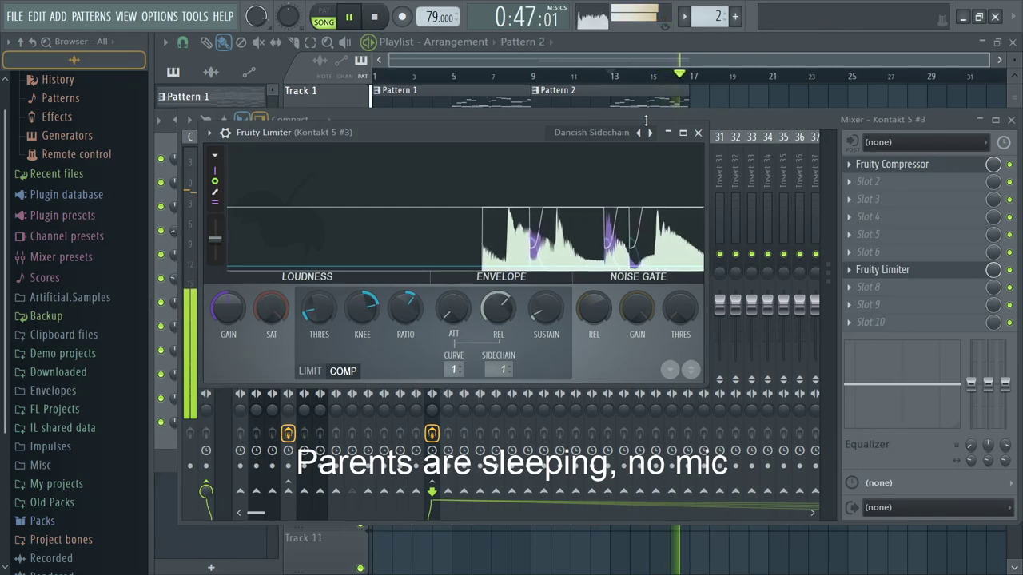
click(697, 132)
Step: Lower the faders of mixer inserts 1 to 13 together, bringing LOFI - Clap 3 to about -13 dB
key(space)
key(space)
drag(424, 254, 239, 254)
drag(336, 307, 337, 334)
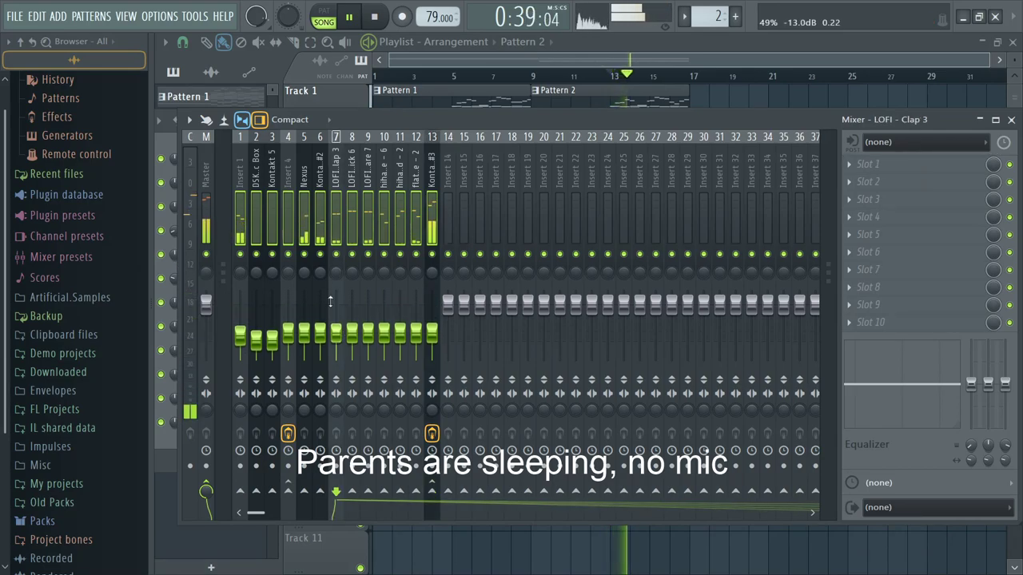
Step: Select the playlist range from bar 13 to bar 17 as the playback loop
click(213, 226)
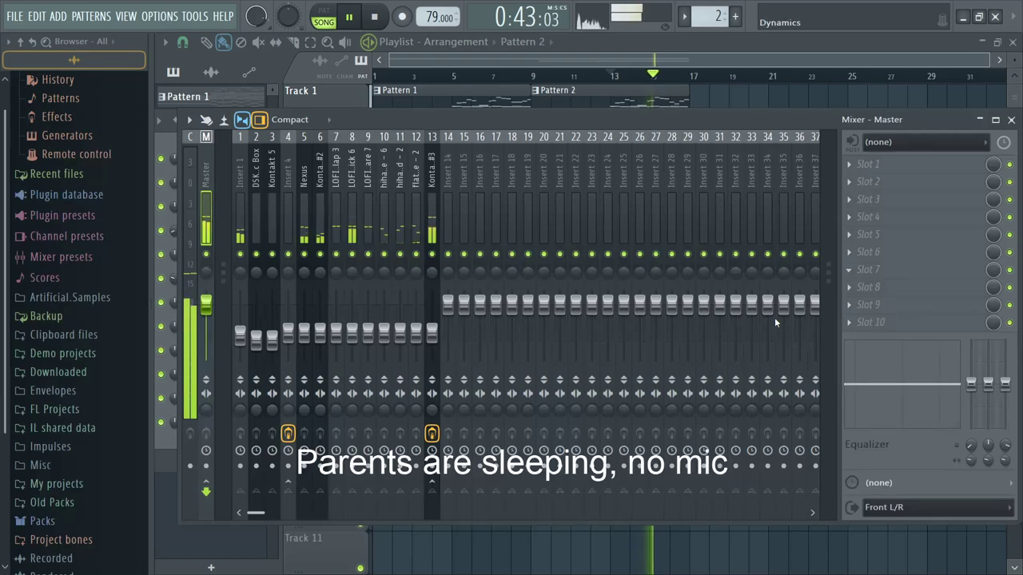
click(645, 65)
scroll(668, 62, up, 5)
drag(735, 77, 492, 88)
key(F6)
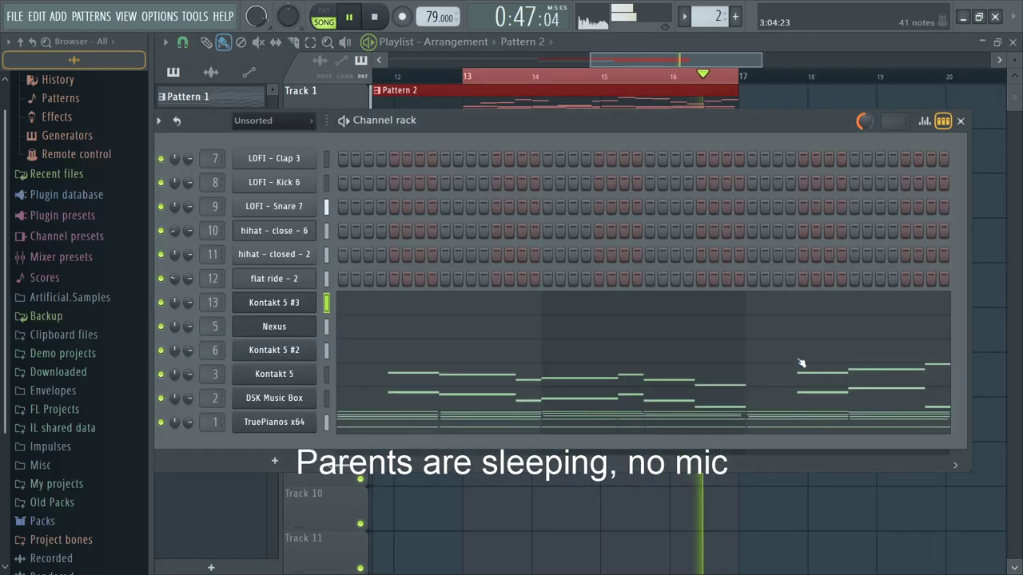
Step: Load Maximus into slot 1 of the Master channel, solo its low band, and move its window clear of the mixer inserts
key(F9)
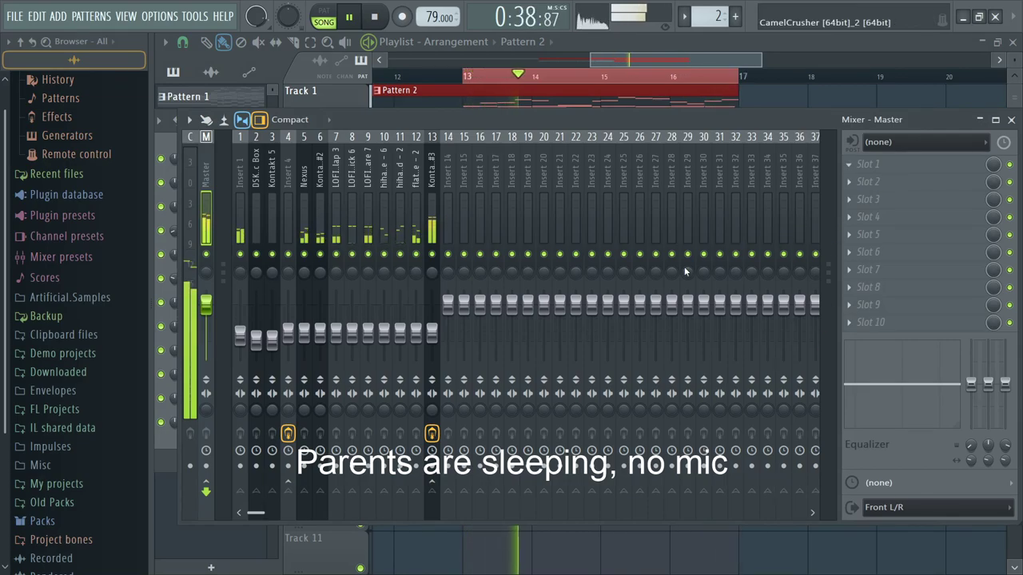
click(670, 342)
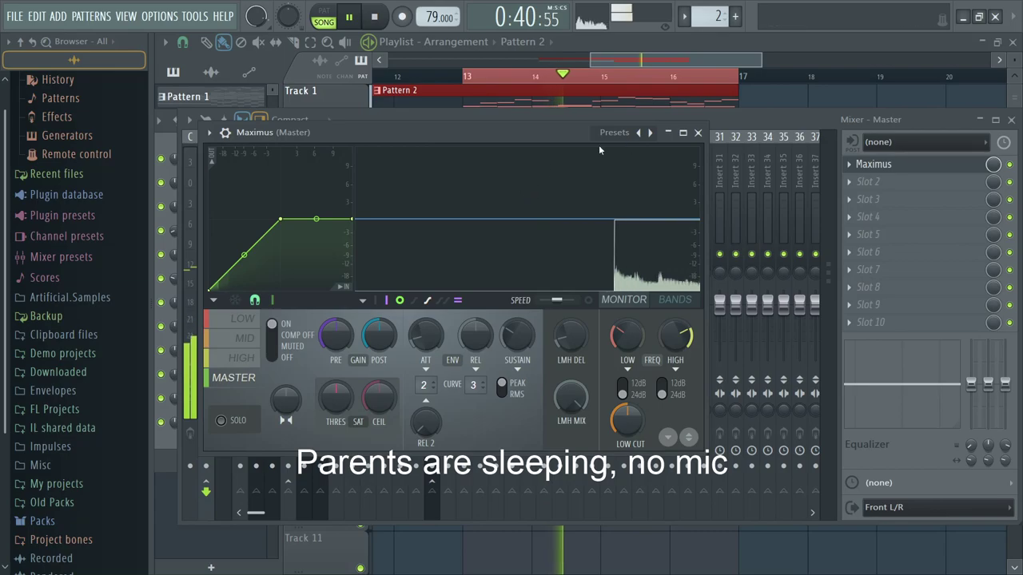
click(242, 318)
click(222, 420)
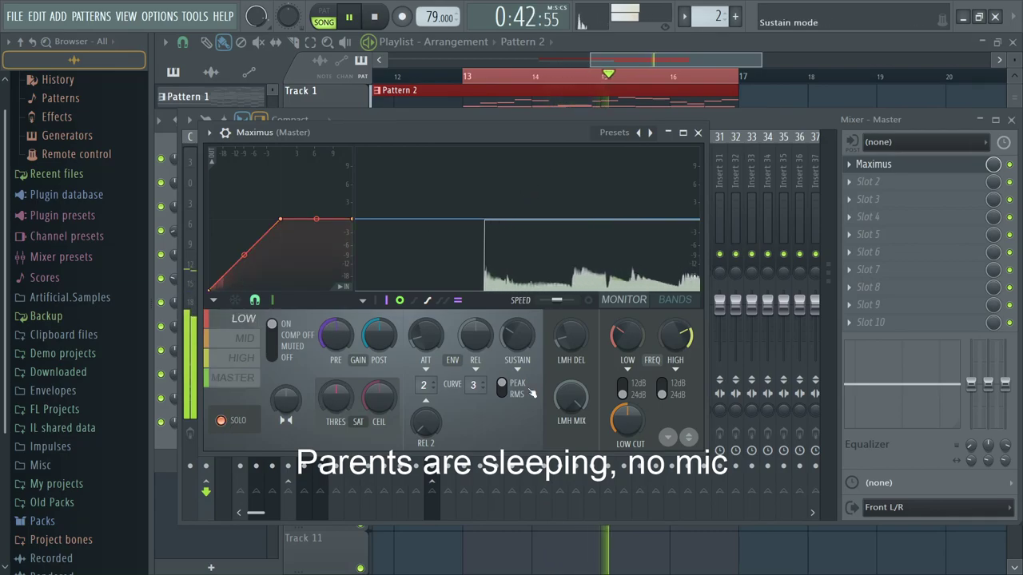
drag(686, 146, 836, 221)
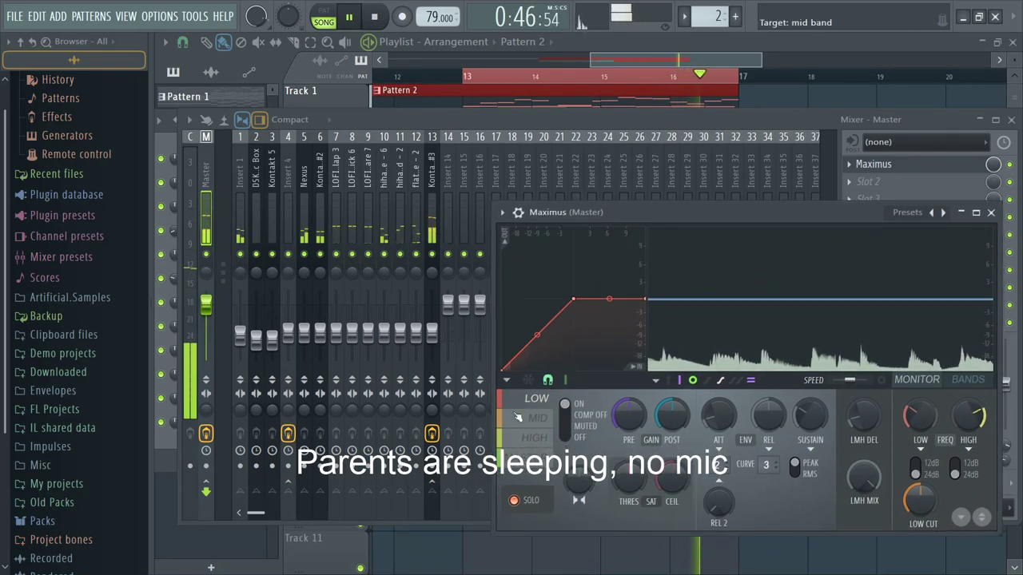
Step: Raise the pre gain of the Maximus master band and raise the LOFI - Kick 6 fader to about -3.7 dB
click(526, 457)
drag(629, 415, 629, 408)
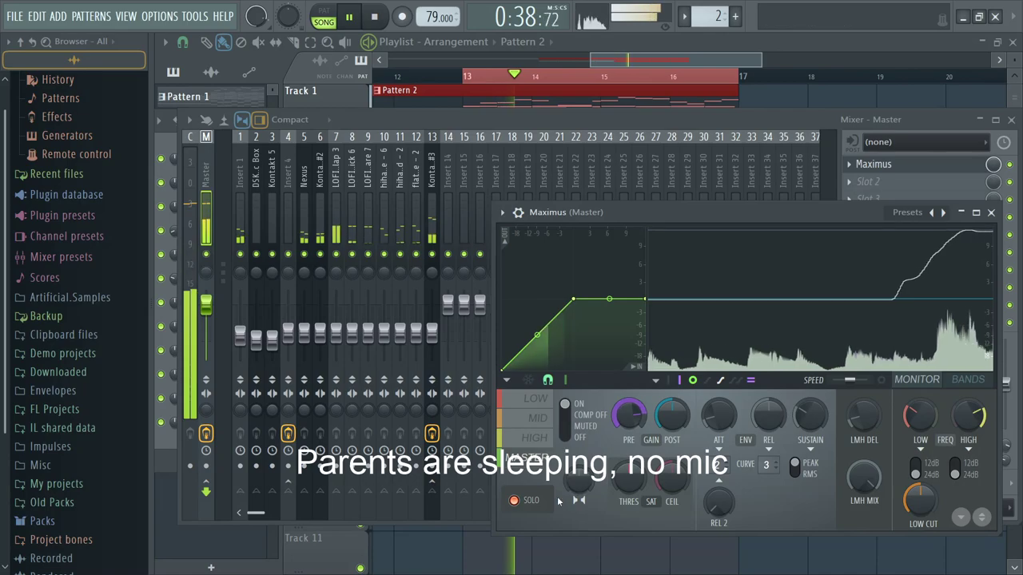
drag(352, 334, 351, 311)
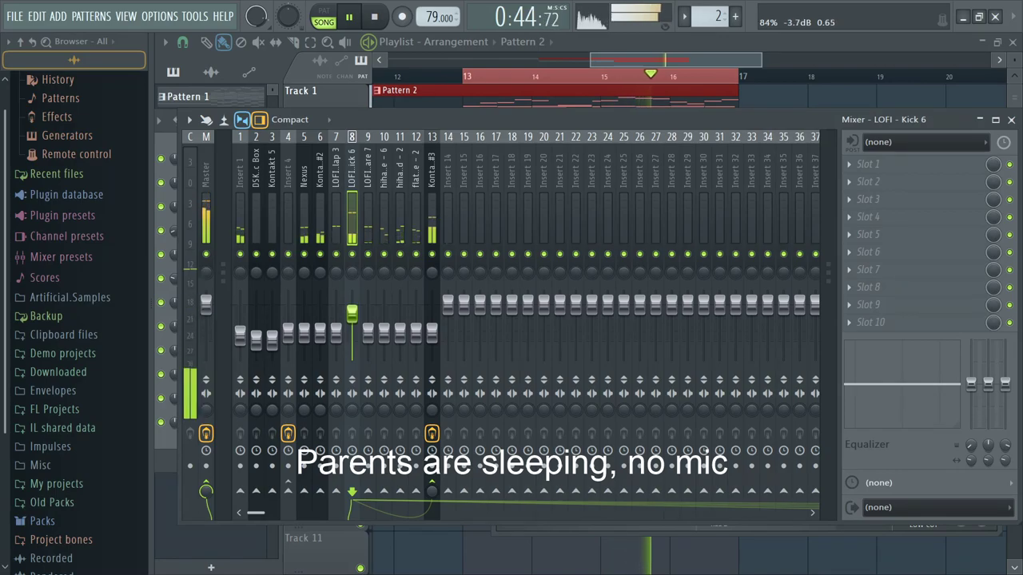
Step: Audition the Kontakt 5 #2 insert in solo and sidechain the LOFI - Kick 6 insert to it
click(433, 232)
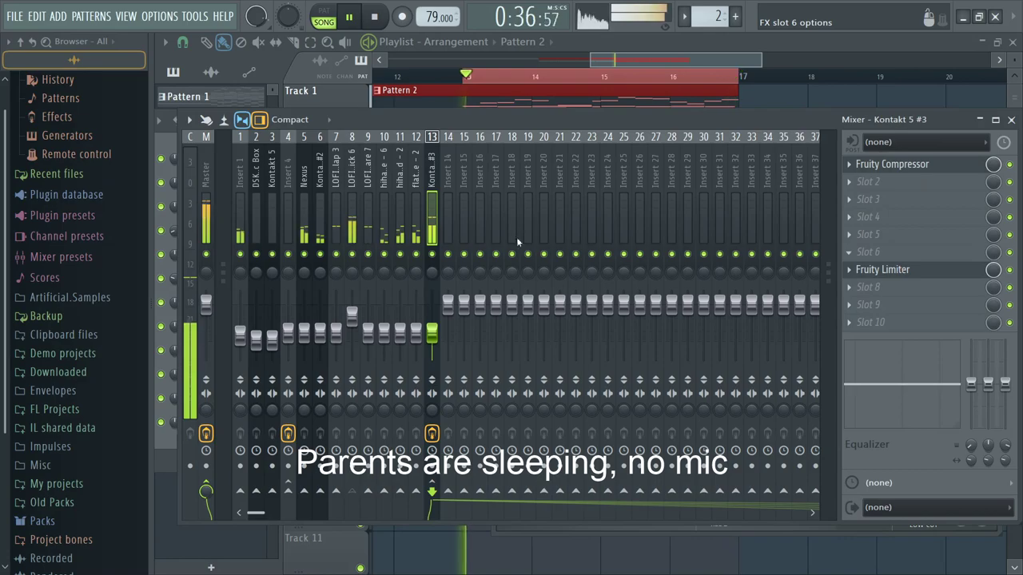
click(352, 240)
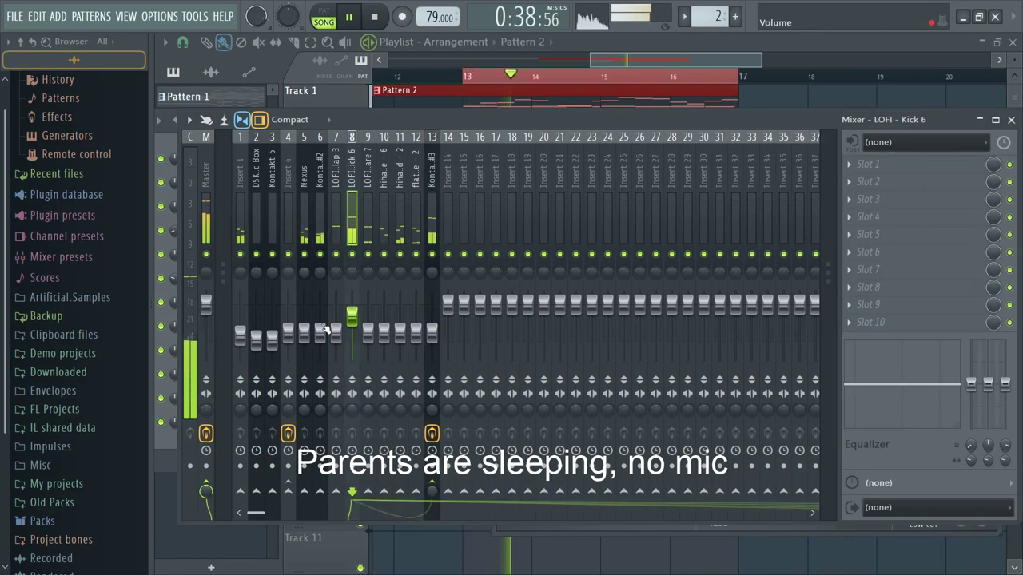
right_click(320, 254)
right_click(322, 255)
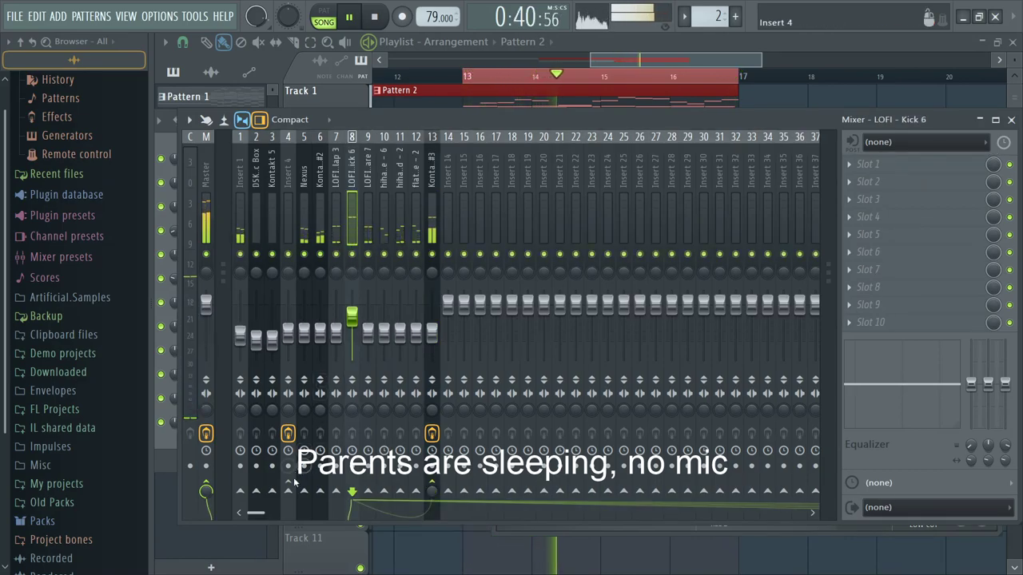
Step: Load Fruity Limiter into slot 1 of Kontakt 5 #2 with the Dancish Sidechain preset and adjust its compression threshold for shallower ducking
click(325, 213)
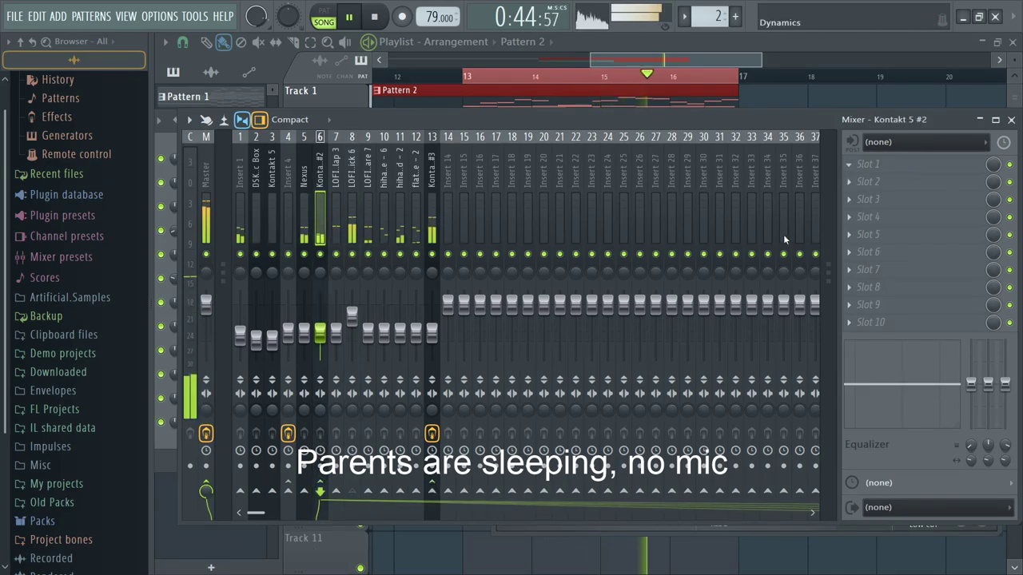
click(689, 299)
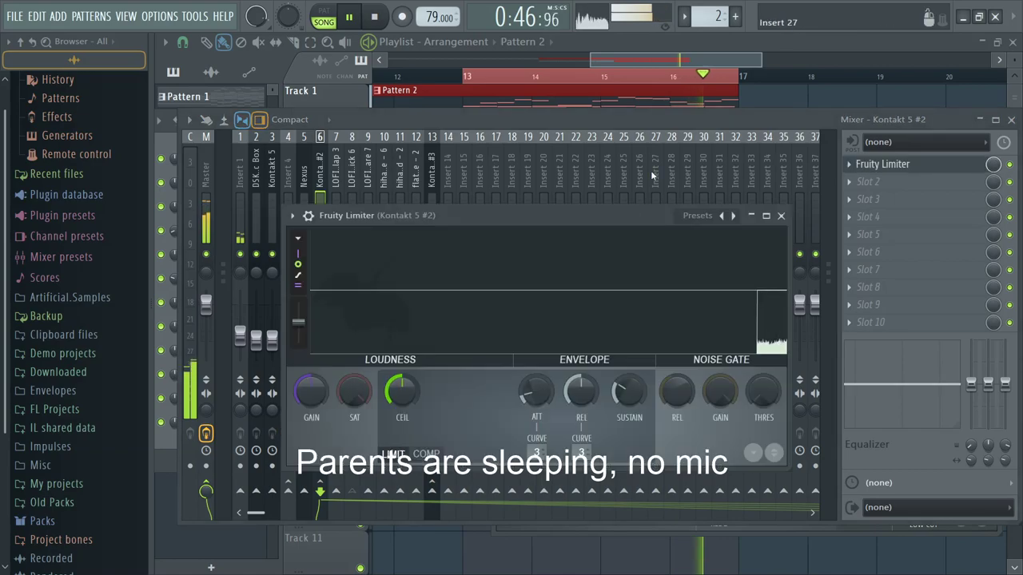
click(778, 231)
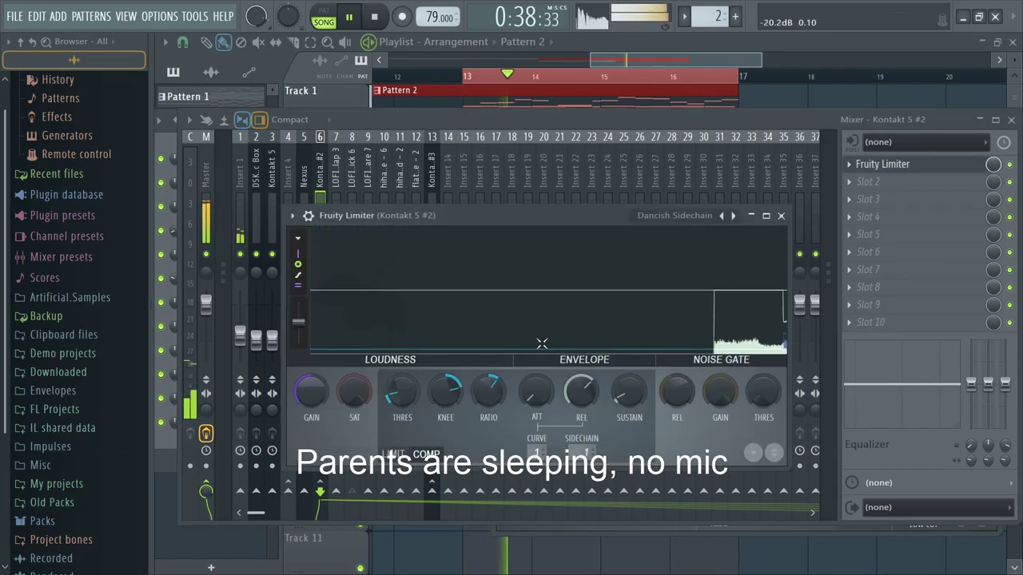
drag(390, 406, 390, 390)
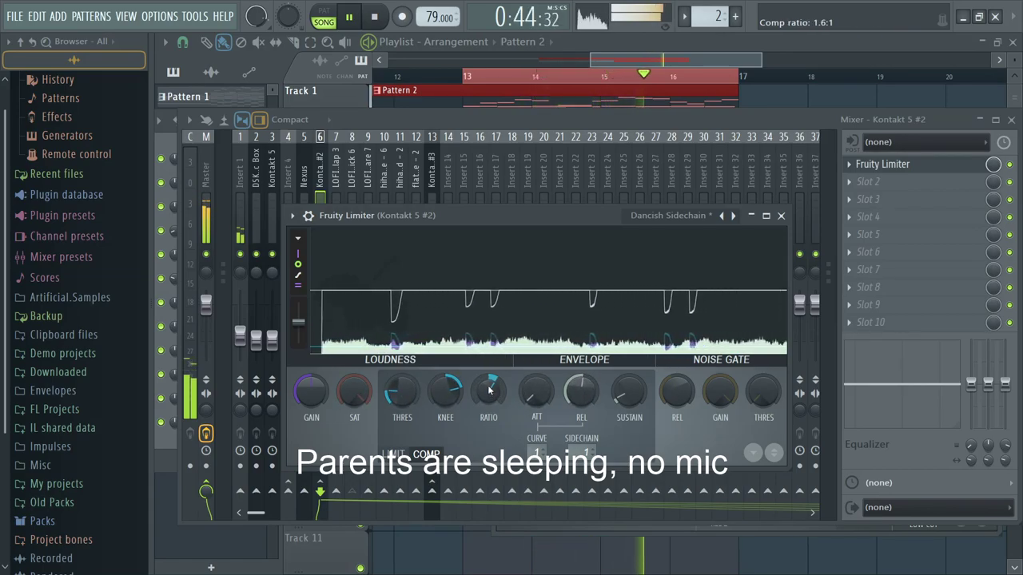
drag(631, 110, 630, 115)
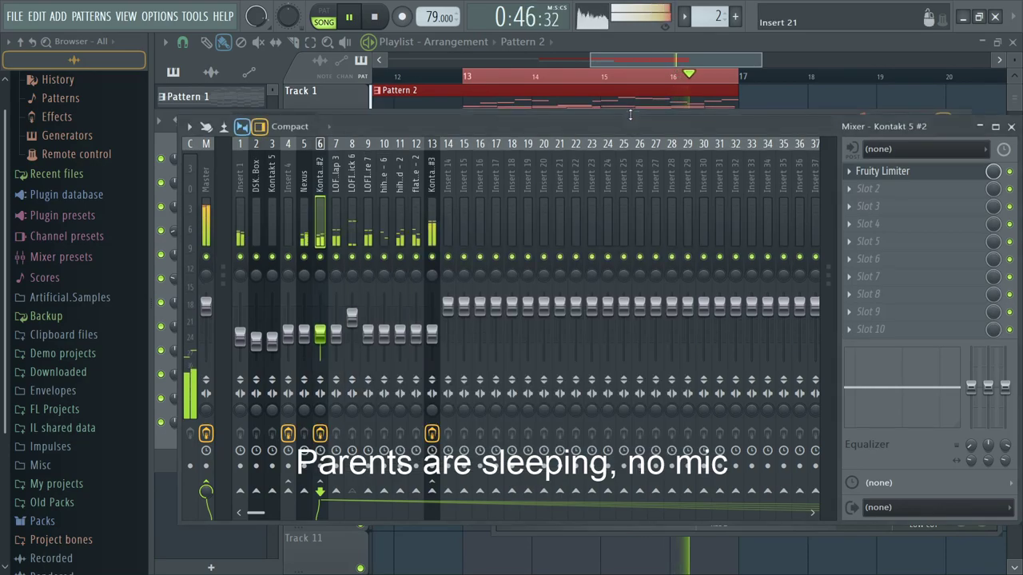
Step: Lower LOFI - Clap 3 slightly, set flat ride - 2 to about -17.9 dB and LOFI - Snare 7 to about -11.4 dB
mouse_move(335, 337)
mouse_down()
mouse_move(336, 317)
mouse_move(337, 342)
mouse_up()
drag(417, 337, 417, 343)
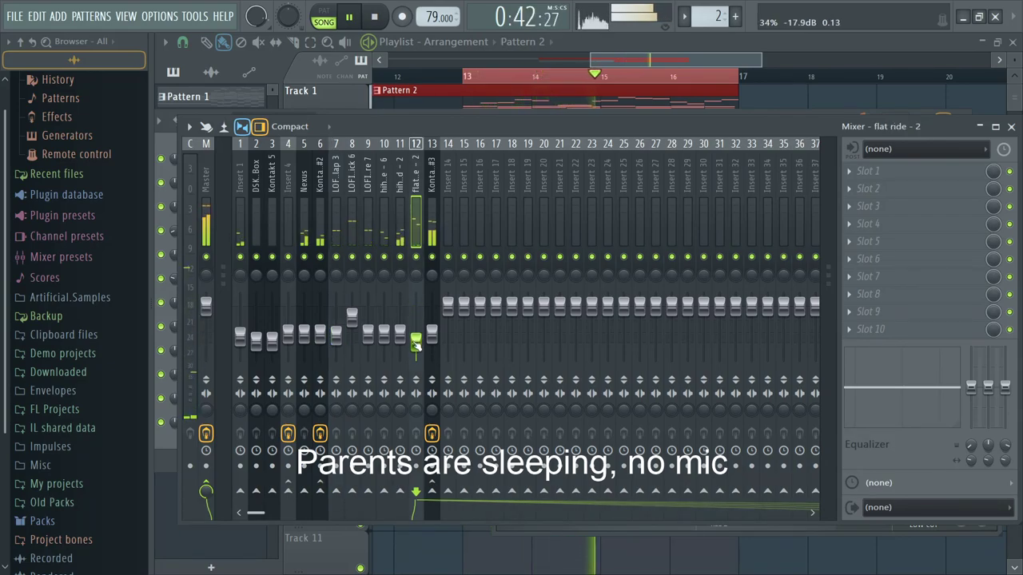
drag(366, 339, 366, 326)
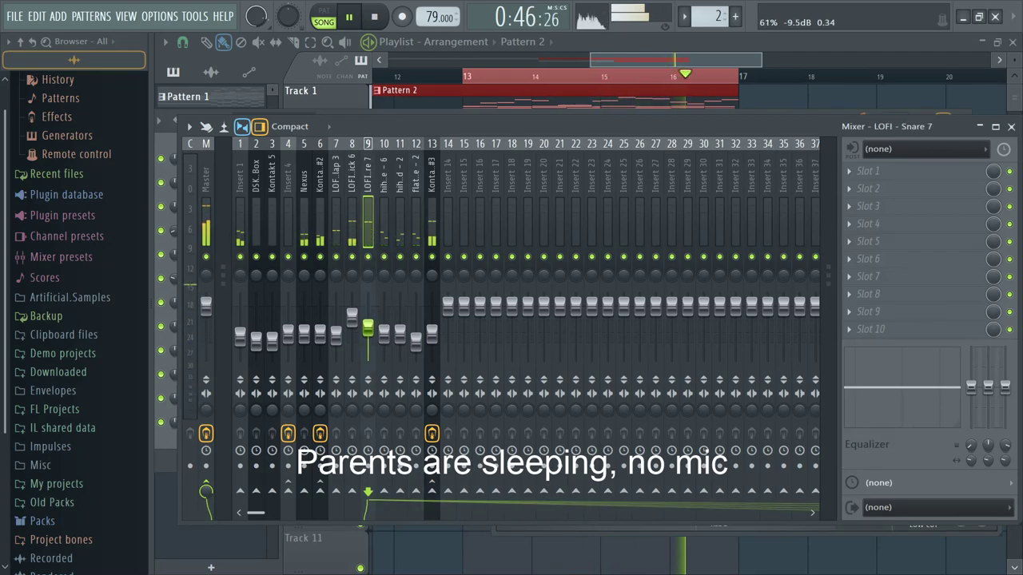
drag(367, 328, 367, 332)
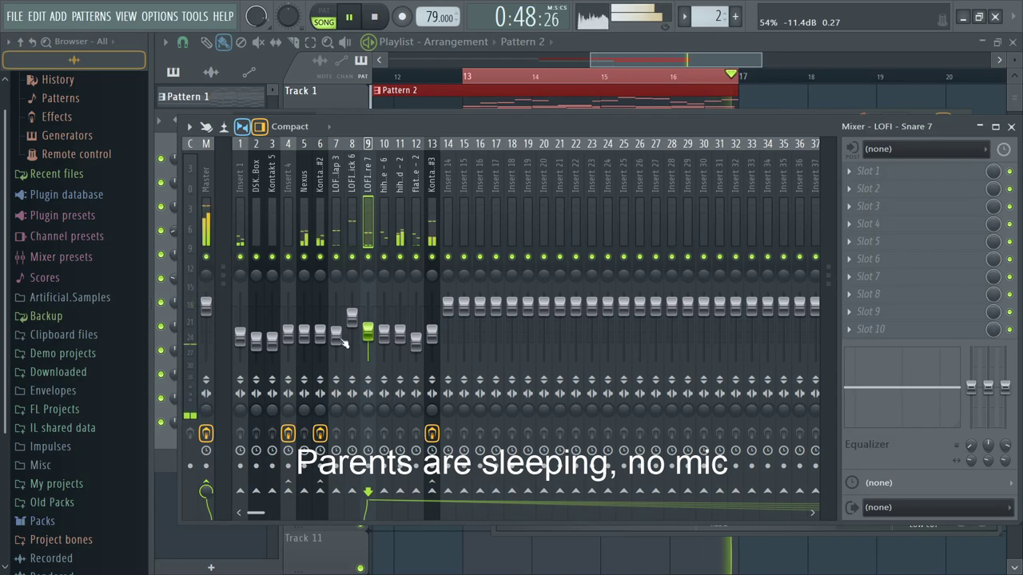
Step: Pan LOFI - Snare 7 to the right and LOFI - Clap 3 36% to the left
drag(368, 274, 336, 291)
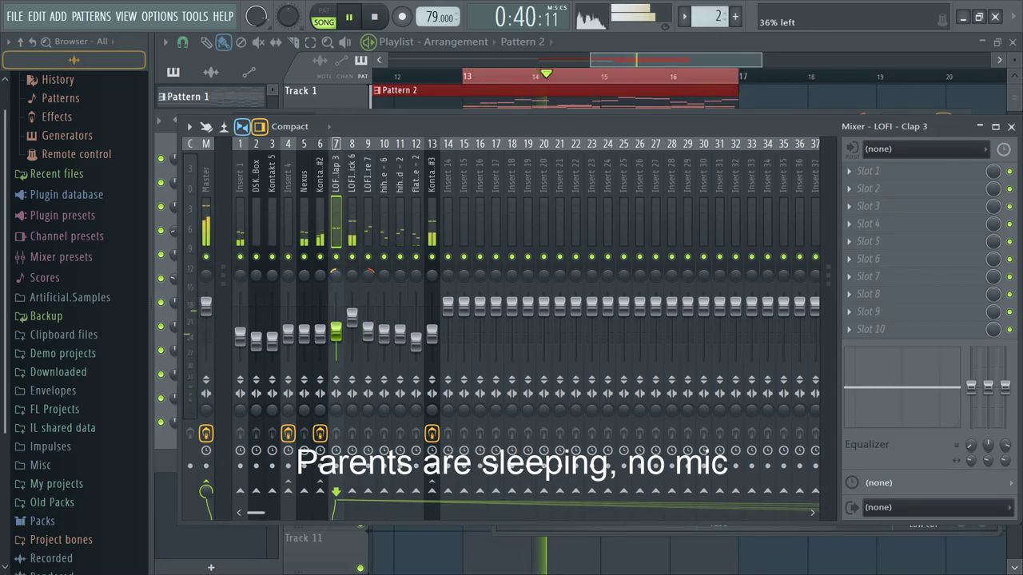
Step: Reverse the panning of the LOFI - Snare 7 and LOFI - Clap 3 inserts, moving the snare left and the clap right
click(366, 275)
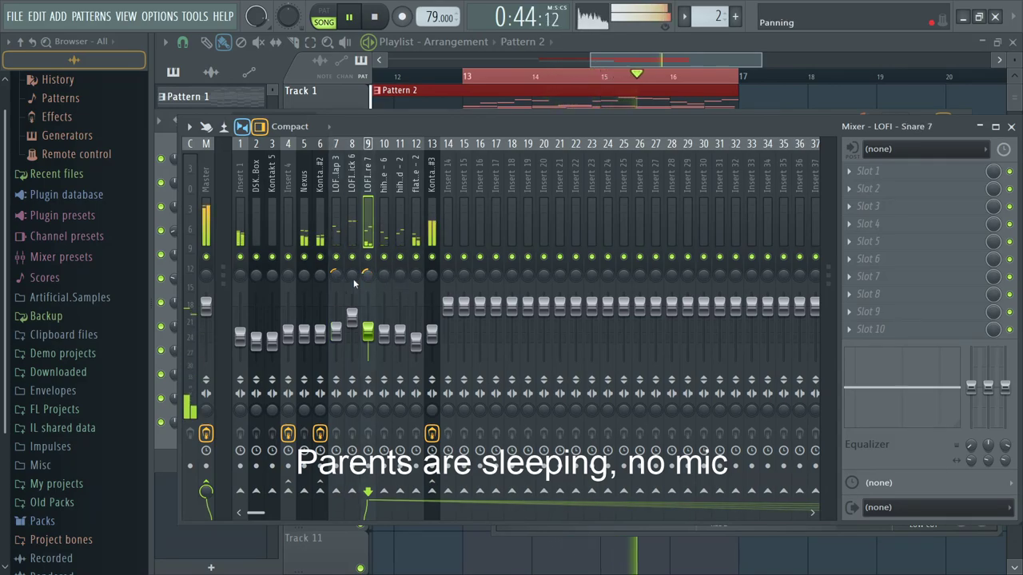
drag(338, 276, 338, 256)
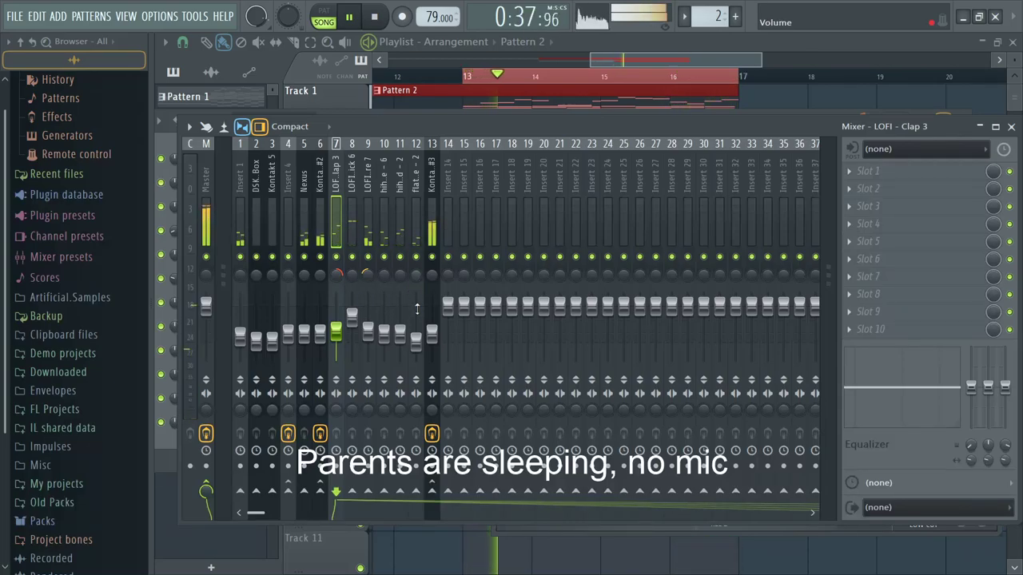
Step: Try Fruity Love Philter with the Stereoizer preset and Fruity Flangus with the Stereoized preset in slot 1 of the flat ride - 2 insert
click(419, 279)
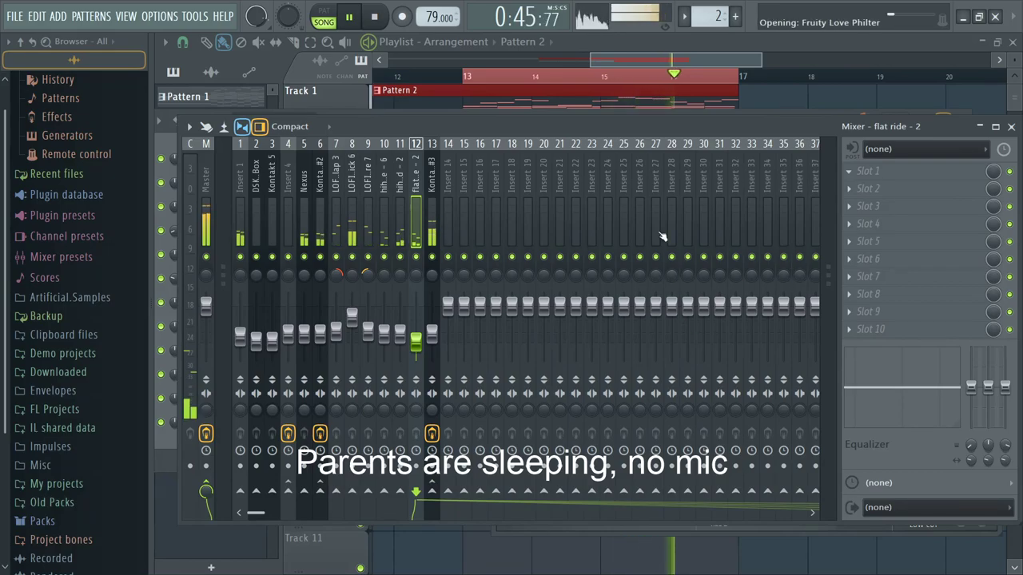
click(731, 397)
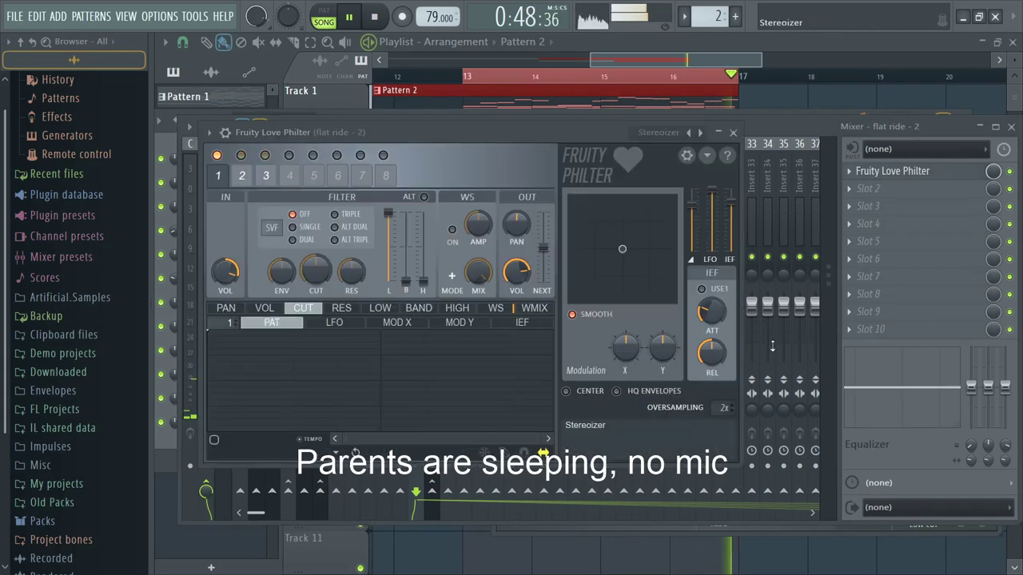
click(853, 176)
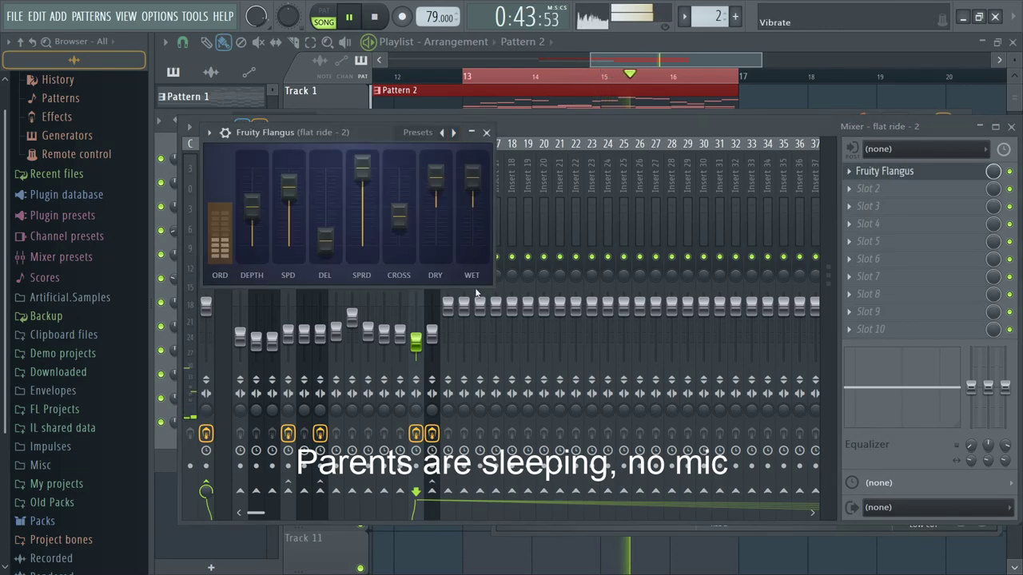
click(568, 134)
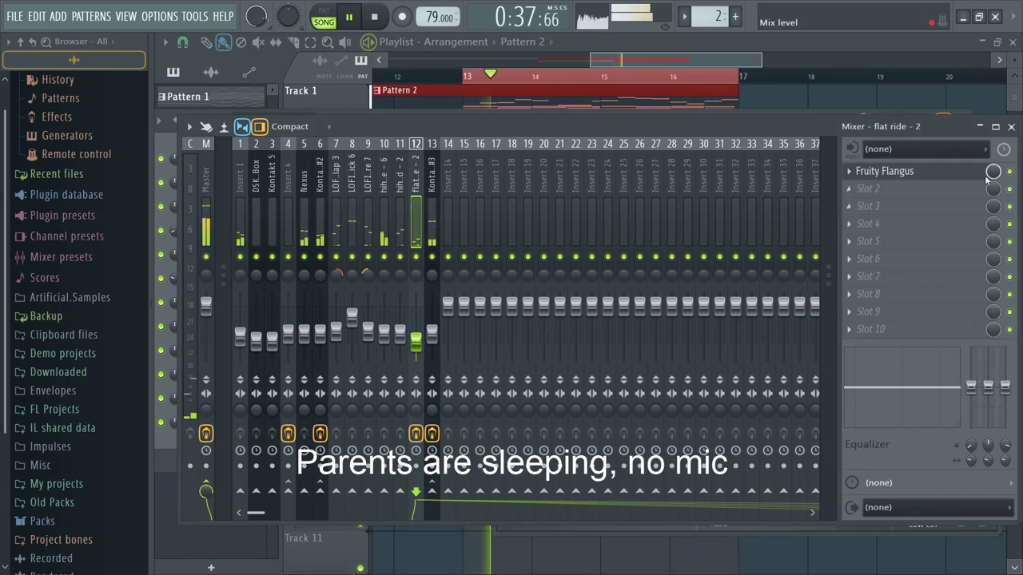
click(885, 171)
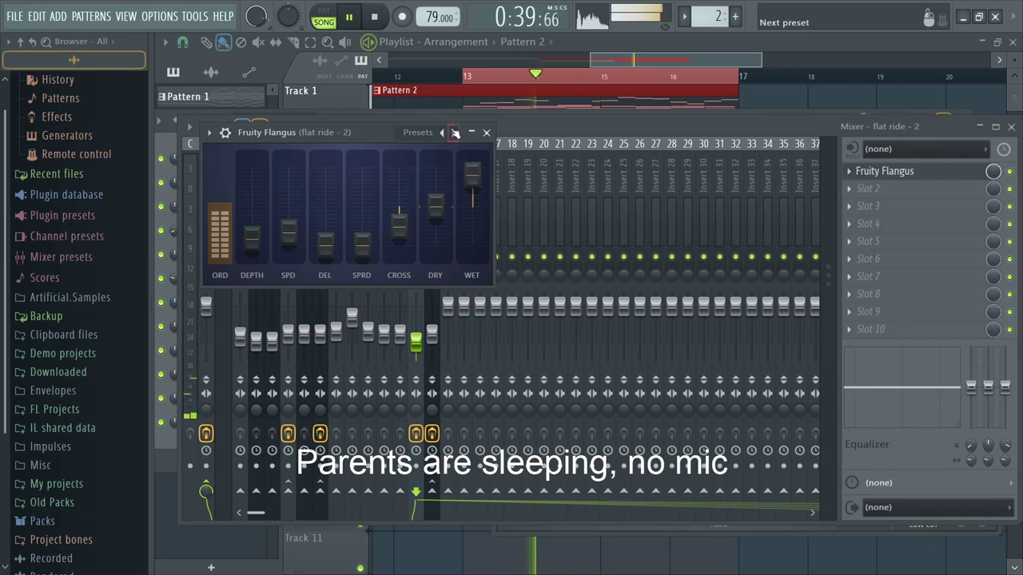
click(480, 255)
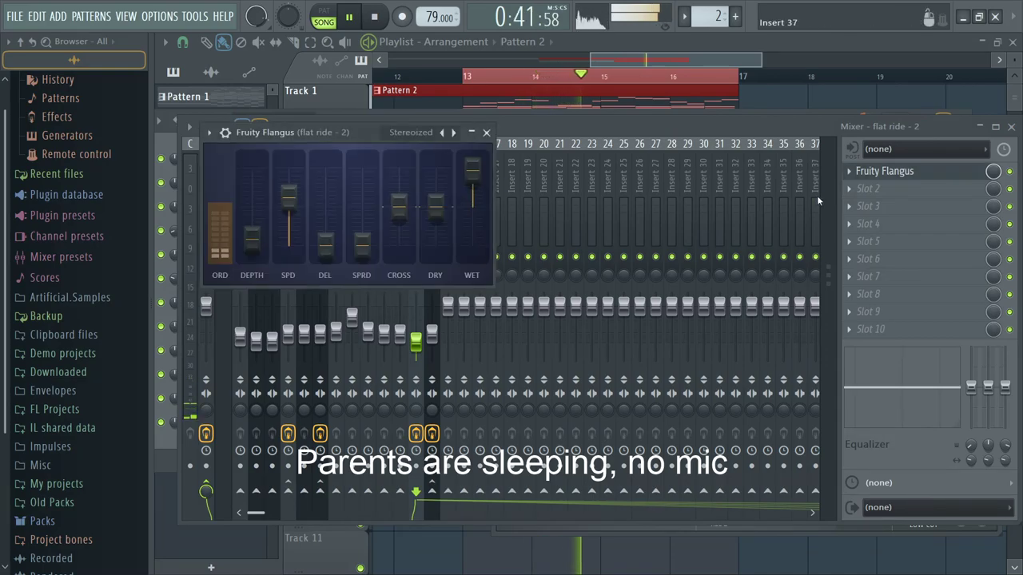
Step: Load Fruity Reeverb 2 into slot 1 of flat ride - 2, adjust the insert's stereo separation and lower its level to about -22.0 dB
click(854, 174)
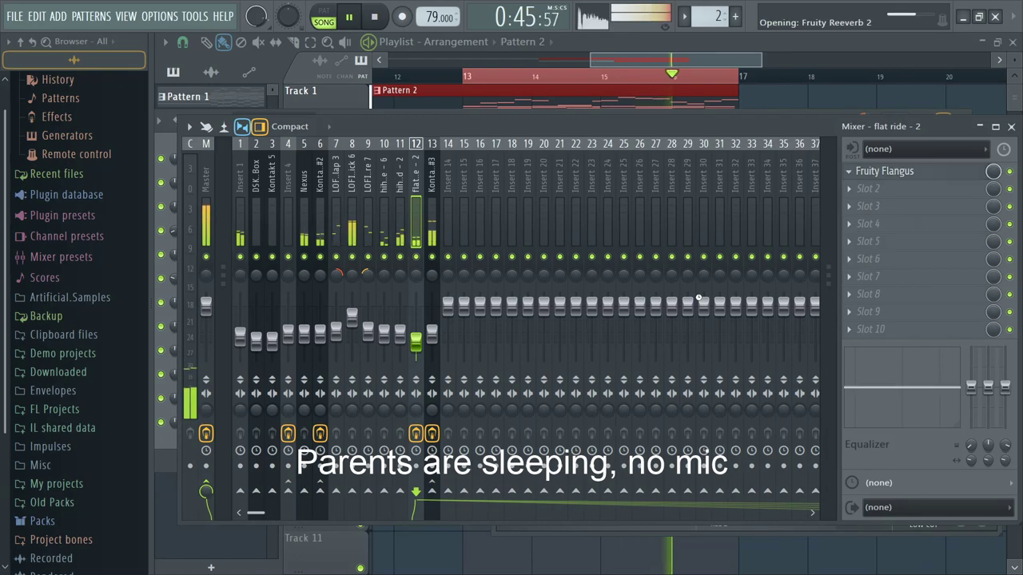
click(724, 307)
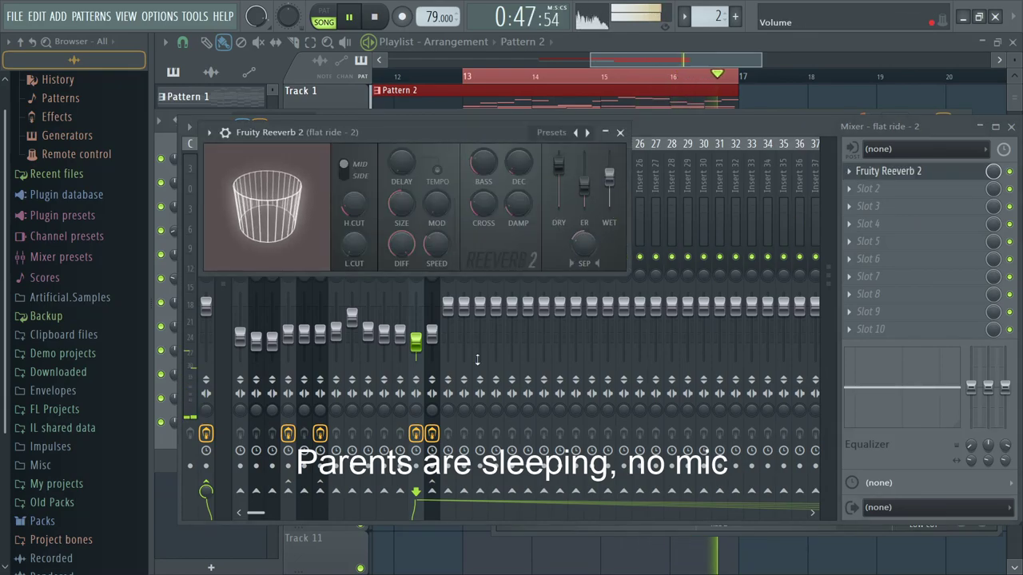
click(416, 343)
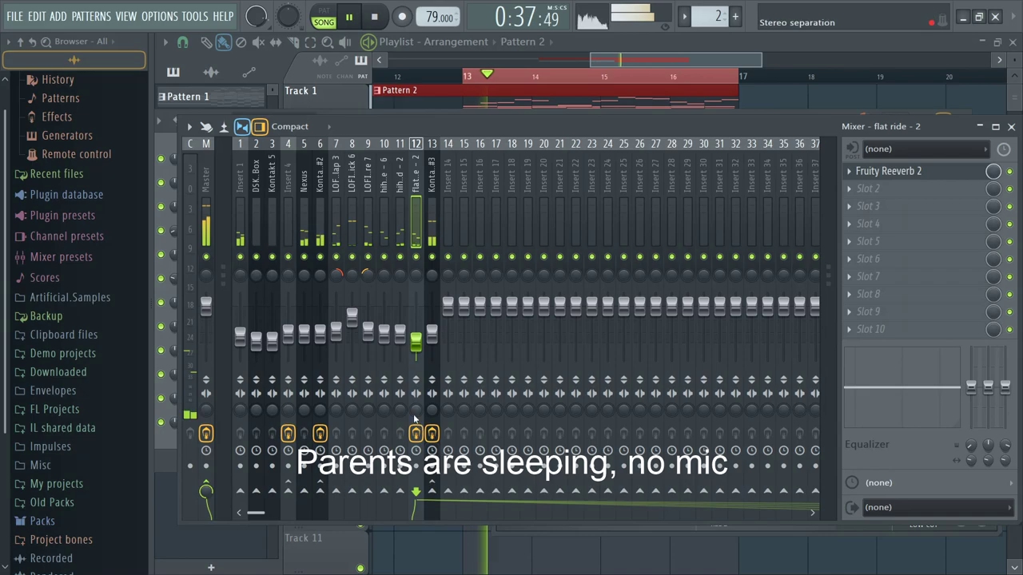
drag(416, 340, 416, 347)
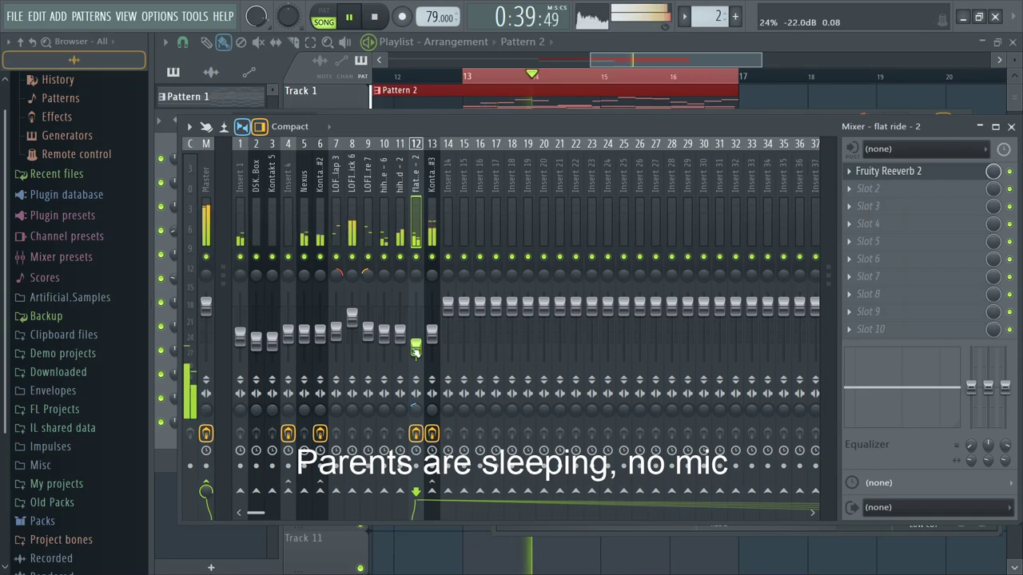
Step: Open Pattern 3's drum steps with the graph editor showing the flat ride - 2 channel, and save the project
key(F6)
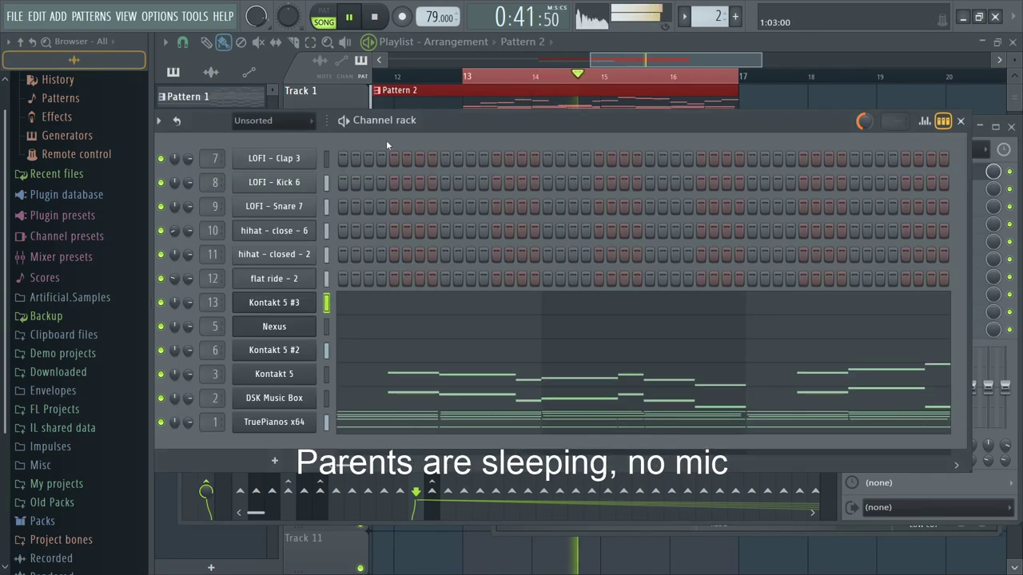
key(F6)
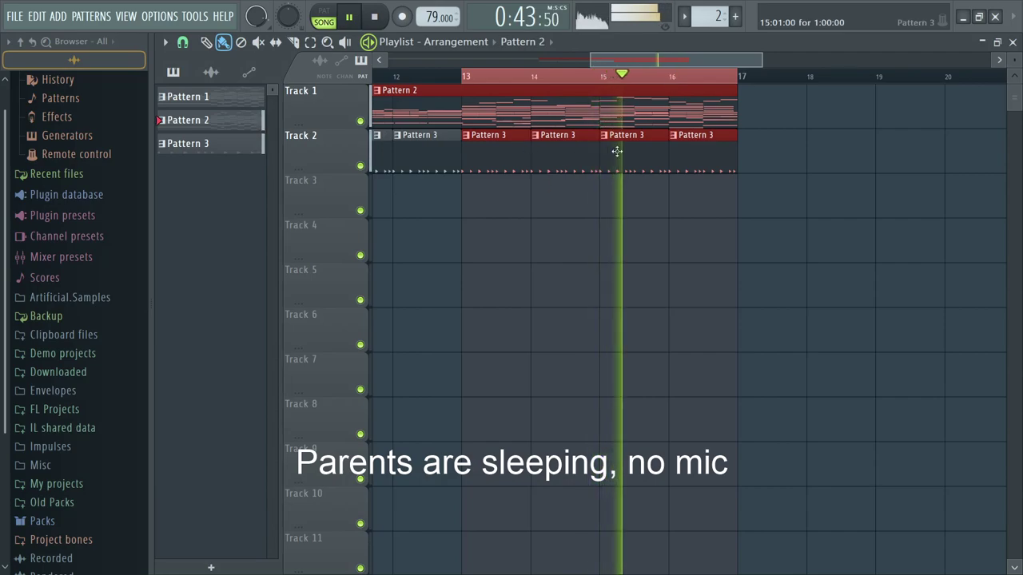
key(F7)
key(F6)
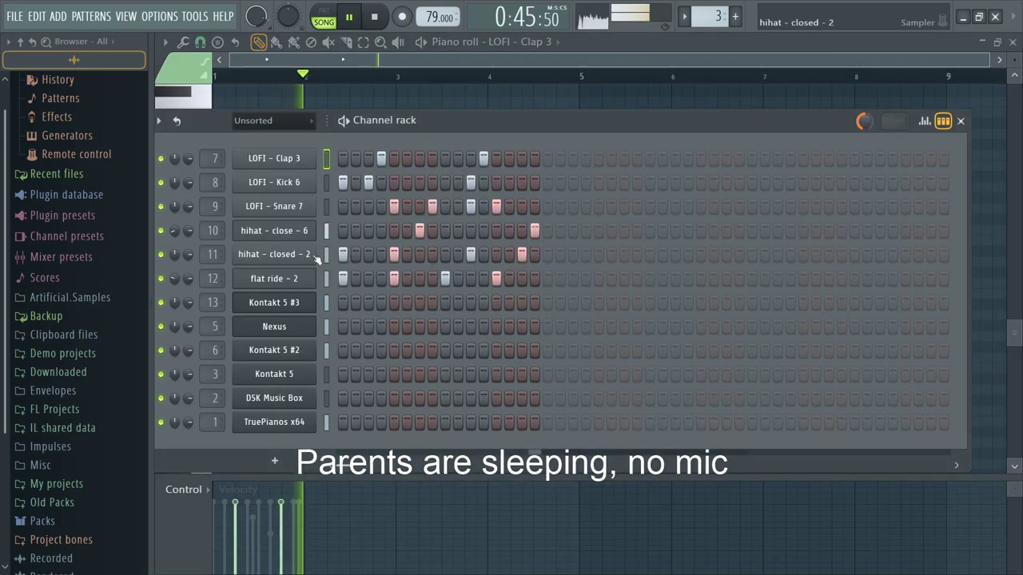
click(325, 281)
click(923, 122)
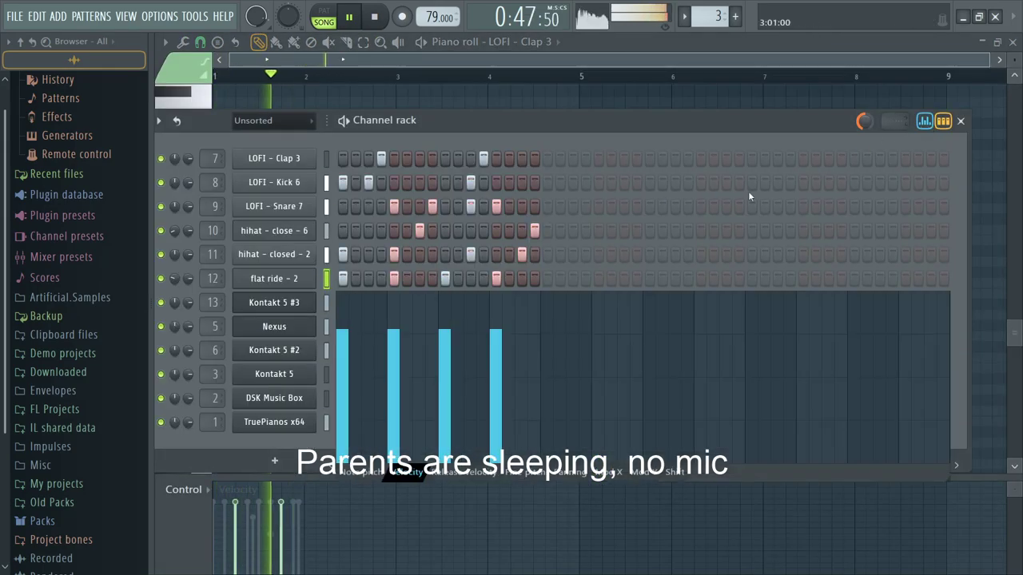
key(ctrl+s)
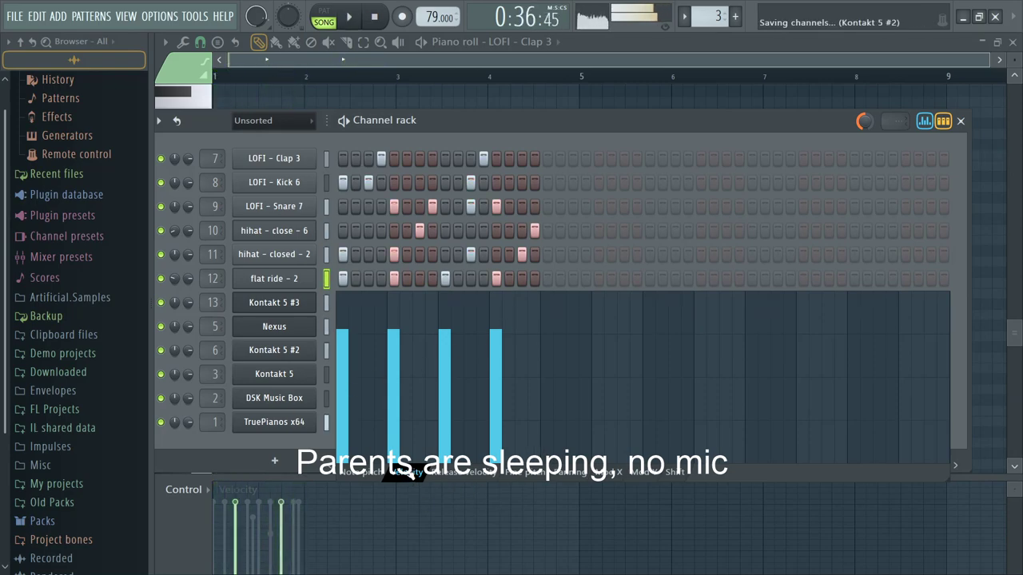
key(space)
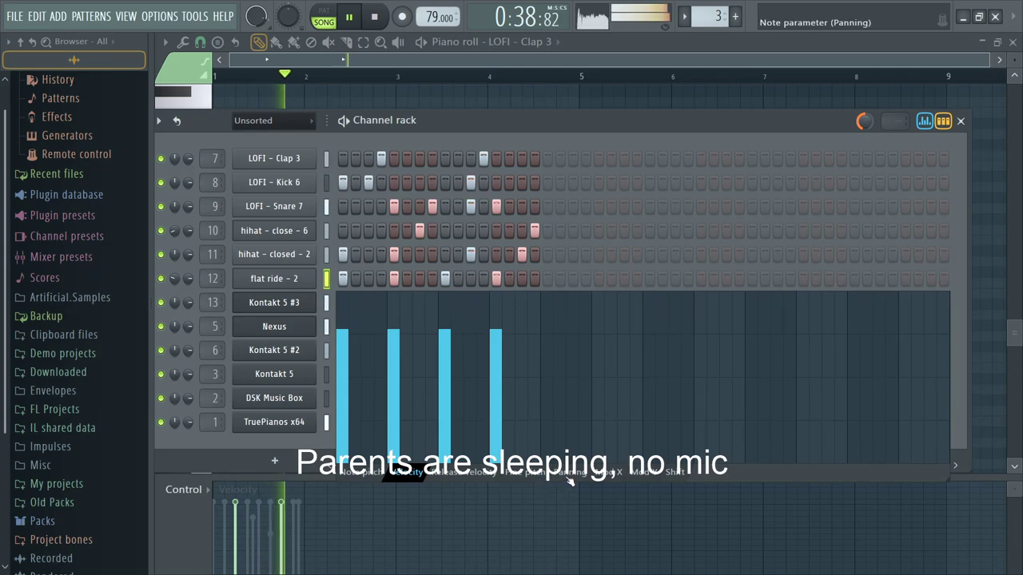
Step: Pan the four flat ride - 2 steps alternately left and right in the graph editor, with the first step 23% left
click(569, 476)
drag(345, 393, 347, 427)
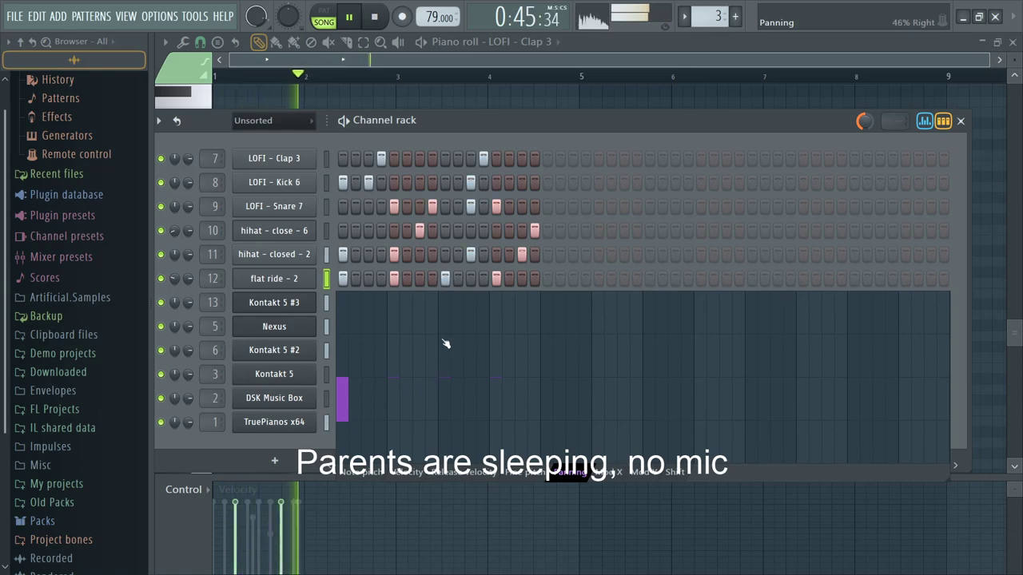
click(344, 396)
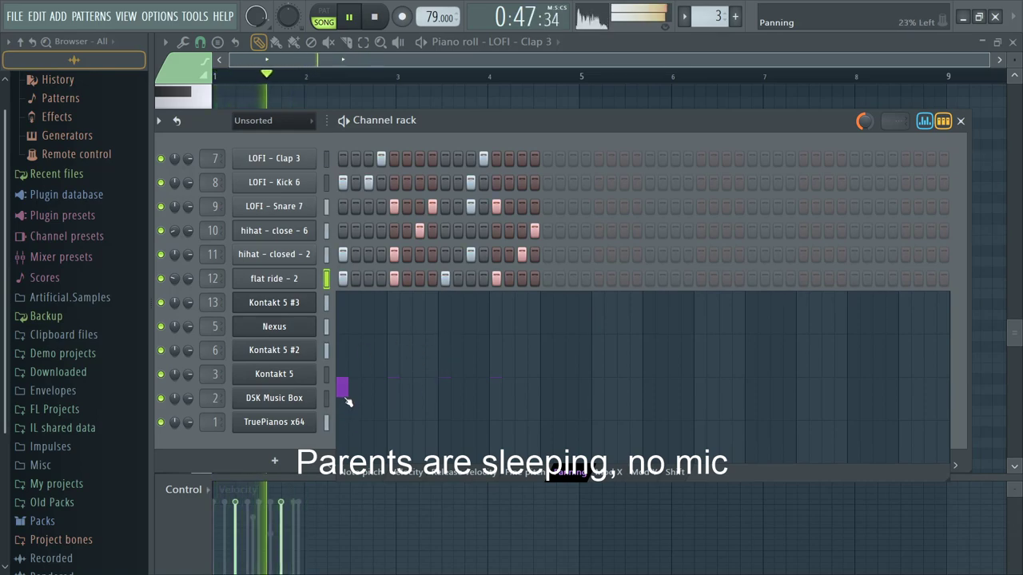
click(392, 350)
click(445, 390)
click(496, 371)
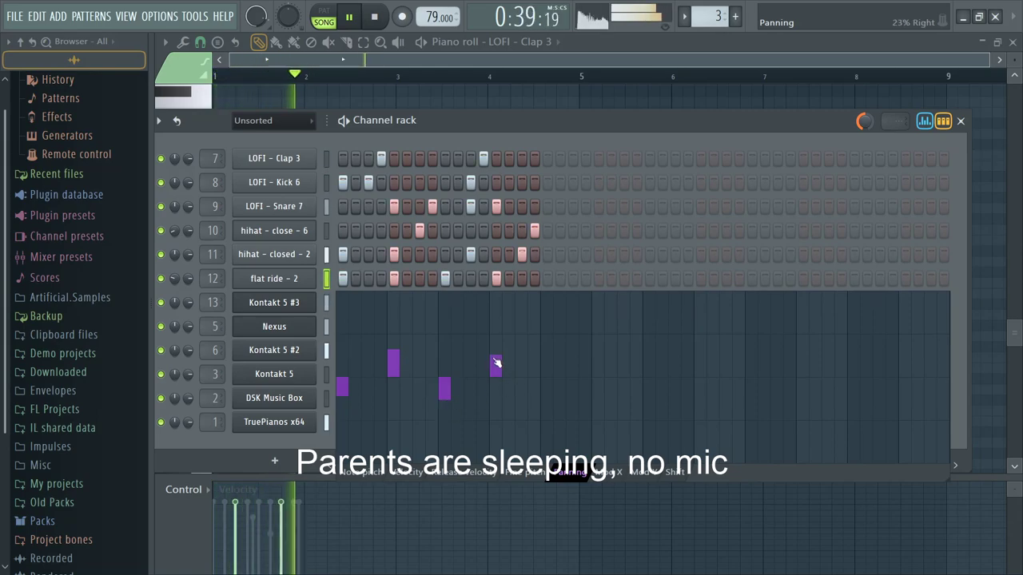
click(447, 406)
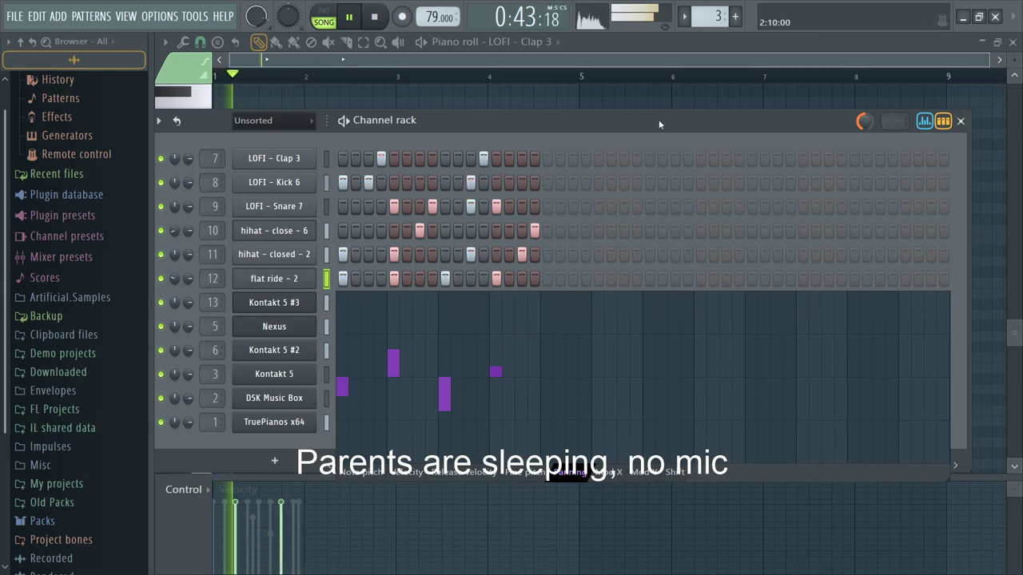
click(728, 56)
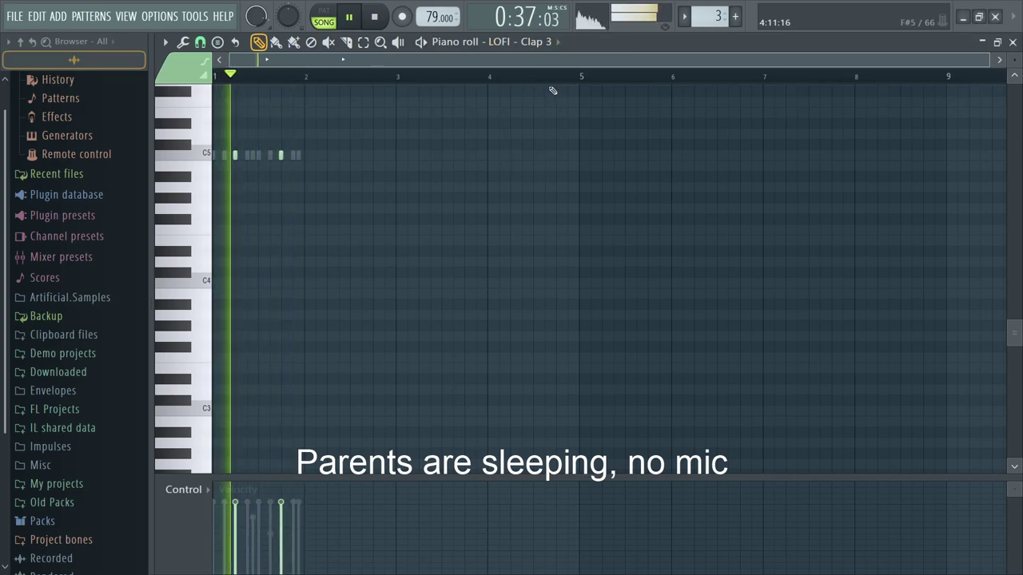
Step: Return to the playlist, clear the time selection over bars 13 to 17 and play the arrangement from the start
key(F6)
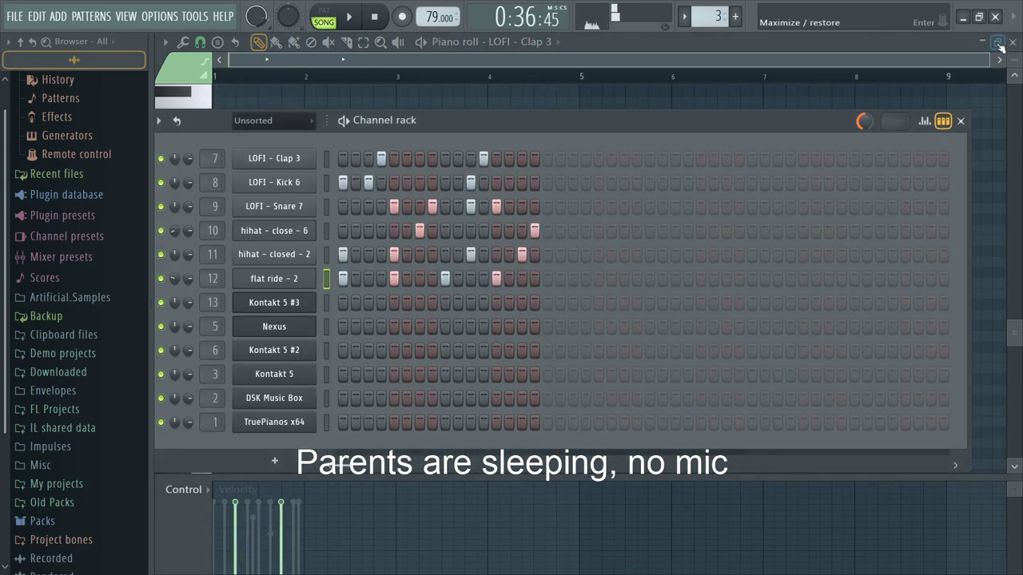
click(997, 43)
key(F6)
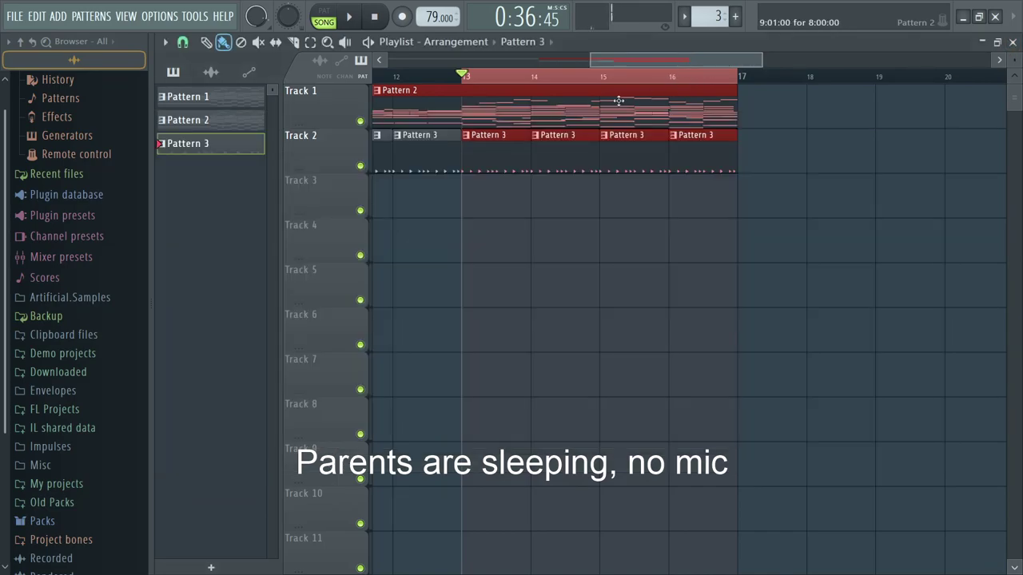
scroll(604, 105, down, 4)
key(ctrl+d)
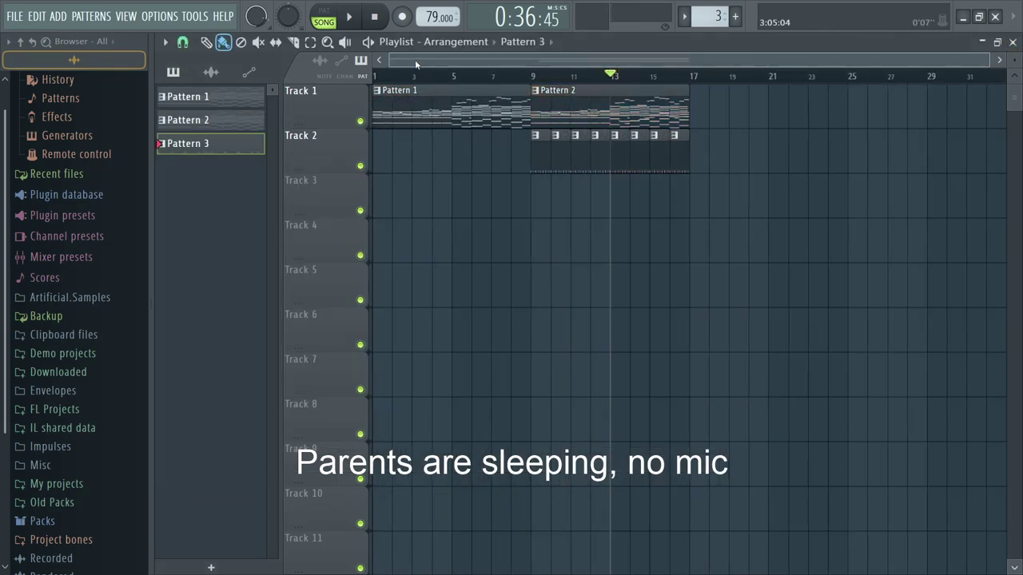
key(space)
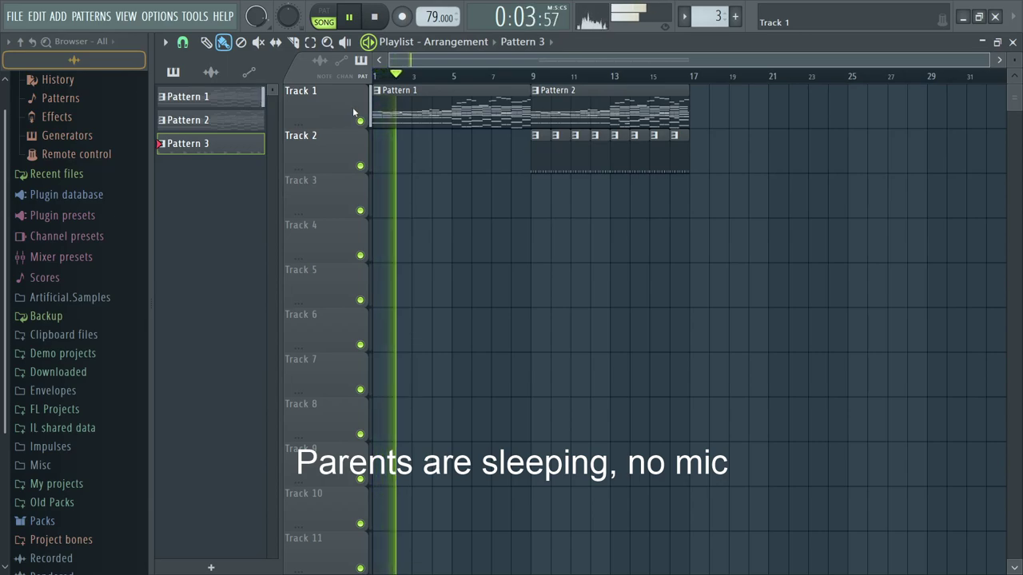
Step: Raise Insert 1 to about -11.3 dB in the mixer and add a send from it to Insert 4
key(F9)
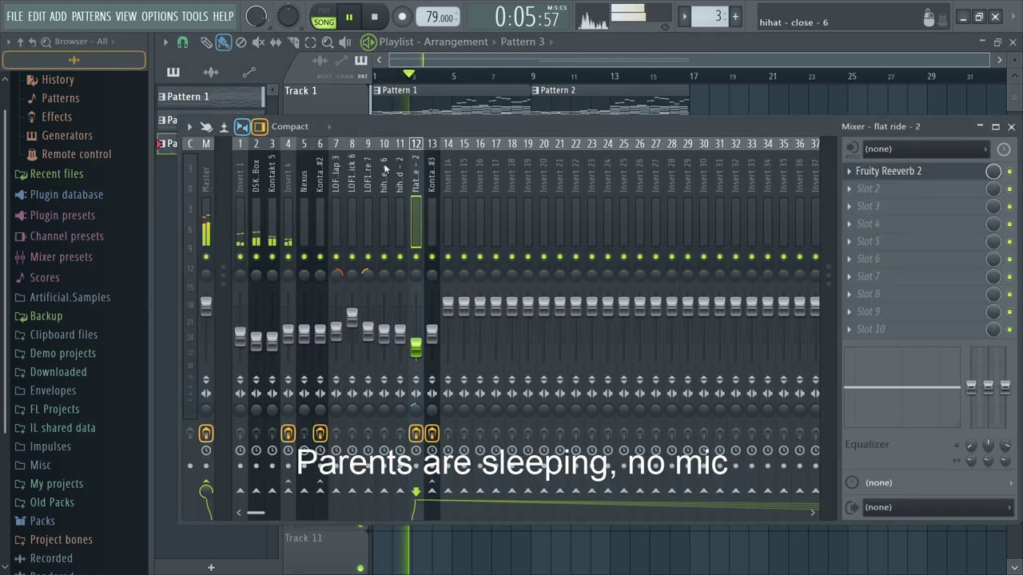
click(232, 333)
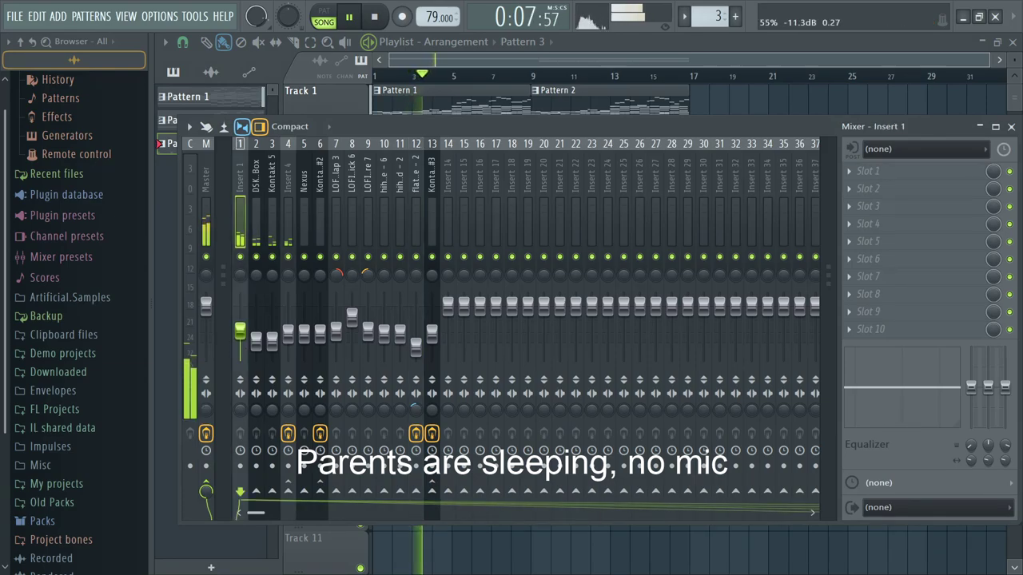
click(288, 491)
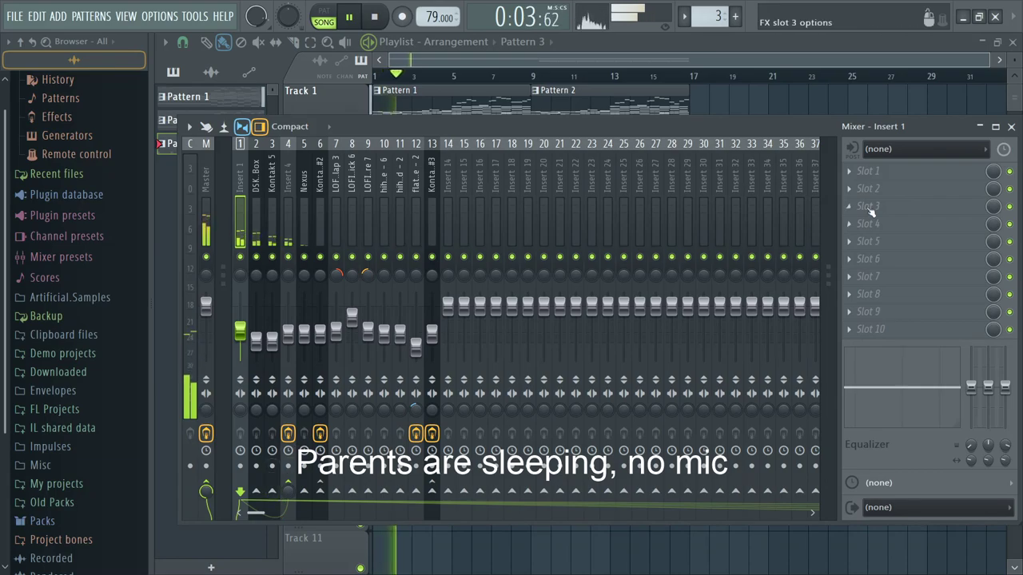
Step: Load Fruity Reeverb 2 into slot 1 of Insert 1, set its wet level to 67% and adjust its stereo separation
click(727, 324)
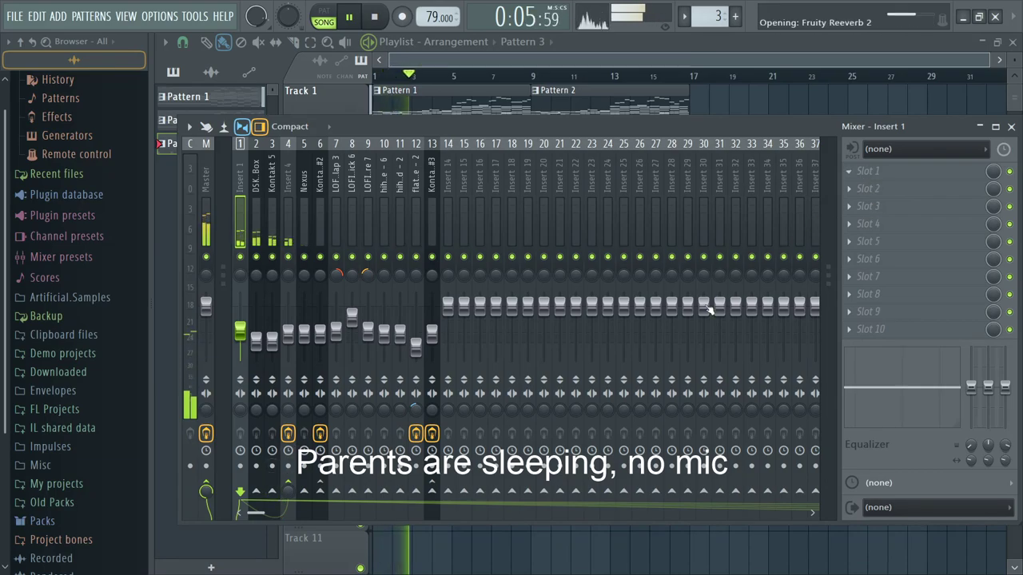
drag(650, 229, 650, 216)
drag(626, 284, 625, 290)
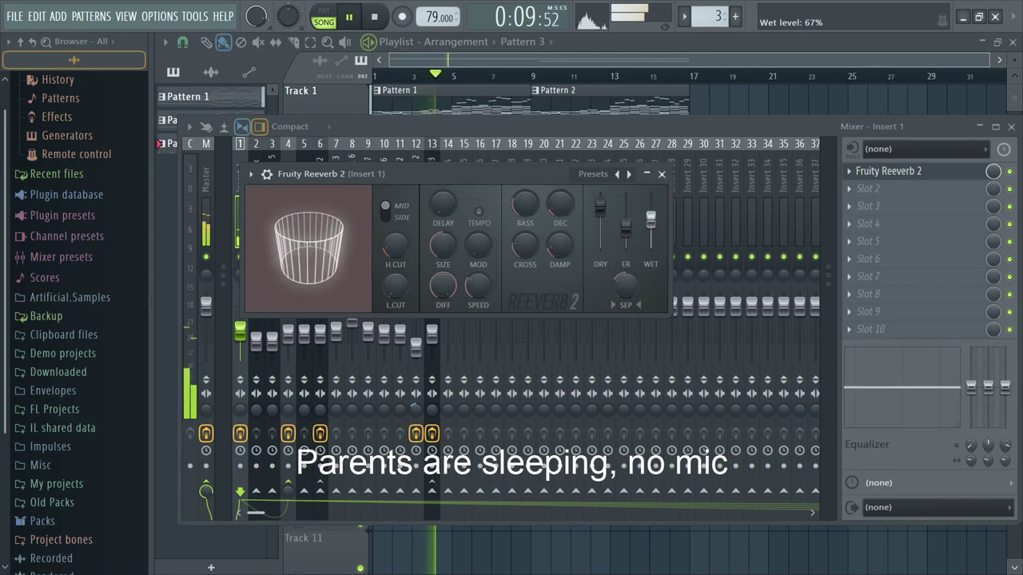
click(611, 127)
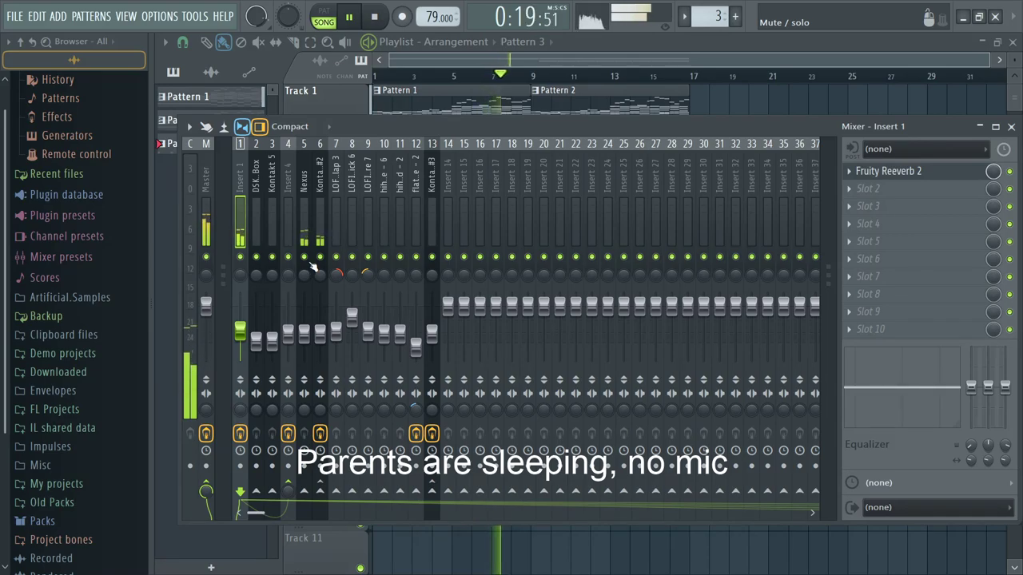
Step: Route LOFI - Kick 6 to Insert 1, load Fruity Limiter there with the Dancish Sidechain preset and -22.7 dB compression threshold, and replay from bar 9
click(352, 242)
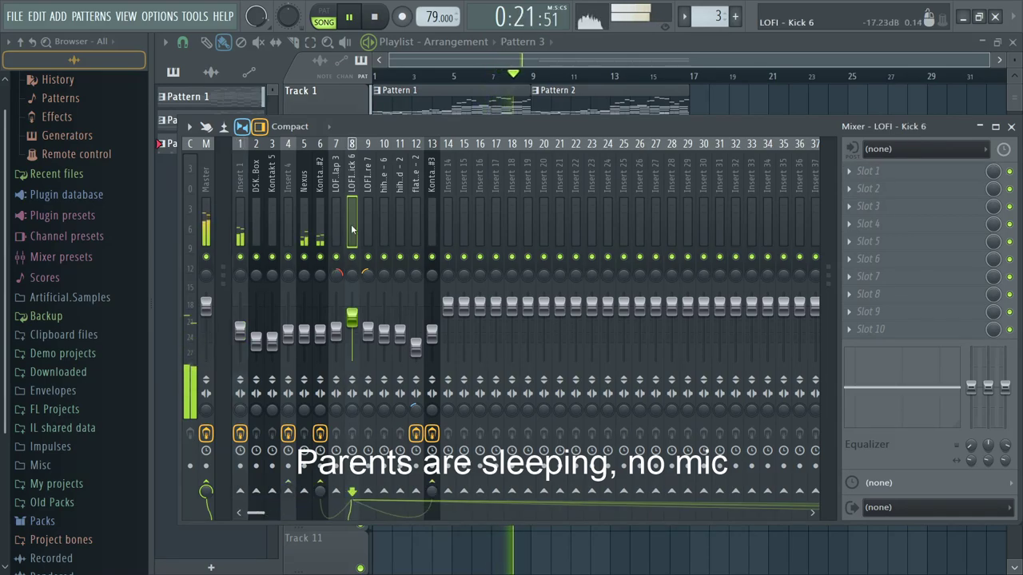
click(241, 493)
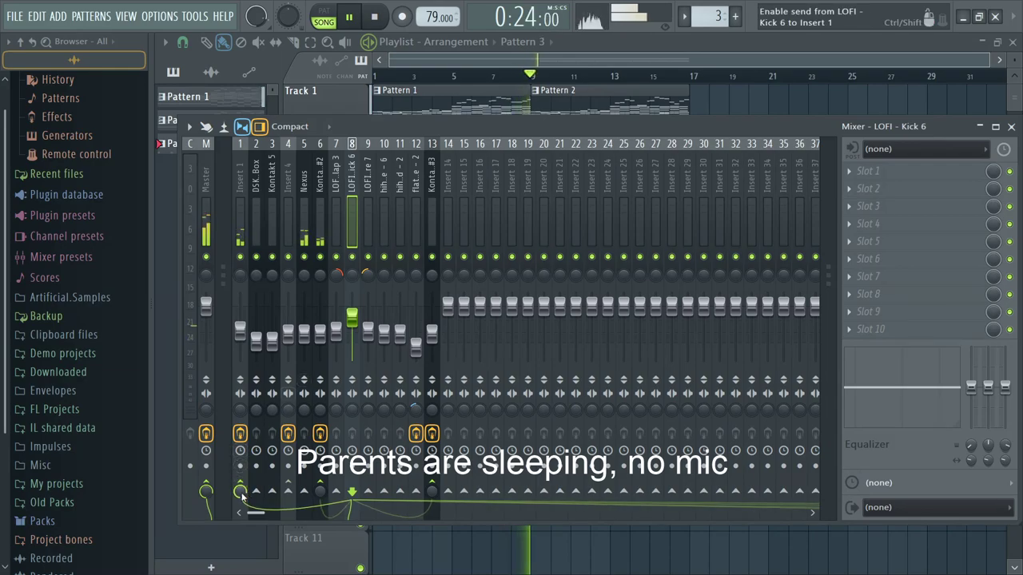
click(240, 239)
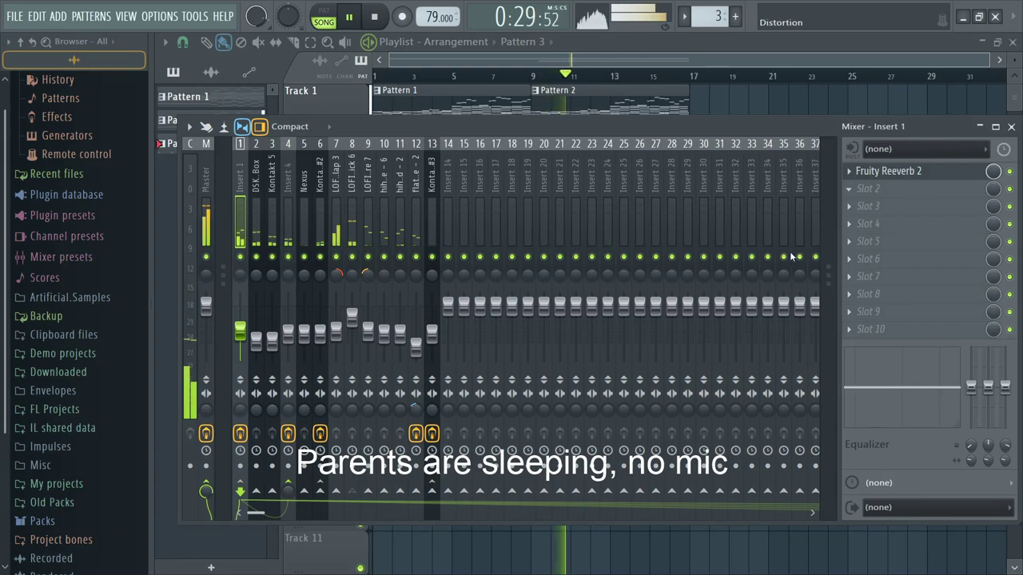
click(666, 315)
click(735, 206)
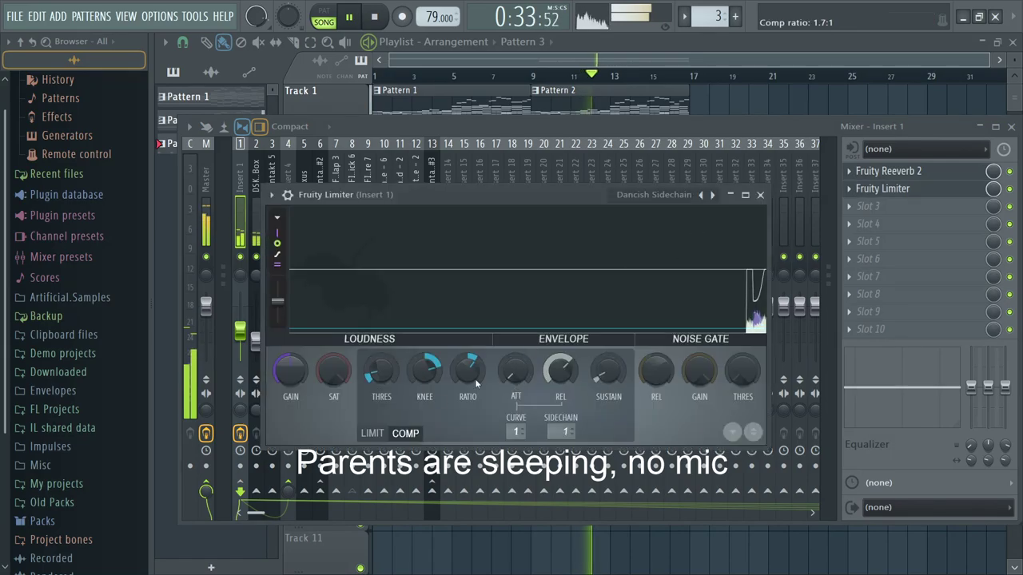
drag(381, 370, 382, 364)
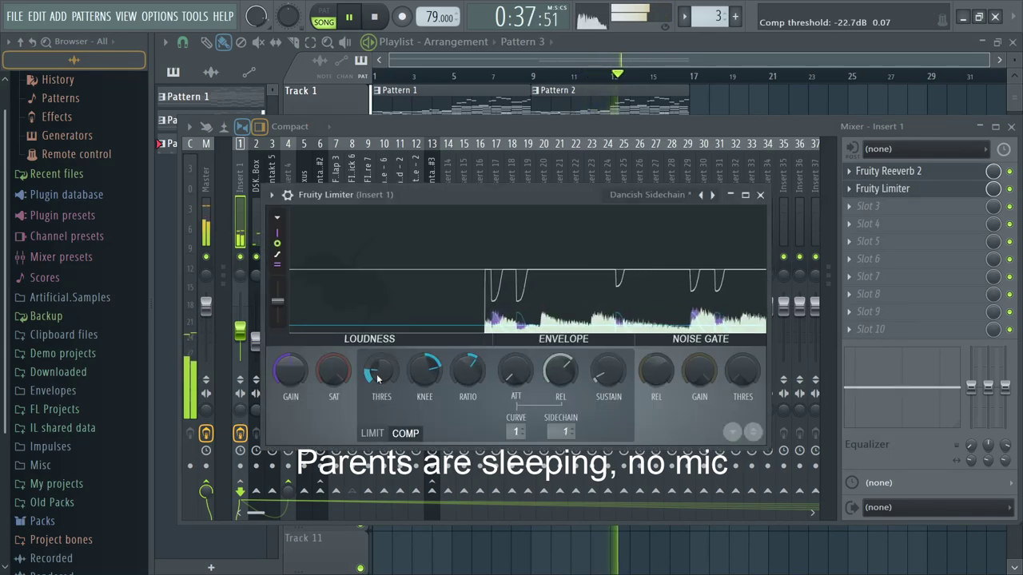
click(587, 66)
click(532, 76)
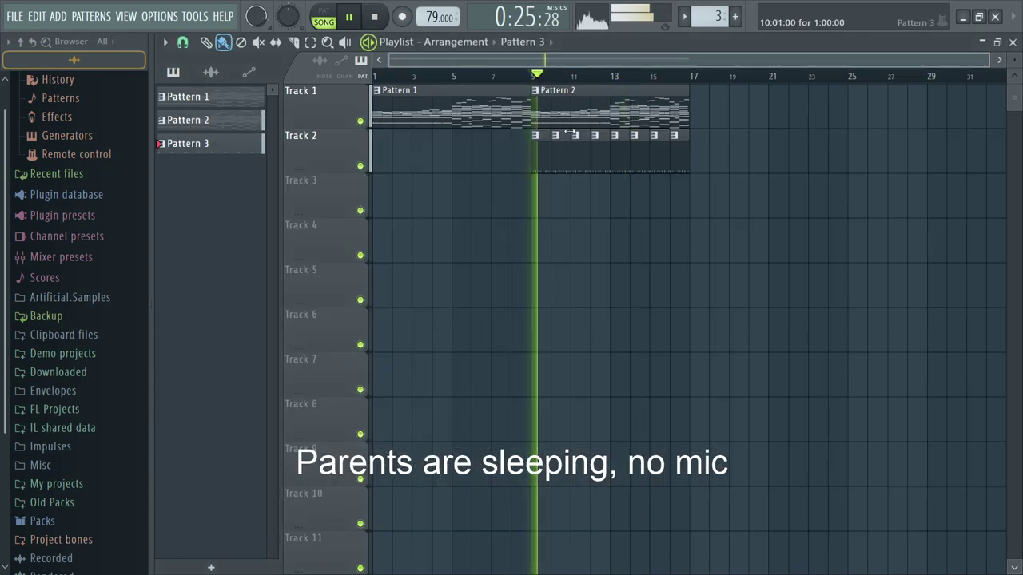
Step: Open the Kontakt 5 #2 channel of Pattern 3 in the piano roll and audition several notes on the keyboard
double_click(570, 131)
key(F9)
key(F9)
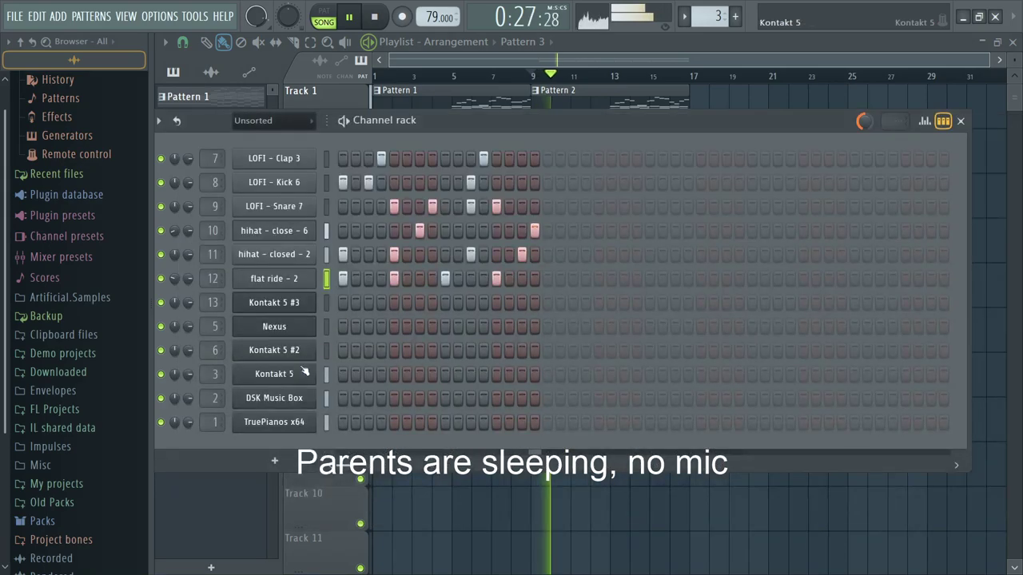
click(281, 352)
key(F6)
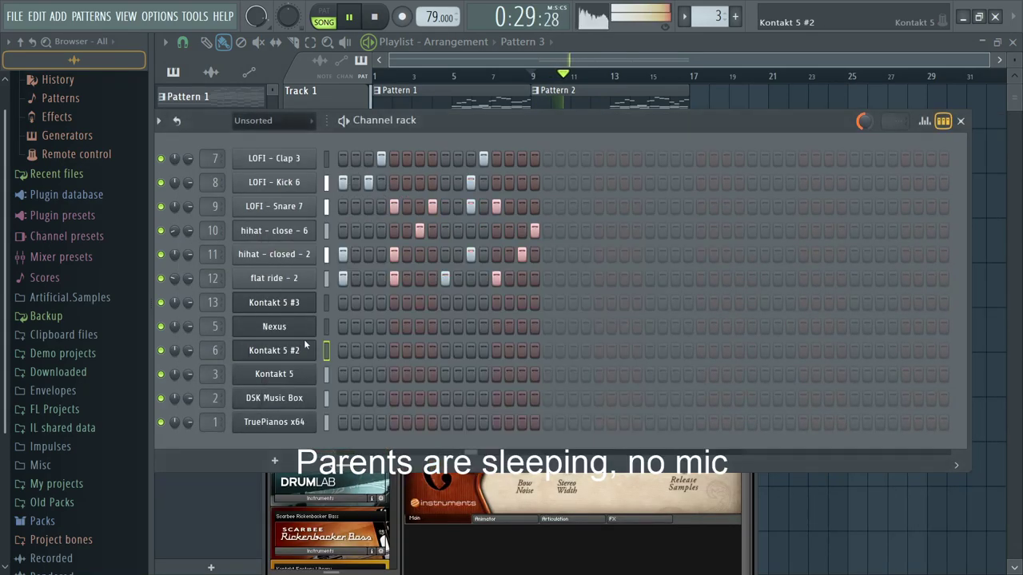
key(F7)
key(space)
click(194, 200)
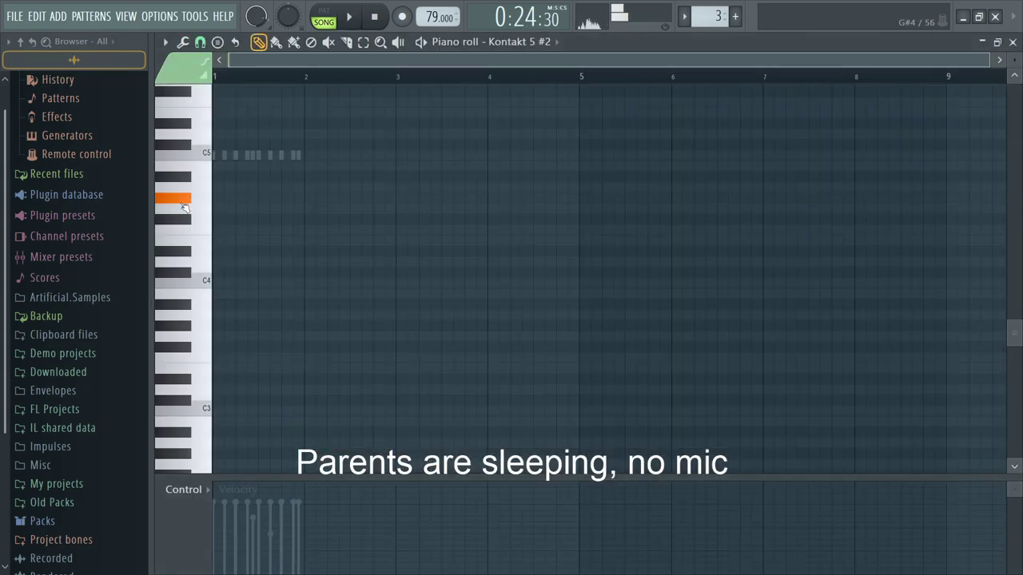
drag(194, 265, 203, 160)
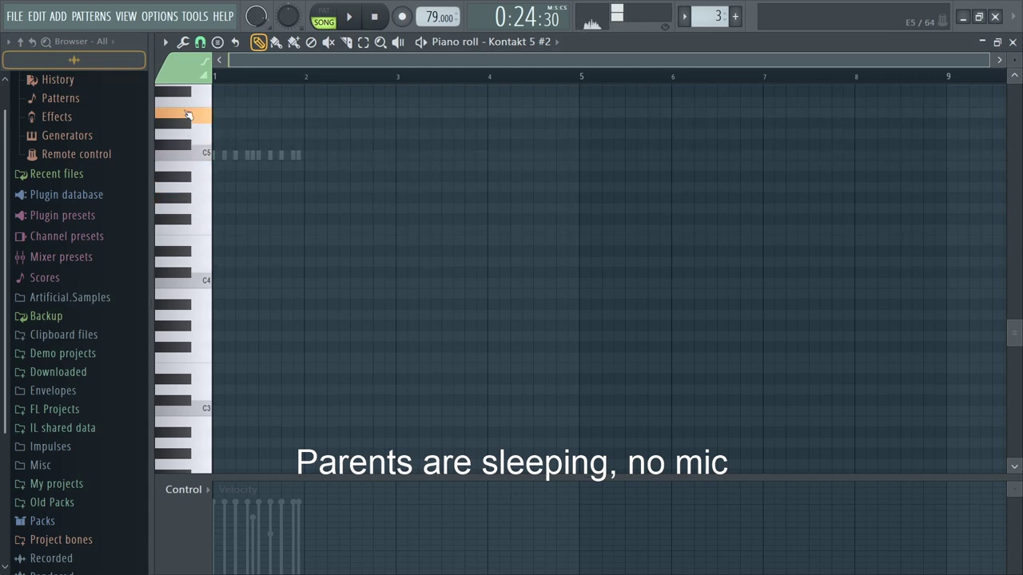
drag(186, 96, 187, 89)
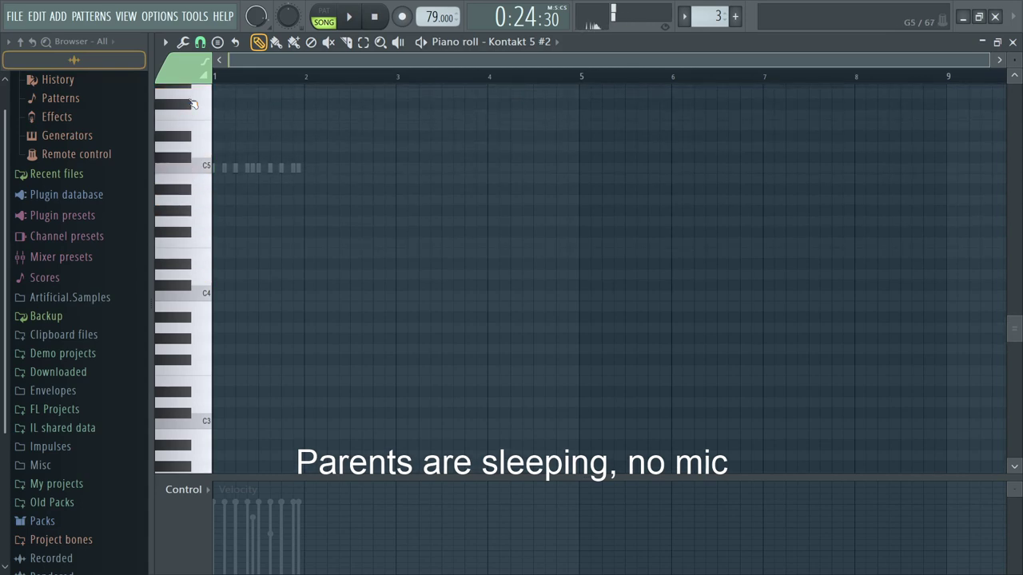
Step: Look through the Pattern 2 and Pattern 1 notes, ending on Pattern 1's Kontakt 5 #2 channel in the piano roll
key(Escape)
double_click(565, 93)
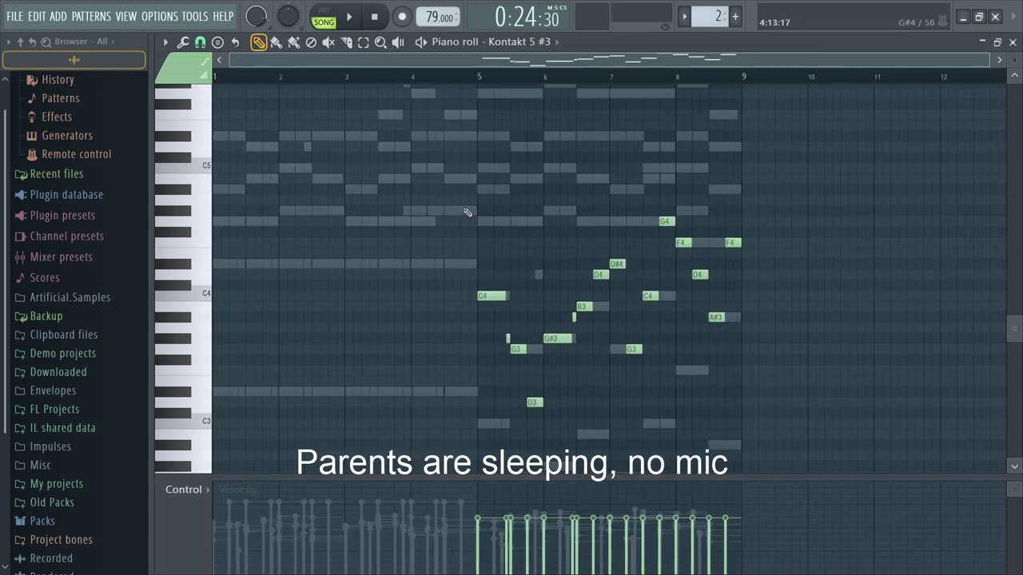
key(F7)
double_click(433, 90)
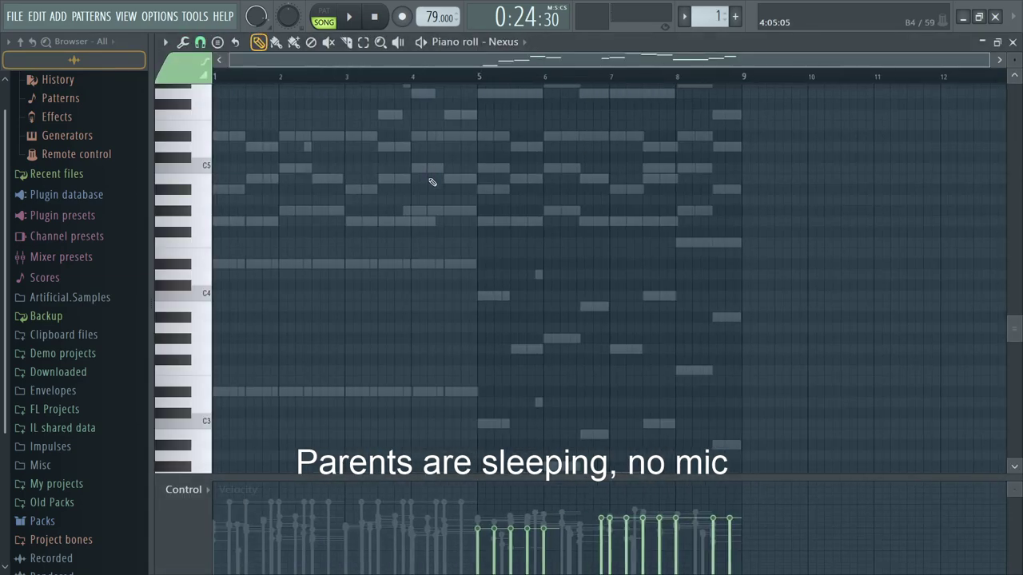
key(F6)
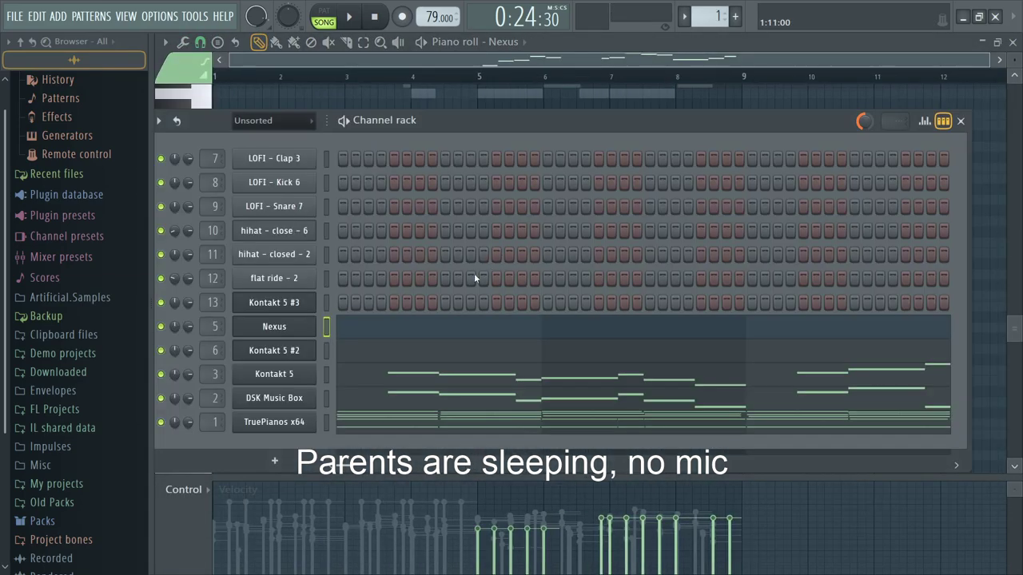
click(349, 352)
scroll(868, 269, up, 5)
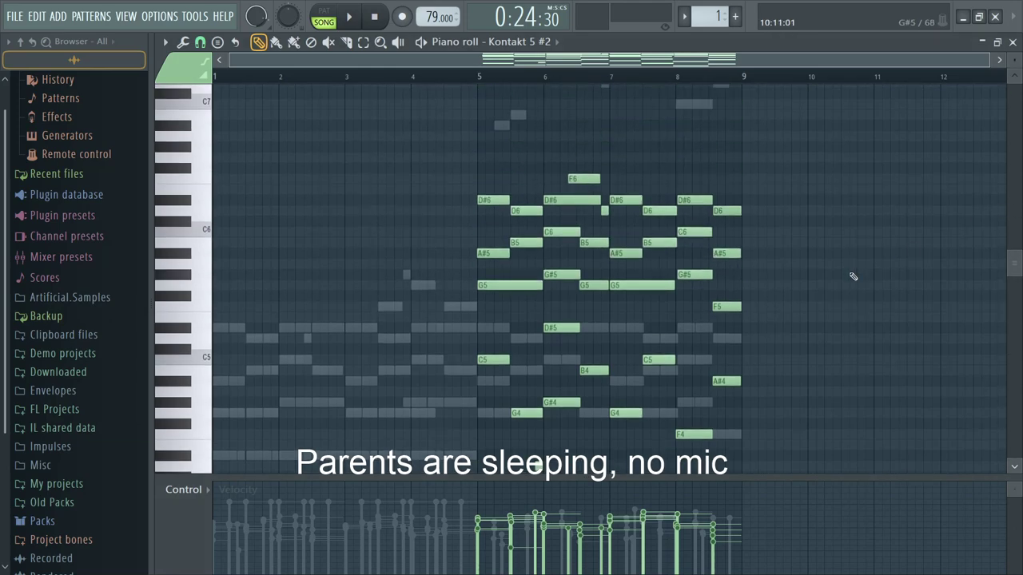
Step: Play the Kontakt 5 #2 chords from bar 5 and follow them in the piano roll
ctrl+scroll(628, 304, up, 3)
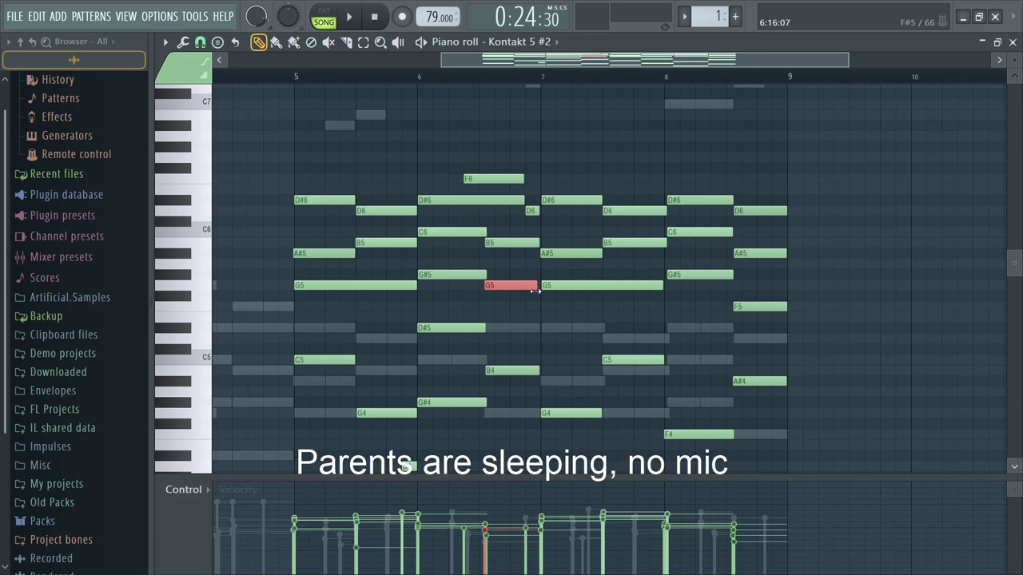
ctrl+scroll(408, 272, up, 2)
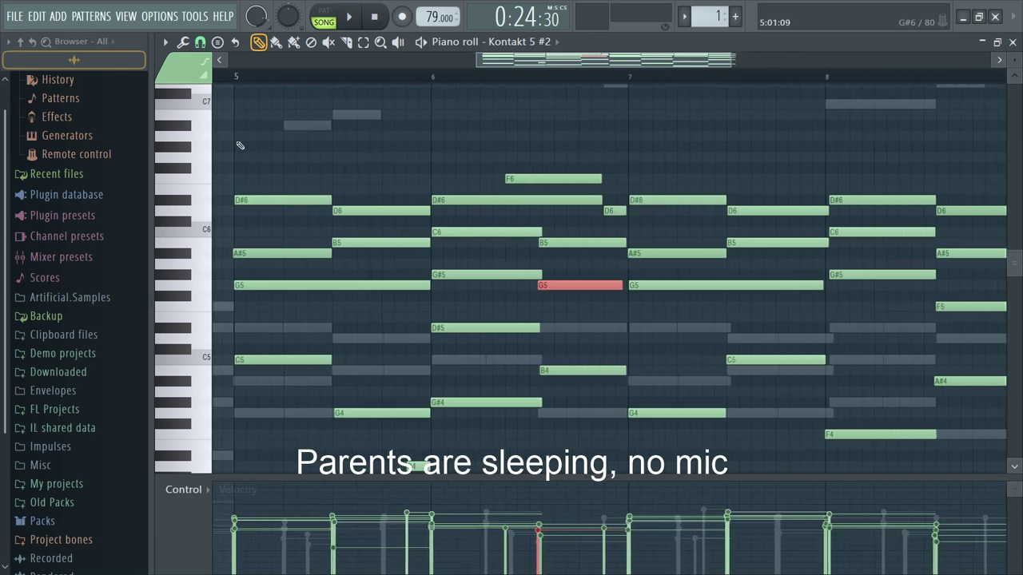
click(237, 78)
key(space)
ctrl+scroll(469, 289, down, 1)
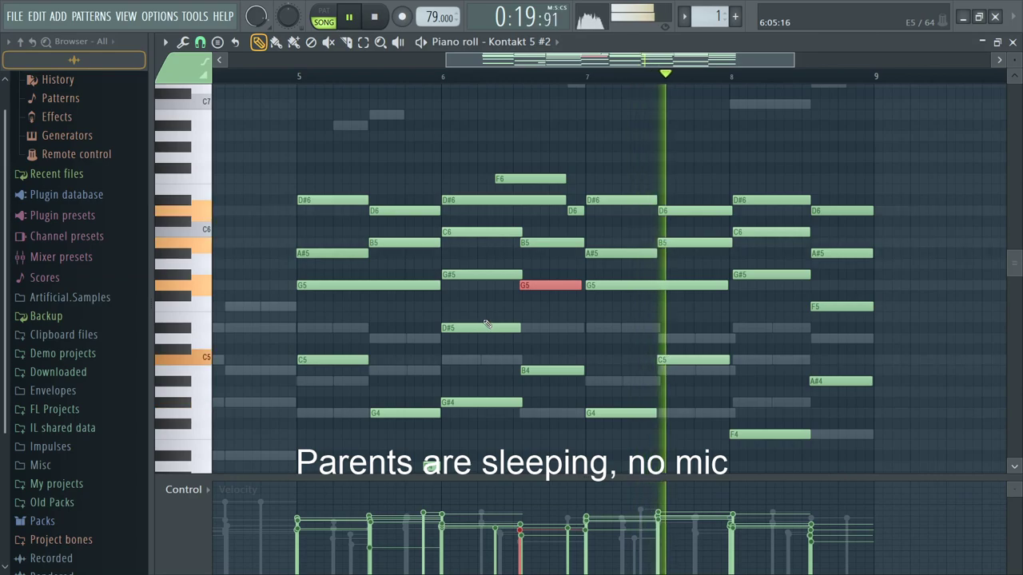
Step: Select the Pattern 2 and Pattern 3 clips in the playlist and nudge them slightly past bar 9
key(F9)
key(F6)
key(F5)
drag(765, 210, 557, 110)
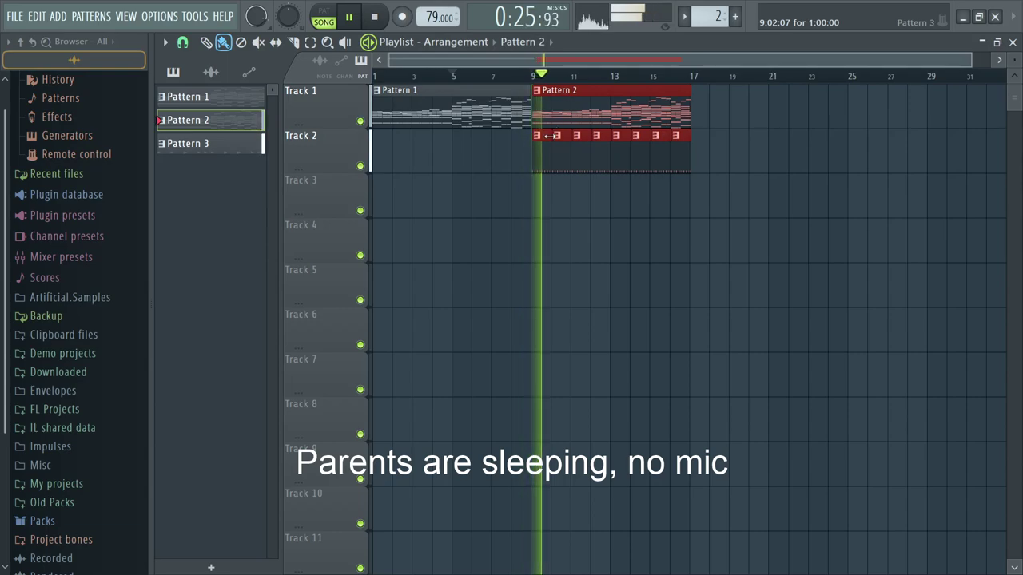
Step: Review Pattern 1's Nexus, Kontakt 5 #2 and Kontakt 5 notes in the piano roll
double_click(525, 122)
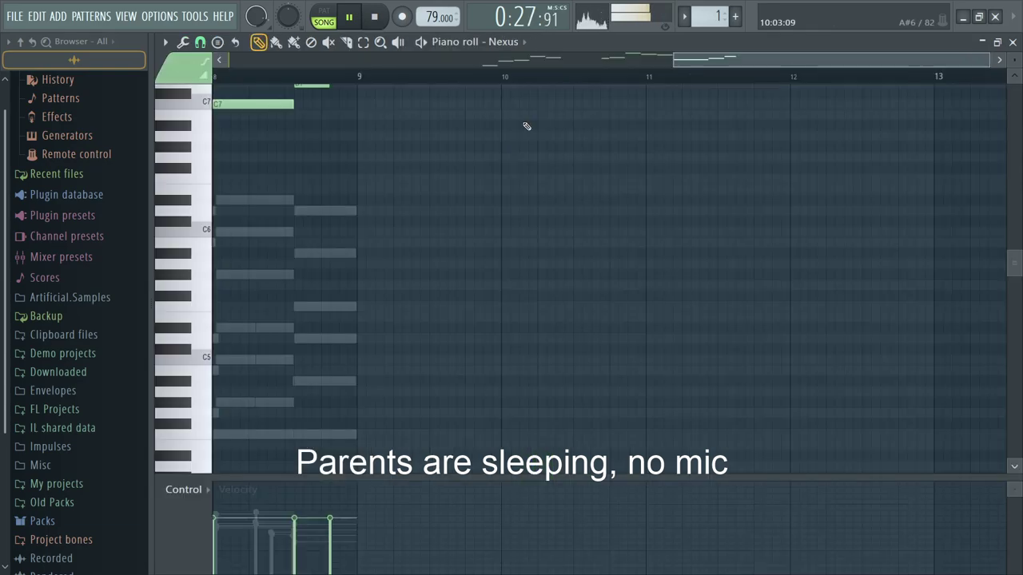
key(F6)
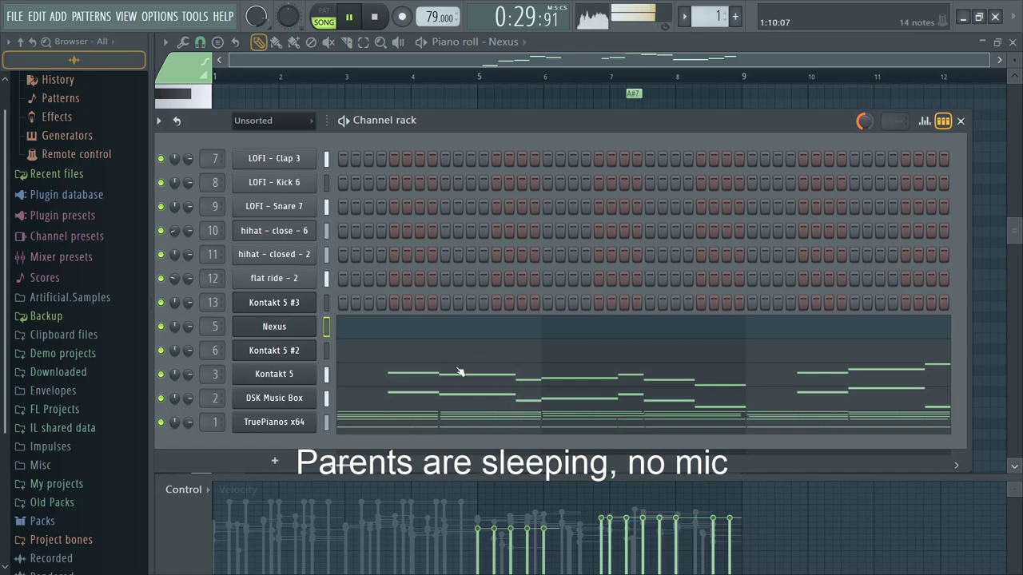
click(409, 356)
key(F6)
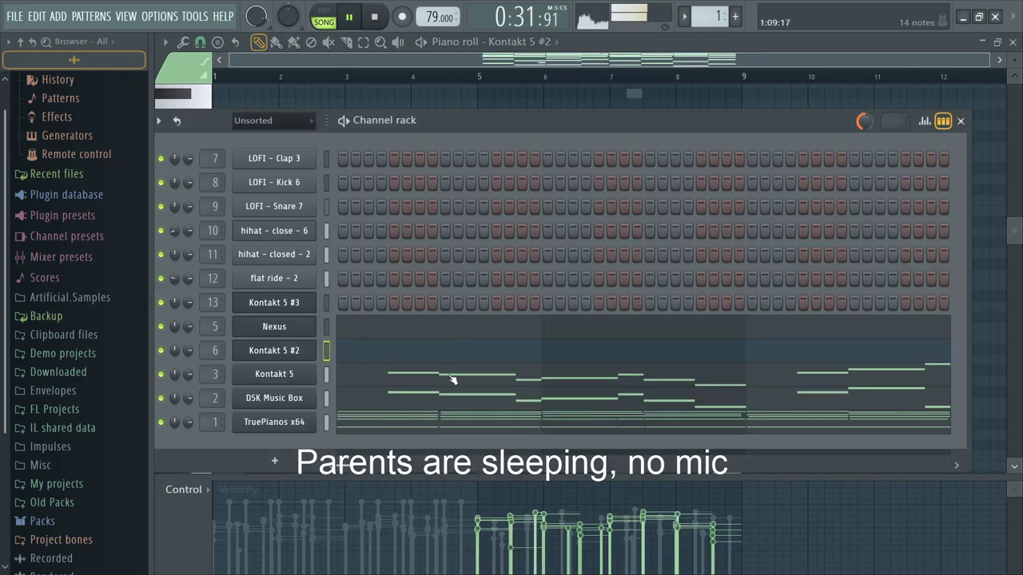
click(449, 379)
drag(1017, 224, 1020, 254)
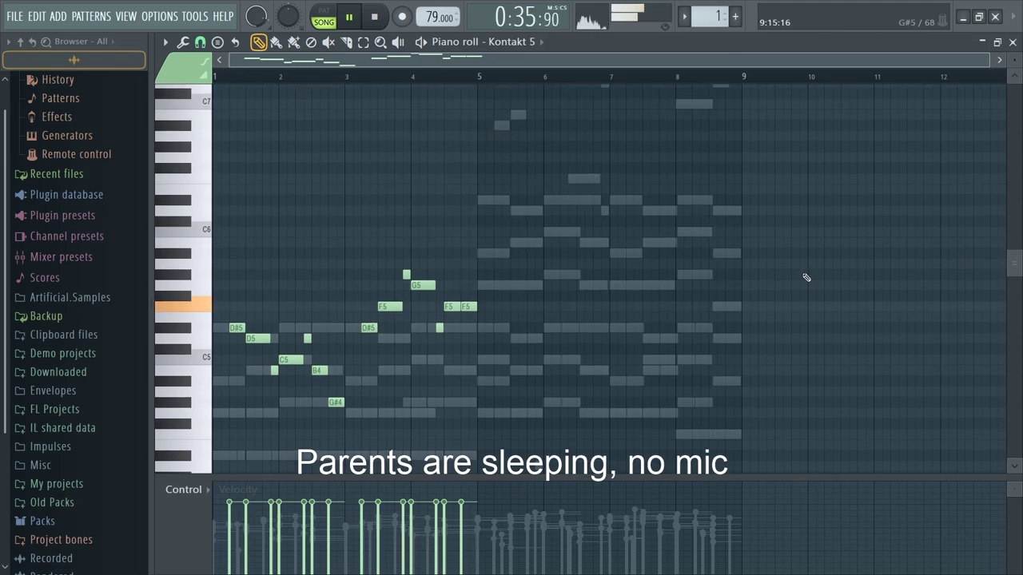
Step: Shorten the long Kontakt 5 #2 G5 note starting at bar 5 so it ends just before bar 6
key(F6)
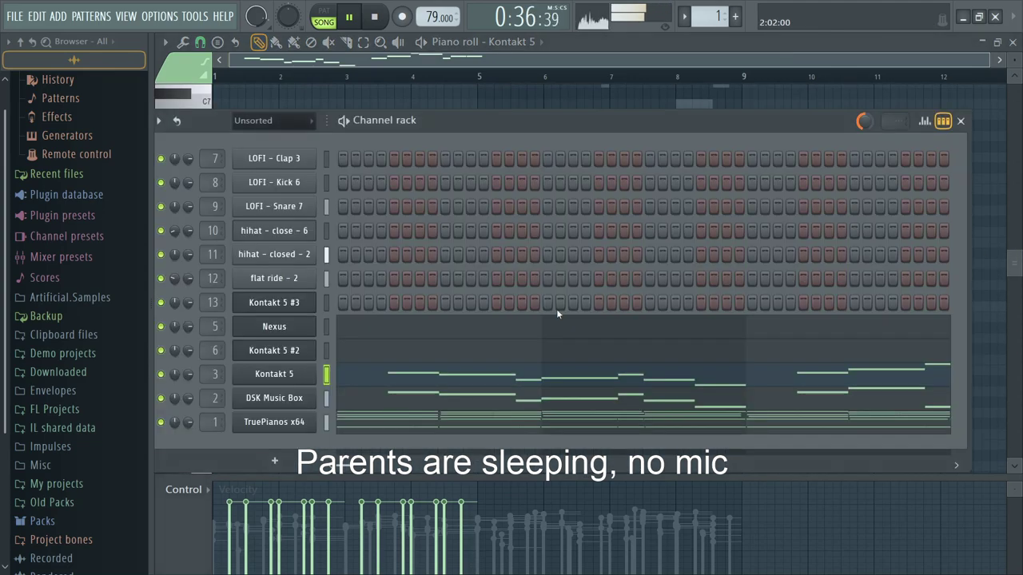
click(376, 357)
key(space)
key(space)
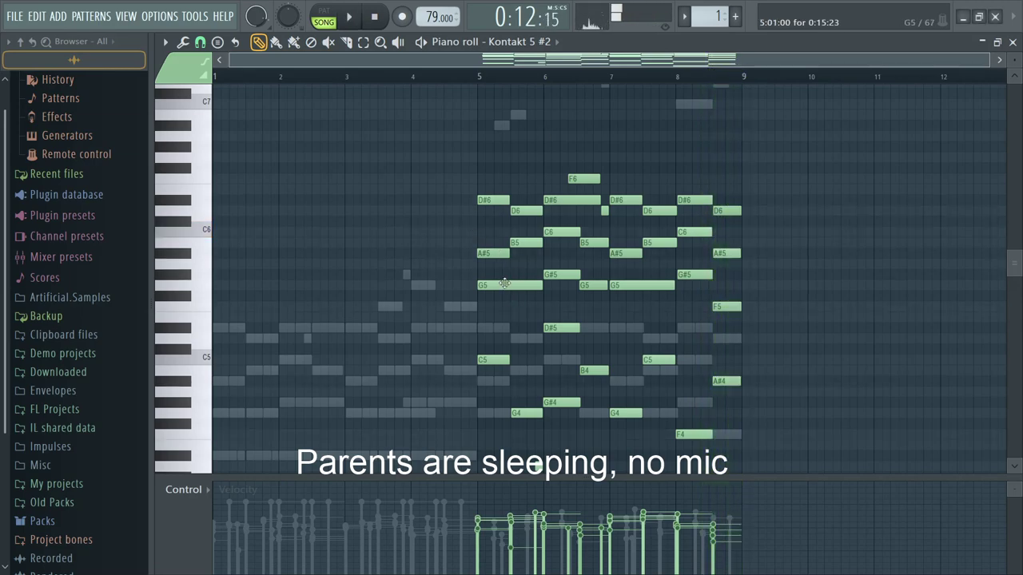
scroll(705, 322, up, 2)
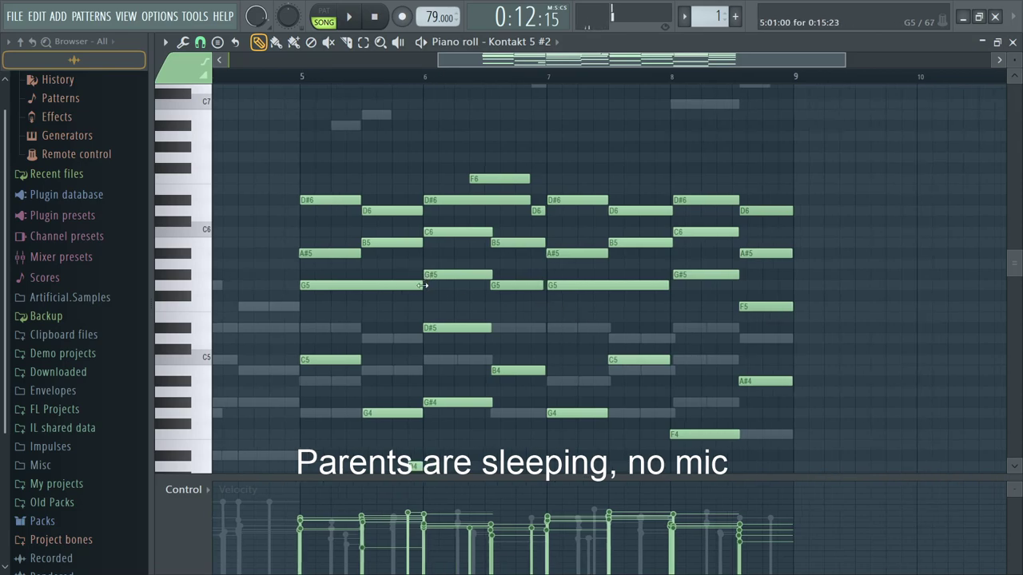
drag(316, 296, 830, 285)
drag(324, 284, 878, 266)
Step: Play back the edited Kontakt 5 #2 chords and check the notes from bar 5 through bar 8
key(space)
scroll(696, 258, down, 3)
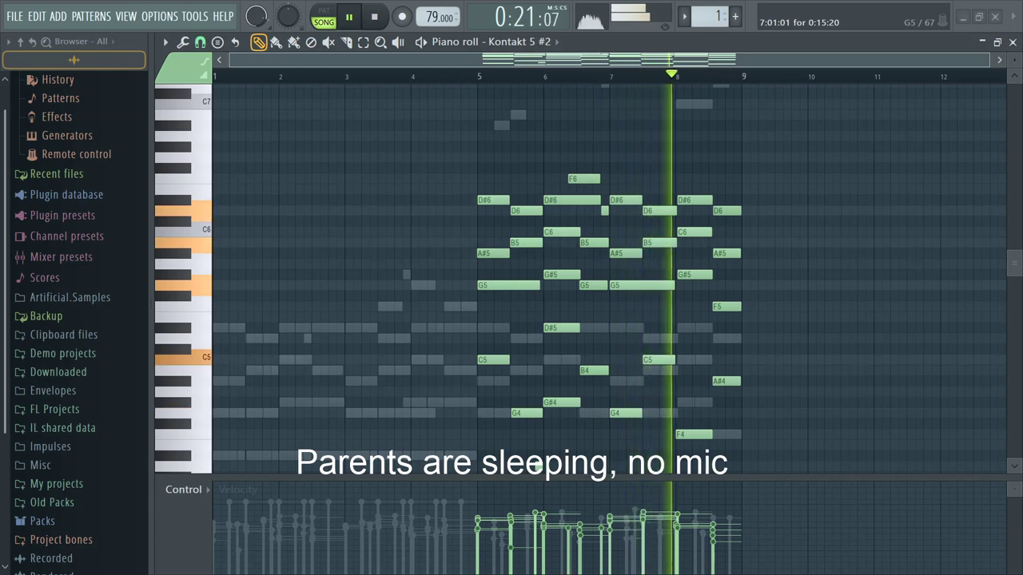
ctrl+scroll(779, 379, up, 3)
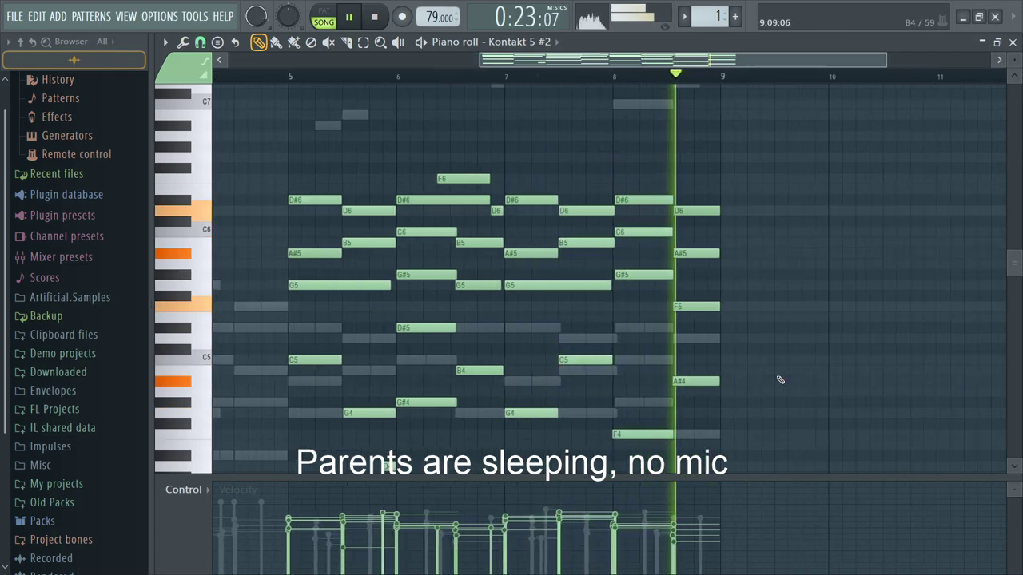
ctrl+scroll(761, 361, down, 2)
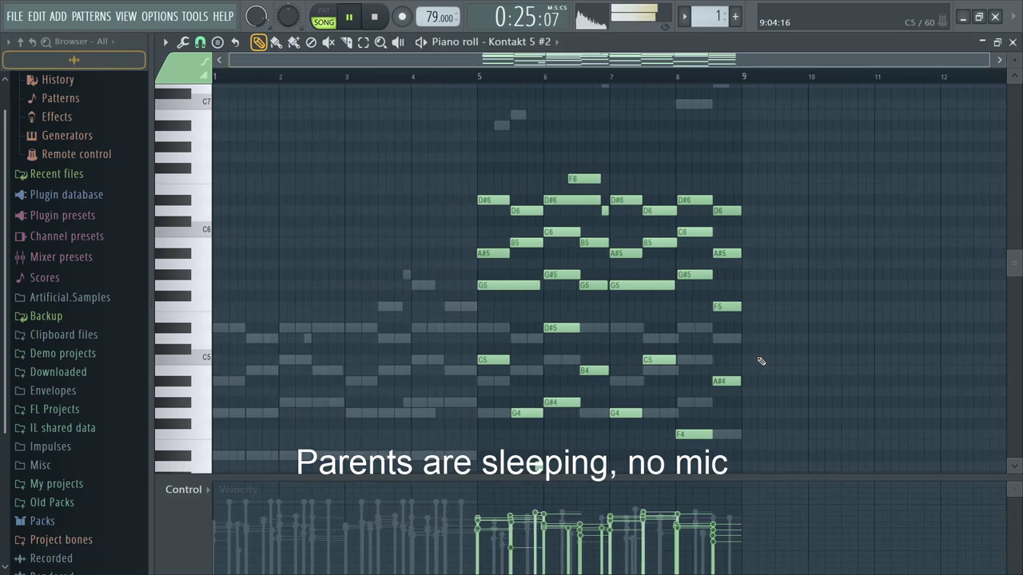
ctrl+scroll(527, 366, up, 2)
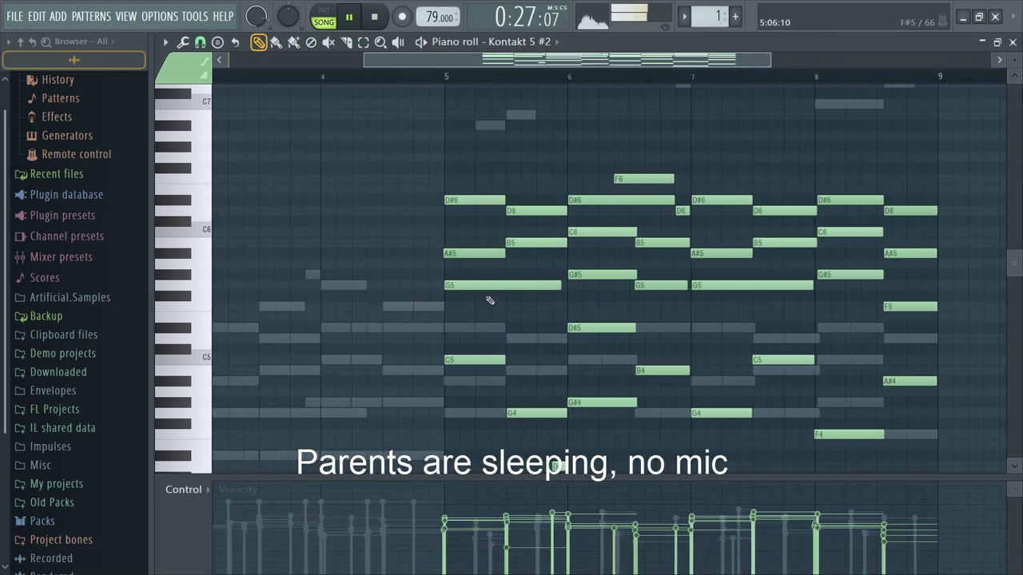
Step: Check the Kontakt 5 #2 mixer track and inspect where Pattern 1 meets Pattern 2 around bar 9 in the playlist
key(F6)
key(F9)
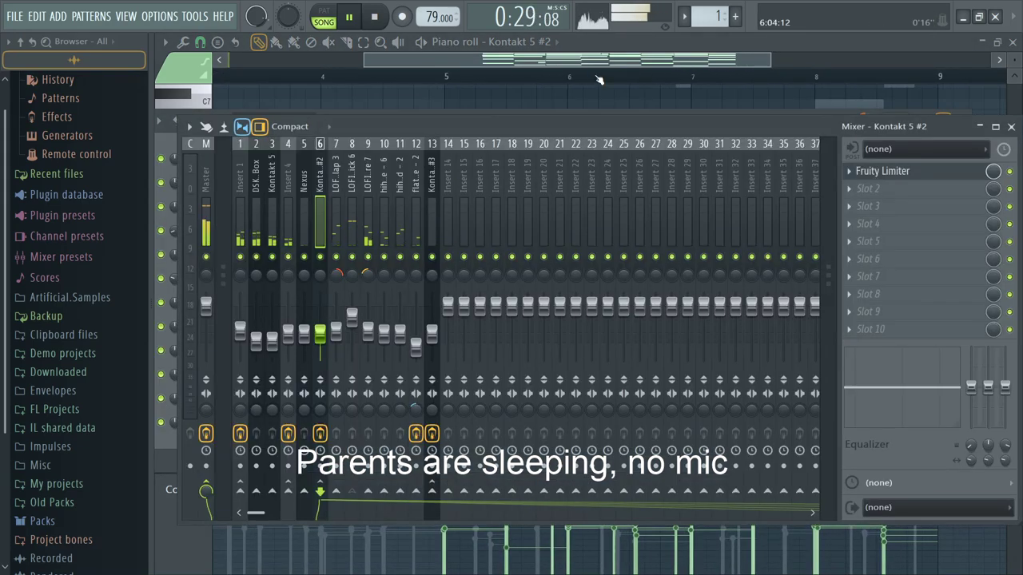
key(F5)
ctrl+scroll(532, 208, up, 3)
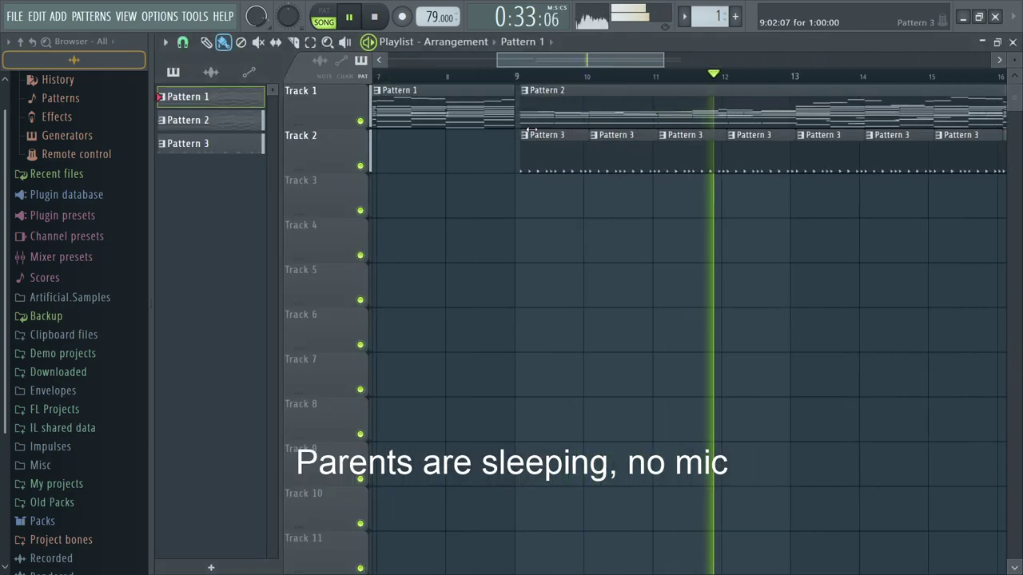
ctrl+scroll(524, 135, down, 3)
ctrl+scroll(503, 137, down, 1)
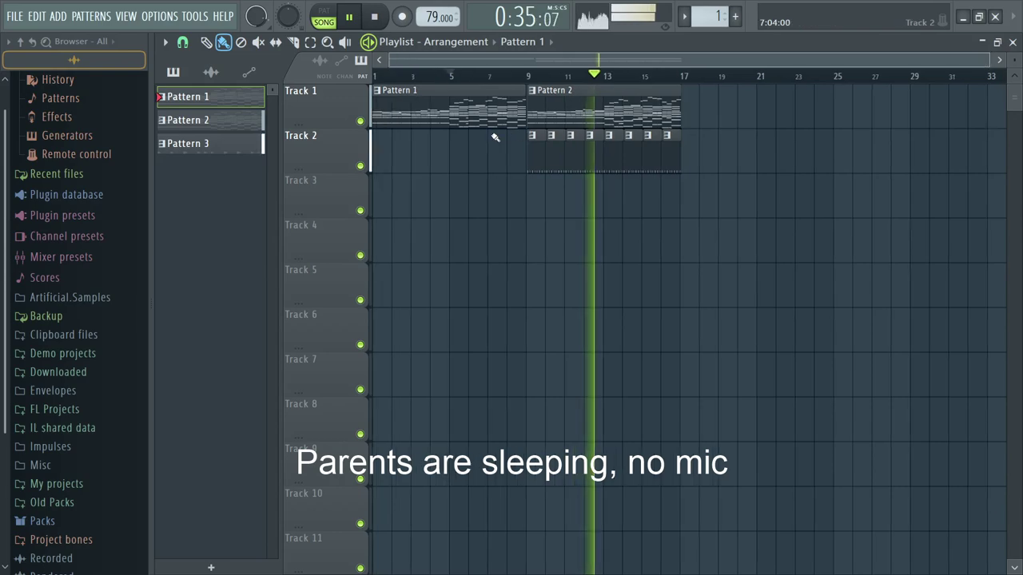
Step: Select all playlist clips and shift them one bar later so Pattern 1 starts at bar 2
ctrl+drag(681, 218, 354, 91)
ctrl+scroll(354, 144, up, 6)
ctrl+scroll(369, 143, down, 2)
ctrl+scroll(388, 121, down, 3)
ctrl+scroll(392, 122, up, 2)
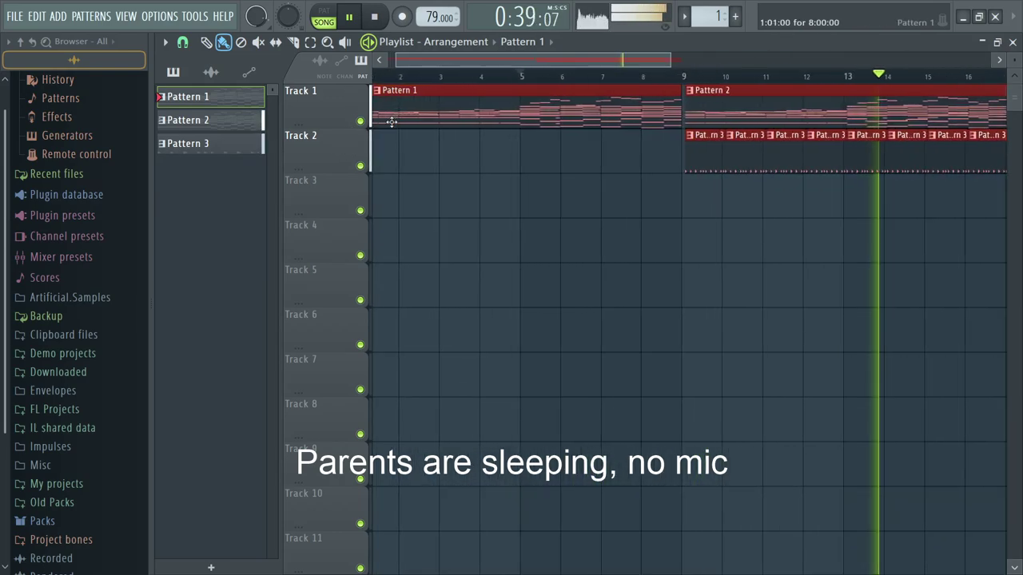
ctrl+scroll(431, 118, up, 1)
ctrl+scroll(392, 134, up, 3)
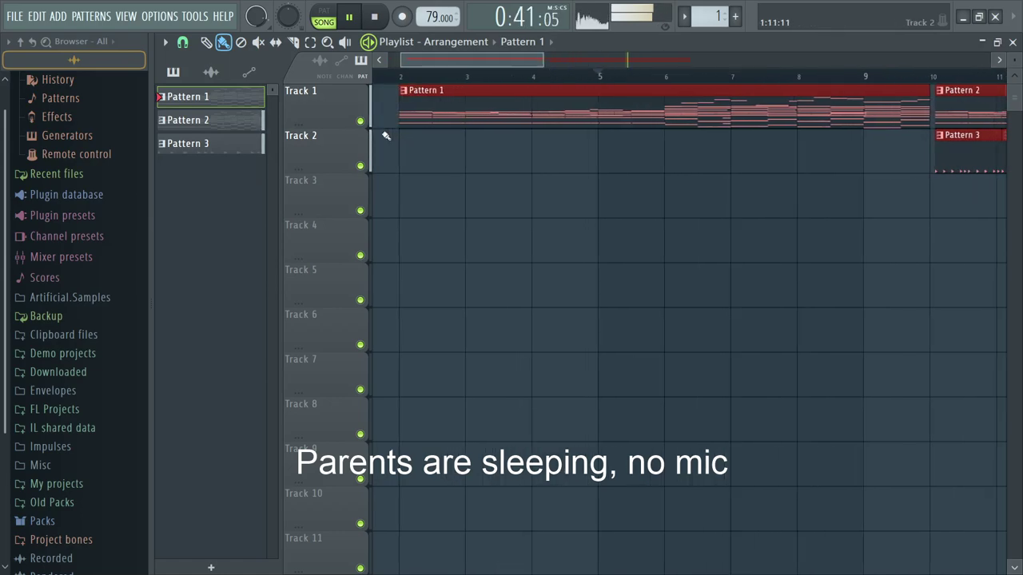
Step: Nudge the selected clips earlier so that Pattern 2 and Pattern 3 start exactly at bar 10
ctrl+scroll(420, 128, down, 3)
ctrl+scroll(807, 120, up, 8)
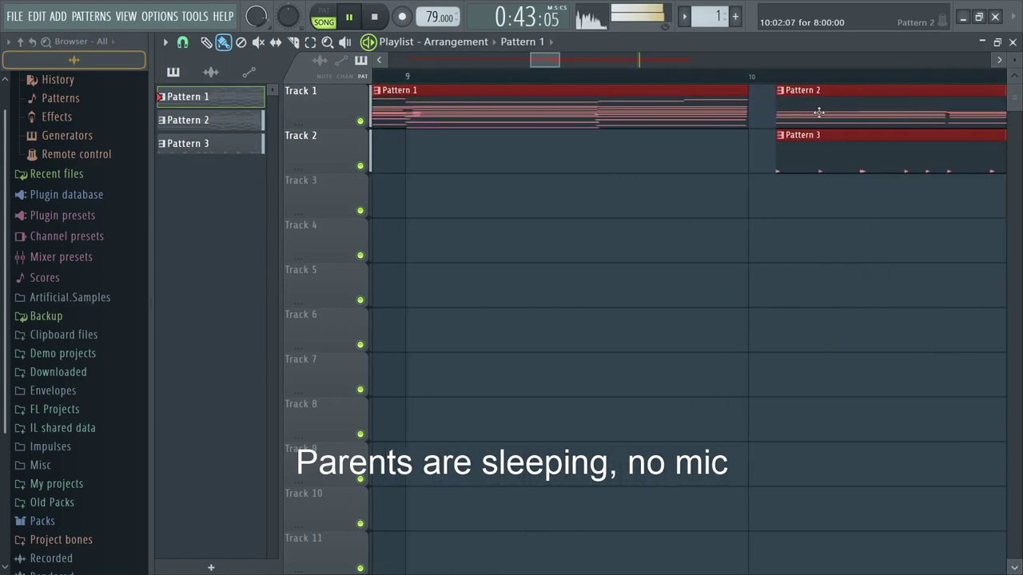
drag(802, 115, 792, 115)
click(791, 118)
ctrl+scroll(759, 122, up, 2)
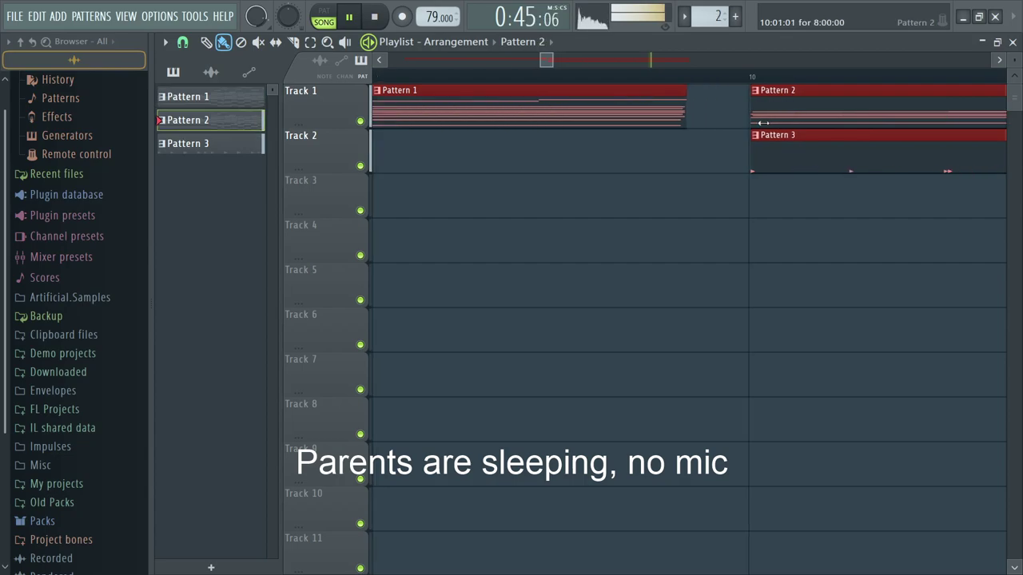
ctrl+scroll(751, 124, down, 10)
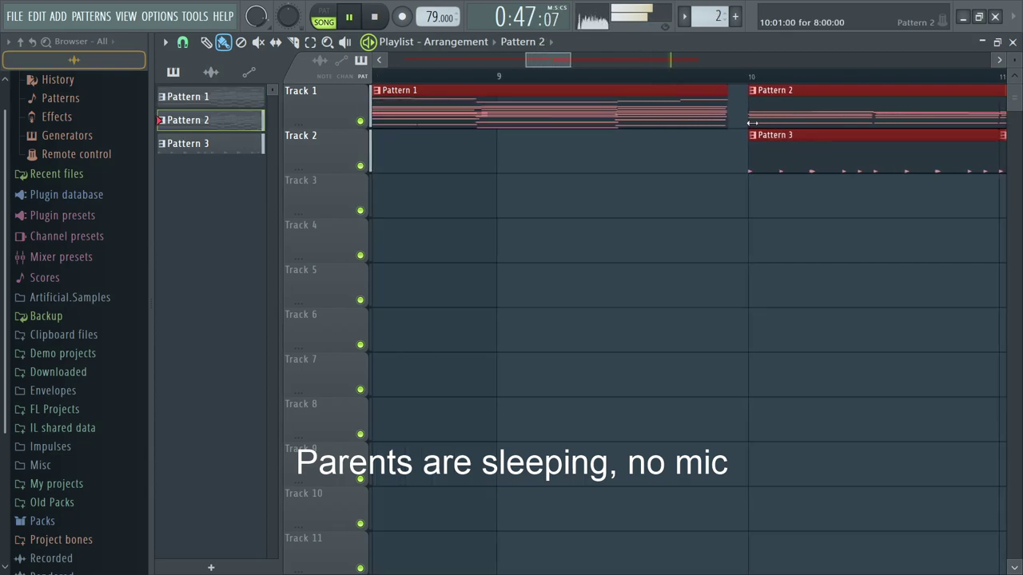
Step: Select bars 10 through 17 on the playlist timeline for playback and look over Pattern 2's channels in the channel rack
ctrl+scroll(708, 206, up, 3)
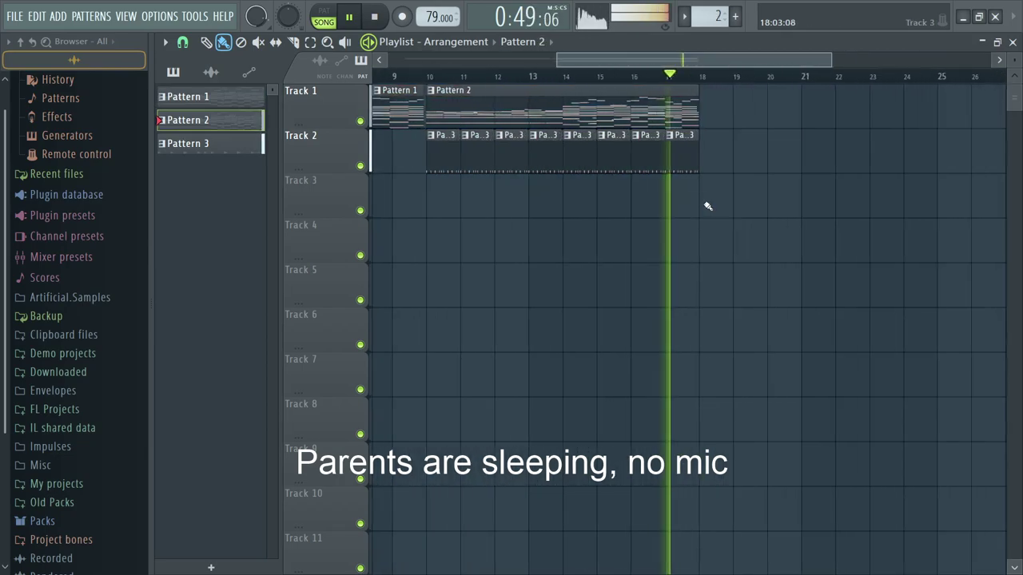
drag(684, 76, 438, 76)
double_click(448, 110)
key(Escape)
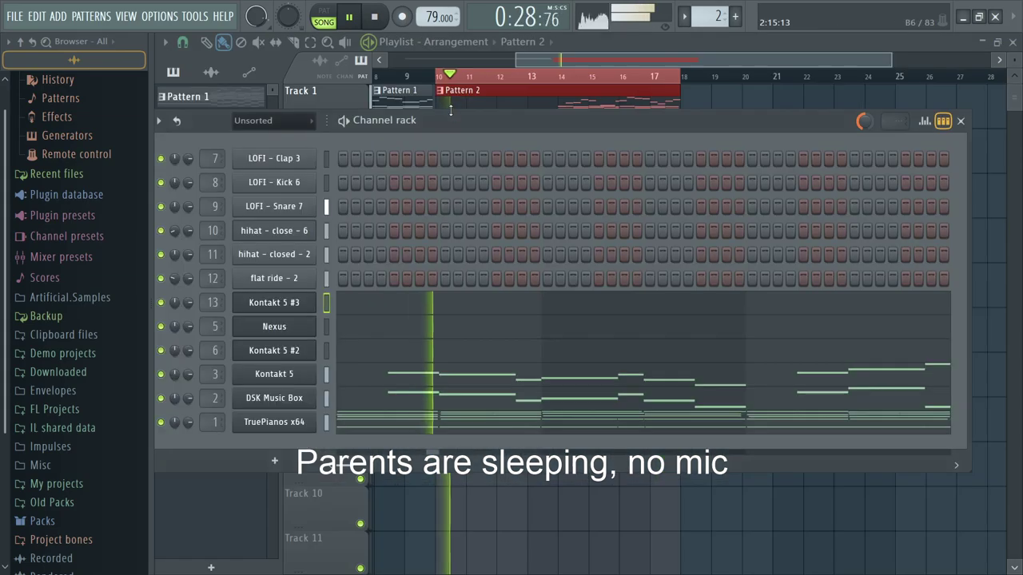
key(F6)
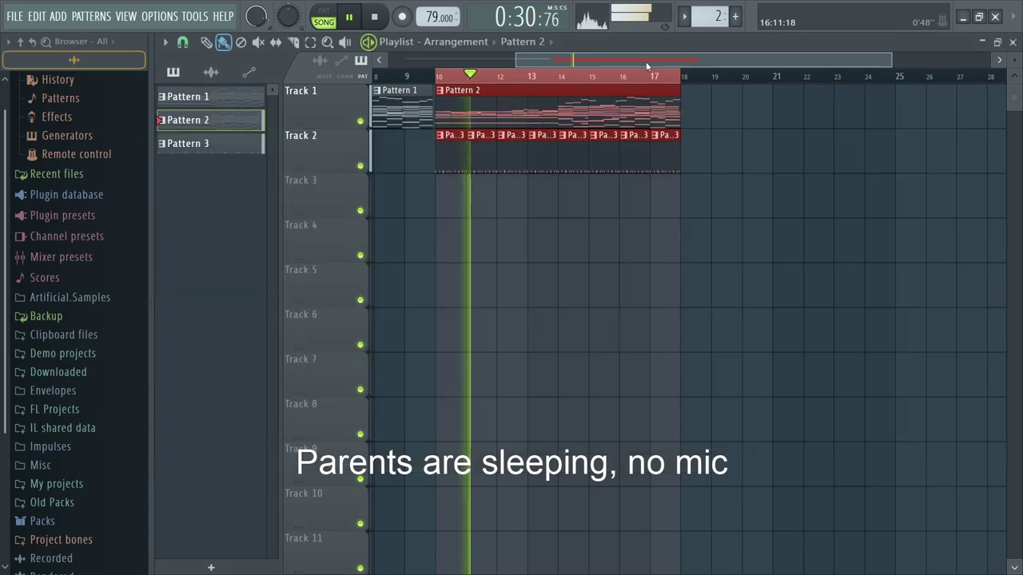
Step: Slightly shorten the Kontakt 5 #2 G5 notes ending at bars 6 and 7 so each stops just before the bar line
key(F7)
key(F6)
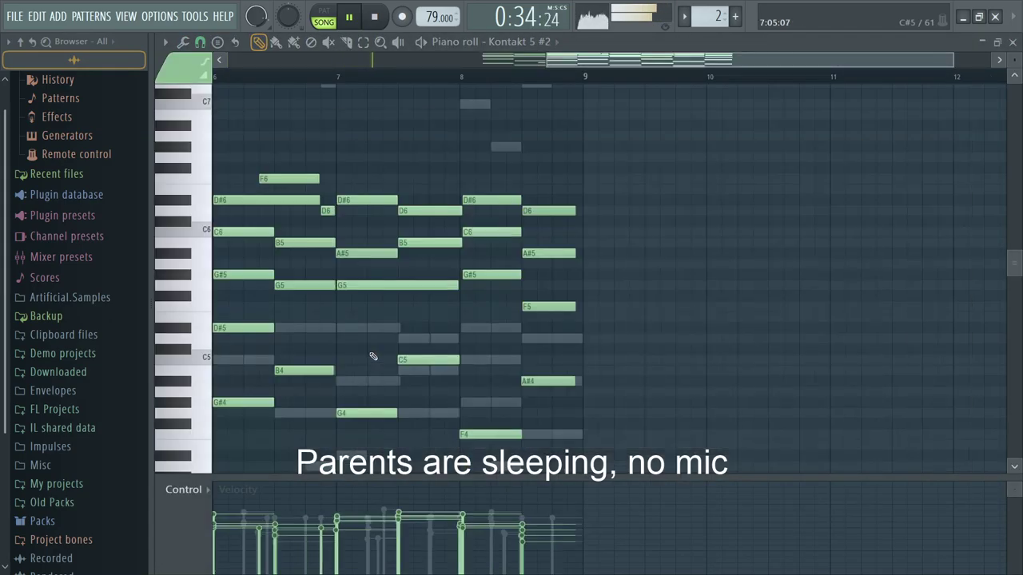
click(374, 351)
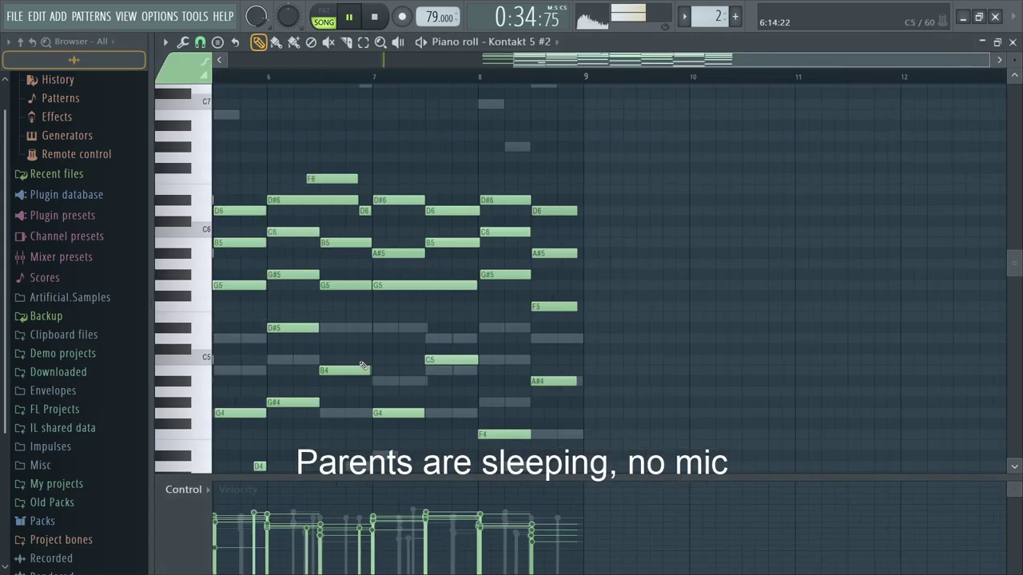
scroll(479, 317, up, 2)
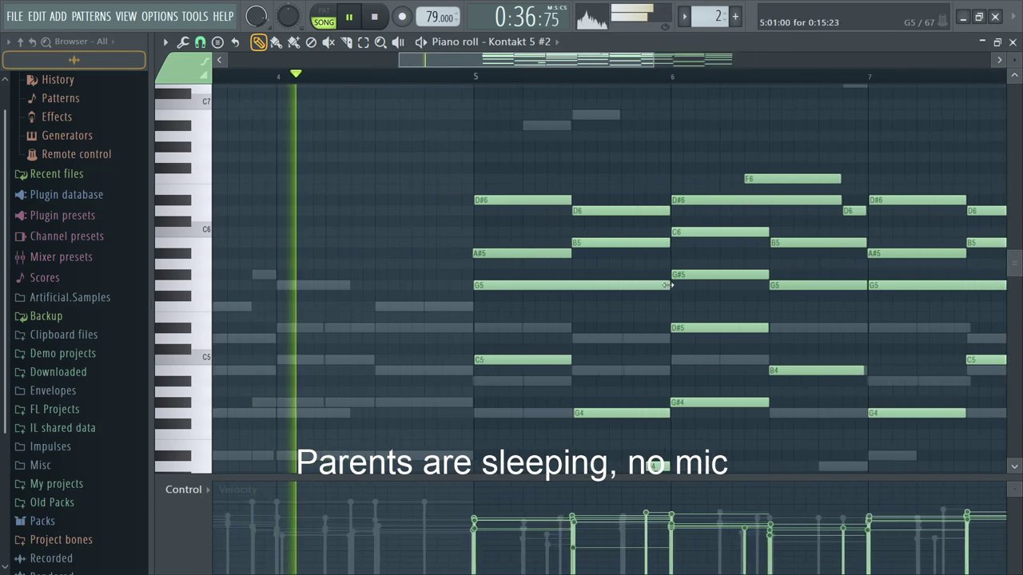
mouse_move(863, 286)
mouse_down()
mouse_move(844, 286)
mouse_move(865, 286)
mouse_up()
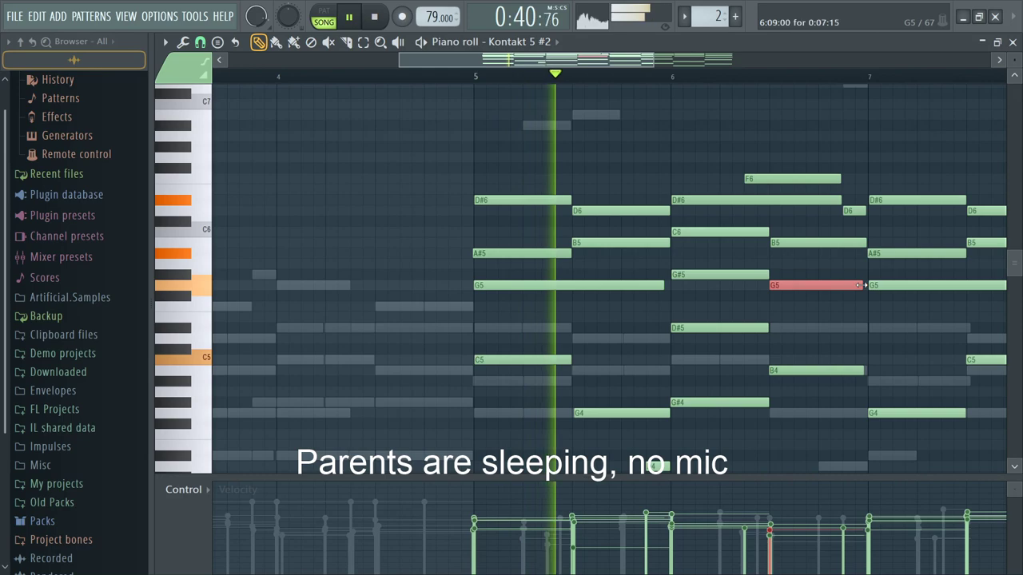
scroll(780, 287, down, 2)
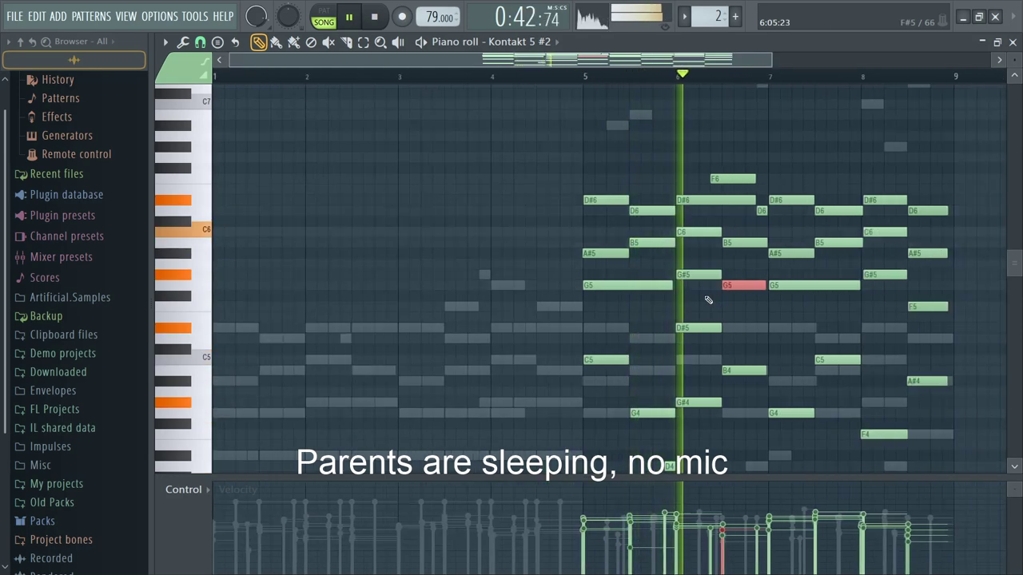
Step: Play the Kontakt 5 #2 notes from bar 5 to check how the melody sounds with the shortened notes
scroll(703, 297, down, 1)
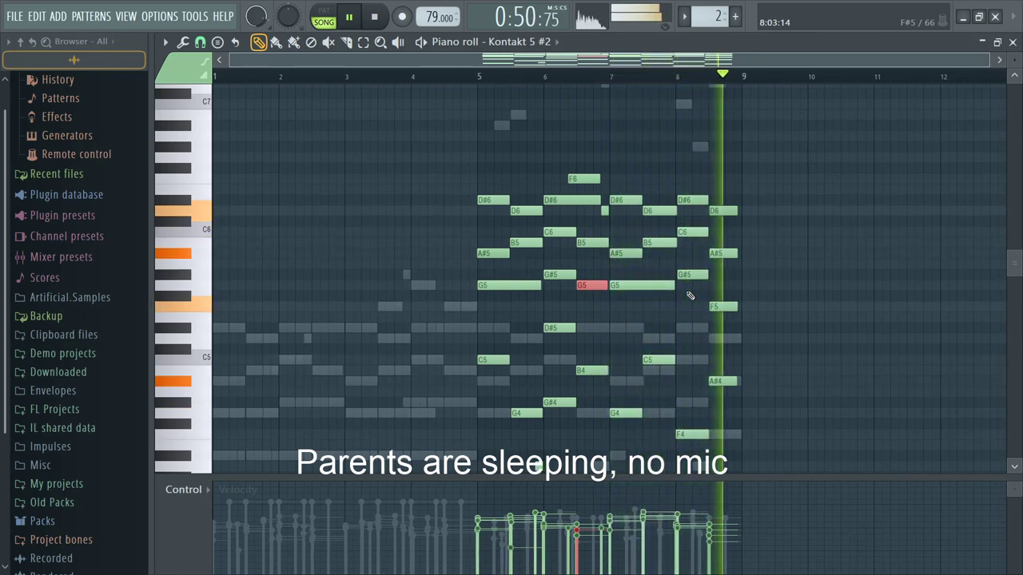
key(space)
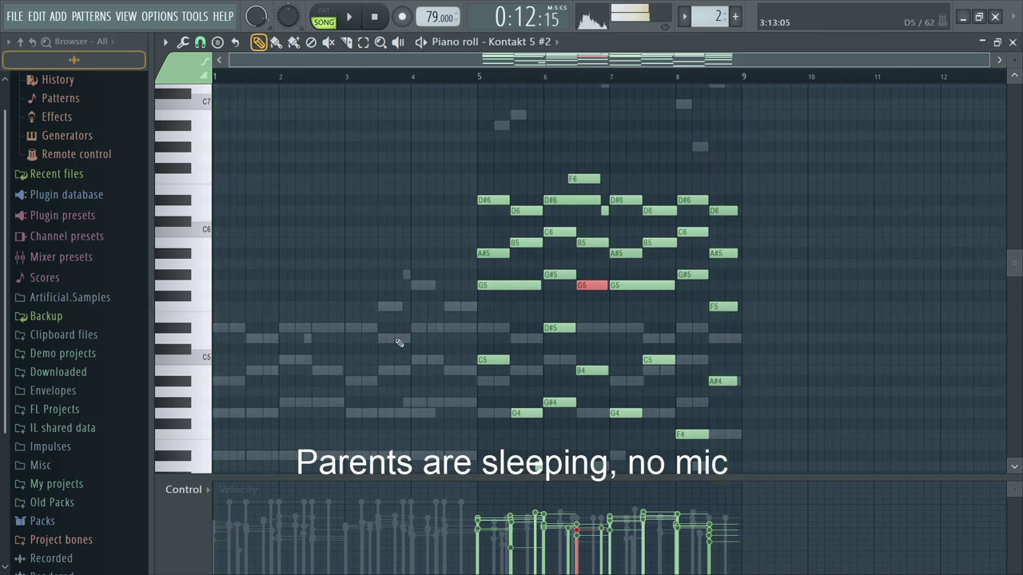
click(477, 76)
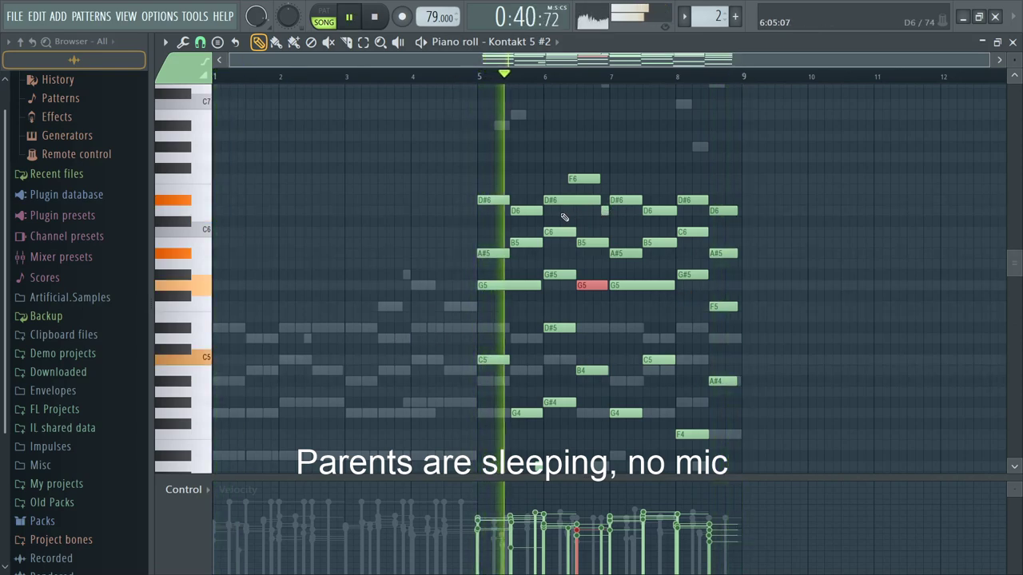
key(Escape)
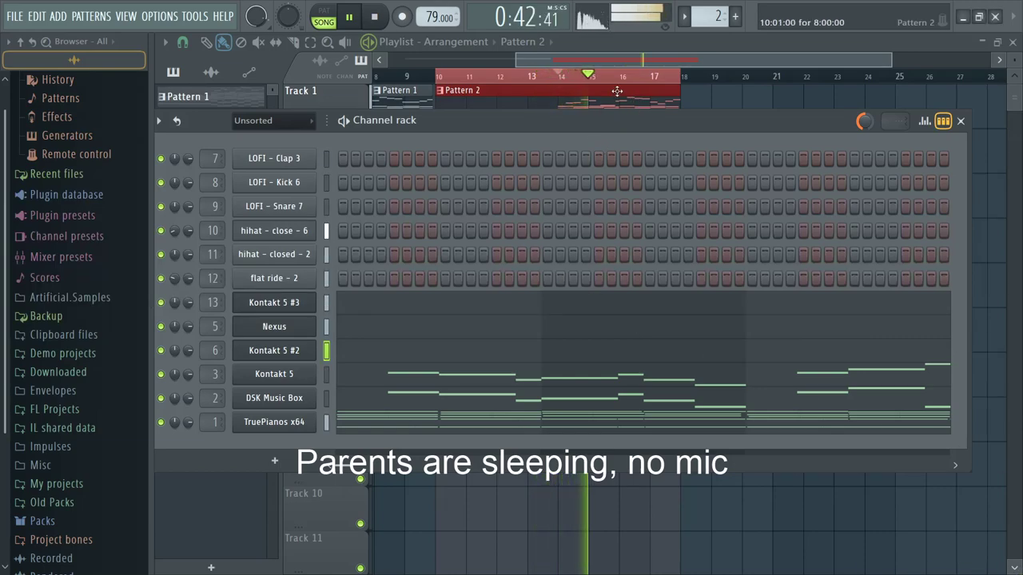
Step: Make the Pattern 3 clip at bar 10 unique and move its clap and kick steps onto clones of LOFI - Clap 3 and LOFI - Kick 6
key(F6)
scroll(472, 203, up, 3)
click(406, 78)
key(space)
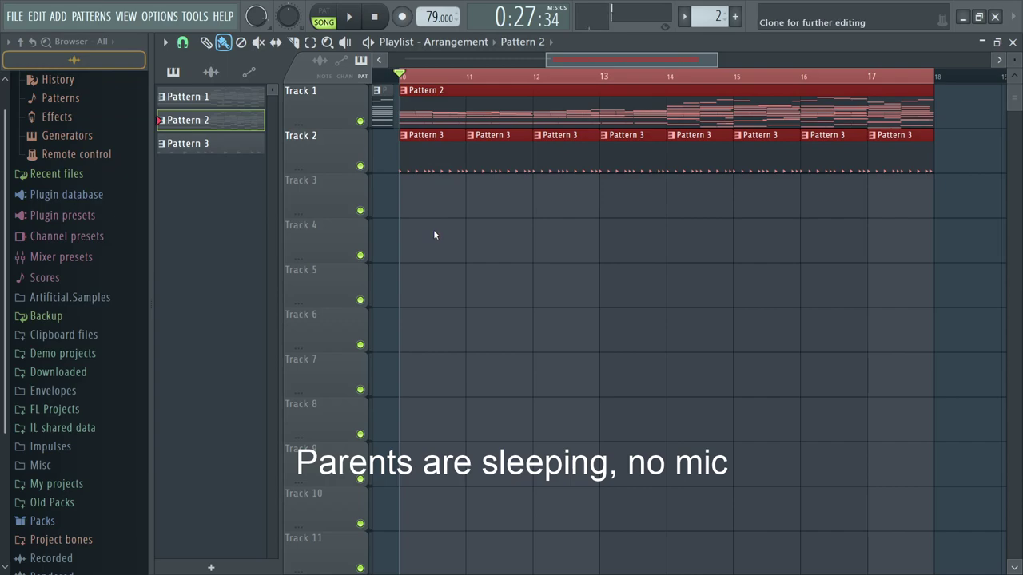
double_click(426, 168)
key(F6)
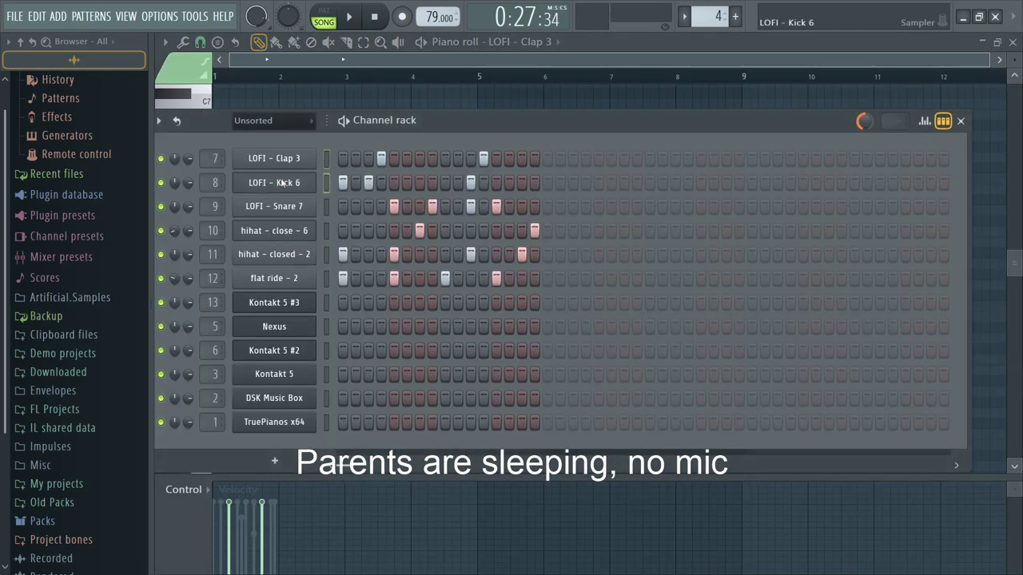
click(353, 322)
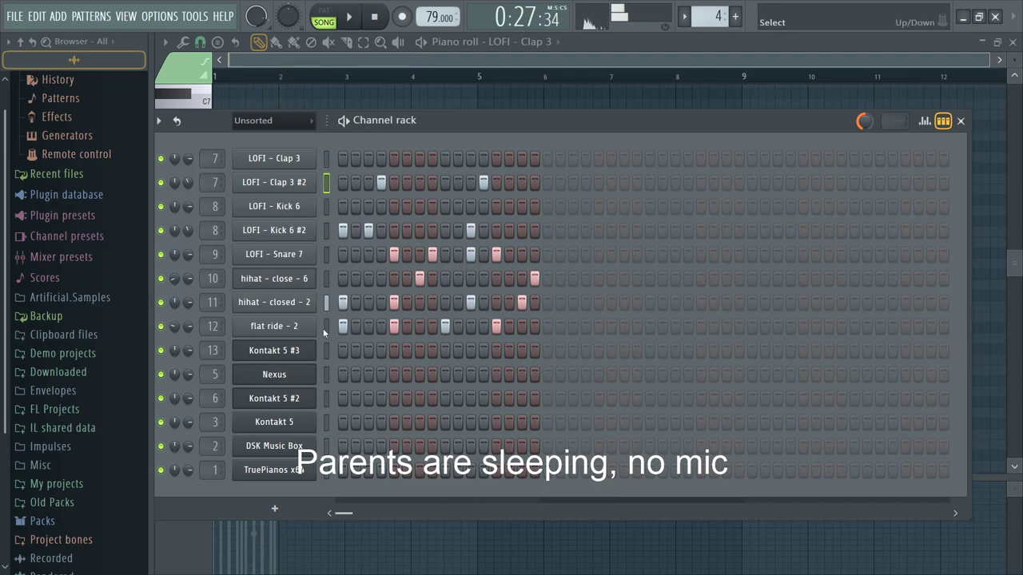
Step: Send the hihat - close - 6, hihat - closed - 2 and flat ride - 2 mixer tracks to Insert 14 during playback
key(F9)
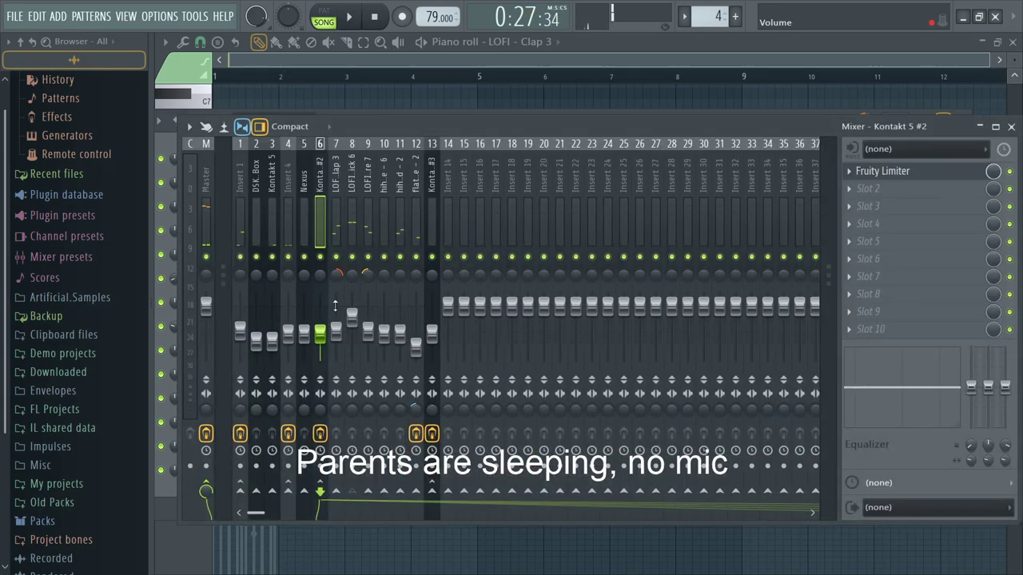
click(400, 244)
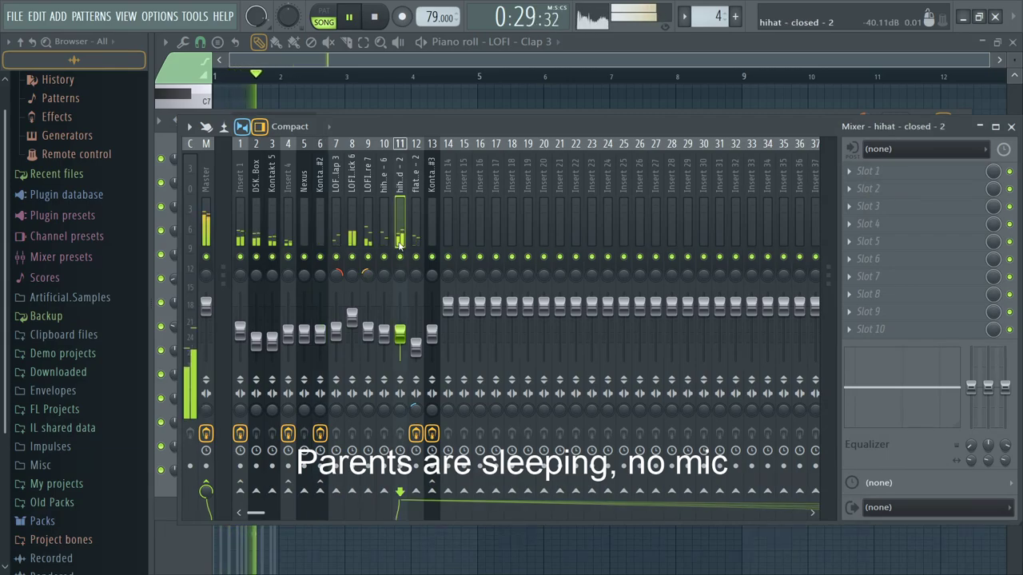
click(431, 279)
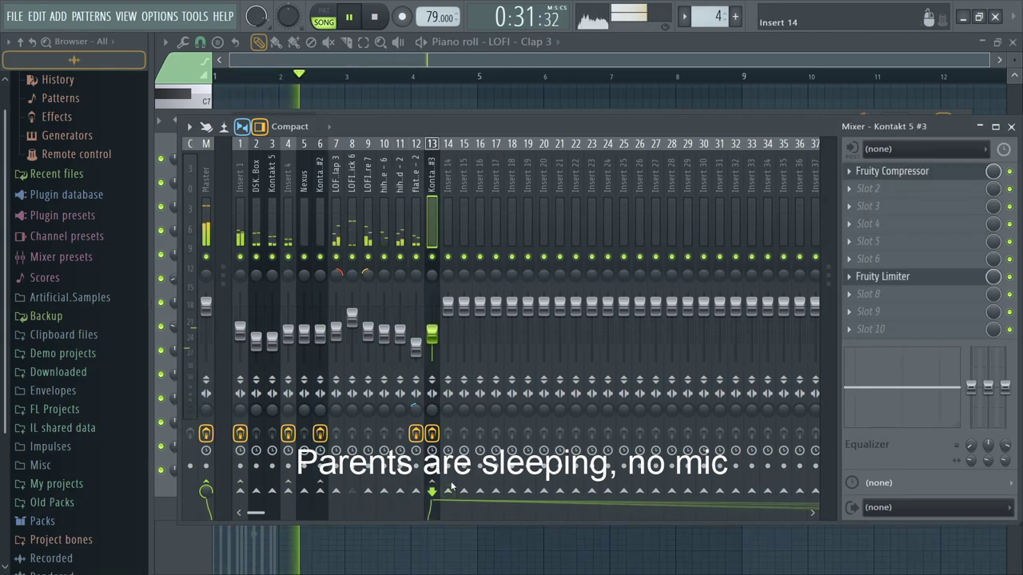
key(Left)
key(Left)
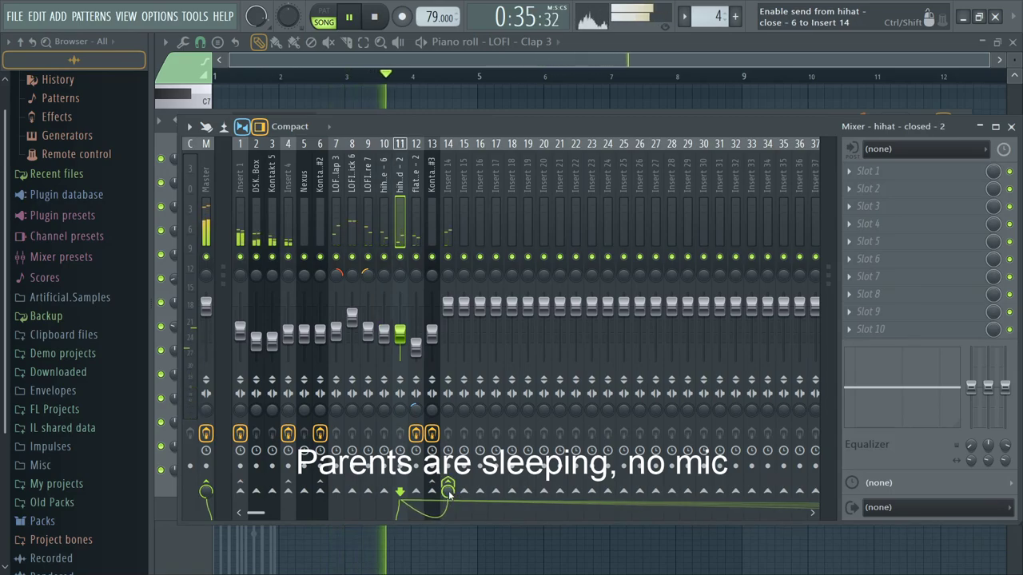
key(Right)
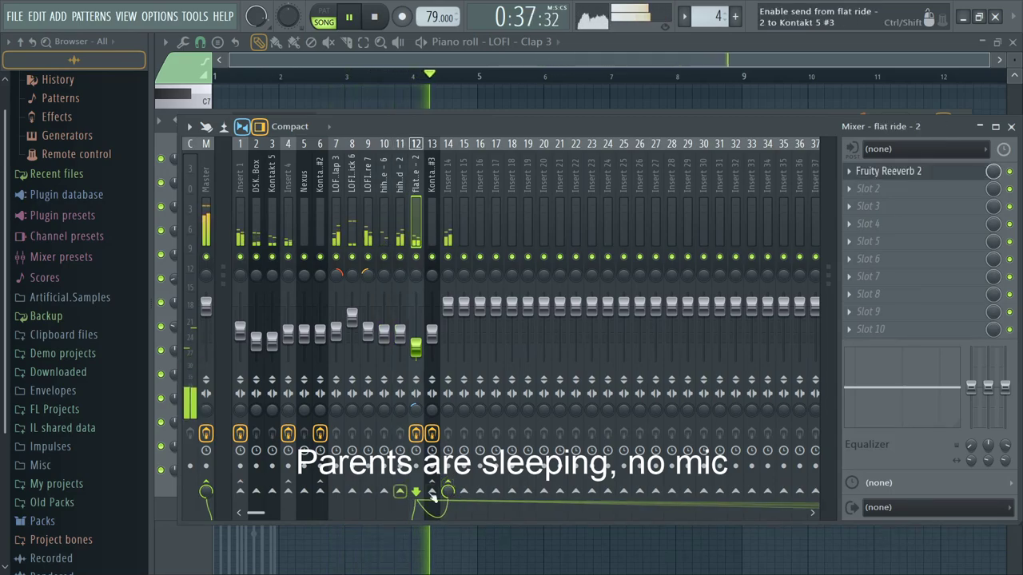
key(Left)
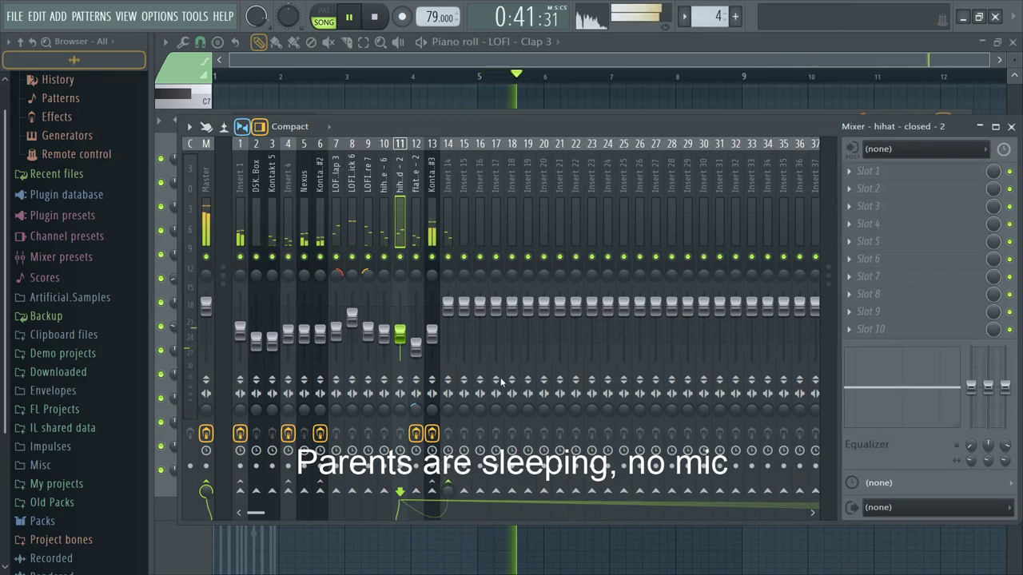
Step: Route the hi-hat and flat ride mixer tracks to Insert 14 only, instead of directly to the master
key(Right)
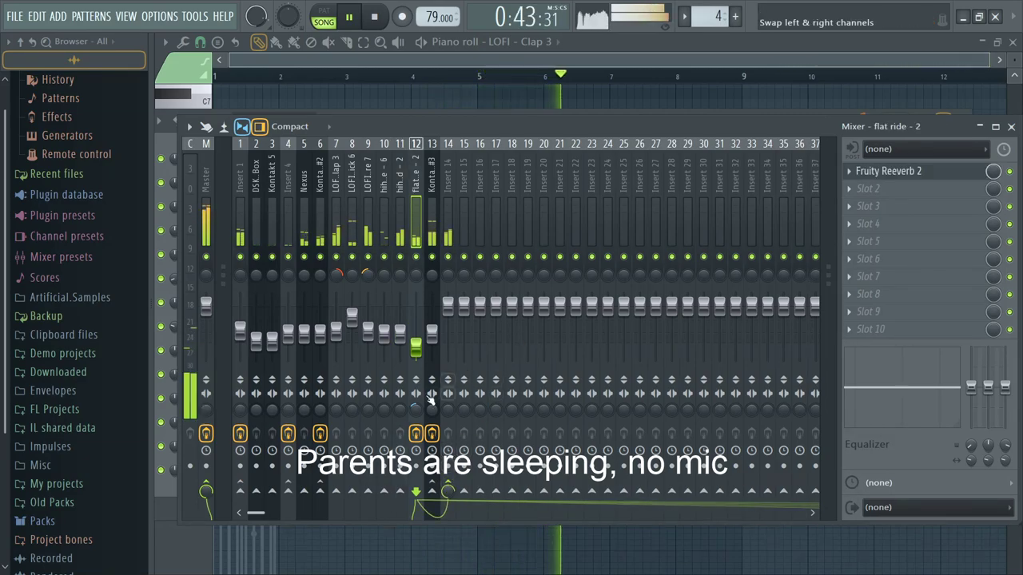
key(Left)
key(Left)
key(Right)
key(Right)
key(Right)
key(Right)
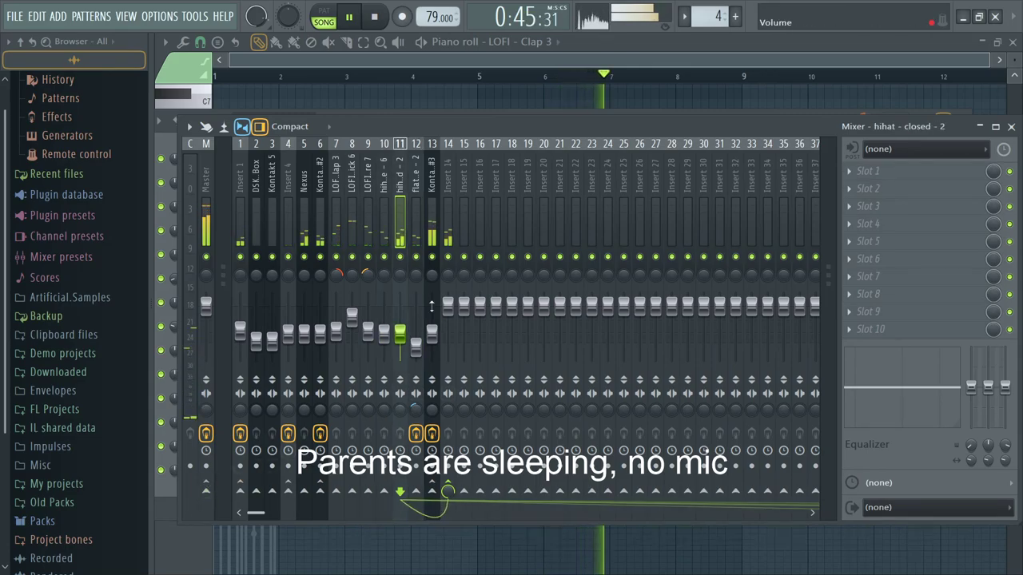
Step: Create a volume automation clip for Insert 14 across bars 10 to 17 of the playlist and deselect all clips
key(space)
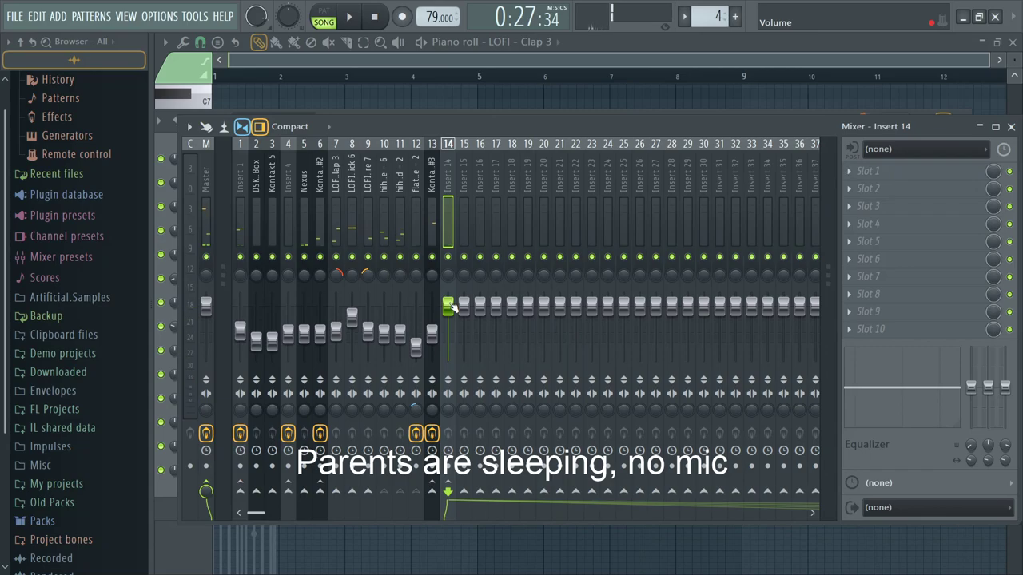
key(F5)
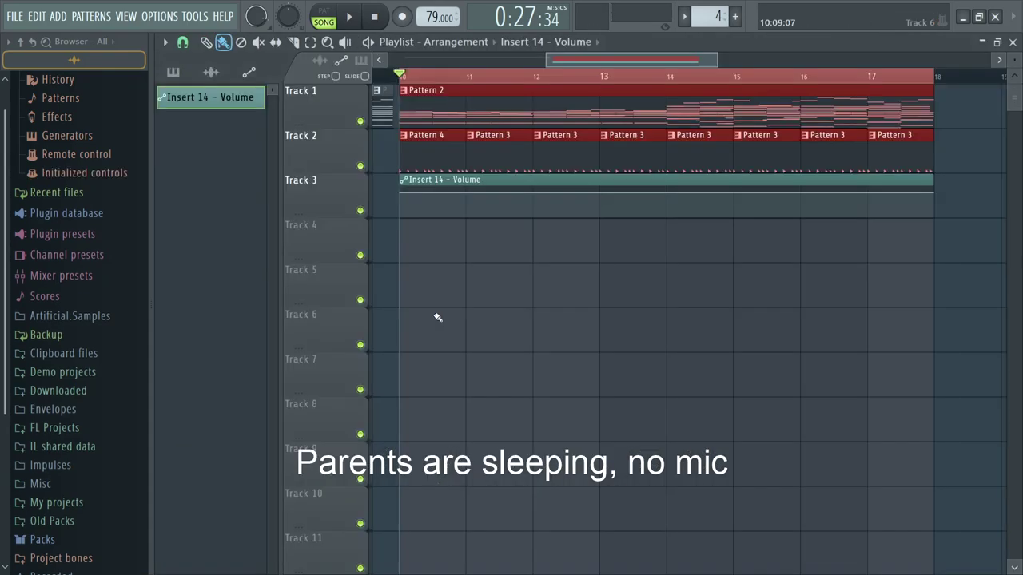
key(ctrl+d)
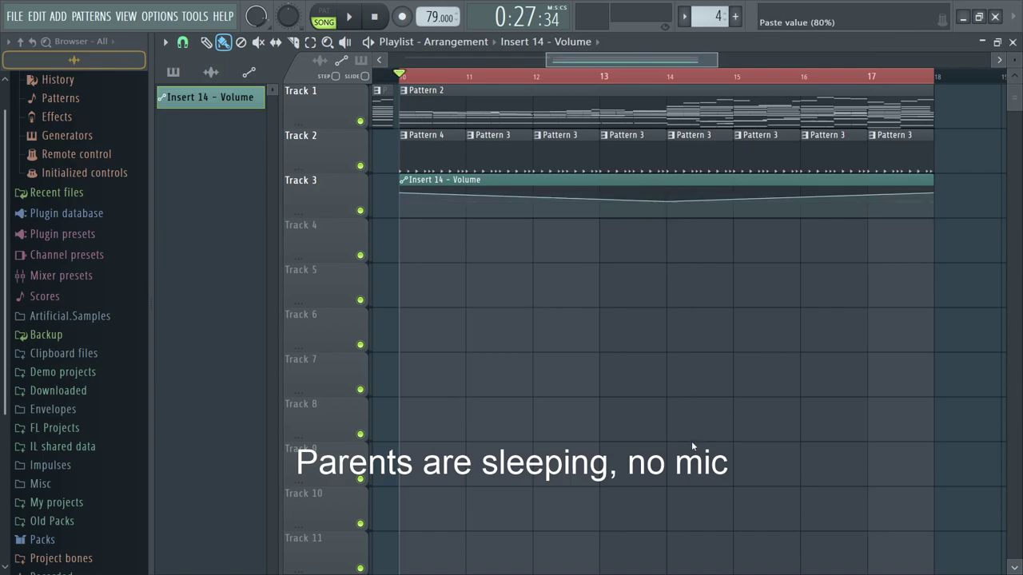
Step: Shape the Insert 14 volume automation to rise from a lower level at bar 10 to 80% at bar 14 and hold there
drag(399, 194, 400, 201)
key(space)
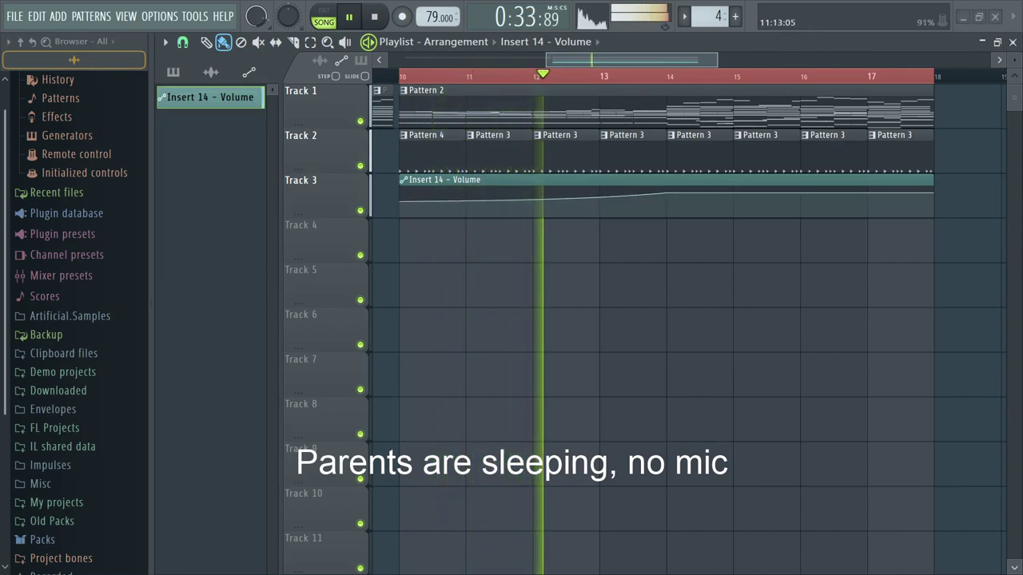
scroll(590, 171, down, 2)
scroll(669, 157, up, 2)
key(space)
key(space)
Step: Replace the Pattern 3 clips at bars 11, 12 and 13 on Track 2 with Pattern 4 clips
click(448, 145)
right_click(501, 146)
click(505, 147)
right_click(566, 149)
right_click(629, 149)
click(628, 149)
click(574, 154)
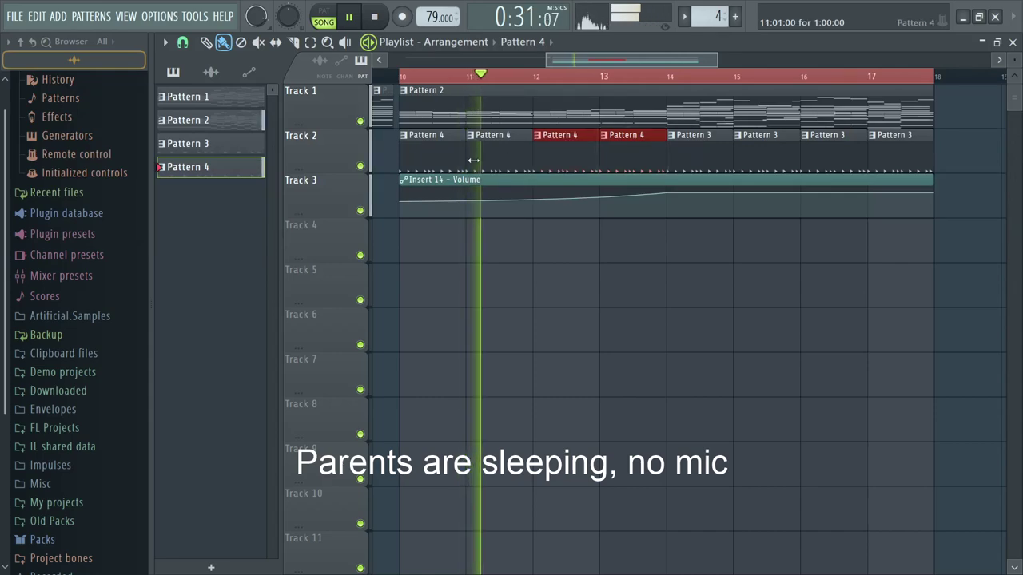
Step: Make the Pattern 4 clip at bar 11 on Track 2 a unique pattern
click(472, 136)
click(532, 231)
key(space)
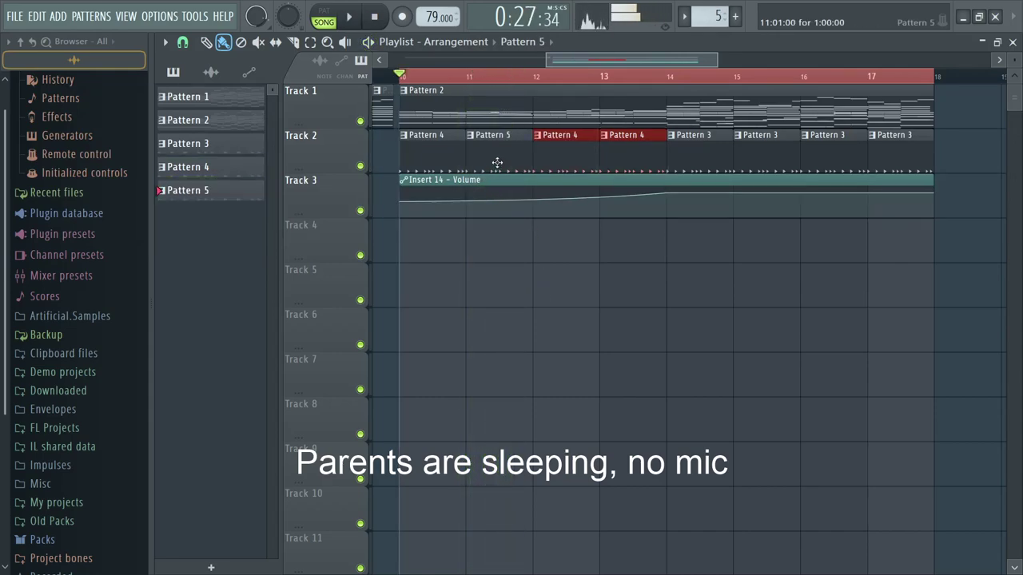
Step: Open the unique pattern at bar 11 and set the LOFI - Kick 6 #2 hits to steps 3, 6 and 9
double_click(498, 163)
key(F6)
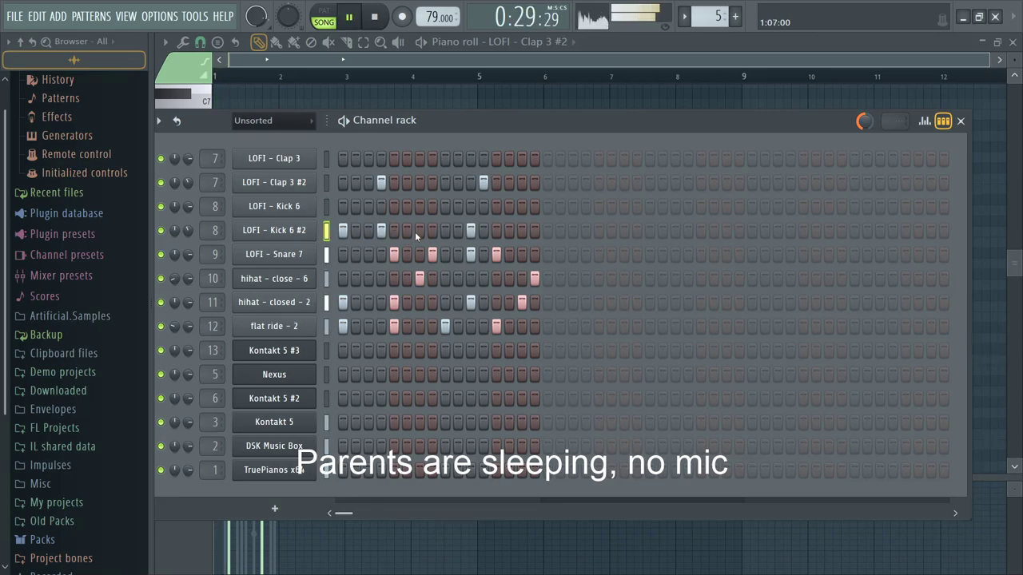
click(342, 231)
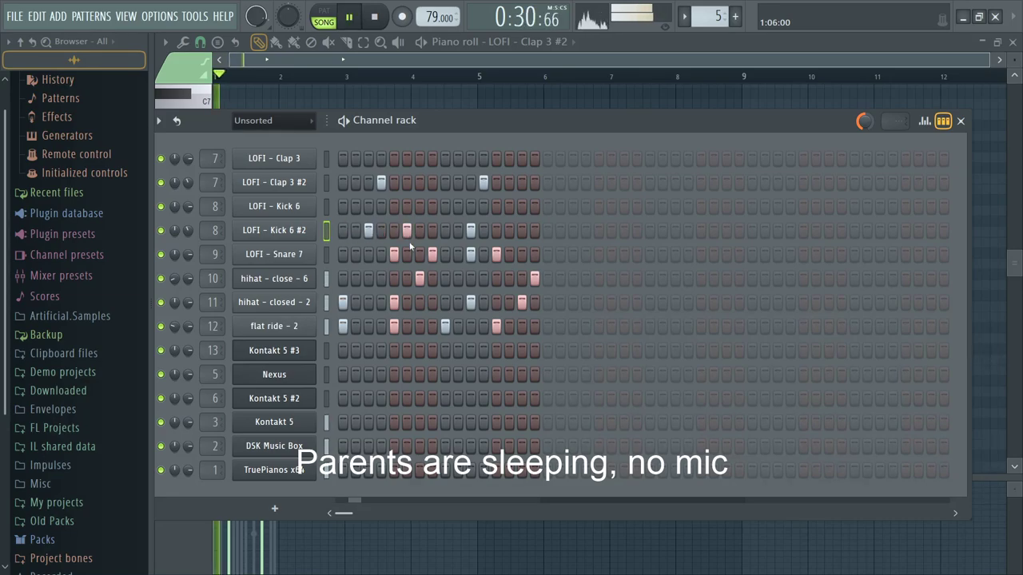
click(445, 231)
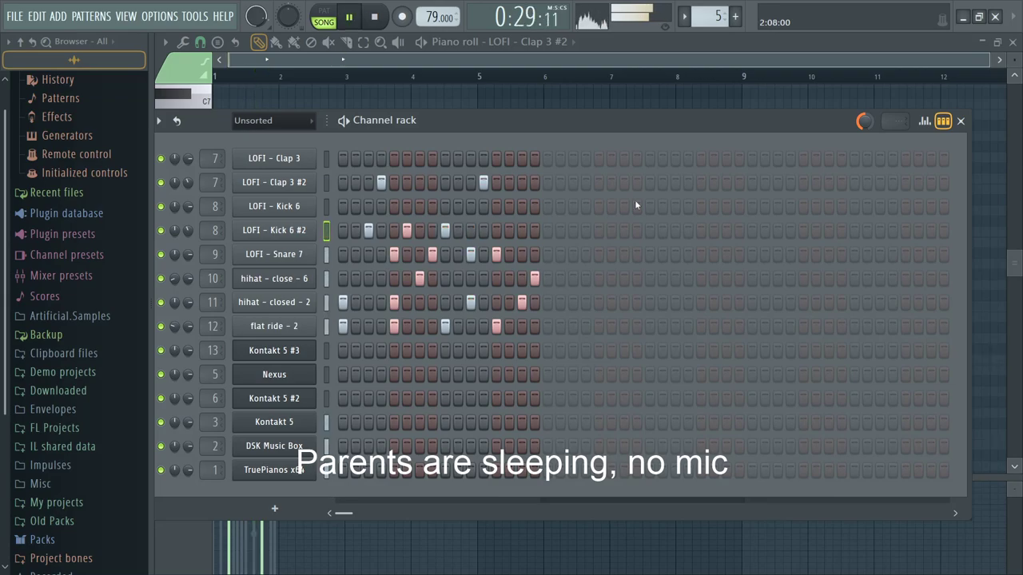
Step: Lower the velocity of the LOFI - Kick 6 #2 hits on steps 6 and 9 in the graph editor
click(935, 122)
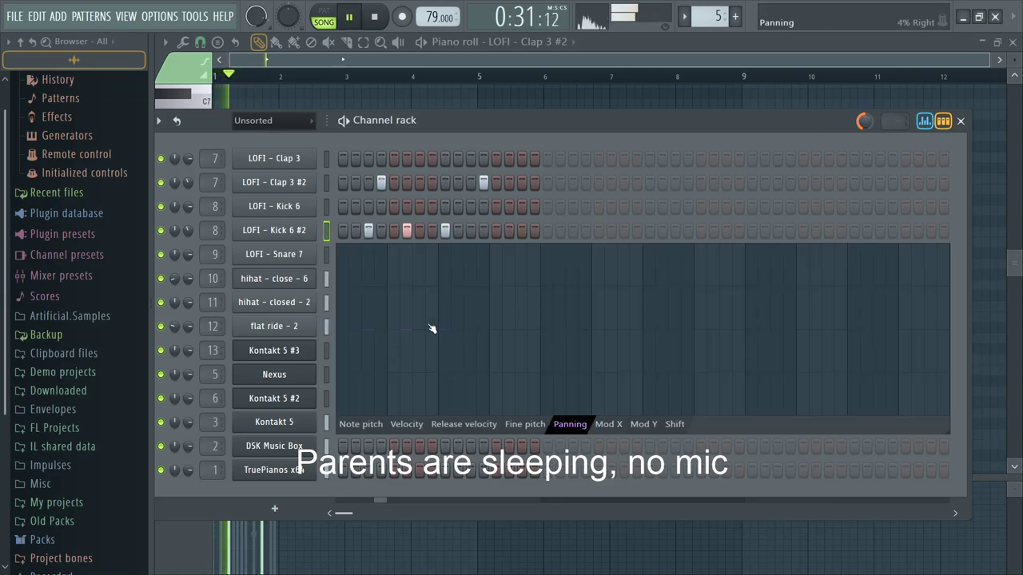
click(407, 425)
click(407, 317)
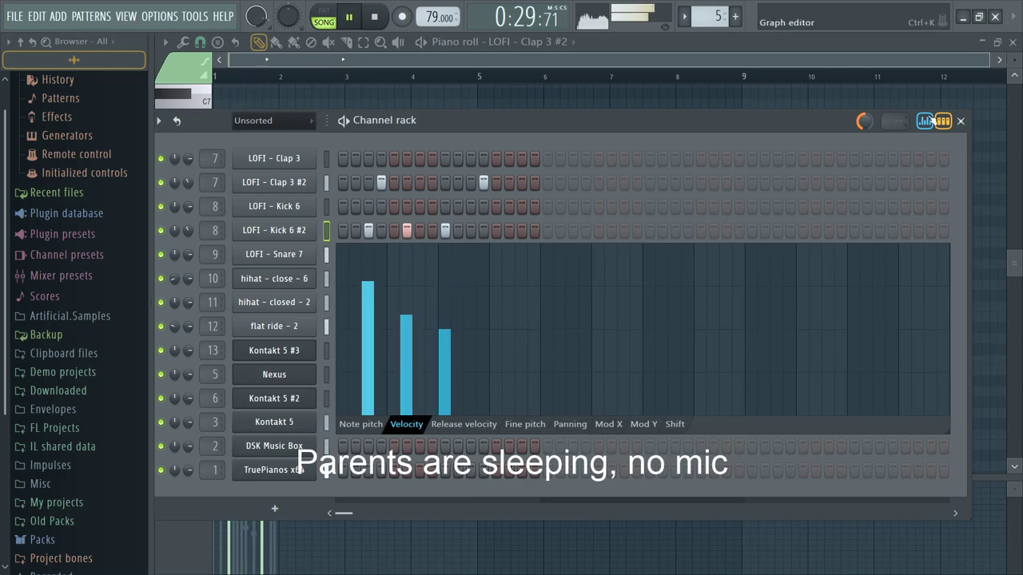
click(925, 121)
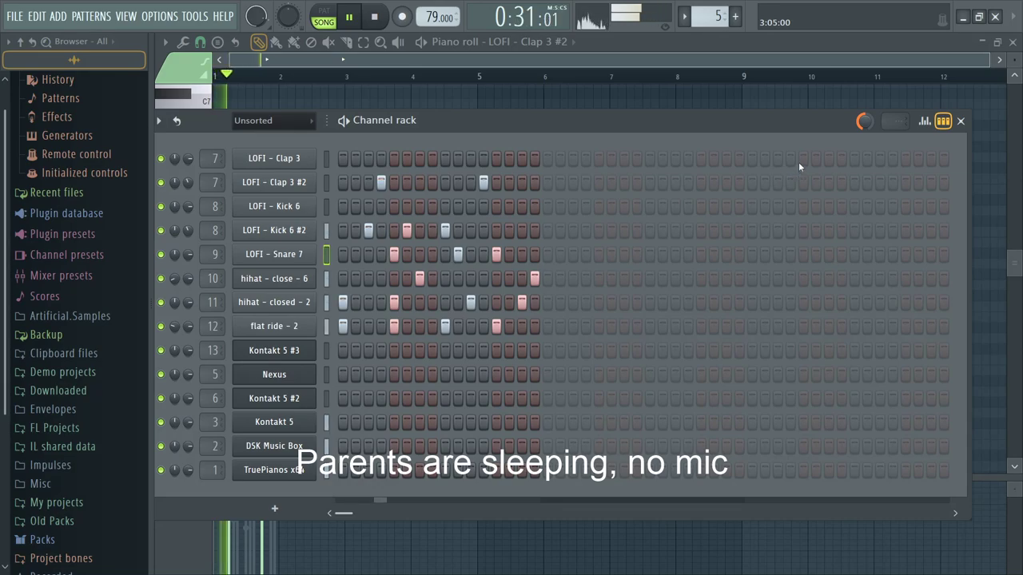
Step: Set the LOFI - Snare 7 hits to steps 5, 10, 11 and 13 and reduce step 11's velocity to 46%
key(space)
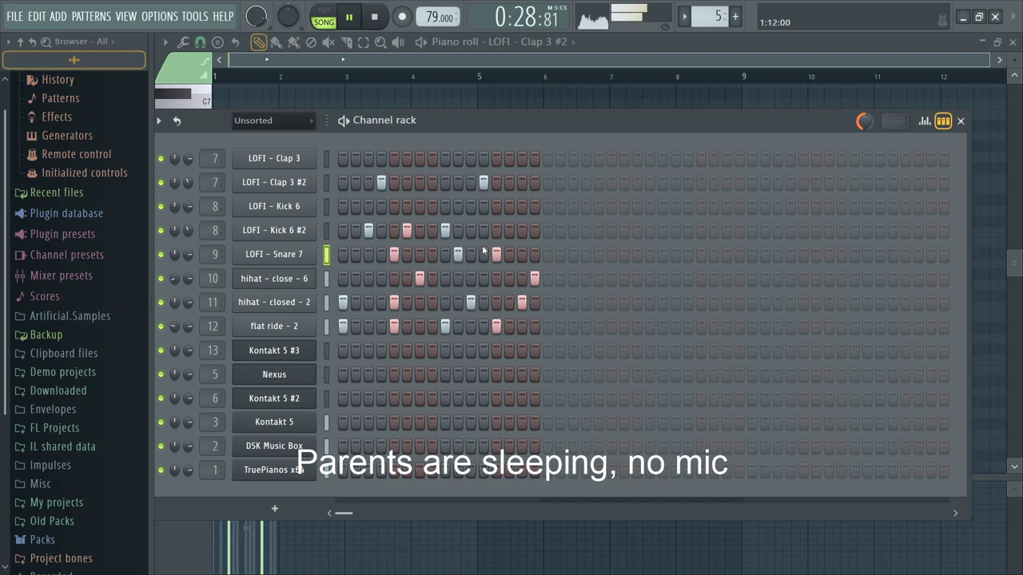
click(924, 121)
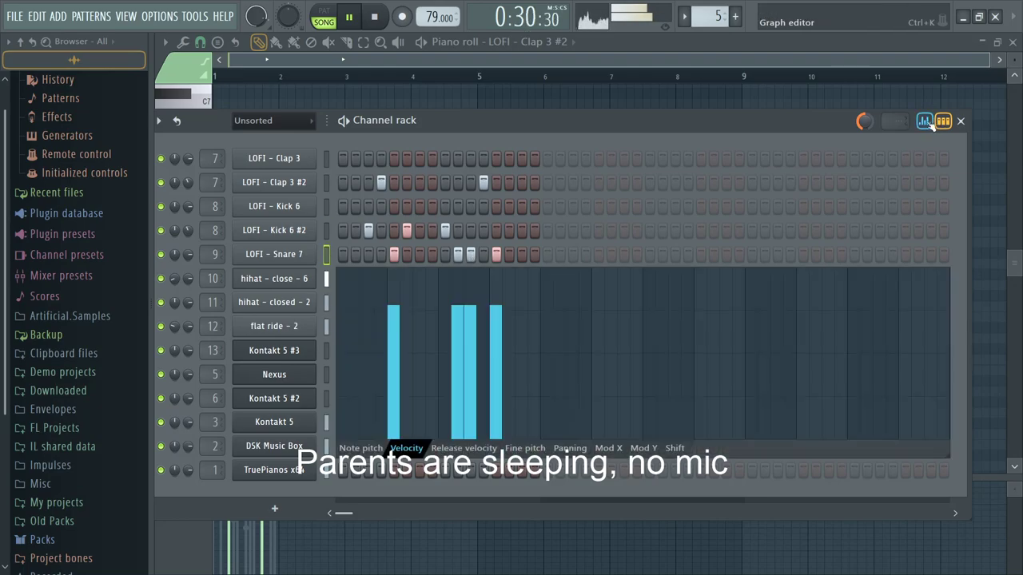
click(469, 365)
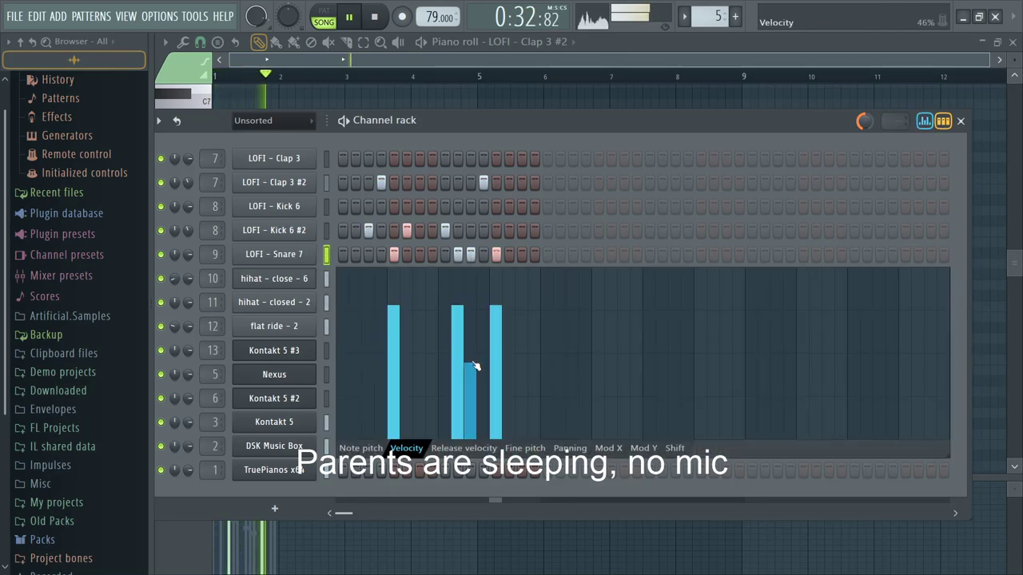
Step: Lower the LOFI - Snare 7 velocity on step 10, raise it on step 11, and play the result back in the arrangement
drag(457, 354, 470, 324)
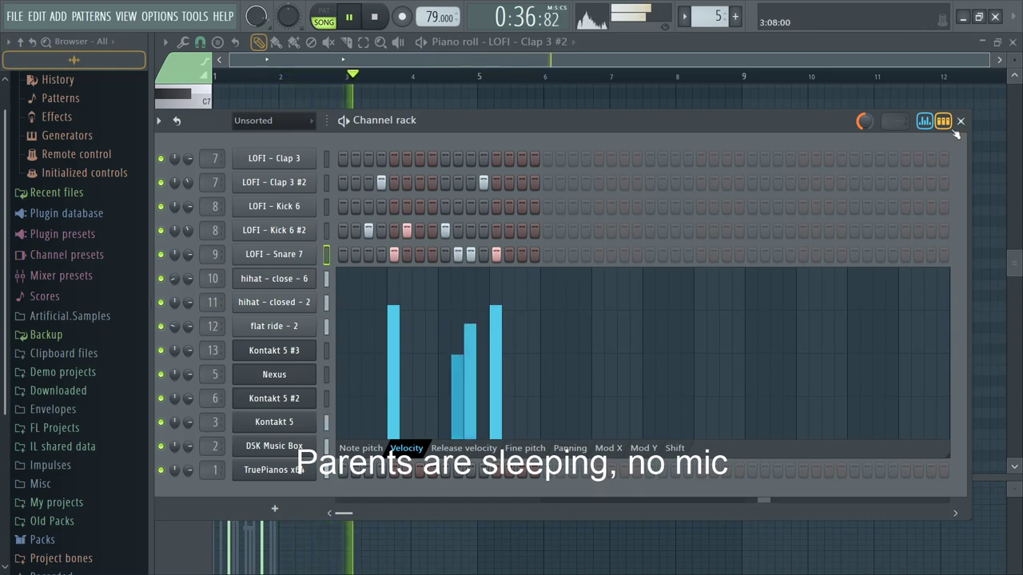
click(326, 230)
key(space)
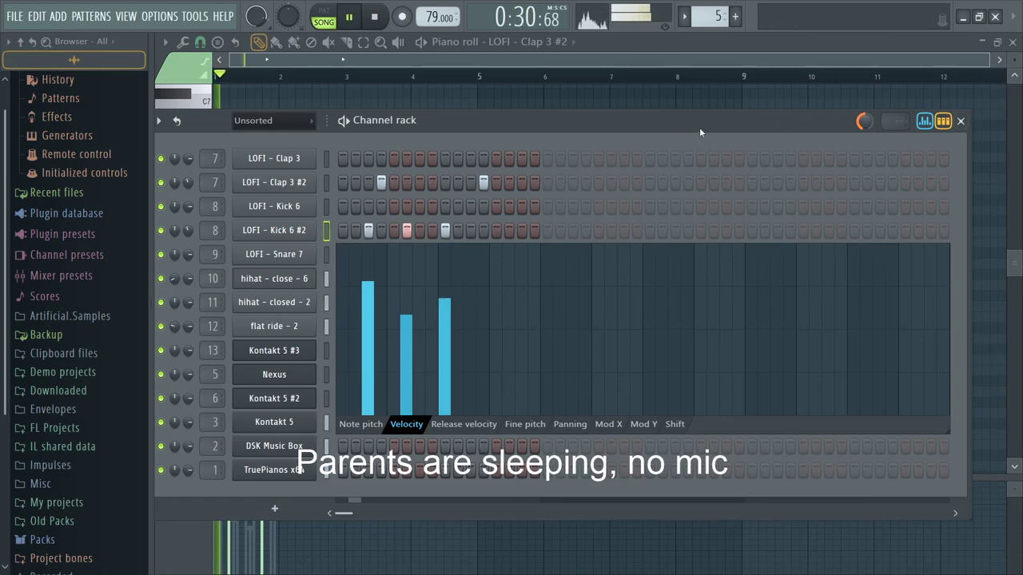
key(F5)
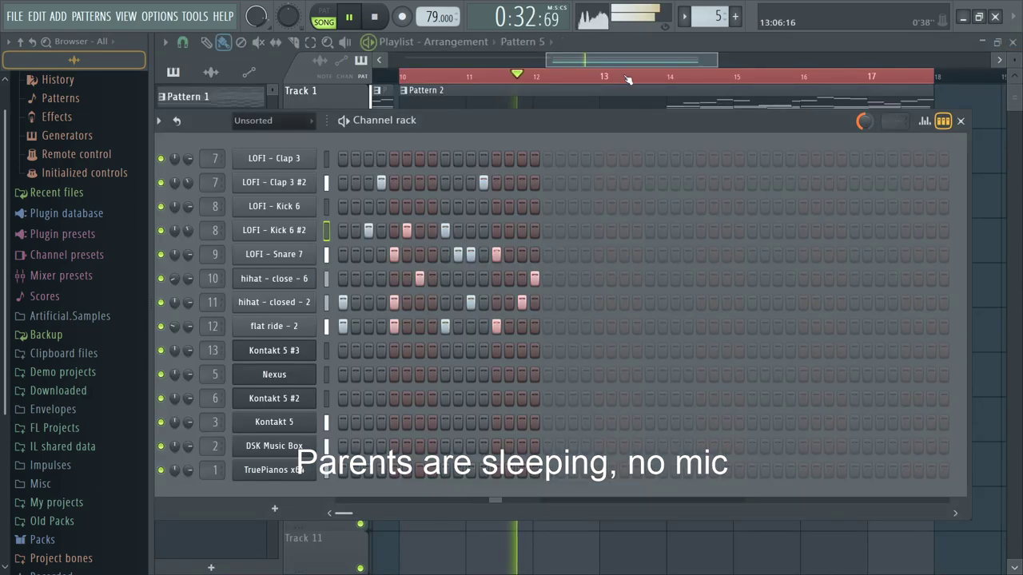
key(F6)
key(space)
key(space)
Step: Try an extra LOFI - Snare 7 hit with reduced velocity on step 12, and remove it after listening
key(F6)
click(483, 254)
click(924, 120)
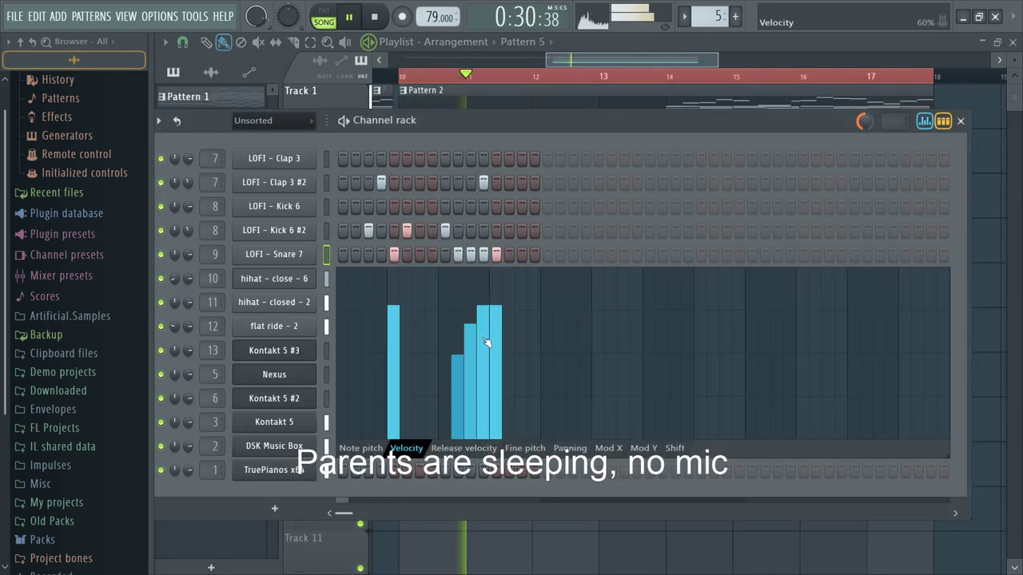
drag(490, 341, 484, 356)
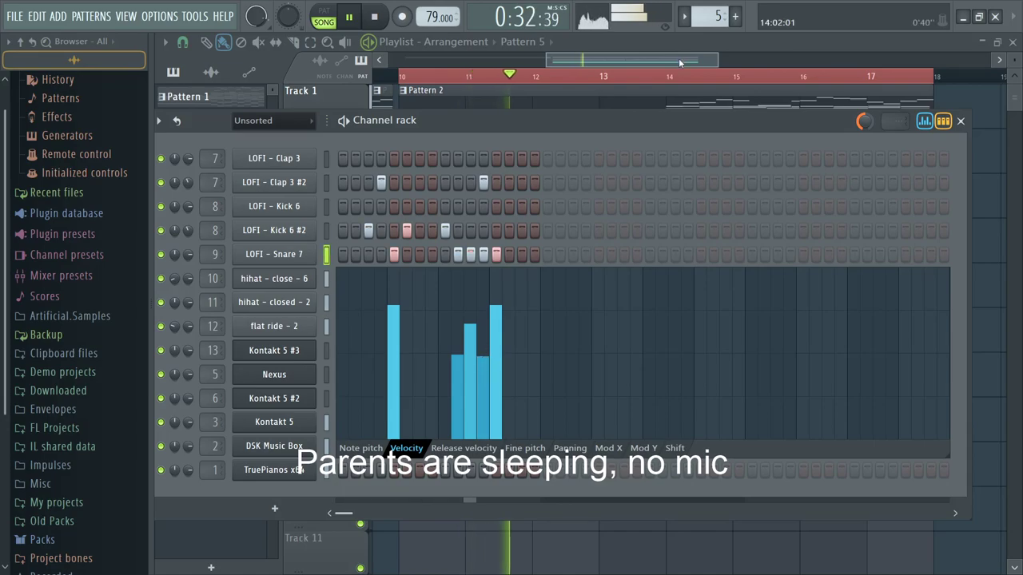
key(F6)
key(F9)
key(F6)
key(space)
right_click(483, 254)
key(space)
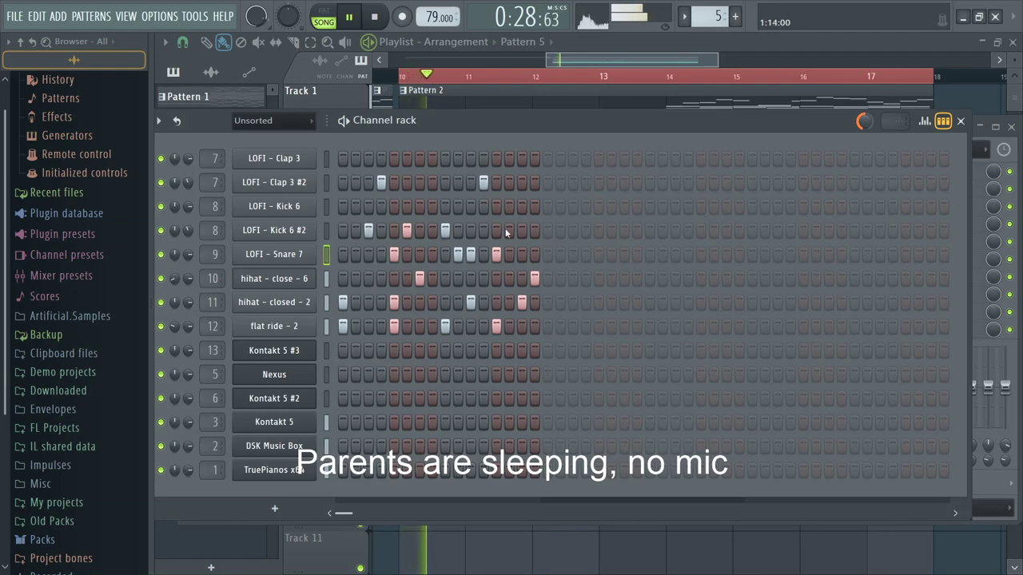
Step: Make the Pattern 4 clip at bar 12 on Track 2 a unique pattern
key(F6)
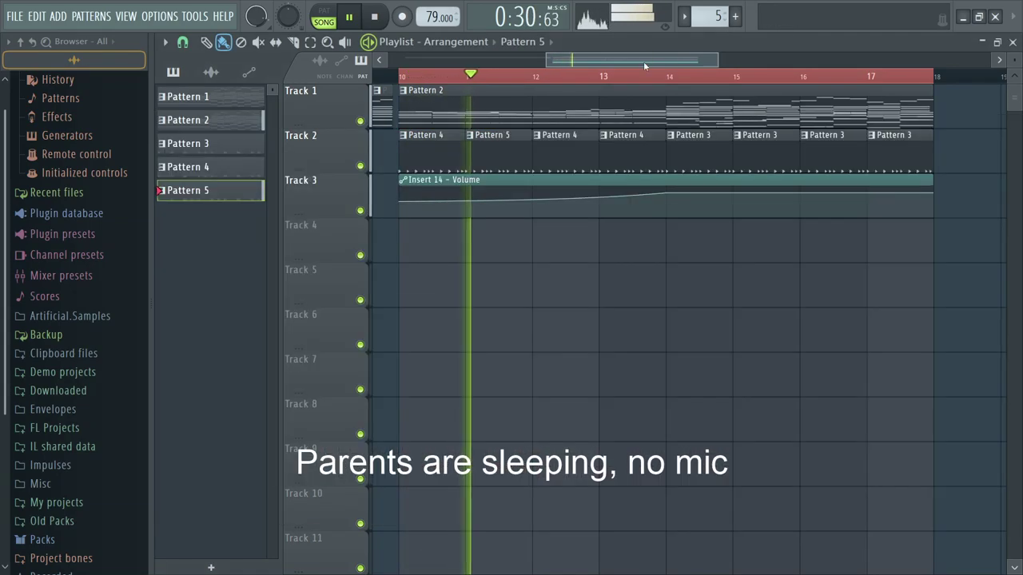
scroll(647, 61, up, 1)
click(537, 136)
click(552, 230)
key(space)
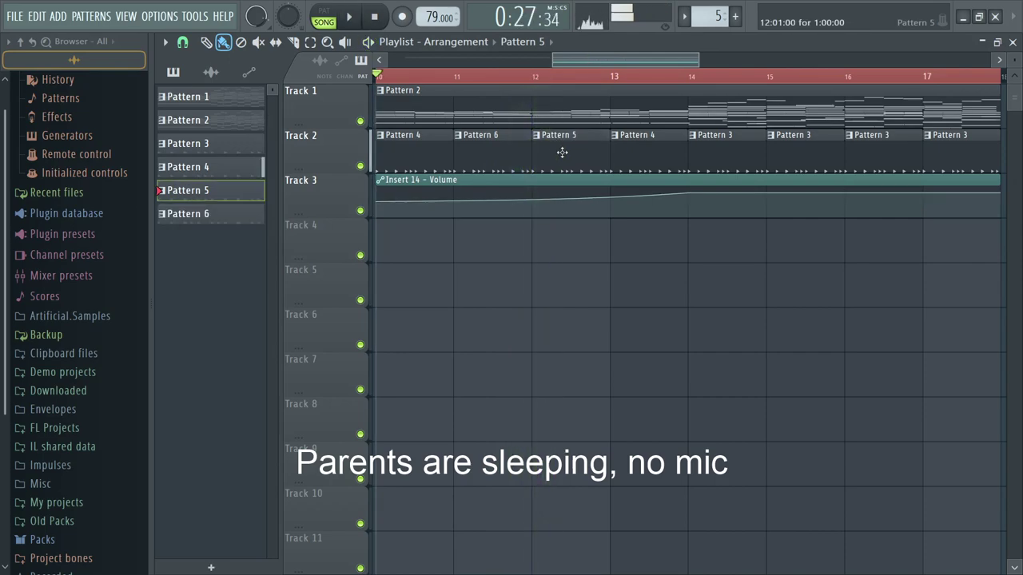
Step: Open the unique pattern at bar 12 and move its LOFI - Kick 6 #2 hit from step 3 to step 4
key(F6)
key(space)
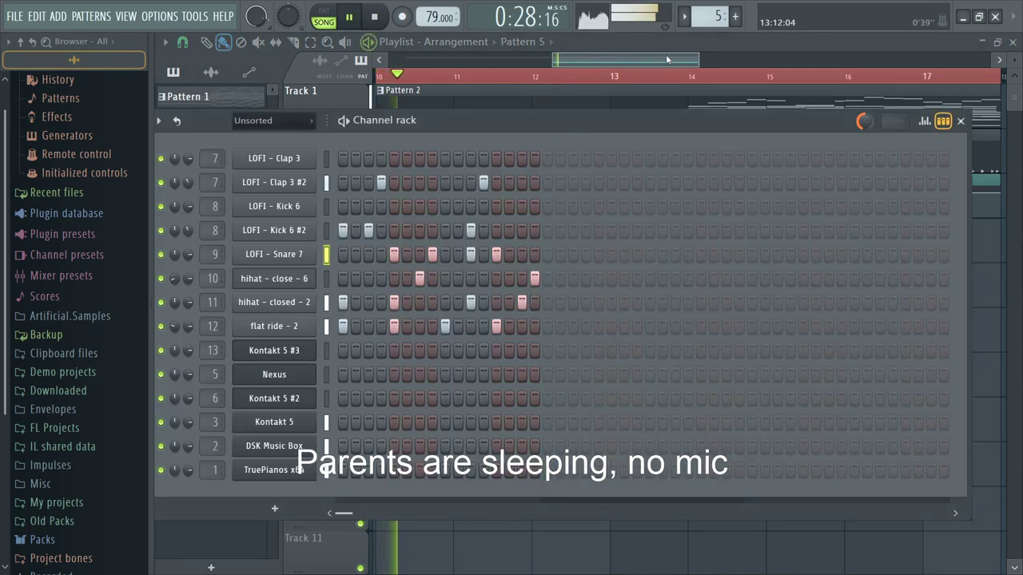
key(F6)
drag(576, 60, 539, 60)
click(692, 75)
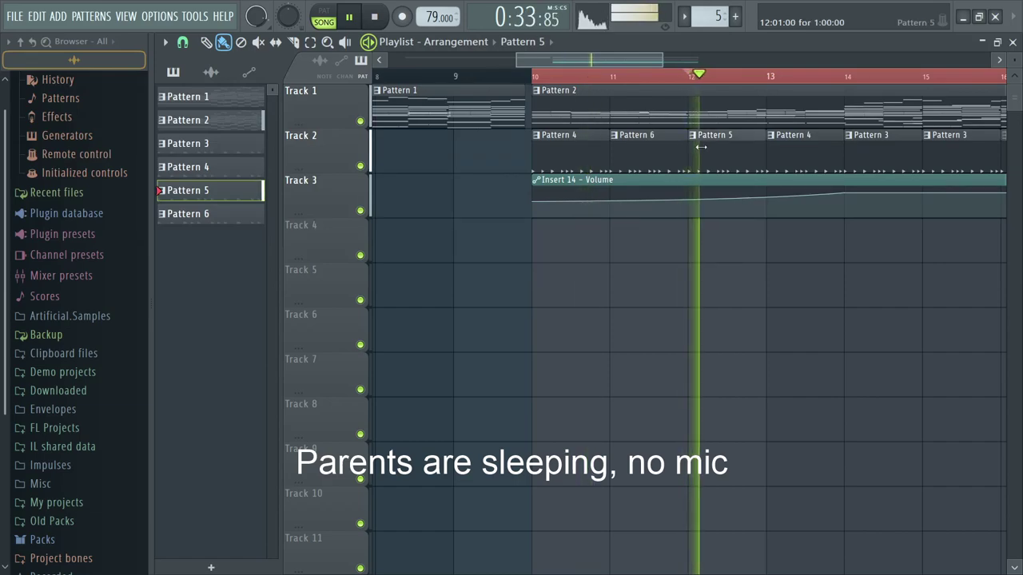
double_click(701, 147)
key(F6)
key(space)
key(space)
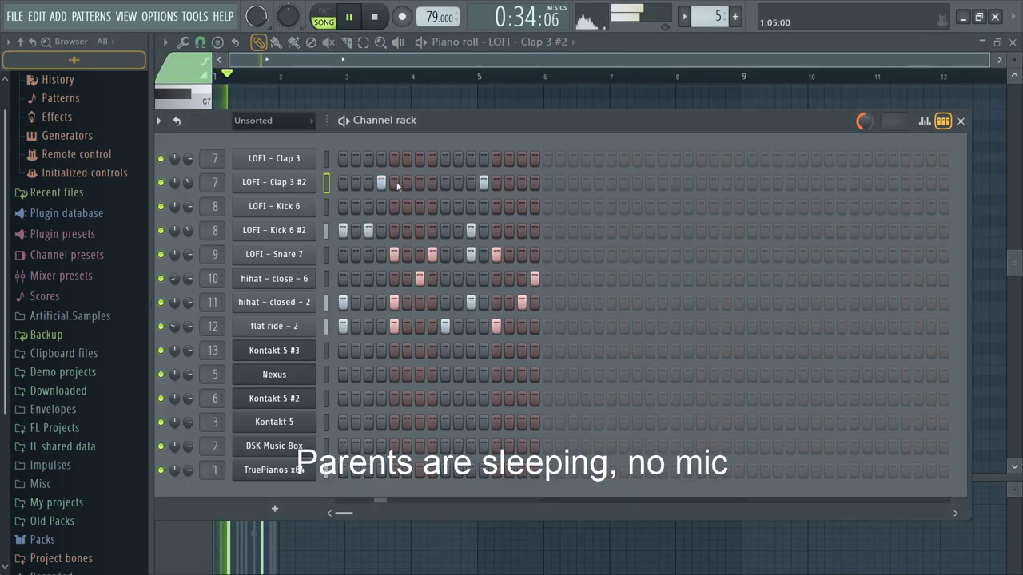
key(space)
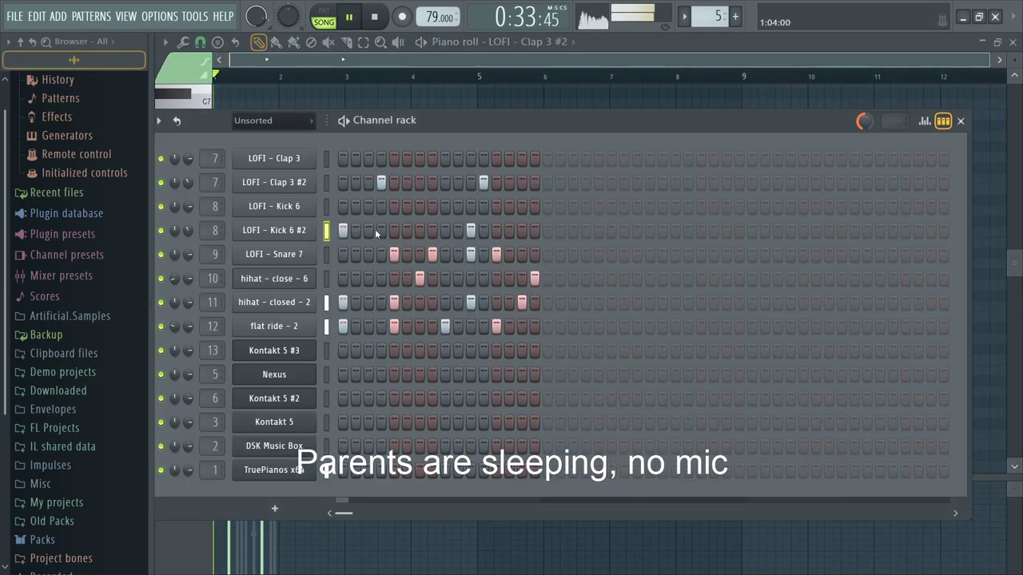
click(381, 230)
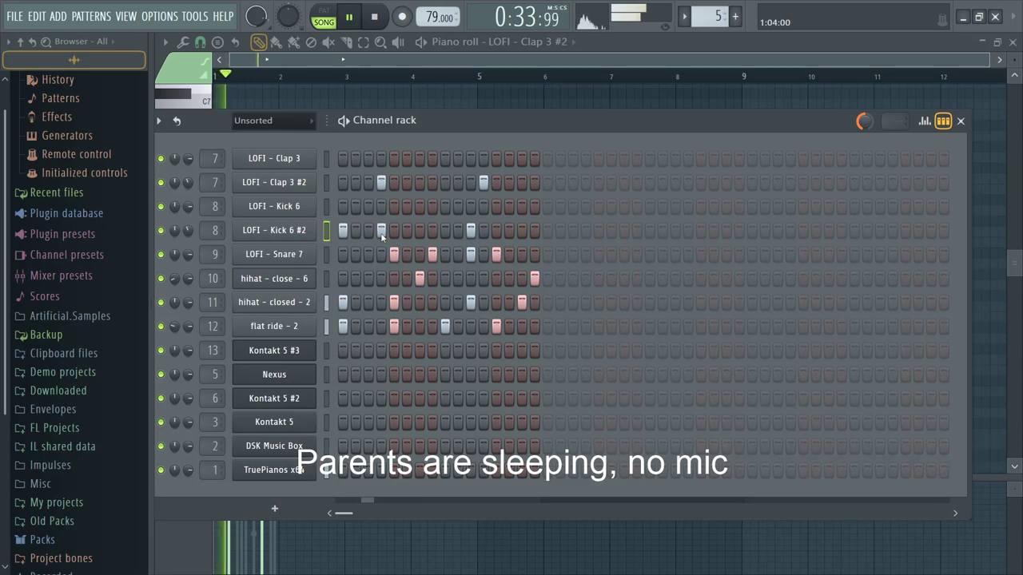
Step: Remove the hihat - close - 6 hit on step 7 and the LOFI - Snare 7 hit on step 8
click(419, 278)
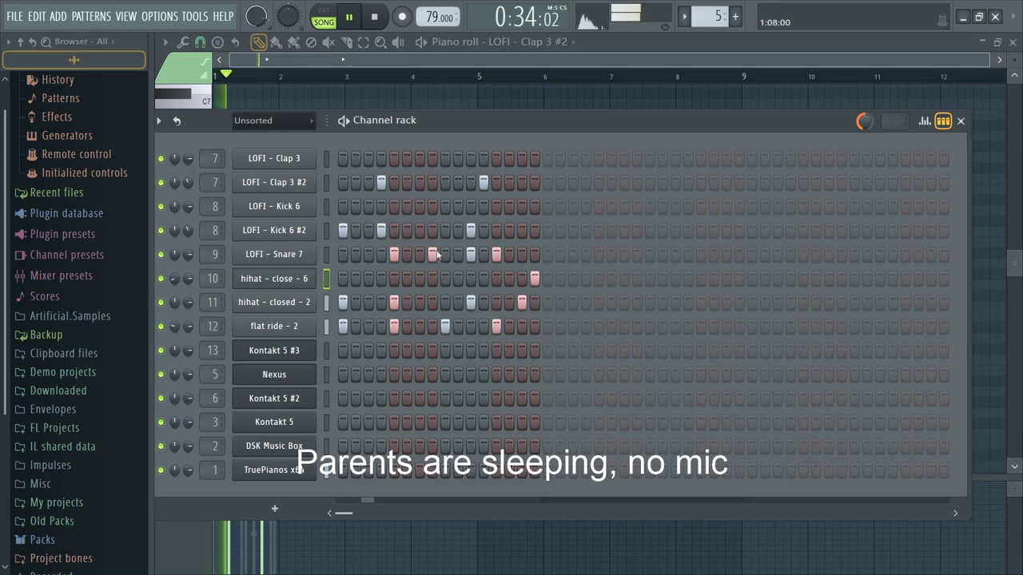
click(432, 255)
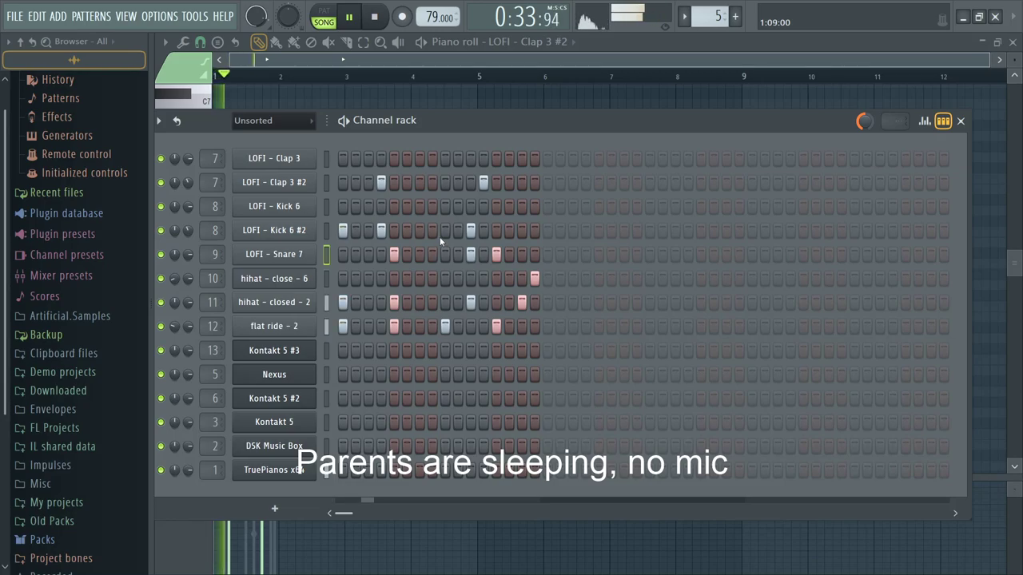
key(space)
Step: Play the pattern back and add a flat ride - 2 hit on step 15
key(space)
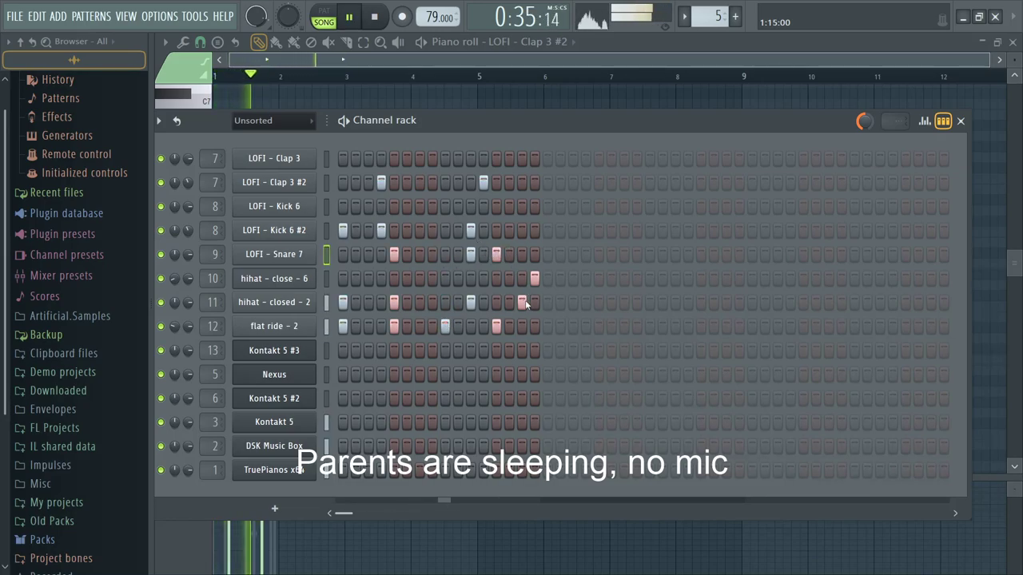
key(space)
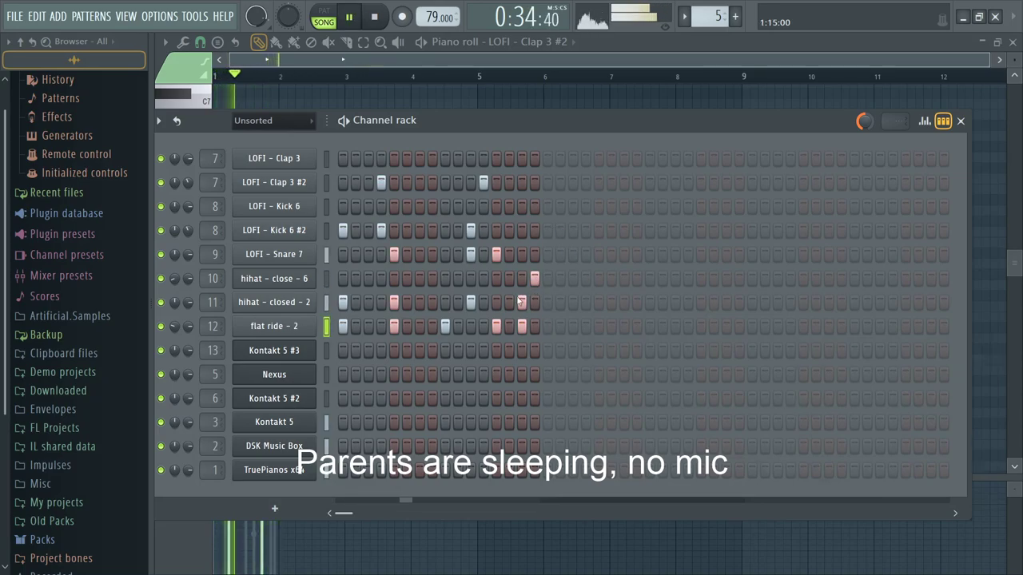
key(space)
Step: Expand the Downloaded samples, collapse the Lofi Claps folder and open the Jazz Funk Kit folder
scroll(32, 336, down, 3)
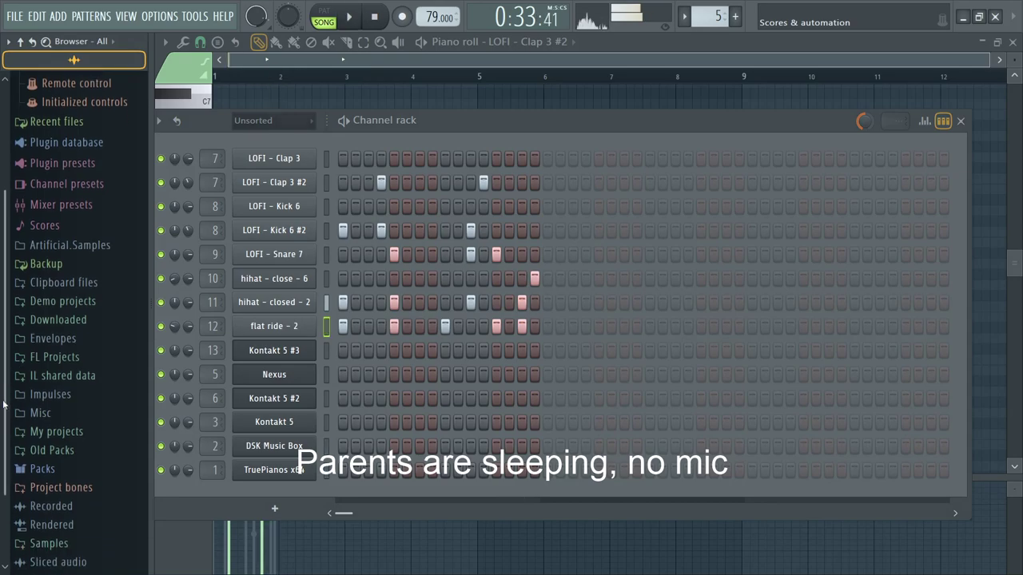
scroll(40, 464, up, 5)
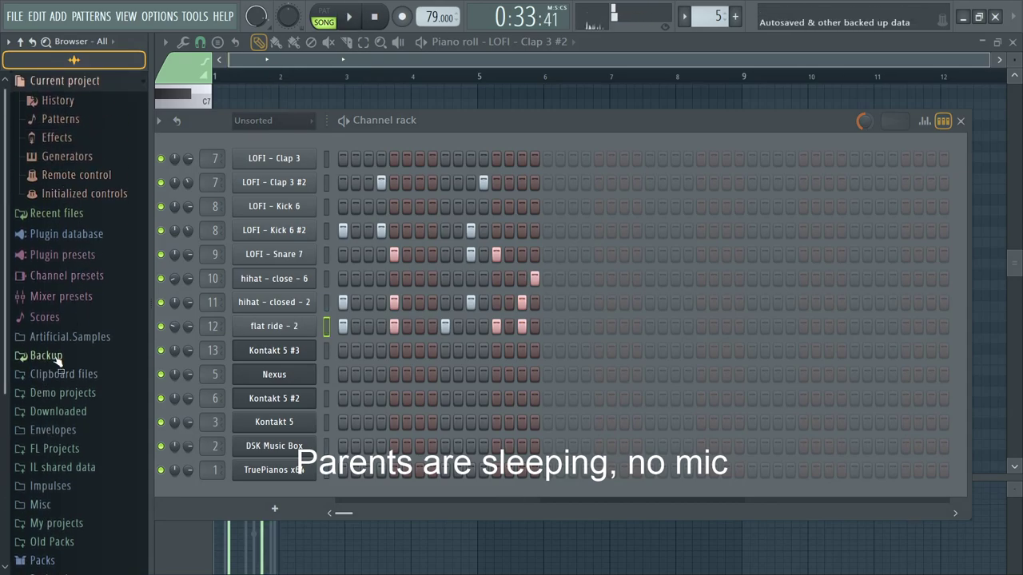
click(64, 409)
scroll(84, 400, down, 7)
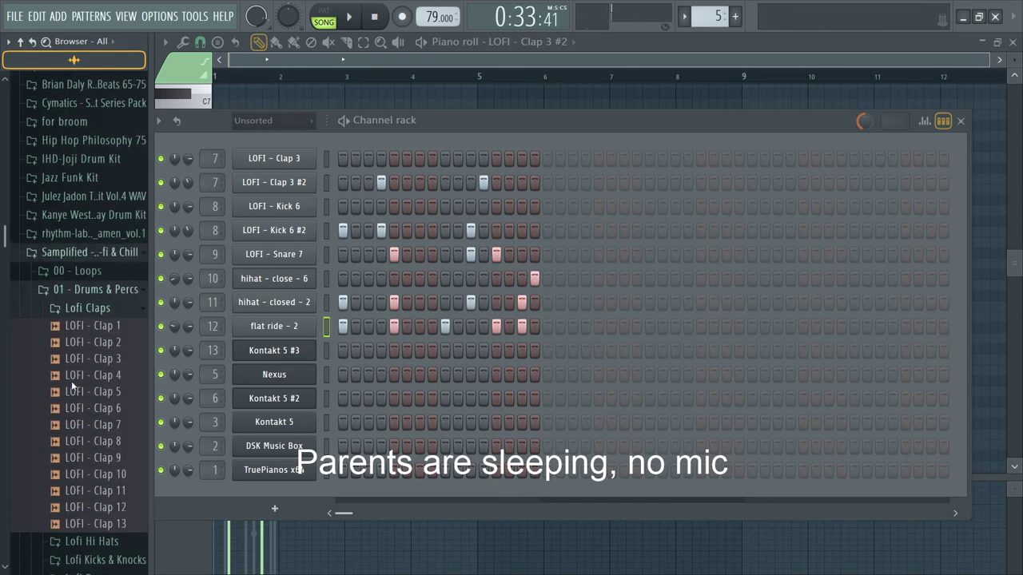
click(118, 206)
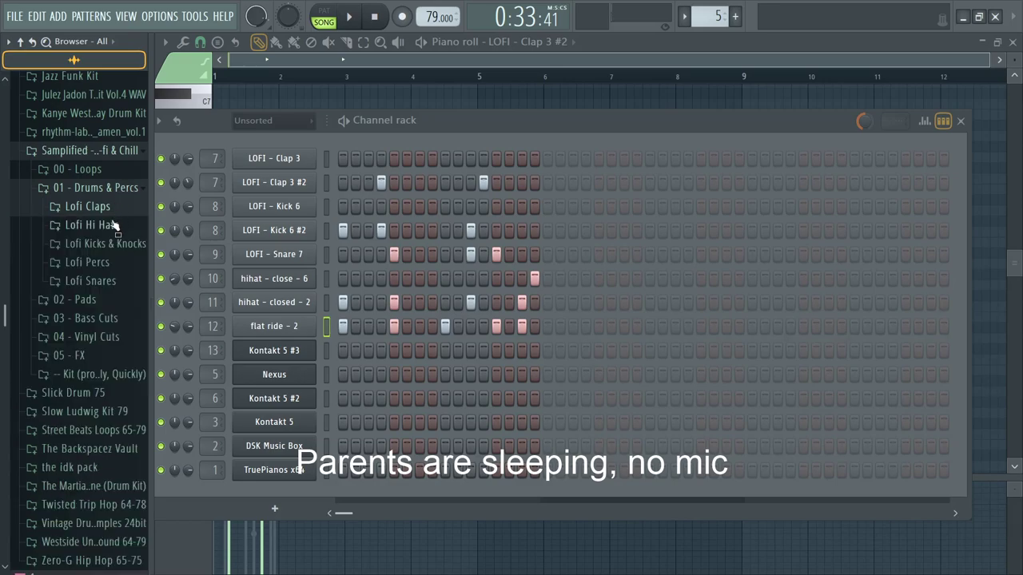
scroll(104, 240, up, 5)
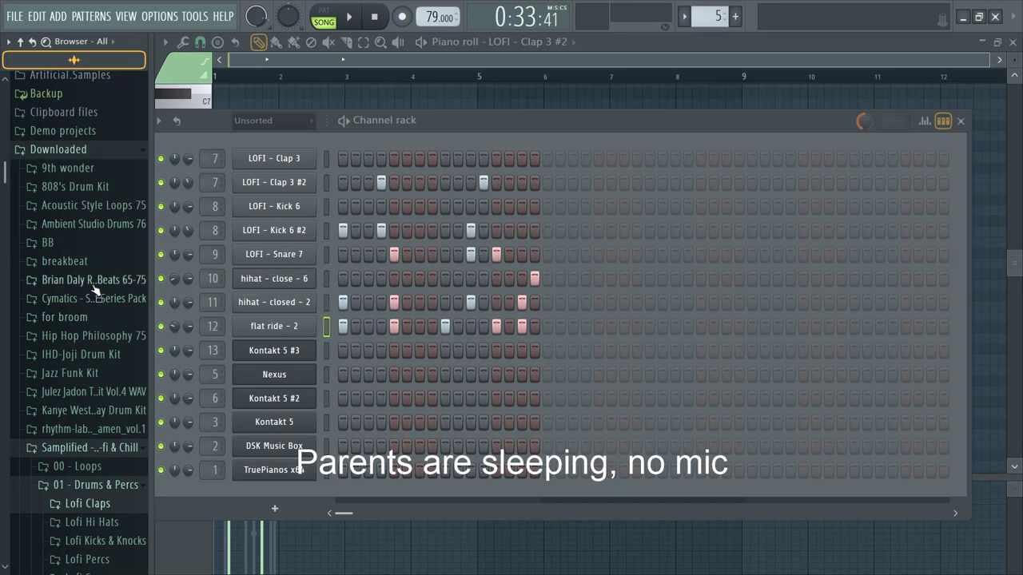
click(93, 373)
Step: Audition the opened hi-hat samples in the Jazz Funk Kit folder
scroll(78, 338, down, 15)
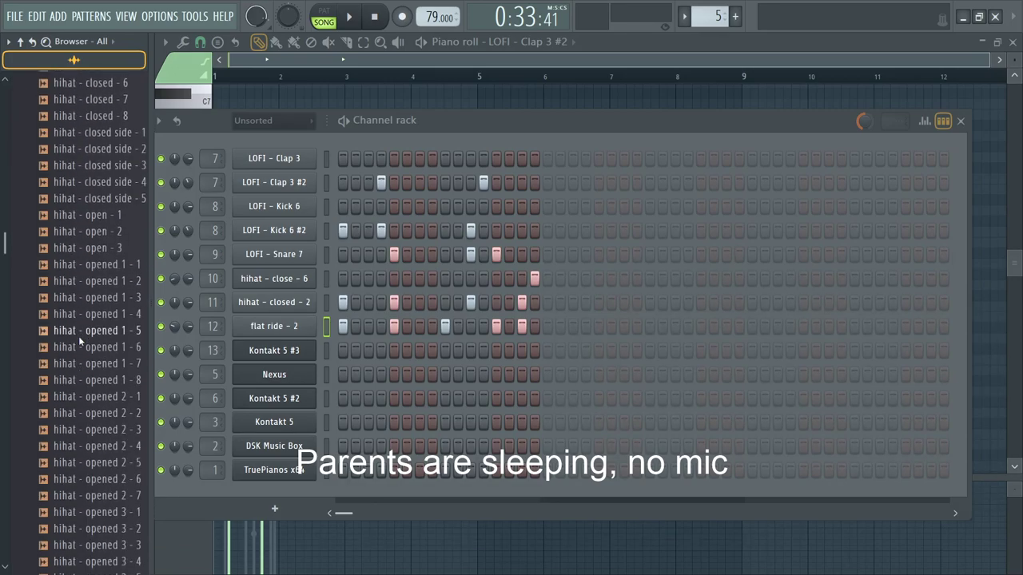
click(79, 334)
click(80, 297)
click(89, 215)
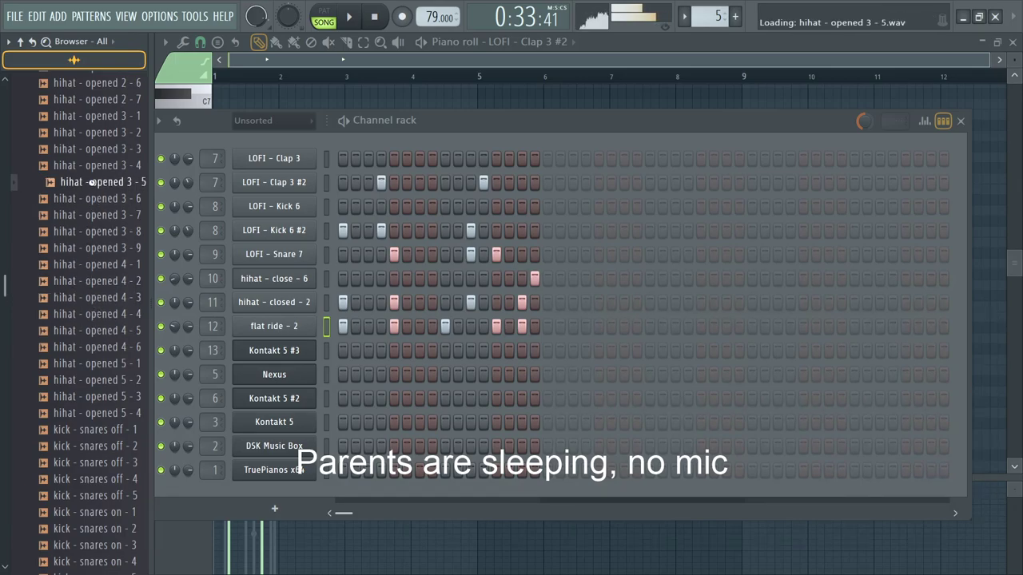
click(92, 150)
scroll(94, 226, up, 4)
click(93, 282)
click(92, 199)
scroll(91, 199, up, 2)
click(97, 215)
click(84, 148)
click(84, 132)
Step: Look through the kit's other samples, including the kicks, rack toms and rides
scroll(102, 330, up, 6)
scroll(102, 330, up, 5)
scroll(93, 298, down, 12)
scroll(93, 298, down, 20)
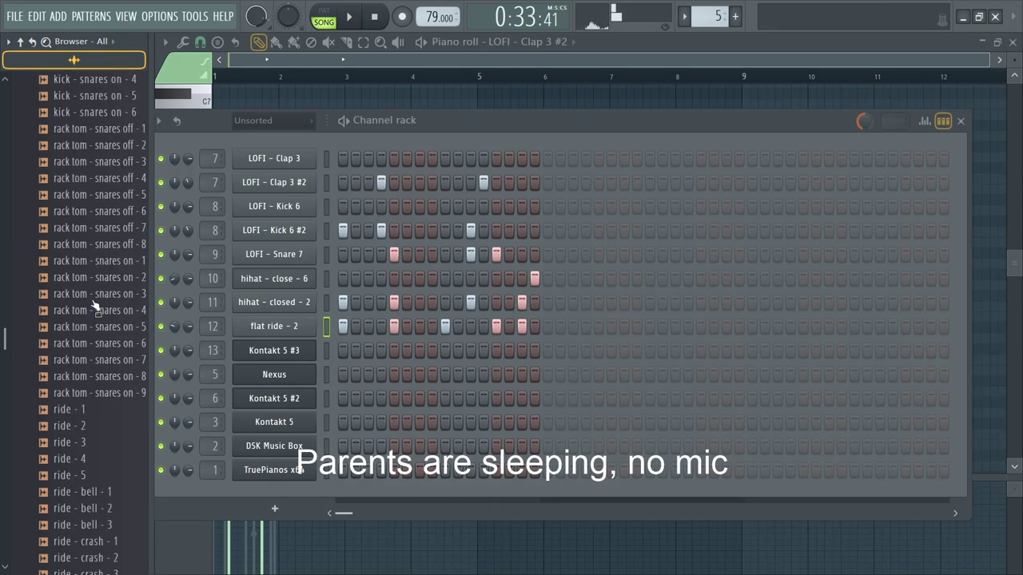
scroll(93, 302, down, 10)
scroll(92, 303, up, 20)
scroll(92, 303, up, 15)
Step: Audition the hihat - opened 1 samples, then add hihat - opened 1 - 8 above flat ride - 2 with a hit on step 15
click(98, 264)
click(97, 281)
click(98, 330)
click(98, 380)
click(97, 413)
drag(97, 380, 306, 326)
click(521, 328)
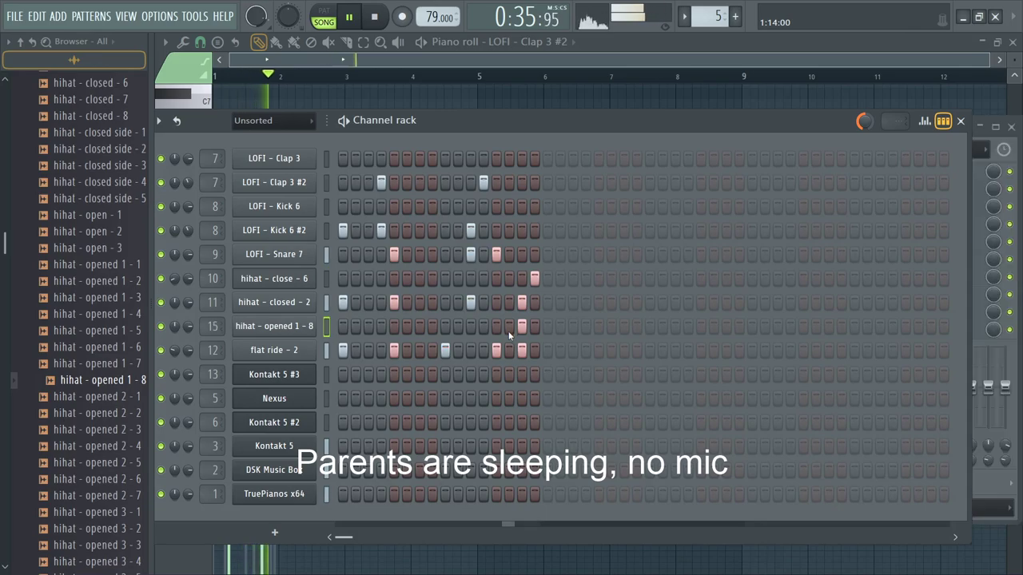
Step: Lower the volume of hihat - opened 1 - 8 on mixer insert 15 and pan it slightly left
key(F9)
drag(464, 312, 463, 345)
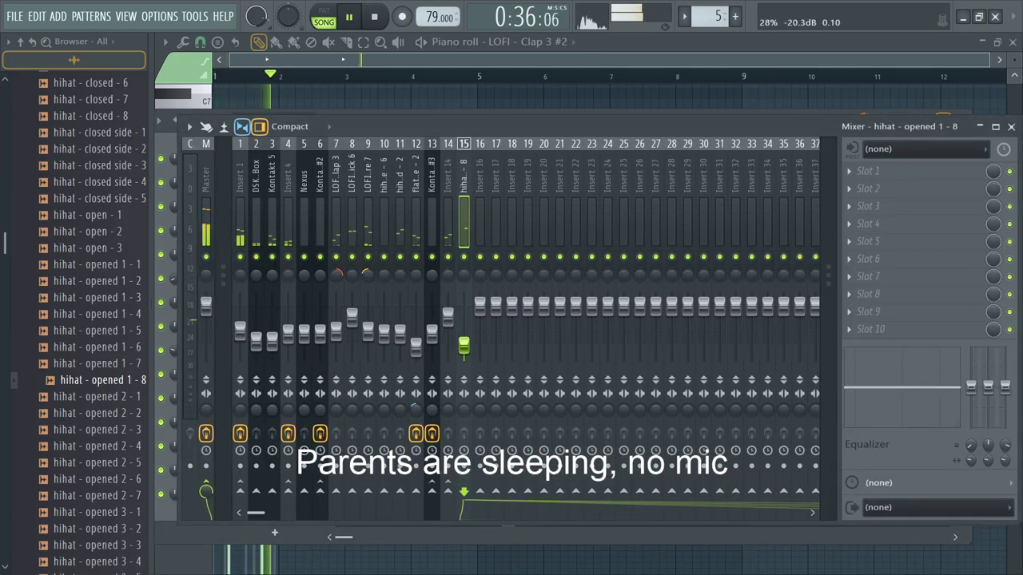
drag(453, 365, 453, 370)
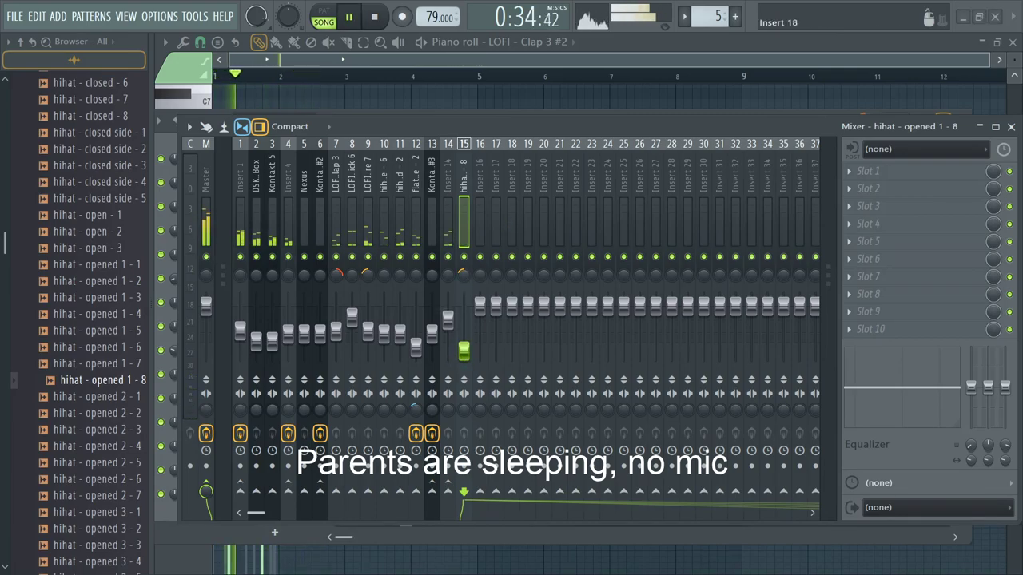
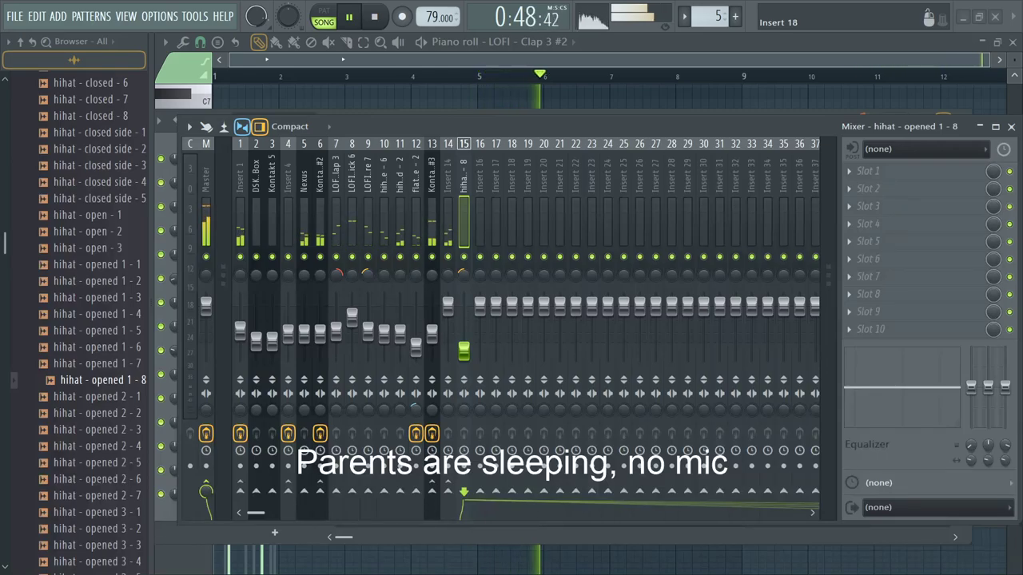
Step: Clear the playlist's time selection over bars 10 to 17 and set the playback position to bar 2
key(F6)
key(F9)
key(F5)
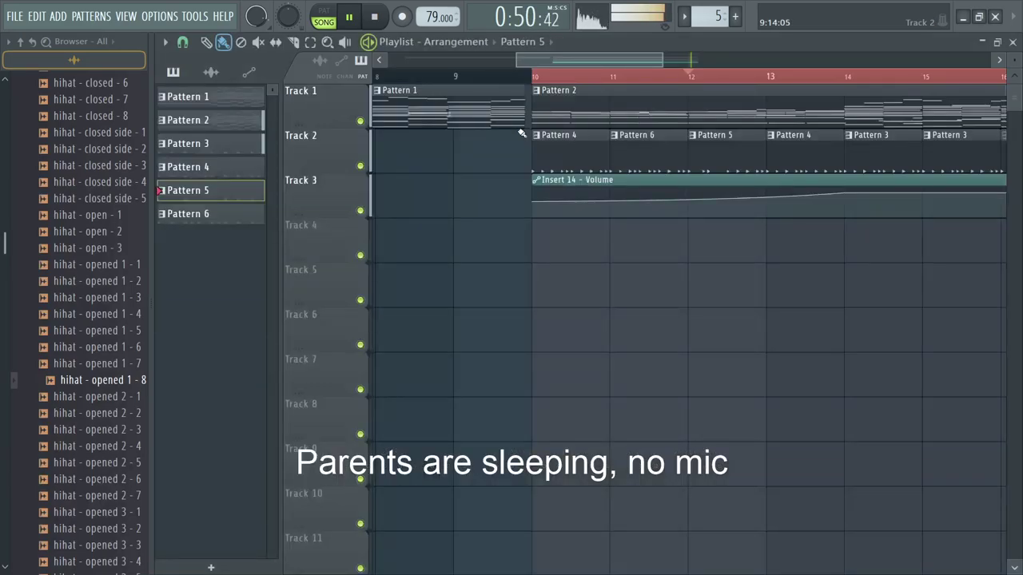
scroll(554, 140, down, 4)
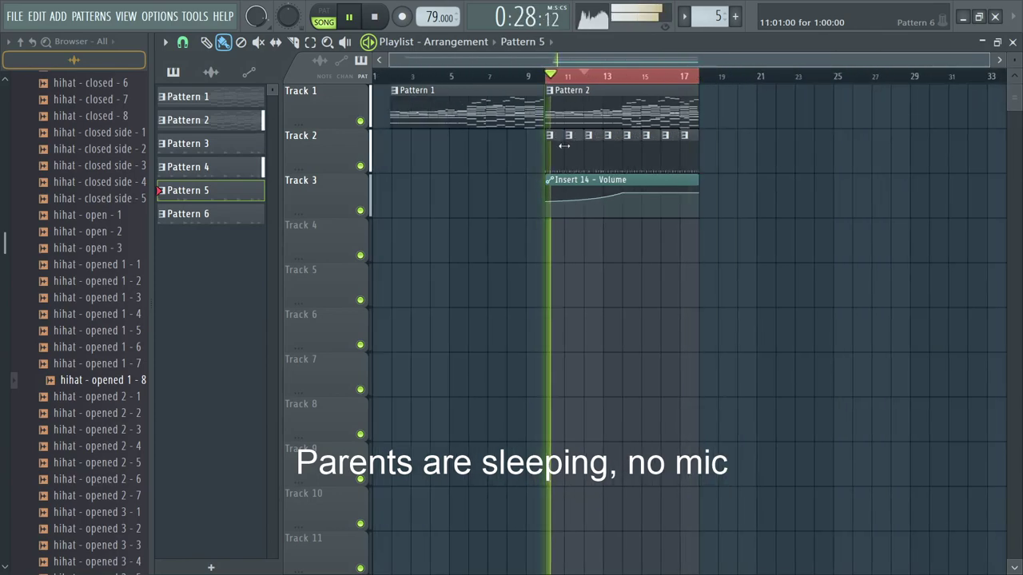
key(space)
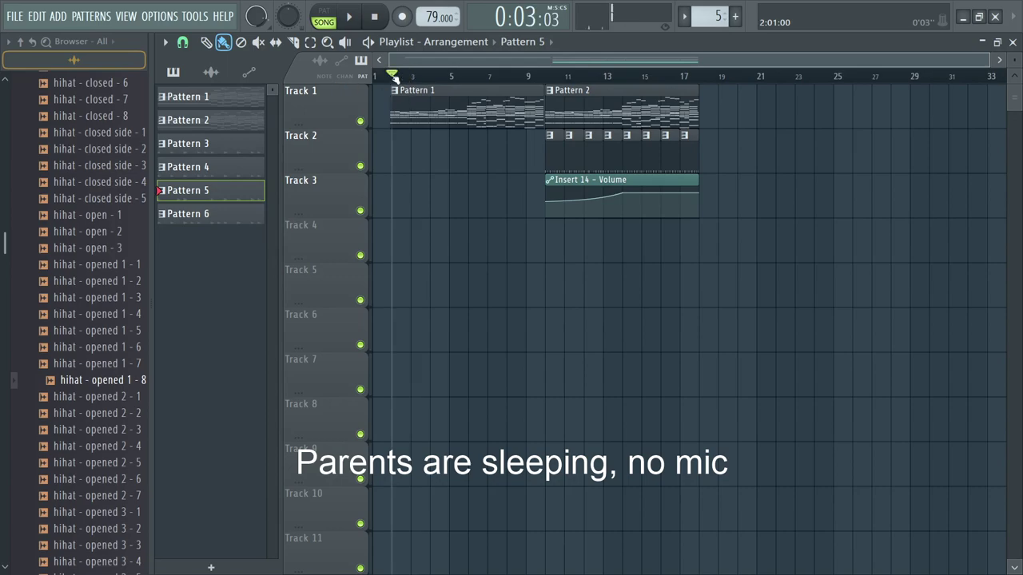
Step: Play the arrangement from bar 2 through Pattern 1 into Pattern 2 to review the transition
scroll(396, 78, up, 5)
key(space)
scroll(406, 83, down, 3)
scroll(393, 84, up, 5)
scroll(414, 87, down, 3)
scroll(413, 87, down, 2)
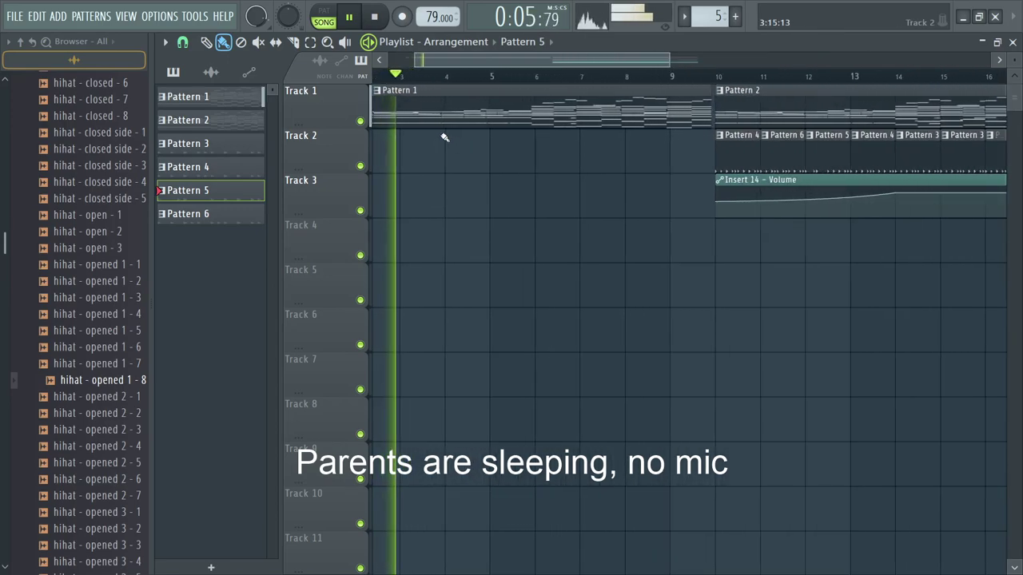
scroll(445, 135, down, 2)
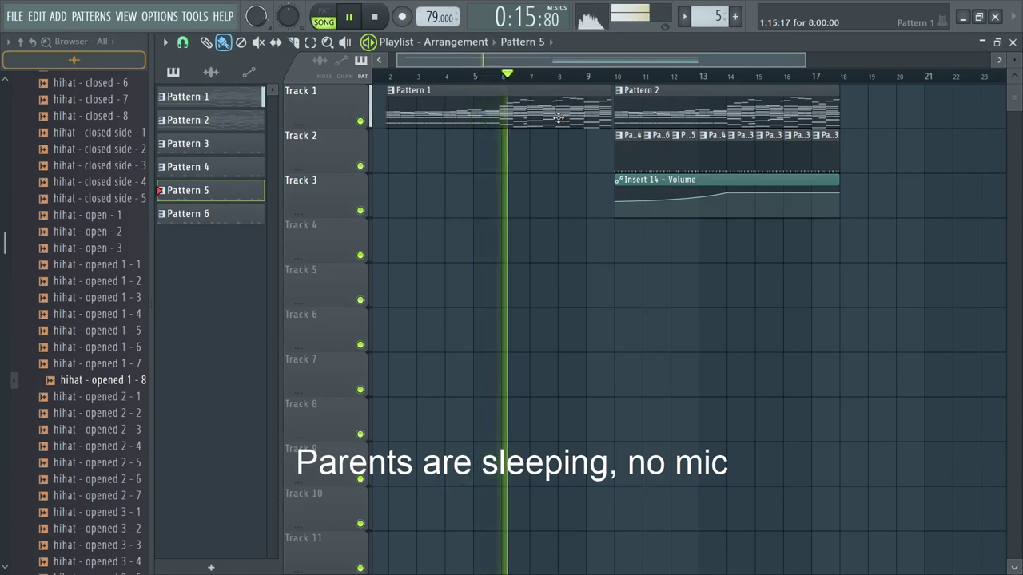
scroll(558, 117, up, 1)
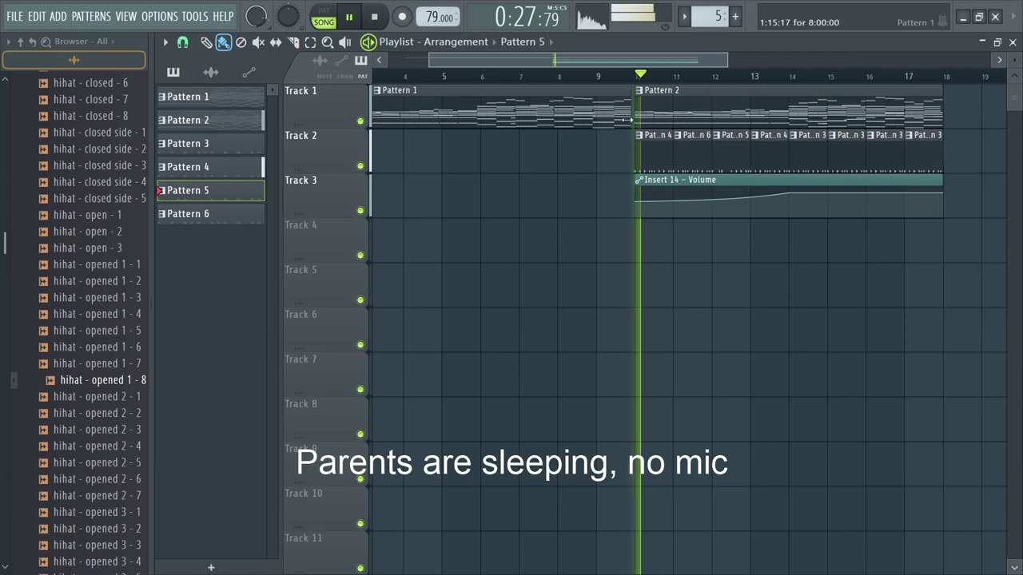
Step: Replace the Pattern 3 clips in bars 14 to 17 of Track 2 with a copy of the drum clips from bars 10 to 13
scroll(621, 119, down, 4)
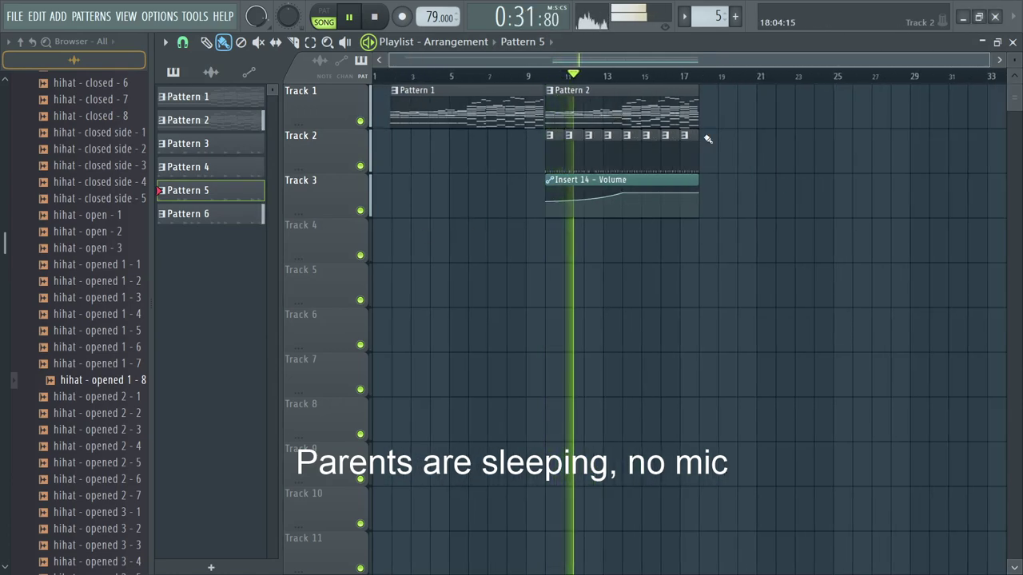
scroll(611, 153, up, 4)
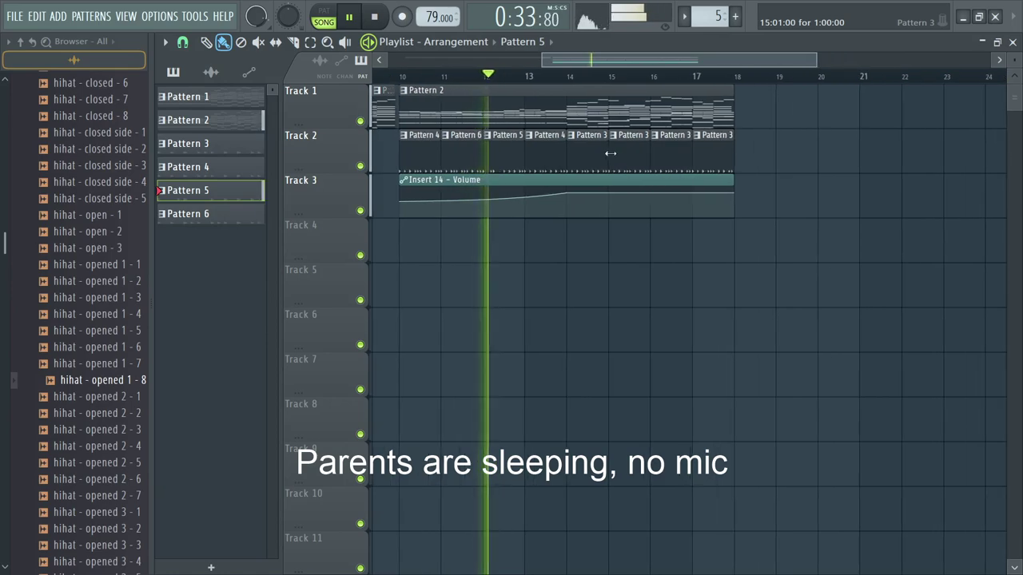
scroll(587, 154, up, 2)
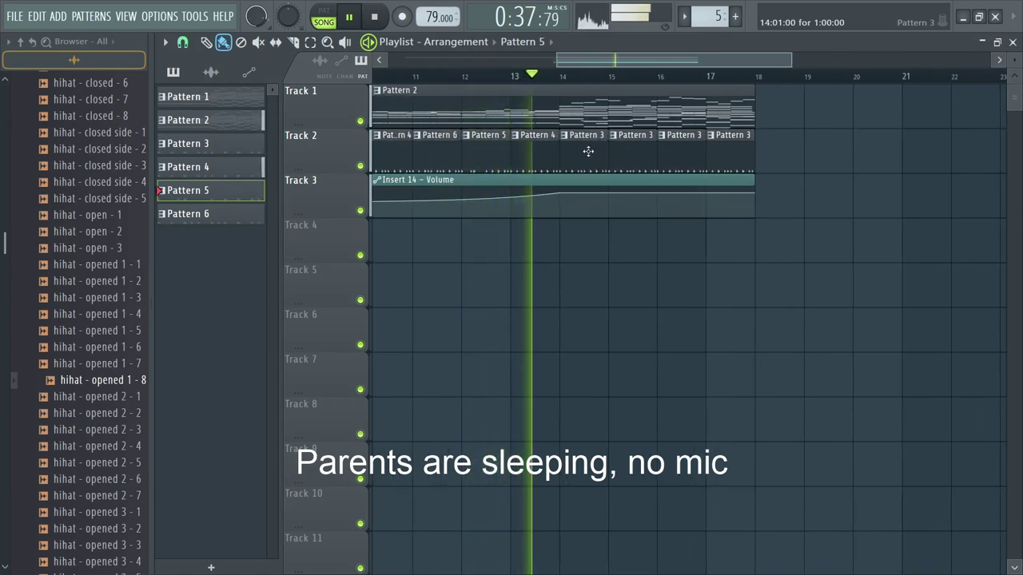
right_click(588, 151)
drag(589, 152, 336, 155)
key(space)
drag(469, 154, 659, 140)
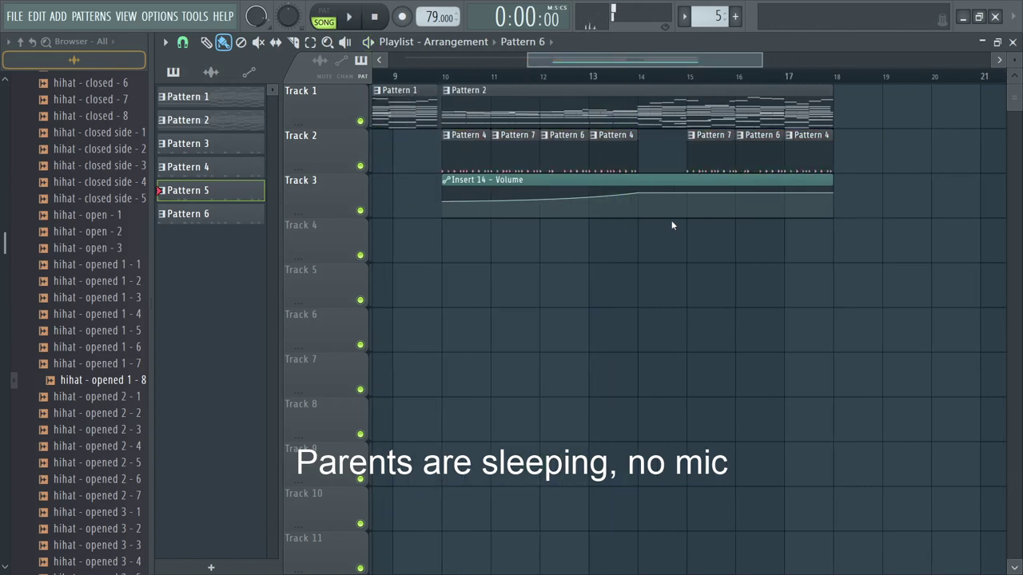
Step: Make the bar 14 drum clip unique and move its clap and kick hits to LOFI - Clap 3 and LOFI - Kick 6
double_click(670, 151)
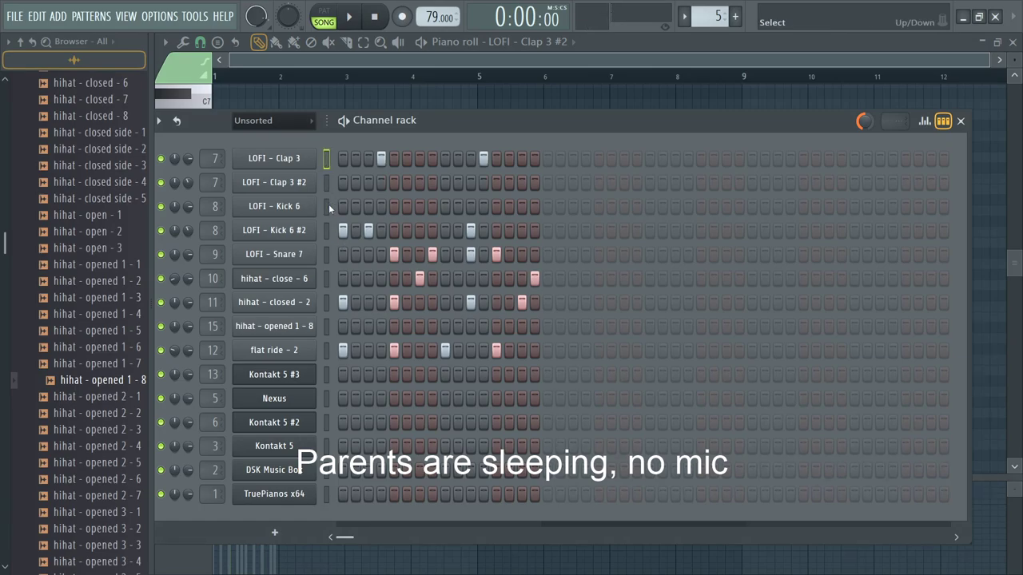
key(F6)
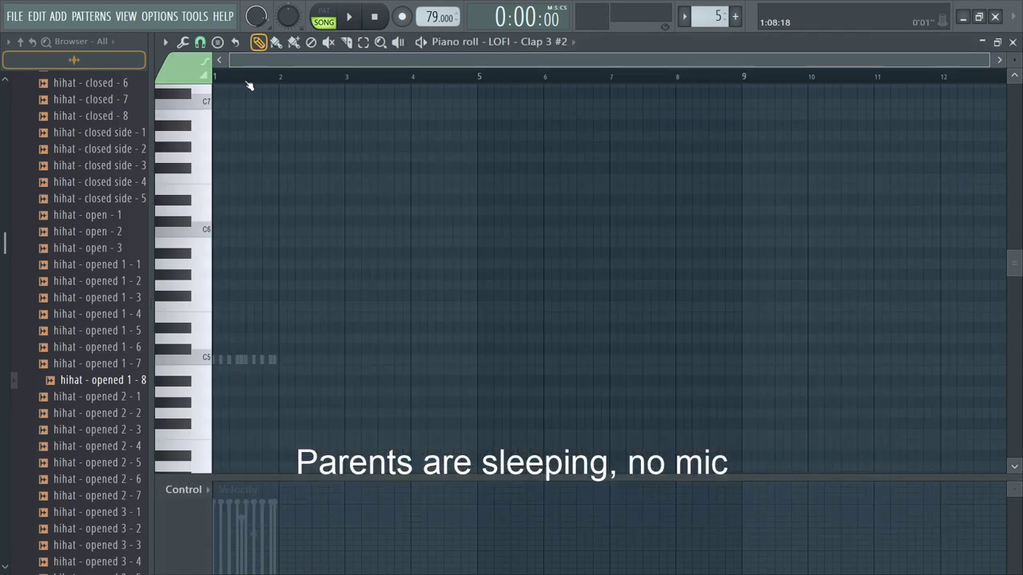
click(215, 77)
key(space)
key(F6)
key(F9)
key(F5)
key(space)
Step: Make the bar 15 drum clip unique, move its hits to LOFI - Clap 3 and LOFI - Kick 6, and replay from bar 14
double_click(704, 150)
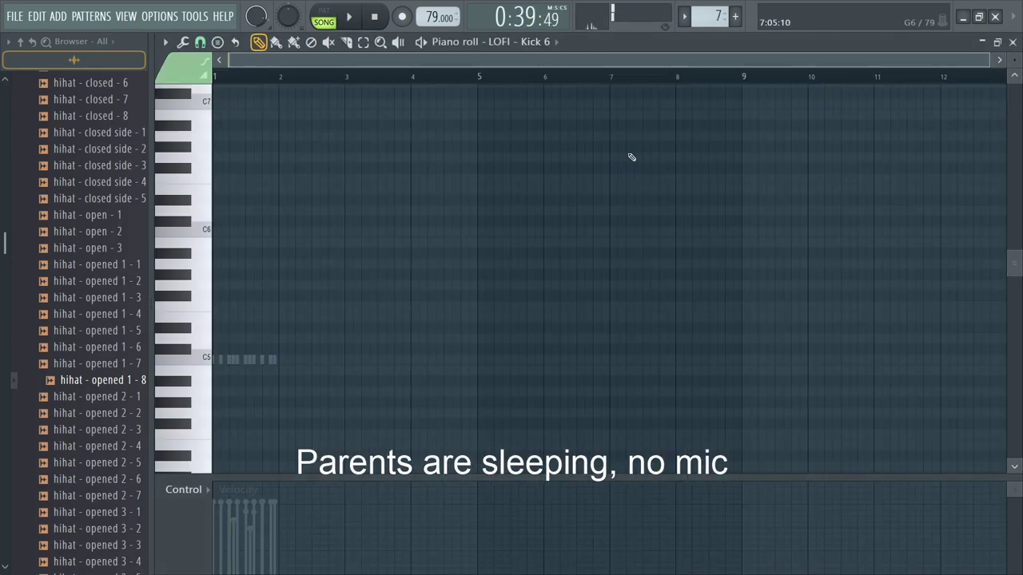
key(F7)
key(F6)
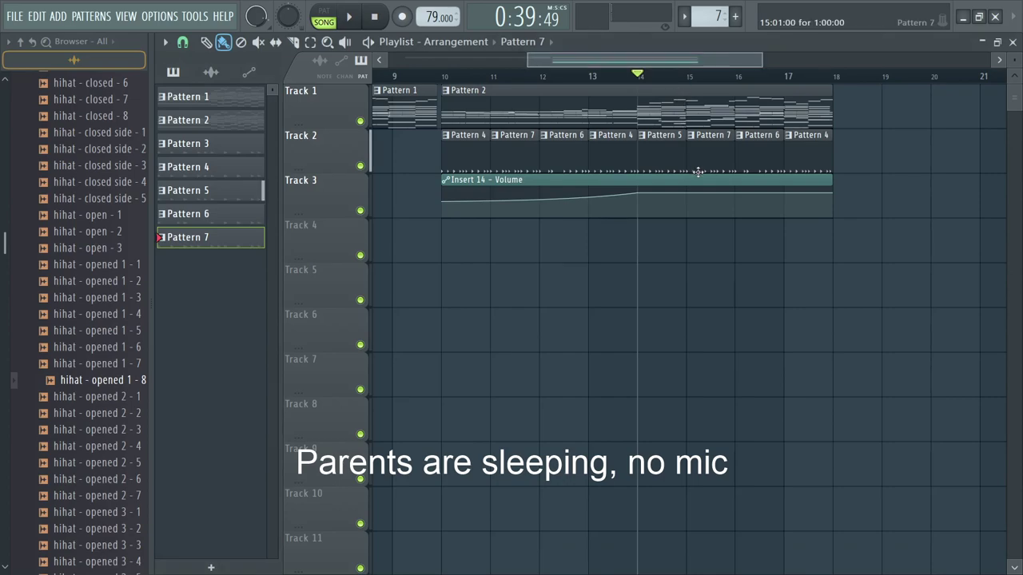
click(714, 229)
key(space)
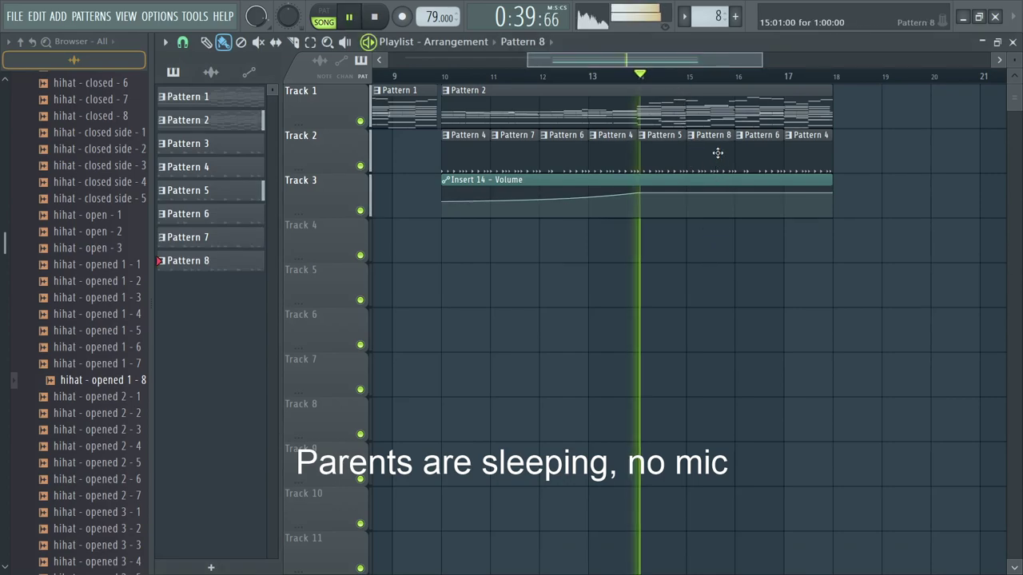
double_click(717, 153)
key(F7)
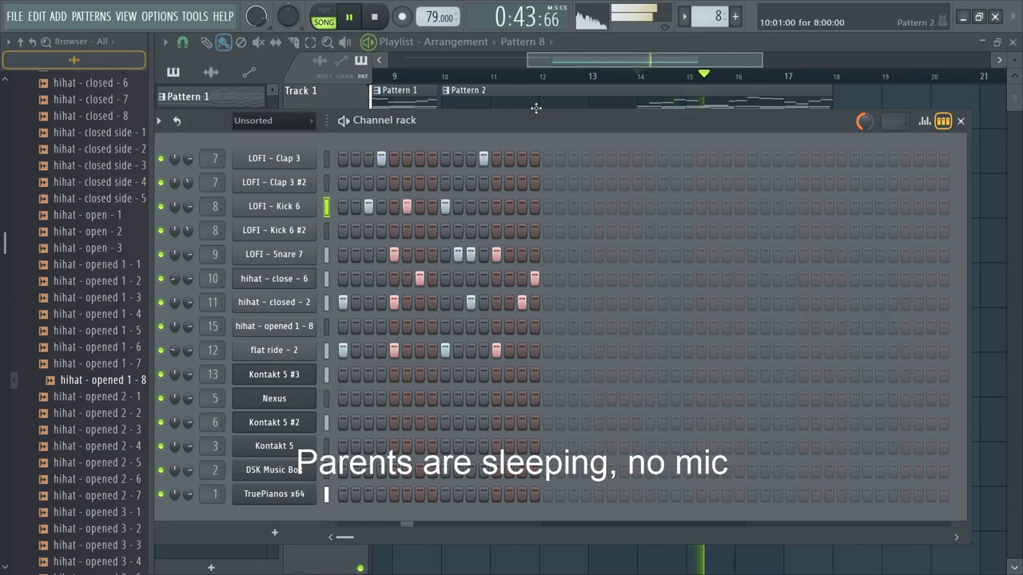
key(F6)
key(space)
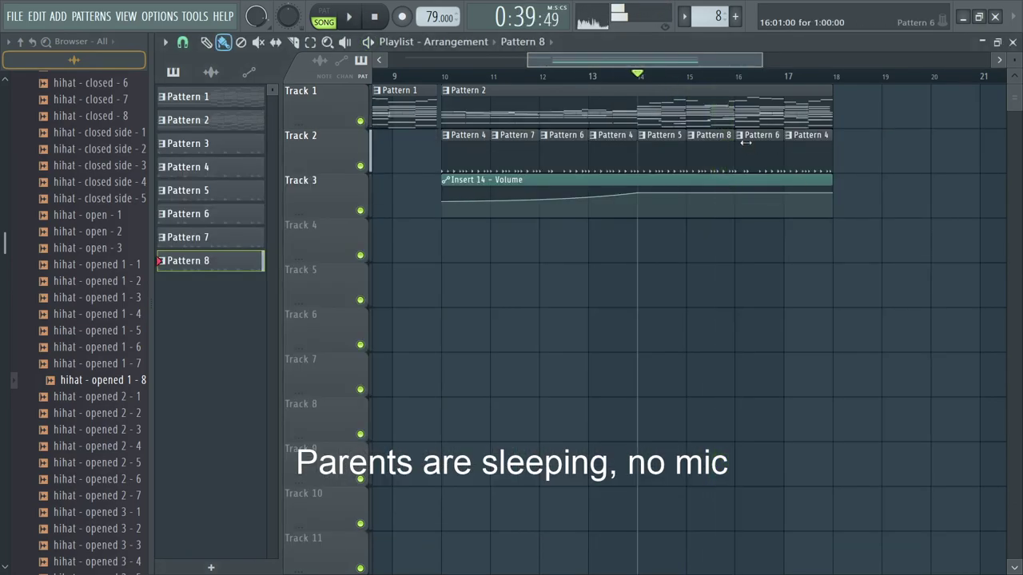
key(F7)
key(F7)
key(F6)
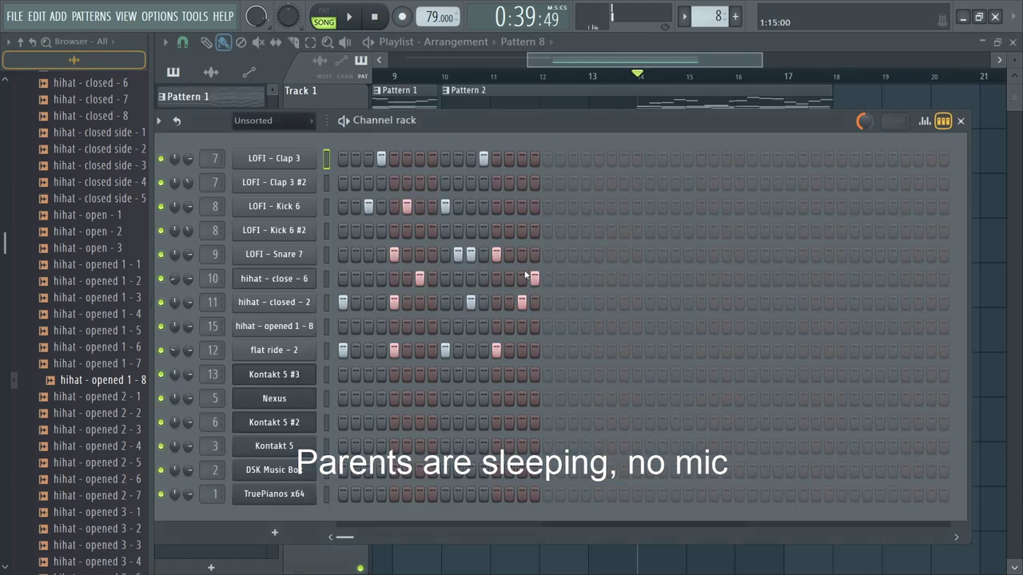
key(F6)
key(space)
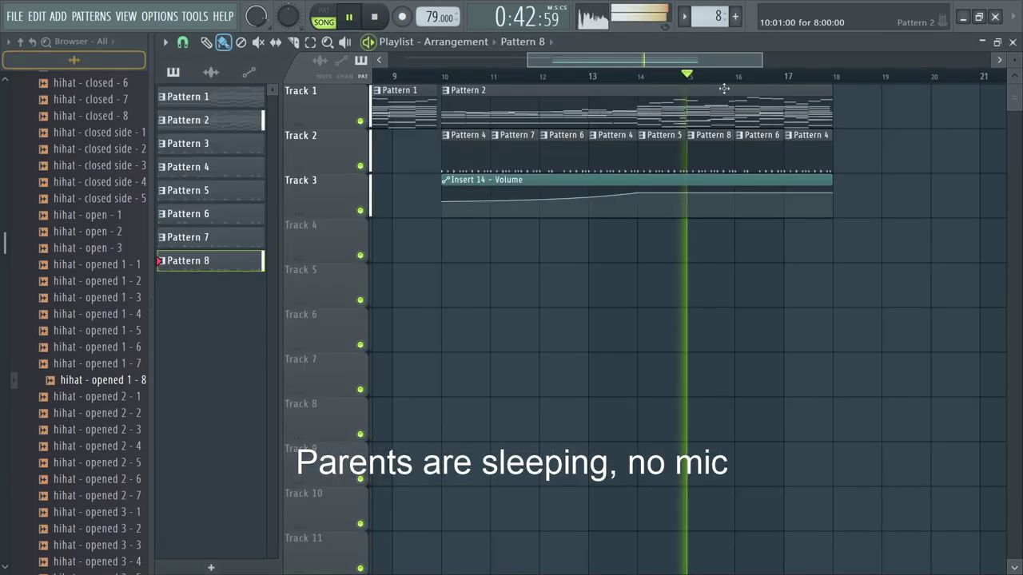
Step: Make the bar 16 drum clip unique and transfer its clap and kick hits to LOFI - Clap 3 and LOFI - Kick 6
click(740, 136)
click(757, 222)
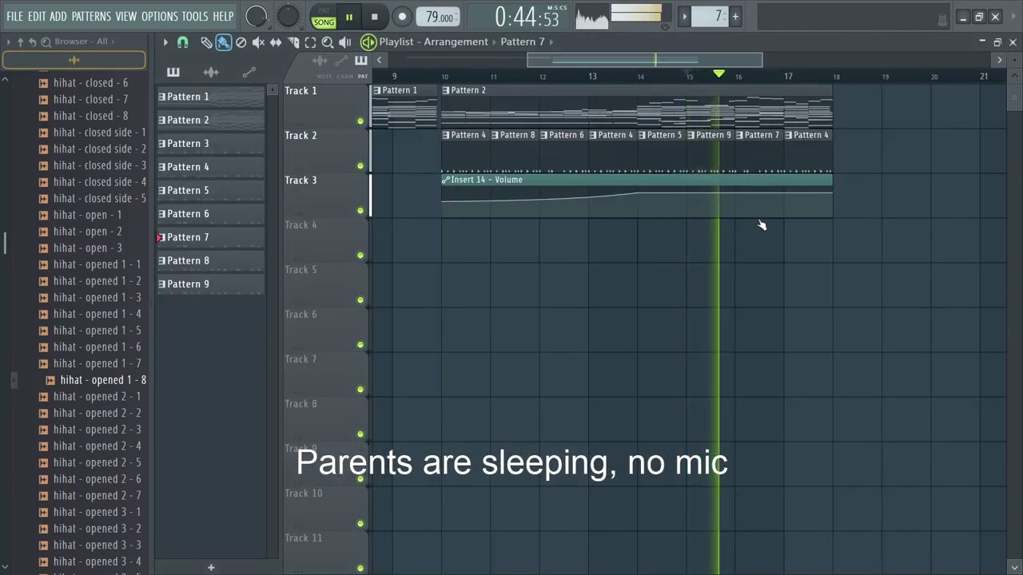
double_click(759, 164)
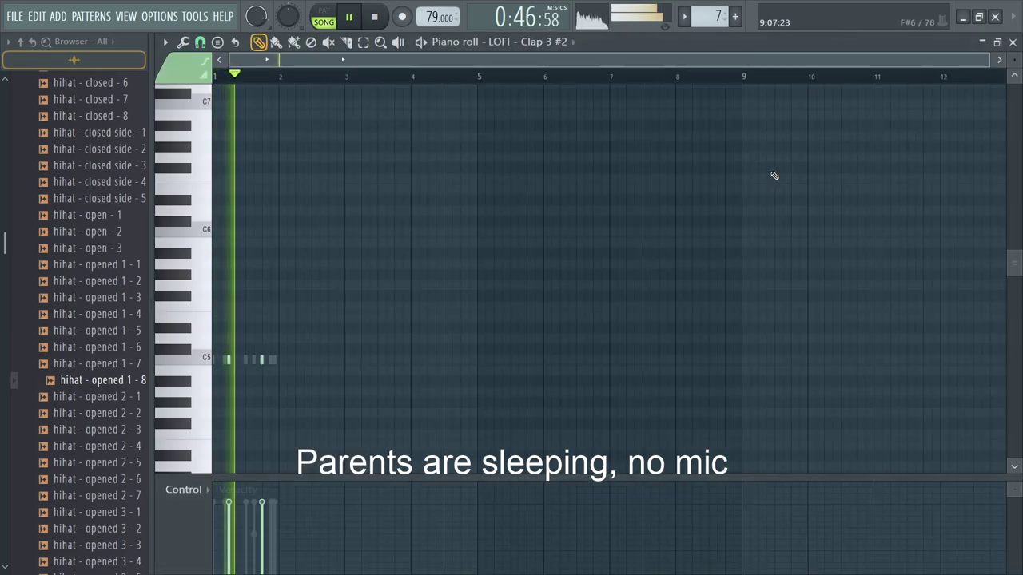
key(F7)
key(F6)
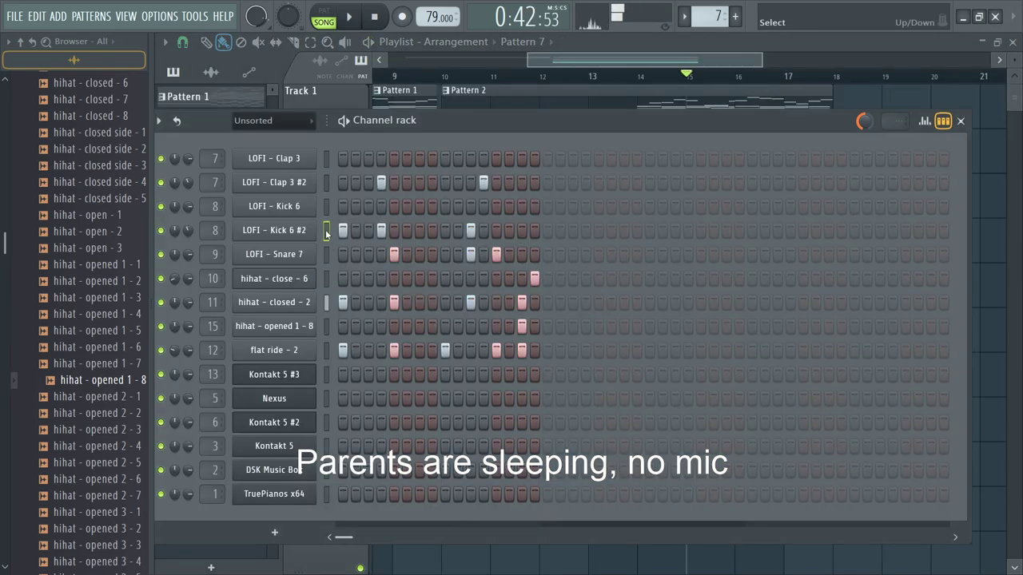
click(326, 230)
key(ctrl+z)
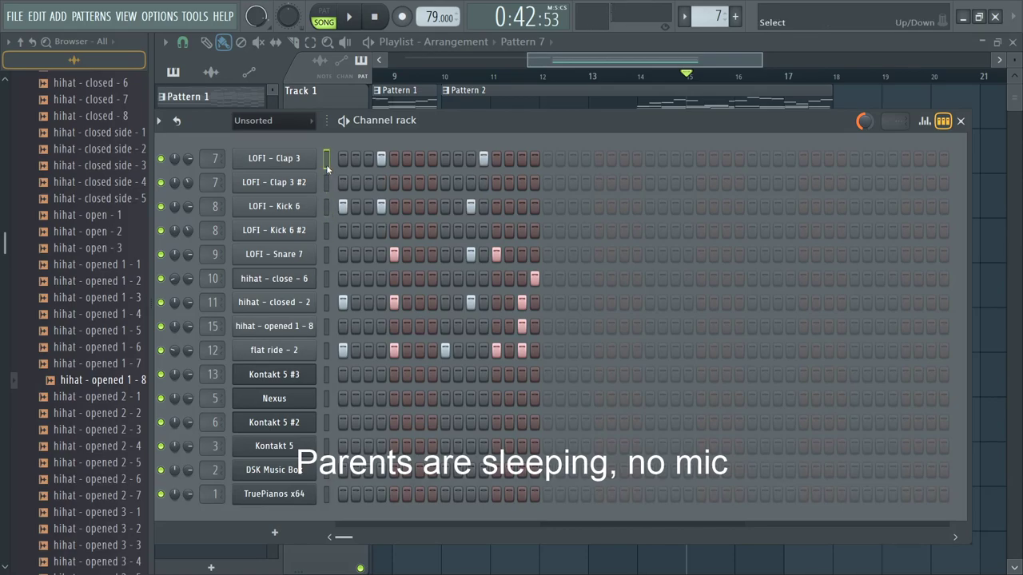
key(F6)
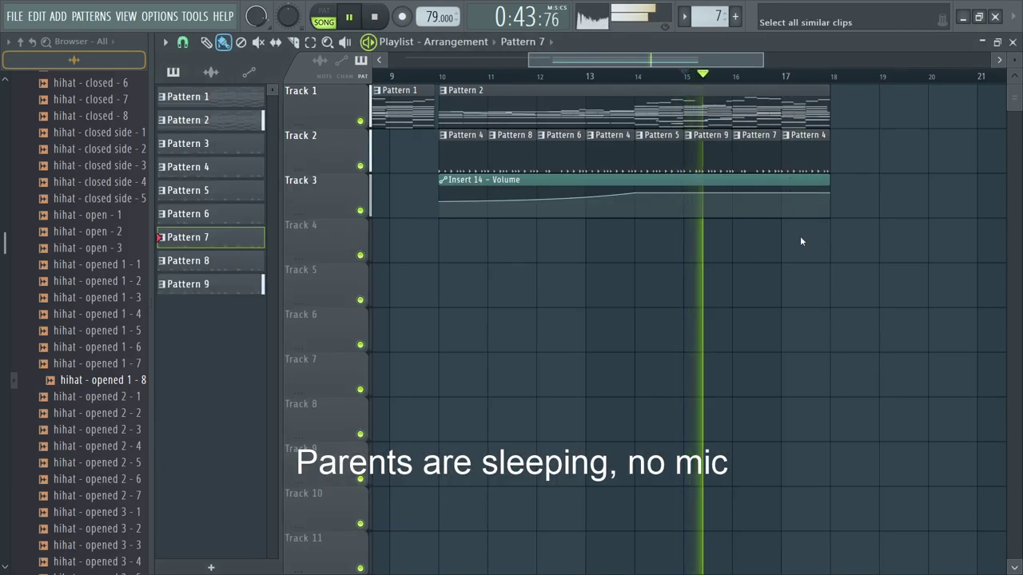
Step: Move the clap and kick hits of the unique bar 17 drum clip onto LOFI - Clap 3 and LOFI - Kick 6
key(F7)
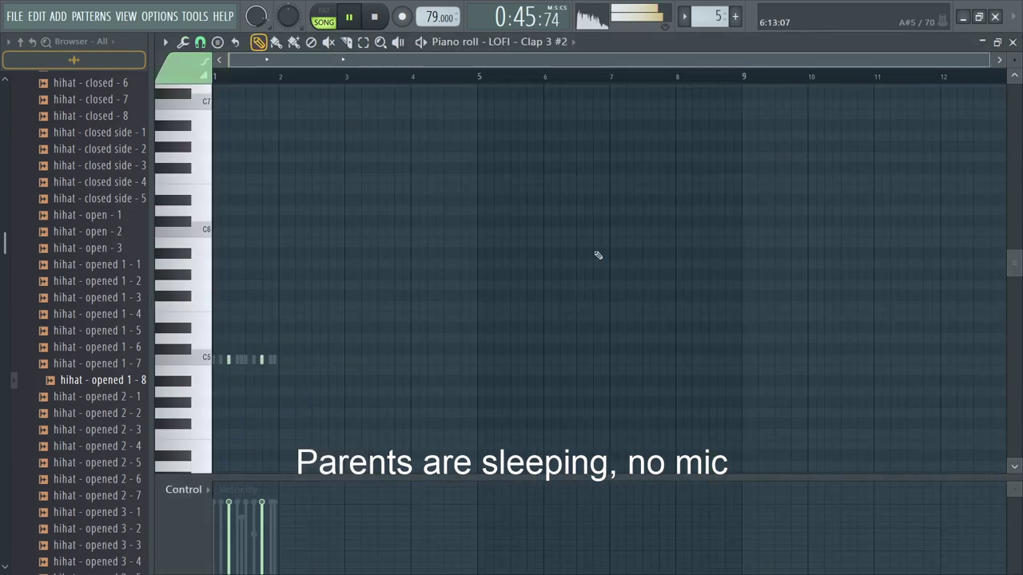
key(F7)
key(F6)
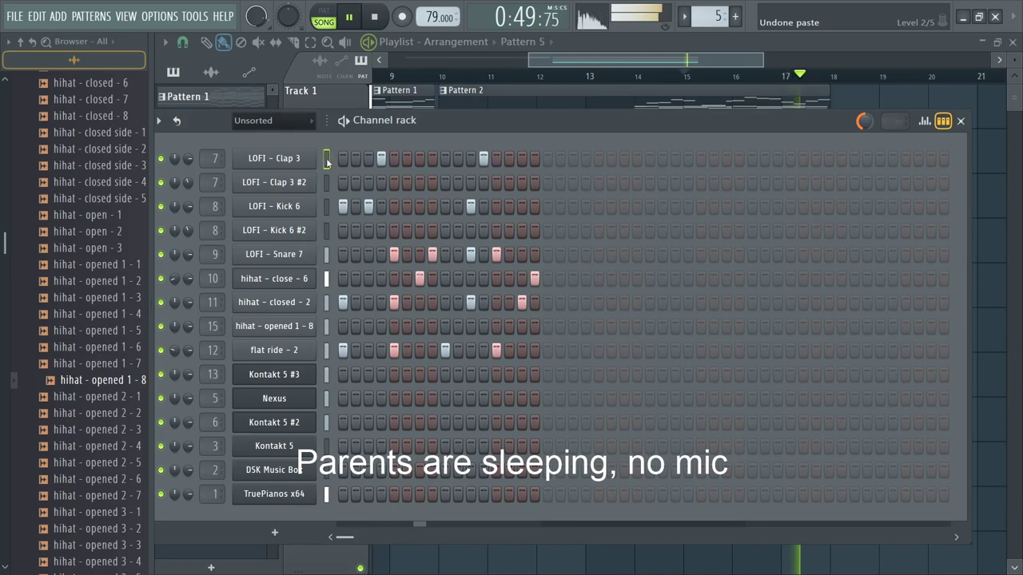
Step: Replay the arrangement from bar 10 and move playback to bar 14 to review the revised drums
drag(748, 59, 645, 87)
key(space)
key(space)
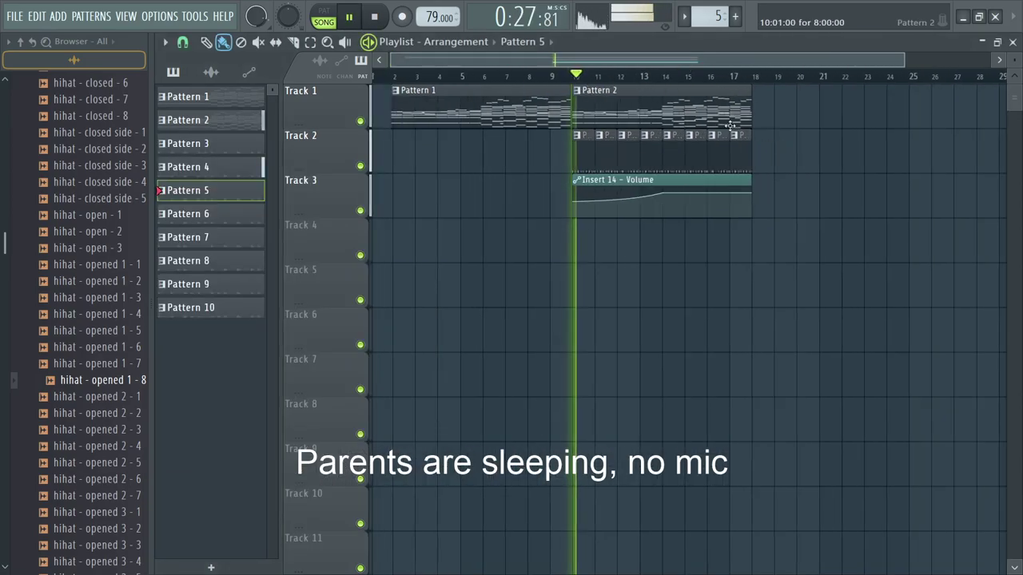
scroll(666, 90, up, 2)
click(639, 86)
click(643, 75)
scroll(721, 121, down, 2)
scroll(721, 119, up, 3)
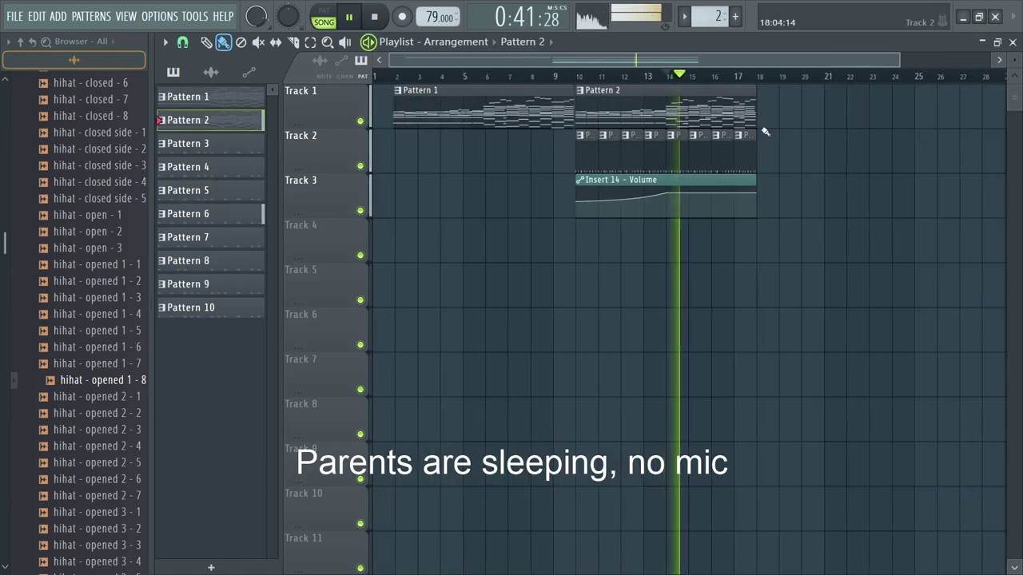
Step: Loop bars 14 to 17 in the playlist and open Maximus on the Master mixer track
key(F9)
click(210, 206)
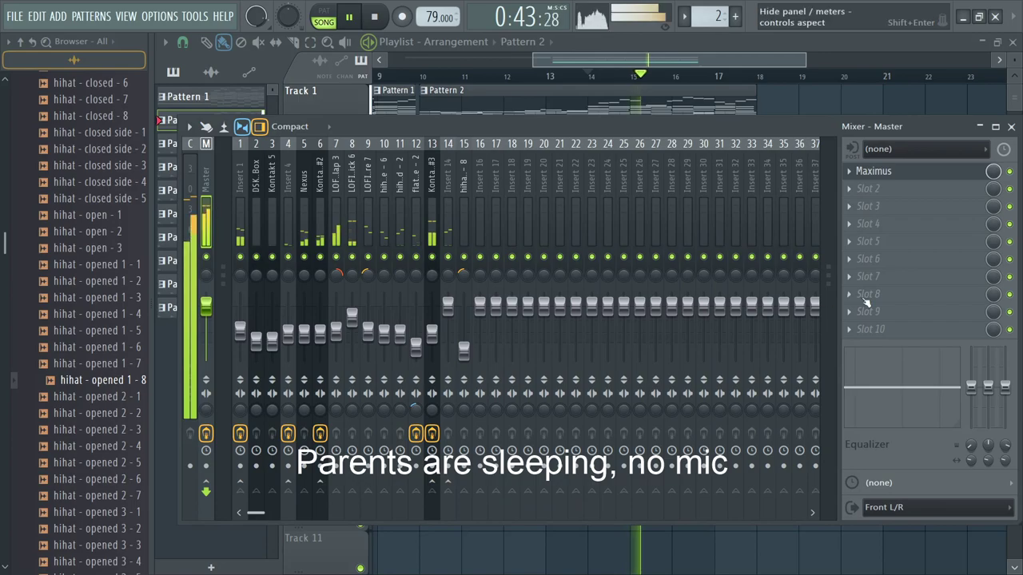
drag(759, 80, 601, 92)
key(F9)
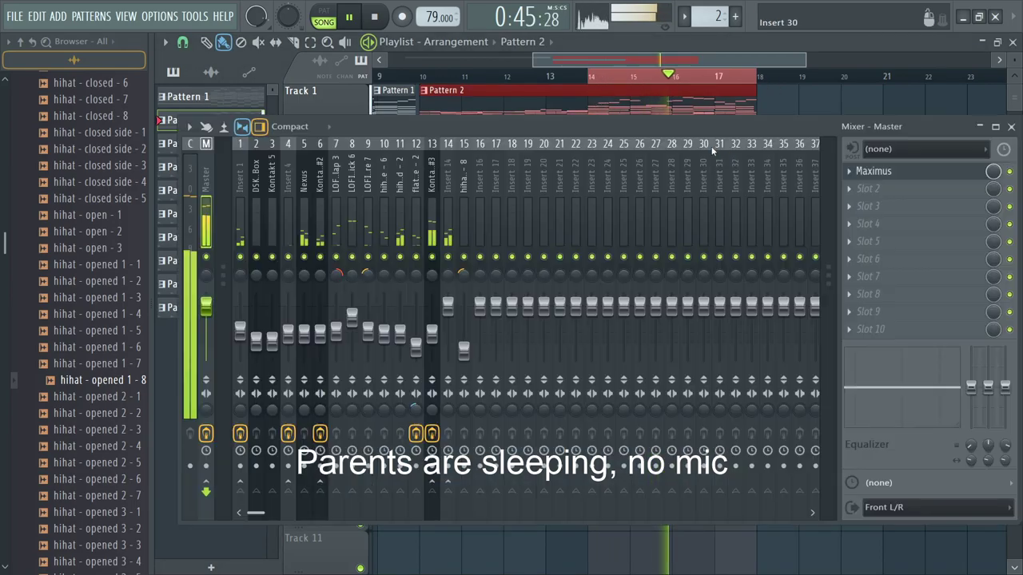
click(909, 174)
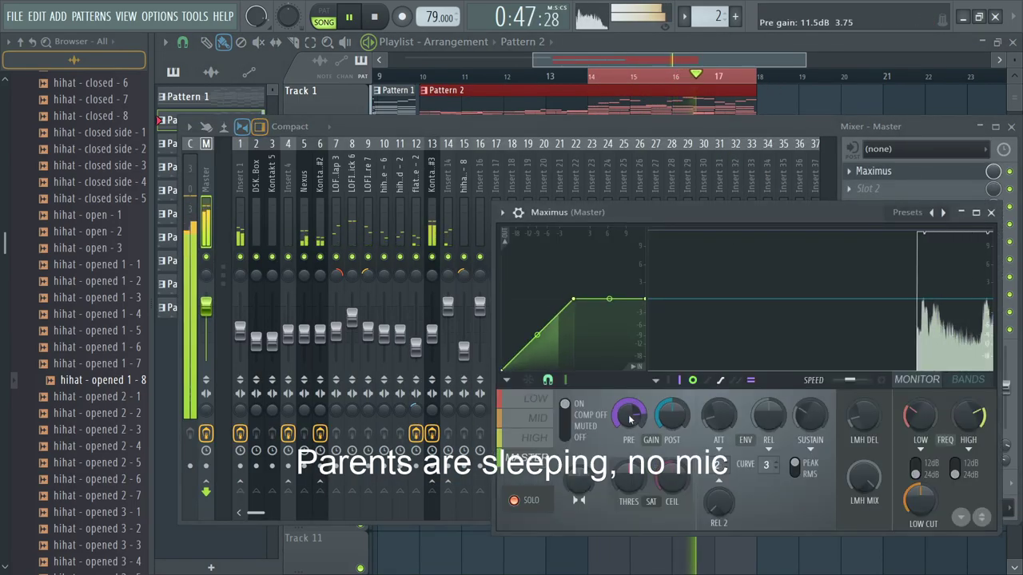
Step: Raise the end point of the Maximus low band's envelope and set the band's pre gain to about 11.3 dB
click(537, 401)
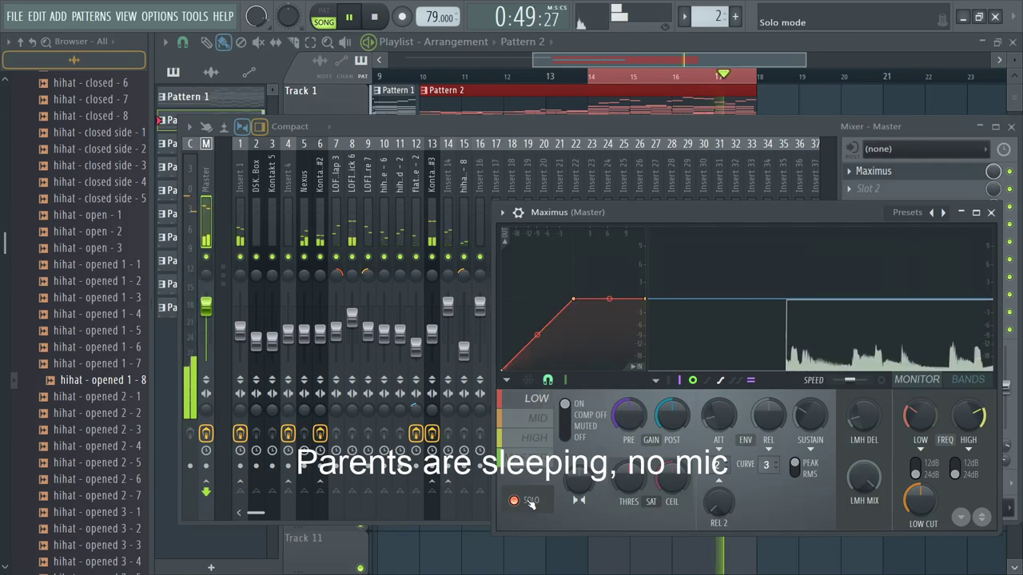
drag(918, 423, 918, 439)
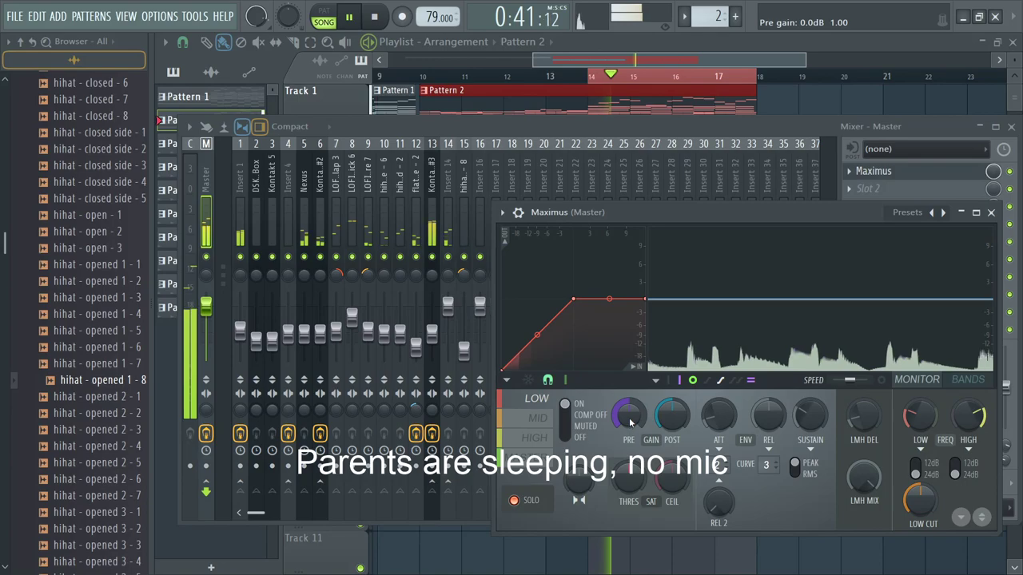
drag(647, 299, 648, 262)
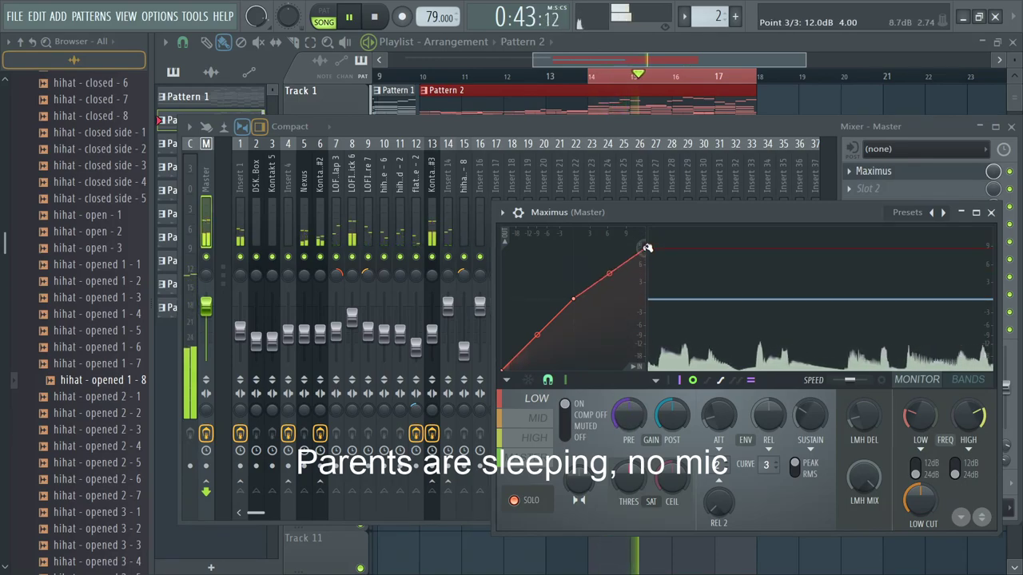
drag(642, 415, 625, 428)
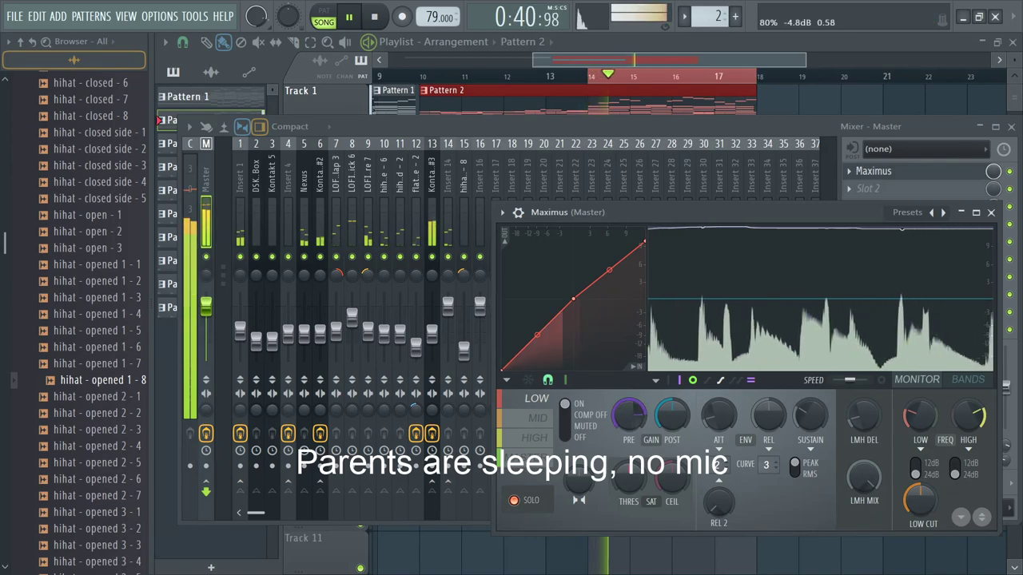
click(352, 311)
key(F9)
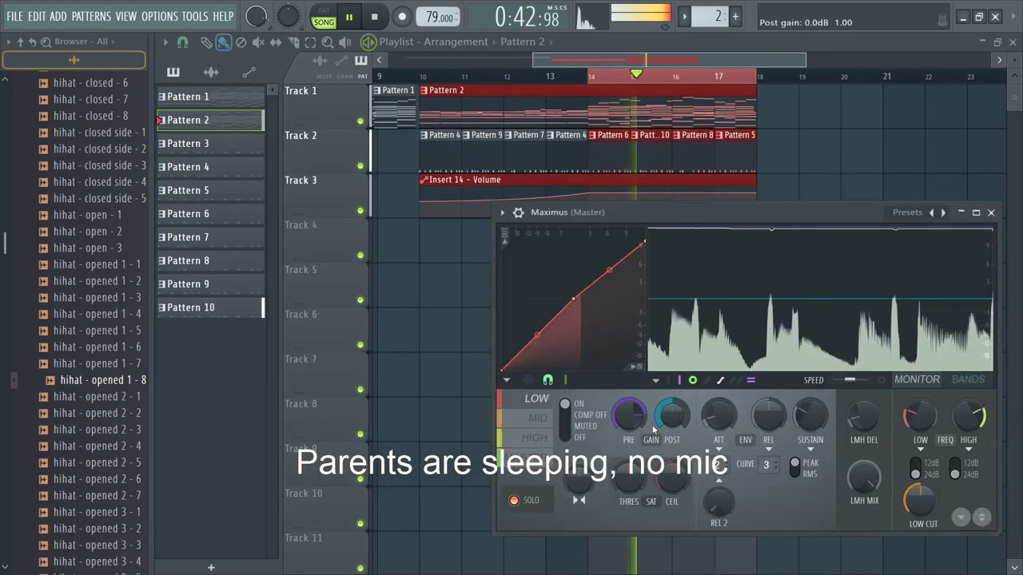
drag(647, 433, 647, 436)
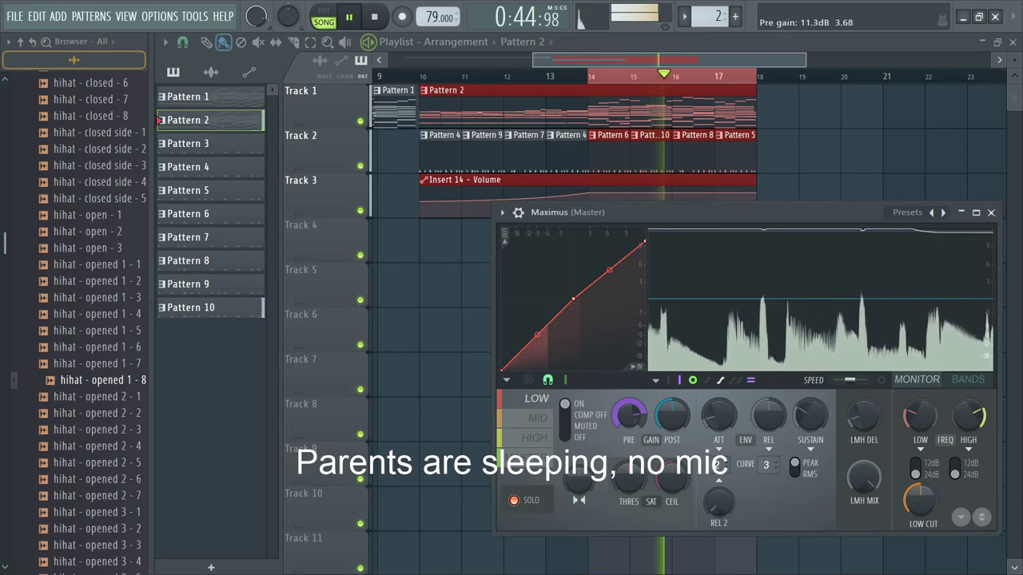
Step: Raise the mid band's envelope end point and pre gain, and turn off solo mode
click(538, 418)
drag(645, 299, 644, 232)
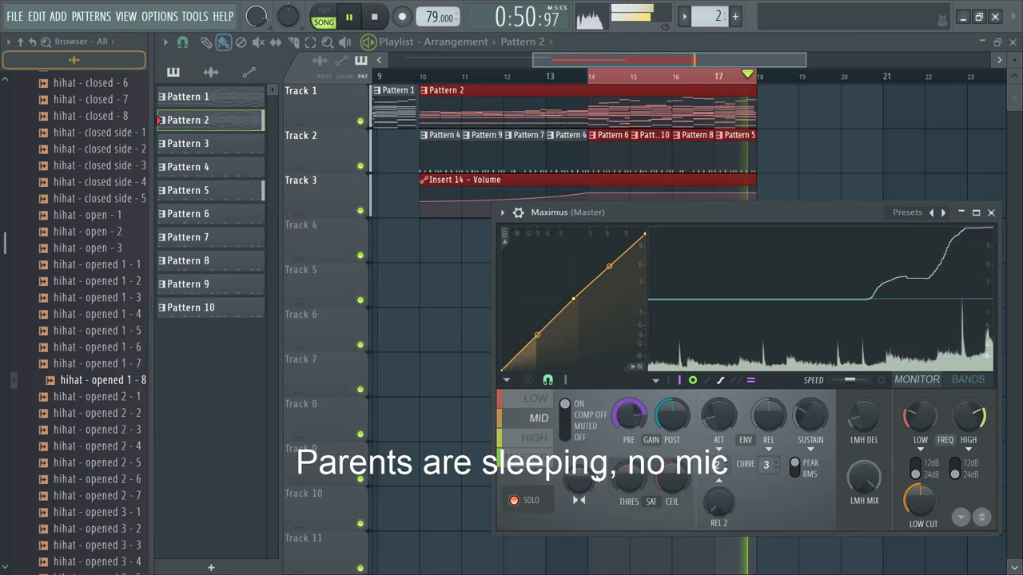
click(518, 497)
Step: Straighten the master band's envelope by raising its end point and set the soft saturation threshold to 0%
click(529, 458)
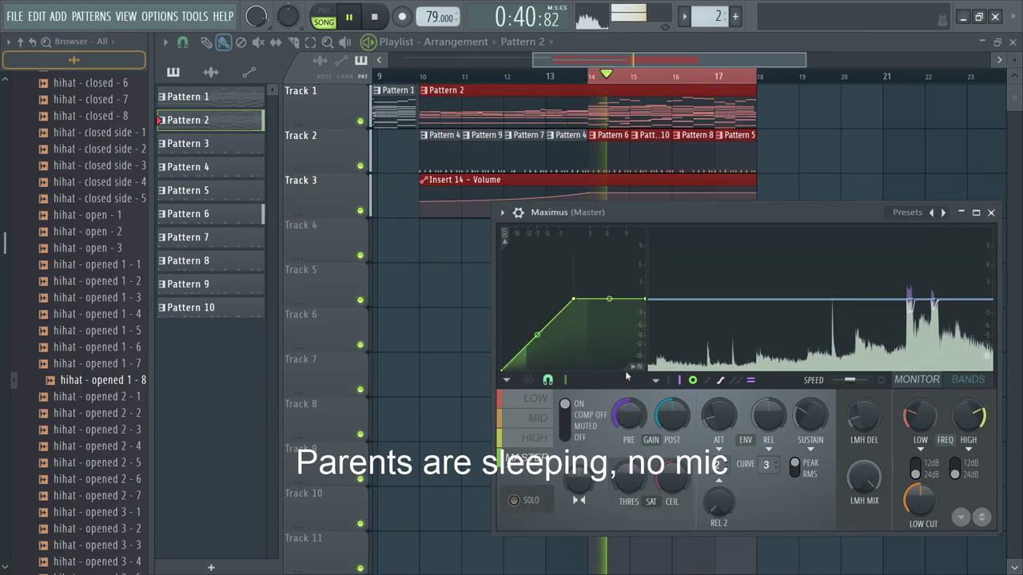
drag(647, 298, 644, 202)
drag(633, 459, 633, 462)
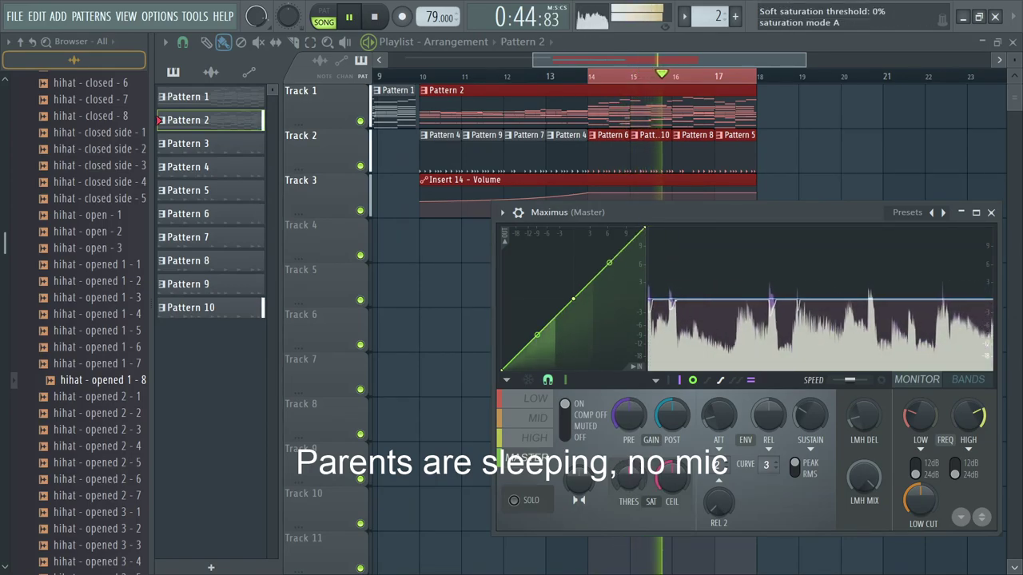
Step: Check the Maximus high and low bands, reopen Maximus from the Master mixer track and readjust the low band's pre gain to about 10.9 dB
click(535, 438)
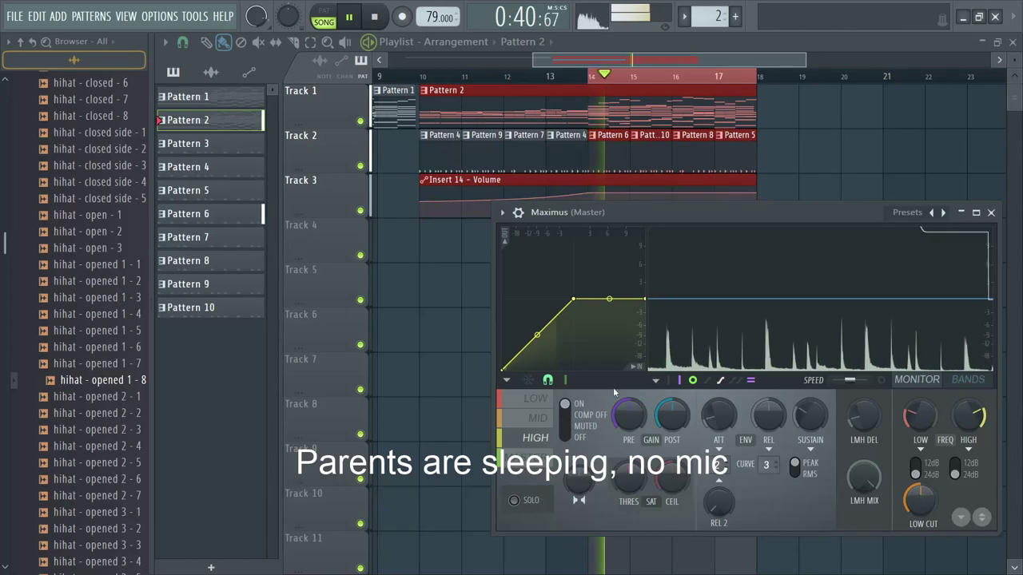
click(536, 398)
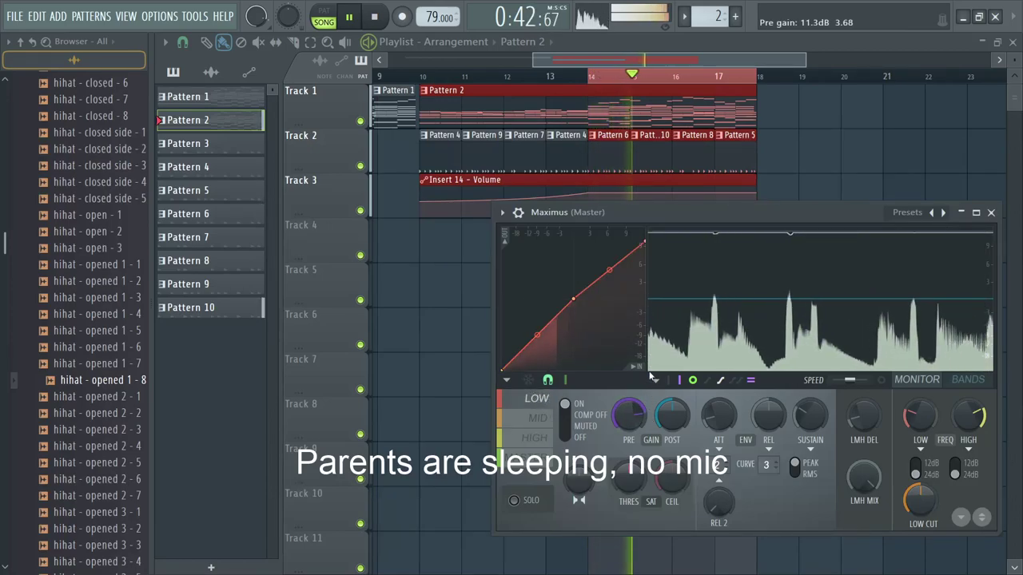
key(F9)
drag(468, 232, 165, 312)
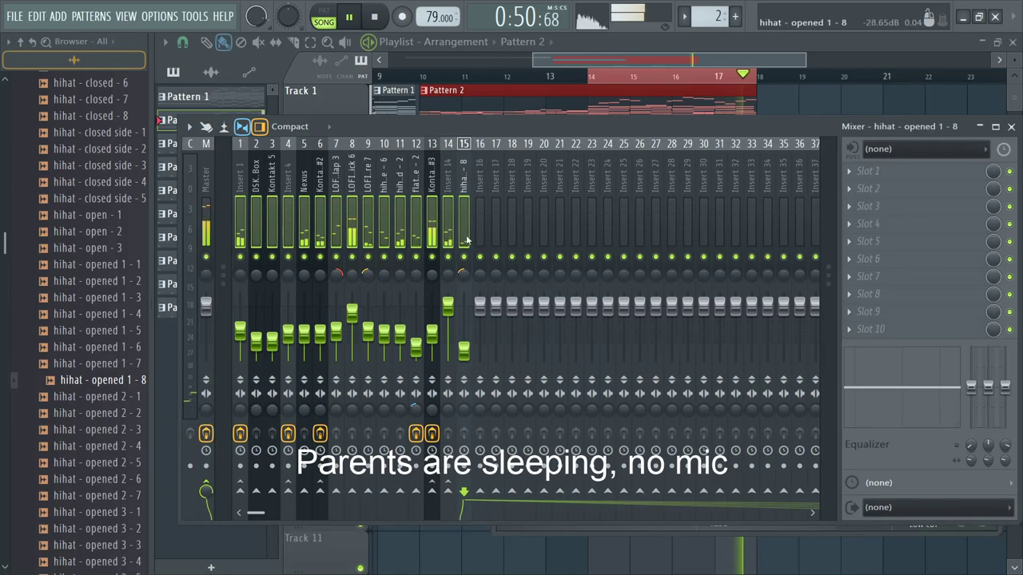
click(207, 228)
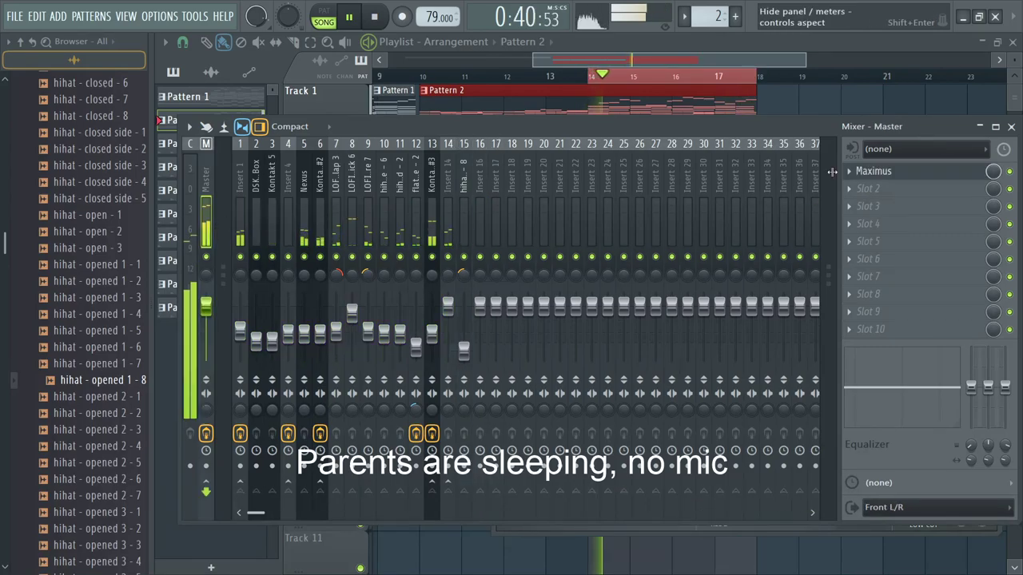
click(879, 174)
drag(629, 415, 629, 355)
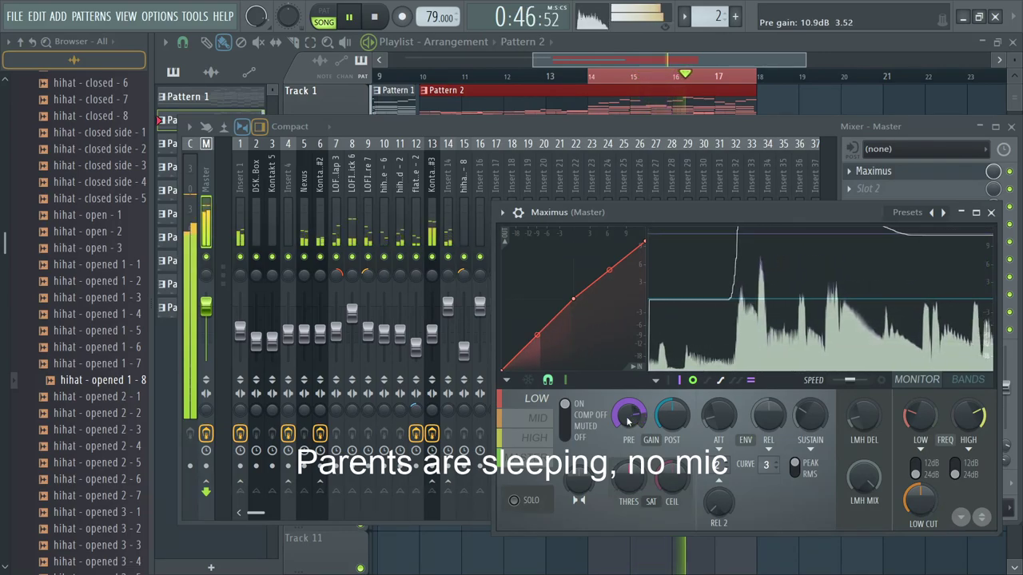
Step: Reshape the mid band's envelope by lowering its end point to 0 dB, slightly lowering the threshold point and bowing the lower segment upward
click(538, 418)
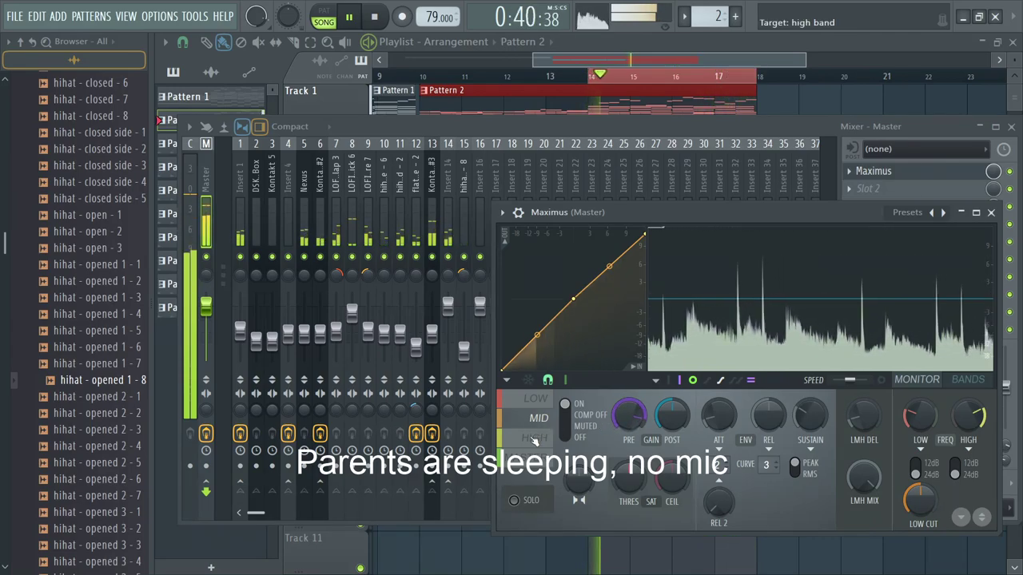
click(533, 439)
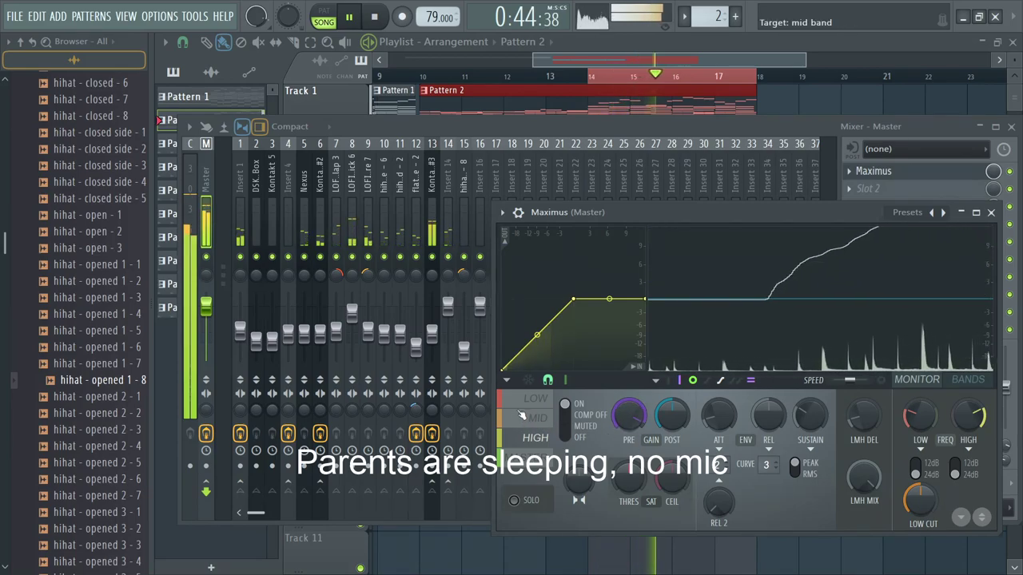
click(537, 418)
drag(644, 237, 647, 254)
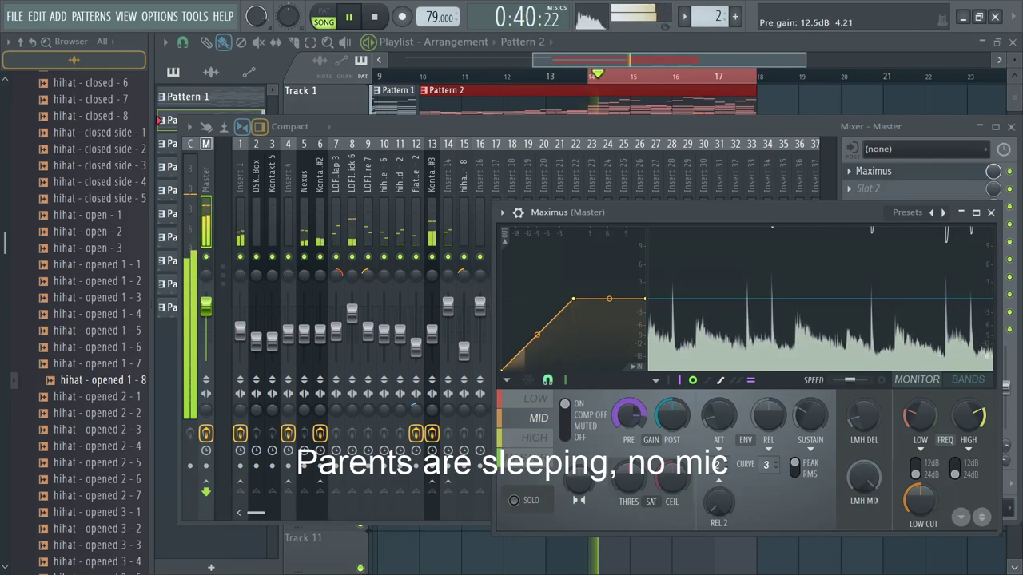
mouse_move(575, 301)
mouse_down()
mouse_move(573, 326)
mouse_move(573, 296)
mouse_move(575, 308)
mouse_up()
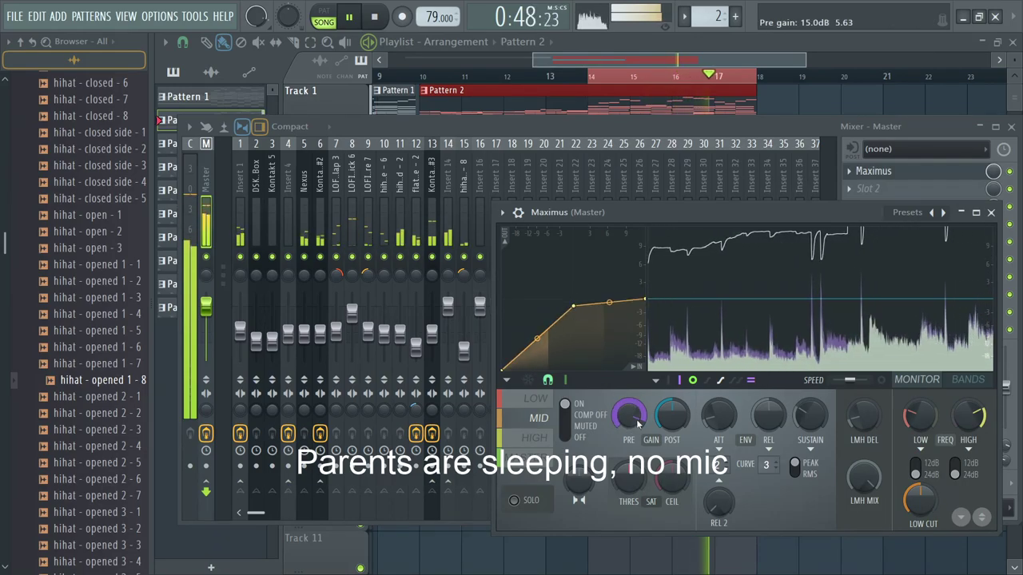
drag(574, 306, 578, 297)
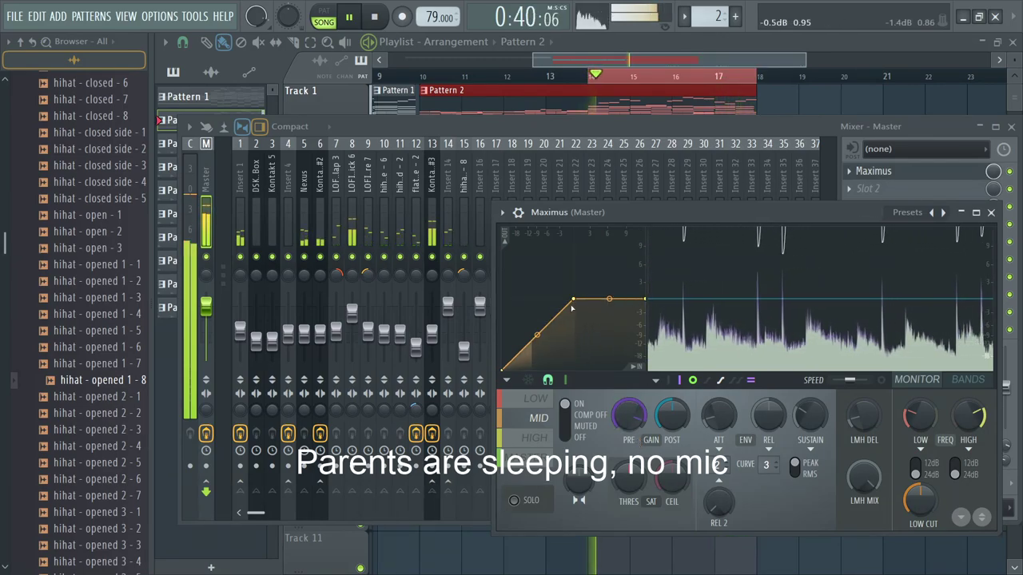
drag(537, 334, 575, 306)
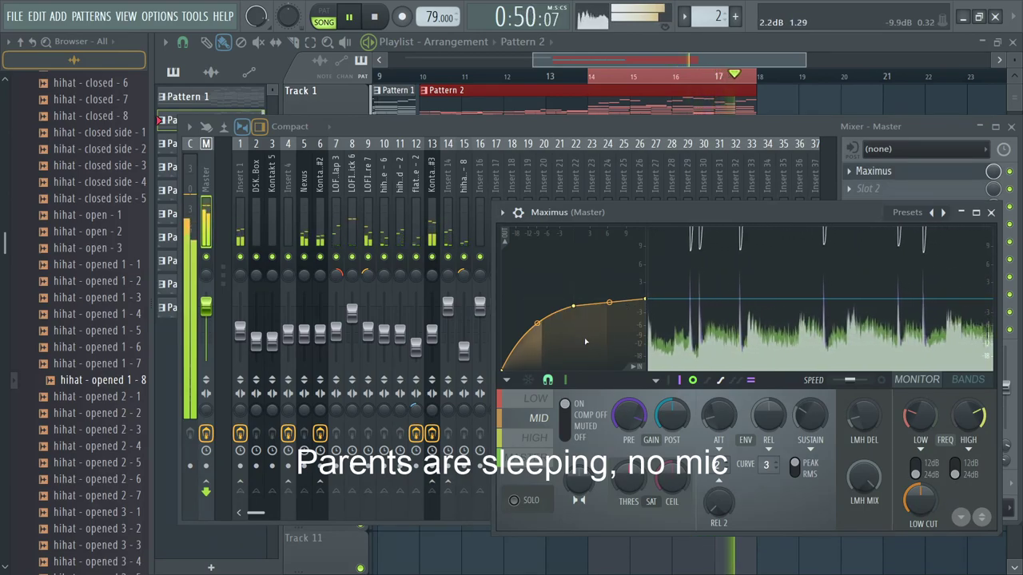
Step: Bow the lower segment of the high band's envelope upward, slightly lower its threshold point, and save the project
click(537, 439)
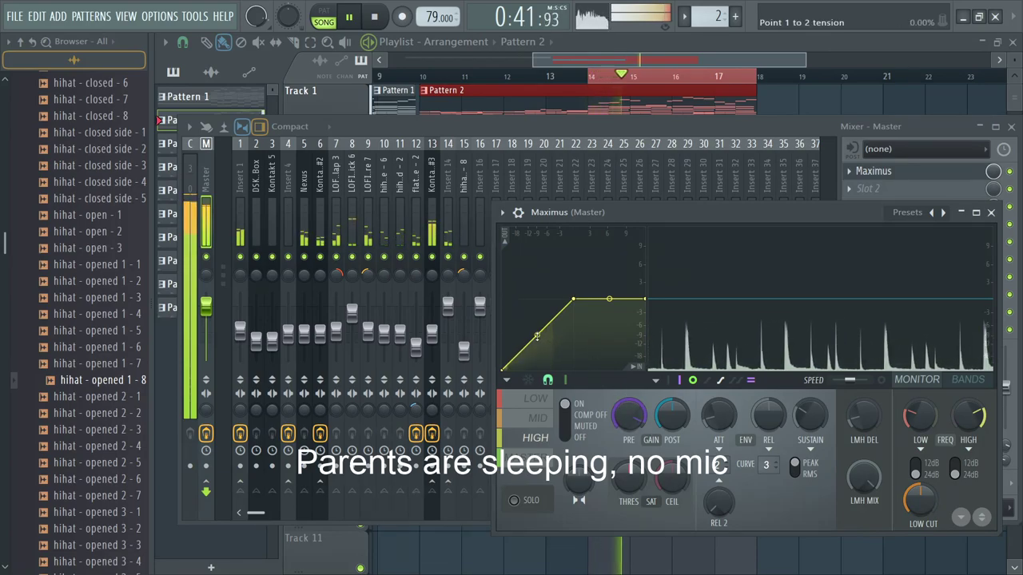
drag(537, 336, 537, 321)
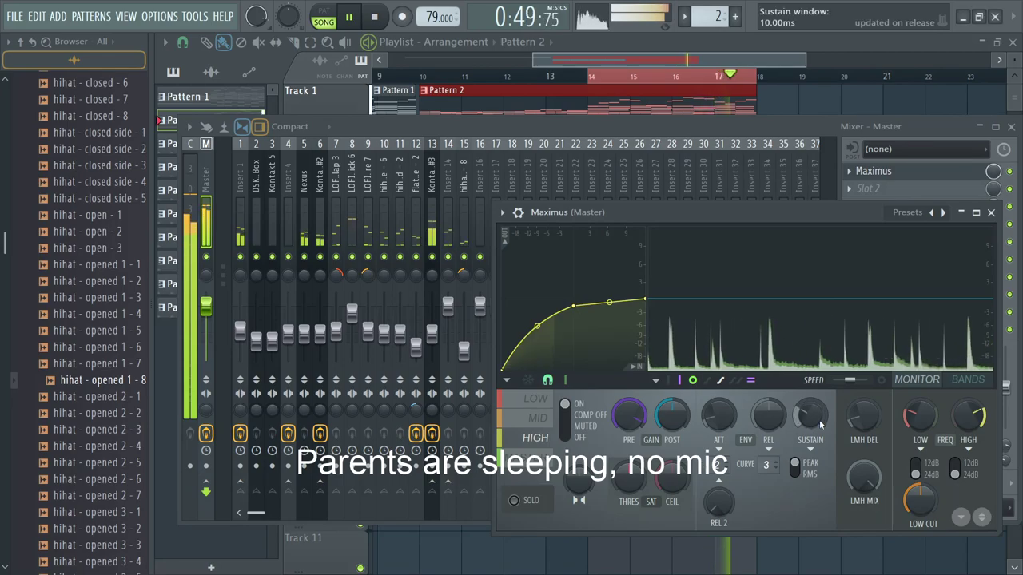
key(ctrl+s)
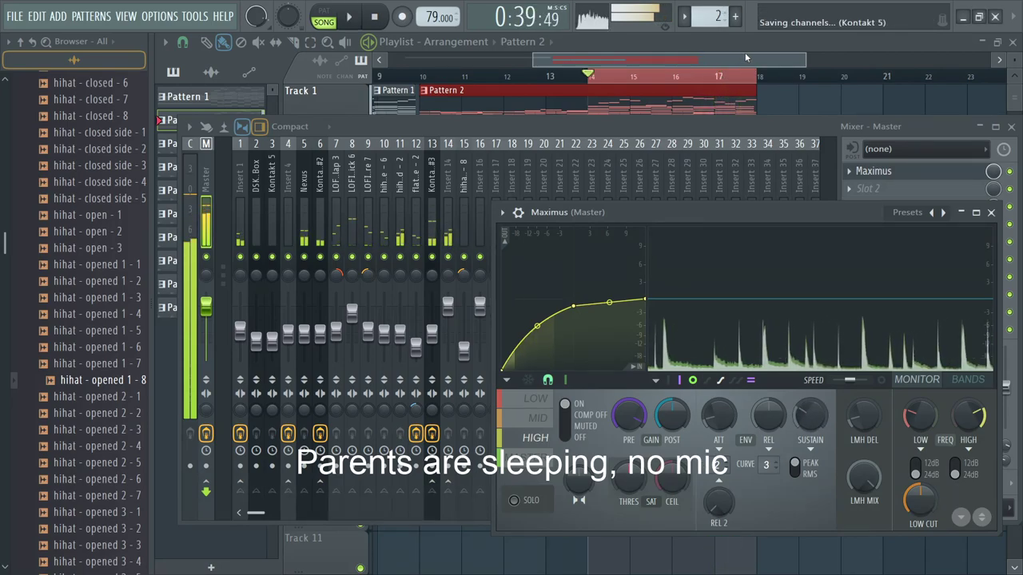
Step: Create Pattern 11 as a new empty pattern and select the TruePianos x64 channel for playing
key(F9)
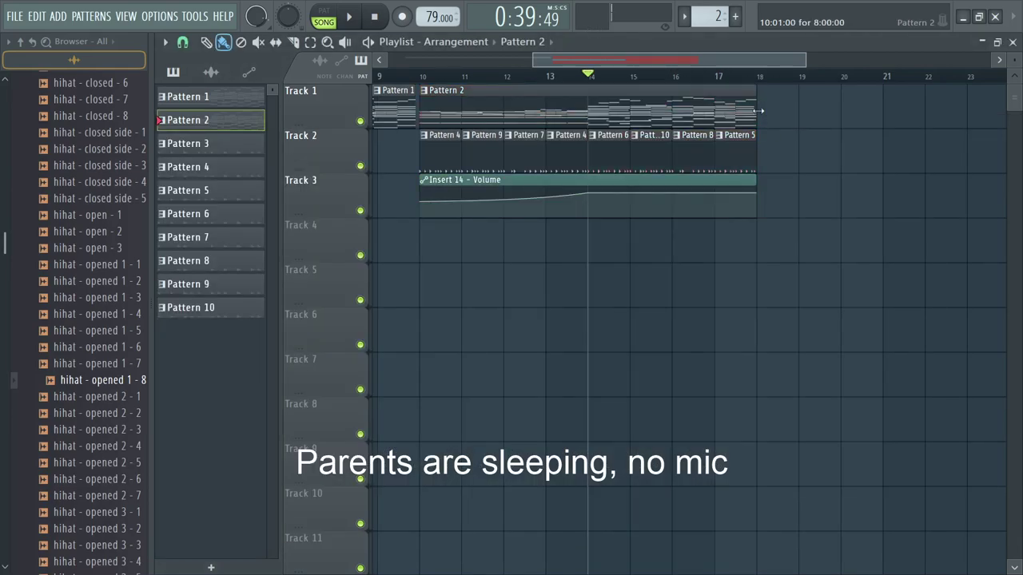
scroll(759, 111, up, 2)
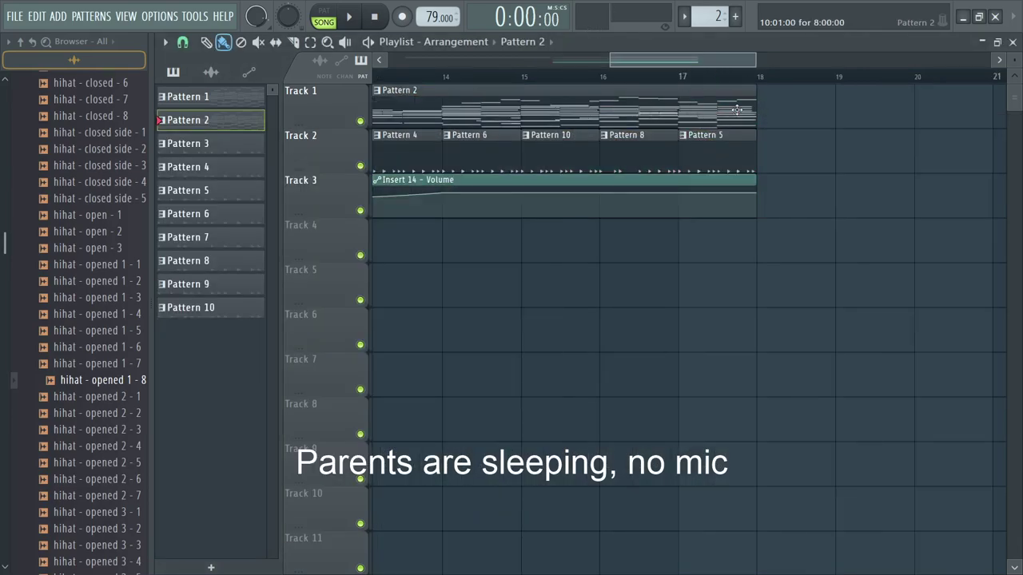
key(F6)
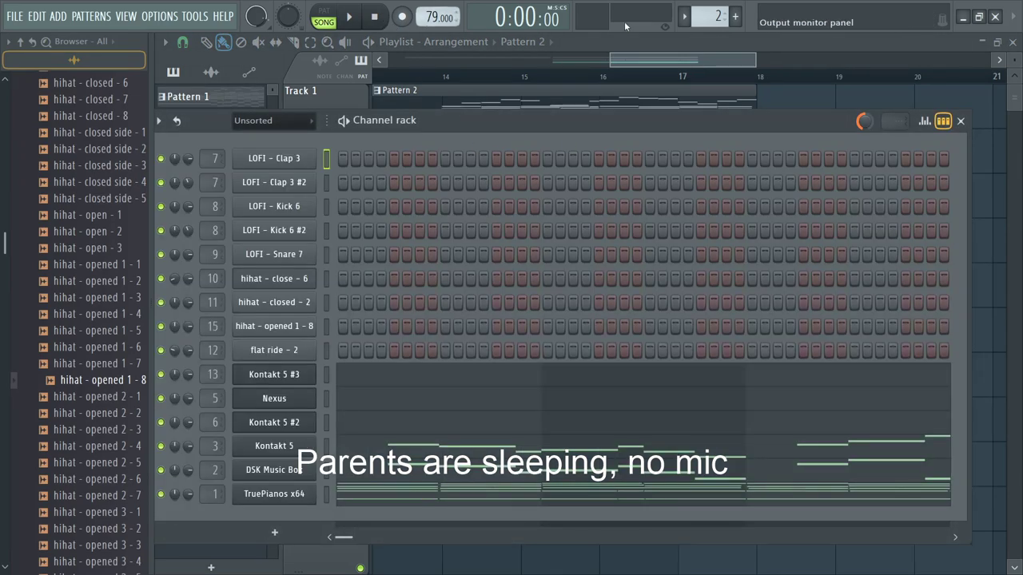
click(736, 20)
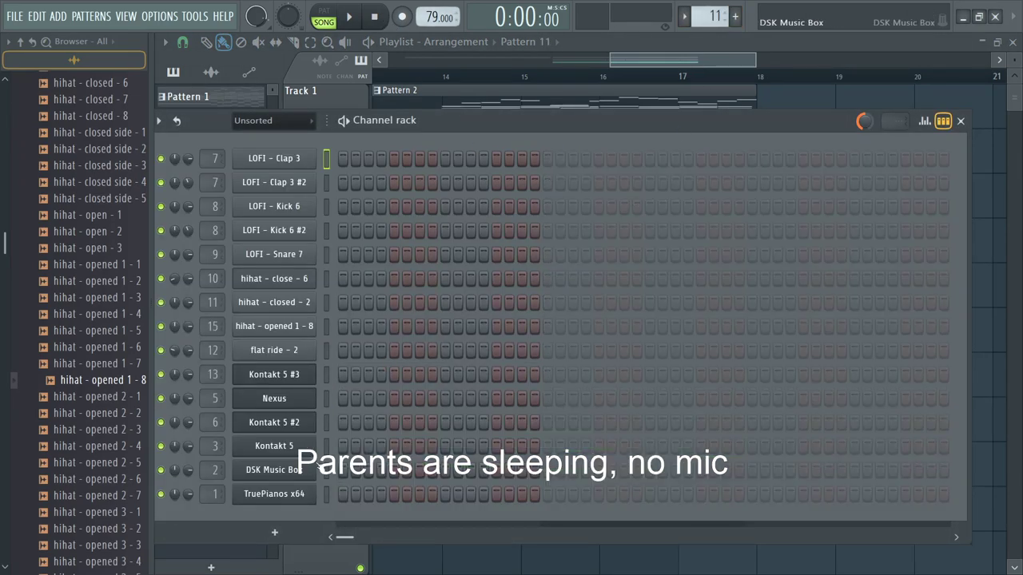
click(327, 495)
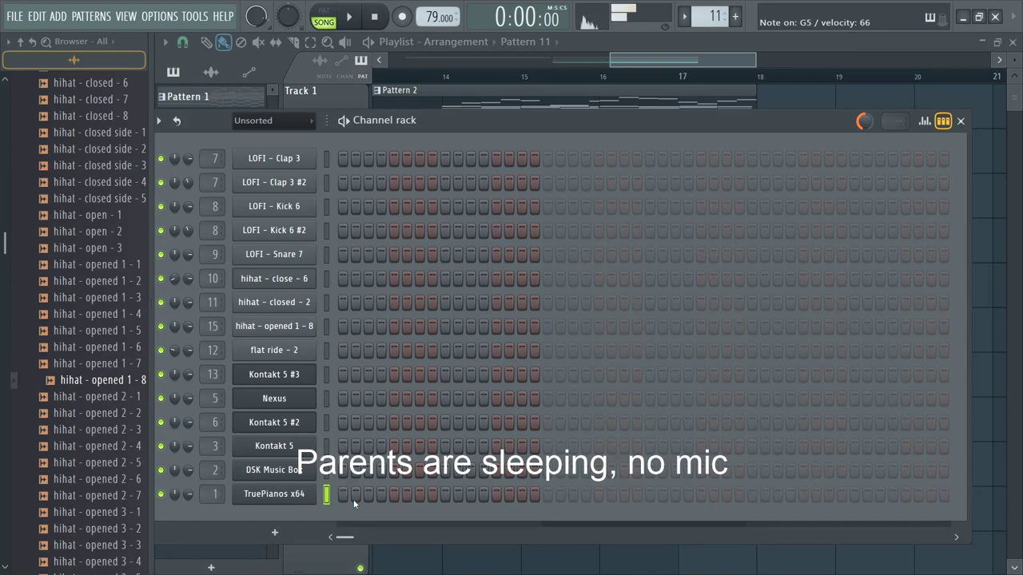
Step: Listen to the arrangement from bar 16 and rehearse piano notes for the next section
click(605, 78)
key(space)
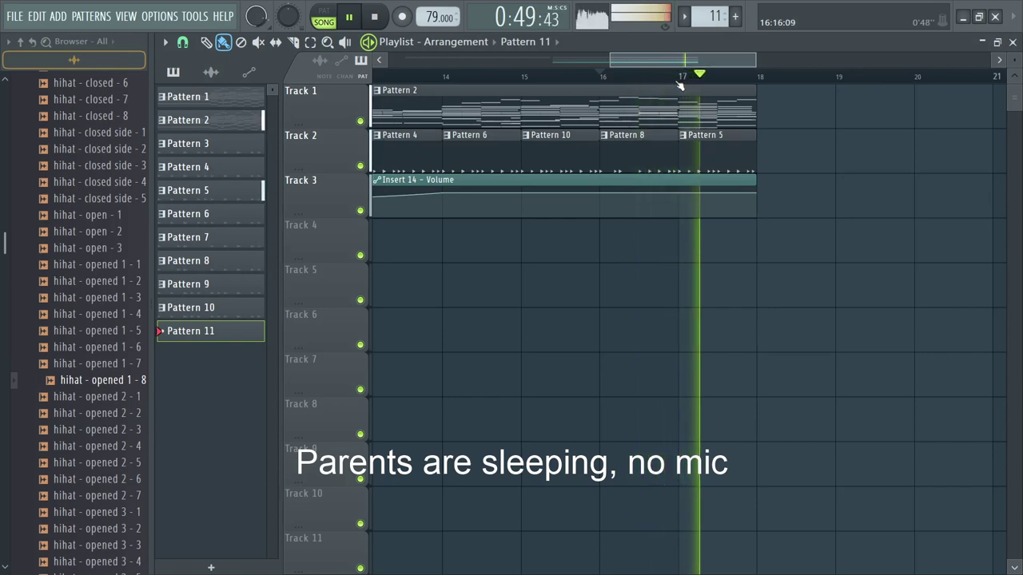
key(space)
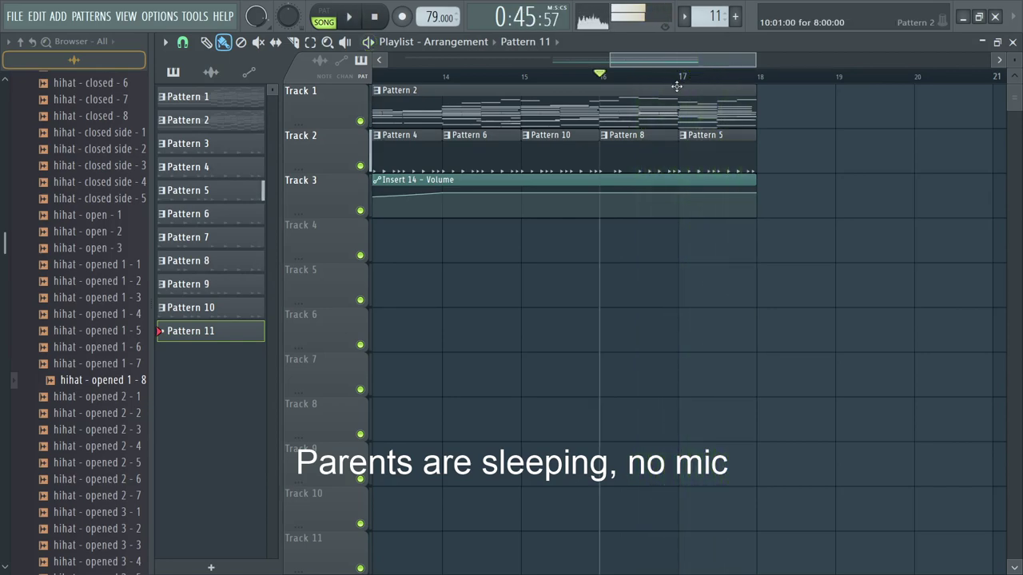
key(0)
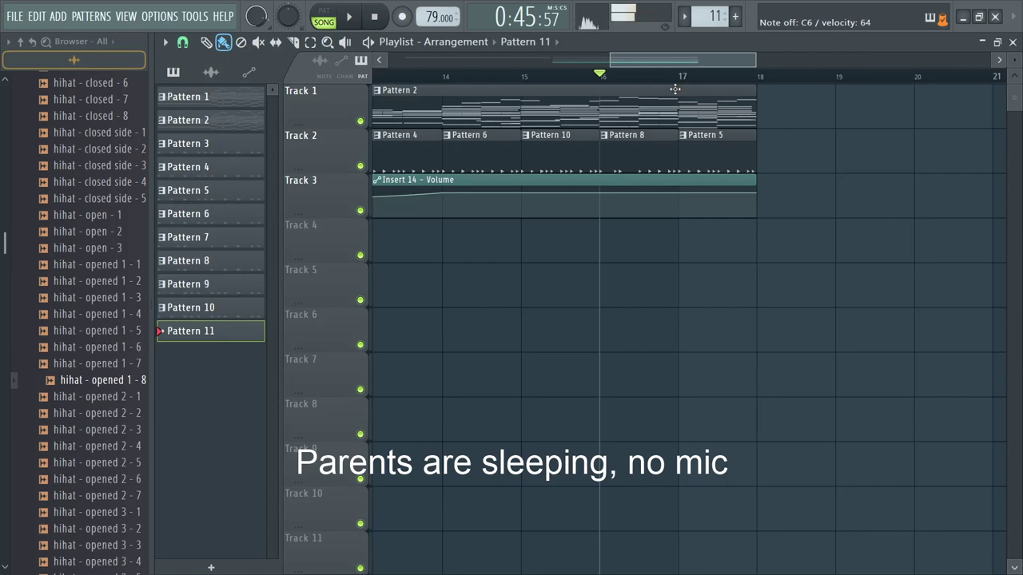
Step: Arm recording, record a TruePianos take into Pattern 11 from bar 16 and undo the recorded notes
key(F6)
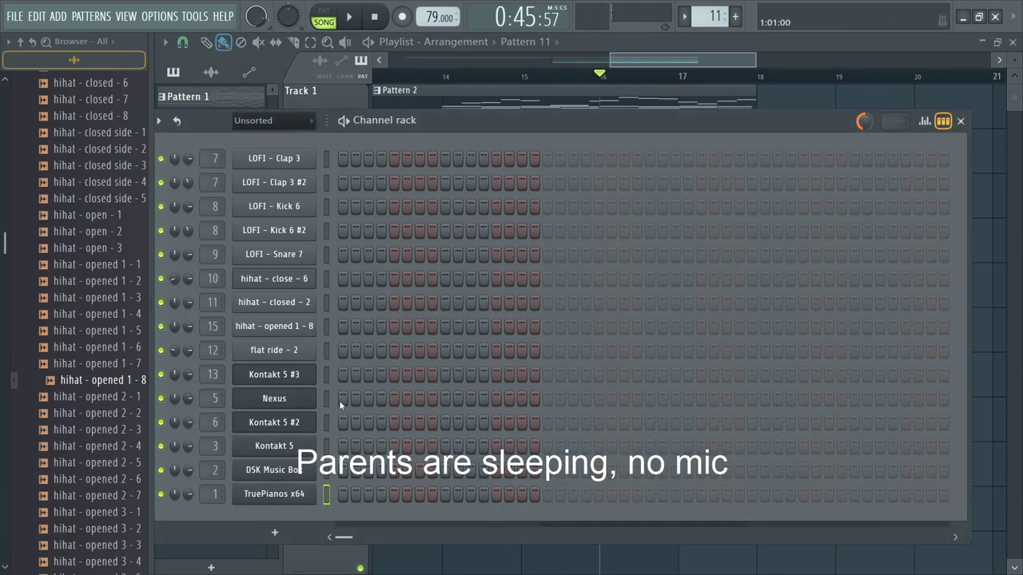
key(r)
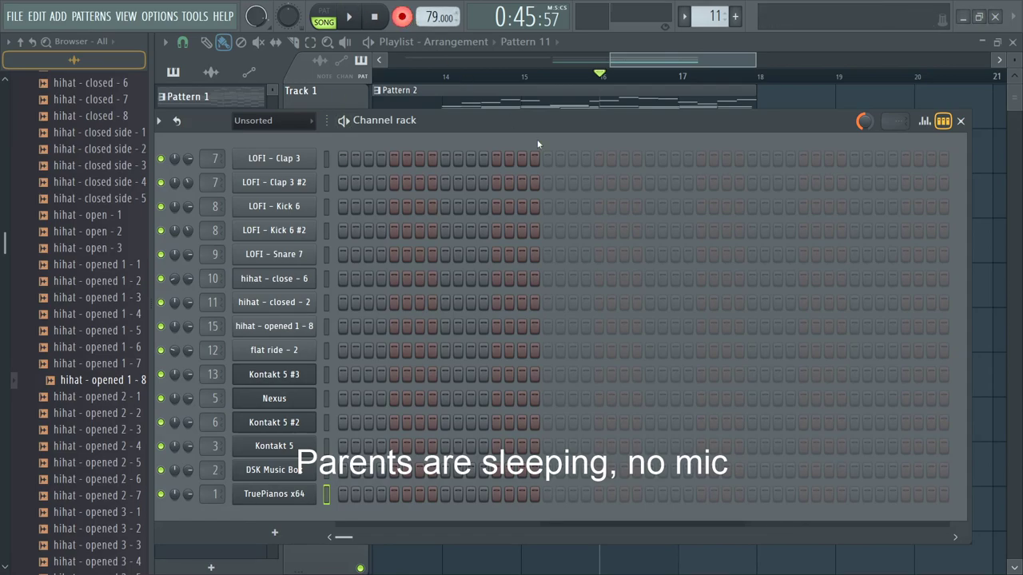
key(space)
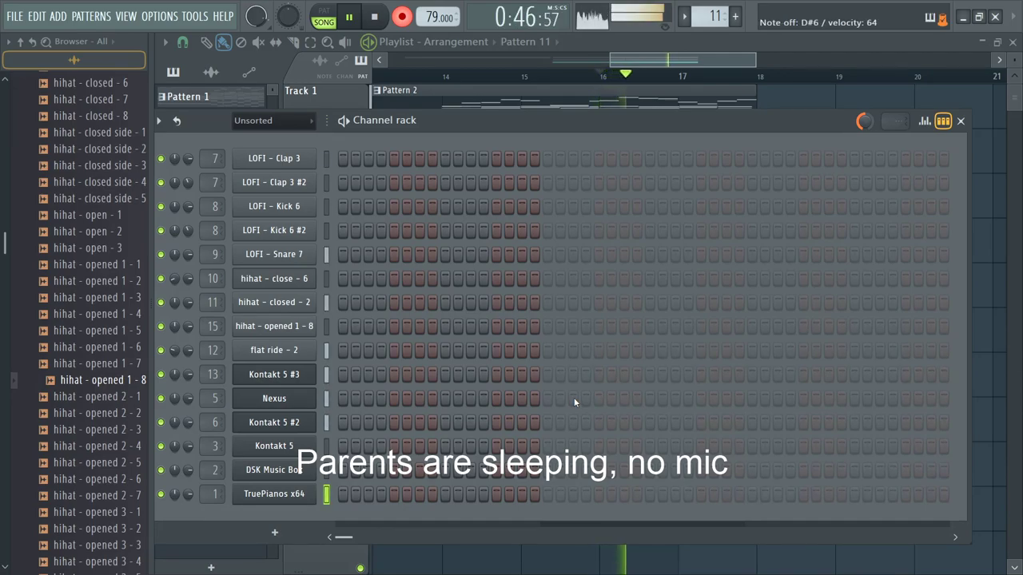
key(space)
key(ctrl+z)
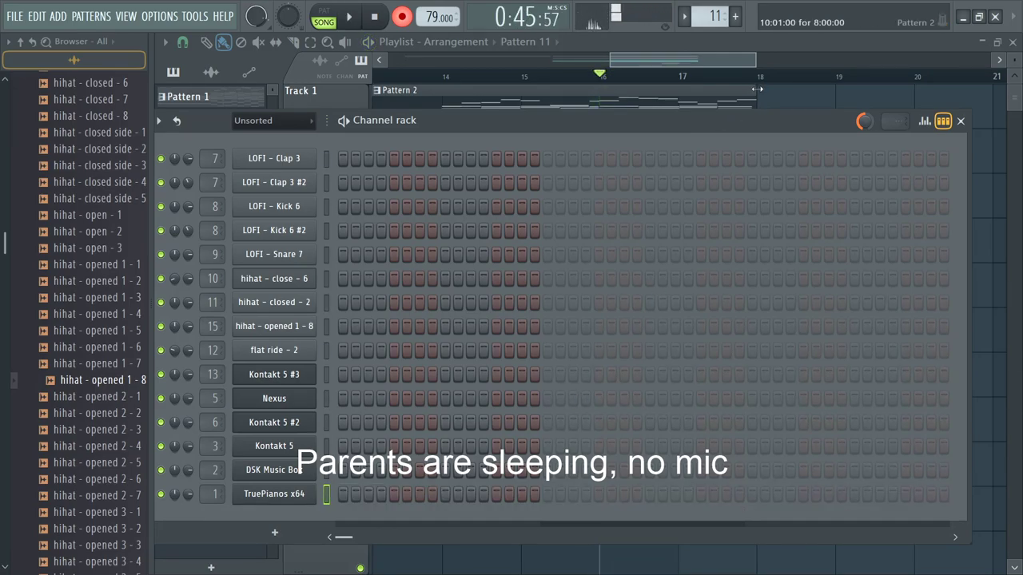
Step: Move the Pattern 11 clip to bar 18 on Track 1, extend it to eight bars and set the playback start at bar 18
key(F6)
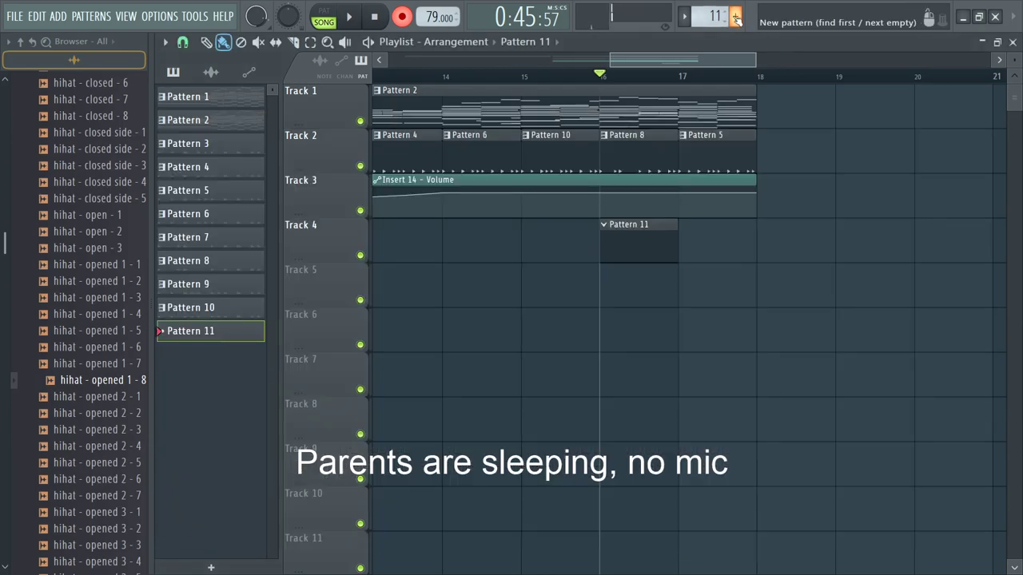
drag(648, 253, 804, 102)
key(F6)
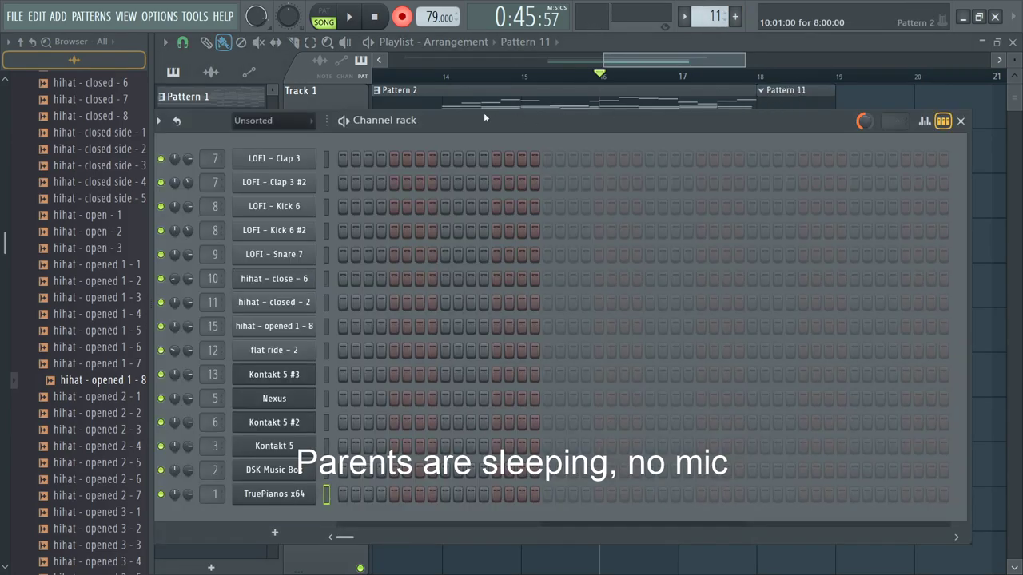
click(759, 78)
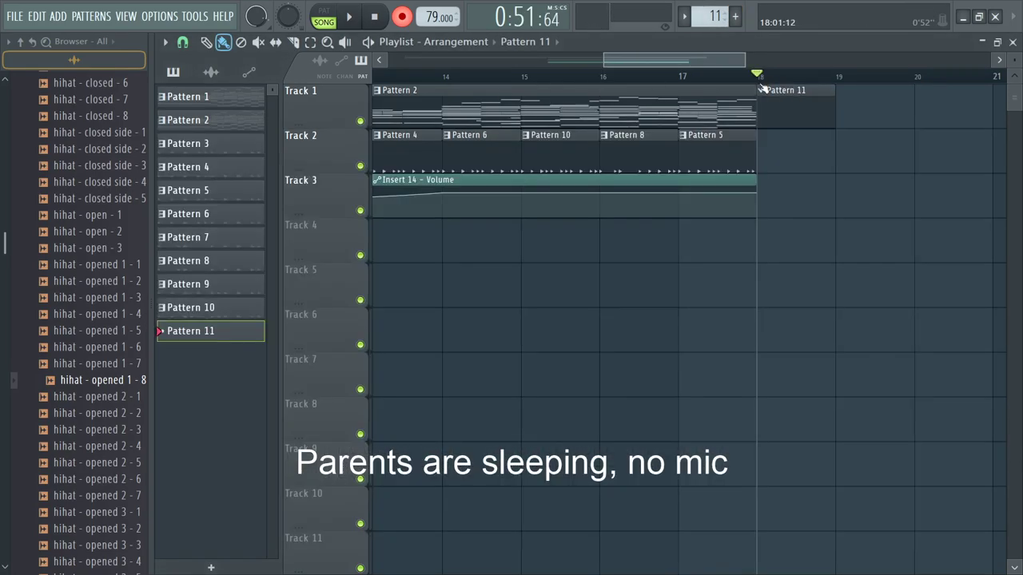
drag(833, 112, 994, 118)
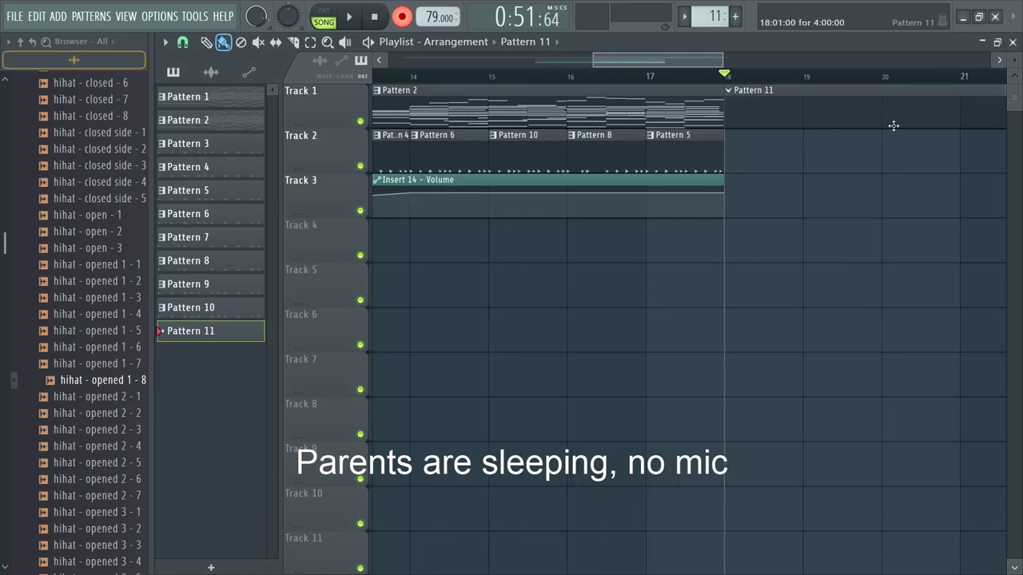
scroll(831, 123, down, 4)
drag(798, 116, 866, 112)
key(F6)
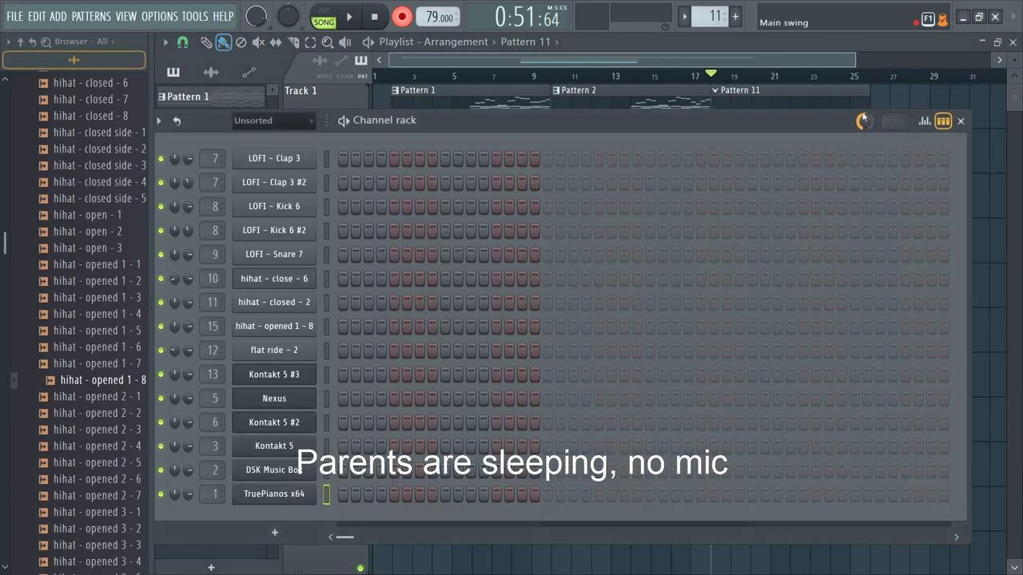
key(space)
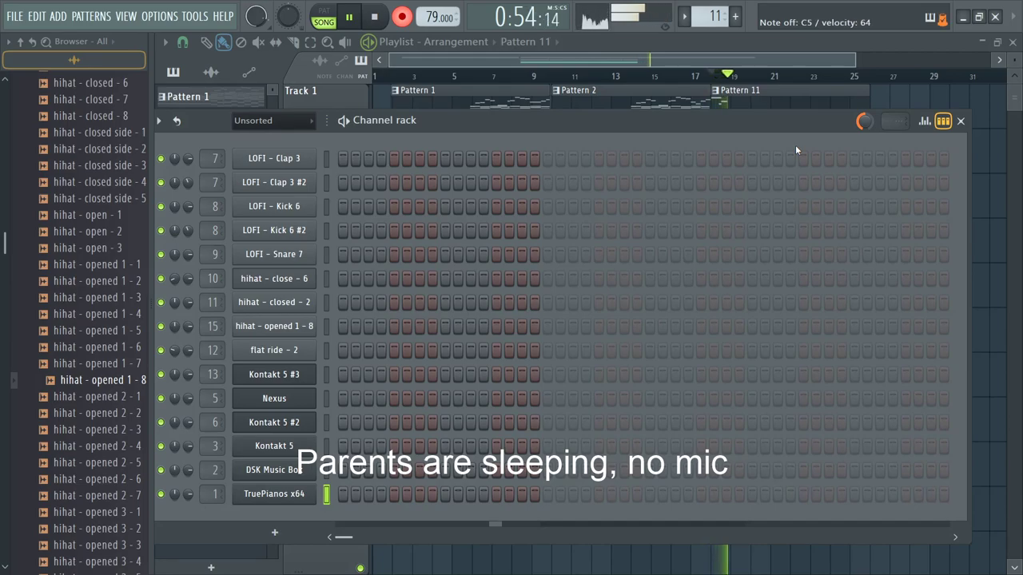
key(space)
key(ctrl+z)
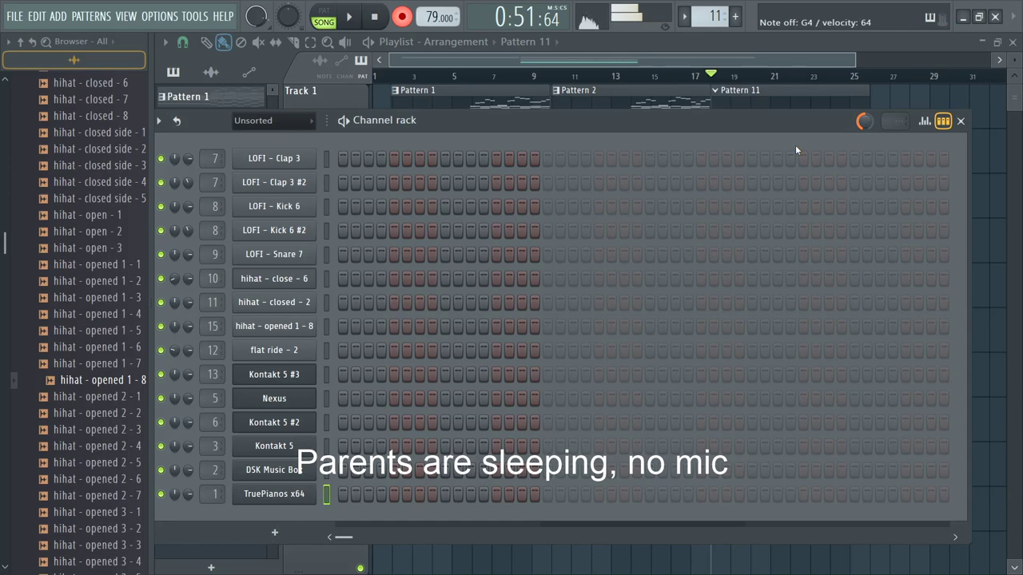
Step: Record the TruePianos chords and melody into Pattern 11 starting at bar 18
key(space)
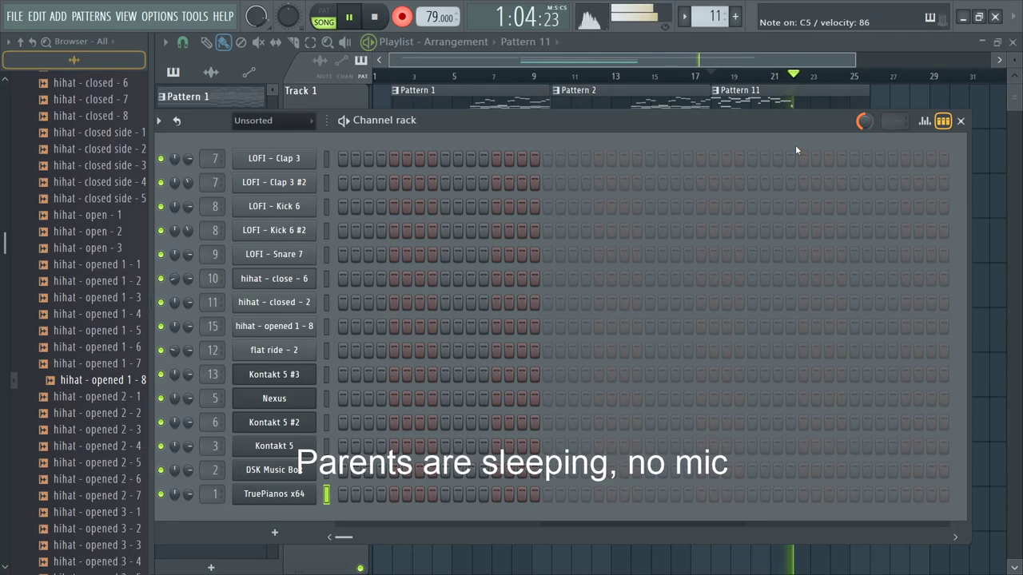
key(space)
key(space)
Step: Open the TruePianos piano roll and delete the chord and melody notes recorded after bar 5
click(808, 501)
drag(635, 460, 587, 230)
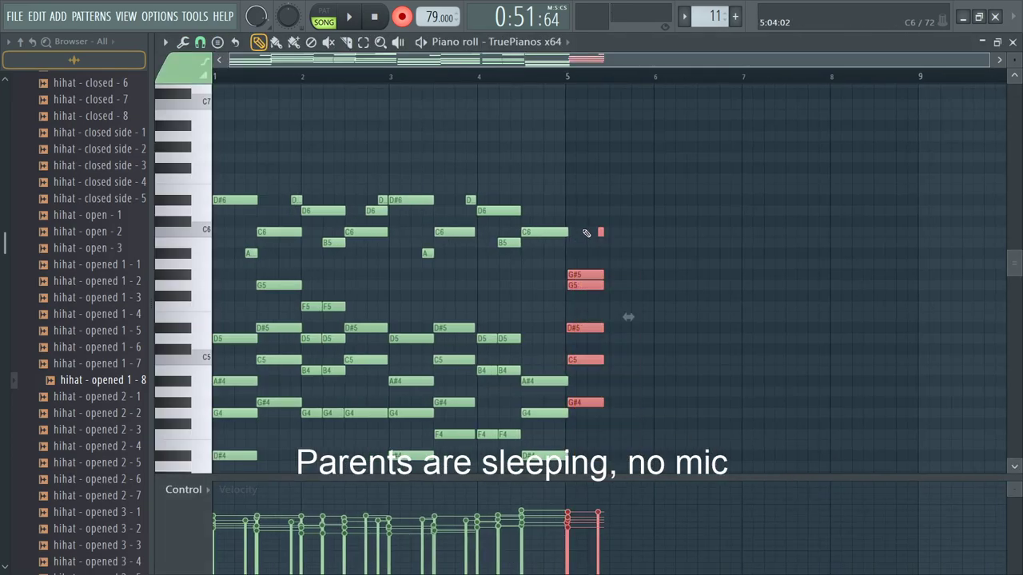
key(Delete)
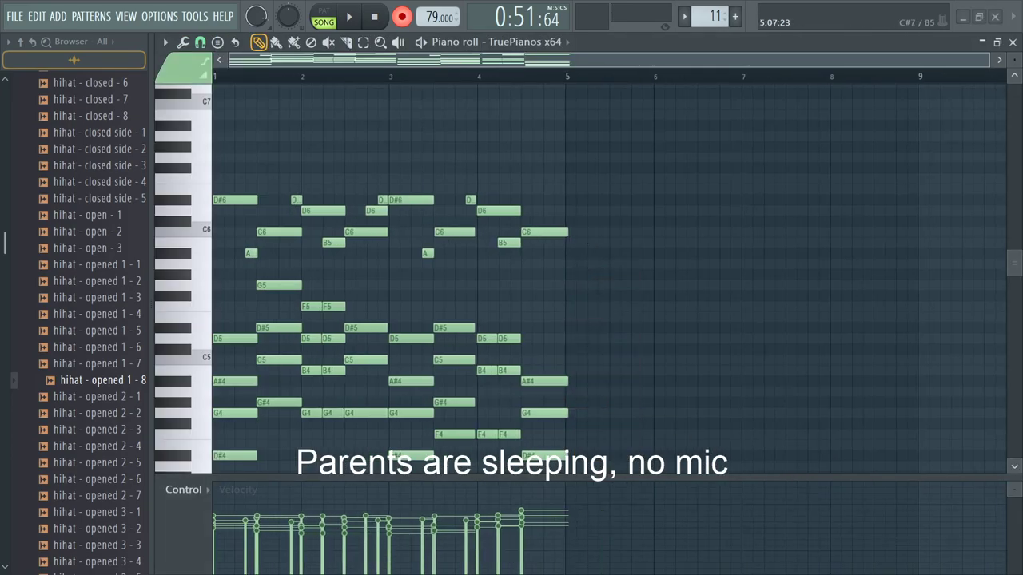
Step: Move the second F4 bass note in bar 4 down to A#3
ctrl+scroll(578, 103, up, 2)
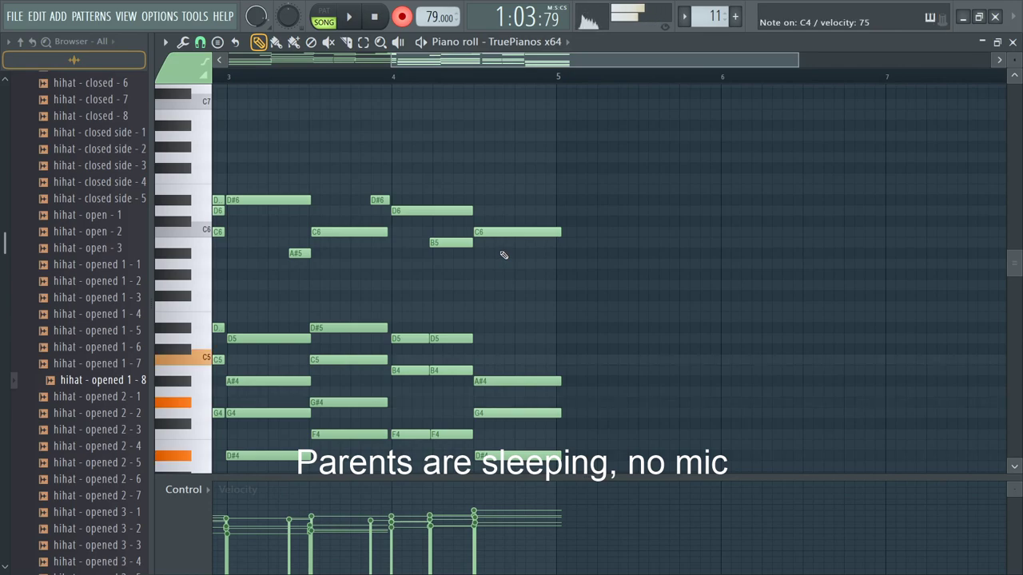
scroll(496, 255, down, 3)
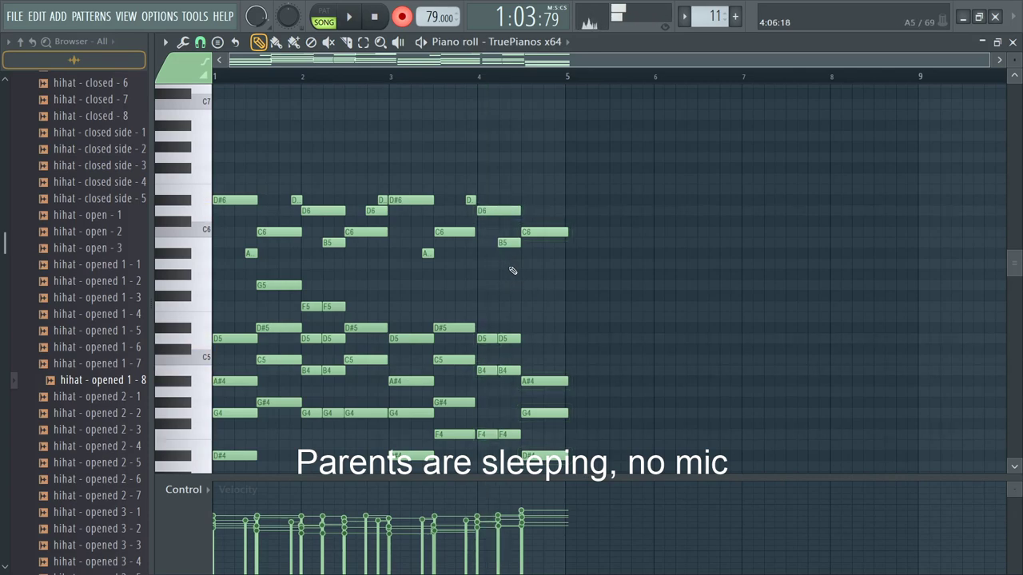
scroll(492, 321, up, 4)
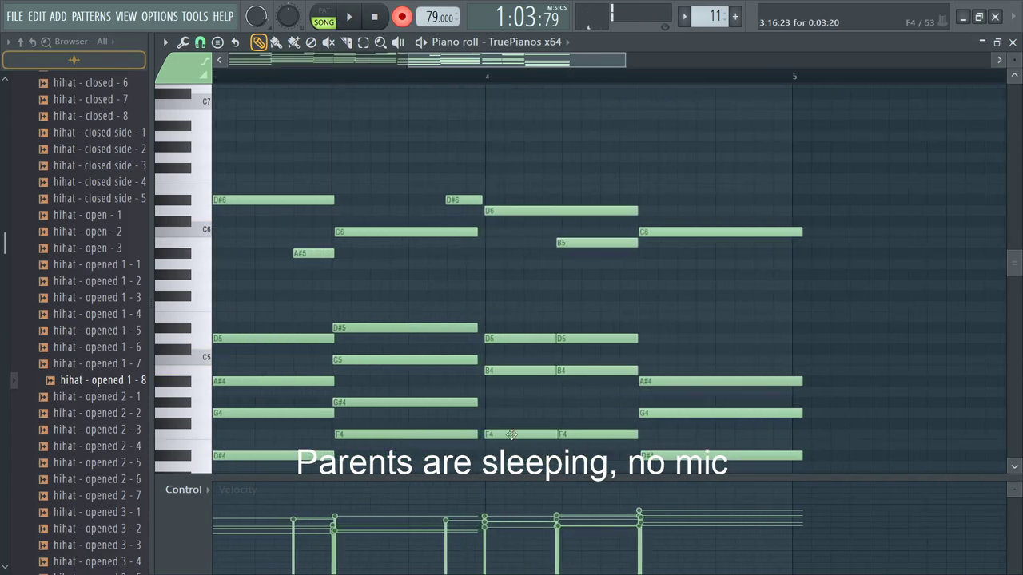
scroll(606, 476, down, 3)
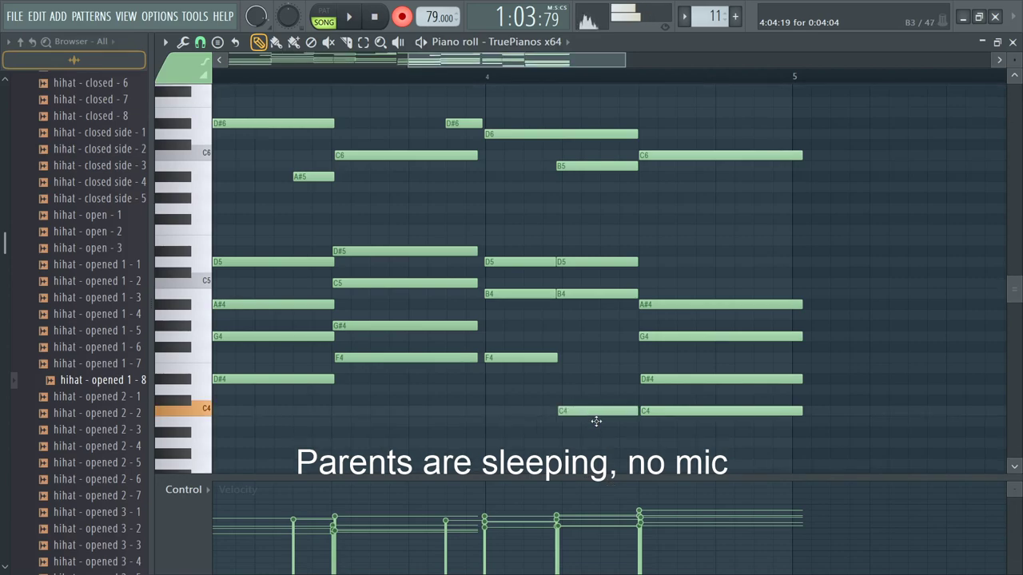
drag(572, 412, 574, 437)
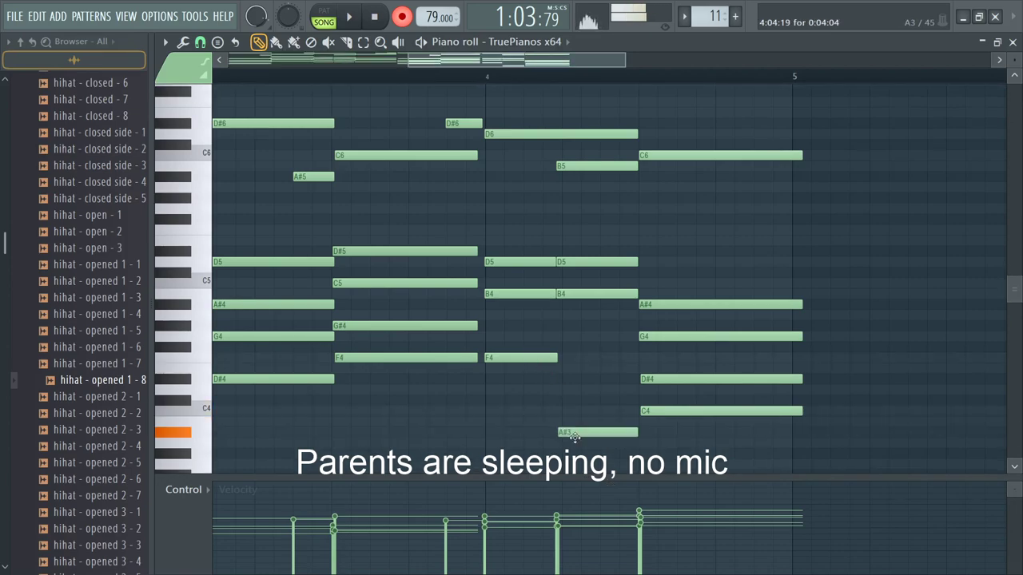
click(663, 413)
click(641, 378)
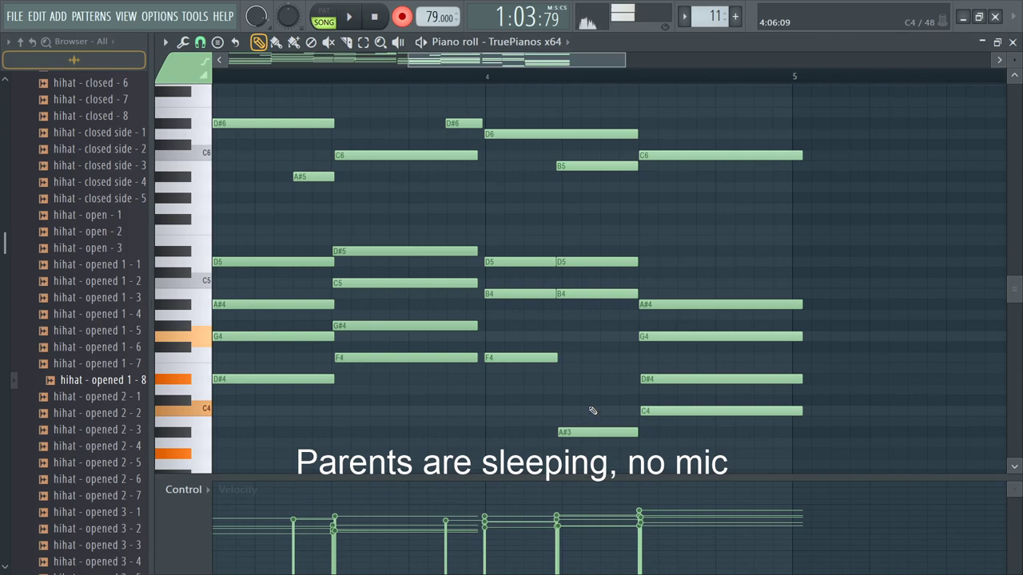
Step: Set the playback start at bar 5 of the piano roll and record sustained chords from there, undoing the first take and recording again
click(636, 58)
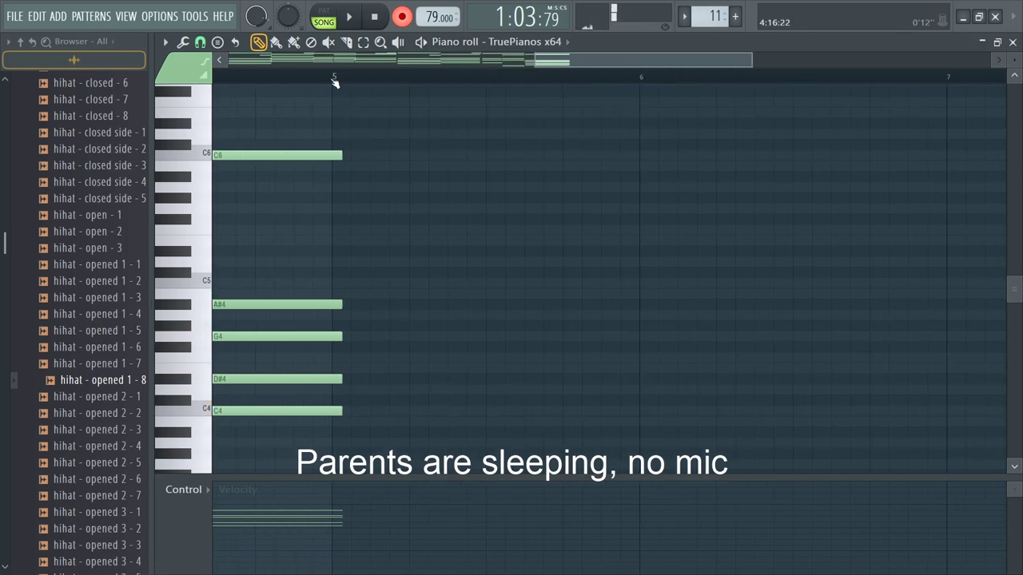
key(space)
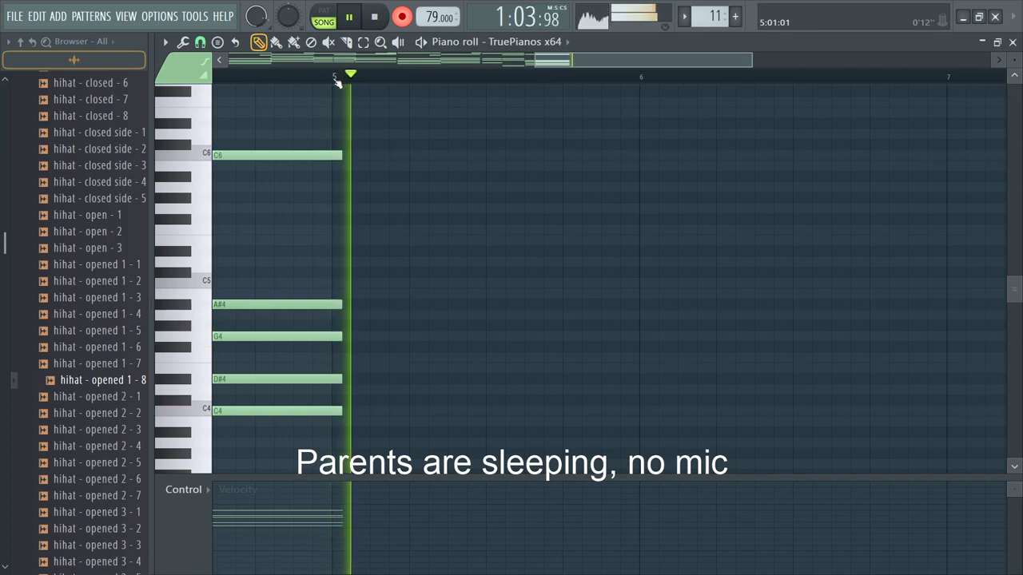
click(372, 28)
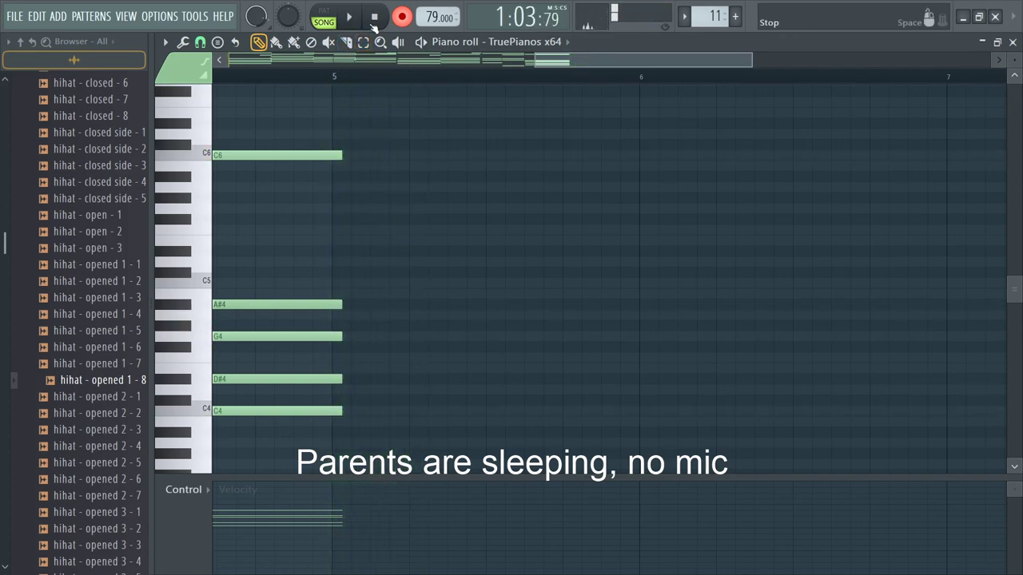
click(349, 26)
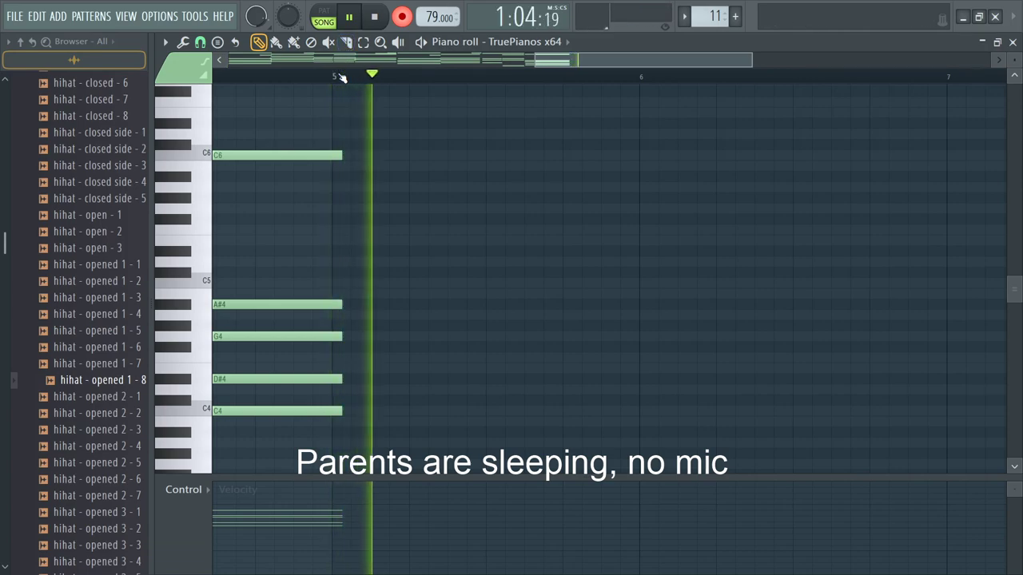
key(space)
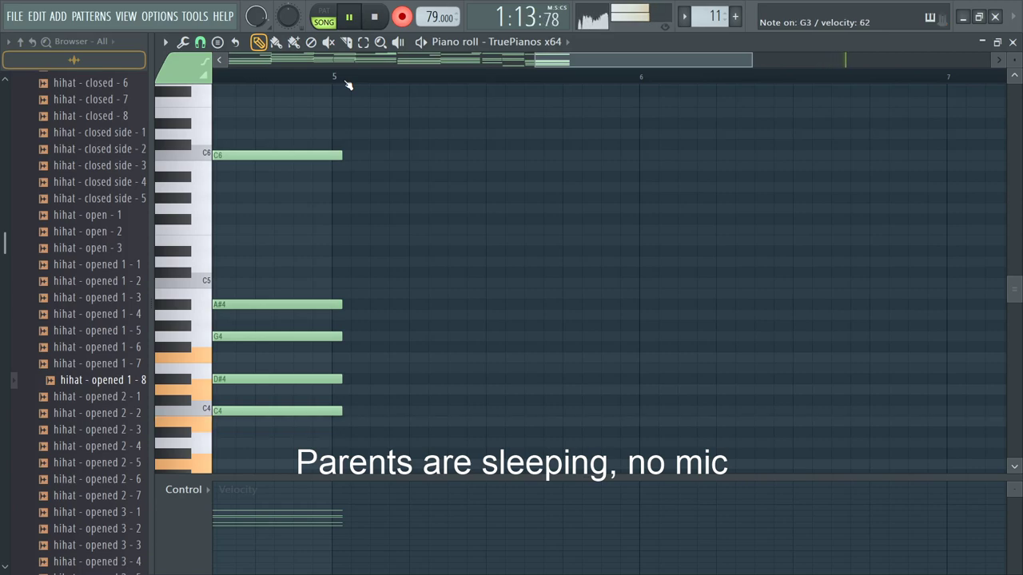
key(space)
key(ctrl+z)
key(space)
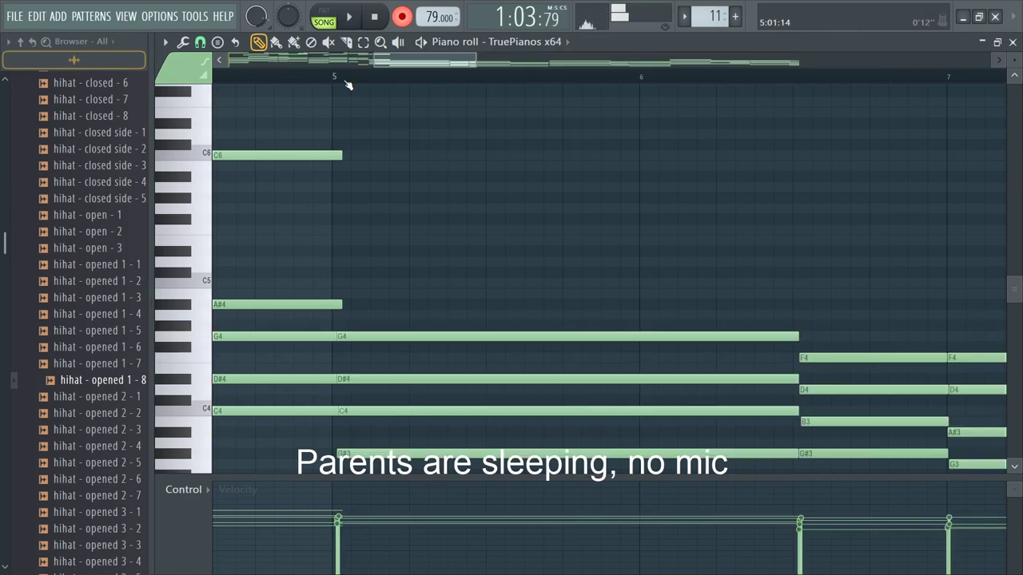
Step: Delete the surplus recorded notes after bar 13 in the TruePianos piano roll
scroll(347, 86, up, 5)
scroll(493, 238, down, 8)
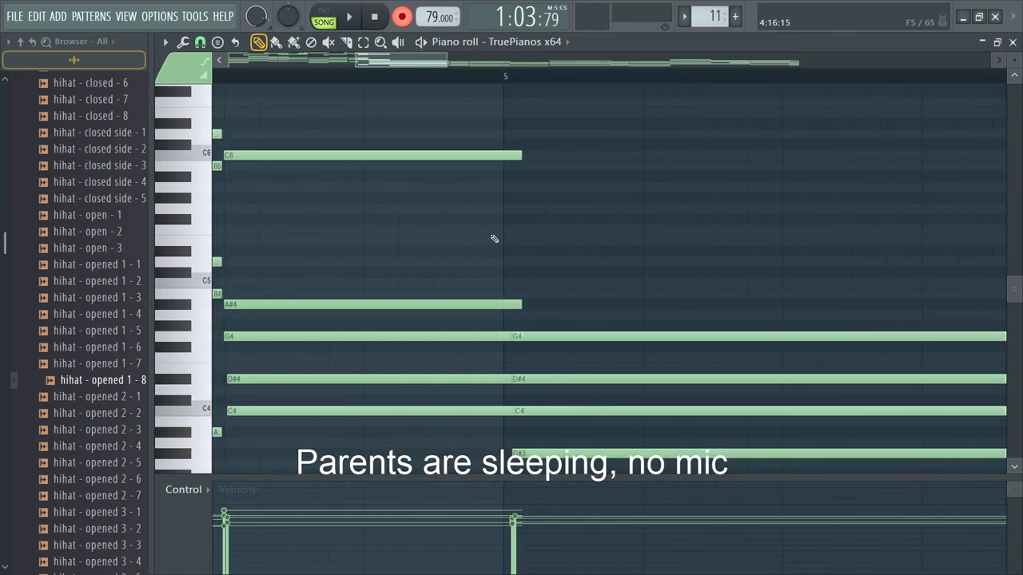
scroll(483, 232, down, 3)
scroll(1002, 334, down, 2)
drag(920, 436, 745, 249)
key(Delete)
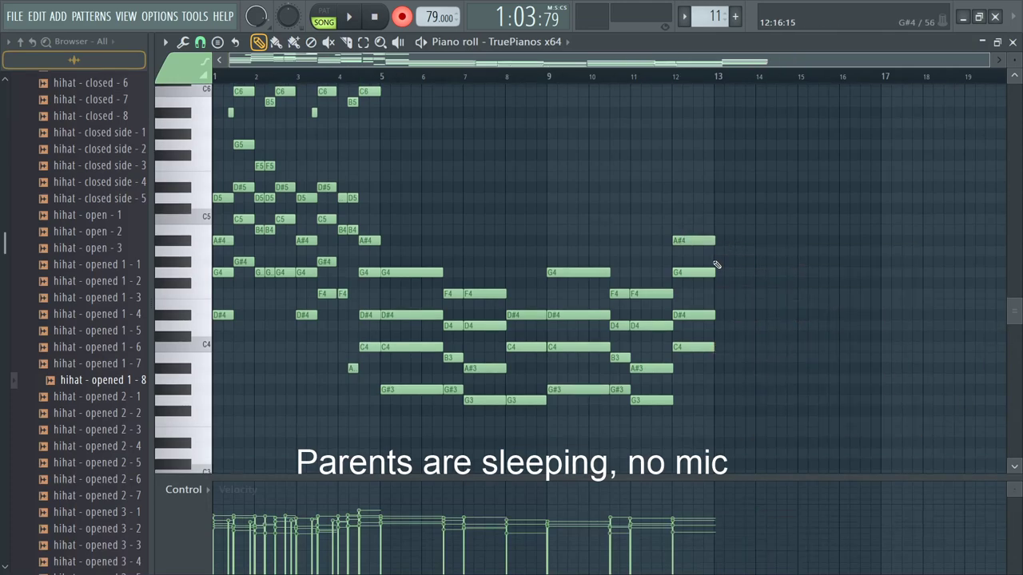
Step: Disarm recording, play the arrangement from bar 18 and follow the TruePianos notes in the piano roll
key(Escape)
key(Escape)
scroll(833, 171, up, 3)
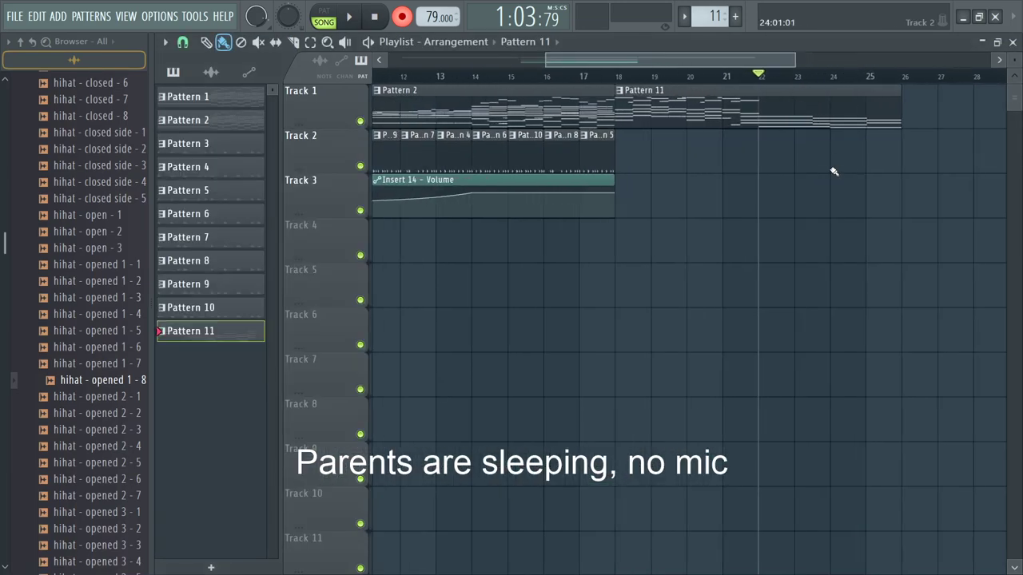
click(610, 78)
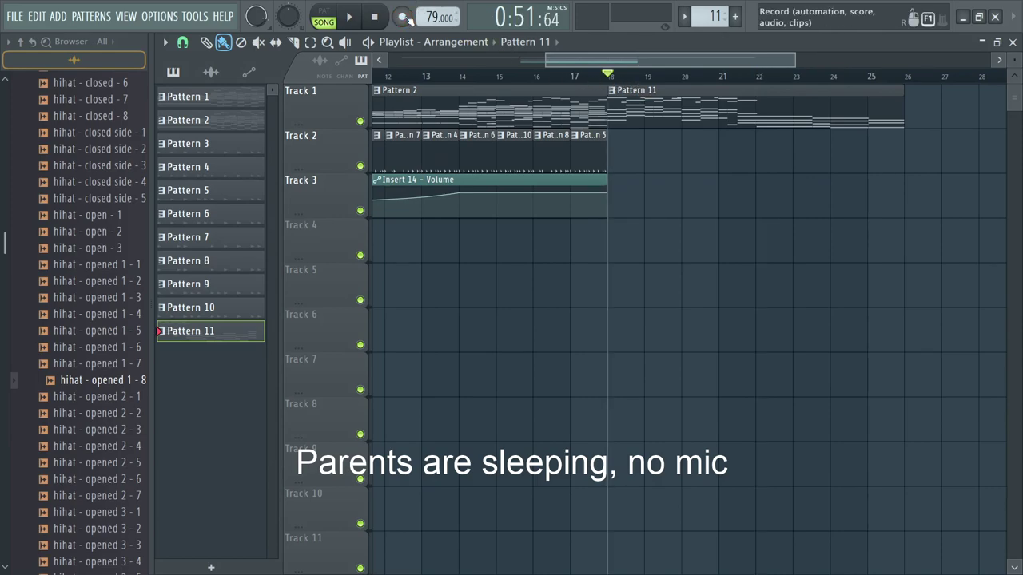
key(F6)
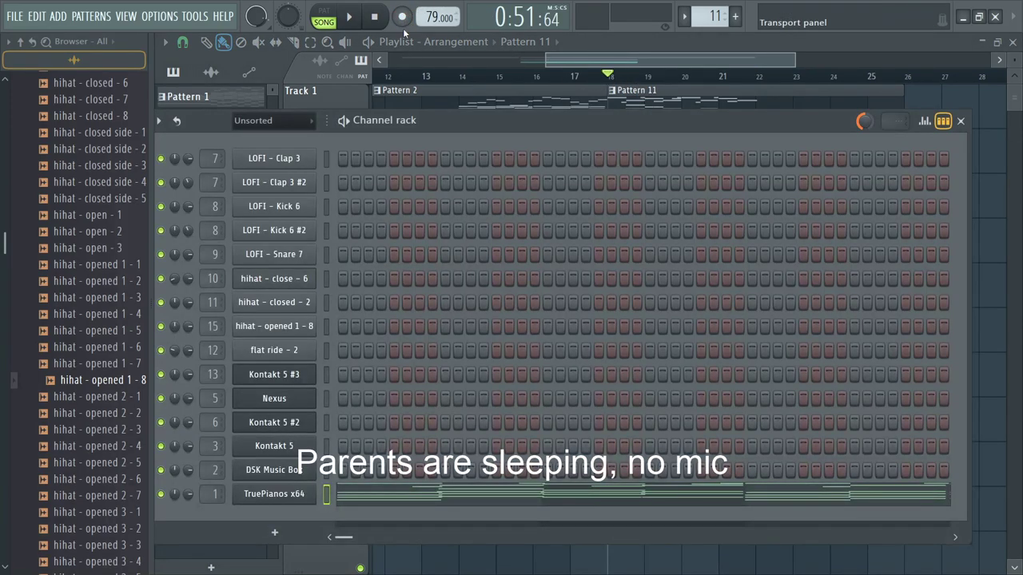
key(space)
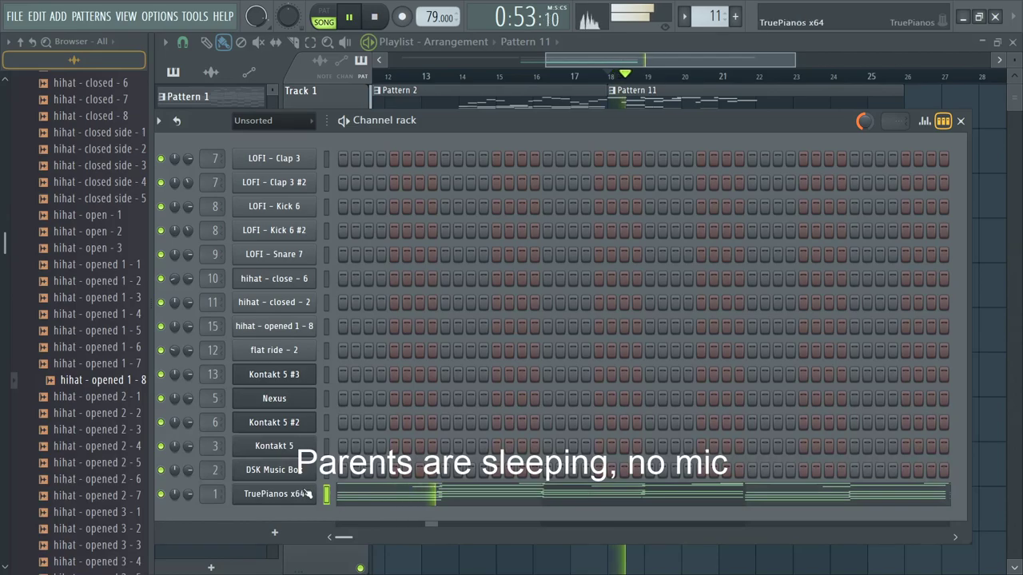
click(418, 497)
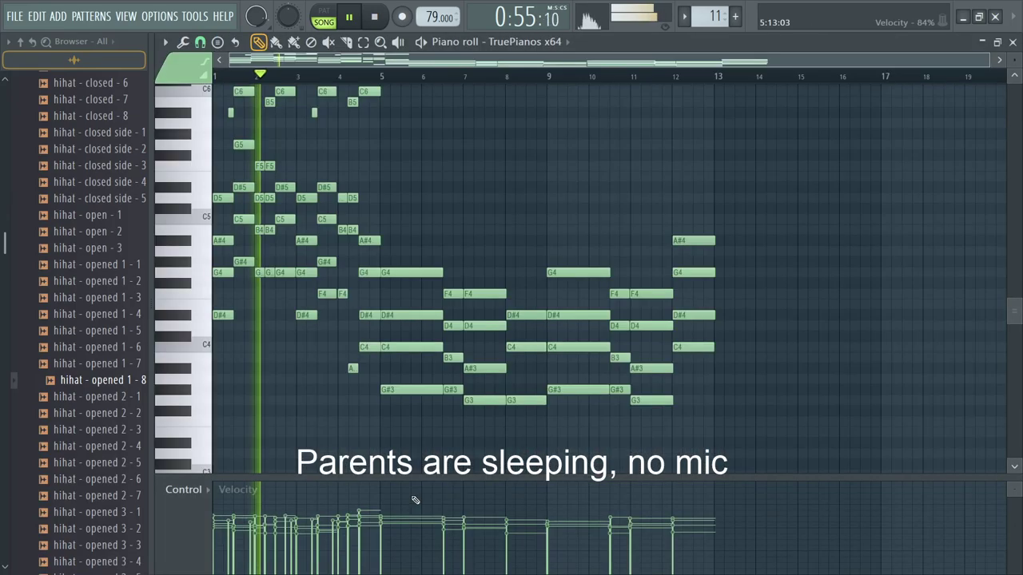
scroll(236, 398, up, 4)
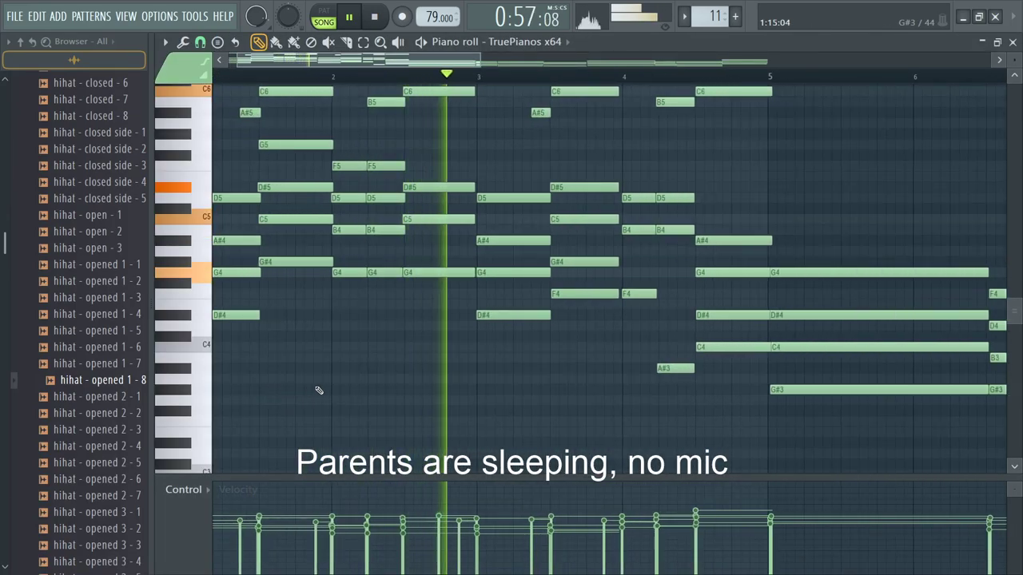
scroll(508, 193, up, 3)
key(space)
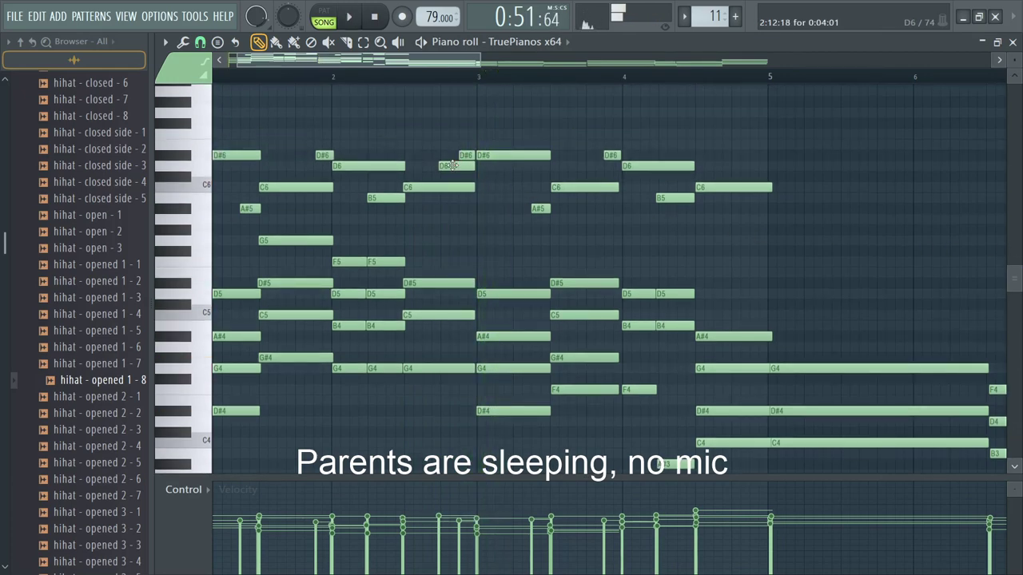
Step: Try C6 and D6 for the long D#6 melody note at bar 3, settle on F6 and audition each pitch from bar 2
drag(506, 157, 507, 197)
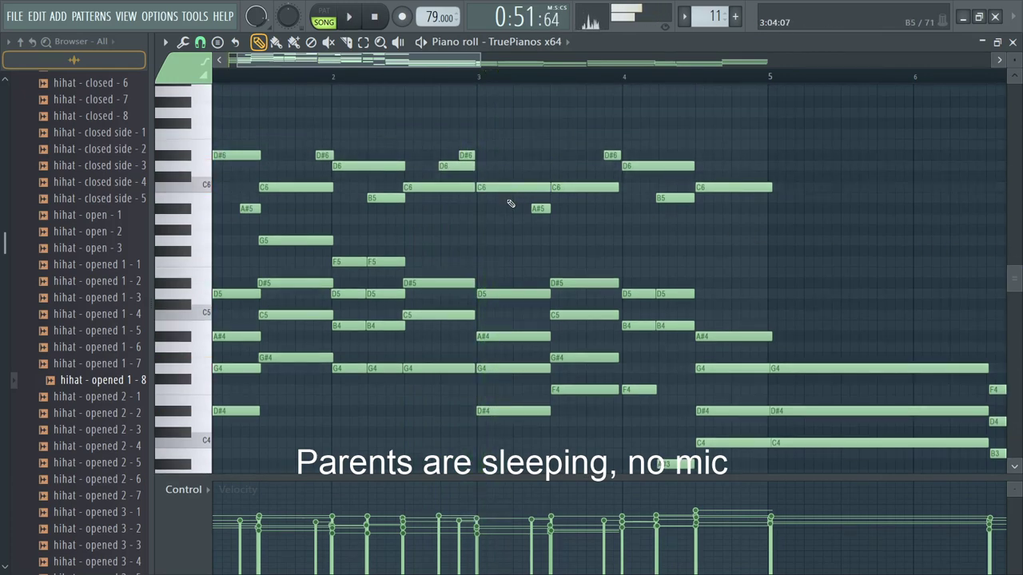
click(336, 78)
key(space)
scroll(489, 213, up, 3)
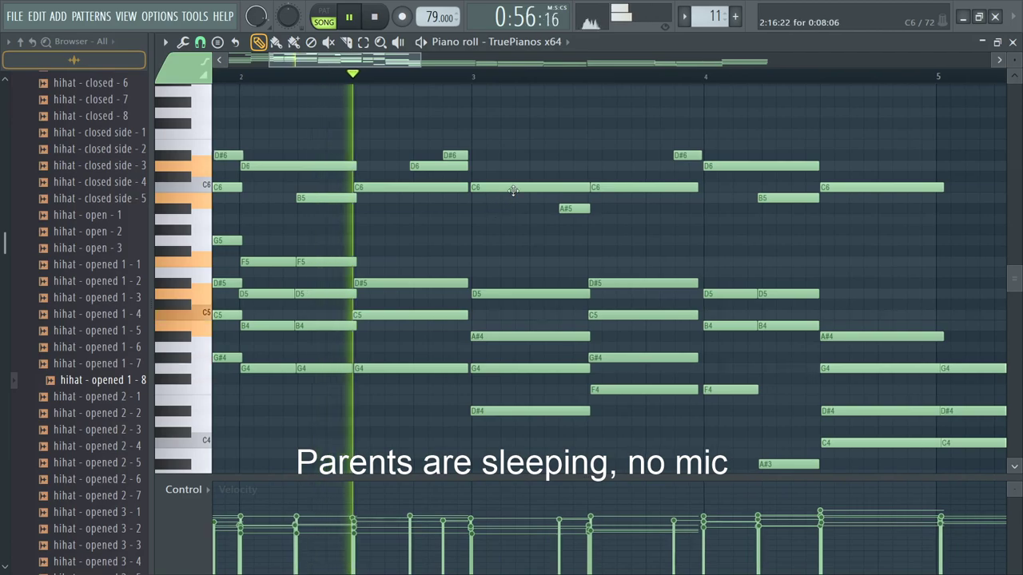
key(space)
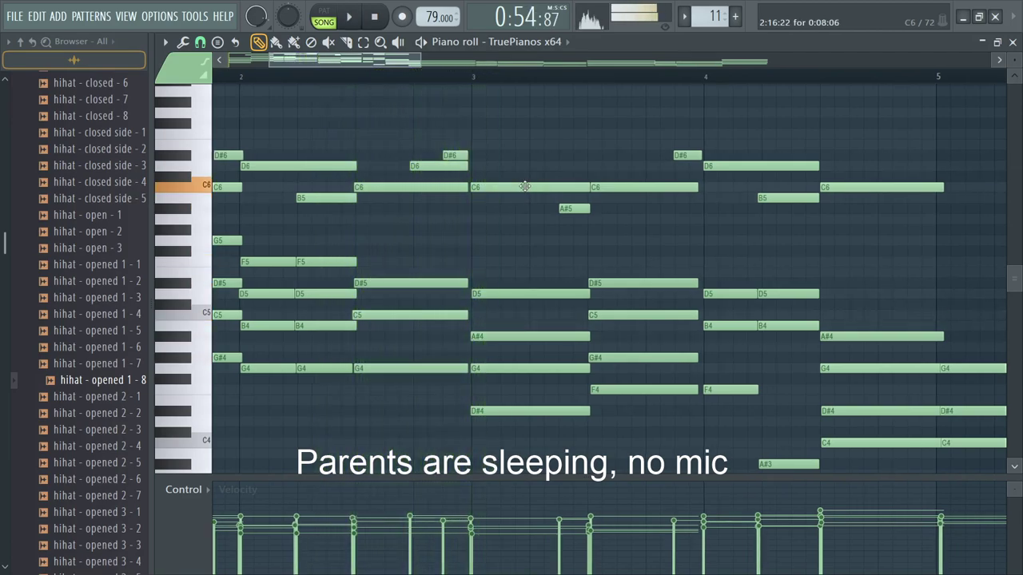
drag(524, 189, 524, 163)
key(space)
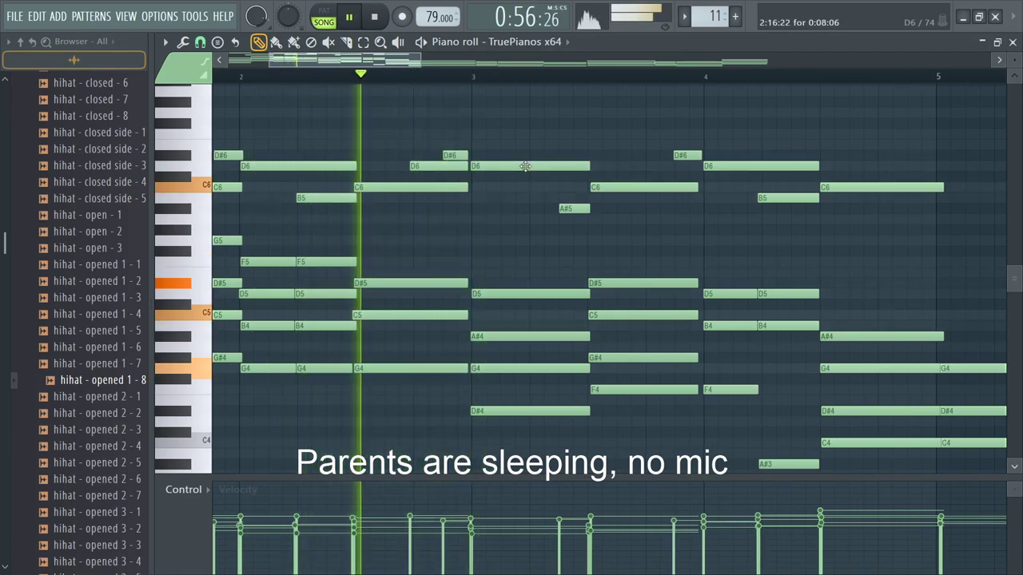
key(space)
drag(525, 166, 525, 134)
key(space)
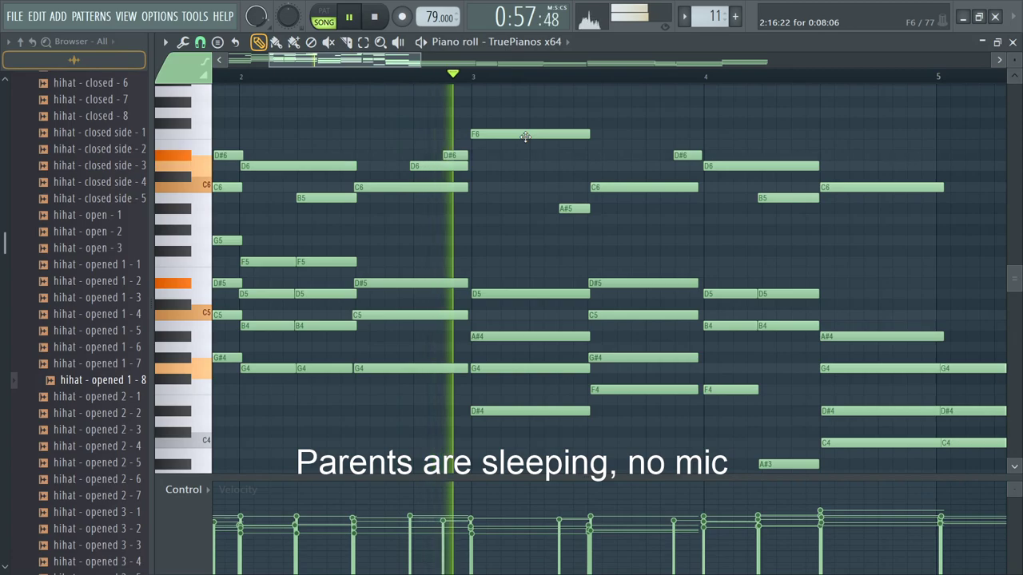
key(space)
Step: Shorten the F6 note at bar 3 to about half its length and add a short D#6 note right after it
drag(525, 137, 491, 135)
scroll(523, 160, down, 3)
key(space)
key(space)
scroll(479, 167, up, 2)
scroll(486, 167, up, 1)
key(space)
drag(586, 134, 521, 145)
click(569, 156)
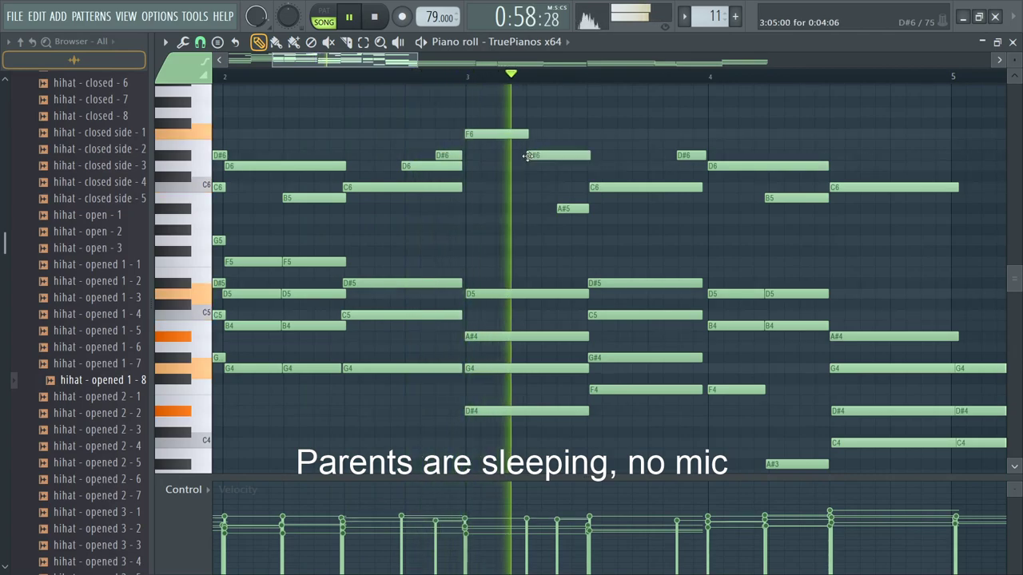
drag(588, 155, 559, 167)
scroll(561, 170, down, 3)
key(space)
Step: Shorten the long D6 melody note at bar 4 to about one beat
scroll(668, 198, up, 3)
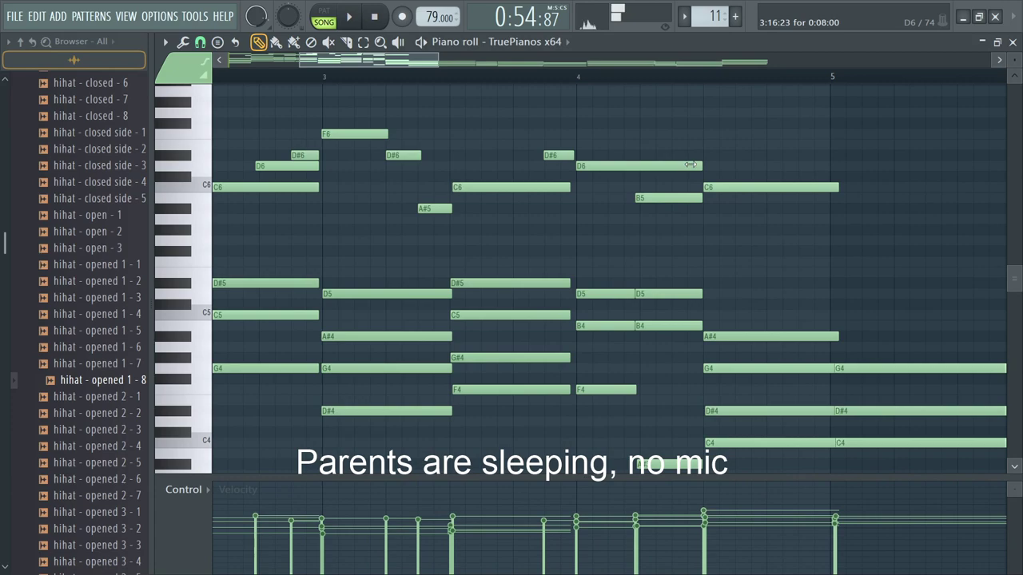
drag(699, 166, 609, 175)
scroll(622, 167, up, 2)
Step: Try short D#6 and D6 notes after the D6 at bar 4, audition them and delete both
click(604, 156)
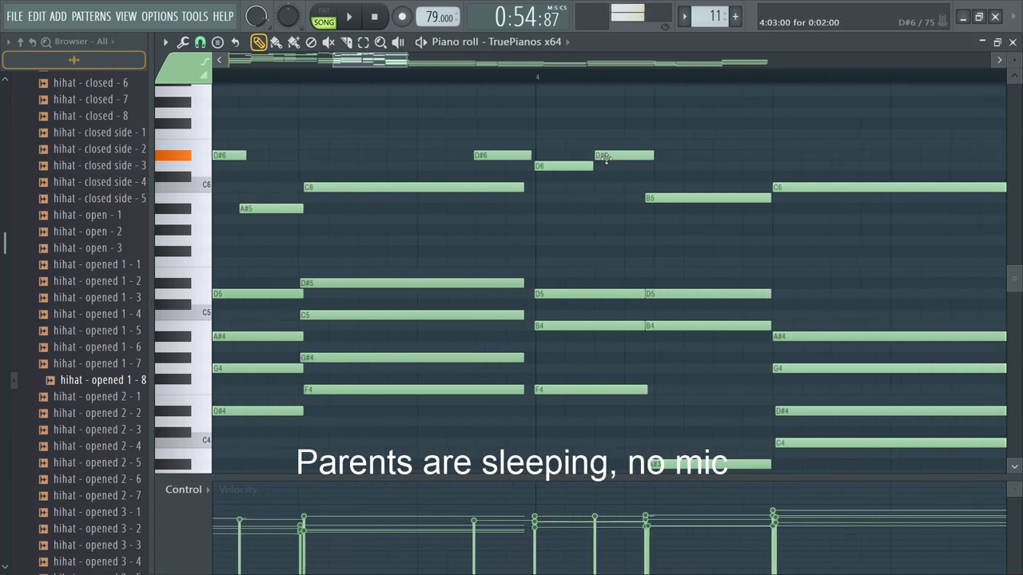
click(630, 167)
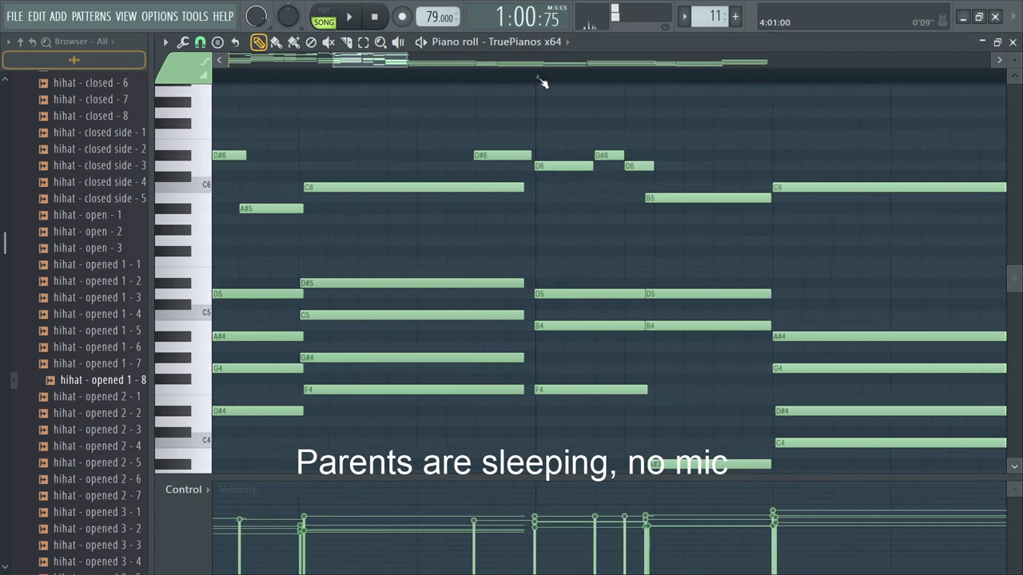
key(space)
key(space)
scroll(621, 160, up, 2)
right_click(643, 166)
right_click(611, 156)
Step: Add a very short D#6 and C#6 leading into the B5 note in bar 4 and audition them from bar 4
click(638, 156)
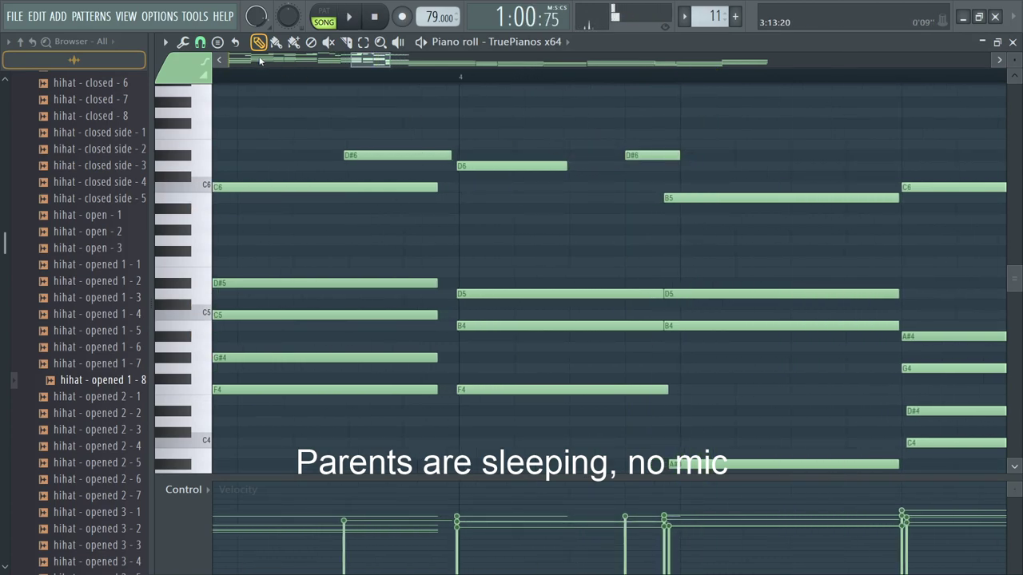
drag(649, 163, 645, 163)
click(654, 177)
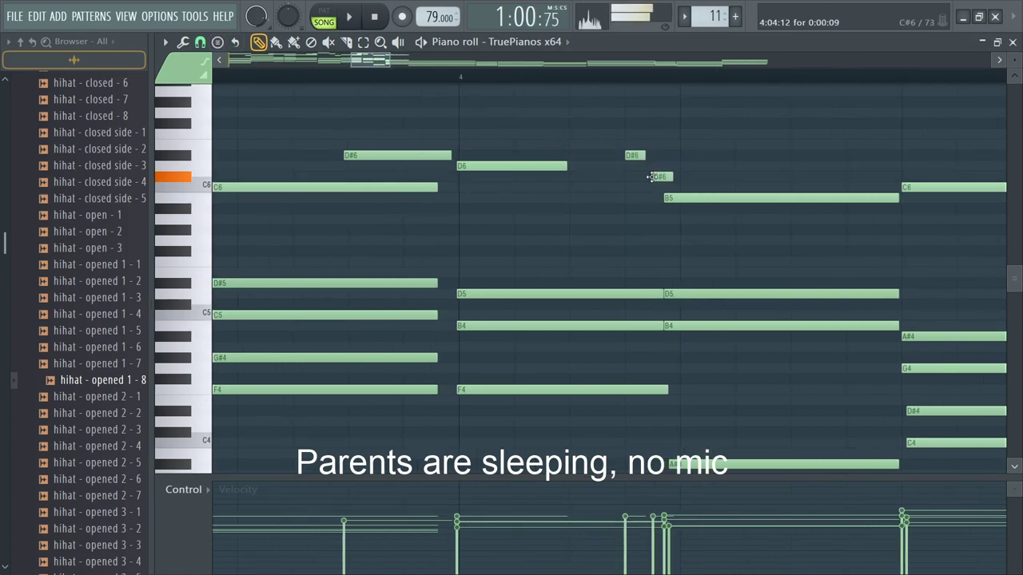
key(space)
key(space)
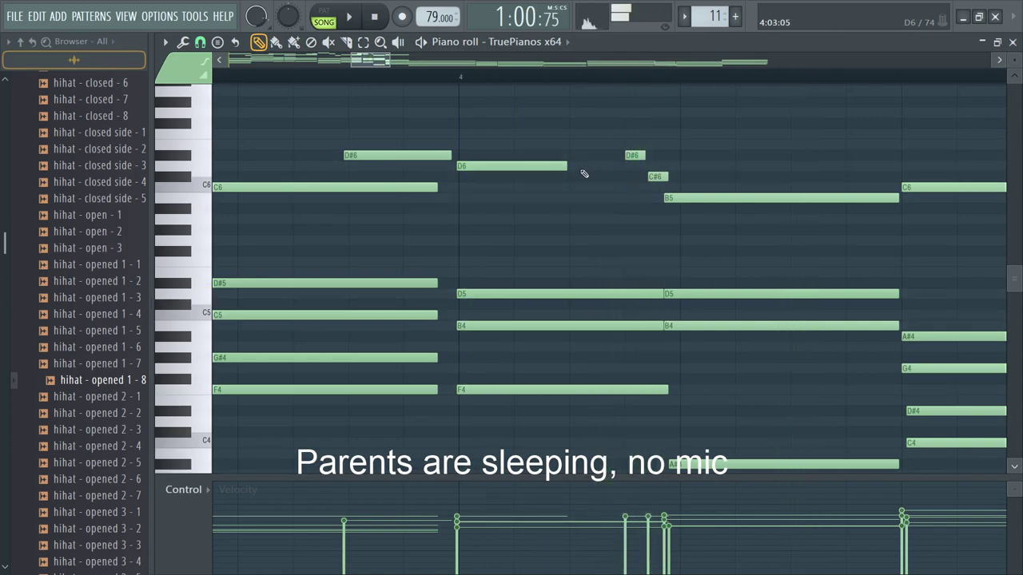
Step: Play back the piano melody and listen to the chords around bar 4
scroll(614, 165, down, 4)
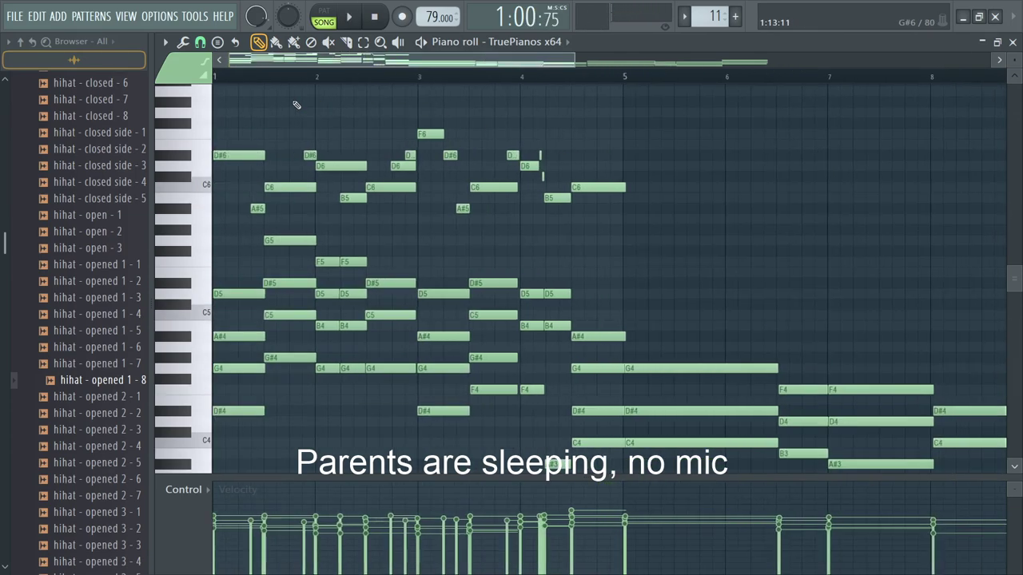
key(space)
scroll(723, 368, up, 3)
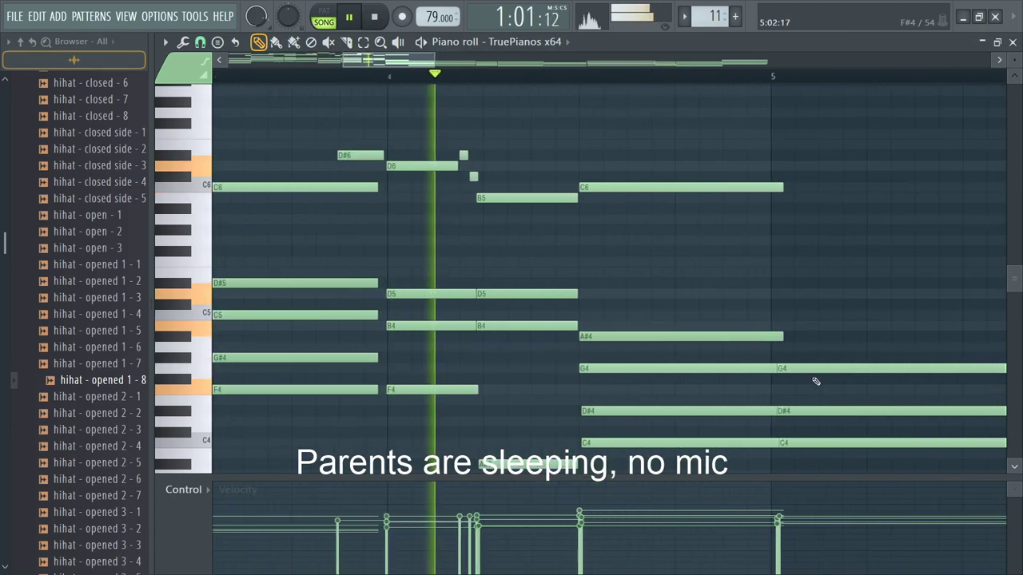
scroll(493, 343, up, 2)
key(space)
Step: Raise the A#3 bass note under the B5 chord in bar 4 to B3 and audition the change
scroll(478, 391, down, 3)
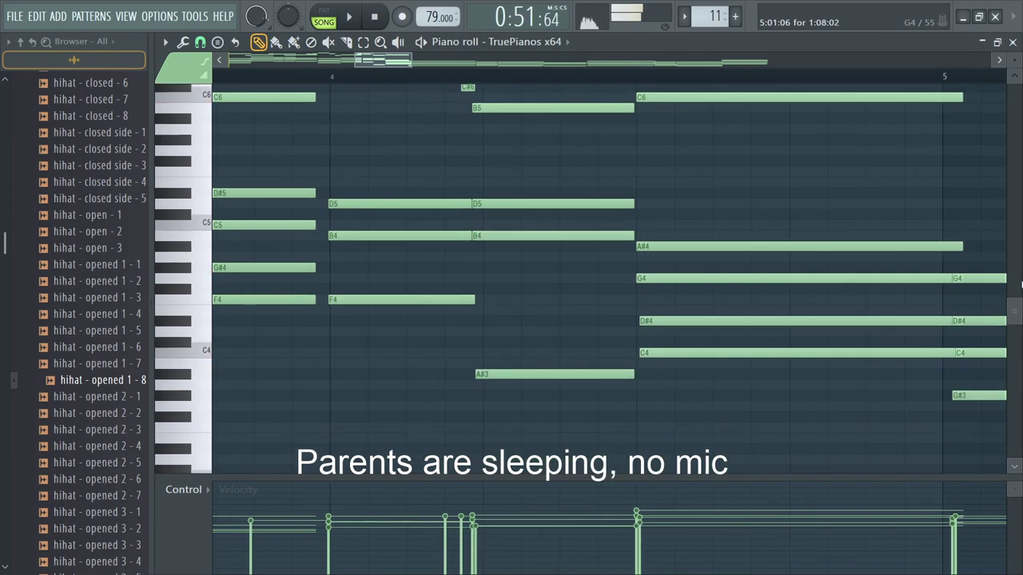
mouse_move(497, 368)
mouse_down()
mouse_move(500, 343)
mouse_move(502, 369)
mouse_up()
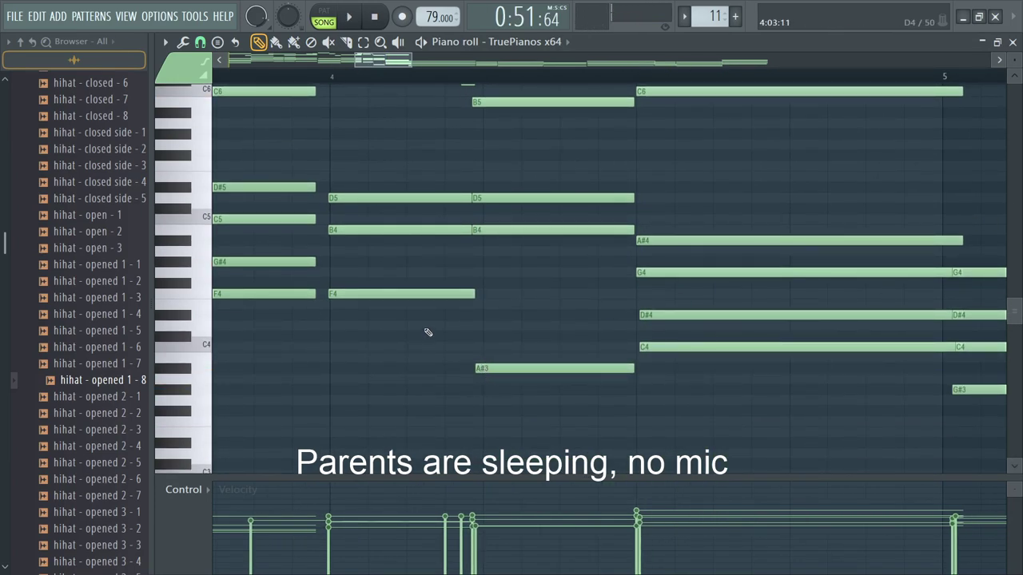
drag(489, 368, 492, 353)
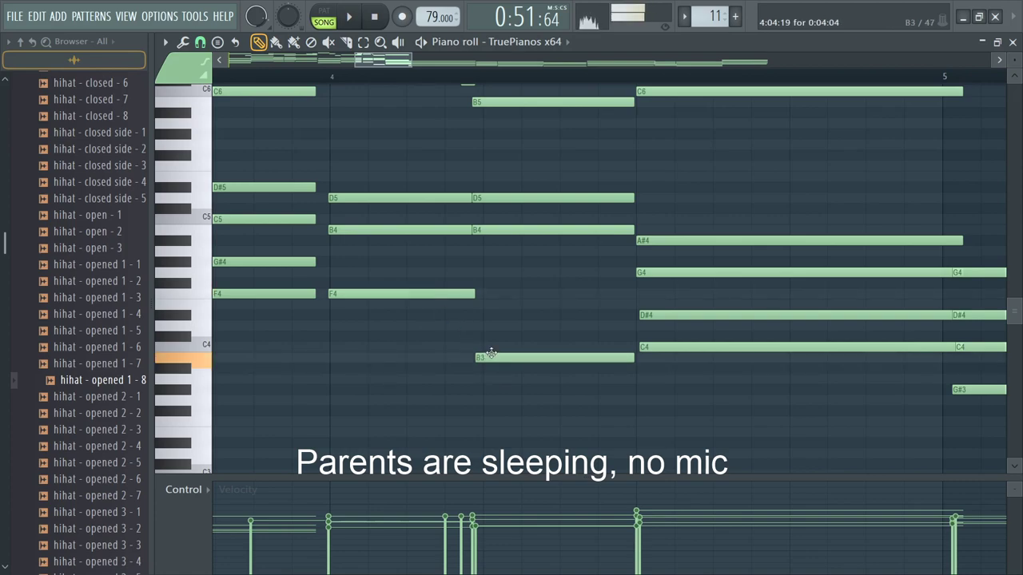
key(space)
scroll(487, 352, down, 3)
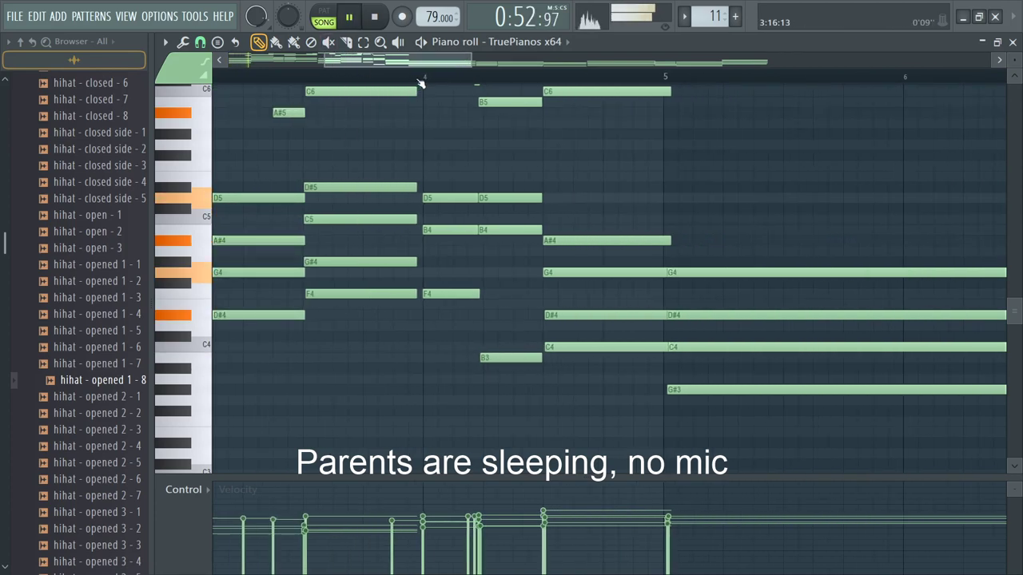
scroll(541, 321, down, 1)
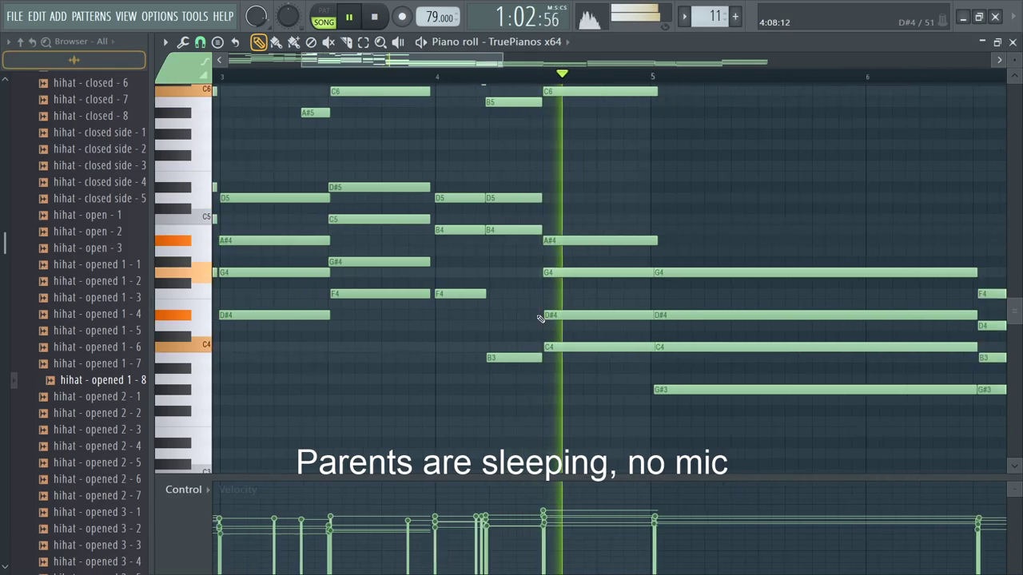
scroll(545, 318, down, 3)
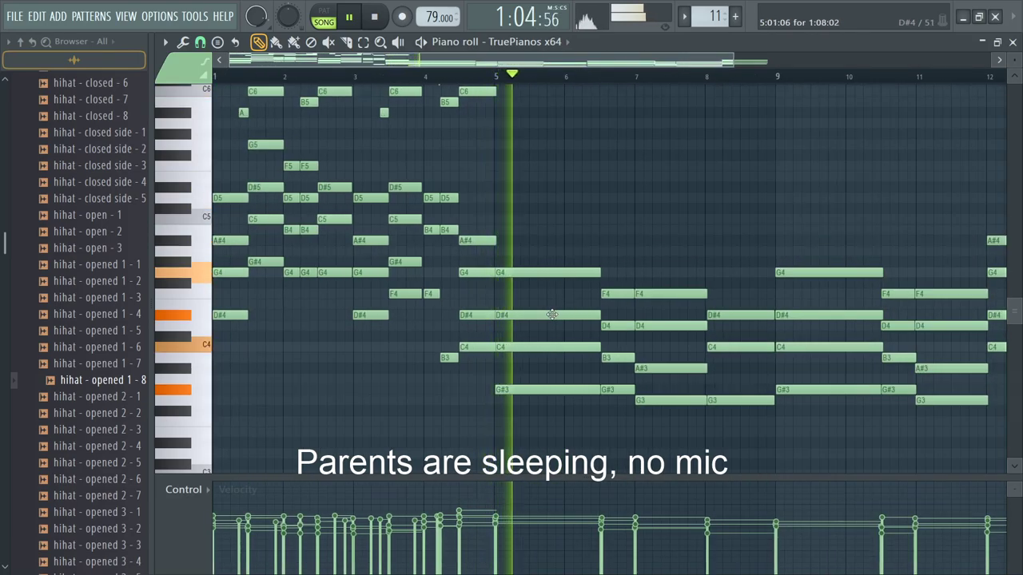
Step: Shorten the C6, A#4, G4, D#4 and C4 notes of the last bar 4 chord to end just before bar 5
scroll(552, 315, down, 1)
scroll(804, 295, up, 3)
scroll(368, 354, up, 2)
scroll(400, 354, up, 1)
drag(437, 352, 458, 142)
scroll(459, 204, up, 2)
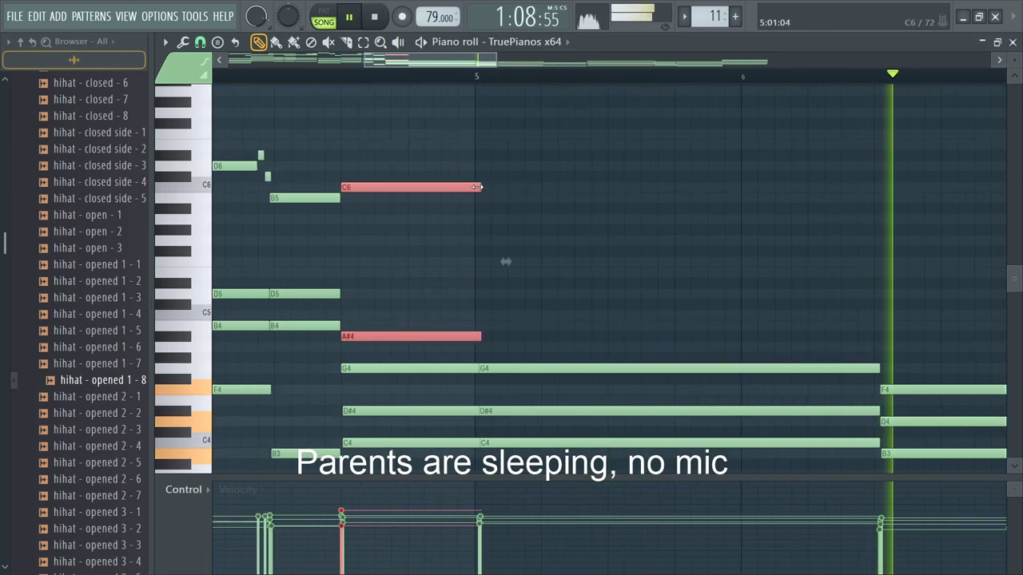
scroll(480, 261, down, 3)
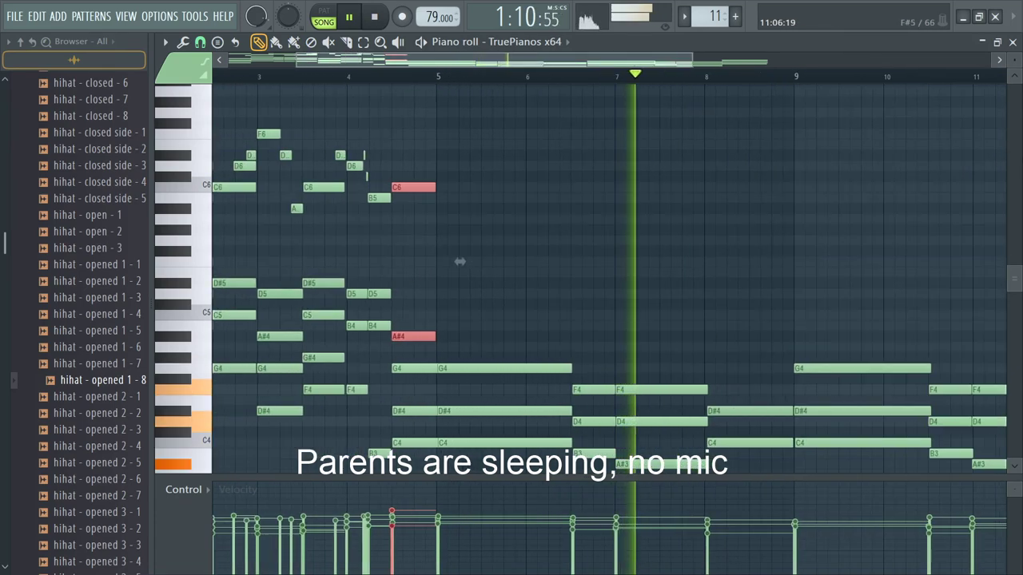
scroll(460, 261, down, 4)
drag(468, 241, 475, 163)
ctrl+shift+click(480, 250)
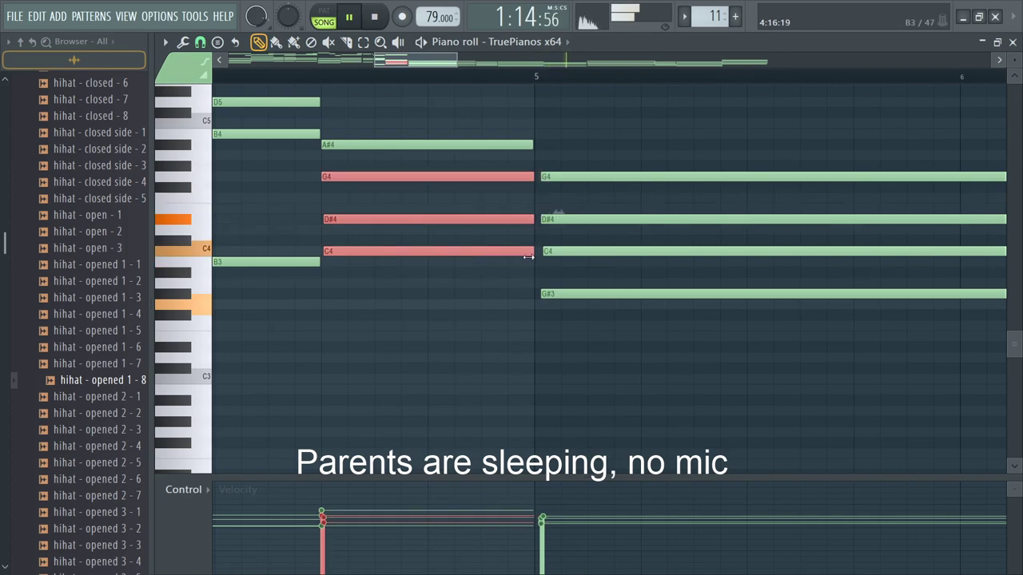
Step: Trim both bar 1 chords and their melody notes so each group ends about where the following chord begins
scroll(525, 255, down, 6)
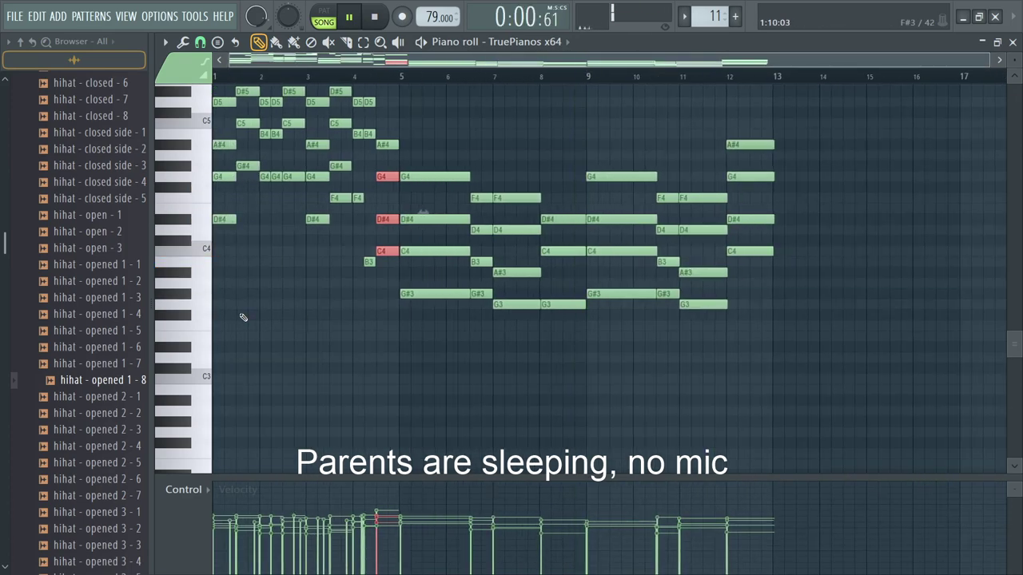
scroll(291, 76, up, 3)
drag(291, 65, 209, 75)
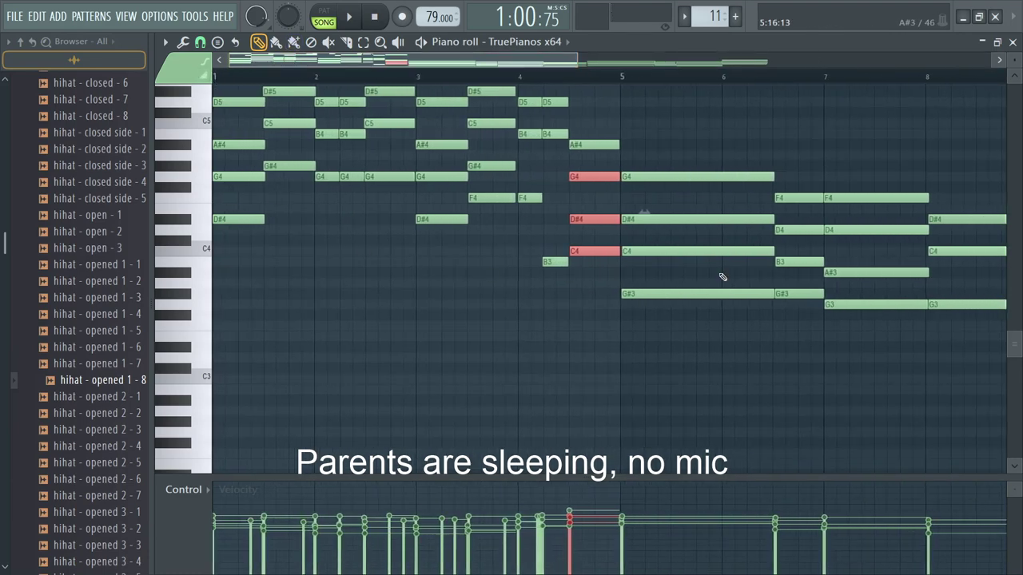
drag(1011, 343, 1011, 209)
ctrl+scroll(216, 391, up, 4)
ctrl+drag(227, 446, 348, 153)
click(347, 149)
key(ctrl+z)
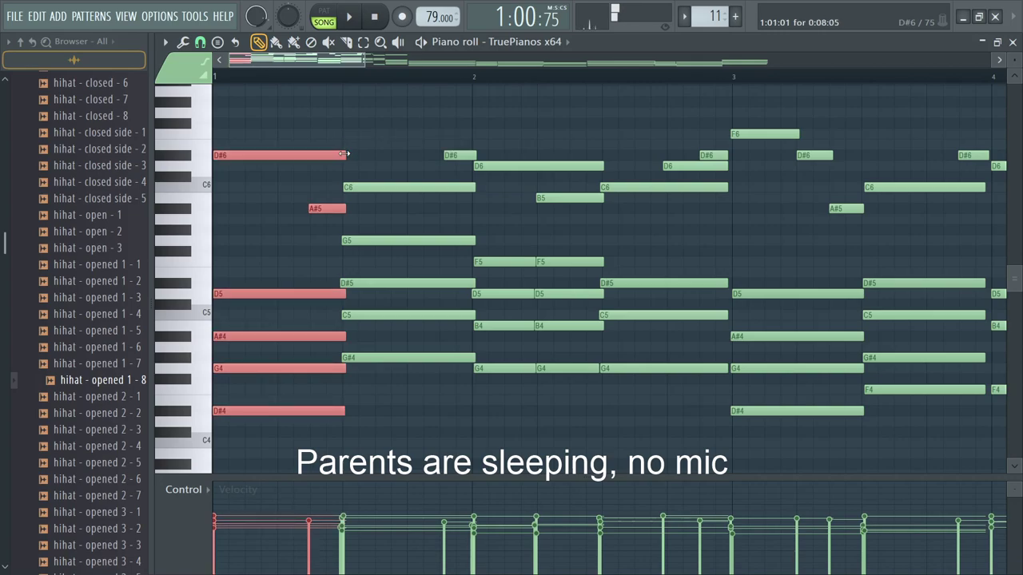
ctrl+drag(368, 170, 394, 368)
ctrl+drag(451, 142, 468, 185)
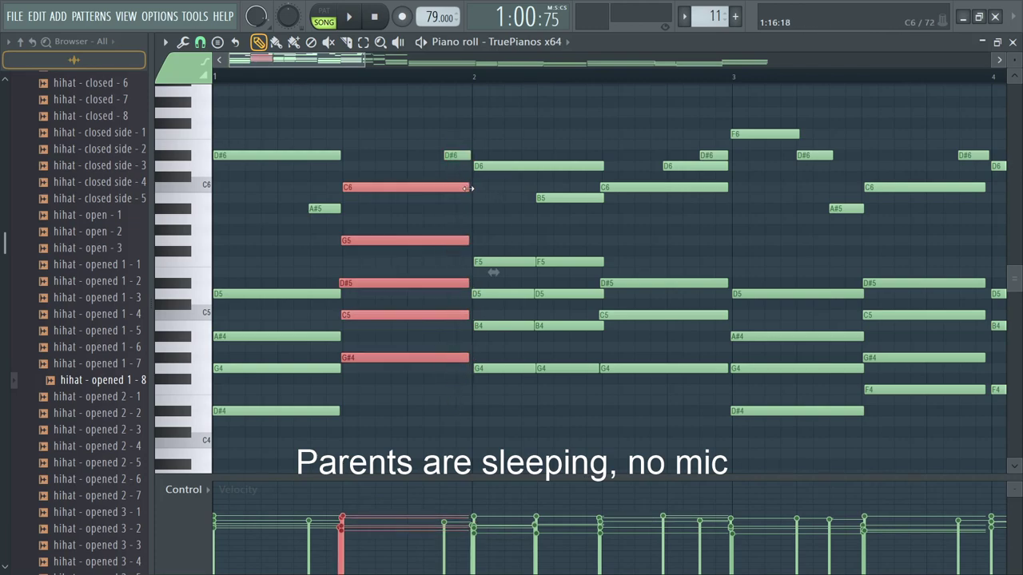
Step: Adjust the ends of the D6, B5, F5, D5, B4 and G4 notes in bar 2 to meet the following C6 chord
ctrl+drag(517, 137, 535, 372)
scroll(493, 372, up, 2)
ctrl+drag(501, 421, 603, 326)
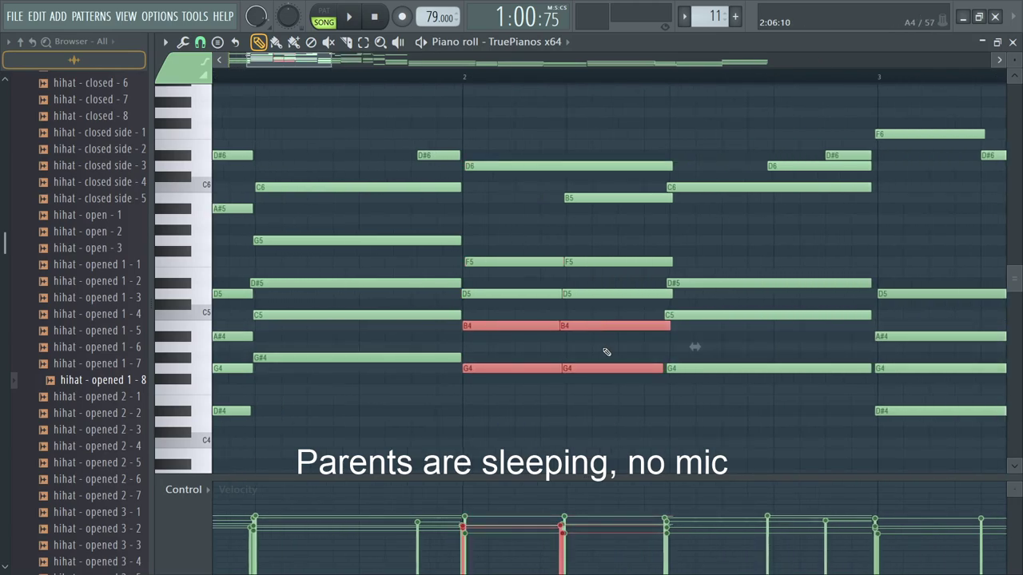
ctrl+drag(519, 285, 584, 261)
ctrl+drag(493, 434, 605, 443)
ctrl+drag(670, 375, 663, 195)
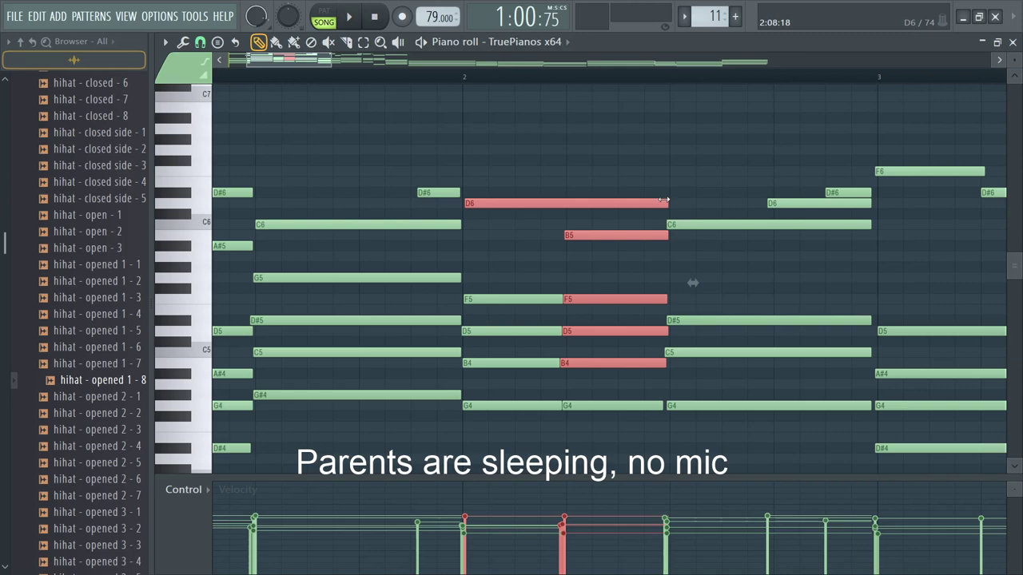
ctrl+click(621, 406)
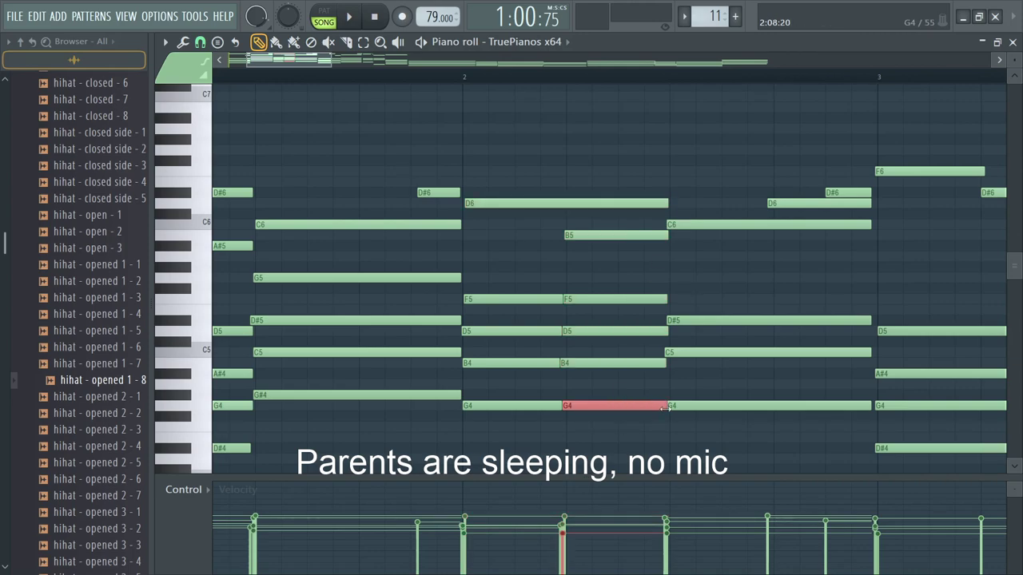
Step: Nudge the C6, D#5, C5 and G4 chord in bar 2 slightly later and end the short D6 where the D#6 begins
ctrl+drag(664, 408, 710, 222)
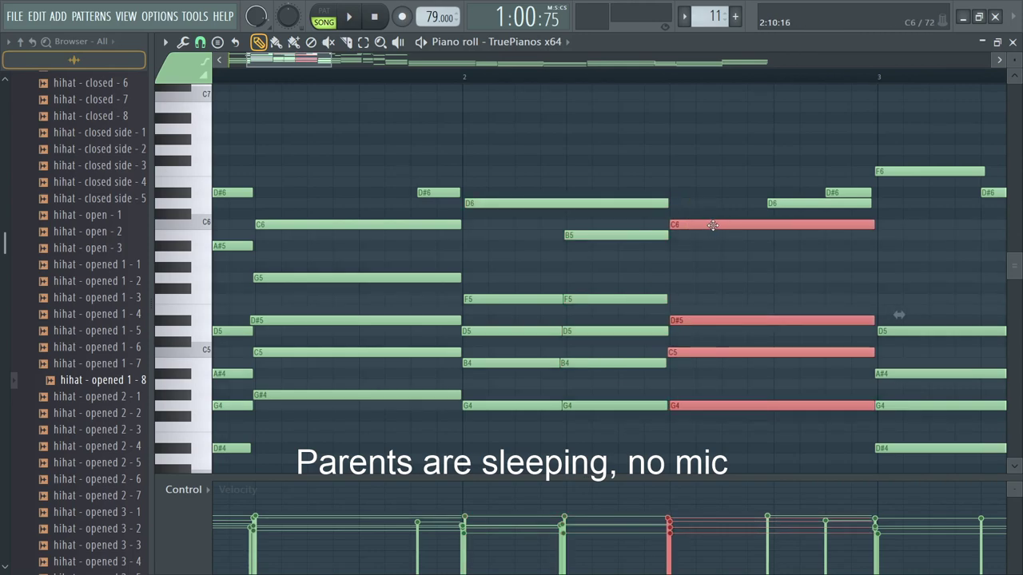
ctrl+drag(635, 362, 644, 417)
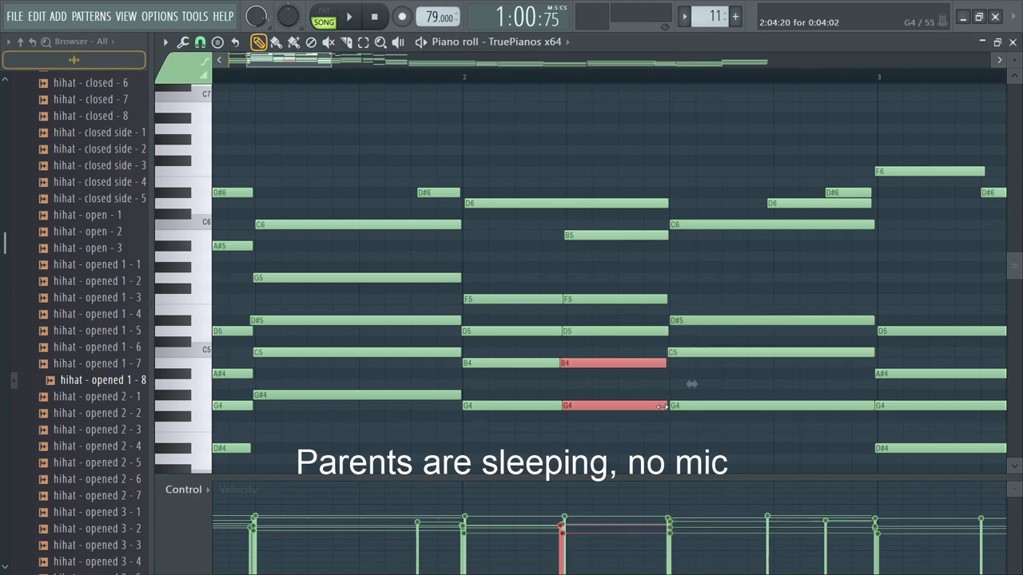
ctrl+drag(751, 400, 860, 195)
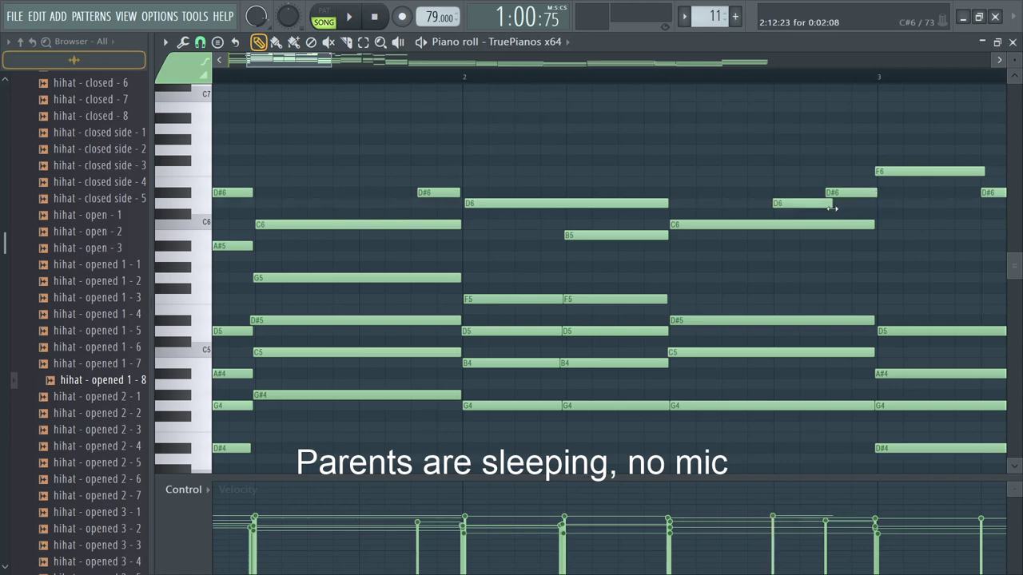
drag(868, 336, 854, 217)
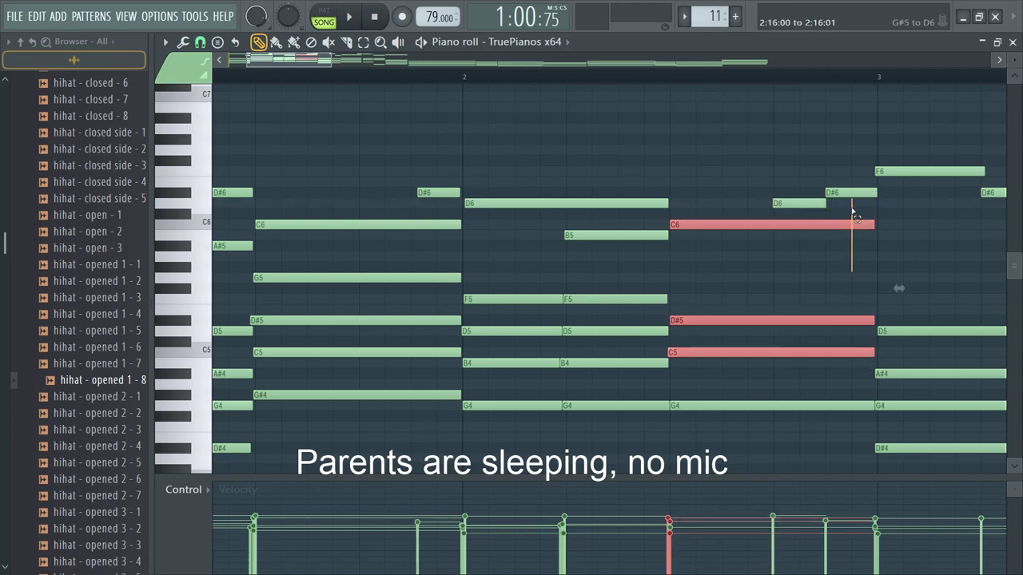
Step: Shift all bar 3 notes together slightly later so the F6 chord starts on the bar line
scroll(871, 228, down, 3)
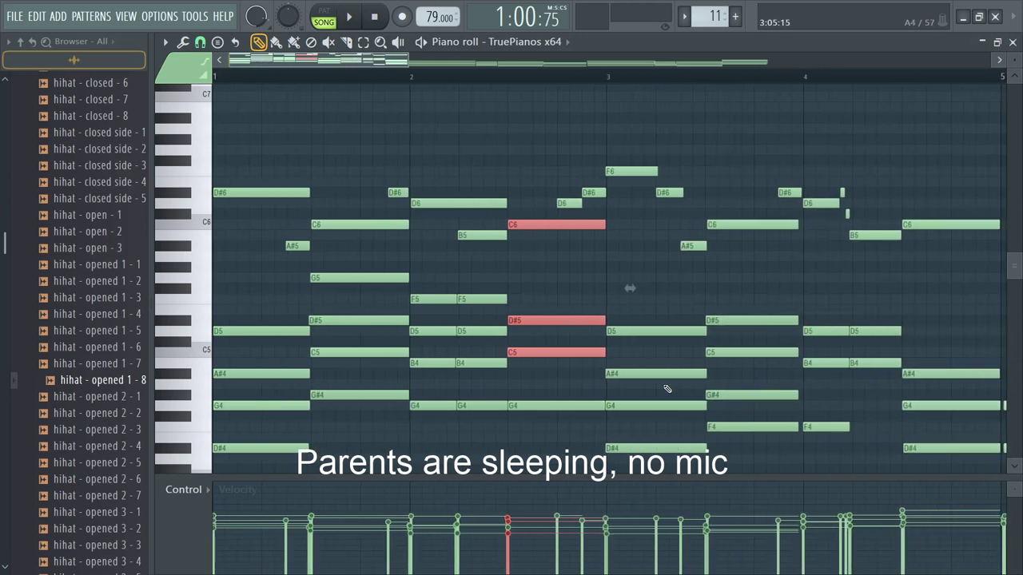
scroll(671, 383, up, 3)
drag(588, 76, 877, 186)
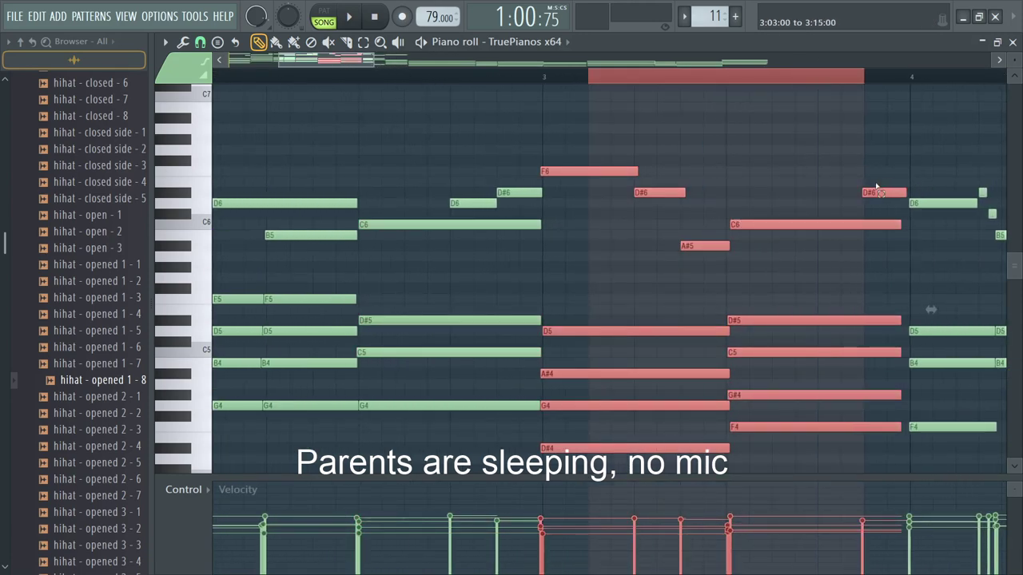
drag(792, 224, 797, 225)
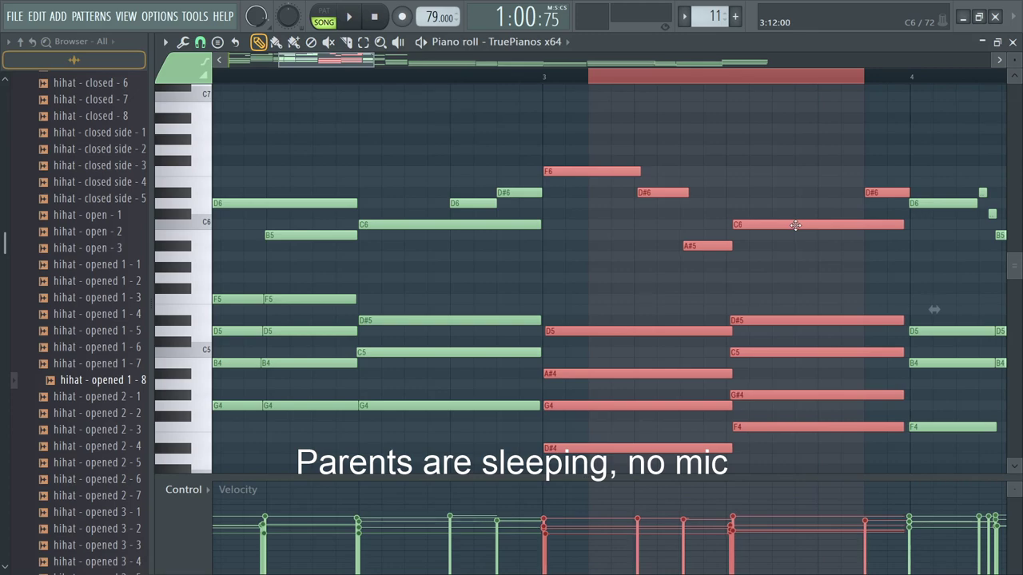
Step: Trim the first bar 3 chord to mid-bar, then start the C6 chord there and extend it to bar 4
drag(701, 463, 704, 217)
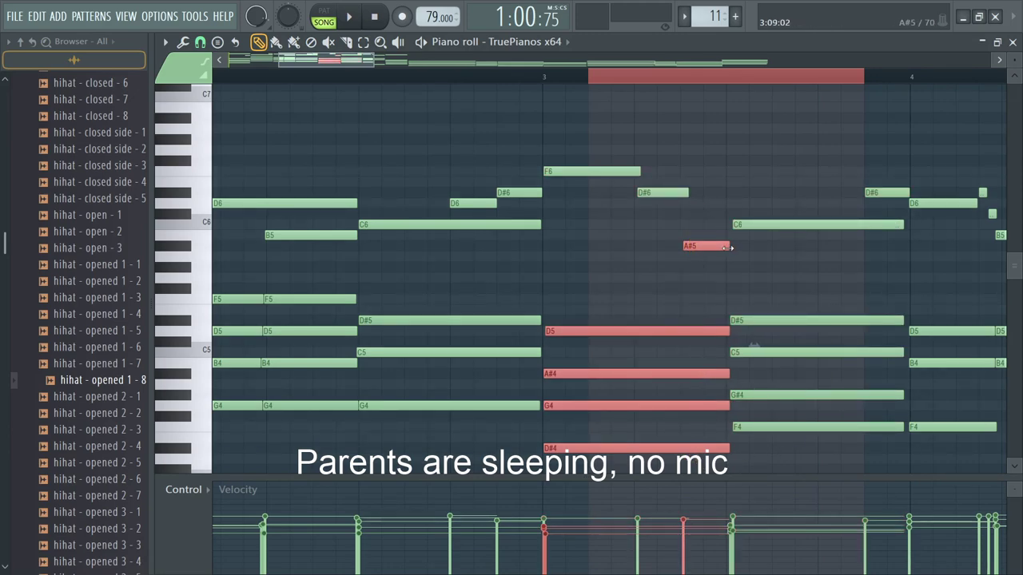
drag(770, 187, 887, 471)
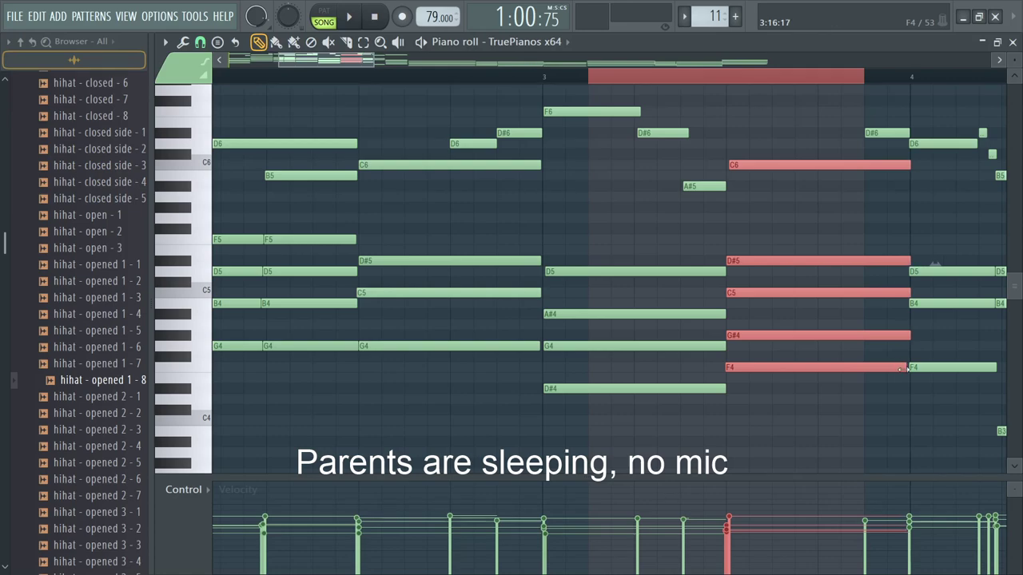
scroll(925, 377, down, 3)
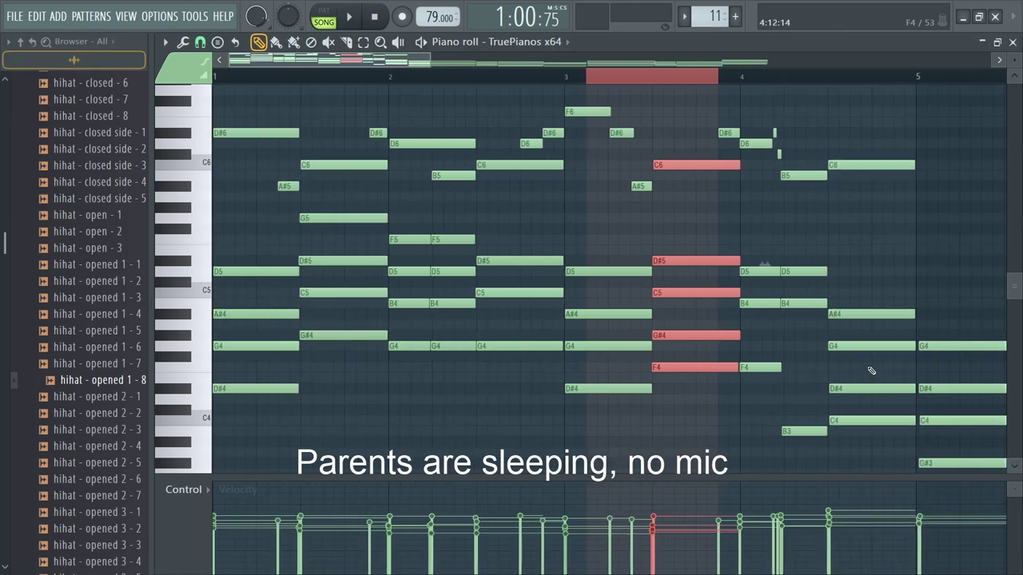
Step: Deselect the notes and audition the transition into the bar 4 chords
scroll(874, 370, up, 4)
key(ctrl+d)
key(space)
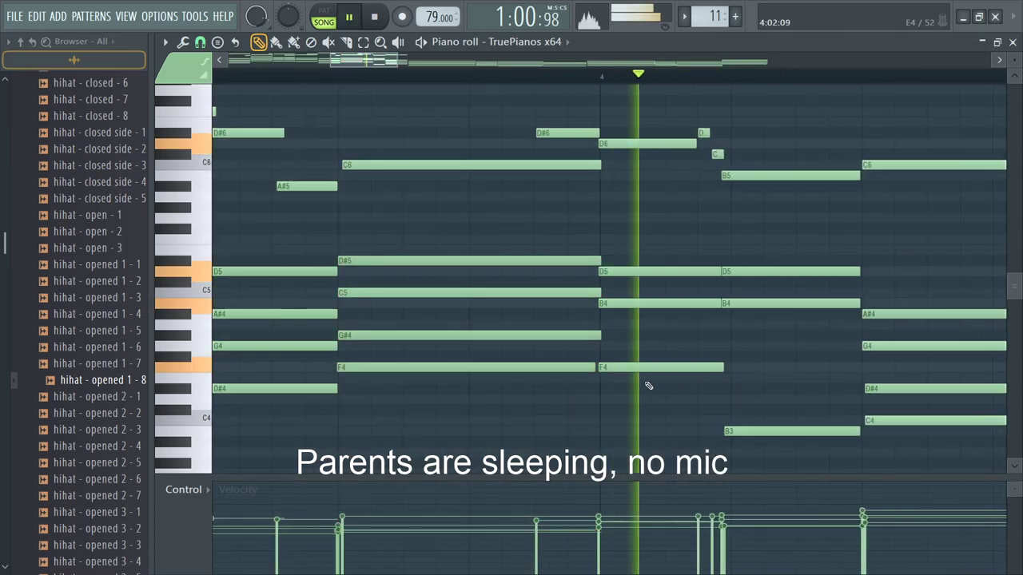
scroll(649, 386, down, 2)
key(space)
key(space)
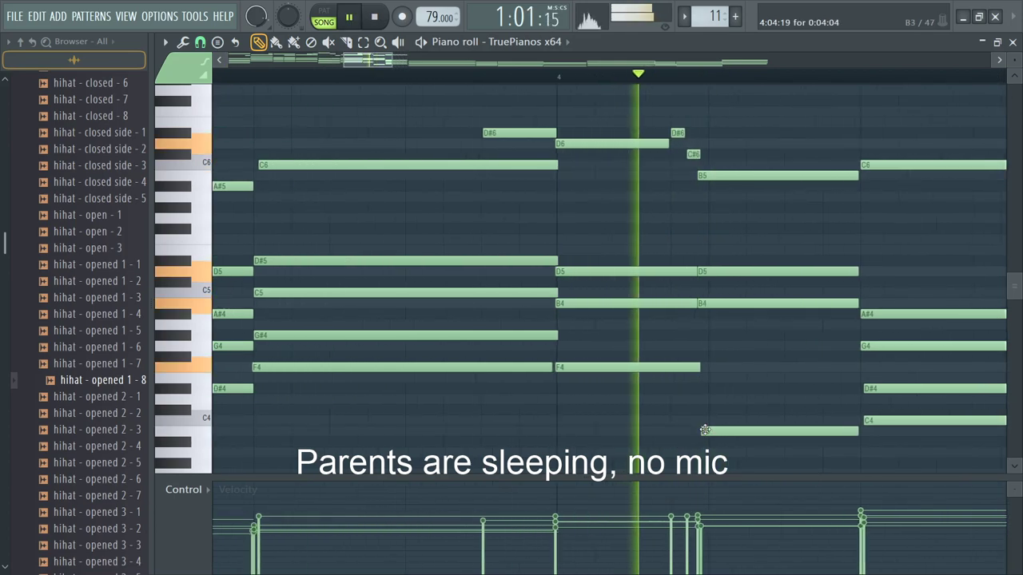
key(space)
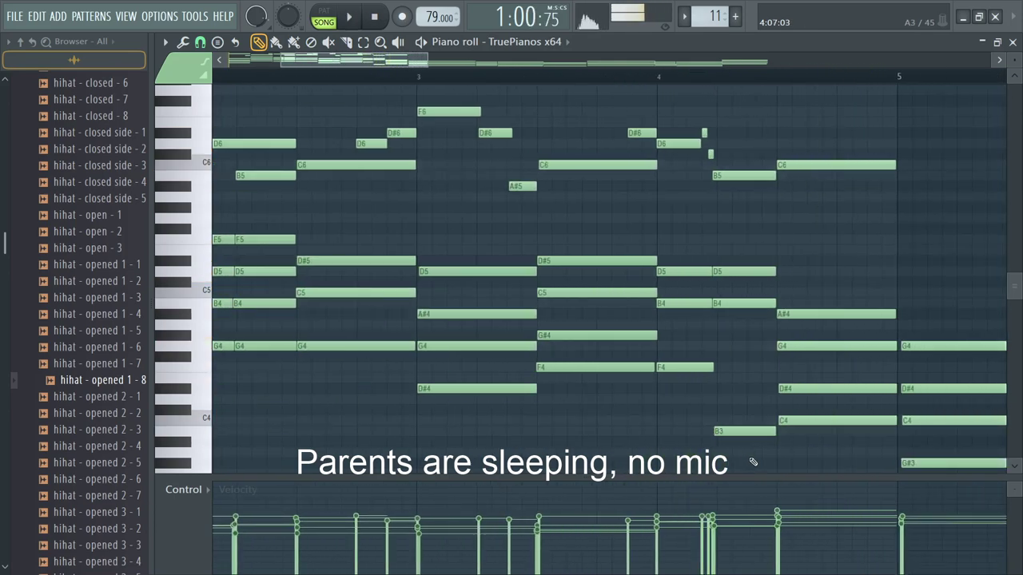
Step: Nudge the B5, D5, B4 and B3 chord in bar 4 slightly later and adjust the preceding D5, B4 and F4 notes
drag(751, 458, 751, 163)
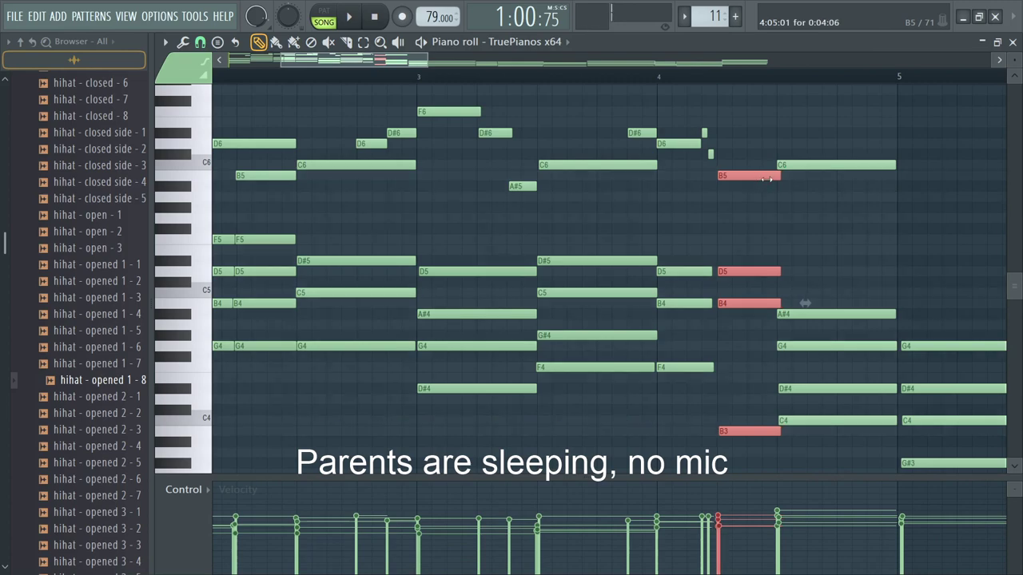
scroll(720, 180, up, 3)
drag(660, 390, 697, 153)
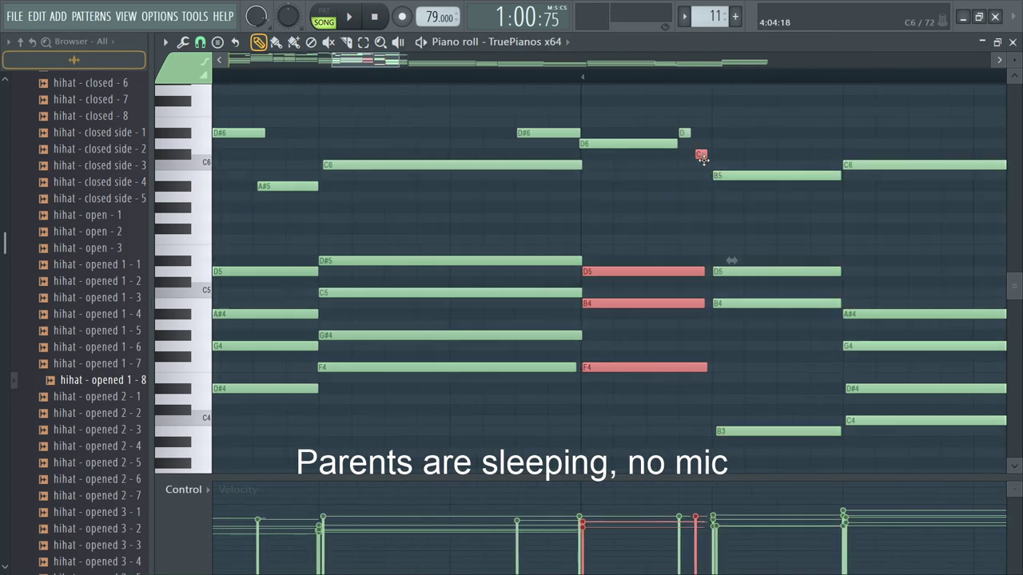
Step: Shift the short C#6 closer to the B5 in bar 4, lengthen the short D#6 before it and audition them
scroll(712, 161, up, 3)
click(700, 154)
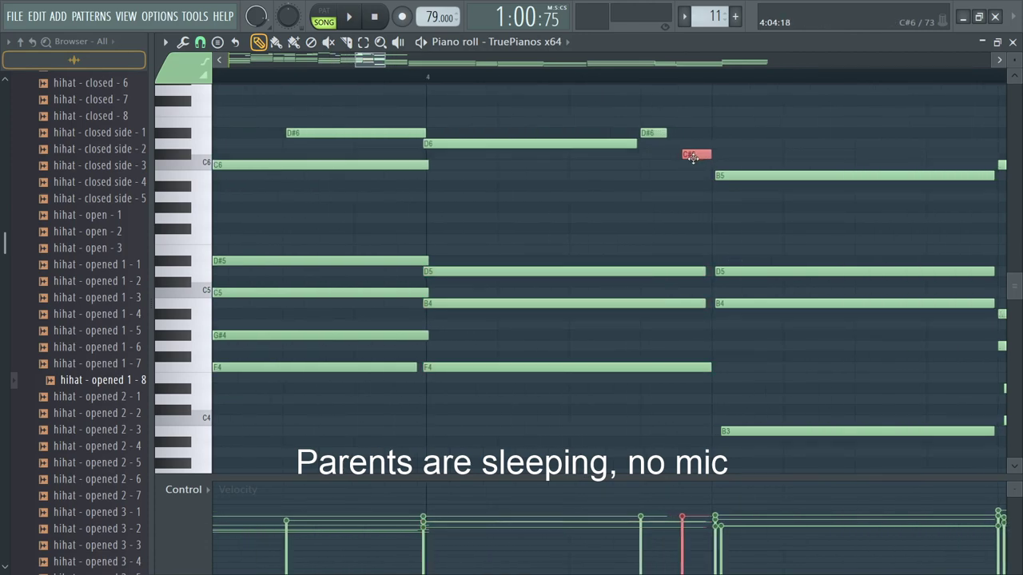
key(space)
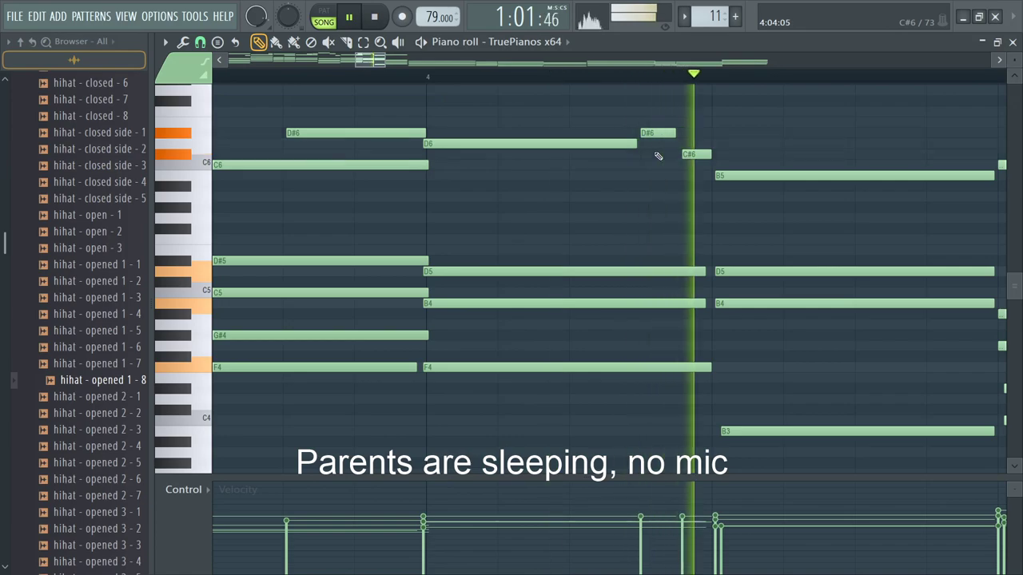
Step: Close the TruePianos piano roll and the channel rack to show the full arrangement in the playlist
scroll(638, 148, down, 5)
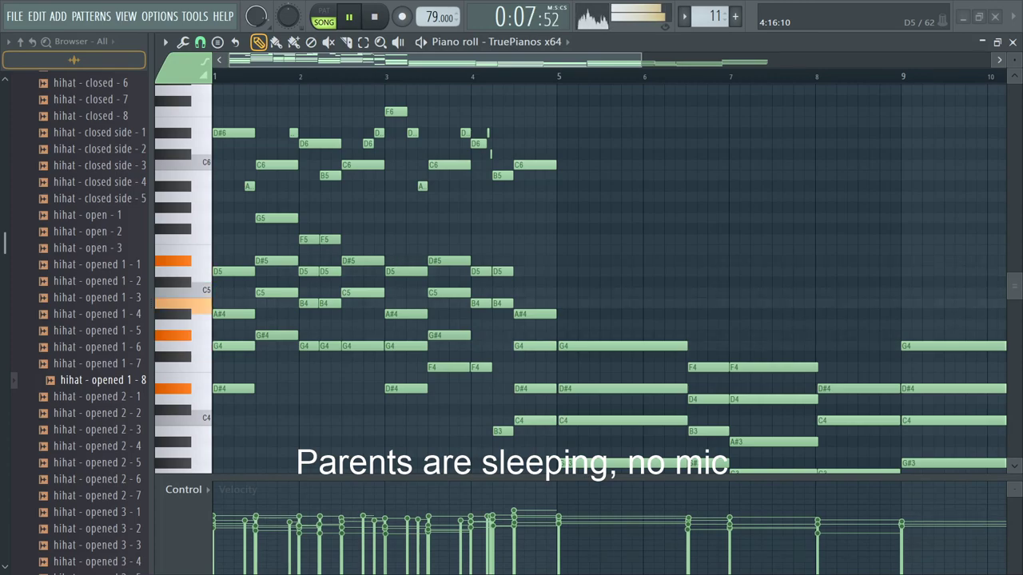
click(1012, 42)
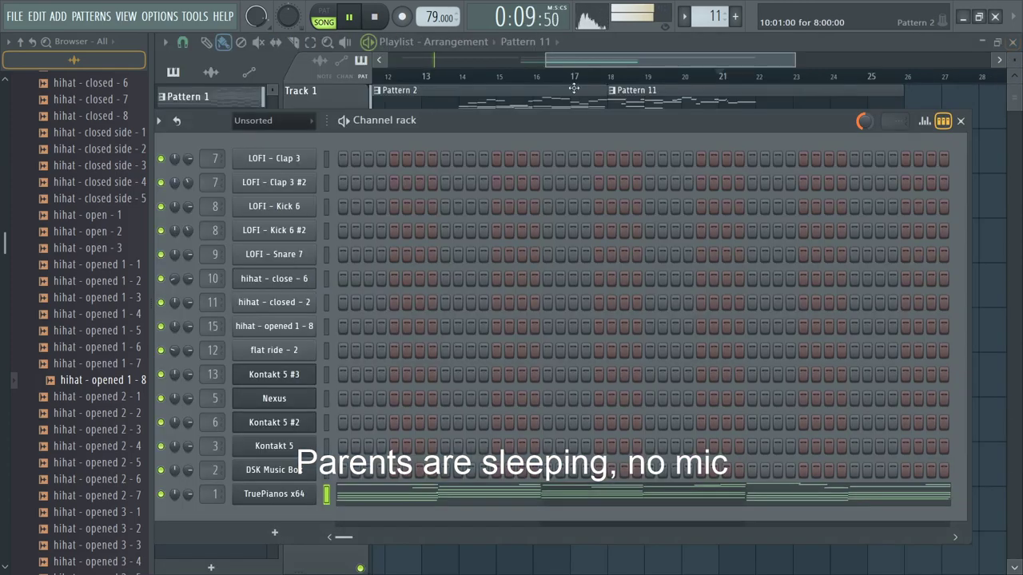
key(F6)
scroll(599, 76, down, 4)
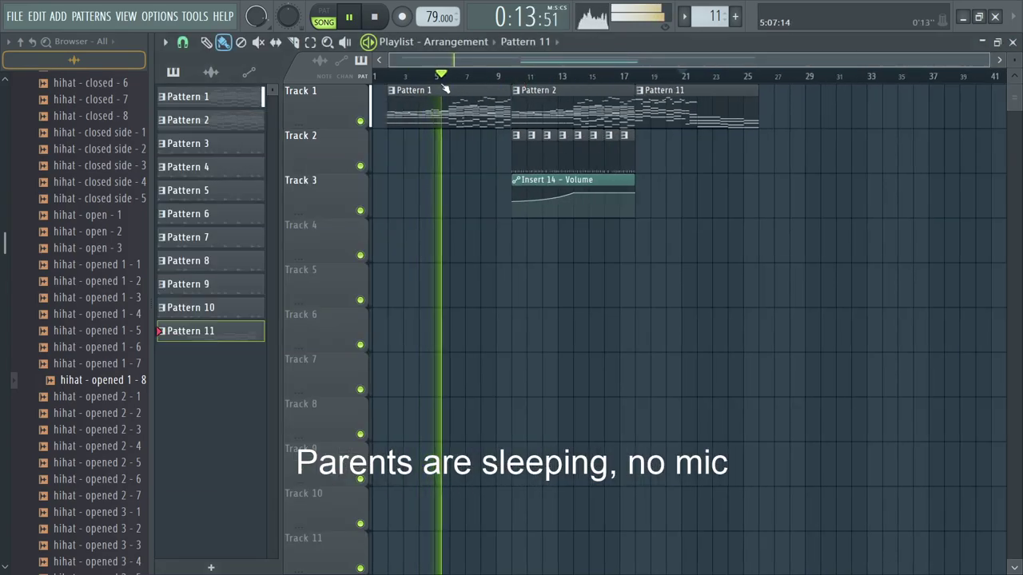
Step: Extend the end of the Pattern 11 clip on Track 1 to bar 30, making the clip 12 bars long
scroll(470, 79, up, 2)
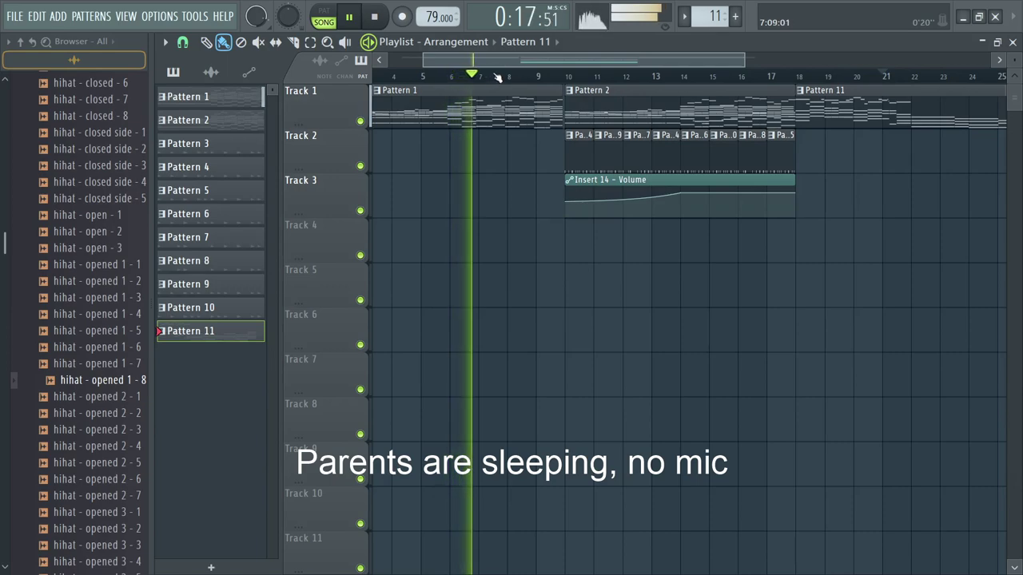
scroll(498, 76, down, 2)
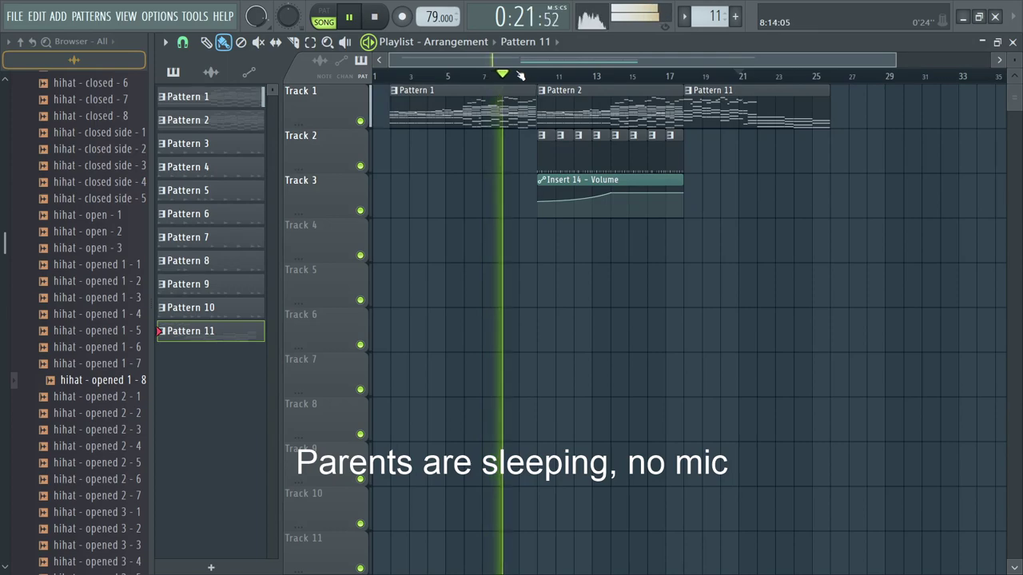
scroll(540, 75, down, 1)
scroll(540, 76, up, 2)
scroll(541, 75, down, 2)
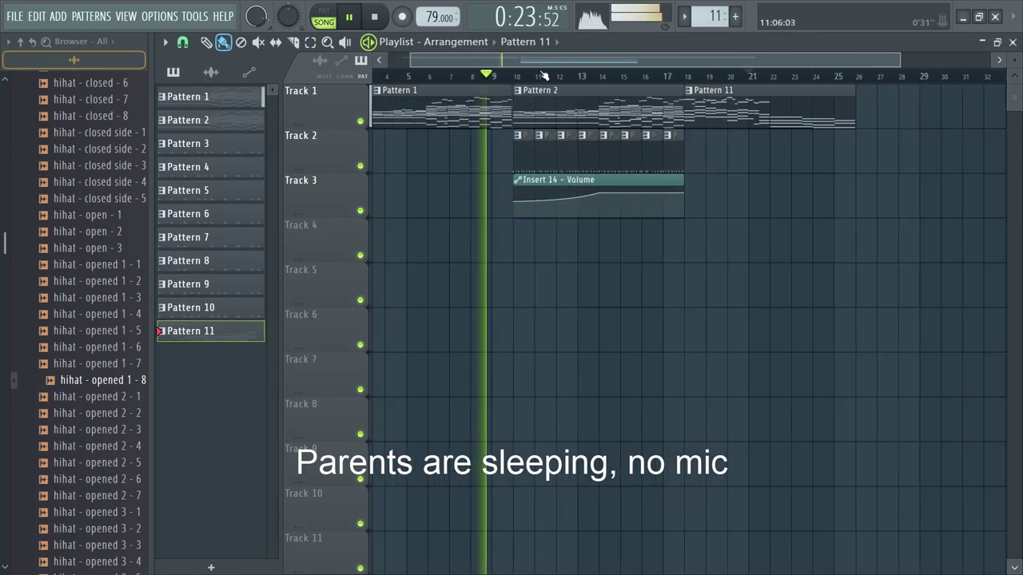
drag(776, 123, 833, 124)
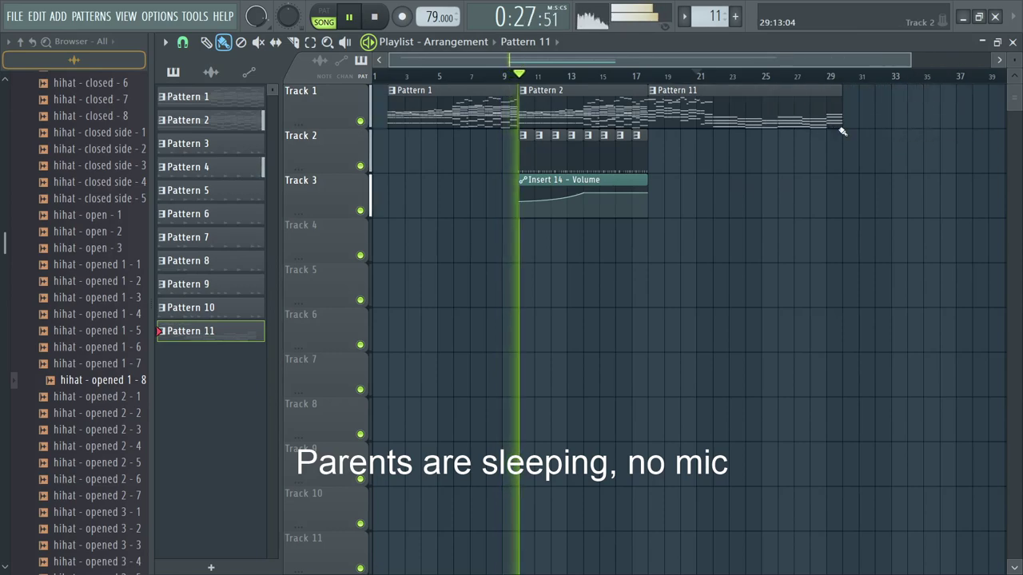
Step: Lower the Kontakt 5 #3 mixer track's volume to 49% while Pattern 2 plays
scroll(578, 75, up, 2)
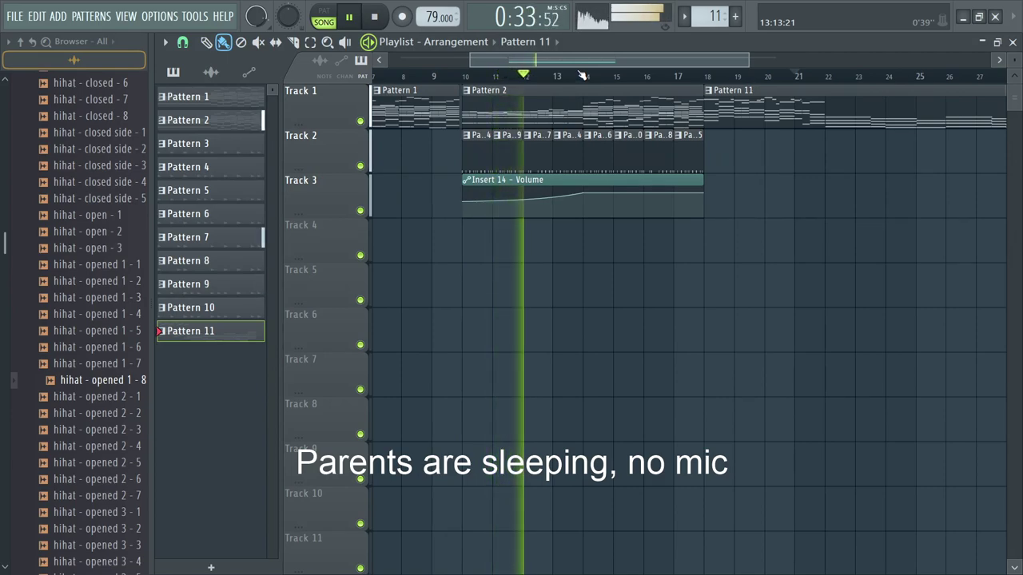
scroll(583, 75, up, 1)
scroll(584, 75, down, 1)
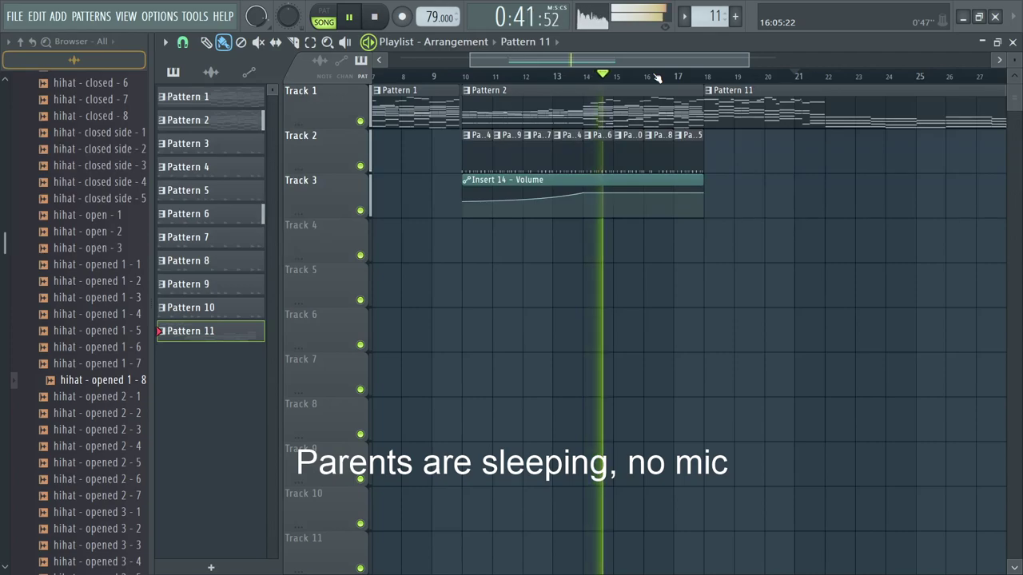
key(F9)
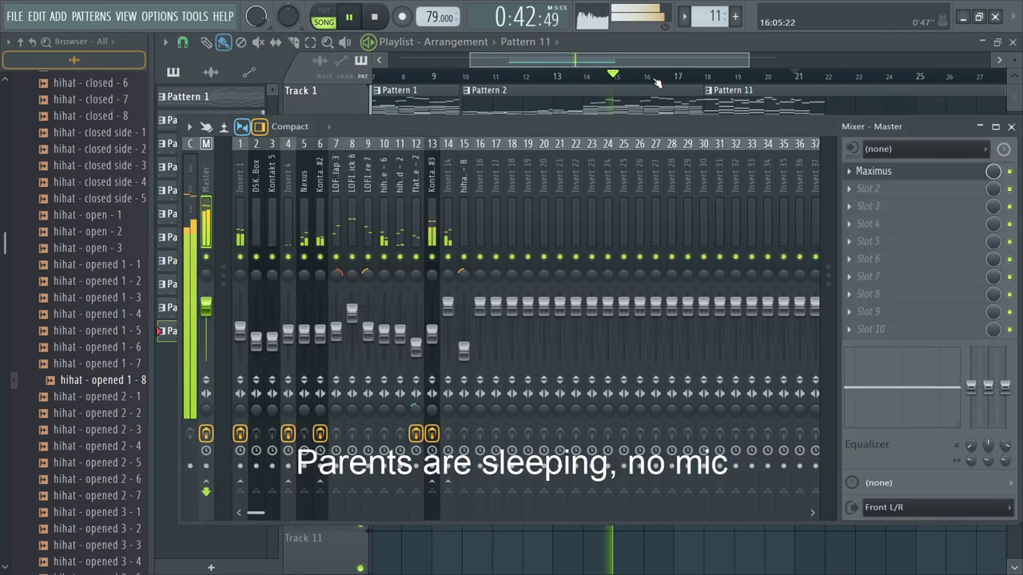
click(432, 336)
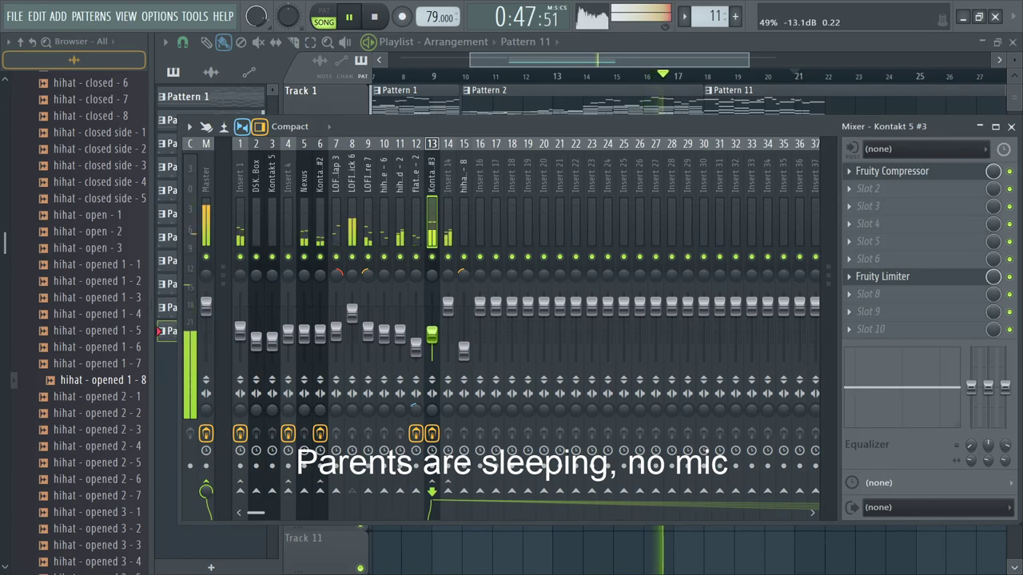
key(F9)
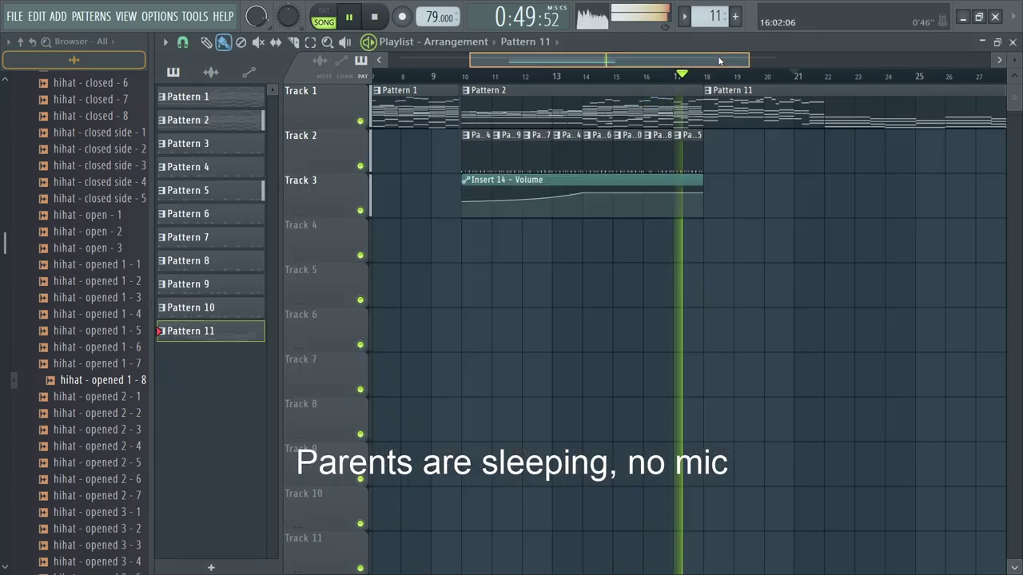
Step: Follow playback in the playlist through the transition from Pattern 2 into Pattern 11
scroll(794, 187, up, 2)
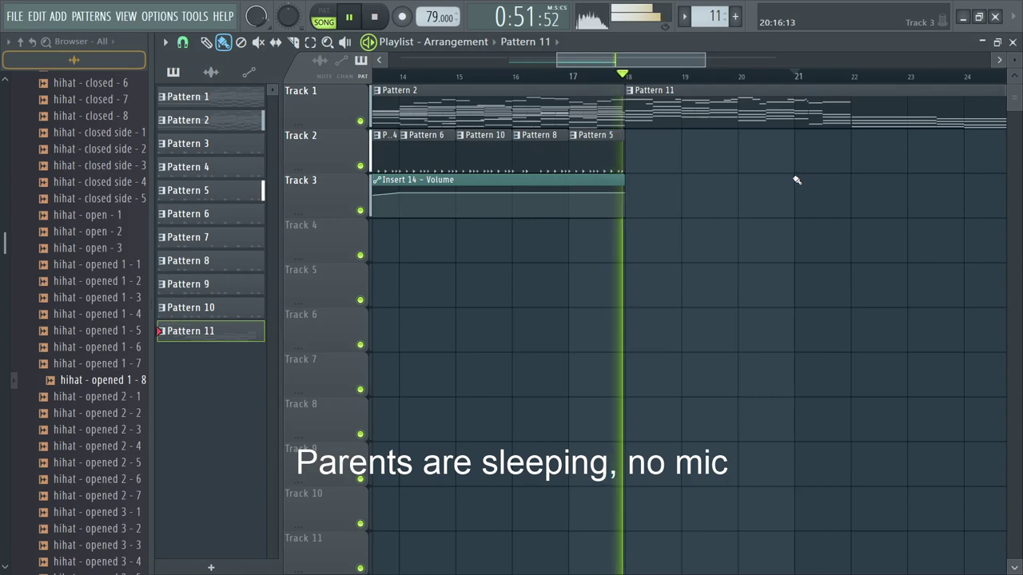
scroll(794, 179, down, 2)
scroll(796, 171, down, 1)
scroll(797, 169, down, 3)
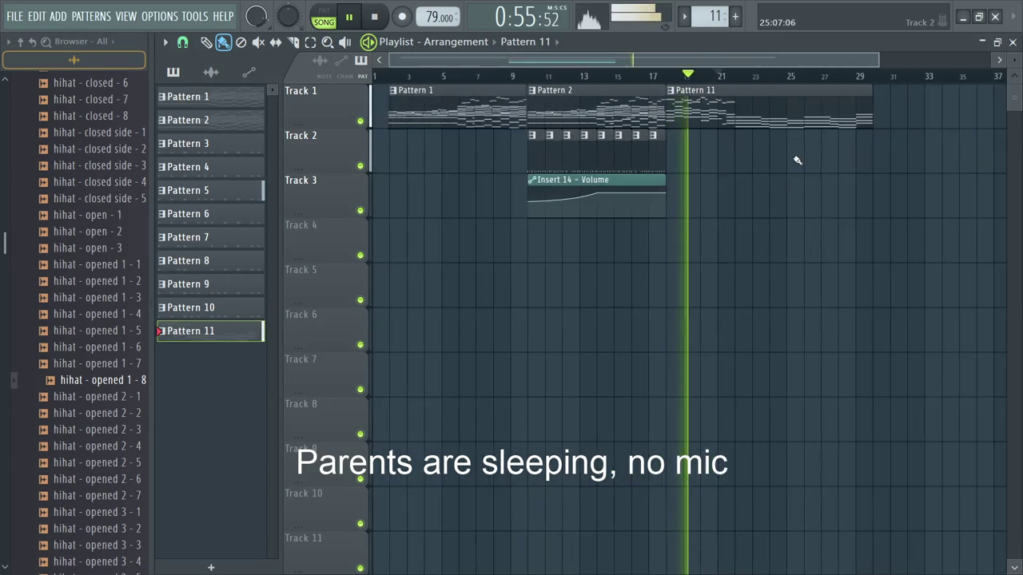
scroll(791, 161, up, 2)
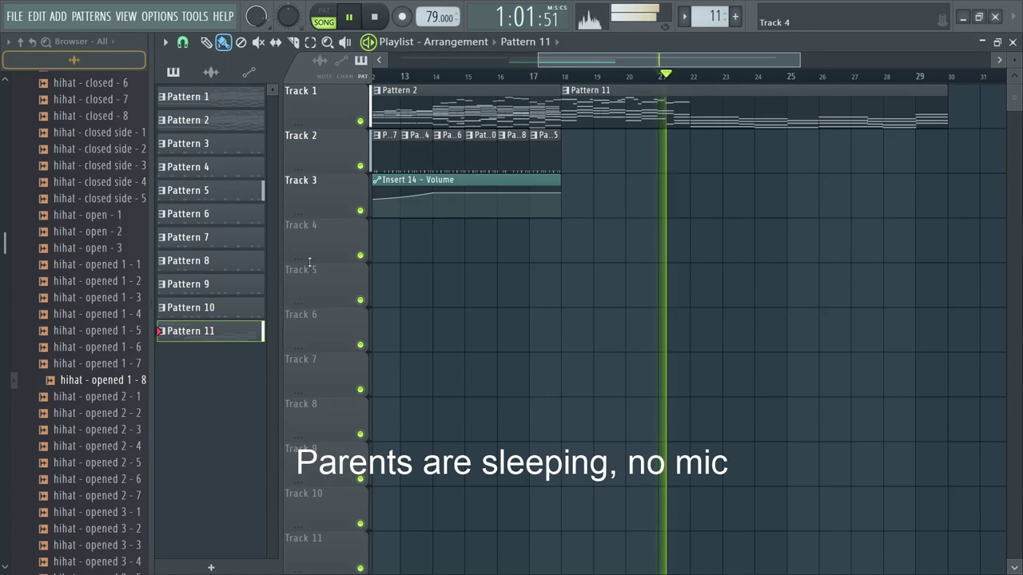
scroll(737, 90, up, 2)
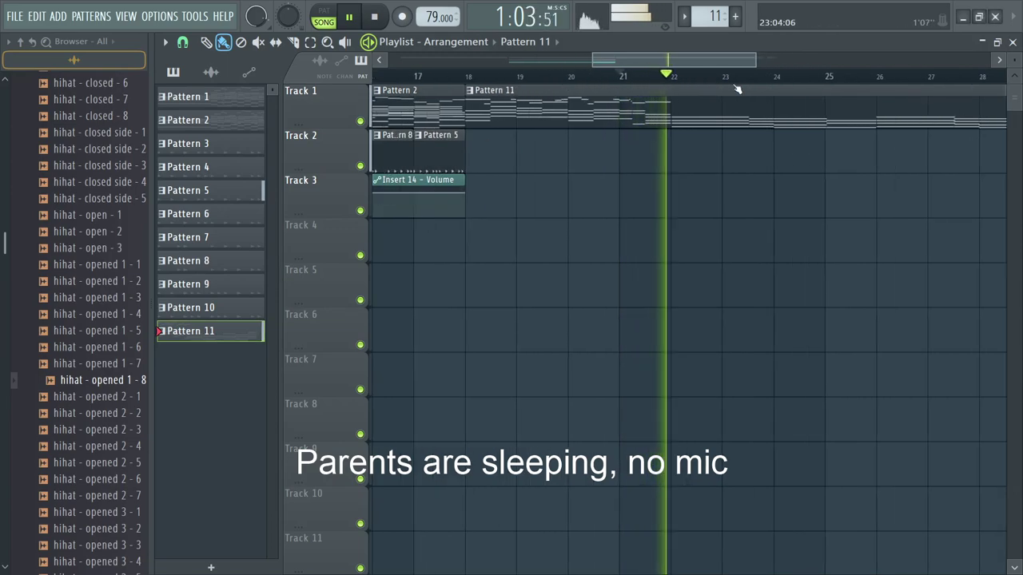
scroll(737, 89, down, 4)
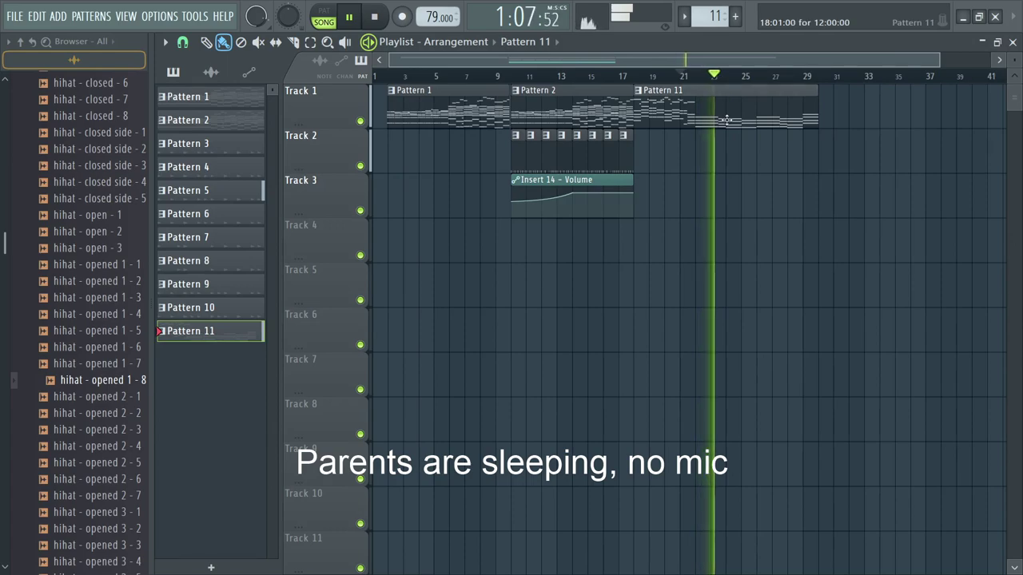
Step: Examine Pattern 11's TruePianos chords from bar 5 onward in the piano roll during playback
double_click(733, 90)
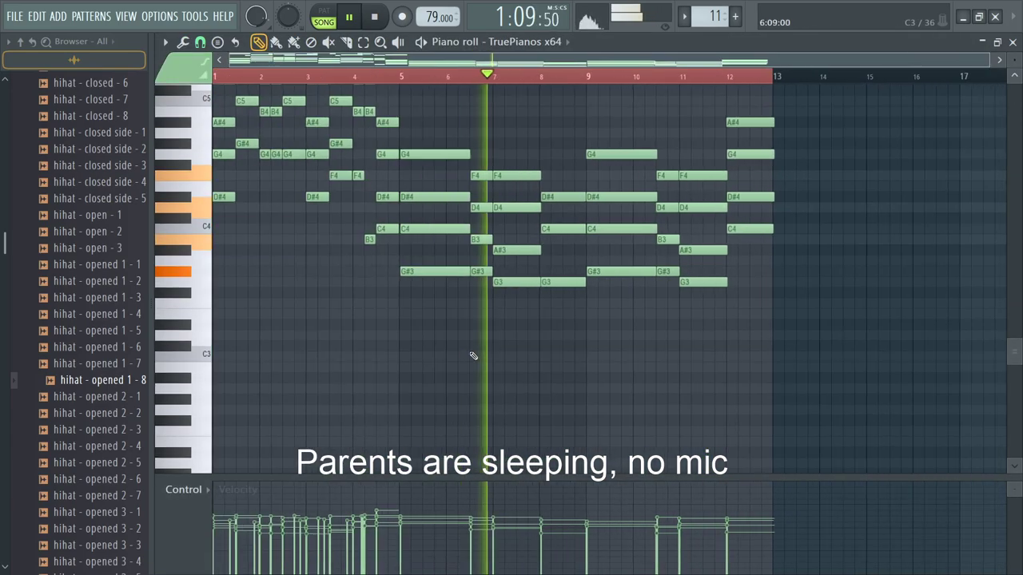
scroll(513, 352, down, 2)
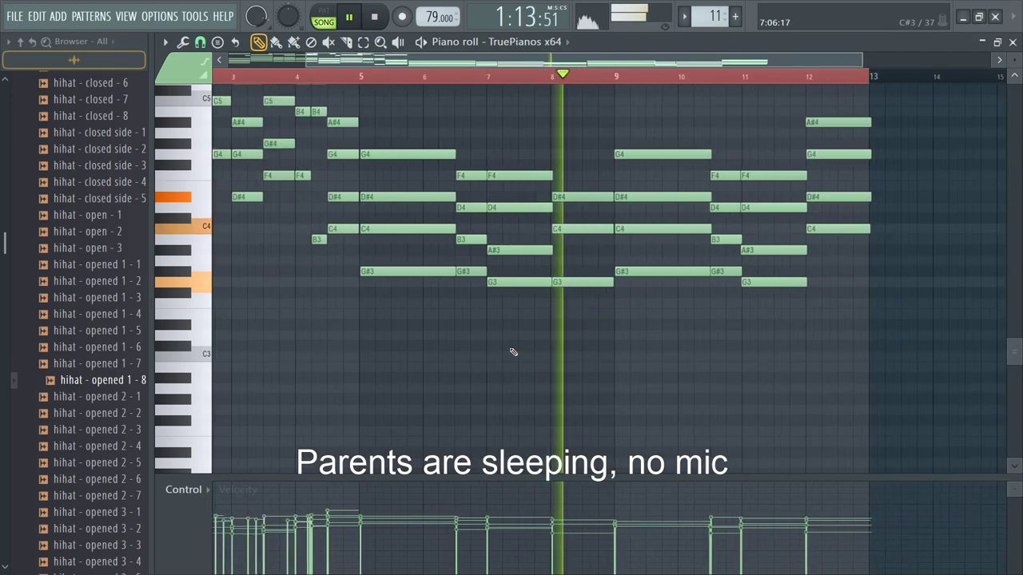
scroll(513, 353, down, 1)
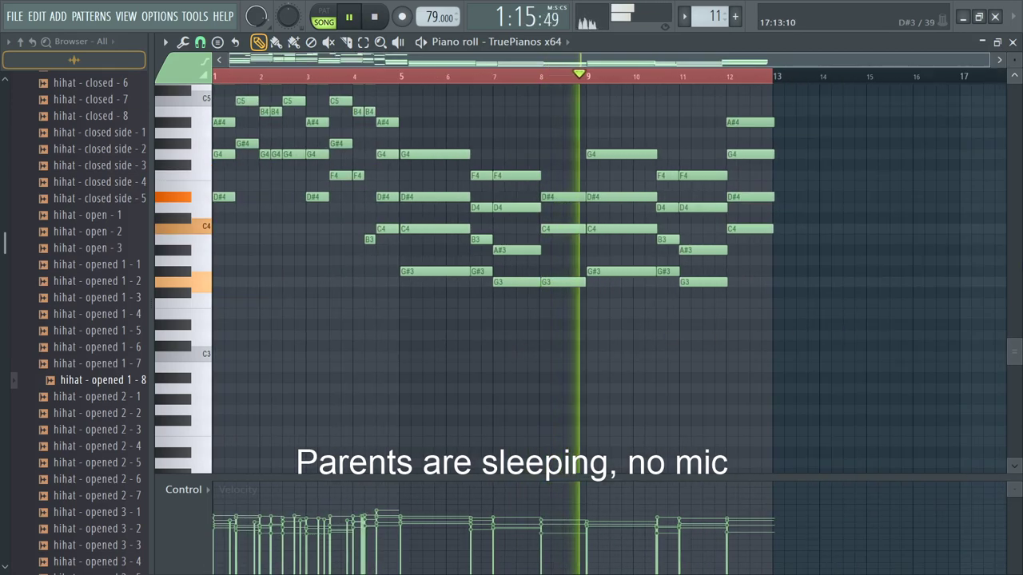
key(Escape)
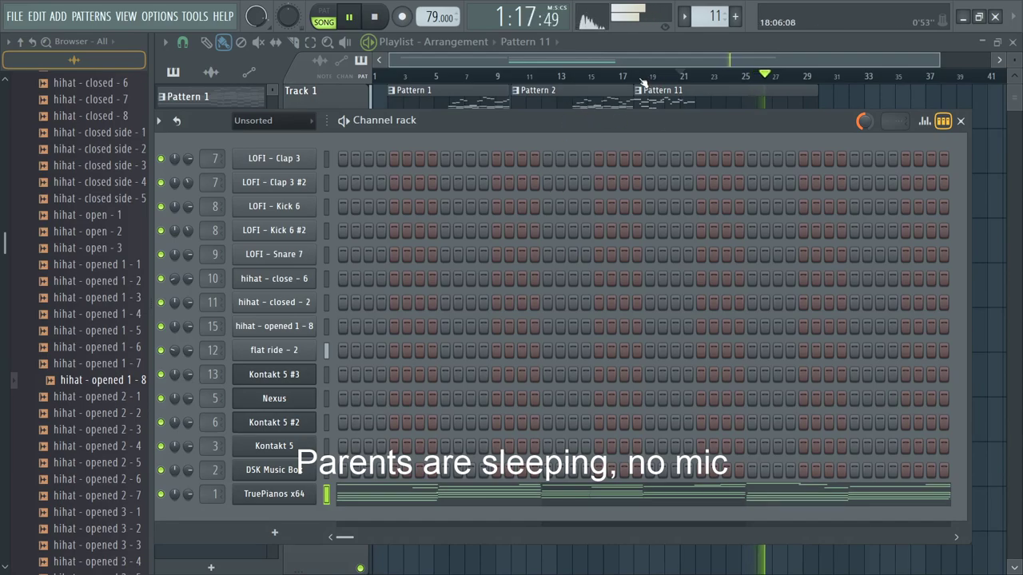
Step: Restart song playback at bar 17 and audition the transition into Pattern 11
key(F6)
scroll(655, 141, down, 2)
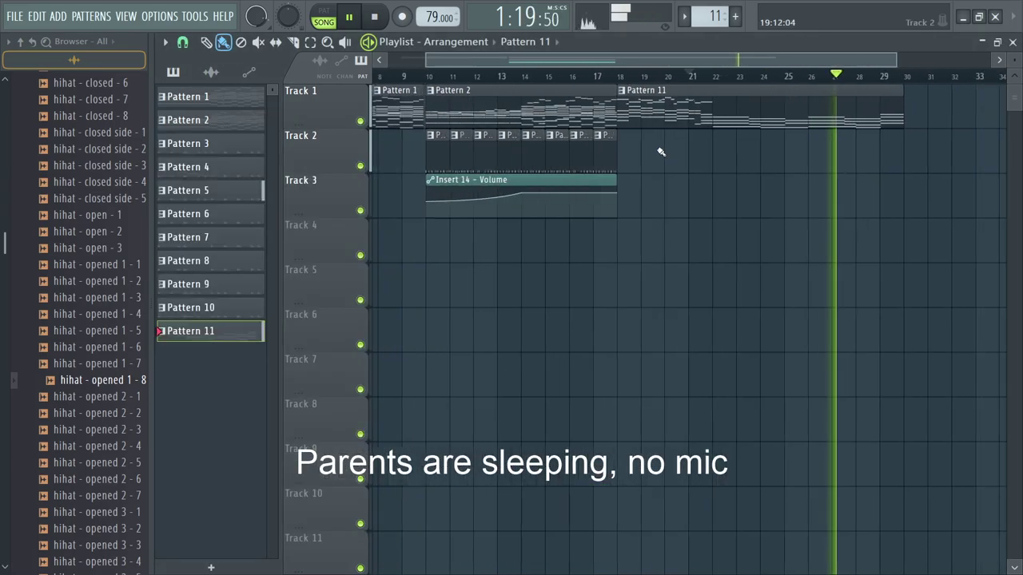
double_click(654, 127)
key(Escape)
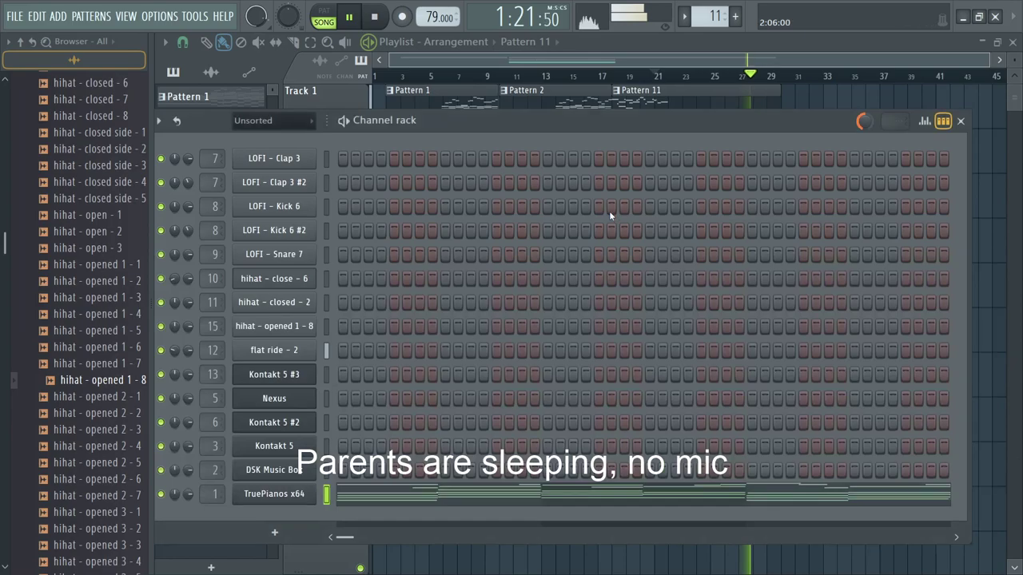
click(302, 350)
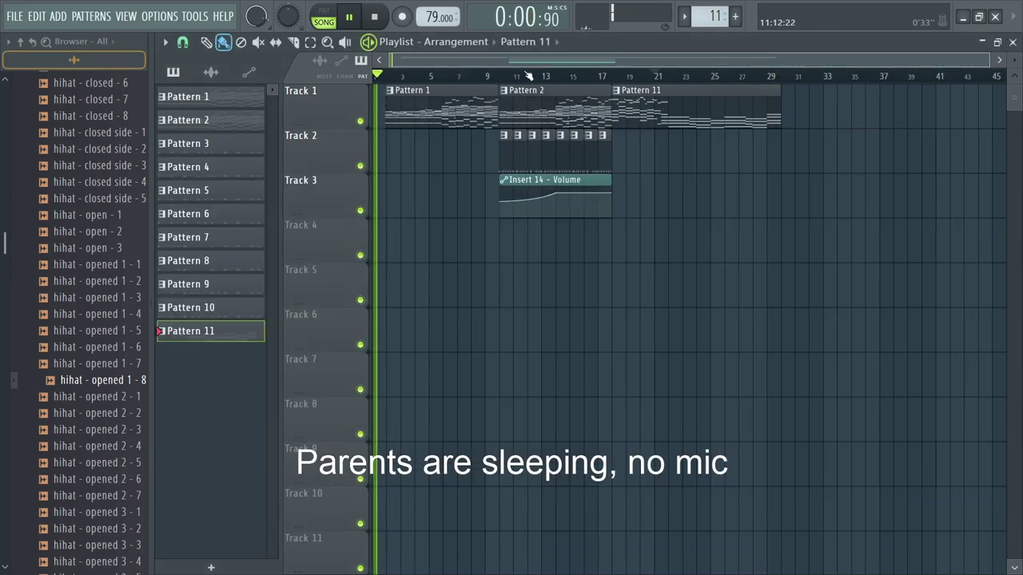
click(599, 76)
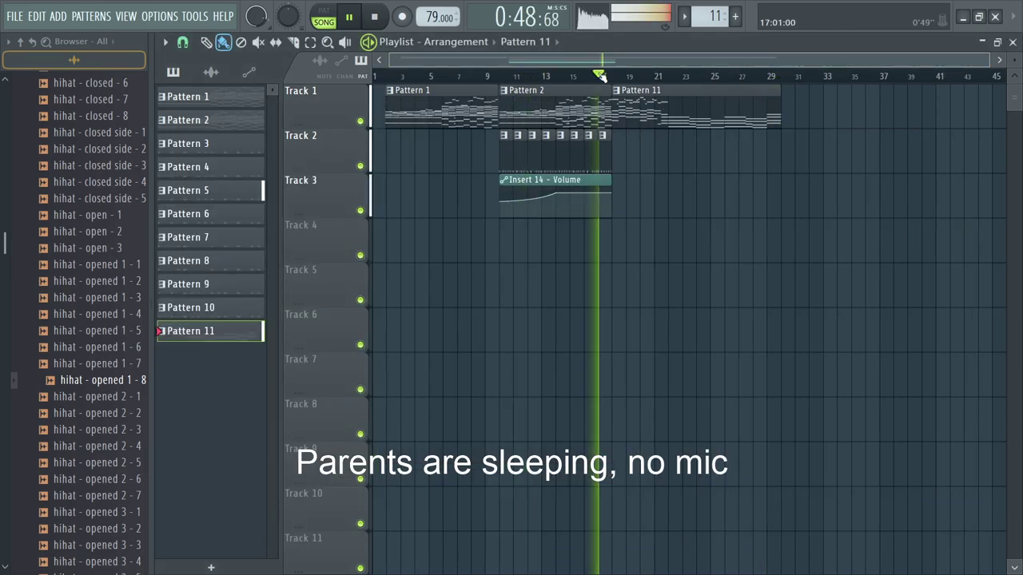
scroll(643, 106, up, 4)
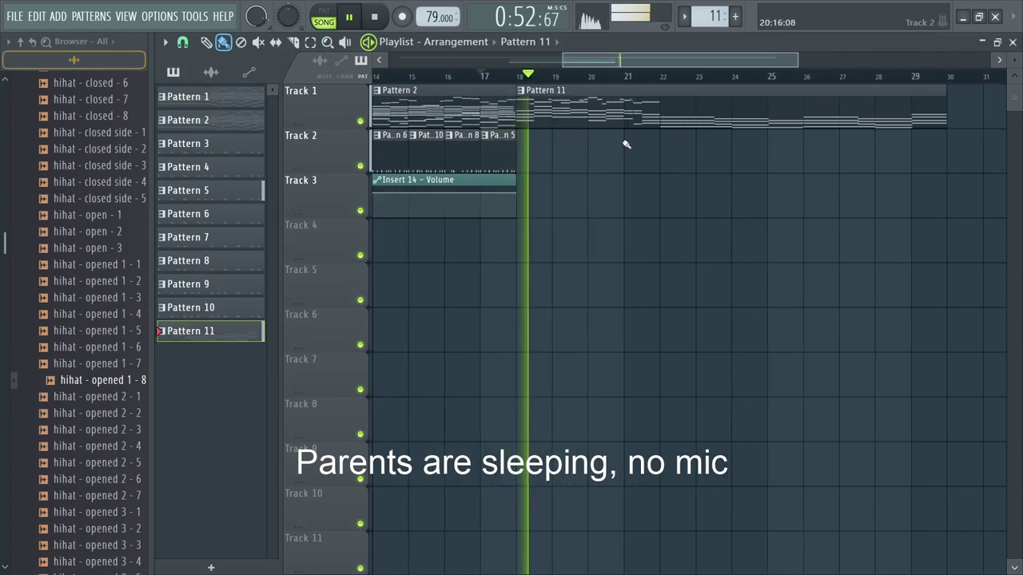
Step: Open the flat ride - 2 channel's sample settings and reset its loop crossfade
double_click(591, 126)
key(Escape)
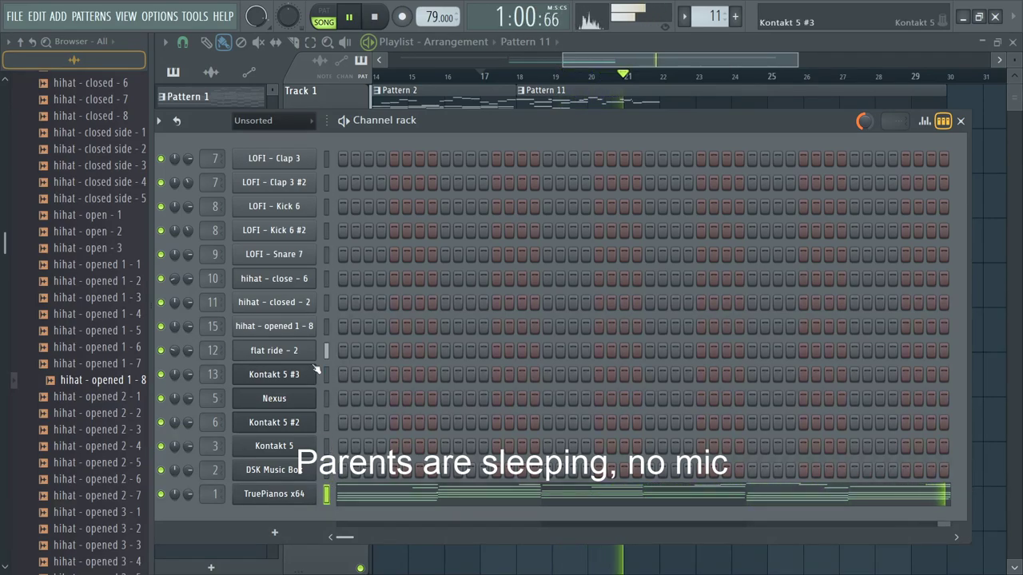
click(274, 350)
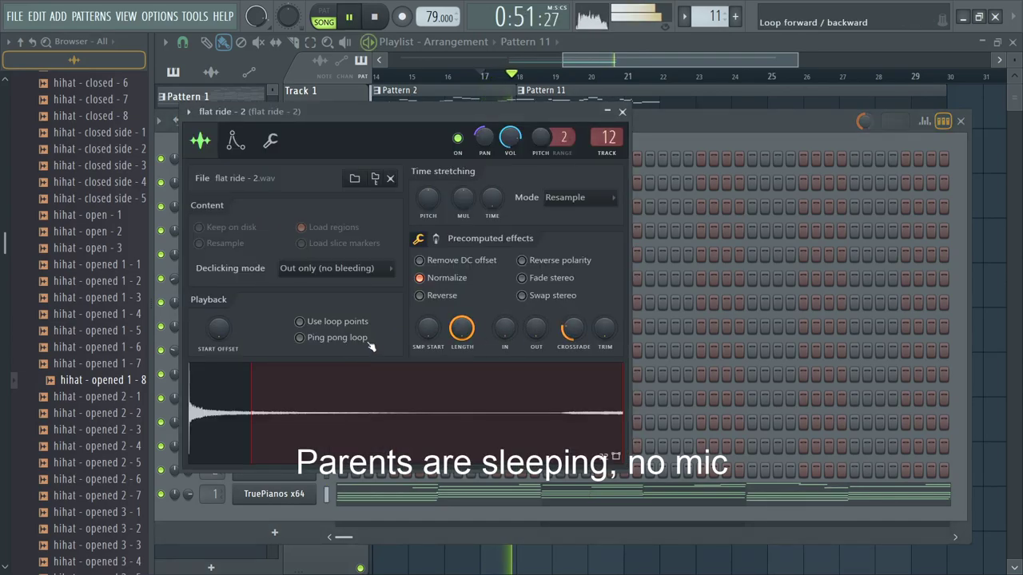
drag(564, 334, 564, 335)
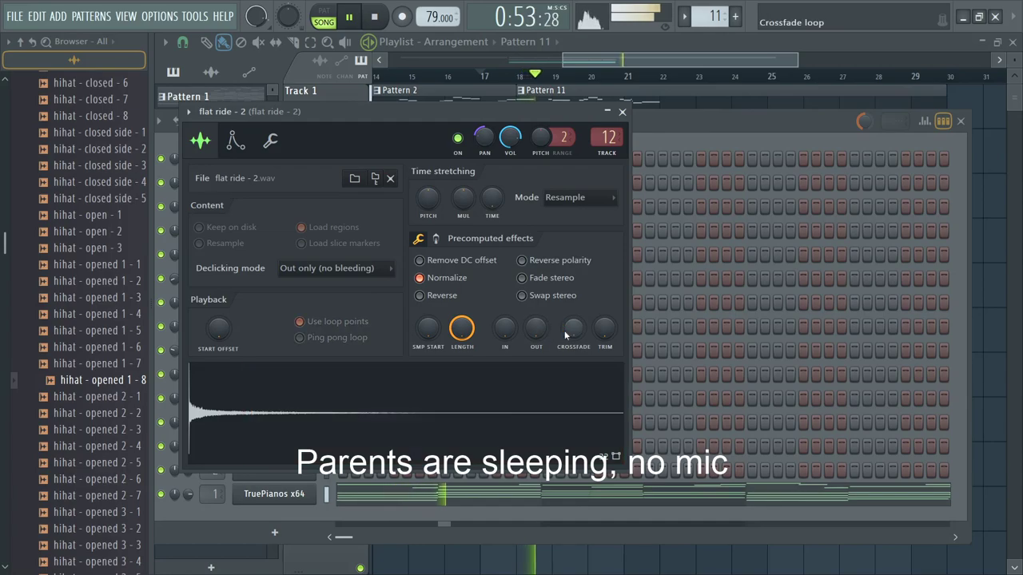
click(661, 57)
Step: Listen to the opening bars of Pattern 11 in the playlist after the flat ride change
scroll(585, 132, down, 3)
scroll(649, 134, up, 4)
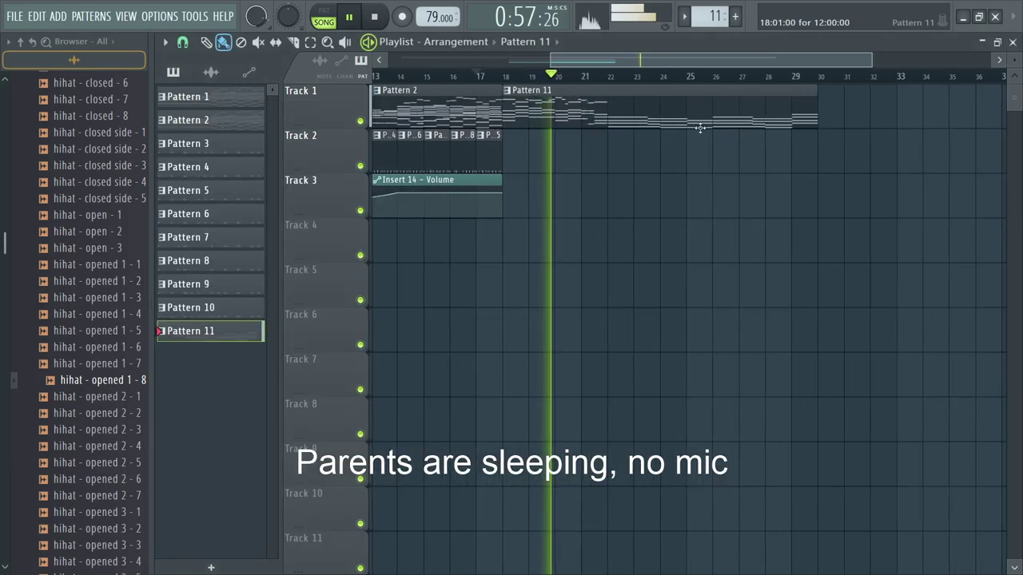
key(F6)
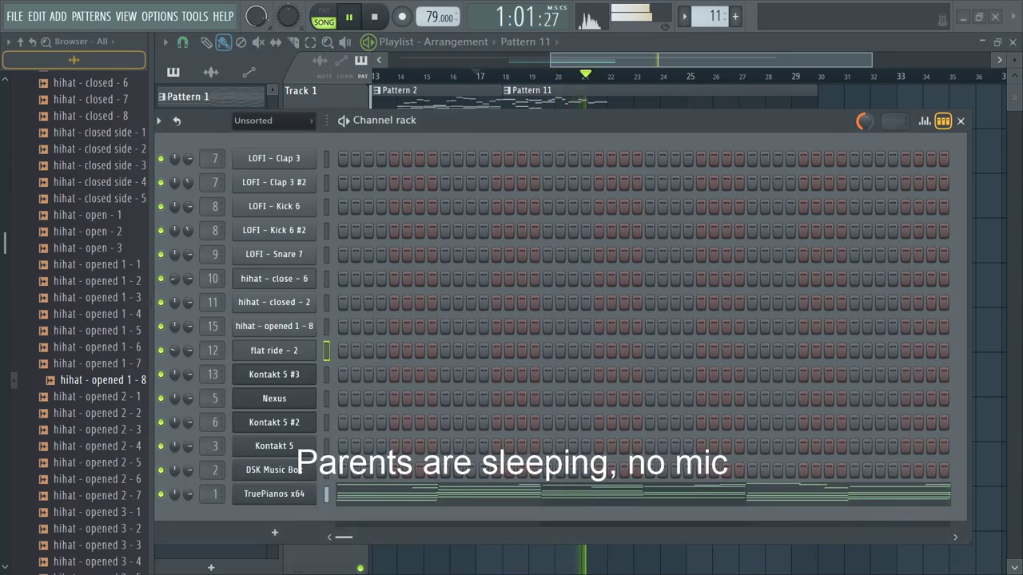
click(554, 63)
scroll(589, 169, up, 3)
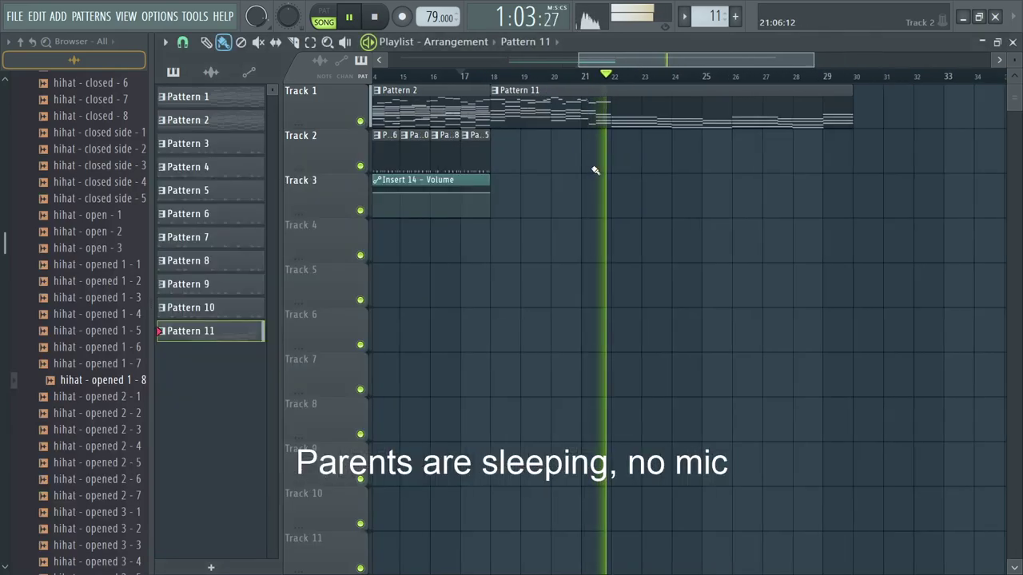
Step: Copy Pattern 11's TruePianos chords from bar 5 onward into Kontakt 5 #2 and shift them to start at bar 5
key(space)
double_click(652, 125)
scroll(478, 244, left, 3)
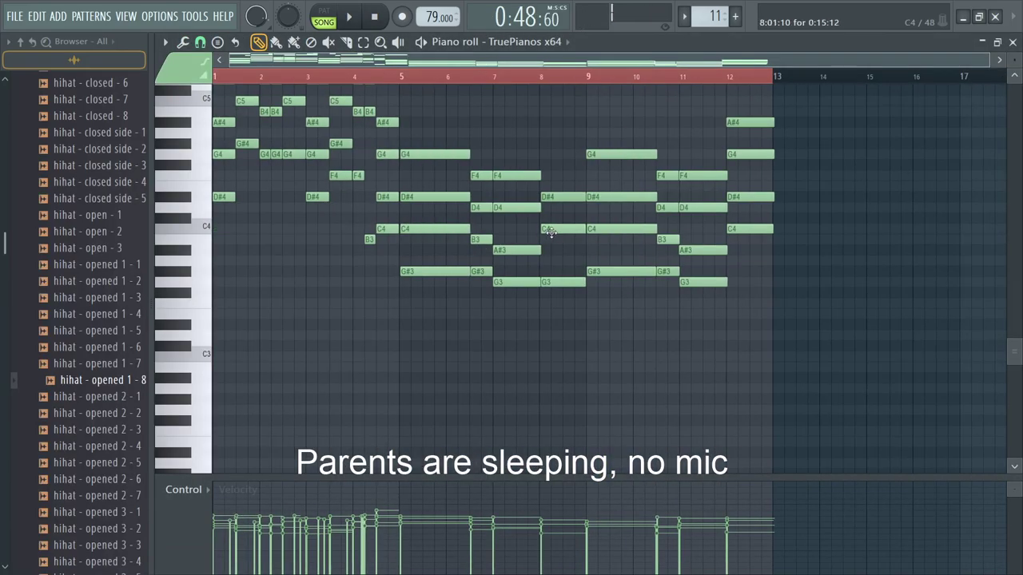
key(F7)
key(F6)
key(F7)
drag(829, 318, 438, 78)
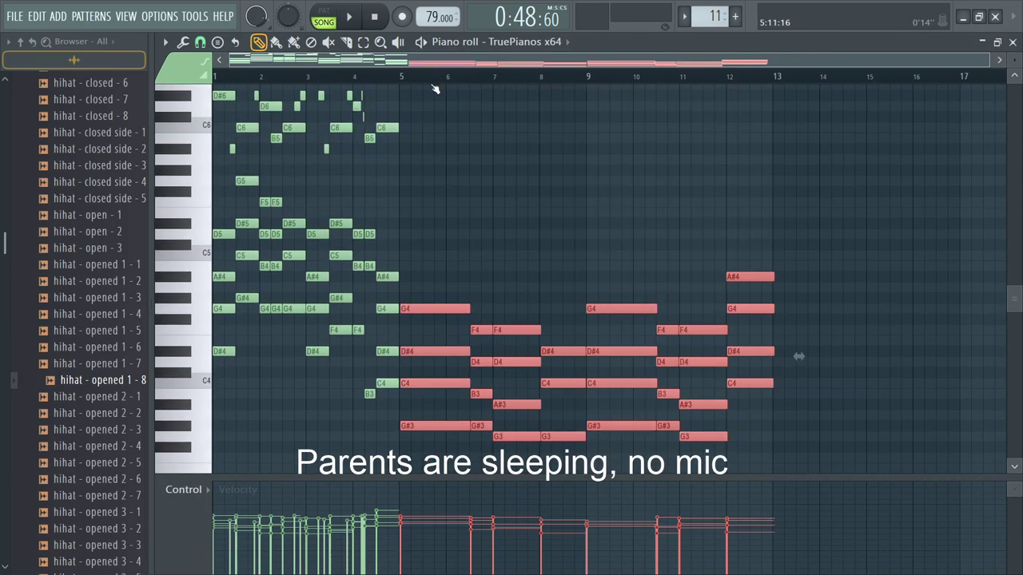
key(F7)
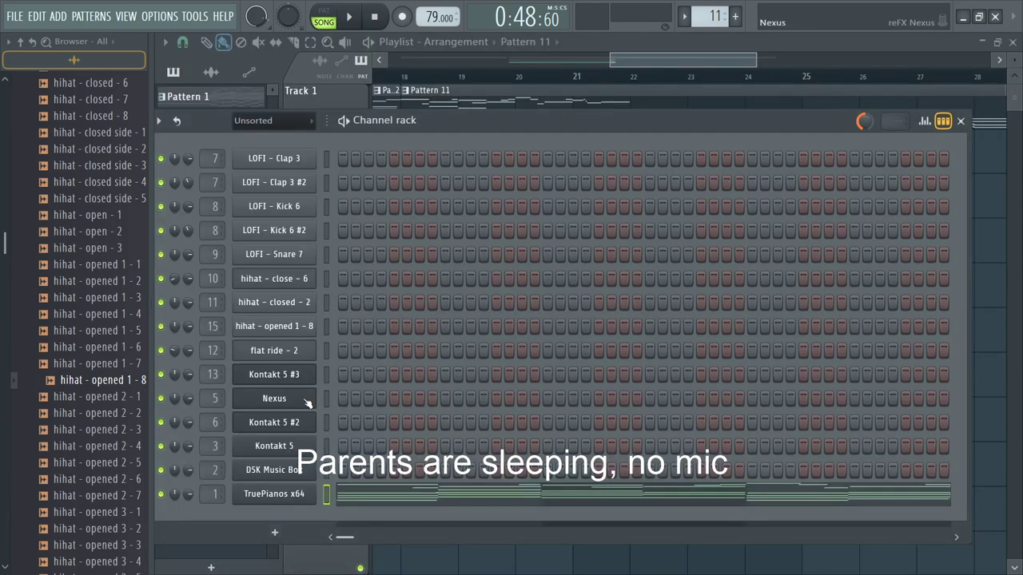
key(F7)
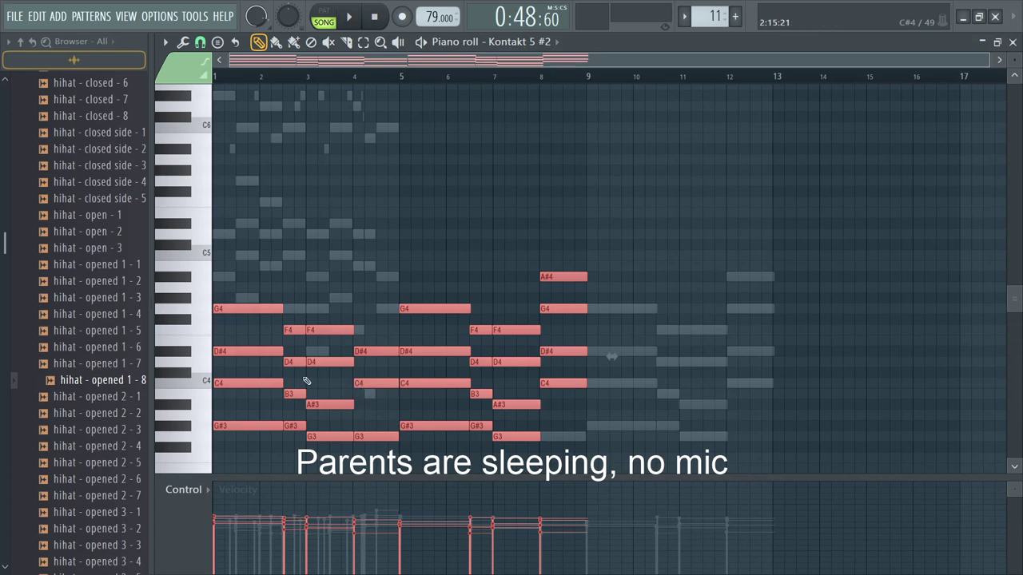
drag(242, 350, 428, 355)
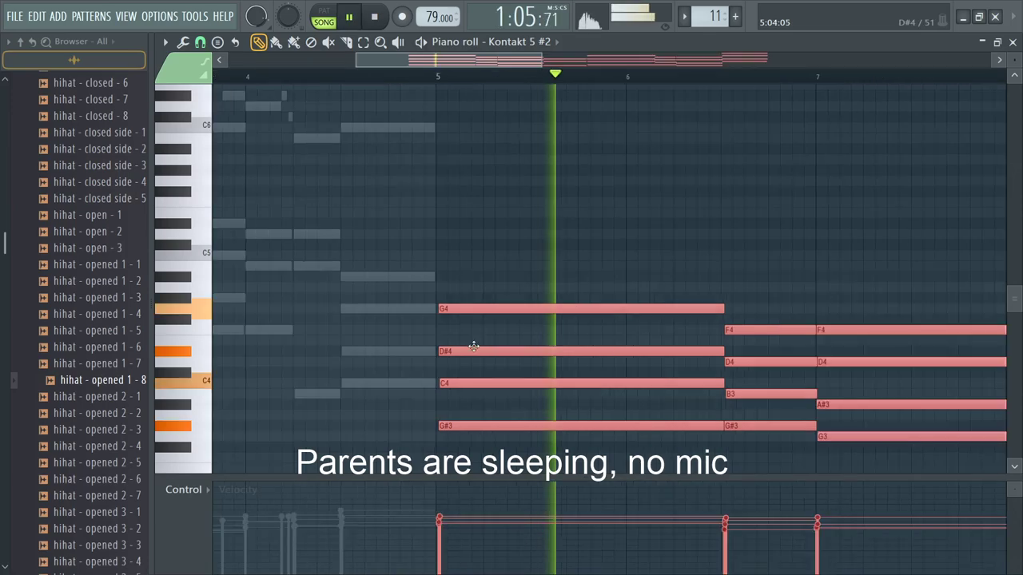
Step: Transpose the Kontakt 5 #2 chords up one octave and check them in the piano roll during playback
drag(474, 348, 475, 355)
key(ctrl+Up)
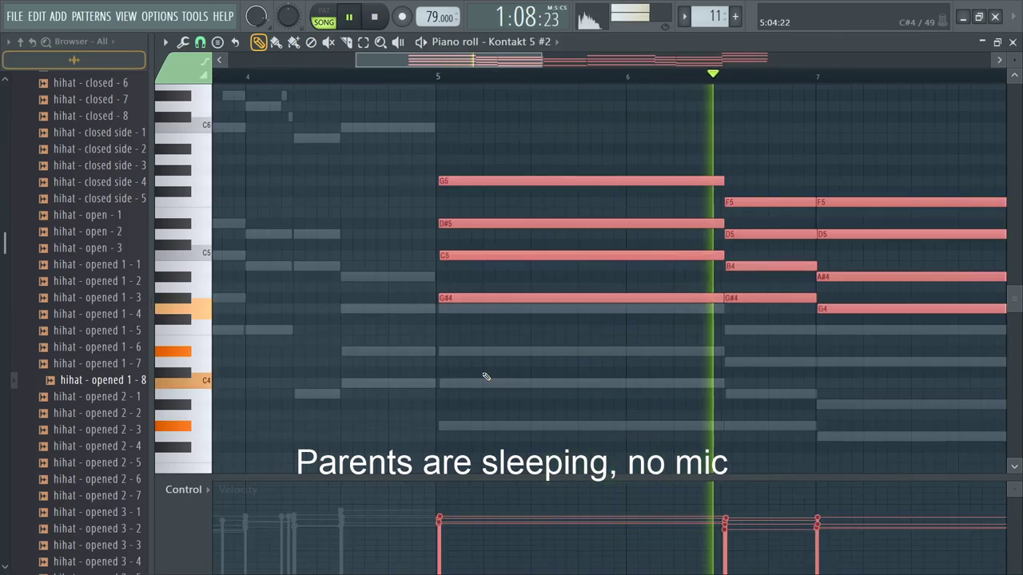
key(Escape)
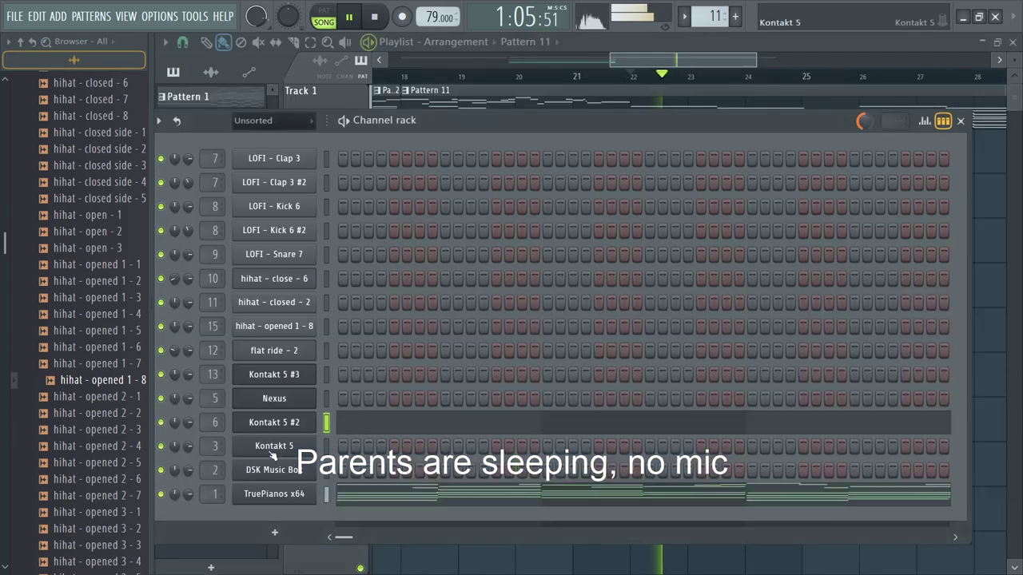
click(345, 433)
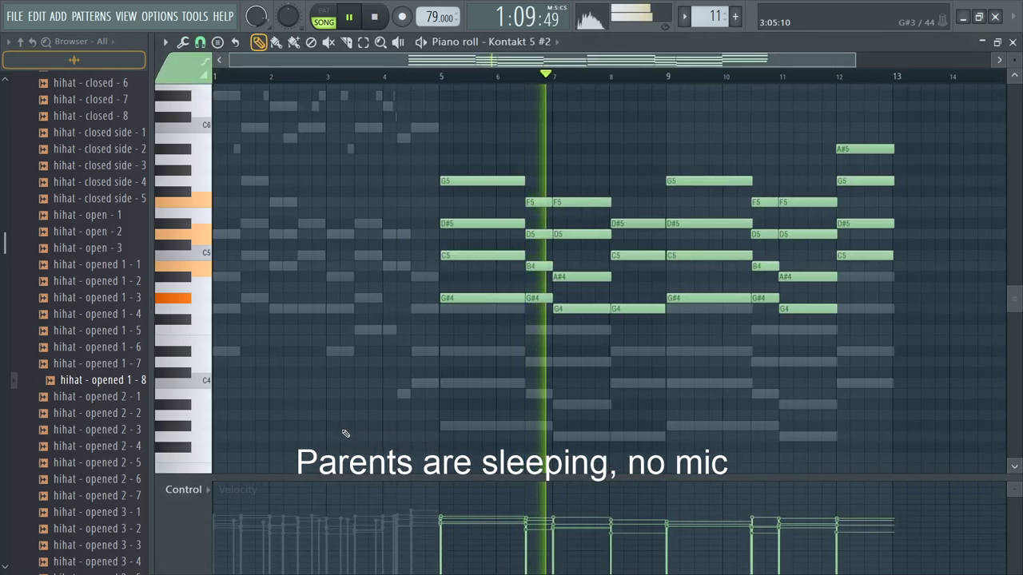
key(F7)
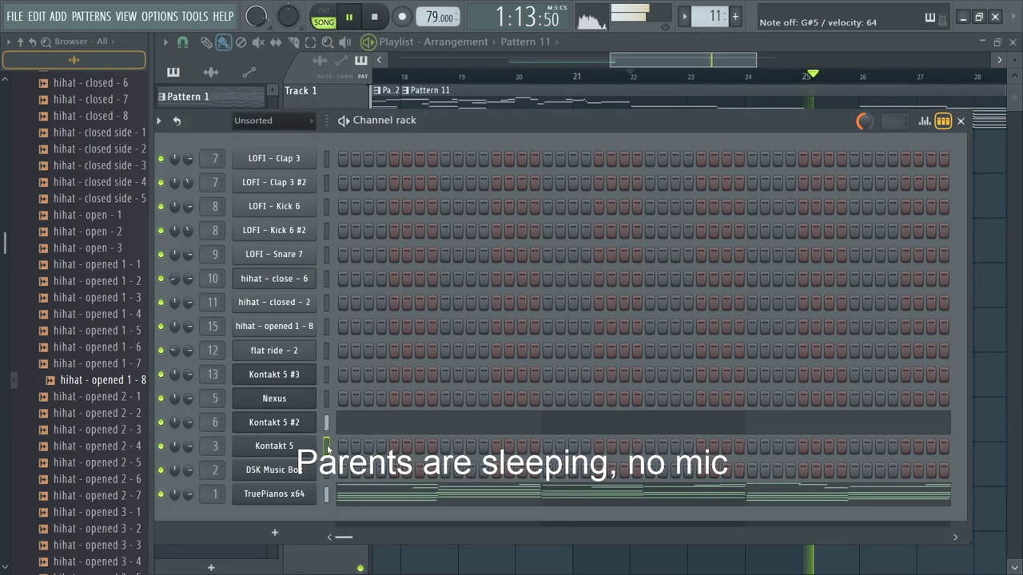
Step: Play the song from bar 18 and try out melody notes on Kontakt 5 over Pattern 11
key(F6)
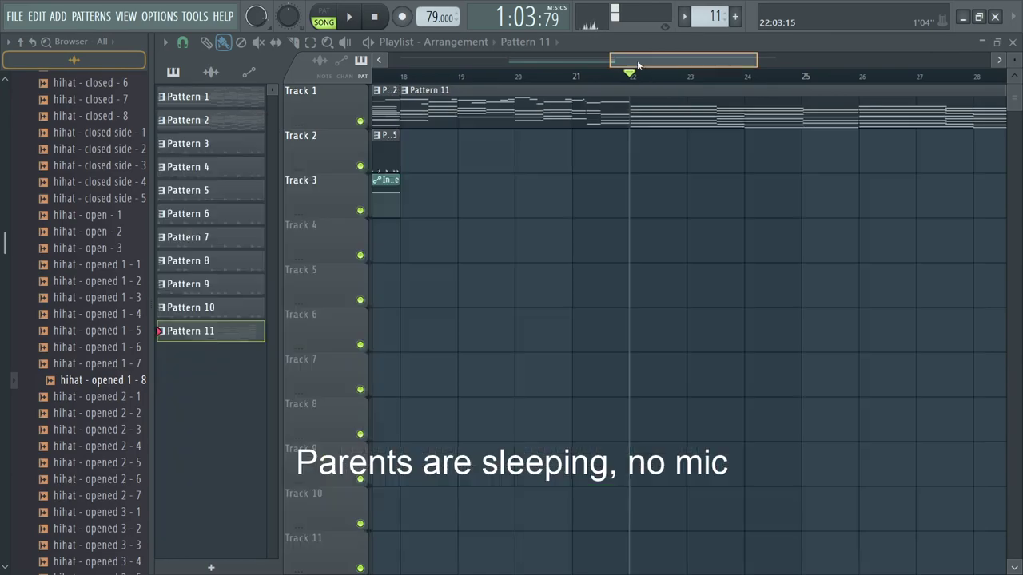
click(412, 76)
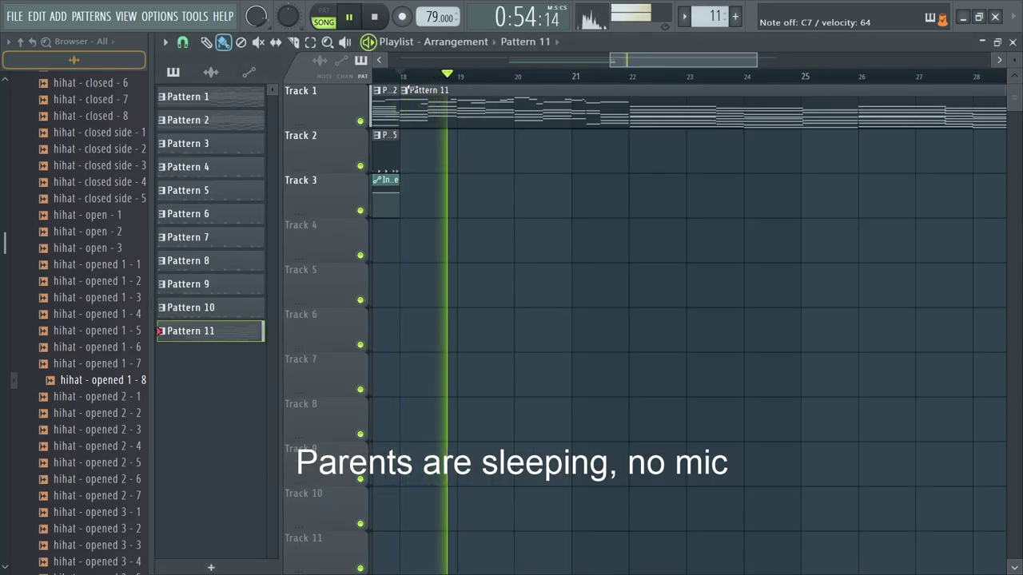
key(space)
key(space)
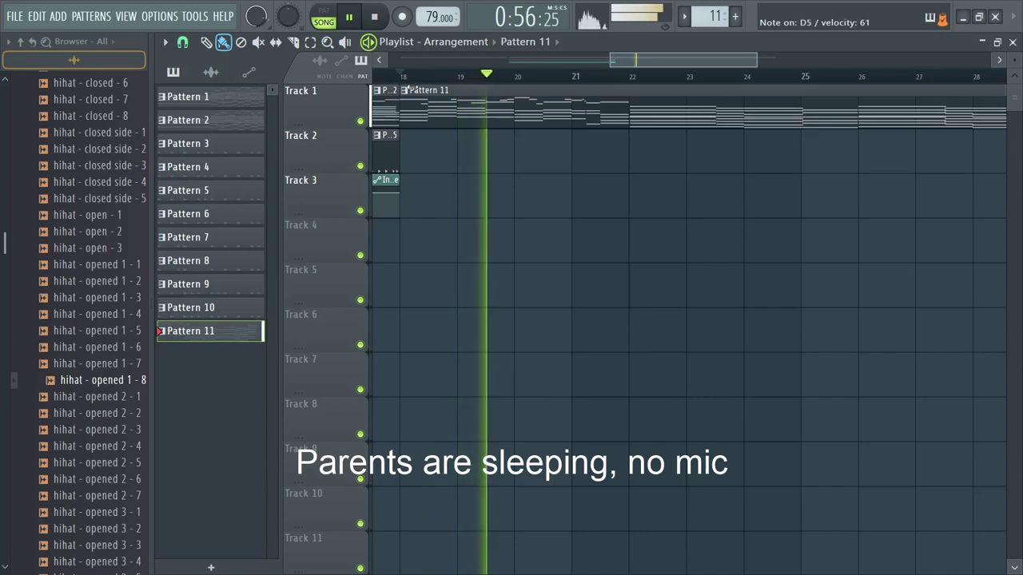
key(space)
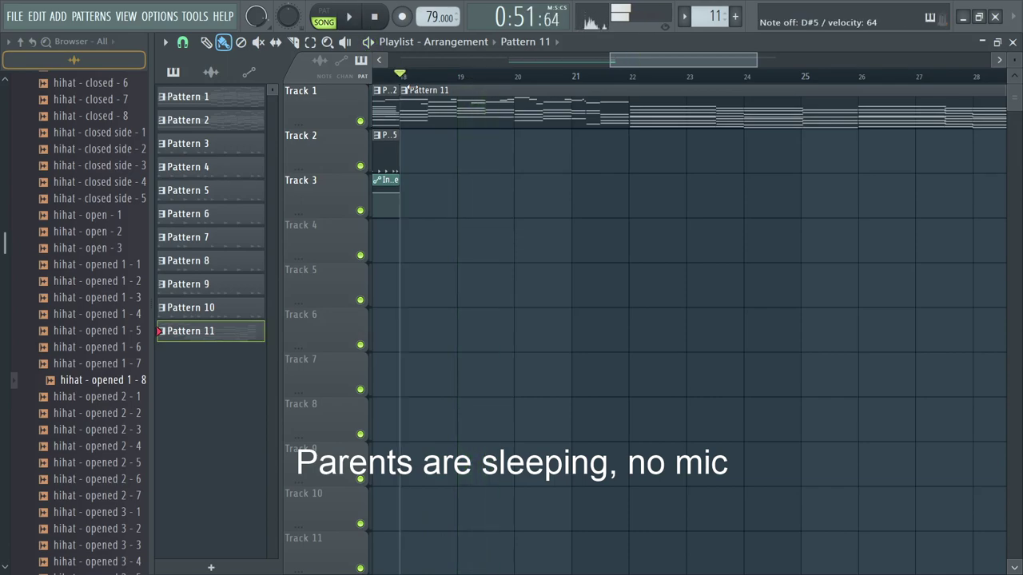
Step: Open Kontakt 5's piano roll in Pattern 11 and place an A#5 note on beat 2 of bar 1
key(F6)
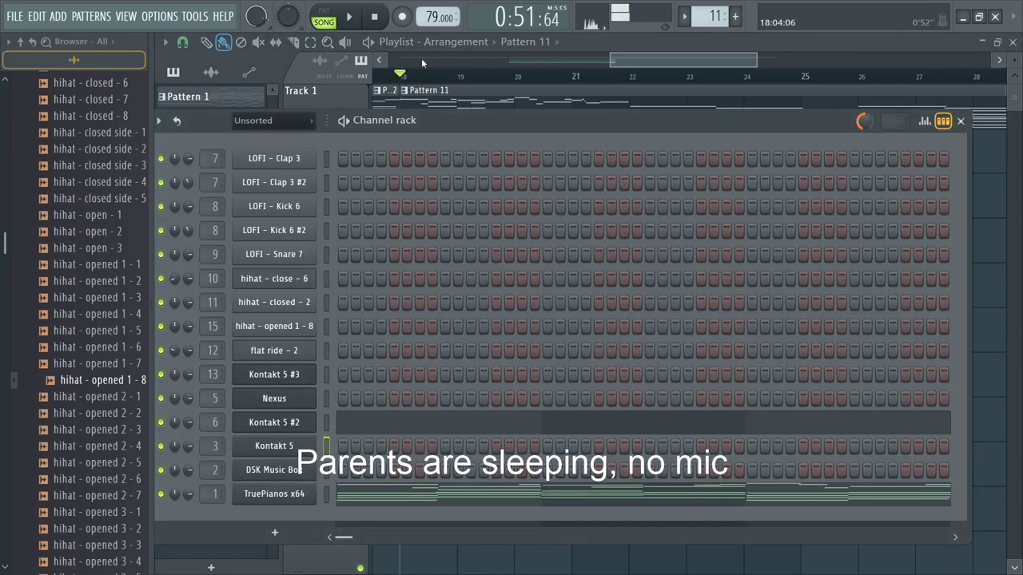
click(373, 414)
scroll(264, 352, up, 2)
key(space)
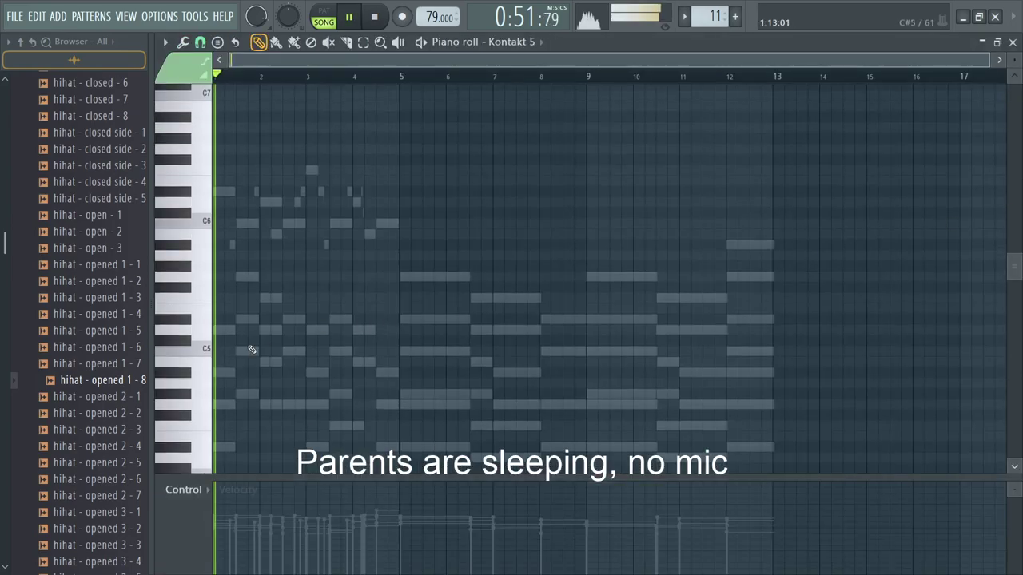
scroll(264, 320, up, 4)
key(space)
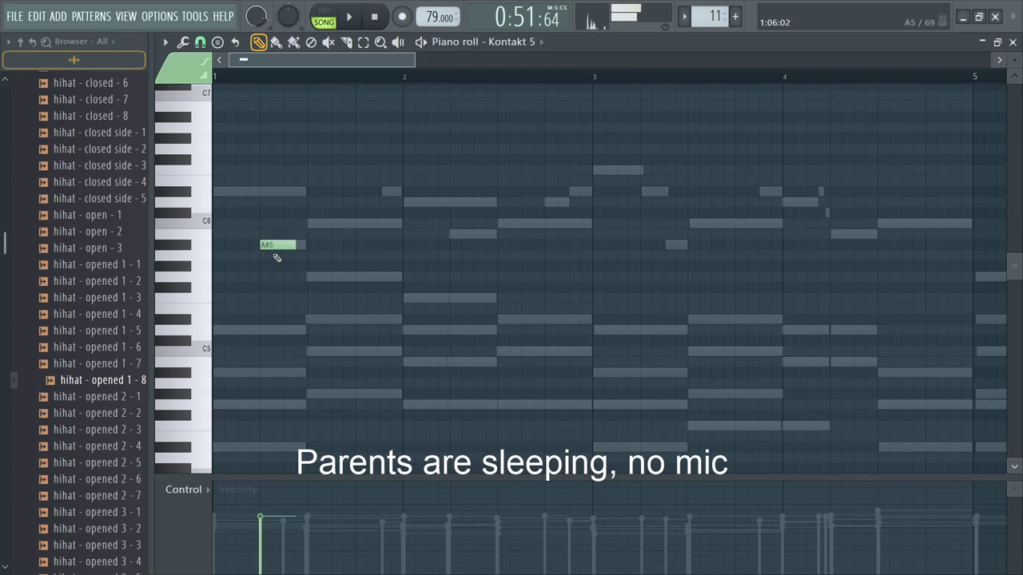
Step: Place a G#5 note on beat 3 of bar 1 in the Kontakt 5 melody
scroll(276, 258, up, 2)
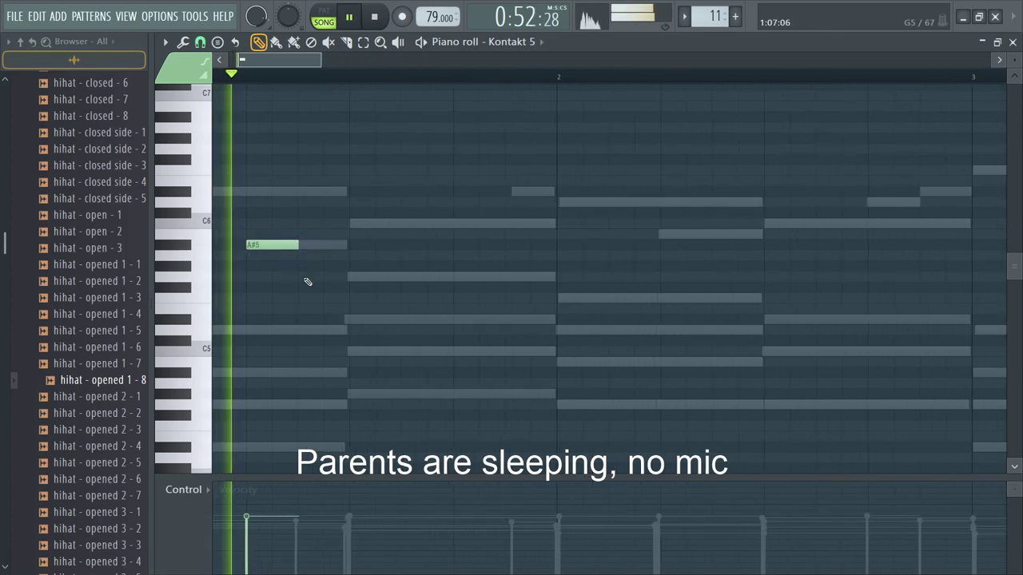
key(space)
click(353, 279)
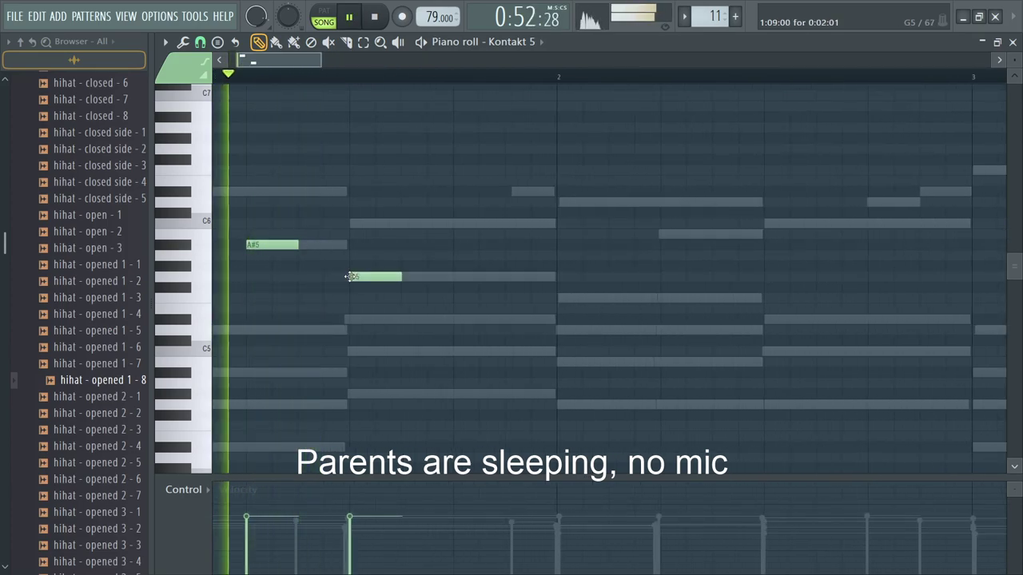
key(space)
drag(351, 277, 351, 268)
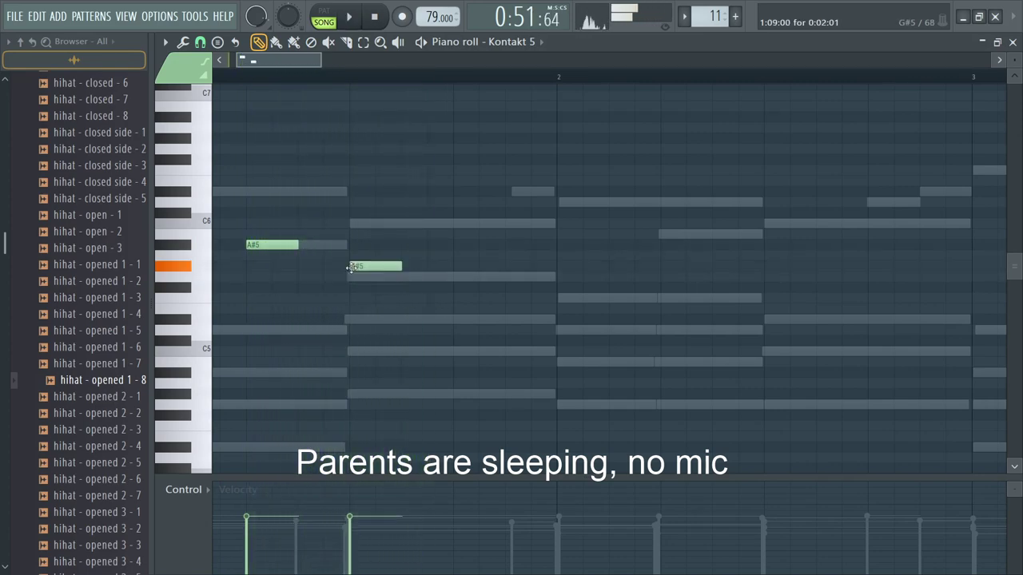
Step: Continue the Kontakt 5 melody with G5 on beat 4 of bar 1 and F5 at the start of bar 2
click(455, 277)
scroll(386, 293, down, 3)
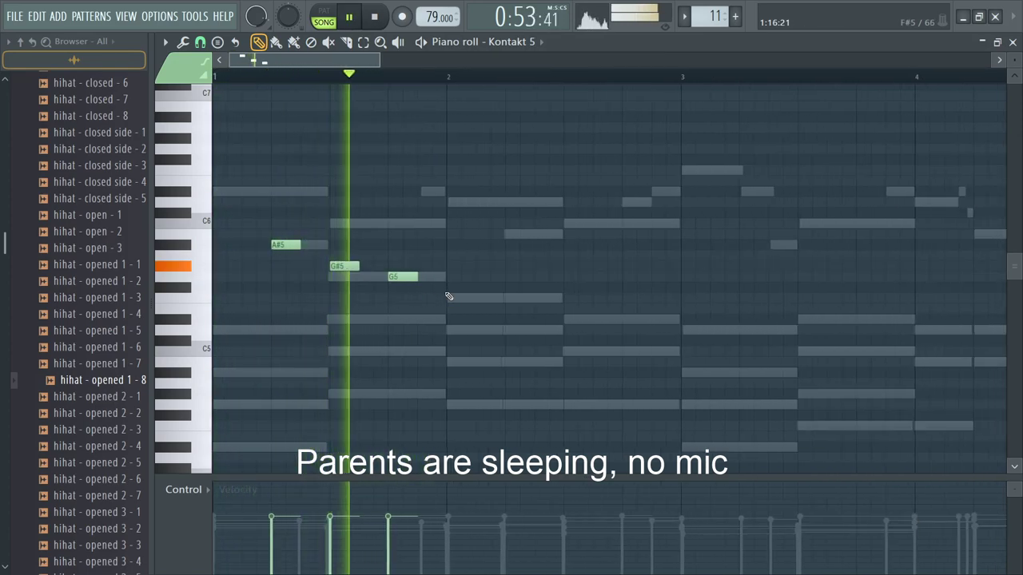
scroll(451, 297, up, 1)
scroll(452, 300, up, 1)
click(451, 298)
key(space)
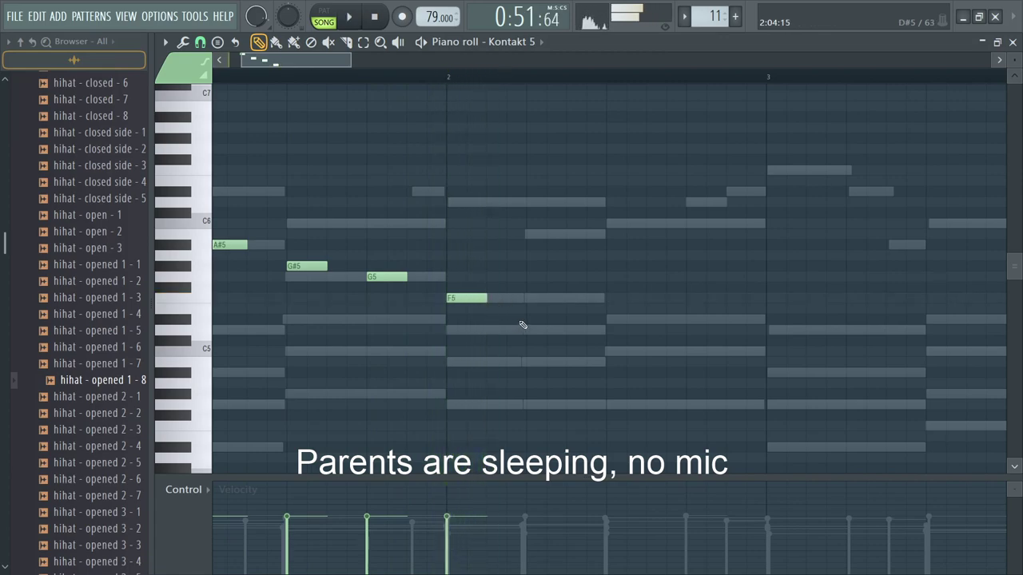
Step: Fill the remaining beats of bar 2 in the Kontakt 5 melody with D5, D#5 and C5, and play it back
click(525, 329)
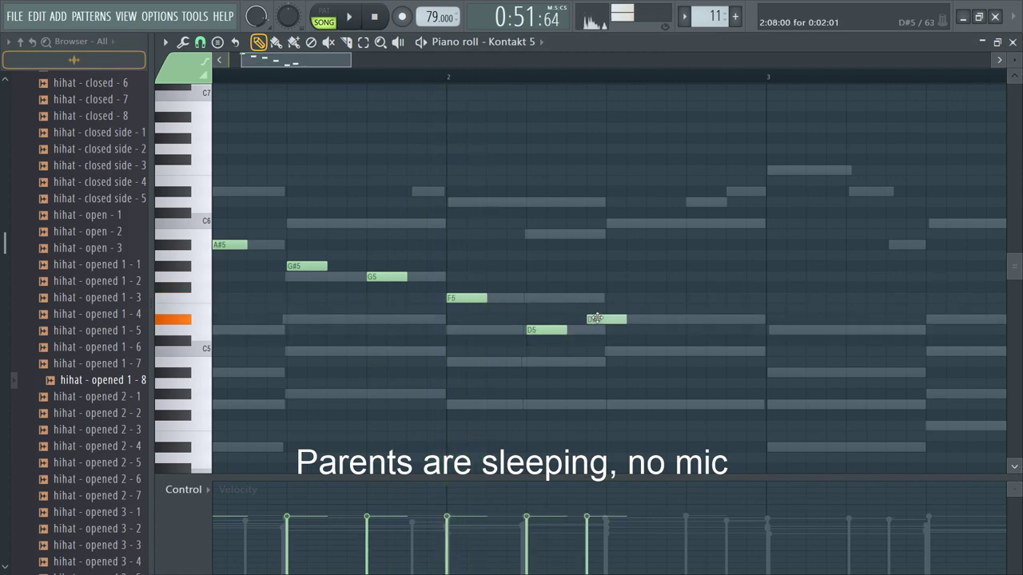
scroll(662, 345, down, 2)
key(space)
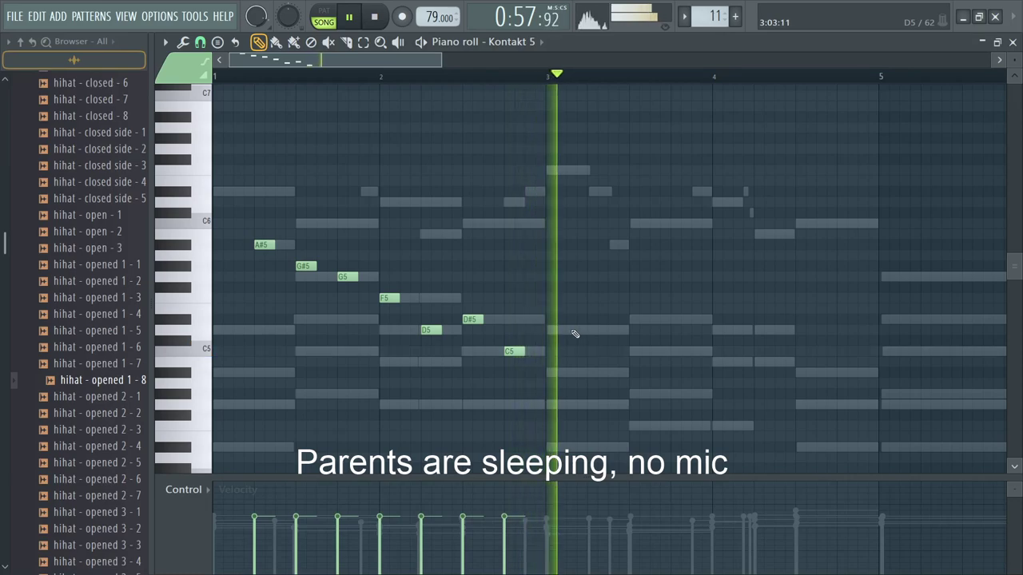
Step: Extend the Kontakt 5 melody with A#5, C6 and D#6 from beat 2 of bar 3 and carry it through bar 4
key(space)
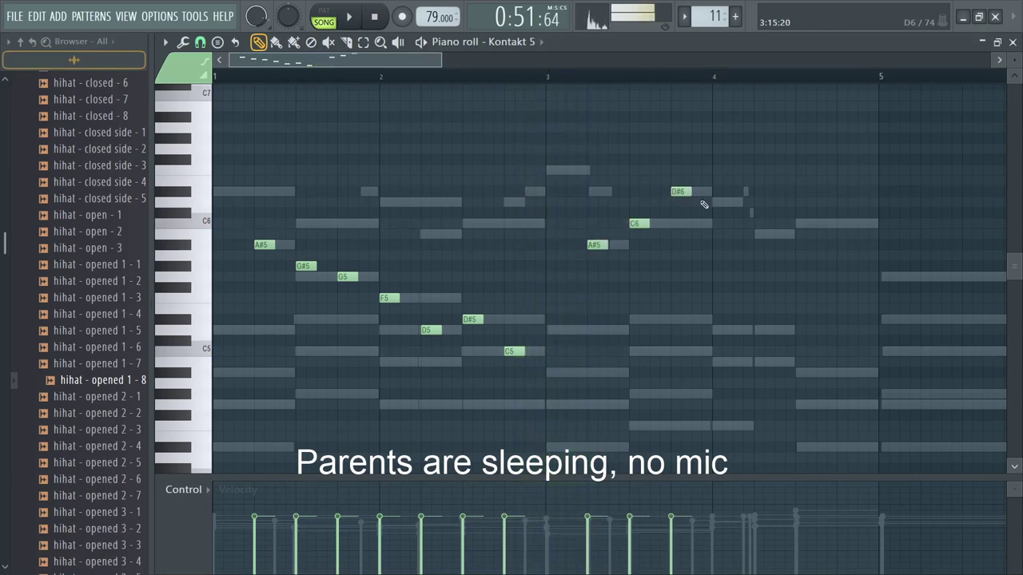
key(space)
scroll(670, 326, down, 2)
Step: Copy the Kontakt 5 melody into the Nexus channel and raise it one octave
key(F7)
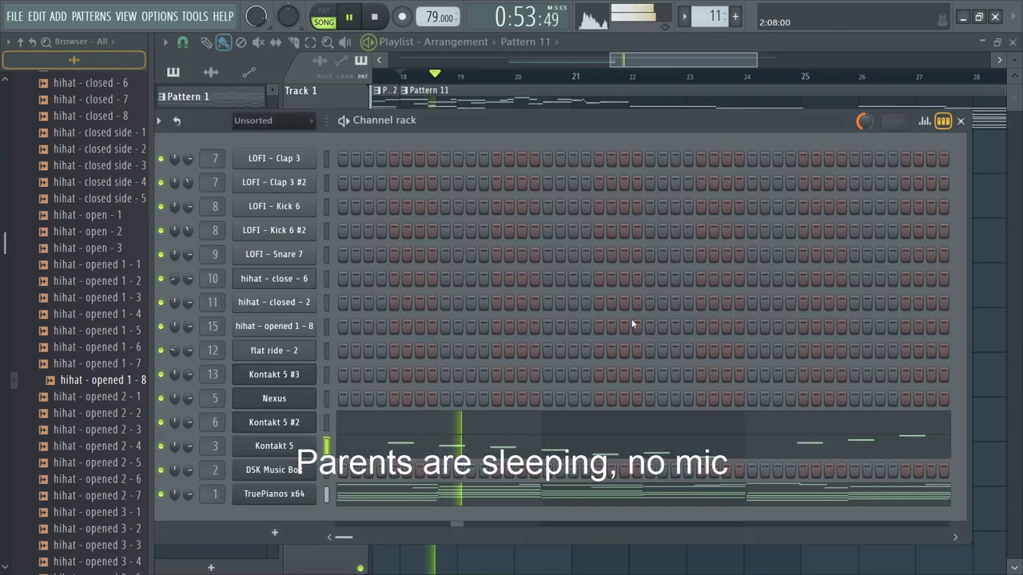
click(326, 399)
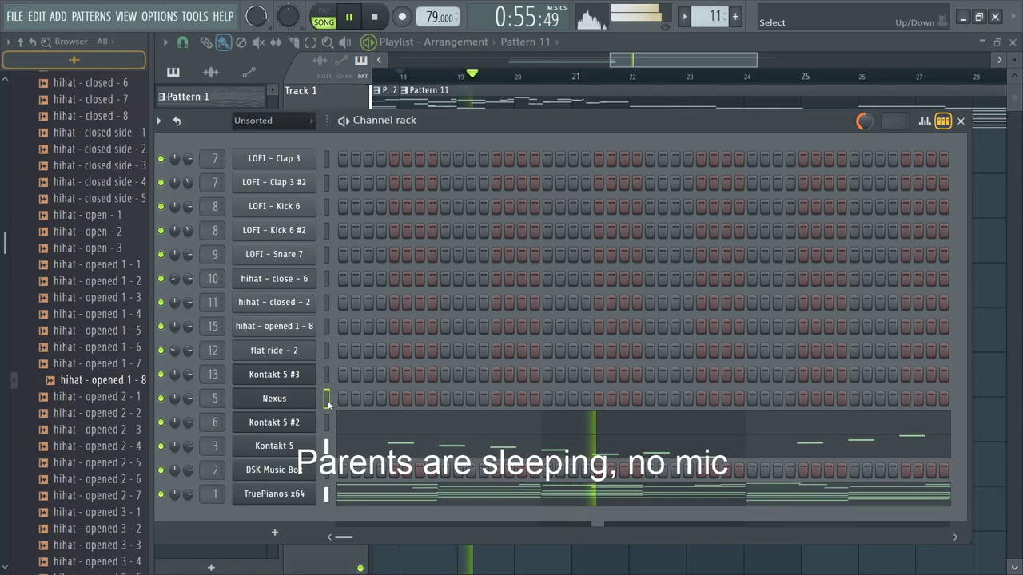
click(328, 445)
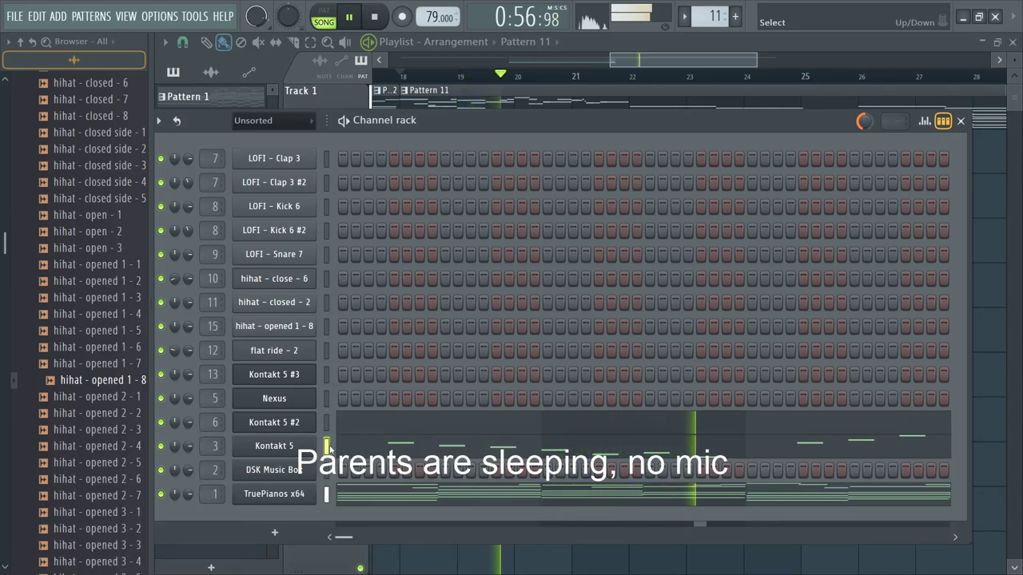
click(326, 399)
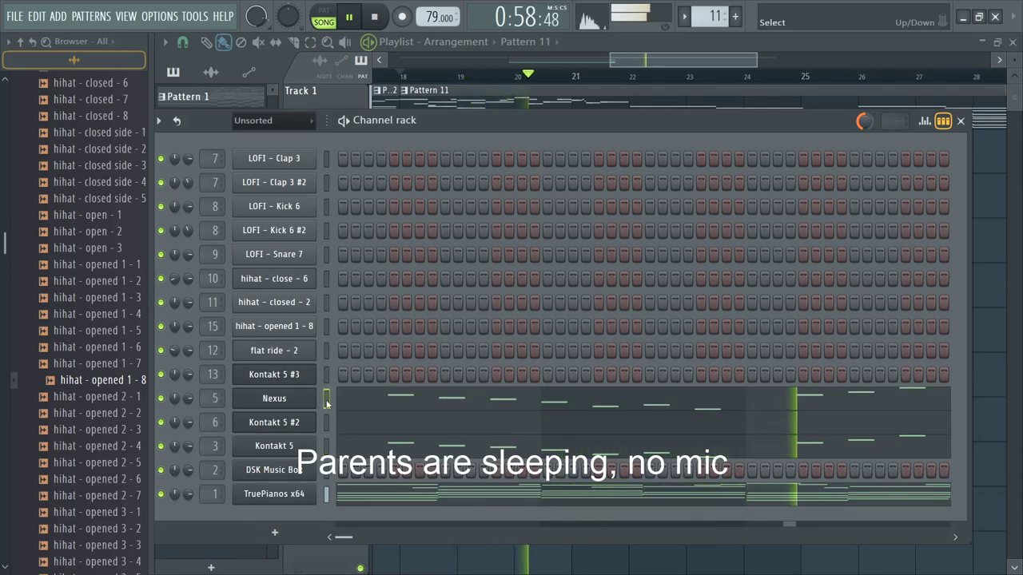
click(370, 405)
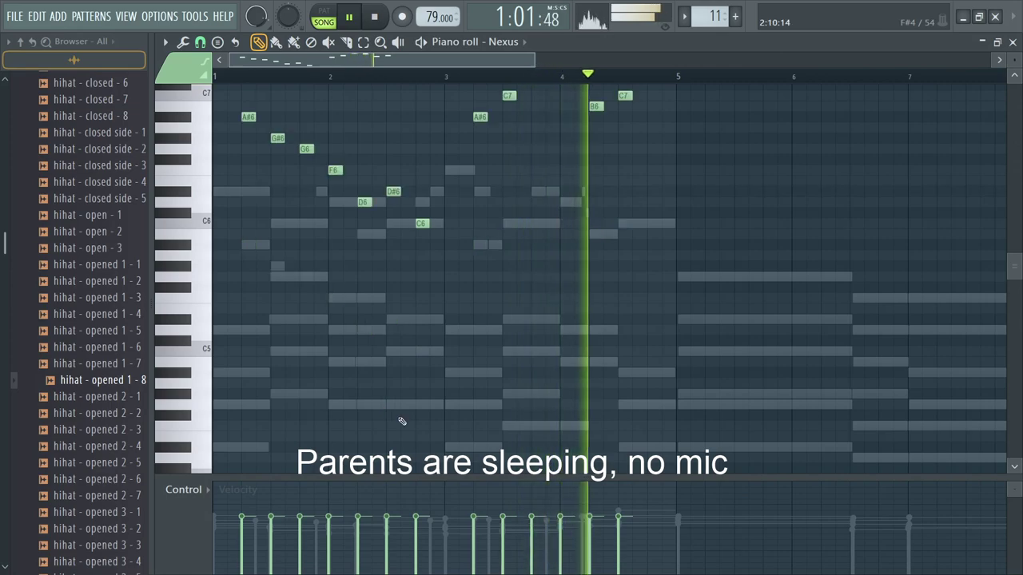
key(Escape)
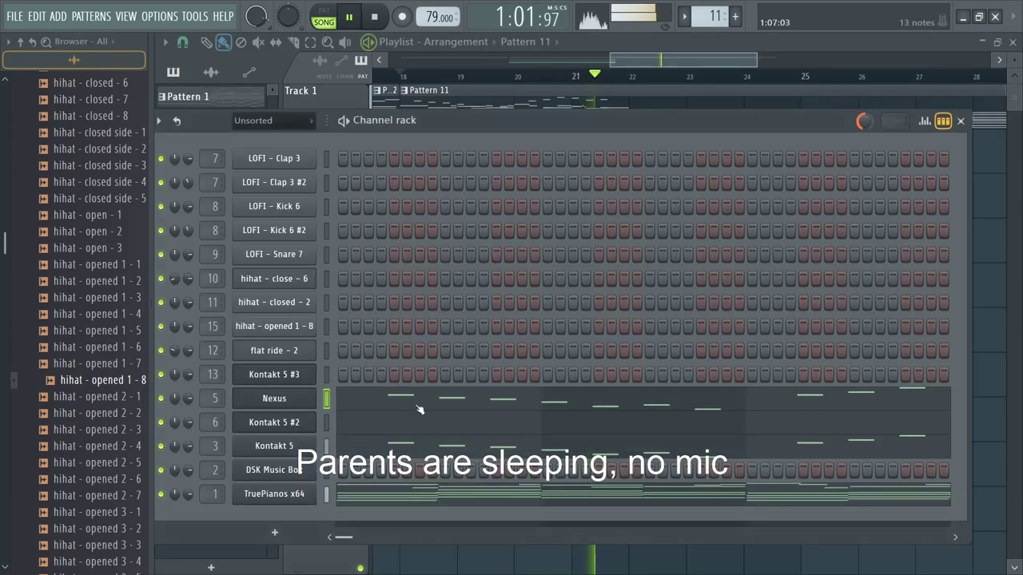
Step: Select Kontakt 5 #3 and try out notes with it while playing Pattern 11 from bar 18
click(326, 374)
key(space)
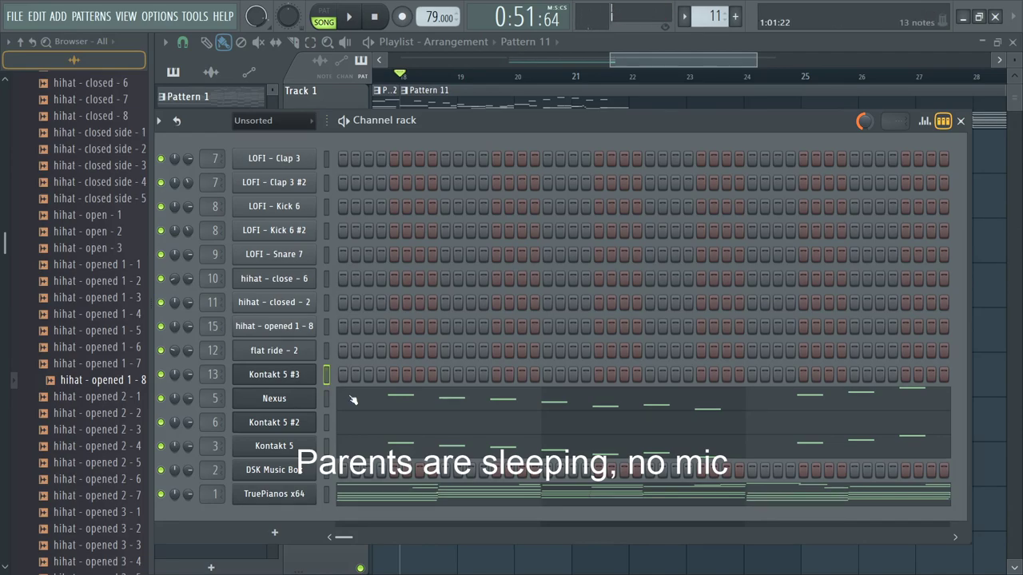
key(space)
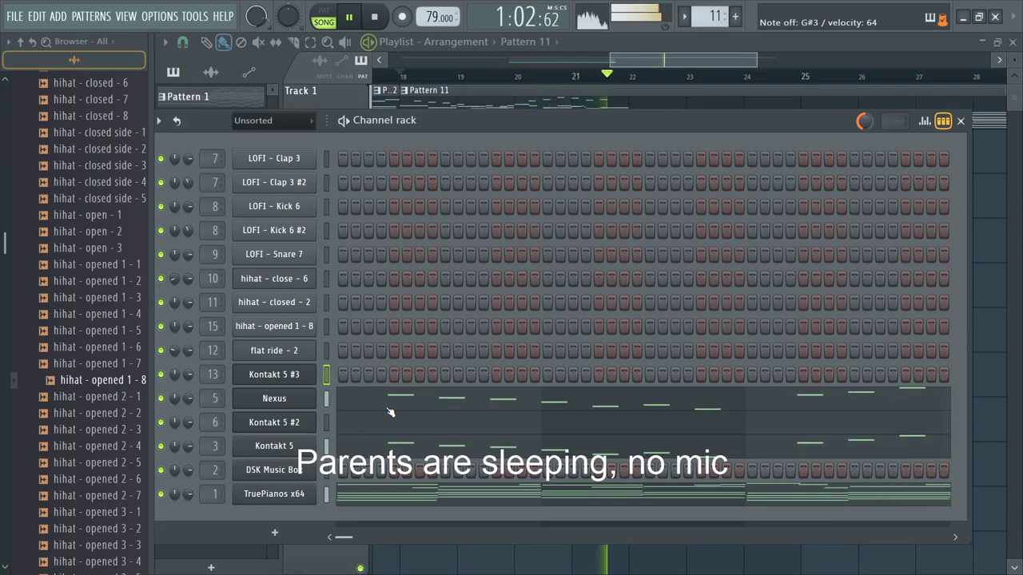
key(space)
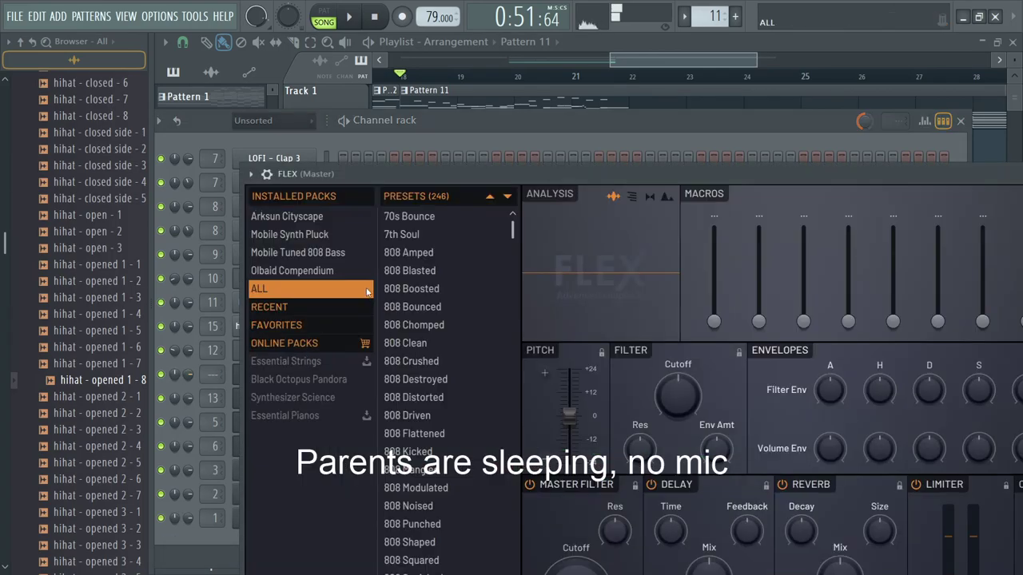
Step: Audition FLEX's 808 presets, including 808 Boosted and 808 Chomped, and load 808 Clean
click(435, 286)
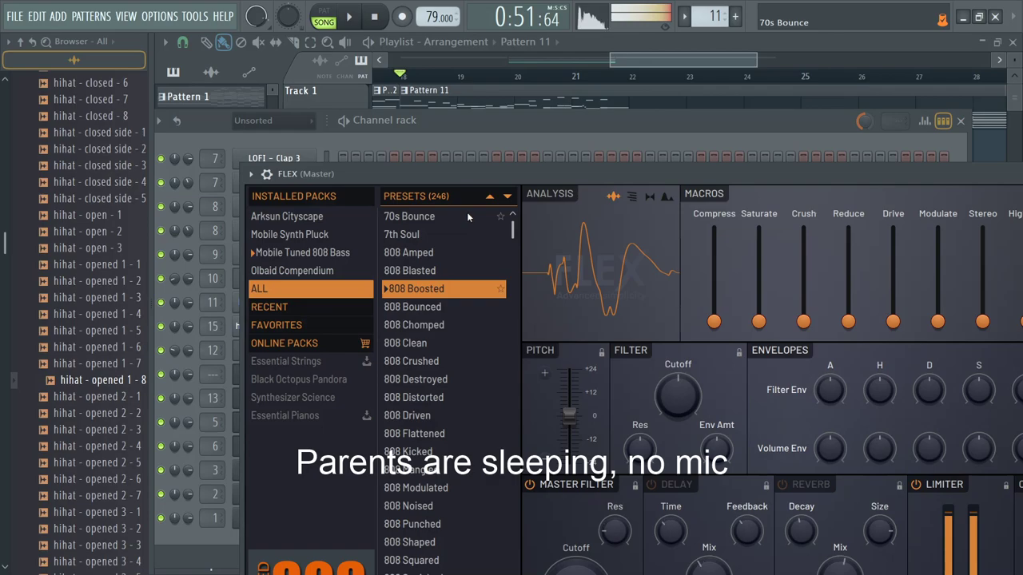
click(450, 324)
click(448, 343)
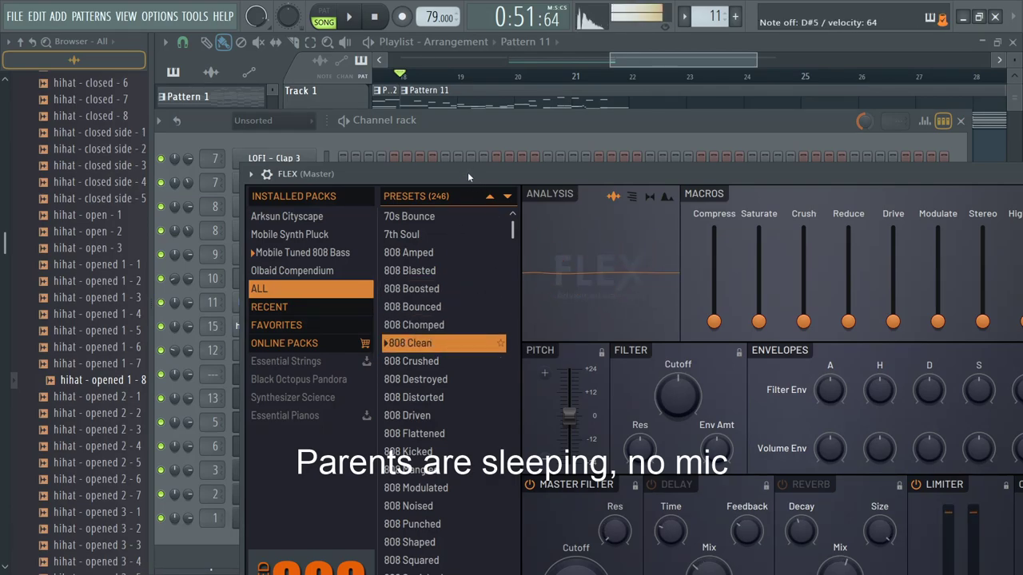
Step: Start the FLEX bass line in the piano roll with a two-beat D#4 at the beginning of bar 1 and audition it
click(577, 118)
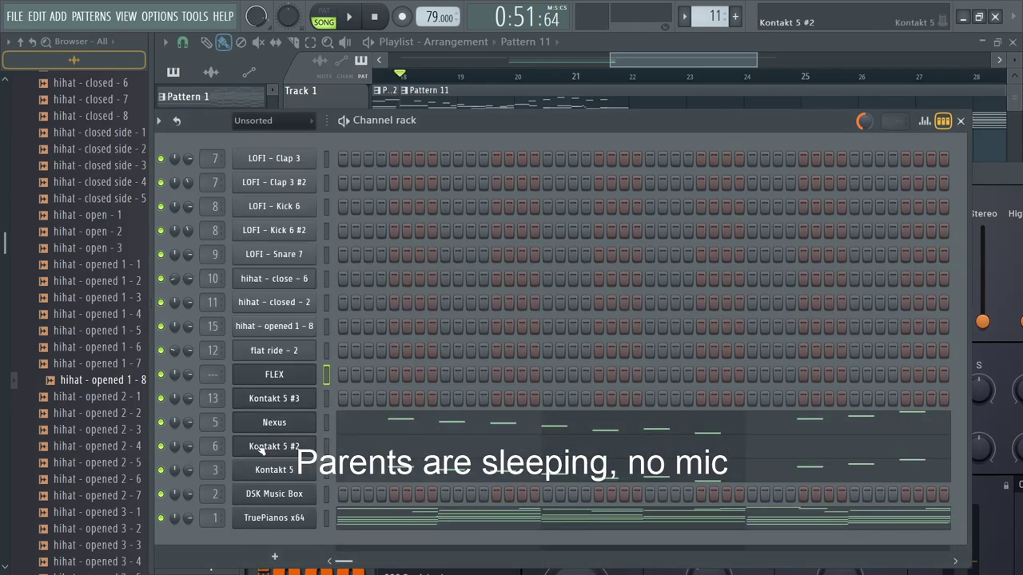
key(F7)
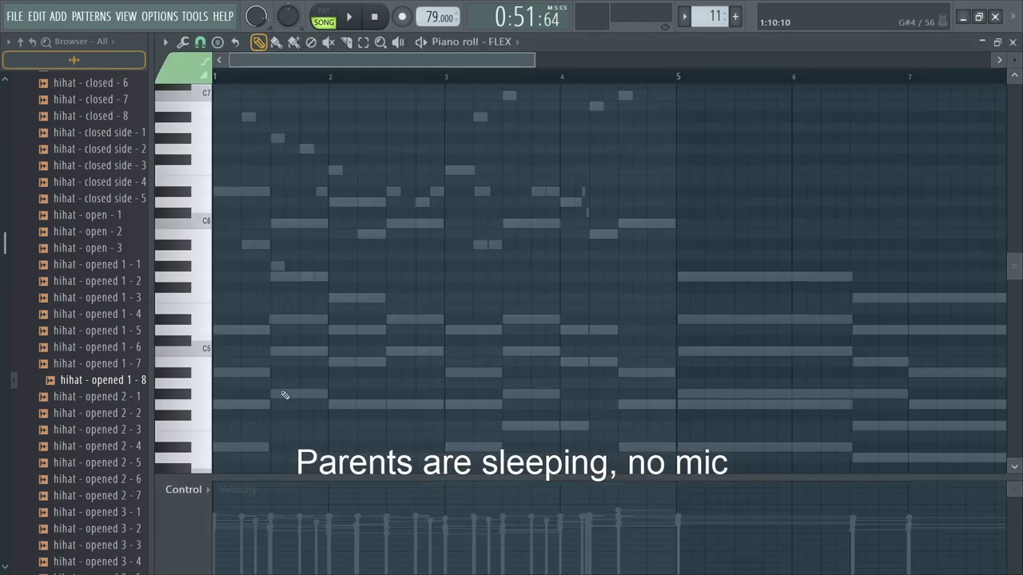
drag(238, 409, 202, 410)
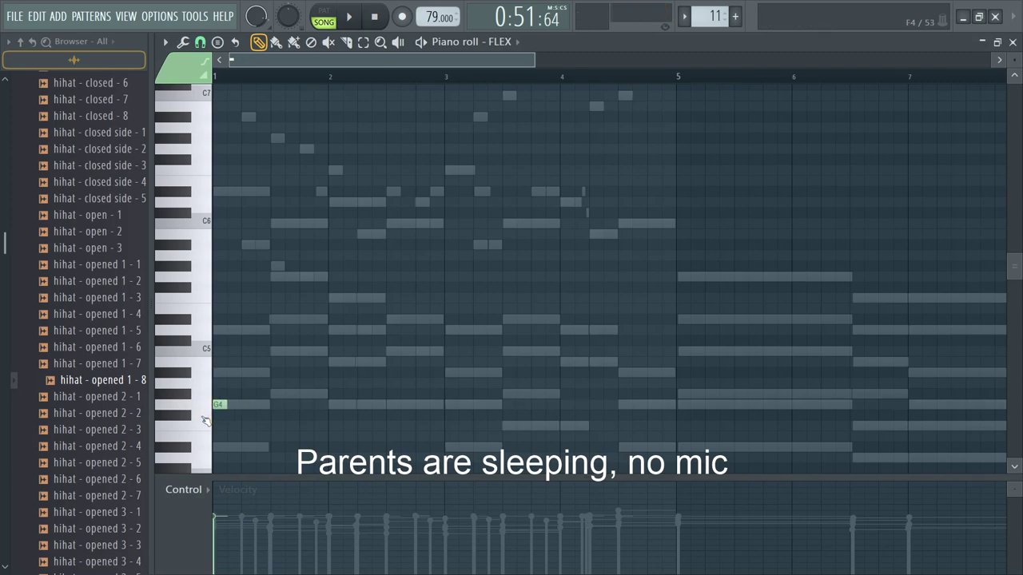
scroll(240, 402, up, 2)
drag(310, 405, 294, 444)
key(space)
key(space)
key(space)
key(space)
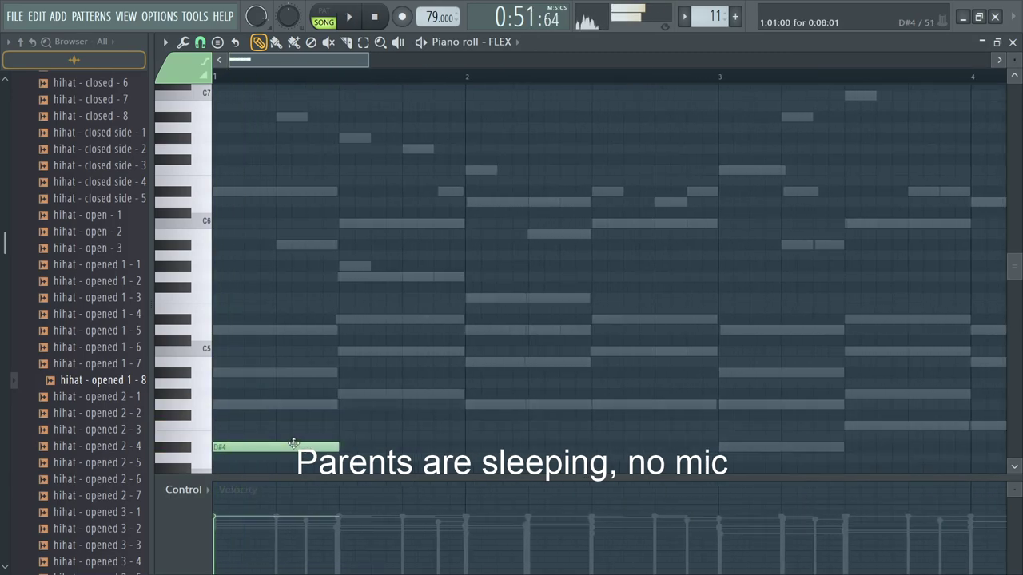
Step: Route the FLEX channel to mixer track 16 and lower its volume while playing the pattern
key(F6)
key(F9)
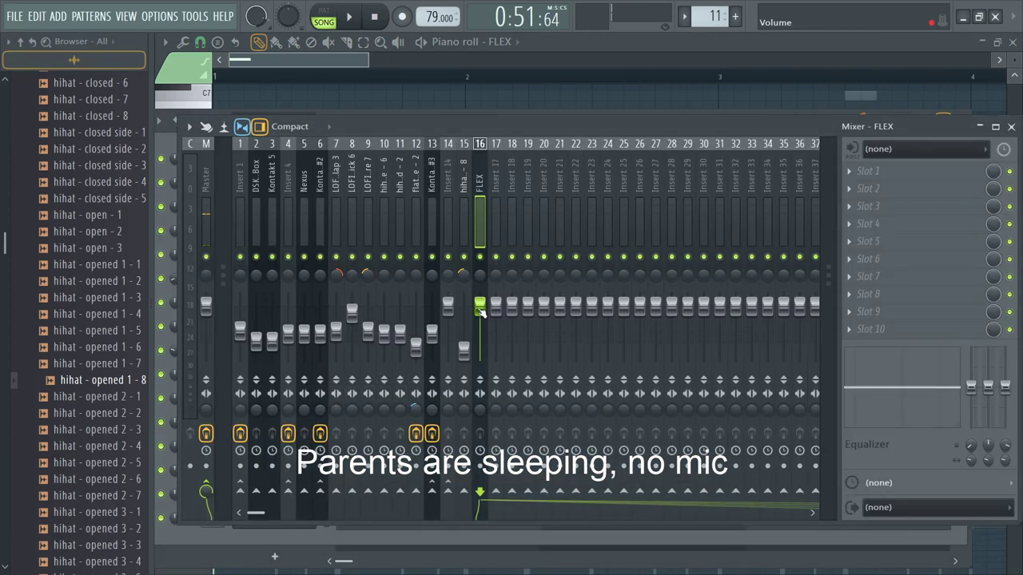
key(space)
key(F6)
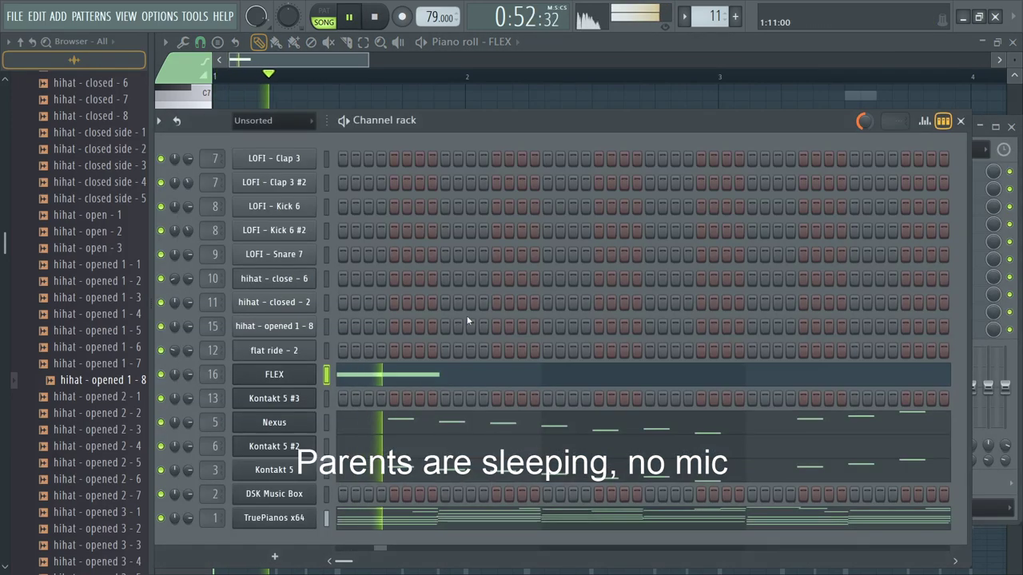
key(F5)
key(space)
Step: Shorten the opening D#4 to six steps and follow it with a six-step A#4 from step 7 of bar 1
key(F7)
key(space)
key(space)
click(307, 373)
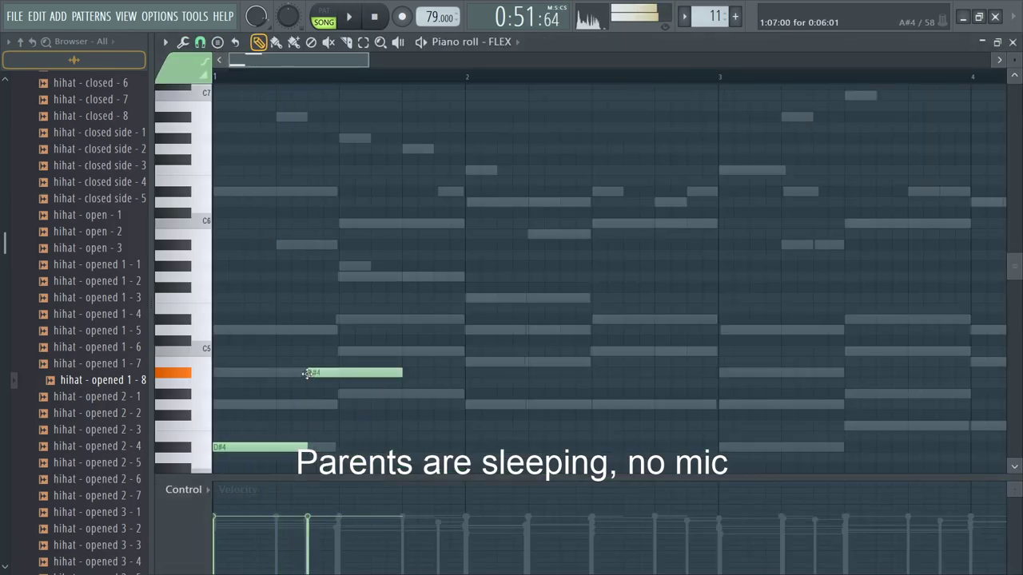
key(space)
key(space)
drag(401, 373, 384, 374)
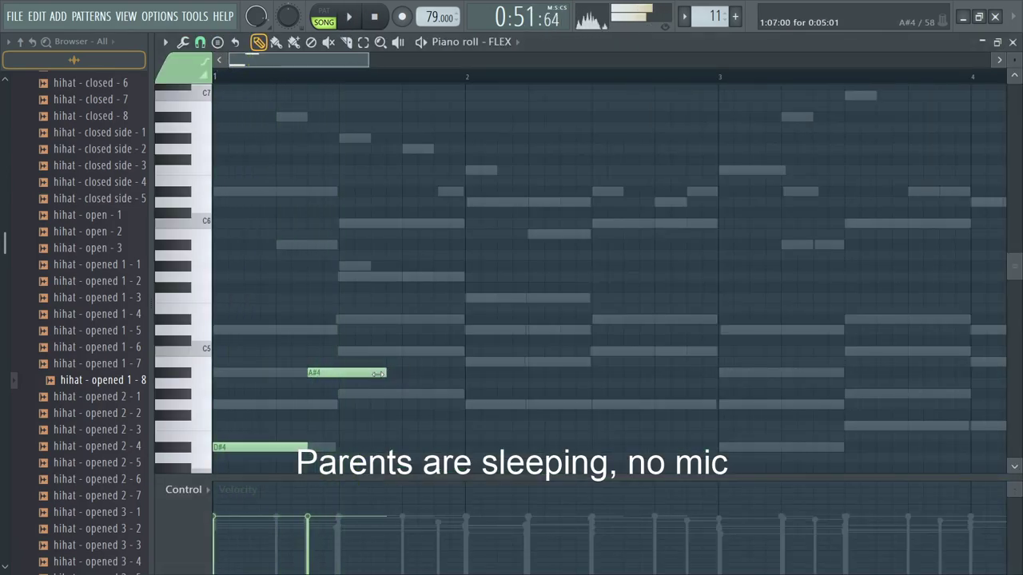
key(space)
key(space)
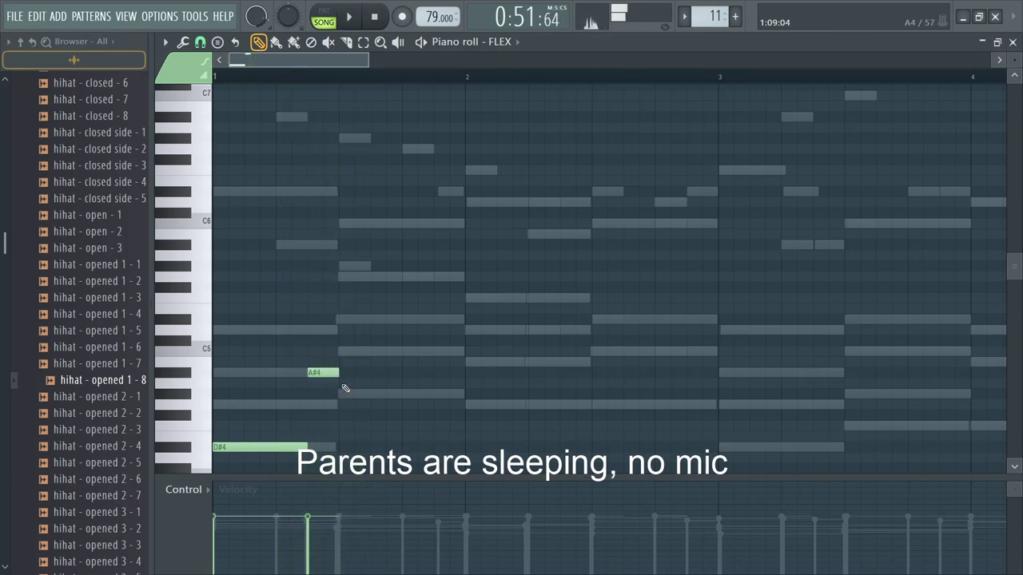
key(space)
scroll(343, 393, up, 2)
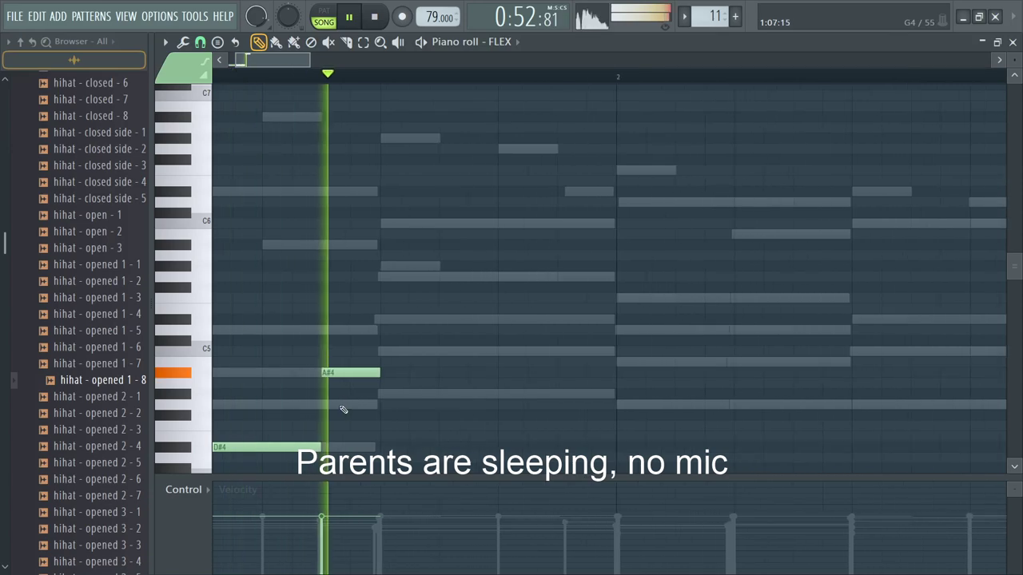
drag(378, 373, 497, 373)
Step: Add a D#5 bass note from step 13 to the end of bar 1
click(503, 320)
key(space)
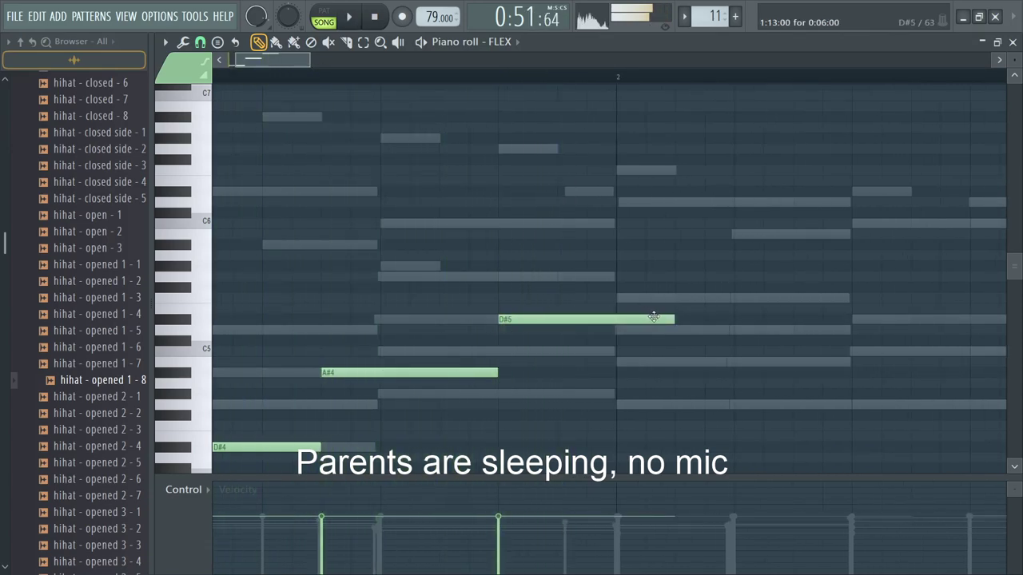
drag(634, 321, 615, 322)
Step: Fill bar 2 of the bass line with D5 on step 1, G4 on step 7 and a four-step C5 on step 13
click(621, 330)
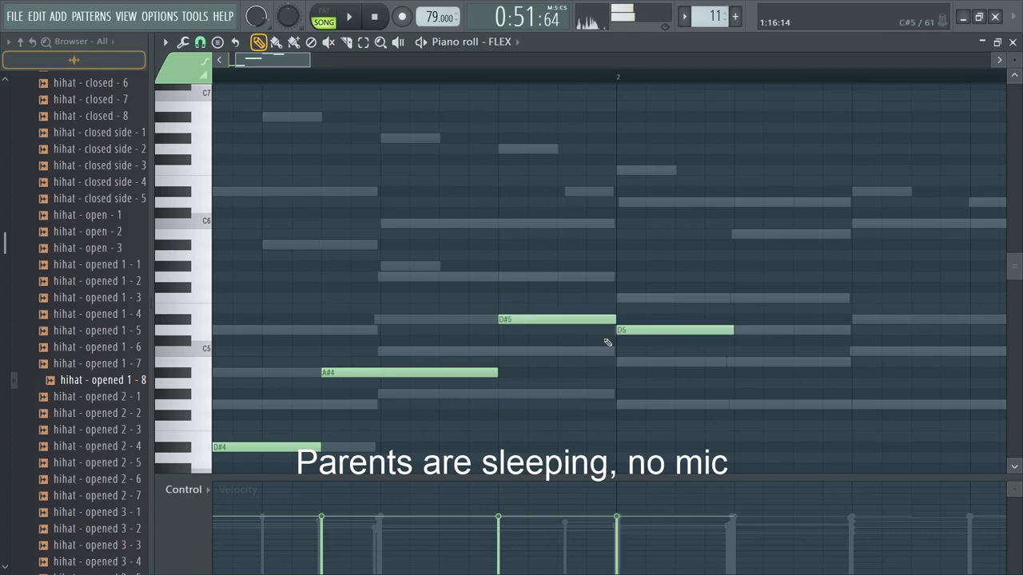
ctrl+scroll(501, 329, down, 2)
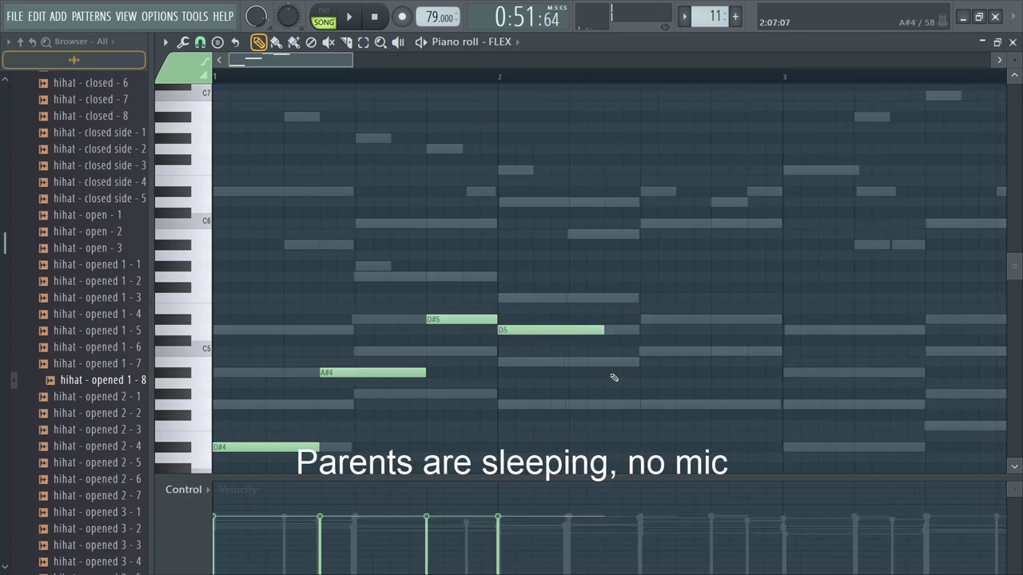
click(602, 360)
drag(602, 361, 604, 405)
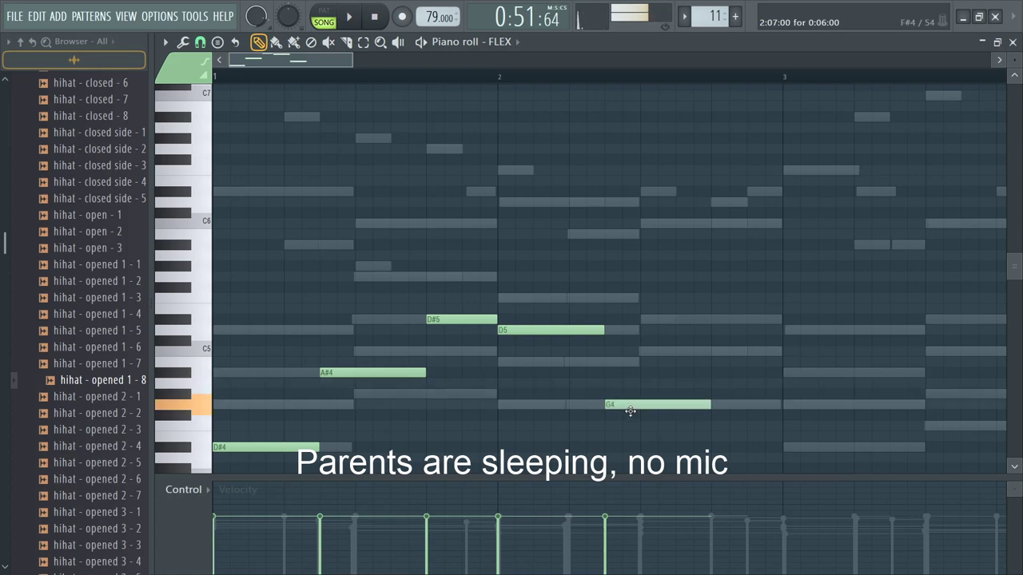
click(715, 352)
key(space)
drag(807, 356, 775, 355)
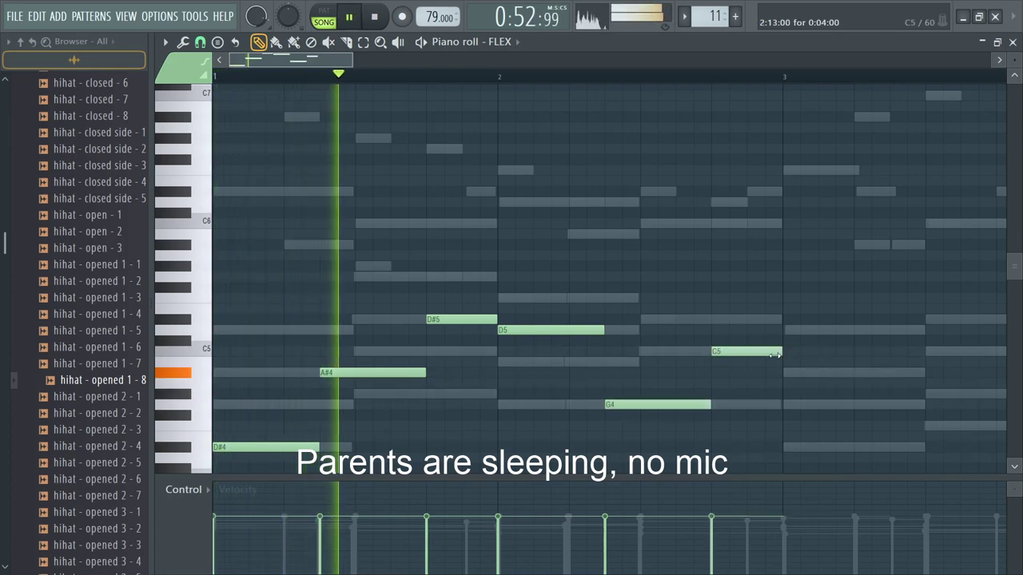
scroll(777, 356, down, 2)
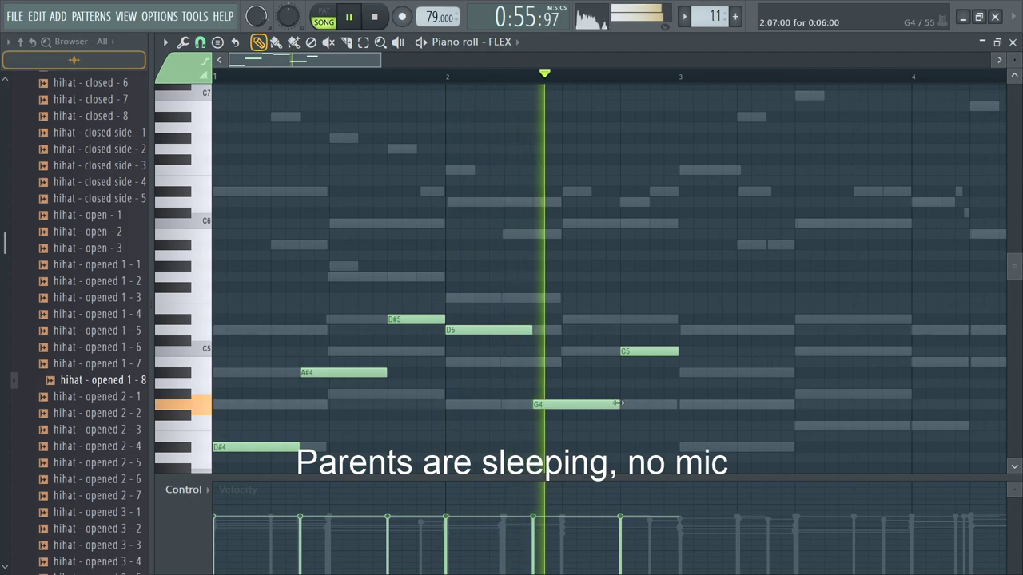
Step: Fill bar 3 of the bass line with A#4 on step 1, D#4 on step 7 and F4 on step 13
click(683, 372)
key(space)
click(756, 447)
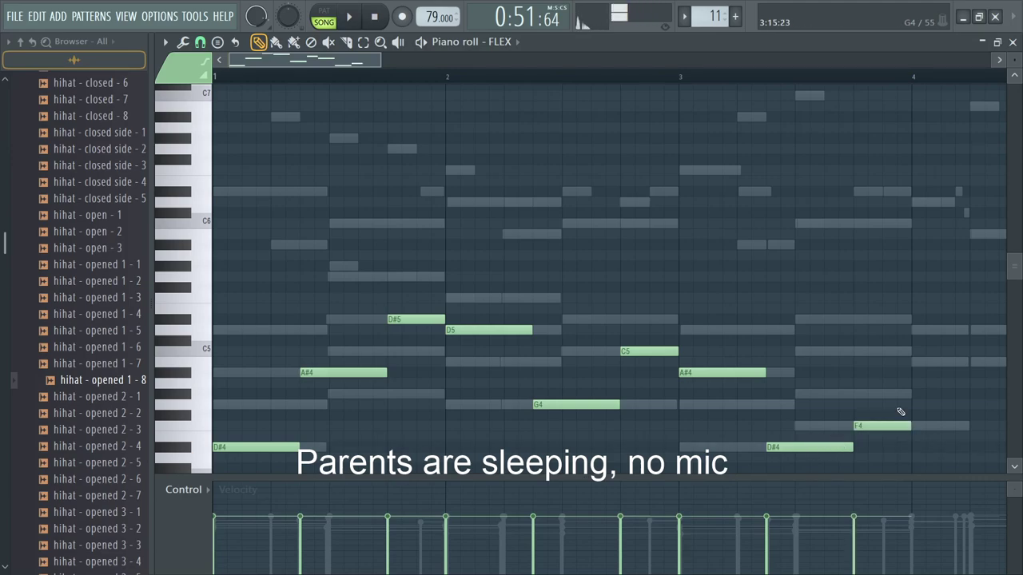
Step: Complete bar 4 of the bass line with B4 on step 1, G4 on step 7 and a four-step D#4 on step 13
click(916, 361)
scroll(899, 368, down, 1)
scroll(835, 393, up, 2)
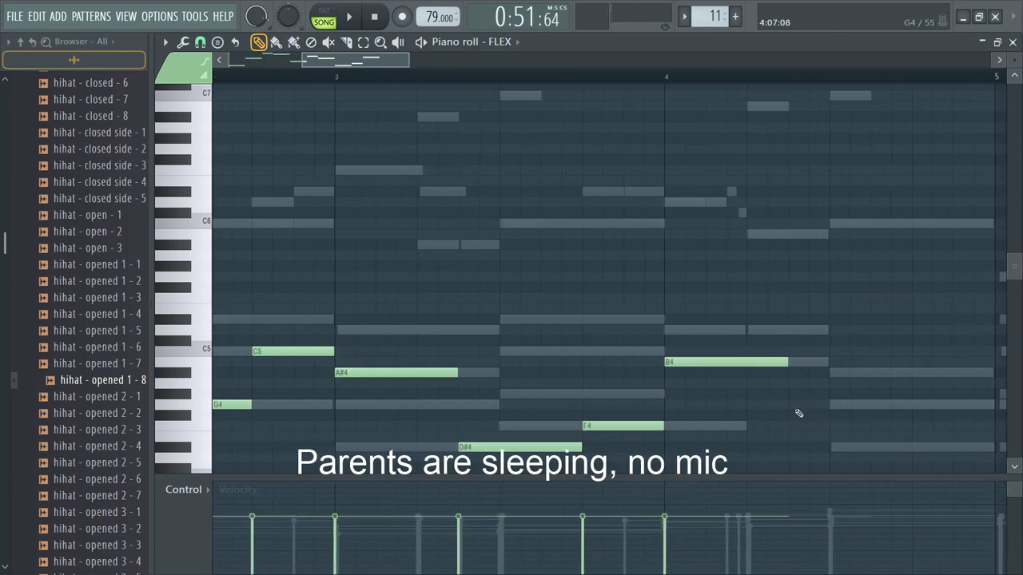
click(789, 406)
scroll(852, 420, down, 2)
click(870, 446)
scroll(858, 442, down, 1)
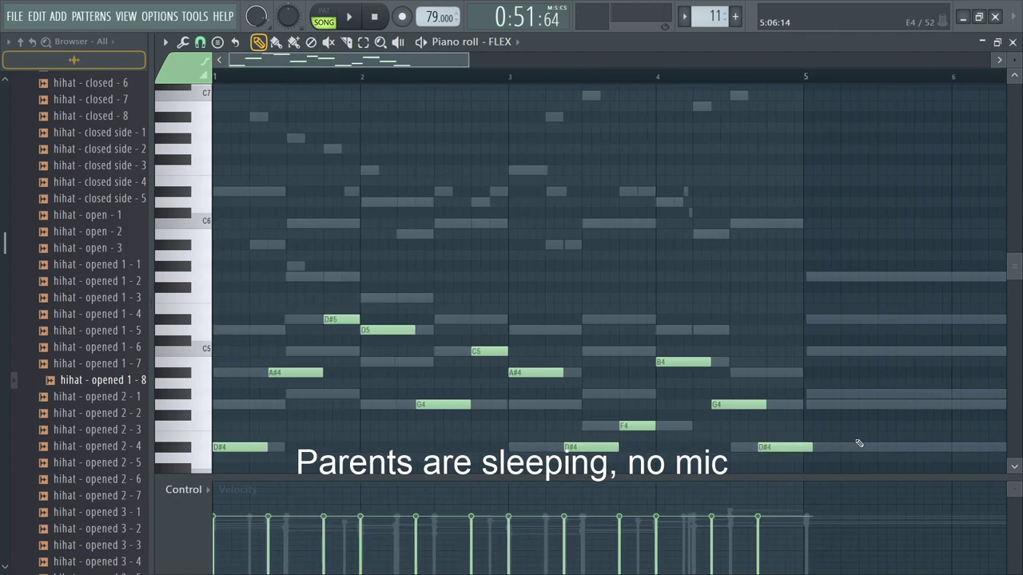
key(space)
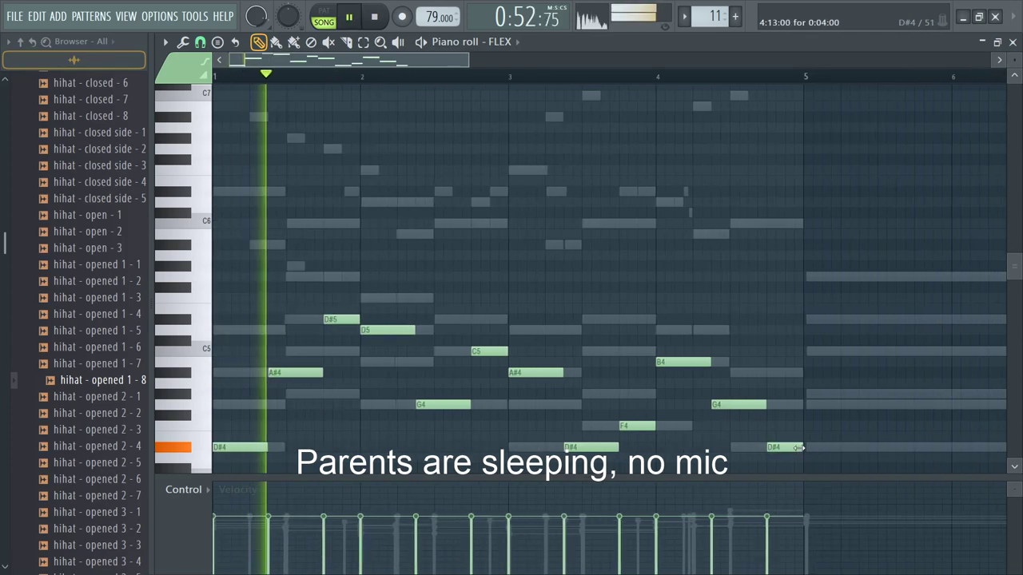
Step: Play the pattern with the finished bass line while checking the mixer levels and the FLEX instrument, and return to the playlist
key(F6)
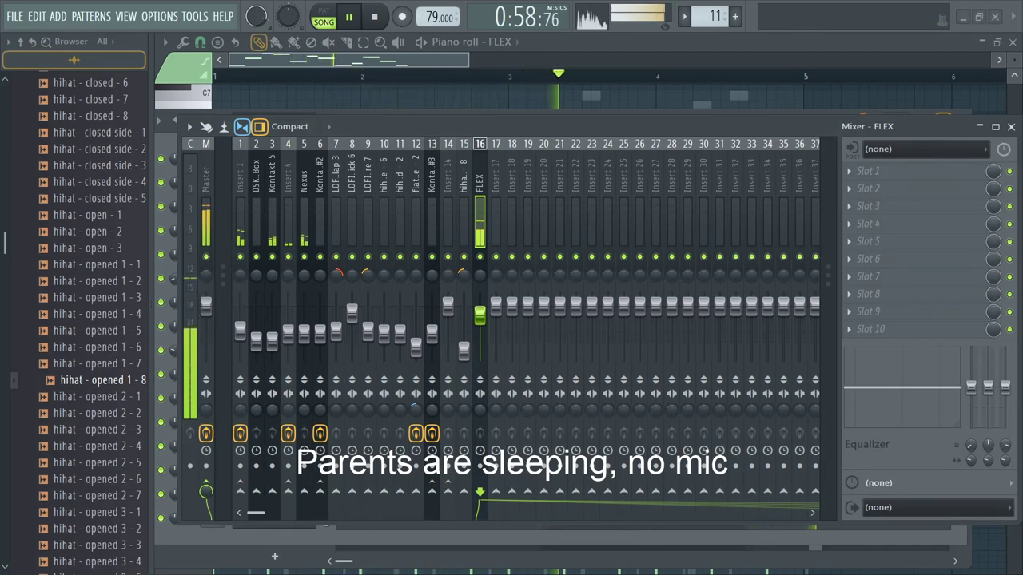
key(F6)
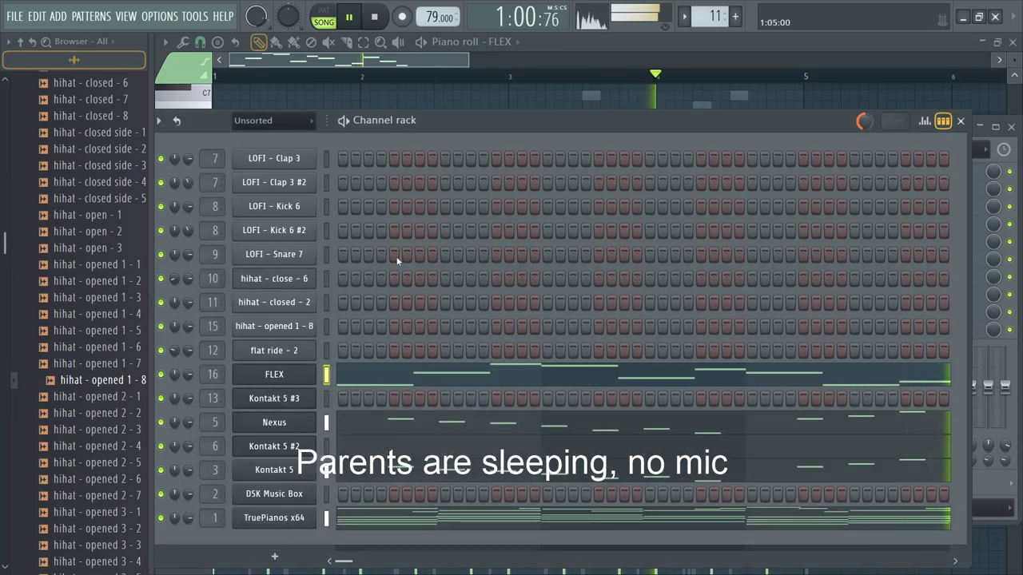
click(275, 374)
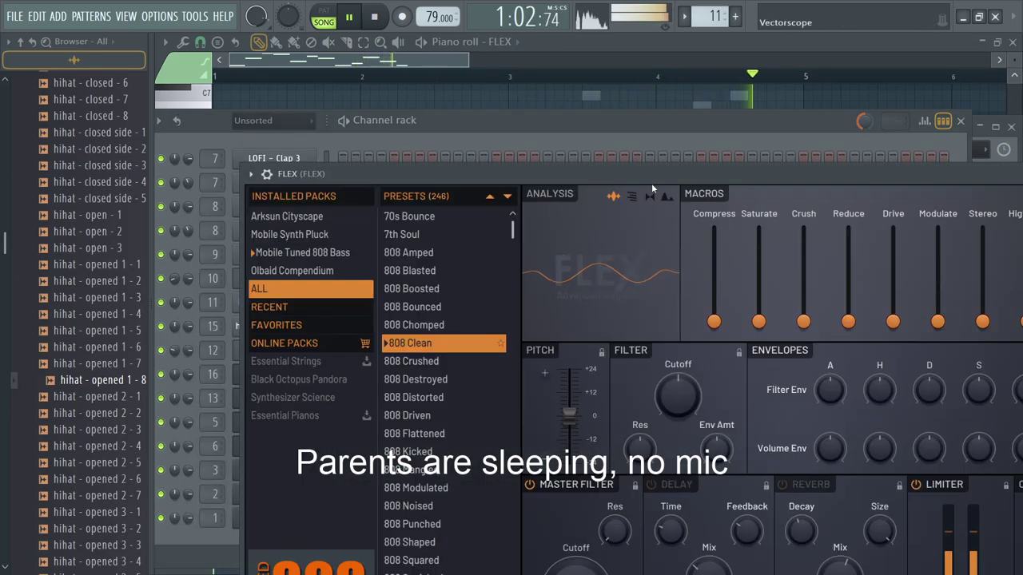
click(663, 130)
click(462, 64)
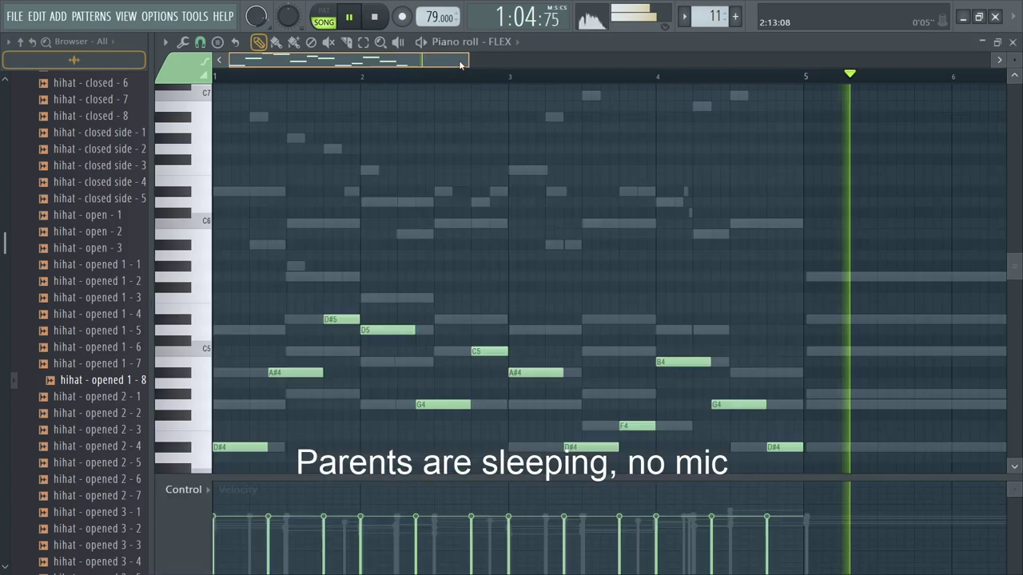
scroll(575, 216, down, 3)
key(F6)
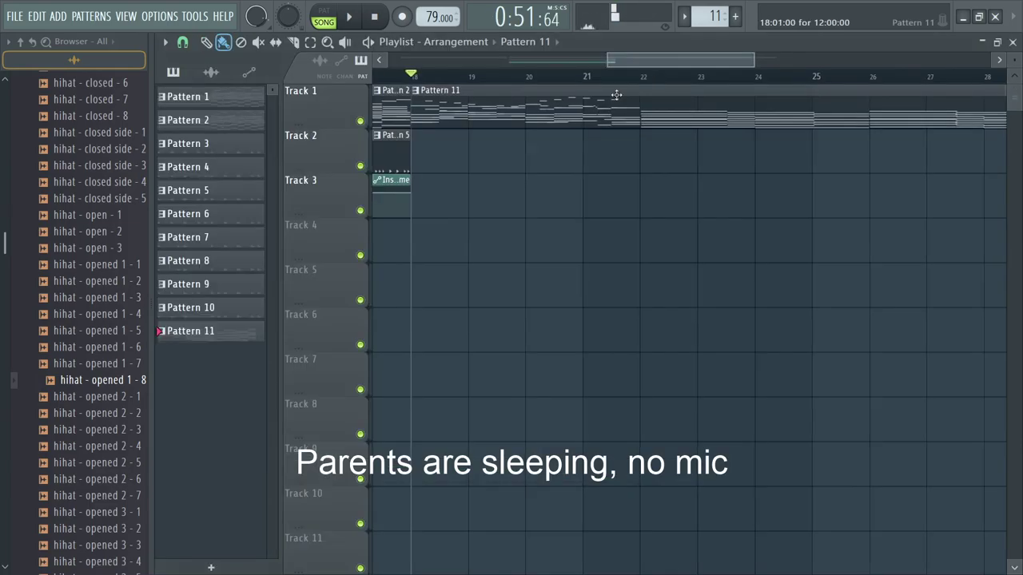
Step: Try drum Patterns 6, 10, 8 and 5 on Track 2 from bar 18 and undo the placement
scroll(519, 157, up, 3)
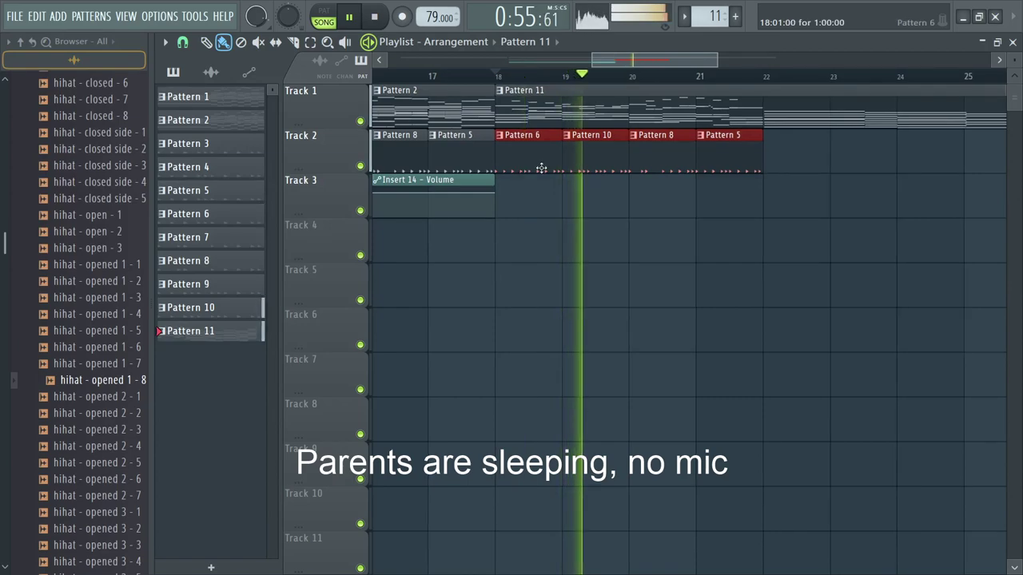
key(ctrl+z)
key(space)
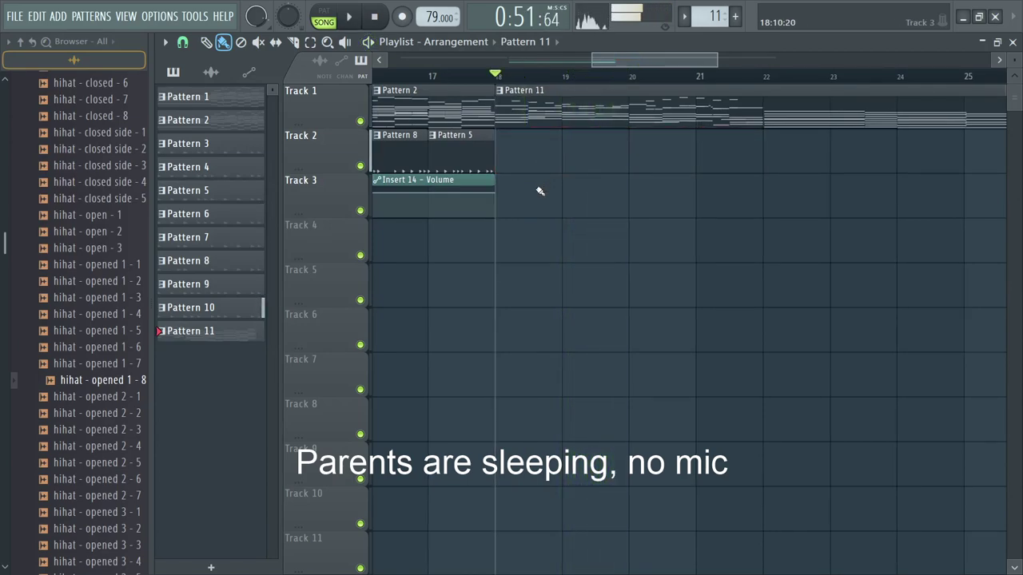
Step: Audition the drum loops in the Julez Jadon Vol.4 WAV kit and place DrumLoop_Conversation1_108BPM on Track 2 at bar 18
scroll(92, 270, up, 15)
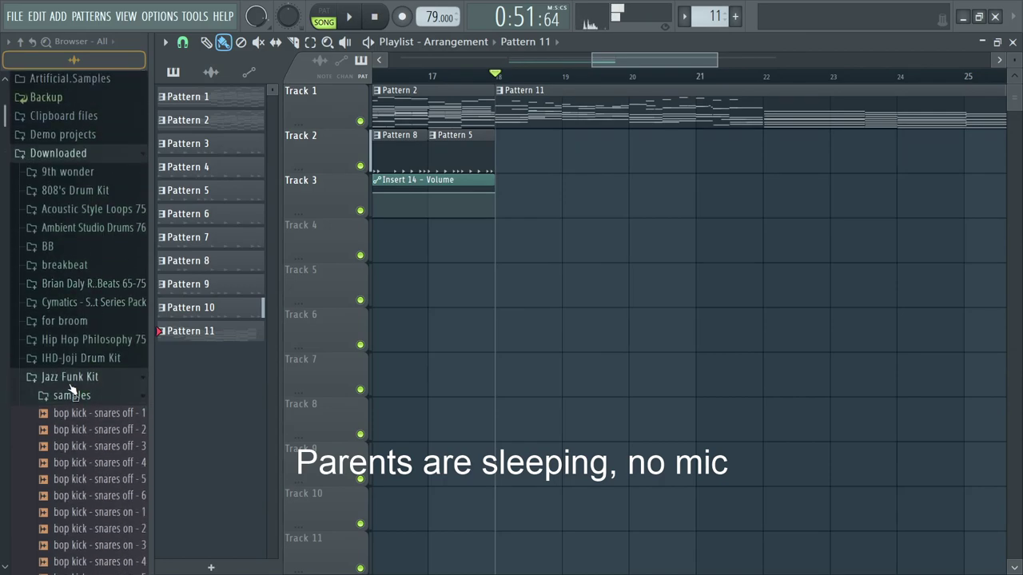
click(70, 377)
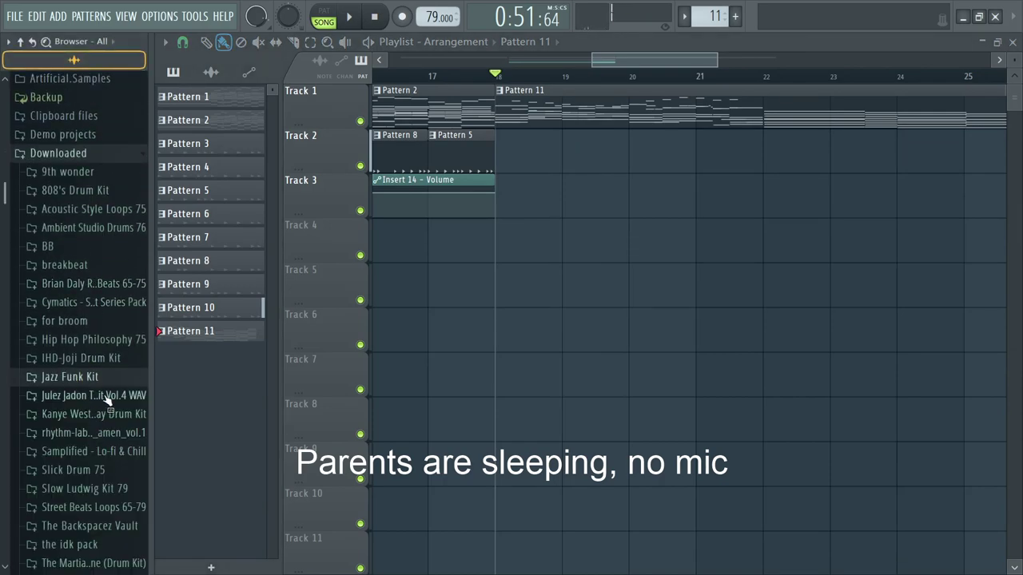
click(96, 394)
click(84, 382)
click(100, 418)
click(111, 368)
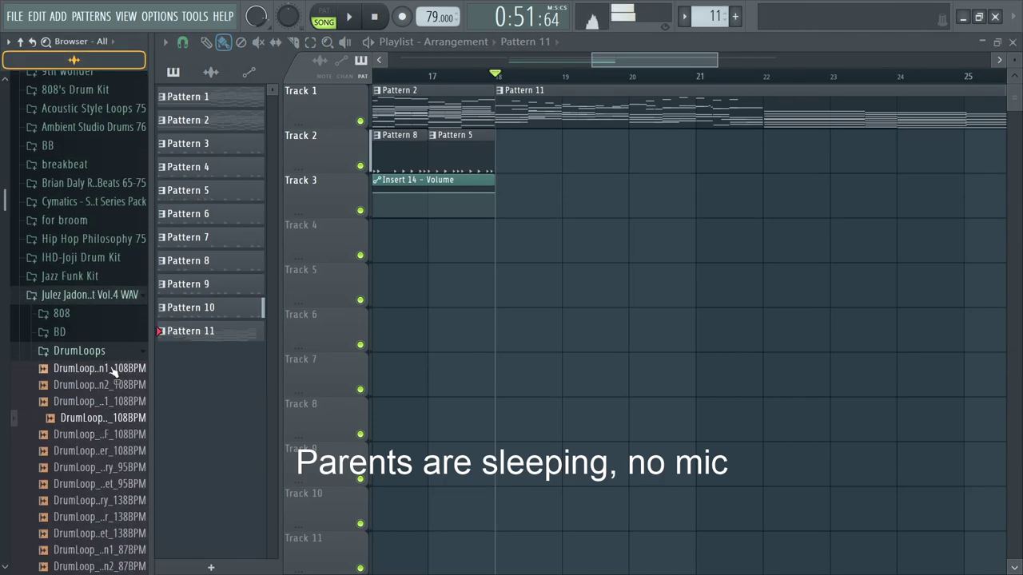
drag(111, 370, 543, 152)
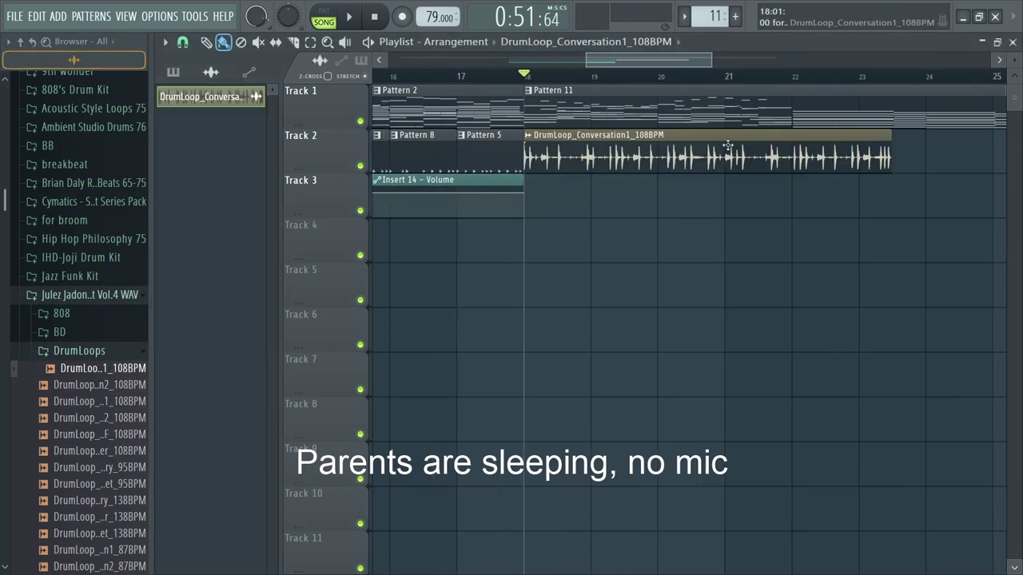
Step: Time-stretch the drum loop clip to end exactly at bar 22 and play it with Pattern 11
drag(895, 167, 776, 171)
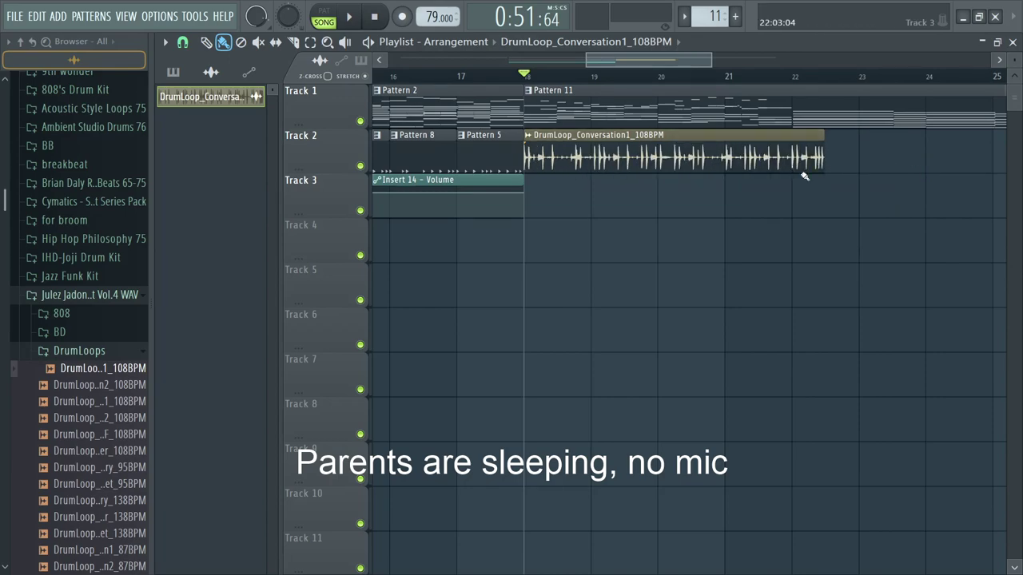
scroll(804, 172, up, 4)
drag(905, 167, 789, 178)
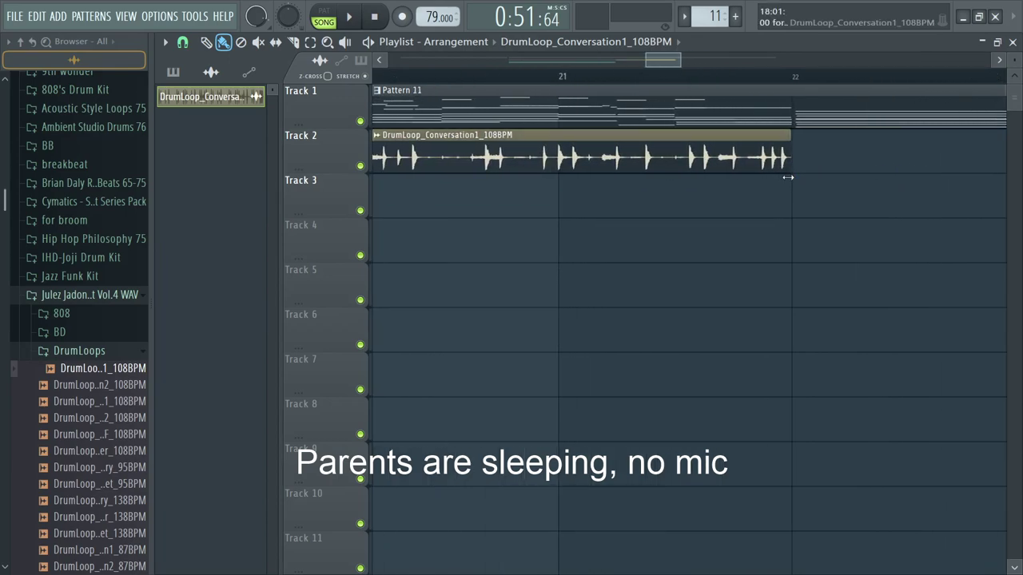
key(space)
scroll(790, 181, down, 3)
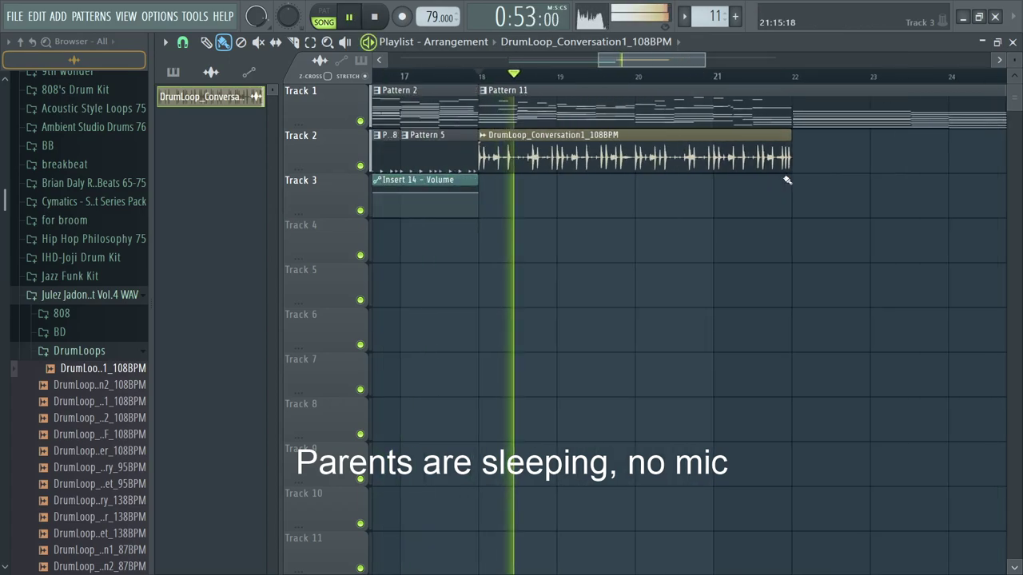
scroll(786, 180, up, 4)
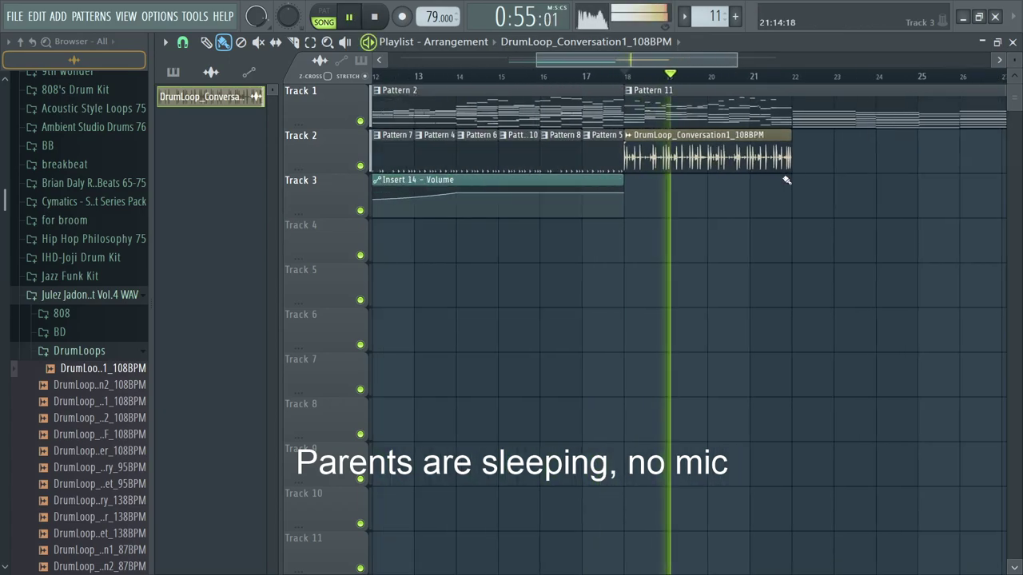
Step: Open the DrumLoop_Conversation1_108BPM clip's channel settings, route it to mixer track 17 and load Fruity Flangus there
scroll(711, 178, up, 5)
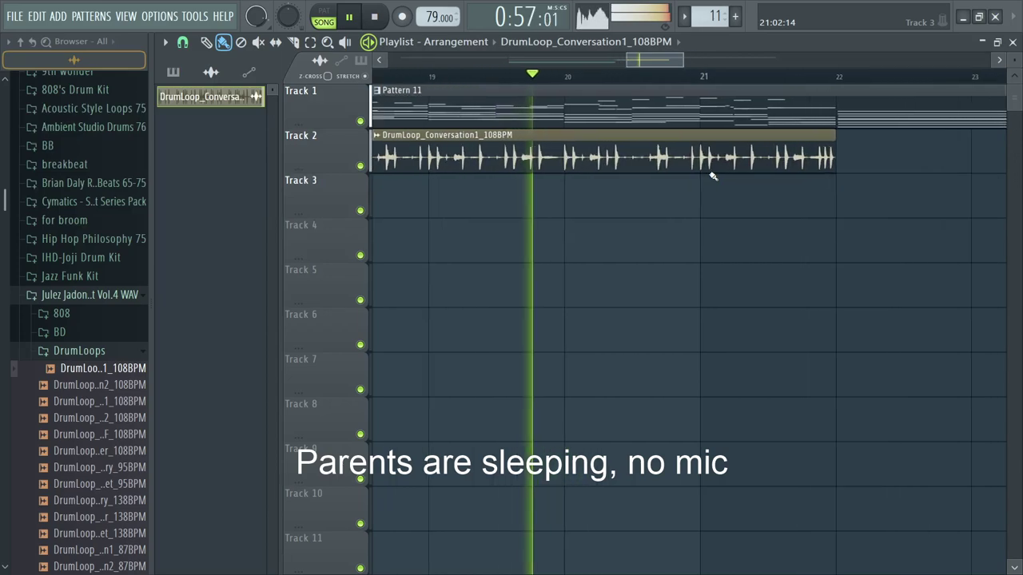
scroll(712, 176, down, 3)
double_click(711, 160)
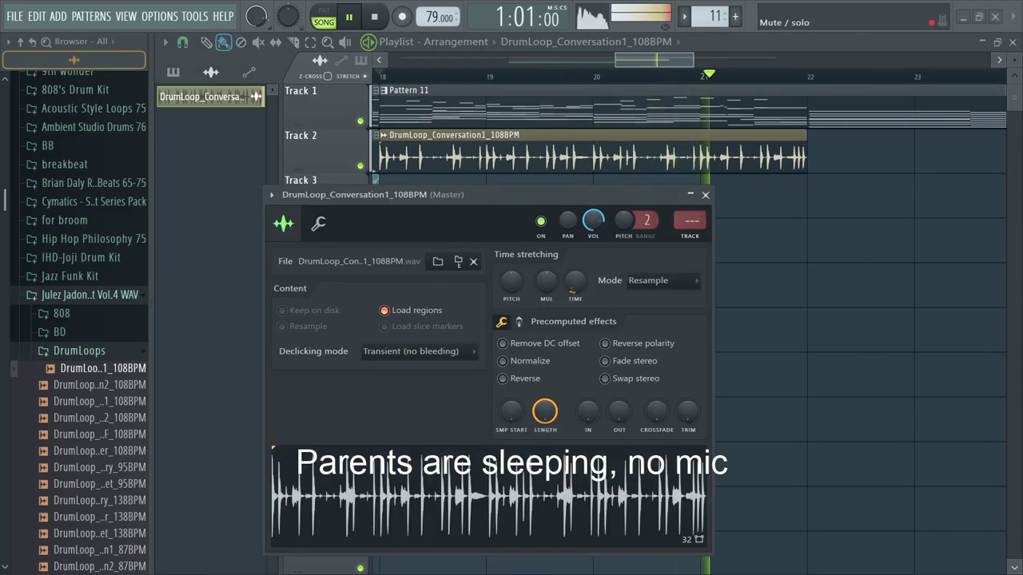
key(space)
key(ctrl+l)
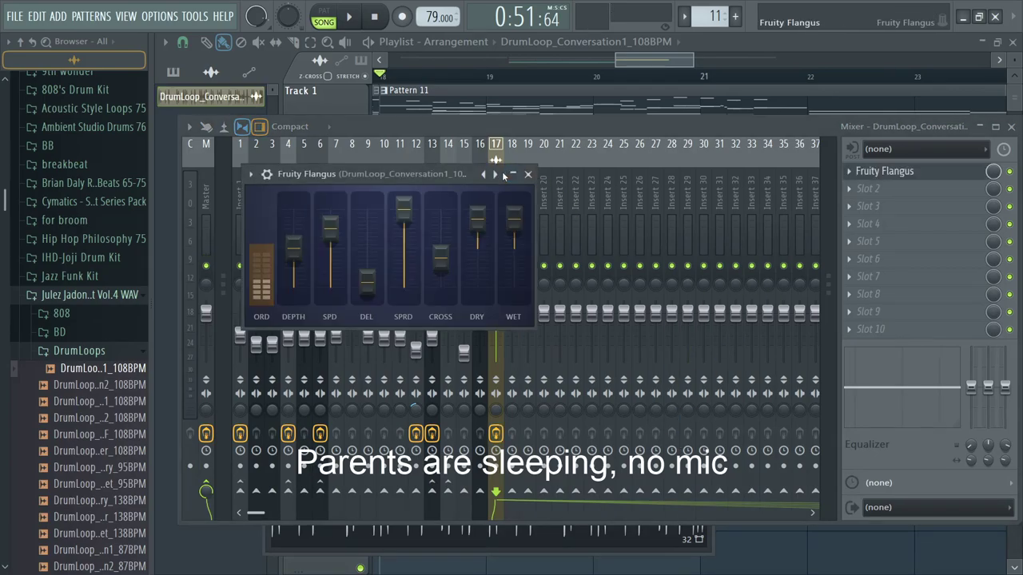
Step: Play the drum loop through Fruity Flangus, close the effect and lower the volume of mixer track 17
key(space)
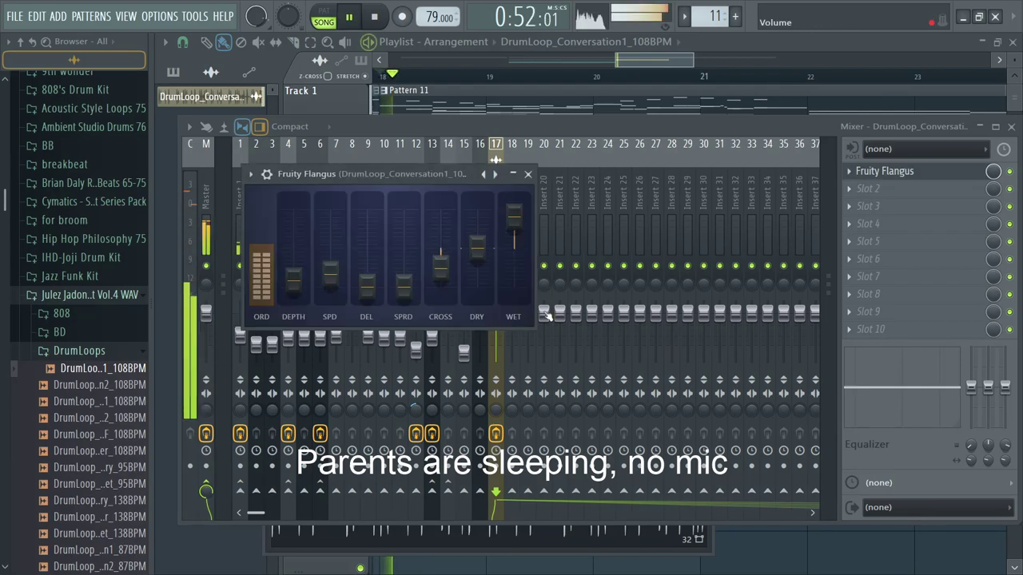
click(527, 173)
drag(494, 324, 495, 358)
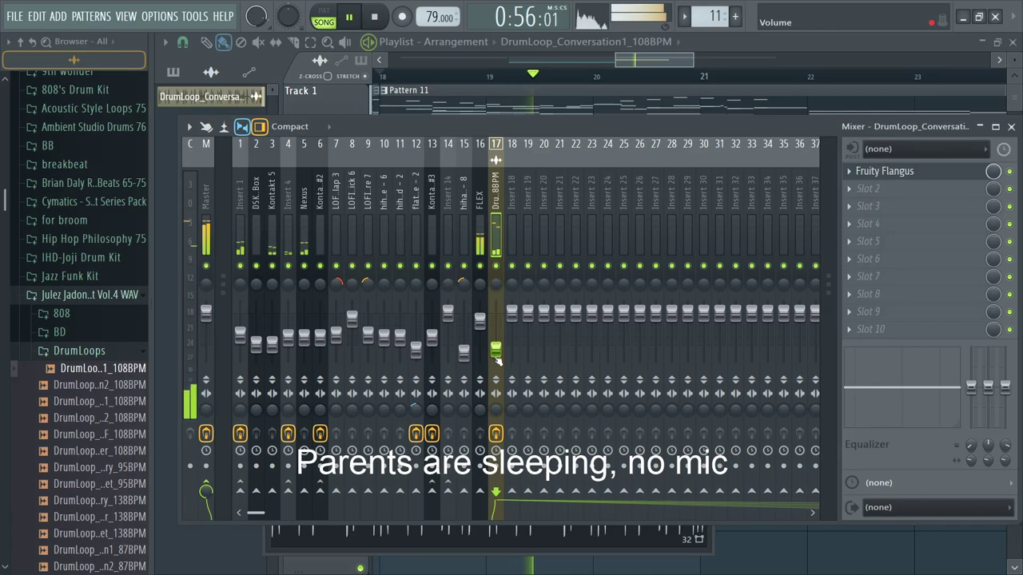
key(space)
Step: Place DrumLoop_Conversation2_108BPM on Track 3 at bar 18 and time-stretch it to end exactly at bar 22
click(124, 384)
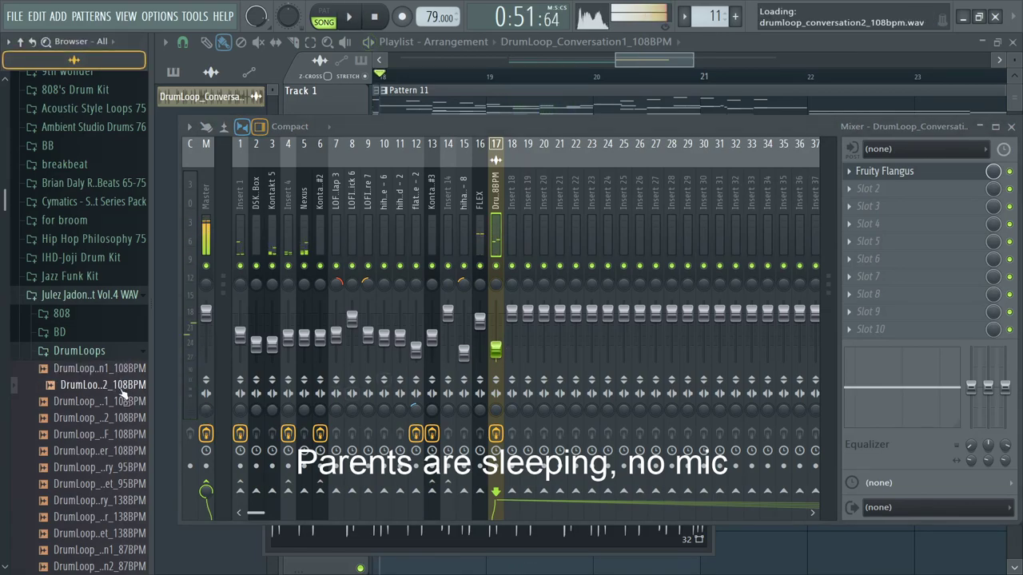
key(F9)
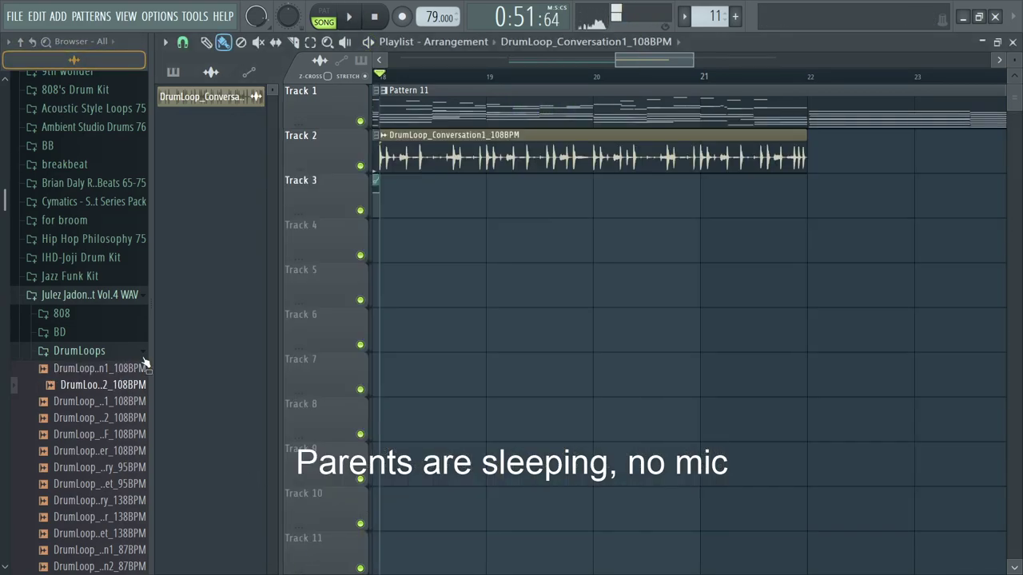
drag(121, 389, 500, 193)
scroll(808, 204, down, 3)
drag(927, 204, 841, 211)
scroll(840, 212, up, 5)
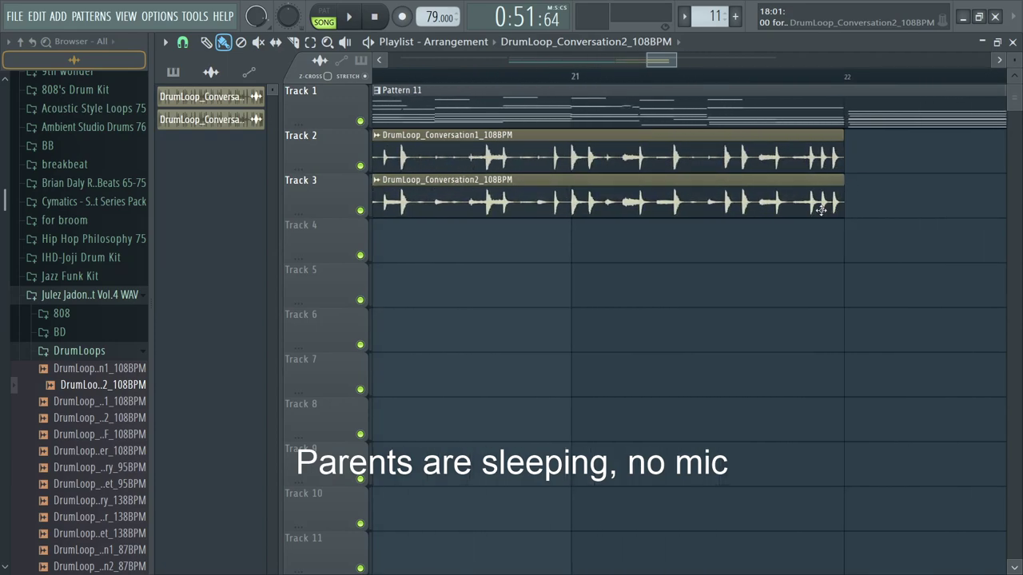
scroll(840, 210, up, 3)
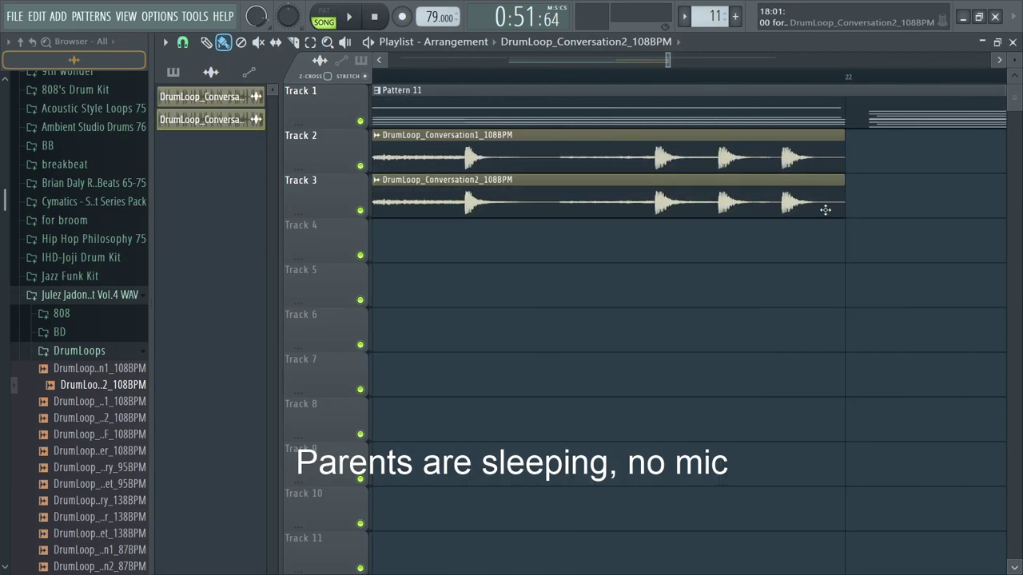
Step: Load Fruity Flangus on the DrumLoop_Conversation2 mixer track and switch it to the next preset
double_click(824, 210)
key(F9)
key(F9)
key(F9)
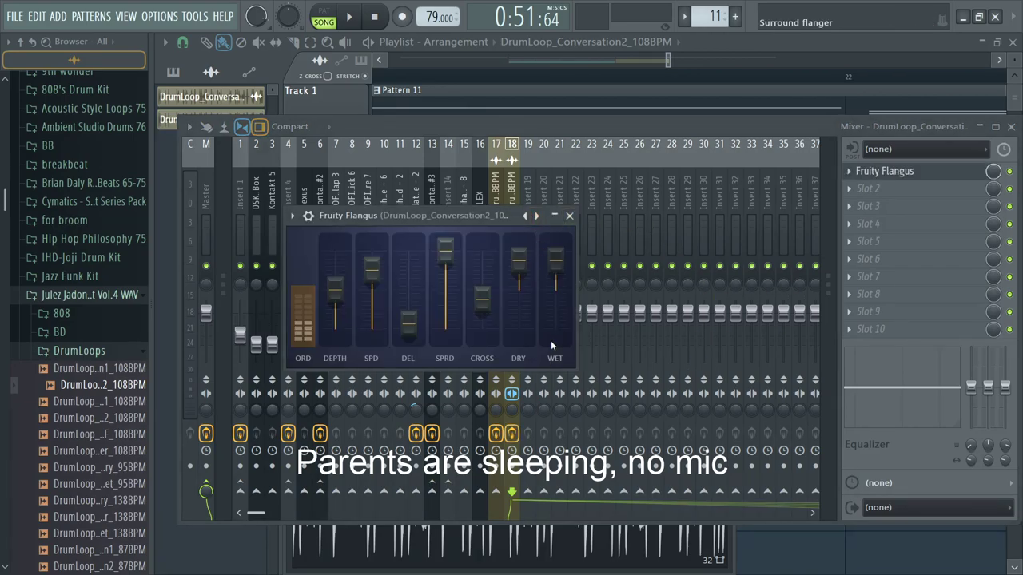
click(536, 216)
Step: Play the song and lower mixer track 18, DrumLoop_Conversation2, to about the level of track 17
click(506, 183)
key(space)
drag(510, 313, 512, 352)
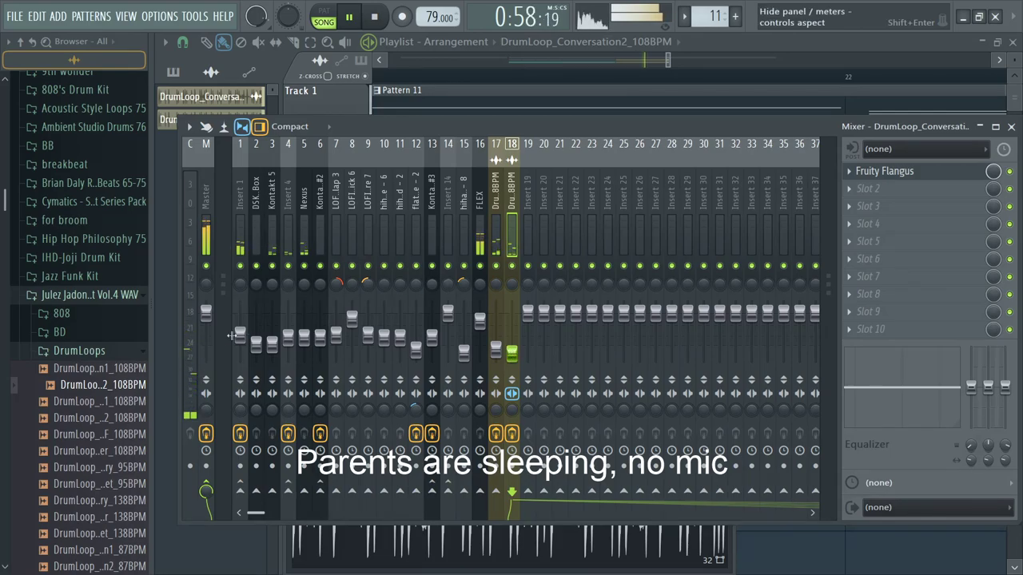
Step: Stop playback in the playlist and select bars 18 through 21 on the timeline as the loop region
click(339, 99)
scroll(620, 236, down, 6)
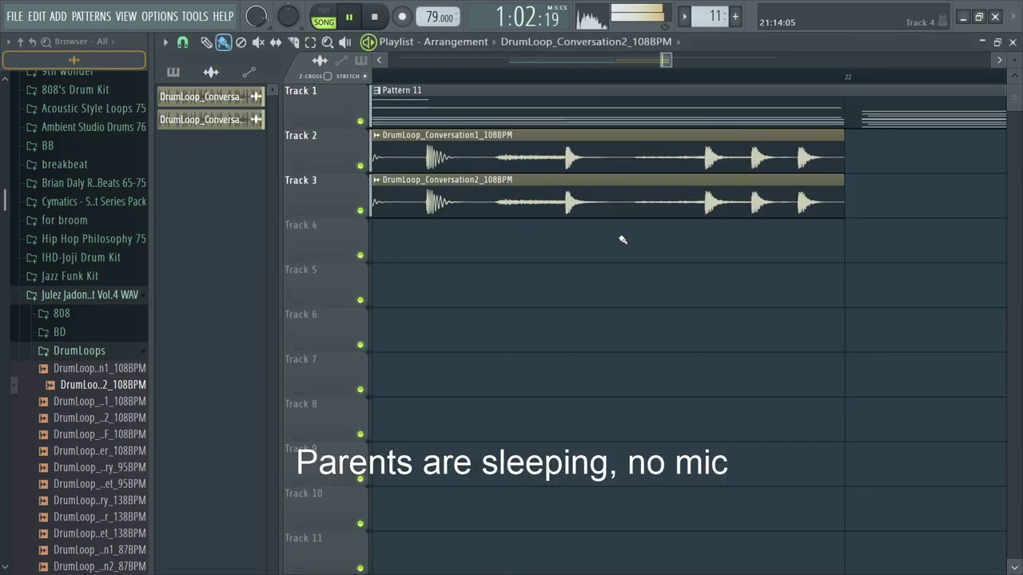
key(space)
scroll(640, 199, down, 3)
scroll(646, 199, up, 3)
drag(639, 80, 419, 107)
scroll(419, 109, up, 1)
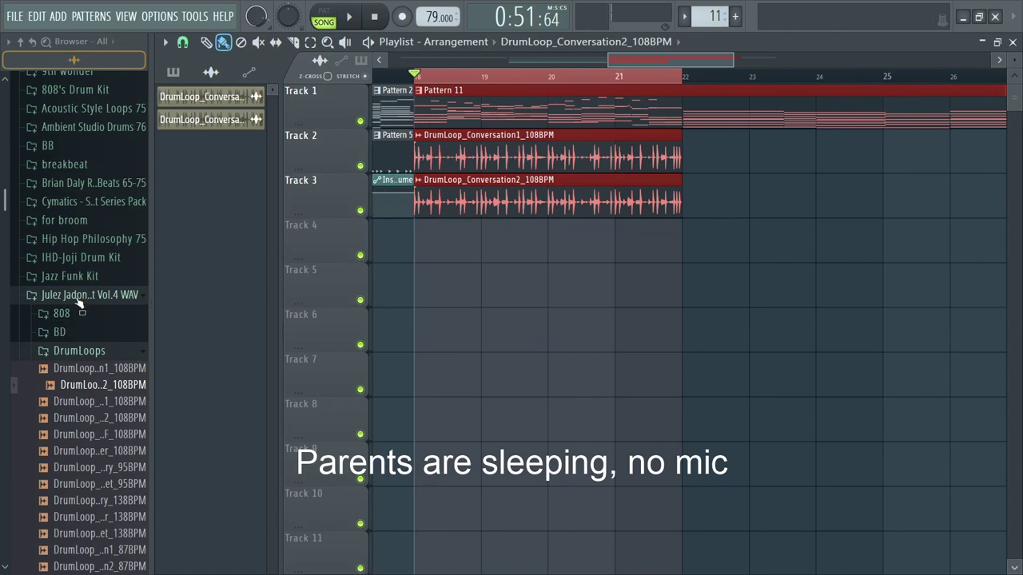
Step: Audition the BD_80s and BD_Conversation kicks and the Vox_50s_3_Dry vocal sample from the Julez Jadon Vol.4 kit
click(78, 353)
click(60, 332)
click(73, 371)
click(80, 421)
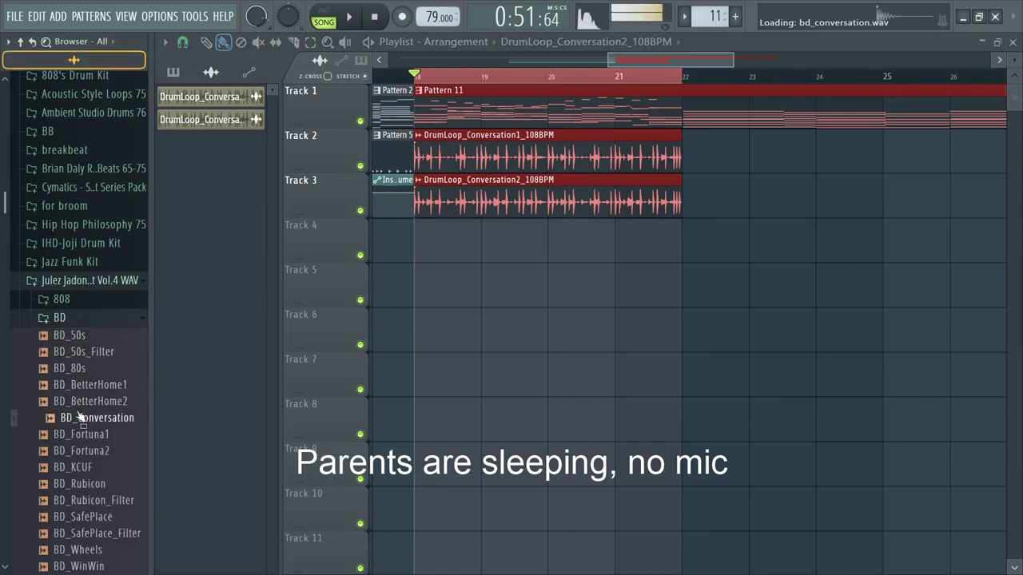
scroll(77, 412, down, 6)
click(72, 402)
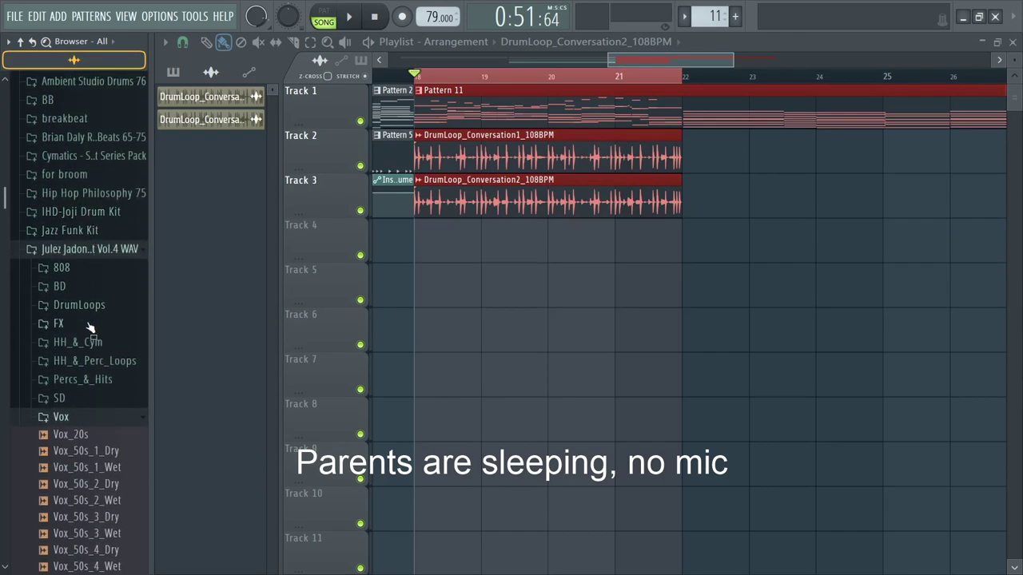
click(64, 517)
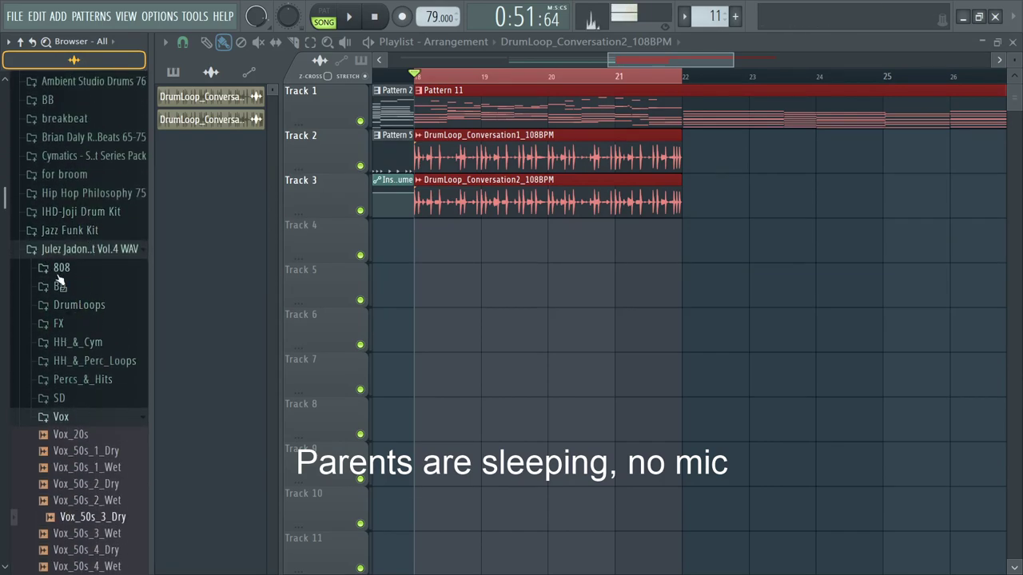
Step: Audition the Rubicon, SafePlace, WinWin and Wheels kicks in the BD folder
click(60, 286)
click(80, 469)
click(84, 518)
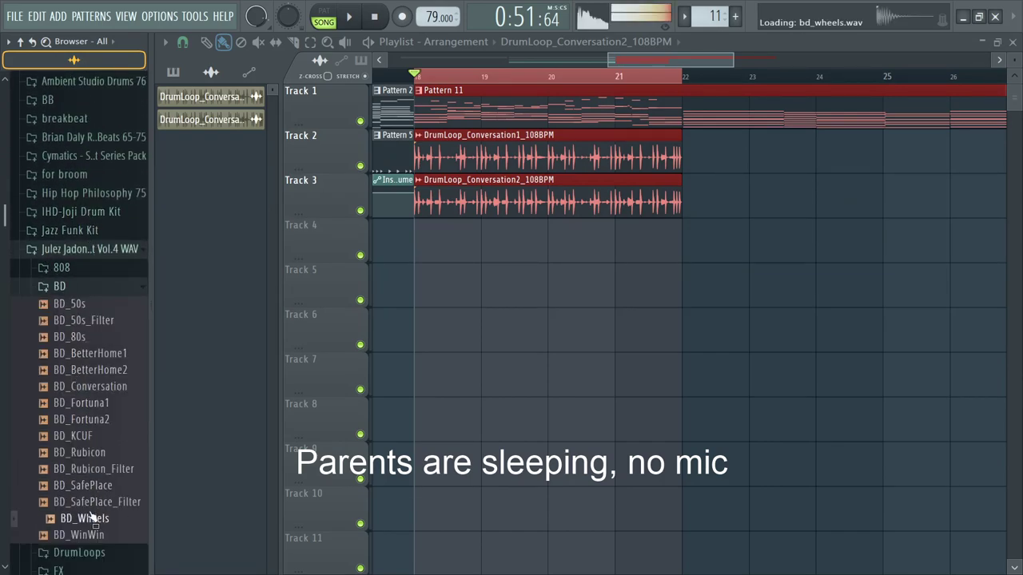
click(76, 534)
click(80, 485)
click(80, 504)
click(58, 516)
Step: Show the Unsorted channels in the channel rack and add BD_Wheels as a new channel above the others
key(F6)
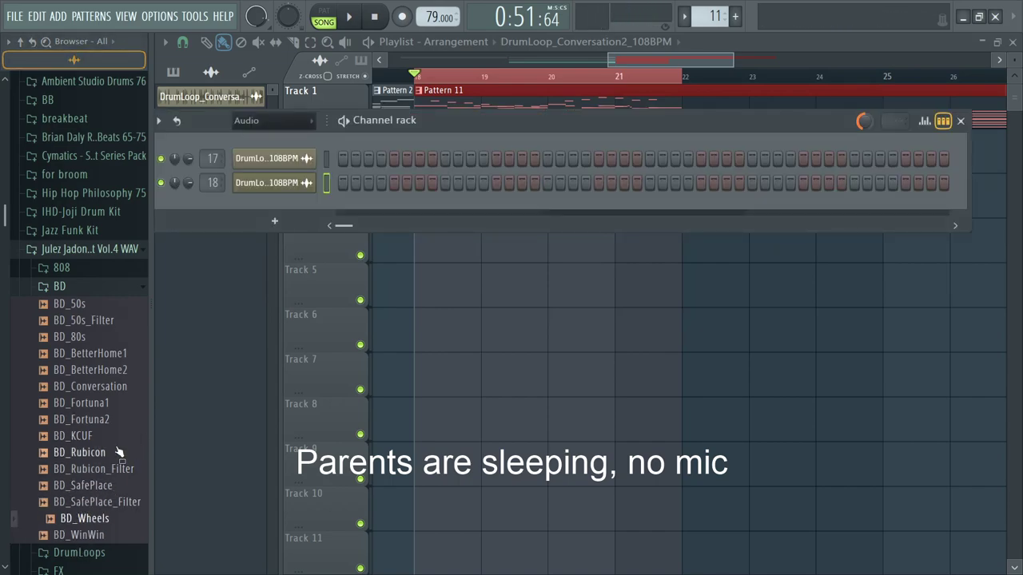
click(278, 129)
click(287, 182)
drag(110, 510, 205, 222)
drag(280, 131, 350, 168)
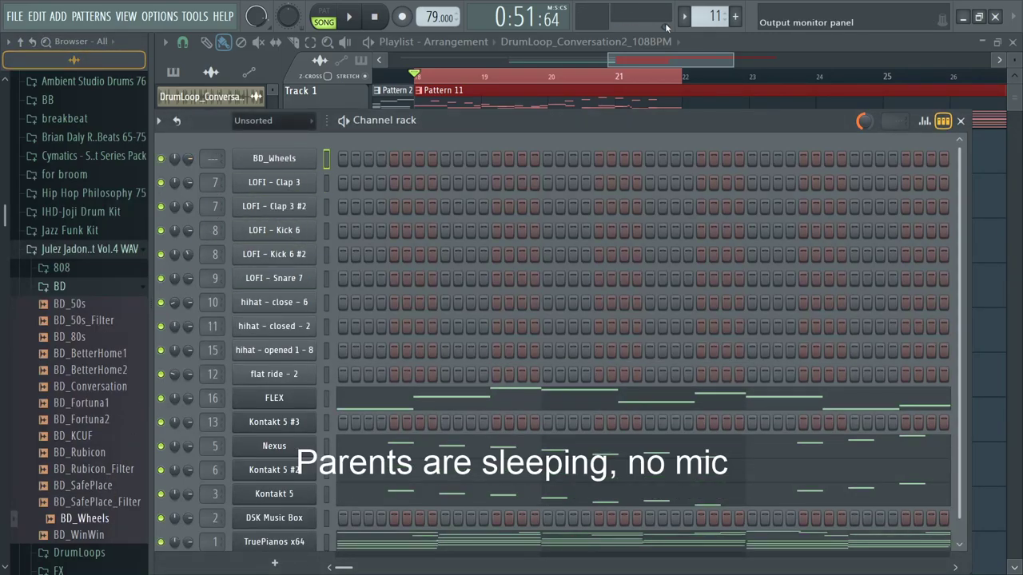
Step: Create Pattern 12 with a BD_Wheels hit on step 1 and place it in each of bars 18 to 21 on Track 4
click(735, 16)
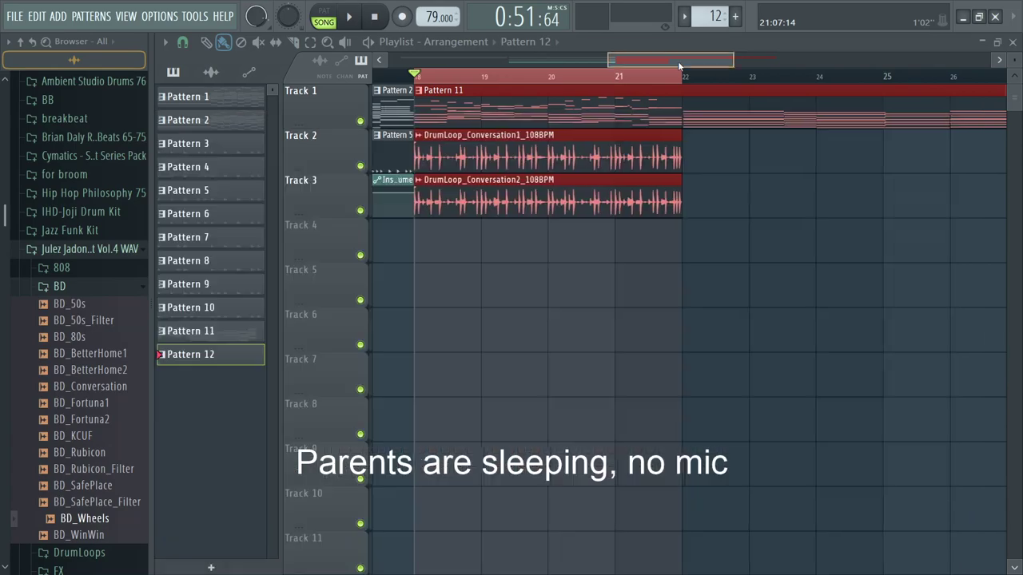
key(F6)
click(425, 248)
key(space)
drag(501, 250, 627, 249)
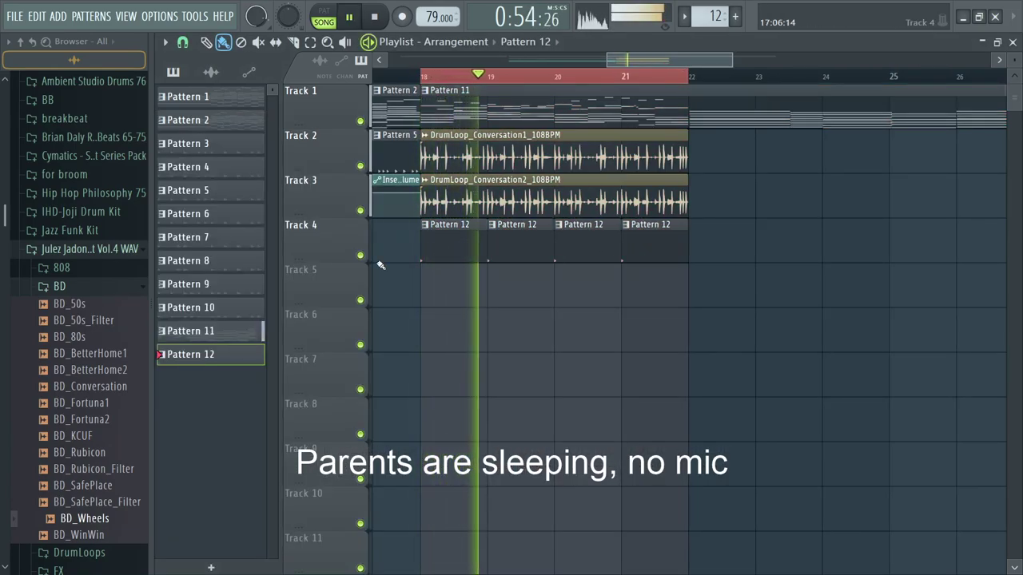
Step: Audition SDRvs_Conversation, Cowbell_Wheels and Clap_Wheels in the Percs_&_Hits folder
click(59, 286)
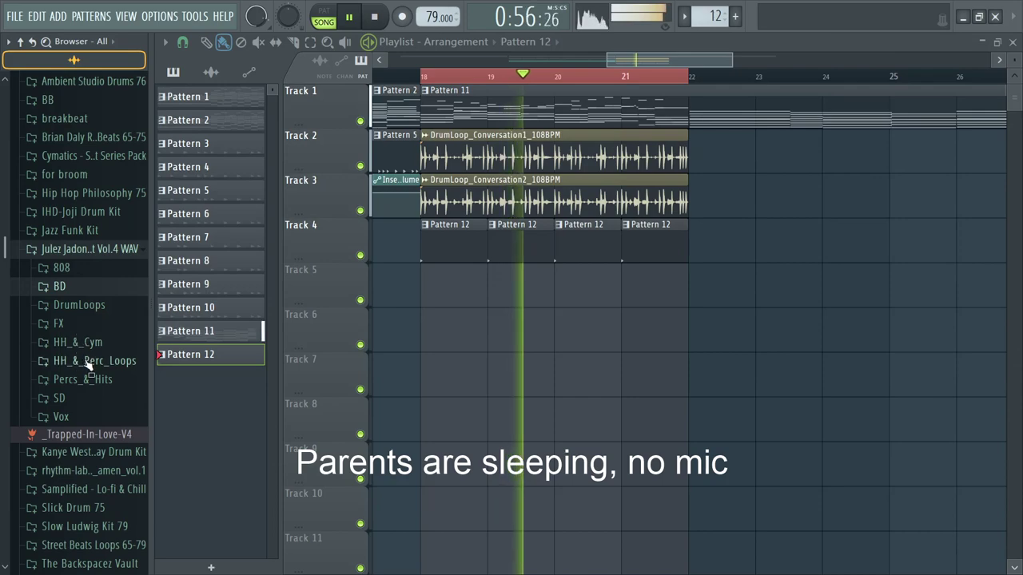
click(83, 382)
click(79, 396)
key(space)
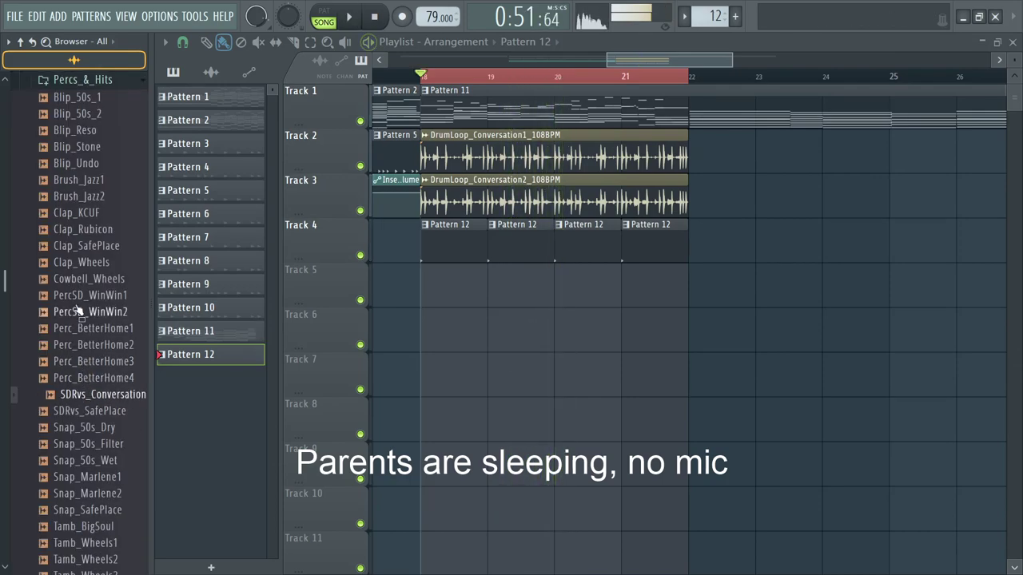
click(88, 278)
click(81, 262)
click(90, 280)
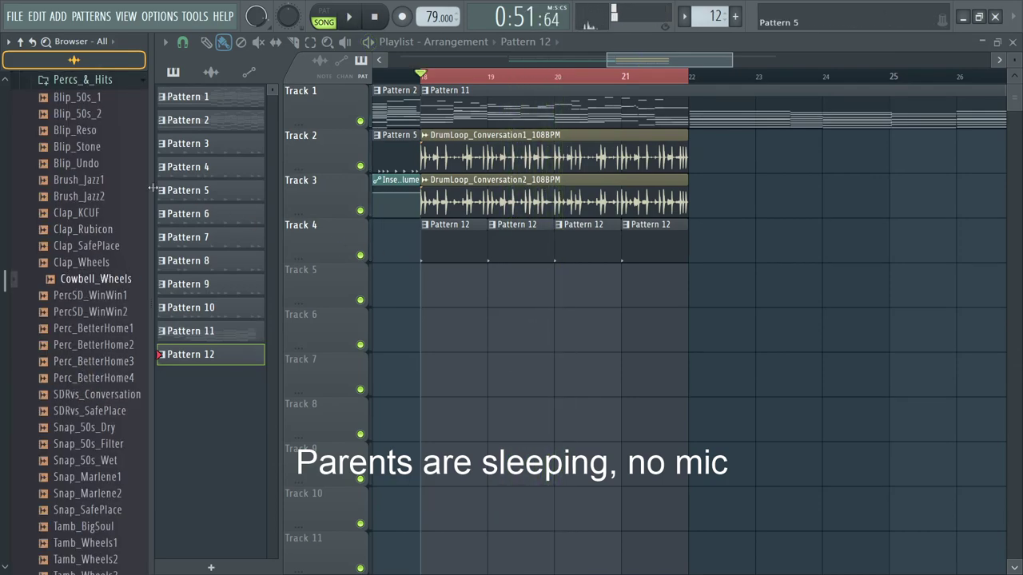
Step: Audition the Blip_Undo, Blip_Stone and Blip_Reso samples and both Brush_Jazz samples
click(88, 164)
click(99, 180)
click(95, 197)
click(86, 146)
click(88, 131)
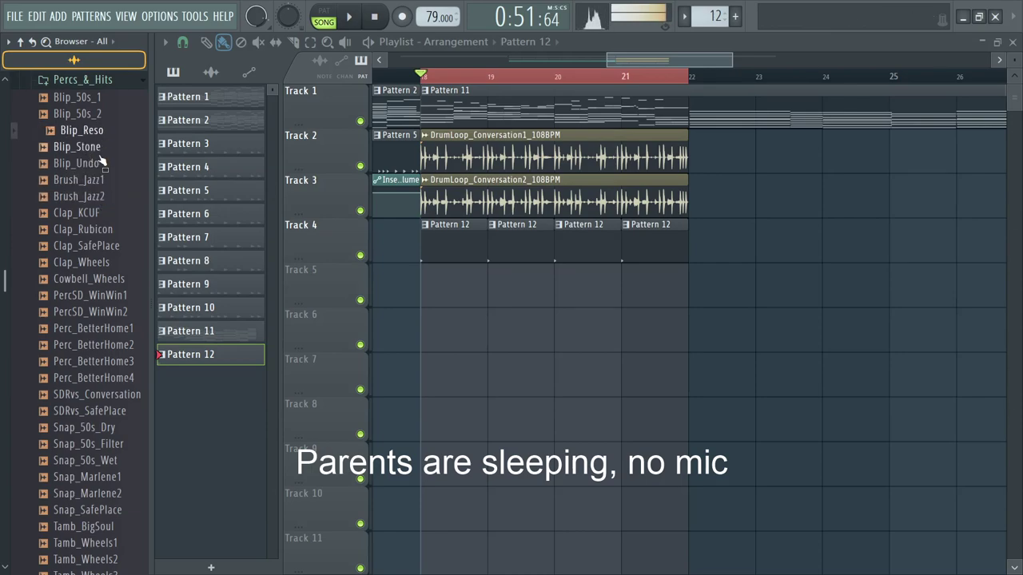
Step: Audition the Tamb_Wheels and Tom_50s samples, and add Tom_50s_Low and Tom_50s_High as channels above BD_Wheels
scroll(84, 339, down, 4)
click(85, 344)
click(86, 362)
click(88, 411)
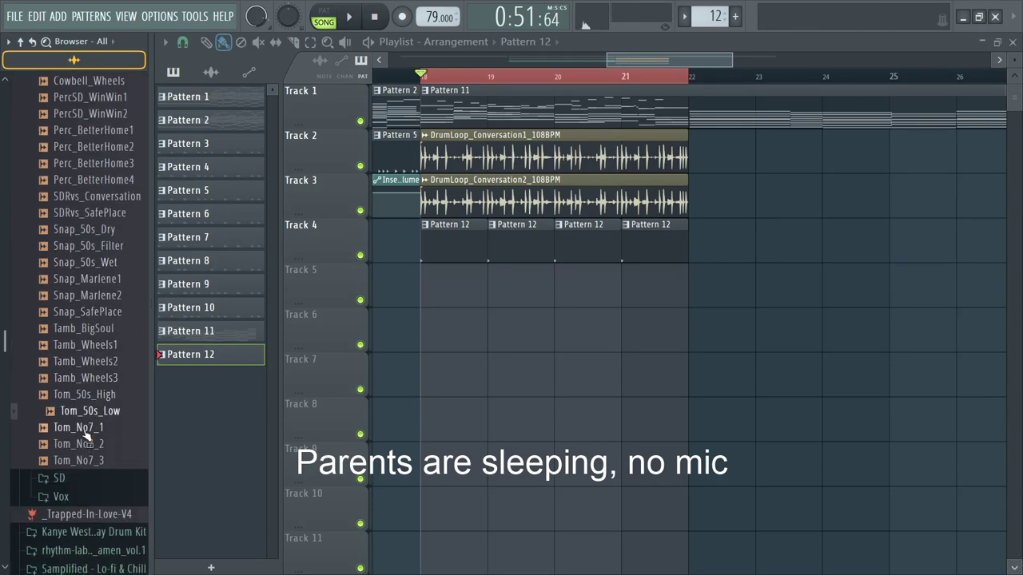
click(90, 416)
key(F6)
drag(92, 417, 206, 277)
drag(291, 145, 291, 146)
drag(89, 394, 296, 137)
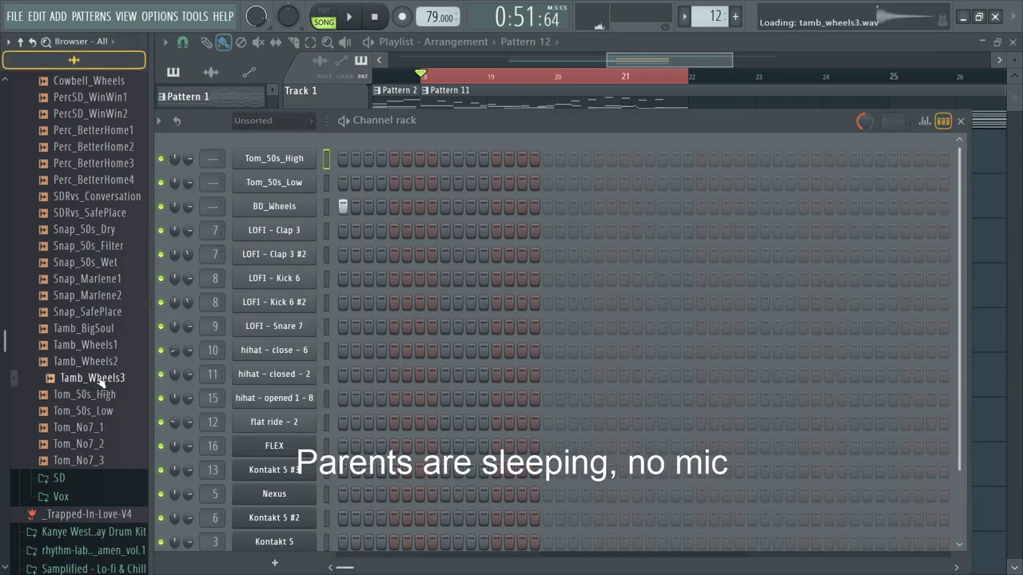
Step: Find Snap_SafePlace in the Percs_&_Hits folder and add it as a channel above Tom_50s_High
scroll(92, 336, up, 6)
scroll(96, 256, down, 4)
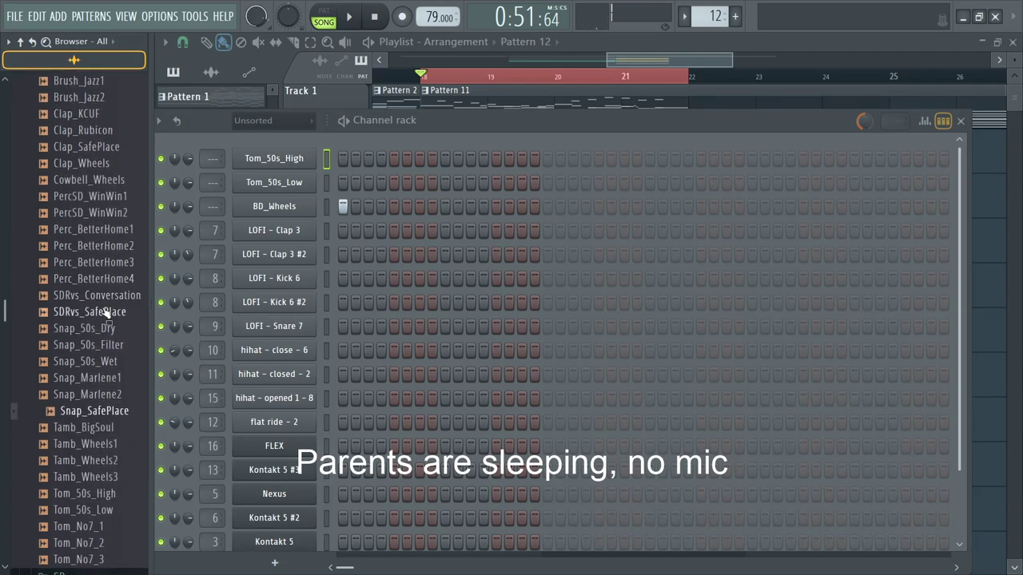
drag(102, 411, 272, 157)
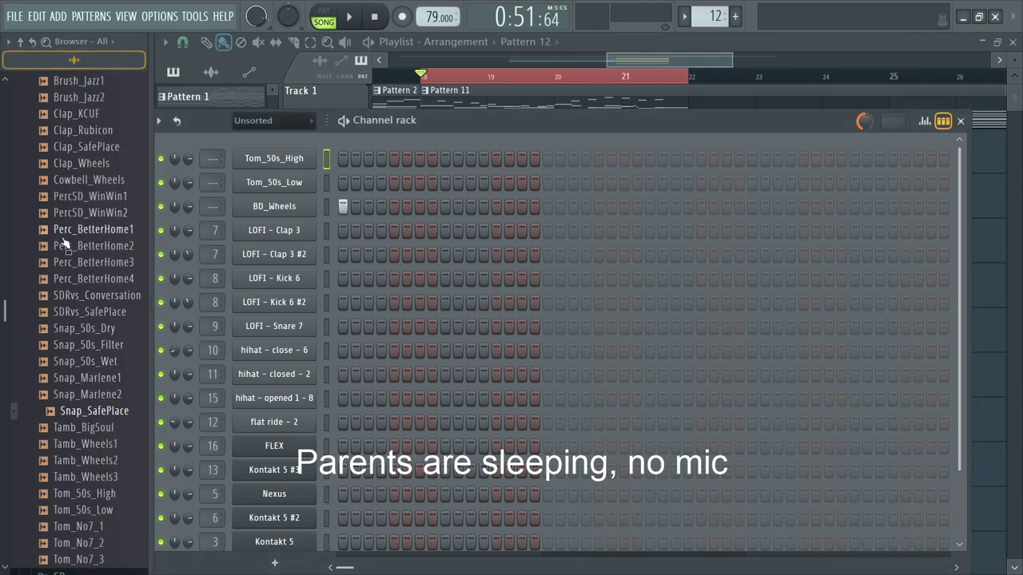
drag(100, 411, 270, 159)
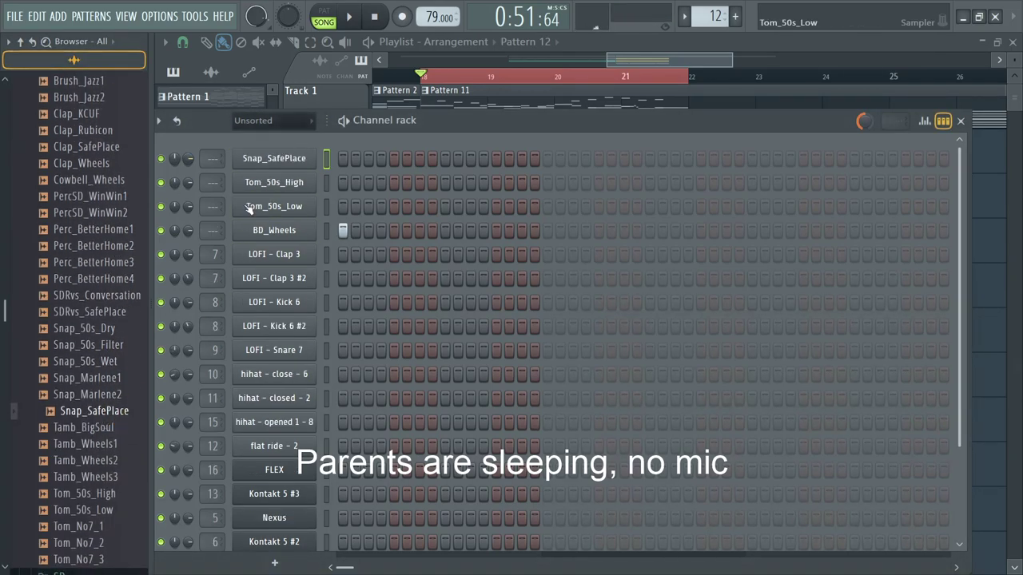
Step: Switch from the Percs_&_Hits folder to the SD folder and audition SD_Layer_Sparkling, SD_50s_Filter_Wet, SD_90s_Filtered and SD_Fortuna2
click(90, 396)
scroll(89, 406, up, 8)
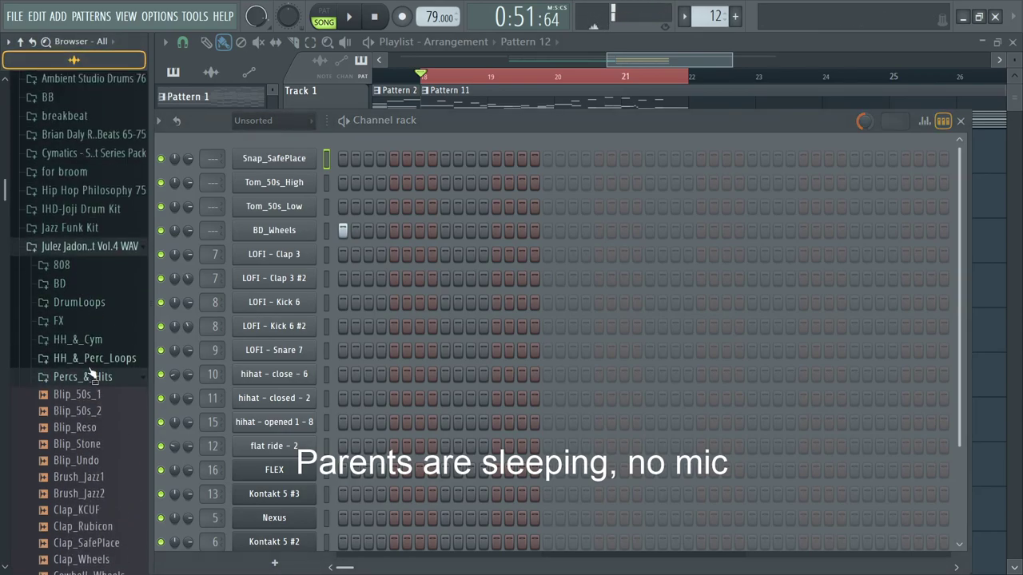
click(90, 376)
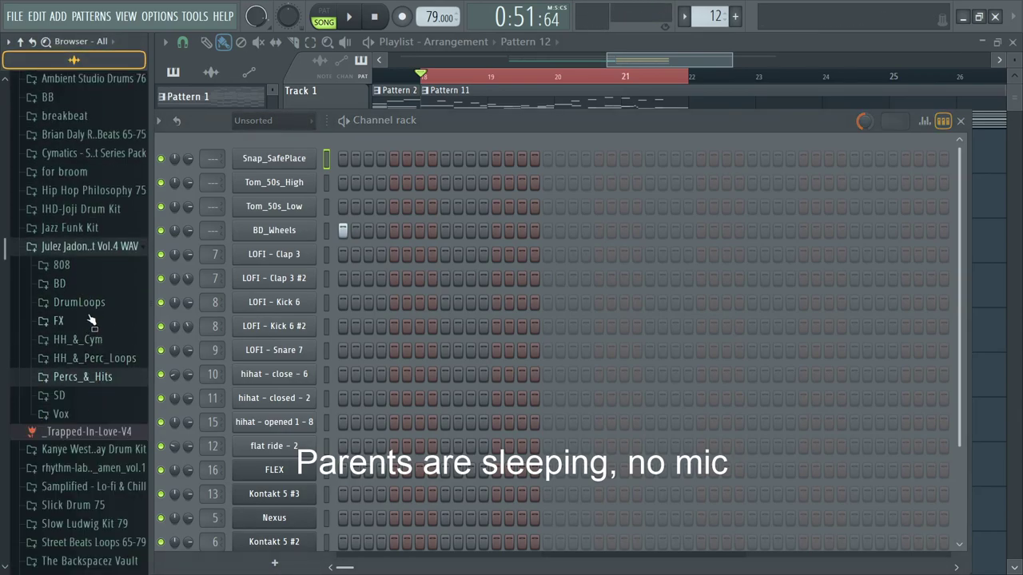
click(89, 404)
click(89, 408)
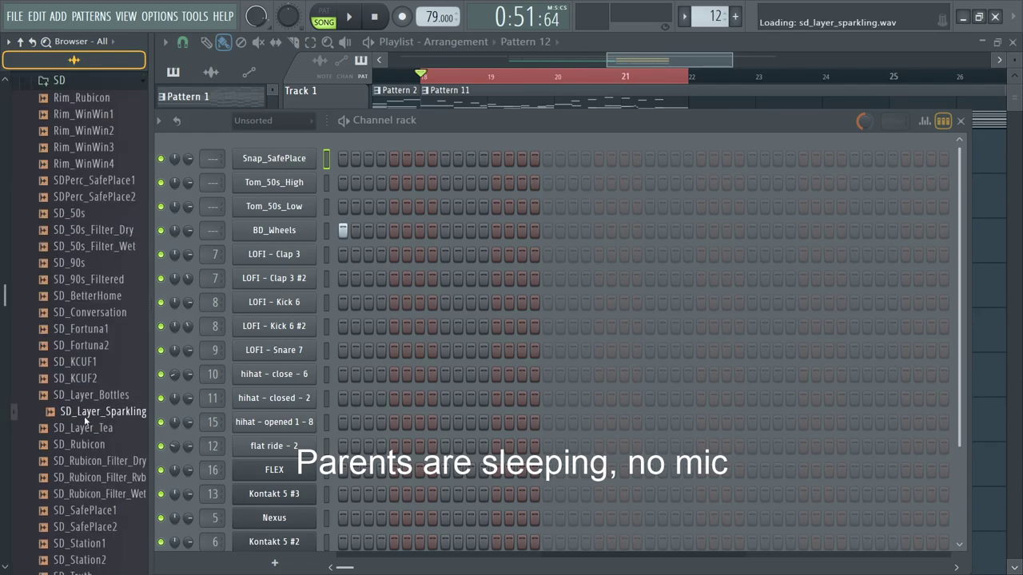
click(84, 245)
click(93, 281)
click(88, 344)
Step: Audition the Rim samples, both SDPerc_SafePlace samples and the SD_50s snares
click(83, 146)
click(84, 97)
click(93, 115)
click(93, 163)
click(93, 246)
click(93, 180)
click(96, 195)
click(100, 228)
click(82, 214)
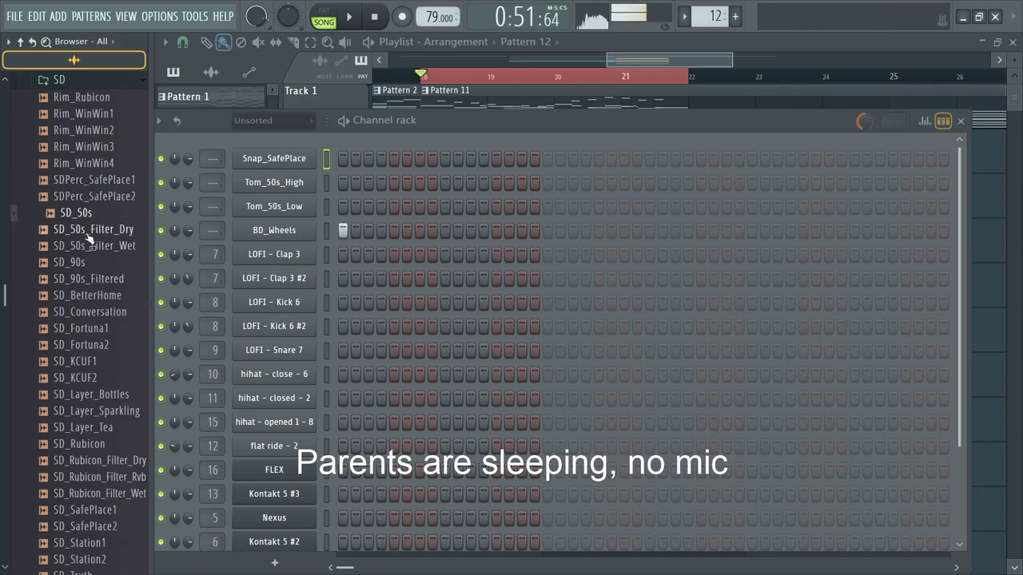
Step: Audition the SafePlace, Station and Rubicon snares, and add SD_Rubicon as a channel above Snap_SafePlace
scroll(88, 231, down, 6)
click(81, 263)
click(87, 229)
click(88, 212)
click(90, 245)
click(88, 213)
click(92, 163)
click(95, 180)
click(94, 195)
click(90, 214)
click(87, 132)
drag(85, 145, 292, 141)
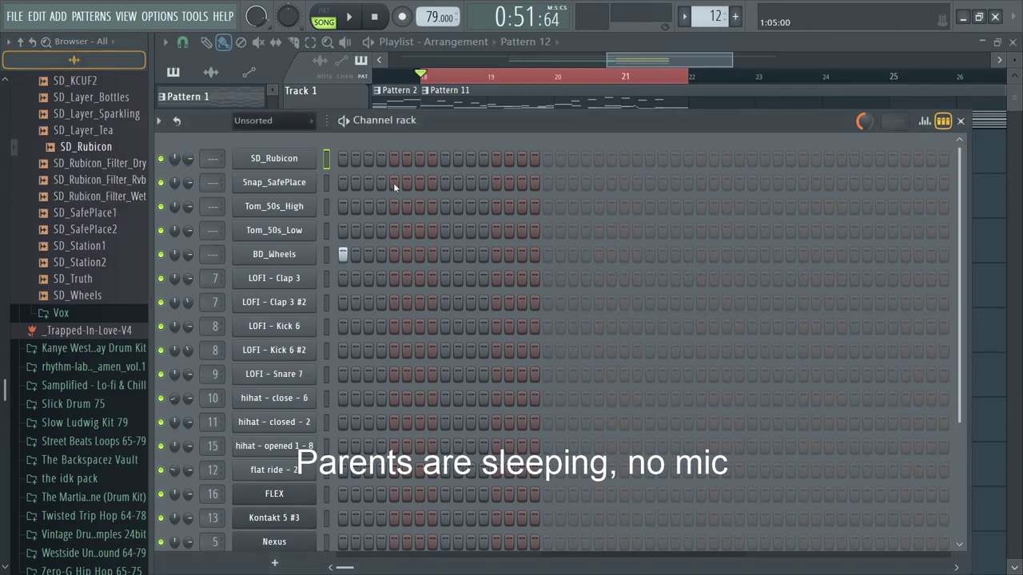
Step: Program SD_Rubicon hits on steps 5 and 13 and BD_Wheels hits on steps 7 and 12
key(space)
click(394, 158)
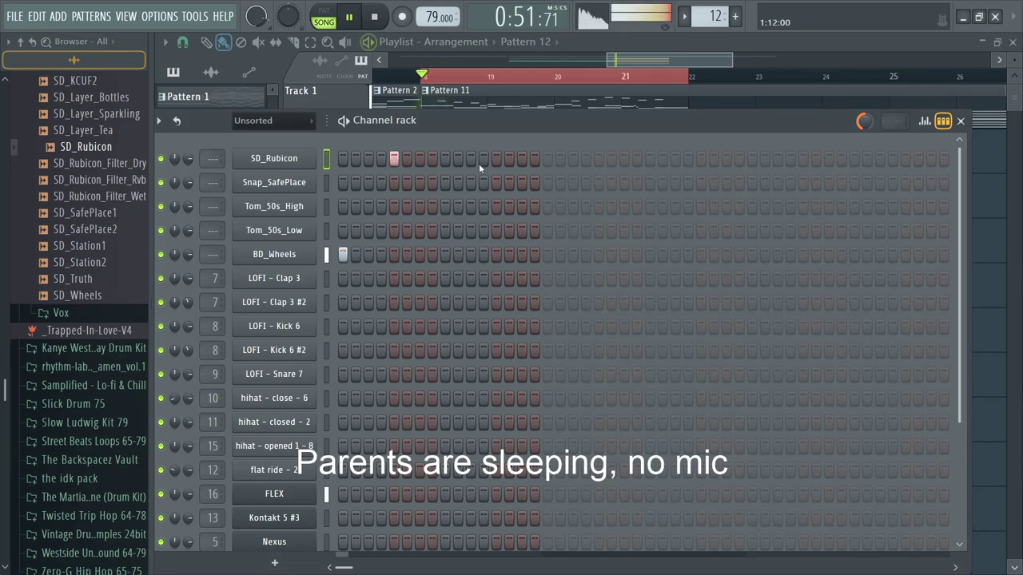
click(432, 255)
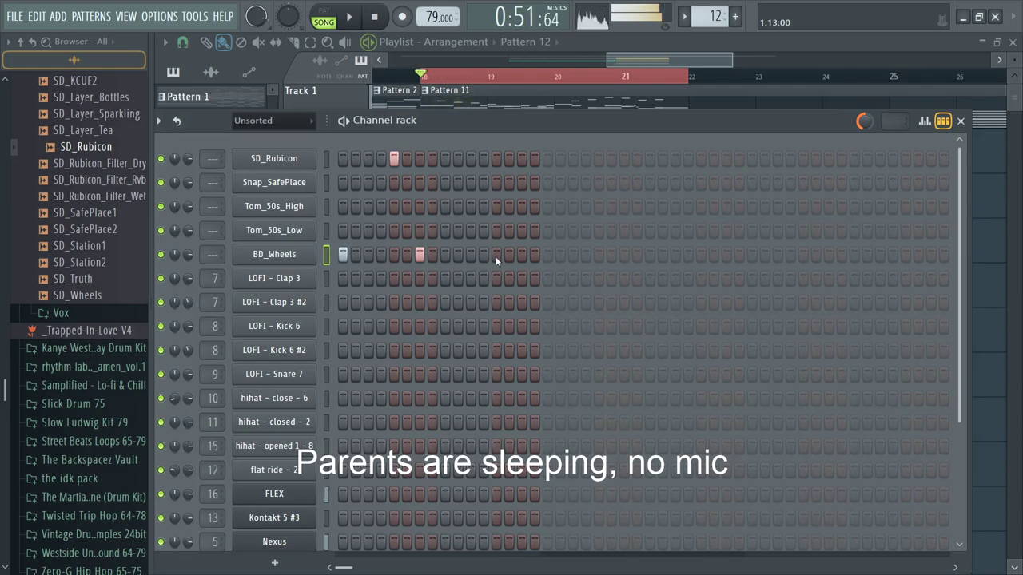
click(496, 160)
Step: Program Tom_50s_High on steps 7 and 10, Tom_50s_Low on steps 4 and 11, and Snap_SafePlace on step 13
key(space)
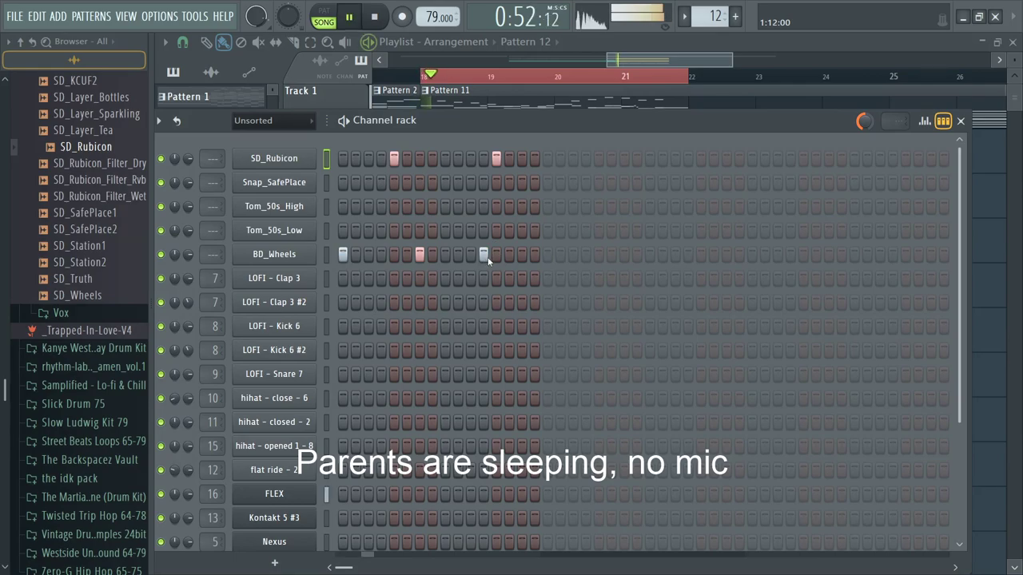
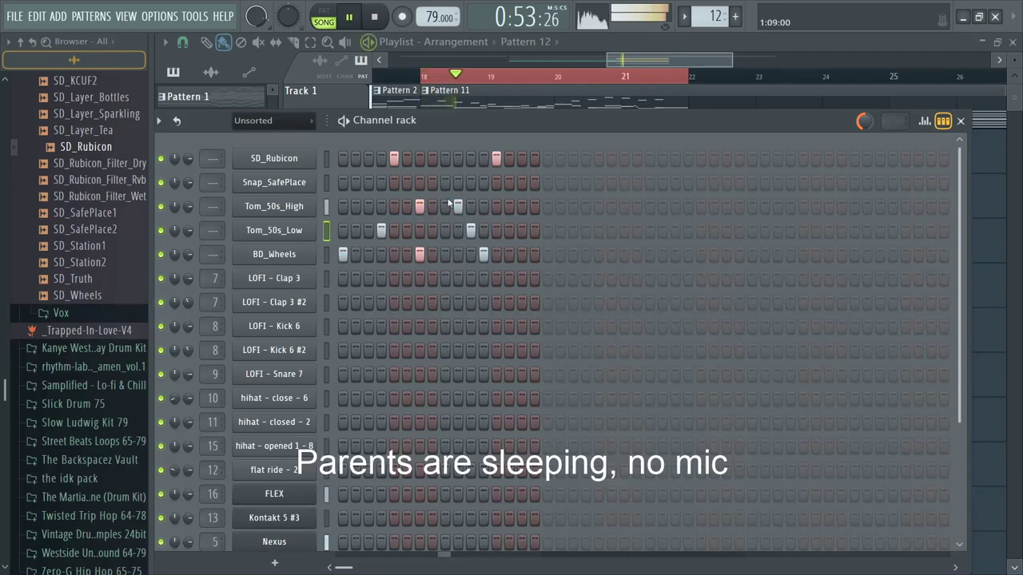
key(space)
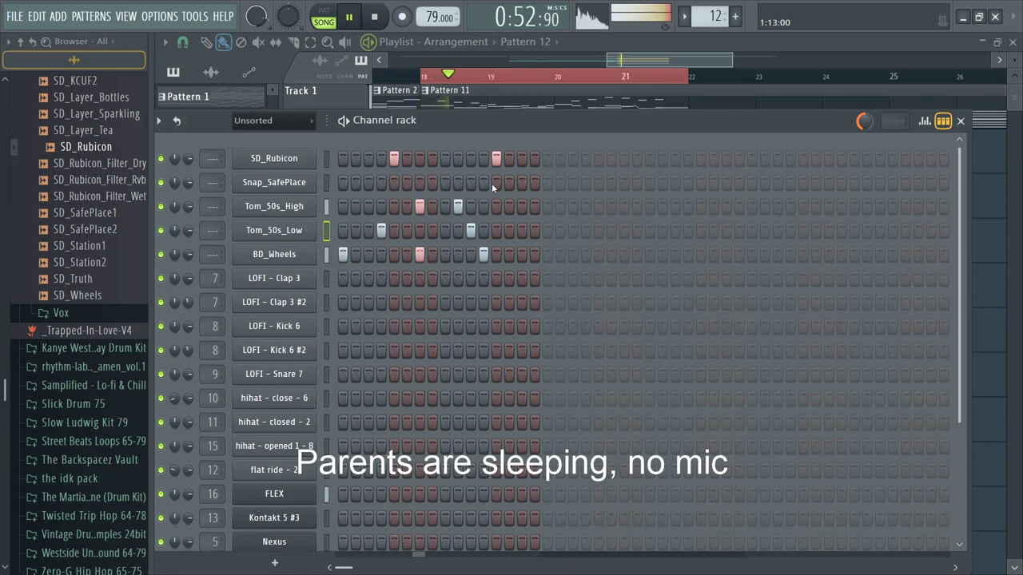
click(445, 182)
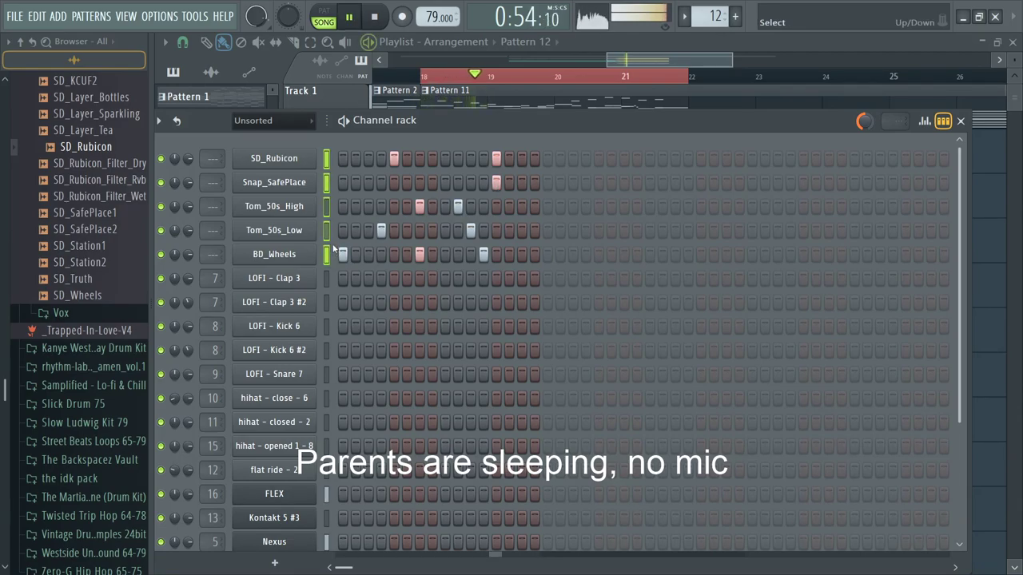
Step: Route the five new drum channels, SD_Rubicon through BD_Wheels, to mixer tracks 19 to 23
key(ctrl+l)
key(F9)
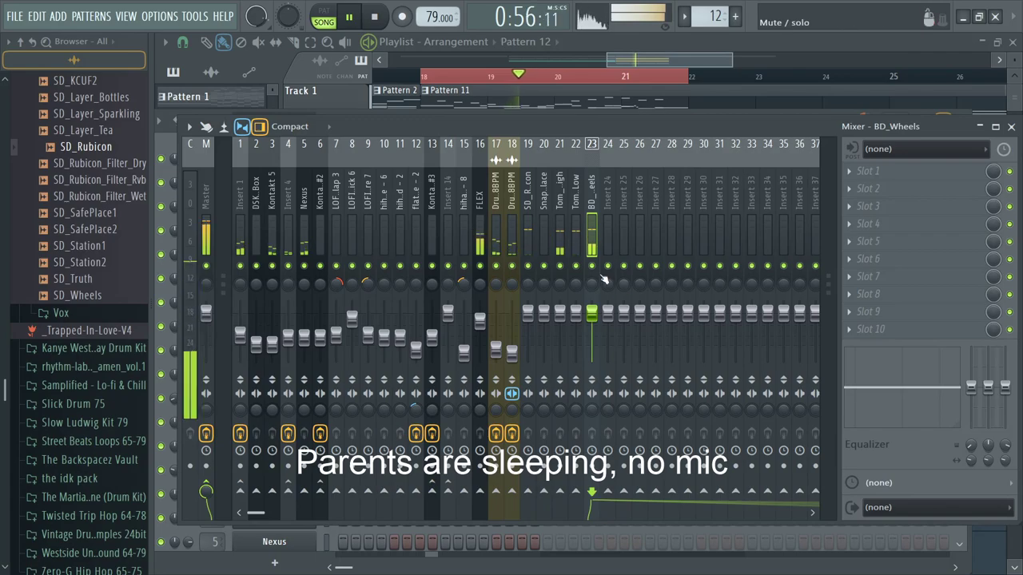
Step: Sidechain BD_Wheels to the FLEX mixer track and load a Fruity Limiter with the Dancish Sidechain preset on FLEX
click(479, 491)
drag(479, 490, 500, 555)
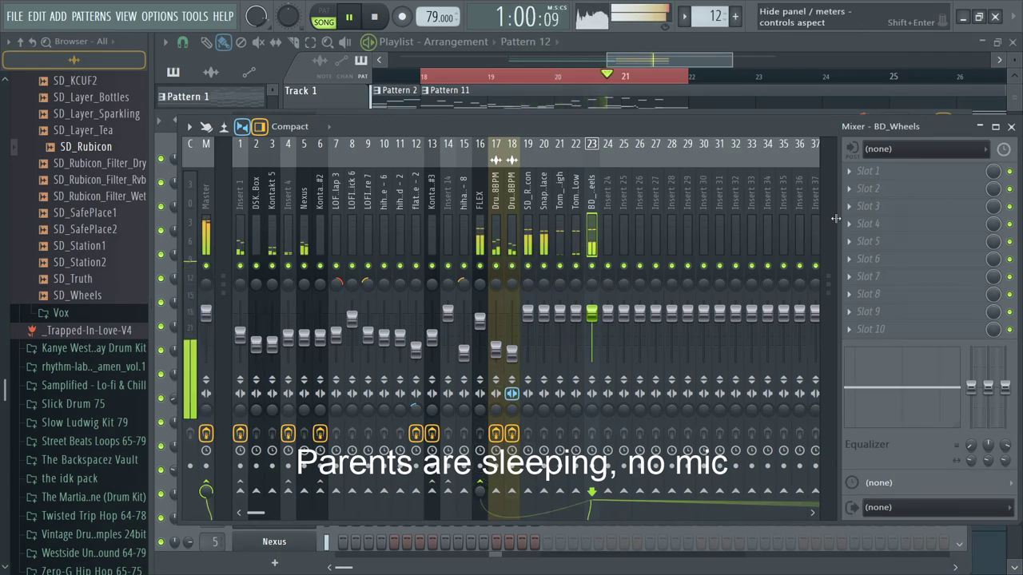
click(484, 240)
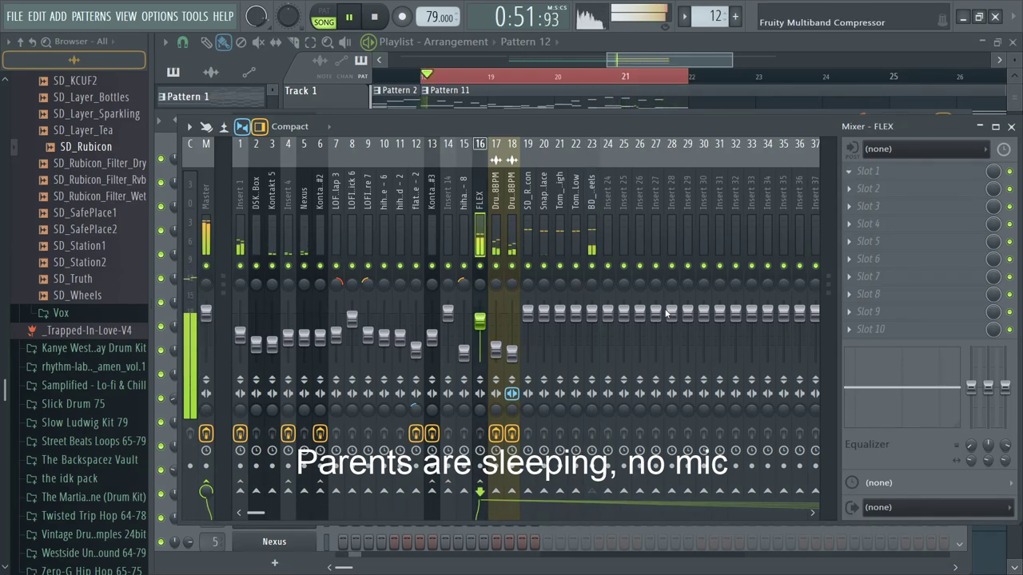
click(633, 266)
click(637, 132)
click(638, 131)
click(637, 132)
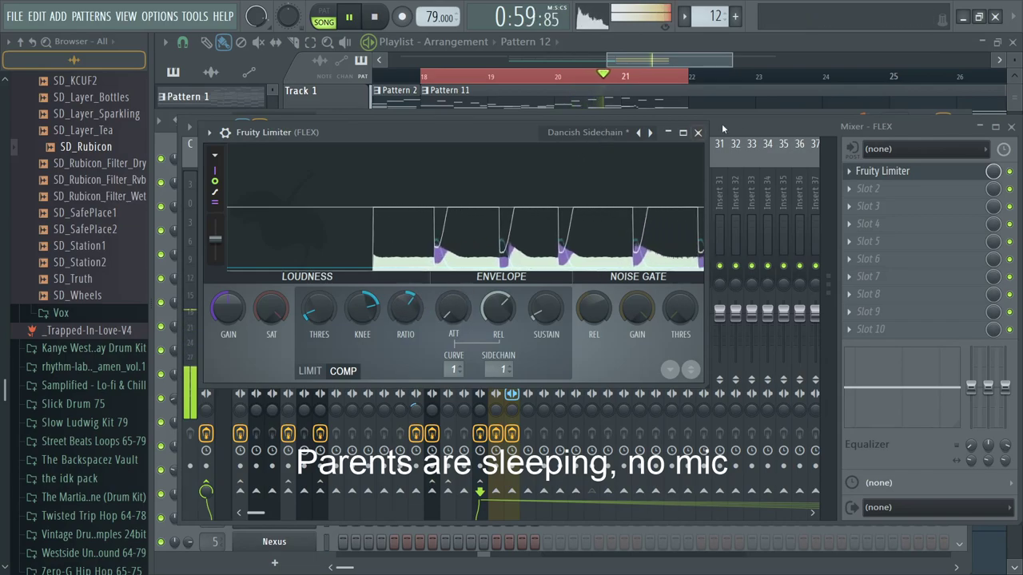
click(698, 132)
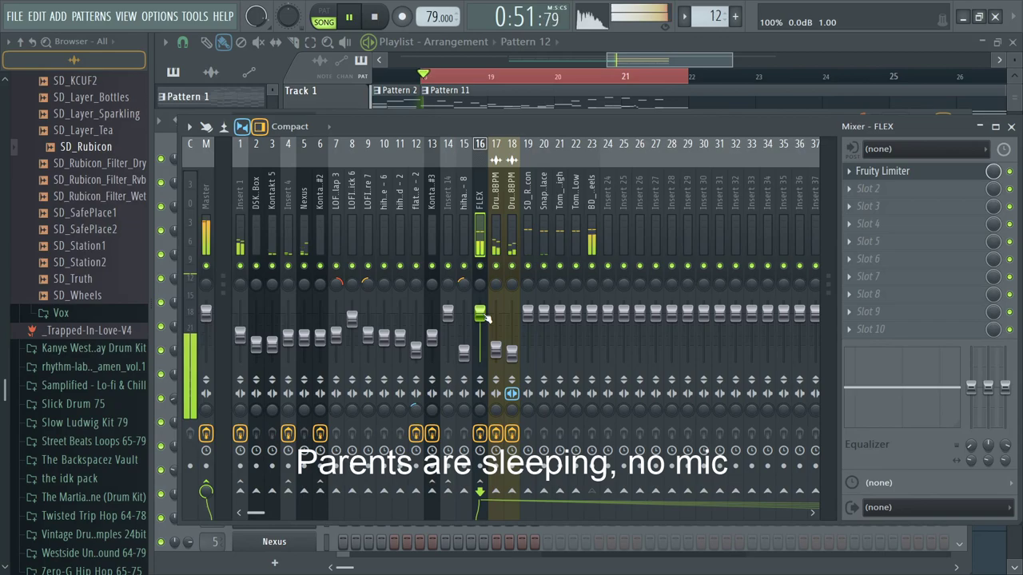
Step: Add a Fruity Compressor with the Drums preset to the BD_Wheels mixer track and lower its level to about -4.5 dB
click(591, 255)
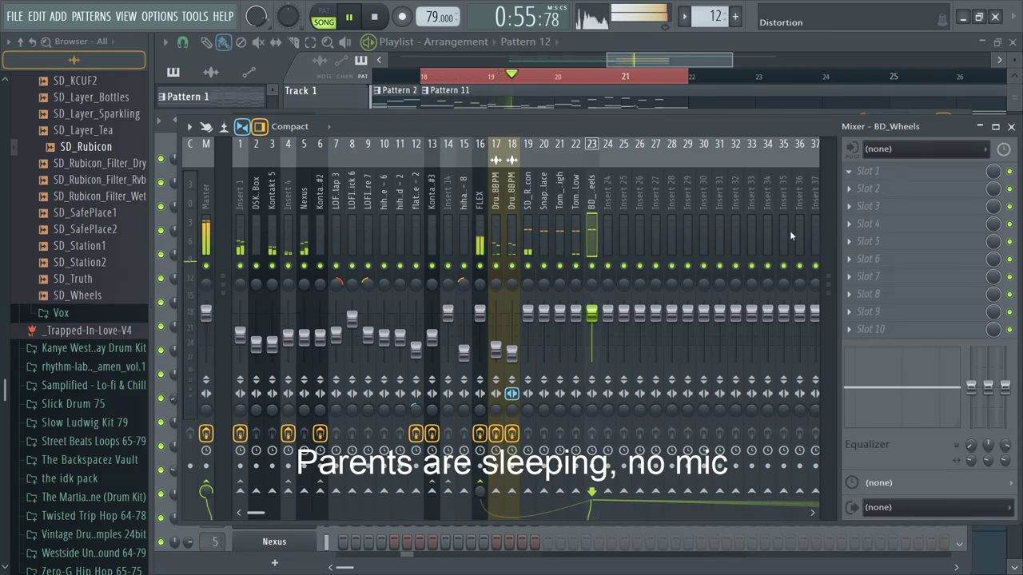
click(681, 284)
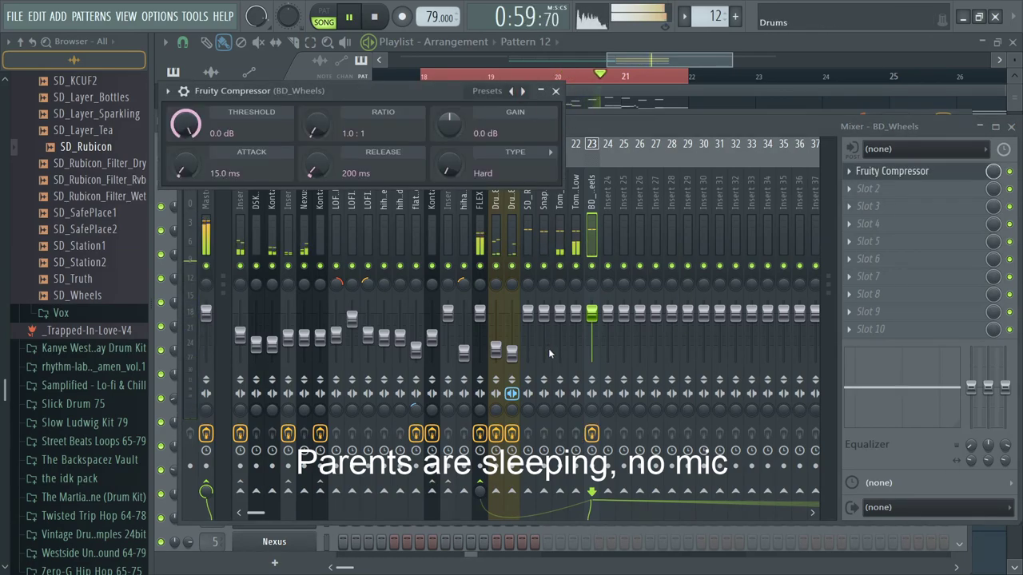
drag(591, 313, 591, 322)
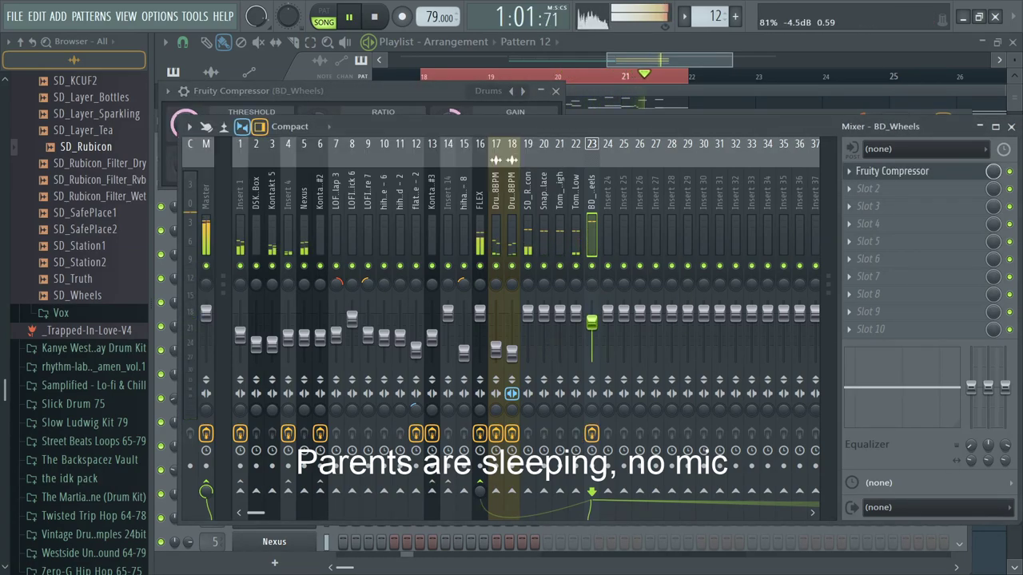
Step: Lower the mixer tracks SD_Rubicon, Snap_SafePlace, Tom_50s_High and Tom_50s_Low together to about -10 dB
drag(576, 239, 528, 238)
drag(560, 316, 559, 336)
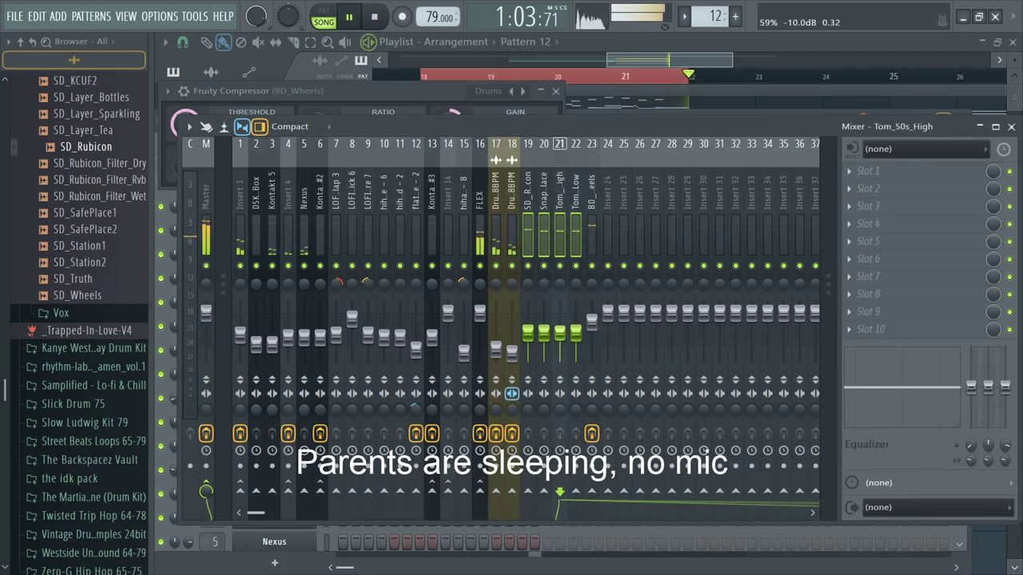
click(623, 248)
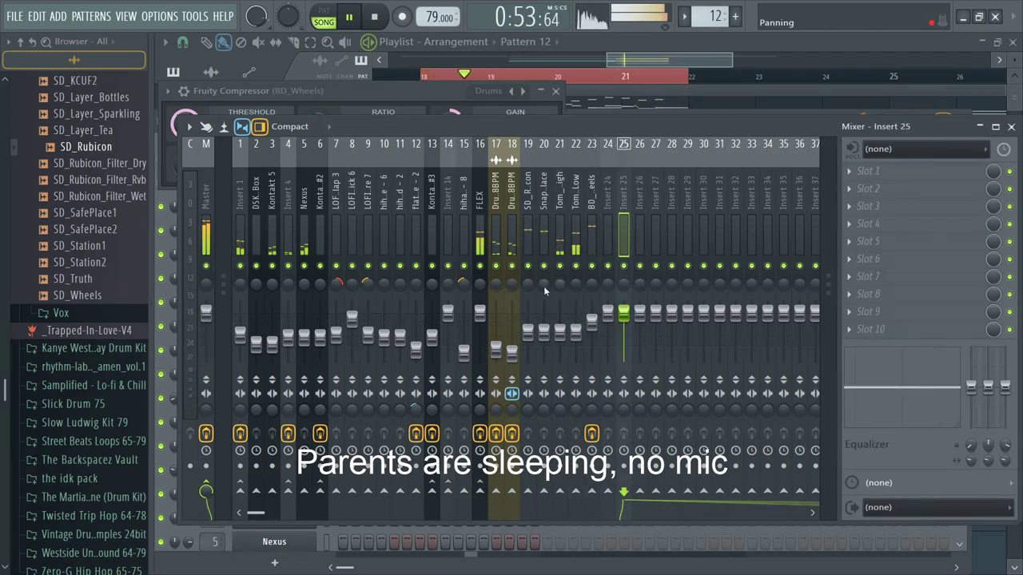
Step: Pan Tom_50s_Low about 55% right and Tom_50s_High left, set SD_Rubicon to about -13.5 dB and raise Snap_SafePlace slightly
drag(575, 284, 575, 271)
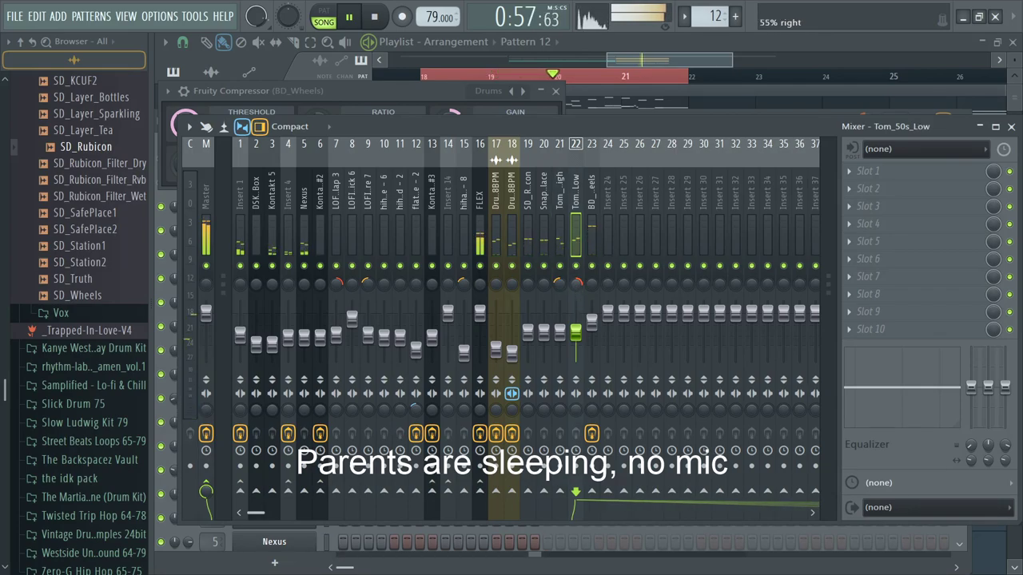
click(559, 289)
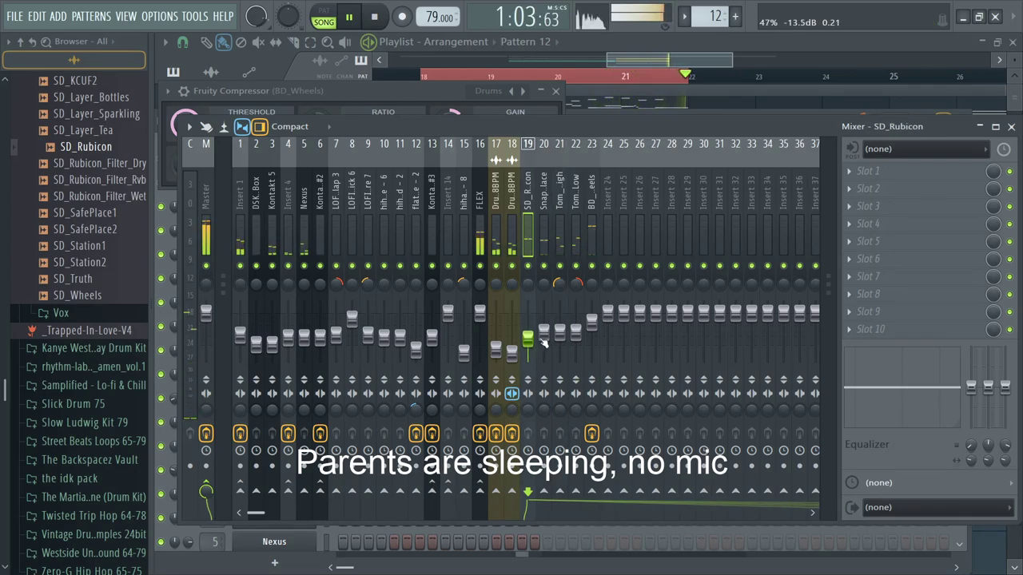
click(543, 328)
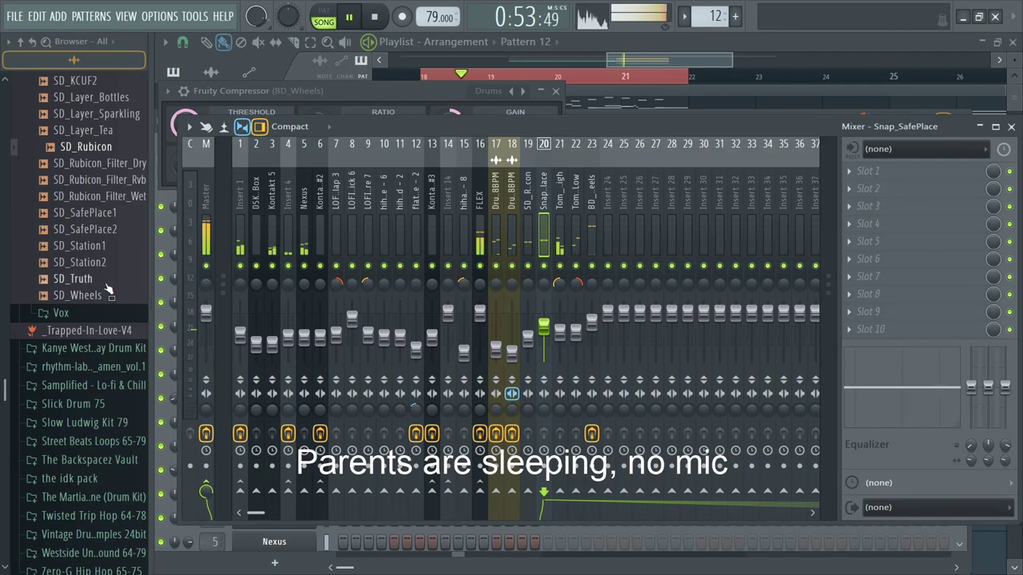
Step: Audition open and closed hats such as HHo_Wheels2 and HH_50s from the kit's HH_&_Cym folder, with the channel rack in view
click(51, 232)
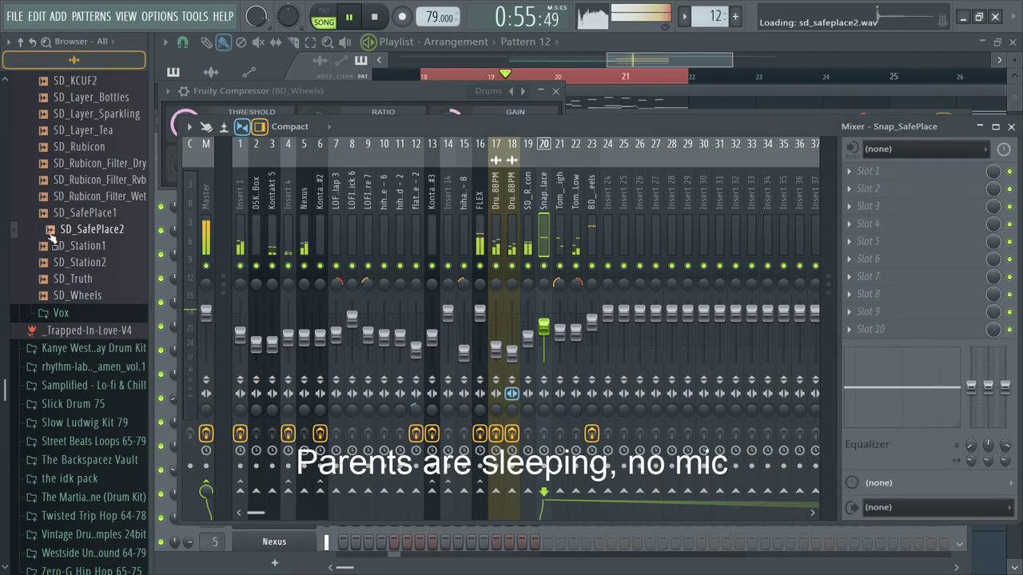
scroll(50, 231, up, 10)
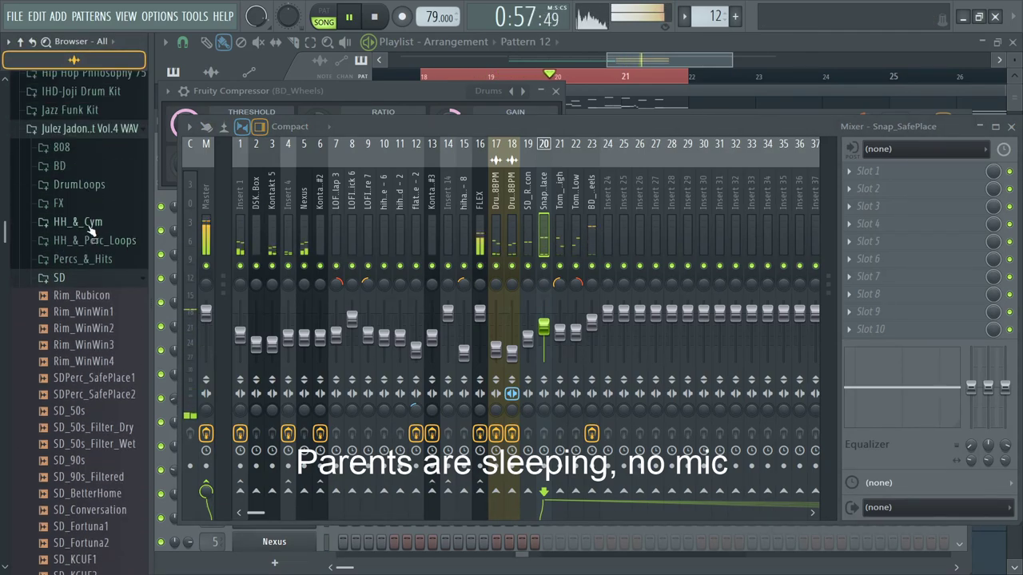
click(88, 223)
click(88, 196)
click(101, 214)
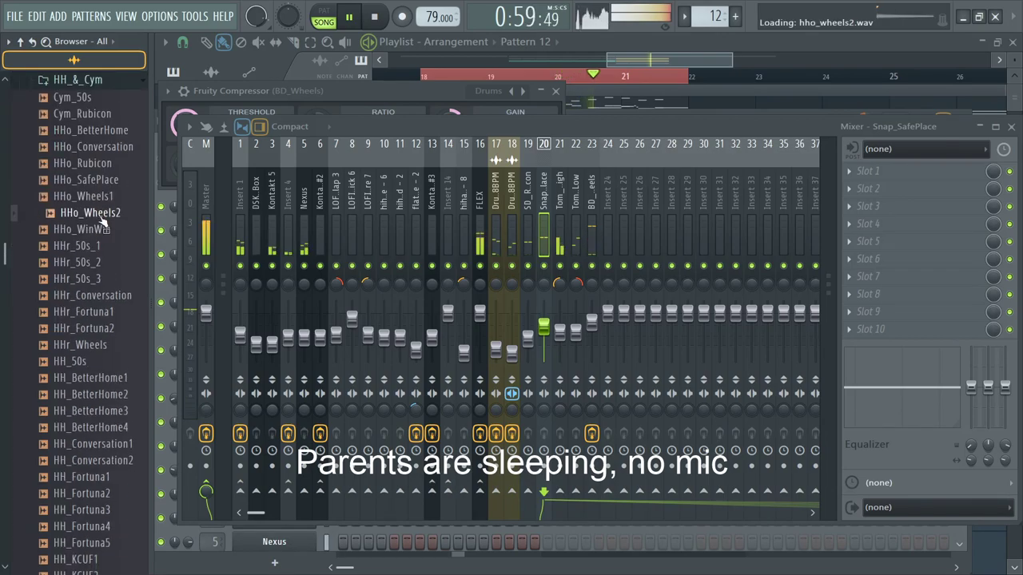
key(F6)
key(F9)
key(F6)
click(93, 314)
click(92, 364)
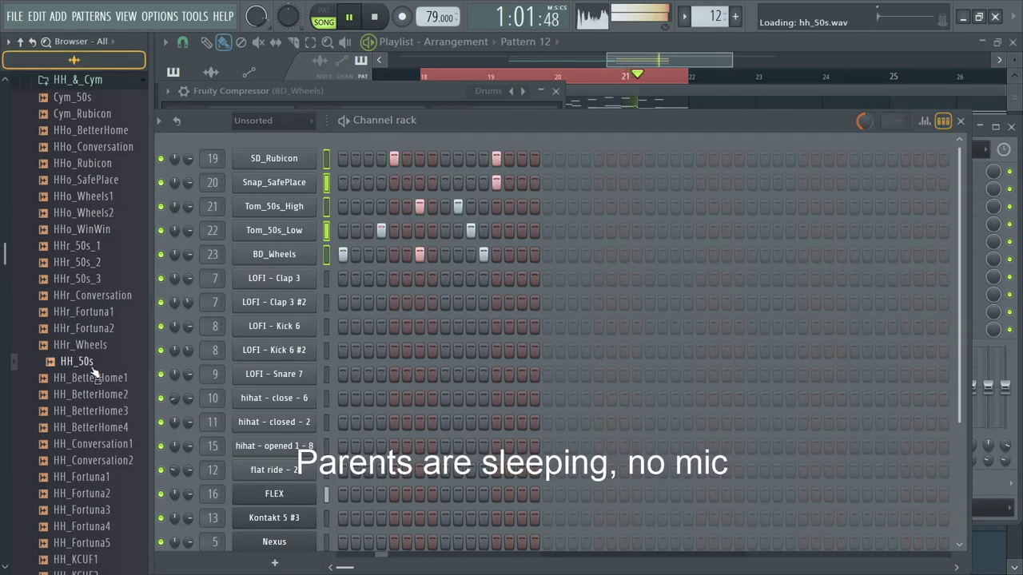
click(93, 197)
click(106, 148)
Step: Audition more closed hi-hats, add HH_Real2 as a channel above SD_Rubicon and place hits on steps 1, 5, 9 and 13
scroll(107, 240, down, 6)
click(101, 312)
click(91, 378)
click(76, 294)
click(80, 312)
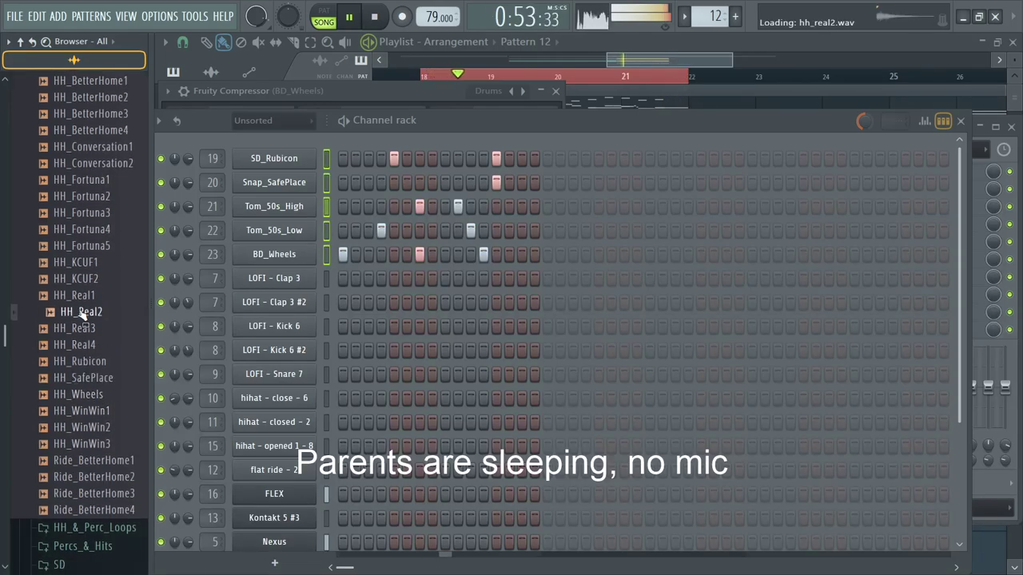
drag(83, 312, 248, 209)
drag(291, 140, 298, 151)
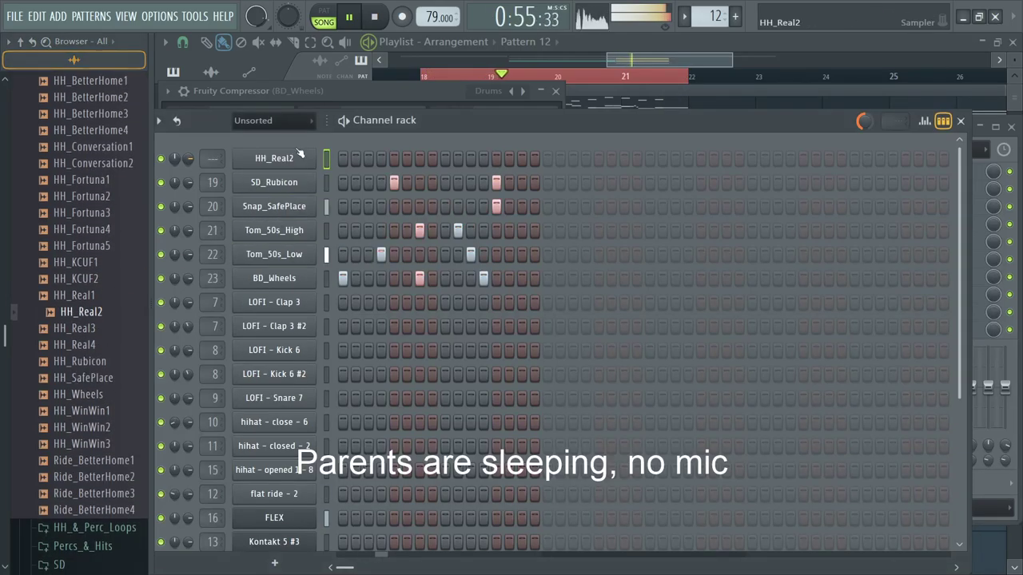
Step: Audition HH_WinWin3 and the BetterHome rides, add Ride_BetterHome2 above HH_Real2 and place a hit on step 1
click(89, 443)
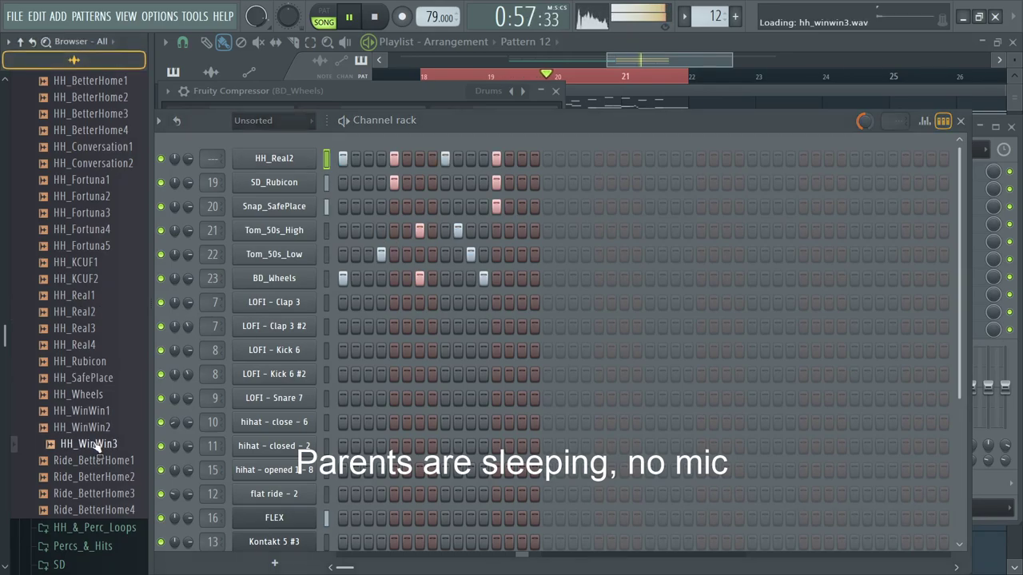
click(96, 479)
click(99, 463)
click(102, 494)
click(104, 481)
drag(103, 481, 298, 189)
drag(305, 147, 344, 159)
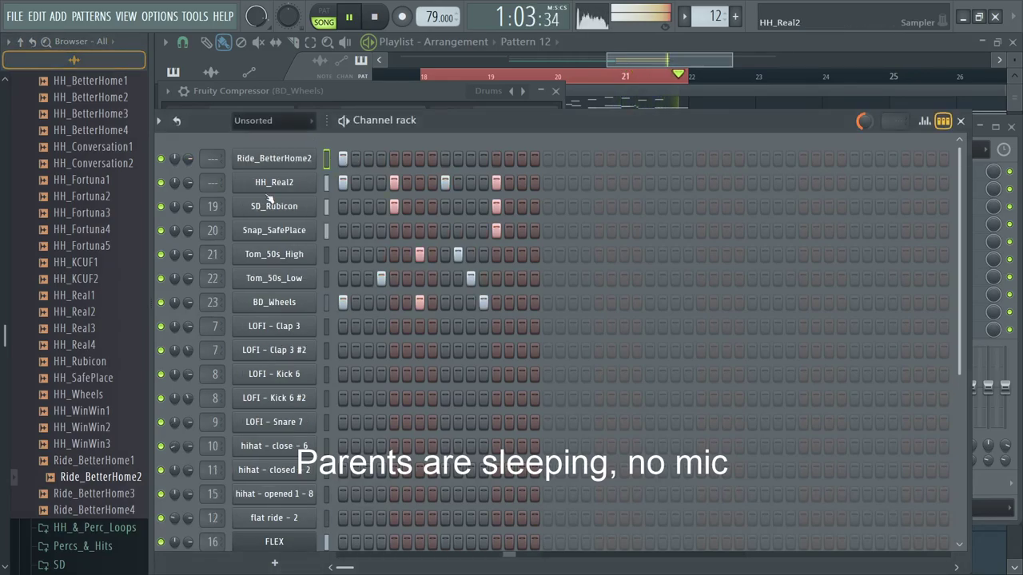
Step: Compare the other BetterHome rides and replace the Ride_BetterHome2 channel's sample with Ride_BetterHome3
click(101, 461)
click(102, 493)
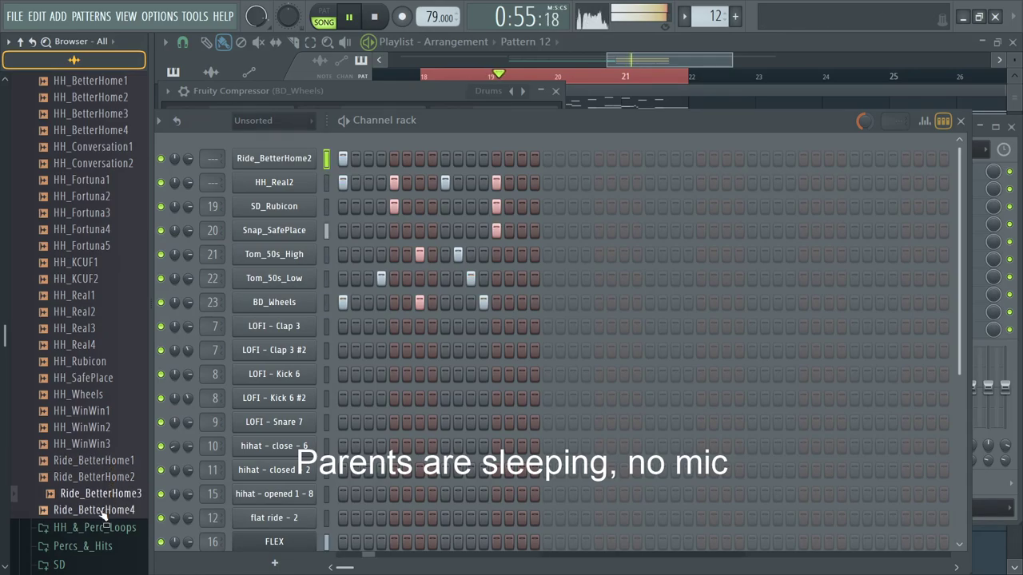
click(102, 511)
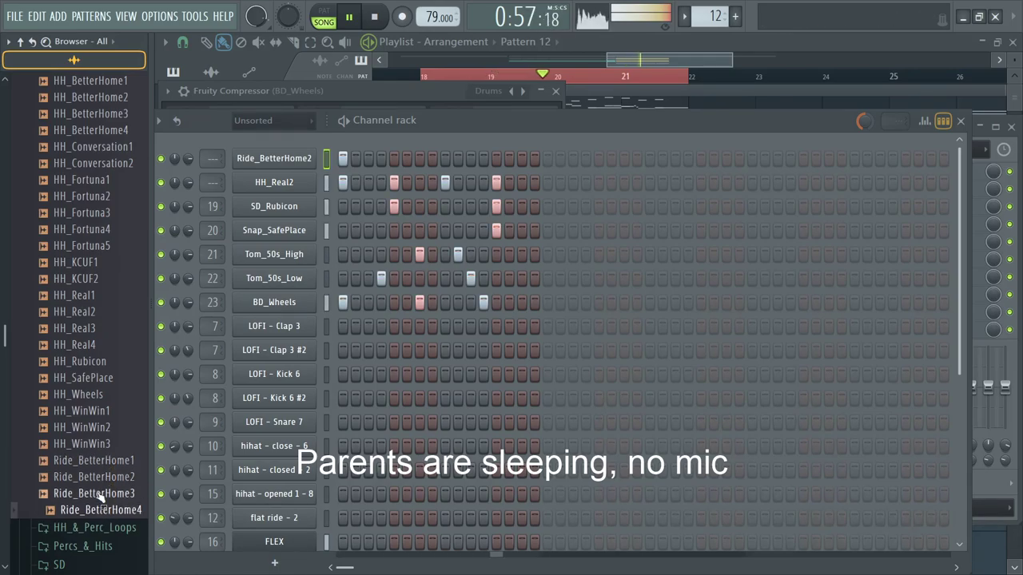
click(99, 494)
click(102, 463)
drag(105, 495, 274, 159)
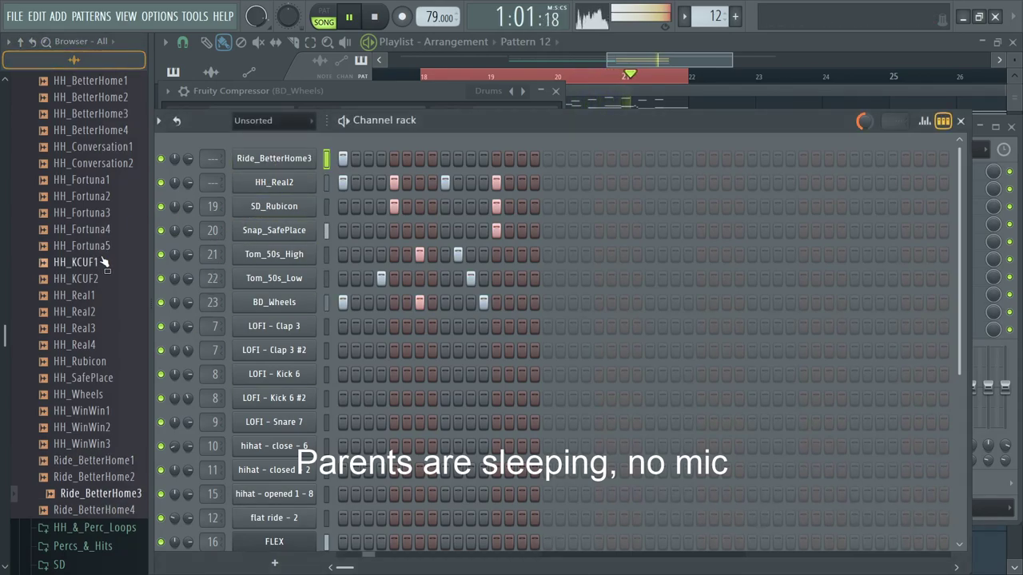
Step: Audition the Real, KCUF and Fortuna hi-hats and add HH_Fortuna4 as a channel above Ride_BetterHome3
click(80, 311)
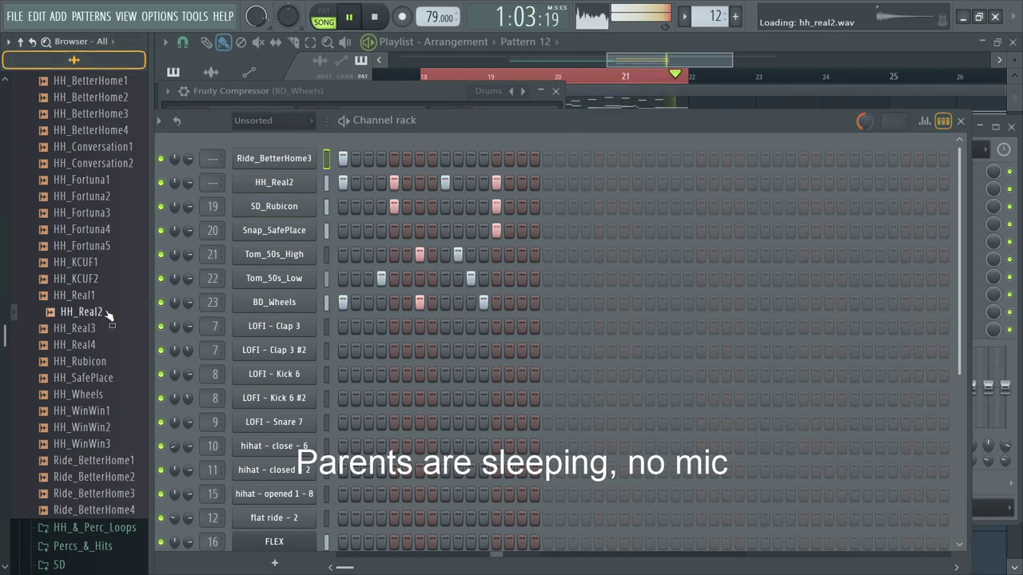
click(91, 348)
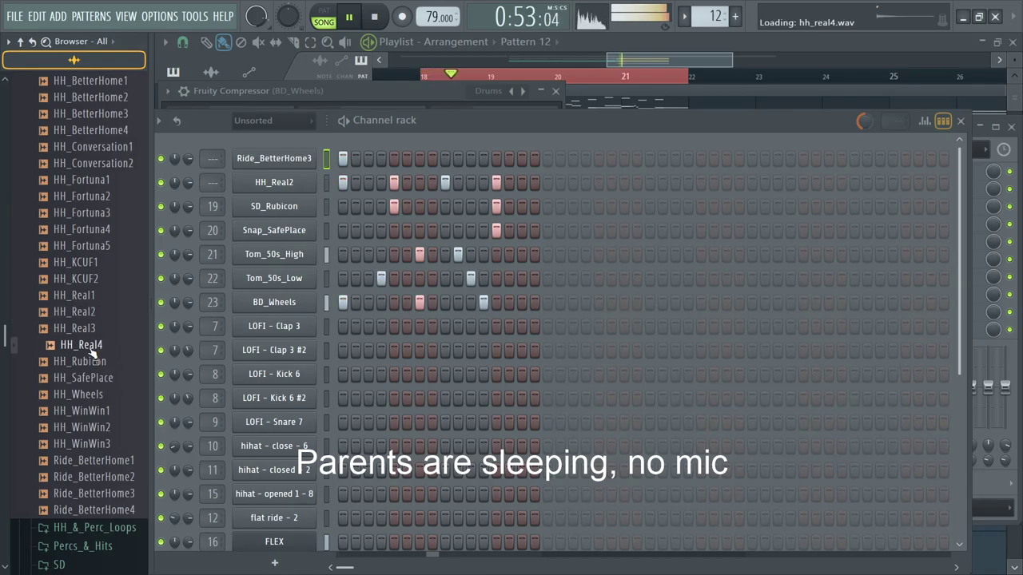
click(88, 264)
drag(84, 245, 300, 159)
click(65, 231)
click(78, 213)
click(85, 198)
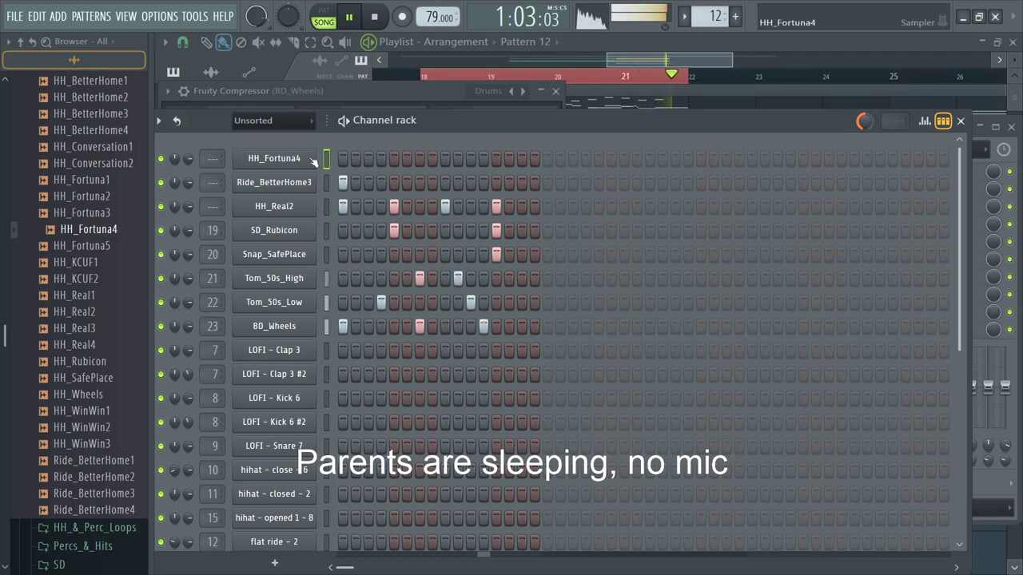
Step: Draw three evenly spaced C5 notes of length 0:00:08 for HH_Fortuna4, starting at 1:13:00 and 1:14:08 for the first two
key(F7)
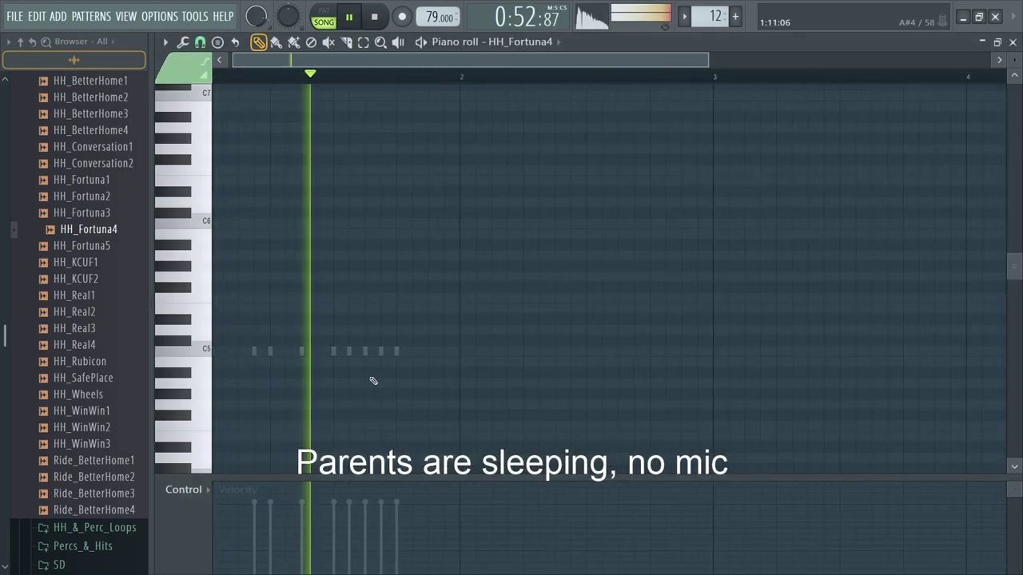
scroll(380, 364, up, 3)
click(200, 43)
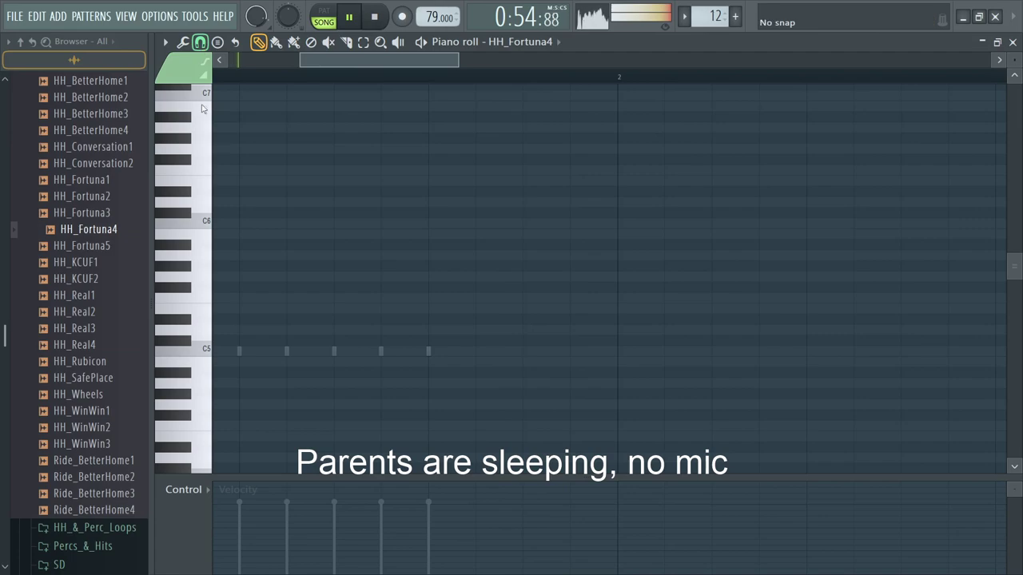
click(431, 351)
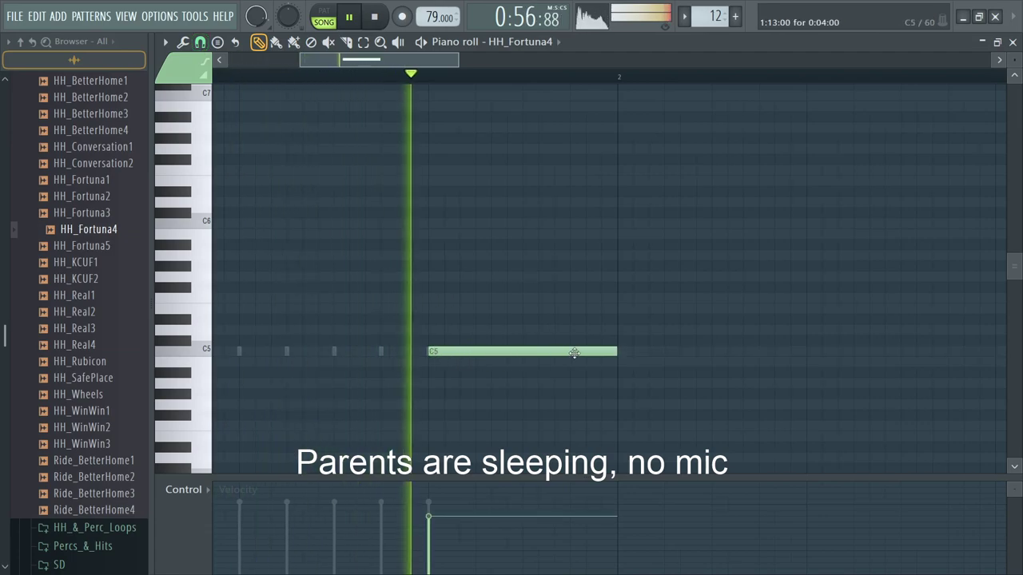
drag(615, 351, 436, 356)
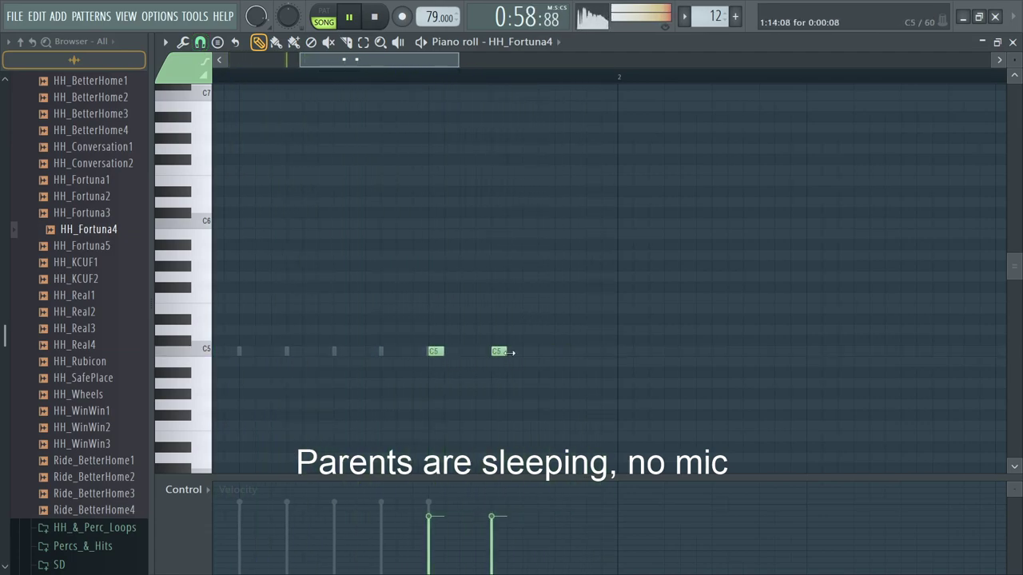
key(F6)
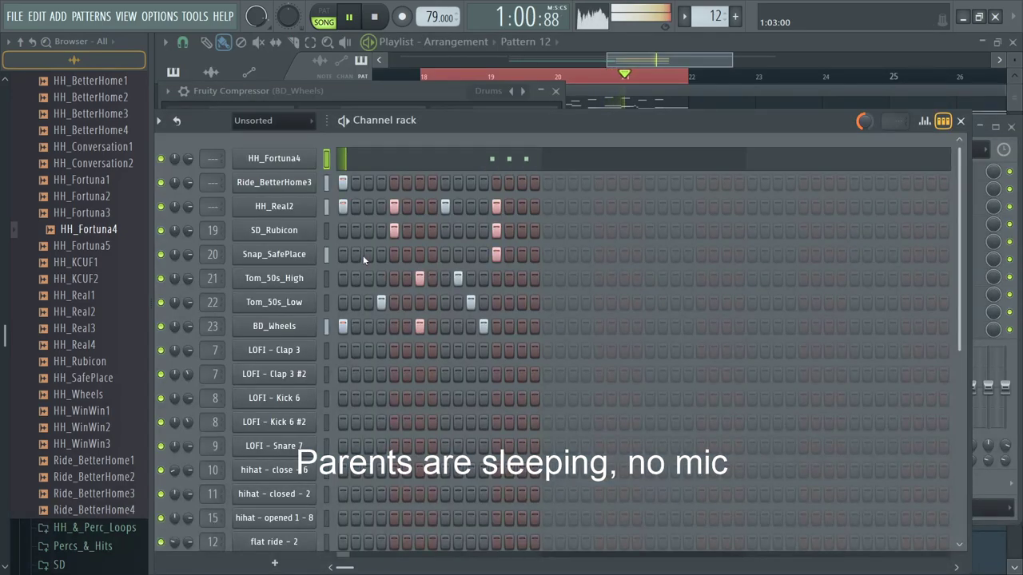
Step: Route HH_Fortuna4, Ride_BetterHome3 and HH_Real2 to mixer tracks 24 to 26
right_click(326, 206)
right_click(326, 158)
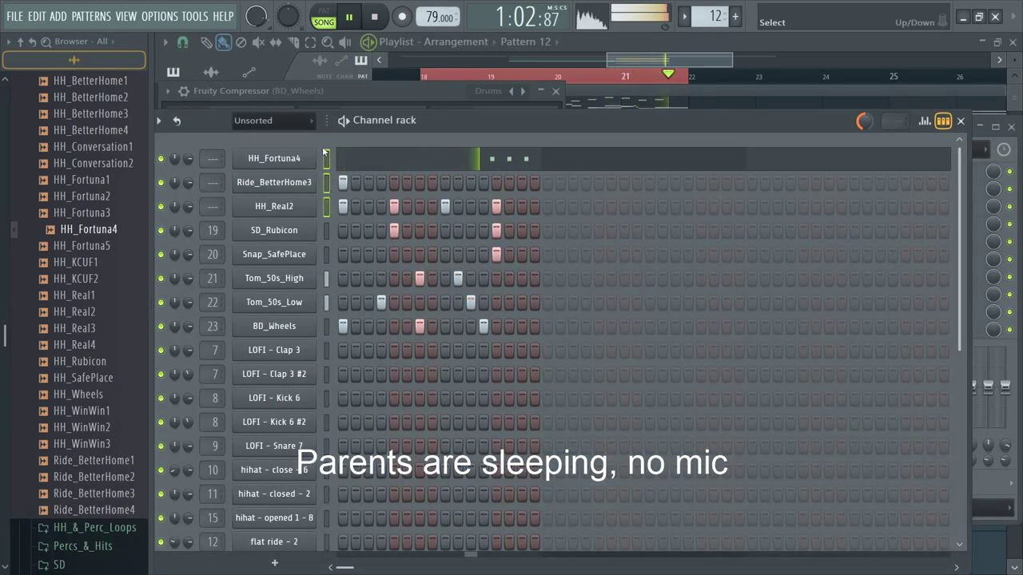
key(ctrl+l)
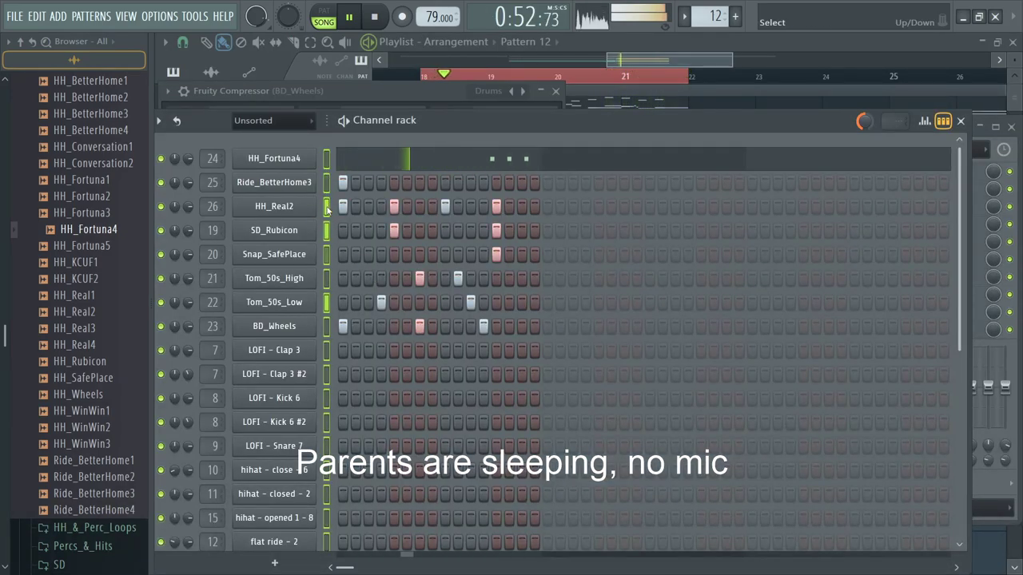
Step: Pan HH_Real2's four hits alternately left and right, starting about 51% left and 51% right
click(309, 210)
click(924, 121)
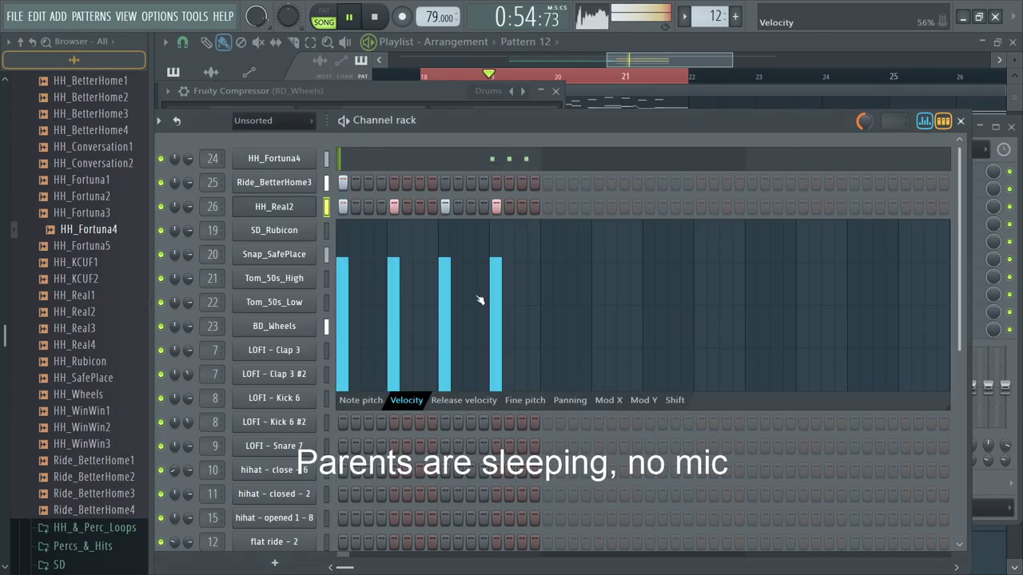
click(569, 399)
click(342, 346)
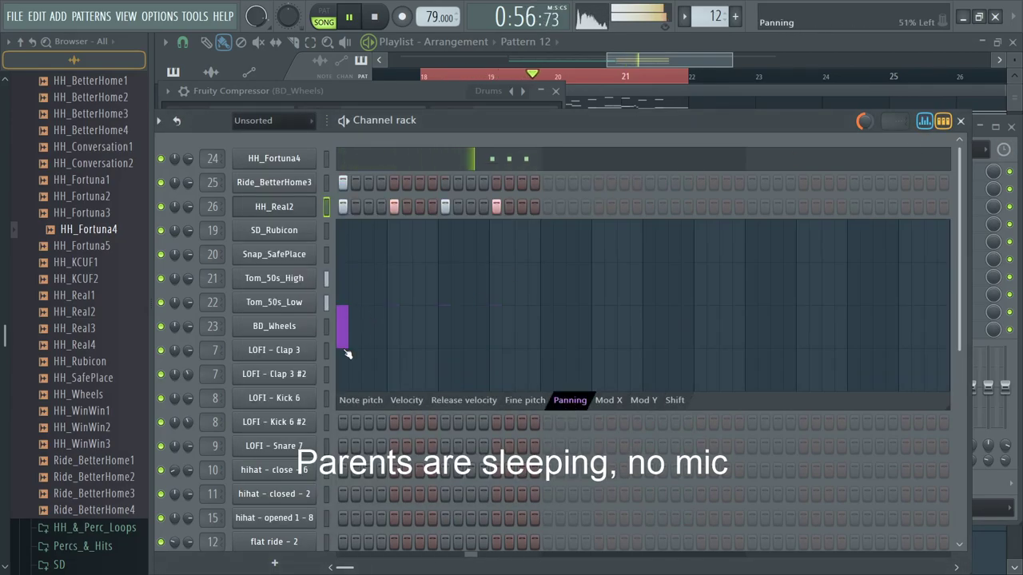
click(394, 262)
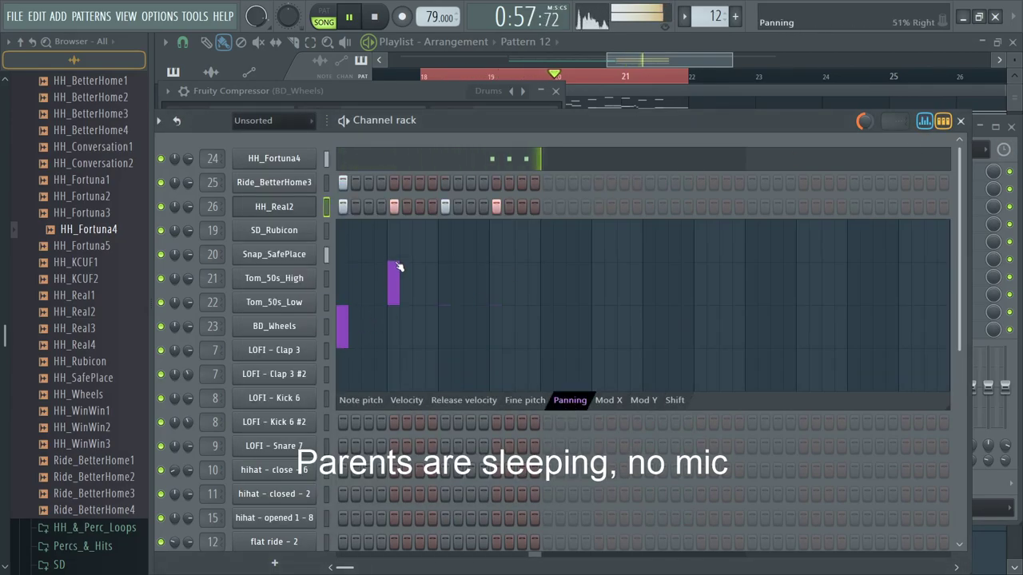
click(444, 350)
click(496, 260)
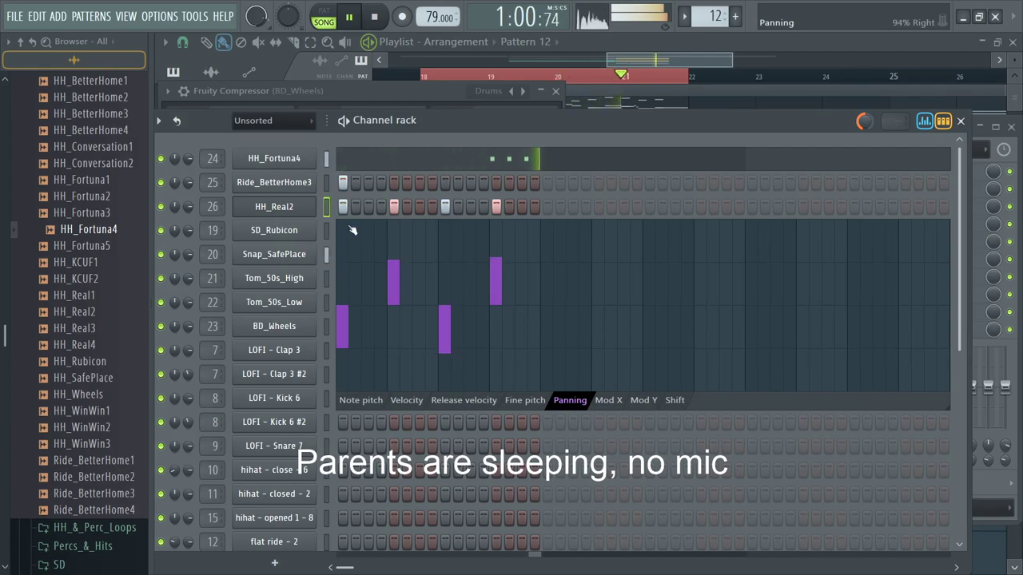
Step: Lower the mixer levels of Ride_BetterHome3 on track 25 and HH_Real2 on track 26
click(327, 186)
key(F9)
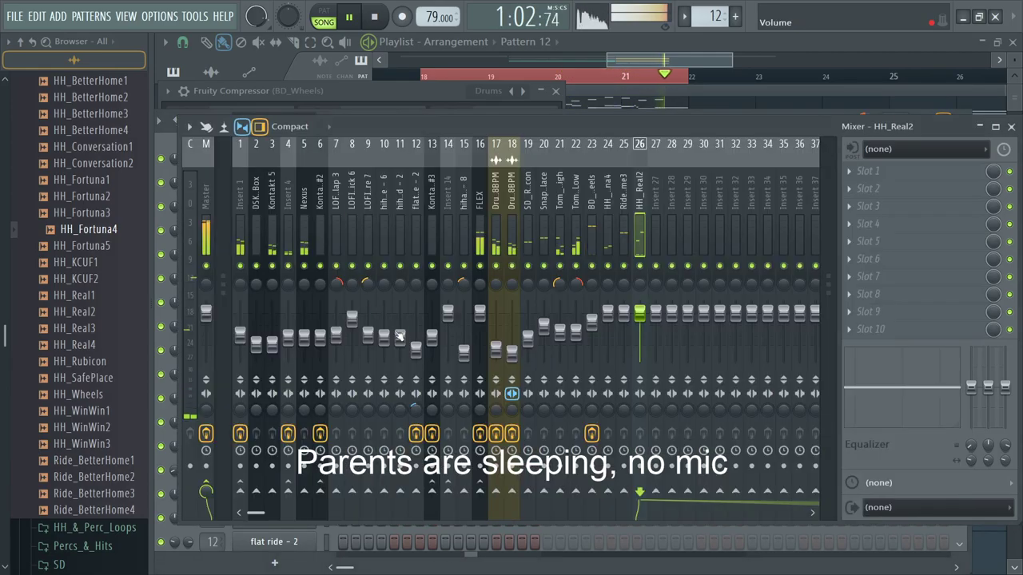
drag(629, 329, 629, 361)
drag(639, 321, 640, 333)
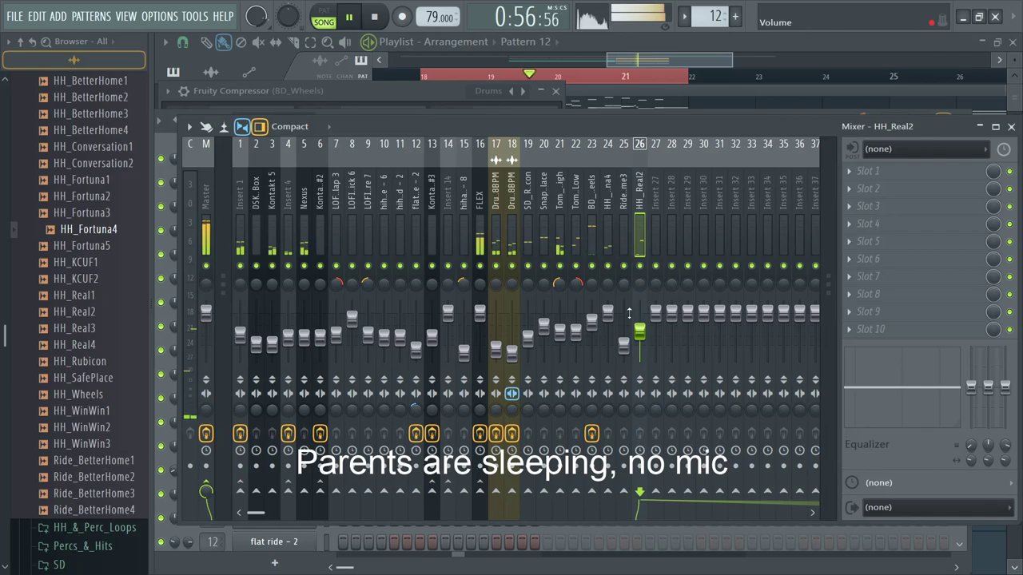
drag(509, 123, 538, 313)
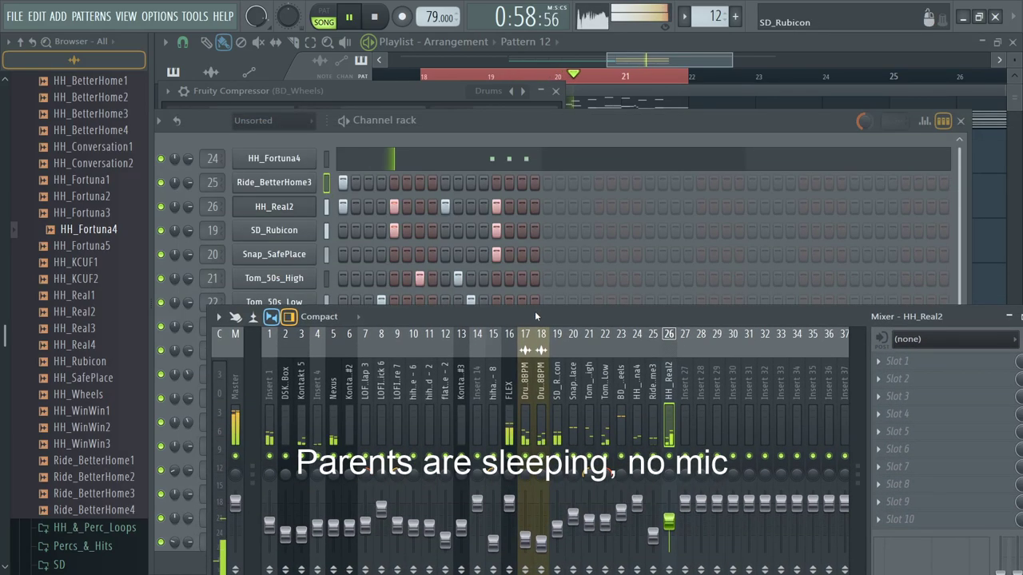
Step: Add a short fade-out to the Ride_BetterHome3 sample and rebalance the Ride_BetterHome3 and HH_Real2 mixer levels
click(298, 183)
click(300, 182)
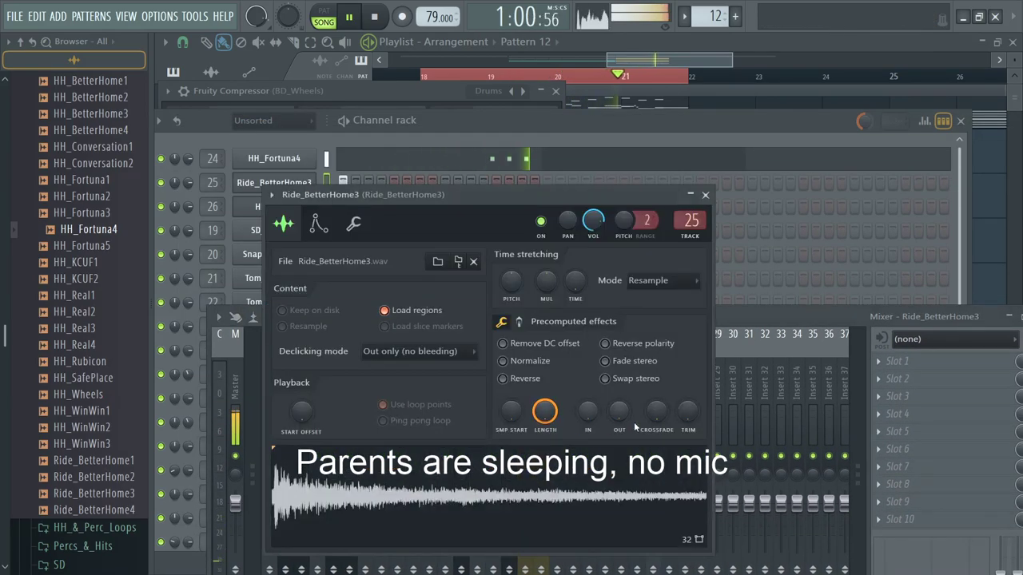
drag(619, 412, 619, 399)
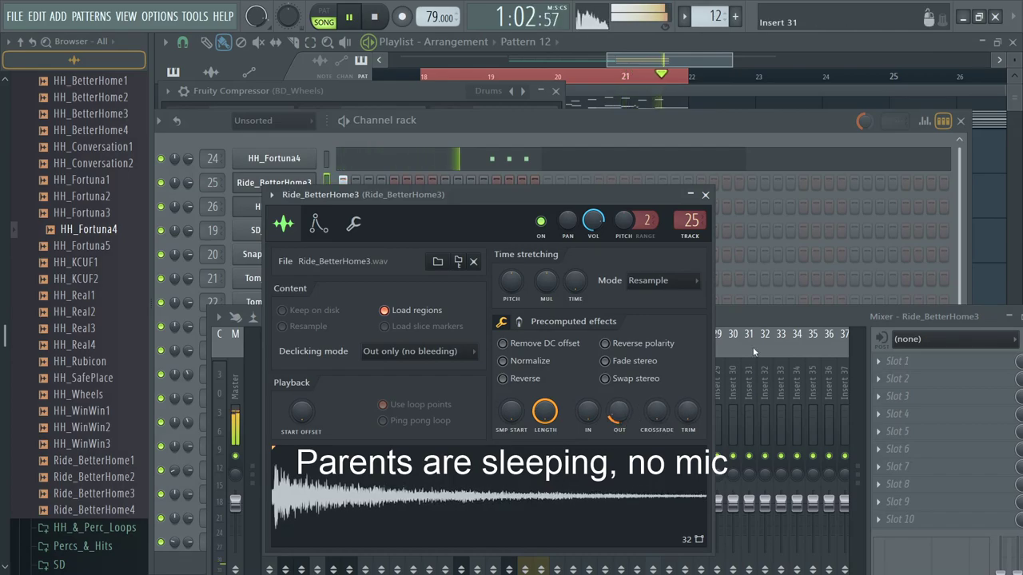
click(753, 315)
mouse_move(655, 537)
mouse_down()
mouse_move(669, 524)
mouse_move(669, 538)
mouse_up()
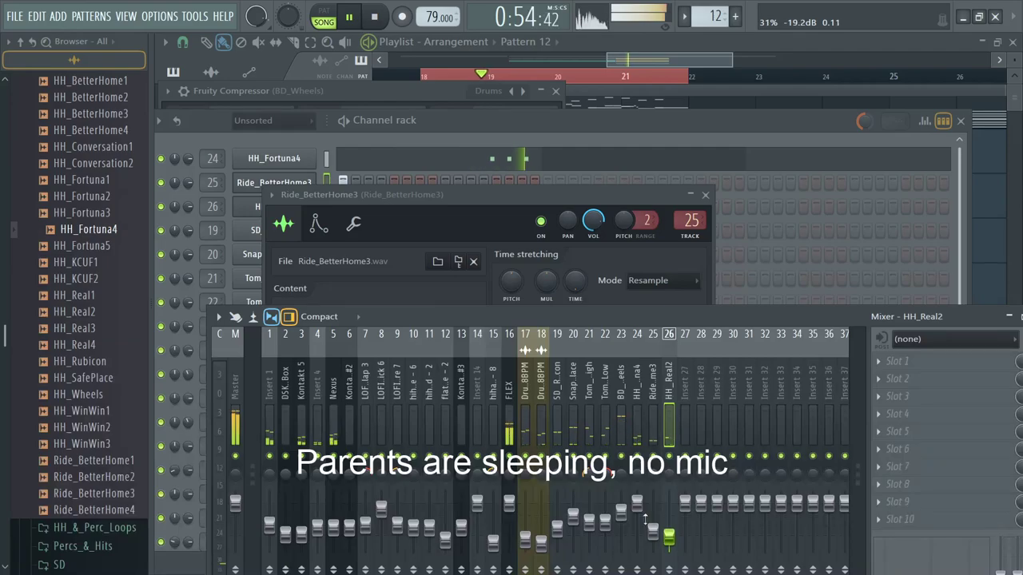
Step: Send the drum mixer tracks from SD_Rubicon (19) through HH_Real2 (26) to Insert 27
click(637, 408)
drag(656, 315, 619, 202)
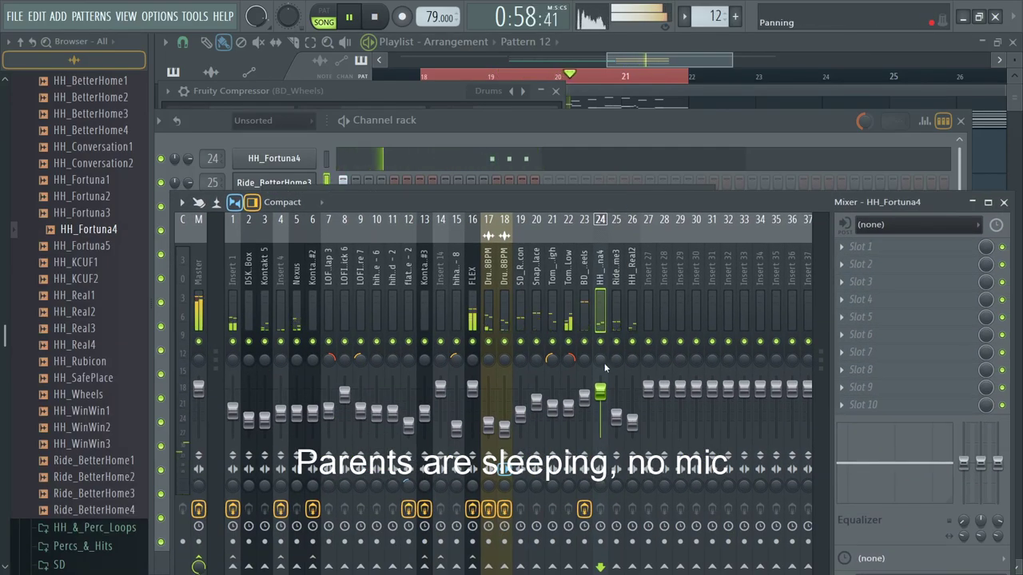
key(Right)
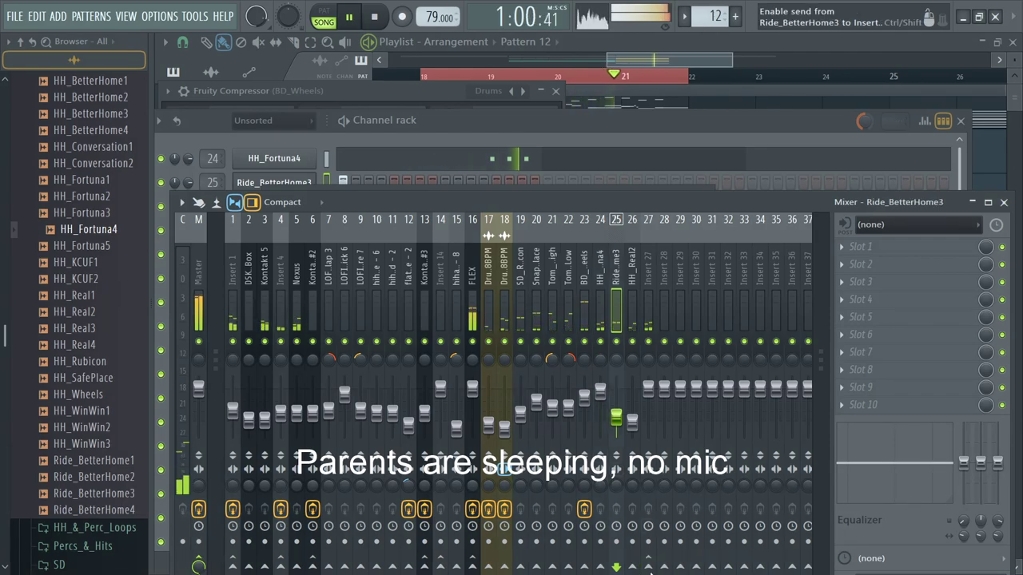
key(Right)
key(Left)
key(Left)
key(Left)
key(Left)
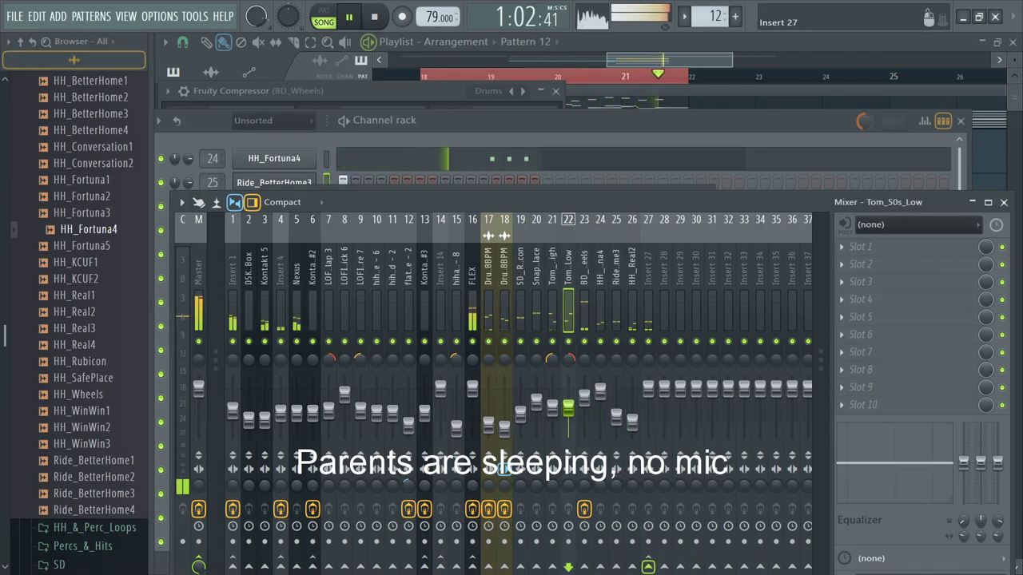
key(Left)
key(Left)
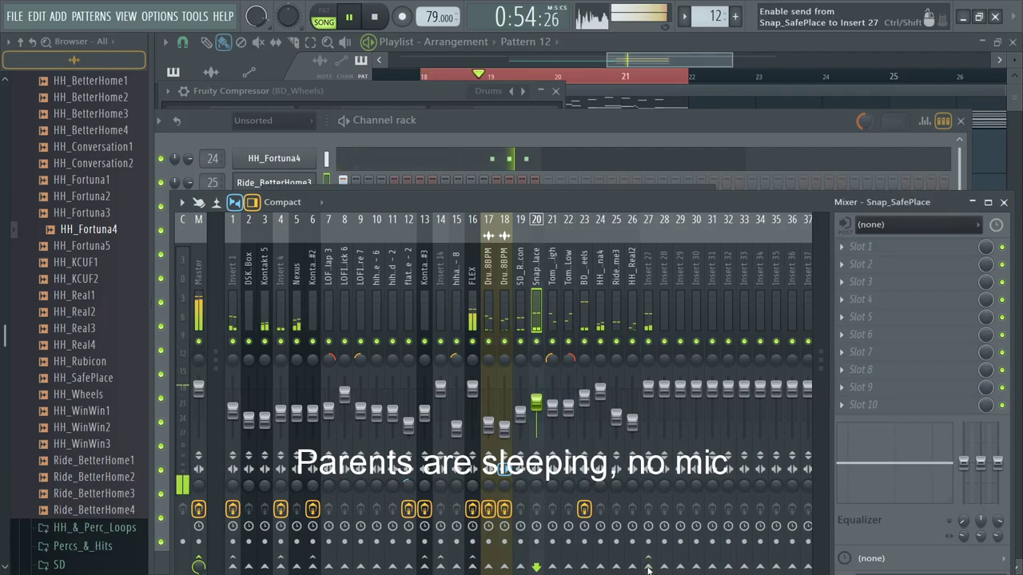
key(Left)
click(648, 568)
key(Right)
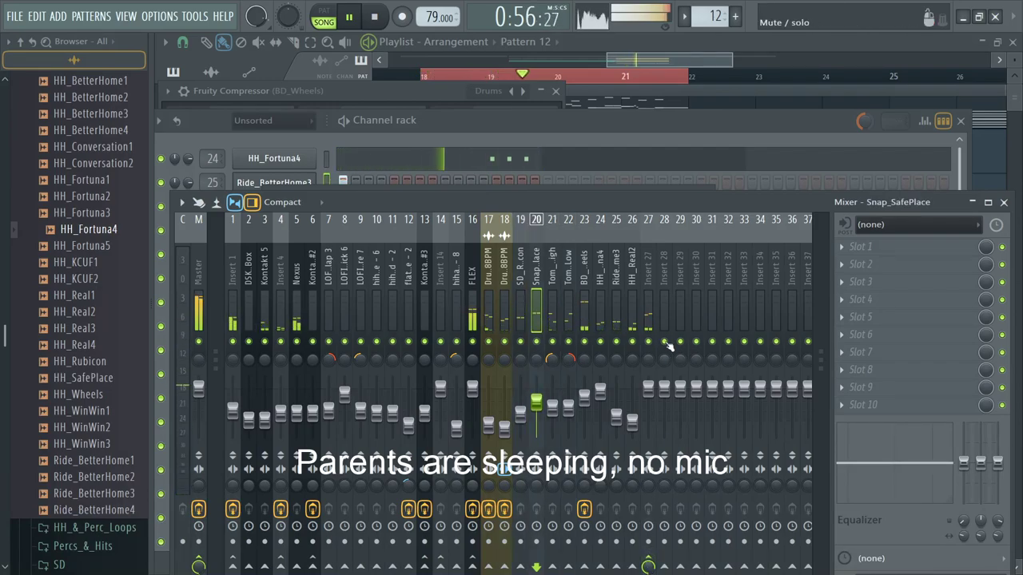
Step: Add Fruity Reeverb 2 to Insert 27's first effect slot and adjust its size and cut settings
drag(612, 200, 603, 128)
click(642, 254)
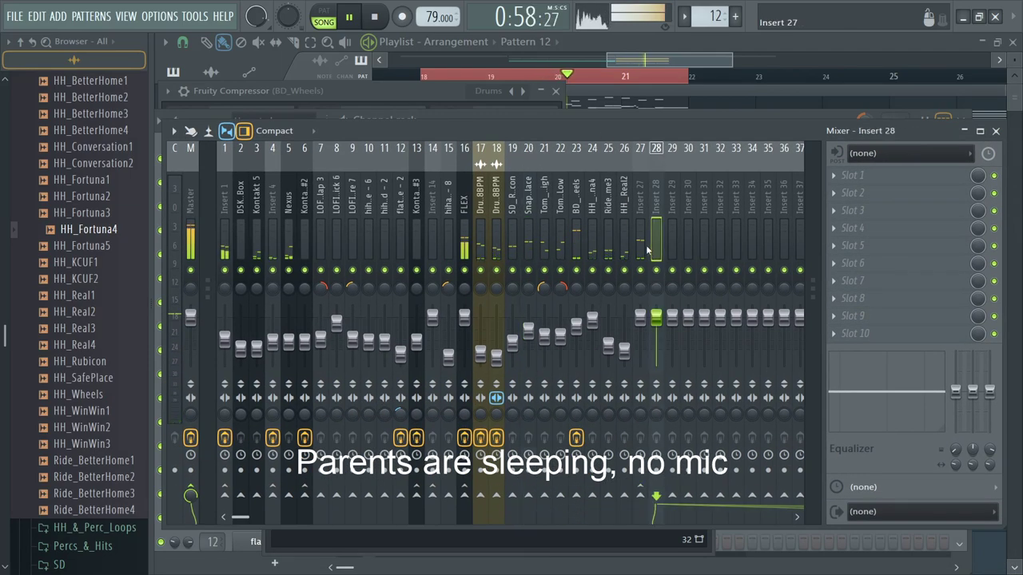
click(847, 175)
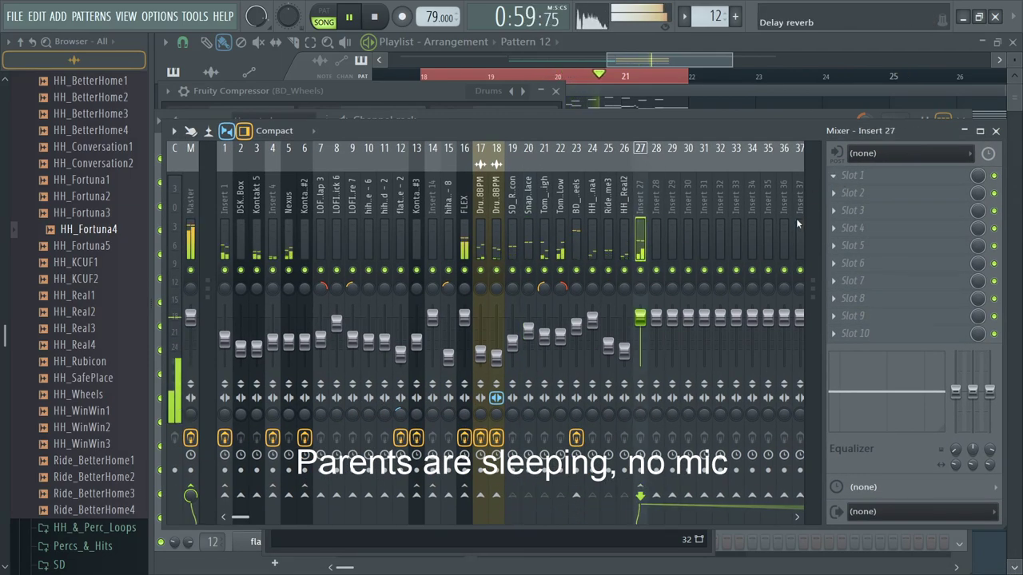
click(694, 298)
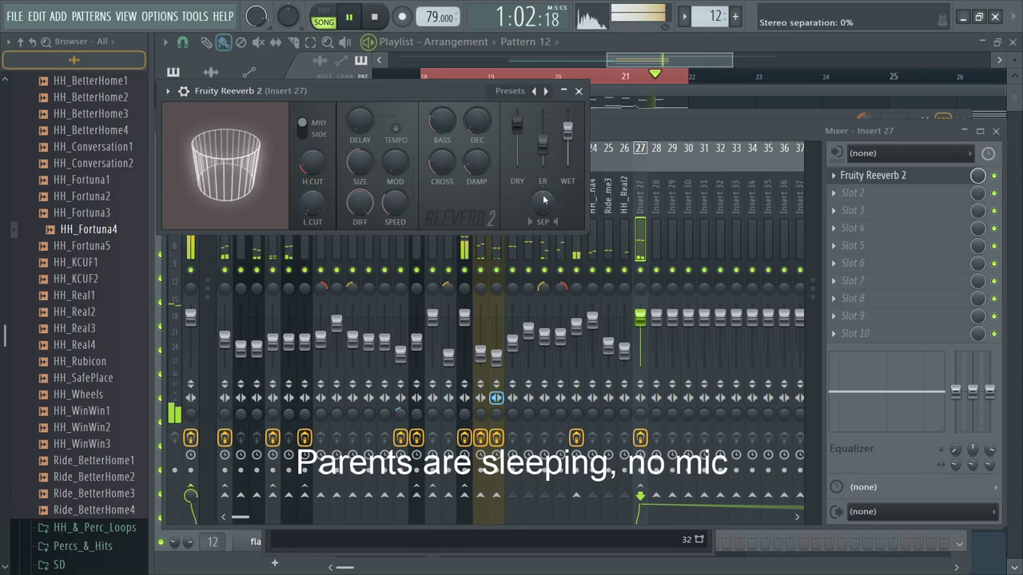
drag(359, 164, 360, 142)
drag(313, 204, 313, 177)
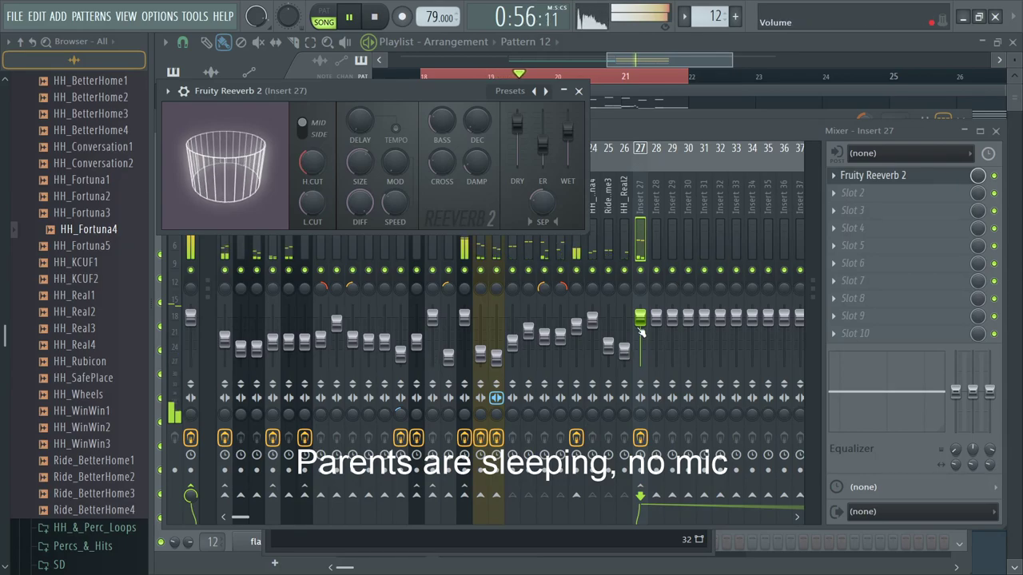
Step: Lower Insert 27's level and add Fruity Delay 3 in its second effect slot with a reduced mix level
drag(640, 319, 640, 327)
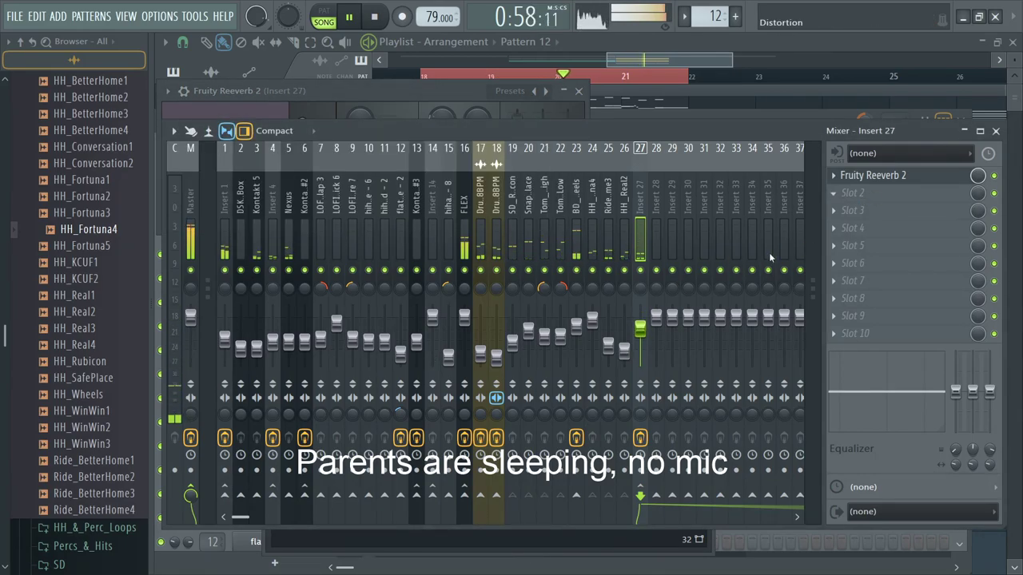
click(685, 292)
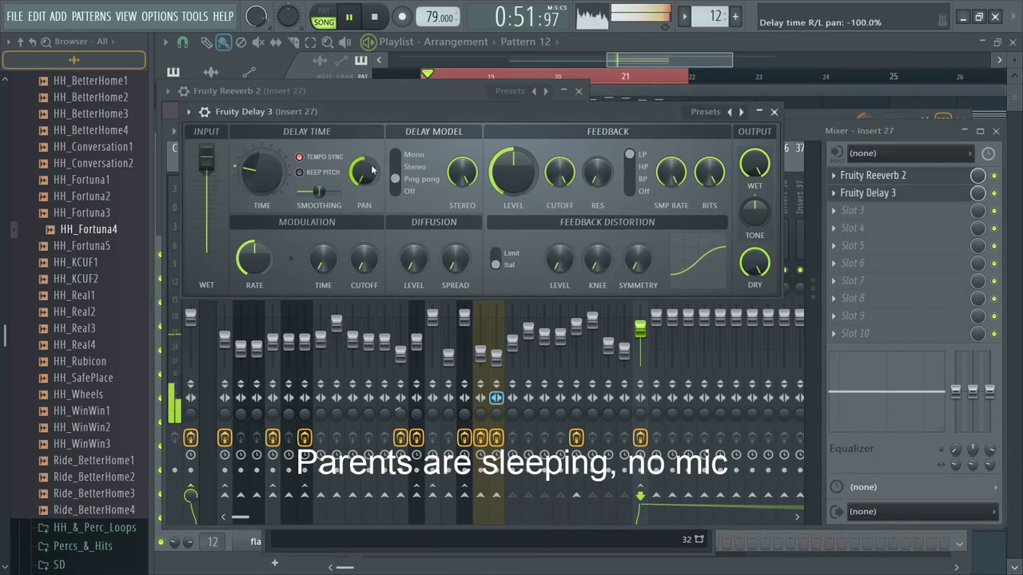
drag(977, 193, 977, 228)
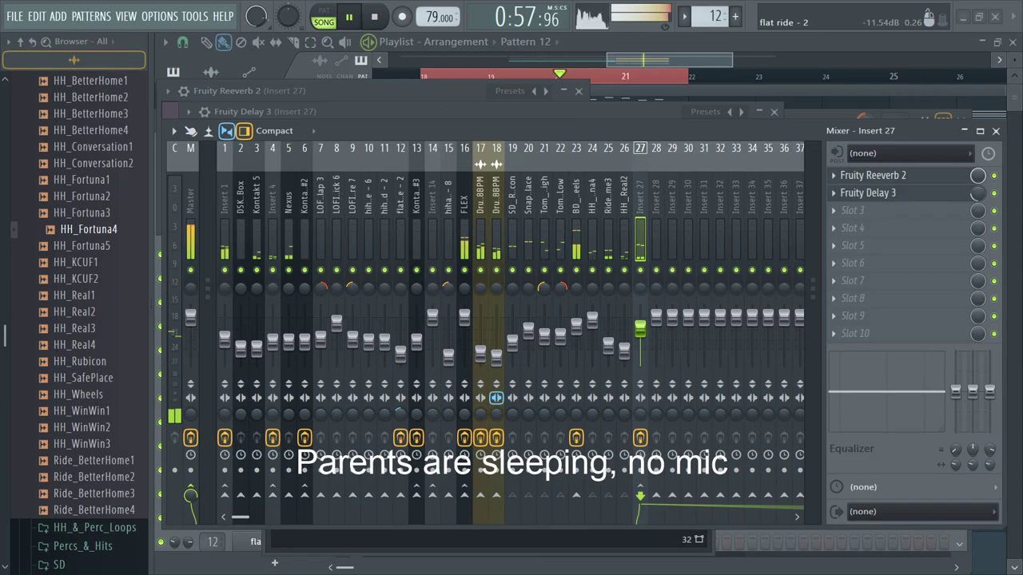
Step: Make the Pattern 12 clip at bar 21 on Track 4 unique
click(676, 56)
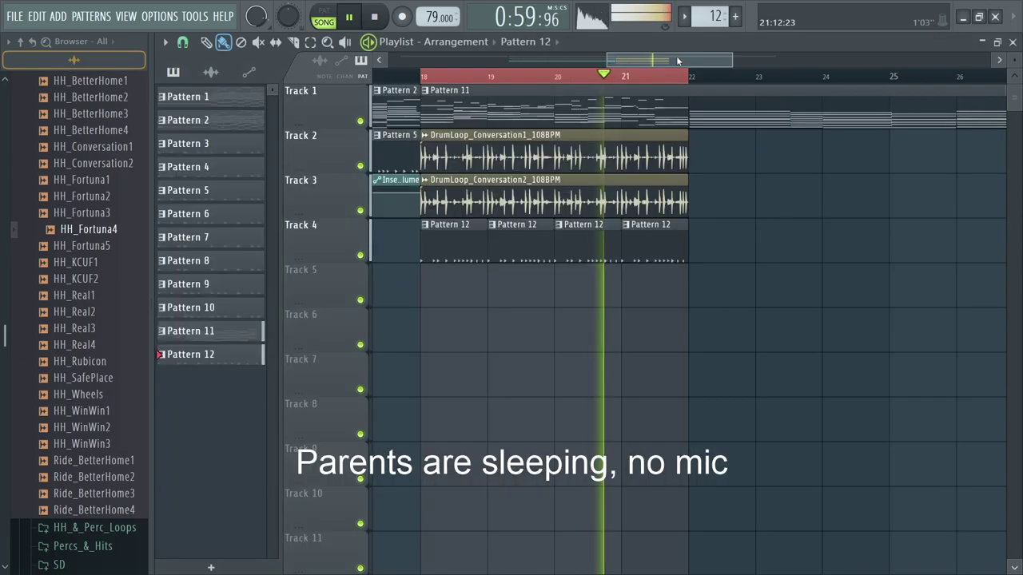
click(626, 226)
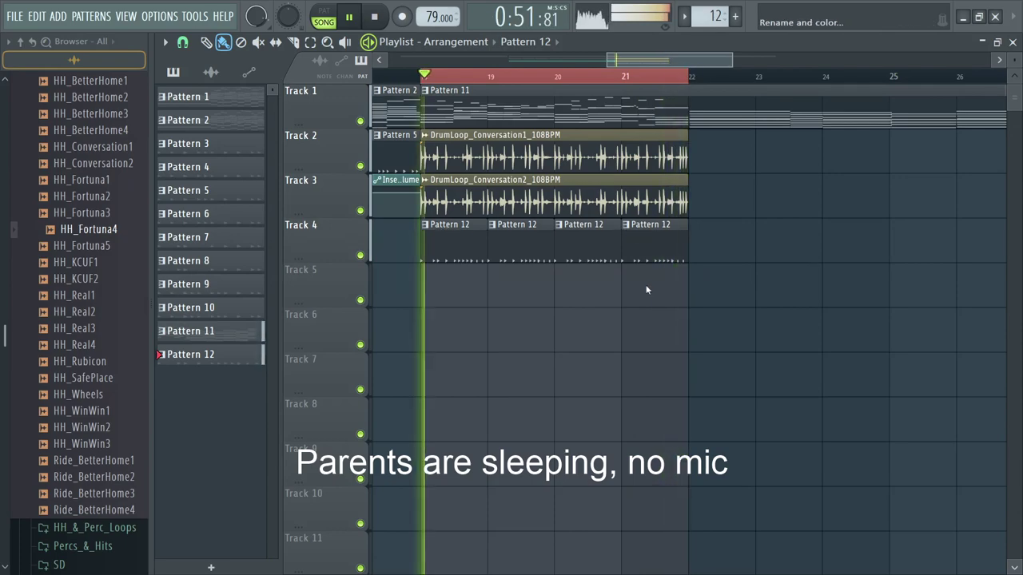
click(671, 319)
Step: Replace HH_Fortuna4's three drawn notes in Pattern 12 with hits on steps 3, 6 and 12
double_click(472, 254)
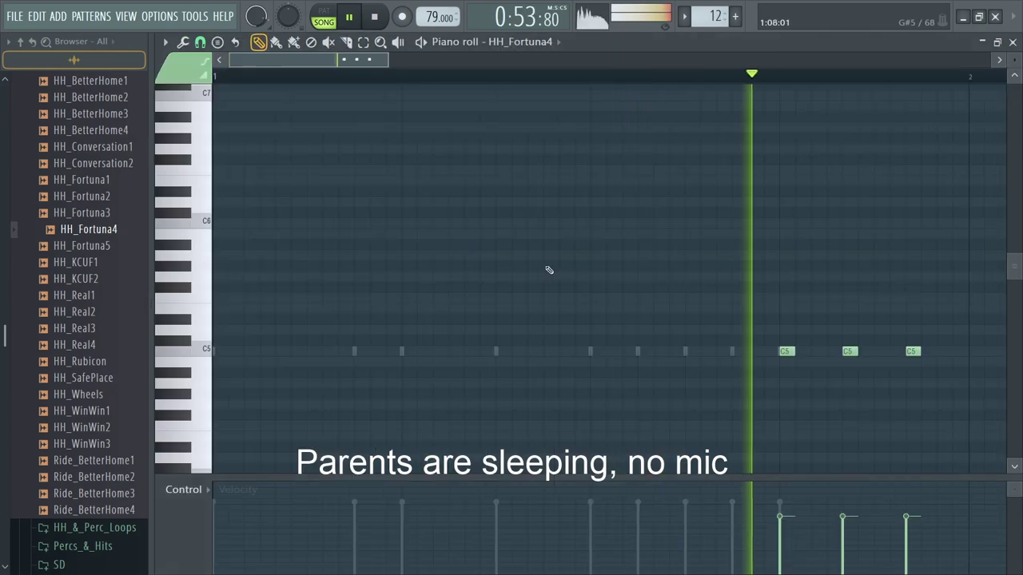
key(Escape)
click(368, 158)
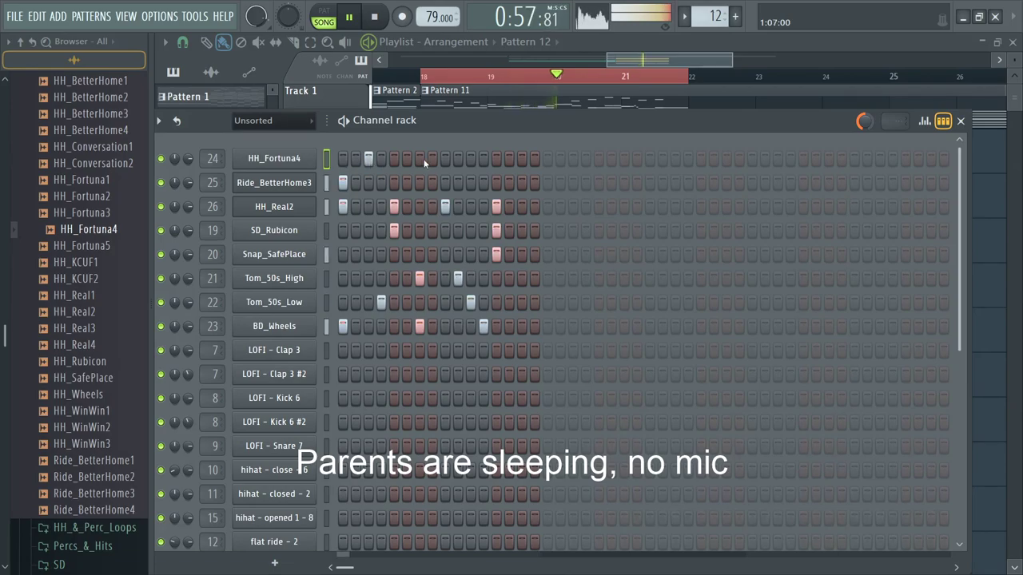
click(470, 161)
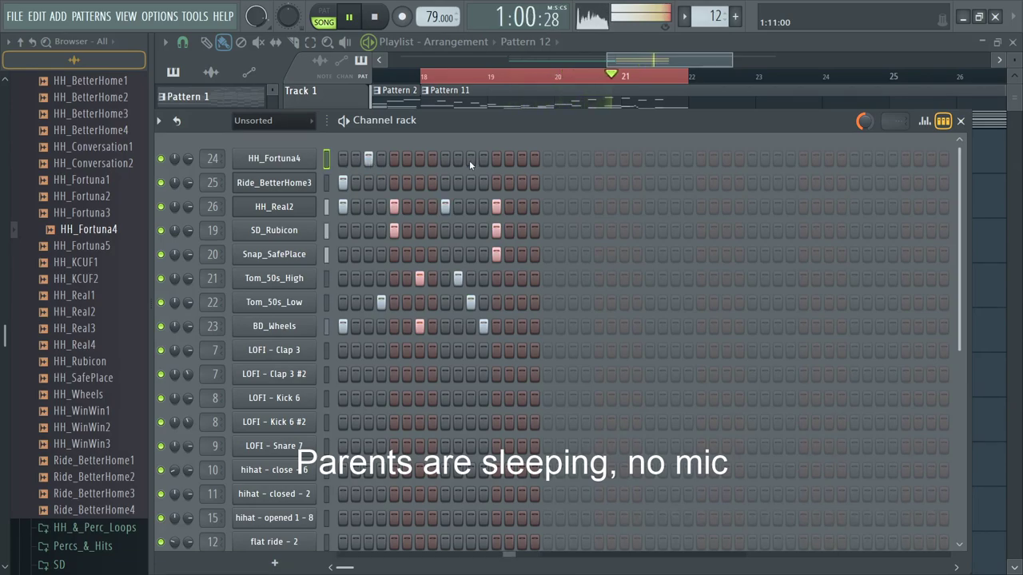
click(408, 161)
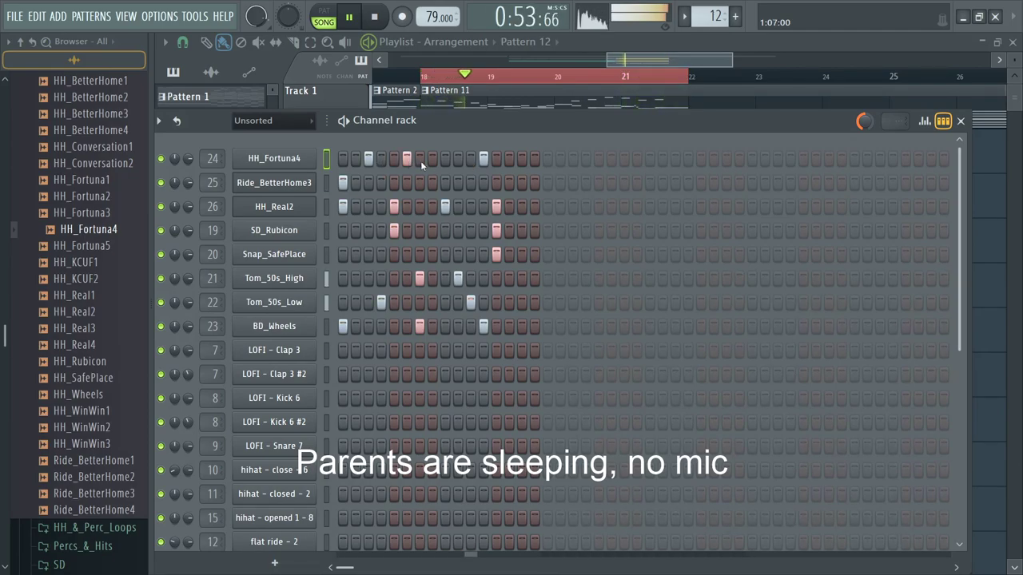
Step: Lower HH_Fortuna4's mixer level on track 24 and return to the playlist arrangement
key(F9)
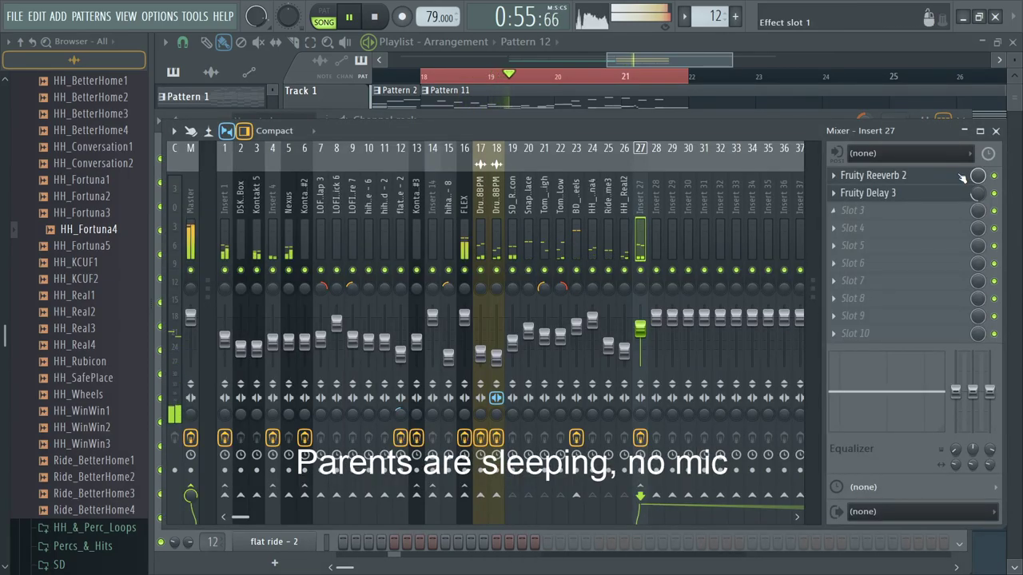
drag(592, 319, 593, 328)
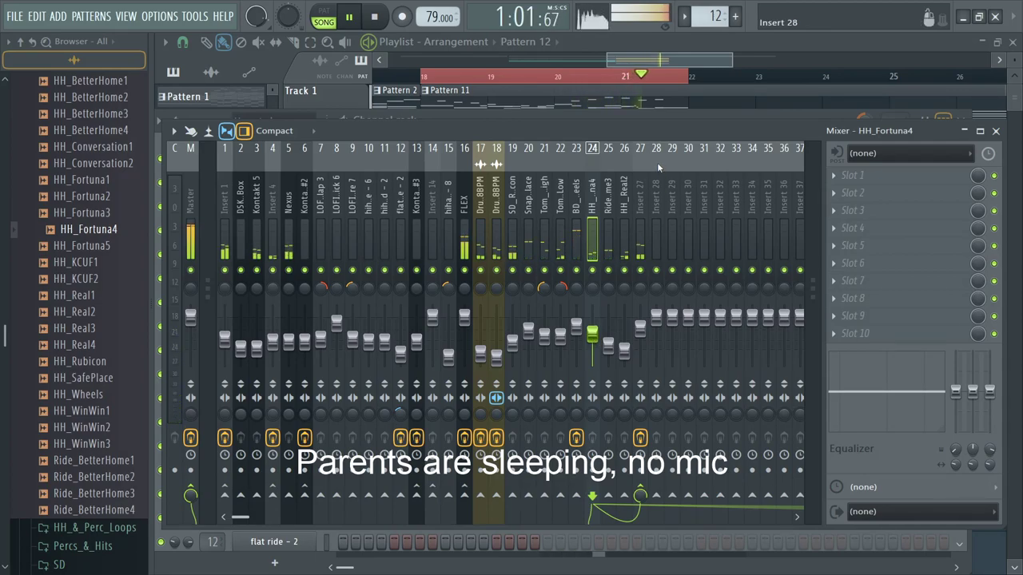
click(662, 56)
key(F6)
key(F9)
key(F5)
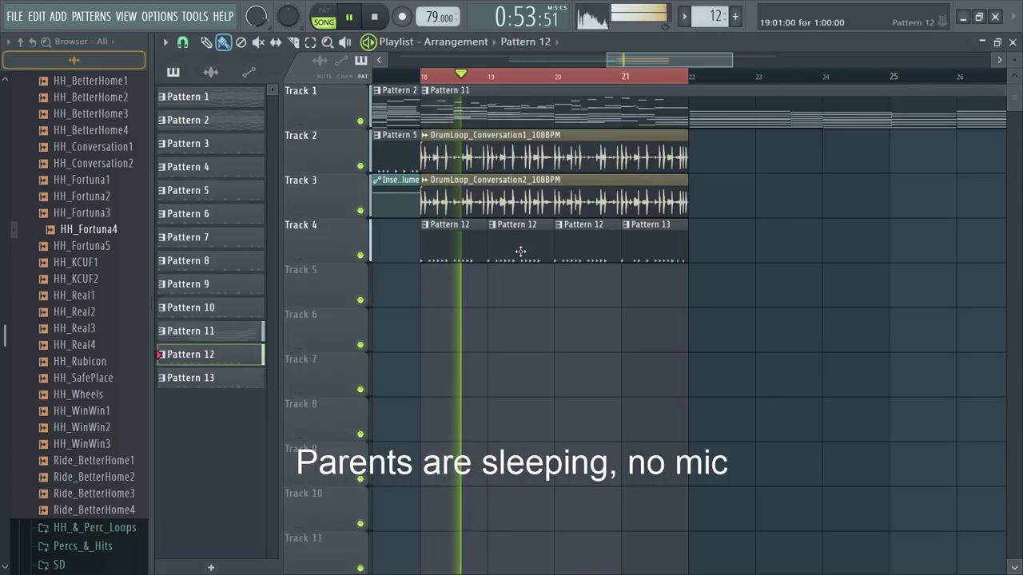
Step: Add a Gladiator synth channel to the rack and paste the TruePianos x64 notes into it in Pattern 11
key(F6)
key(F7)
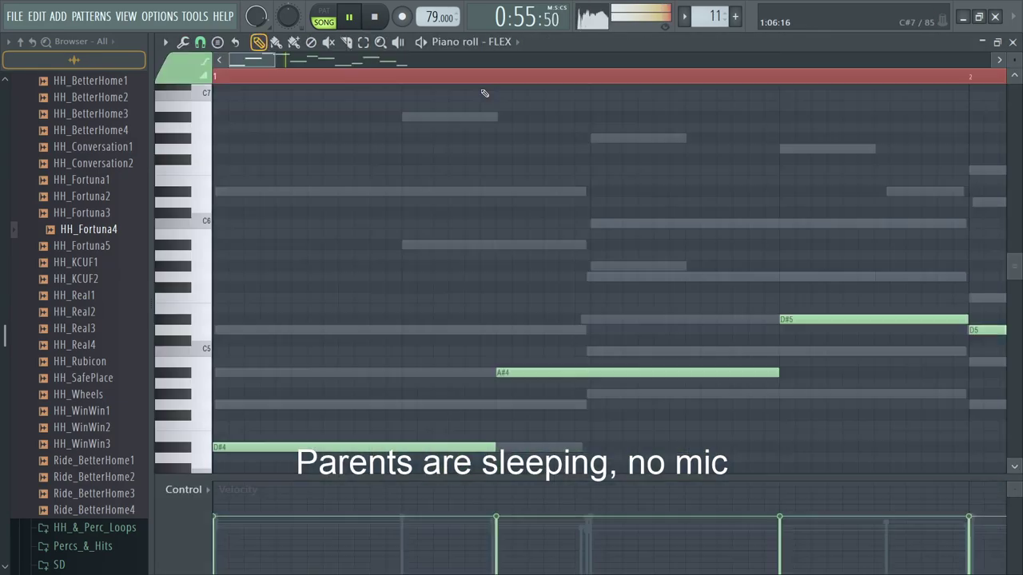
key(F9)
key(F6)
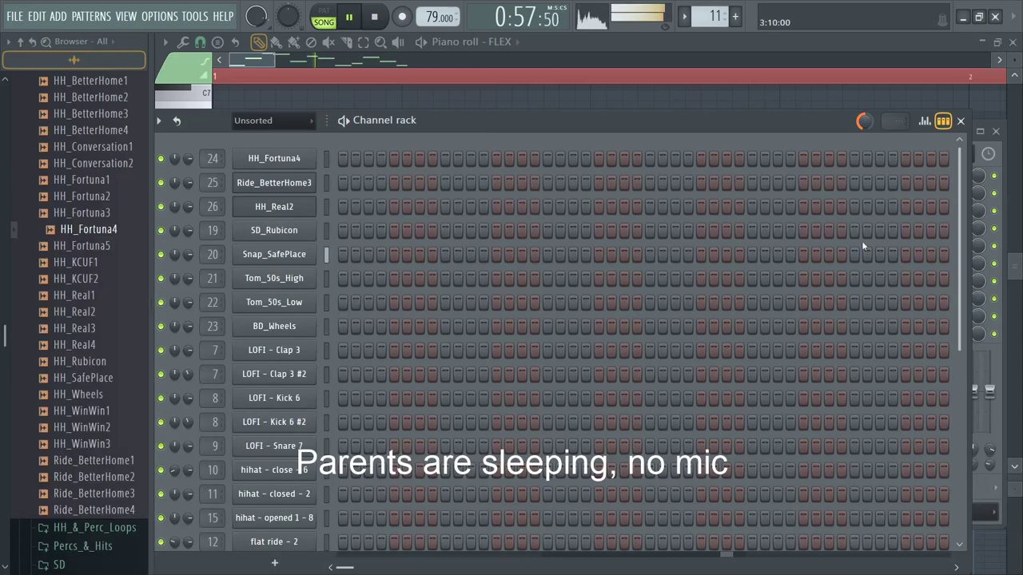
scroll(962, 290, down, 5)
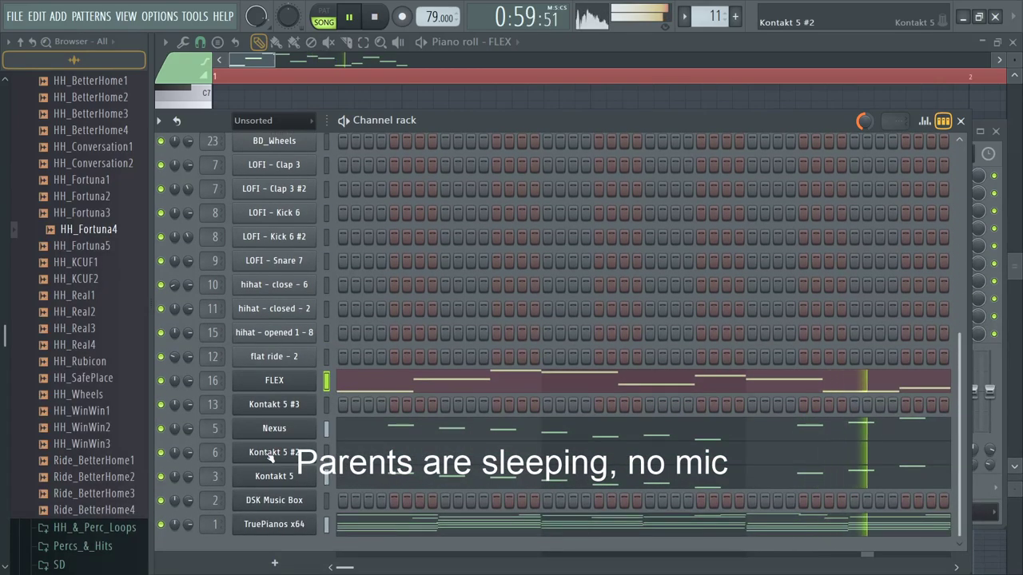
click(326, 524)
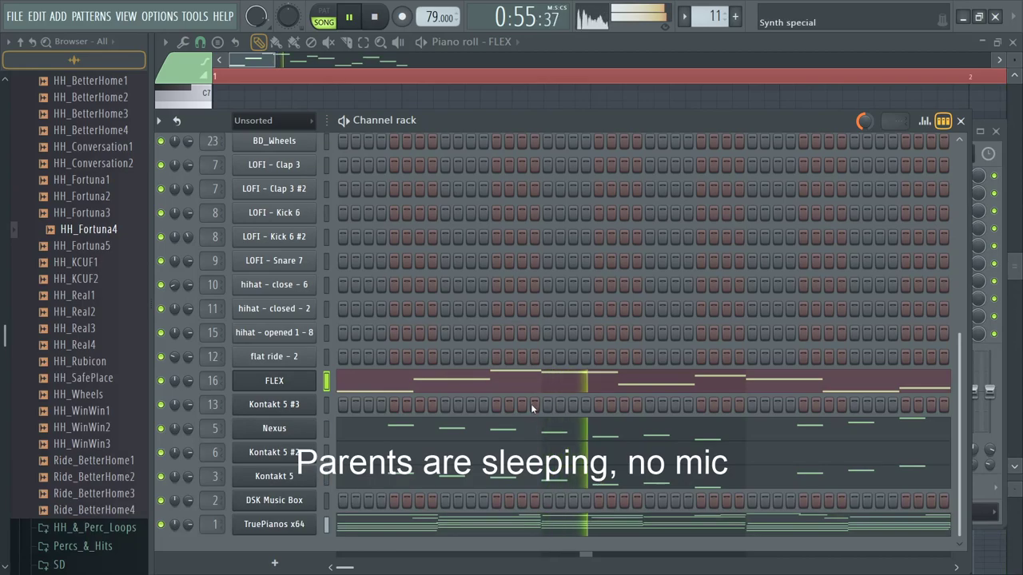
click(604, 430)
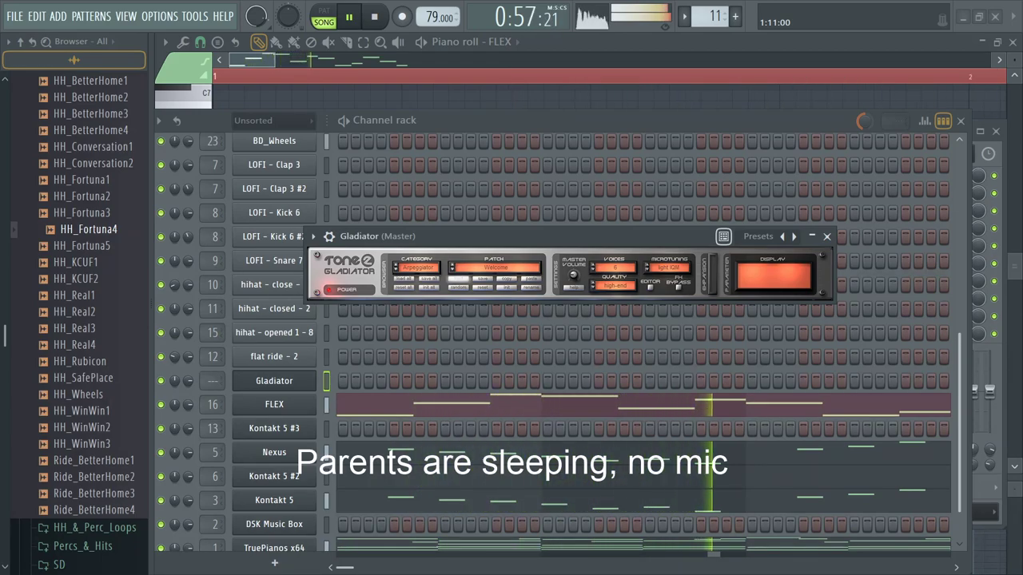
click(650, 287)
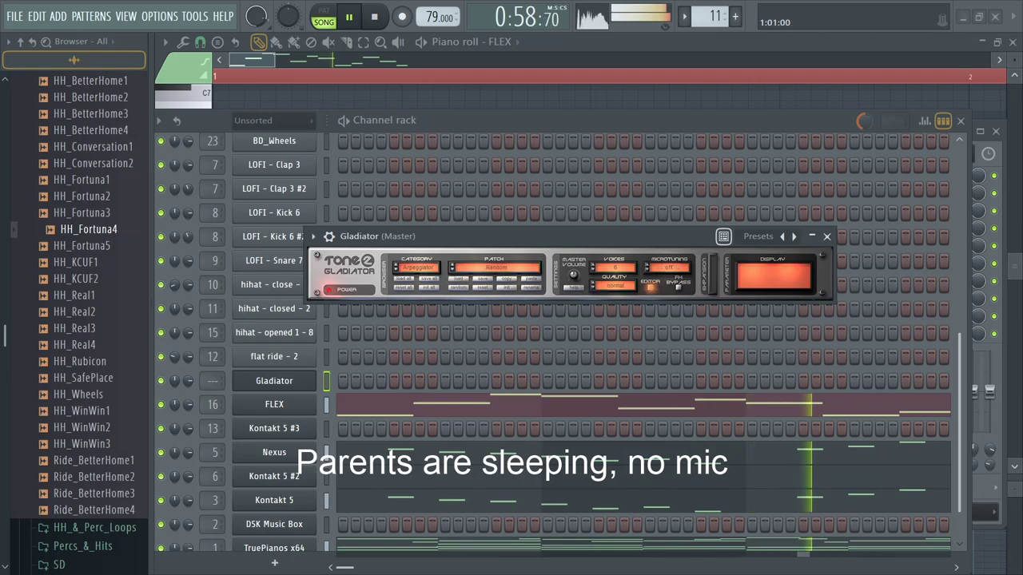
click(328, 389)
key(ctrl+v)
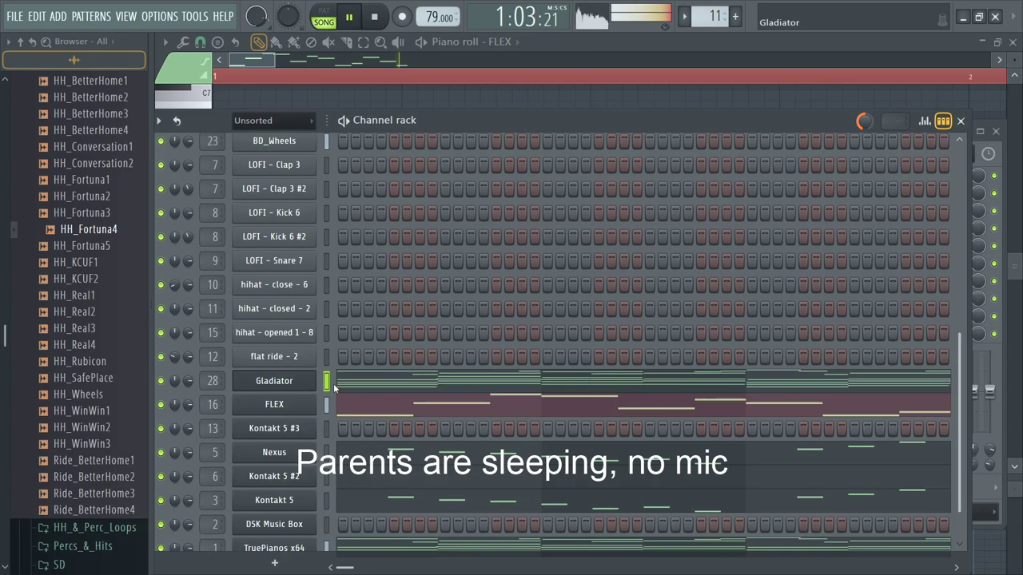
Step: Lower Gladiator's mixer level to 55% and sidechain it from BD_Wheels with a Fruity Limiter in slot 6
key(F9)
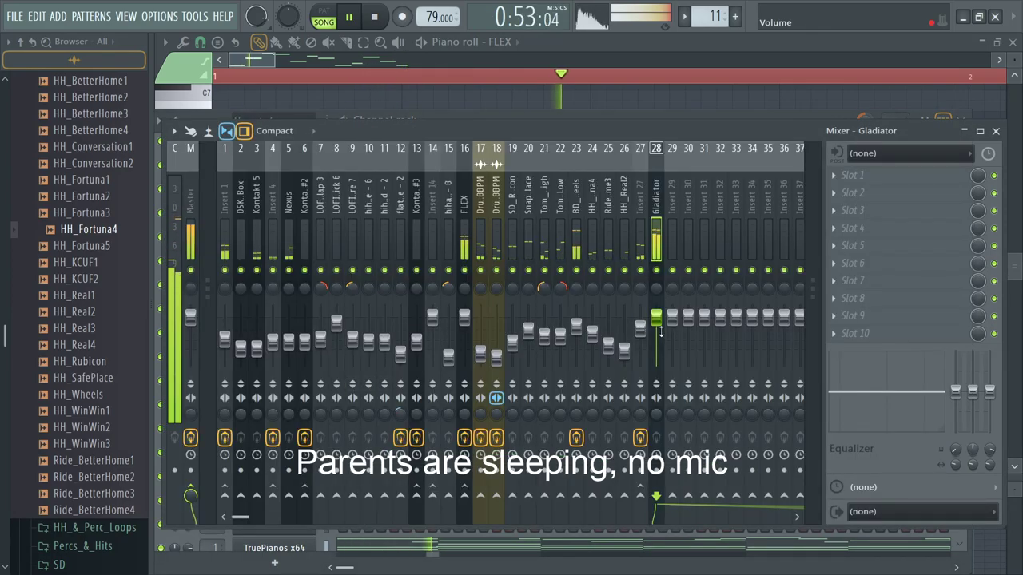
drag(660, 334, 660, 357)
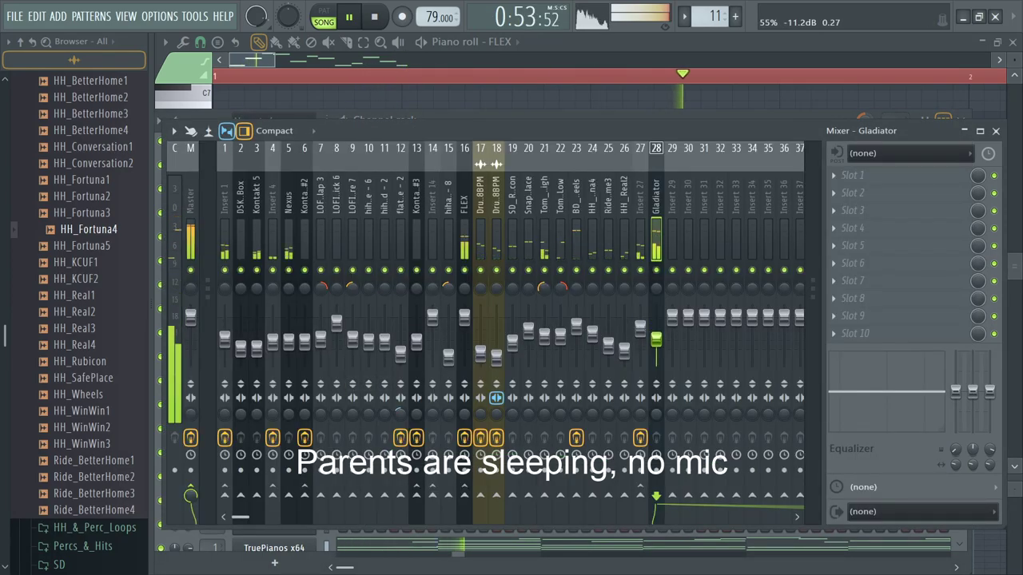
click(572, 248)
click(656, 497)
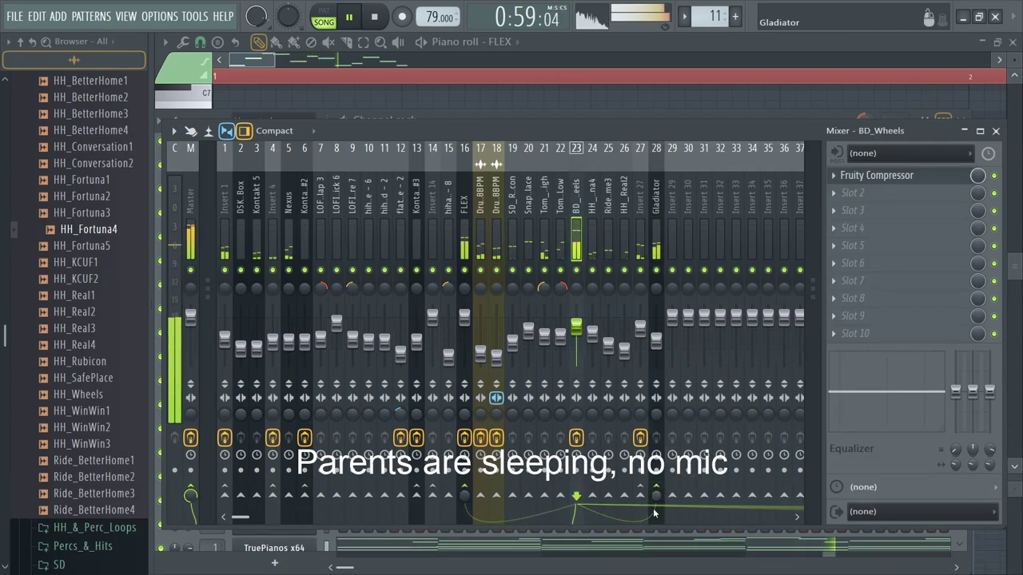
click(656, 240)
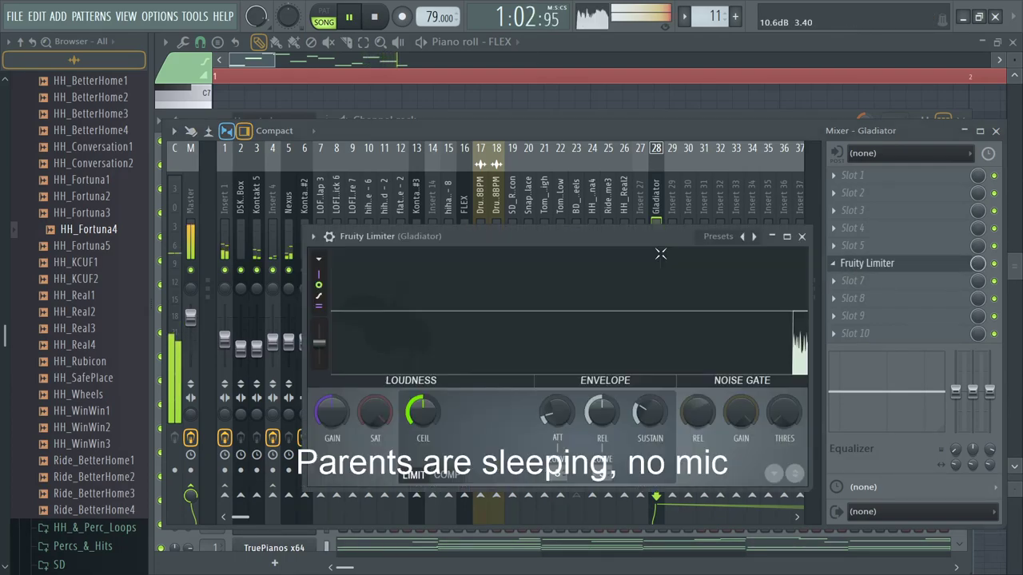
click(743, 237)
Step: Add FabFilter Pro-Q 2 in Gladiator's first effect slot with a low cut at about 208 Hz
click(835, 175)
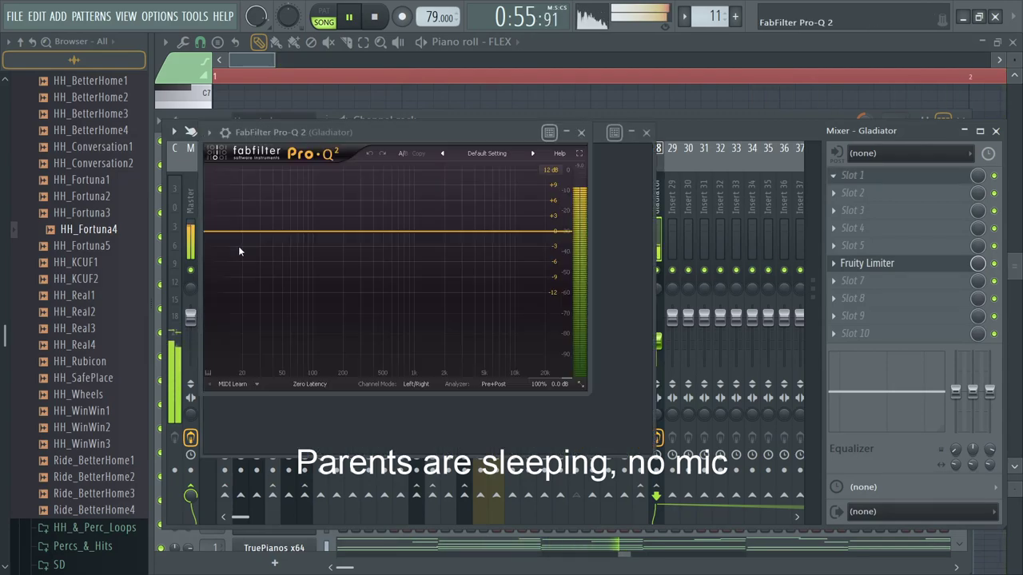
drag(234, 232, 242, 242)
click(238, 333)
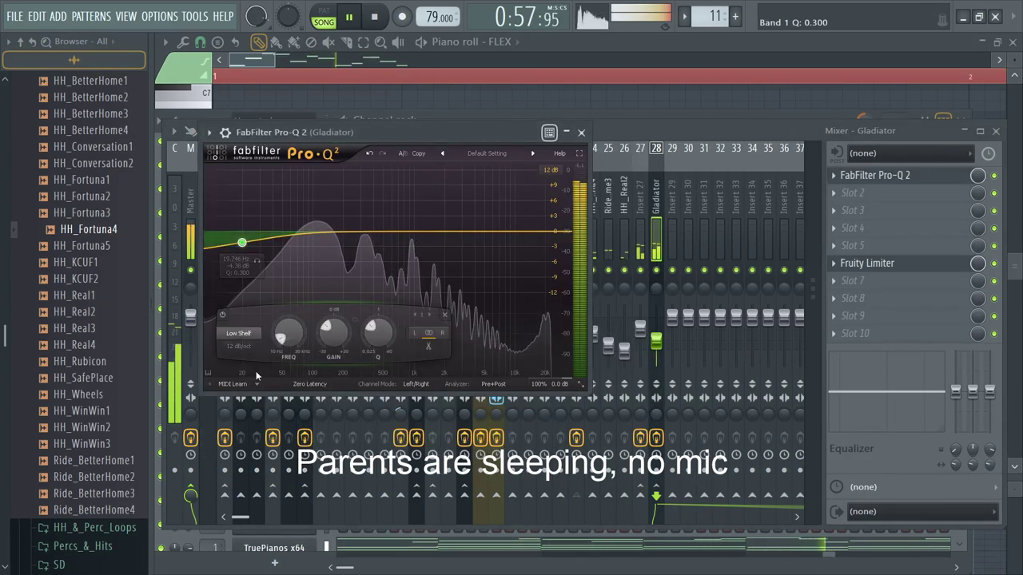
click(256, 376)
drag(244, 283, 356, 256)
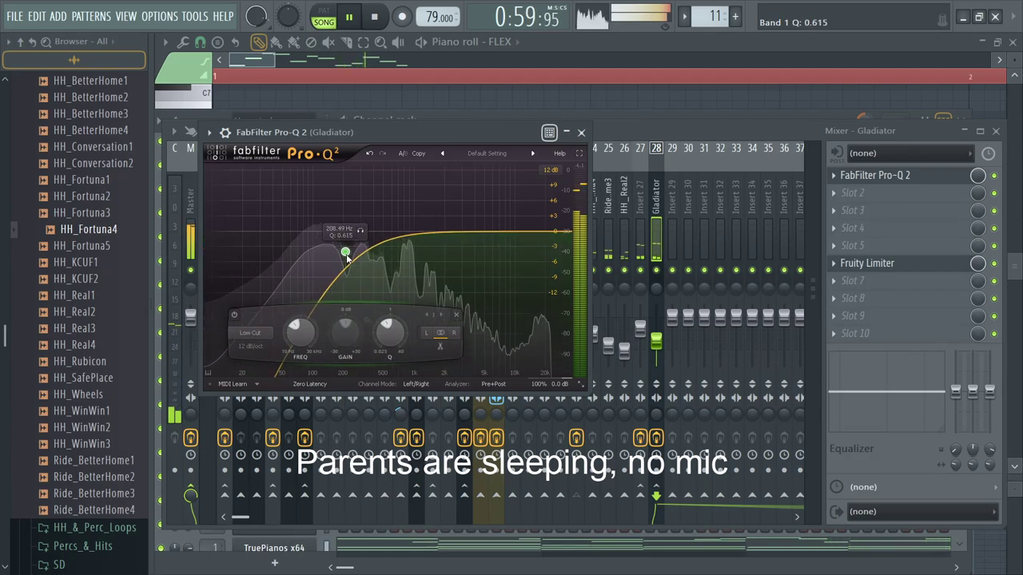
Step: Duplicate all of Gladiator's chord notes in Pattern 11 one octave higher
key(F6)
click(361, 382)
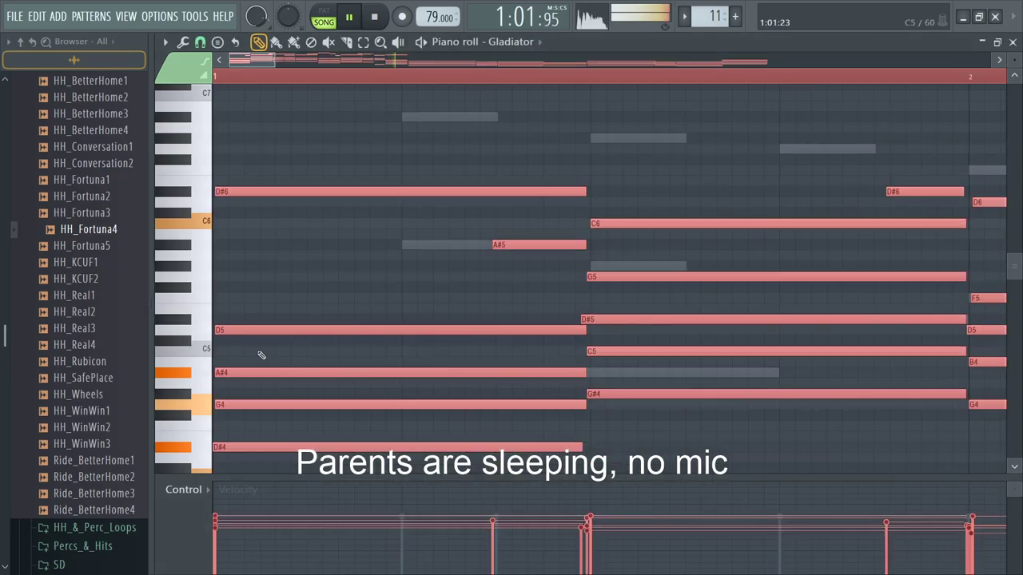
key(ctrl+v)
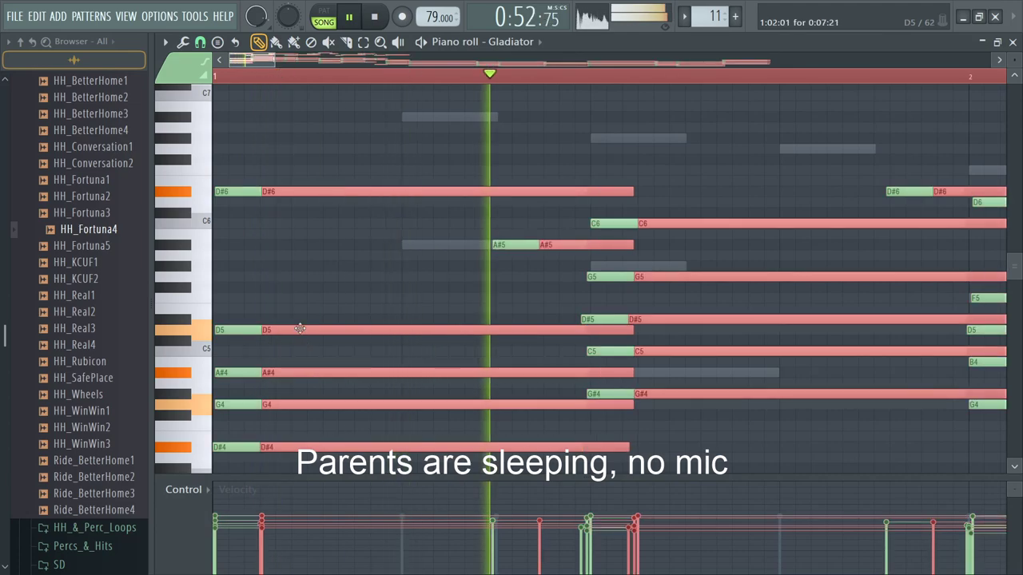
drag(297, 327, 243, 331)
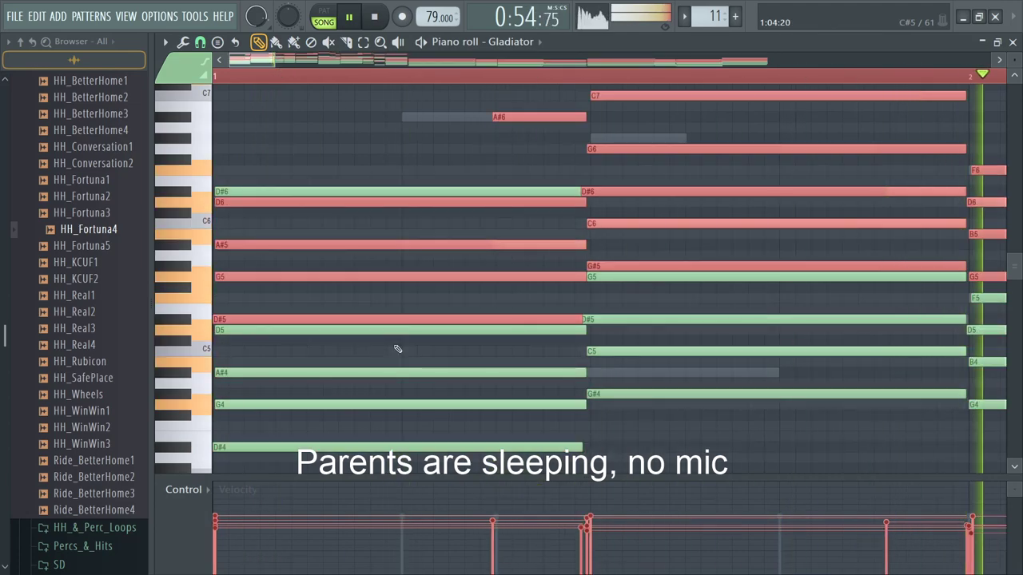
Step: Delete Gladiator's notes above G6 and close its piano roll
scroll(607, 296, down, 8)
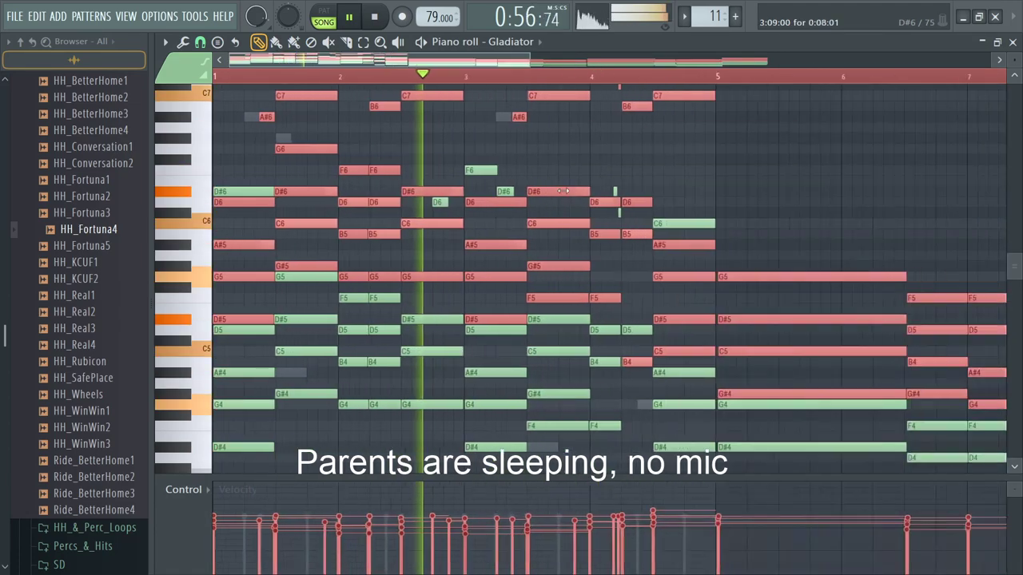
scroll(1008, 258, up, 3)
drag(587, 217, 7, 64)
key(Delete)
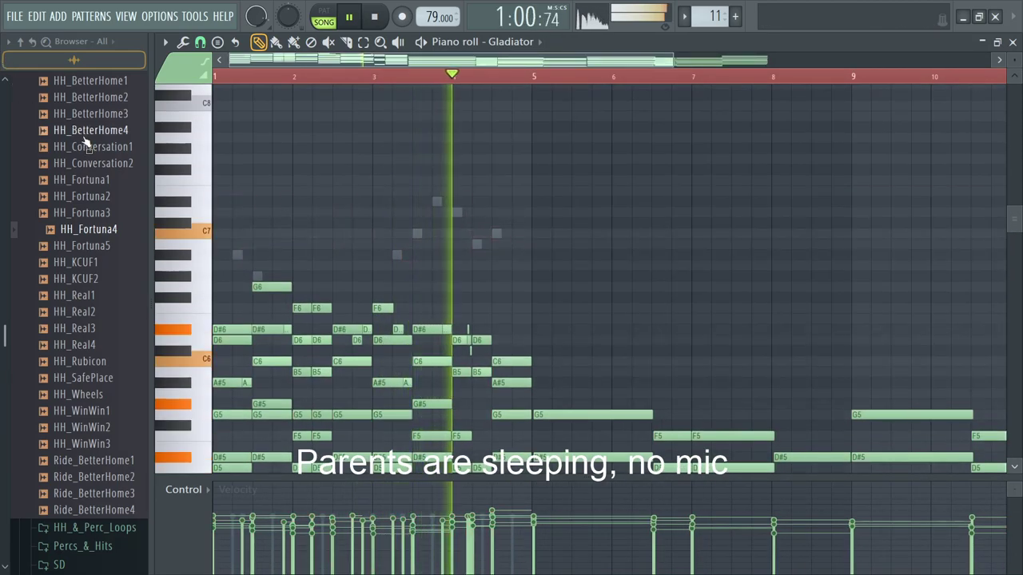
key(Escape)
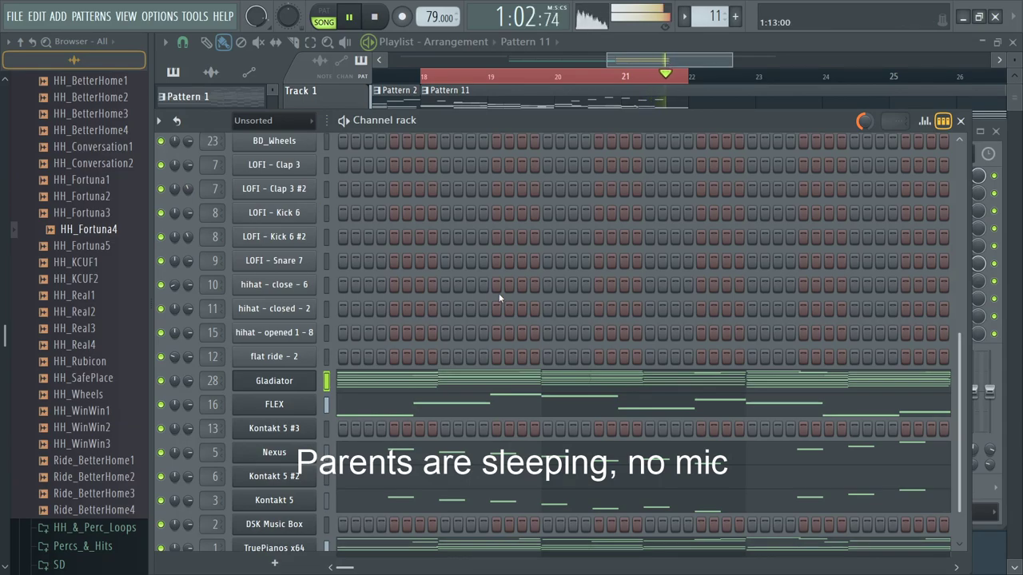
Step: Lower Gladiator's mixer level slightly on track 28 and return to the playlist
key(F9)
drag(660, 343, 658, 346)
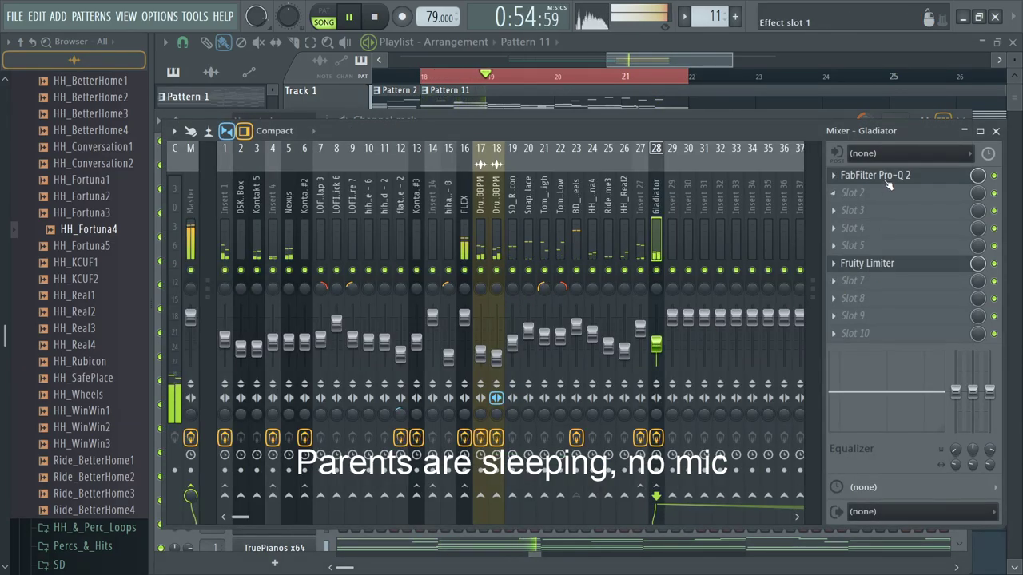
click(696, 59)
Step: Clear the time selection over bars 18 to 21 and play the arrangement
scroll(616, 228, down, 4)
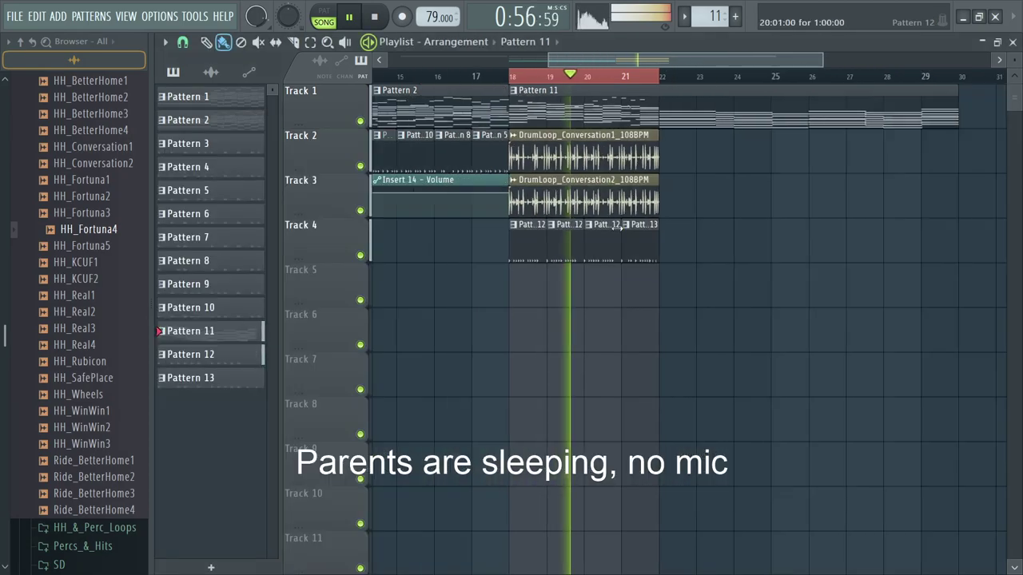
key(ctrl+d)
key(space)
scroll(552, 237, down, 2)
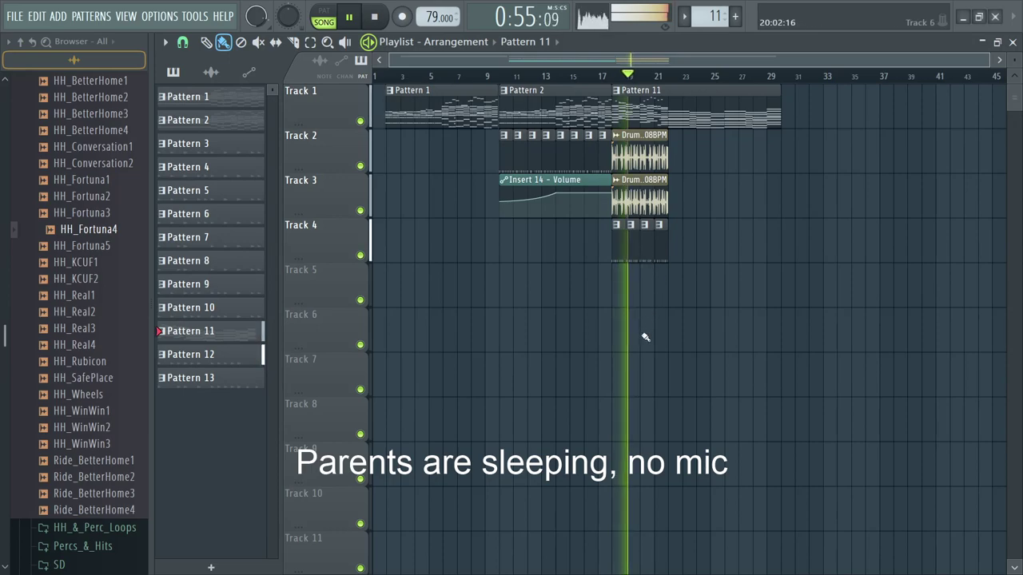
scroll(657, 324, up, 4)
Step: Lower Ride_BetterHome3's level on mixer track 25 and return to the playlist
key(F9)
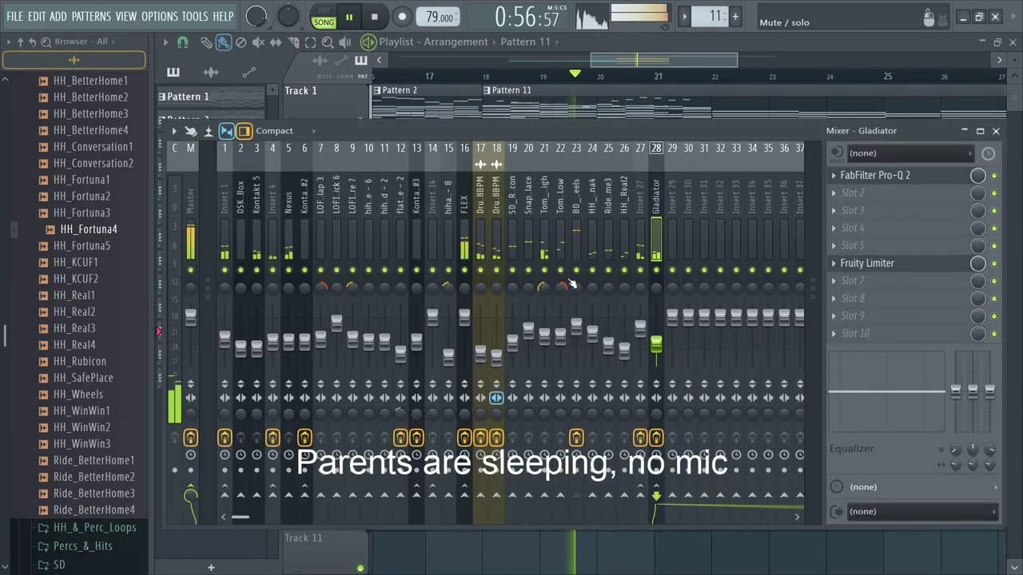
click(497, 237)
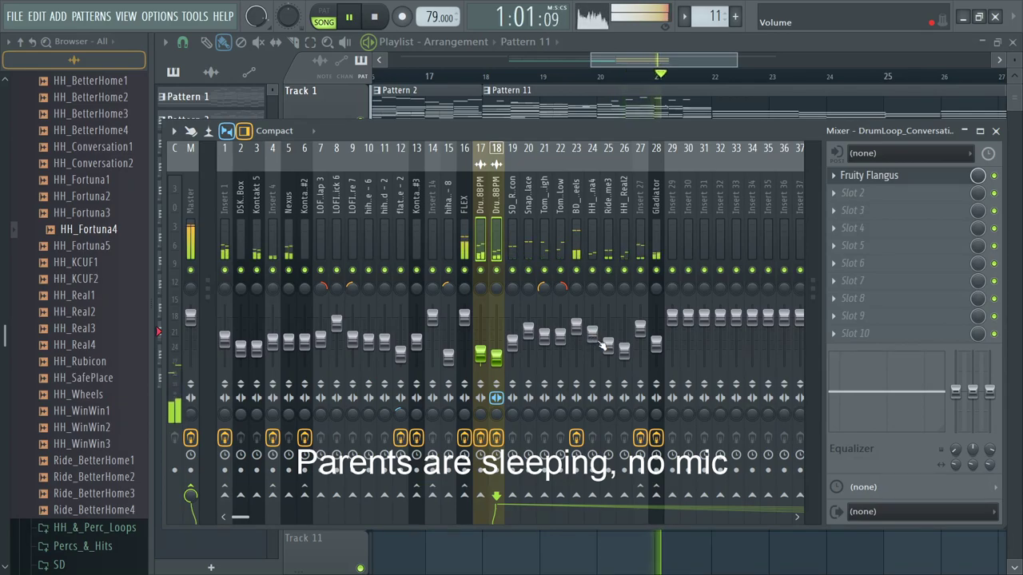
drag(607, 346, 608, 357)
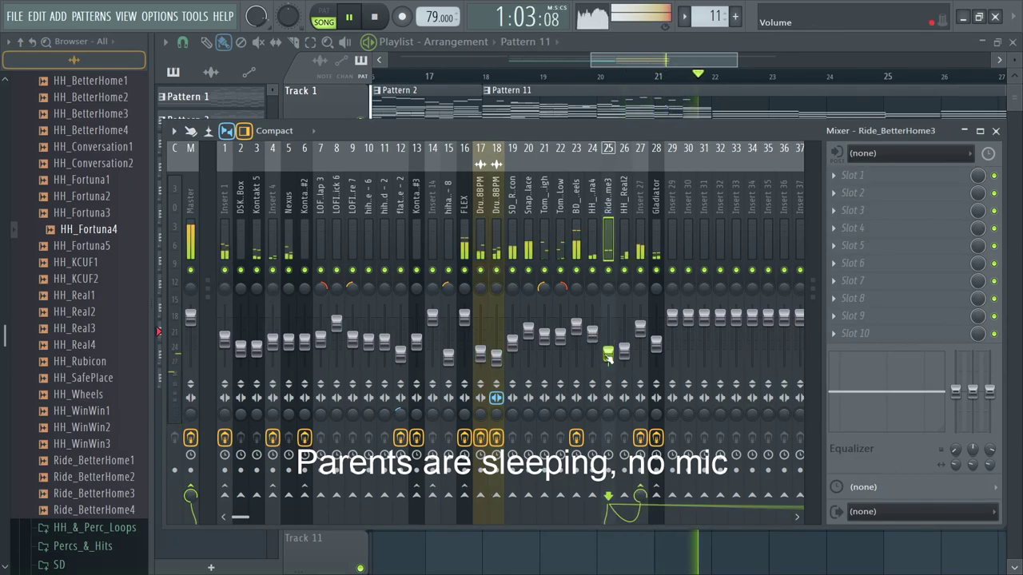
key(F9)
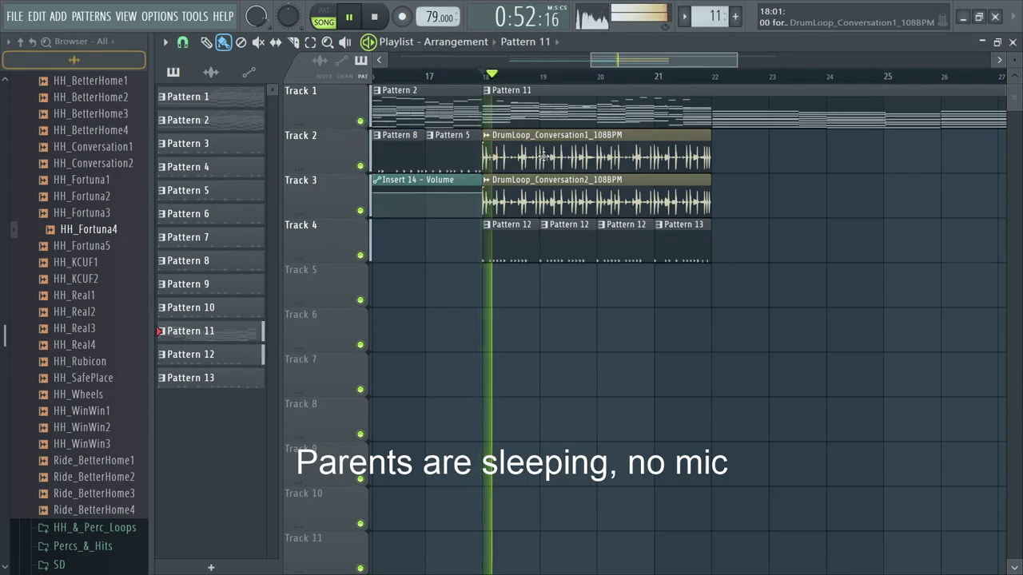
Step: Stop playback and make the Pattern 12 clip at bar 19 on Track 4 unique
scroll(557, 165, down, 3)
scroll(557, 165, up, 2)
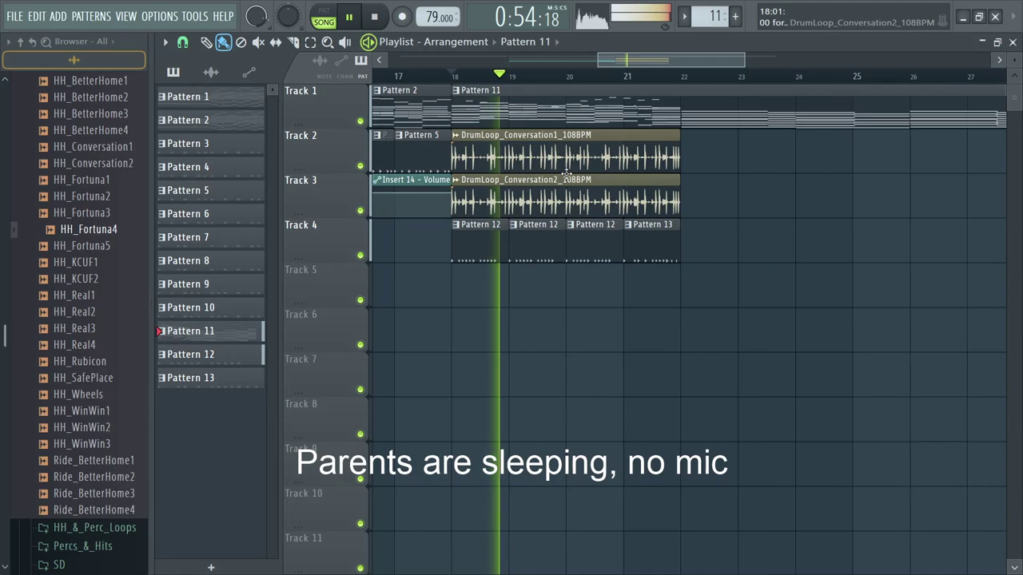
scroll(547, 280, up, 2)
key(space)
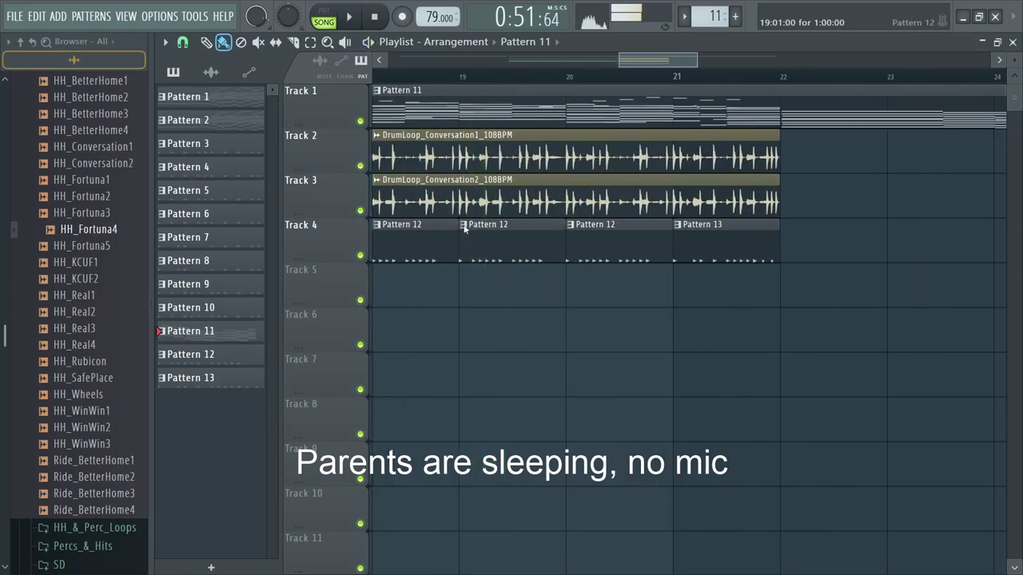
double_click(493, 250)
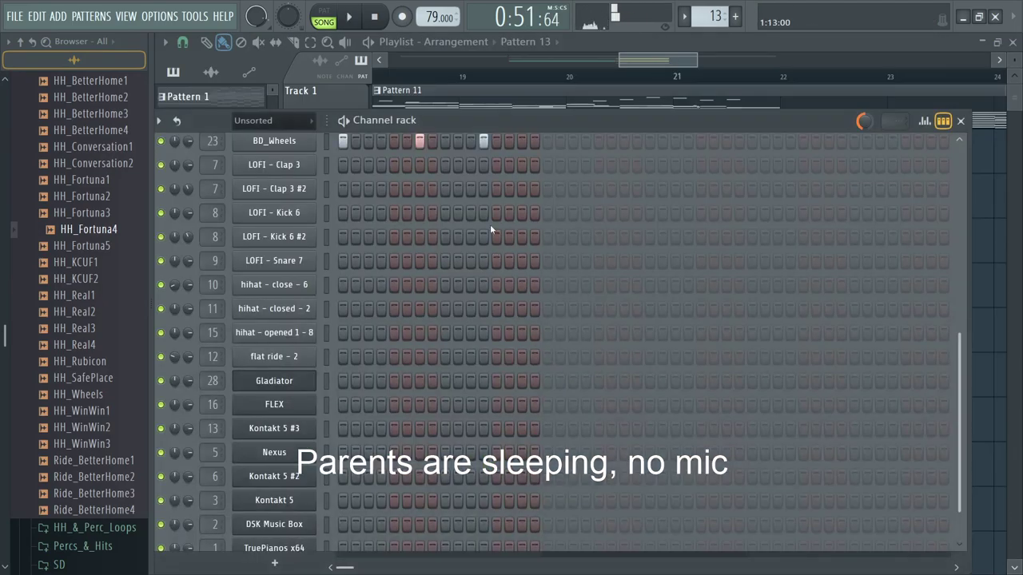
Step: Rearrange BD_Wheels' hits in Pattern 13 to steps 1, 4 and 12 while checking them in playback
scroll(327, 229, up, 5)
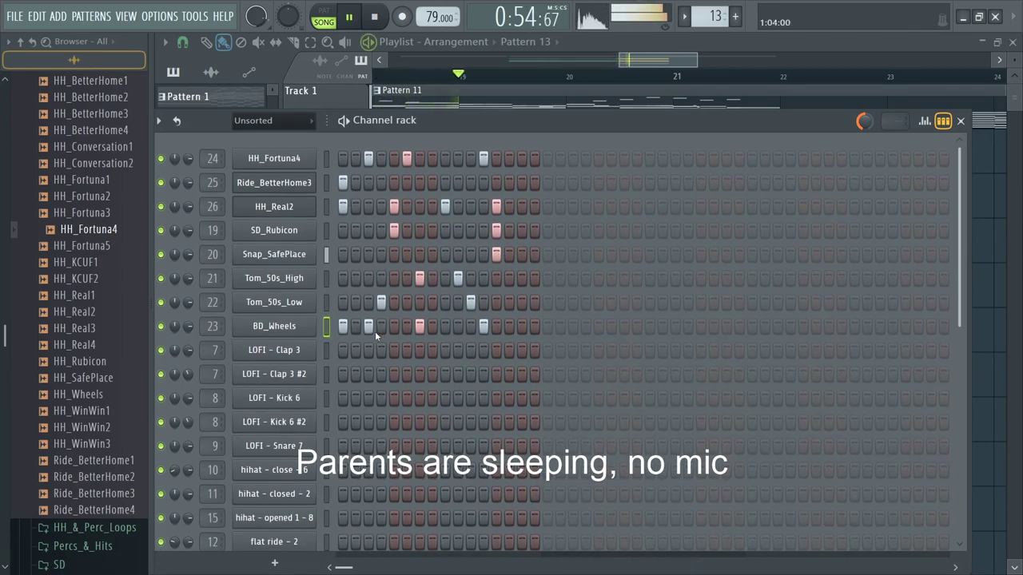
key(space)
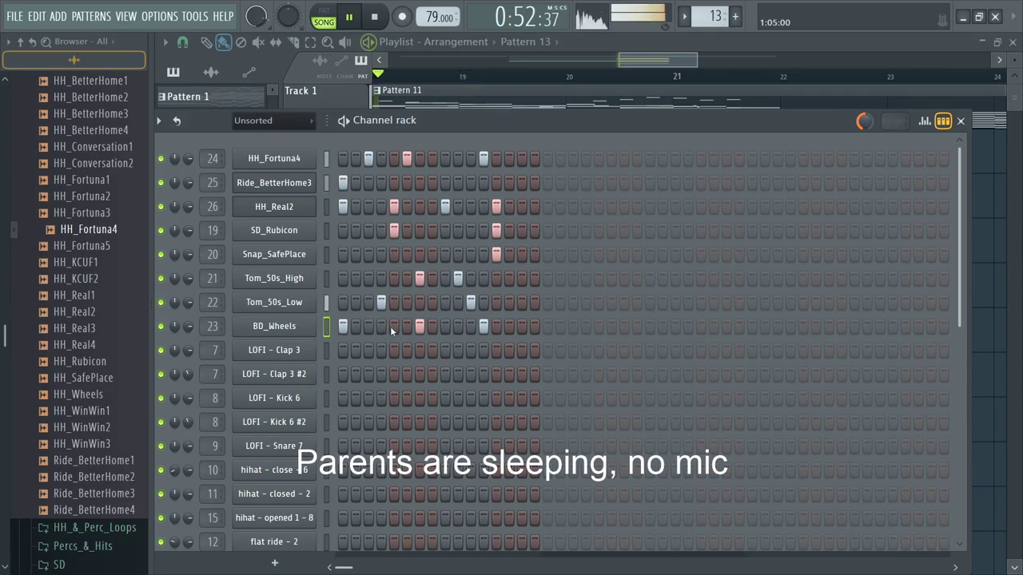
click(393, 326)
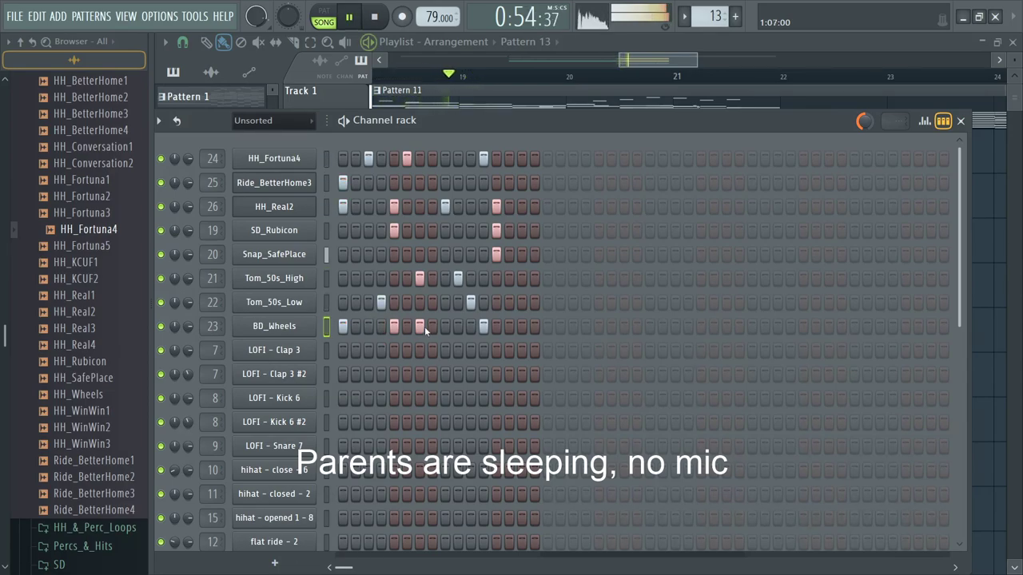
click(420, 326)
key(space)
key(space)
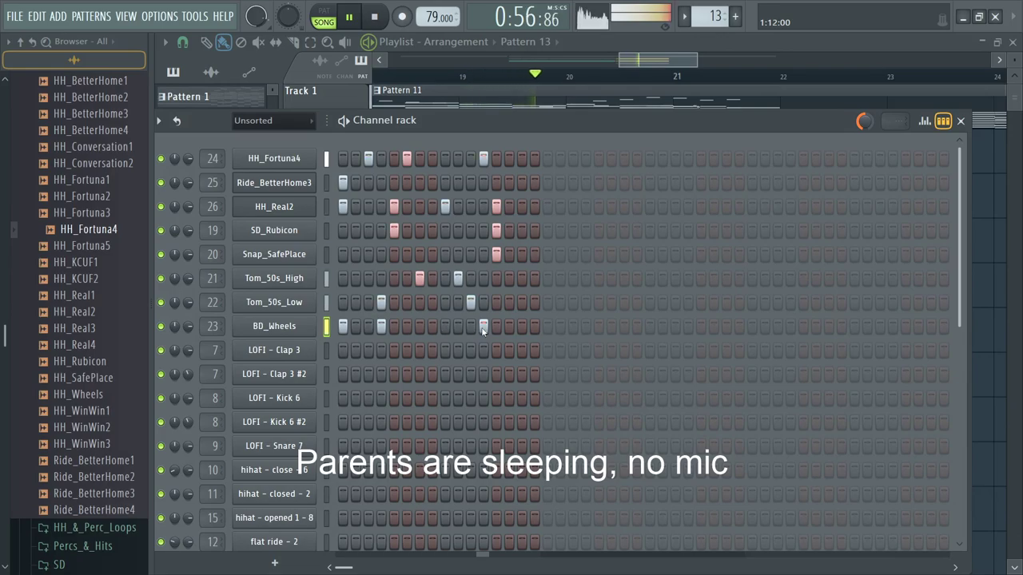
key(F6)
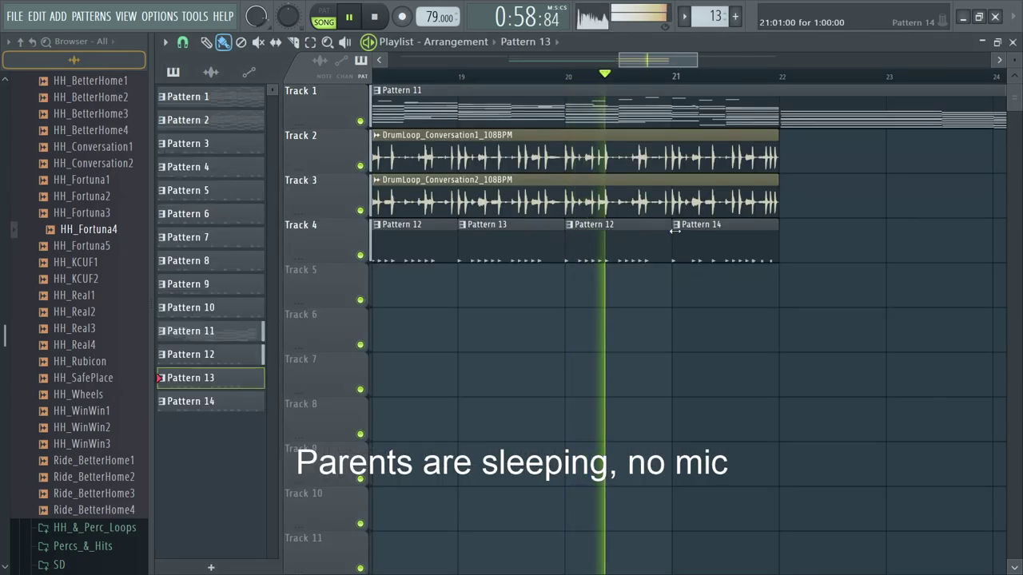
Step: Review Pattern 14's drum steps in the channel rack, including the BD_Wheels hits, while the arrangement plays
key(F7)
key(F7)
key(F6)
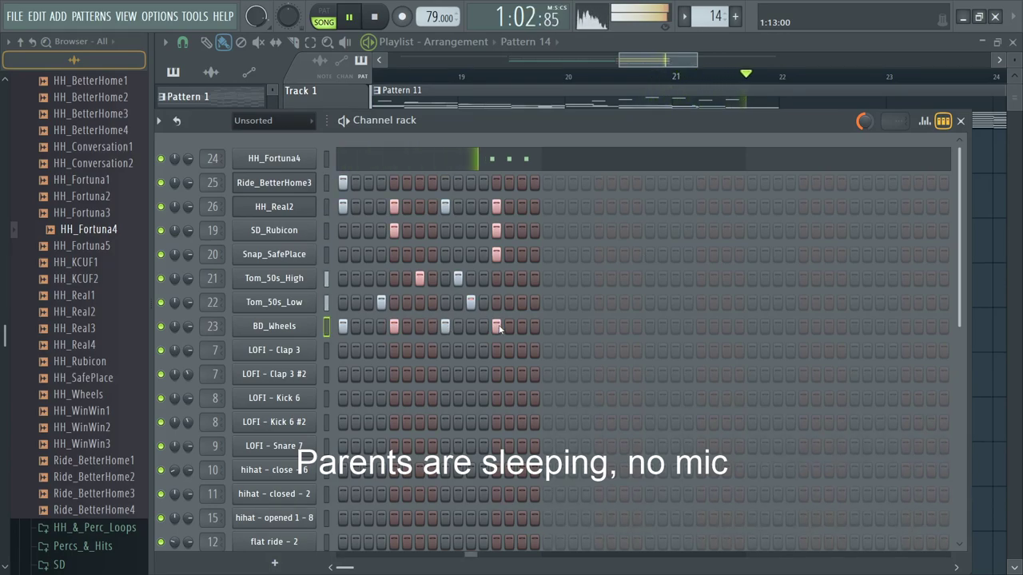
key(F6)
scroll(626, 242, down, 5)
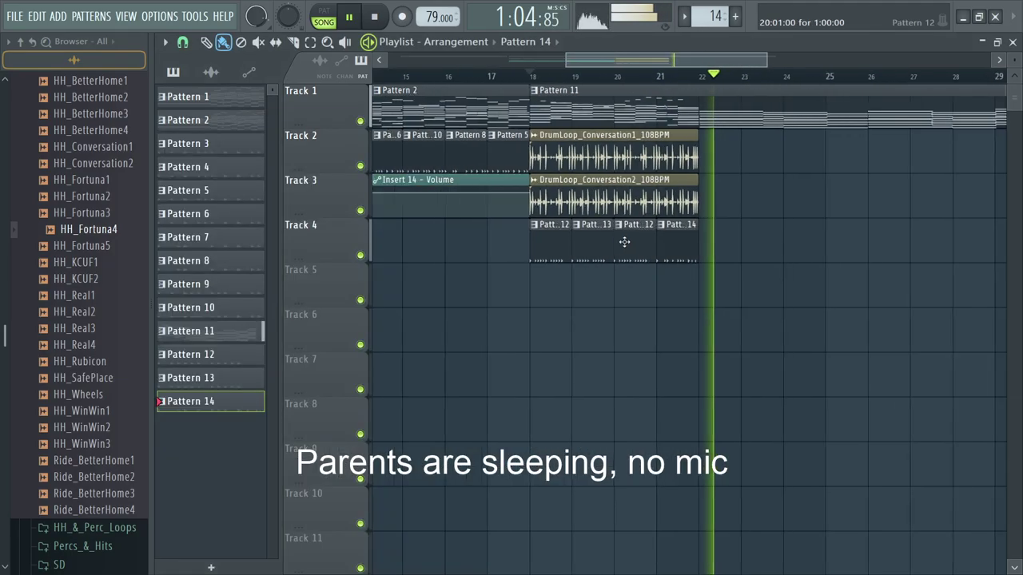
scroll(656, 235, up, 2)
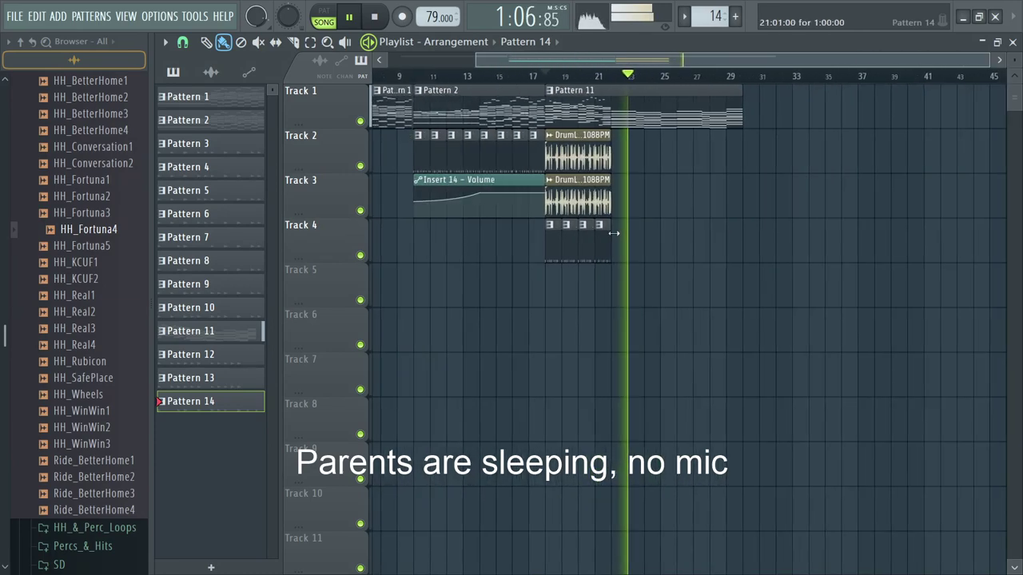
Step: Audition the swish samples in the FX folder and place FX_Swish_Up on Track 5 around the transition into bar 18
scroll(117, 328, up, 10)
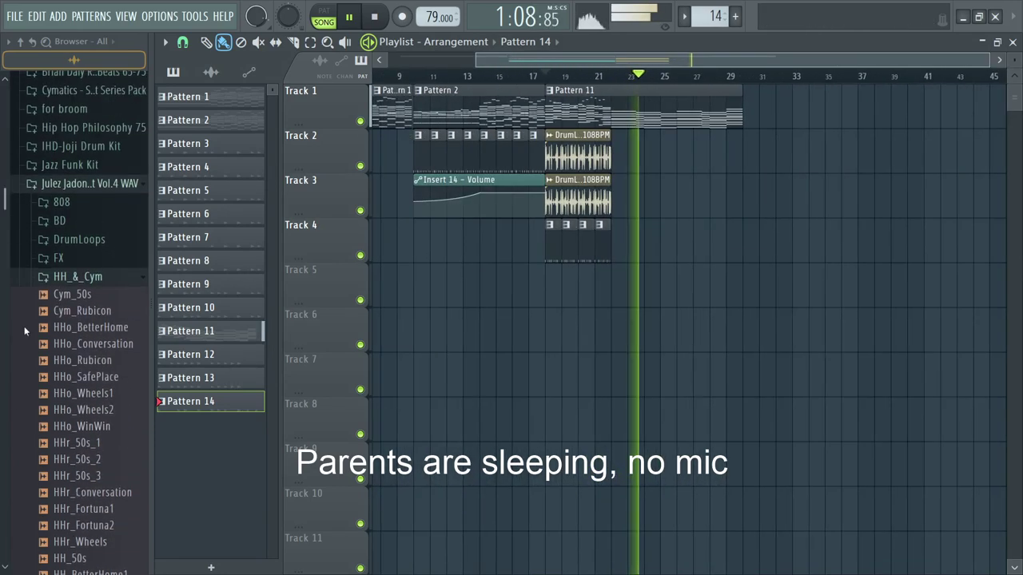
click(72, 277)
click(70, 259)
click(80, 309)
click(76, 359)
click(80, 409)
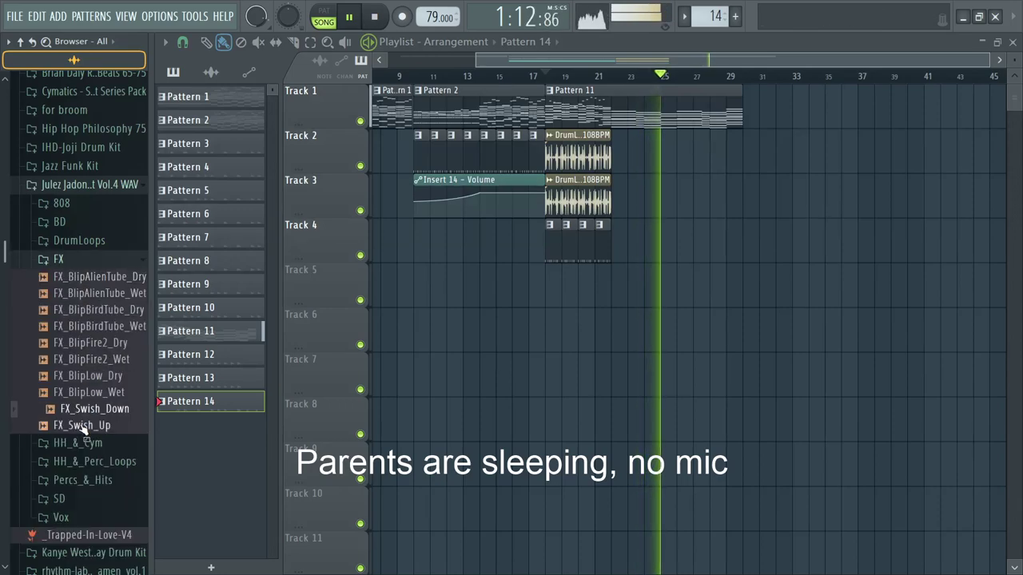
click(80, 426)
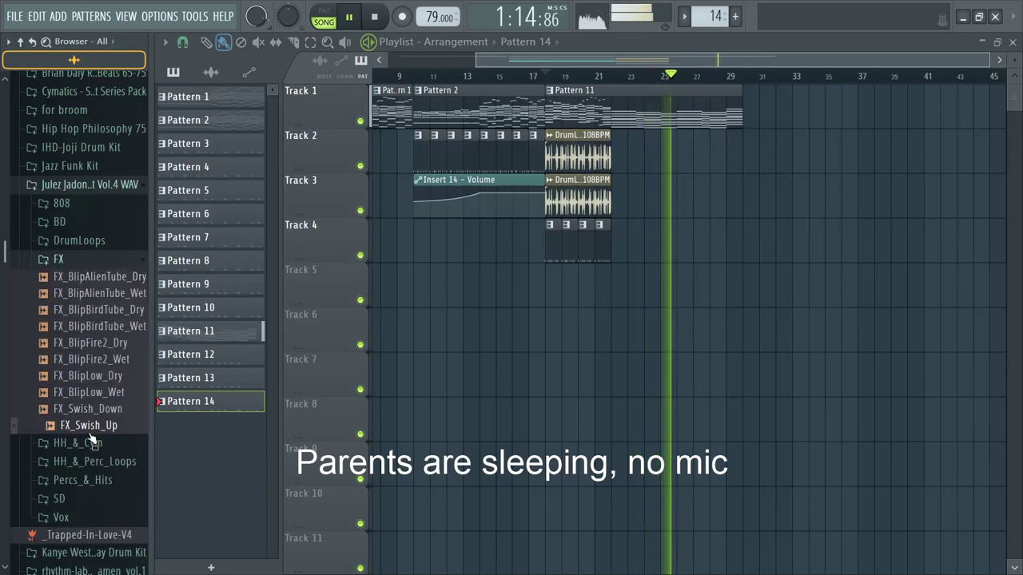
drag(89, 429, 633, 288)
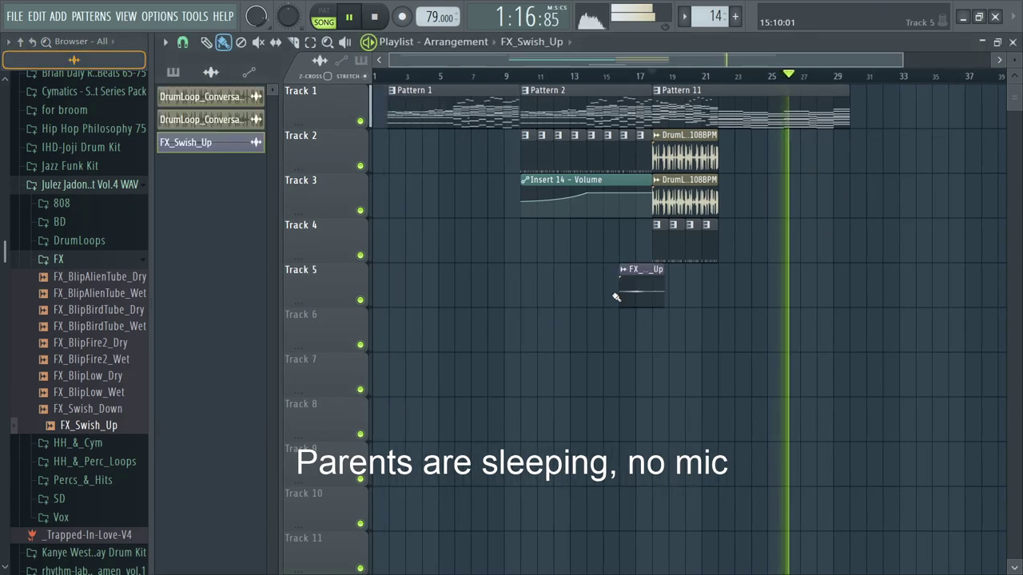
Step: Audition cymbal and hi-hat samples in the HH_&_Cym folder to find another hi-hat layer
click(103, 445)
click(83, 411)
click(80, 510)
scroll(80, 510, up, 6)
click(80, 389)
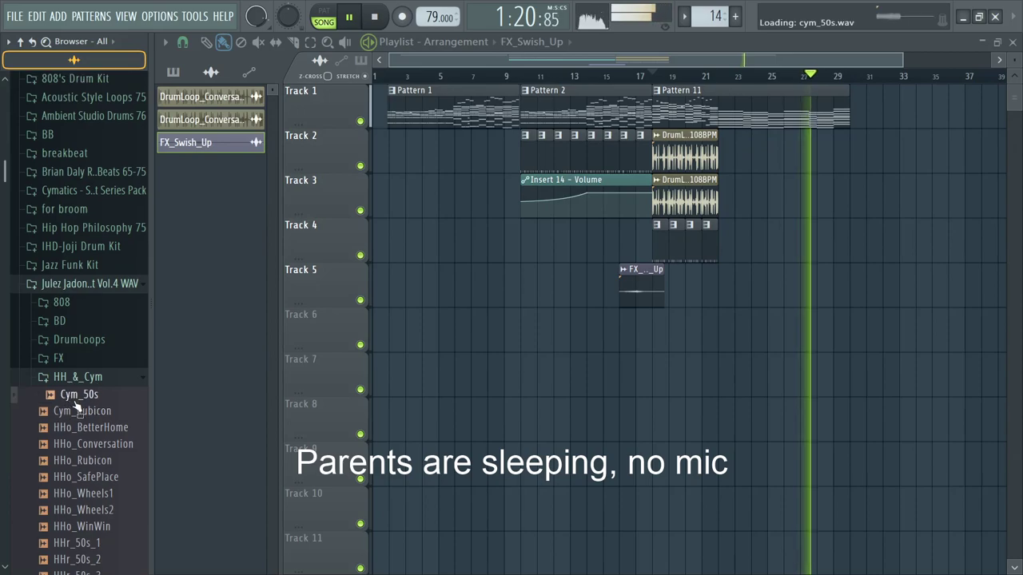
click(88, 377)
click(88, 377)
scroll(82, 414, down, 8)
click(82, 414)
scroll(82, 414, up, 4)
scroll(78, 408, up, 8)
scroll(71, 416, down, 10)
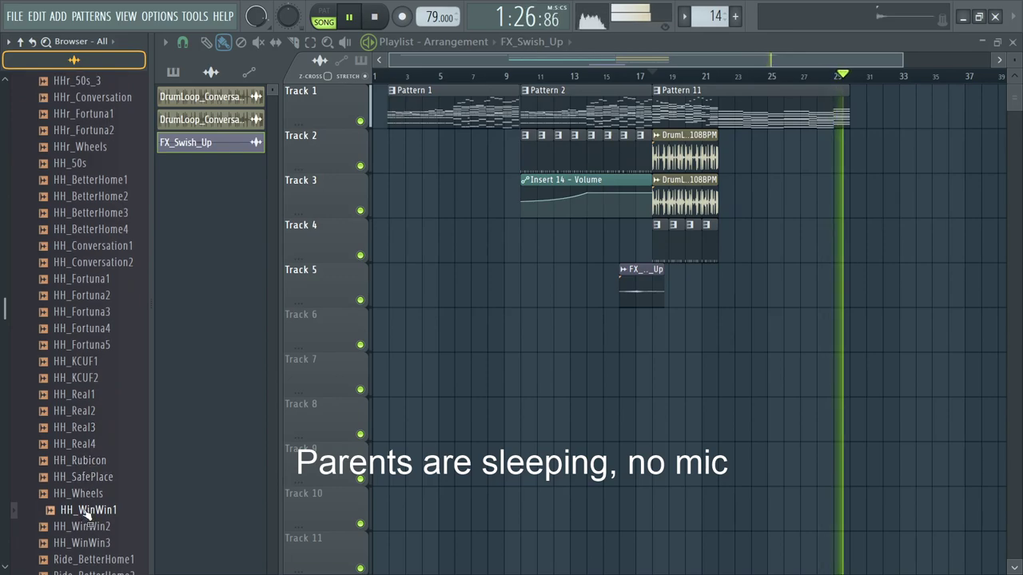
Step: Add HH_WinWin1 as a new channel in Pattern 12 and fill its steps at every second step
double_click(667, 242)
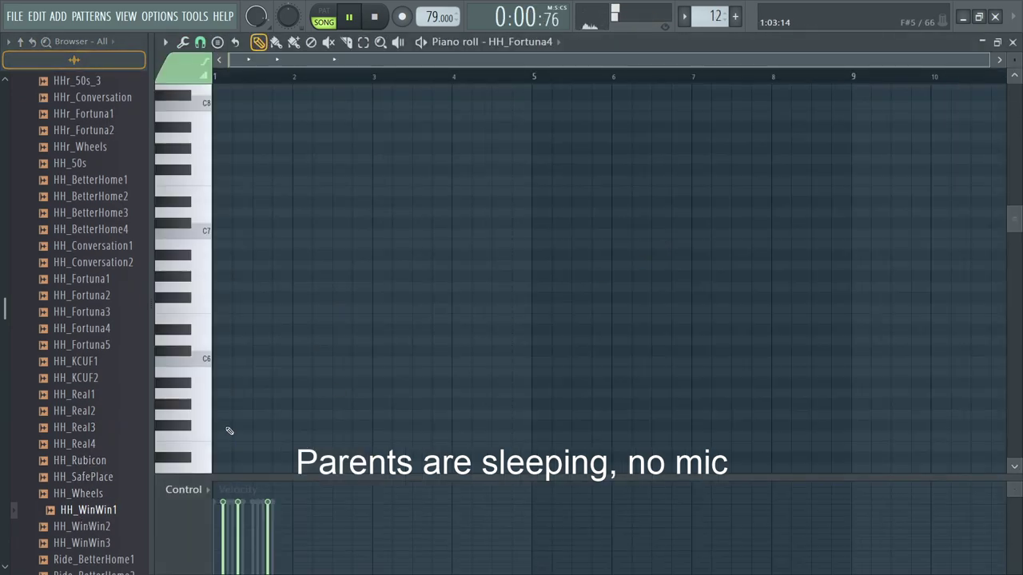
key(Escape)
drag(104, 512, 302, 151)
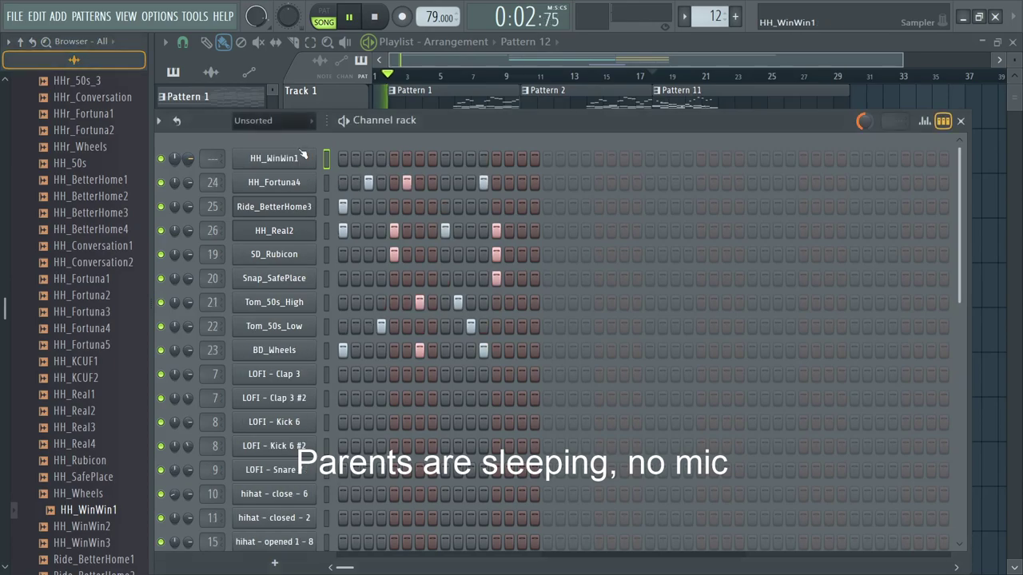
right_click(300, 153)
click(534, 200)
Step: Lower the velocity of HH_WinWin1's hits on steps 3, 7, 11 and 15 in Pattern 12
click(924, 120)
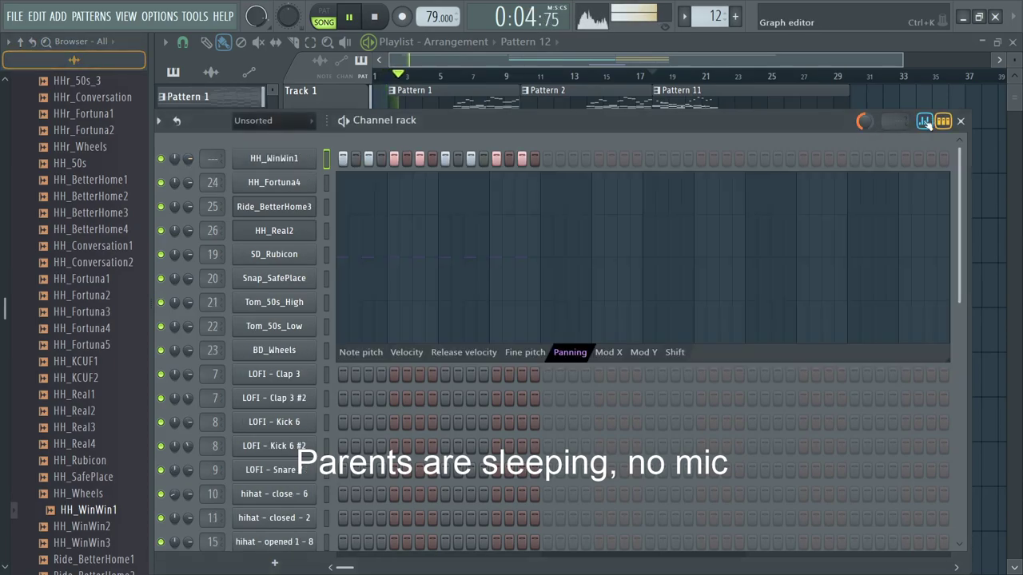
click(361, 353)
click(406, 352)
click(369, 250)
click(420, 259)
click(471, 268)
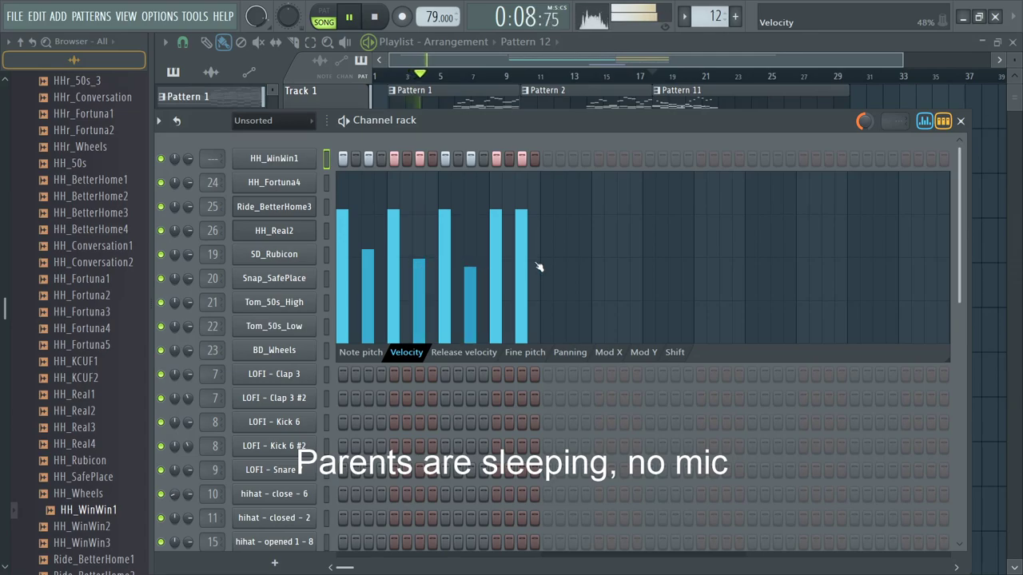
click(521, 258)
Step: Copy HH_WinWin1's hits from Pattern 12 and paste them into the same channel in Pattern 14
click(710, 58)
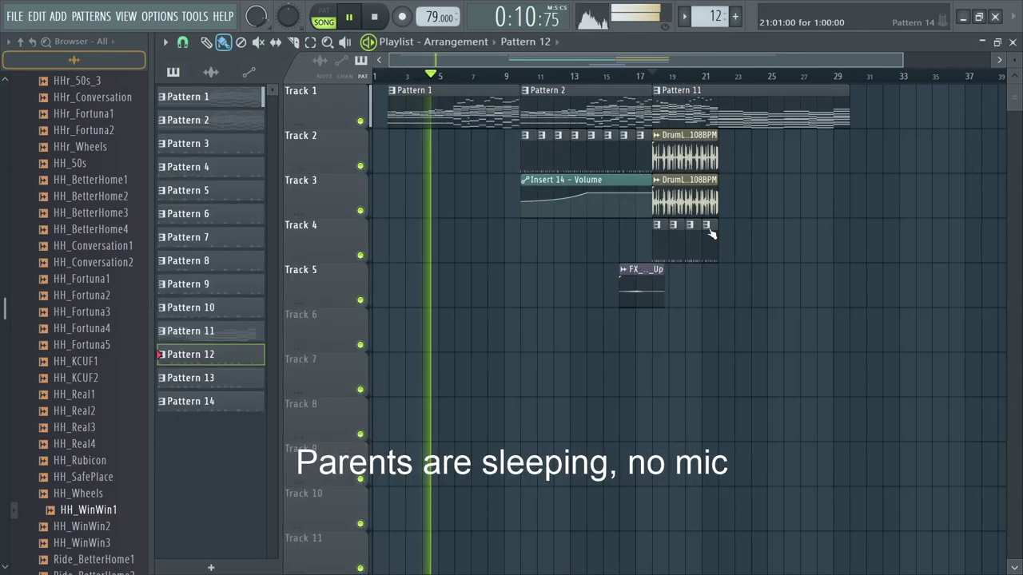
scroll(703, 231, up, 5)
double_click(535, 248)
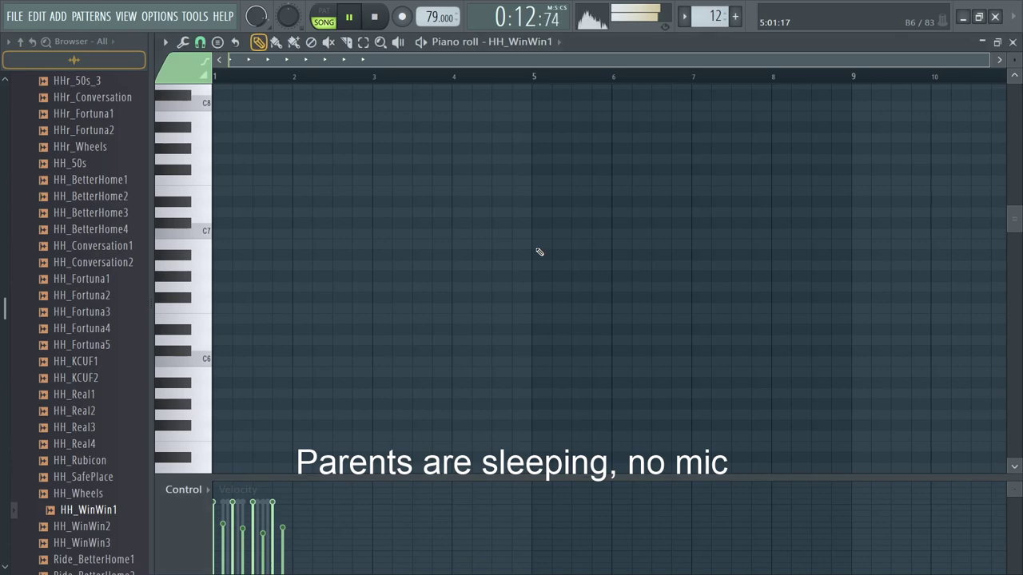
key(Escape)
click(655, 60)
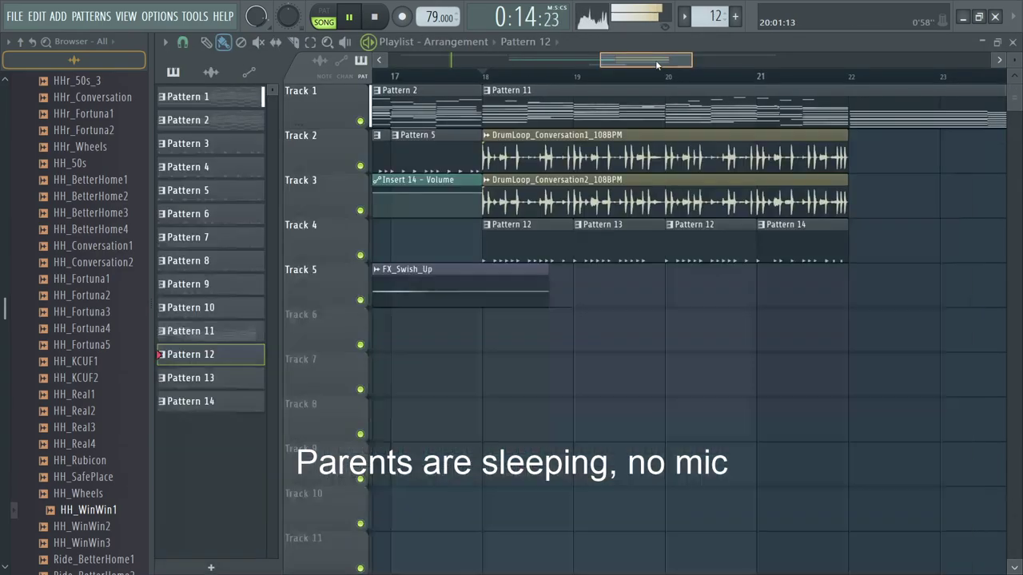
double_click(639, 254)
key(Escape)
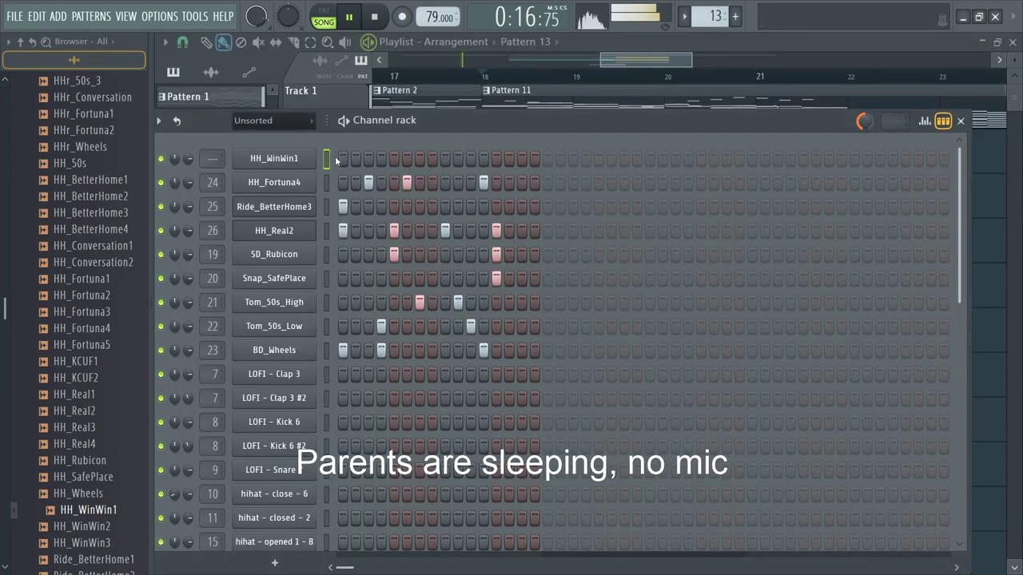
click(628, 63)
double_click(601, 230)
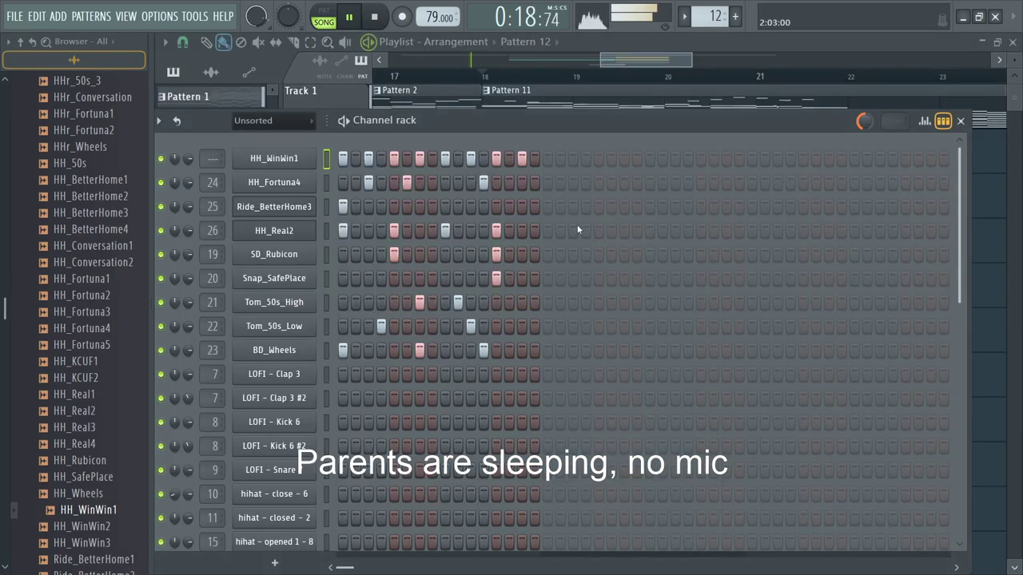
click(660, 64)
double_click(789, 224)
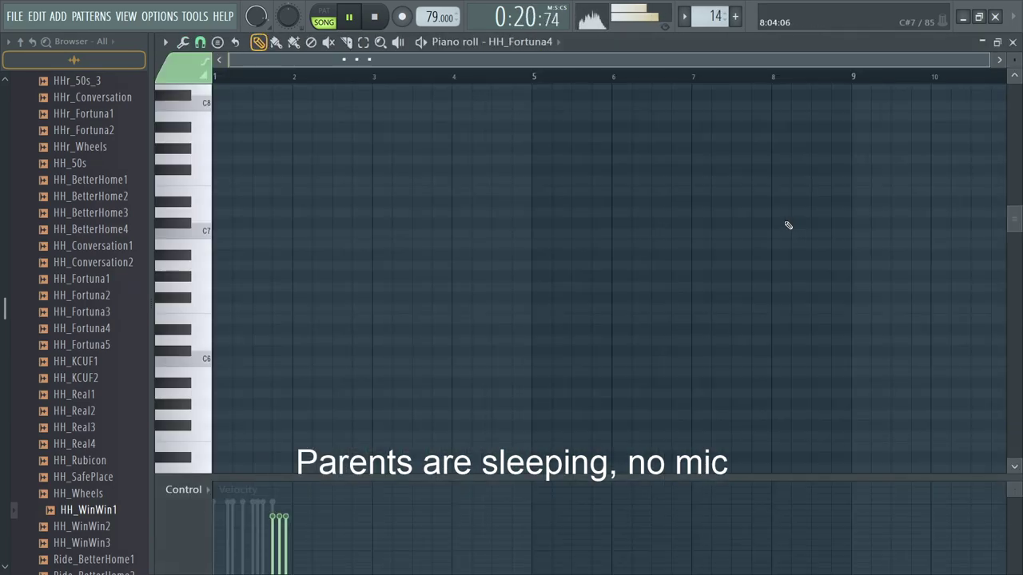
key(ctrl+v)
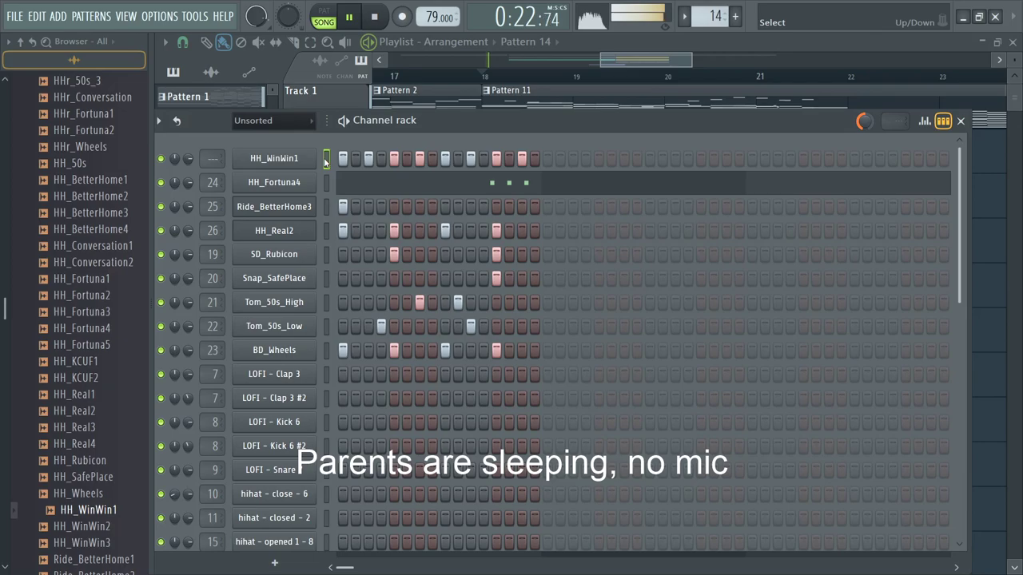
Step: Route HH_WinWin1 to mixer track 29, lower its level and return to the playlist
key(ctrl+l)
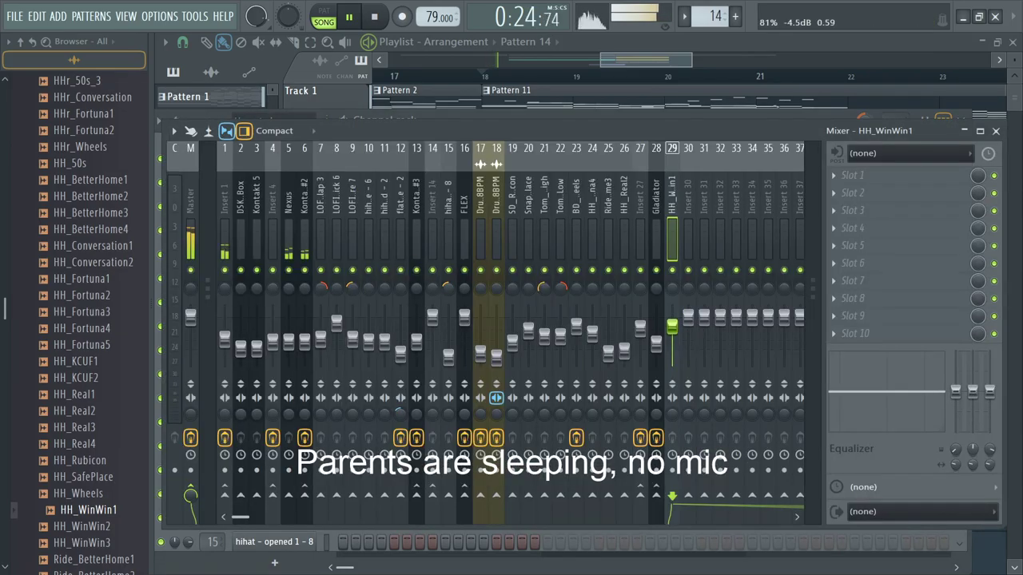
click(653, 83)
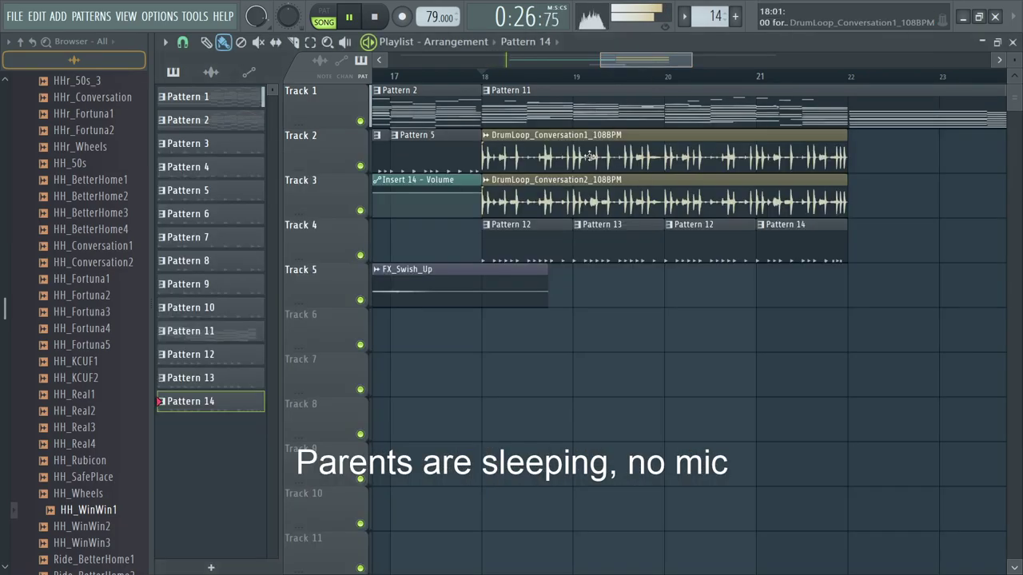
Step: Normalize the FX_Swish_Up sample and shift its Track 5 clip so the swell peaks at bar 18
scroll(564, 176, down, 3)
double_click(478, 290)
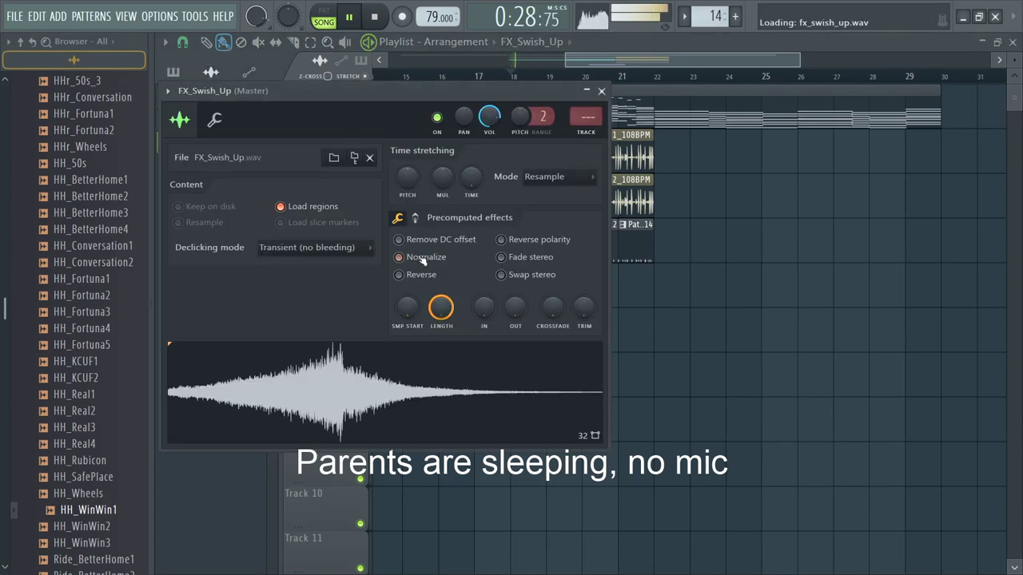
click(601, 91)
scroll(495, 298, up, 4)
drag(471, 303, 624, 300)
scroll(624, 299, up, 3)
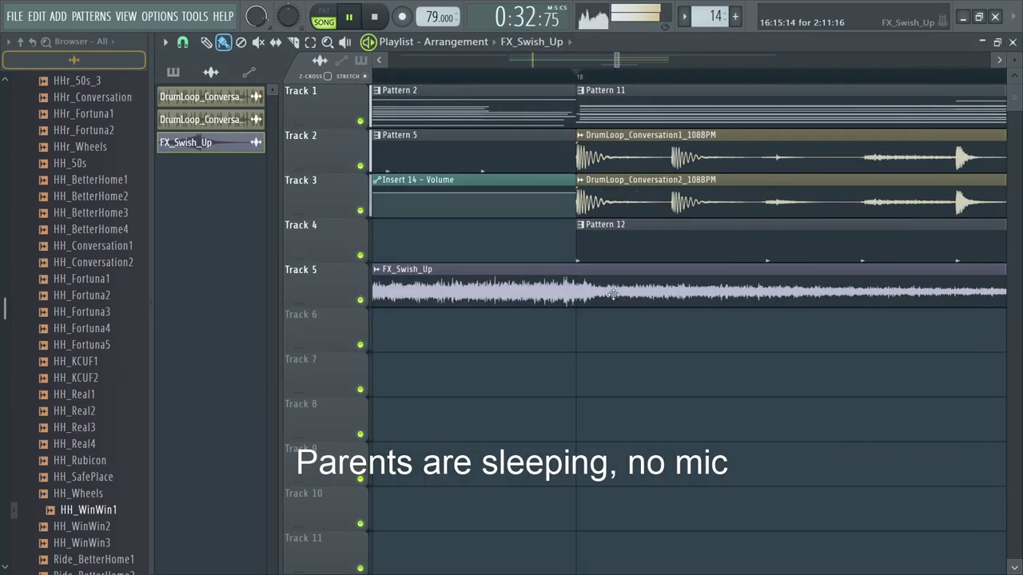
Step: Route FX_Swish_Up to mixer track 30 and link BD_Wheels' track 23 to it as the sidechain source
double_click(588, 299)
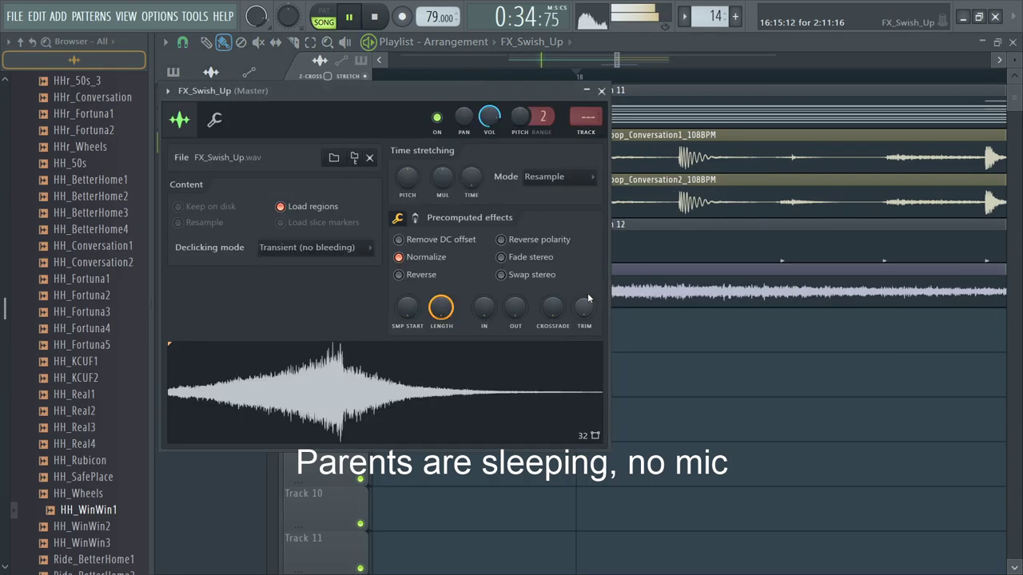
key(ctrl+l)
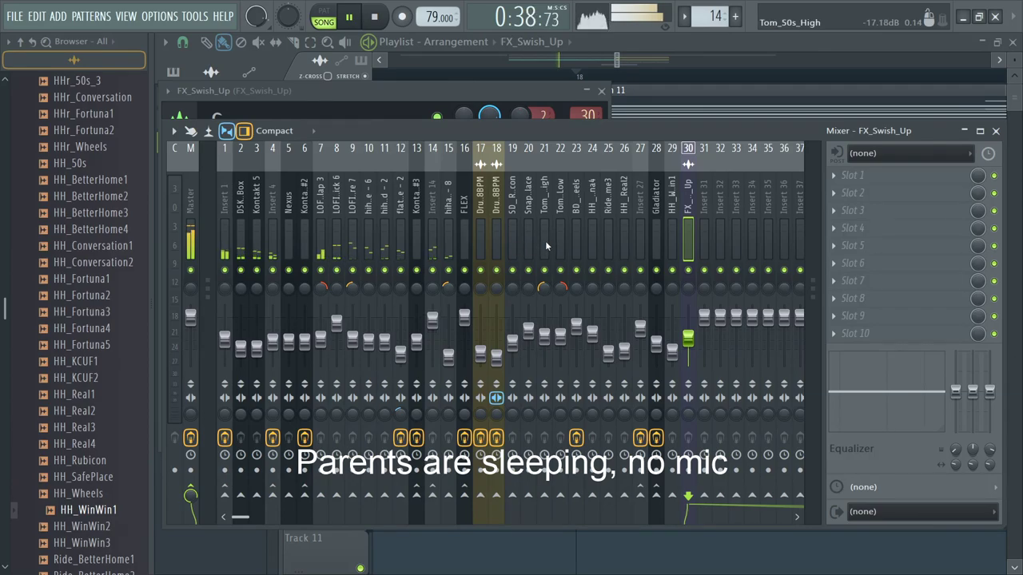
click(574, 240)
click(687, 496)
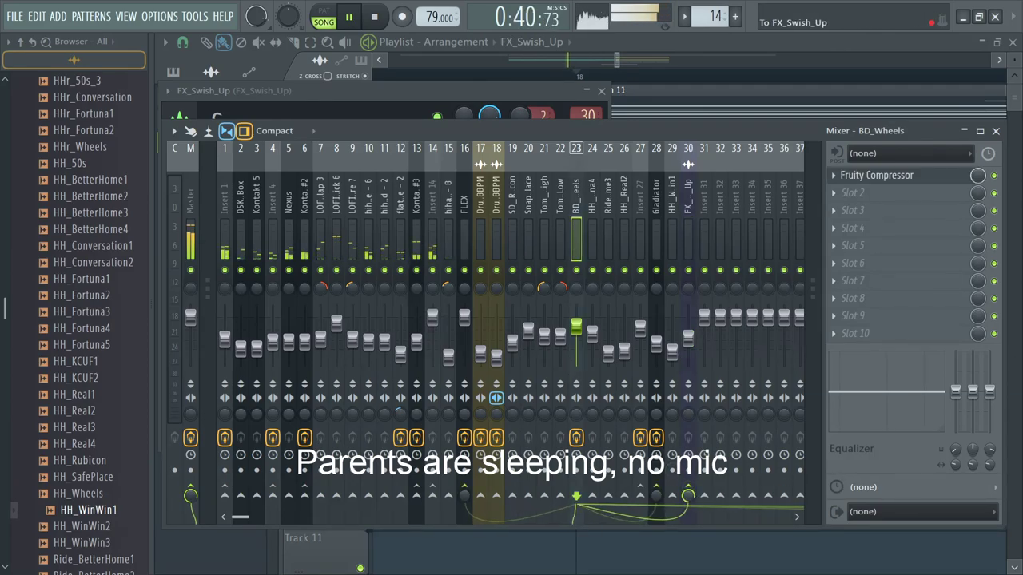
Step: Load Fruity Limiter with the Dancish Sidechain preset on the FX_Swish_Up mixer track and lower the track's level
click(685, 249)
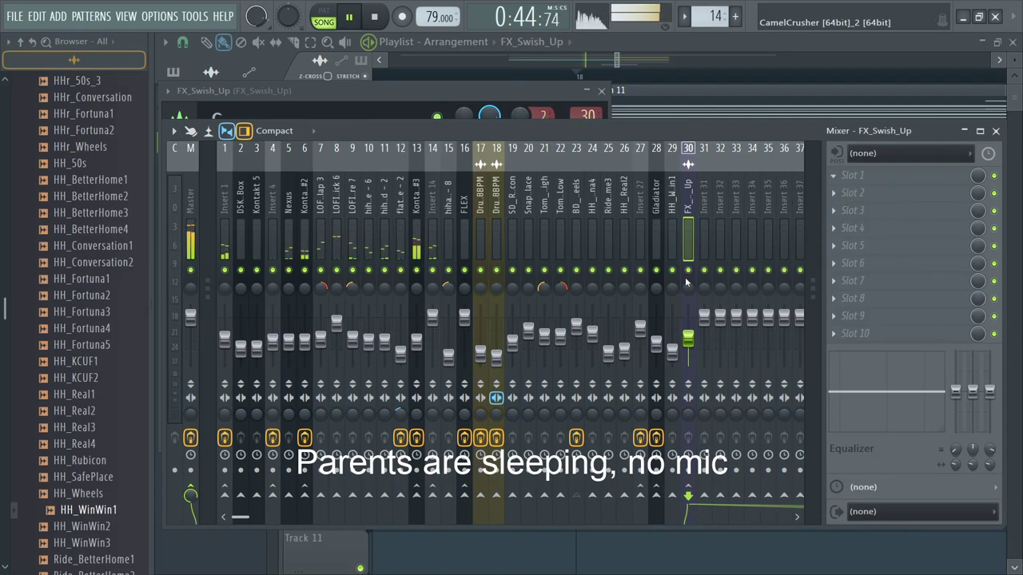
click(664, 310)
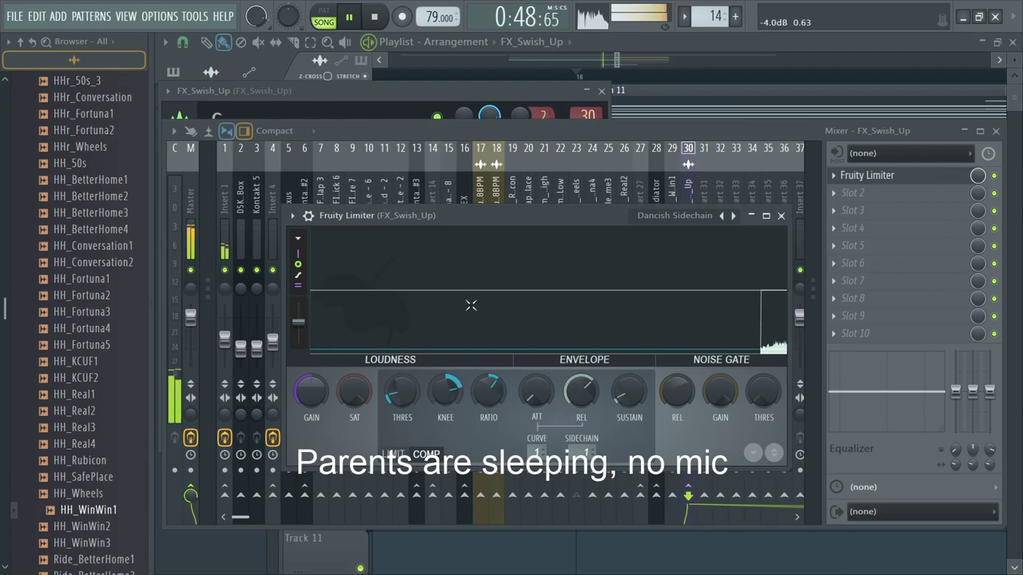
key(Escape)
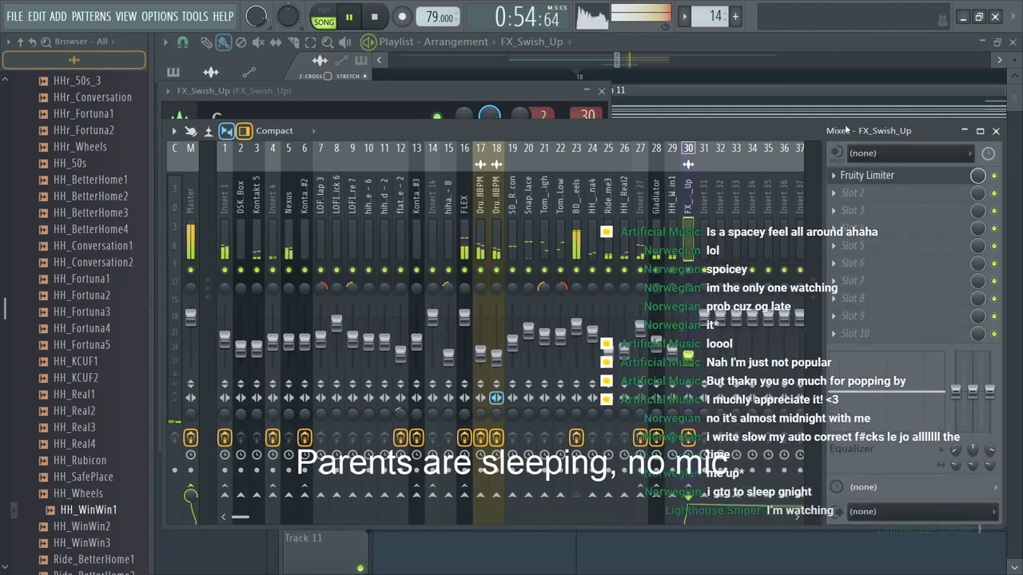
Step: Return to the playlist and play the transition from bar 17 to hear the swish
click(923, 43)
scroll(671, 200, down, 6)
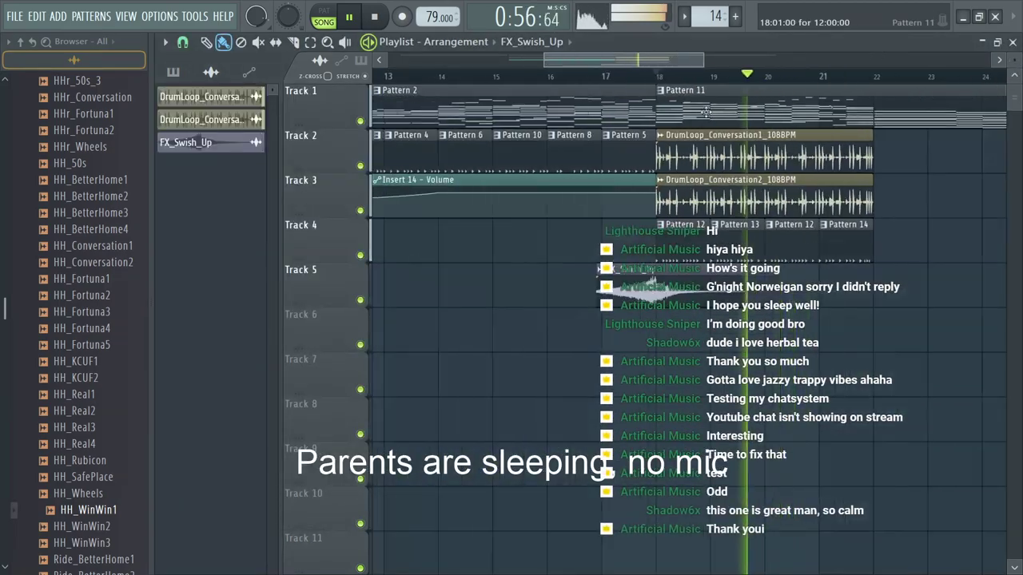
click(605, 75)
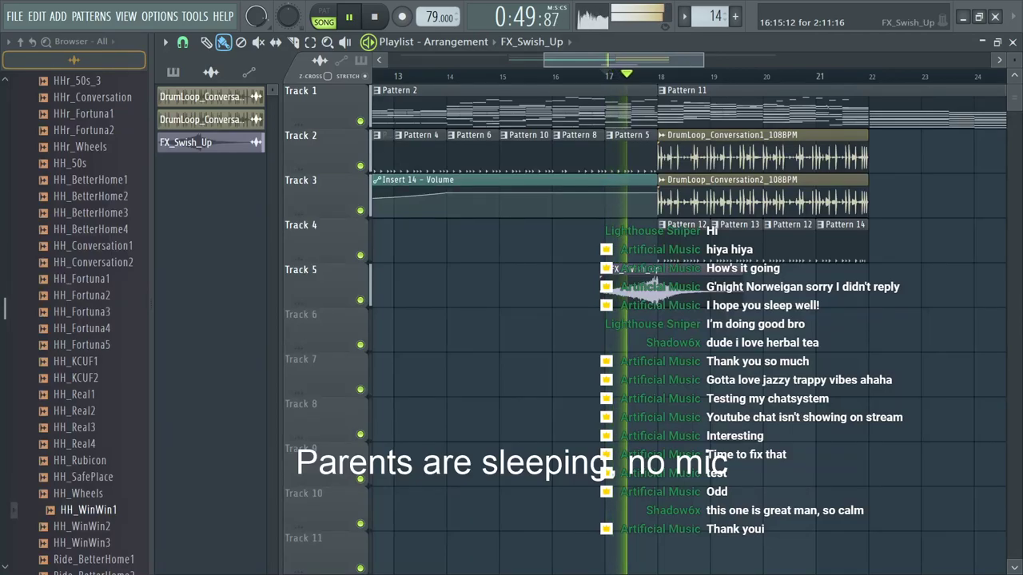
Step: Add a fade-in to the FX_Swish_Up sample and replay the transition into bar 18
scroll(656, 281, up, 4)
double_click(630, 294)
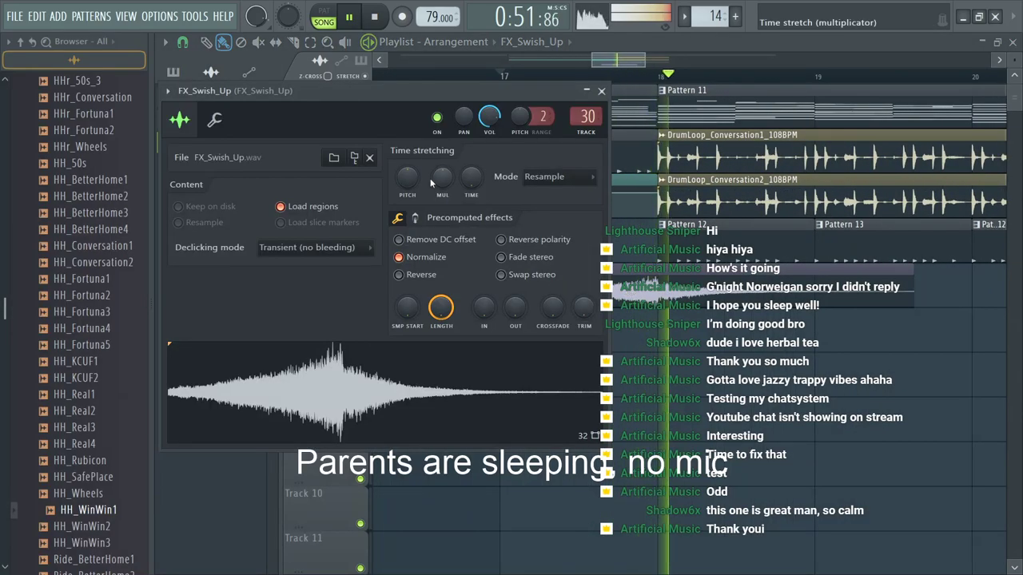
drag(484, 308, 484, 291)
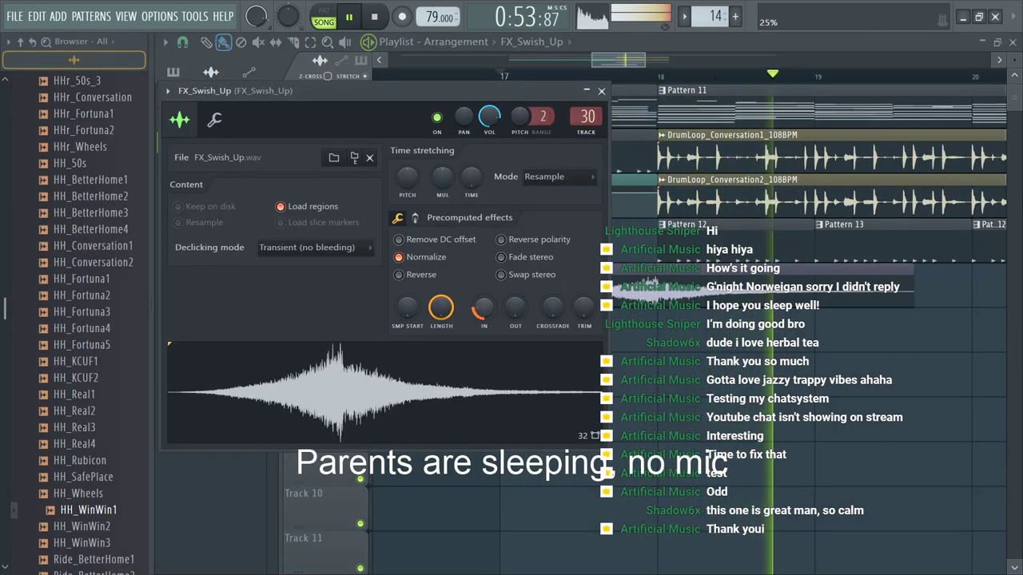
key(space)
key(space)
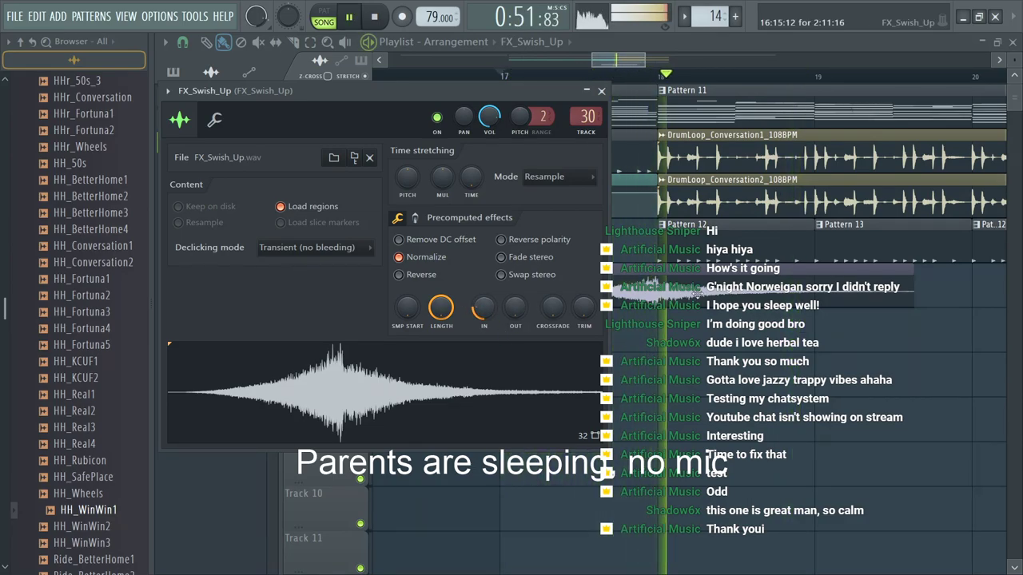
Step: Create an automation clip for the panning of the FX_Swish_Up mixer track and find the swish's position on it
key(F9)
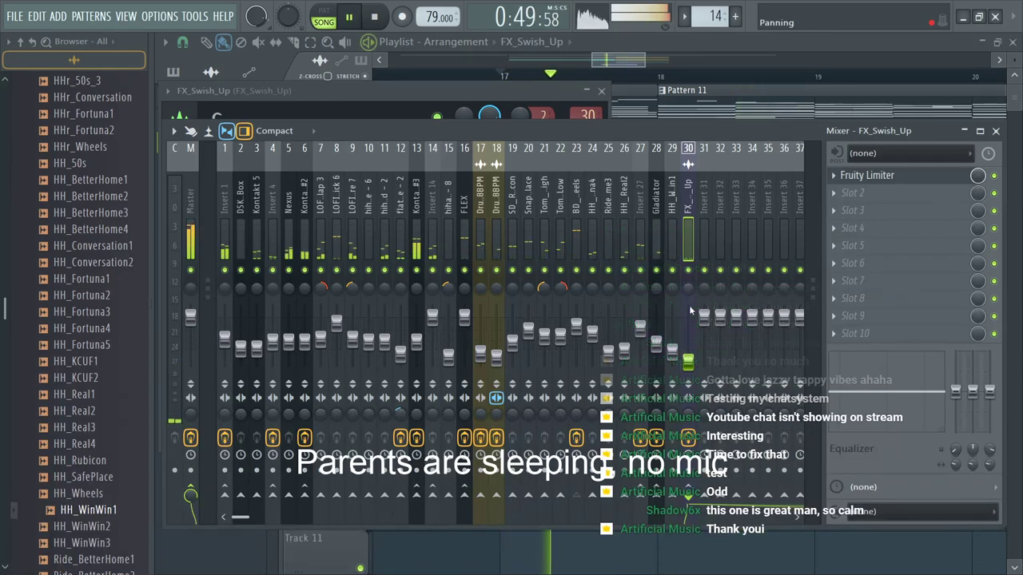
click(421, 62)
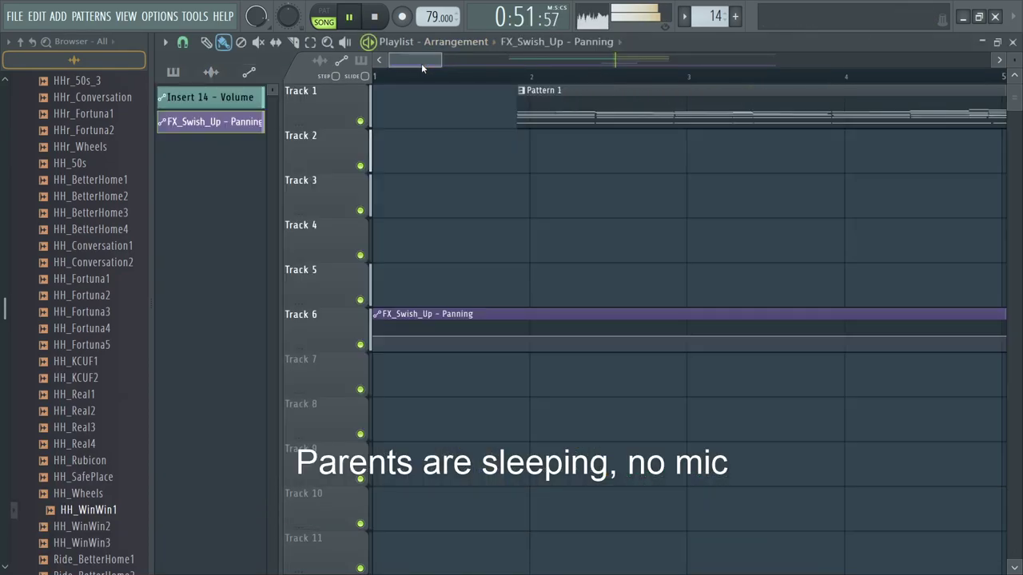
scroll(516, 199, down, 5)
scroll(845, 244, up, 5)
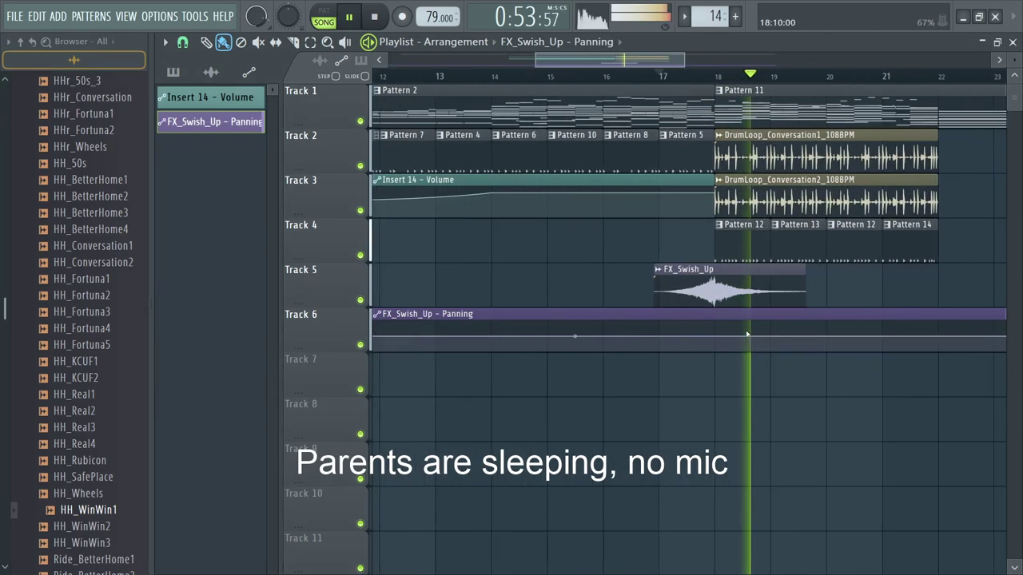
Step: Shape the FX_Swish_Up panning curve with a low point at bar 17, a peak at bar 18 and a near-centre point at bar 19
drag(593, 345, 594, 347)
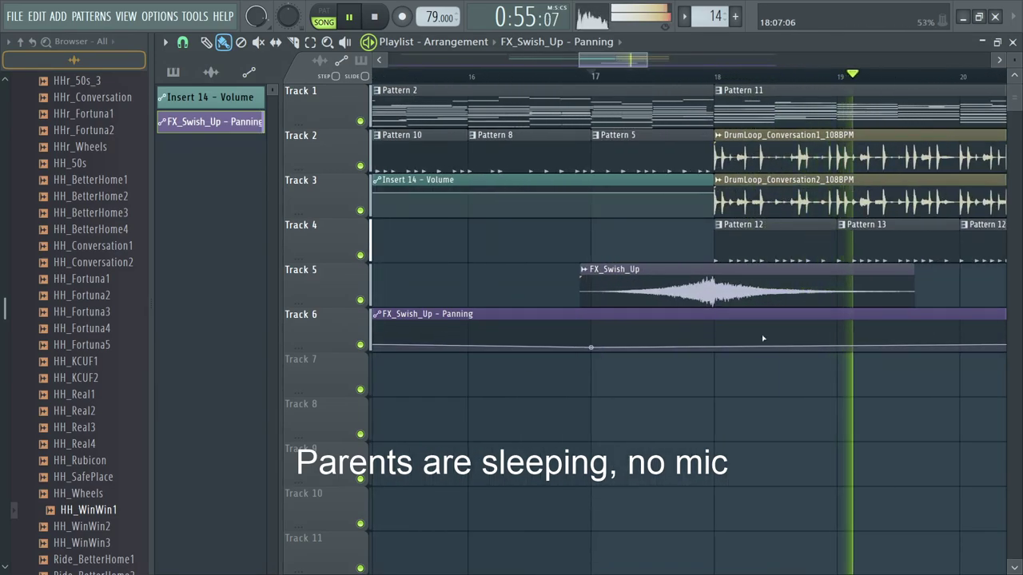
right_click(714, 328)
key(space)
key(space)
click(836, 344)
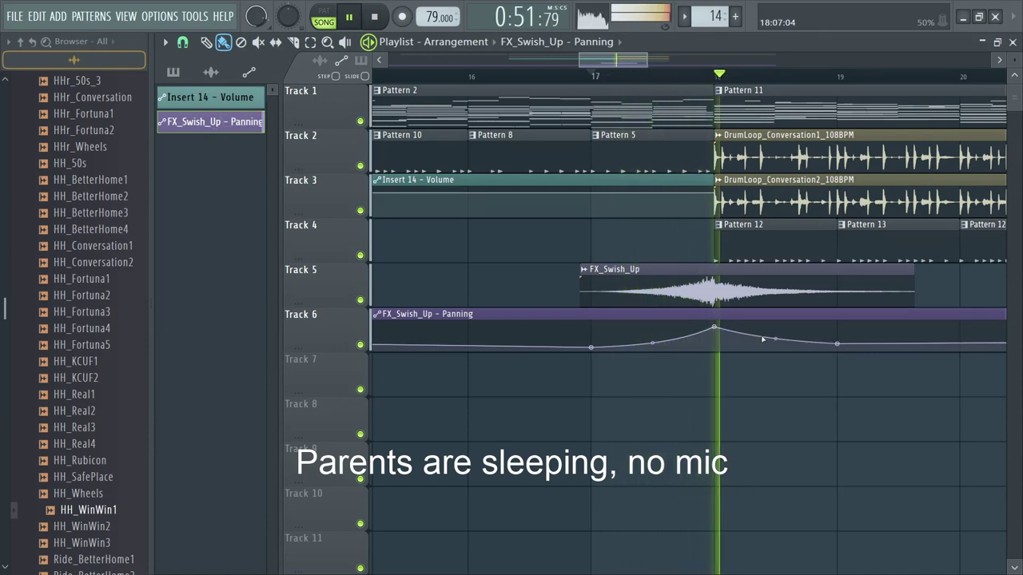
Step: Add a sharp drop after the panning peak at bar 18, replay the swish transition and stop playback
mouse_move(714, 328)
mouse_down()
mouse_move(713, 345)
mouse_move(716, 335)
mouse_up()
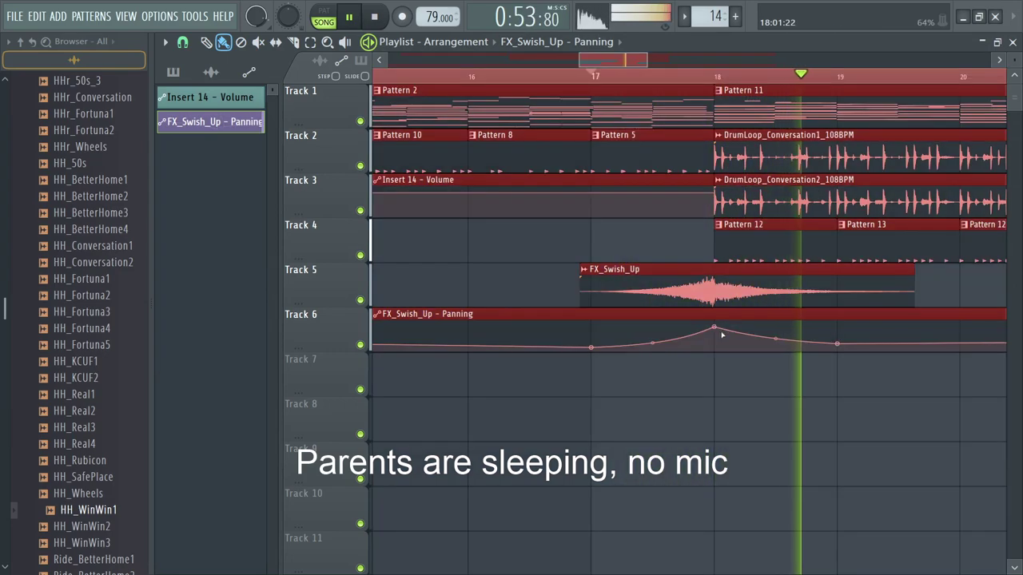
key(space)
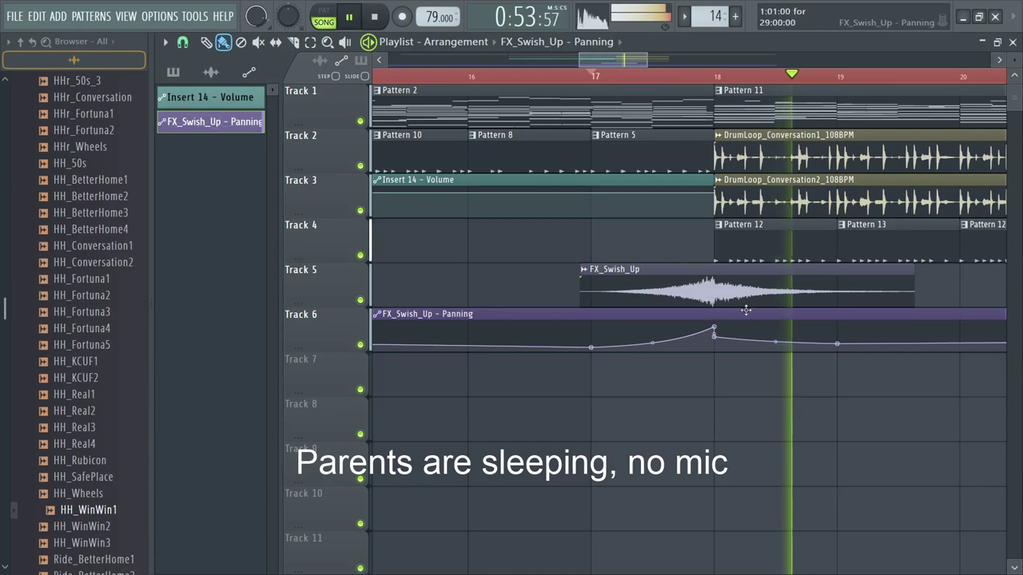
scroll(733, 251, down, 3)
key(space)
Step: Browse the Lofi Hi Hats folder in the Samplified Lo-fi & Chill pack and audition its open hi-hat samples
scroll(51, 240, up, 10)
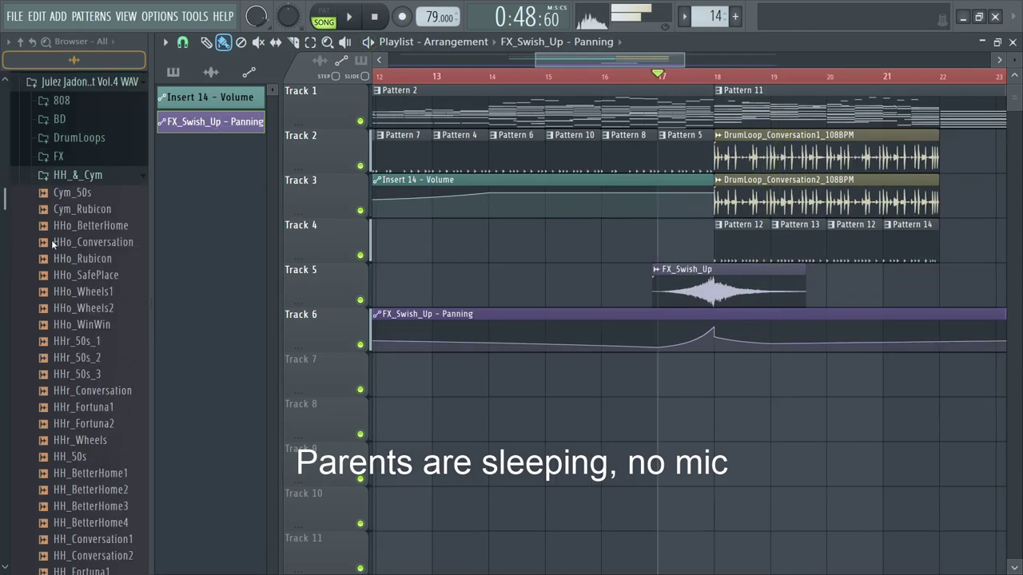
scroll(59, 334, down, 2)
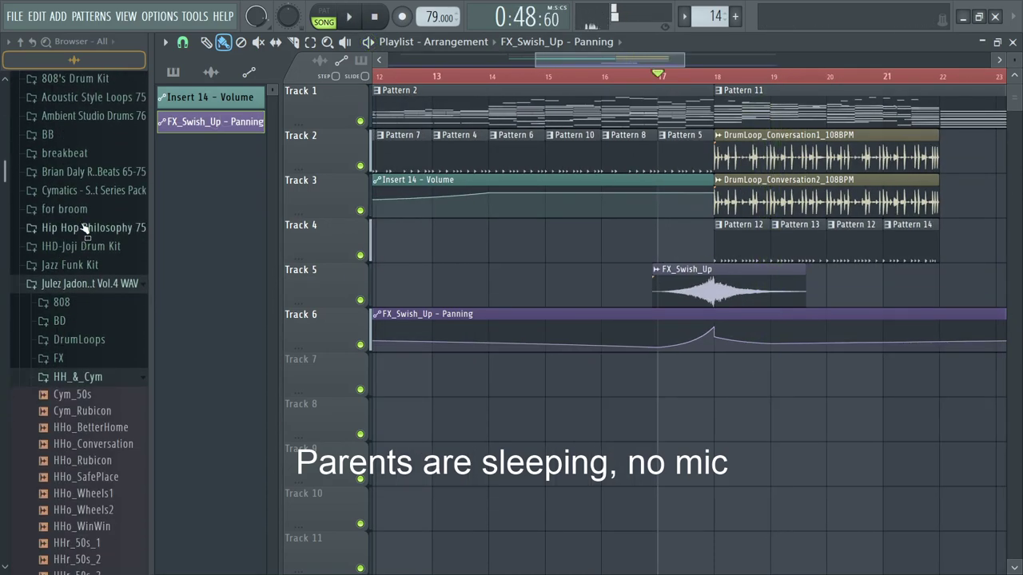
click(88, 287)
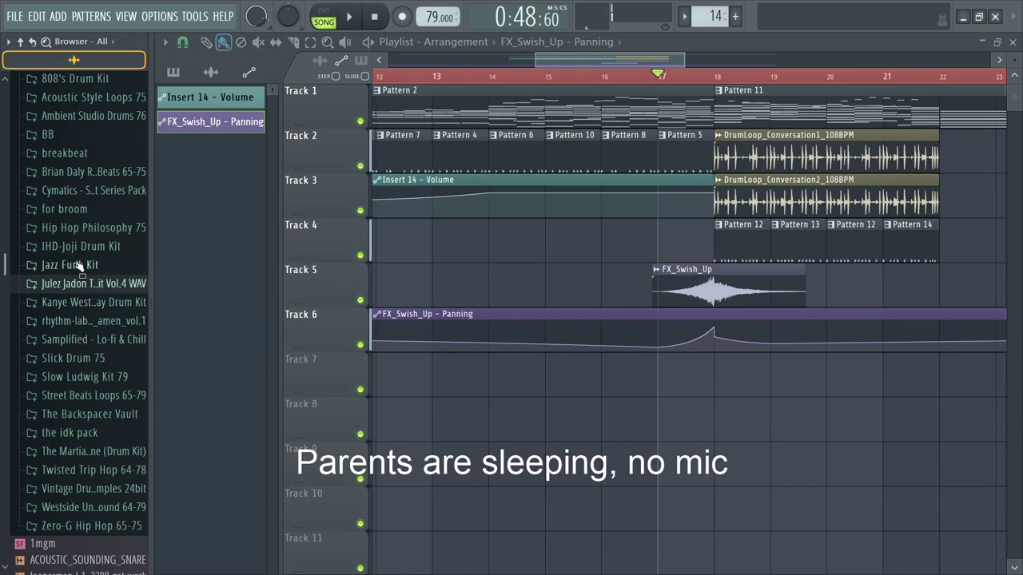
scroll(88, 361, down, 3)
click(95, 241)
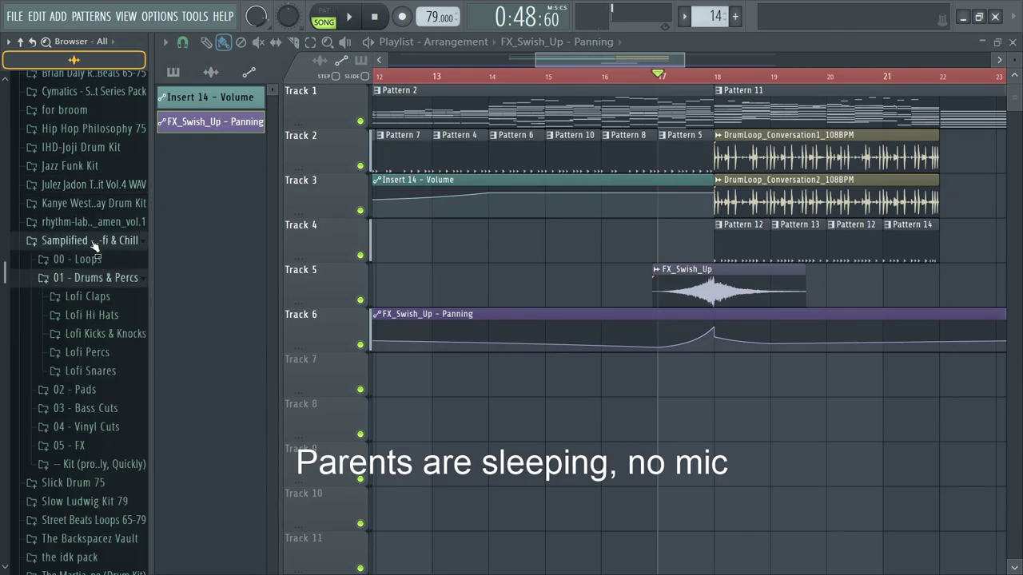
click(101, 316)
scroll(100, 312, down, 8)
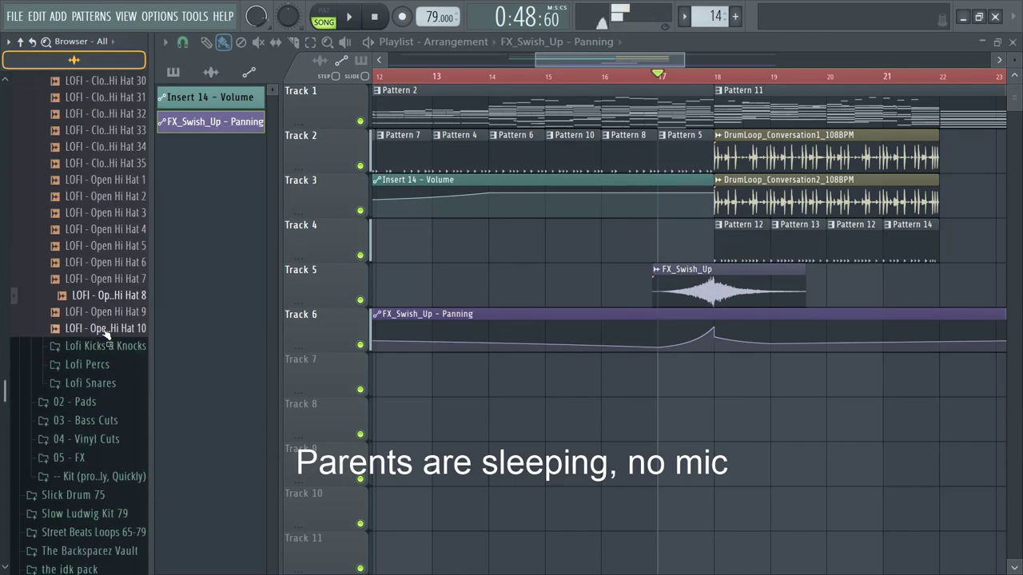
Step: Open the Hats n Cymbals one-shots folder of the SwuM Drum Kit Vol. 2 pack within Old Packs
scroll(107, 335, down, 15)
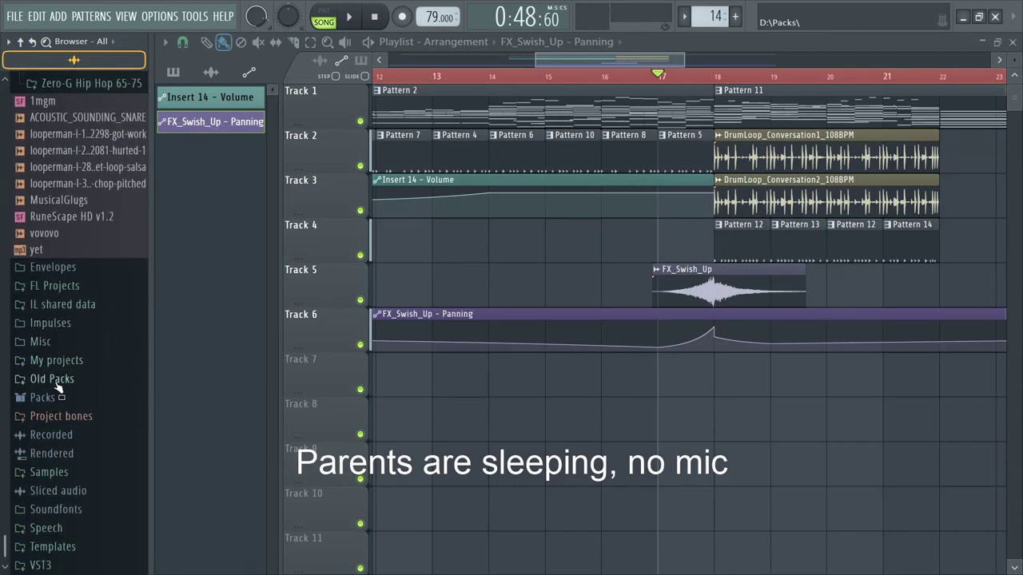
click(58, 379)
scroll(75, 320, down, 8)
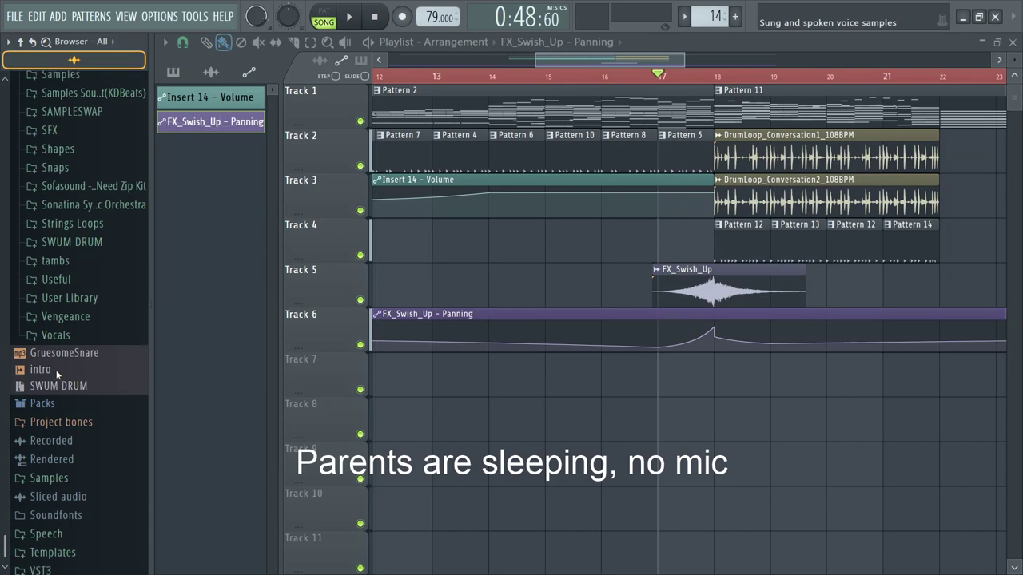
click(79, 238)
click(92, 274)
click(92, 312)
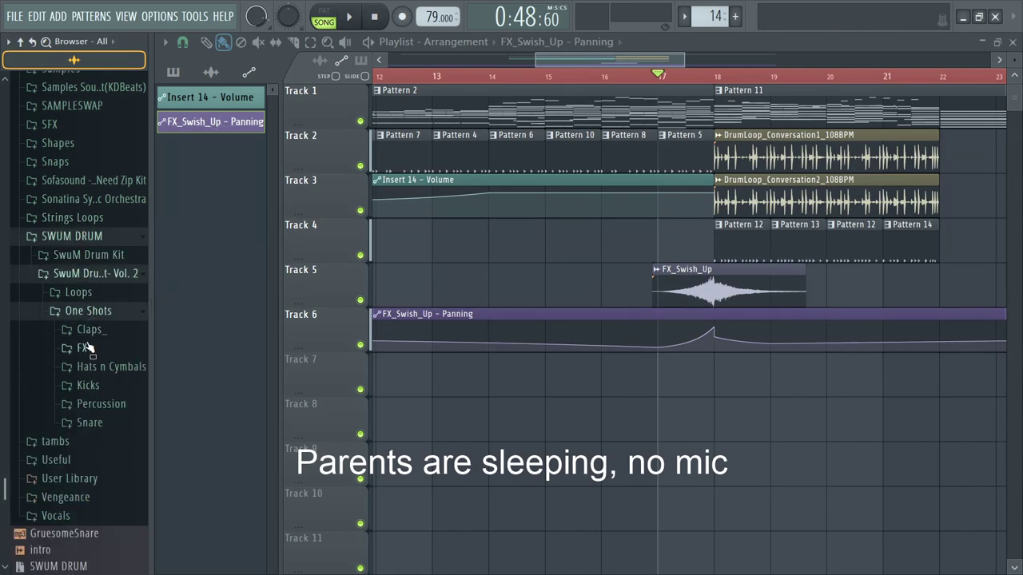
click(91, 366)
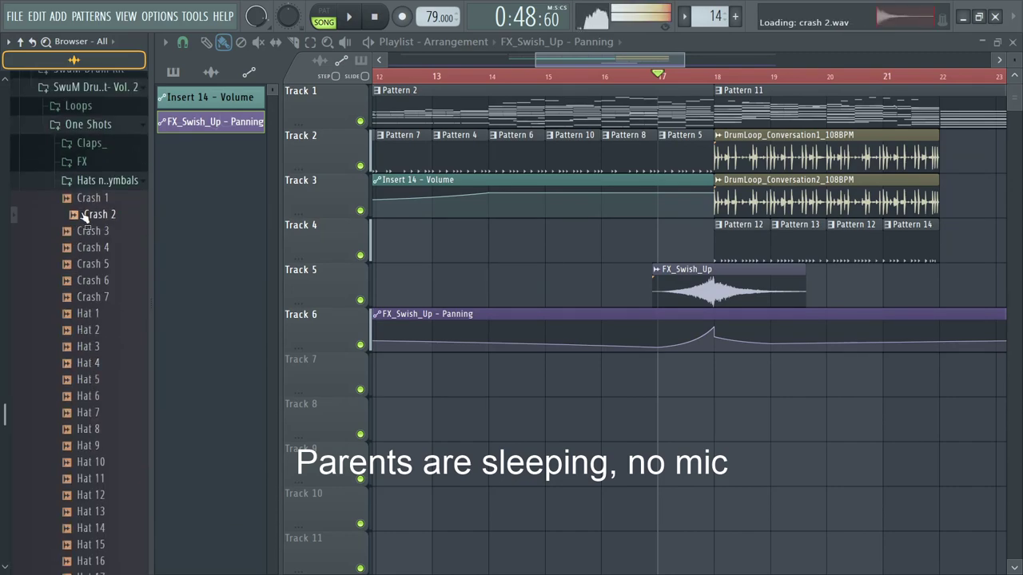
Step: Place the Crash 2 sample on Track 7 at bar 18 and play the transition from bar 17
drag(83, 217, 607, 389)
drag(762, 378, 817, 370)
click(823, 369)
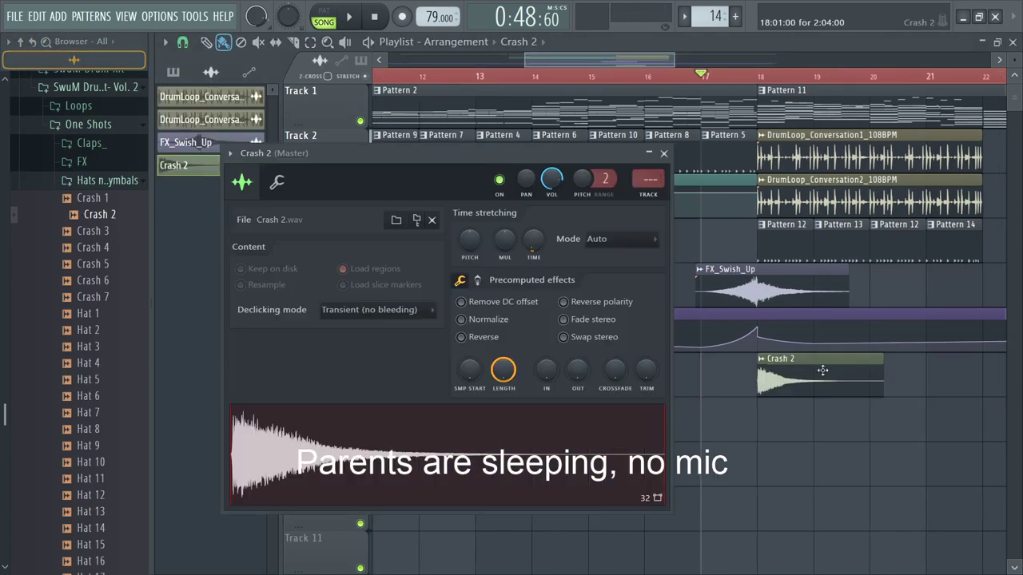
key(space)
scroll(803, 380, up, 4)
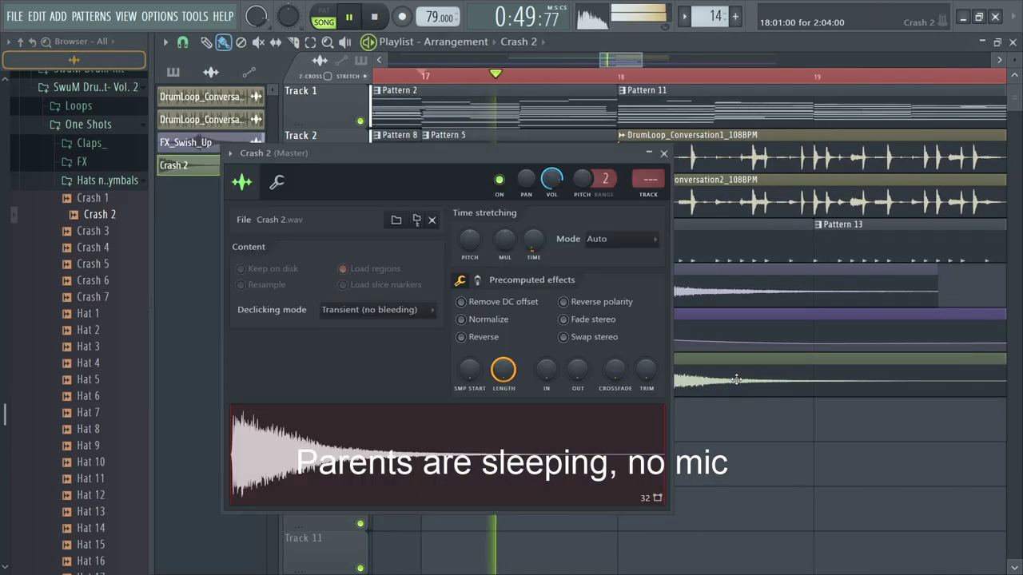
Step: Nudge the Crash 2 clip slightly ahead of bar 18 so its hit lines up with the downbeat
key(Escape)
scroll(618, 380, up, 4)
mouse_move(661, 389)
mouse_down()
mouse_move(646, 389)
mouse_move(655, 392)
mouse_up()
Step: Route Crash 2 to mixer track 31, lower that track's level and replay the transition
double_click(654, 391)
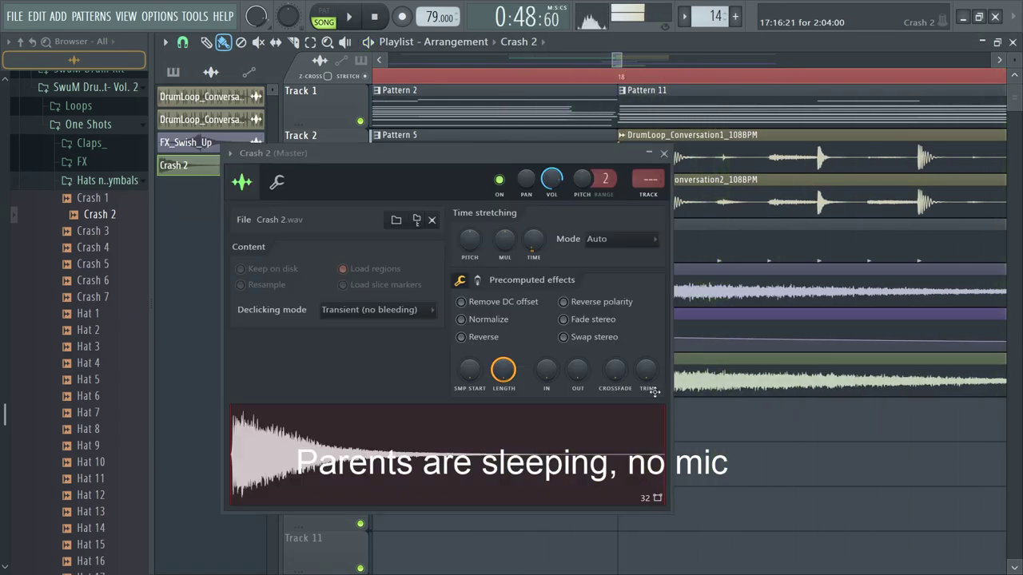
key(ctrl+l)
key(F9)
key(F9)
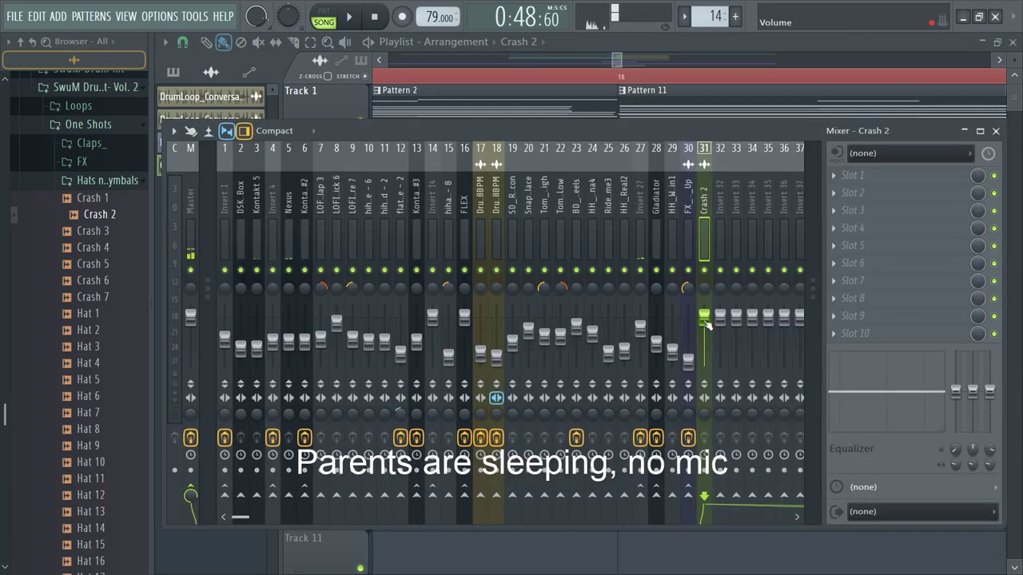
key(space)
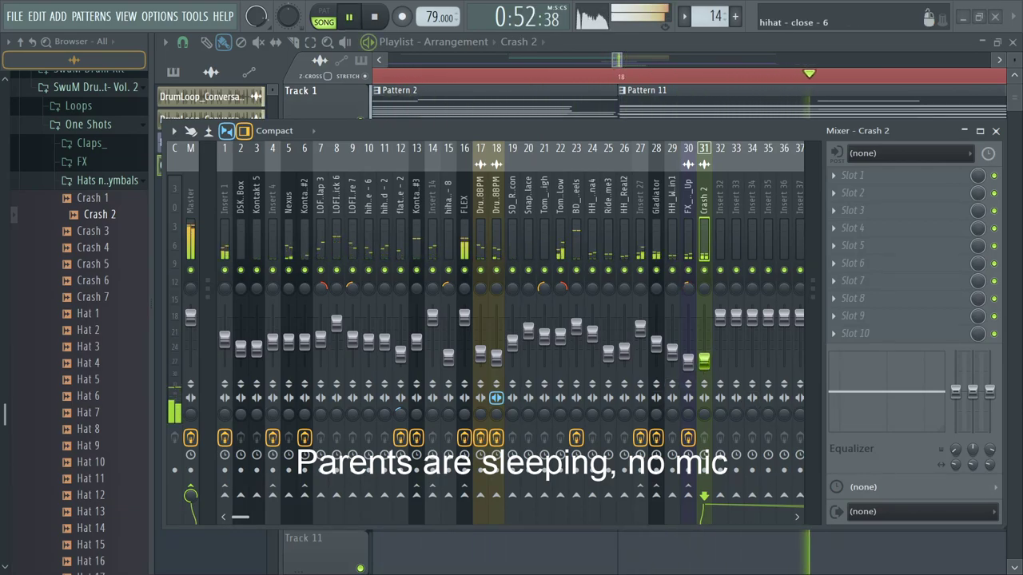
Step: Listen to the section from bar 18 onward with the crash layered in and review the arrangement
click(621, 44)
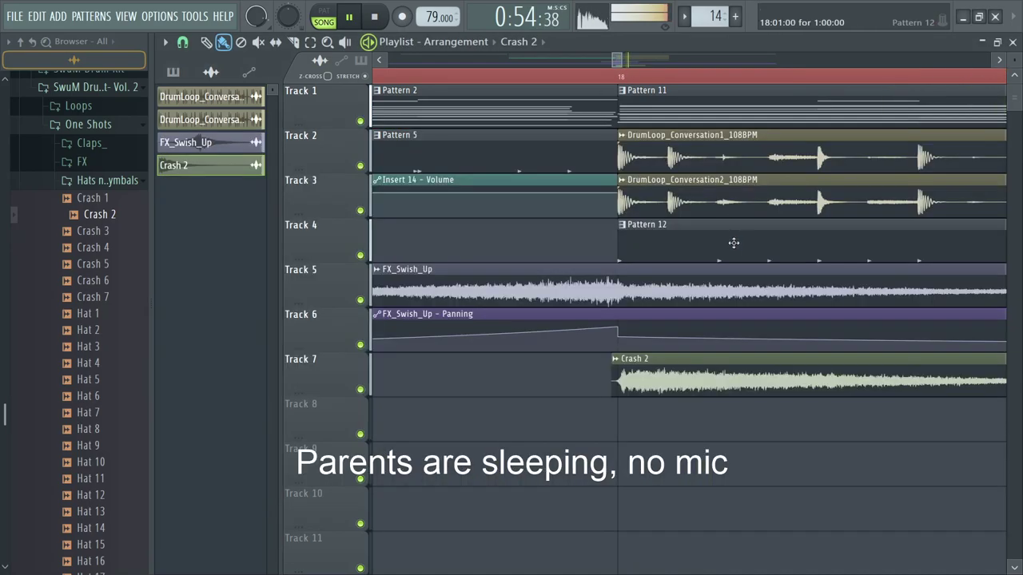
key(F9)
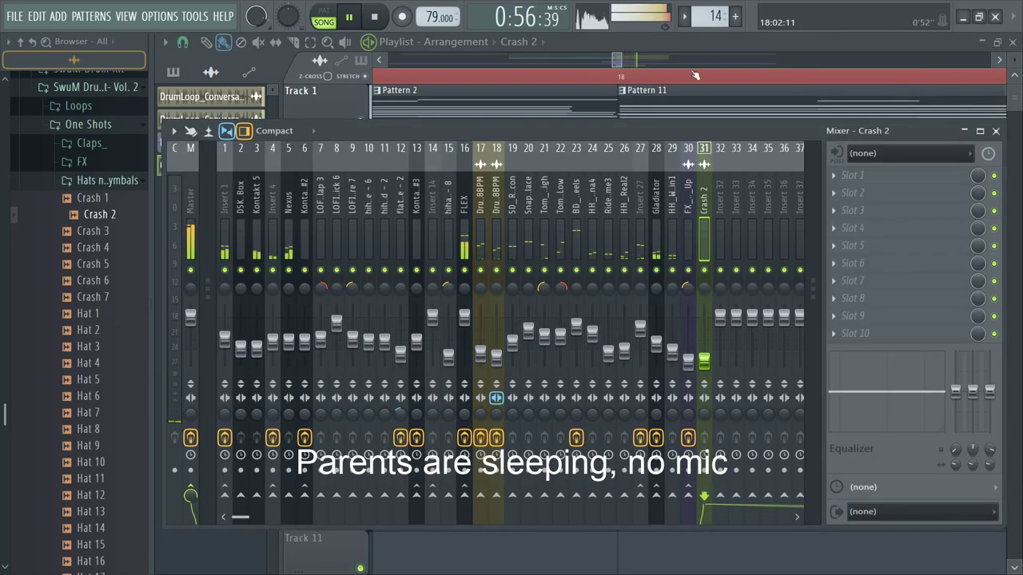
click(743, 38)
scroll(721, 248, down, 6)
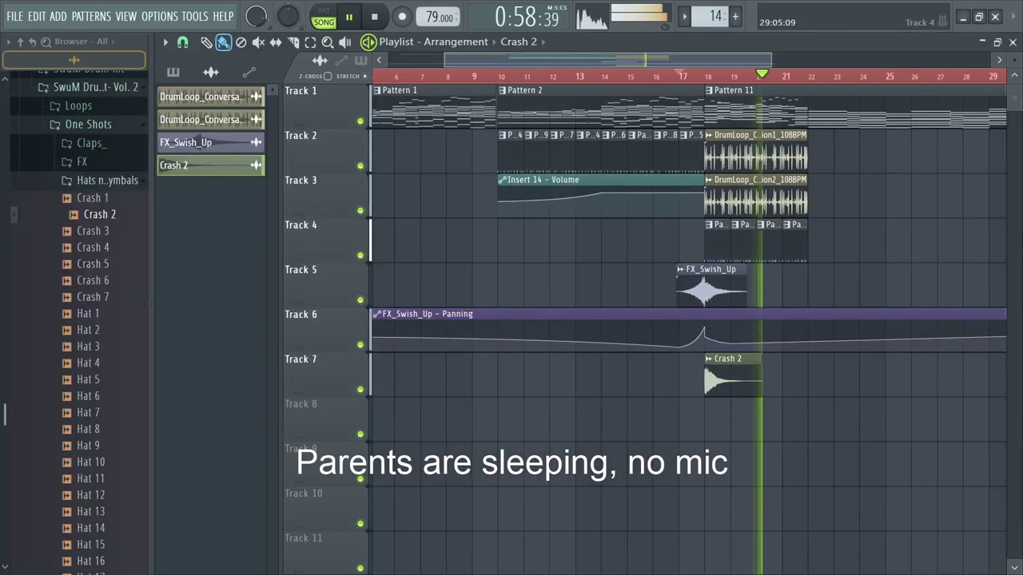
scroll(817, 239, down, 2)
scroll(770, 243, up, 3)
scroll(759, 246, up, 1)
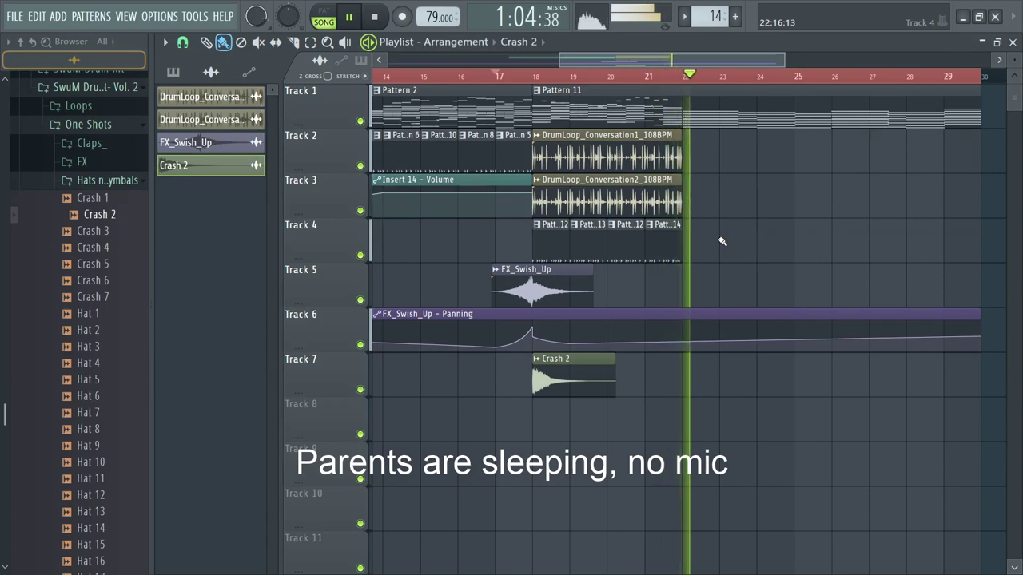
scroll(722, 241, down, 2)
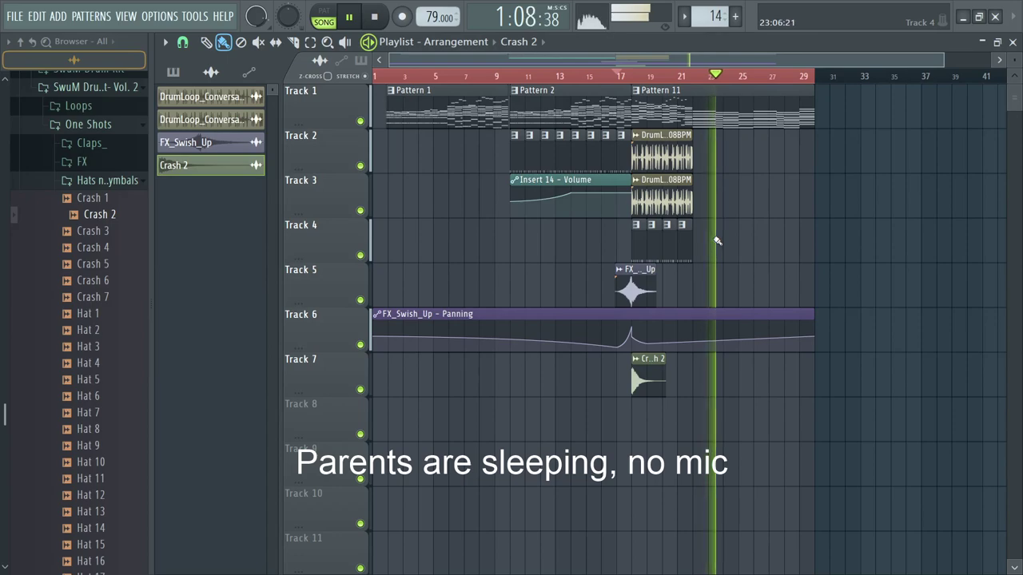
scroll(721, 241, down, 1)
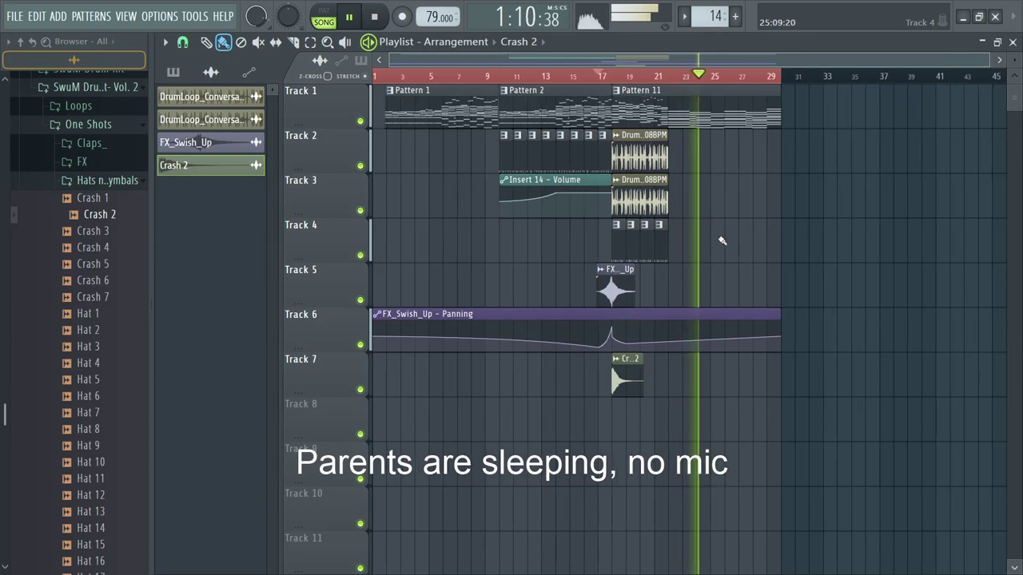
Step: Add the Crash 5 sample to Track 8 at bar 17 and reverse it
scroll(688, 244, up, 3)
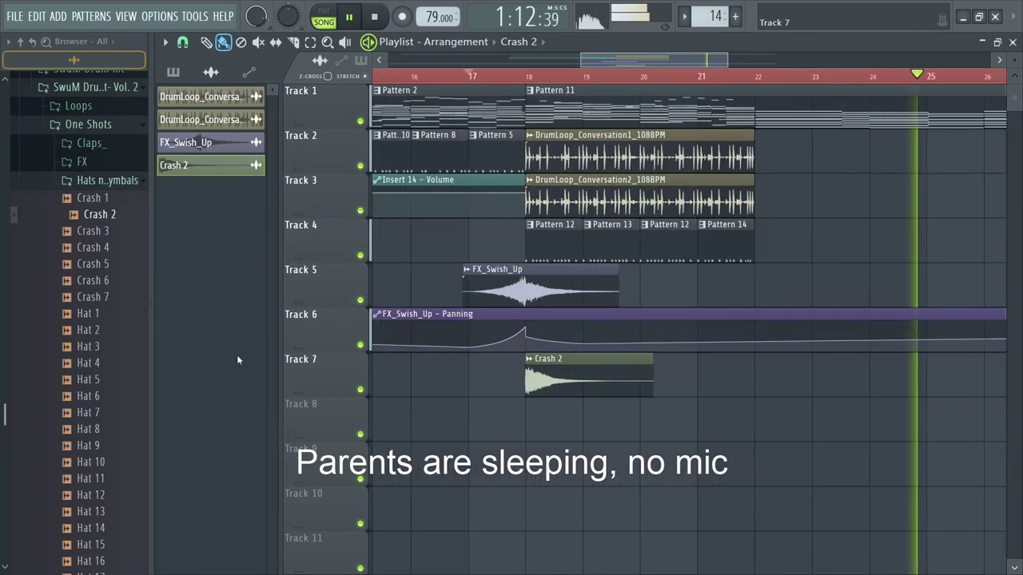
click(110, 264)
drag(104, 268, 506, 434)
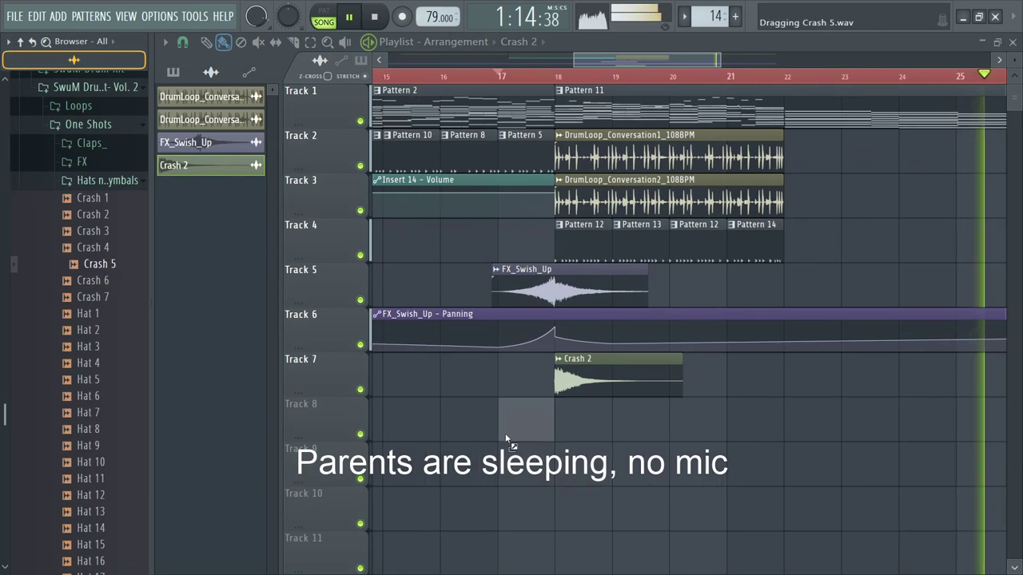
double_click(513, 428)
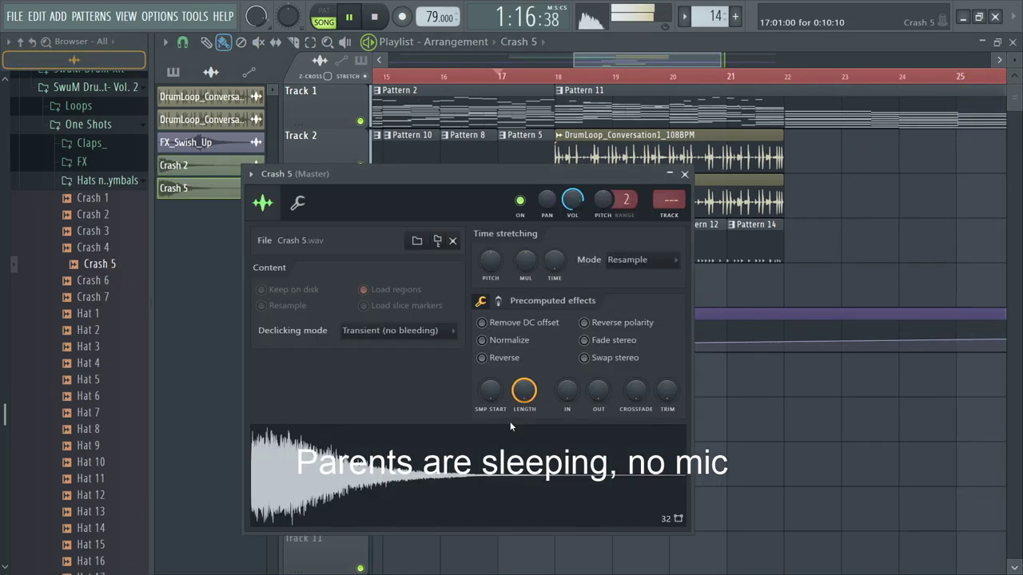
click(533, 361)
key(Escape)
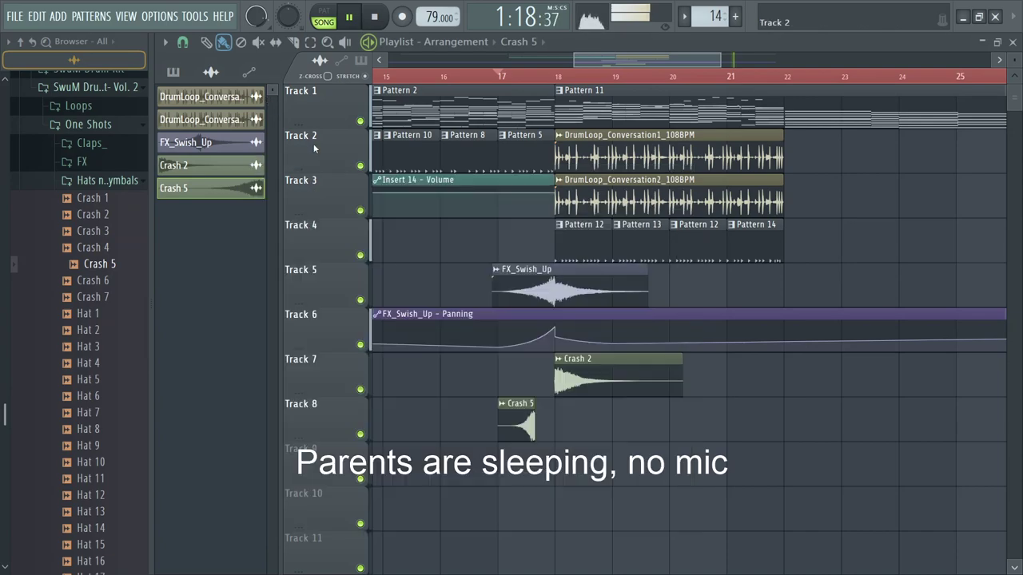
Step: Move the reversed Crash 5 clip to Track 7 so it ends where Crash 2 begins, just before bar 18
scroll(524, 426, up, 4)
drag(571, 424, 685, 370)
scroll(814, 377, up, 2)
scroll(816, 399, up, 2)
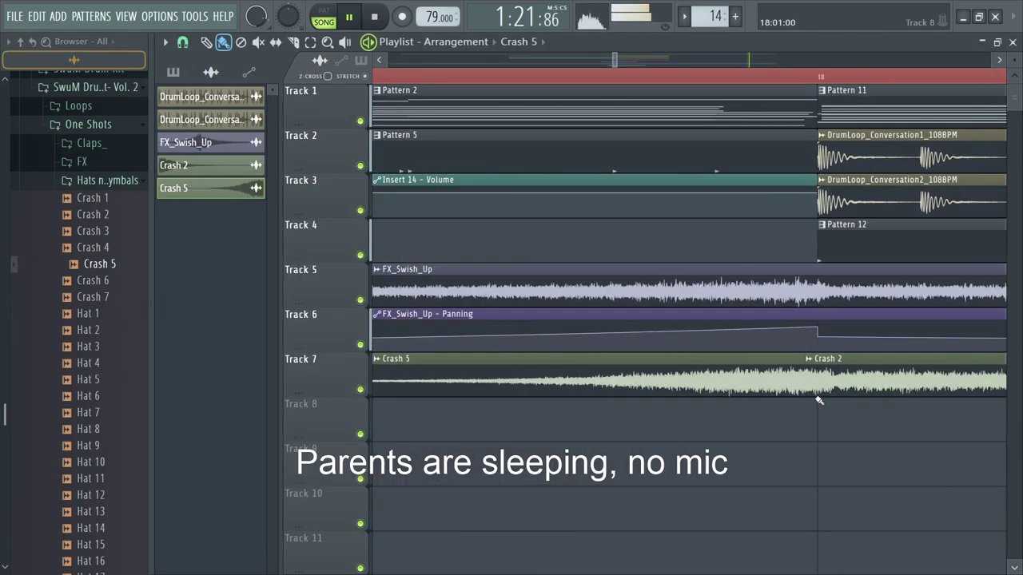
Step: Route Crash 5 to mixer track 32 and lower that track's level to about -28.2 dB
double_click(747, 380)
key(ctrl+l)
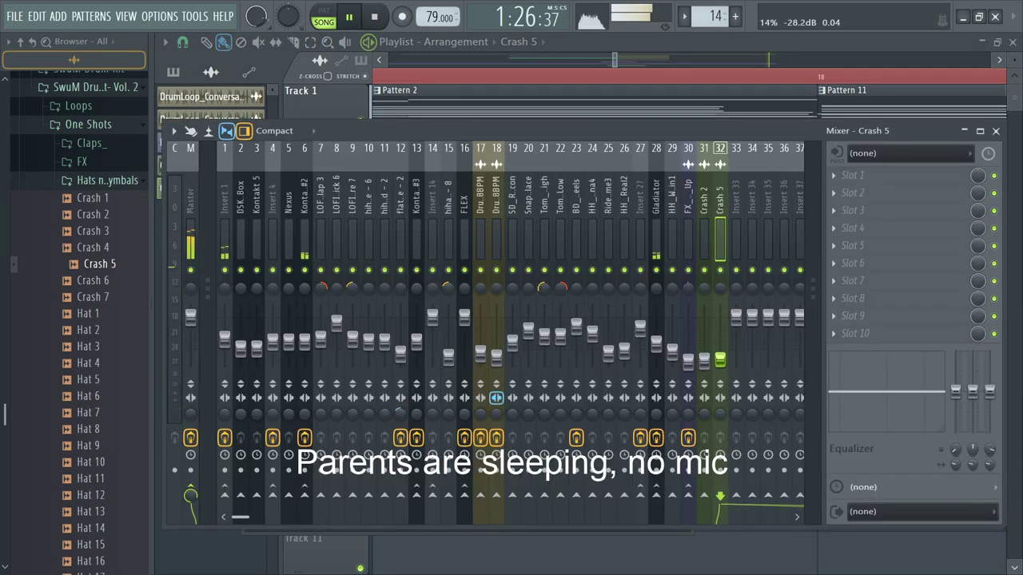
Step: Return to the playlist and play the whole arrangement from the beginning
click(679, 37)
scroll(648, 80, down, 7)
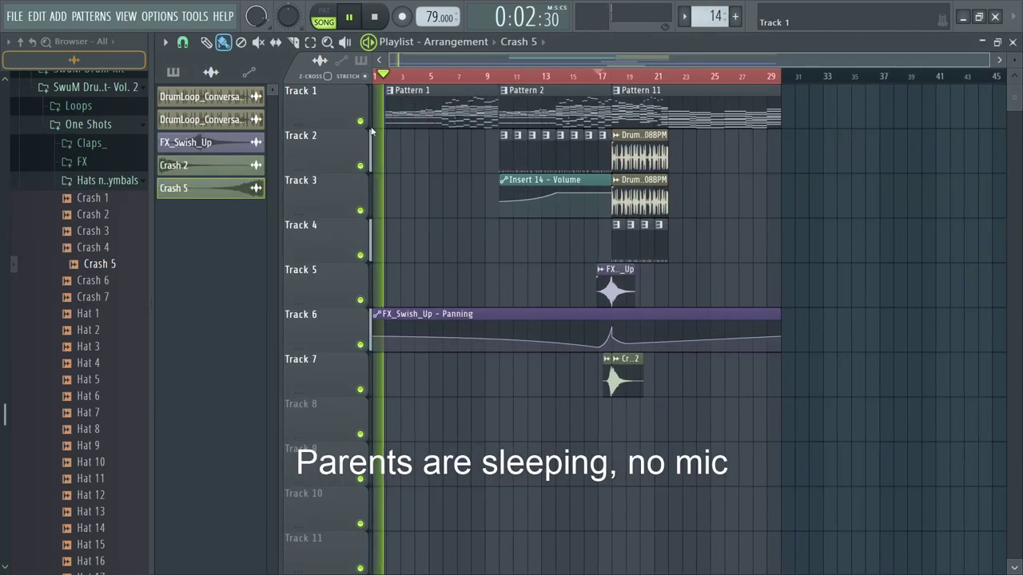
scroll(392, 127, up, 2)
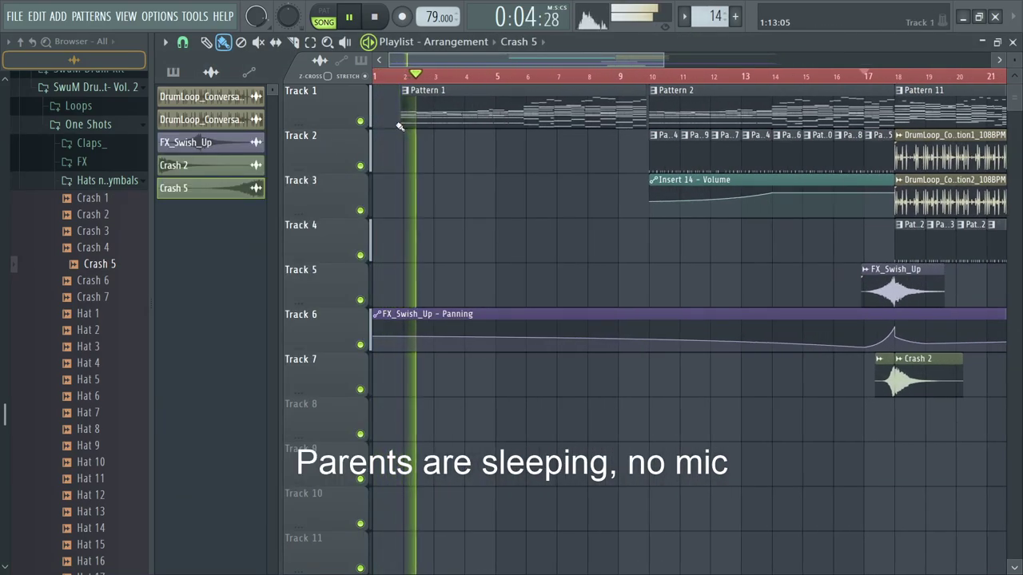
Step: Slightly lower the mixer levels of the DSK Music Box and Kontakt 5 tracks while the arrangement plays
key(F9)
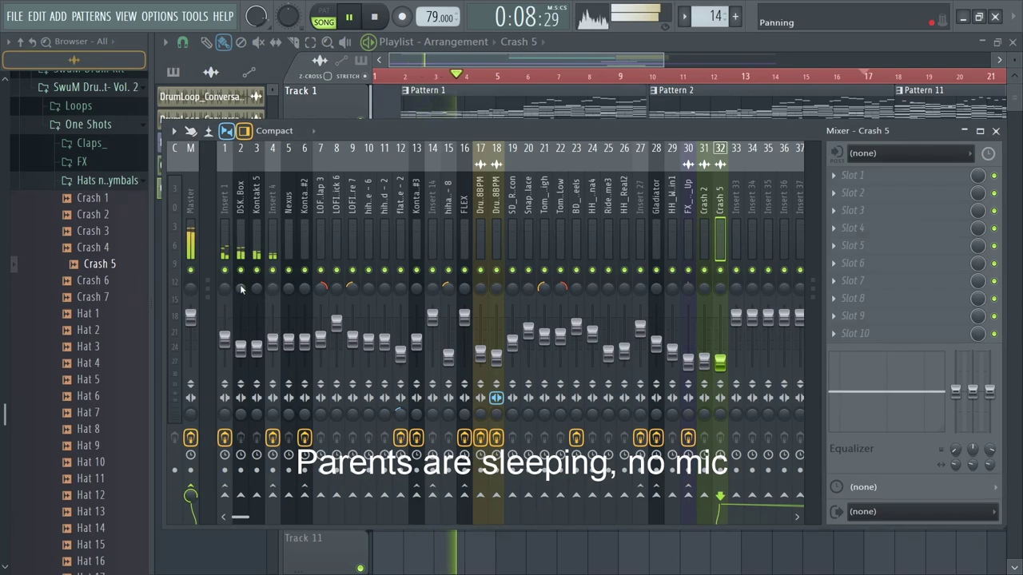
click(241, 350)
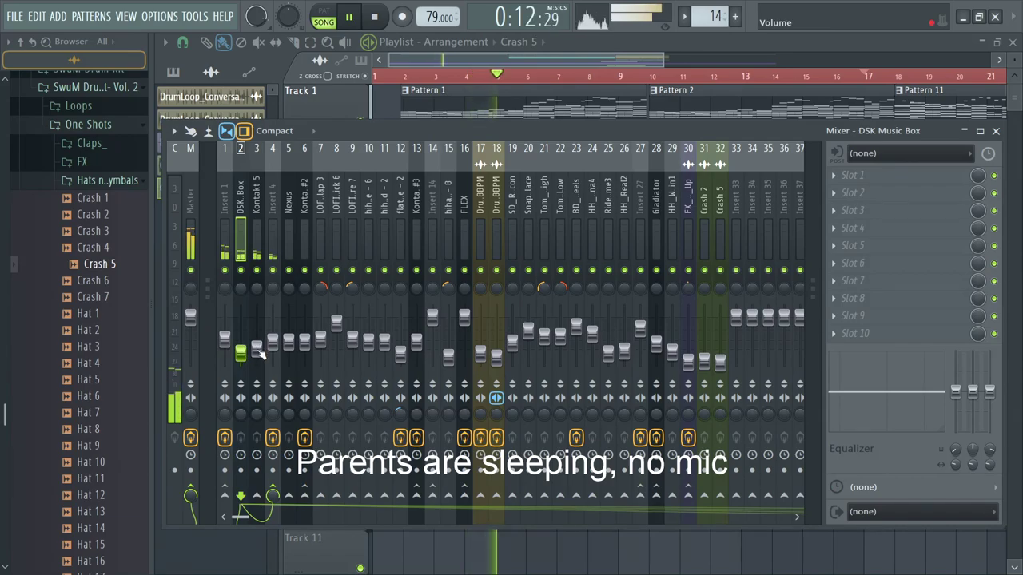
click(256, 350)
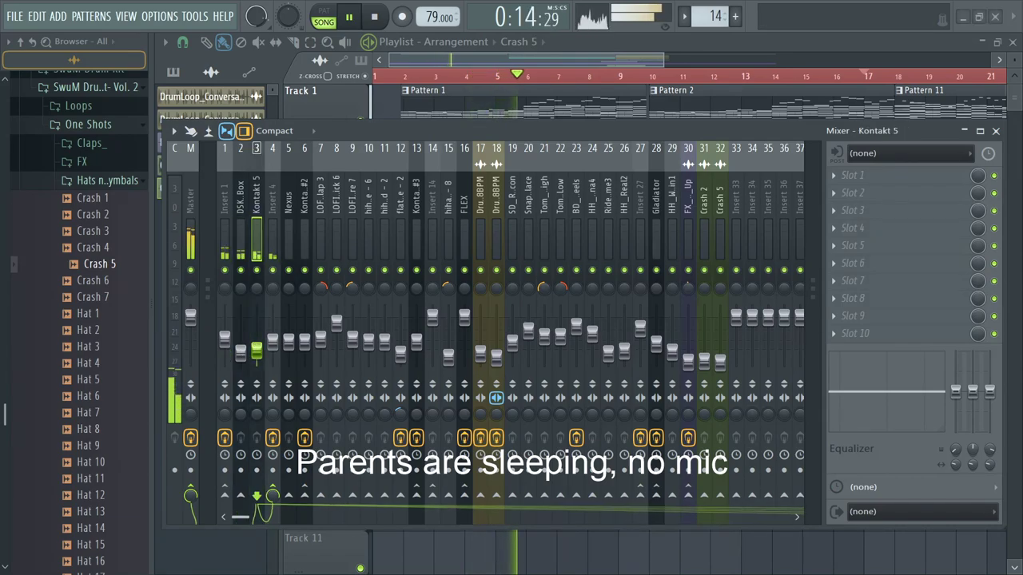
Step: Stop playback with the play position at bar 18, and bring up Pattern 11's instruments in the channel rack
click(532, 57)
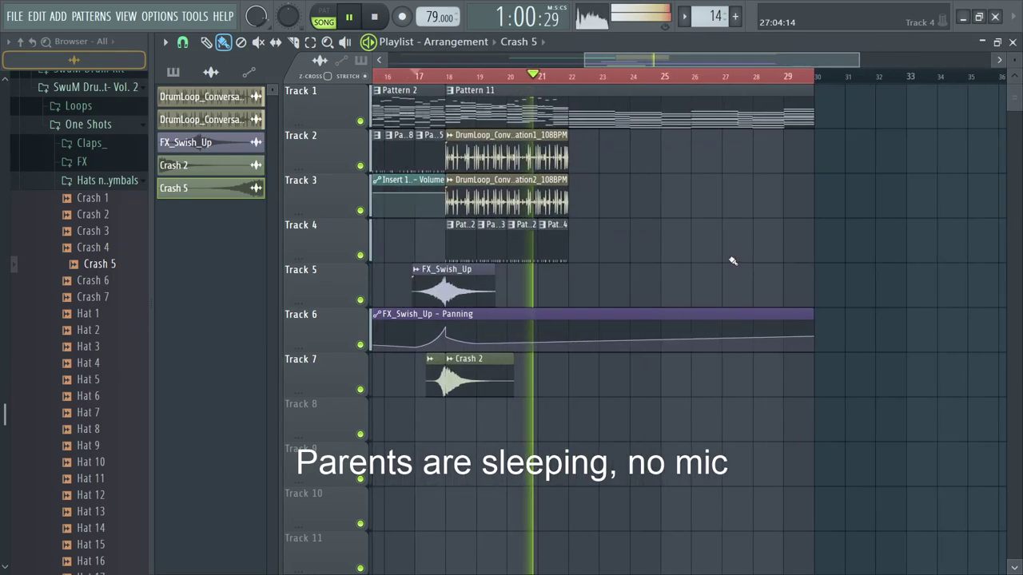
key(space)
click(442, 78)
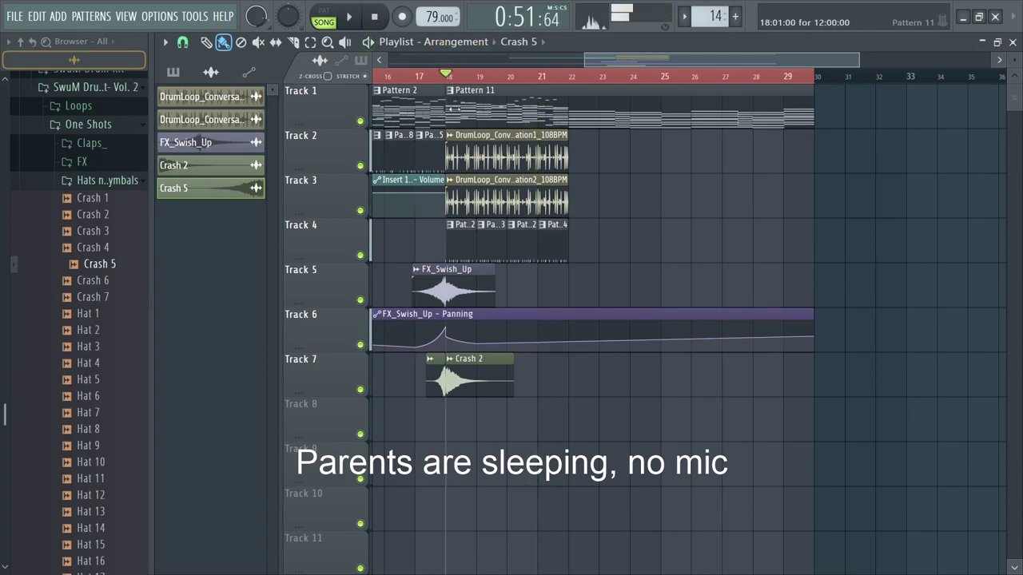
double_click(452, 105)
key(F6)
scroll(957, 265, down, 3)
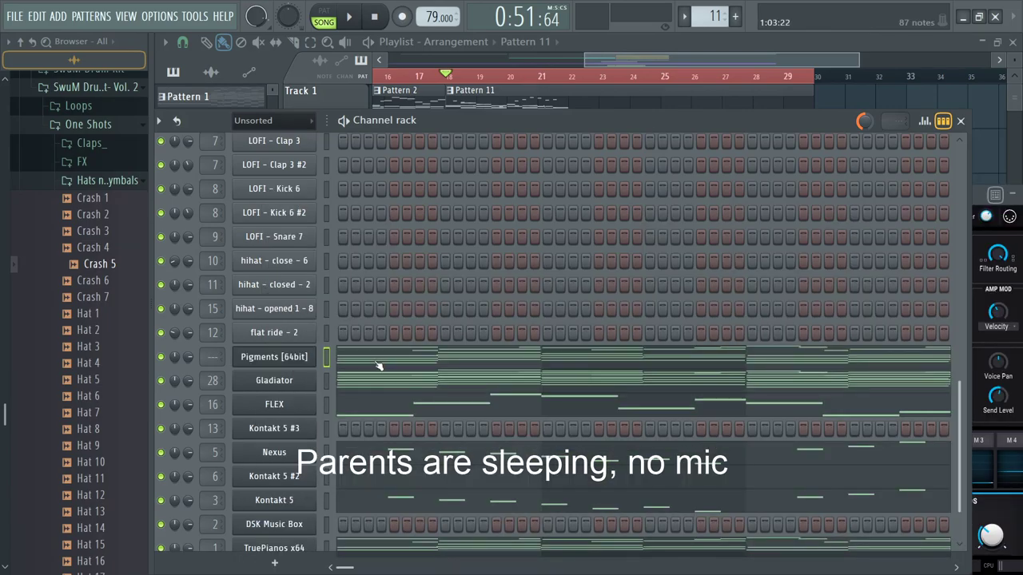
Step: Route Pigments to mixer track 33 with its level at about -18.7 dB, and return to the channel rack
key(F9)
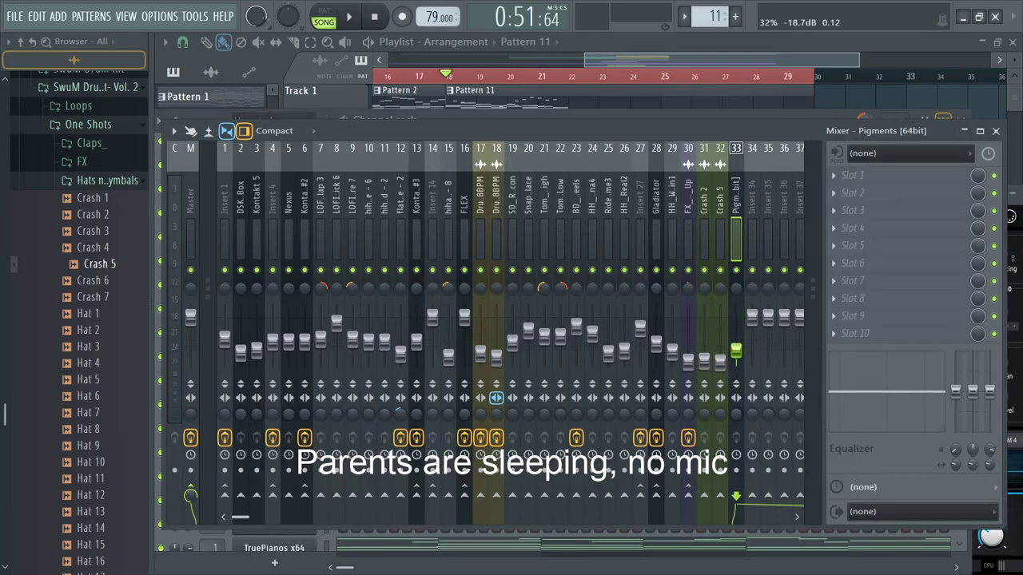
key(F6)
click(312, 359)
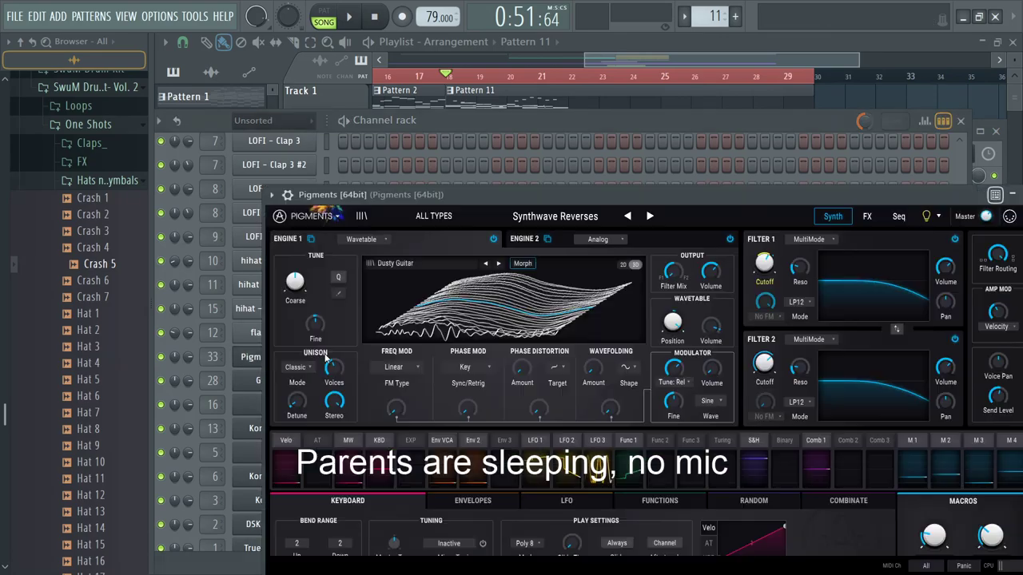
click(594, 119)
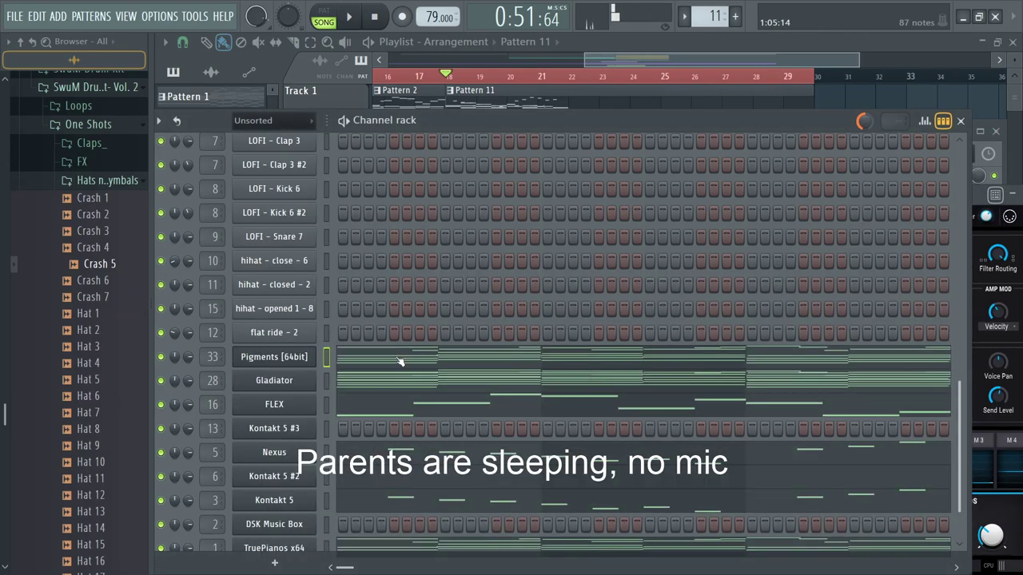
Step: Open the Pigments notes of Pattern 11 in the piano roll and quantize them to the grid
click(404, 360)
scroll(229, 357, up, 4)
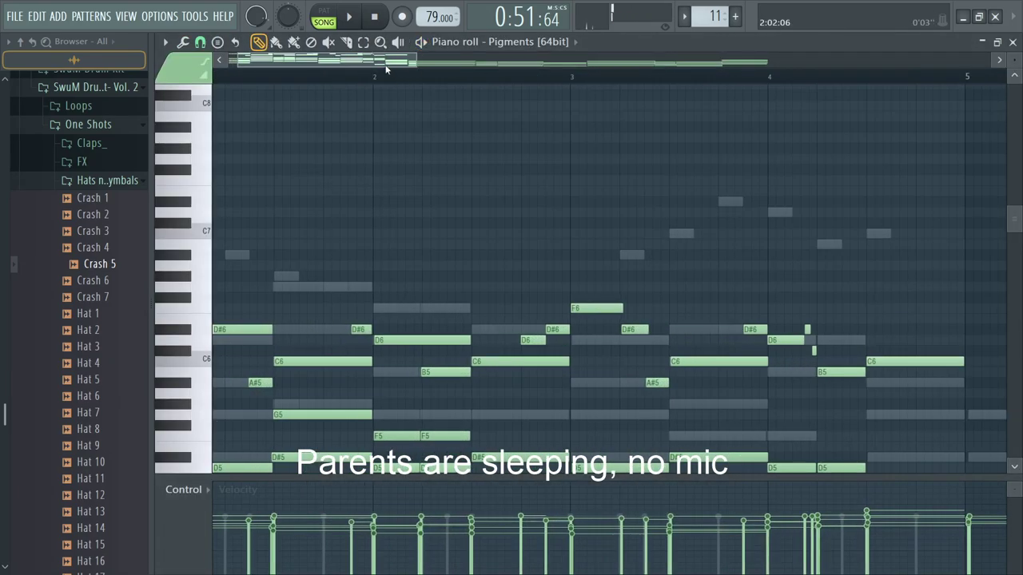
drag(388, 64, 367, 64)
scroll(1004, 254, down, 5)
ctrl+scroll(730, 424, down, 1)
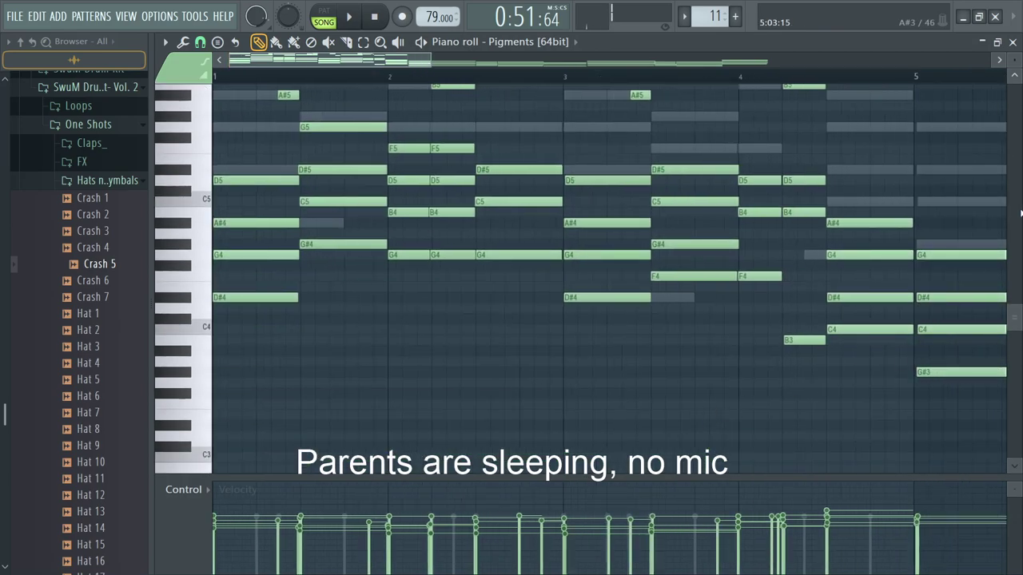
scroll(982, 239, up, 3)
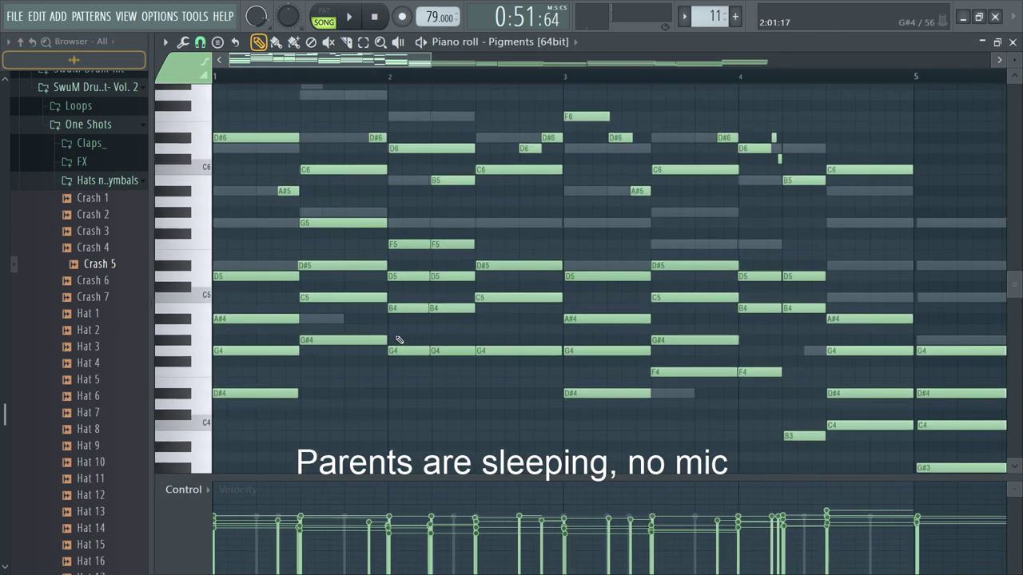
key(ctrl+q)
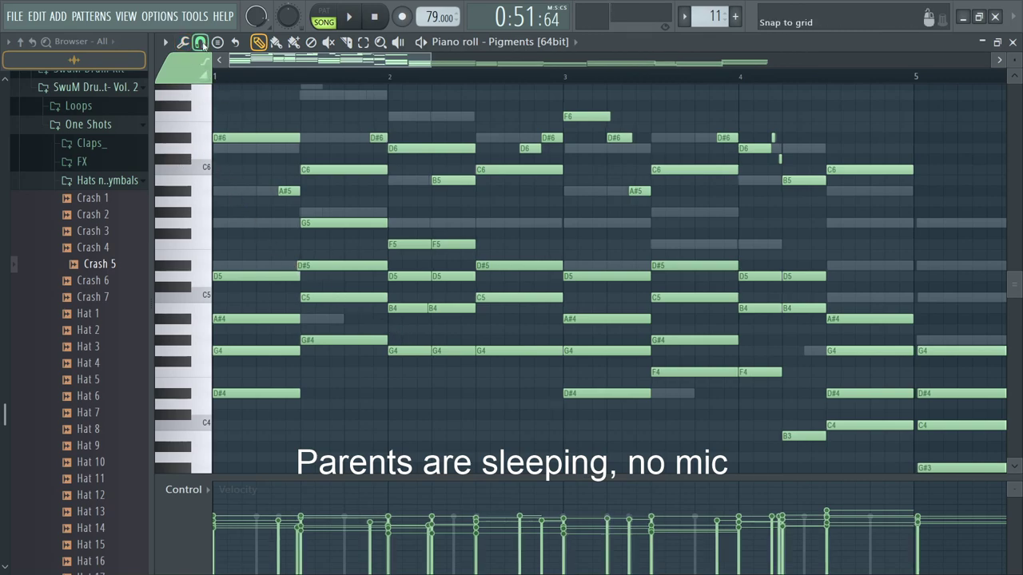
Step: Make the first cuts through the opening Pigments chord of bar 1 with the Slice tool and preview the rhythm
ctrl+scroll(214, 175, up, 4)
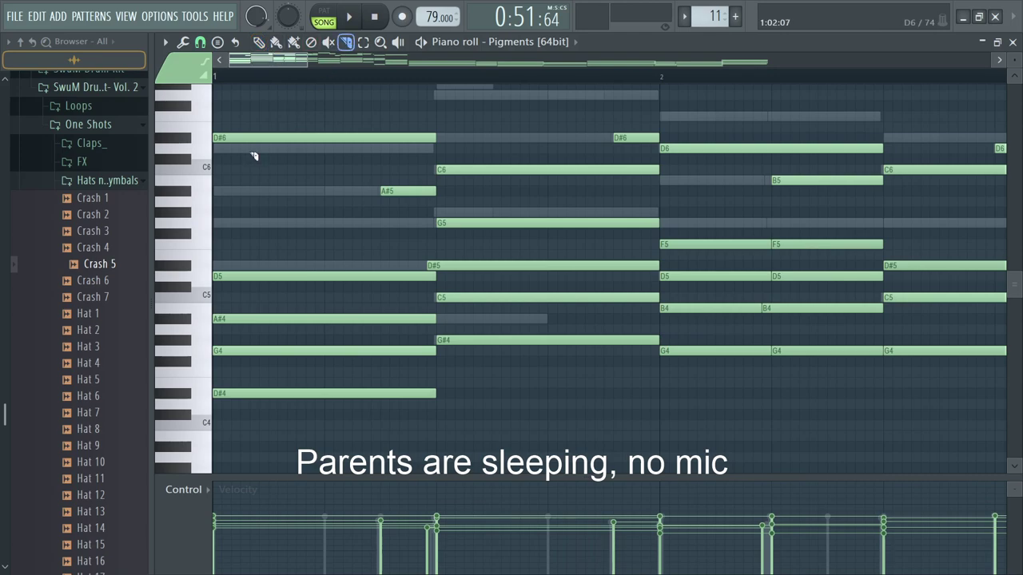
key(space)
ctrl+scroll(195, 133, up, 3)
key(space)
key(space)
key(space)
drag(289, 147, 292, 134)
key(space)
key(space)
key(space)
key(space)
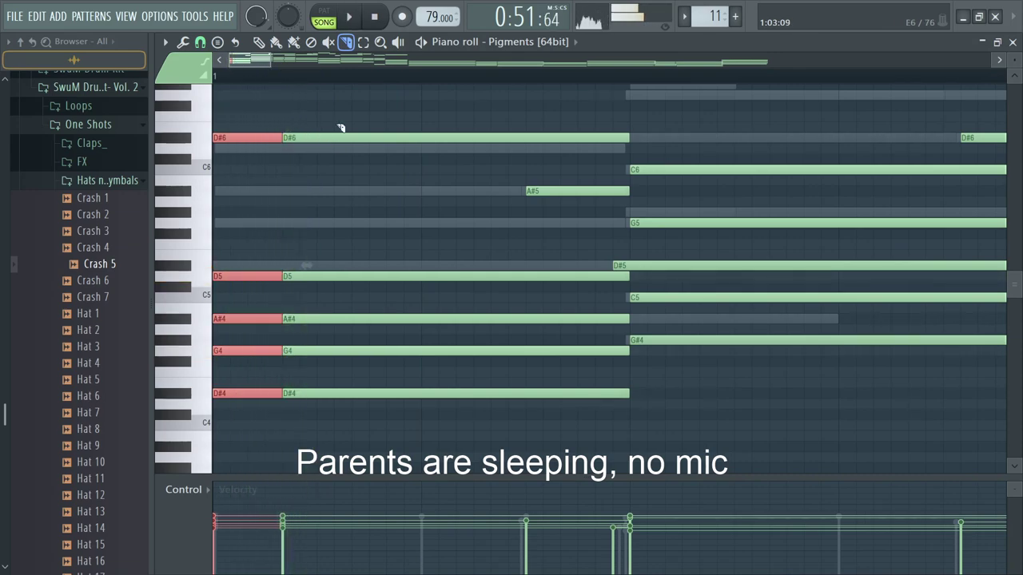
key(space)
key(space)
Step: Raise the level of the Pigments mixer track, preview the balance and return to the piano roll
key(F9)
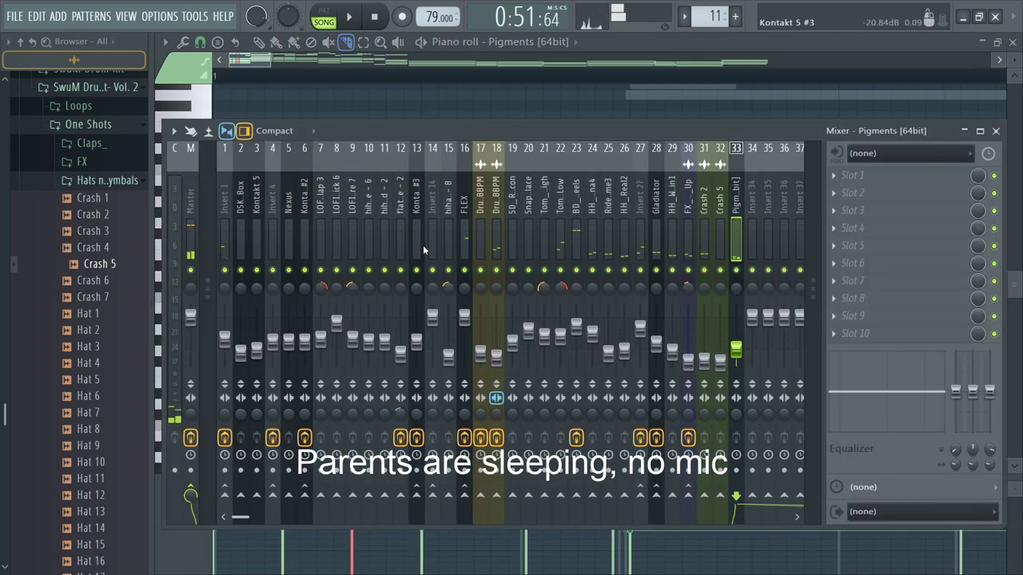
drag(738, 361, 737, 333)
key(space)
key(space)
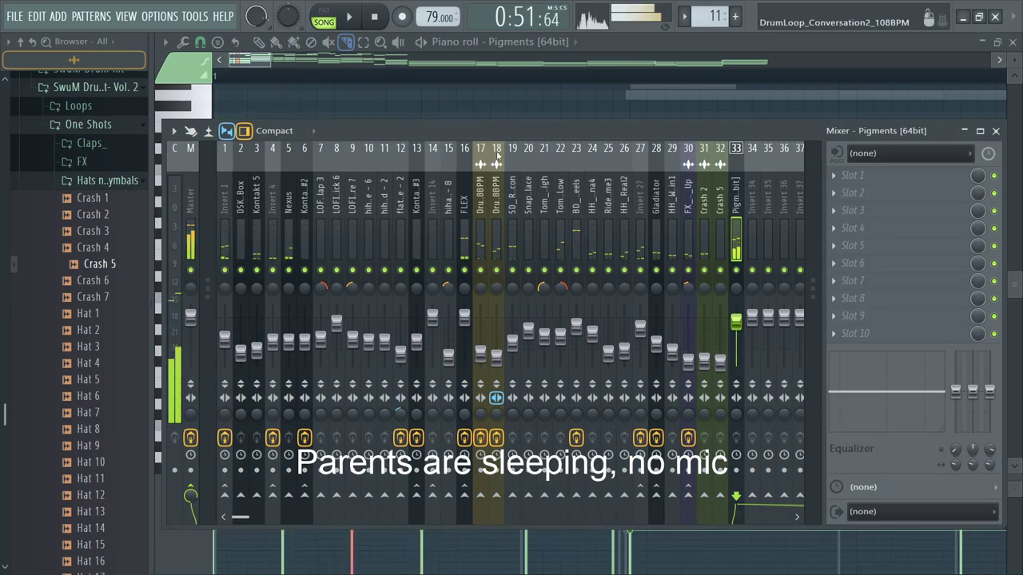
key(F9)
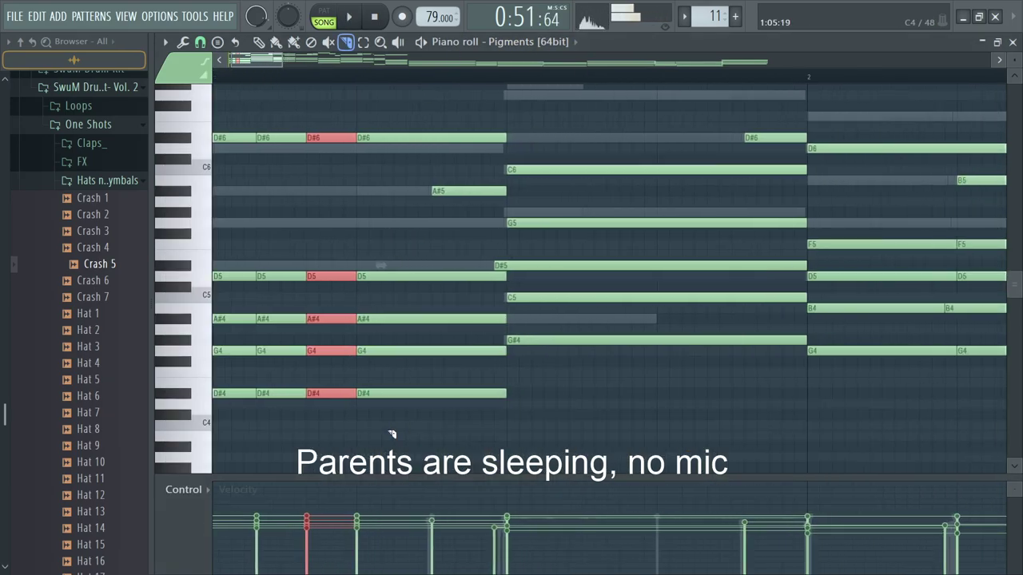
Step: Slice the rest of bar 1's opening Pigments chord so it forms six equal pieces, and play it back
key(ctrl+b)
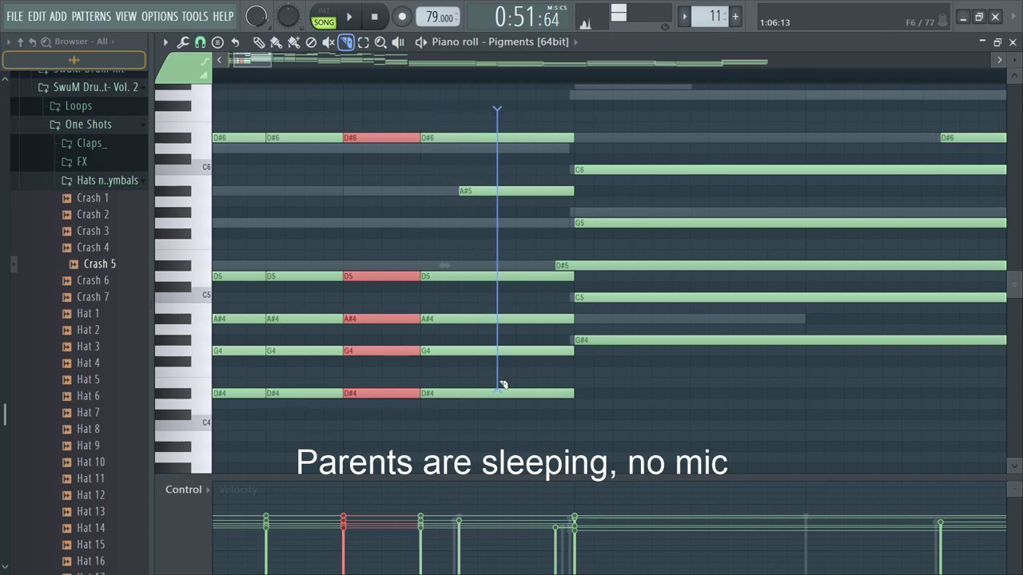
drag(507, 420, 509, 416)
key(space)
scroll(662, 409, down, 2)
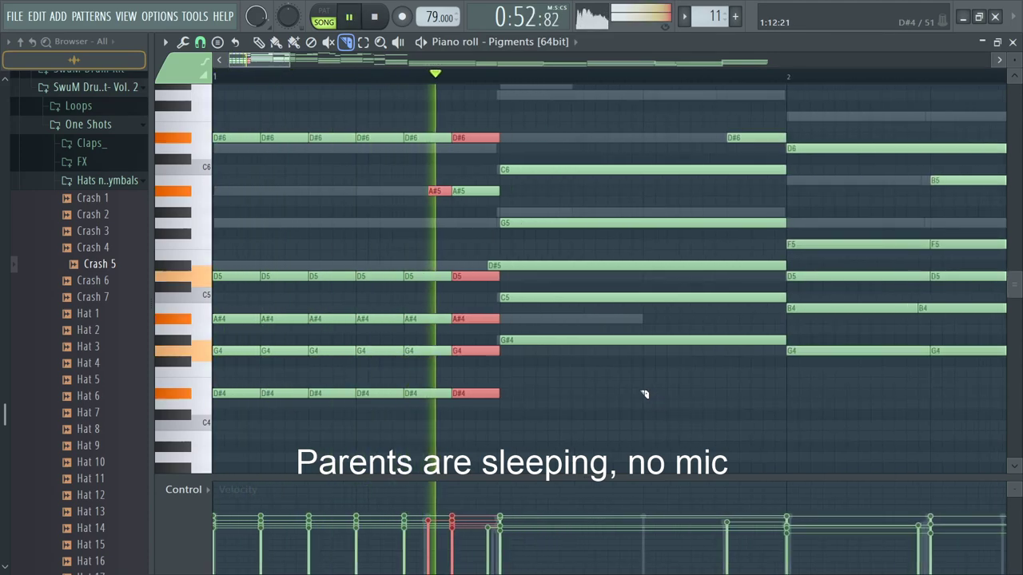
key(space)
Step: Slice the Pigments chord in the second half of bar 1 into six equal pieces, previewing the rhythm
scroll(553, 385, up, 2)
drag(515, 369, 540, 152)
mouse_move(645, 152)
mouse_down()
mouse_move(681, 388)
mouse_move(646, 388)
mouse_move(649, 160)
mouse_up()
key(space)
scroll(670, 380, down, 2)
key(space)
scroll(680, 189, up, 3)
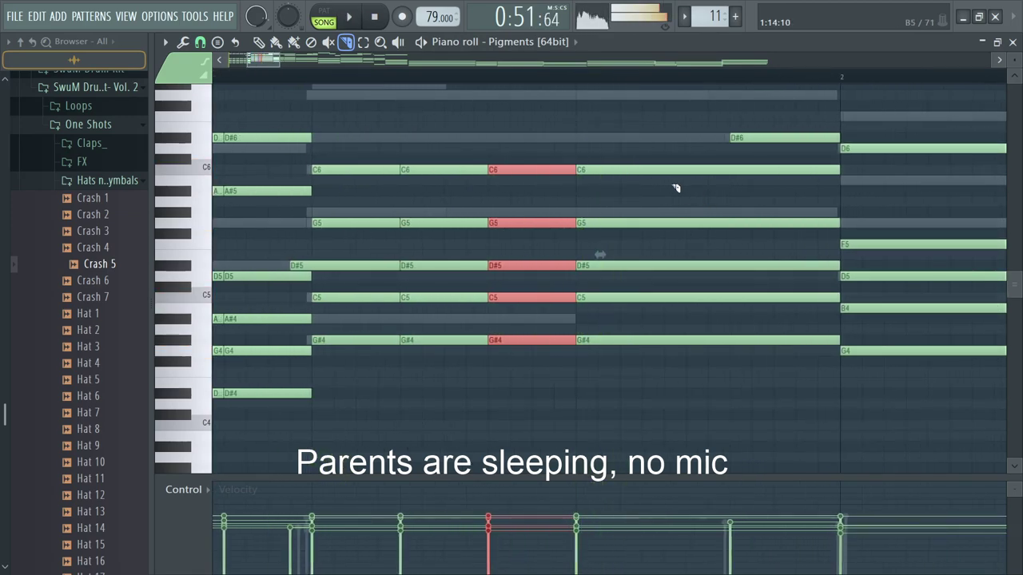
drag(671, 345, 669, 345)
drag(774, 399, 772, 132)
scroll(767, 411, down, 3)
key(ctrl+z)
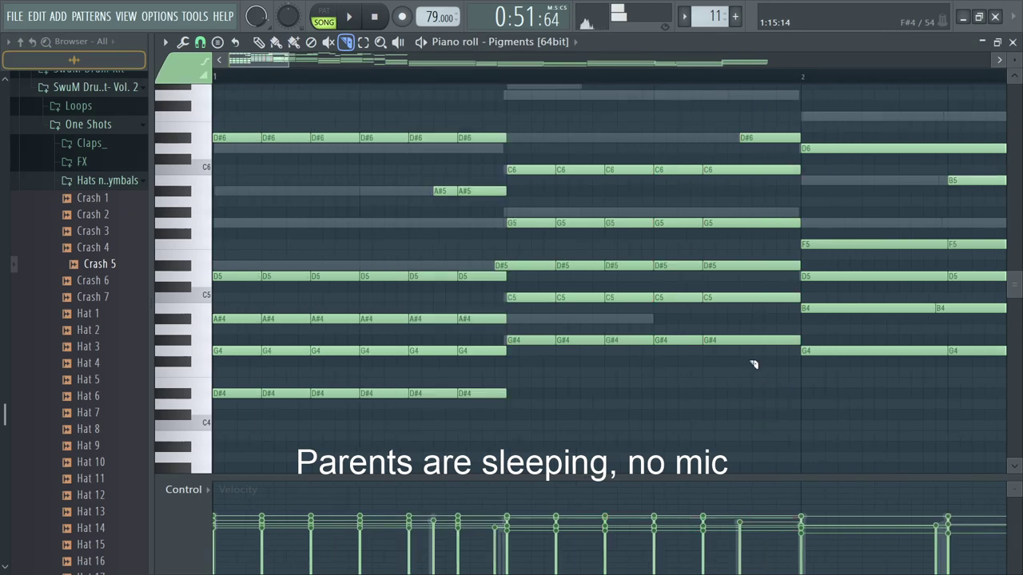
drag(762, 96, 761, 94)
scroll(823, 359, down, 2)
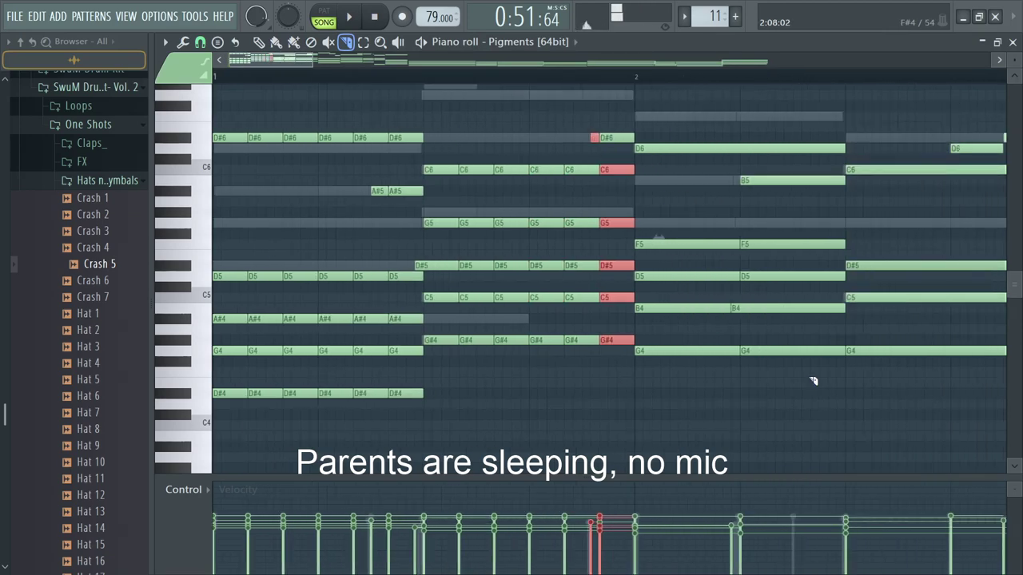
Step: Slice the Pigments chord in the first half of bar 2 into six equal pieces
drag(637, 107, 642, 376)
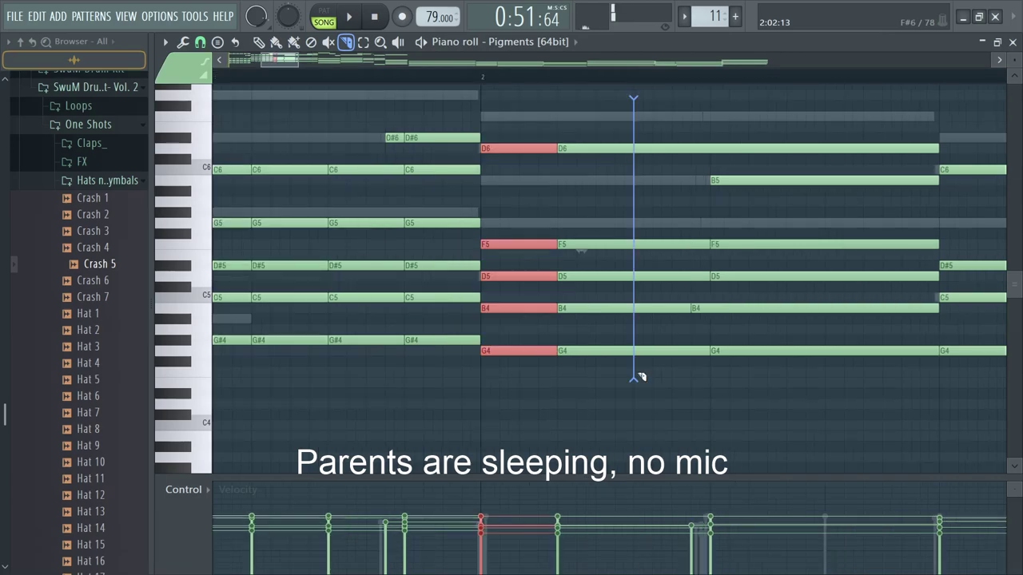
drag(724, 388, 723, 104)
drag(800, 88, 787, 390)
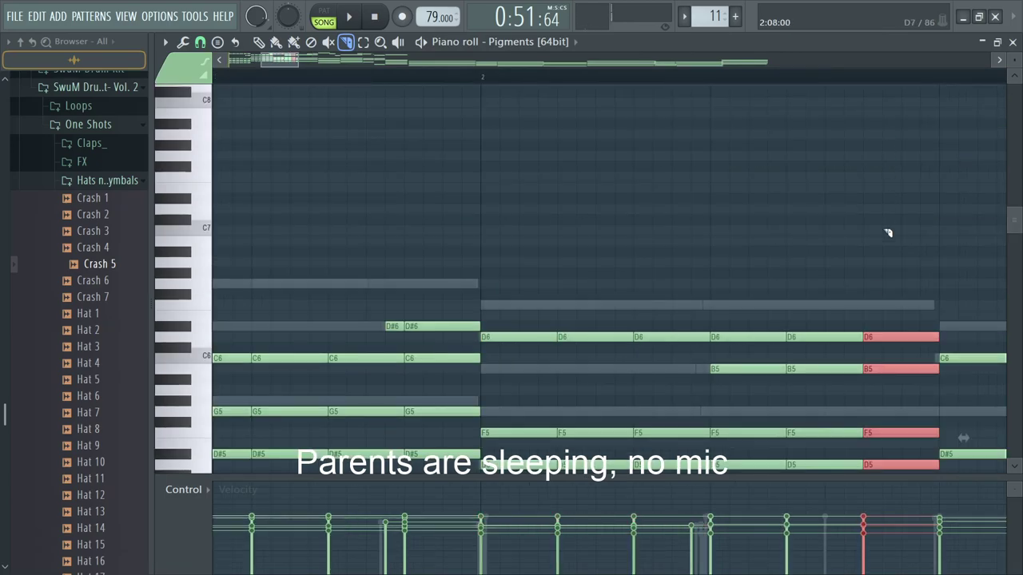
Step: Slice the Pigments chord in the second half of bar 2 into six equal pieces during playback
scroll(842, 299, down, 4)
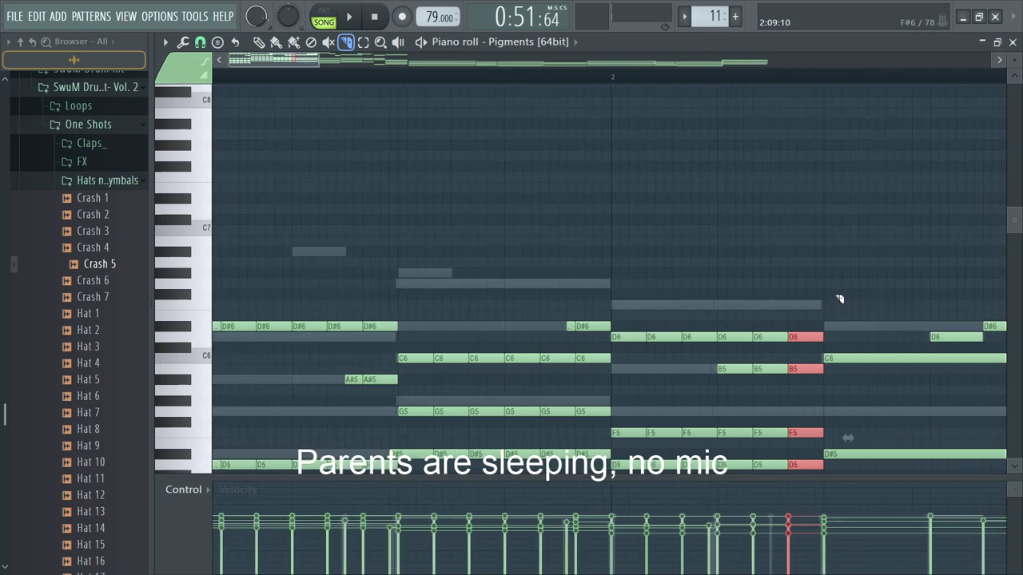
drag(1011, 235, 1010, 292)
scroll(564, 411, up, 4)
drag(580, 408, 644, 408)
key(space)
drag(724, 420, 710, 119)
drag(787, 117, 772, 390)
drag(852, 397, 851, 104)
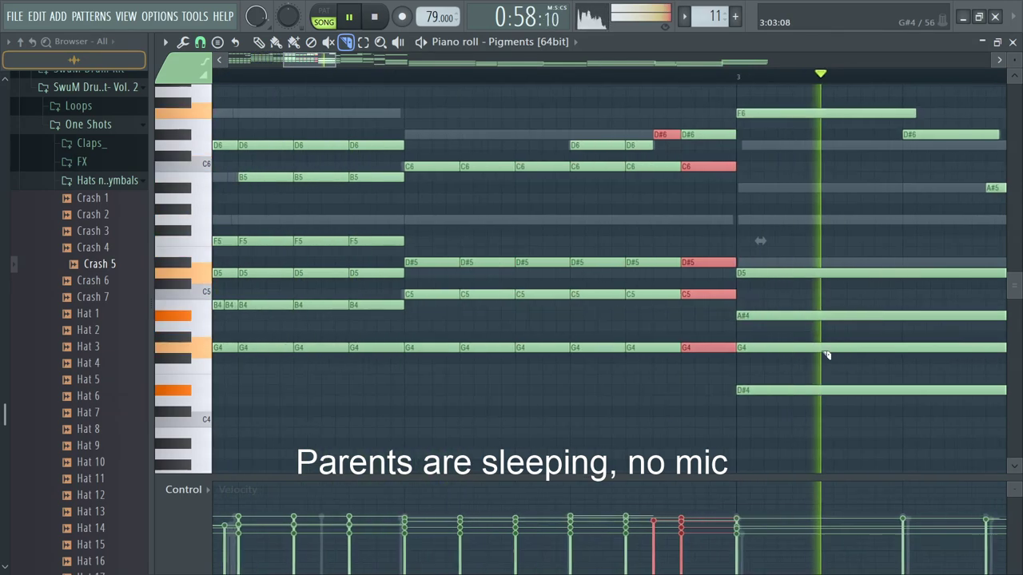
drag(846, 462, 852, 189)
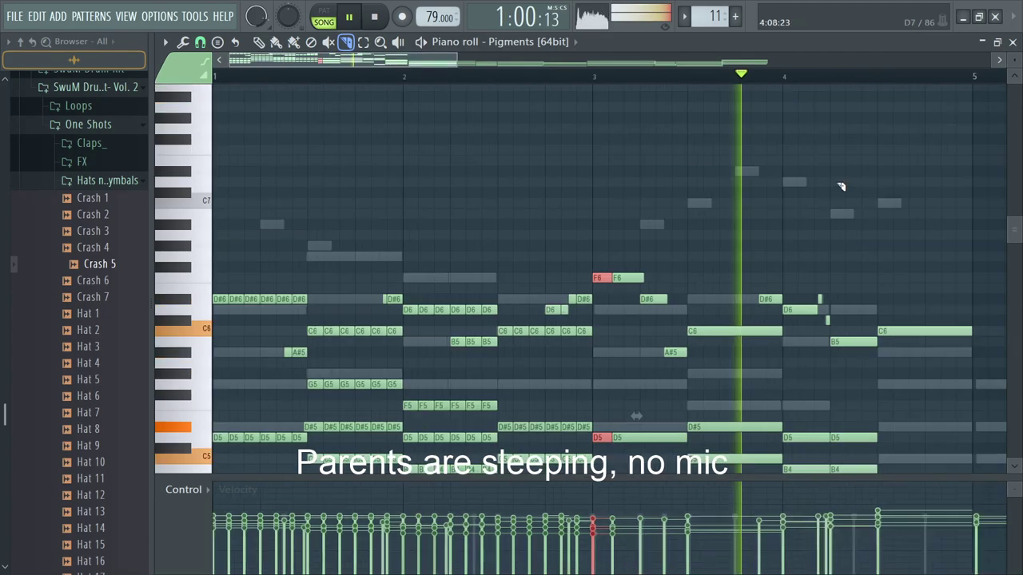
scroll(843, 187, down, 1)
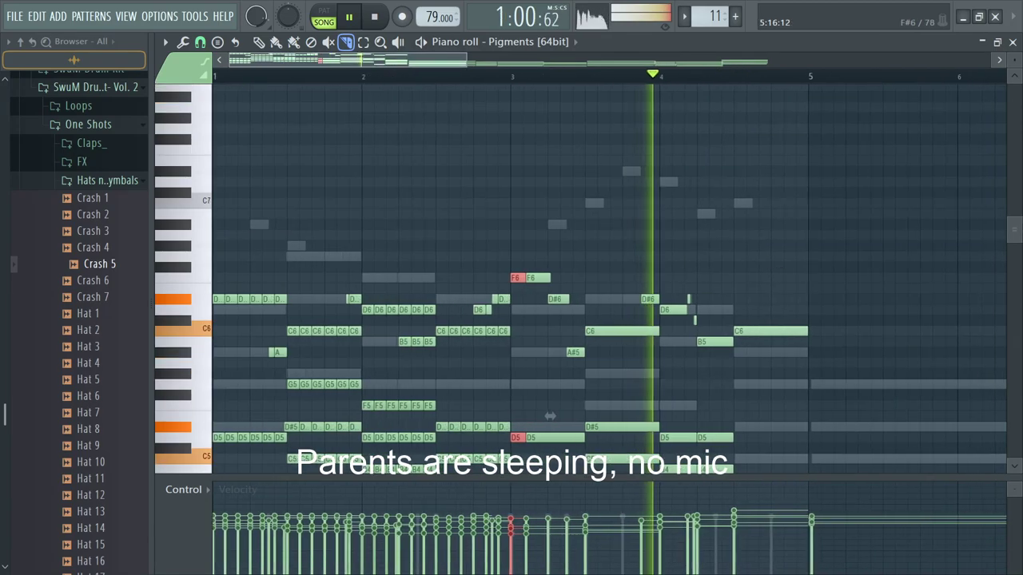
scroll(767, 313, down, 3)
scroll(564, 375, up, 3)
scroll(486, 402, up, 1)
scroll(744, 389, down, 1)
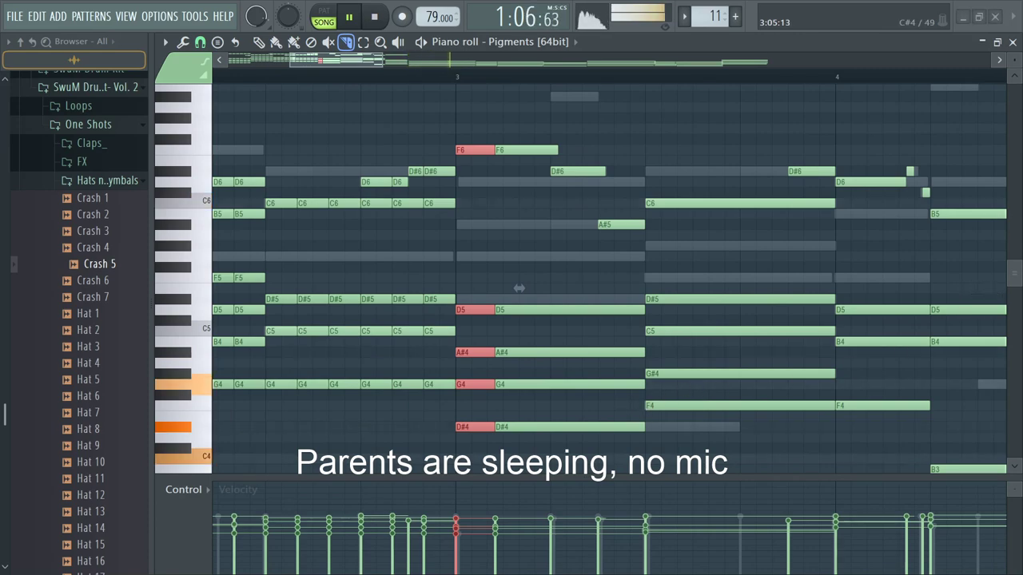
mouse_move(526, 196)
mouse_down()
mouse_move(536, 108)
mouse_move(479, 258)
mouse_move(508, 479)
mouse_up()
scroll(473, 277, up, 3)
key(ctrl+z)
key(ctrl+alt+z)
Step: Slice the Pigments chord in the first half of bar 3 into six equal pieces
mouse_move(531, 479)
mouse_down()
mouse_move(565, 133)
mouse_move(577, 470)
mouse_move(566, 516)
mouse_move(613, 86)
mouse_move(571, 88)
mouse_up()
scroll(676, 448, down, 2)
drag(628, 453, 644, 105)
drag(736, 94, 769, 95)
scroll(689, 471, down, 1)
scroll(723, 319, down, 4)
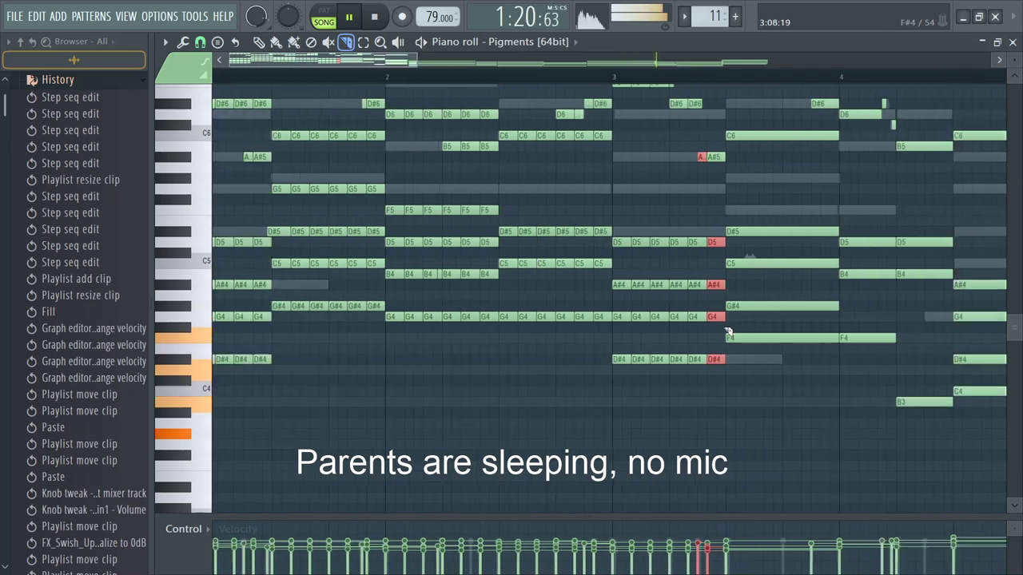
scroll(631, 408, up, 2)
drag(583, 411, 571, 180)
drag(587, 178, 587, 235)
scroll(566, 329, up, 3)
key(ctrl+z)
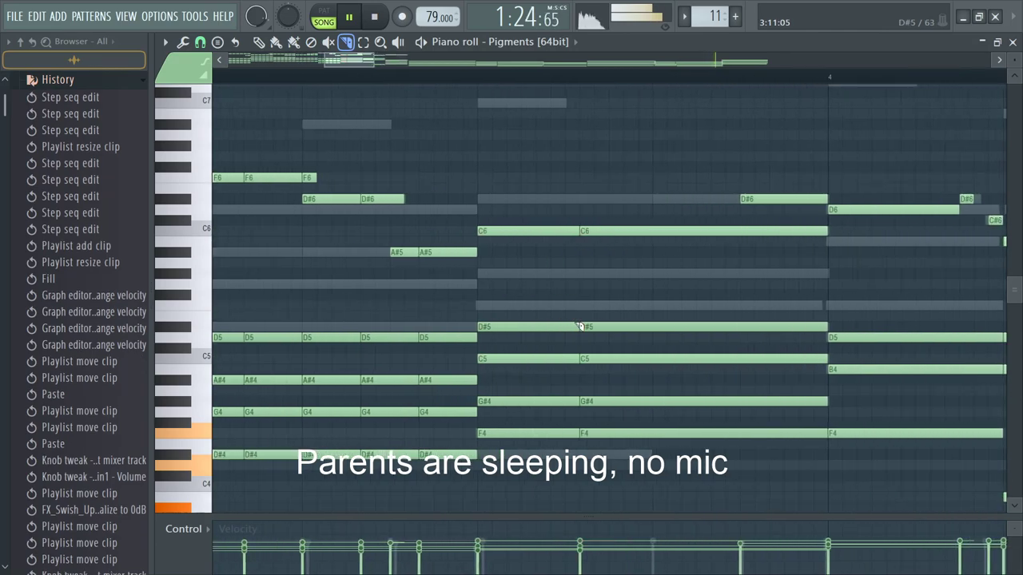
key(ctrl+z)
drag(594, 149, 548, 529)
key(ctrl+z)
Step: Slice the Pigments chord in the second half of bar 3 into six equal pieces during playback
mouse_move(552, 386)
mouse_down()
mouse_move(543, 32)
mouse_move(538, 102)
mouse_up()
drag(594, 100, 599, 274)
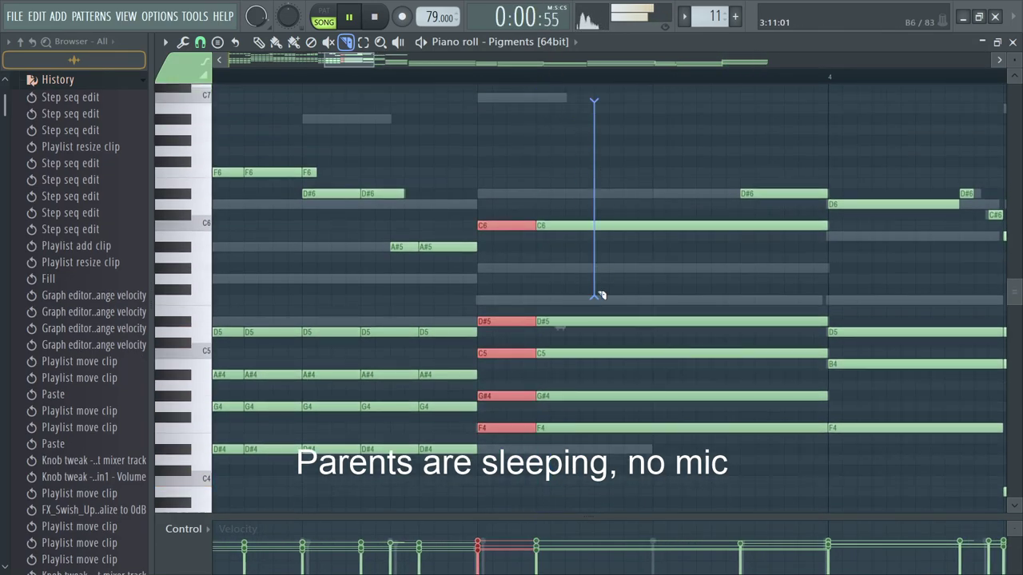
mouse_move(594, 473)
mouse_down()
mouse_move(609, 473)
mouse_move(601, 476)
mouse_up()
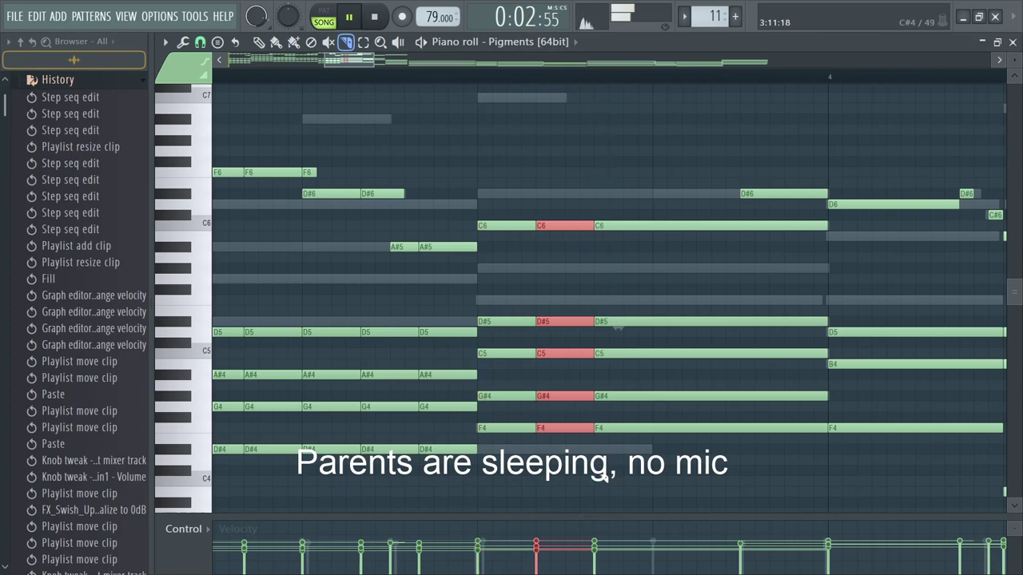
drag(653, 165, 653, 156)
drag(726, 154, 711, 463)
drag(740, 467, 741, 434)
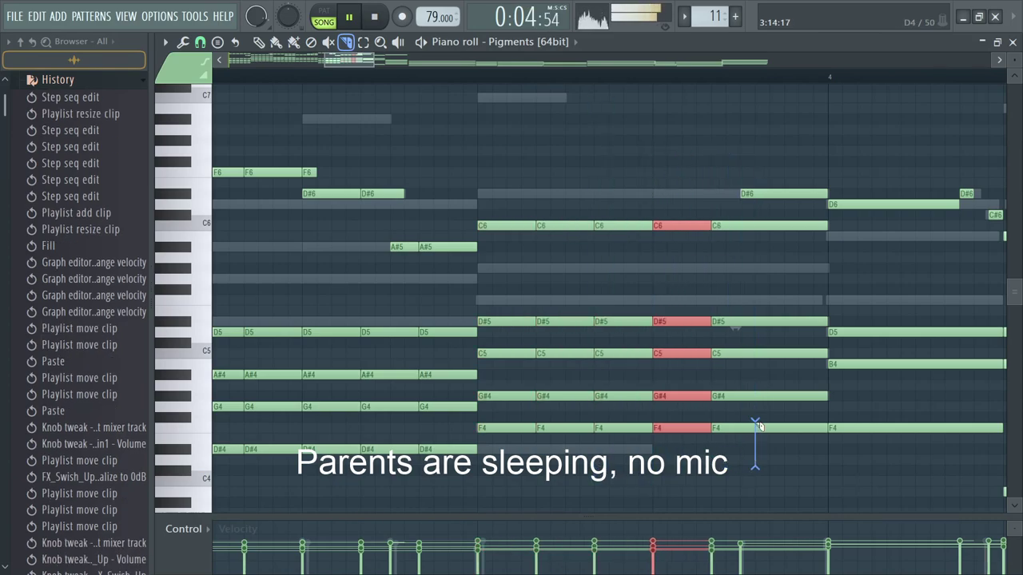
drag(769, 197, 769, 193)
Step: Slice the Pigments chords in the first half of bar 4 into six equal pieces, undoing the misplaced cut
scroll(789, 205, down, 4)
scroll(694, 445, up, 3)
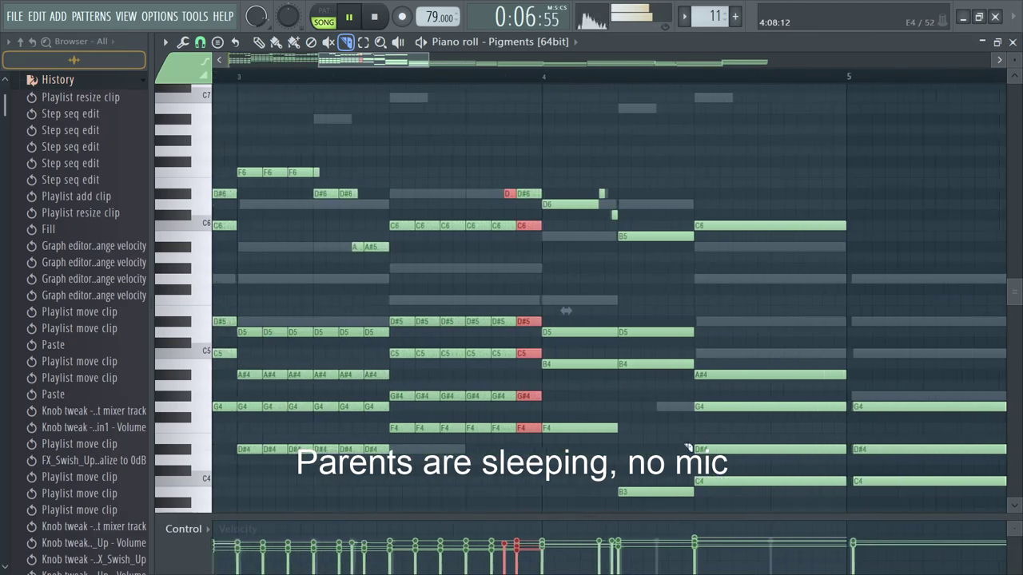
drag(482, 202, 490, 168)
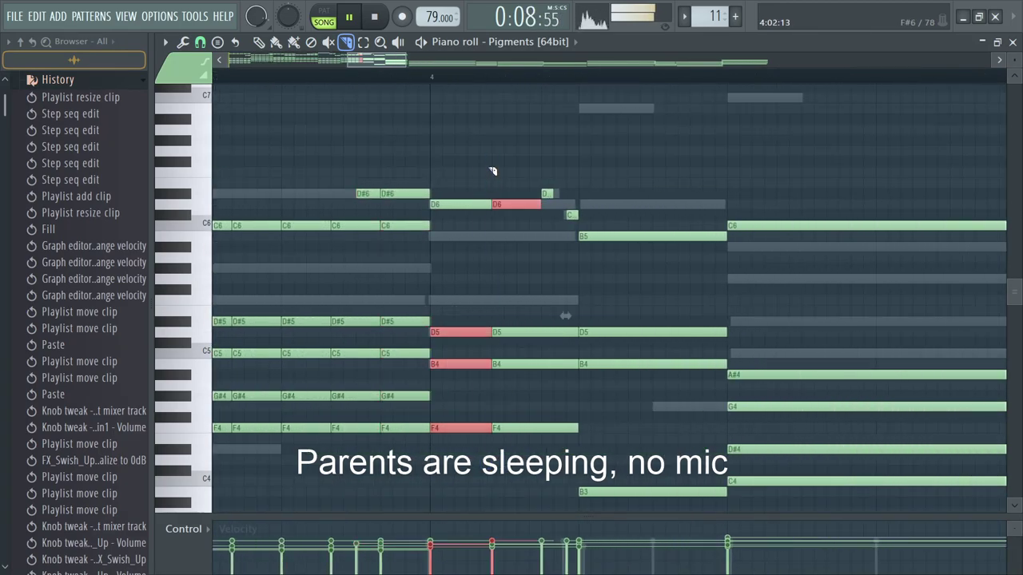
key(ctrl+z)
drag(518, 488, 479, 479)
drag(529, 488, 529, 134)
drag(596, 147, 645, 437)
drag(628, 134, 637, 501)
drag(685, 505, 684, 114)
scroll(655, 256, down, 5)
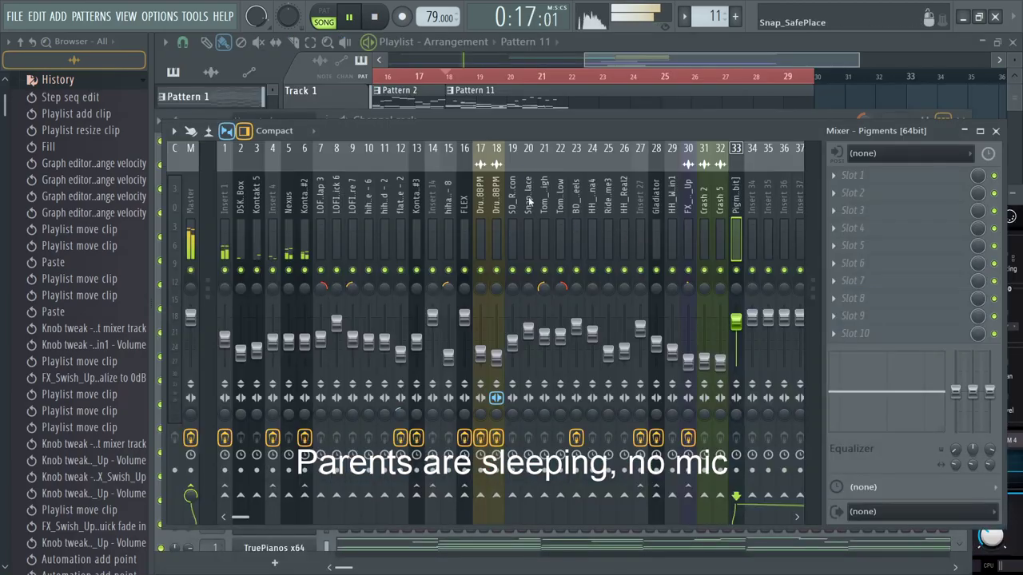
Step: Open the Pigments synth and raise its Filter 1 cutoff, trying out the Filter 2 cutoff and Macro 2 during playback
key(F6)
click(274, 357)
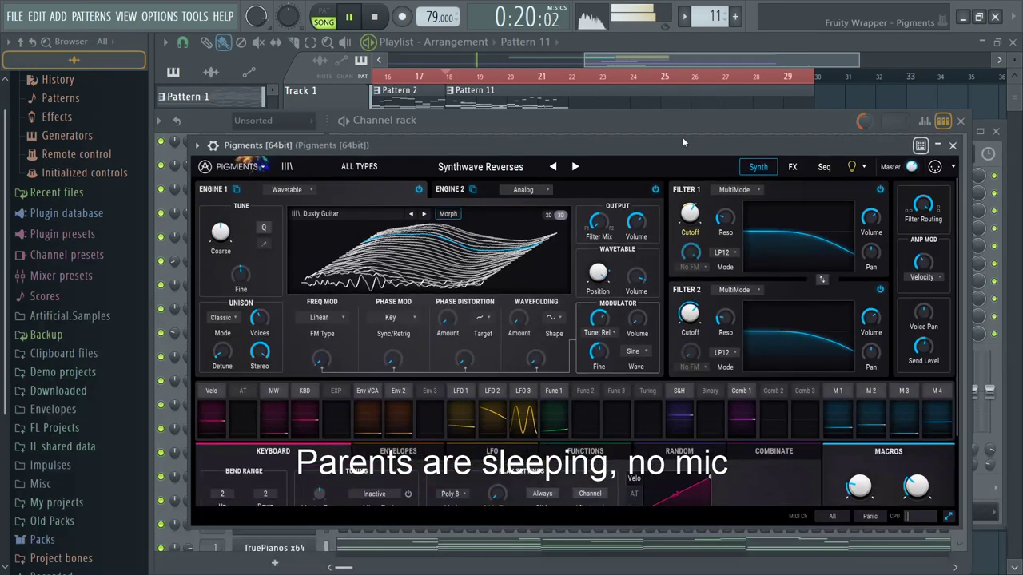
drag(683, 142, 650, 65)
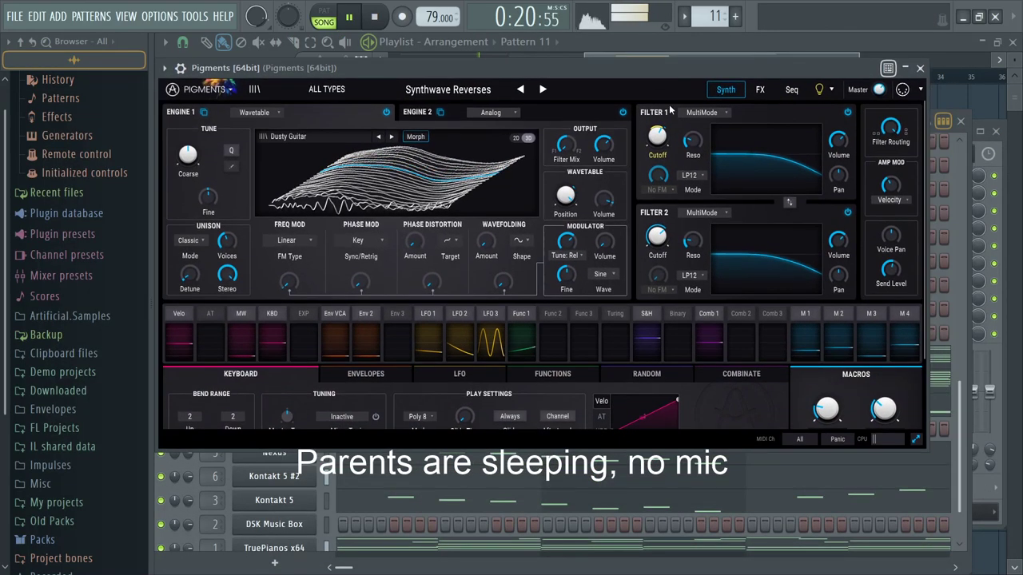
drag(657, 136, 658, 88)
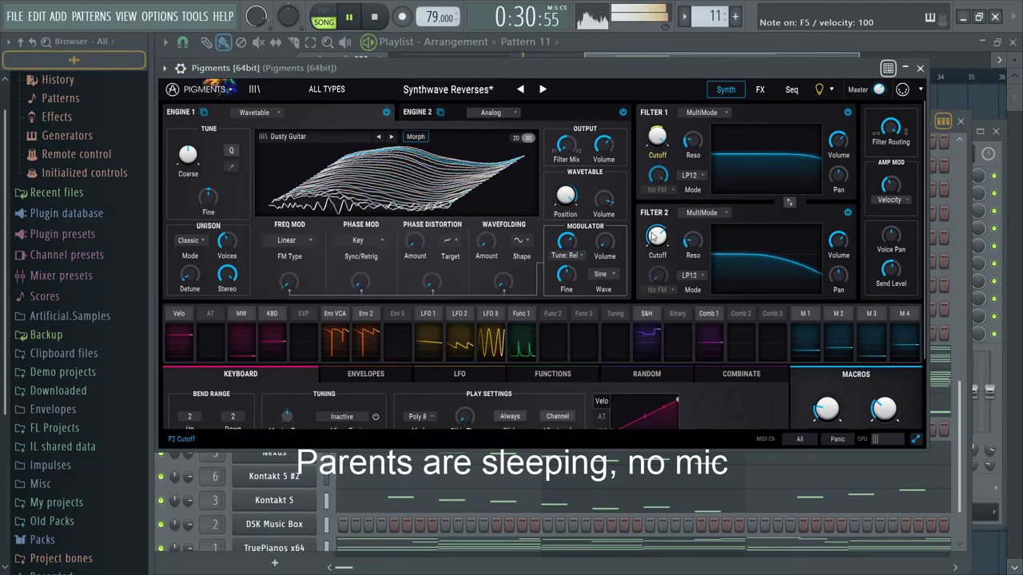
mouse_move(657, 235)
mouse_down()
mouse_move(657, 200)
mouse_move(656, 247)
mouse_up()
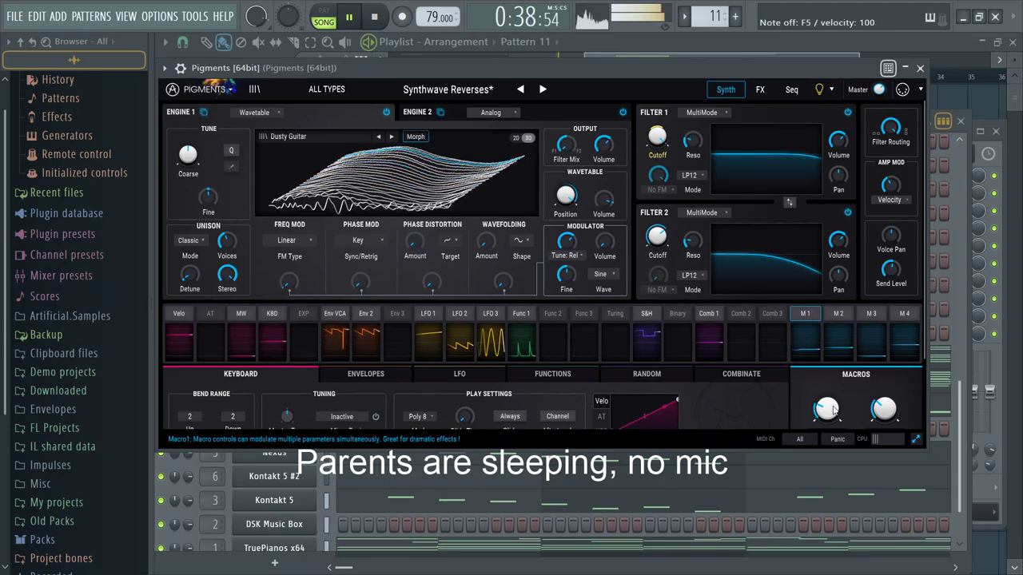
drag(884, 409, 884, 385)
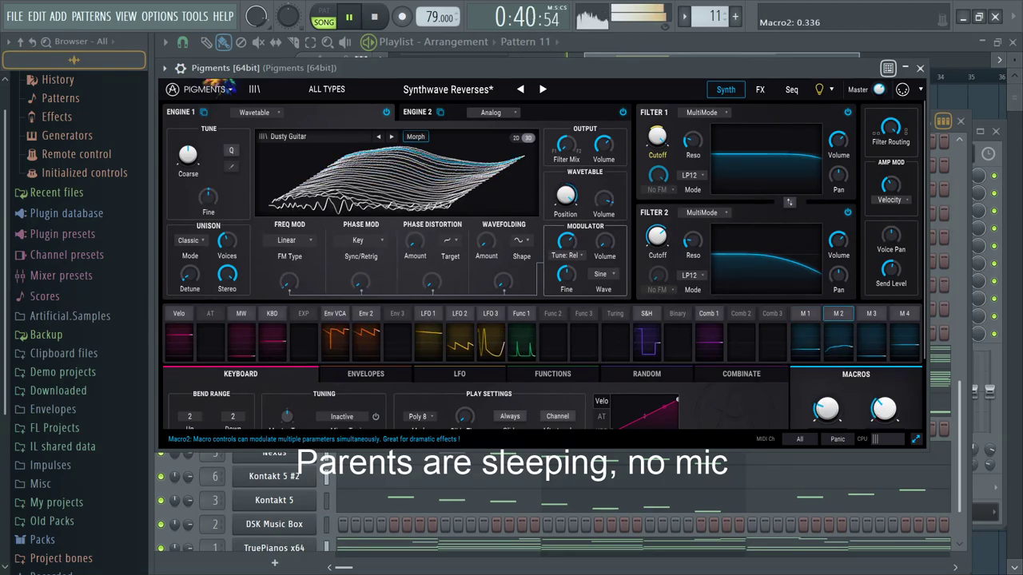
mouse_move(657, 137)
mouse_down()
mouse_move(657, 160)
mouse_move(657, 128)
mouse_up()
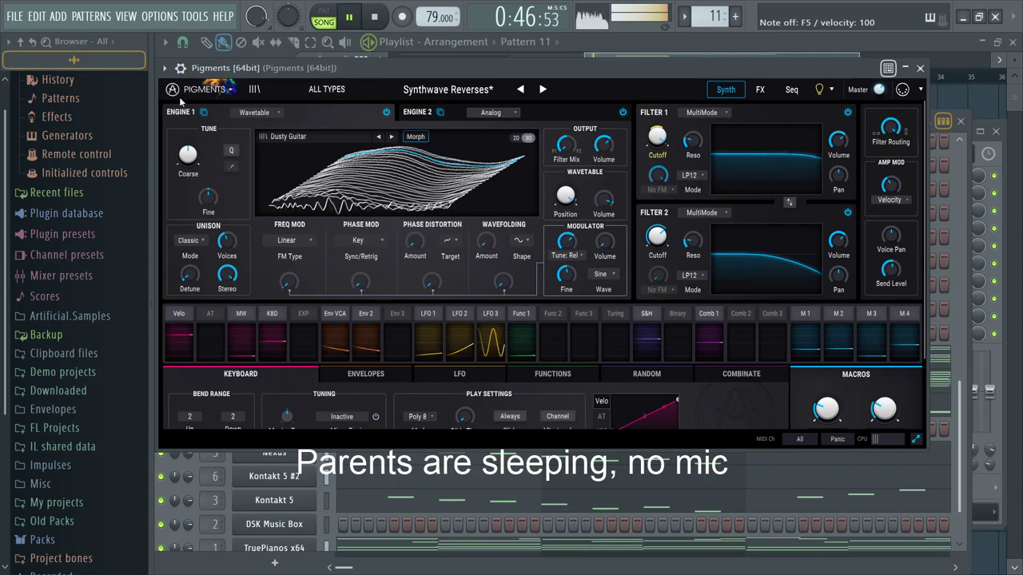
Step: Create an automation clip for the Pigments F1 Cutoff parameter on track 8 of the playlist
click(212, 256)
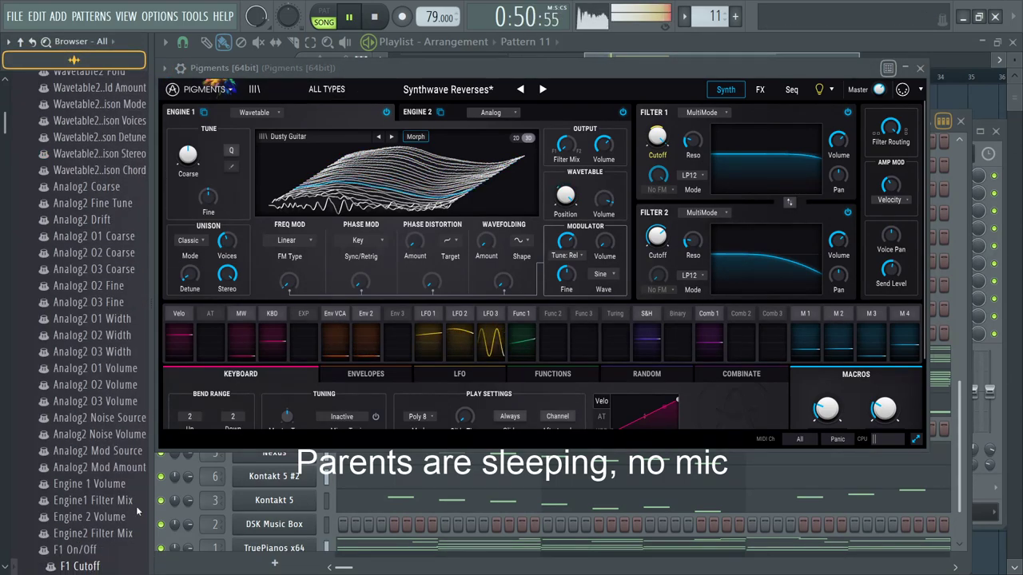
click(142, 460)
key(F9)
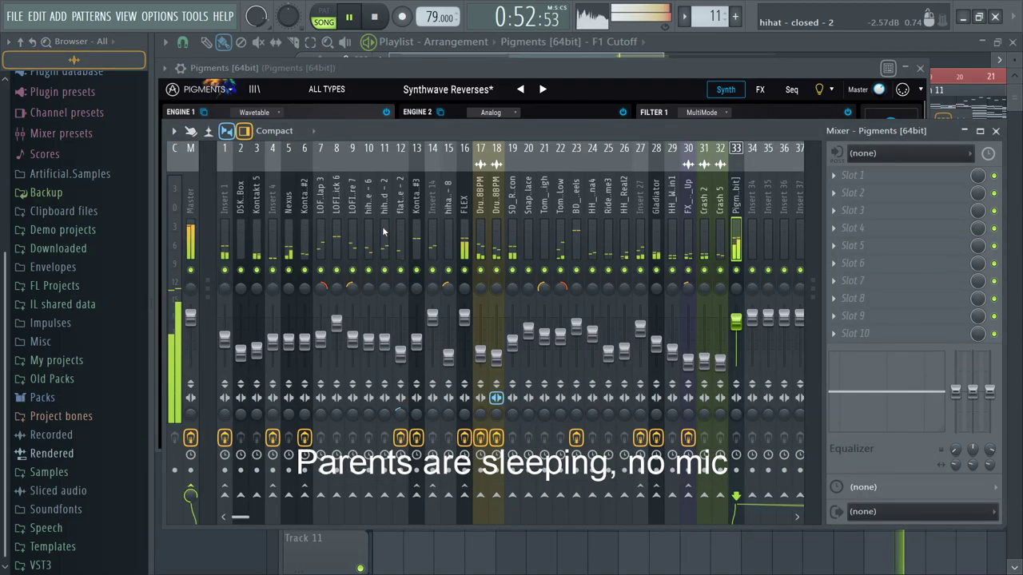
key(F6)
click(518, 45)
scroll(521, 393, down, 4)
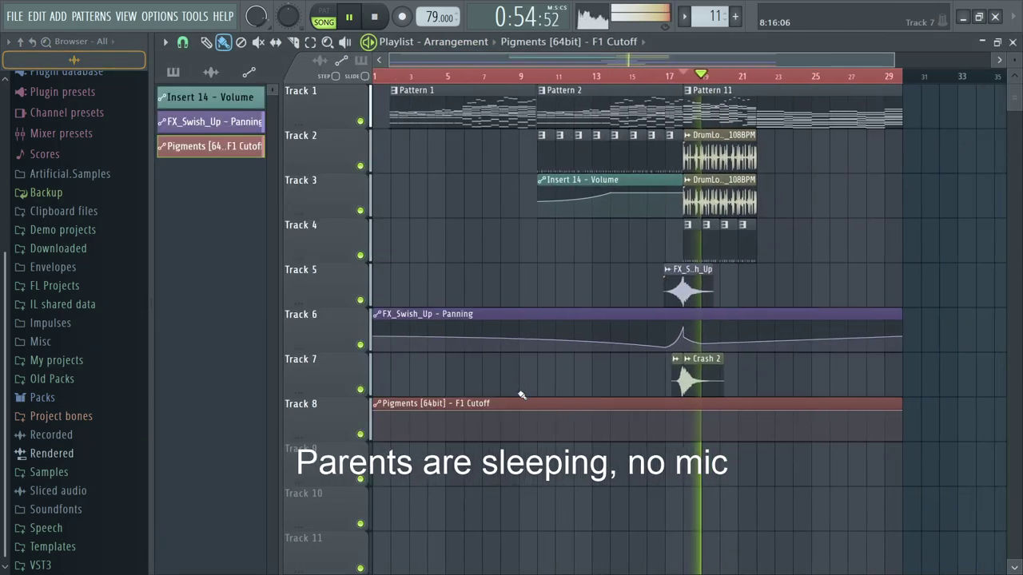
Step: Shape the F1 Cutoff automation to start low at bar 18 and curve upward through bar 20 to a high point at bar 22
scroll(534, 435, up, 3)
scroll(534, 434, up, 3)
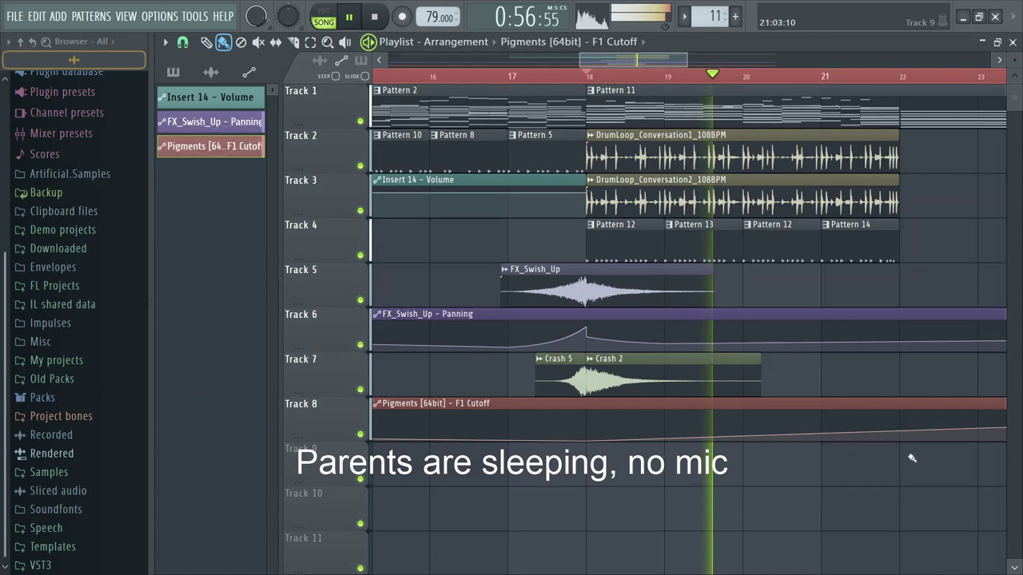
mouse_move(905, 433)
mouse_down()
mouse_move(901, 402)
mouse_move(897, 416)
mouse_up()
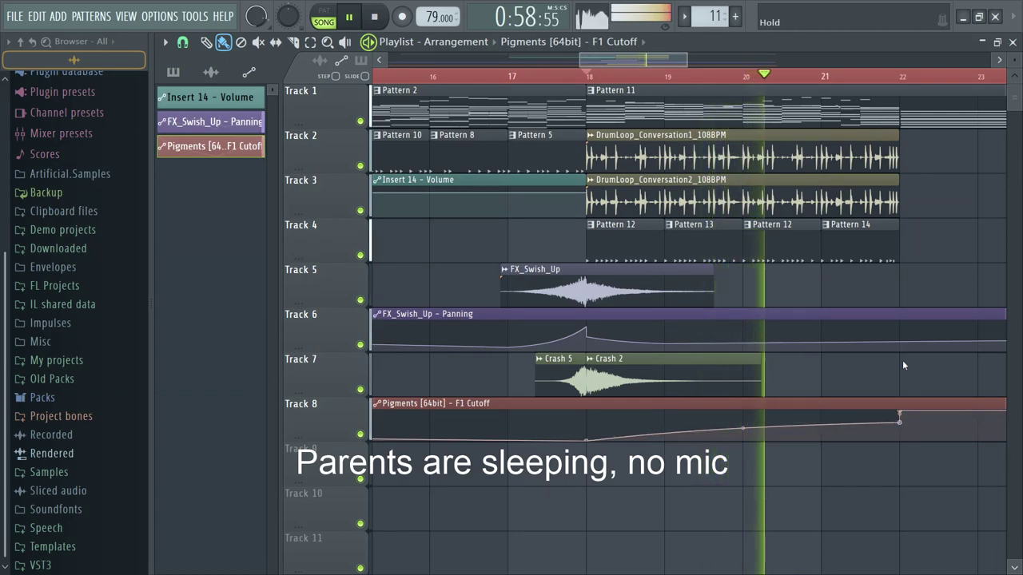
drag(743, 418, 741, 437)
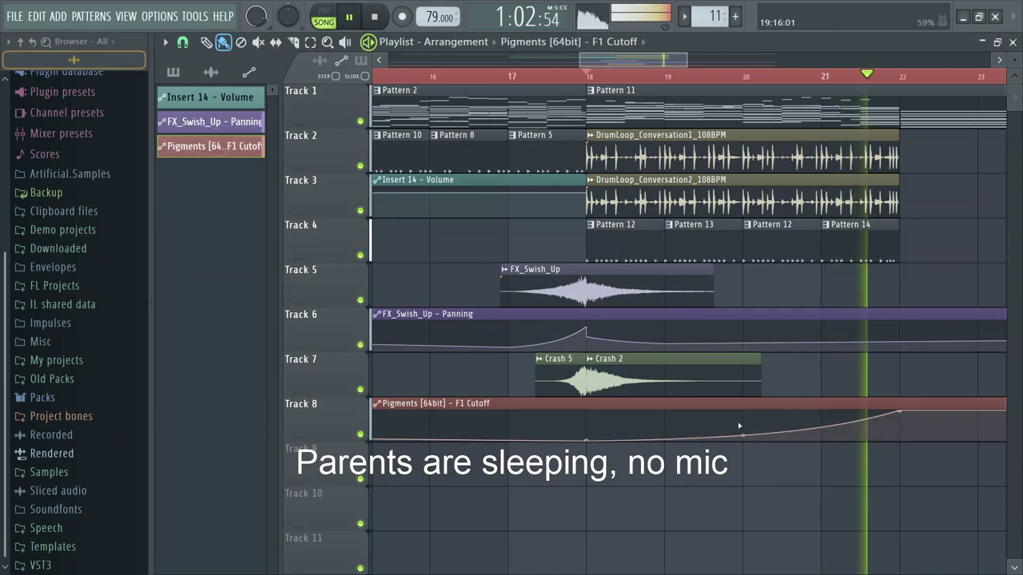
scroll(737, 416, down, 3)
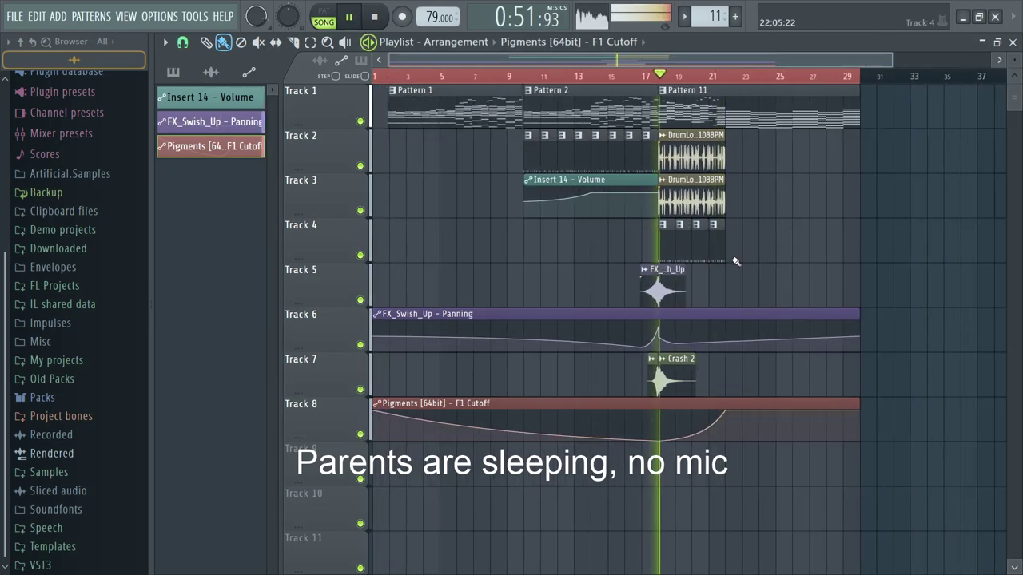
scroll(735, 290, up, 4)
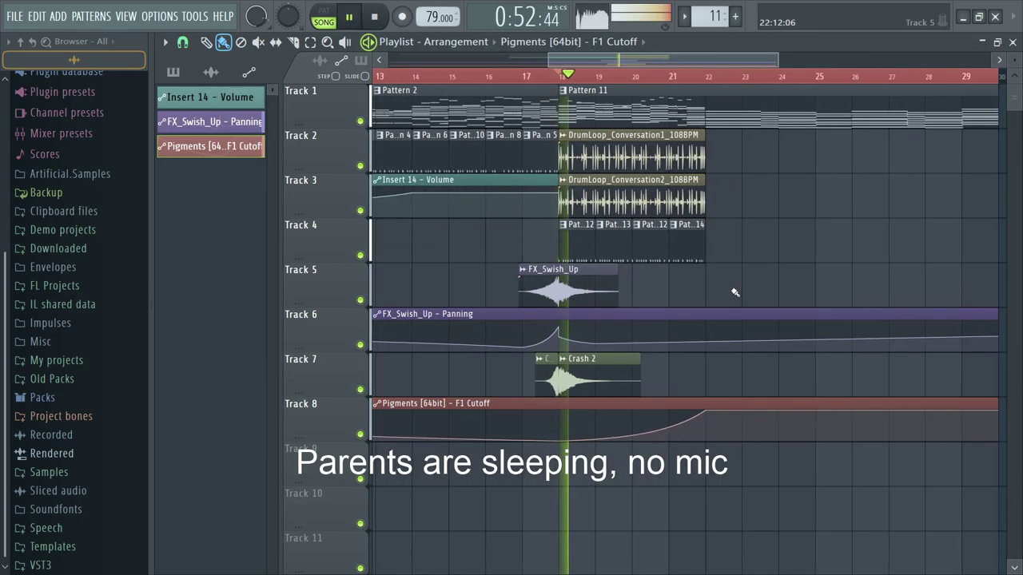
Step: Lower the volume of the Pigments mixer track 33
key(F6)
key(F9)
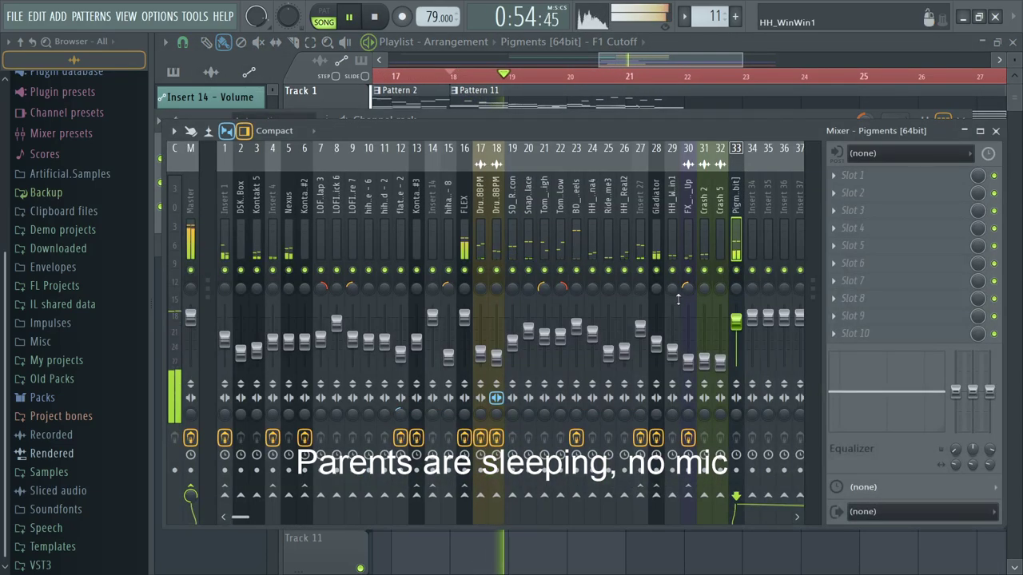
drag(739, 328, 739, 343)
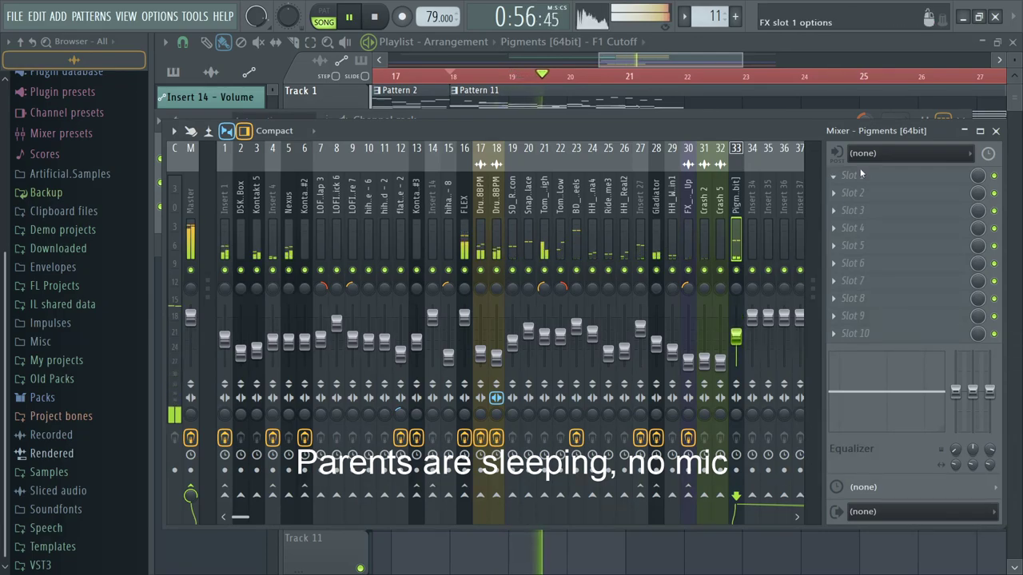
Step: Add Fruity Reeverb 2 to the Pigments mixer track and adjust its wet level, separation, decay and high cut
click(729, 306)
drag(650, 229, 651, 217)
drag(619, 291, 619, 307)
drag(559, 204, 559, 199)
drag(396, 247, 395, 200)
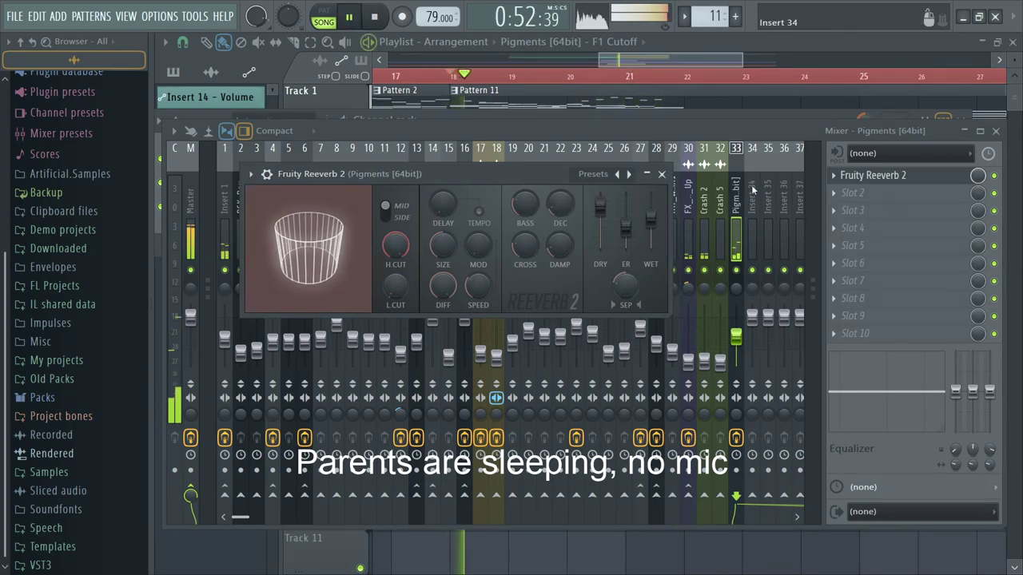
Step: Add a second Nexus channel to the unsorted channels and paste the Pigments notes into it
key(F6)
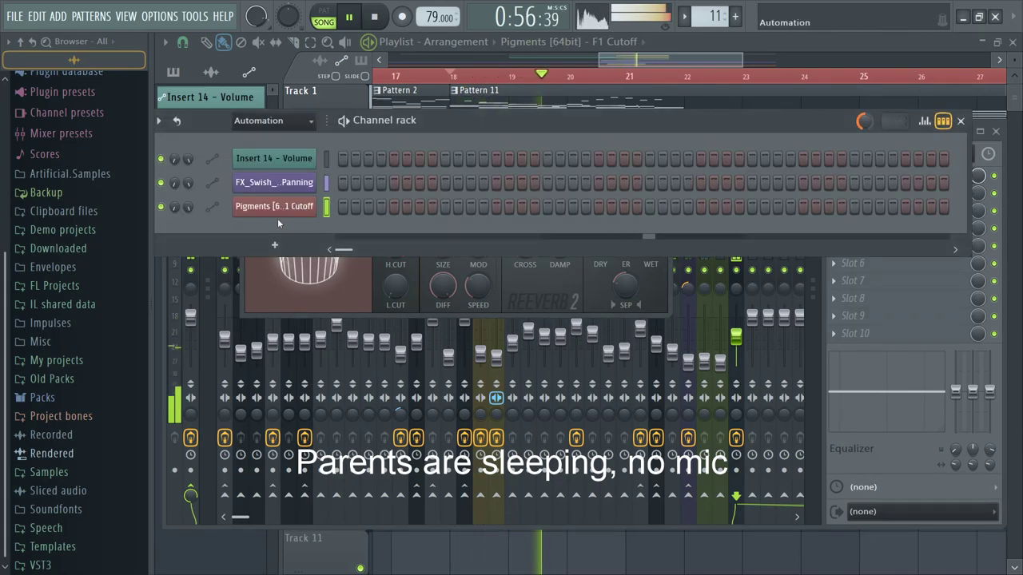
click(279, 177)
scroll(806, 335, down, 4)
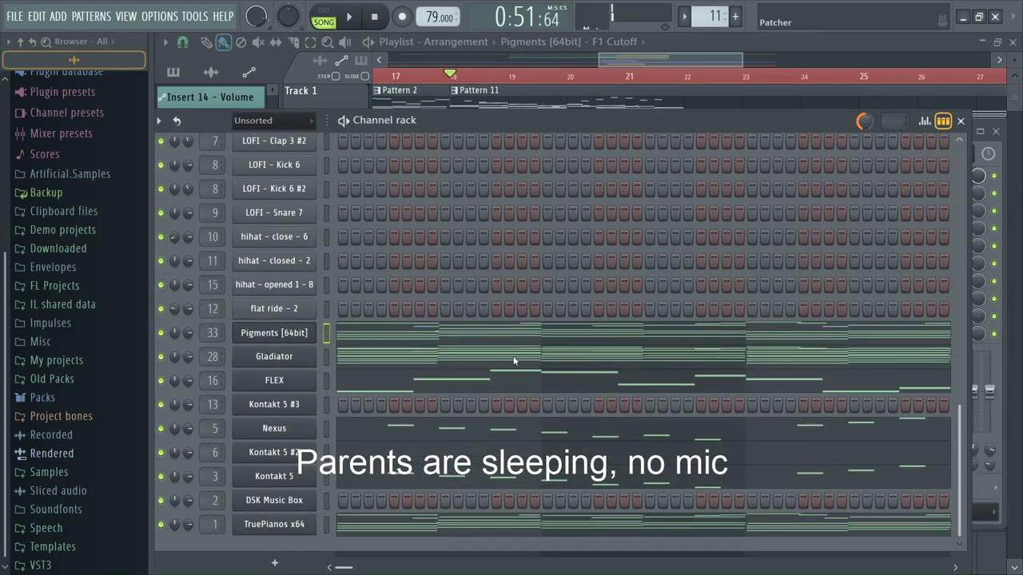
click(608, 354)
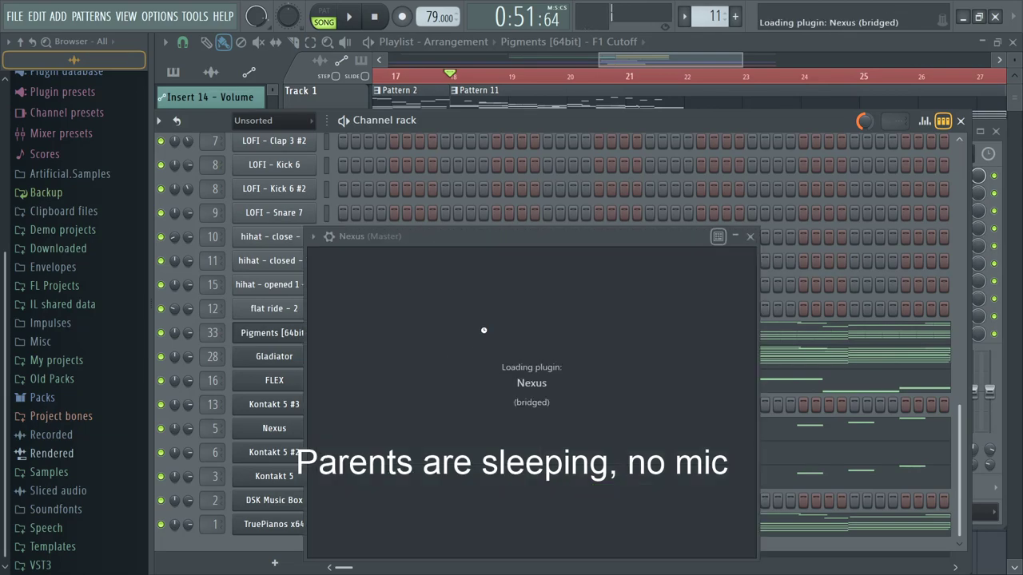
click(589, 128)
key(ctrl+v)
click(280, 335)
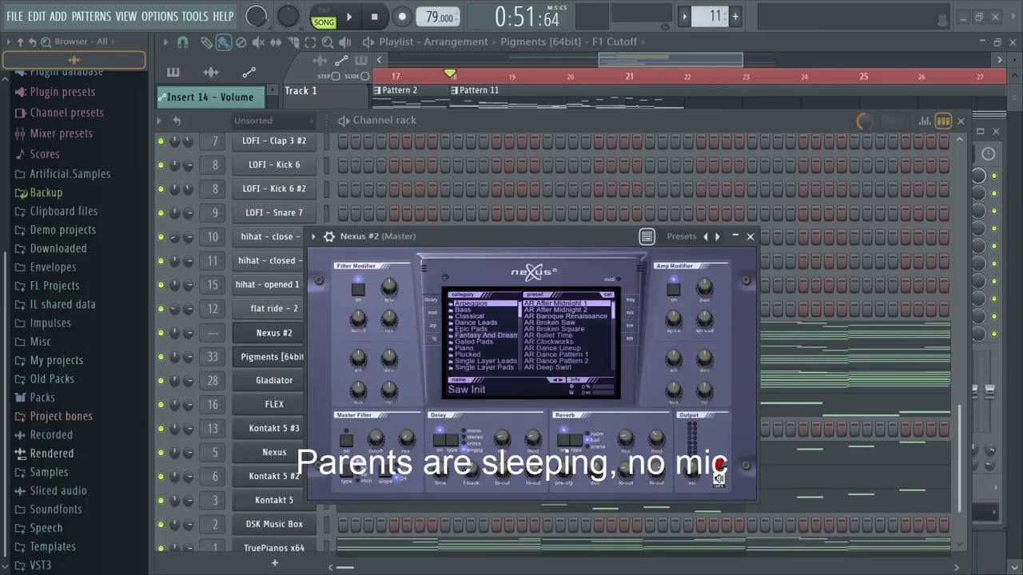
Step: Load the Classical preset CL Angels Harp in Nexus #2 and preview it with the arrangement
click(479, 316)
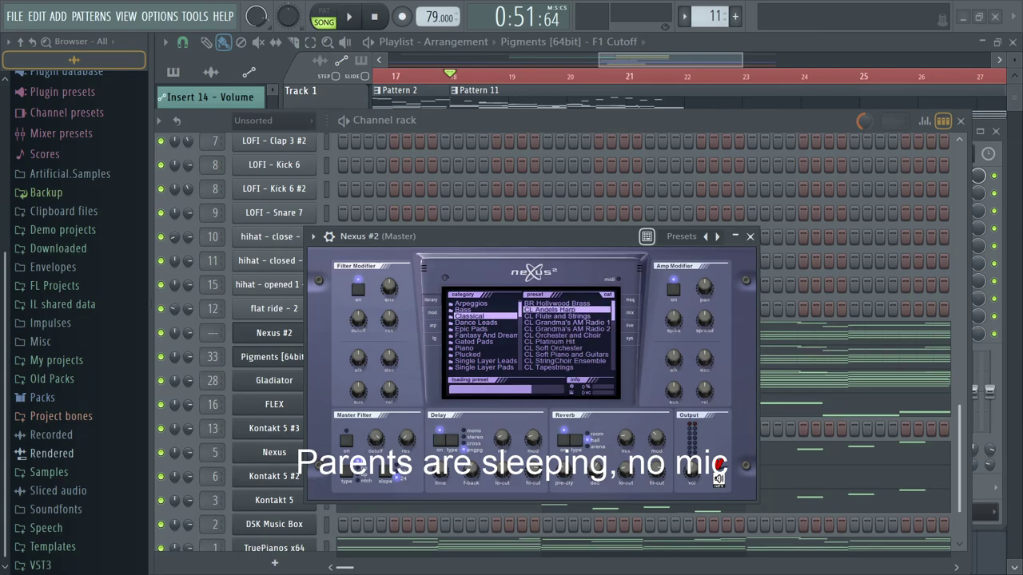
key(space)
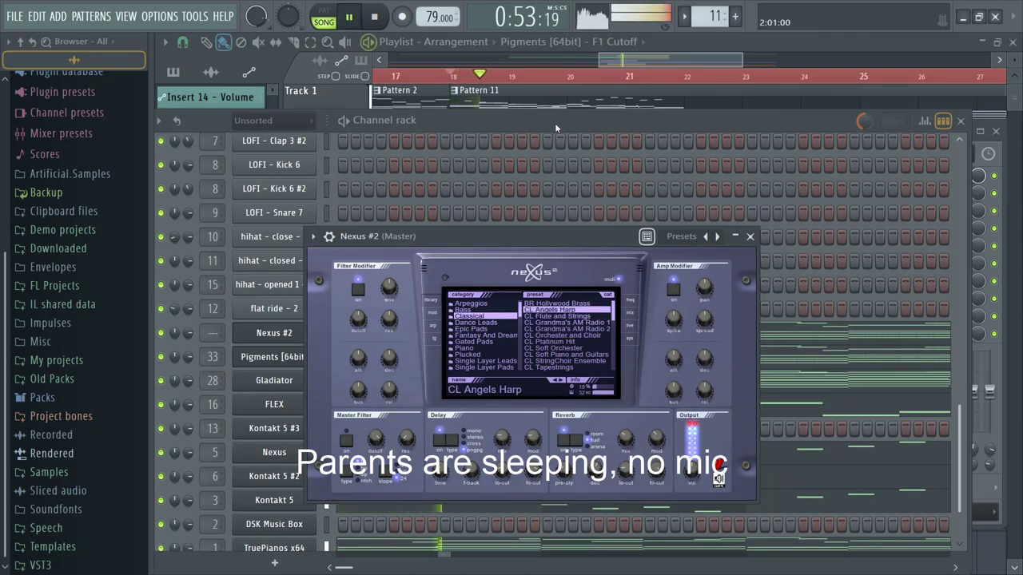
key(space)
Step: Load the Piano preset PN Distorted Piano Strings in Nexus #2 and preview it
click(472, 347)
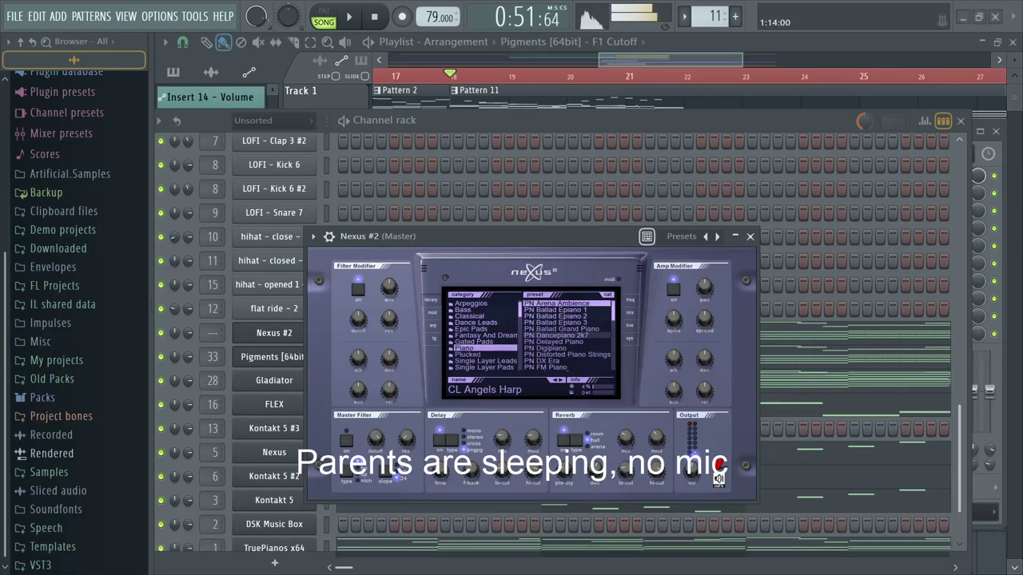
click(566, 354)
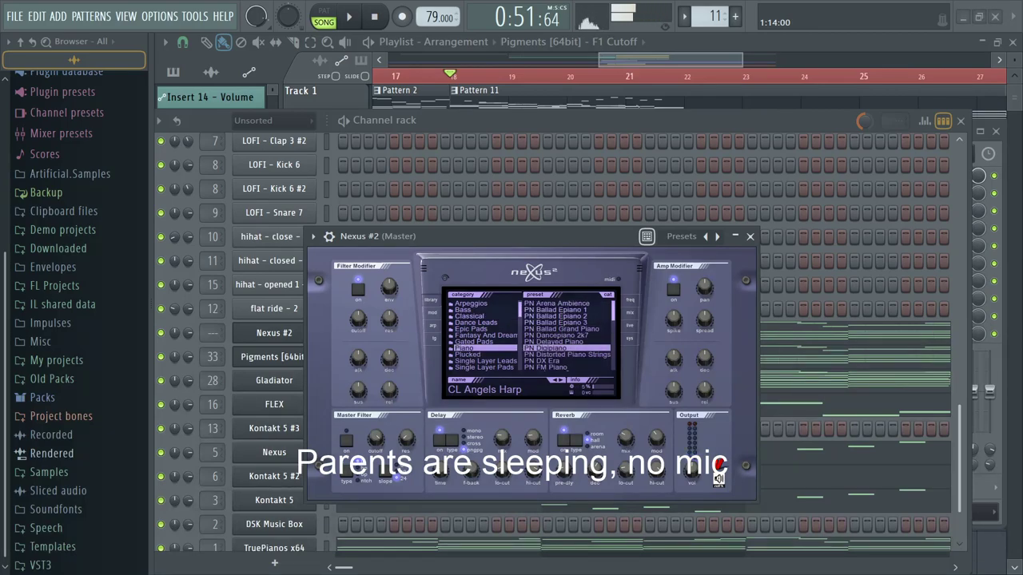
key(space)
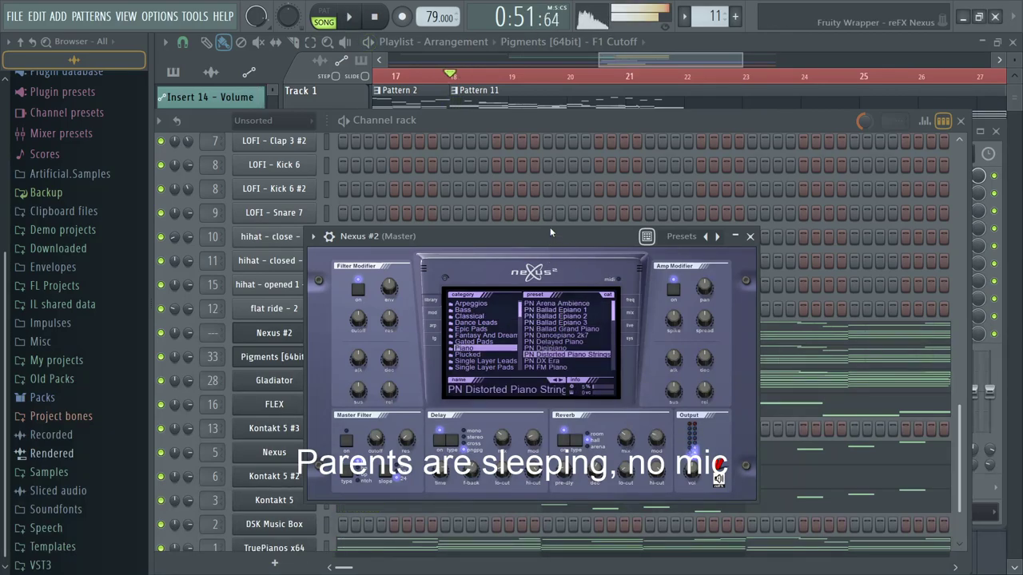
Step: Route Nexus #2 to mixer track 34, transpose its notes up one octave, and preview the result
click(580, 122)
click(371, 340)
scroll(382, 364, down, 5)
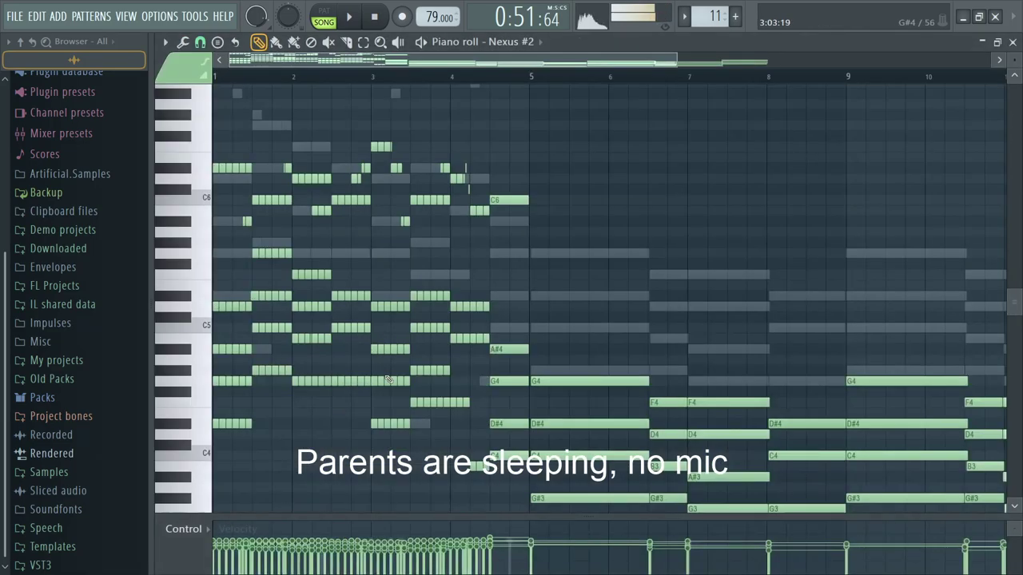
key(space)
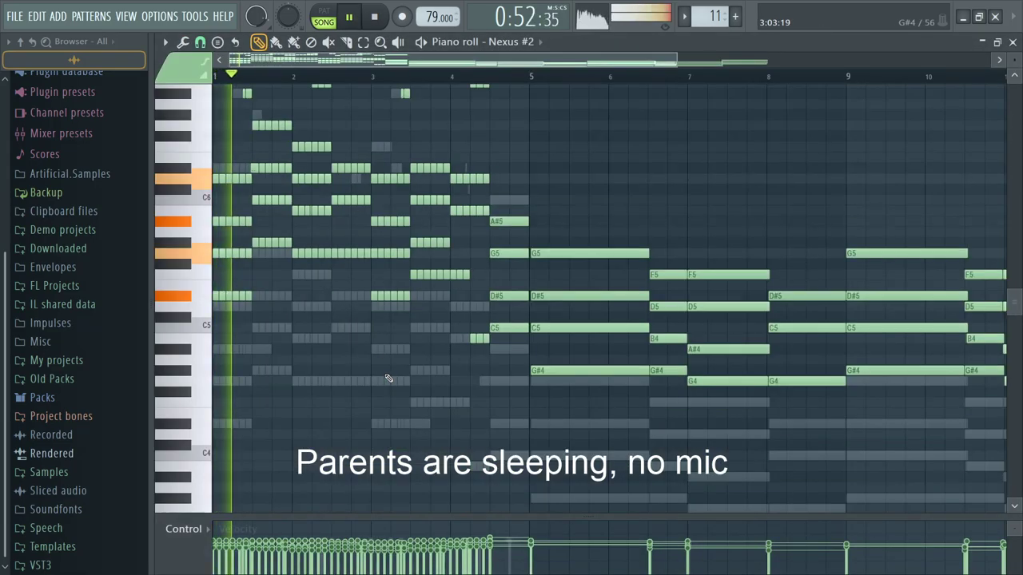
key(F7)
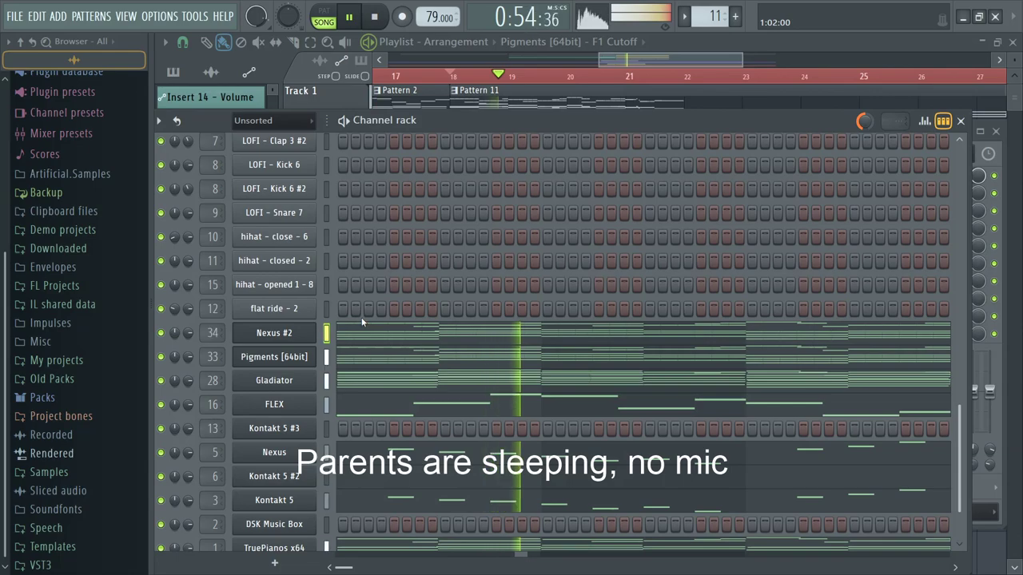
Step: Lower the Nexus #2 mixer track level to about -18.3 dB
key(F9)
drag(752, 323, 752, 355)
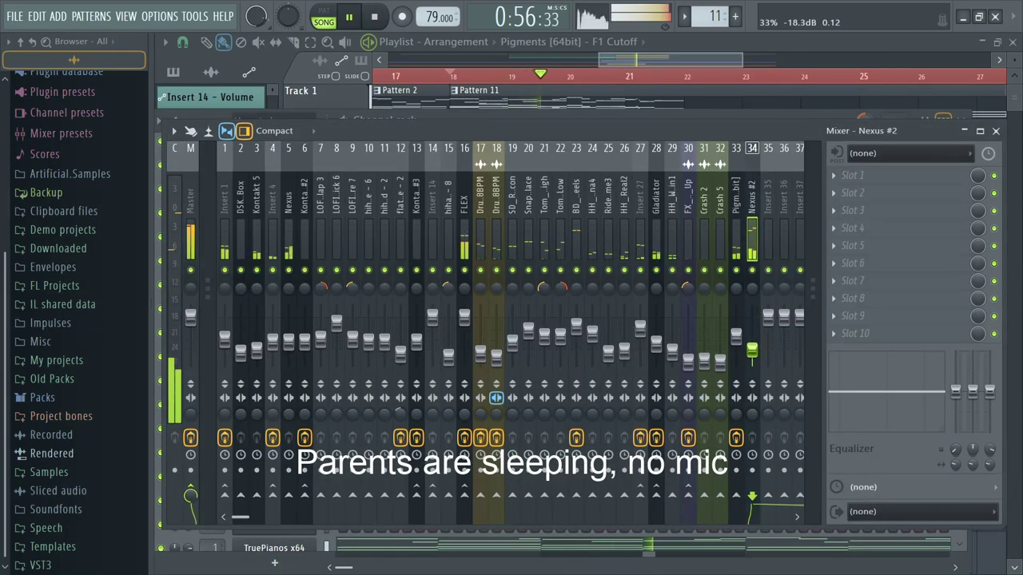
key(F9)
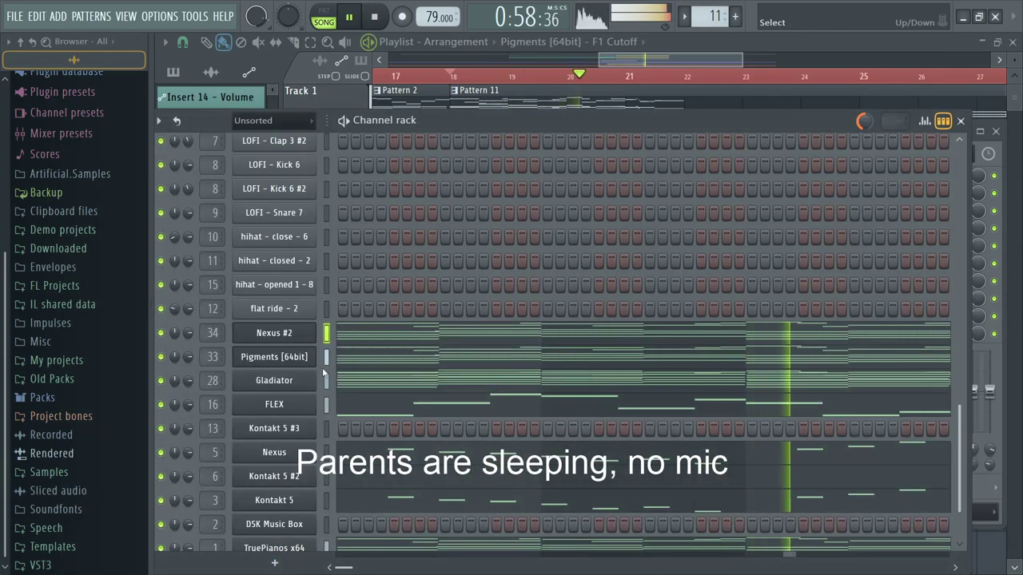
Step: Preview the arrangement with the Nexus #2 plugin open and lower its mixer track level to about -22.3 dB
click(301, 337)
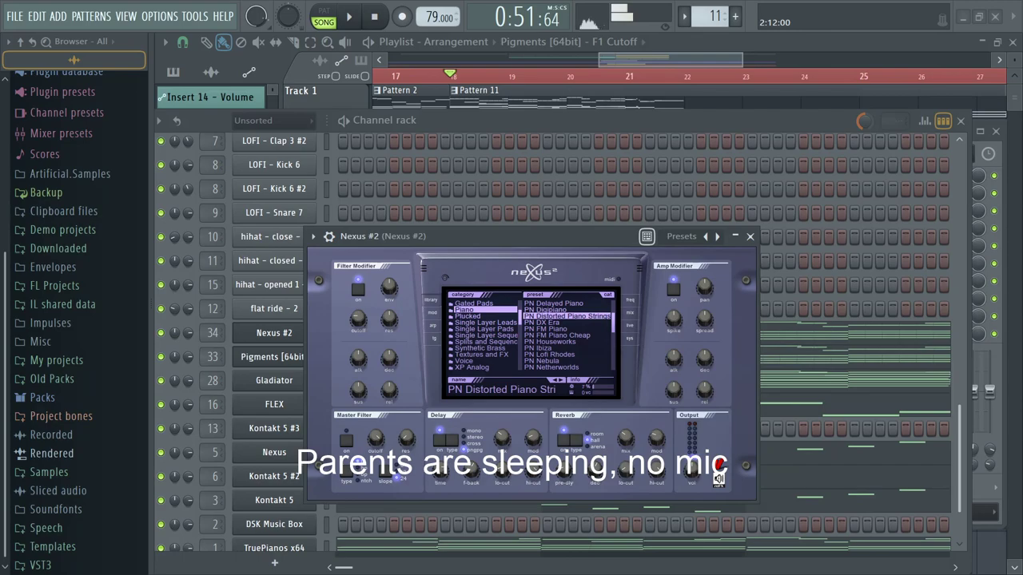
key(F9)
key(F9)
key(F6)
key(F9)
key(F9)
key(F6)
key(F6)
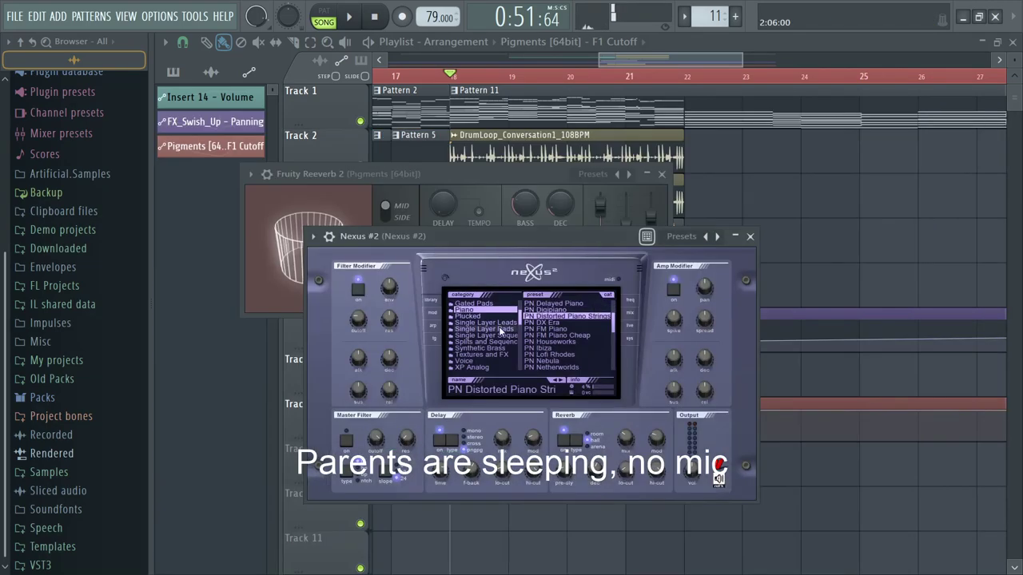
key(space)
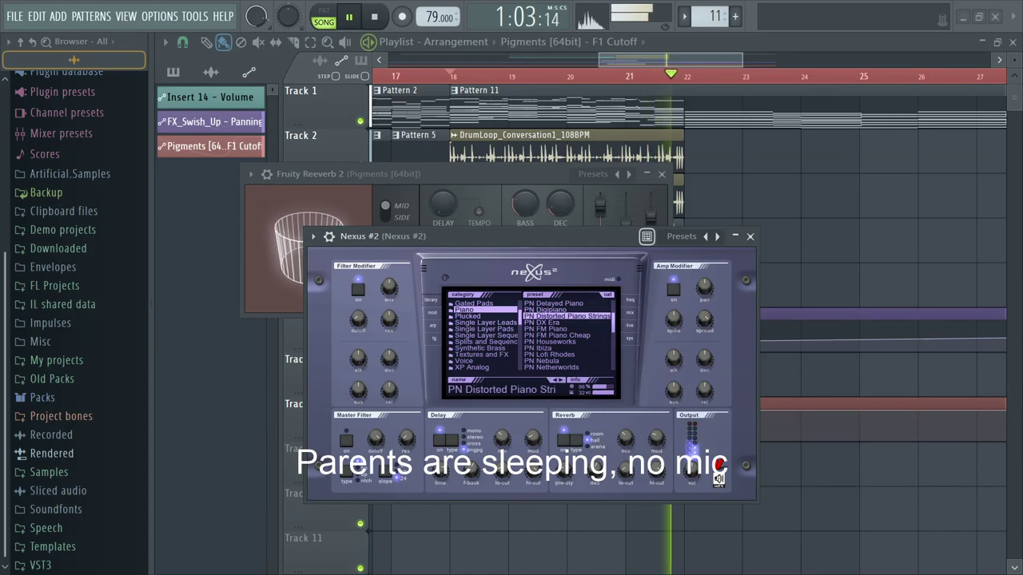
key(F9)
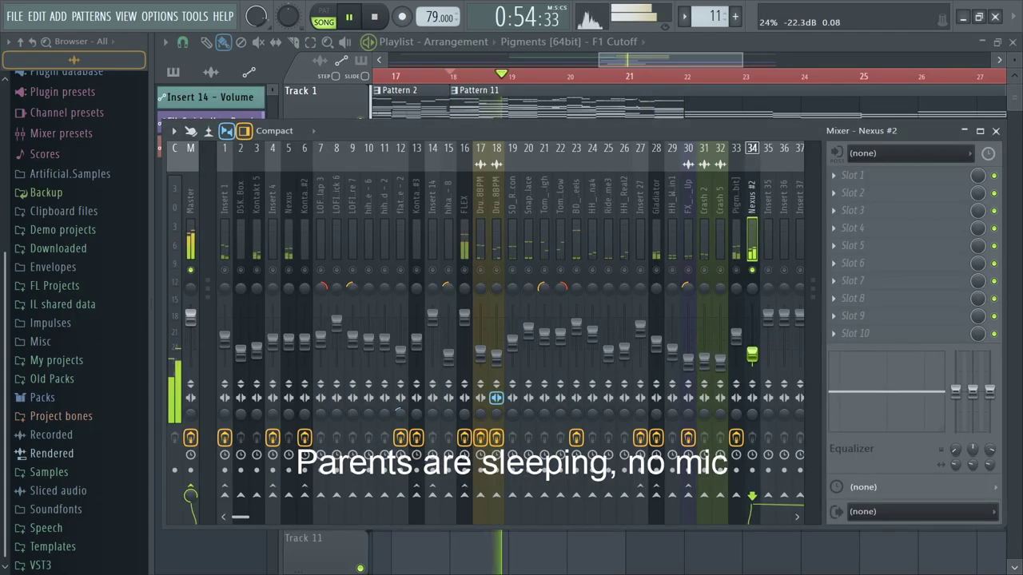
Step: Open Nexus #2 and adjust the cutoff of its filter modifier during playback
key(F6)
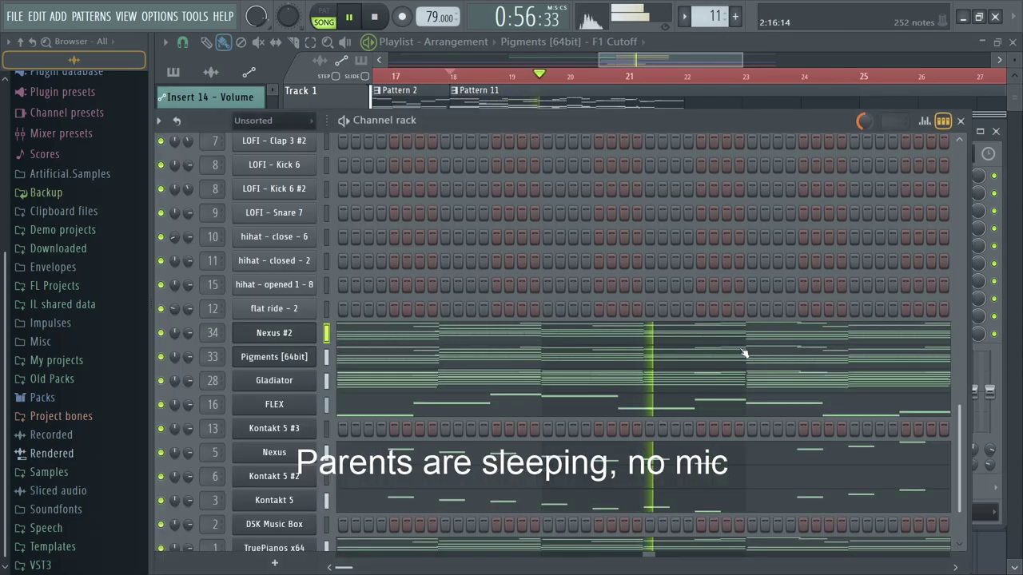
click(258, 338)
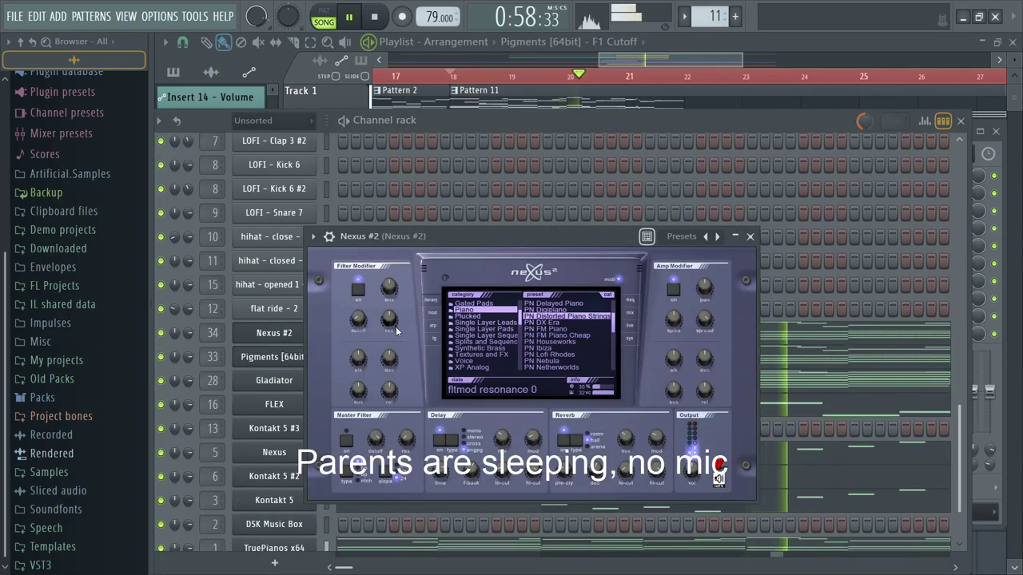
mouse_move(358, 319)
mouse_down()
mouse_move(357, 298)
mouse_move(358, 310)
mouse_up()
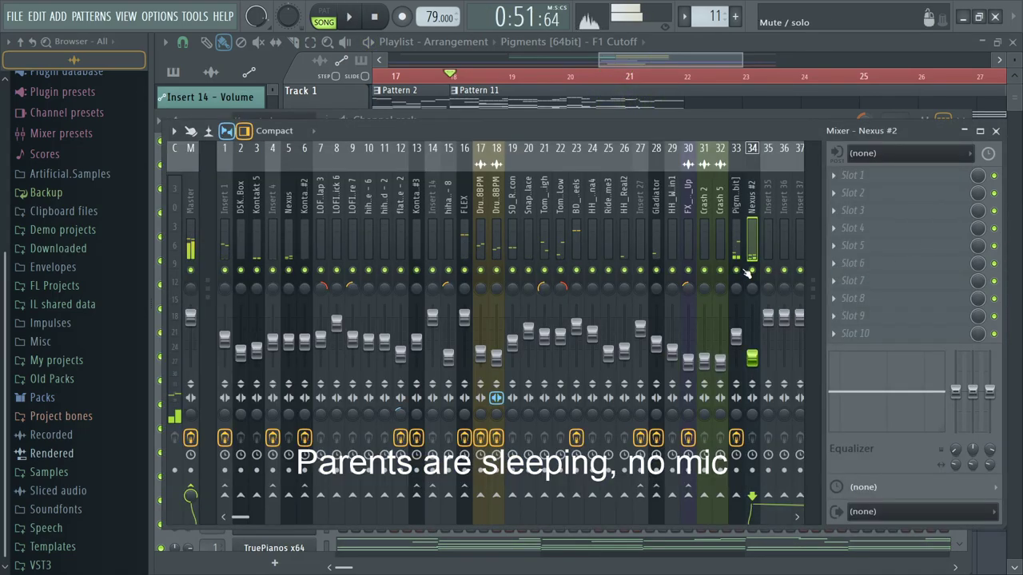
Step: Process the Pigments mixer track with CamelCrusher's British Clean patch, a lower level, and 81% stereo separation
key(space)
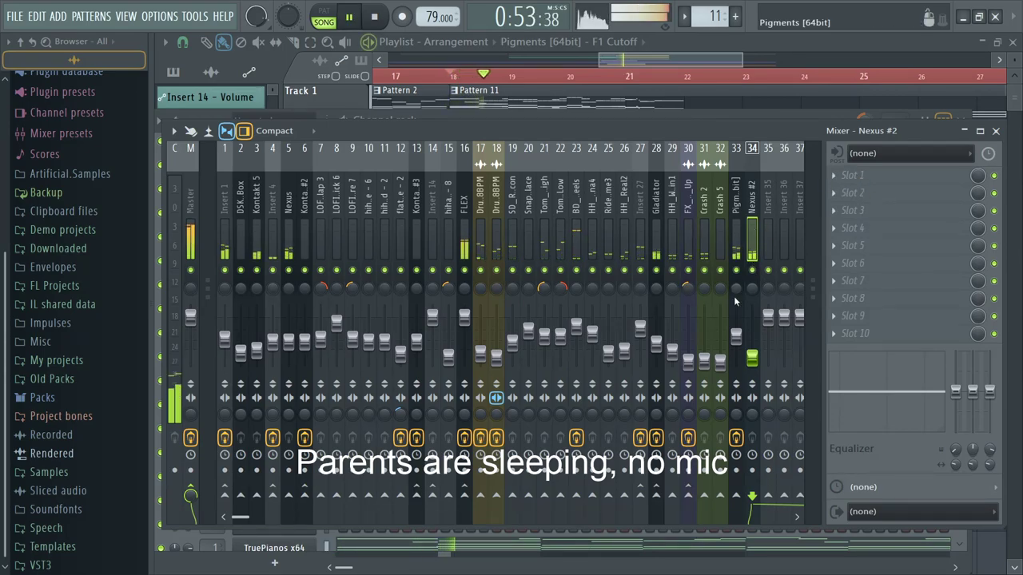
click(736, 332)
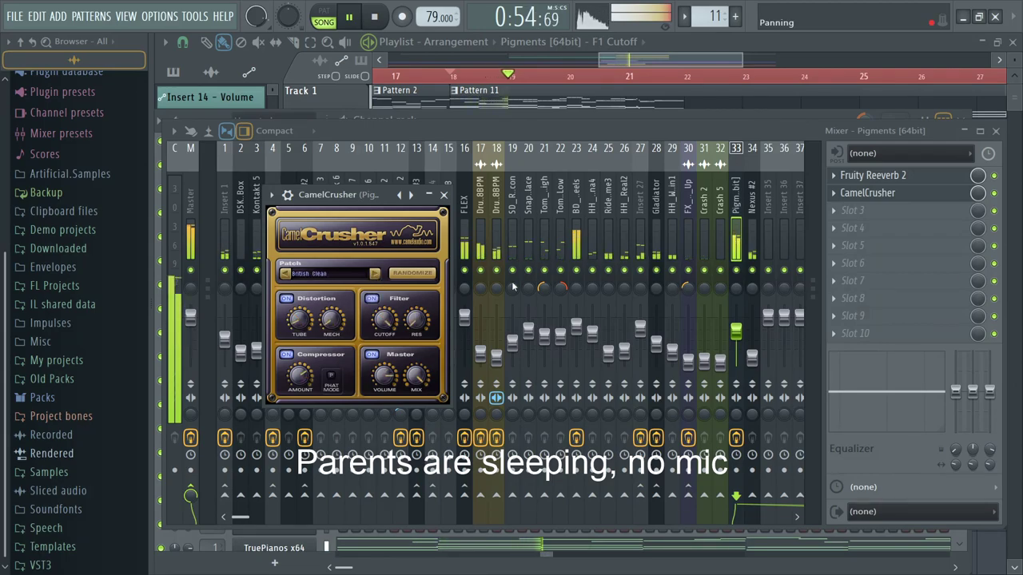
drag(742, 334, 740, 361)
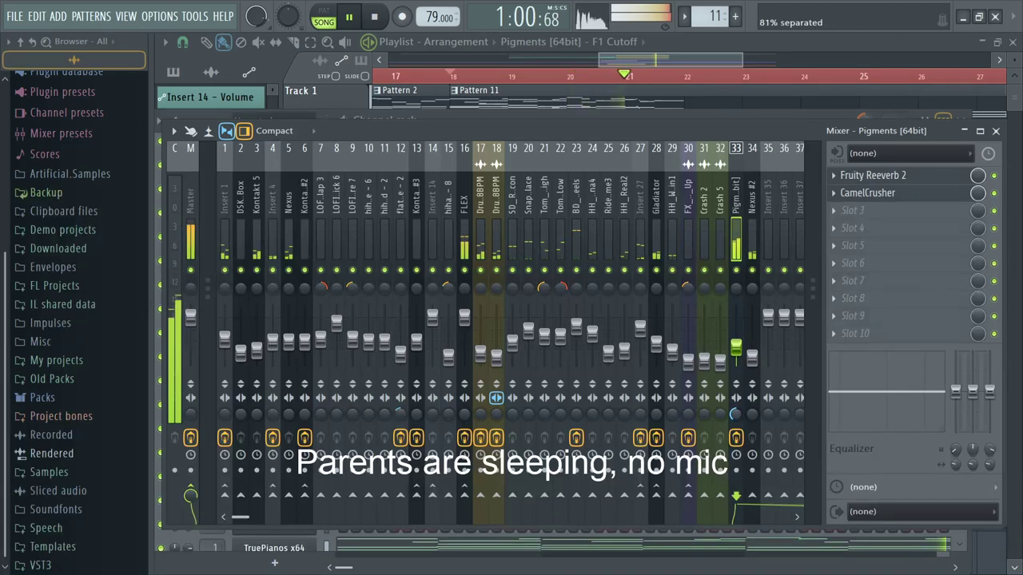
Step: Route the Pigments and Nexus #2 mixer tracks to Insert 35 instead of directly to the master
key(space)
click(767, 497)
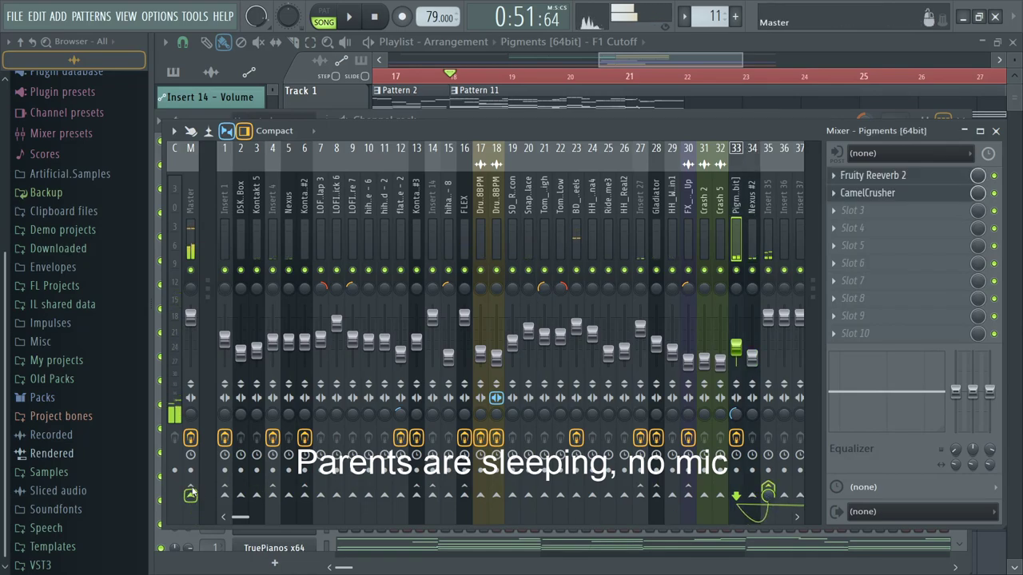
click(752, 240)
click(767, 247)
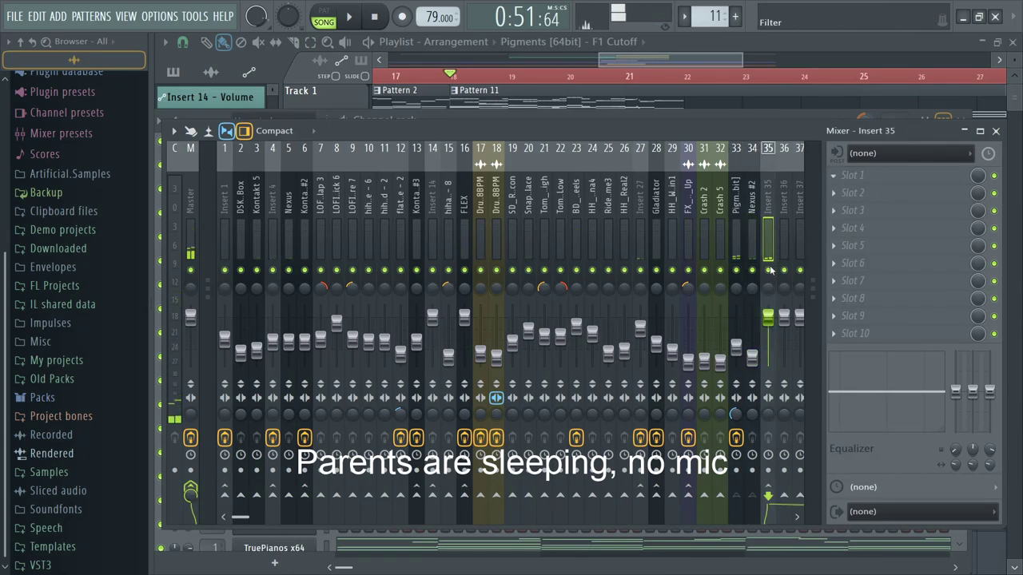
Step: Add FabFilter Pro-Q 2 to Insert 35 and set a 12 dB/oct low cut just under 500 Hz
click(684, 294)
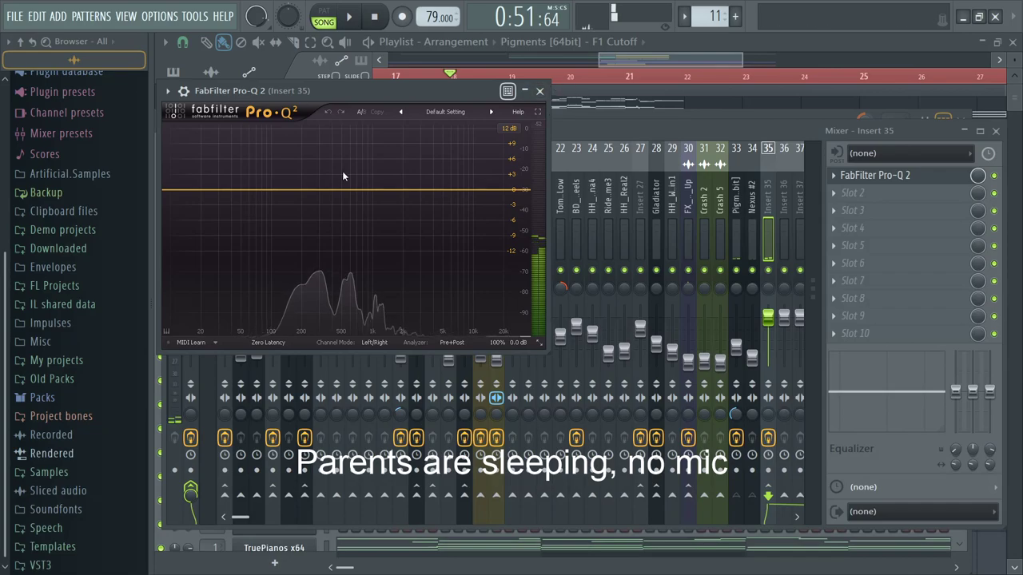
click(201, 191)
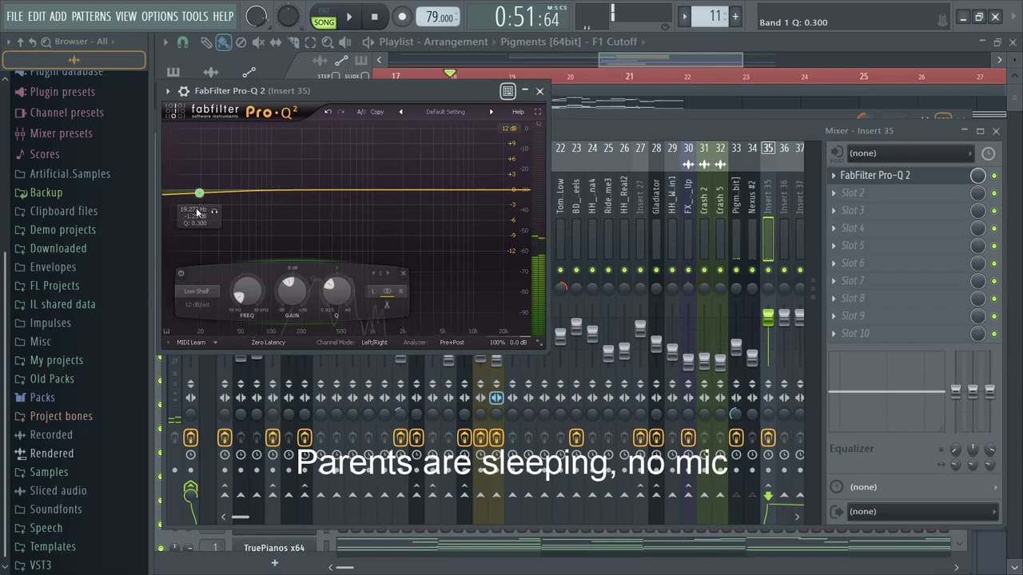
click(207, 339)
key(space)
drag(201, 240, 339, 200)
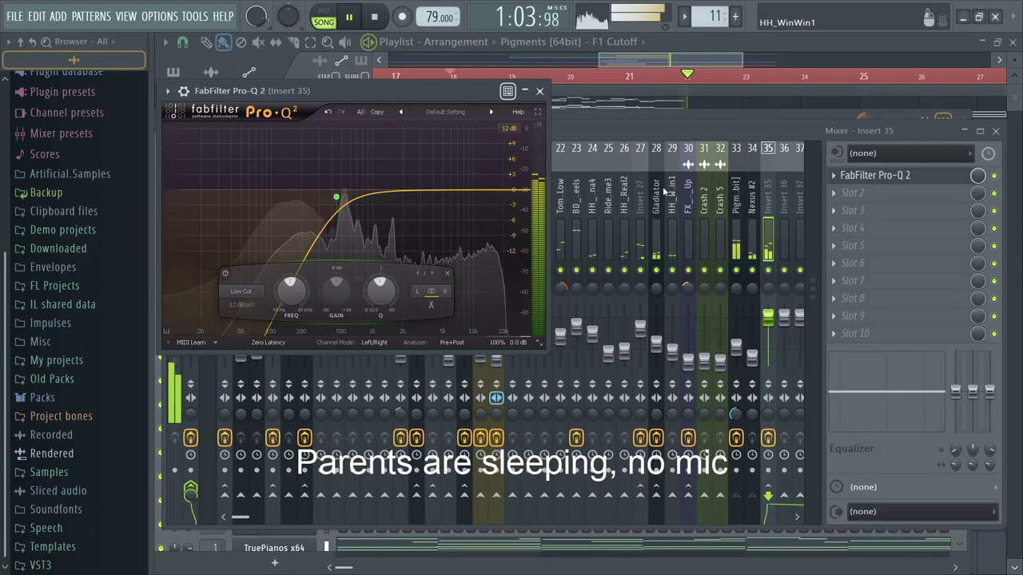
Step: Delete the Nexus #2 notes from bar 5 to bar 13 of Pattern 11 and replay from bar 5
click(705, 97)
scroll(696, 151, down, 4)
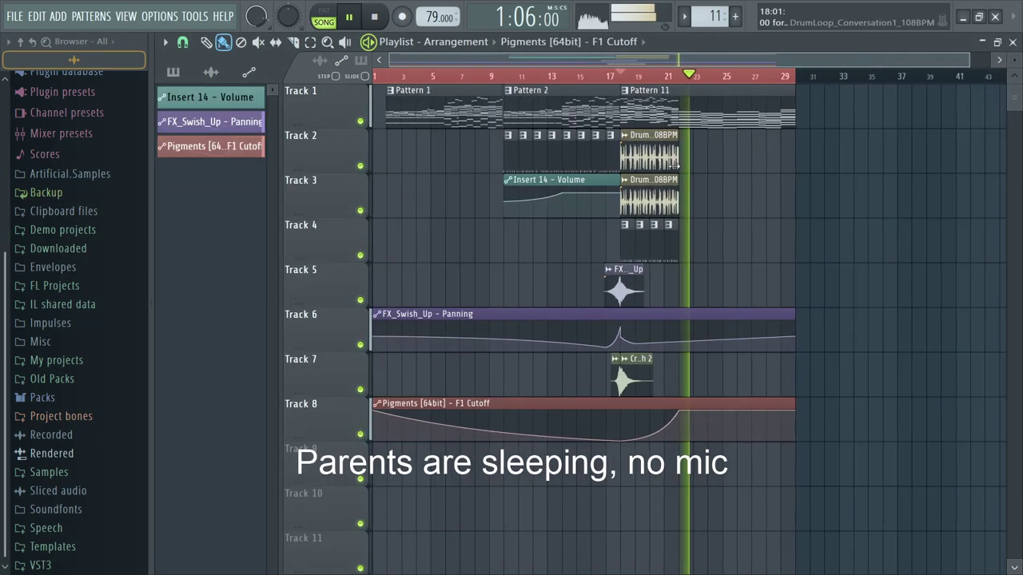
scroll(730, 288, up, 2)
scroll(728, 288, up, 3)
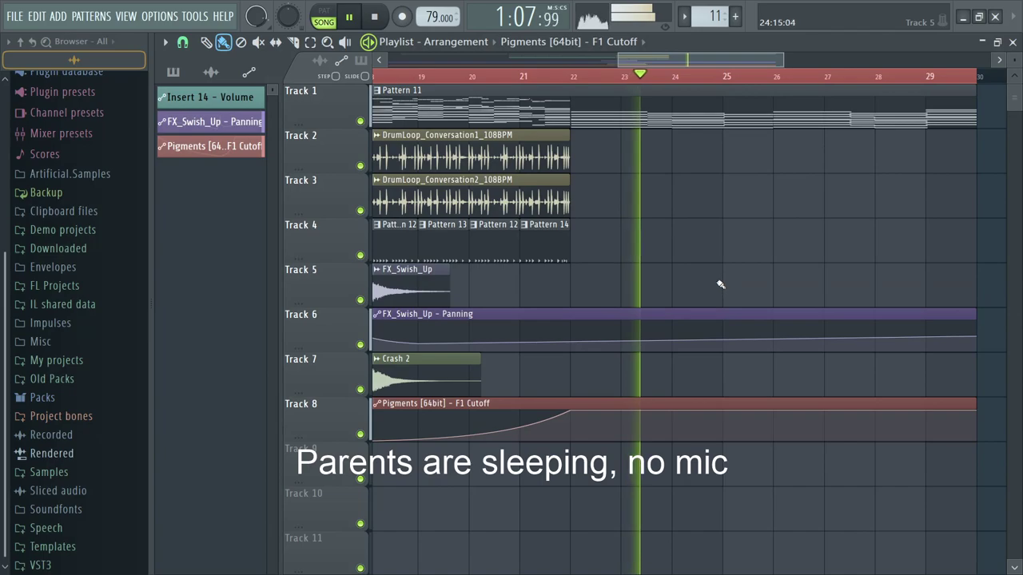
scroll(718, 283, down, 2)
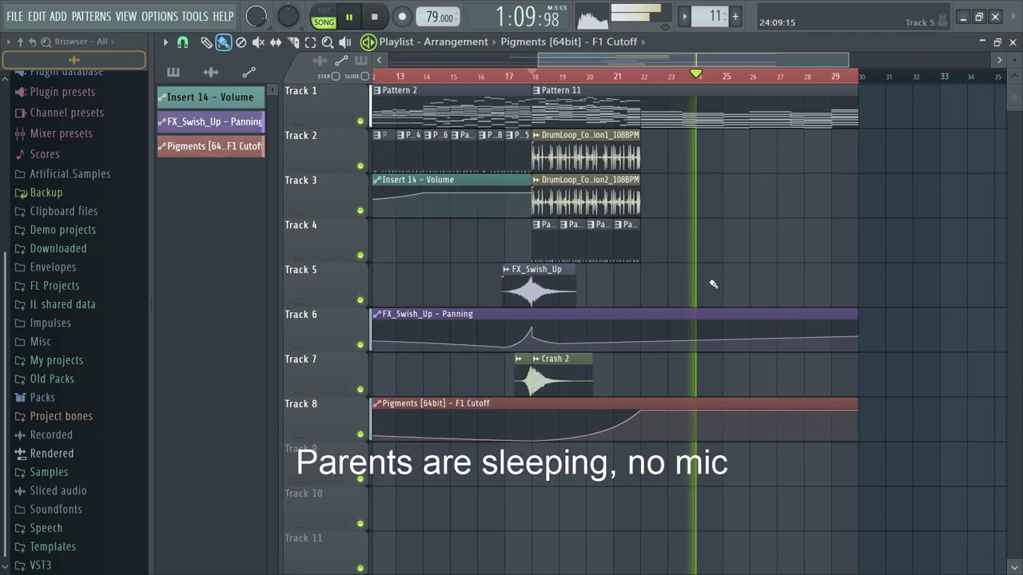
ctrl+scroll(685, 291, up, 2)
key(F6)
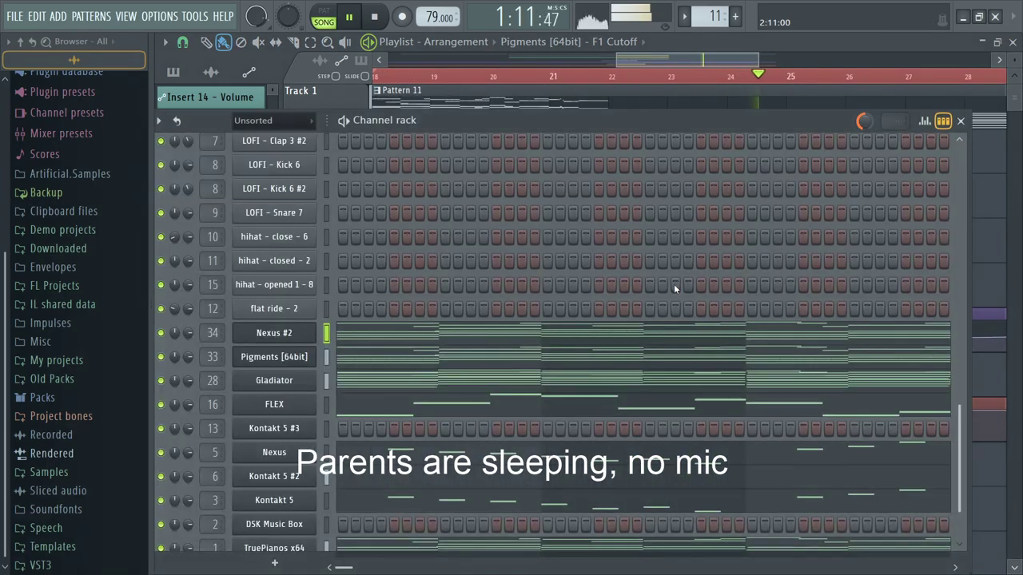
click(341, 341)
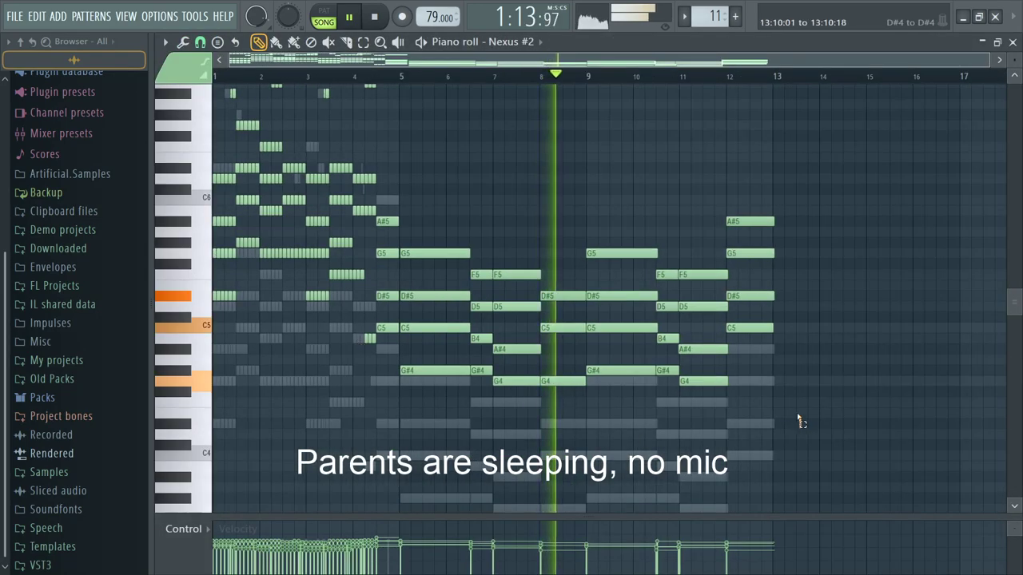
drag(797, 426, 450, 197)
key(Delete)
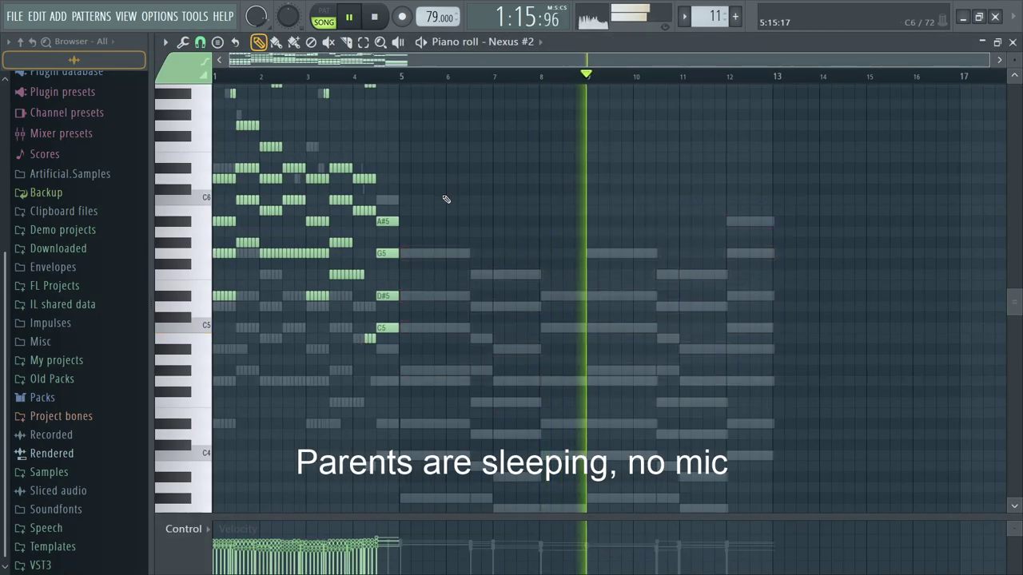
click(401, 76)
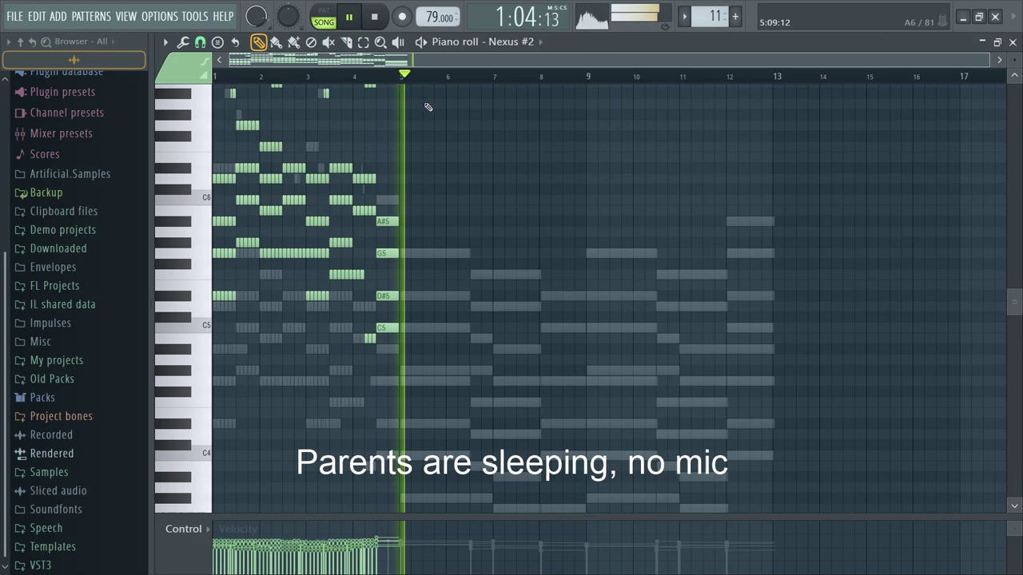
Step: Try to delete the Pigments notes from bar 5 onward in Pattern 11
key(F6)
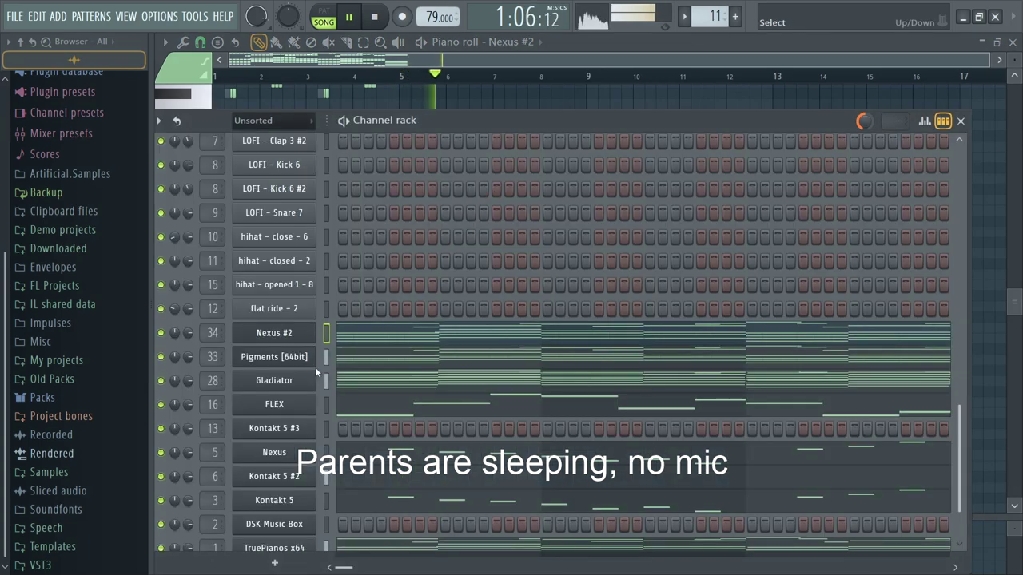
click(365, 360)
scroll(1004, 279, down, 4)
drag(887, 395, 418, 112)
key(Delete)
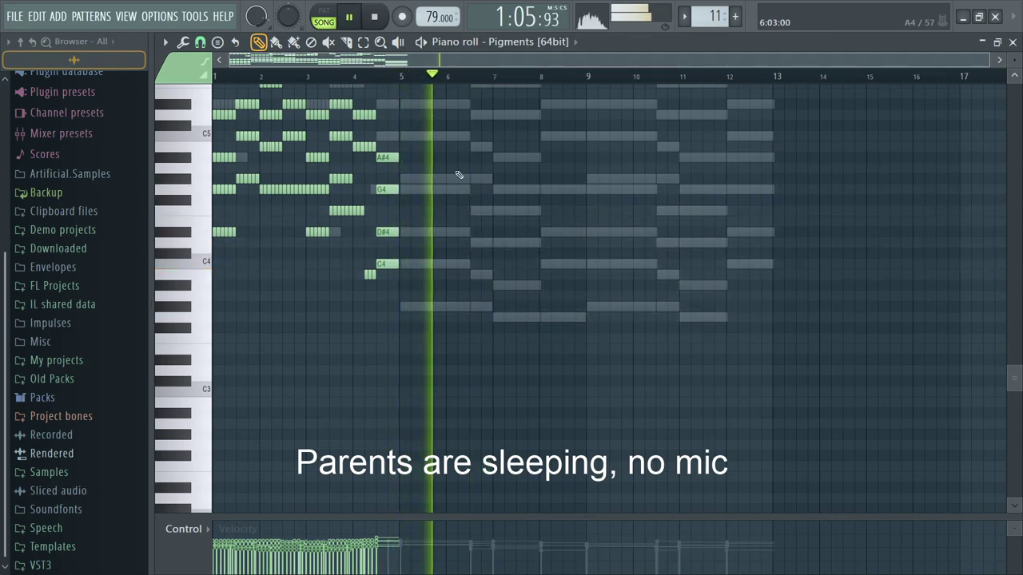
scroll(1015, 242, up, 5)
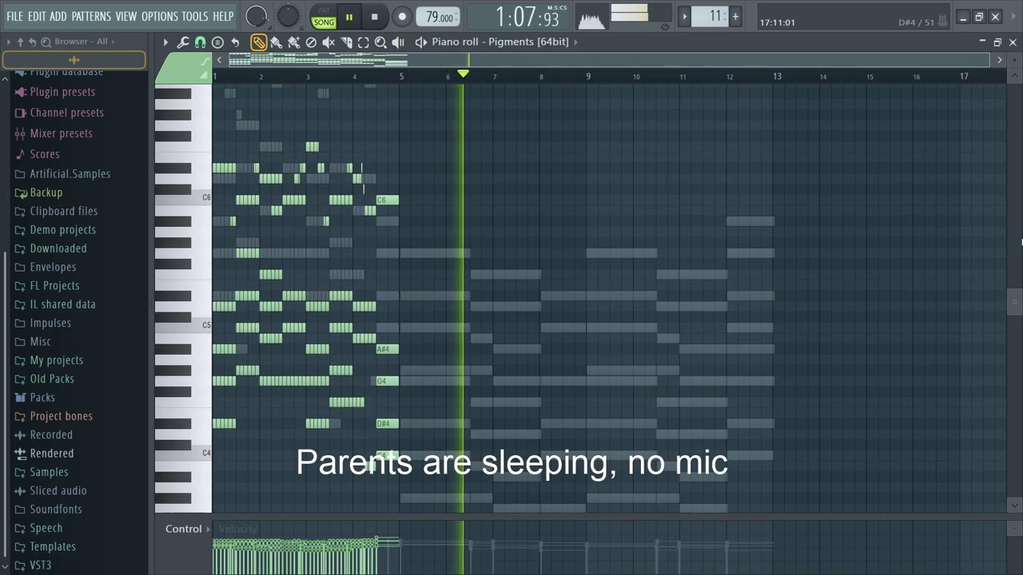
scroll(1020, 240, down, 3)
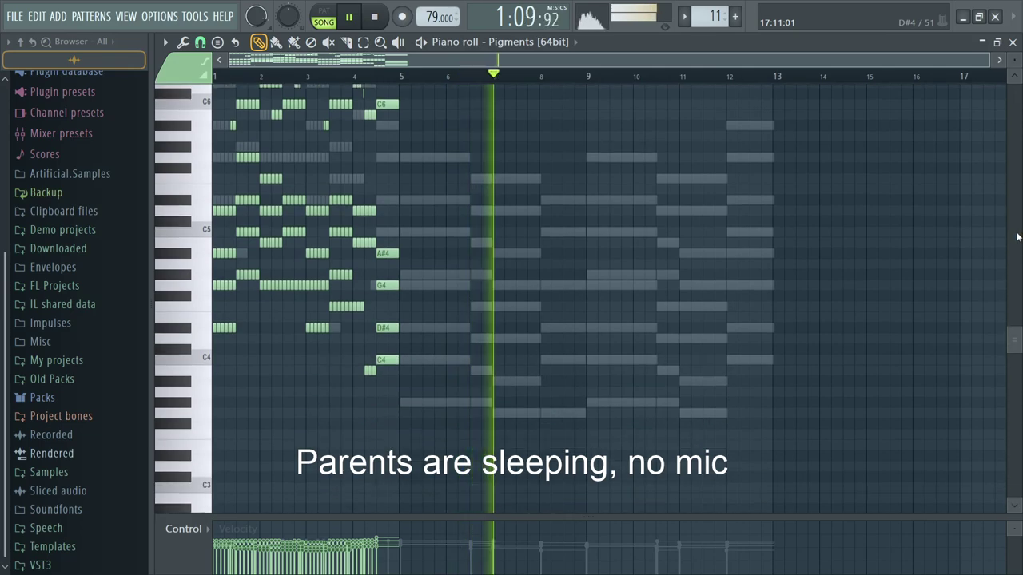
Step: Remove the Pigments notes between bars 5 and 13, keeping the sliced chords in the first four bars
key(F7)
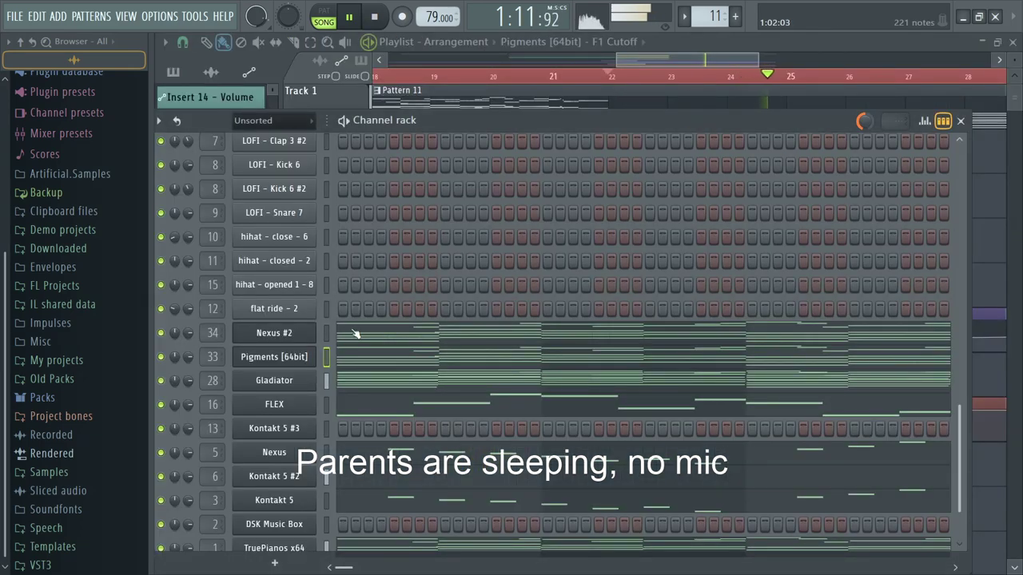
click(442, 366)
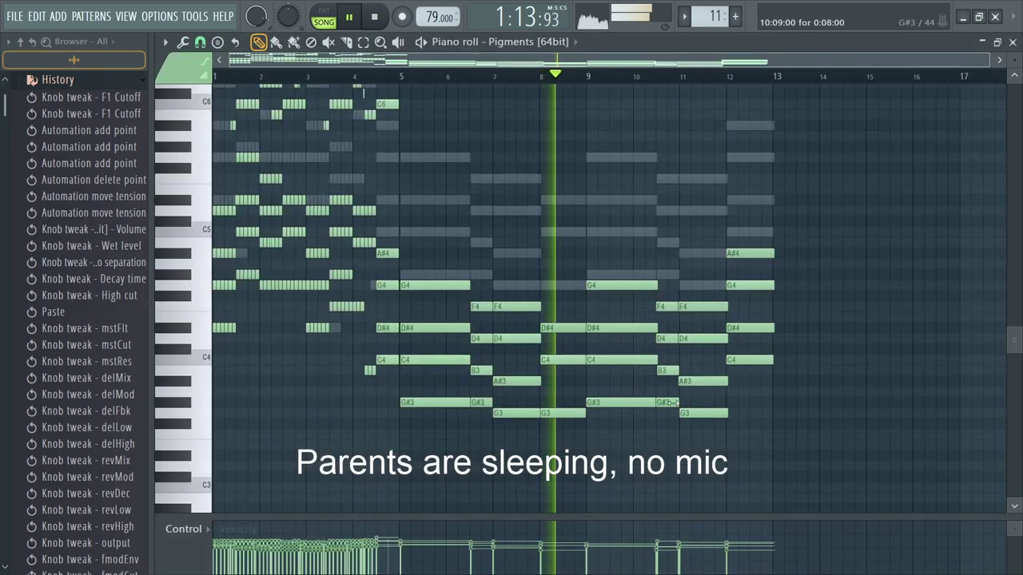
drag(759, 438, 460, 226)
key(Delete)
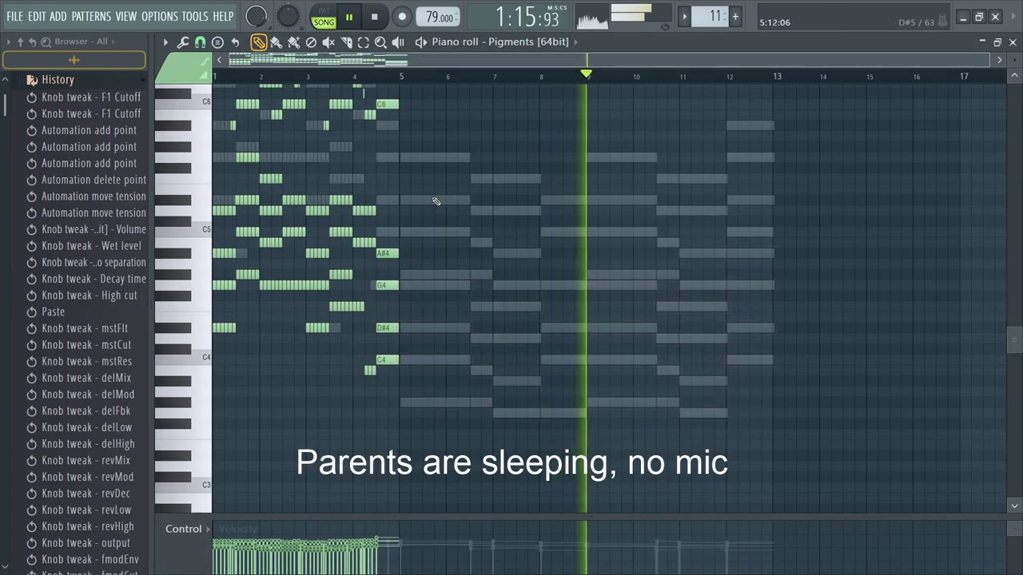
key(F7)
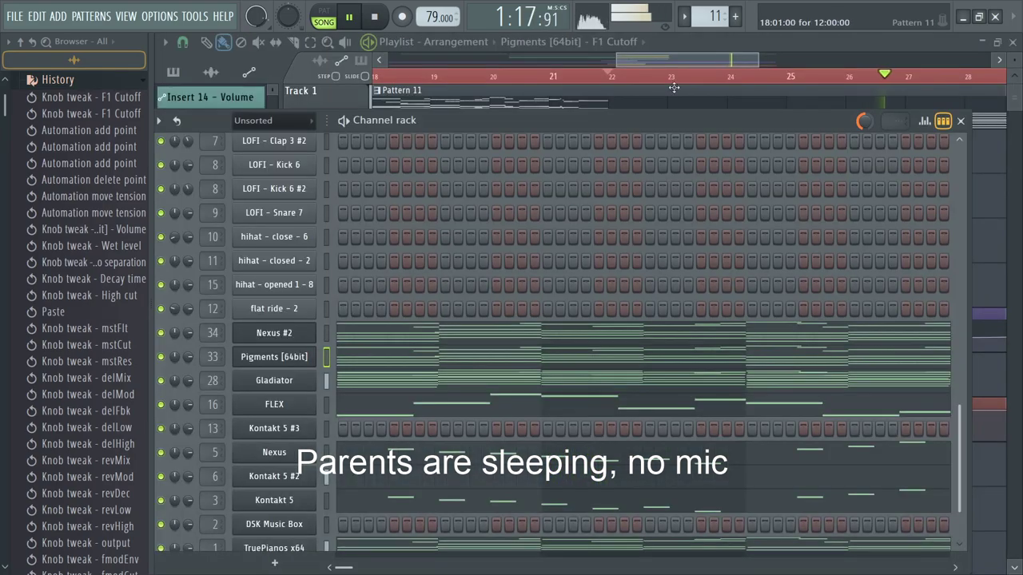
Step: Open the TruePianos x64 notes of Pattern 11 and preview them from bar 9
key(F6)
scroll(701, 130, down, 3)
key(F6)
key(space)
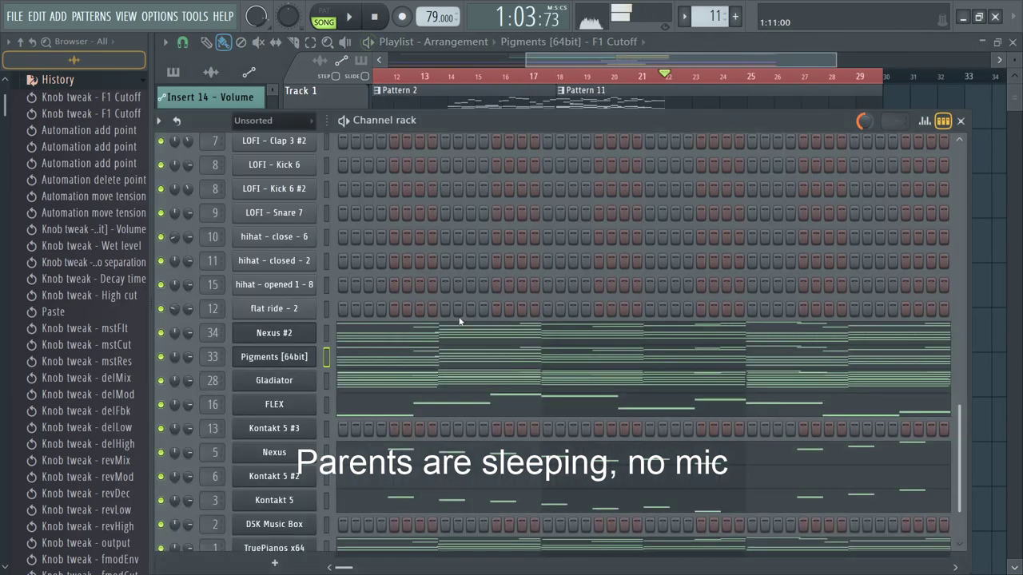
scroll(953, 407, down, 1)
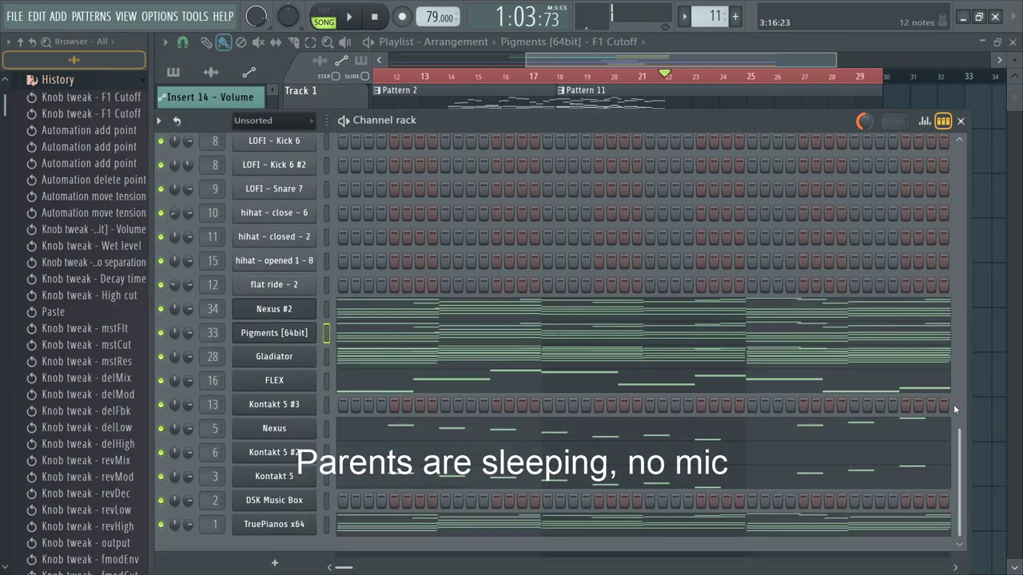
click(463, 528)
click(593, 77)
key(space)
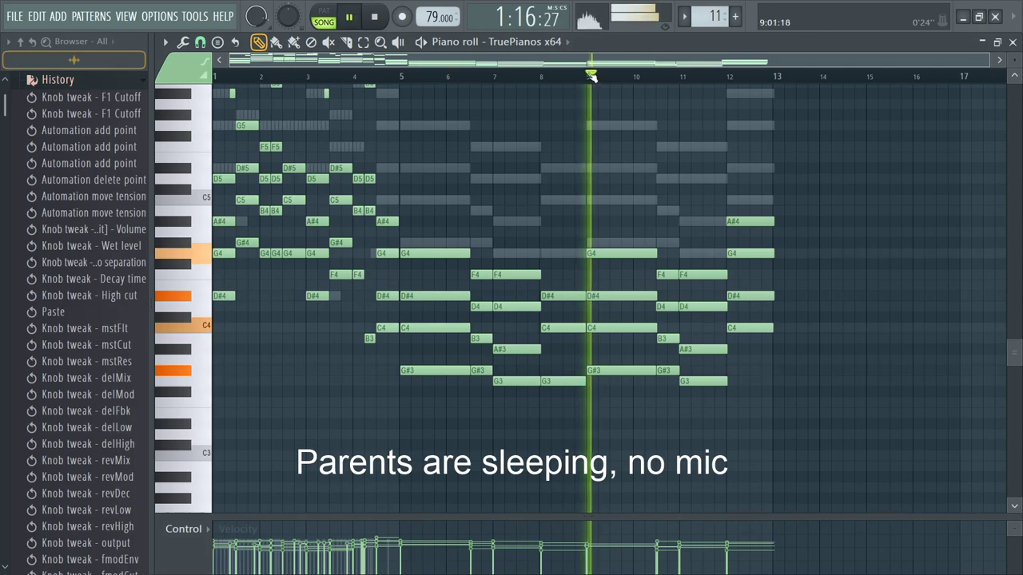
Step: Shorten the G4, D#4, C4 and G#3 chord notes at bar 9 to end around bar 10
scroll(694, 374, up, 4)
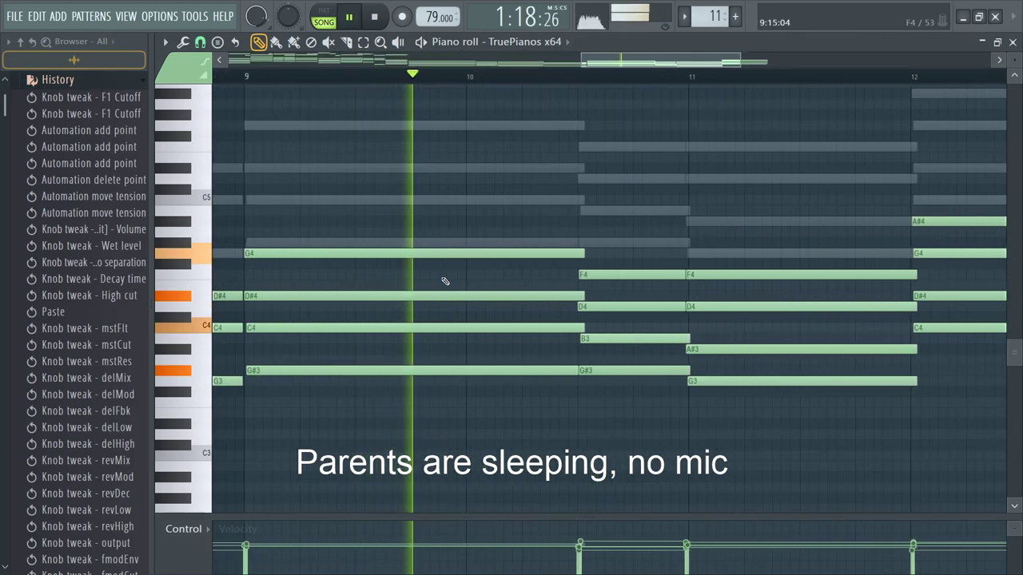
key(space)
drag(253, 400, 578, 197)
drag(586, 255, 447, 259)
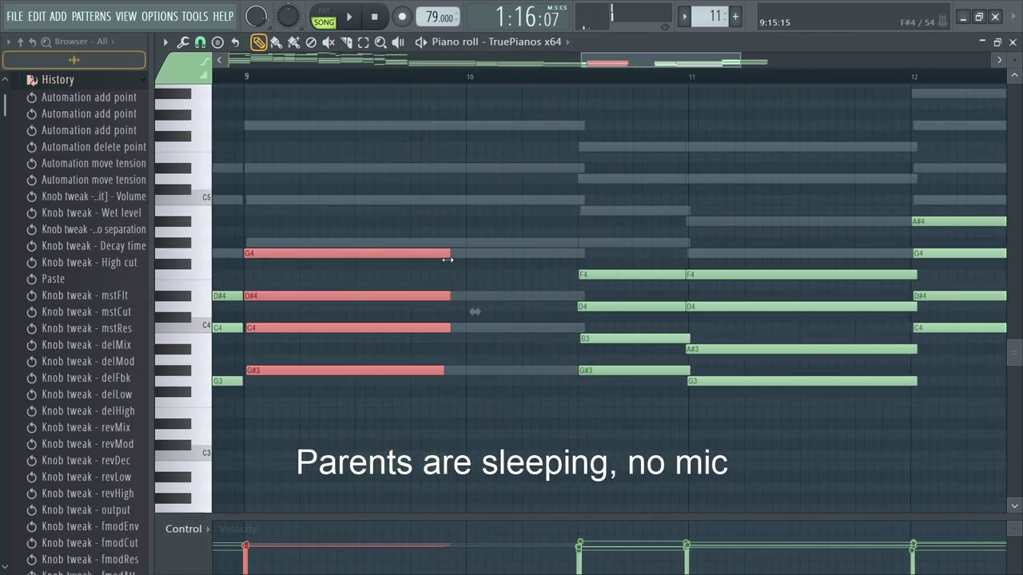
Step: Add C5 and G#3 notes at the start of bar 10, each lasting half a bar
click(467, 207)
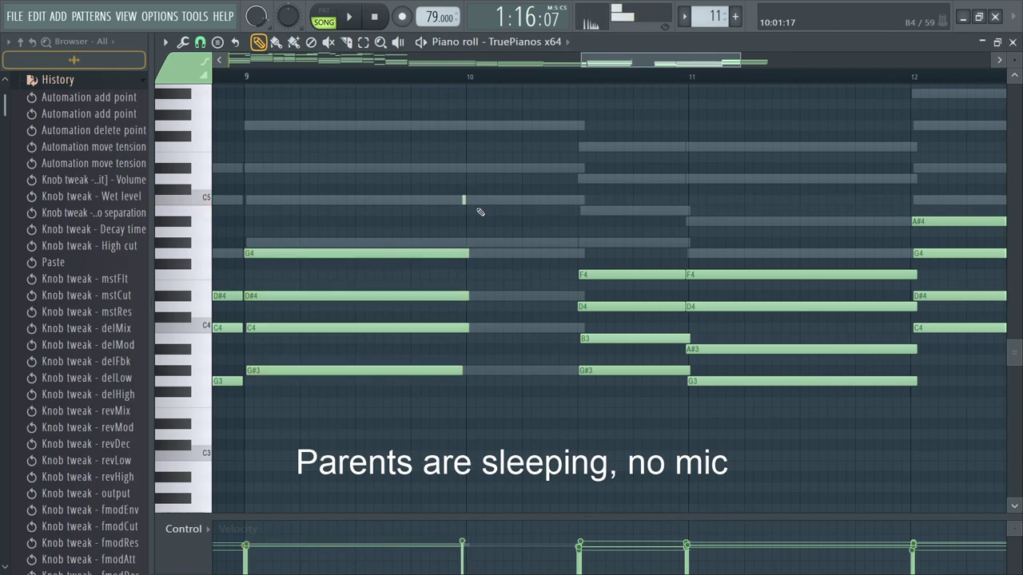
scroll(475, 206, up, 3)
drag(461, 200, 697, 209)
key(space)
click(467, 365)
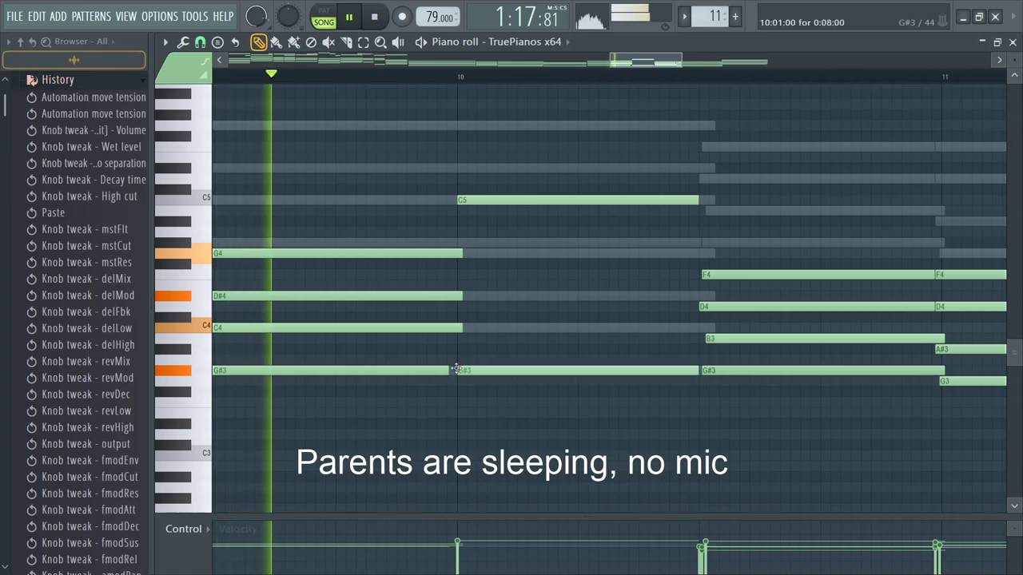
Step: Trim the G4, D#4 and C4 notes of the bar 9 chord to end exactly at bar 10
key(space)
click(496, 360)
right_click(491, 360)
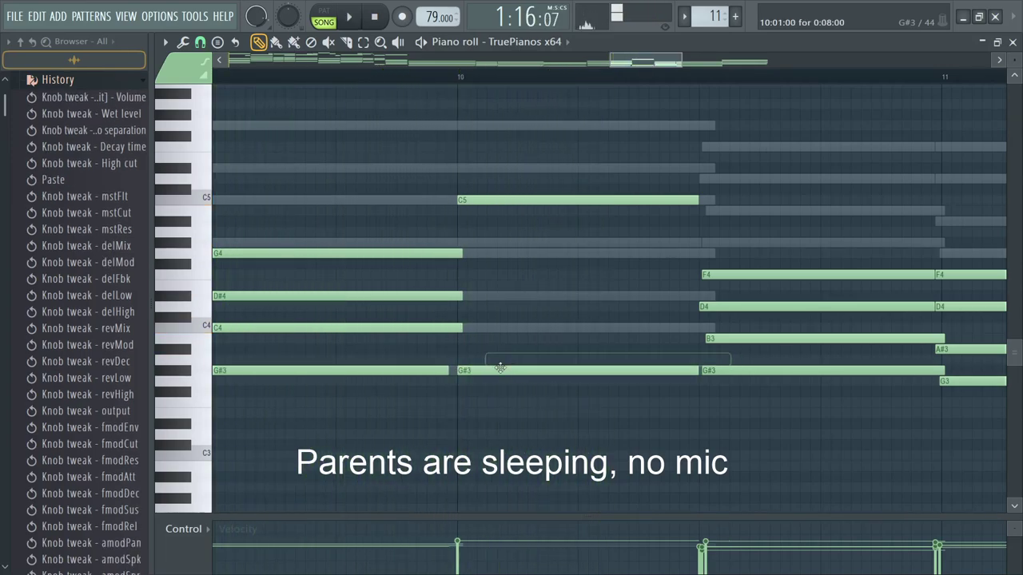
click(473, 371)
drag(456, 339, 454, 254)
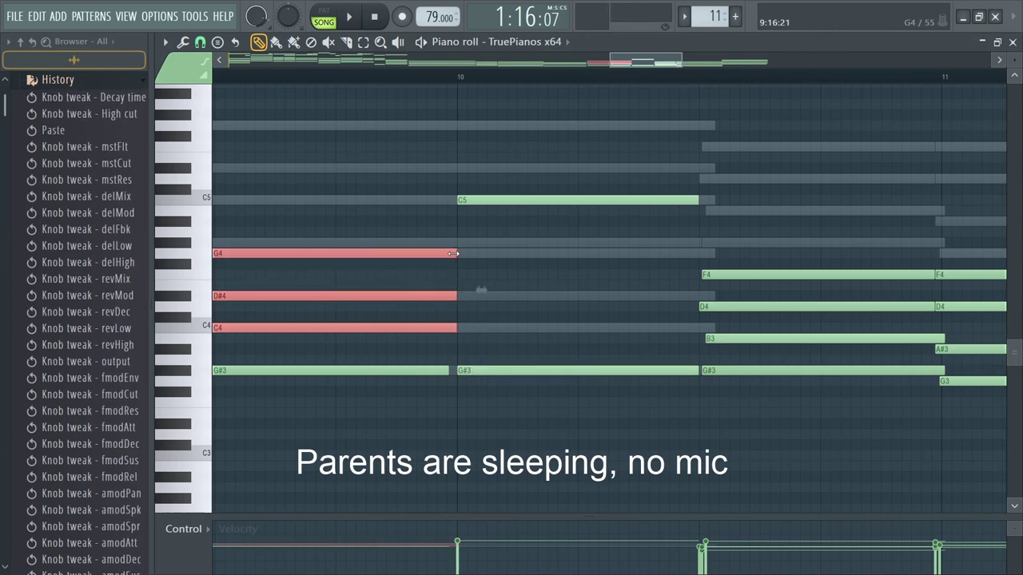
Step: Fill out the bar 10 chord with G#4, C4, D#4 and G4 notes
scroll(451, 290, up, 2)
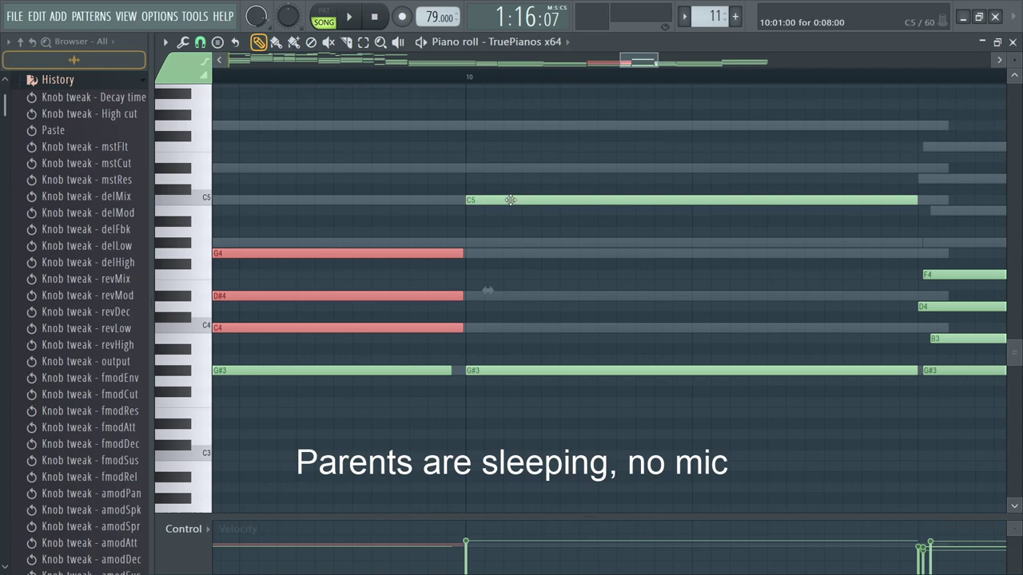
click(469, 393)
click(468, 244)
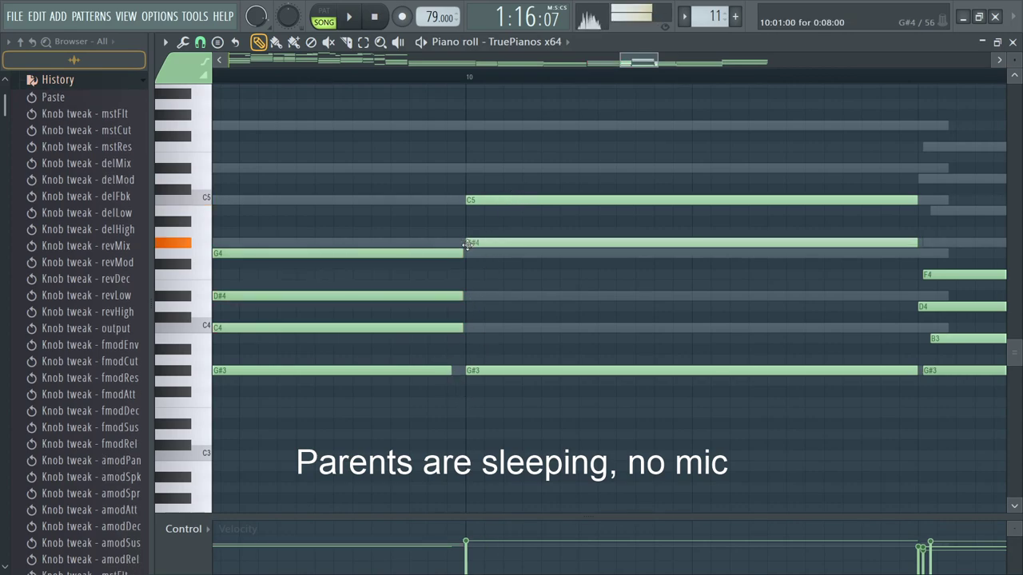
drag(479, 326, 502, 313)
click(473, 296)
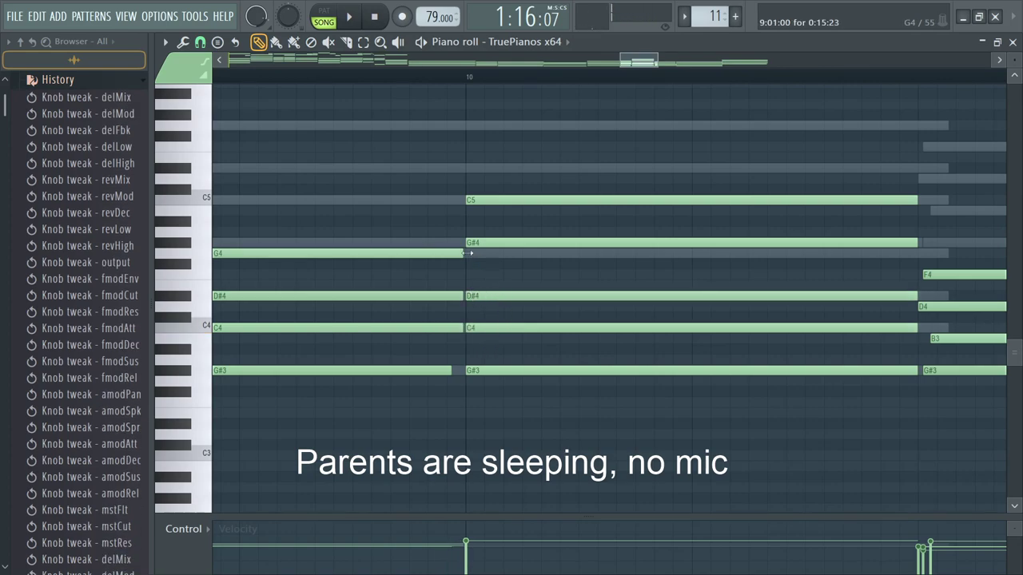
click(465, 254)
Step: Copy the C5 and G#4 notes into the second half of bar 10 and lower the copied C5 to B4
scroll(503, 296, down, 6)
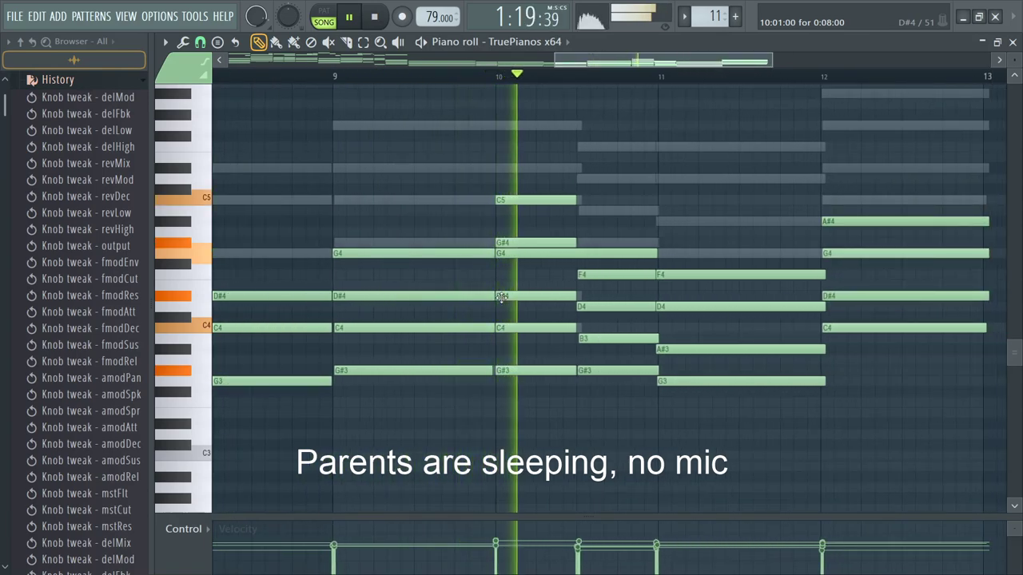
key(space)
drag(568, 192, 637, 233)
key(space)
scroll(614, 216, up, 4)
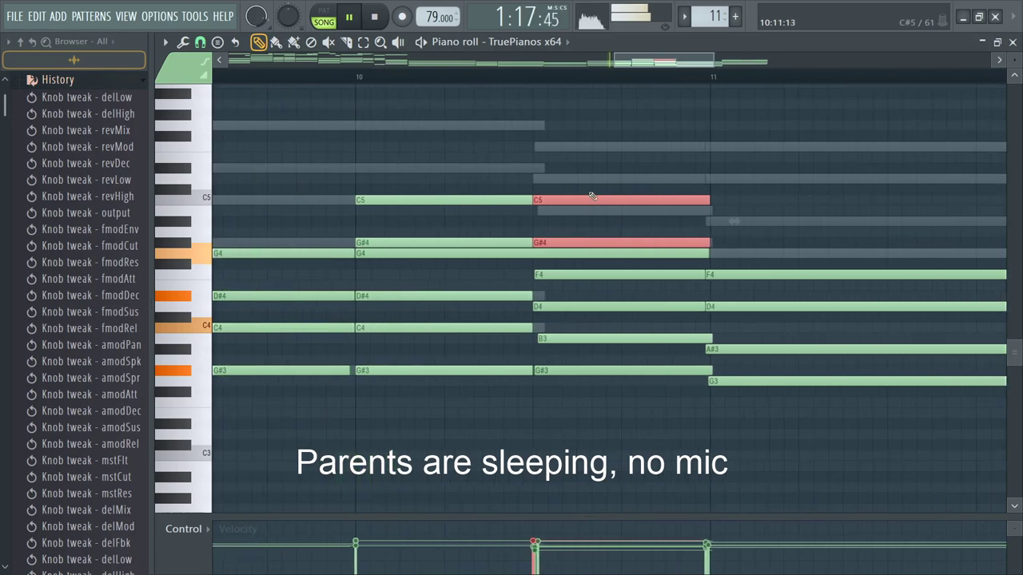
ctrl+click(586, 200)
drag(582, 203, 581, 216)
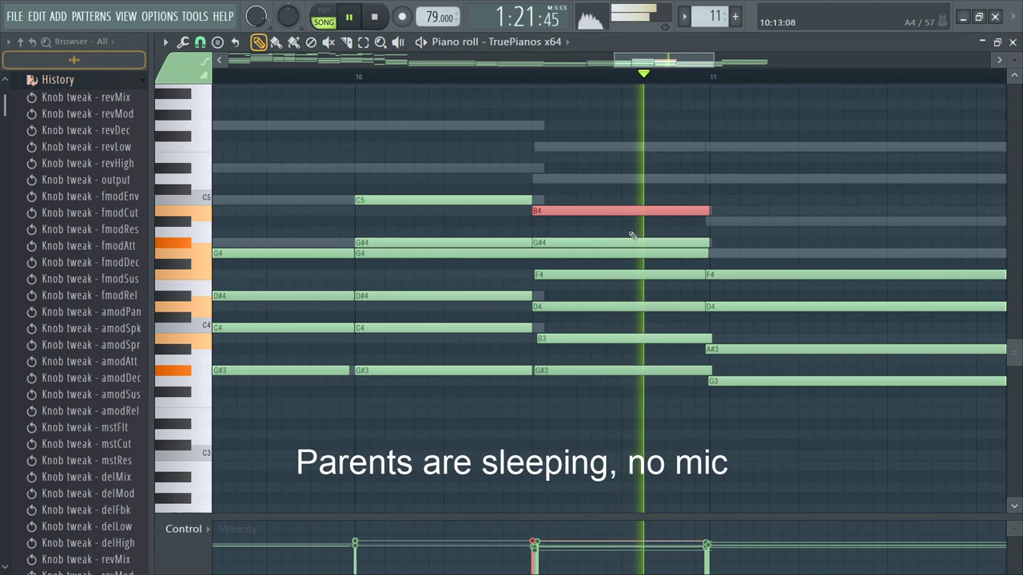
Step: Shorten the G4 note at bar 10 to half a bar and re-place the G#4 in the bar's second half
key(space)
key(ctrl+d)
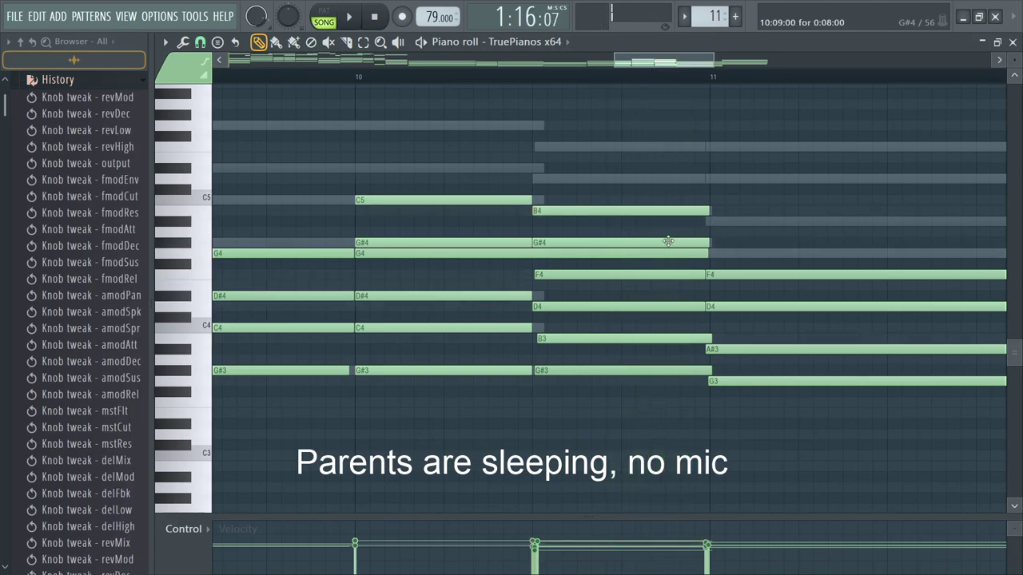
right_click(668, 241)
key(space)
scroll(664, 246, down, 2)
drag(693, 253, 567, 254)
click(568, 243)
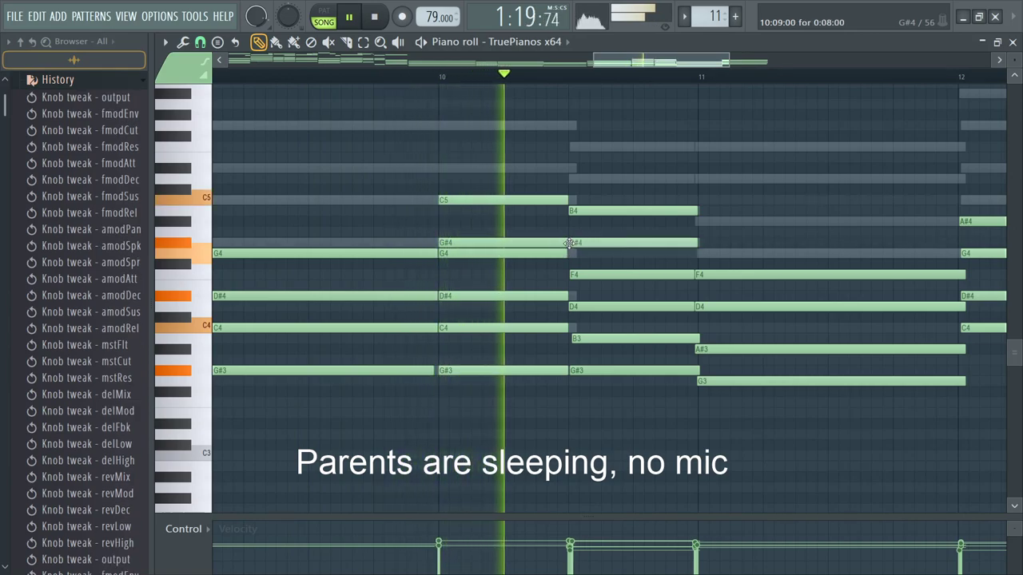
Step: Add A#4 and G4 notes spanning bar 11 up to bar 12, and replay from bar 9
key(space)
ctrl+drag(676, 269, 956, 220)
key(space)
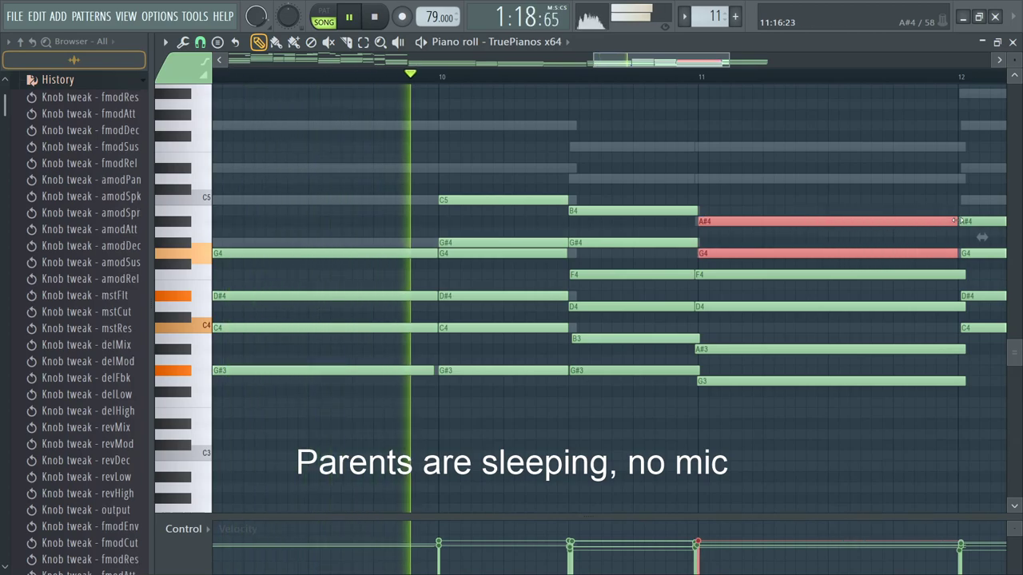
Step: Listen to the revised TruePianos chords through bar 12 and compare them with the rest of Pattern 11
scroll(755, 296, down, 6)
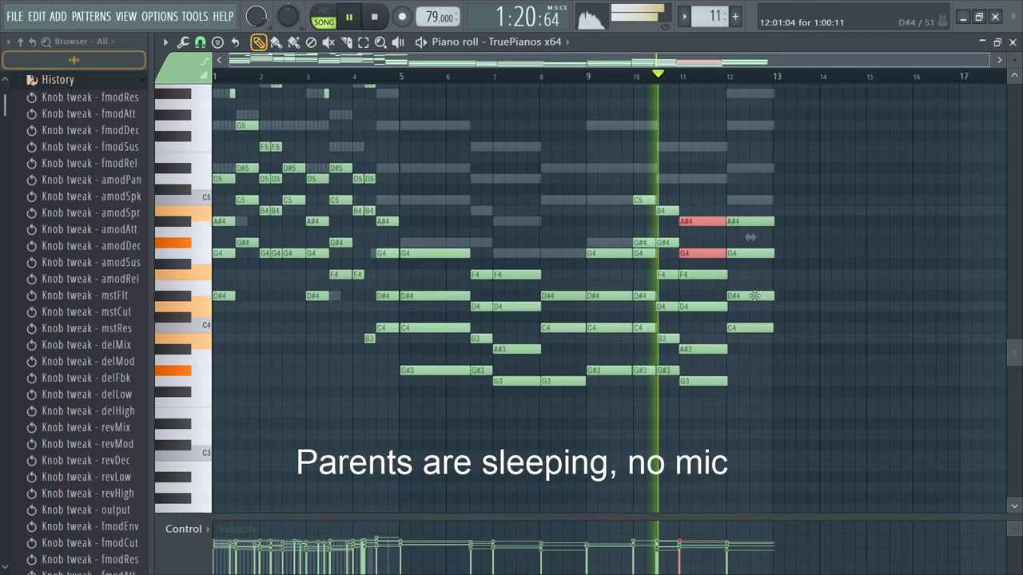
scroll(754, 296, up, 6)
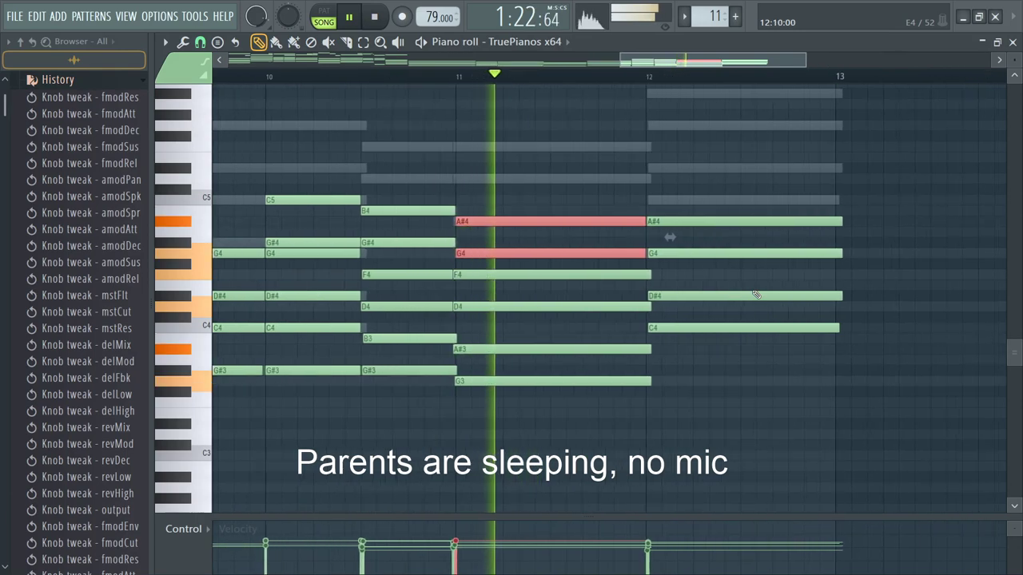
scroll(755, 295, down, 4)
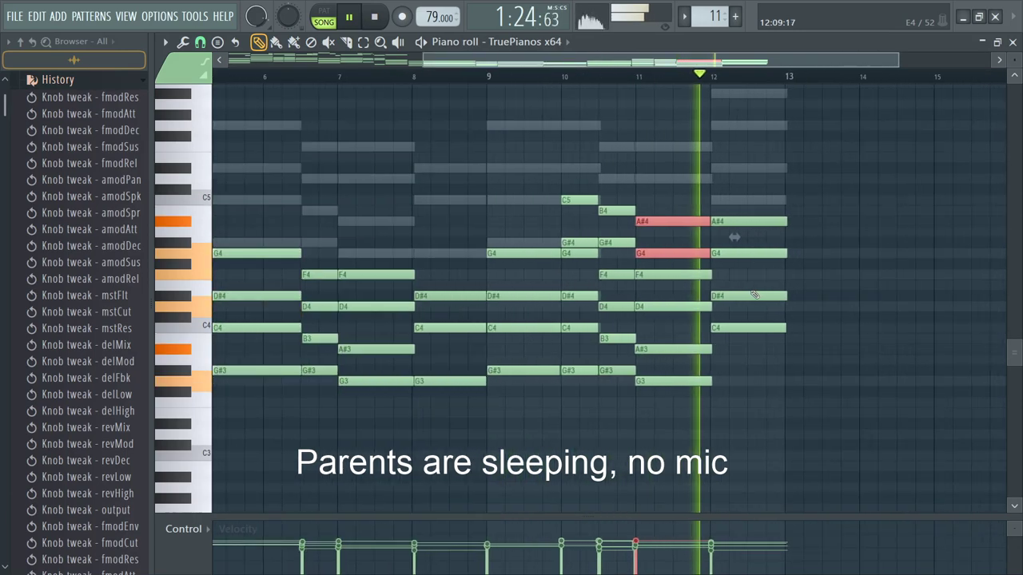
scroll(754, 294, down, 2)
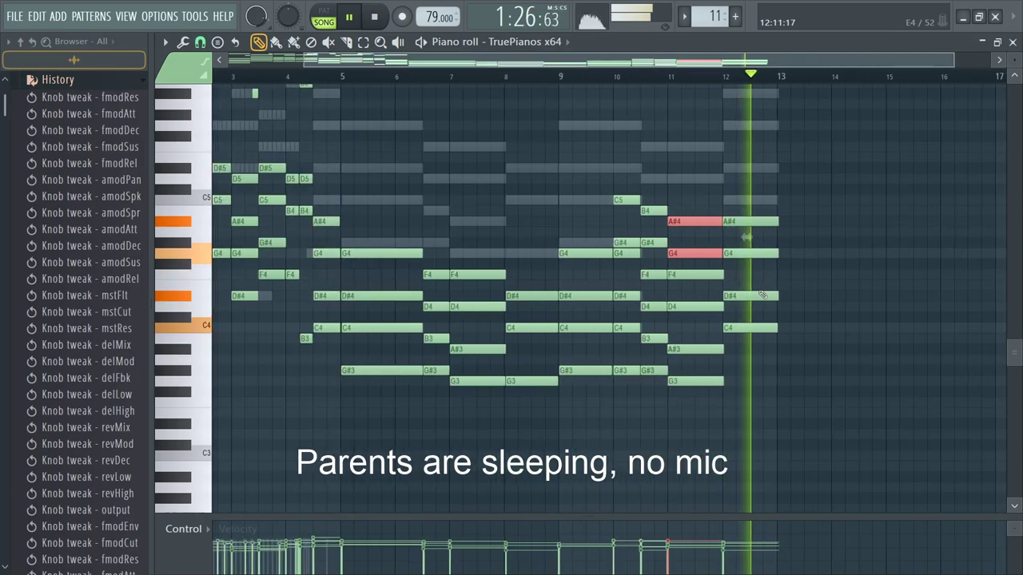
scroll(763, 295, down, 1)
key(space)
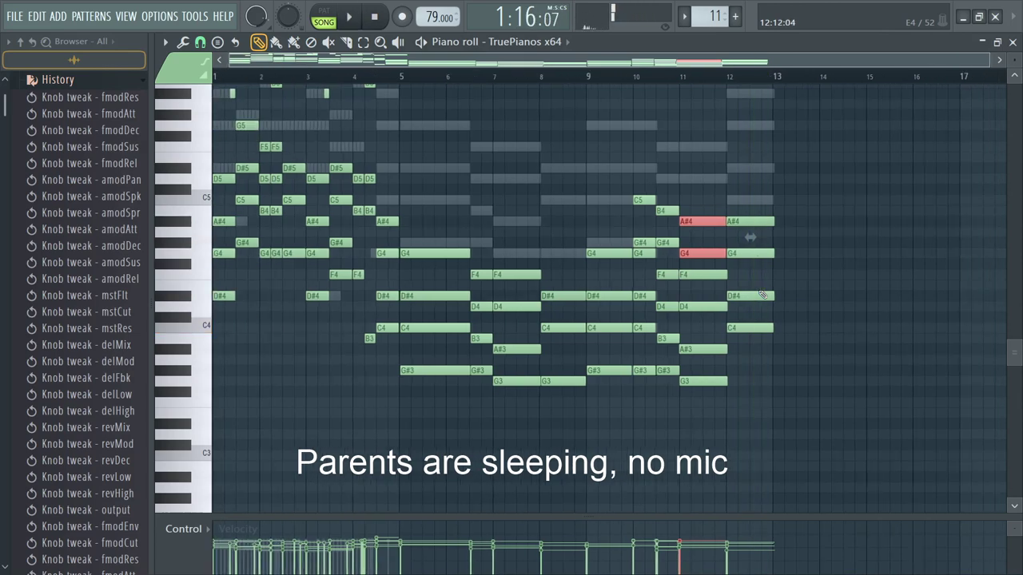
Step: Return to the playlist arrangement and save the Oceanic Space (Full) project
key(Escape)
key(F6)
scroll(690, 151, down, 3)
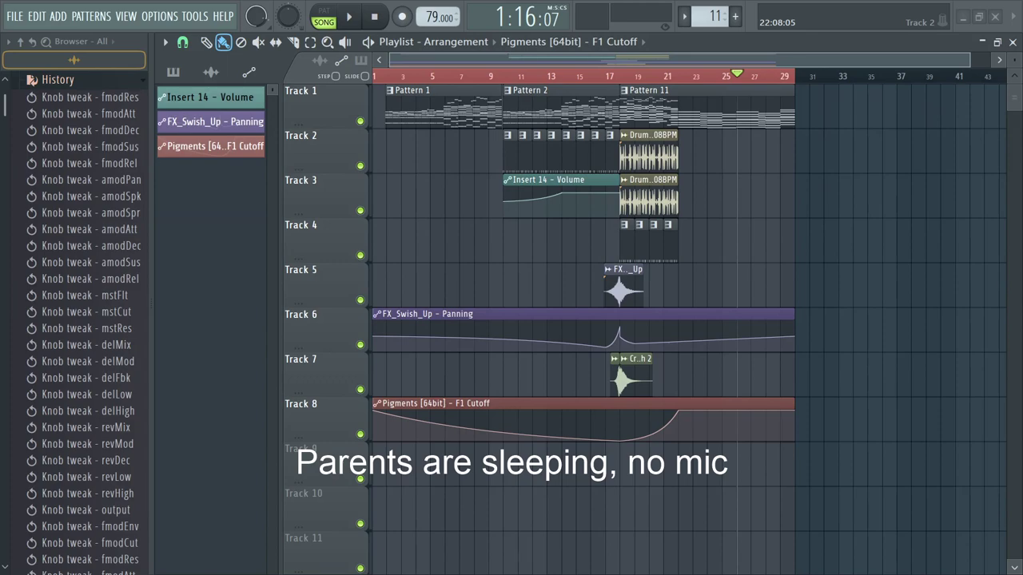
key(ctrl+s)
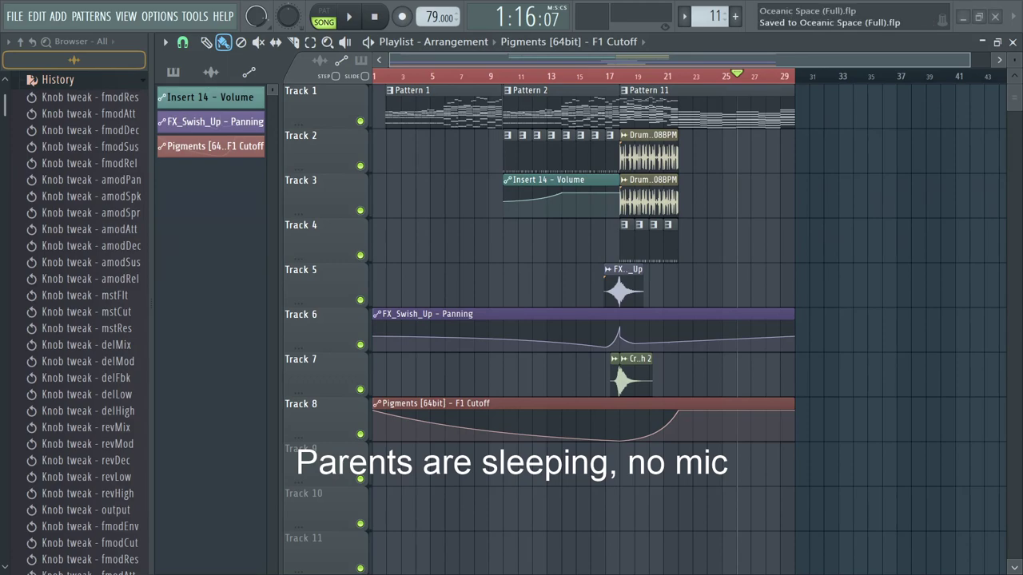
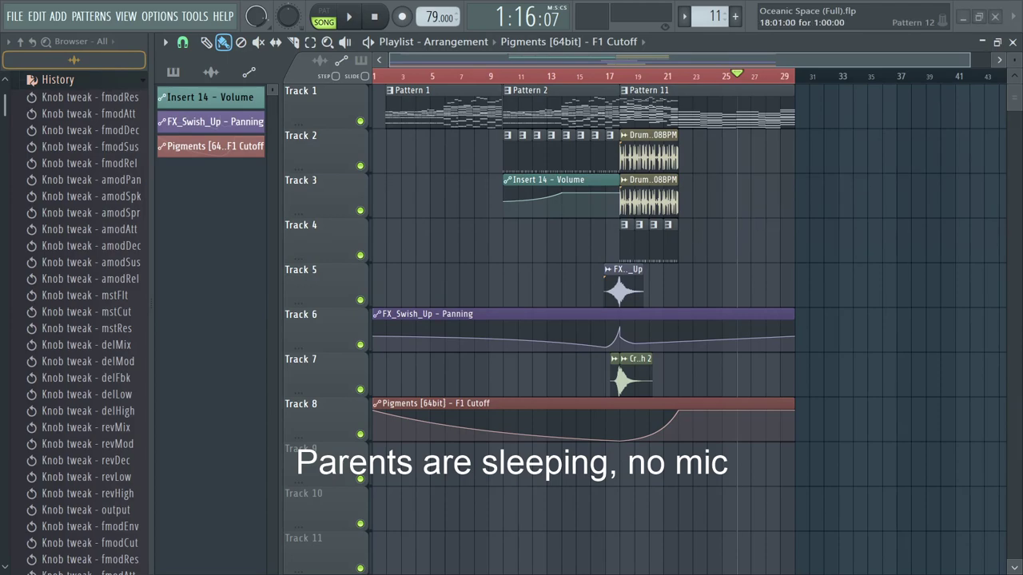
Step: Place the "oceanic space [short edit]" audio file on Track 3 starting at bar 23
drag(597, 509, 770, 205)
scroll(756, 285, down, 2)
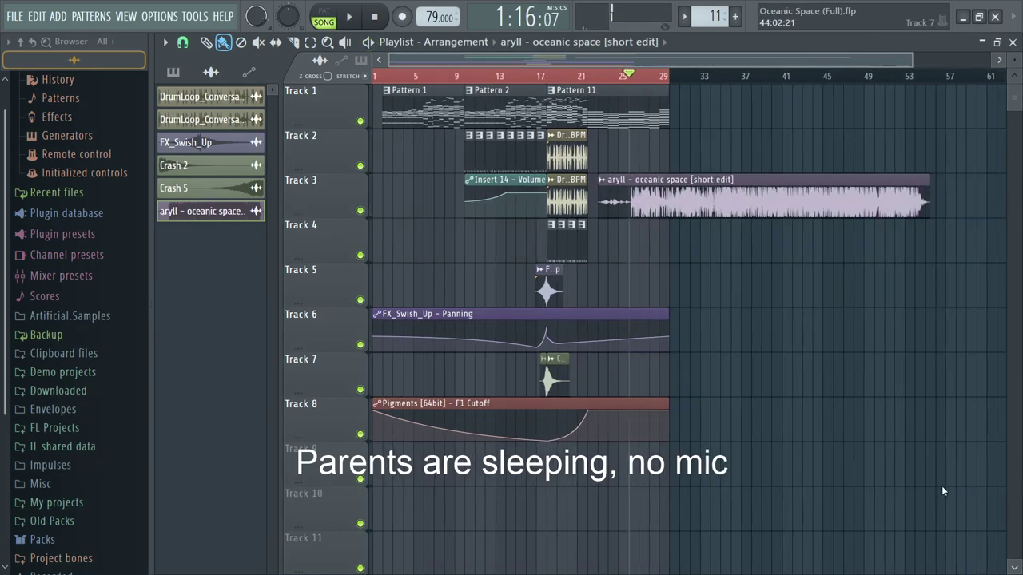
scroll(663, 231, up, 3)
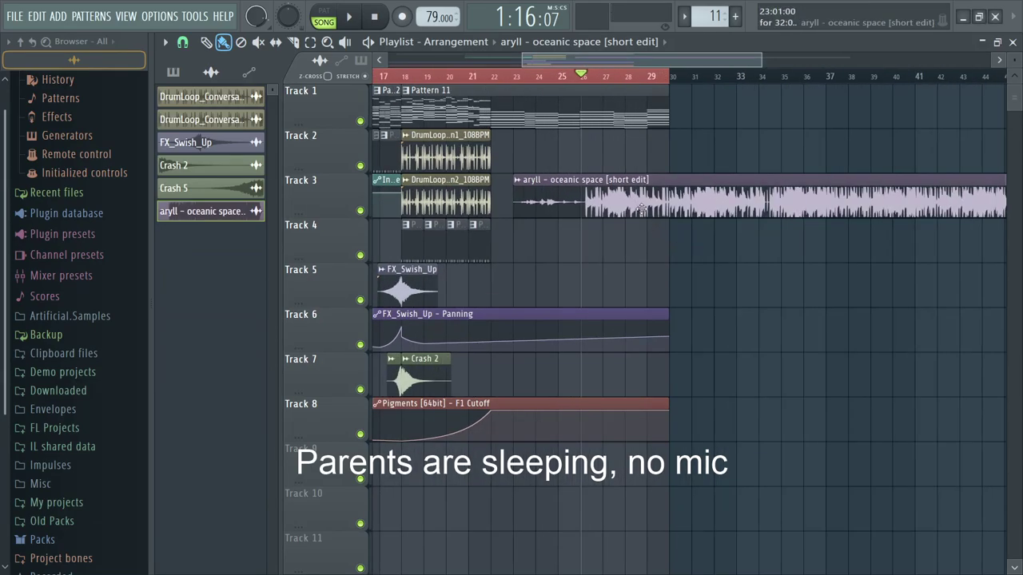
scroll(642, 208, down, 4)
scroll(644, 209, up, 2)
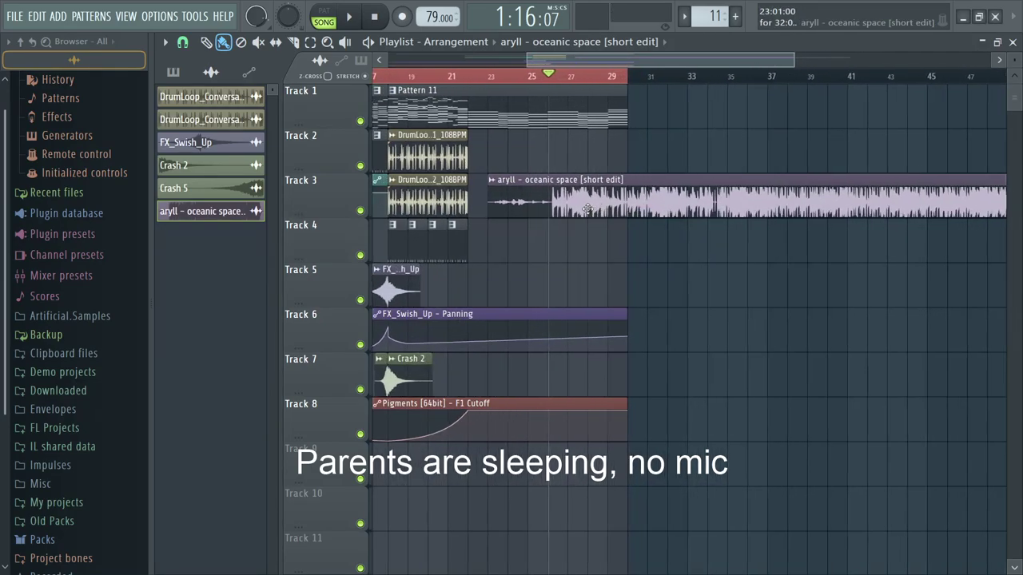
Step: Check the Master channel in the mixer and play the arrangement from bar 26 with the imported audio clip
key(F9)
click(191, 232)
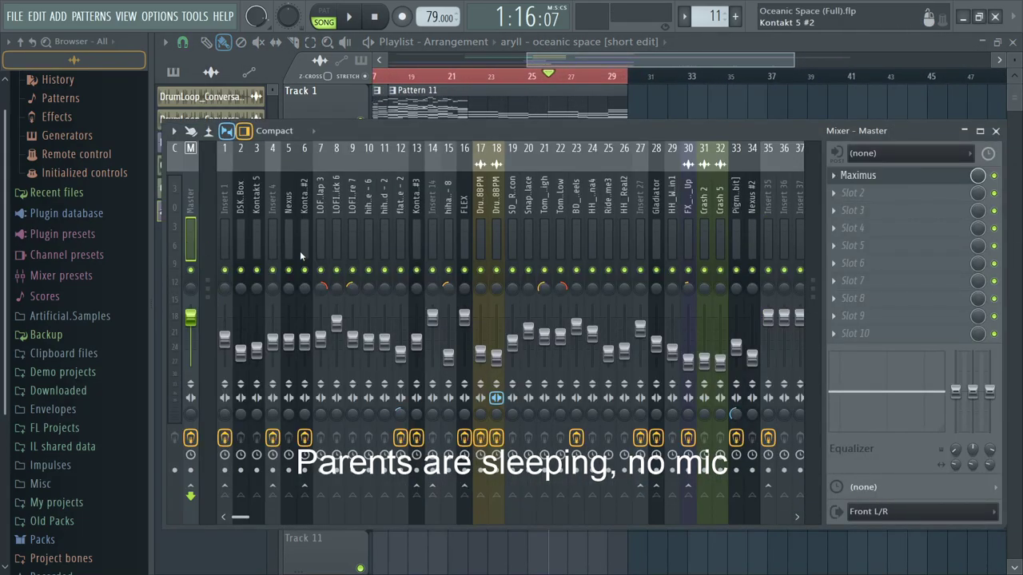
key(space)
key(F9)
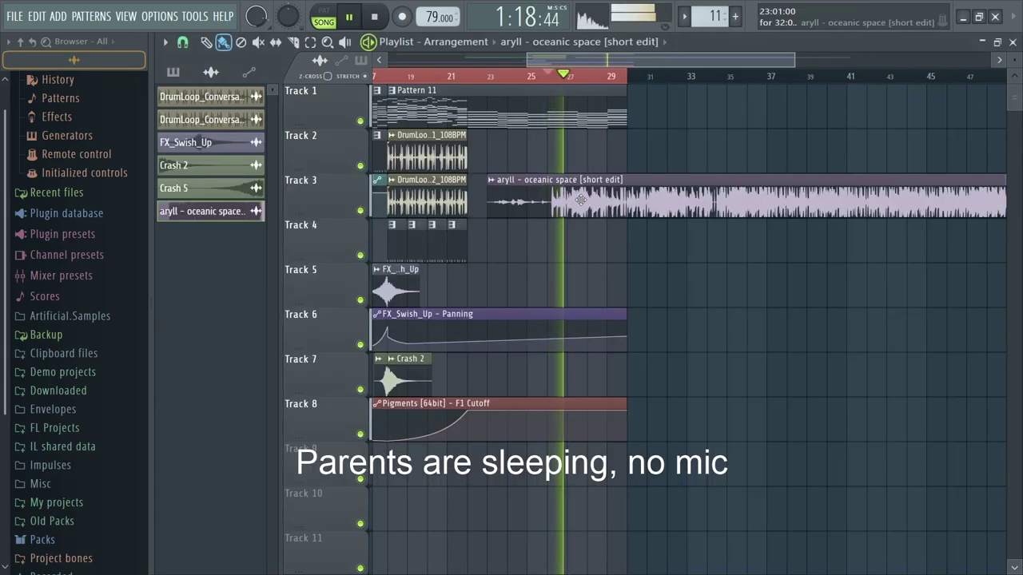
scroll(587, 201, down, 2)
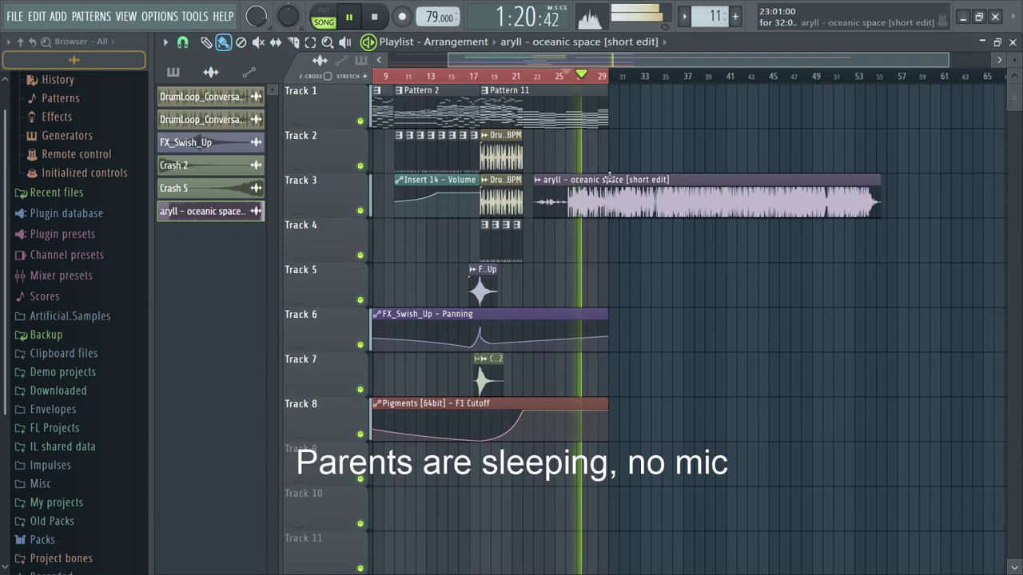
scroll(607, 205, up, 2)
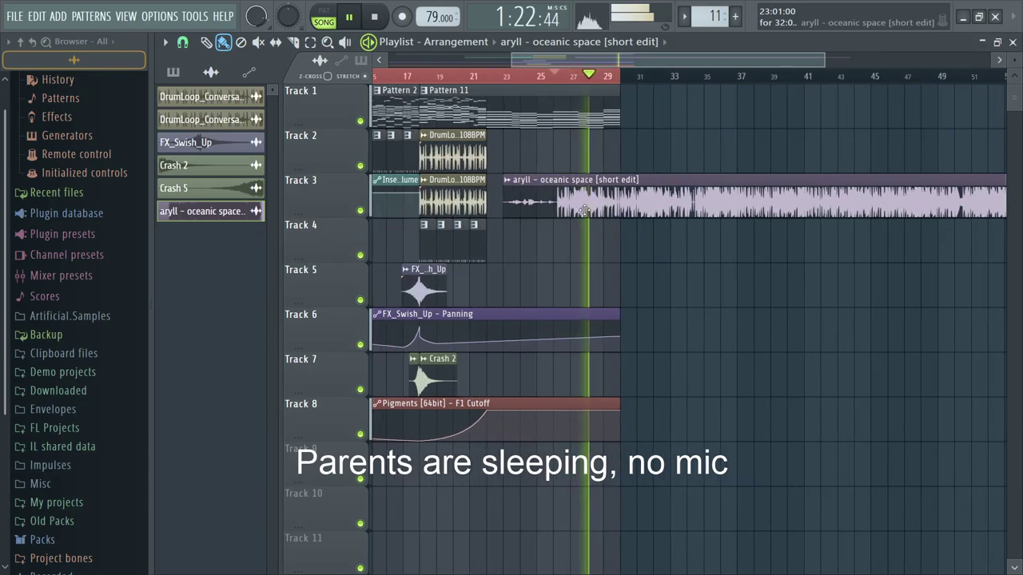
scroll(585, 210, down, 3)
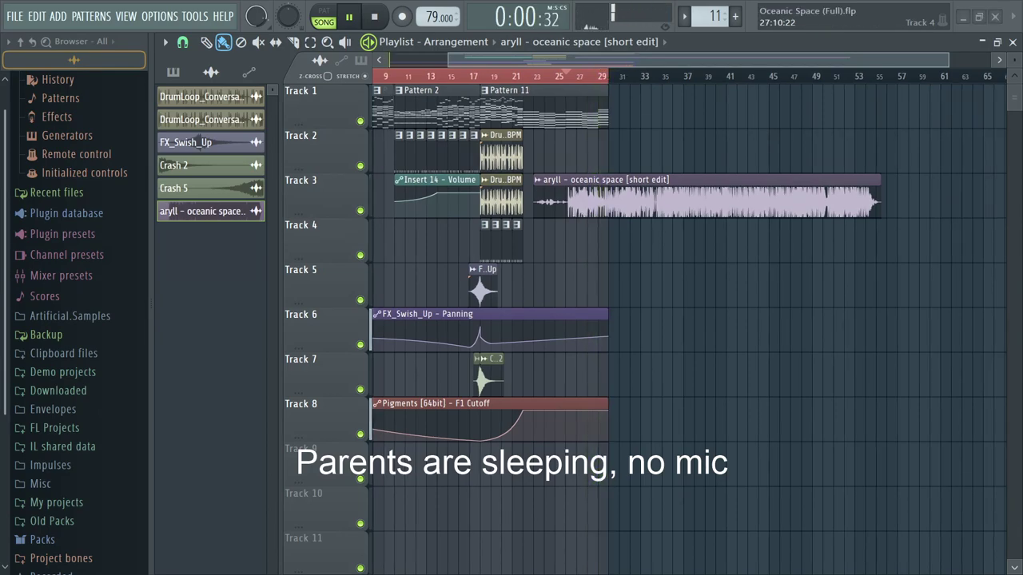
Step: Save the Oceanic Space project, open chilled beat_2.flp and play its arrangement from the start
key(ctrl+s)
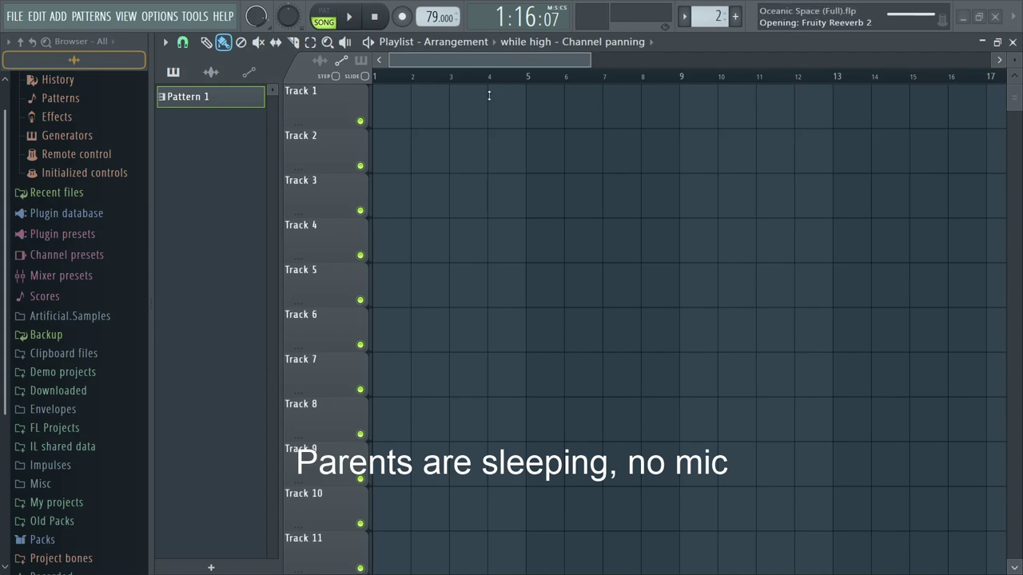
key(space)
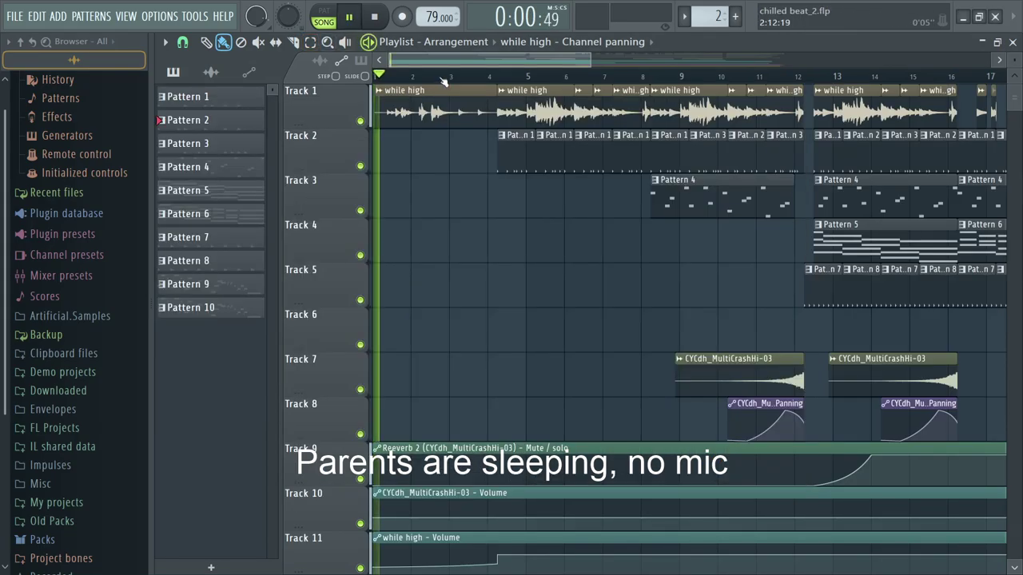
scroll(447, 85, down, 2)
scroll(447, 86, down, 2)
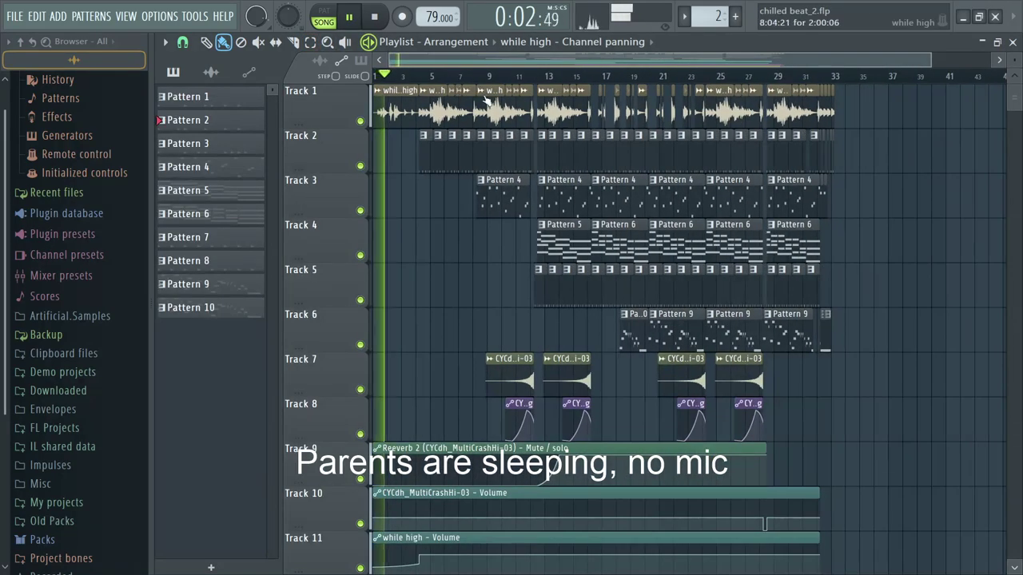
scroll(504, 134, up, 2)
scroll(504, 134, down, 1)
scroll(447, 85, down, 3)
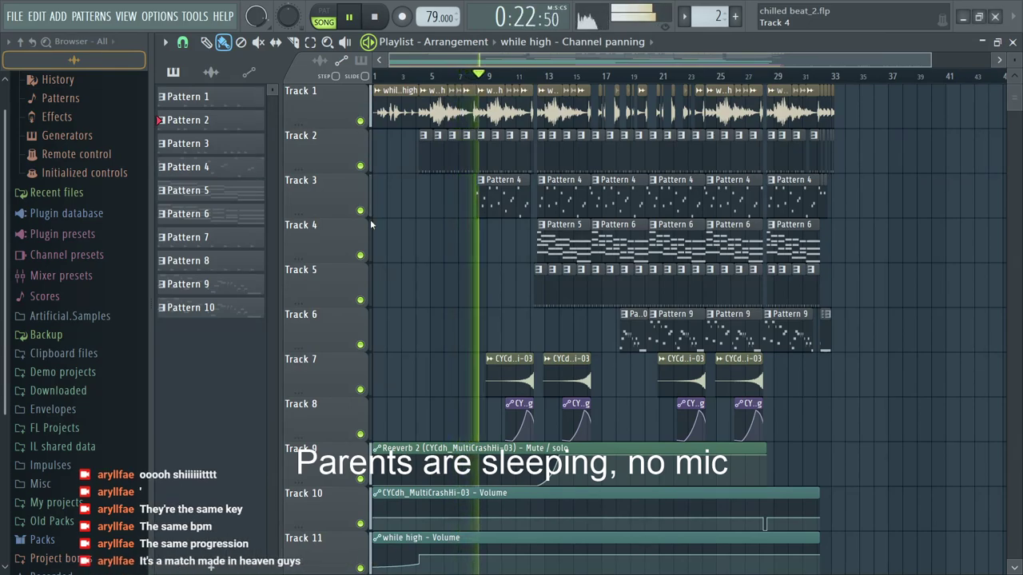
Step: Stop chilled beat_2.flp, reopen the Oceanic Space (Full) project and start its arrangement from the beginning
key(space)
click(17, 16)
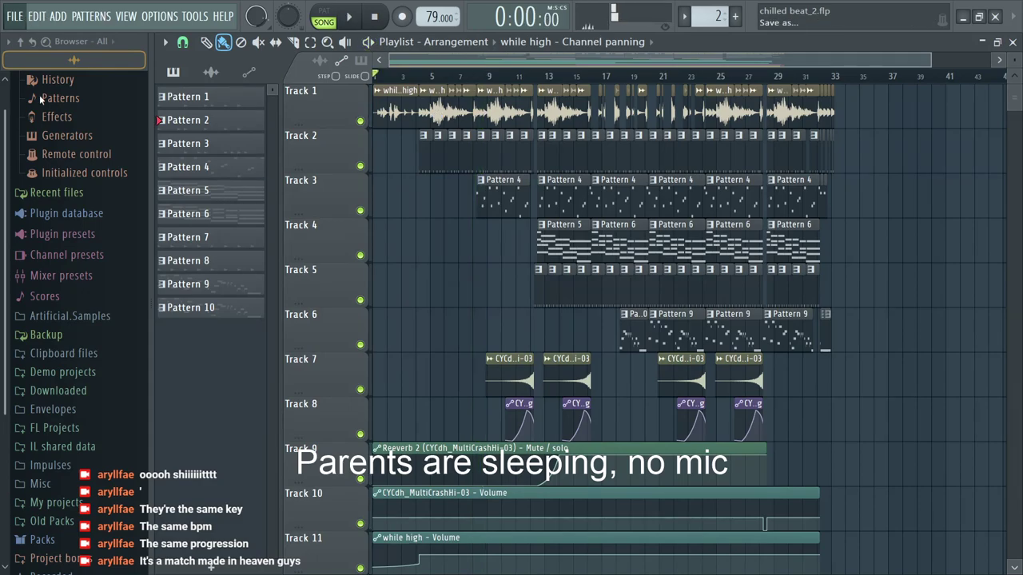
click(52, 177)
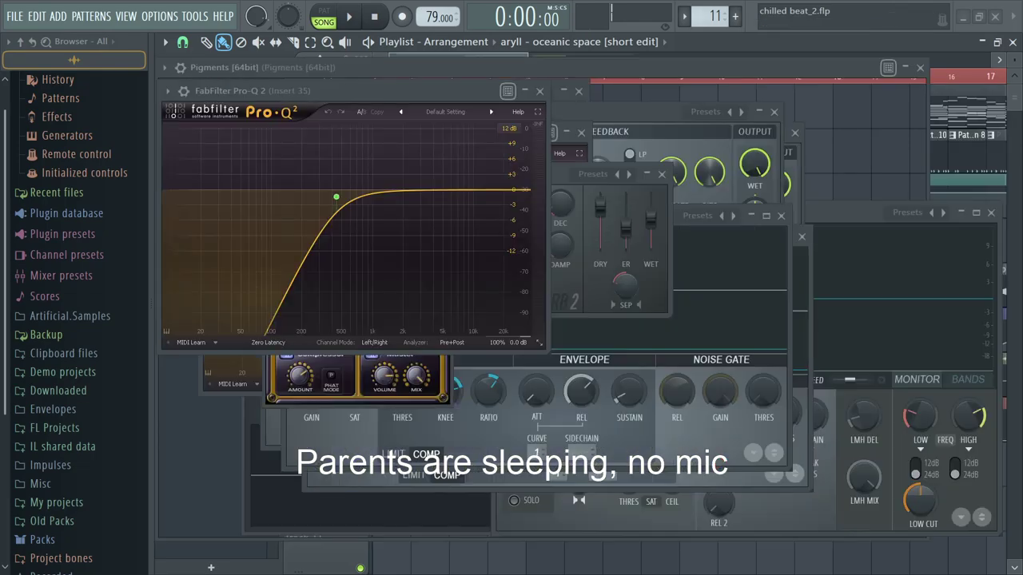
key(space)
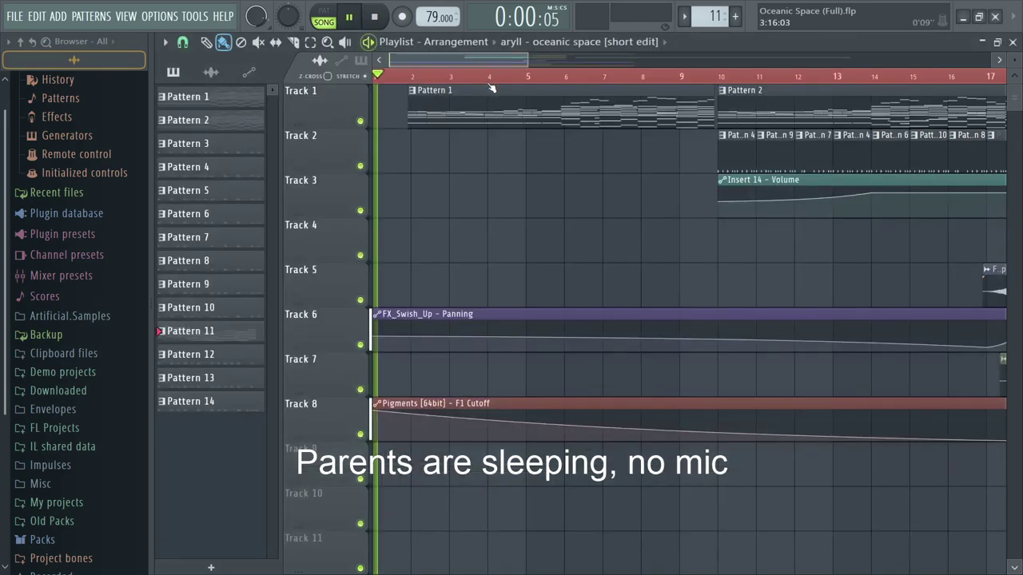
Step: Turn on Maximus on the Master mixer channel and play the arrangement in the playlist
scroll(501, 118, down, 5)
key(space)
key(F9)
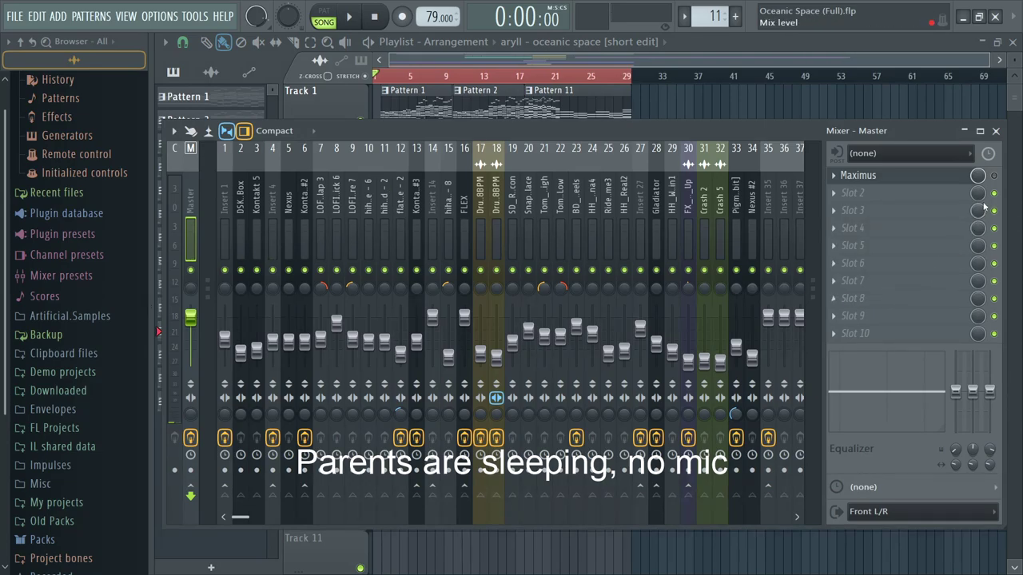
key(space)
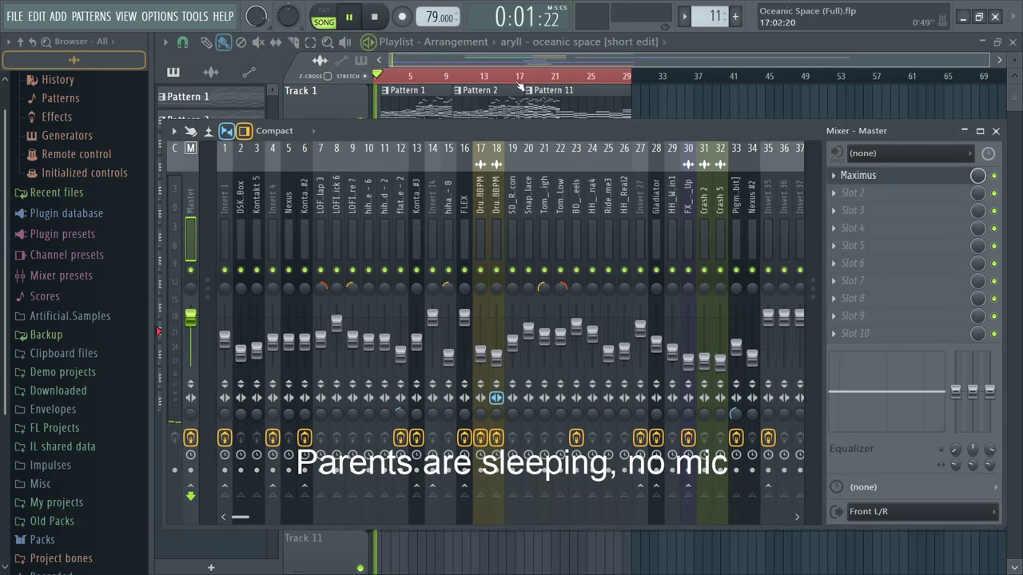
key(F9)
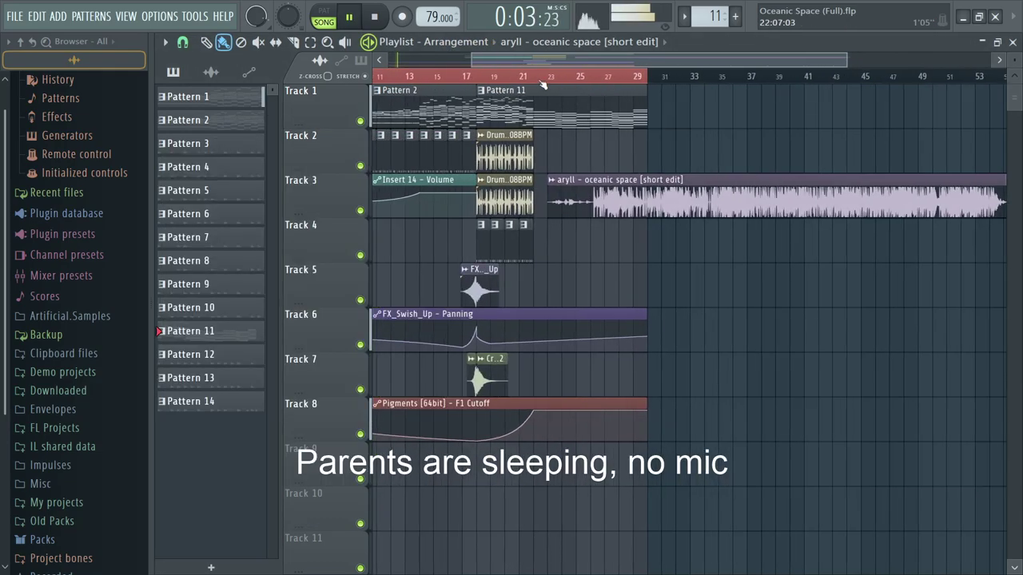
Step: Move the "oceanic space [short edit]" clip earlier on Track 3 so its loud section starts at bar 25
scroll(630, 159, up, 3)
drag(536, 199, 504, 202)
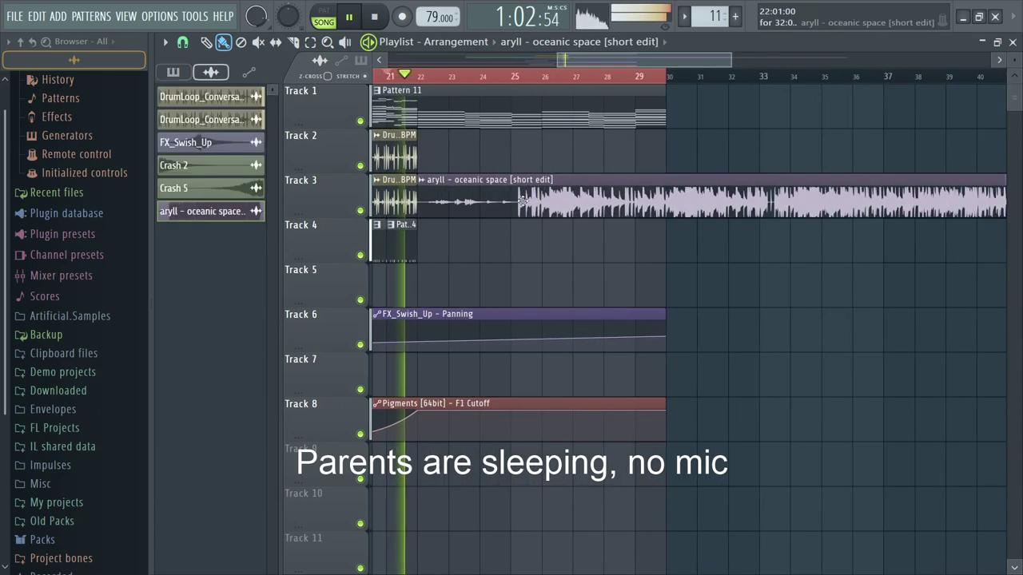
scroll(433, 179, up, 2)
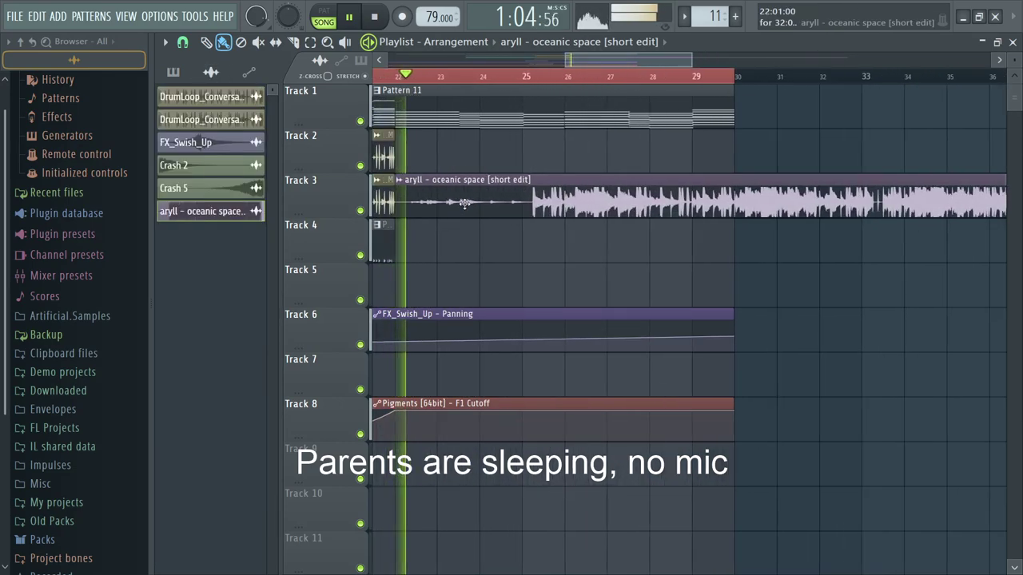
scroll(595, 203, up, 3)
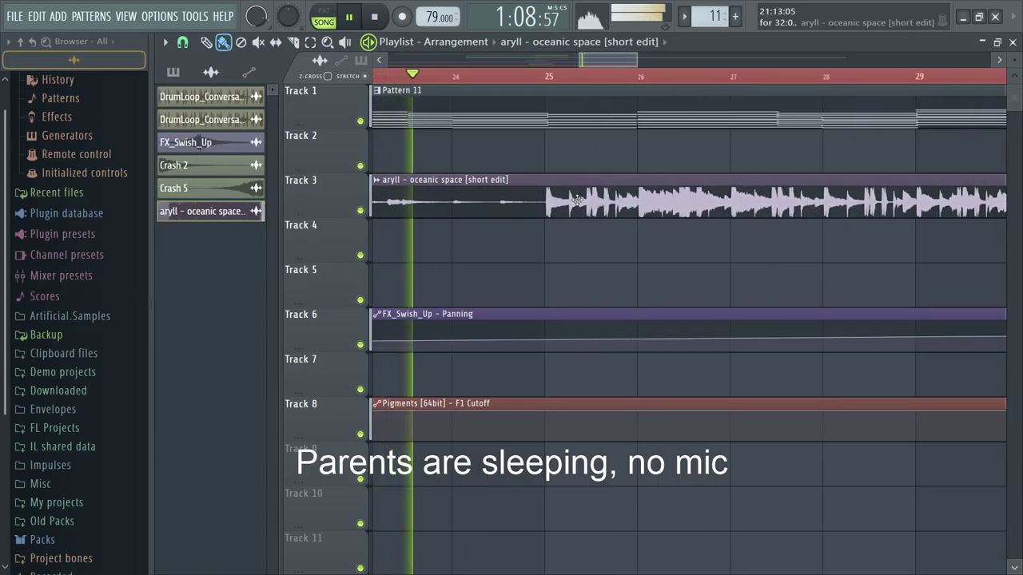
scroll(575, 200, down, 2)
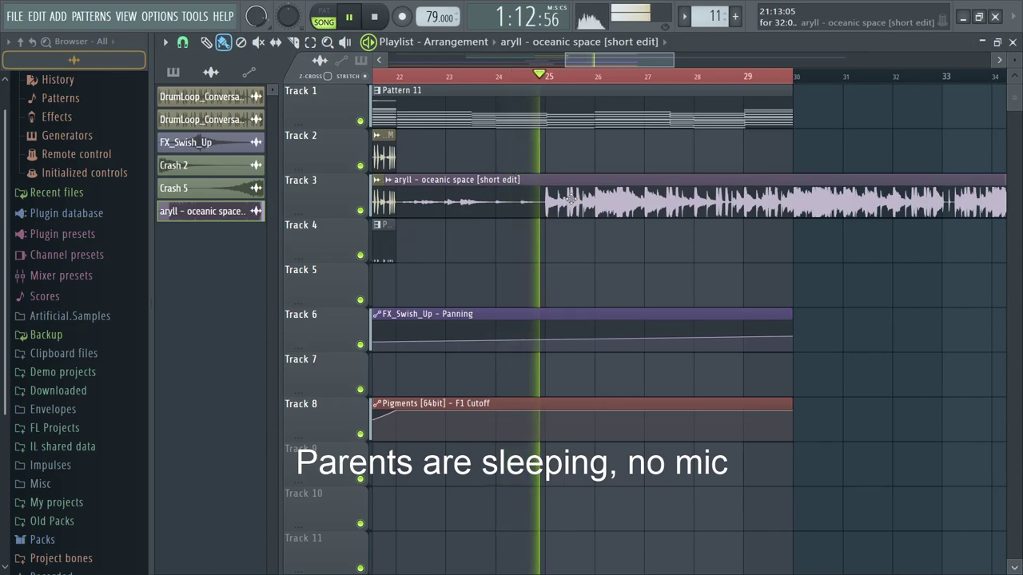
Step: Lower the short edit clip's channel volume to 26%, listen to it against the arrangement, and close its settings
double_click(570, 199)
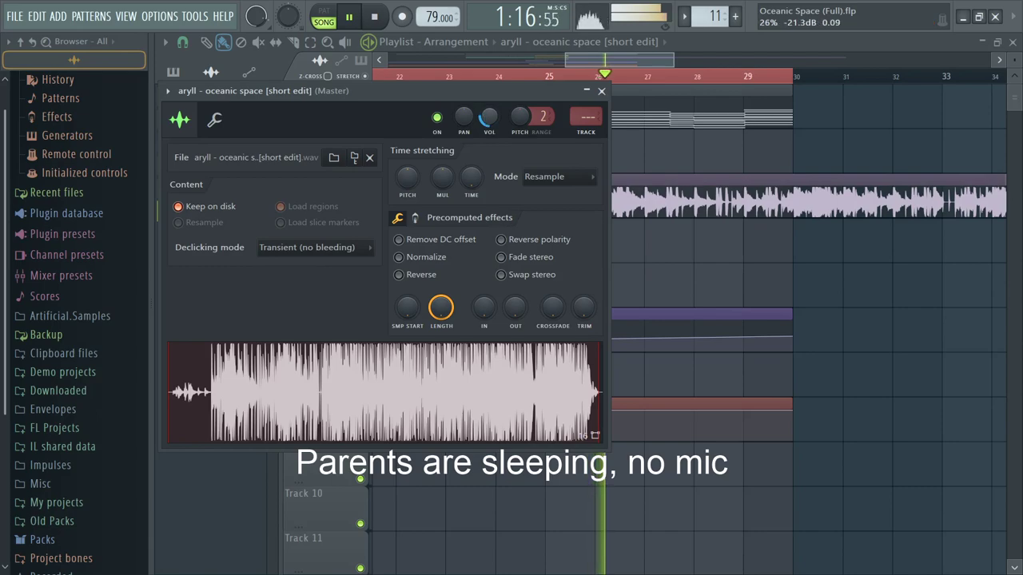
drag(486, 90, 389, 122)
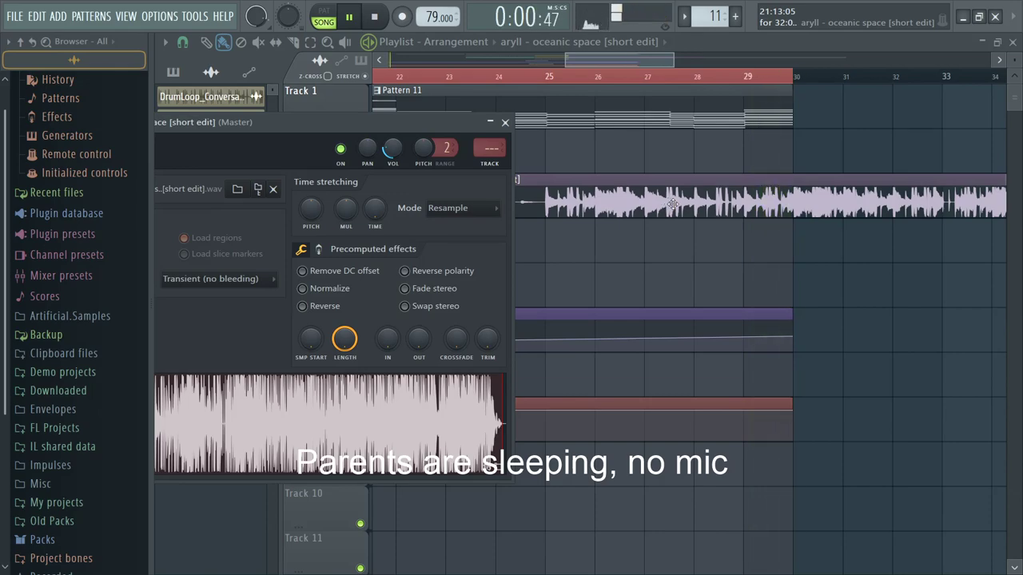
key(space)
key(Escape)
Step: Move the short edit clip to Track 2 with its loud section starting at bar 30, and play from bar 25
click(548, 77)
drag(611, 199, 819, 142)
key(space)
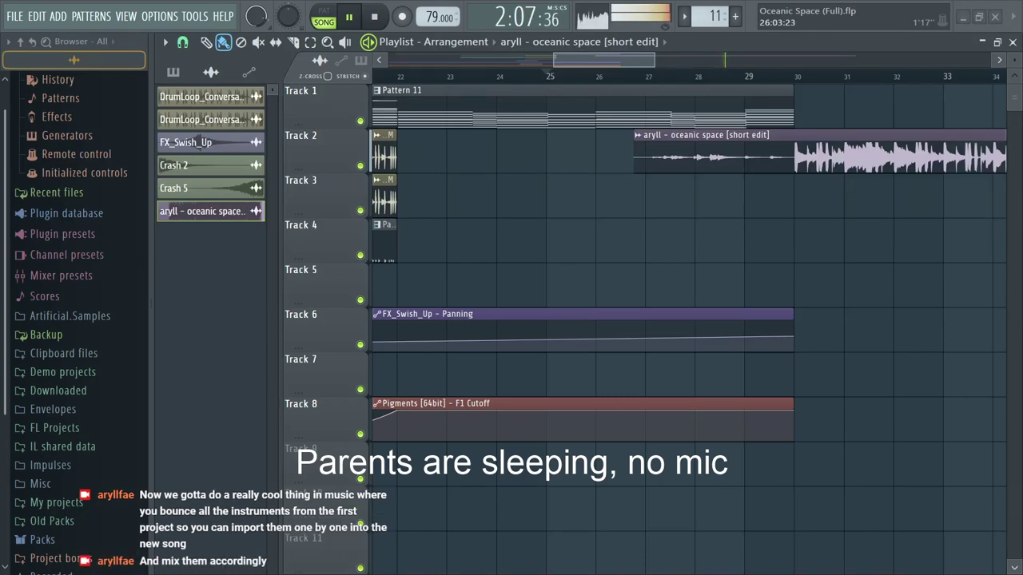
Step: Stop playback and remove the "oceanic space [short edit]" audio clip from the project
scroll(742, 167, down, 5)
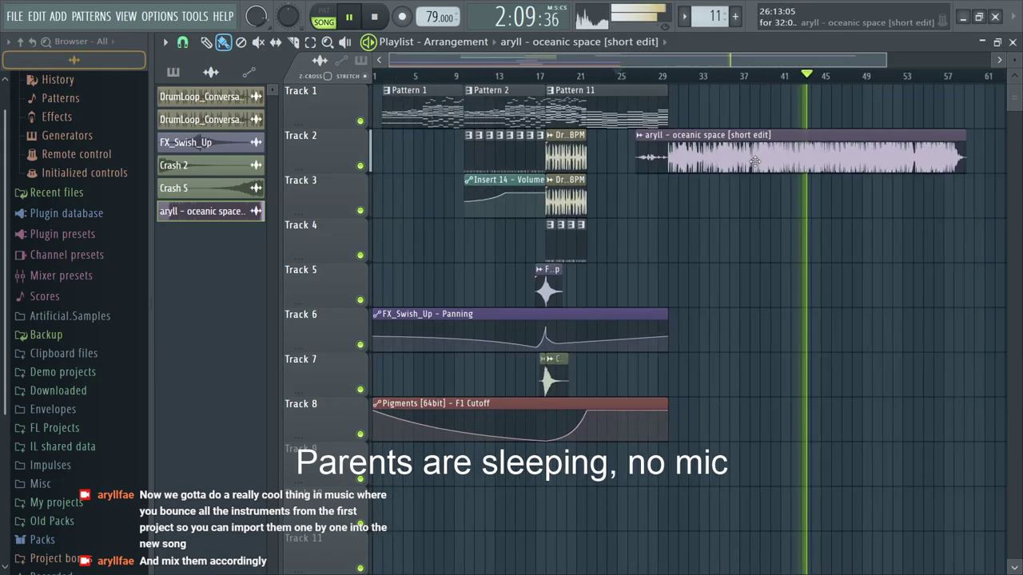
key(space)
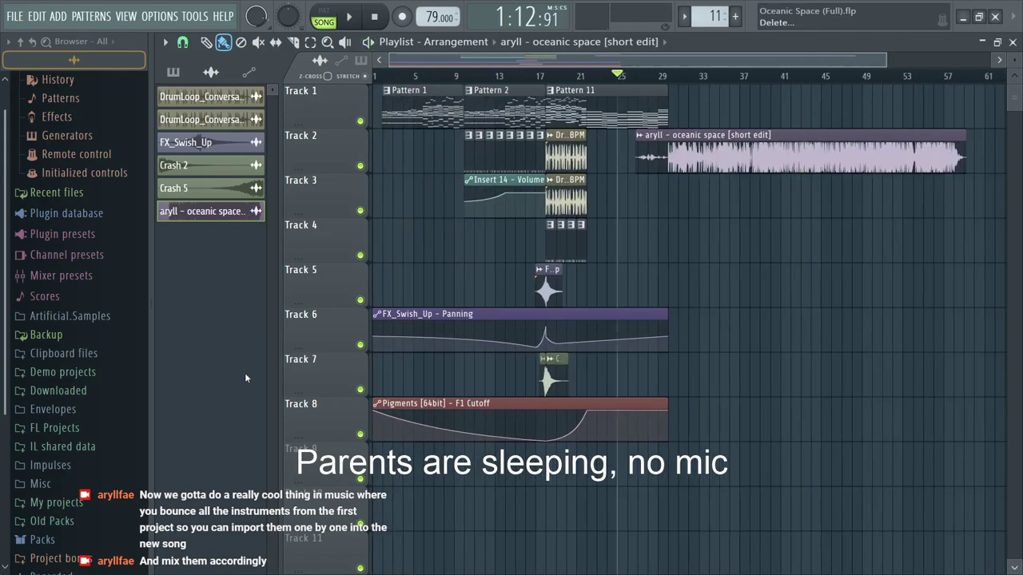
key(ctrl+z)
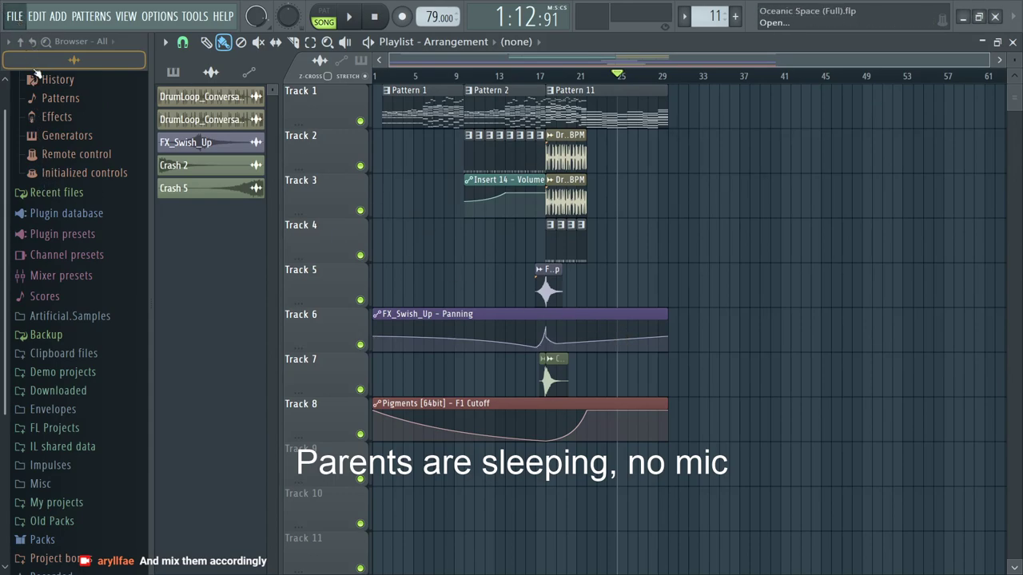
Step: Save the Oceanic Space (Full) project and open the chilled beat_2 project
key(ctrl+s)
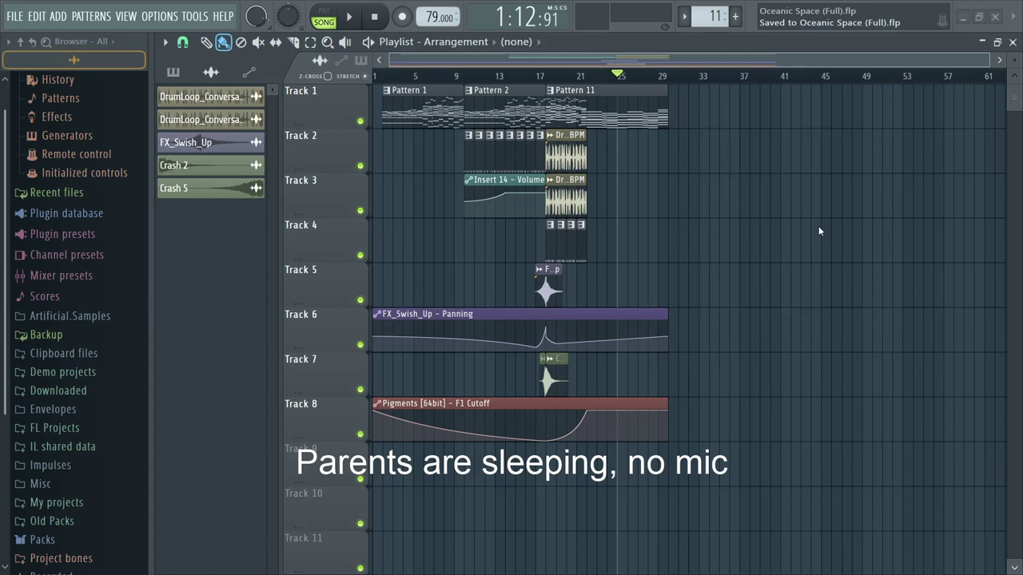
key(ctrl+o)
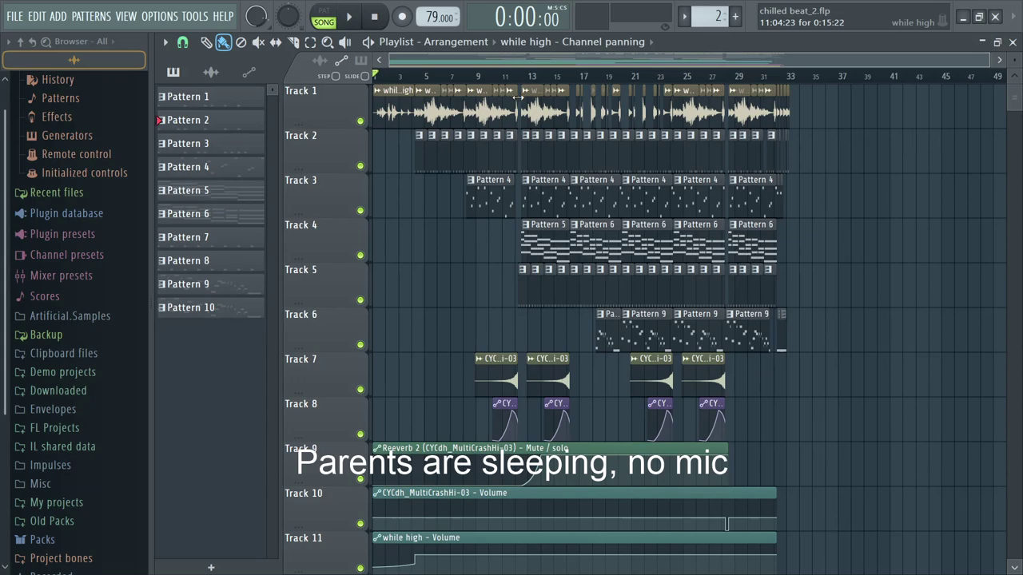
Step: Play chilled beat_2 from about bar 12, check its mixer tracks, and return the playhead to the song start
click(520, 77)
key(space)
key(F9)
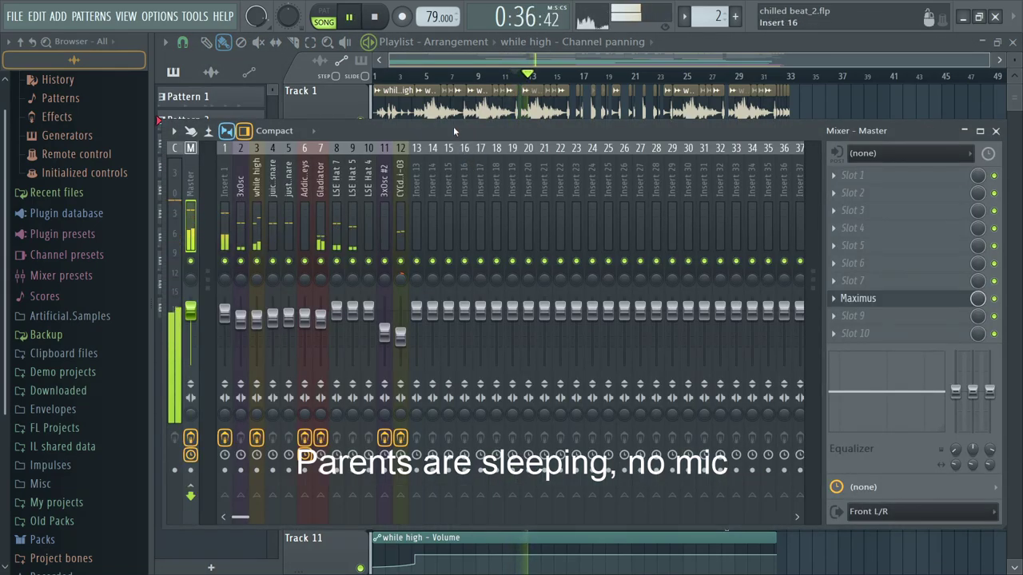
key(space)
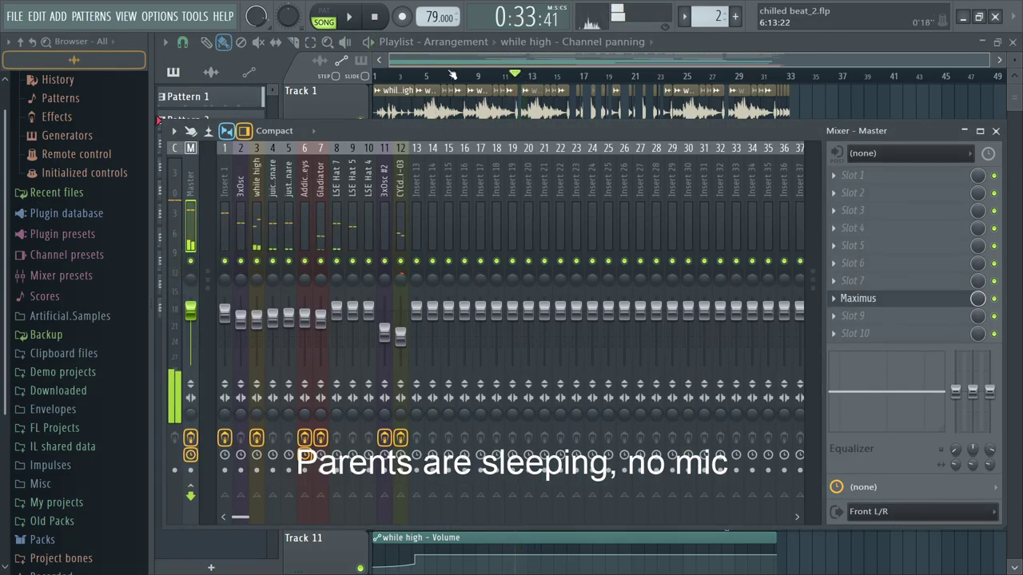
key(F9)
click(374, 76)
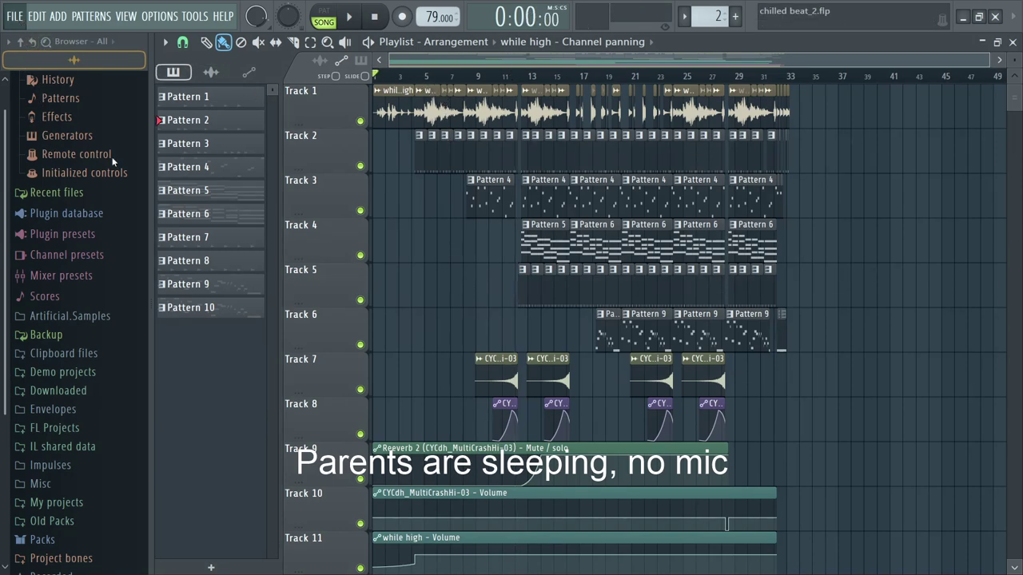
Step: Export the chilled beat_2 song as separate WAV stems per mixer track into the Oceanic Space sample folder
key(ctrl+r)
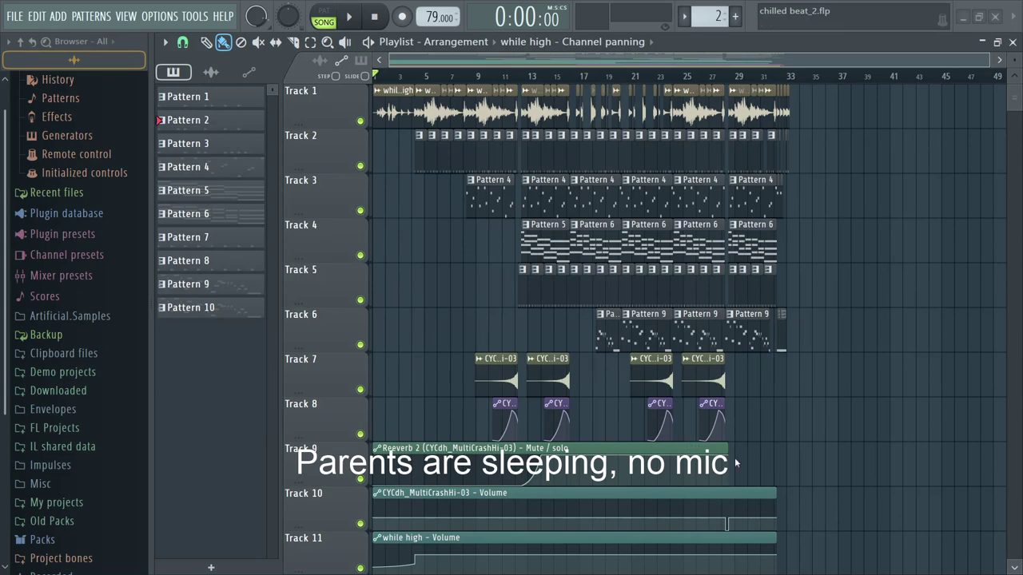
key(ctrl+r)
key(Return)
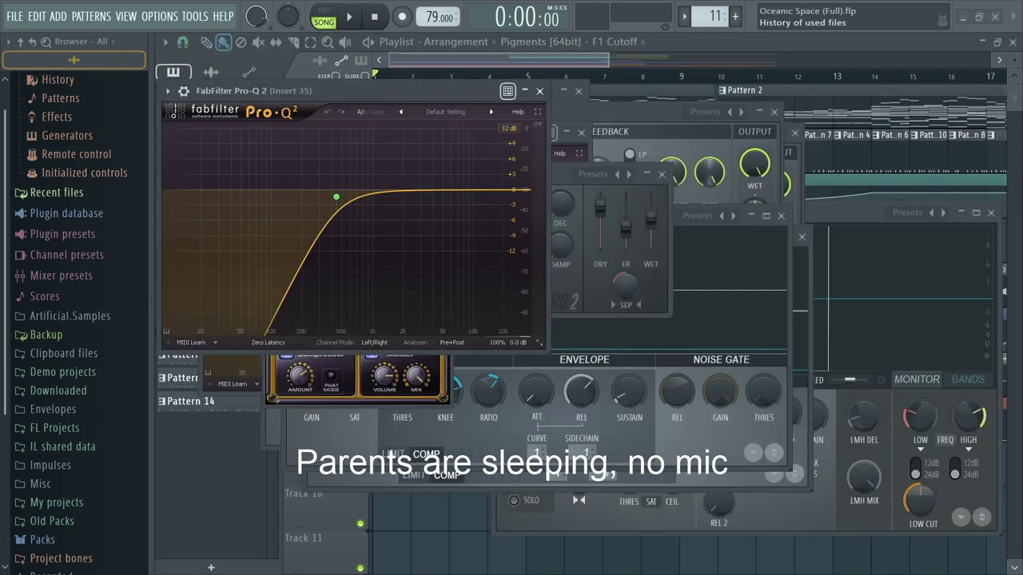
Step: Clear all open plugin windows in the Oceanic Space (Full) project and list the stems in the Oceanic Space folder under Artificial.Samples
key(alt+F12)
scroll(516, 179, down, 3)
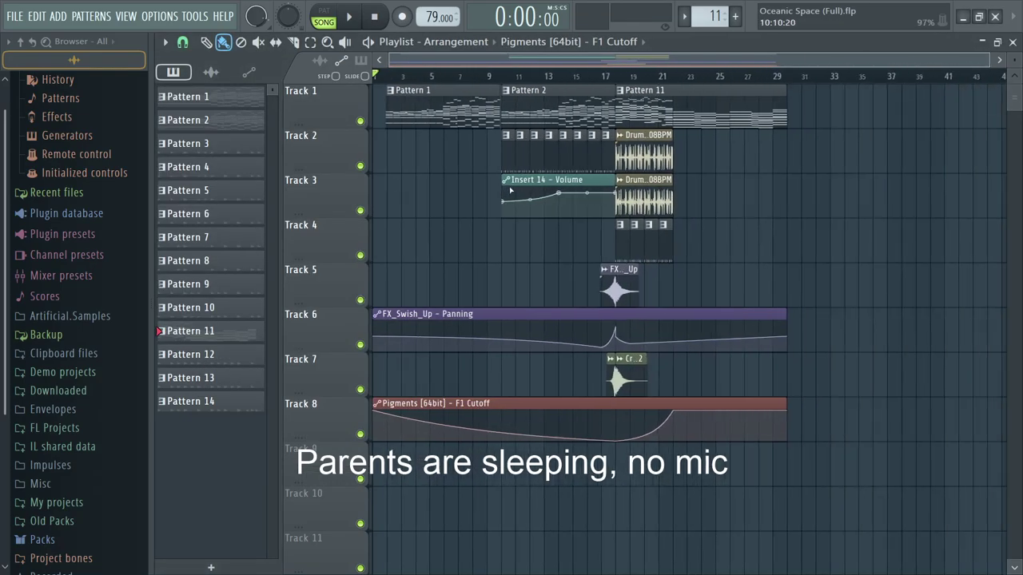
scroll(110, 194, up, 1)
scroll(110, 194, down, 4)
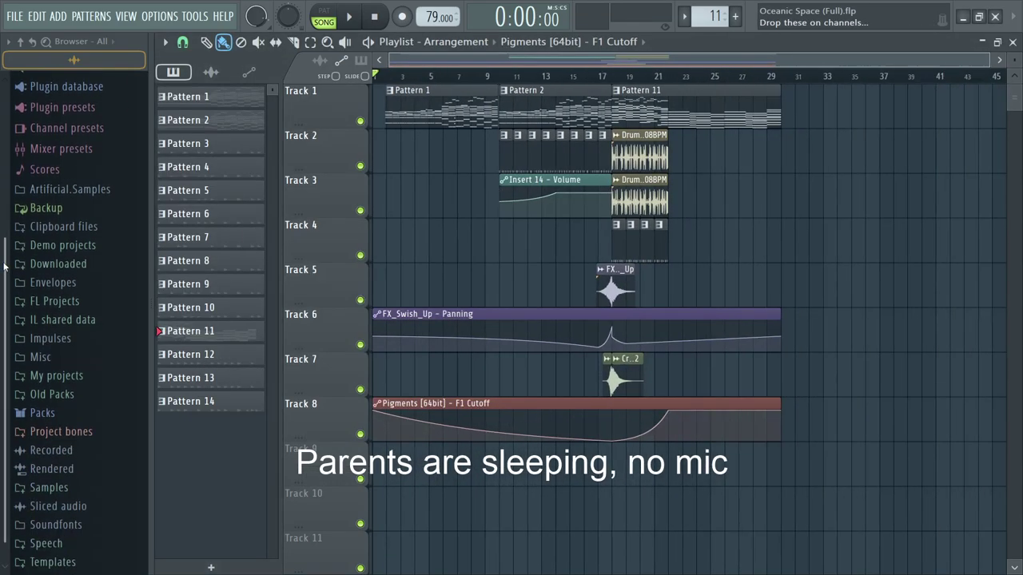
click(109, 194)
click(82, 289)
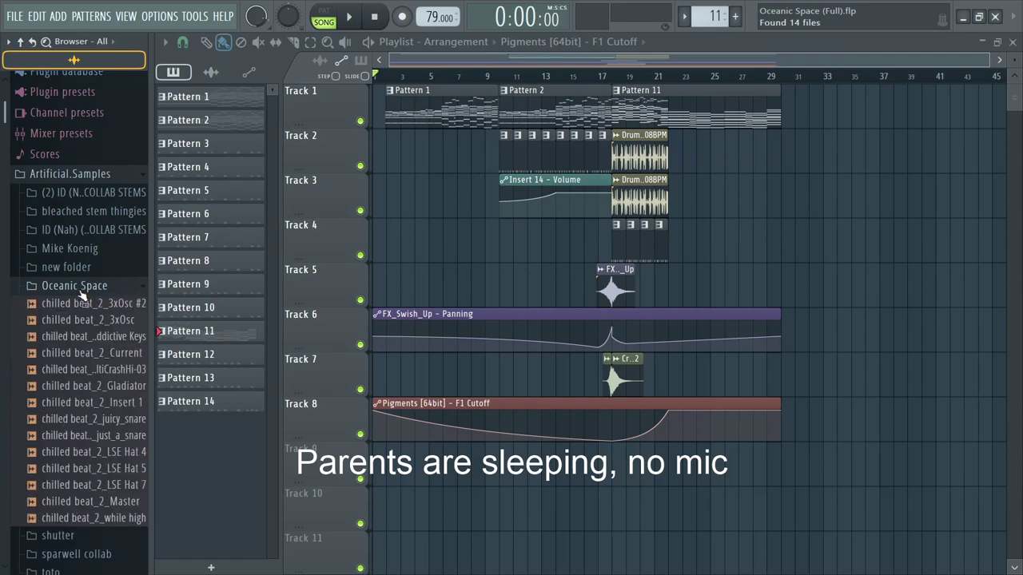
scroll(83, 291, down, 4)
Step: Place the chilled beat_2_3xOsc #2 stem on Track 3 after the existing clips and normalize it
drag(112, 205, 743, 214)
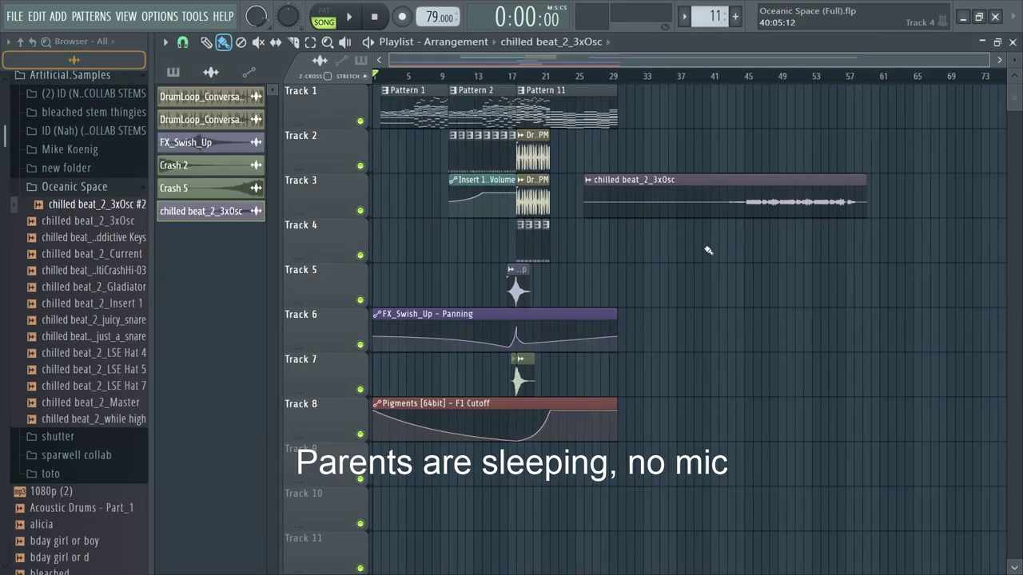
double_click(661, 207)
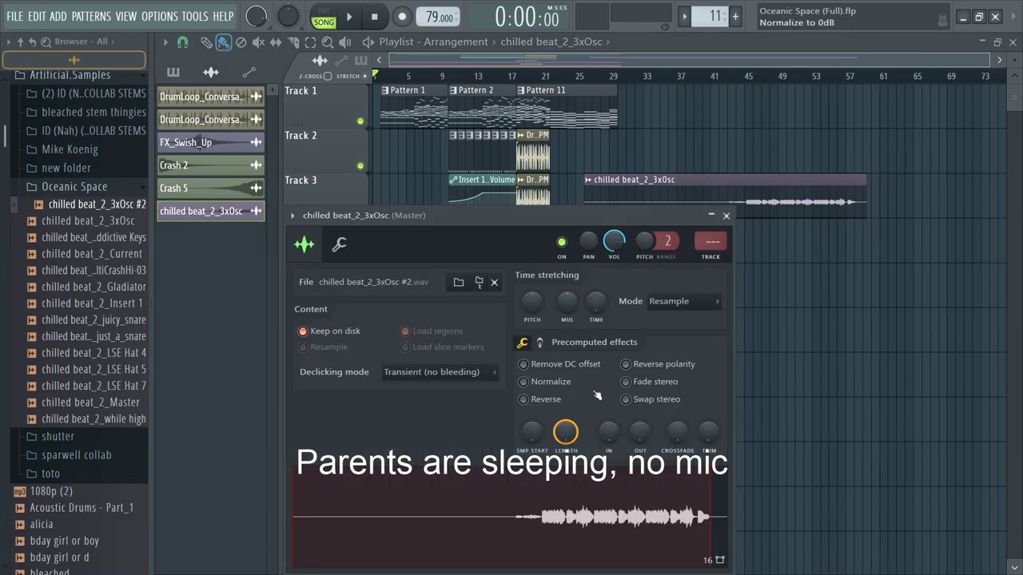
click(550, 384)
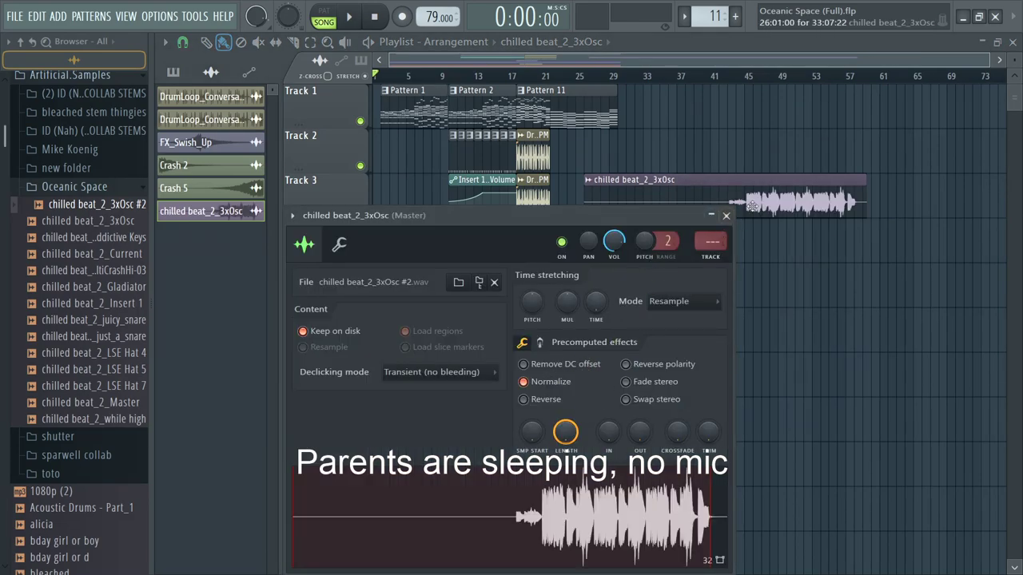
click(726, 216)
Step: Route the new Track 3 stem to mixer insert 36 and lower its fader, auditioning the level from about bar 45
click(743, 80)
scroll(735, 285, up, 3)
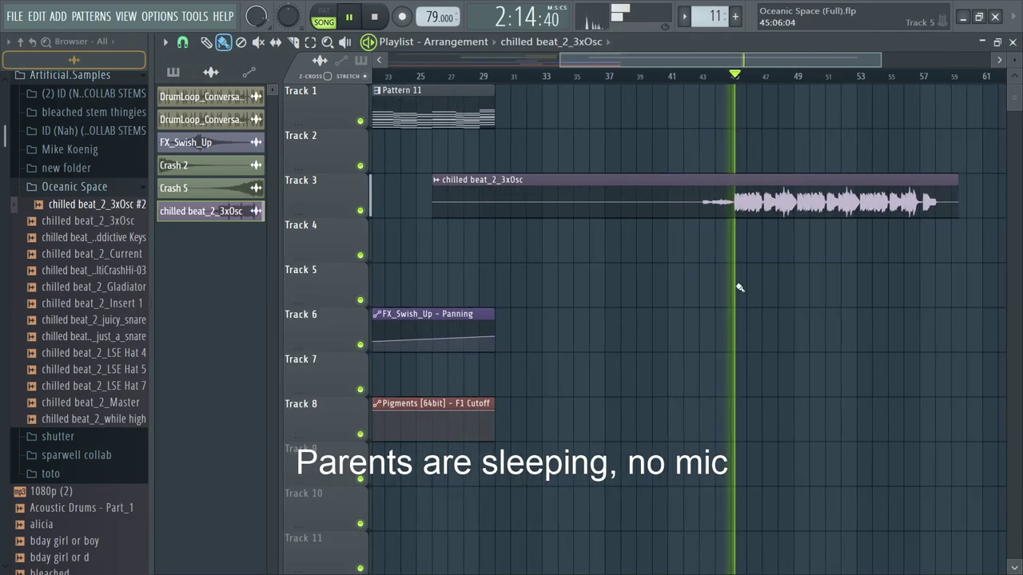
scroll(695, 255, down, 2)
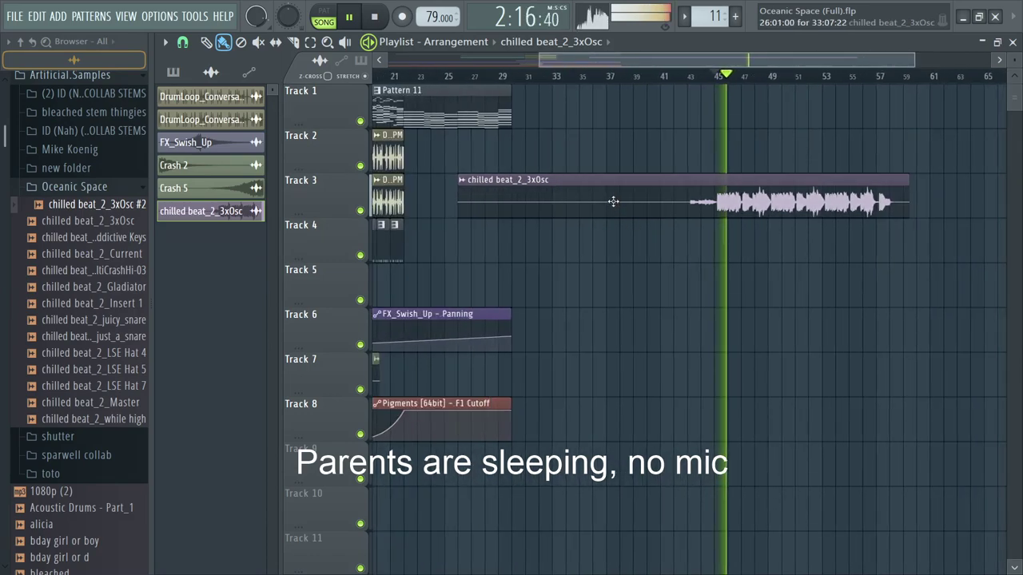
double_click(612, 201)
key(ctrl+l)
key(space)
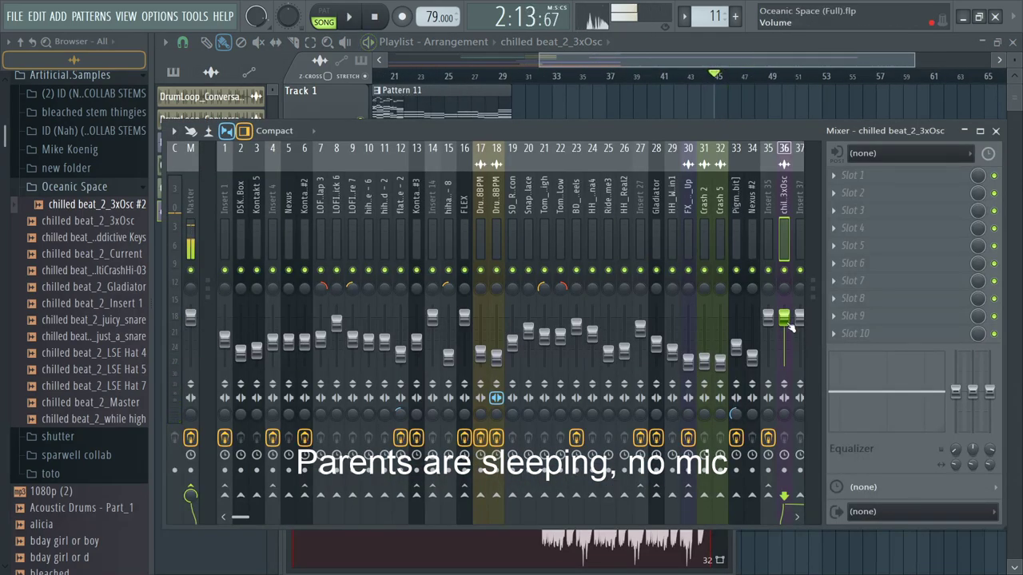
drag(784, 318, 784, 344)
key(space)
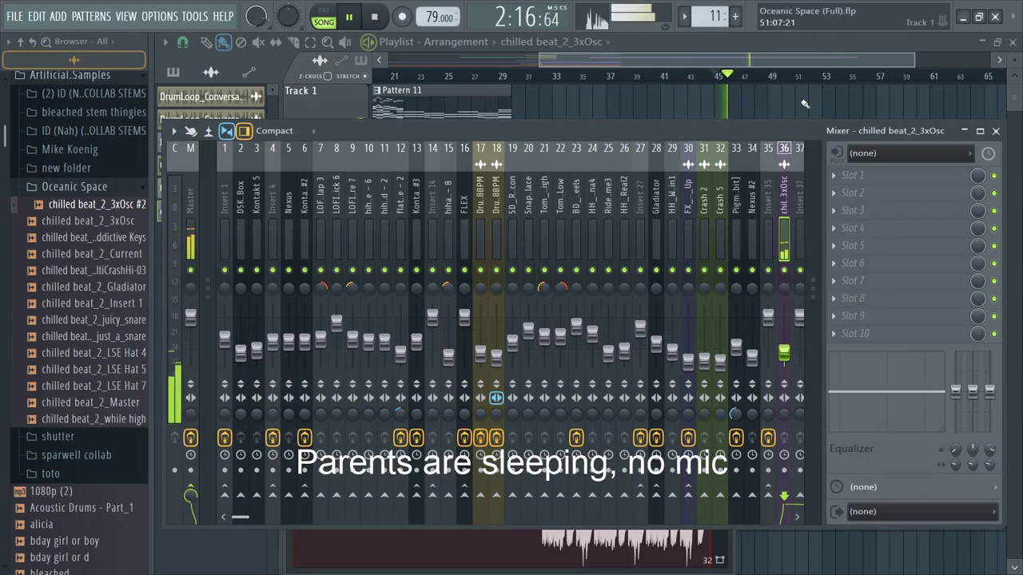
key(F9)
key(space)
Step: Move the stem from Track 3 to Track 2 behind the drum loop, aligning its first loud note with bar 41
drag(617, 200, 565, 156)
scroll(511, 171, up, 6)
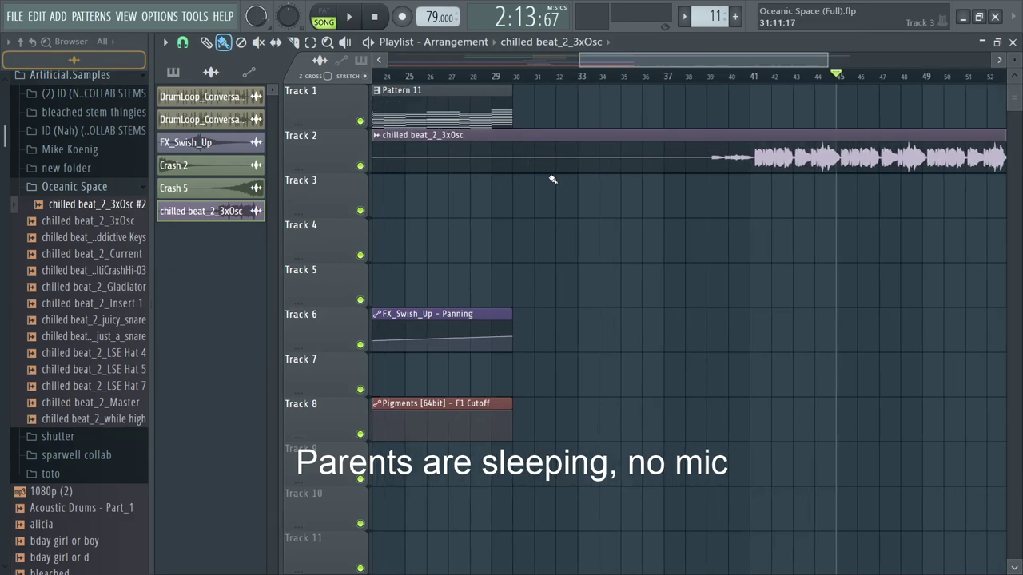
scroll(889, 188, up, 2)
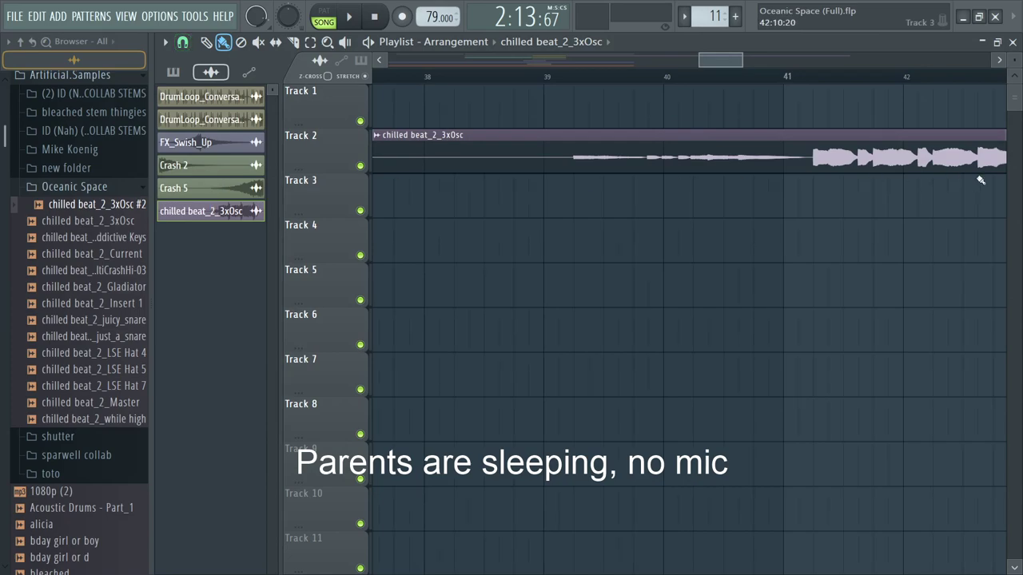
drag(884, 164, 854, 168)
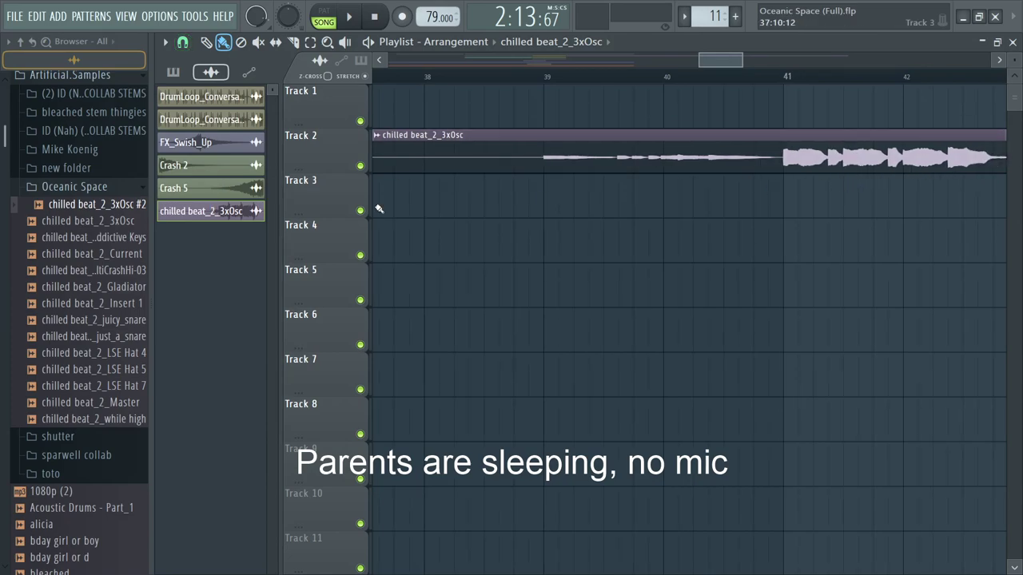
Step: Place the chilled beat_2_3xOsc stem on Track 3 and shift it back to align with the Track 2 stem
scroll(448, 229, down, 7)
scroll(673, 235, up, 2)
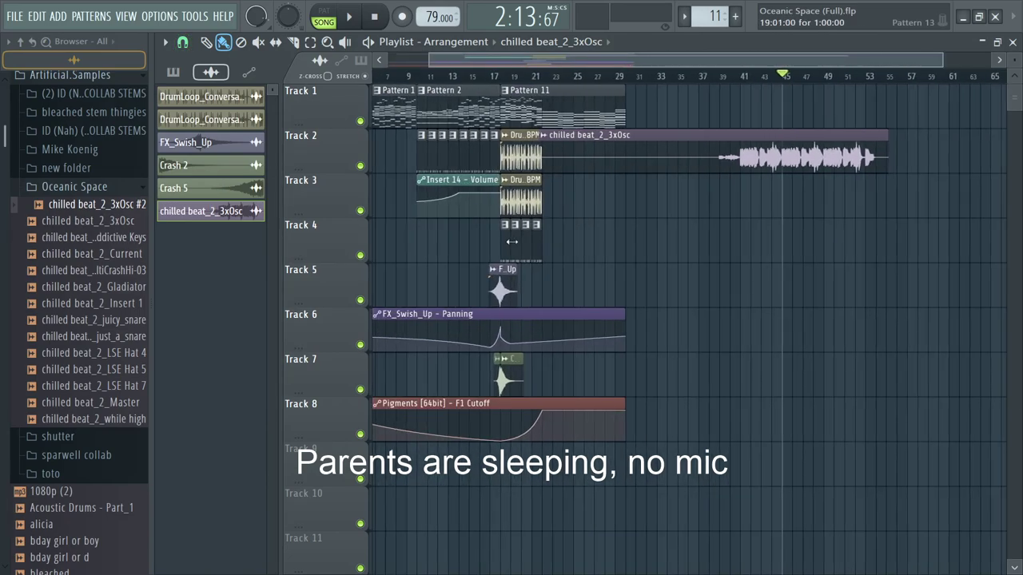
drag(90, 220, 694, 200)
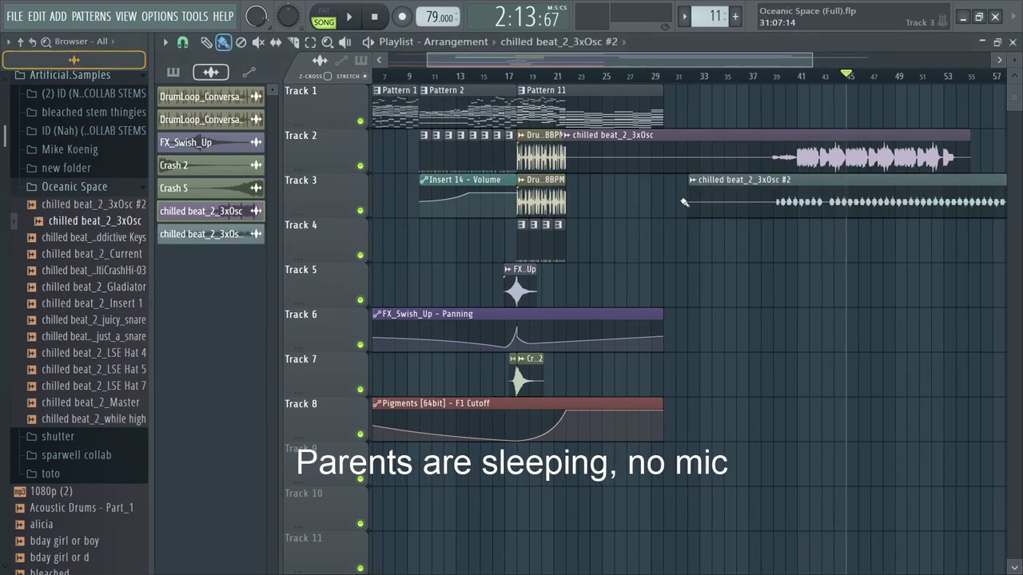
drag(800, 210, 687, 212)
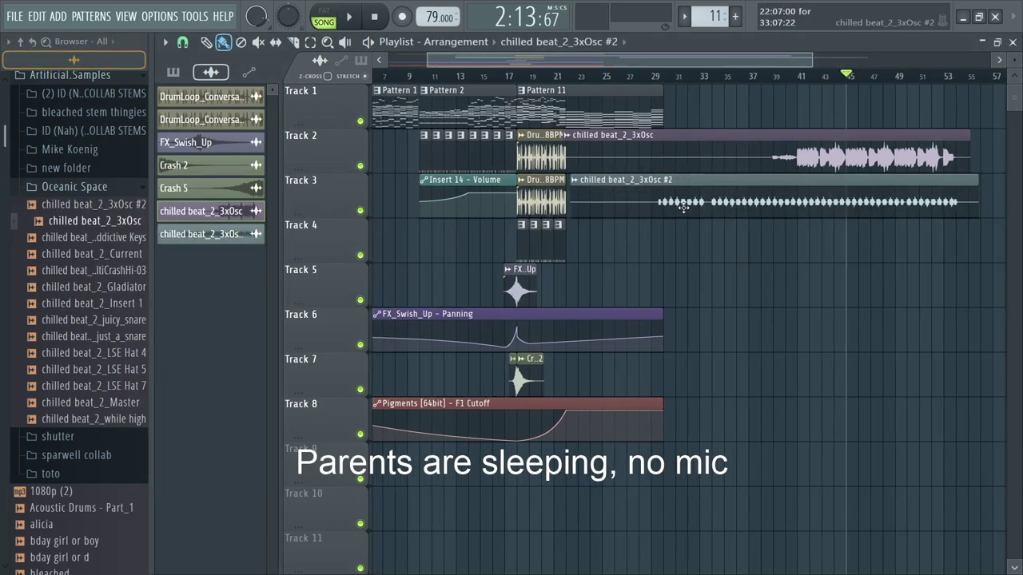
scroll(779, 199, up, 2)
scroll(779, 199, up, 7)
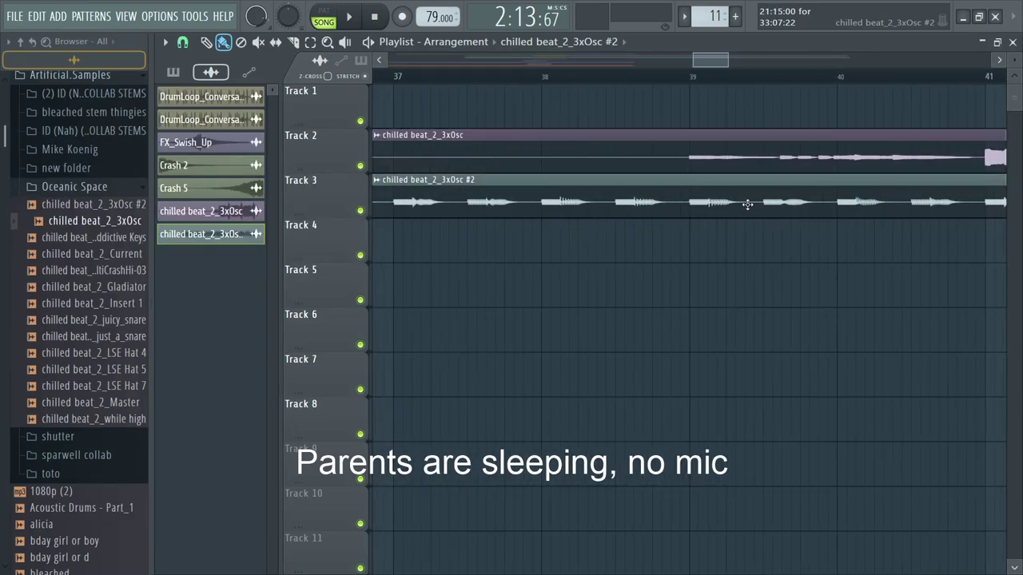
Step: Normalize the Track 3 stem in its channel settings while the song plays
key(space)
double_click(745, 203)
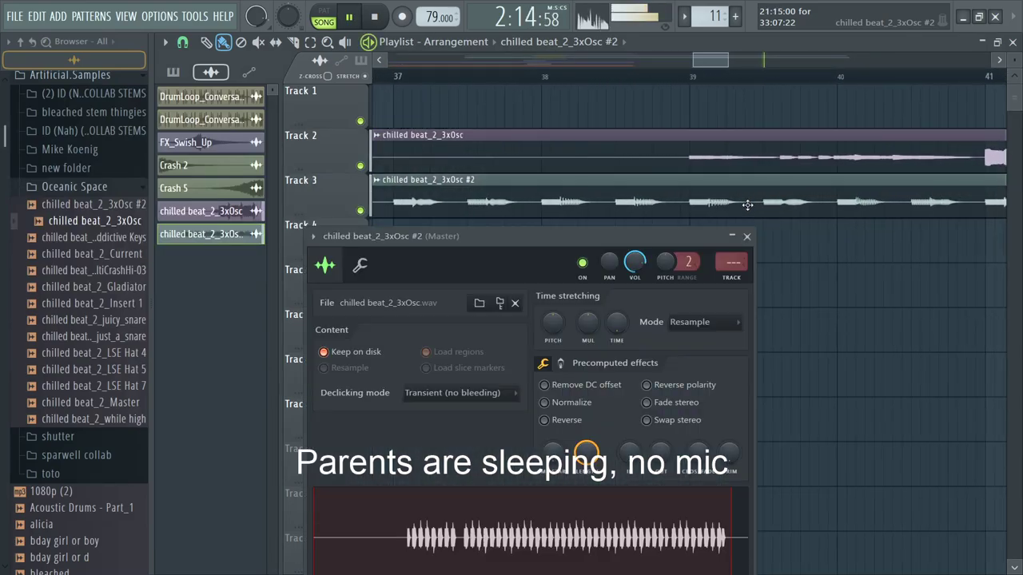
click(549, 405)
scroll(680, 207, down, 6)
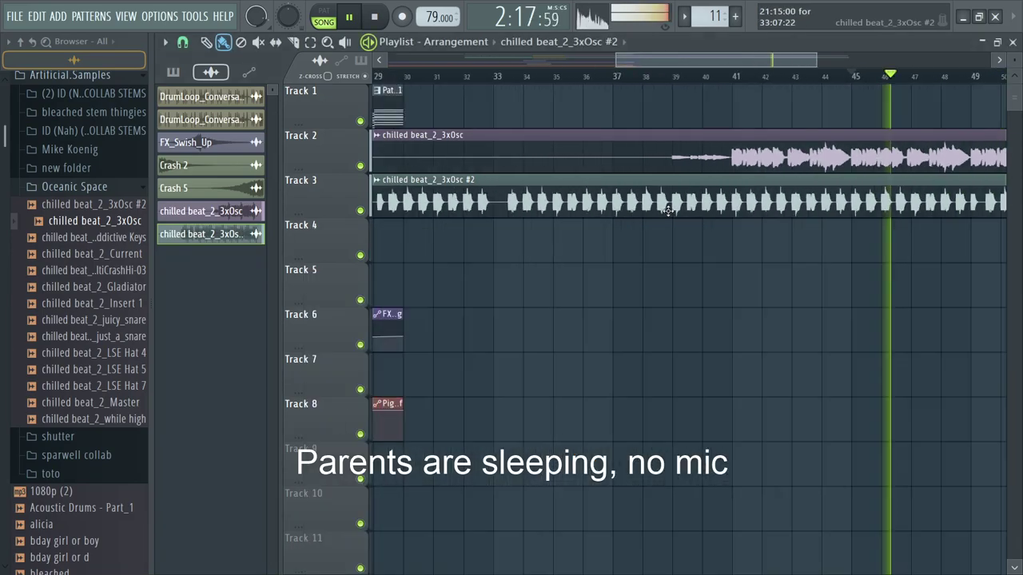
Step: Route the Track 3 stem to mixer insert 37, lower its fader to about -19.8 dB, and play the song from about bar 41
key(l)
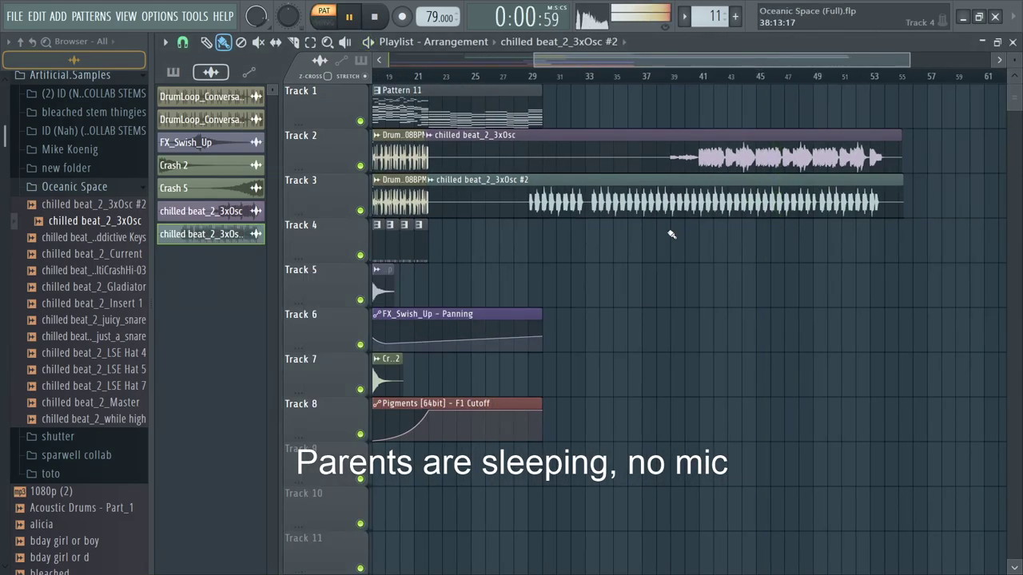
double_click(674, 208)
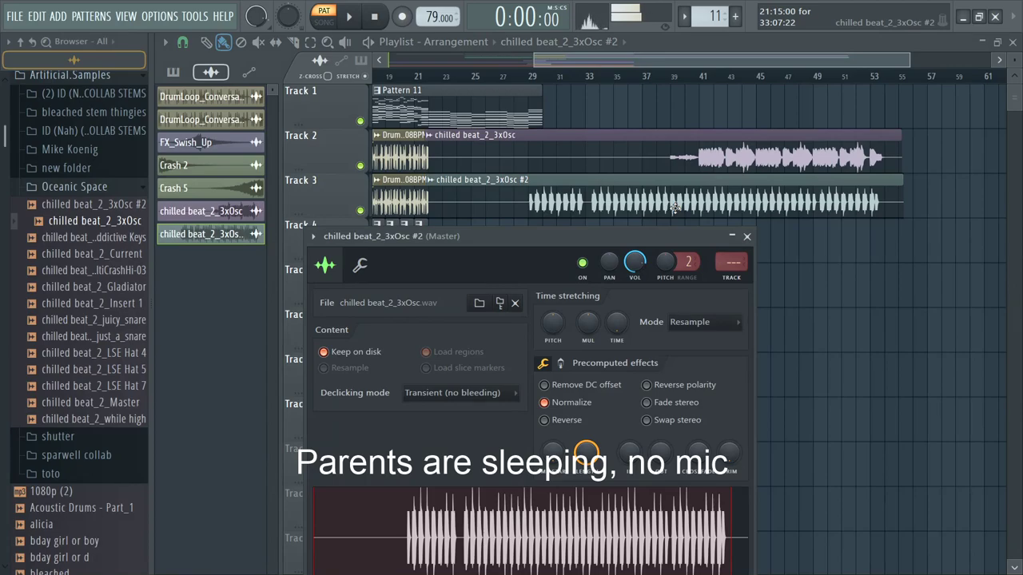
key(F9)
drag(795, 317, 795, 352)
key(space)
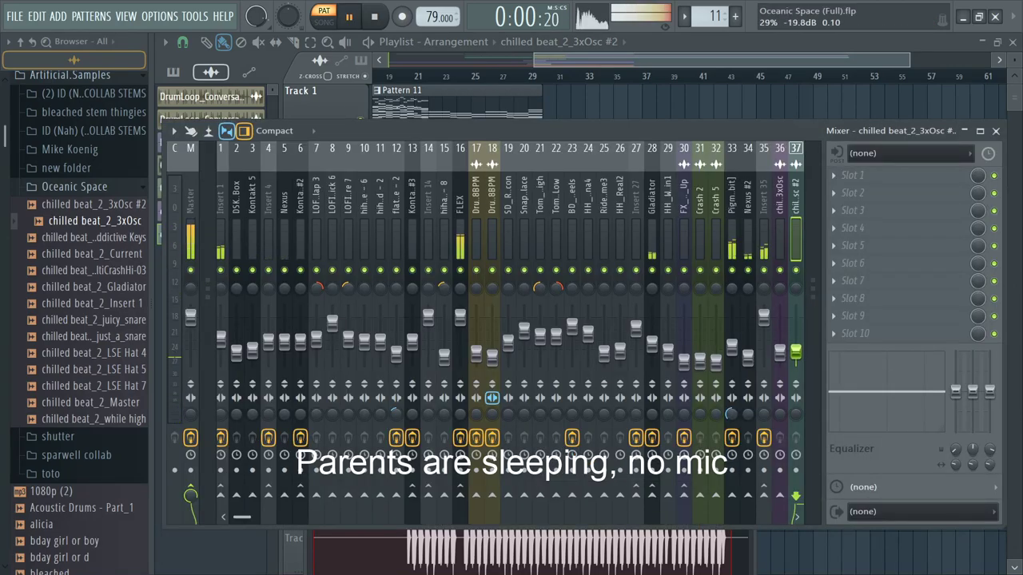
click(711, 76)
key(space)
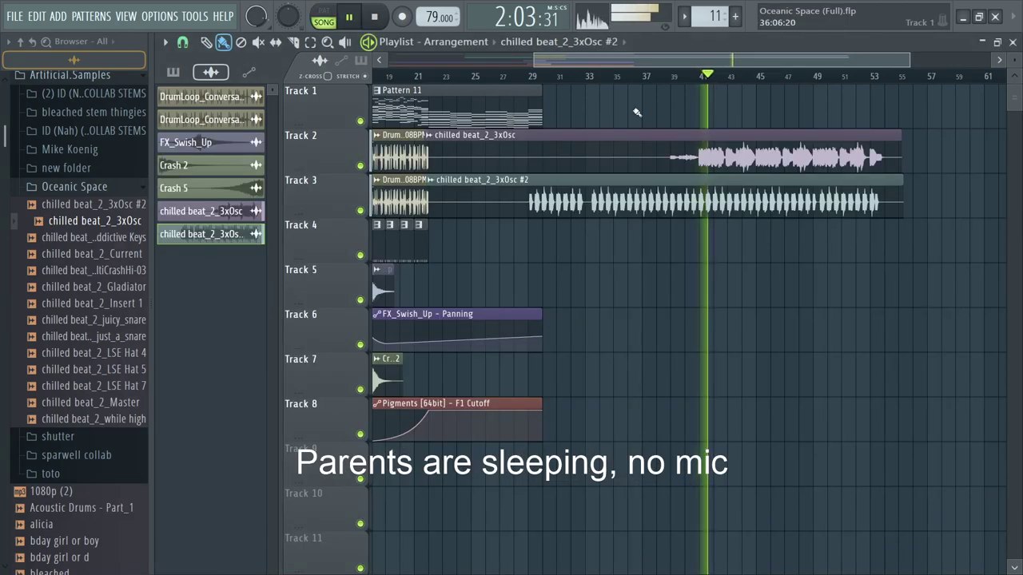
Step: Place the chilled beat_2_Addictive Keys stem on Track 4, aligned with the start of the other two stems
scroll(482, 173, up, 5)
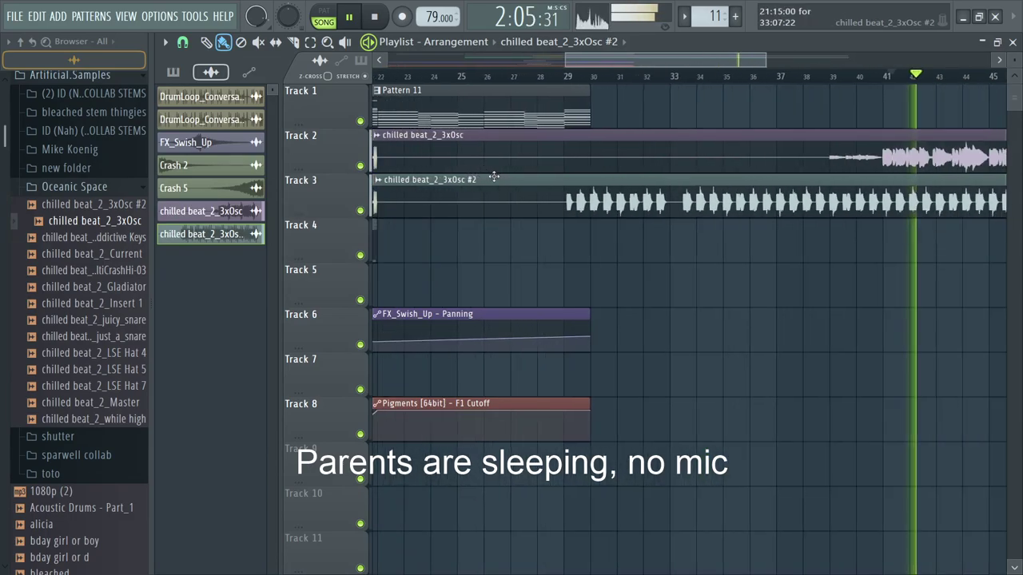
scroll(450, 192, up, 3)
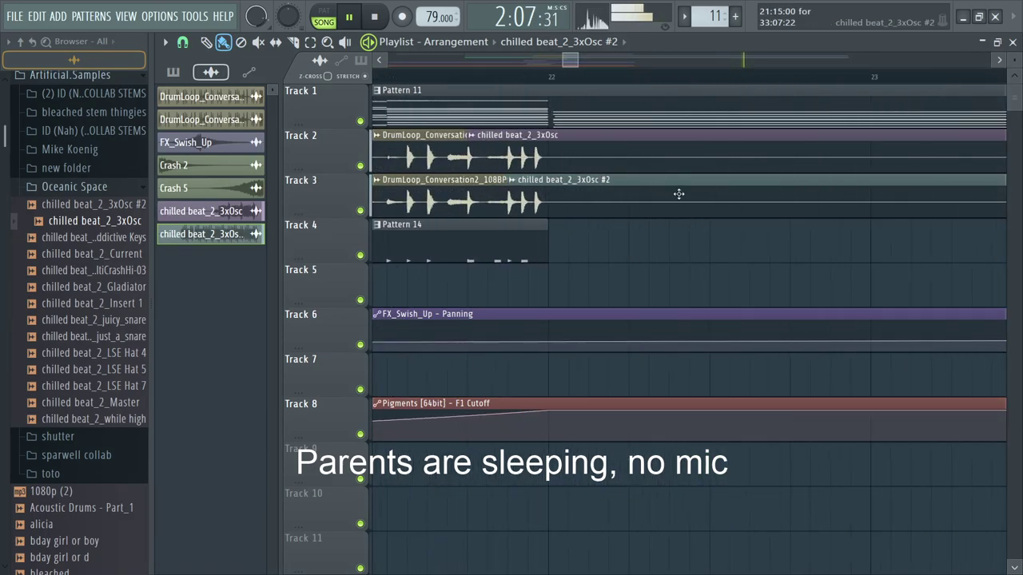
drag(88, 237, 568, 231)
Step: Try placing the chilled beat_2_Current stem on Track 5 at the other stems' start, and undo the addition
drag(92, 254, 509, 293)
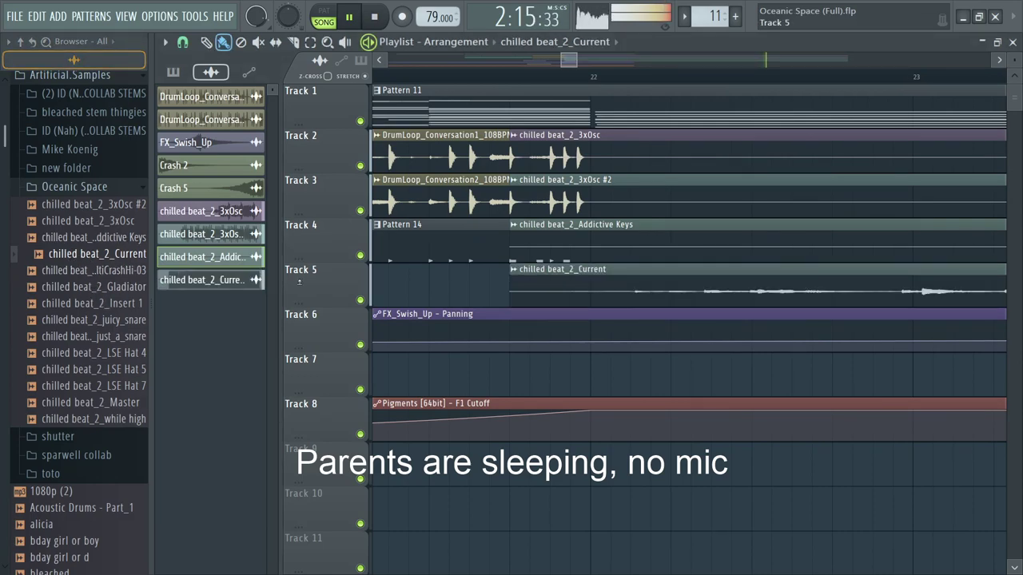
key(space)
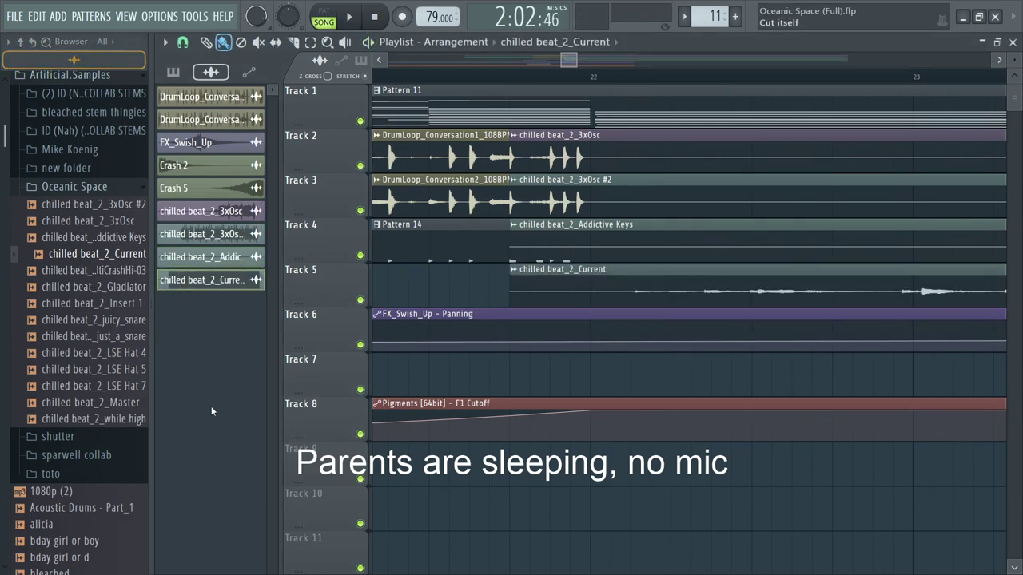
key(ctrl+z)
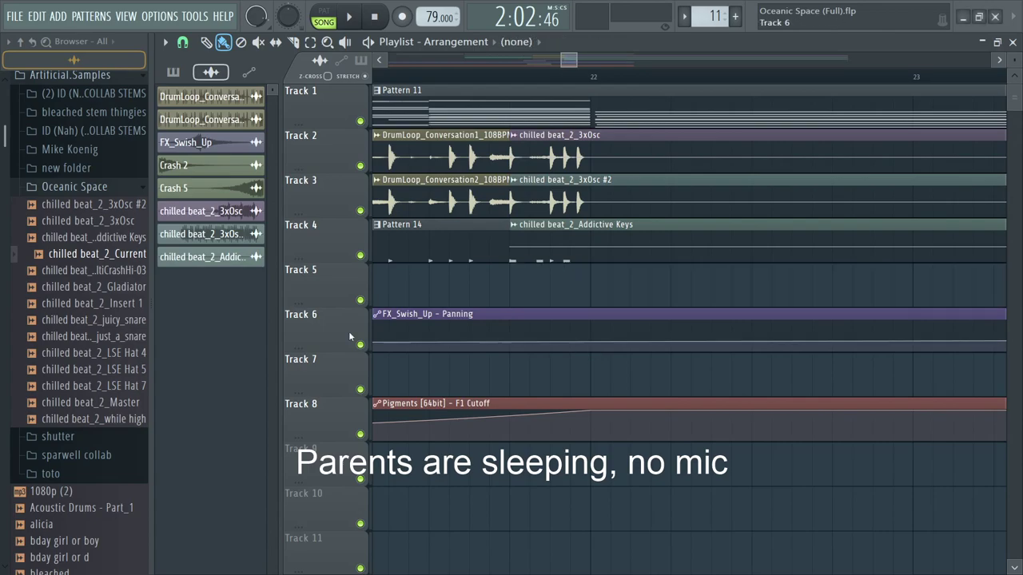
Step: Place the CYCdh_MultiCrashHi-03 stem on Track 5 and replace Track 4's Addictive Keys stem with Gladiator, both aligned with the other stems' start
drag(92, 271, 527, 287)
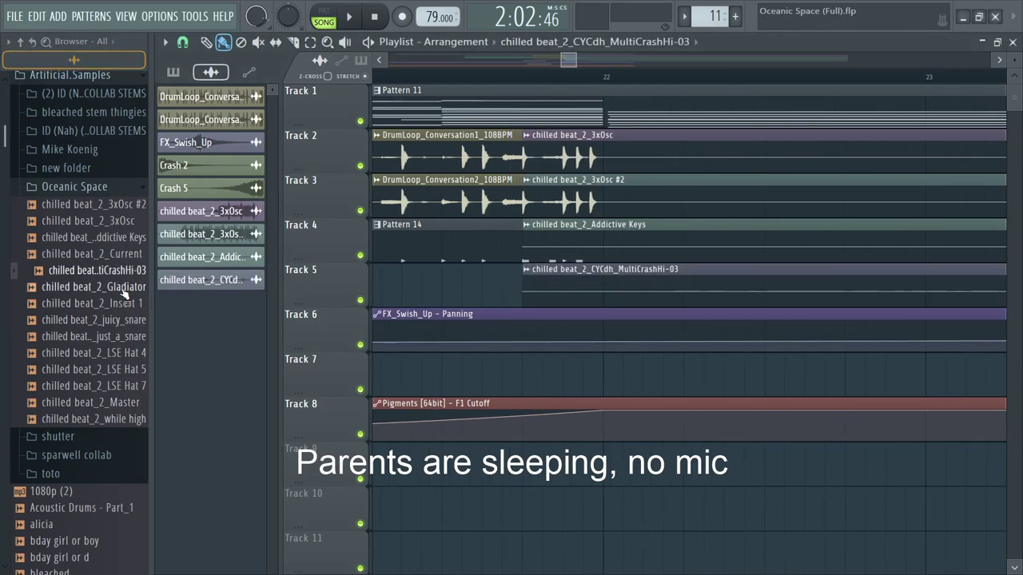
scroll(817, 283, down, 5)
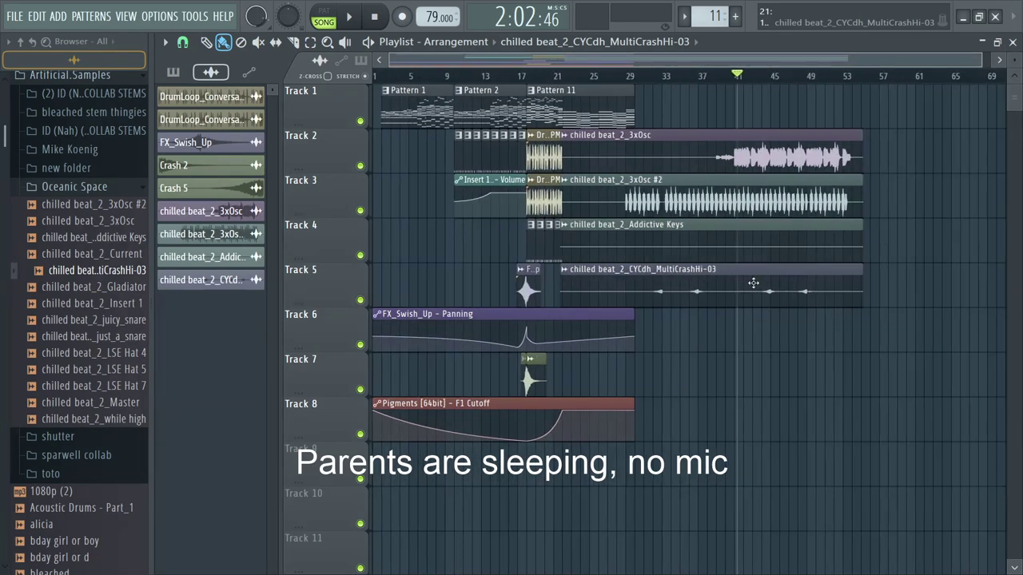
scroll(614, 216, up, 5)
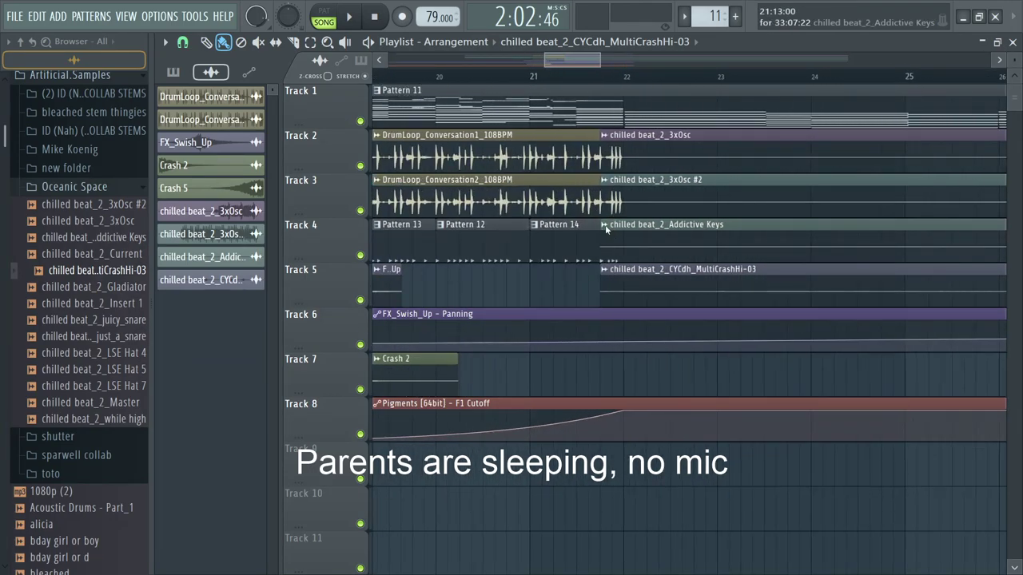
key(Delete)
scroll(658, 331, down, 3)
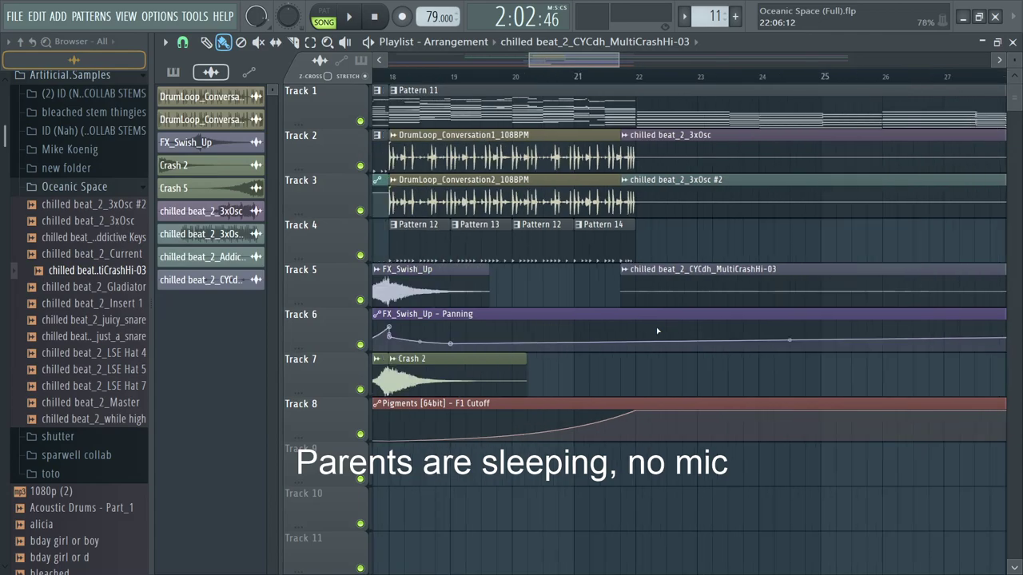
scroll(650, 331, up, 1)
drag(116, 294, 693, 245)
Step: Place the Insert 1, juicy_snare, just_a_snare, LSE Hat 4, LSE Hat 5, LSE Hat 7 and while high stems on Tracks 7 and 9 to 14, start-aligned
scroll(702, 245, up, 2)
drag(100, 307, 619, 369)
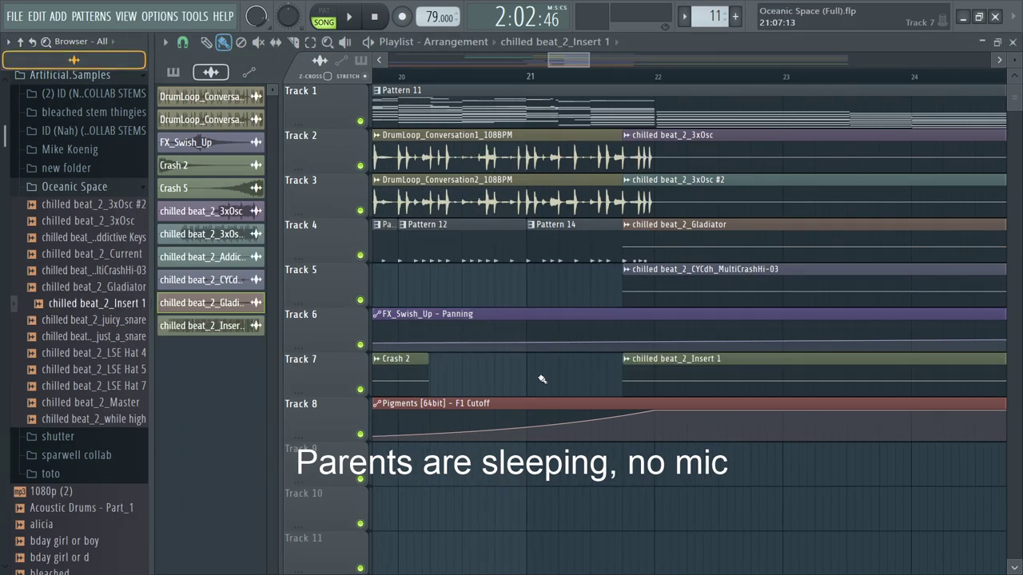
drag(94, 319, 640, 460)
click(124, 357)
drag(124, 360, 625, 491)
drag(96, 369, 758, 477)
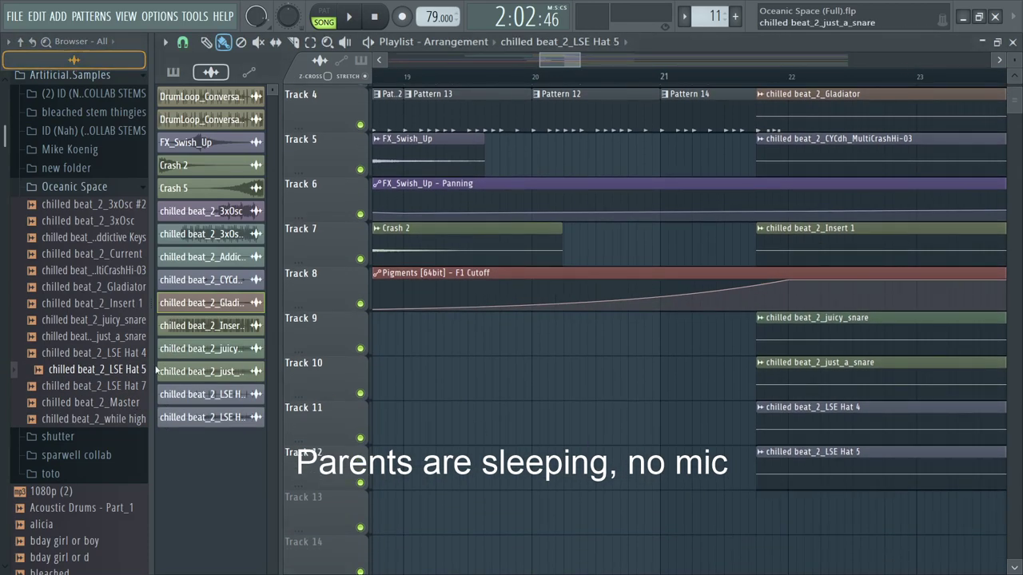
drag(94, 385, 764, 513)
drag(128, 419, 774, 480)
Step: Route the newly added stems to mixer inserts 38 to 47 and lower their faders together to match the neighbouring stem inserts
key(F6)
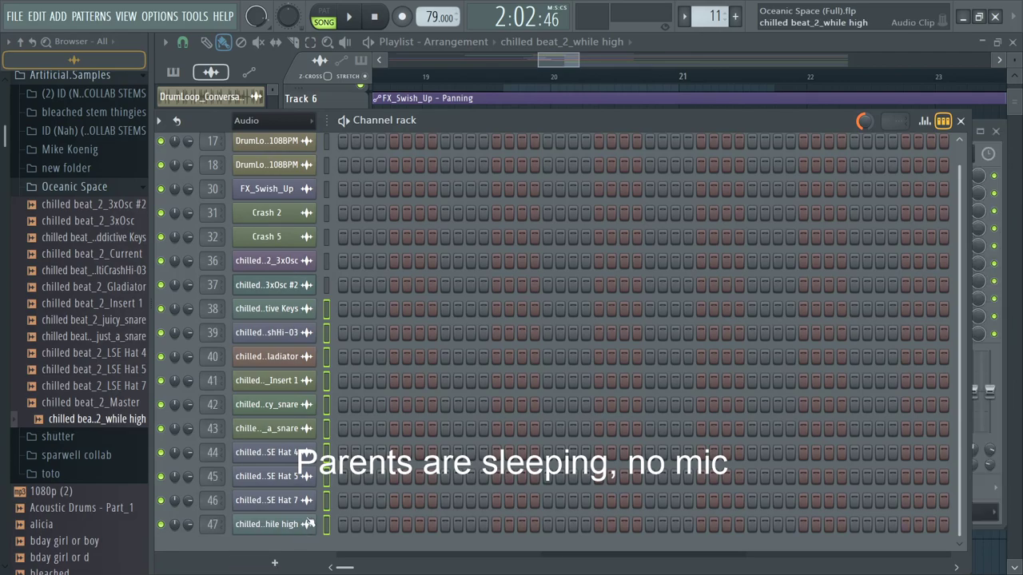
key(F9)
drag(796, 232, 652, 258)
drag(684, 317, 683, 353)
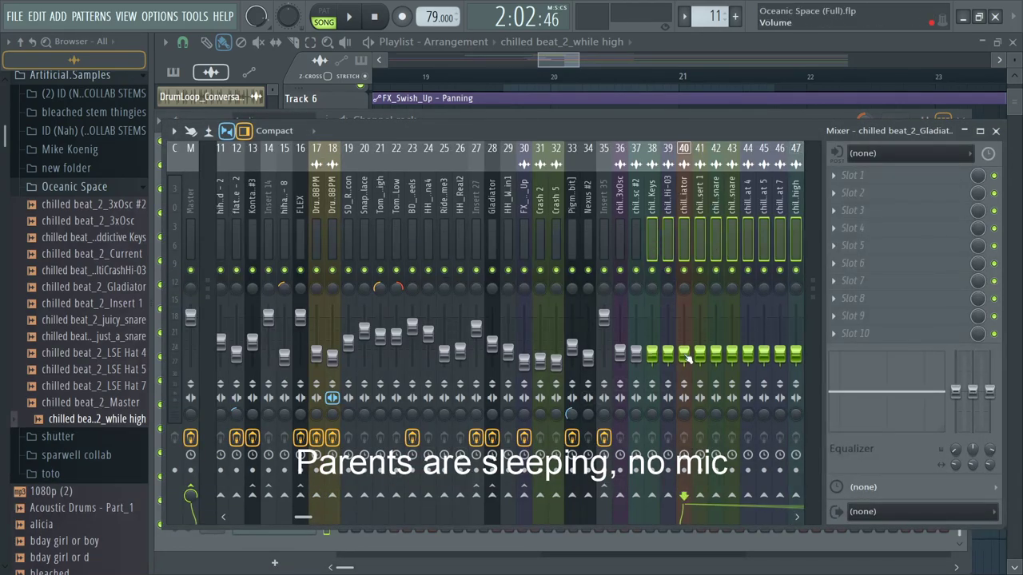
Step: Normalize the chilled beat_2_while high stem in its channel settings and play the song
key(F6)
click(289, 525)
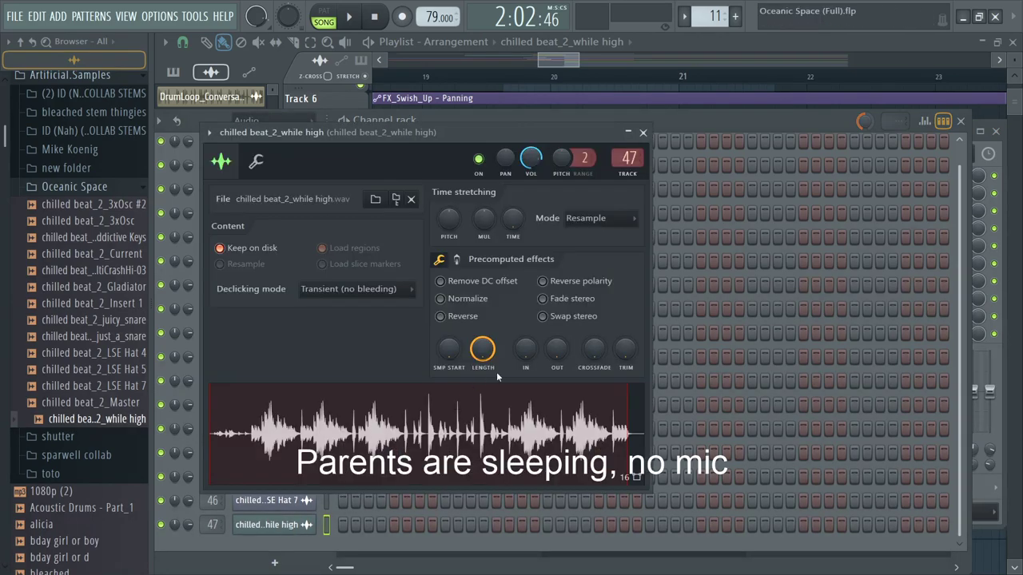
click(450, 300)
key(space)
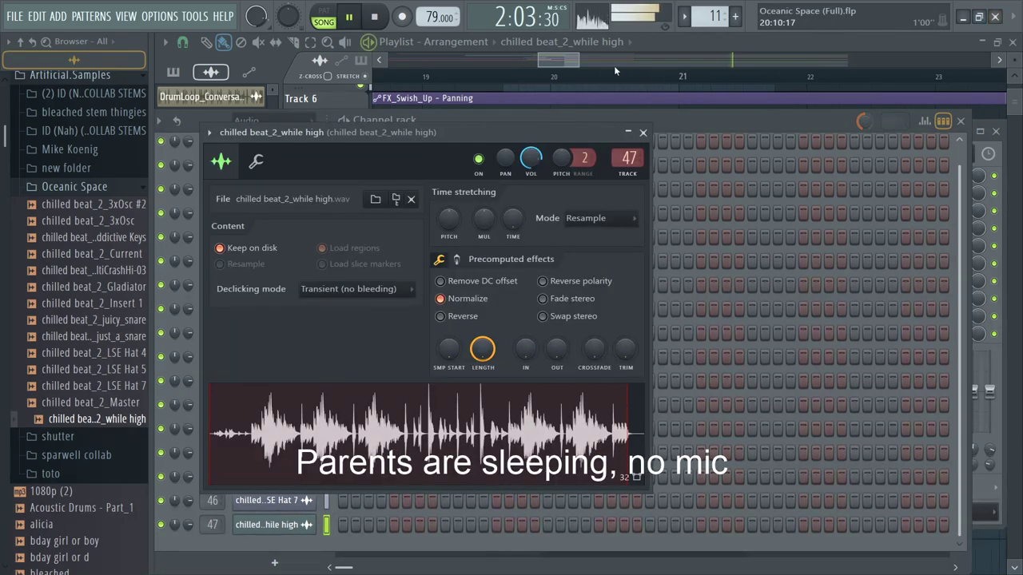
Step: Listen to the song from about bar 41 while examining the stems on Tracks 7 to 14, and stop playback
click(562, 63)
scroll(557, 113, down, 6)
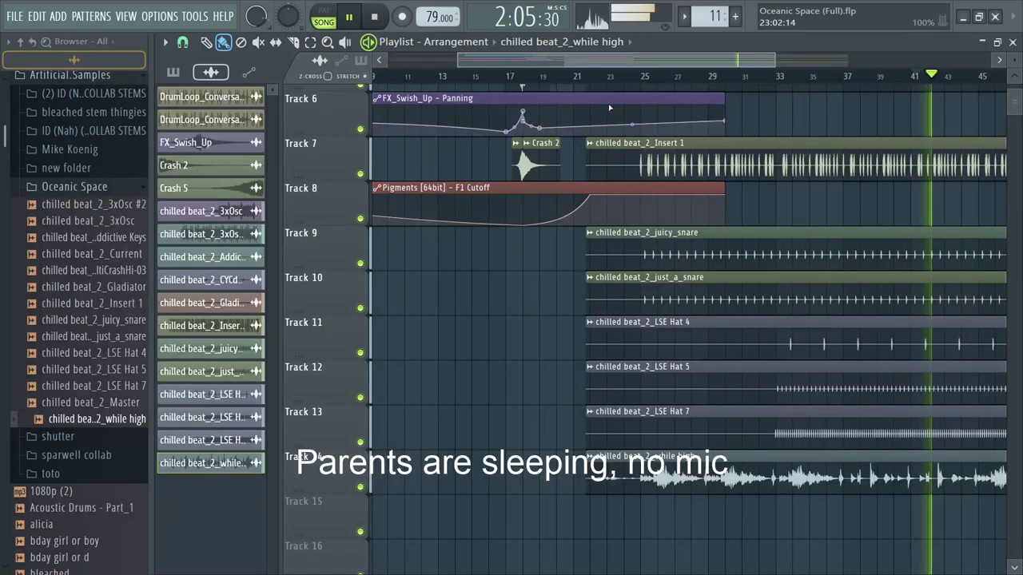
scroll(639, 108, down, 2)
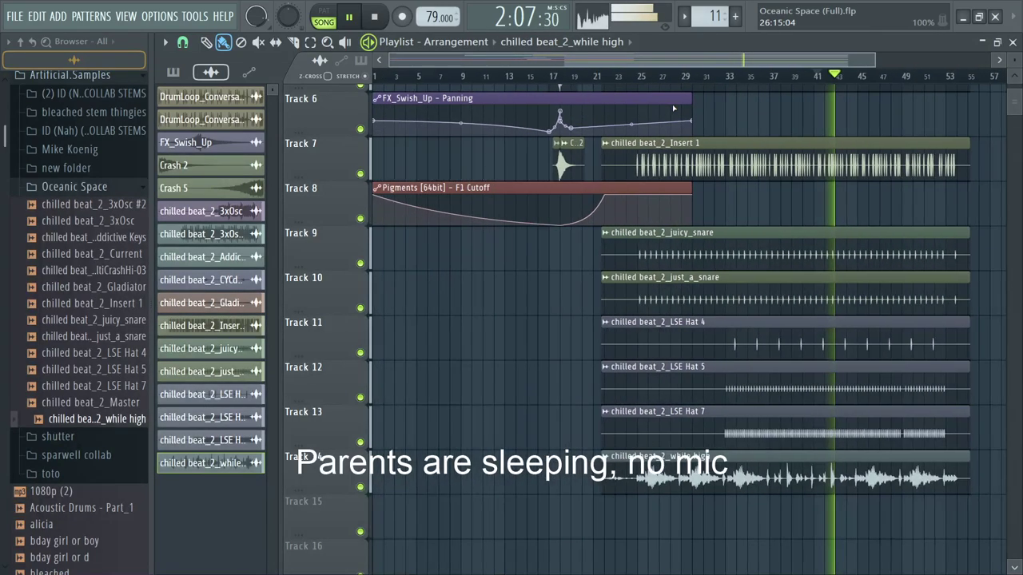
scroll(803, 165, up, 2)
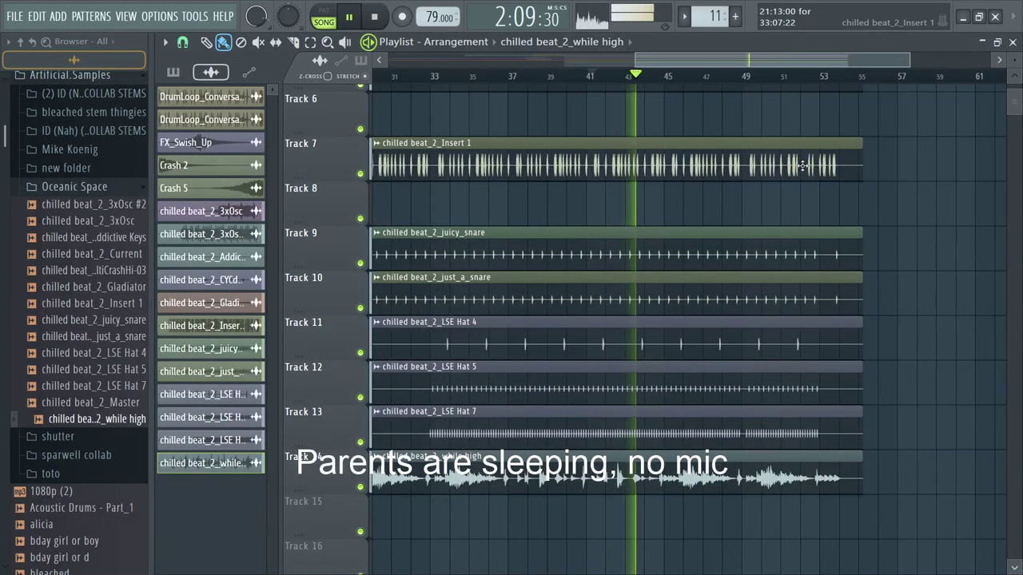
scroll(802, 165, down, 2)
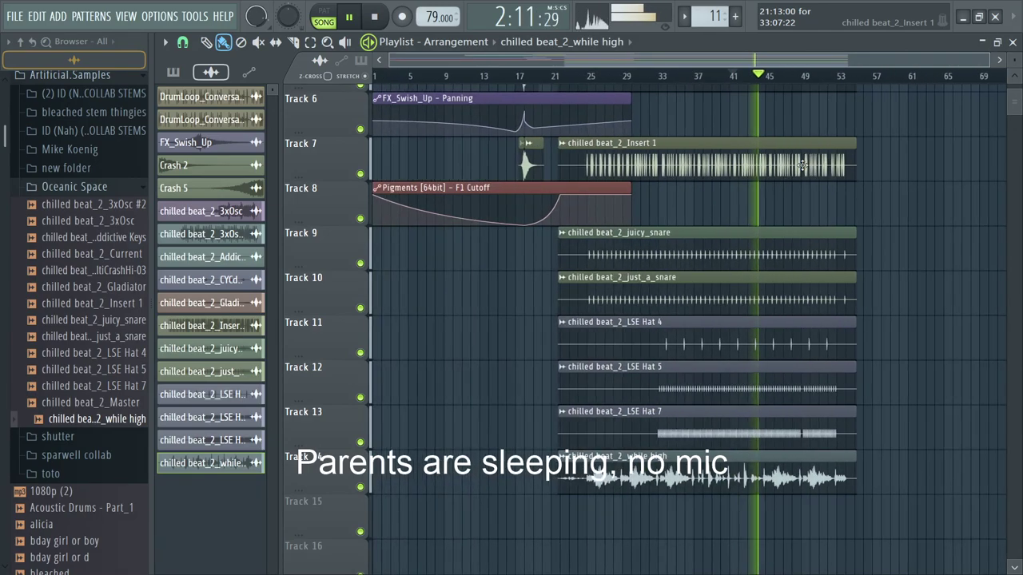
scroll(802, 165, up, 3)
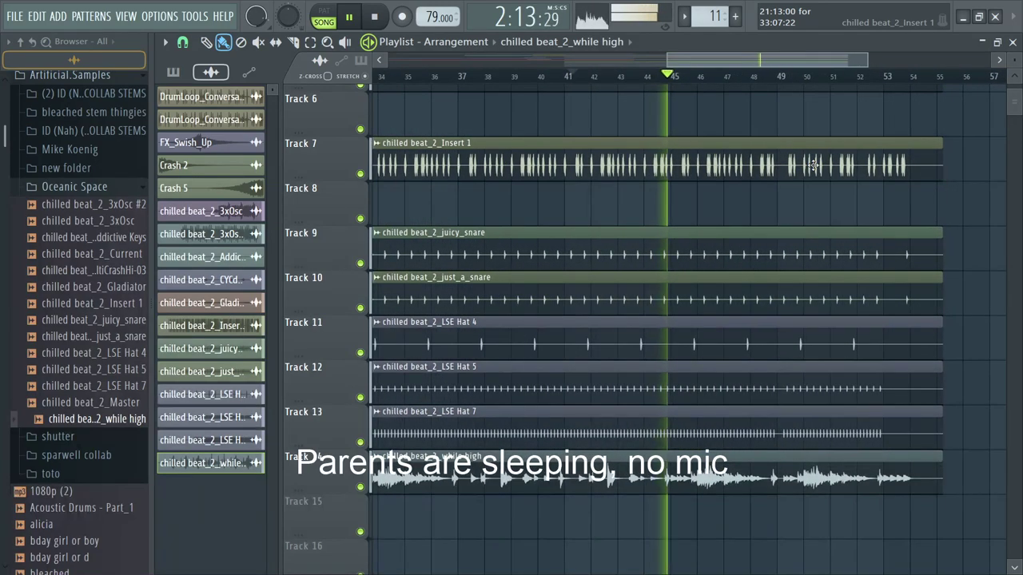
scroll(813, 166, down, 3)
scroll(813, 166, down, 1)
scroll(703, 256, up, 2)
scroll(635, 244, down, 1)
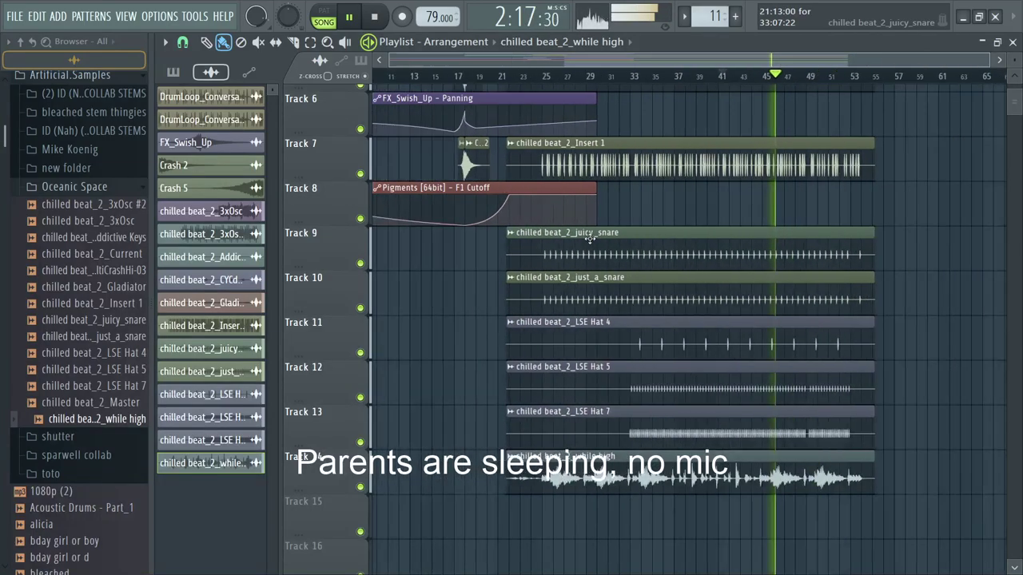
scroll(589, 239, down, 1)
key(space)
Step: Play the song from about bar 22 and examine where the stems enter after the drum loops
scroll(589, 239, up, 3)
scroll(411, 89, up, 3)
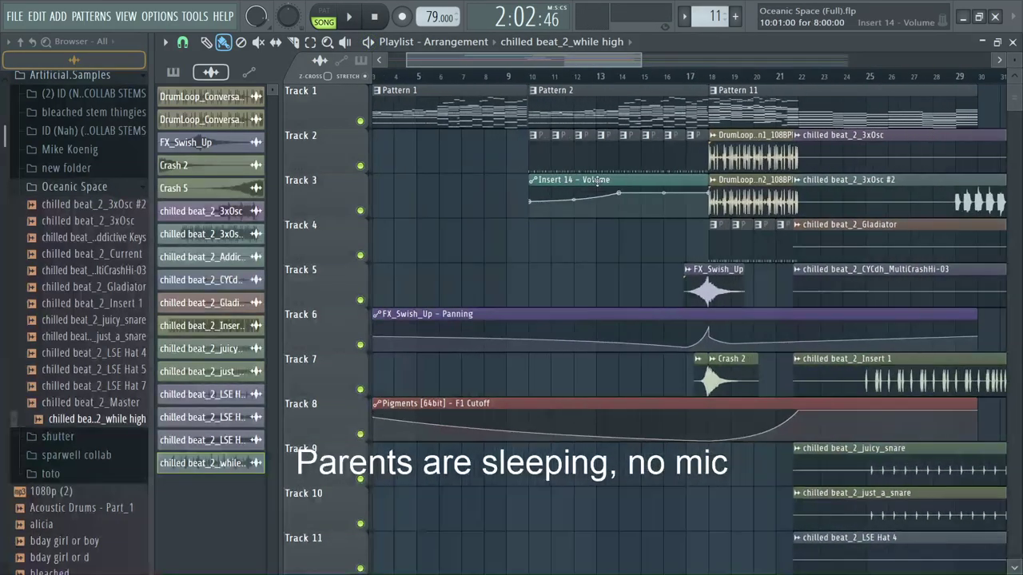
click(800, 77)
key(space)
scroll(673, 245, down, 3)
scroll(663, 247, up, 5)
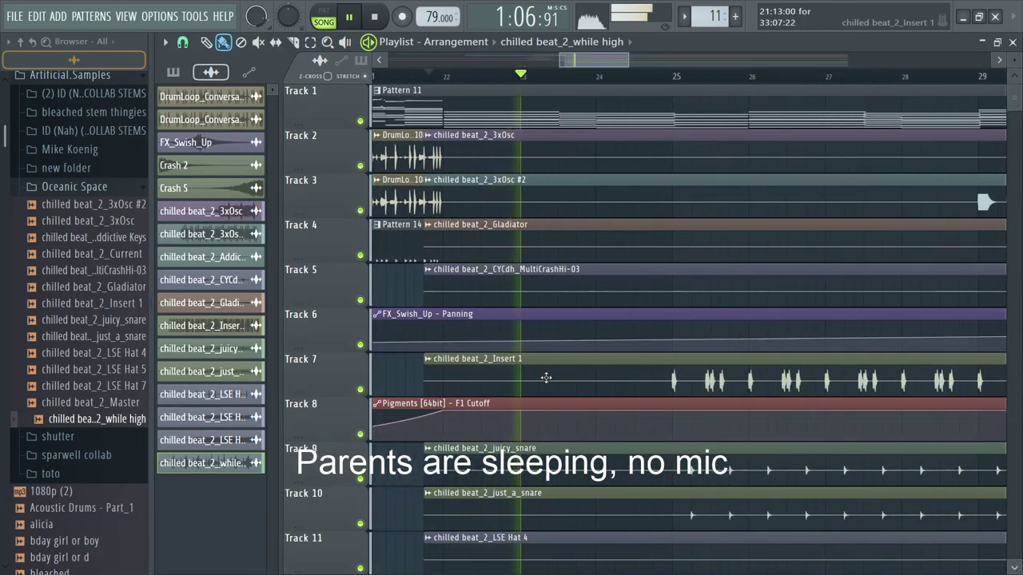
Step: Select all the chilled beat_2 stems on Tracks 2 to 14 and trim their starts to bar 22, stopping playback
ctrl+click(470, 378)
drag(537, 291, 559, 171)
scroll(993, 283, down, 4)
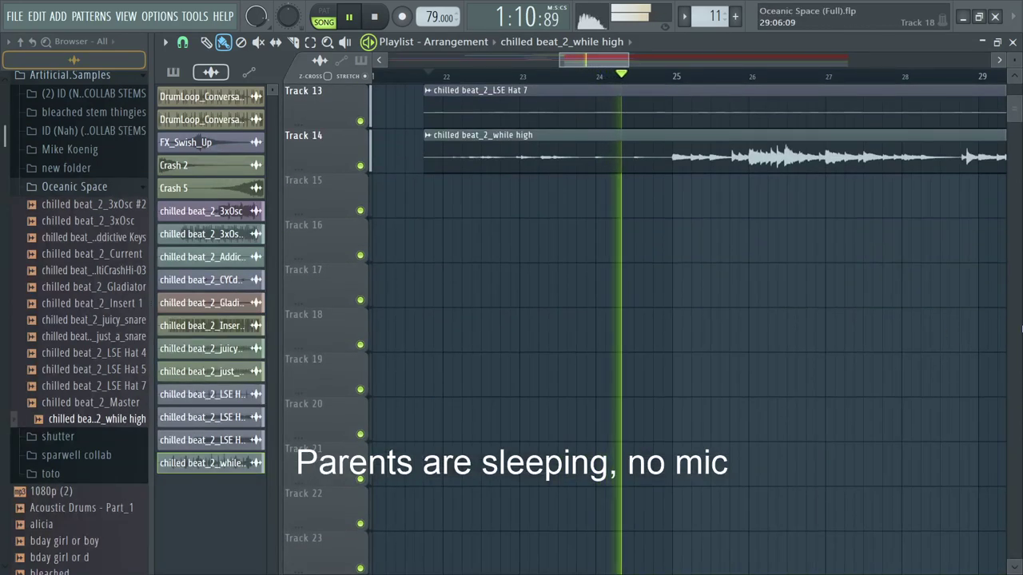
scroll(689, 328, up, 4)
drag(603, 558, 574, 336)
drag(424, 243, 553, 238)
key(space)
scroll(553, 238, up, 2)
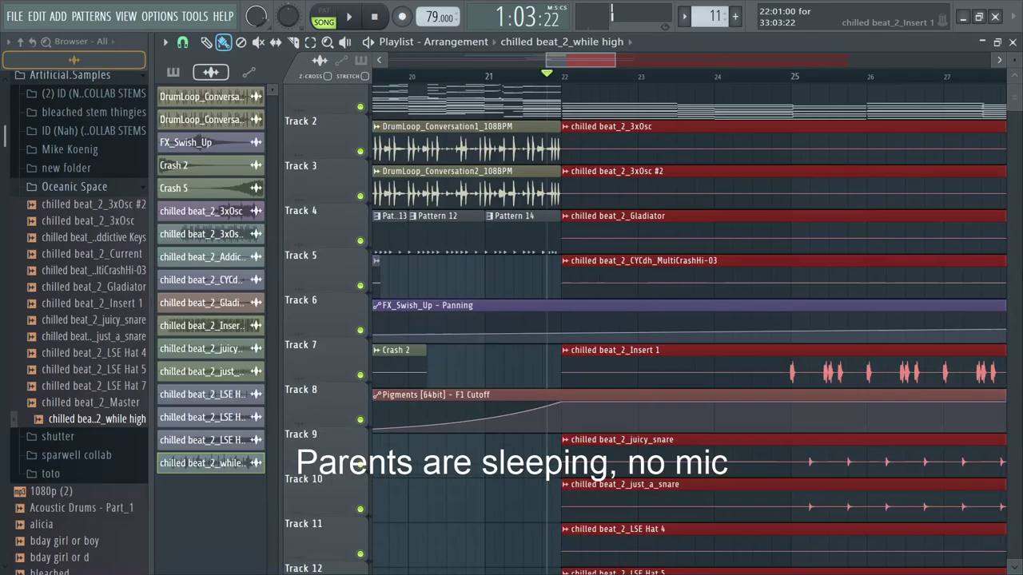
Step: Reselect all the chilled beat_2 stems and move them one track up to start at bar 33
scroll(1005, 226, down, 5)
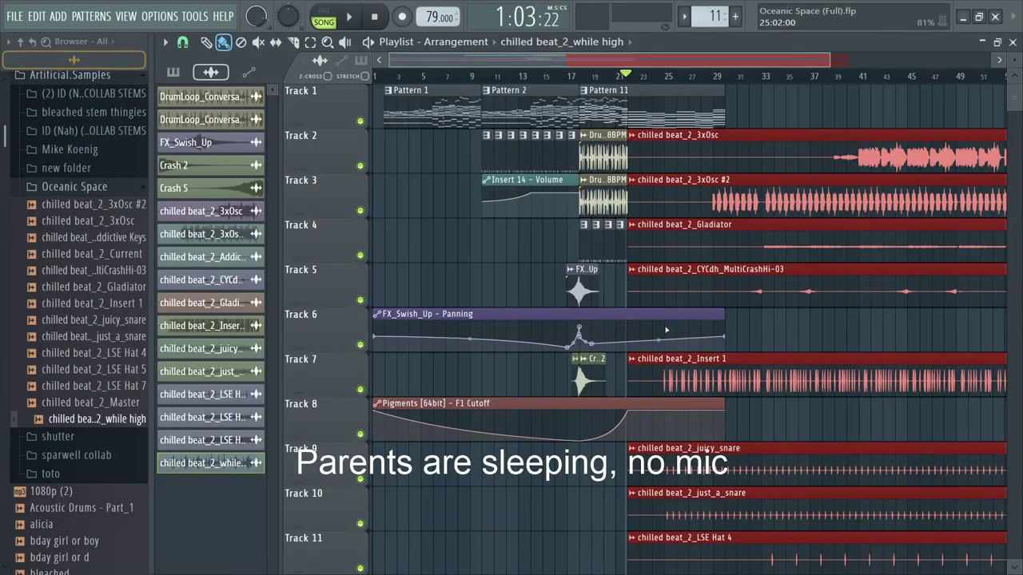
click(645, 332)
scroll(718, 345, down, 2)
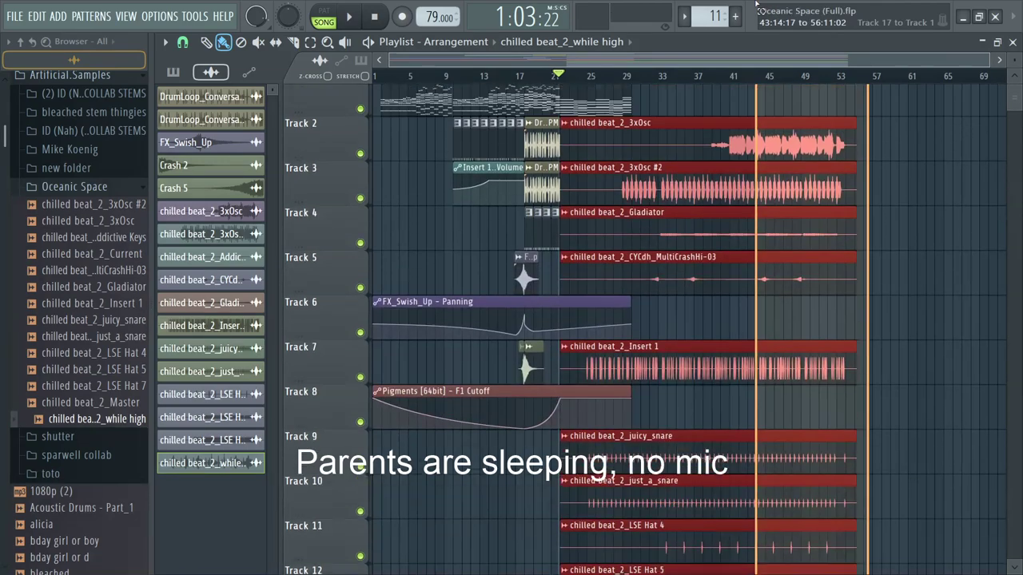
drag(756, 7, 758, 11)
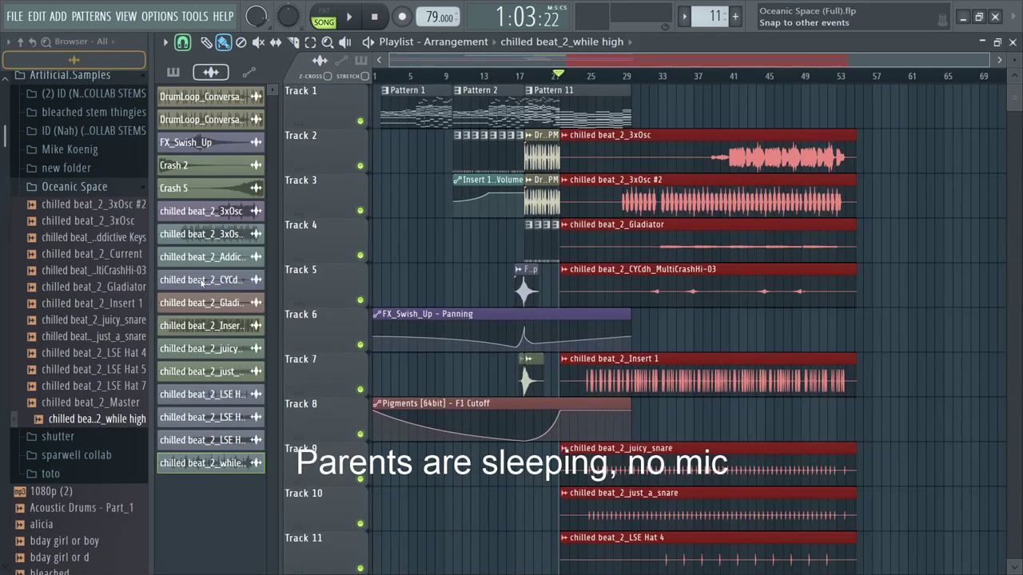
key(space)
drag(656, 145, 755, 101)
scroll(628, 251, up, 3)
scroll(631, 252, down, 2)
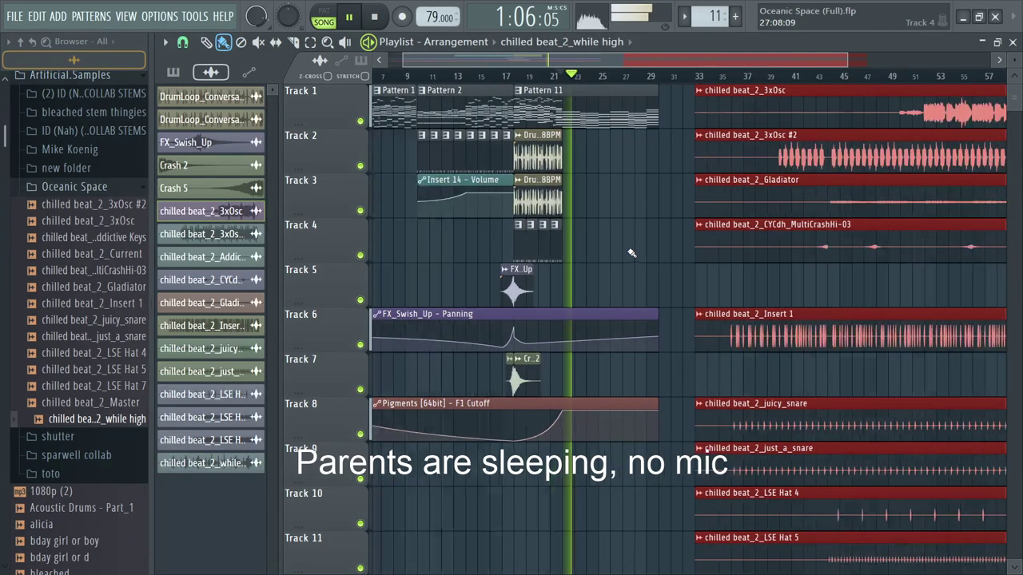
Step: Deselect the stems and play the song from about bar 33 to check the moved section
scroll(631, 253, down, 2)
ctrl+click(612, 357)
scroll(1002, 224, down, 2)
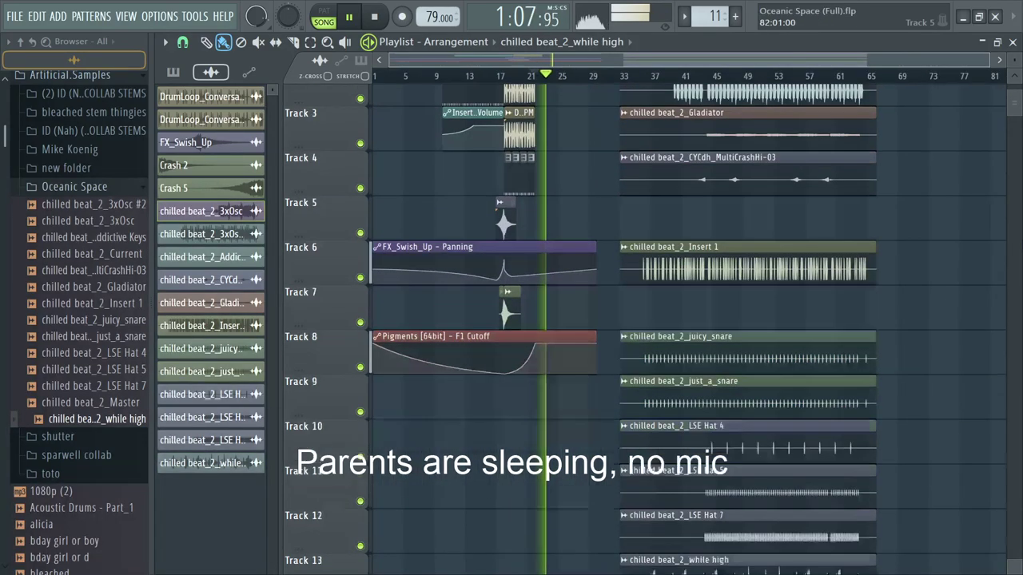
scroll(685, 329, down, 7)
click(622, 75)
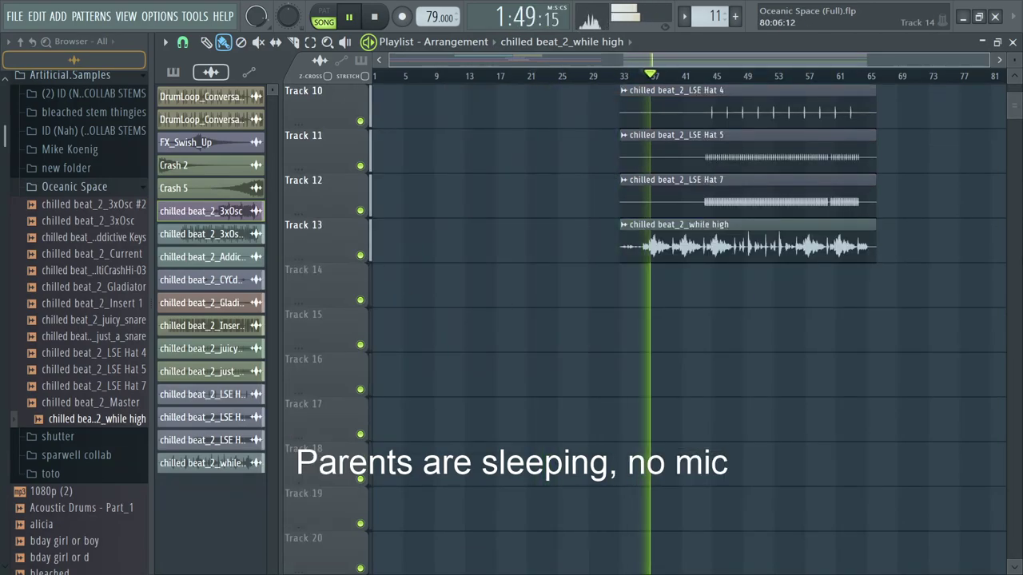
scroll(1019, 255, up, 9)
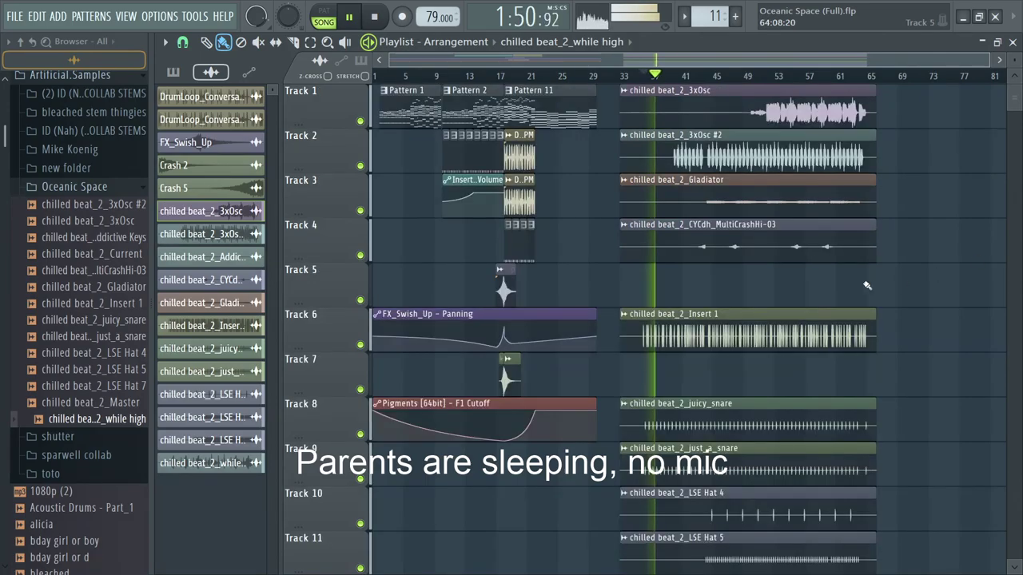
Step: Reselect all the stems and move them earlier to start at bar 27, overlapping the end of Pattern 11
scroll(867, 285, down, 3)
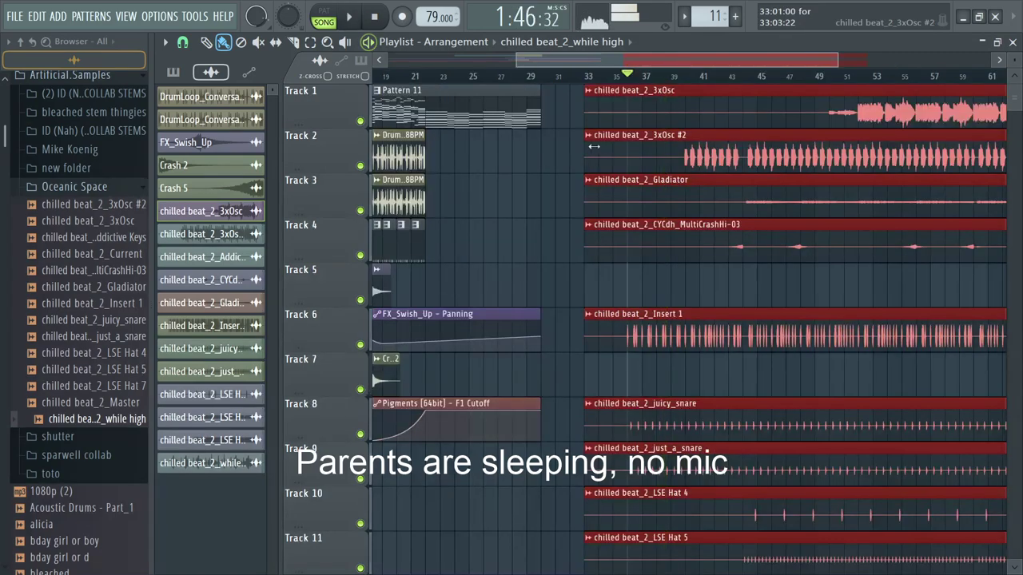
drag(624, 120, 609, 119)
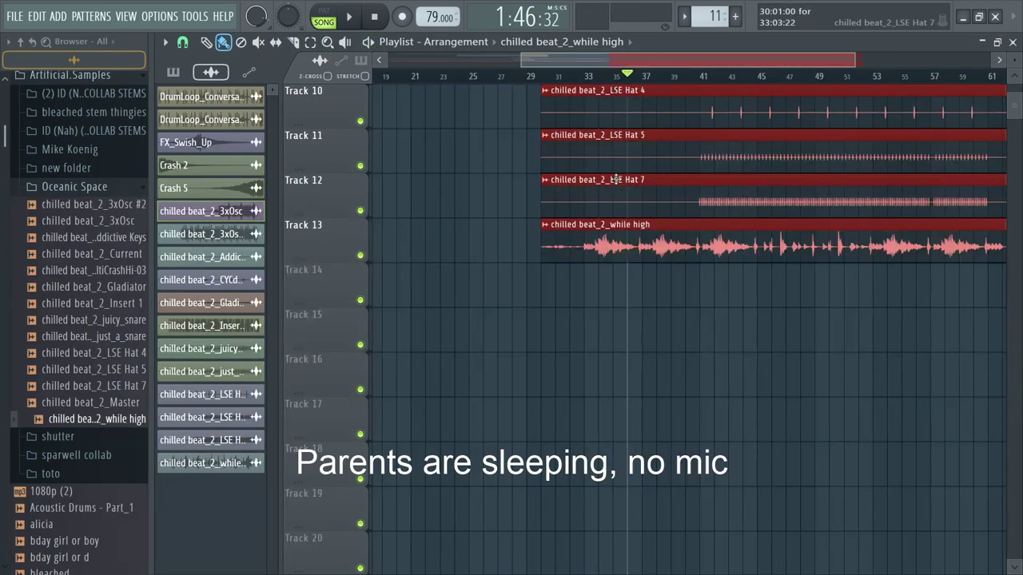
scroll(616, 179, up, 9)
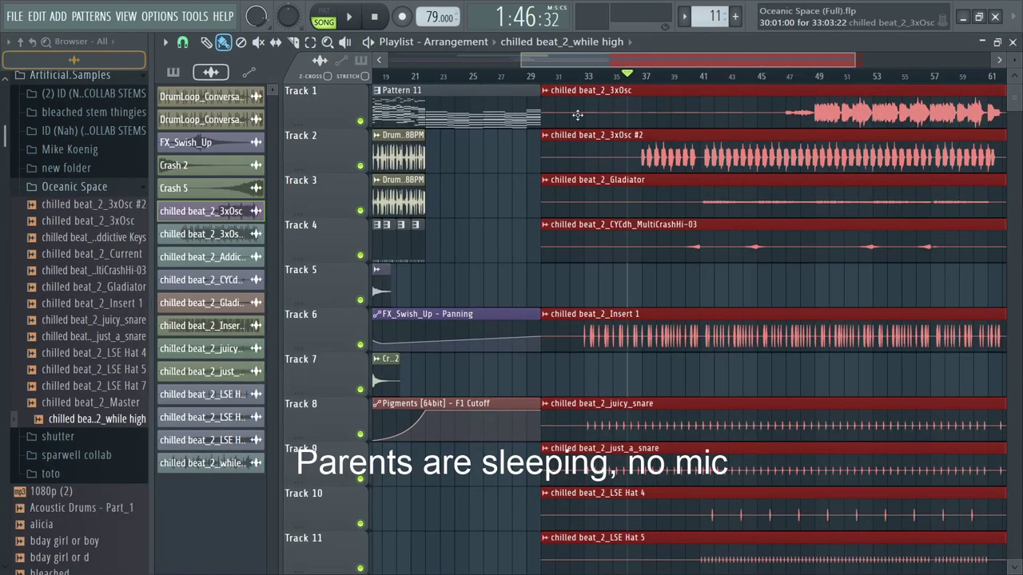
drag(577, 116, 534, 116)
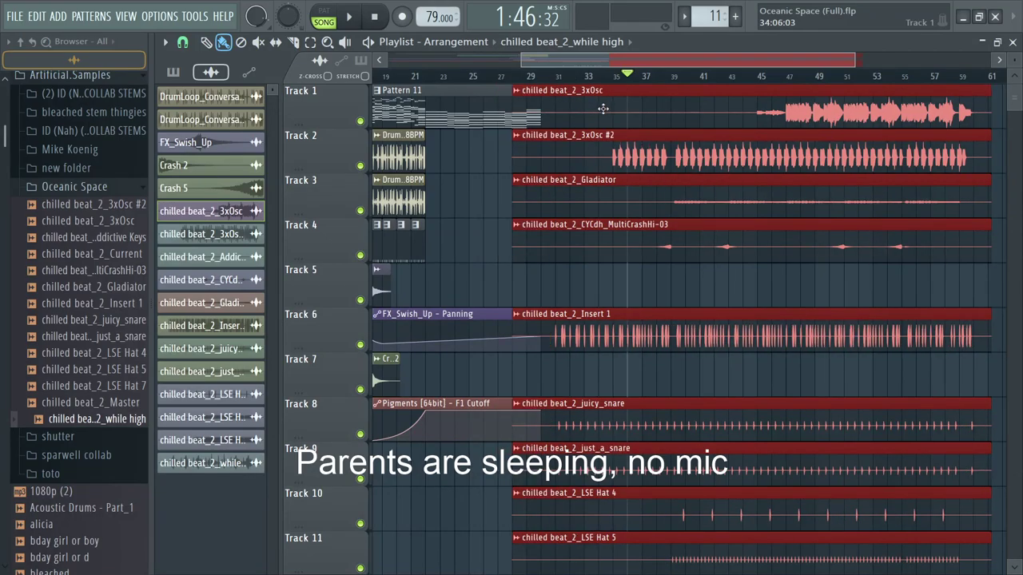
Step: Play the song from about bar 28 to check the transition from Pattern 11 into the stems
scroll(593, 109, up, 4)
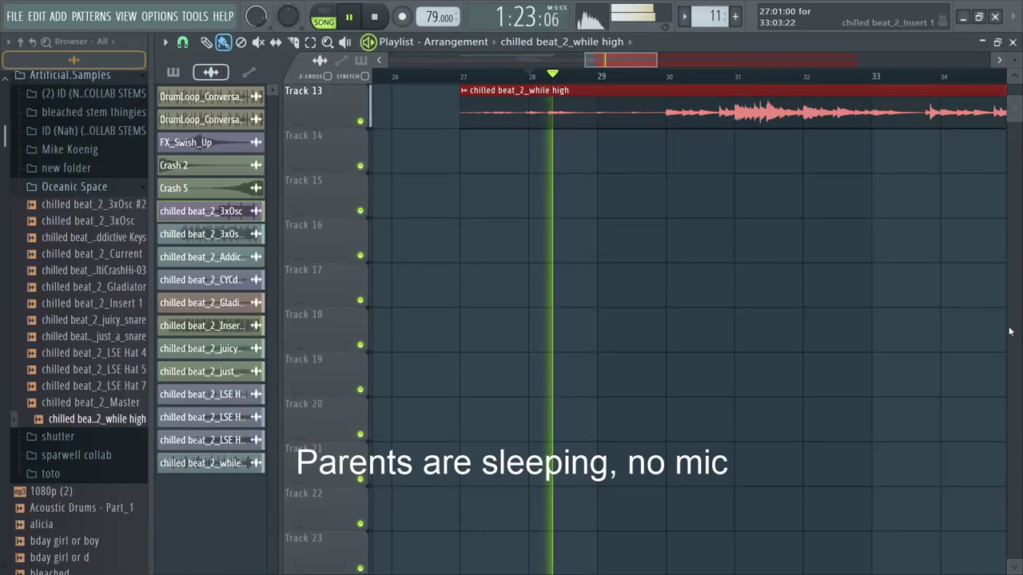
scroll(1010, 330, up, 6)
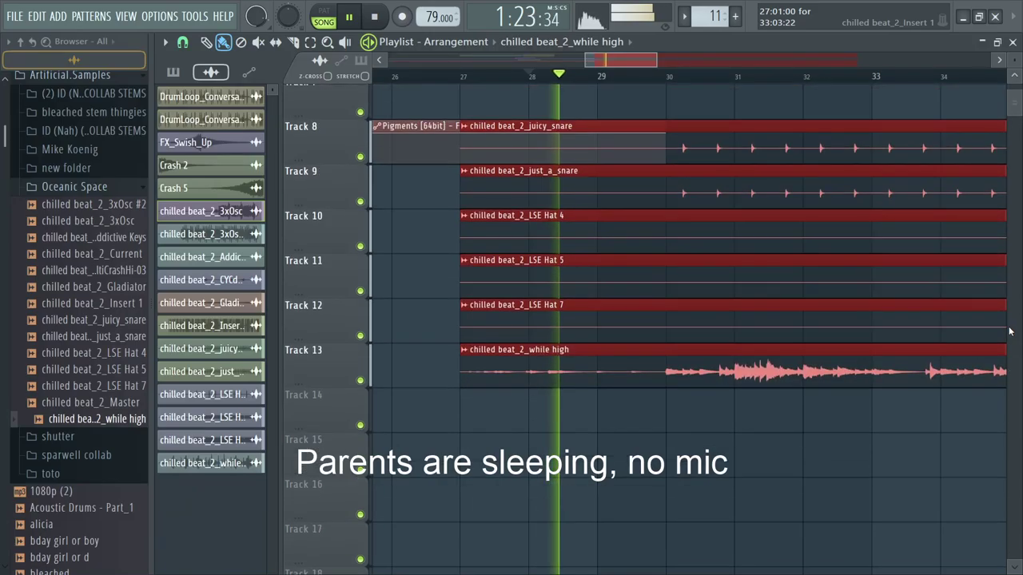
scroll(1009, 331, up, 6)
scroll(677, 90, down, 5)
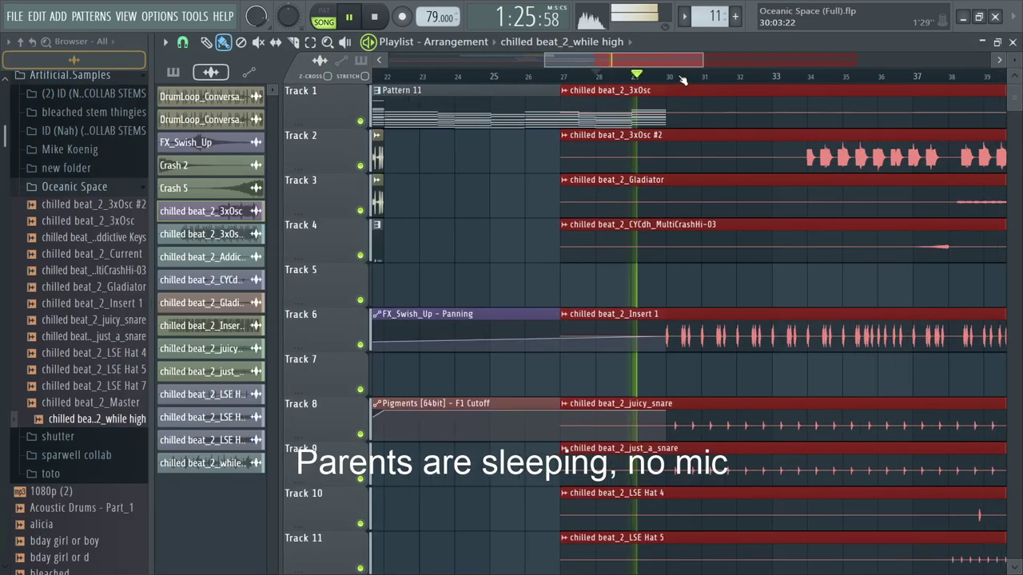
scroll(677, 90, up, 2)
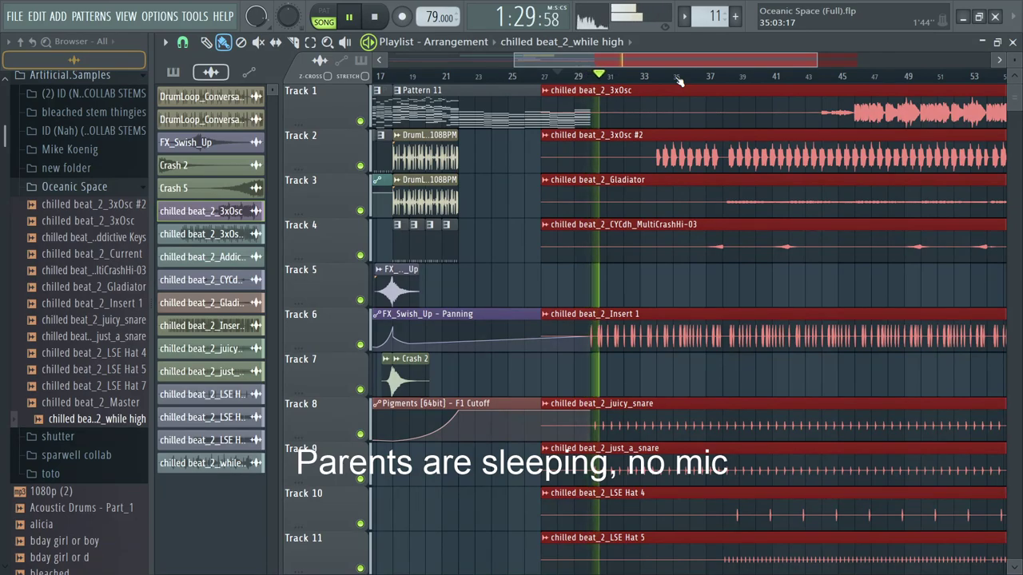
Step: Deselect the stems and play through bars 30 to 38, comparing the stems' waveforms and mixer levels
key(ctrl+d)
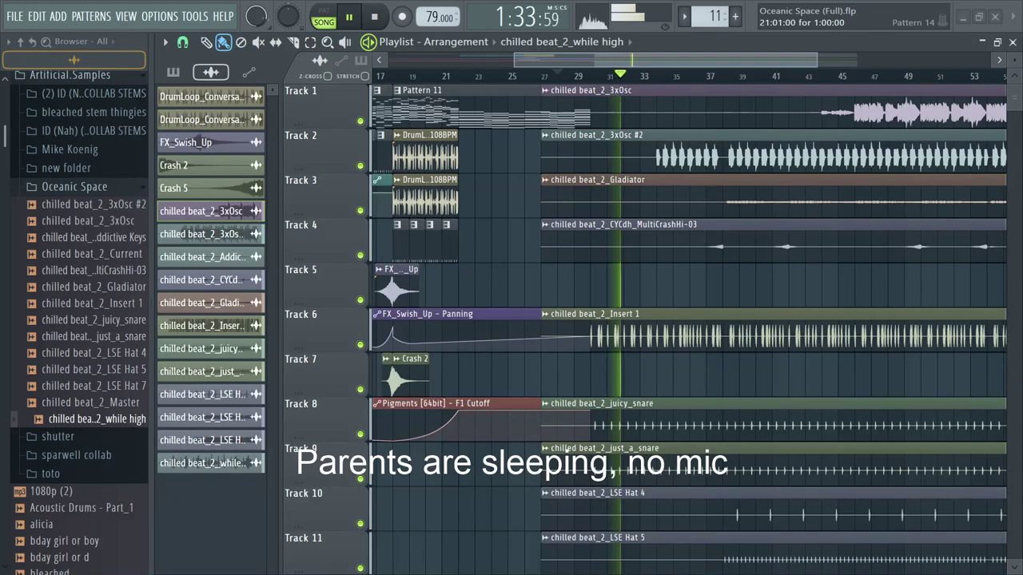
scroll(656, 62, down, 3)
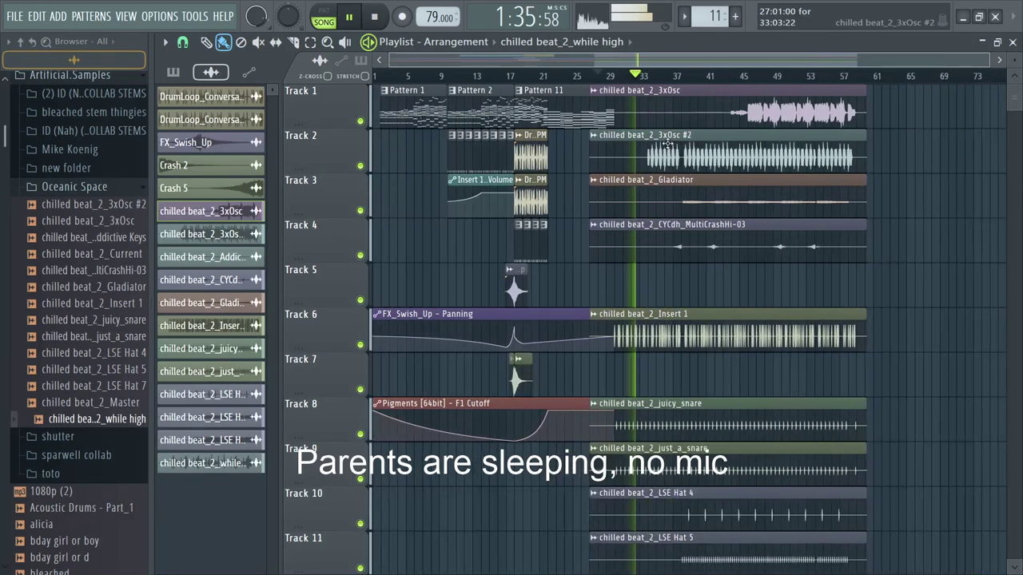
scroll(695, 147, up, 3)
scroll(637, 157, up, 2)
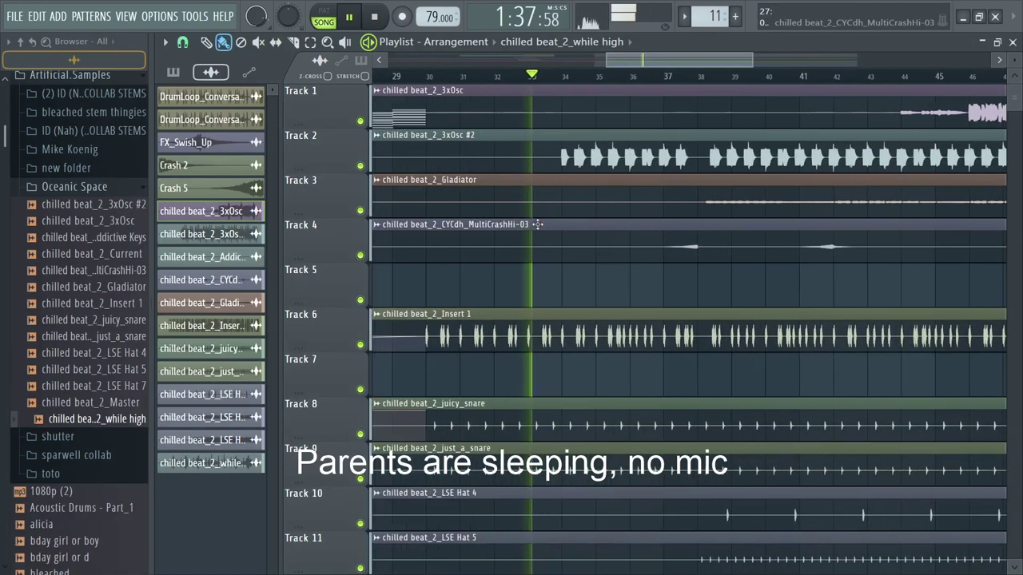
key(F9)
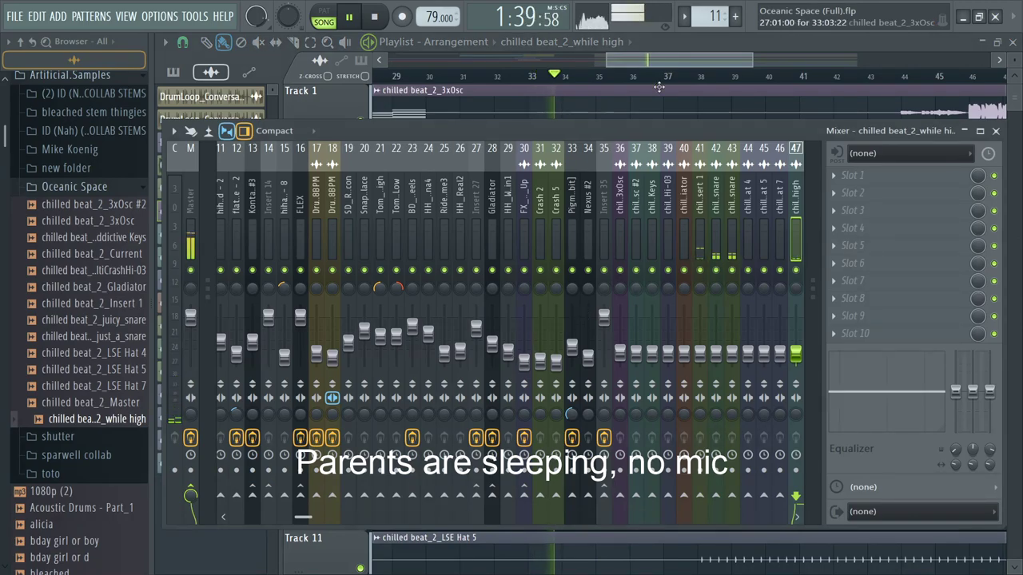
key(F9)
scroll(580, 292, down, 2)
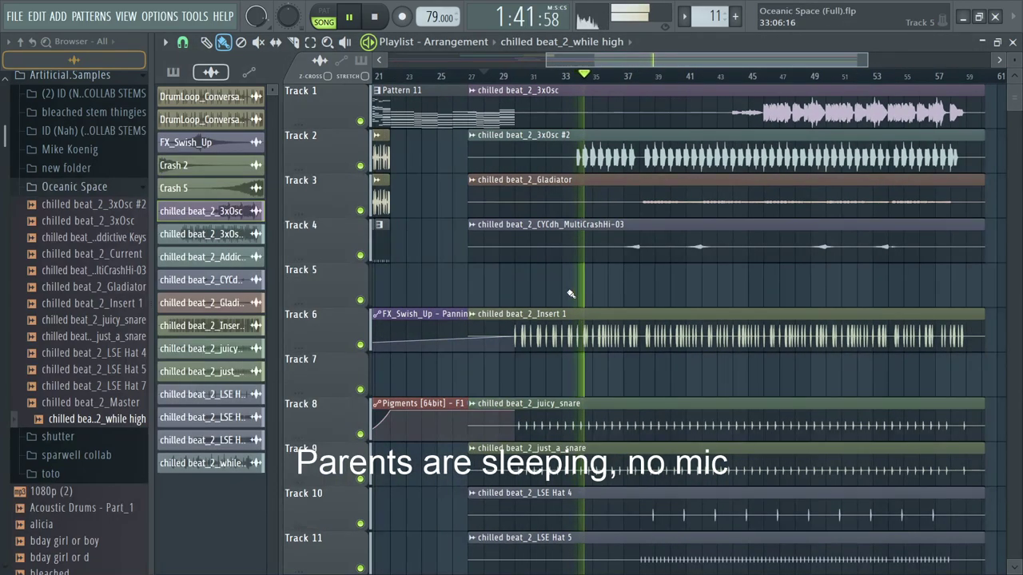
scroll(570, 294, down, 2)
scroll(571, 294, down, 3)
scroll(570, 294, up, 2)
scroll(546, 477, up, 2)
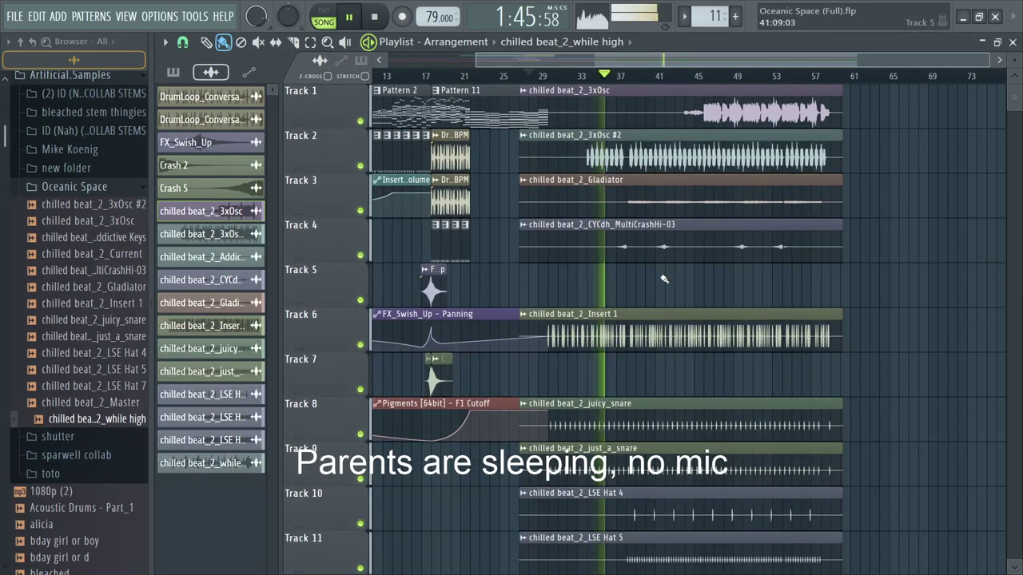
scroll(632, 279, up, 6)
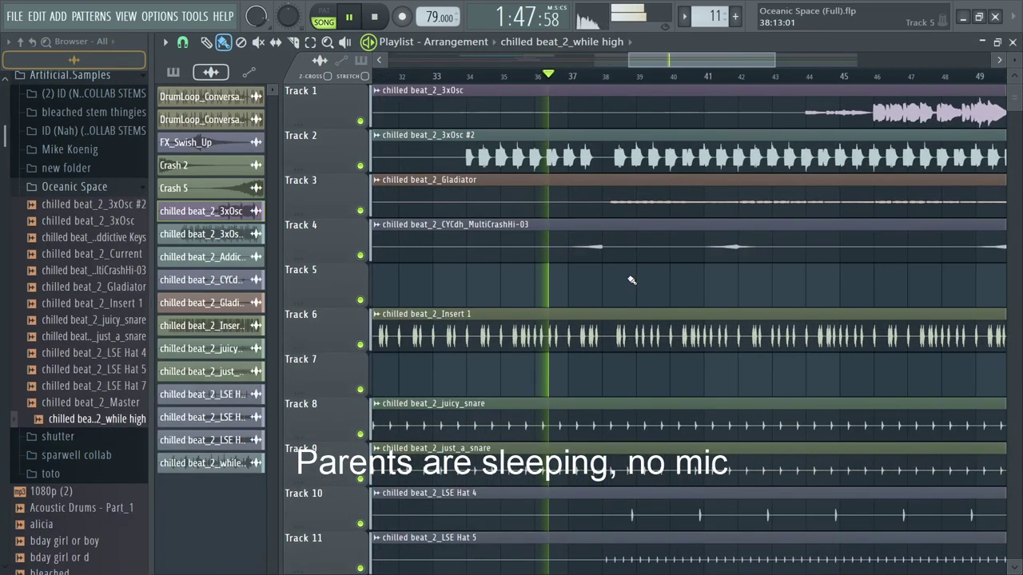
scroll(631, 279, down, 6)
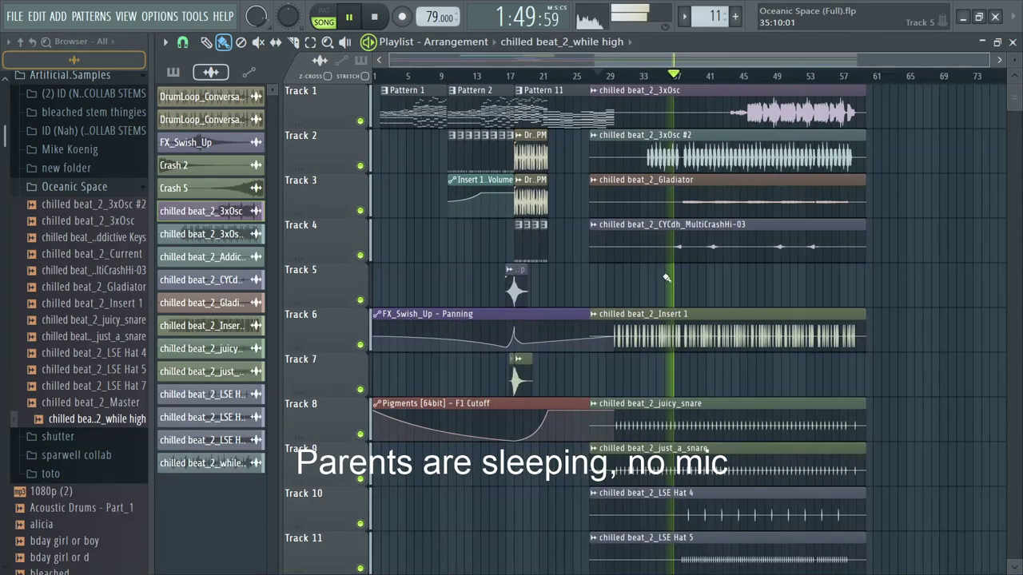
scroll(648, 279, up, 3)
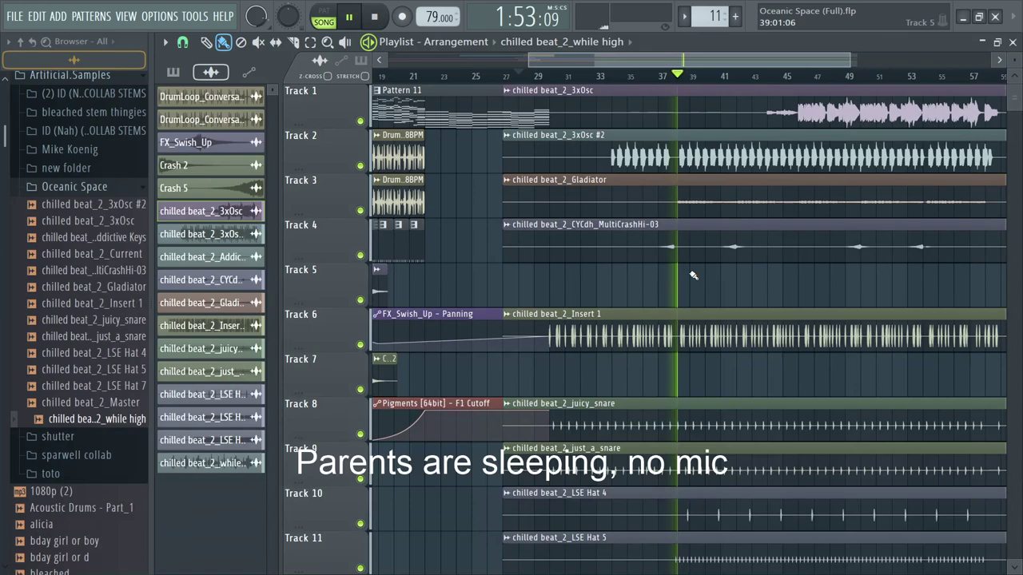
Step: Normalize the chilled beat_2_Gladiator and chilled beat_2_CYCdh_MultiCrashHi-03 stems
scroll(694, 276, down, 3)
click(697, 203)
double_click(670, 206)
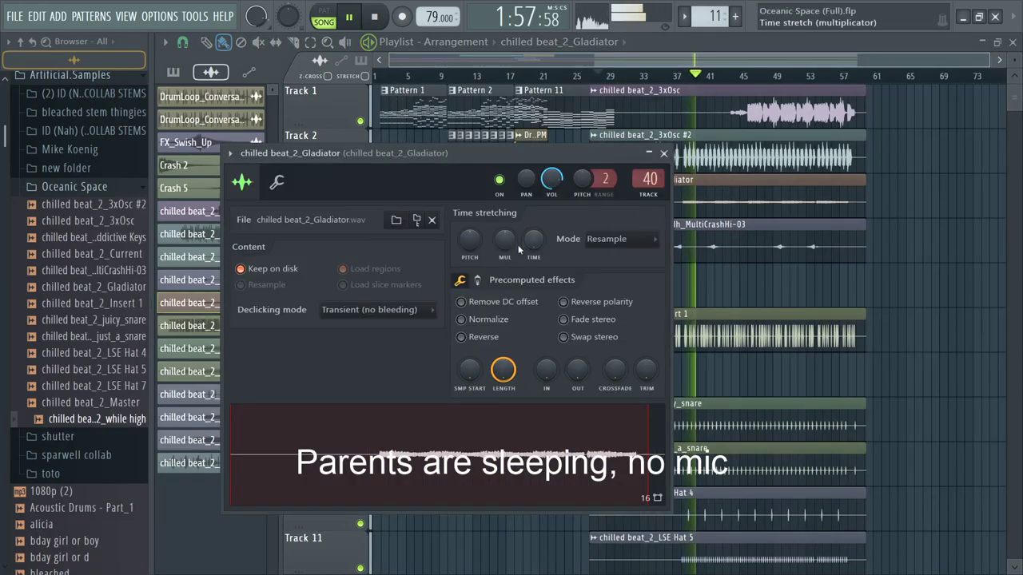
click(462, 321)
double_click(735, 231)
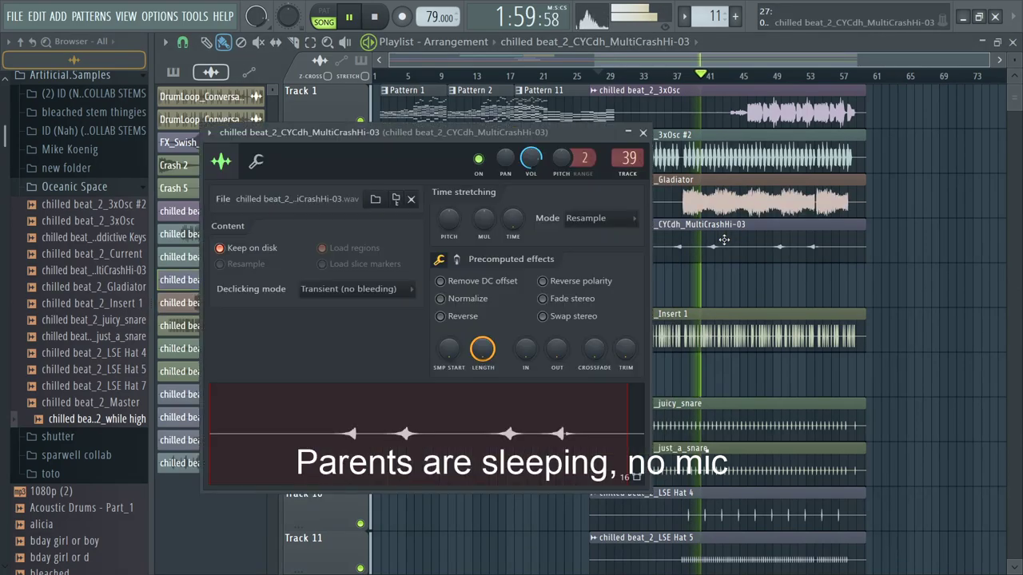
click(451, 301)
Step: Normalize the chilled beat_2 Insert 1, juicy_snare and just_a_snare stems
double_click(706, 318)
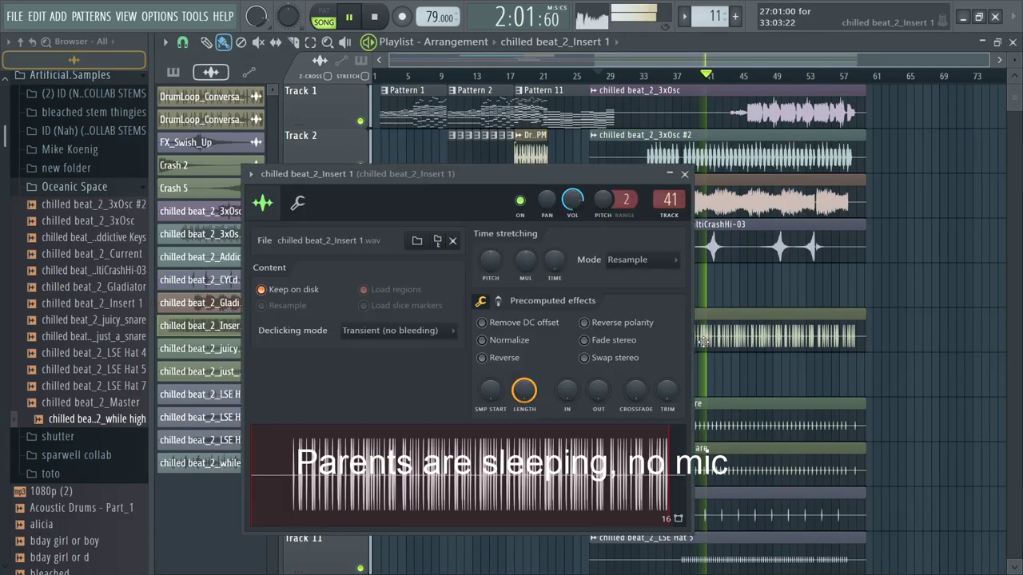
key(Down)
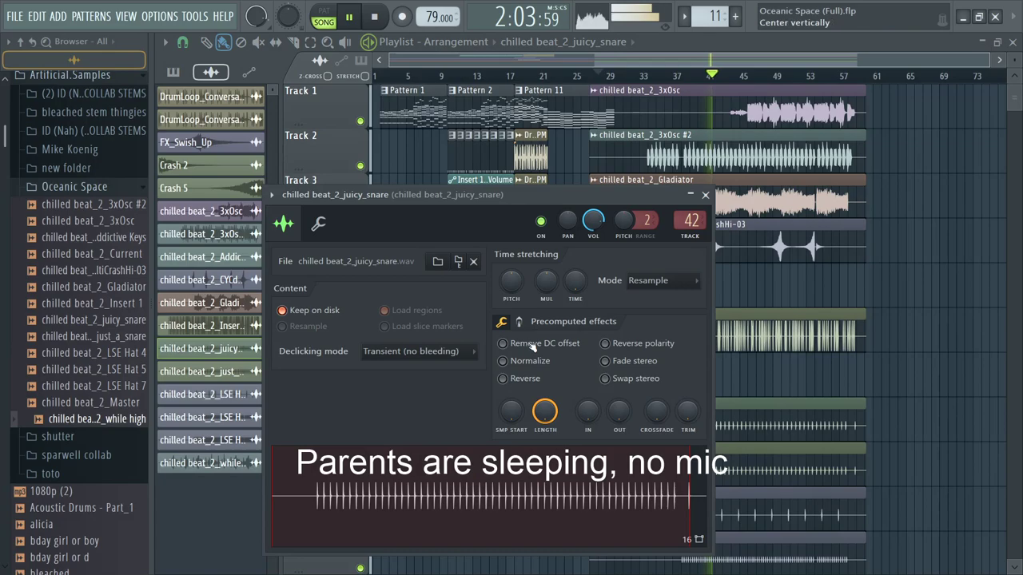
click(505, 362)
key(Down)
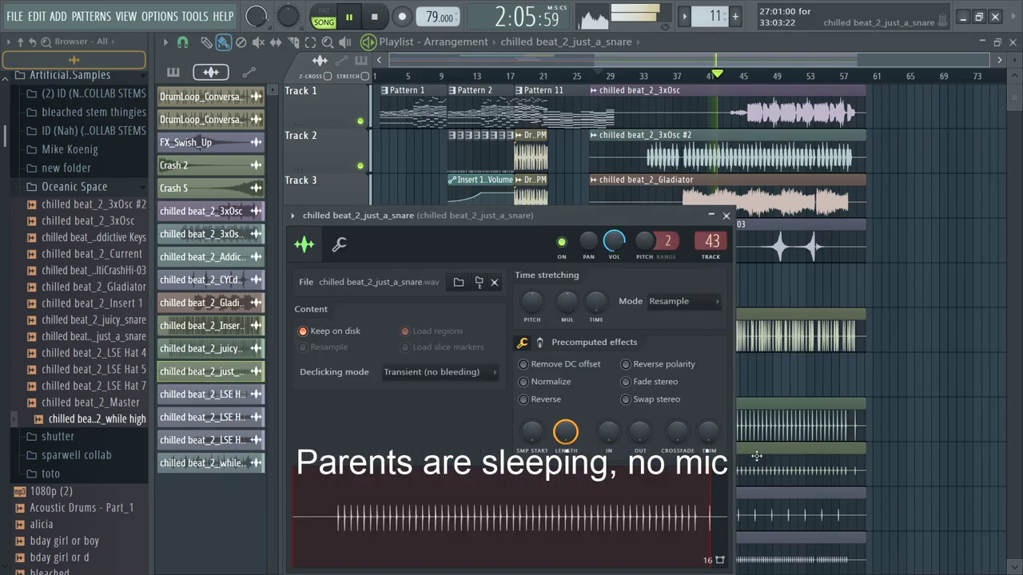
click(552, 383)
Step: Normalize the chilled beat_2 LSE Hat 4, LSE Hat 5 and LSE Hat 7 stems and close the sample settings
key(Down)
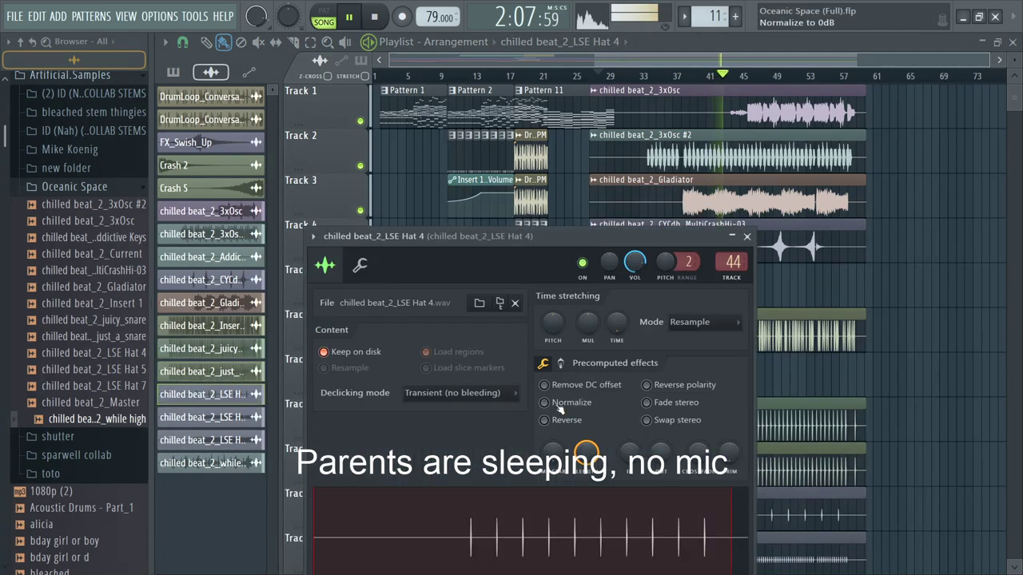
key(Down)
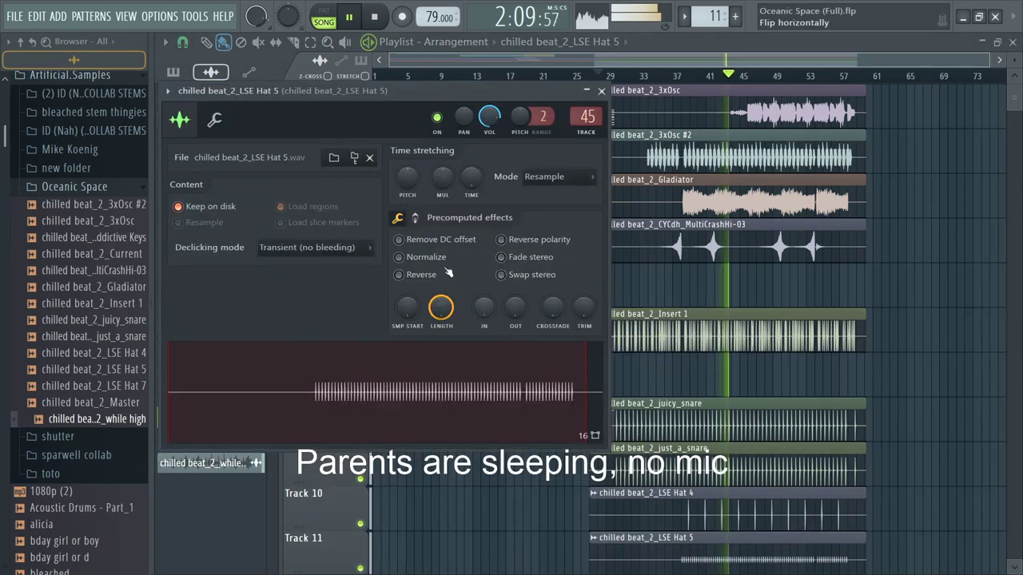
scroll(919, 335, down, 3)
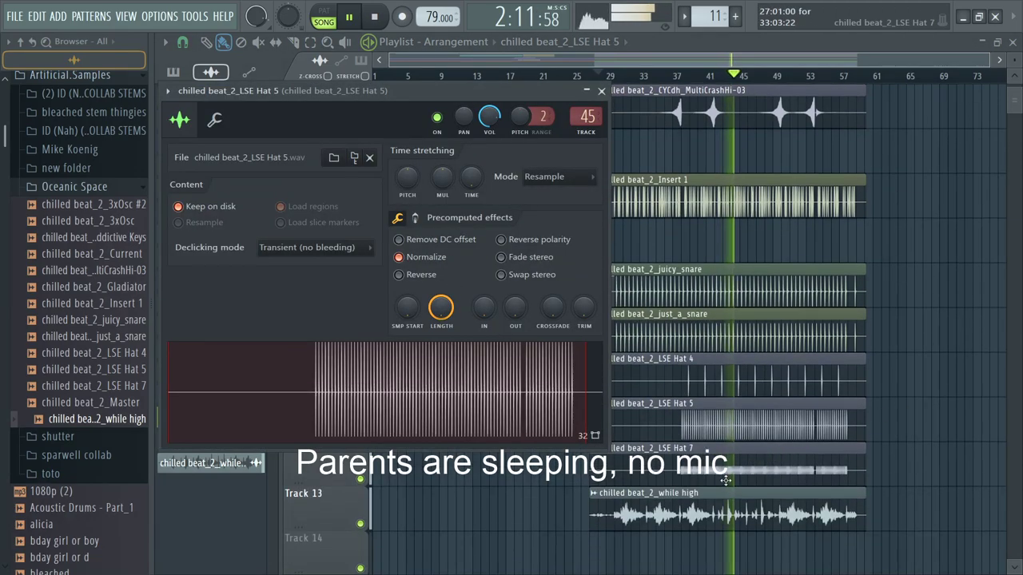
double_click(725, 479)
click(421, 278)
scroll(1019, 301, up, 3)
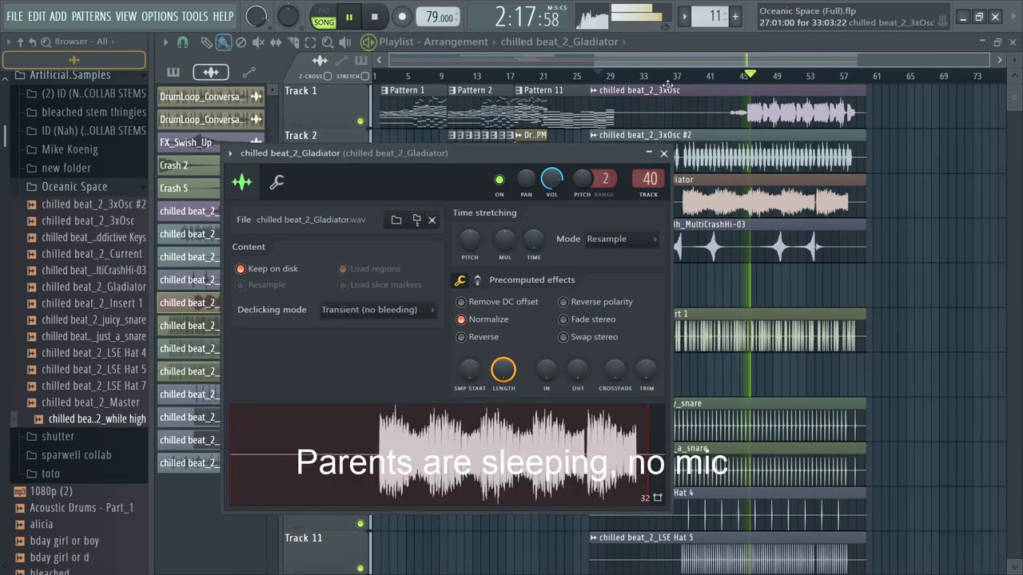
click(663, 153)
Step: Listen to the normalized stems around bar 47, check their levels in the mixer, and stop playback
scroll(745, 234, up, 3)
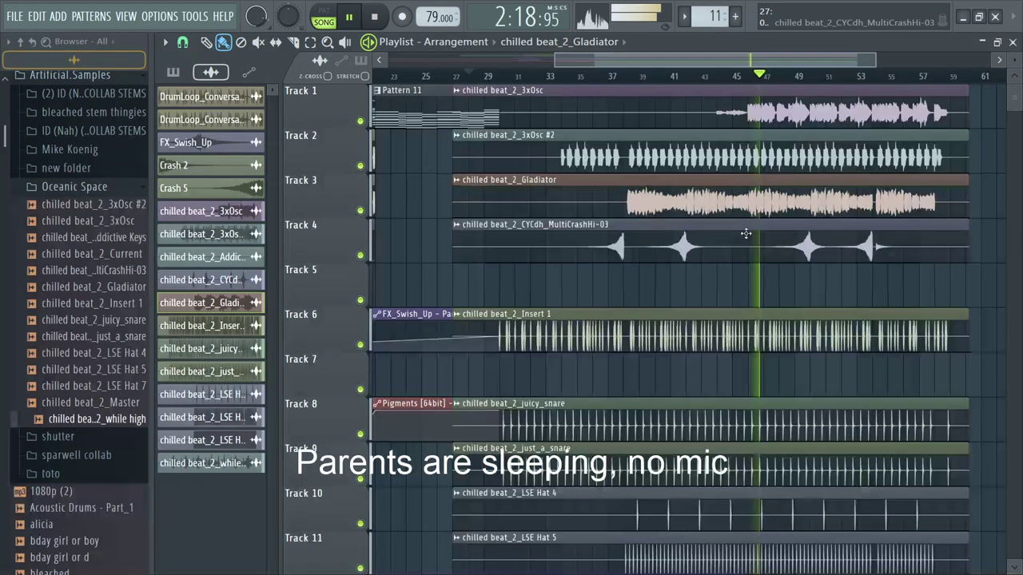
scroll(746, 234, down, 3)
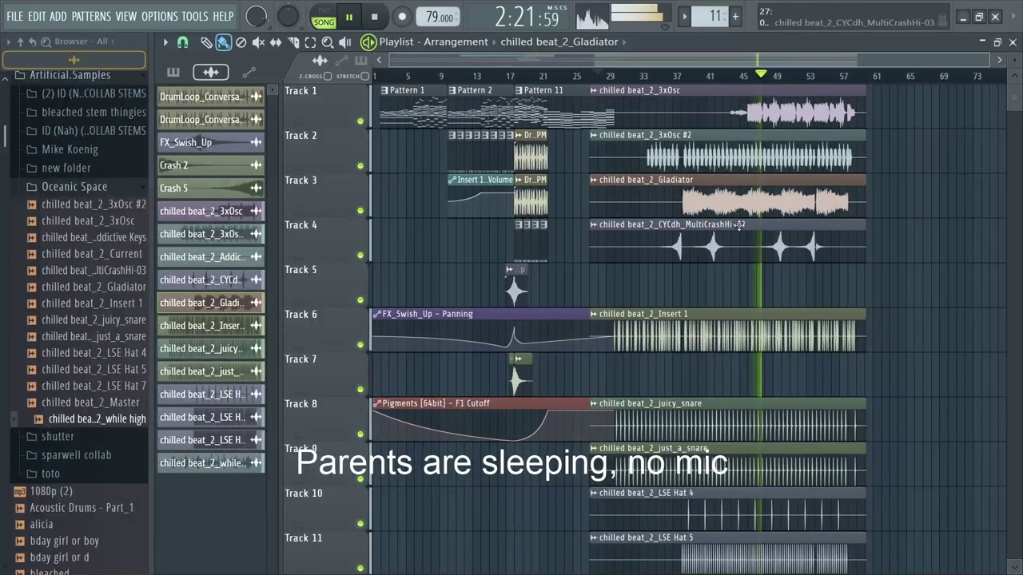
key(F9)
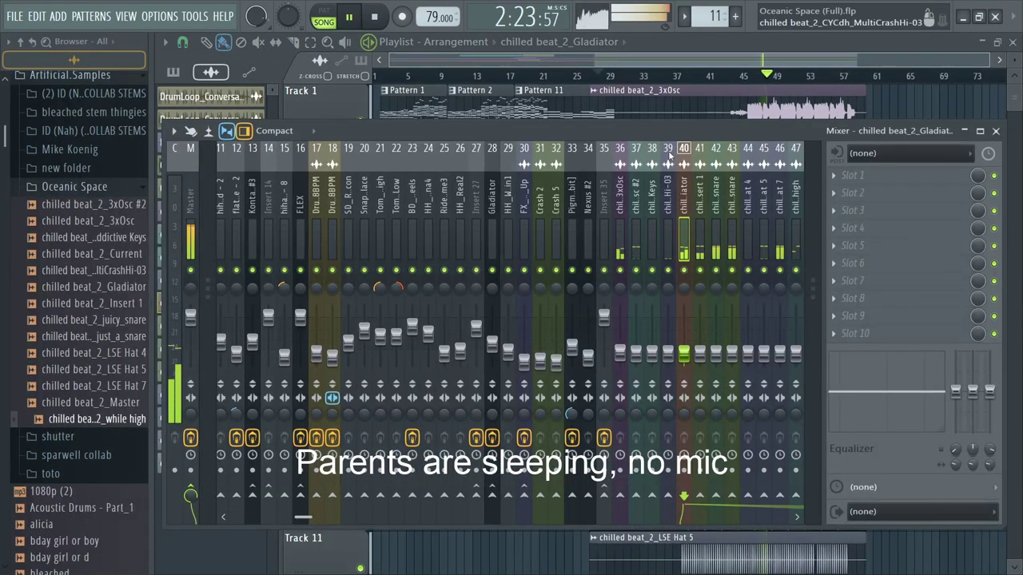
key(space)
key(F9)
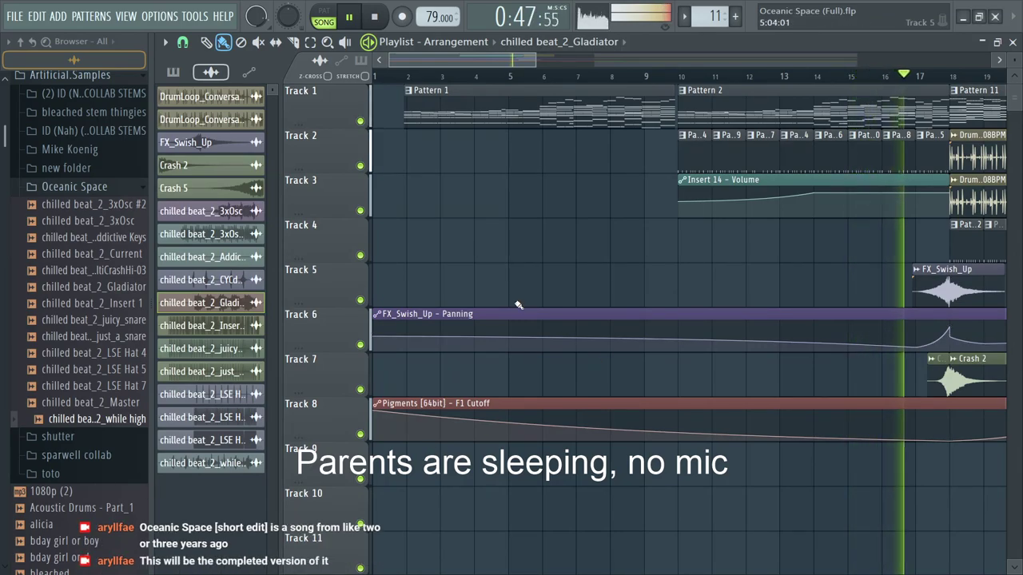
Step: Play the song from the end of Pattern 2 through Pattern 11 and examine the gap after the drum loops
scroll(510, 205, down, 5)
scroll(506, 243, down, 1)
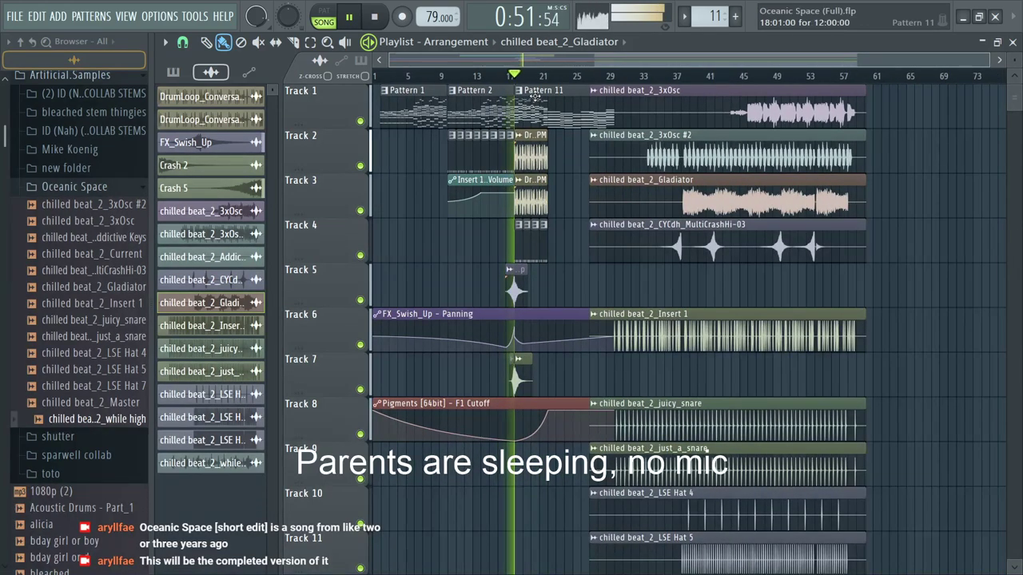
scroll(556, 85, up, 3)
scroll(557, 85, up, 2)
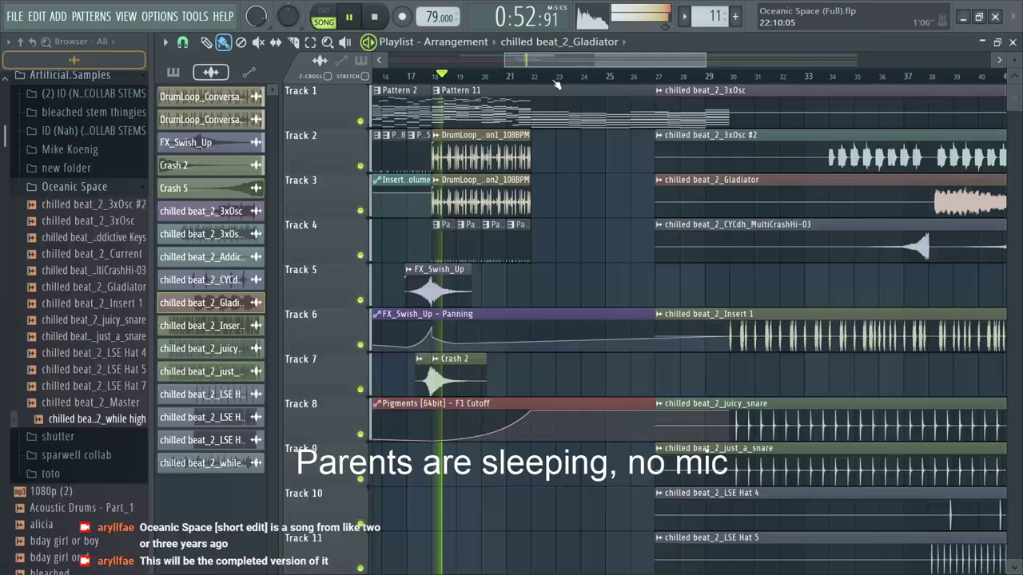
scroll(557, 84, down, 1)
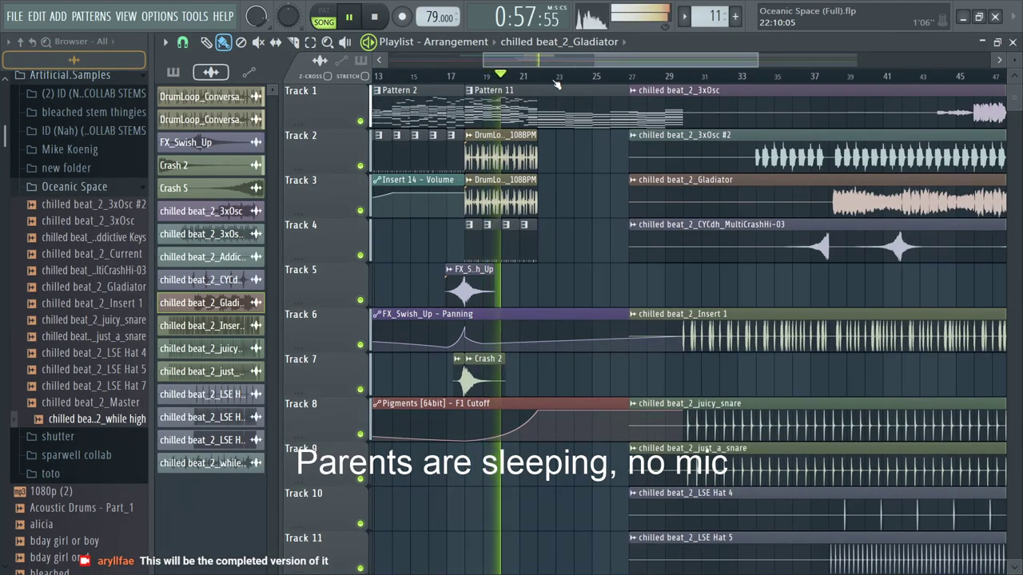
scroll(557, 85, up, 1)
scroll(557, 85, up, 1)
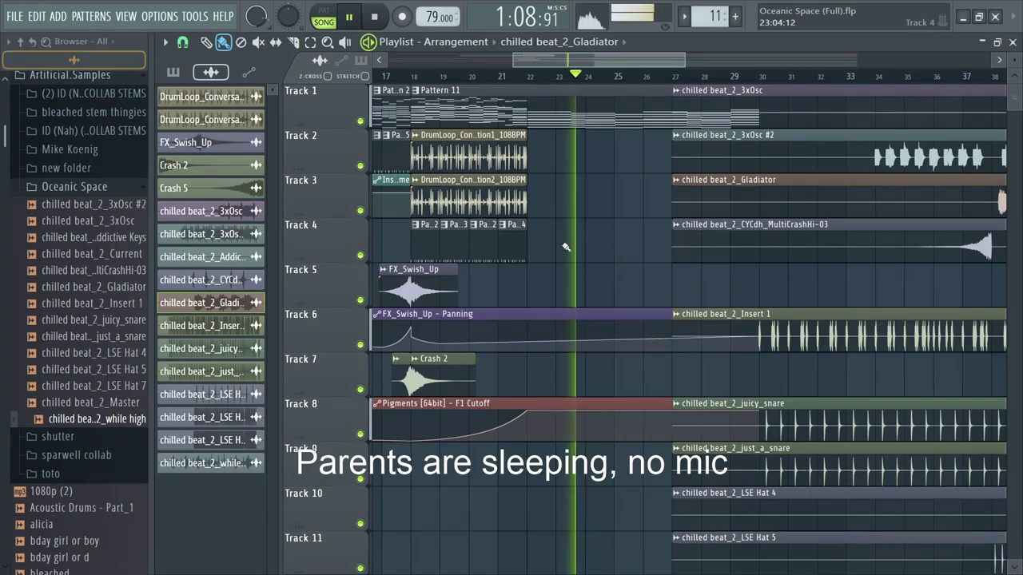
Step: Copy the bar 18 drum loops and patterns on Tracks 2–4 to bar 26, and the loops with Pattern 14 to bars 22–26
drag(566, 247, 674, 151)
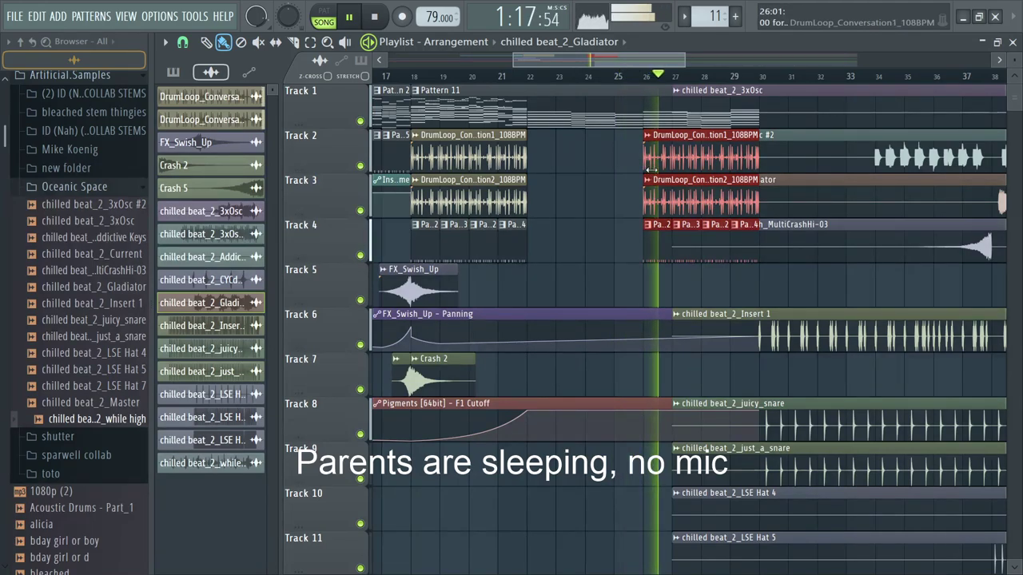
click(504, 152)
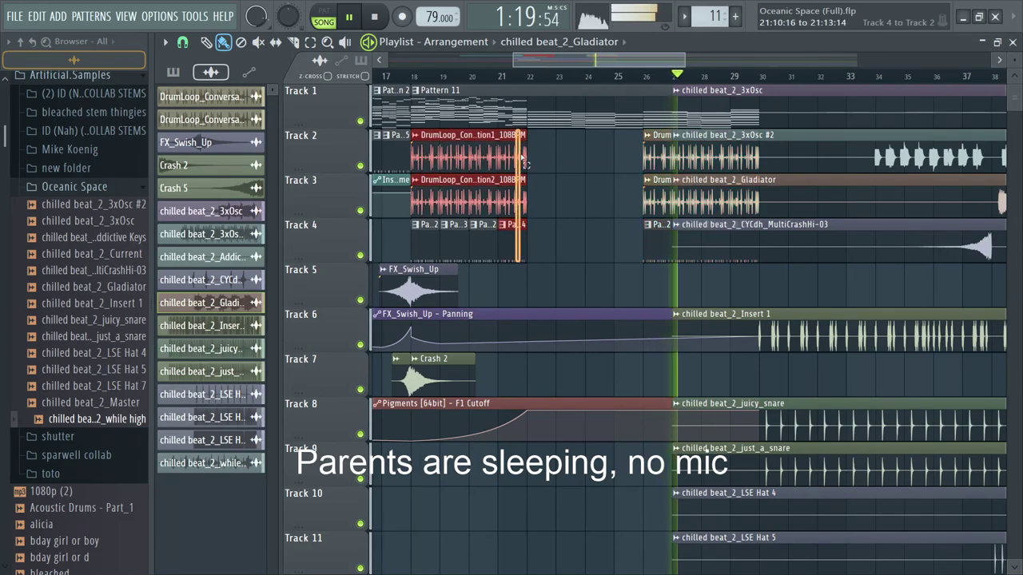
drag(504, 151, 598, 151)
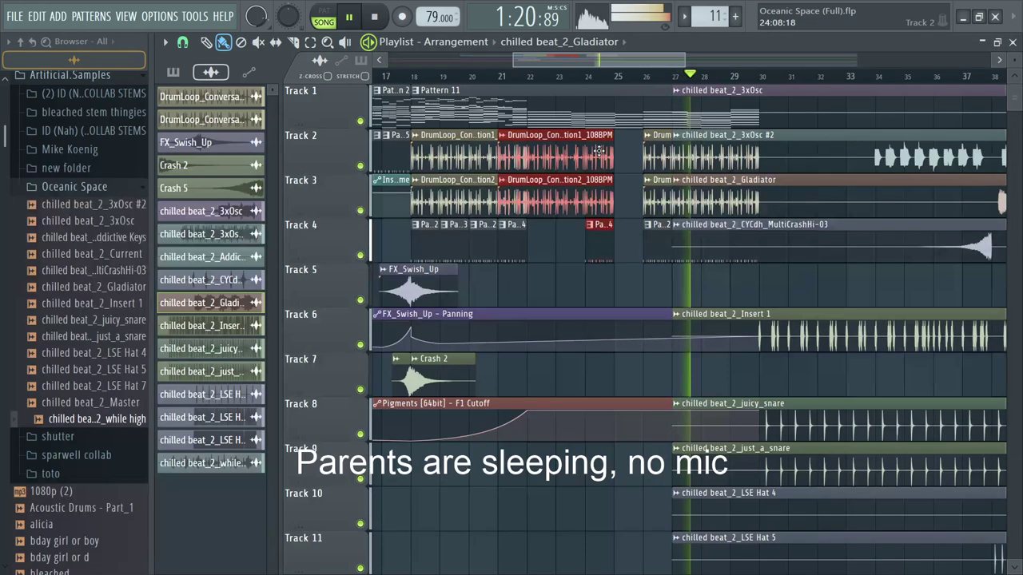
scroll(591, 228, up, 3)
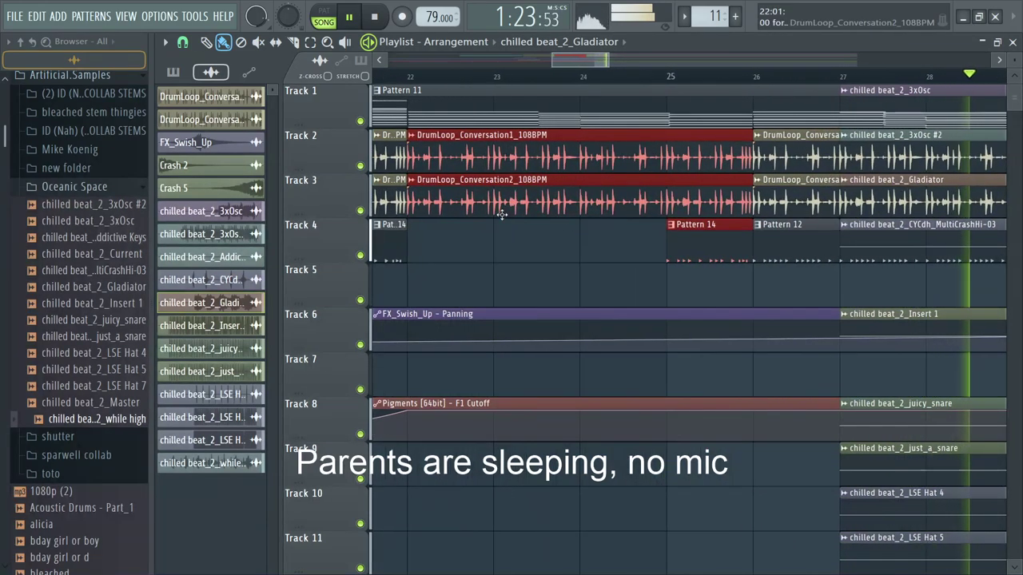
Step: Try to trim the start of both drum loop copies at bar 22 together, and undo the trim
drag(662, 219, 643, 138)
drag(416, 154, 739, 166)
scroll(745, 170, up, 1)
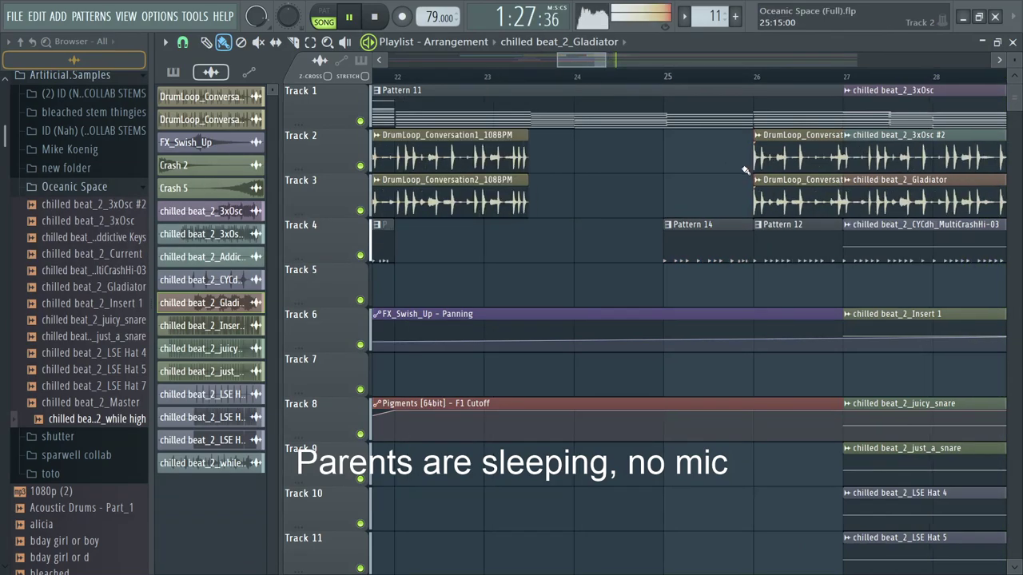
scroll(751, 169, down, 4)
key(ctrl+z)
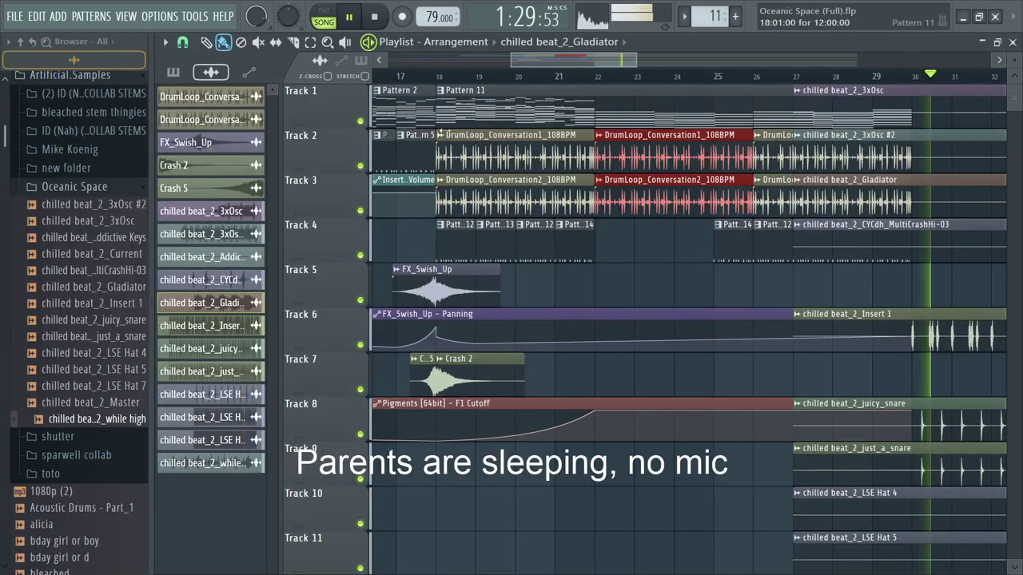
Step: Trim the starts of the bar 22 DrumLoop_Conversation2 and DrumLoop_Conversation1 copies separately, leaving only a short lead-in before bar 26
ctrl+click(615, 165)
click(616, 196)
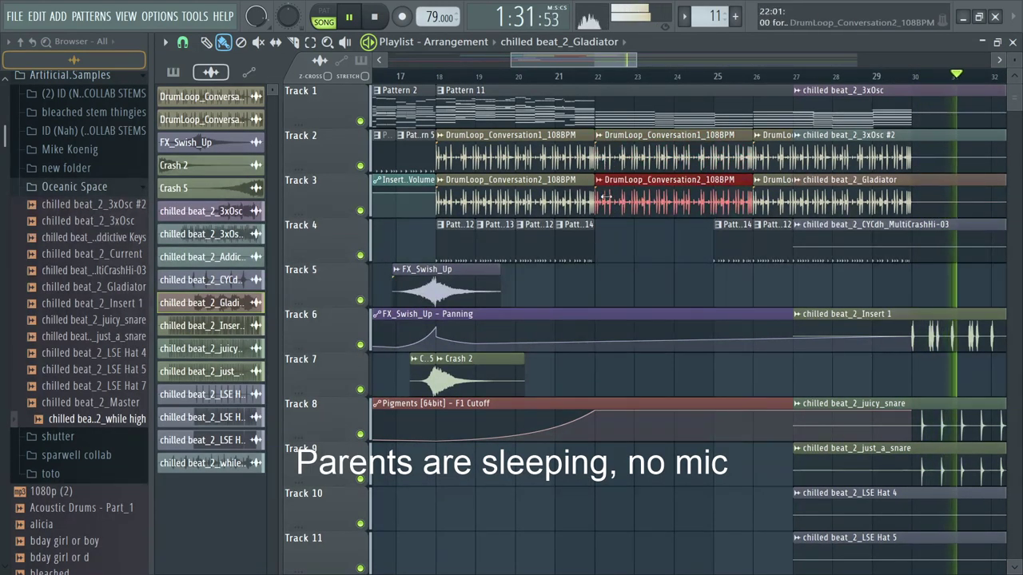
drag(596, 200, 636, 201)
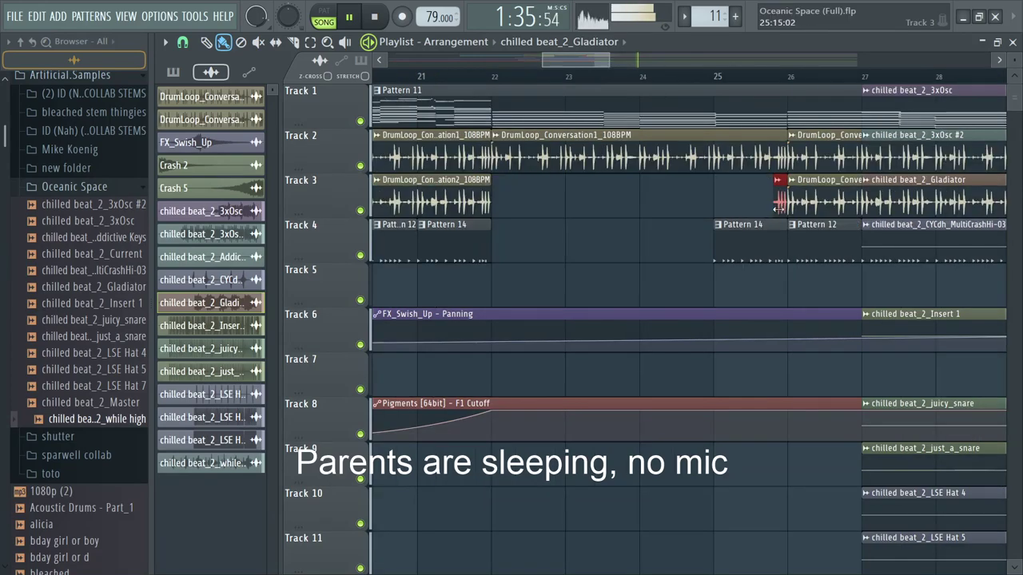
click(666, 140)
drag(490, 160, 773, 172)
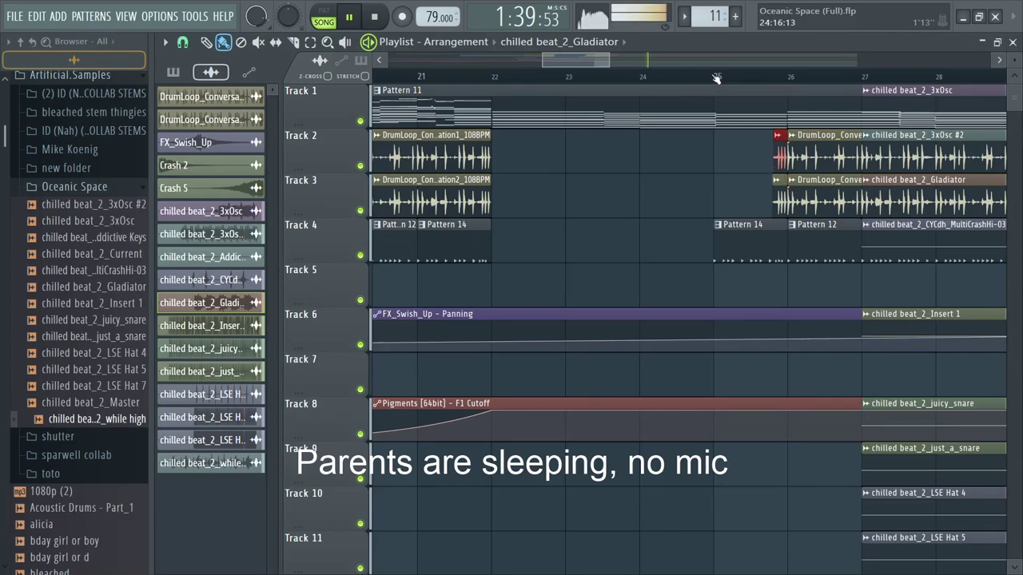
Step: Trim the start of the bar 25 Pattern 14 copy on Track 4 to match the drum loops' lead-in, and play from bar 25
drag(717, 234, 780, 246)
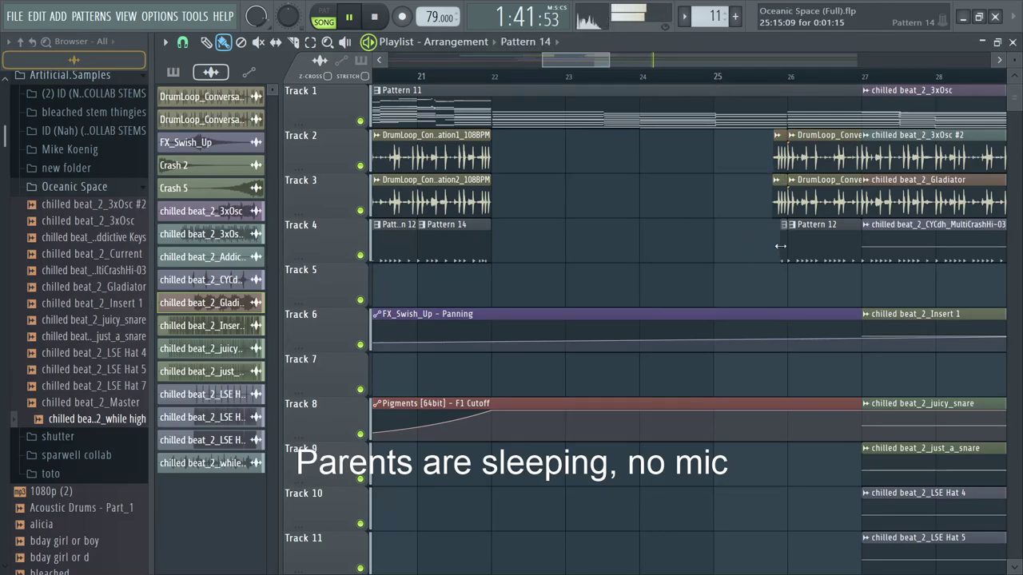
click(713, 79)
scroll(853, 206, up, 2)
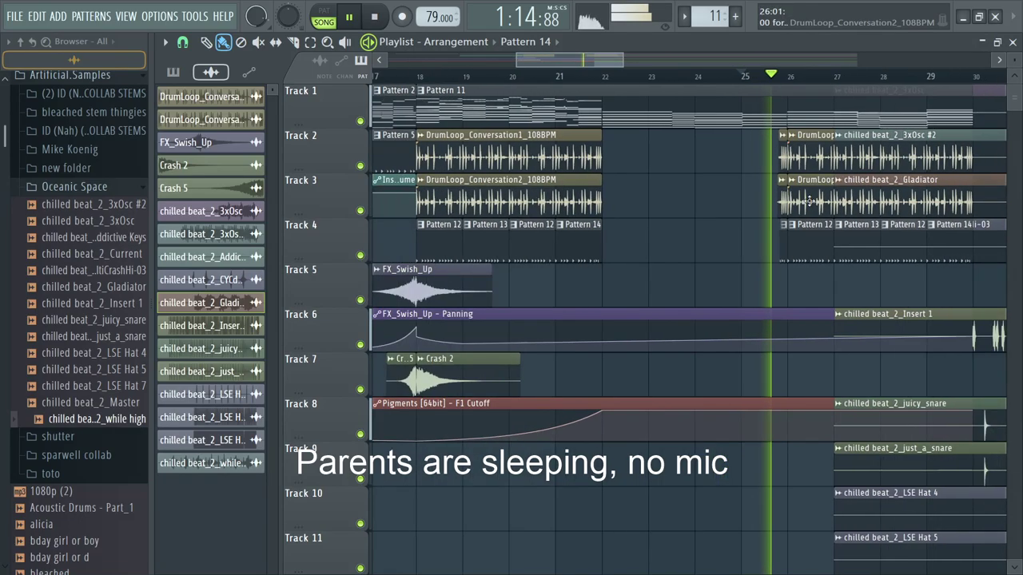
Step: Play through the extended drum loops into the chilled beat_2 stems and examine the transition around bars 26–32
scroll(807, 201, down, 5)
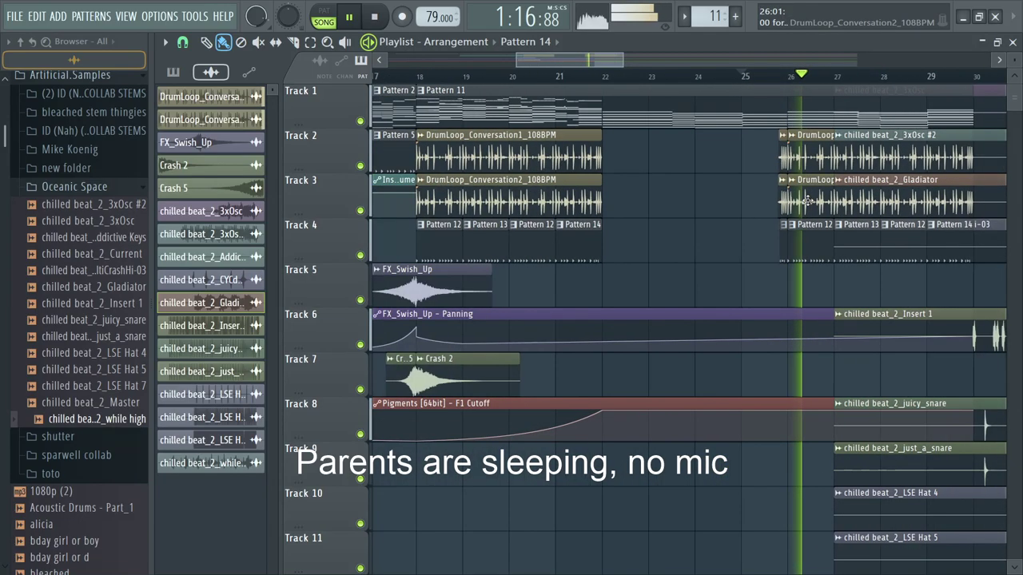
scroll(807, 200, down, 3)
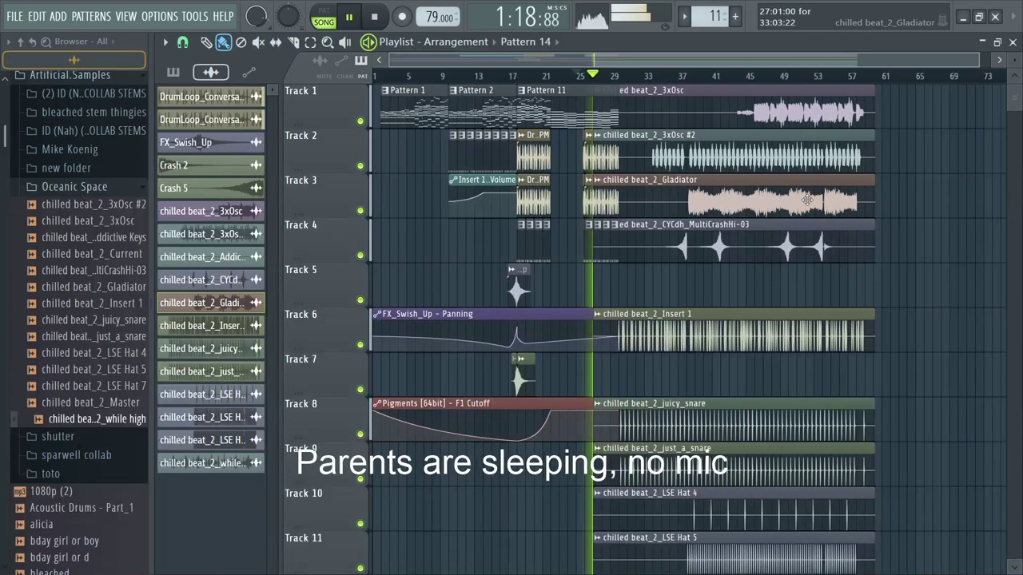
scroll(553, 253, up, 2)
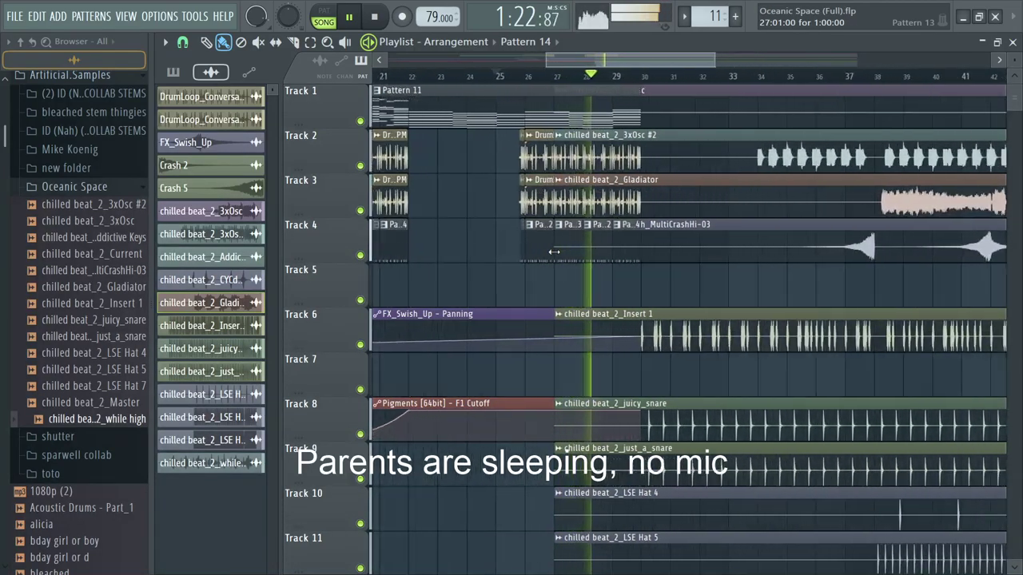
scroll(553, 252, up, 1)
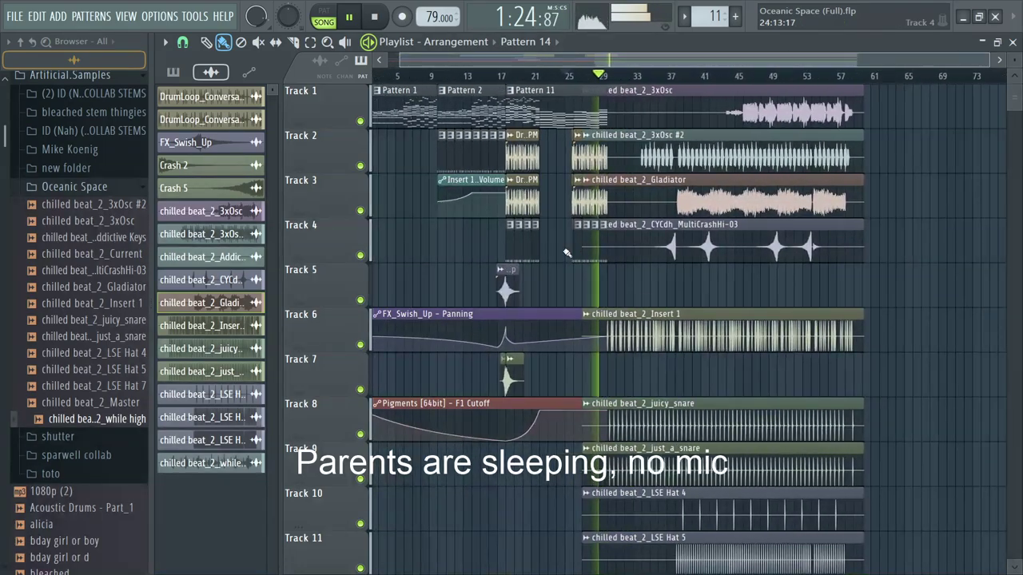
scroll(619, 248, up, 1)
scroll(618, 249, up, 3)
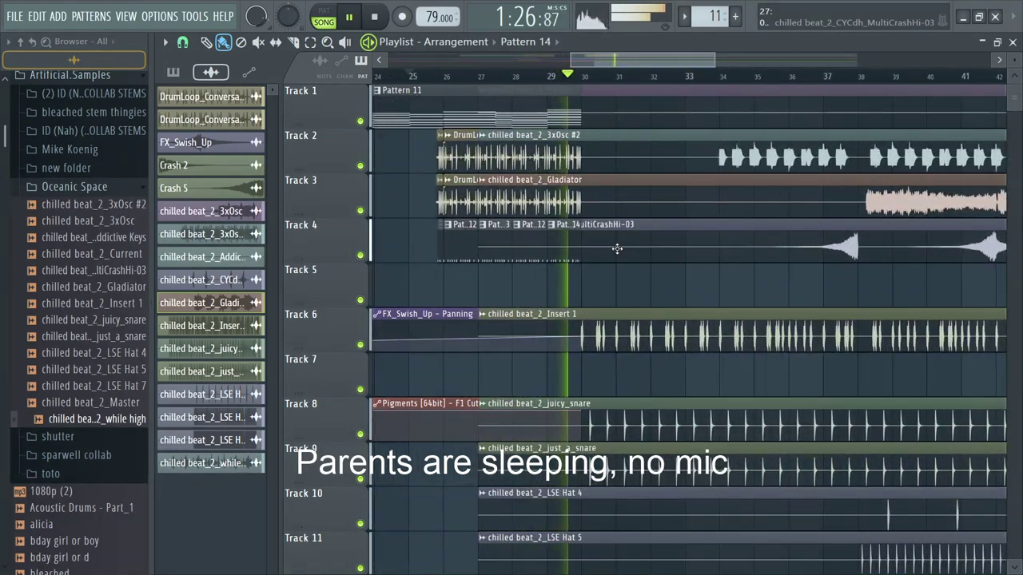
scroll(616, 248, up, 2)
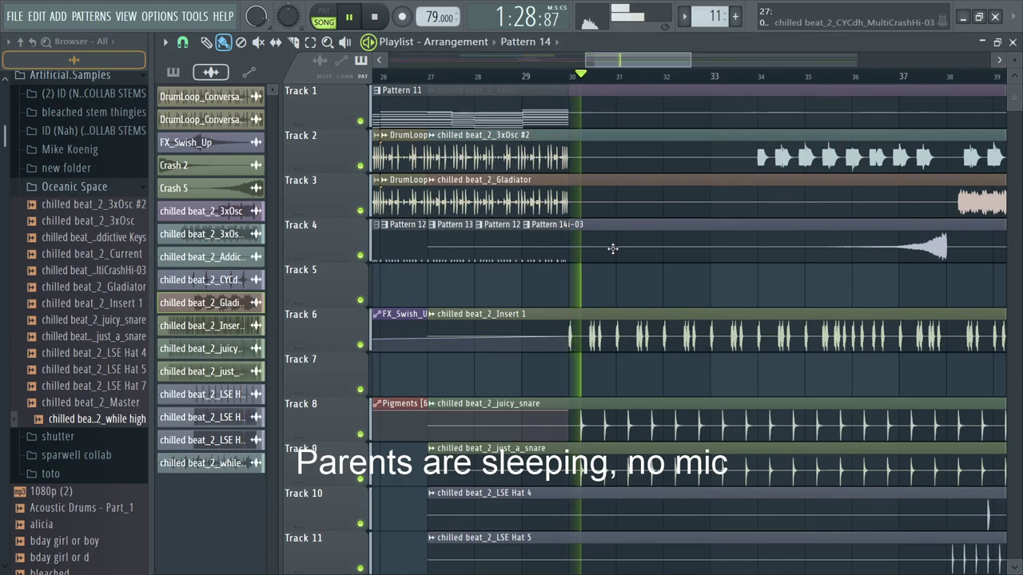
scroll(613, 246, down, 3)
scroll(628, 292, down, 3)
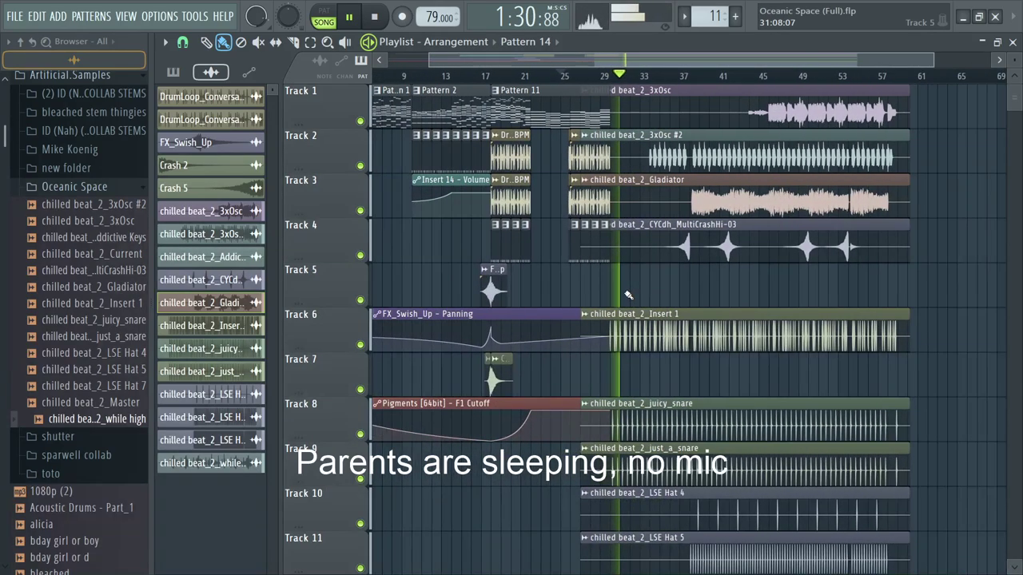
scroll(628, 296, up, 4)
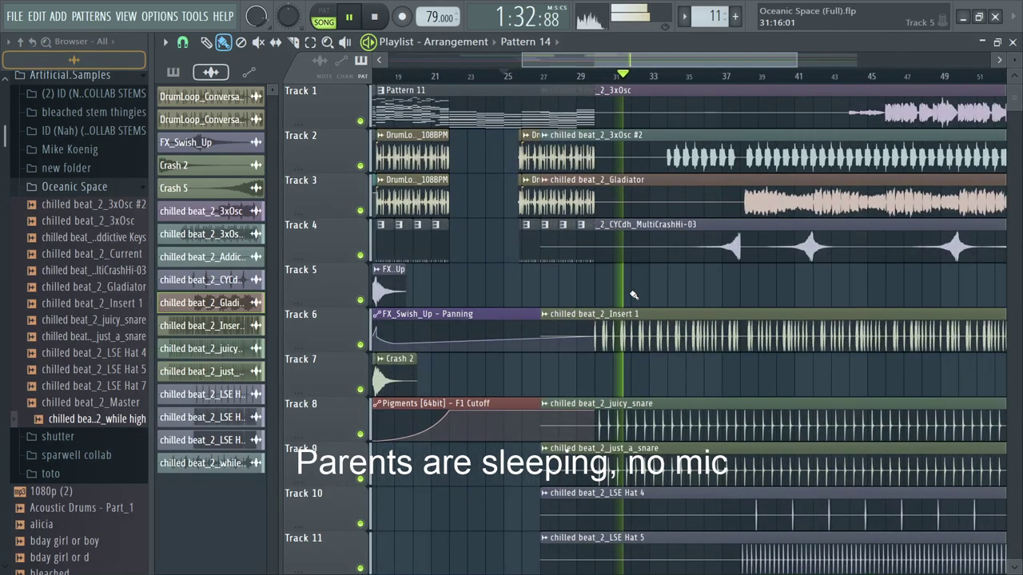
scroll(633, 296, down, 2)
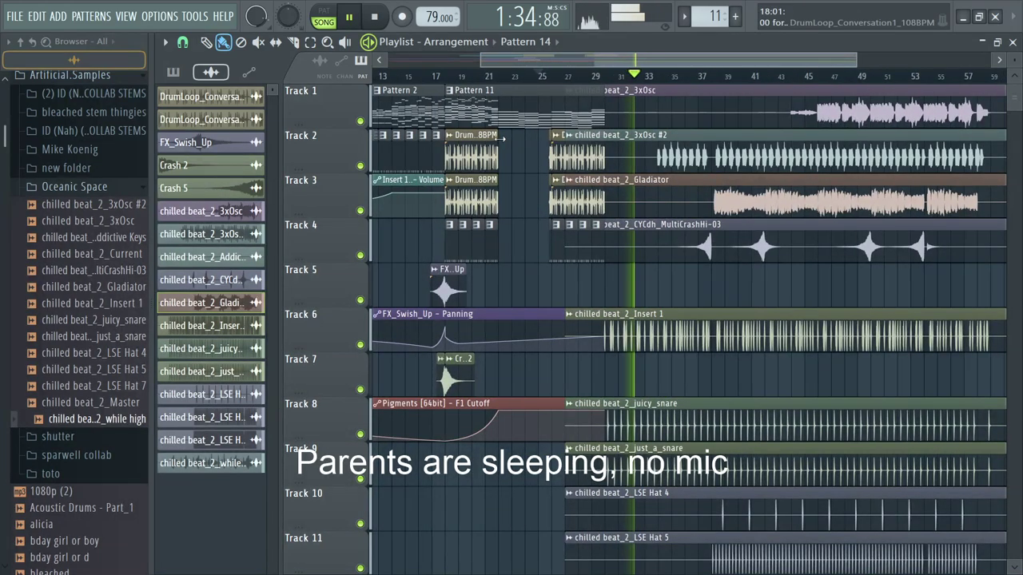
key(space)
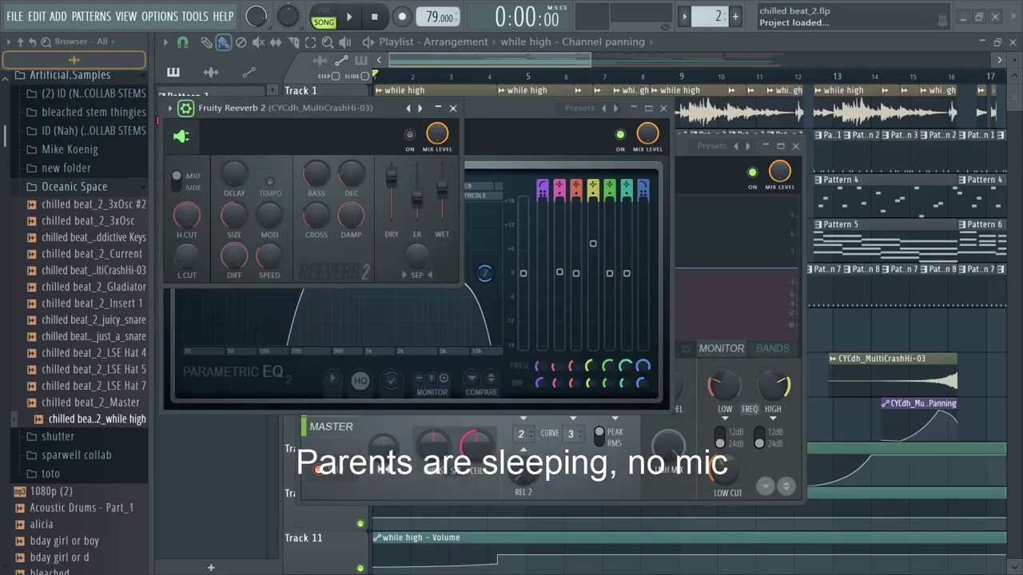
Step: In the chilled beat_2 project, play Pattern 5 and Pattern 6 on their own and examine their Gladiator and Addictive Keys chords
click(534, 88)
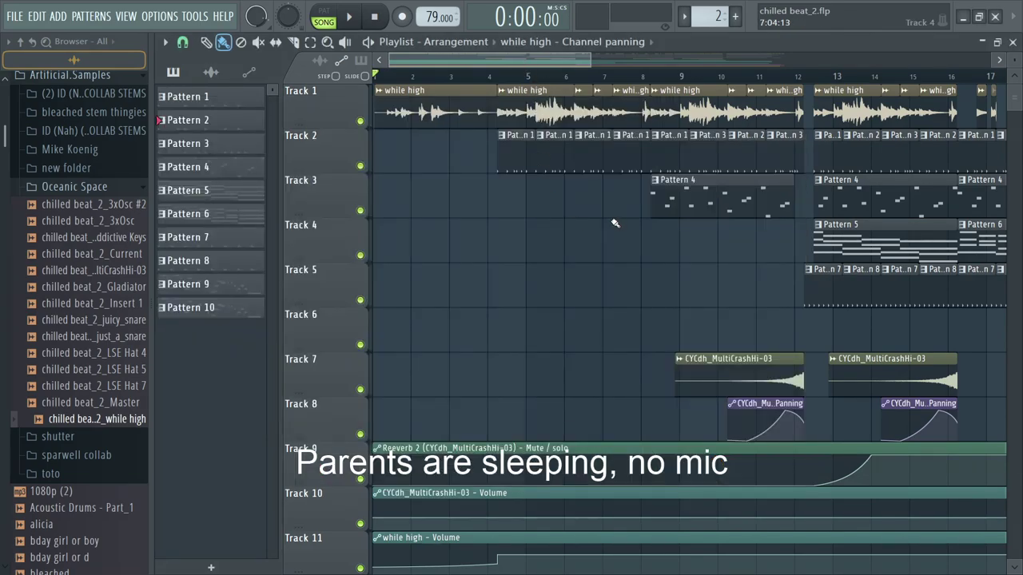
scroll(609, 214, down, 1)
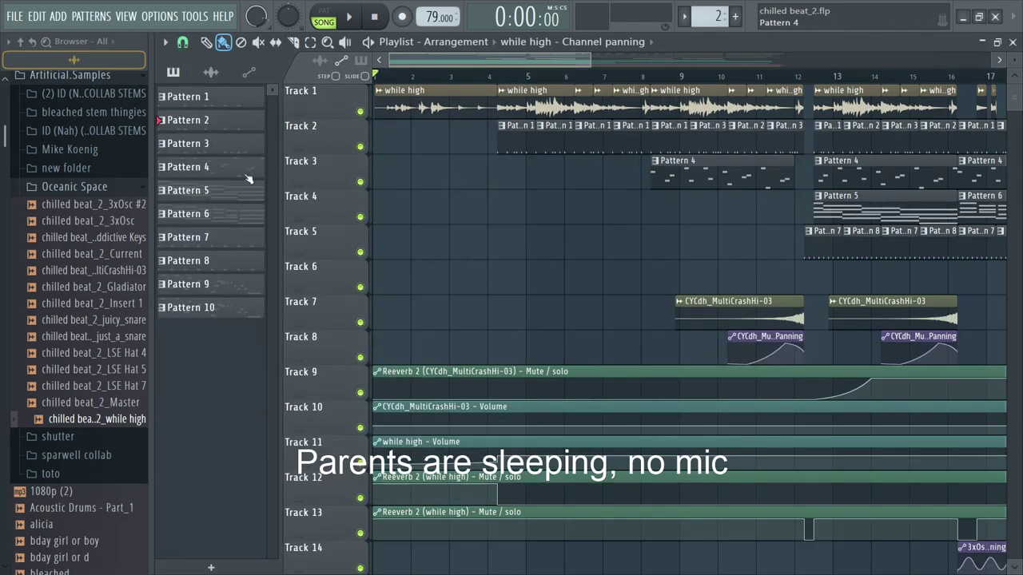
key(F6)
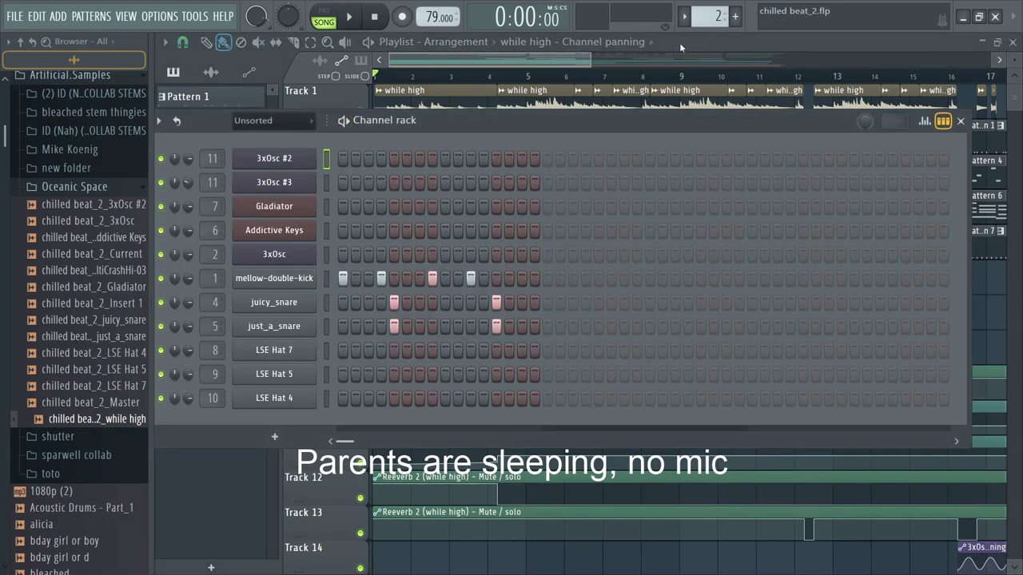
drag(711, 17, 711, 1)
click(322, 18)
key(space)
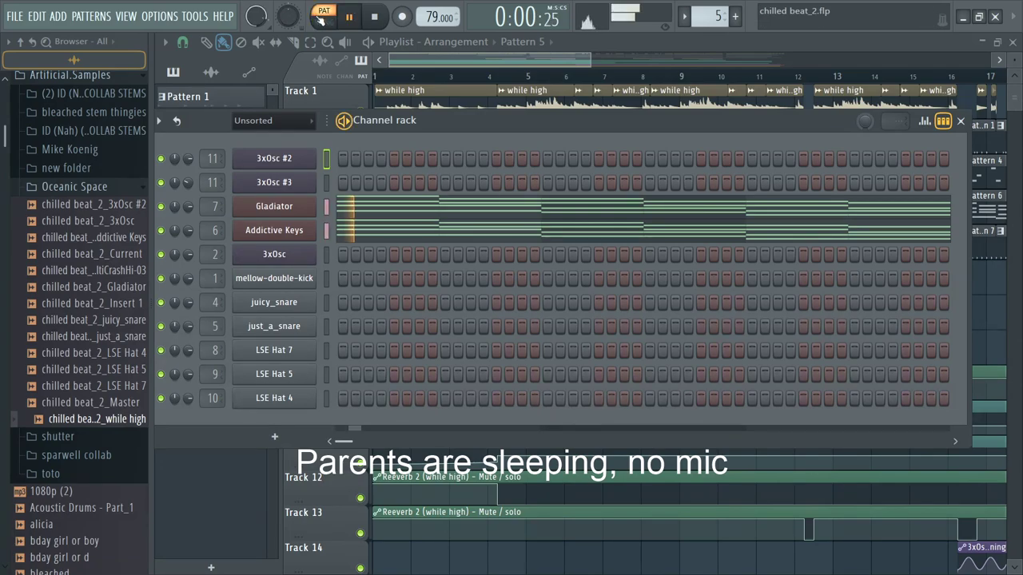
mouse_move(708, 16)
mouse_down()
mouse_move(707, 1)
mouse_move(708, 23)
mouse_up()
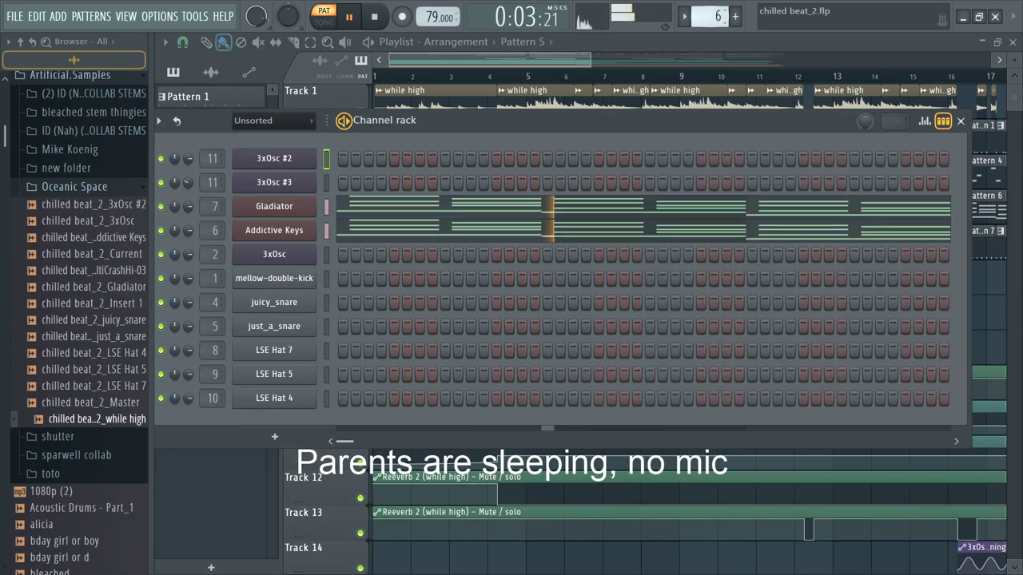
key(space)
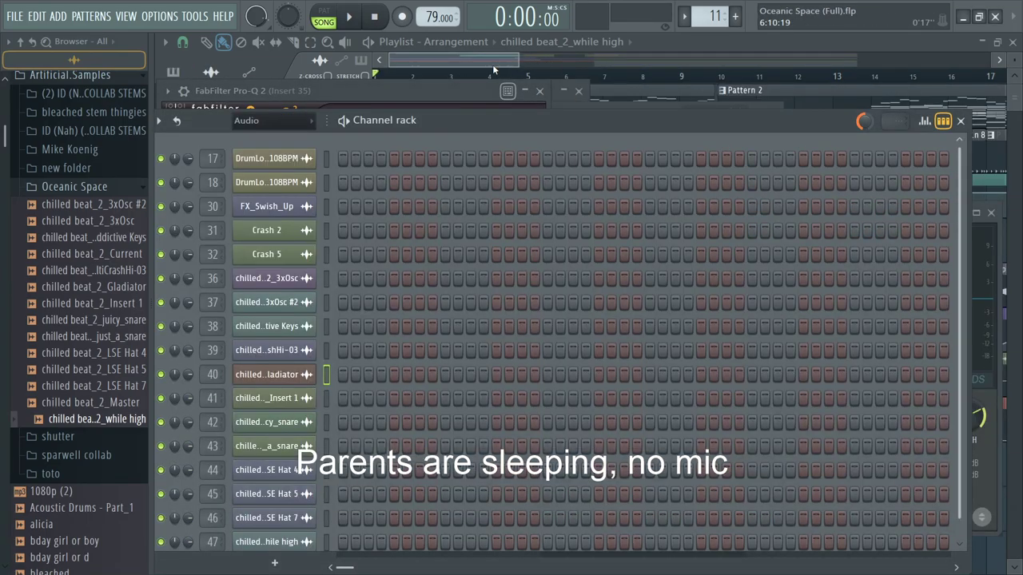
Step: Back in Oceanic Space (Full), create the empty Pattern 15 and place it on Track 5 at bar 30
click(495, 66)
scroll(519, 139, down, 5)
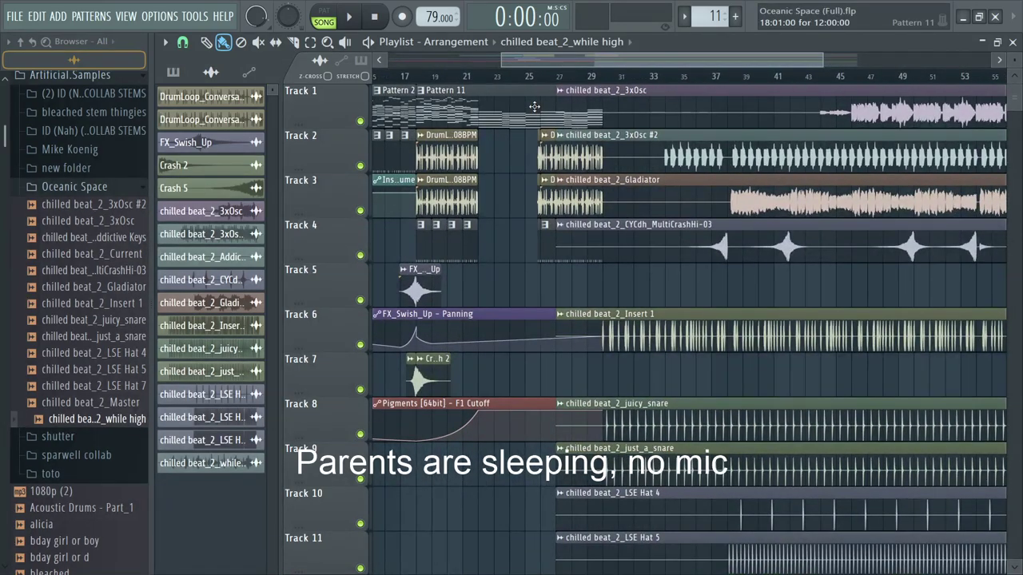
scroll(600, 258, up, 2)
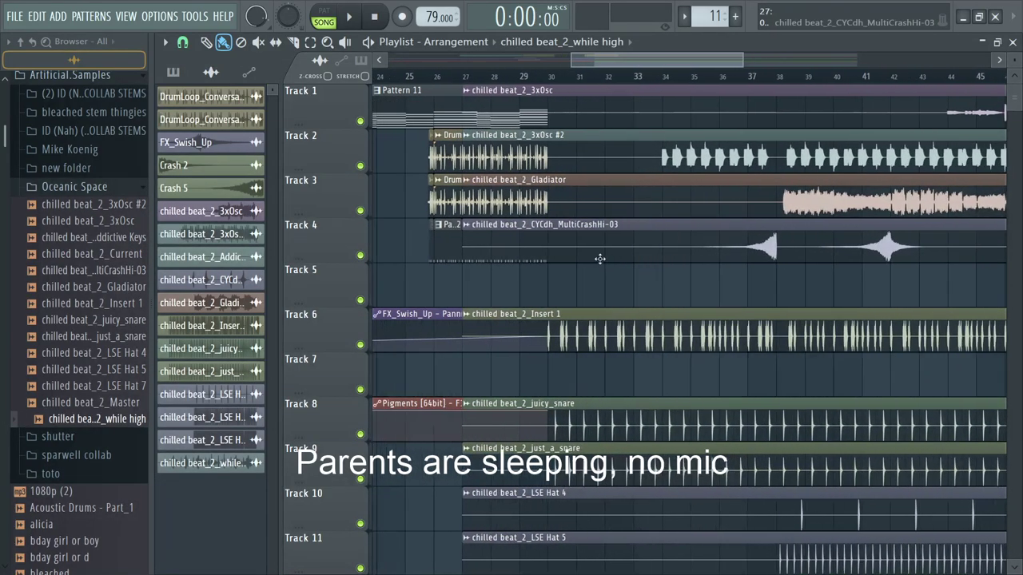
click(724, 14)
click(734, 16)
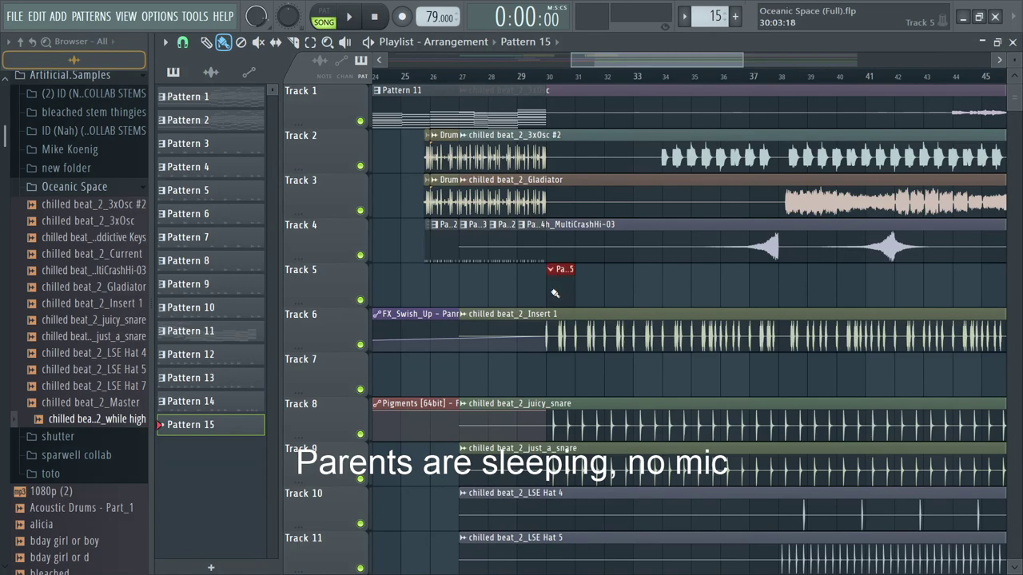
Step: Show the unsorted channels and paste the copied chords into the Kontakt 5 #2 and TruePianos x64 channels of Pattern 15
key(F6)
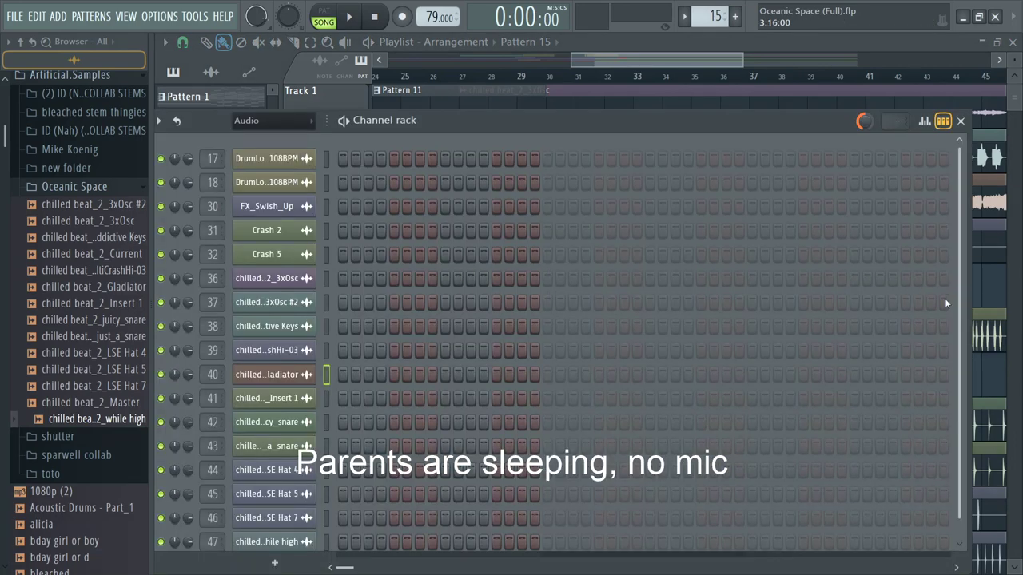
click(257, 187)
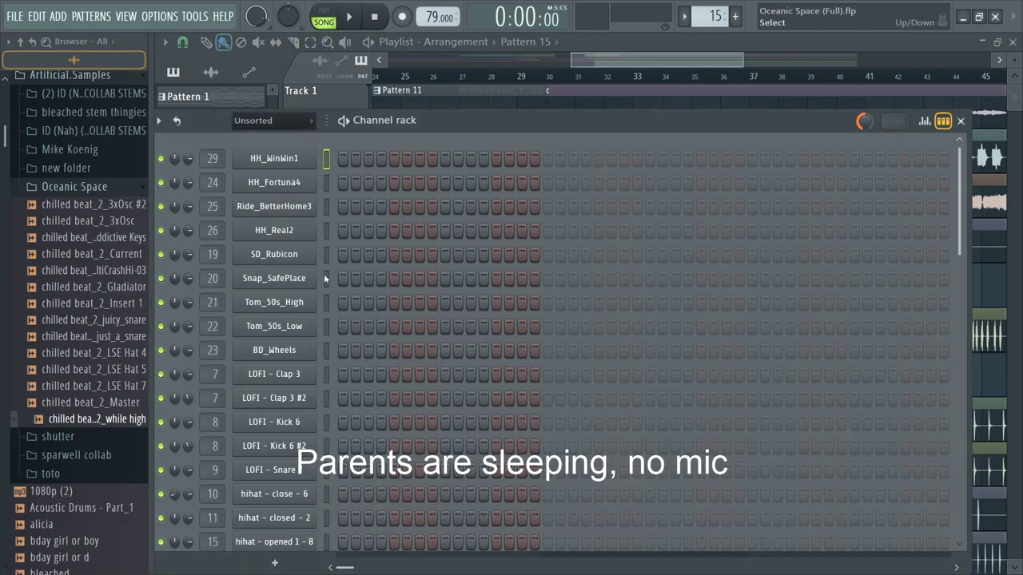
scroll(719, 320, down, 6)
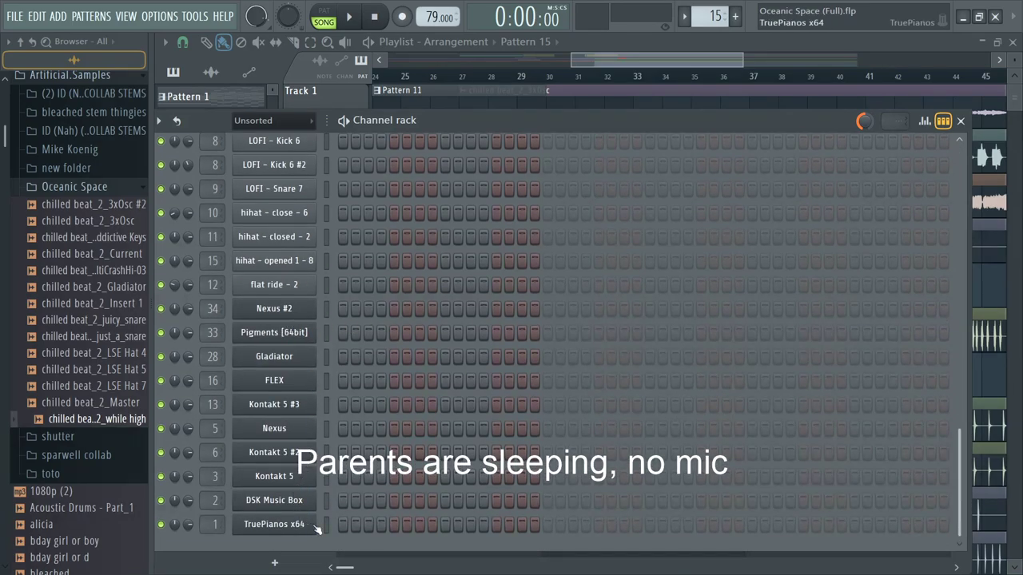
key(ctrl+v)
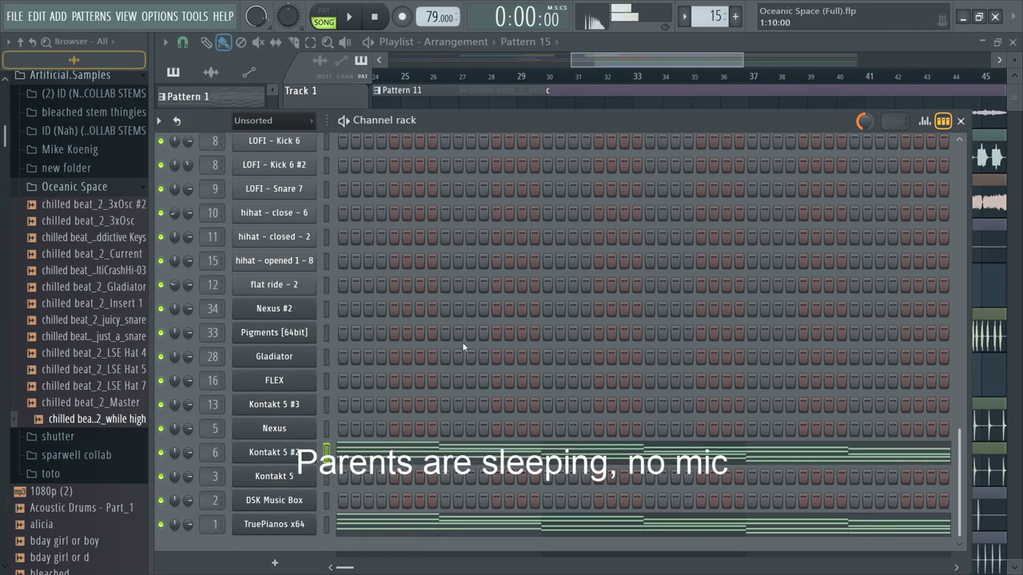
Step: Play the song from bar 30 and duplicate the Pattern 15 clip on Track 5 to bar 34
click(605, 50)
click(546, 76)
key(space)
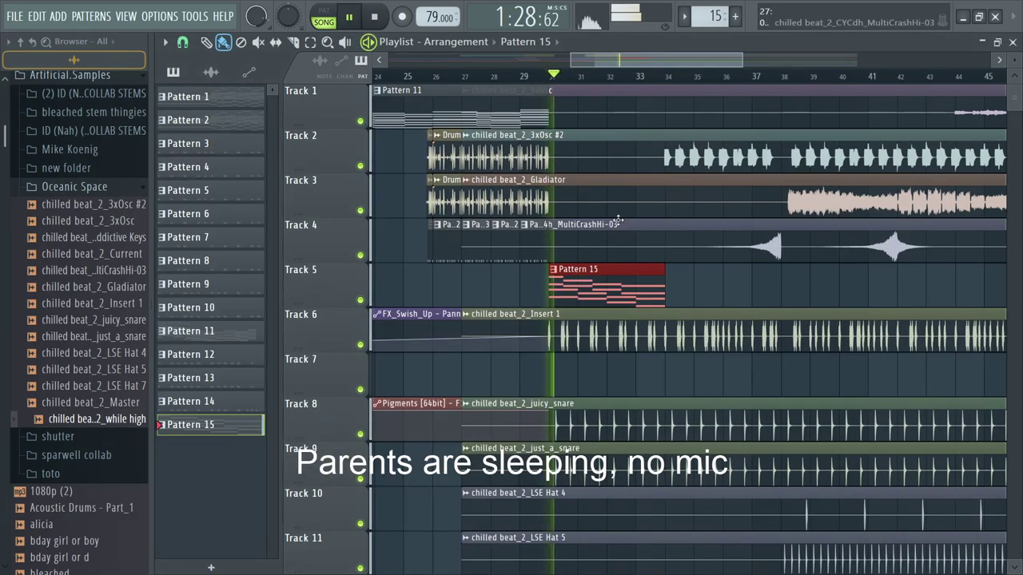
scroll(613, 289, up, 2)
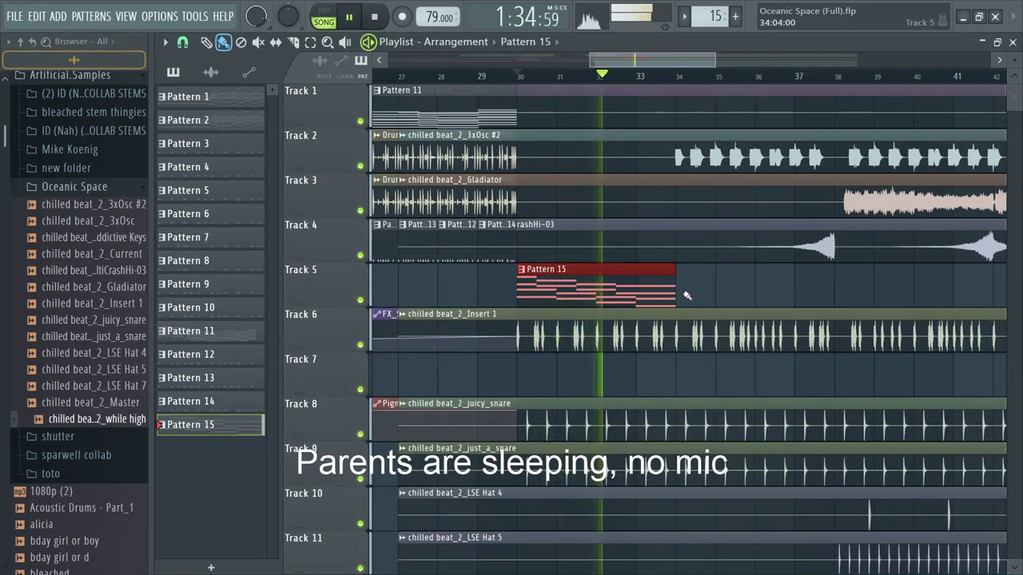
key(ctrl+b)
scroll(678, 291, down, 1)
scroll(680, 291, down, 2)
key(space)
key(space)
scroll(678, 291, up, 3)
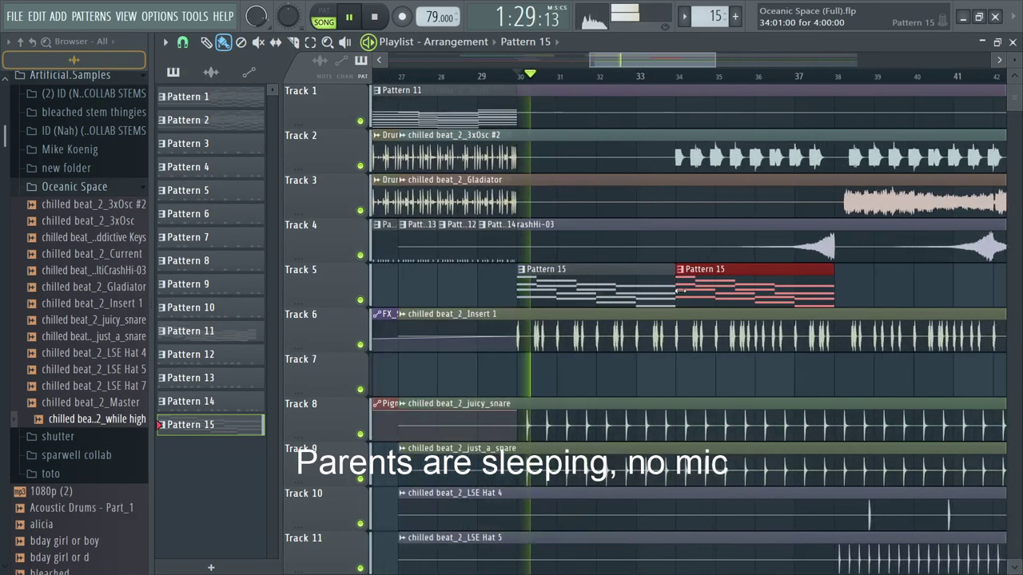
Step: Raise the note velocities of the first two and last two chords in Pattern 15's Kontakt 5 #2 part
double_click(584, 301)
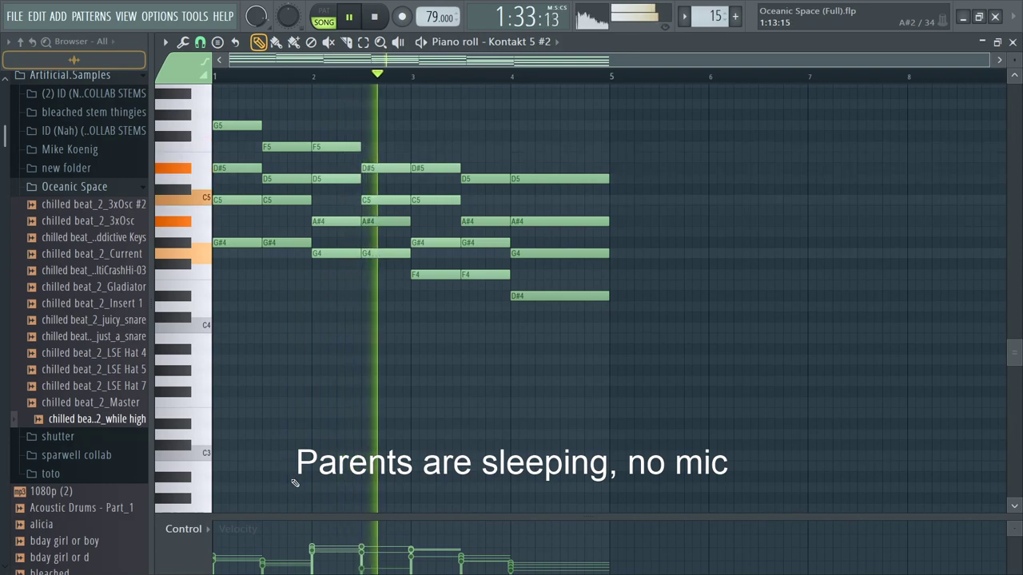
key(space)
drag(287, 373, 227, 86)
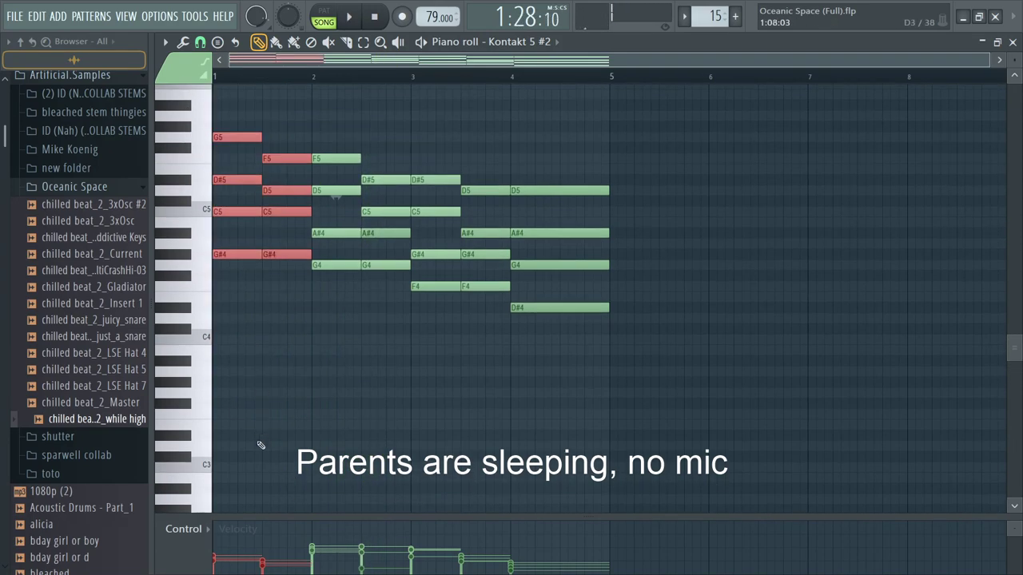
scroll(245, 548, up, 2)
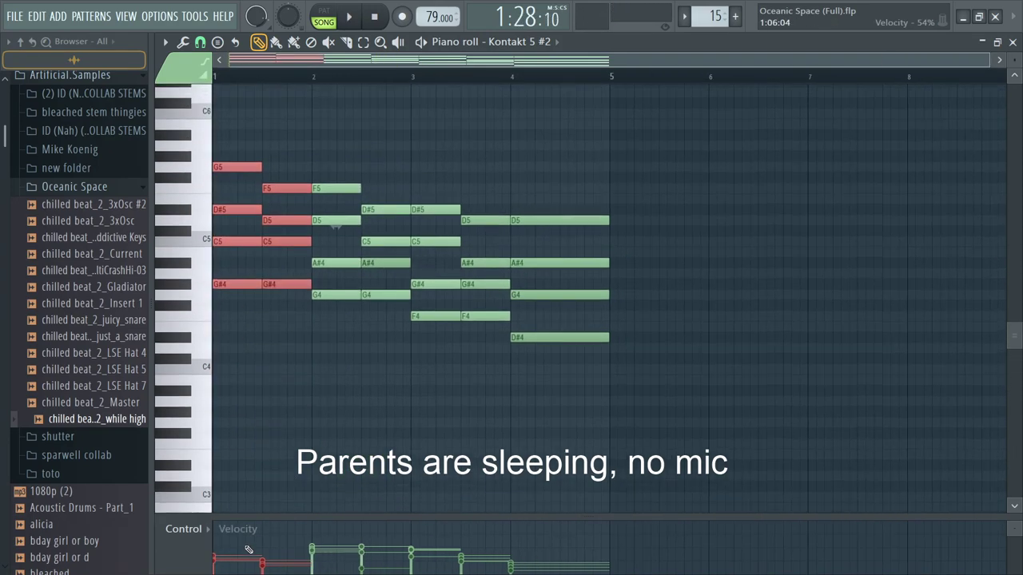
scroll(238, 282, down, 2)
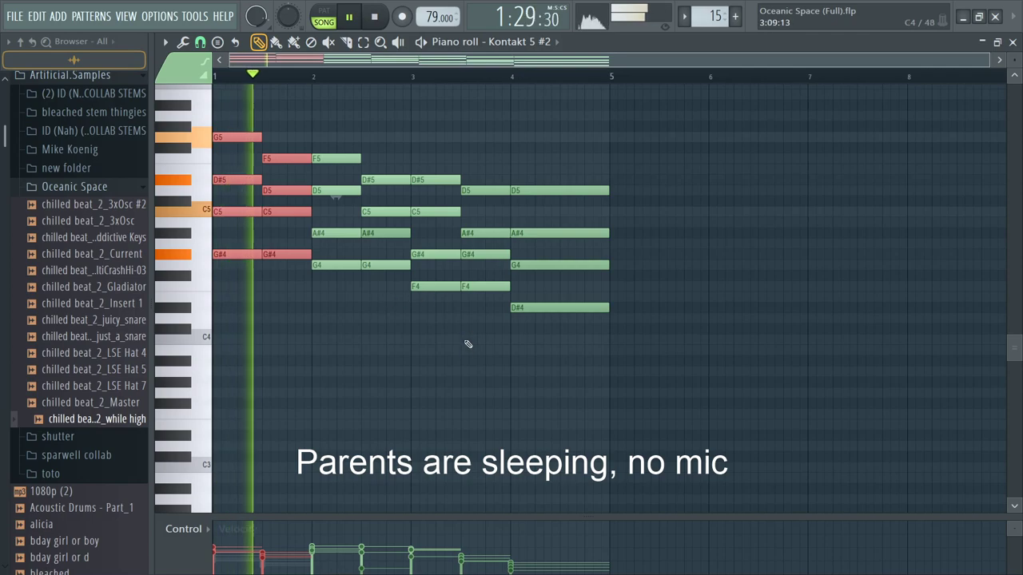
drag(469, 366, 674, 91)
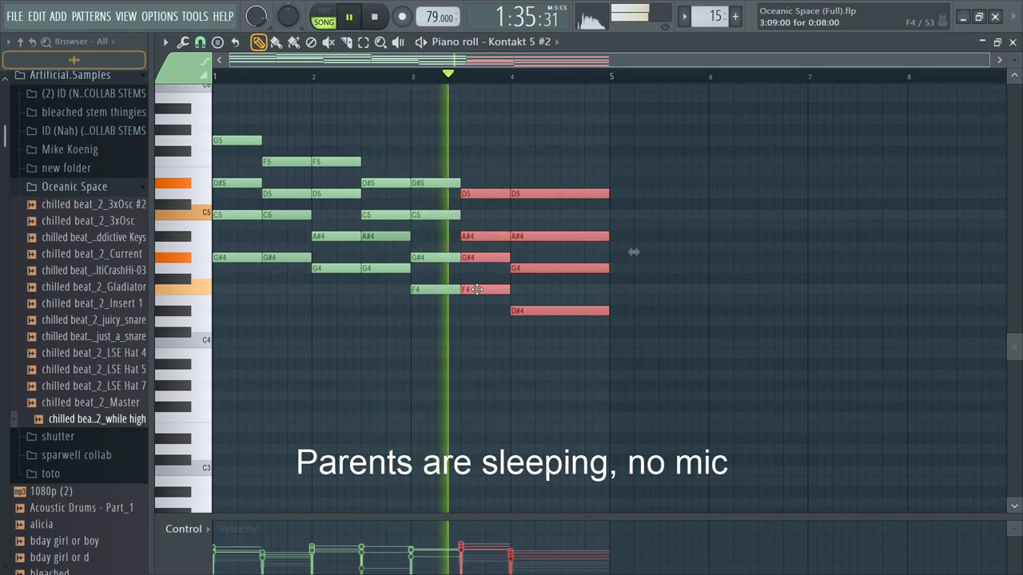
Step: In Pattern 15's DSK Music Box part, place short, slightly staggered G#4 and G5 notes at beat 2 of bar 1
key(Escape)
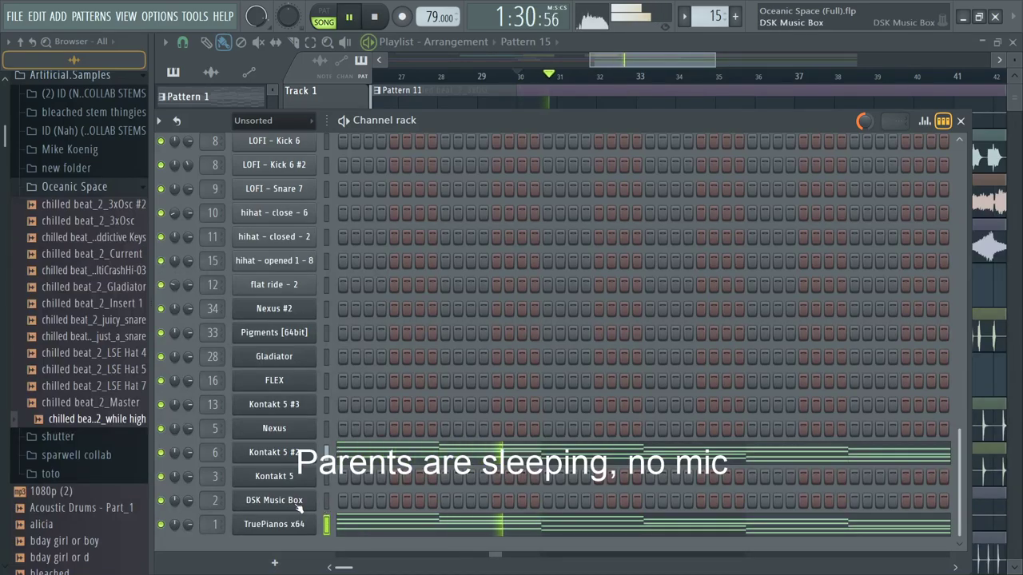
key(F7)
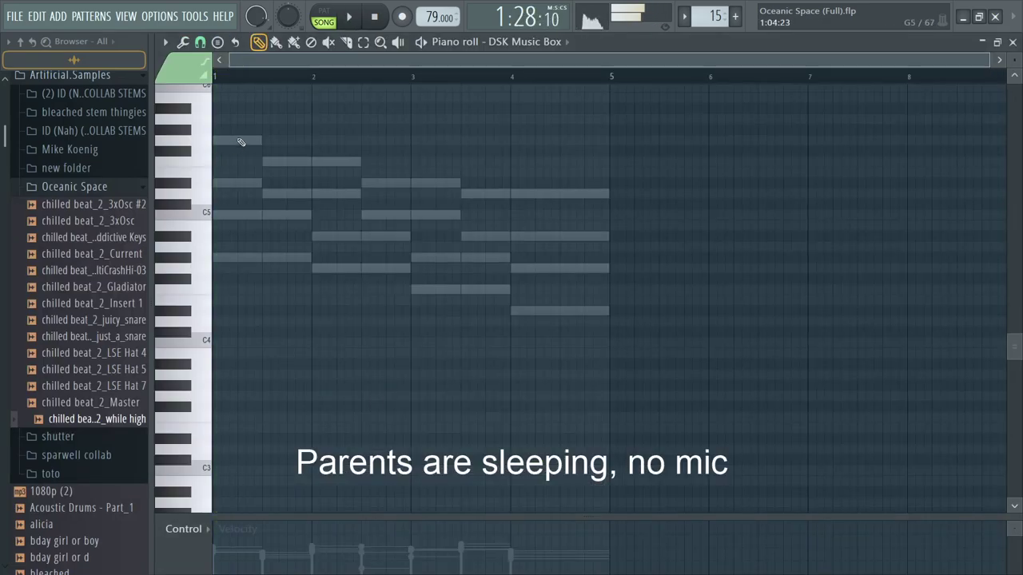
scroll(235, 158, up, 2)
key(space)
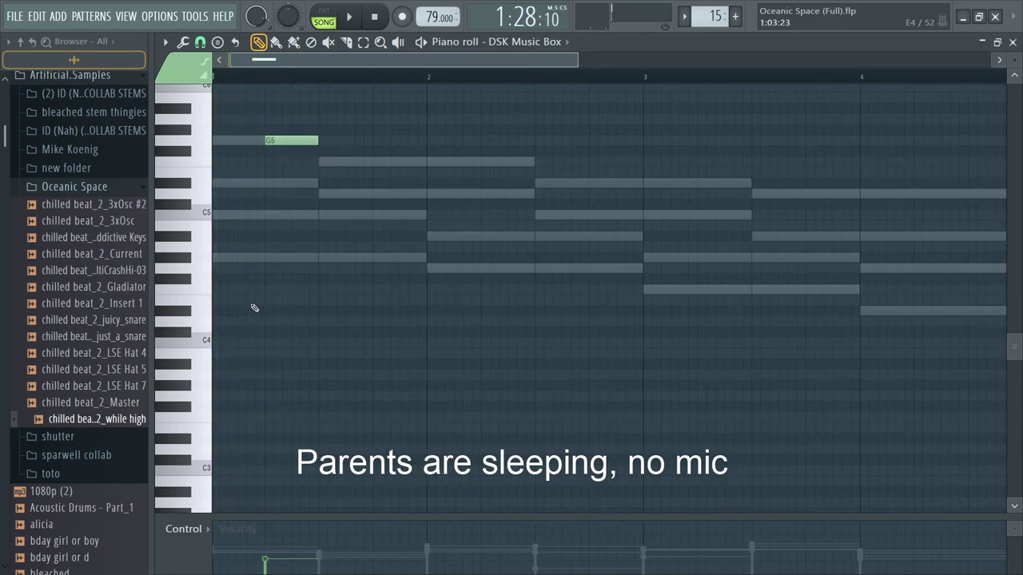
drag(253, 248, 266, 259)
scroll(267, 272, up, 2)
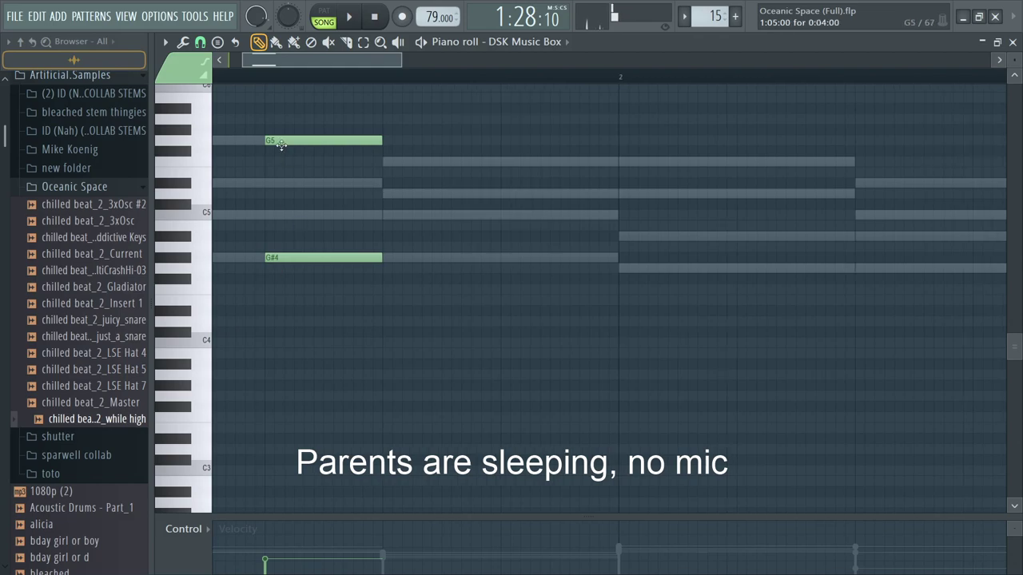
key(space)
key(space)
drag(335, 304, 326, 144)
key(space)
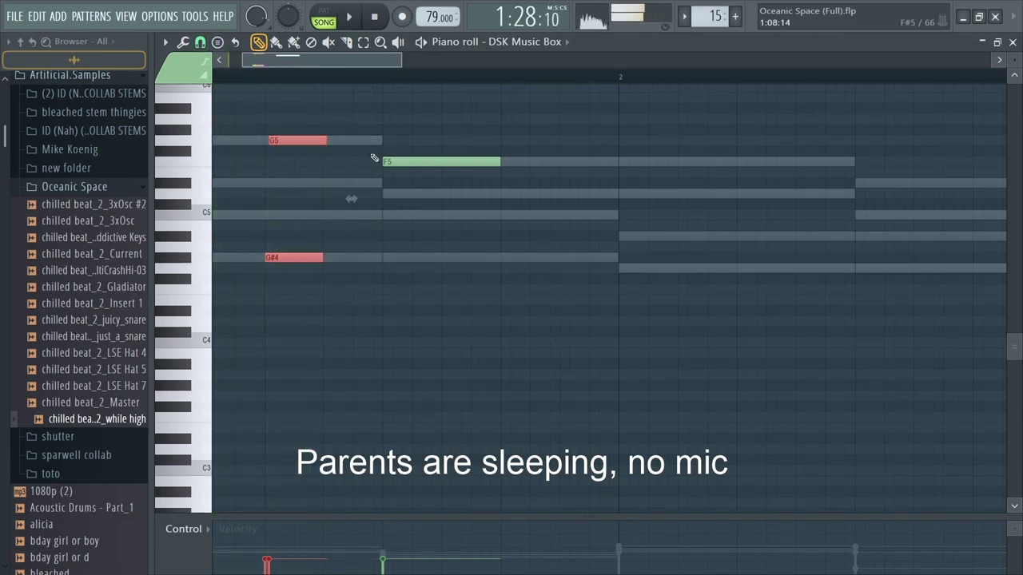
Step: Add a D#5 note right after the G5 in bar 1, audition it, and stretch it towards the end of the bar
click(339, 163)
right_click(389, 163)
key(space)
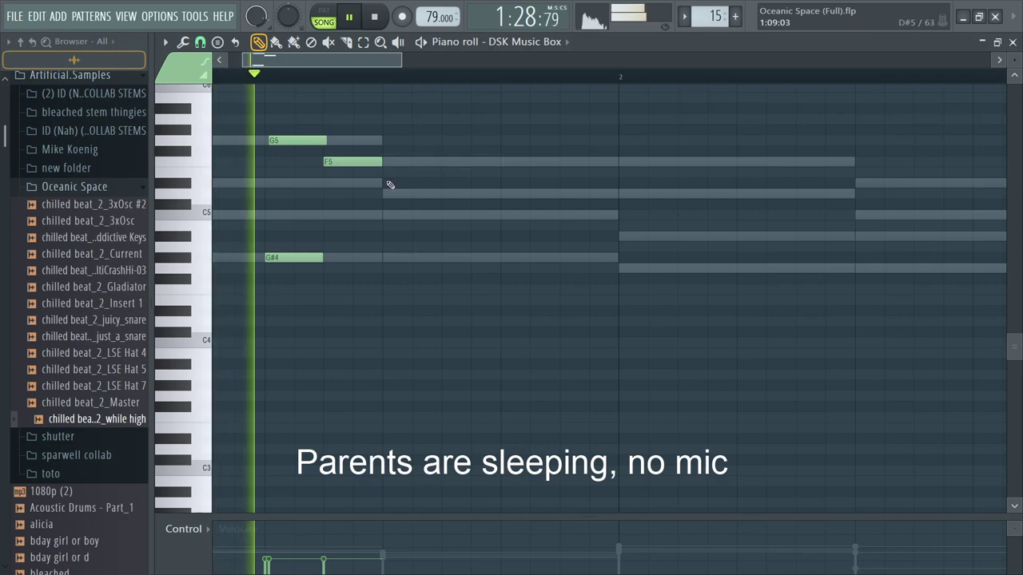
key(space)
drag(349, 161, 353, 178)
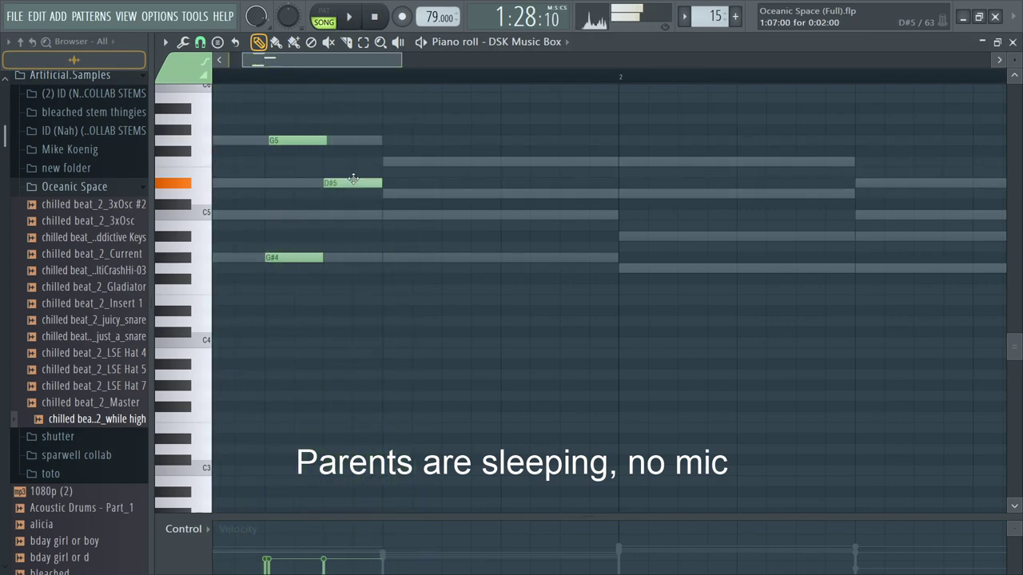
key(space)
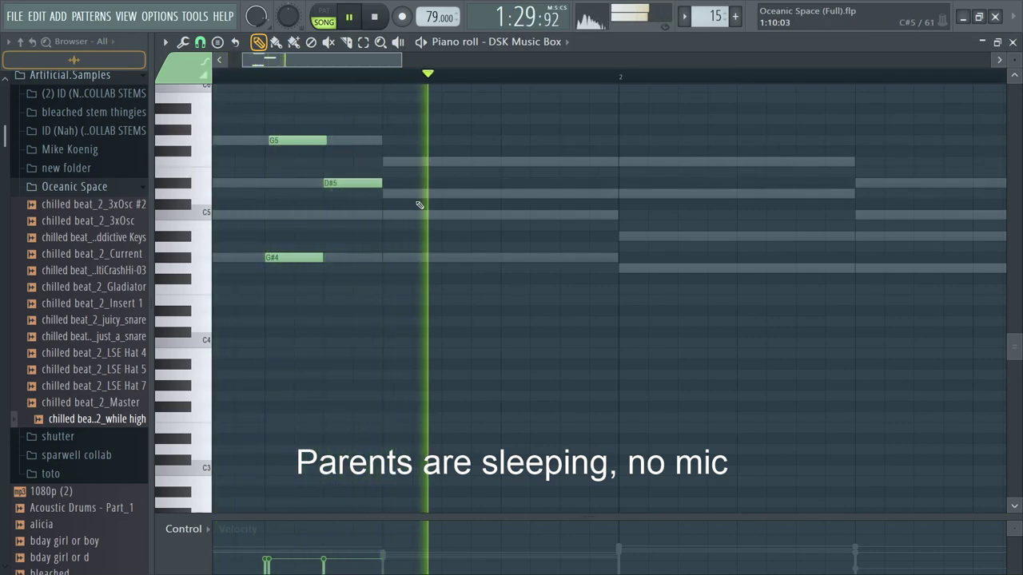
key(space)
drag(381, 183, 635, 184)
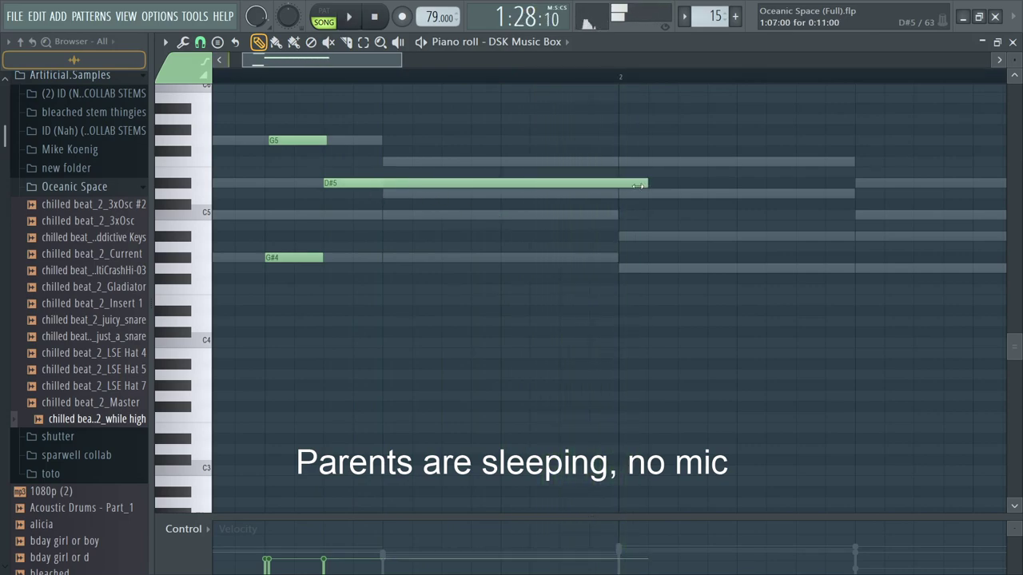
Step: Duplicate the bar 1 music box figure into bar 2 and repitch its notes to G4, F5 and D5
drag(615, 126, 753, 275)
ctrl+drag(765, 194, 756, 164)
scroll(744, 171, down, 3)
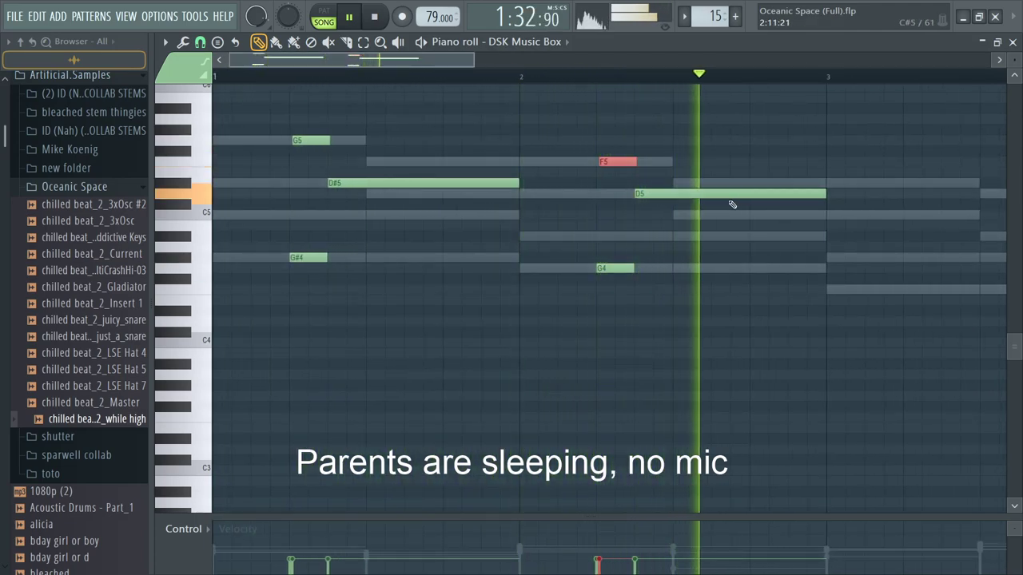
scroll(730, 206, down, 2)
Step: Repeat the figure in bar 3 as F4, D#5, C5 and in bar 4 as D#4, D5, A#4, and play it back
key(space)
ctrl+drag(615, 326, 456, 126)
shift+drag(474, 163, 858, 194)
key(space)
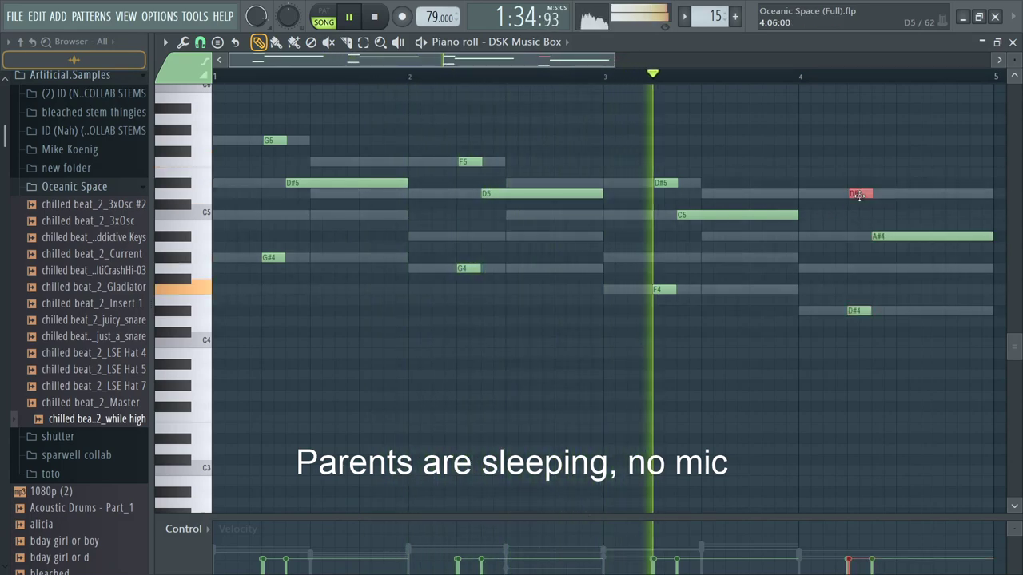
scroll(815, 209, down, 1)
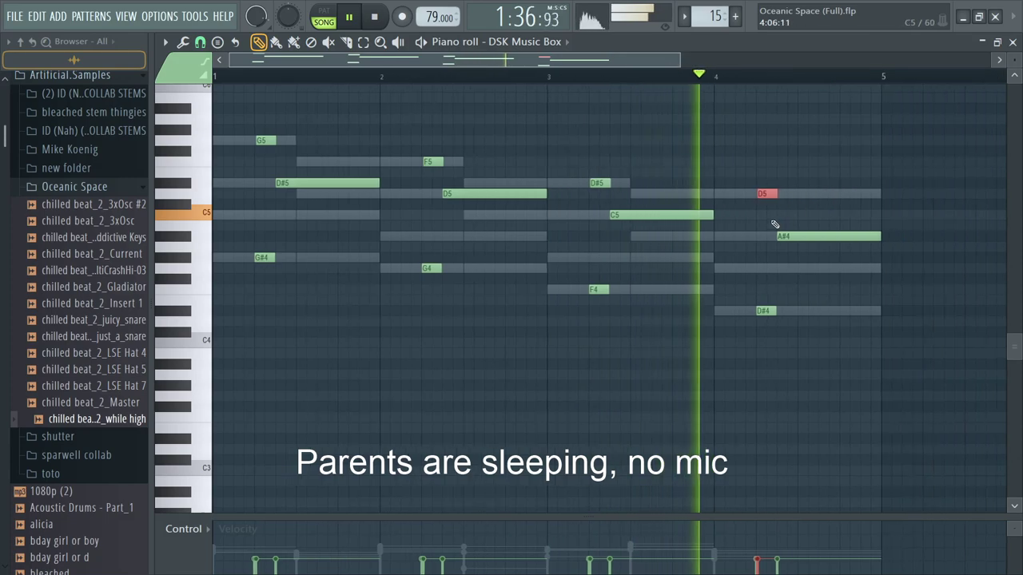
ctrl+scroll(781, 234, down, 1)
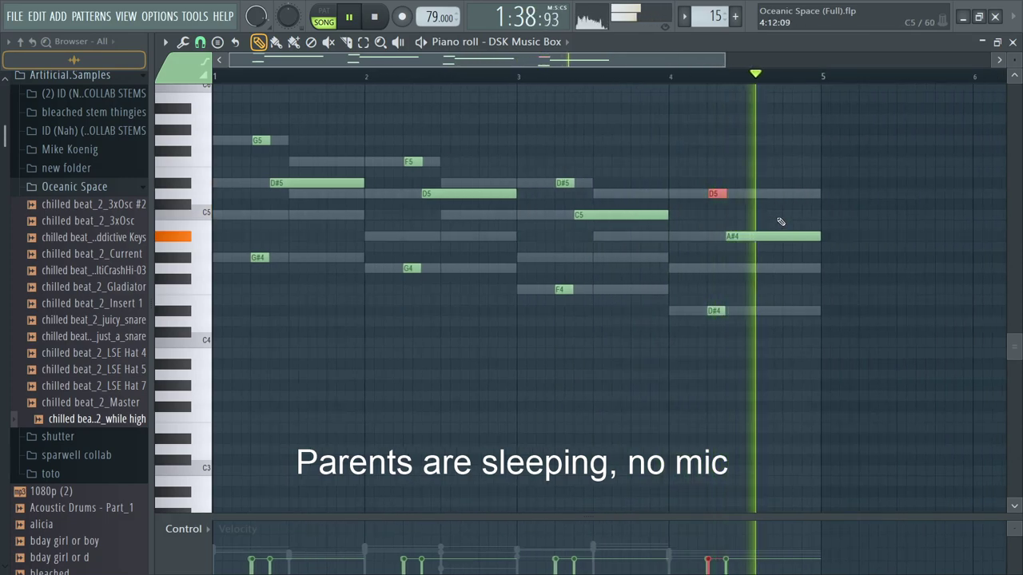
key(space)
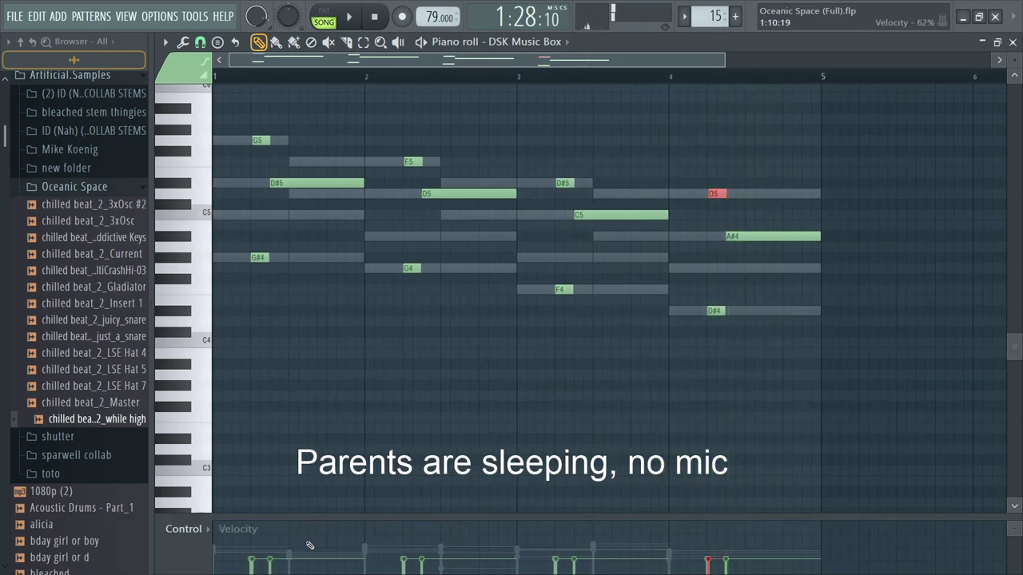
Step: Raise the velocities of the DSK Music Box notes in all four bars to about 75%
ctrl+scroll(354, 418, down, 2)
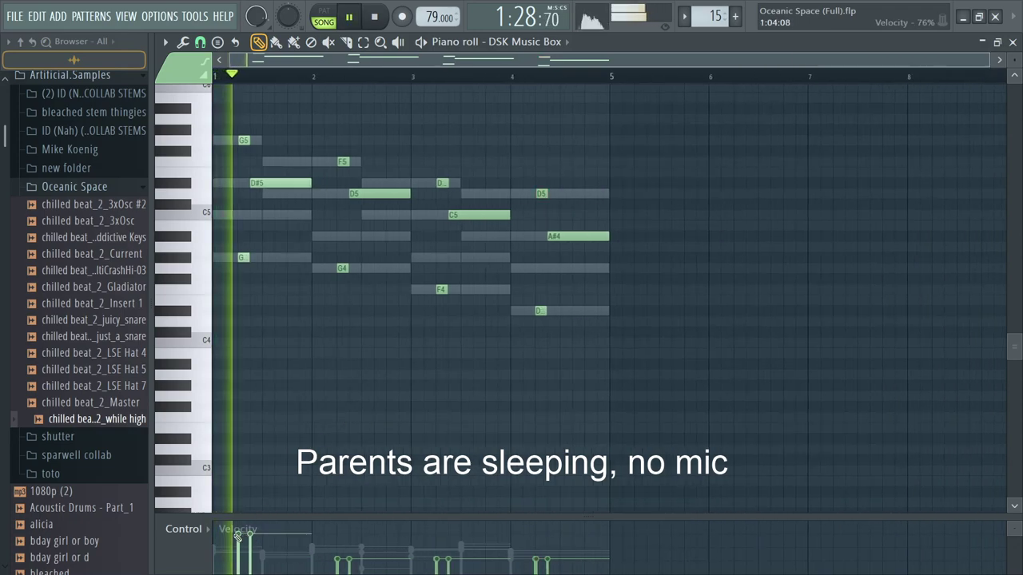
drag(328, 537, 350, 536)
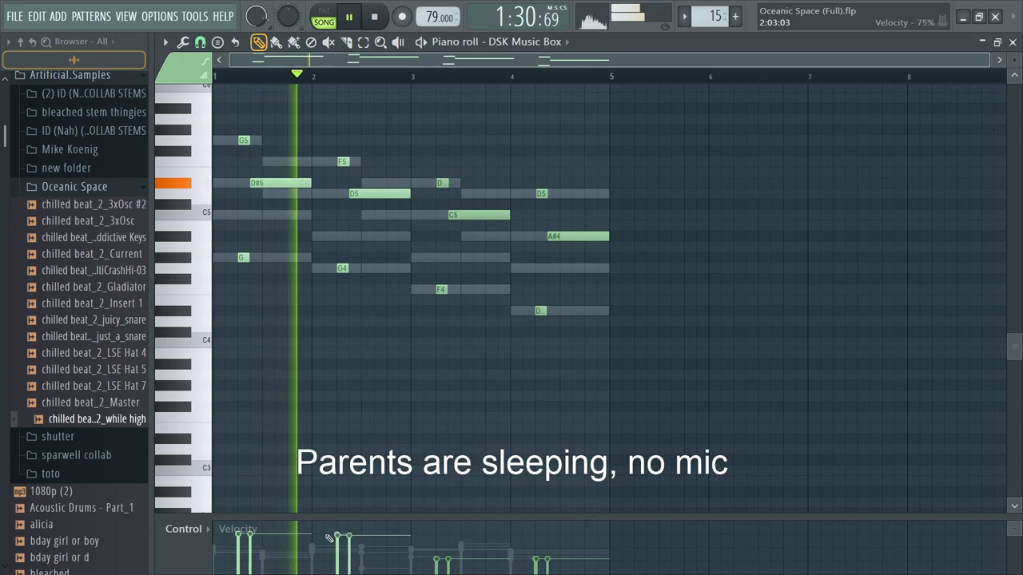
drag(425, 534, 452, 534)
drag(530, 535, 549, 535)
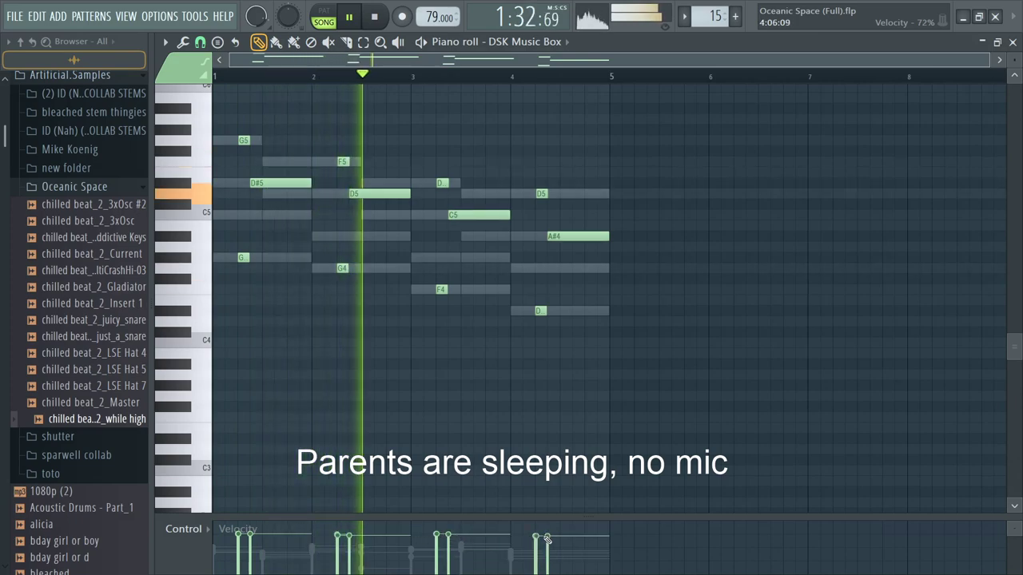
Step: Shorten the long D5 in bar 2 and fill the rest of the bar with a D#5 note
scroll(292, 283, up, 2)
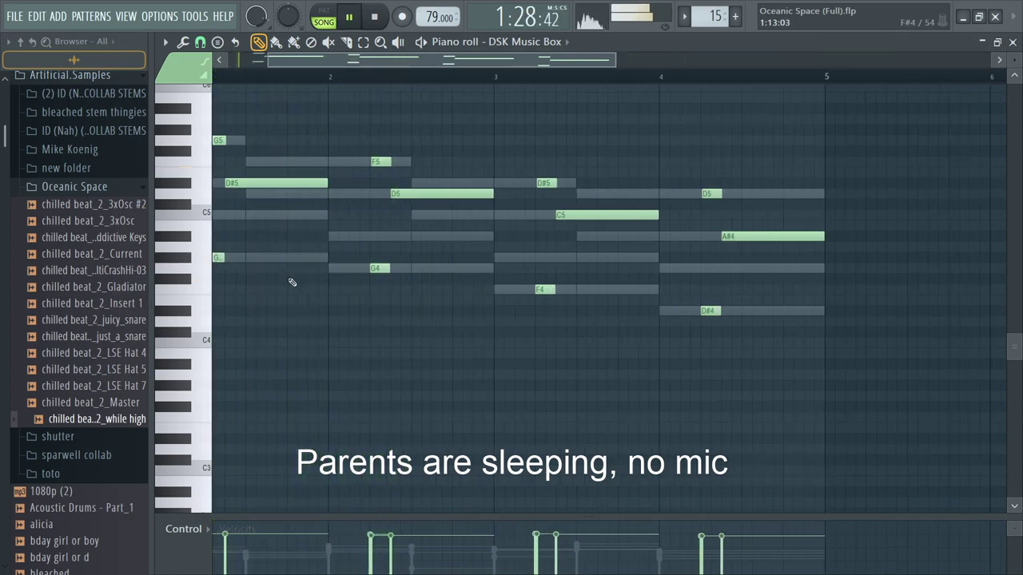
drag(553, 203, 495, 200)
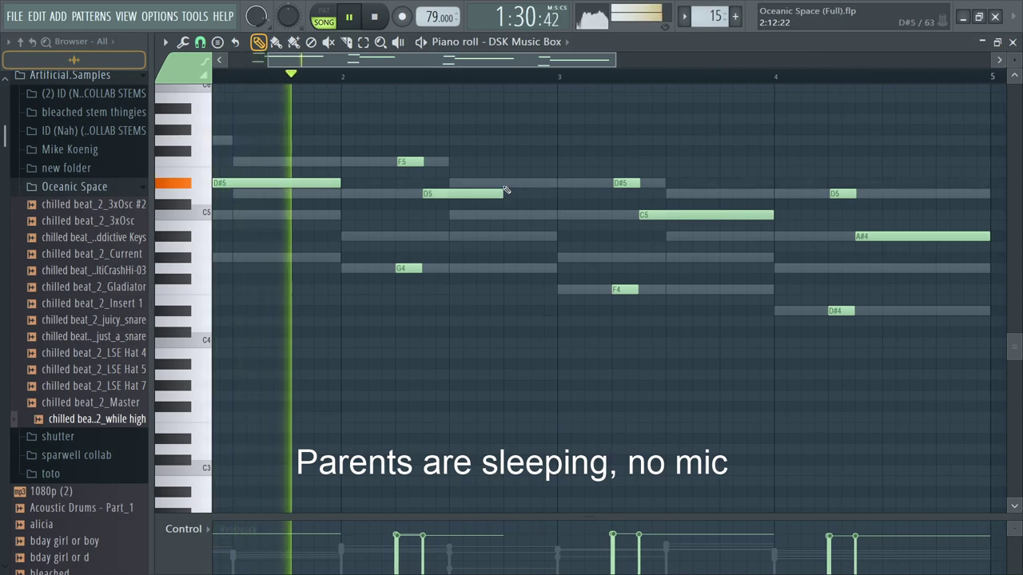
click(506, 185)
drag(582, 188, 557, 189)
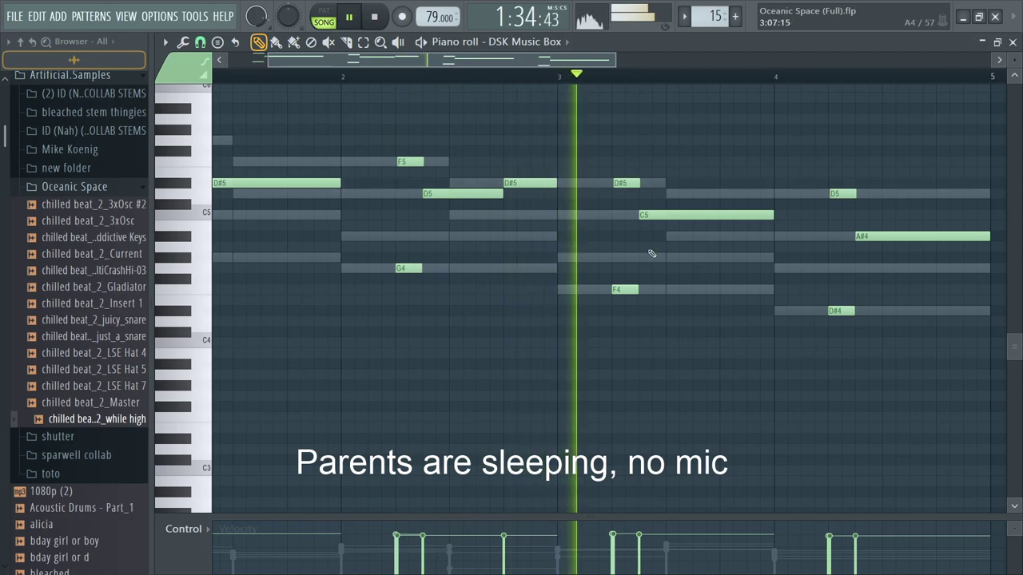
Step: Shorten the long A#4 in bar 4 and add a four-step G4 note after it, ending with the bar
scroll(680, 256, down, 2)
scroll(809, 250, up, 3)
drag(799, 237, 742, 237)
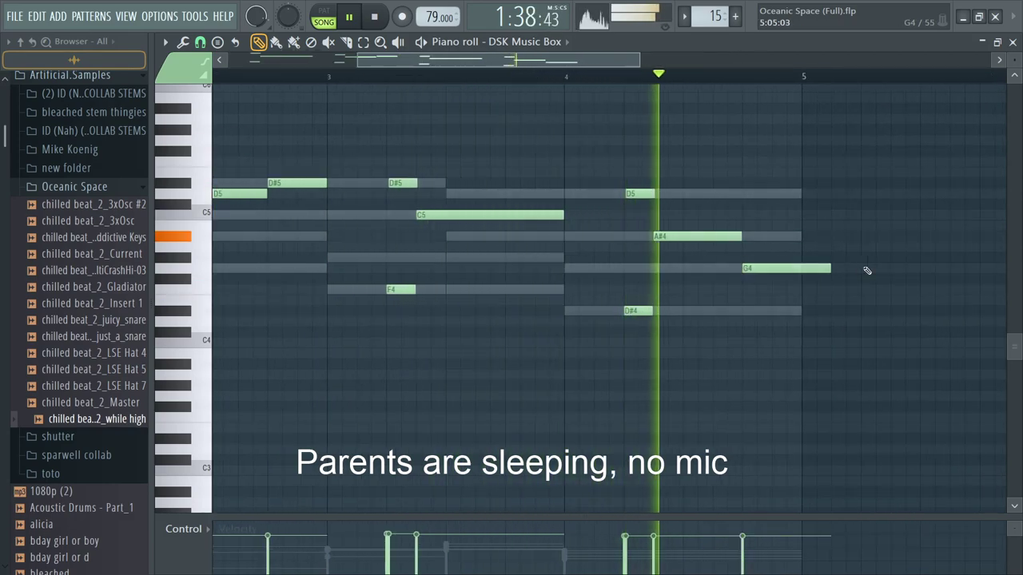
click(743, 269)
drag(772, 269, 794, 269)
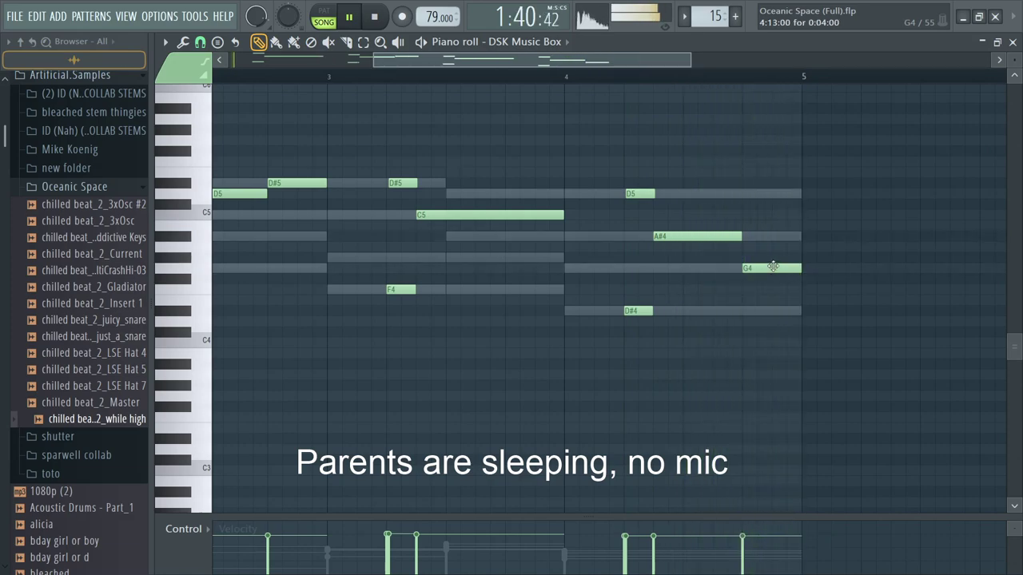
scroll(773, 268, down, 3)
Step: In Pattern 15's Kontakt 5 part, place G#4 at the start of bar 1 and G5 half a beat after it
key(Escape)
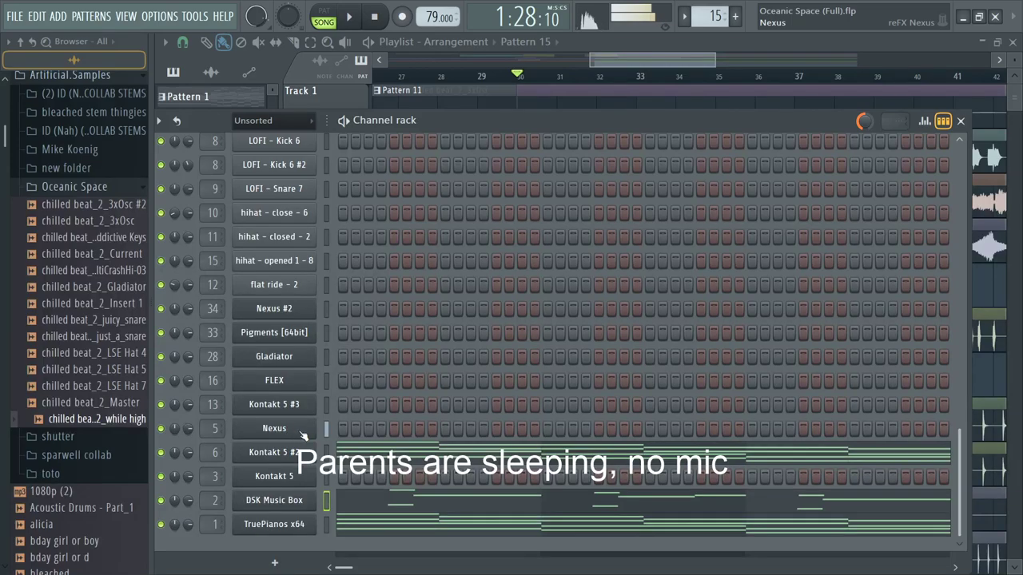
key(F7)
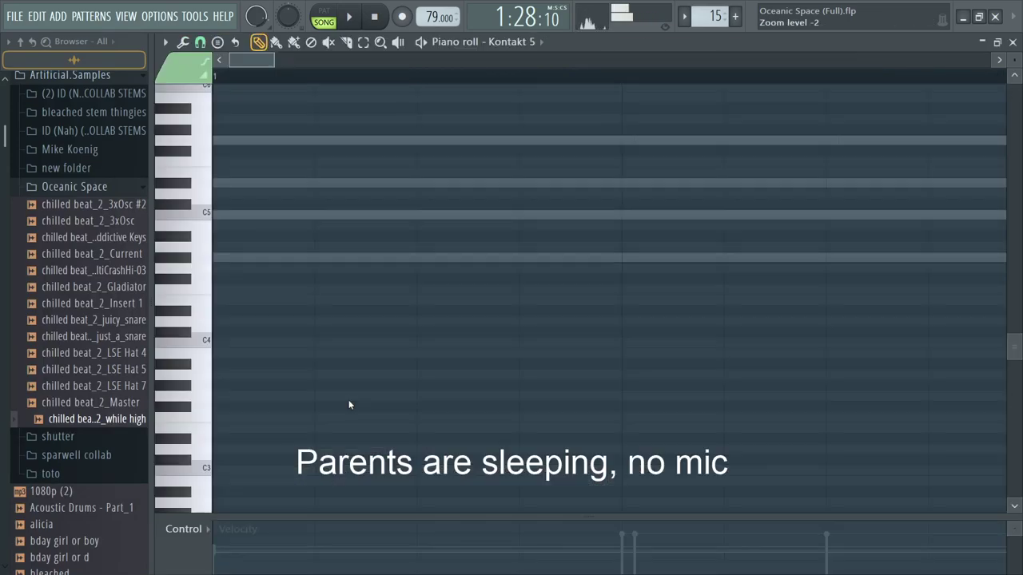
scroll(199, 272, up, 3)
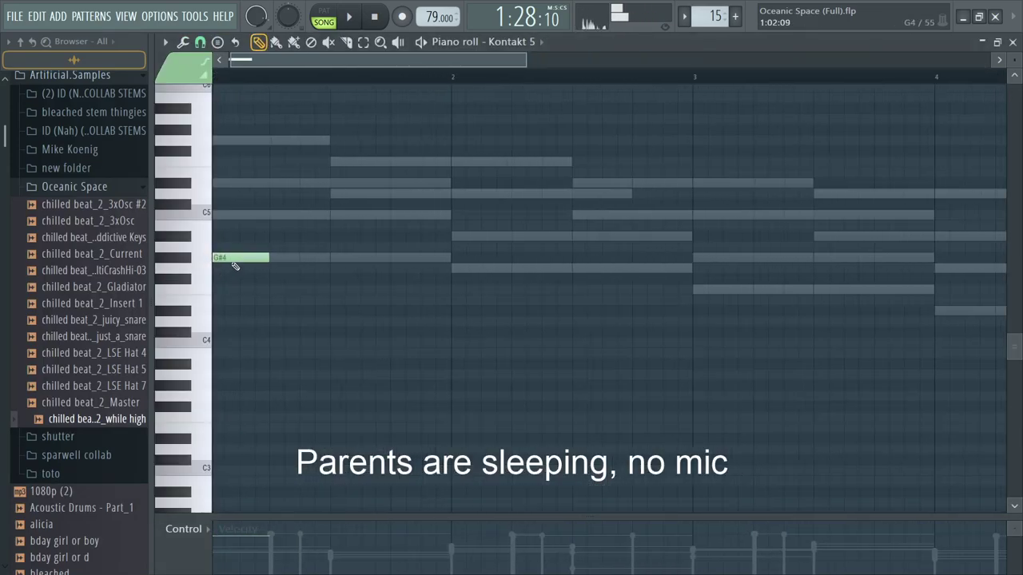
click(278, 140)
key(space)
key(space)
drag(295, 142, 263, 143)
Step: Add F5 directly after the G5 and a second G#4 at the middle of bar 1 in the Kontakt 5 part, auditioning the melody
key(space)
key(space)
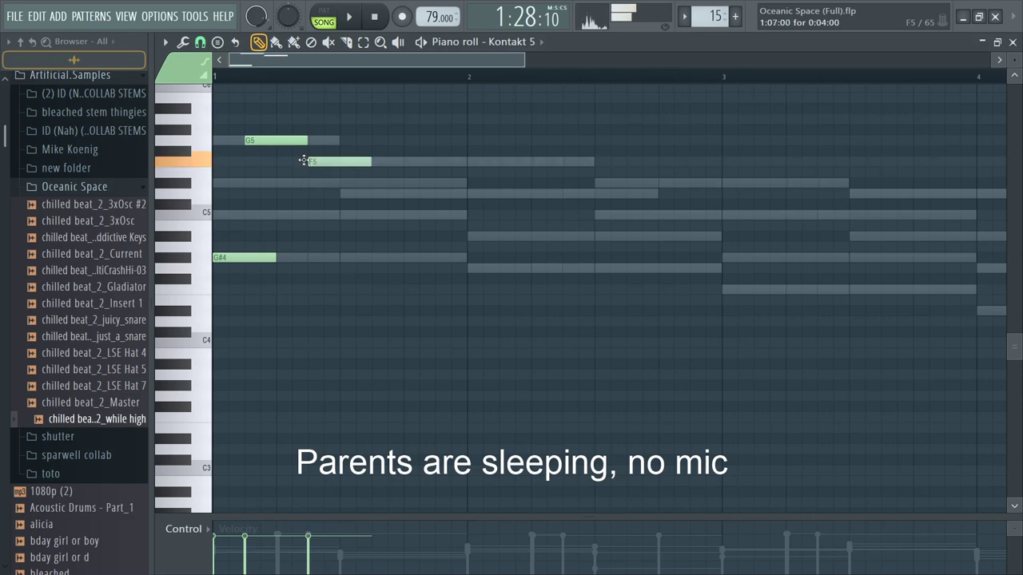
key(space)
key(space)
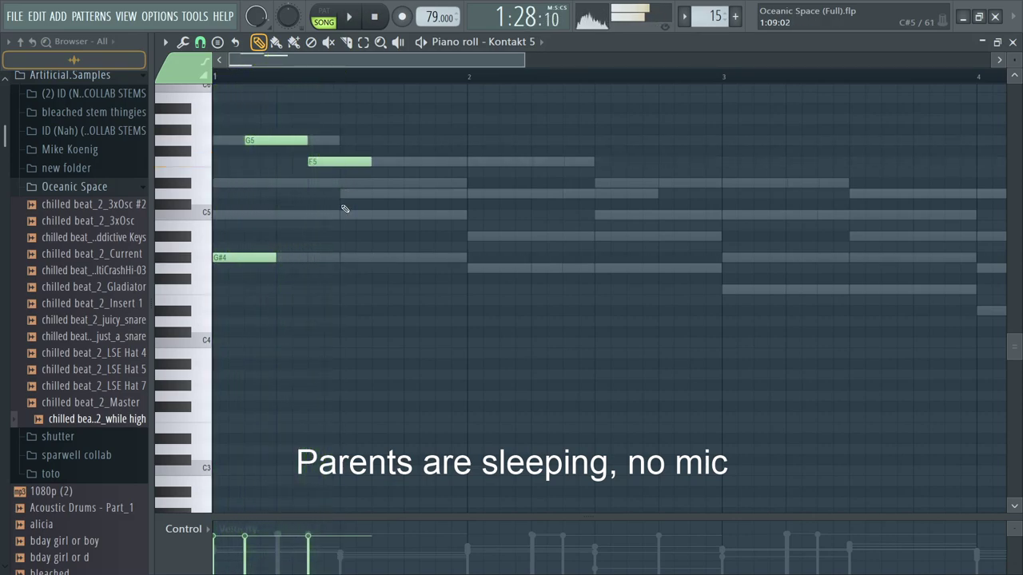
key(space)
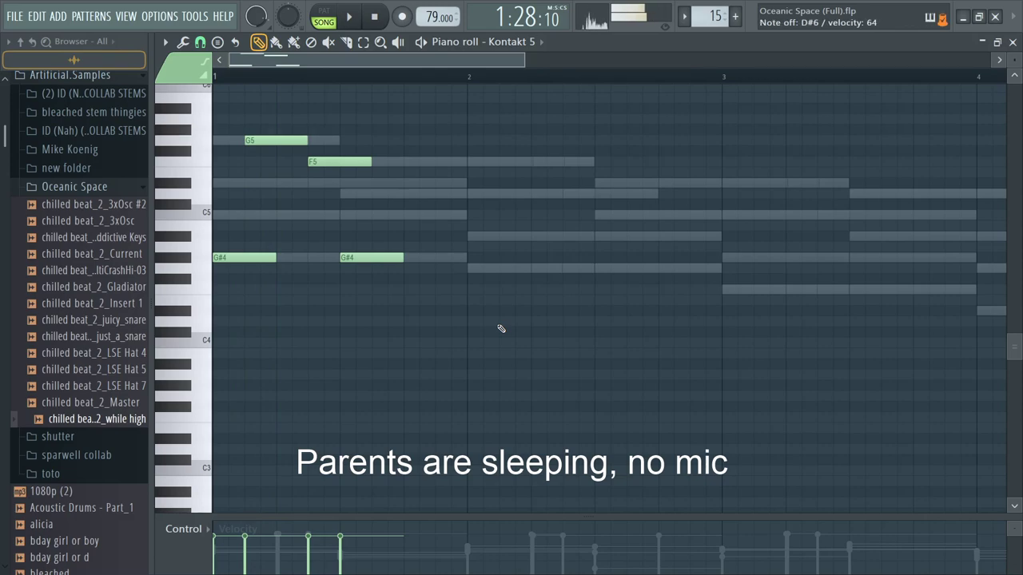
key(space)
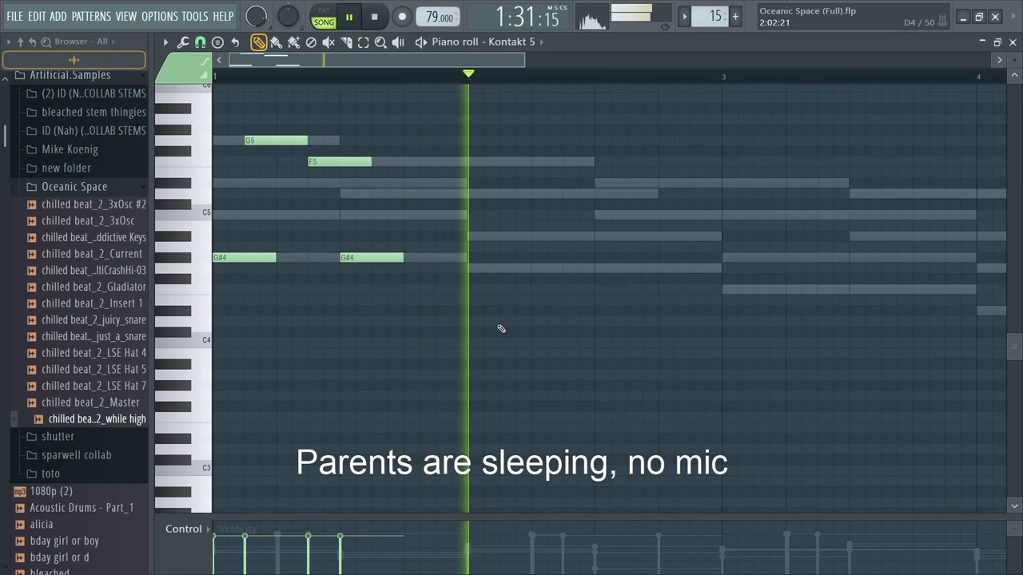
key(space)
Step: Check the mixer and channel rack, and play the arrangement from around bar 46
key(F9)
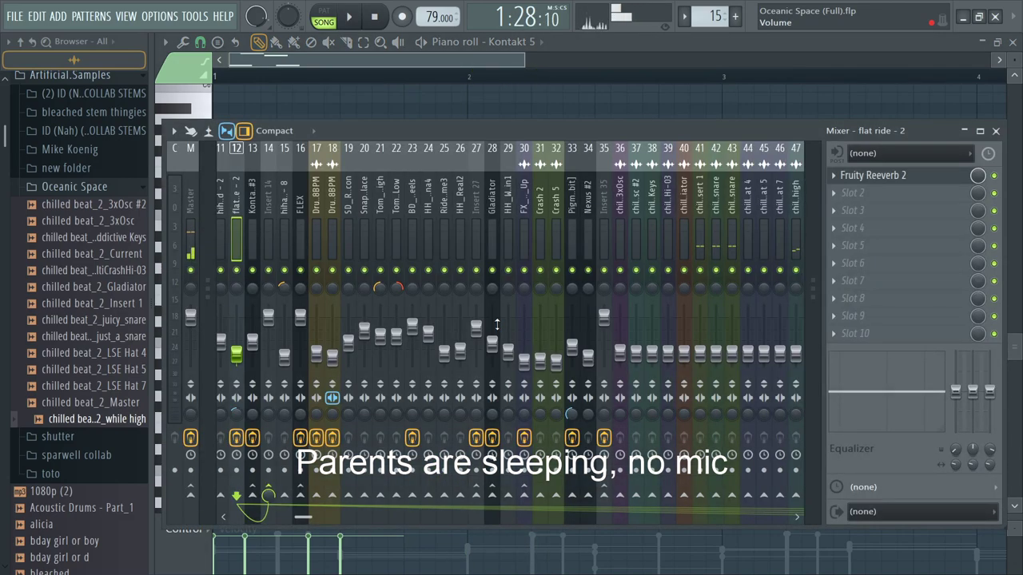
key(F6)
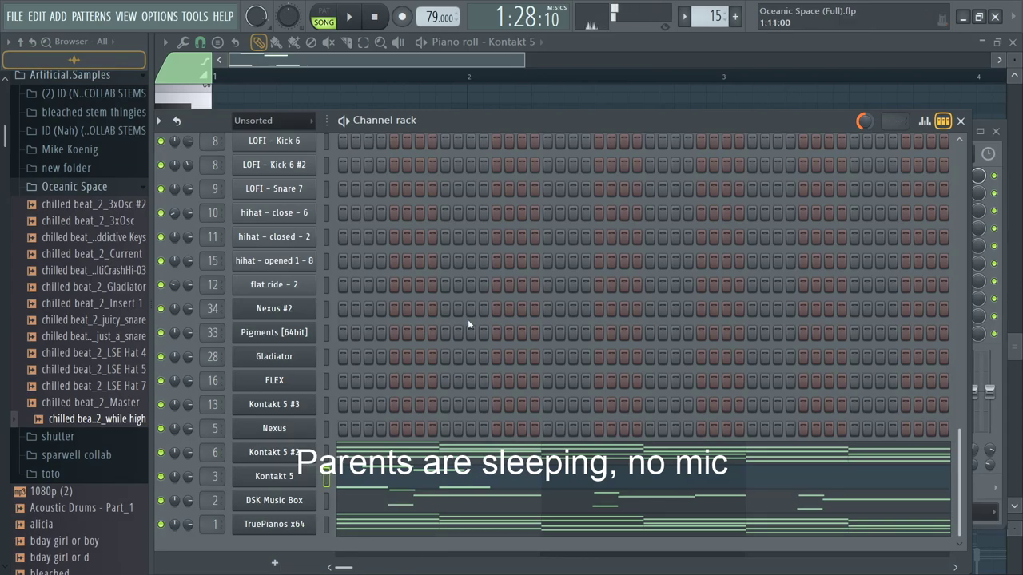
key(F9)
key(F5)
scroll(625, 184, right, 8)
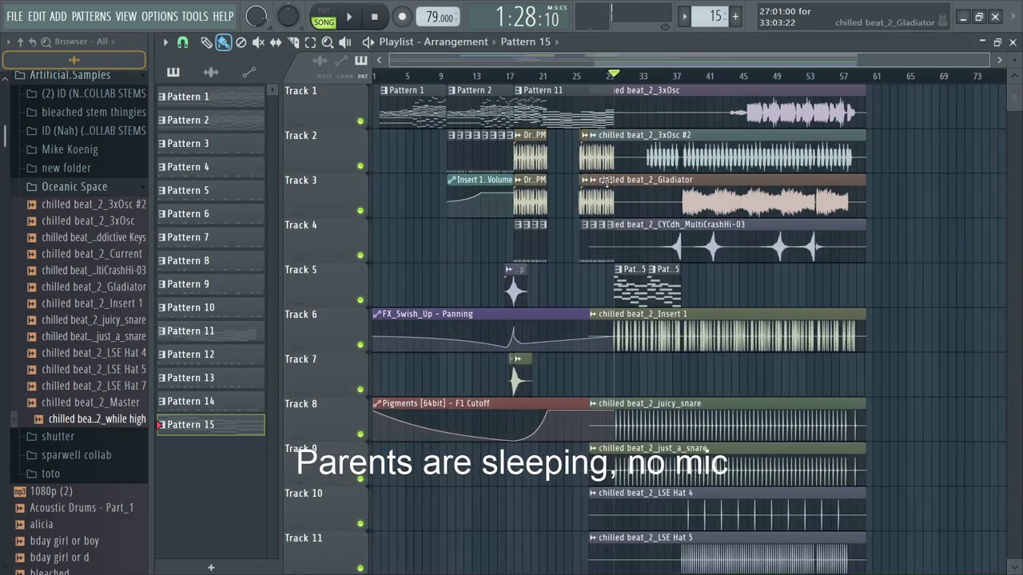
click(547, 78)
key(space)
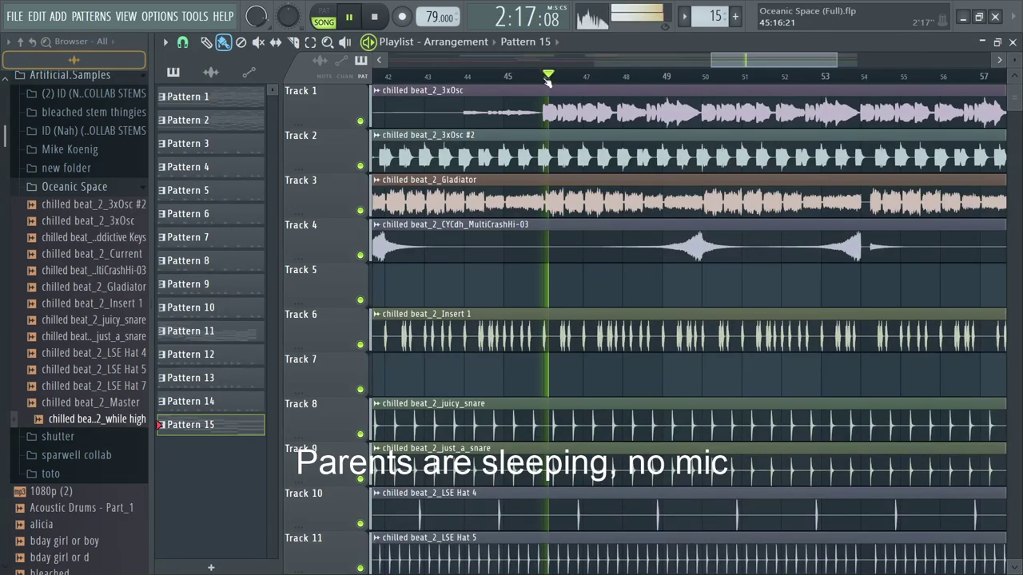
Step: Stop playback and open the first Pattern 15 clip on Track 5 in the piano roll
scroll(552, 77, down, 5)
scroll(708, 449, up, 4)
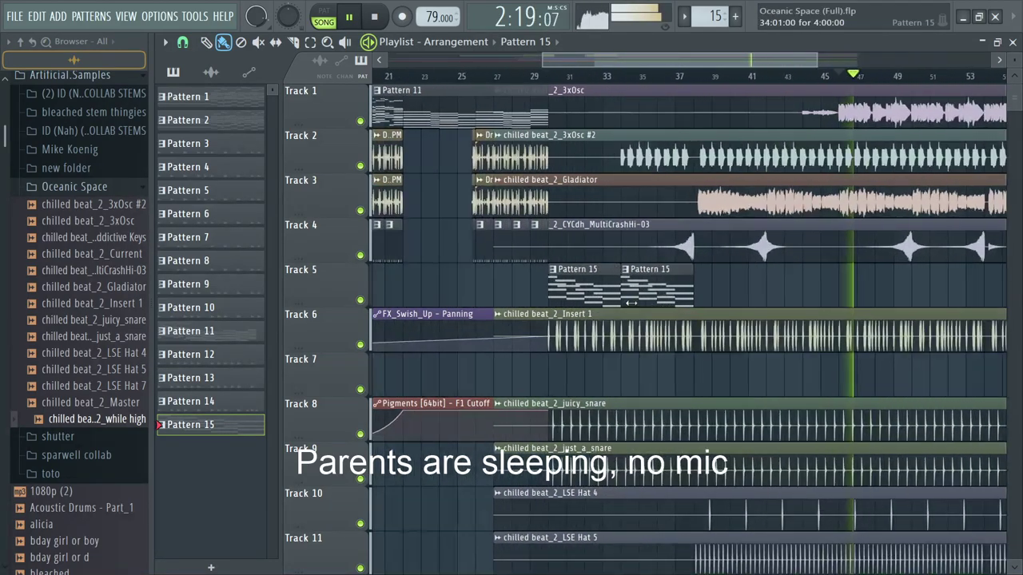
key(space)
double_click(568, 287)
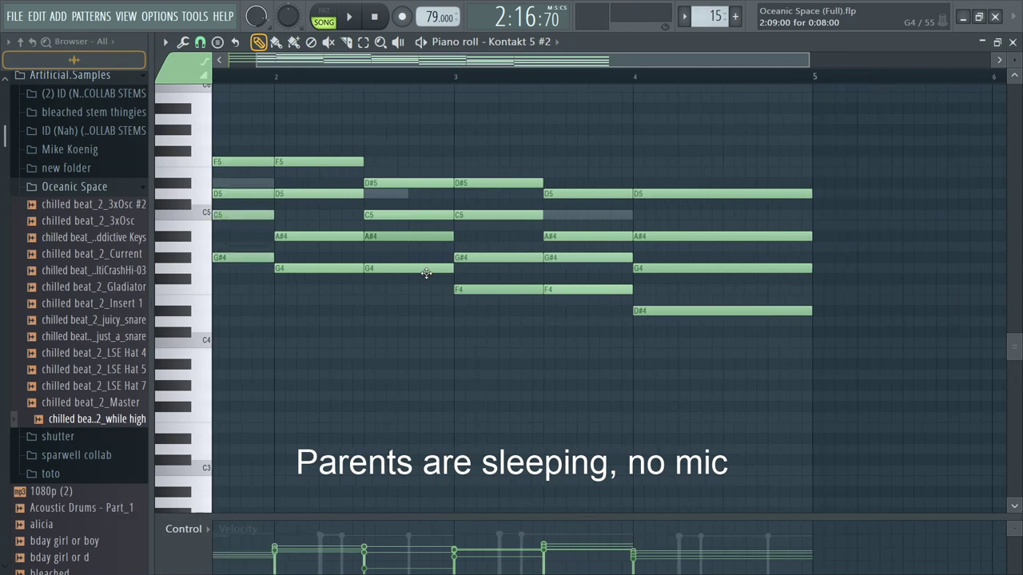
Step: Place G#4 at the start of bar 1 in the Kontakt 5 part and audition it with the arrangement
key(F6)
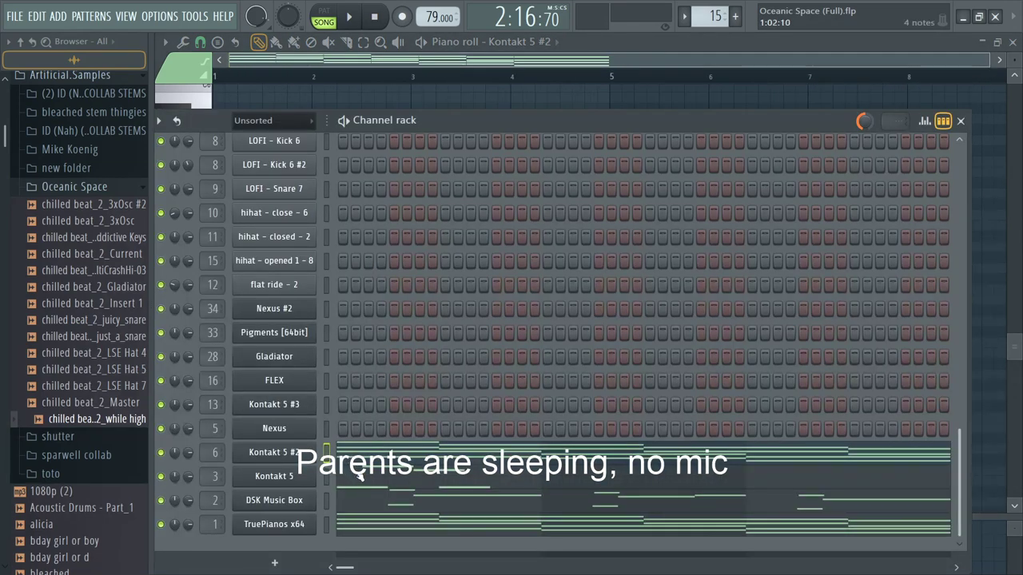
click(359, 477)
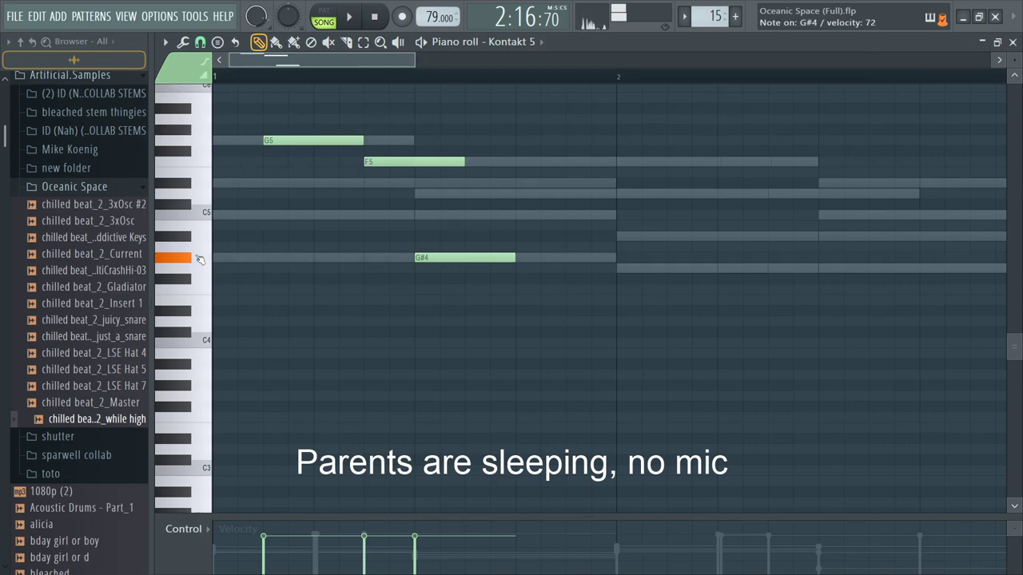
scroll(607, 296, up, 3)
drag(261, 359, 165, 345)
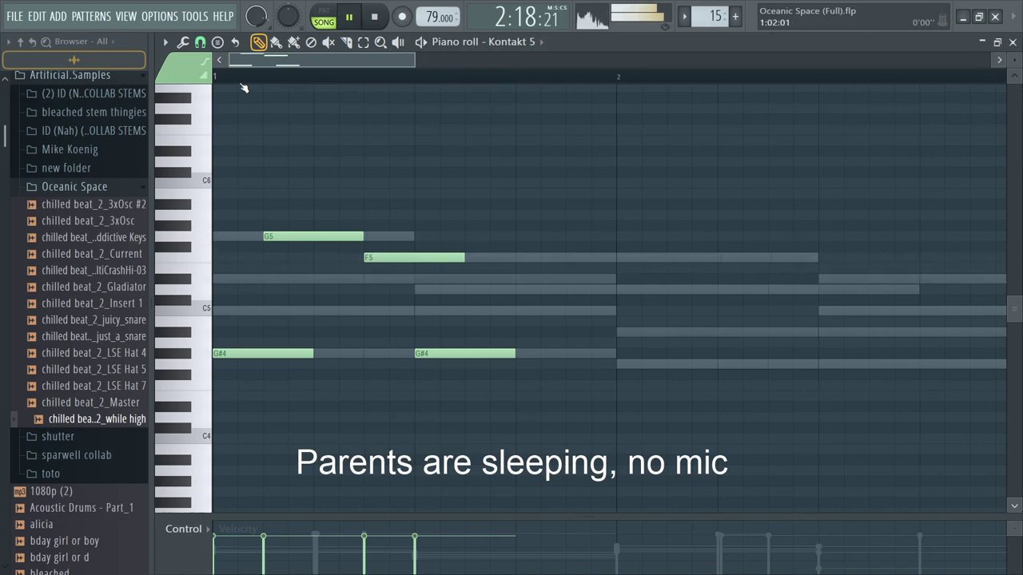
key(space)
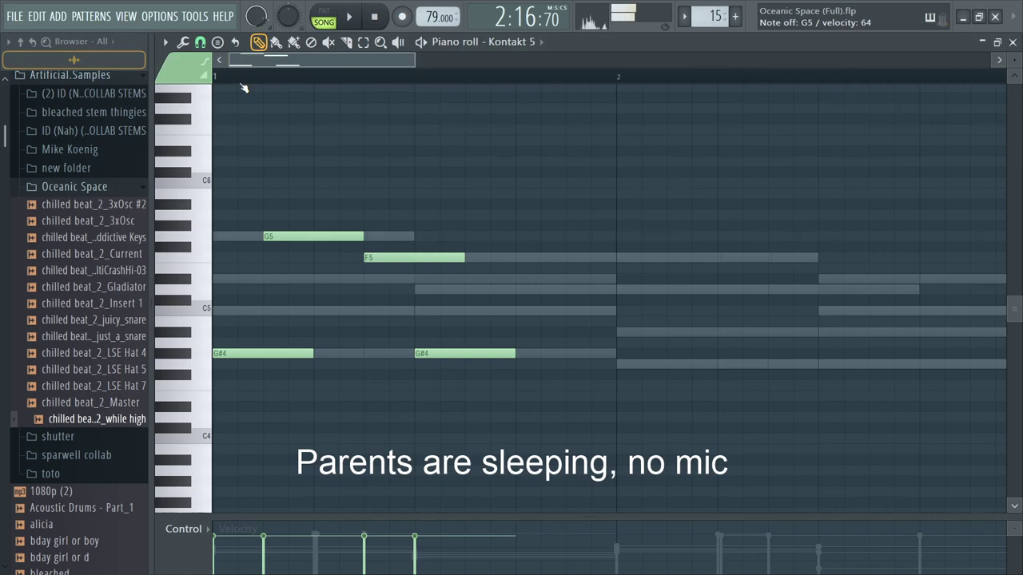
key(space)
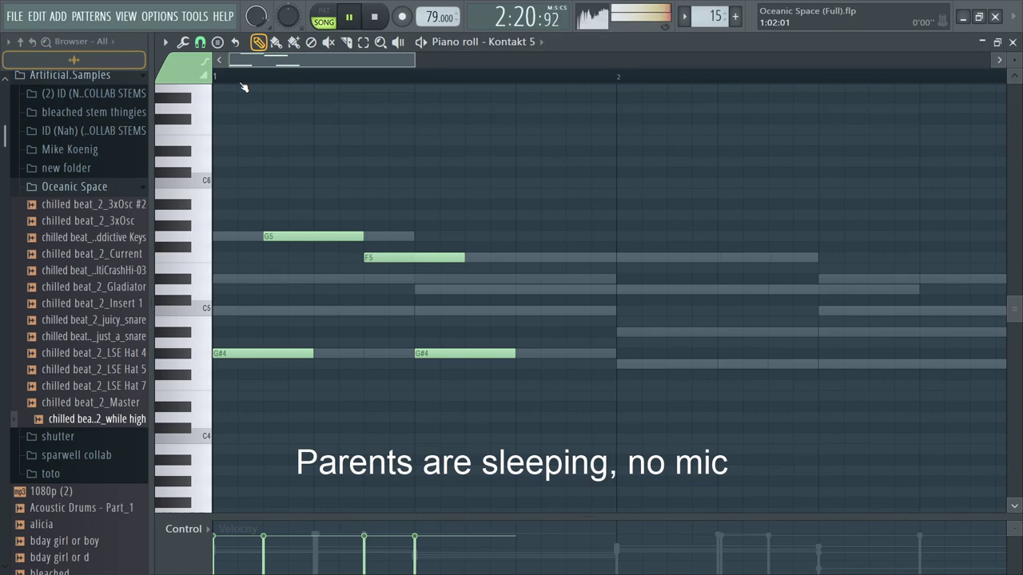
key(space)
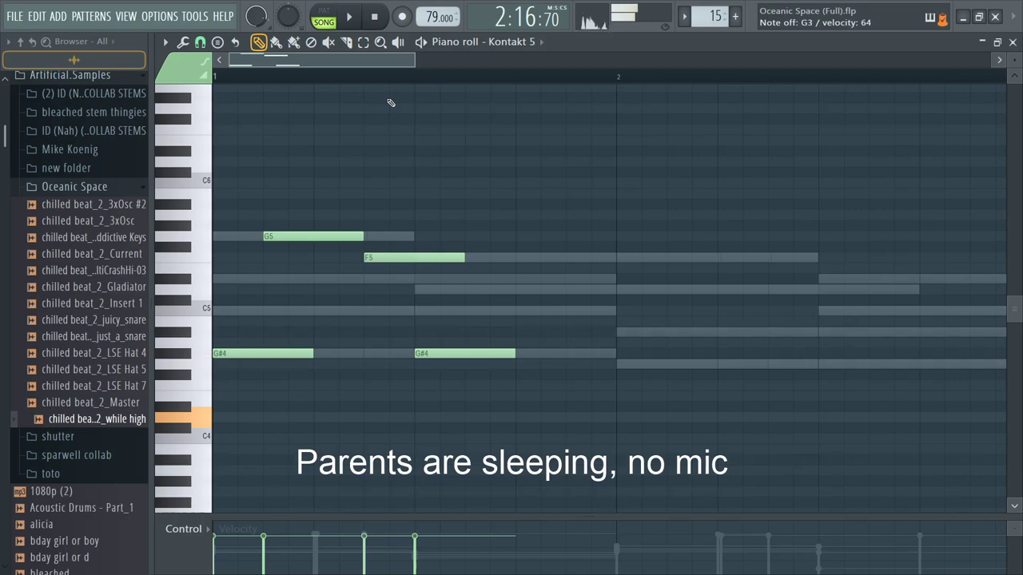
Step: Select the Pigments [64bit] channel, audition its sound, and open its part in the piano roll
key(F6)
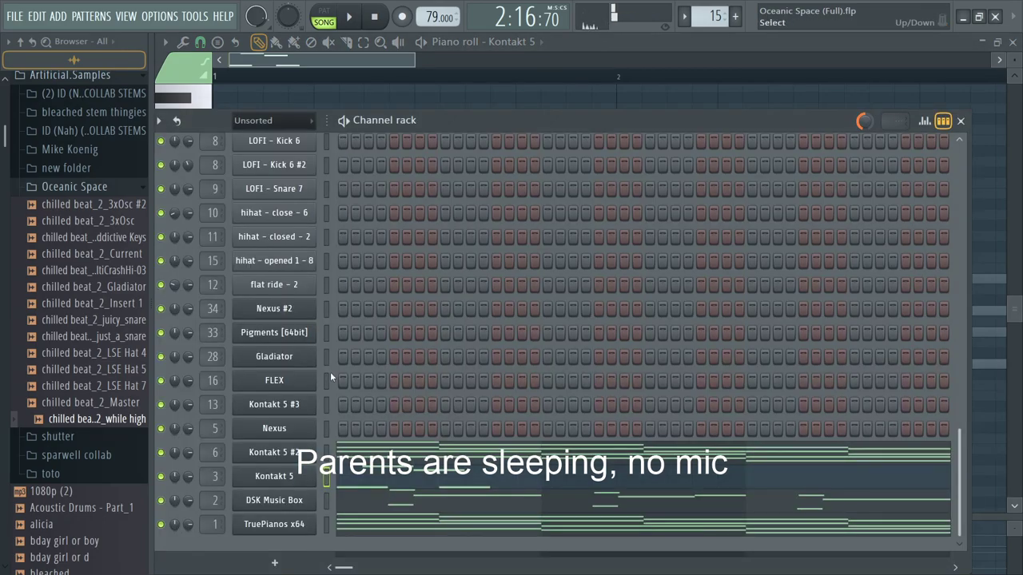
scroll(329, 371, up, 5)
scroll(323, 320, down, 5)
scroll(323, 320, up, 1)
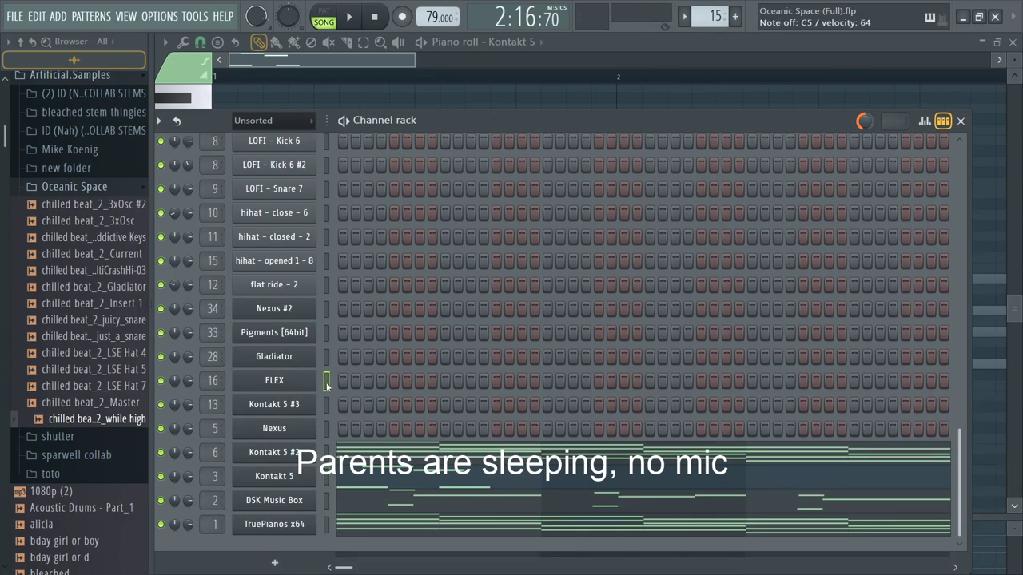
click(327, 333)
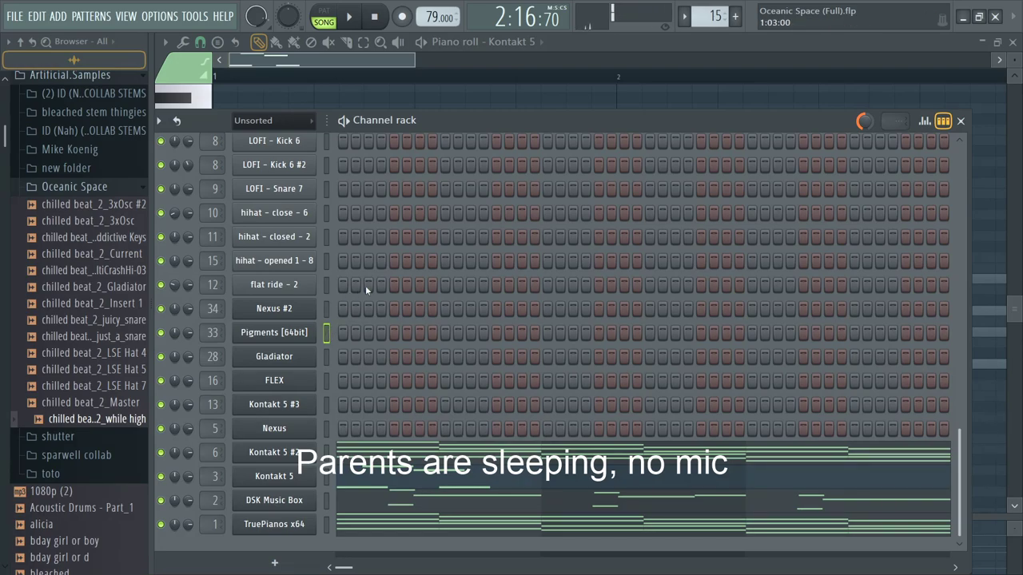
click(292, 333)
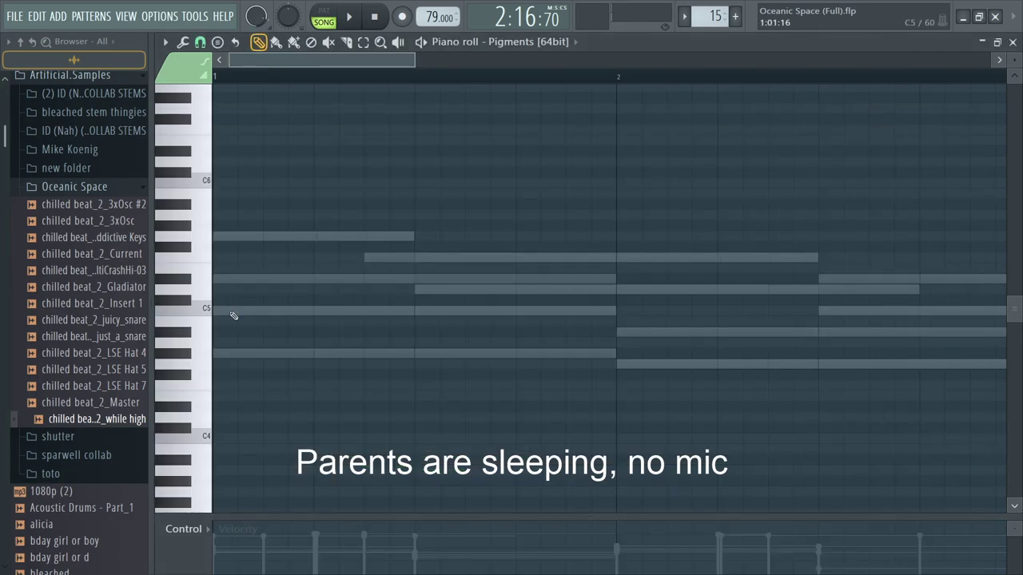
Step: Arm recording, move the playhead to the start of bar 30, and open the first Pattern 15 clip on Track 5
click(402, 16)
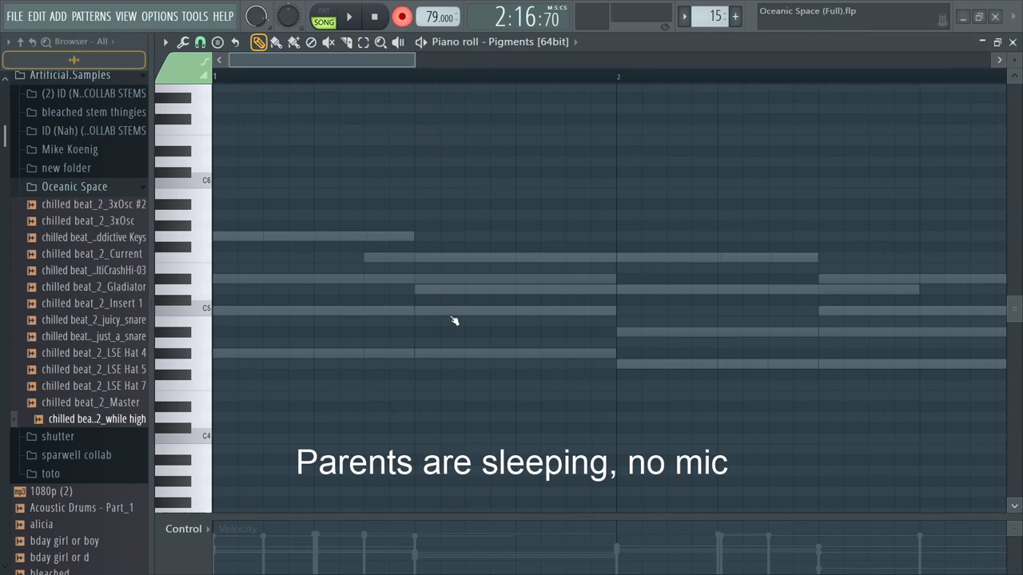
key(space)
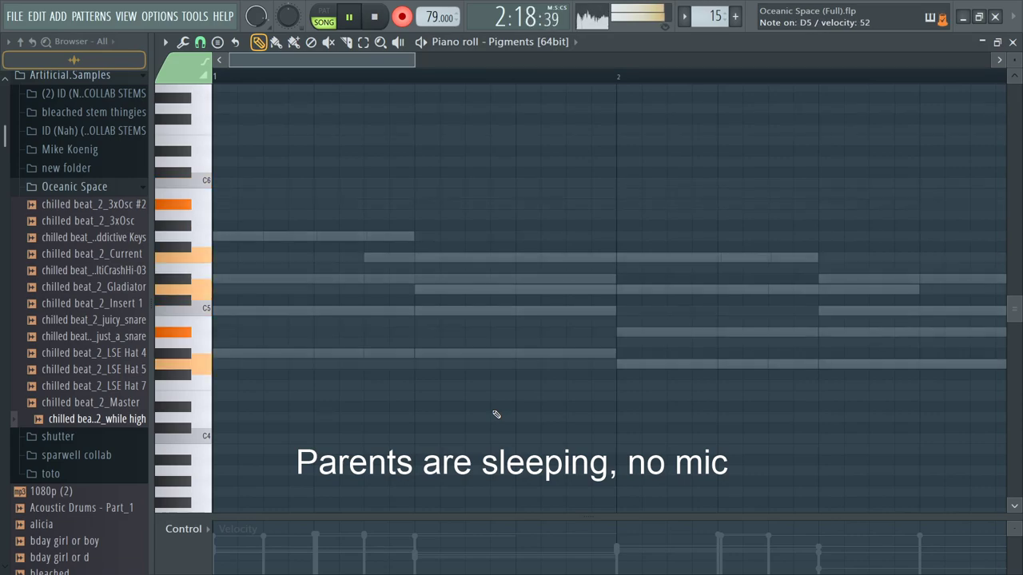
key(space)
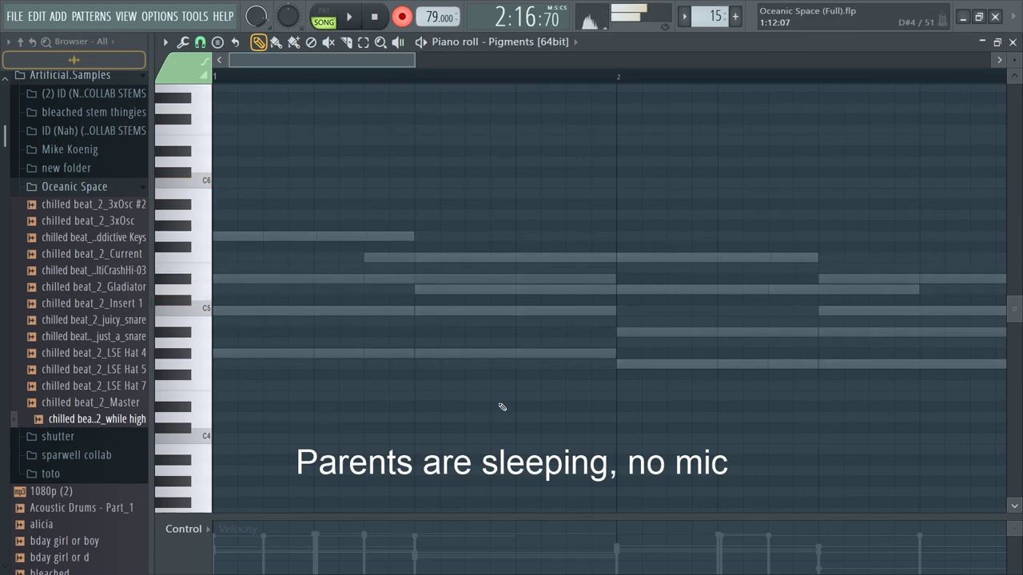
key(F6)
key(F6)
scroll(656, 59, down, 3)
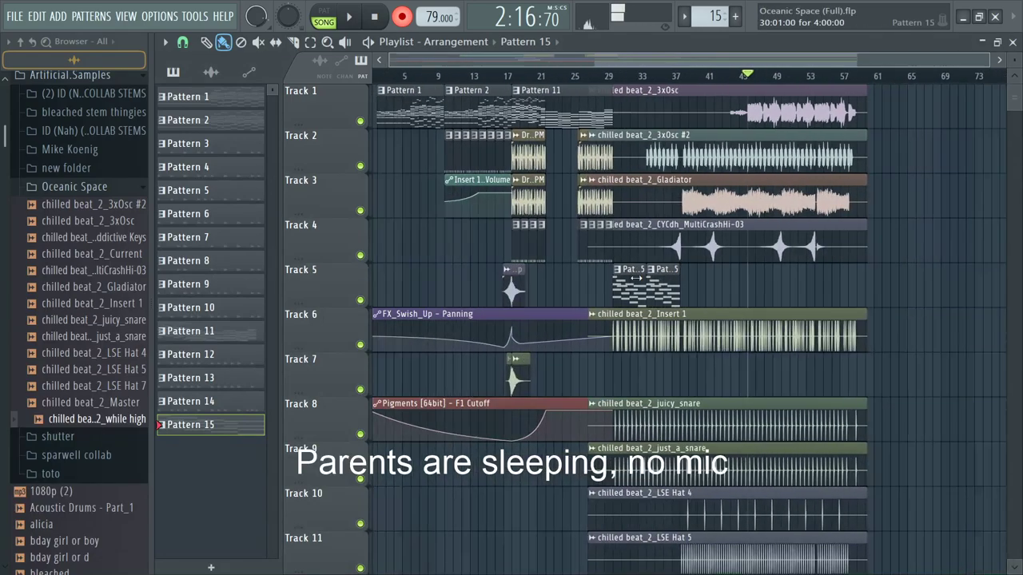
scroll(605, 134, up, 5)
click(582, 78)
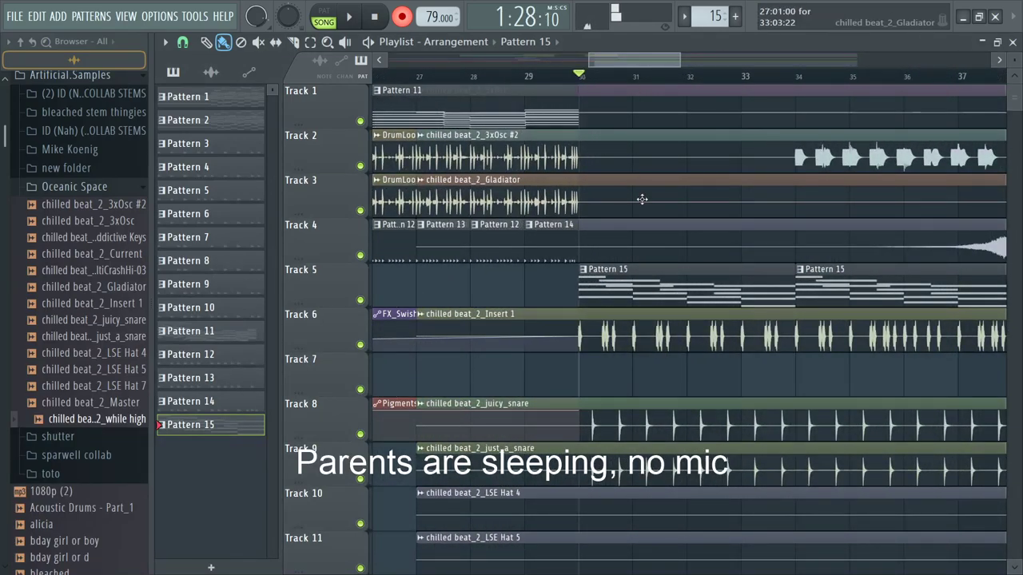
double_click(636, 296)
scroll(395, 137, down, 2)
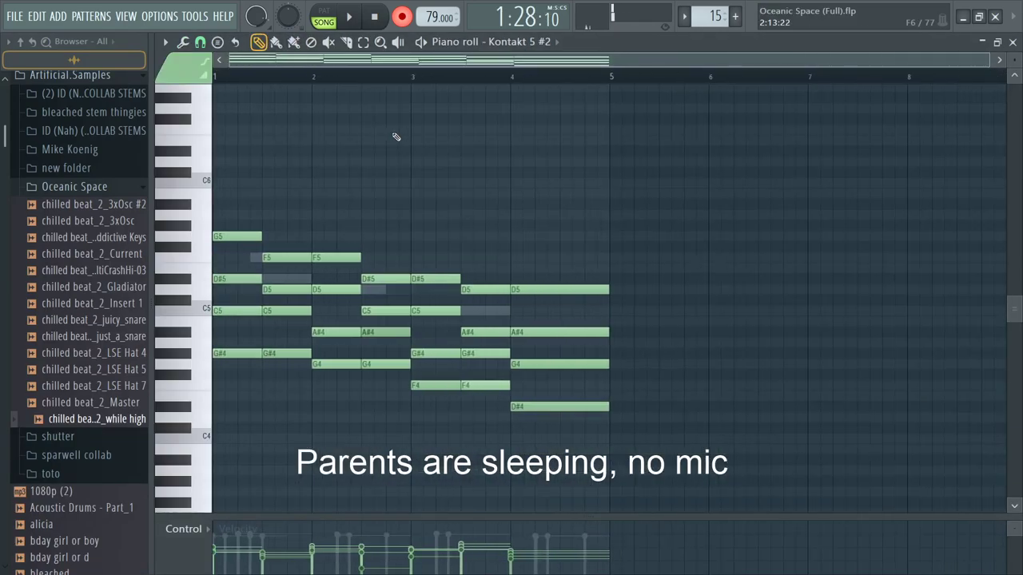
Step: Try to record a live Pigments [64bit] part into Pattern 15 from the channel rack, restarting the take several times
key(F6)
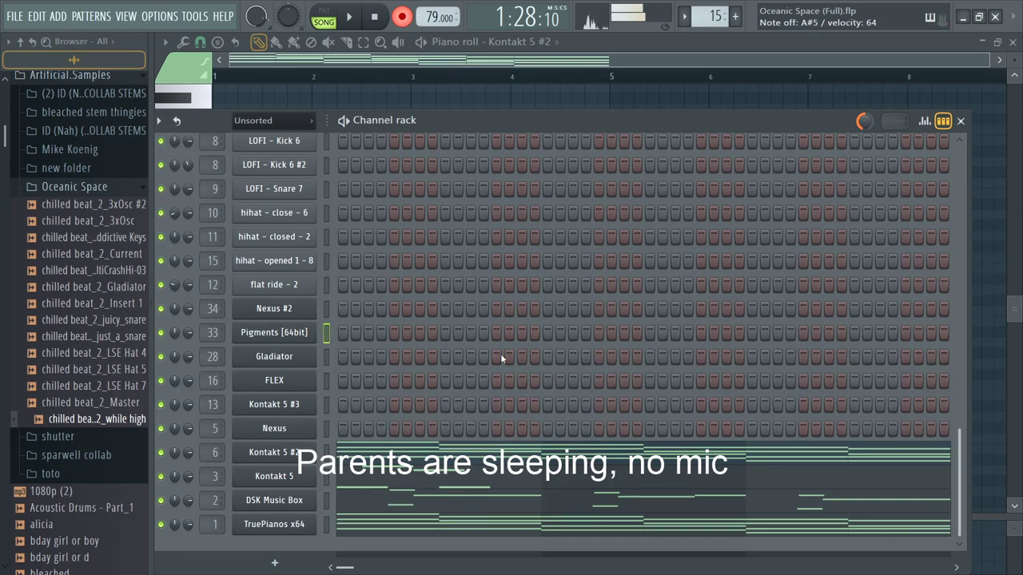
key(space)
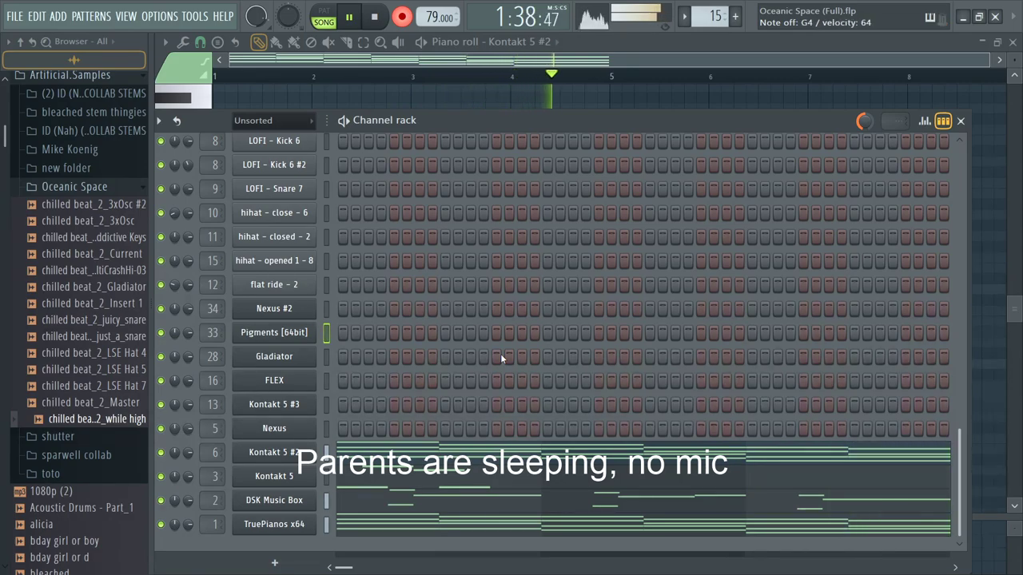
key(space)
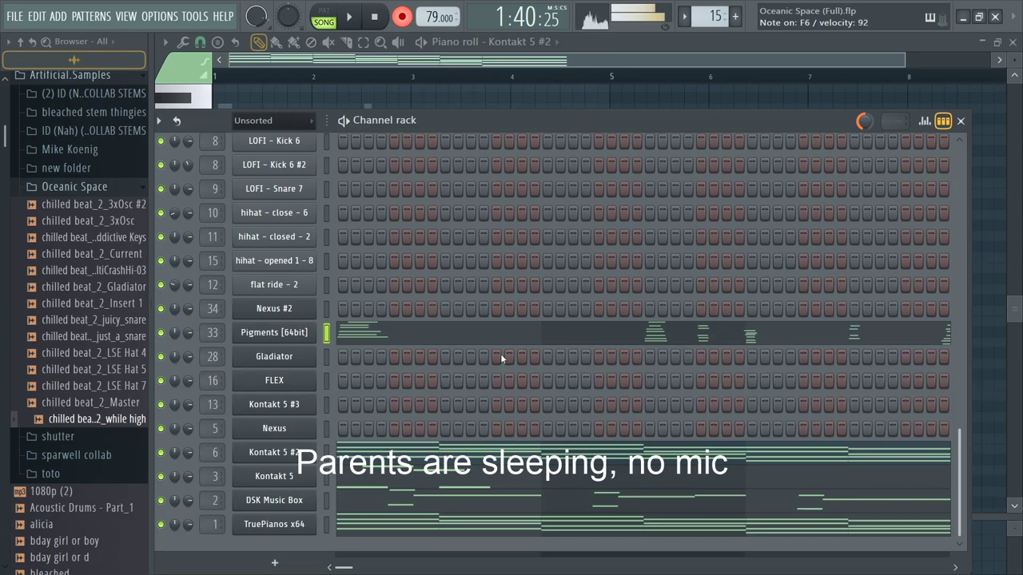
key(space)
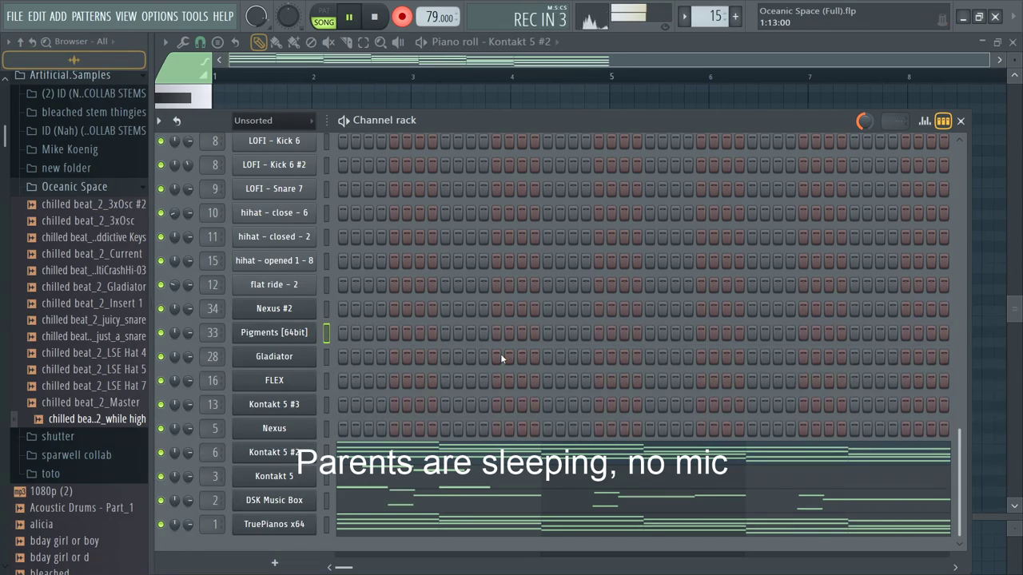
key(space)
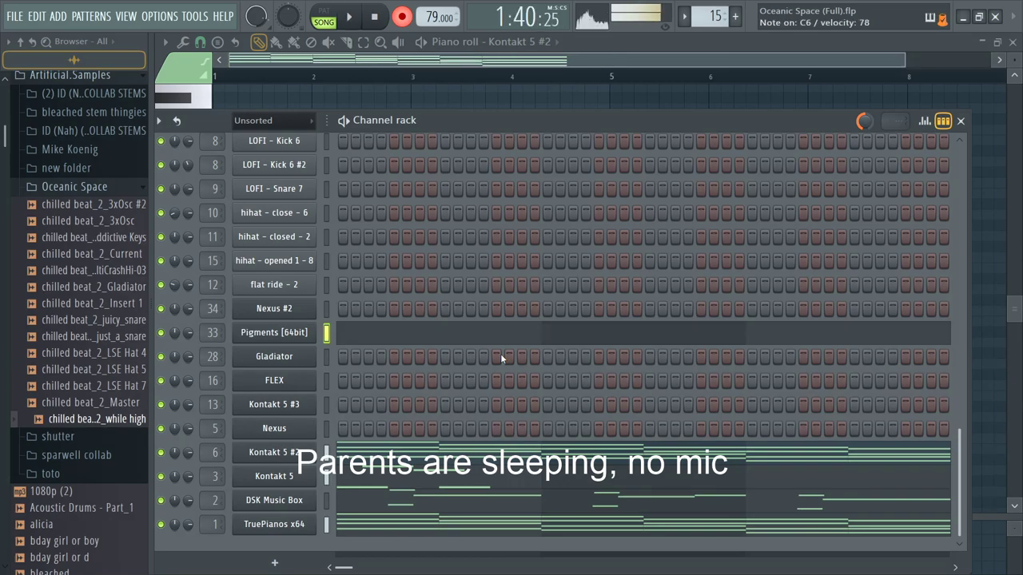
key(space)
key(space)
key(space)
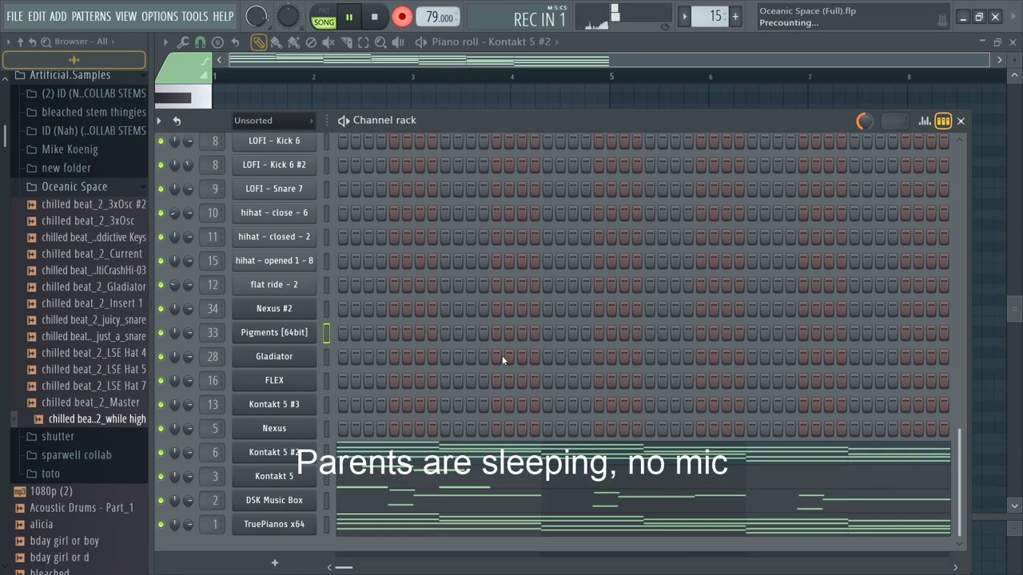
key(space)
key(space)
key(space)
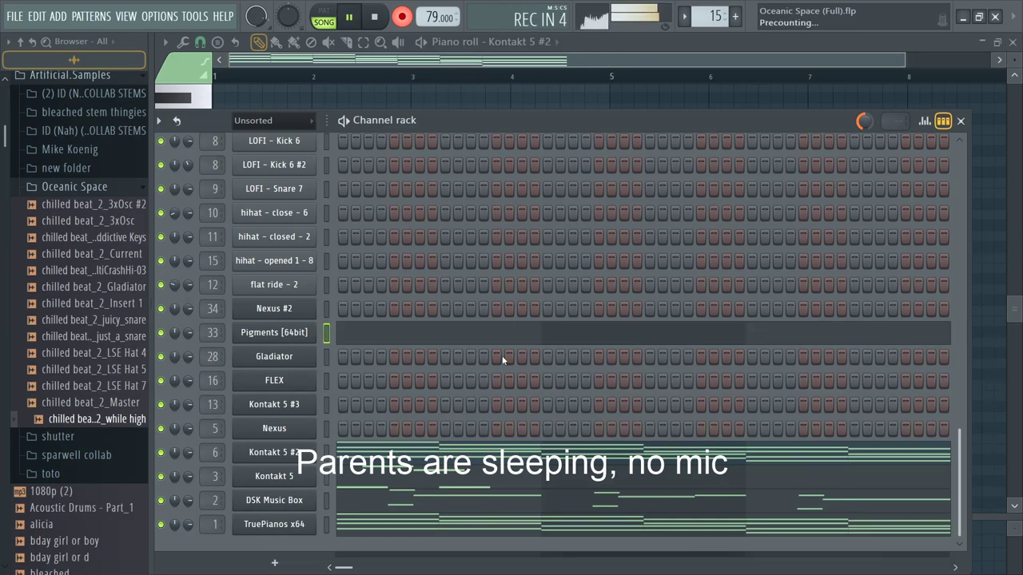
key(F6)
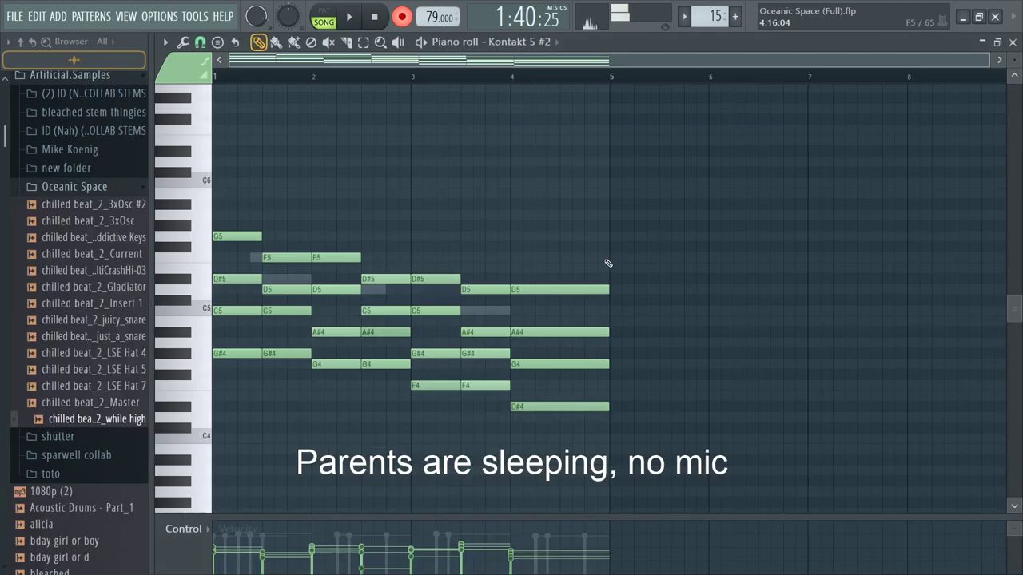
Step: Record the Pigments [64bit] part over the first Pattern 15 clip from bar 30 in the playlist, undoing and redoing takes
key(F5)
click(584, 80)
key(space)
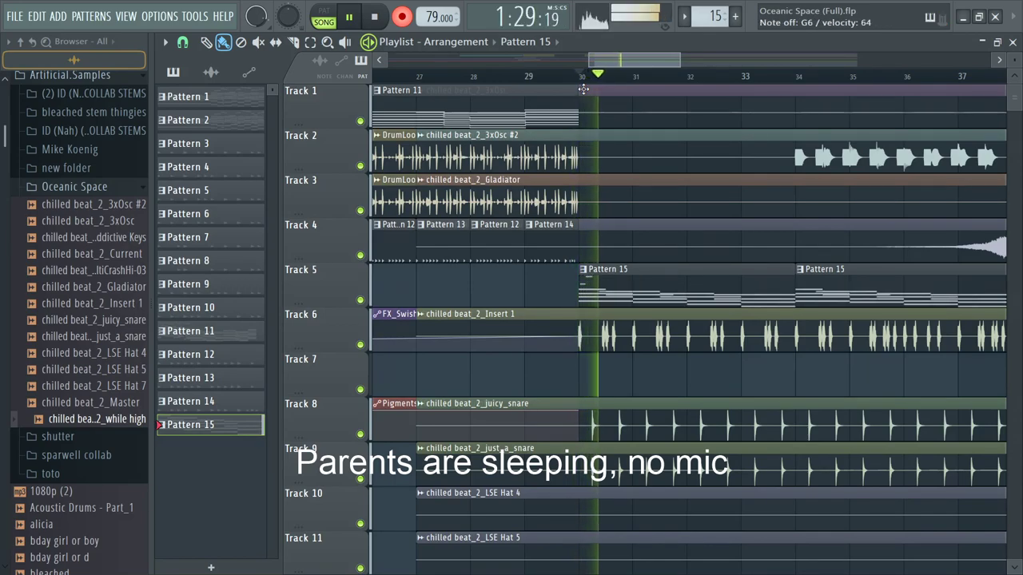
key(space)
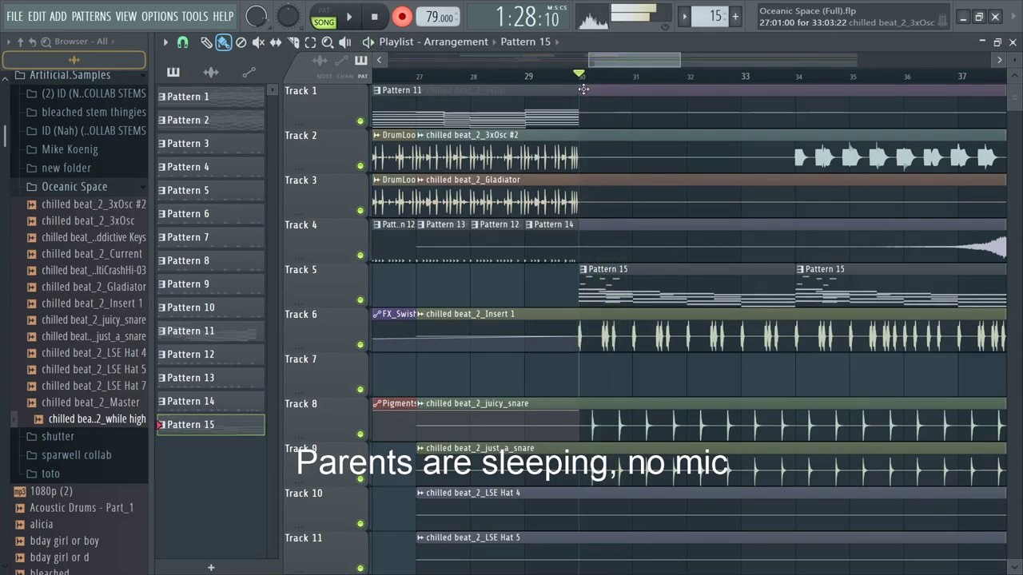
key(ctrl+z)
key(space)
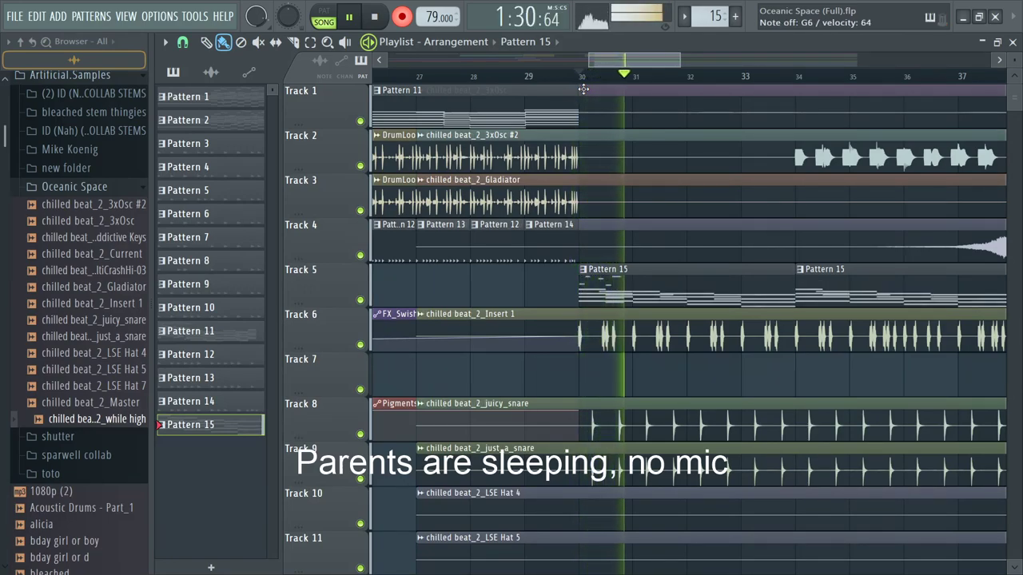
key(space)
key(space)
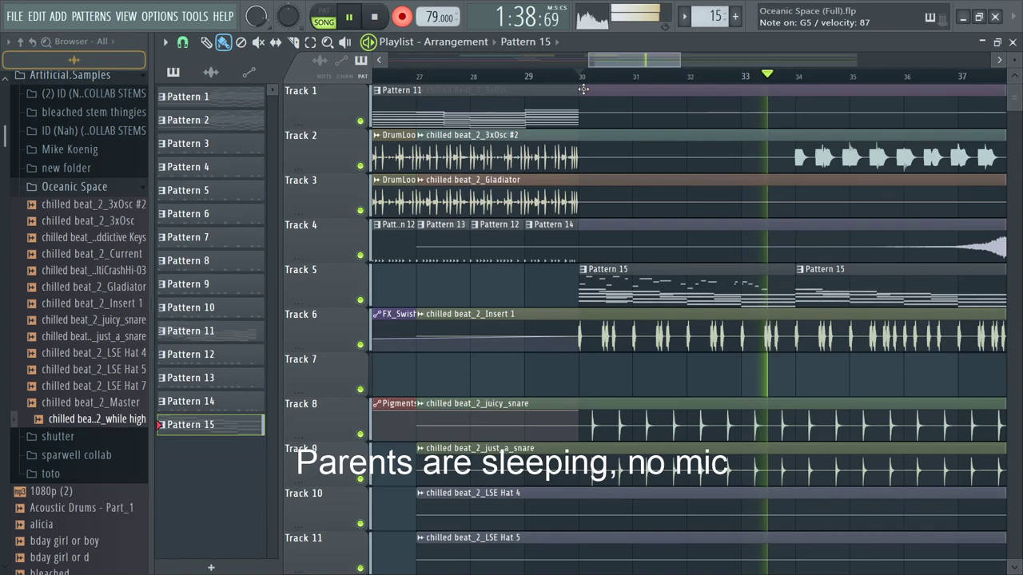
key(space)
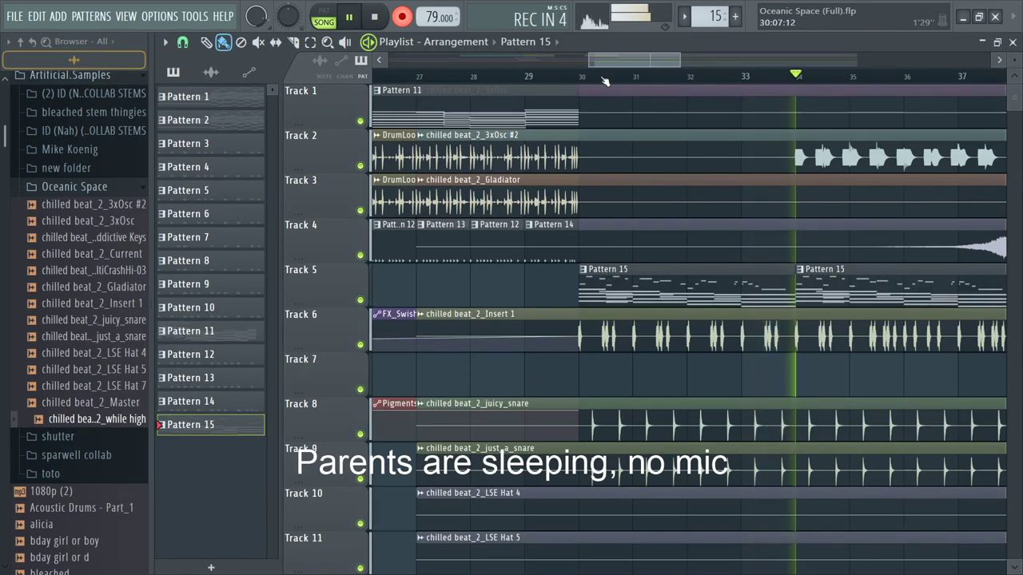
Step: Clone the Pigments [64bit] channel and move its recorded Pattern 15 notes to Pigments [64bit] #2
key(F9)
key(F6)
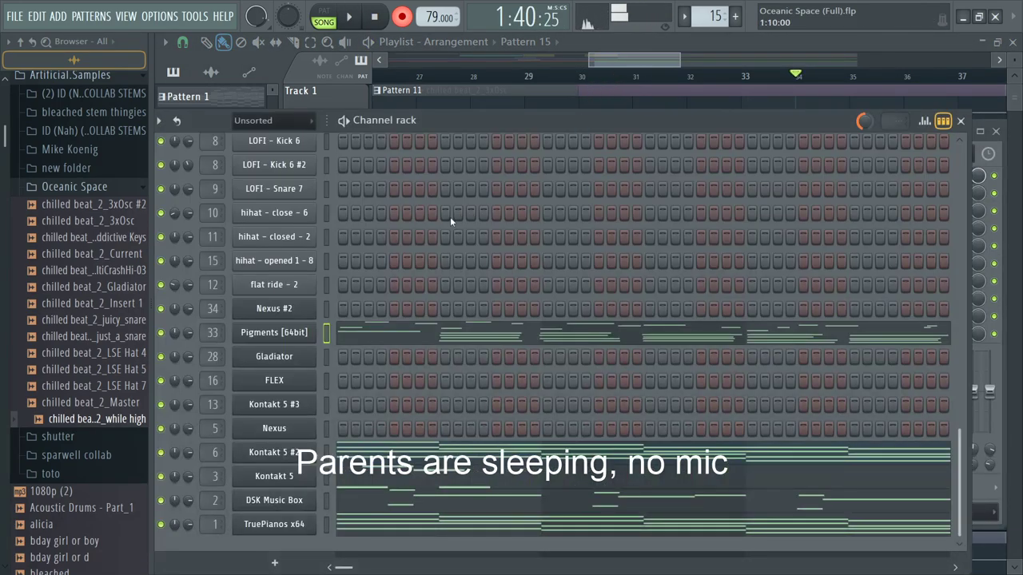
click(304, 332)
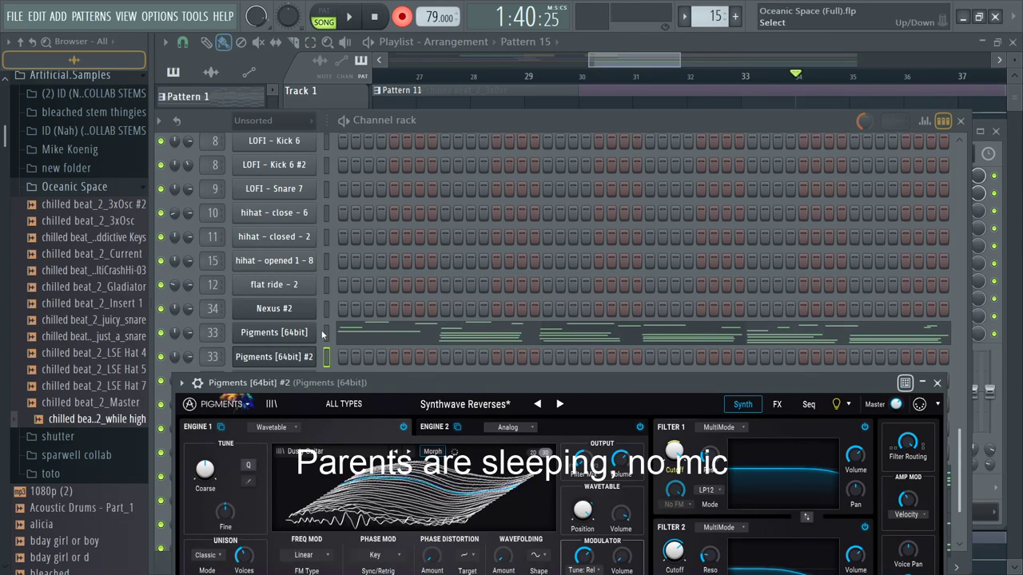
click(325, 334)
key(ctrl+x)
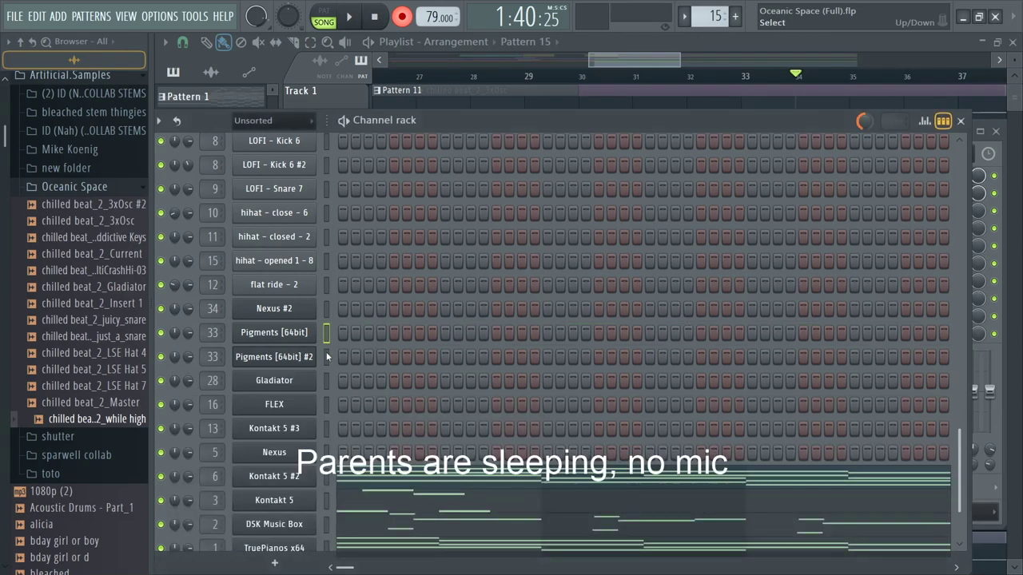
click(326, 357)
key(ctrl+v)
Step: Route Pigments [64bit] #2 to mixer track 48 and, during playback, lower the chilled beat_2_Insert 1 fader to 19%
key(F9)
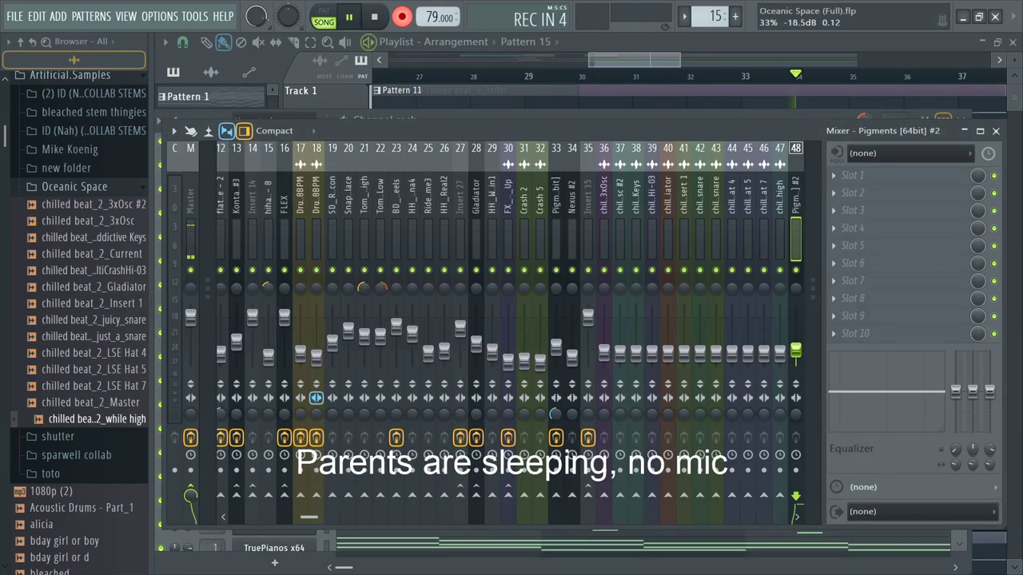
key(space)
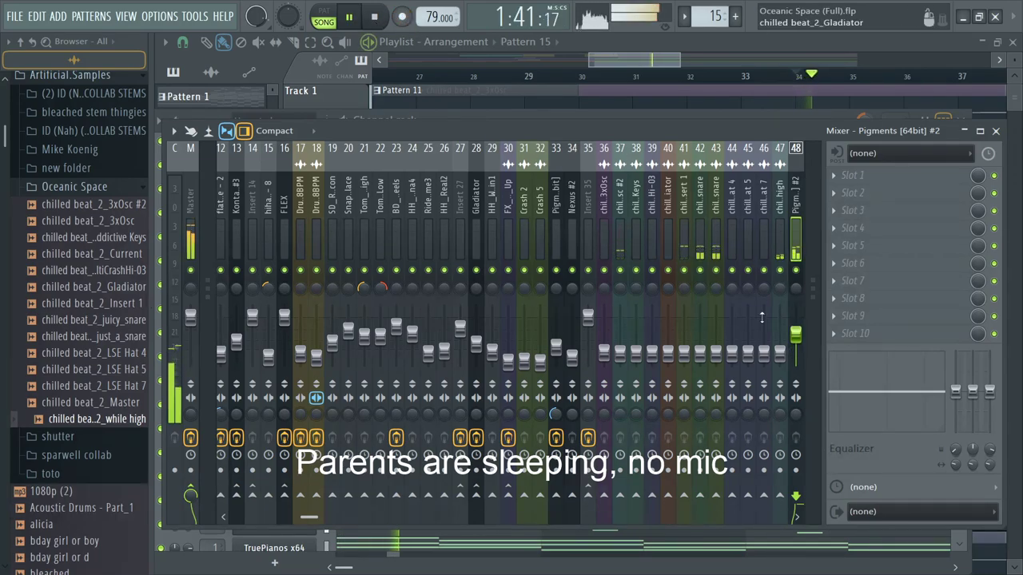
click(686, 356)
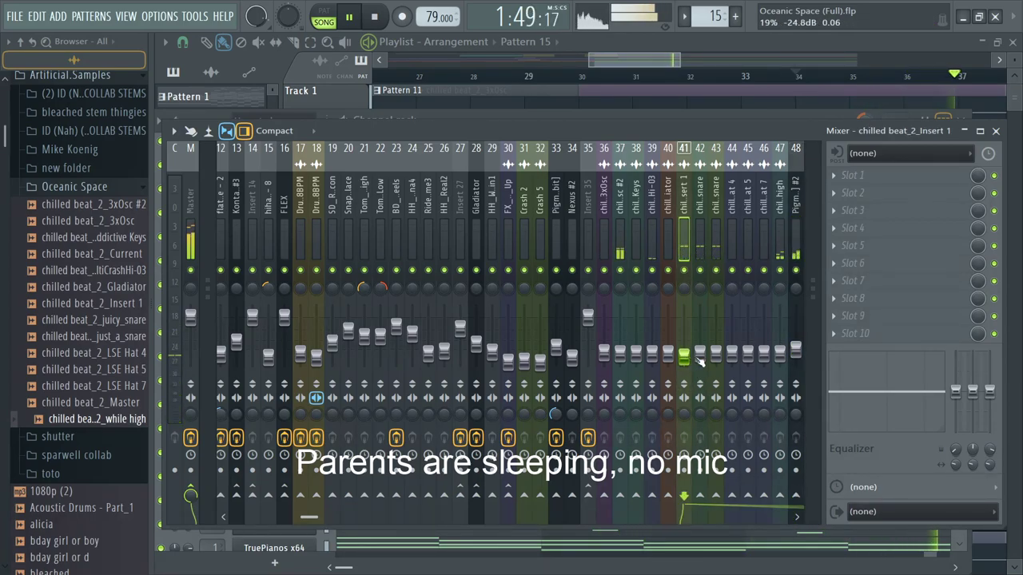
Step: Pan the chilled beat_2_juicy_snare mixer track 22% left and chilled beat_2_just_a_snare to the right, then replay the transition into Pattern 15
drag(699, 288, 700, 307)
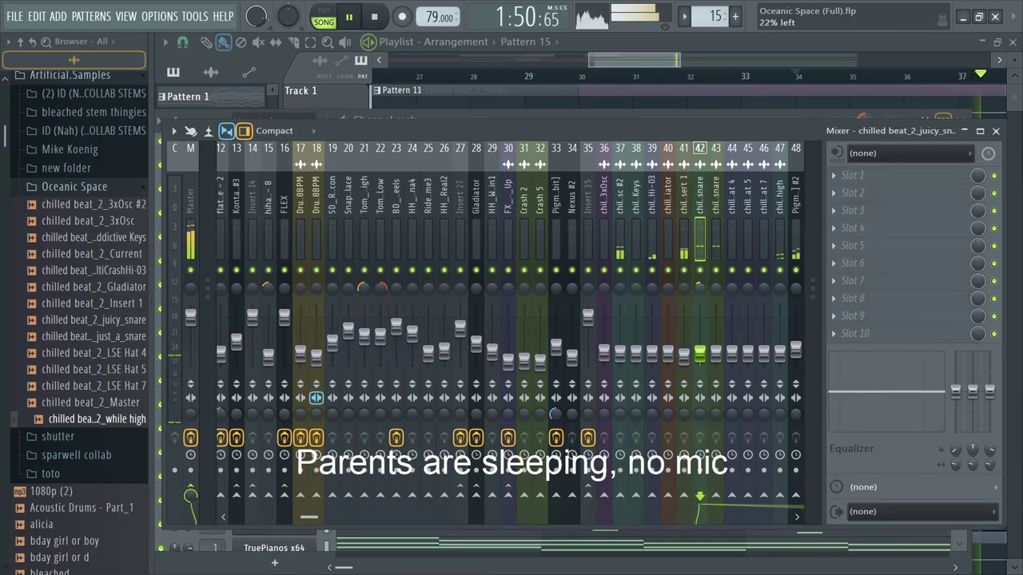
click(715, 292)
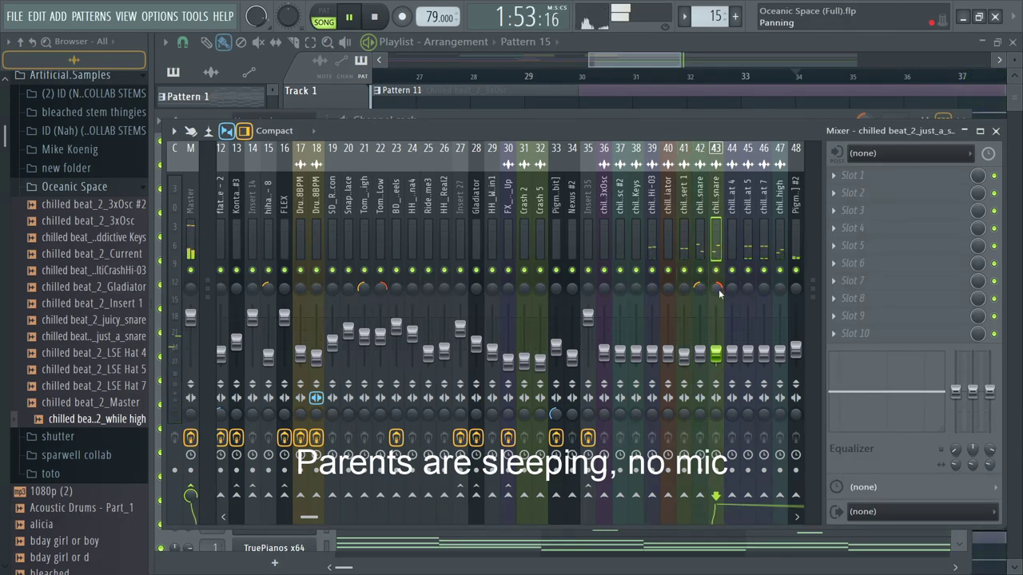
click(659, 61)
scroll(658, 152, down, 4)
key(space)
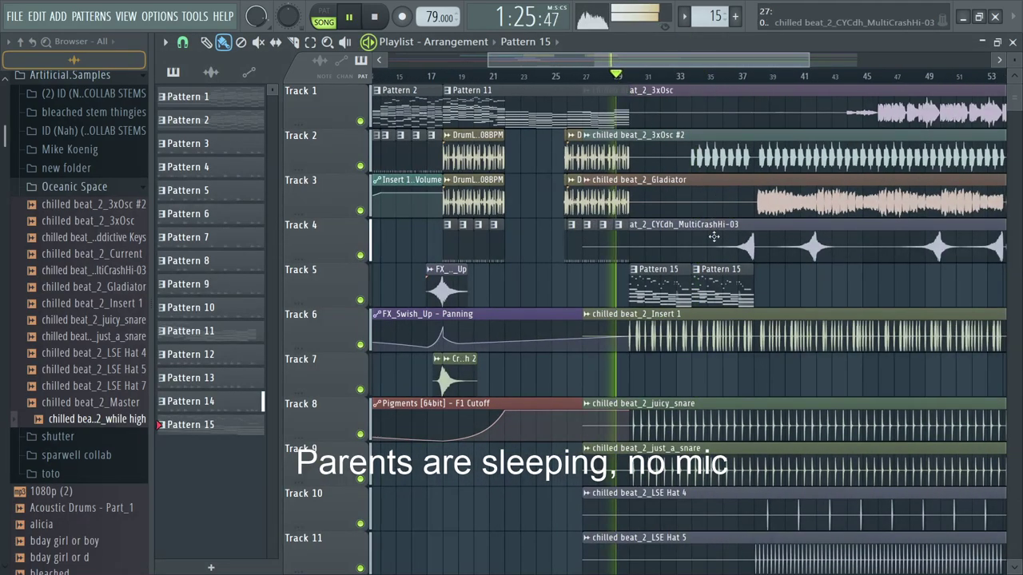
scroll(661, 269, up, 2)
scroll(661, 269, up, 1)
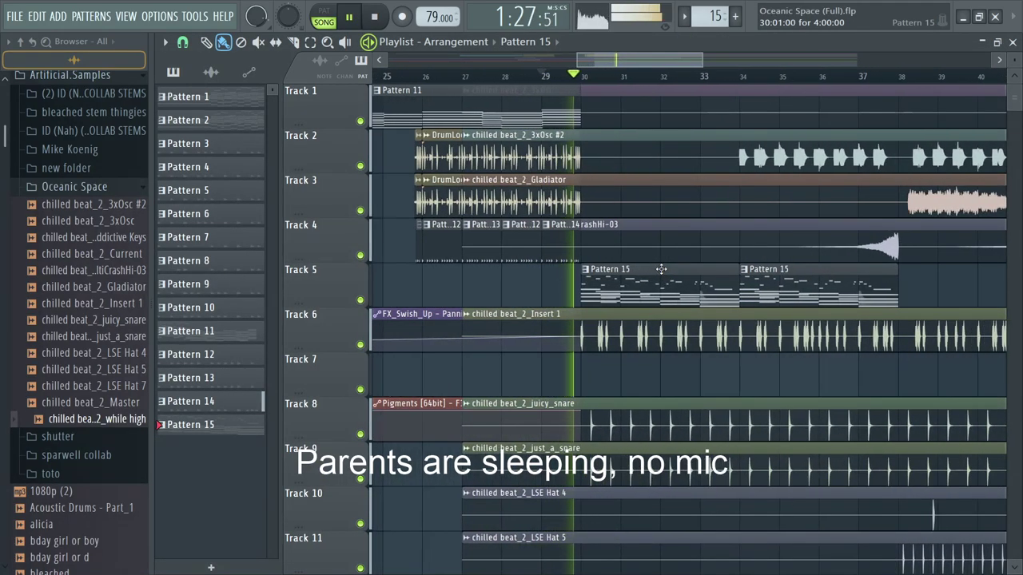
Step: Try doubling the Pigments [64bit] #2 part by copying its Pattern 15 notes to the Nexus channel
key(F9)
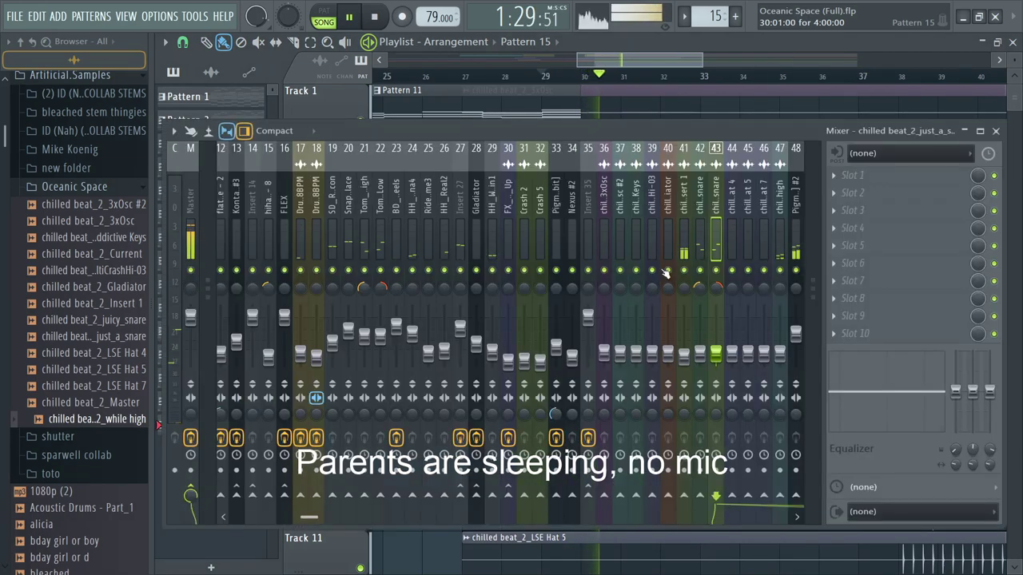
key(F6)
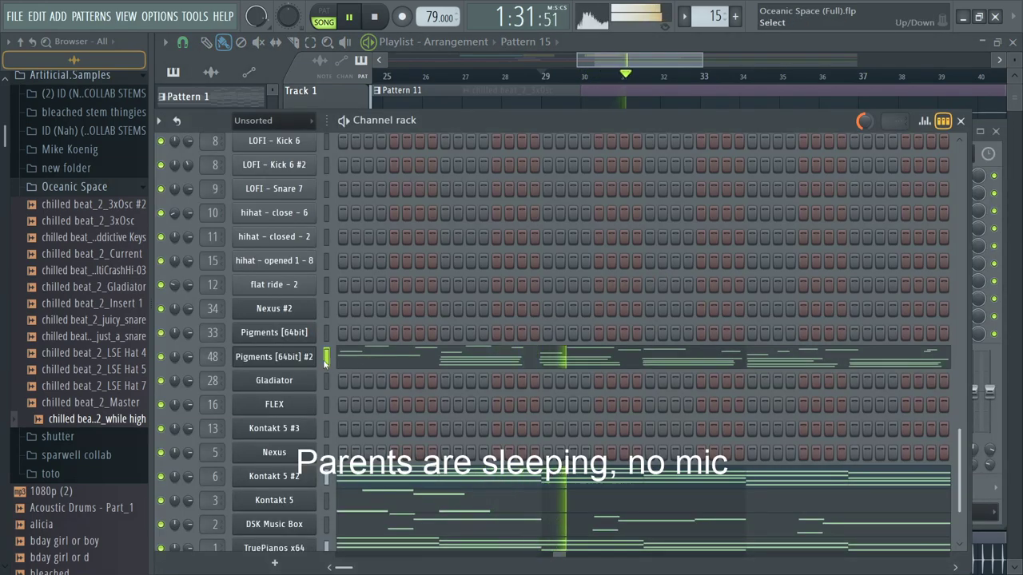
click(327, 452)
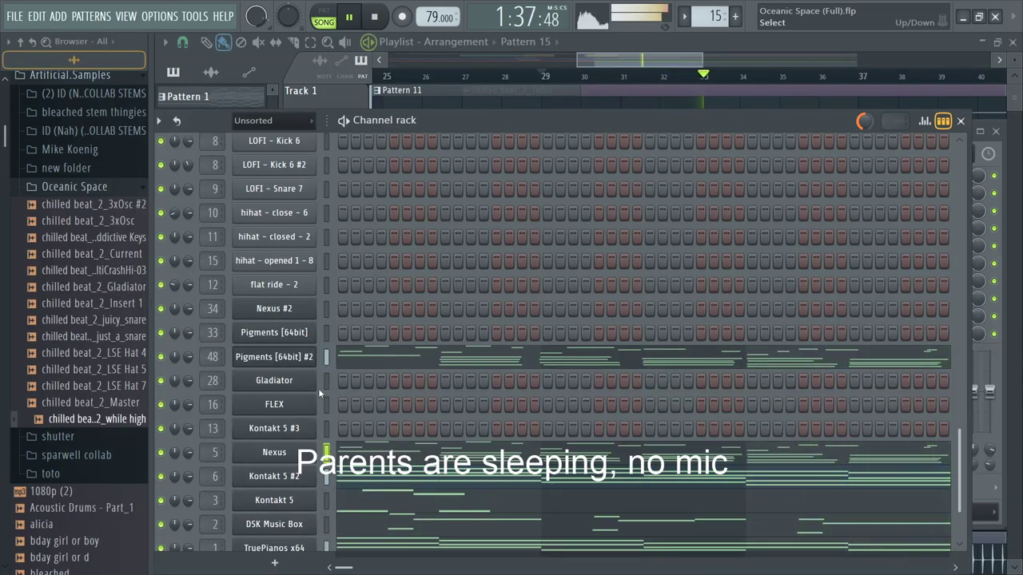
scroll(955, 406, down, 1)
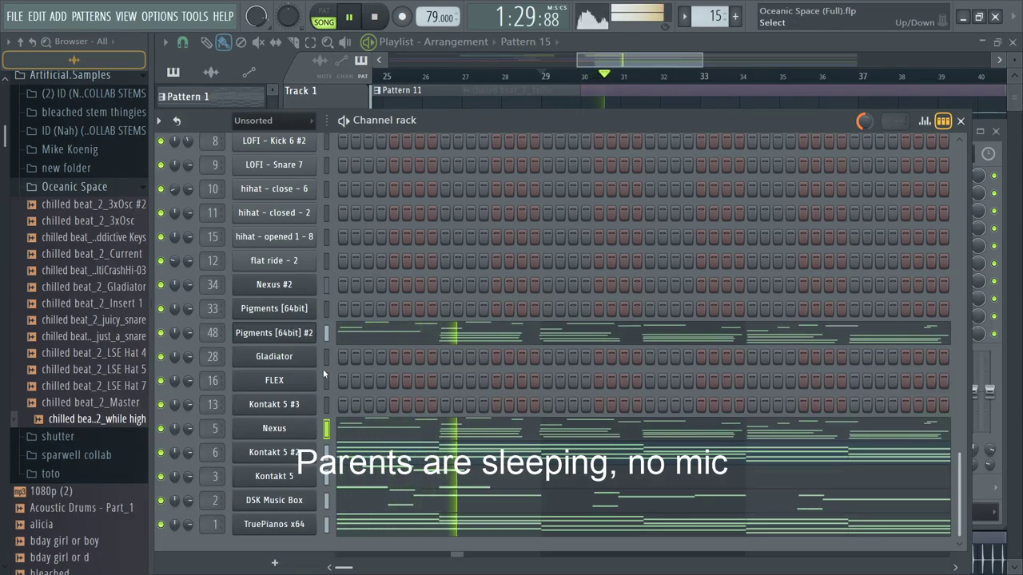
Step: Raise the Pigments [64bit] #2 Filter 1 cutoff to 20000 Hz and set its mixer fader to 39% while looping the pattern
click(401, 337)
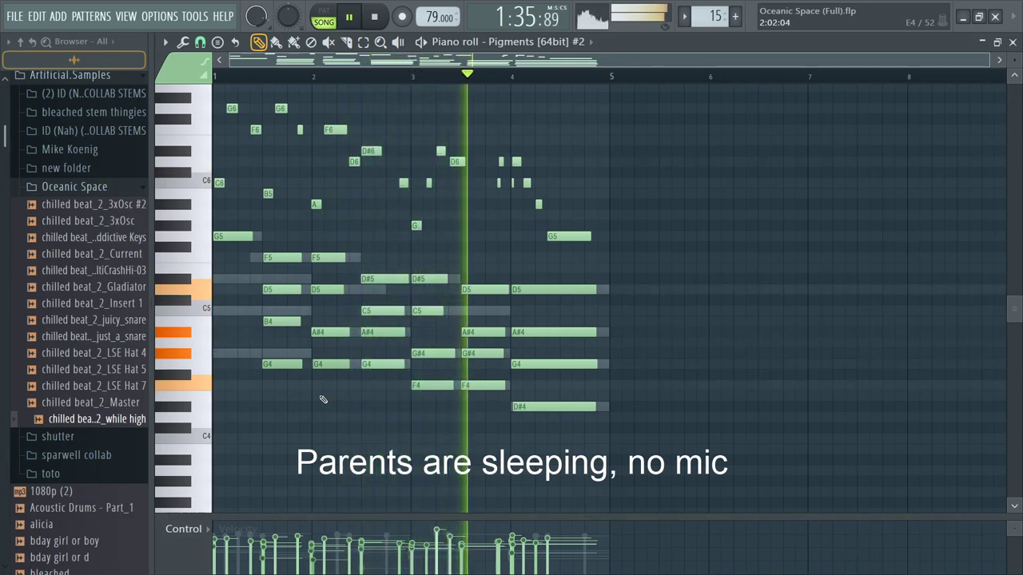
key(Escape)
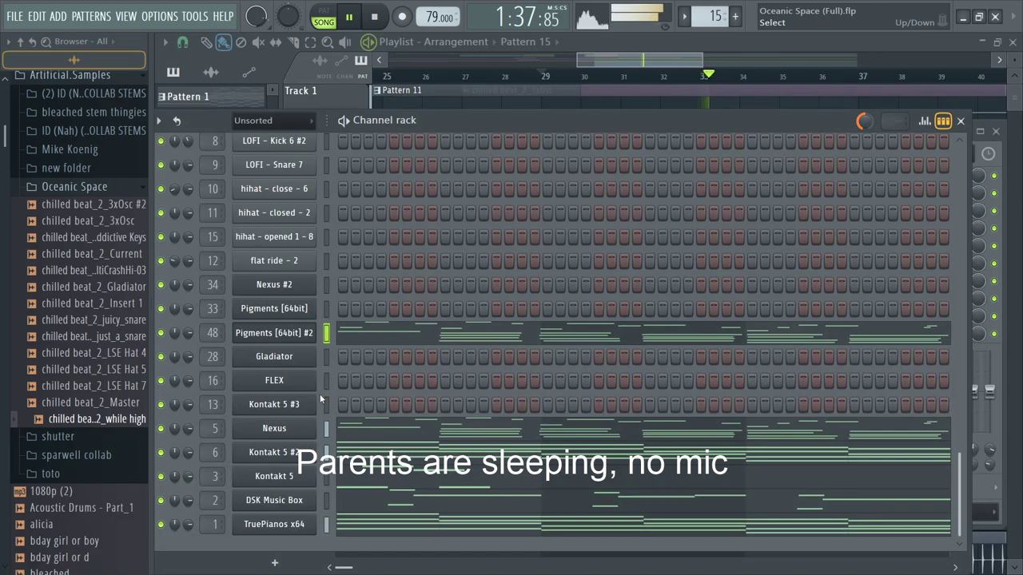
click(288, 334)
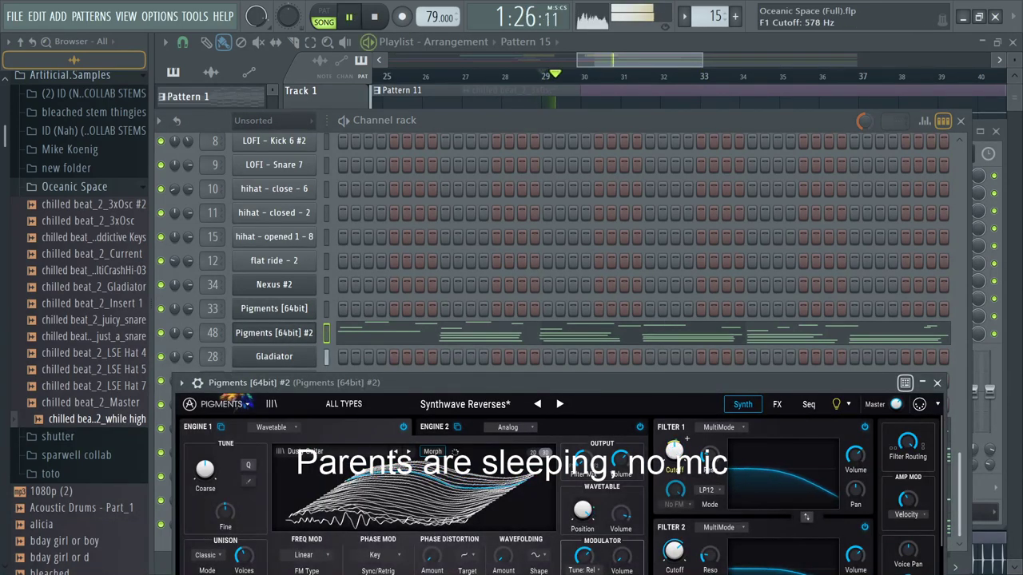
click(329, 23)
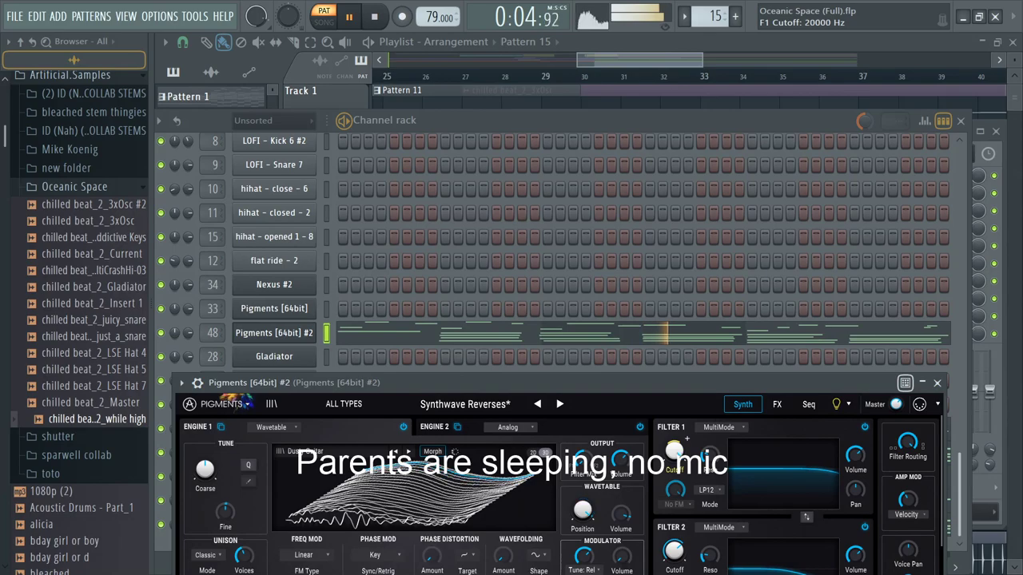
key(F9)
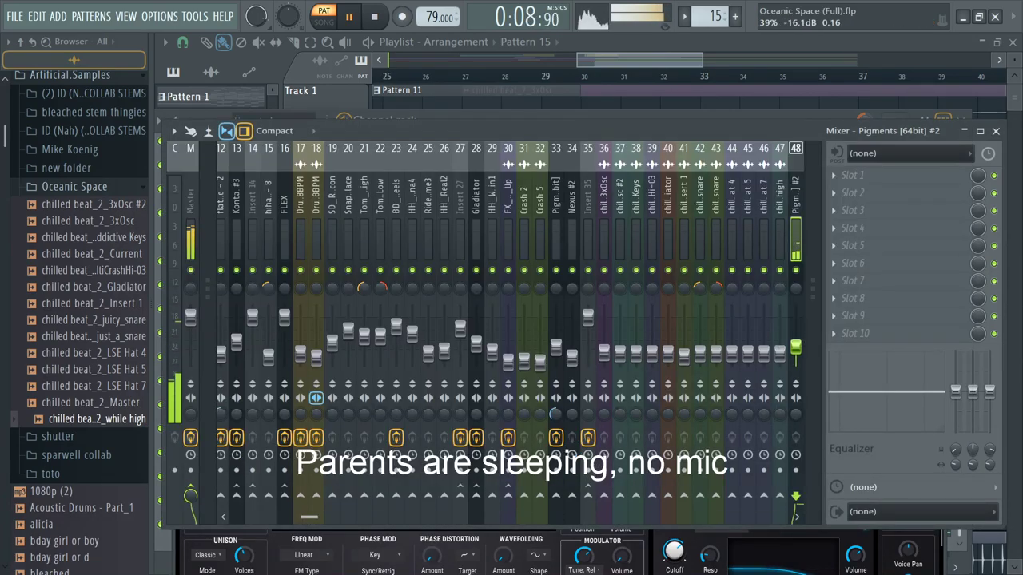
key(F6)
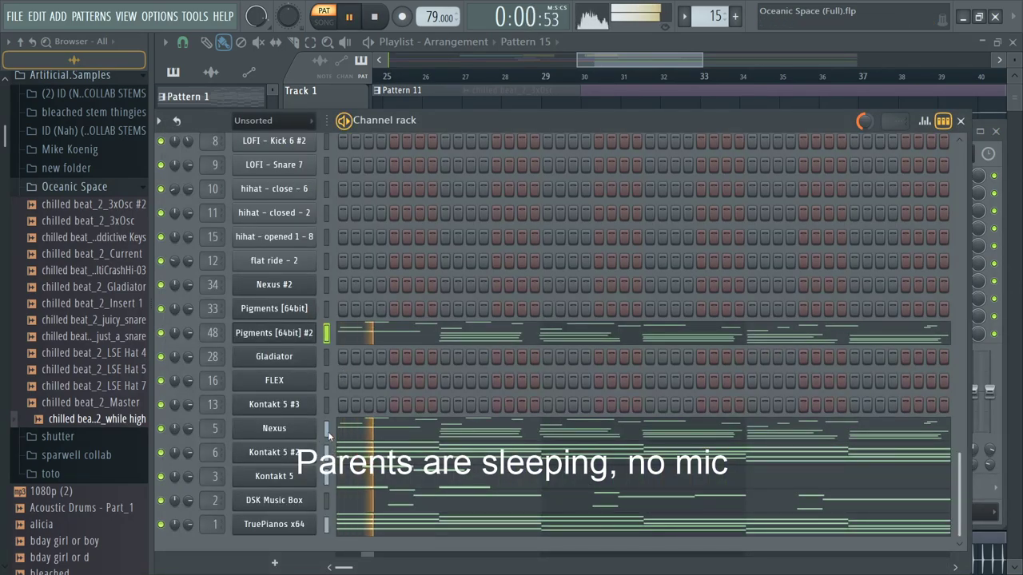
Step: Replace the Nexus notes in Pattern 15 with a copy of the Kontakt 5 #2 chords
click(326, 454)
key(ctrl+c)
click(326, 428)
key(ctrl+v)
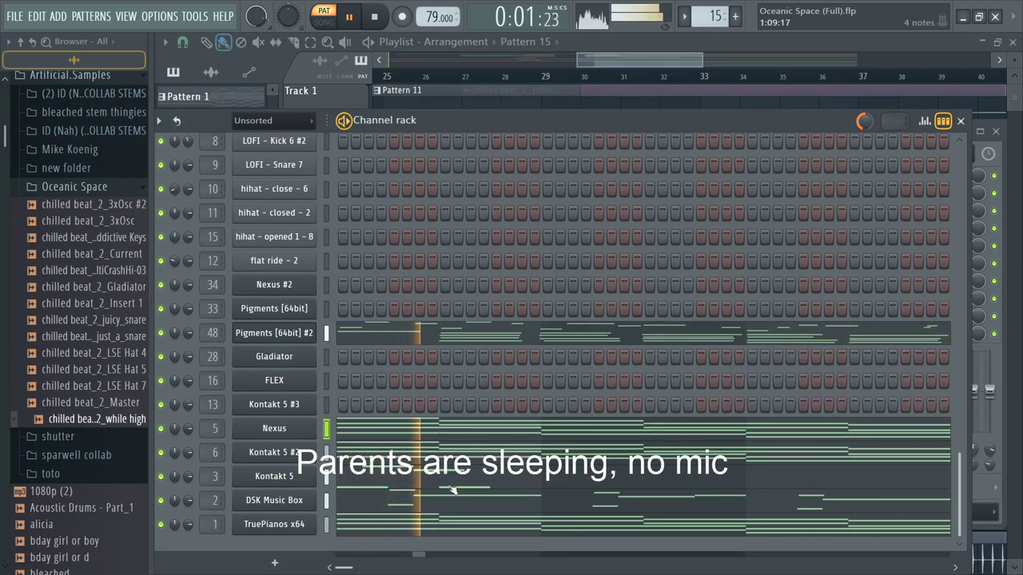
Step: Clear the Kontakt 5 notes in Pattern 15 and replace them with a copy of the DSK Music Box notes
click(336, 481)
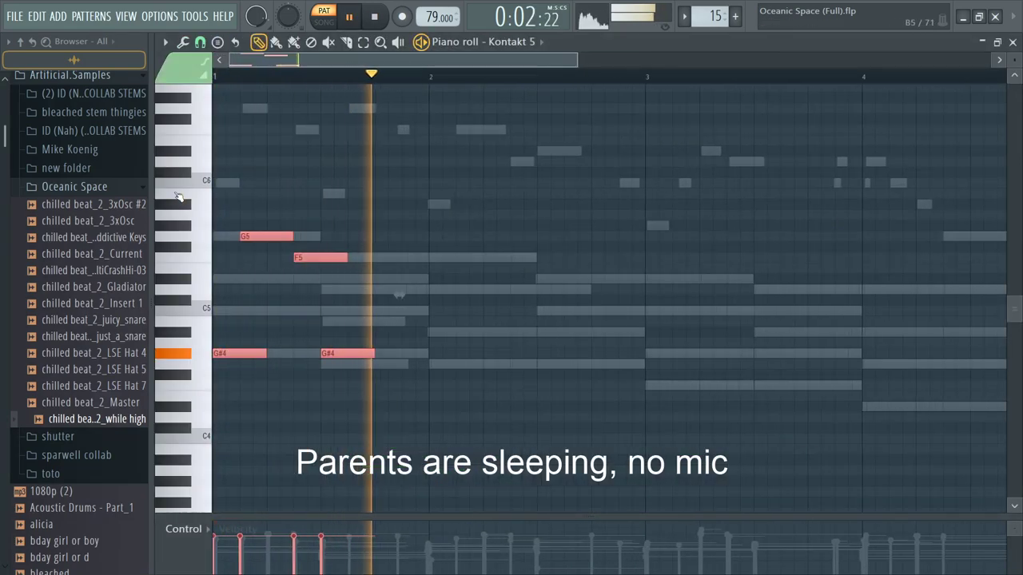
key(space)
key(space)
key(F7)
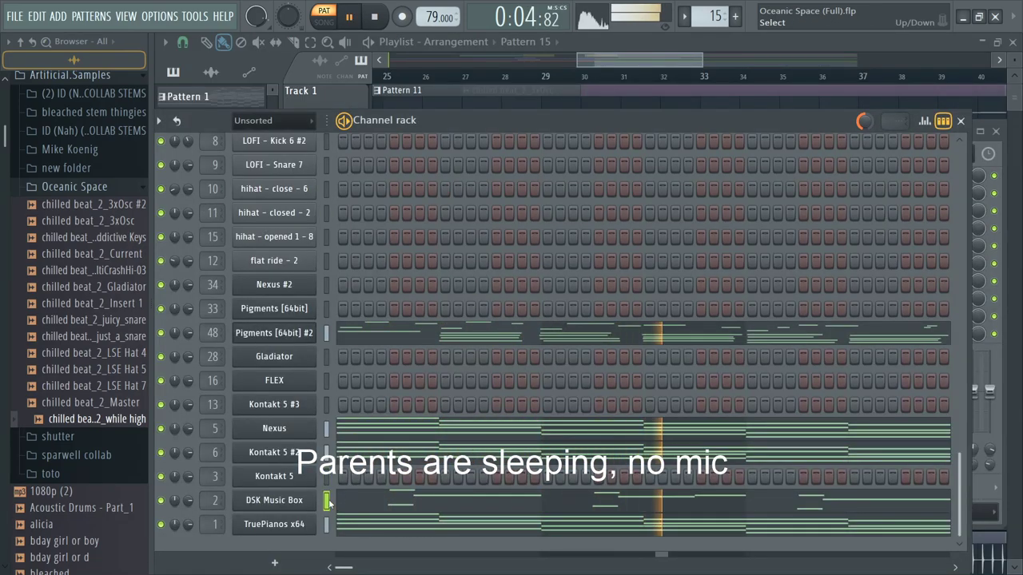
key(space)
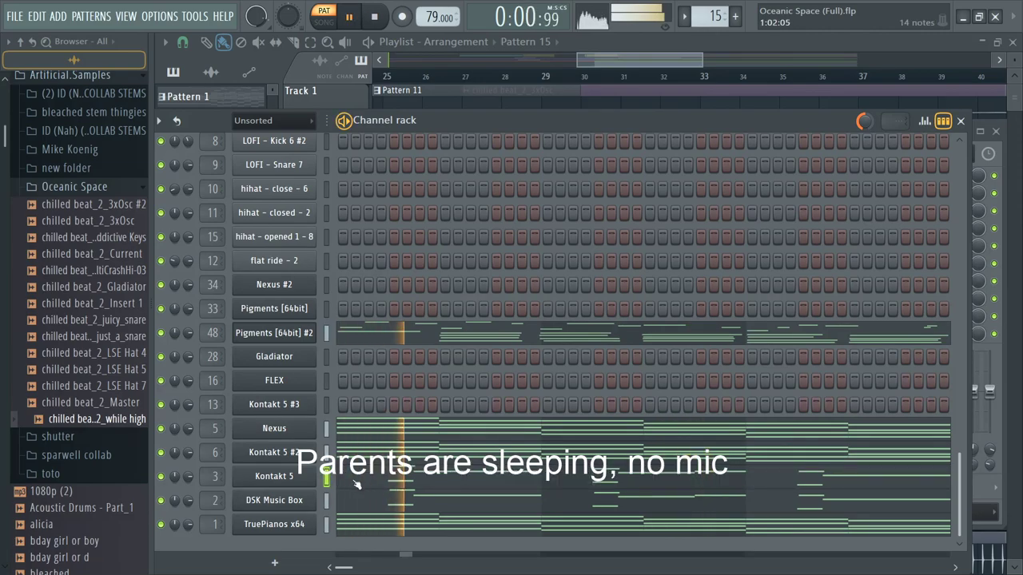
Step: Transpose all Kontakt 5 notes in Pattern 15 up one octave
click(394, 485)
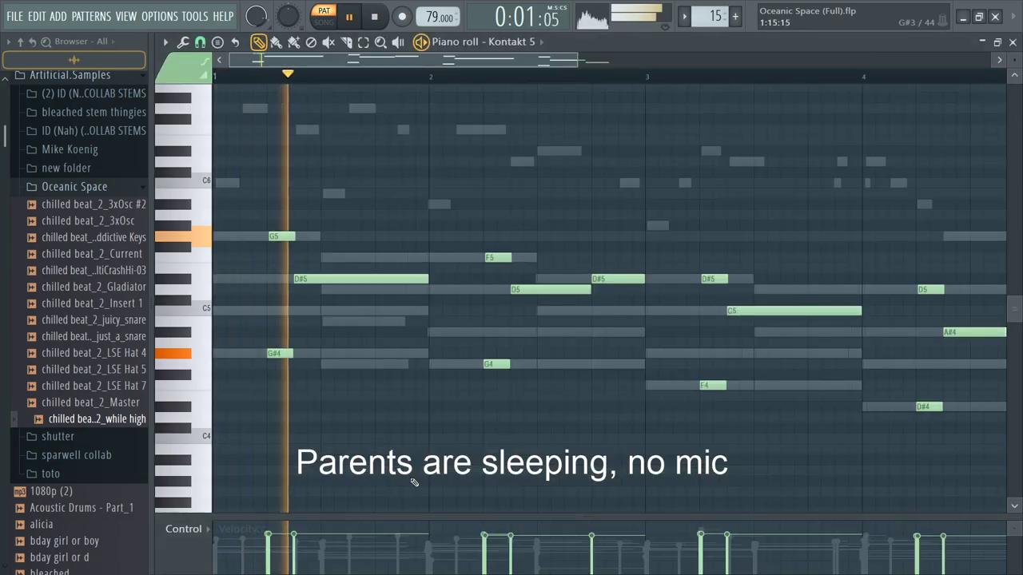
key(space)
key(ctrl+Up)
key(space)
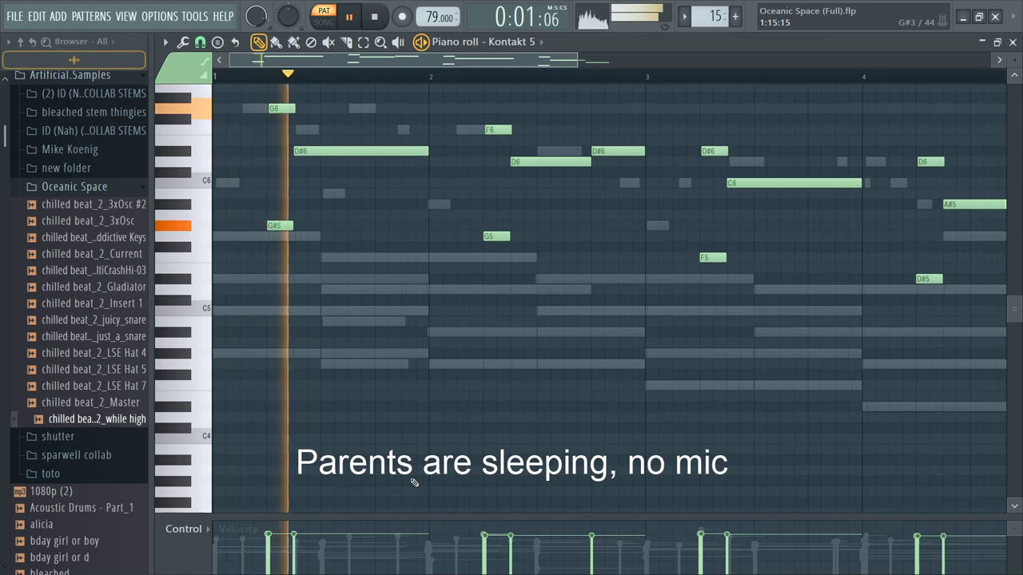
Step: Delete the short G5 note in bar 1 of the DSK Music Box part and stop playback
key(F7)
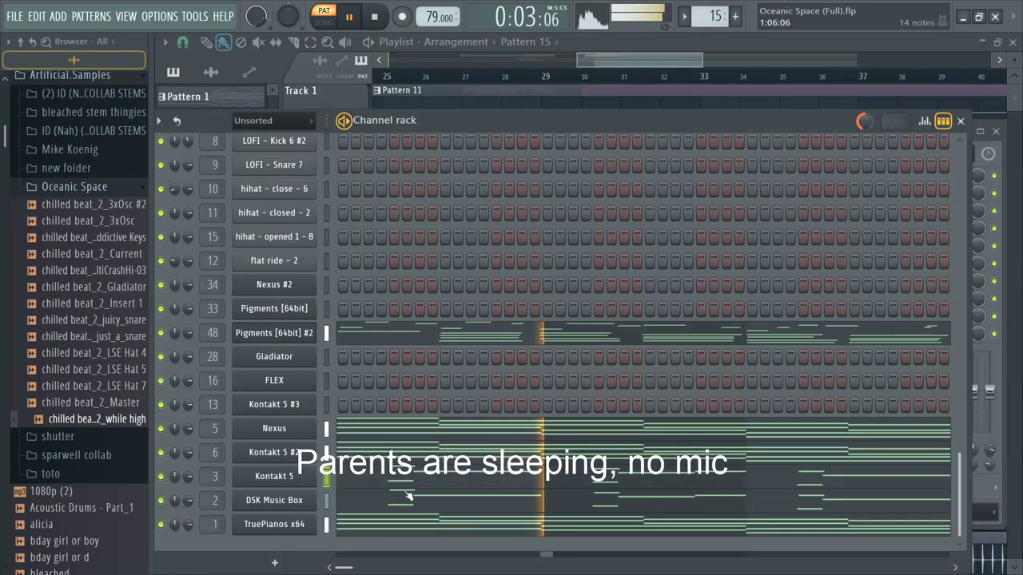
click(407, 495)
right_click(280, 237)
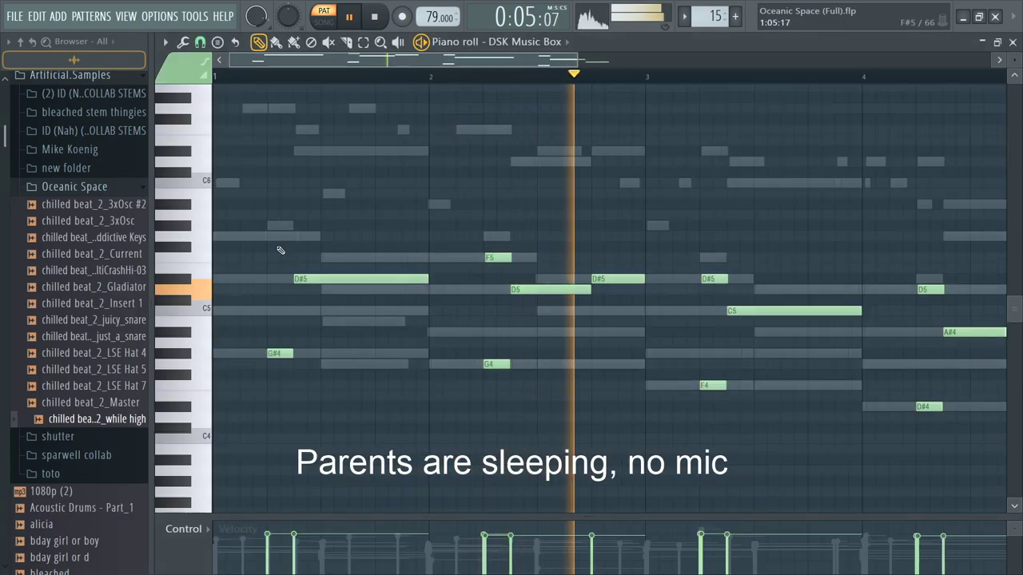
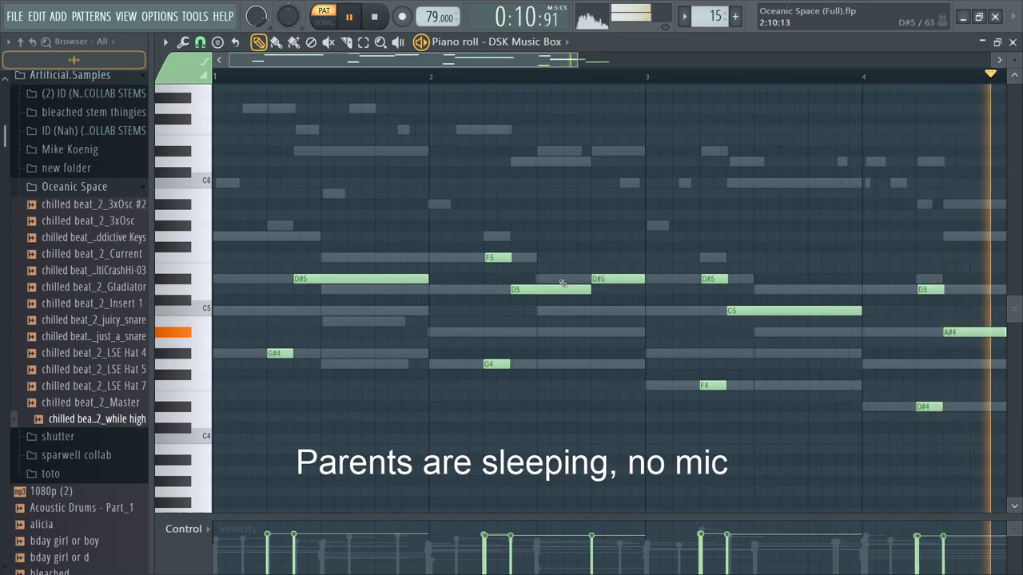
scroll(535, 274, down, 3)
key(space)
key(Escape)
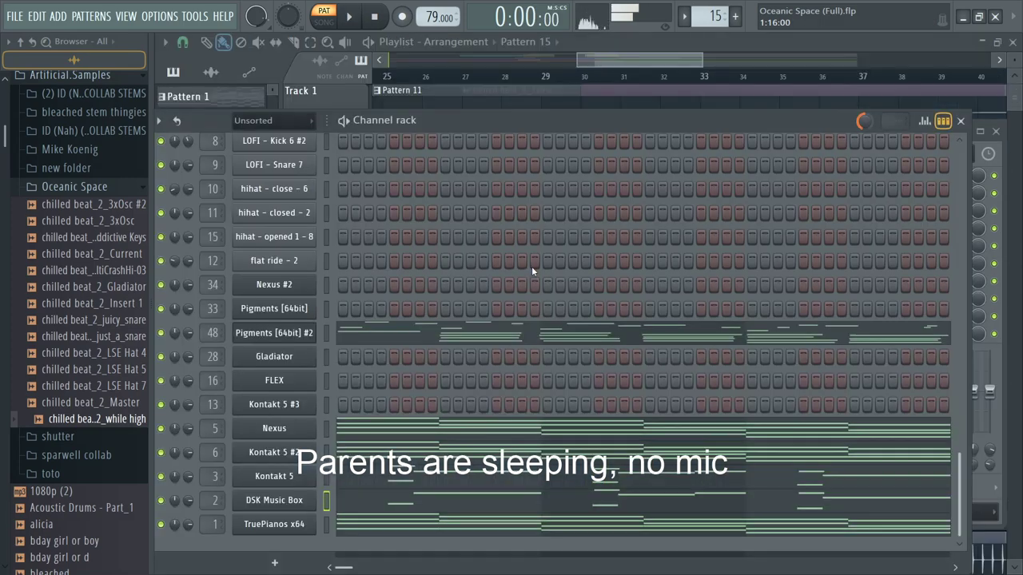
Step: Play the arrangement in song mode from just before the first Pattern 15 clip to check the transition
click(625, 79)
scroll(594, 165, down, 4)
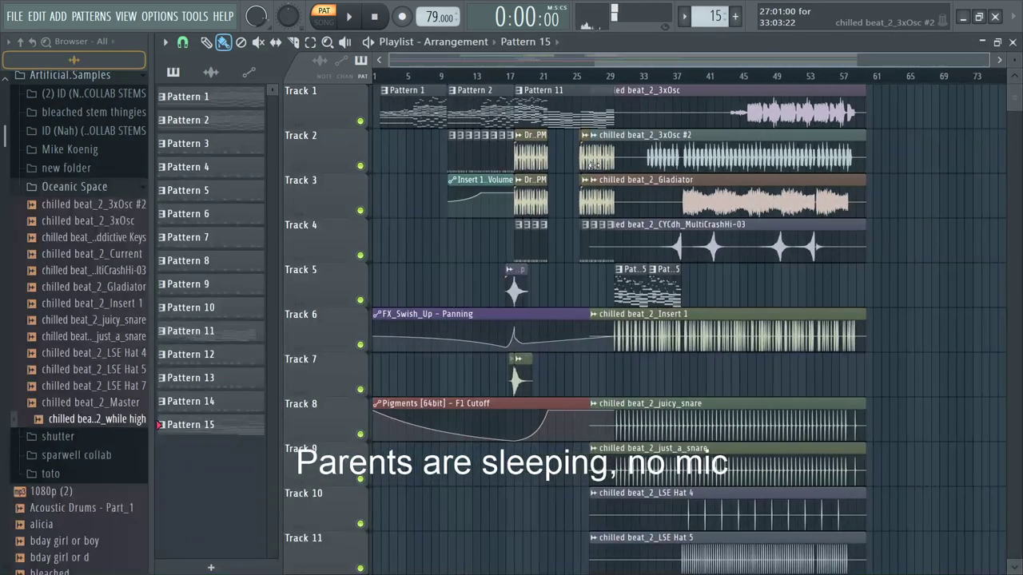
click(605, 79)
key(space)
scroll(605, 79, up, 5)
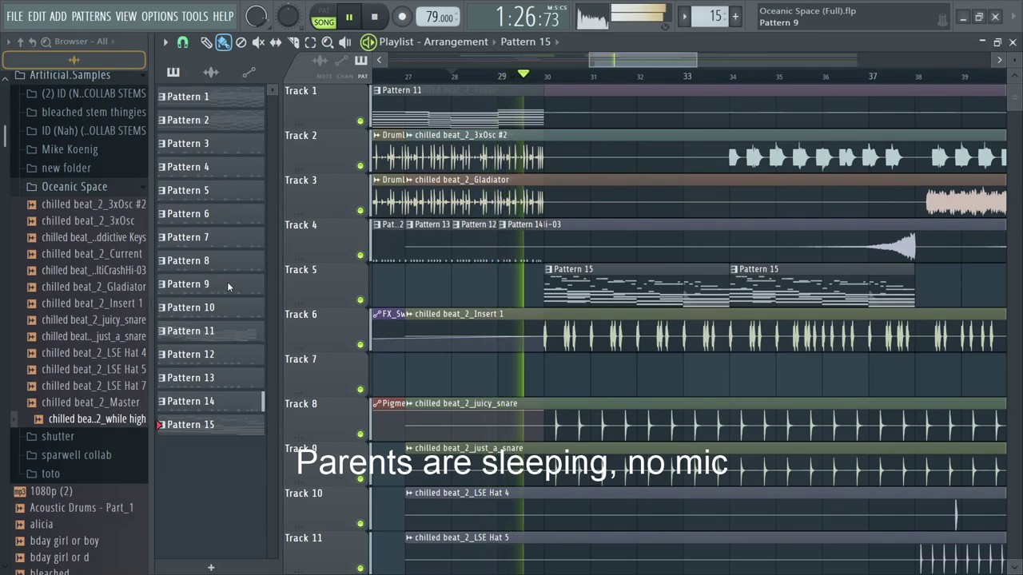
scroll(621, 242, up, 3)
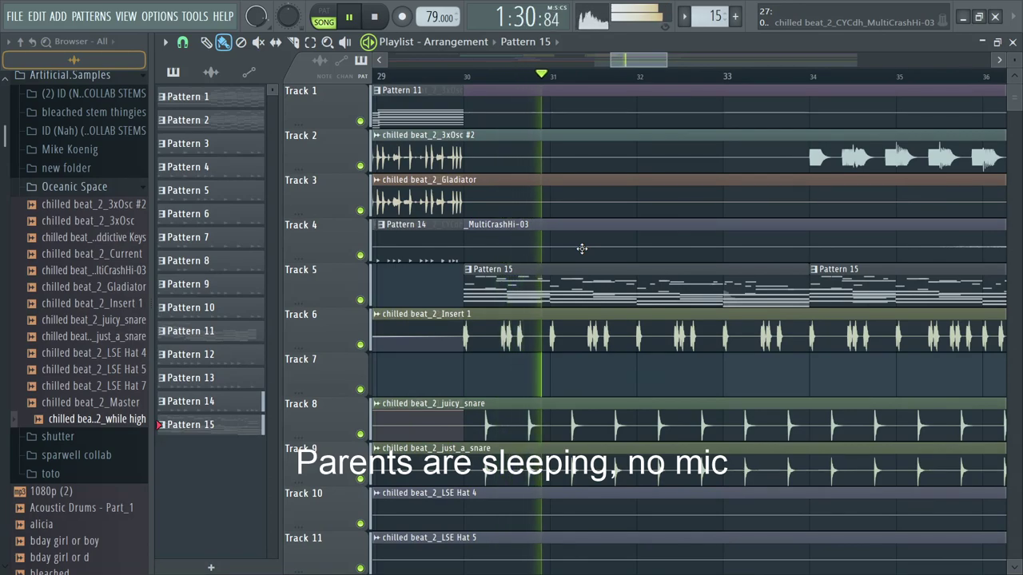
Step: Quantize the upper melody notes of Pigments [64bit] #2 from bar 1 through bar 3 to the grid and play the result
key(F9)
key(F6)
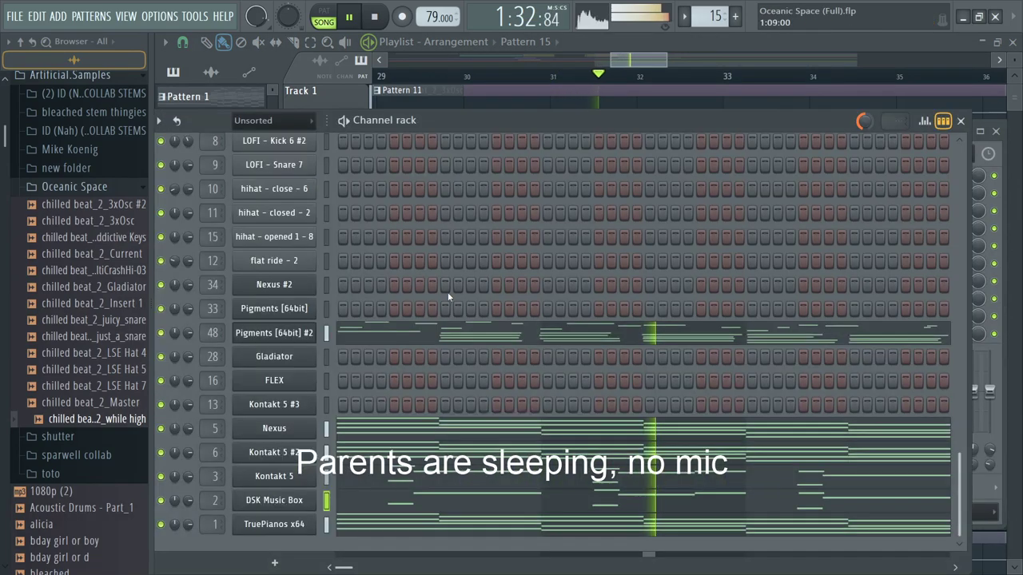
click(420, 333)
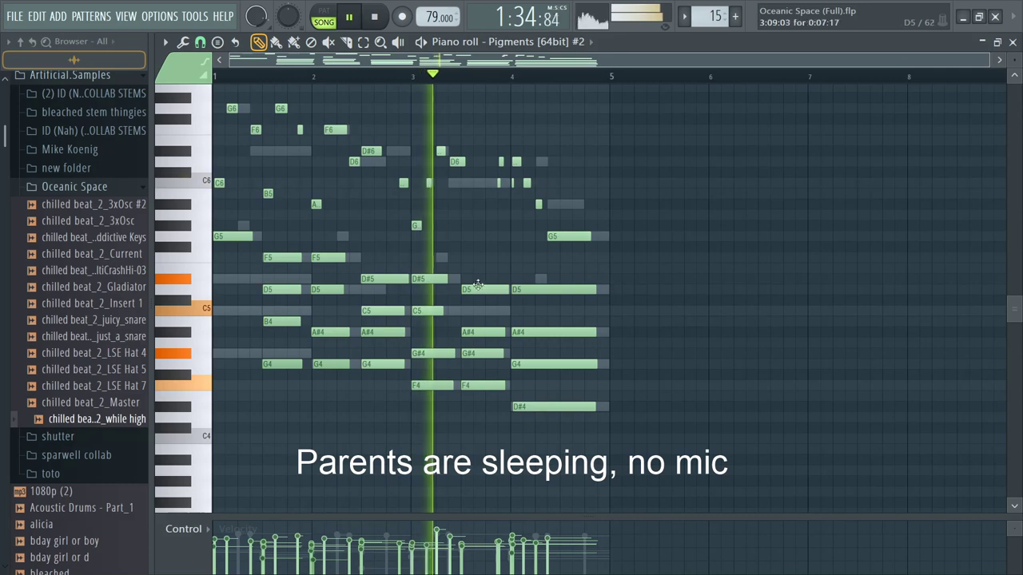
scroll(459, 94, up, 3)
scroll(459, 94, left, 3)
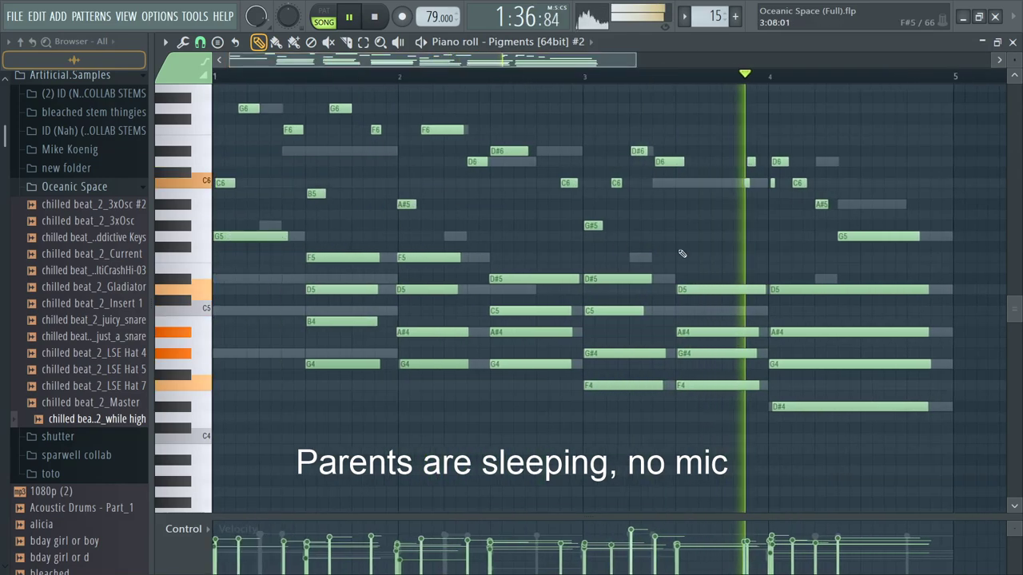
key(space)
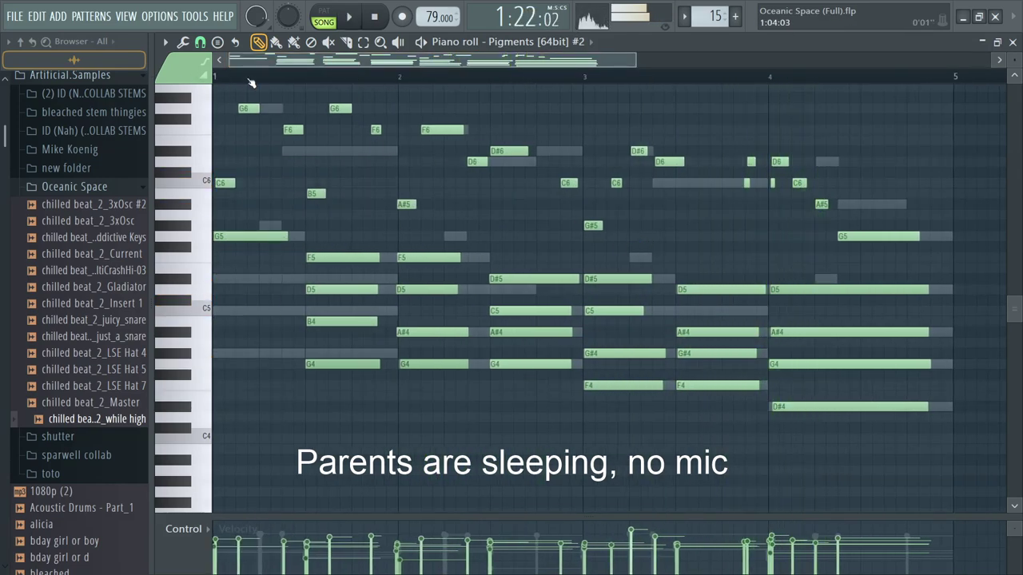
key(space)
key(space)
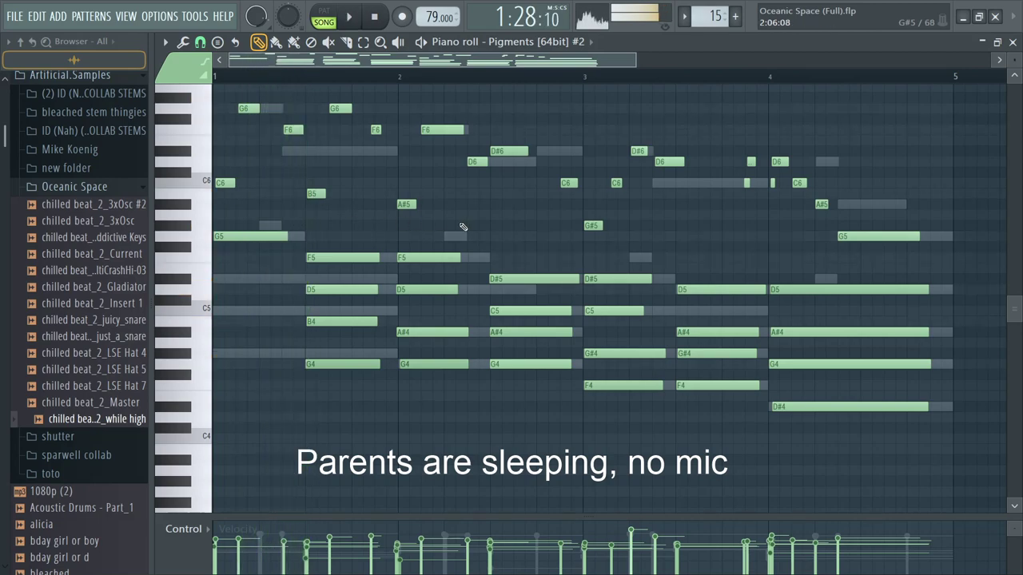
drag(639, 225, 342, 276)
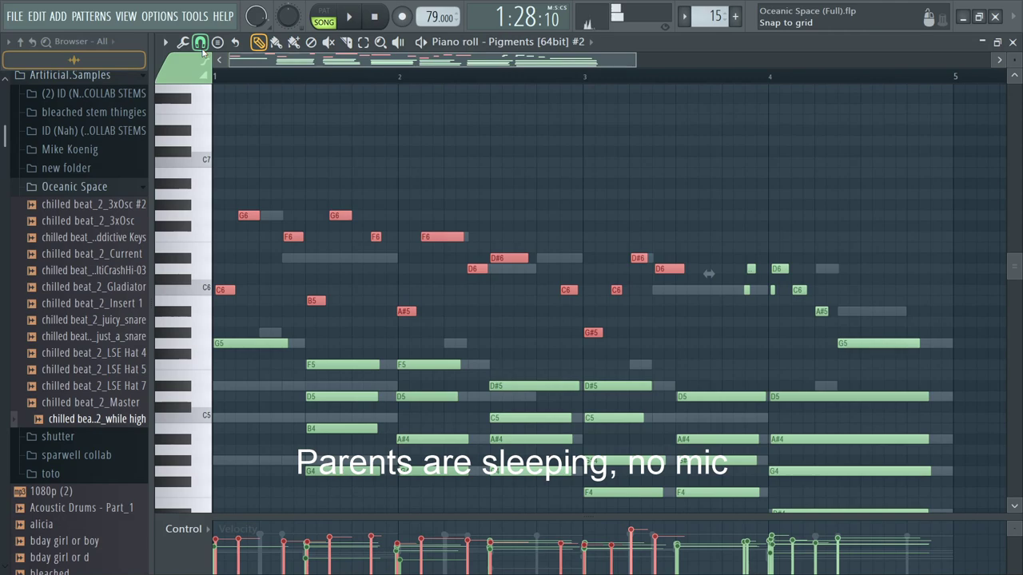
key(space)
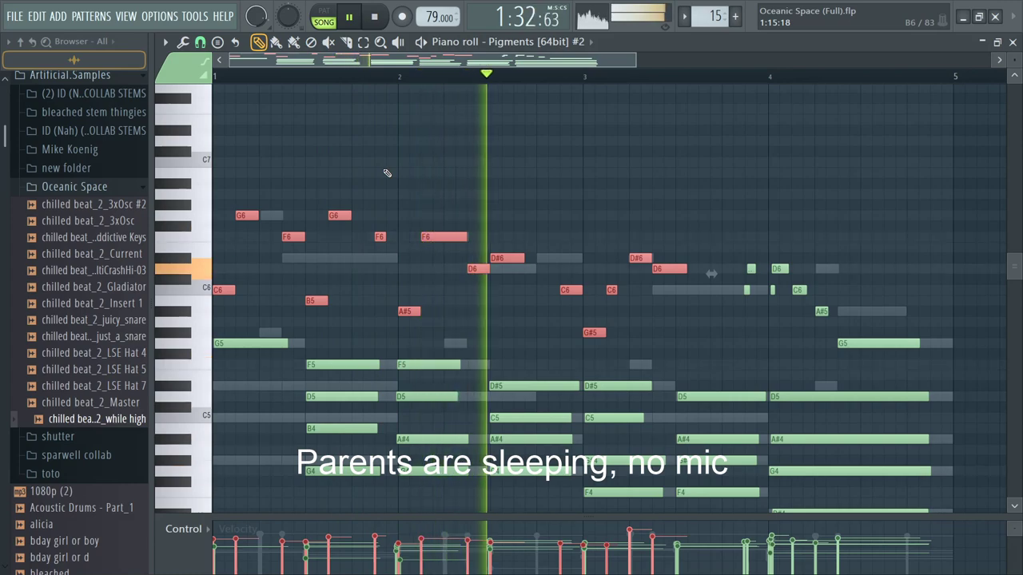
ctrl+scroll(445, 191, down, 2)
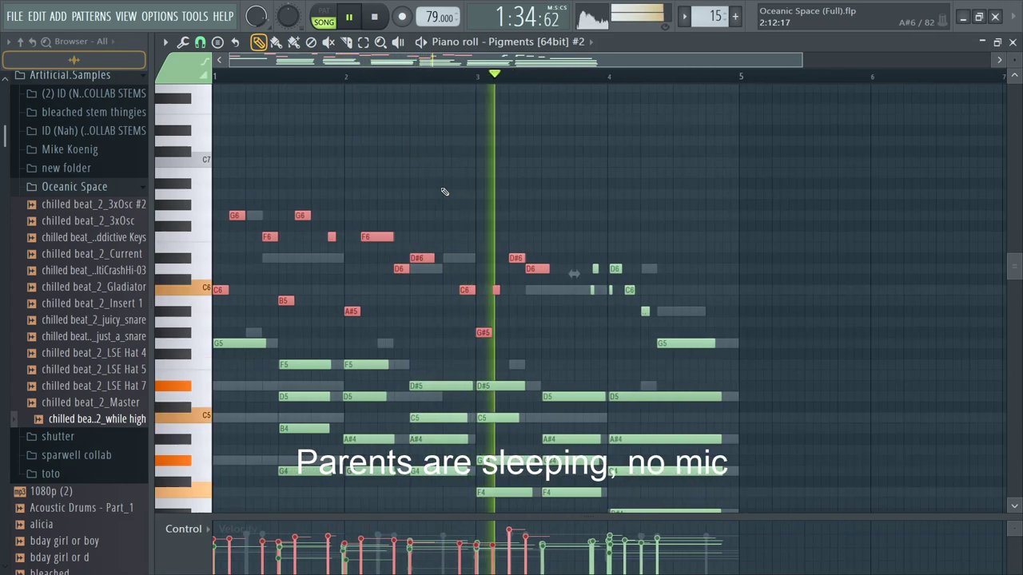
Step: Stop playback and set the song position to the start of bar 4 of the Pigments [64bit] #2 part
click(541, 271)
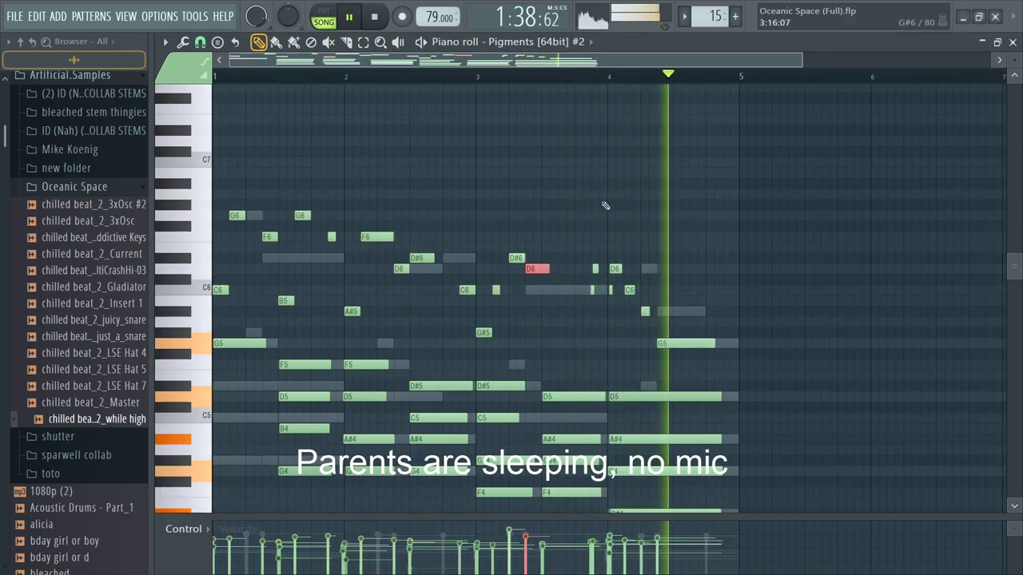
key(space)
ctrl+scroll(613, 272, up, 5)
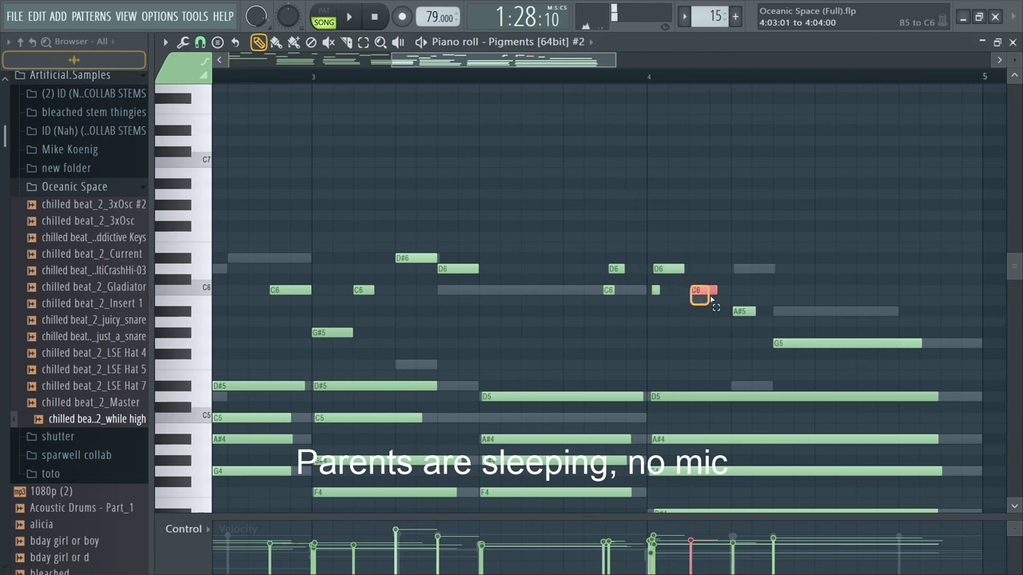
click(650, 77)
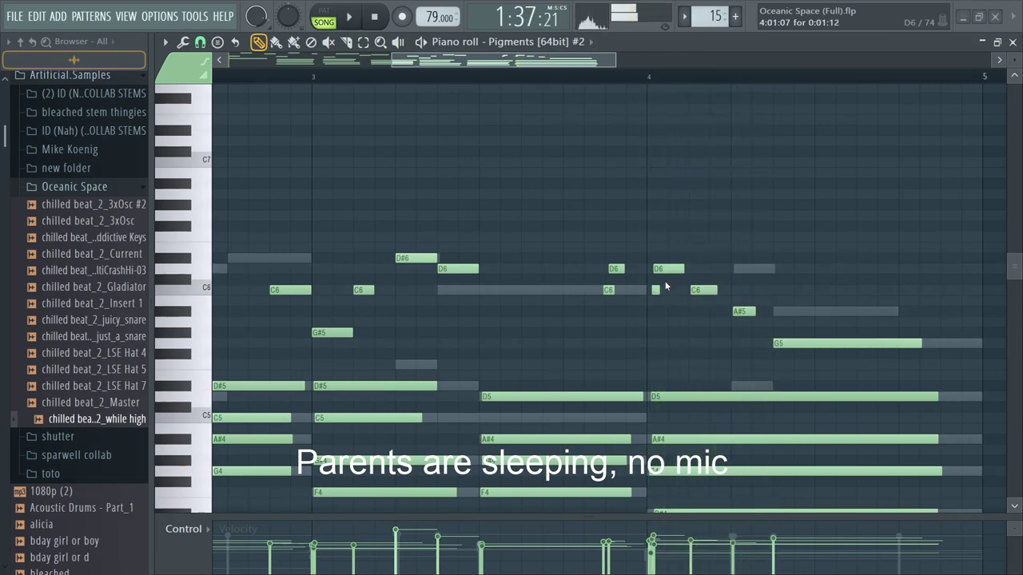
Step: Play the song from bar 4 while viewing the Pigments [64bit] #2 instrument, then stop and return to its notes
key(F9)
key(F6)
key(F9)
key(F6)
click(272, 334)
click(272, 334)
click(272, 334)
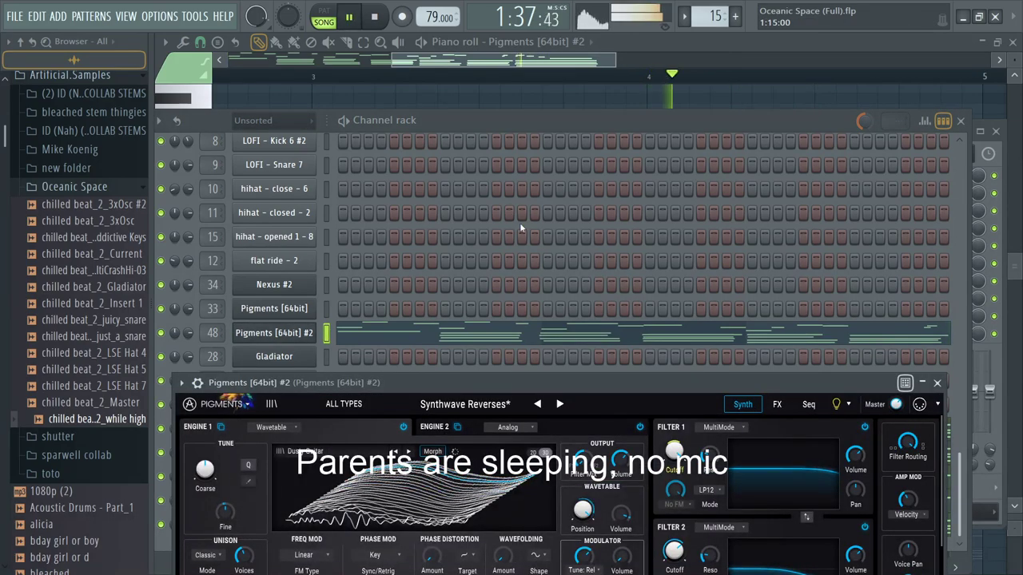
key(space)
key(F5)
click(557, 331)
scroll(551, 329, right, 5)
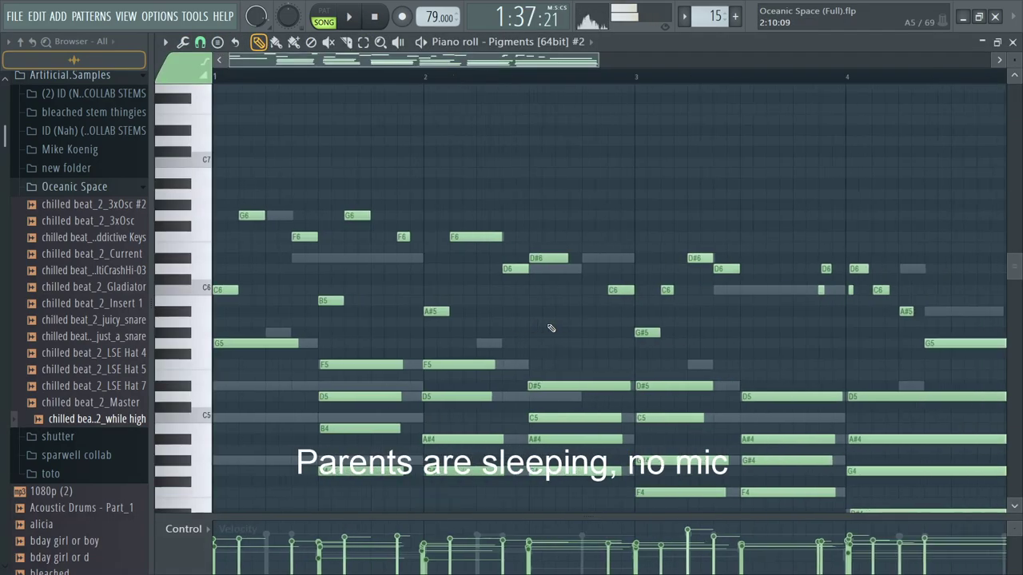
Step: Transpose the closing melody notes from late bar 3 through bar 4, including the long G5, up one octave, auditioning from bar 4
drag(620, 336, 511, 245)
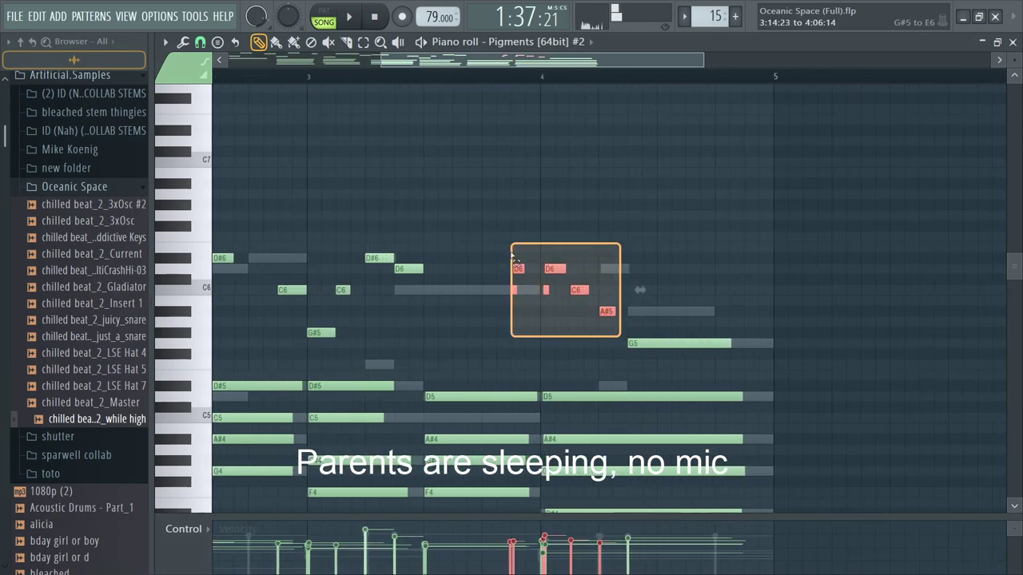
key(ctrl+Up)
key(space)
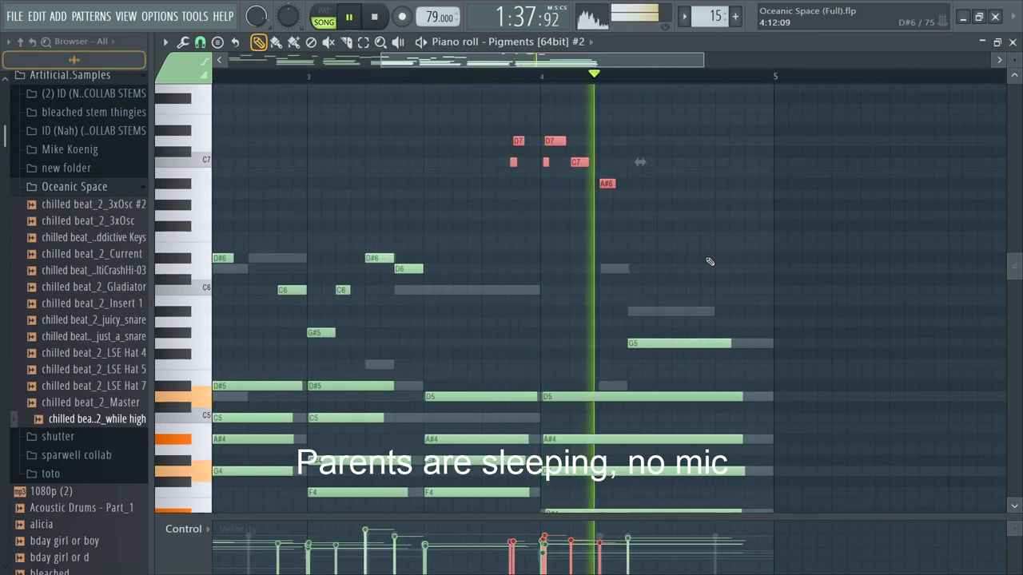
key(space)
scroll(686, 254, down, 3)
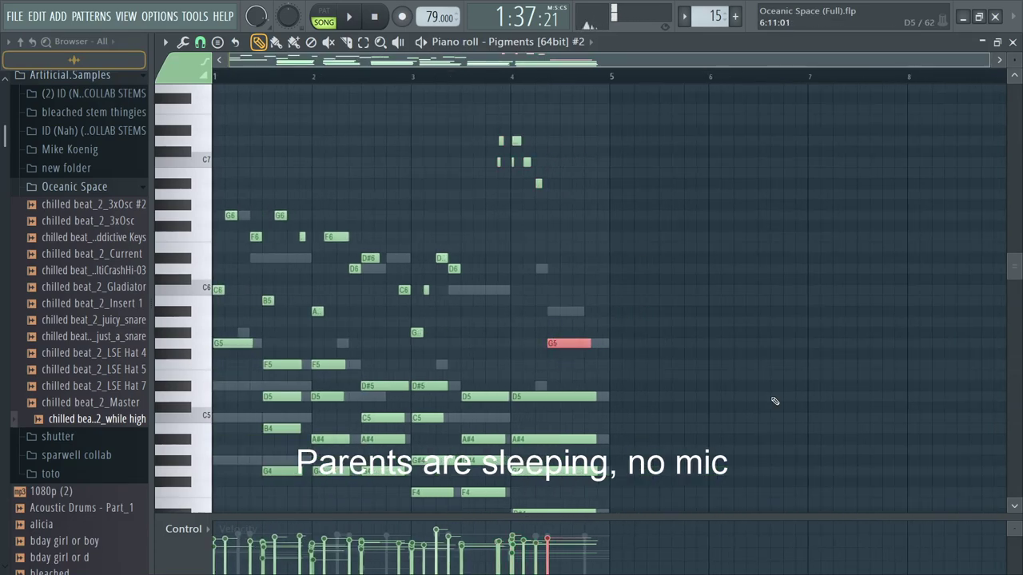
drag(481, 337, 211, 211)
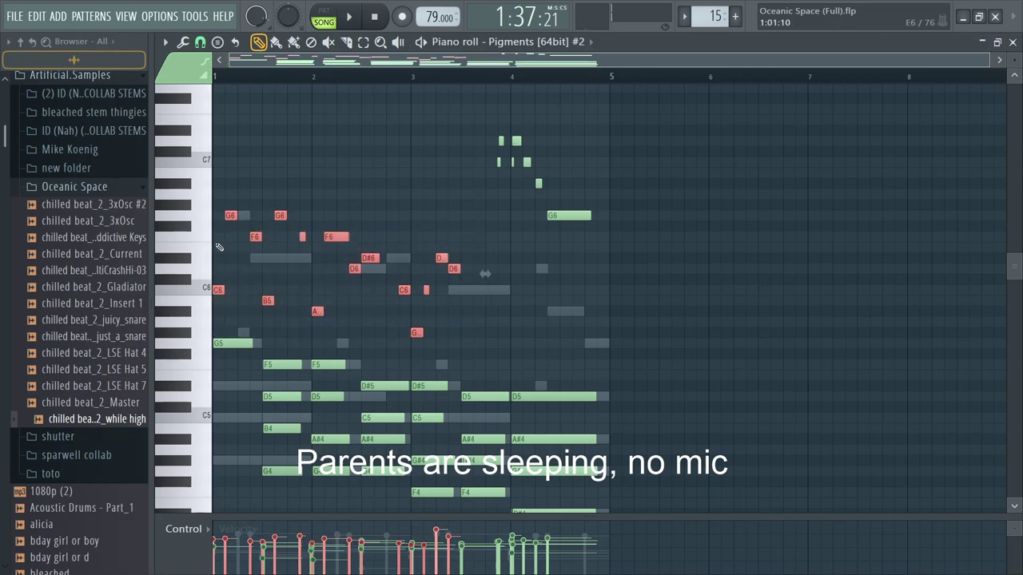
key(2)
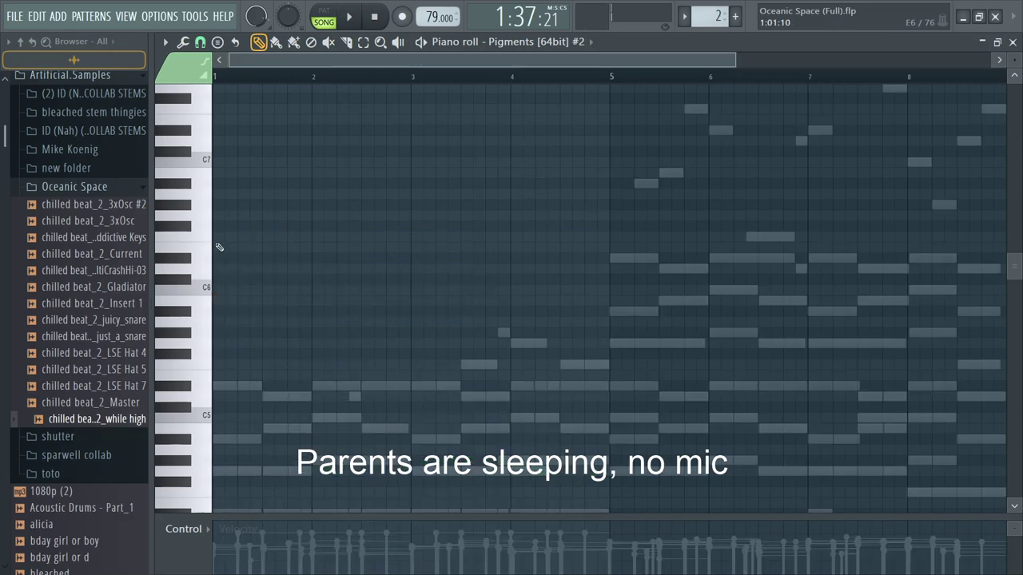
key(F6)
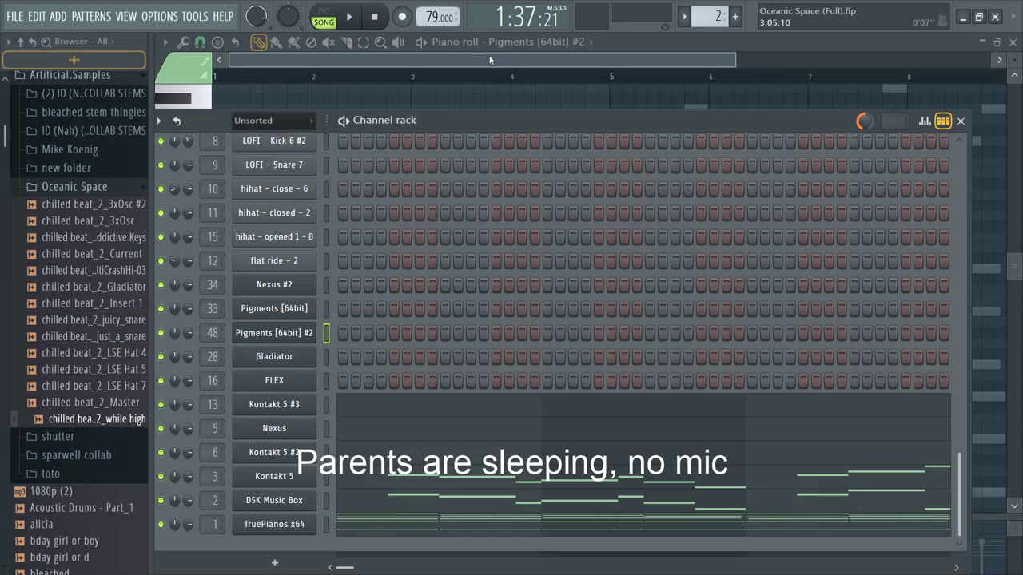
key(F6)
key(F7)
key(F5)
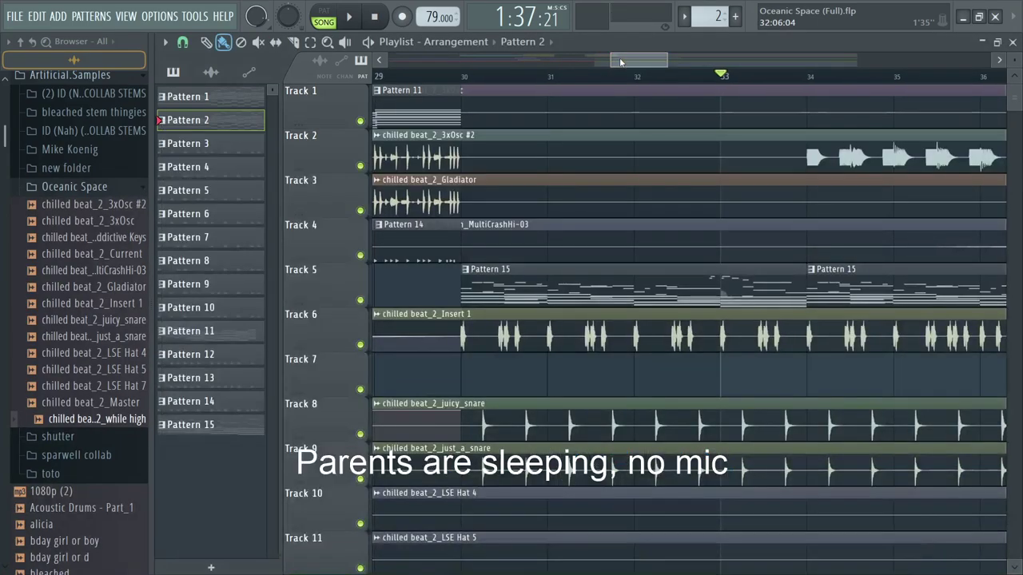
scroll(705, 251, down, 3)
scroll(705, 251, down, 3)
scroll(842, 300, up, 3)
double_click(550, 272)
key(F7)
key(F6)
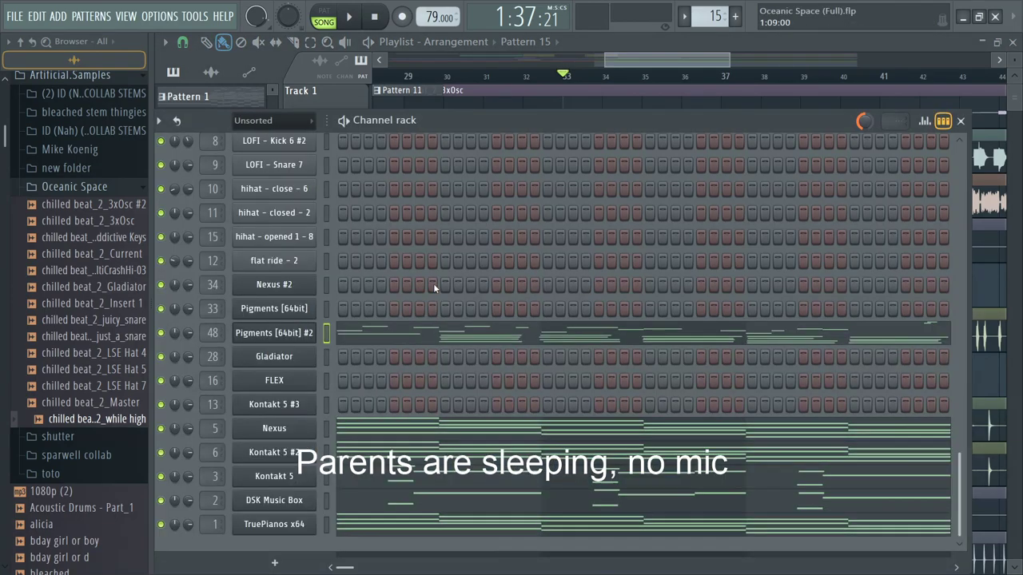
Step: Transpose the Pigments [64bit] #2 upper melody notes from bar 1 through bar 3 up one octave and play Pattern 15 from its start
click(403, 333)
drag(452, 336, 348, 256)
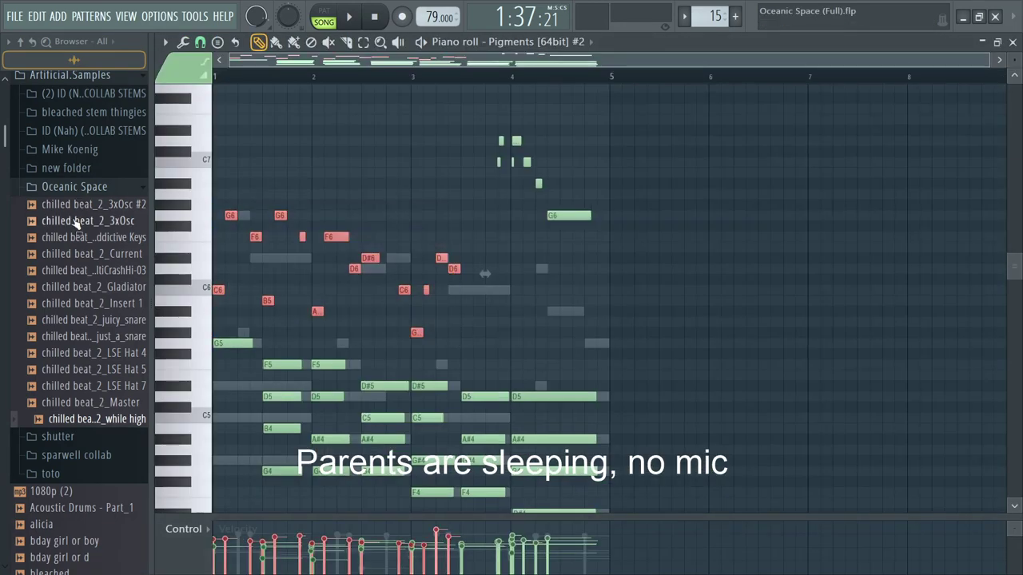
key(ctrl+Up)
click(230, 77)
key(space)
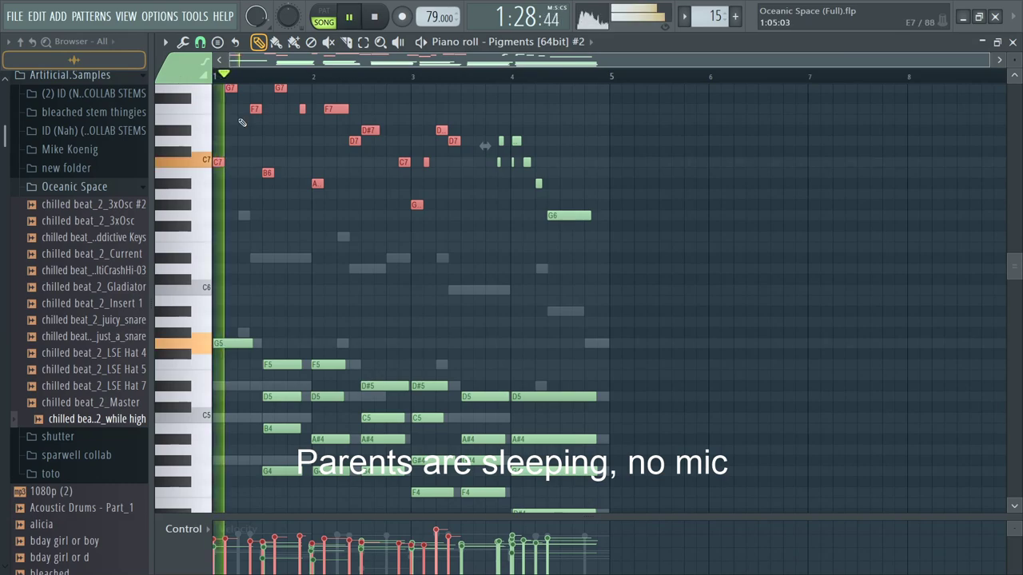
scroll(911, 187, up, 3)
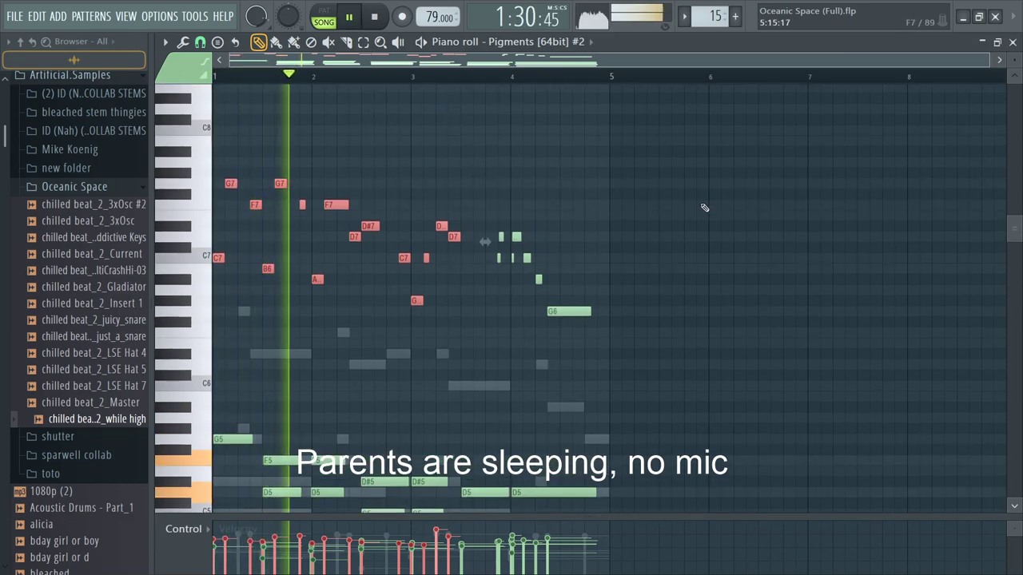
key(F9)
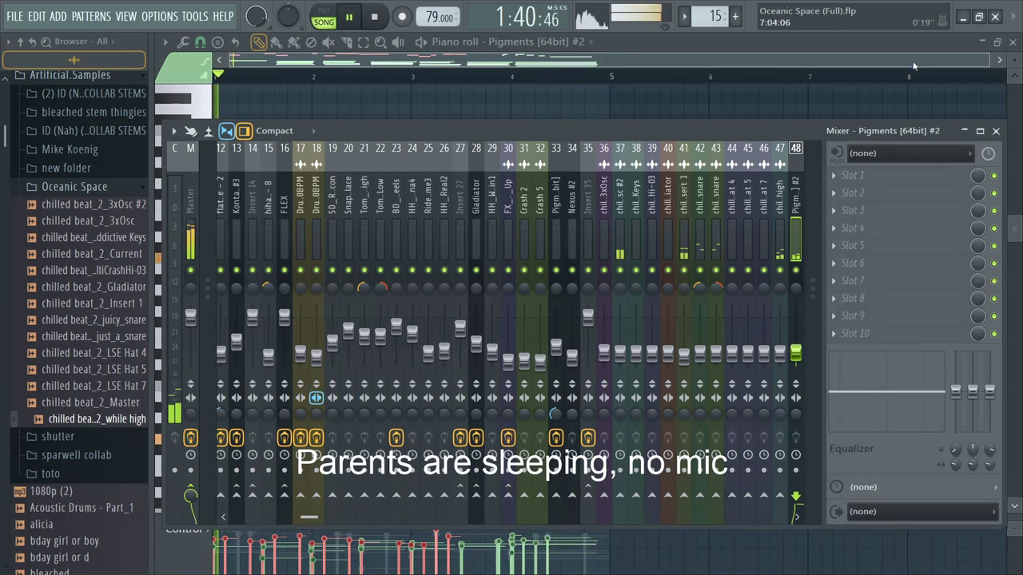
click(638, 62)
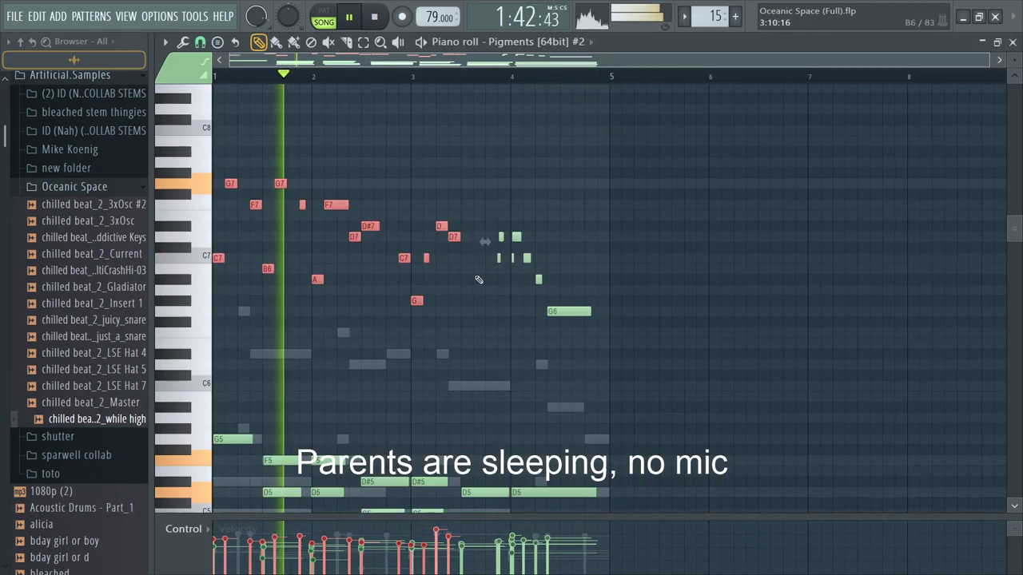
scroll(589, 314, up, 4)
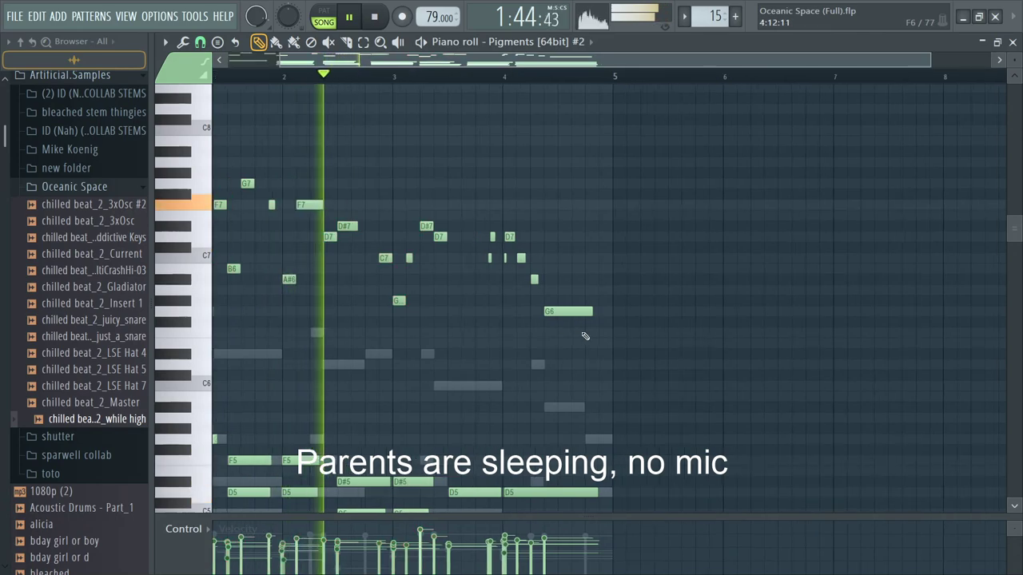
key(space)
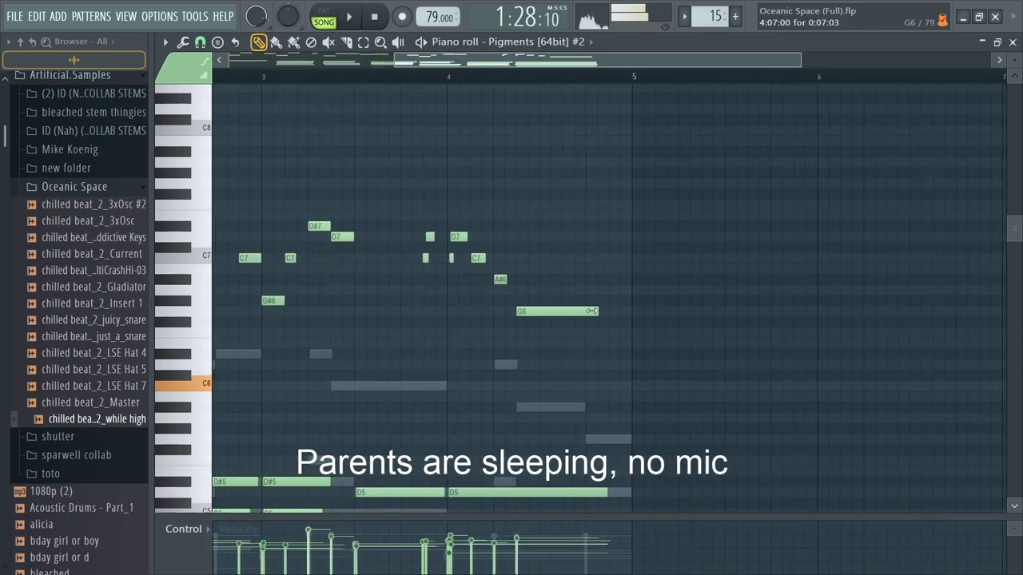
Step: Add a short C7 note and a short C8 note at the end of bar 4 in the Pigments [64bit] #2 part
click(593, 257)
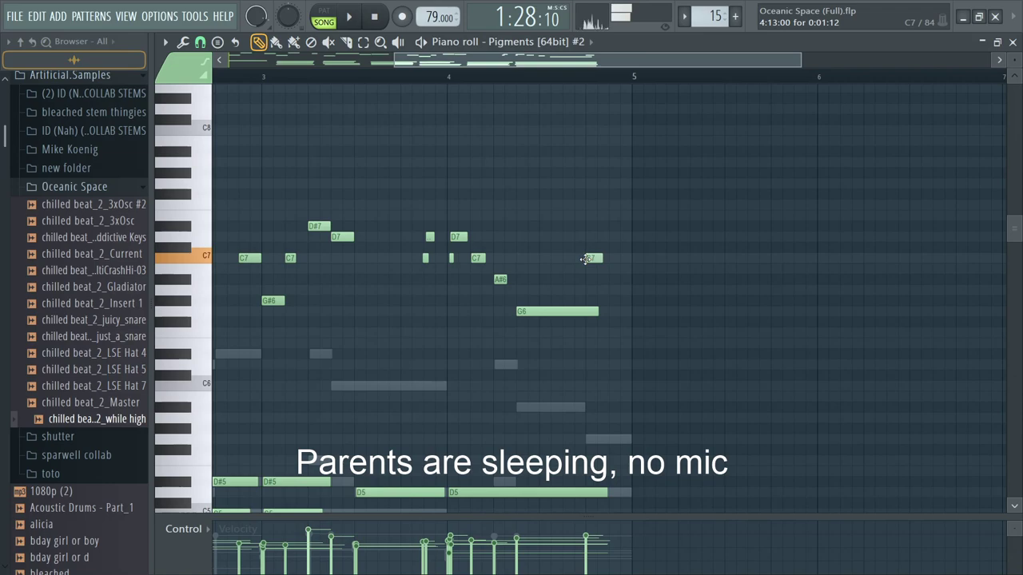
click(617, 130)
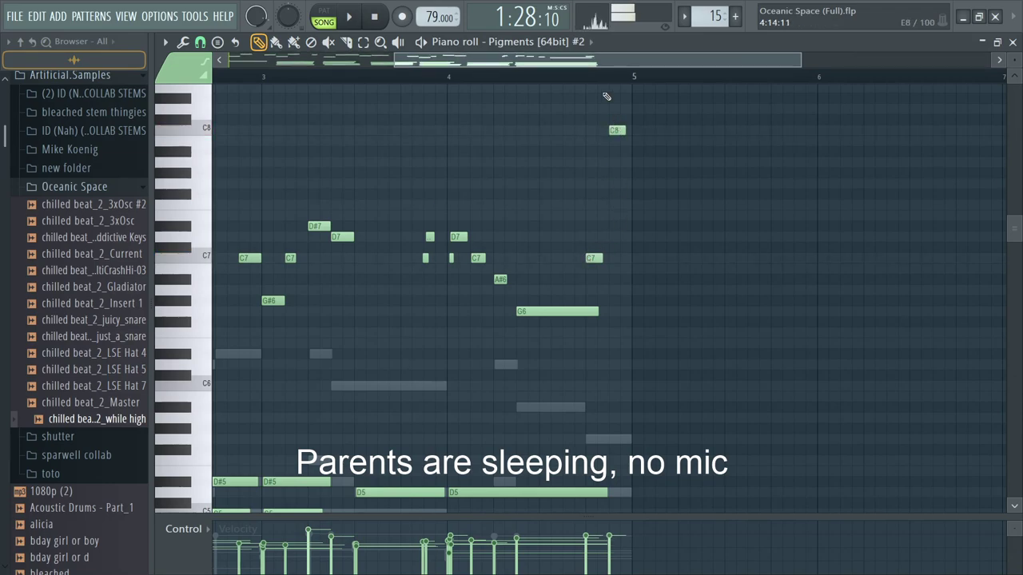
key(space)
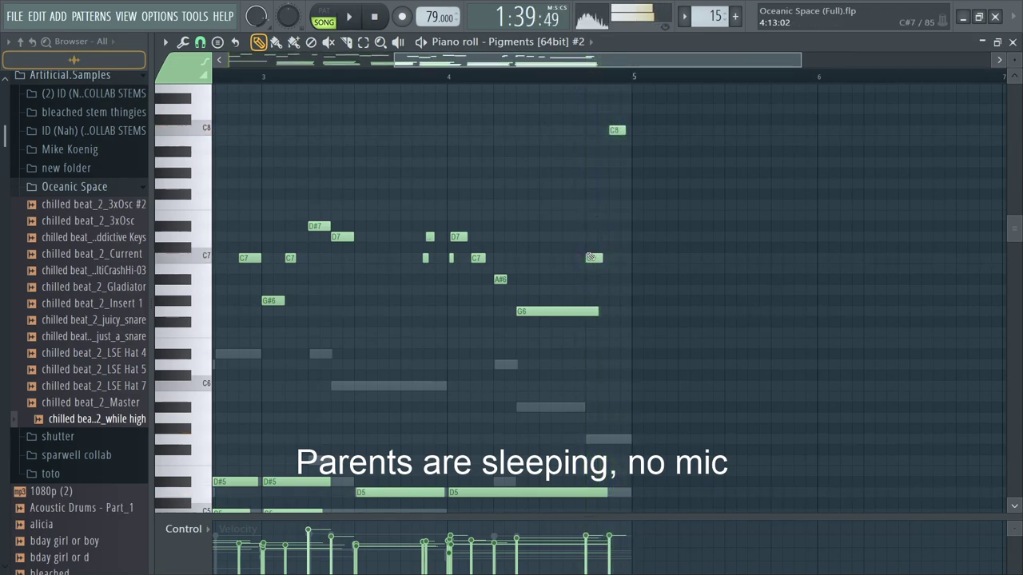
Step: Trim the C7 note at its start and the C8 note at its end, auditioning the phrase from bar 4
mouse_move(591, 257)
mouse_down()
mouse_move(616, 259)
mouse_move(602, 259)
mouse_up()
key(space)
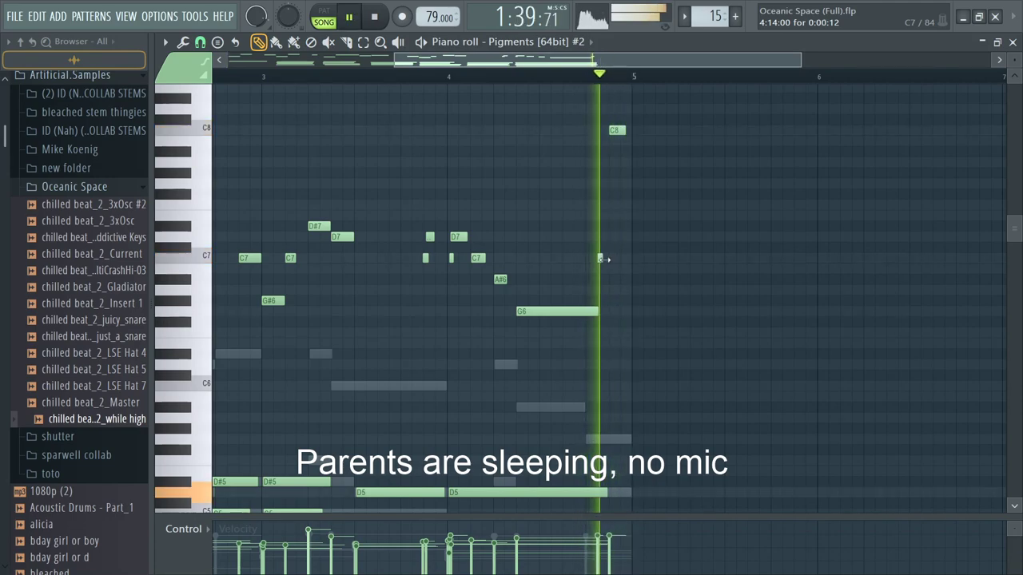
key(space)
click(451, 77)
key(space)
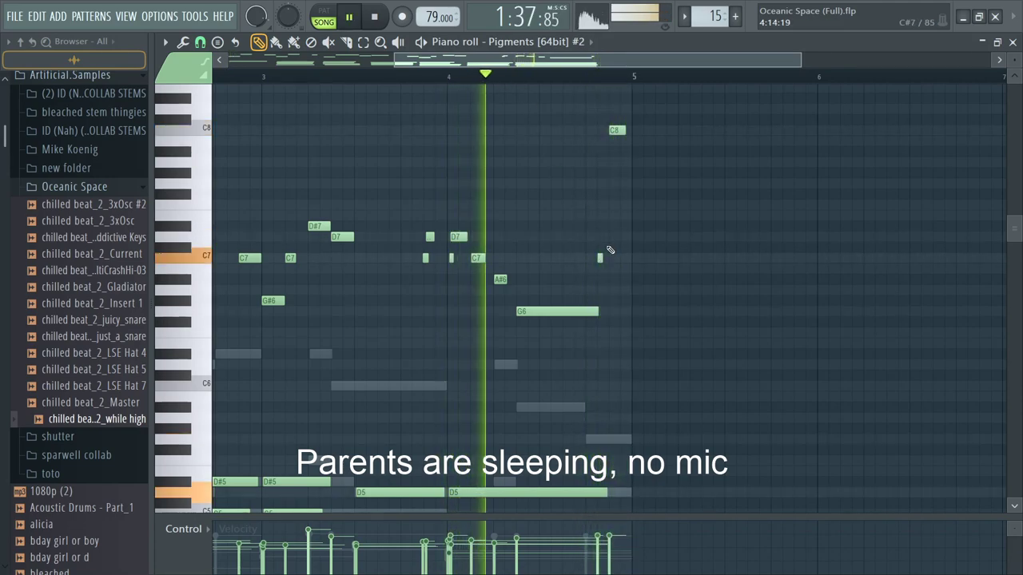
scroll(631, 156, up, 3)
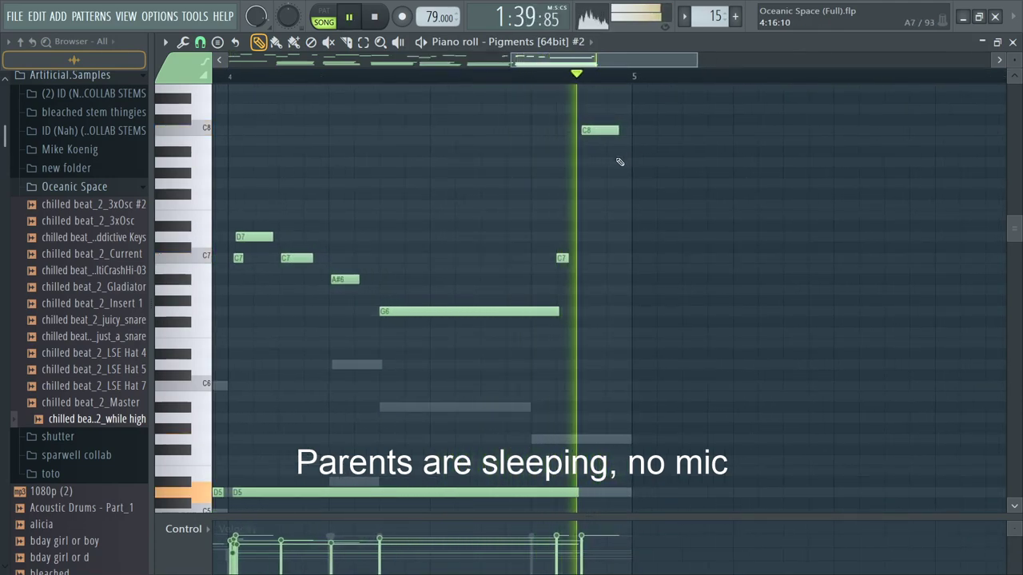
drag(617, 130, 597, 137)
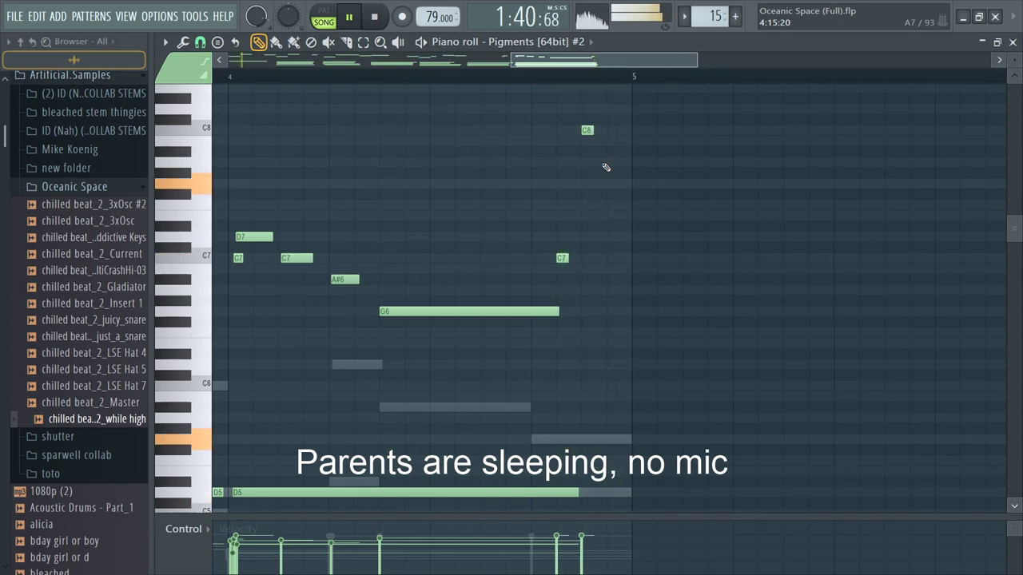
Step: Play on through the Pattern 15 section and raise the mixer volume of the chilled beat_2_Insert 1 track
scroll(606, 167, down, 4)
key(F9)
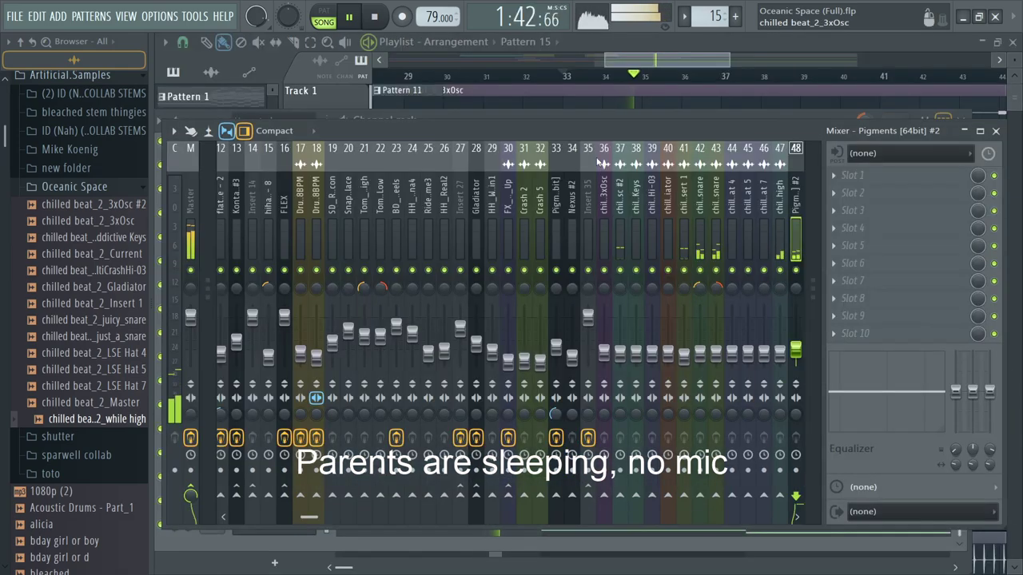
key(F5)
scroll(676, 203, down, 5)
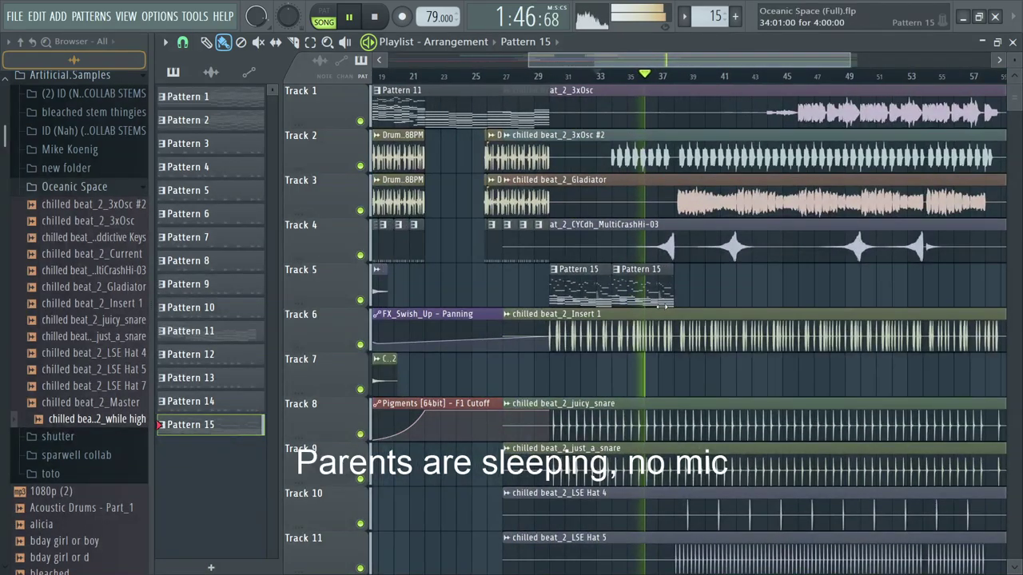
key(F9)
drag(683, 355, 684, 338)
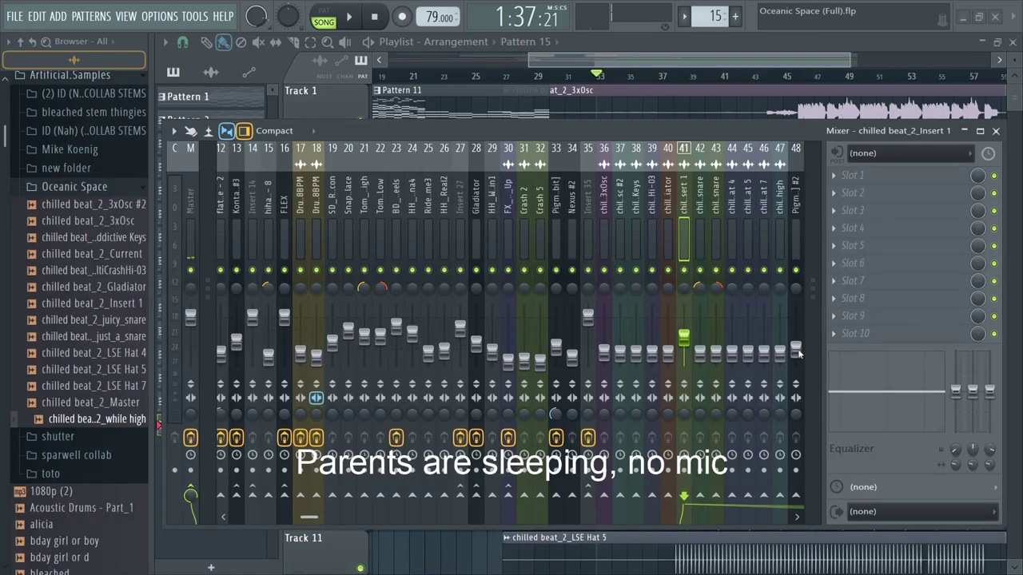
click(699, 56)
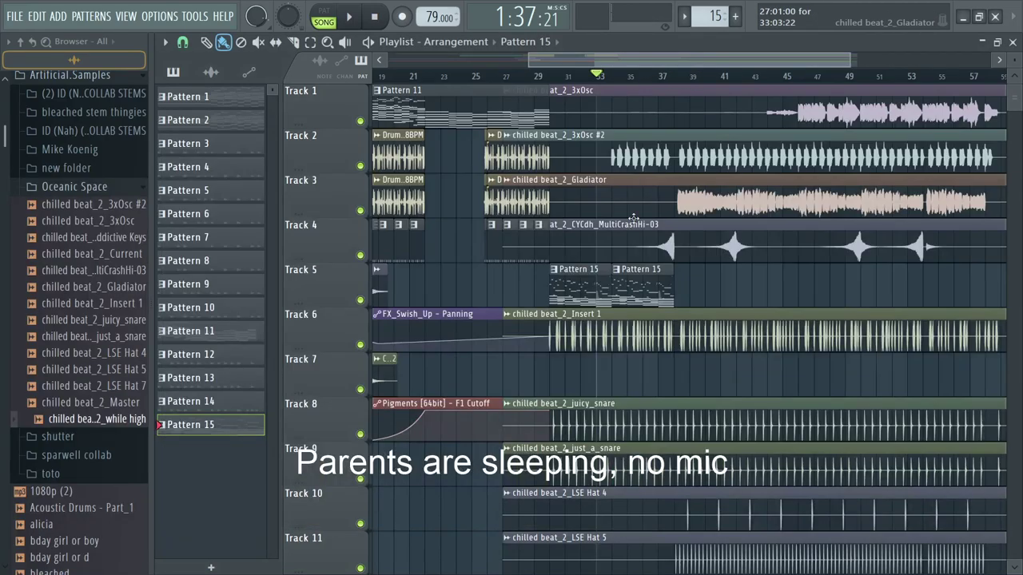
Step: Examine the playlist around the transition at bar 30, including the Pattern 11, Pattern 14 and Pattern 15 clips and the stem tracks
scroll(611, 205, up, 2)
scroll(1000, 275, down, 5)
scroll(569, 278, up, 10)
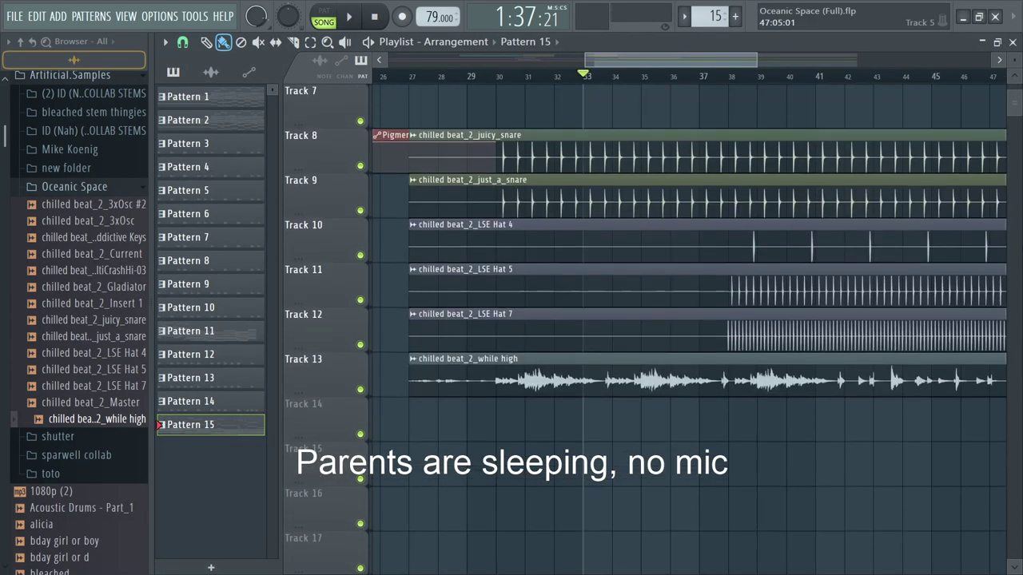
scroll(569, 279, up, 3)
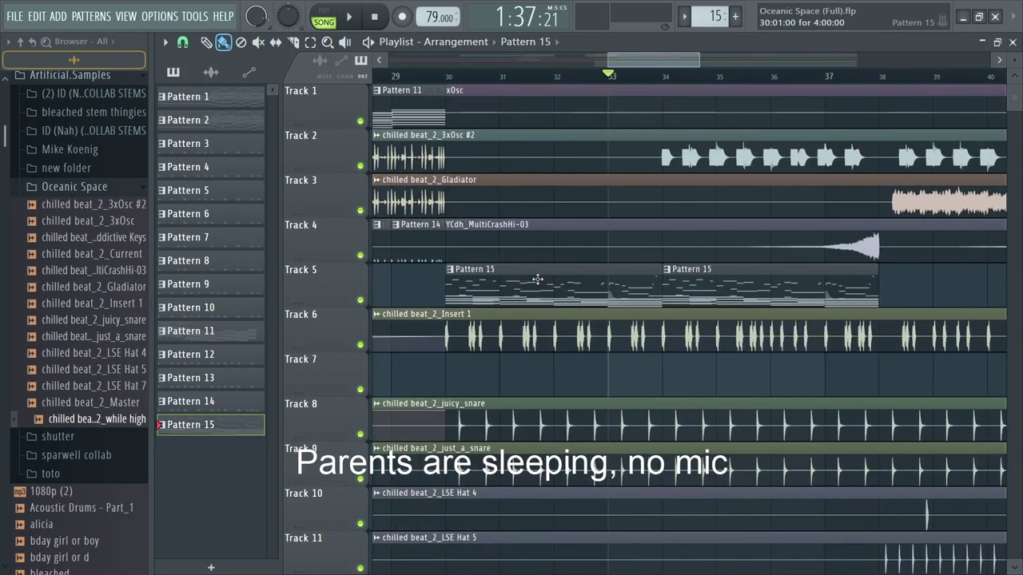
click(393, 111)
scroll(654, 112, down, 5)
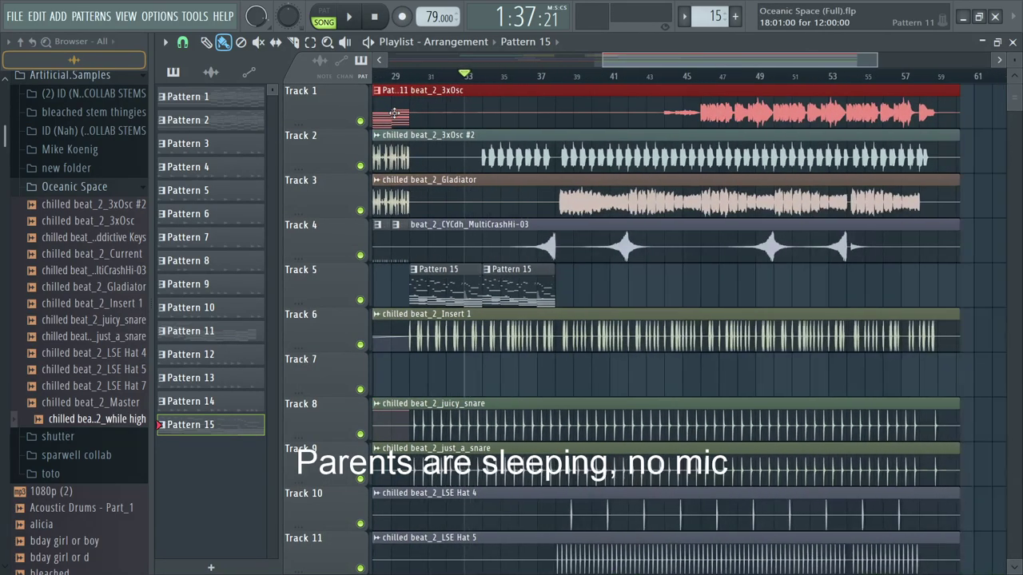
mouse_move(646, 117)
mouse_down()
mouse_move(753, 116)
mouse_move(648, 124)
mouse_up()
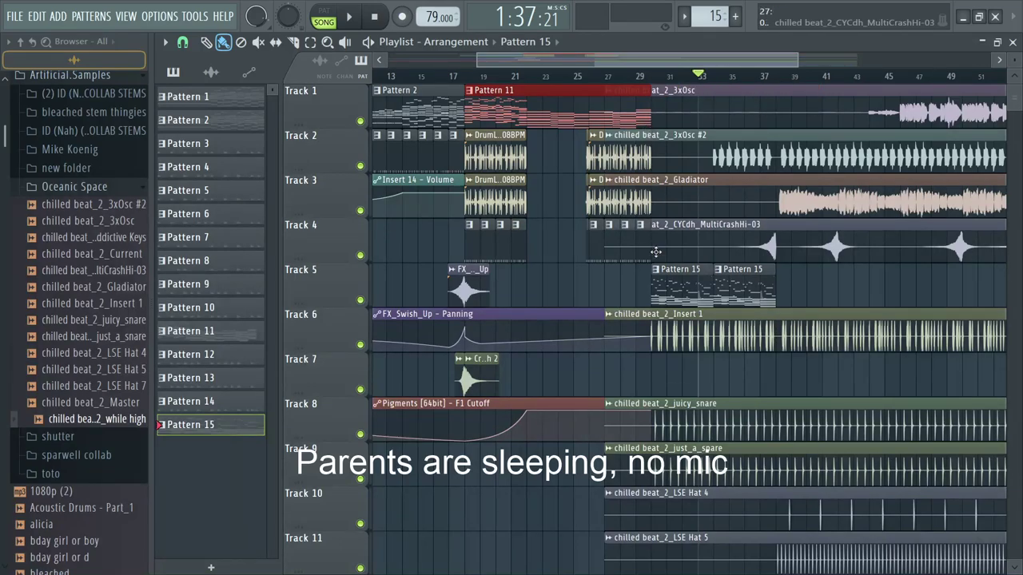
scroll(639, 290, up, 4)
ctrl+click(655, 249)
ctrl+click(745, 241)
mouse_move(685, 247)
mouse_down()
mouse_move(775, 243)
mouse_move(674, 255)
mouse_up()
scroll(668, 287, right, 4)
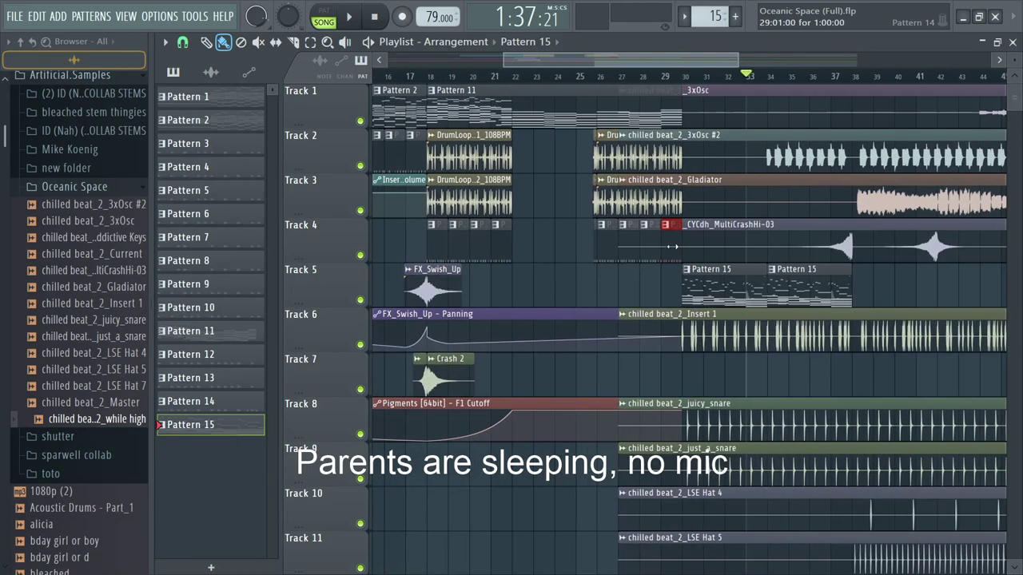
Step: Set the channel rack's display filter to All
double_click(664, 297)
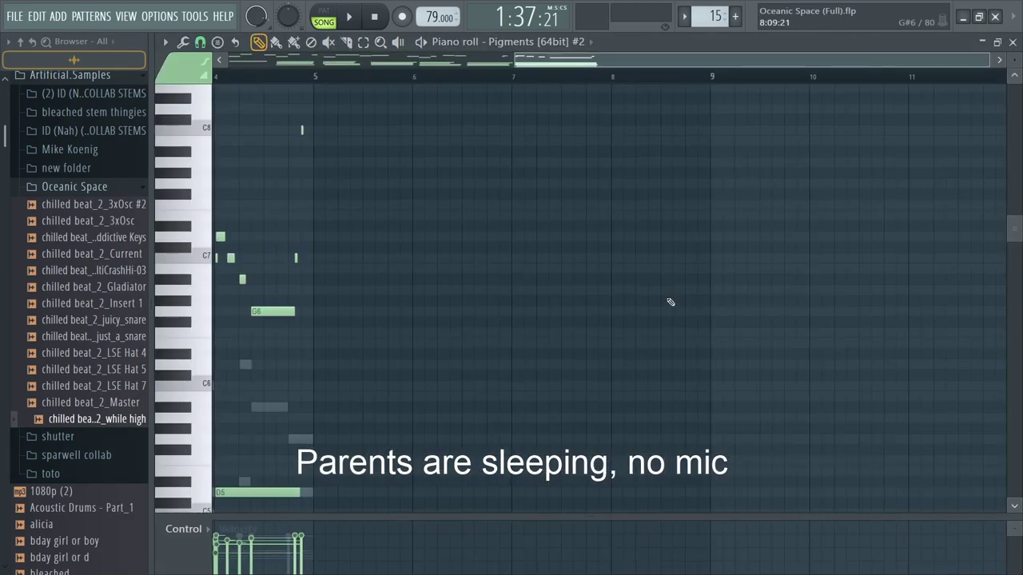
scroll(671, 301, up, 3)
key(Escape)
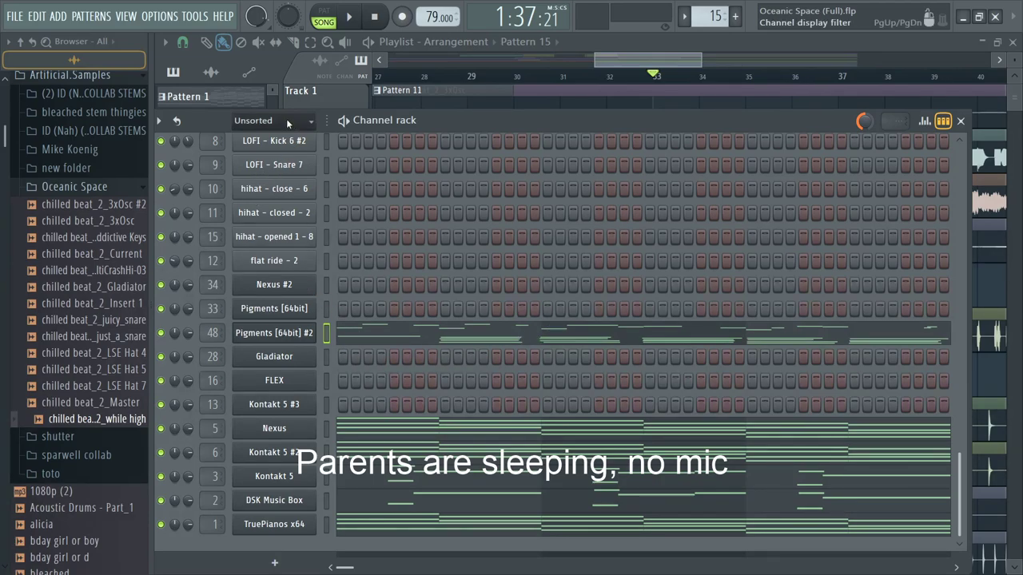
key(Page_Down)
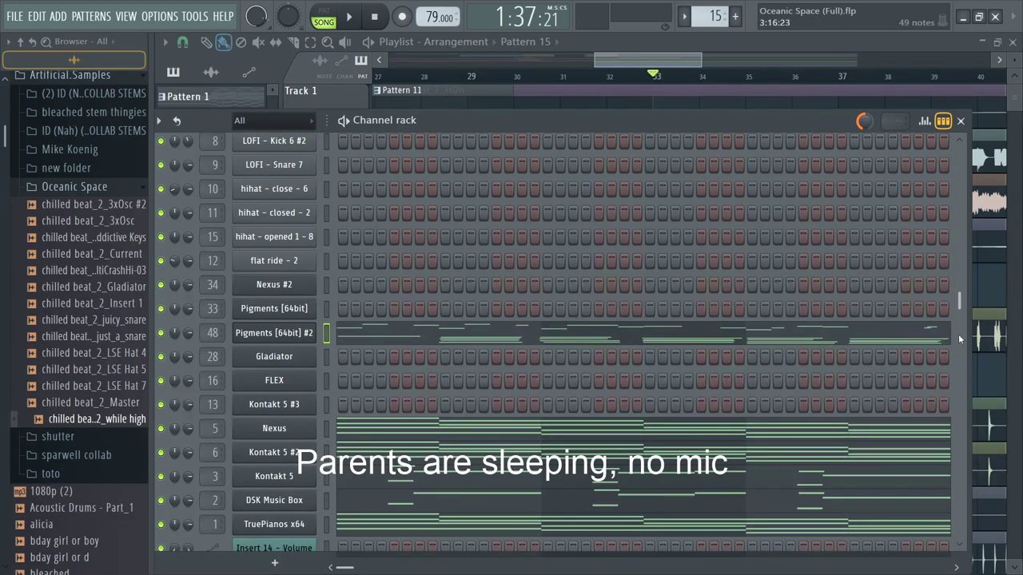
Step: Look through the full channel list, from the drum channels down to the chilled beat_2 audio clips
scroll(958, 331, down, 3)
scroll(957, 326, down, 4)
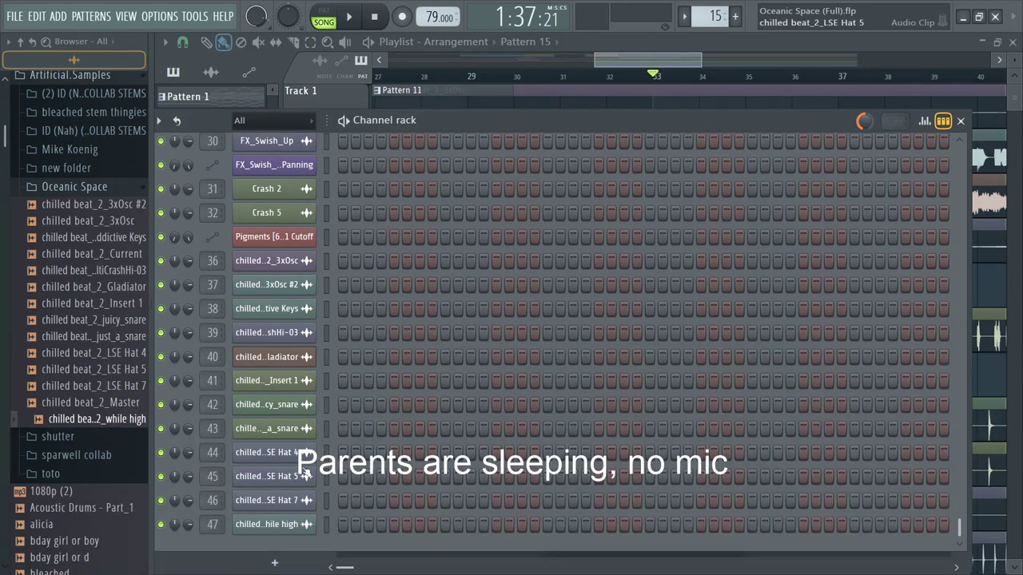
scroll(957, 428, up, 10)
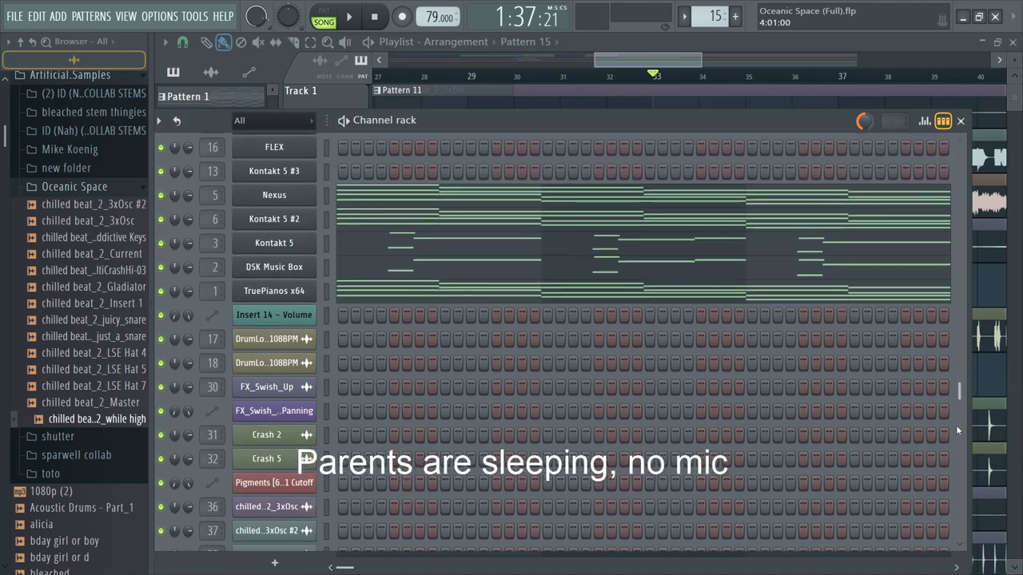
scroll(955, 423, up, 2)
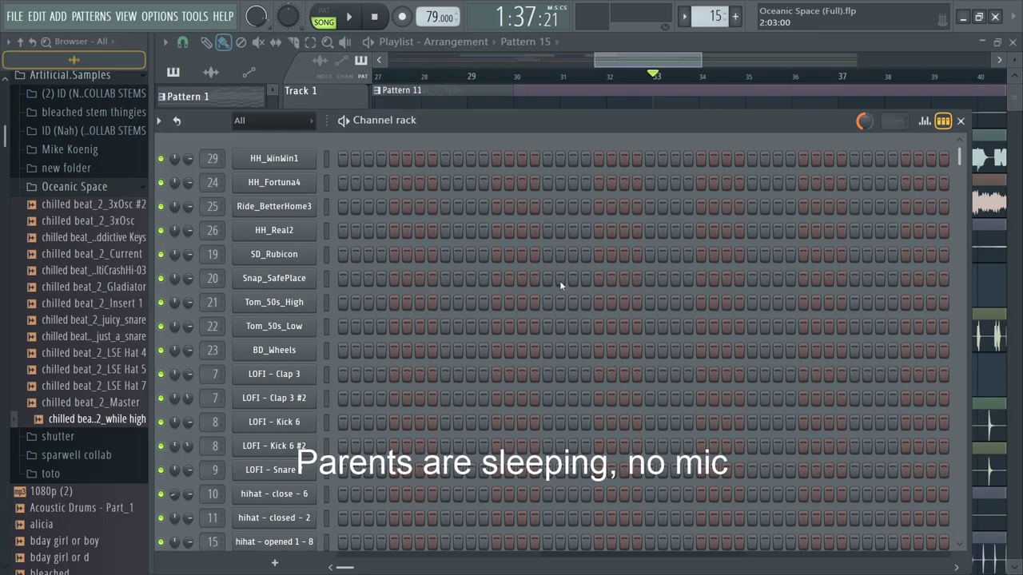
scroll(321, 236, down, 10)
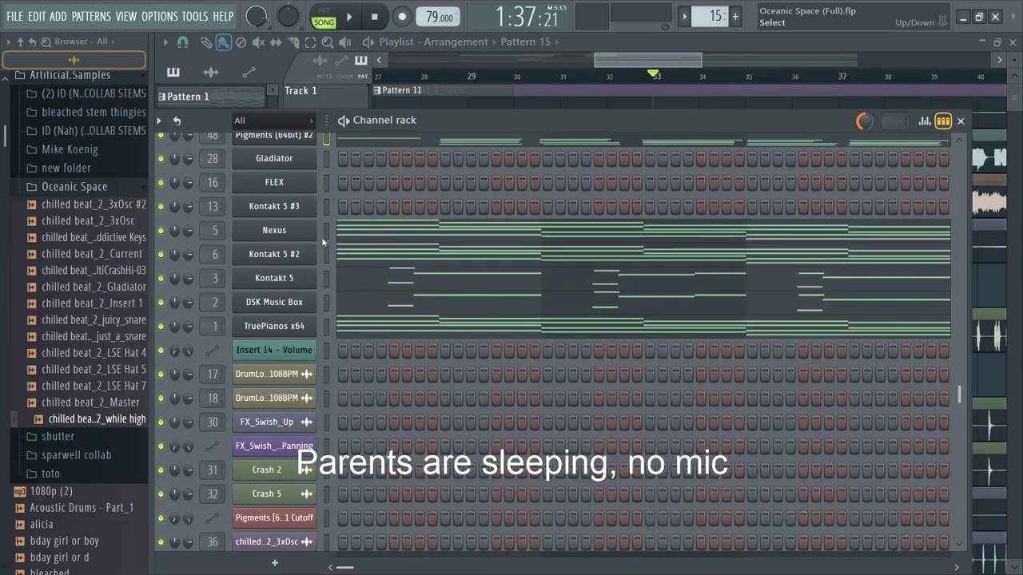
scroll(324, 243, up, 8)
scroll(327, 251, down, 2)
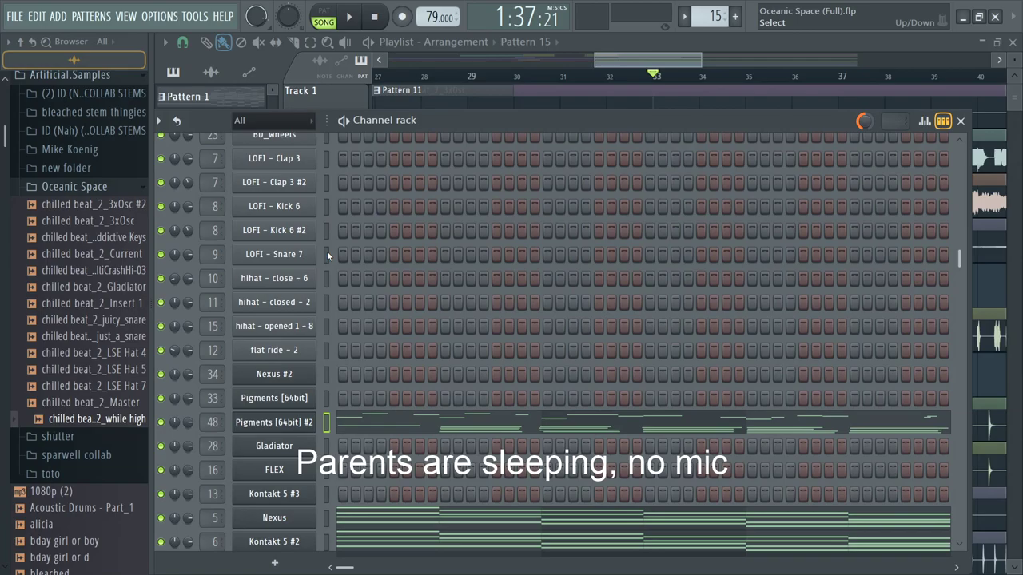
scroll(327, 252, down, 7)
scroll(327, 250, up, 11)
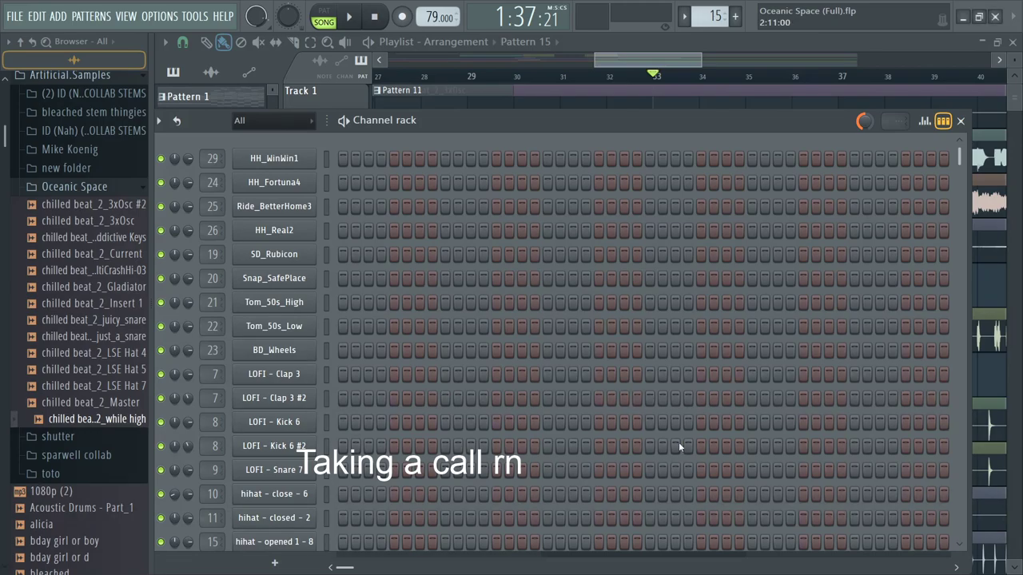
Step: Save the project
key(ctrl+s)
click(676, 444)
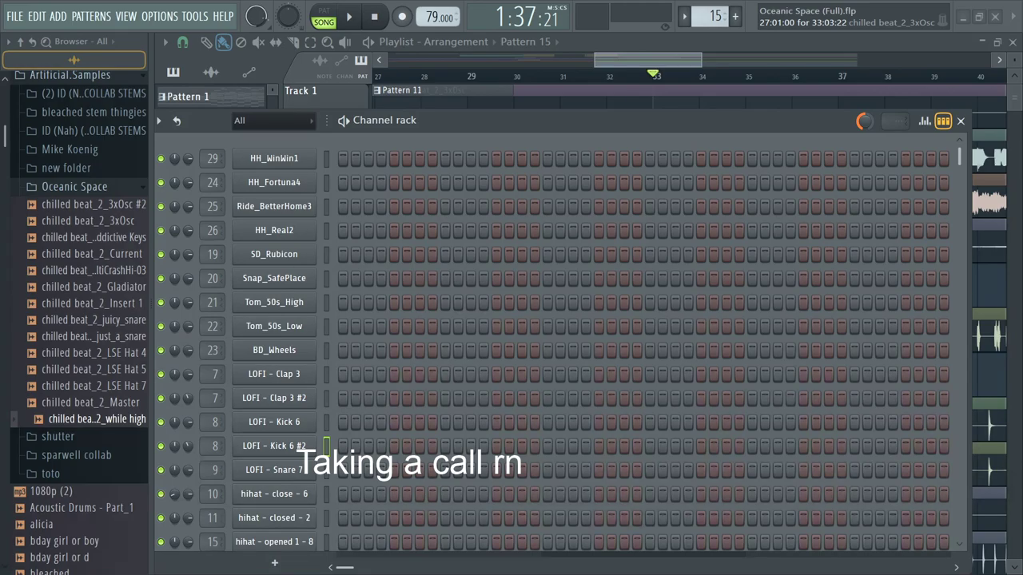
text(I'm bacvk)
key(BackSpace)
key(BackSpace)
text(k,)
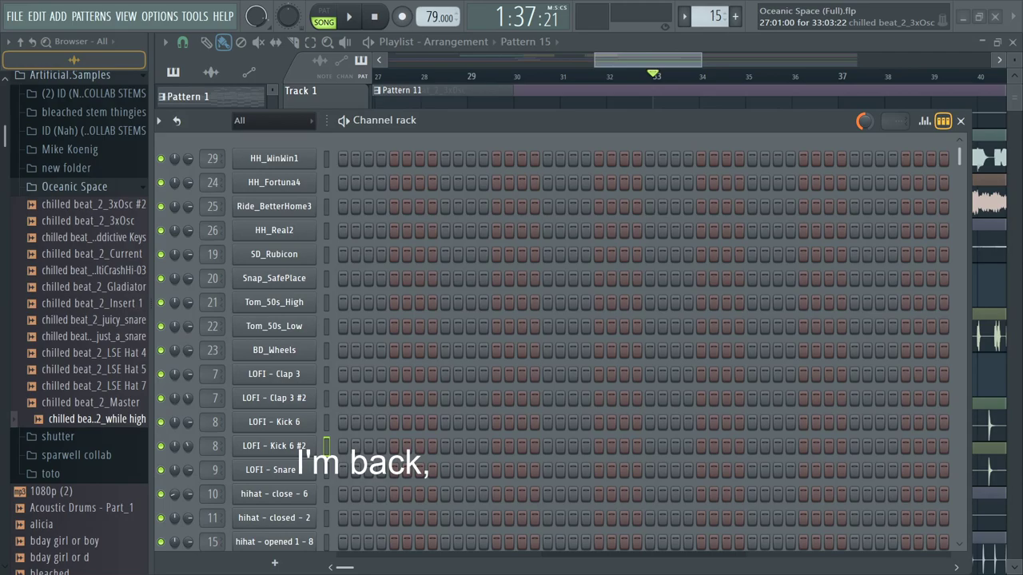
text( just as a reminder no m)
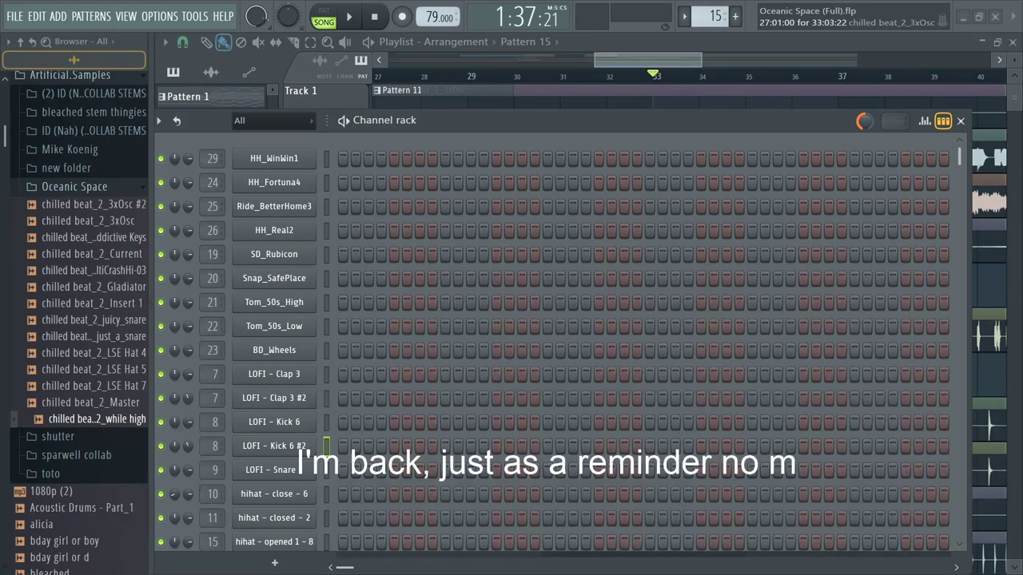
text(ic atm)
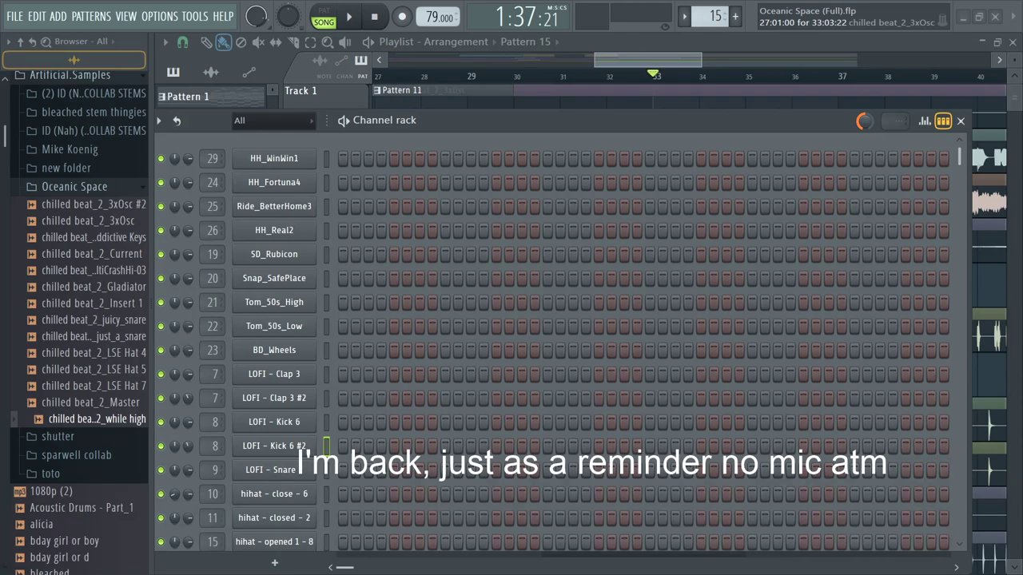
Step: Play the Pattern 15 section of the arrangement from bar 33 and stop playback
click(642, 194)
key(space)
click(642, 62)
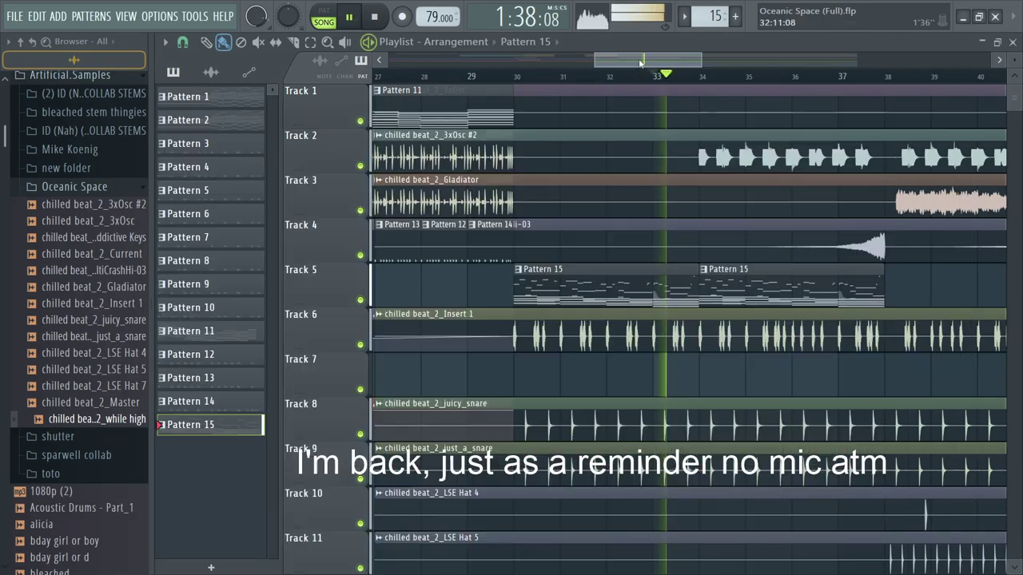
scroll(635, 156, down, 3)
scroll(534, 290, up, 5)
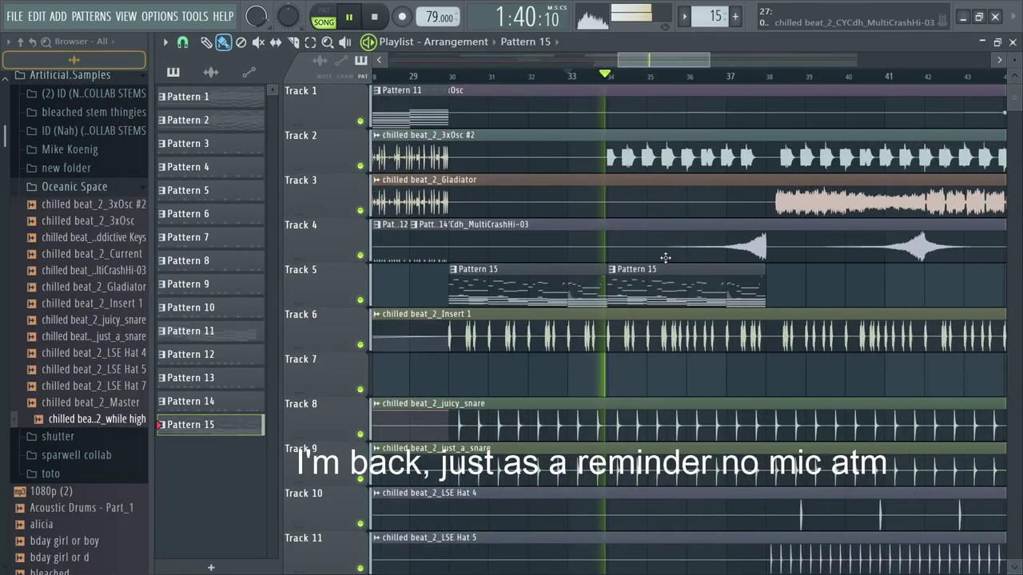
key(space)
Step: Check the Pigments [64bit] #2 notes, replay from bar 33 and find its channel in the rack
double_click(528, 295)
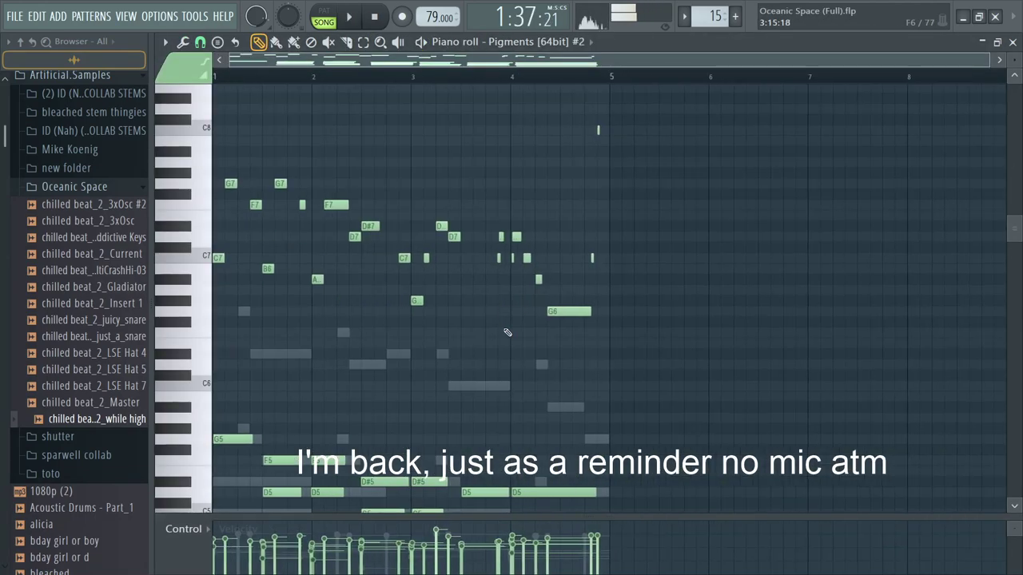
key(F9)
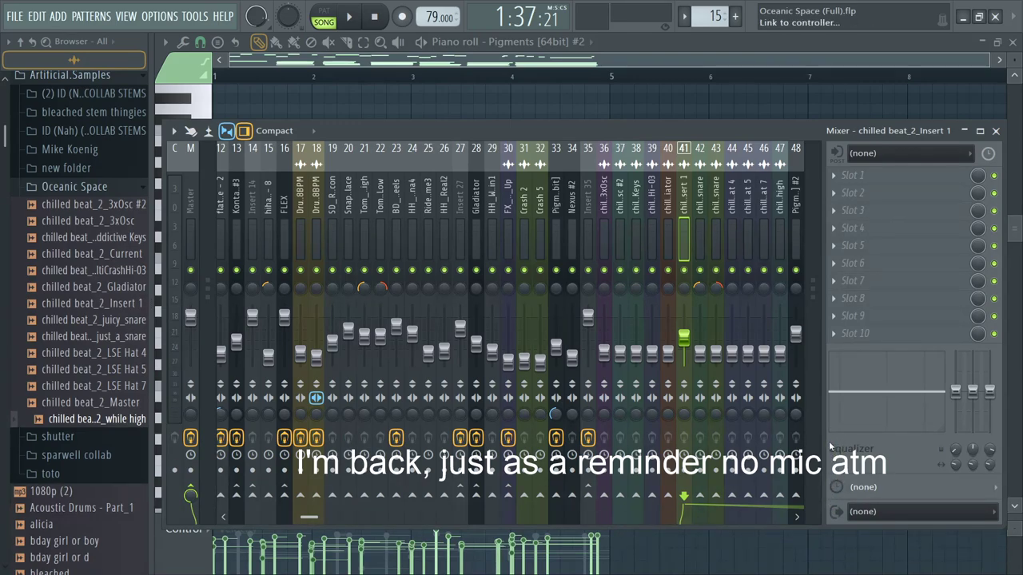
click(577, 59)
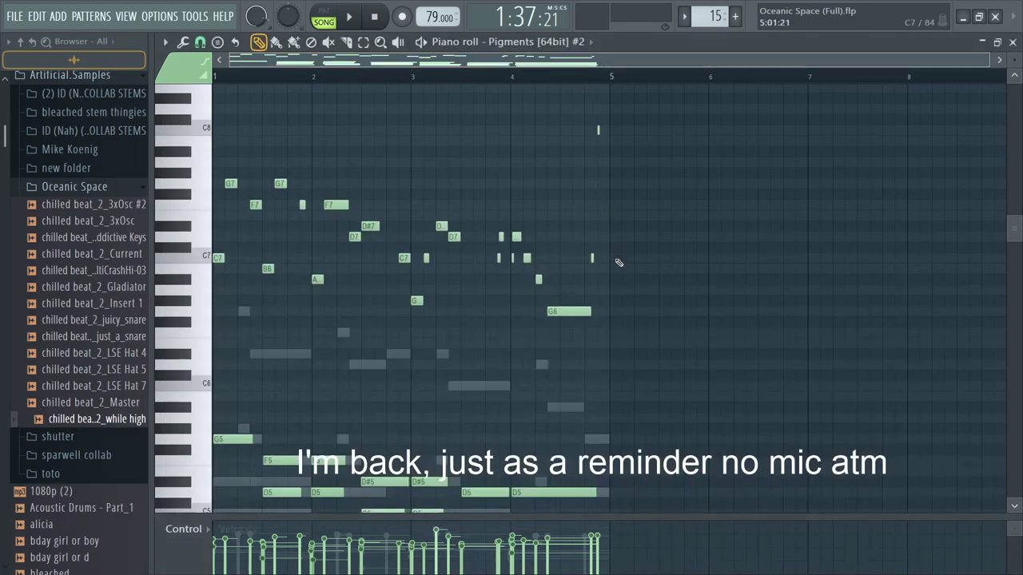
key(F7)
drag(754, 135, 708, 337)
key(space)
key(F9)
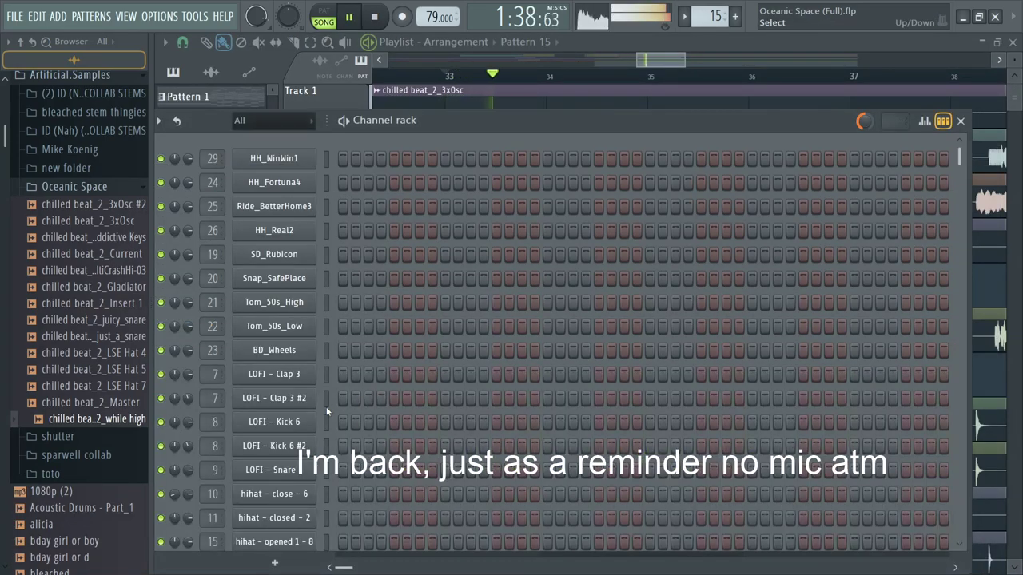
scroll(324, 408, down, 10)
key(space)
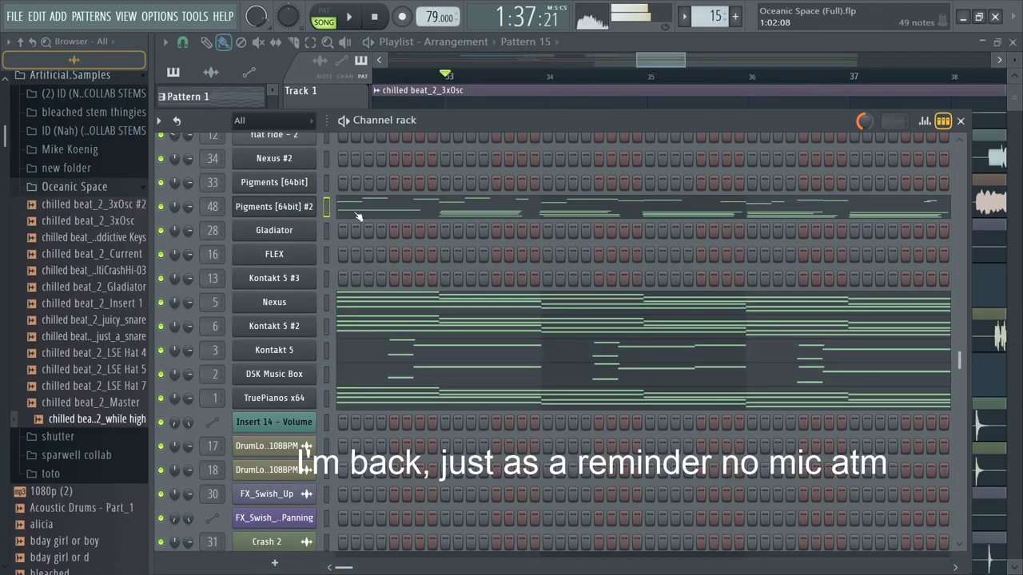
Step: Delete the Pigments [64bit] #2 Volume events from bar 4 onward in Pattern 15
key(F7)
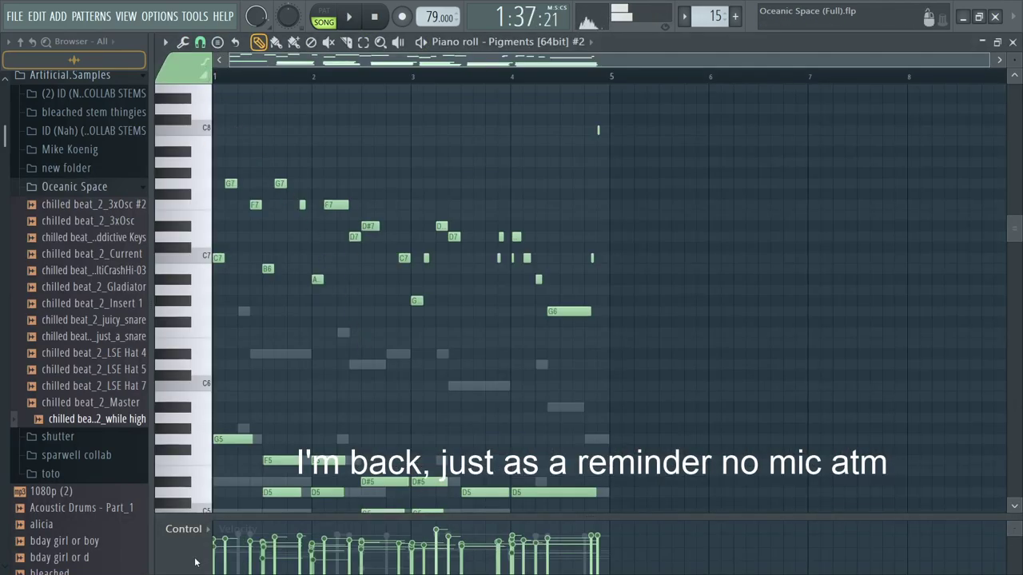
click(361, 549)
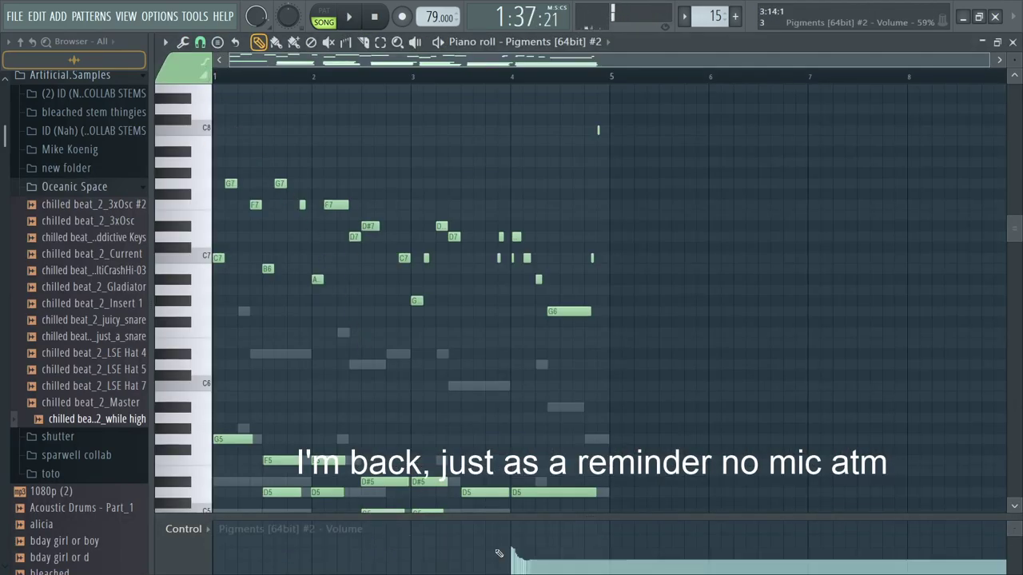
mouse_move(496, 568)
mouse_down()
mouse_move(561, 571)
mouse_move(492, 570)
mouse_move(539, 571)
mouse_move(488, 569)
mouse_up()
key(ctrl+z)
key(ctrl+alt+z)
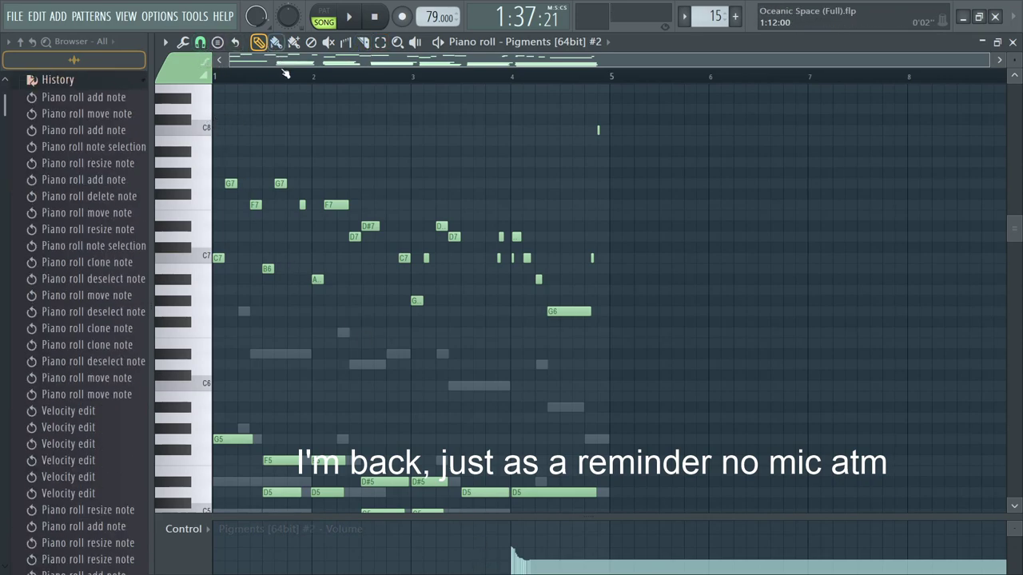
click(317, 48)
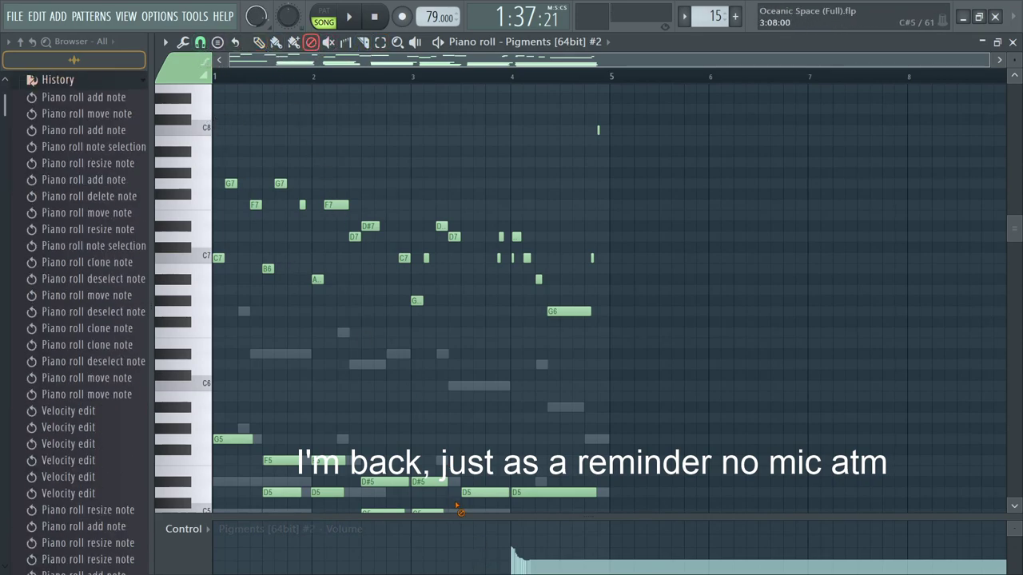
drag(508, 569, 567, 567)
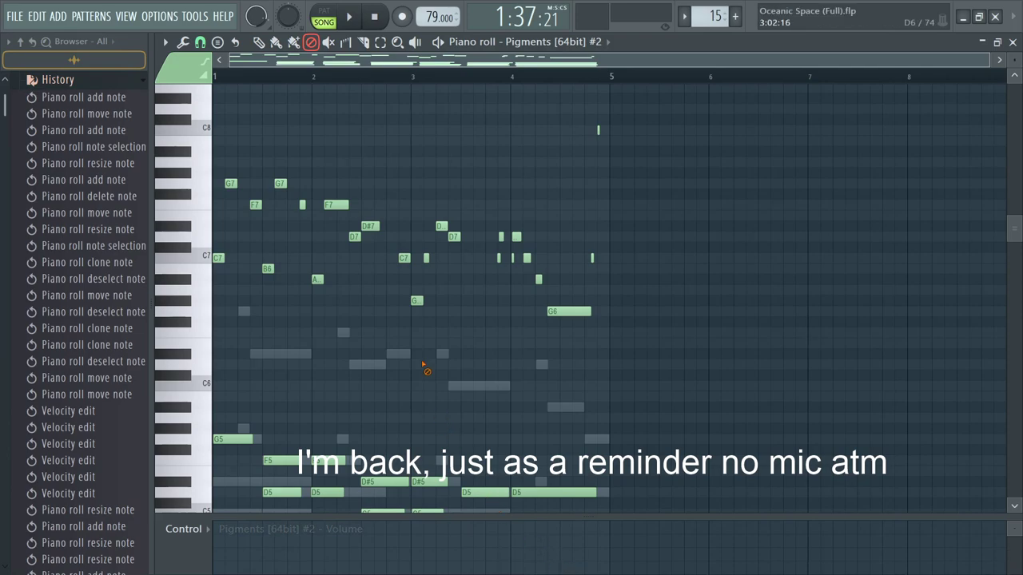
Step: Play from bar 33 and lower the Pigments [64bit] #2 mixer track volume to about -15.0 dB
key(space)
key(F7)
key(F9)
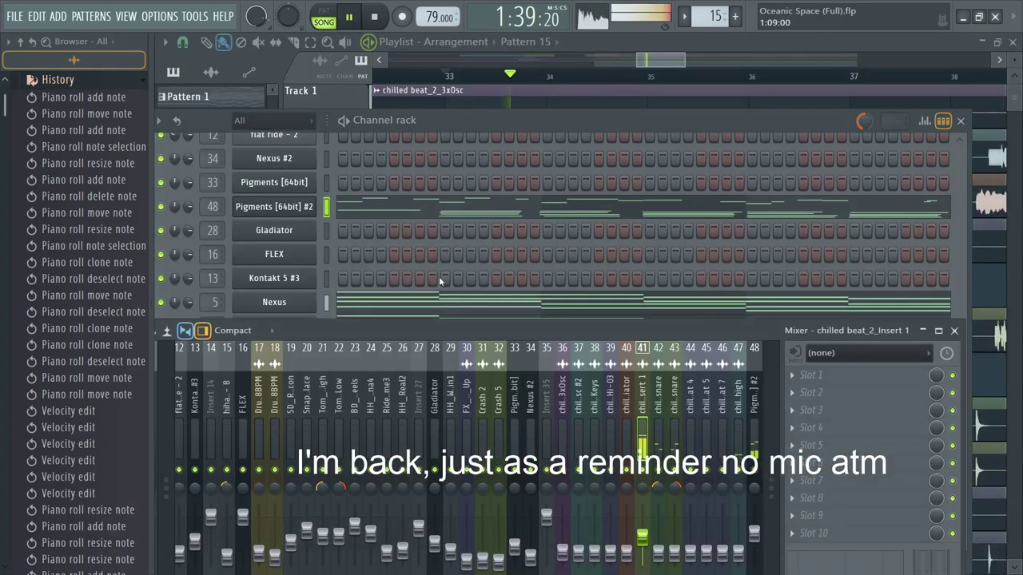
drag(756, 537, 758, 547)
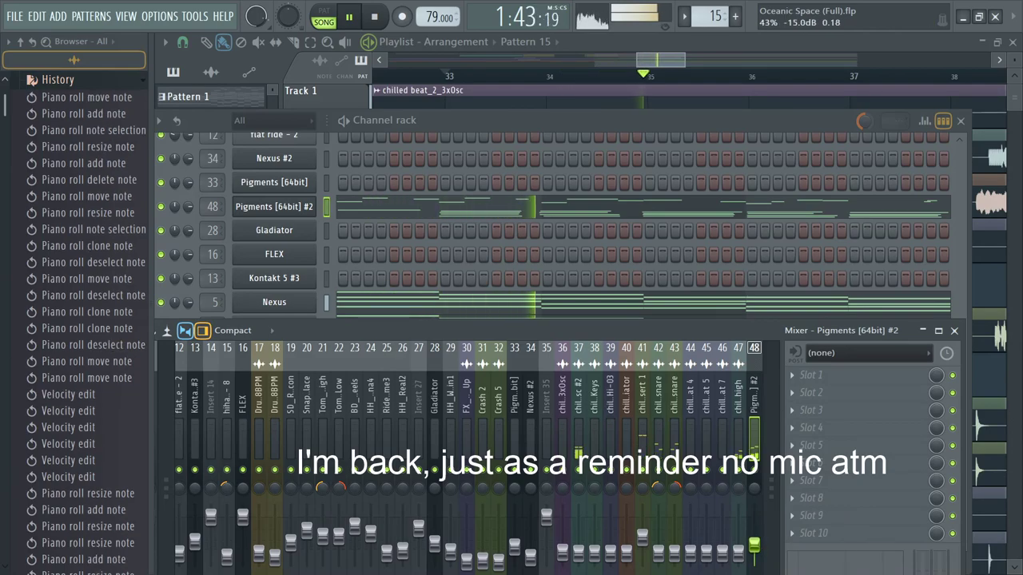
Step: Move the mixer up to show its full faders and raise the chilled beat_2_while high track volume
key(F5)
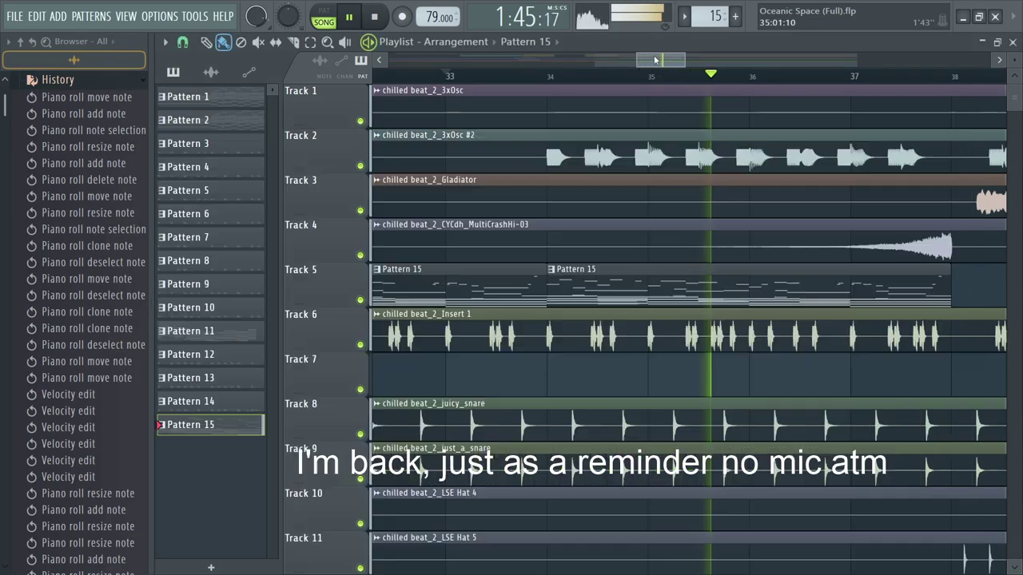
scroll(653, 261, down, 7)
scroll(700, 305, up, 8)
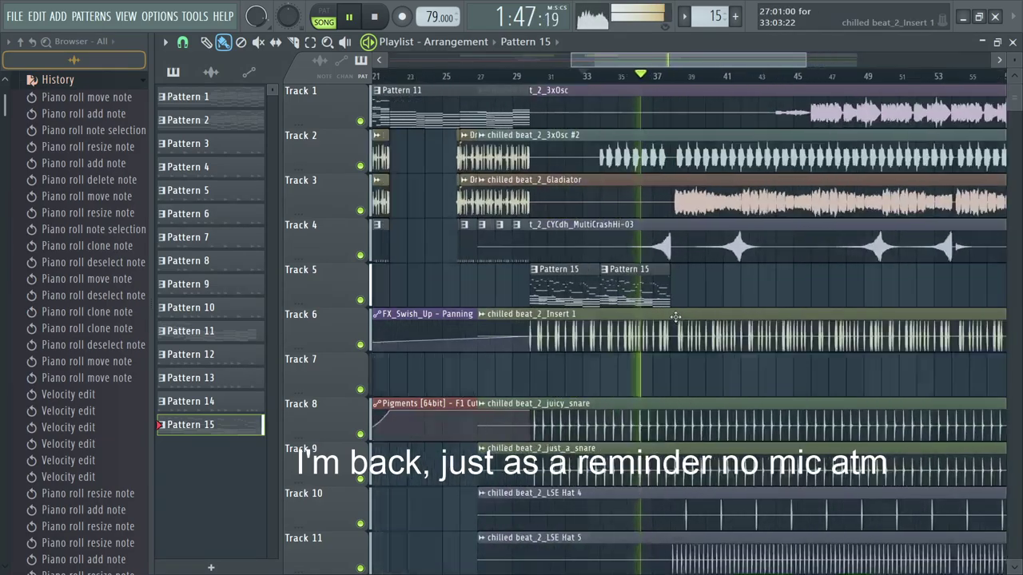
key(F9)
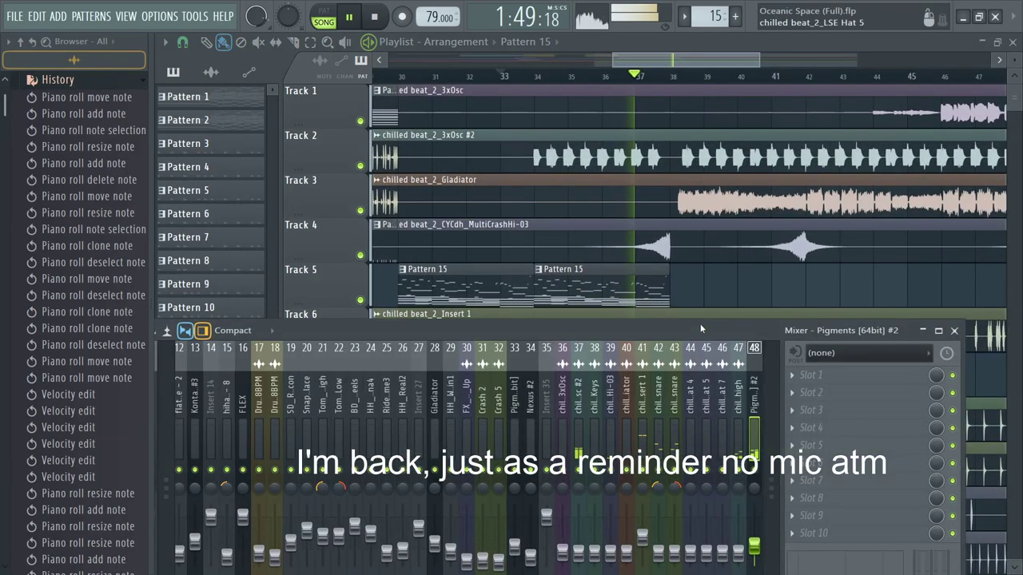
drag(692, 331, 688, 169)
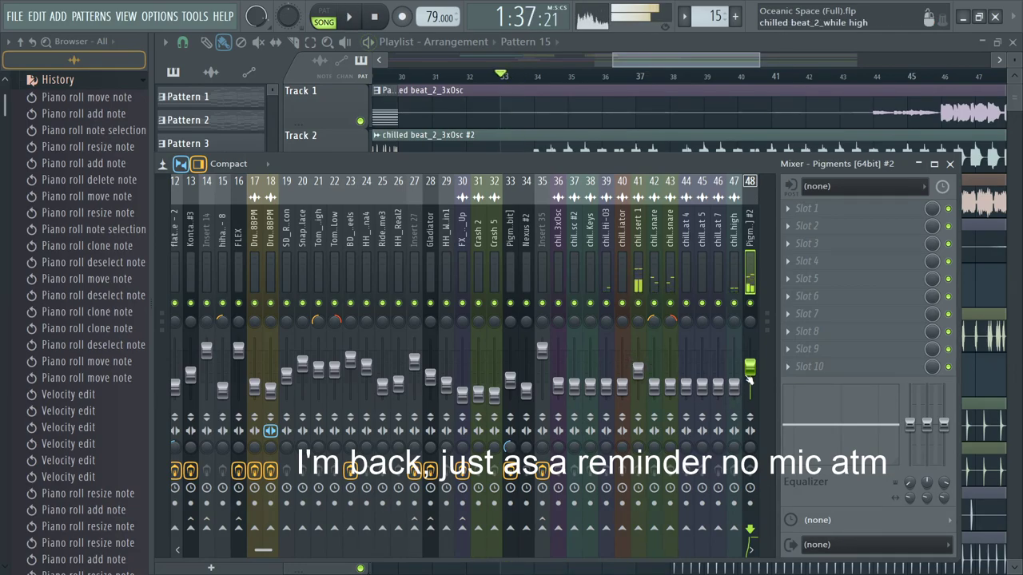
drag(734, 385, 734, 363)
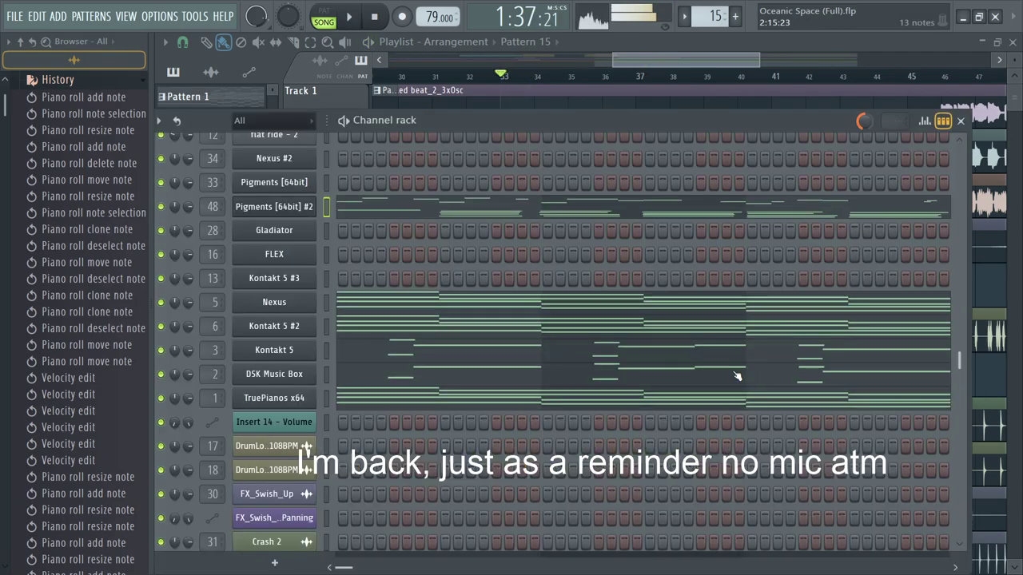
Step: Check the Pigments [64bit] #2 notes, replay from bar 33 and slightly lower the chilled beat_2_while high mixer volume
key(F6)
click(402, 209)
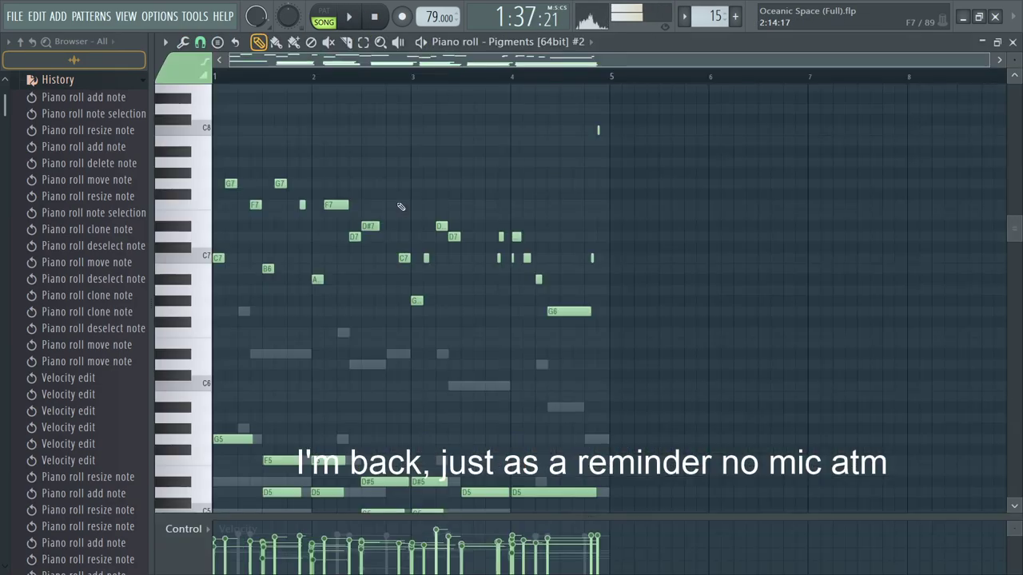
key(space)
key(space)
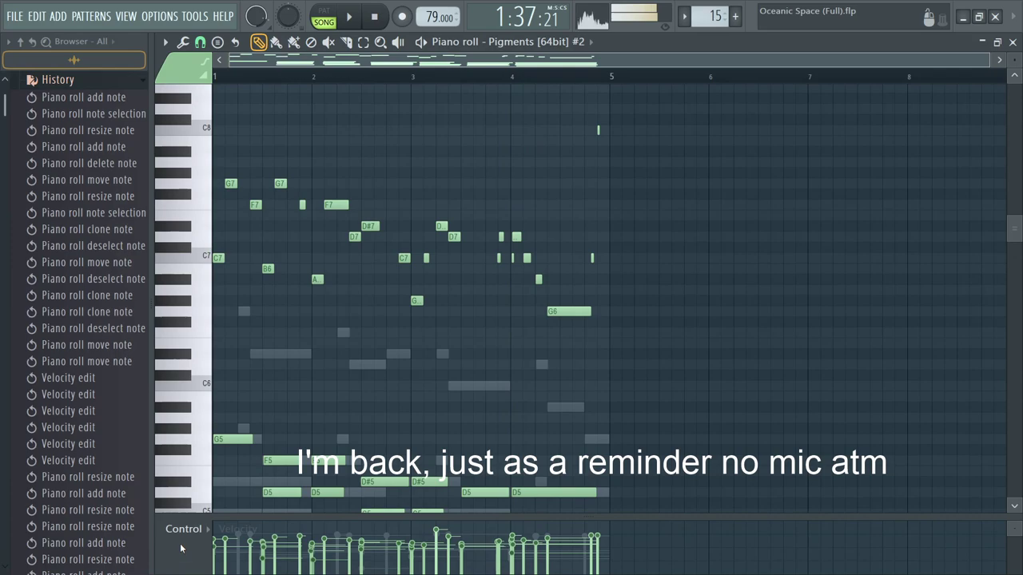
key(space)
key(space)
key(F9)
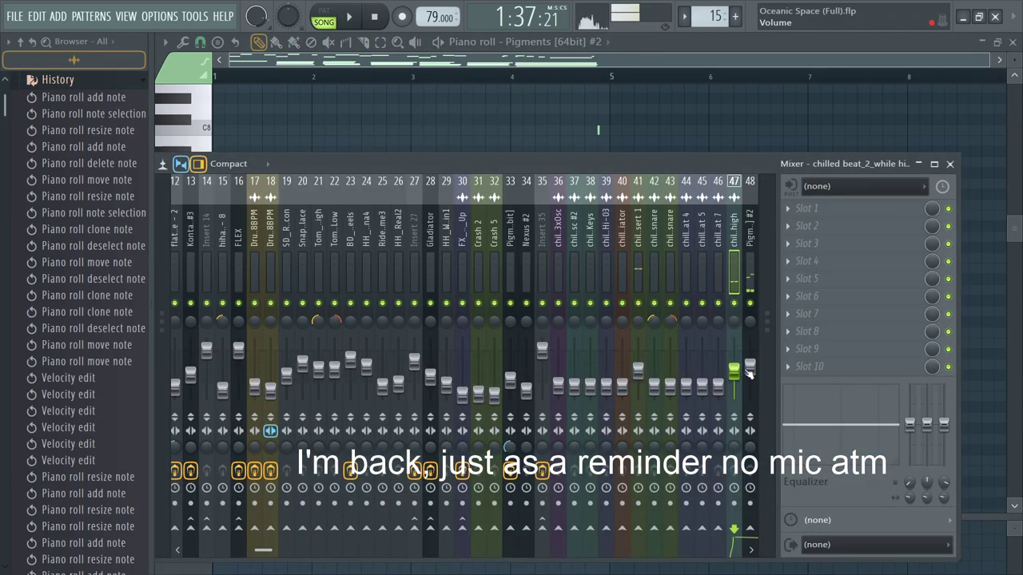
drag(737, 370, 740, 373)
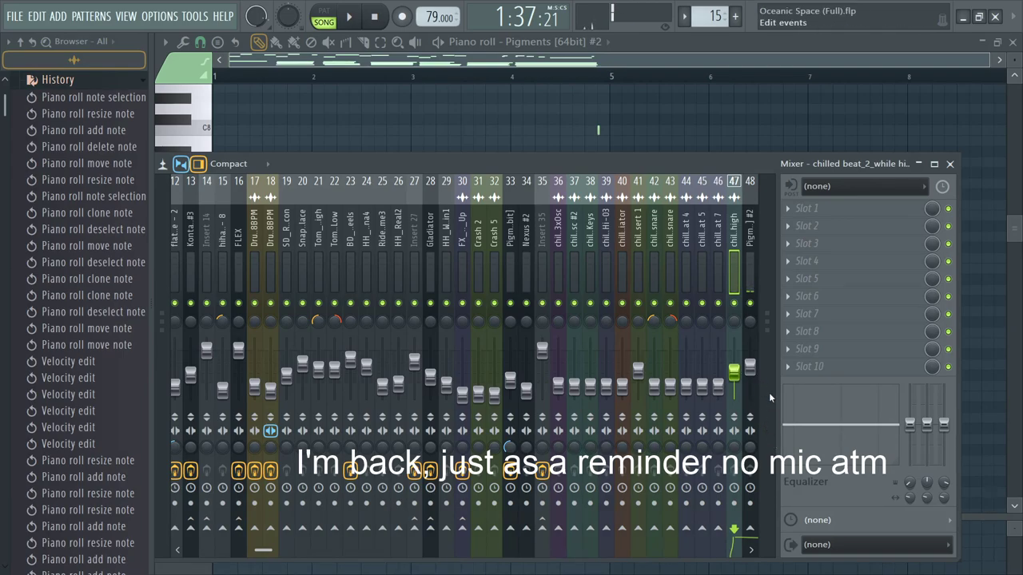
key(F7)
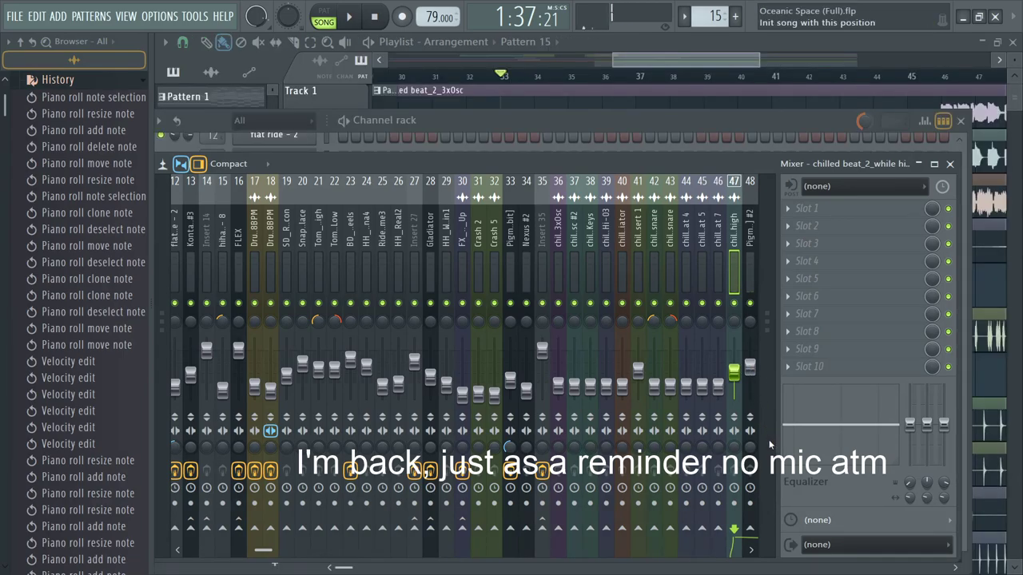
Step: Try lowering the Pigments [64bit] #2 mixer track volume to about -9.9 dB while replaying from bar 33
click(753, 233)
mouse_move(749, 367)
mouse_down()
mouse_move(749, 352)
mouse_move(752, 386)
mouse_move(752, 372)
mouse_up()
key(space)
key(space)
key(space)
key(space)
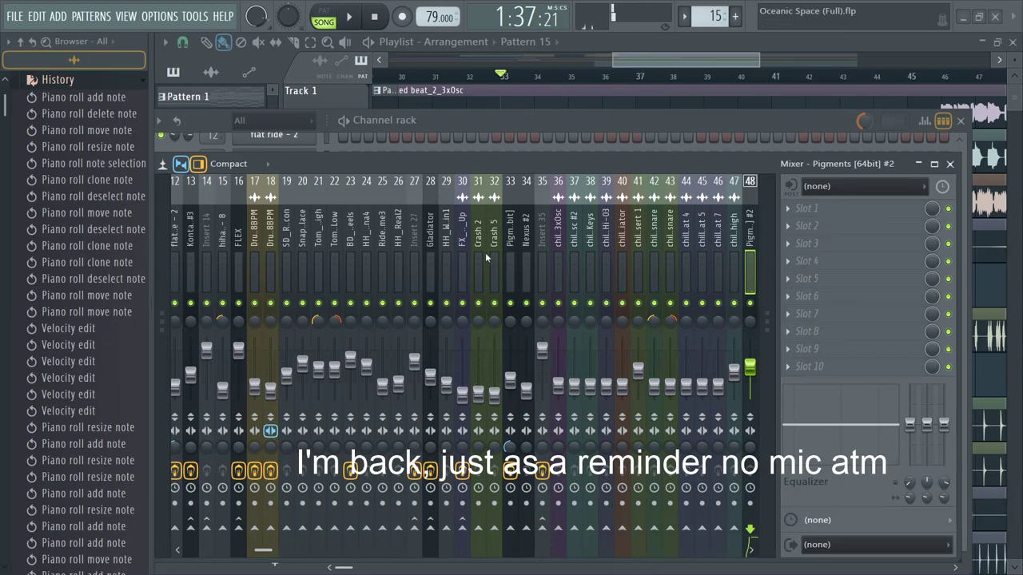
key(space)
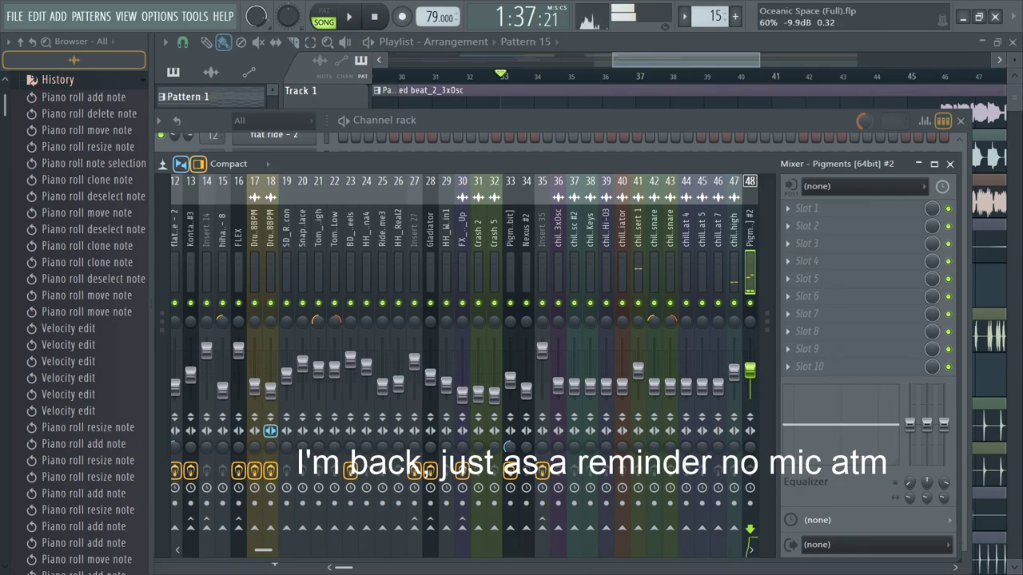
key(space)
key(space)
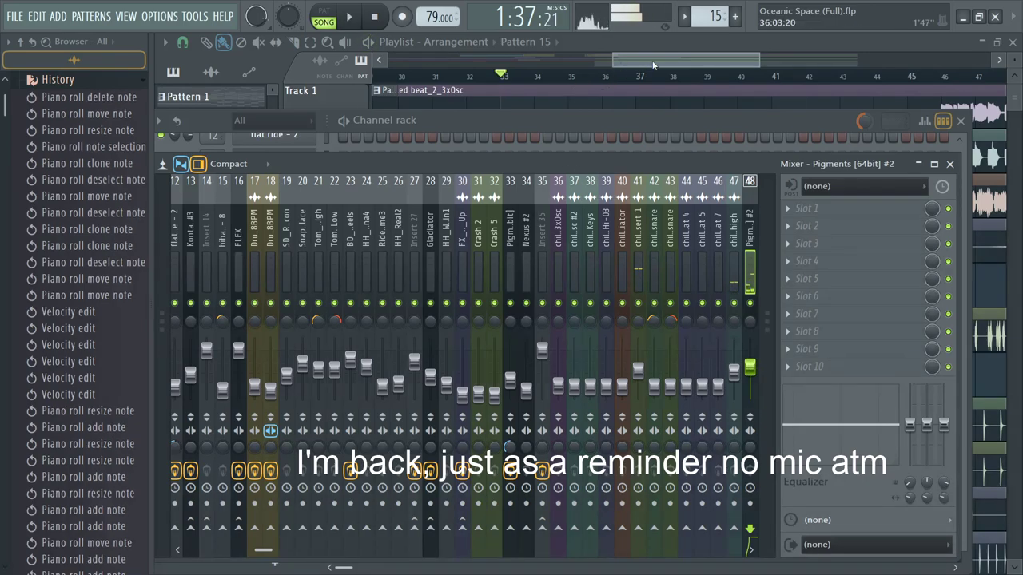
Step: Play the arrangement from the start of Pattern 1 while watching the mixer, and stop playback
drag(652, 66, 611, 65)
click(548, 76)
key(F9)
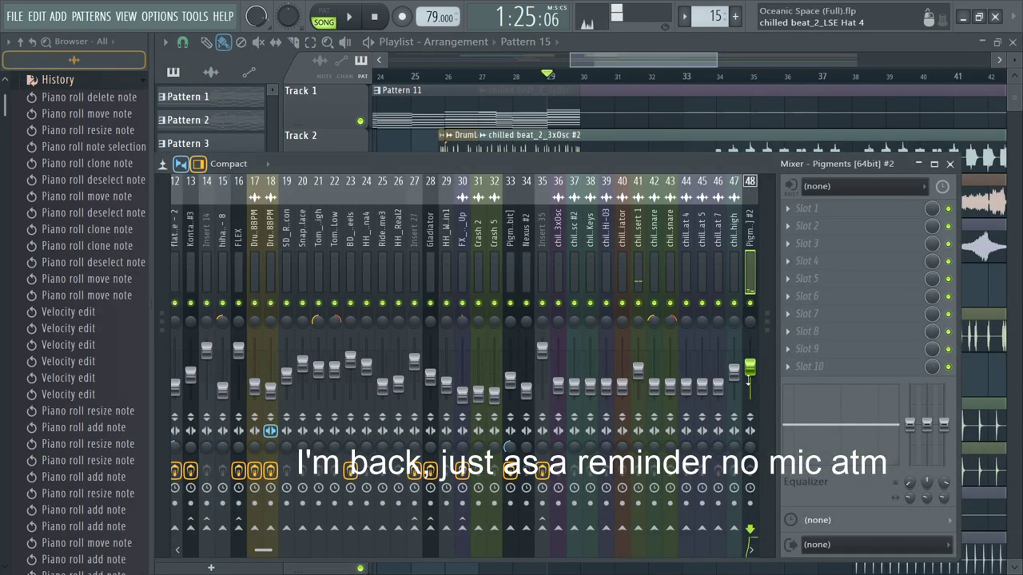
click(652, 118)
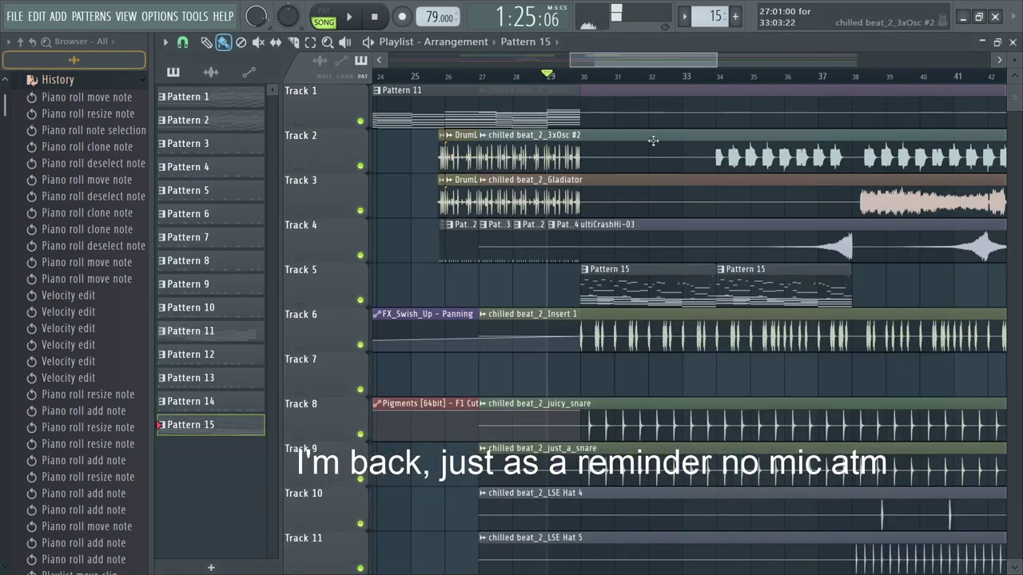
scroll(652, 118, down, 4)
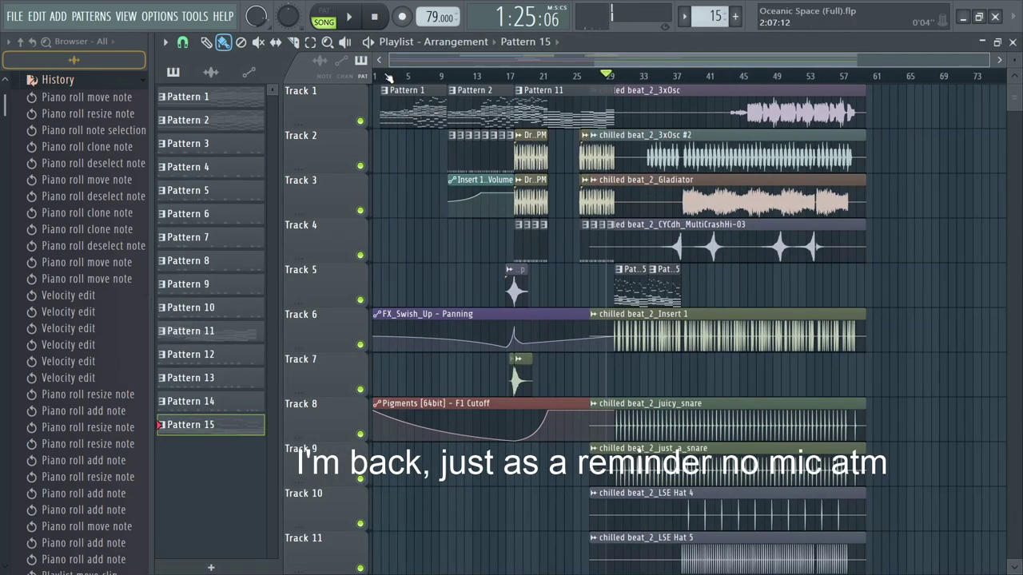
click(385, 76)
key(space)
key(F9)
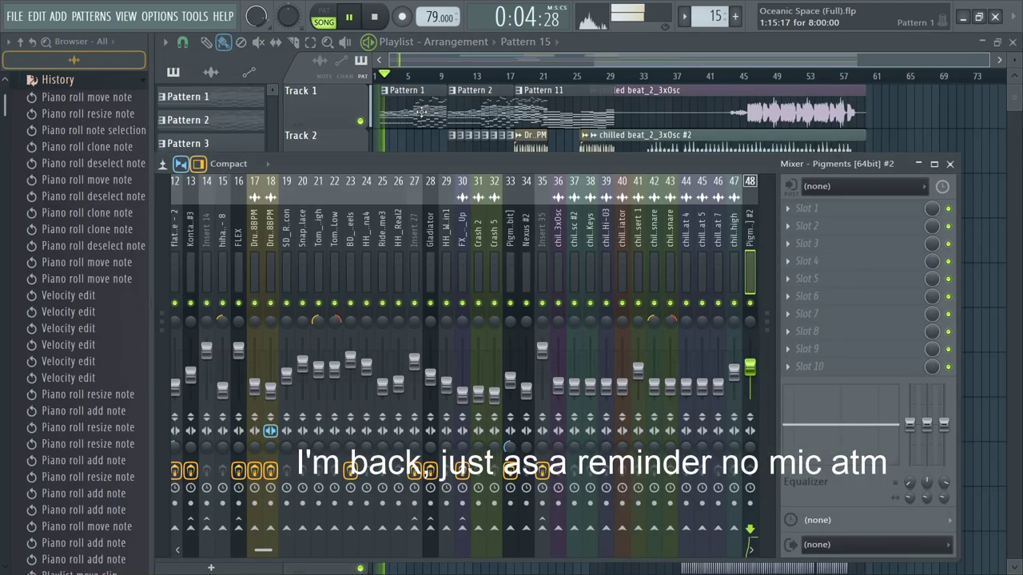
key(F9)
key(space)
scroll(372, 123, up, 5)
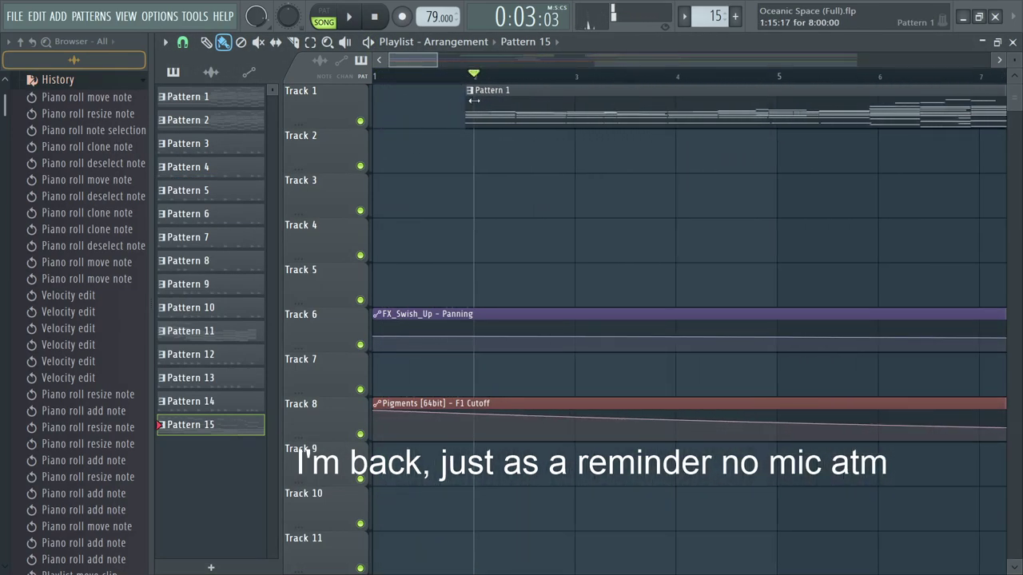
Step: Open Pattern 1 and check its Pigments [64bit] #2 channel for notes and events
double_click(473, 97)
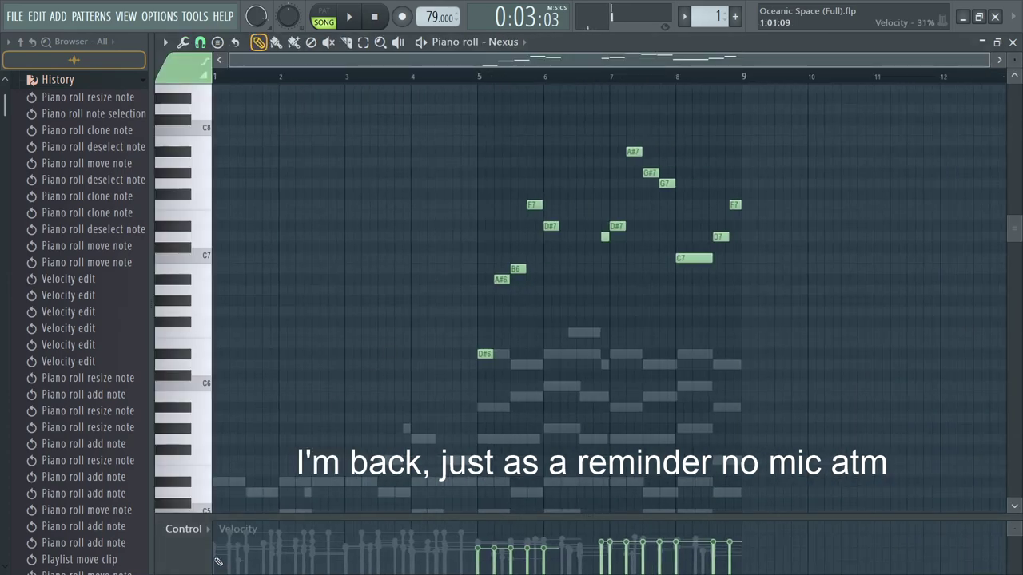
key(F7)
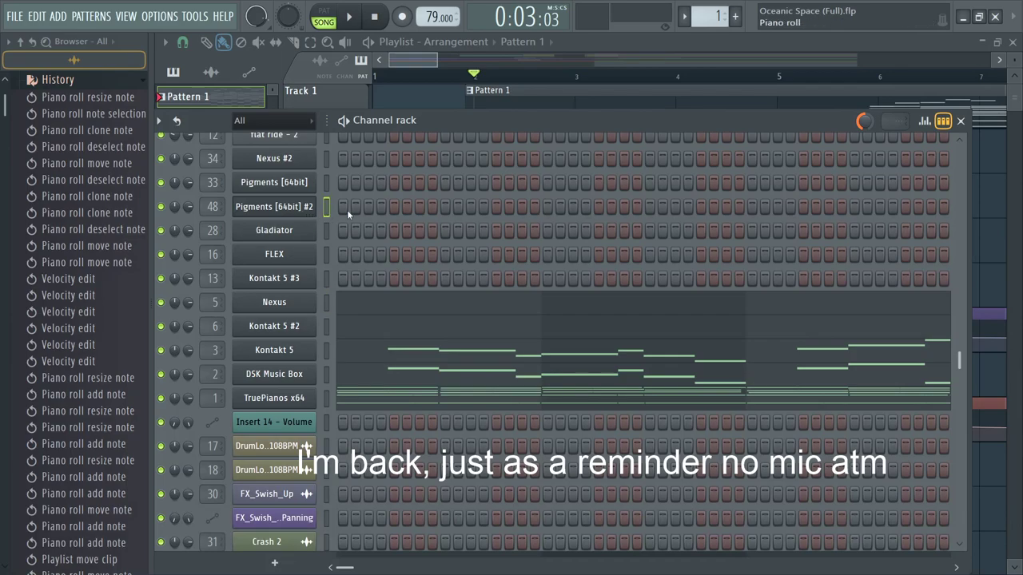
key(F7)
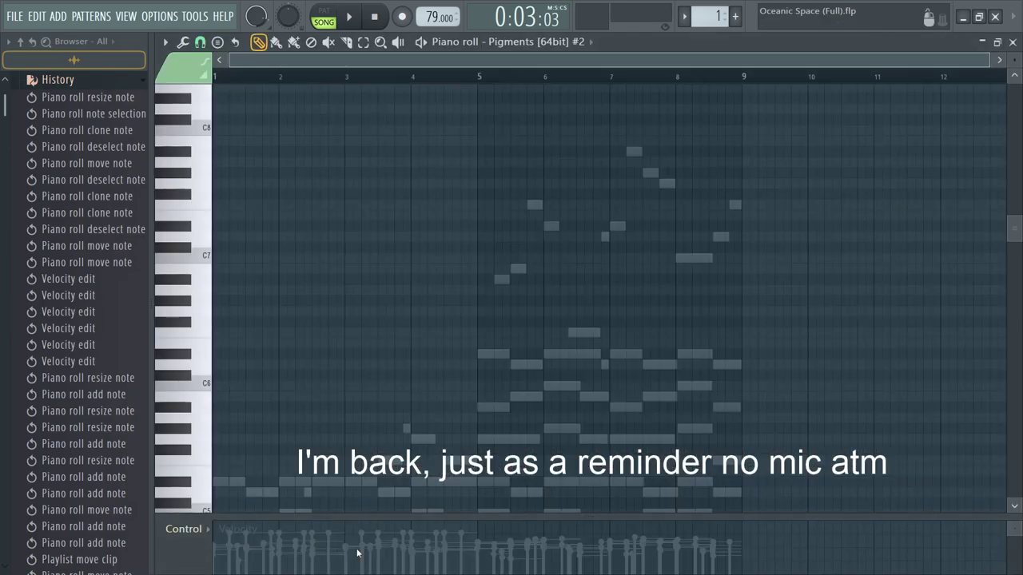
key(F7)
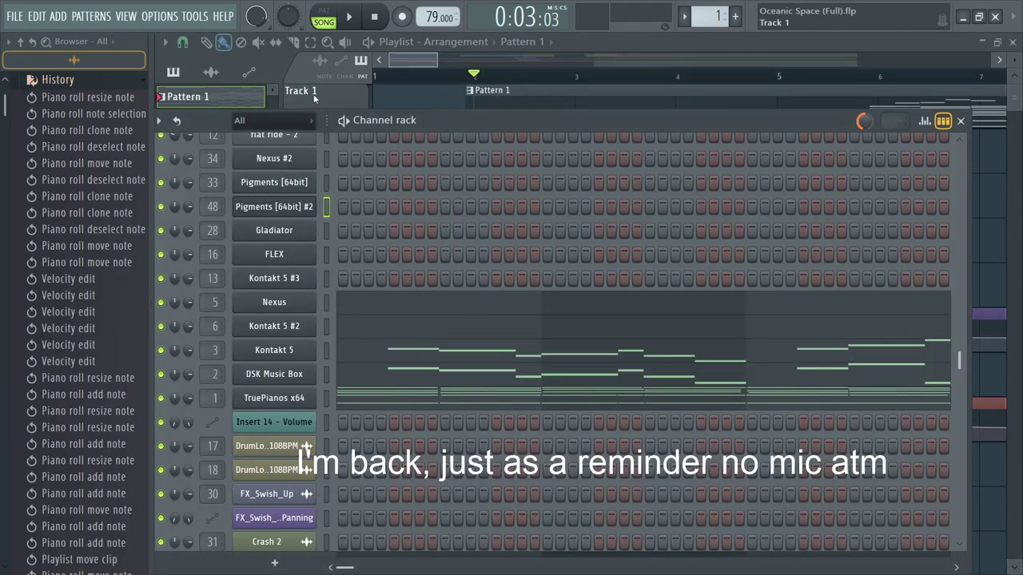
key(F6)
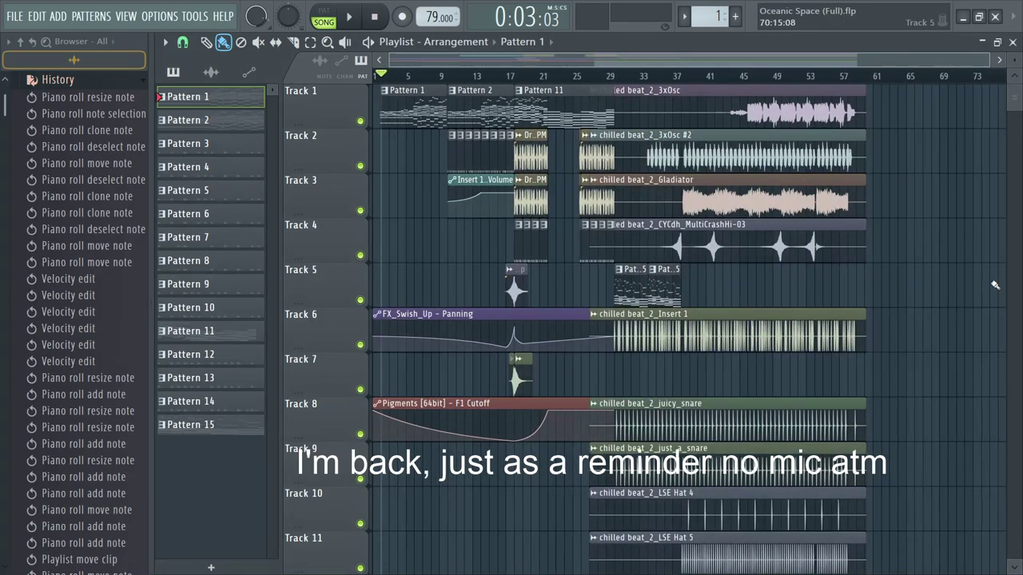
Step: Play the Pattern 15 section from bar 30 while watching the mixer, and save the project
scroll(950, 284, down, 5)
scroll(1018, 281, up, 5)
scroll(1018, 281, down, 4)
scroll(1018, 281, up, 4)
scroll(669, 210, up, 5)
click(483, 76)
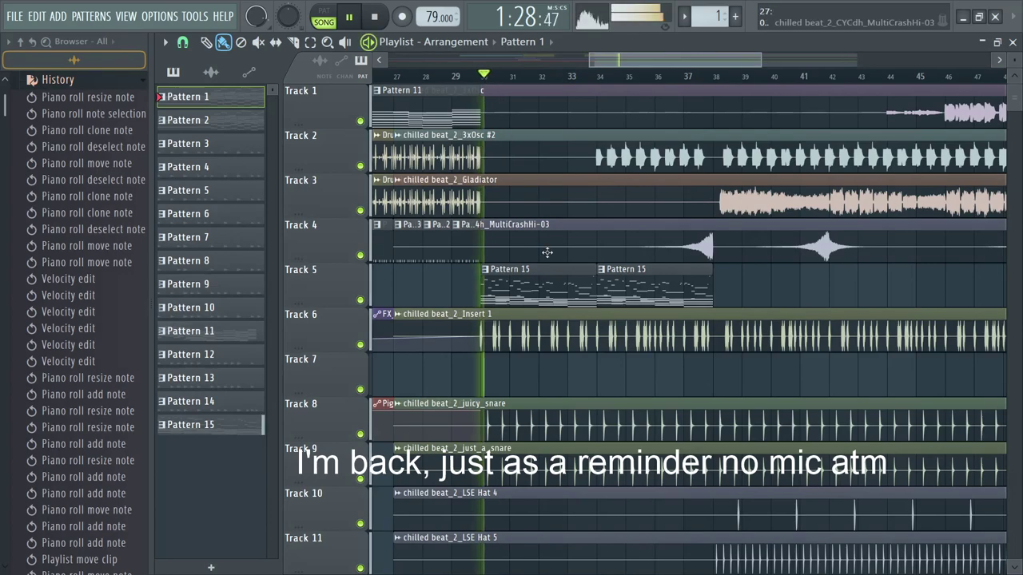
key(F9)
key(ctrl+s)
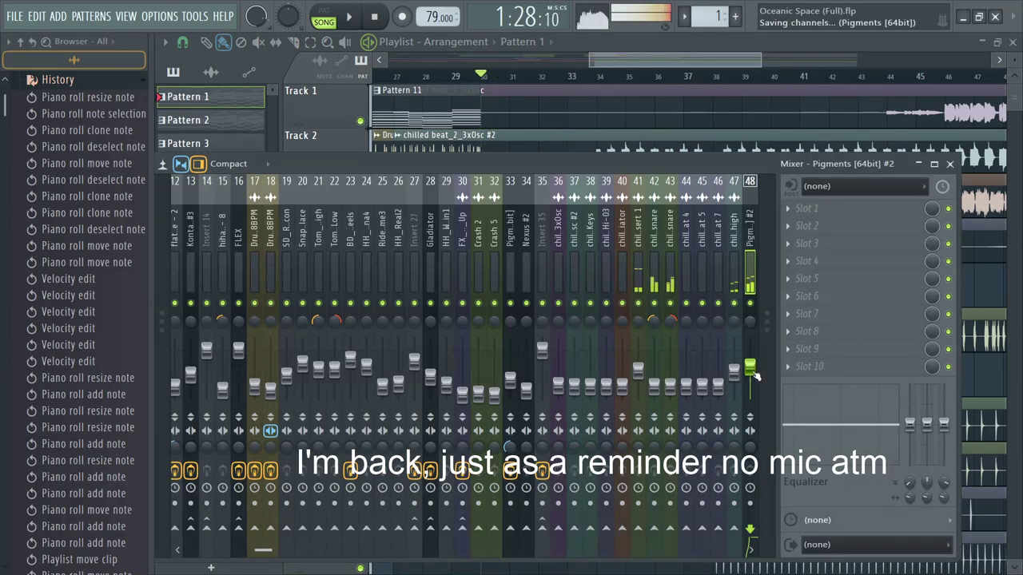
key(F9)
key(space)
key(space)
right_click(504, 300)
key(ctrl+z)
Step: Lower the Pigments [64bit] #2 Volume events at the start of Pattern 15 to about 34% and replay from bar 30
double_click(493, 293)
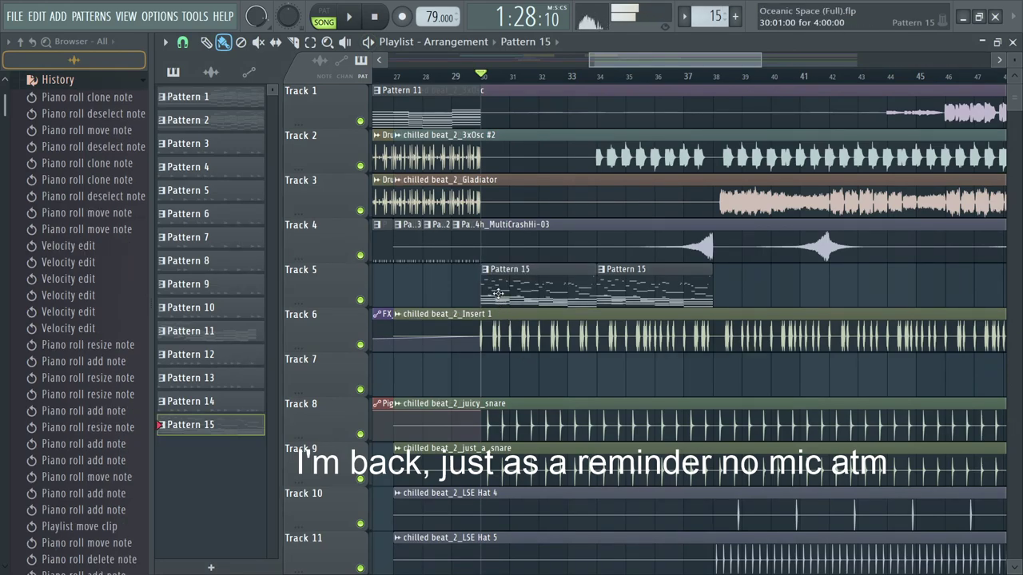
scroll(433, 415, up, 1)
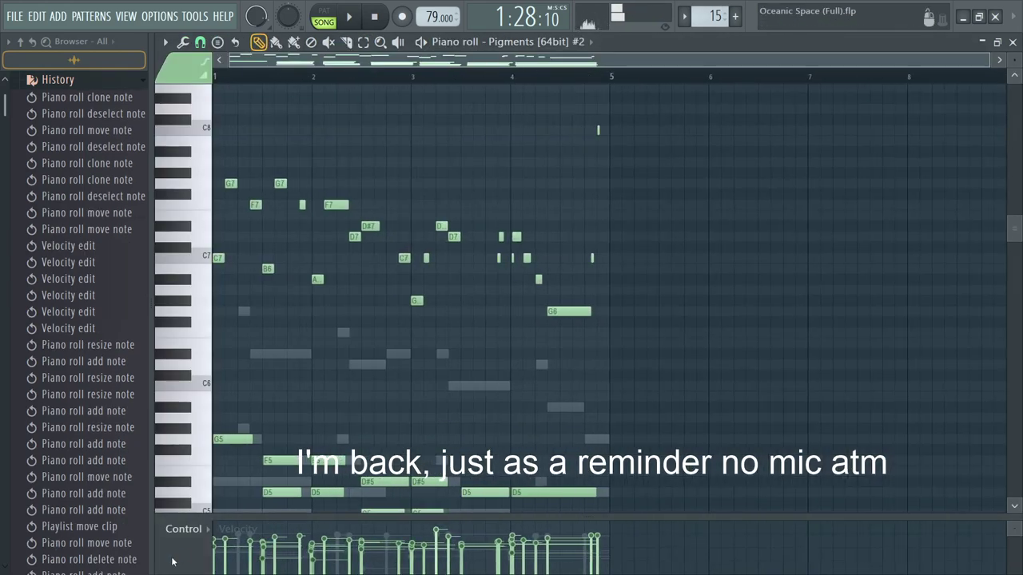
key(space)
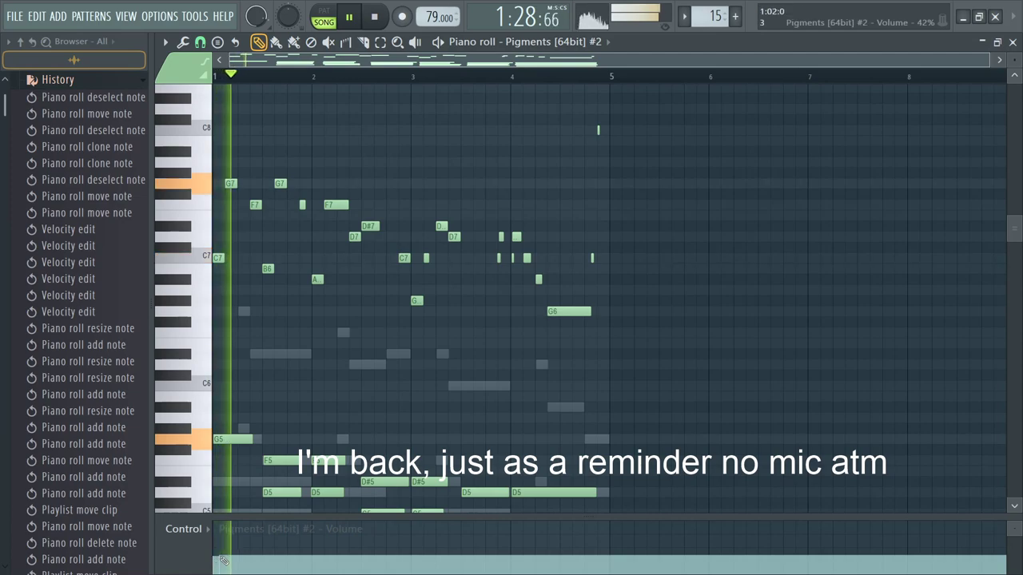
key(space)
click(221, 563)
drag(213, 566, 226, 565)
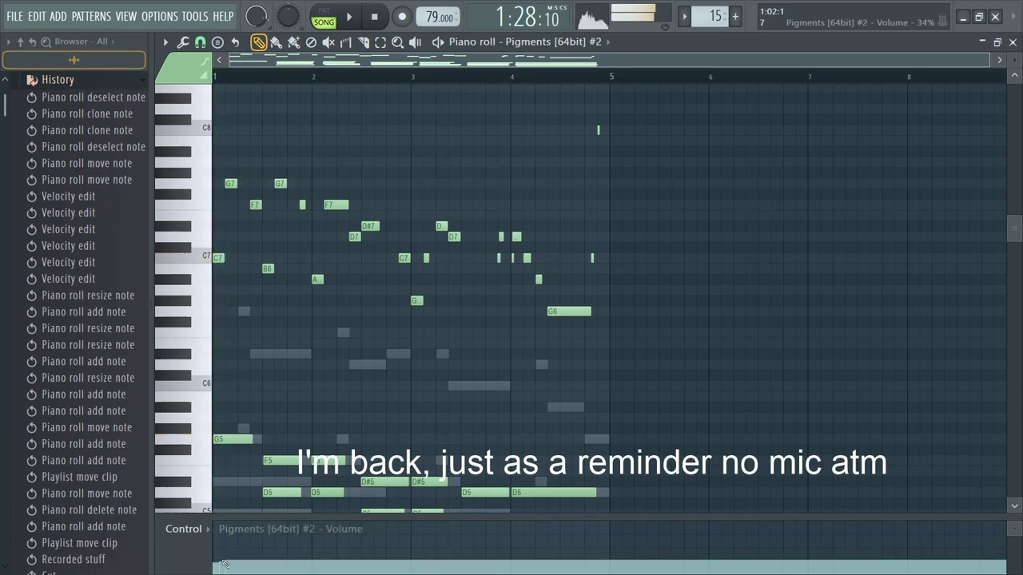
key(space)
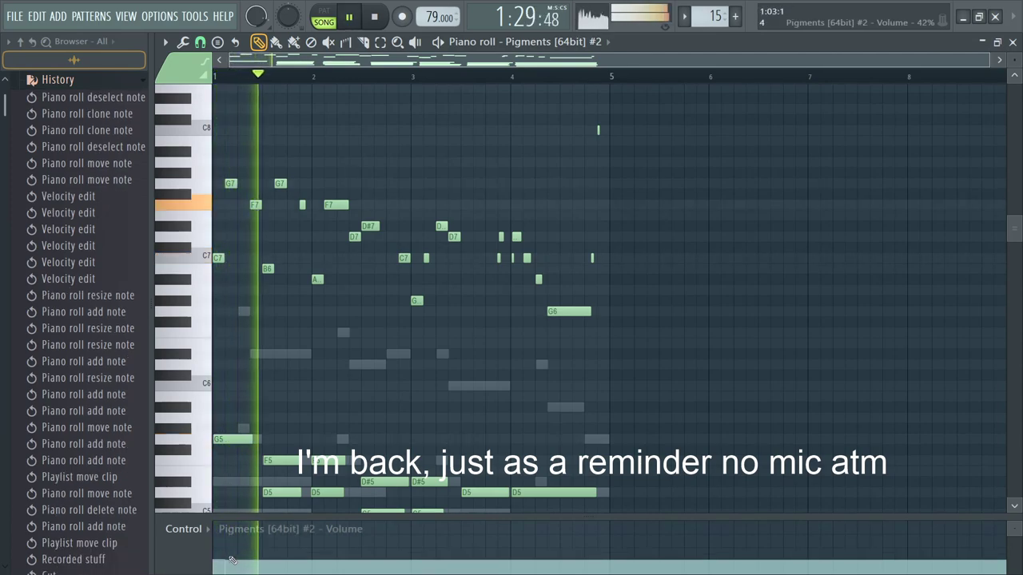
key(F9)
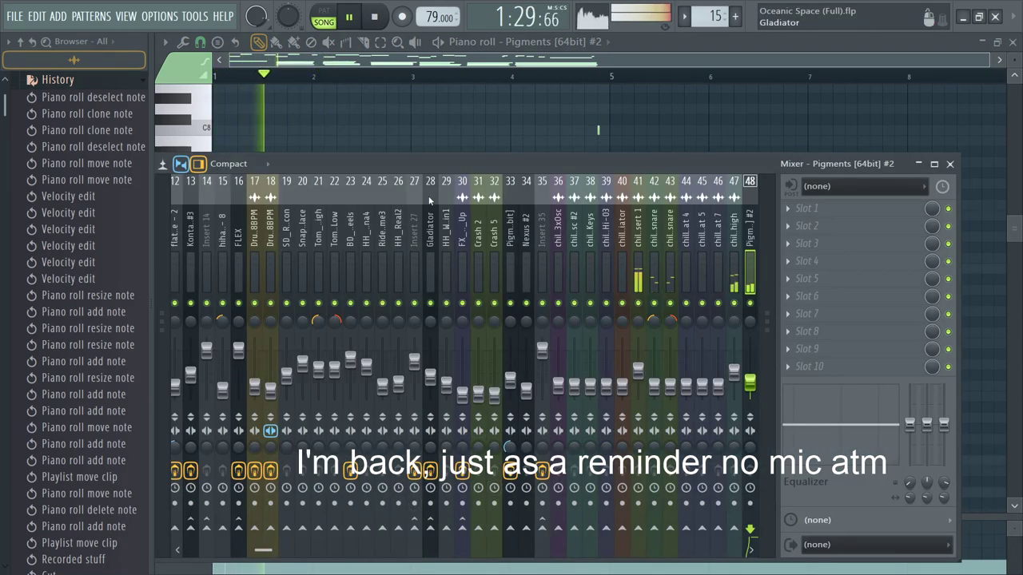
click(459, 46)
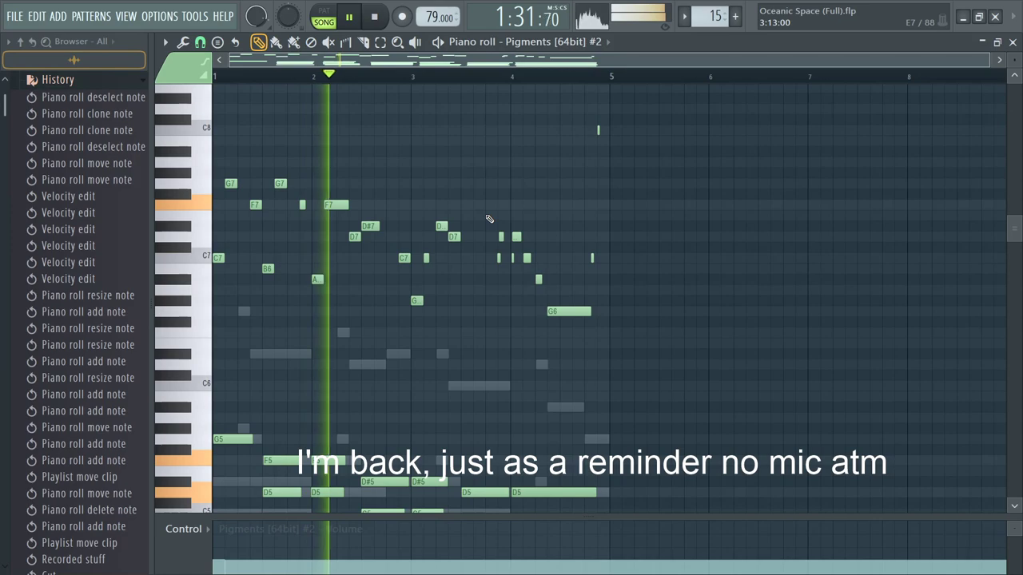
Step: Open the Pigments [64bit] #2 instrument and move its window so its full interface is visible
key(F7)
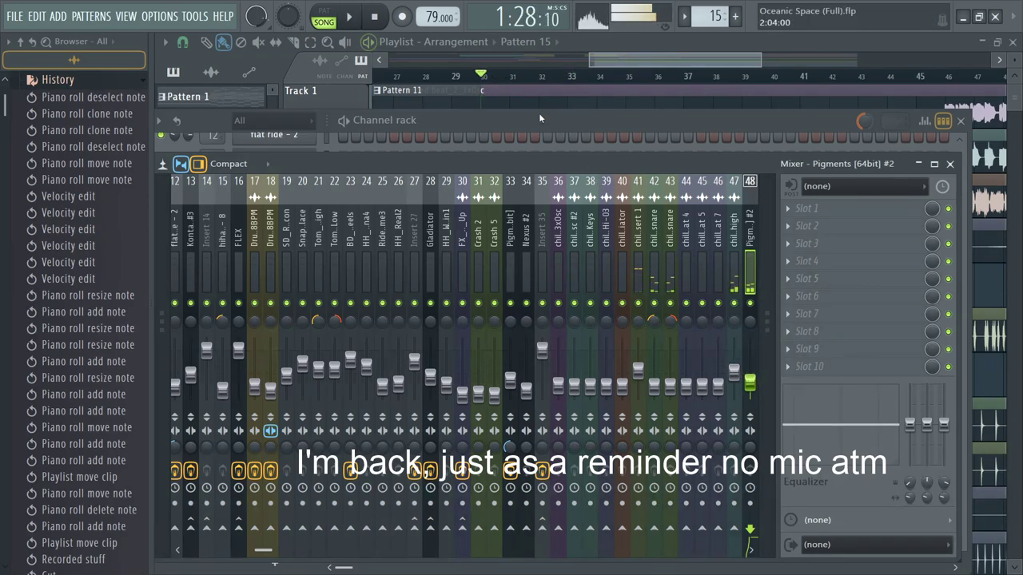
key(F9)
click(276, 209)
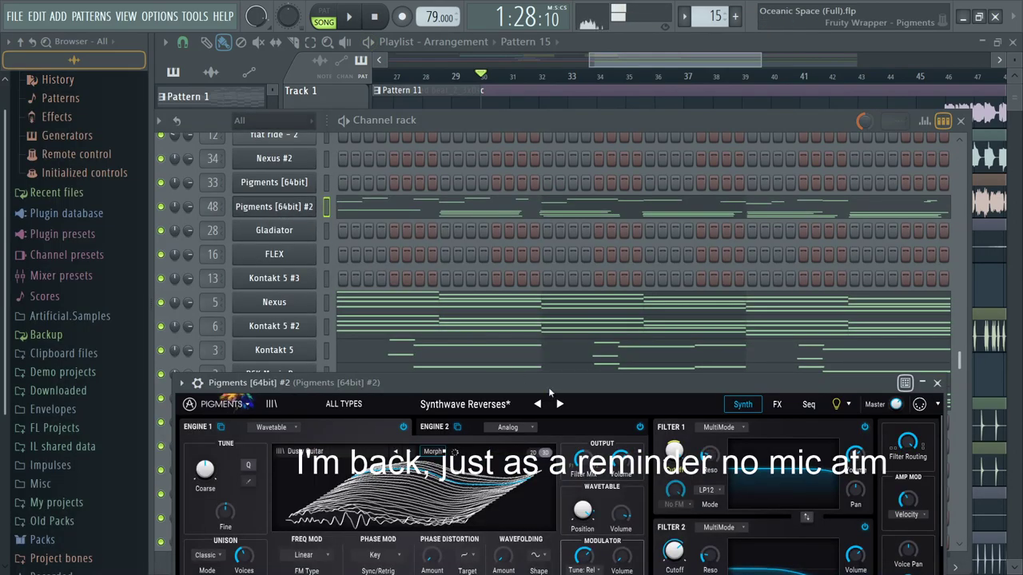
drag(647, 386, 628, 173)
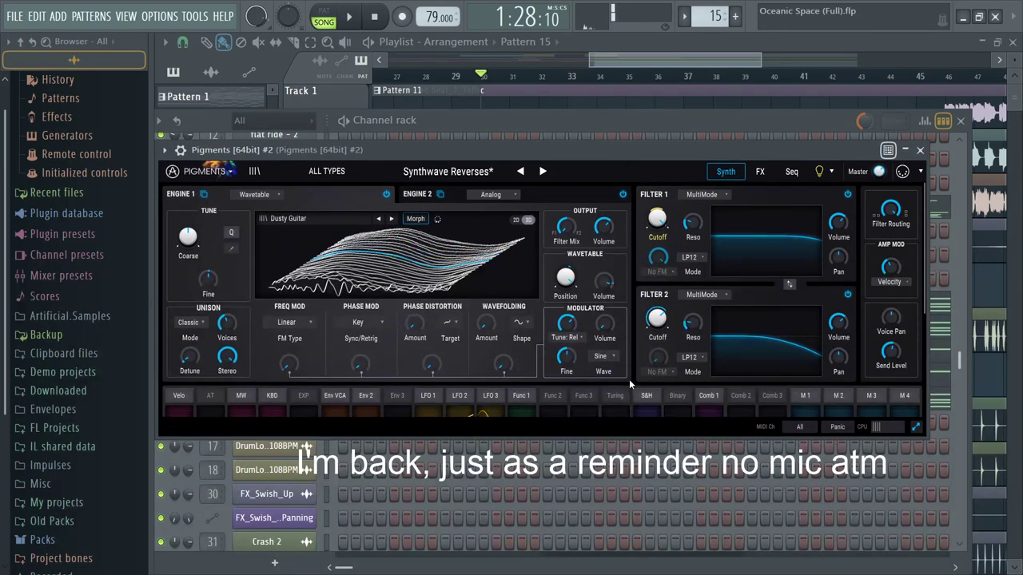
Step: Expand the lower section of the Pigments interface, show its Envelopes, and move the window so all envelope controls are visible
click(916, 429)
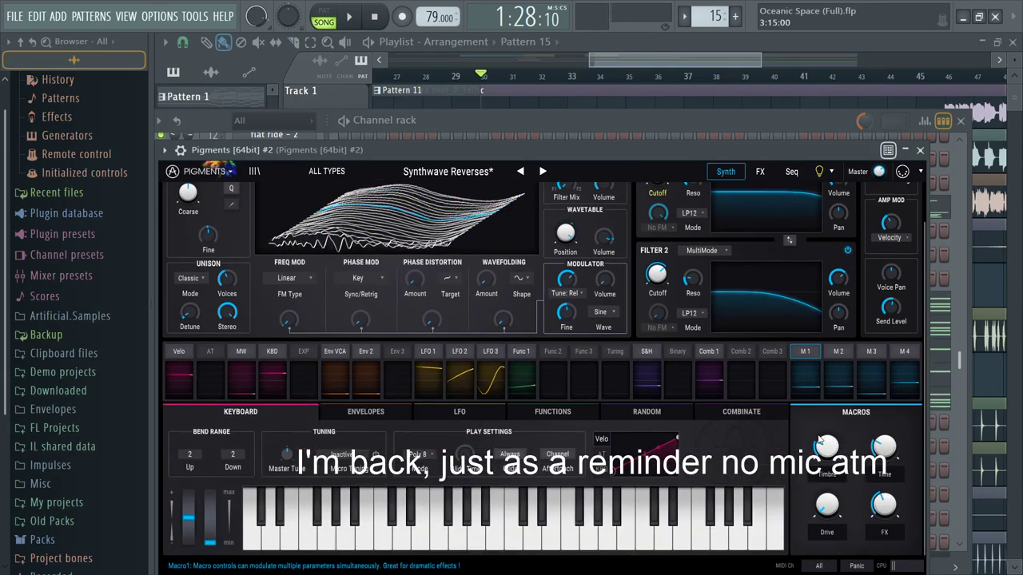
scroll(848, 465, up, 1)
click(384, 461)
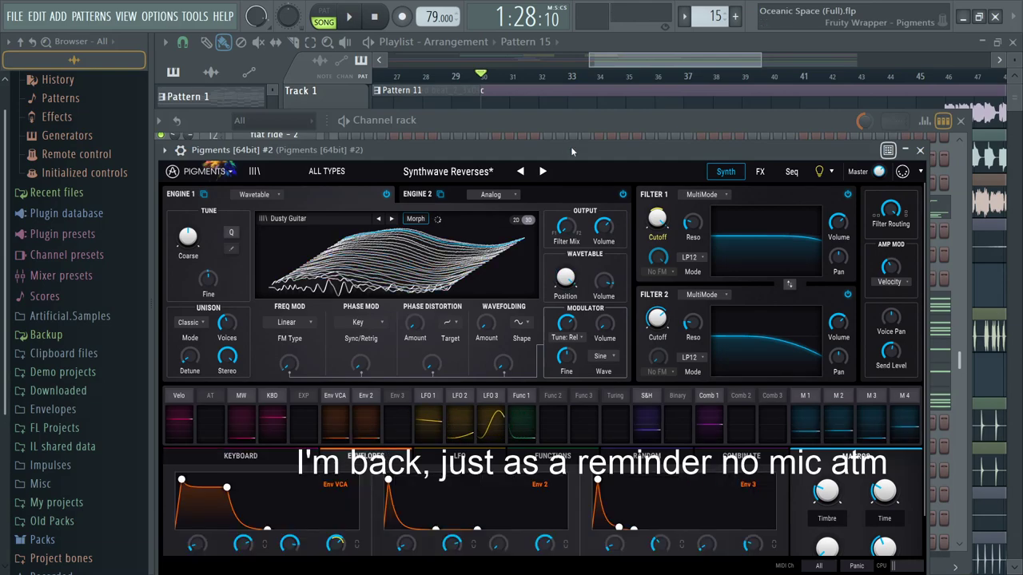
drag(562, 146, 592, 38)
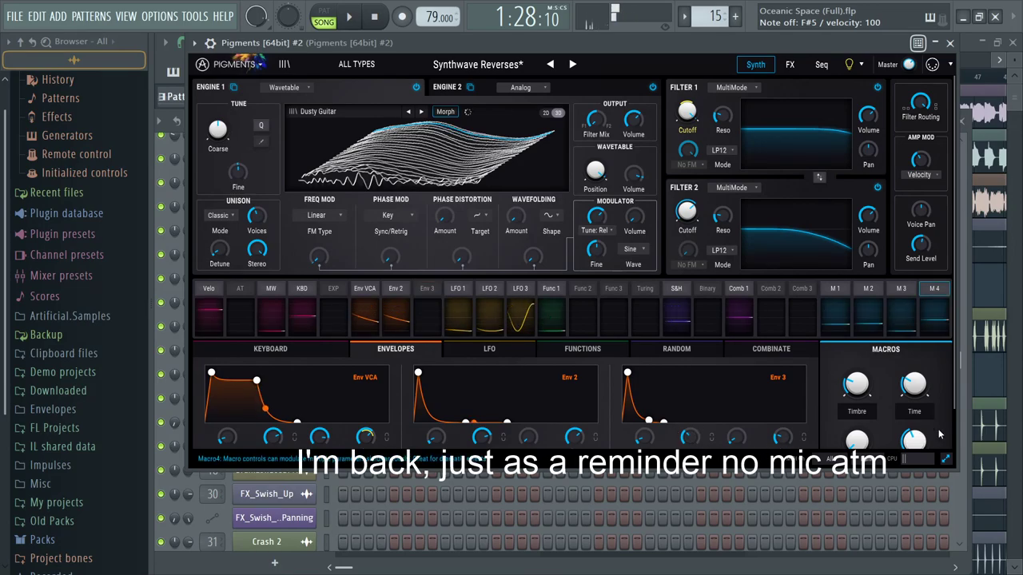
scroll(696, 443, down, 2)
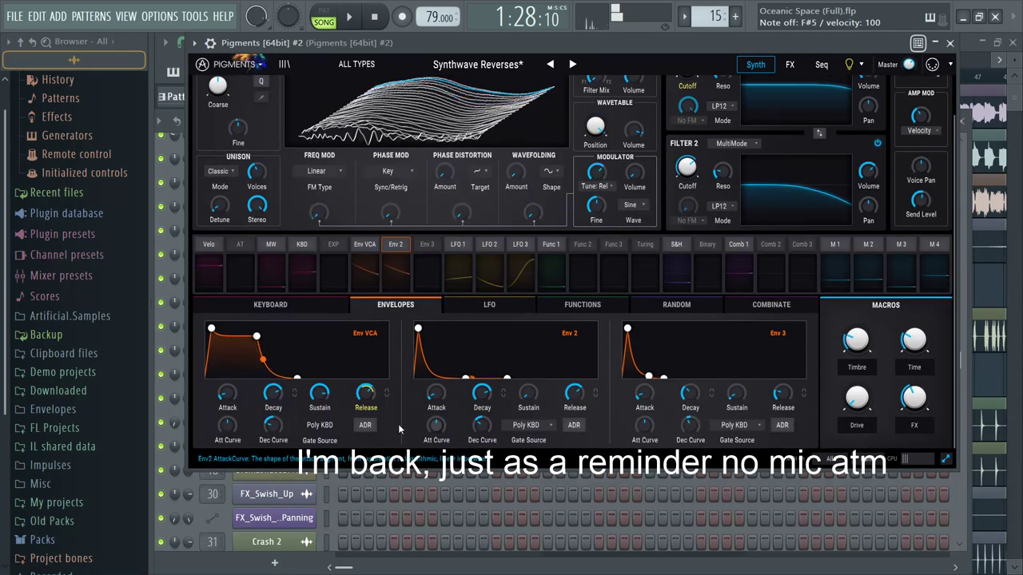
Step: Shorten the Env VCA Release slightly, replaying the Pattern 15 section from bar 30 to judge each adjustment
key(space)
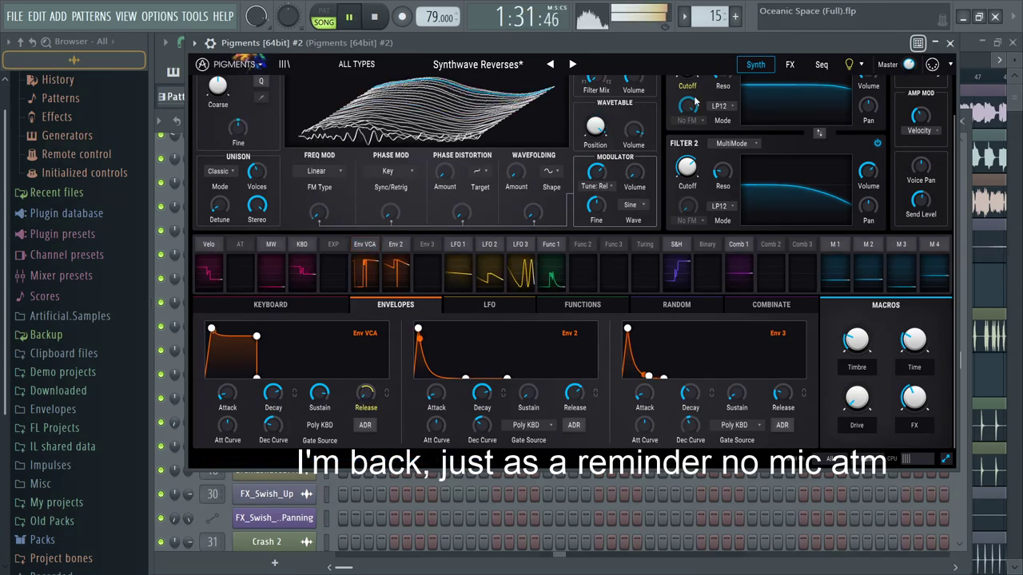
scroll(363, 391, up, 5)
scroll(363, 391, down, 3)
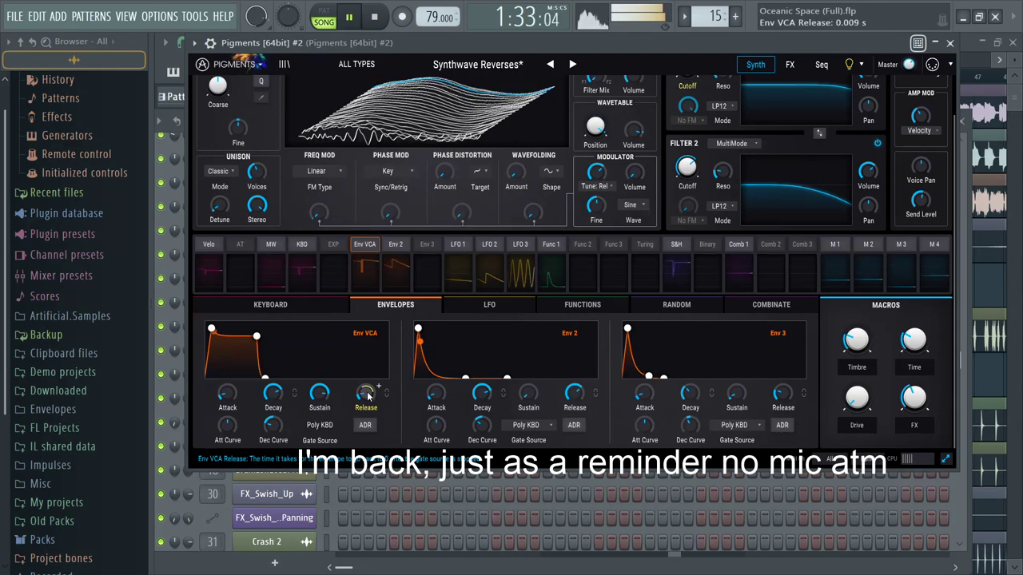
scroll(366, 394, up, 1)
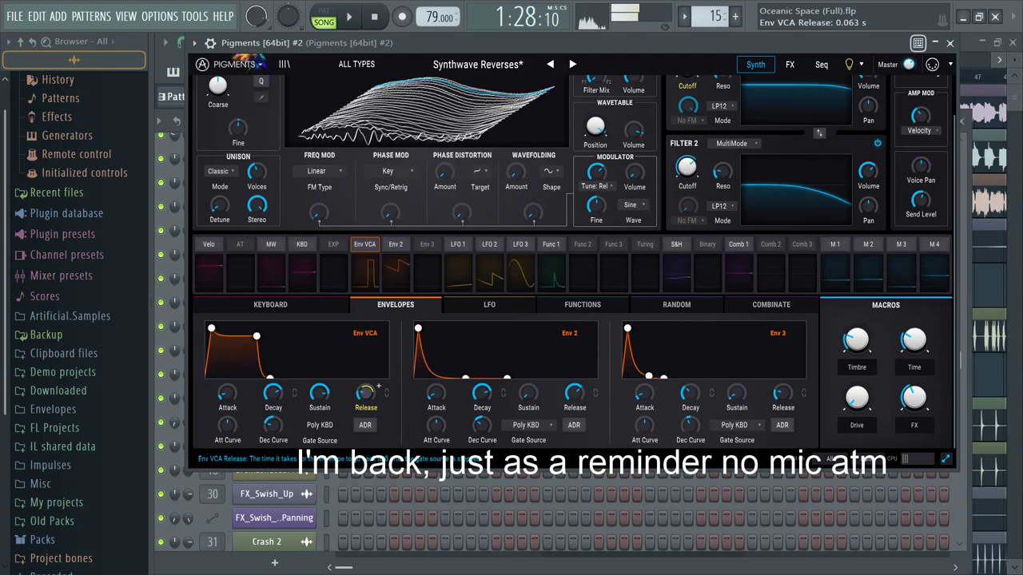
scroll(368, 396, up, 1)
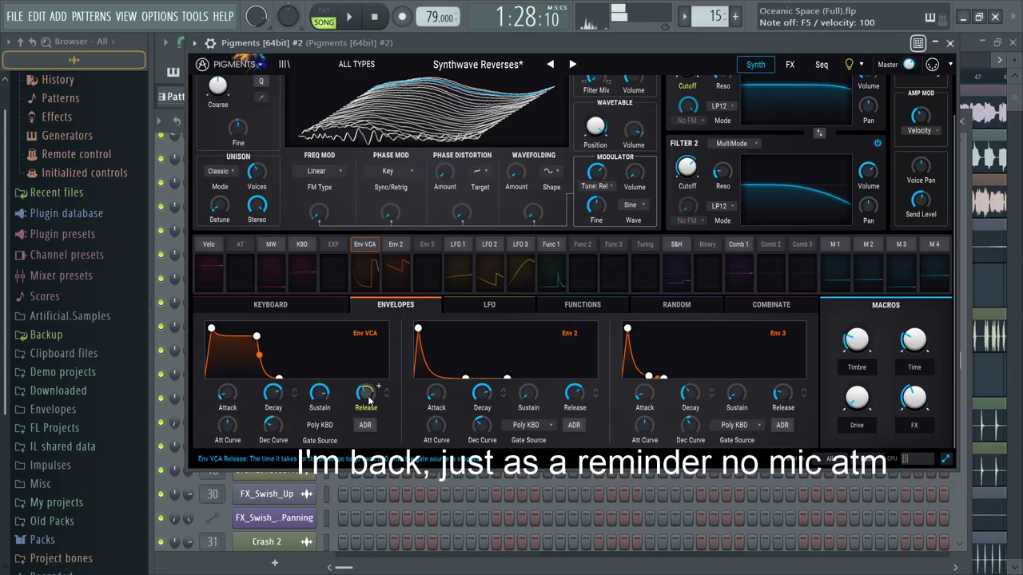
key(space)
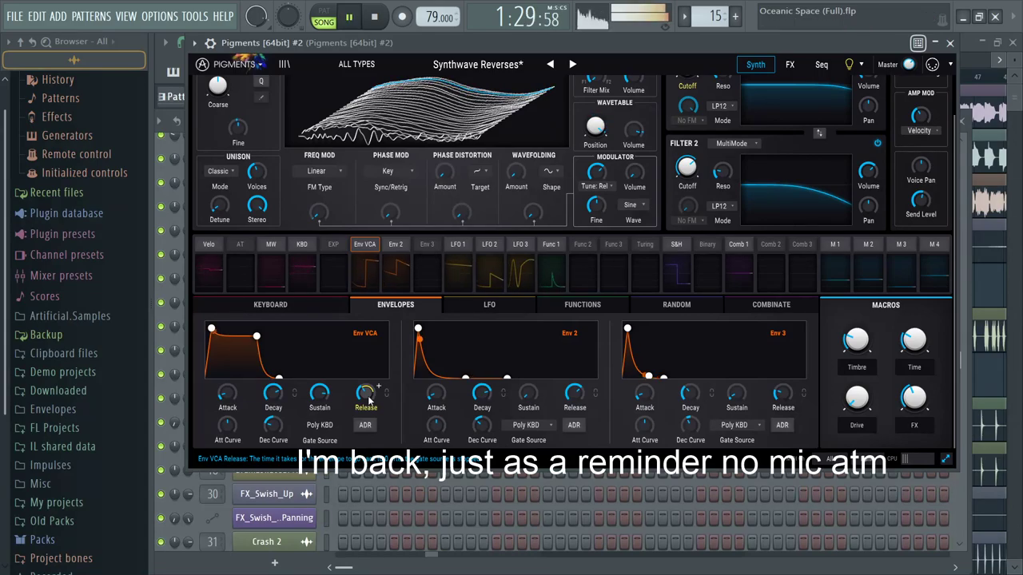
scroll(379, 387, up, 1)
key(space)
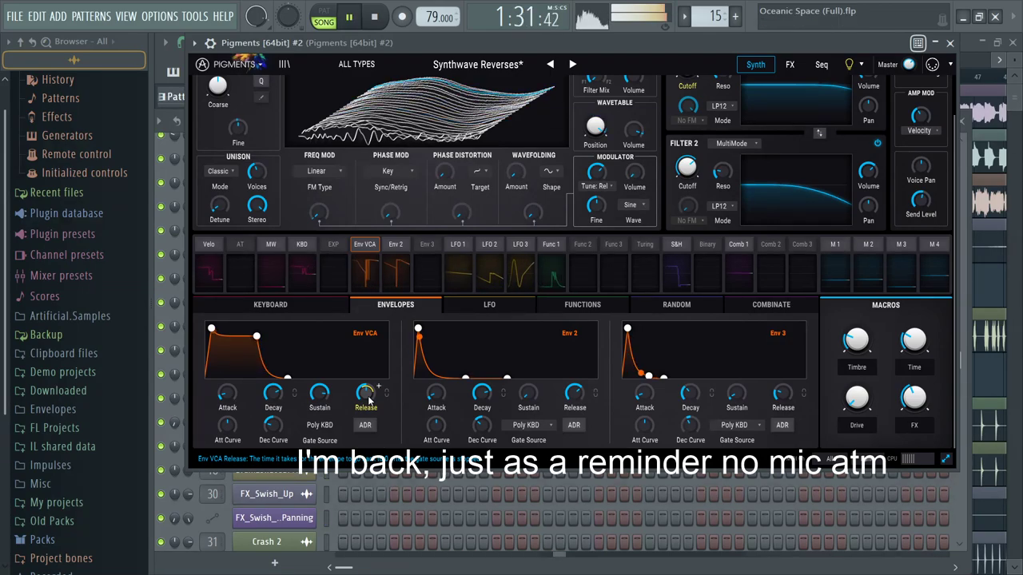
Step: Close the Pigments instrument and open the Pigments [64bit] #2 notes in the piano roll to follow them during playback
click(949, 43)
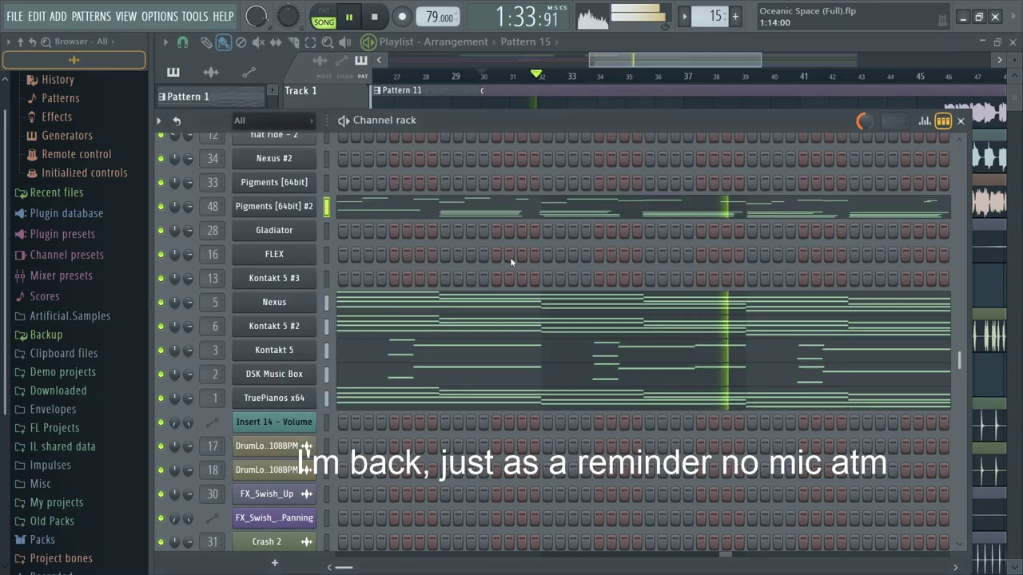
click(638, 211)
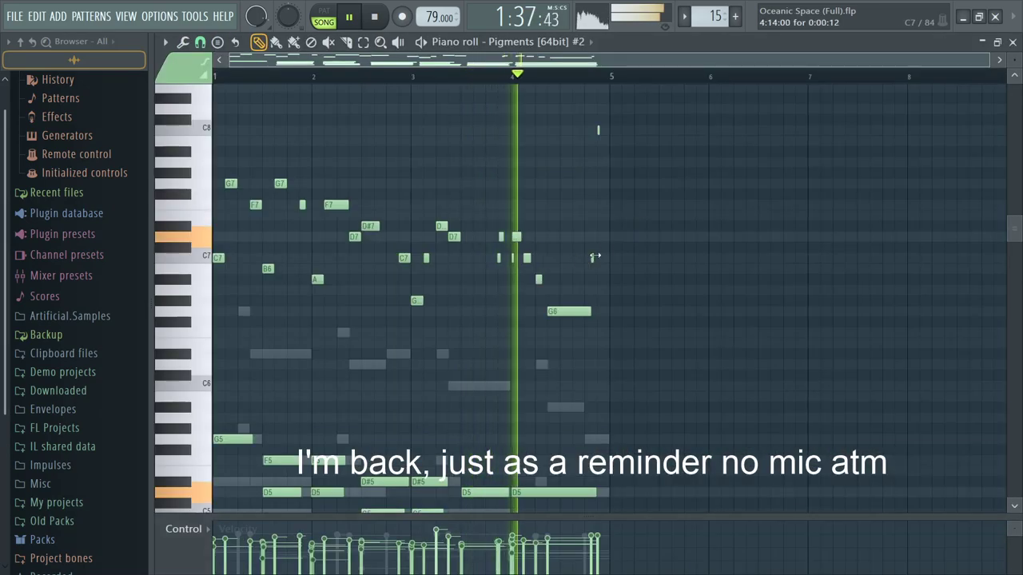
scroll(591, 259, down, 2)
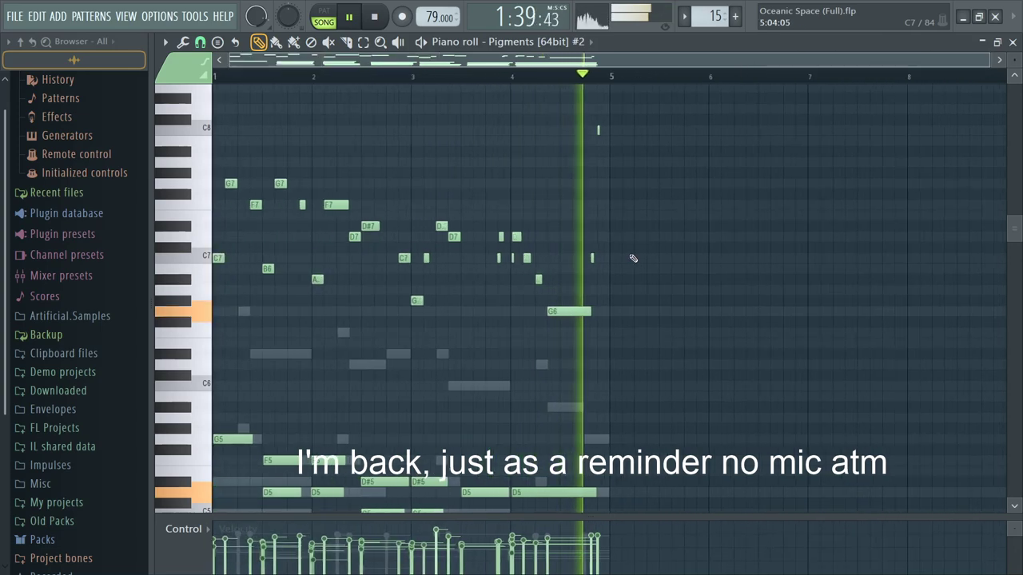
Step: Leave the Pigments piano roll and review how the Pattern 15 clips on Track 5 line up with the other tracks in the playlist
scroll(632, 259, down, 2)
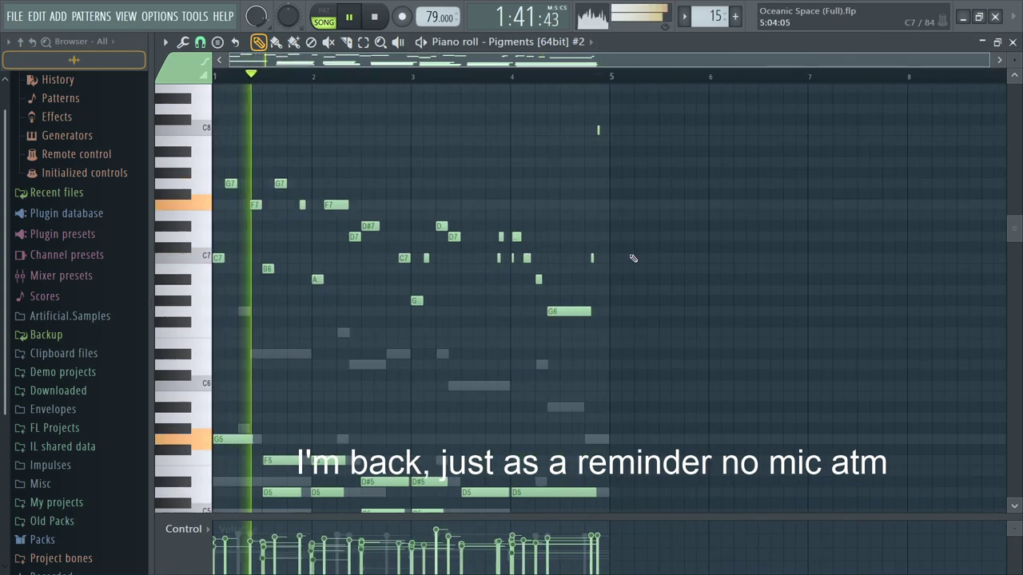
key(Escape)
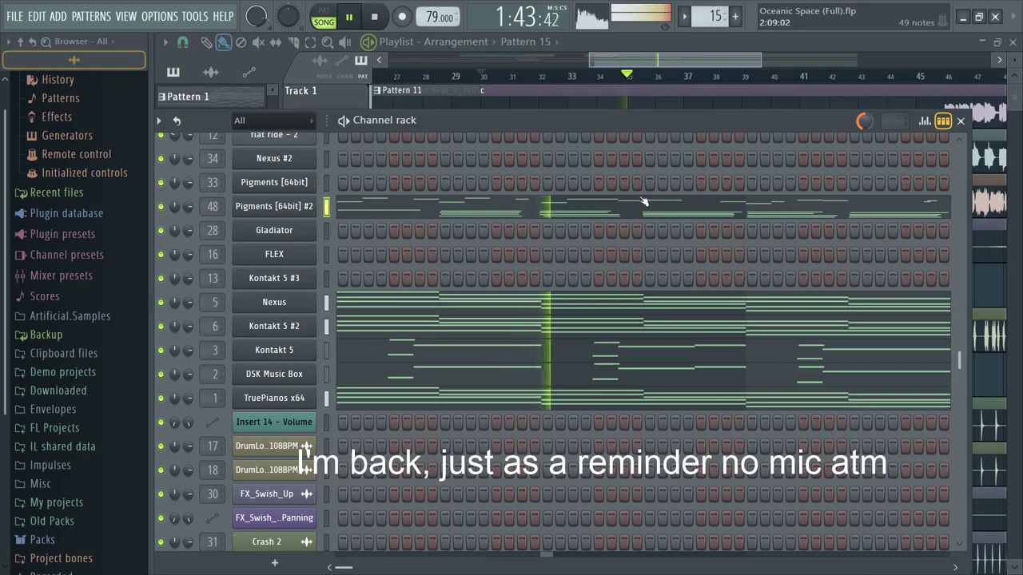
key(F6)
scroll(695, 298, down, 3)
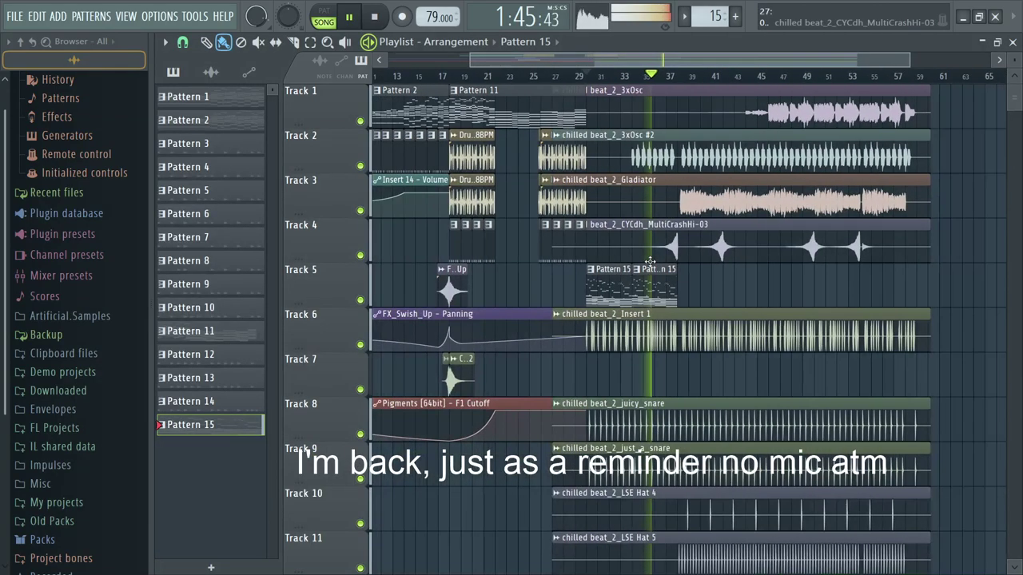
scroll(695, 298, up, 3)
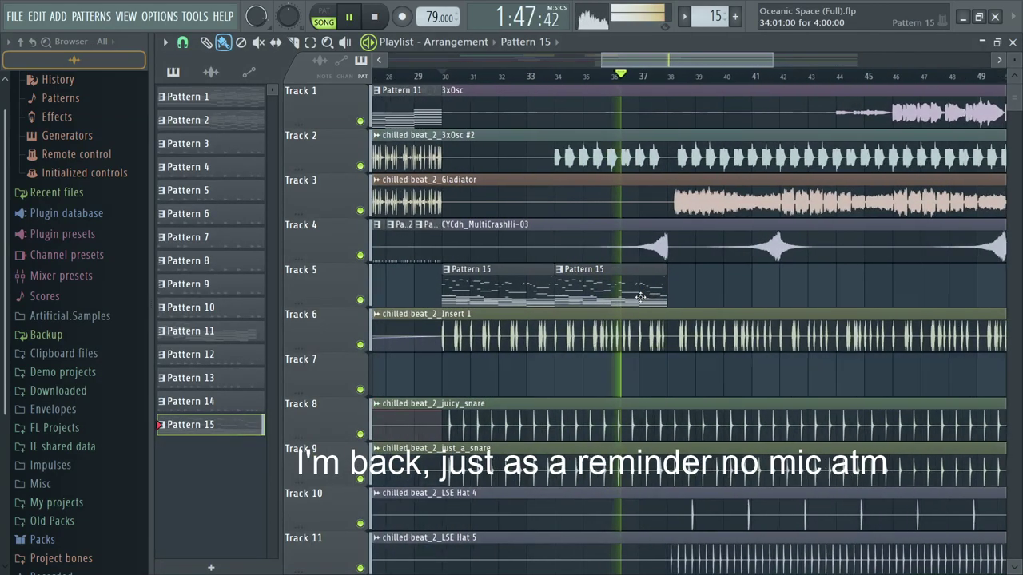
scroll(641, 298, down, 3)
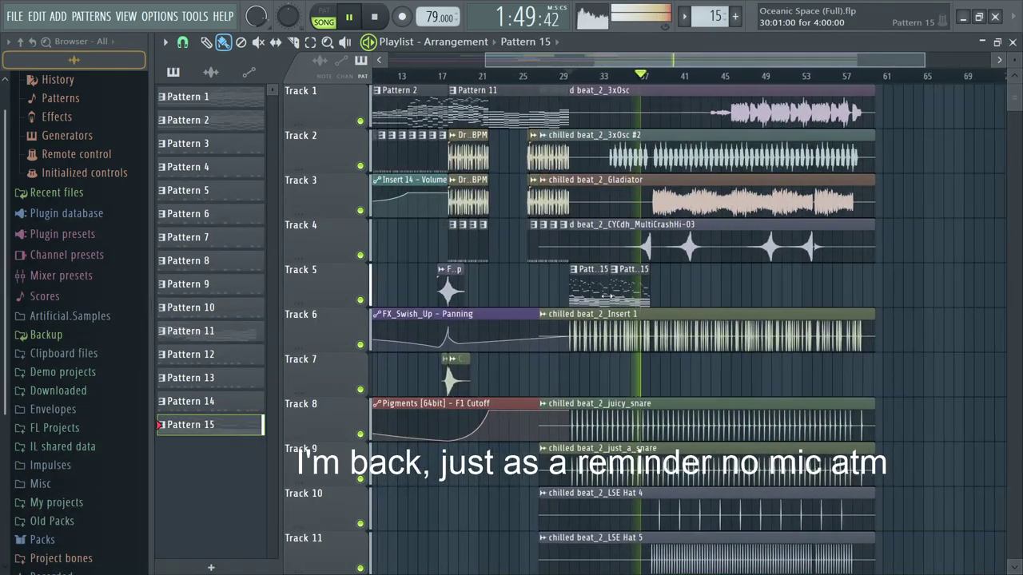
scroll(703, 297, down, 3)
scroll(703, 299, up, 4)
scroll(715, 298, down, 2)
scroll(716, 300, down, 2)
scroll(687, 300, up, 4)
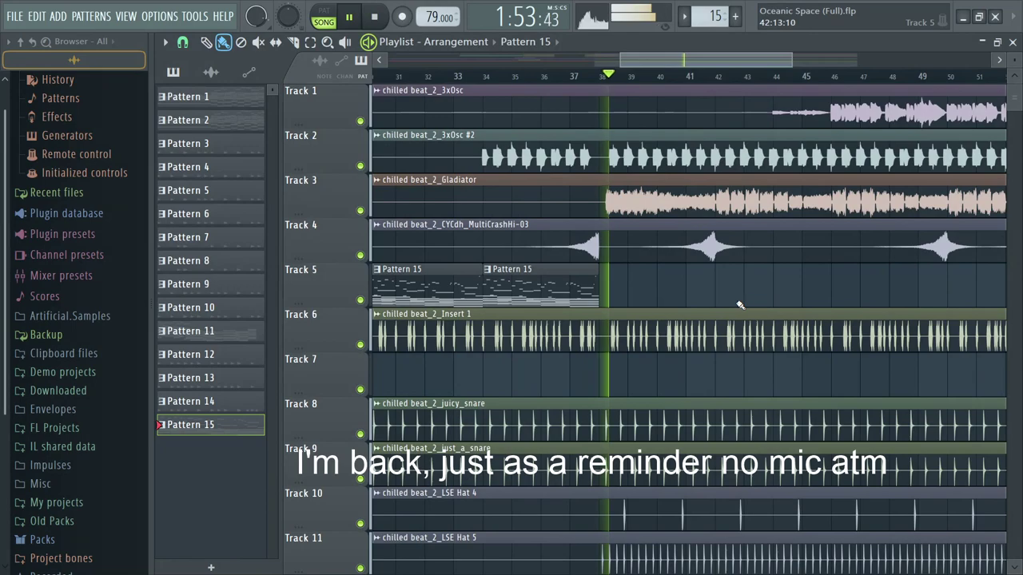
Step: Select both Pattern 15 clips on Track 5 and duplicate them to continue from bar 38 to bar 46
scroll(622, 307, down, 2)
scroll(590, 304, up, 2)
drag(581, 266, 450, 295)
key(ctrl+b)
Step: Trim about one beat off the start of the bar 38 Pattern 15 clip to match the Gladiator audio, and play the section from bar 30
scroll(650, 284, up, 5)
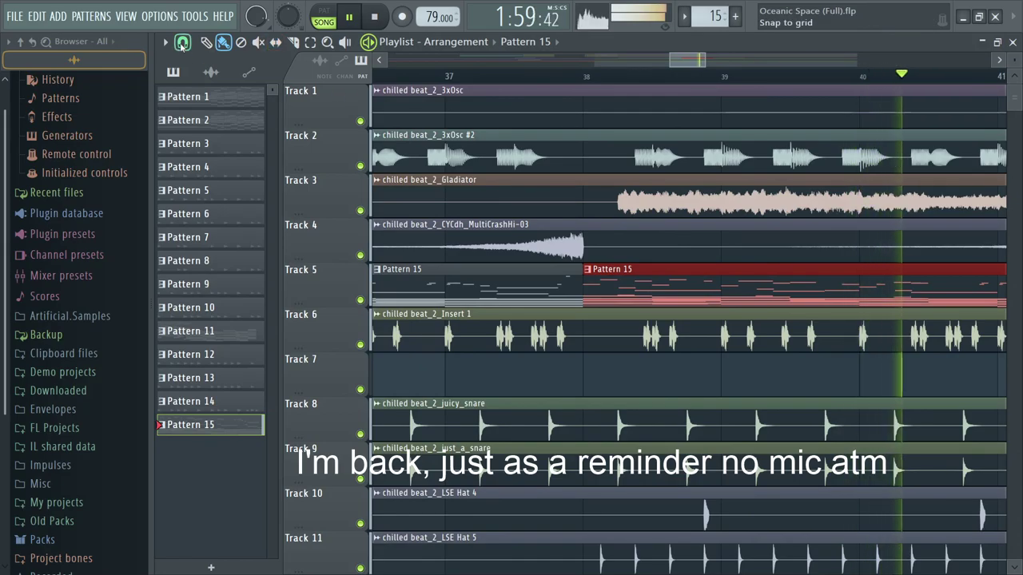
key(space)
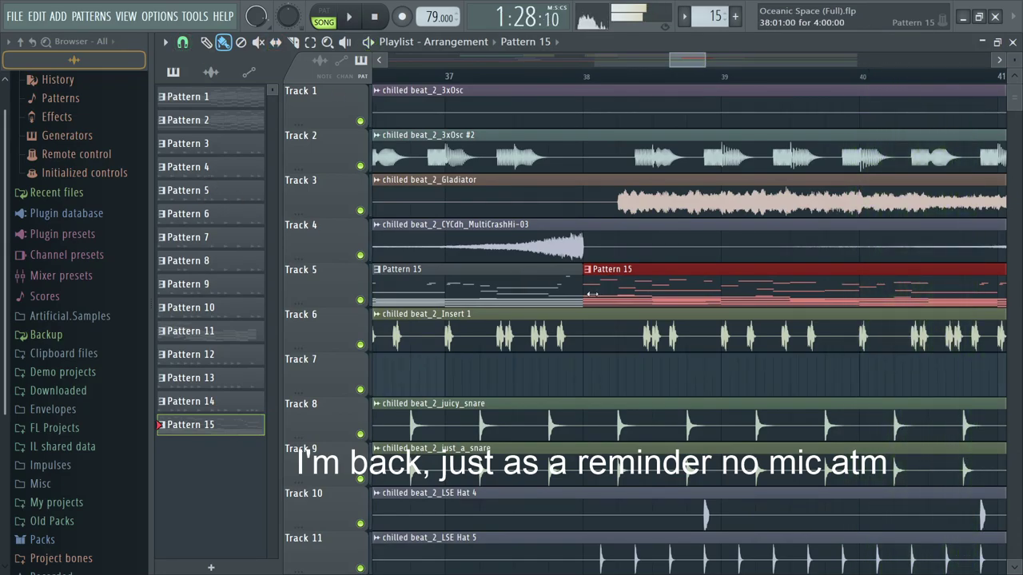
drag(588, 294, 631, 294)
scroll(623, 293, down, 5)
scroll(685, 295, up, 5)
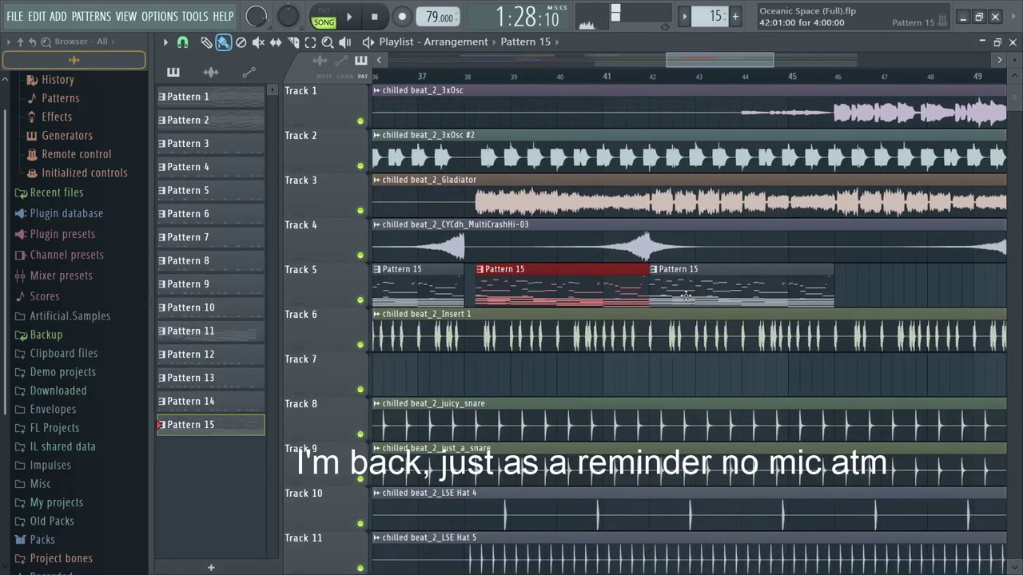
scroll(639, 290, down, 2)
scroll(638, 290, down, 3)
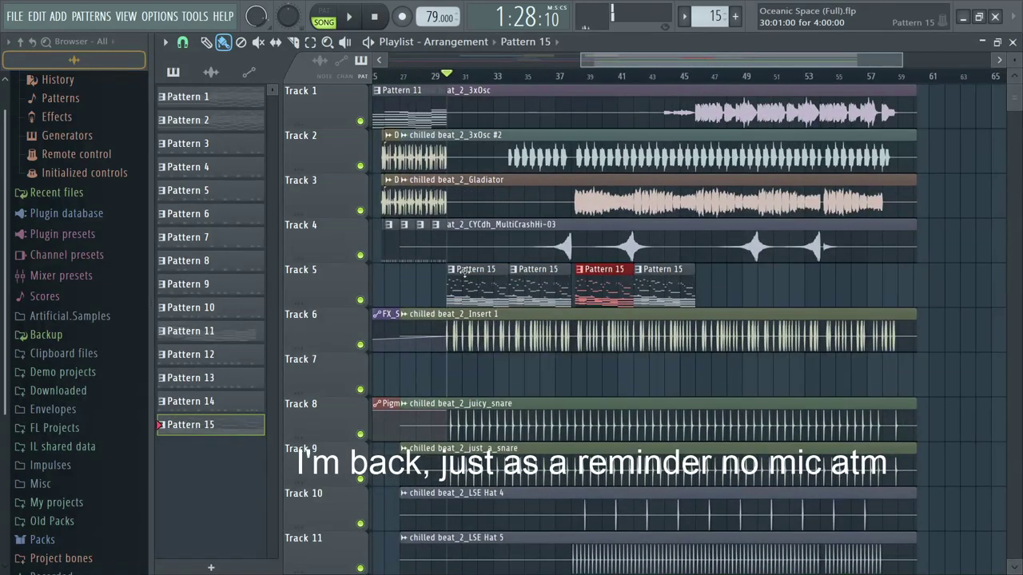
key(space)
scroll(461, 286, up, 3)
key(space)
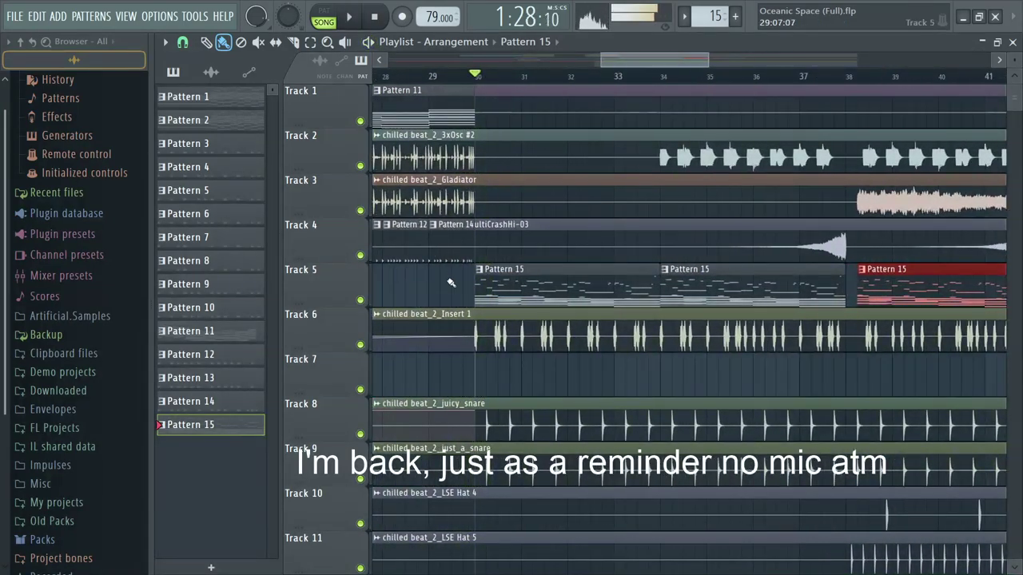
Step: Create Pattern 16, place it on Track 7 at bar 30, and open it in the channel rack
click(734, 19)
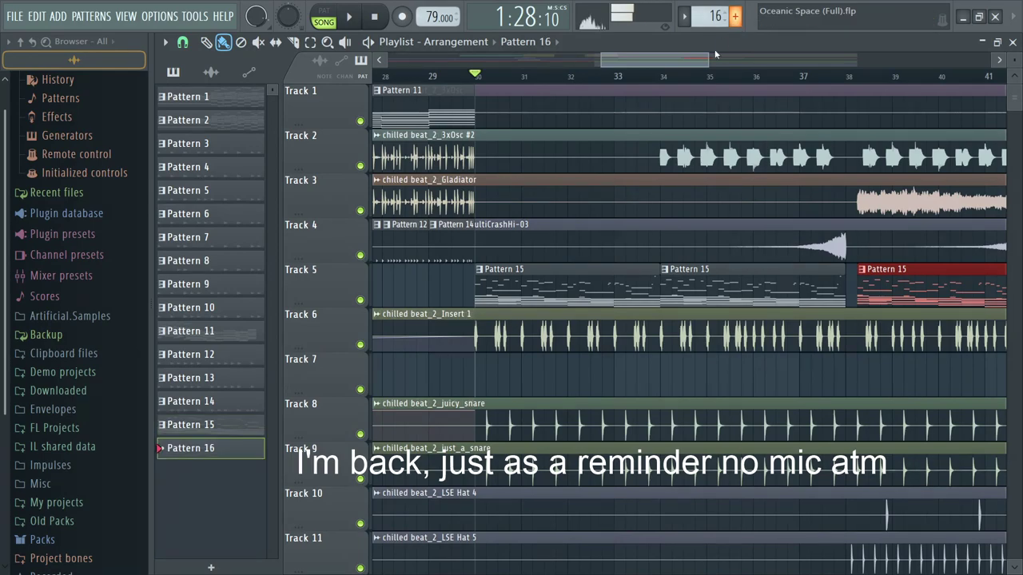
click(502, 380)
double_click(492, 381)
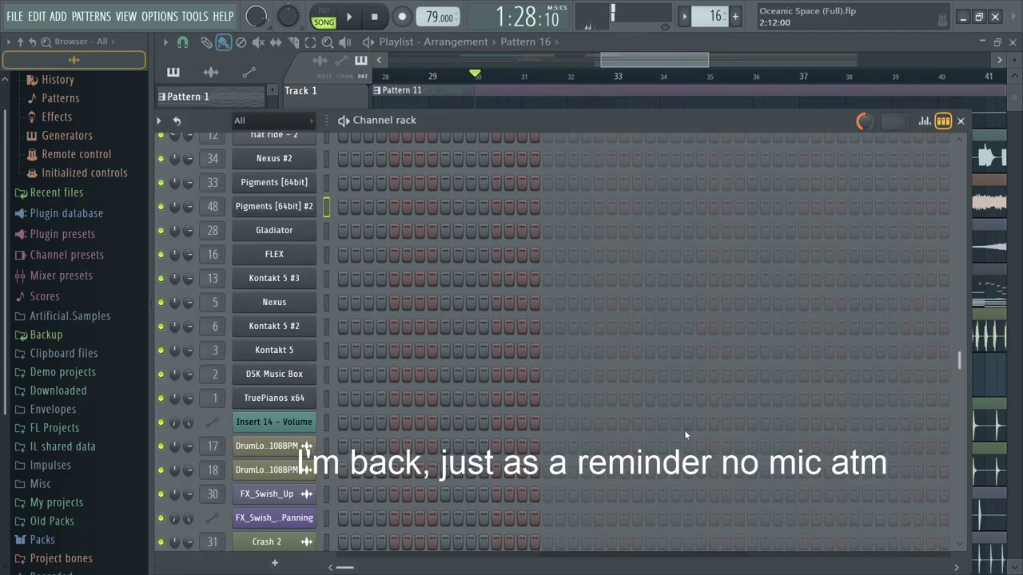
Step: Filter the channel rack to the Unsorted group and add a BD_Wheels hit on step 1 of Pattern 16
scroll(973, 412, down, 4)
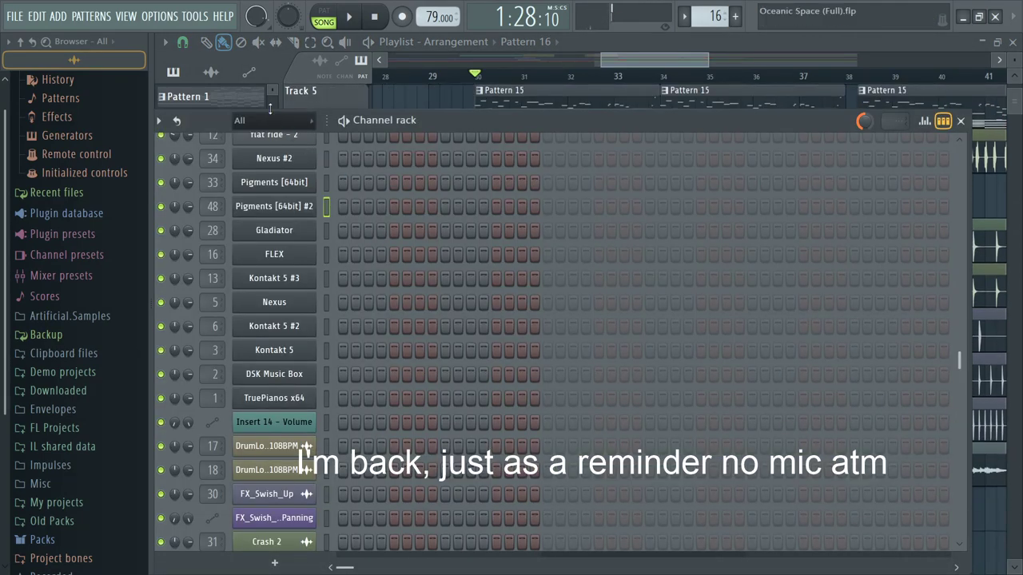
drag(270, 109, 270, 109)
click(270, 185)
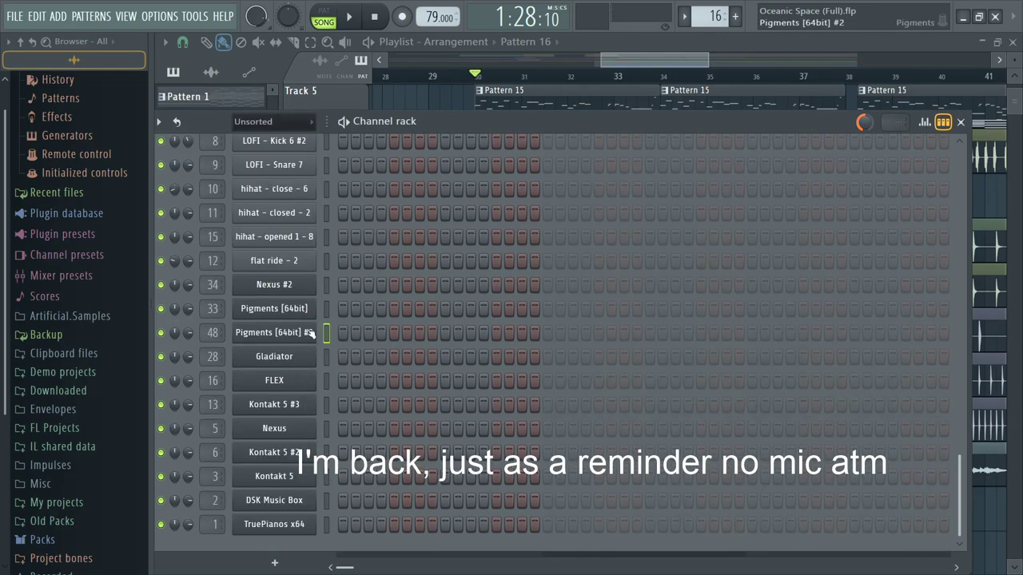
scroll(307, 342, up, 10)
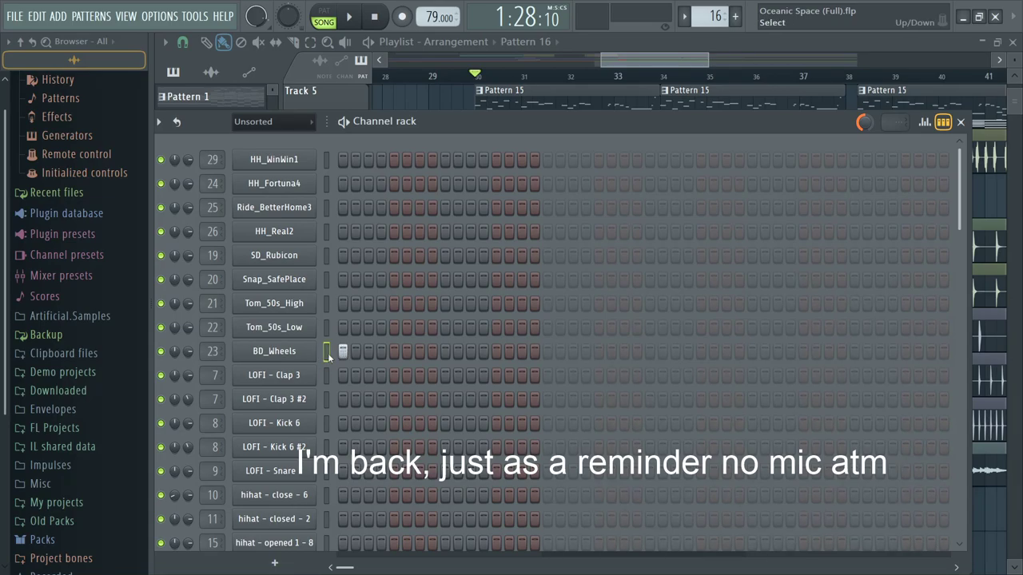
scroll(318, 355, down, 6)
scroll(320, 304, up, 6)
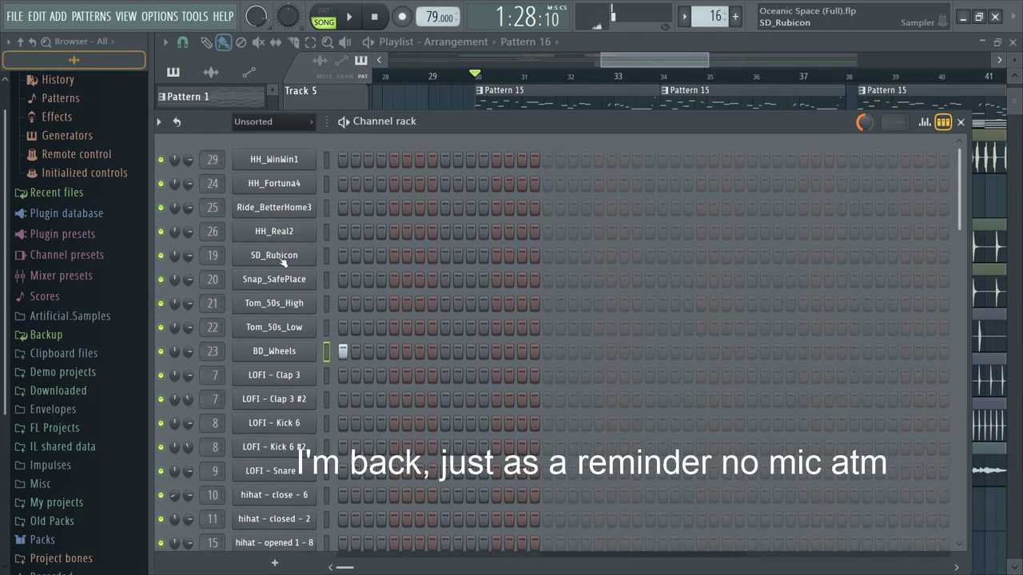
scroll(290, 320, down, 3)
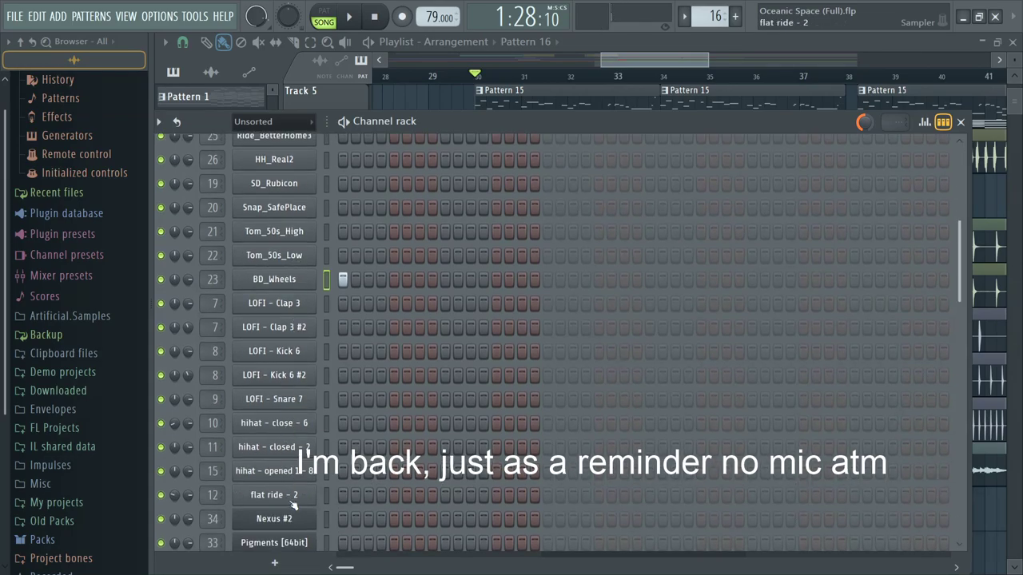
Step: Add LOFI - Kick 6 hits on steps 1 and 7, with a matching BD_Wheels hit on step 7, and listen to the beat
click(296, 371)
click(342, 352)
key(space)
click(423, 351)
key(space)
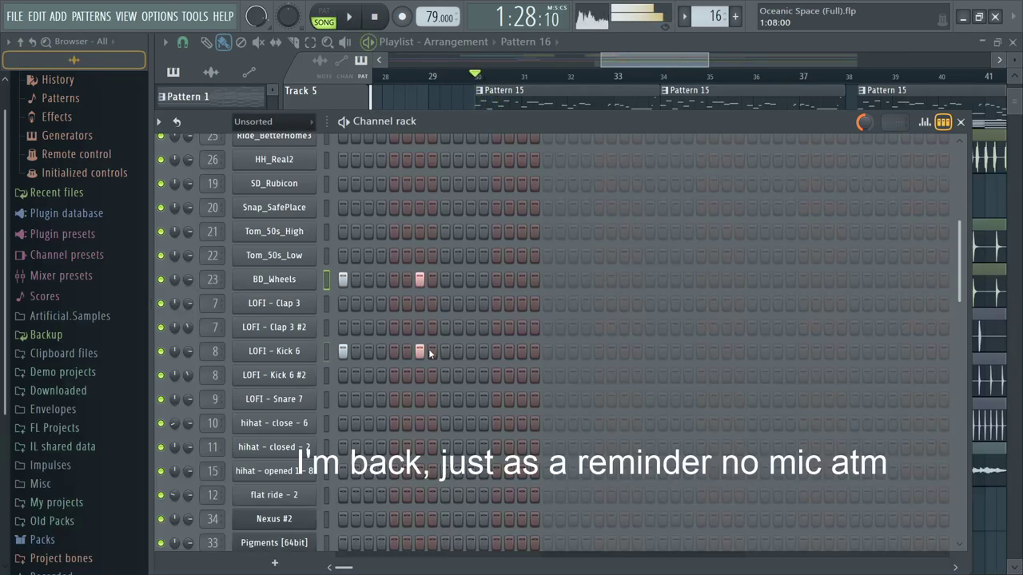
Step: Rework the BD_Wheels and LOFI - Kick 6 rows to hits on steps 1, 9 and 11, clearing steps 7 and 8
click(433, 351)
key(space)
click(444, 351)
click(432, 279)
click(445, 280)
click(471, 279)
click(471, 351)
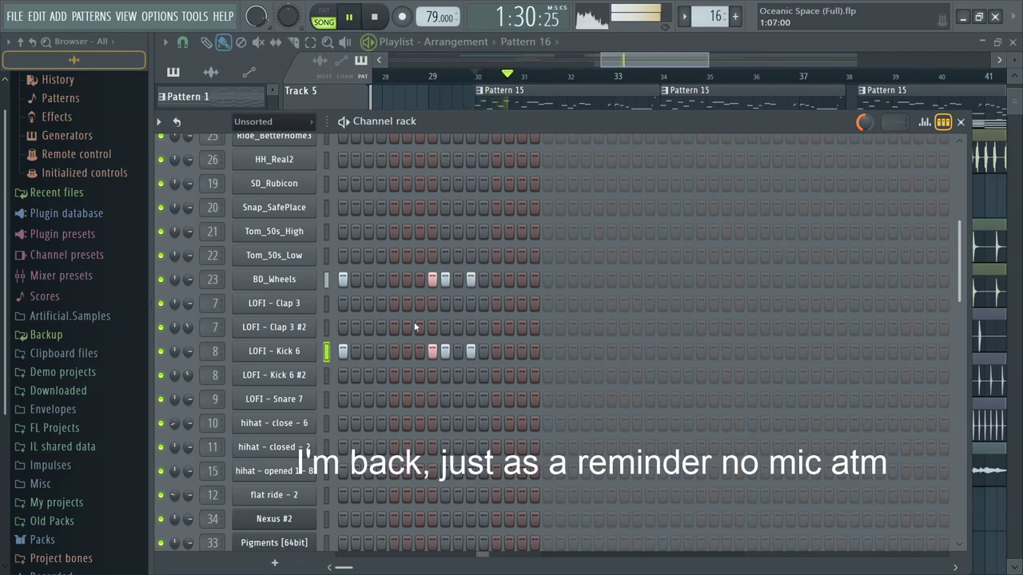
click(432, 351)
click(432, 279)
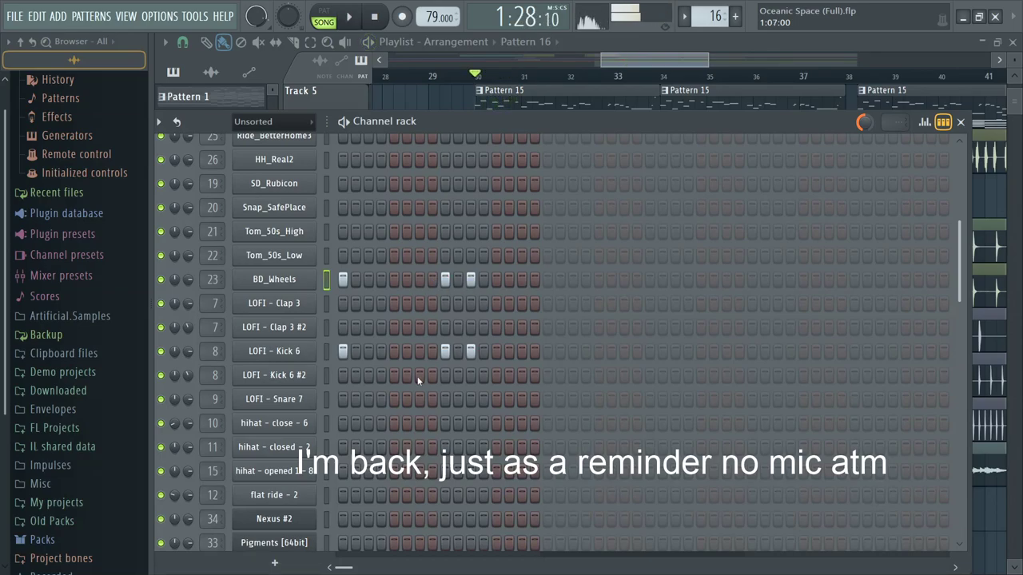
Step: Try a LOFI - Snare 7 hit and a LOFI - Clap 3 hit on step 5 of Pattern 16
click(394, 399)
key(space)
click(393, 302)
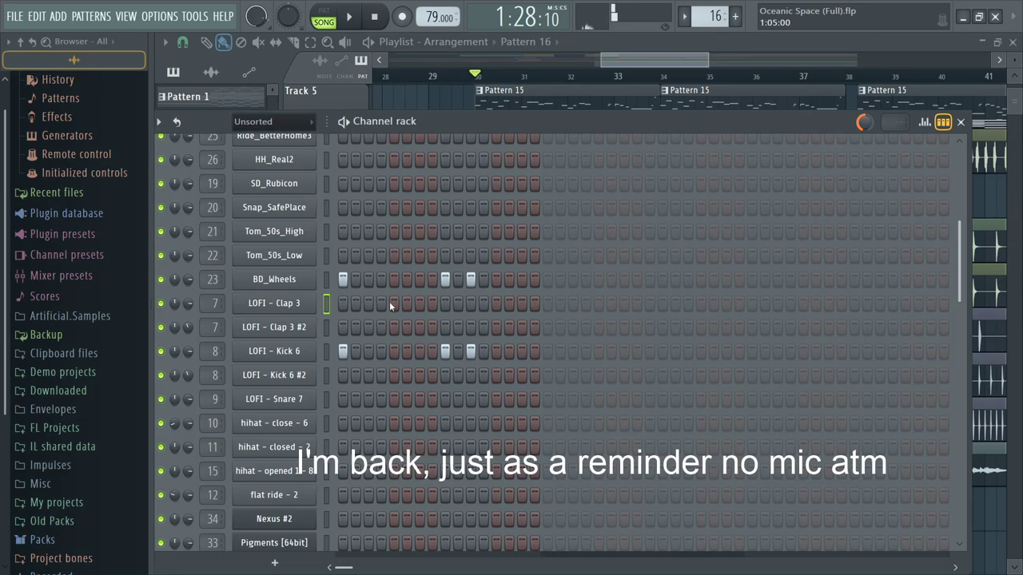
Step: Open Pattern 15 from its playlist clip and show its melodic instrument channels in the channel rack
key(F6)
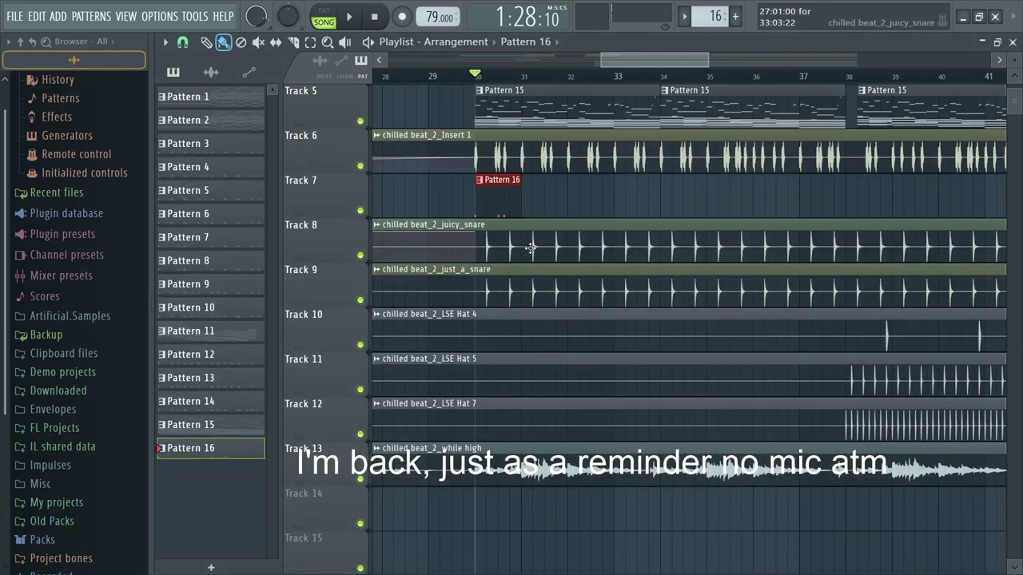
double_click(537, 120)
key(F7)
key(F6)
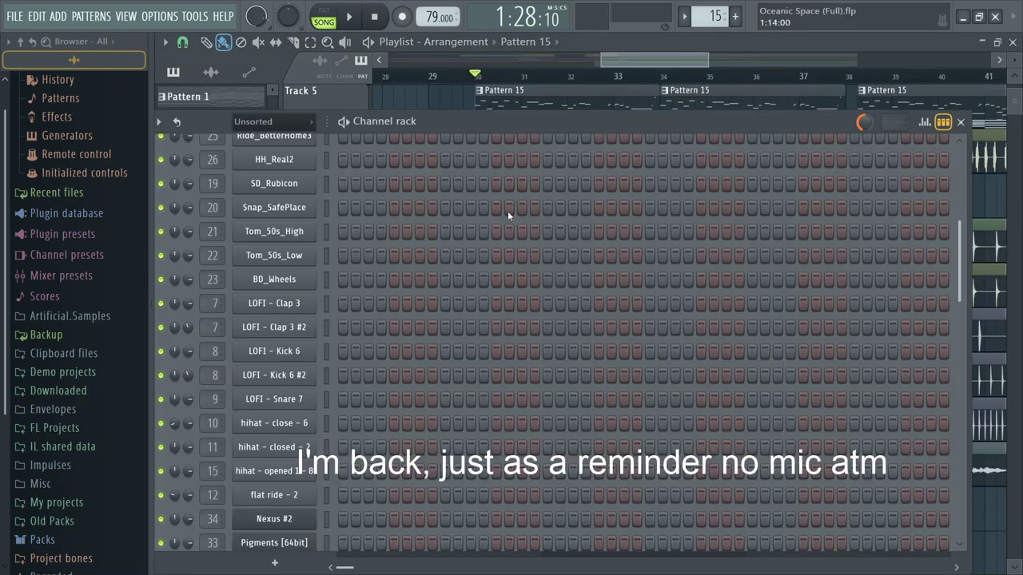
scroll(262, 342, down, 5)
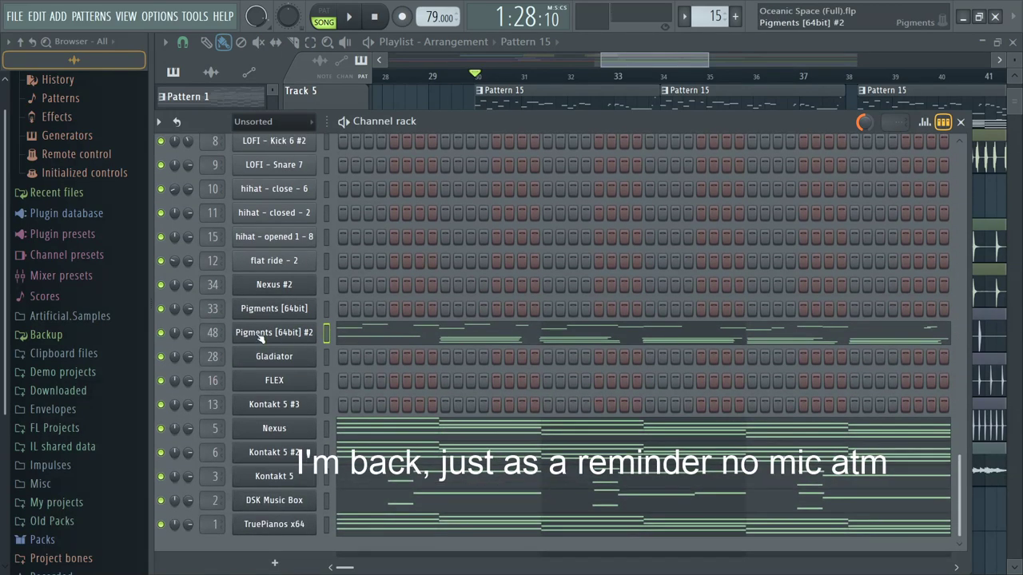
Step: Insert another Nexus instrument above Nexus #2 and load the WW PanFlute preset from the Classical category
click(283, 285)
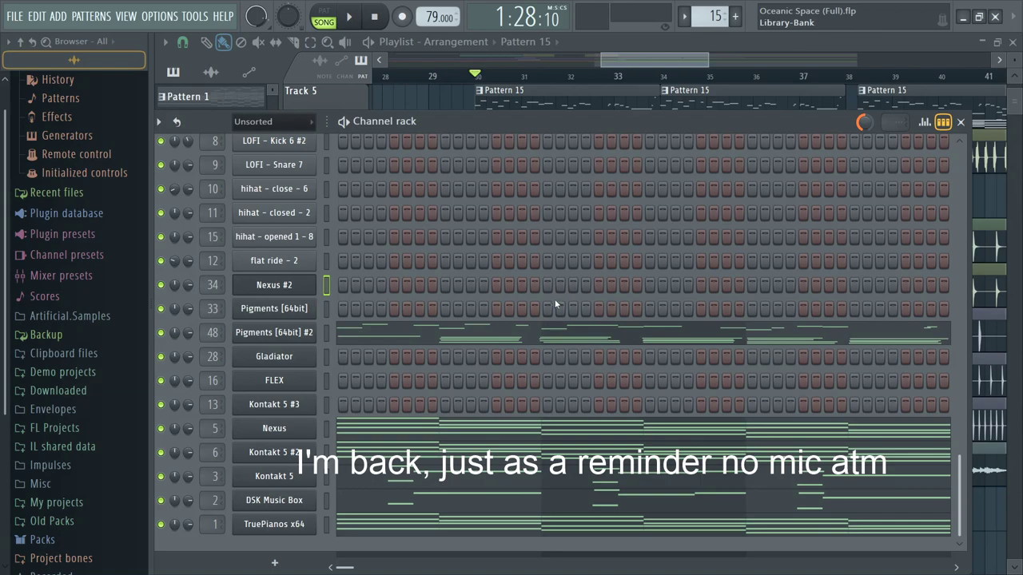
click(274, 284)
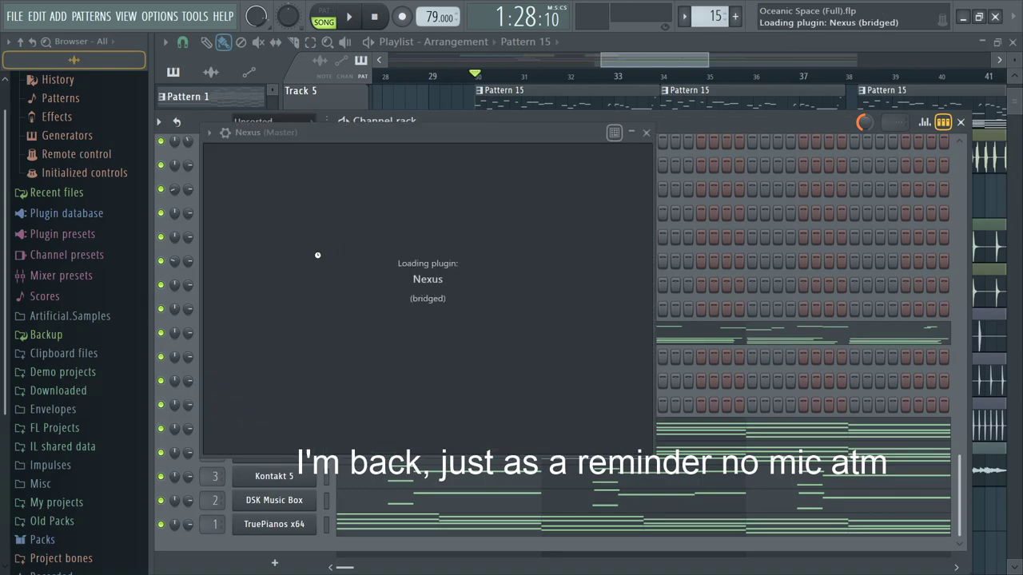
click(368, 211)
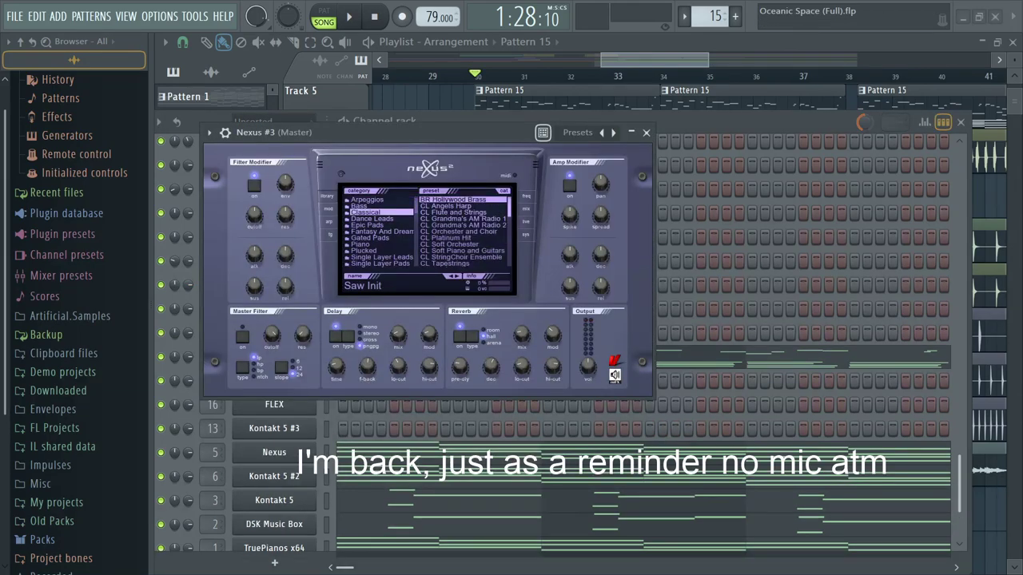
scroll(463, 231, down, 5)
click(452, 243)
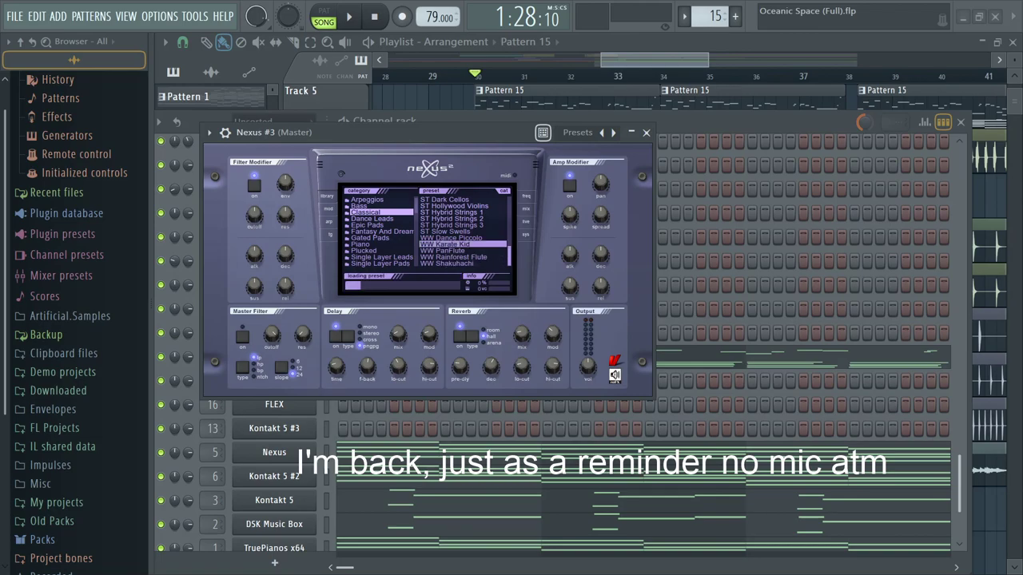
click(442, 250)
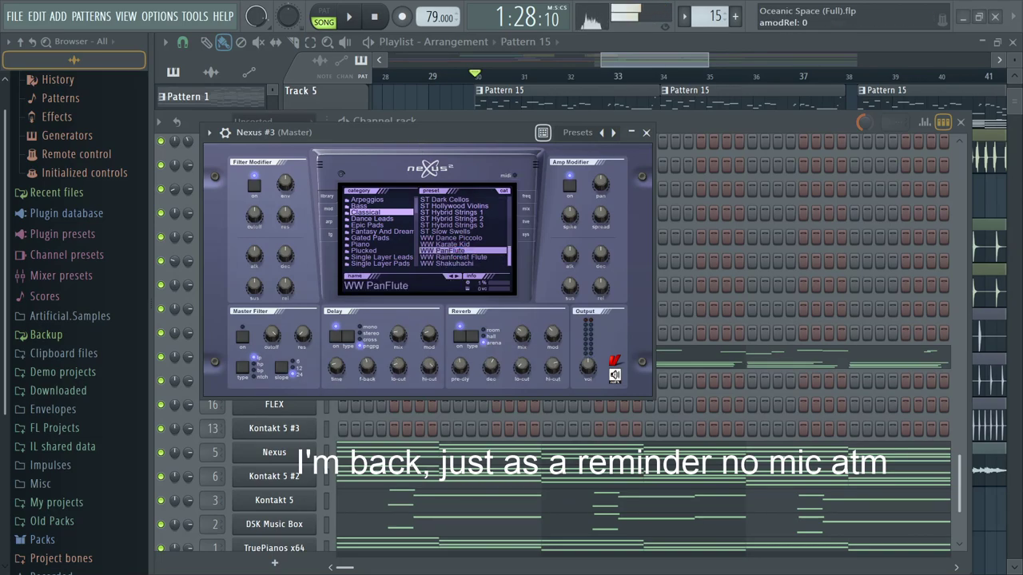
click(647, 132)
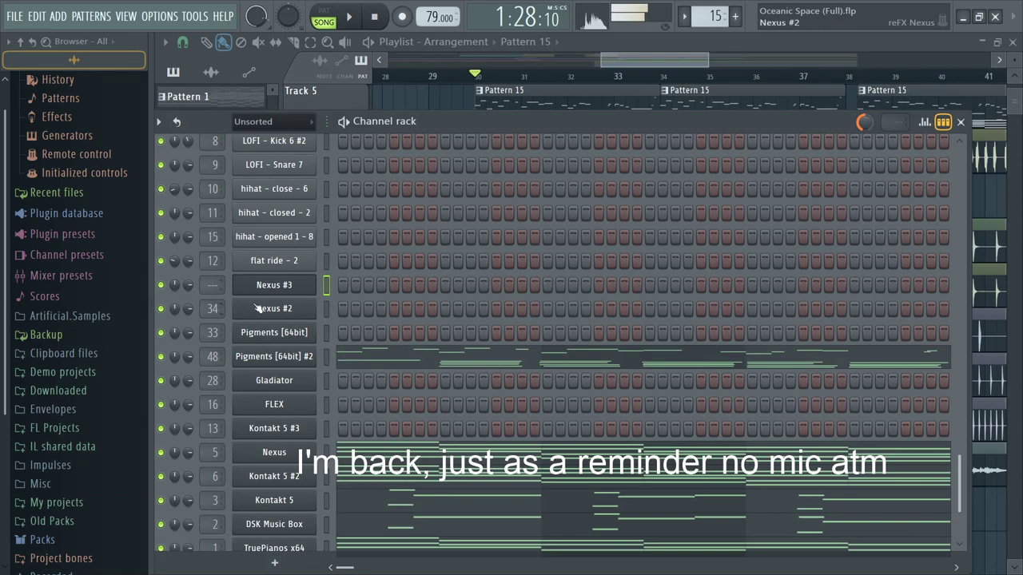
Step: Open the piano roll of Nexus #3 and play the song against the ghost notes of the other instruments
click(327, 290)
key(space)
scroll(277, 301, up, 3)
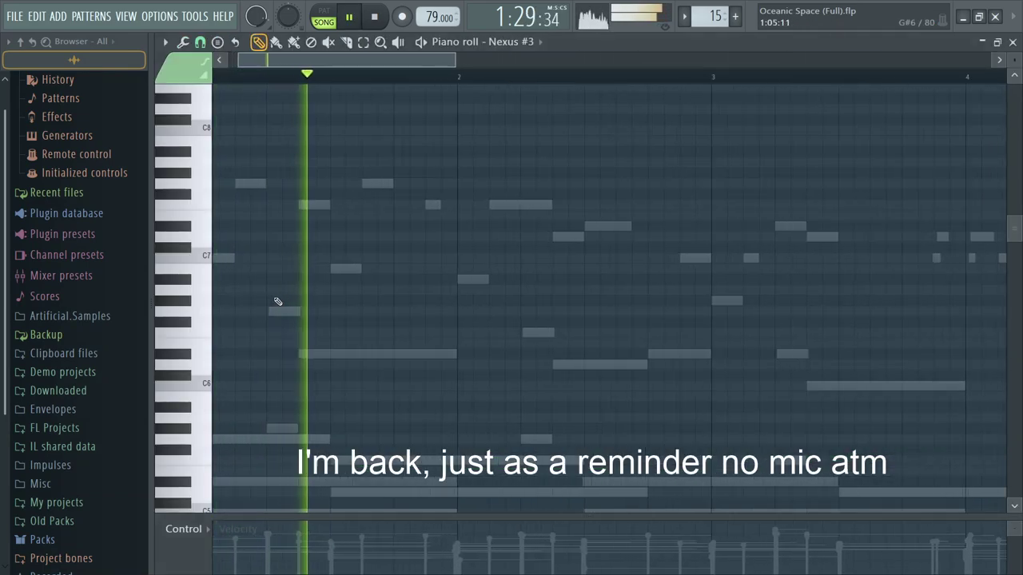
scroll(279, 298, down, 3)
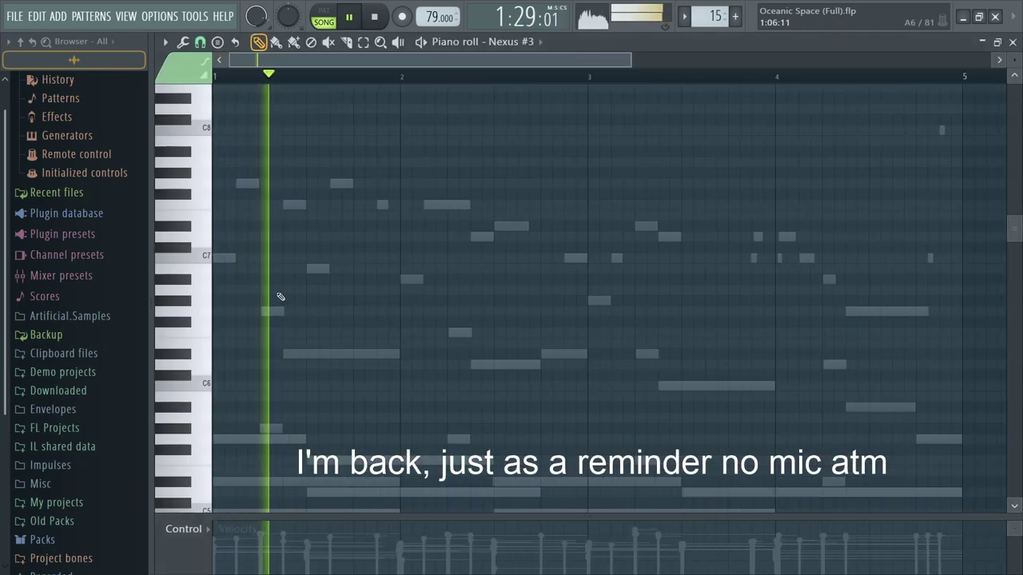
scroll(279, 295, down, 2)
key(space)
key(space)
key(space)
Step: Draw two consecutive rising Nexus #3 notes in bar 1, starting on steps 5 and 7, and adjust their placement
scroll(314, 196, up, 5)
click(330, 176)
drag(330, 177, 330, 185)
click(385, 163)
drag(385, 163, 388, 174)
Step: Open the Nexus #3 instrument's modulation settings and enable legato portamento at speed 1/8
key(F6)
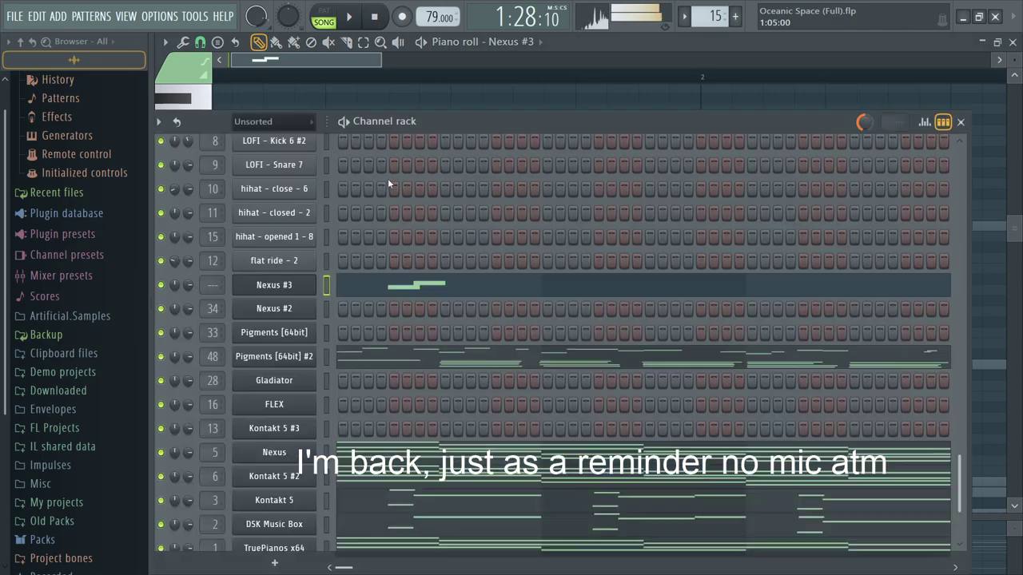
click(287, 293)
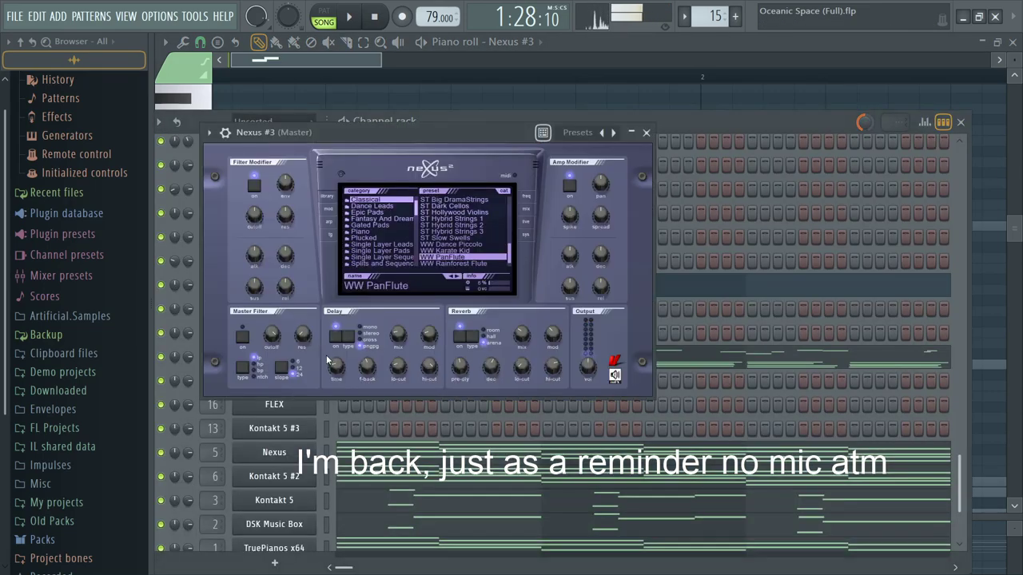
click(328, 209)
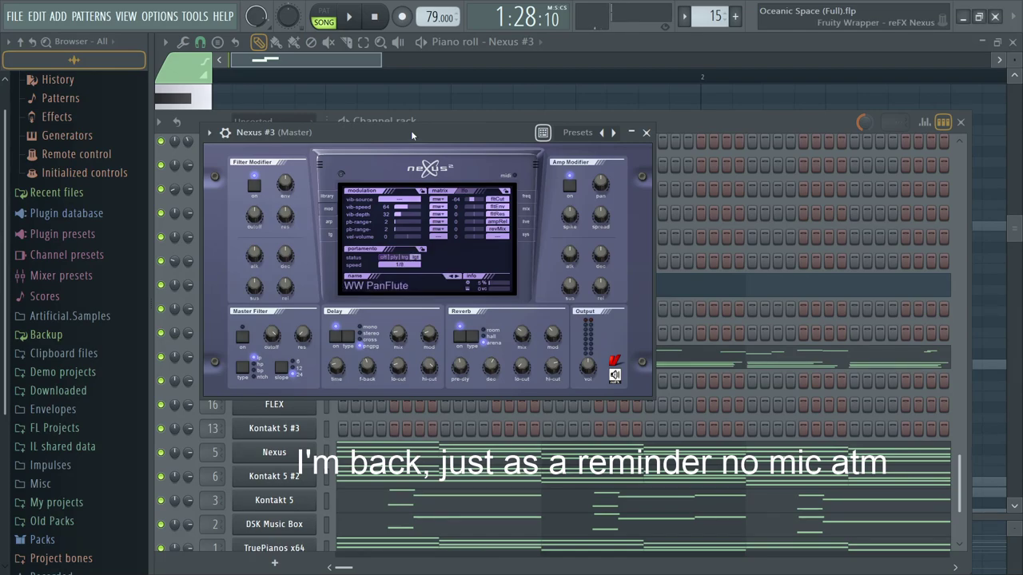
Step: Route Nexus #3 to mixer track 49 and lower that track's volume while playing the song
key(F9)
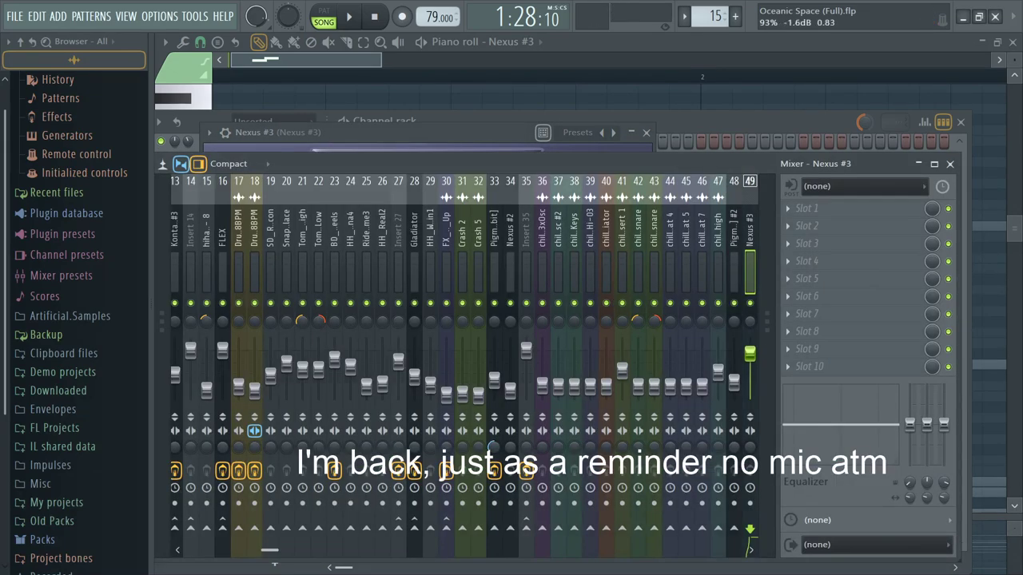
key(space)
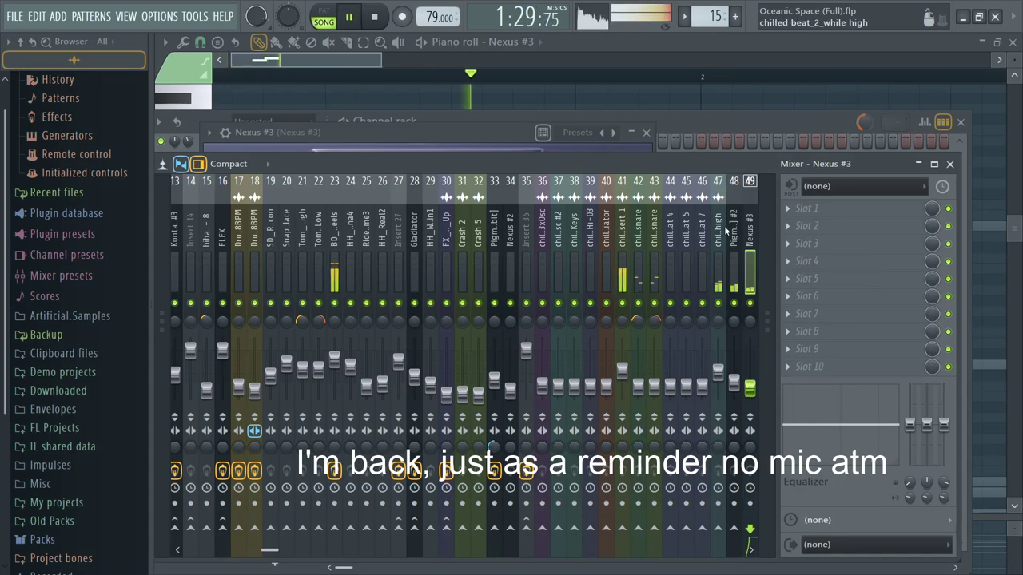
click(697, 119)
key(space)
key(space)
Step: Bring the Nexus #3 instrument back to the front and set its portamento speed to 1/16
key(F6)
key(space)
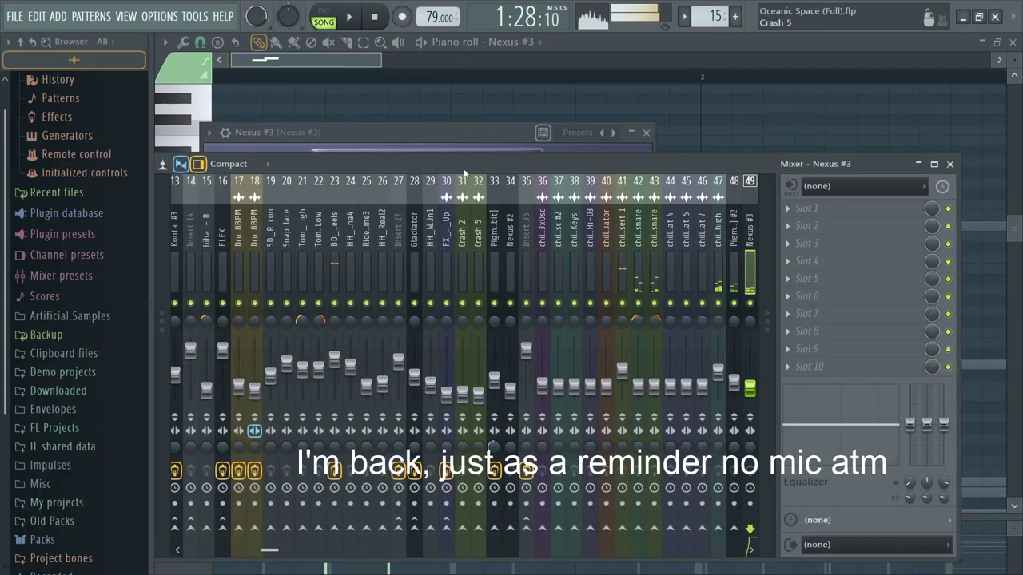
click(441, 133)
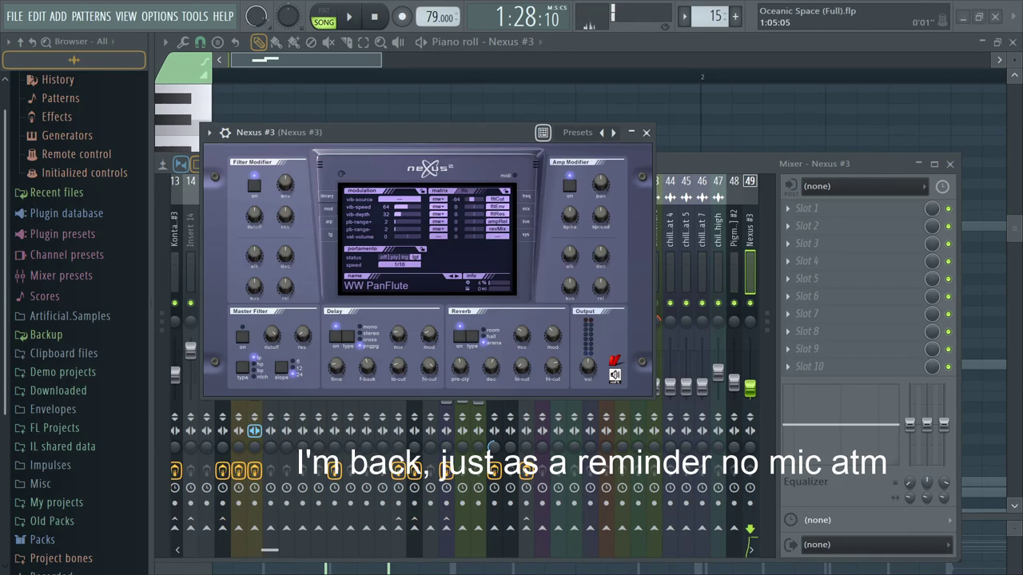
Step: Arrange overlapping G7 and G#7 notes in bar 1 of the Nexus #3 piano roll, starting on steps 5 and 9, and lengthen the G#7
key(F7)
key(space)
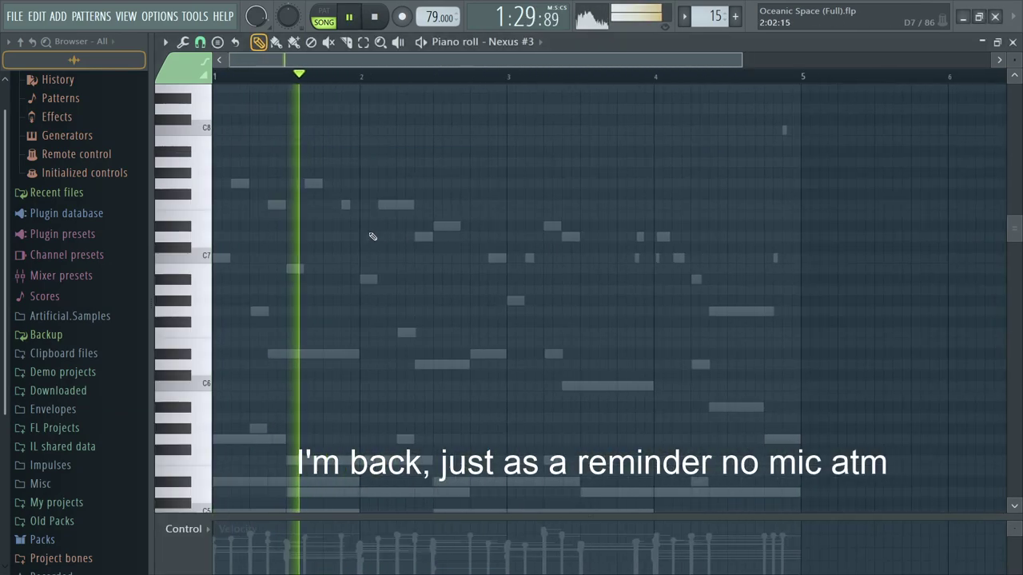
click(254, 184)
key(space)
drag(268, 184, 298, 185)
key(space)
click(294, 172)
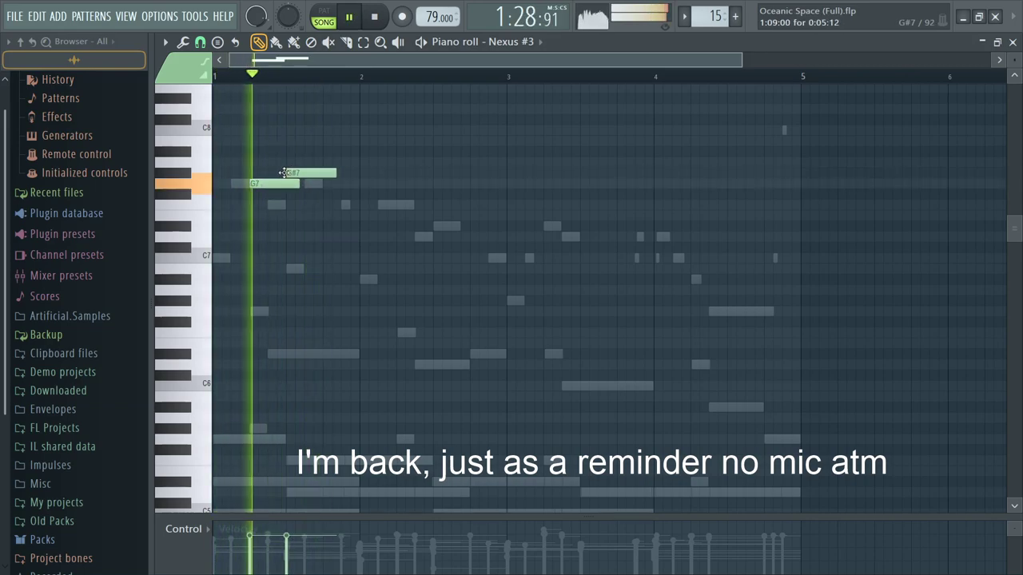
drag(337, 172, 352, 194)
Step: Add a two-step G7 note on step 15 of bar 1, adjust its placement and audition the phrase
key(space)
click(345, 184)
key(space)
key(space)
key(space)
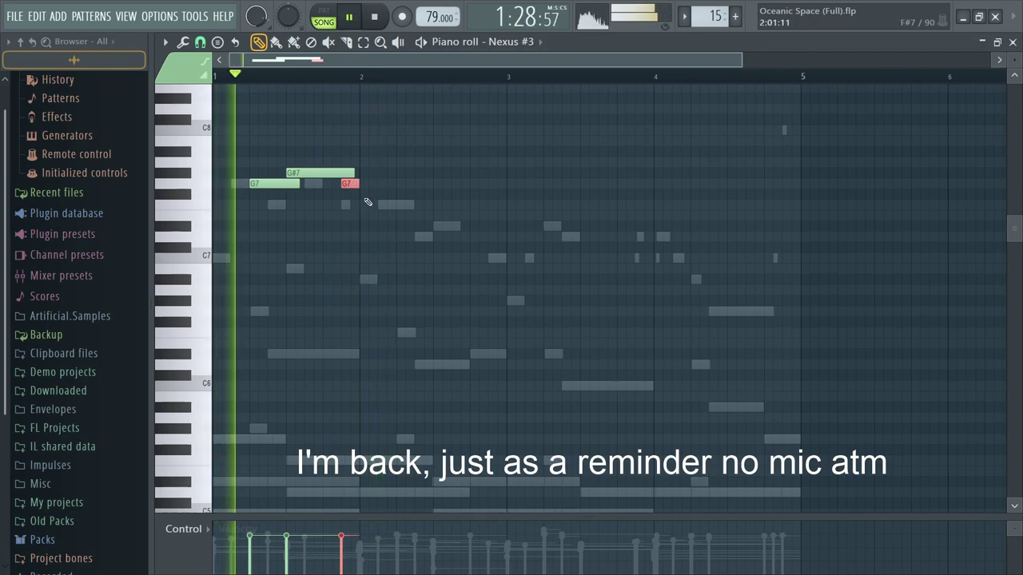
ctrl+scroll(361, 202, up, 2)
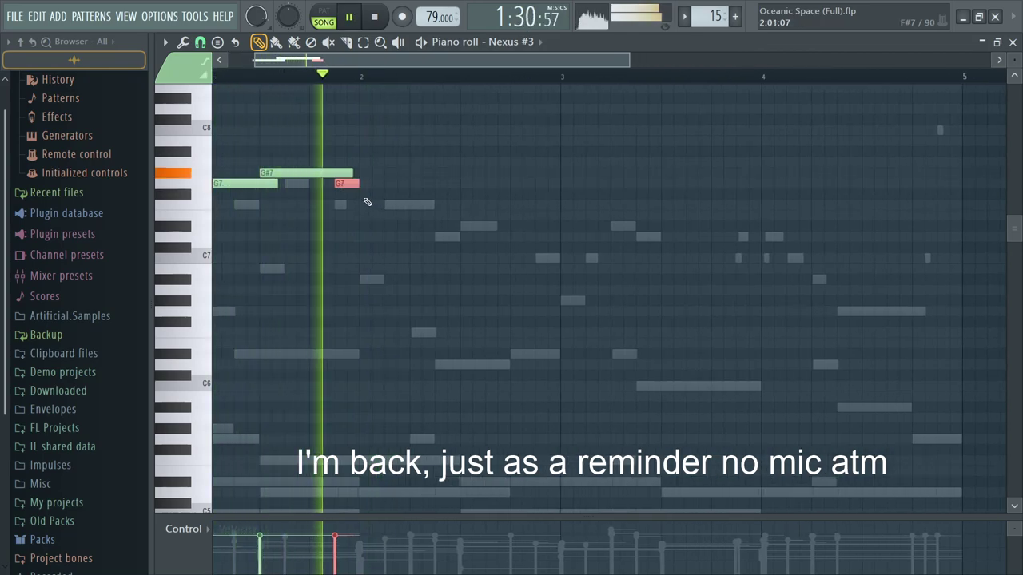
key(space)
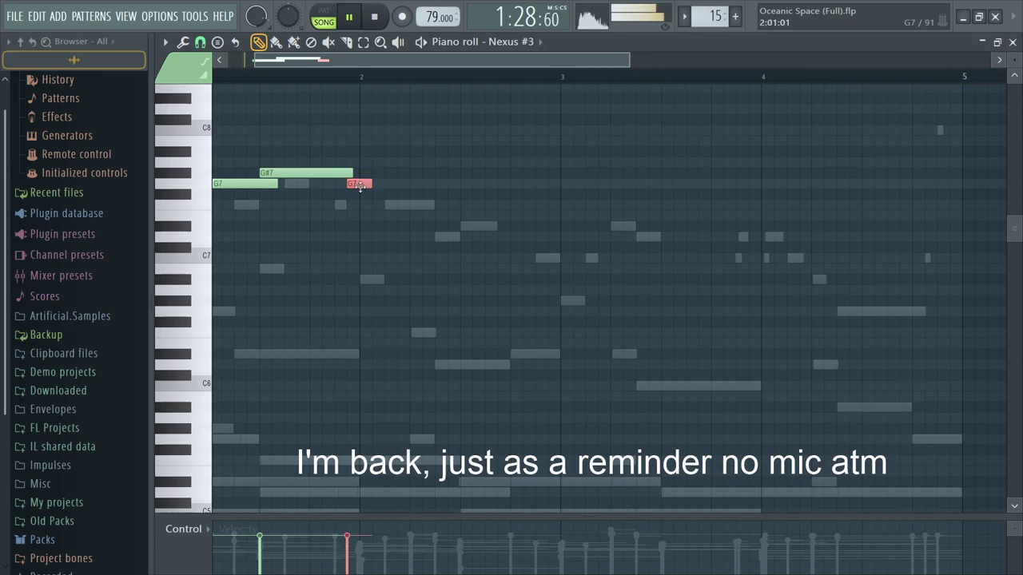
drag(370, 184, 360, 185)
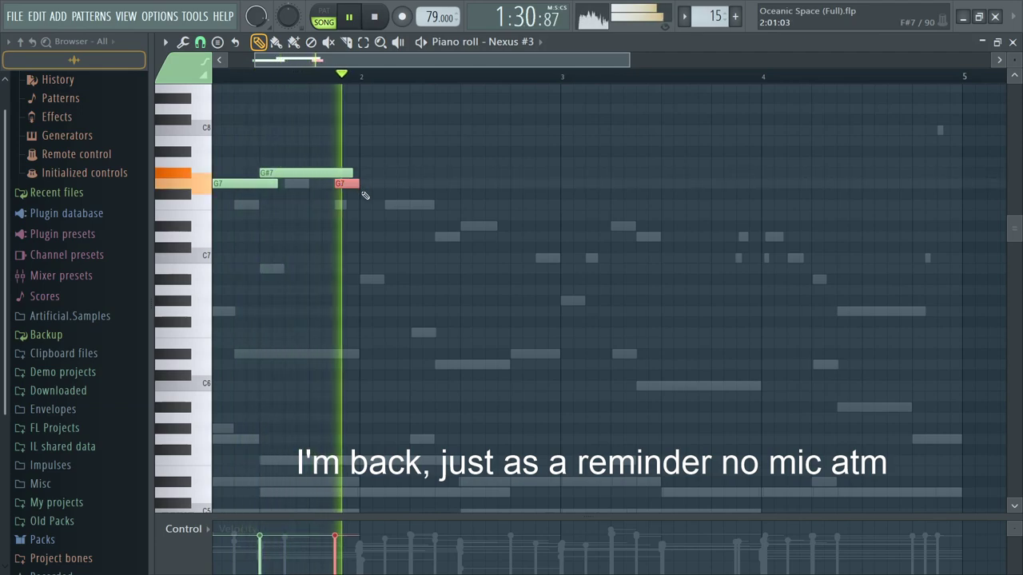
Step: Add a descending G7, F7 and C7 phrase in bar 2, starting on steps 5, 9 and 15
click(415, 183)
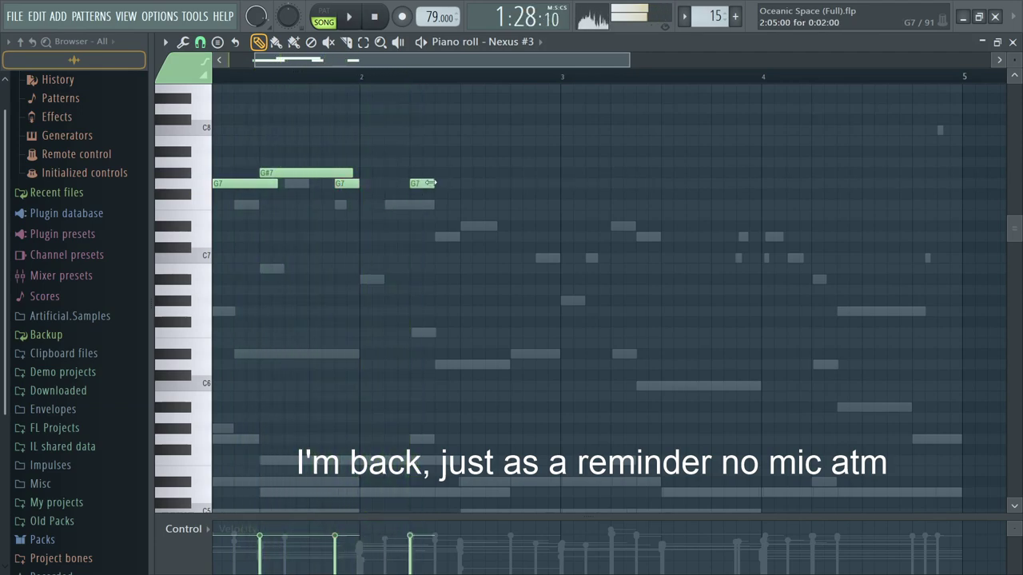
click(467, 205)
scroll(479, 222, down, 2)
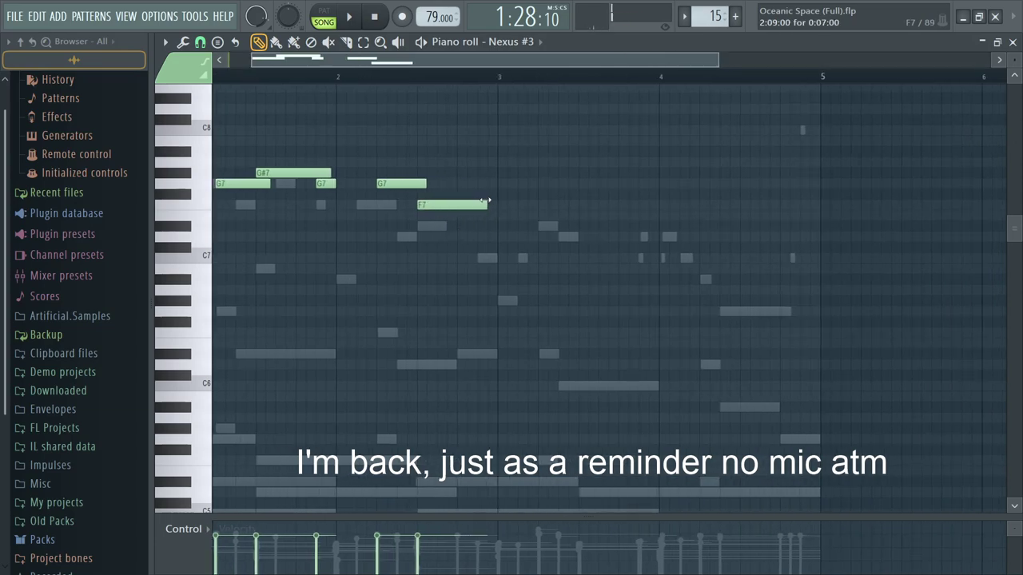
drag(478, 223, 472, 263)
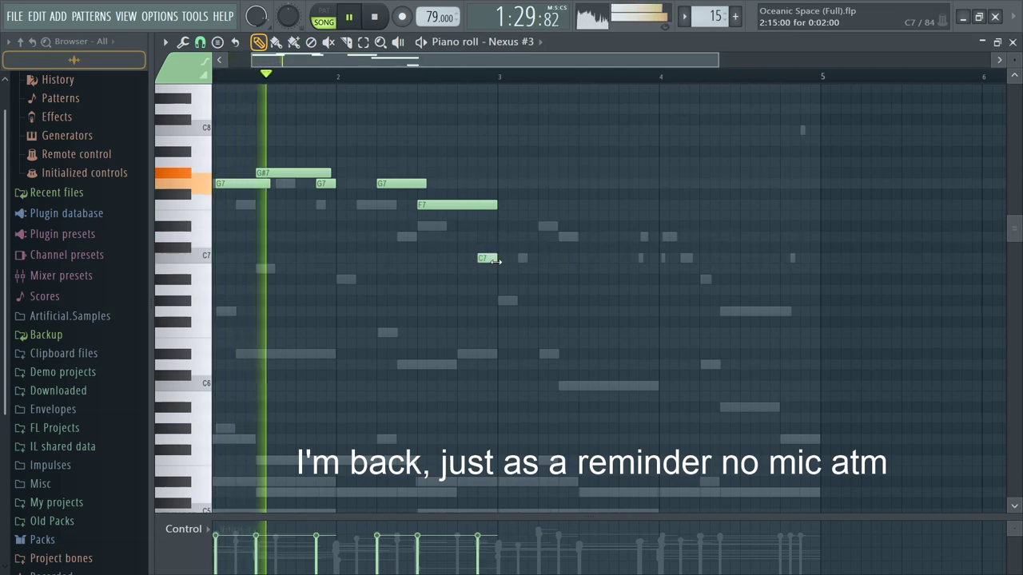
Step: Play back the phrase and add rising D7, D#7 and F7 notes in bar 3, starting on steps 5, 9 and 15
key(F6)
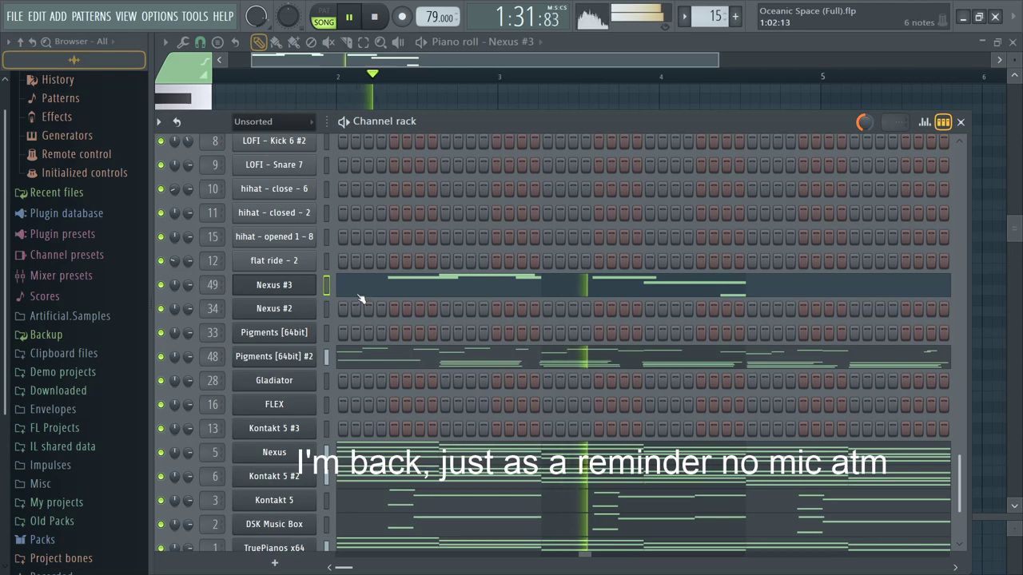
key(F7)
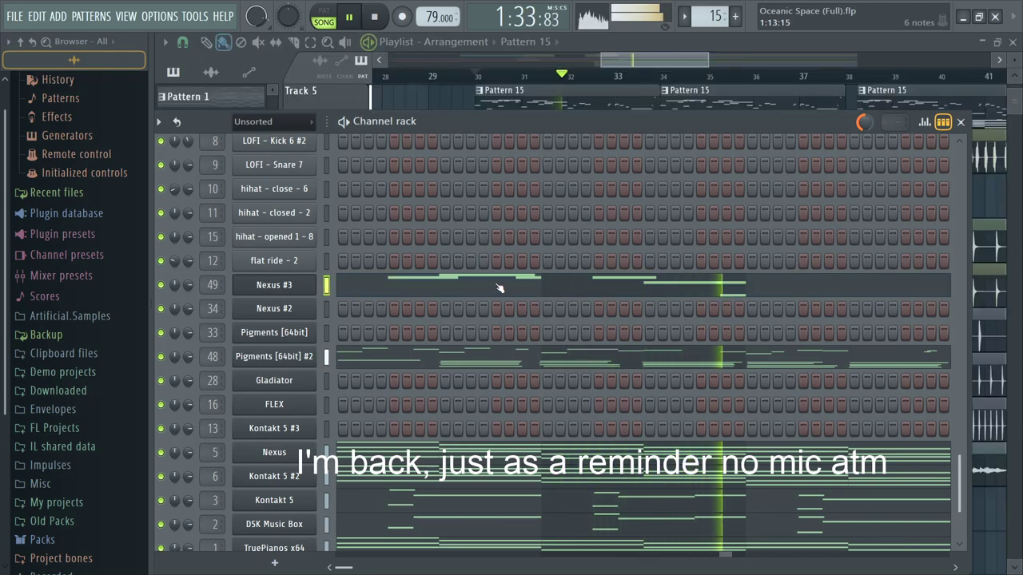
click(485, 288)
key(space)
click(541, 236)
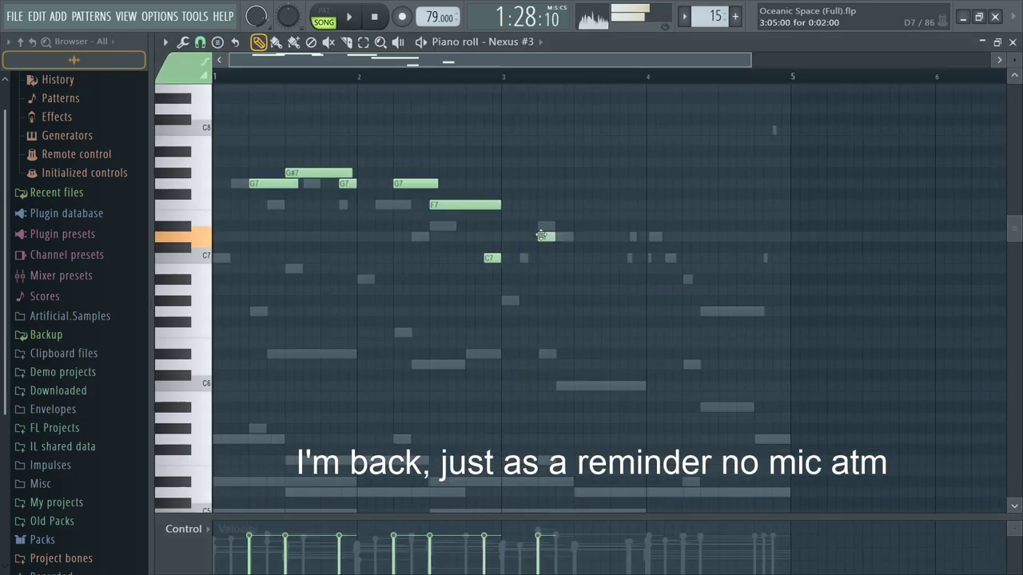
click(607, 225)
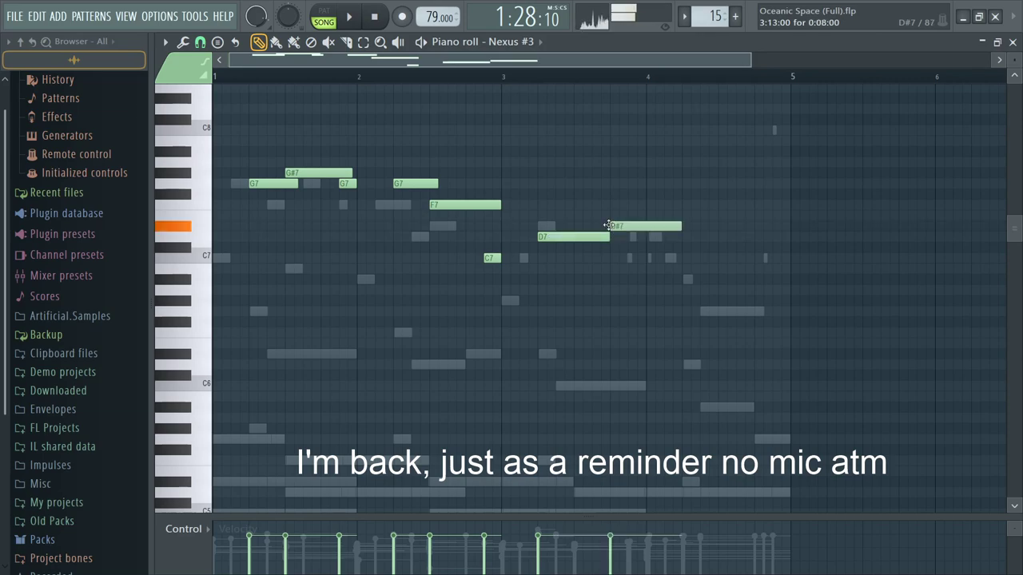
drag(620, 227, 579, 226)
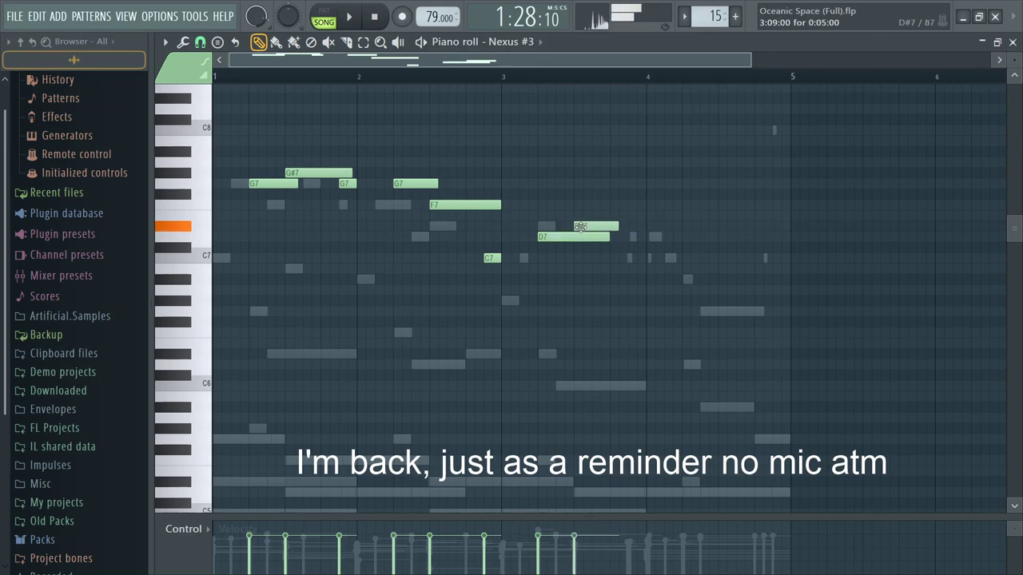
click(631, 207)
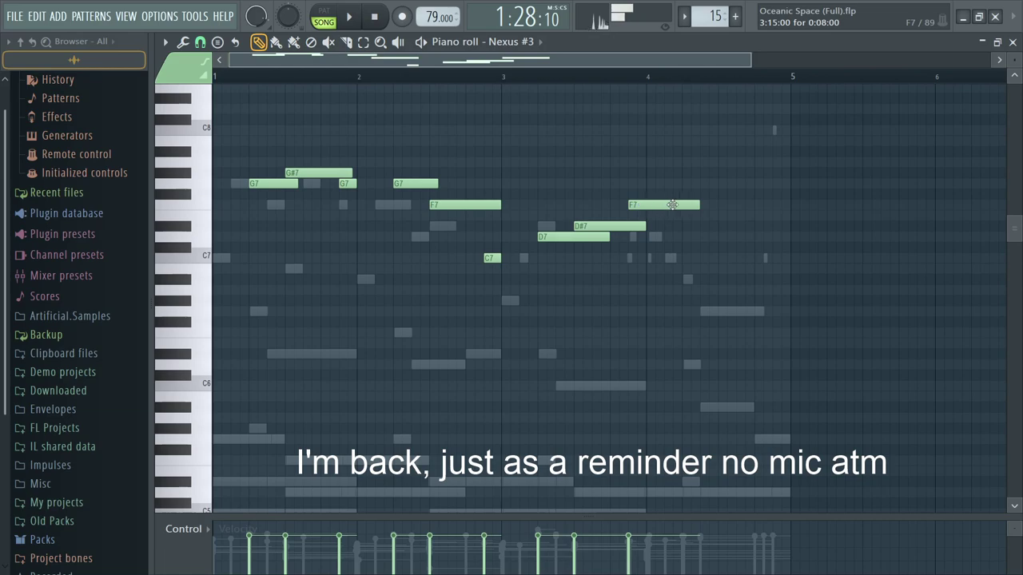
Step: Add descending A#7, G#7 and G7 notes in bar 4, starting on steps 5, 9 and 15
click(668, 151)
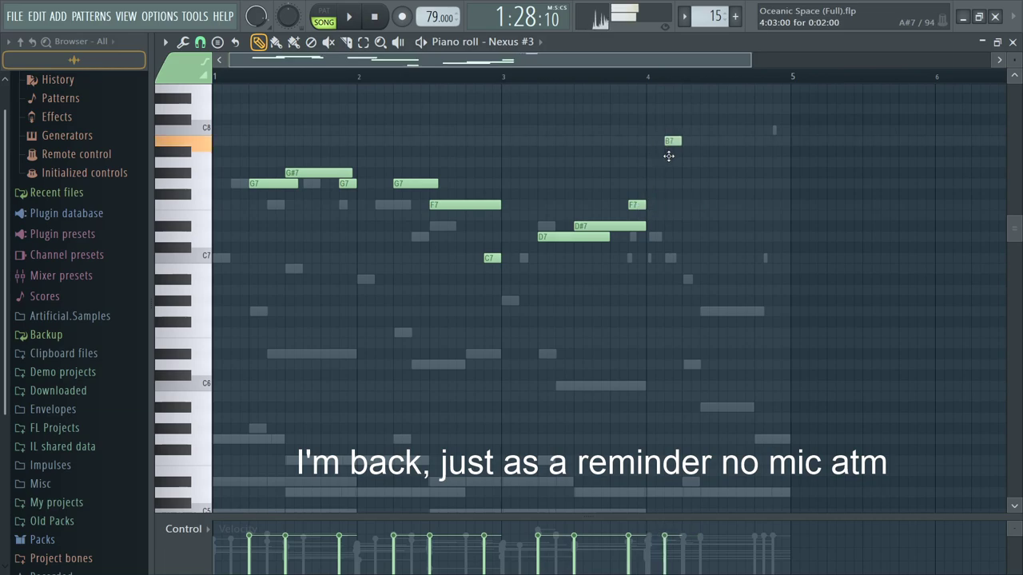
drag(670, 156, 688, 155)
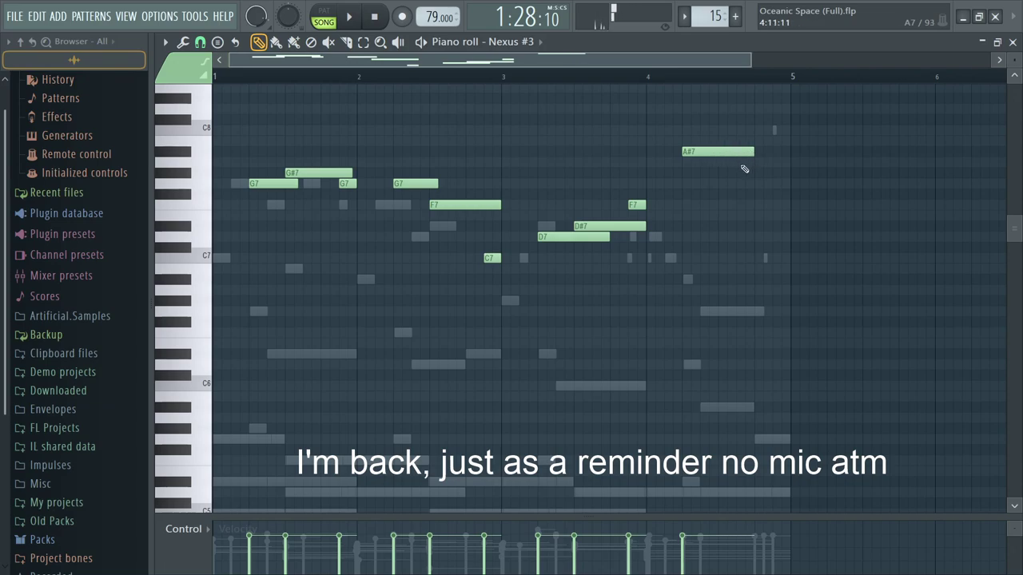
click(726, 173)
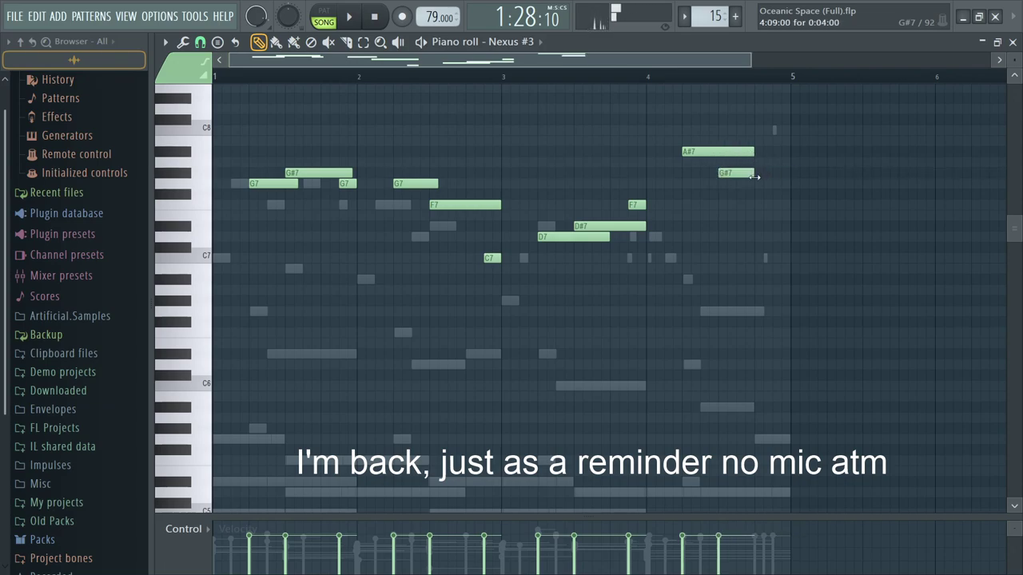
click(736, 184)
mouse_move(731, 174)
mouse_down()
mouse_move(757, 176)
mouse_move(730, 178)
mouse_up()
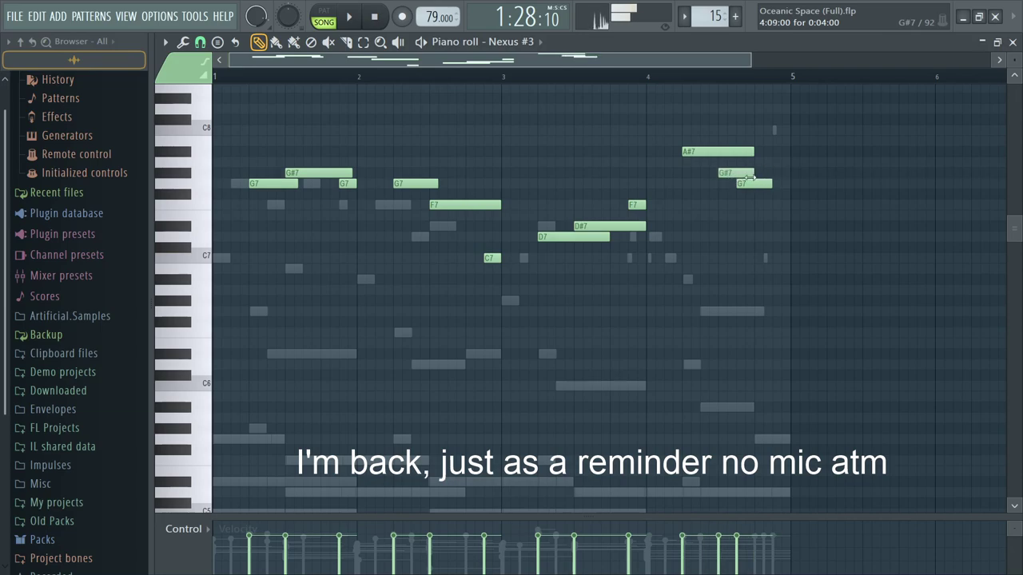
mouse_move(795, 184)
mouse_down()
mouse_move(854, 183)
mouse_move(778, 184)
mouse_up()
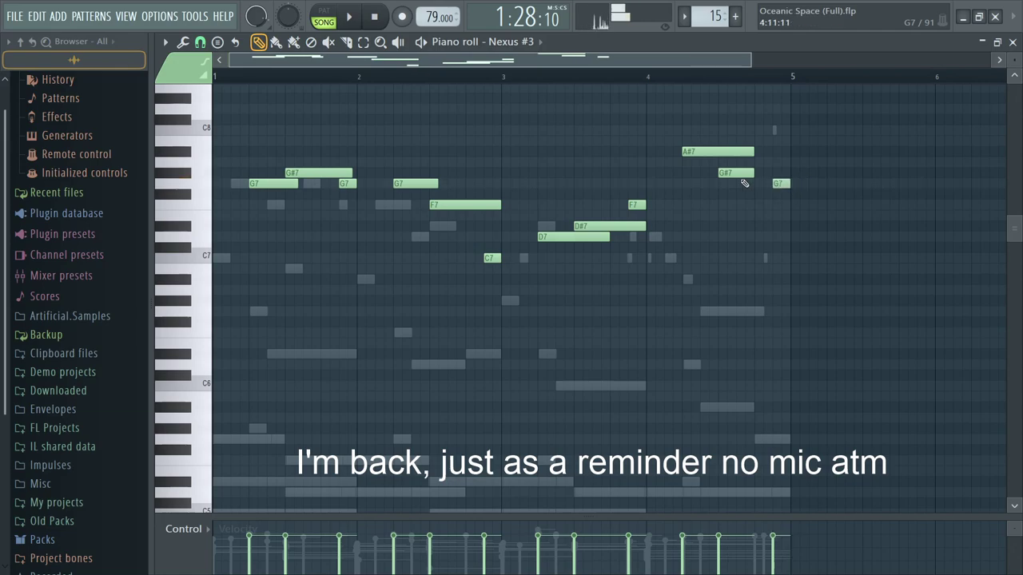
Step: Play the song with the full pan flute melody and lower the Nexus #3 mixer volume slightly further
key(space)
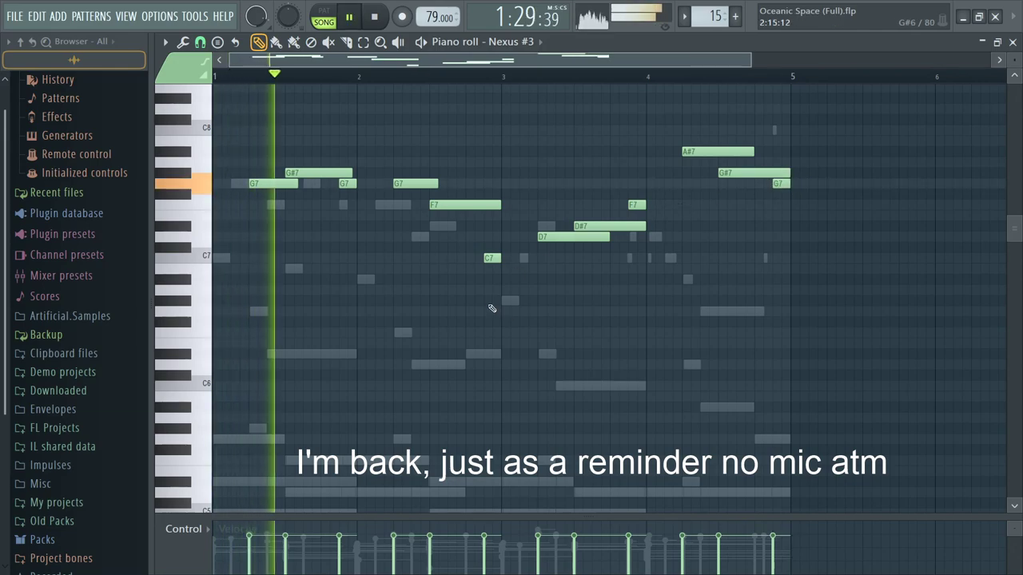
key(Escape)
click(274, 285)
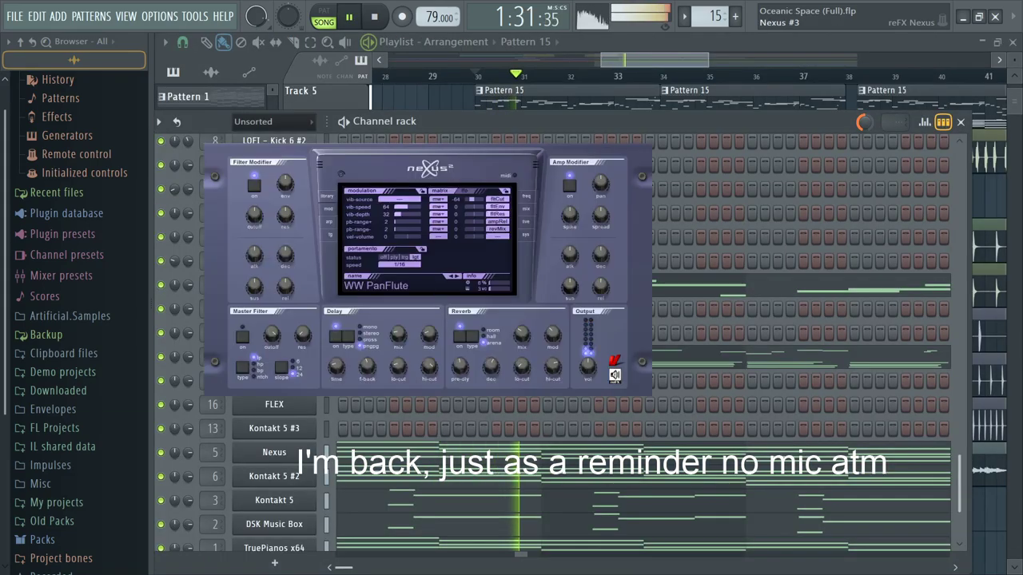
click(645, 132)
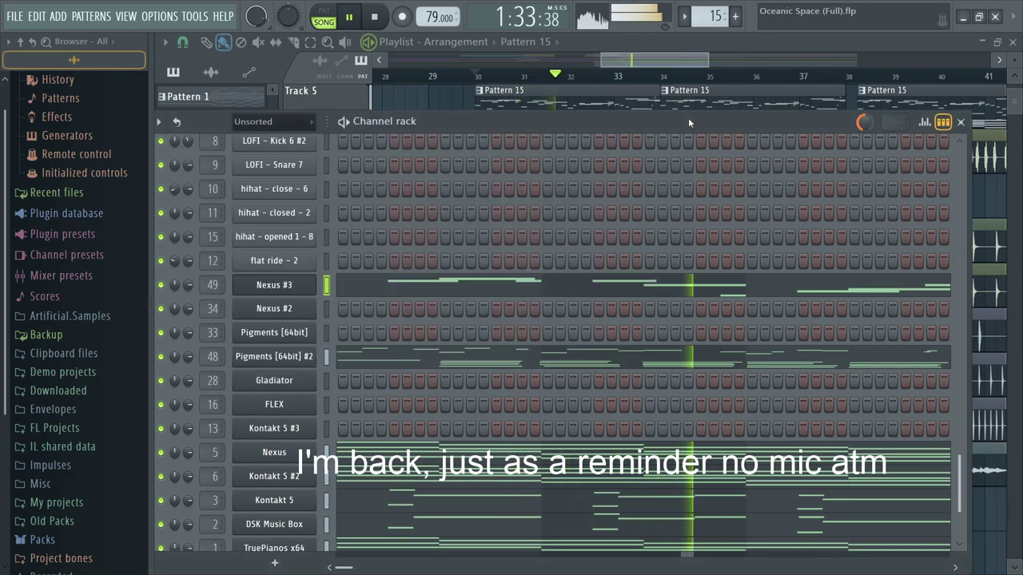
key(F9)
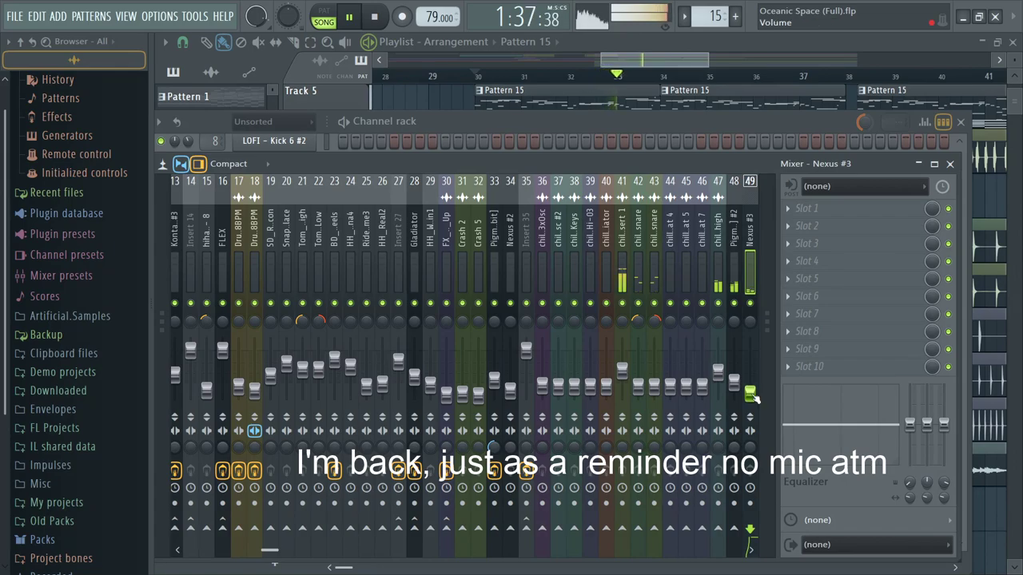
key(F9)
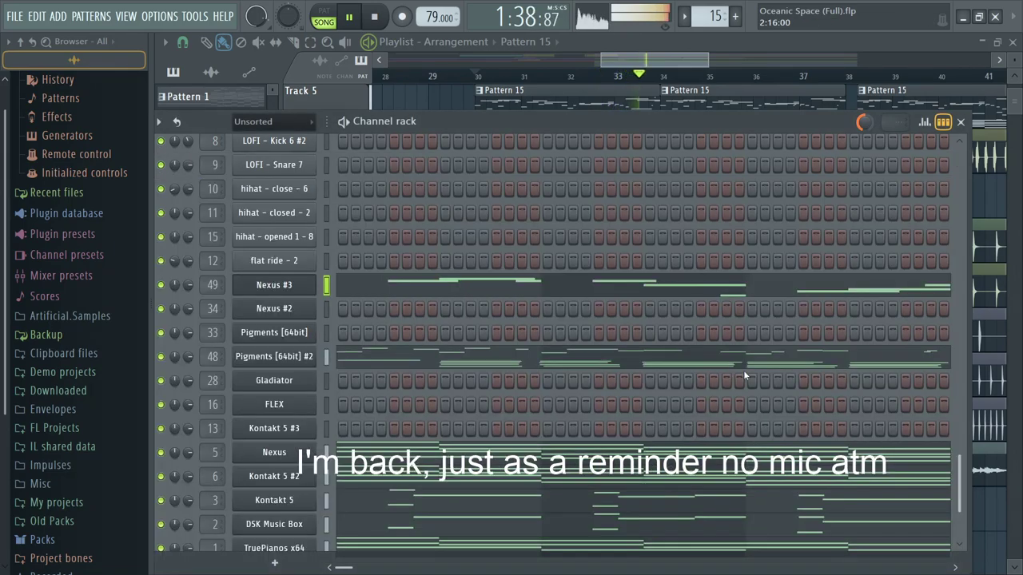
Step: Add a G#7 note just before the A#7 in bar 4 and shorten it to a very brief grace note
click(675, 289)
scroll(677, 174, up, 3)
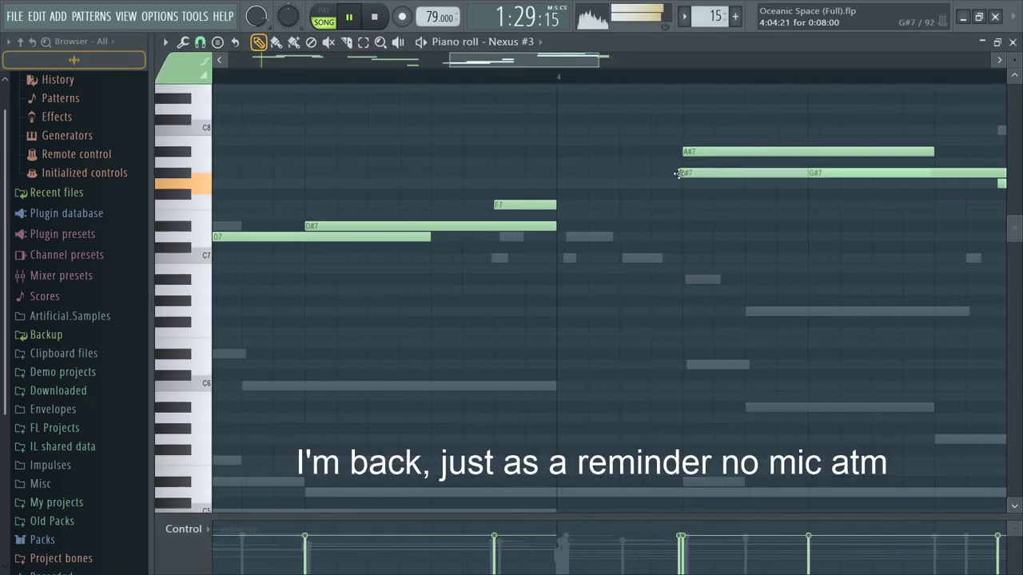
ctrl+click(720, 174)
drag(929, 173, 685, 177)
scroll(685, 192, down, 3)
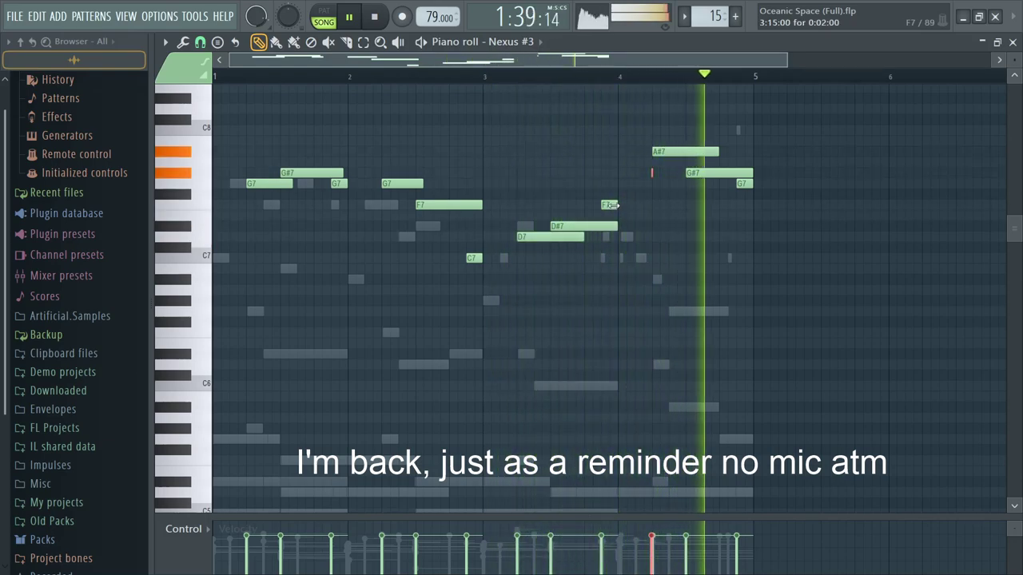
Step: Lower the last two bar 4 melody notes to G7 and F7 and play the ending from bar 4
key(space)
drag(710, 180, 738, 203)
click(634, 82)
key(space)
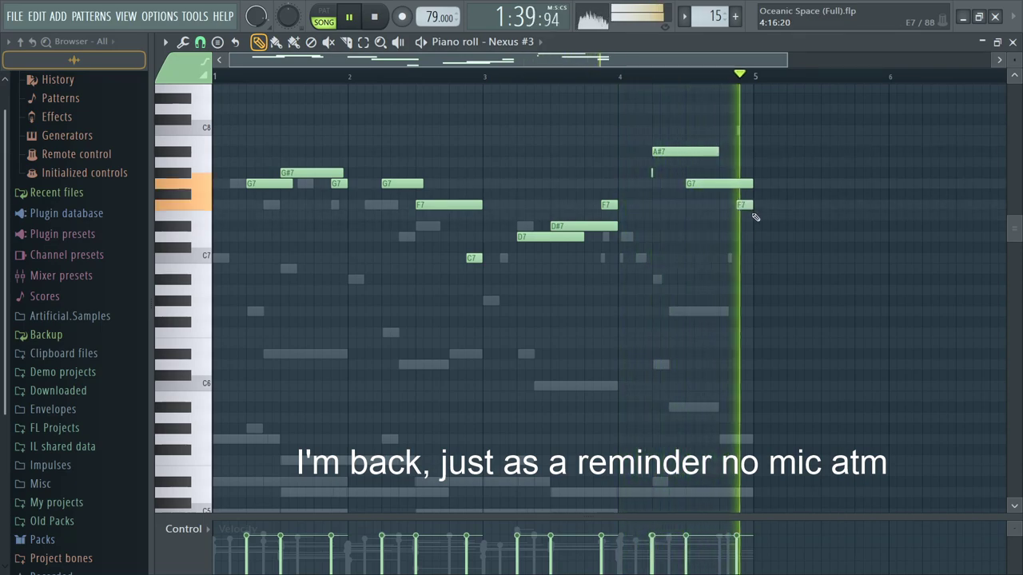
Step: Move the short last note of the bar 4 pan flute melody down to a lower pitch
key(space)
mouse_move(740, 206)
mouse_down()
mouse_move(748, 238)
mouse_move(746, 223)
mouse_up()
key(space)
scroll(711, 237, down, 2)
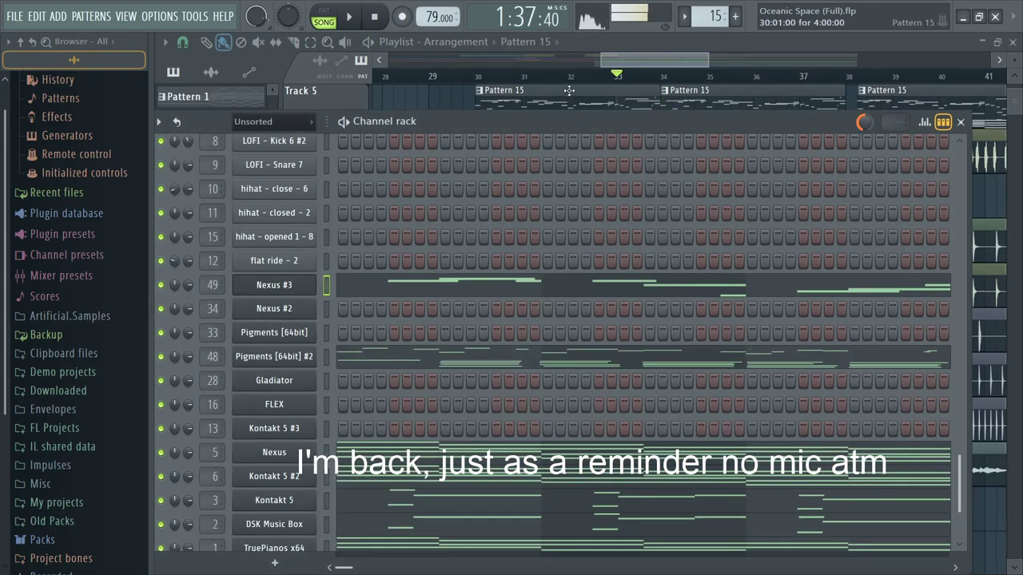
Step: Delete the chilled beat_2_Insert 1 clip from Track 6 and play the arrangement from bar 30
click(570, 96)
scroll(590, 97, down, 3)
scroll(564, 147, up, 3)
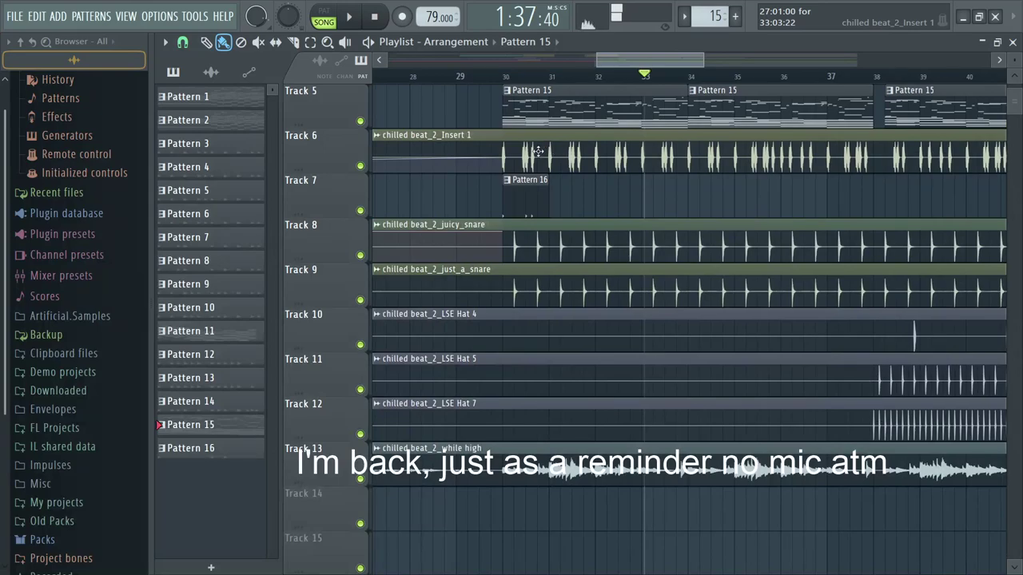
scroll(615, 167, down, 3)
right_click(598, 151)
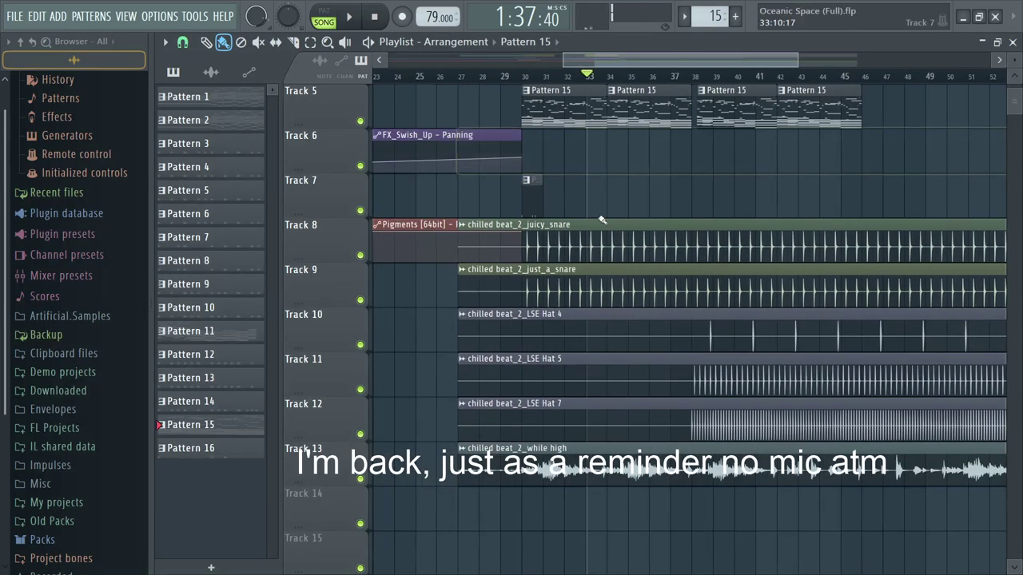
key(space)
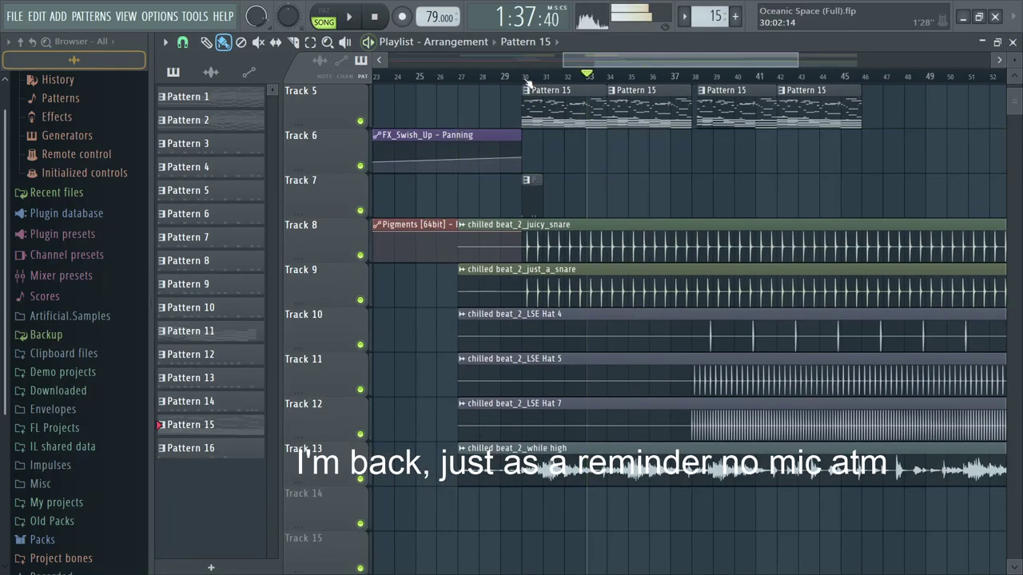
scroll(549, 215, up, 2)
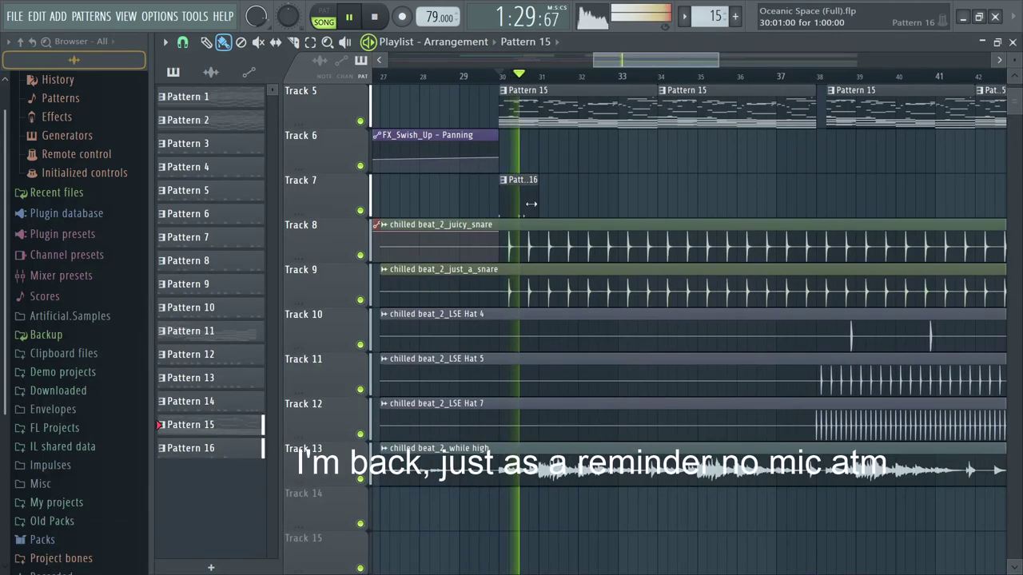
key(space)
Step: Open Pattern 16 and add step 8 hits for LOFI - Kick 6 and LOFI - Clap 3 to its drum groove
click(525, 207)
double_click(525, 208)
scroll(380, 326, up, 2)
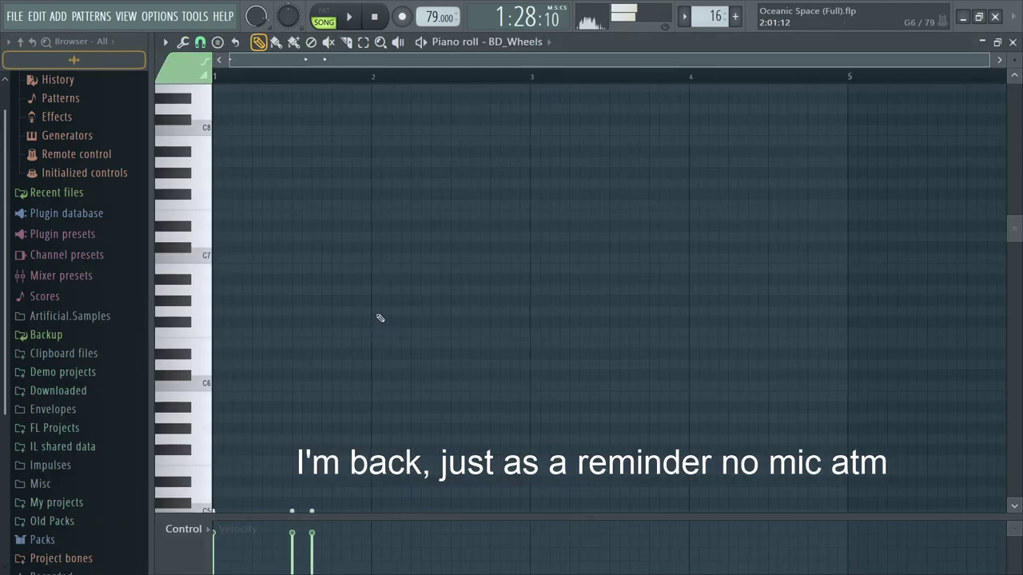
key(Escape)
scroll(962, 319, down, 1)
key(space)
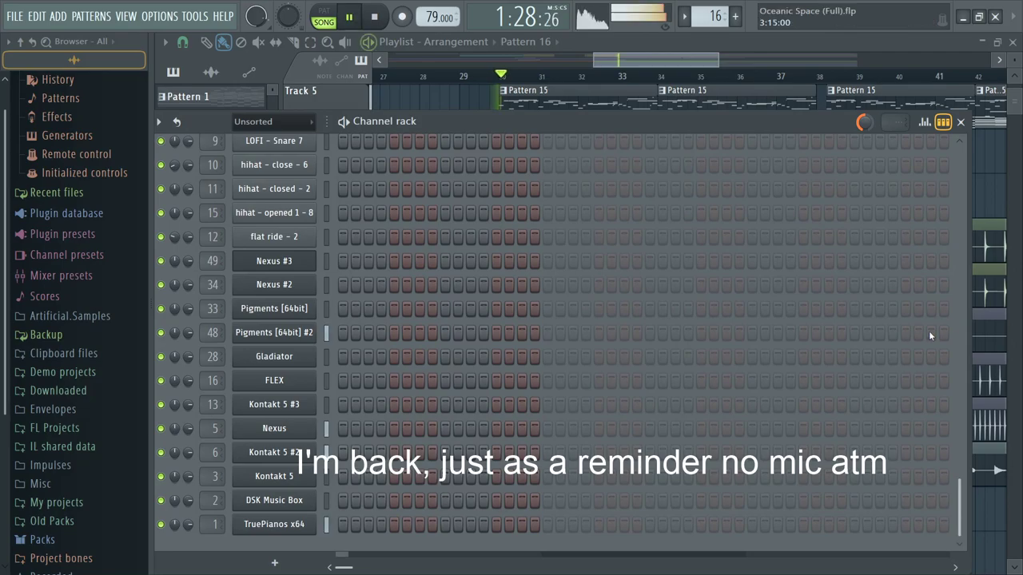
scroll(988, 326, up, 3)
scroll(960, 319, up, 5)
scroll(959, 318, up, 1)
click(433, 423)
click(432, 375)
click(433, 351)
key(space)
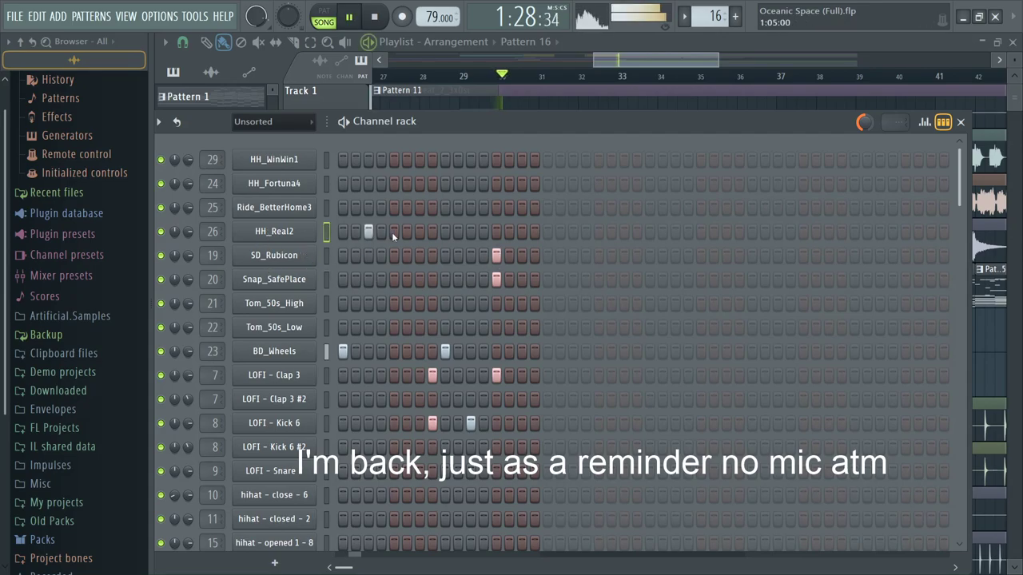
Step: Move the HH_Real2 hit to step 2, add a Ride_BetterHome3 hit on step 3 and audition Pattern 16
click(369, 231)
click(356, 231)
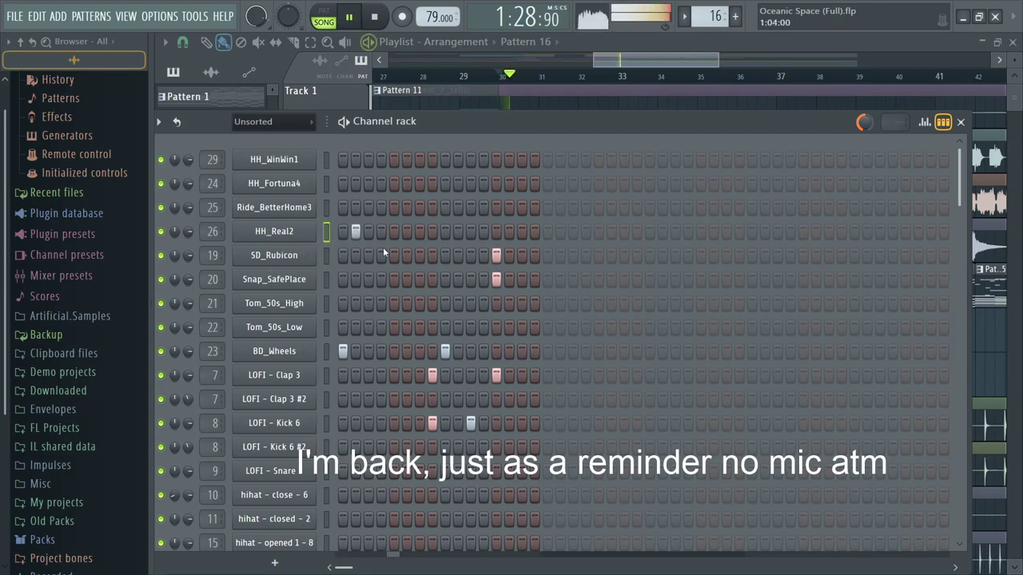
click(250, 209)
click(250, 210)
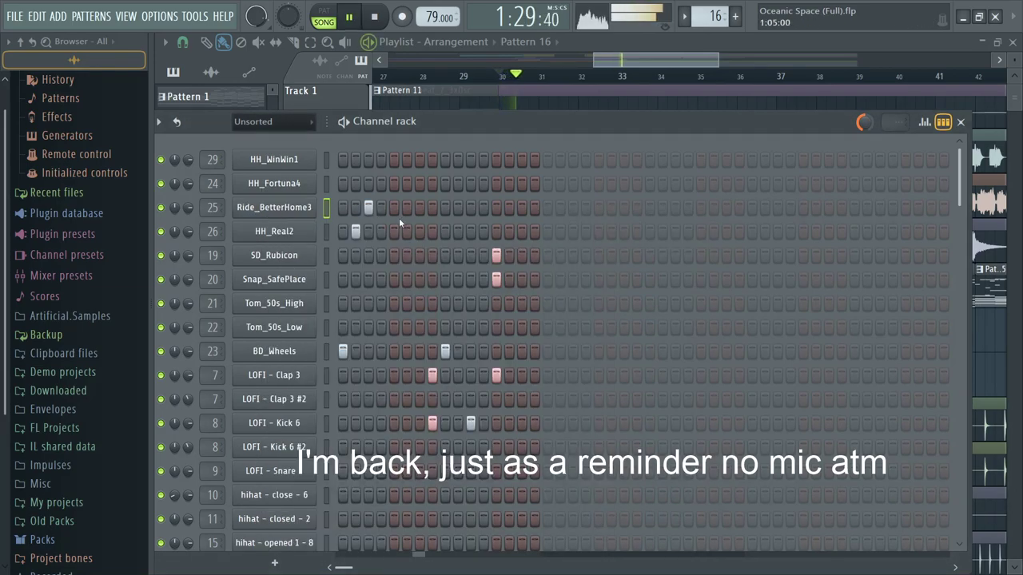
key(space)
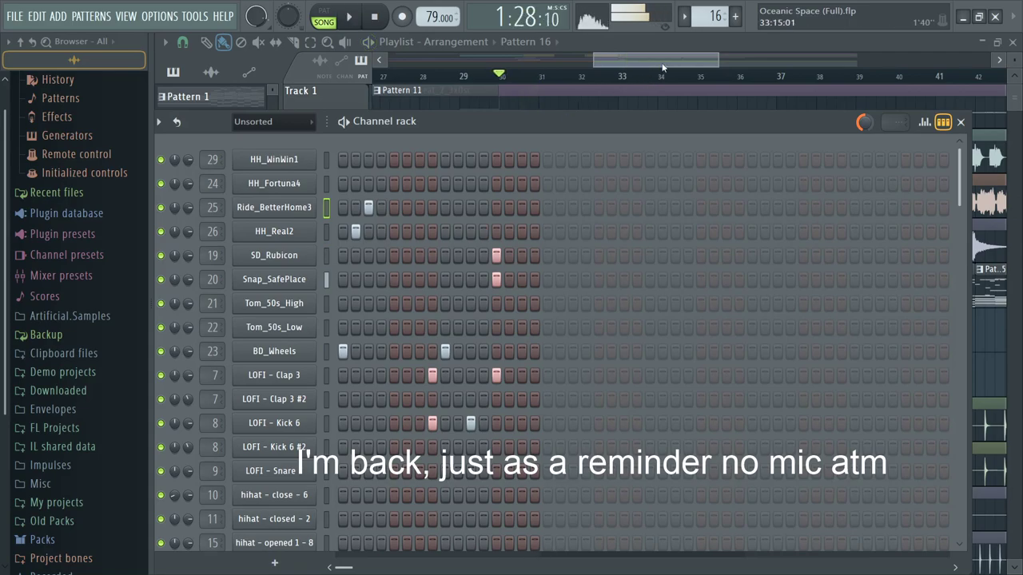
Step: Fill bars 30 to 37 of Track 7 in the playlist with repeated Pattern 16 clips
click(663, 65)
key(space)
scroll(537, 369, up, 2)
click(559, 365)
drag(605, 364, 666, 362)
scroll(663, 360, down, 3)
scroll(654, 350, up, 3)
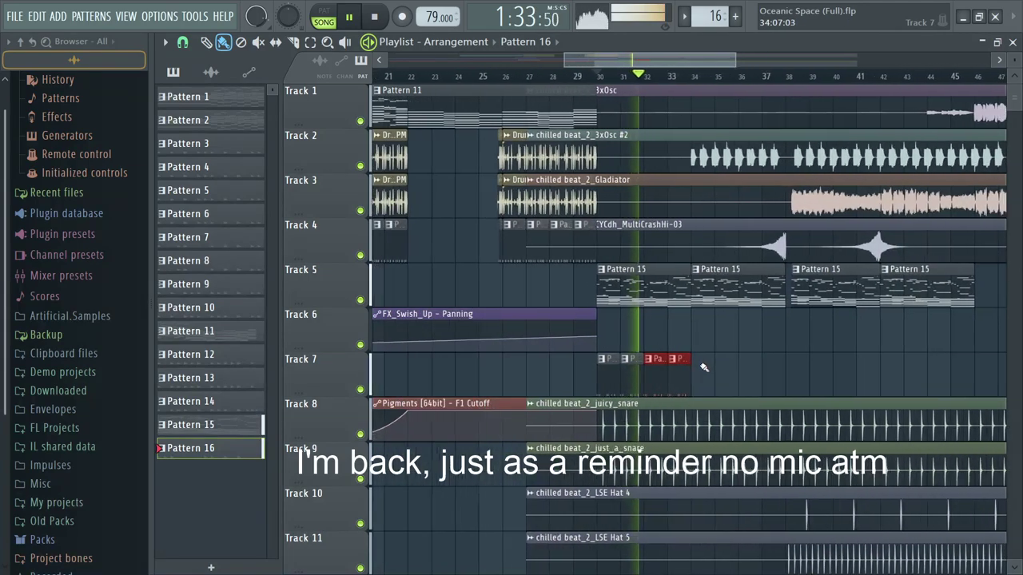
drag(690, 382, 502, 370)
key(ctrl+b)
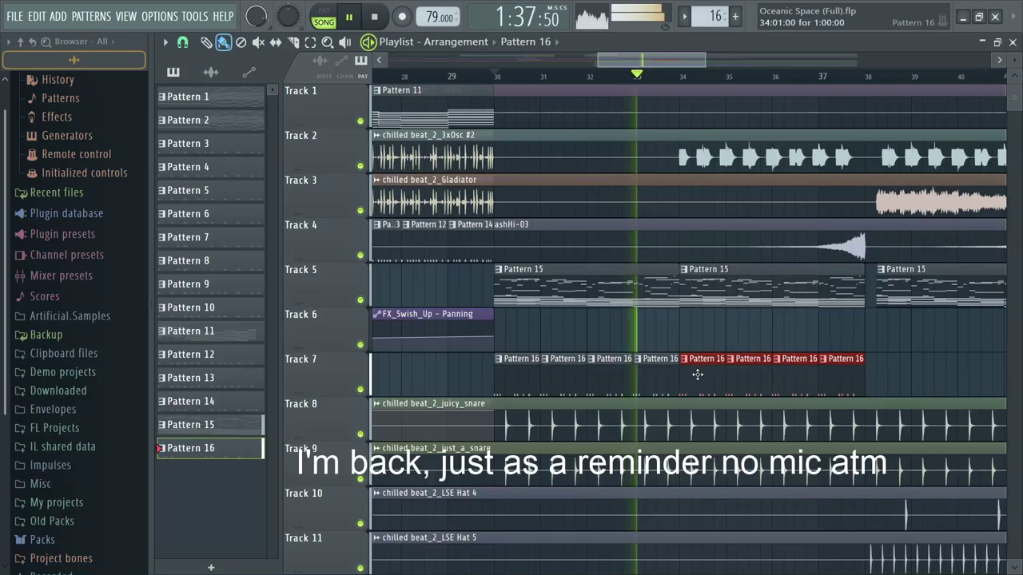
Step: Listen on through the section and raise the chilled beat_2_3xOsc #2 mixer volume to about 52%
scroll(685, 354, up, 2)
scroll(708, 342, down, 2)
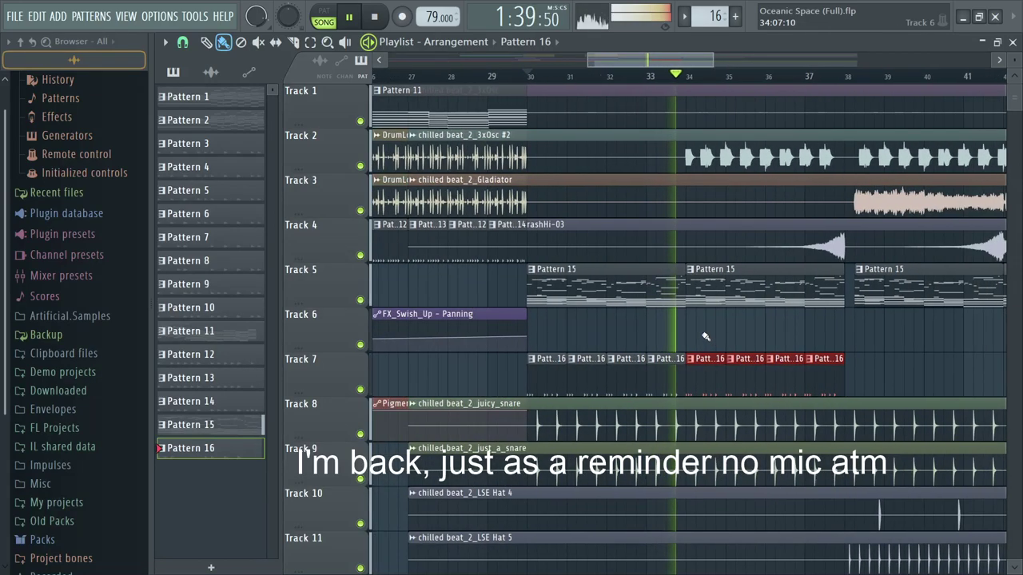
scroll(719, 322, down, 5)
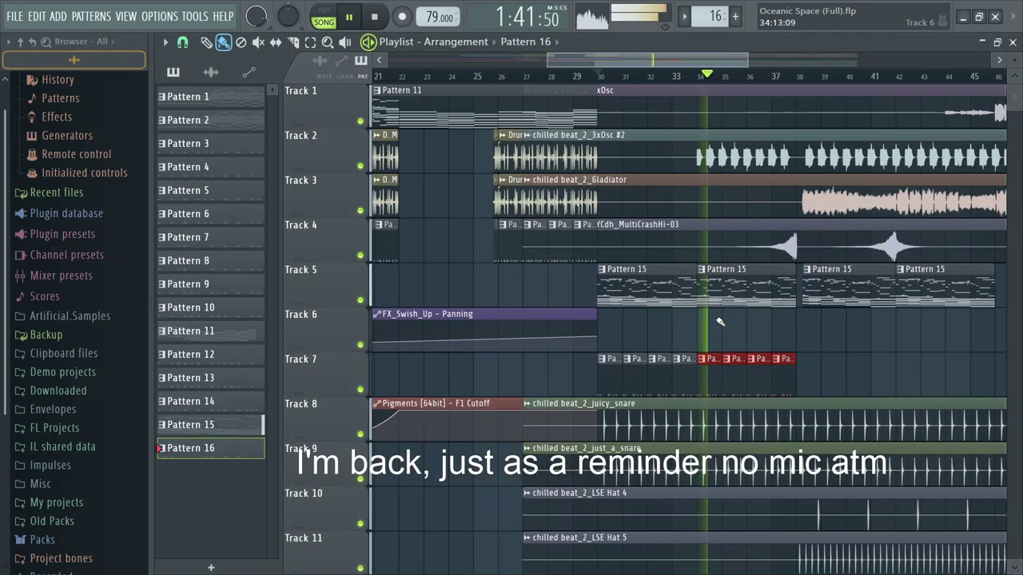
scroll(750, 322, up, 3)
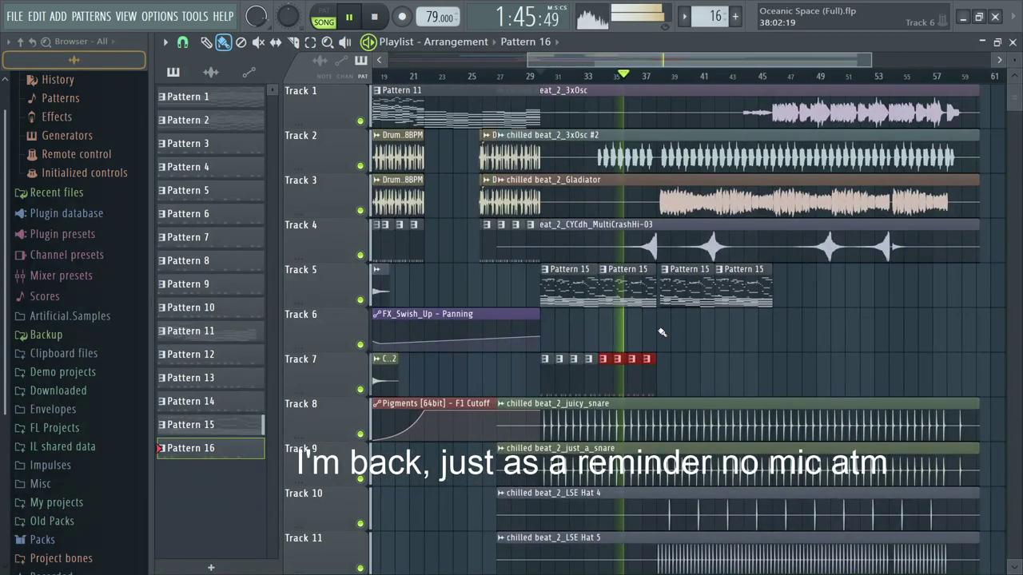
scroll(662, 332, up, 5)
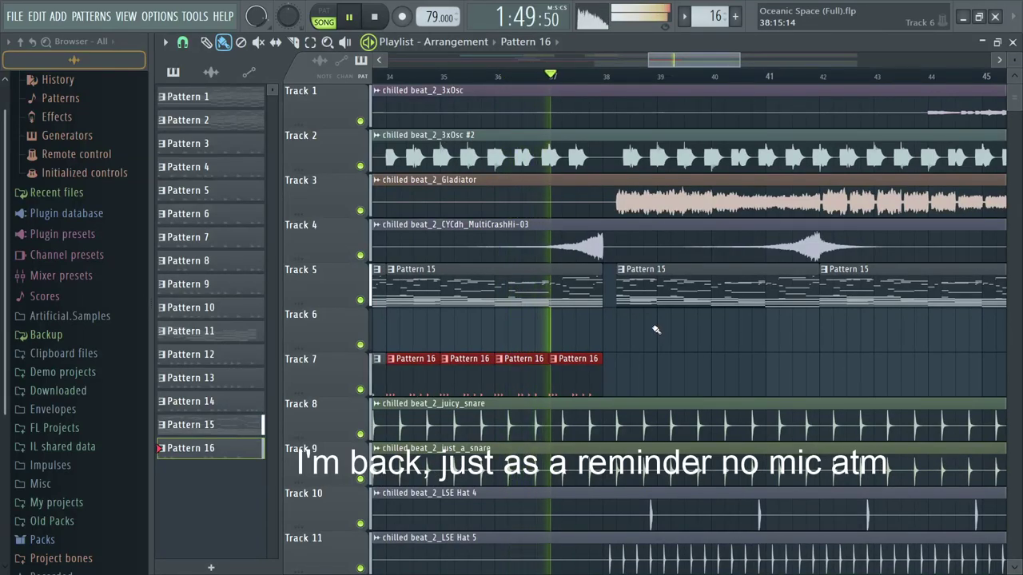
scroll(655, 329, down, 3)
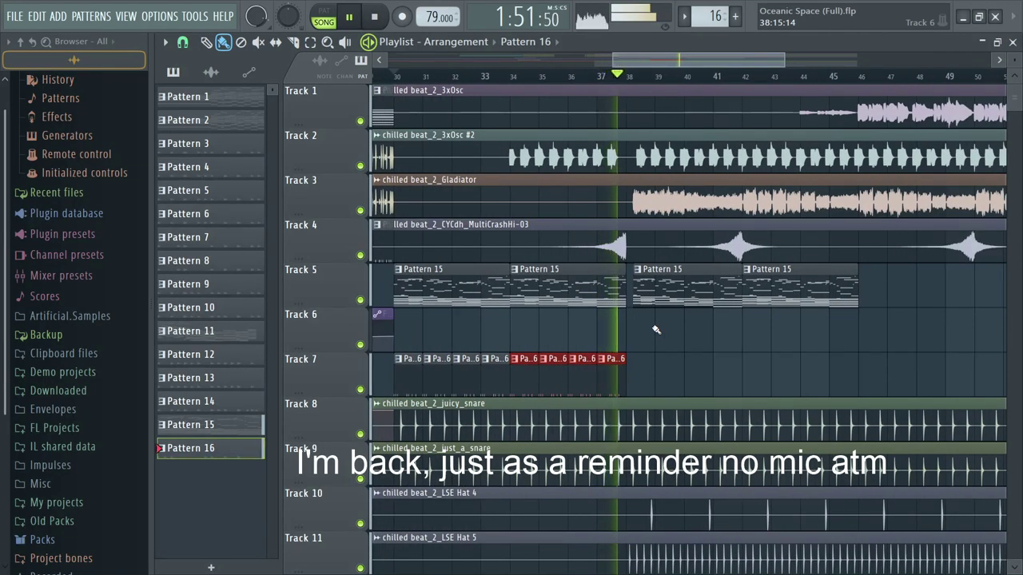
key(F9)
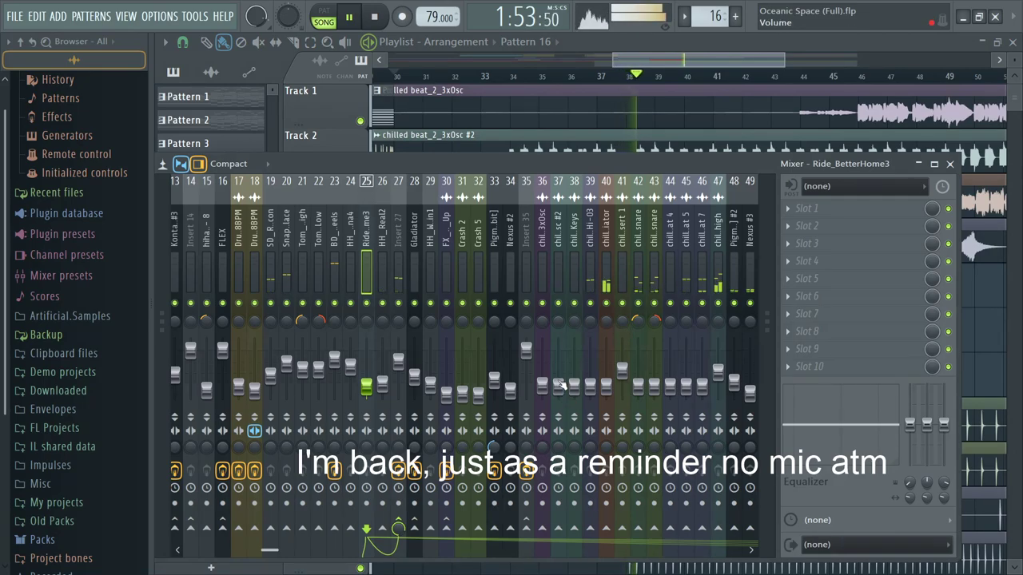
mouse_move(557, 386)
mouse_down()
mouse_move(558, 361)
mouse_move(558, 370)
mouse_up()
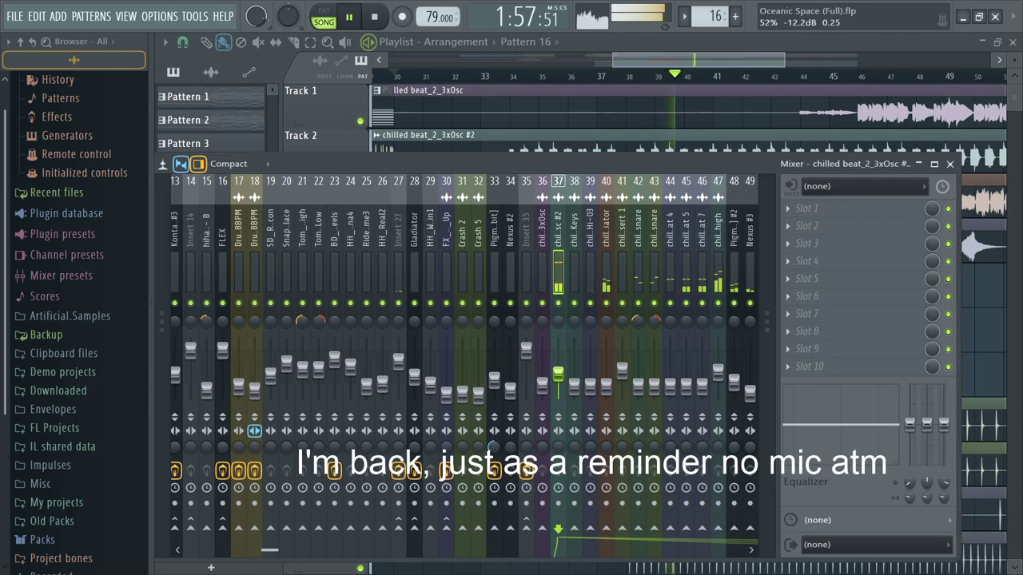
key(F9)
Step: Continue Pattern 16 on Track 7 through bar 45, trimming the first new clip to start with Pattern 15 in bar 38
drag(672, 371, 626, 376)
ctrl+scroll(640, 380, up, 1)
ctrl+scroll(640, 381, up, 3)
ctrl+click(623, 379)
ctrl+scroll(624, 374, down, 1)
scroll(643, 239, down, 6)
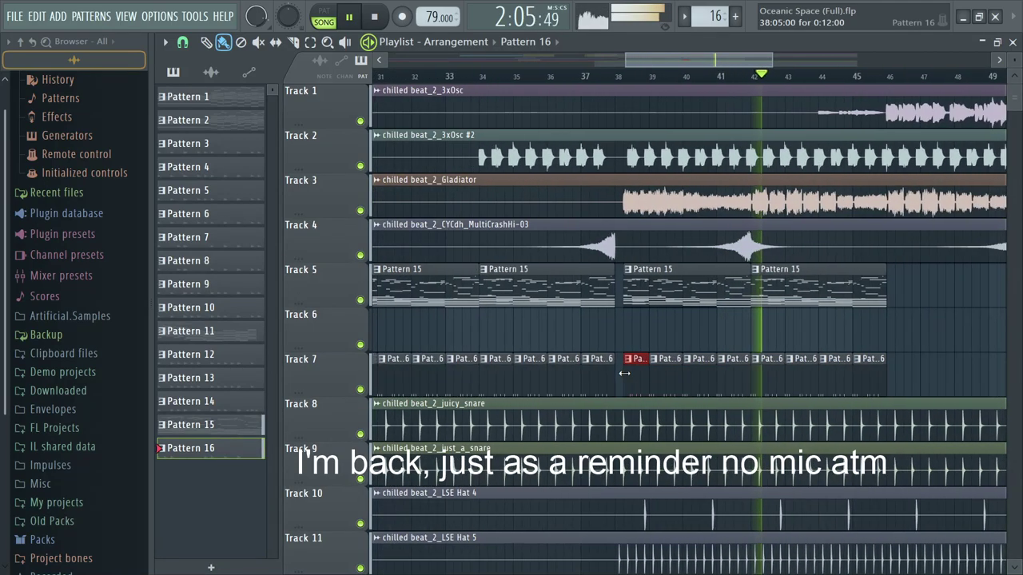
Step: Play the whole arrangement from the beginning and review how its sections lead into the chilled beat part
click(612, 76)
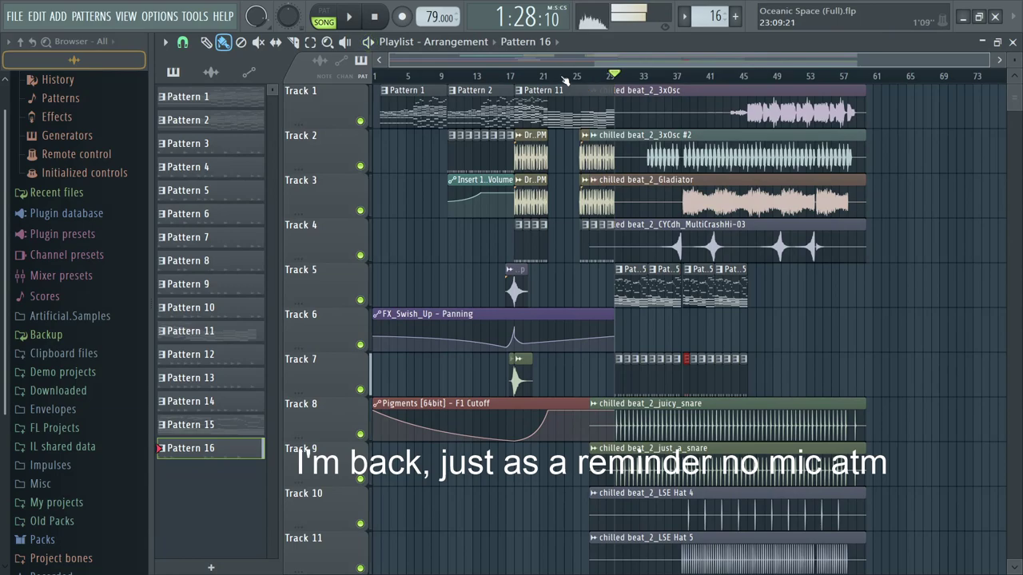
click(380, 77)
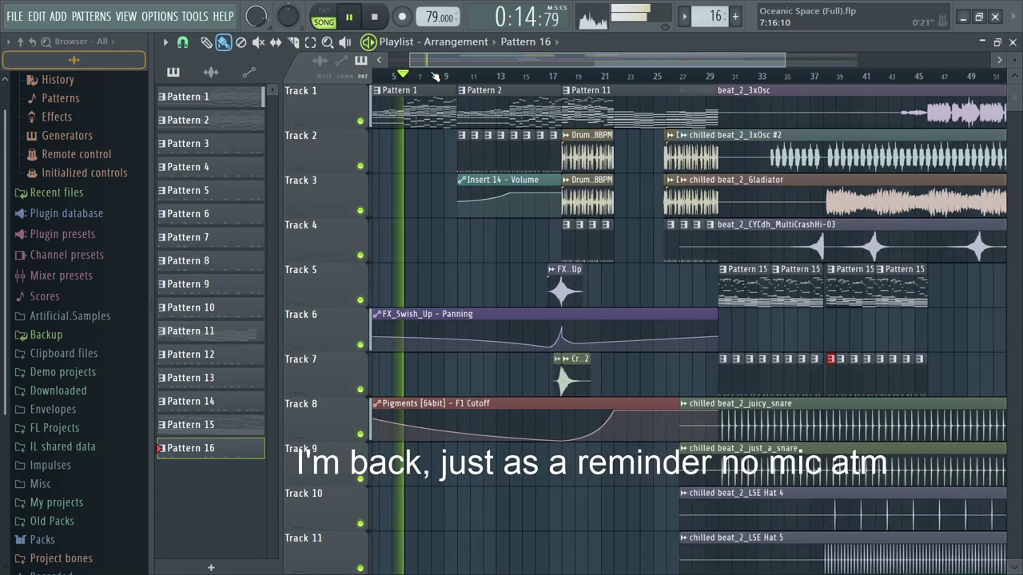
scroll(435, 75, up, 3)
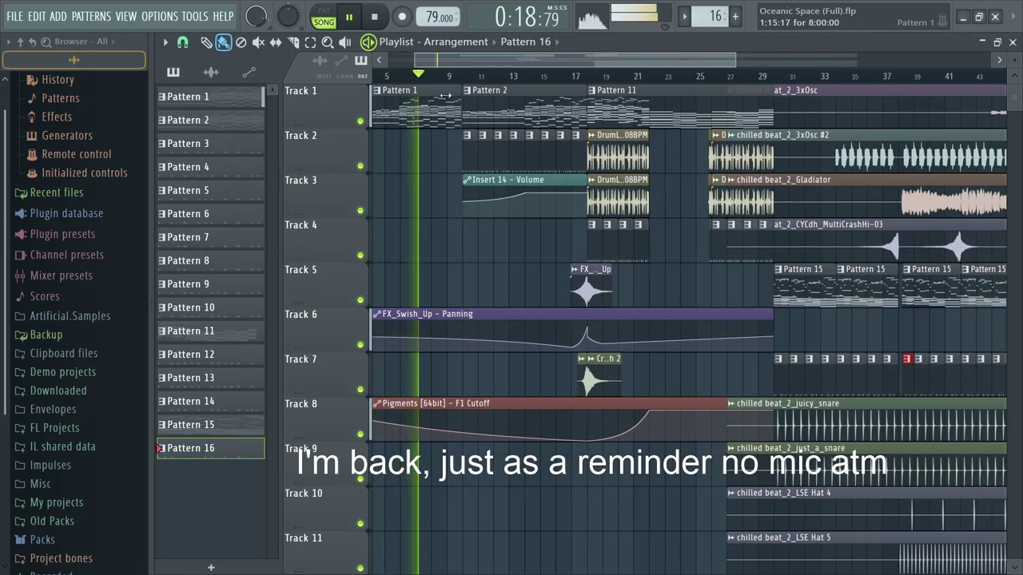
scroll(483, 75, up, 2)
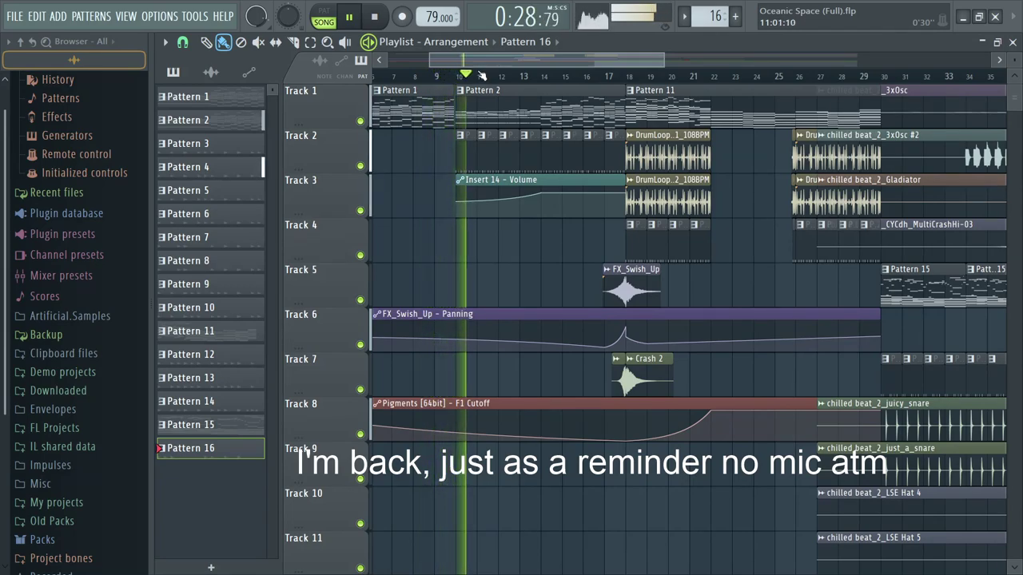
scroll(480, 74, down, 2)
scroll(478, 74, down, 3)
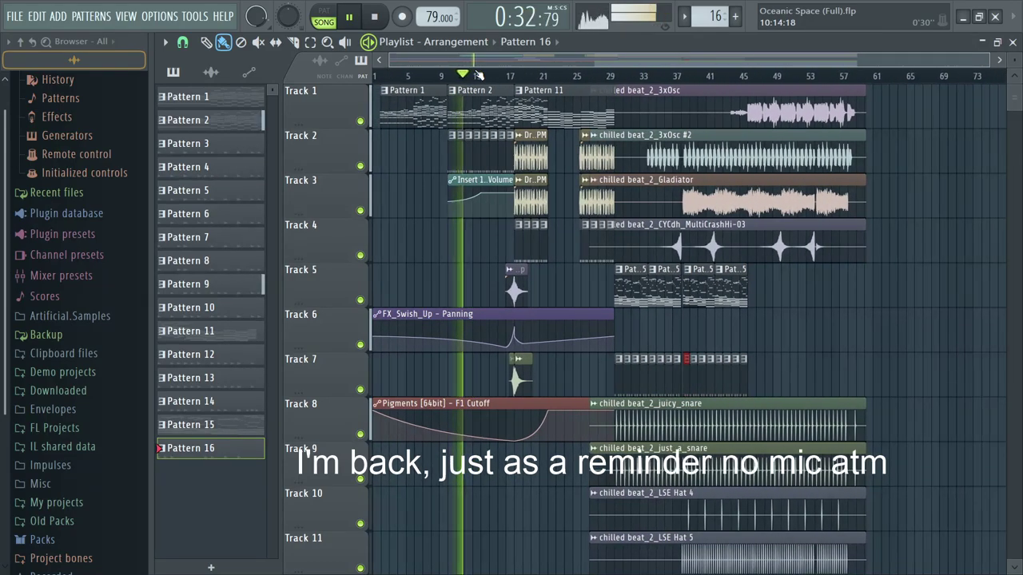
scroll(484, 74, up, 4)
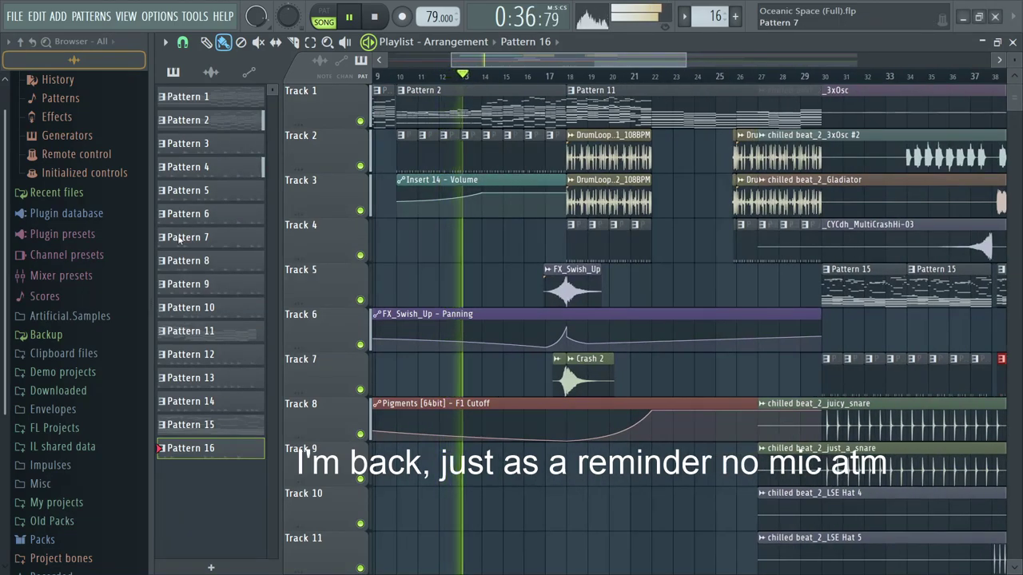
scroll(529, 78, down, 1)
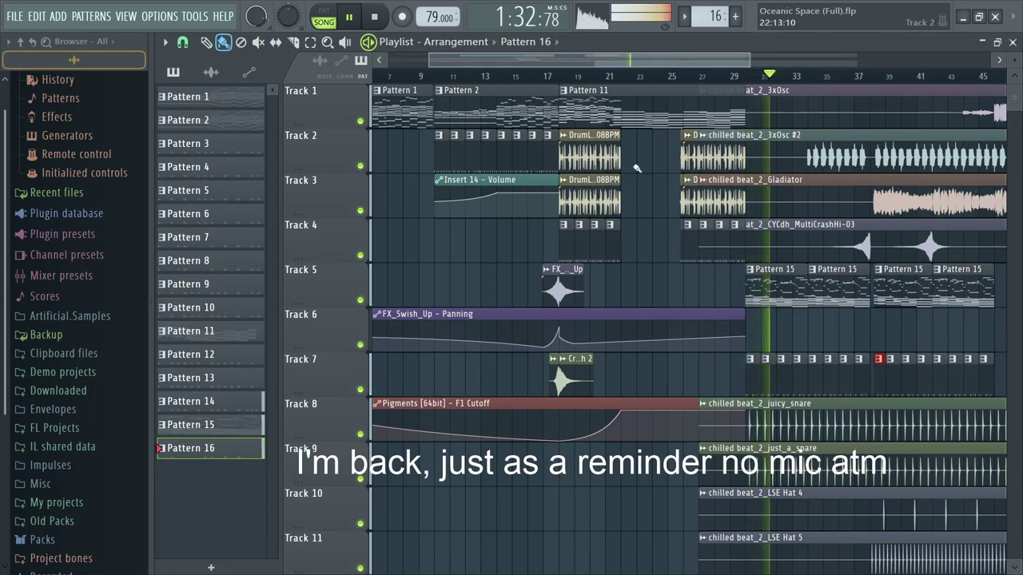
scroll(787, 281, down, 4)
scroll(787, 281, down, 6)
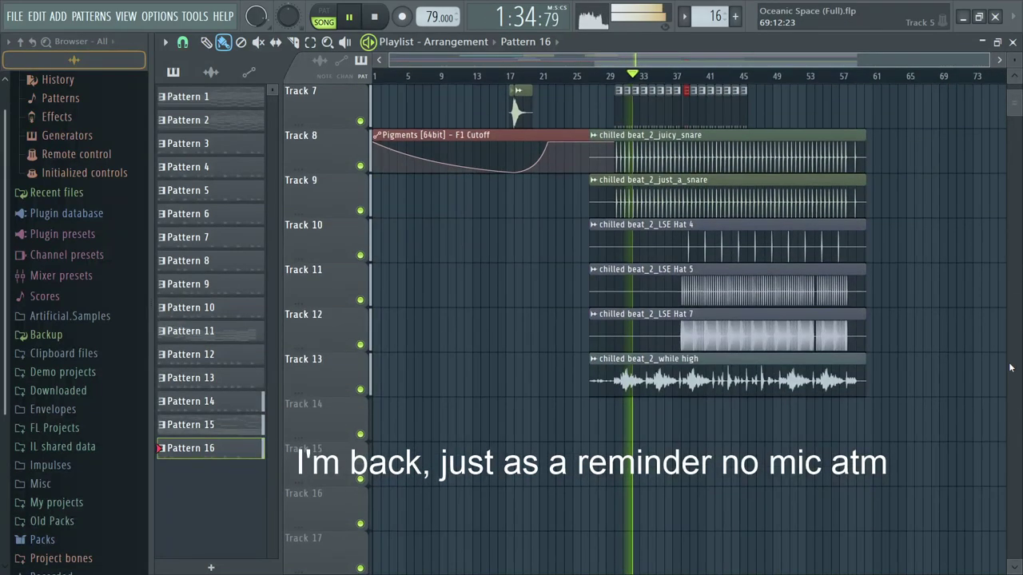
scroll(1012, 361, up, 6)
scroll(1016, 407, down, 6)
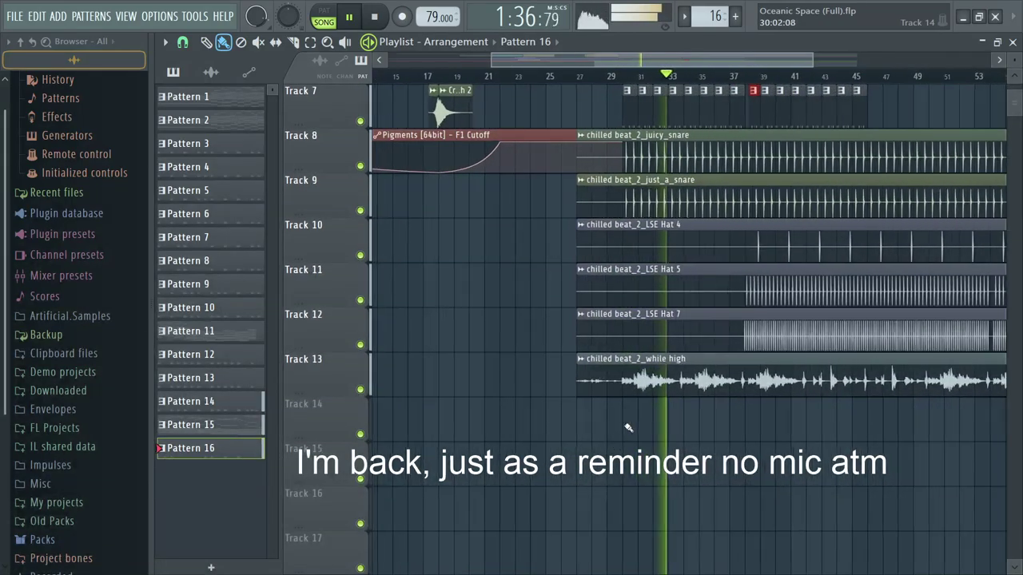
scroll(630, 418, up, 6)
scroll(601, 413, up, 2)
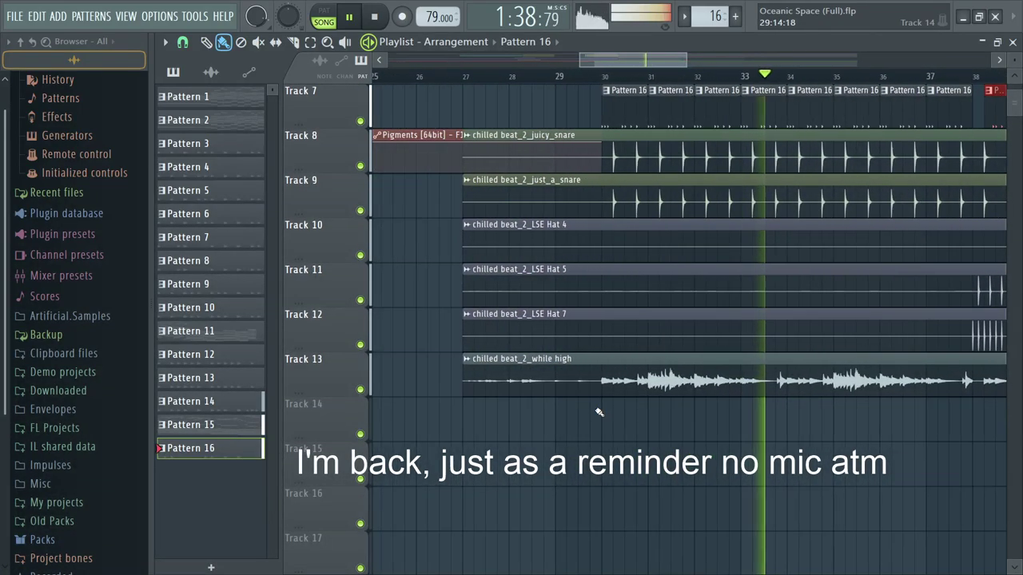
Step: Solo Track 13 and replay the chilled beat_2_while high audio from bar 27
key(space)
key(space)
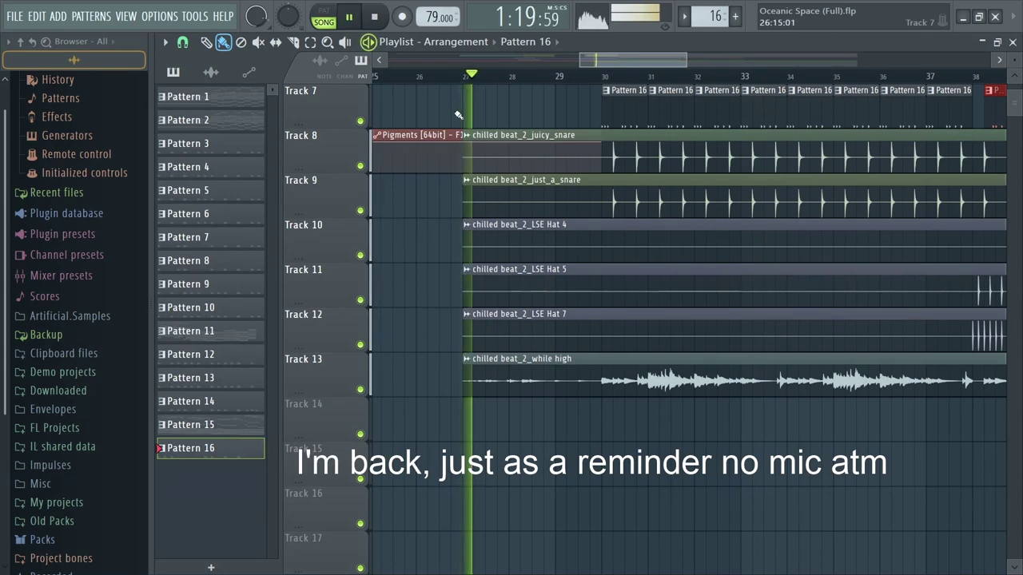
ctrl+click(361, 390)
key(space)
key(space)
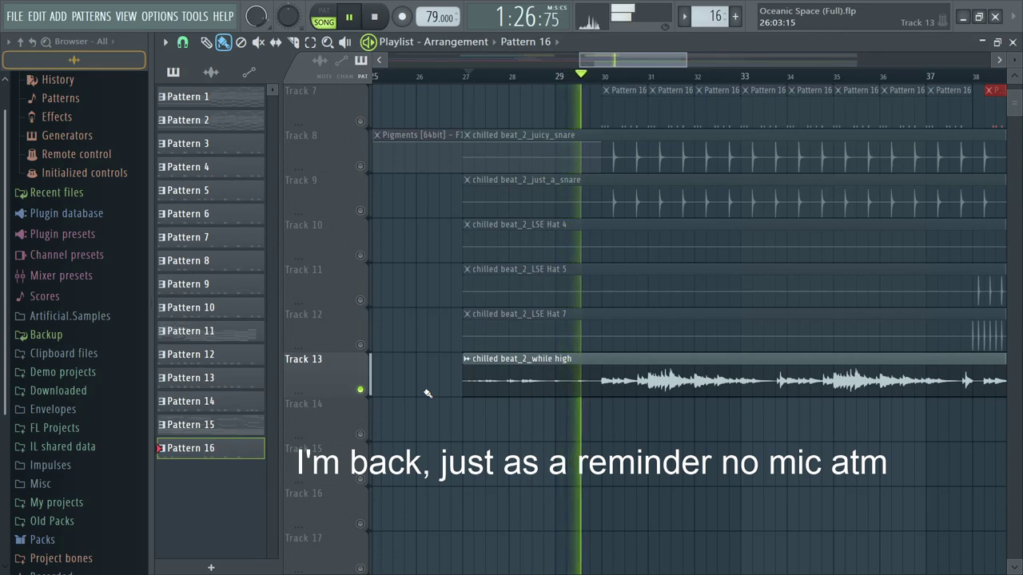
ctrl+scroll(428, 393, up, 2)
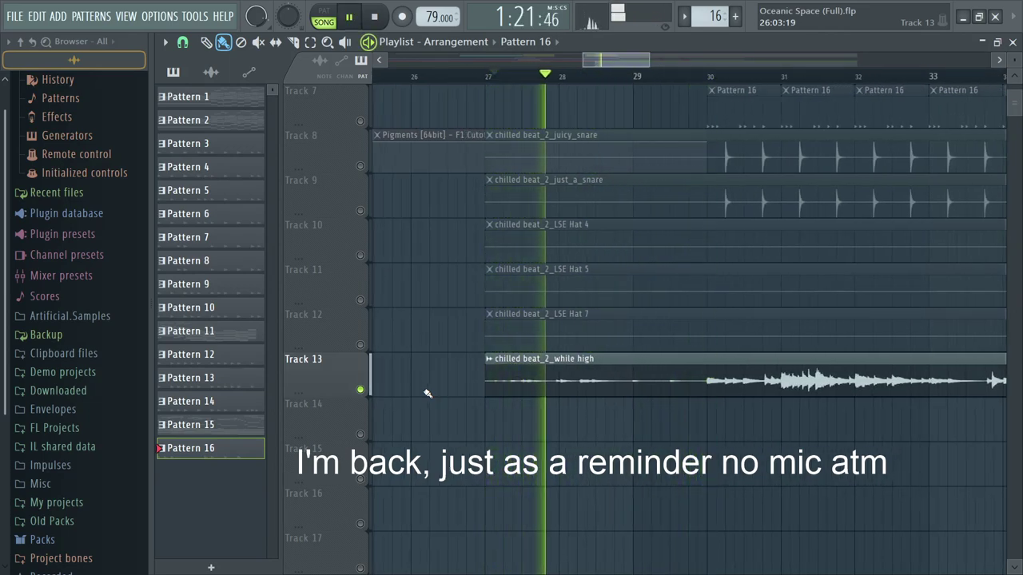
key(space)
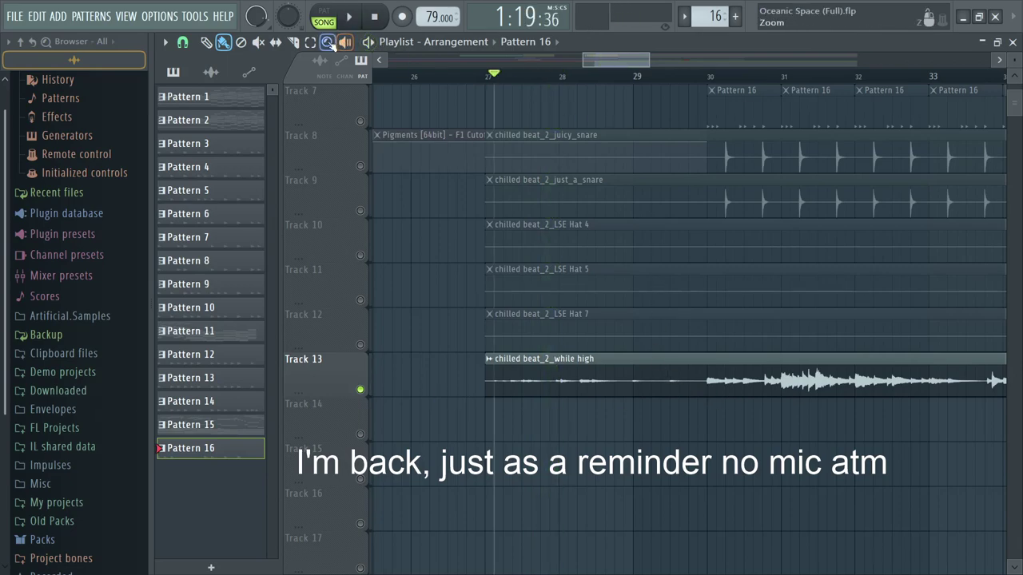
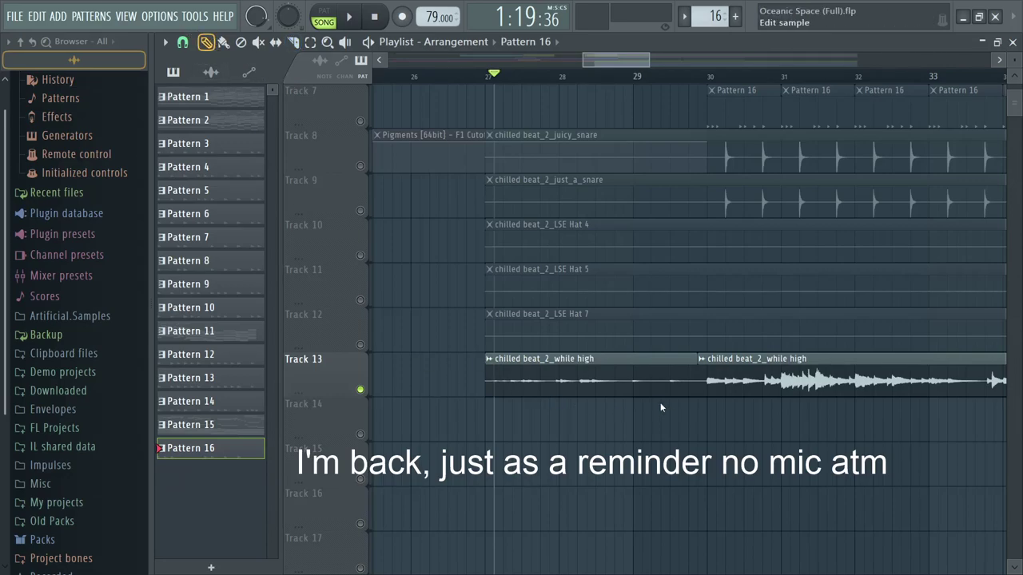
Step: Make the chilled beat_2_while high section from bar 27 to just before bar 30 on Track 13 its own unique sample
double_click(554, 379)
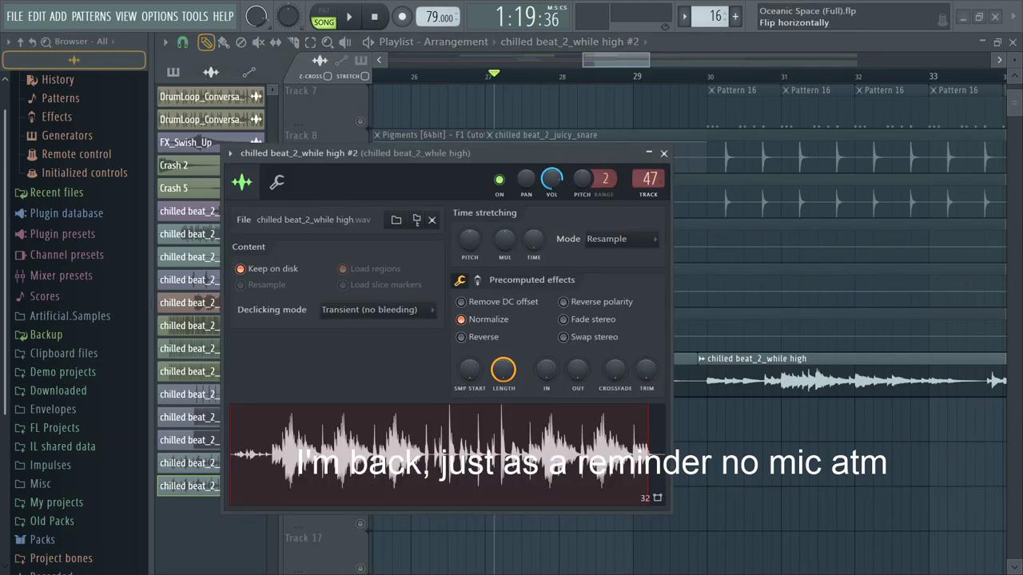
click(664, 154)
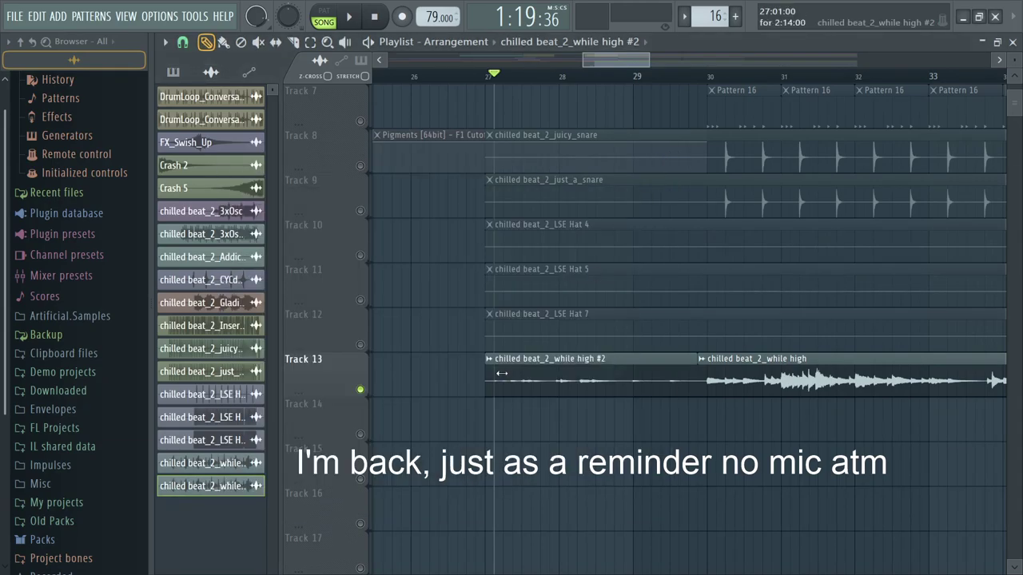
click(656, 354)
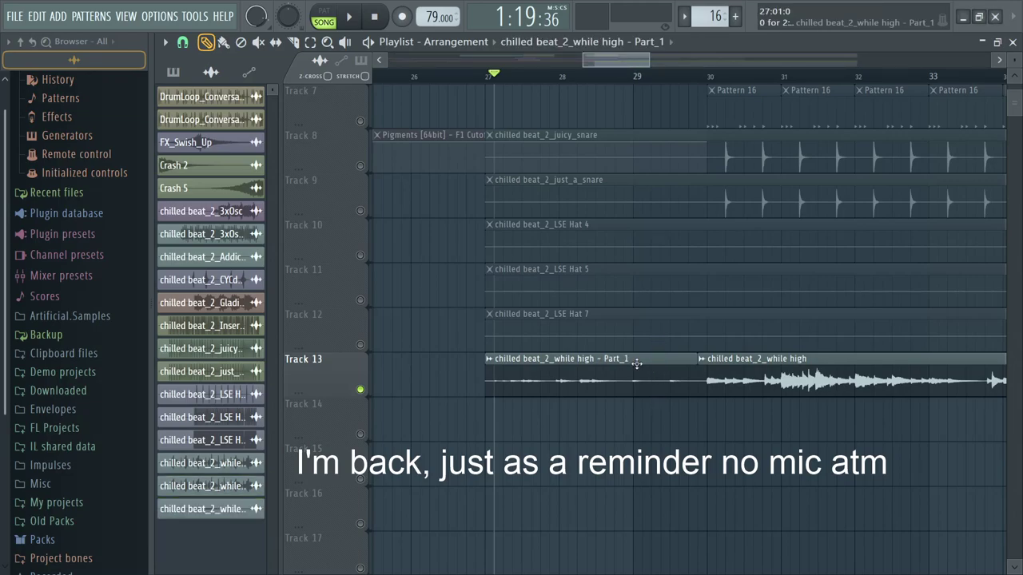
Step: Normalize the chilled beat_2_while high - Part_1 sample and turn off the solo on Track 13
double_click(501, 371)
click(515, 345)
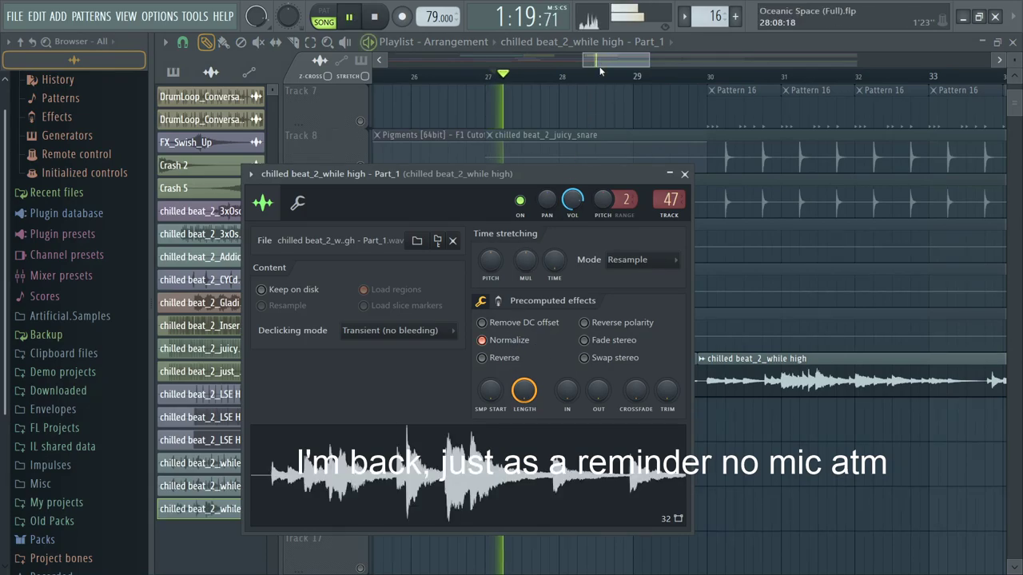
key(Escape)
right_click(361, 391)
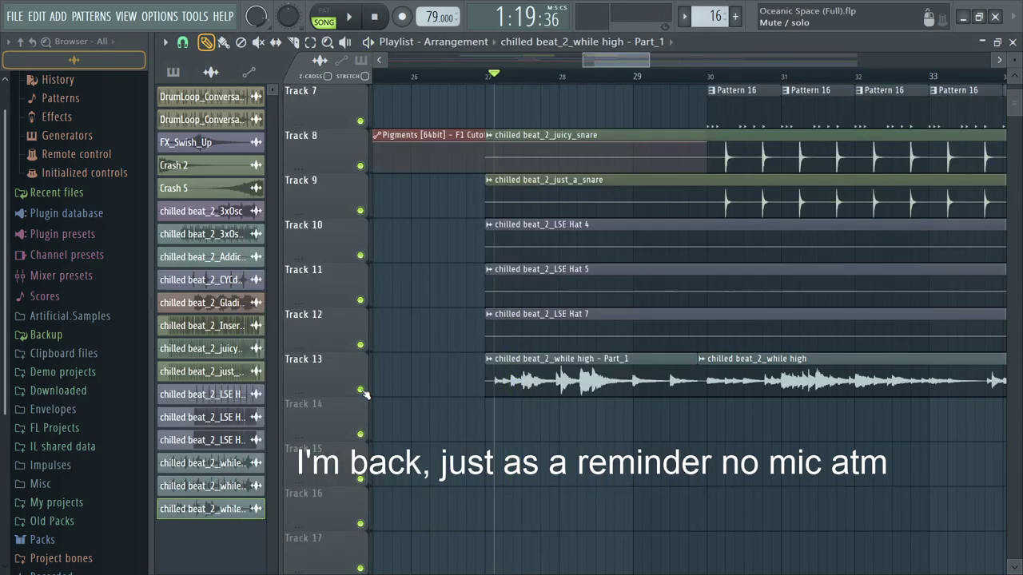
Step: Route the Part_1 sample to mixer track 50 and lower that track's volume while listening to the section
double_click(489, 389)
key(F9)
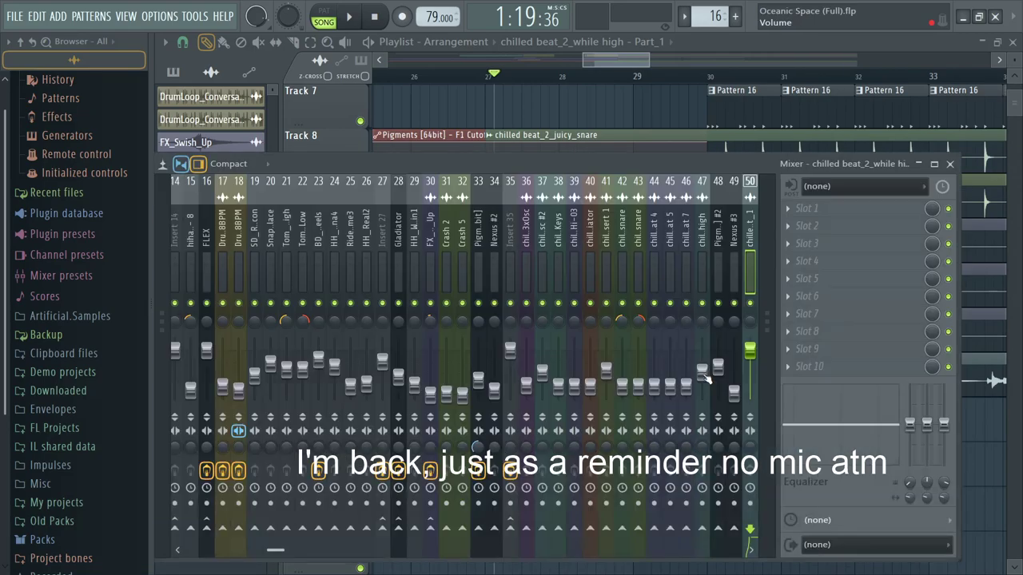
key(space)
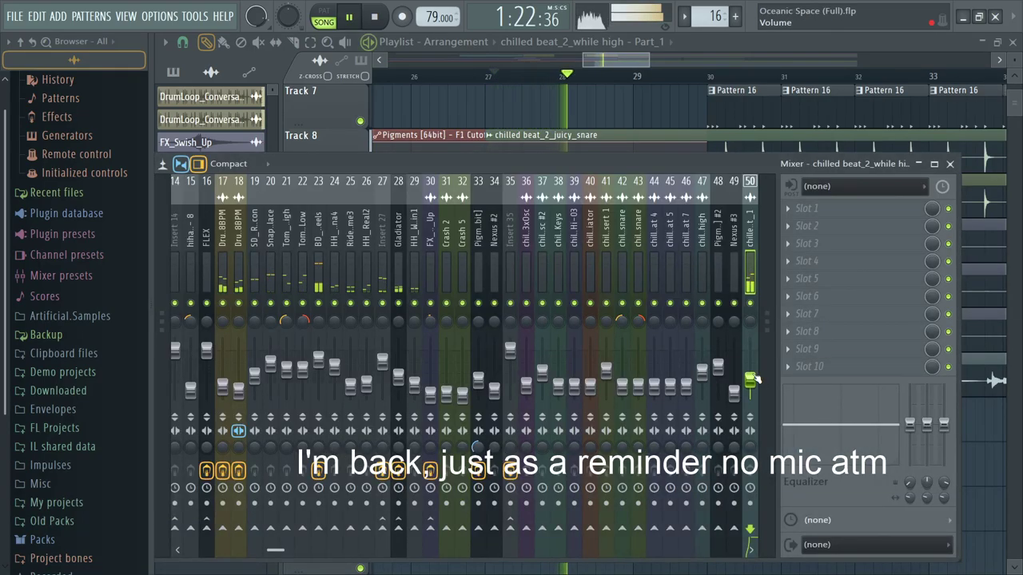
key(F9)
key(F9)
key(F9)
key(space)
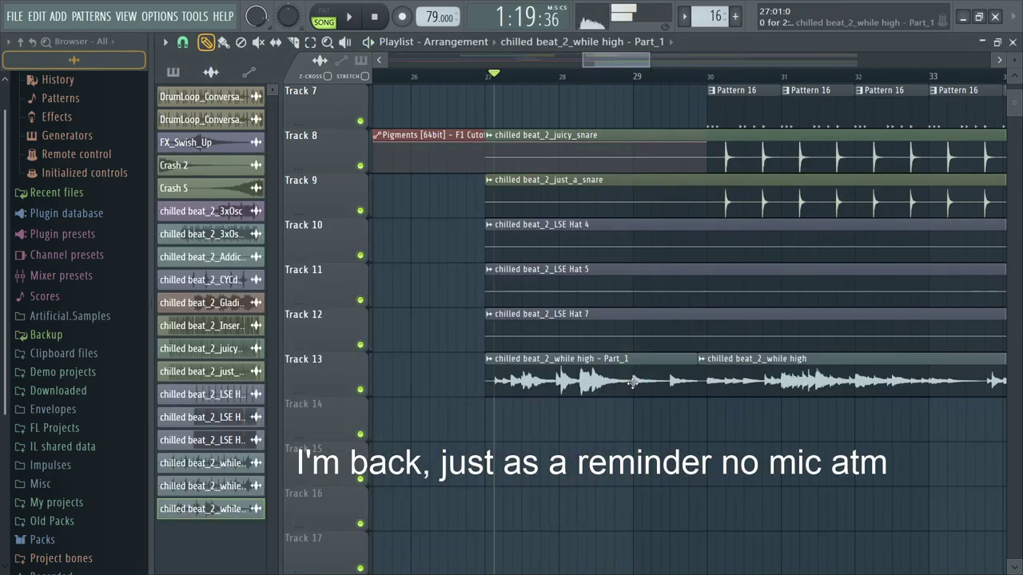
Step: Move the Part_1 clip on Track 13 to start at 27:03:00, replaying the section from bar 27 to check the timing
scroll(611, 386, up, 2)
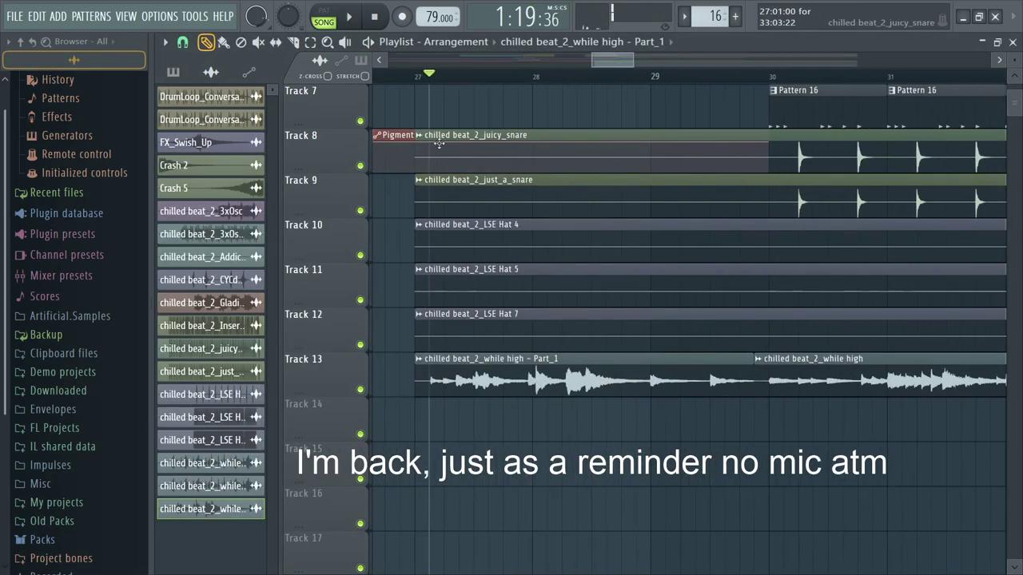
click(415, 76)
key(space)
key(space)
mouse_move(504, 387)
mouse_down()
mouse_move(482, 385)
mouse_move(520, 385)
mouse_up()
key(space)
key(space)
key(space)
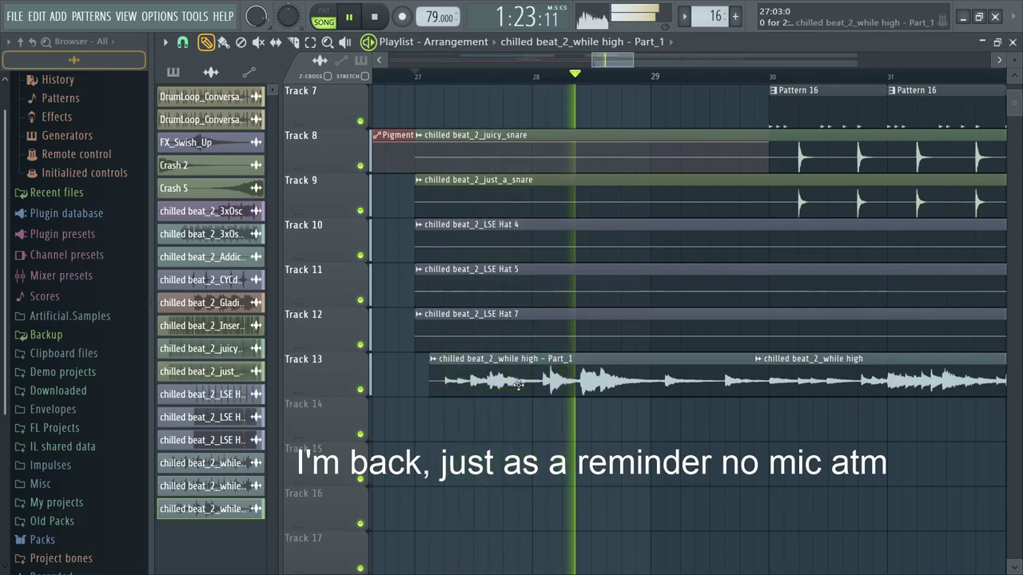
Step: Slice the Part_1 clip at the note near the middle of bar 27 and shift the remainder to start at 27:09:00
key(space)
key(space)
key(space)
key(space)
scroll(486, 381, up, 3)
key(space)
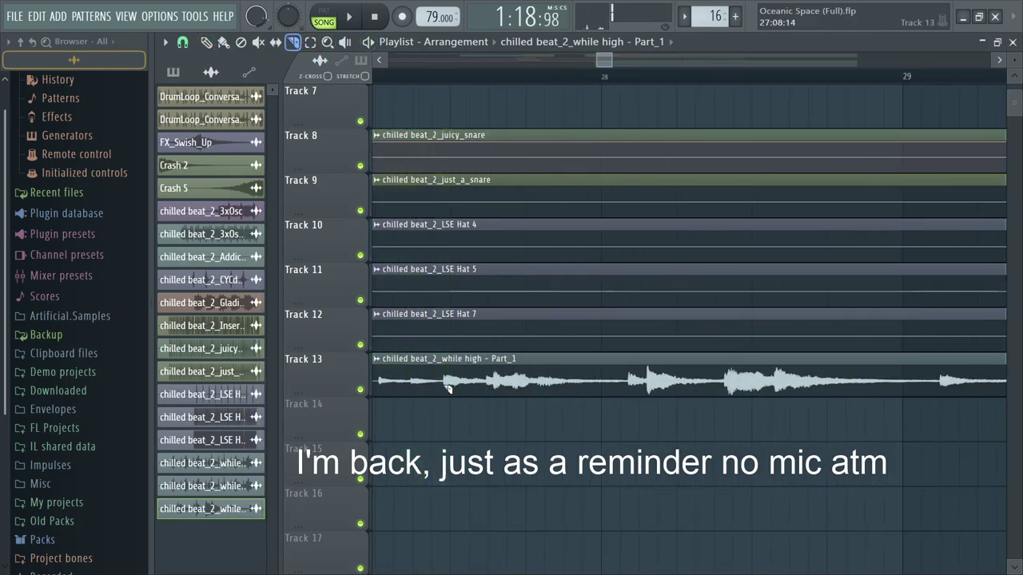
key(space)
key(space)
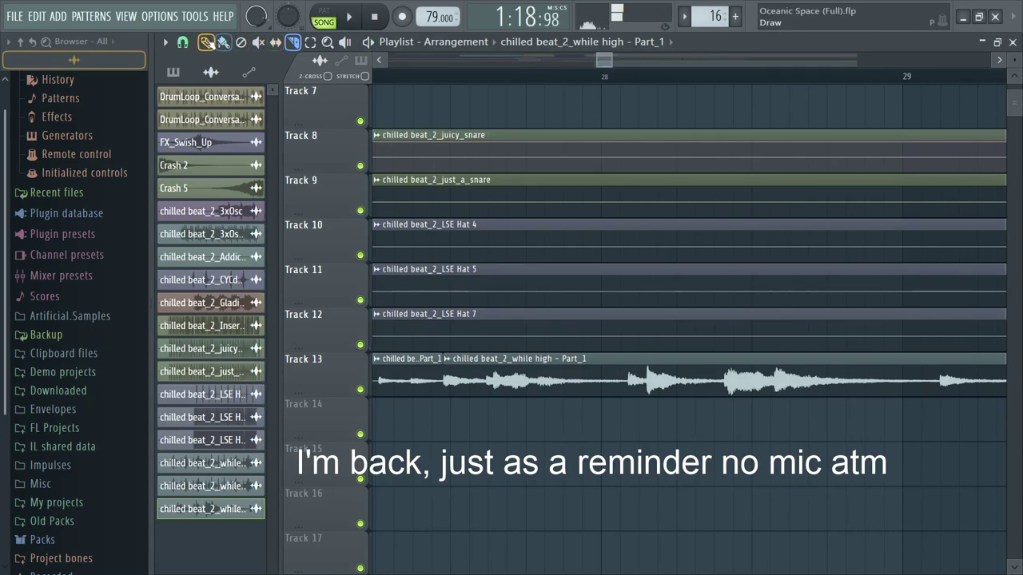
drag(476, 384, 486, 377)
key(space)
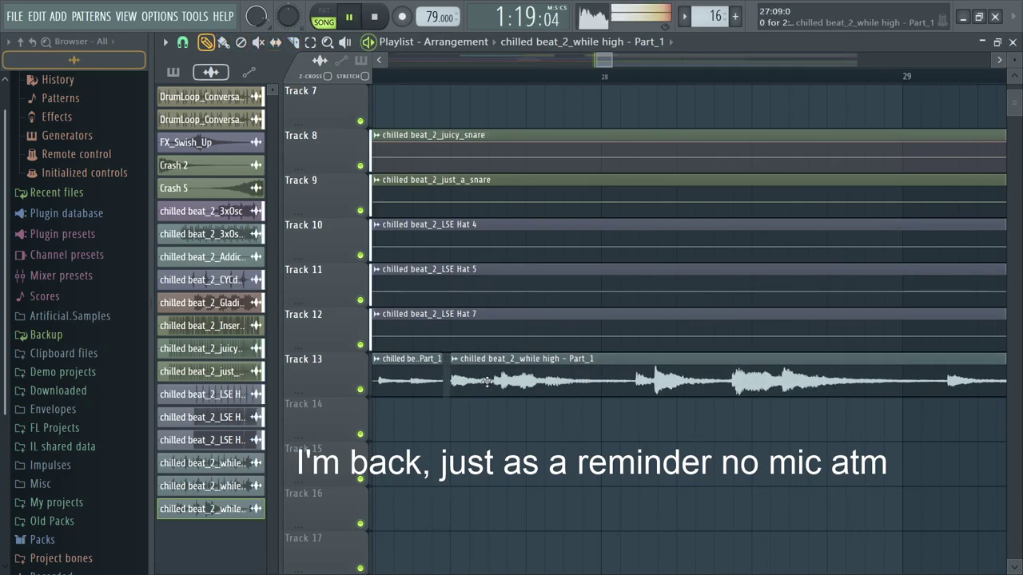
Step: Slice the Part_1 clip at the next note in bar 27 and shift the remainder to start at 27:11:15
scroll(479, 375, down, 3)
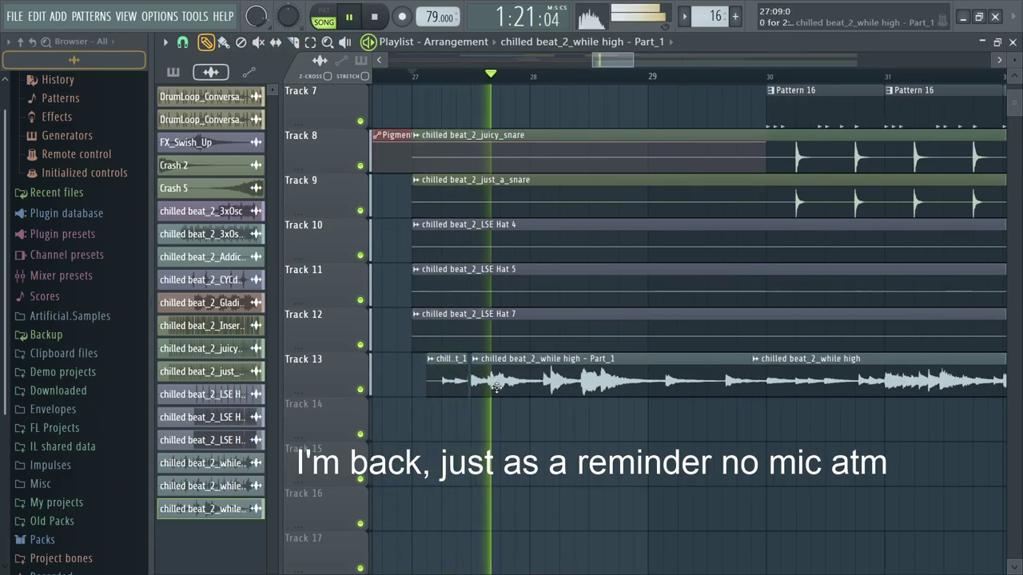
scroll(492, 382, down, 2)
scroll(490, 382, up, 6)
key(space)
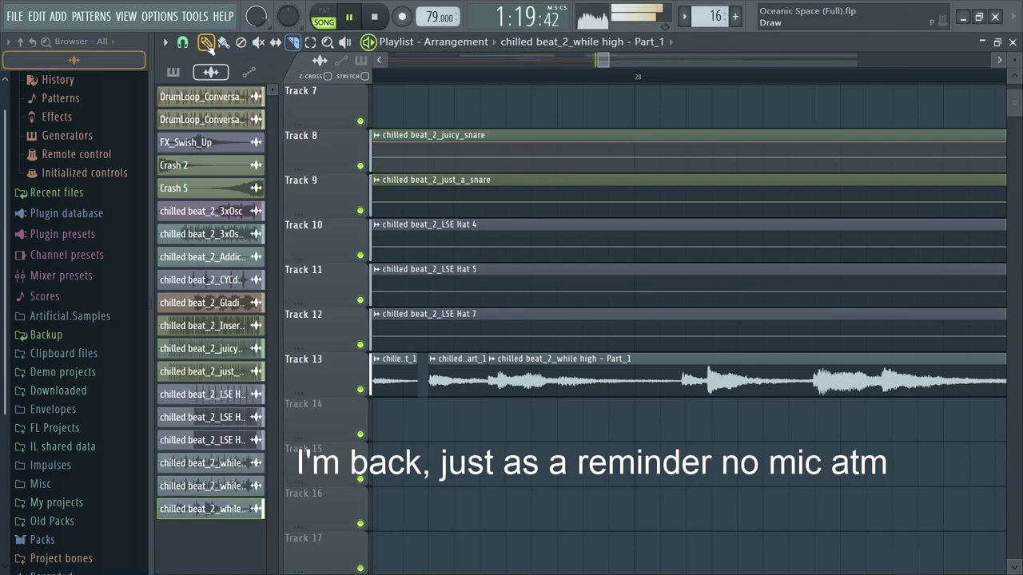
drag(535, 387, 546, 381)
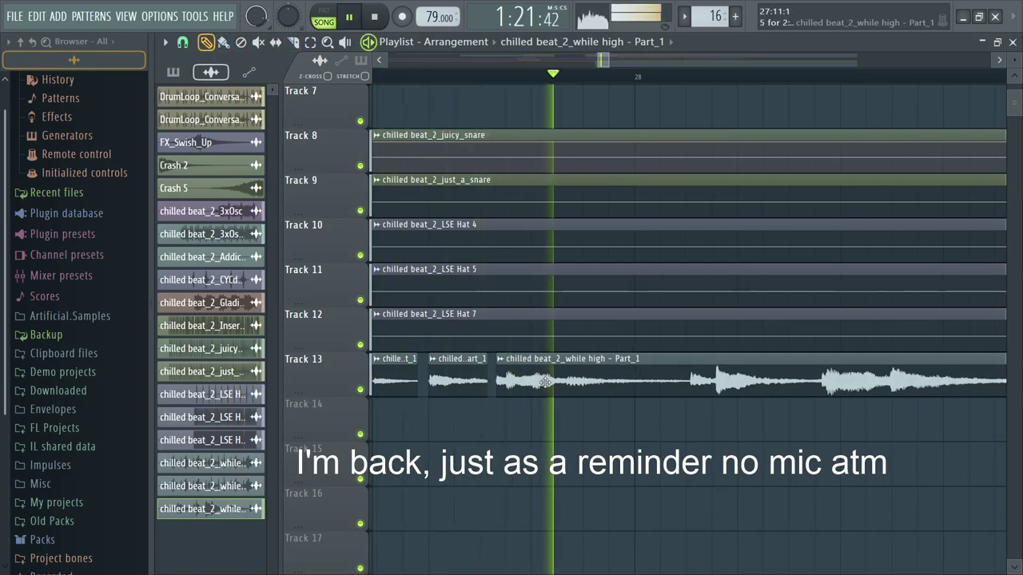
scroll(551, 388, up, 2)
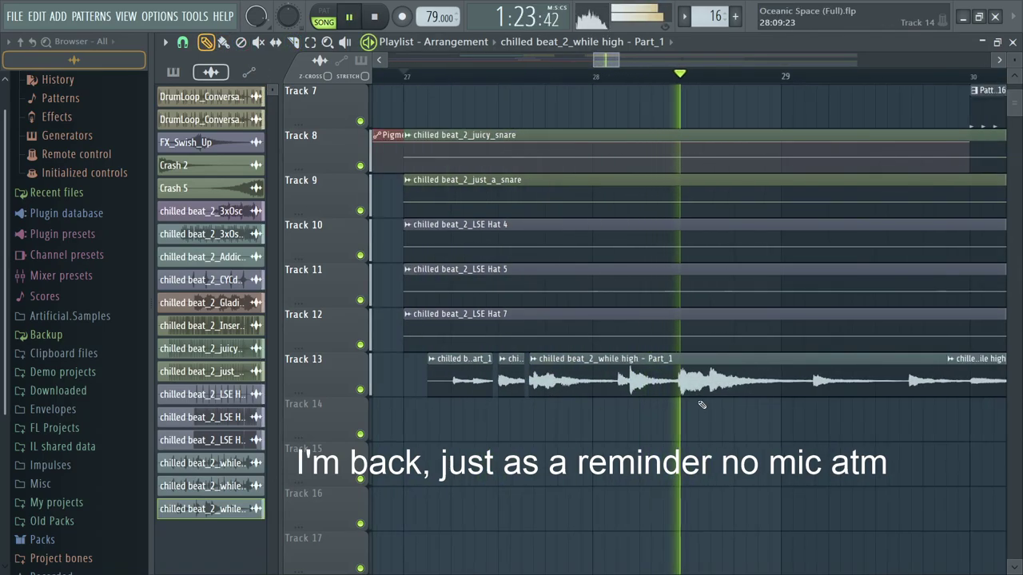
Step: Slice the Part_1 clip at the note early in bar 28 and pull the remainder back to start at 28:02:01
scroll(661, 391, up, 2)
key(space)
key(space)
scroll(496, 391, down, 2)
scroll(479, 391, up, 1)
scroll(476, 389, up, 1)
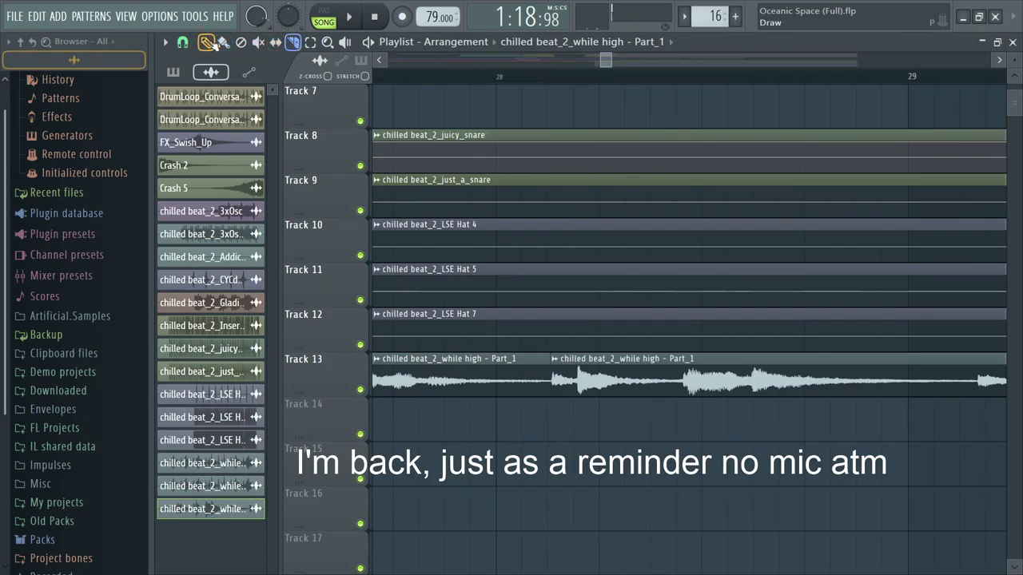
drag(631, 388, 598, 389)
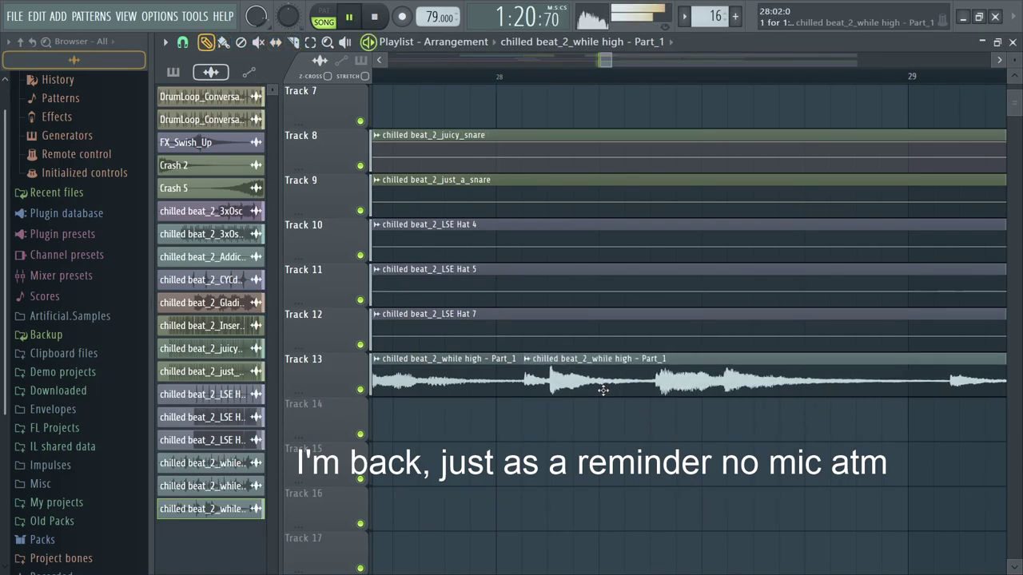
scroll(603, 390, down, 1)
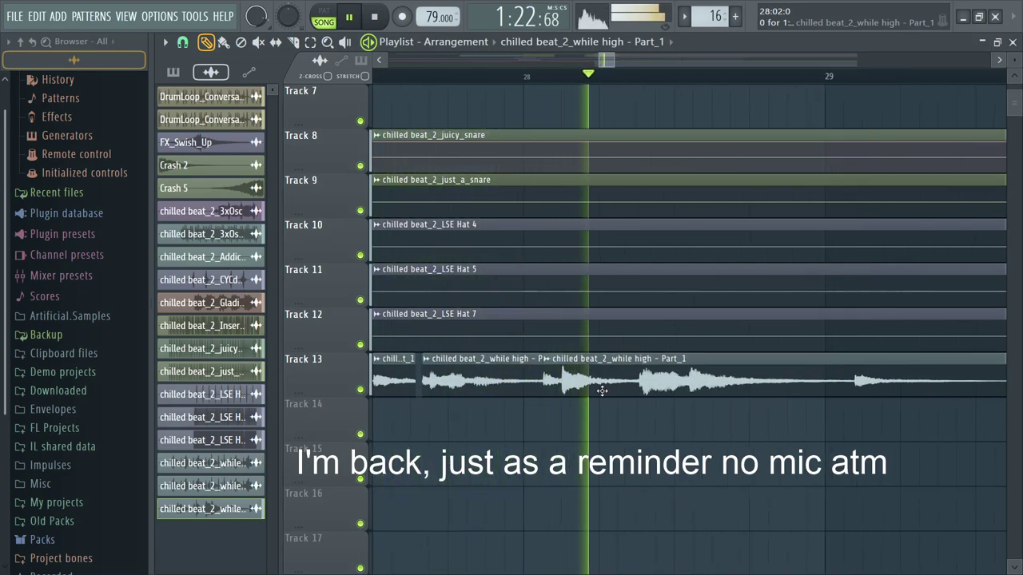
scroll(604, 389, up, 1)
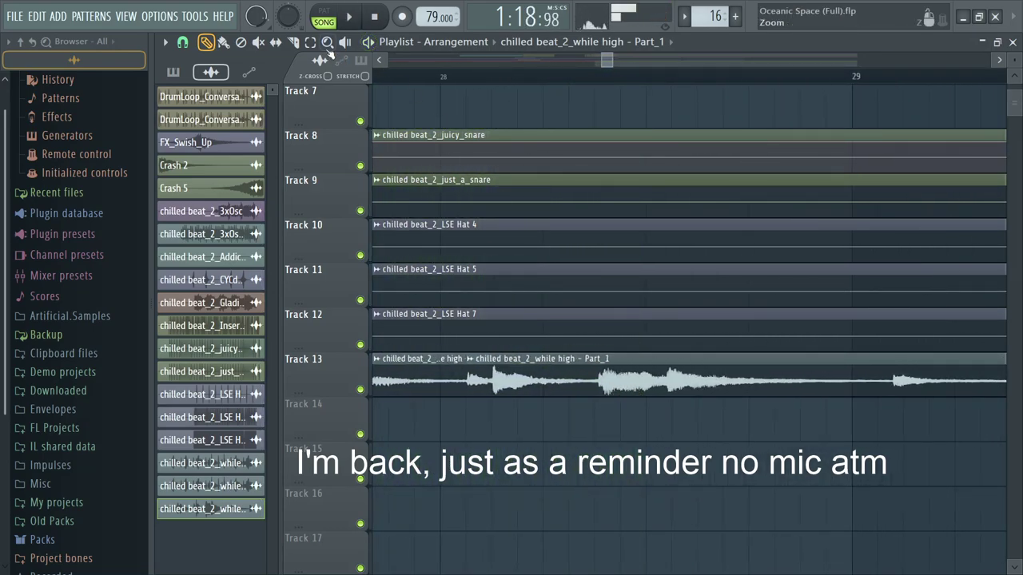
Step: Slice the Part_1 clip at the loud note around 28:07 and pull the remainder back to start at 28:05:23
click(296, 43)
scroll(491, 383, up, 2)
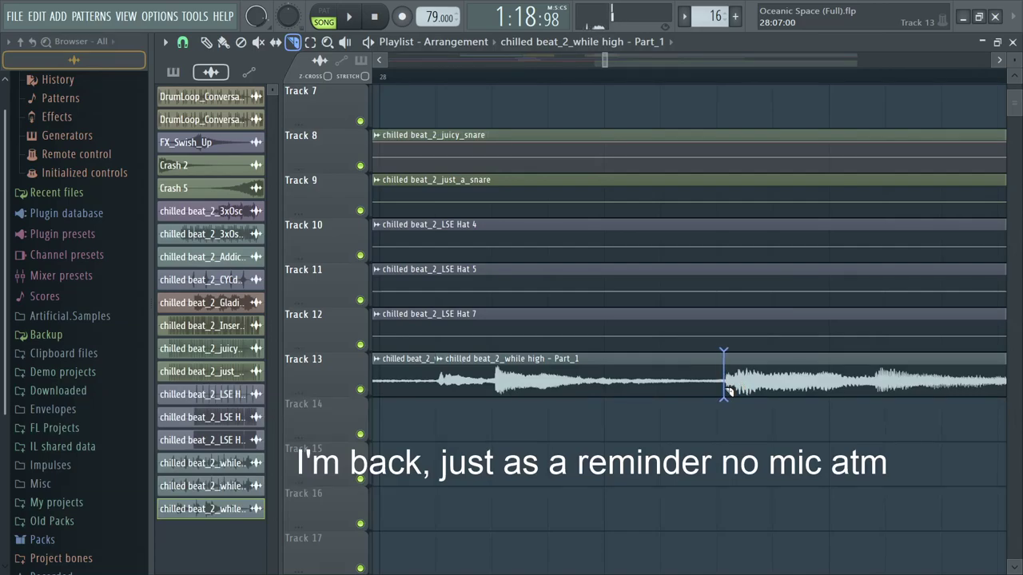
key(space)
drag(769, 391, 707, 395)
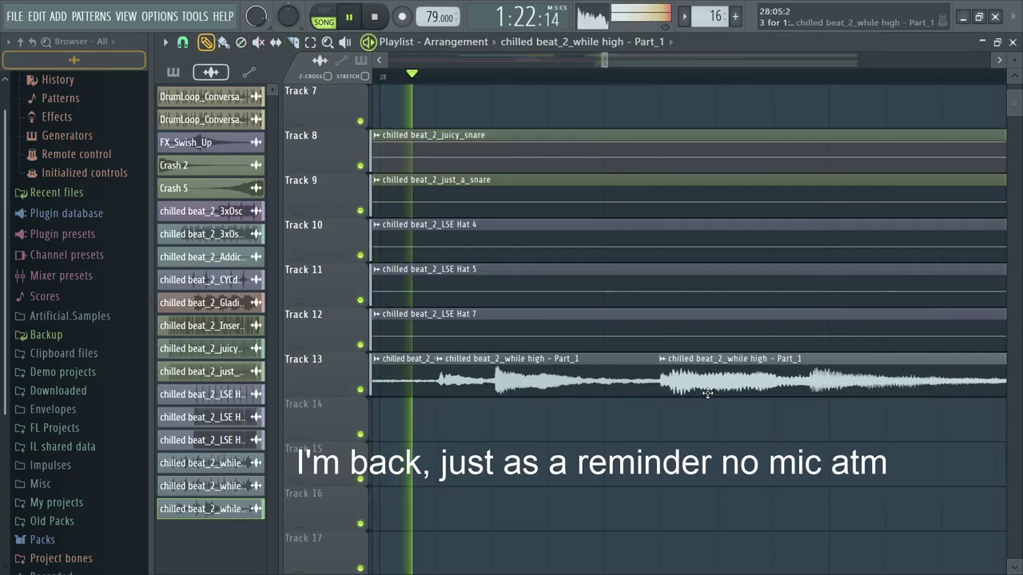
scroll(720, 387, down, 1)
scroll(772, 407, up, 1)
Step: Replay the section and nudge the loud-note slice in bar 28 forward to start at 28:06:06
key(space)
key(space)
drag(680, 388, 699, 392)
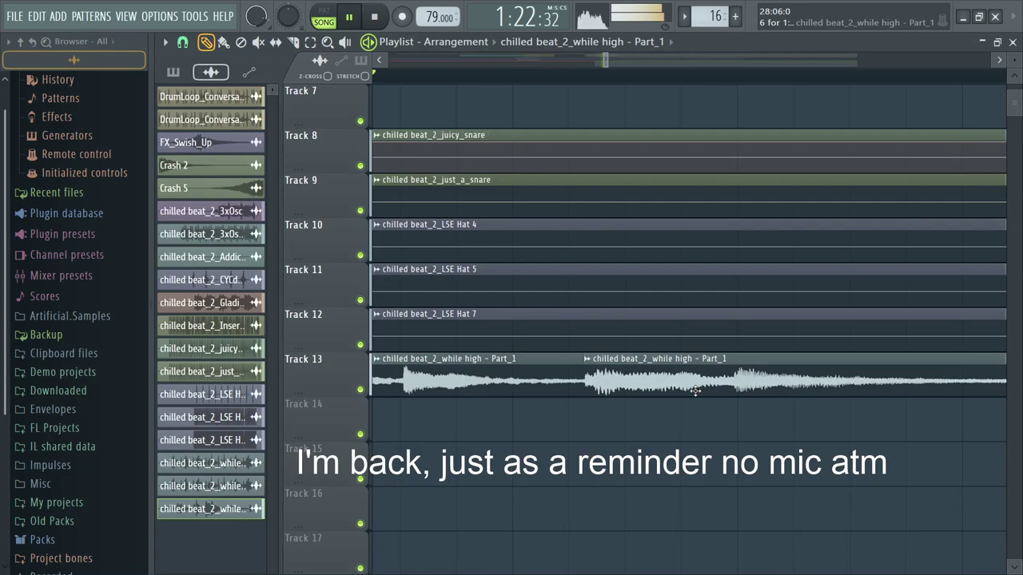
scroll(693, 391, down, 2)
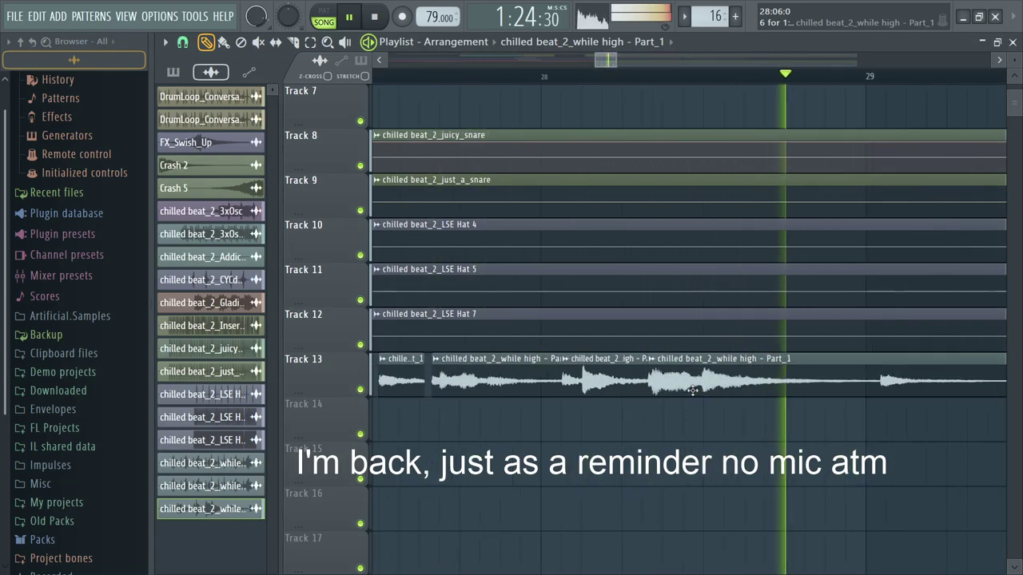
scroll(692, 390, down, 3)
scroll(801, 415, up, 2)
Step: Slice the Part_1 clip at the note near the start of bar 29 and pull the remainder back to 28:16:23
key(space)
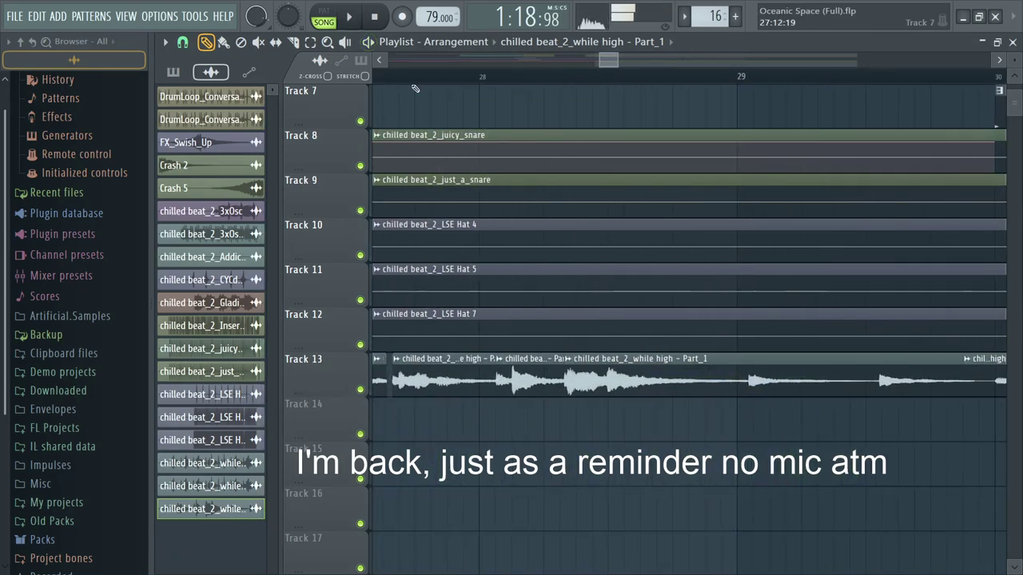
click(298, 46)
key(space)
scroll(795, 417, down, 3)
scroll(834, 434, up, 2)
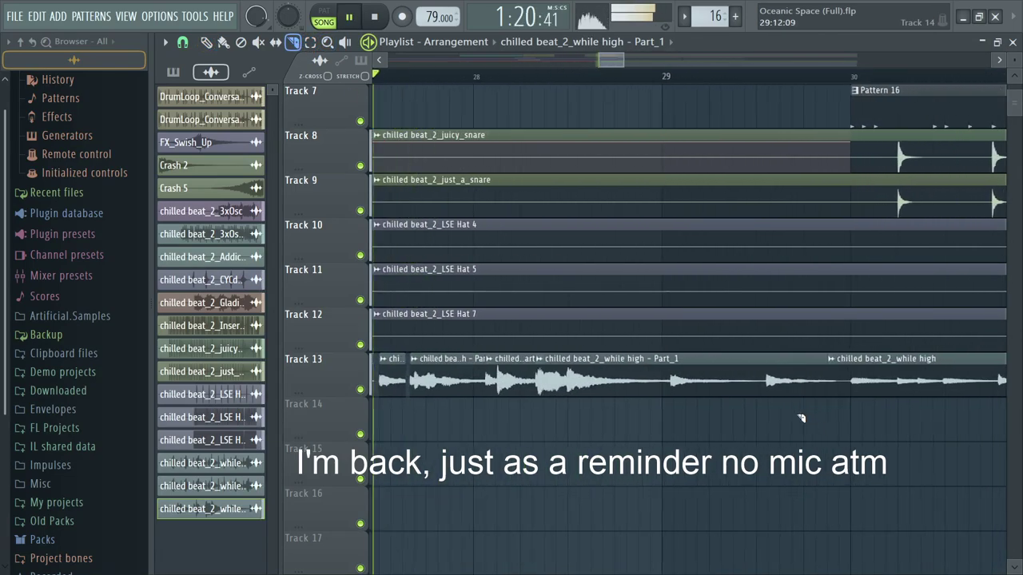
click(652, 387)
click(206, 44)
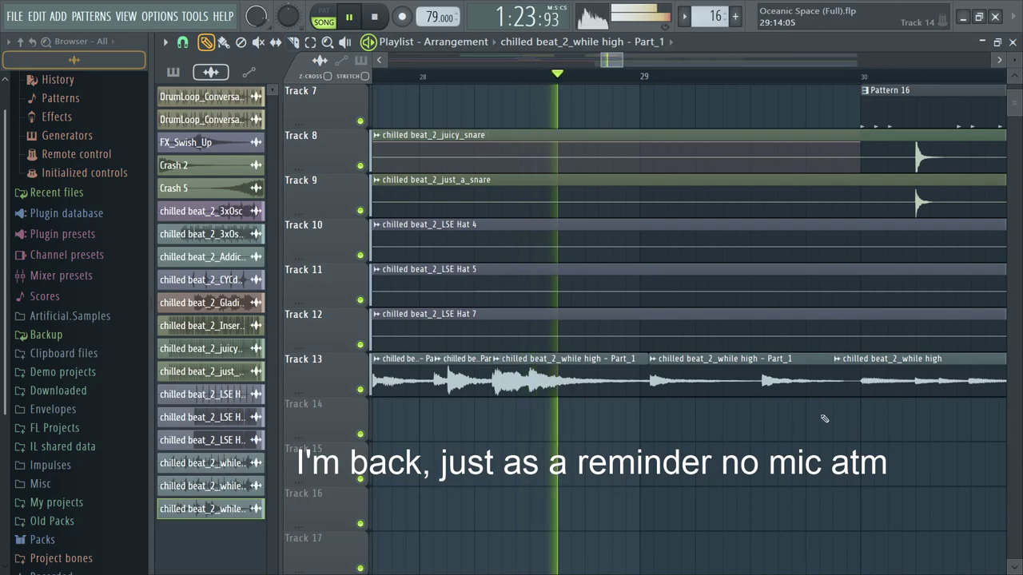
drag(762, 380, 751, 380)
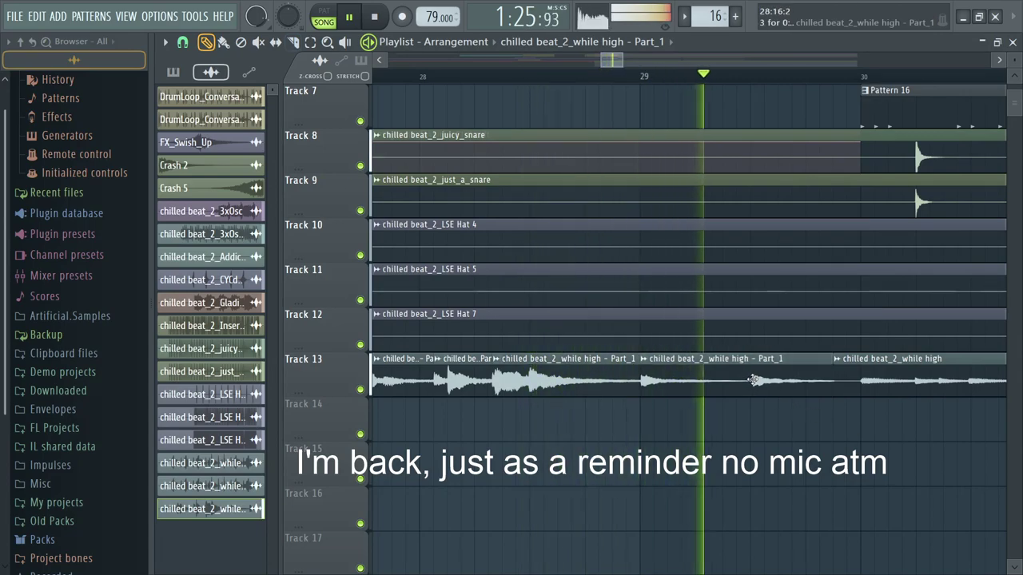
scroll(777, 384, down, 8)
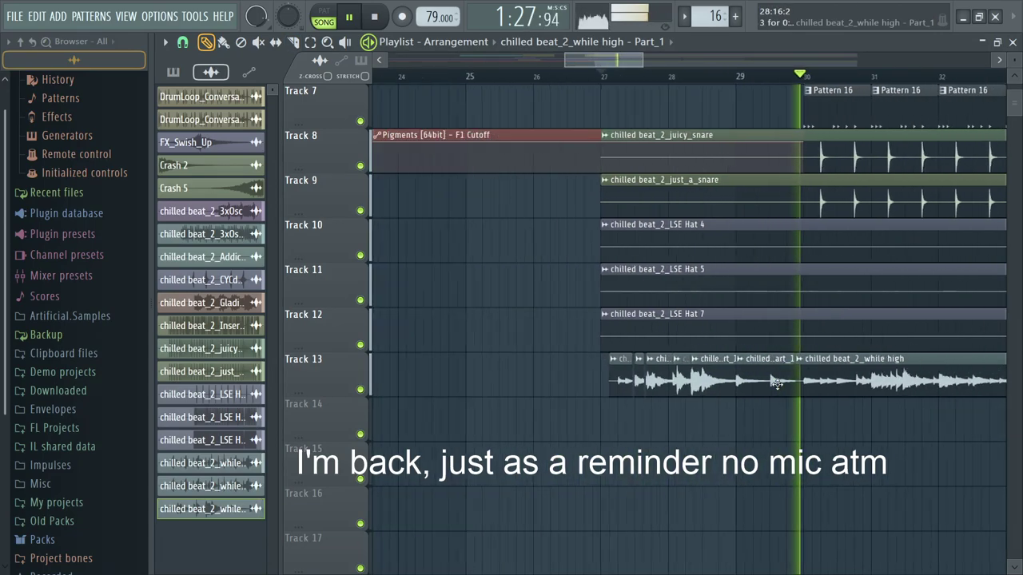
Step: Play back the arrangement around bars 25 to 32 to check the retimed while high slices against the surrounding tracks
key(space)
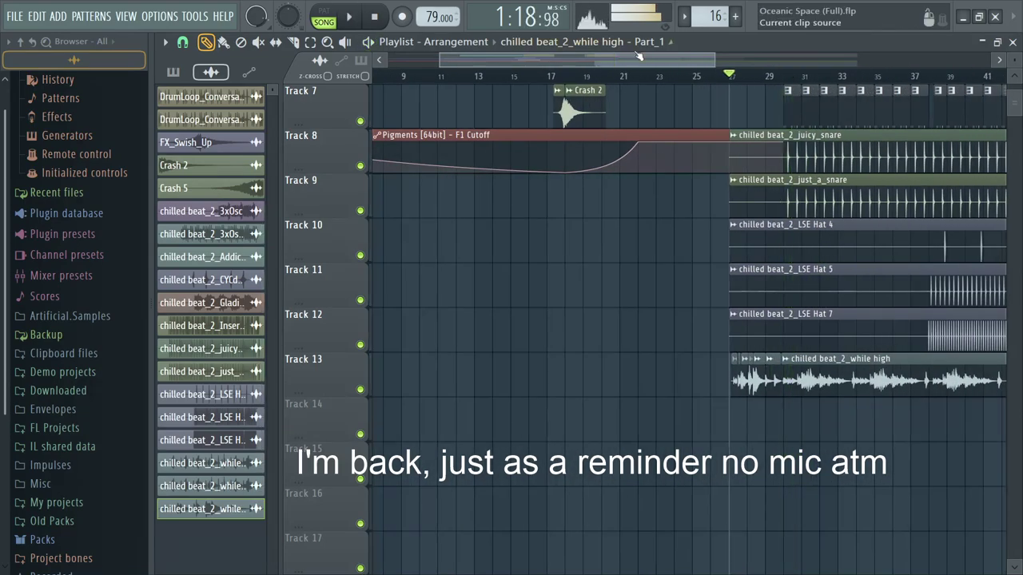
key(space)
scroll(692, 285, up, 6)
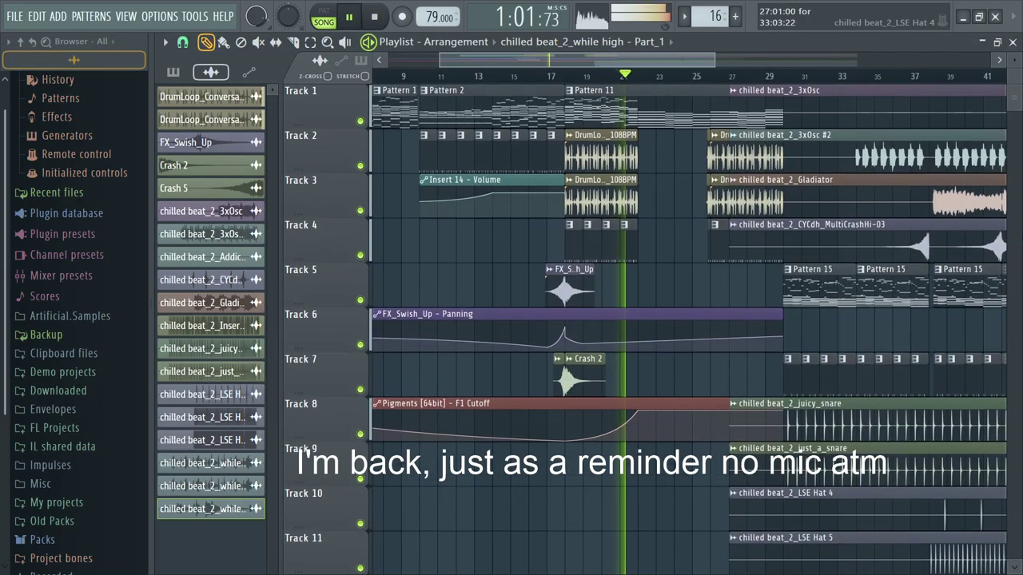
click(706, 77)
scroll(822, 383, up, 6)
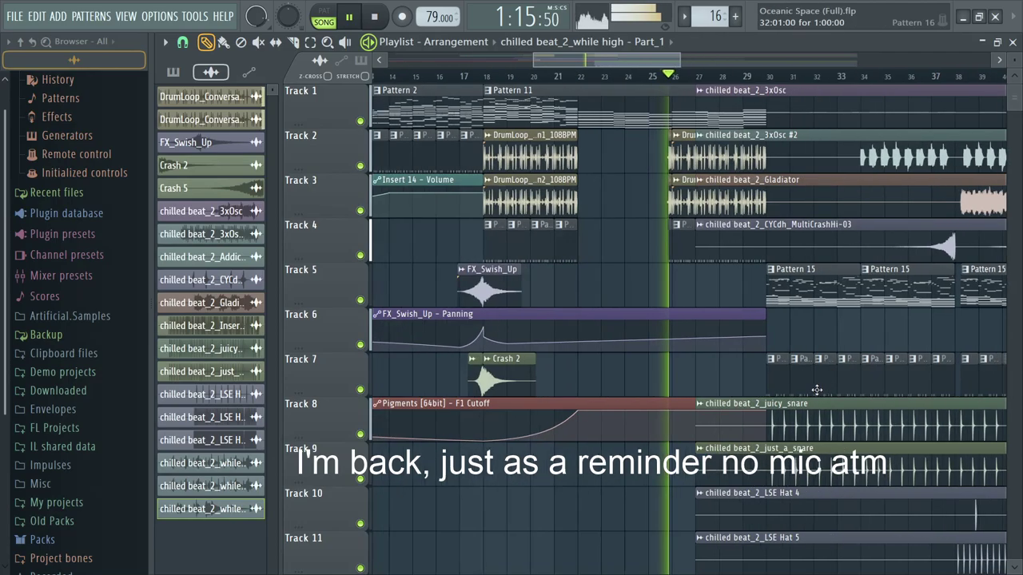
scroll(1017, 369, down, 5)
scroll(1018, 370, up, 3)
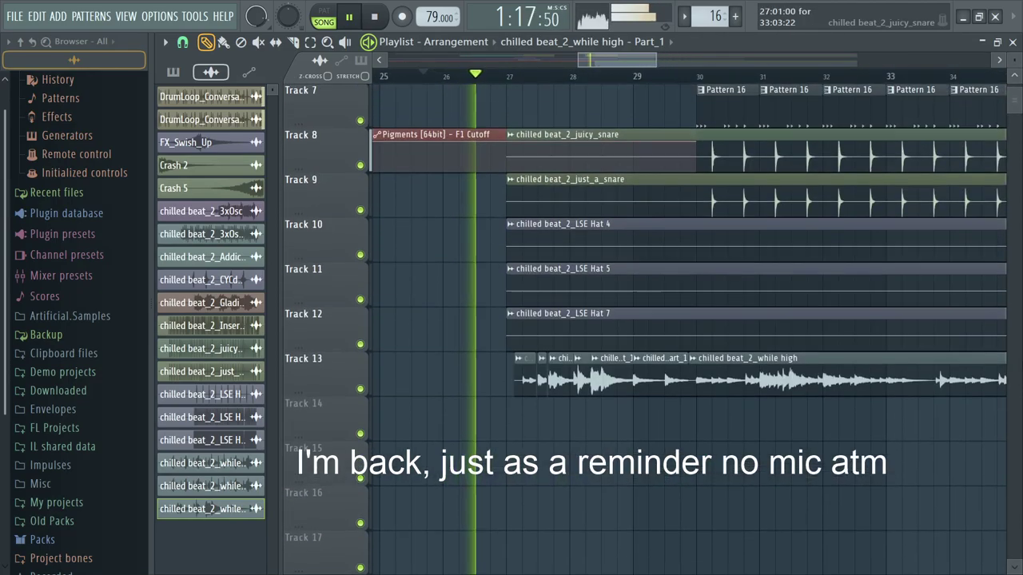
scroll(547, 517, up, 3)
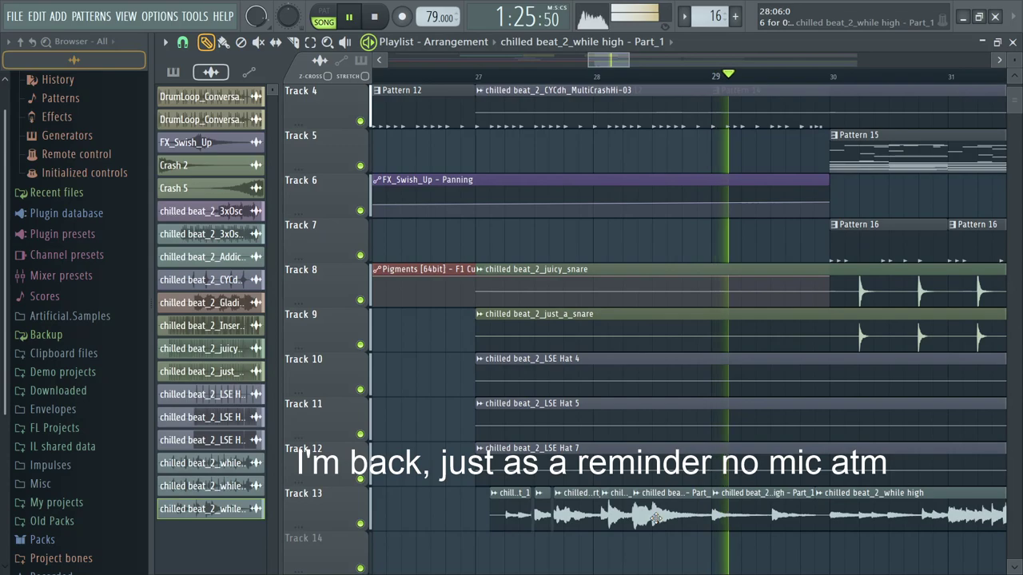
scroll(685, 522, down, 6)
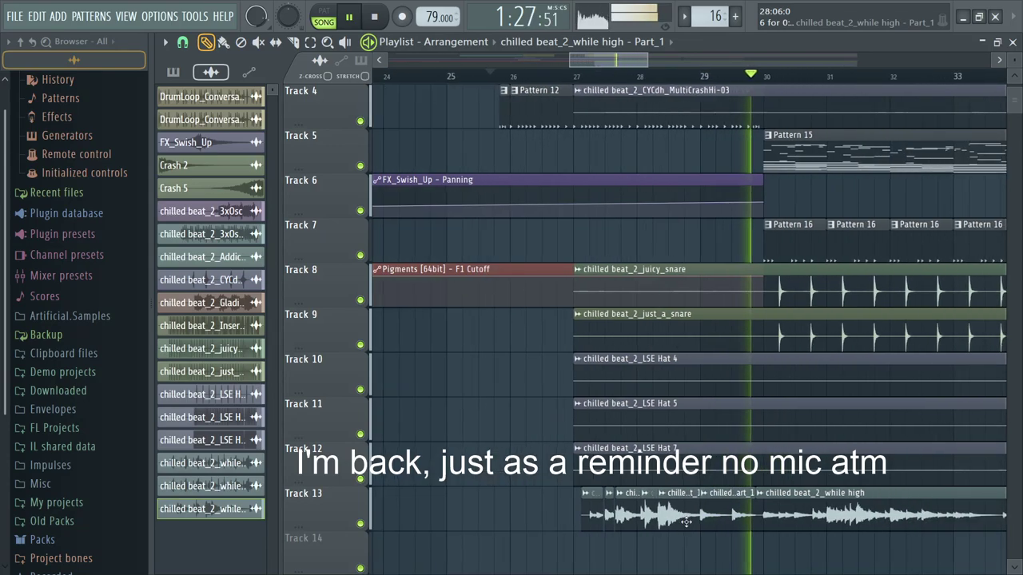
scroll(711, 510, down, 2)
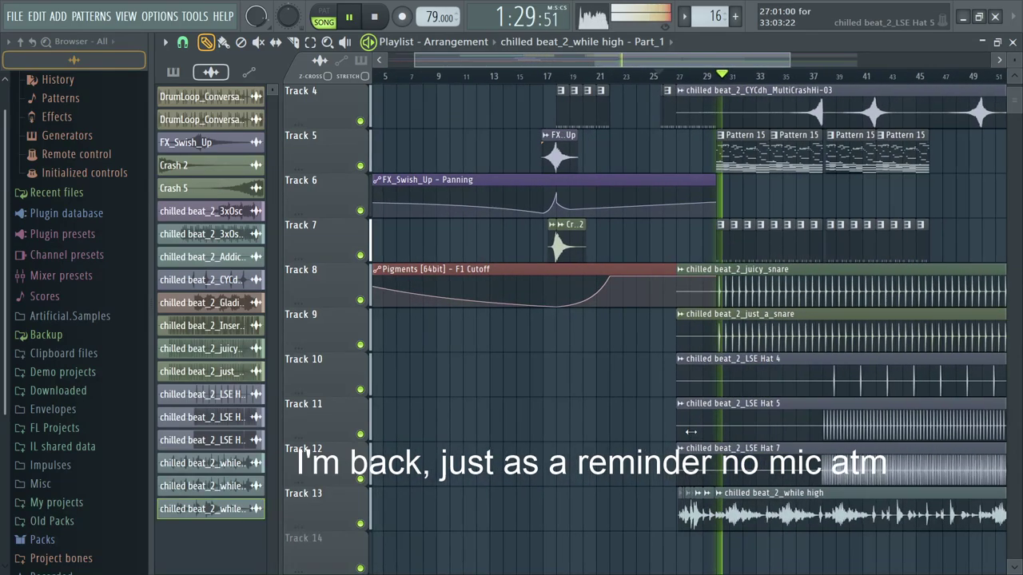
scroll(687, 326, up, 3)
scroll(1020, 312, up, 2)
scroll(1020, 311, up, 1)
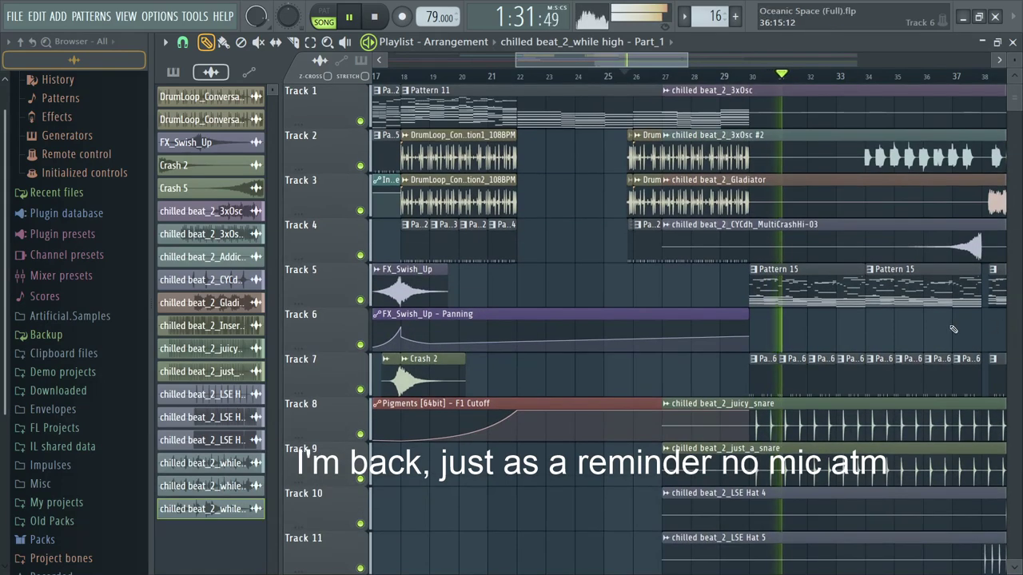
scroll(919, 312, down, 3)
scroll(917, 313, up, 4)
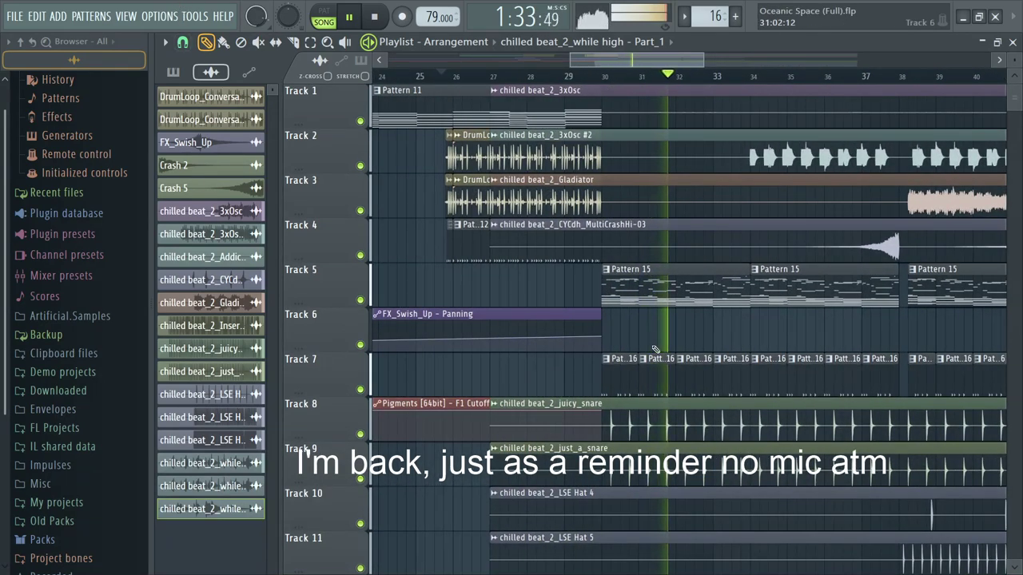
scroll(616, 391, up, 2)
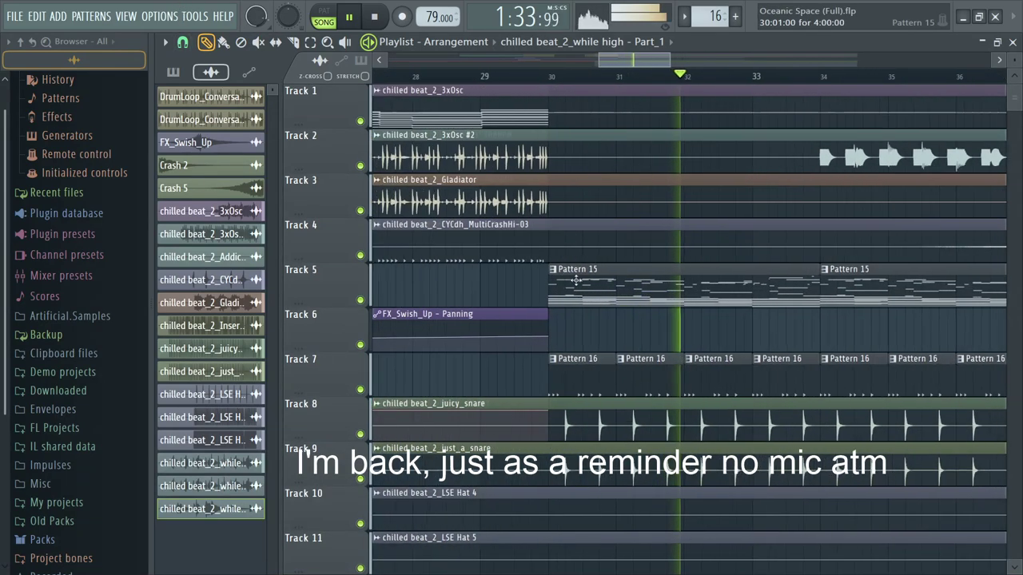
Step: Make the Pattern 15 clip at bar 30 on Track 5 unique and show its channels in the Channel rack
click(613, 363)
key(space)
click(570, 293)
double_click(570, 293)
scroll(568, 303, down, 2)
key(Escape)
scroll(957, 421, down, 4)
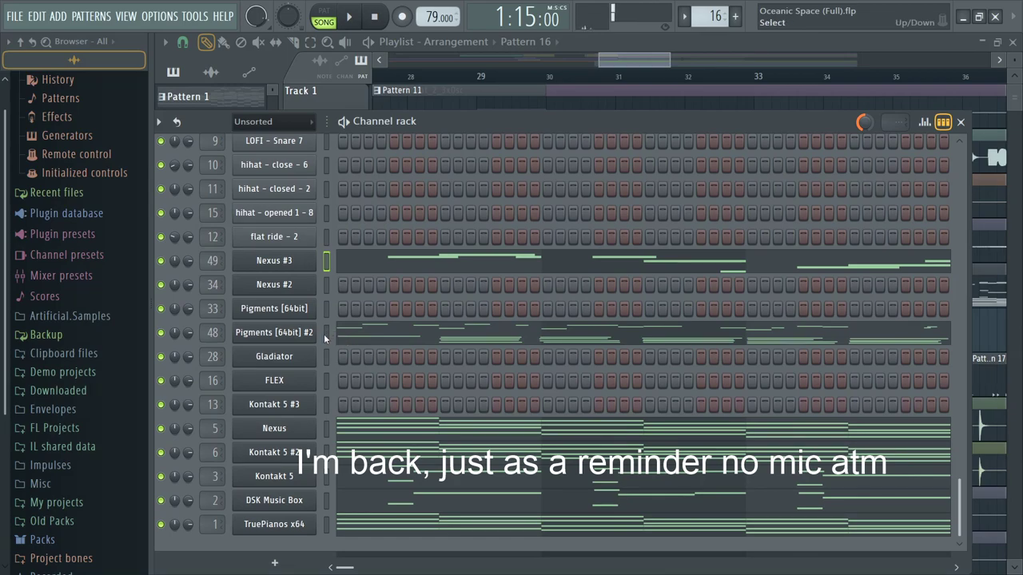
Step: Preview the pattern and cut the notes from its Pigments [64bit] #2 and Nexus #3 channels
key(space)
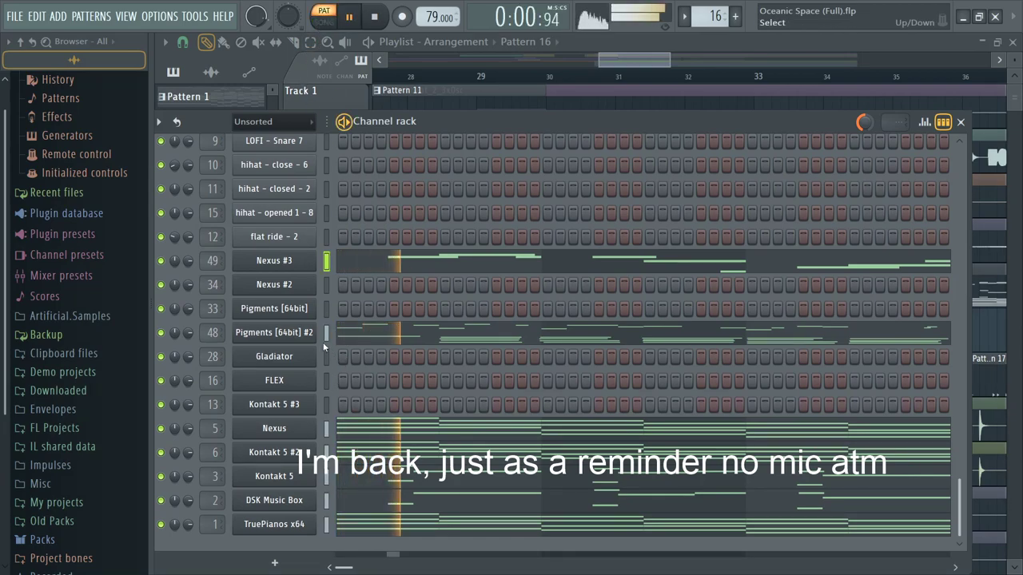
key(ctrl+x)
click(327, 264)
key(ctrl+x)
key(space)
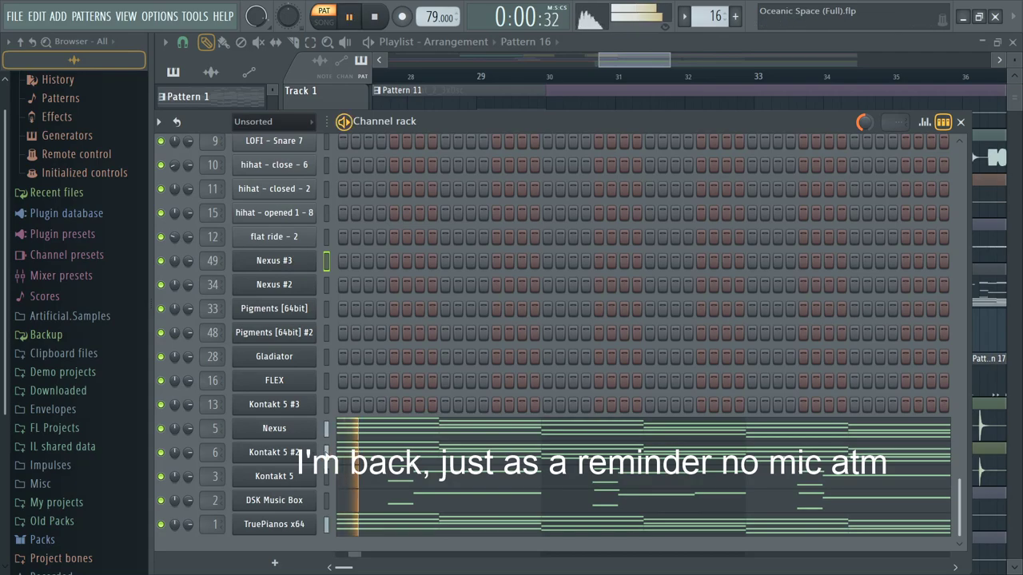
Step: Shorten the Nexus chord notes in the Piano roll and repeat them as short, evenly spaced stabs
key(space)
click(340, 438)
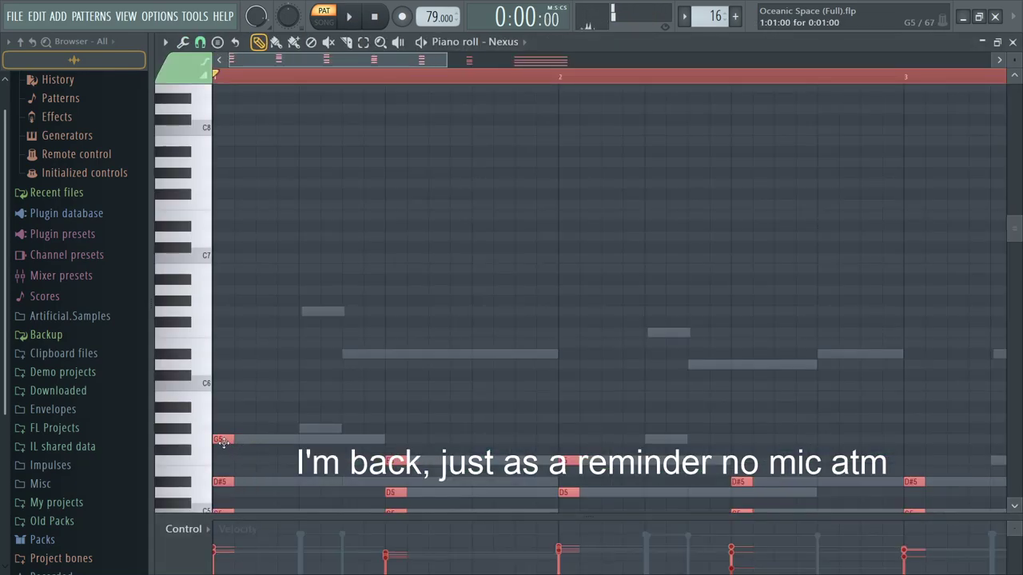
shift+drag(222, 442, 355, 439)
key(space)
scroll(352, 438, down, 4)
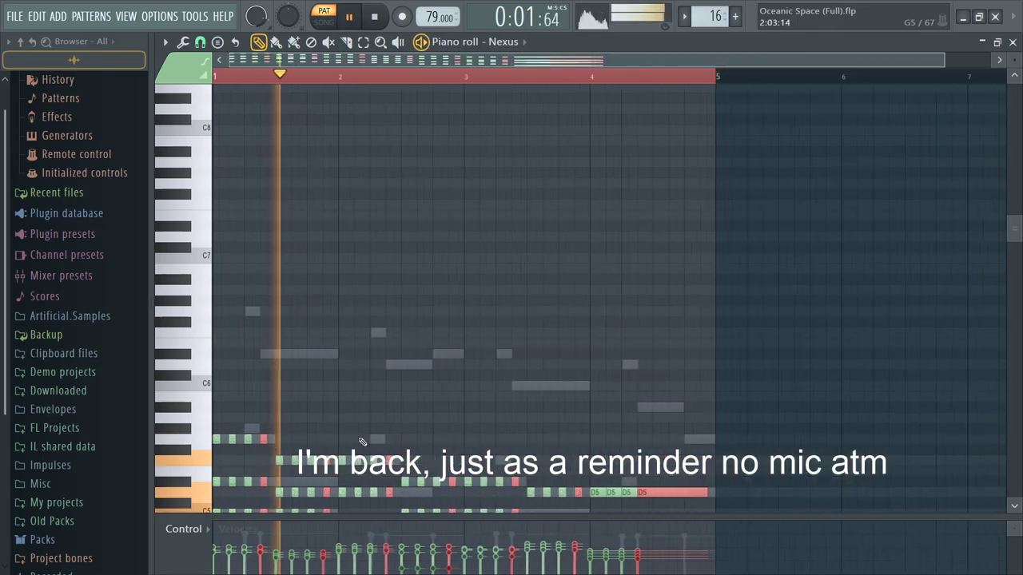
Step: Duplicate the chord stabs in the first half of bar 4 to fill the rest of the bar
scroll(352, 438, down, 4)
ctrl+drag(689, 497, 513, 244)
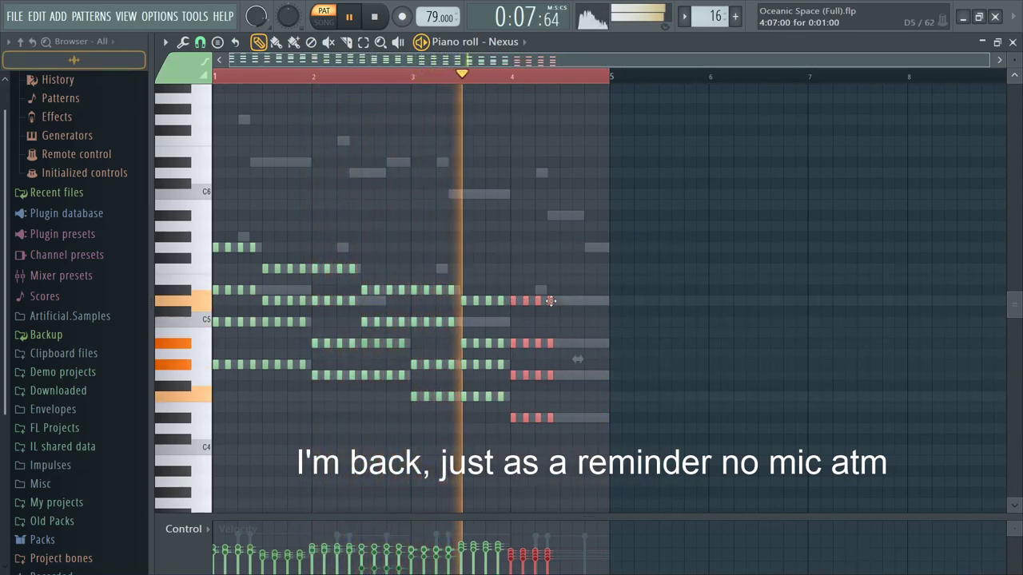
key(ctrl+b)
key(F6)
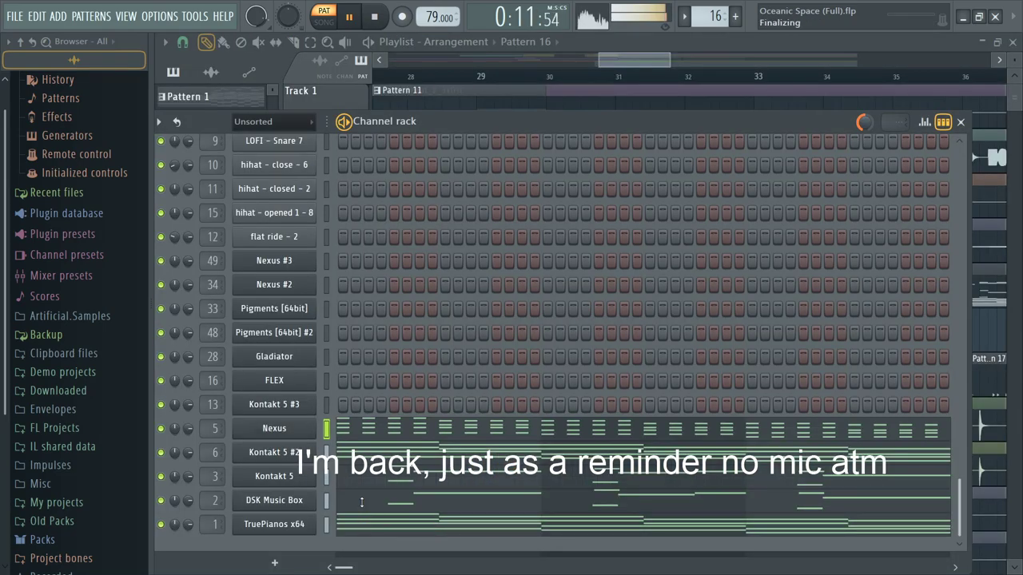
Step: Clone the Nexus channel as Nexus #4 and move the chord stabs from Nexus to the clone
key(alt+c)
click(692, 155)
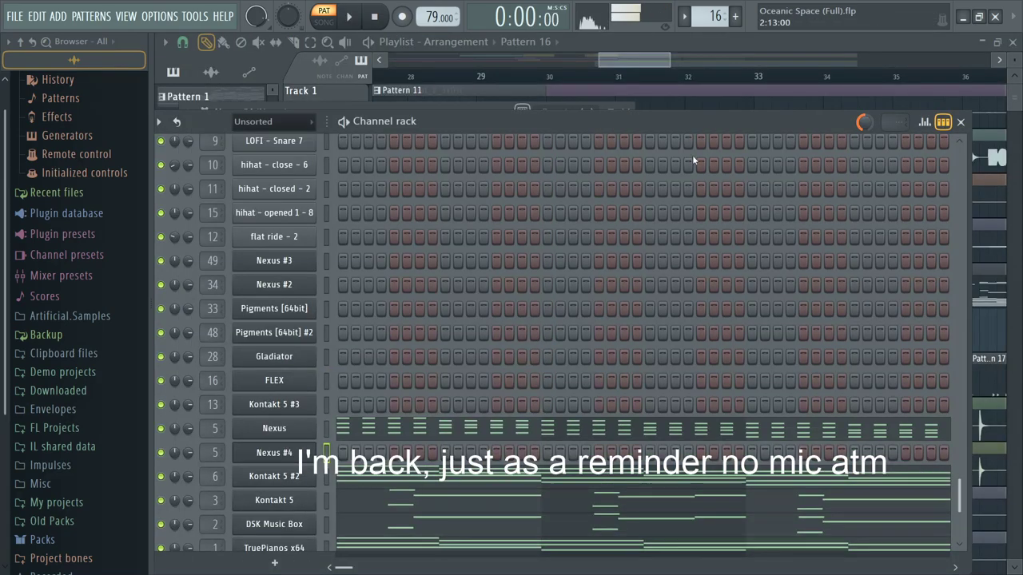
key(ctrl+x)
click(326, 452)
key(ctrl+v)
click(342, 453)
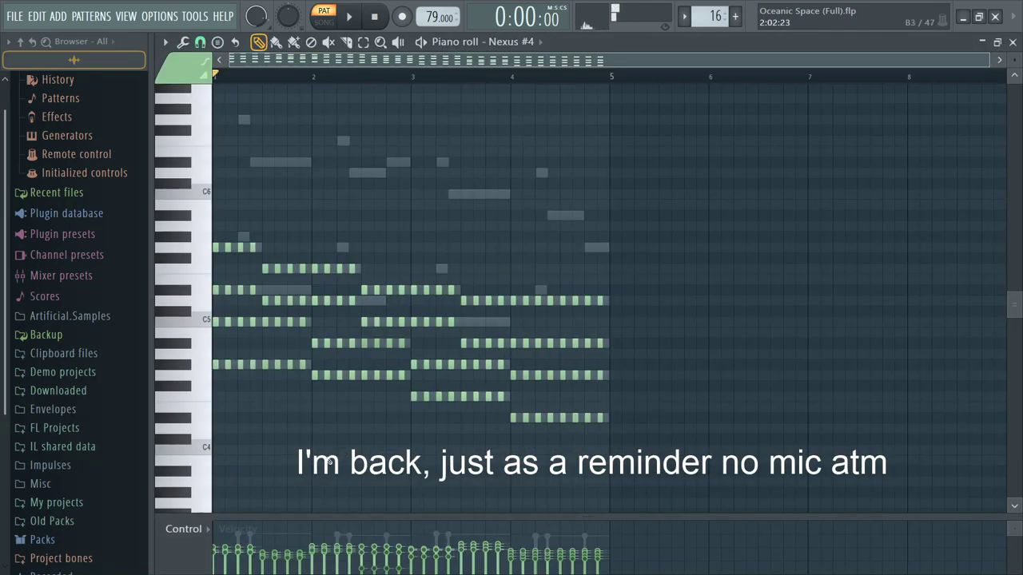
Step: Preview the Nexus #4 sound and route the channel to its own mixer track 51
key(space)
key(F6)
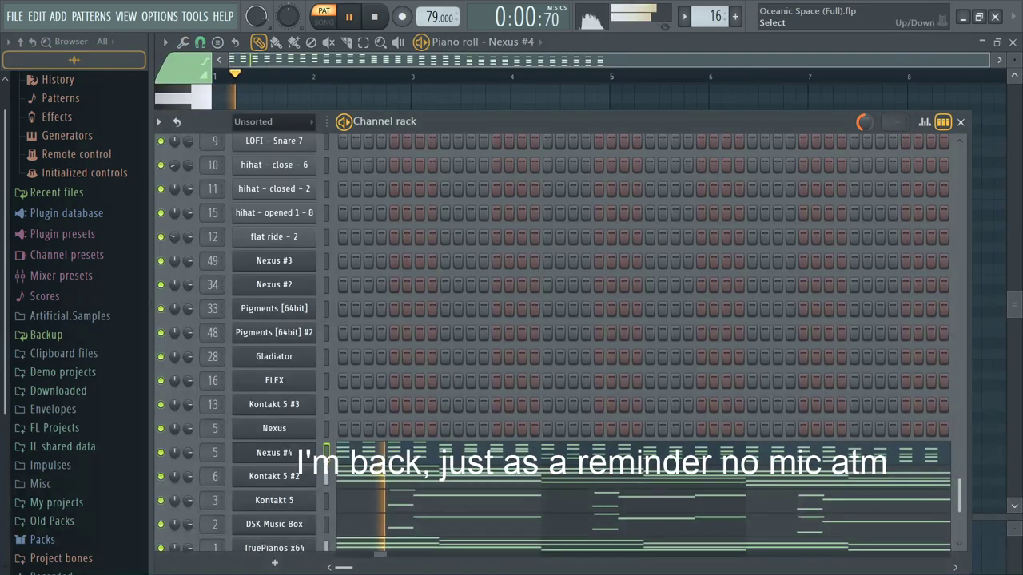
click(285, 452)
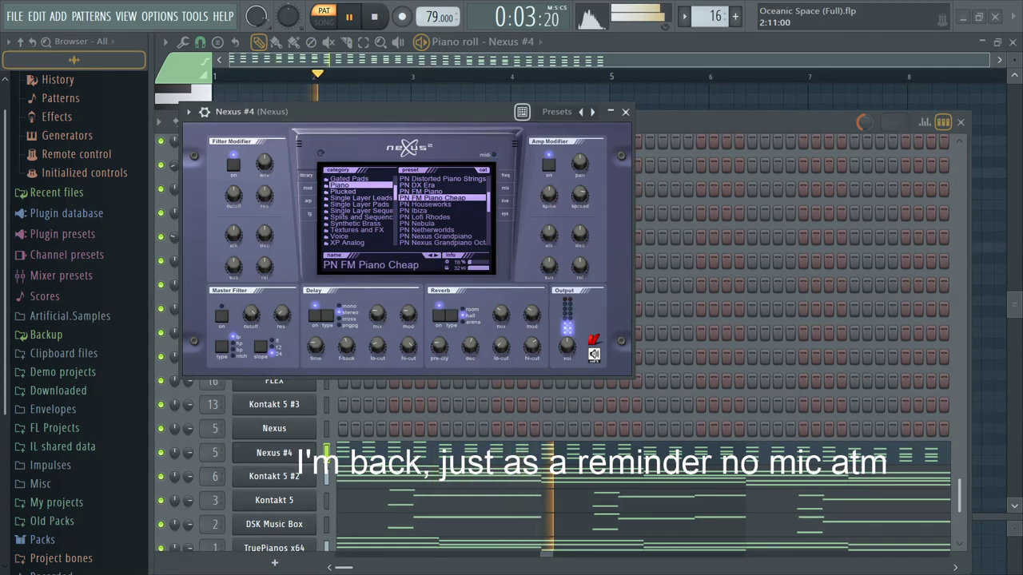
click(684, 139)
key(F9)
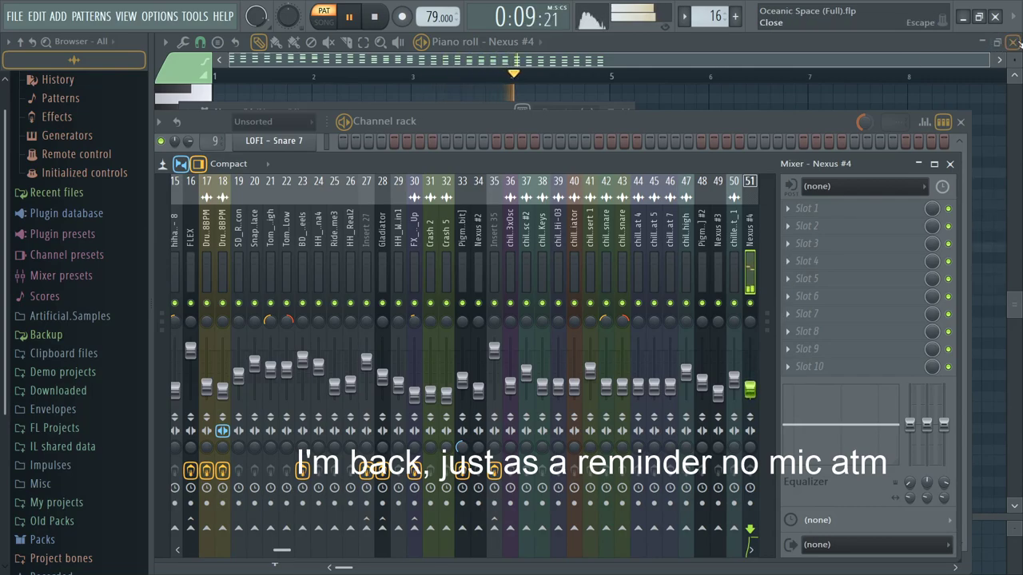
Step: Return to the Playlist and play the song from about bar 29 to hear the new chord stabs in context
click(1013, 42)
click(554, 83)
scroll(521, 81, down, 2)
click(519, 77)
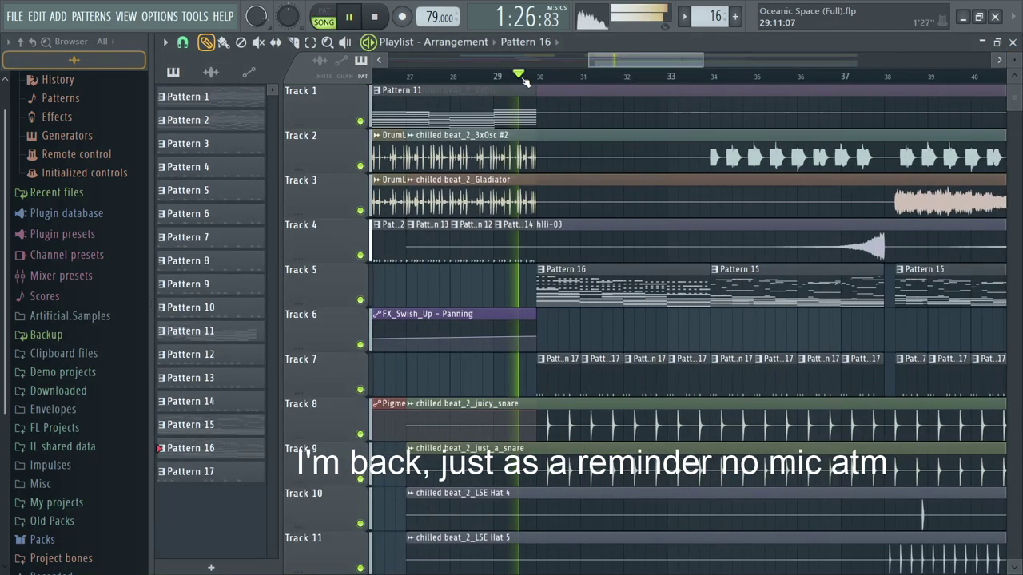
scroll(519, 76, up, 2)
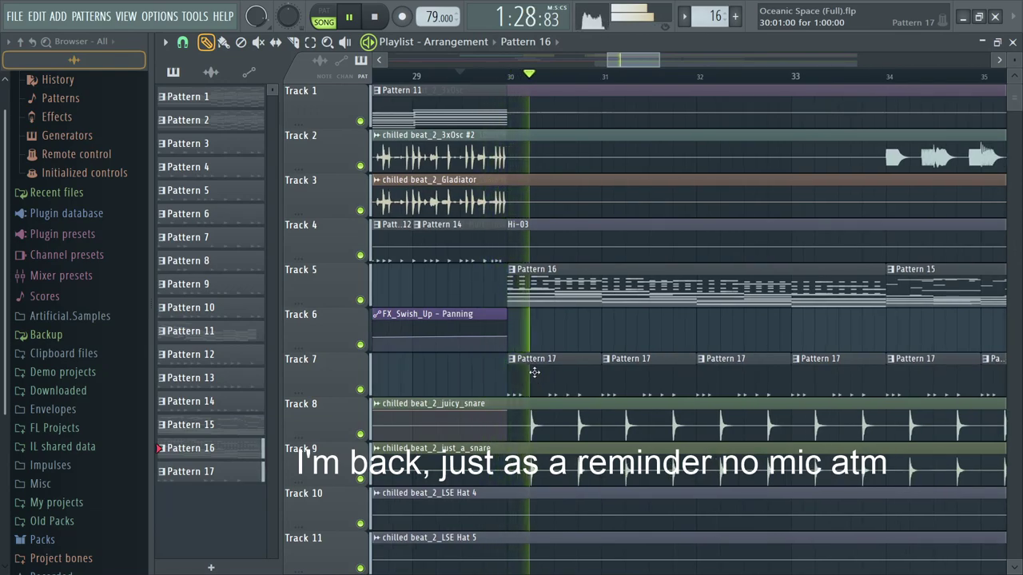
scroll(533, 372, down, 4)
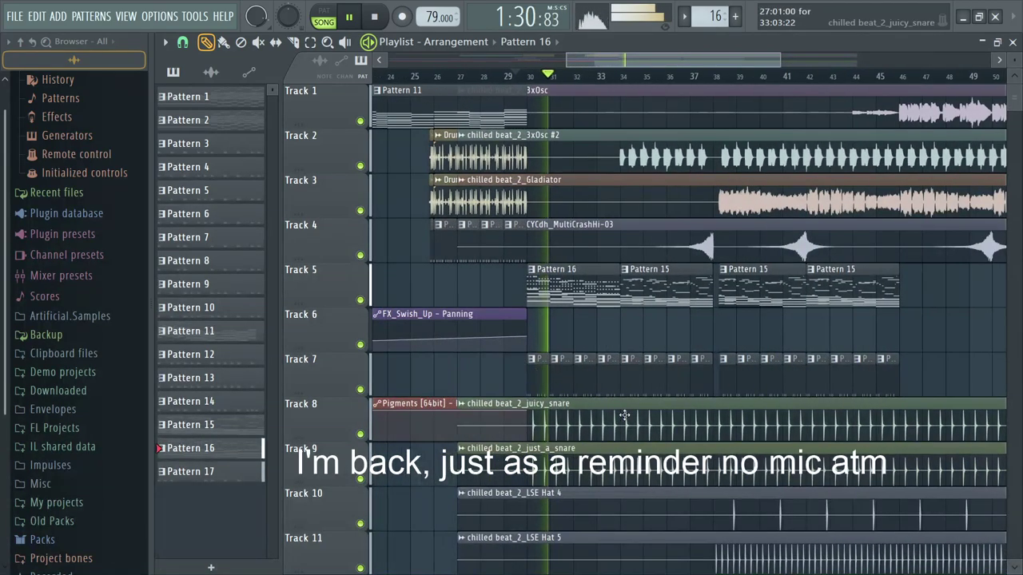
scroll(631, 416, up, 3)
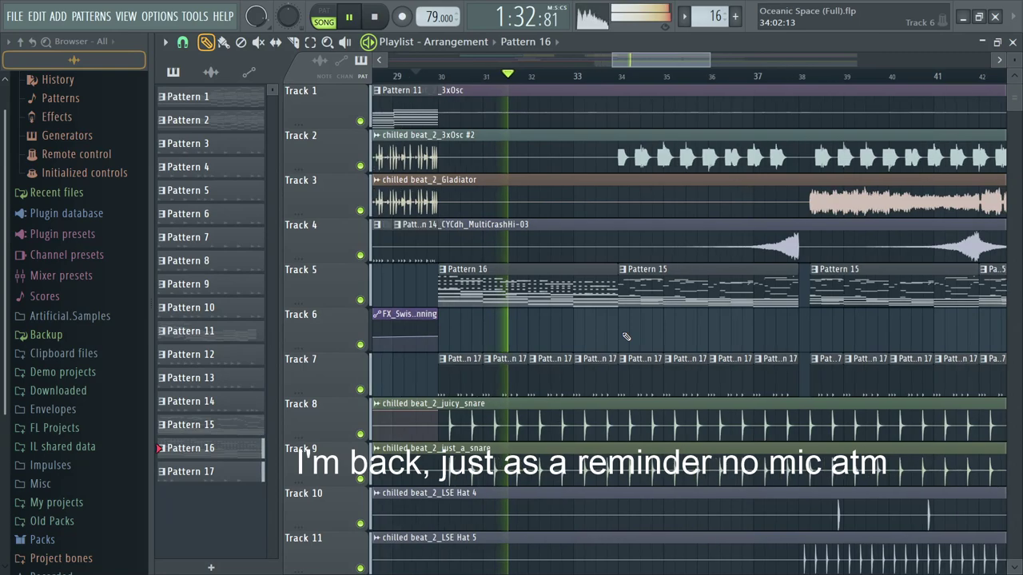
Step: Replace the Pattern 15 clip at bar 34 on Track 5 with Pattern 16
right_click(638, 296)
click(639, 294)
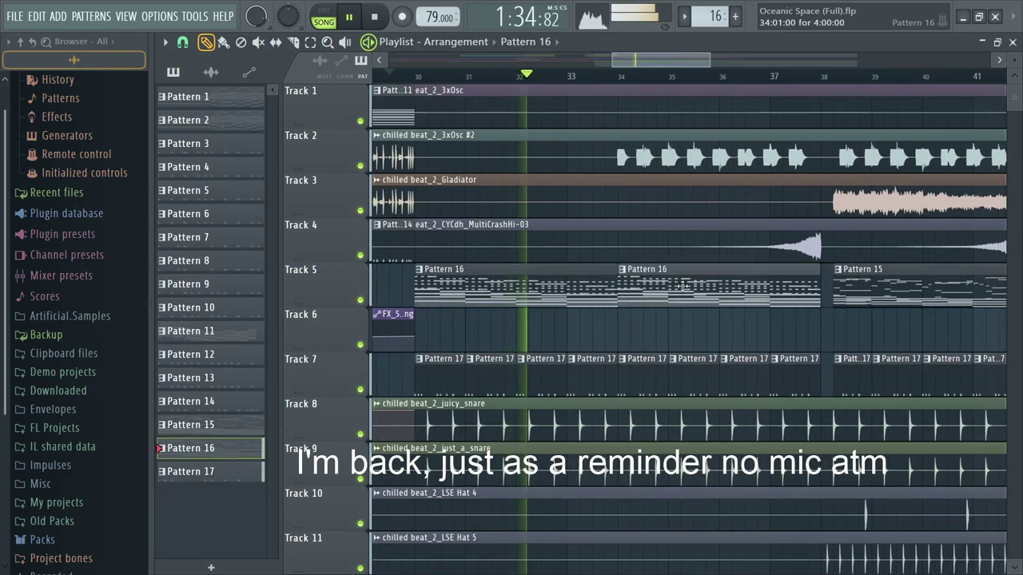
key(space)
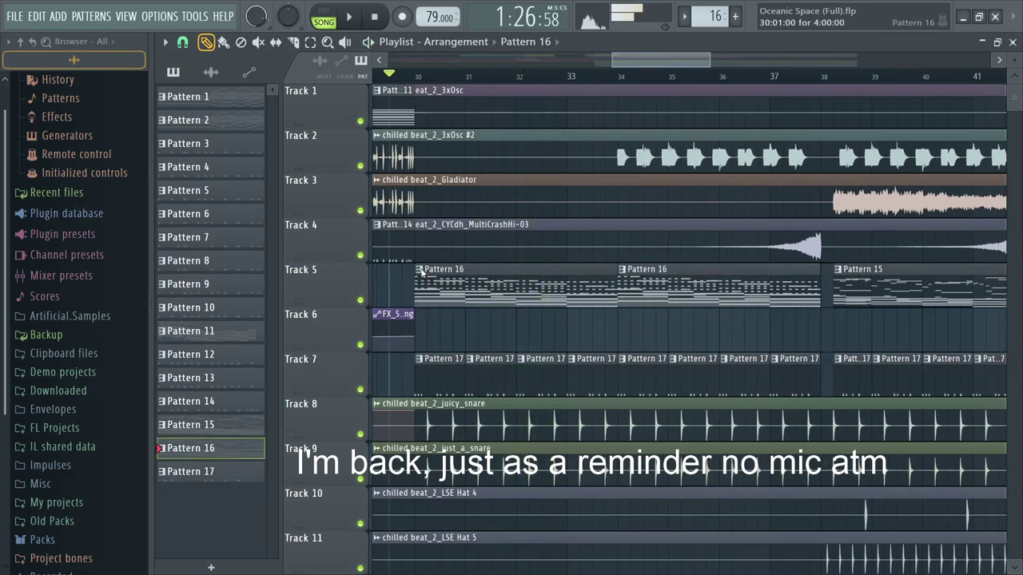
Step: Make the Pattern 16 clip at bar 30 on Track 5 unique, remove its Kontakt 5 notes and replay it
double_click(462, 386)
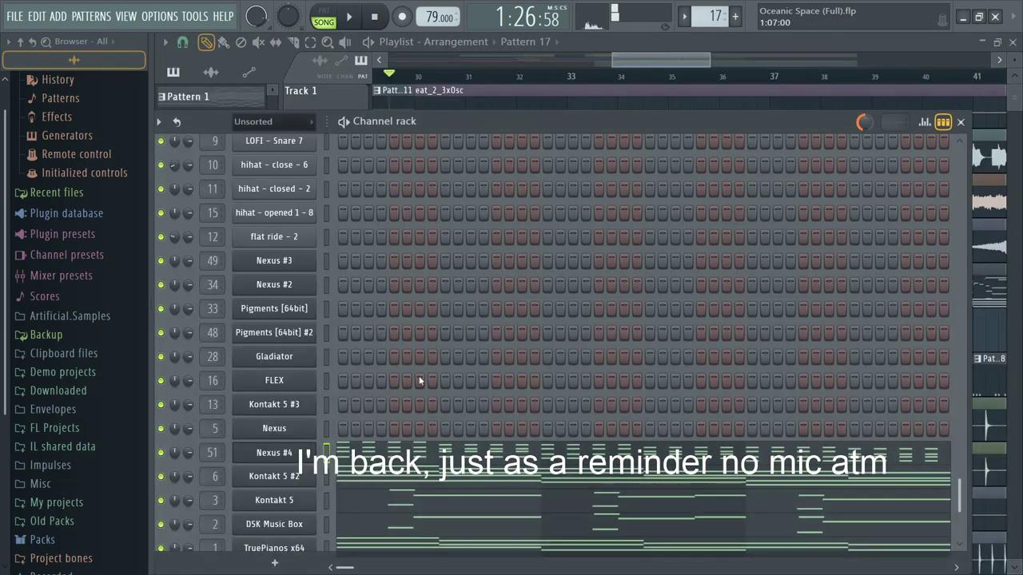
click(325, 508)
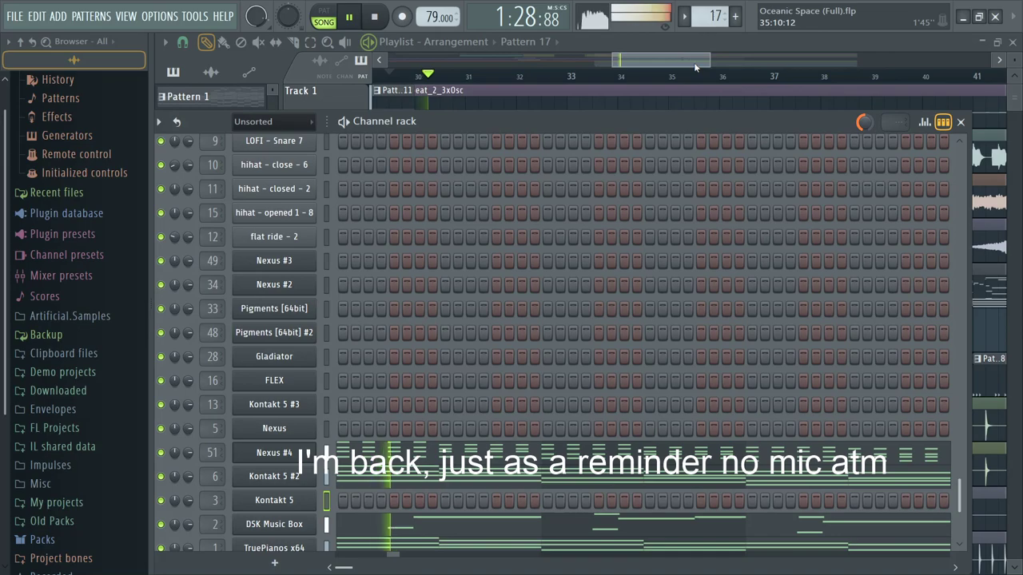
key(F6)
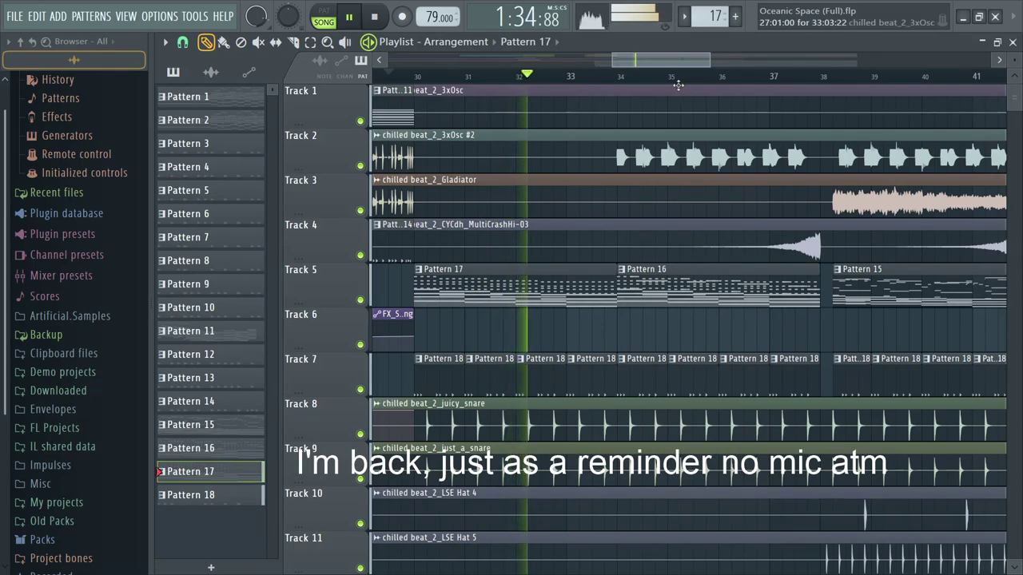
scroll(527, 382, down, 2)
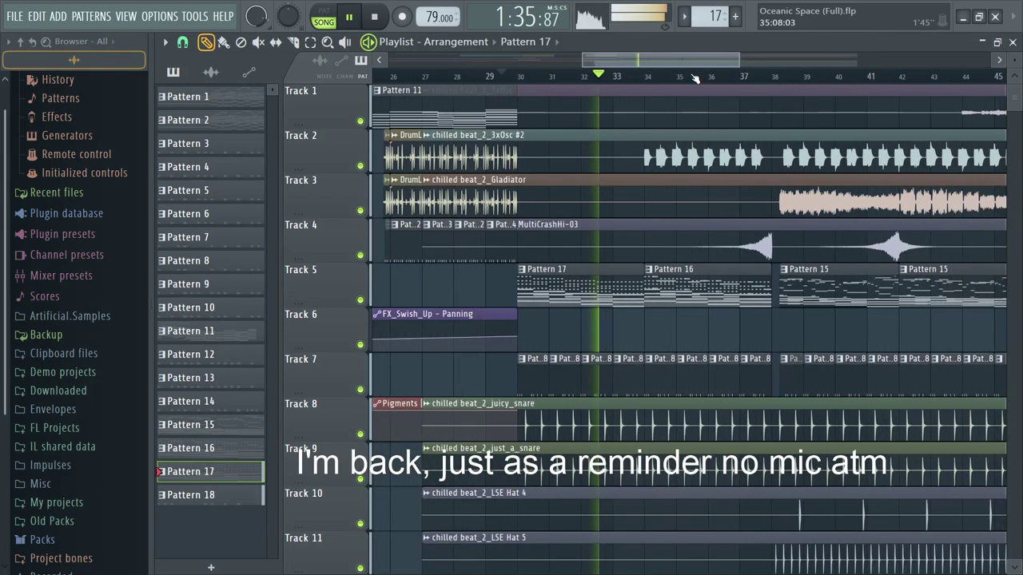
Step: Open the Track 7 drum pattern at bar 30 and move its BD_Wheels steps to the BD_Wheels #2 channel
double_click(525, 383)
key(space)
key(Escape)
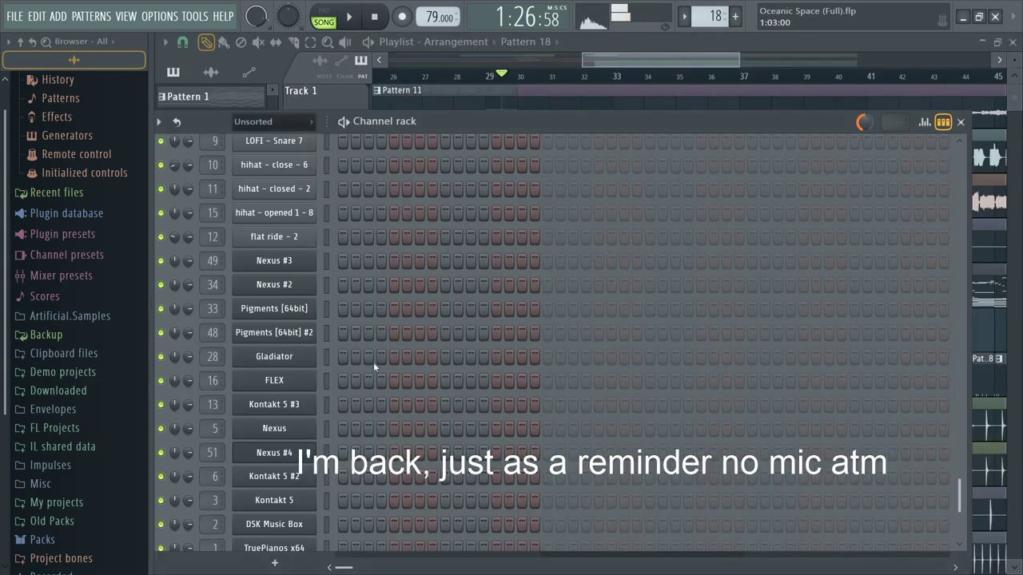
scroll(954, 390, up, 5)
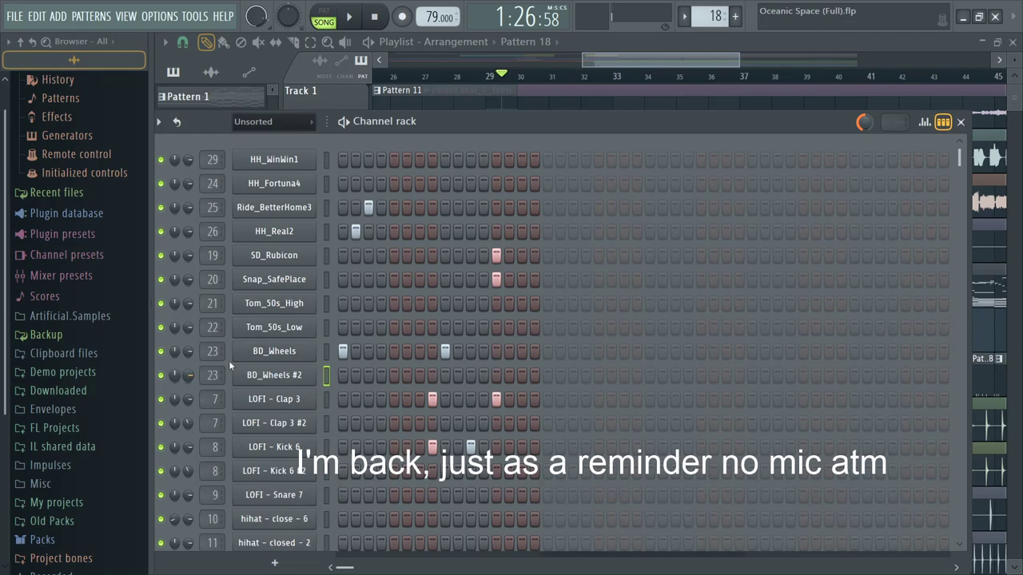
key(ctrl+x)
click(324, 376)
key(ctrl+v)
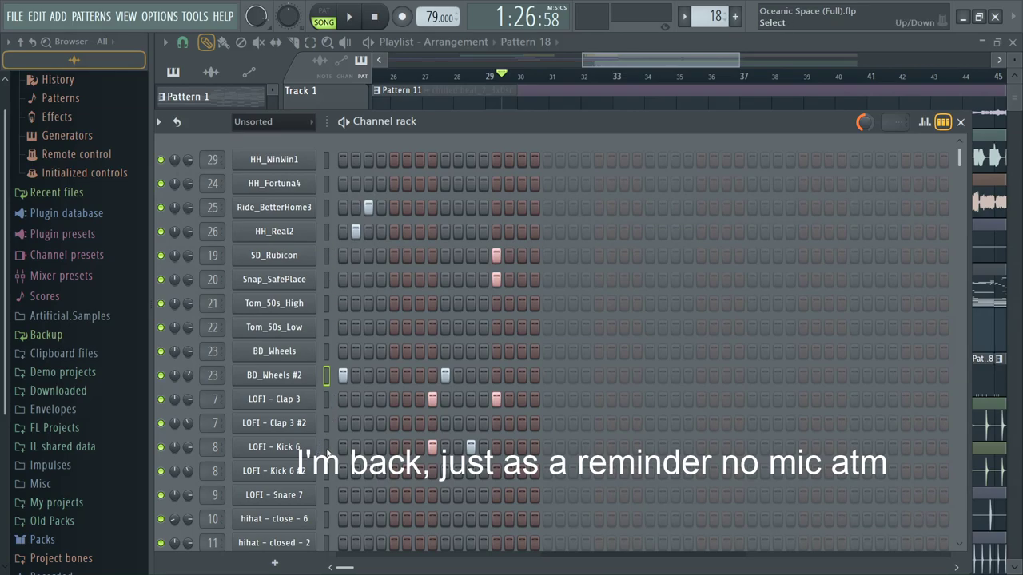
Step: Move the LOFI - Kick 6 steps in Pattern 18 to the LOFI - Kick 6 #2 channel while playing the song
key(space)
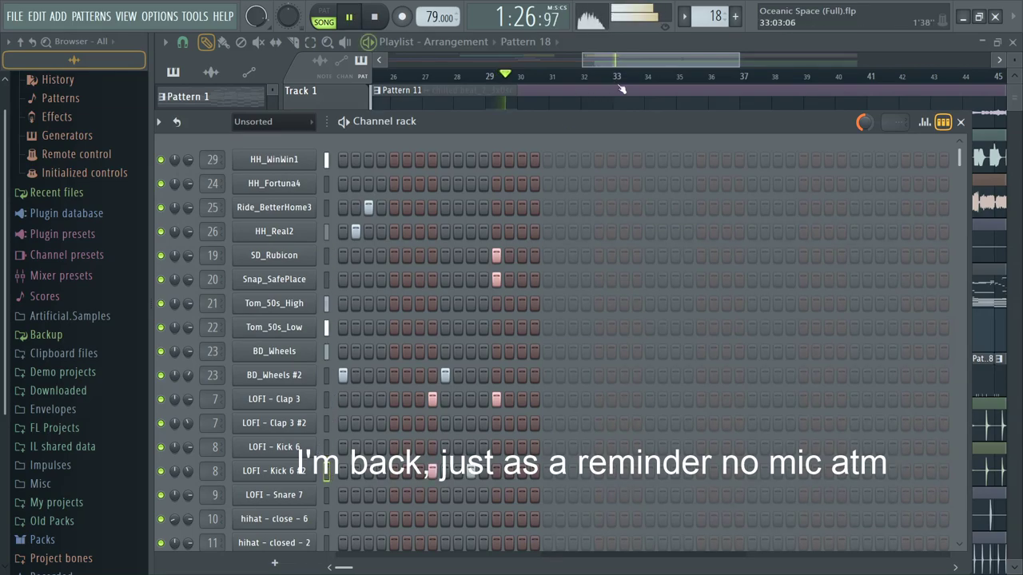
click(627, 65)
Step: Make the Track 7 drum clip at bar 38 unique and put its kicks on the BD_Wheels and LOFI - Kick 6 channels
scroll(671, 388, down, 2)
scroll(762, 368, up, 3)
scroll(695, 367, up, 2)
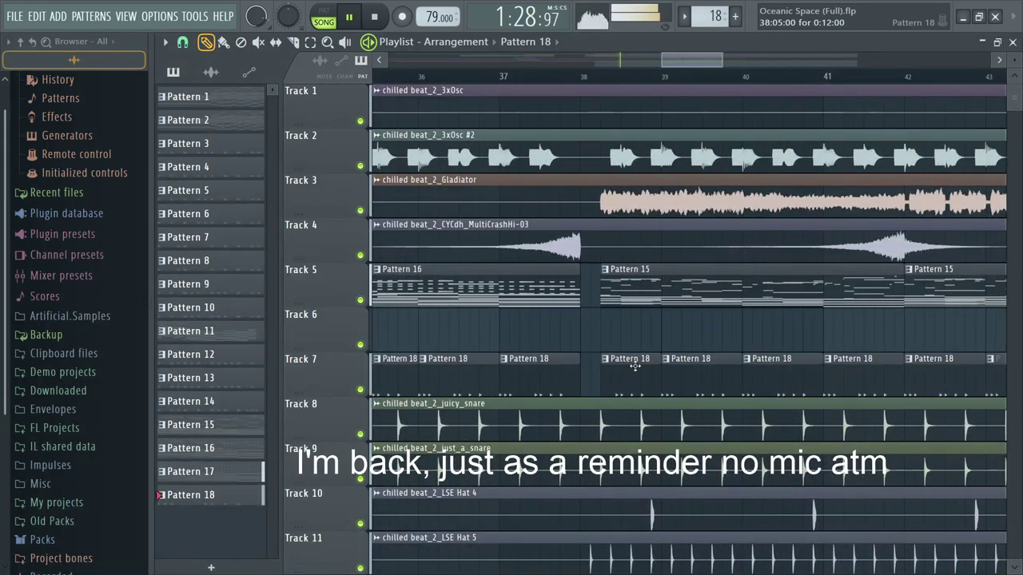
key(shift+ctrl+c)
key(F6)
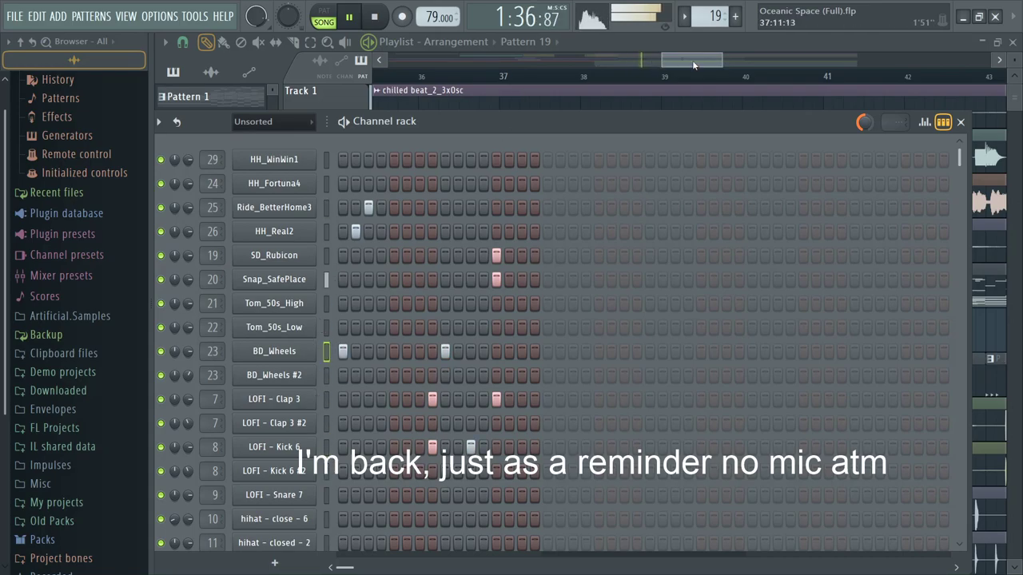
key(F6)
Step: Try extending the first Pattern 19 clip on Track 7 back to the start of bar 38
drag(621, 366, 580, 389)
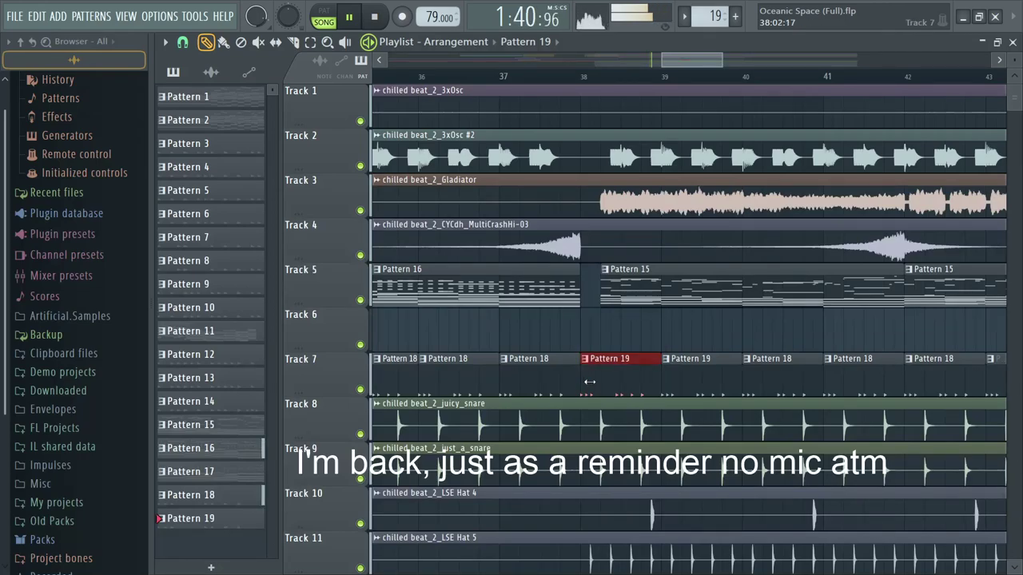
scroll(607, 379, down, 3)
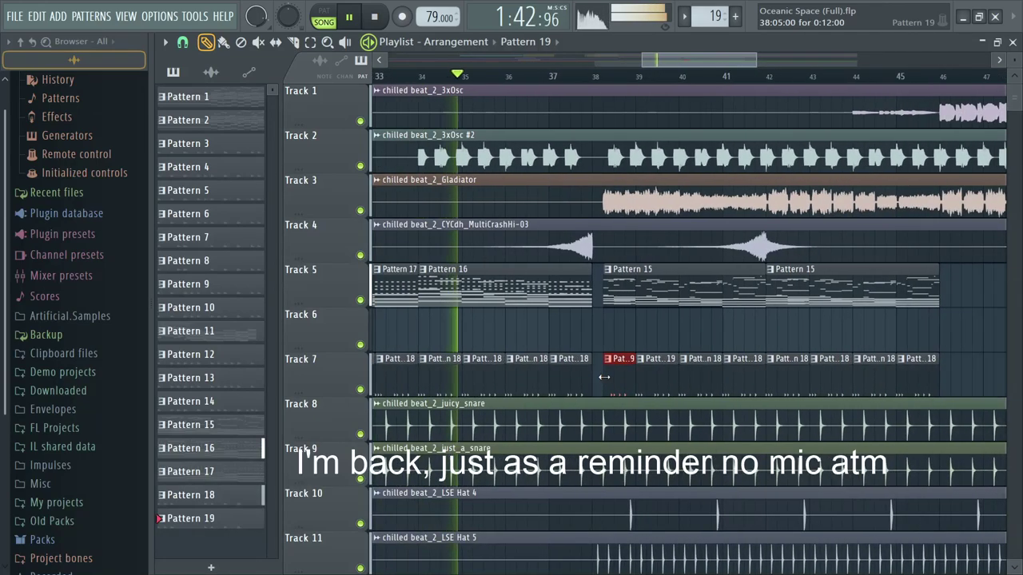
Step: Listen through the transition around bar 38 and examine how the Track 5 and Track 7 clips line up with the audio stems
scroll(605, 374, down, 2)
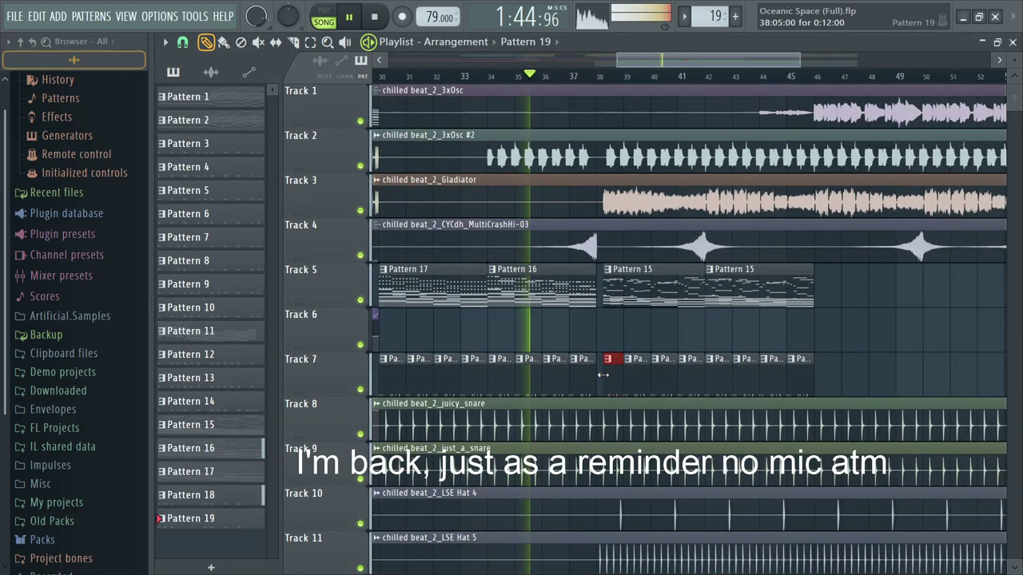
scroll(603, 375, down, 2)
scroll(596, 378, up, 2)
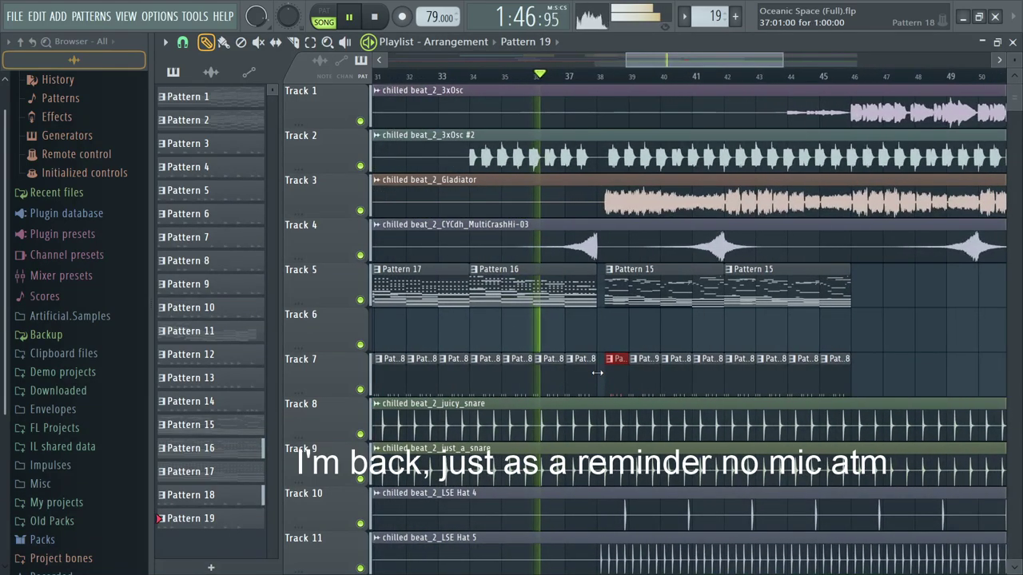
scroll(600, 370, down, 3)
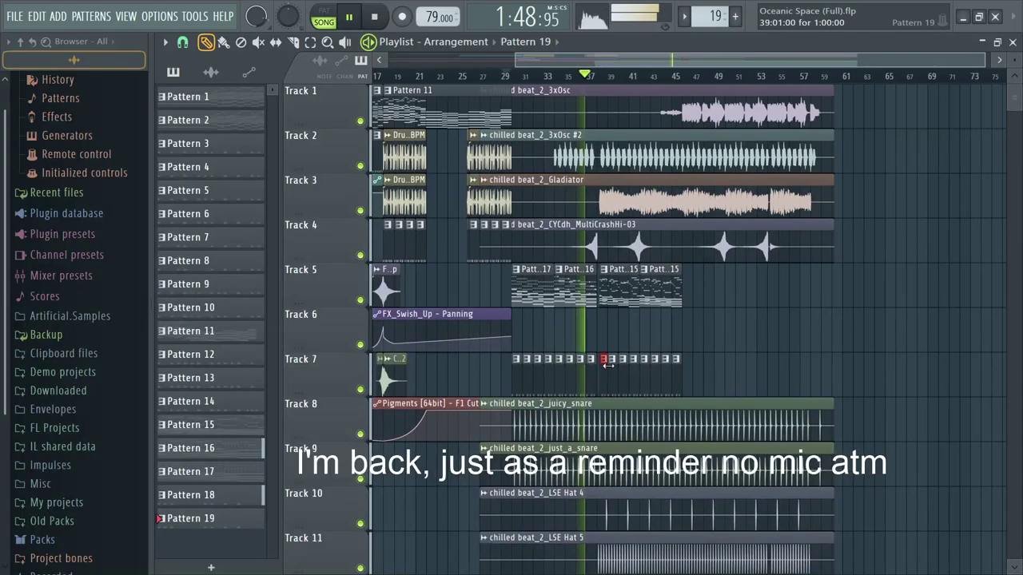
scroll(609, 364, up, 1)
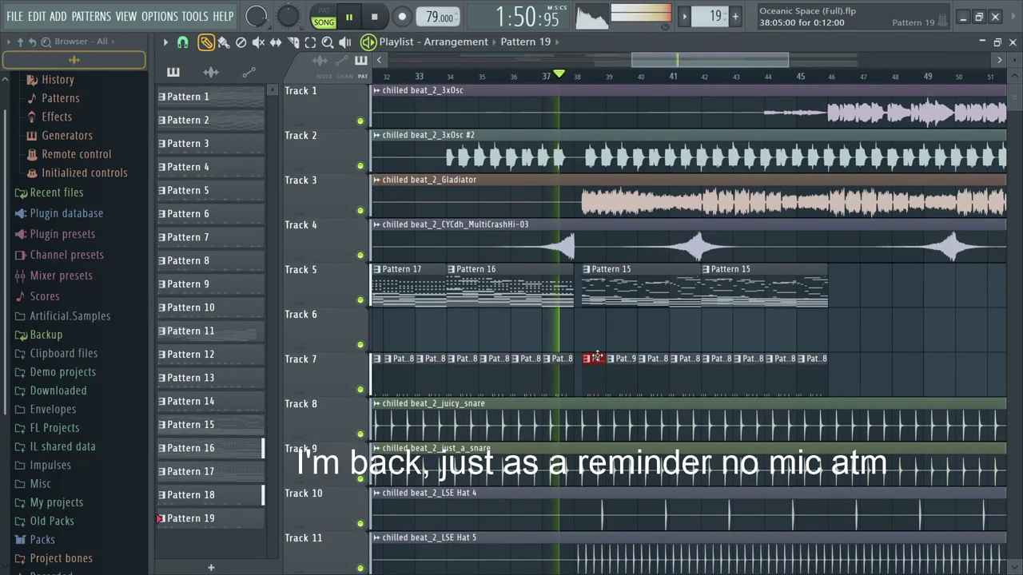
scroll(596, 356, down, 2)
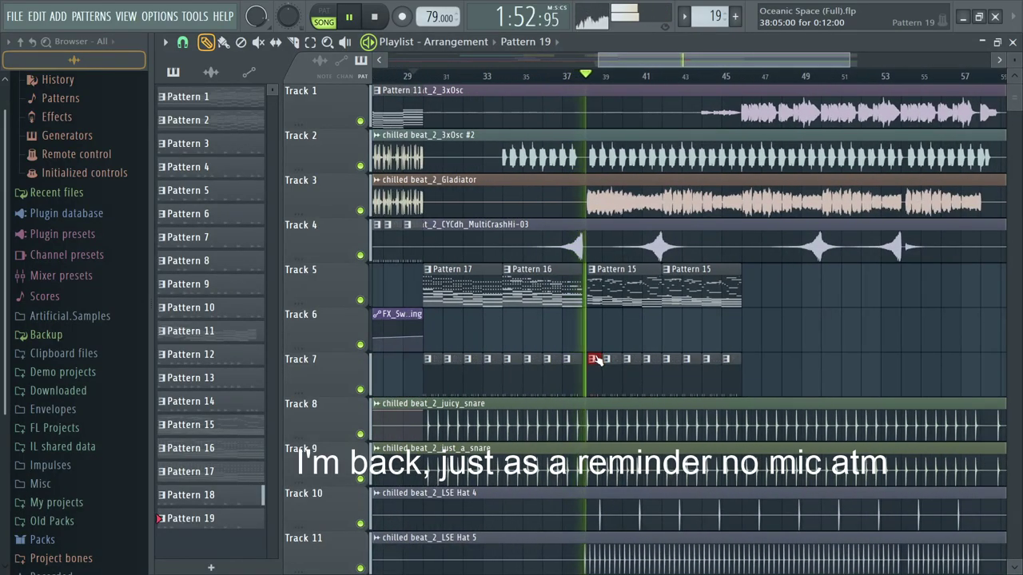
scroll(596, 359, up, 3)
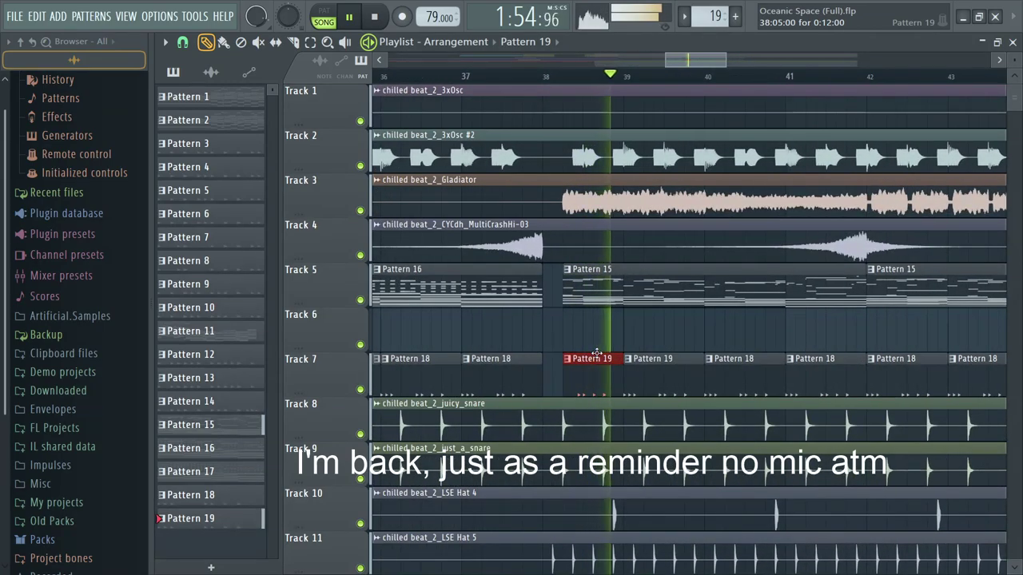
scroll(596, 356, down, 3)
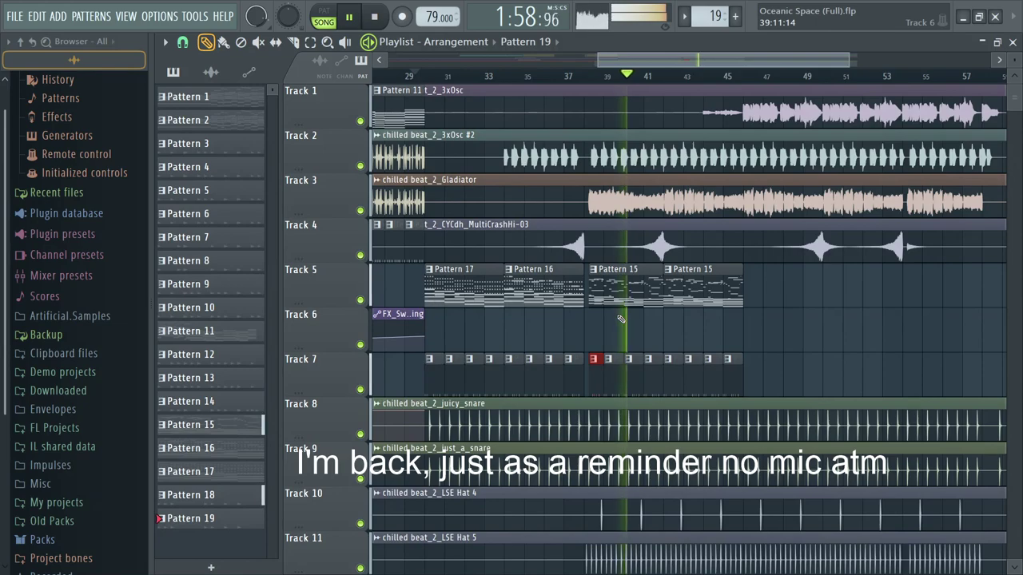
Step: Check the Nexus #3 level in the mixer and look through the instrument channels while the song plays
key(F9)
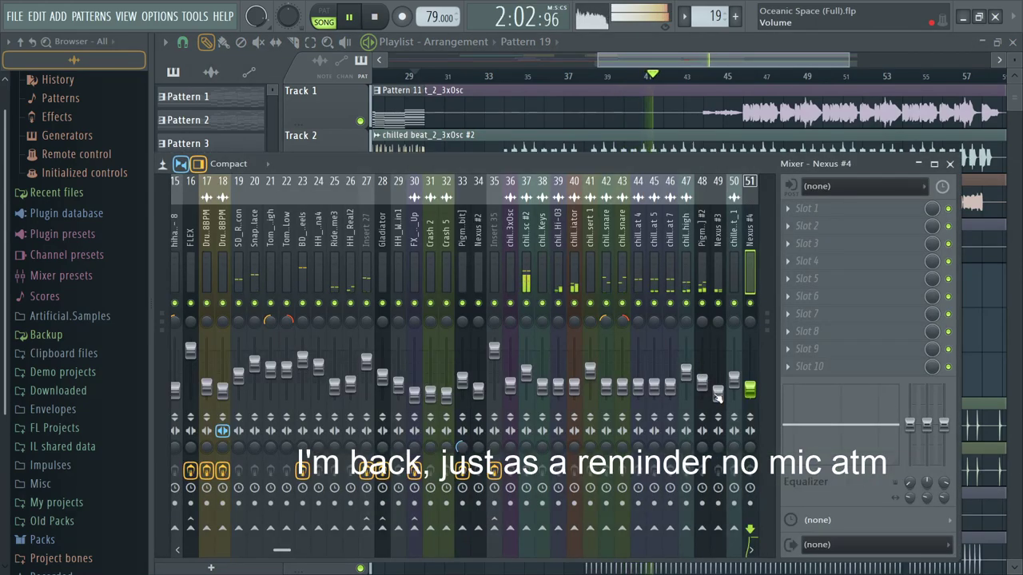
key(F6)
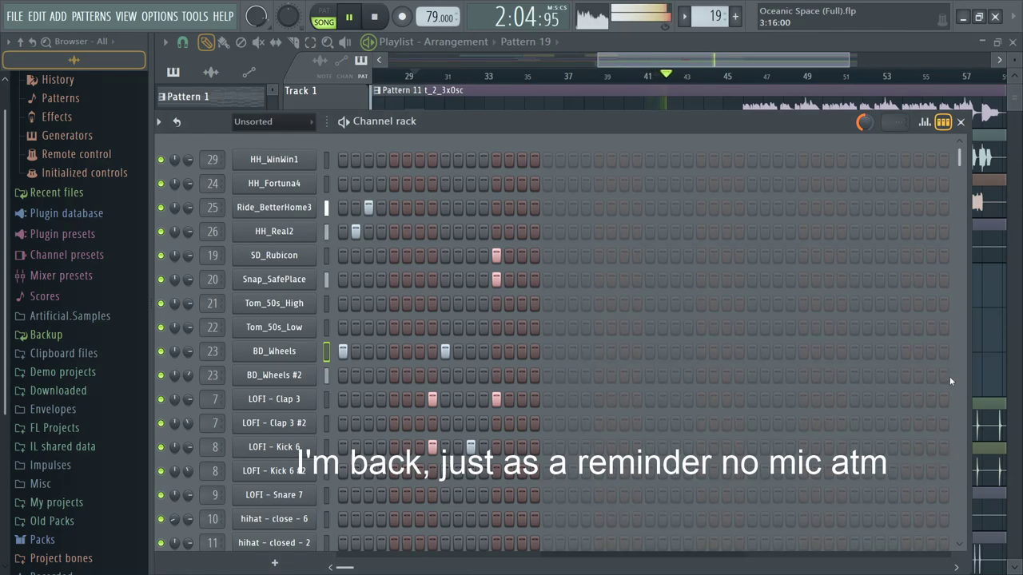
scroll(953, 379, down, 5)
key(F6)
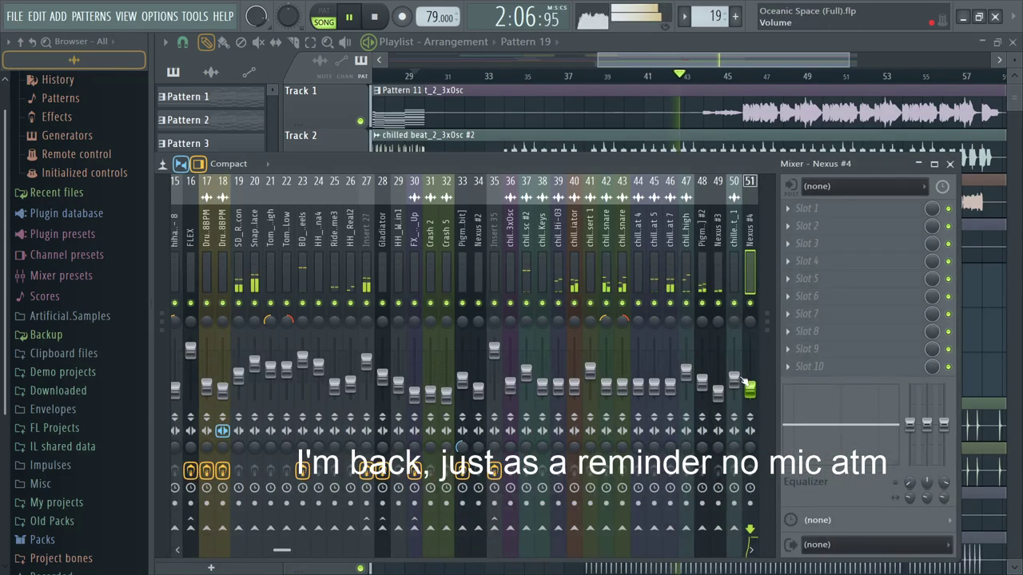
click(723, 395)
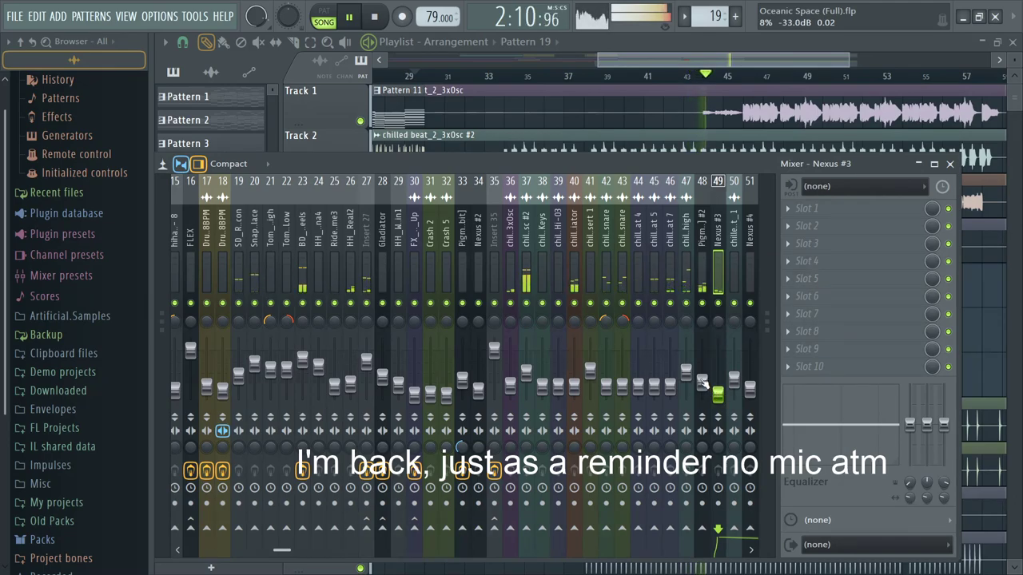
Step: Try a higher mixer volume for Pigments [64bit] #2 and replay the section from about bar 29
click(701, 382)
key(space)
key(space)
drag(702, 383, 701, 367)
key(F9)
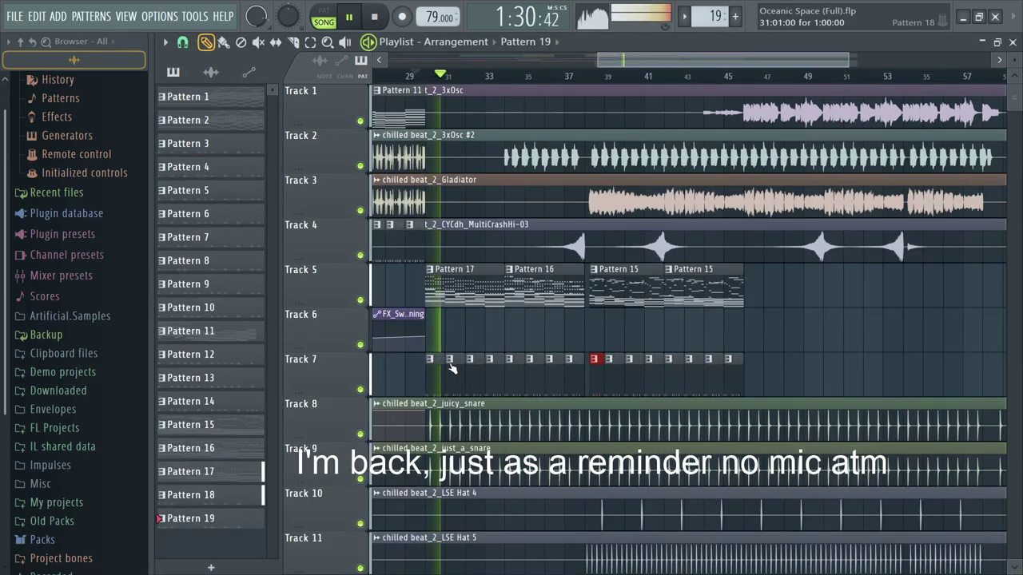
Step: Open the Track 7 pattern at bar 30 and remove its Ride_BetterHome3, HH_Real2 and first LOFI - Clap 3 steps
scroll(454, 359, up, 3)
key(space)
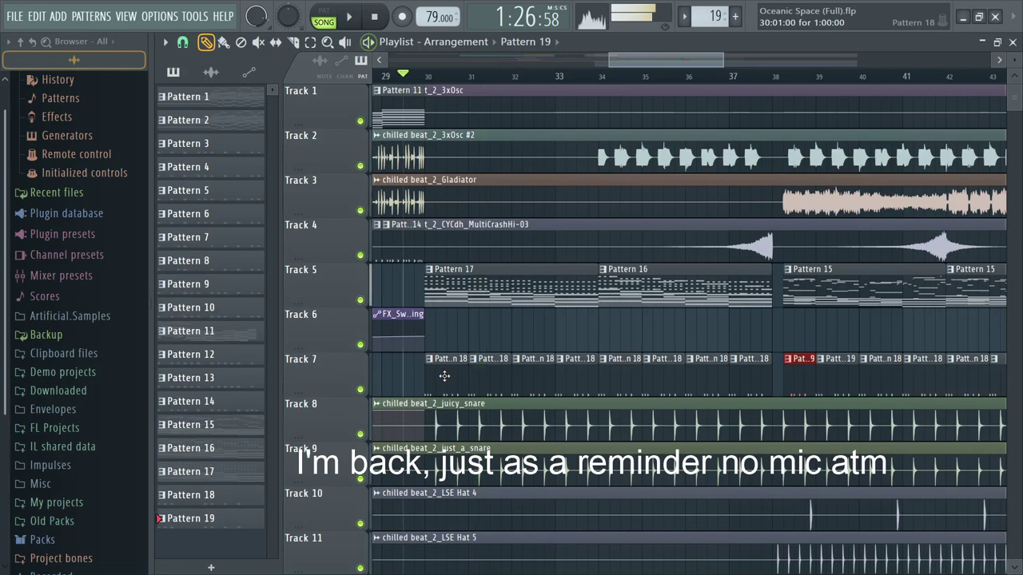
double_click(436, 359)
key(Escape)
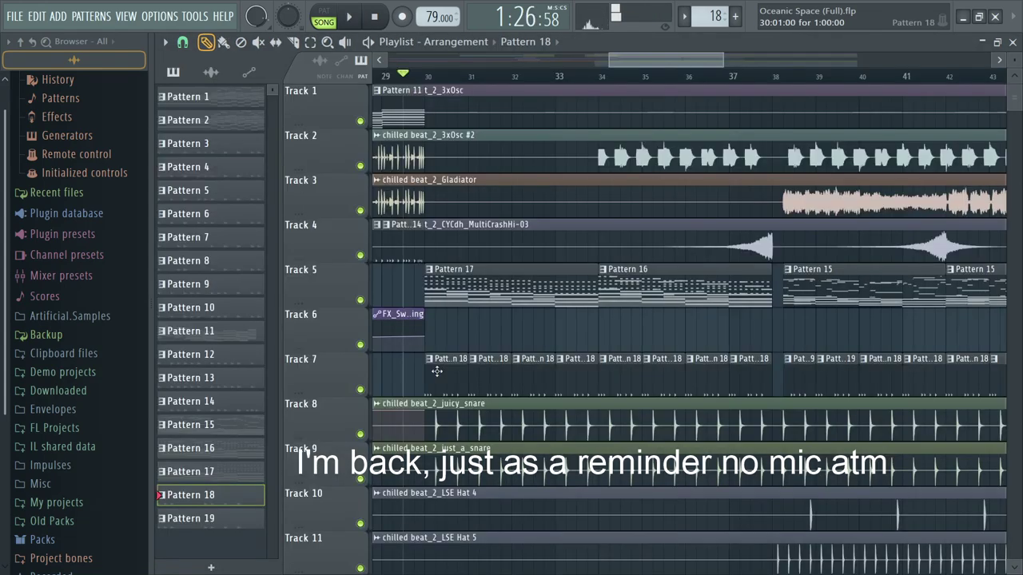
key(F6)
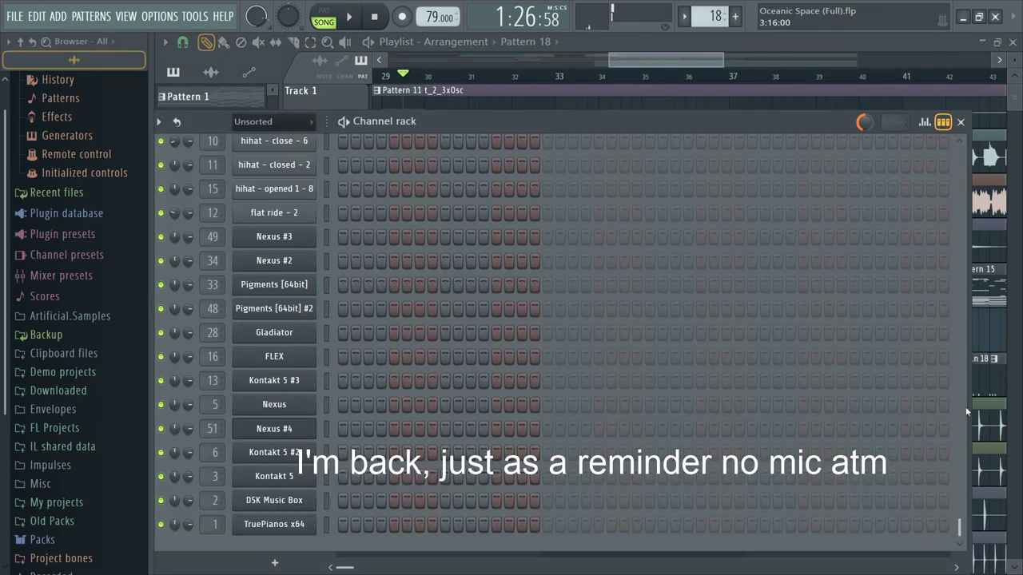
scroll(964, 404, up, 8)
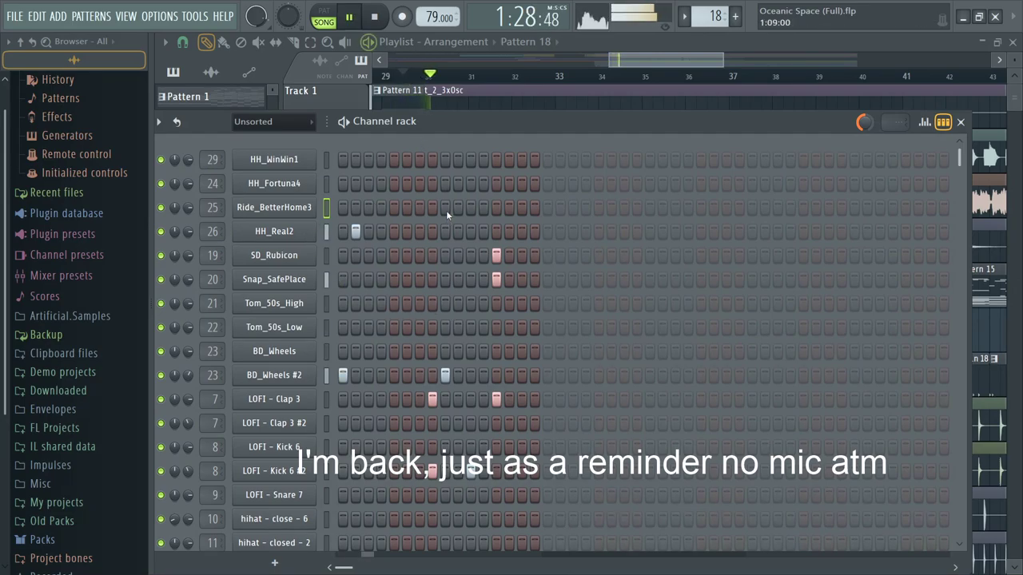
click(355, 231)
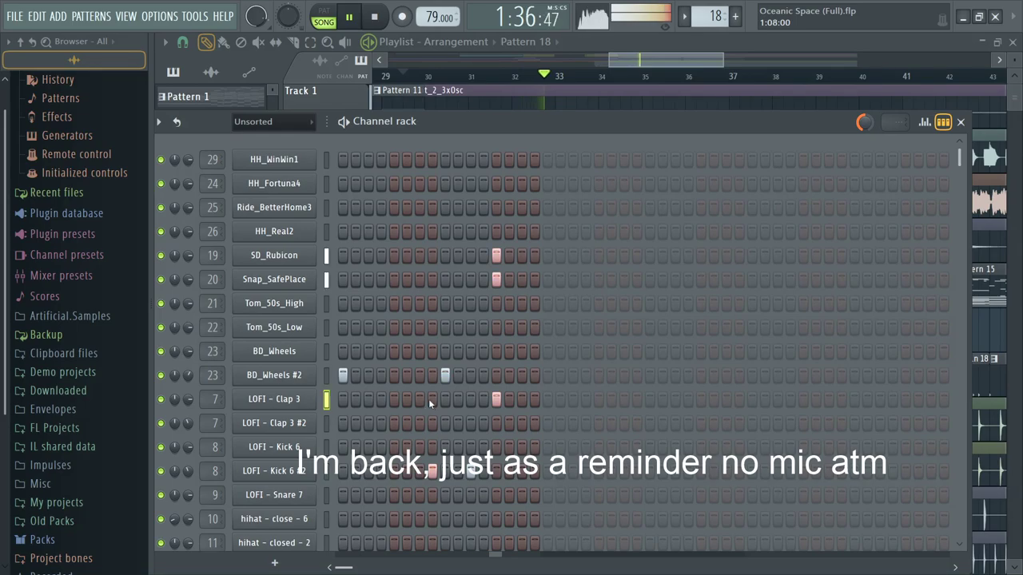
click(655, 62)
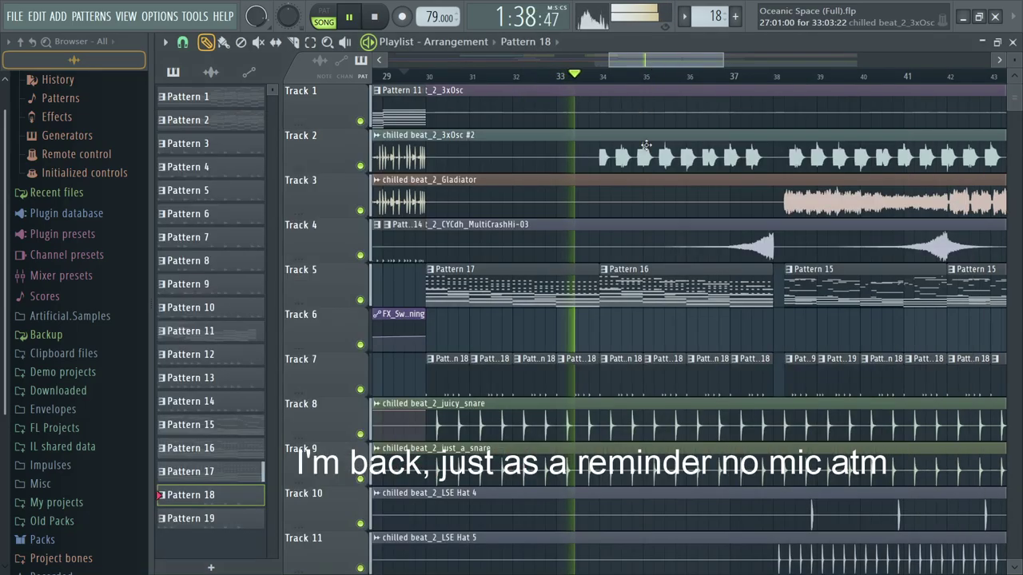
Step: Make the Track 7 drum clip at bar 33 unique and add a BD_Wheels #2 hit on its last step
scroll(639, 354, up, 3)
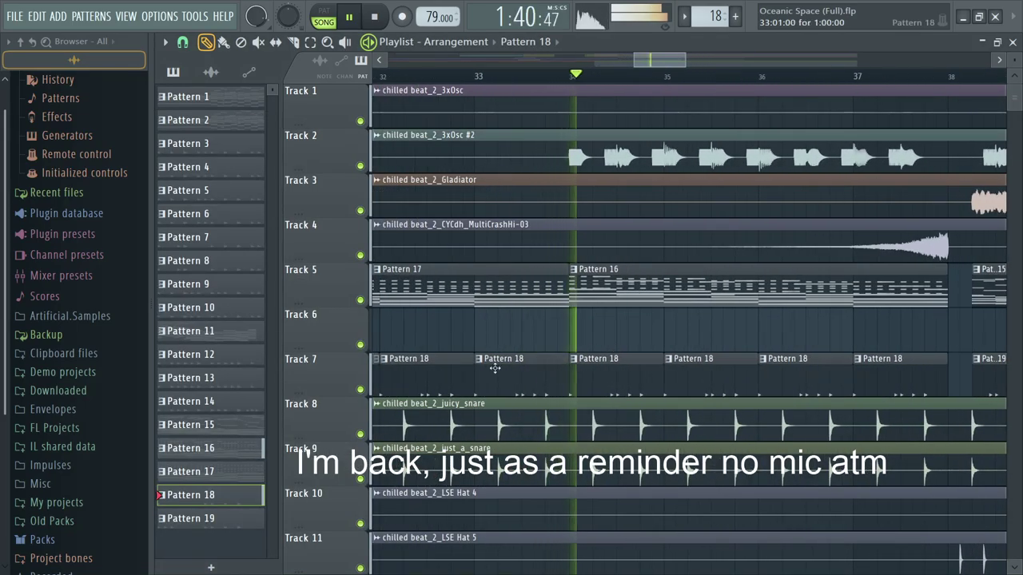
click(479, 359)
click(539, 367)
double_click(540, 368)
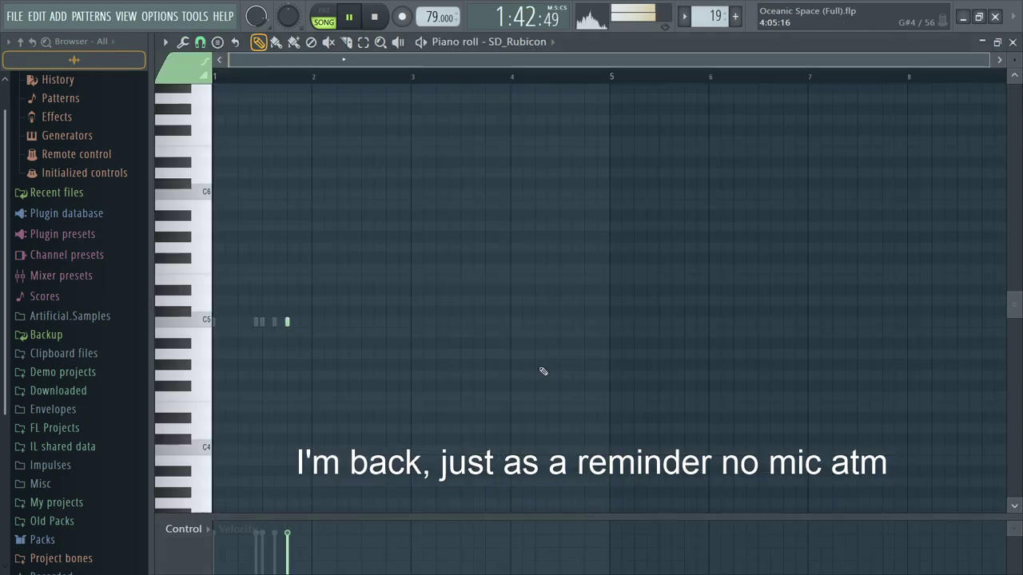
key(Escape)
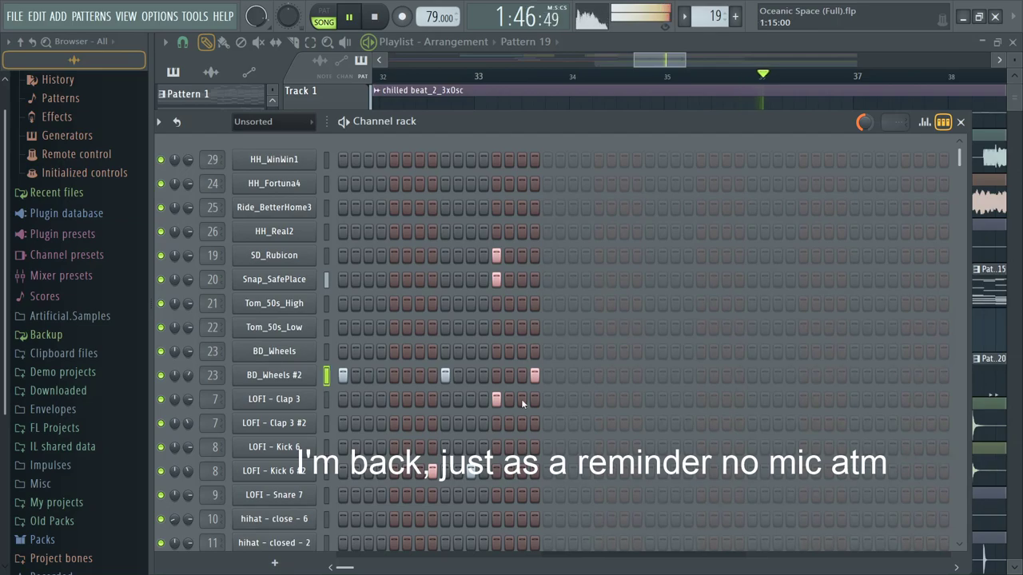
click(523, 230)
click(659, 66)
Step: Listen to the drums across bars 37 to 39 and review the surrounding arrangement
scroll(612, 287, down, 3)
scroll(612, 286, down, 2)
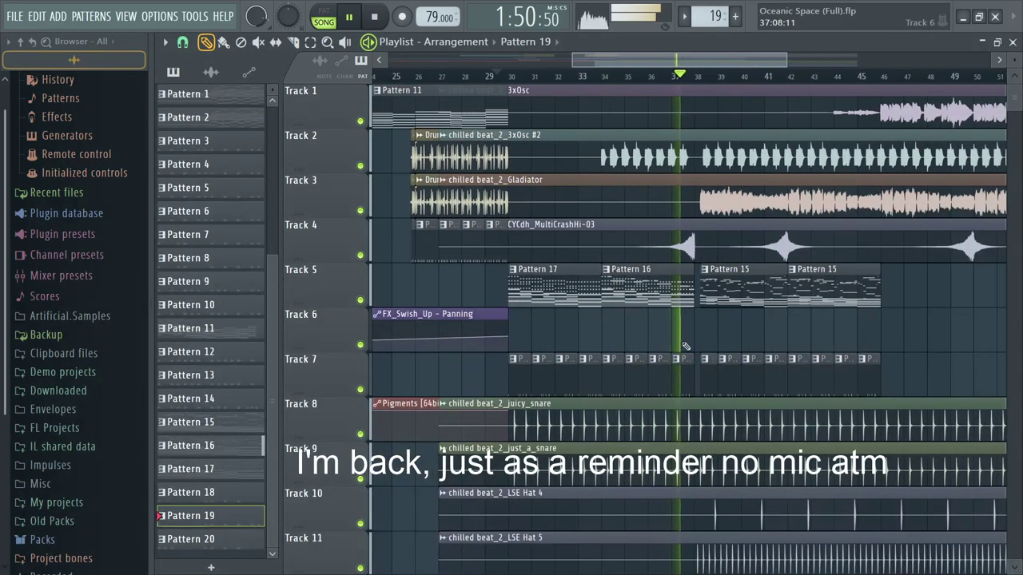
scroll(712, 339, up, 5)
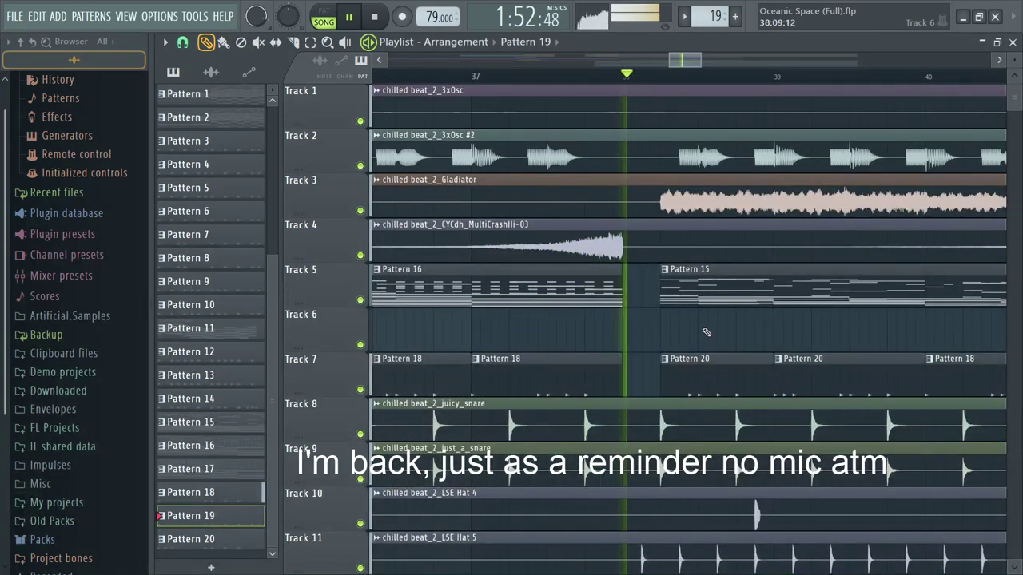
scroll(698, 327, down, 2)
scroll(700, 329, down, 5)
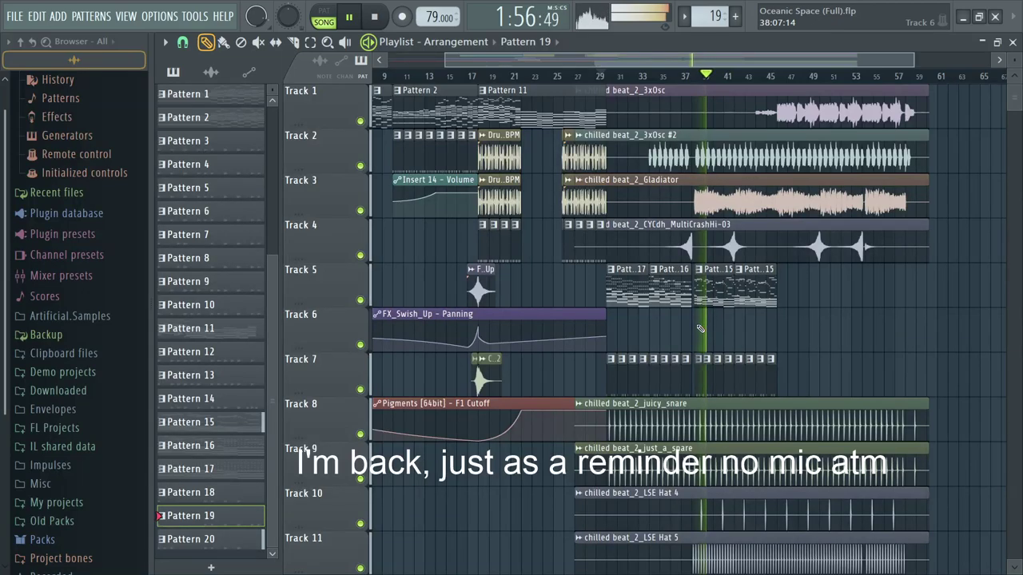
scroll(700, 329, up, 2)
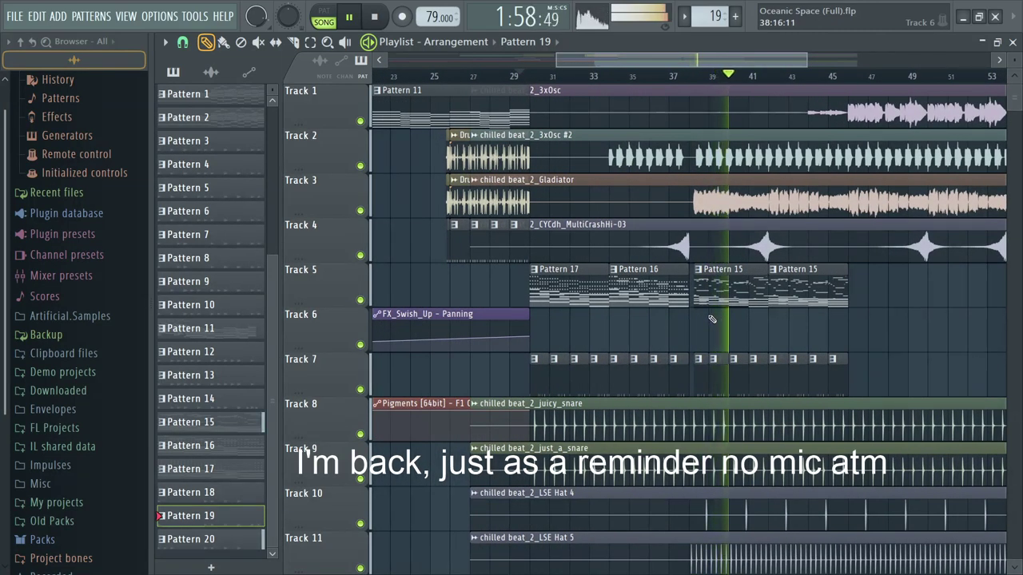
Step: Create a volume automation clip for the while high mixer track, find it on Track 14 and replay the section
key(F9)
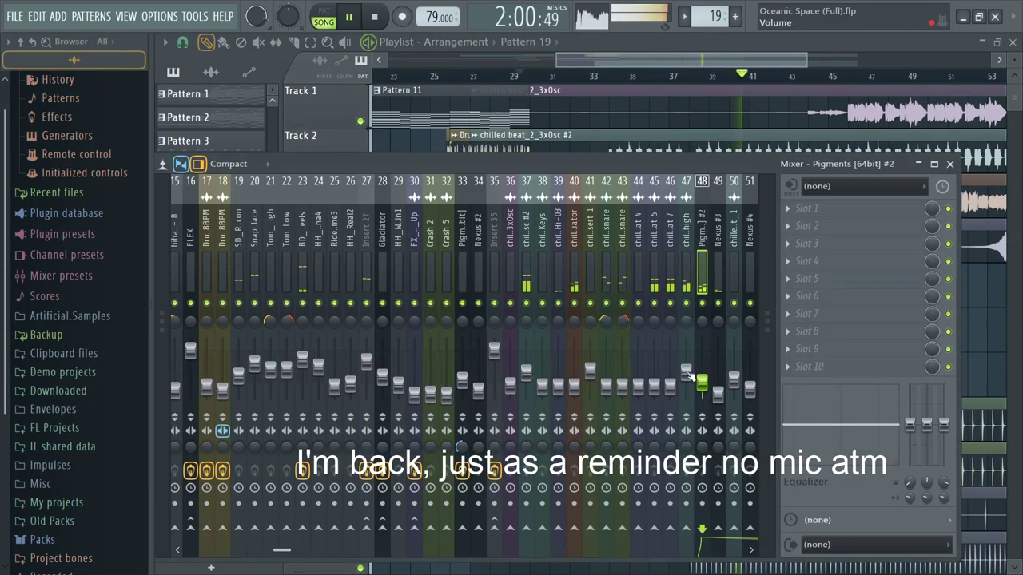
click(705, 452)
key(F9)
scroll(573, 351, down, 3)
key(space)
key(space)
scroll(903, 545, up, 2)
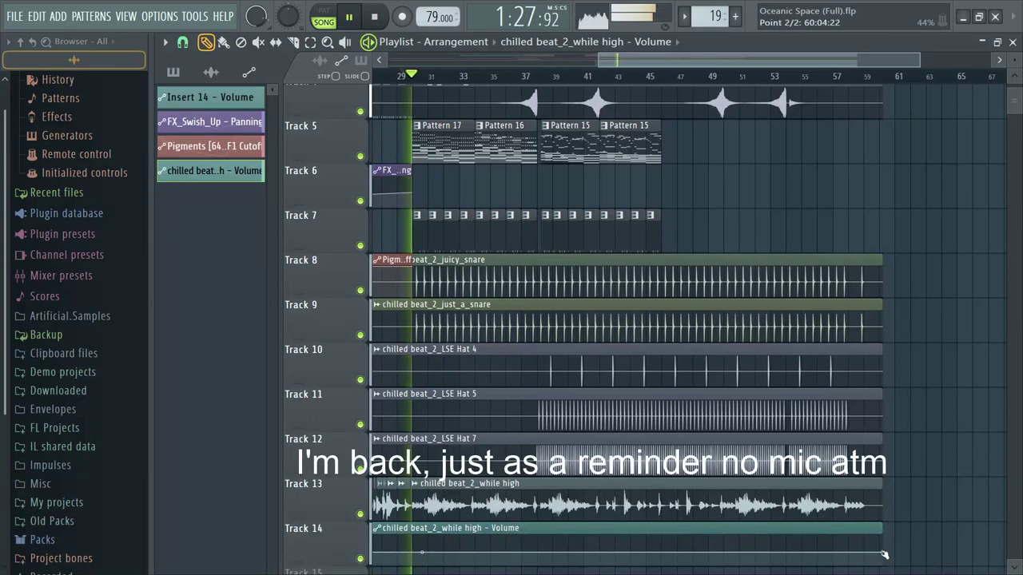
Step: Shape the while high volume automation to step up to 71% at bar 30, and replay the change
scroll(551, 556, down, 3)
scroll(551, 557, up, 5)
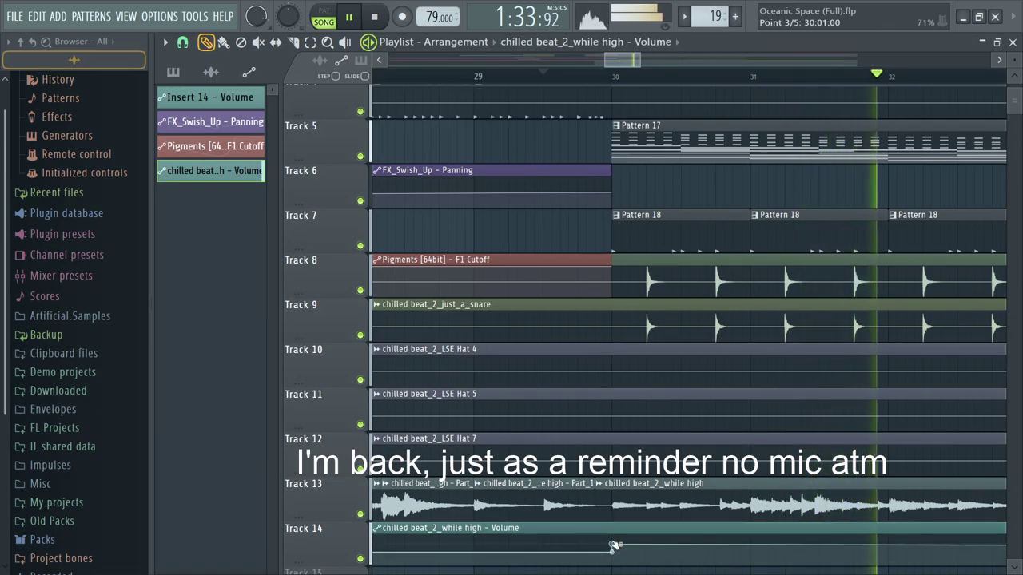
right_click(619, 552)
click(667, 327)
key(space)
key(space)
Step: Shape the while high volume automation with points at bars 34 and 38 so it tapers down towards bar 38
scroll(679, 327, down, 6)
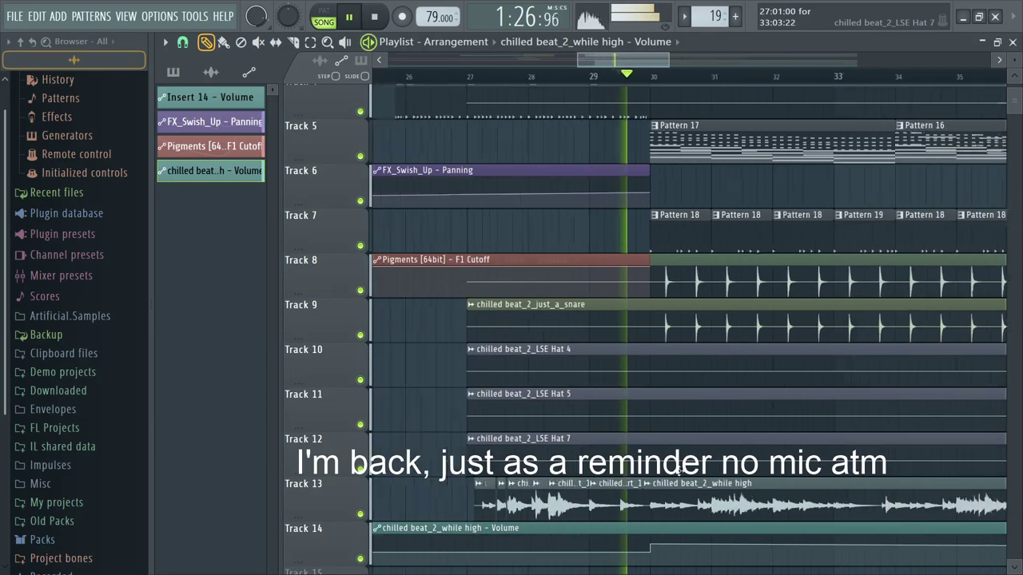
scroll(742, 400, up, 3)
scroll(676, 557, up, 5)
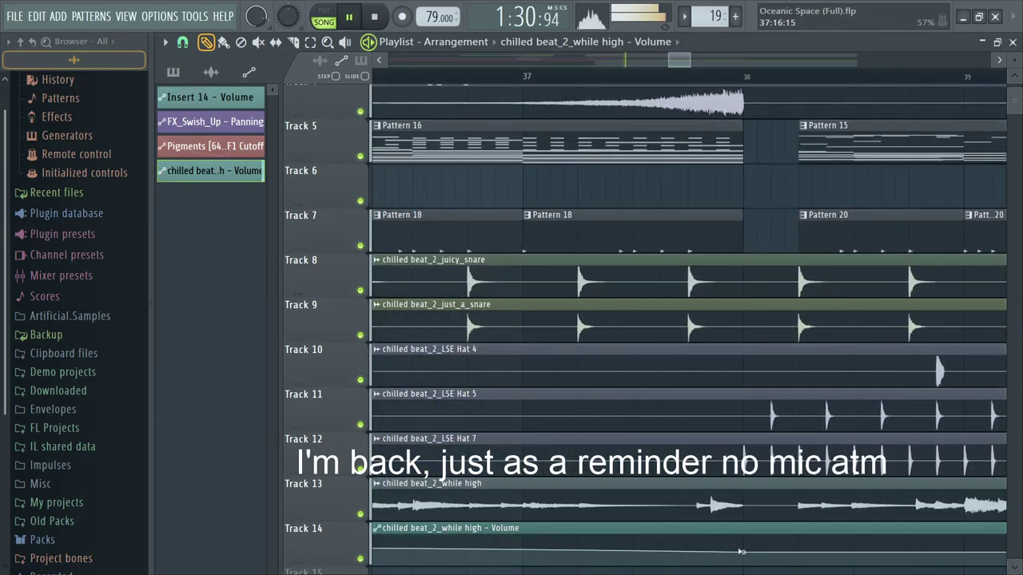
scroll(743, 553, down, 6)
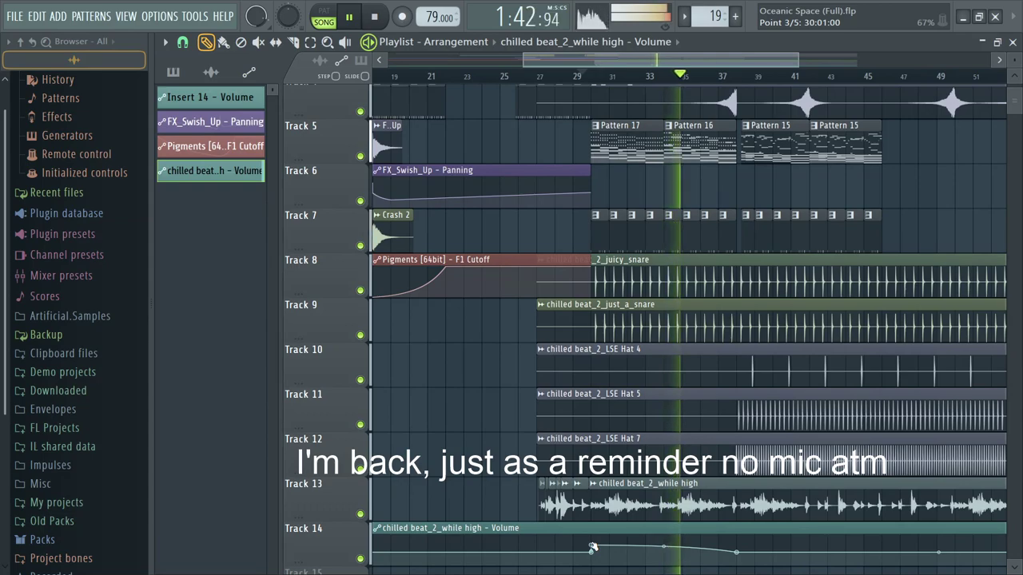
key(F9)
key(F9)
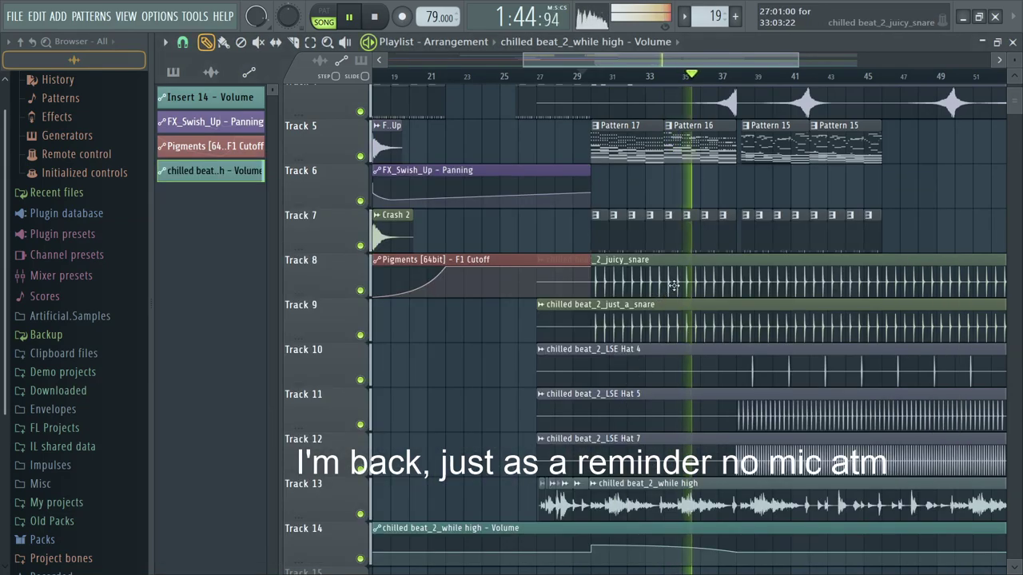
Step: Listen to bars 35 to 39 while checking the arrangement and the mixer levels
scroll(692, 246, up, 3)
scroll(707, 233, up, 2)
scroll(995, 261, up, 3)
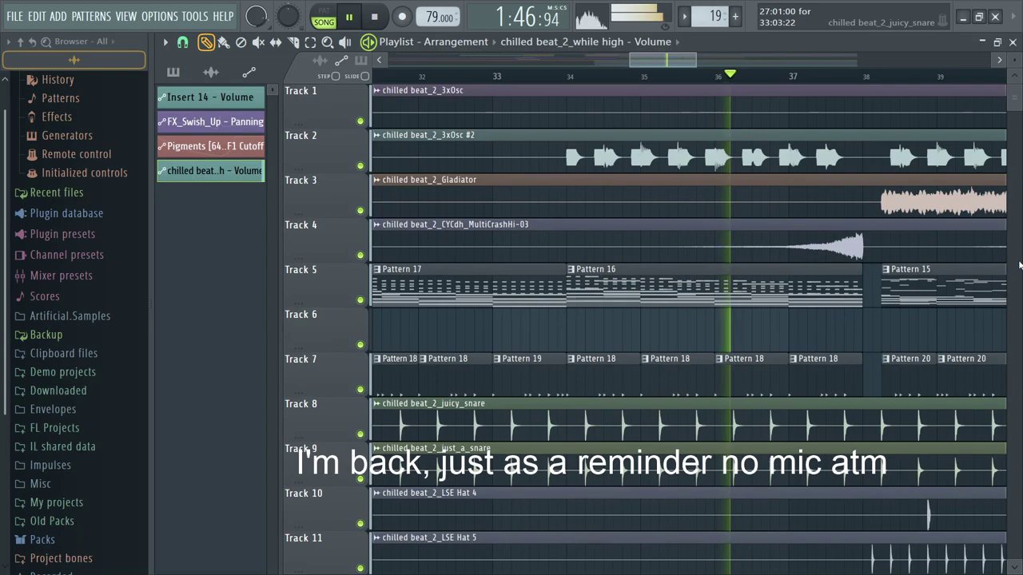
key(F9)
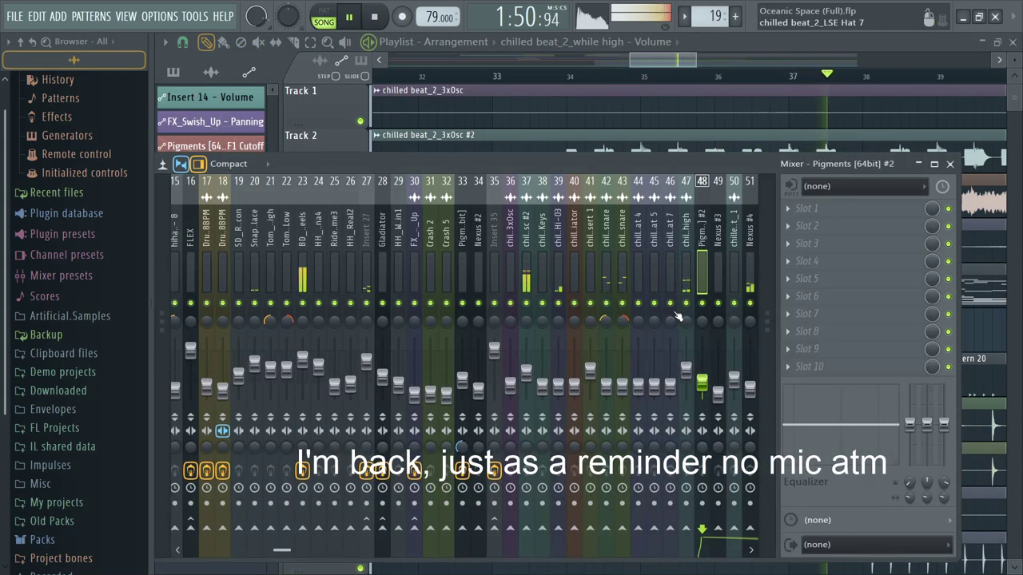
key(F6)
key(F6)
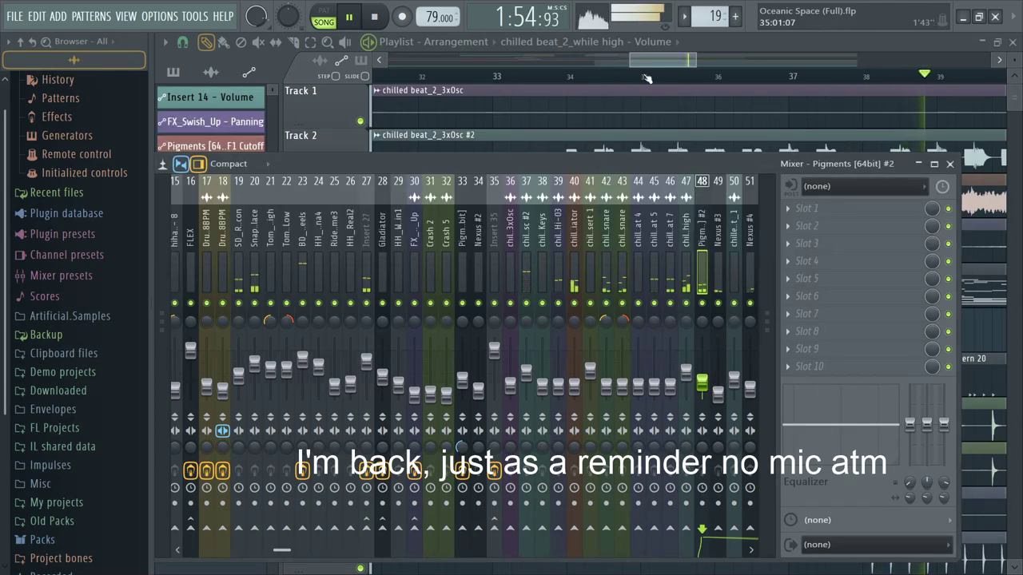
key(F9)
scroll(673, 340, down, 6)
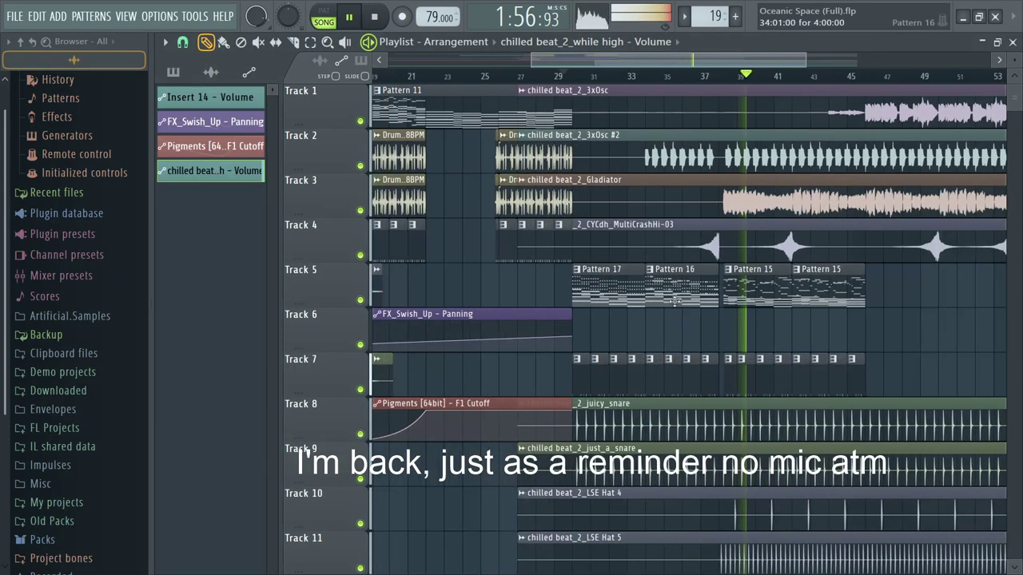
Step: Lower the LSE Hat 7 and LSE Hat 5 mixer track volumes to 11%
scroll(677, 310, down, 2)
key(F9)
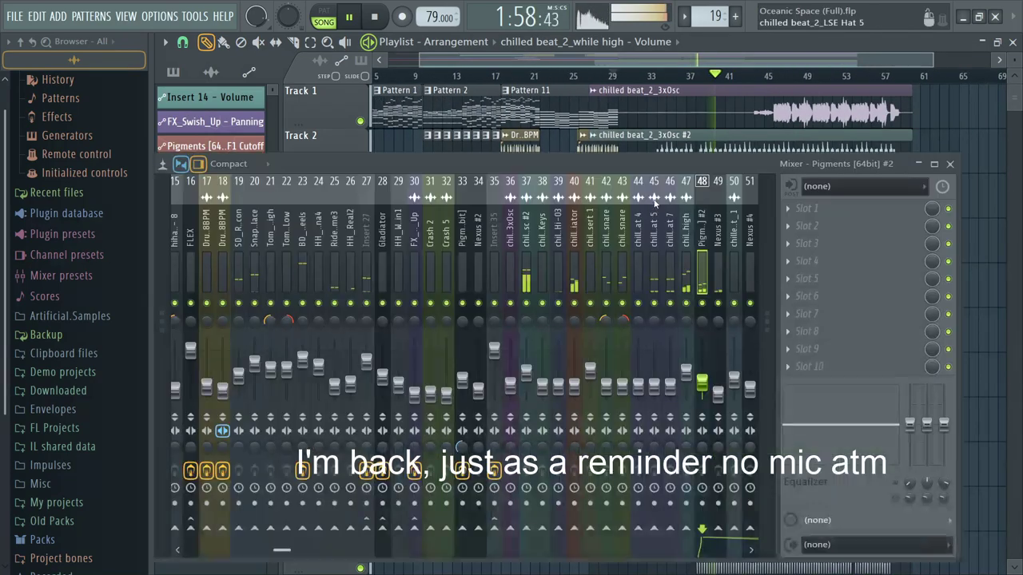
click(671, 295)
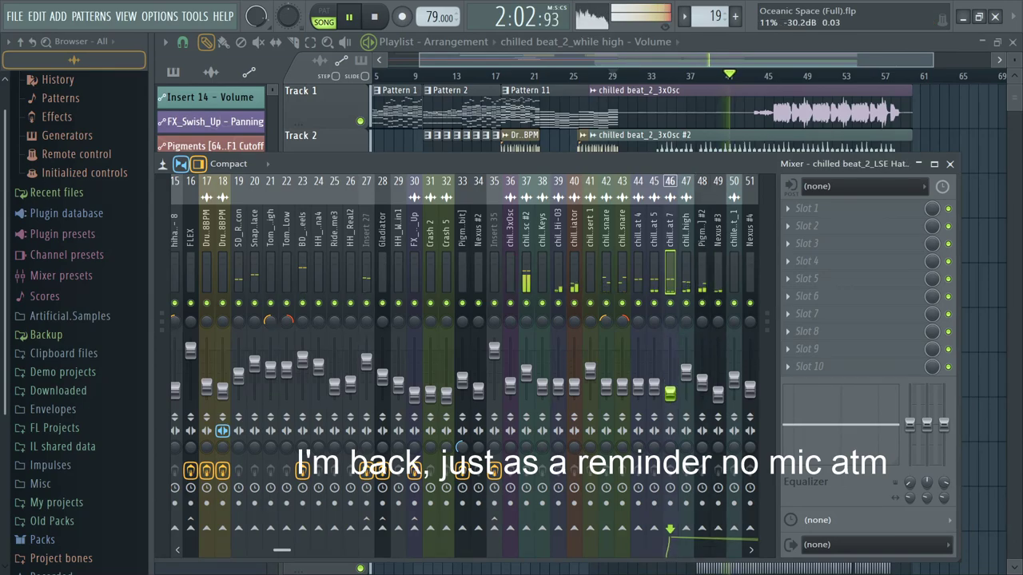
click(657, 389)
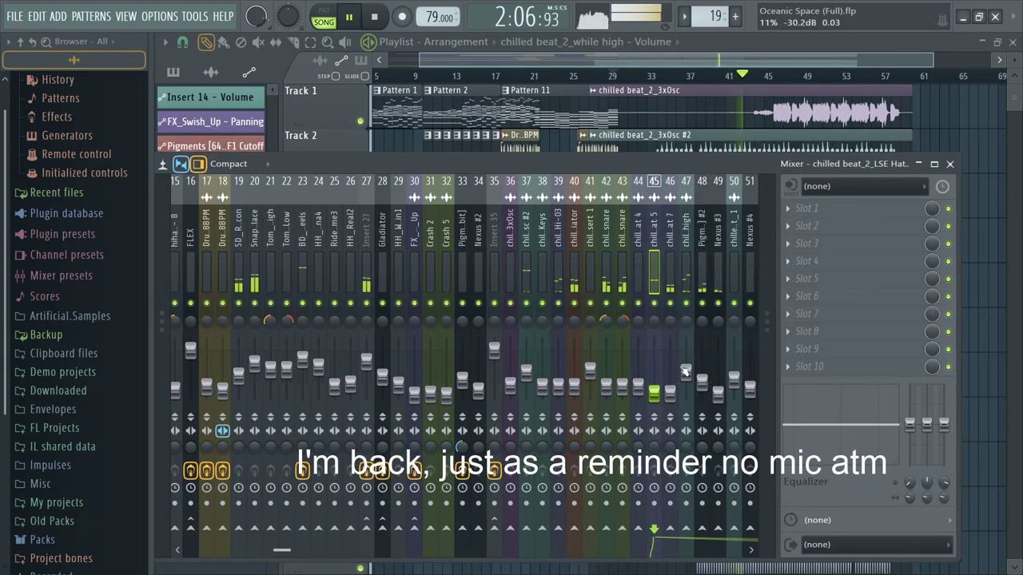
Step: Send the BD_Wheels and LOFI Kick 6 mixer tracks to Insert 52
click(301, 282)
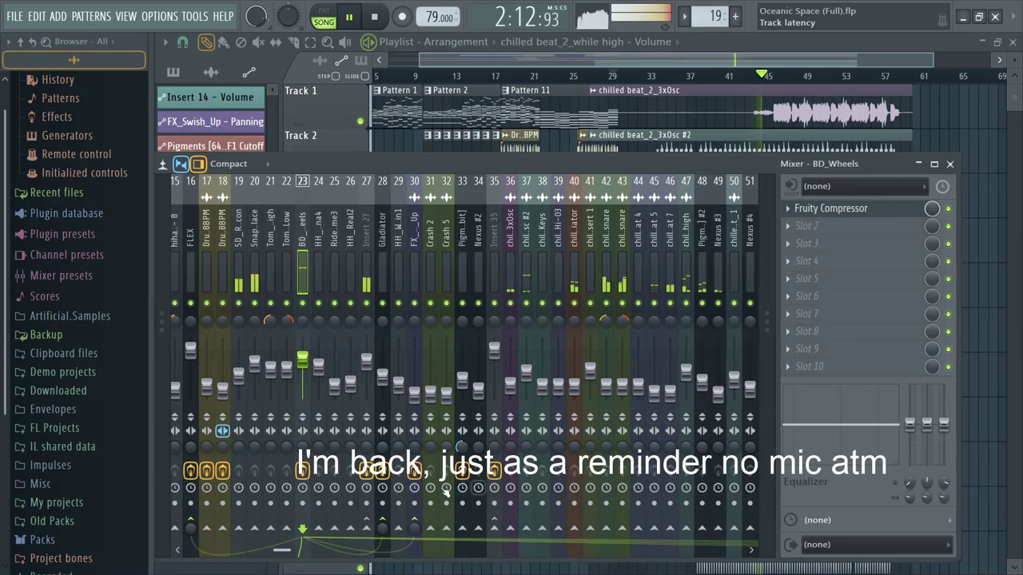
drag(284, 550, 304, 551)
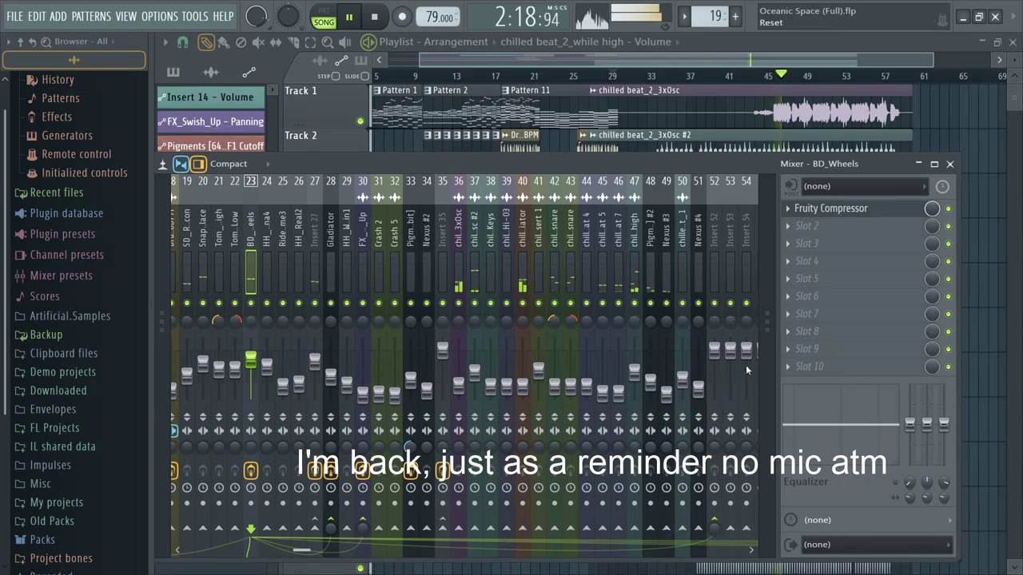
scroll(288, 554, left, 3)
drag(290, 556, 182, 445)
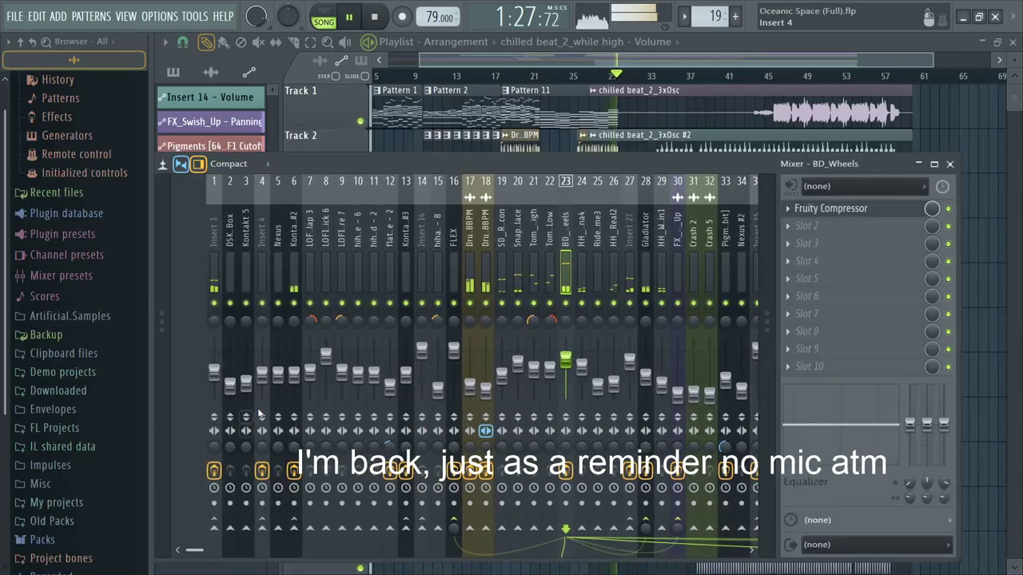
click(290, 272)
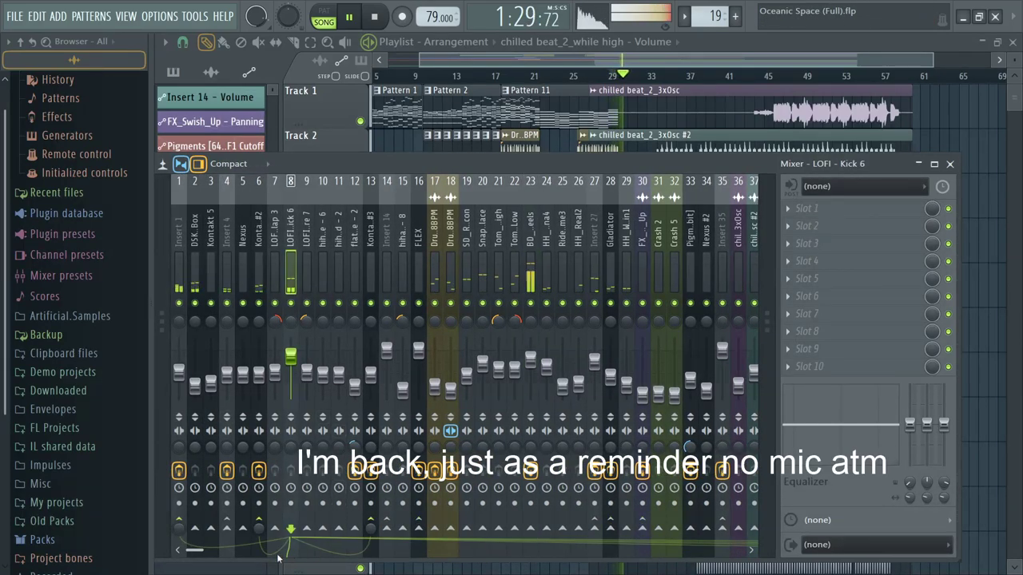
drag(194, 549, 430, 550)
click(374, 528)
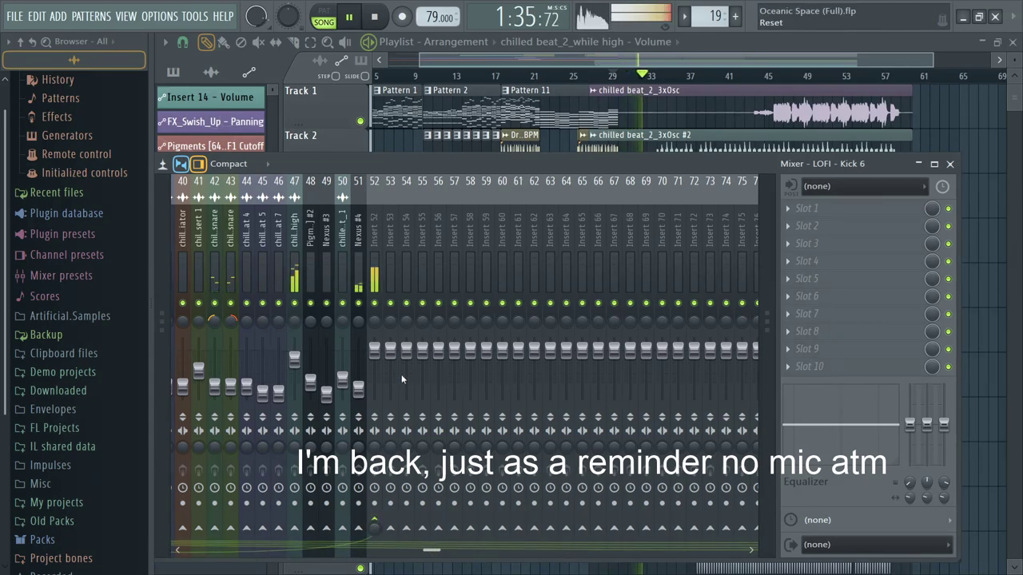
Step: Reposition the mixer and bring its Master track into view beside the insert tracks
click(379, 293)
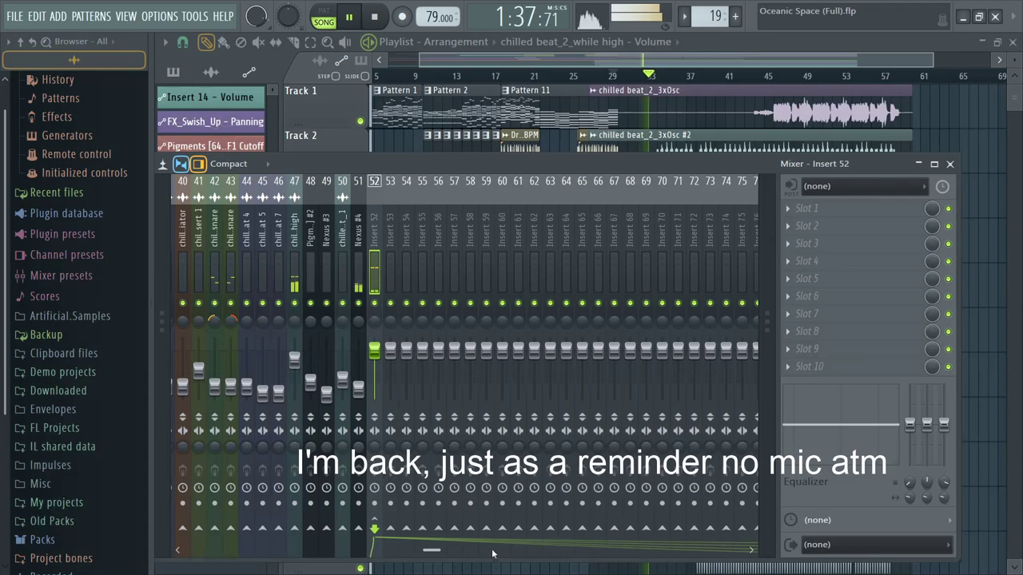
drag(431, 551, 162, 480)
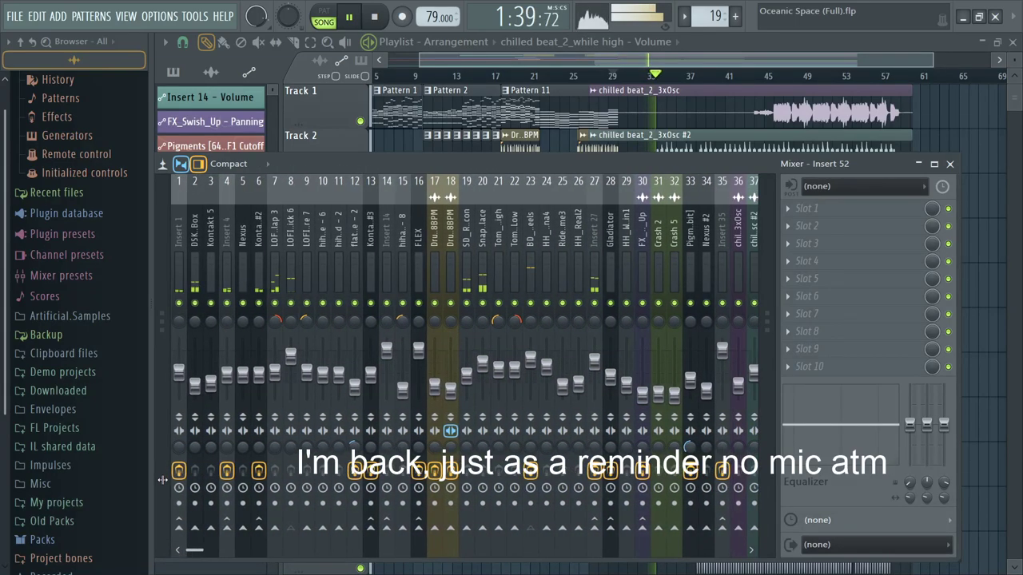
click(162, 439)
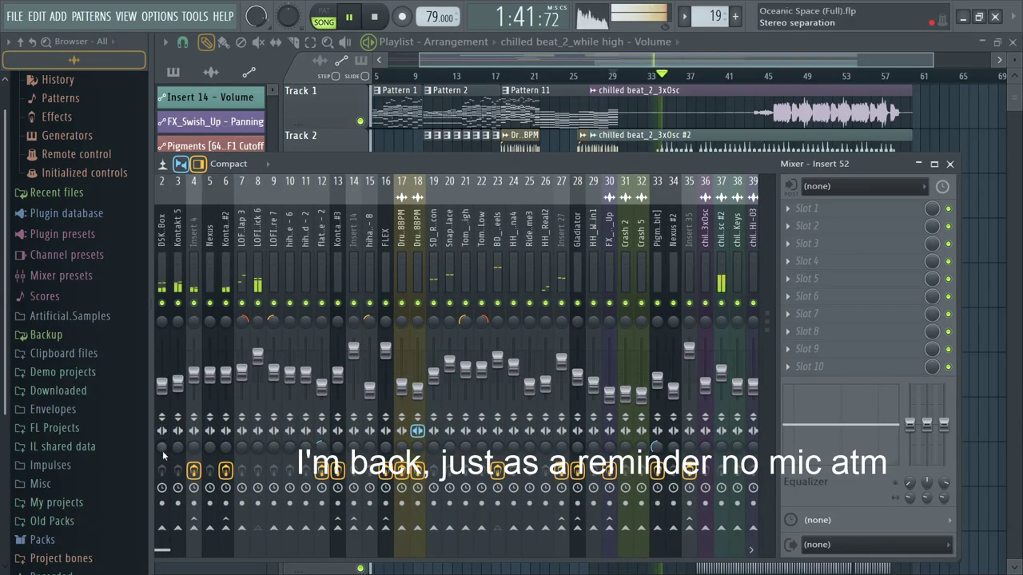
click(158, 454)
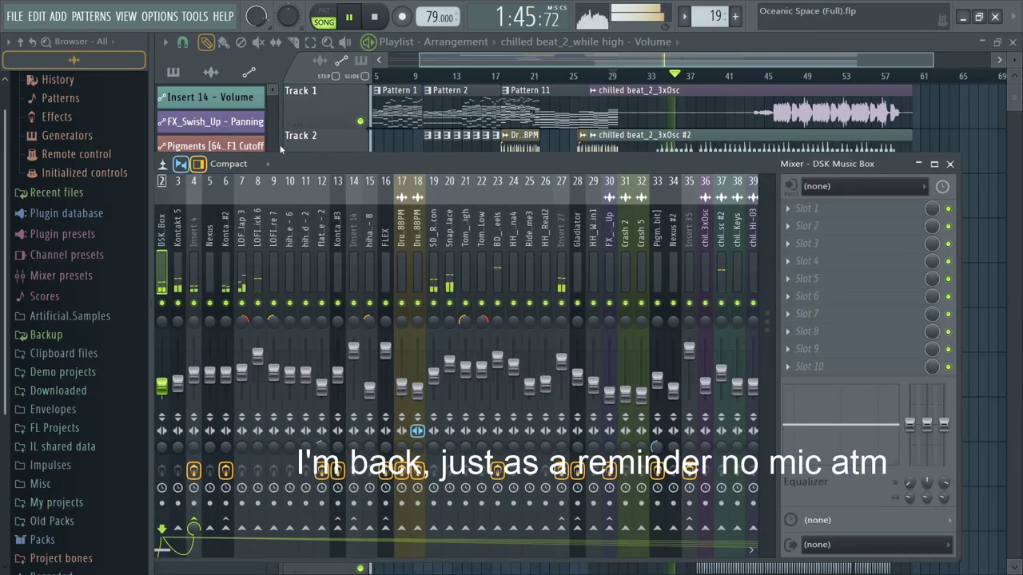
drag(339, 161, 379, 124)
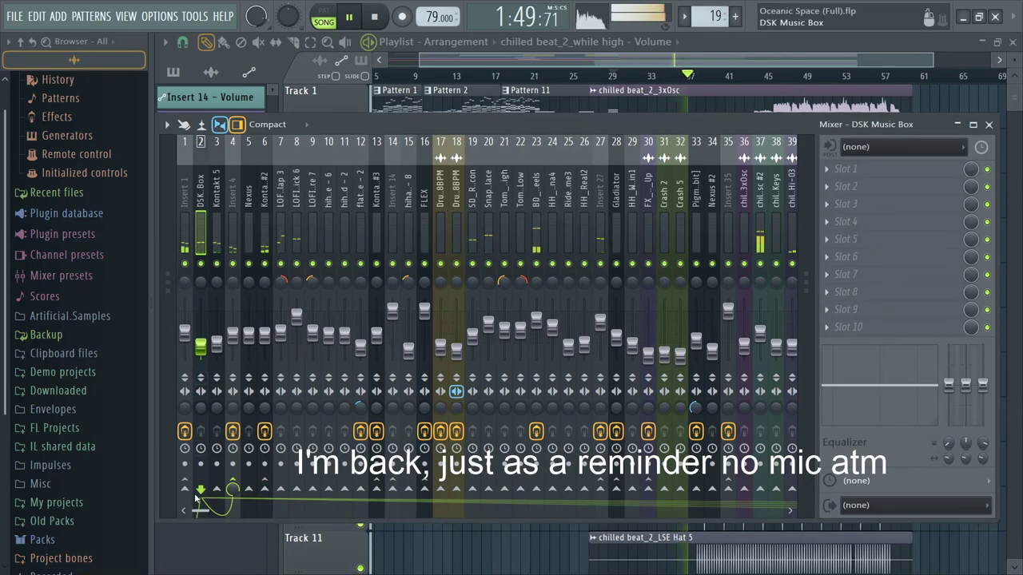
click(183, 491)
click(184, 491)
mouse_move(196, 511)
mouse_down()
mouse_move(392, 511)
mouse_move(178, 508)
mouse_move(432, 508)
mouse_move(160, 515)
mouse_move(670, 473)
mouse_move(560, 496)
mouse_move(184, 511)
mouse_up()
Step: Select Insert 52 and disable its send to the Master track
click(538, 241)
click(167, 292)
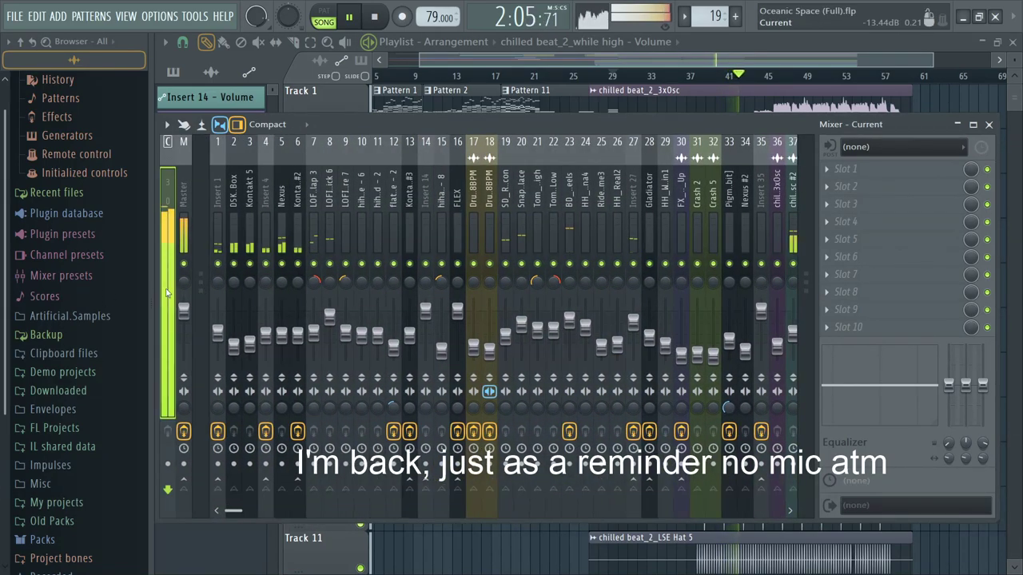
scroll(756, 228, down, 5)
click(709, 240)
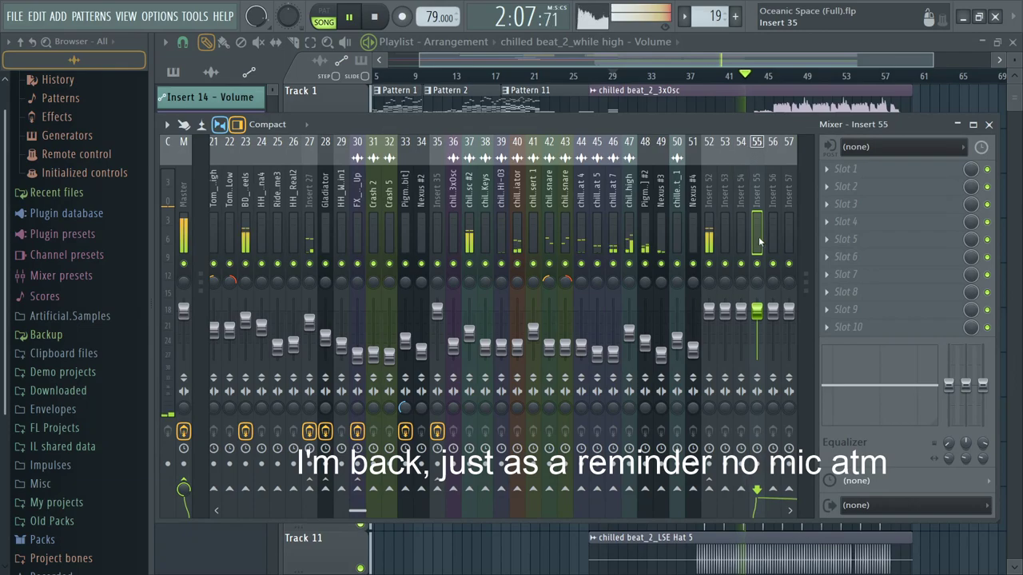
click(184, 482)
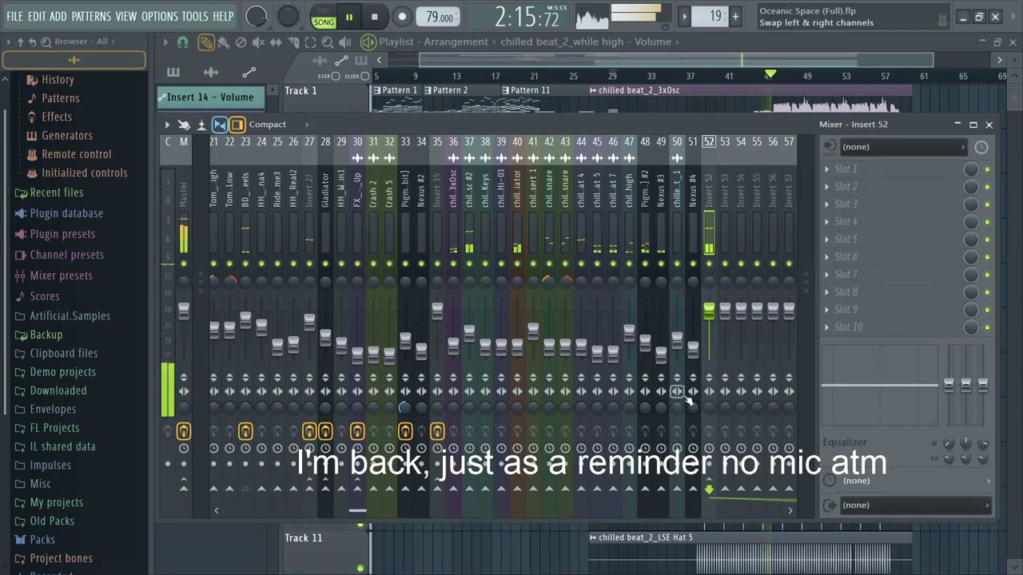
Step: Sidechain Insert 52 to the while high track and add Fruity Limiter with the Dancish Sidechain preset in slot 5
key(space)
key(space)
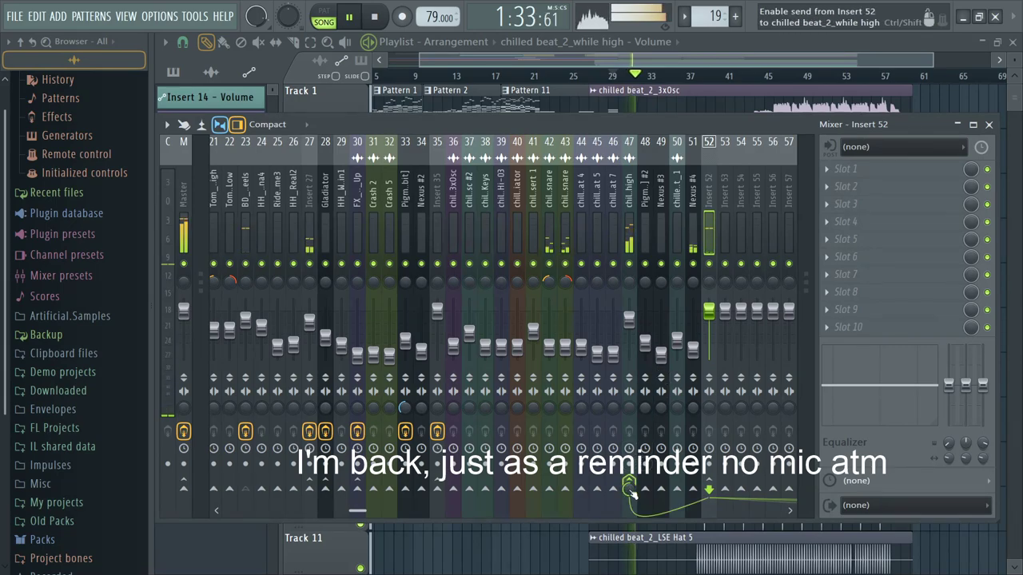
click(629, 192)
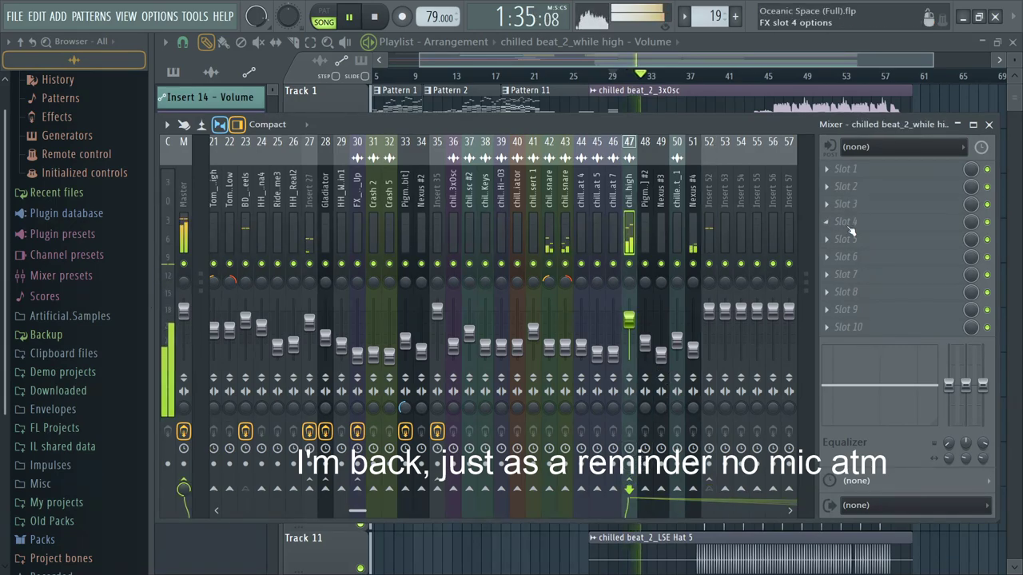
click(648, 364)
right_click(694, 175)
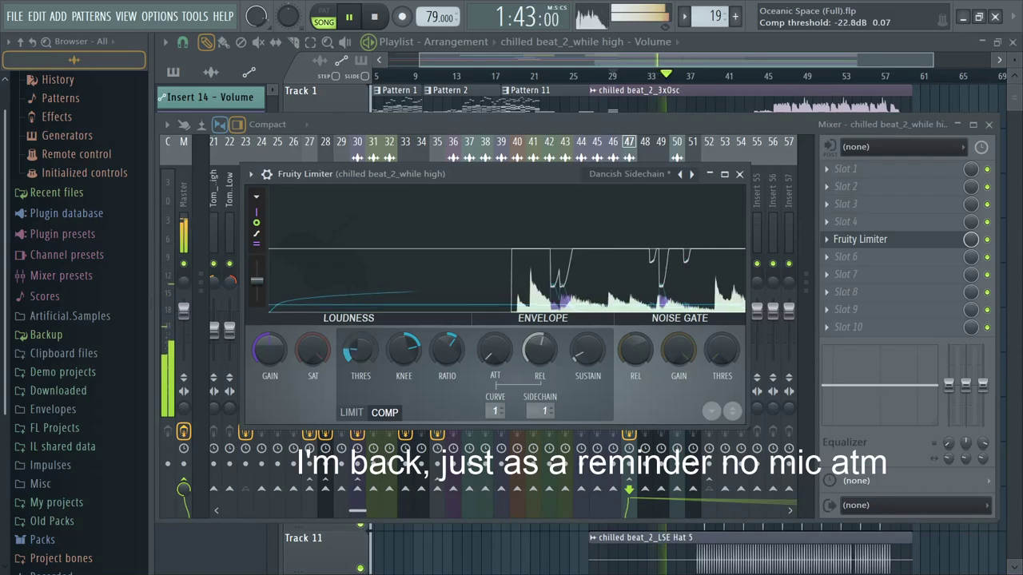
Step: Fine-tune the compression threshold of the while high track's Fruity Limiter by ear and close the plugin
drag(357, 356, 356, 351)
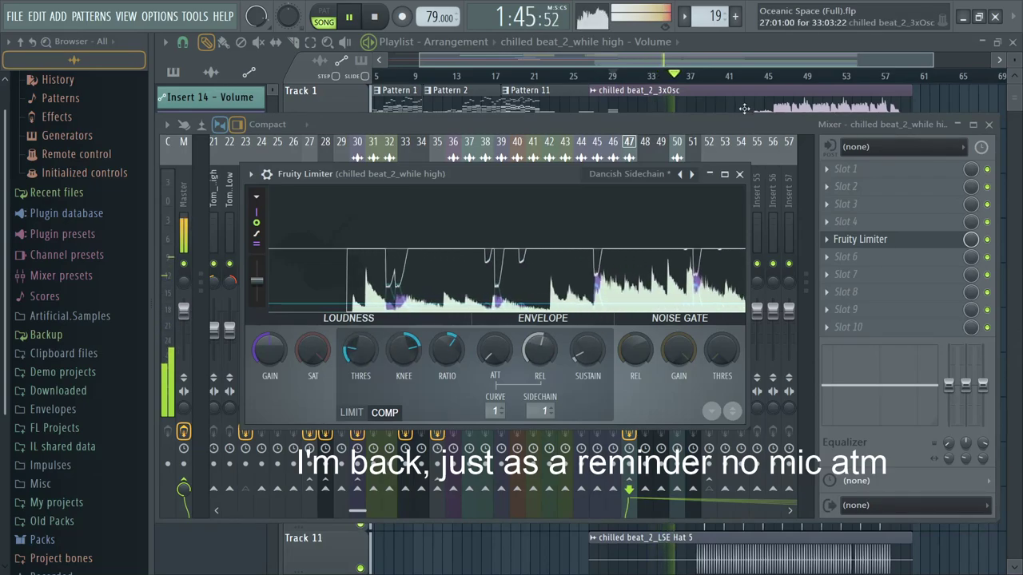
drag(358, 352, 359, 357)
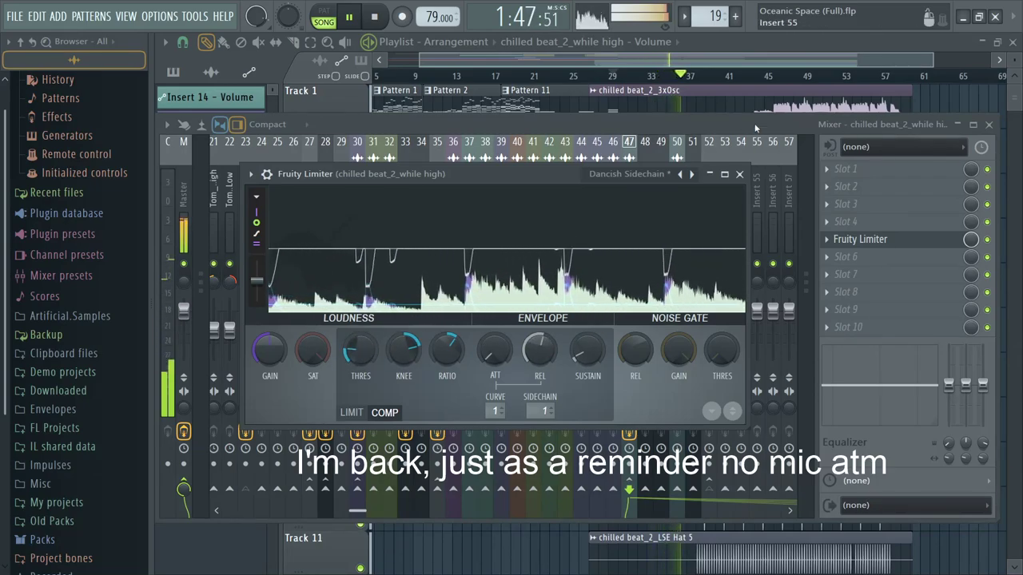
click(739, 175)
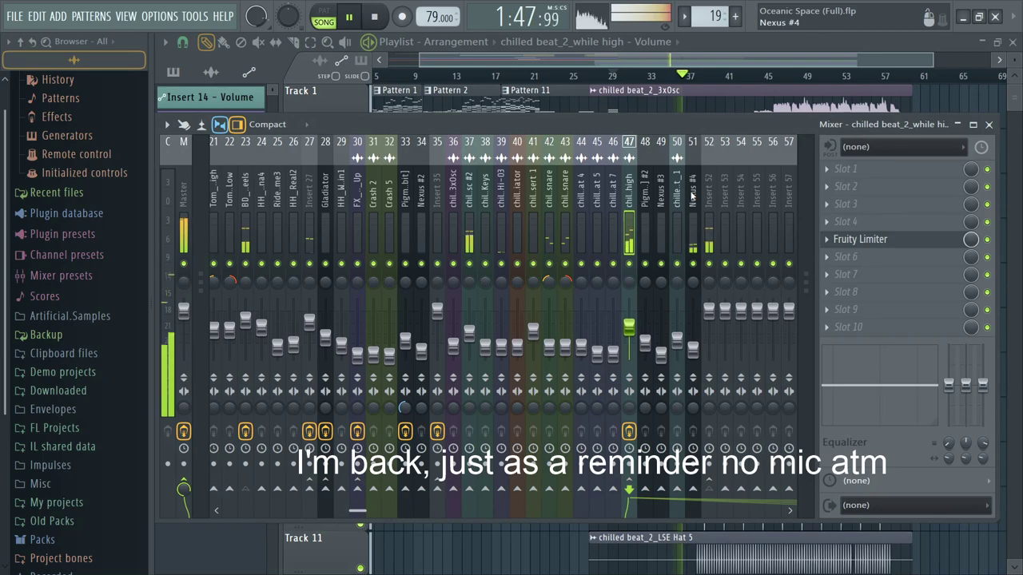
Step: Sidechain Insert 52 to the 3xOsc #2 mixer track, adjust that track's volume and stop playback
click(709, 233)
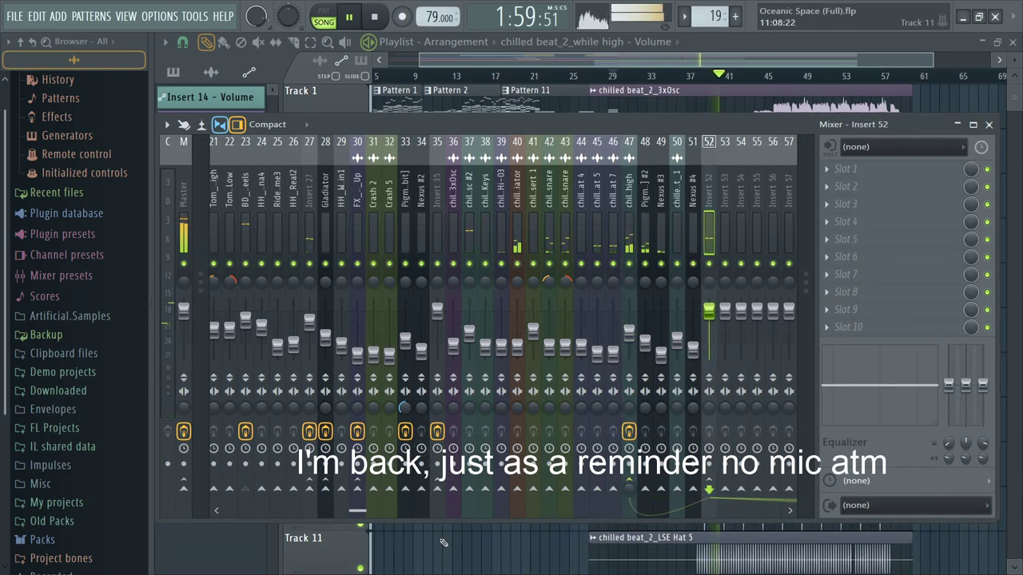
click(469, 489)
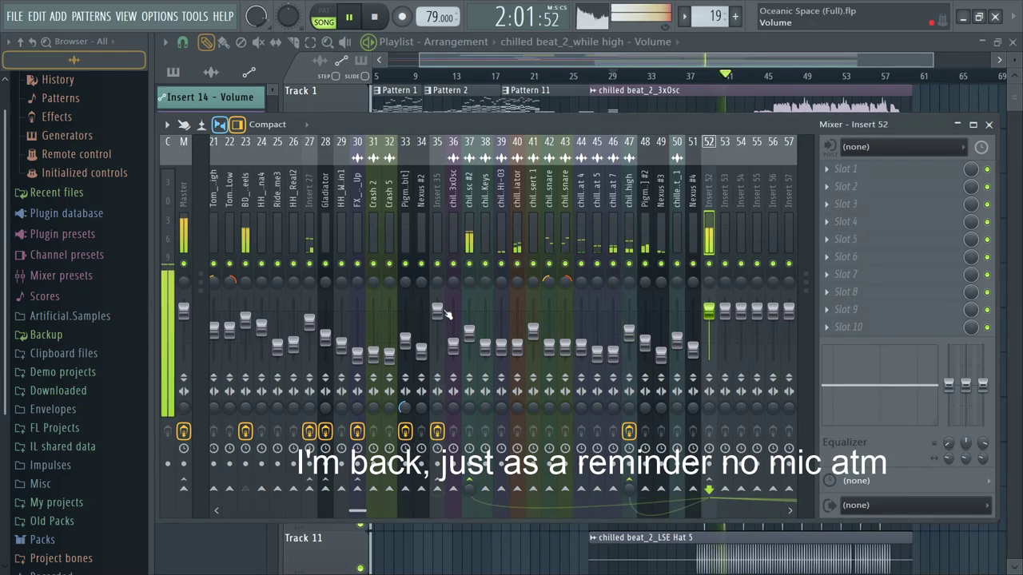
drag(469, 332, 469, 312)
key(space)
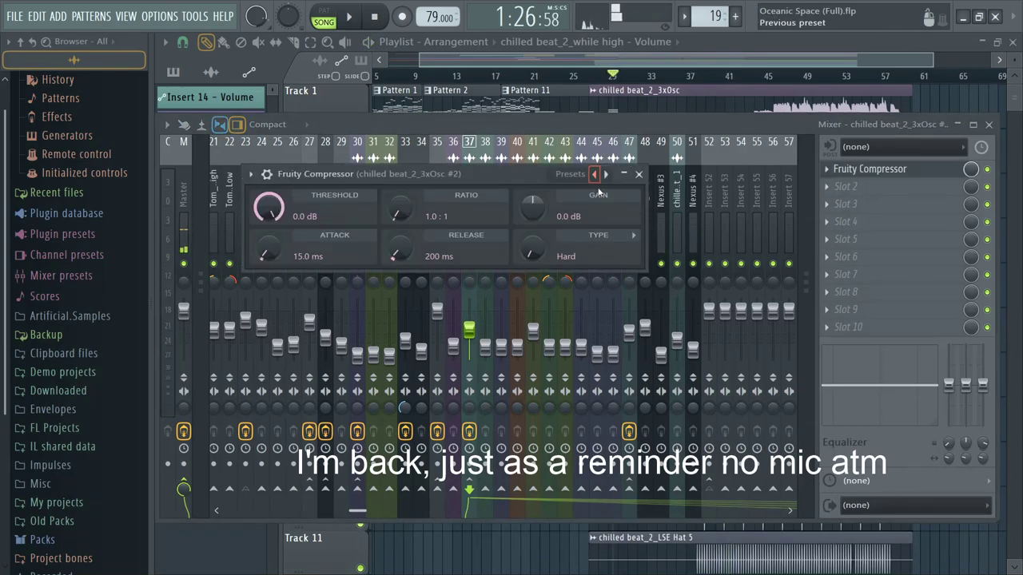
Step: Add Fruity Compressor and Fruity Limiter to the 3xOsc #2 track, change the limiter preset, and place the playhead near bar 42
click(606, 175)
click(638, 174)
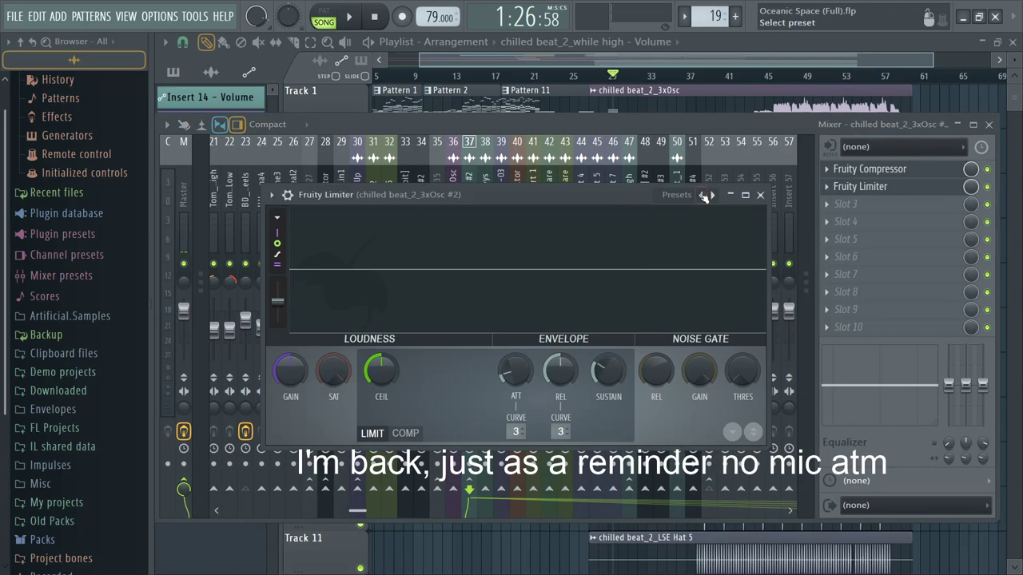
click(712, 196)
click(737, 77)
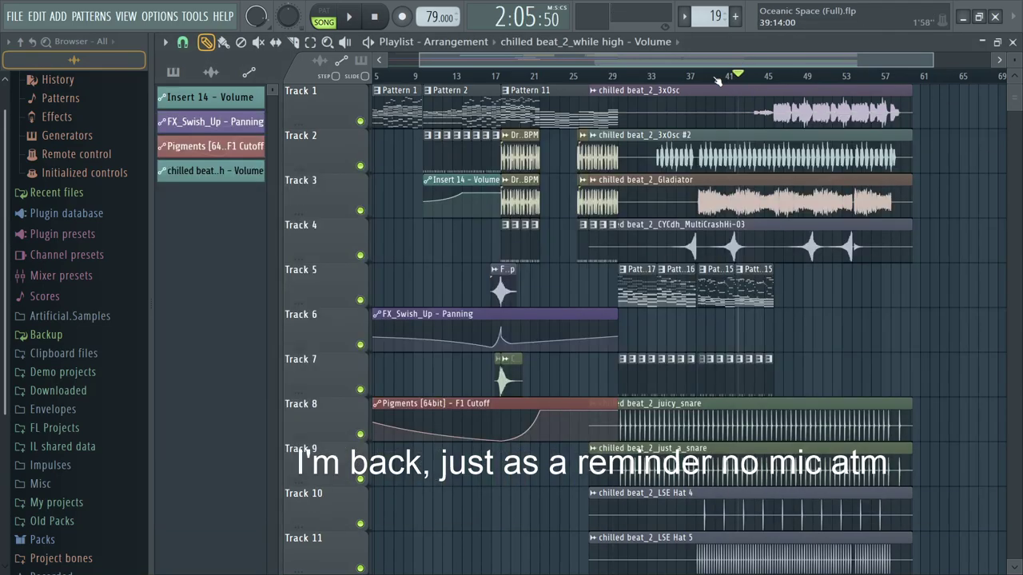
Step: Lower the 3xOsc #2 mixer track's volume to about 44% (-14.7 dB) and adjust its Fruity Limiter threshold by ear
key(space)
key(F9)
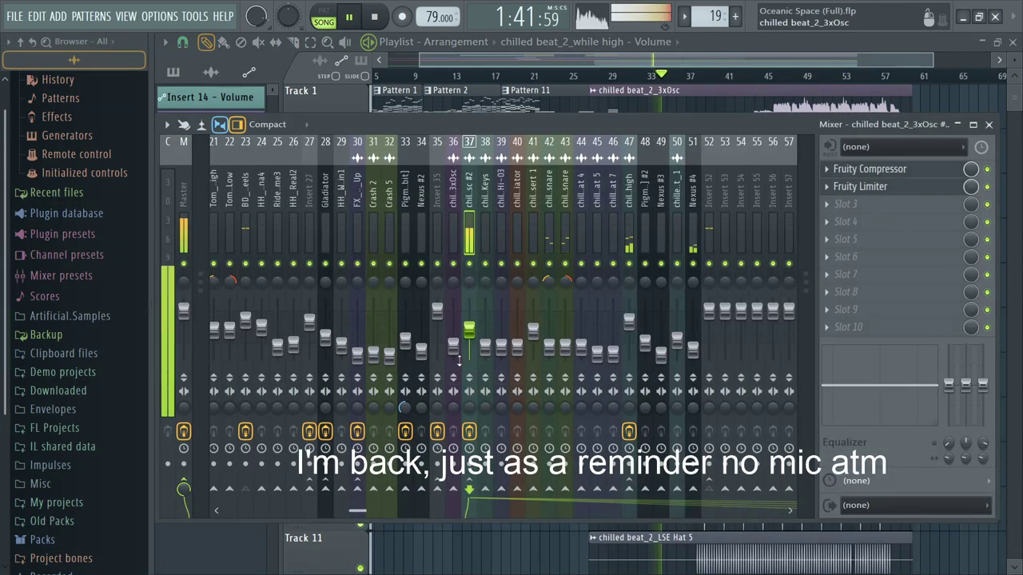
drag(469, 335, 469, 338)
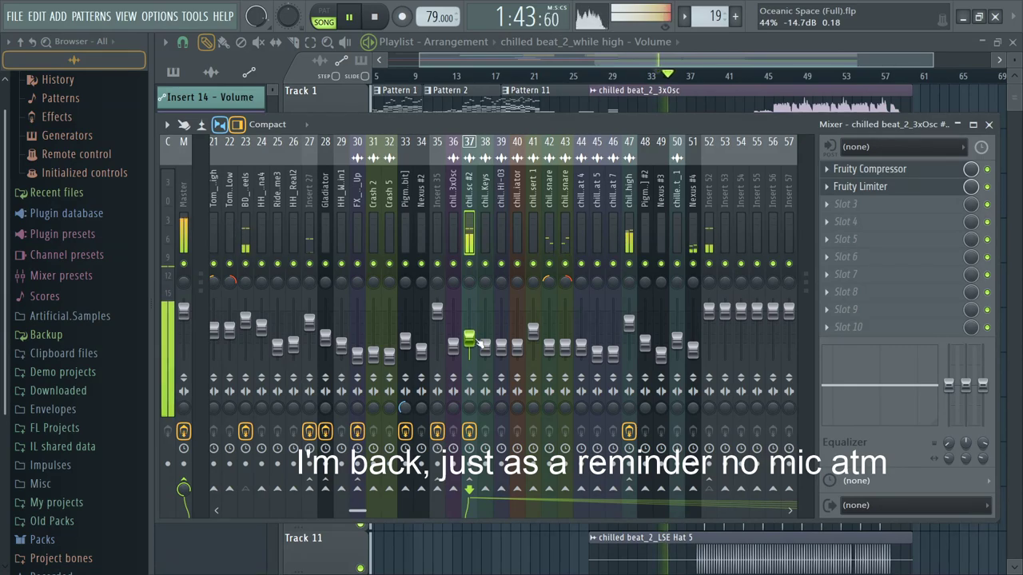
click(887, 187)
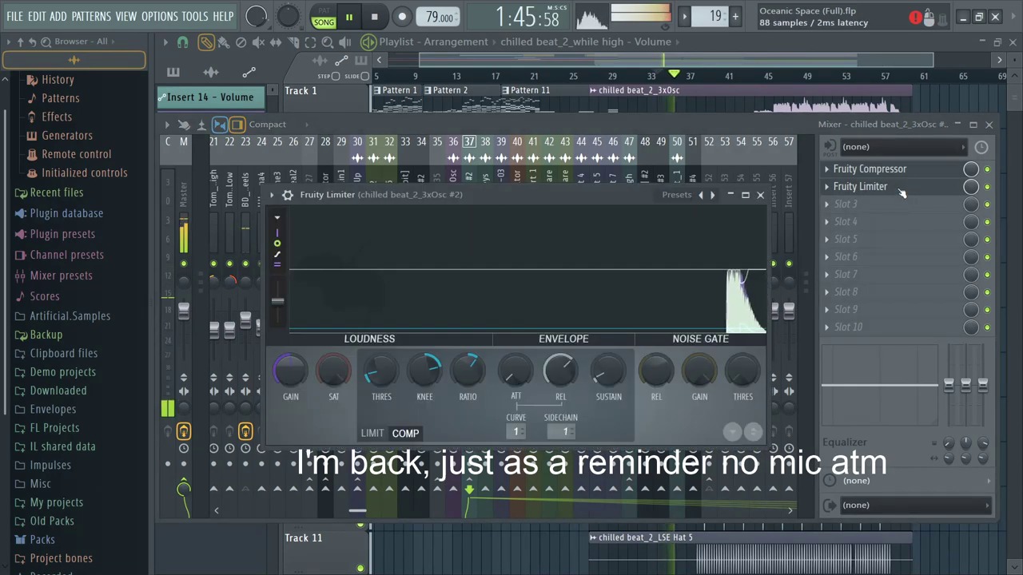
mouse_move(369, 374)
mouse_down()
mouse_move(370, 388)
mouse_move(382, 384)
mouse_up()
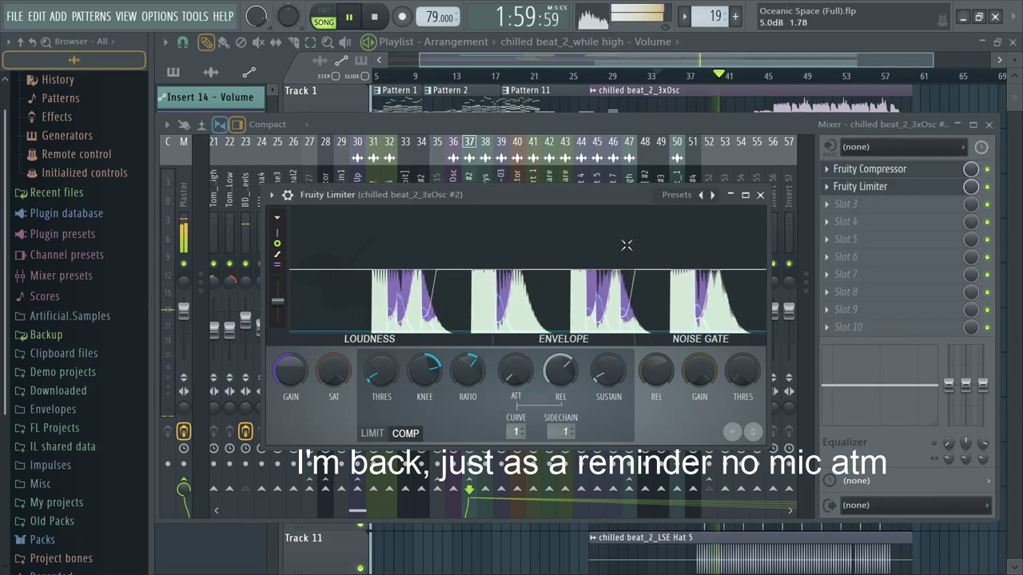
click(777, 63)
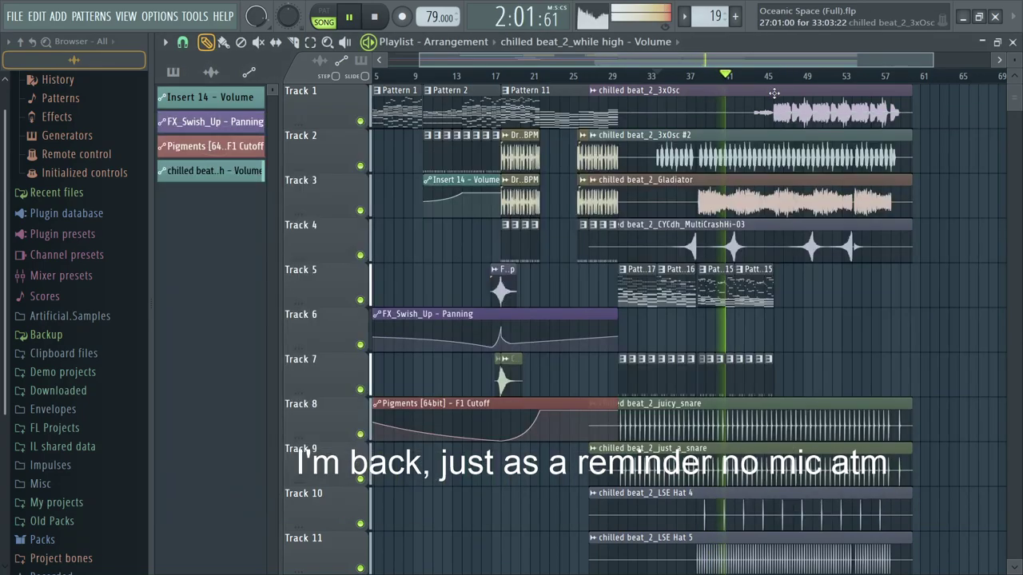
Step: Play the transition around bar 38 and check the levels of the active mixer tracks
scroll(774, 83, up, 3)
click(624, 78)
scroll(625, 82, up, 2)
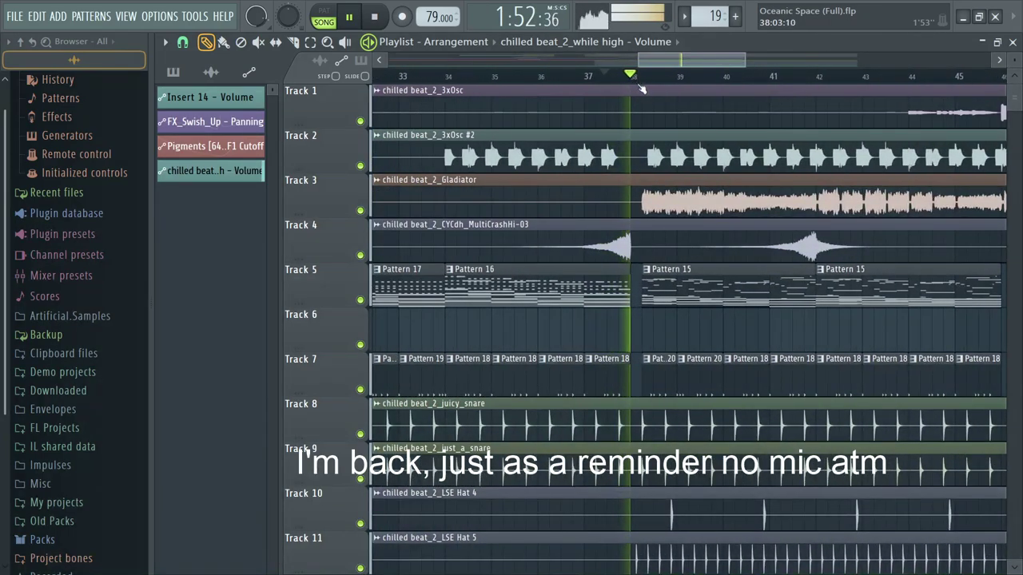
key(F9)
key(space)
key(space)
click(501, 256)
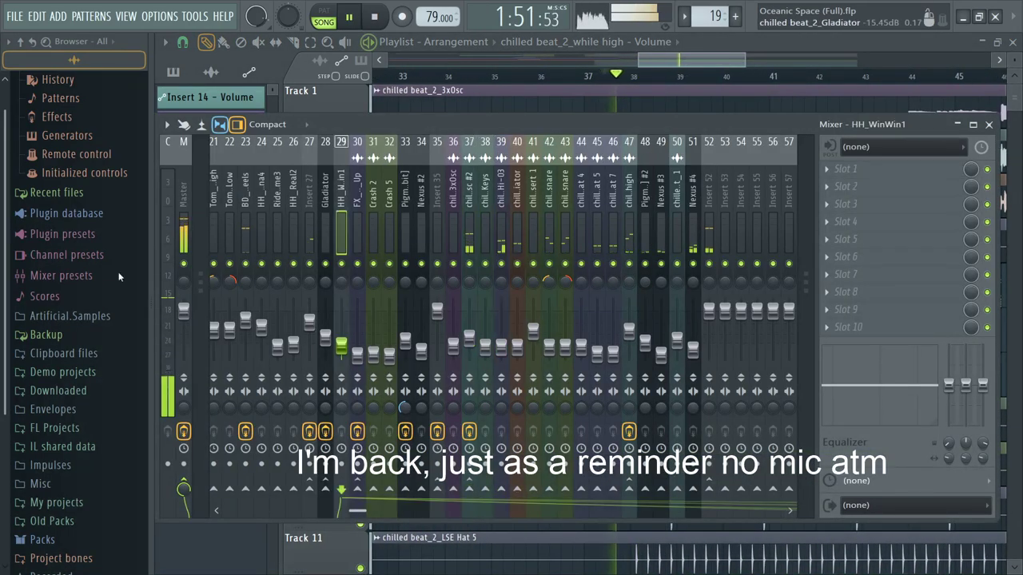
scroll(279, 261, up, 10)
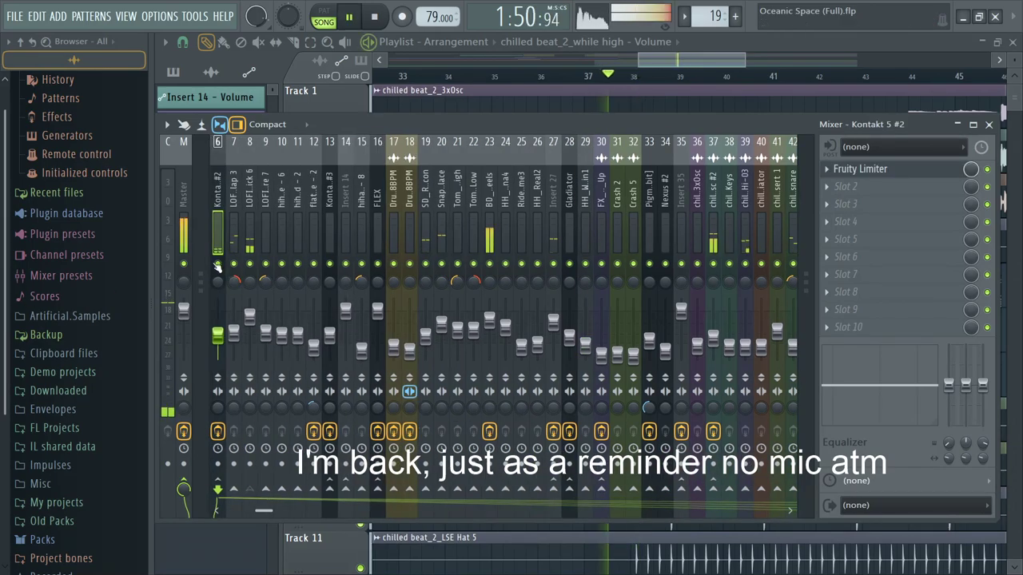
Step: Mute and unmute the Kontakt 5, Kontakt 5 #2, DSK Music Box and TruePianos channels to compare the sound around bar 38
key(space)
key(F6)
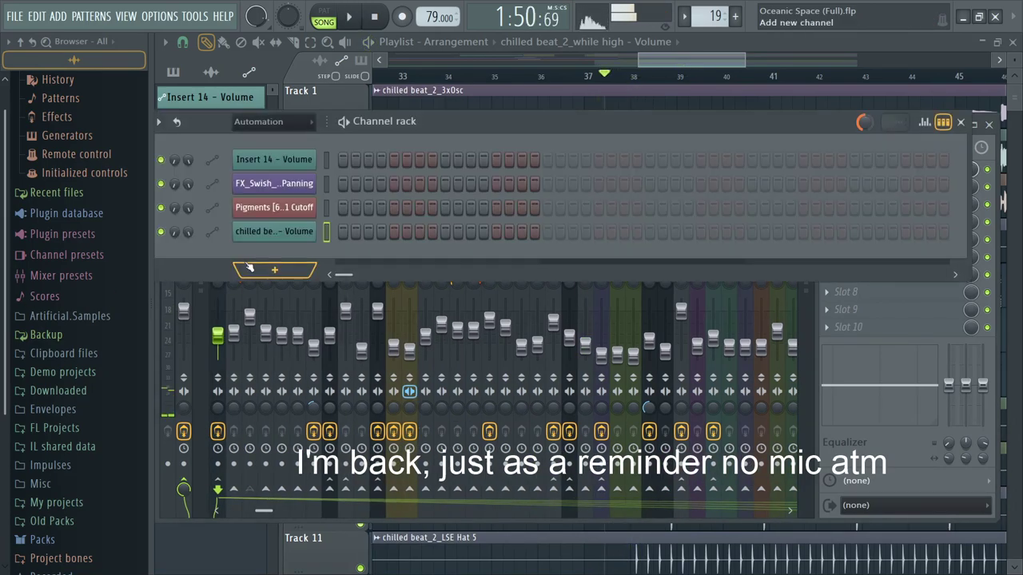
click(287, 183)
scroll(961, 270, down, 5)
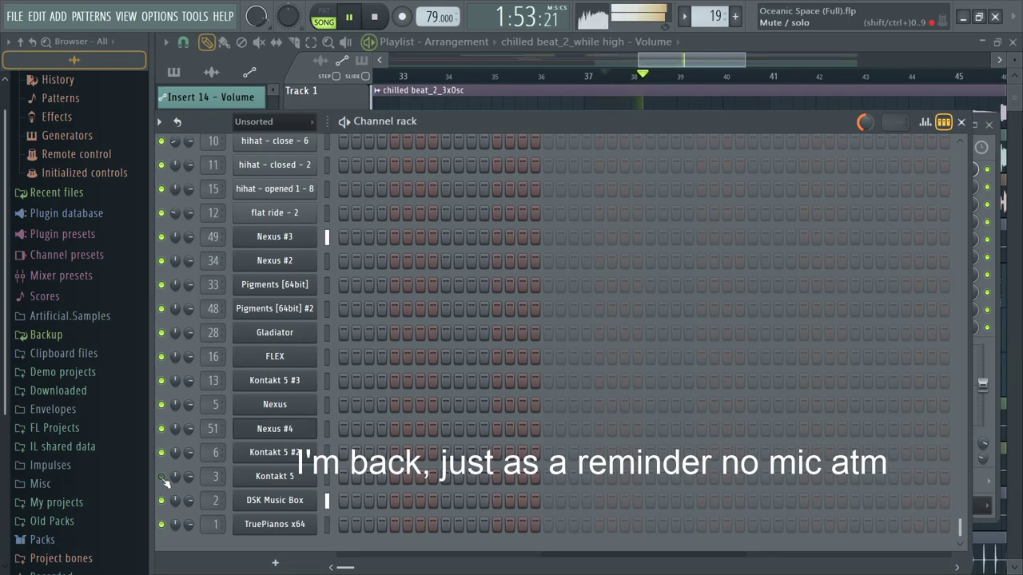
key(space)
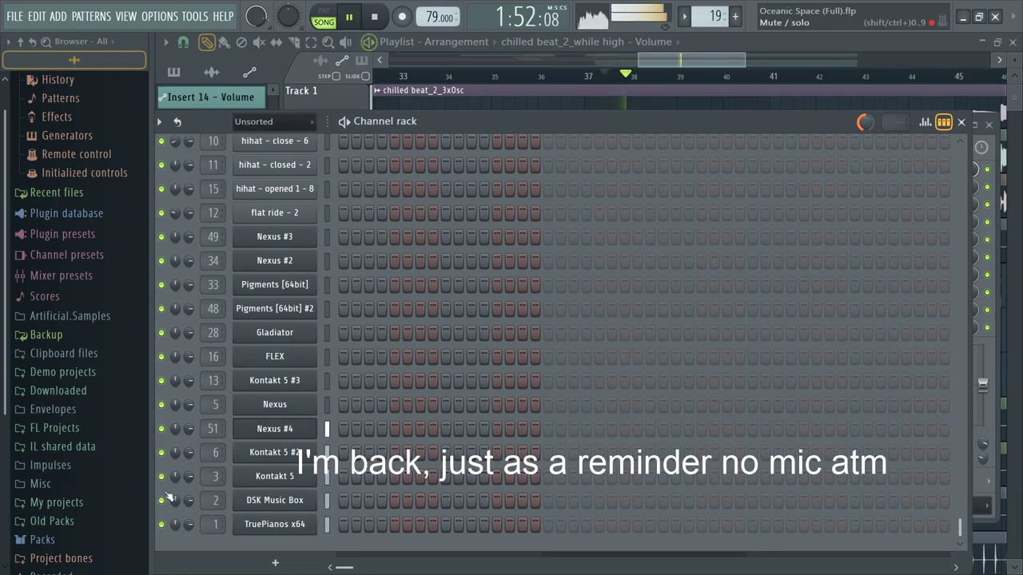
key(space)
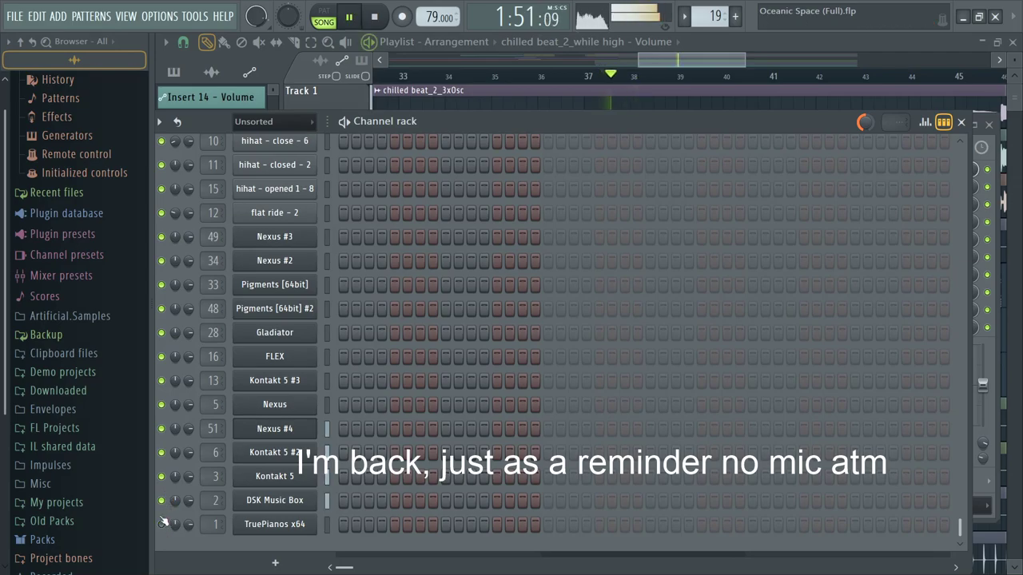
key(space)
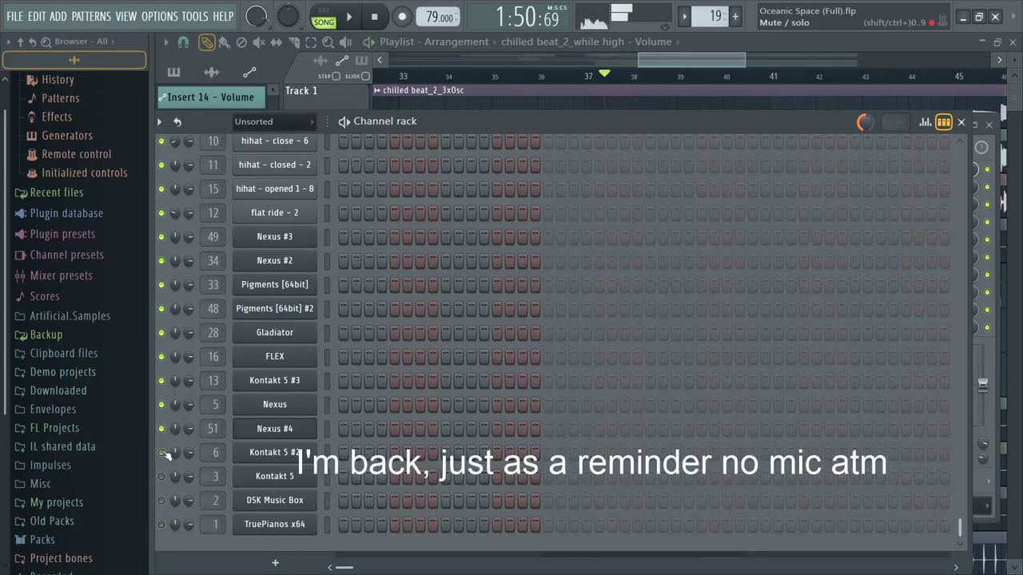
key(space)
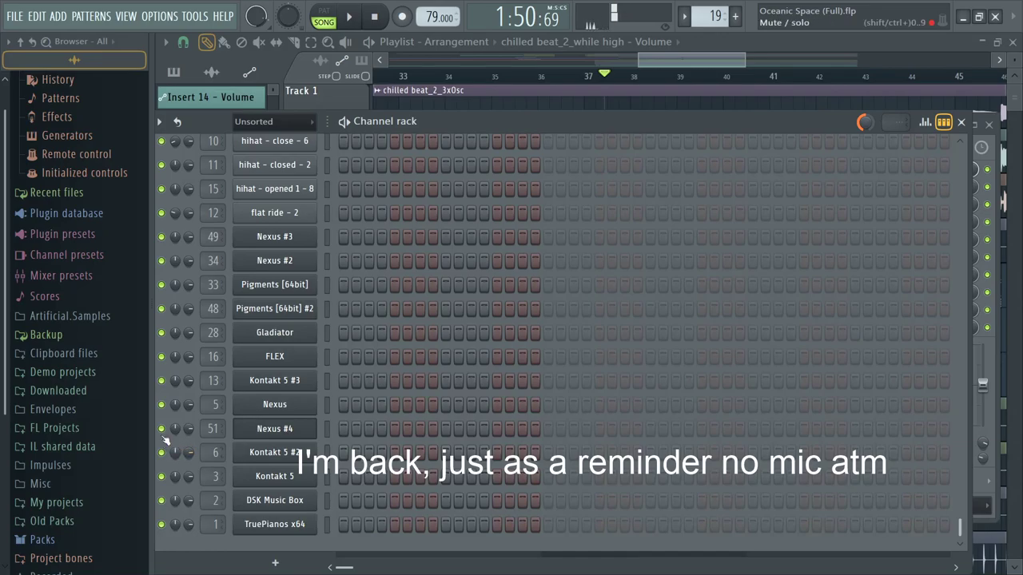
key(F9)
key(space)
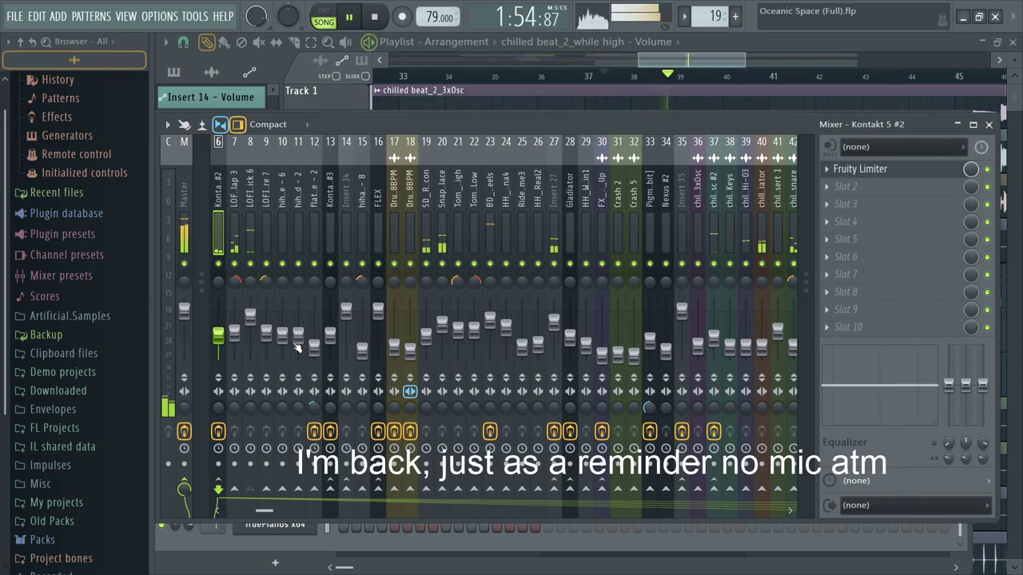
Step: Place a two-step Pattern 18 clip on Track 6 at bar 38, in the gap between the existing pattern clips
key(F6)
click(703, 55)
scroll(662, 185, down, 4)
scroll(650, 256, up, 2)
scroll(651, 269, up, 3)
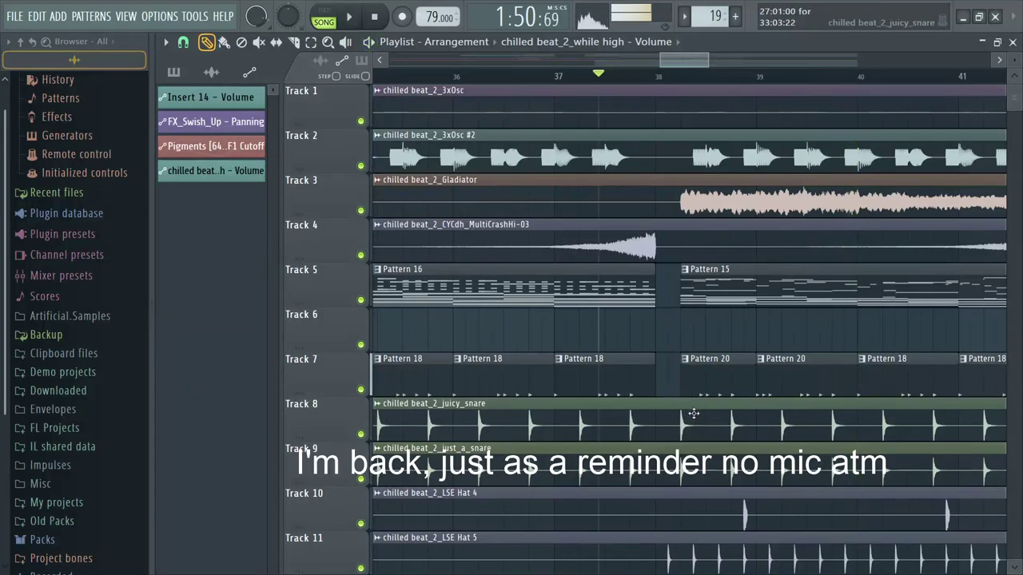
key(F9)
key(F9)
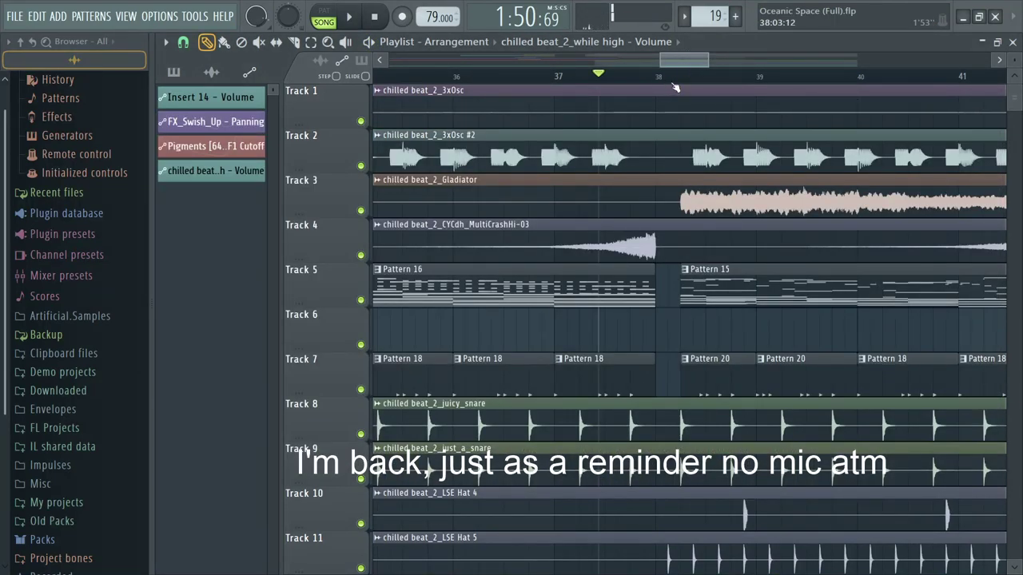
key(space)
scroll(723, 295, up, 3)
key(space)
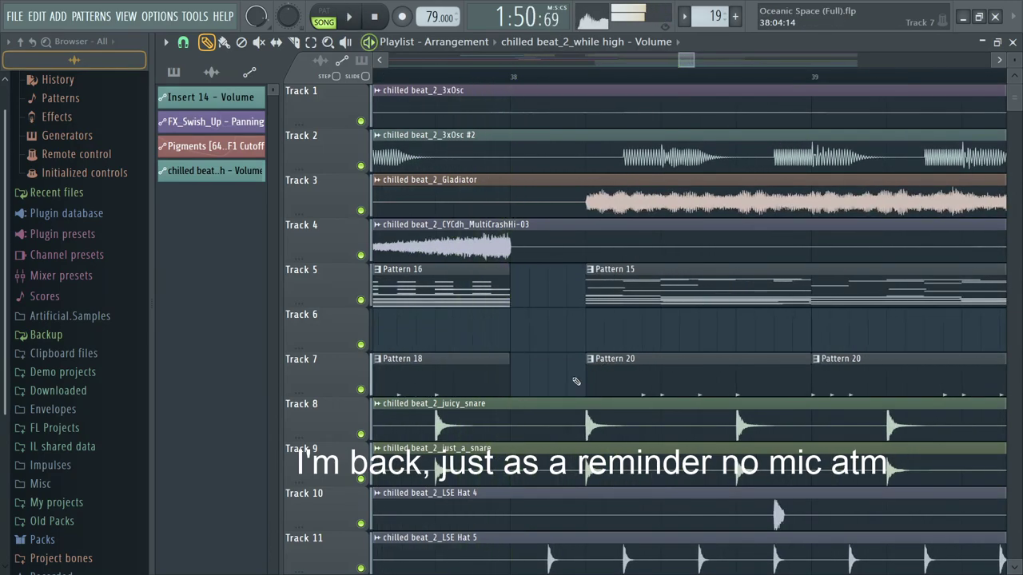
click(456, 372)
mouse_move(520, 338)
mouse_down()
mouse_move(792, 324)
mouse_move(539, 344)
mouse_up()
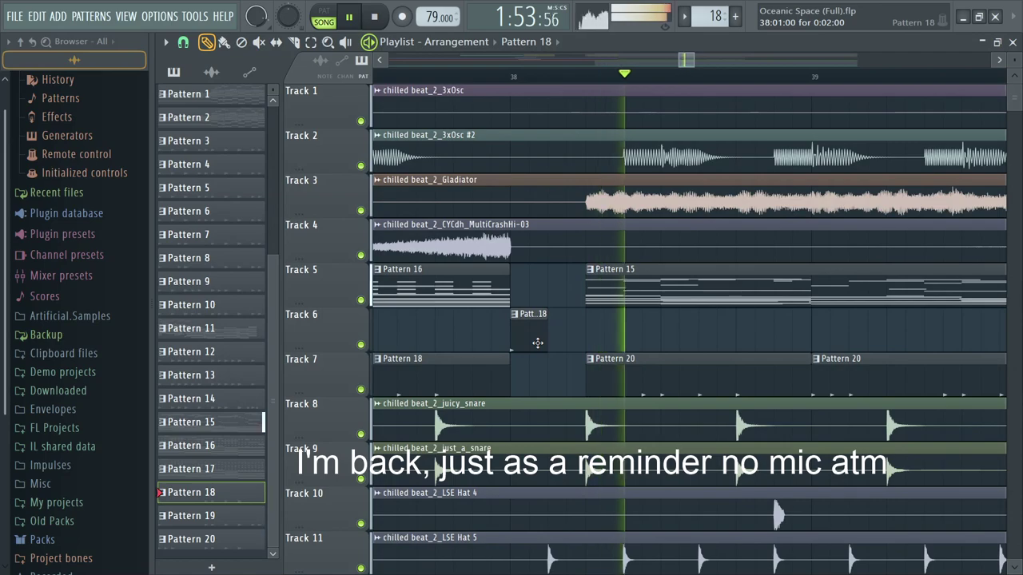
Step: Listen to the section from bar 38 and examine the clips on all playlist tracks
scroll(538, 343, down, 4)
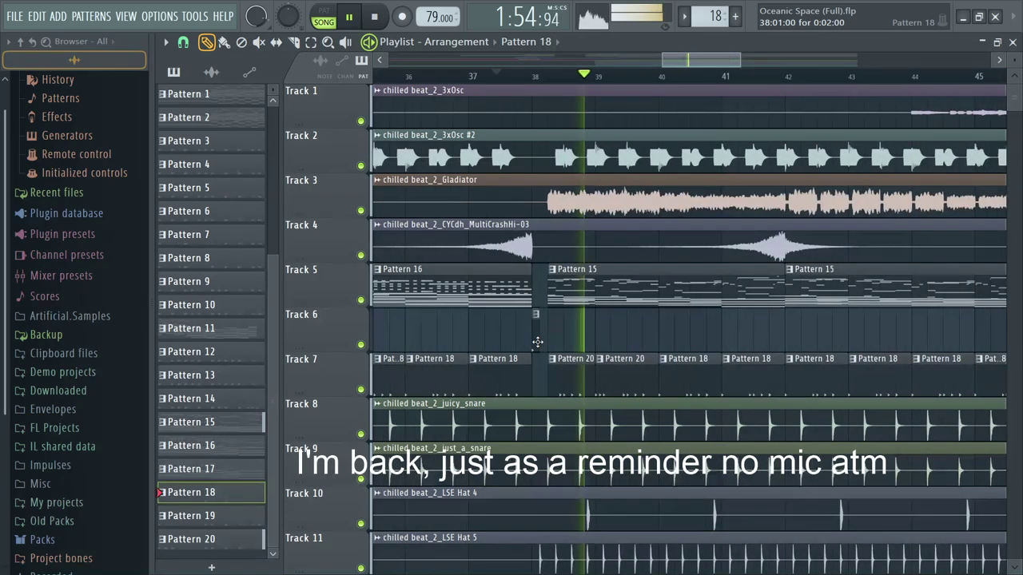
scroll(539, 342, down, 2)
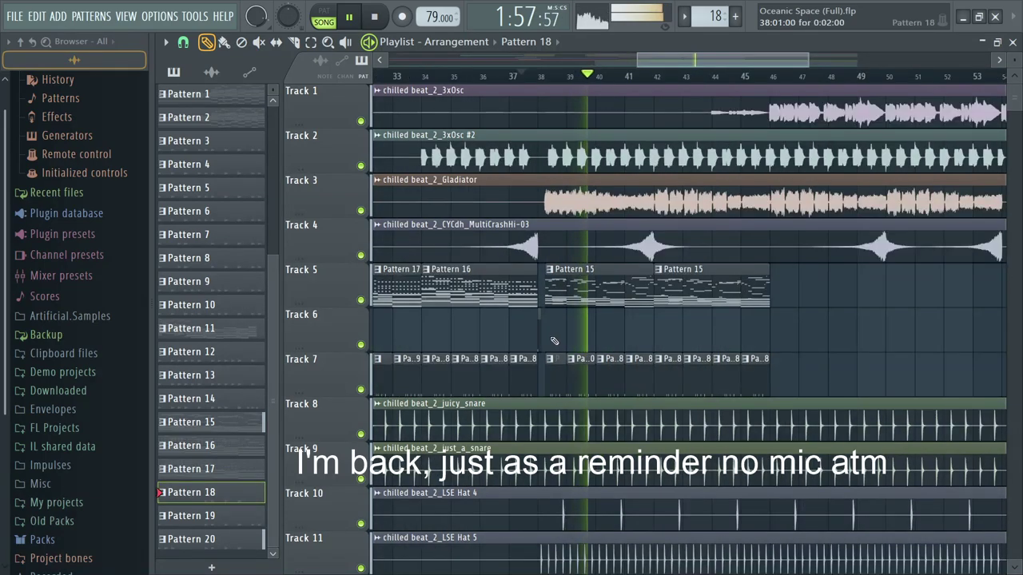
scroll(575, 335, up, 2)
scroll(587, 331, down, 2)
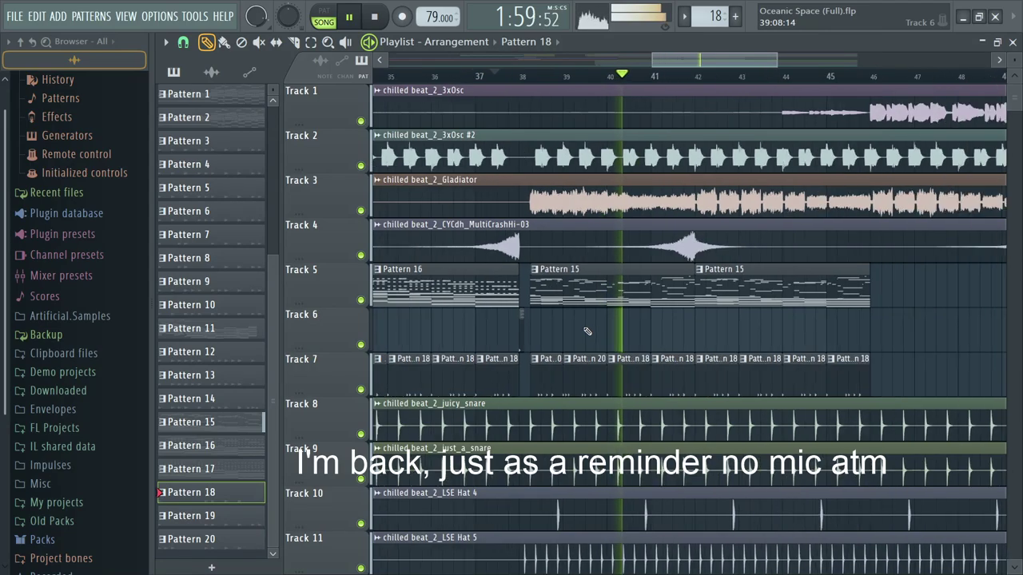
scroll(616, 331, down, 3)
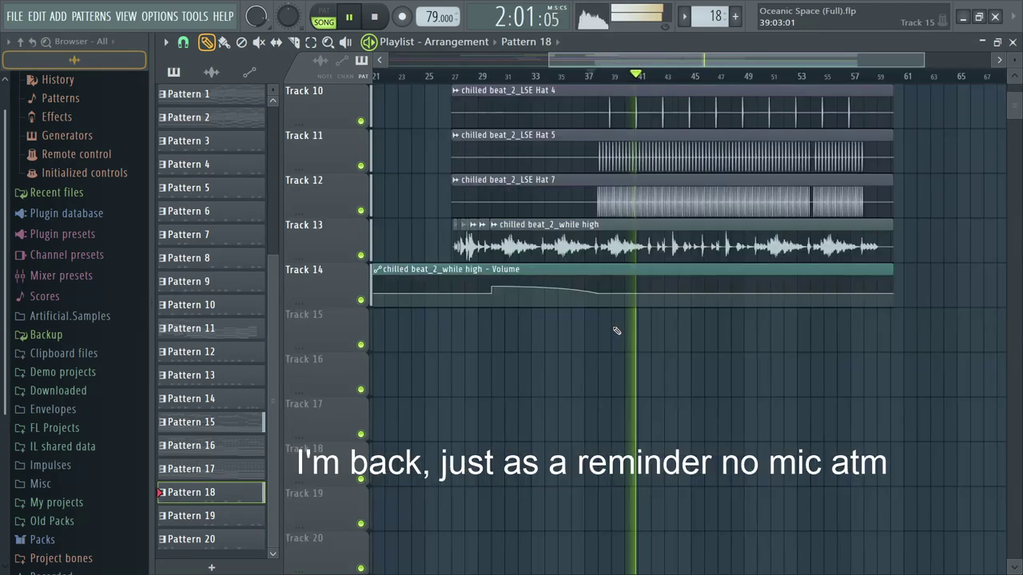
scroll(703, 320, down, 2)
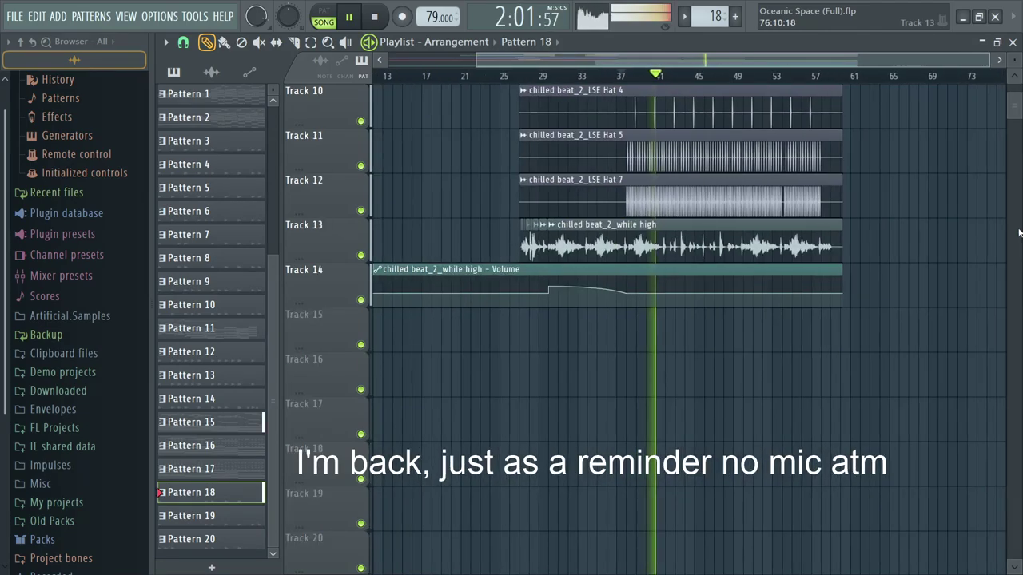
scroll(1012, 231, up, 4)
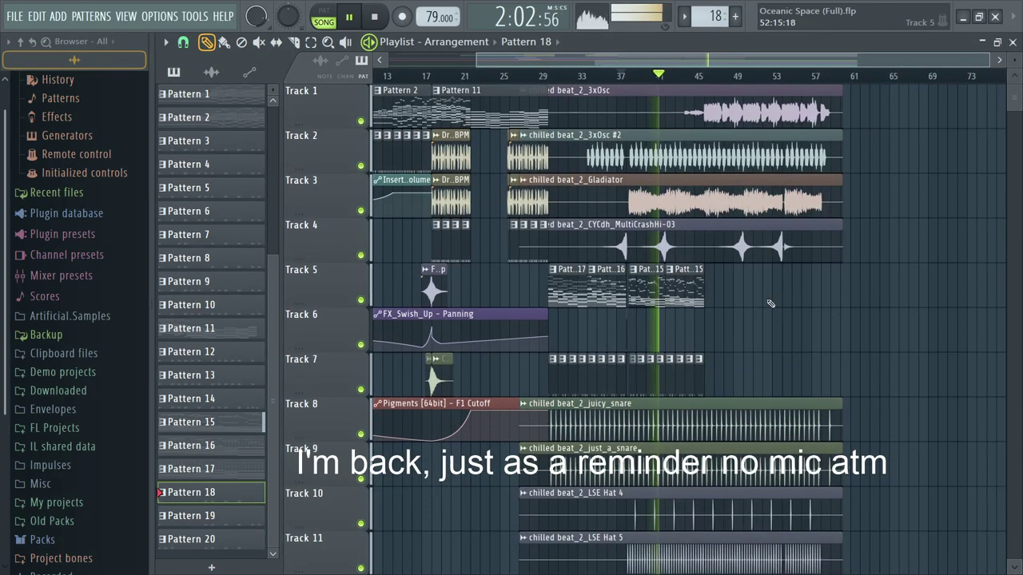
scroll(759, 311, up, 3)
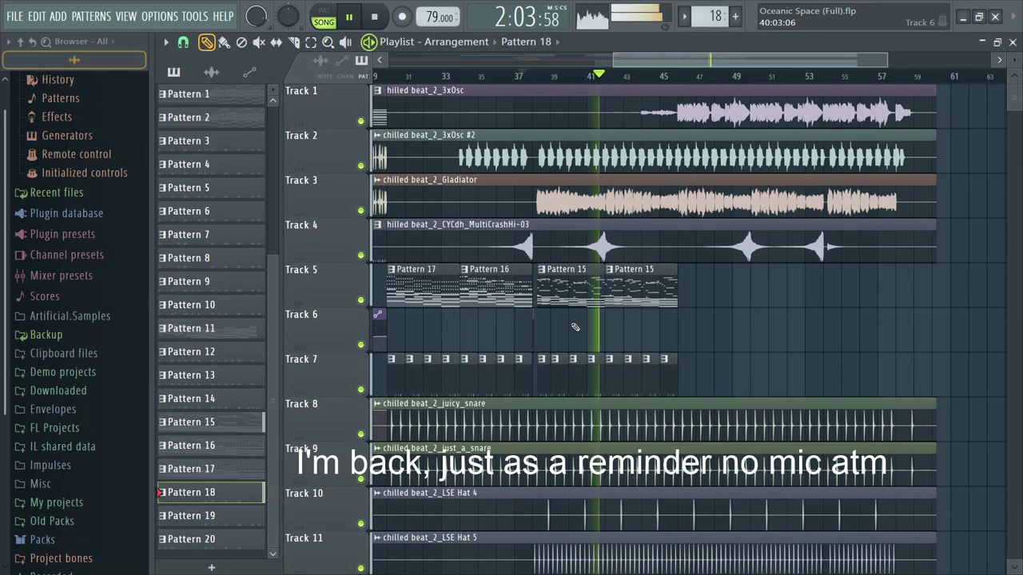
Step: Lower the chilled beat_2_Gladiator mixer track's volume slightly by ear
key(F9)
scroll(714, 256, down, 20)
scroll(603, 267, up, 15)
scroll(394, 272, up, 11)
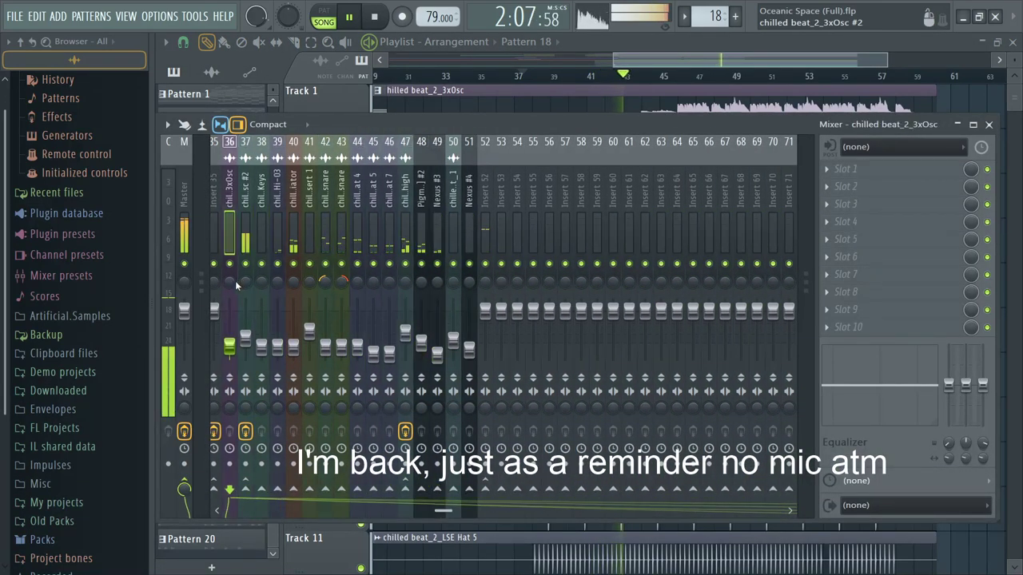
scroll(237, 287, down, 2)
drag(293, 350, 294, 349)
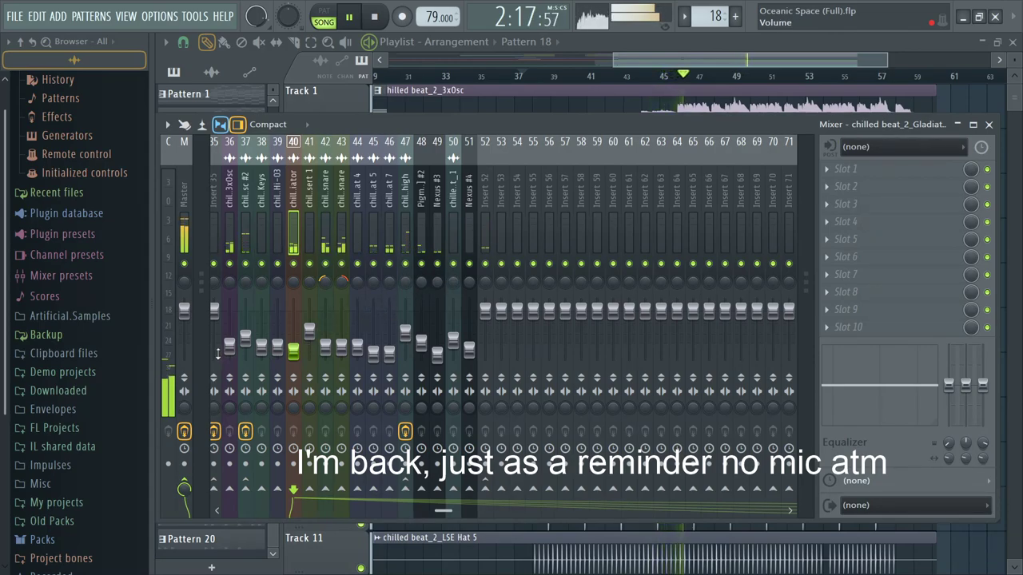
key(F9)
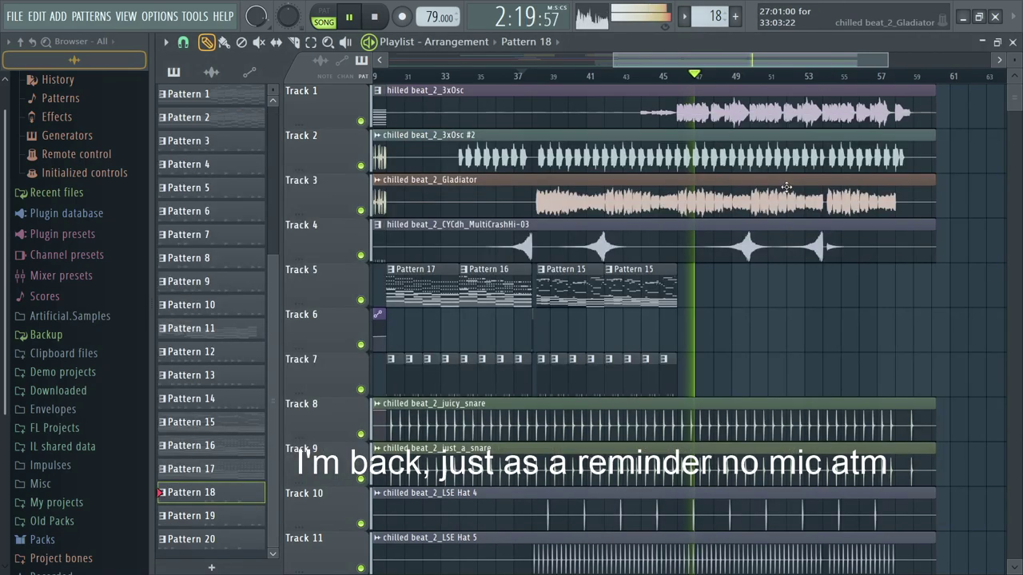
Step: Duplicate the Pattern 15 clip on Track 5 and the Pattern 18 clips on Track 7 to fill bars 46 to 54
drag(700, 363, 480, 268)
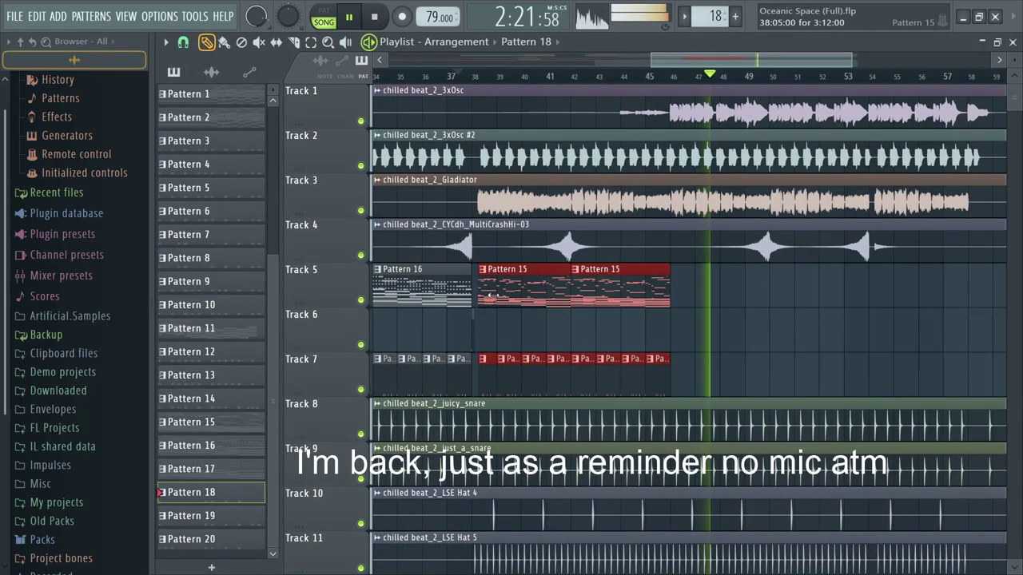
drag(680, 396, 815, 292)
scroll(799, 288, up, 2)
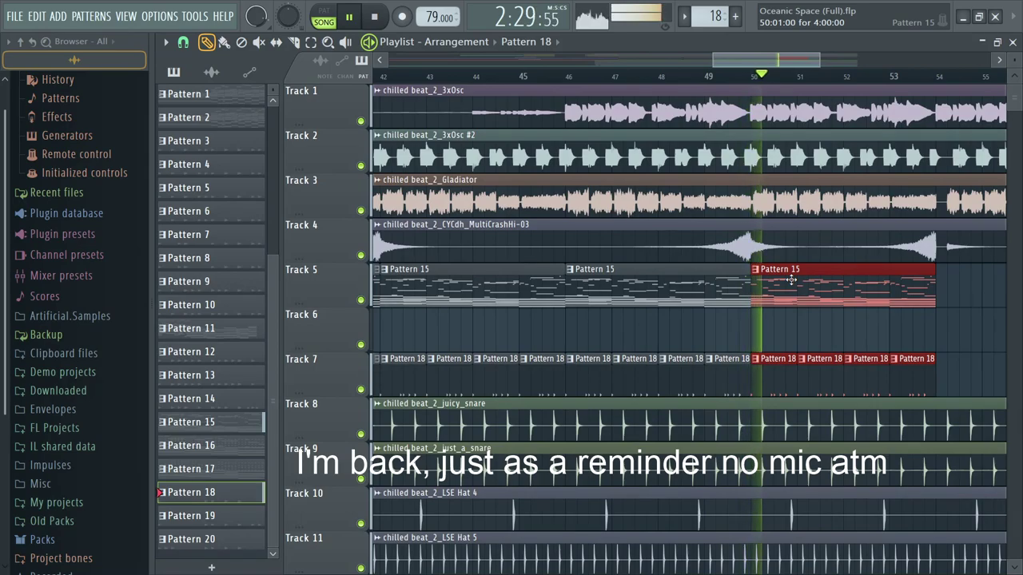
Step: Examine how the audio stems on all tracks continue around and past bar 54 while listening to the extended section
scroll(792, 279, down, 2)
scroll(789, 278, down, 3)
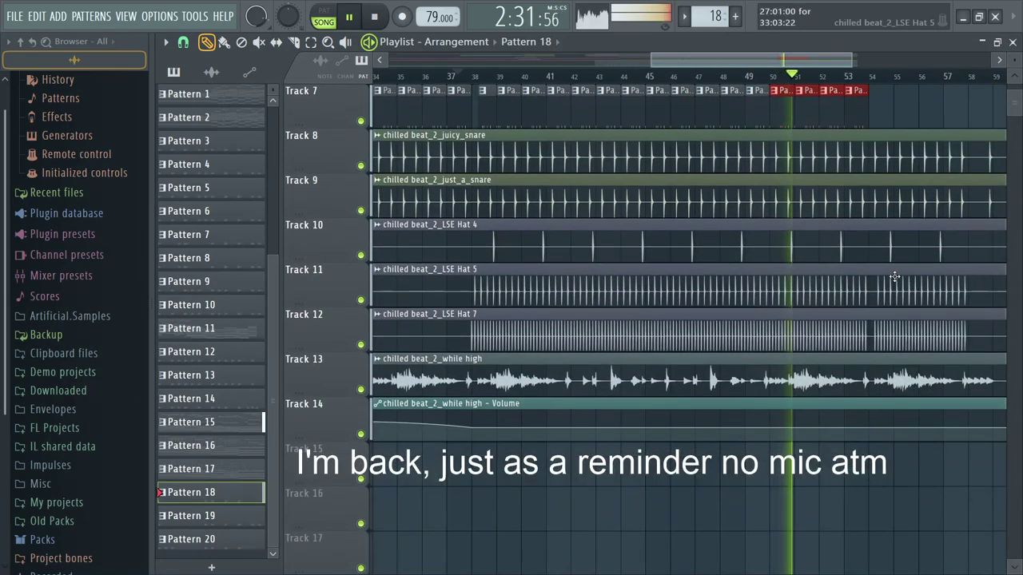
scroll(873, 276, down, 2)
scroll(873, 276, up, 1)
scroll(873, 280, up, 3)
scroll(863, 337, up, 2)
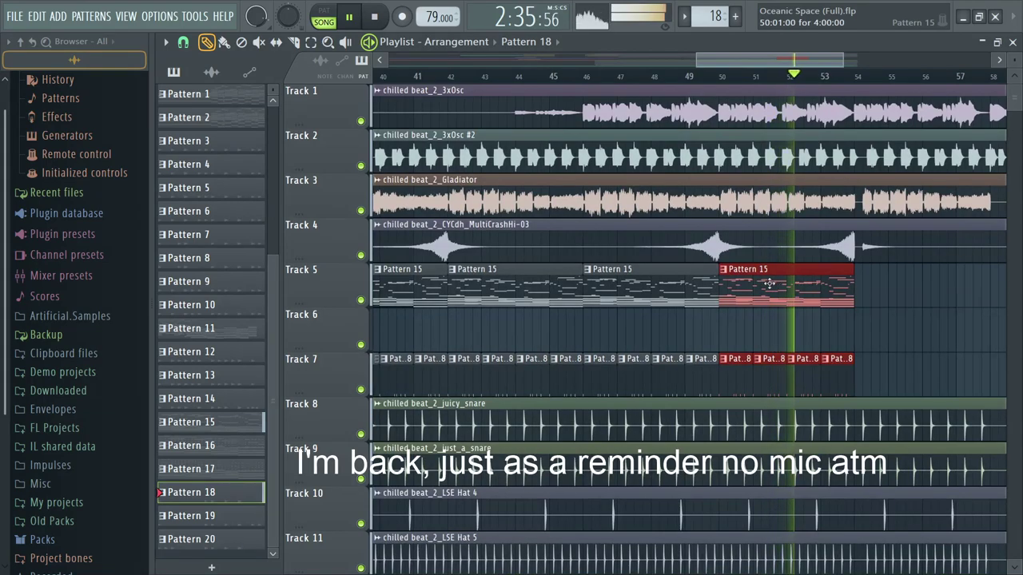
scroll(796, 280, down, 2)
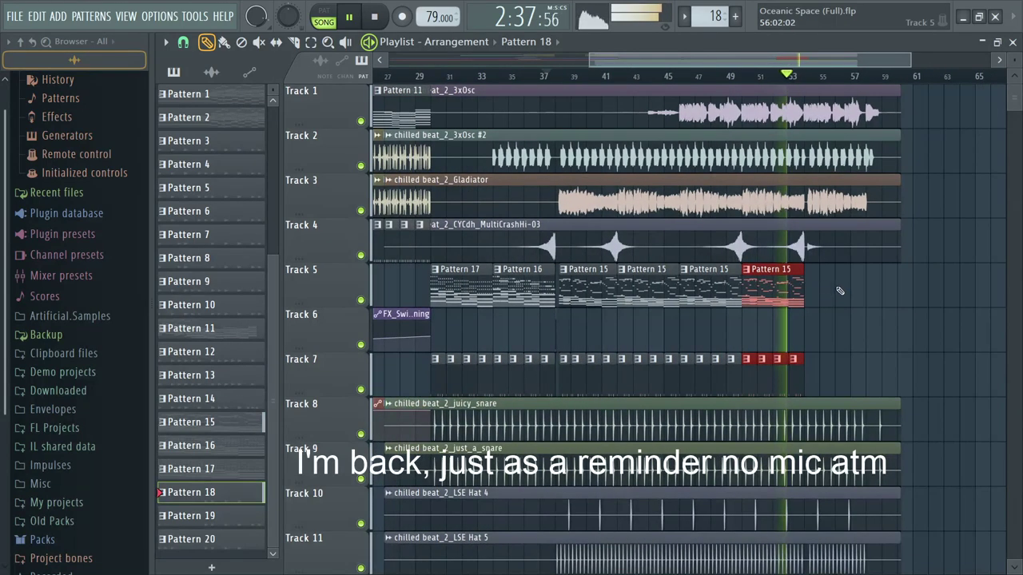
scroll(831, 310, down, 2)
scroll(831, 309, up, 2)
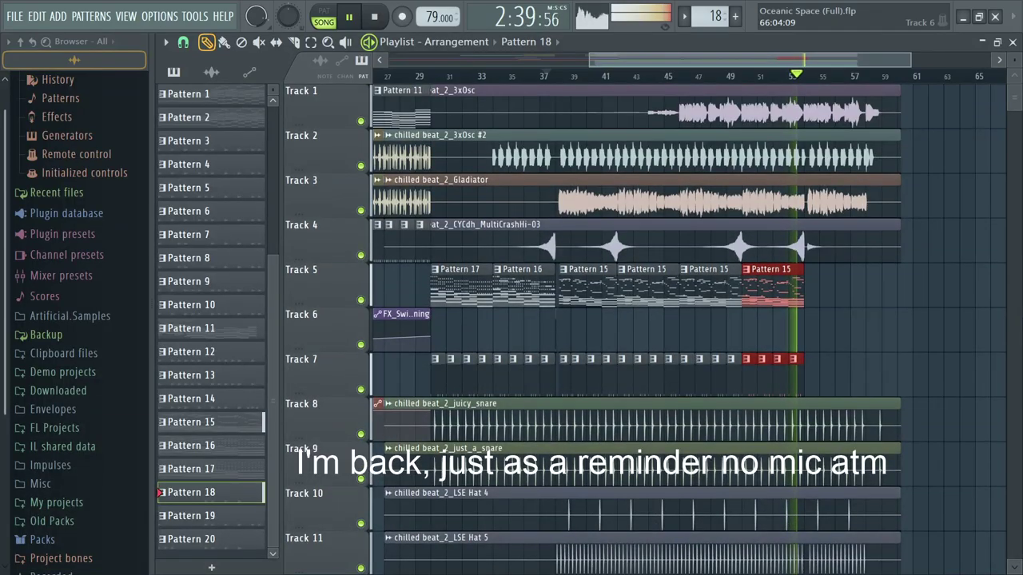
Step: Listen to the section from bar 54 to bar 59 and examine where the audio stems on all tracks end
scroll(831, 309, up, 2)
scroll(833, 309, up, 3)
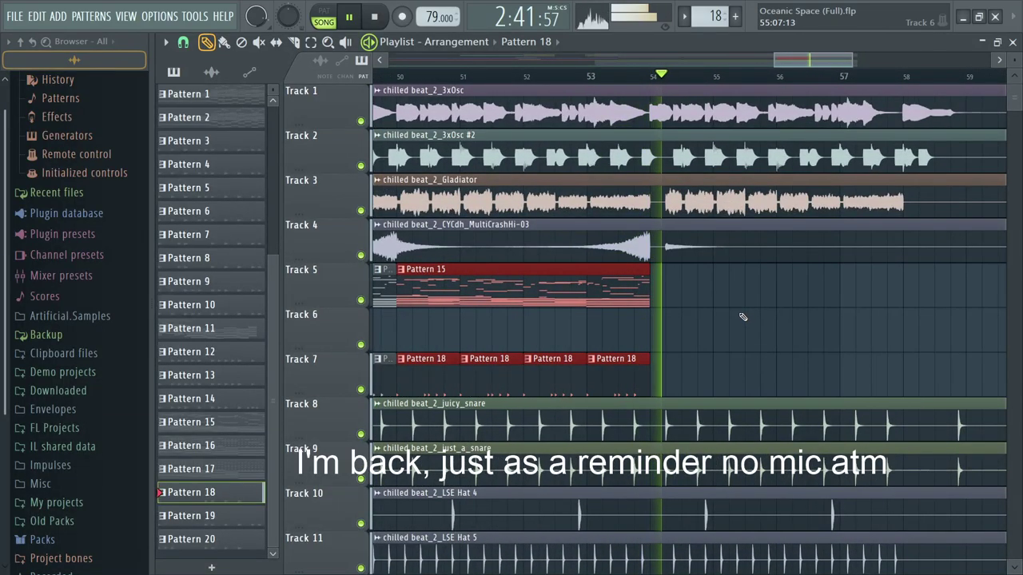
scroll(743, 318, down, 2)
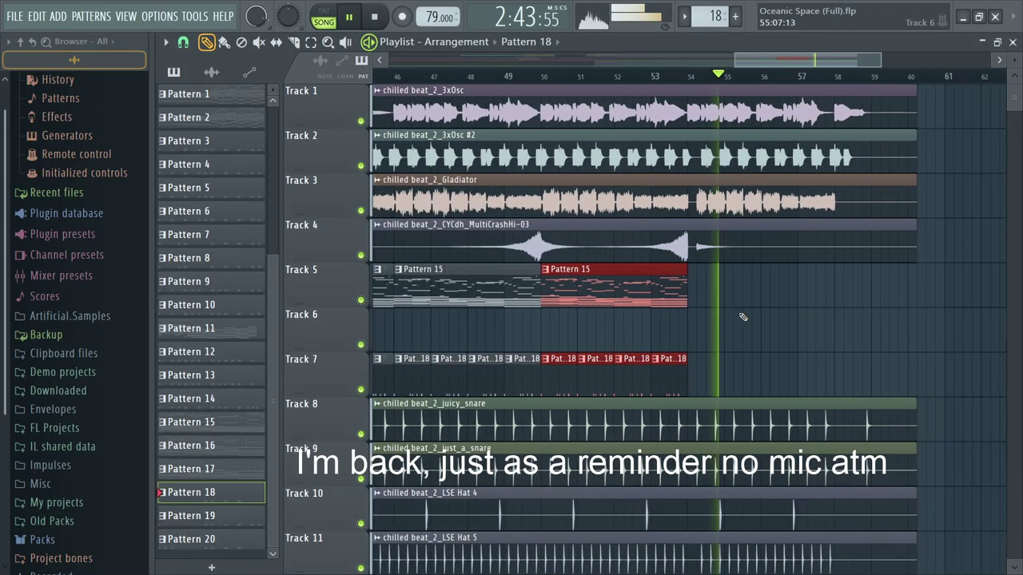
scroll(743, 317, down, 2)
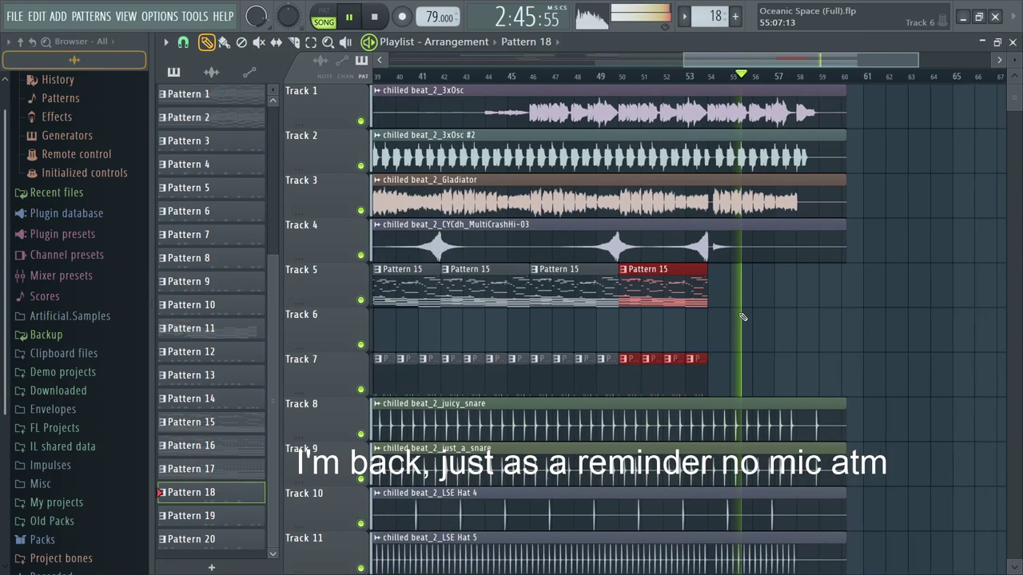
scroll(743, 318, up, 4)
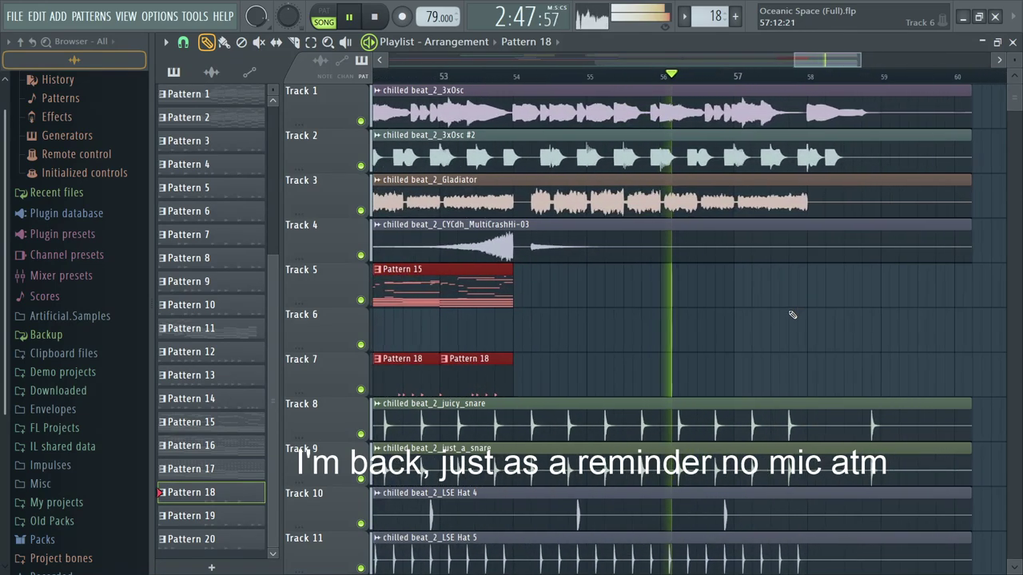
scroll(792, 315, down, 3)
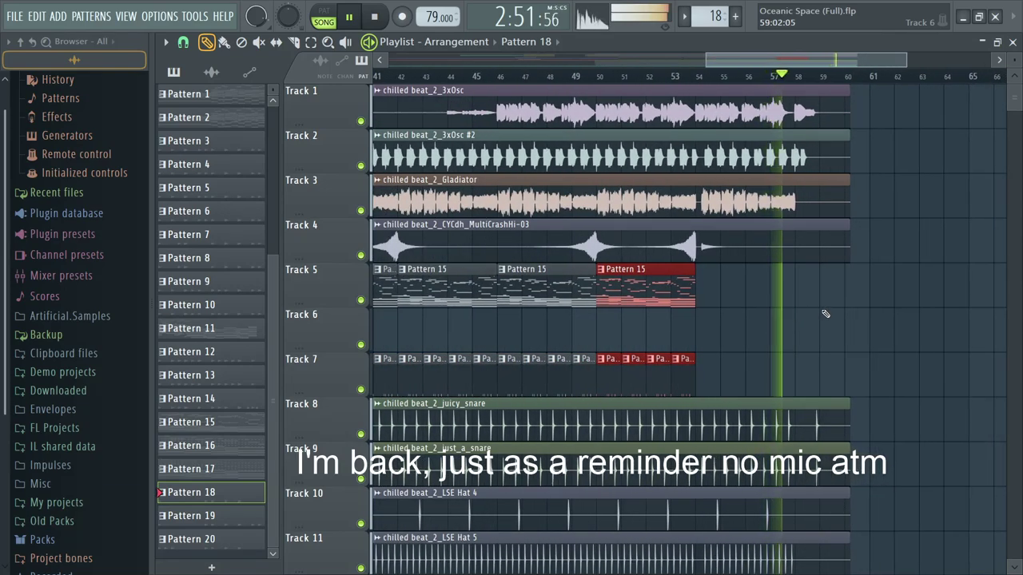
scroll(826, 313, up, 2)
scroll(826, 313, up, 1)
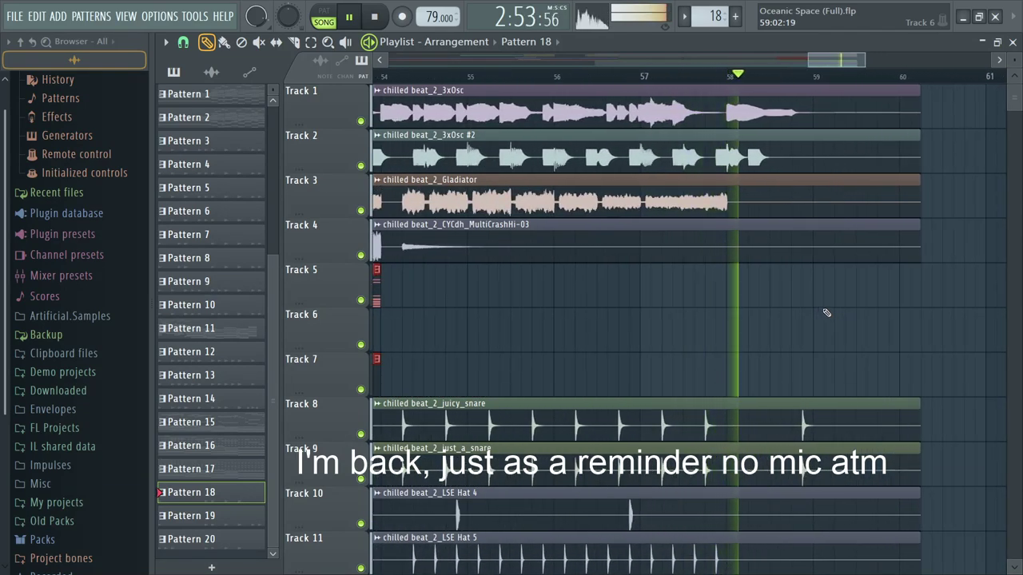
scroll(815, 313, up, 2)
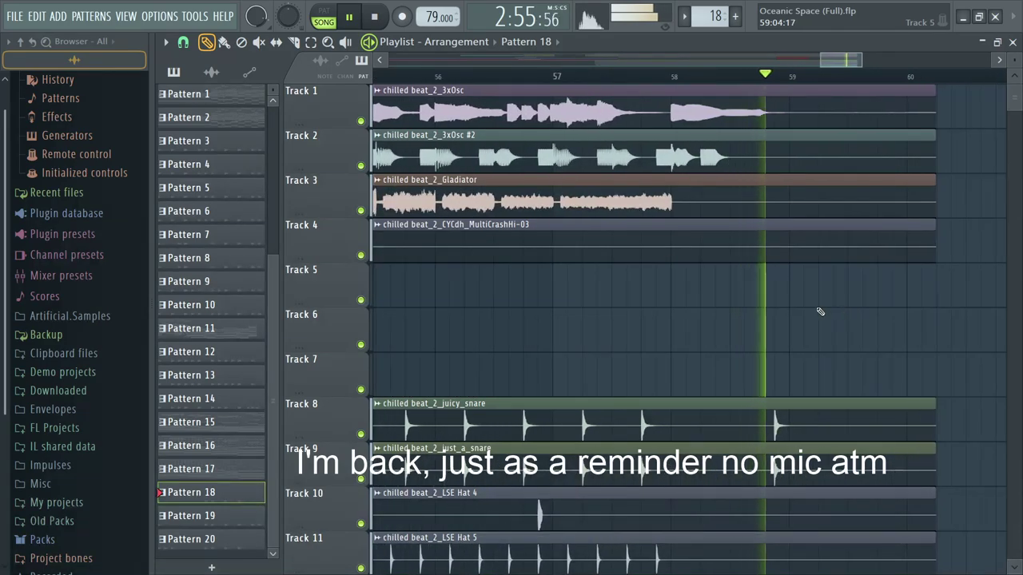
key(space)
scroll(370, 376, down, 2)
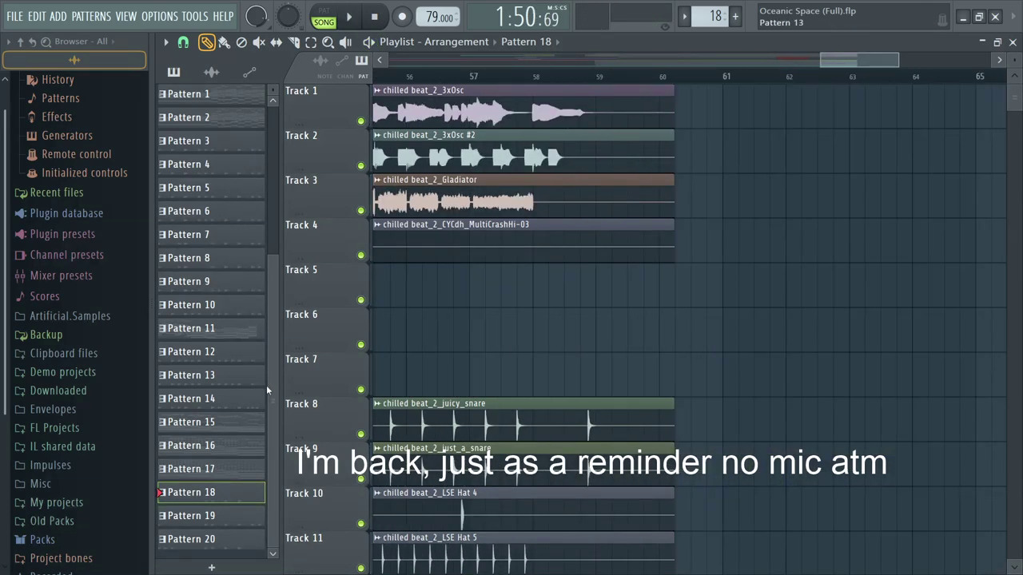
Step: Add the chilled beat_2_Insert 1 audio clip to Track 6 and align its start with the other stems at bar 27
scroll(270, 344, up, 1)
click(211, 72)
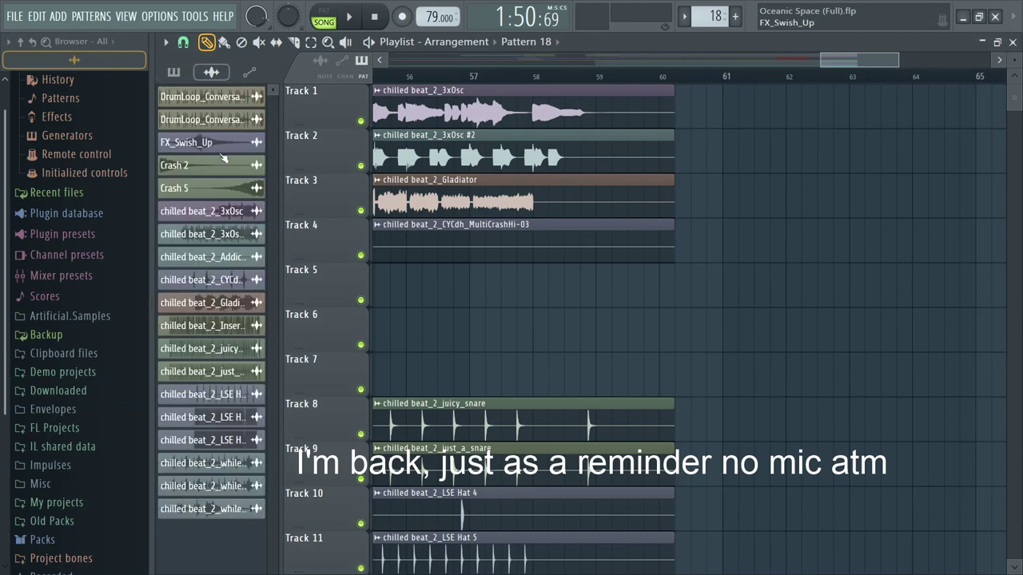
scroll(537, 314, down, 2)
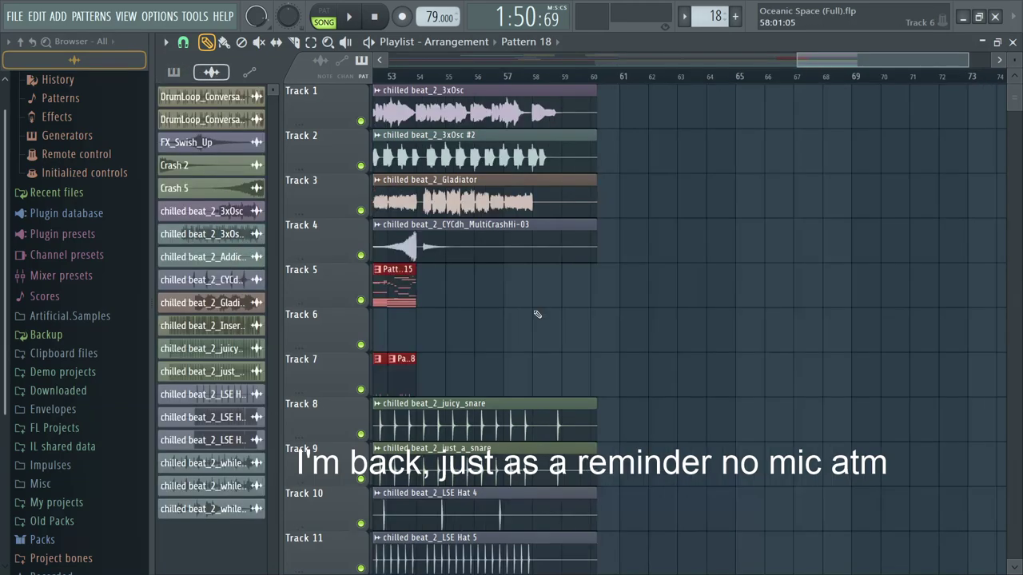
scroll(537, 314, down, 2)
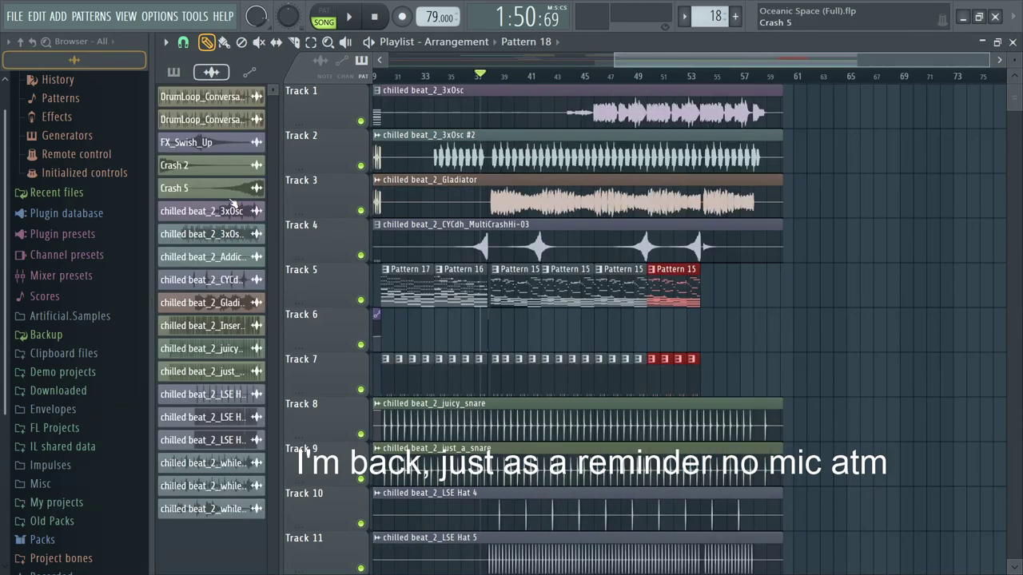
click(227, 336)
click(726, 330)
drag(831, 330, 771, 343)
scroll(626, 336, up, 4)
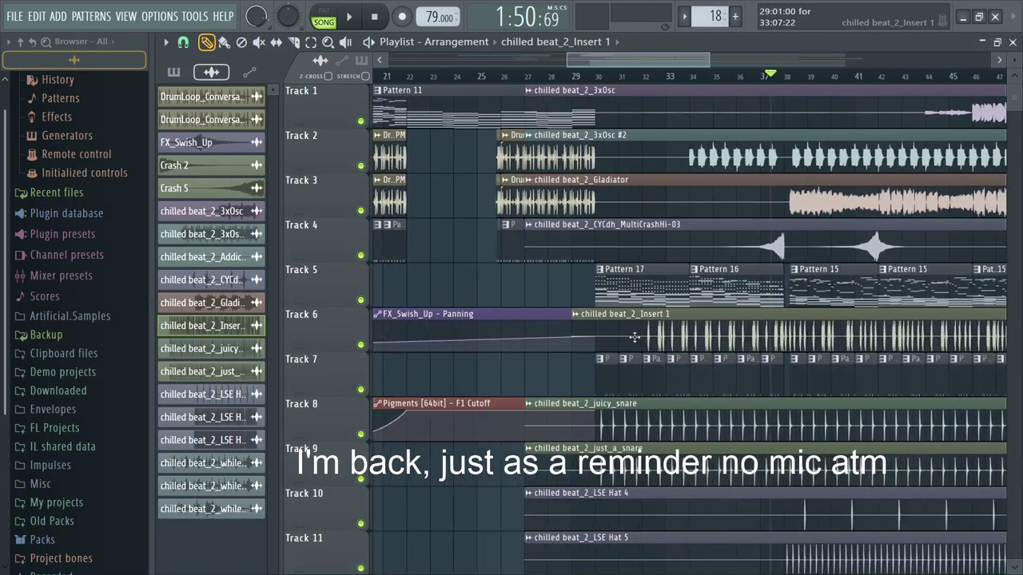
drag(626, 336, 675, 329)
Step: Slice the chilled beat_2_Insert 1 clip on Track 6 at 57:10:00 and delete the part before the cut
scroll(675, 329, down, 6)
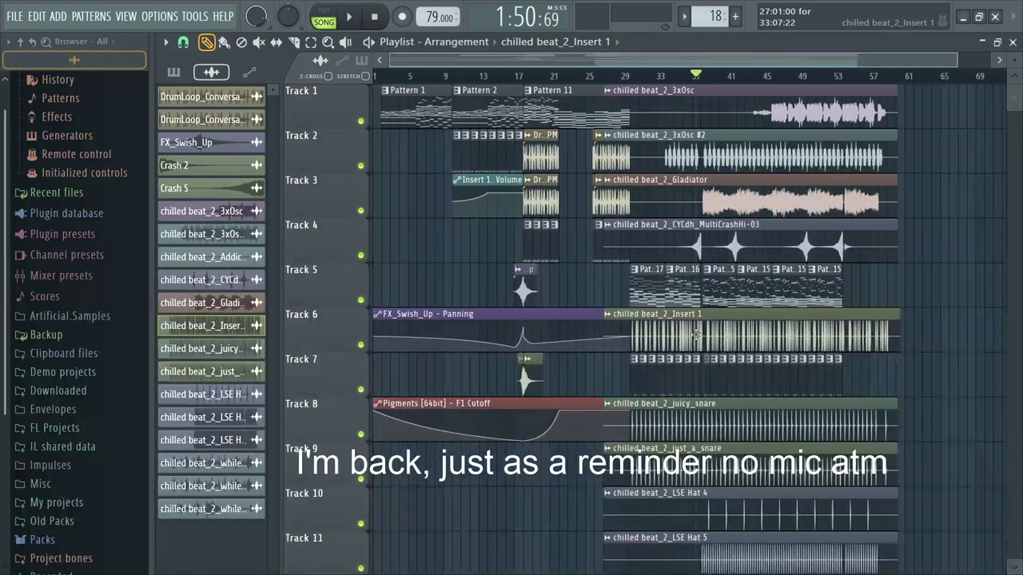
scroll(863, 338, up, 8)
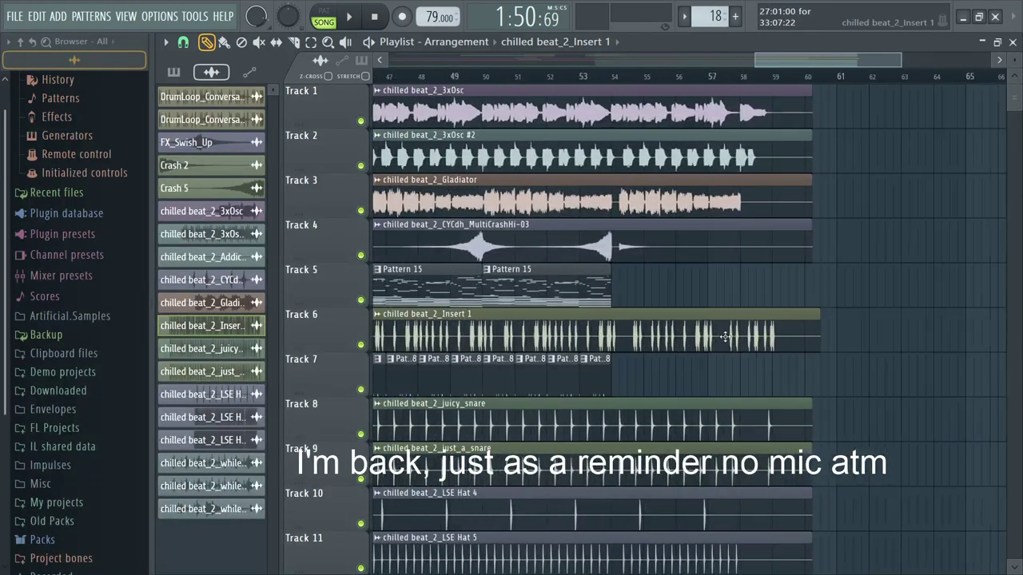
scroll(736, 338, up, 2)
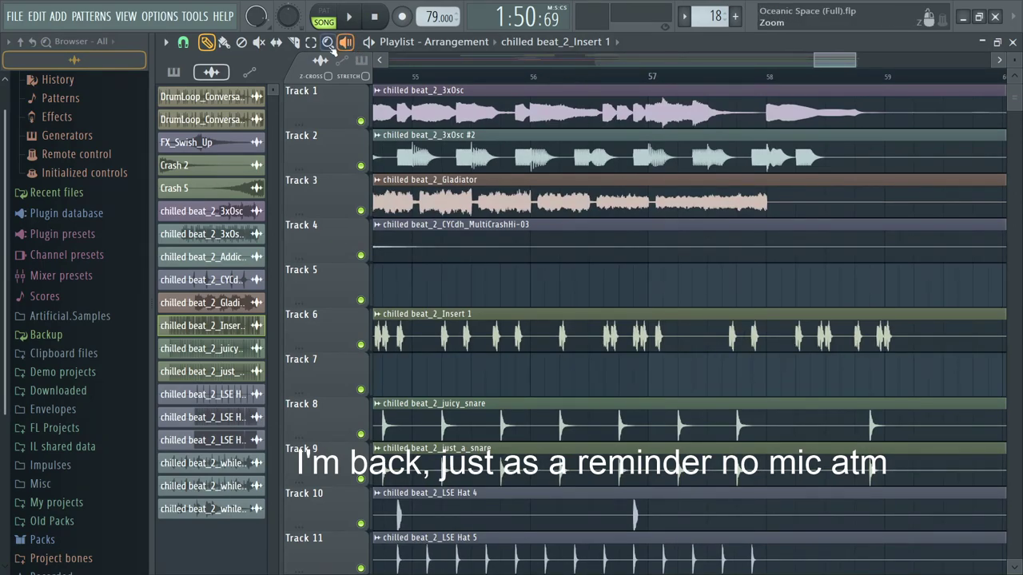
click(727, 350)
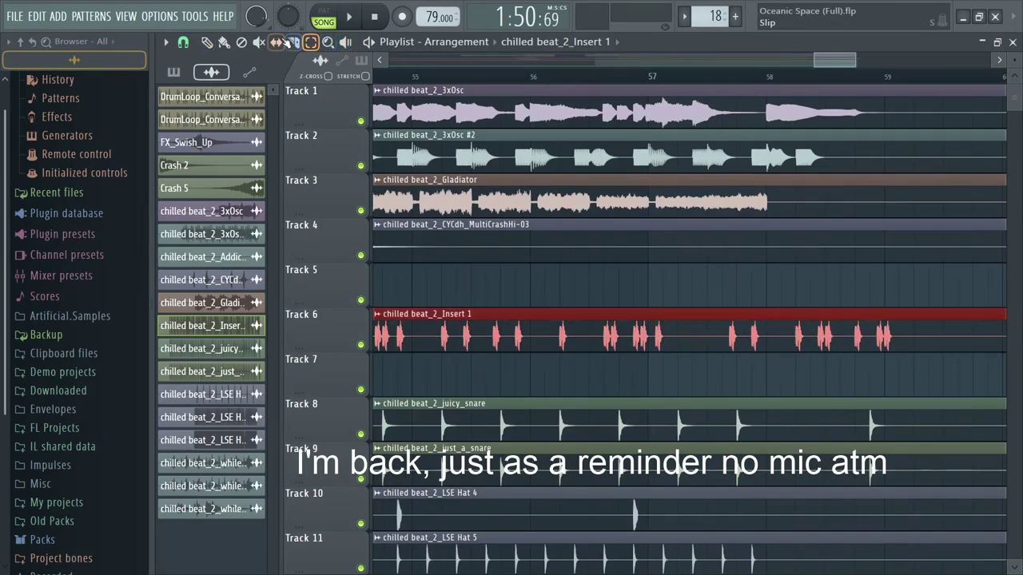
click(715, 336)
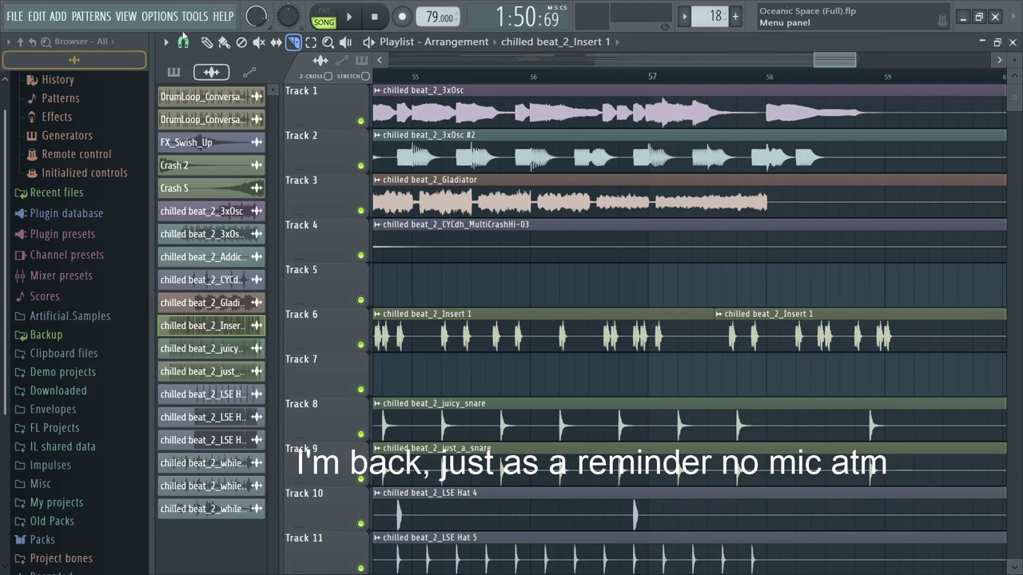
Step: Play the ending from 57:04:00 and shift the remaining Insert 1 clip on Track 6 to start at 57:06:00
key(space)
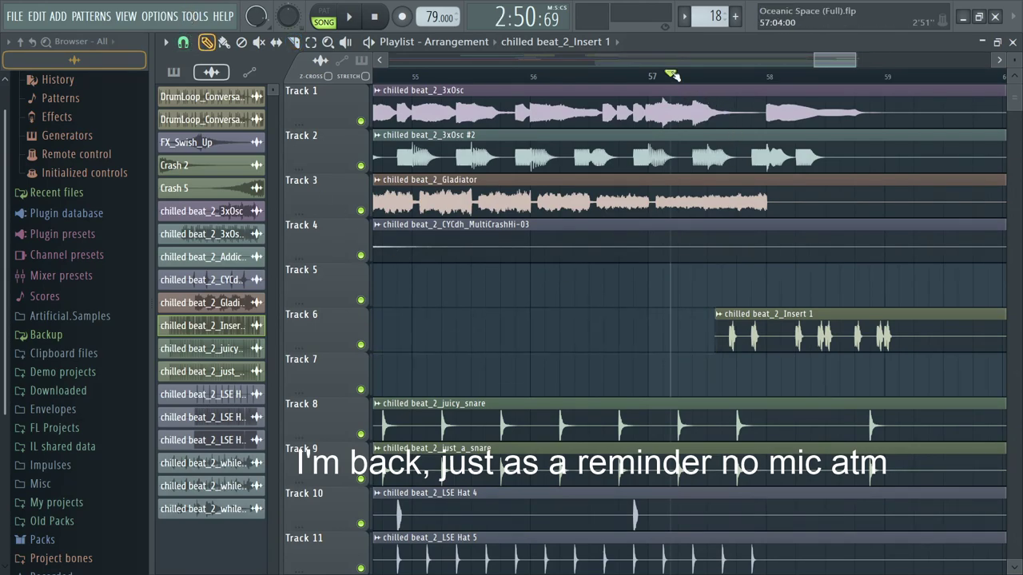
double_click(812, 312)
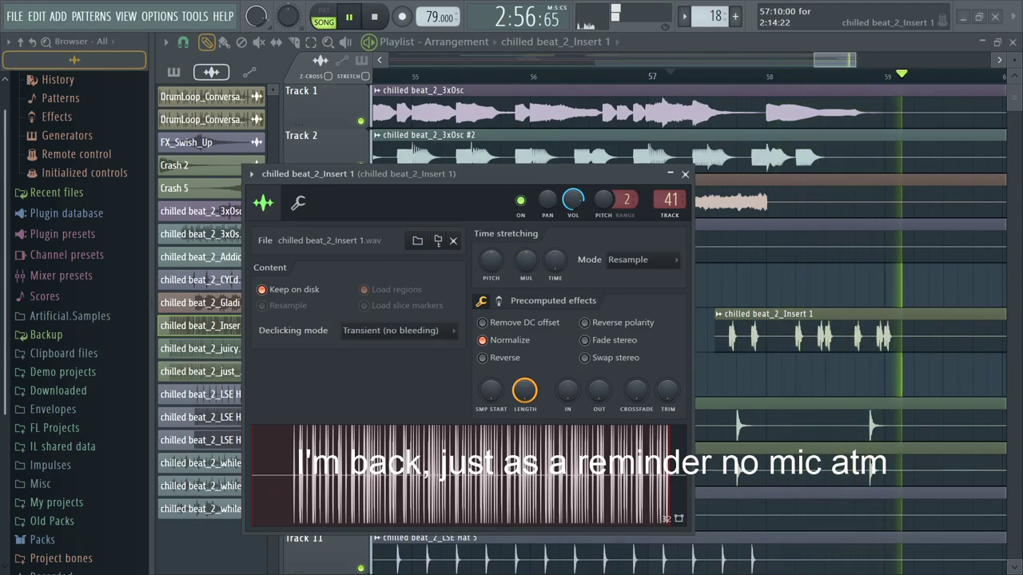
key(Escape)
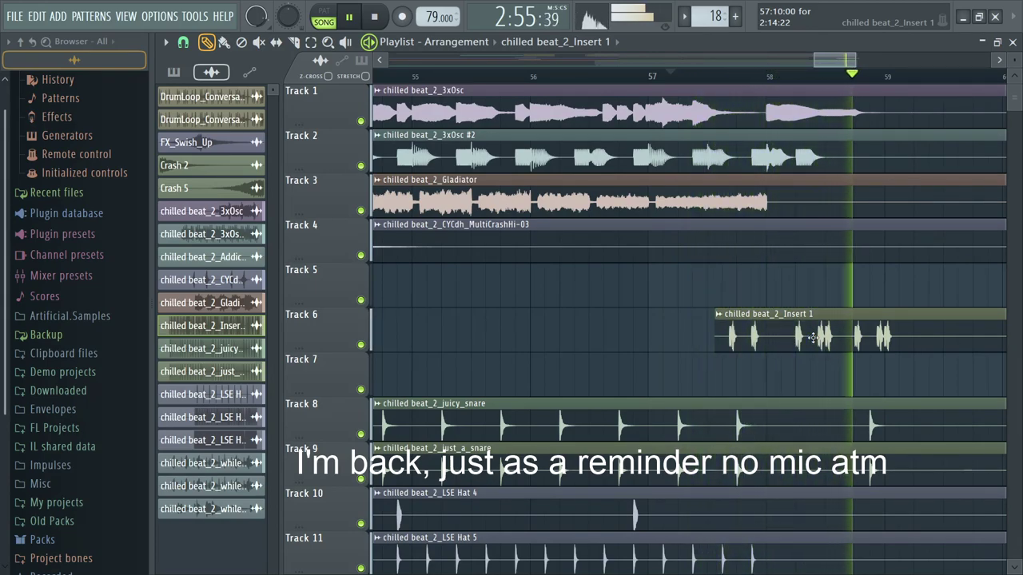
drag(813, 338, 787, 341)
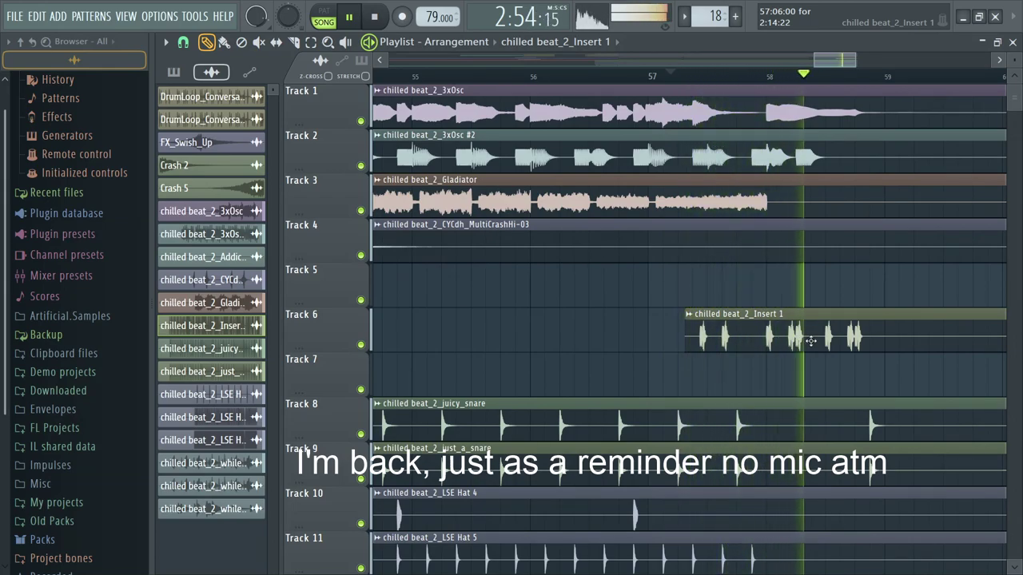
Step: Replay the ending and check the chilled beat_2_Insert 1 clip's sampler settings and mixer track level
scroll(833, 341, down, 3)
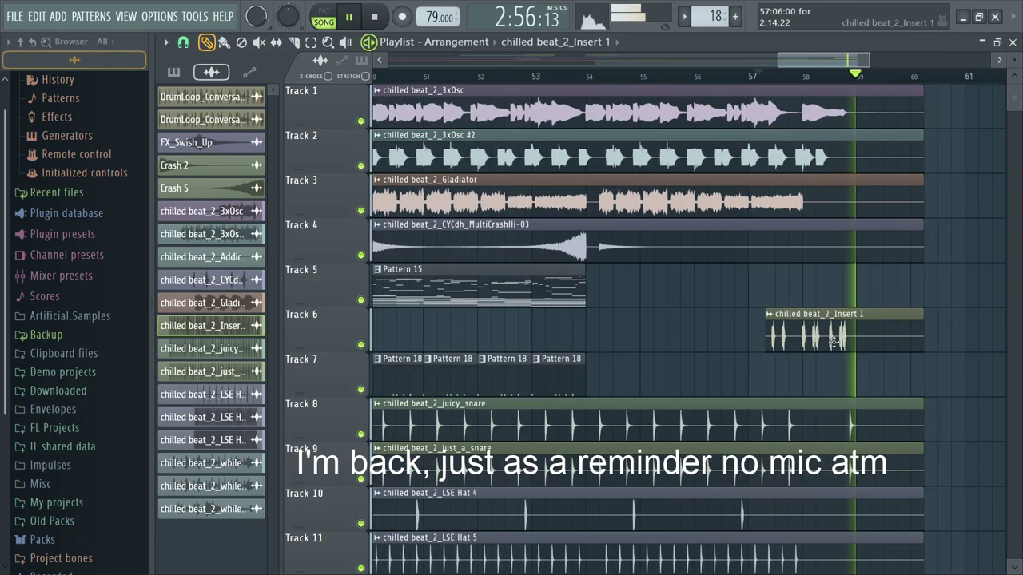
double_click(834, 342)
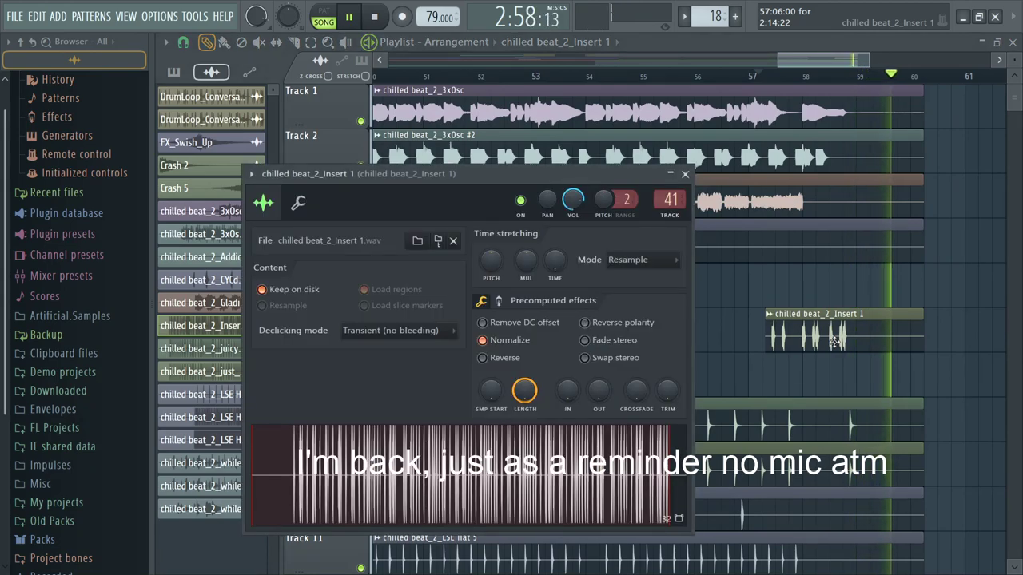
key(F9)
key(space)
key(space)
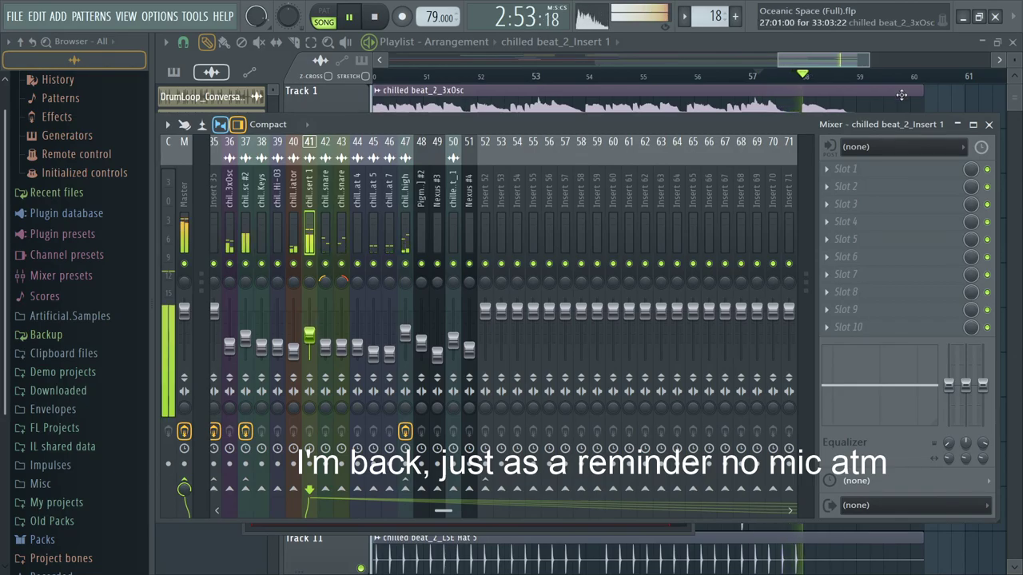
key(F9)
Step: Play the arrangement from the beginning and examine the clips leading up to the transition at bar 30
scroll(793, 247, down, 2)
scroll(793, 247, down, 1)
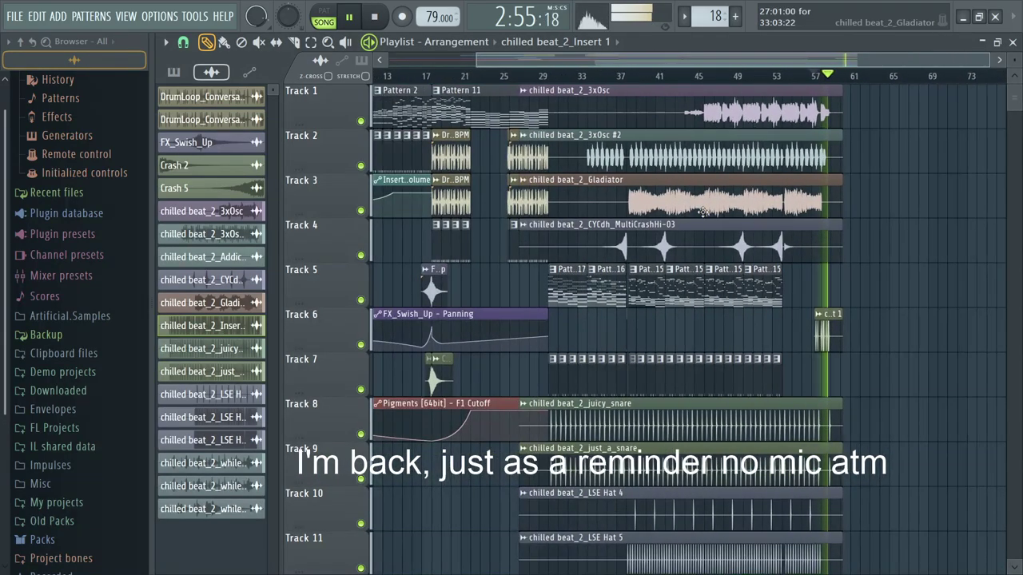
key(space)
click(374, 76)
key(space)
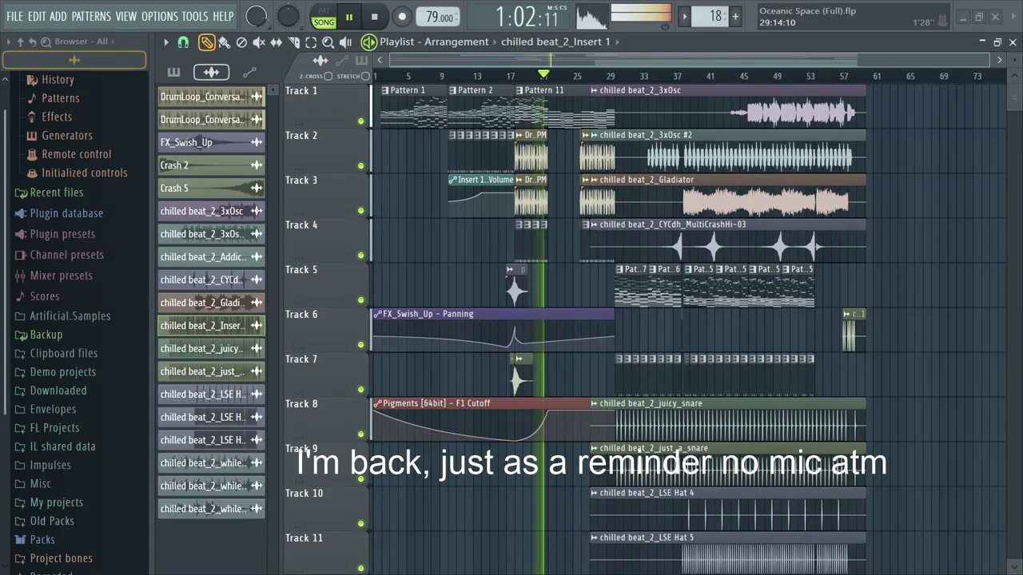
scroll(610, 80, up, 4)
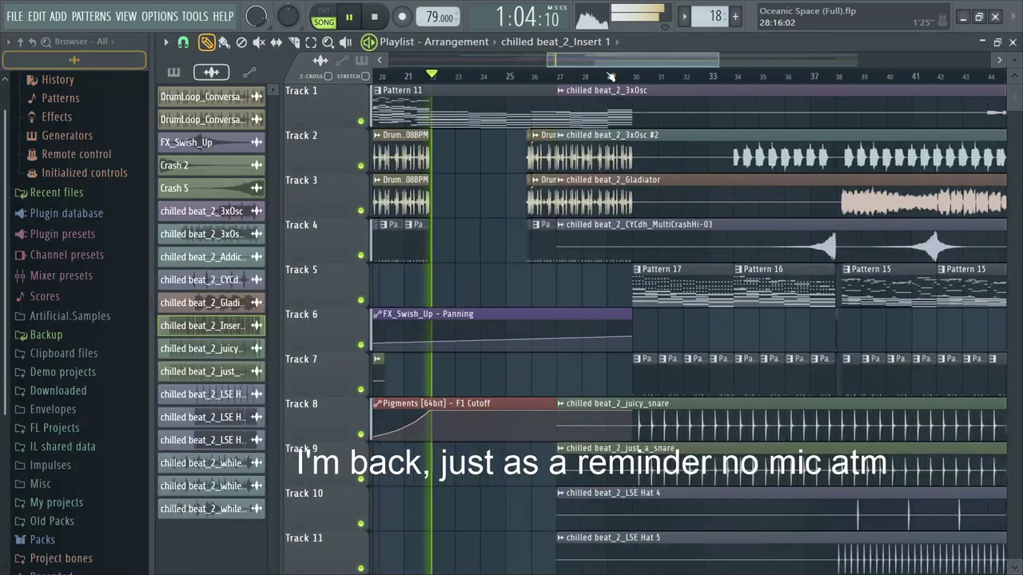
scroll(611, 76, down, 2)
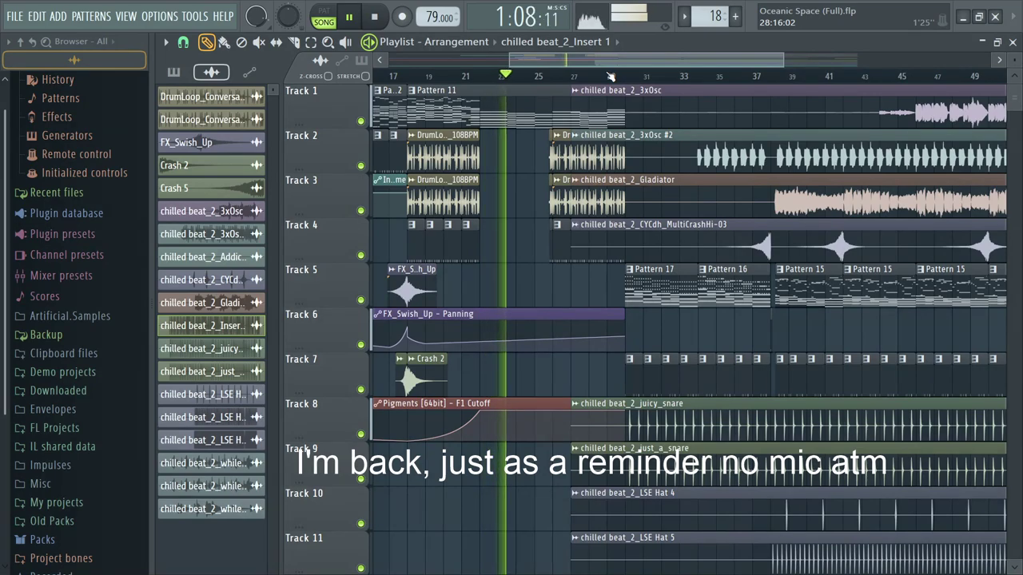
scroll(610, 76, down, 1)
scroll(610, 76, down, 1)
scroll(610, 76, down, 1)
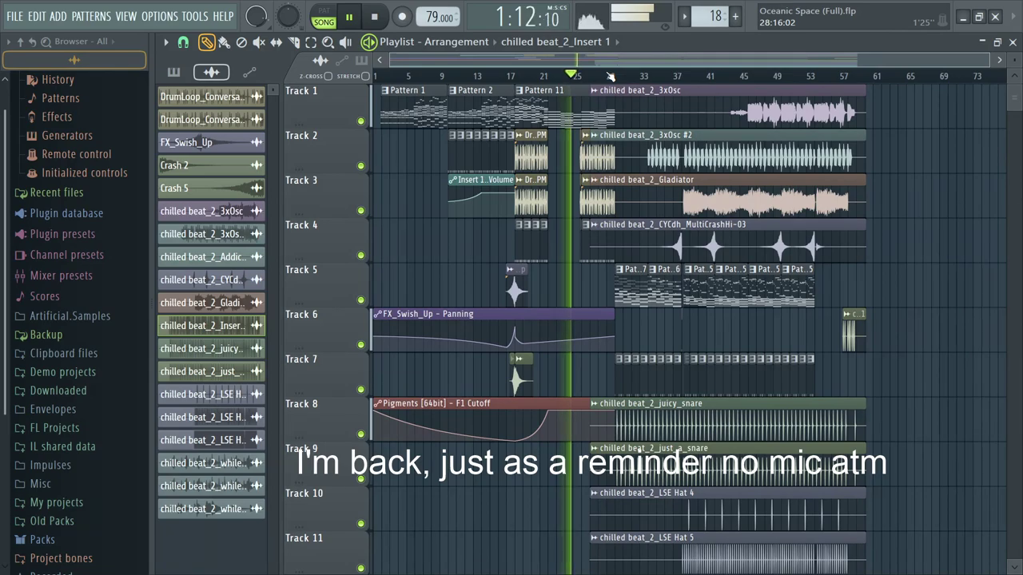
scroll(611, 76, up, 2)
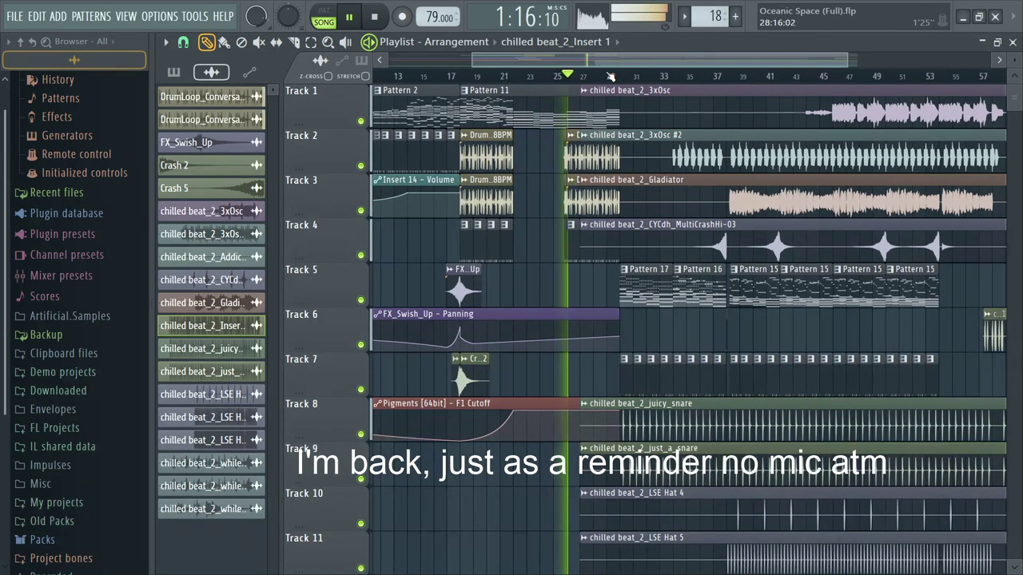
scroll(611, 76, up, 2)
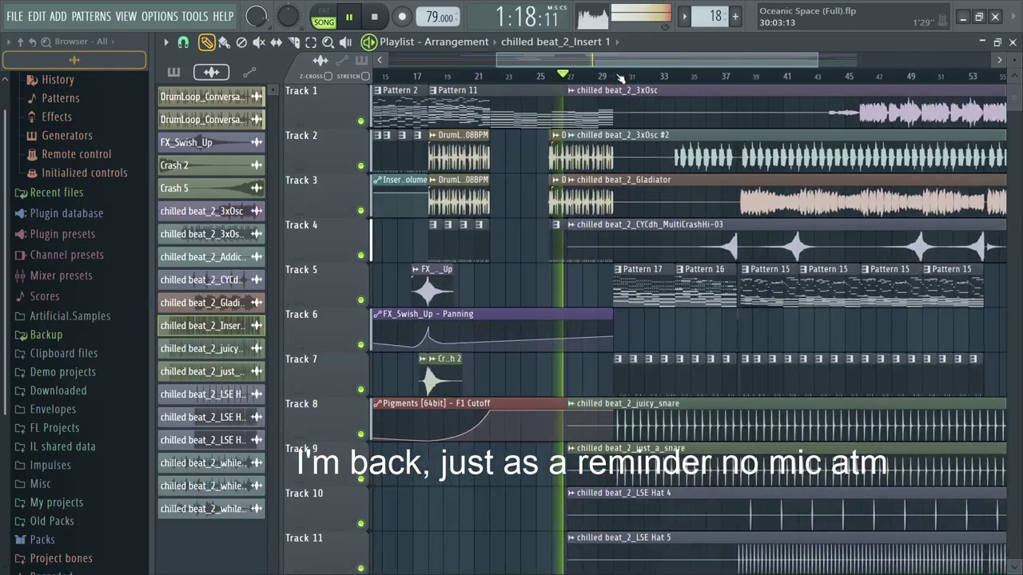
scroll(624, 80, down, 3)
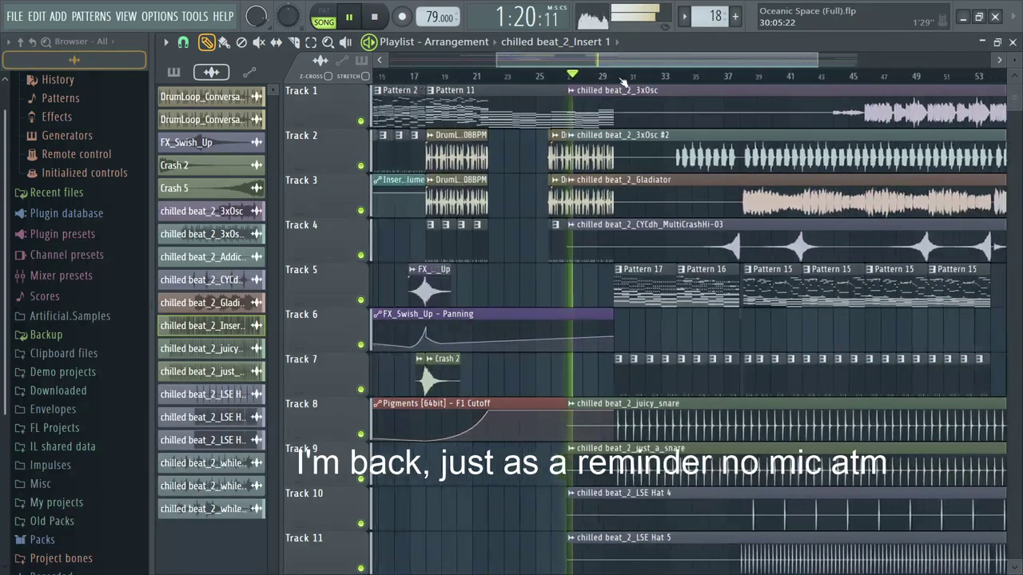
Step: Duplicate the FX_Swish_Up, Crash 5 and Crash 2 clips around bar 30, delete the Crash 2 copy, and replay the transition
drag(489, 358, 516, 390)
ctrl+shift+click(501, 288)
shift+drag(498, 288, 571, 296)
scroll(616, 311, up, 3)
scroll(614, 310, up, 4)
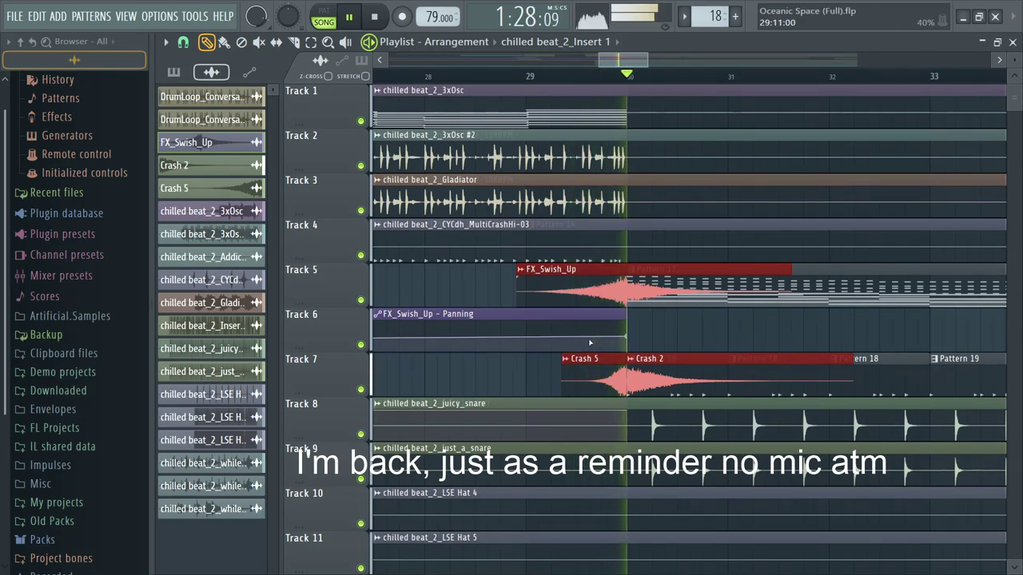
right_click(671, 364)
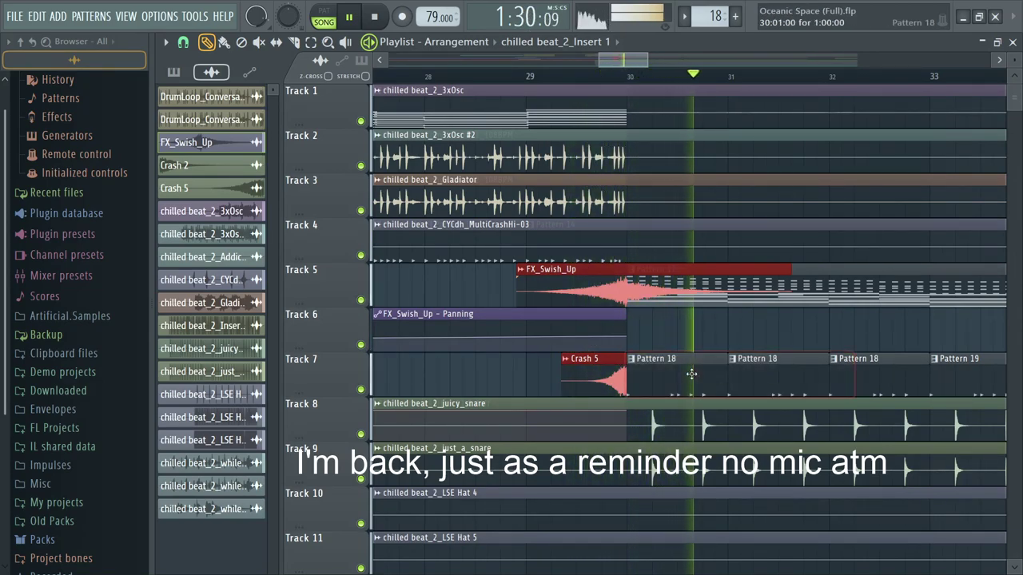
click(605, 76)
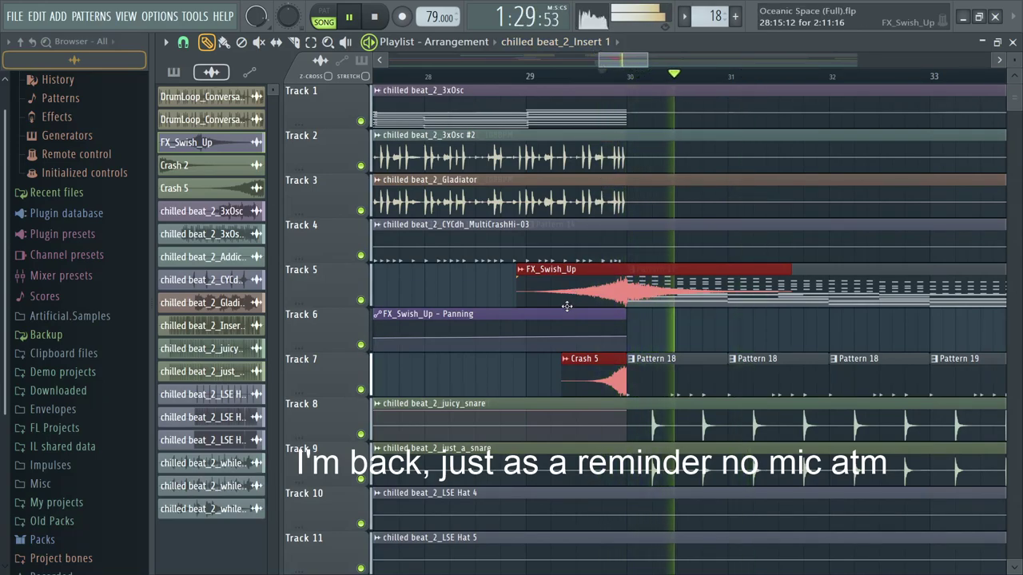
Step: Follow the playback from bar 30 past bar 38 and examine the clips across the tracks
scroll(579, 310, down, 3)
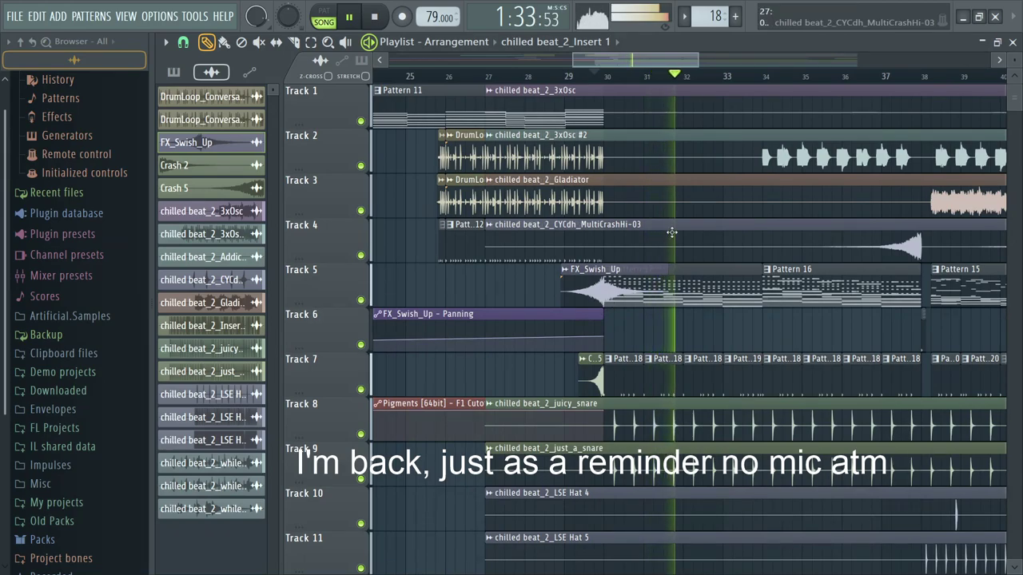
scroll(703, 80, down, 3)
scroll(907, 227, down, 5)
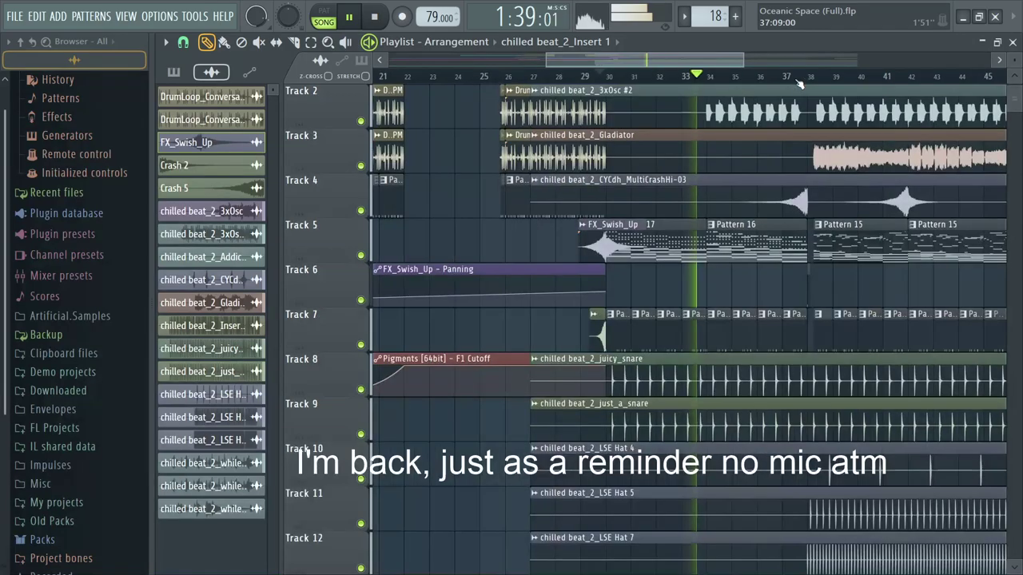
scroll(800, 83, up, 2)
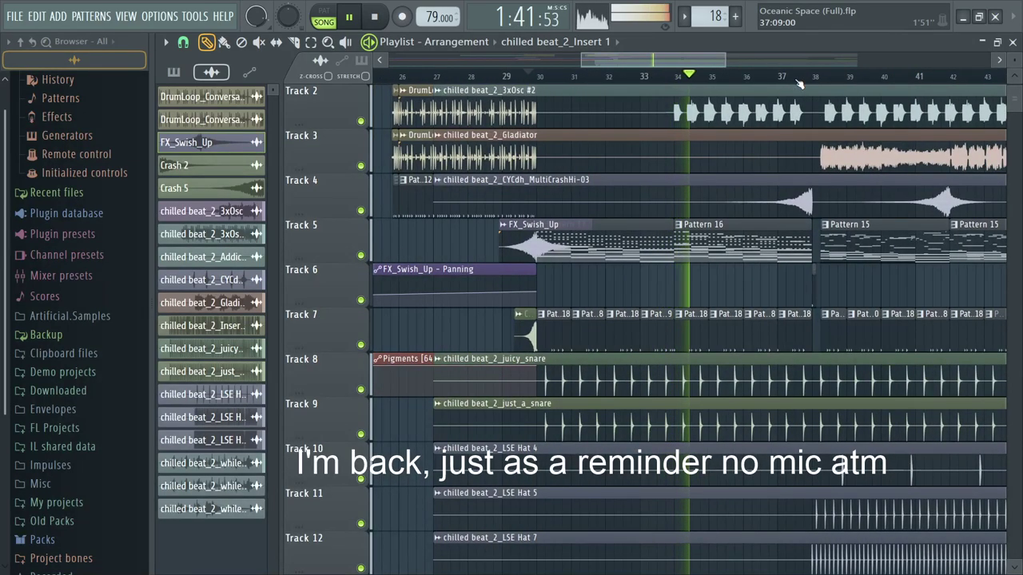
scroll(799, 83, up, 2)
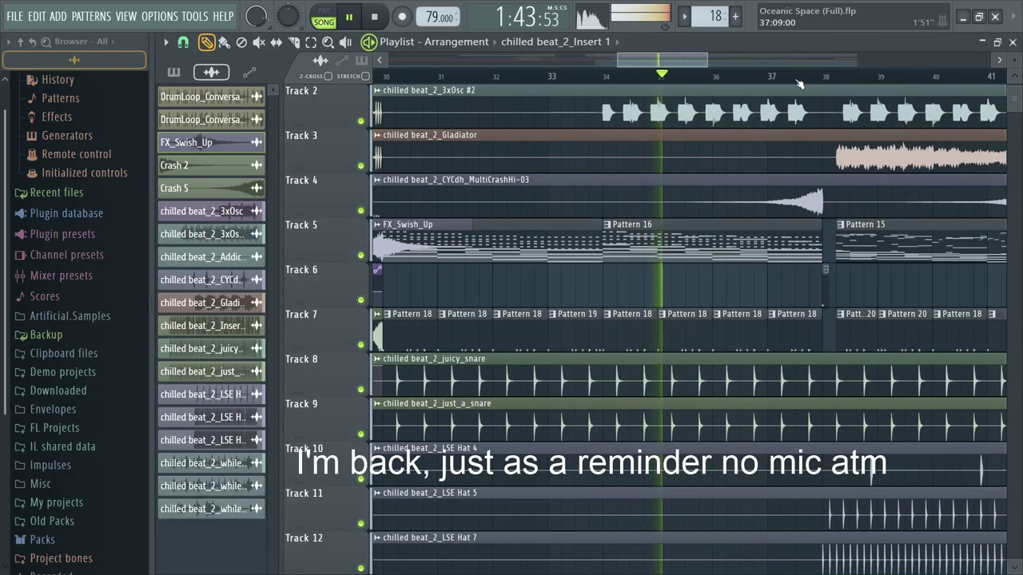
scroll(799, 83, down, 4)
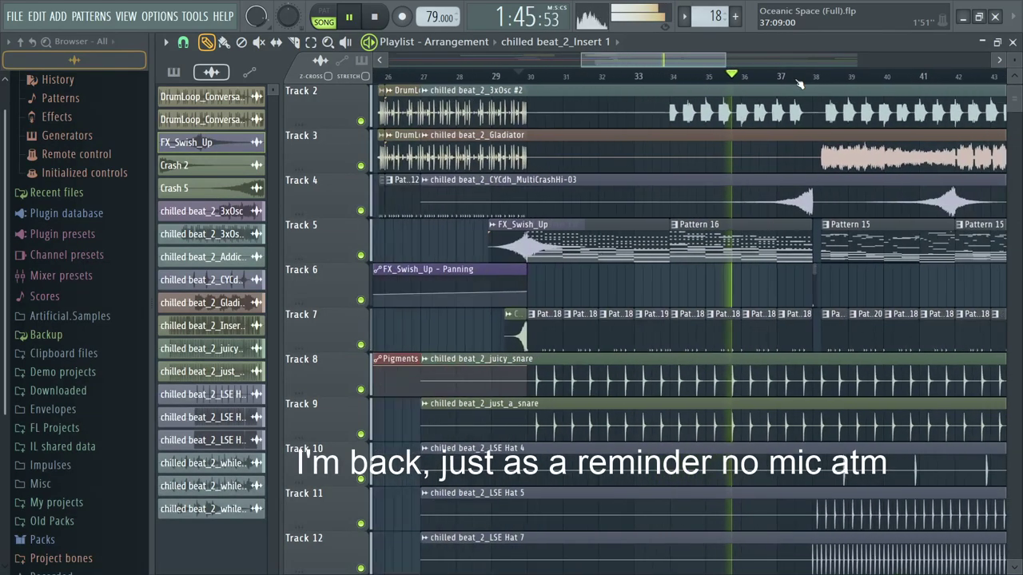
scroll(831, 83, down, 1)
scroll(830, 83, up, 3)
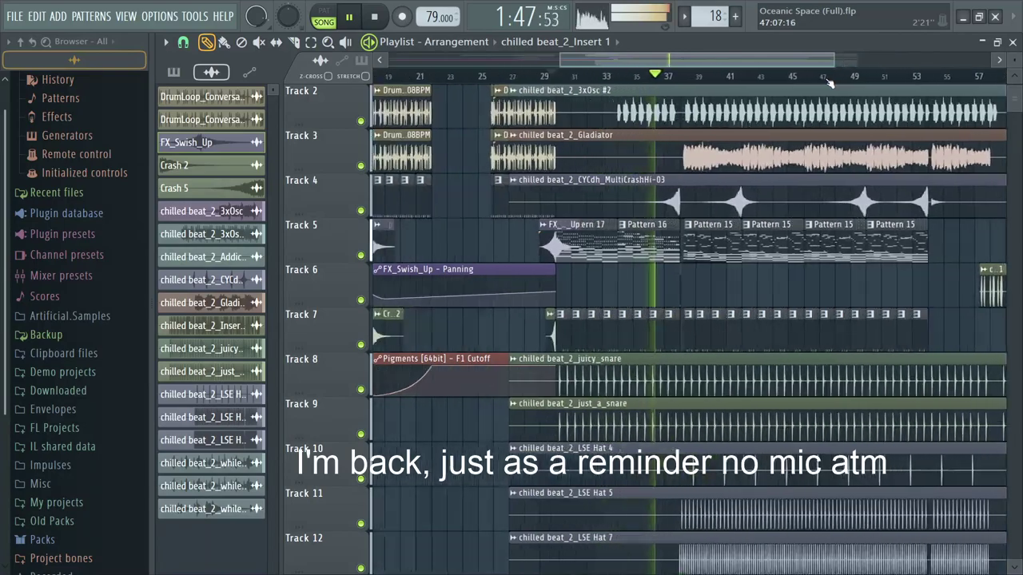
scroll(829, 83, down, 2)
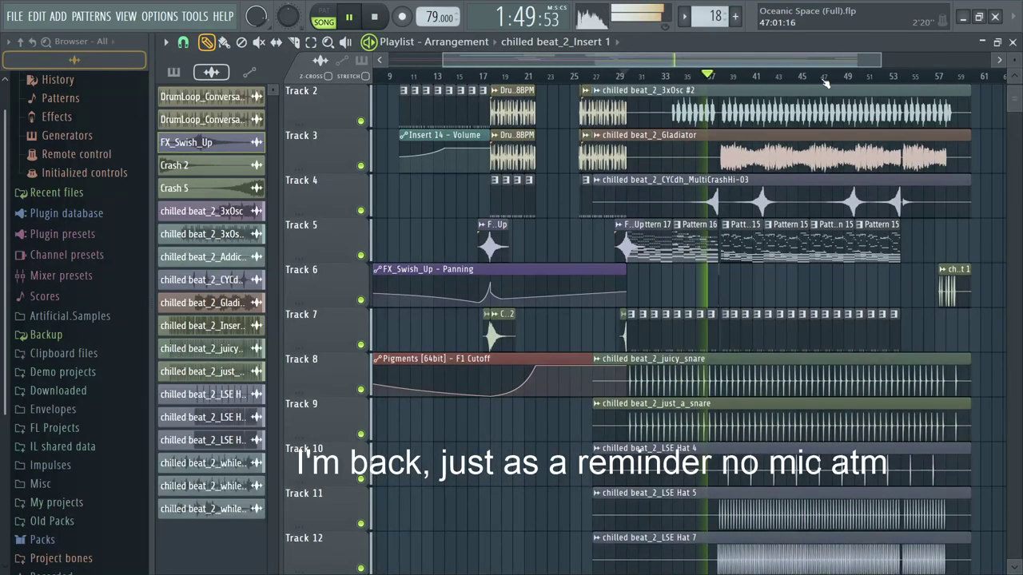
scroll(825, 83, up, 3)
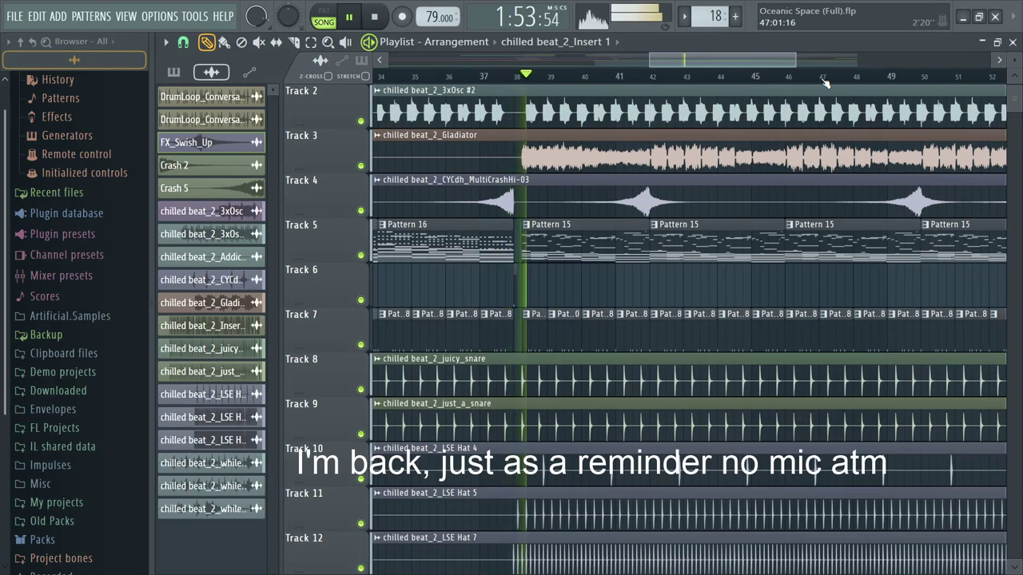
scroll(825, 84, down, 2)
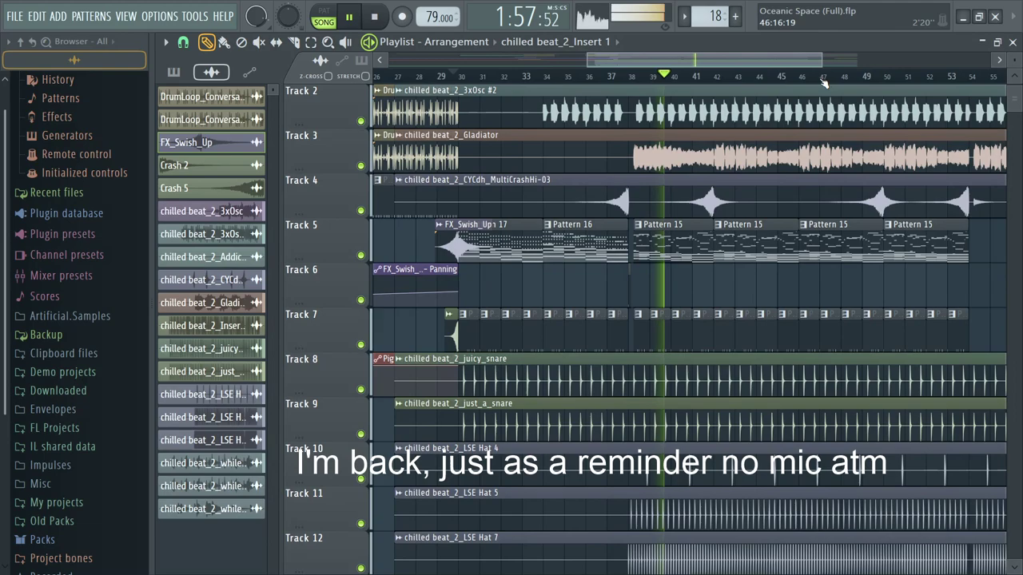
Step: Sidechain Insert 52 to the chilled beat_2_Gladiator mixer track and load Fruity Limiter with the Dancish Sidechain preset in its Slot 2
key(F9)
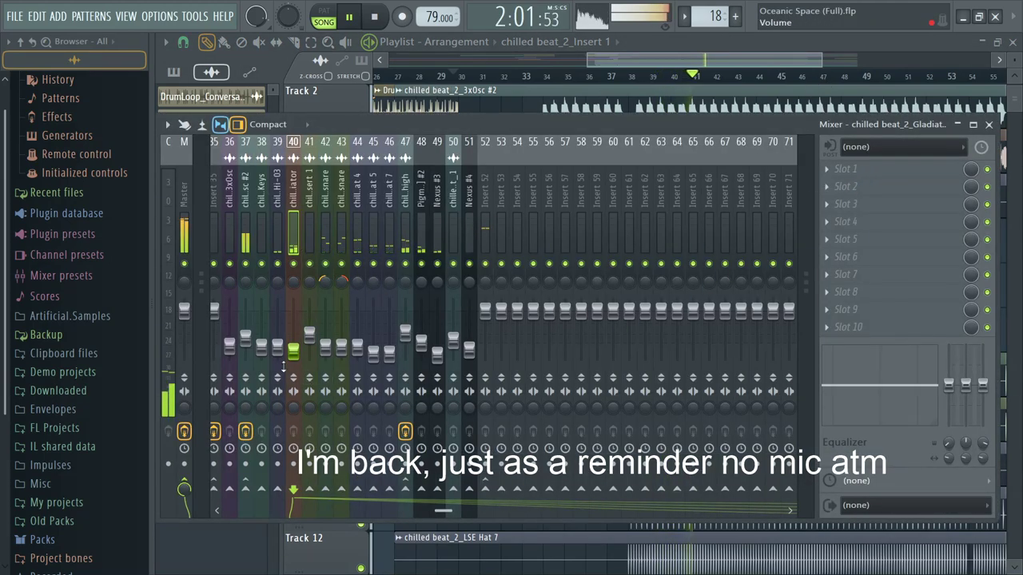
click(489, 248)
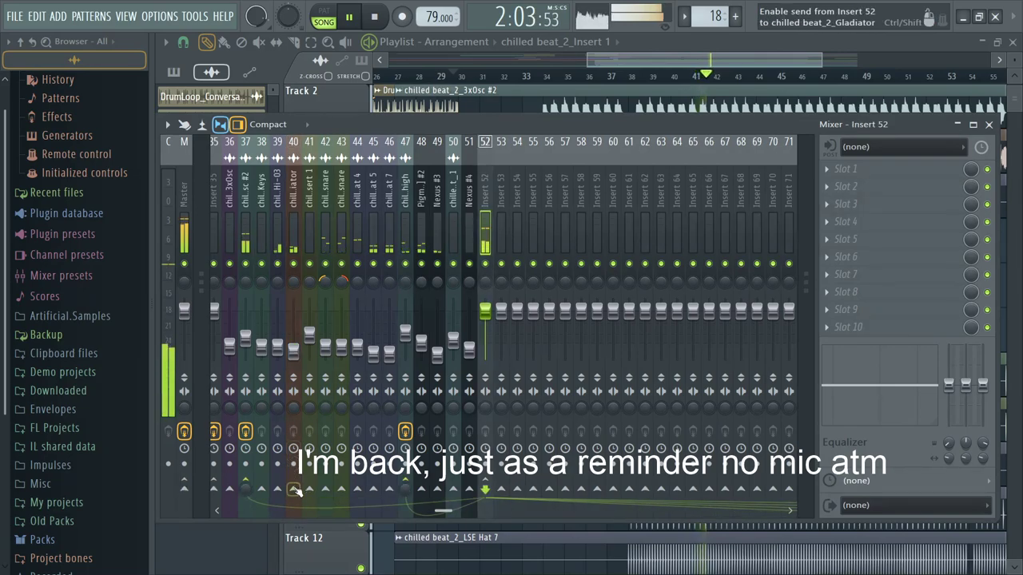
click(293, 228)
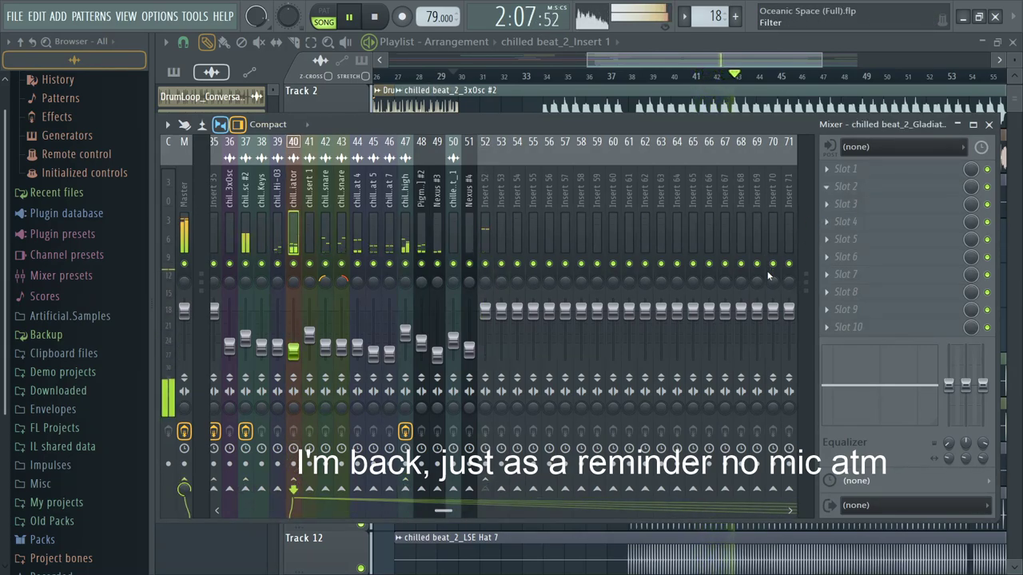
click(658, 323)
click(671, 153)
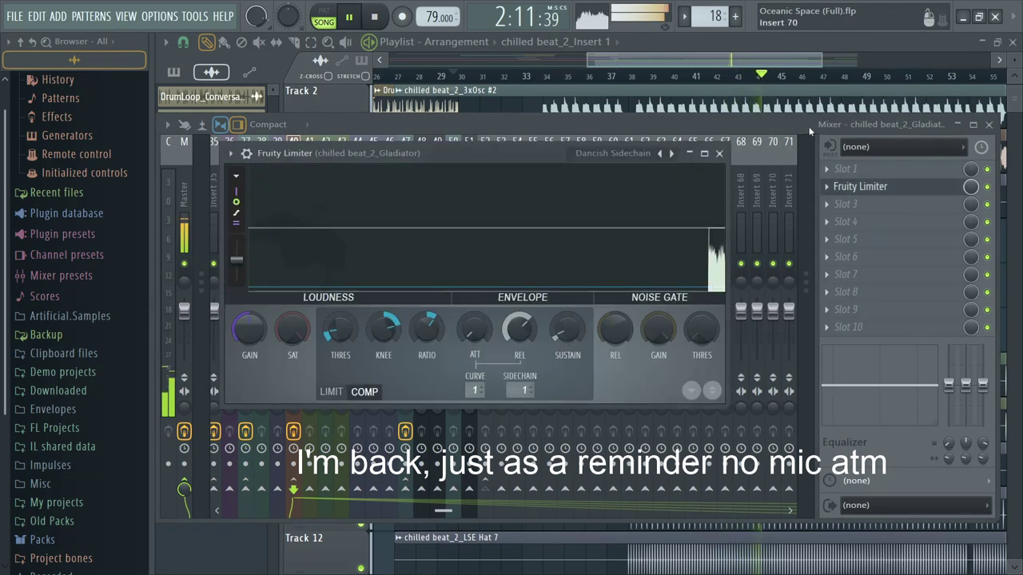
click(719, 153)
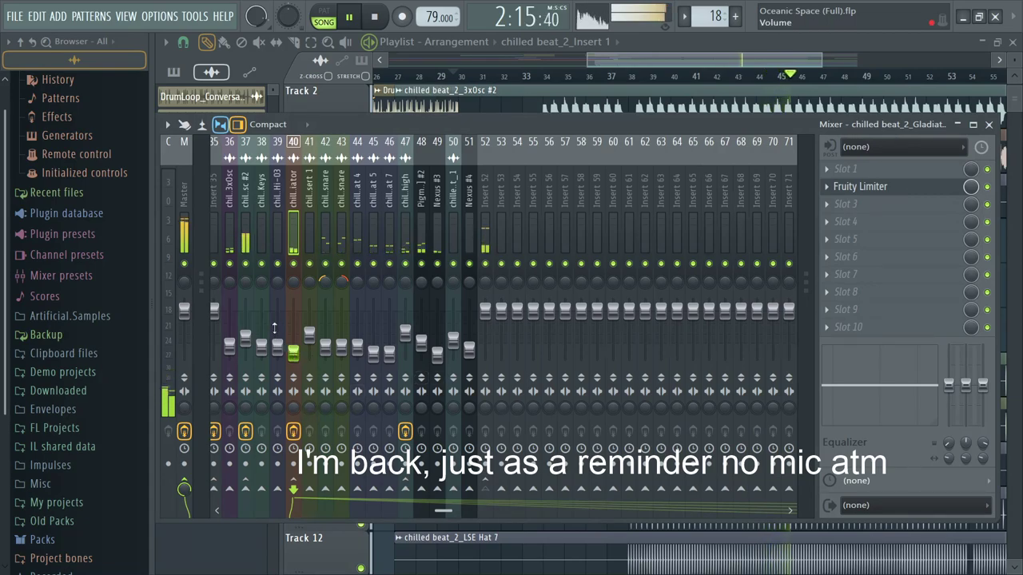
click(766, 108)
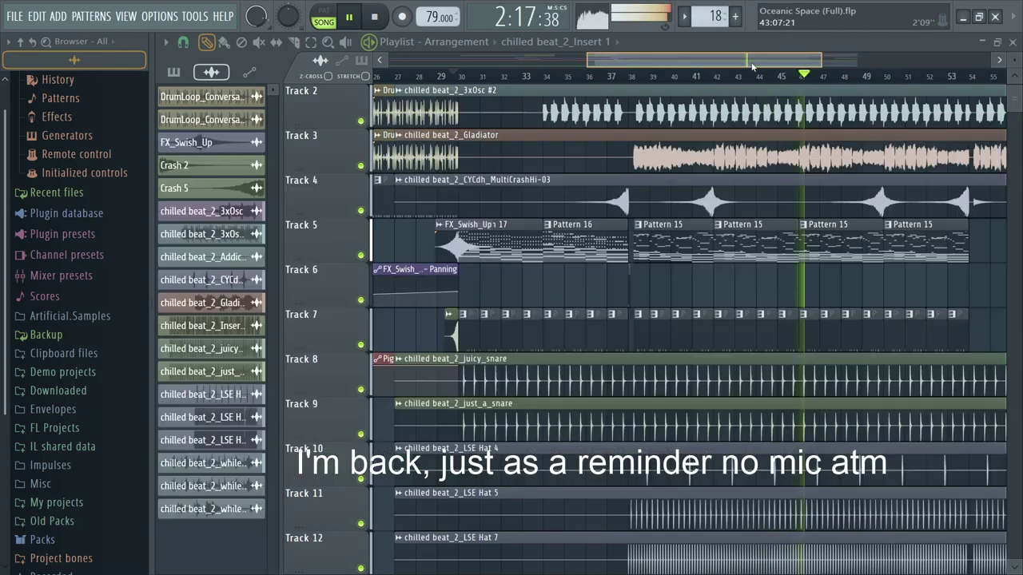
Step: Look through the unsorted channels and inspect the Gladiator and Nexus instruments to identify the Nexus piano sound
key(F6)
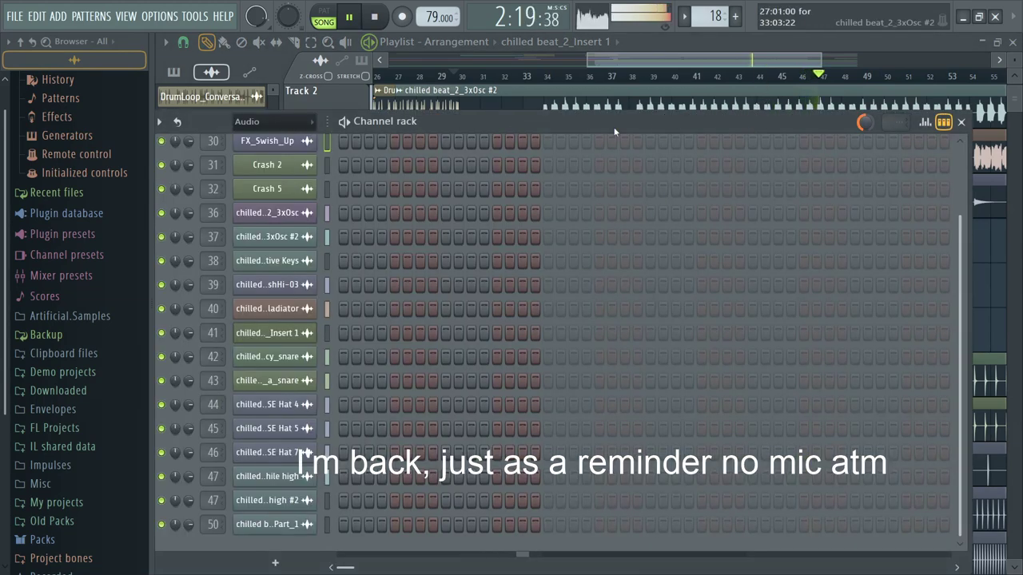
key(Page_Down)
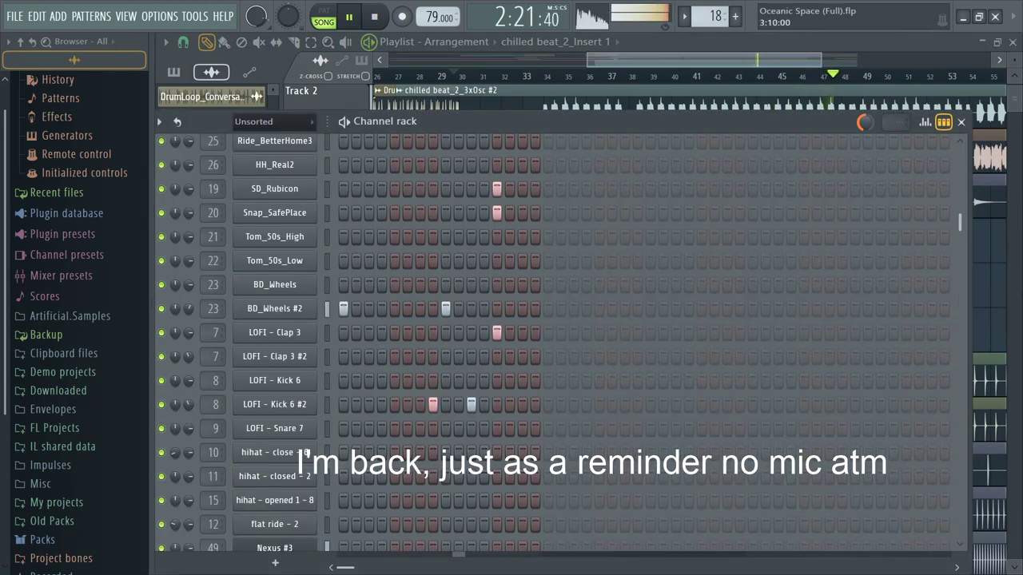
scroll(957, 299, down, 5)
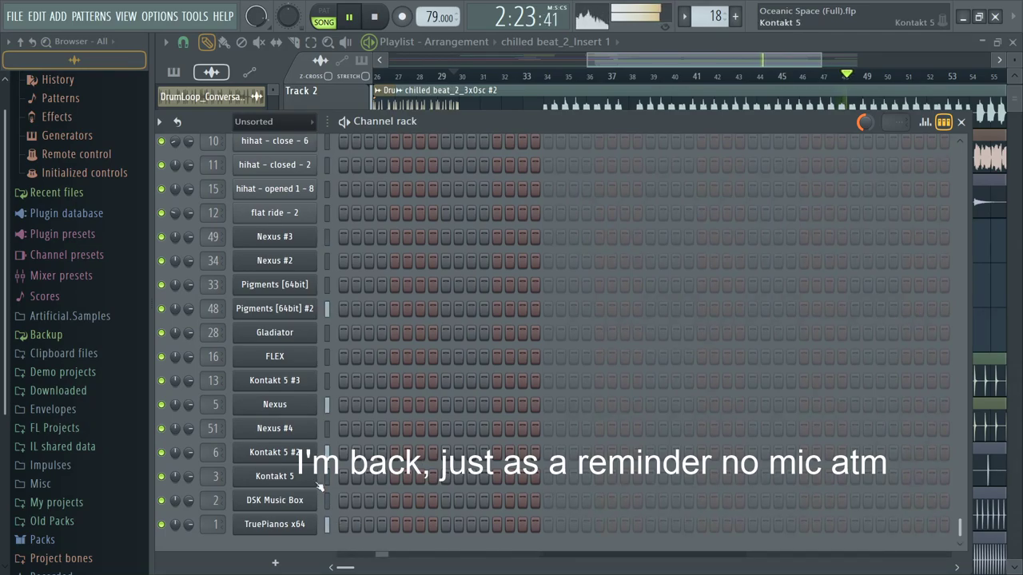
click(309, 334)
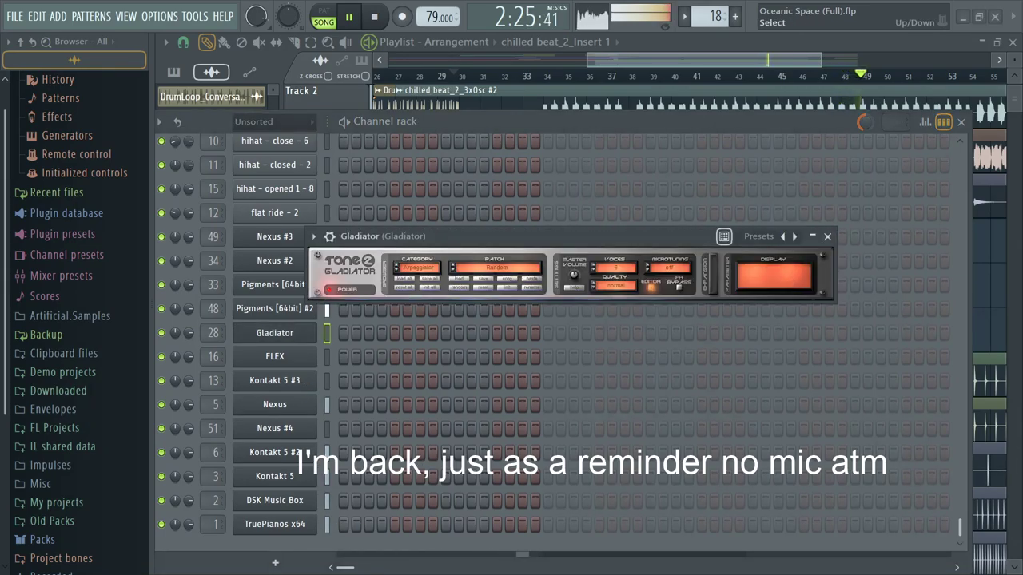
double_click(325, 409)
click(306, 404)
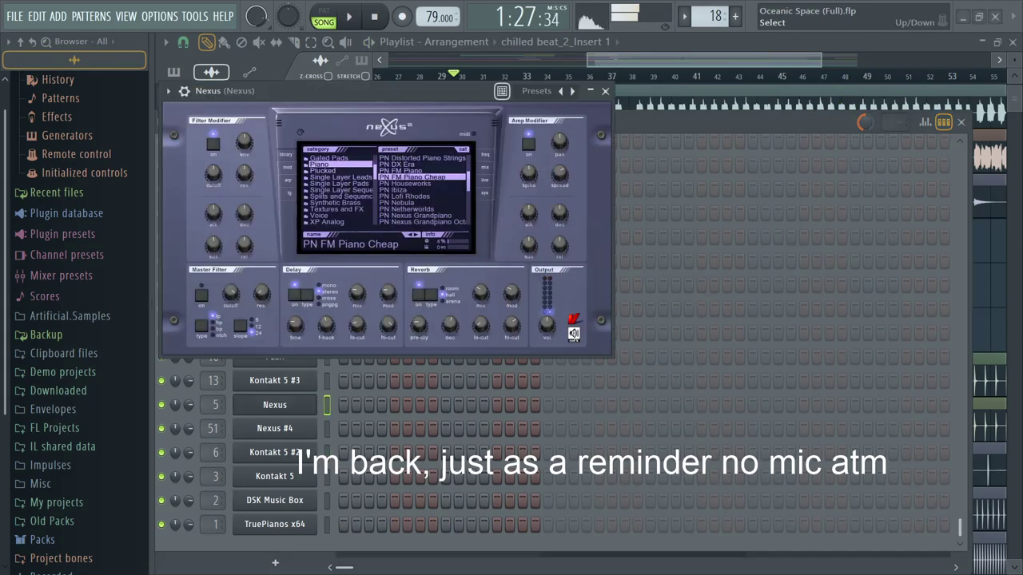
key(Escape)
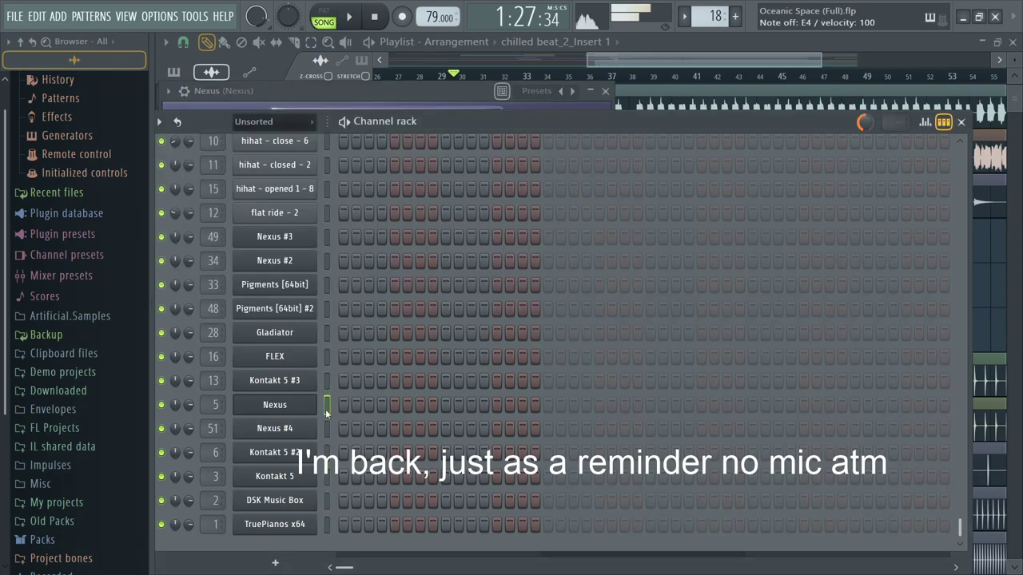
Step: Play the arrangement from around bar 40 and solo the Nexus mixer track briefly, then restore the other tracks
key(F9)
key(space)
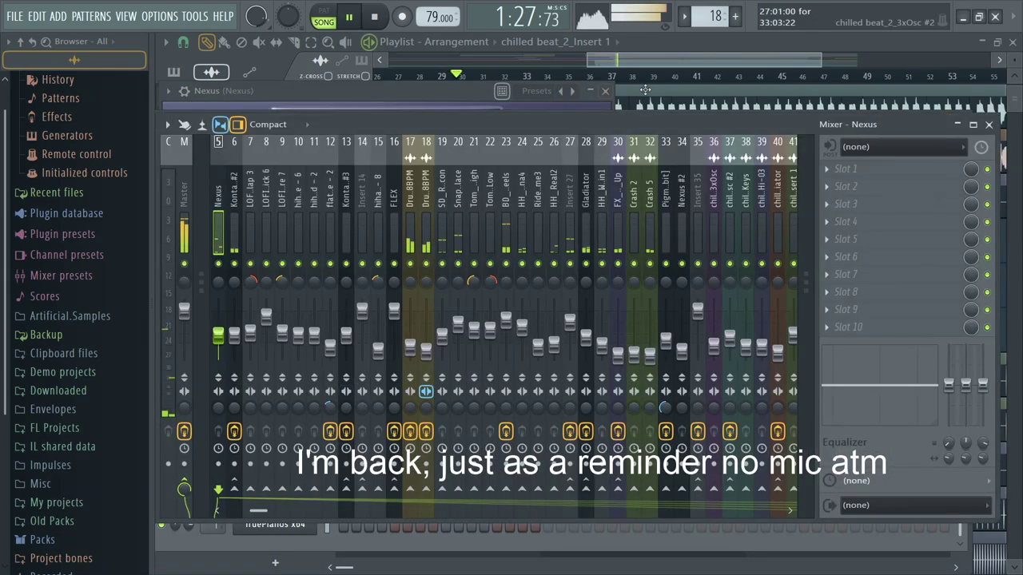
click(701, 52)
click(679, 75)
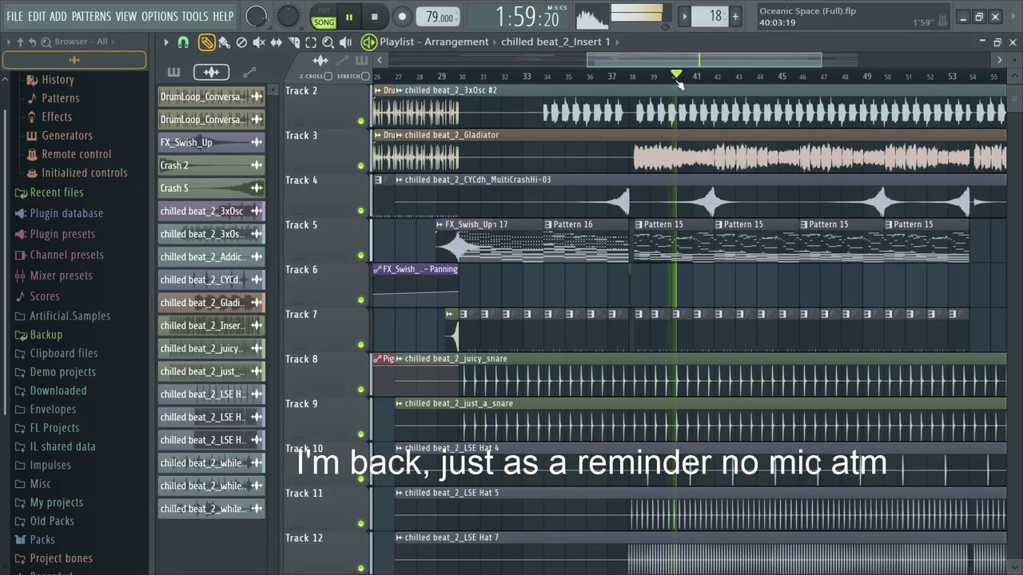
key(F9)
right_click(218, 264)
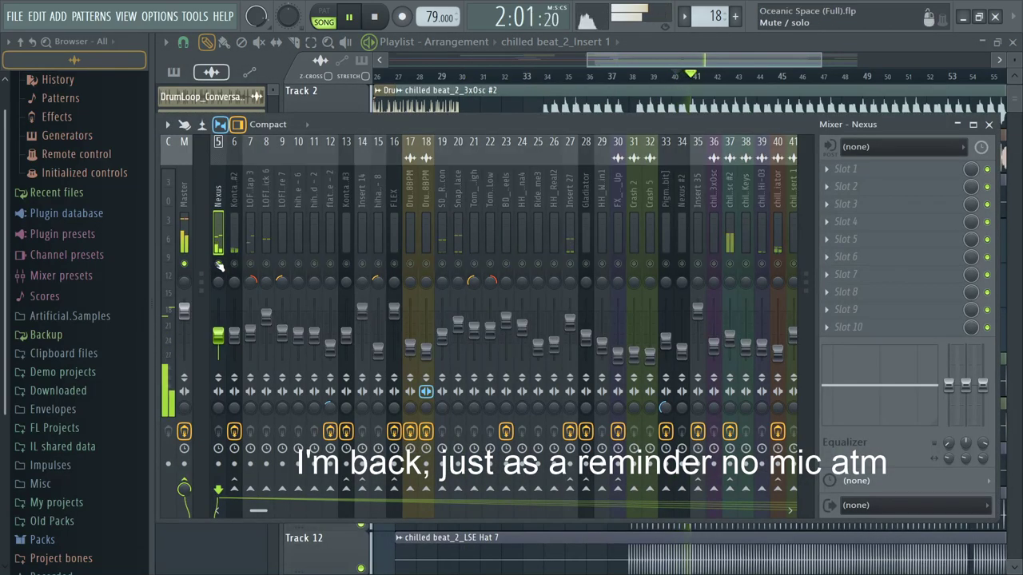
right_click(218, 265)
Step: Sidechain Insert 52 to the Nexus mixer track and load Fruity Limiter with the Dancish Sidechain preset in its Slot 4
drag(681, 239, 741, 243)
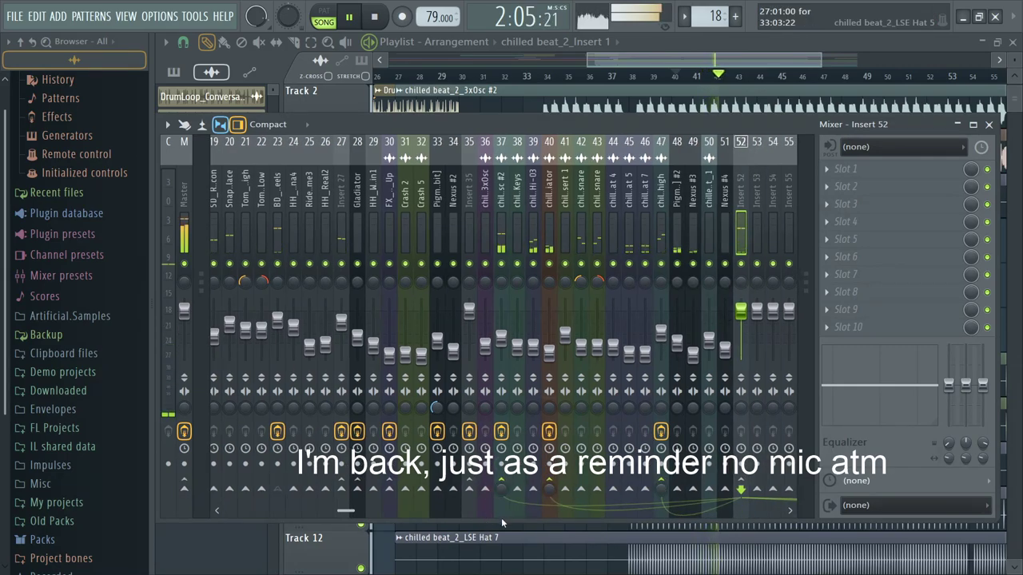
drag(350, 512, 237, 516)
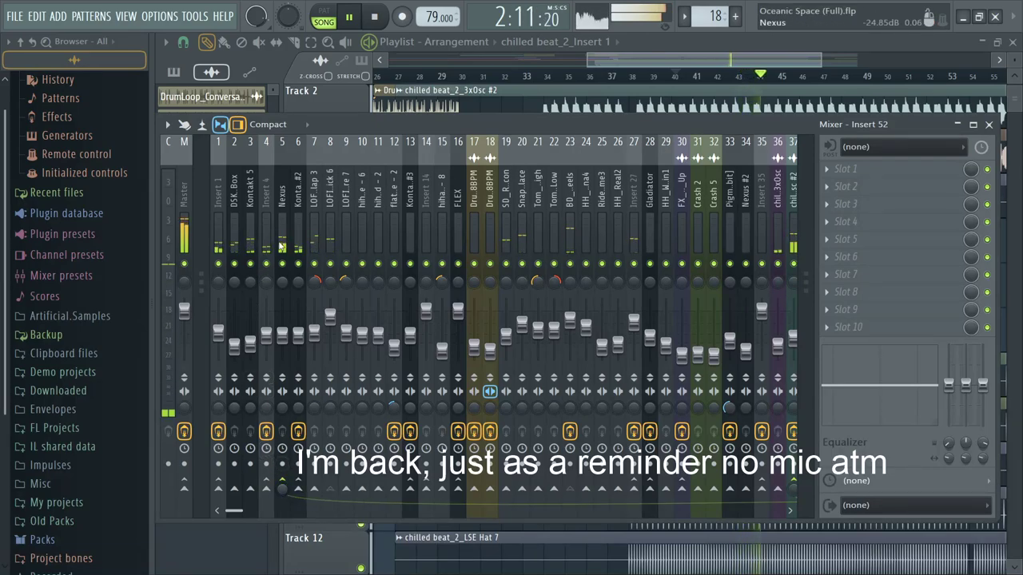
click(280, 316)
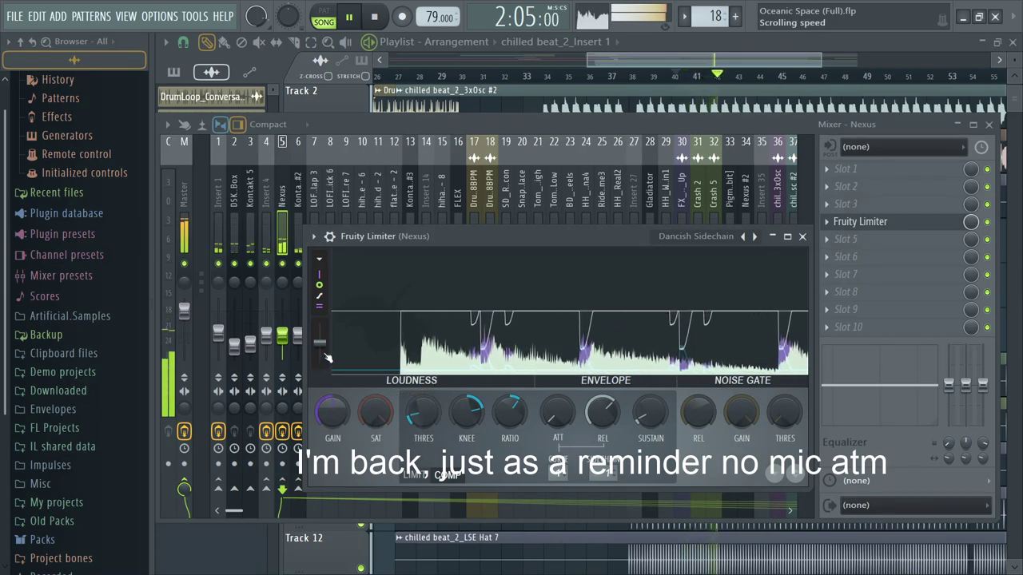
Step: Transpose the Nexus chord notes in Pattern 15 up one octave
key(F6)
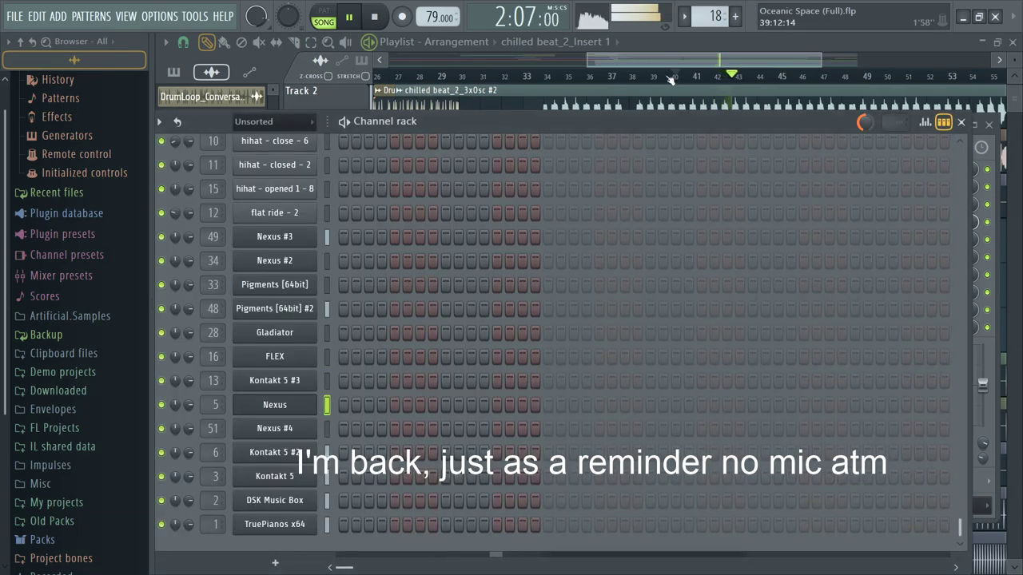
key(F5)
scroll(703, 80, up, 1)
click(668, 242)
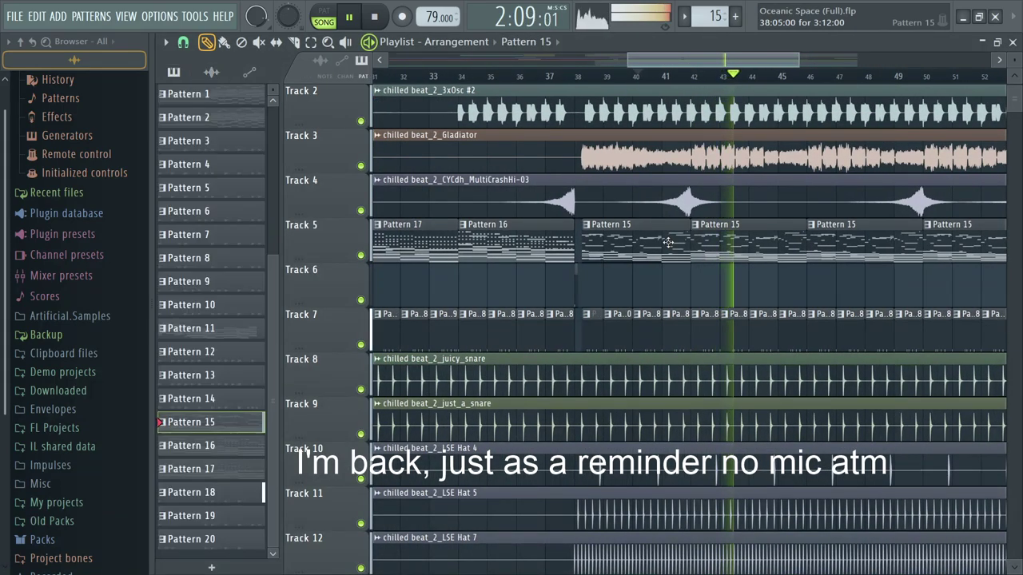
double_click(668, 243)
click(382, 417)
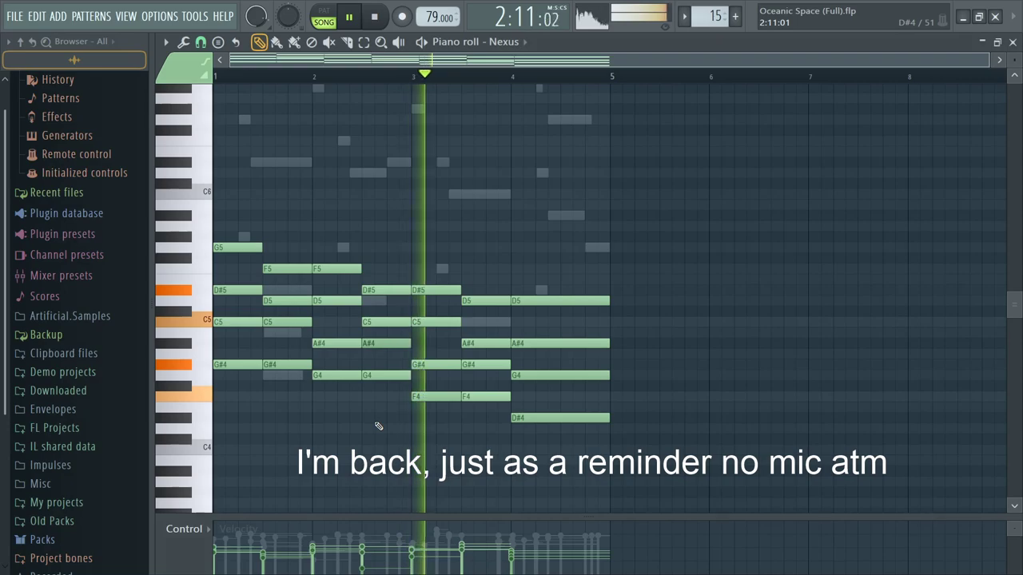
key(ctrl+Up)
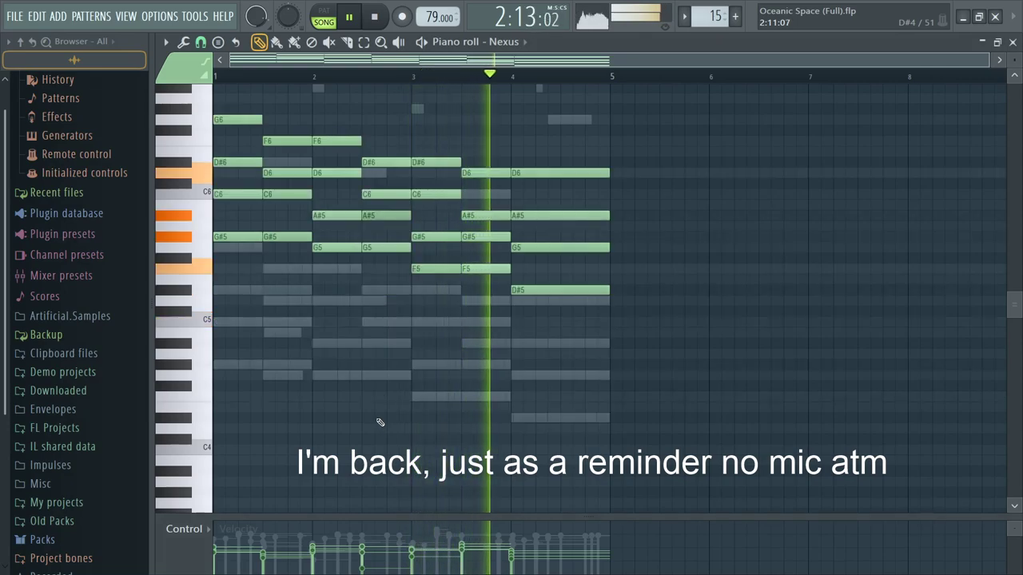
Step: Return to the playlist and review the arrangement from bar 45 towards the ending during playback
key(F7)
key(F6)
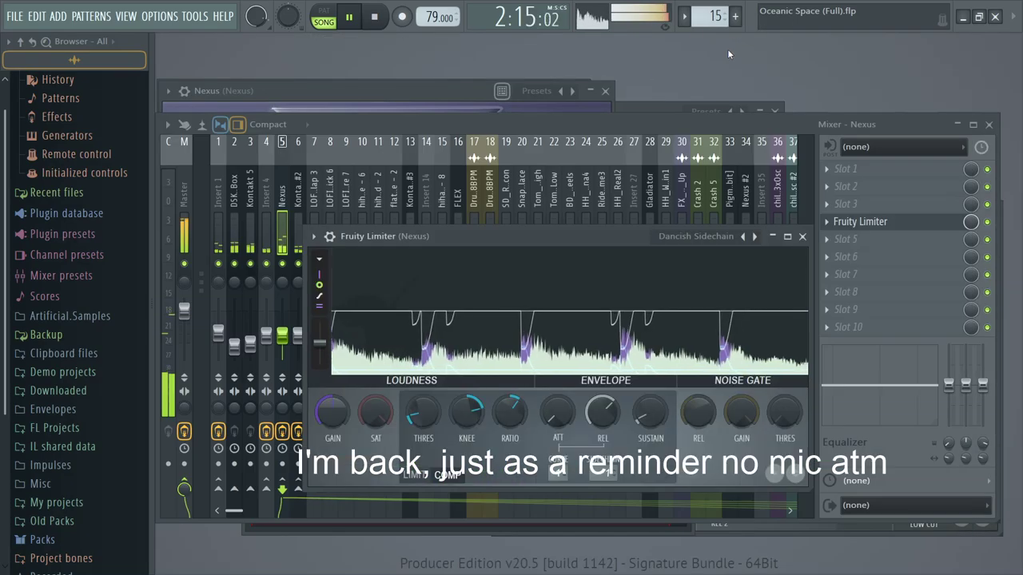
key(F5)
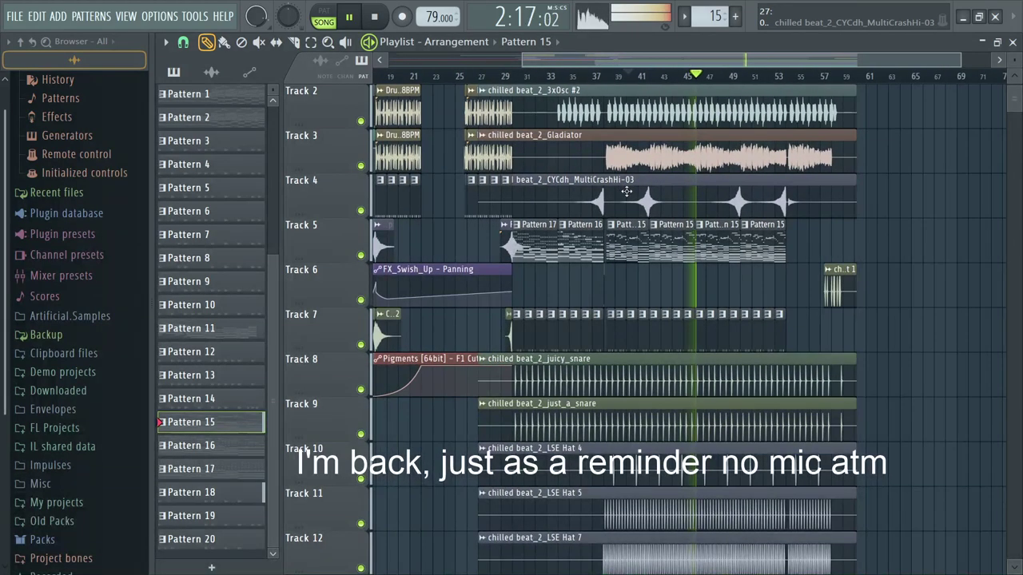
scroll(644, 192, down, 2)
scroll(736, 215, up, 3)
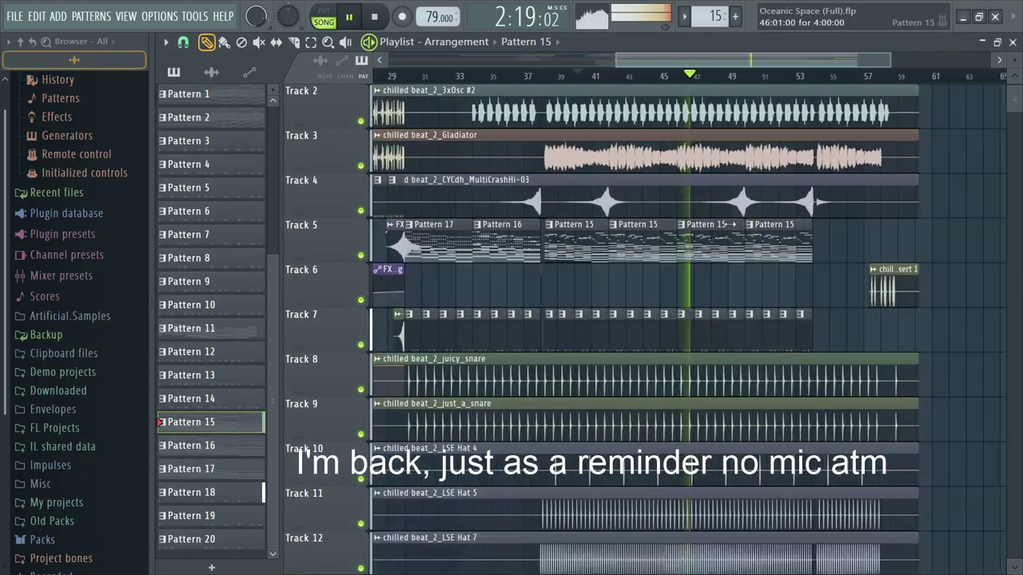
scroll(736, 214, down, 2)
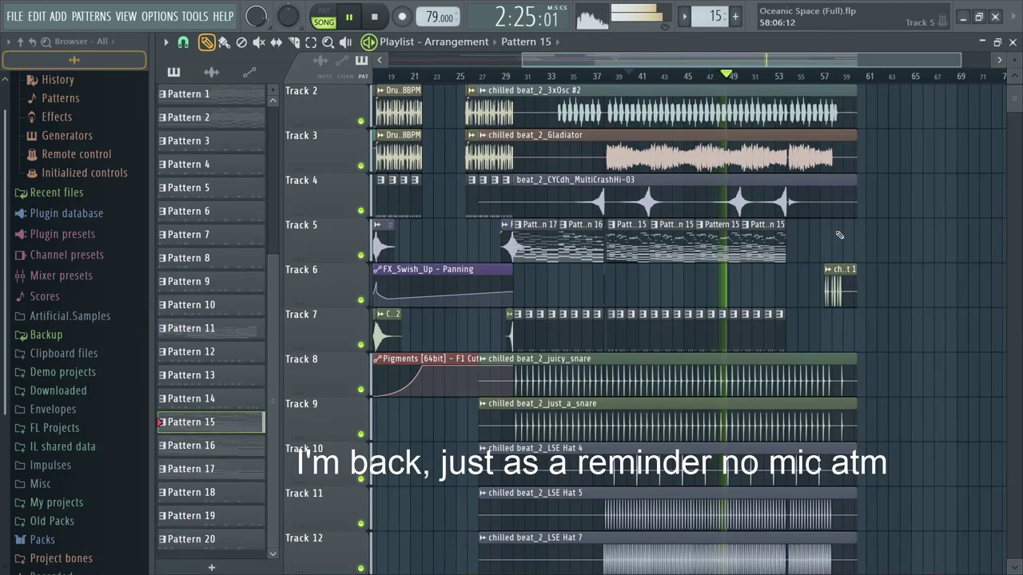
Step: Examine the Pattern 15 clips and surrounding tracks around bars 48 to 51 during playback
scroll(826, 235, up, 3)
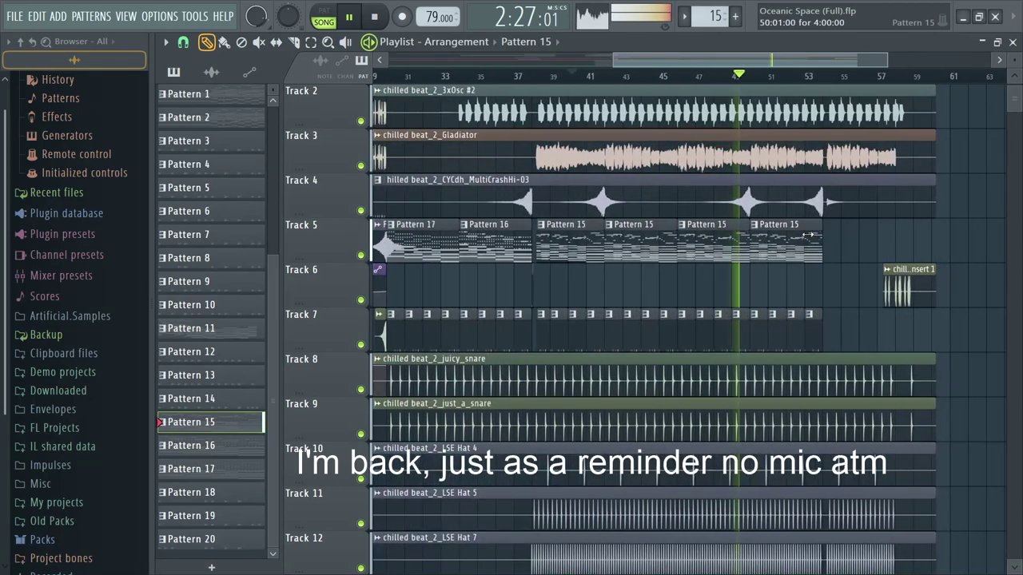
scroll(809, 235, up, 3)
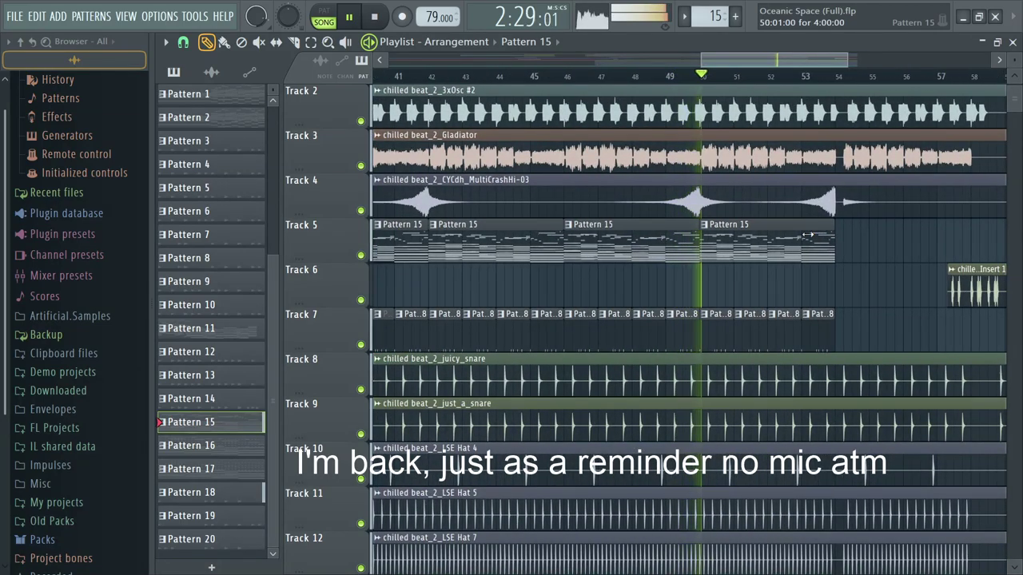
scroll(809, 235, down, 5)
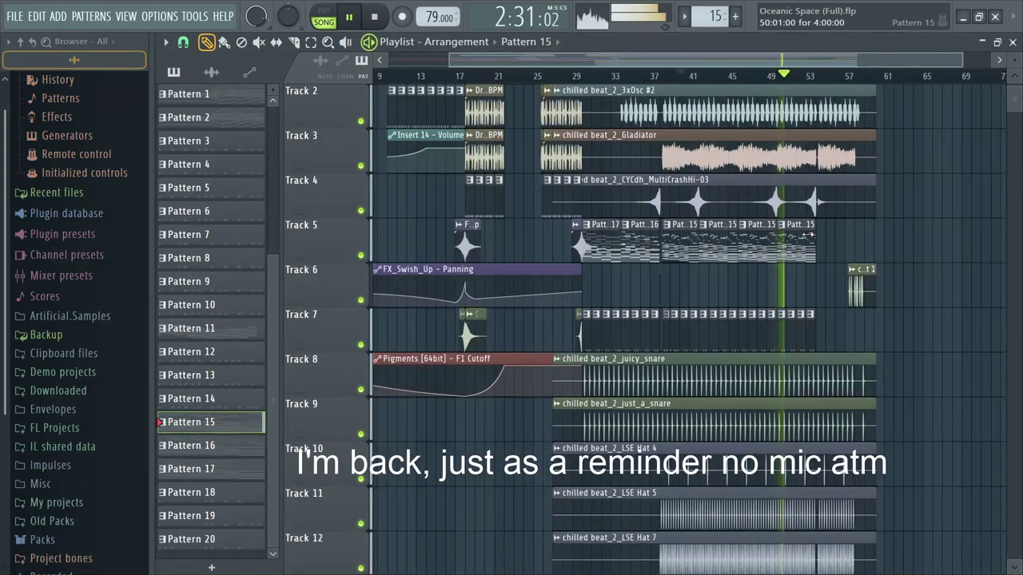
Step: Play the arrangement from around bar 18 and examine the transition out of the drum loops up to bar 24, ending with playback stopped
key(space)
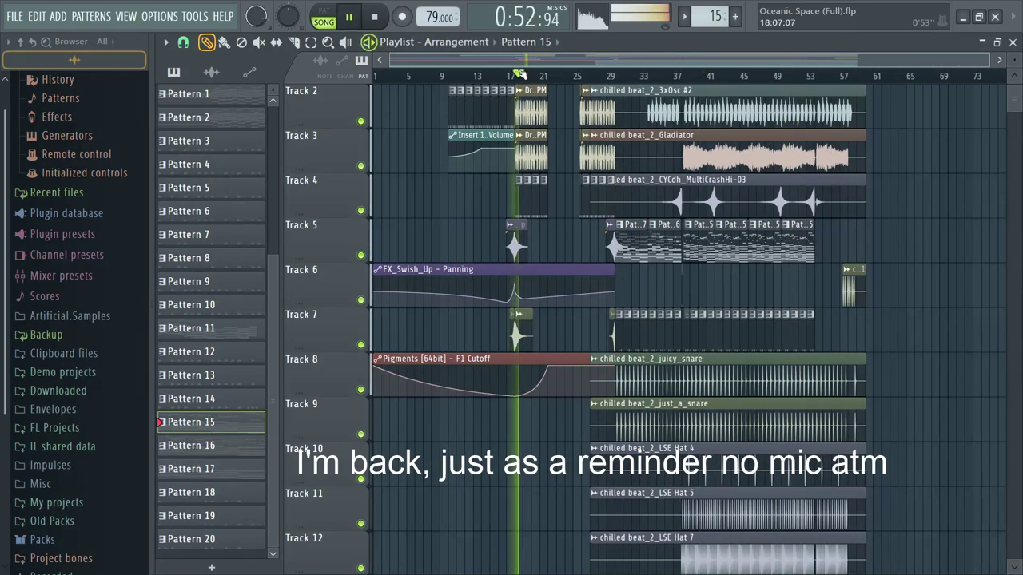
scroll(519, 73, up, 3)
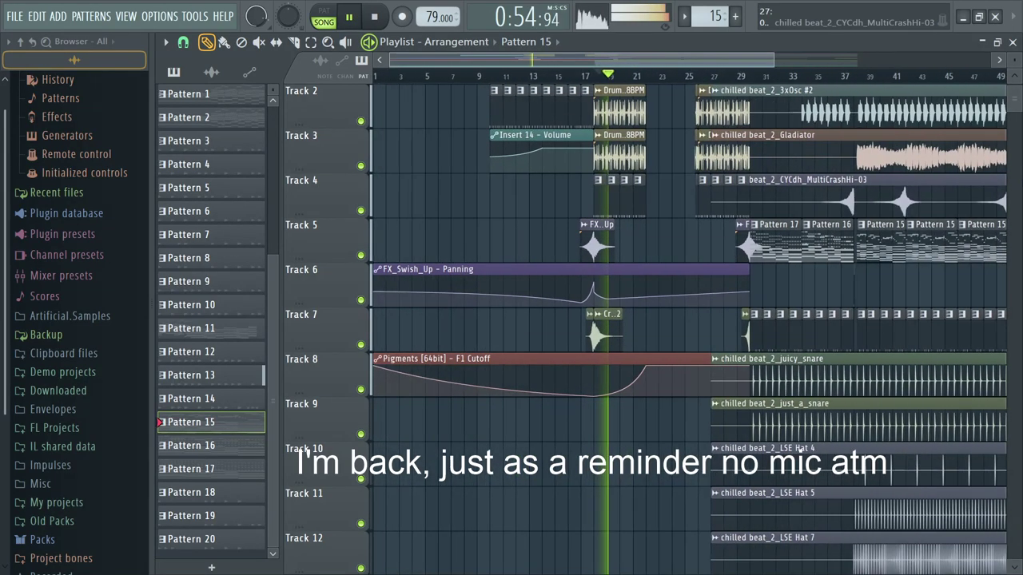
scroll(638, 177, up, 1)
scroll(638, 177, down, 2)
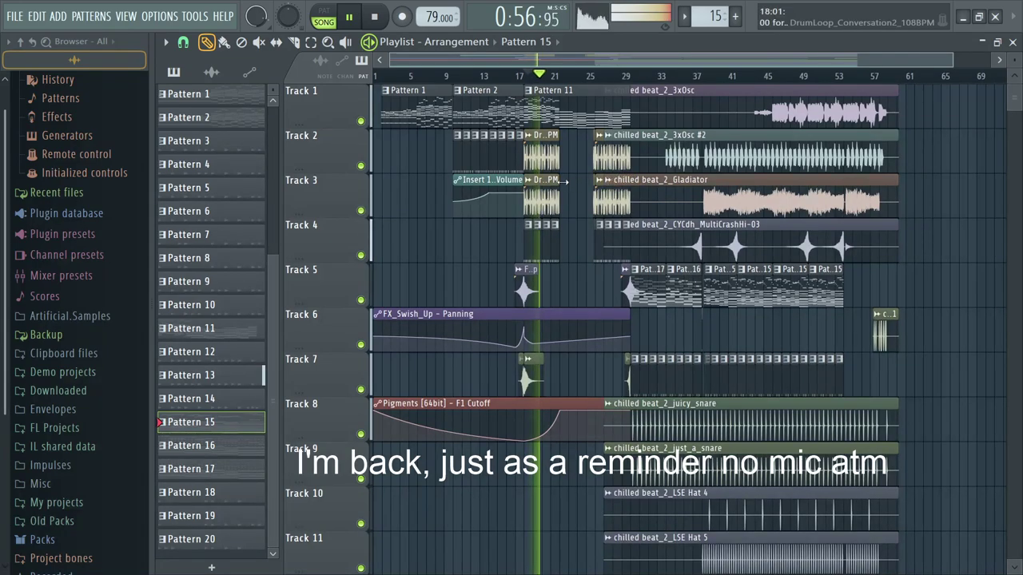
scroll(564, 181, up, 3)
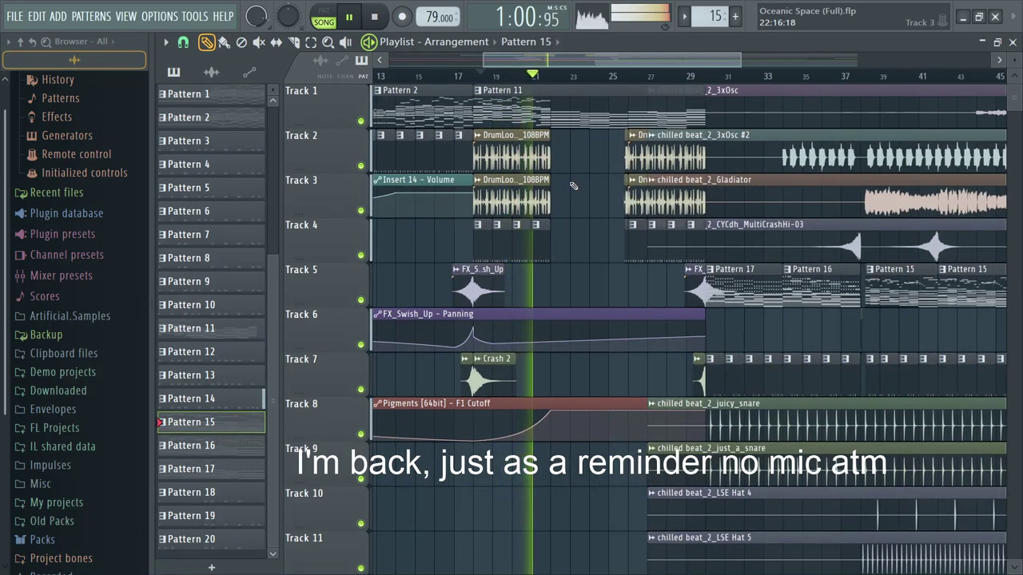
scroll(573, 186, up, 2)
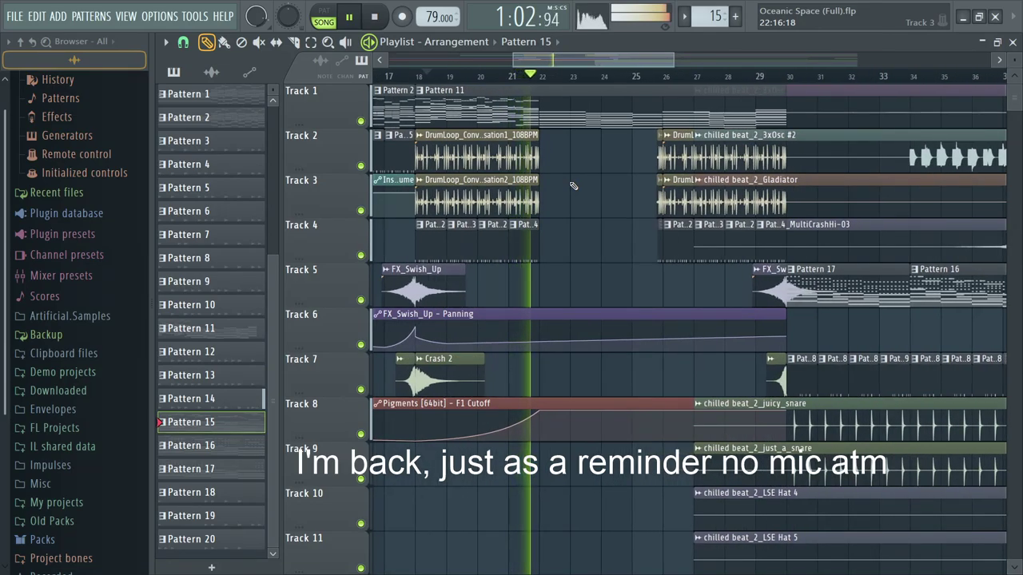
scroll(573, 186, down, 2)
scroll(573, 186, down, 2)
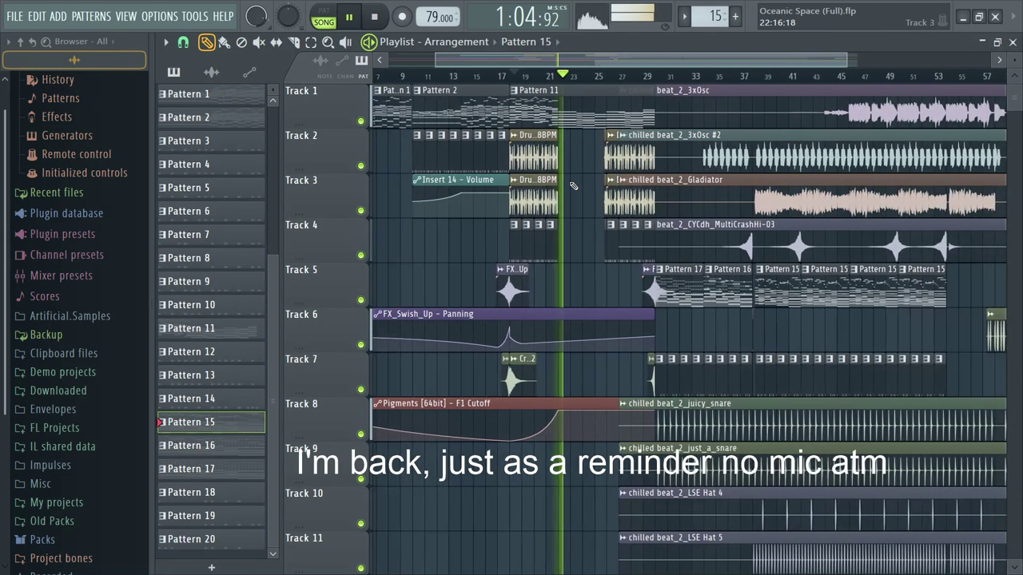
scroll(572, 186, up, 3)
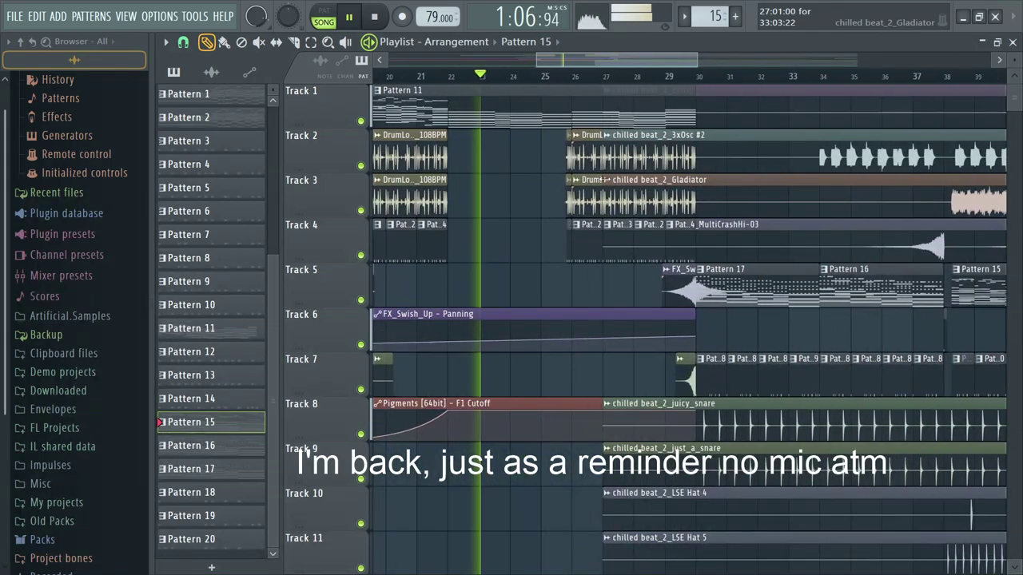
scroll(505, 172, down, 4)
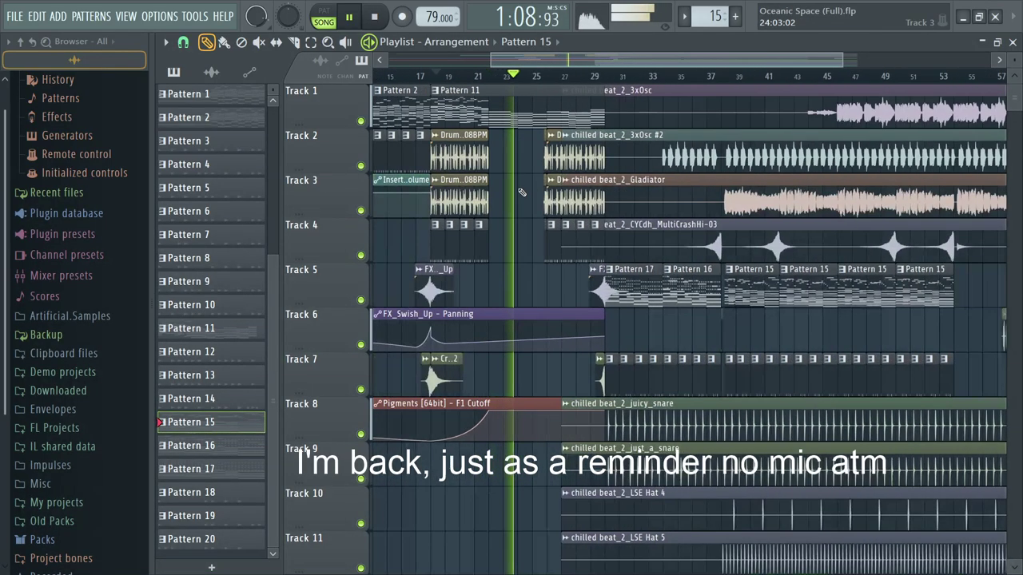
key(space)
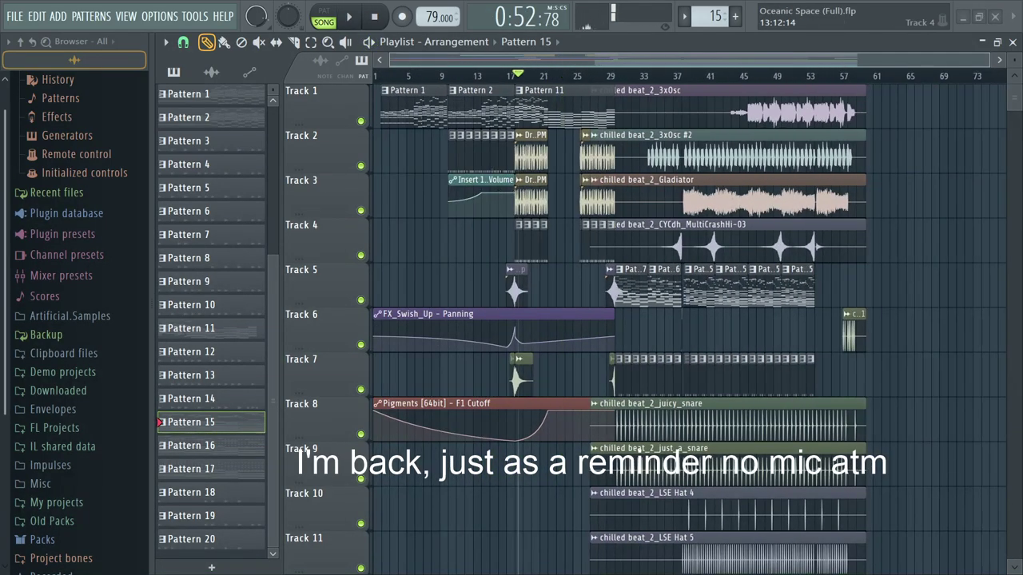